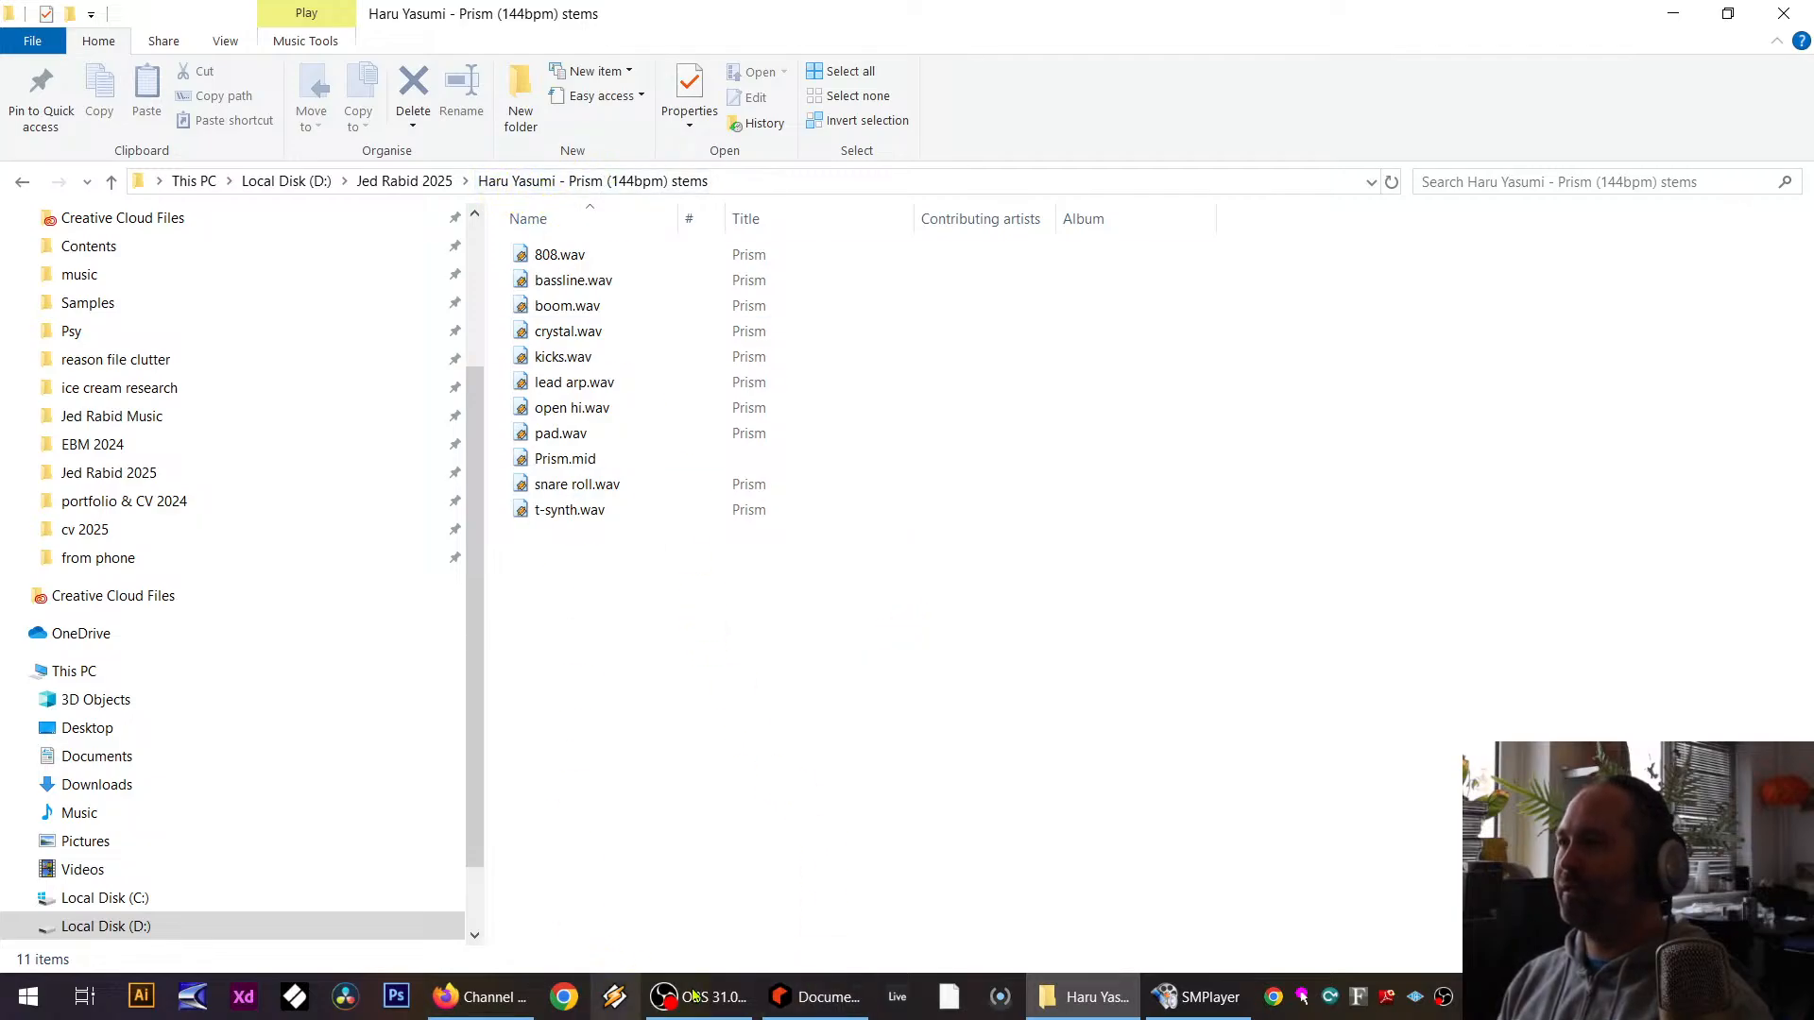
Step: View the artist's SoundCloud profile and the Kaijyu 2 album page on Bandcamp in Firefox, and return to the stems folder
{"action": "left_click", "coordinate": [480, 997]}
{"action": "left_click", "coordinate": [408, 11]}
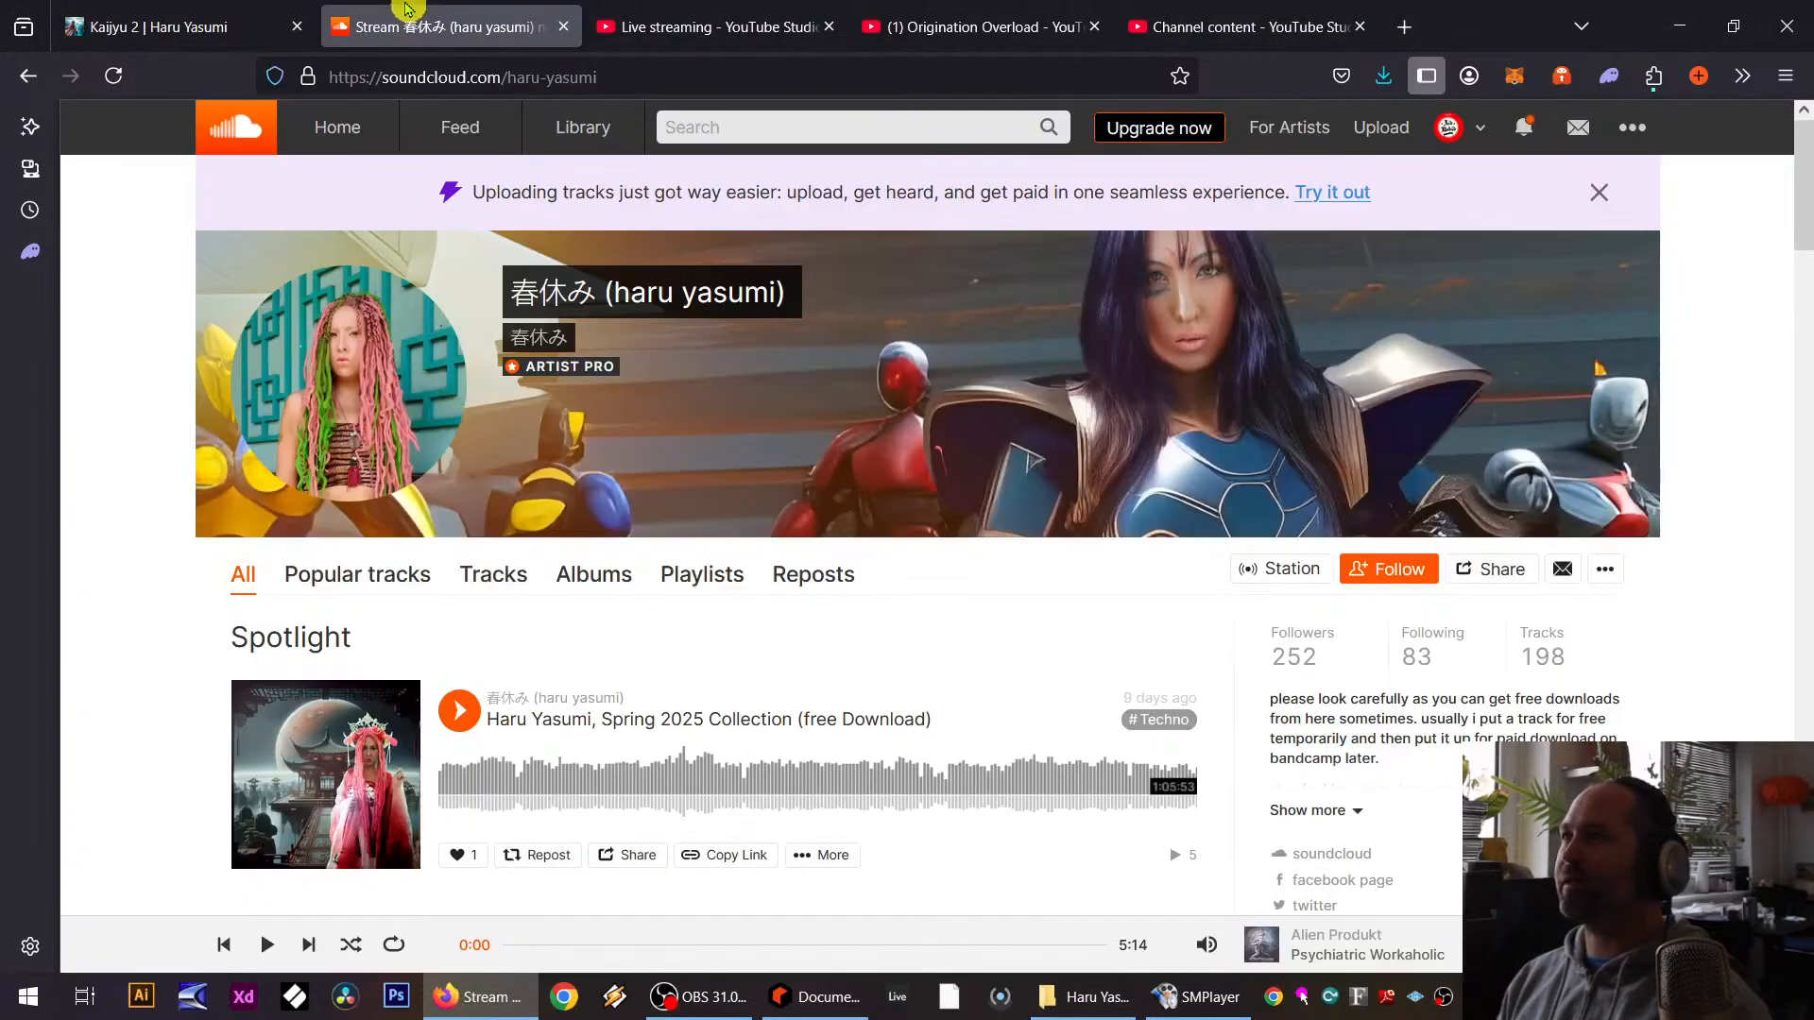
{"action": "left_click", "coordinate": [160, 25]}
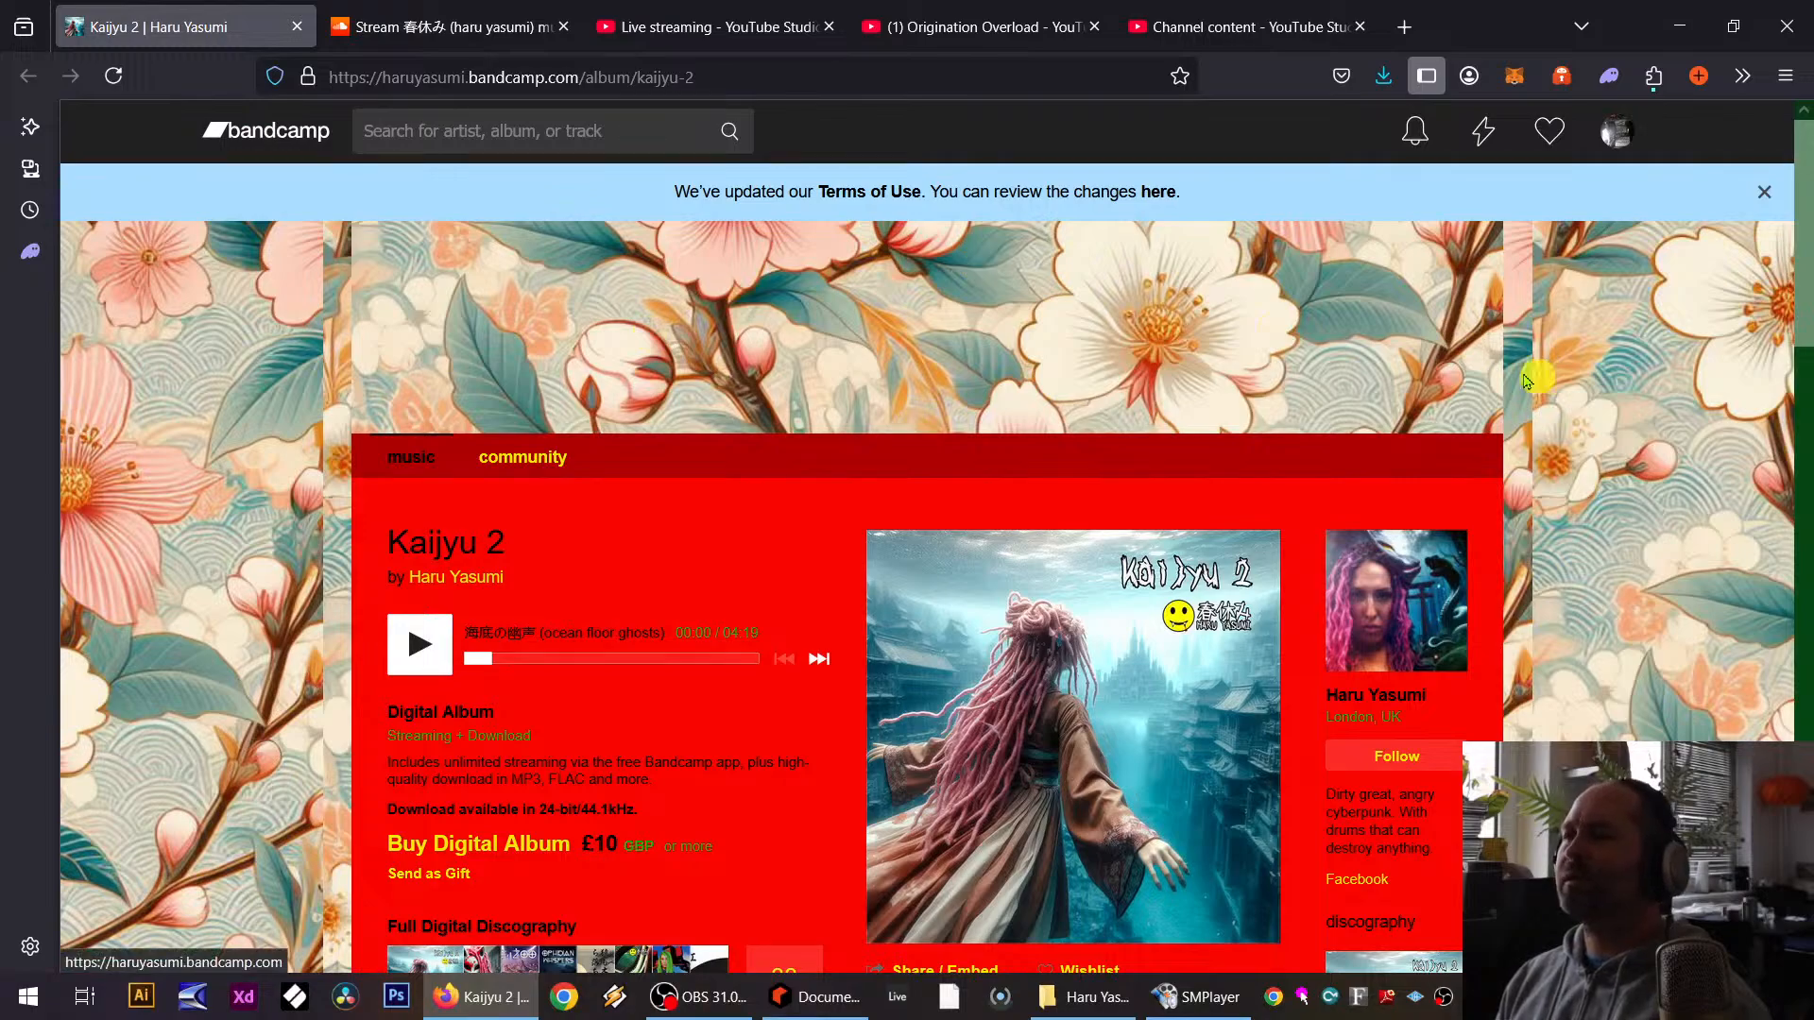
{"action": "left_click", "coordinate": [1096, 1005]}
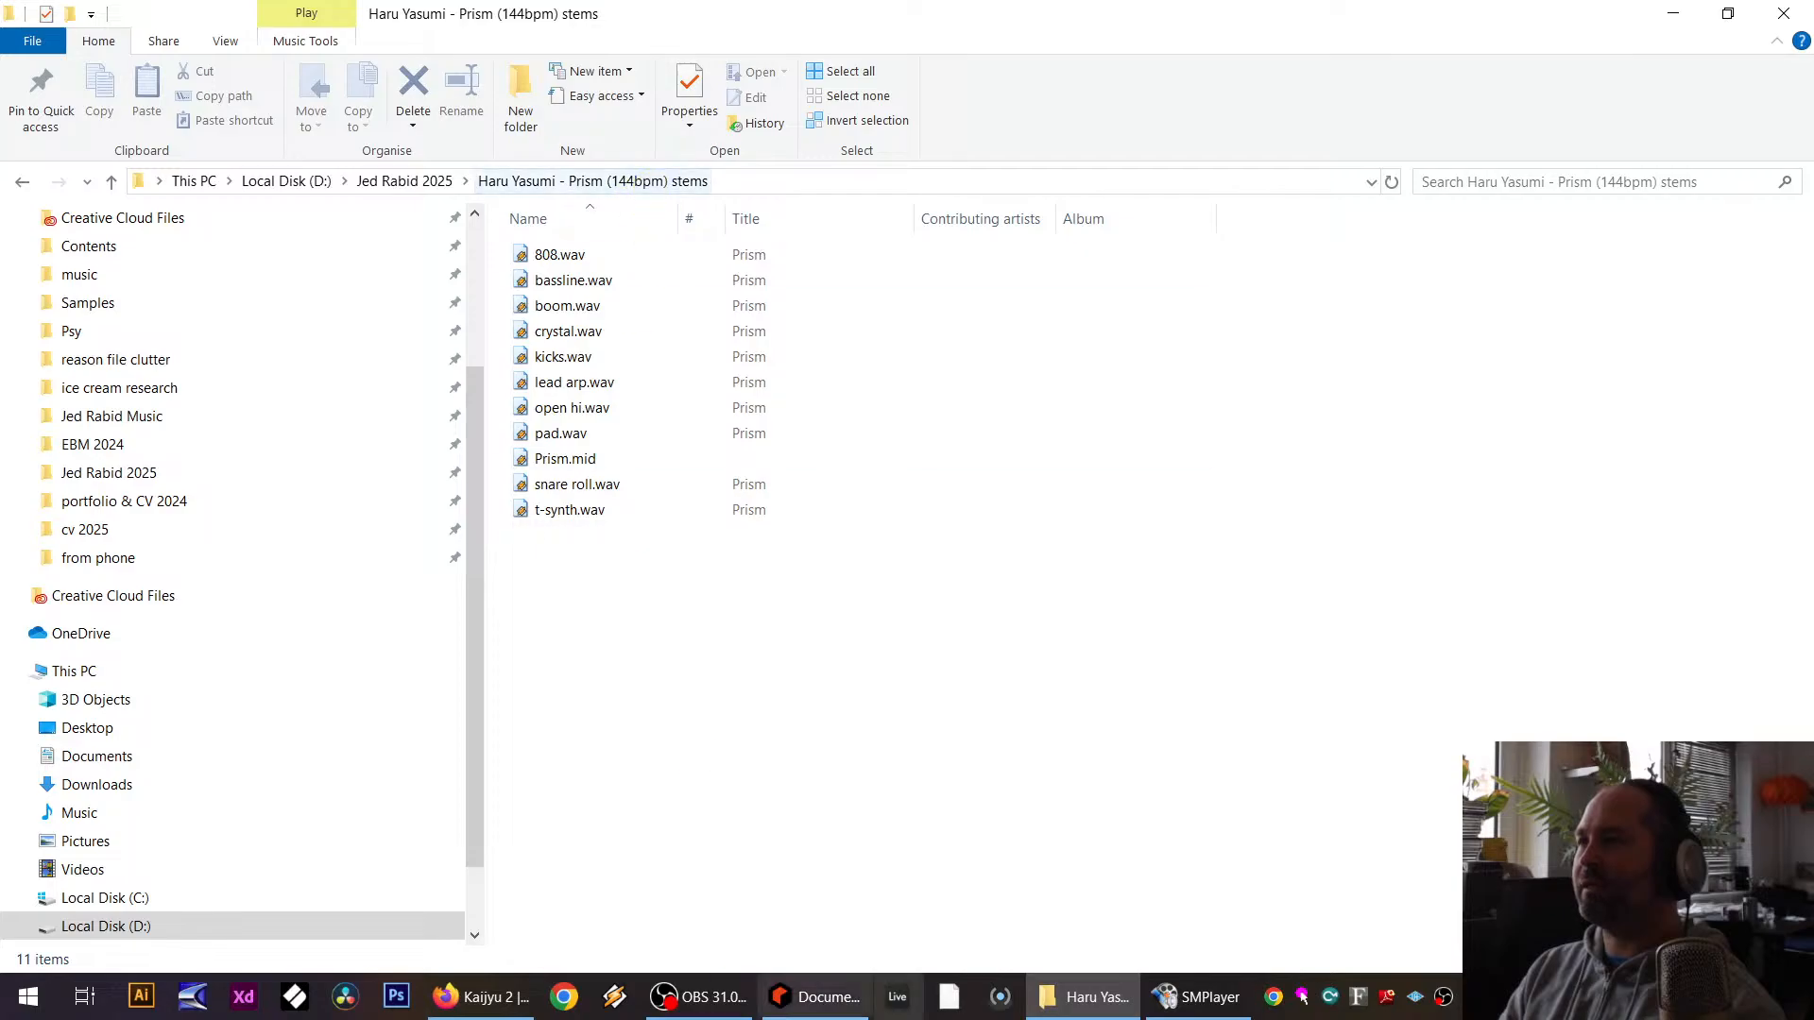
Step: Set up the Reason document in a maximised window with a tempo of 144 and the sequencer expanded to full height
{"action": "left_click", "coordinate": [814, 997]}
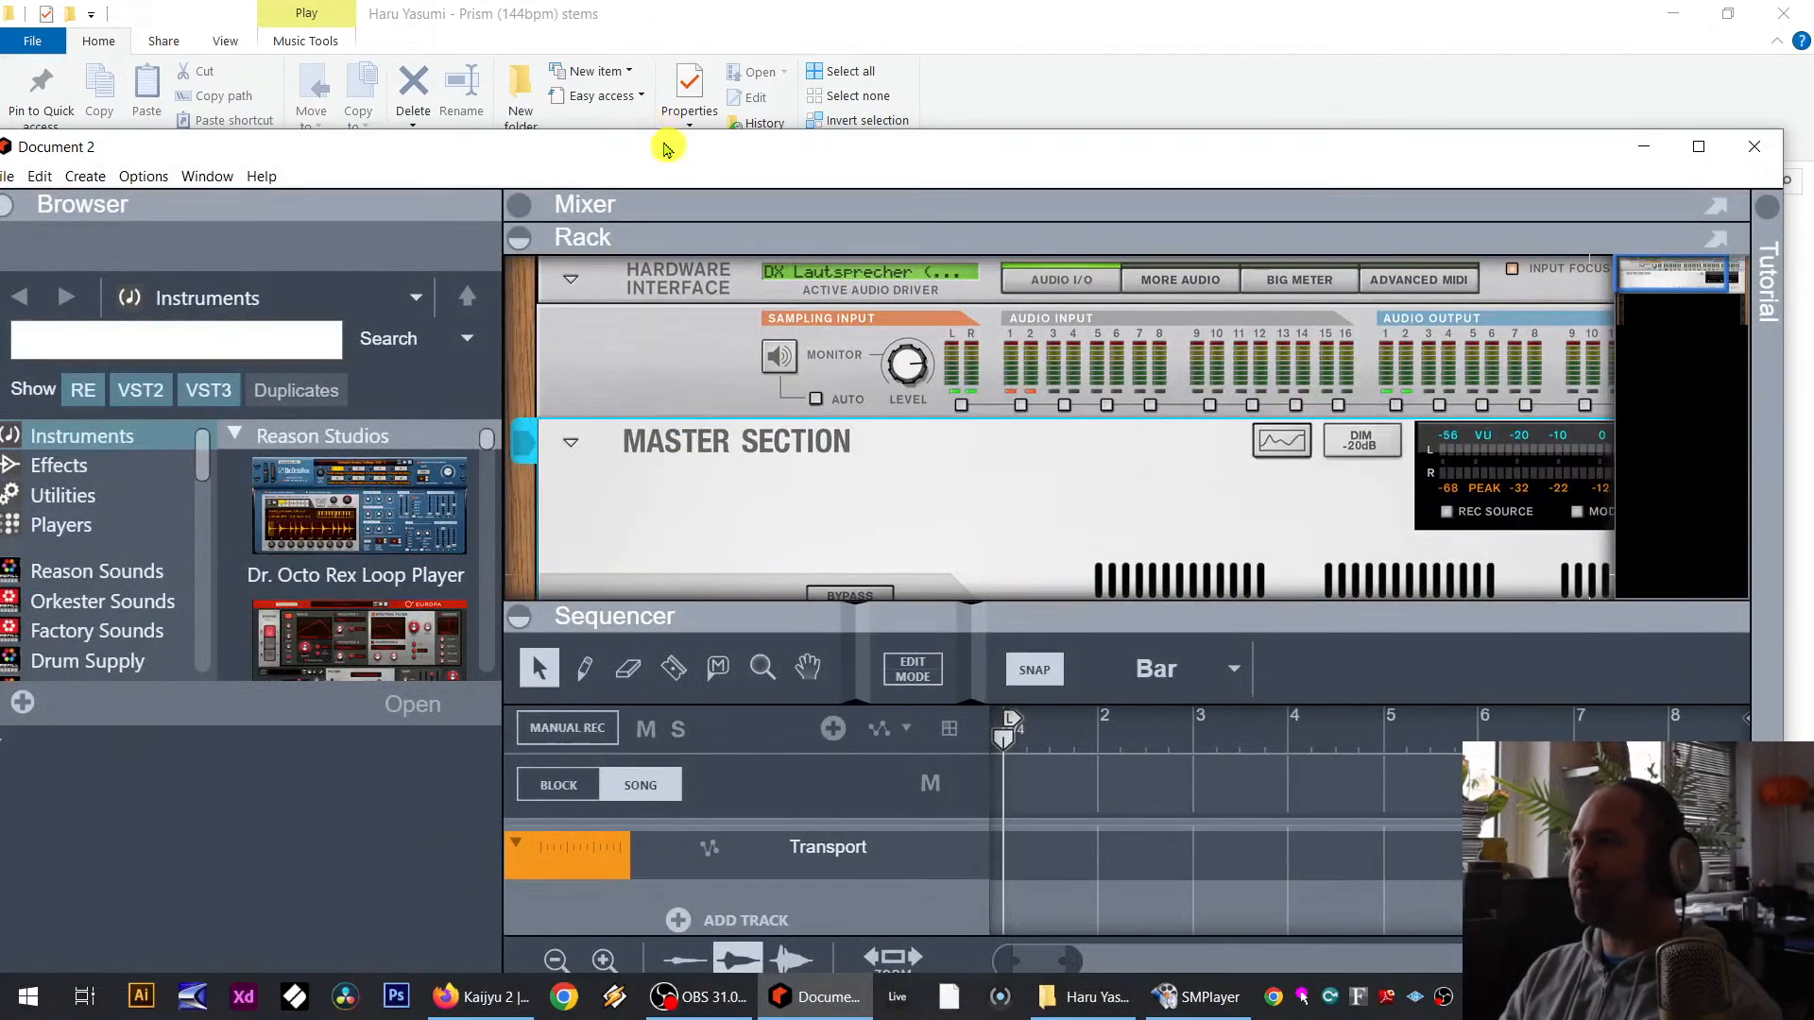
{"action": "double_click", "coordinate": [666, 148]}
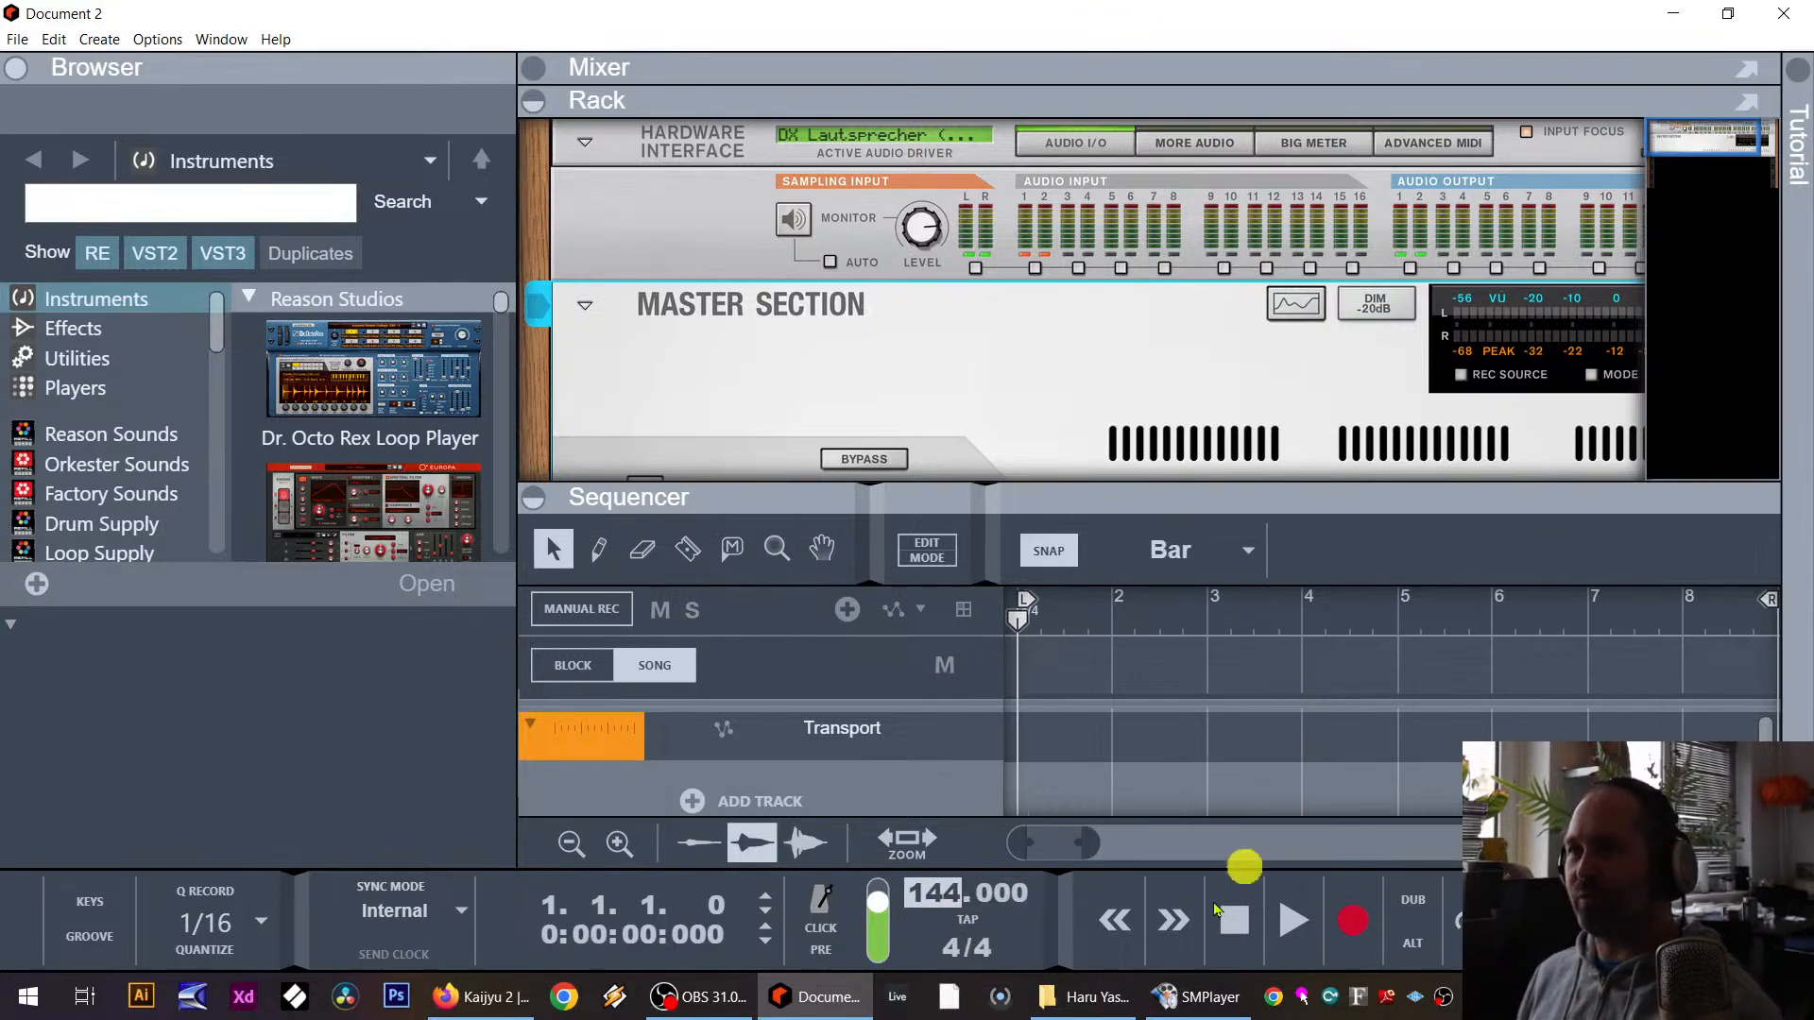
{"action": "left_click_drag", "start_coordinate": [974, 495], "coordinate": [966, 126]}
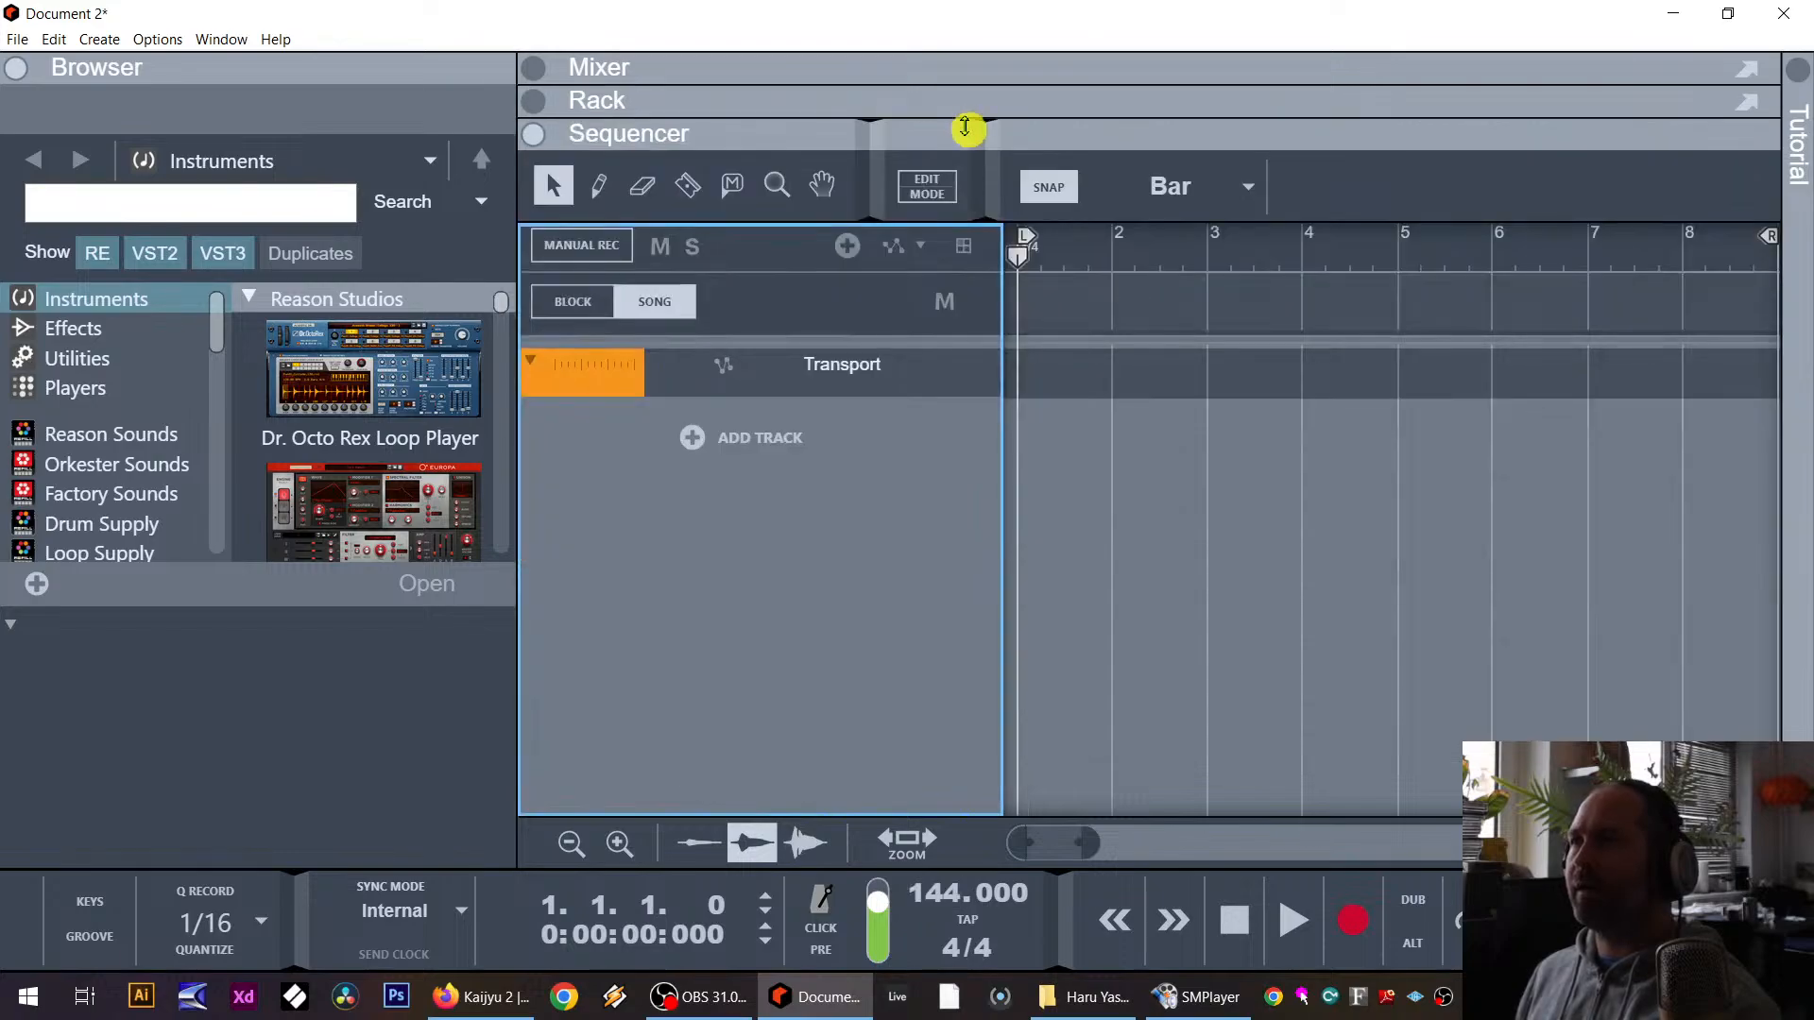
Step: Import all ten WAV stems from the Prism stems folder, leaving out Prism.mid, as audio tracks in the Reason sequencer
{"action": "left_click", "coordinate": [1087, 997]}
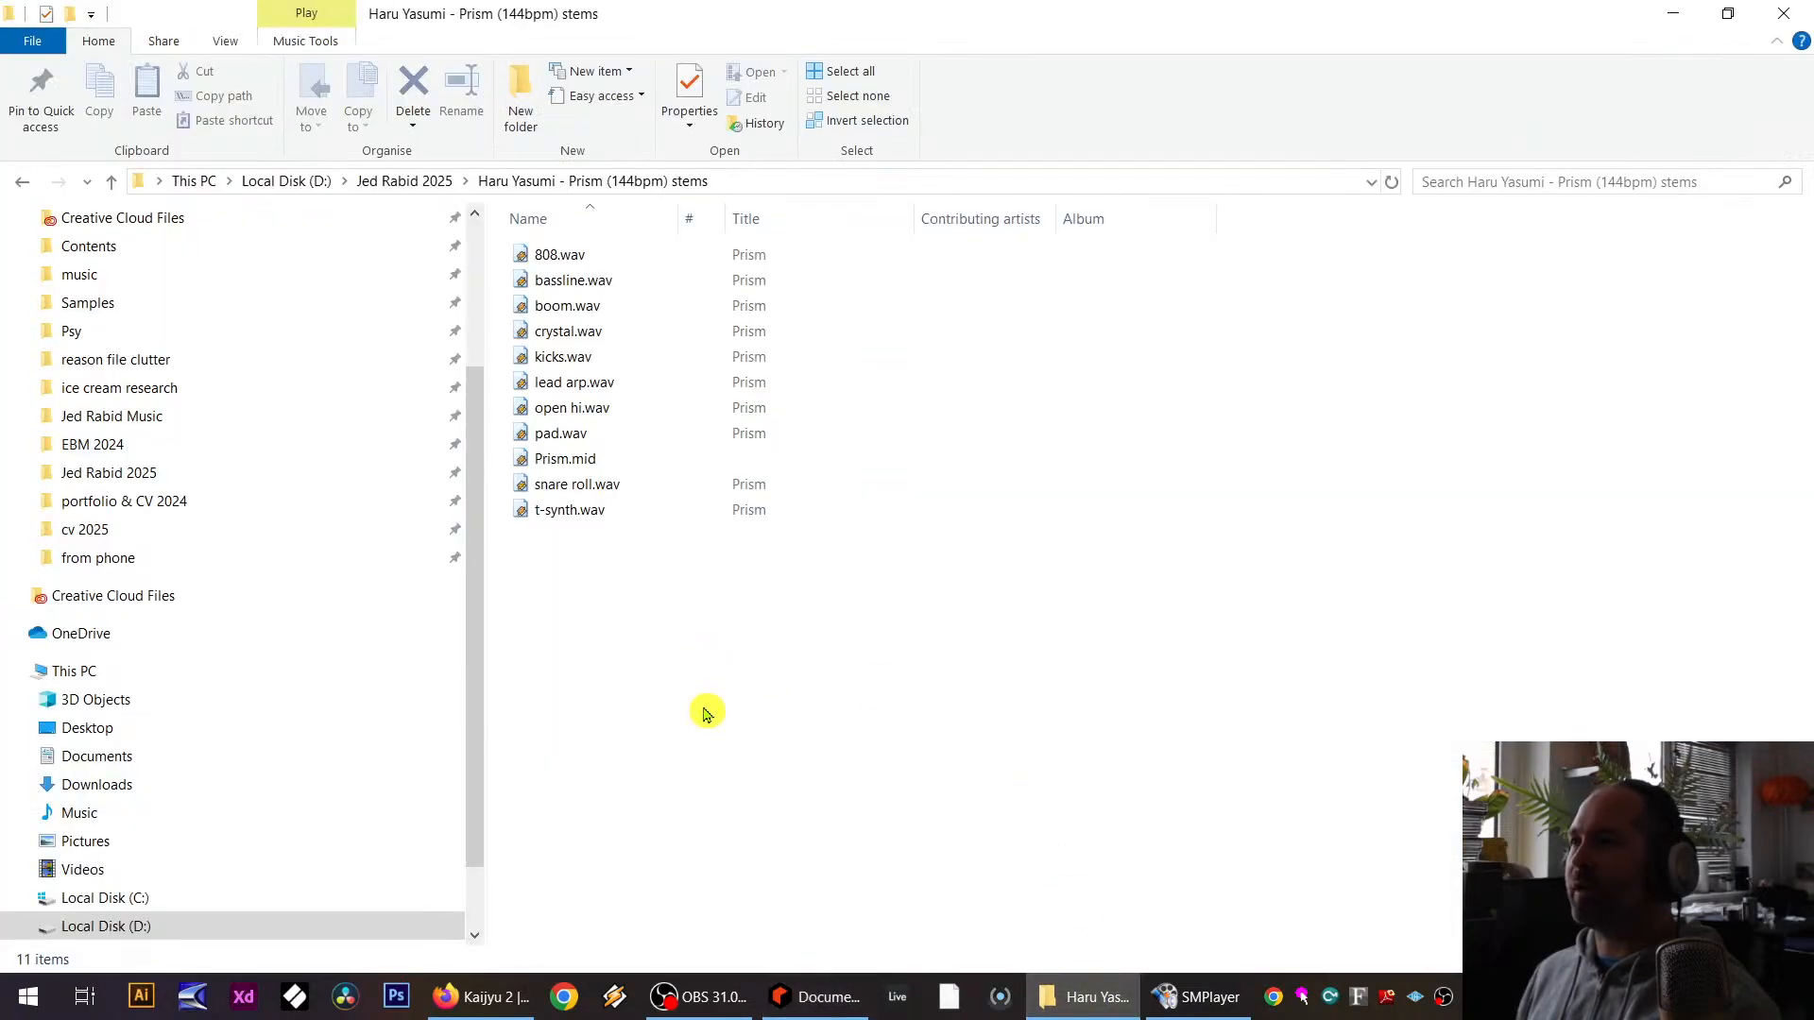
{"action": "left_click_drag", "start_coordinate": [598, 571], "coordinate": [556, 483]}
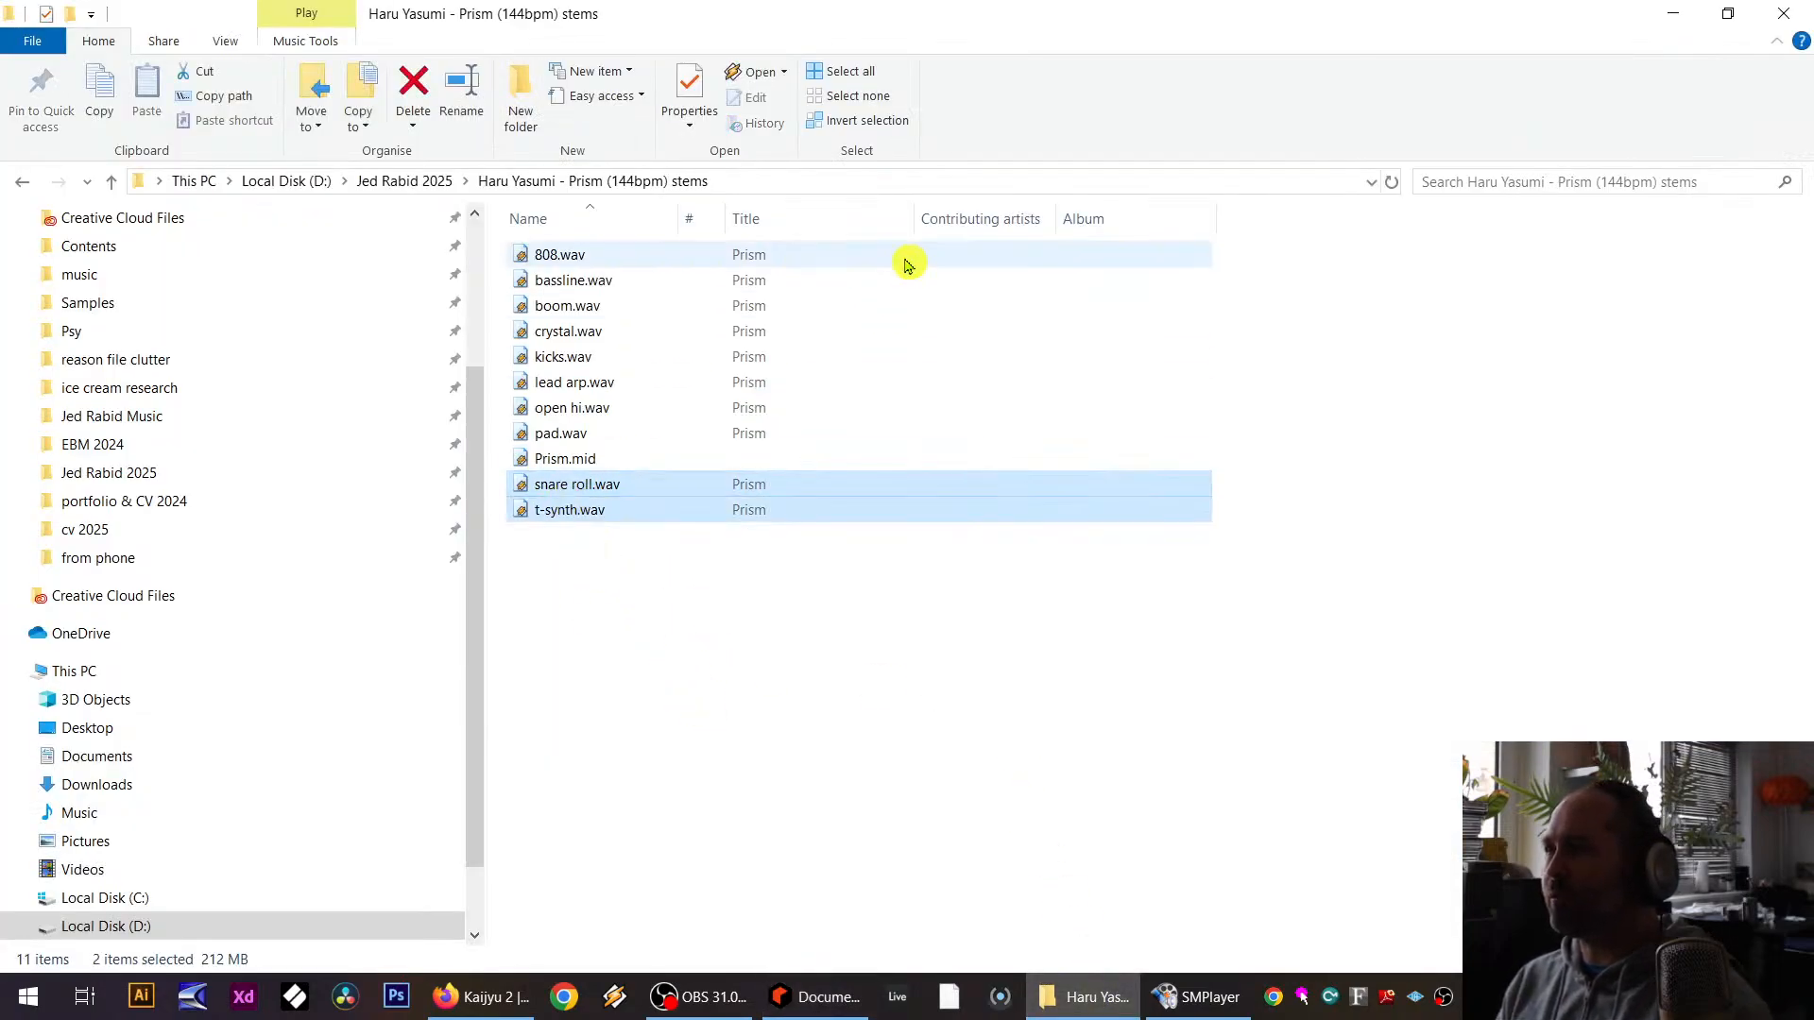
{"action": "left_click_drag", "start_coordinate": [861, 255], "coordinate": [536, 444], "text": "ctrl"}
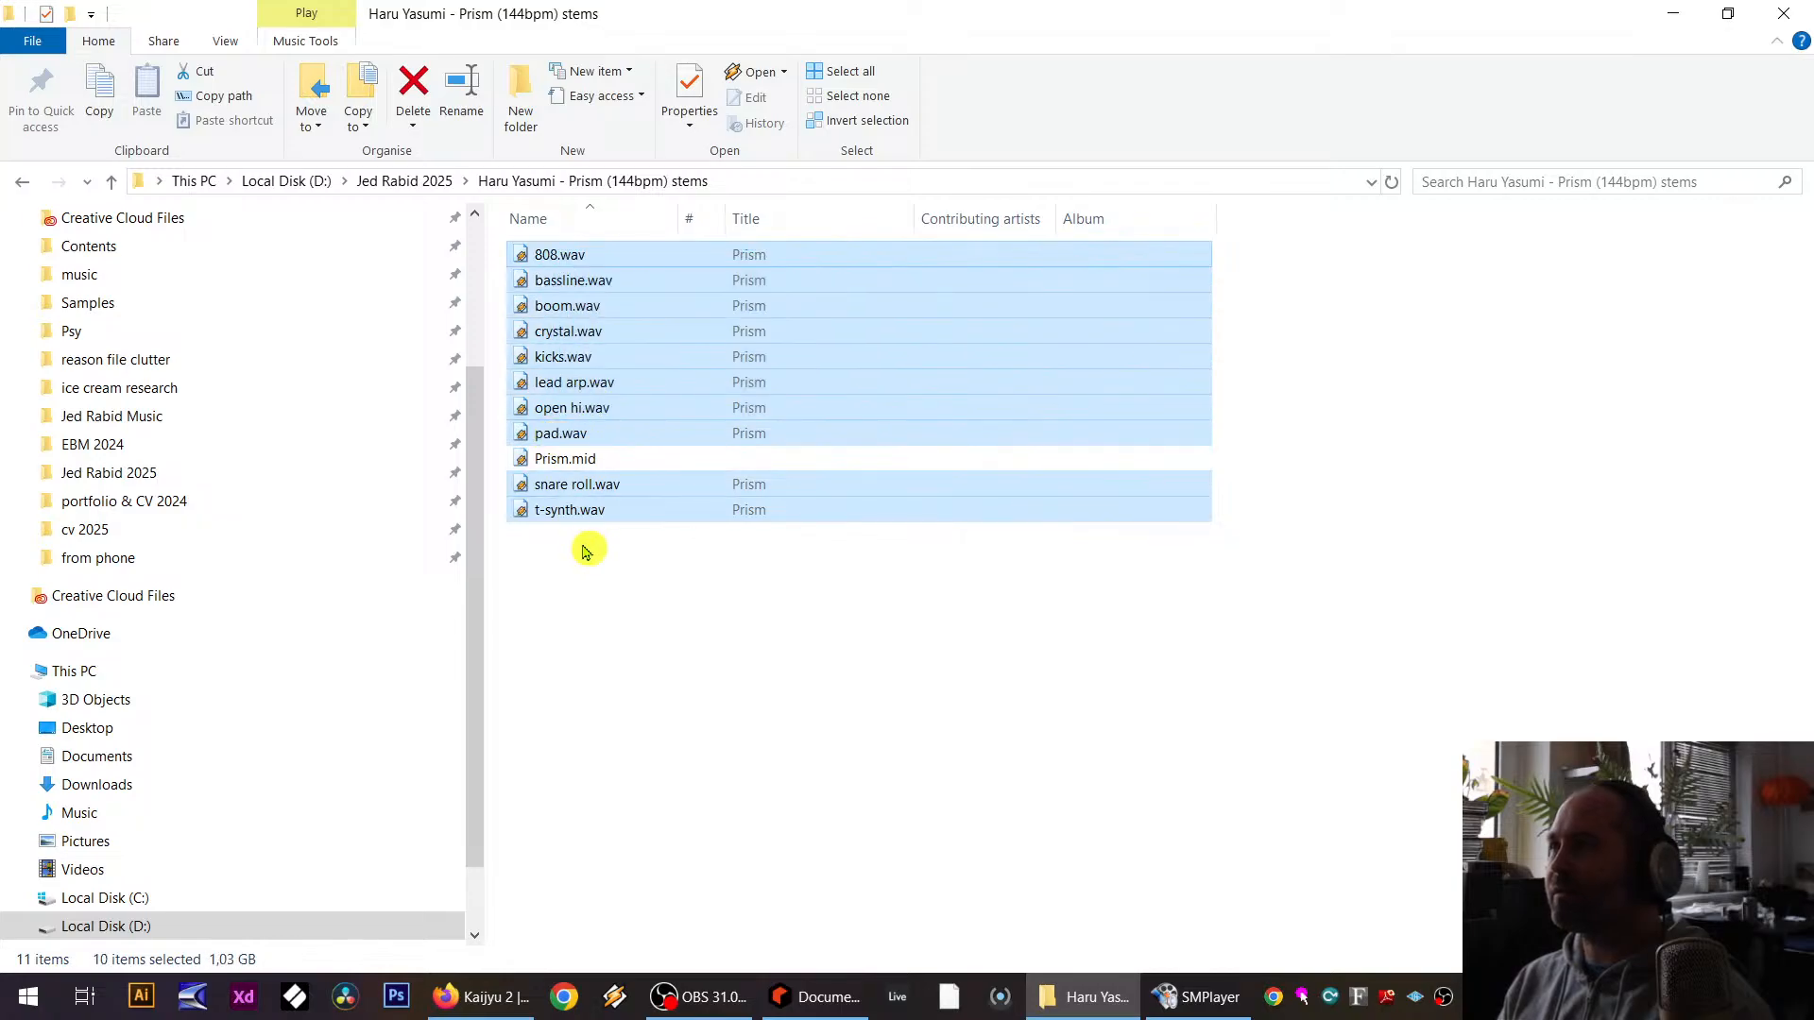
{"action": "left_click_drag", "start_coordinate": [556, 514], "coordinate": [697, 722]}
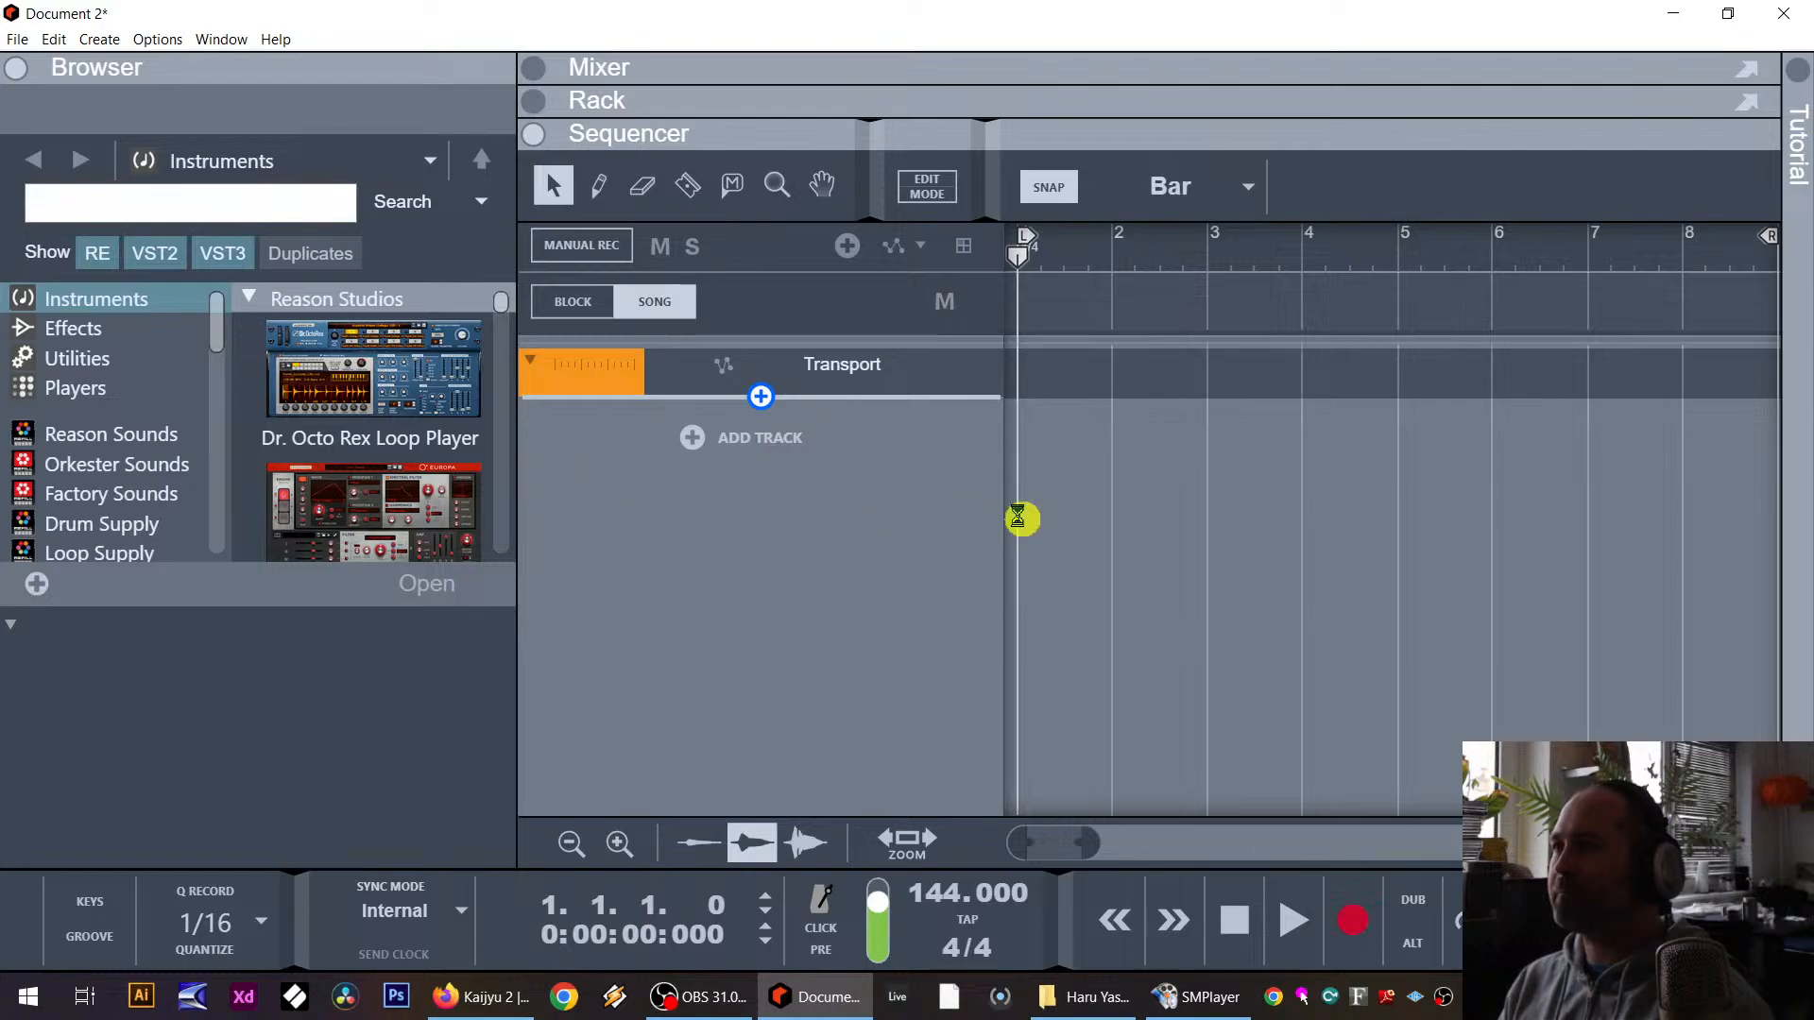
{"action": "left_click_drag", "start_coordinate": [914, 735], "coordinate": [914, 742]}
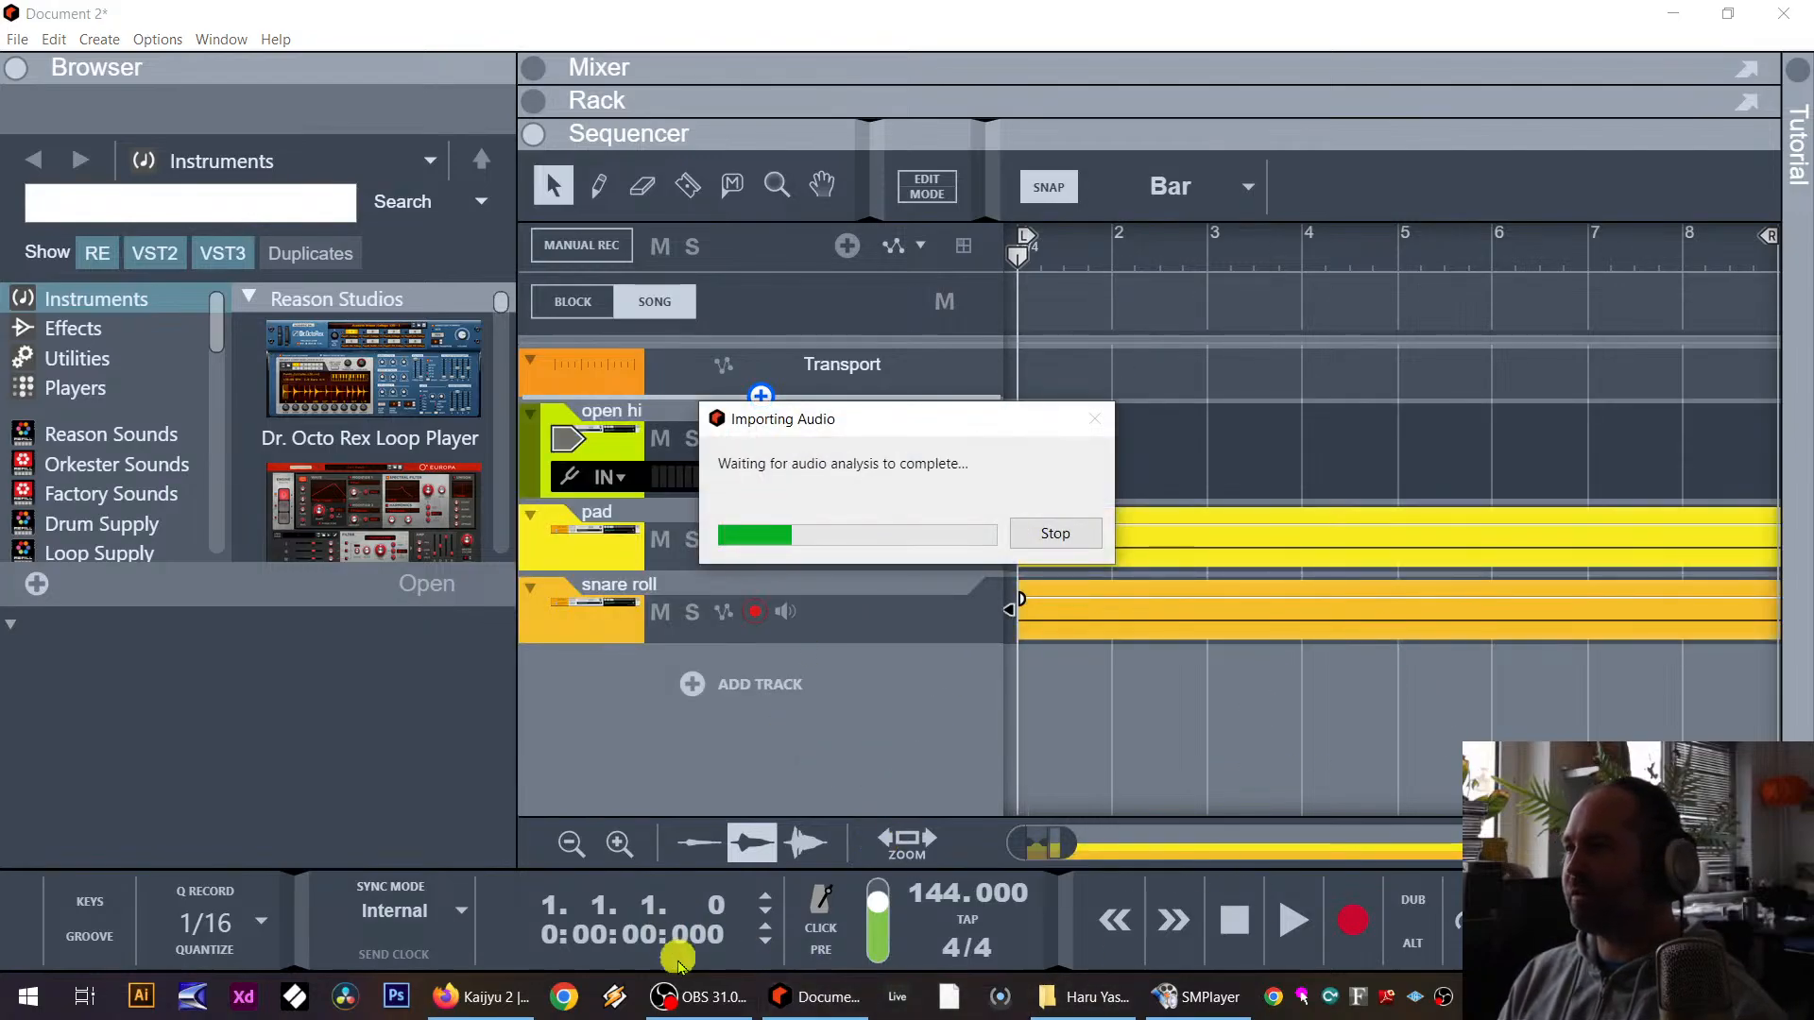
Step: Switch to Firefox and check the channel's live streams in YouTube Studio, reloading the list
{"action": "left_click", "coordinate": [661, 997]}
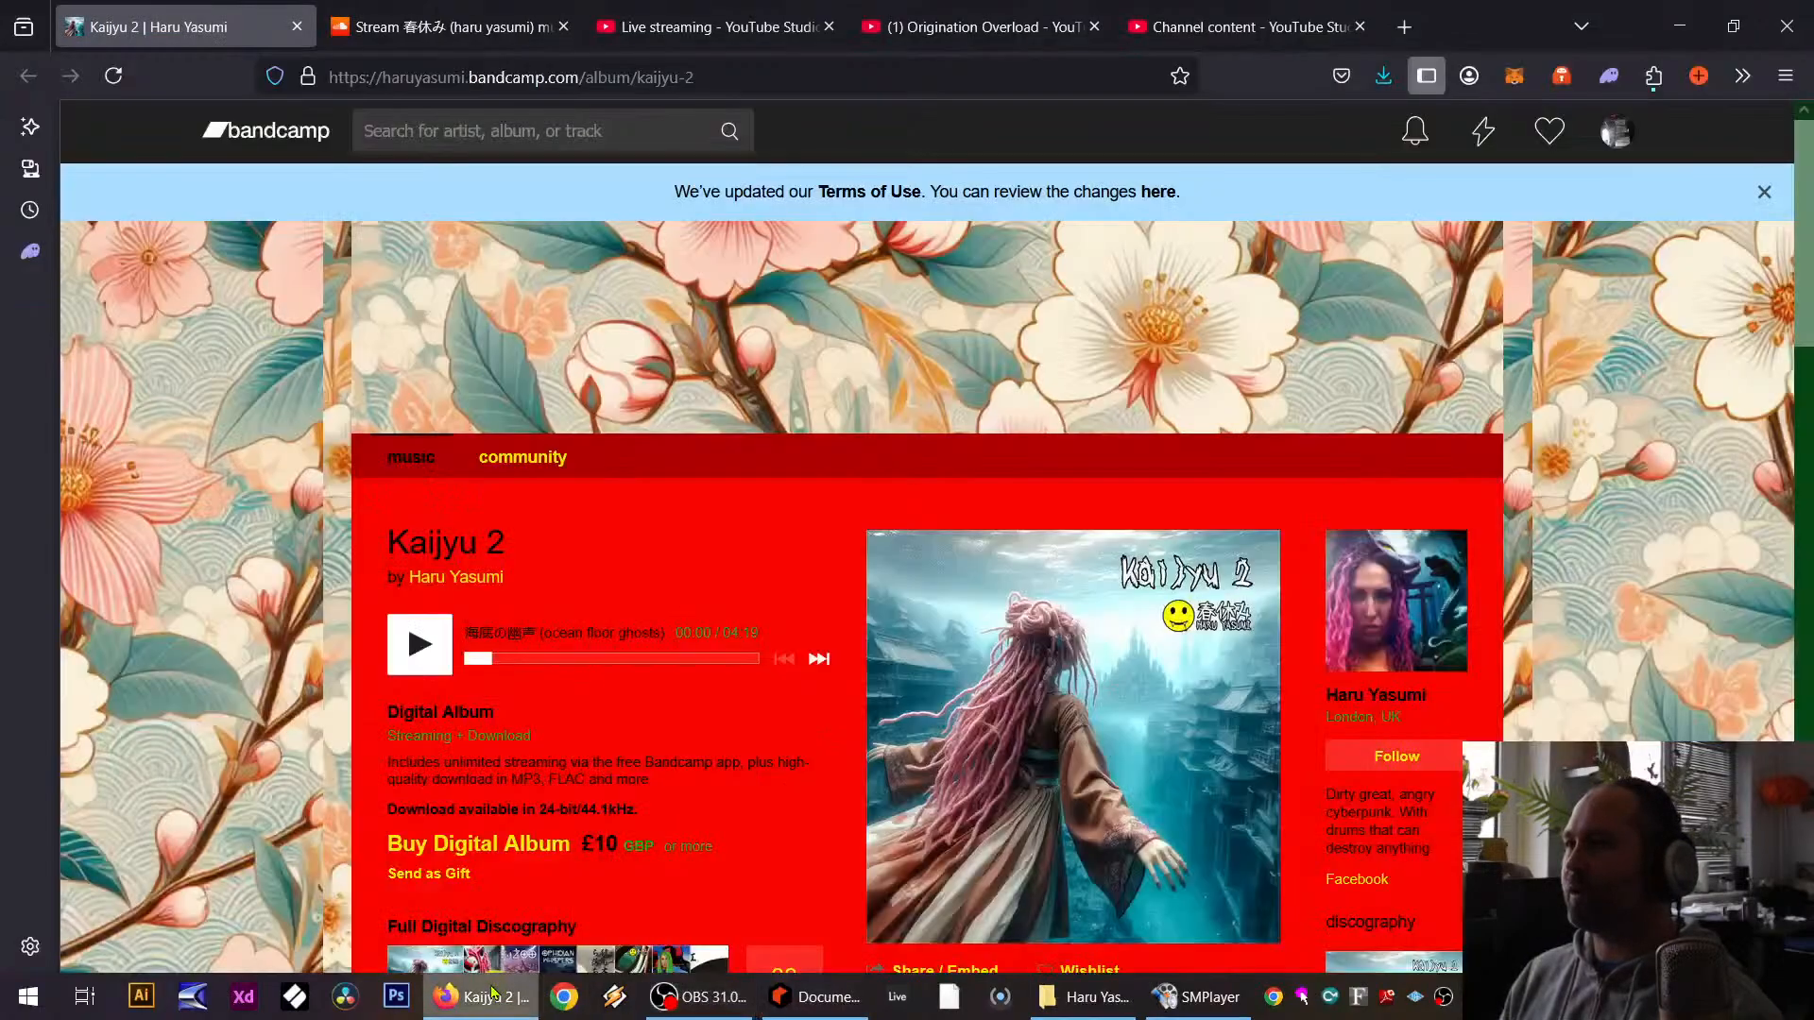
{"action": "left_click", "coordinate": [480, 997]}
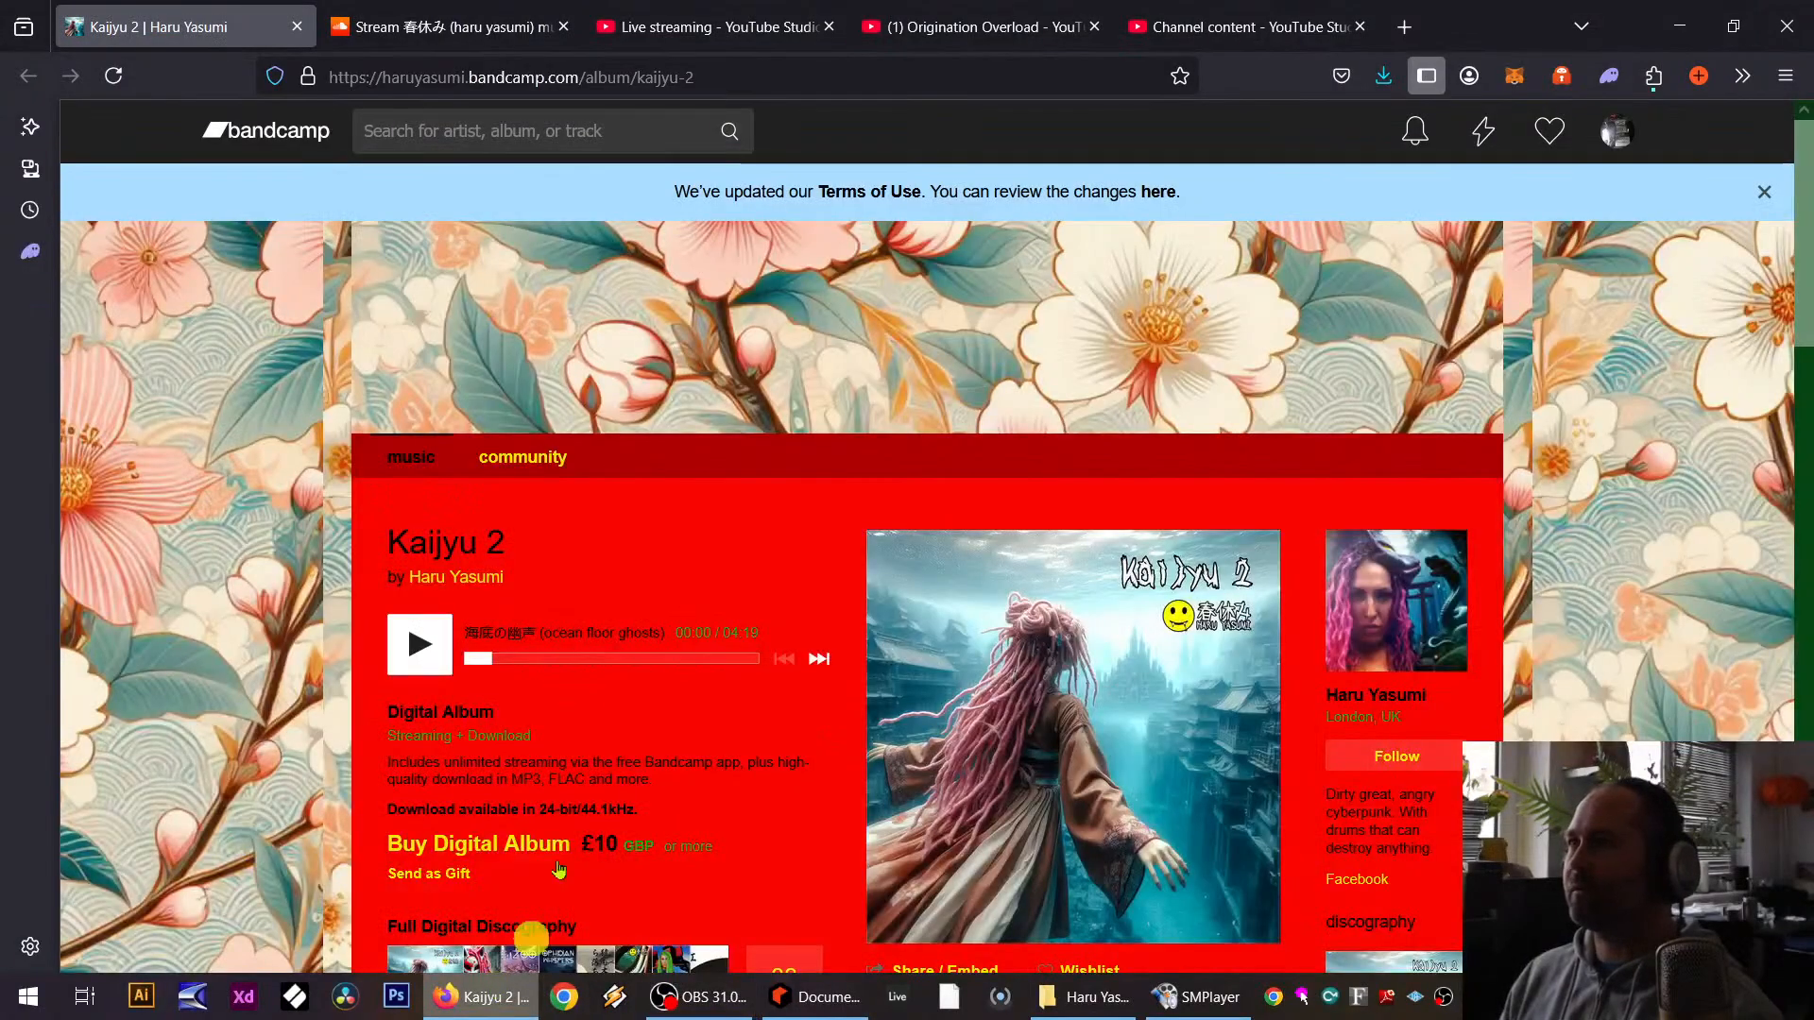
{"action": "left_click", "coordinate": [983, 13]}
{"action": "left_click", "coordinate": [1257, 26]}
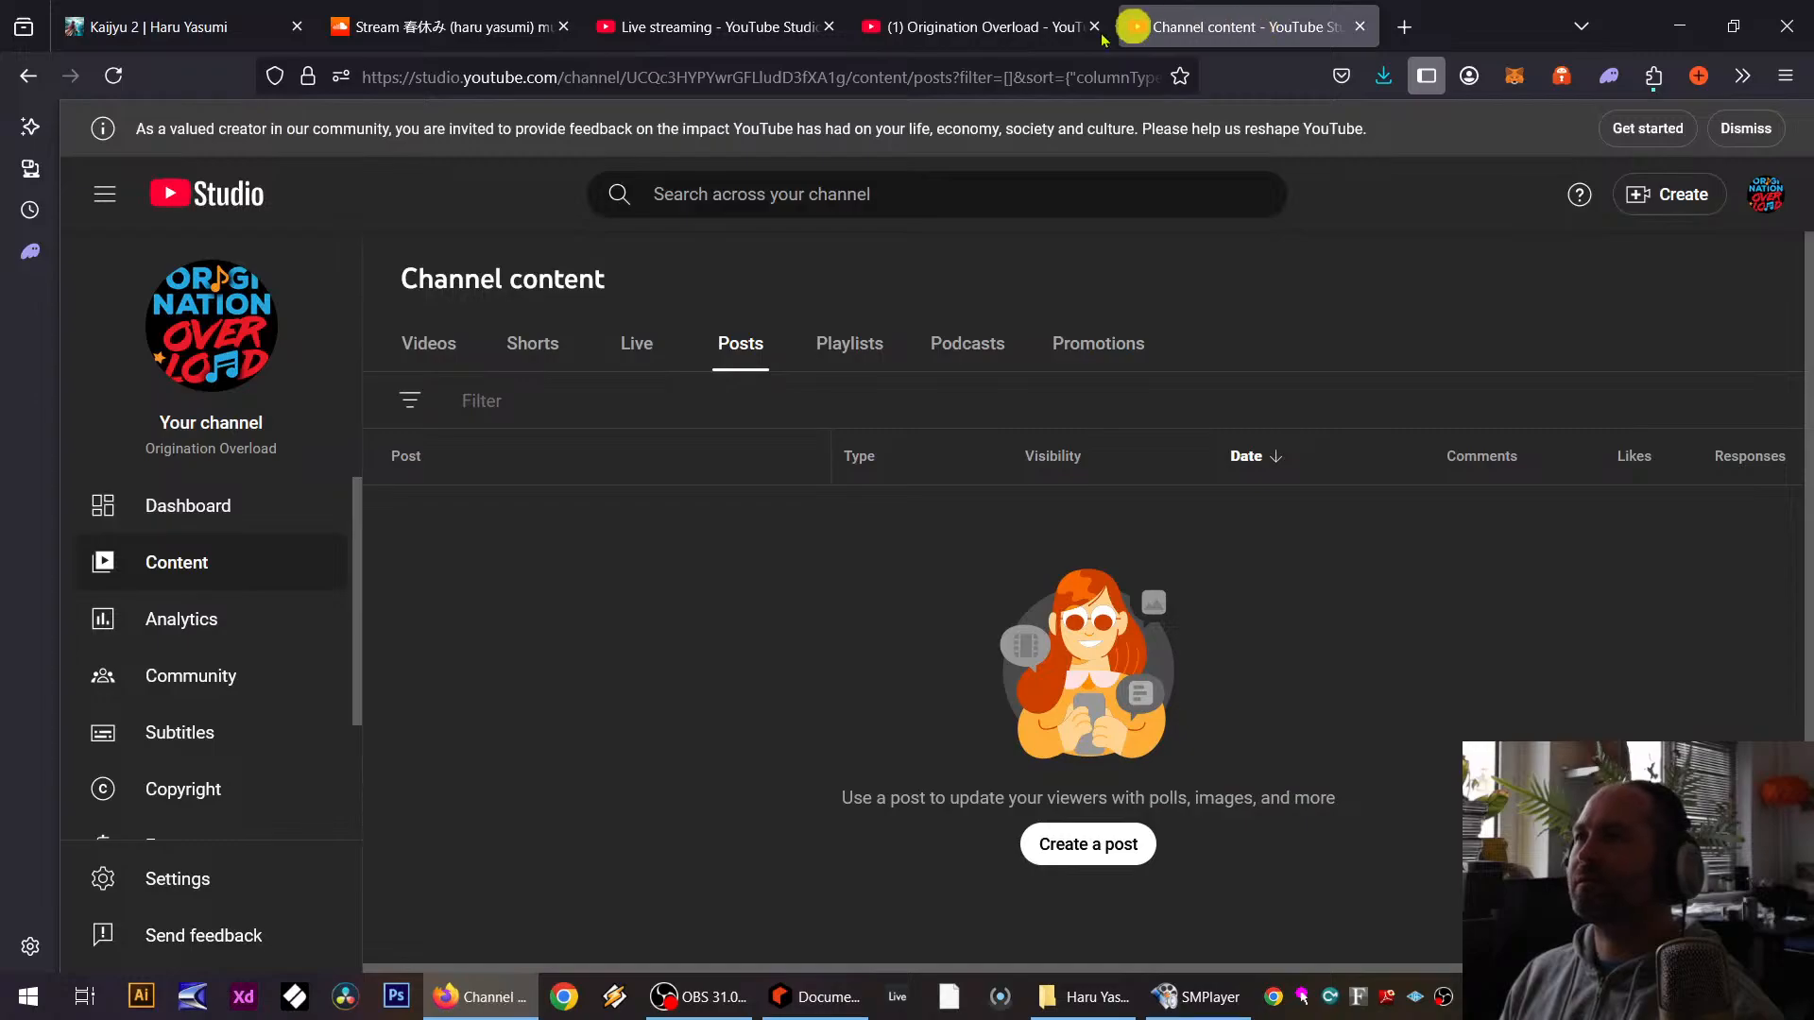
{"action": "left_click", "coordinate": [631, 364]}
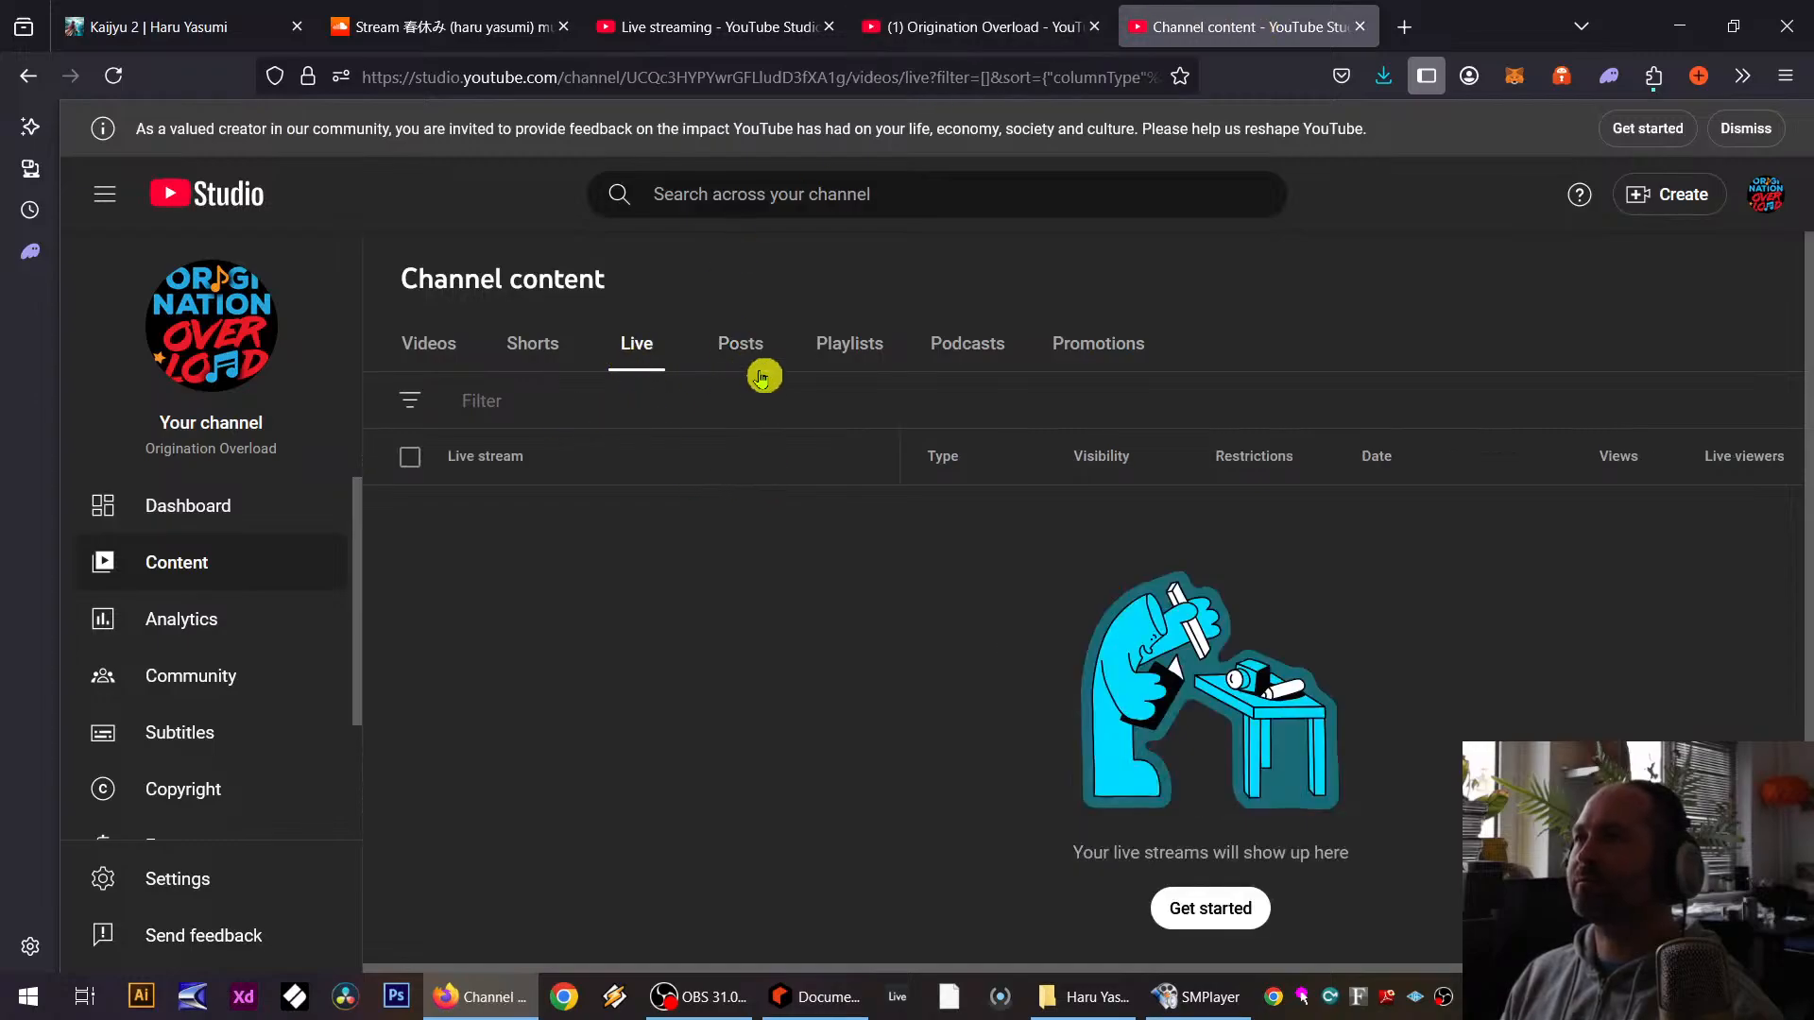
{"action": "key", "text": "F5"}
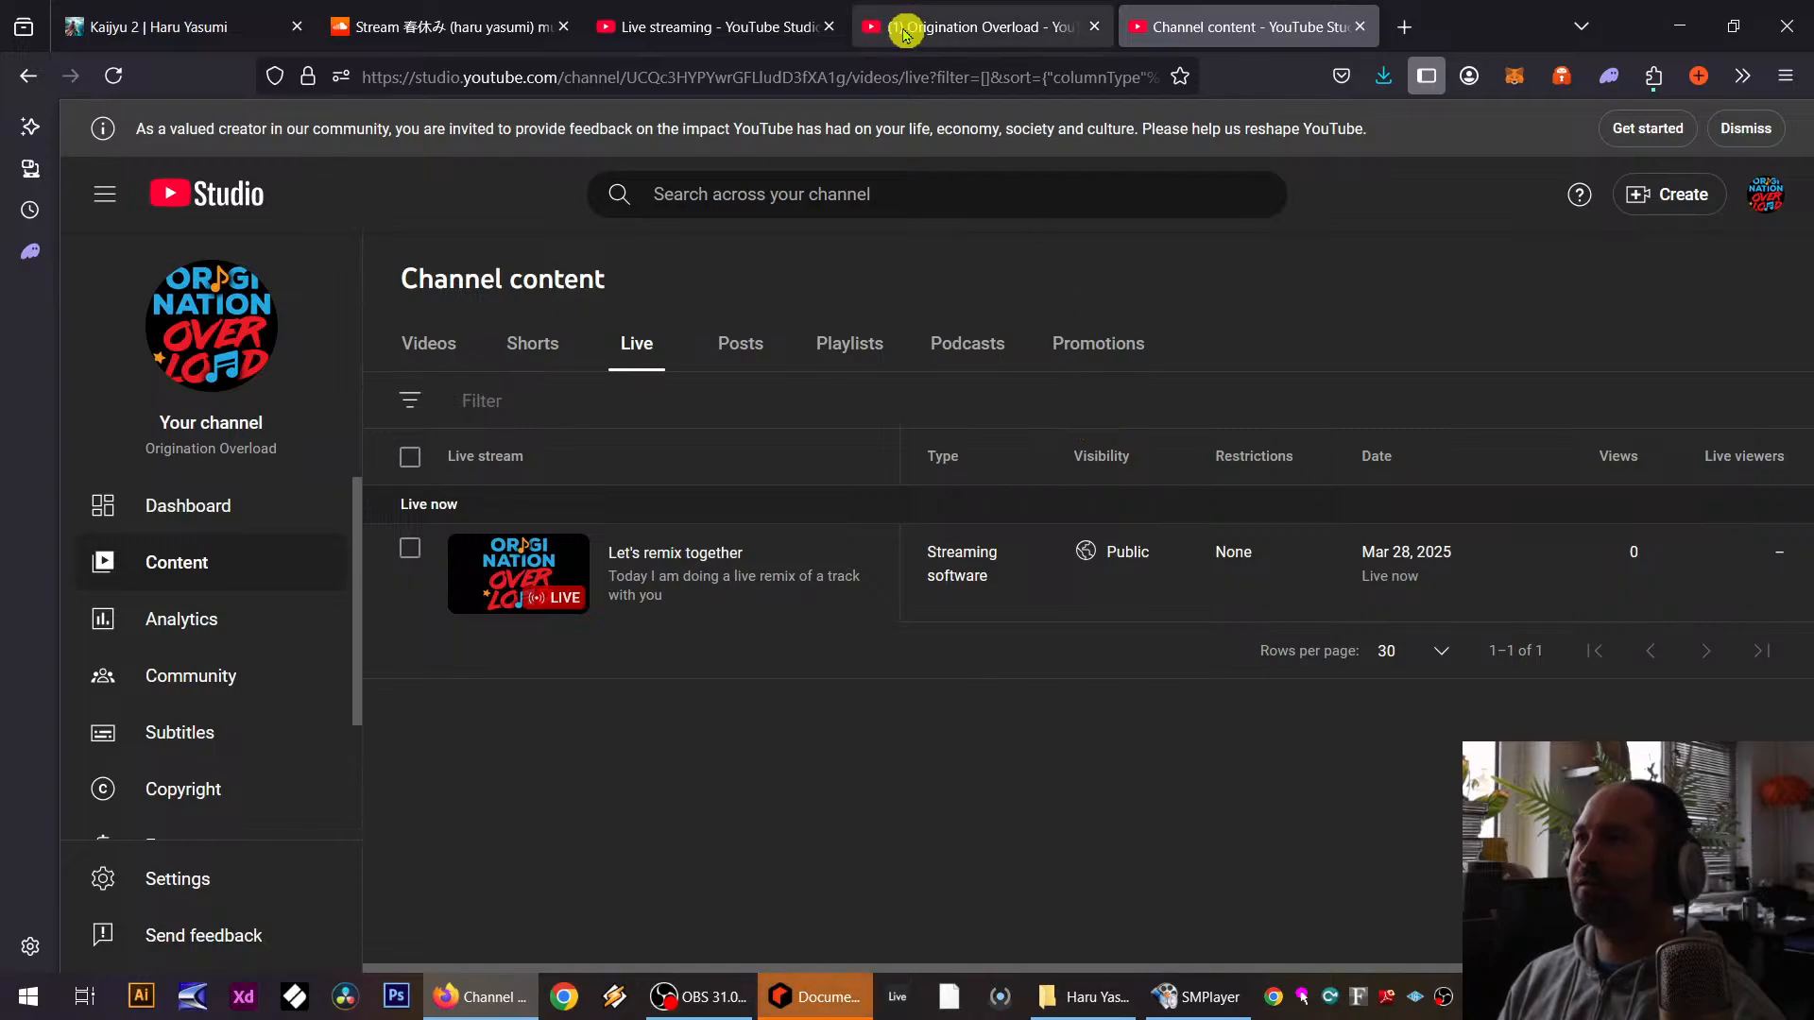
Step: Close the Origination Overload channel page and view the YouTube Studio live streaming page
{"action": "left_click", "coordinate": [939, 13]}
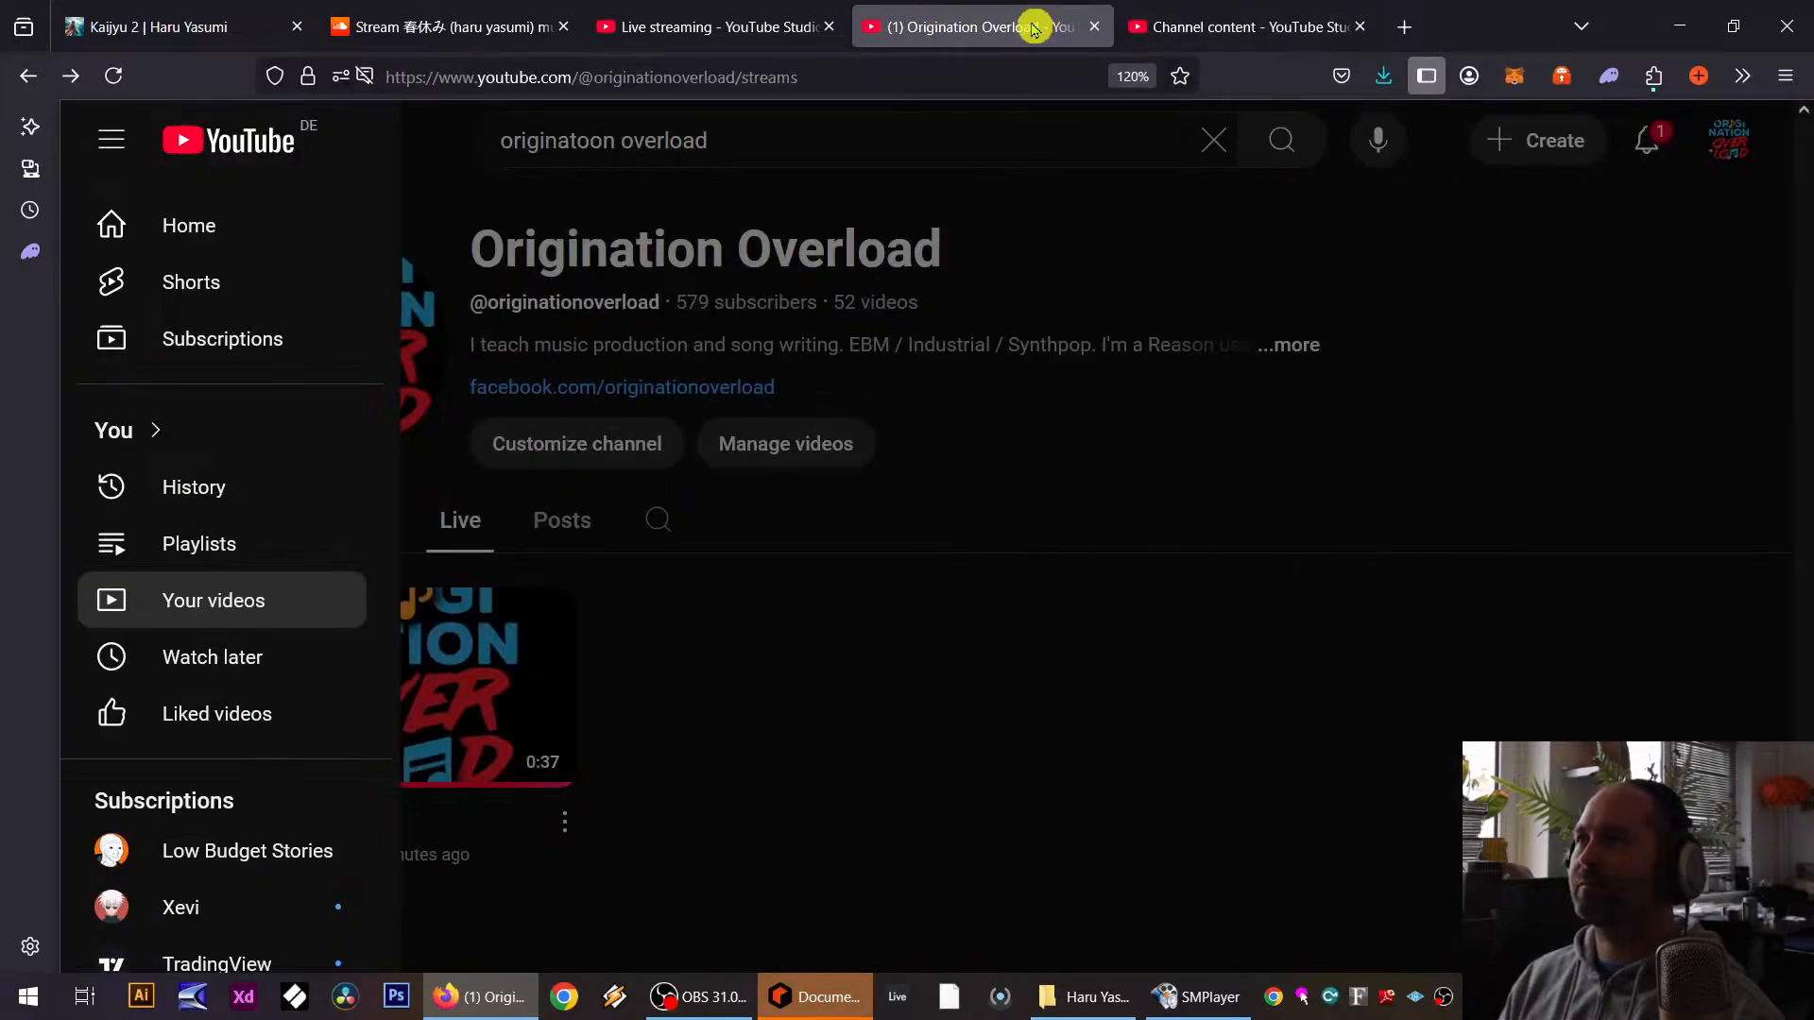
{"action": "left_click", "coordinate": [1093, 26]}
{"action": "left_click", "coordinate": [707, 22]}
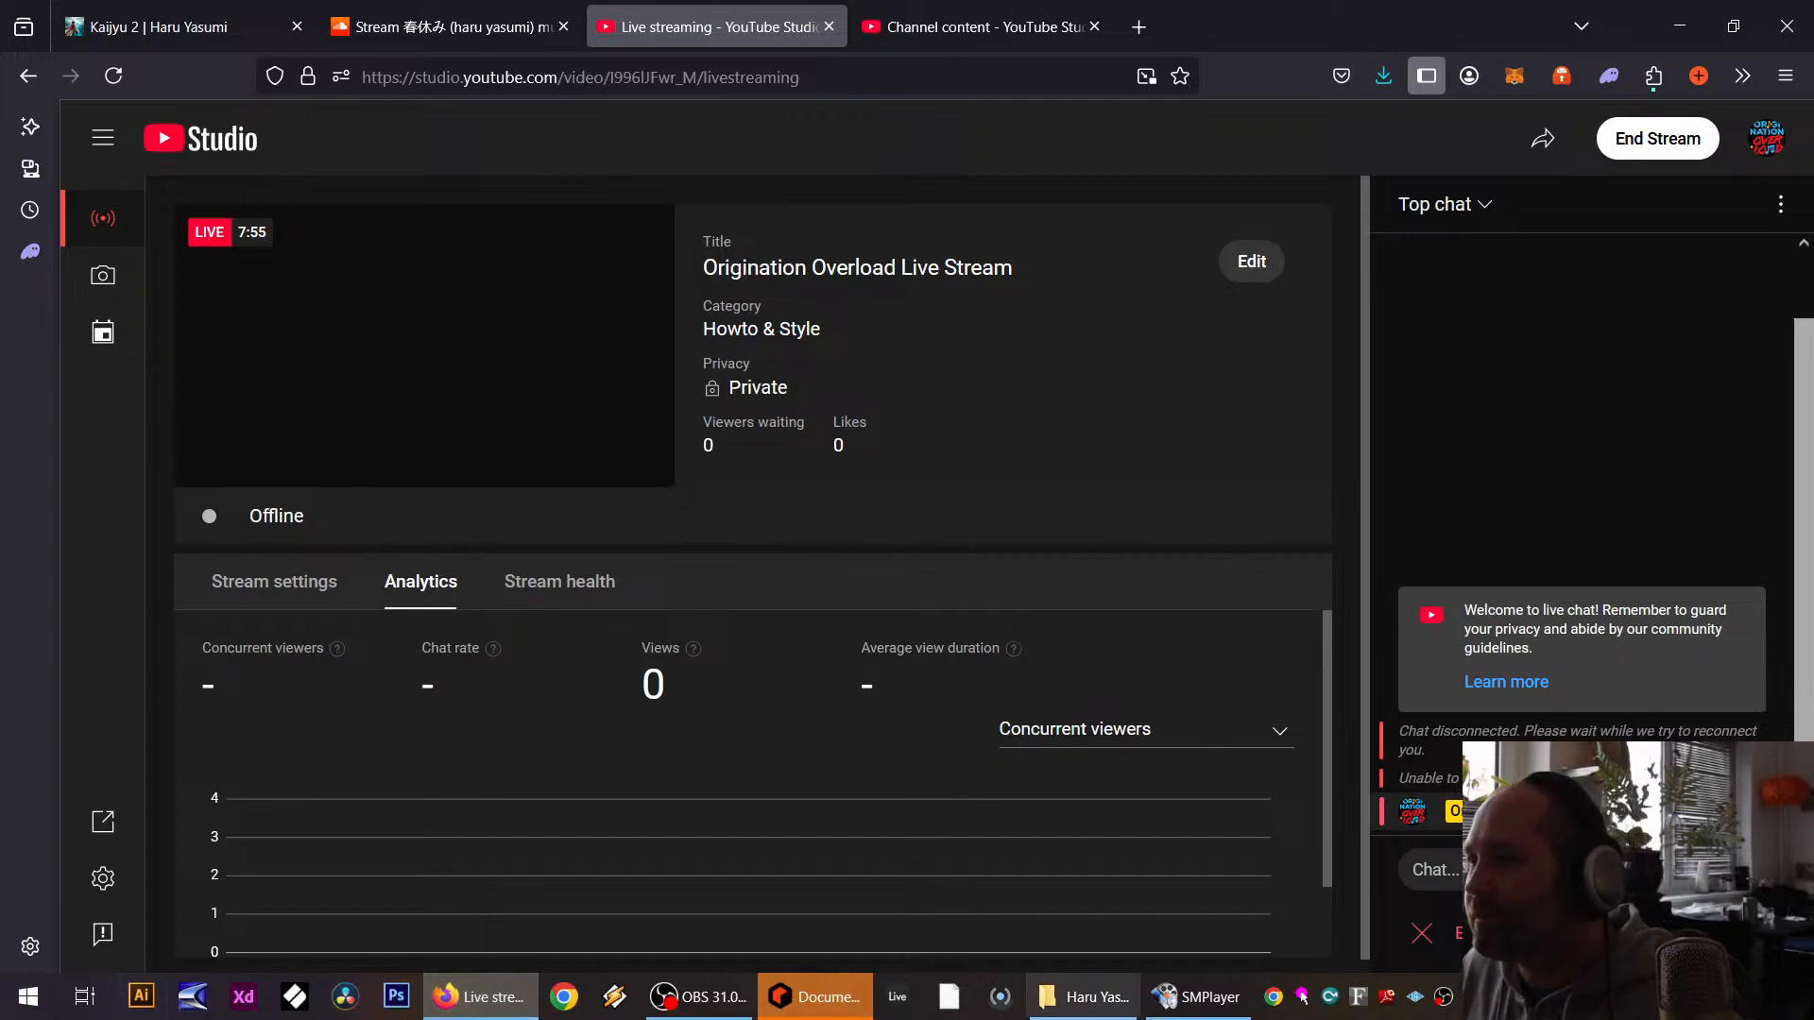
Step: Return to Reason, collapse the browser pane and fit the full length of the imported stems in the sequencer
{"action": "left_click", "coordinate": [819, 999]}
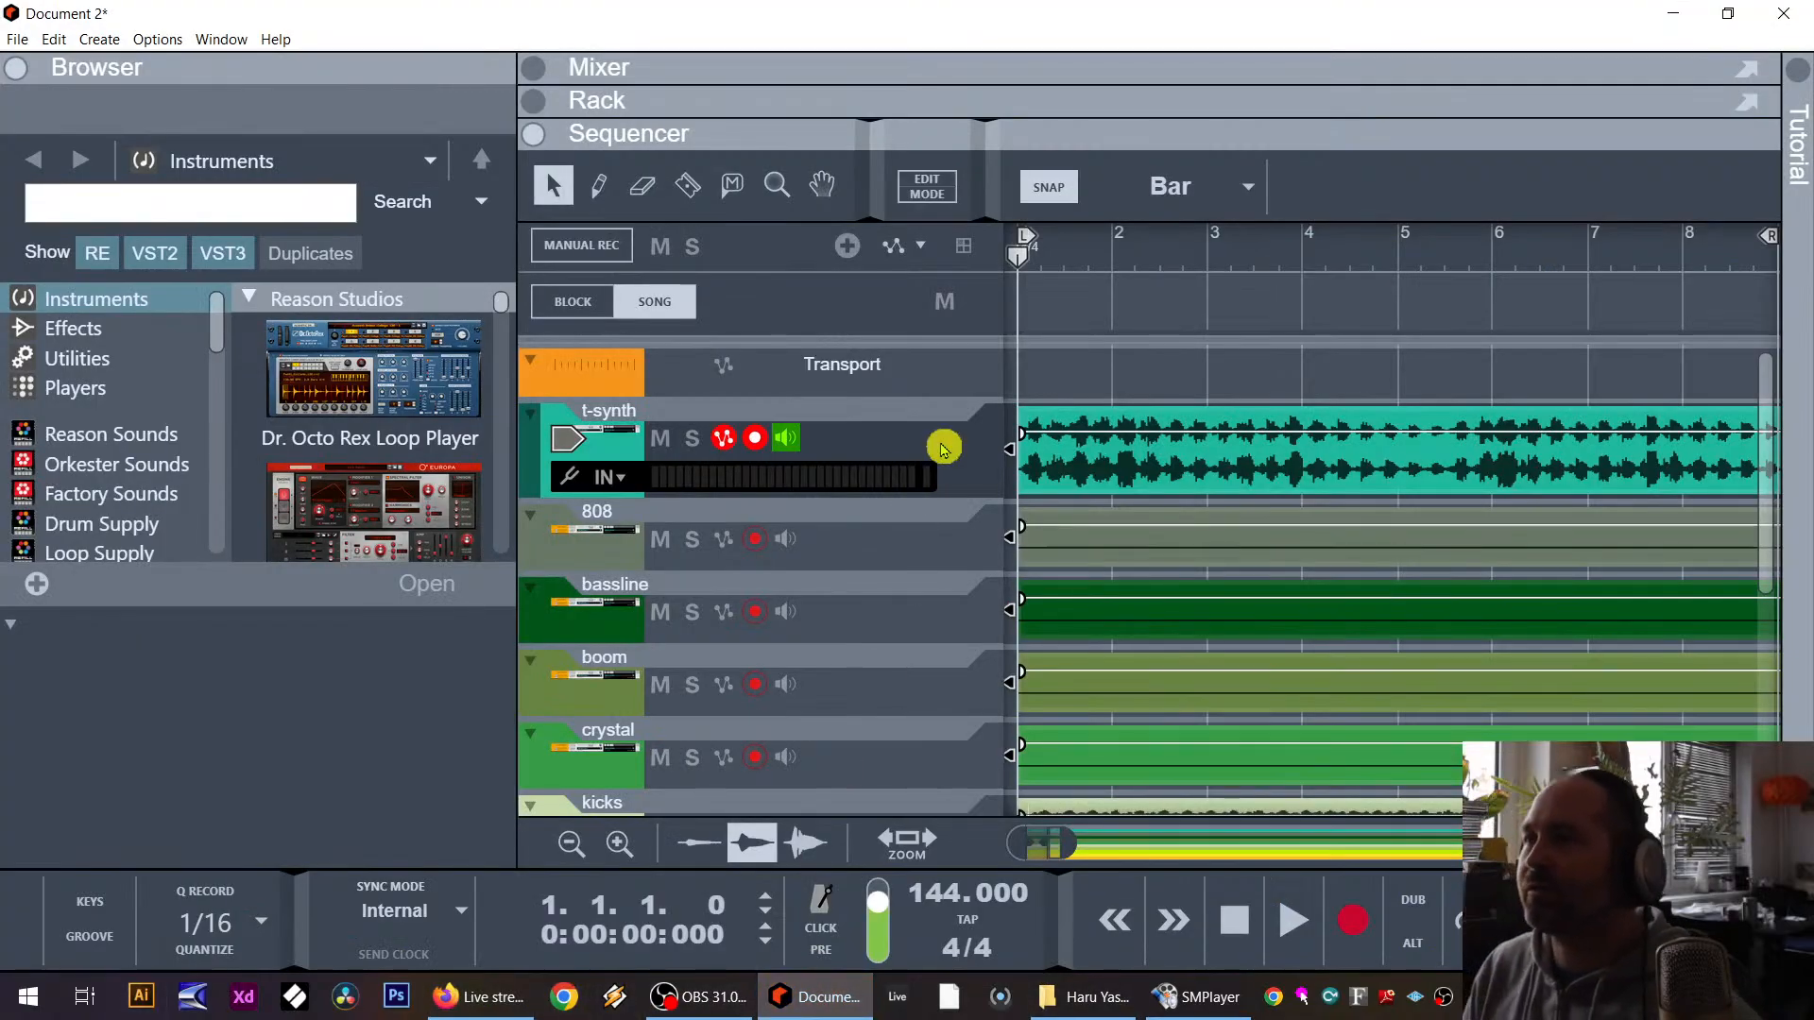
{"action": "left_click_drag", "start_coordinate": [1074, 853], "coordinate": [1448, 858]}
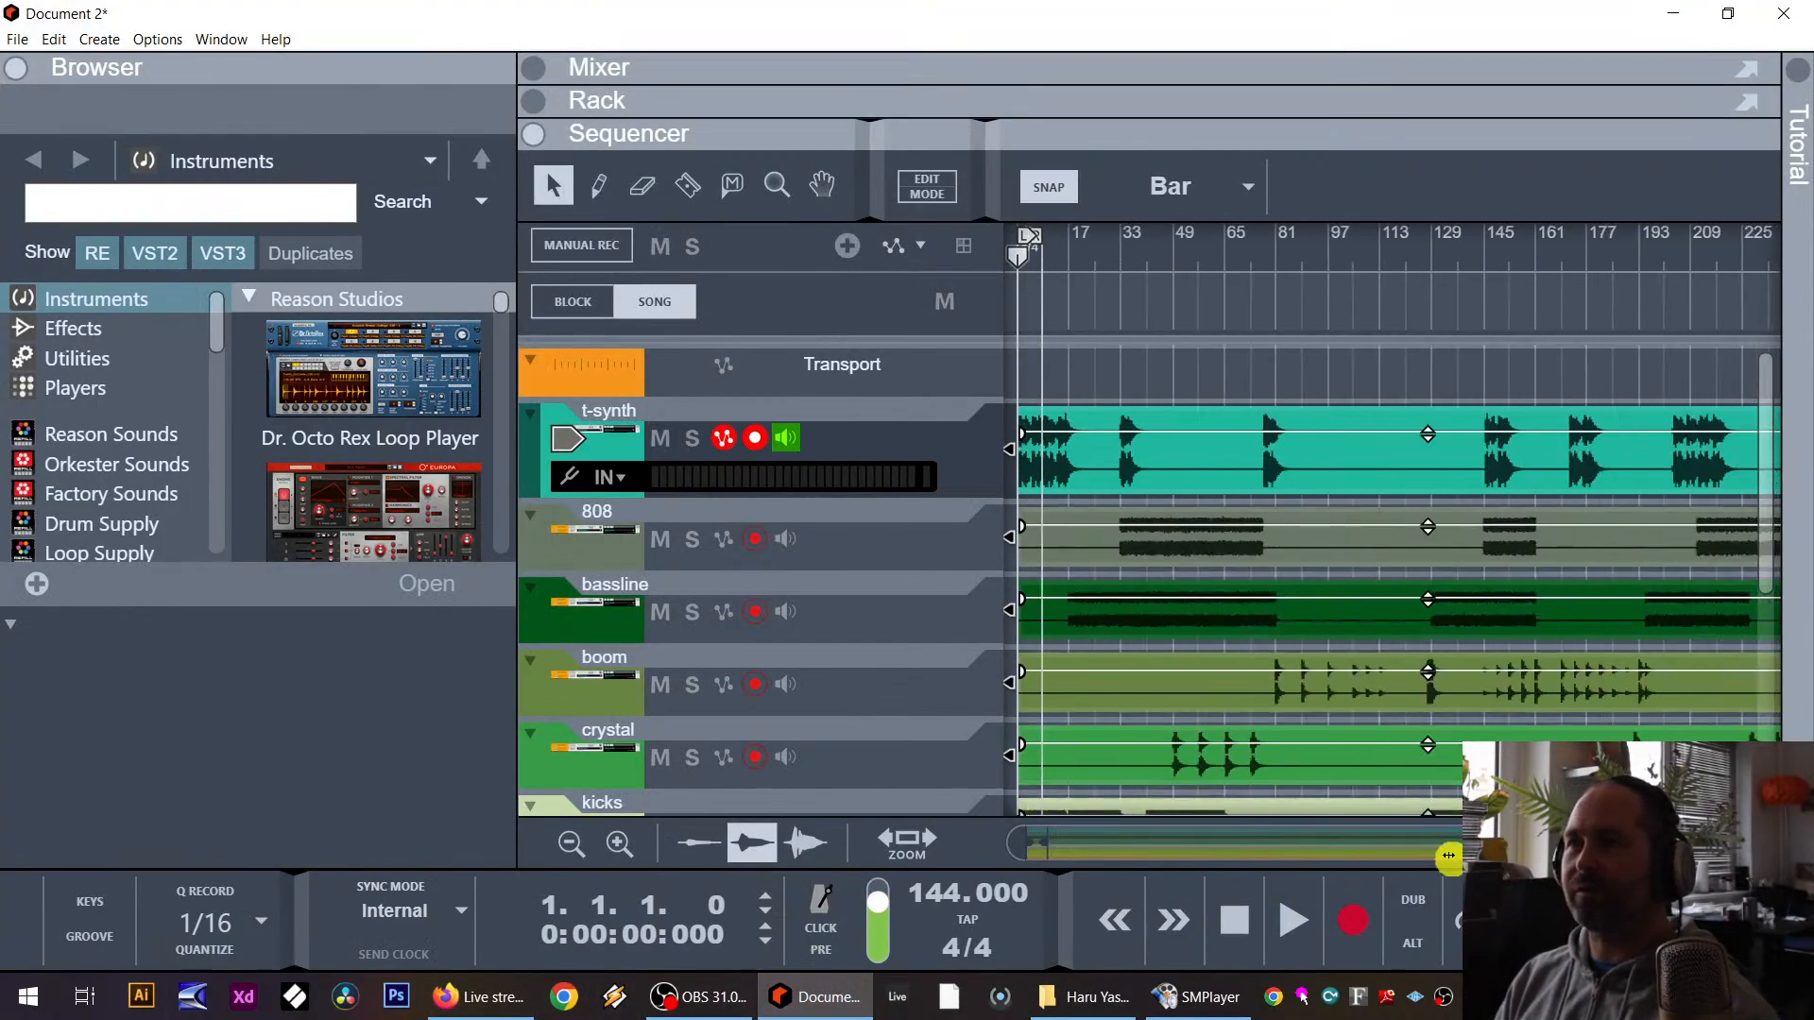
{"action": "left_click_drag", "start_coordinate": [521, 338], "coordinate": [38, 340]}
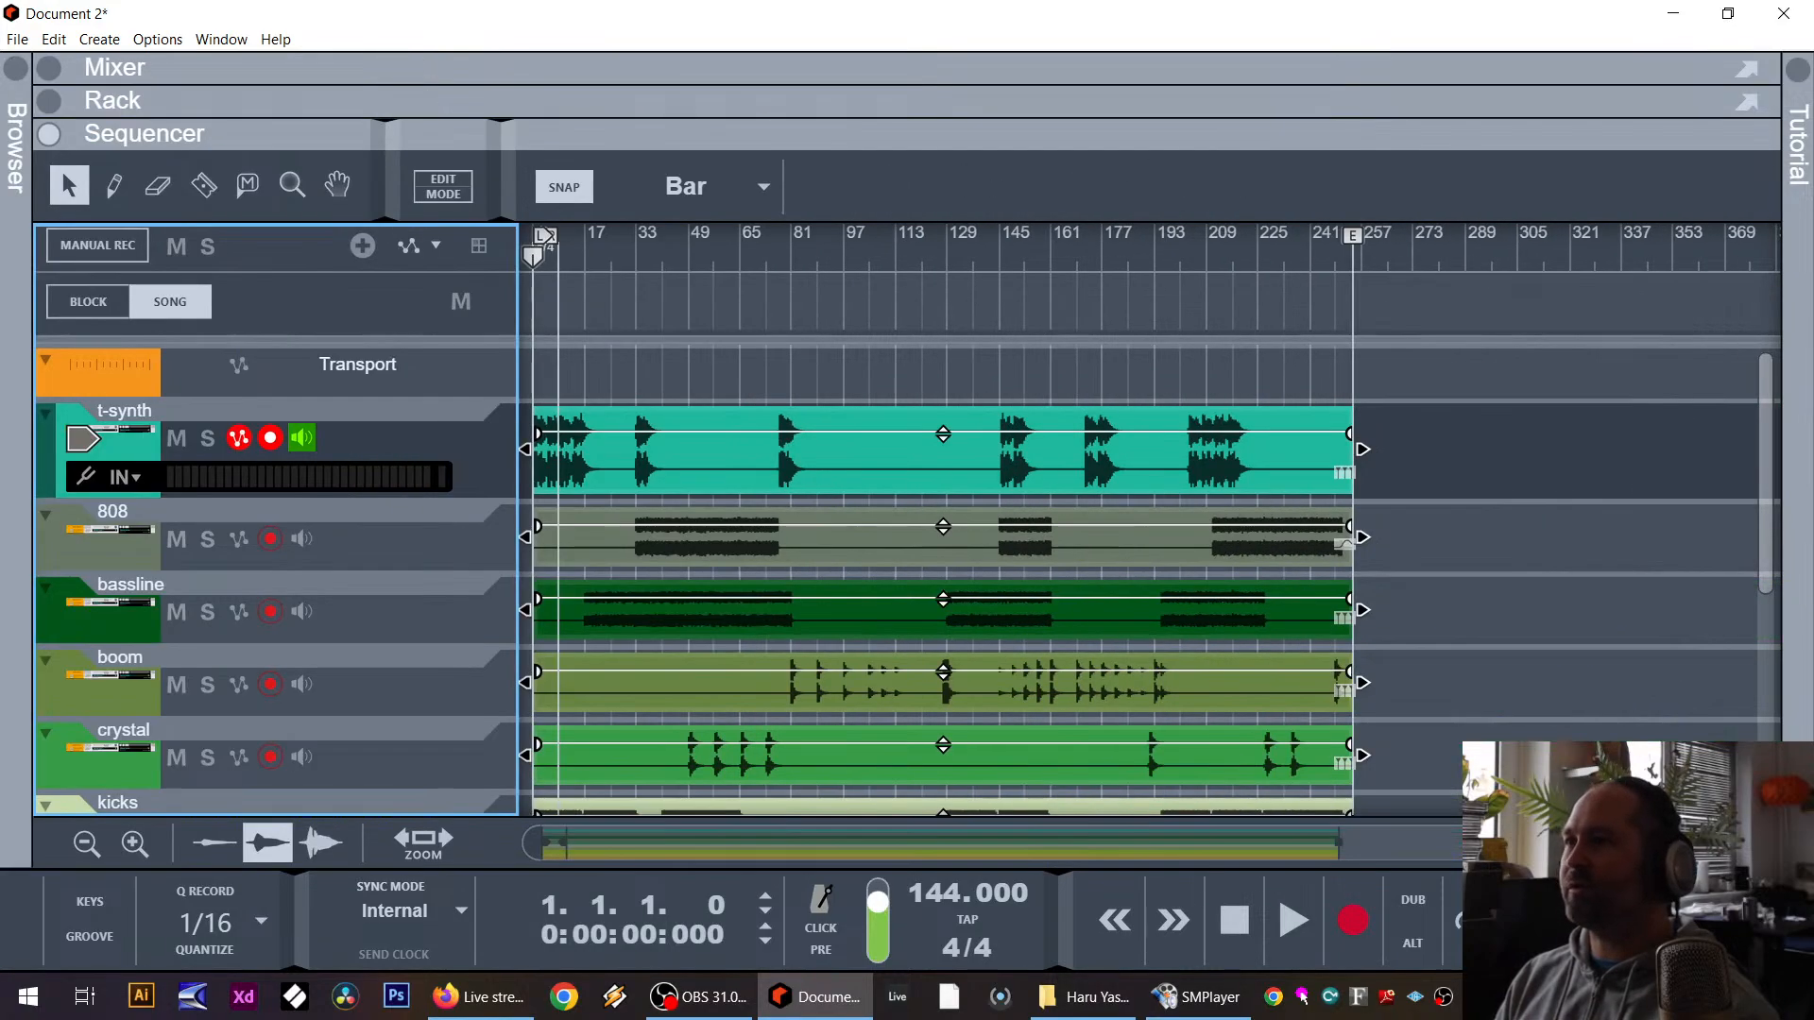
{"action": "left_click", "coordinate": [1559, 444]}
Step: Show the mixer above the sequencer and lower the faders of all ten stem channels together by the same amount
{"action": "left_click_drag", "start_coordinate": [1250, 120], "coordinate": [1199, 680]}
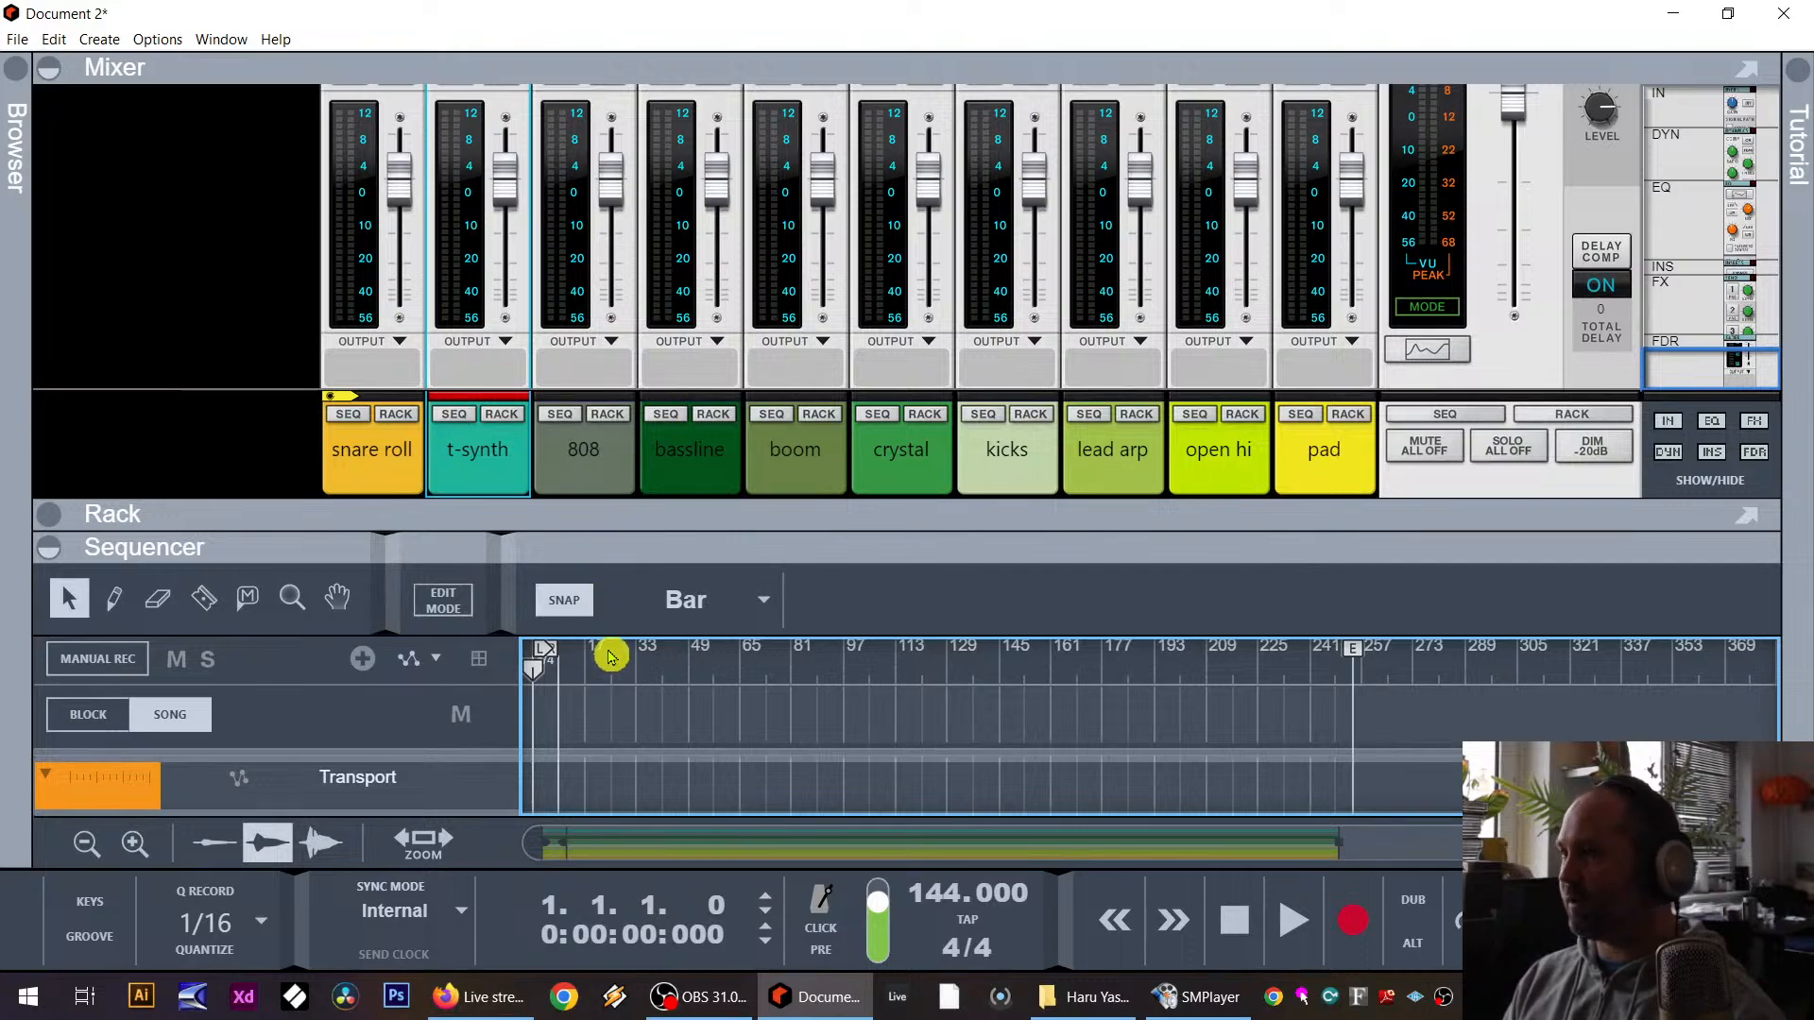
{"action": "key", "text": "ctrl+a"}
{"action": "left_click", "coordinate": [405, 451]}
{"action": "key", "text": "ctrl+a"}
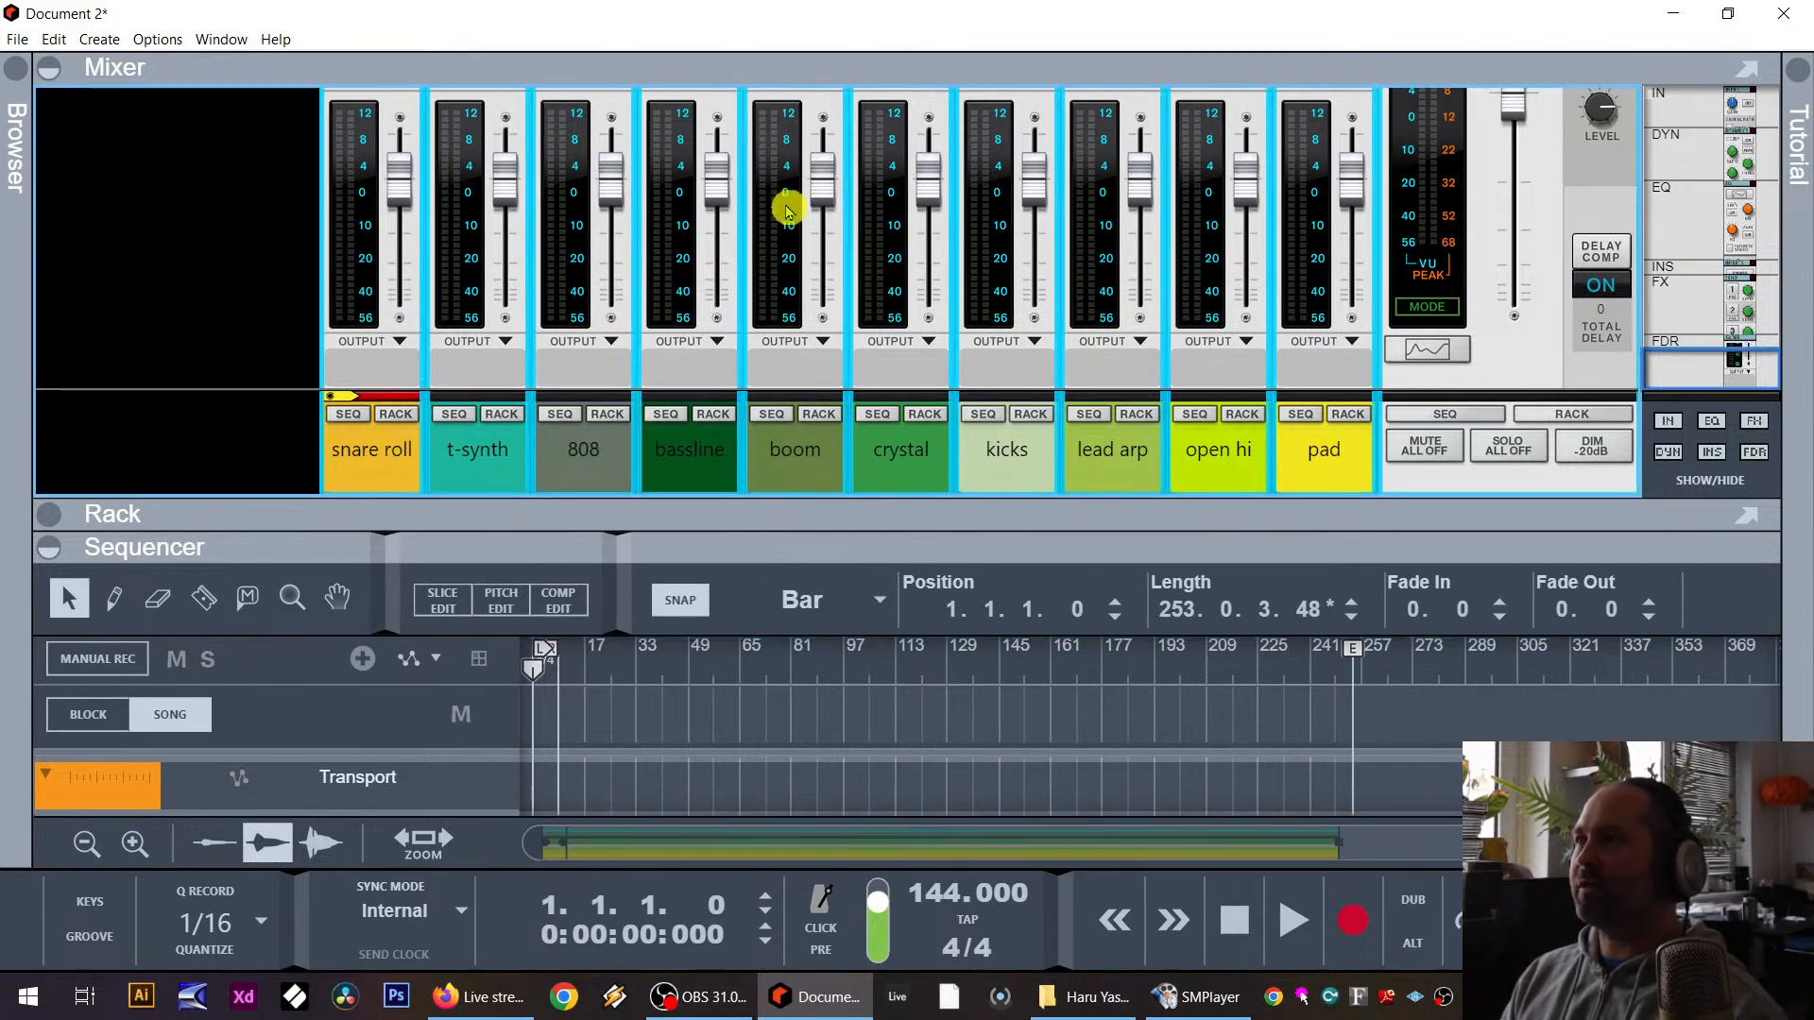
{"action": "left_click_drag", "start_coordinate": [927, 210], "coordinate": [923, 250]}
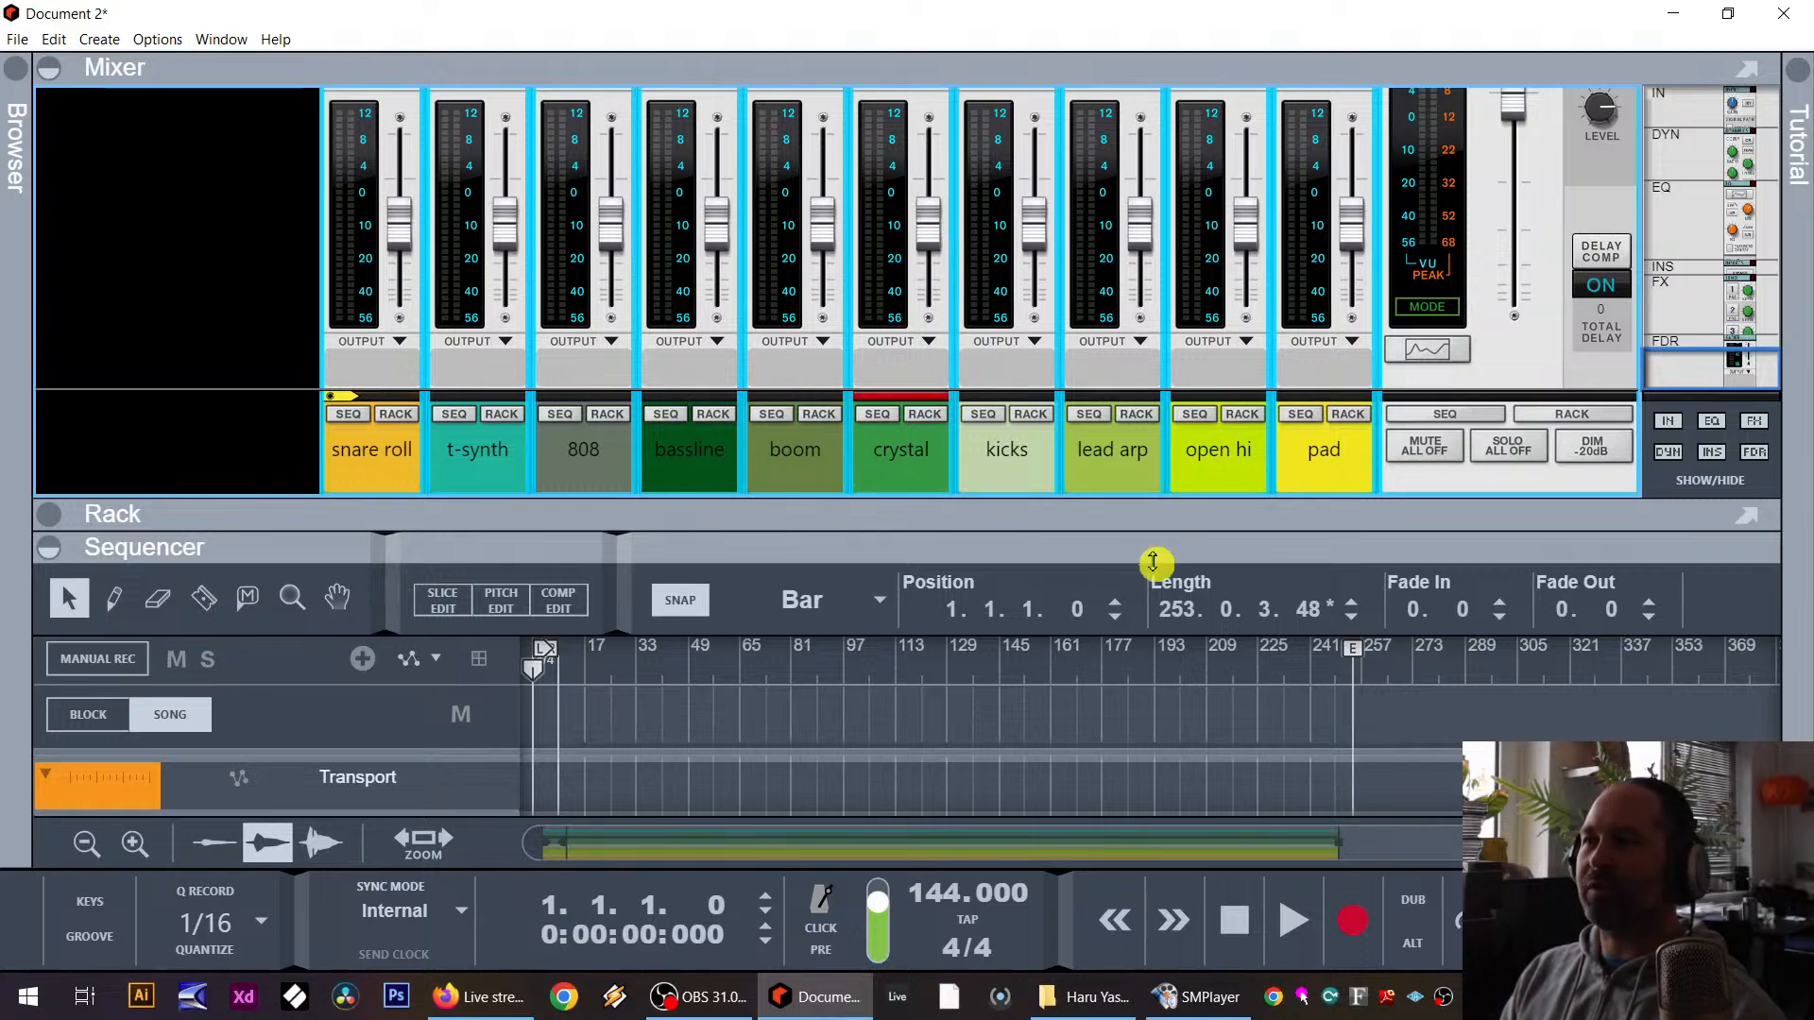
Step: Play the song briefly from bar 132 to check the channel and master levels in the mixer
{"action": "left_click_drag", "start_coordinate": [1128, 550], "coordinate": [1131, 485]}
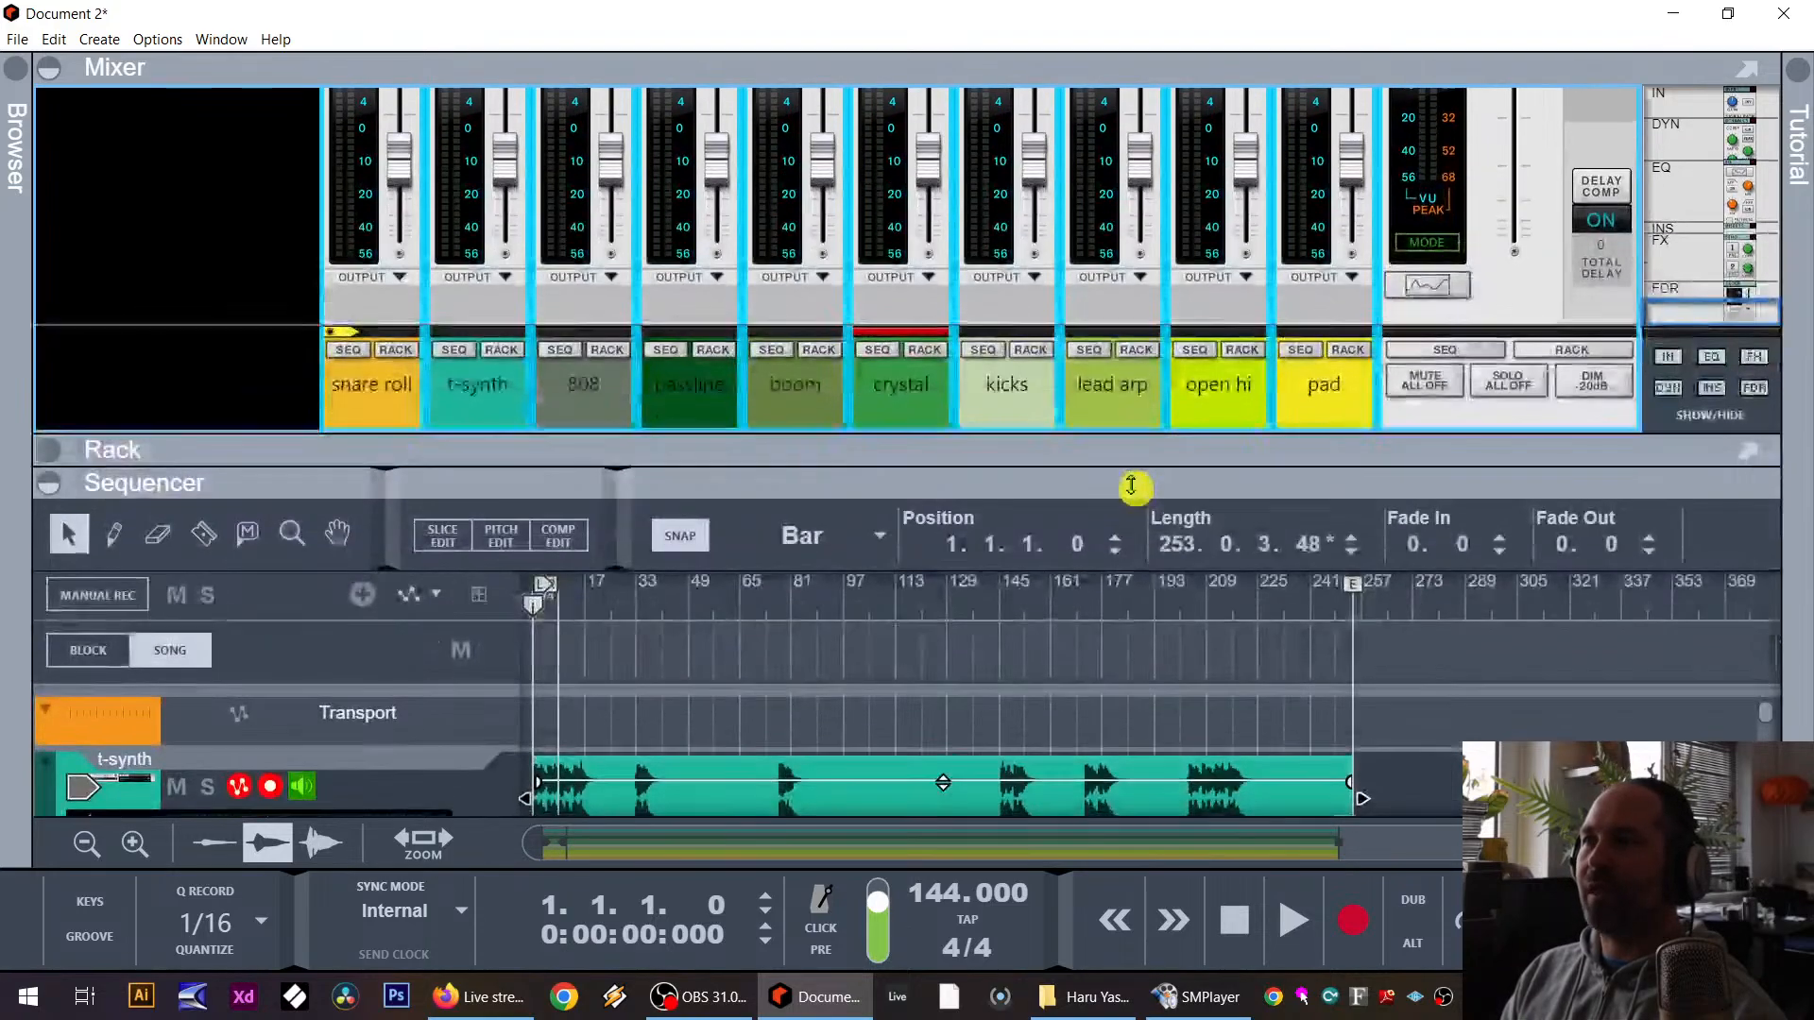
{"action": "left_click", "coordinate": [831, 619]}
{"action": "left_click", "coordinate": [966, 605]}
{"action": "left_click_drag", "start_coordinate": [1165, 466], "coordinate": [1150, 572]}
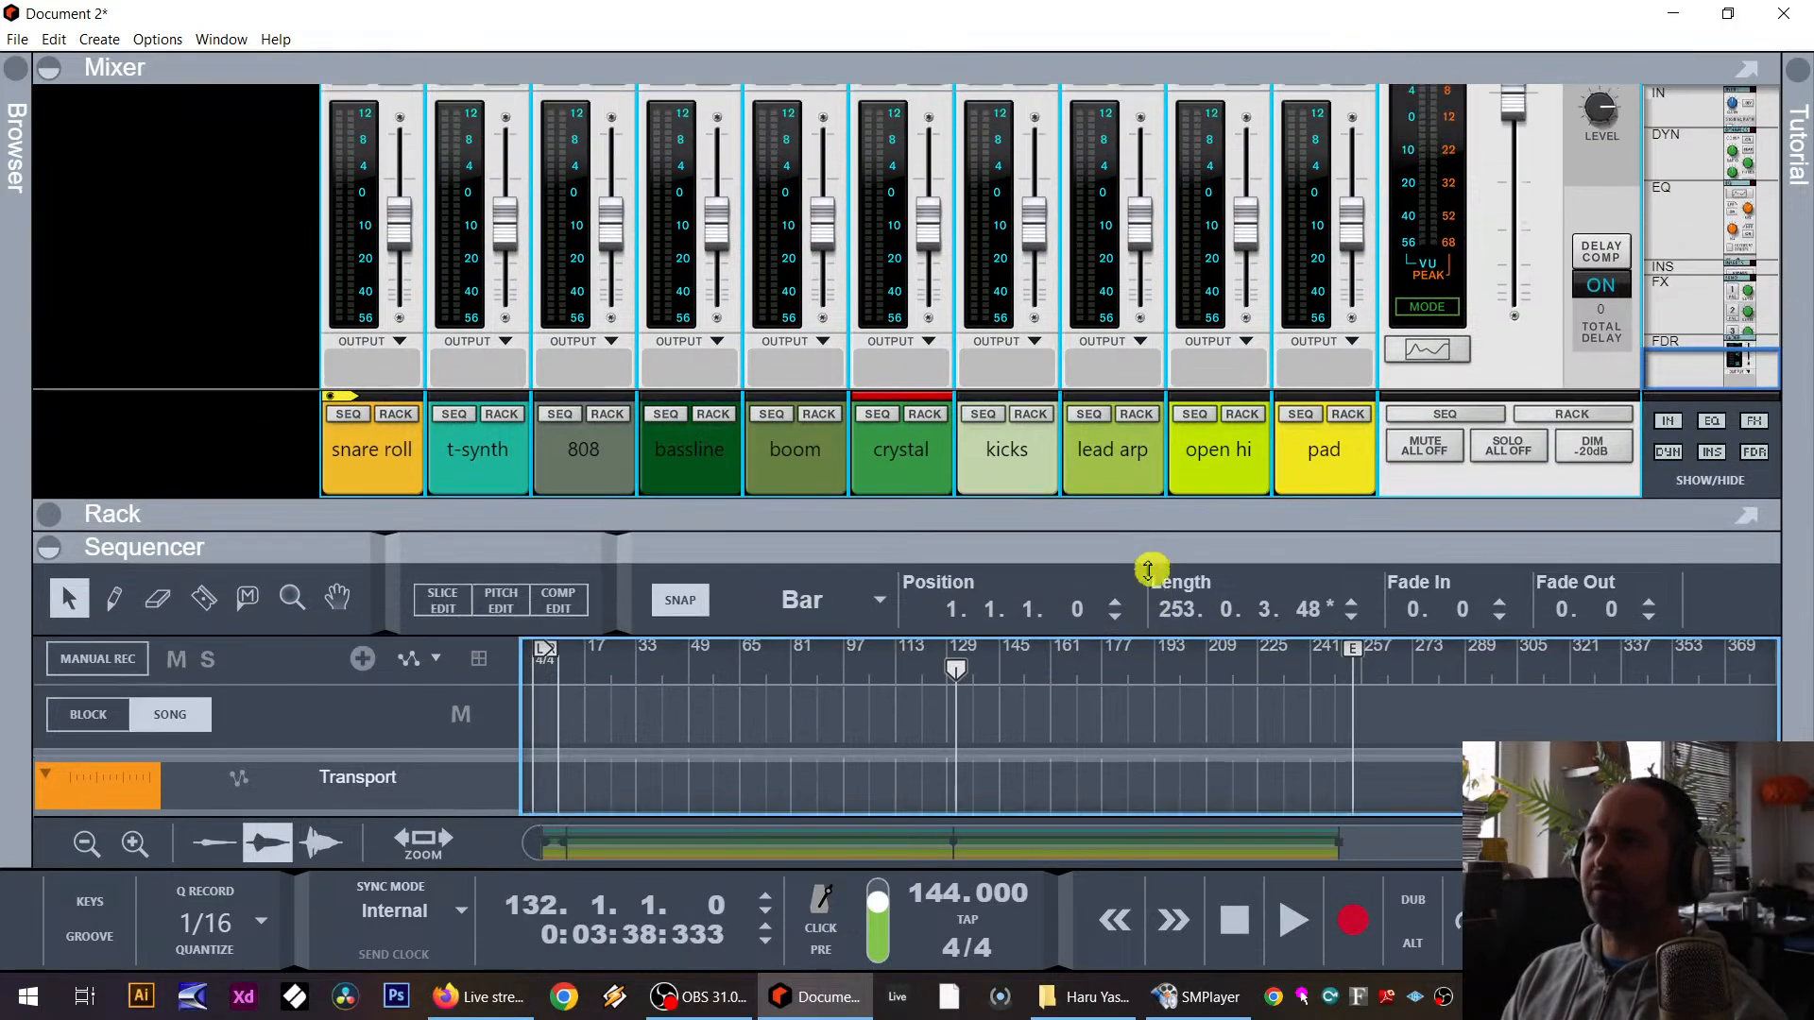
{"action": "key", "text": "space"}
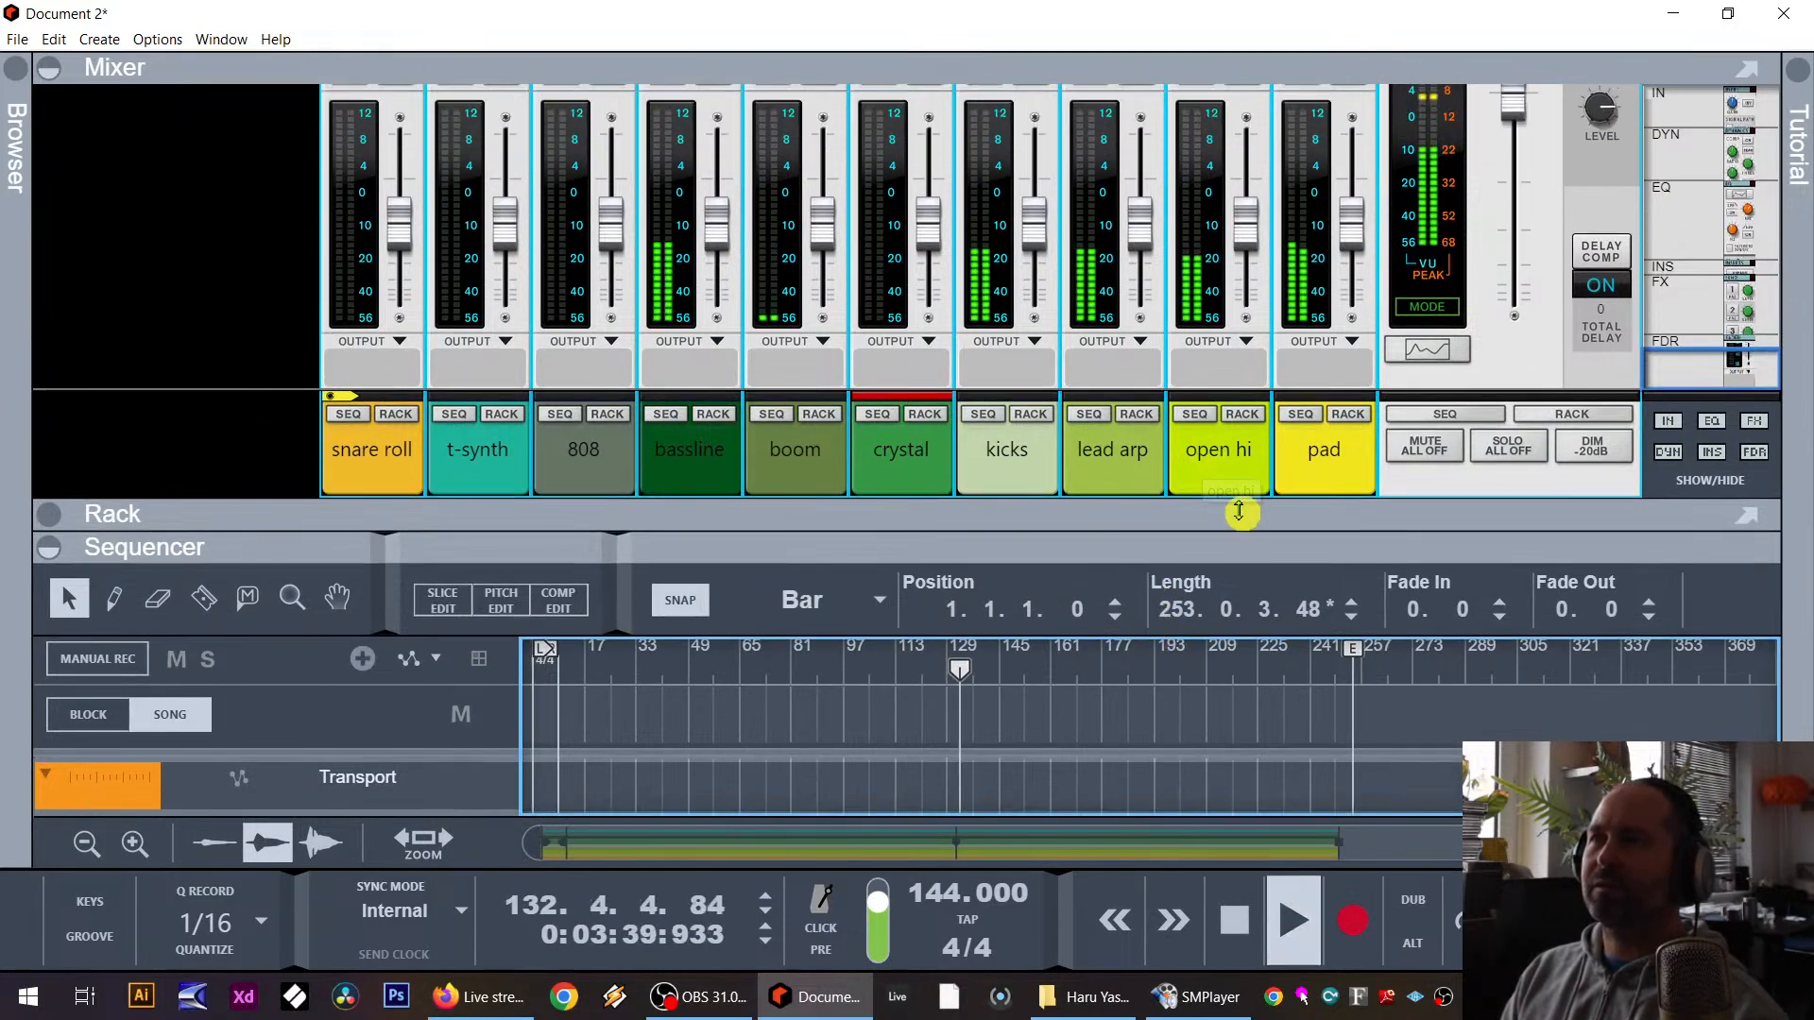
{"action": "key", "text": "space"}
Step: Expand the mixer to full height and set the master section's level meter to VU for both channels
{"action": "key", "text": "F5"}
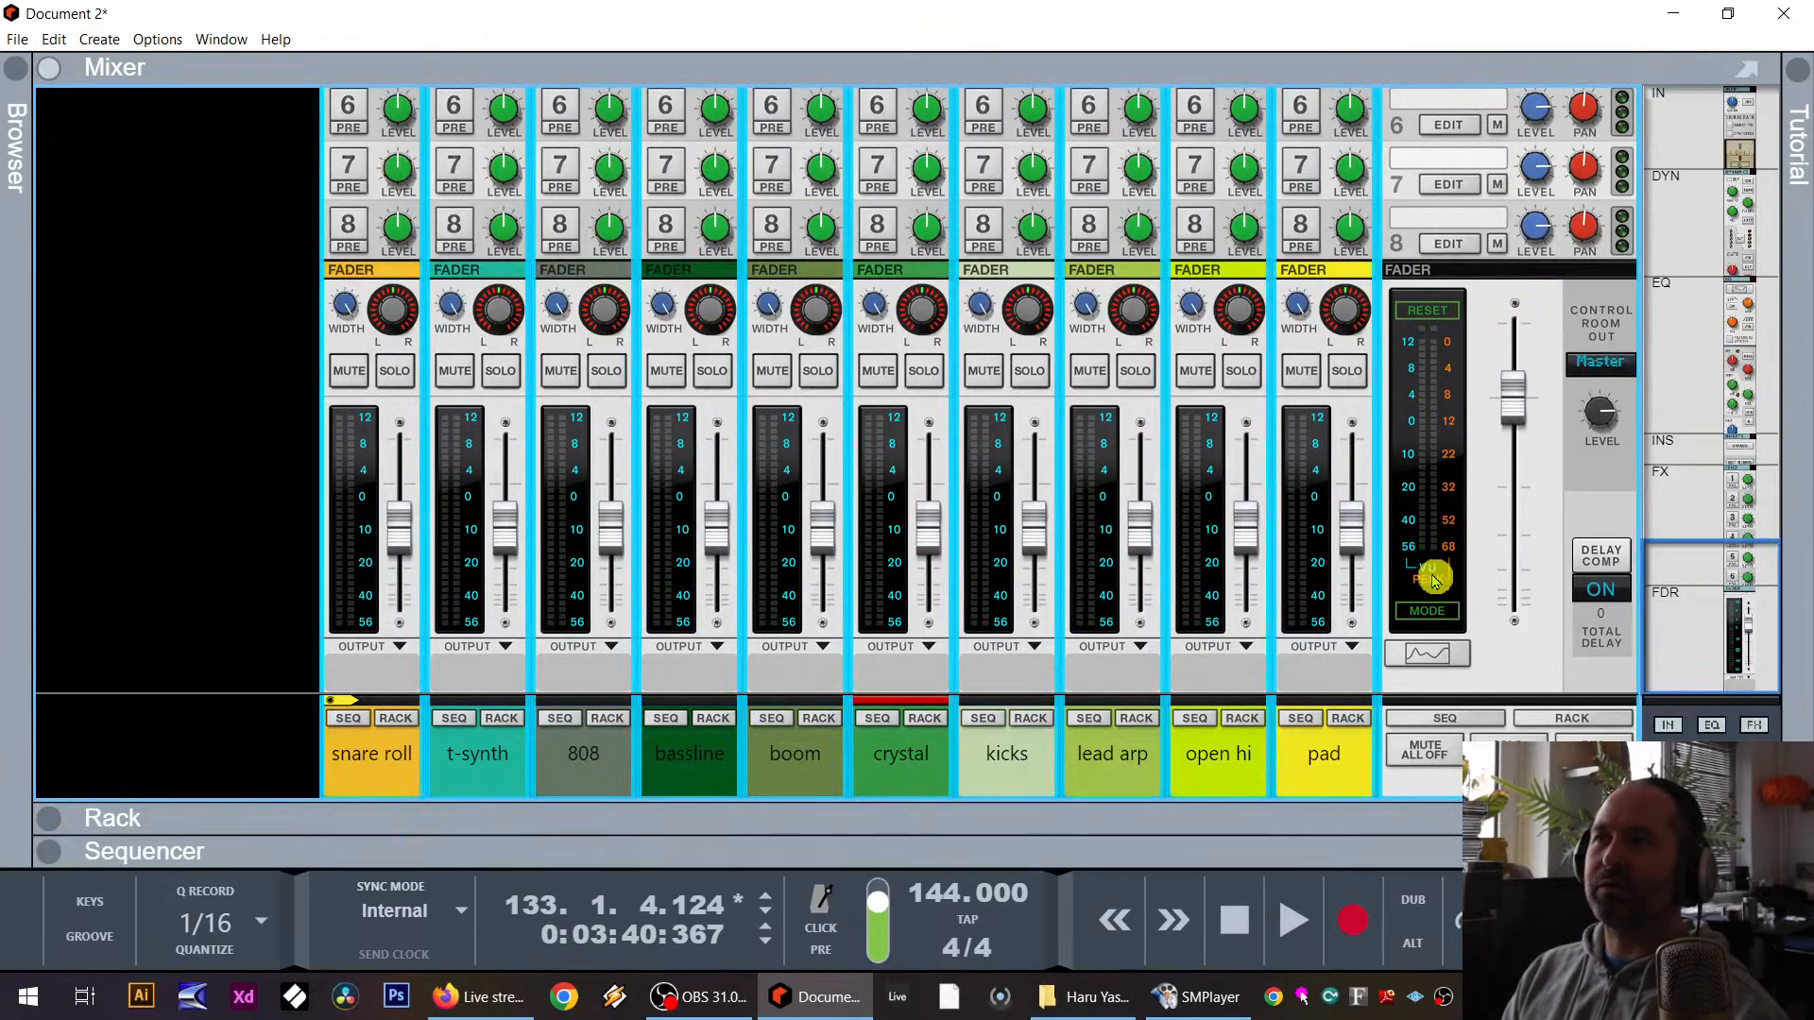
{"action": "left_click", "coordinate": [1444, 610]}
{"action": "left_click", "coordinate": [1439, 615]}
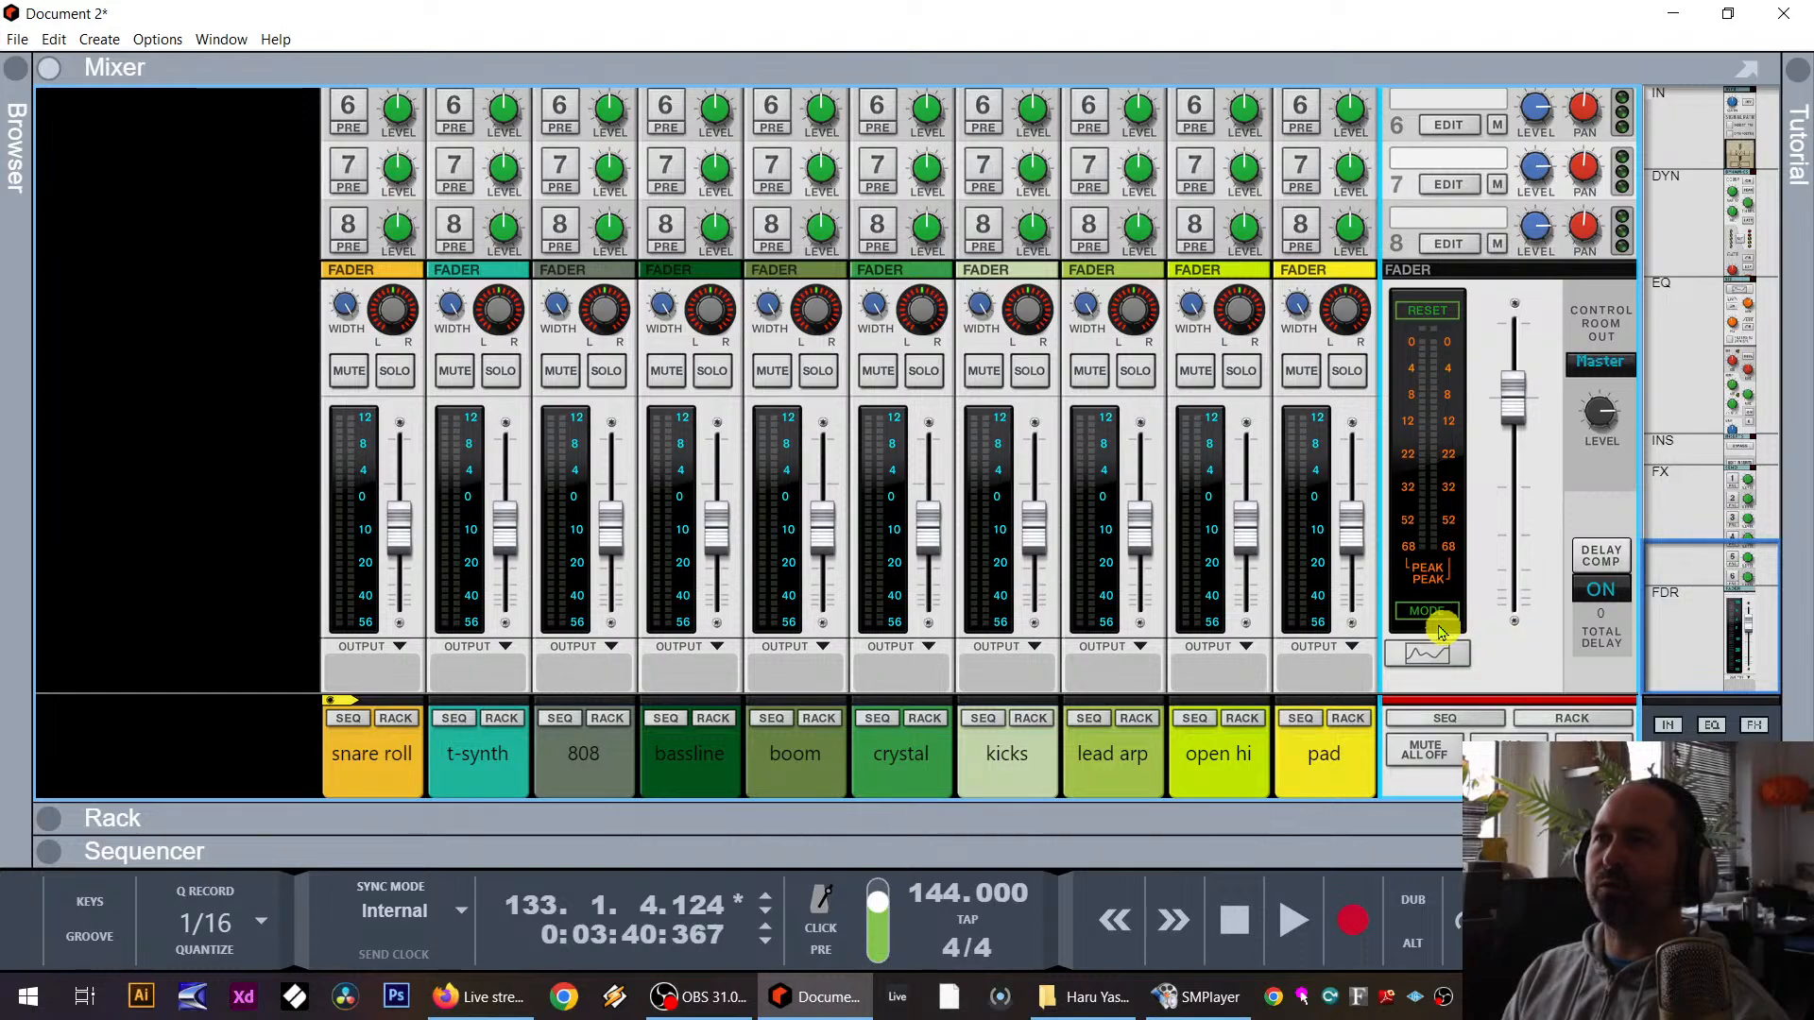
{"action": "left_click", "coordinate": [1439, 614]}
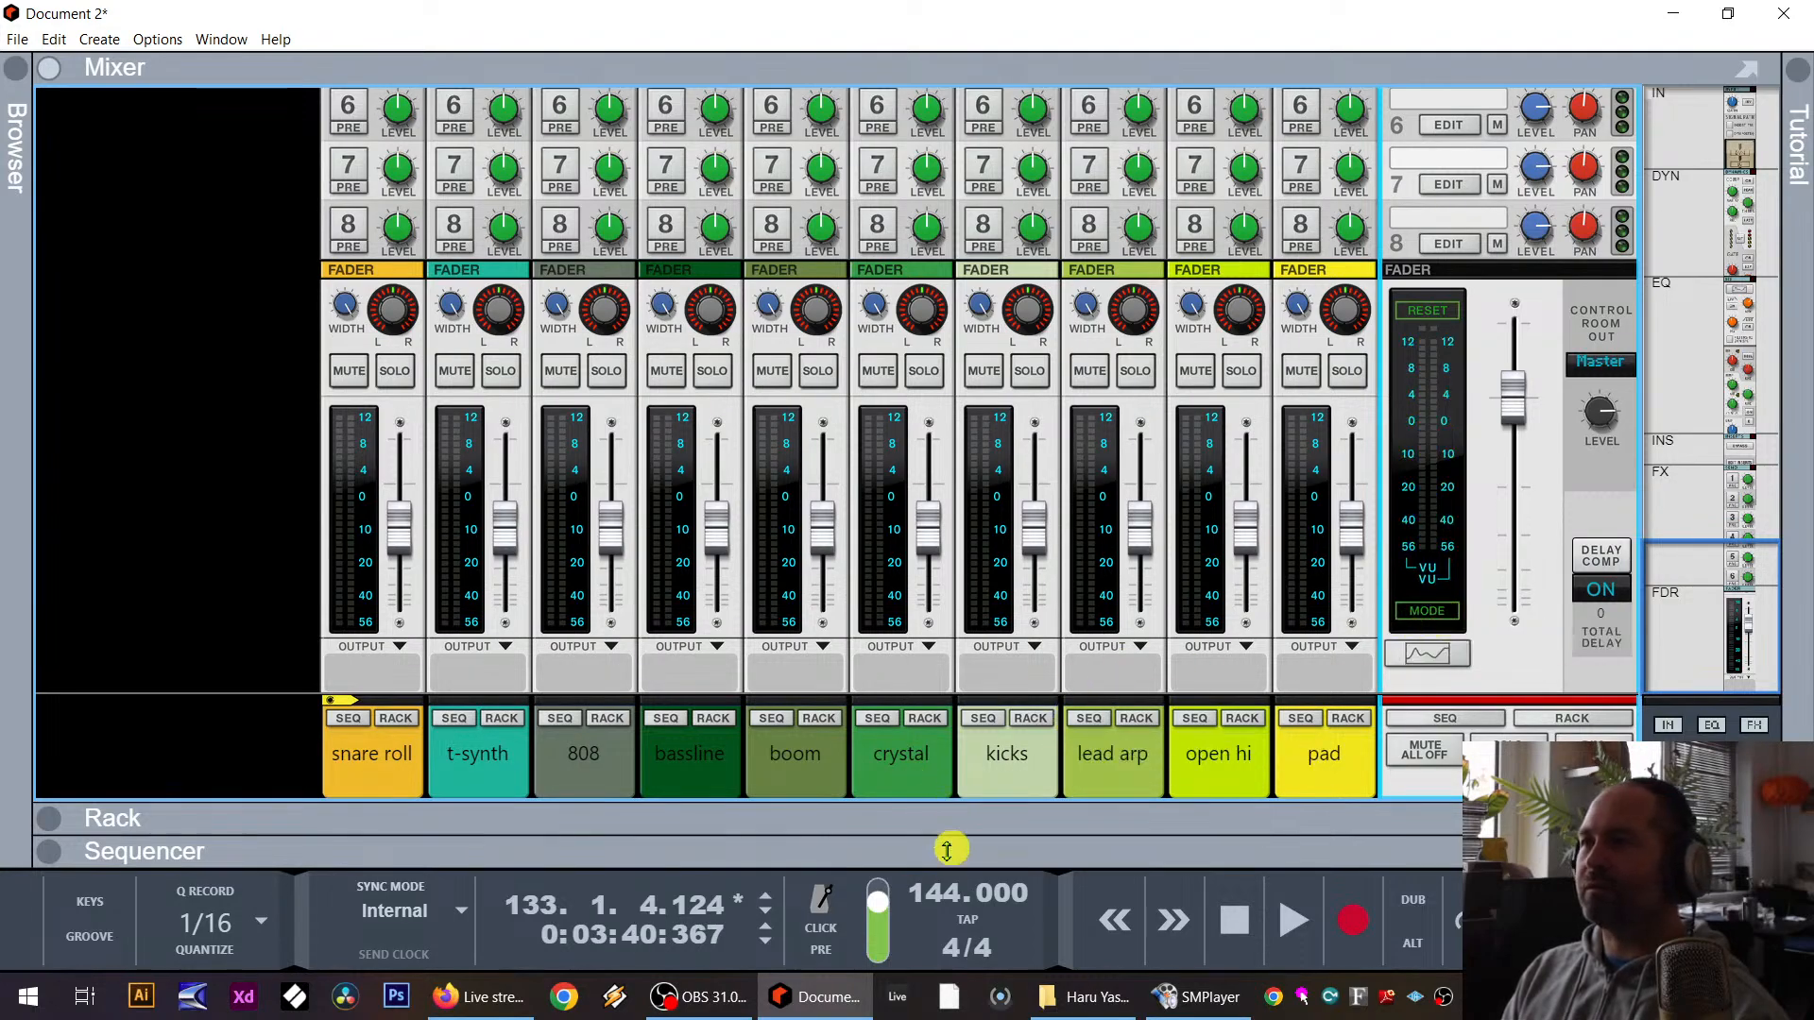
Step: Show the sequencer below the mixer and play short passages near bars 179 and 81 to check the levels
{"action": "left_click_drag", "start_coordinate": [955, 859], "coordinate": [970, 659]}
{"action": "left_click", "coordinate": [1113, 664]}
{"action": "key", "text": "space"}
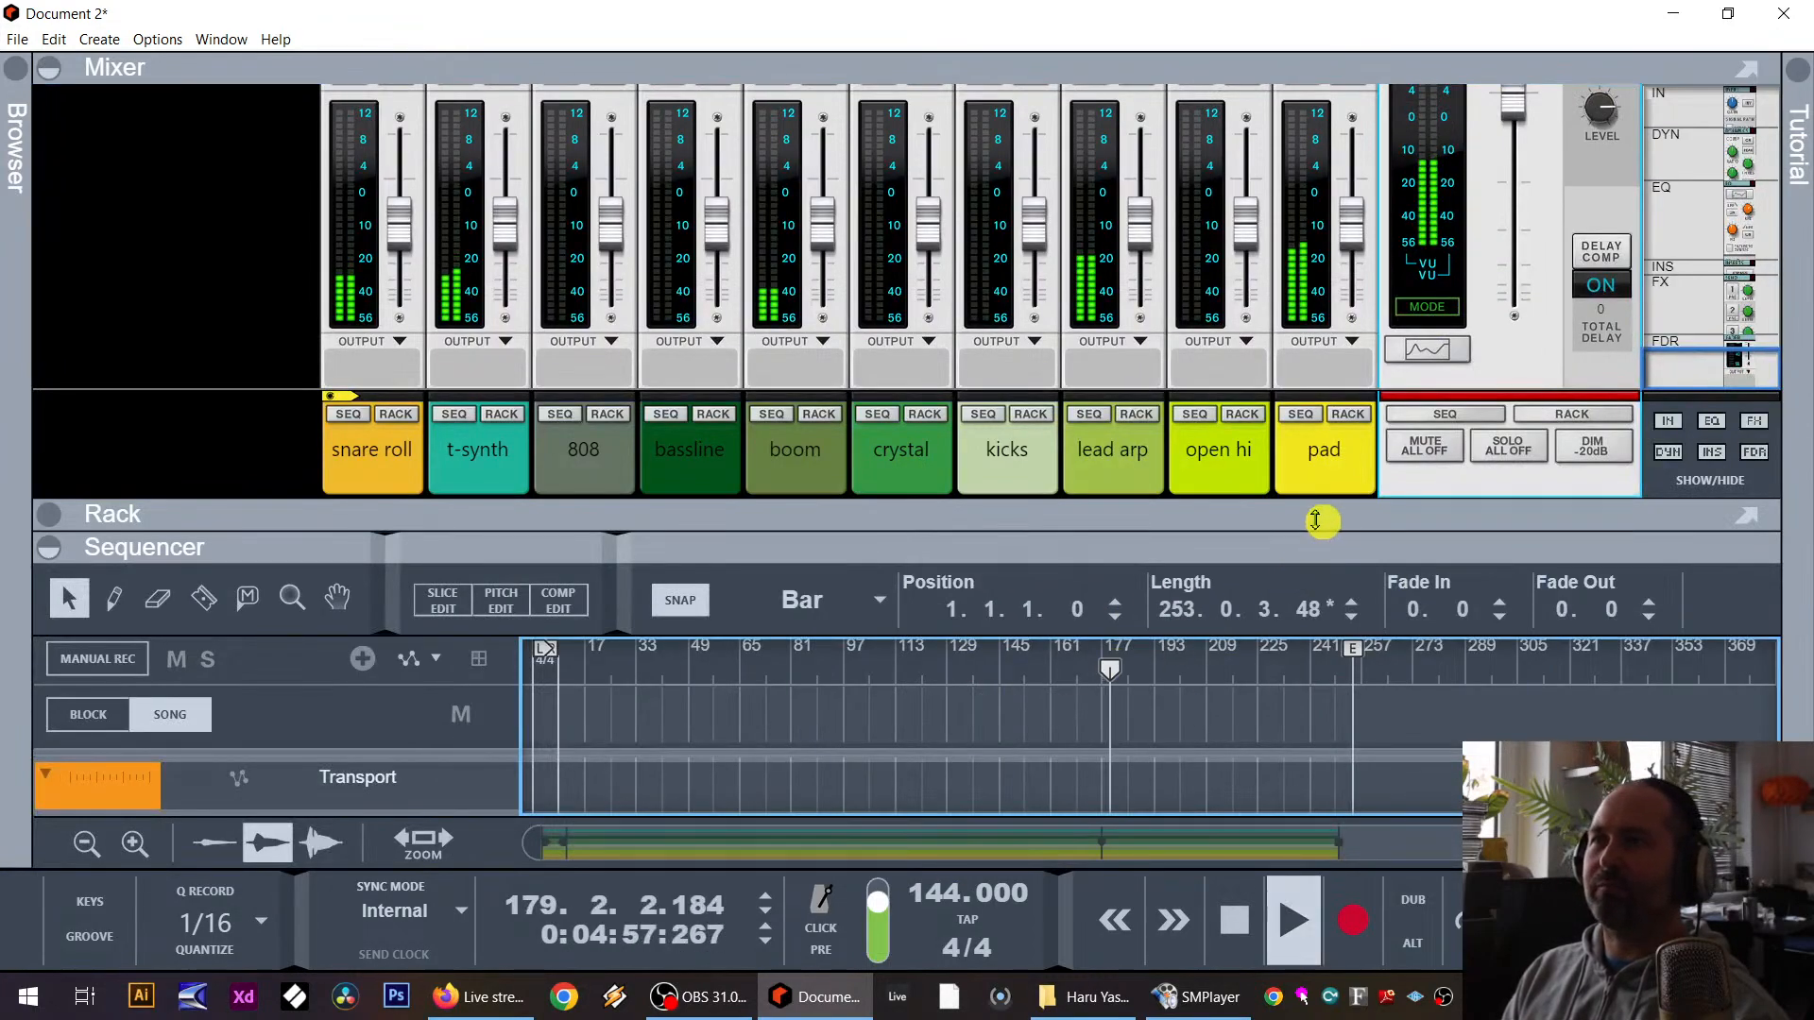
{"action": "left_click", "coordinate": [793, 660]}
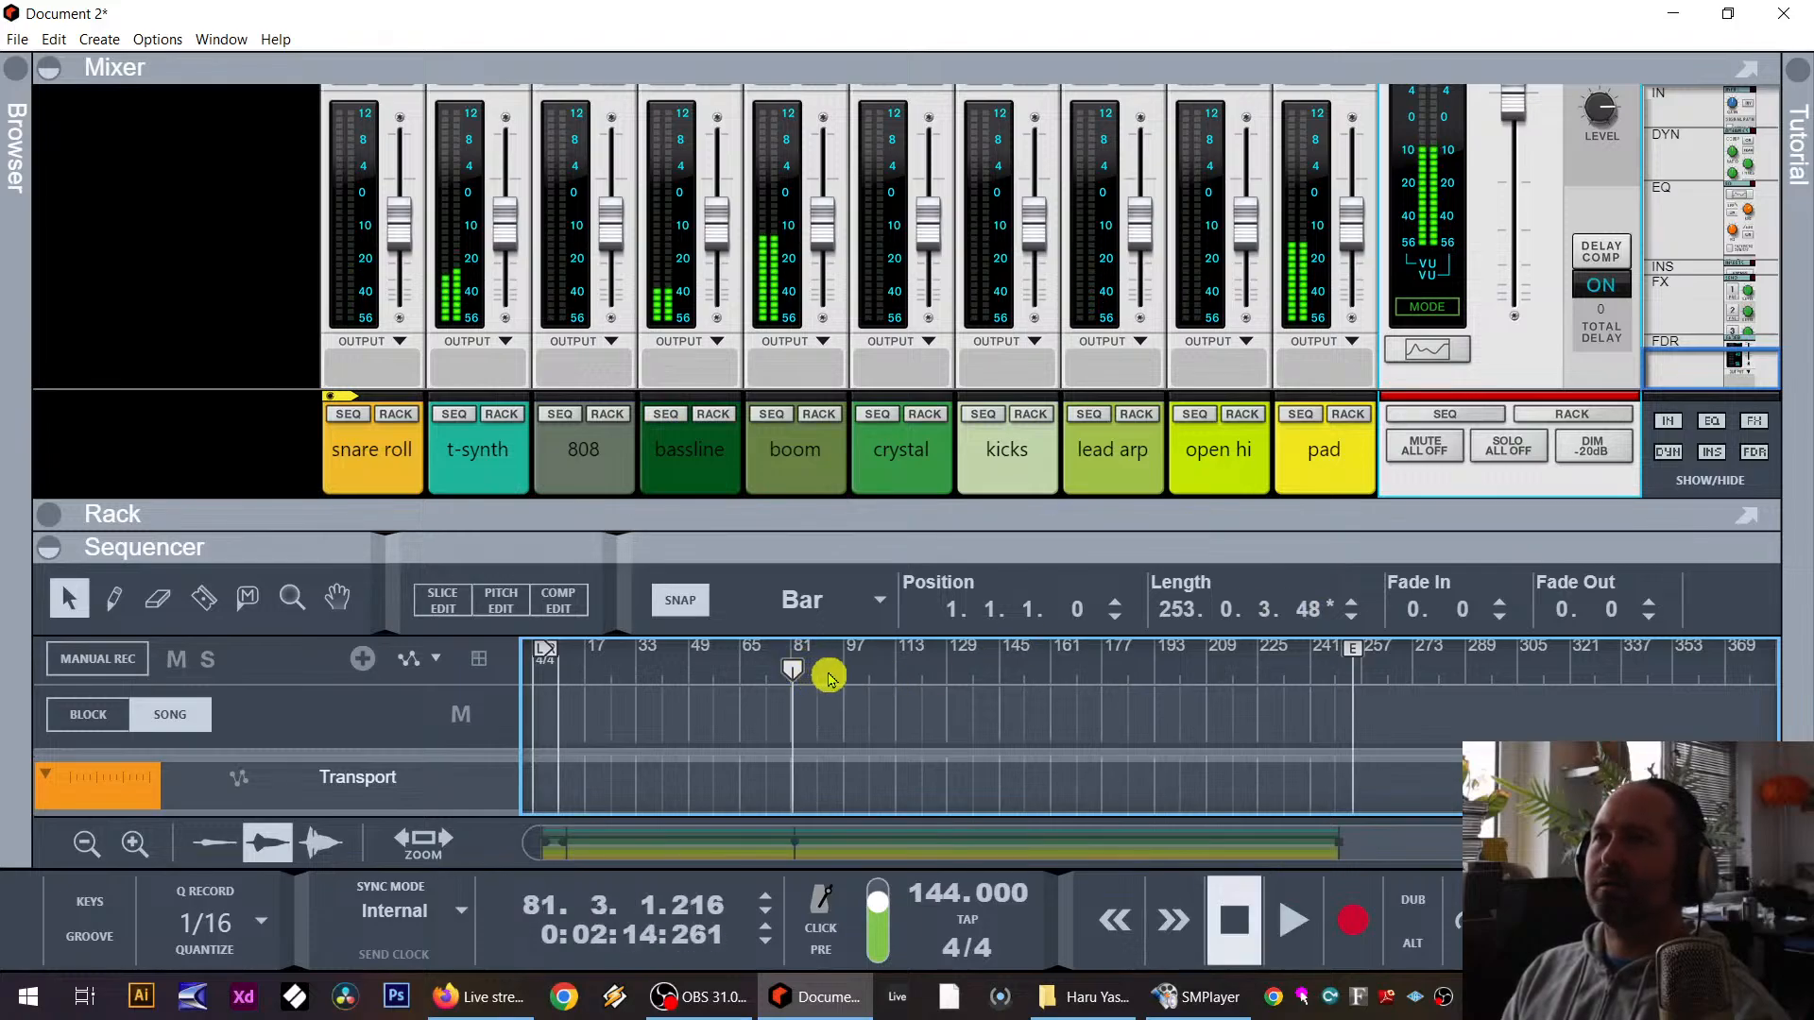
{"action": "key", "text": "space"}
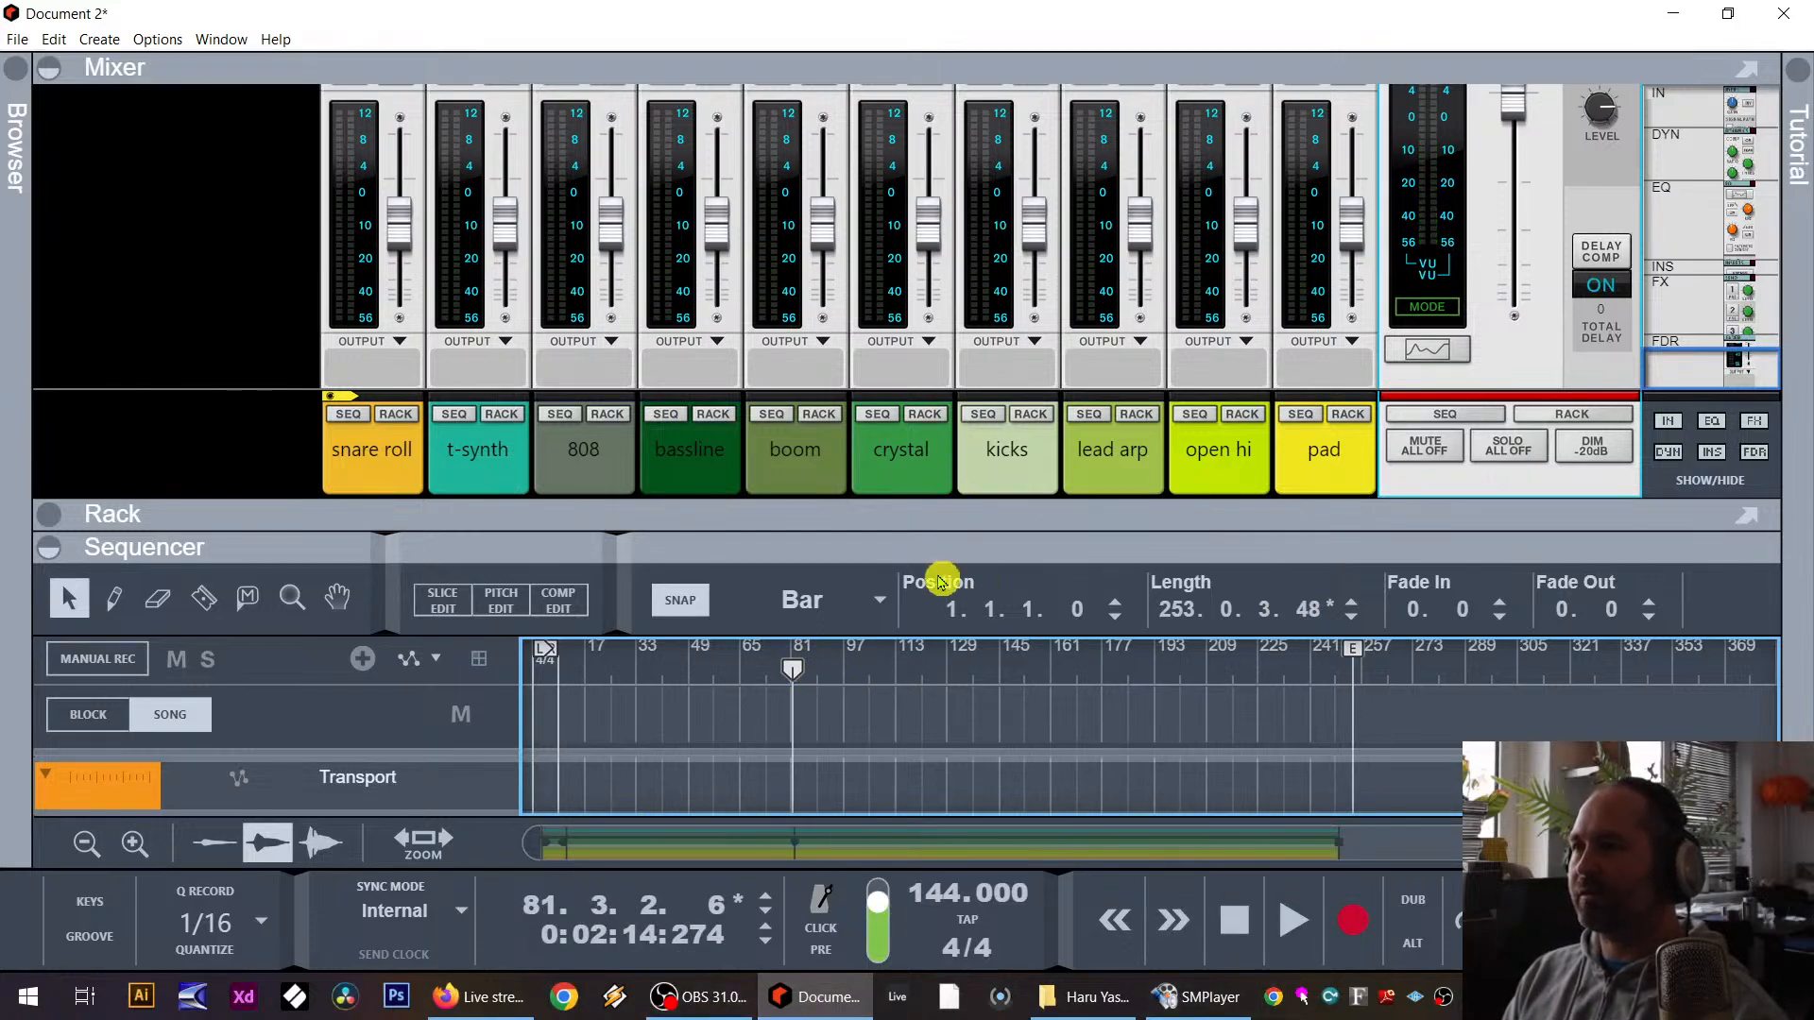
Step: Expand the sequencer over the mixer and deselect all the stem clips
{"action": "left_click_drag", "start_coordinate": [933, 536], "coordinate": [930, 189]}
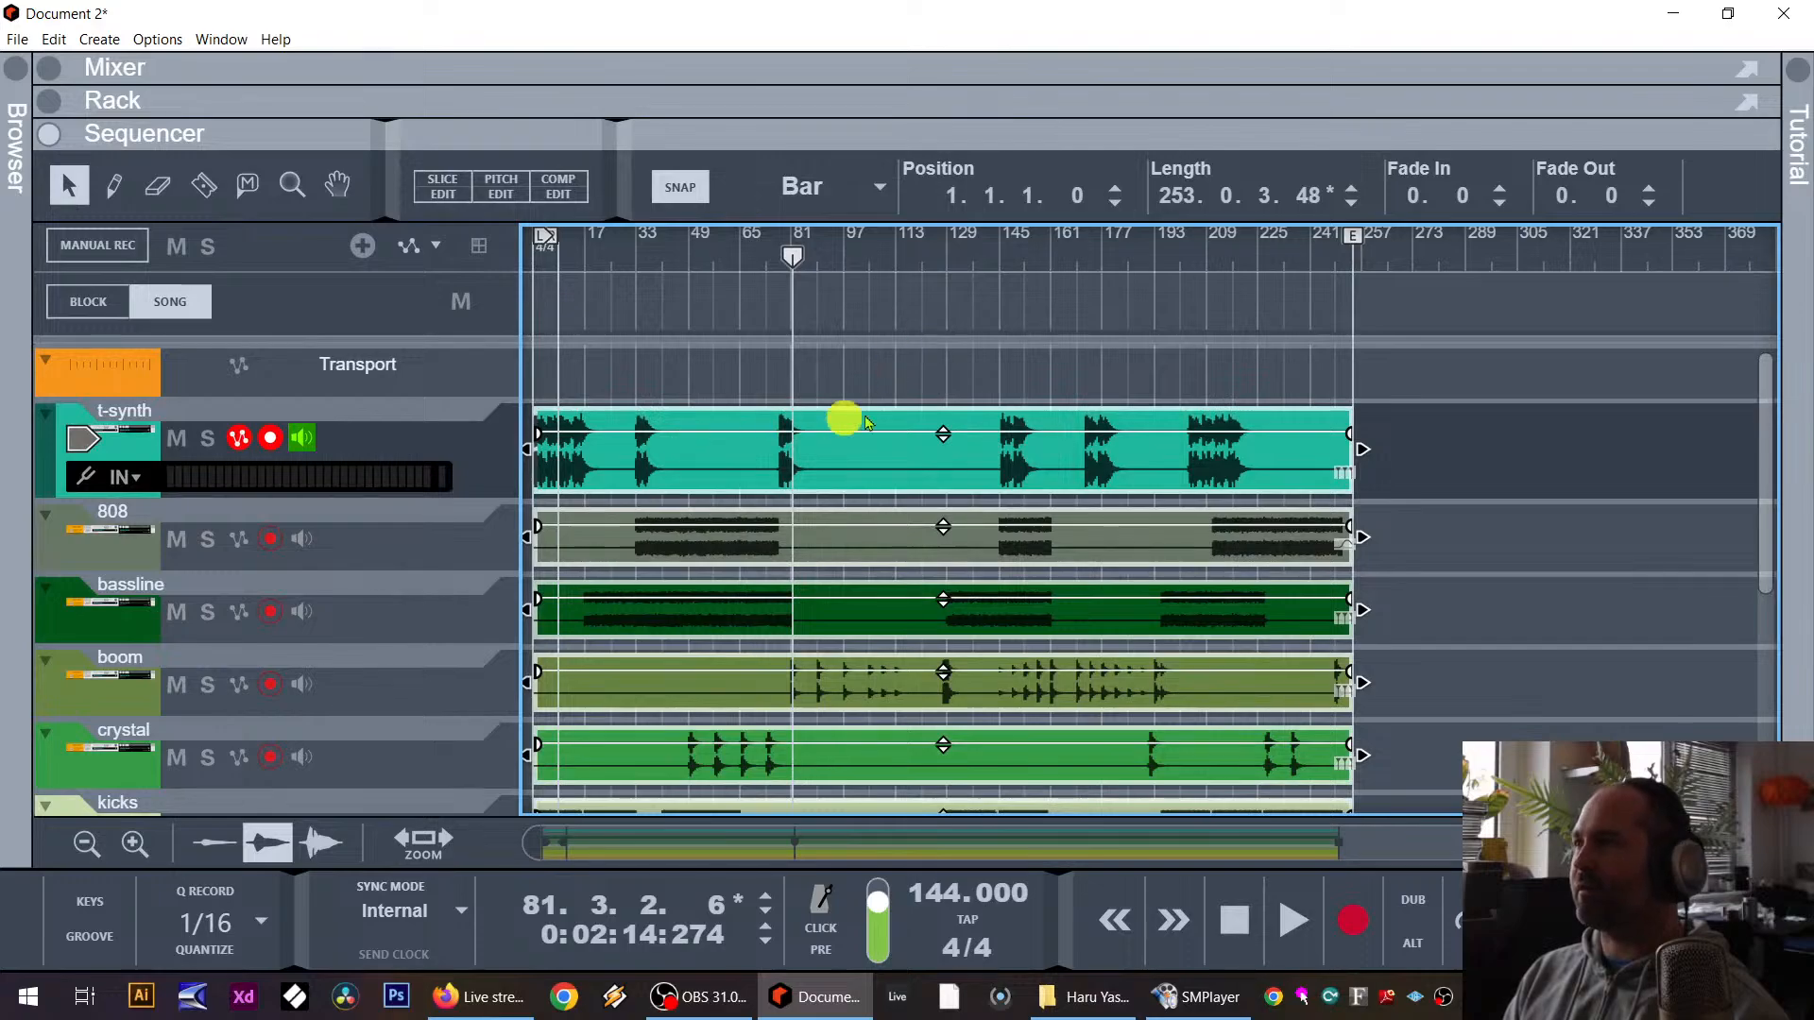
{"action": "left_click", "coordinate": [1489, 437]}
{"action": "scroll", "coordinate": [1370, 661], "scroll_direction": "down", "scroll_amount": 5}
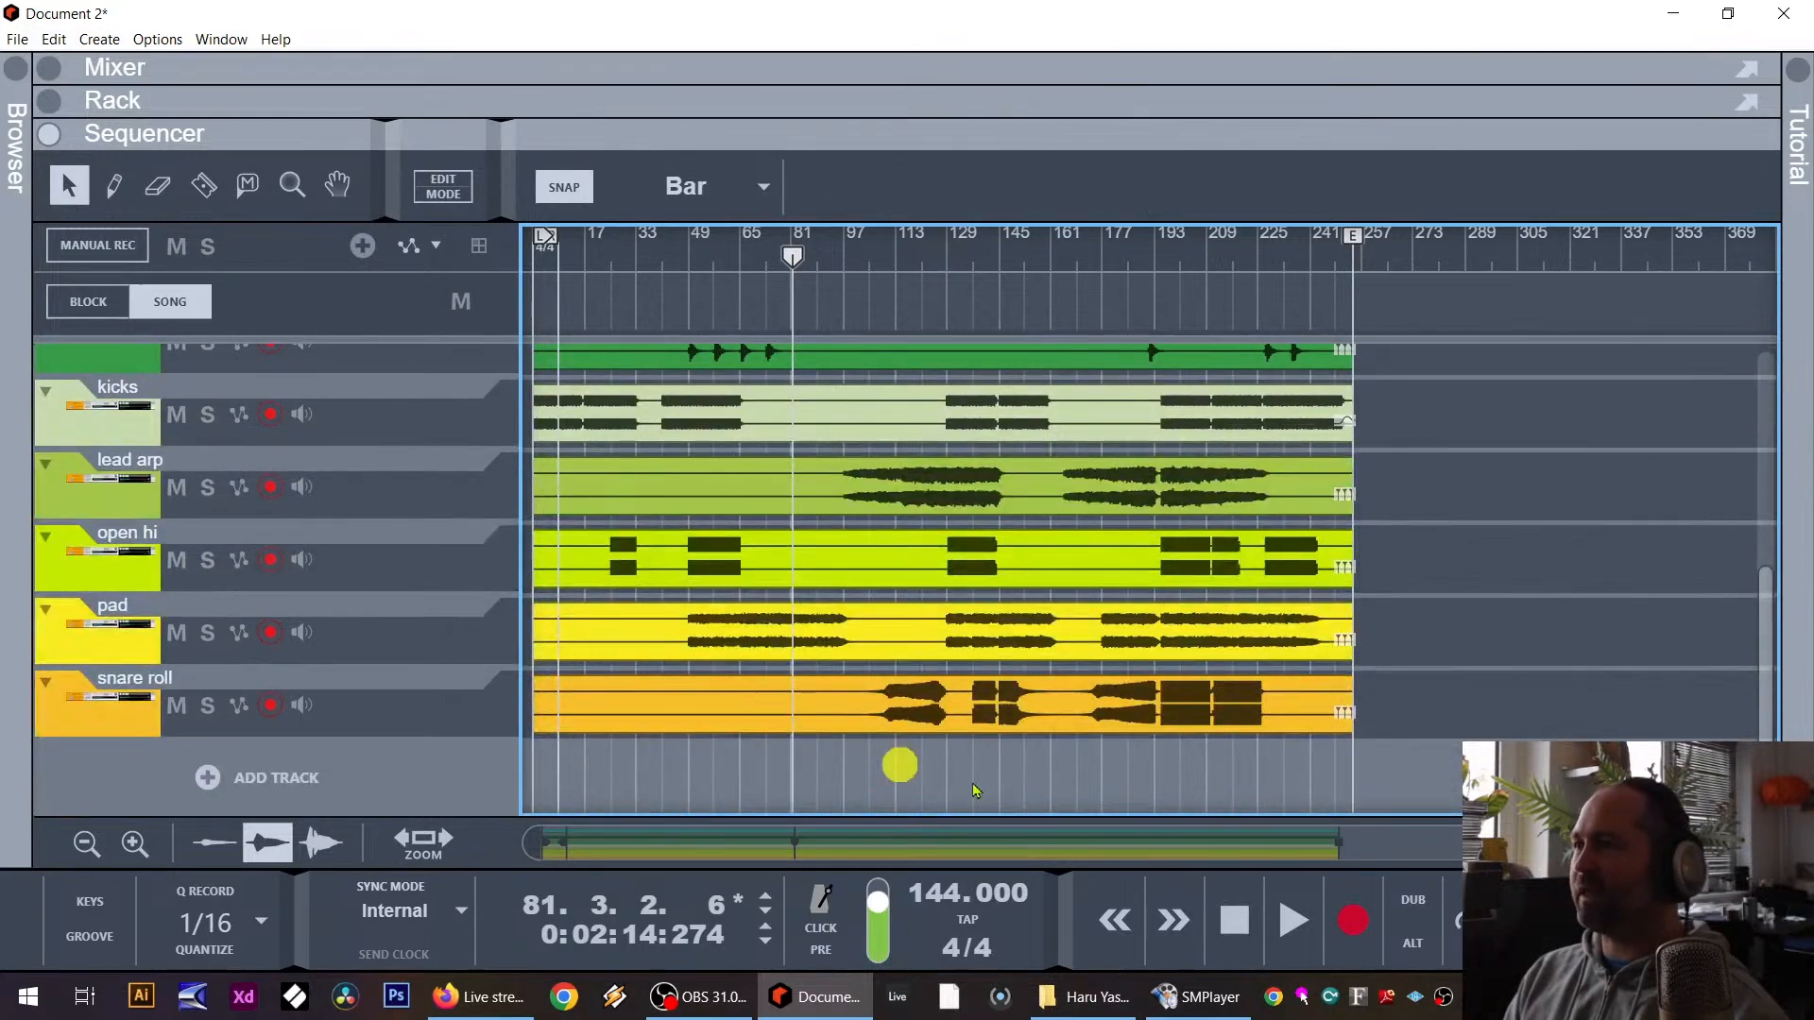
Step: Bring the song's MIDI from the File Explorer window into the sequencer as tracks below the audio stems
{"action": "left_click", "coordinate": [1086, 997]}
{"action": "left_click_drag", "start_coordinate": [586, 461], "coordinate": [336, 760]}
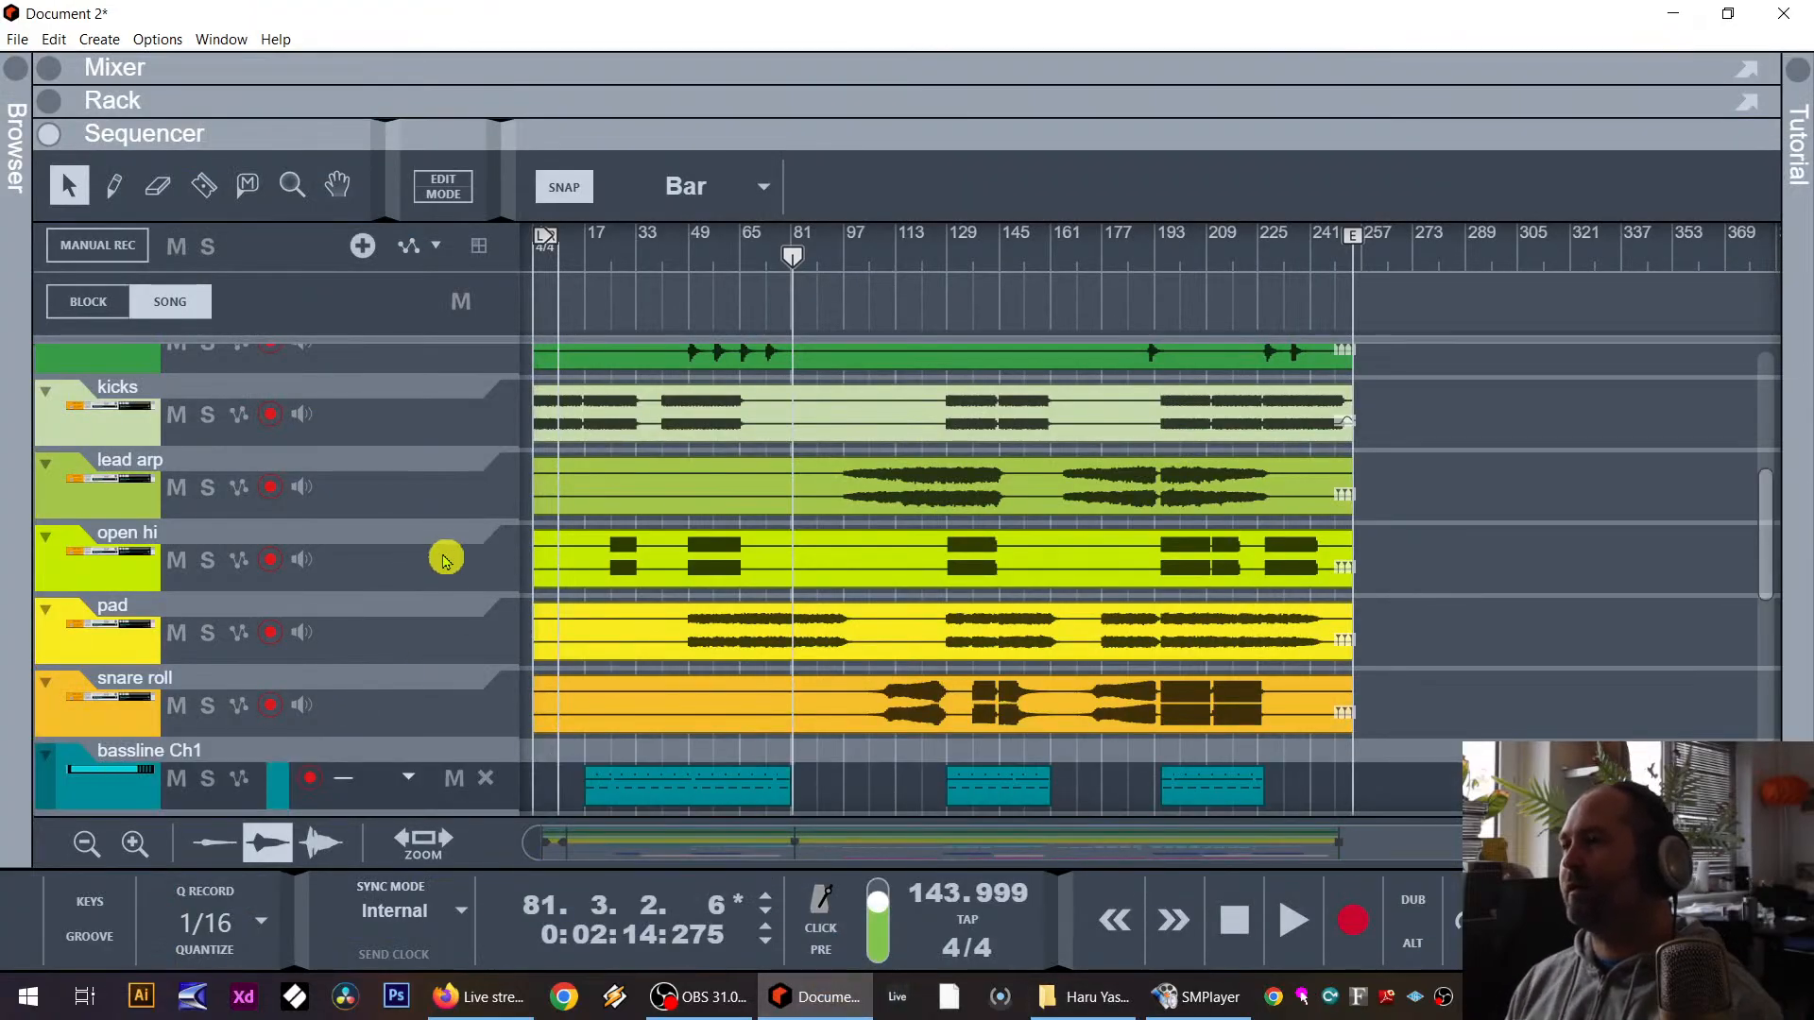
{"action": "scroll", "coordinate": [445, 559], "scroll_direction": "up", "scroll_amount": 2}
Step: Mute all the imported MIDI tracks, from snare roll Ch1 up to bassline Ch1
{"action": "scroll", "coordinate": [708, 640], "scroll_direction": "down", "scroll_amount": 10}
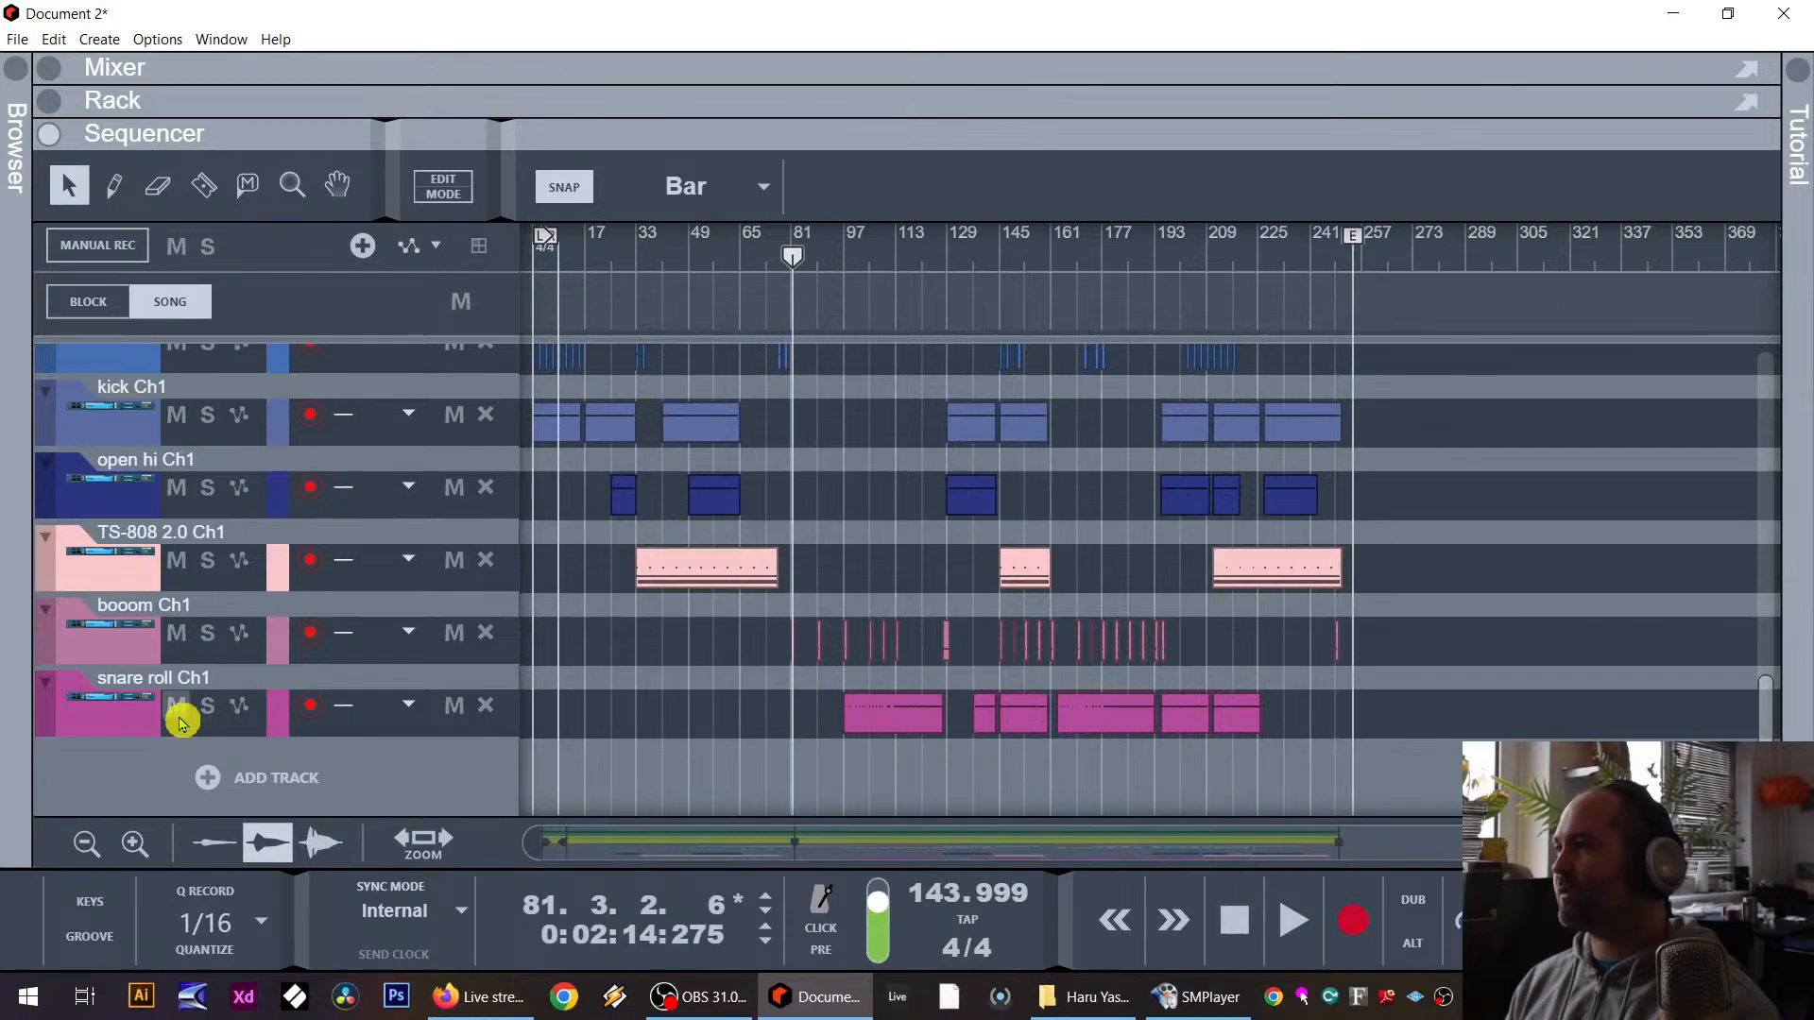
{"action": "left_click", "coordinate": [178, 715]}
{"action": "left_click", "coordinate": [178, 556]}
{"action": "left_click", "coordinate": [179, 491]}
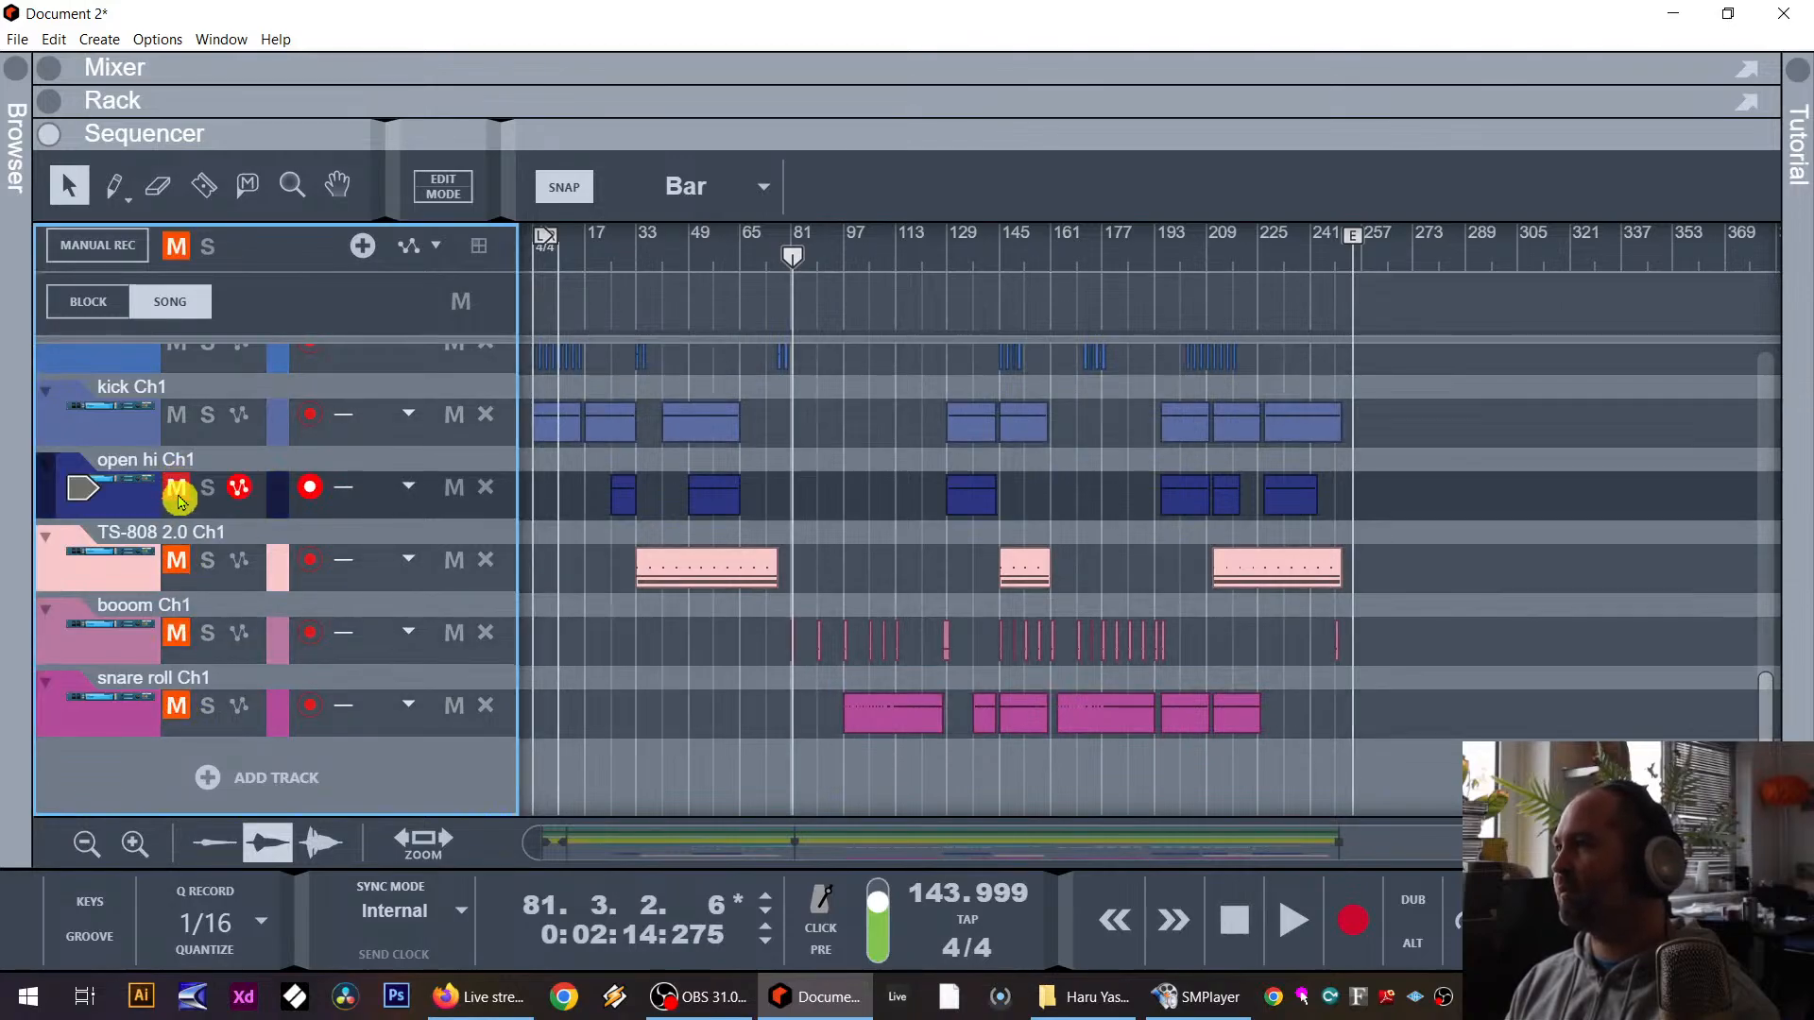
{"action": "left_click", "coordinate": [176, 416]}
{"action": "scroll", "coordinate": [202, 557], "scroll_direction": "up", "scroll_amount": 3}
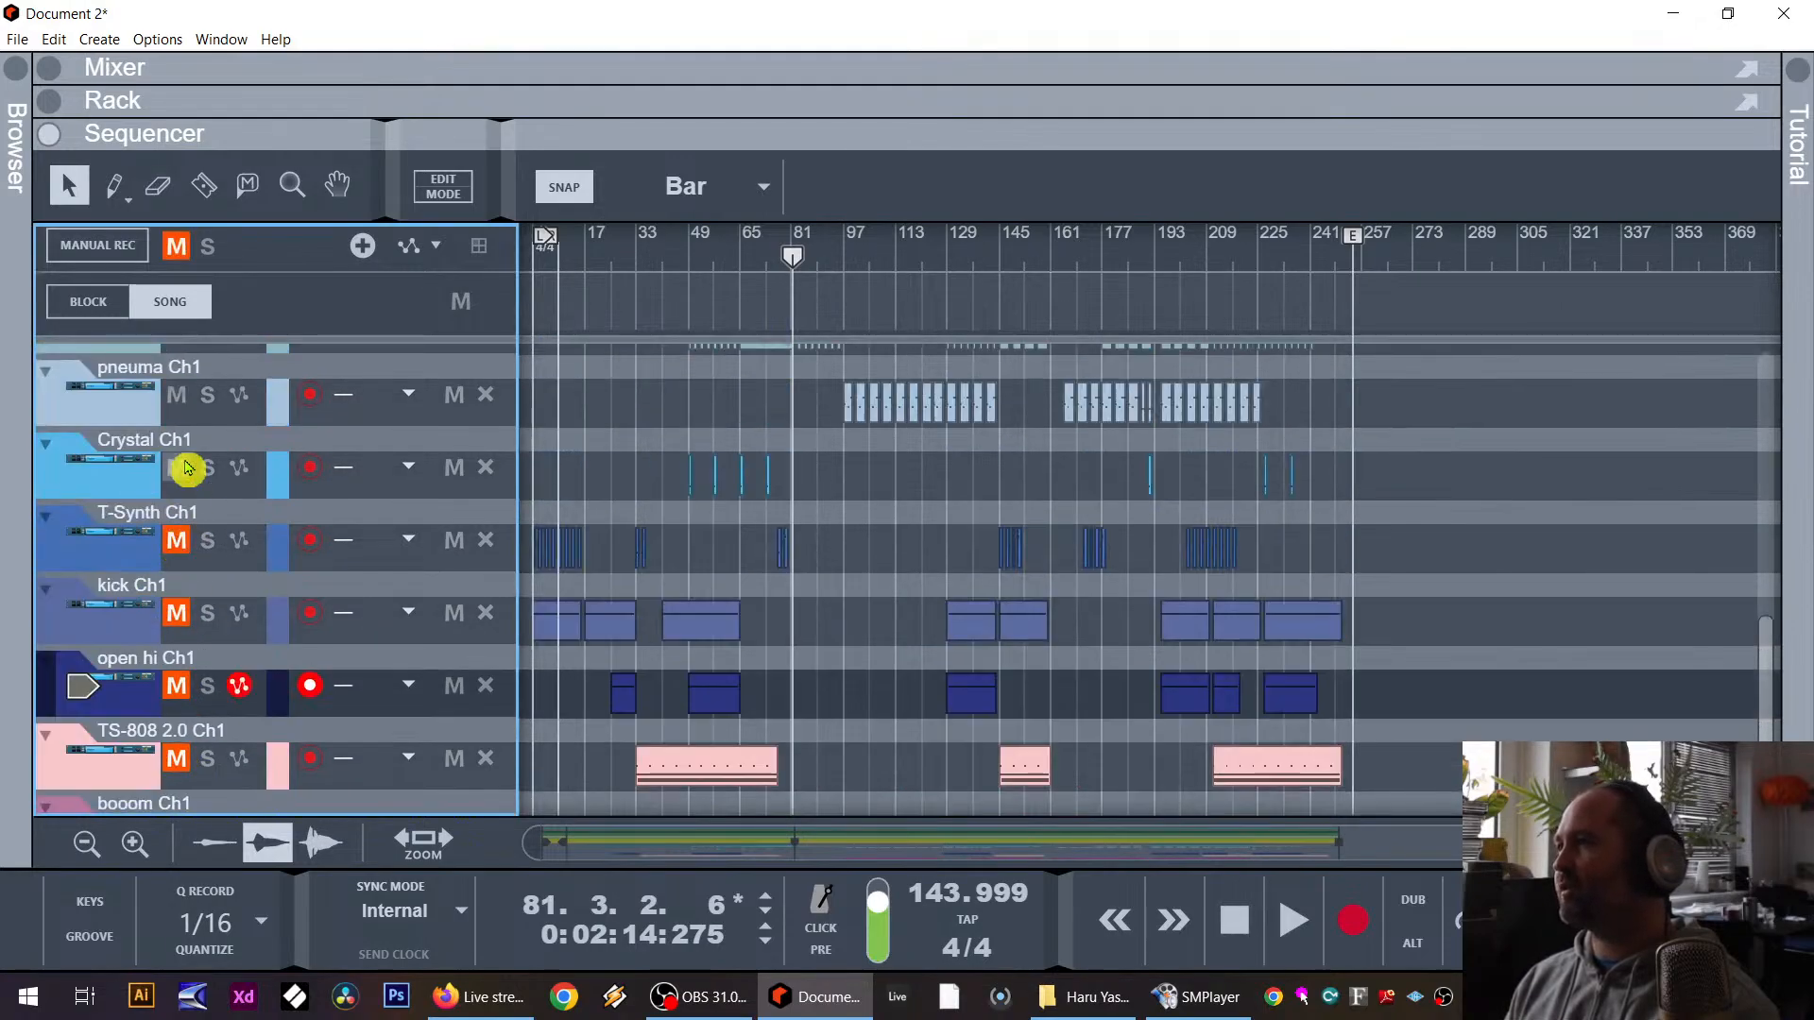
{"action": "scroll", "coordinate": [181, 515], "scroll_direction": "up", "scroll_amount": 3}
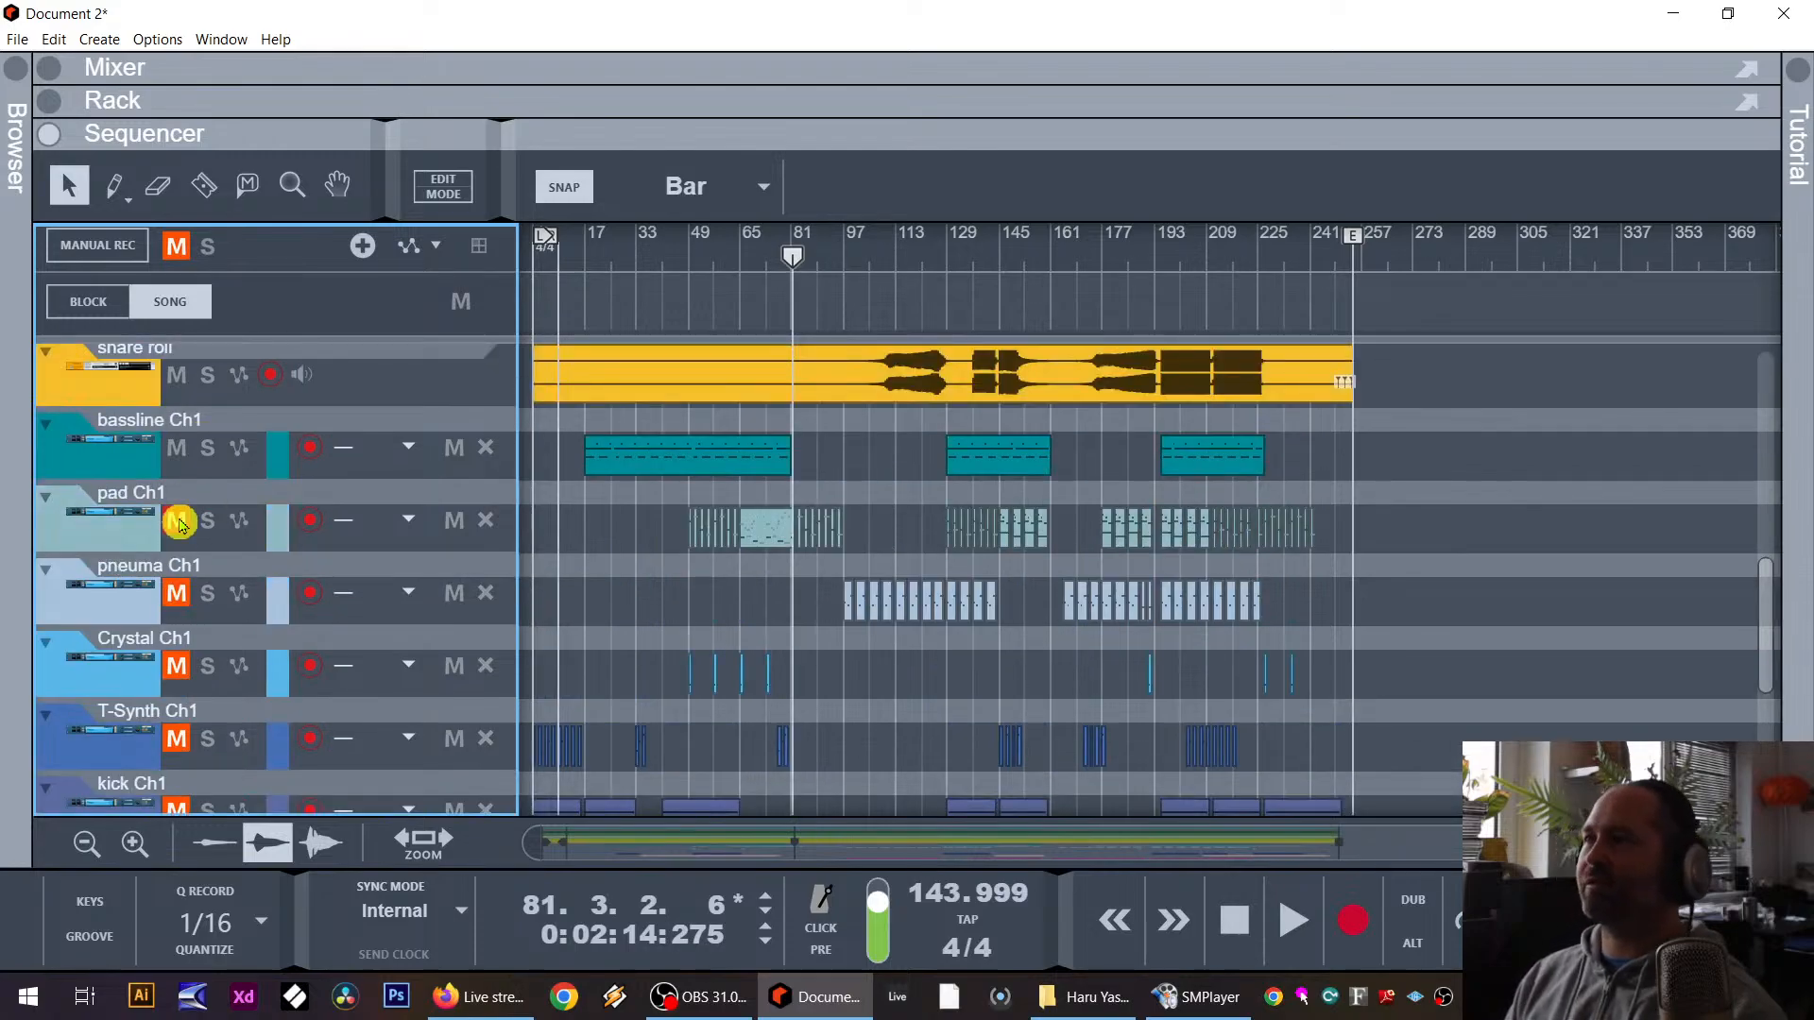
{"action": "scroll", "coordinate": [605, 653], "scroll_direction": "up", "scroll_amount": 4}
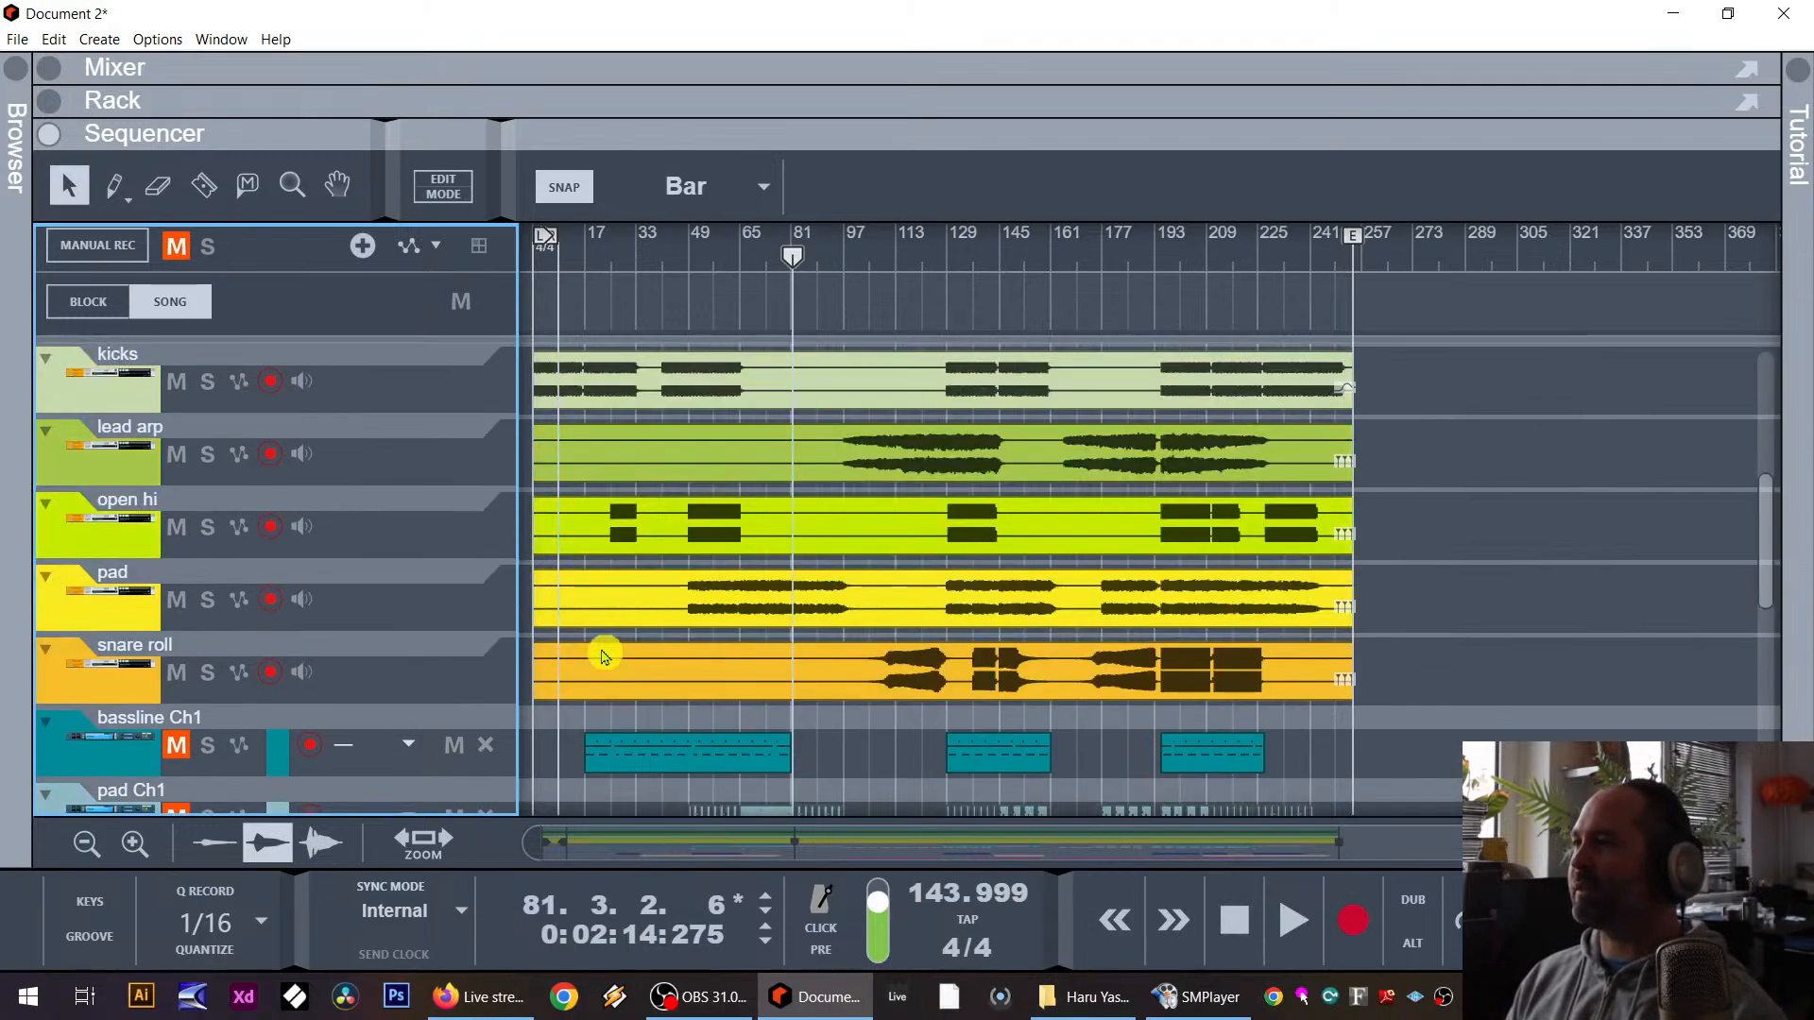
Step: Start playback from bar 1 and show the mixer at full height
{"action": "left_click_drag", "start_coordinate": [871, 241], "coordinate": [162, 200]}
{"action": "key", "text": "space"}
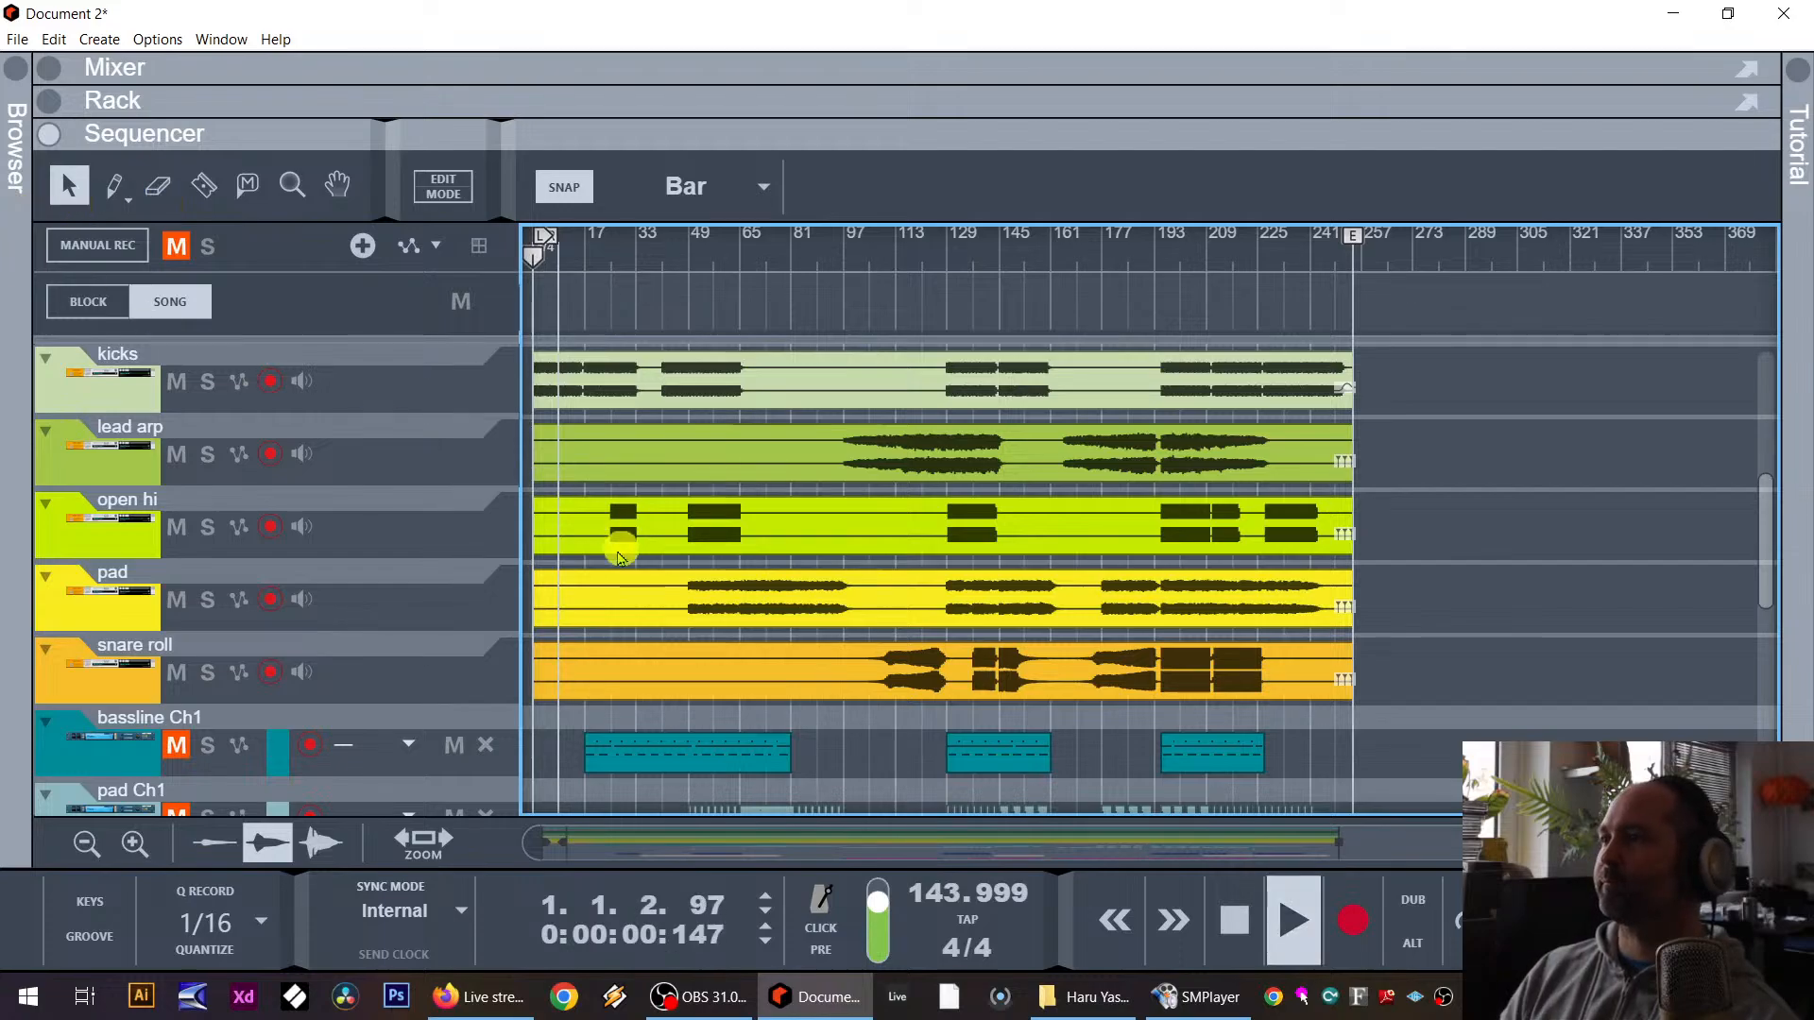
{"action": "left_click_drag", "start_coordinate": [1166, 101], "coordinate": [1166, 805]}
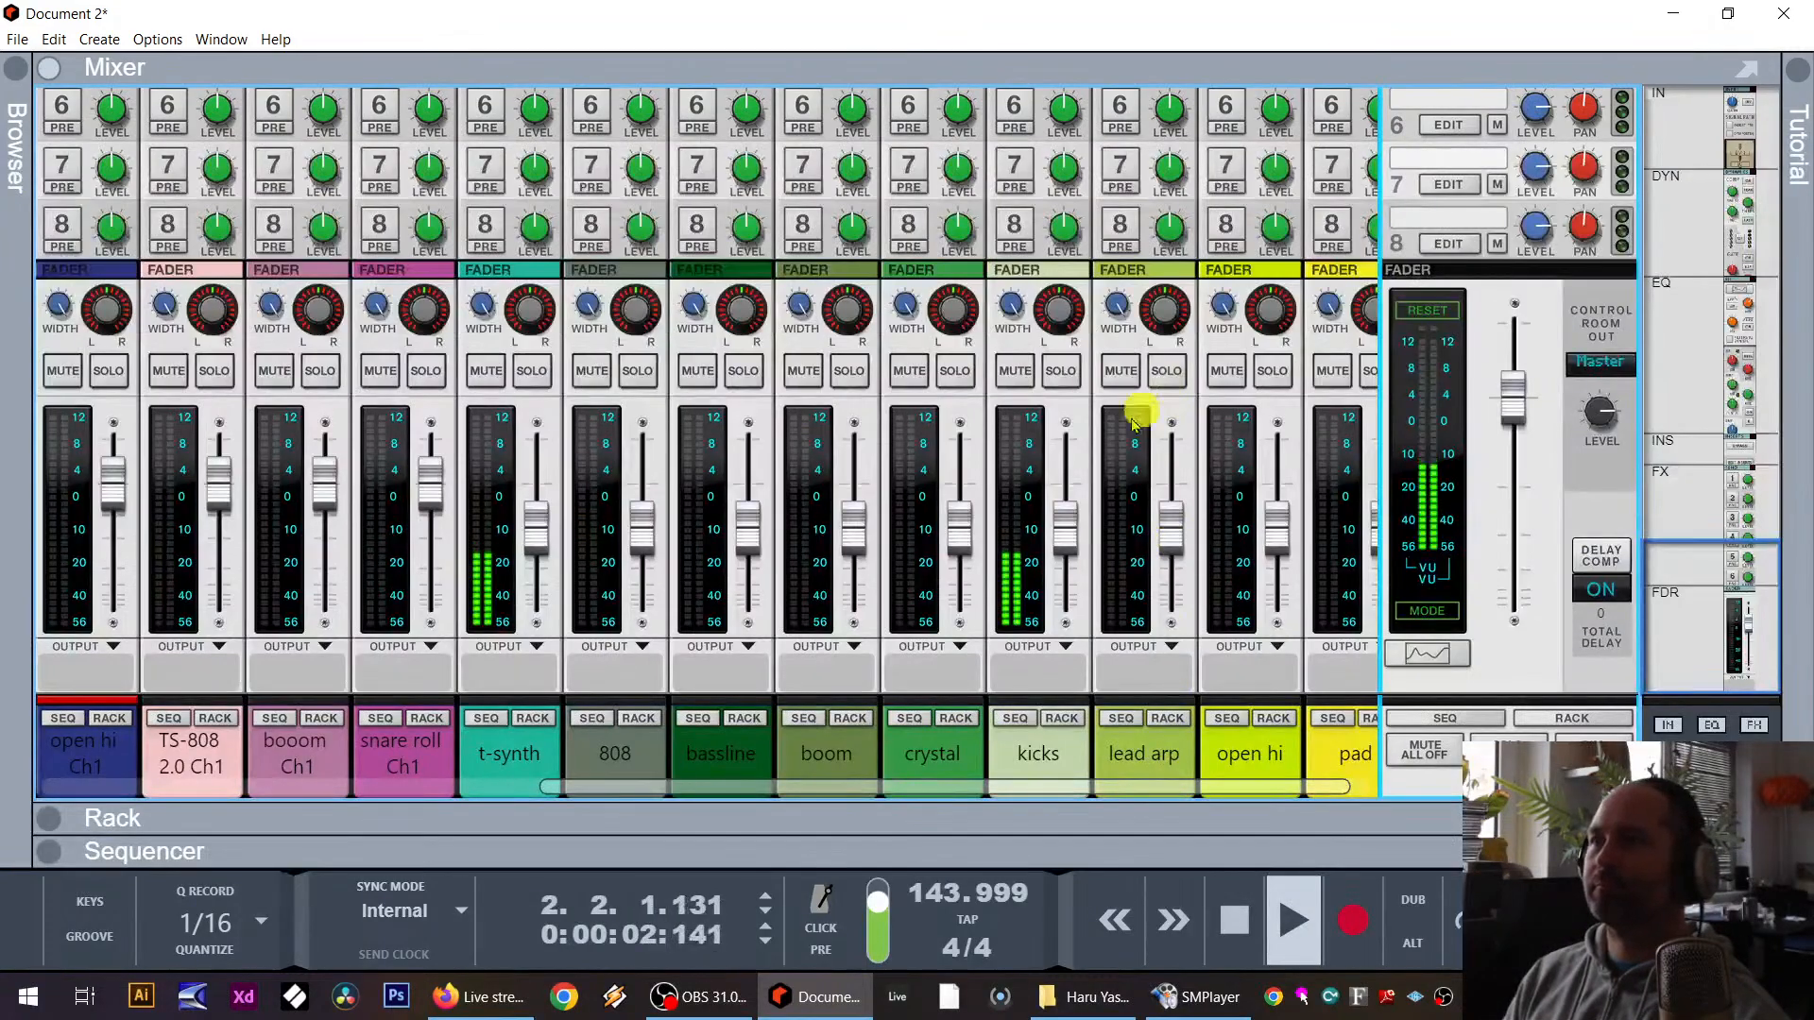
Step: Move the kicks channel to the start of the mixer and place the t-synth channel directly after it
{"action": "left_click_drag", "start_coordinate": [891, 794], "coordinate": [1102, 793]}
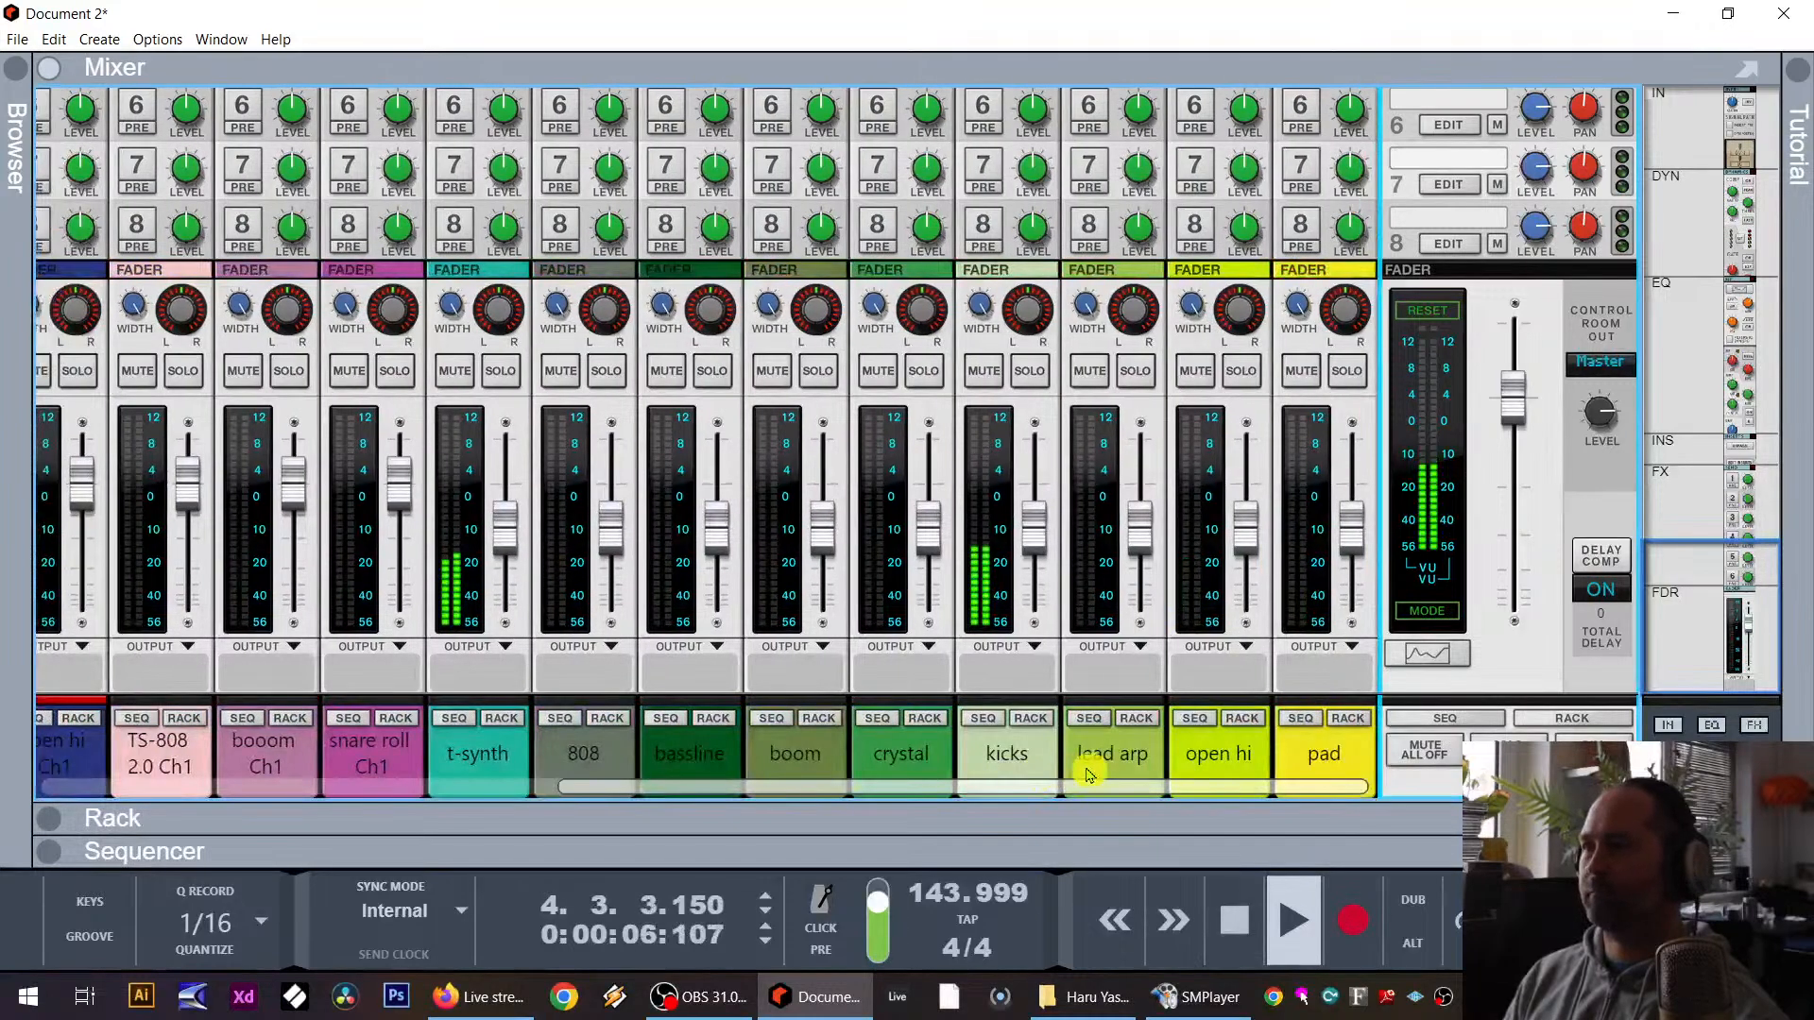
{"action": "left_click_drag", "start_coordinate": [1002, 753], "coordinate": [133, 756]}
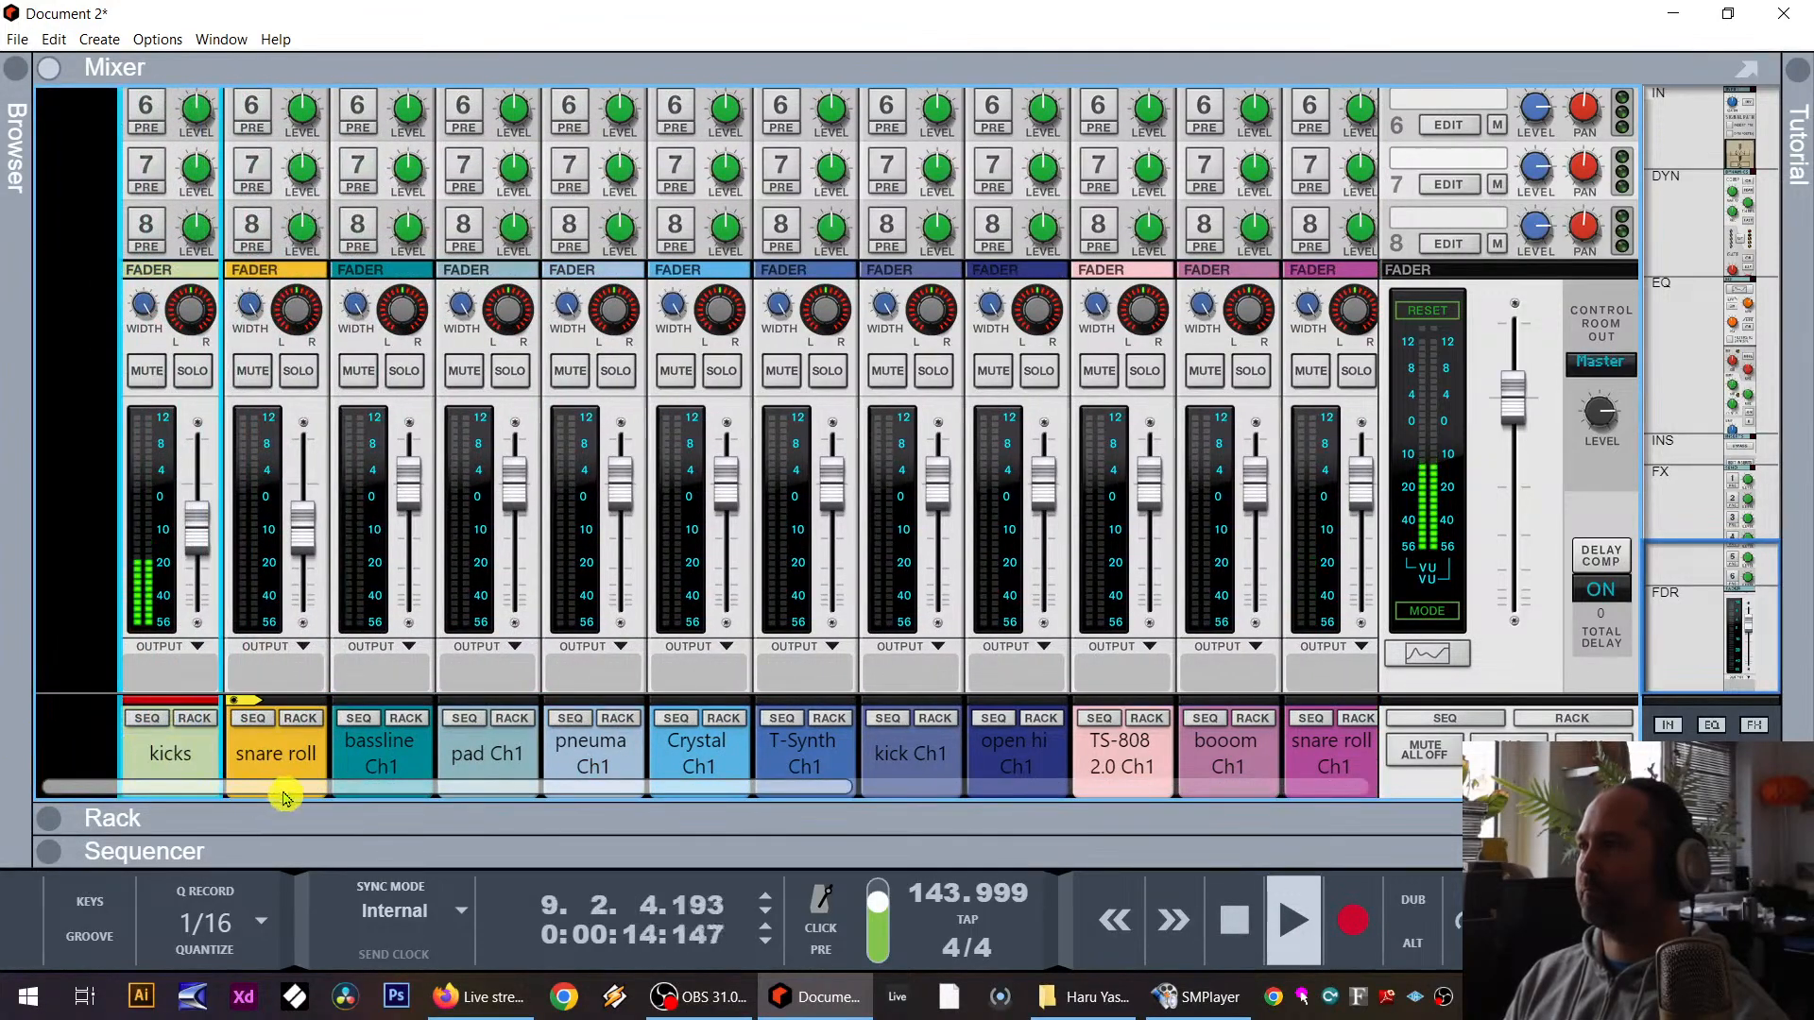
{"action": "left_click_drag", "start_coordinate": [284, 794], "coordinate": [859, 838]}
{"action": "left_click", "coordinate": [555, 750]}
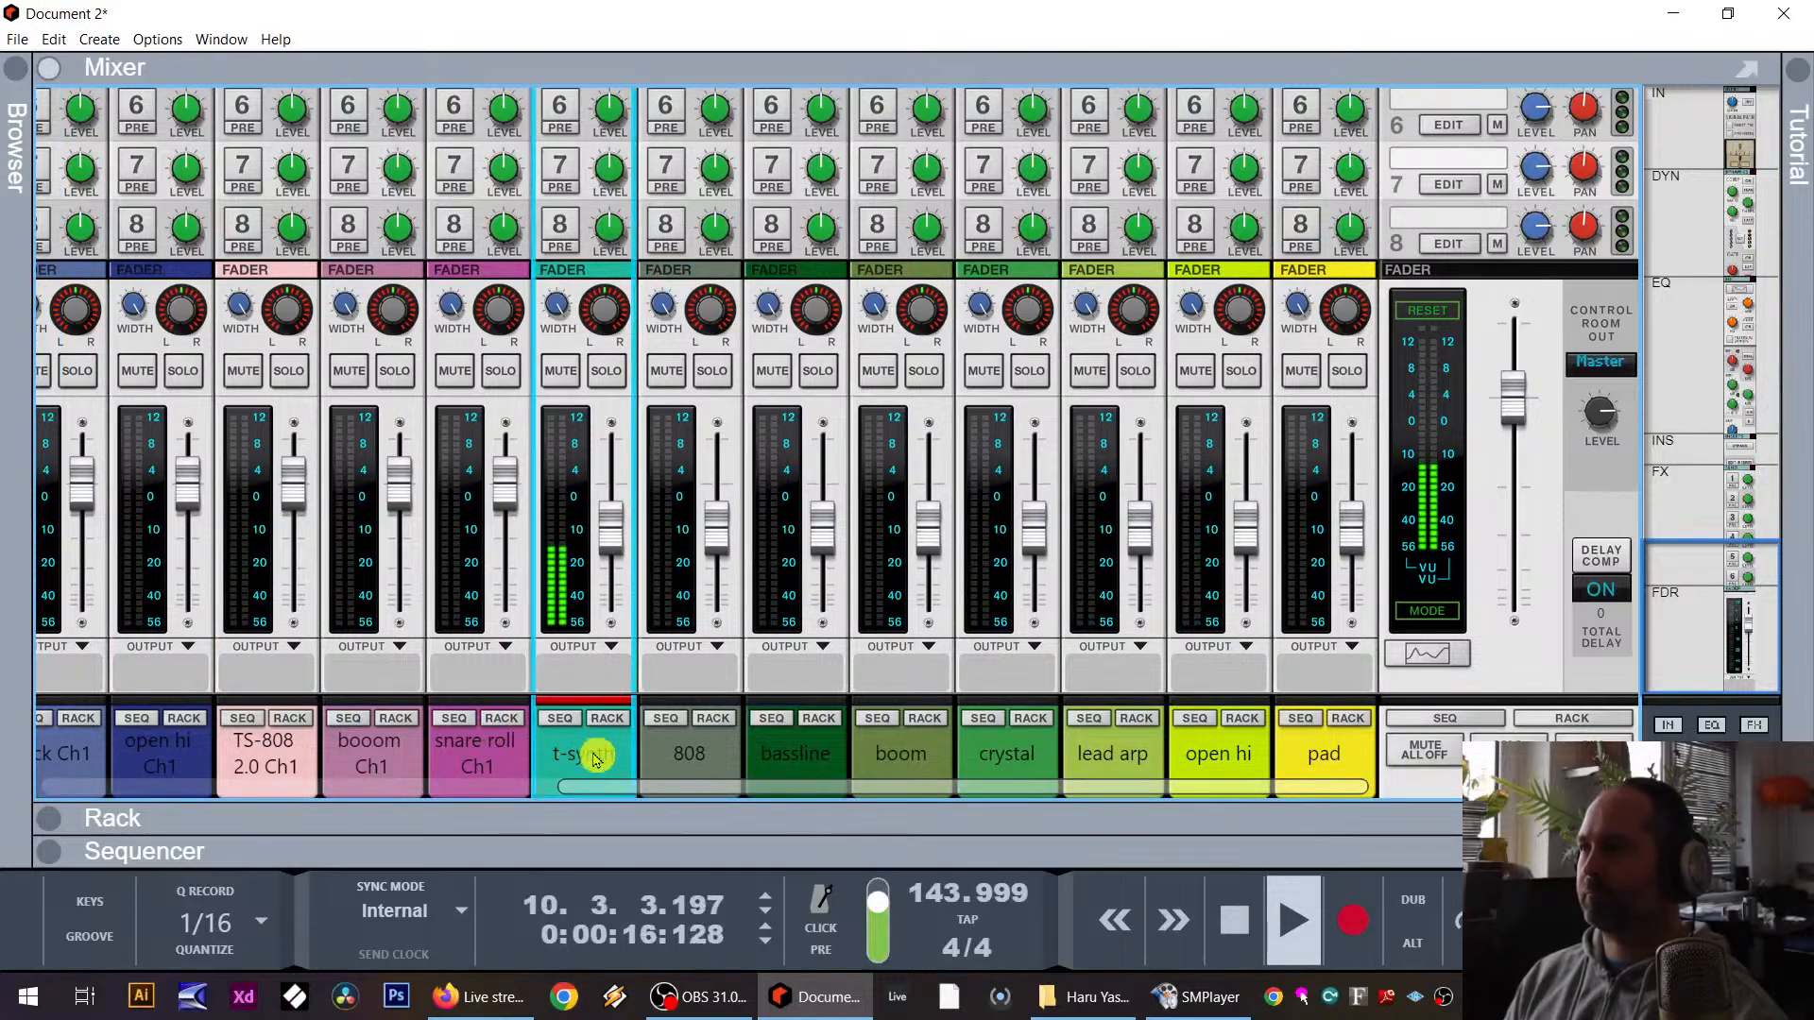
{"action": "left_click_drag", "start_coordinate": [593, 759], "coordinate": [232, 748]}
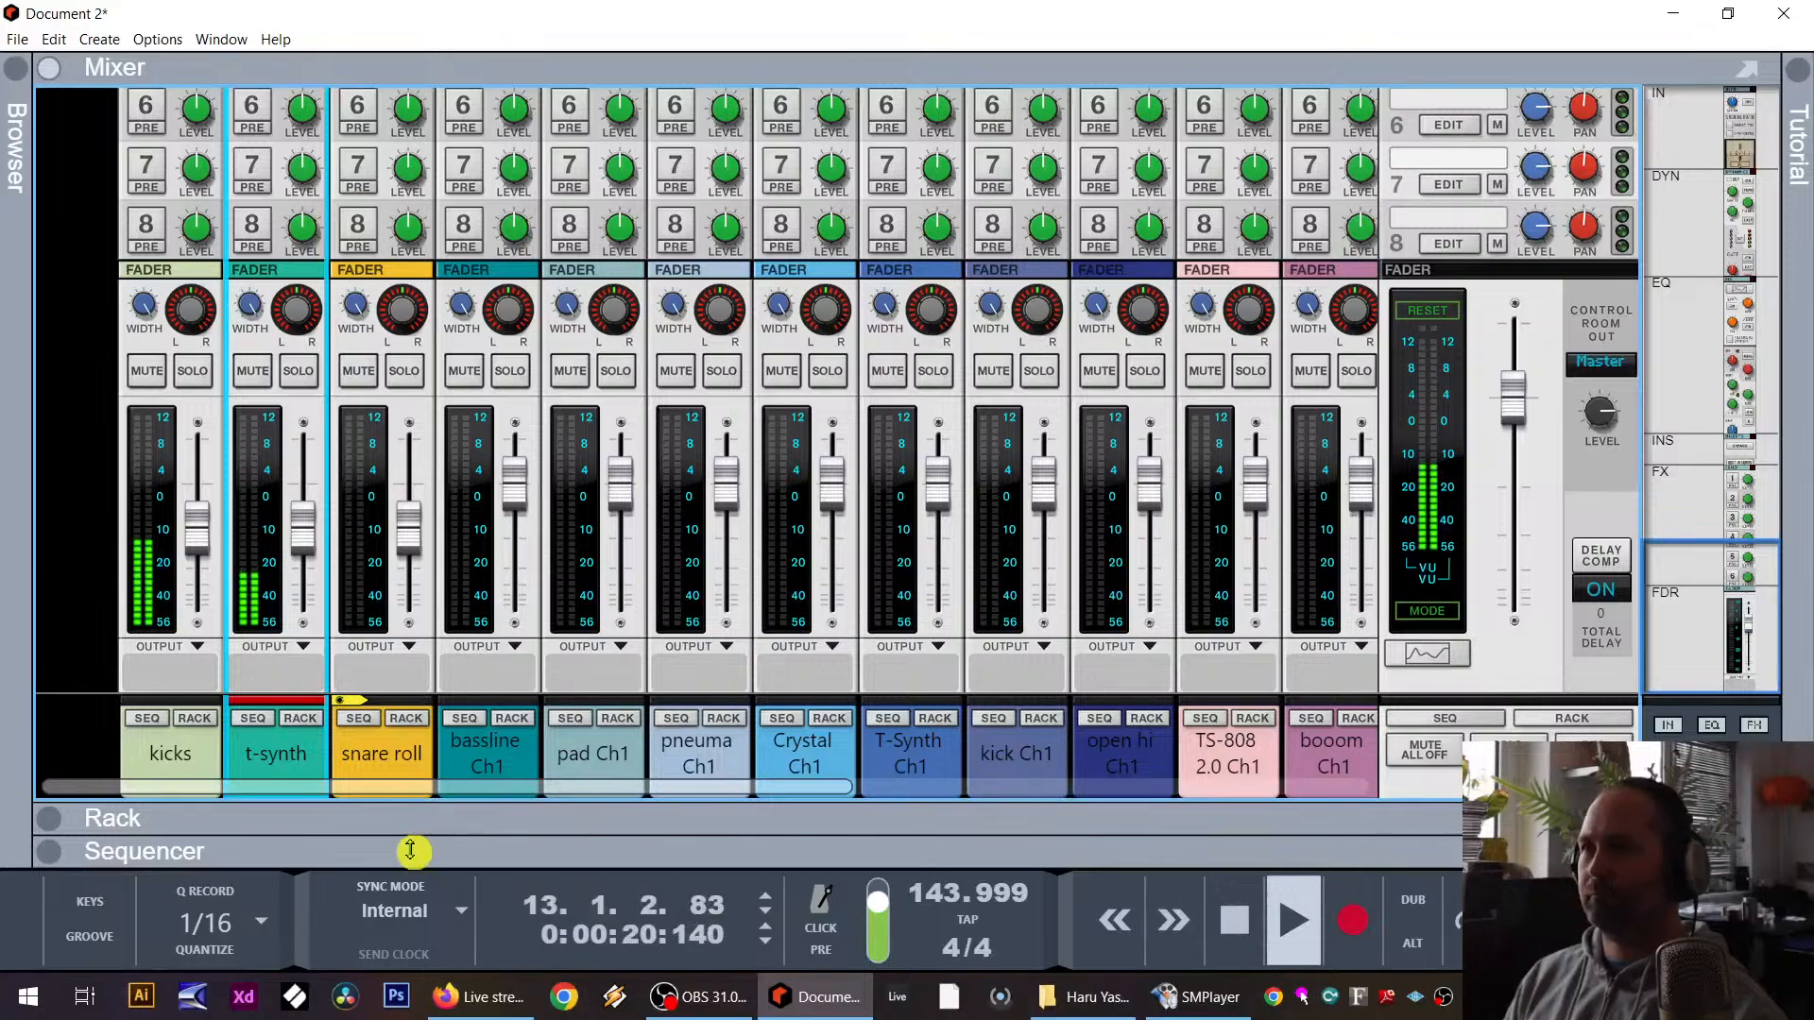
Step: Enlarge the sequencer and draw a 16-bar block at bar 1 in the block lane
{"action": "left_click_drag", "start_coordinate": [411, 851], "coordinate": [501, 445]}
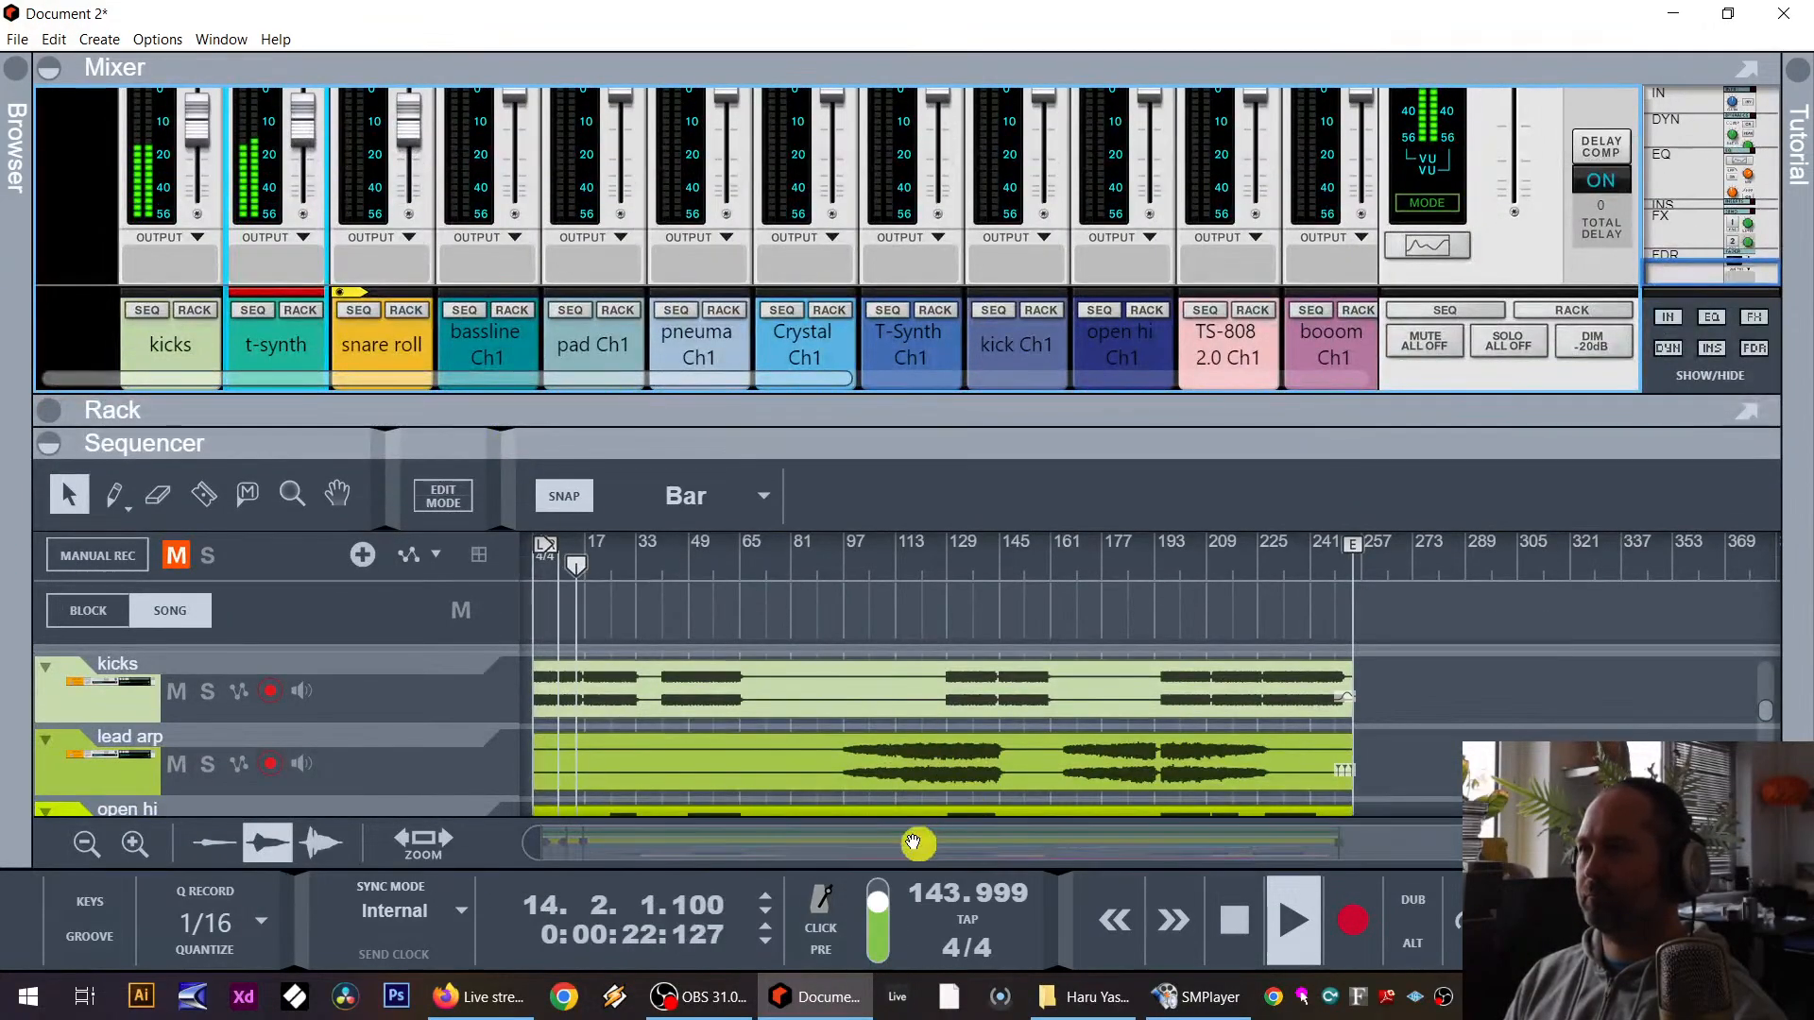
{"action": "left_click_drag", "start_coordinate": [697, 434], "coordinate": [144, 276]}
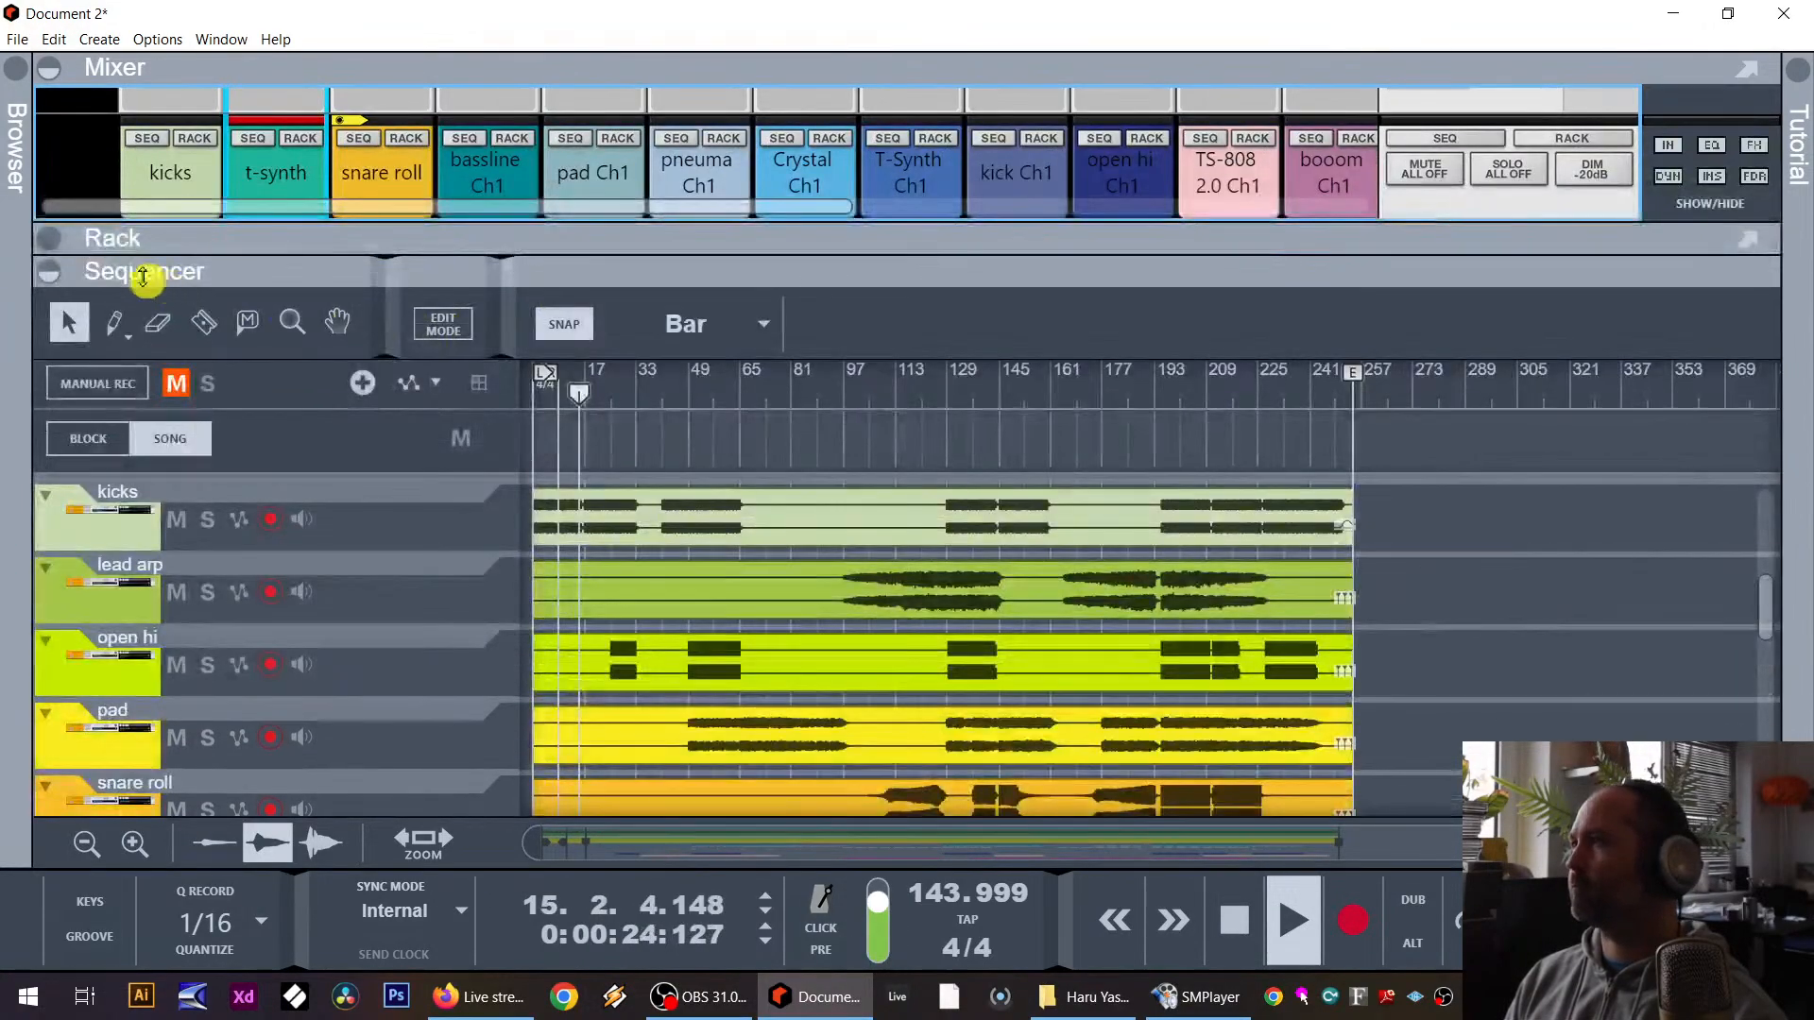
{"action": "left_click", "coordinate": [113, 322]}
{"action": "left_click", "coordinate": [586, 429]}
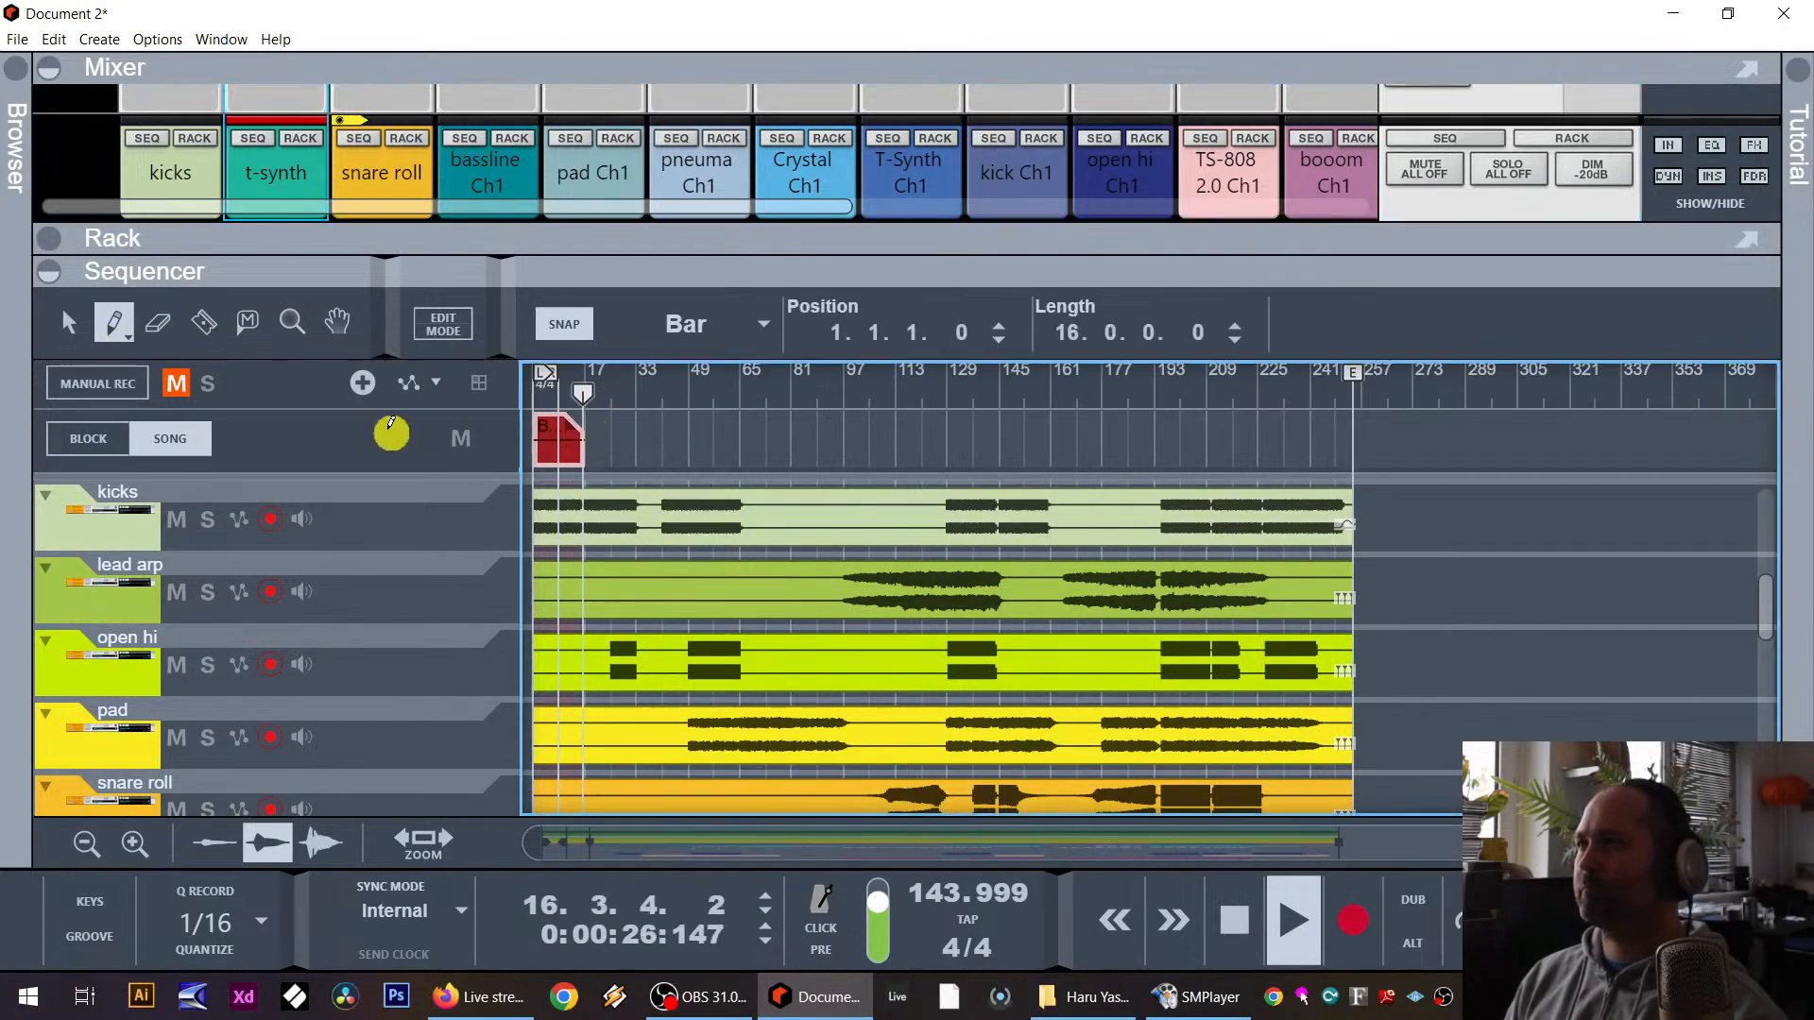
{"action": "left_click_drag", "start_coordinate": [391, 433], "coordinate": [389, 425]}
{"action": "left_click", "coordinate": [69, 323]}
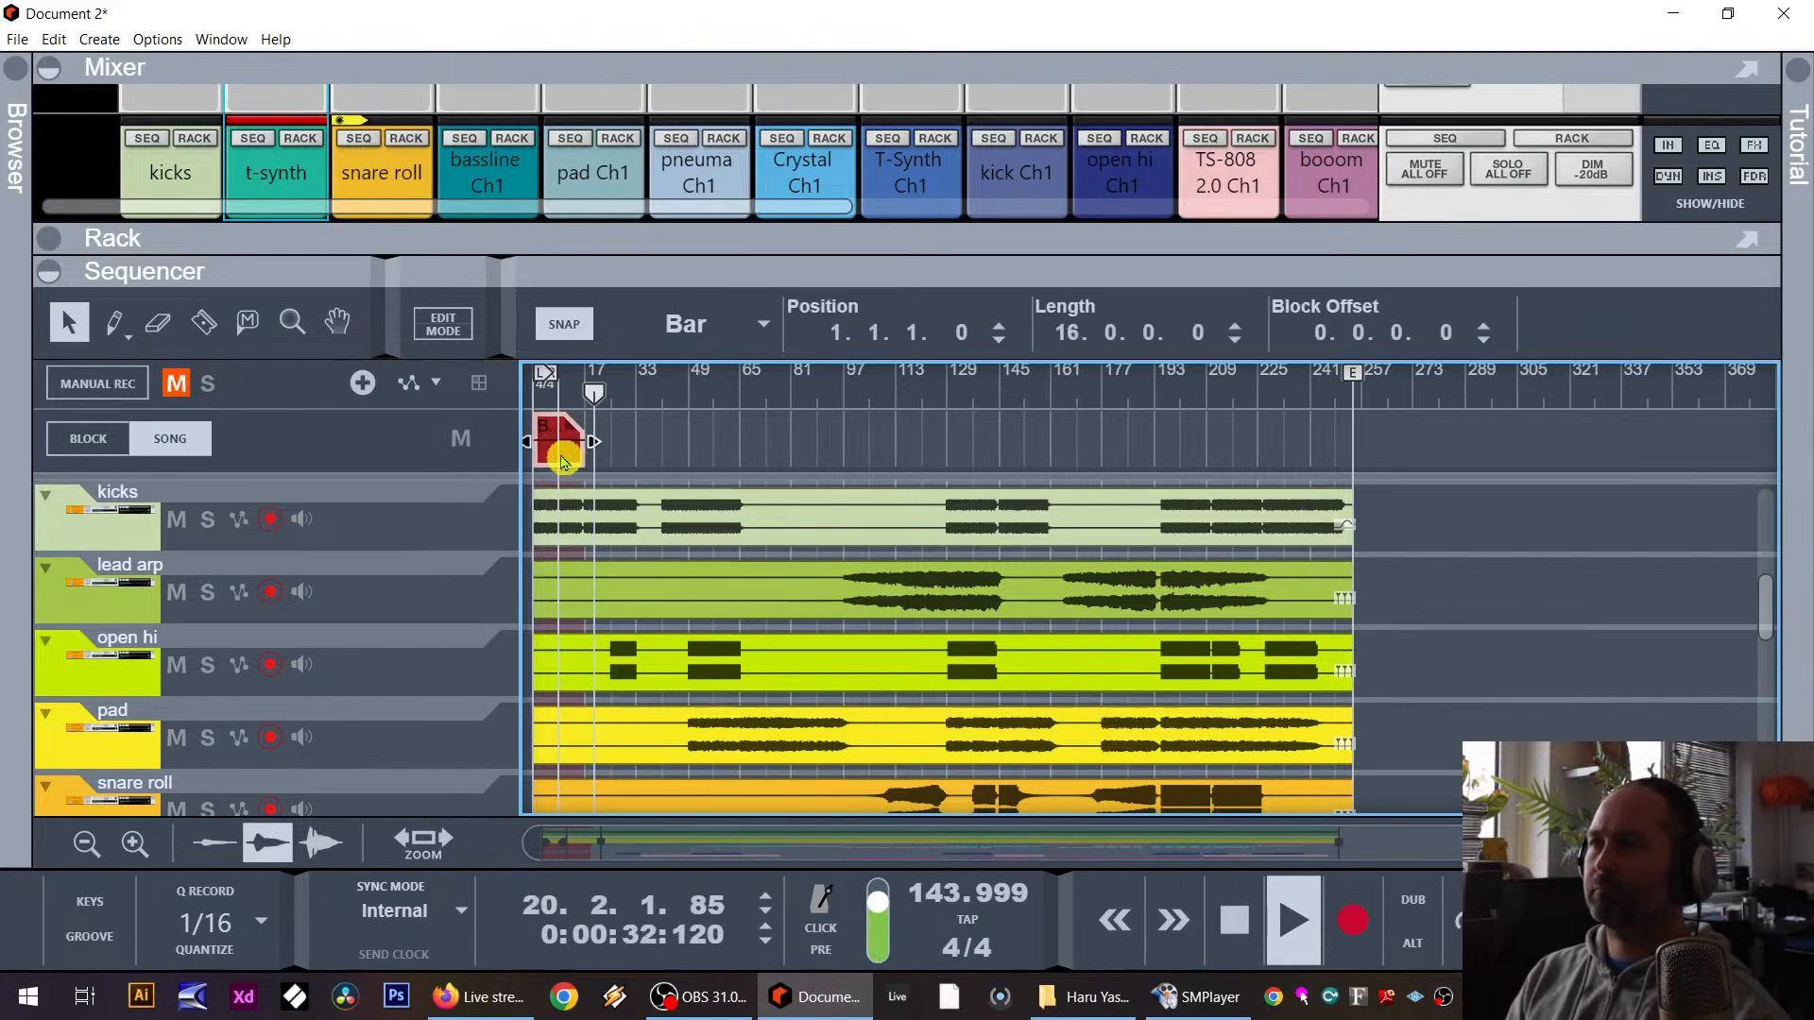
Step: Duplicate the first block to bar 17 with a length of 32 bars and assign it to Block 9
{"action": "left_click_drag", "start_coordinate": [562, 463], "coordinate": [687, 446]}
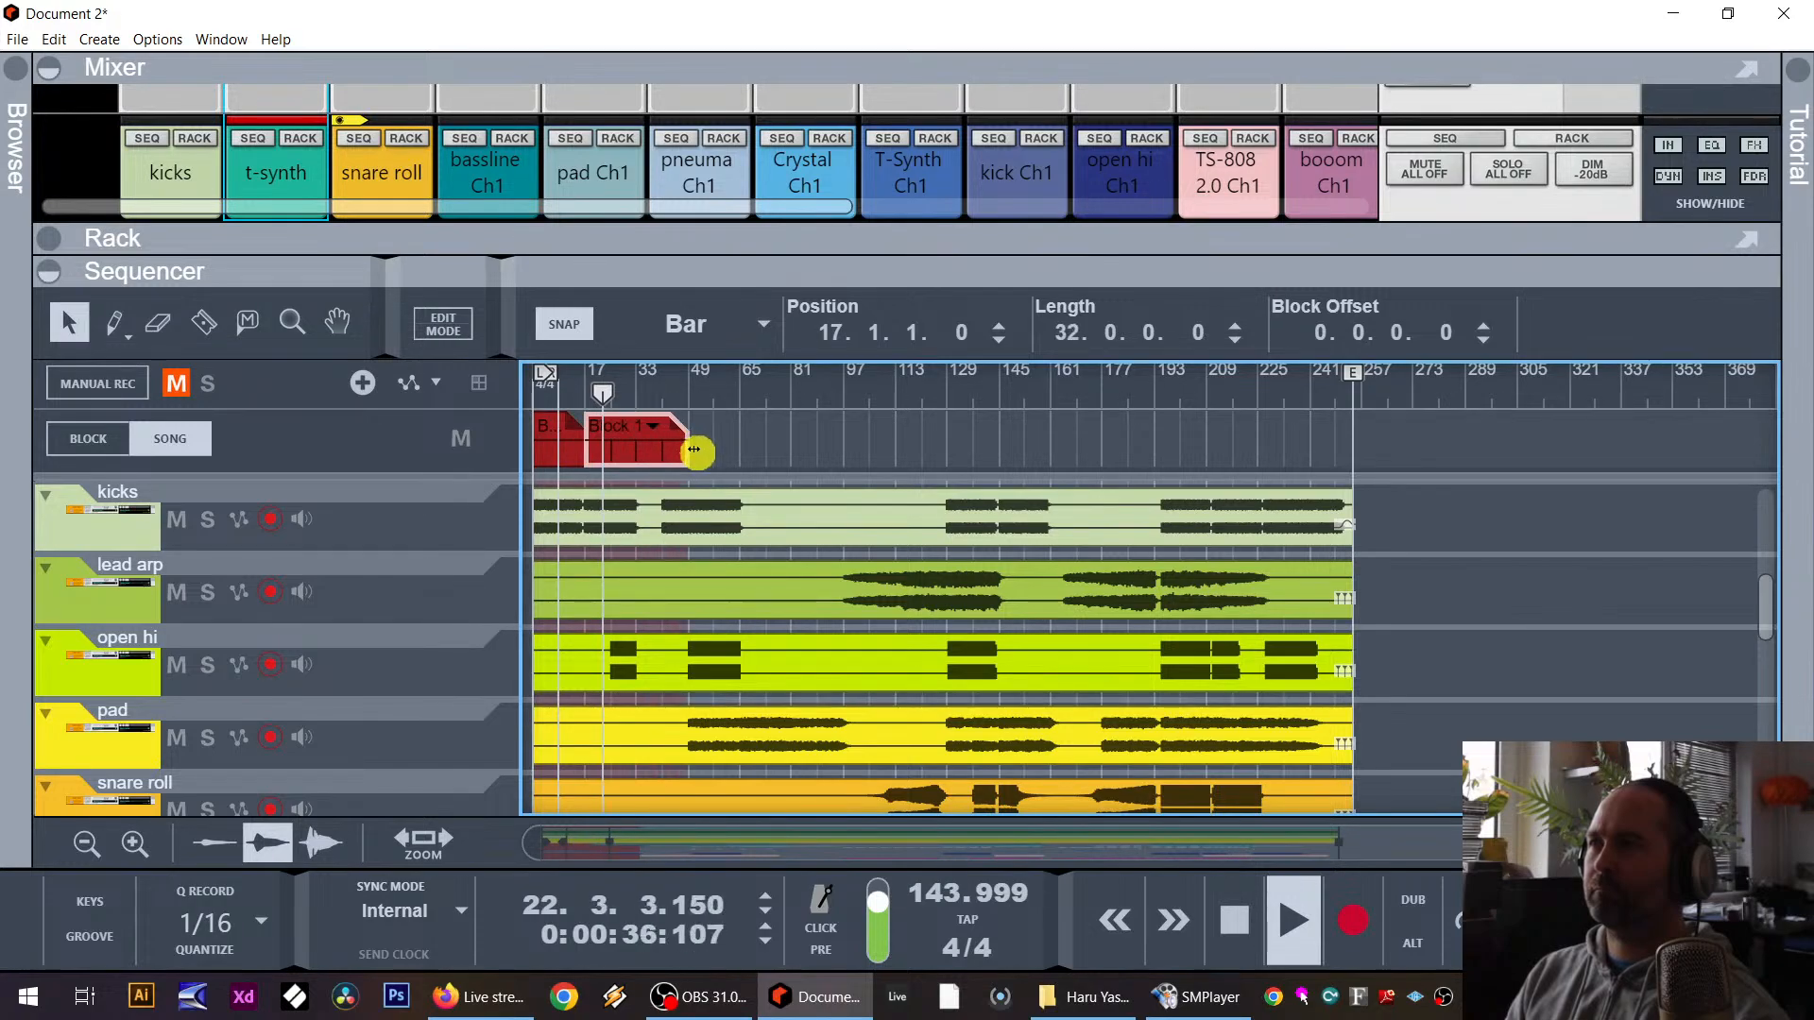
{"action": "left_click", "coordinate": [621, 426]}
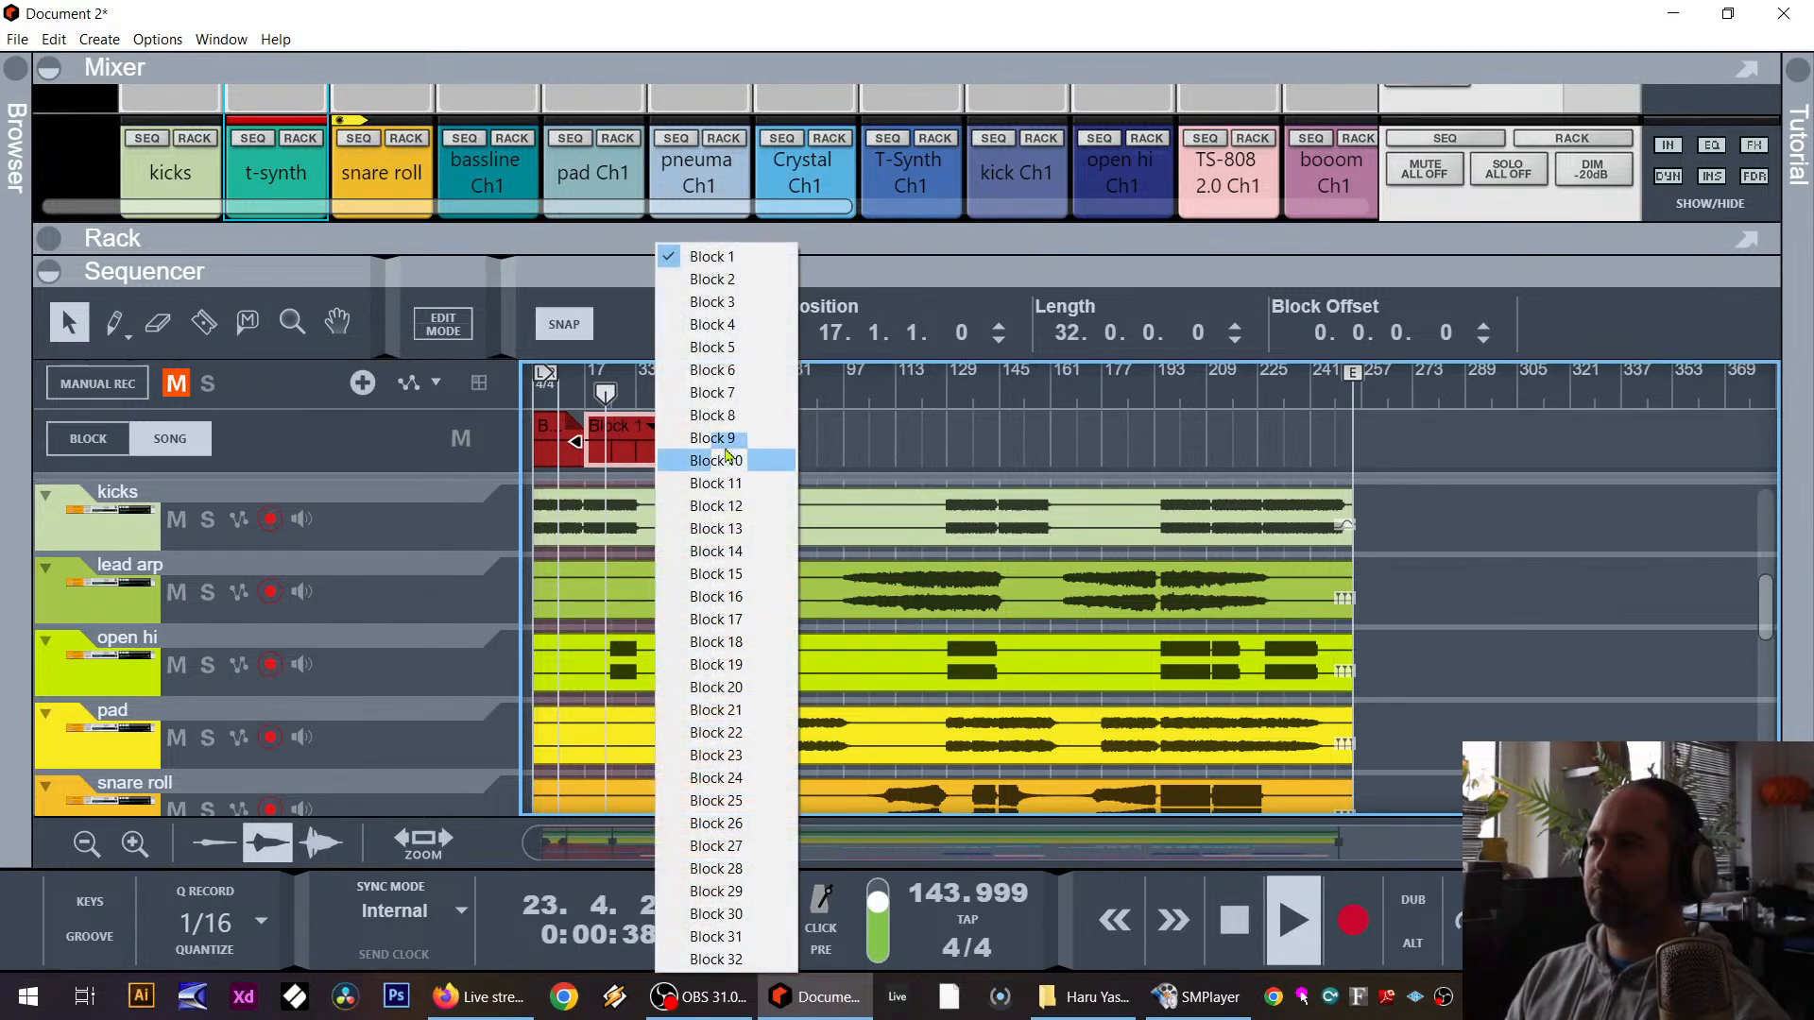
{"action": "left_click", "coordinate": [748, 551]}
{"action": "left_click", "coordinate": [811, 442]}
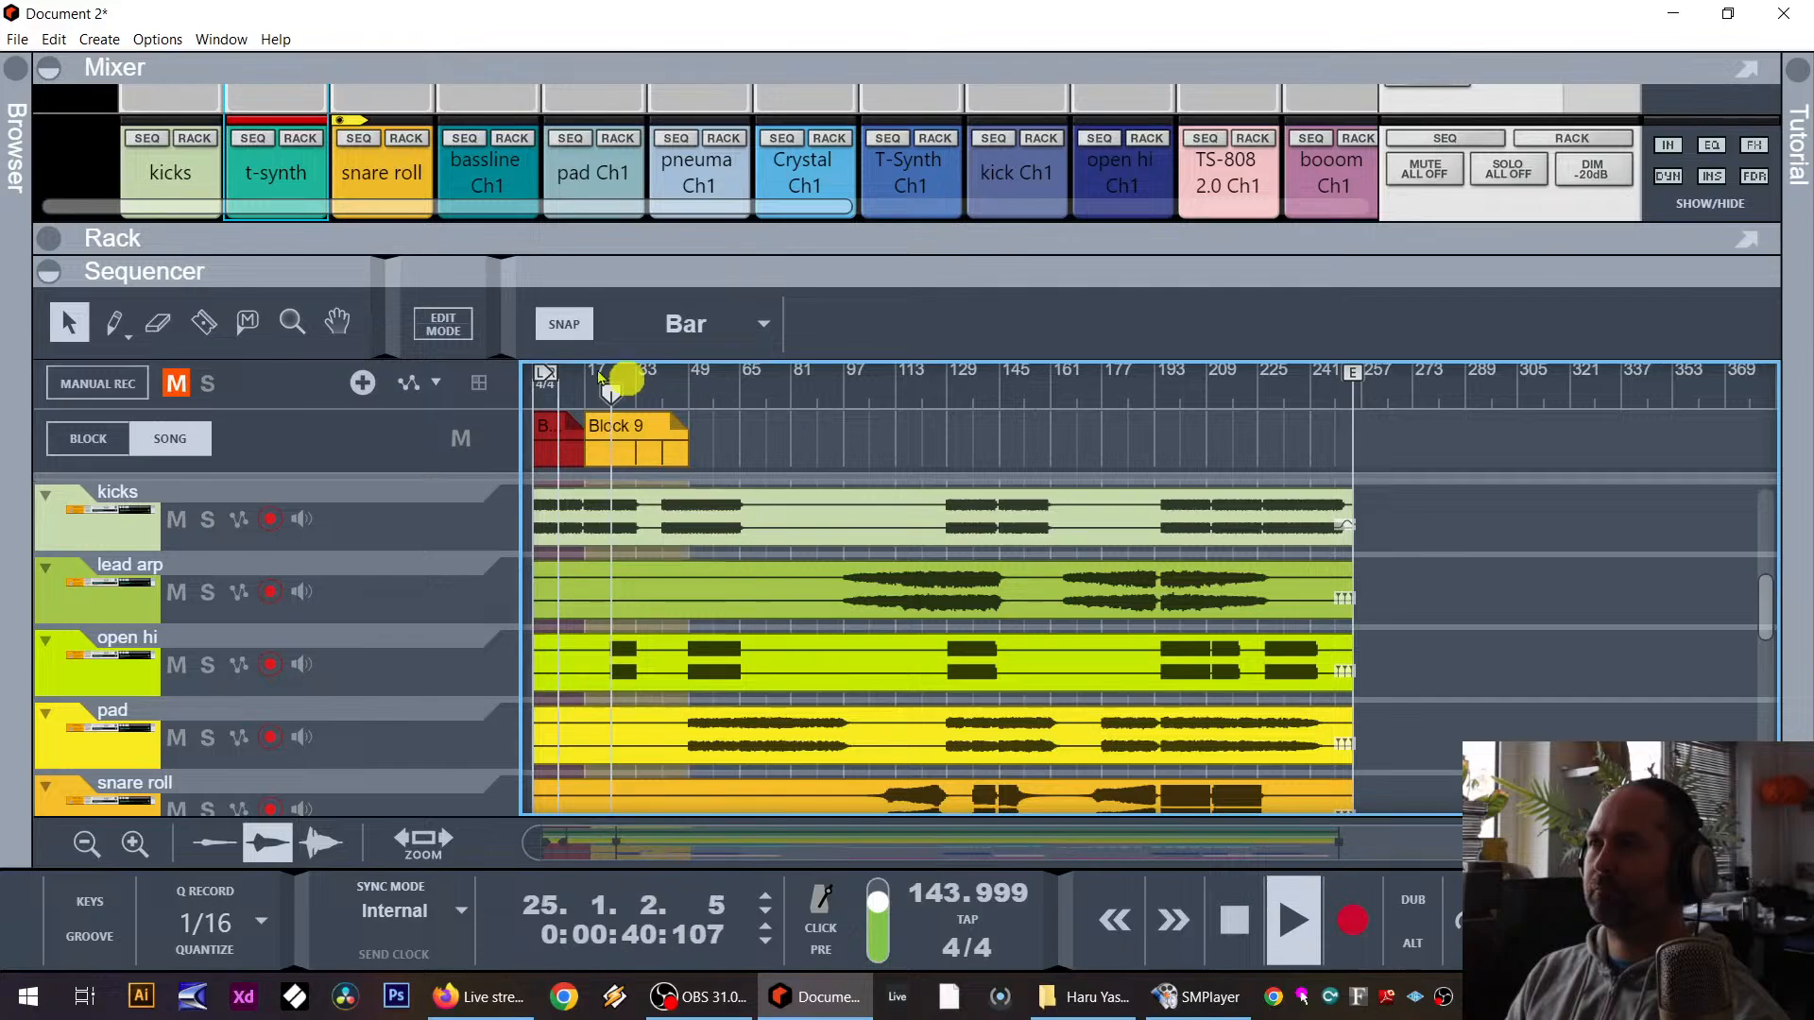
Step: Enlarge the mixer and move the bassline and open hi channels directly after the kicks channel
{"action": "left_click_drag", "start_coordinate": [672, 236], "coordinate": [696, 623]}
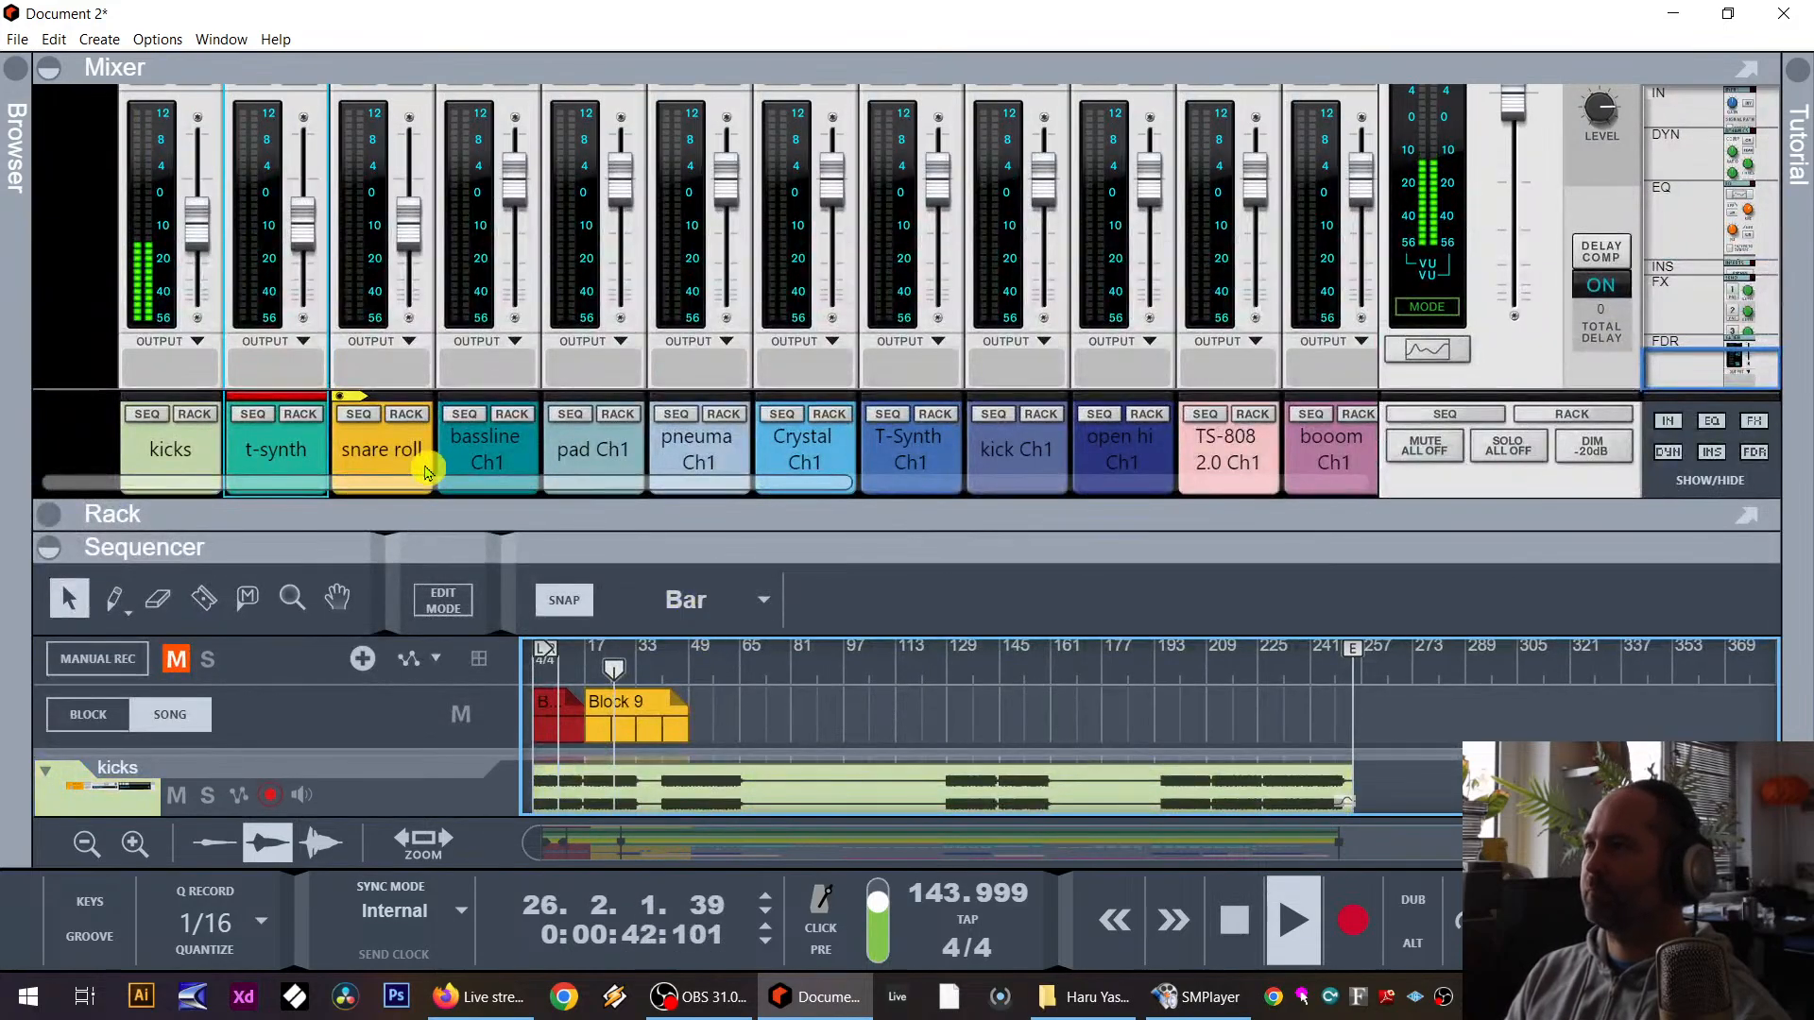
{"action": "left_click_drag", "start_coordinate": [458, 492], "coordinate": [1073, 519]}
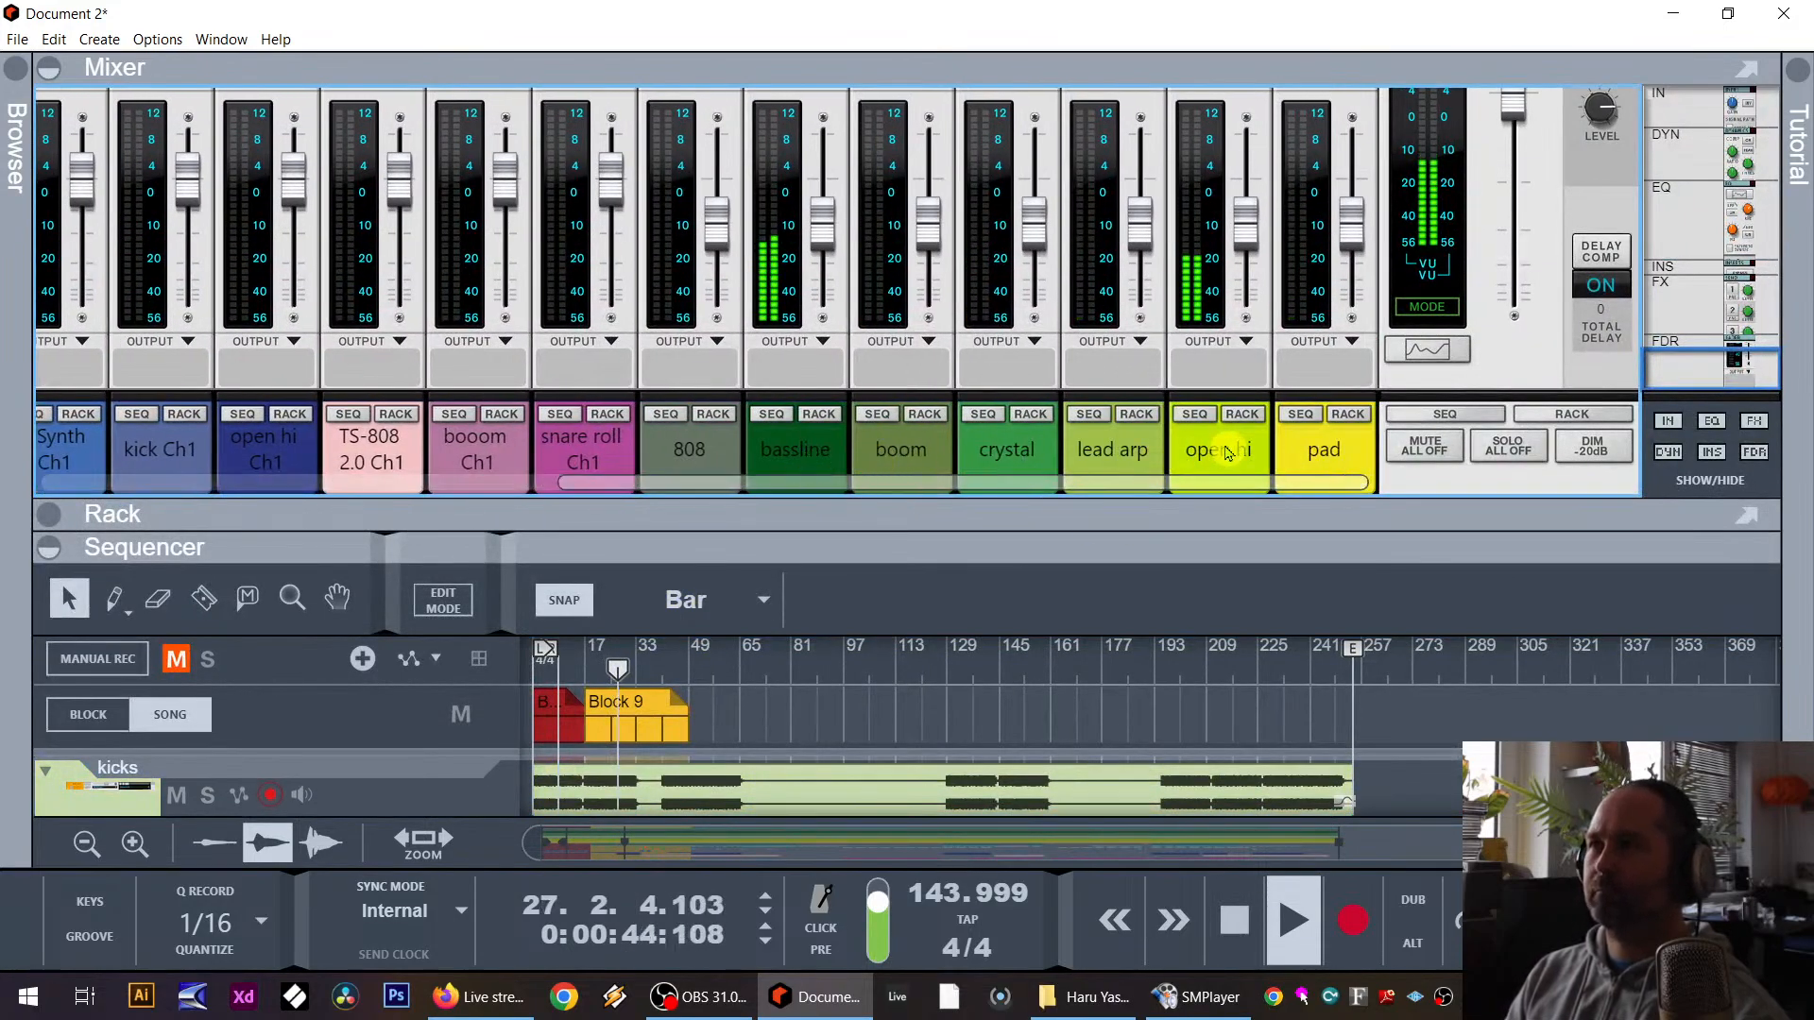
{"action": "left_click_drag", "start_coordinate": [1229, 439], "coordinate": [251, 454]}
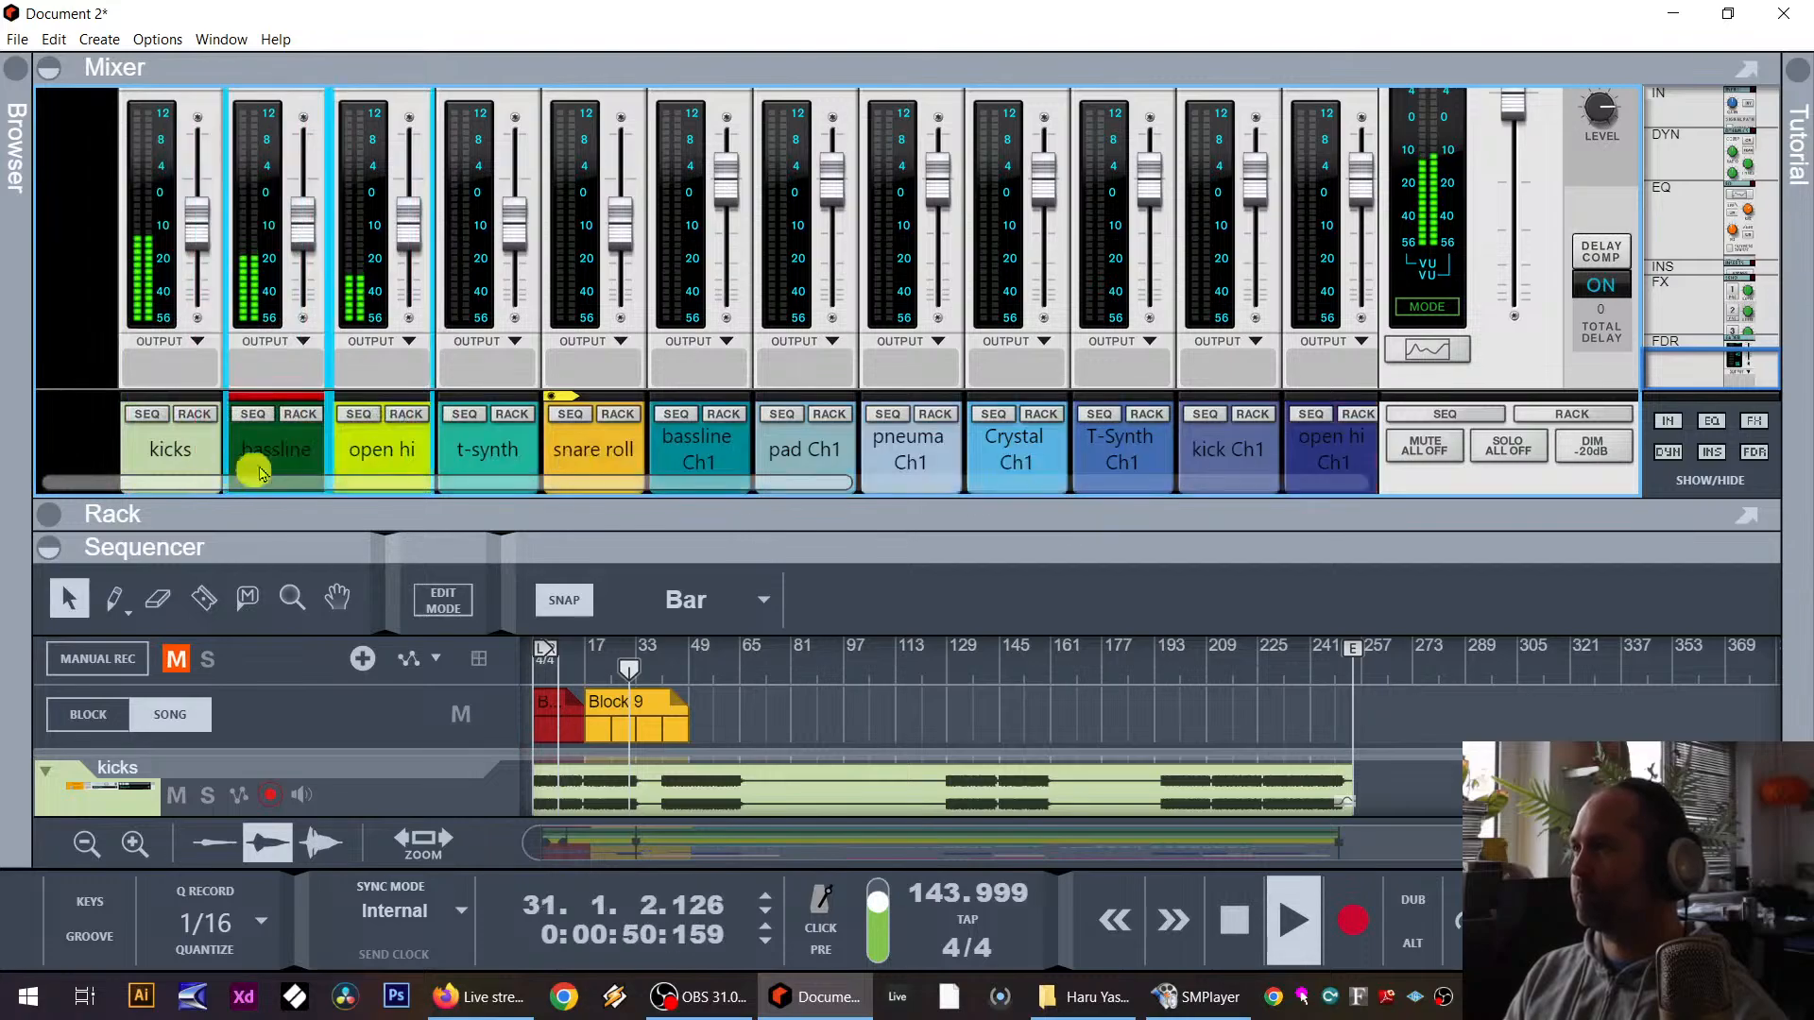
Step: Shorten the Block 9 section at bar 17 to 16 bars
{"action": "left_click_drag", "start_coordinate": [444, 492], "coordinate": [433, 570]}
{"action": "left_click", "coordinate": [743, 729]}
{"action": "left_click", "coordinate": [711, 735]}
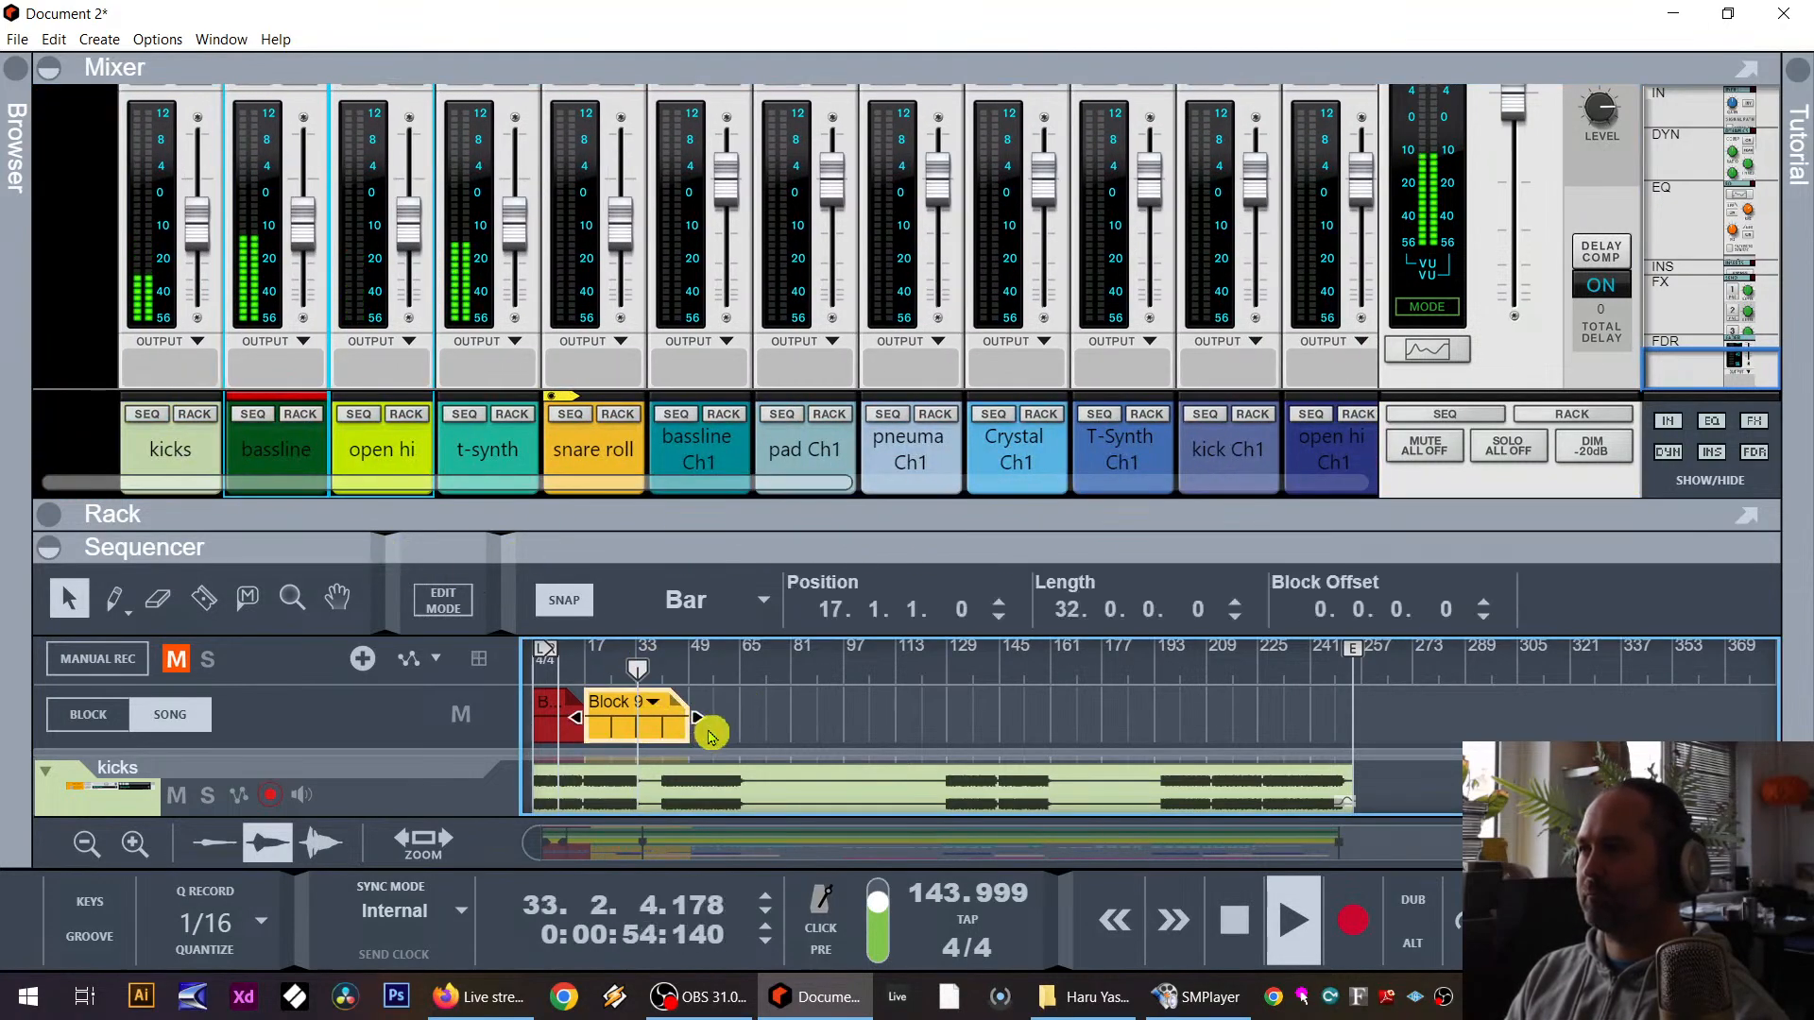
{"action": "left_click_drag", "start_coordinate": [690, 718], "coordinate": [633, 734]}
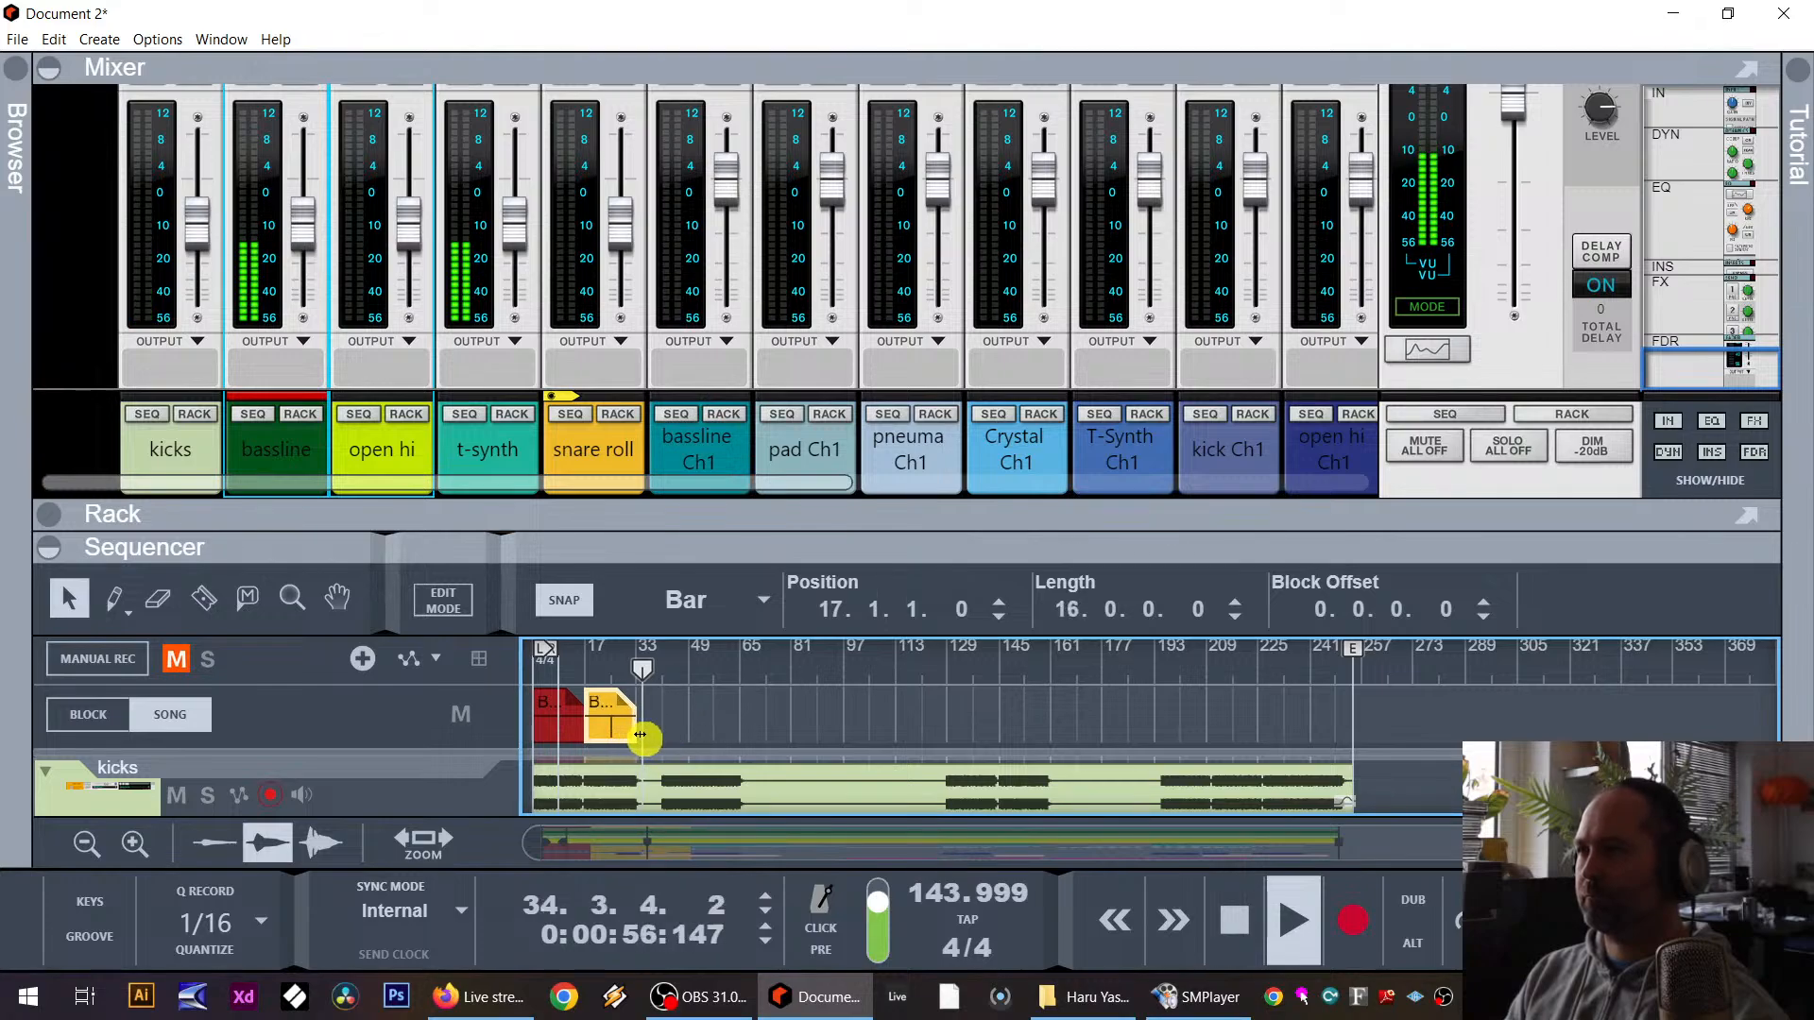
{"action": "left_click", "coordinate": [747, 711]}
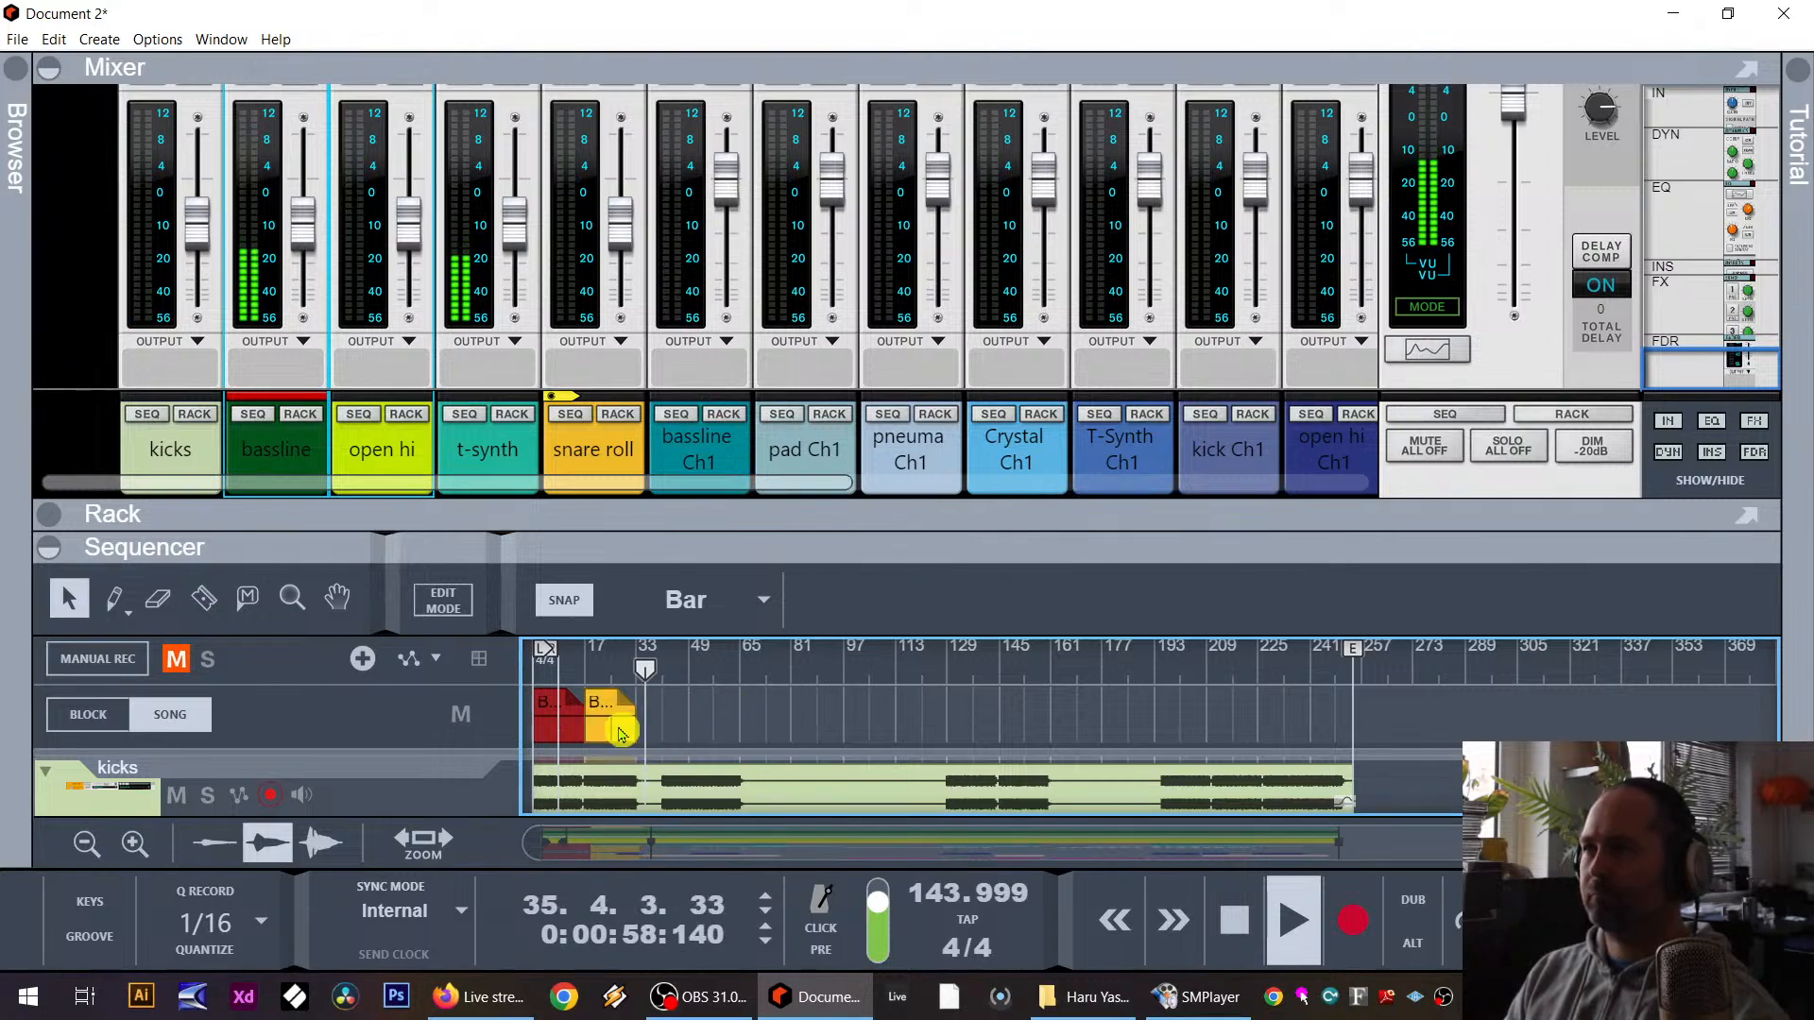
Step: Copy the yellow 16-bar block to bar 41 and assign the copy to a light-blue block
{"action": "left_click_drag", "start_coordinate": [608, 735], "coordinate": [693, 745]}
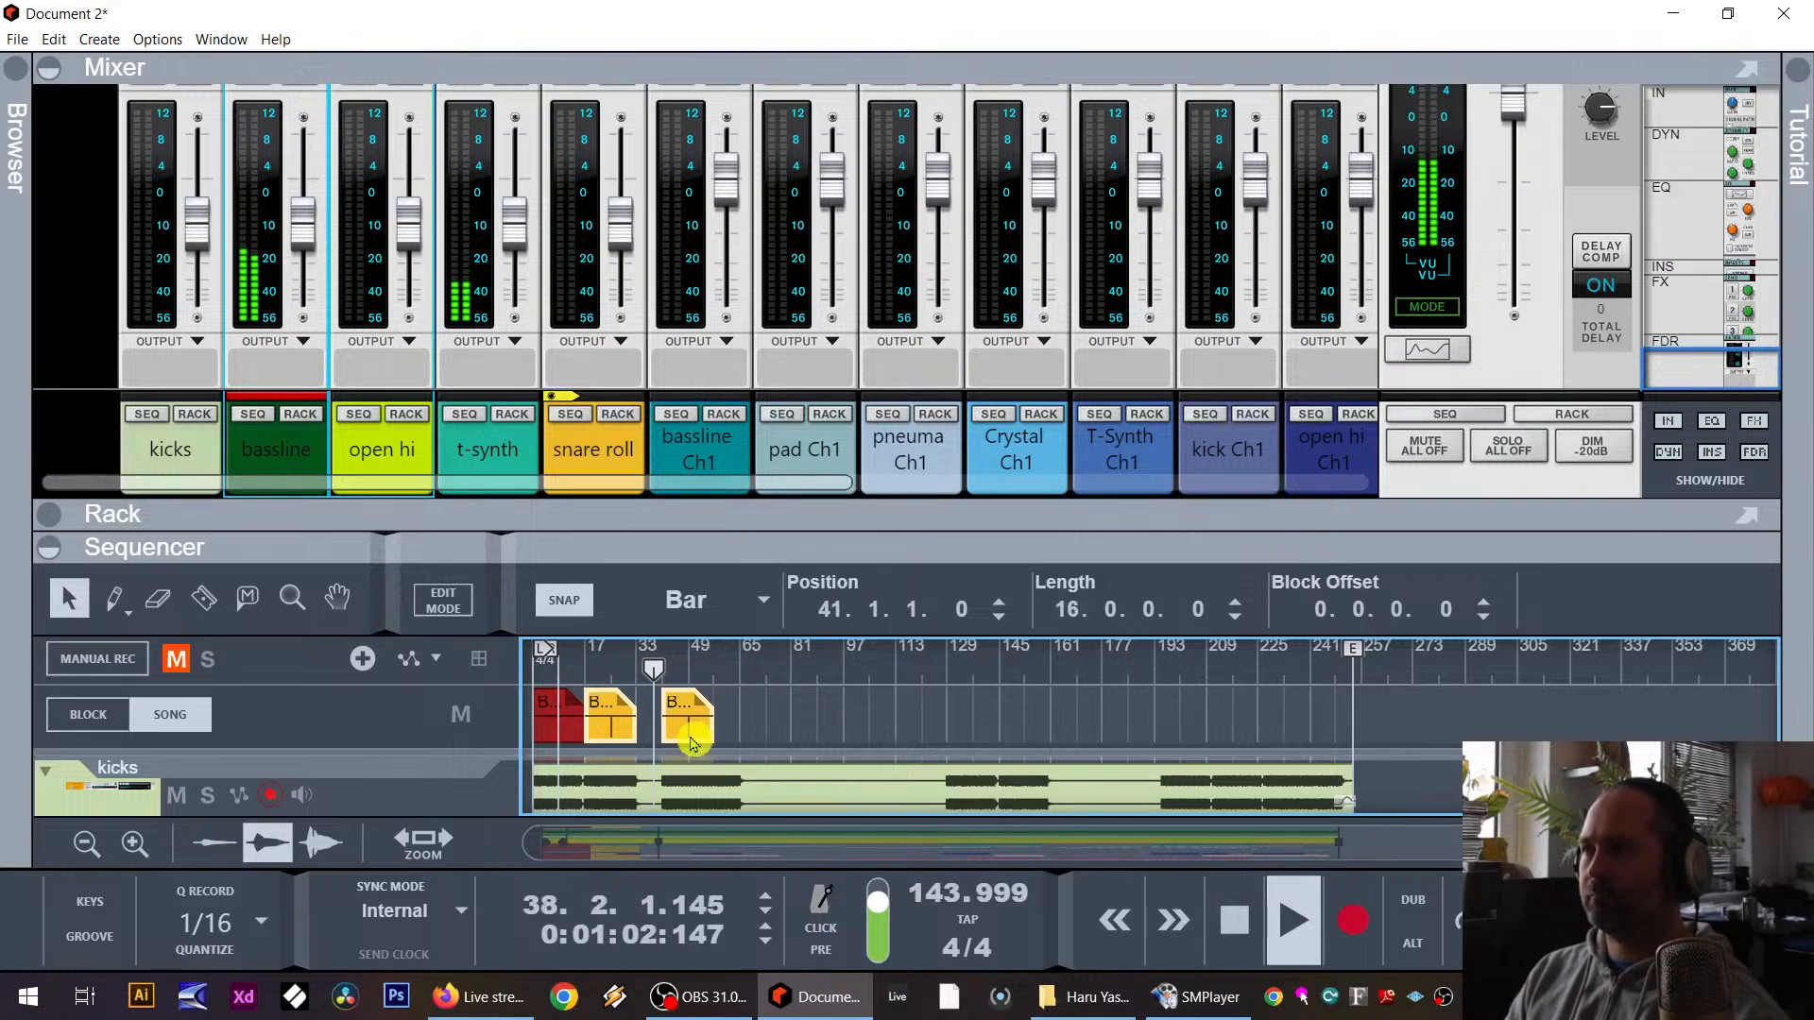
{"action": "left_click", "coordinate": [690, 704]}
{"action": "left_click", "coordinate": [727, 586]}
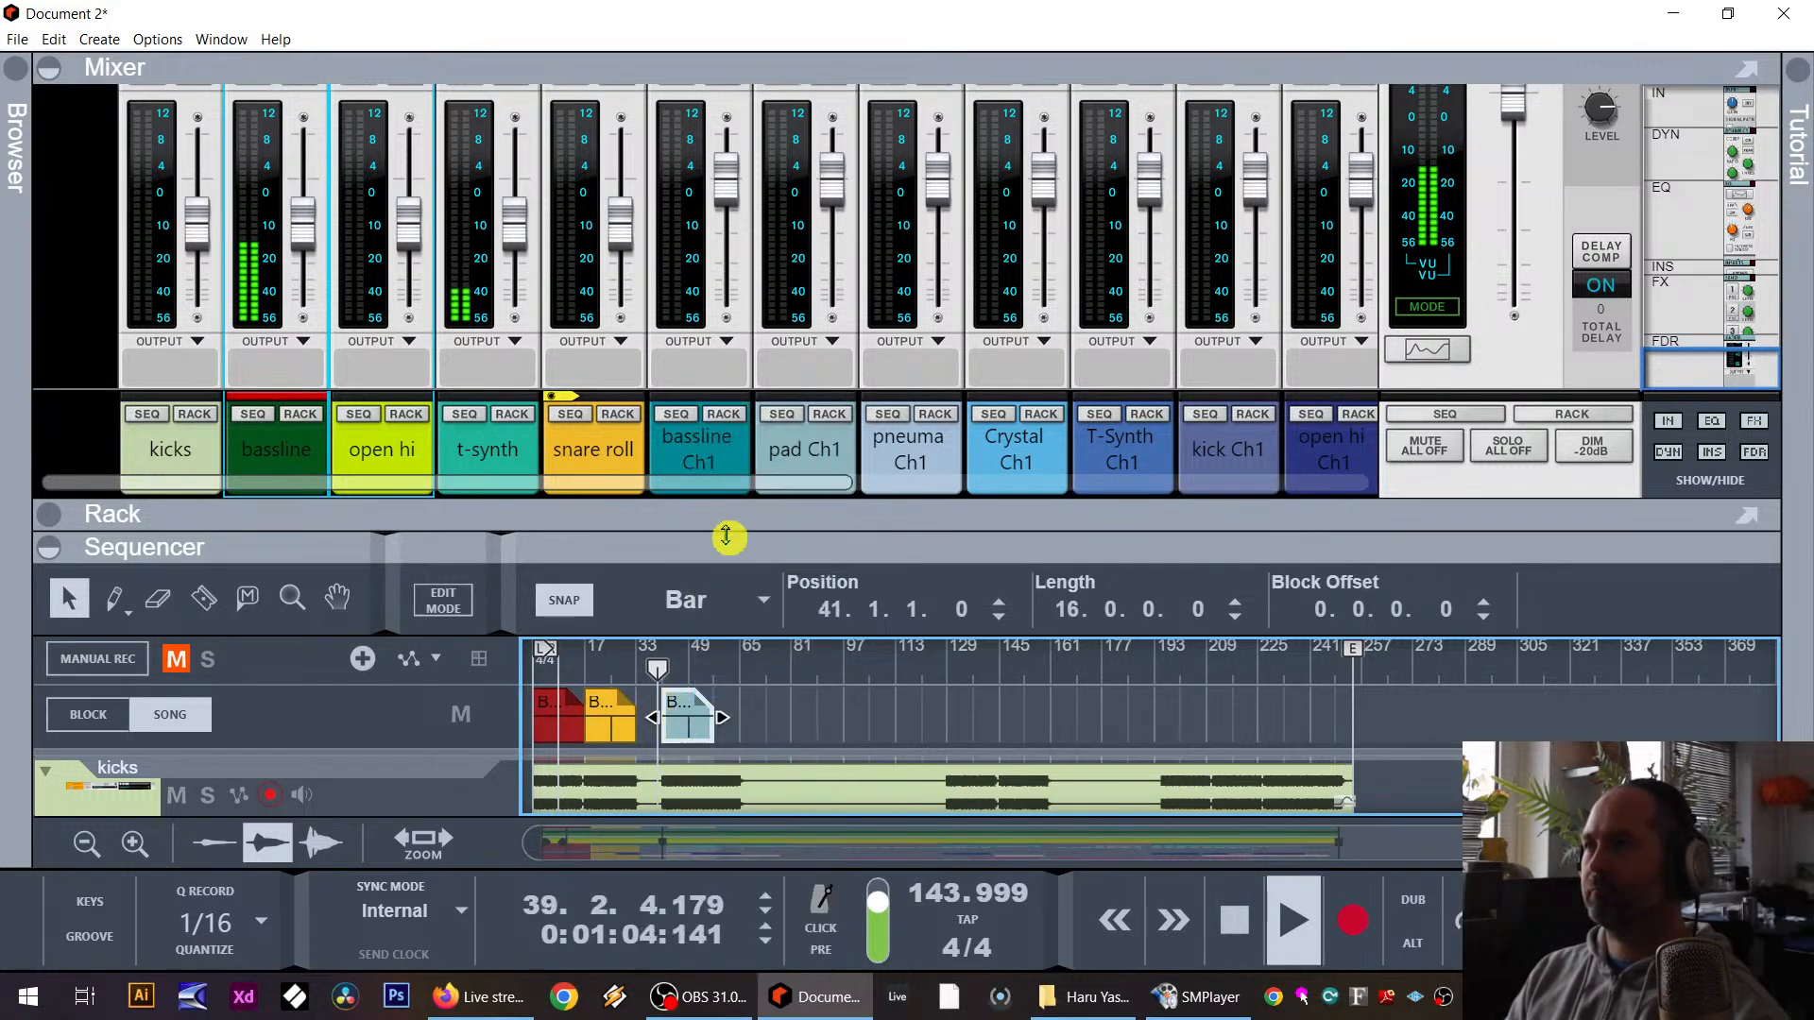
Step: Move the 808 mixer channel between the bassline and open hi channels
{"action": "left_click_drag", "start_coordinate": [726, 536], "coordinate": [733, 413]}
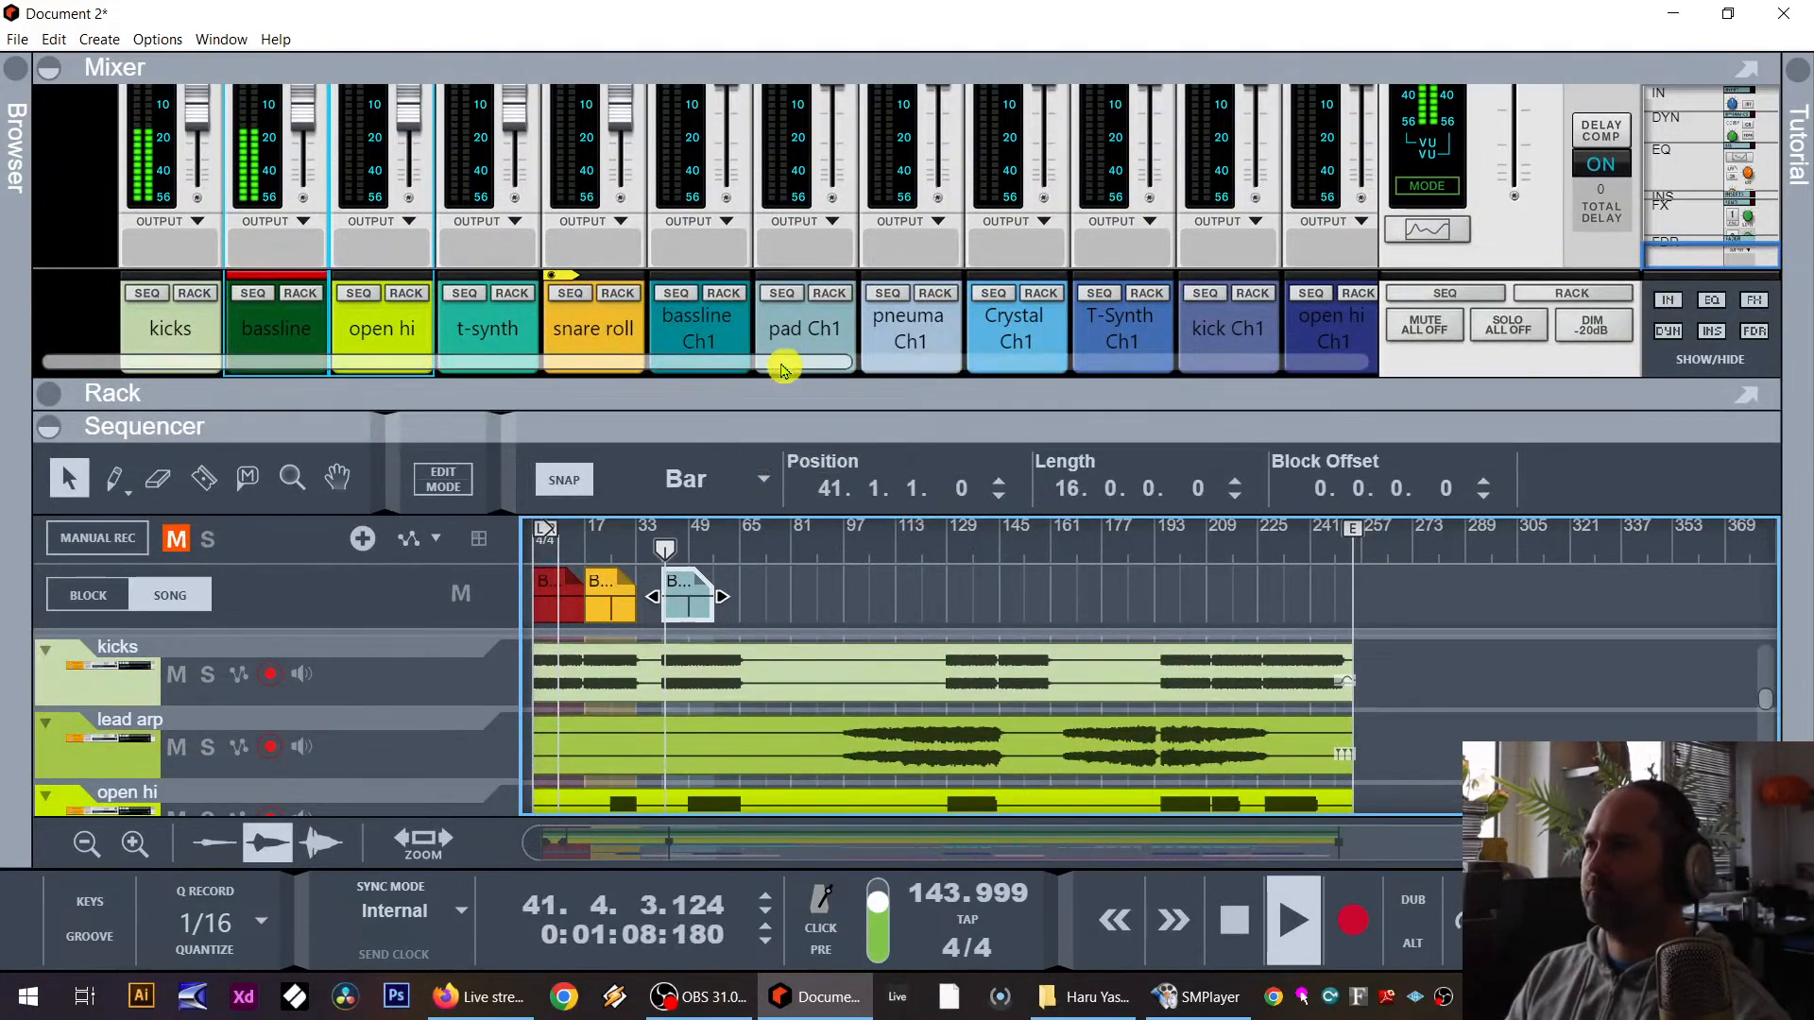
{"action": "left_click_drag", "start_coordinate": [781, 360], "coordinate": [1336, 356]}
{"action": "left_click_drag", "start_coordinate": [942, 395], "coordinate": [362, 444]}
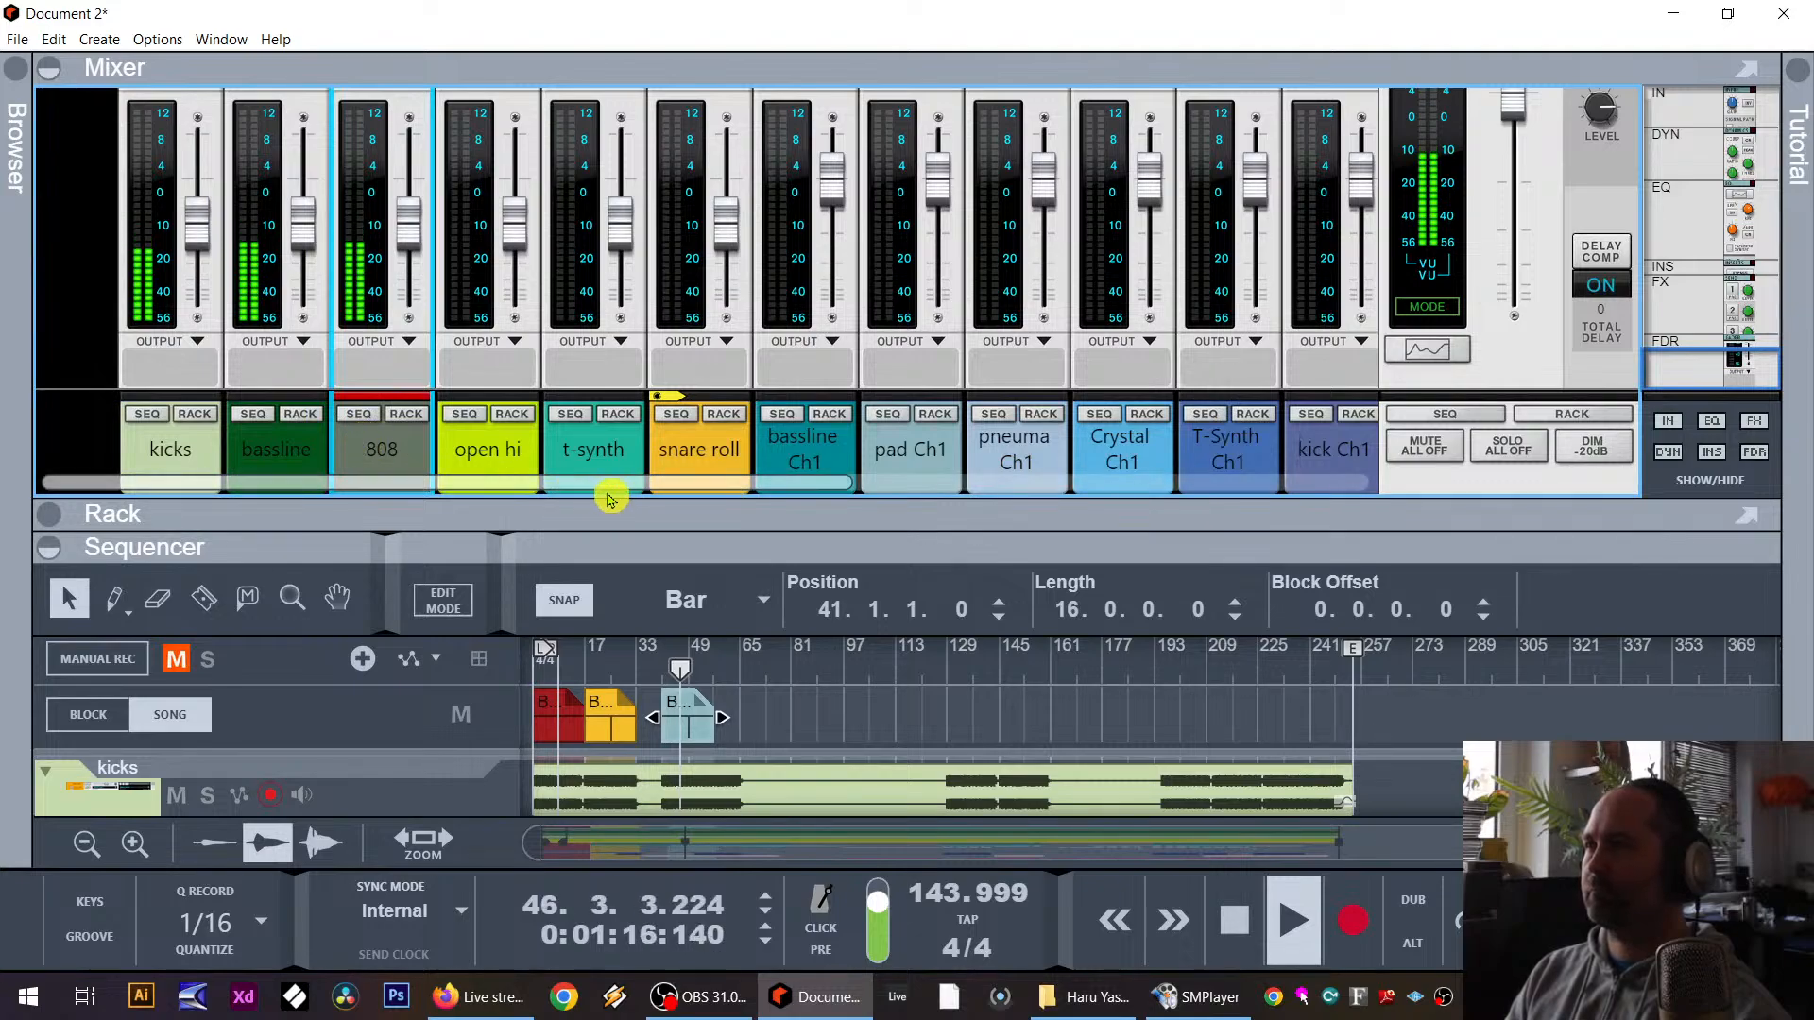
Step: Move the crystal and pad mixer channels between the open hi and t-synth channels
{"action": "left_click_drag", "start_coordinate": [608, 485], "coordinate": [1178, 490]}
{"action": "left_click_drag", "start_coordinate": [1317, 487], "coordinate": [263, 498]}
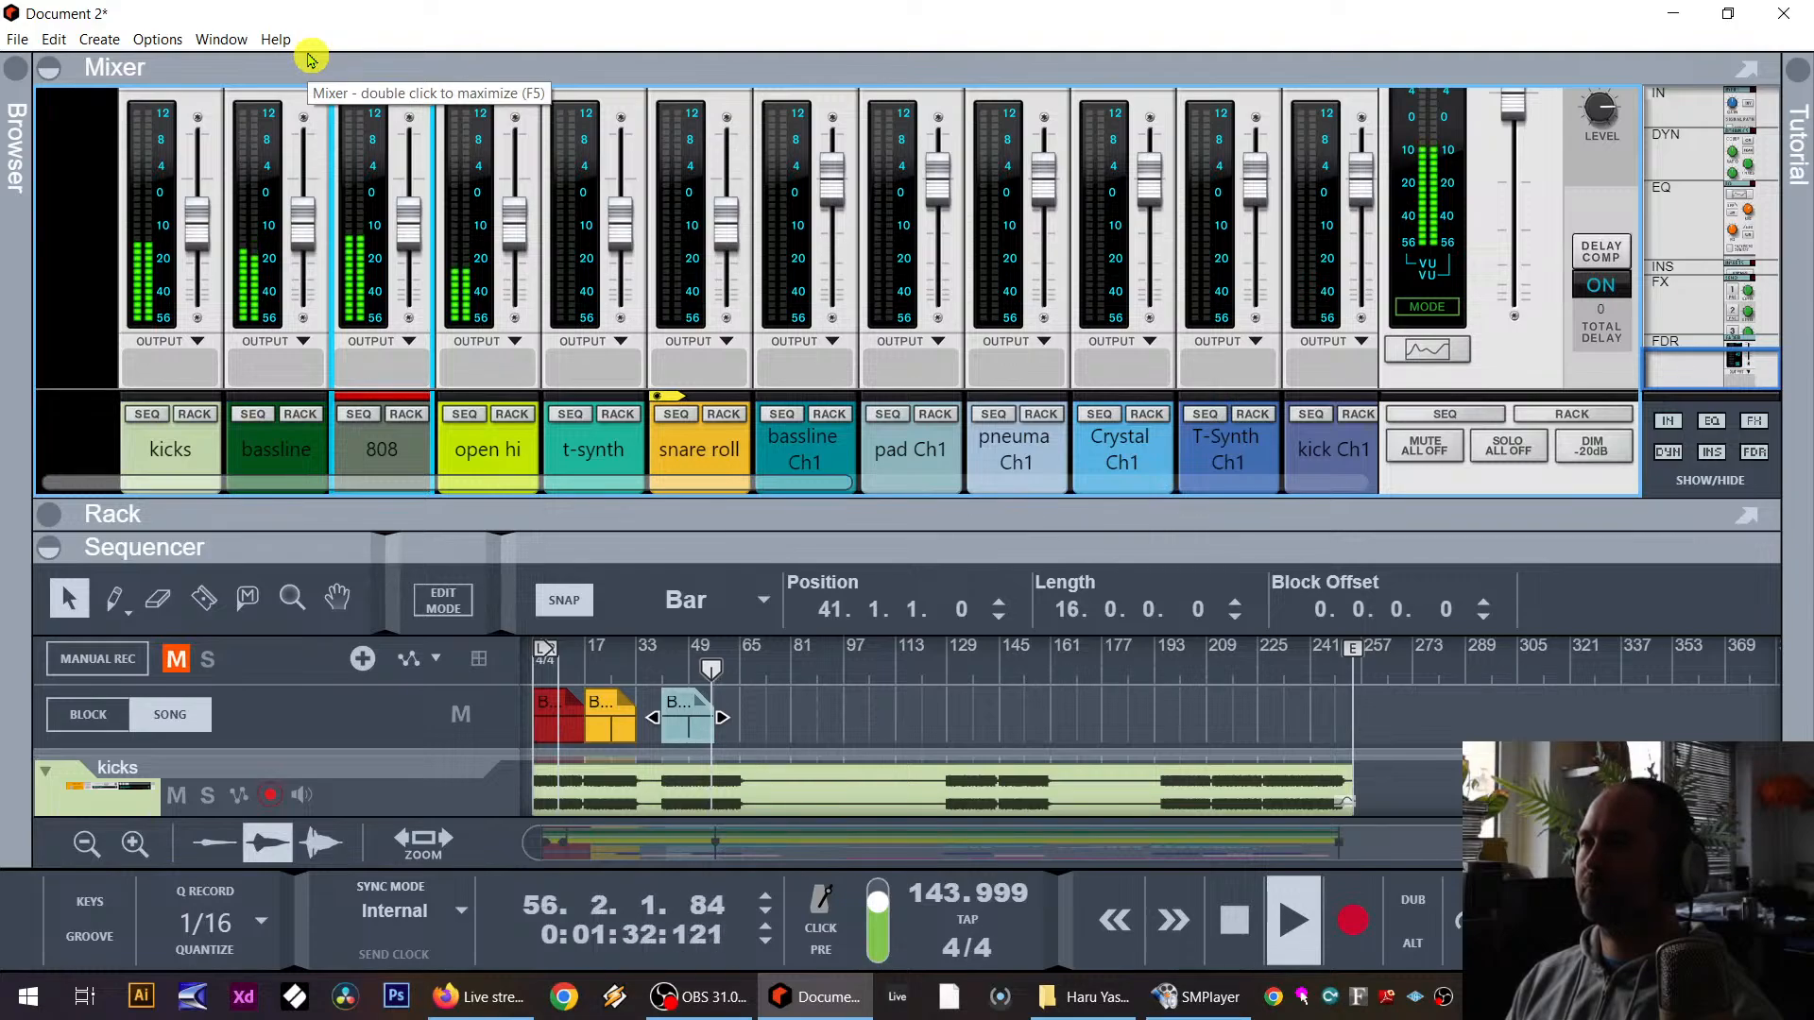
{"action": "mouse_move", "coordinate": [784, 483]}
{"action": "left_mouse_down"}
{"action": "mouse_move", "coordinate": [1304, 485]}
{"action": "mouse_move", "coordinate": [1275, 459]}
{"action": "mouse_move", "coordinate": [1096, 454]}
{"action": "mouse_move", "coordinate": [48, 455]}
{"action": "mouse_move", "coordinate": [675, 416]}
{"action": "mouse_move", "coordinate": [576, 452]}
{"action": "left_mouse_up"}
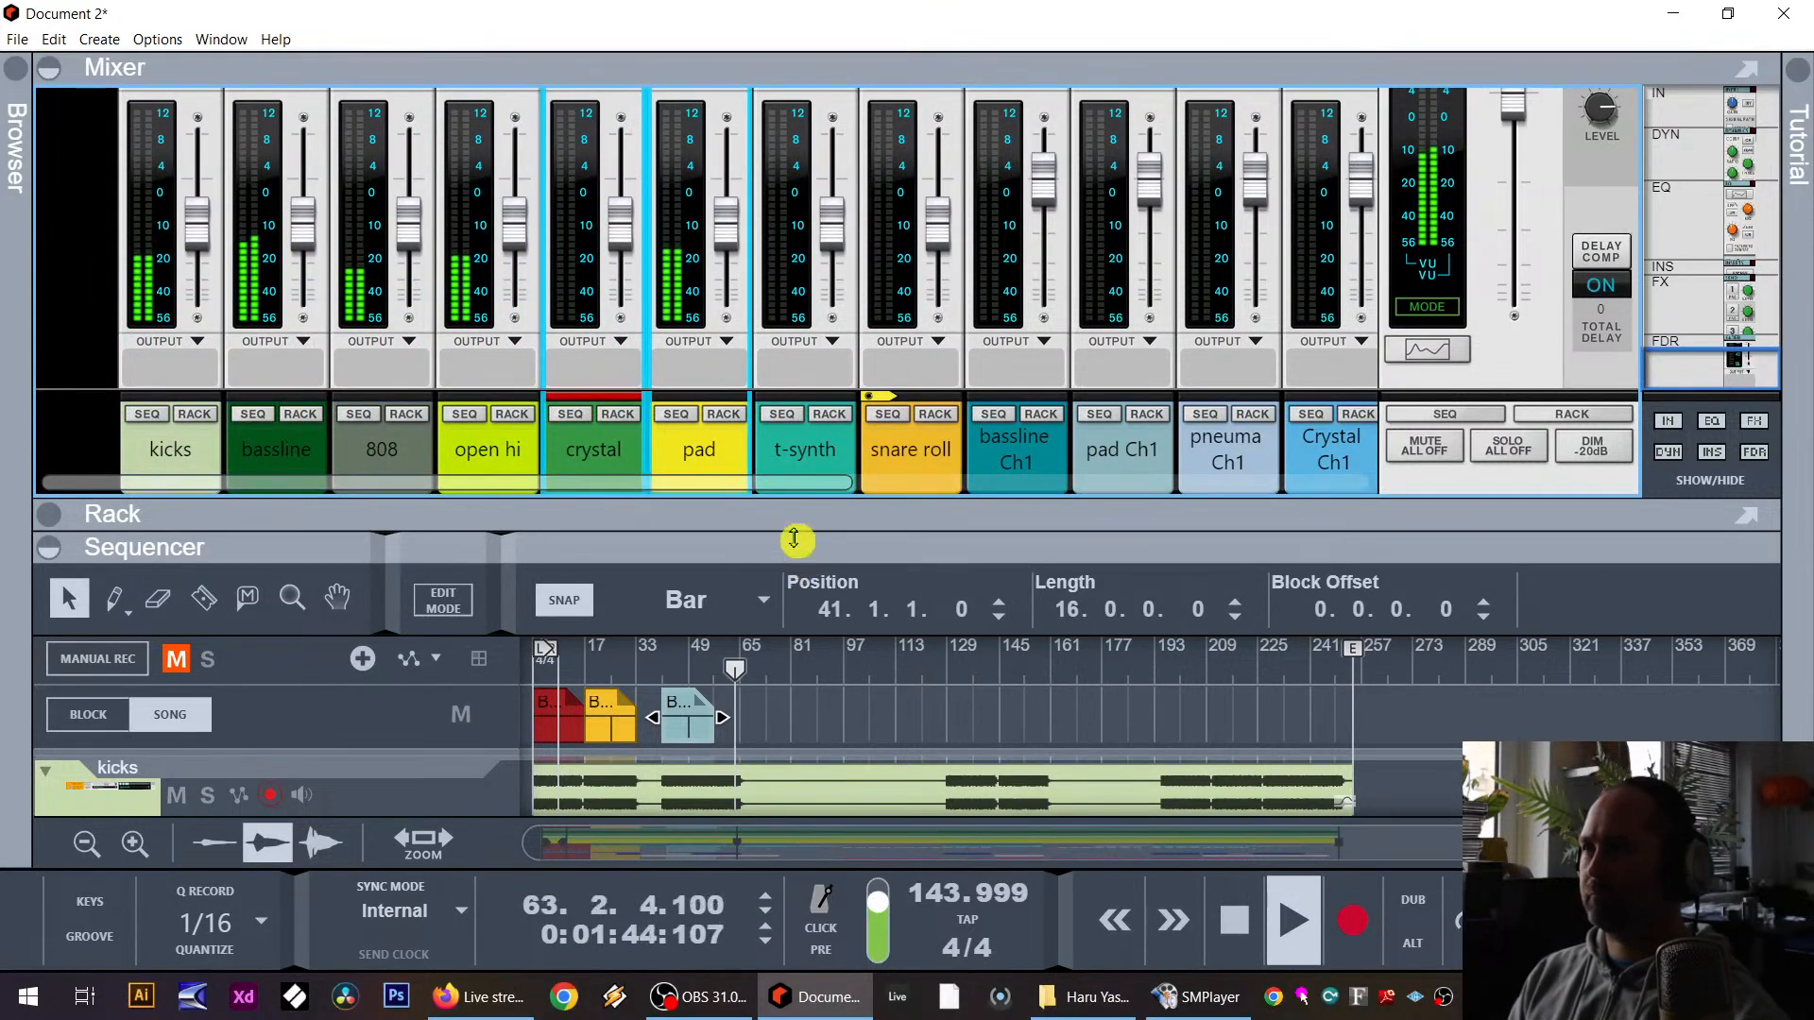
Step: Copy the light-blue 16-bar block to bar 56 in the block lane and activate the Zoom tool
{"action": "left_click_drag", "start_coordinate": [793, 539], "coordinate": [810, 404]}
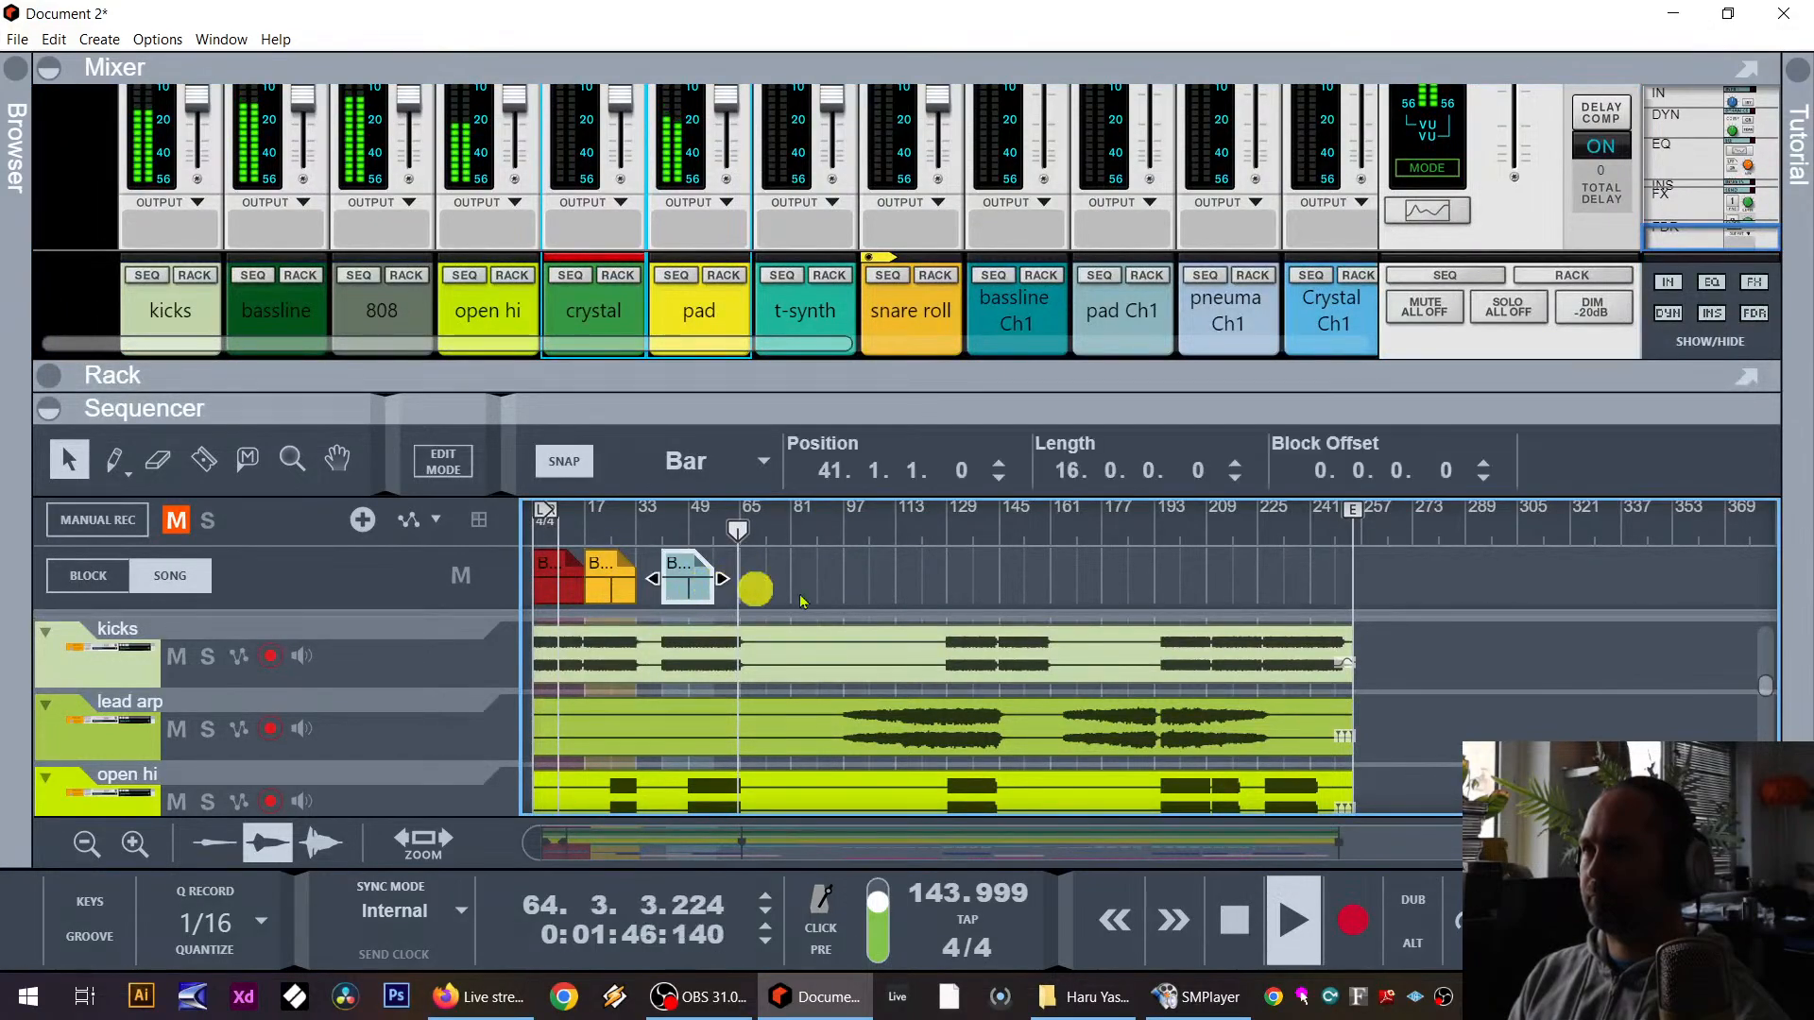
{"action": "left_click", "coordinate": [843, 593]}
{"action": "left_click_drag", "start_coordinate": [688, 586], "coordinate": [756, 592]}
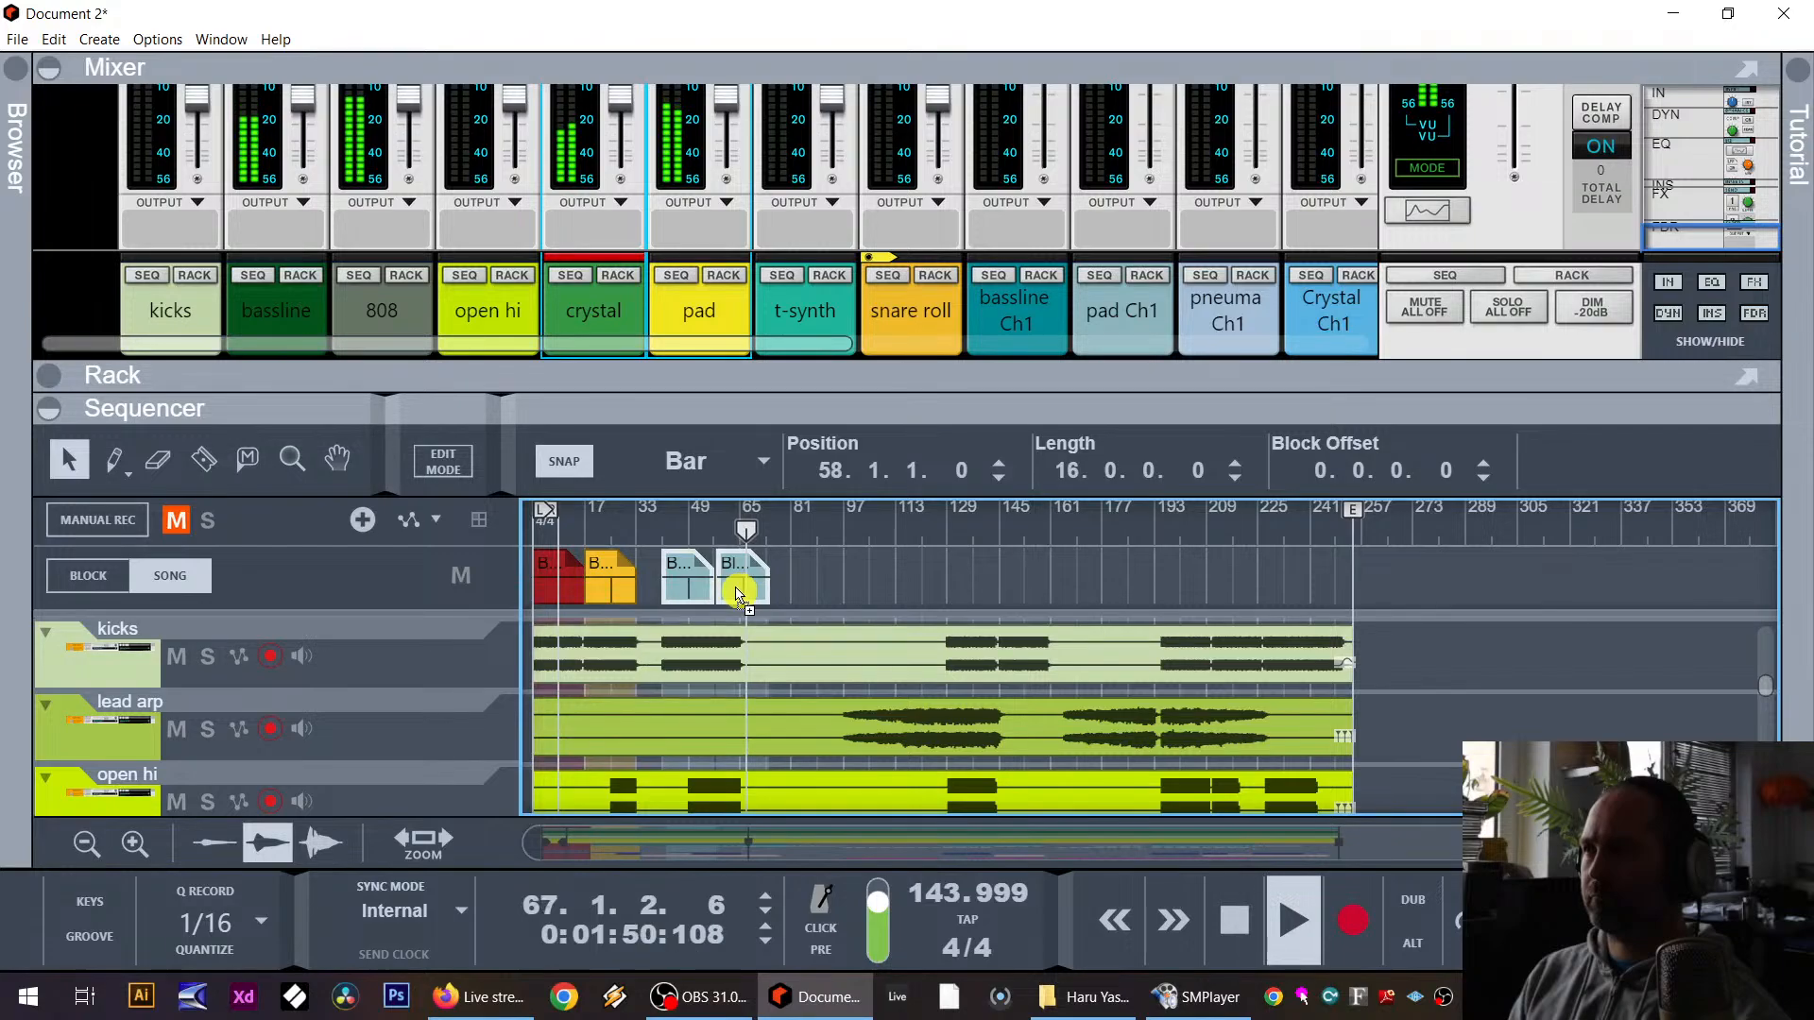
{"action": "left_click_drag", "start_coordinate": [735, 594], "coordinate": [739, 596]}
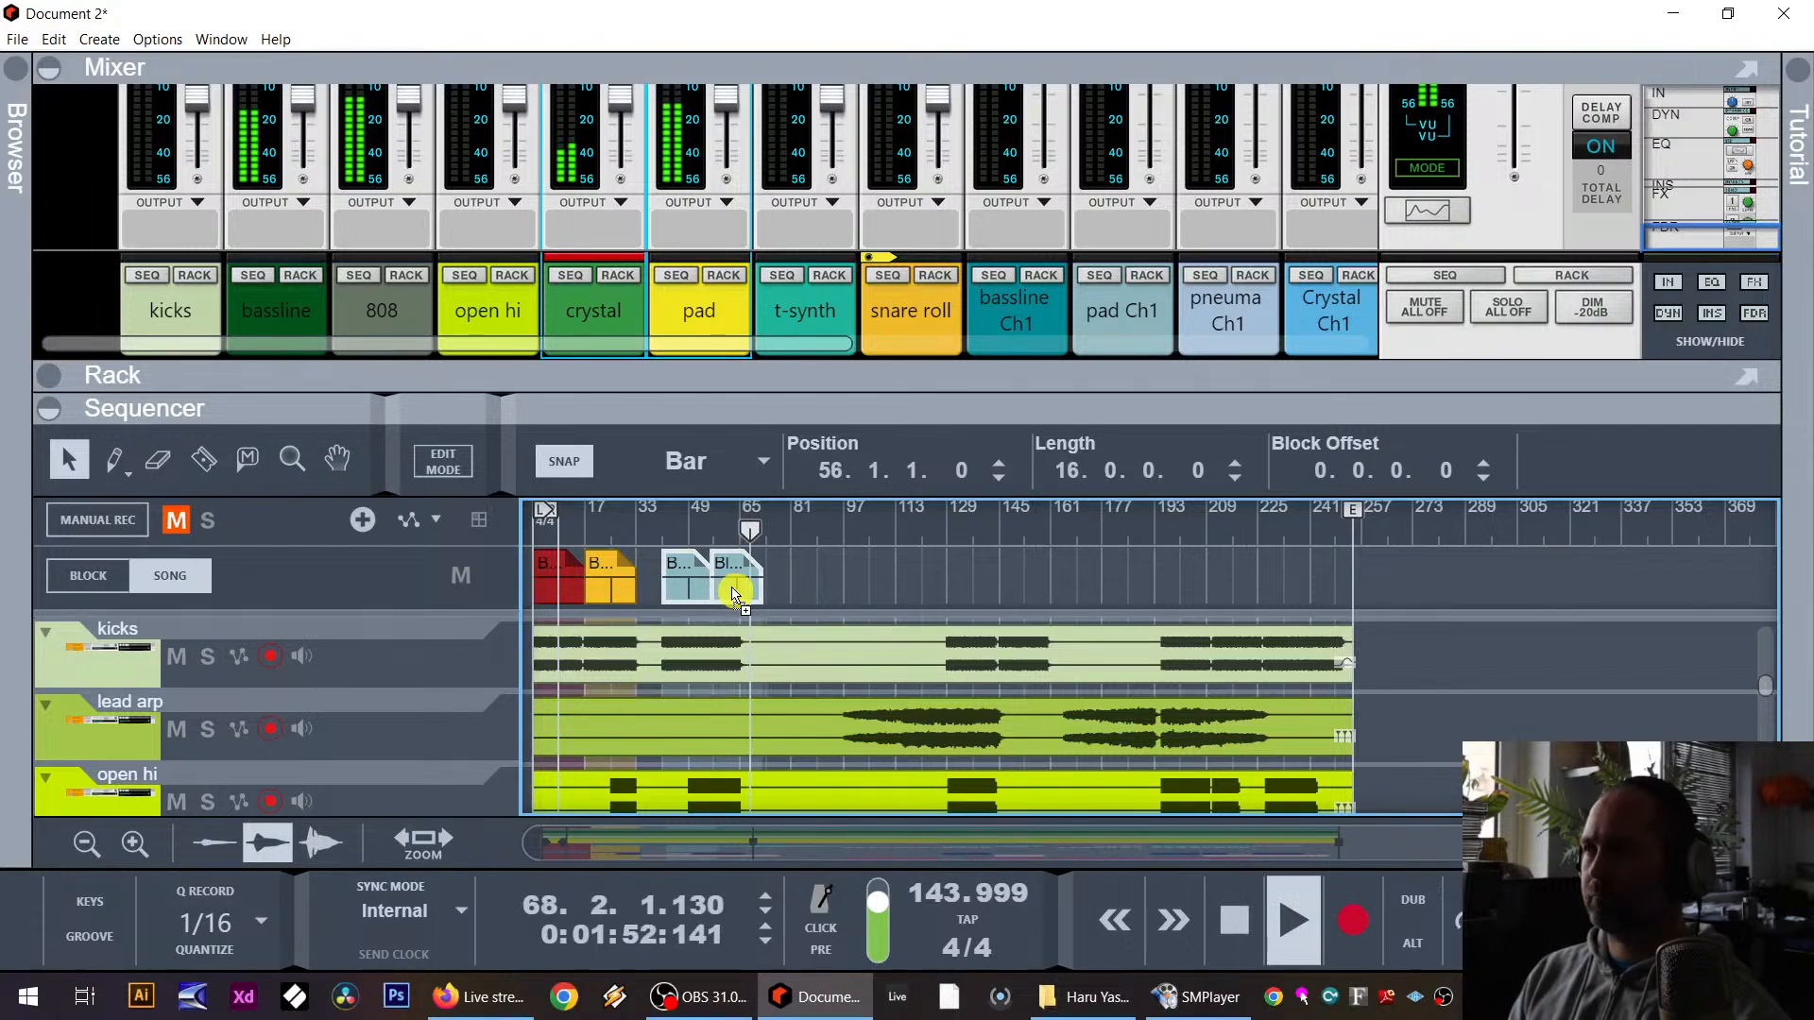
{"action": "left_click", "coordinate": [292, 460]}
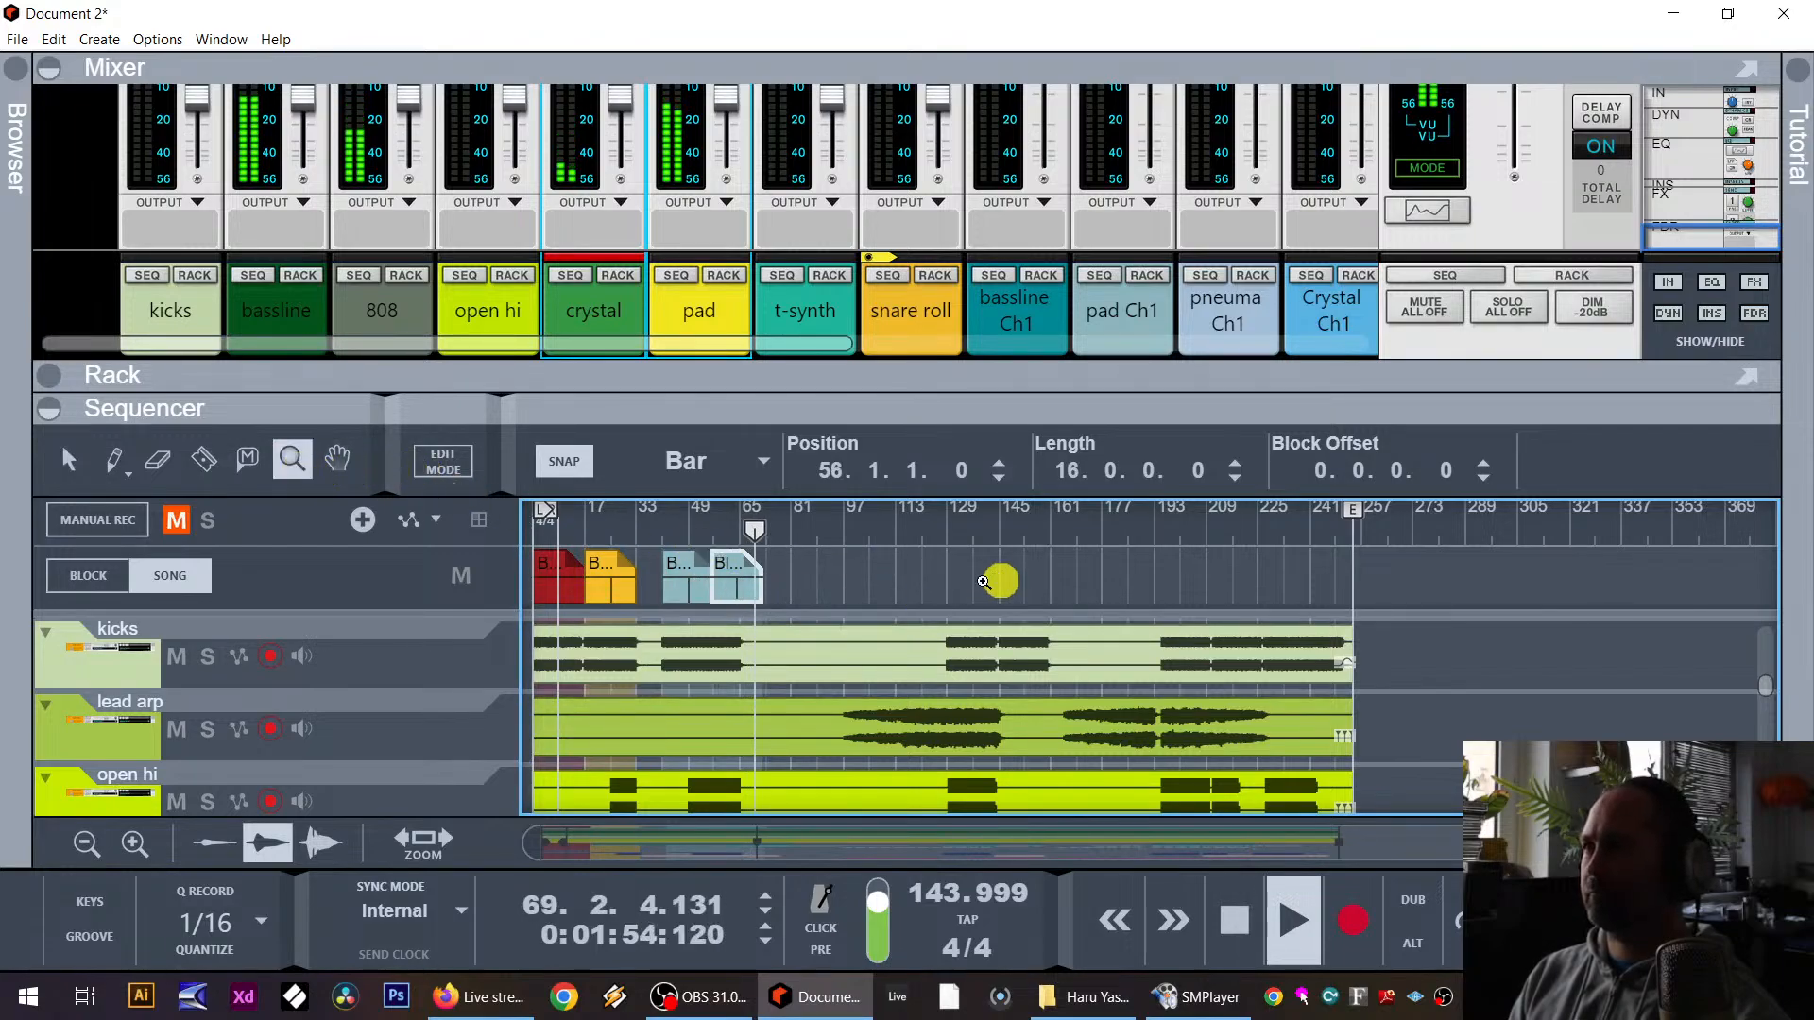
Step: Move the second light-blue block to start at bar 57 and shorten it to 8 bars
{"action": "left_click_drag", "start_coordinate": [998, 578], "coordinate": [646, 744]}
{"action": "left_click", "coordinate": [68, 460]}
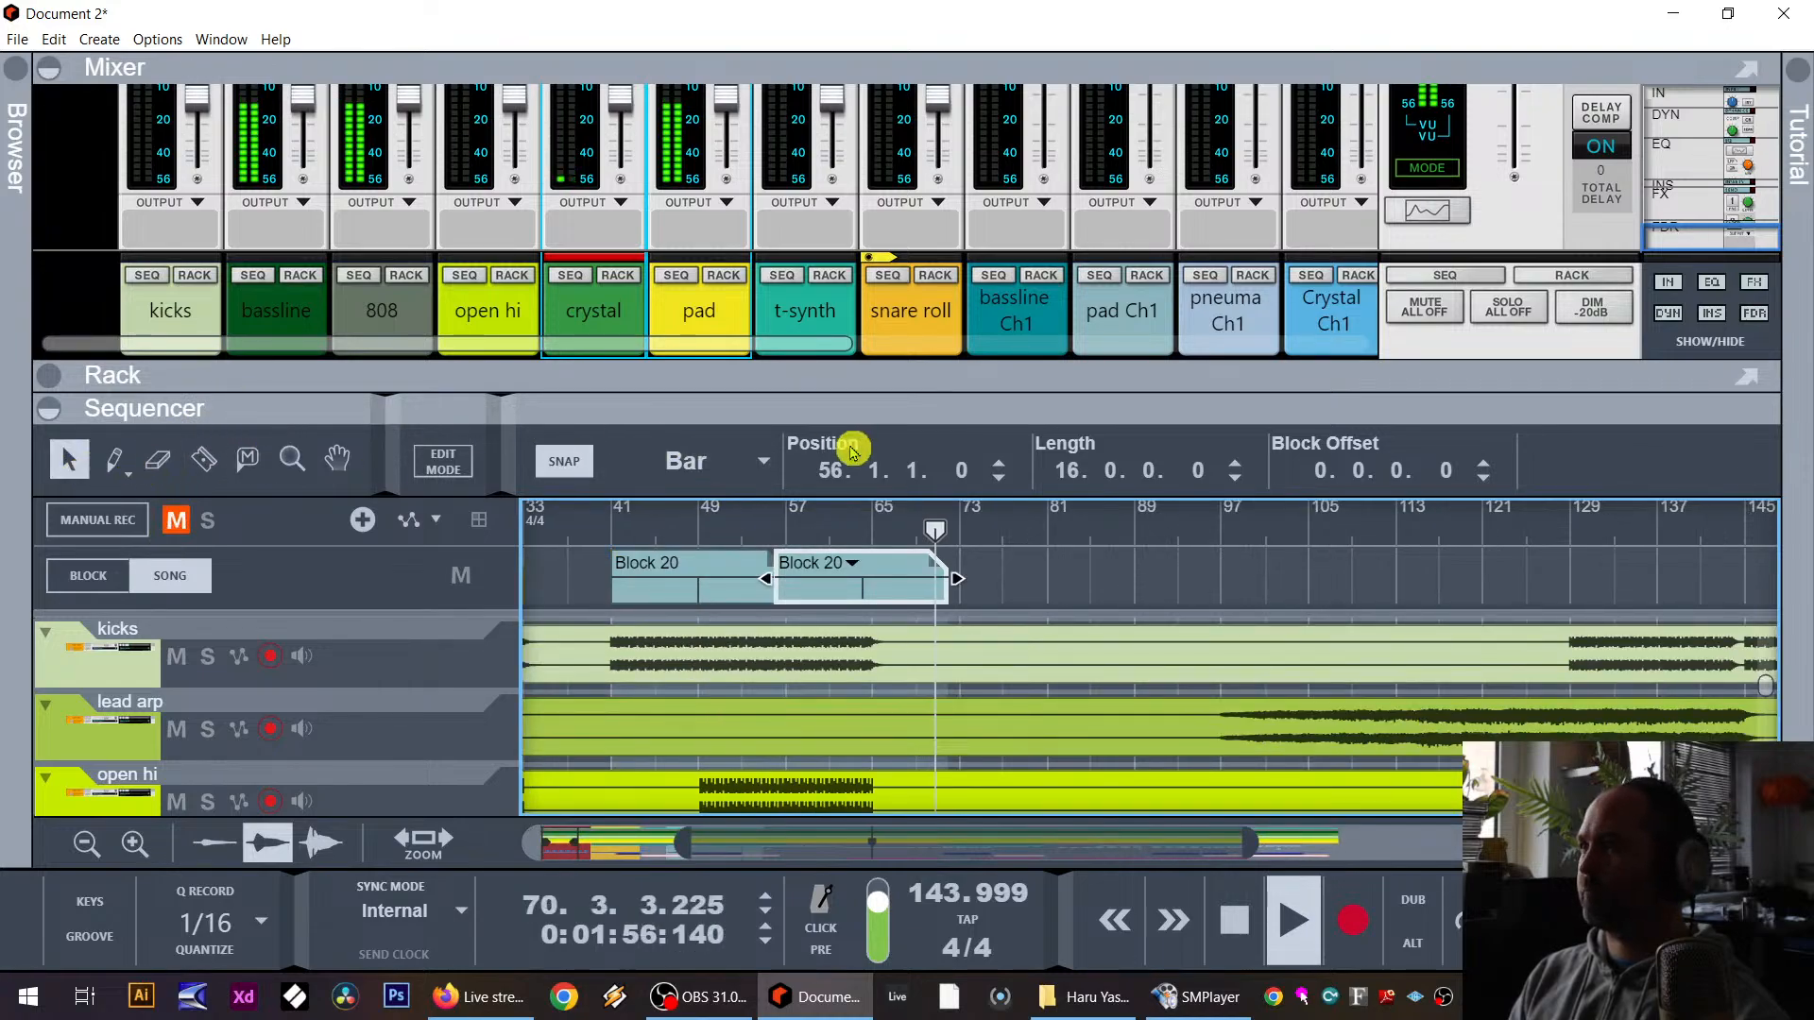
{"action": "left_click", "coordinate": [995, 574]}
{"action": "mouse_move", "coordinate": [789, 578]}
{"action": "left_mouse_down"}
{"action": "mouse_move", "coordinate": [859, 580]}
{"action": "mouse_move", "coordinate": [798, 579]}
{"action": "left_mouse_up"}
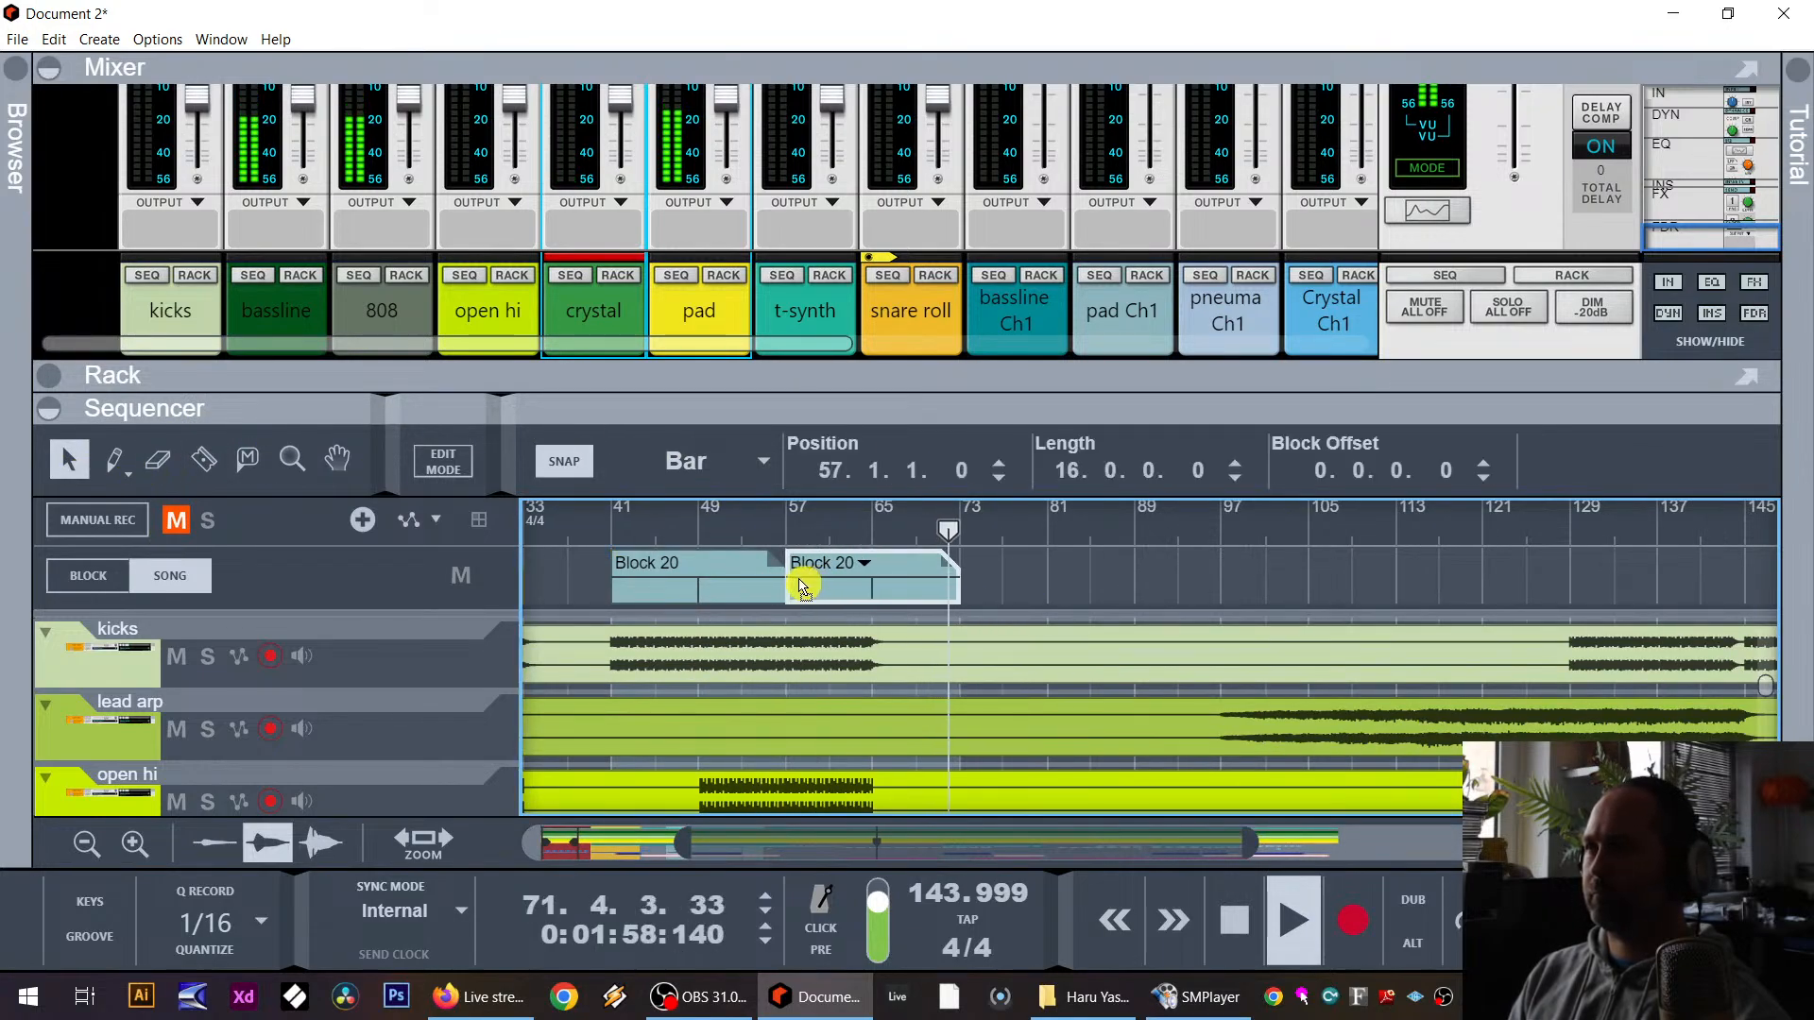
{"action": "left_click_drag", "start_coordinate": [964, 584], "coordinate": [879, 583]}
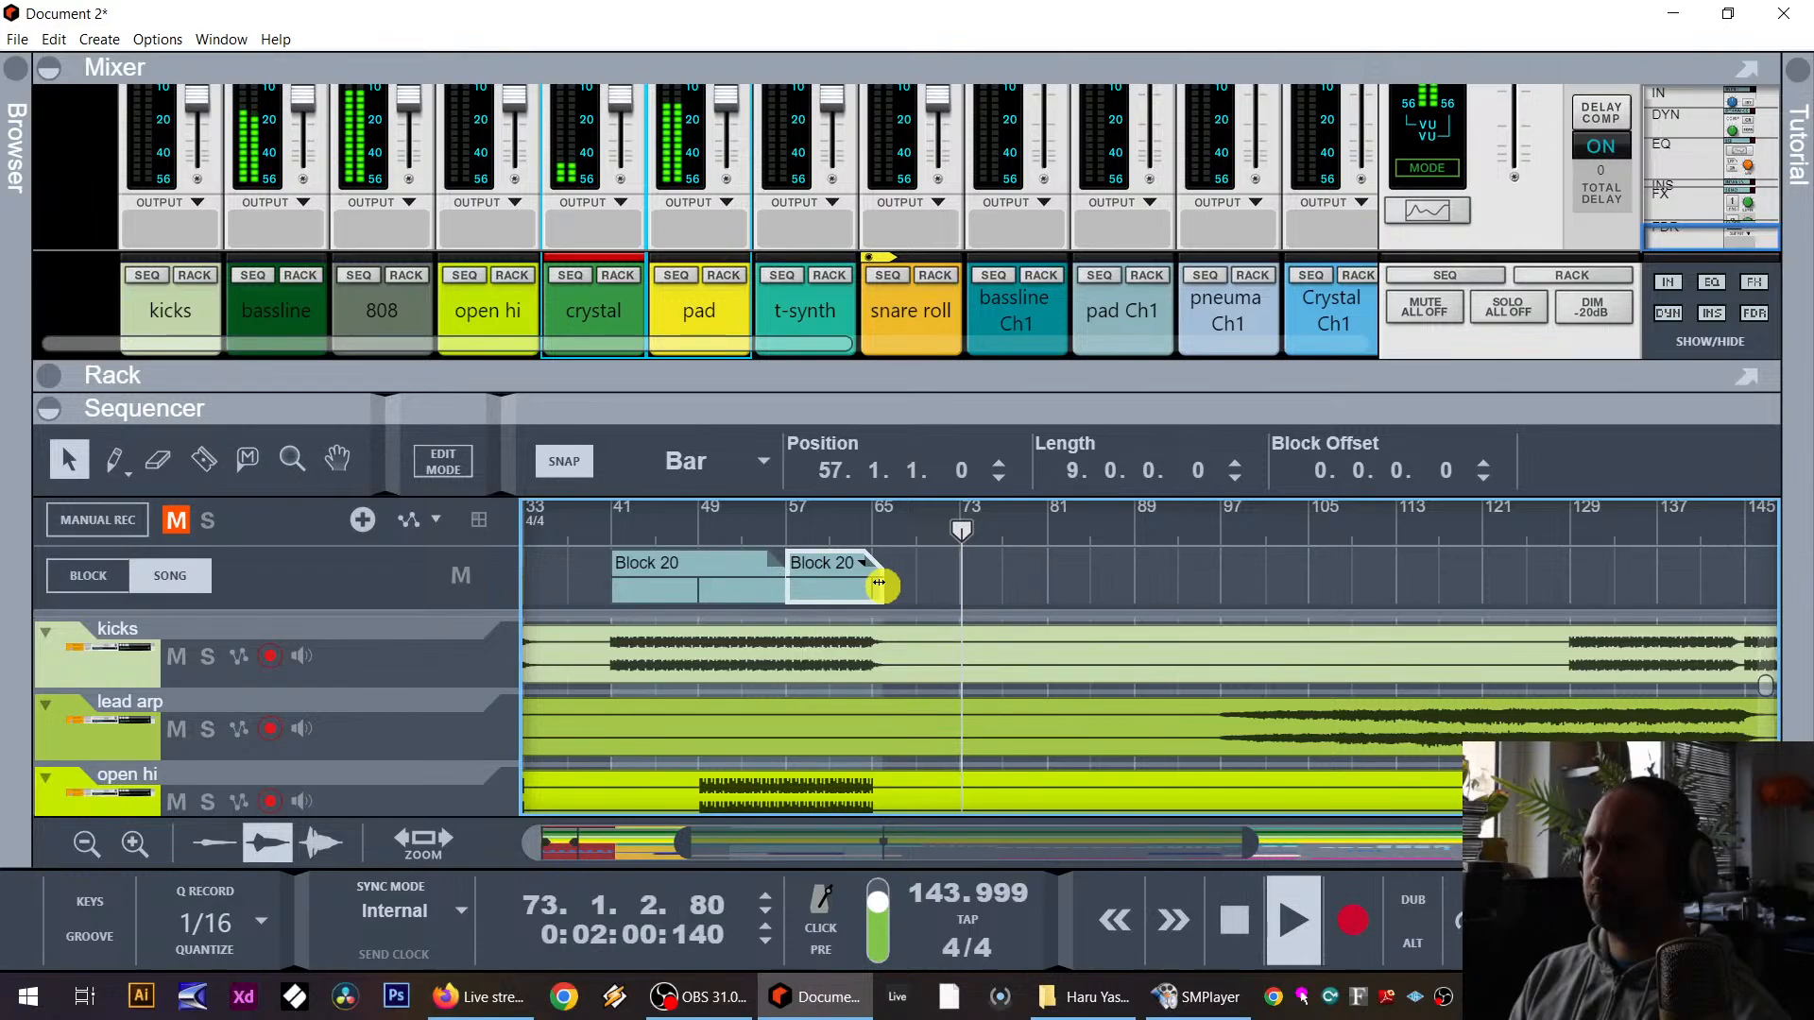
{"action": "left_click", "coordinate": [1045, 571]}
Step: Copy the 8-bar light-blue block to bar 81 and lengthen the copy to 16 bars
{"action": "left_click_drag", "start_coordinate": [1088, 392], "coordinate": [1084, 229]}
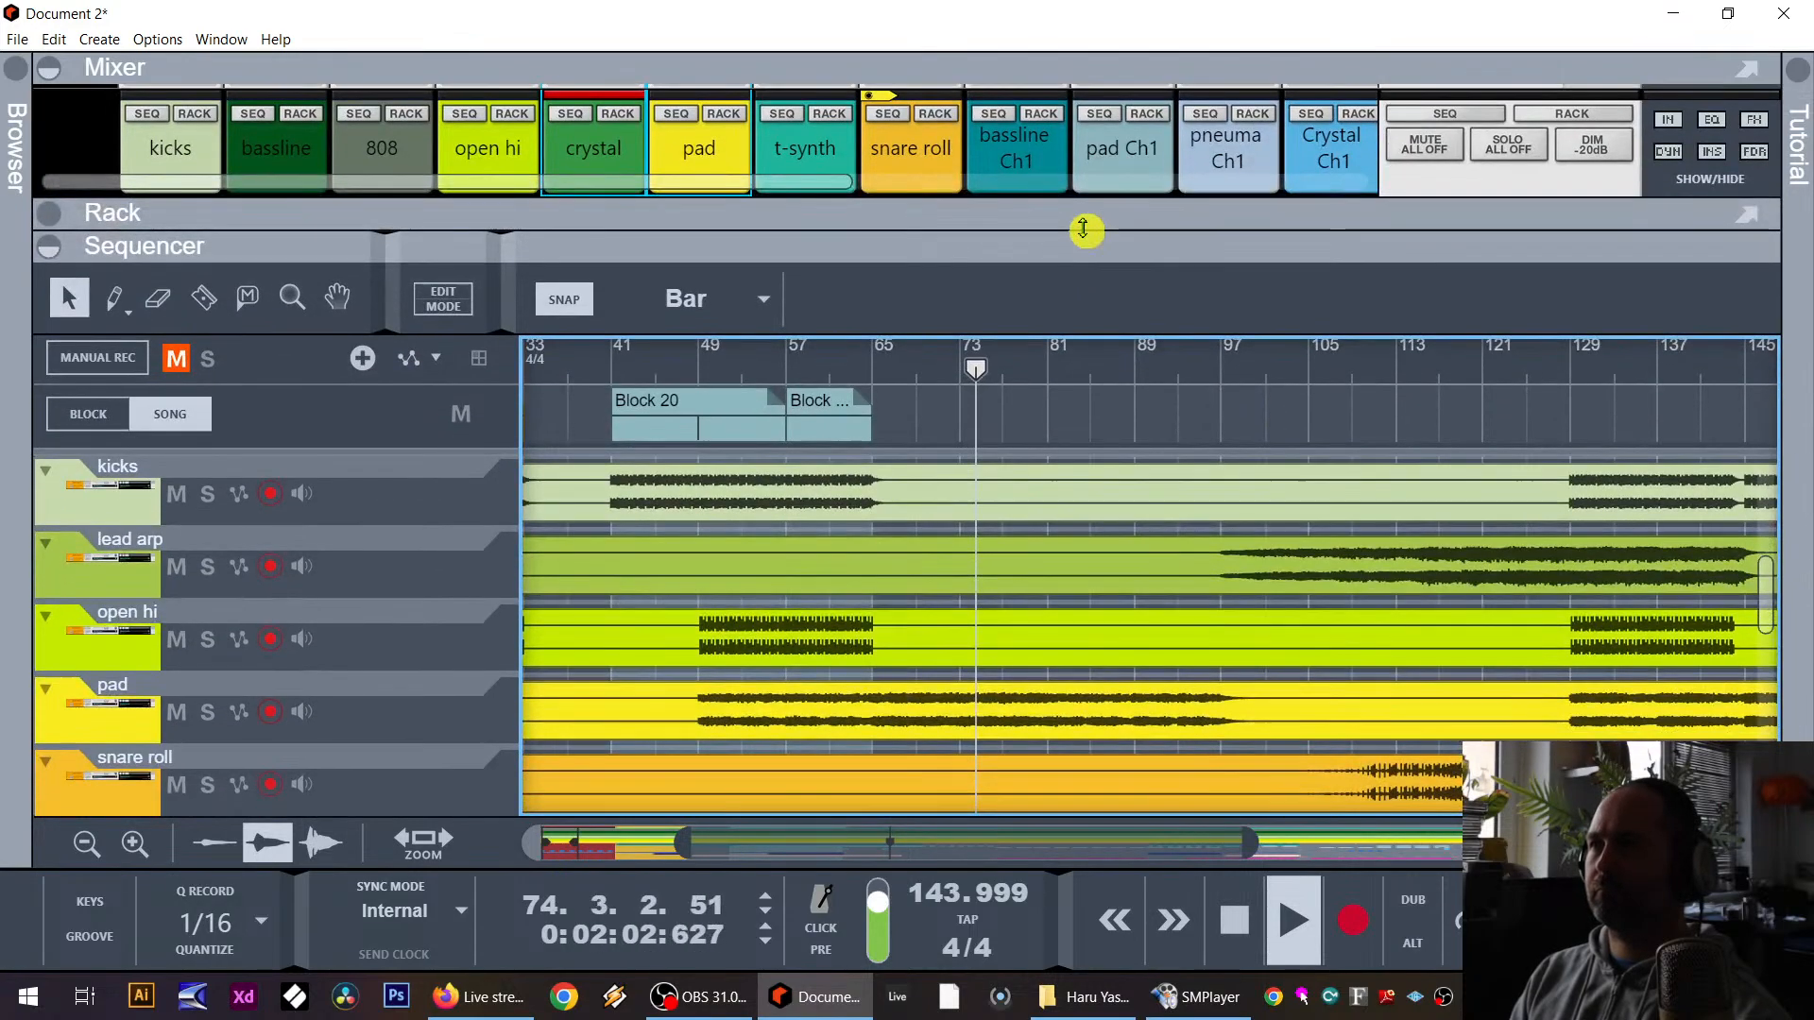
{"action": "double_click", "coordinate": [1010, 237]}
{"action": "left_click_drag", "start_coordinate": [697, 828], "coordinate": [540, 834]}
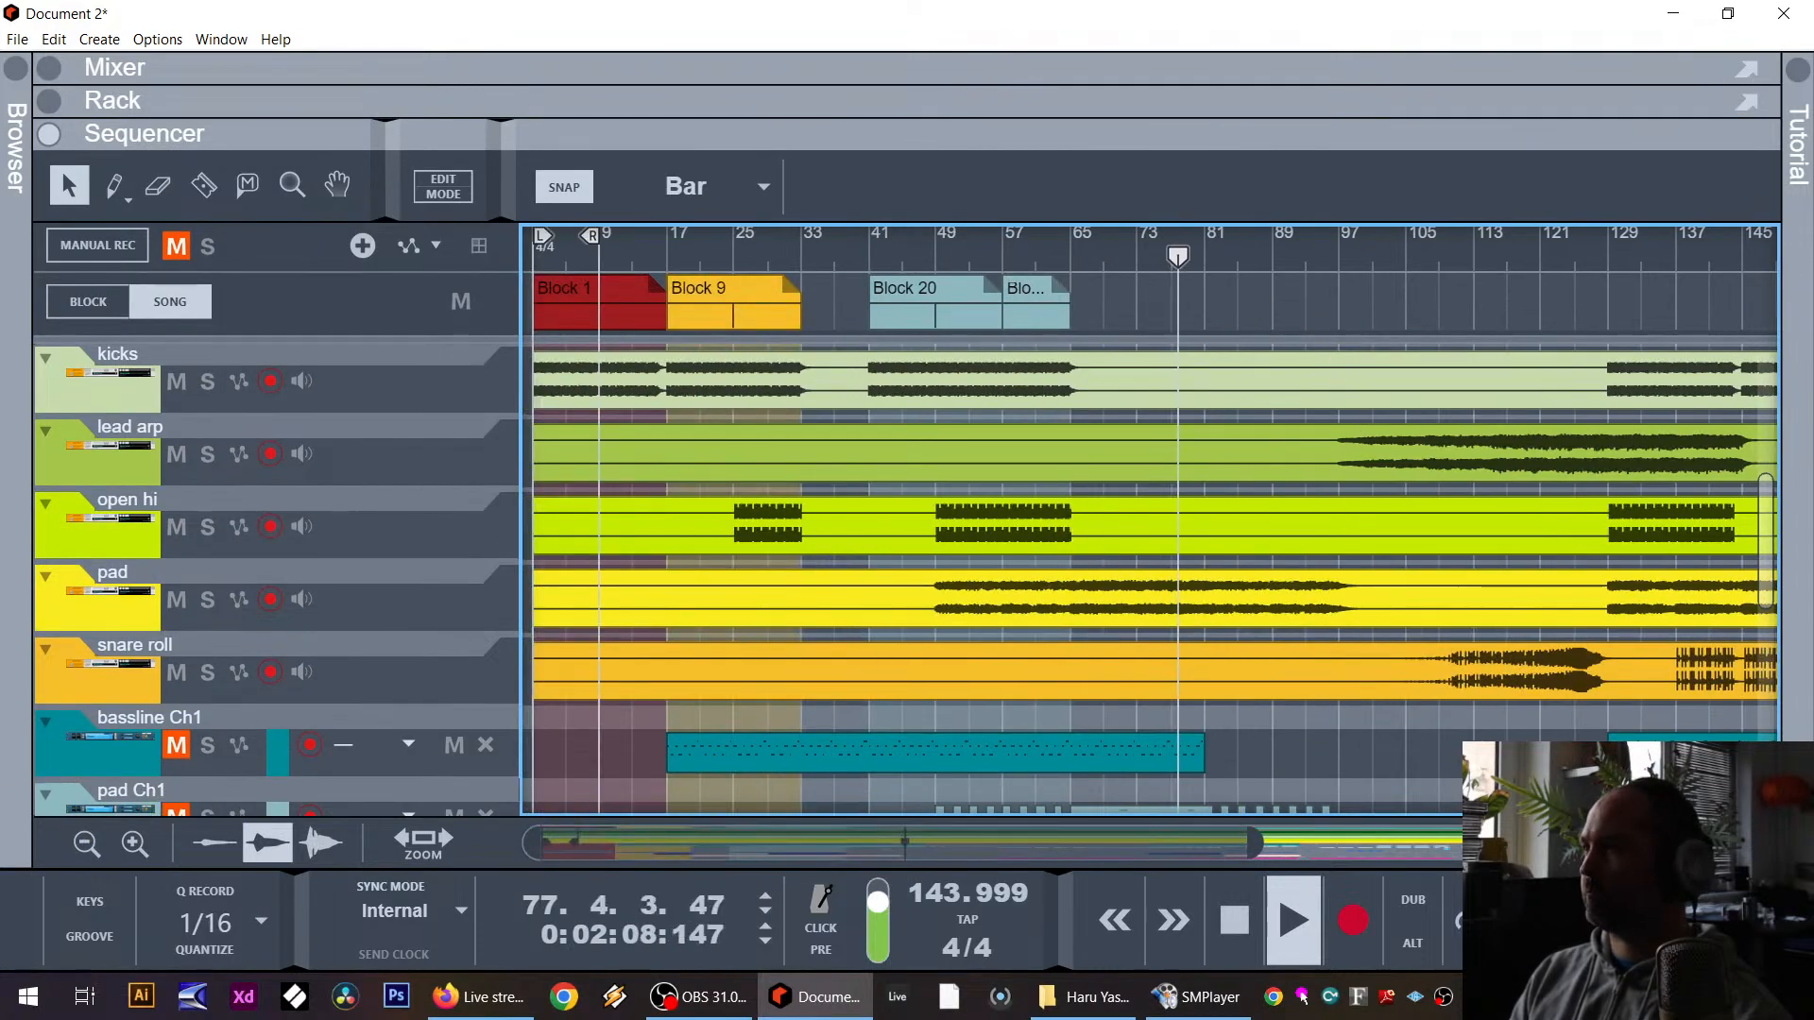
{"action": "left_click", "coordinate": [87, 841]}
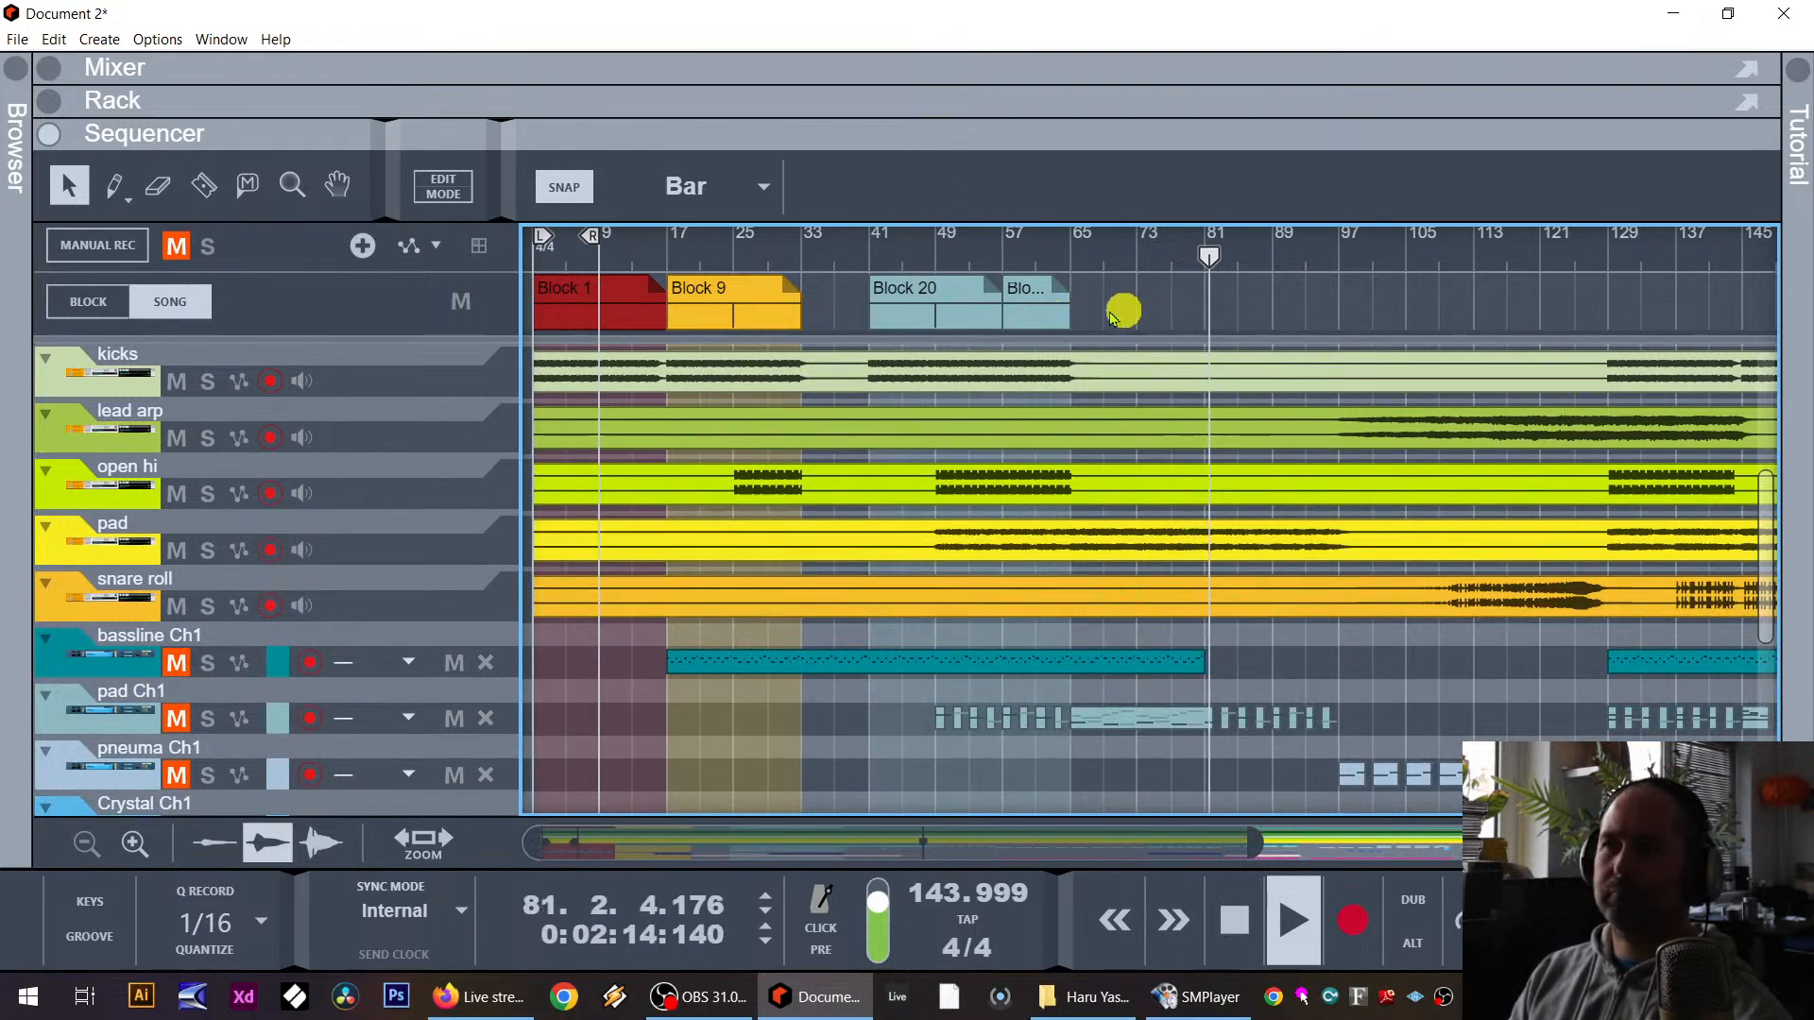
{"action": "left_click_drag", "start_coordinate": [1061, 326], "coordinate": [1246, 319]}
{"action": "left_click", "coordinate": [1312, 307]}
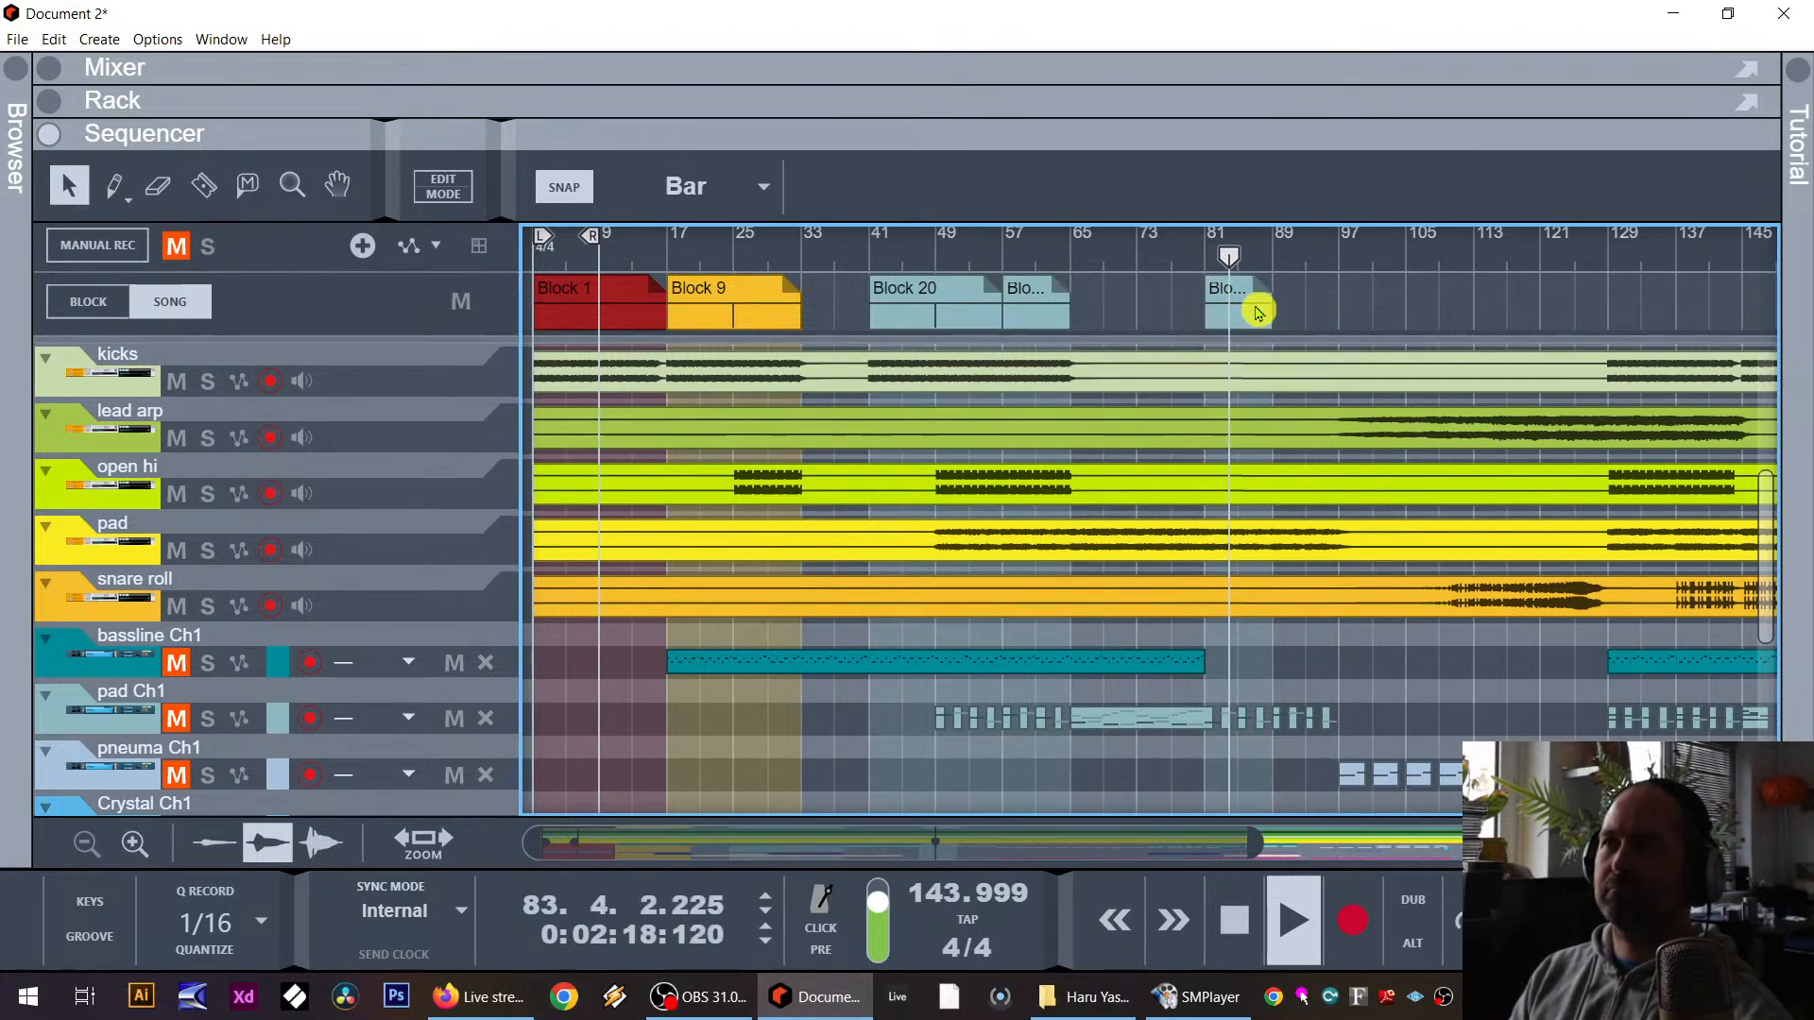
{"action": "left_click", "coordinate": [1255, 310]}
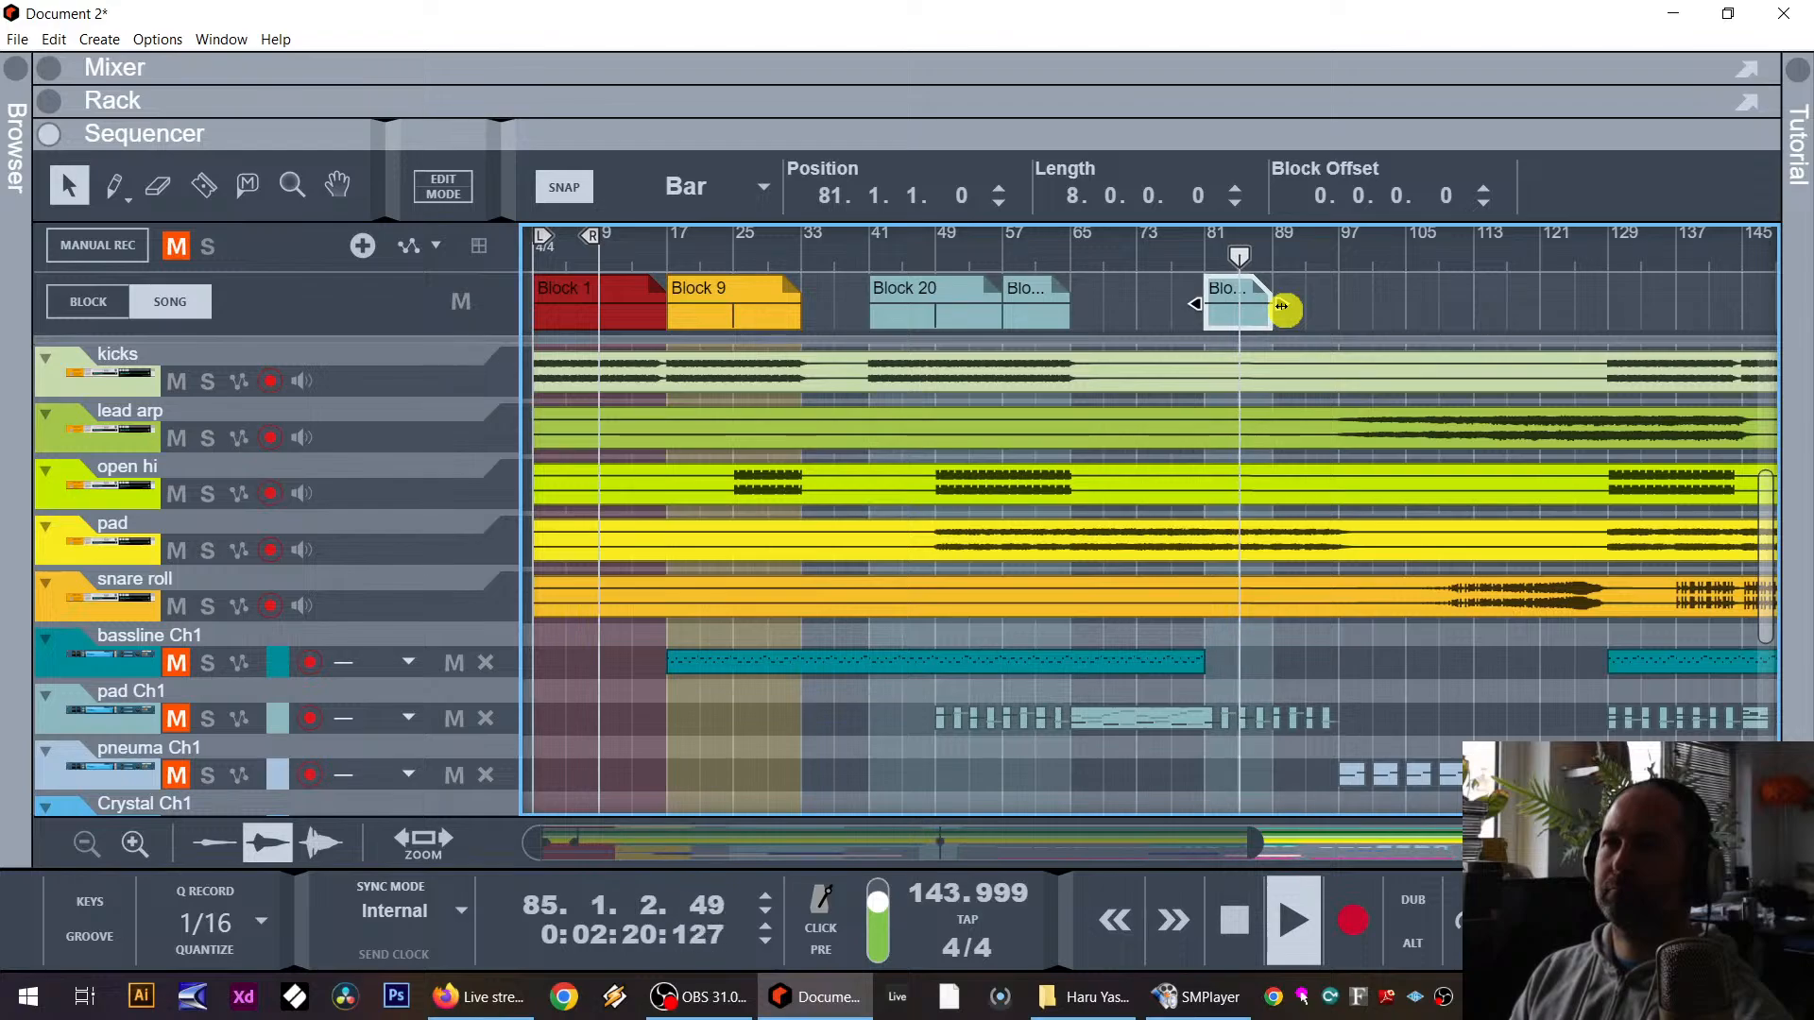
{"action": "left_click_drag", "start_coordinate": [1281, 307], "coordinate": [1344, 306]}
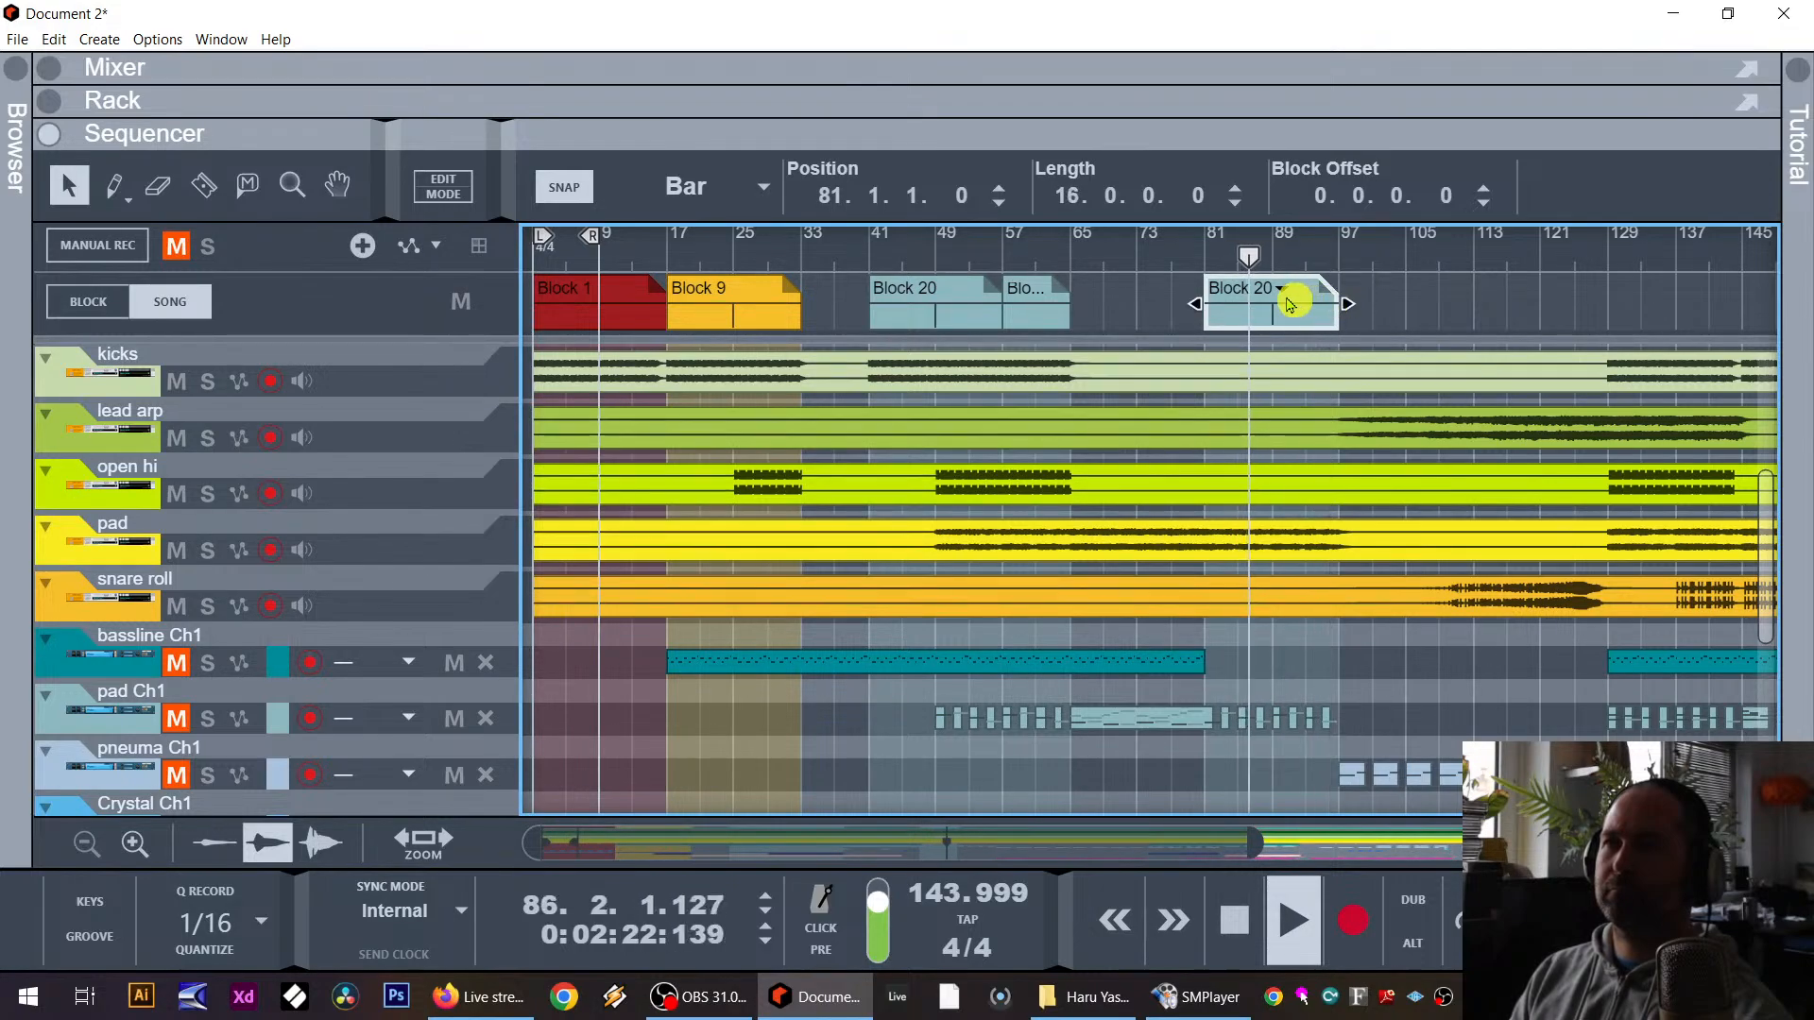
Step: Assign the 16-bar block at bar 81 to the dark-blue Block 25
{"action": "left_click", "coordinate": [1277, 289]}
{"action": "left_click", "coordinate": [1361, 801]}
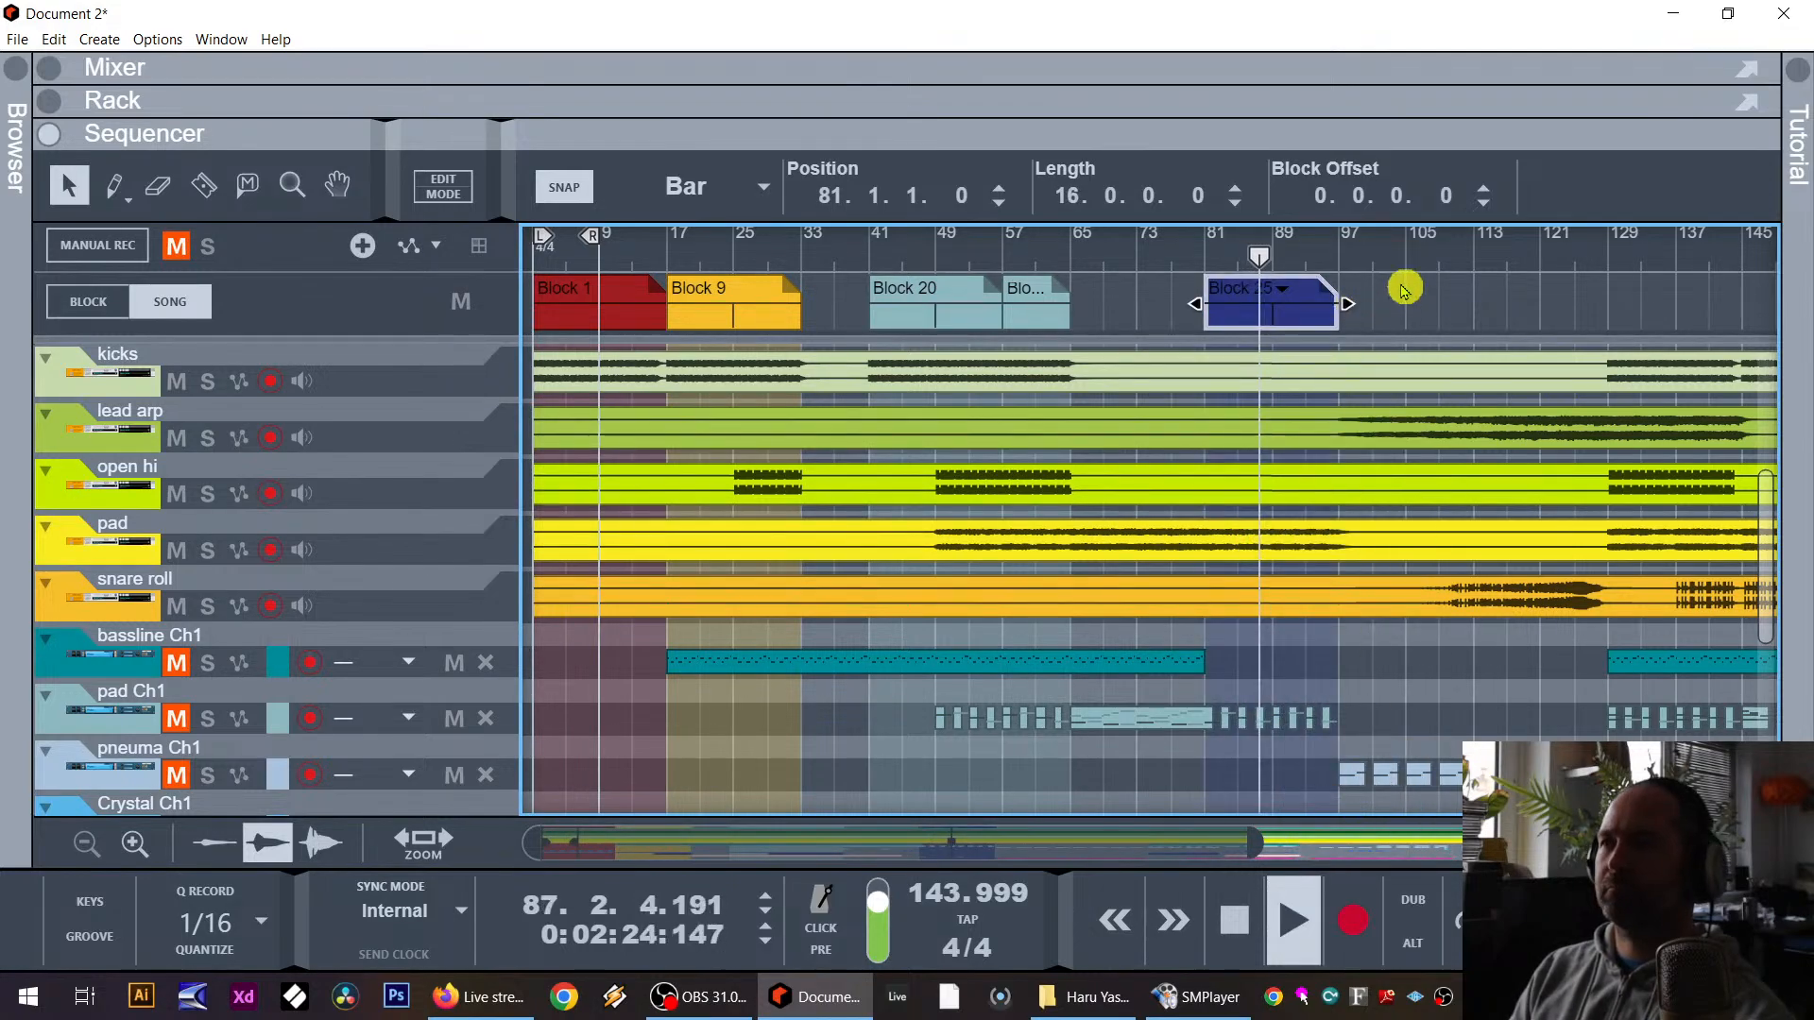
{"action": "left_click", "coordinate": [1435, 300]}
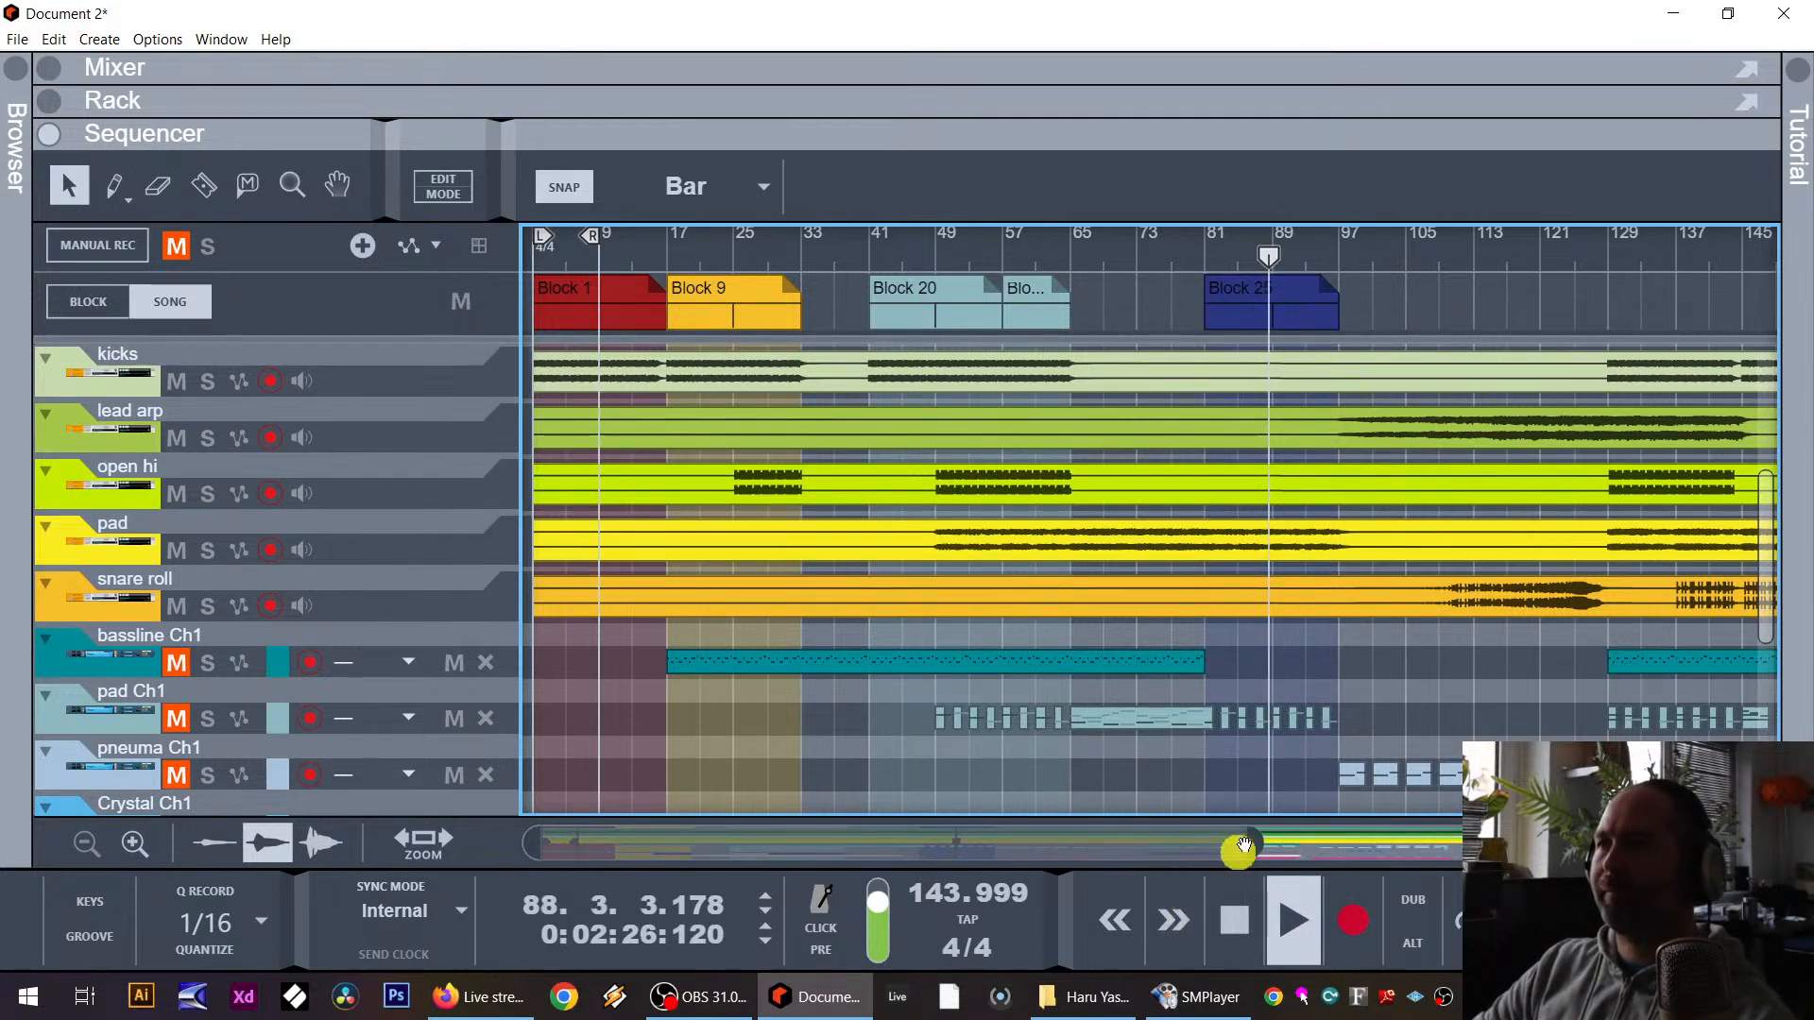
Step: Examine the clips on all audio and MIDI tracks across the full length of the song
{"action": "left_click_drag", "start_coordinate": [1255, 844], "coordinate": [1730, 844]}
{"action": "scroll", "coordinate": [1217, 499], "scroll_direction": "down", "scroll_amount": 5}
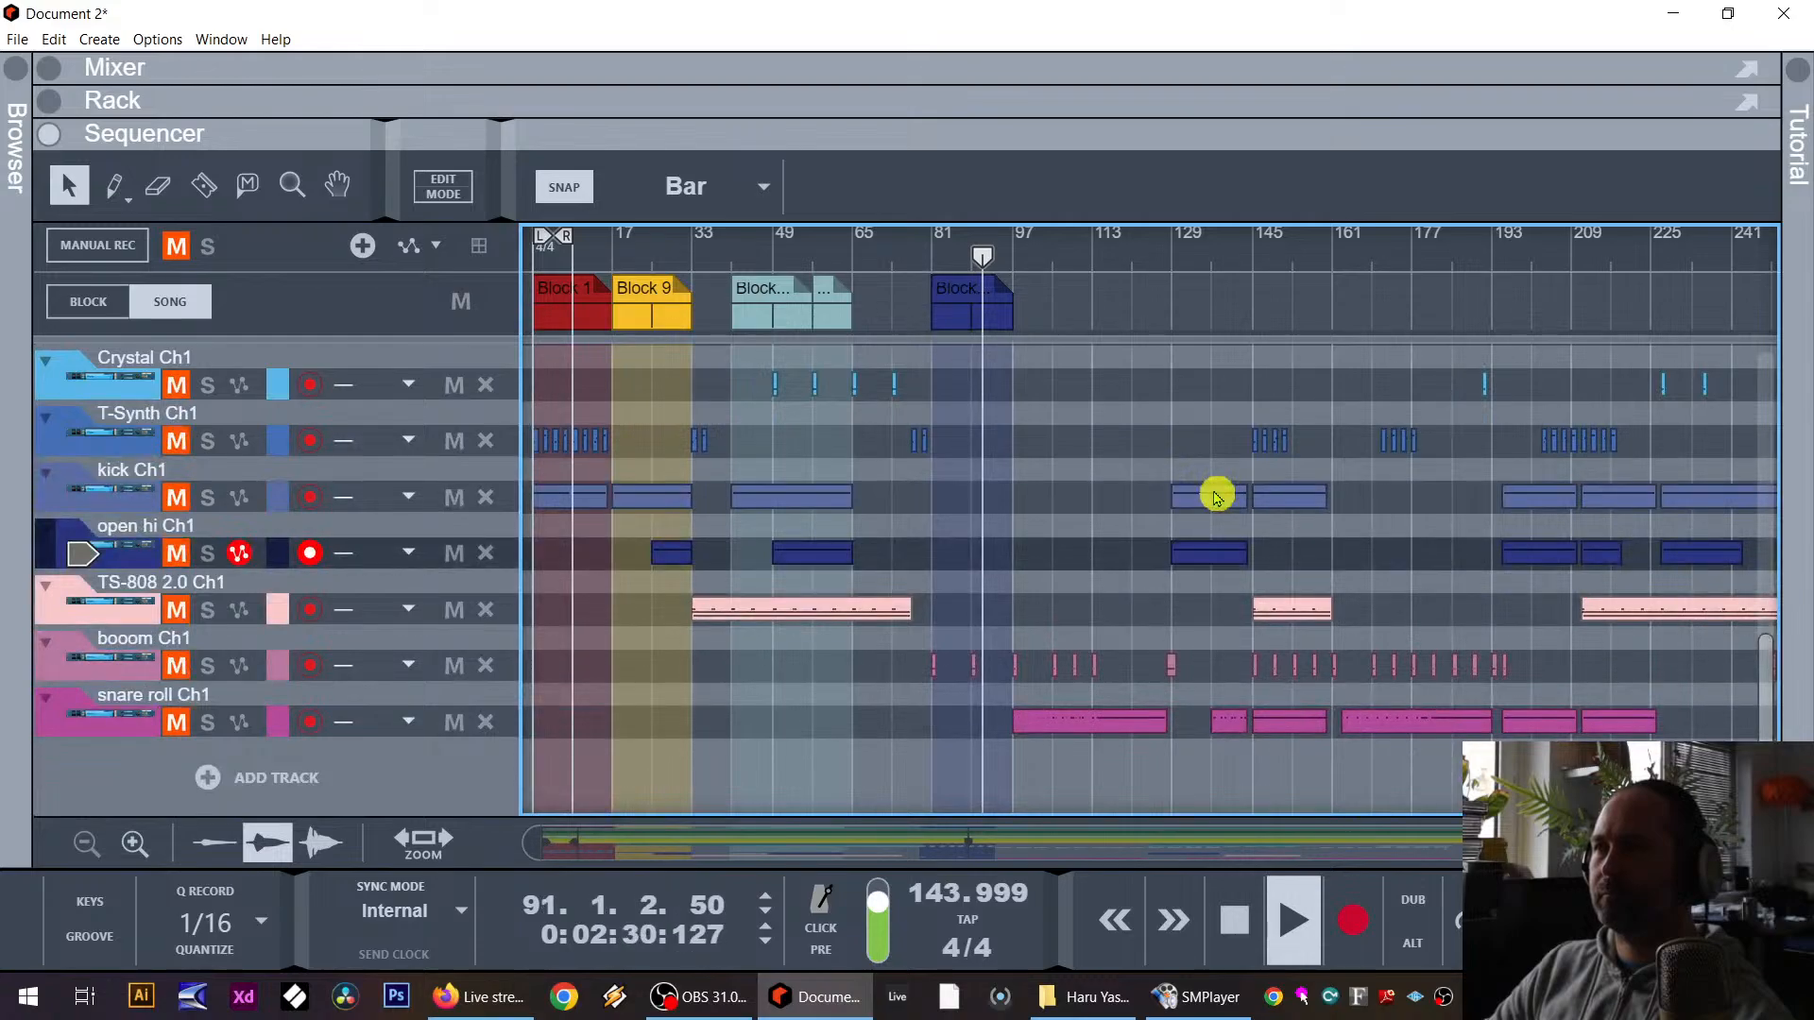
{"action": "scroll", "coordinate": [1217, 498], "scroll_direction": "up", "scroll_amount": 10}
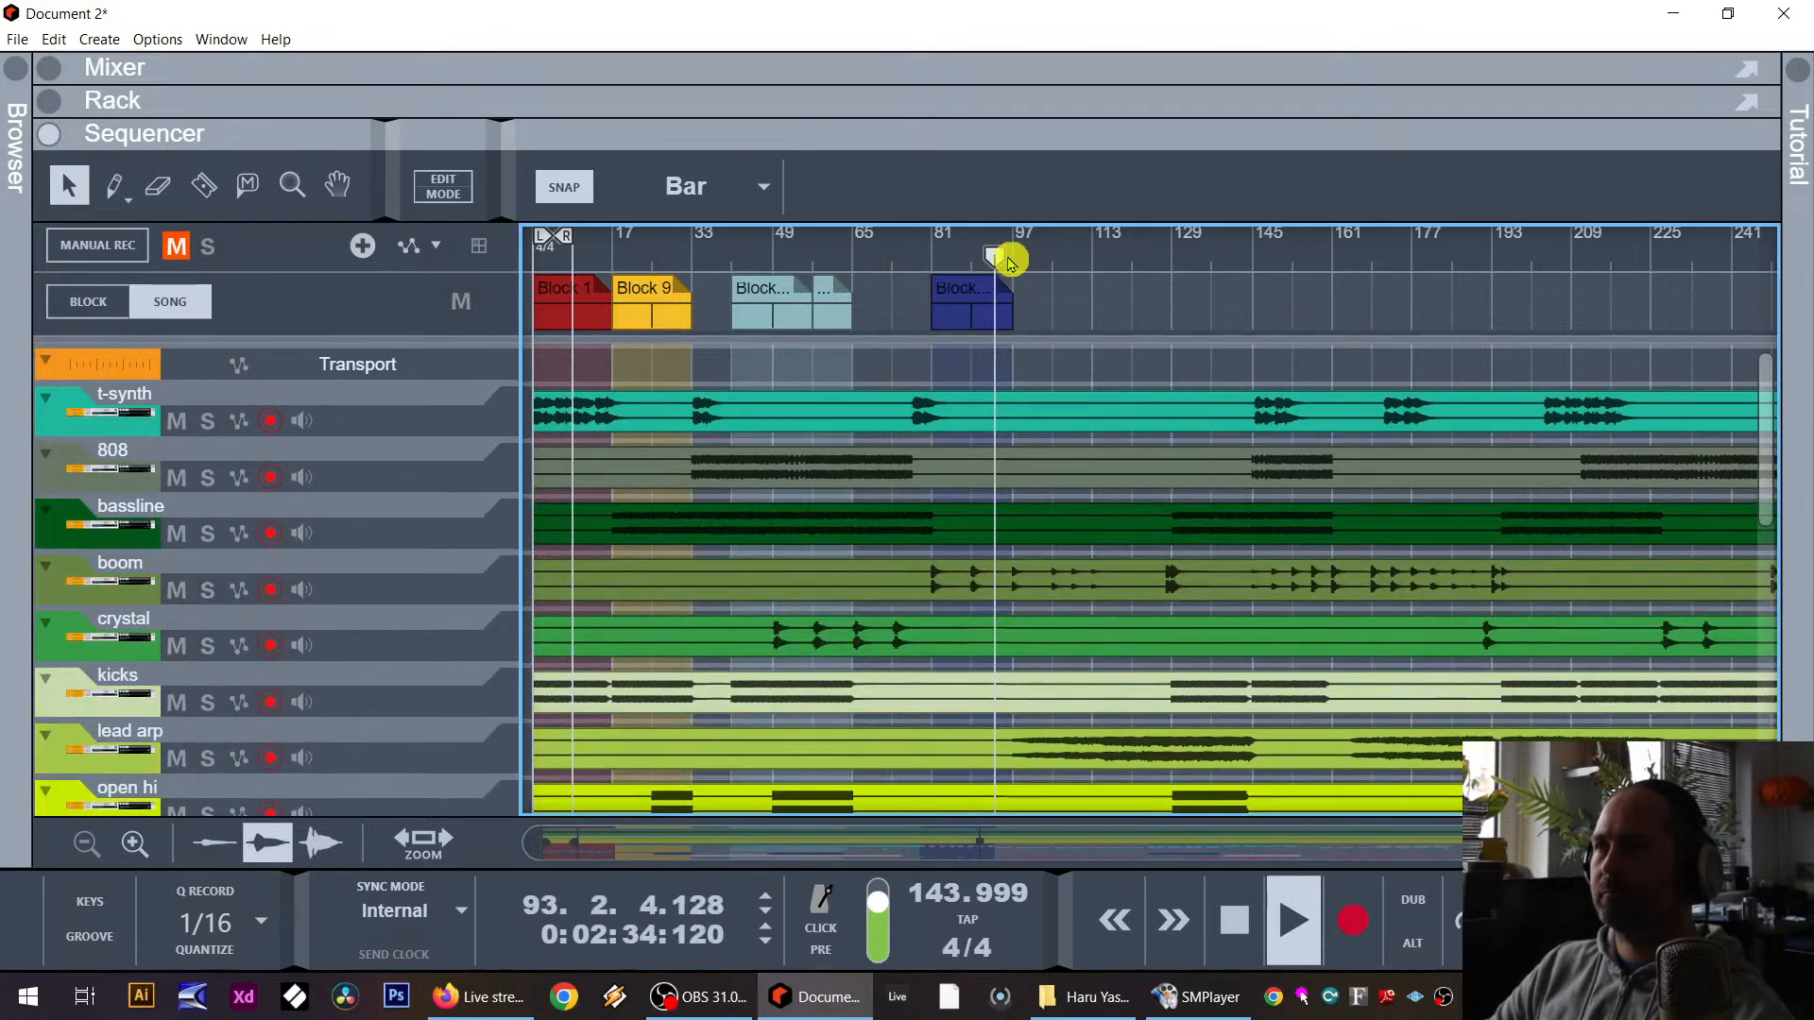
{"action": "scroll", "coordinate": [1161, 483], "scroll_direction": "down", "scroll_amount": 5}
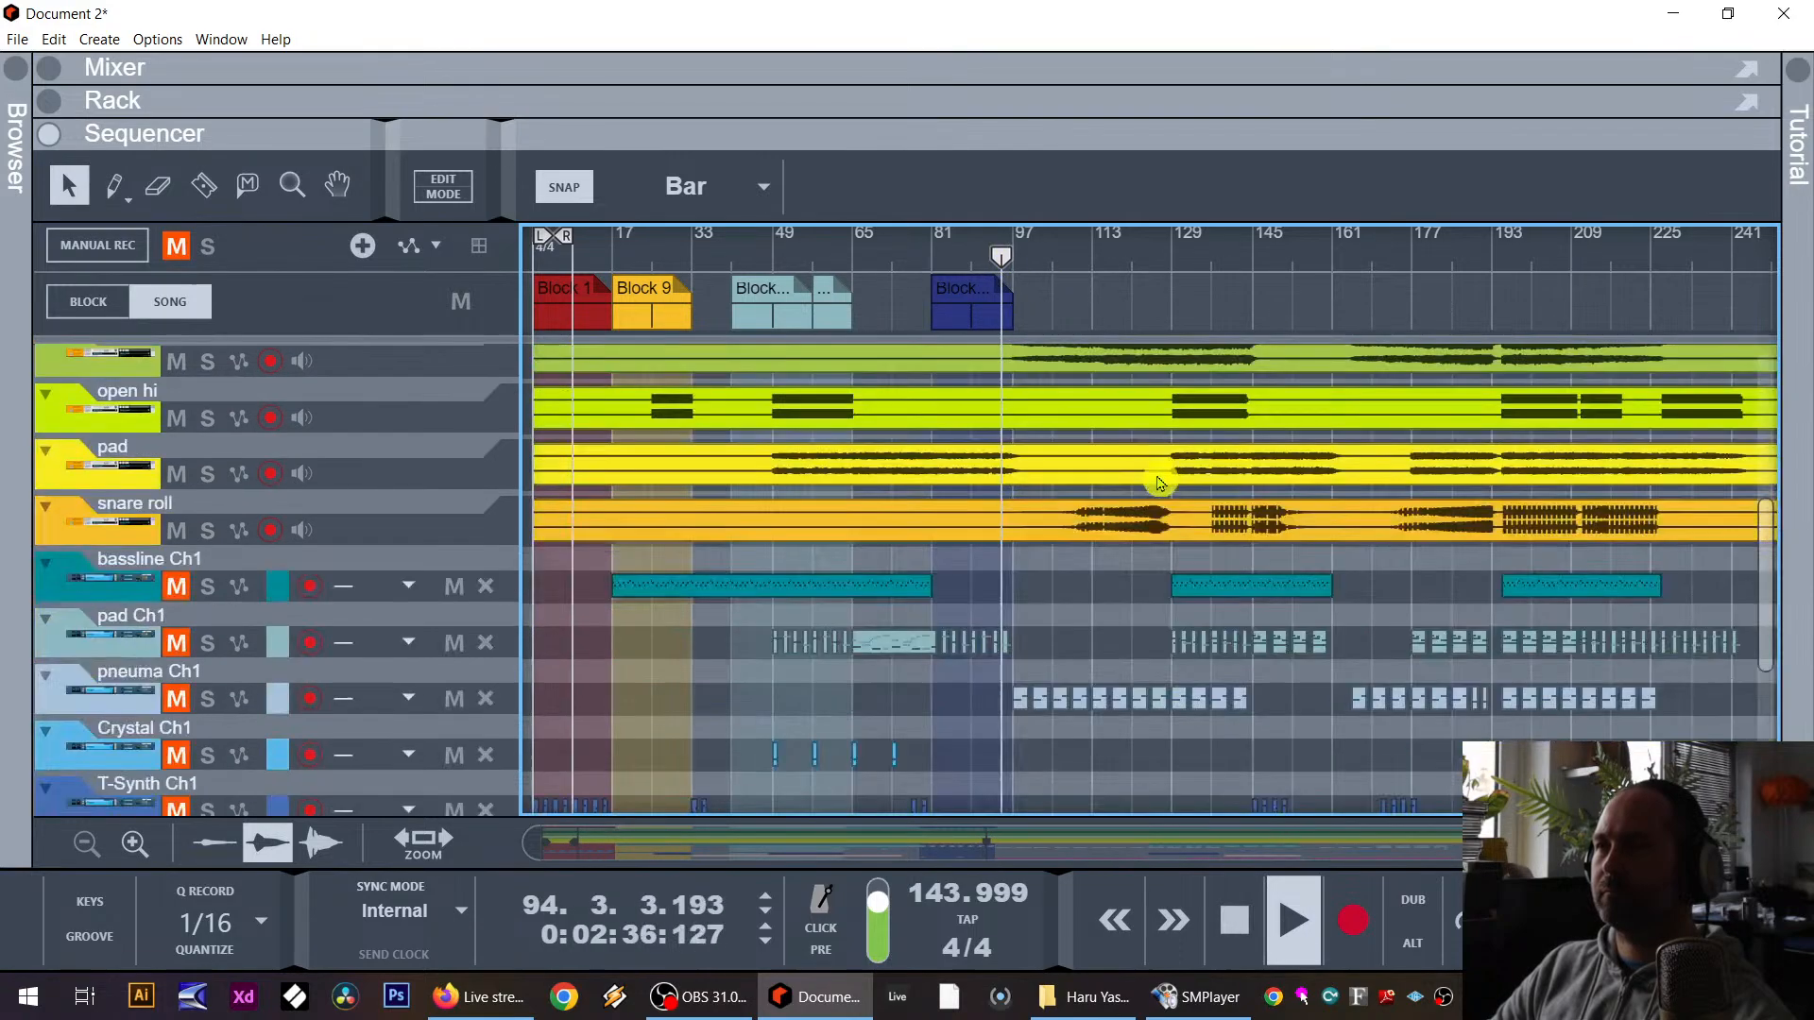
{"action": "scroll", "coordinate": [1158, 480], "scroll_direction": "up", "scroll_amount": 5}
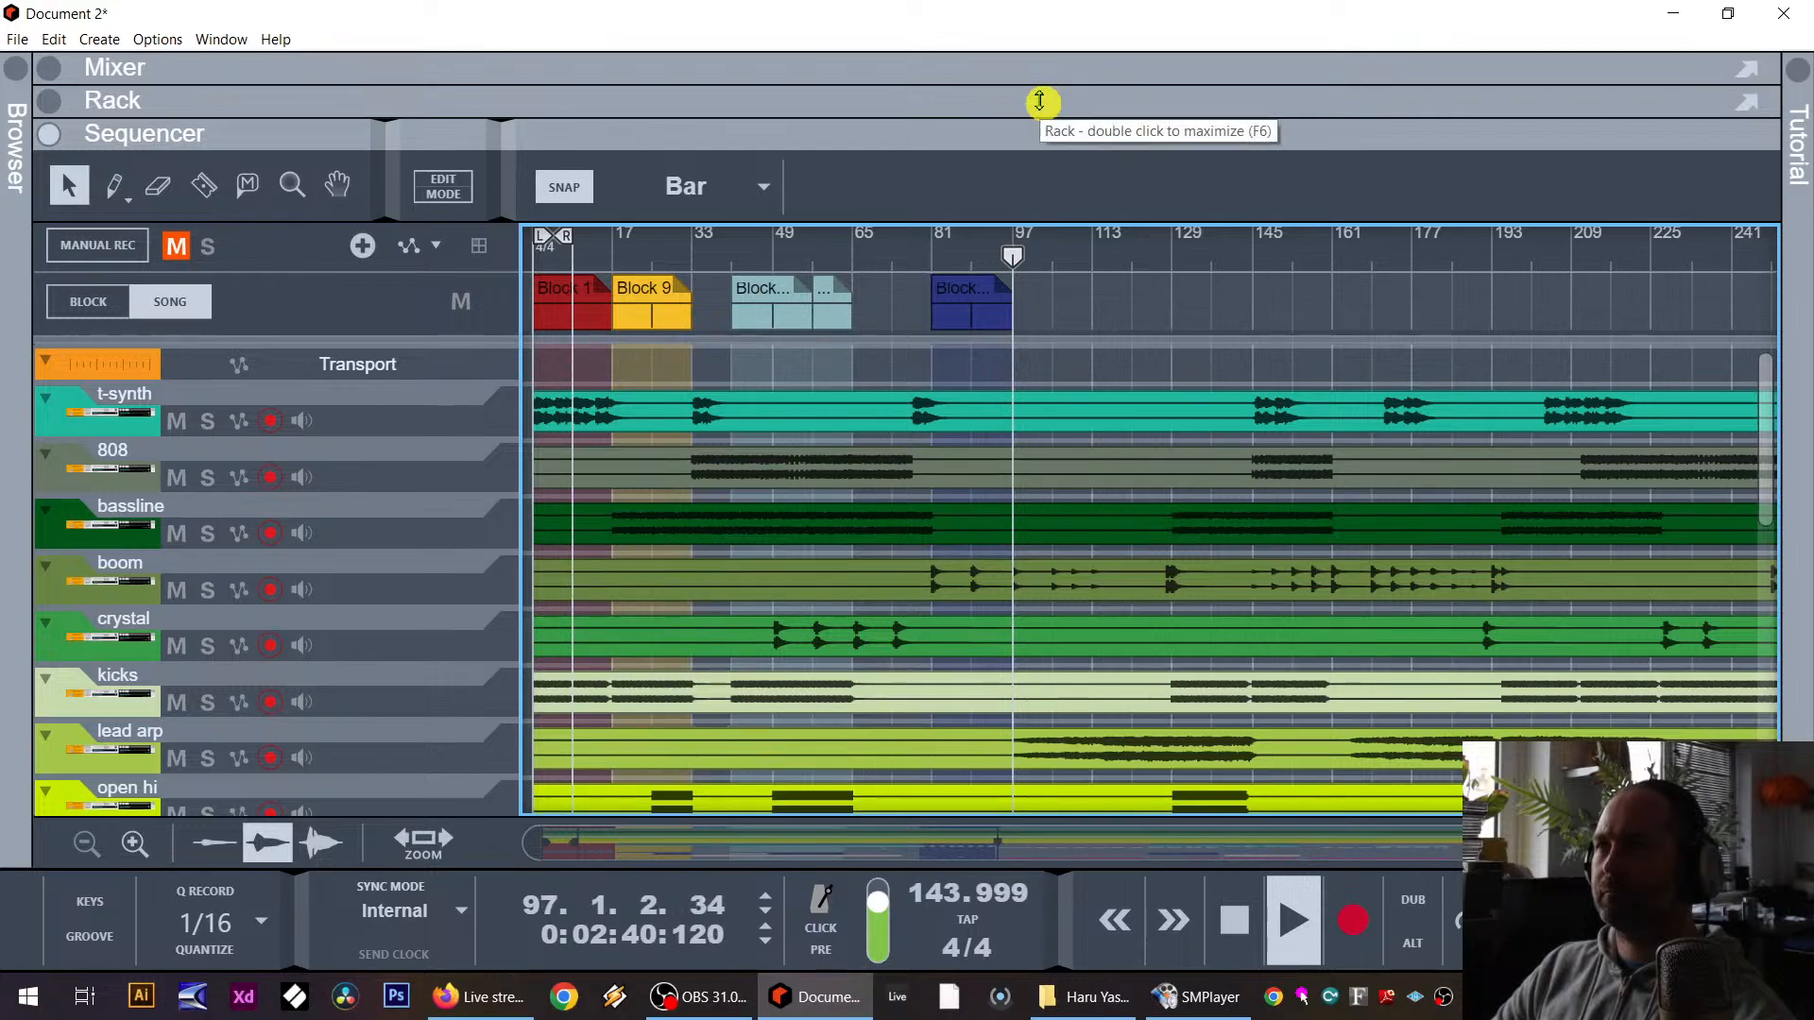
Step: Check the positions and lengths of the red, yellow and light-blue blocks in the block lane
{"action": "left_click_drag", "start_coordinate": [1043, 106], "coordinate": [1056, 468]}
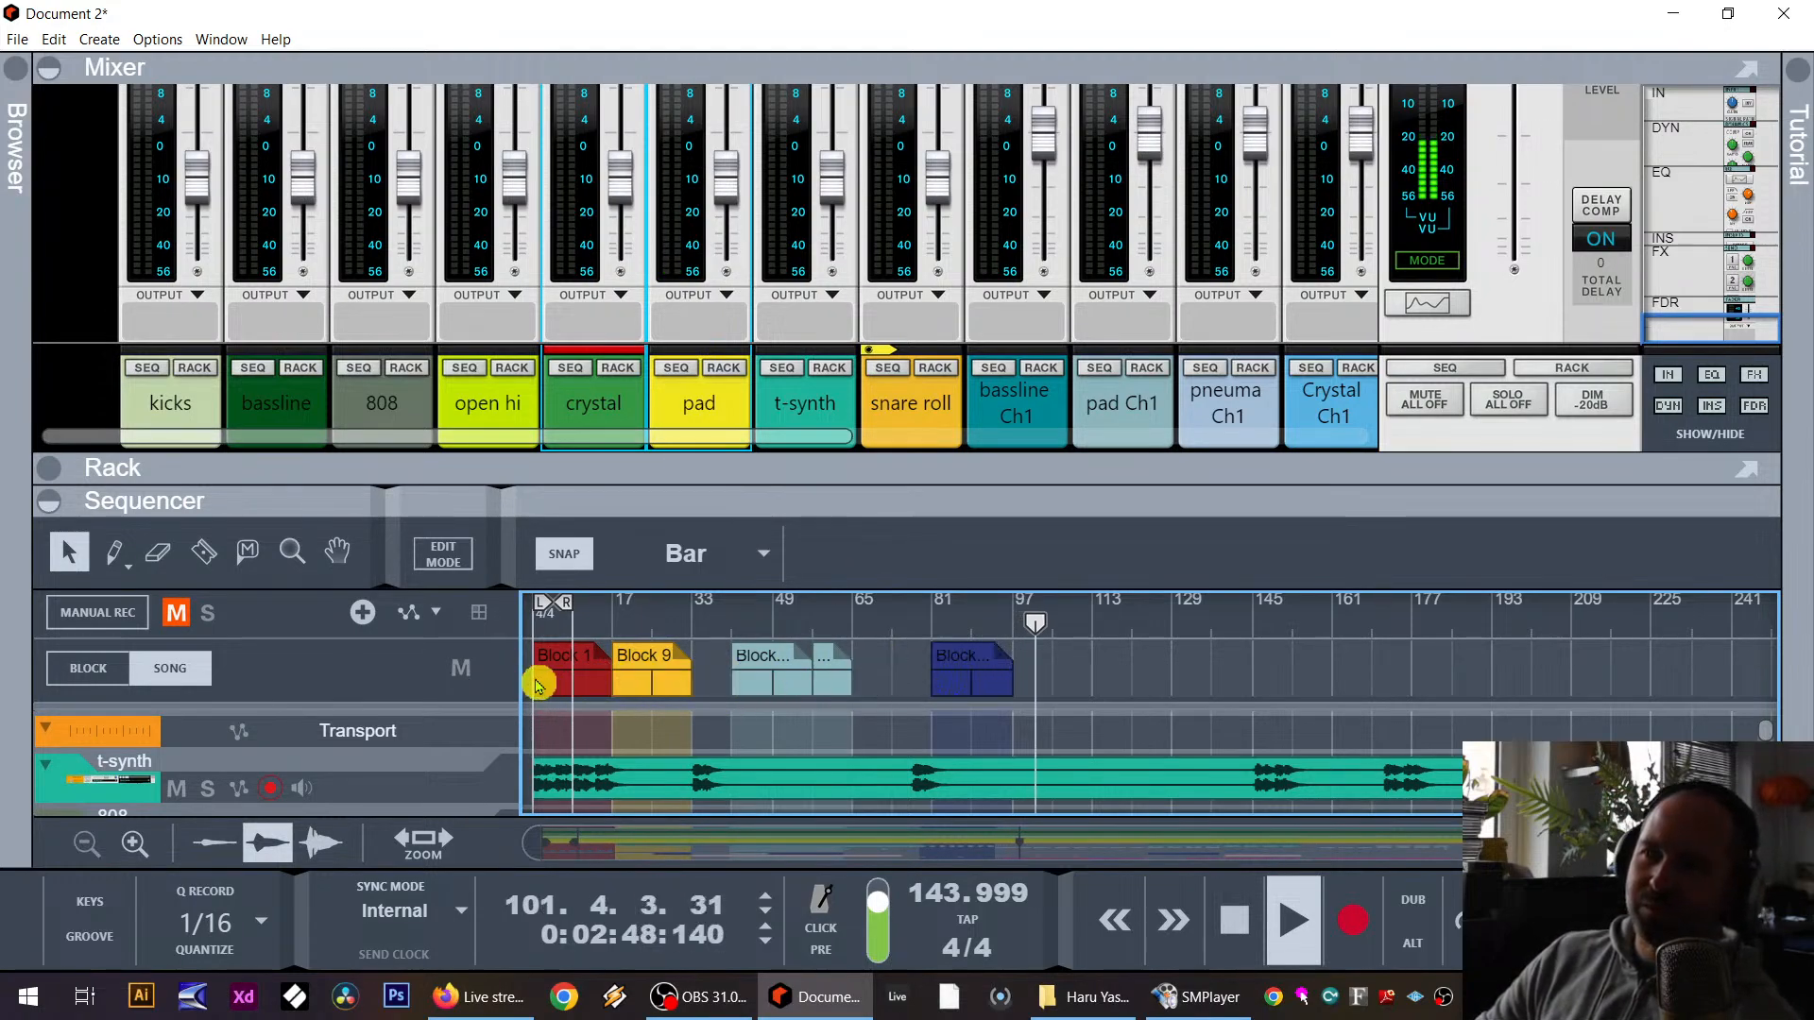
{"action": "left_click", "coordinate": [627, 676]}
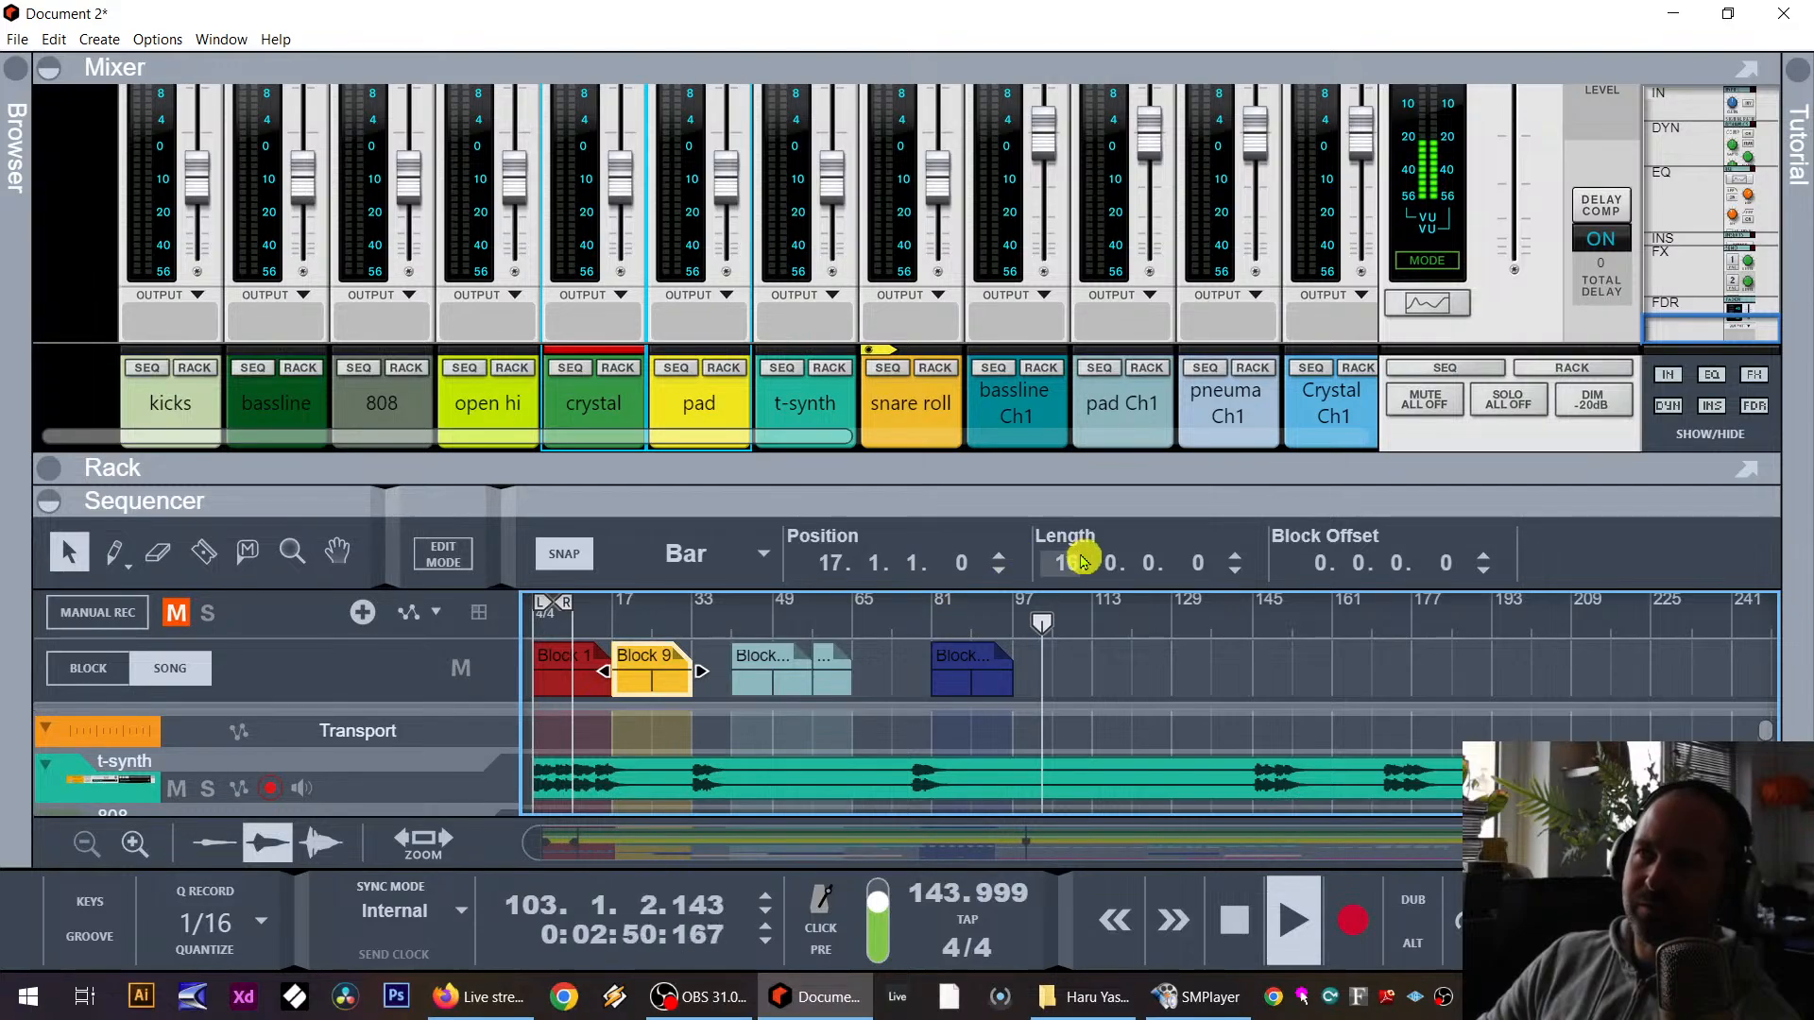
{"action": "left_click", "coordinate": [568, 683]}
{"action": "left_click", "coordinate": [770, 673]}
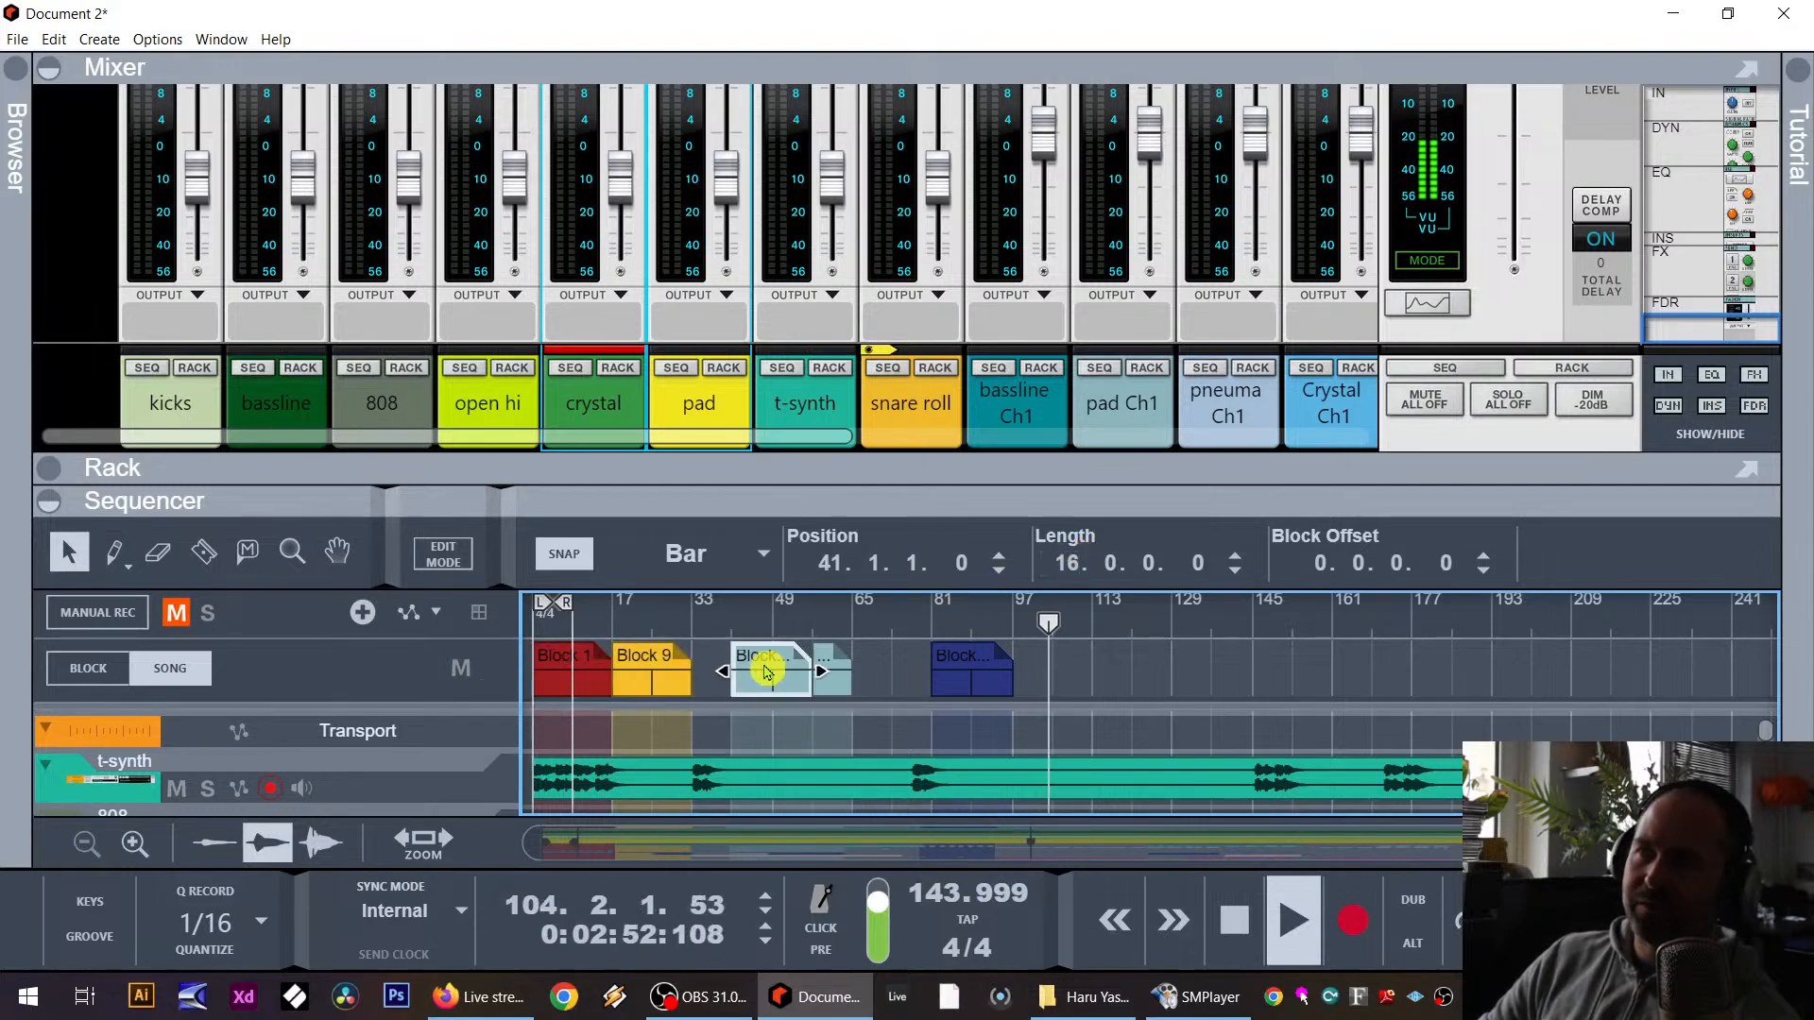
{"action": "left_click", "coordinate": [843, 677]}
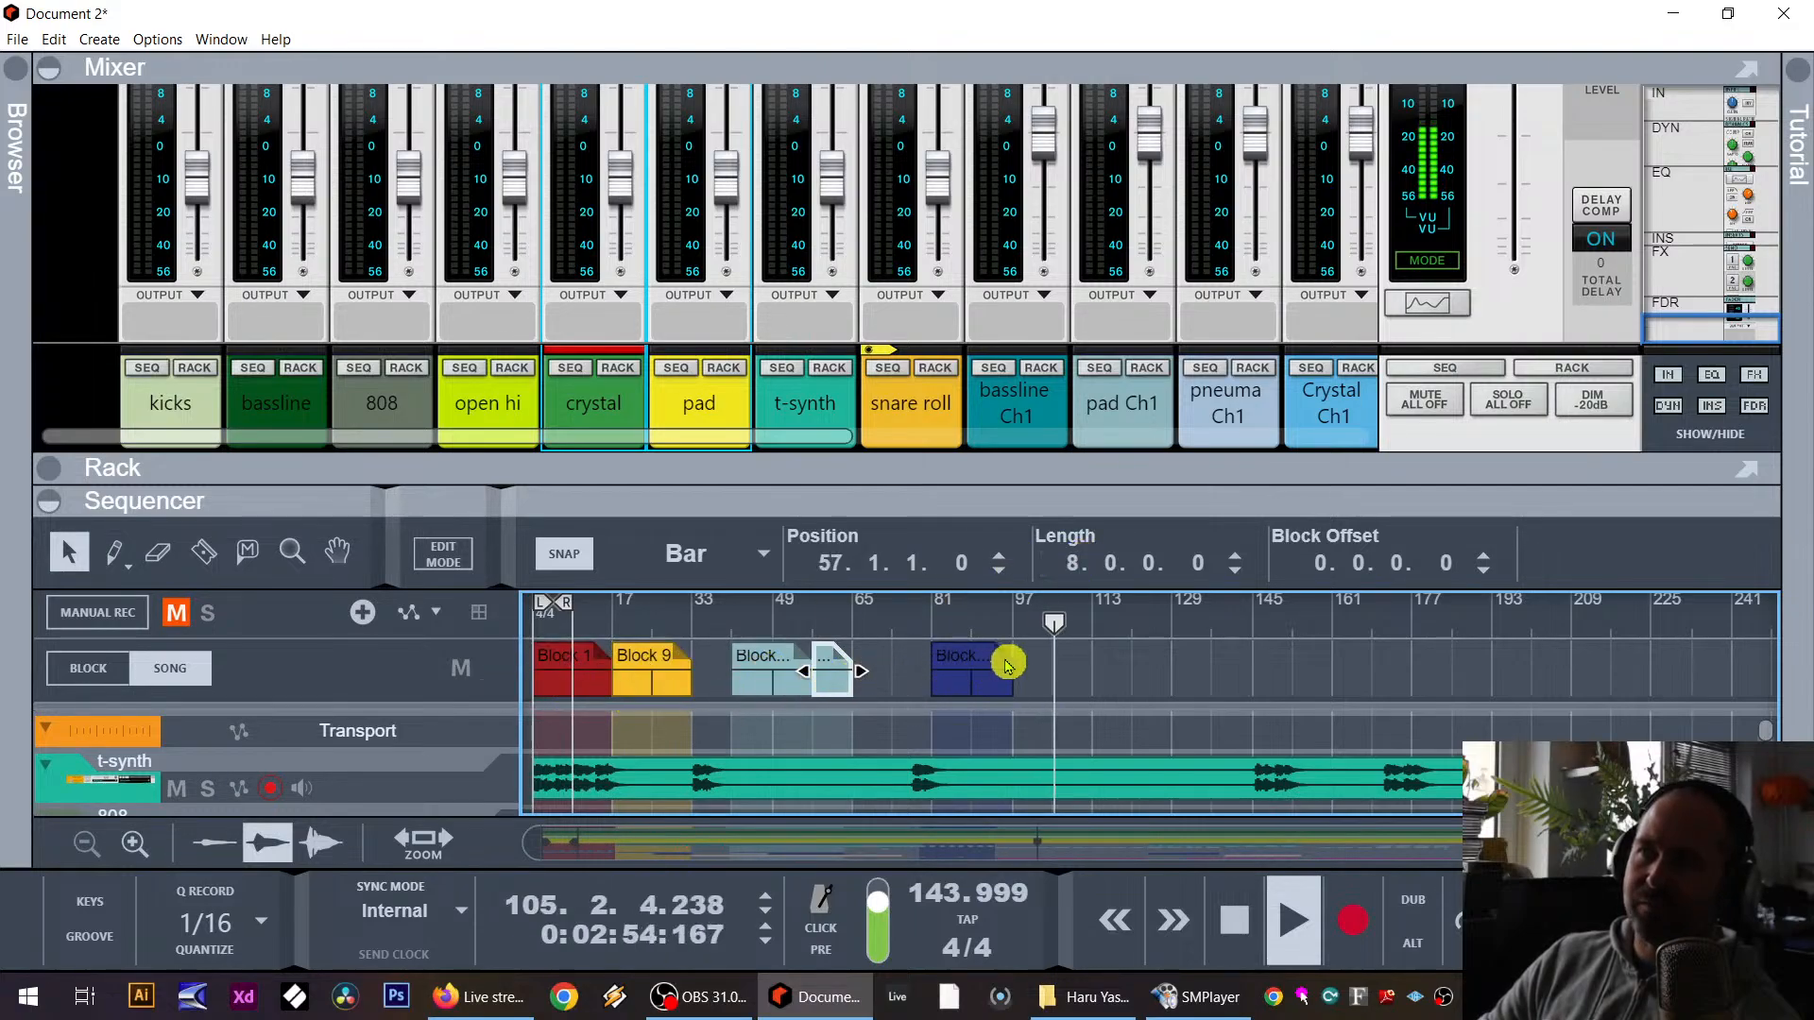
{"action": "left_click_drag", "start_coordinate": [903, 484], "coordinate": [884, 215]}
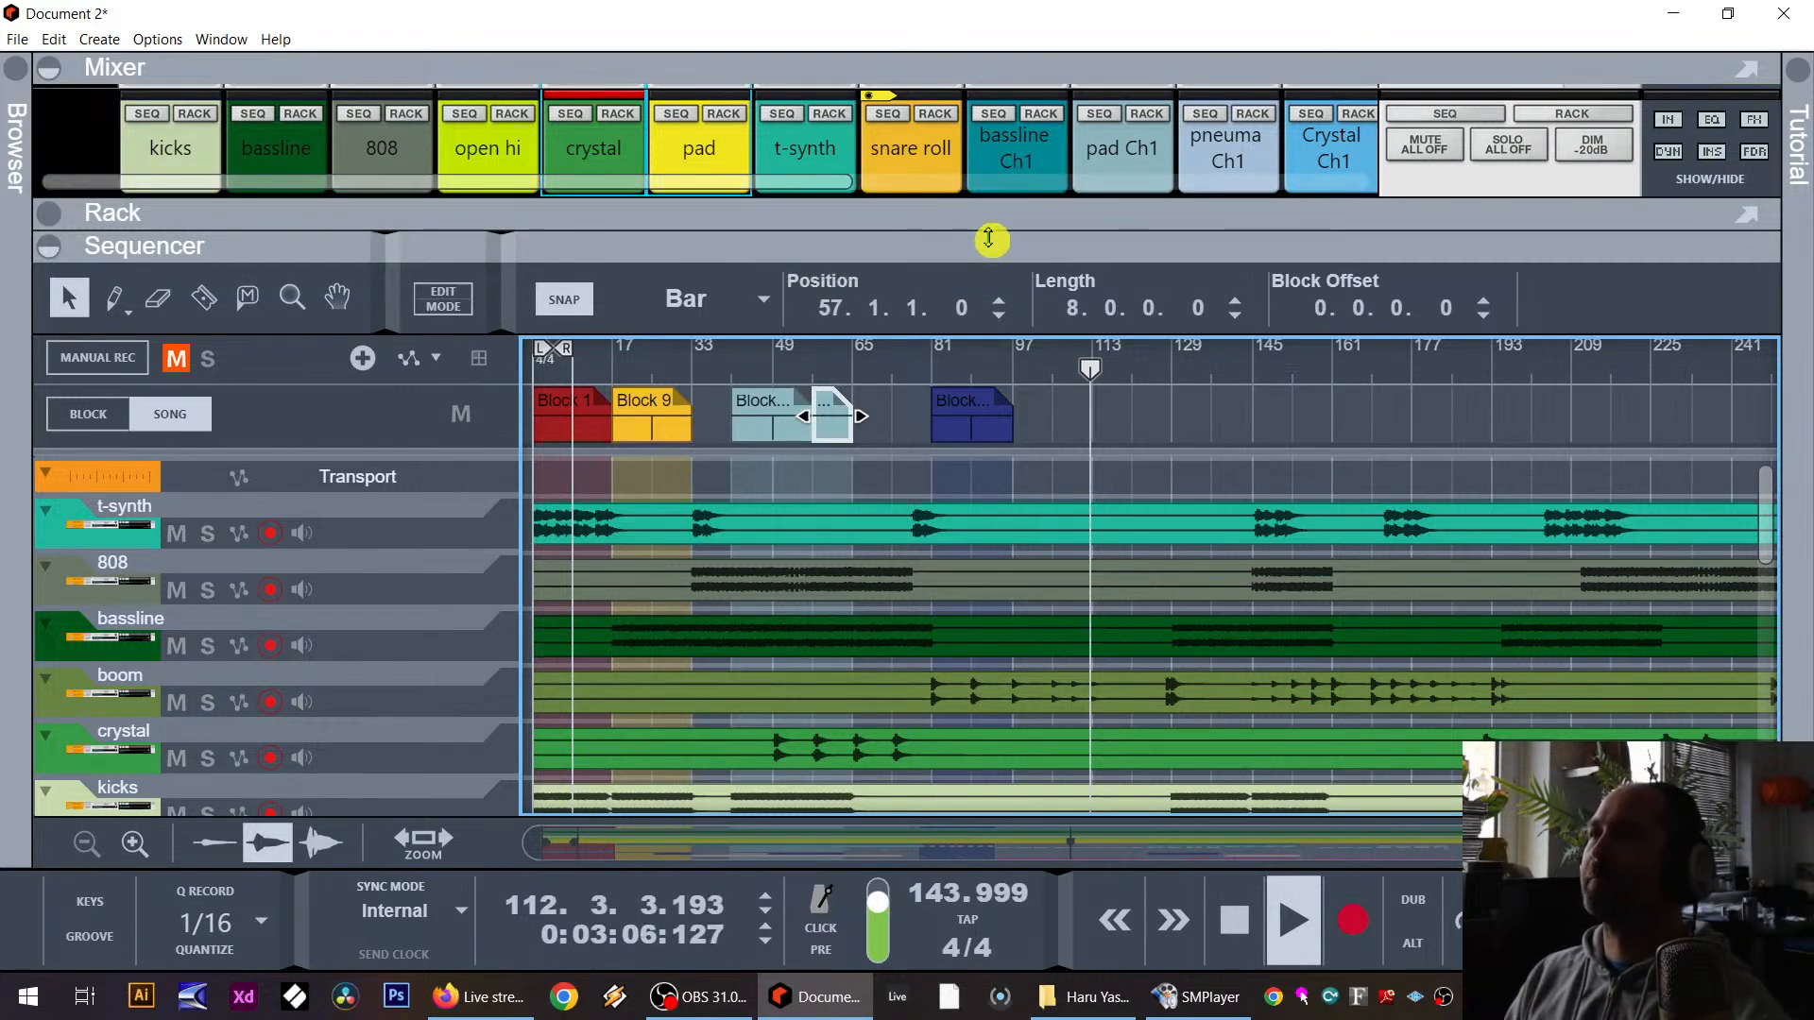
Step: Move the lead arp mixer channel between the snare roll and bassline Ch1 channels
{"action": "left_click_drag", "start_coordinate": [1033, 225], "coordinate": [1000, 688]}
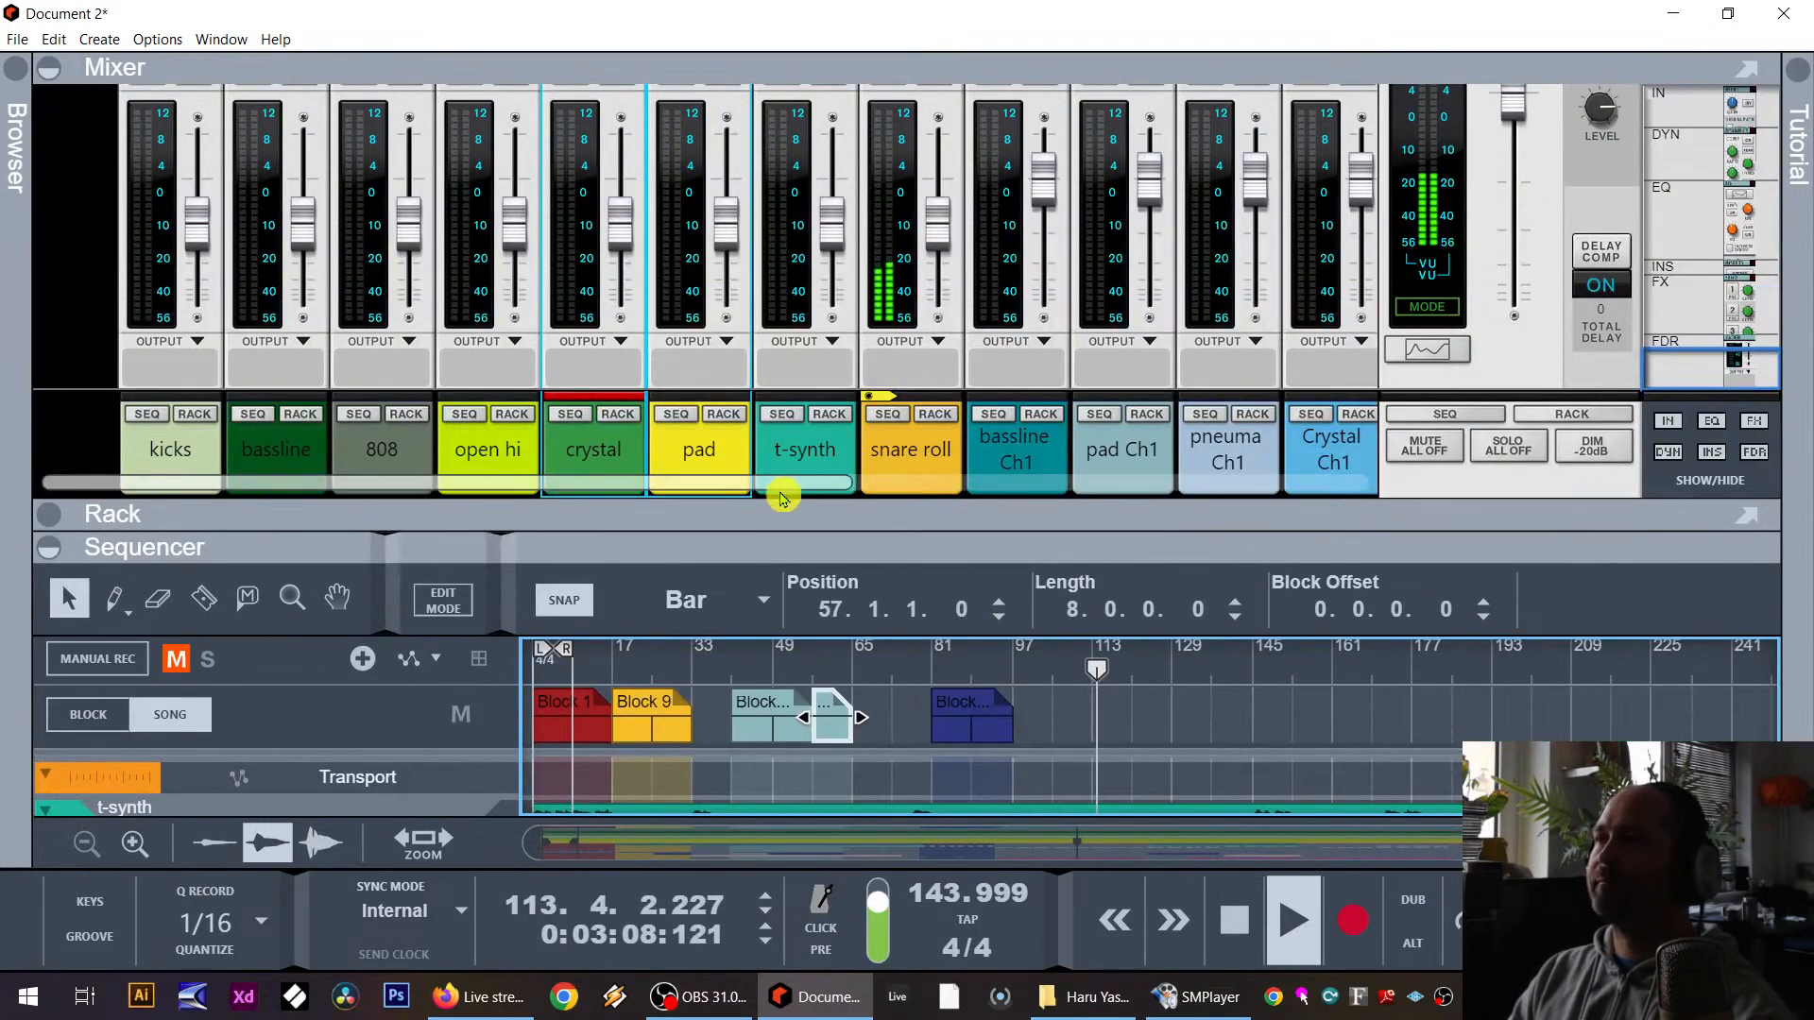
{"action": "left_click_drag", "start_coordinate": [802, 477], "coordinate": [1385, 602]}
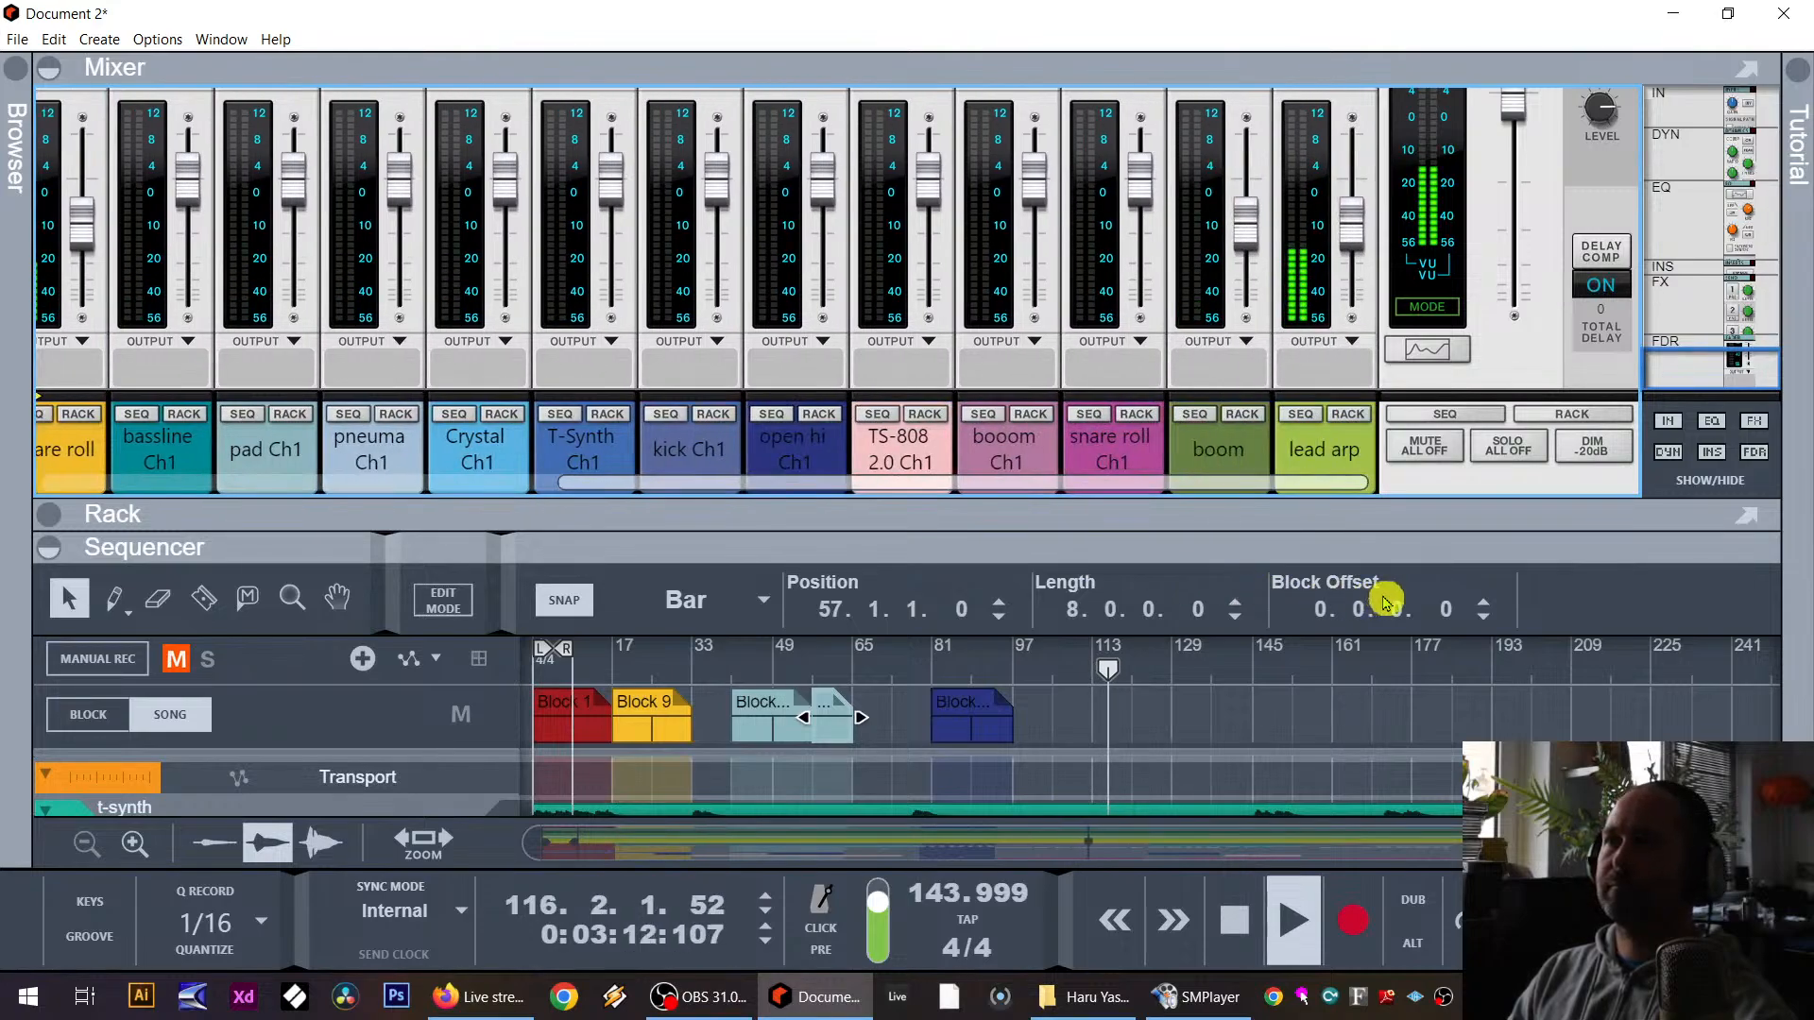
{"action": "left_click_drag", "start_coordinate": [1323, 449], "coordinate": [265, 454]}
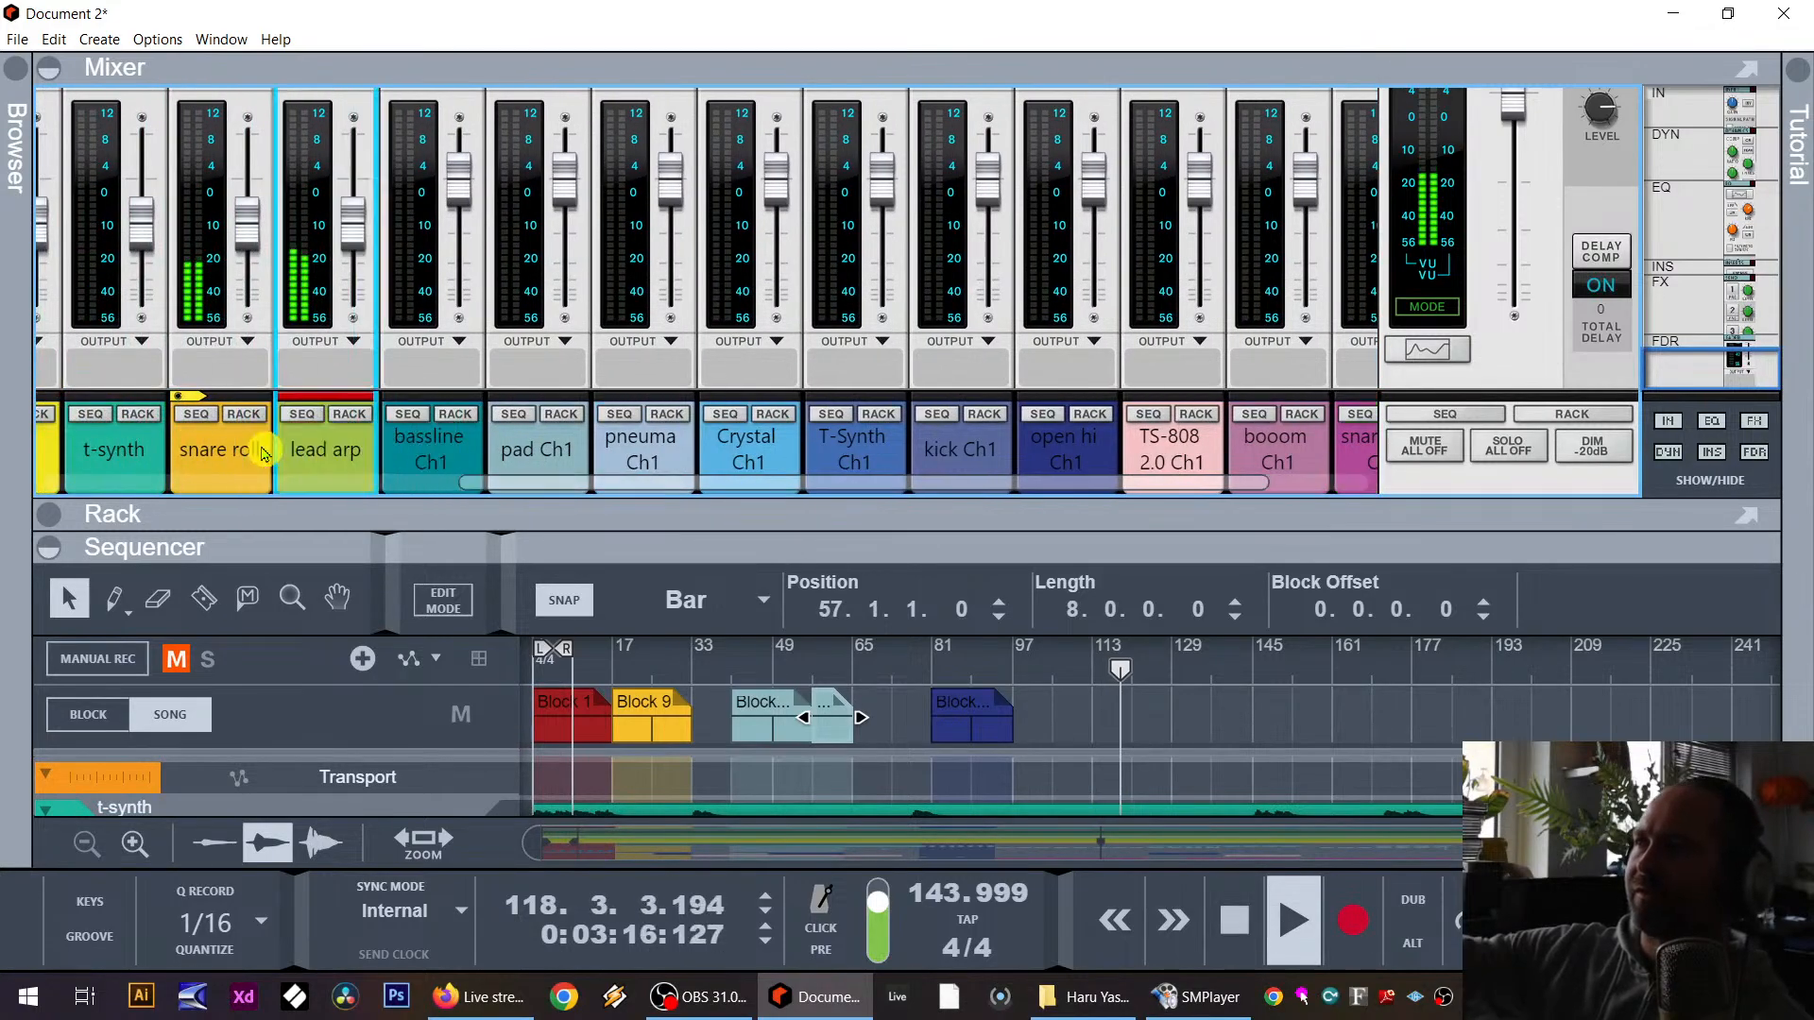
{"action": "left_click_drag", "start_coordinate": [704, 495], "coordinate": [251, 502]}
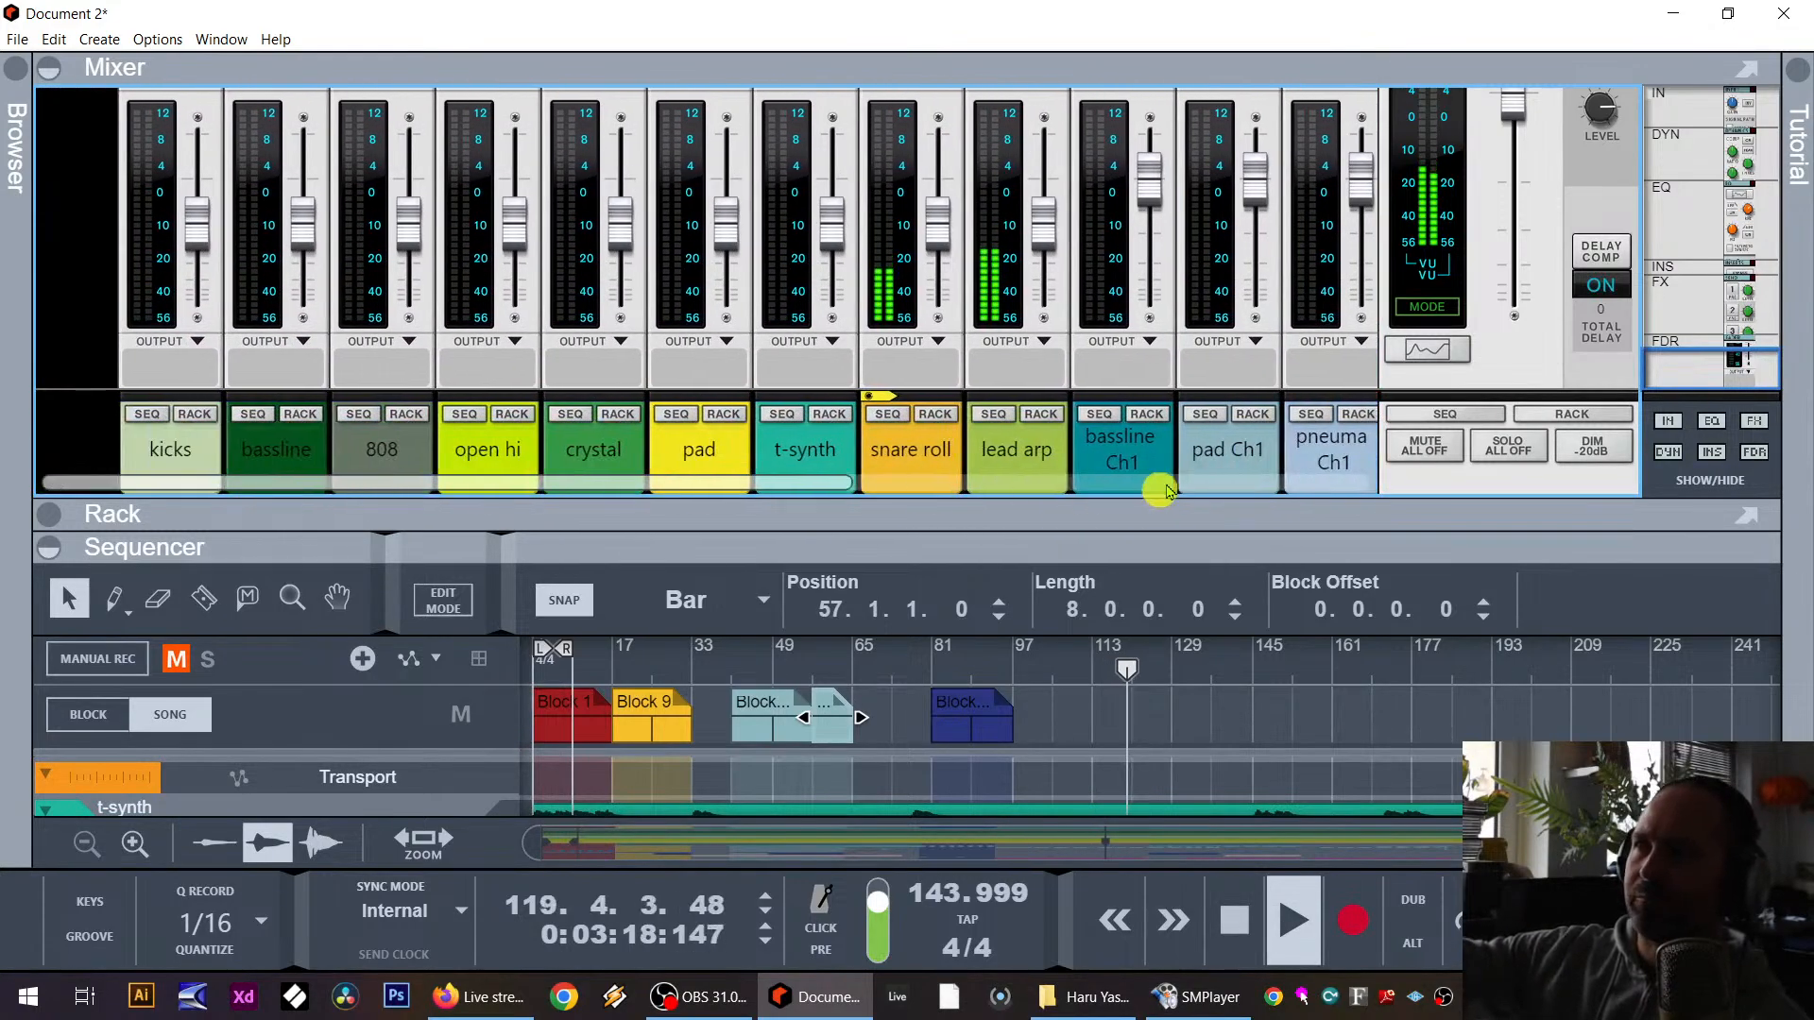
{"action": "left_click_drag", "start_coordinate": [1032, 457], "coordinate": [956, 479]}
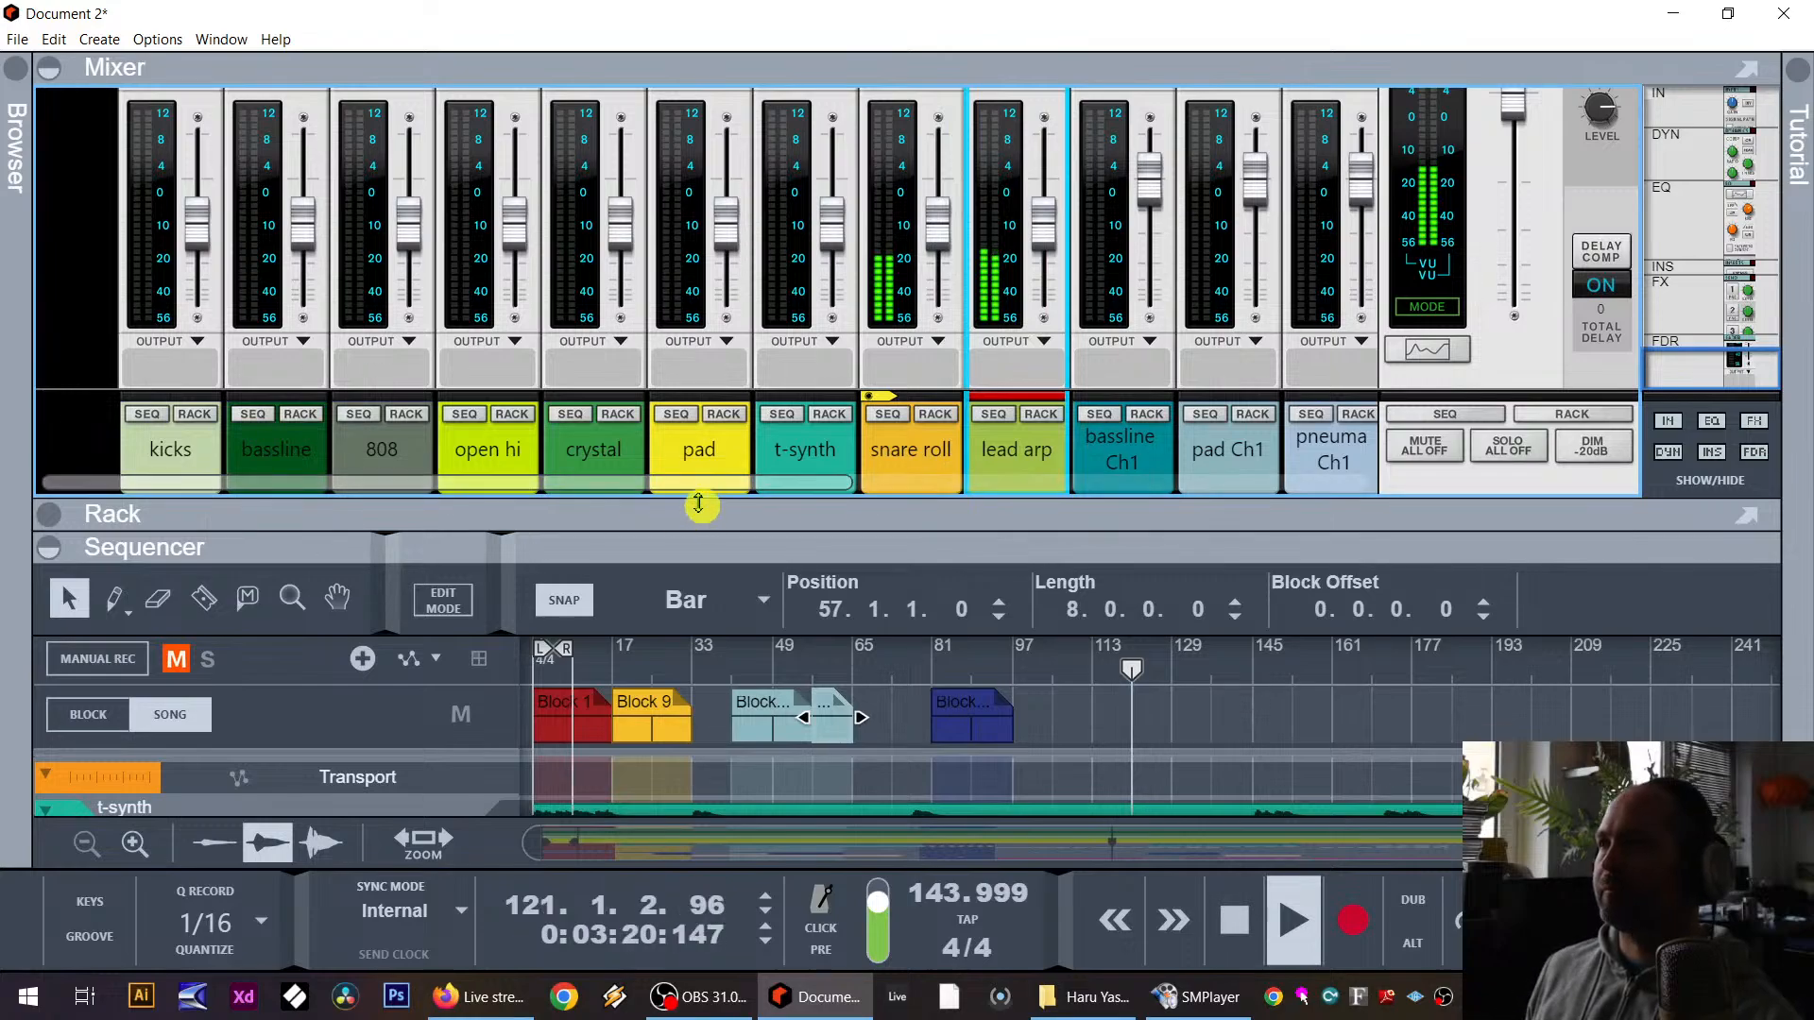
{"action": "left_click_drag", "start_coordinate": [699, 503], "coordinate": [292, 547]}
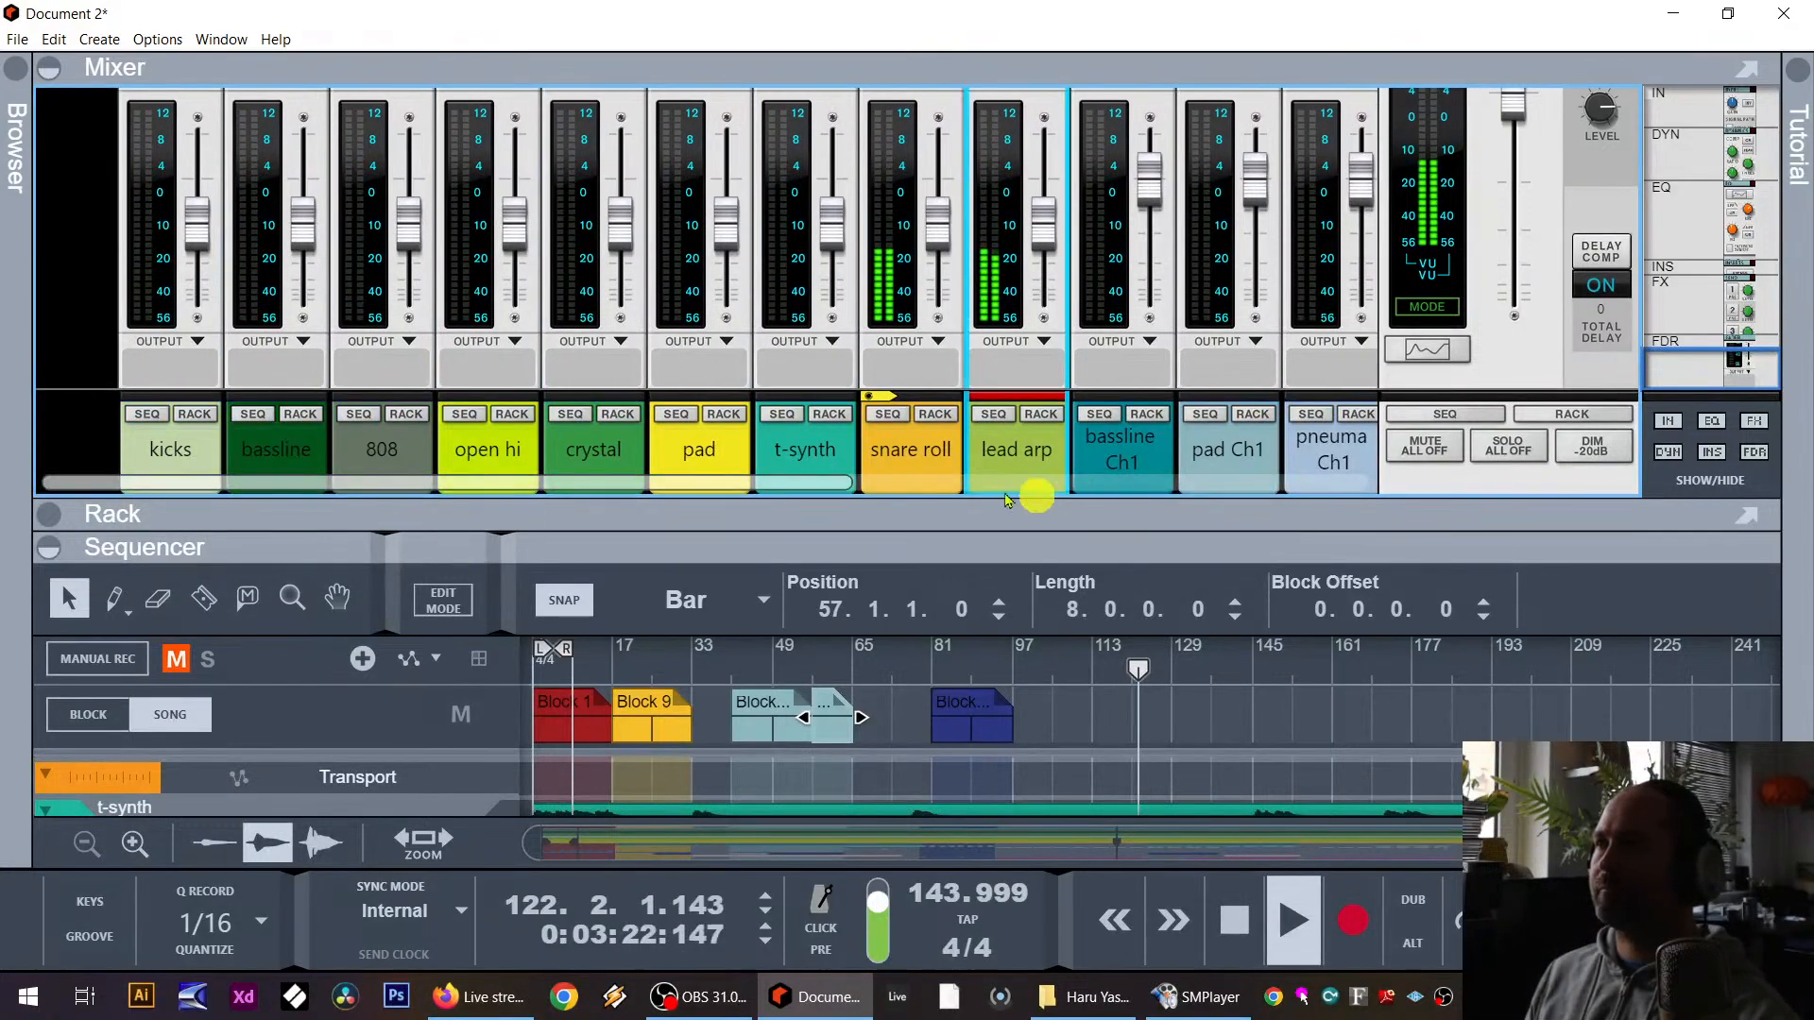
Step: Set the channel color of the kicks and snare roll mixer channels to the teal of t-synth
{"action": "left_click", "coordinate": [897, 439]}
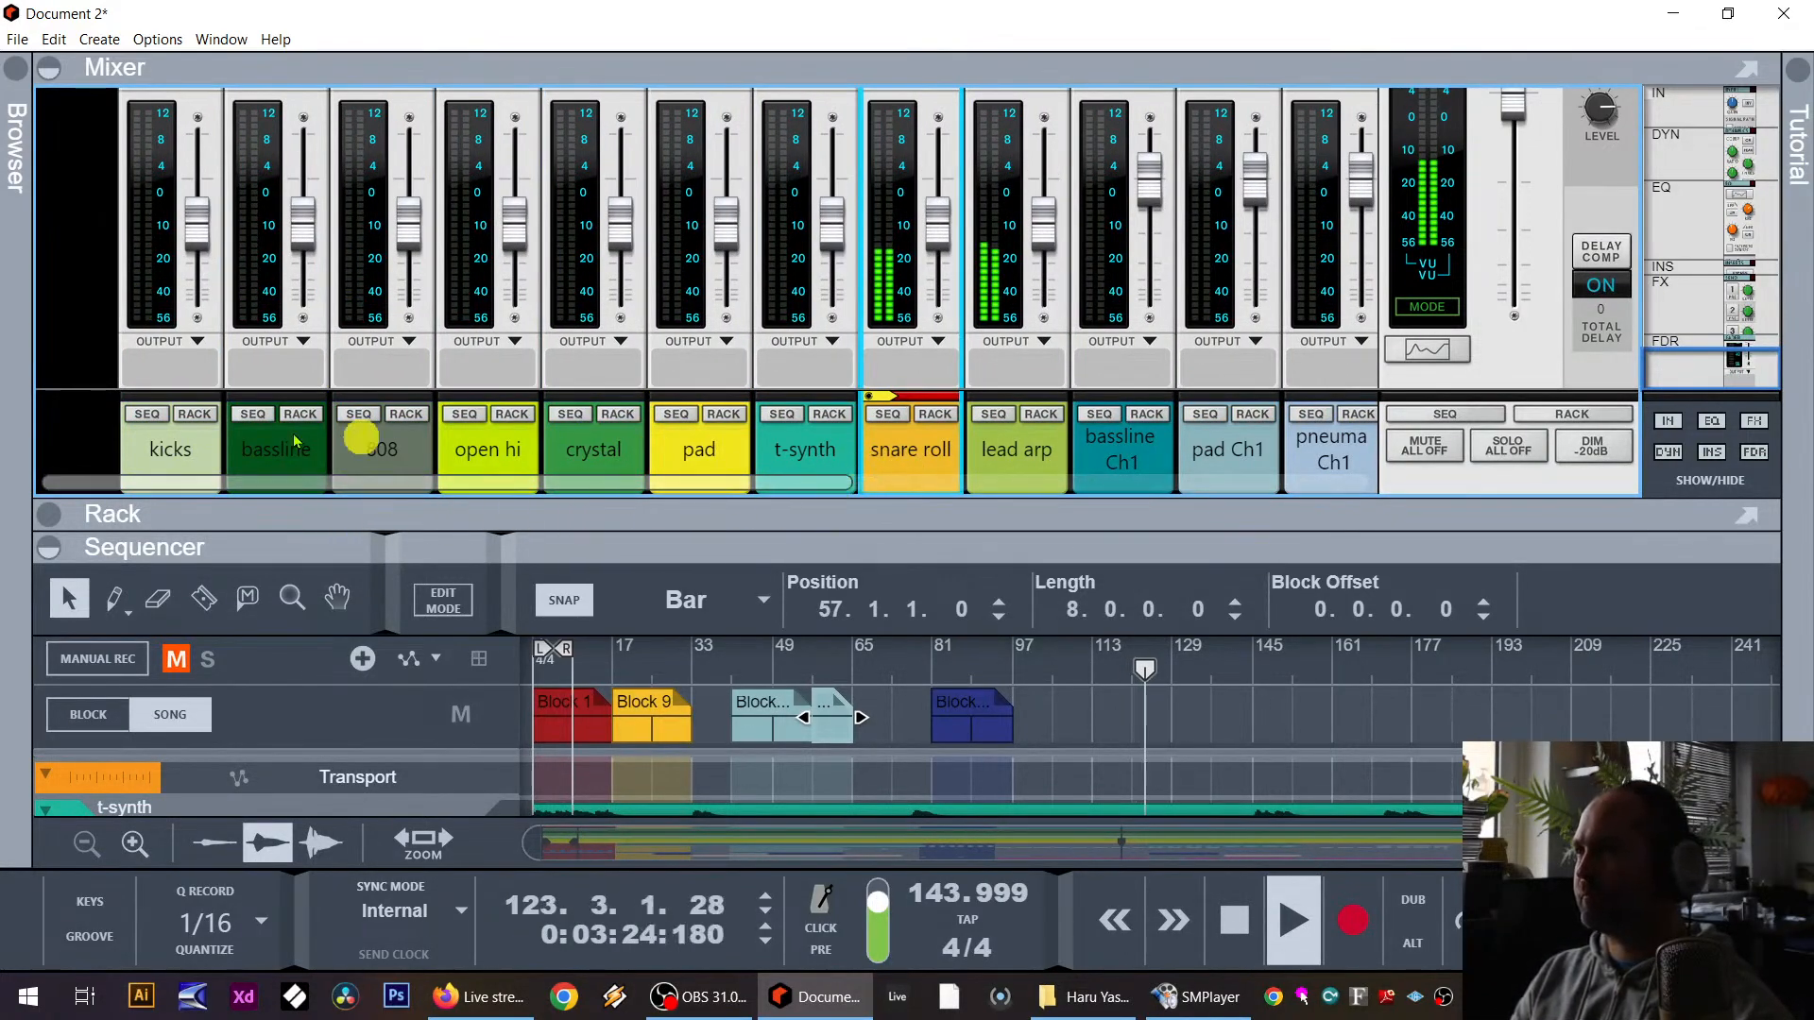
{"action": "right_click", "coordinate": [173, 453]}
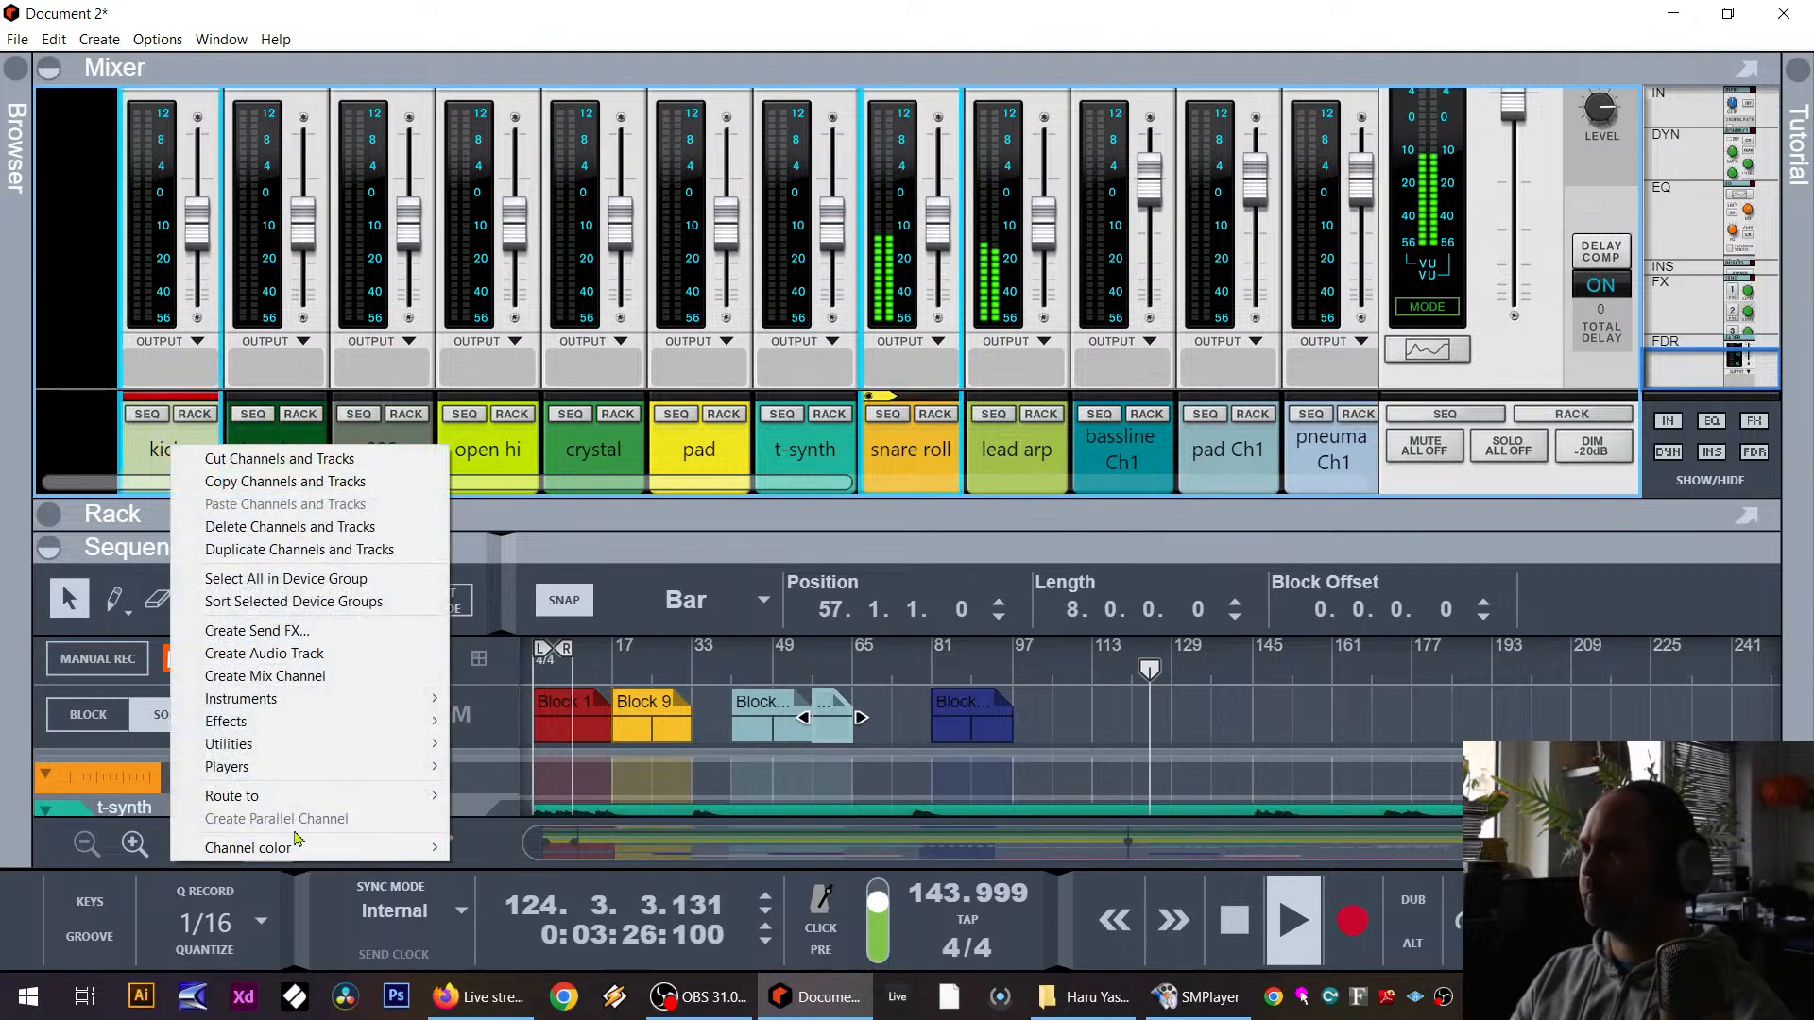
{"action": "mouse_move", "coordinate": [430, 844]}
{"action": "left_click", "coordinate": [529, 516]}
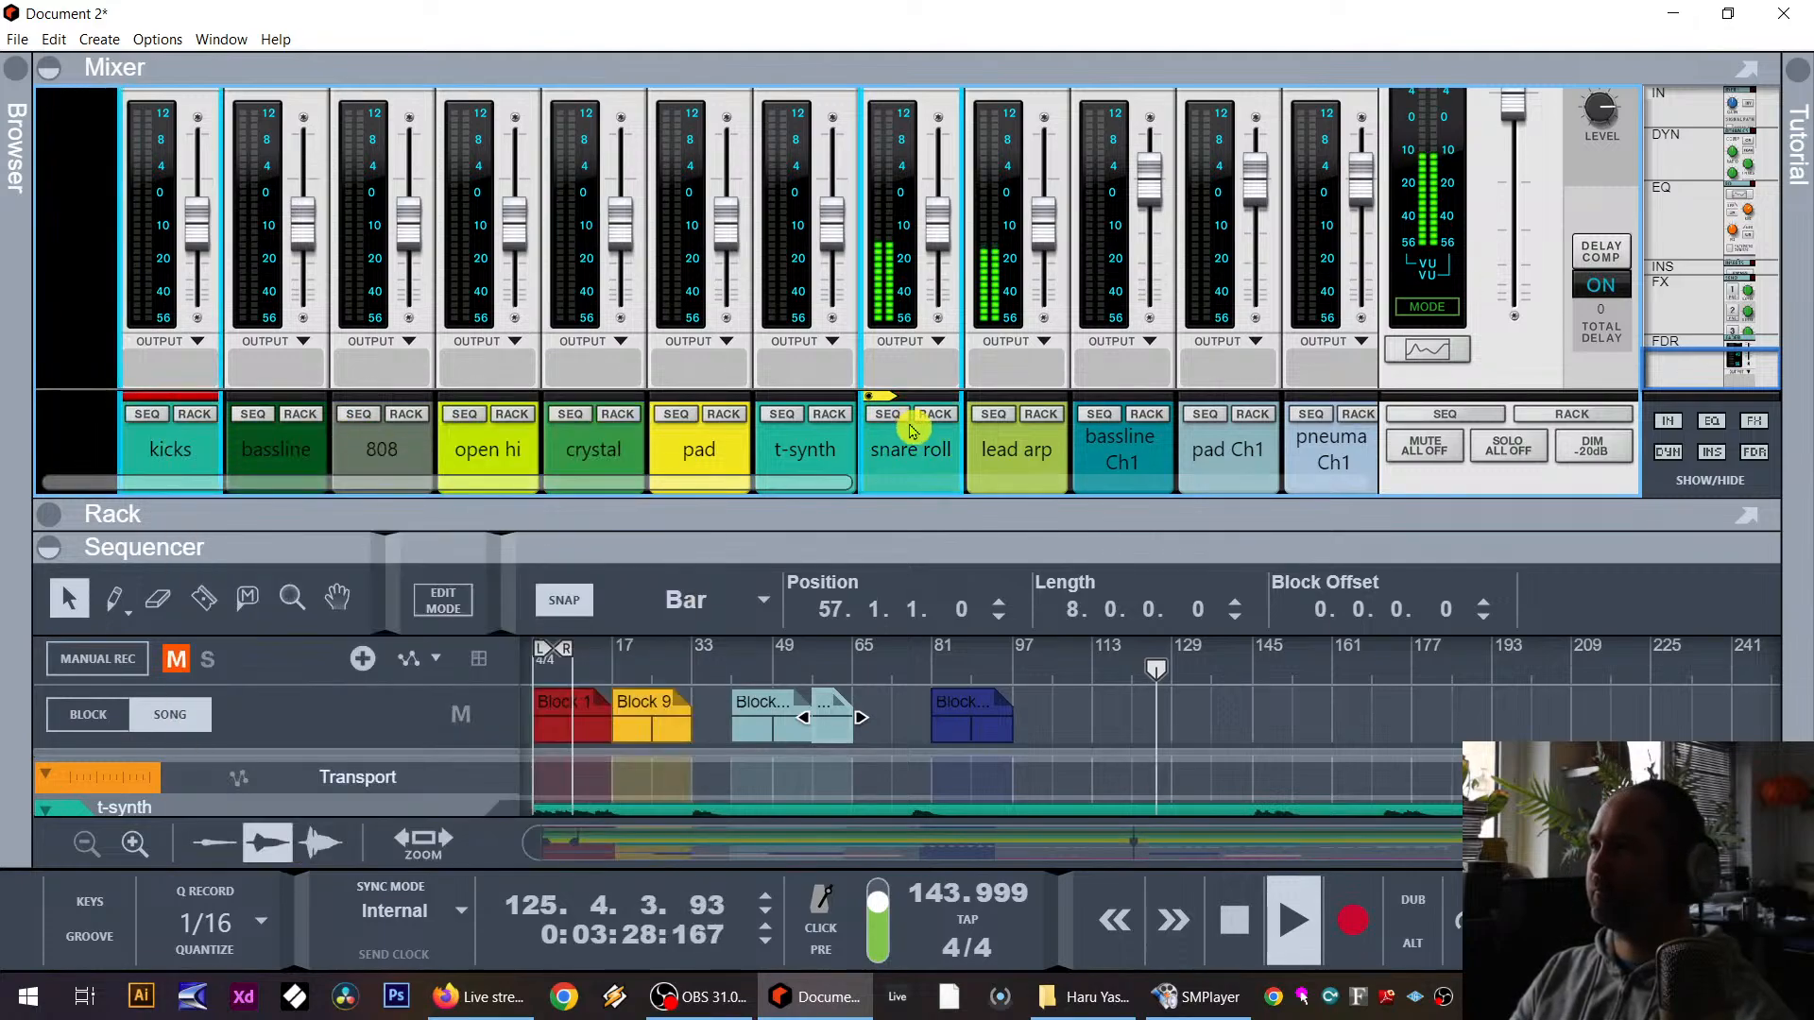
Step: Move the snare roll mixer channel between 808 and open hi, and color the 808 and open hi channels teal
{"action": "left_click_drag", "start_coordinate": [914, 461], "coordinate": [553, 475]}
{"action": "left_click", "coordinate": [565, 463], "text": "ctrl"}
{"action": "left_click", "coordinate": [382, 446], "text": "ctrl"}
{"action": "right_click", "coordinate": [383, 446]}
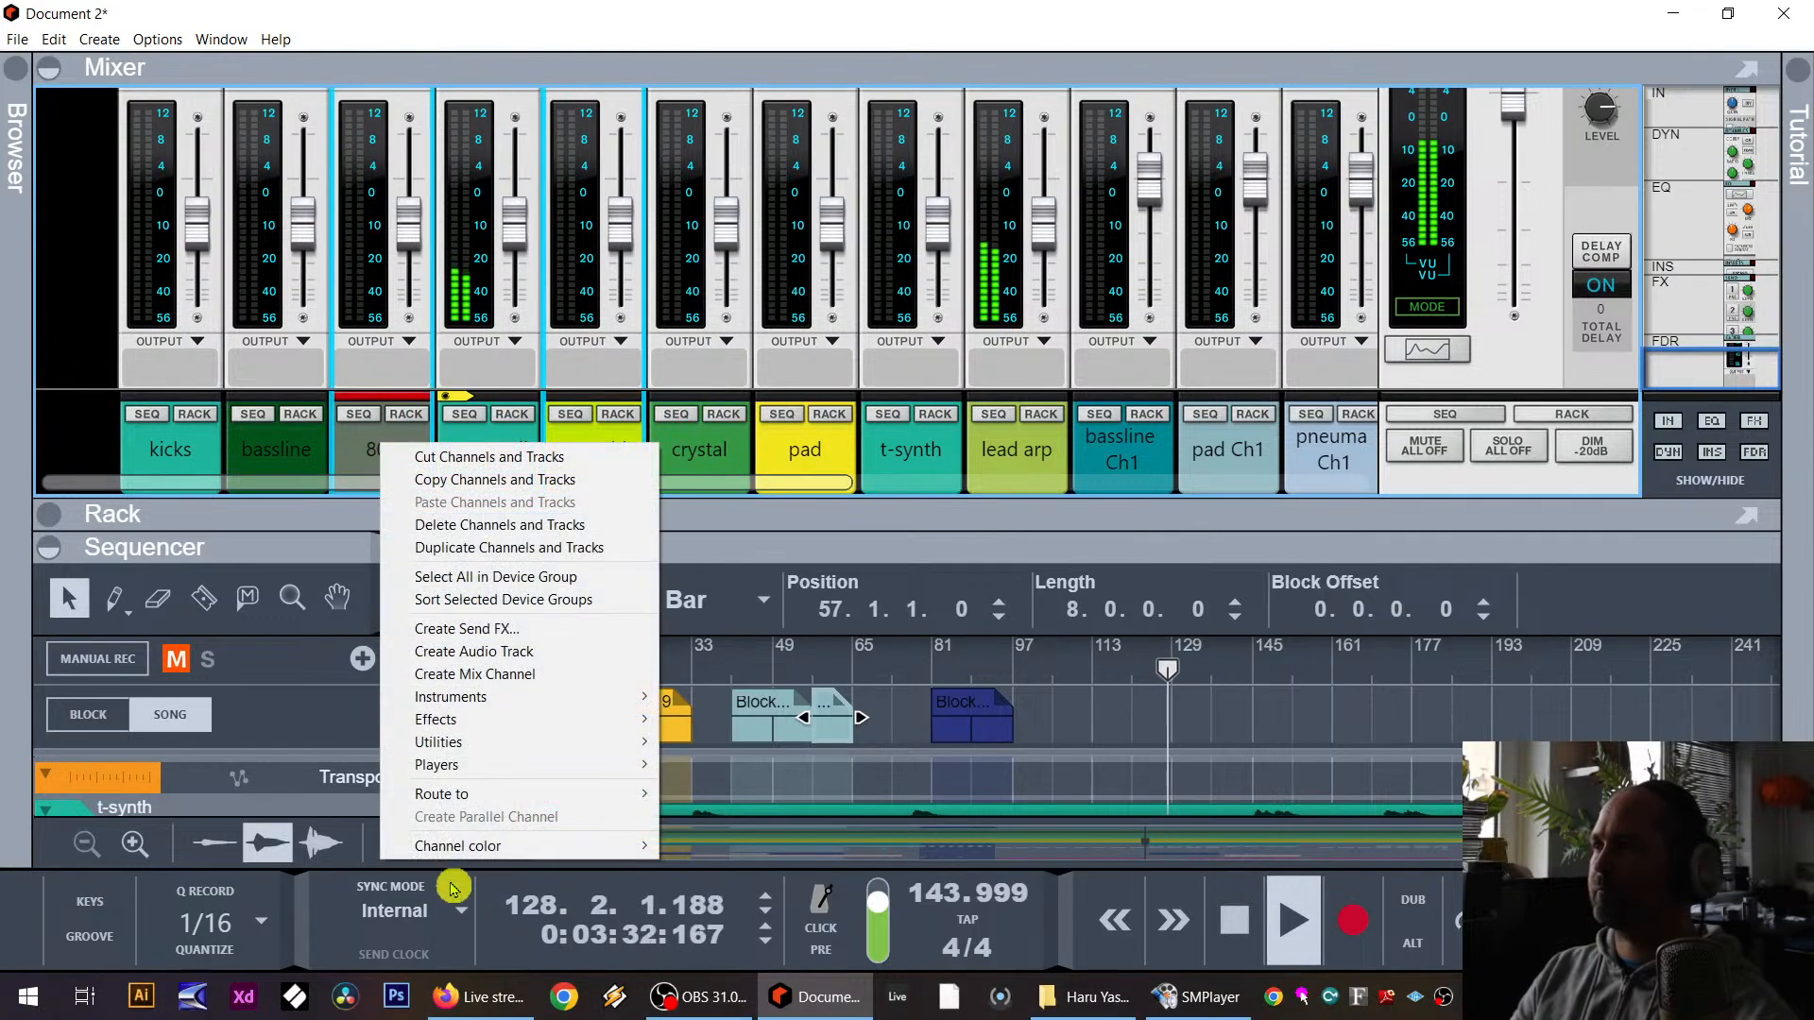
{"action": "mouse_move", "coordinate": [460, 848]}
{"action": "left_click", "coordinate": [729, 515]}
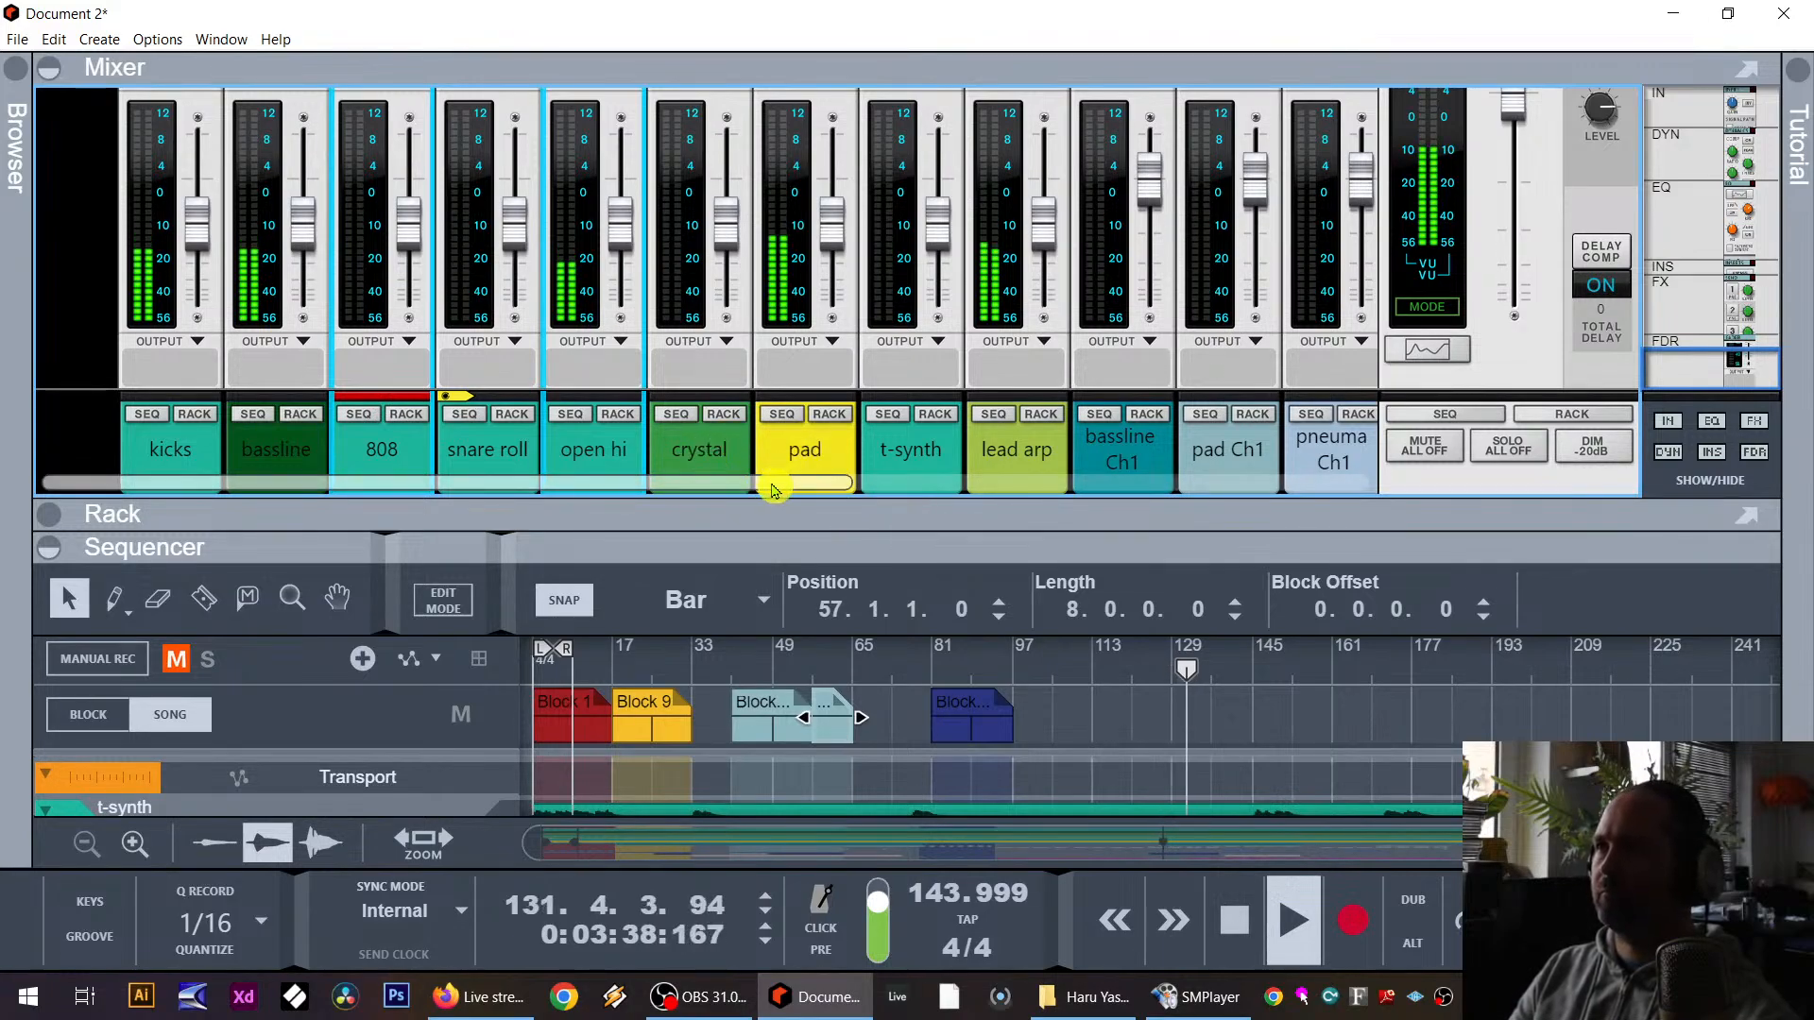
Step: Maximize the sequencer and audition the song at several points from bar 145 onward
{"action": "double_click", "coordinate": [895, 538]}
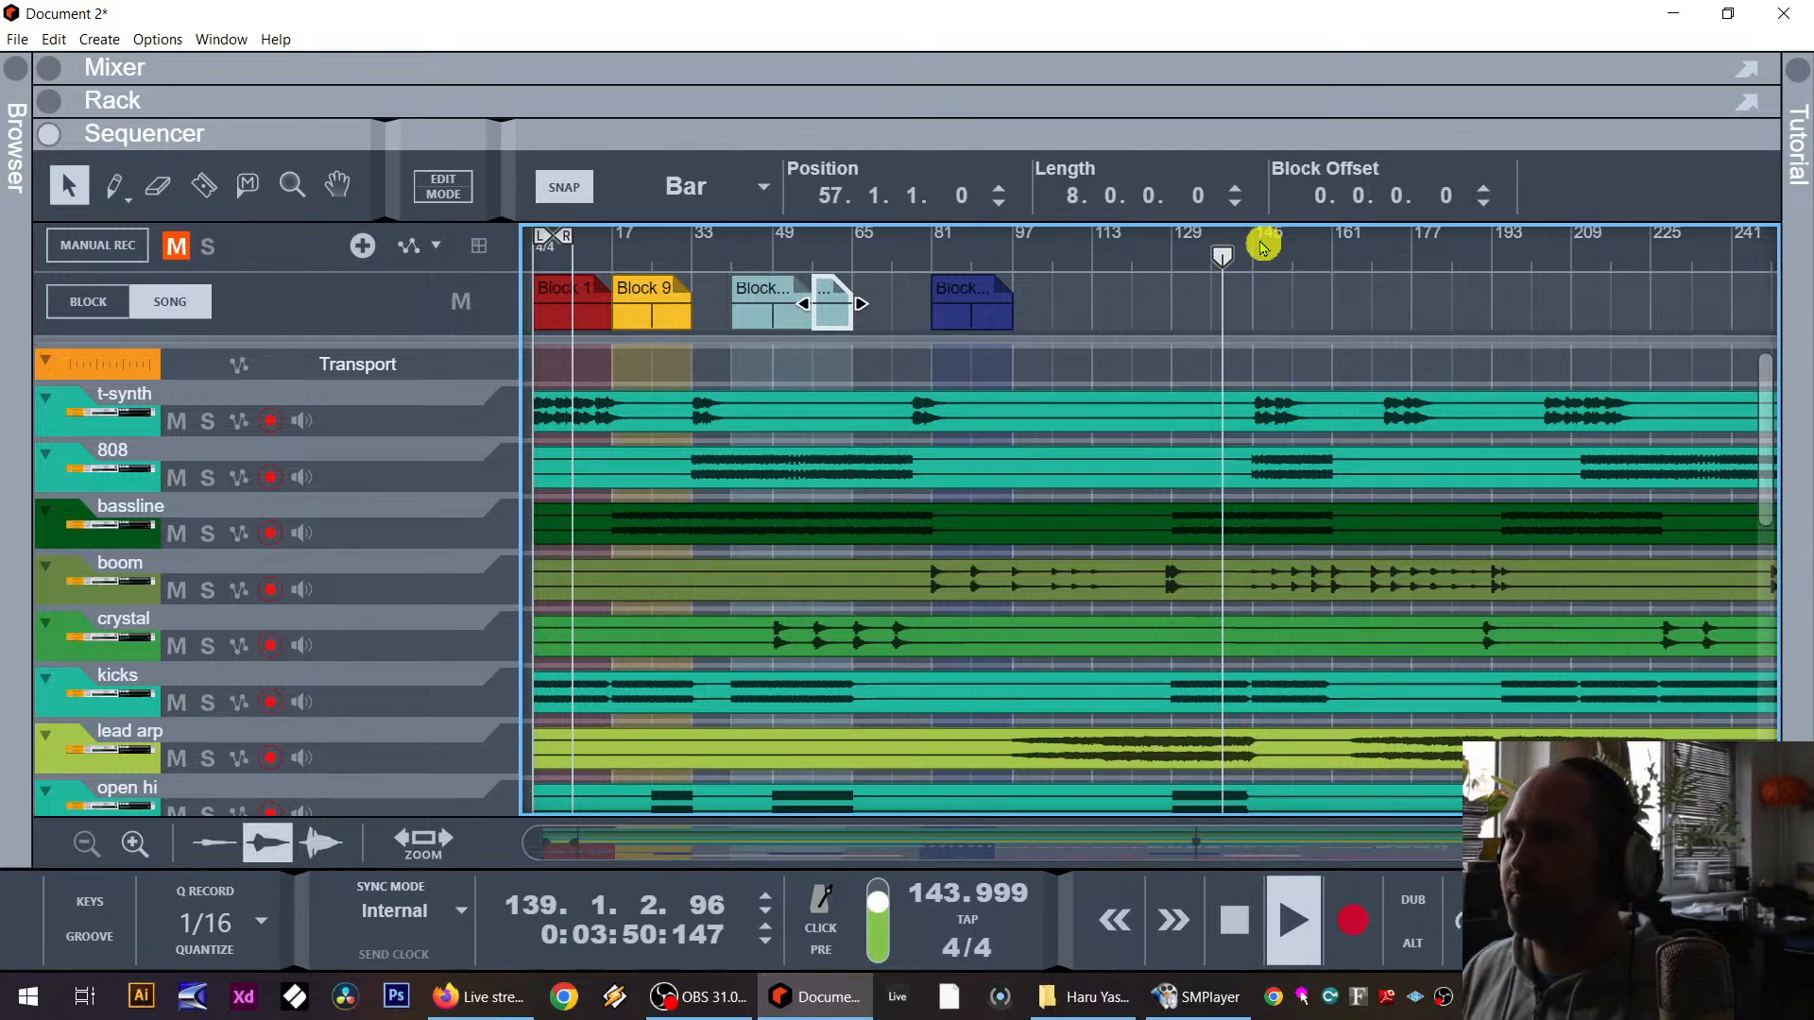
{"action": "left_click", "coordinate": [1253, 246]}
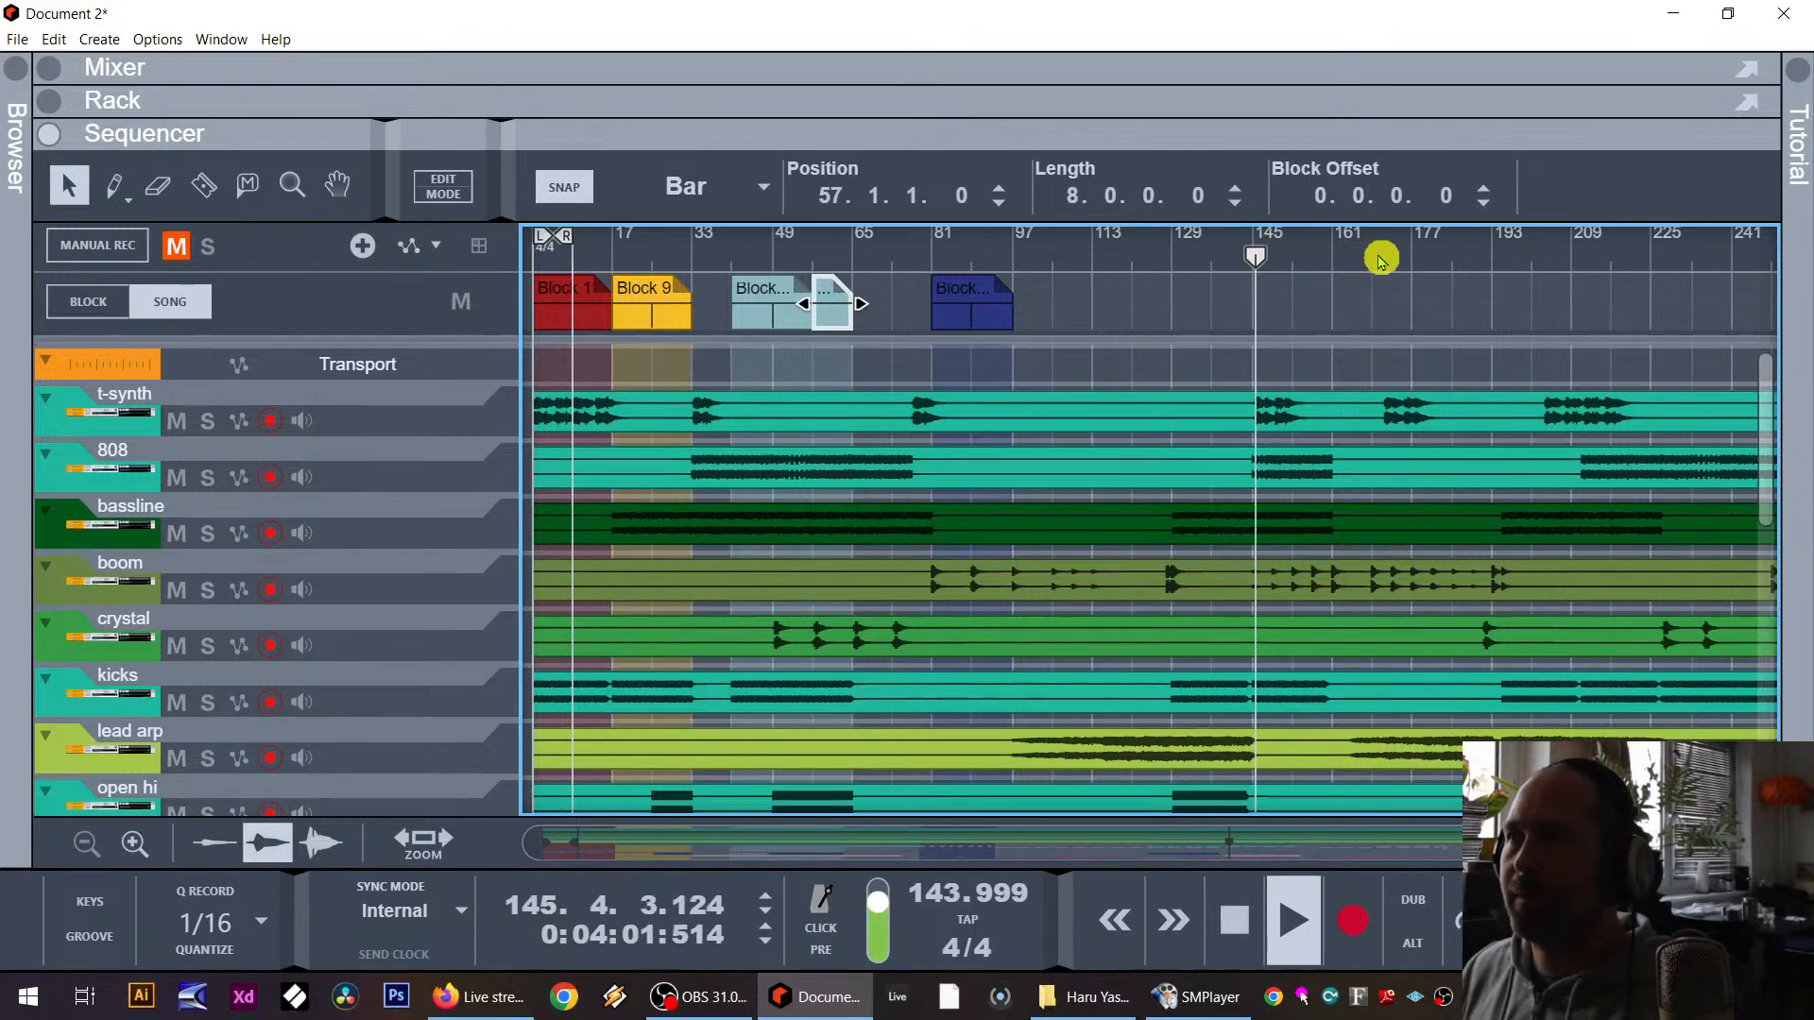
{"action": "left_click", "coordinate": [1372, 254]}
{"action": "left_click", "coordinate": [1459, 250]}
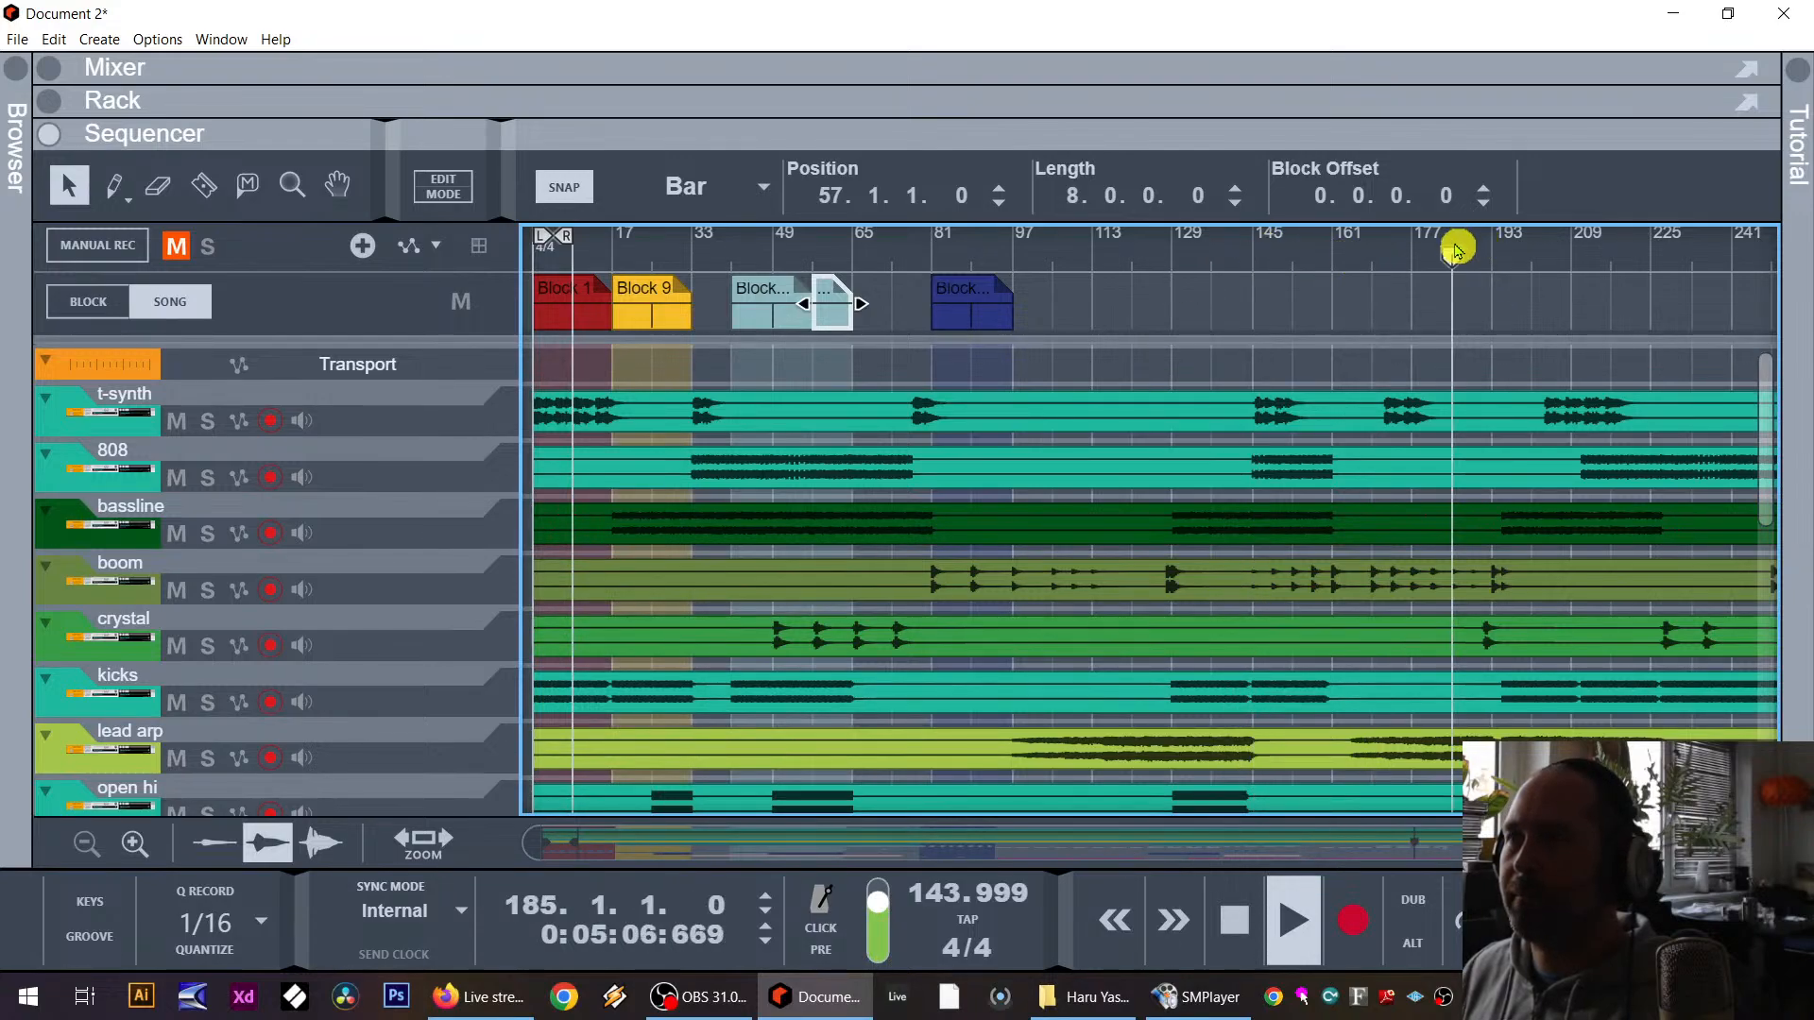
{"action": "left_click", "coordinate": [1502, 250]}
{"action": "left_click", "coordinate": [1531, 255]}
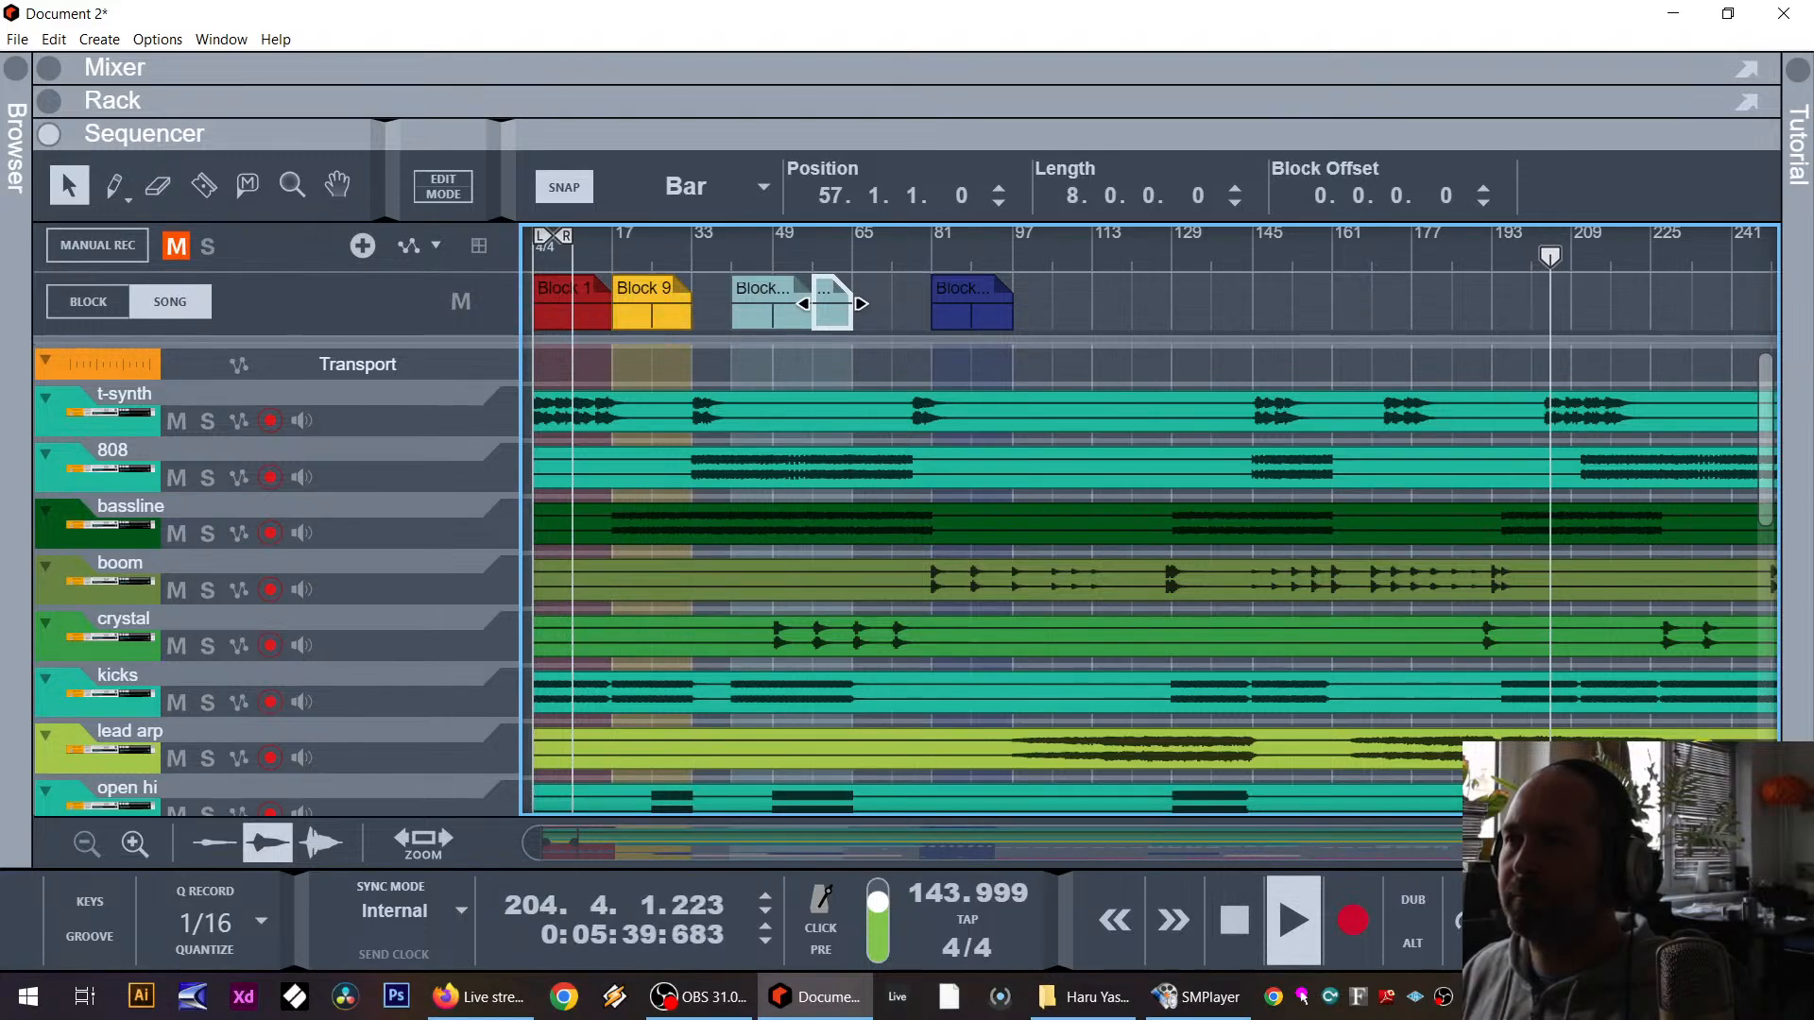
Step: Audition the song near bar 239, stop playback, and clear the block selection
{"action": "left_click", "coordinate": [1713, 253]}
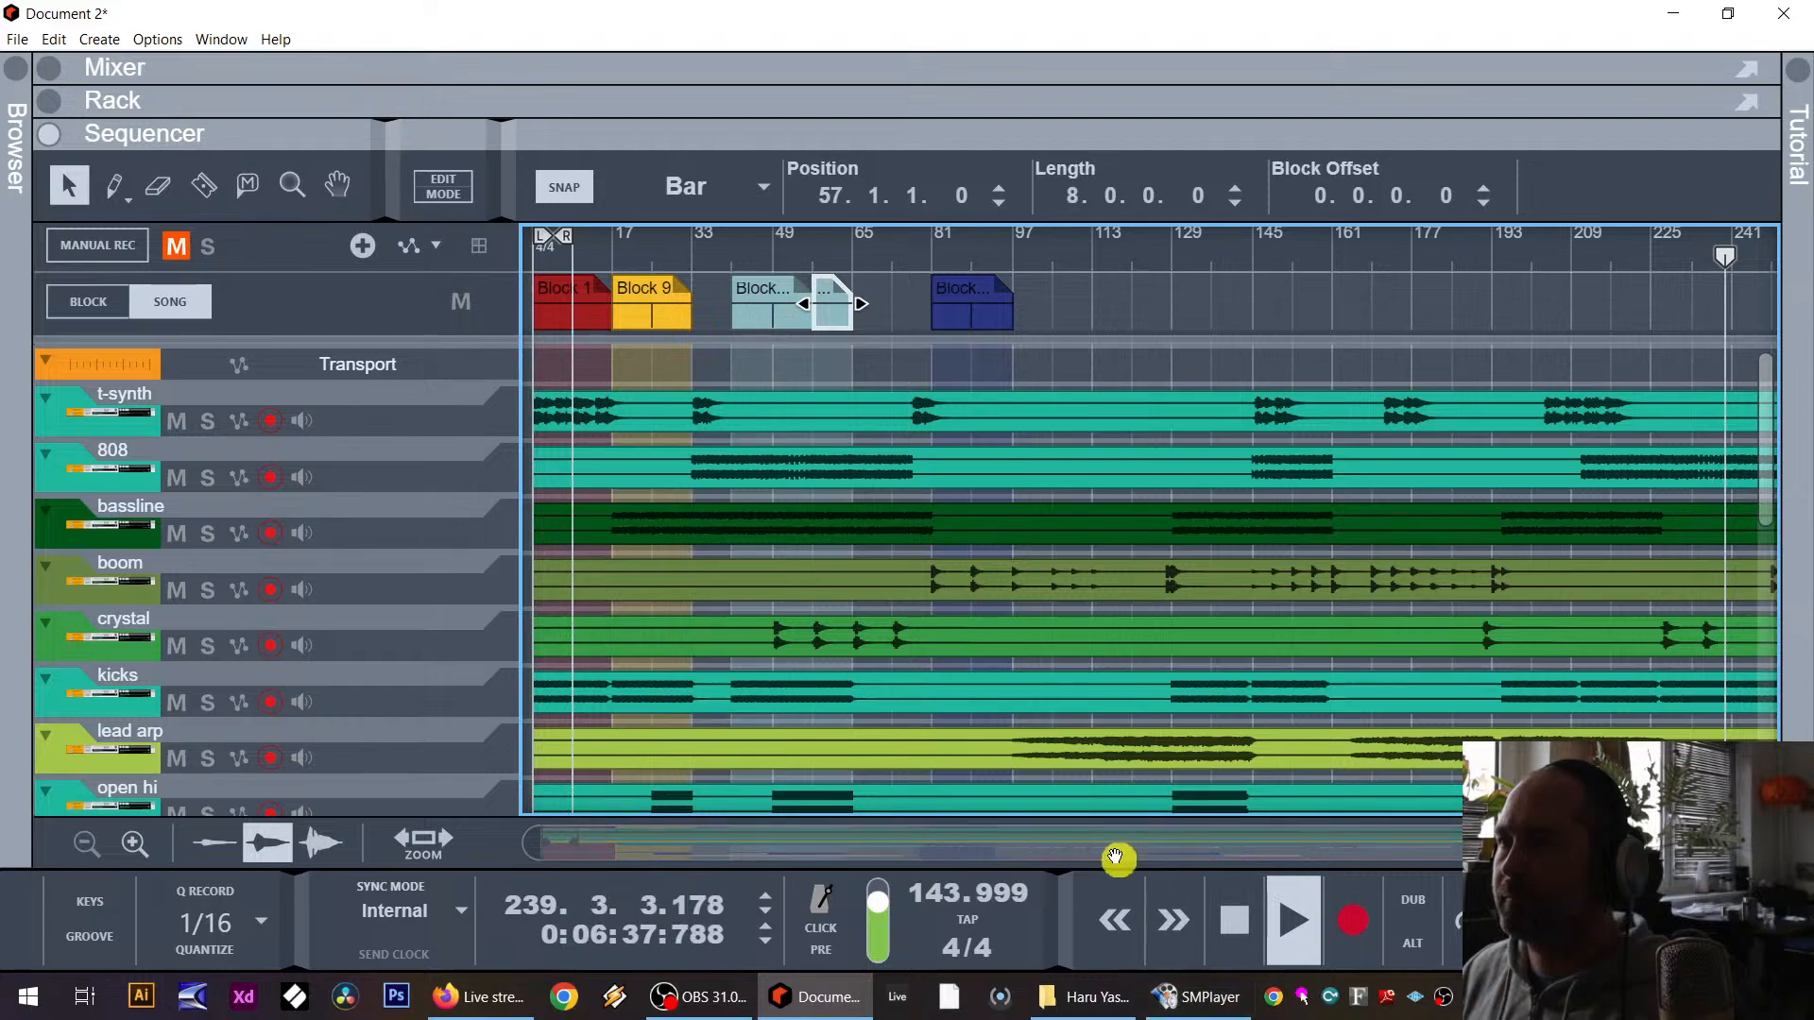
{"action": "left_click", "coordinate": [1238, 928]}
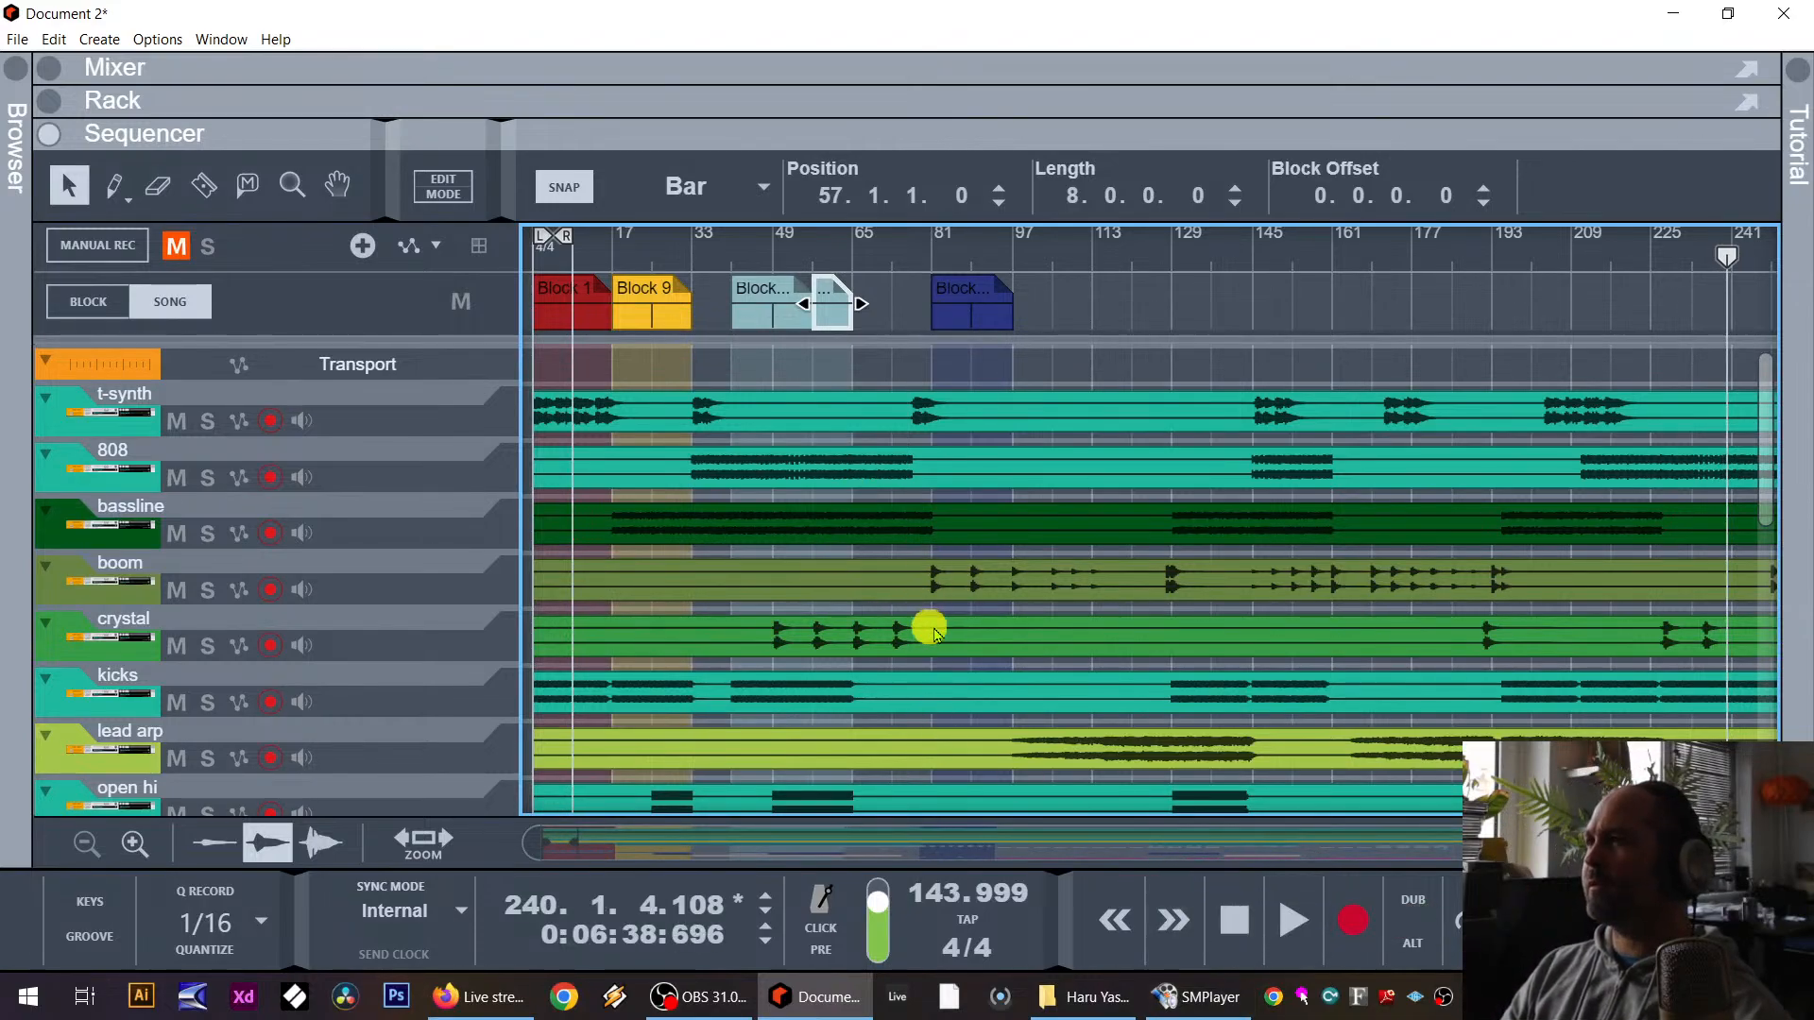
{"action": "left_click", "coordinate": [1030, 359]}
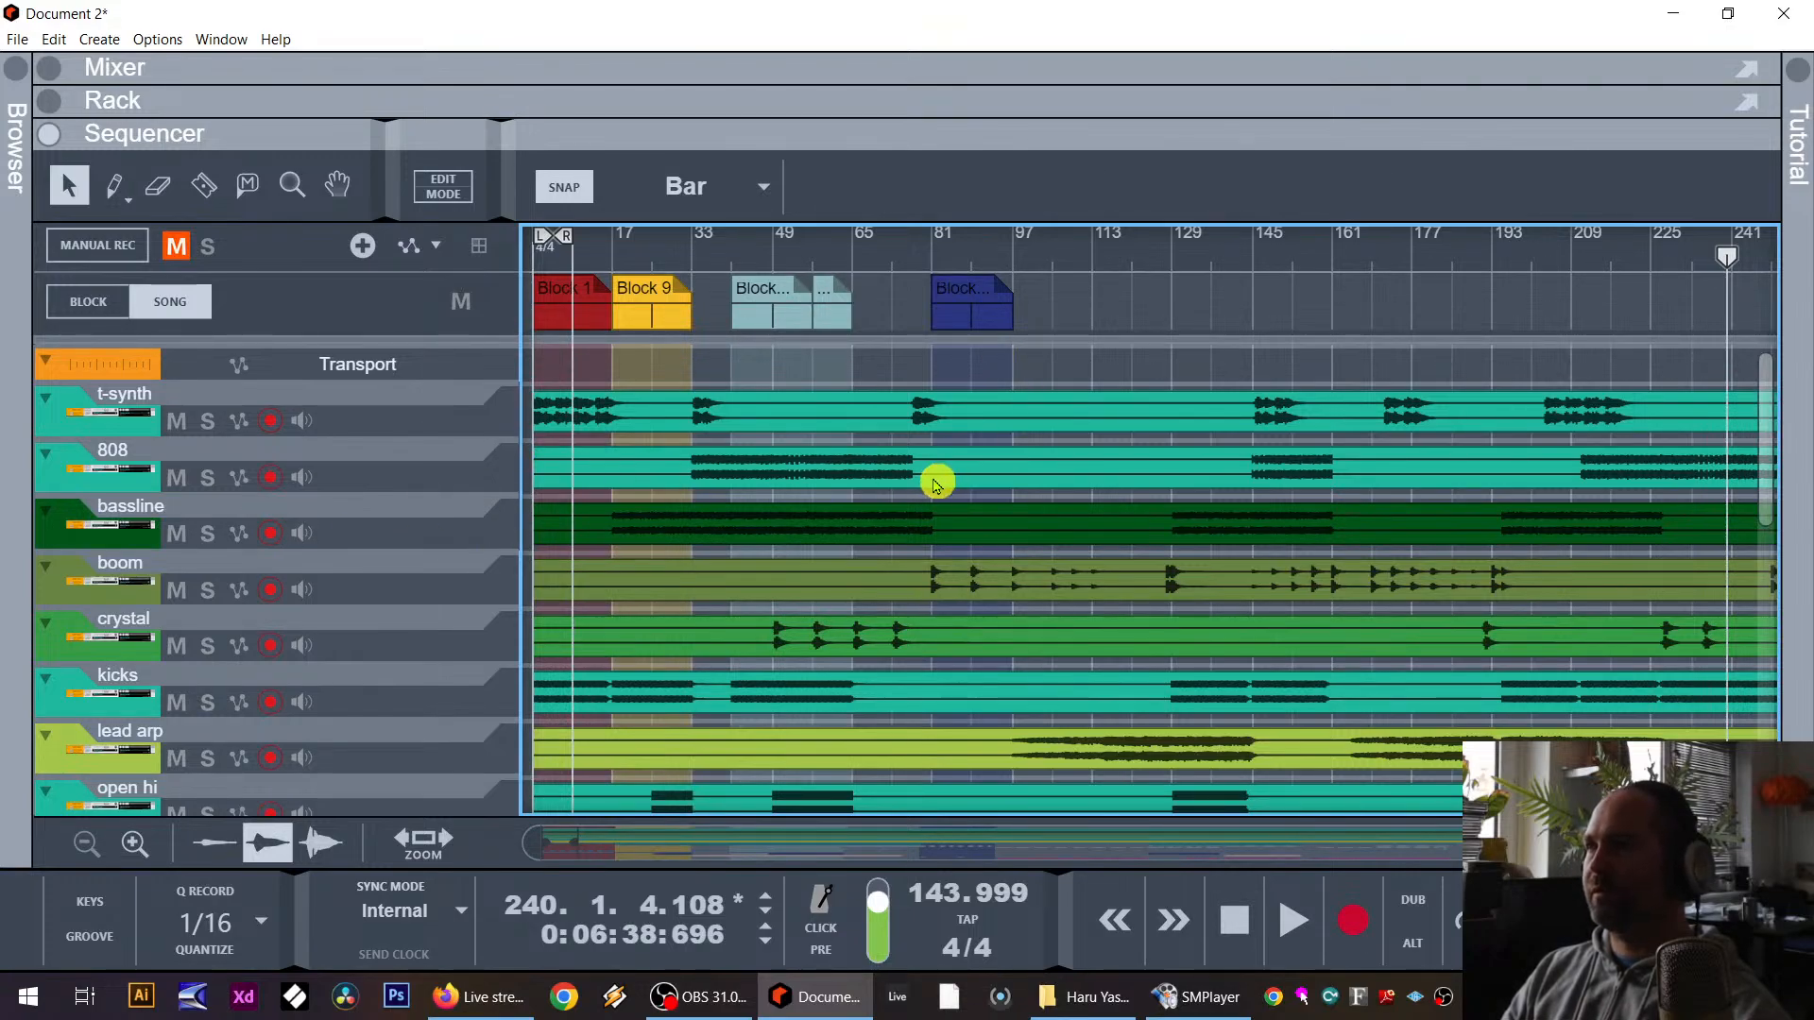
Step: Solo the t-synth track and audition it around bar 12, moving the playhead to bar 33
{"action": "left_click", "coordinate": [202, 424]}
{"action": "left_click_drag", "start_coordinate": [717, 250], "coordinate": [372, 255]}
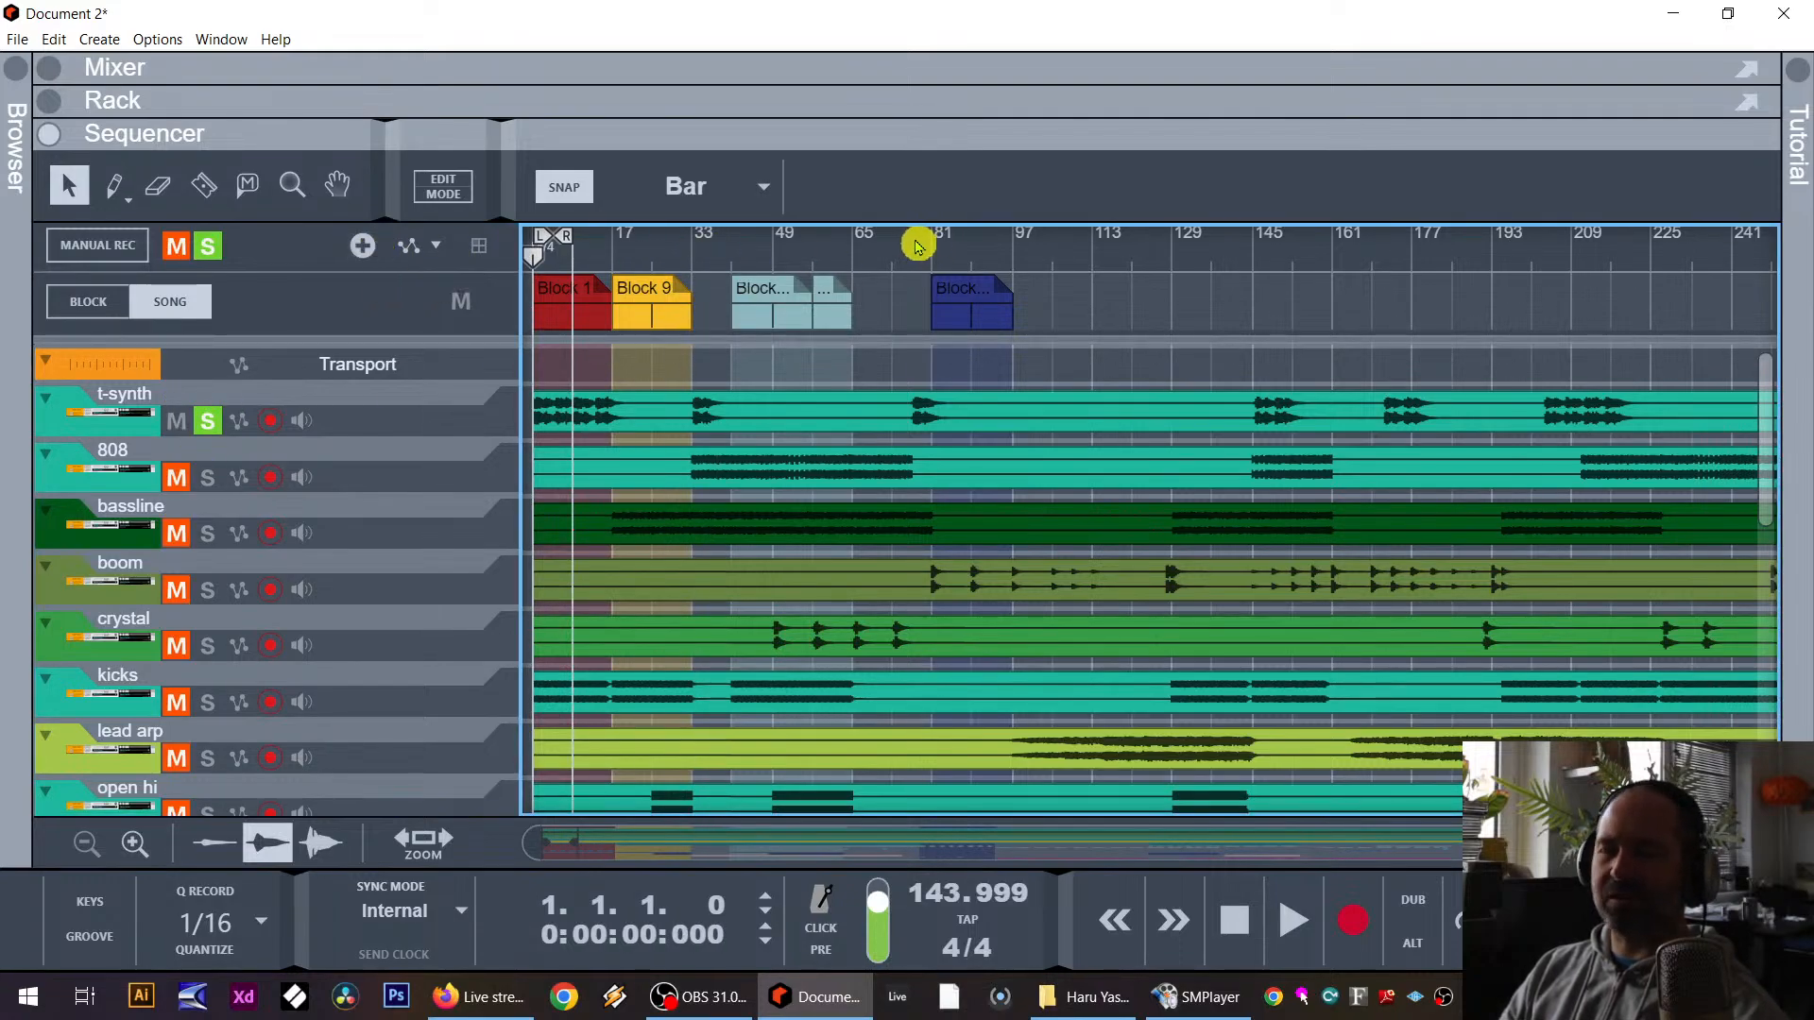
{"action": "left_click", "coordinate": [588, 267]}
{"action": "key", "text": "space"}
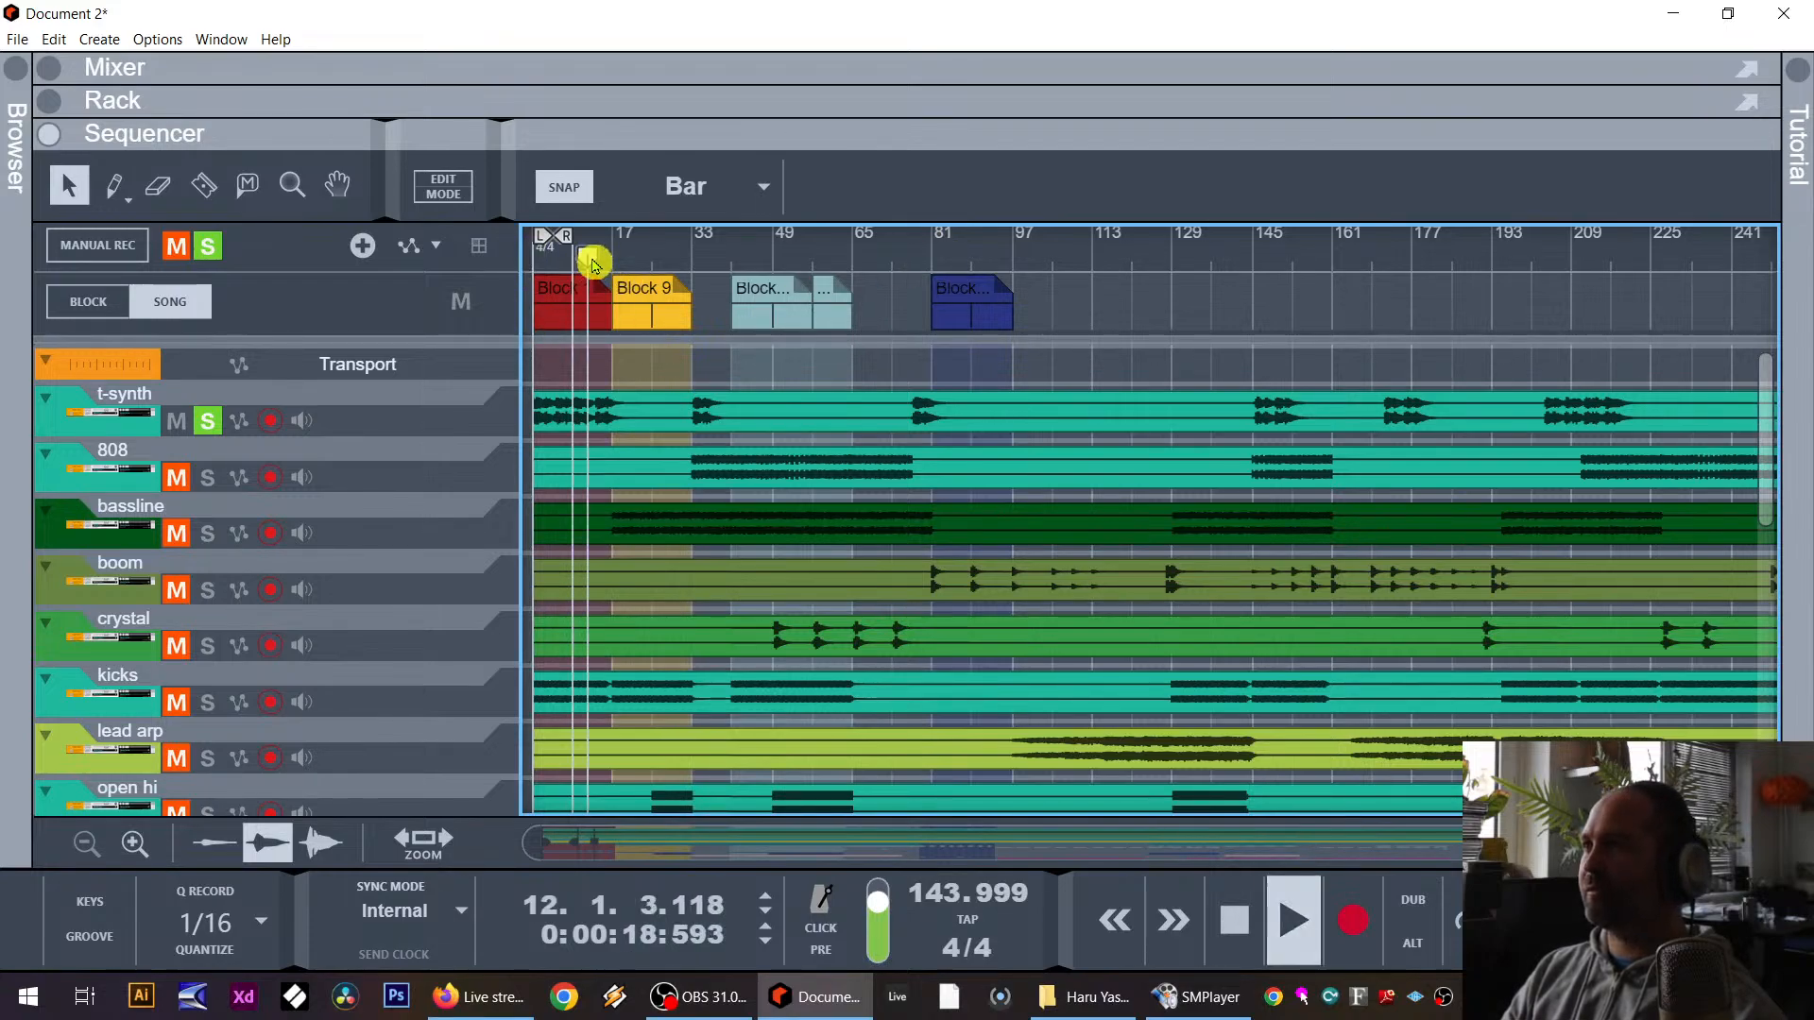
{"action": "key", "text": "space"}
{"action": "left_click_drag", "start_coordinate": [695, 254], "coordinate": [707, 255]}
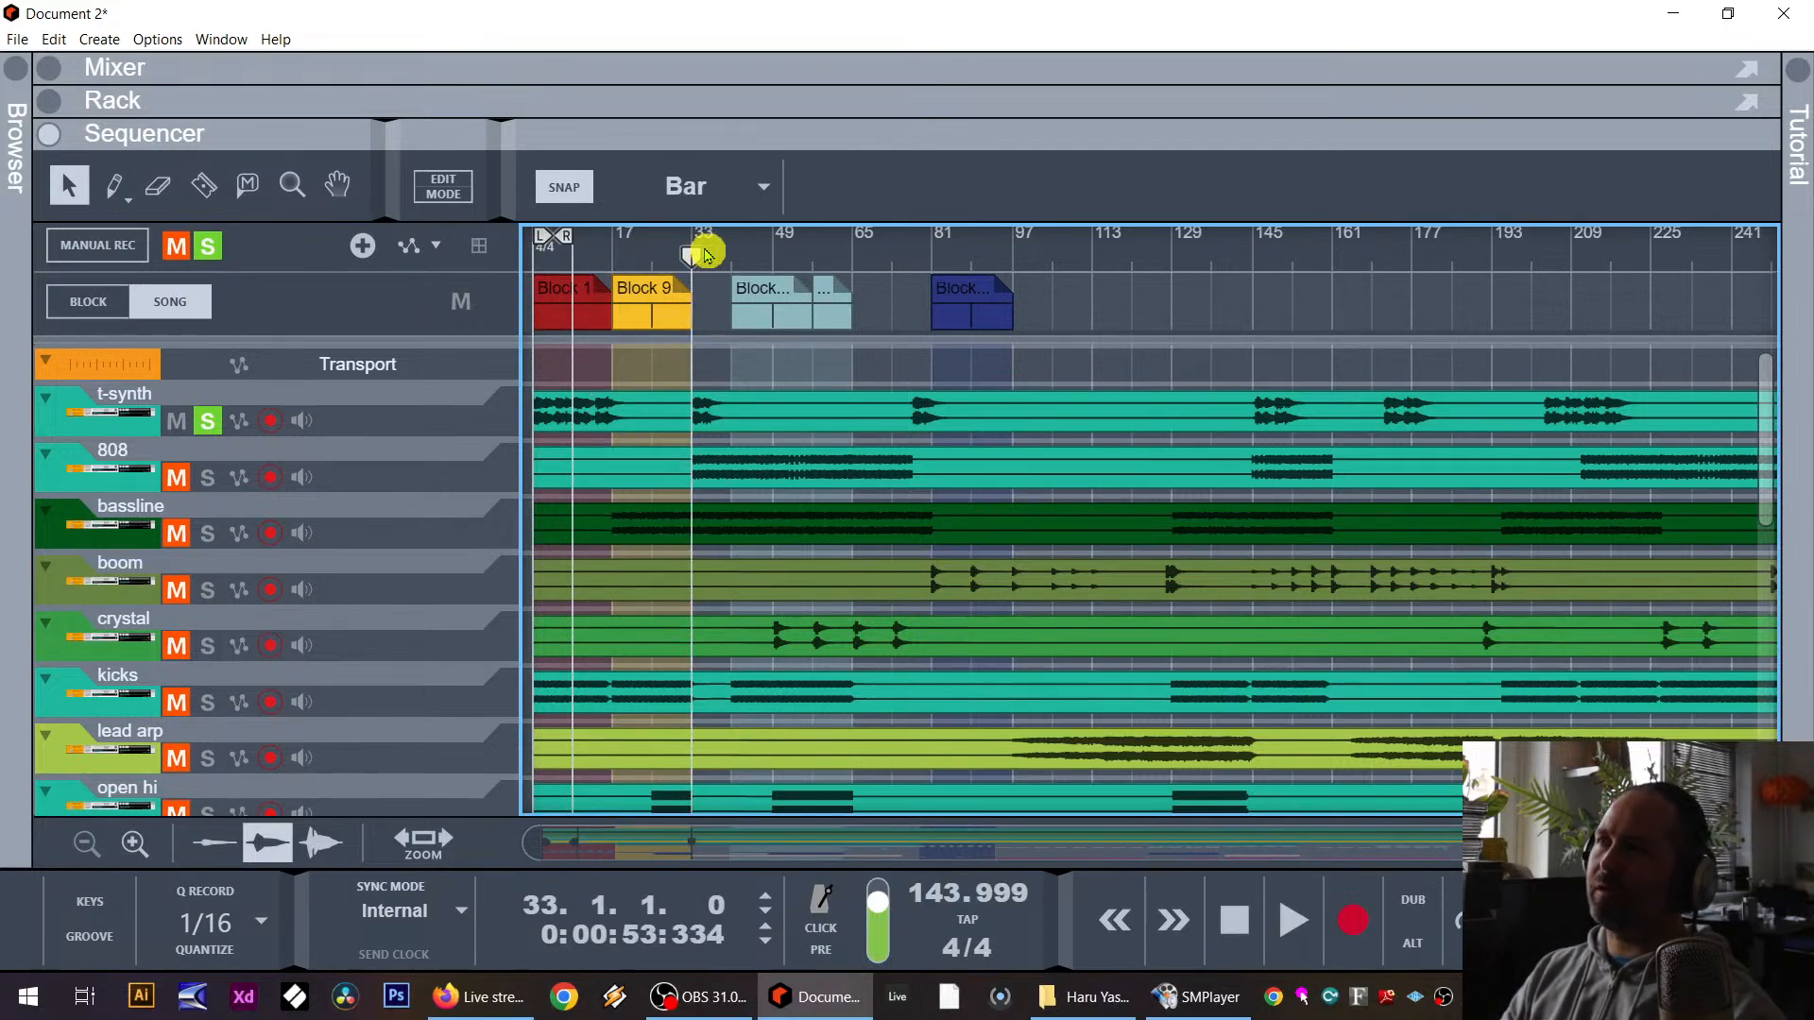
Step: Audition the 808 track together with t-synth from bar 44, and leave only the 808 track soloed
{"action": "left_click", "coordinate": [749, 251]}
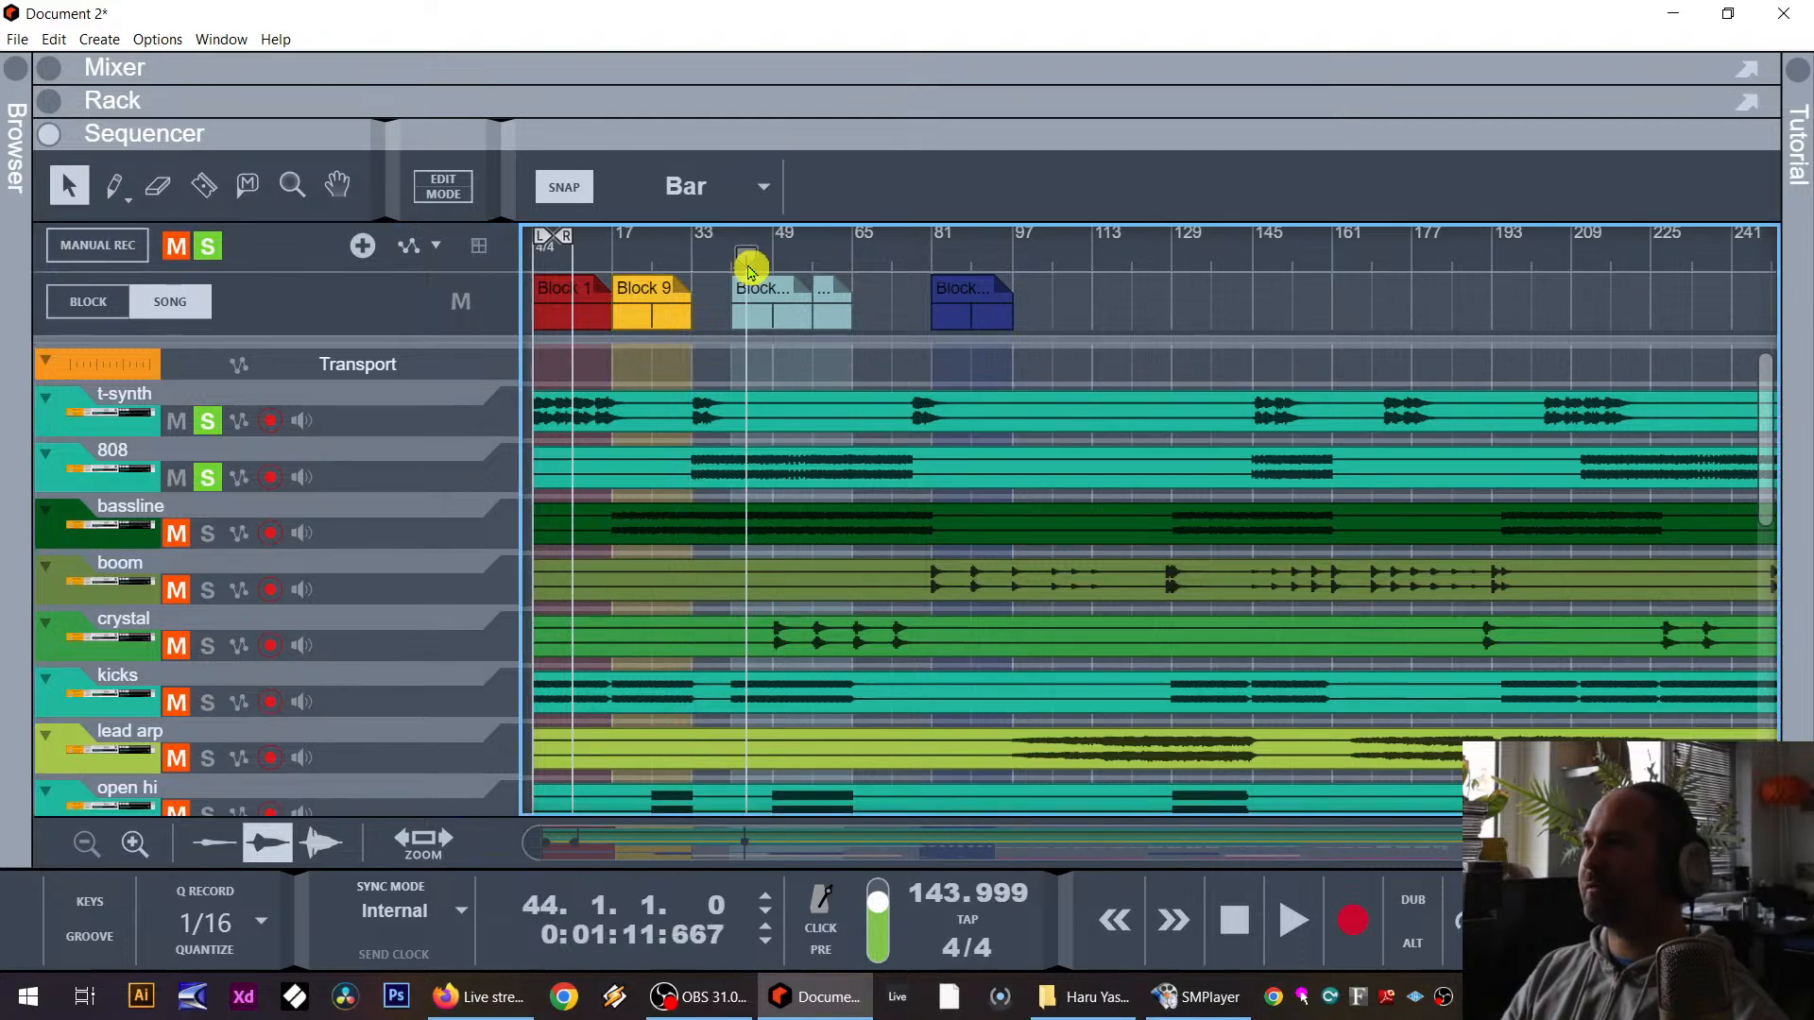
{"action": "key", "text": "space"}
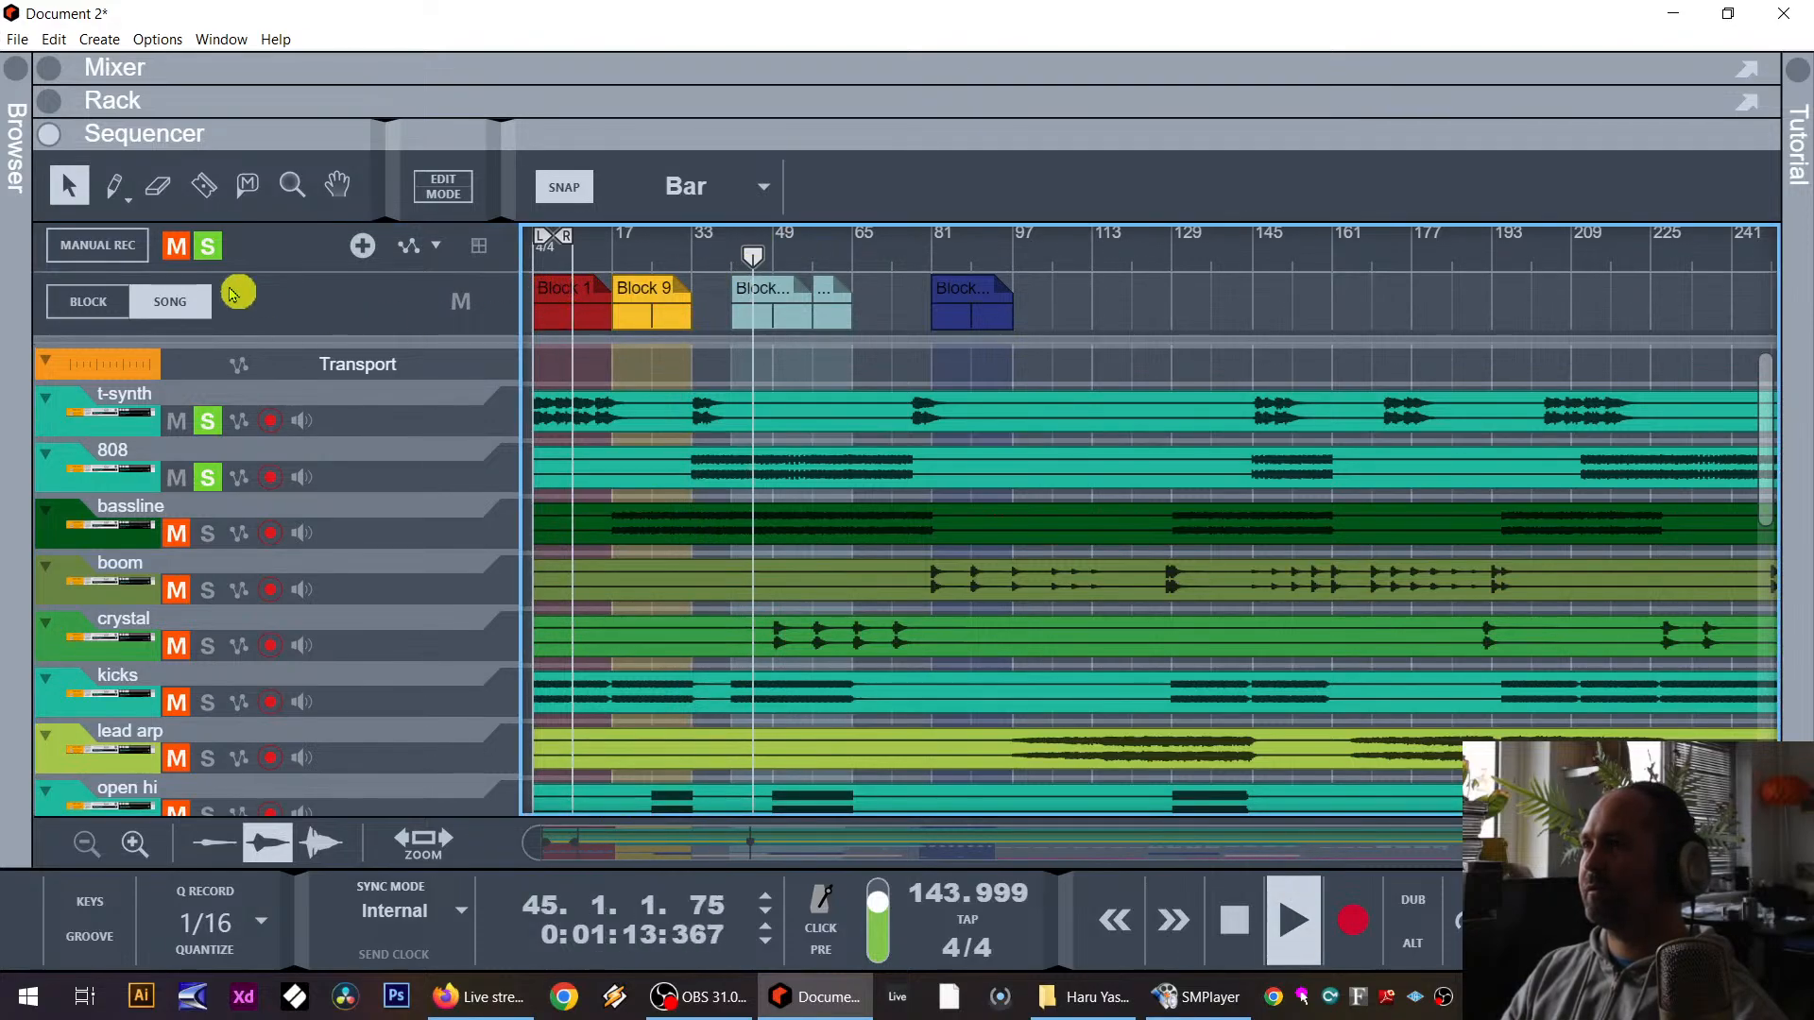
{"action": "key", "text": "space"}
{"action": "left_click", "coordinate": [207, 245]}
{"action": "left_click", "coordinate": [208, 476]}
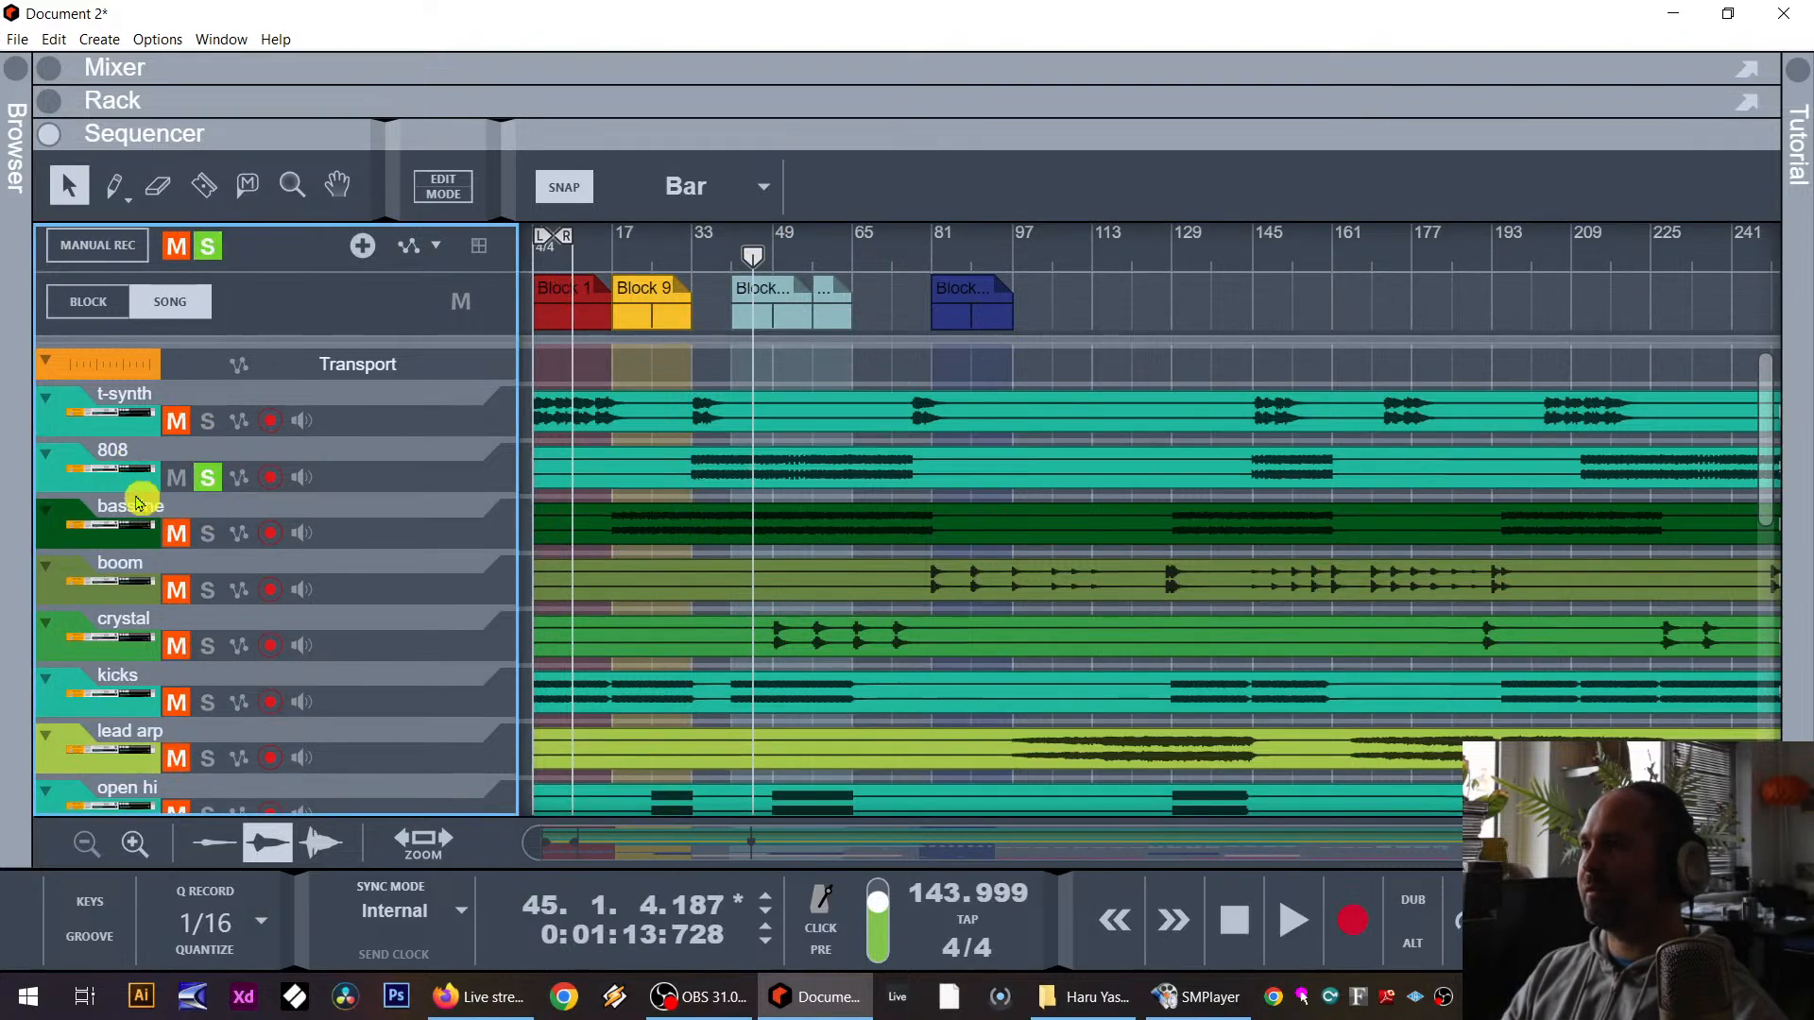
Step: Select the 808 track and reveal its empty insert FX area in the rack above the sequencer
{"action": "left_click", "coordinate": [50, 482]}
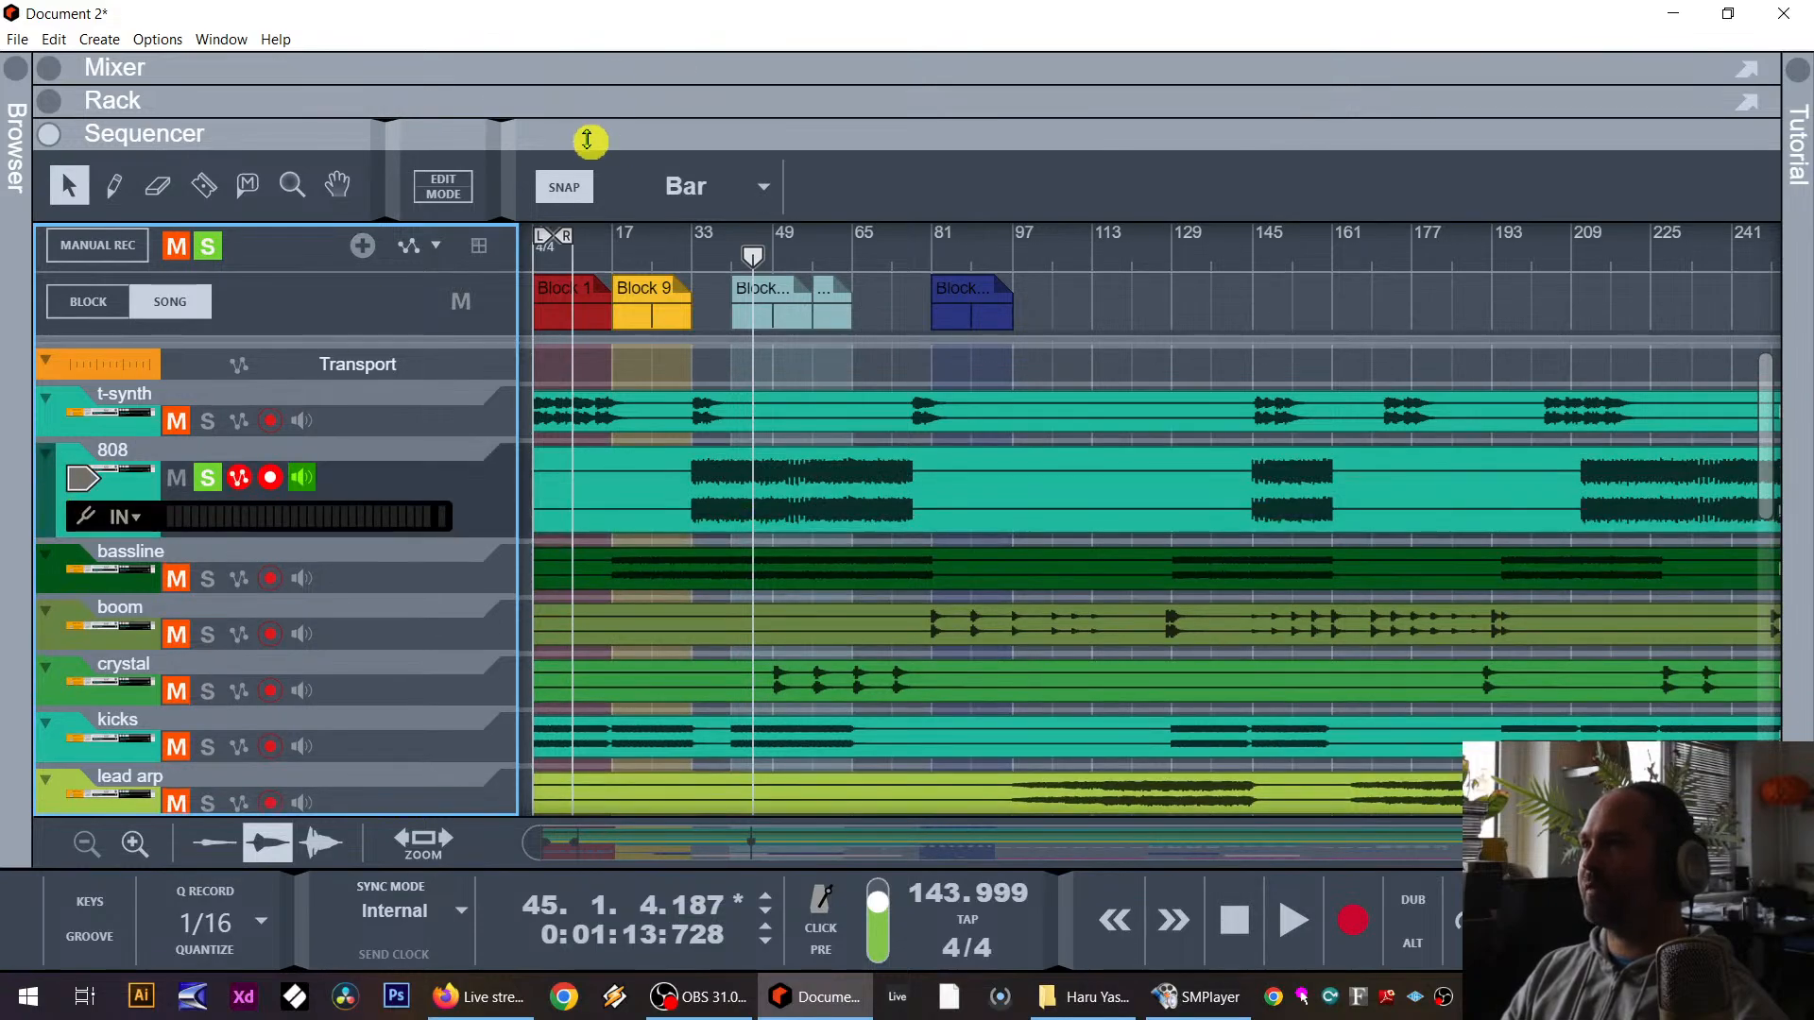
{"action": "left_click_drag", "start_coordinate": [588, 140], "coordinate": [567, 454]}
{"action": "left_click", "coordinate": [101, 144]}
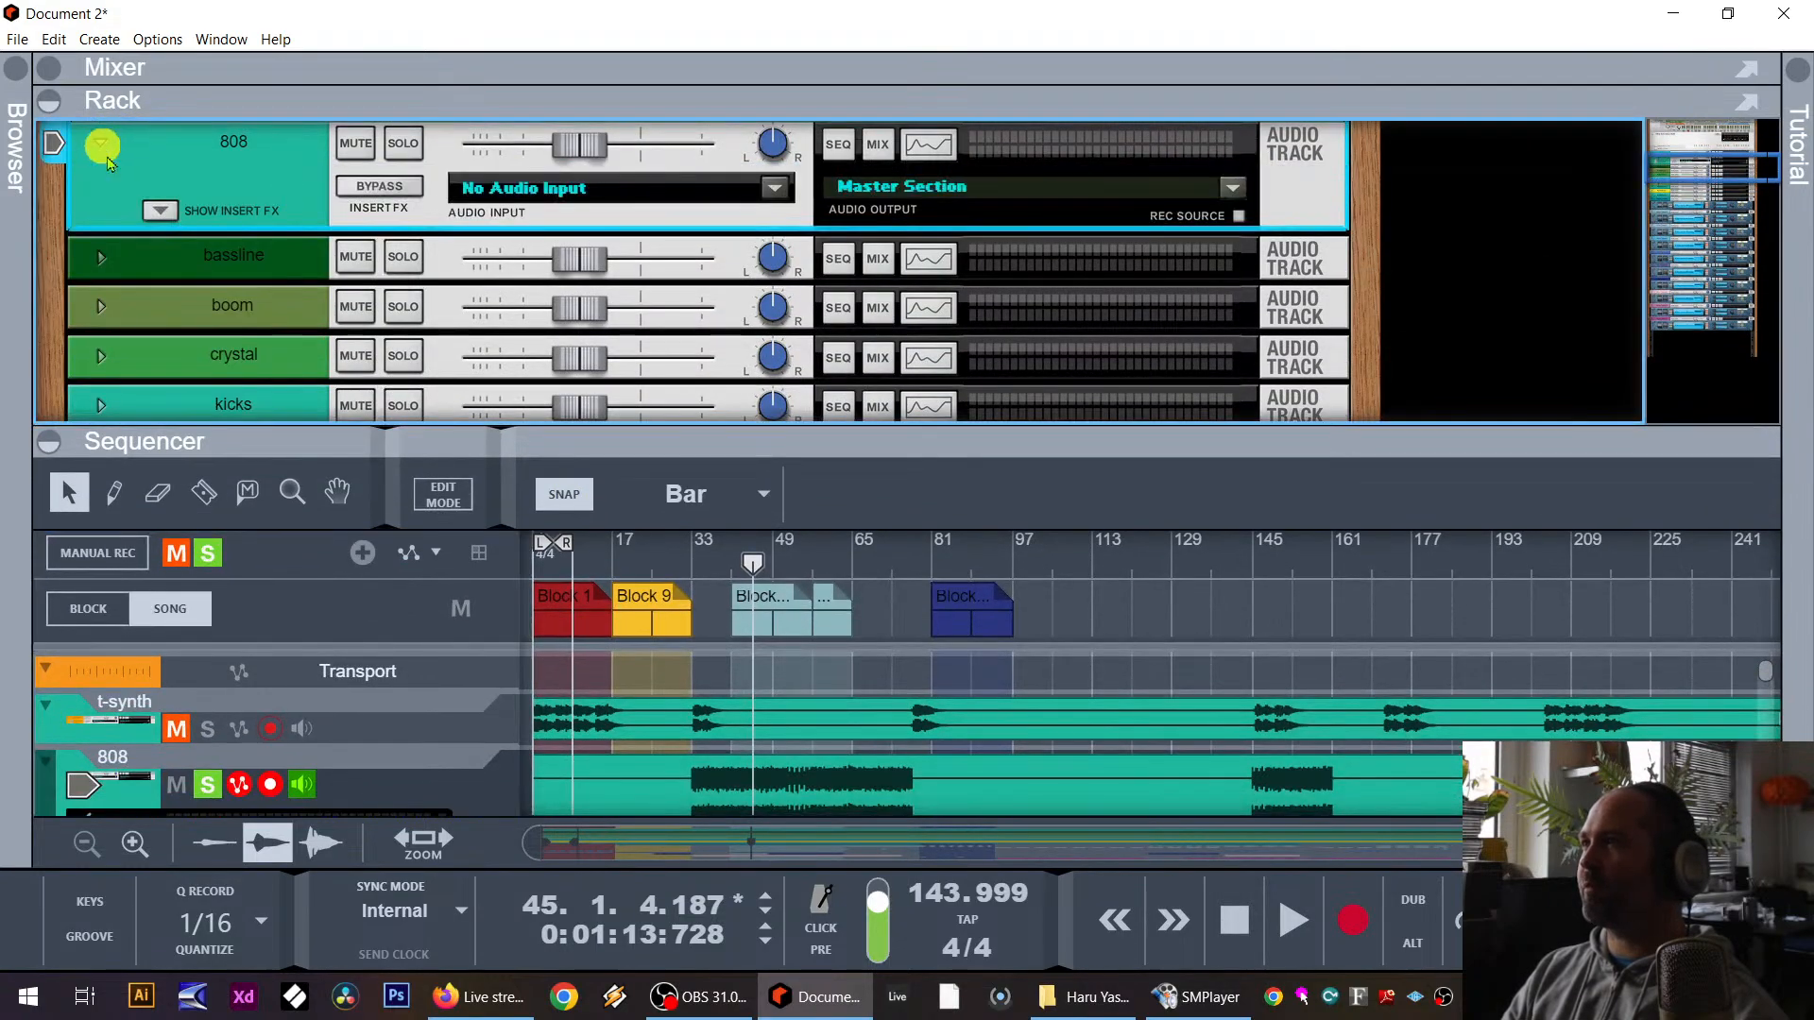
{"action": "left_click", "coordinate": [160, 210]}
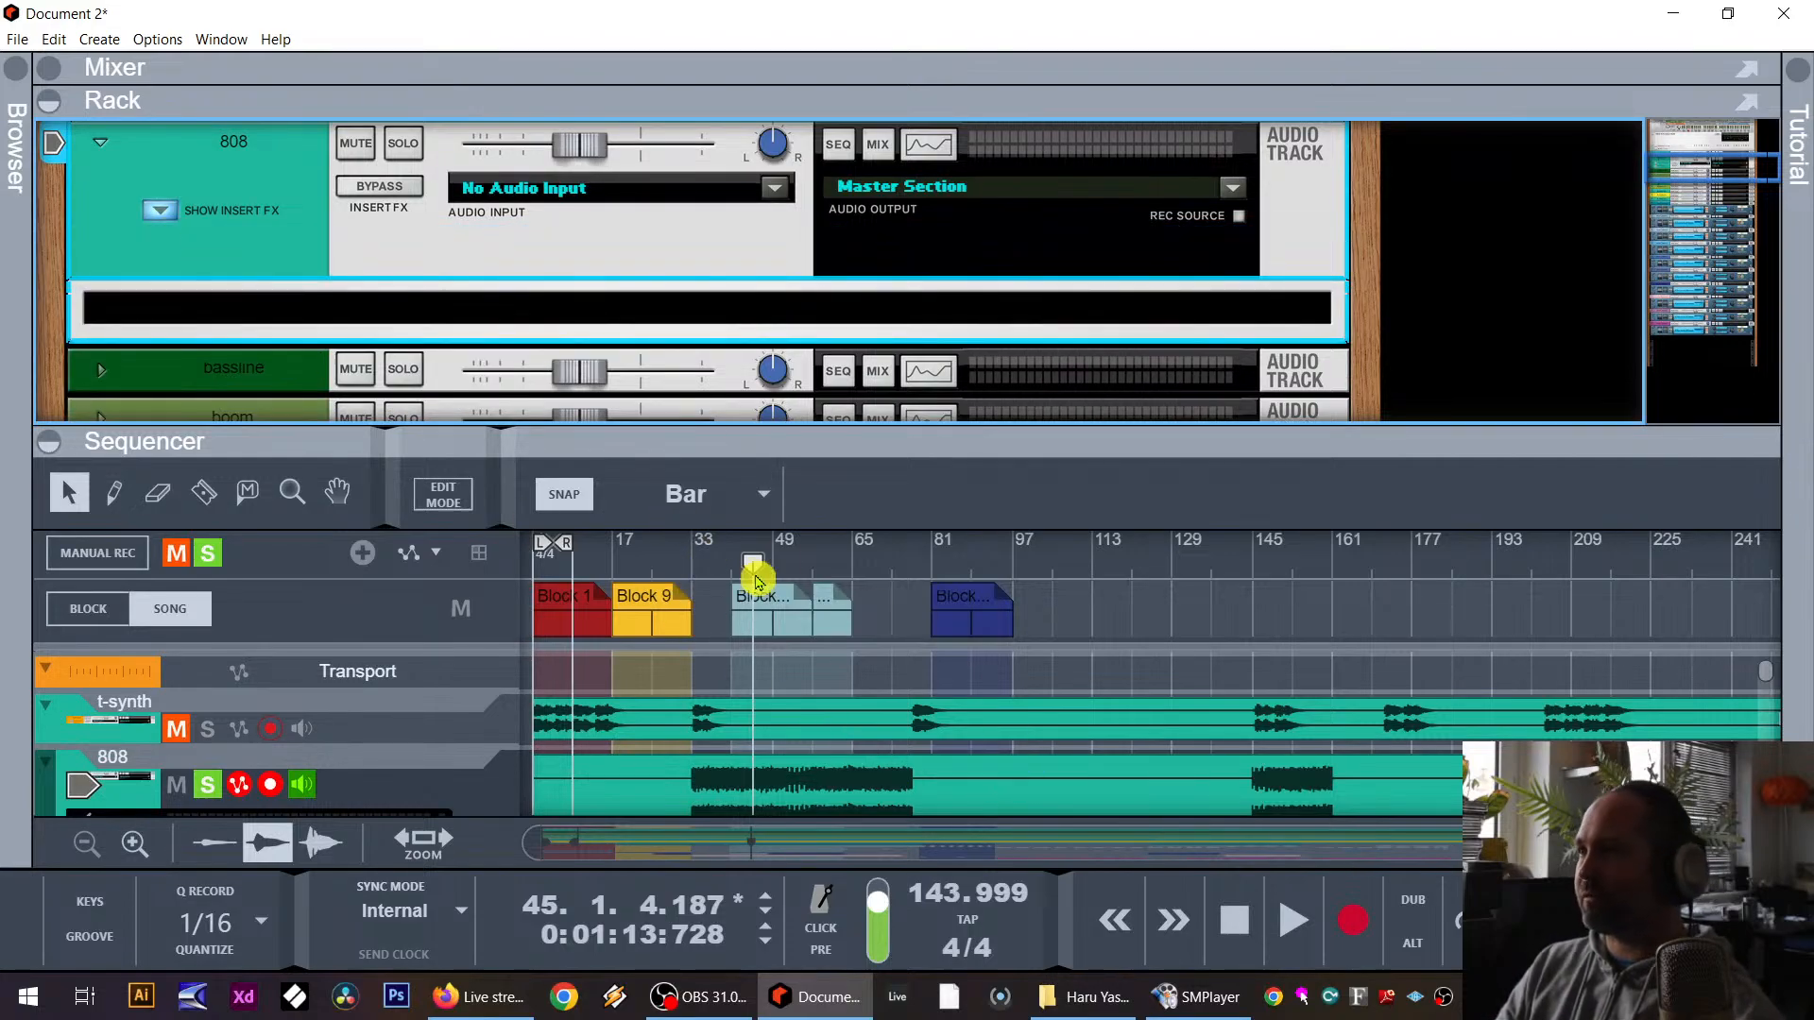
Step: Loop the 16-bar block starting at bar 41 and briefly play the soloed 808 within it
{"action": "left_click", "coordinate": [755, 609]}
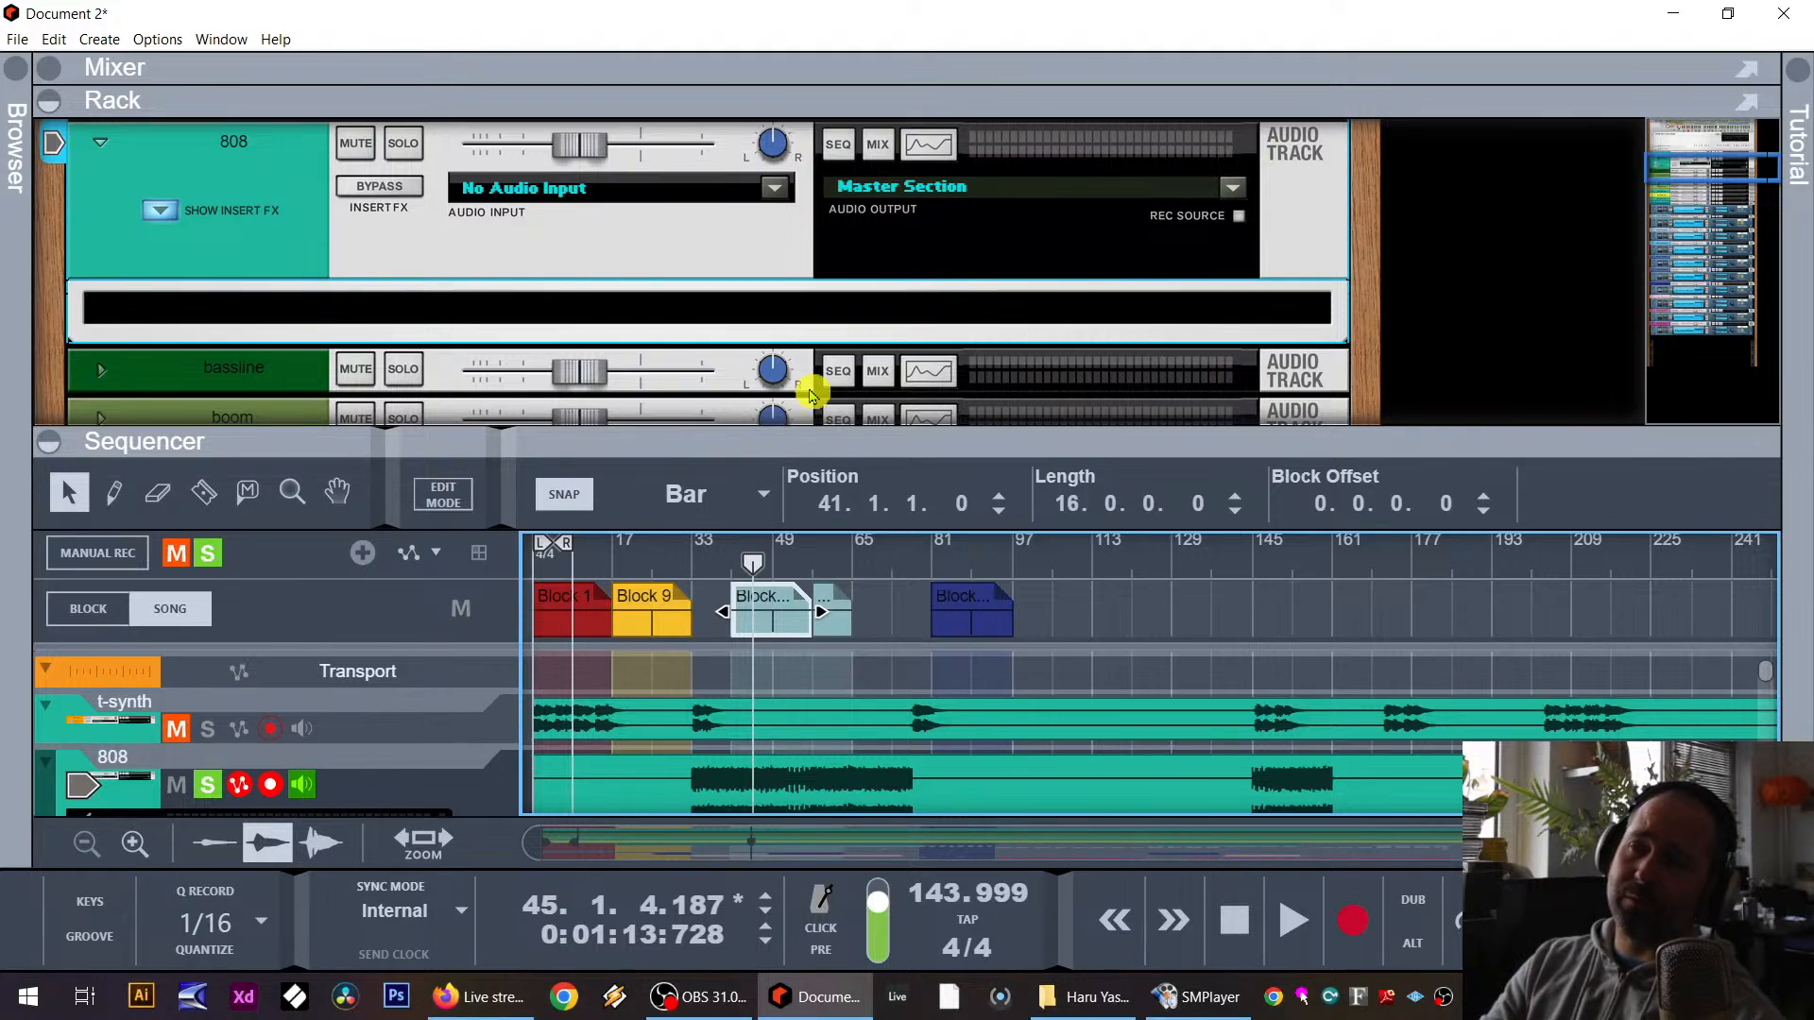
{"action": "key", "text": "p"}
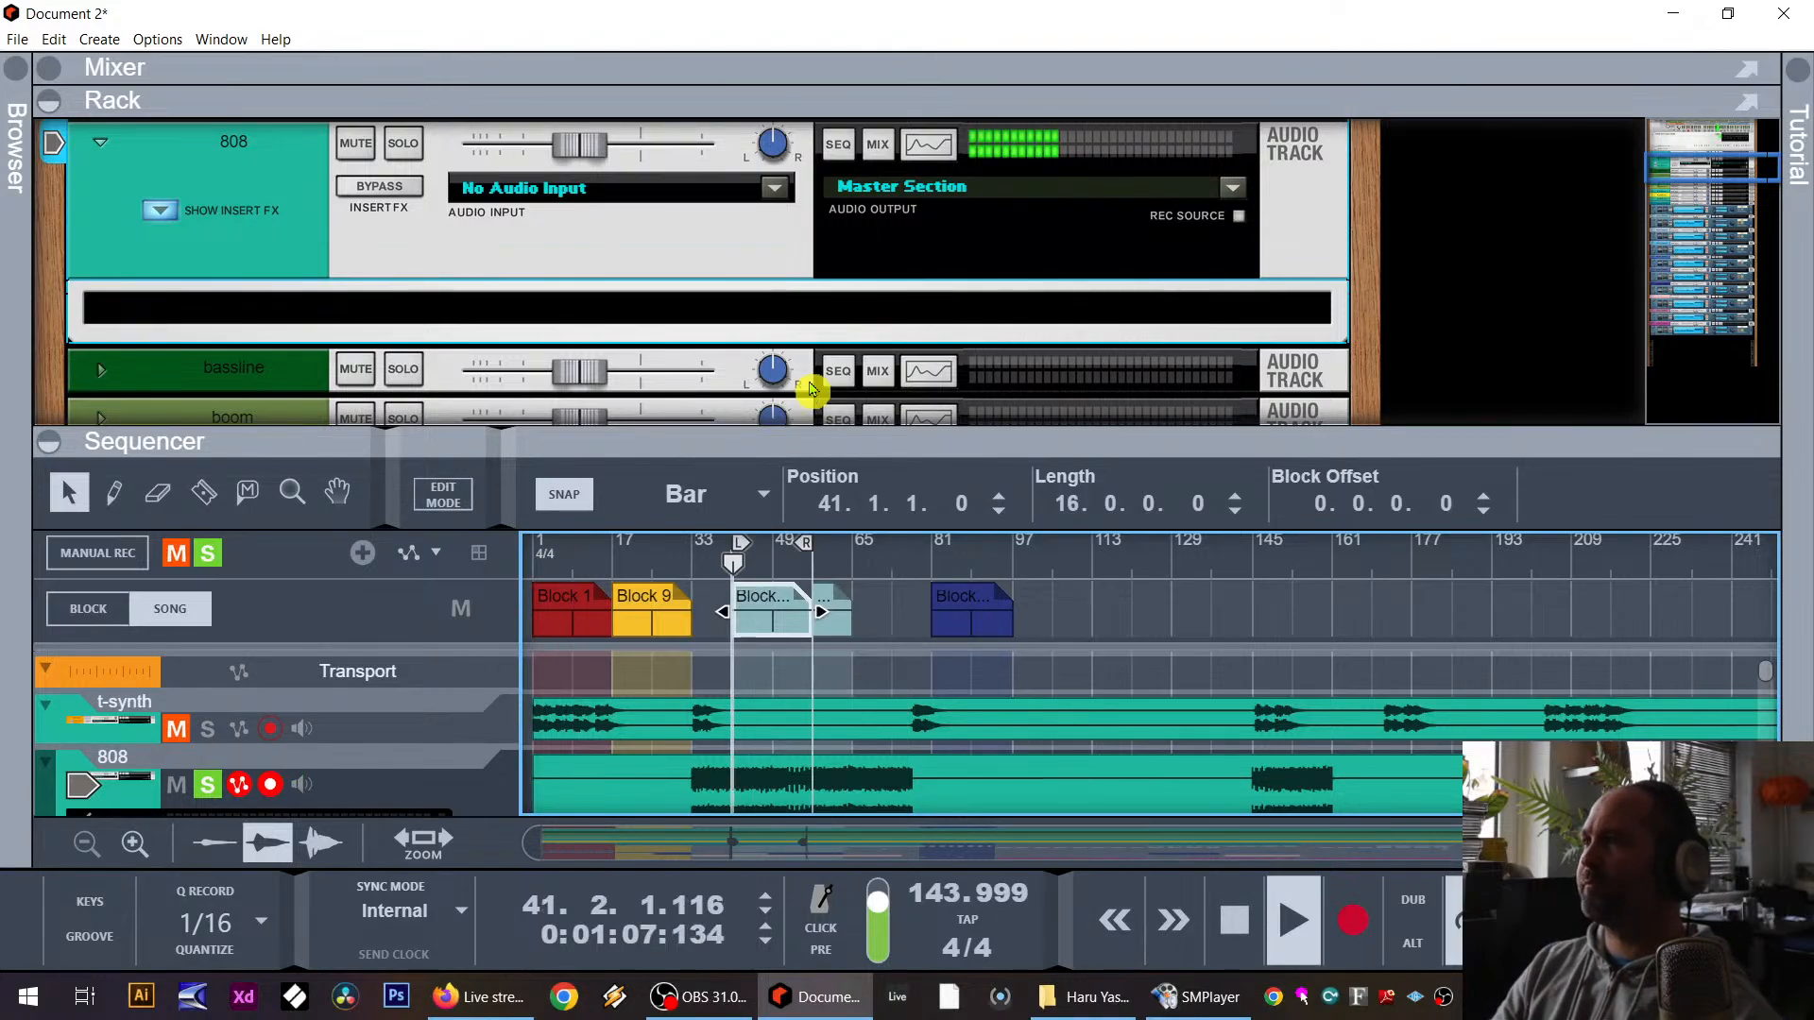
{"action": "key", "text": "space"}
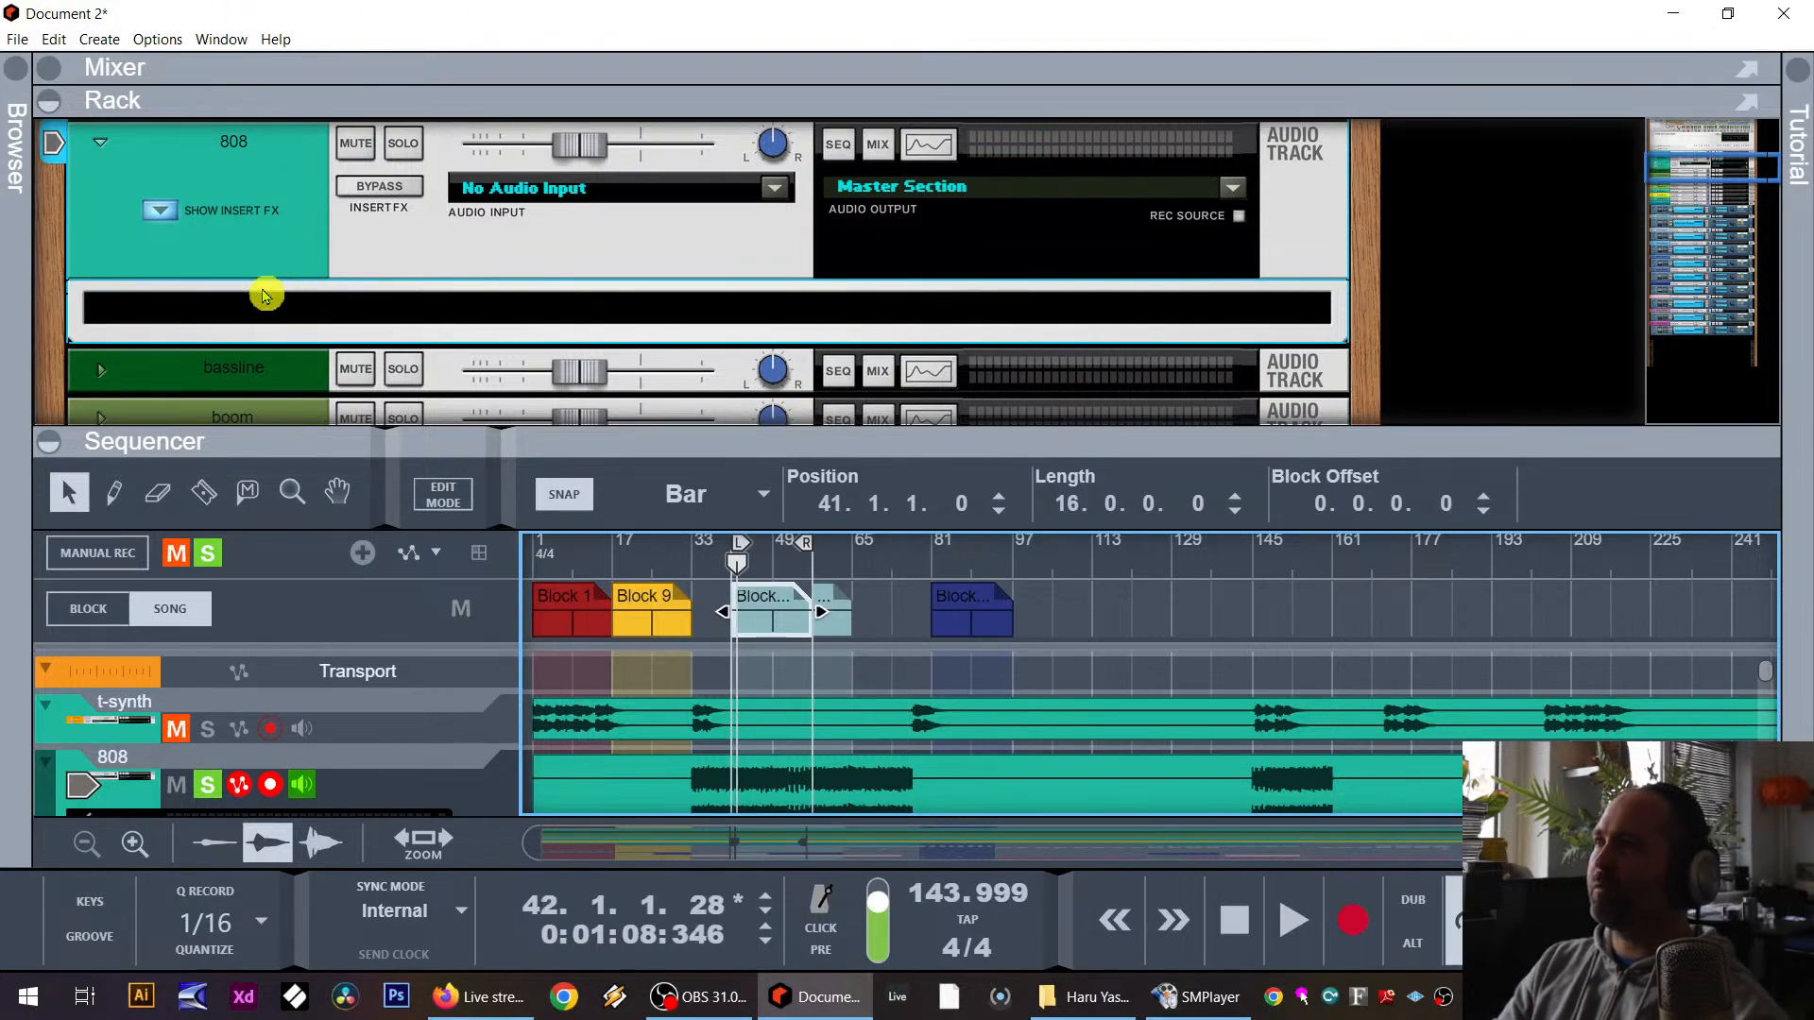
Step: Add a Scream 4 Distortion to the 808 track's insert effects and audition its sound
{"action": "right_click", "coordinate": [251, 304]}
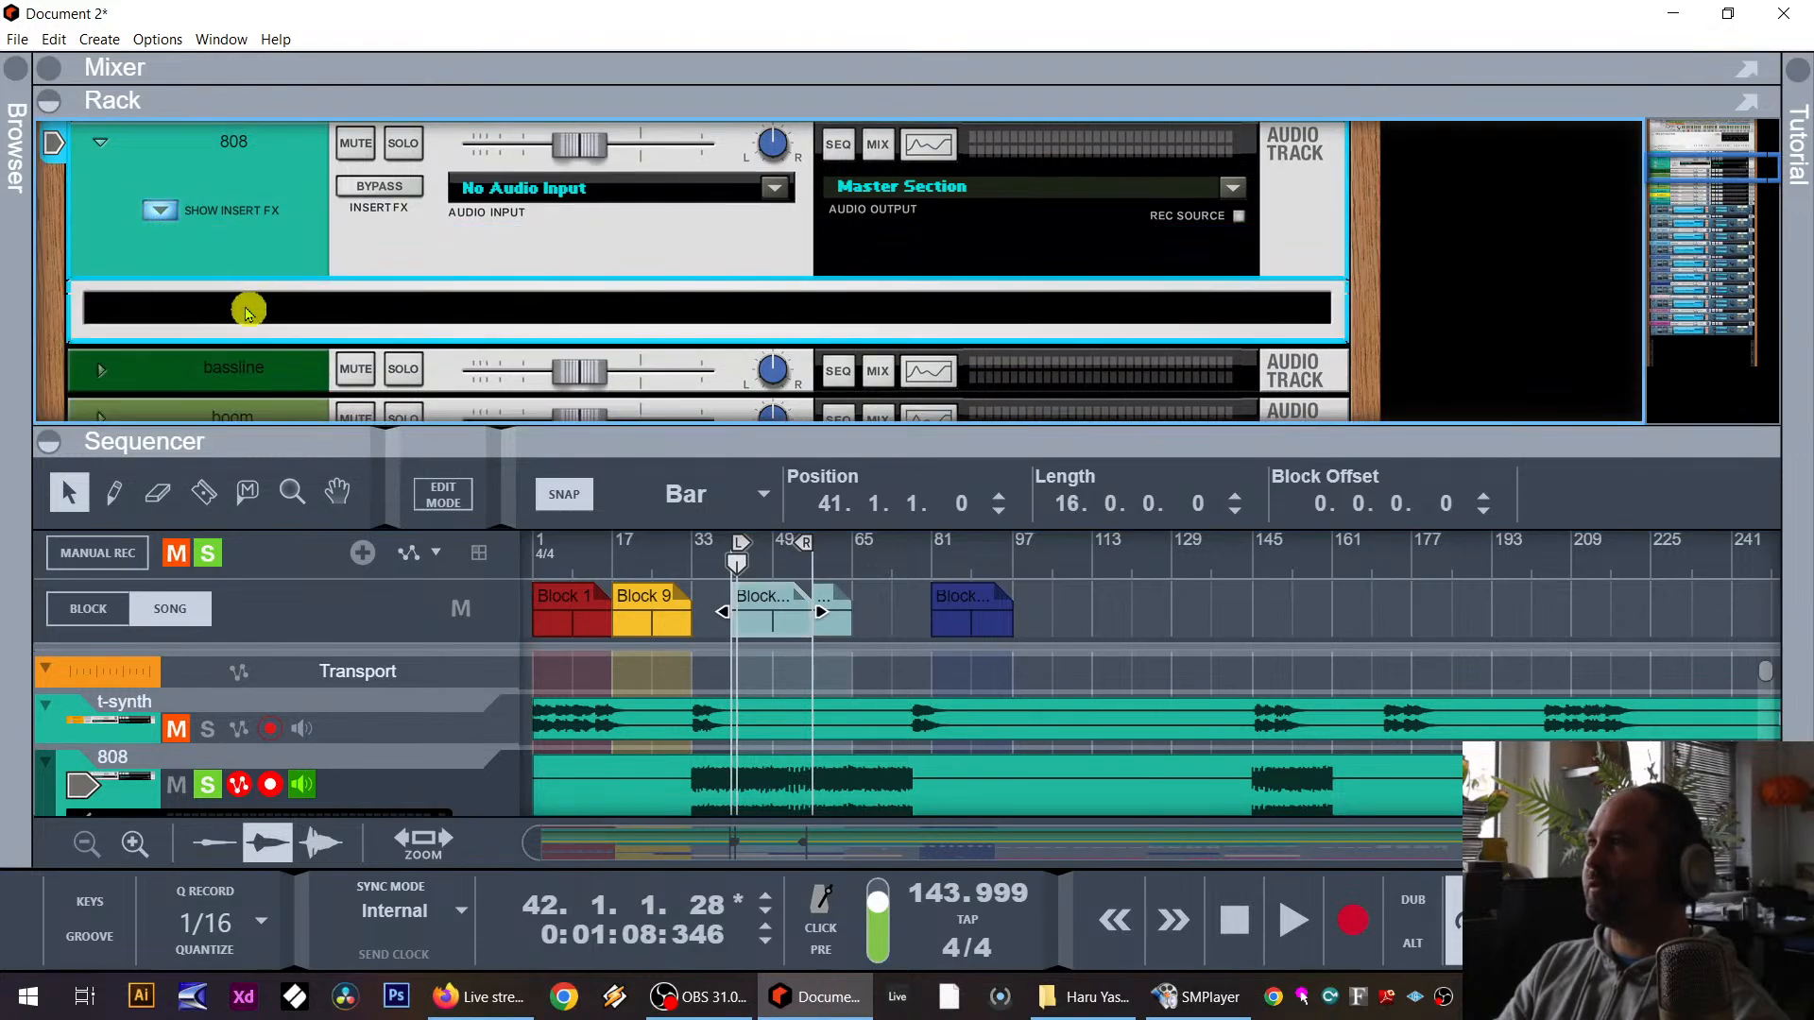
{"action": "mouse_move", "coordinate": [425, 547]}
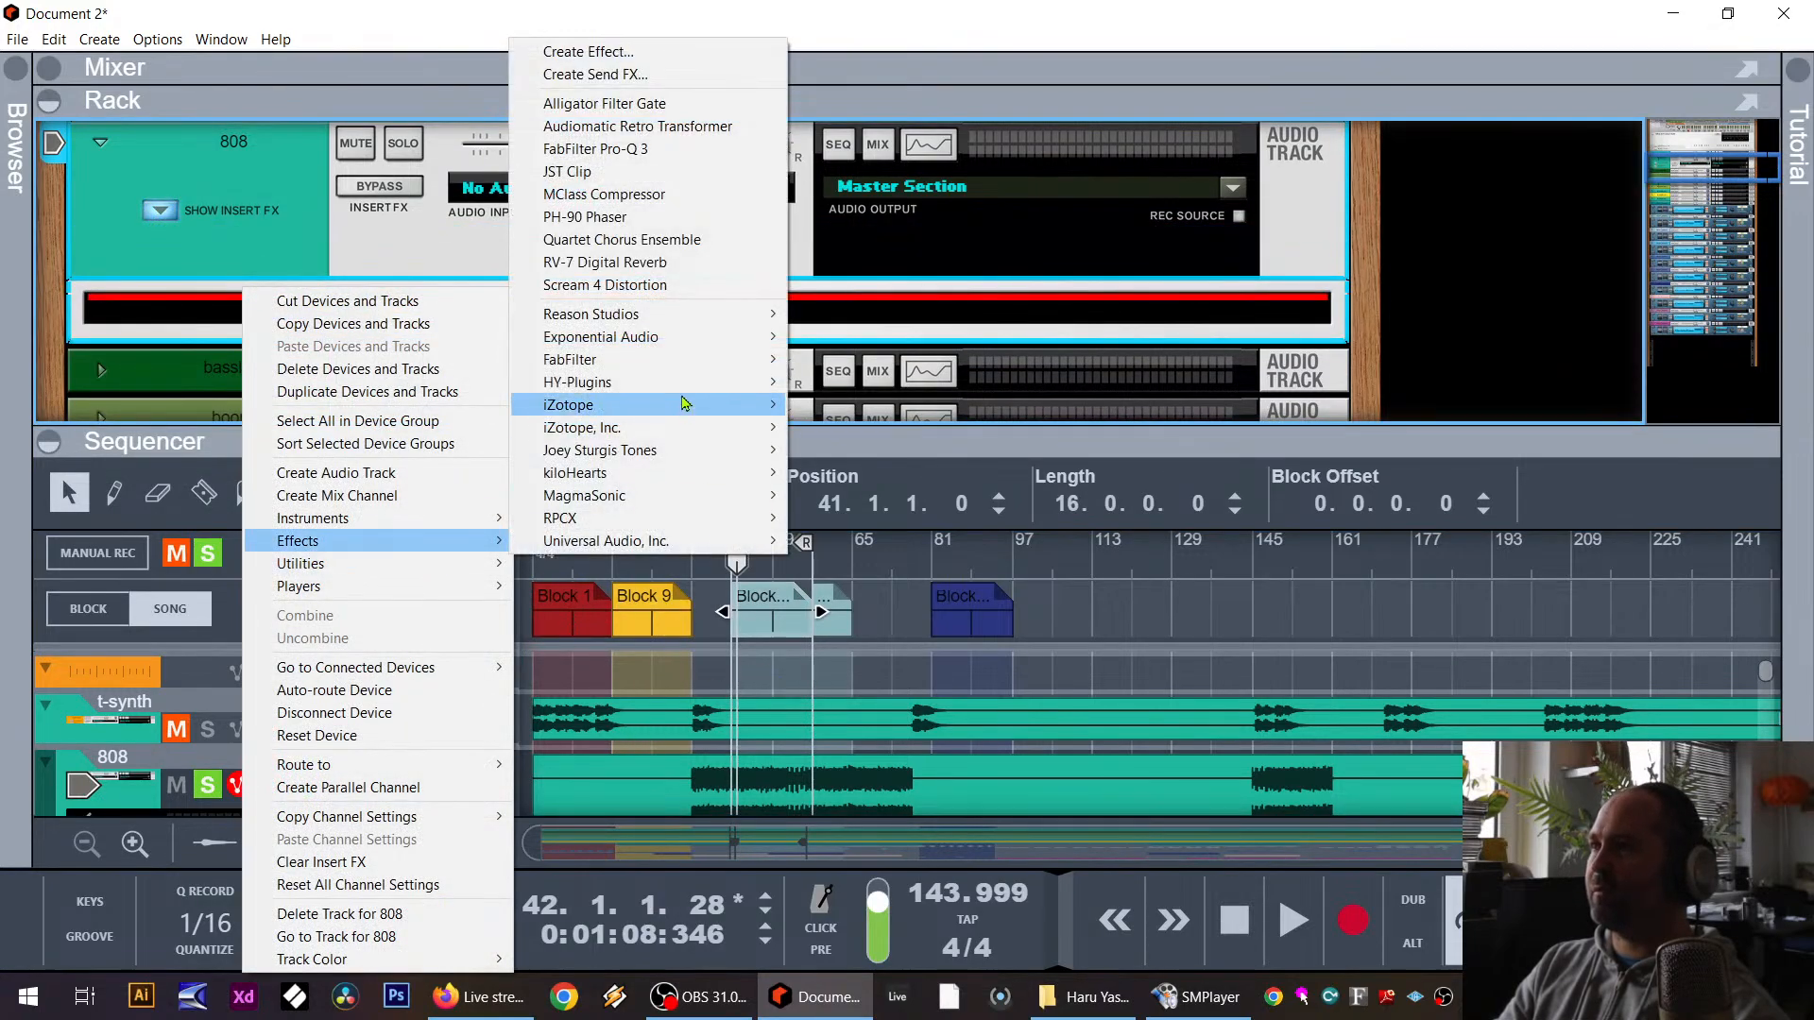
{"action": "left_click", "coordinate": [669, 284]}
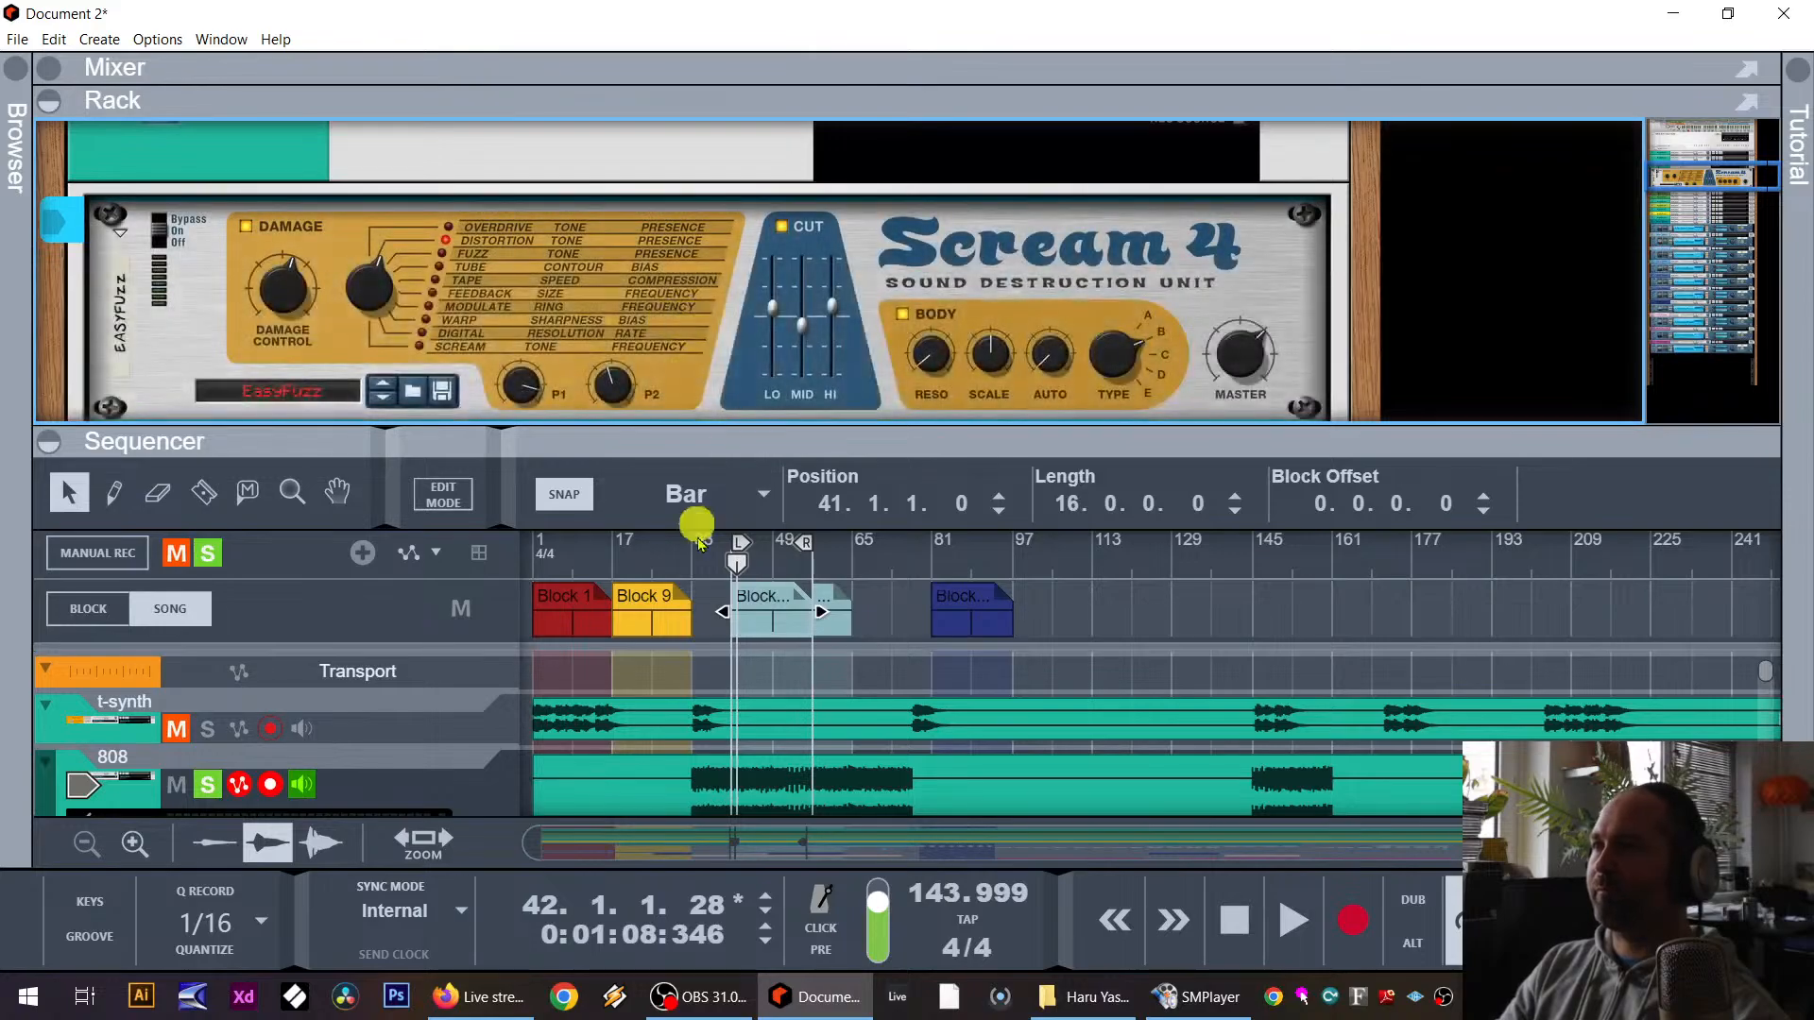
{"action": "key", "text": "space"}
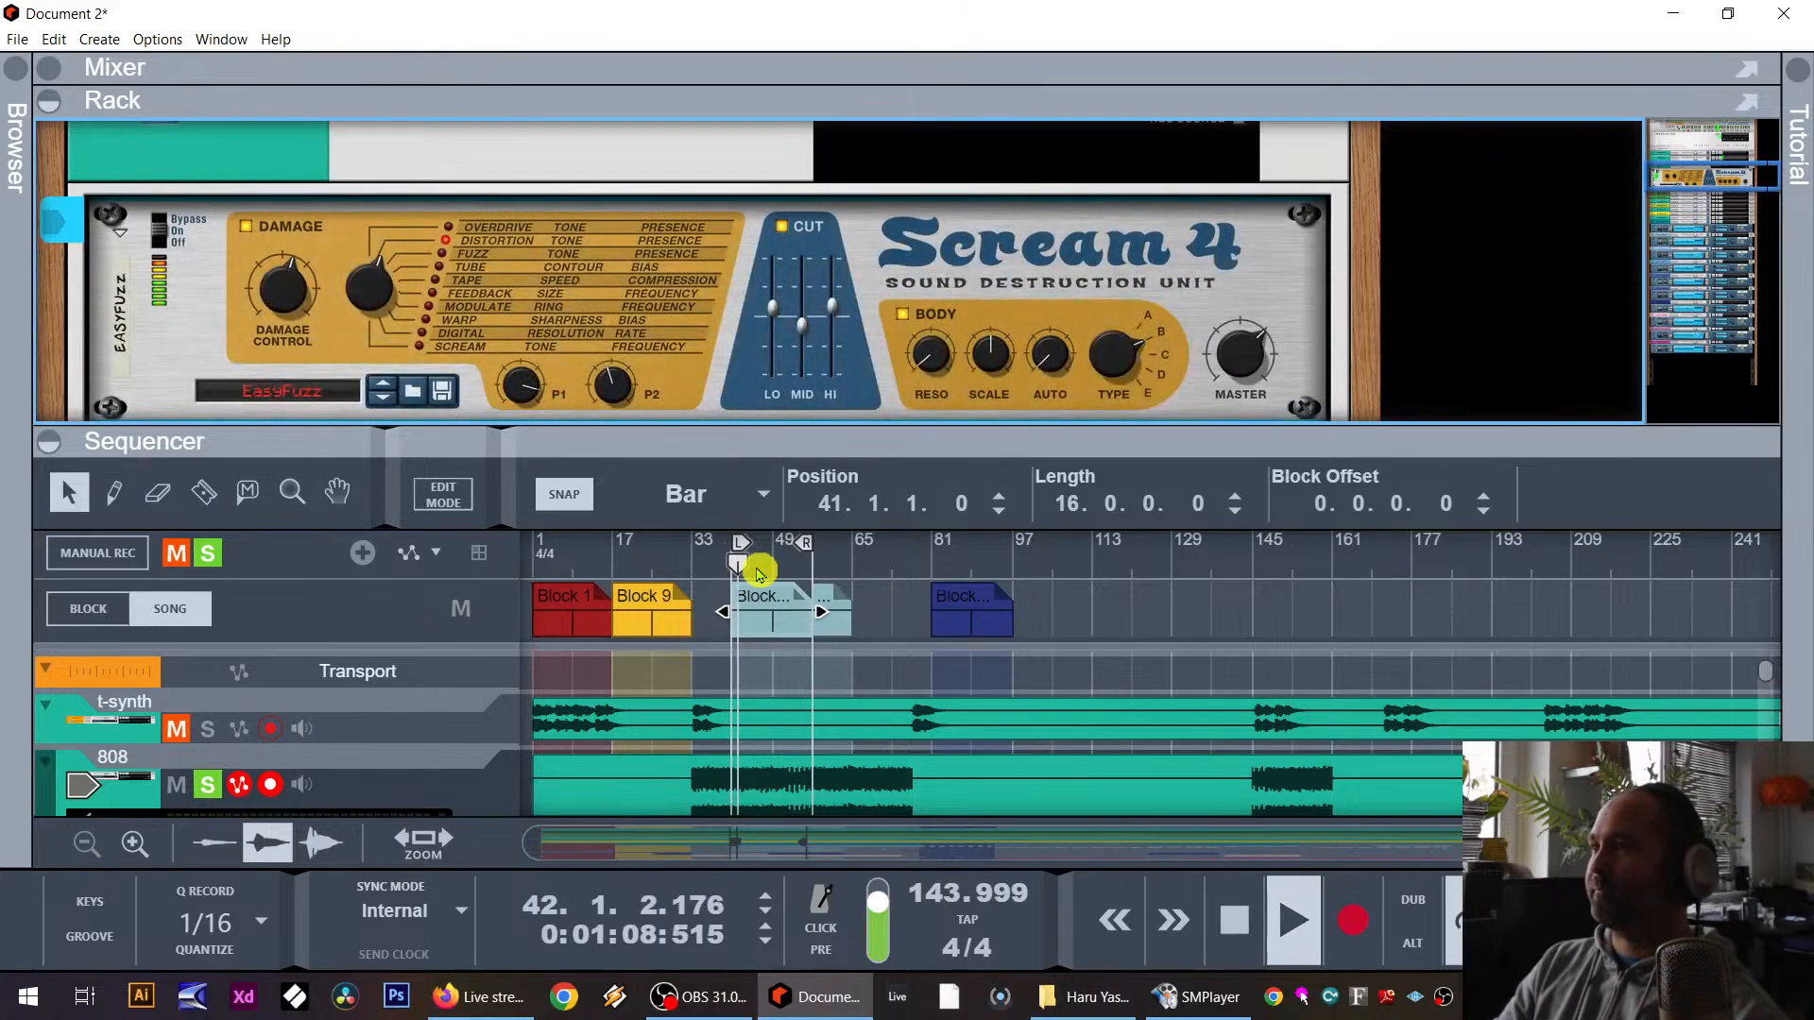
{"action": "key", "text": "space"}
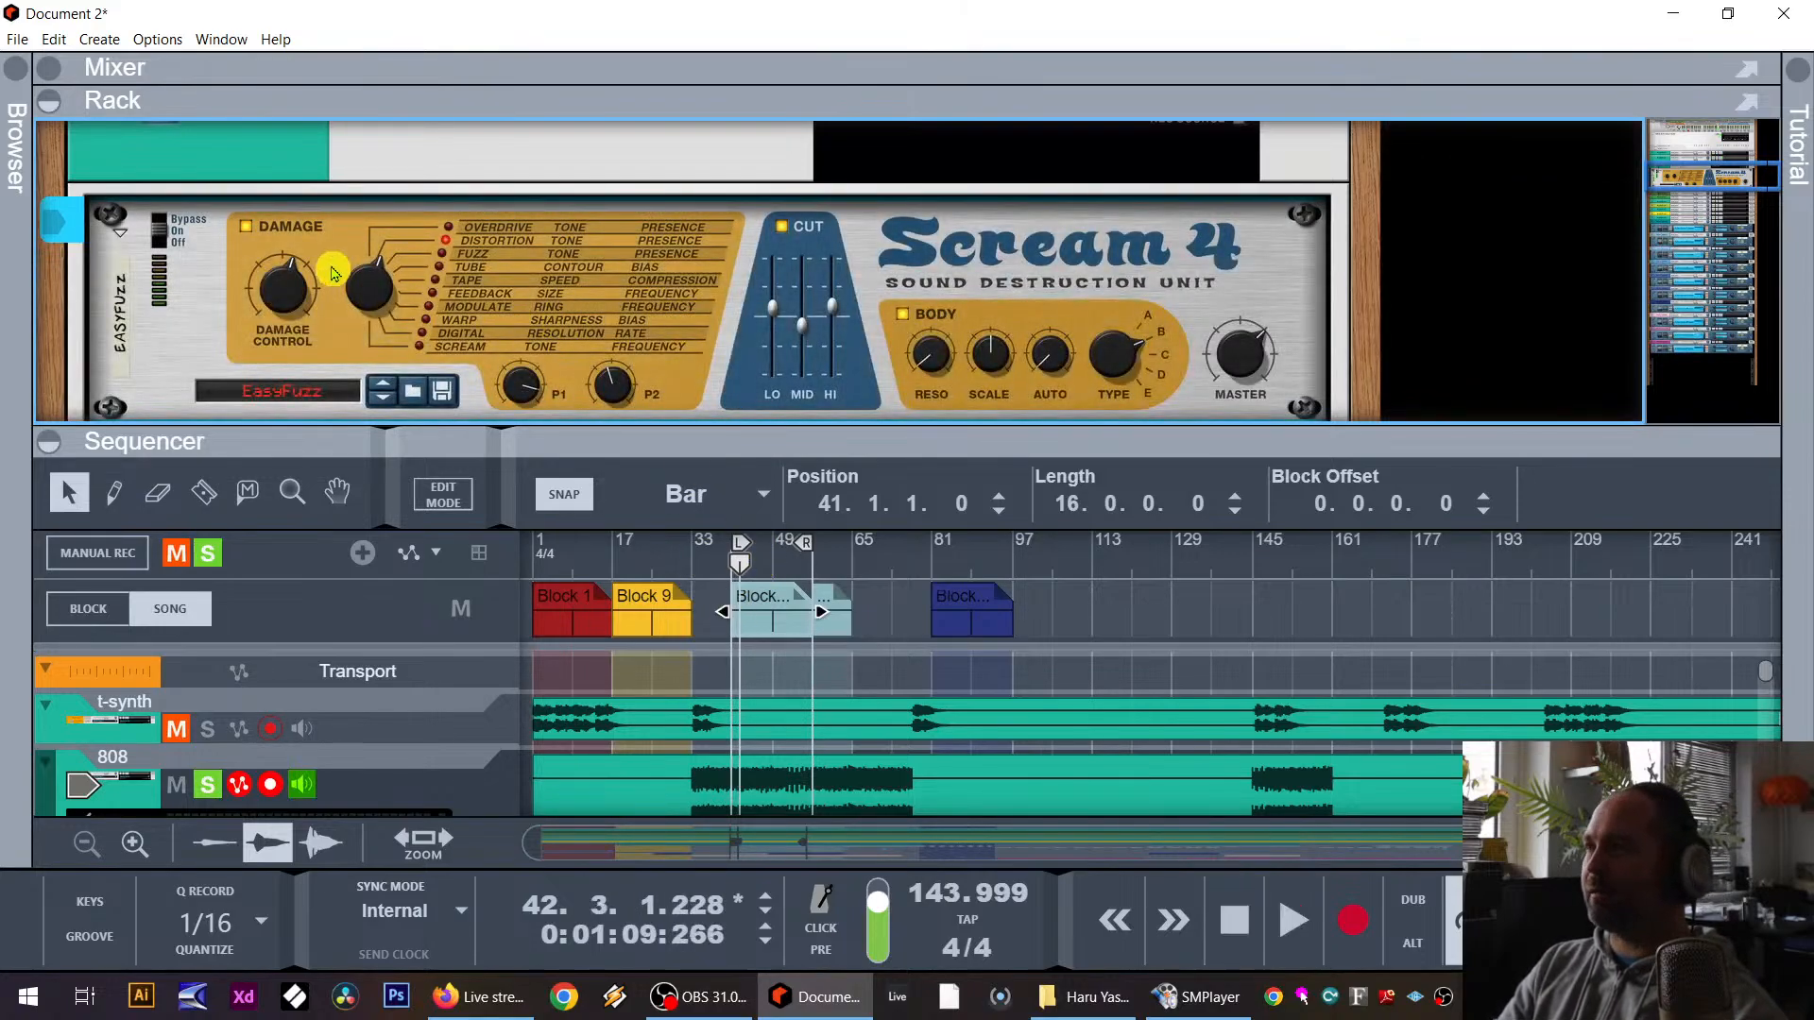
Step: Audition different Scream 4 damage types during playback and set the damage type to Tube
{"action": "key", "text": "space"}
{"action": "left_click_drag", "start_coordinate": [376, 296], "coordinate": [378, 309]}
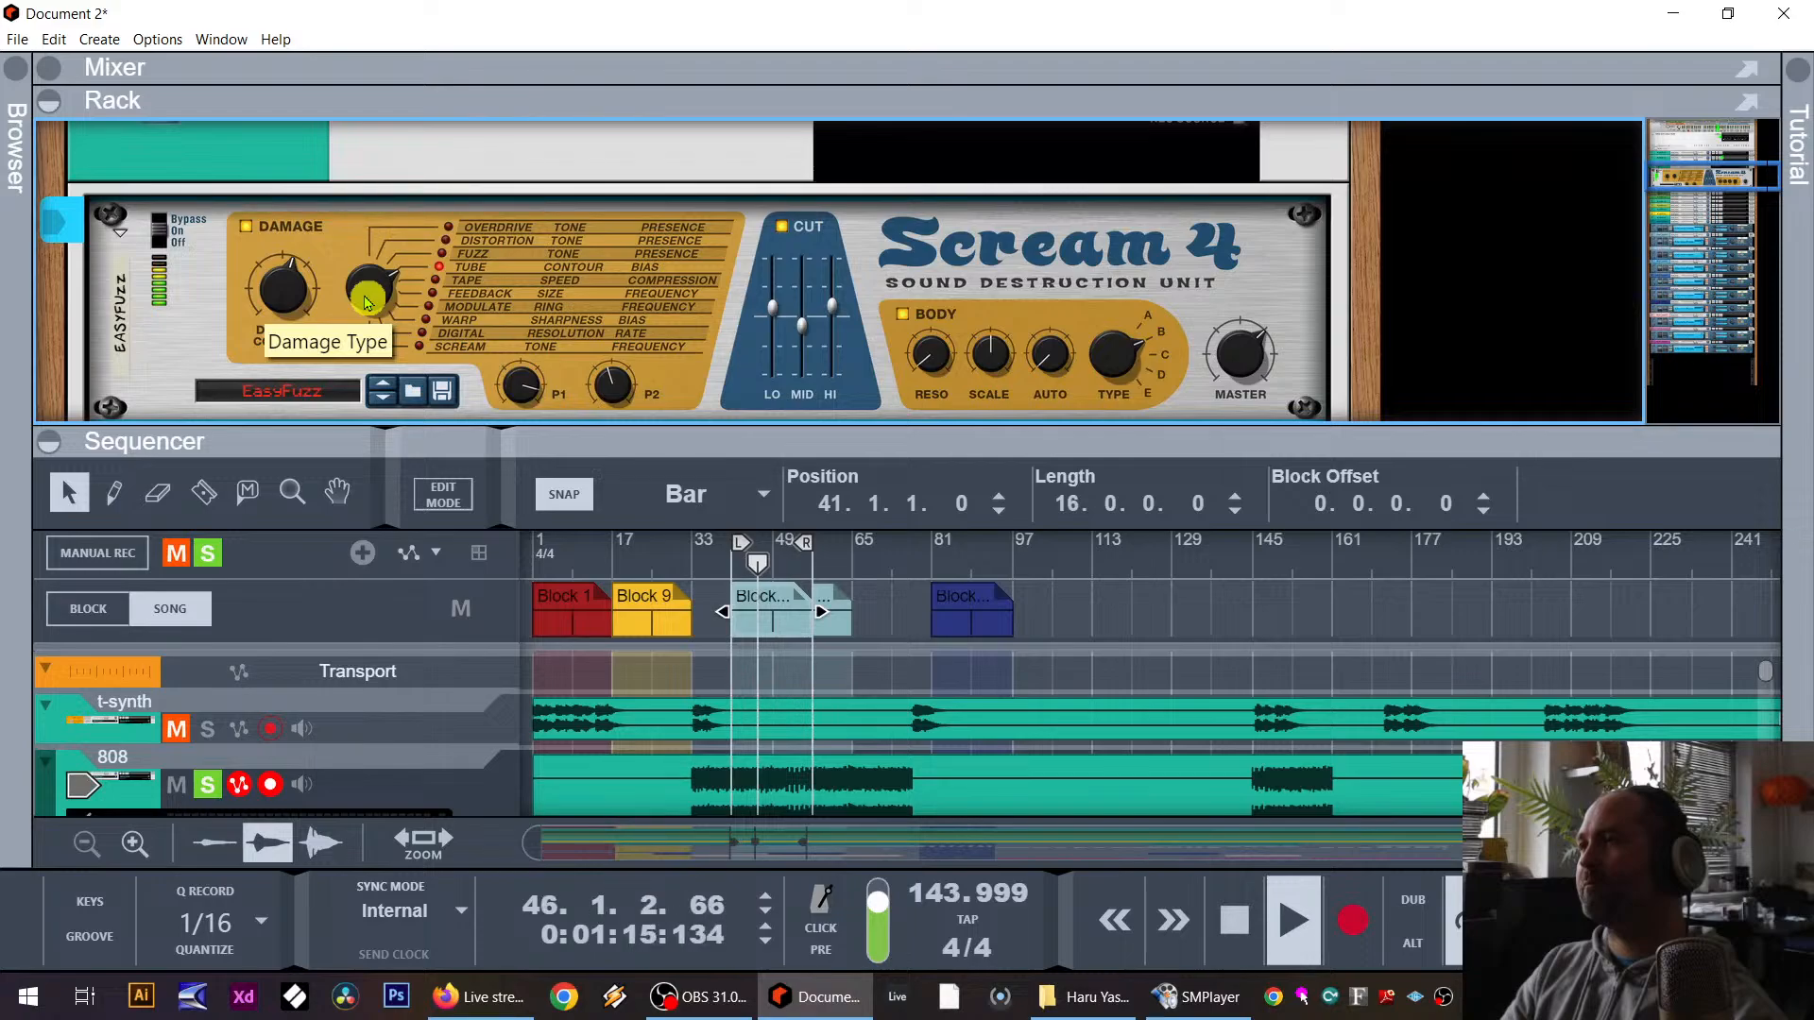
{"action": "key", "text": "space"}
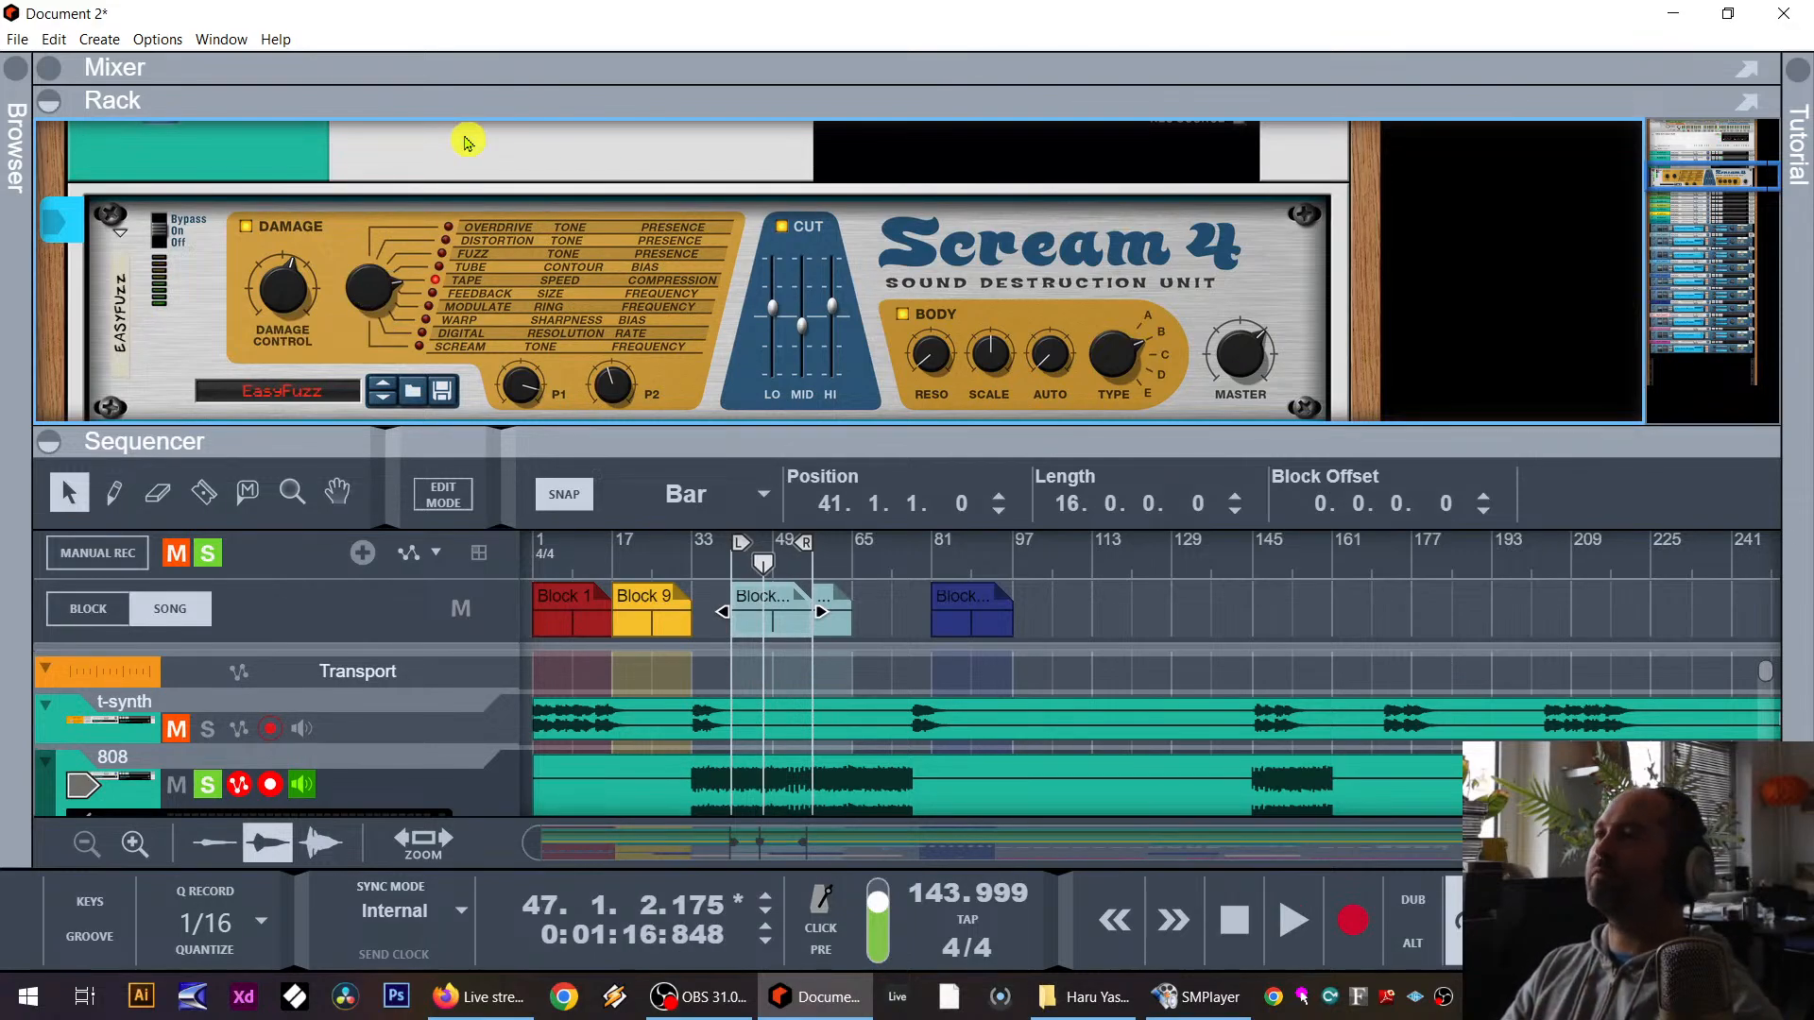
{"action": "left_click_drag", "start_coordinate": [370, 299], "coordinate": [372, 326]}
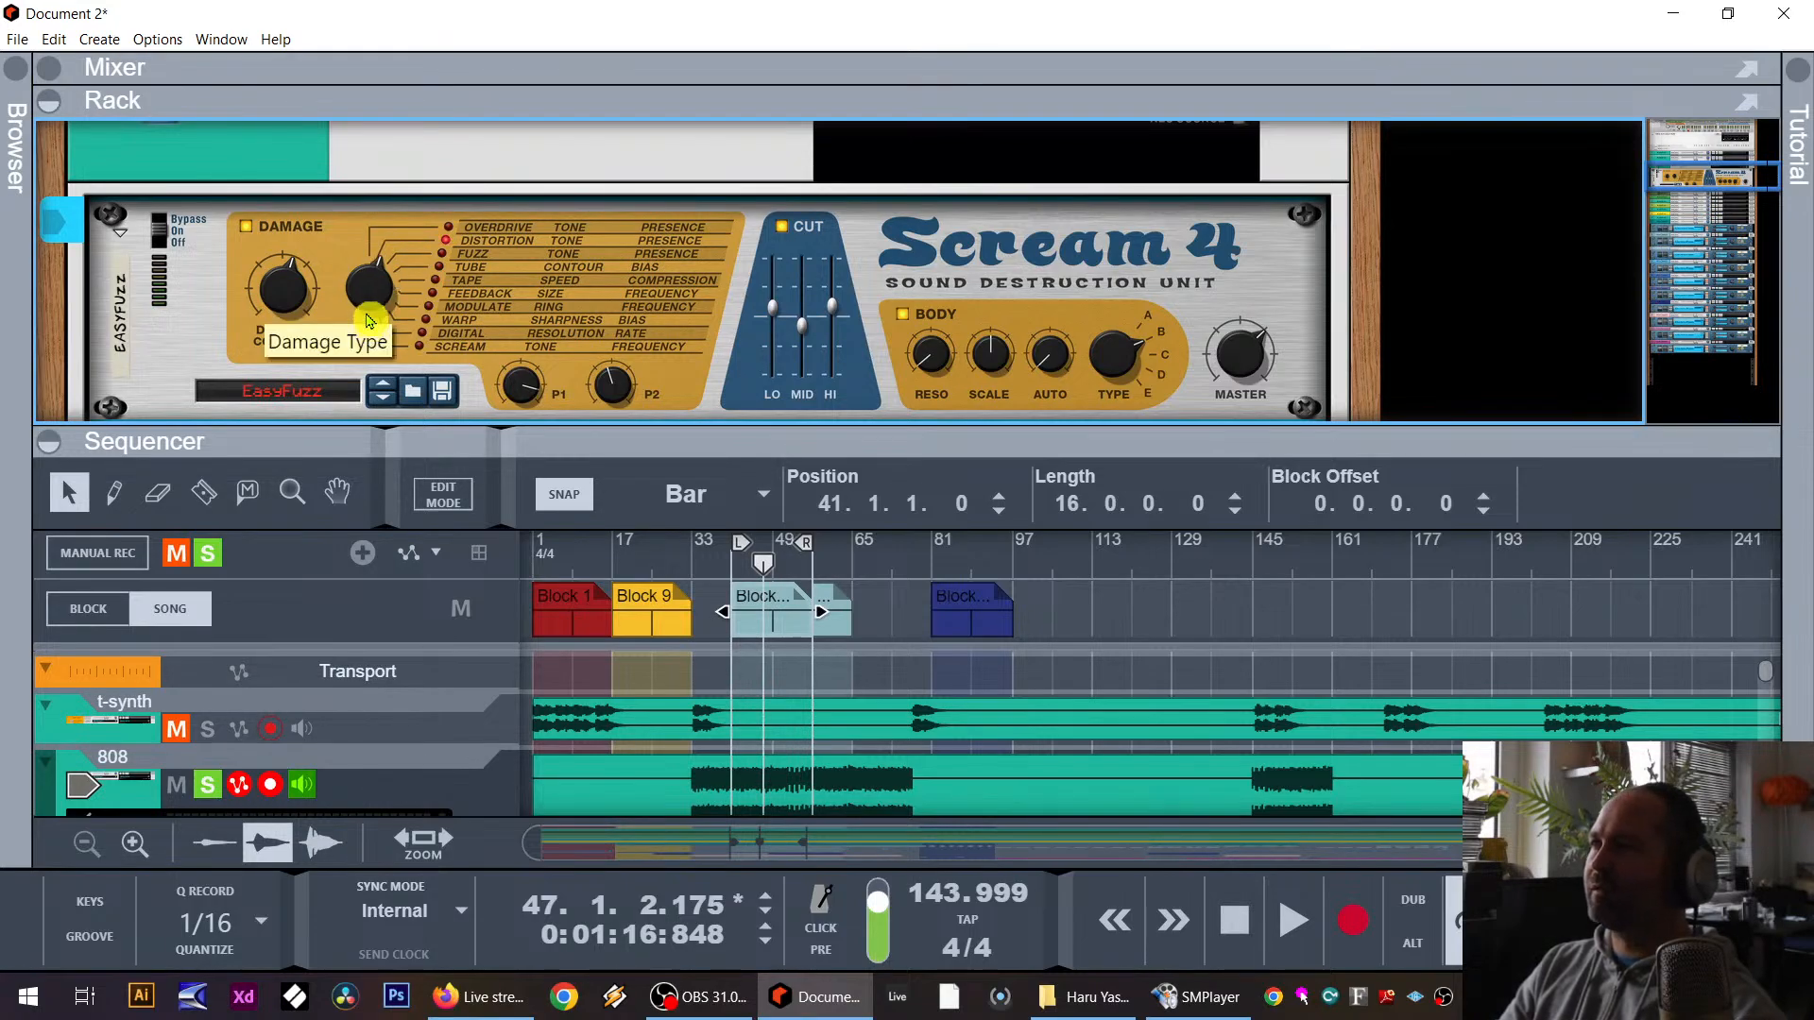
{"action": "key", "text": "space"}
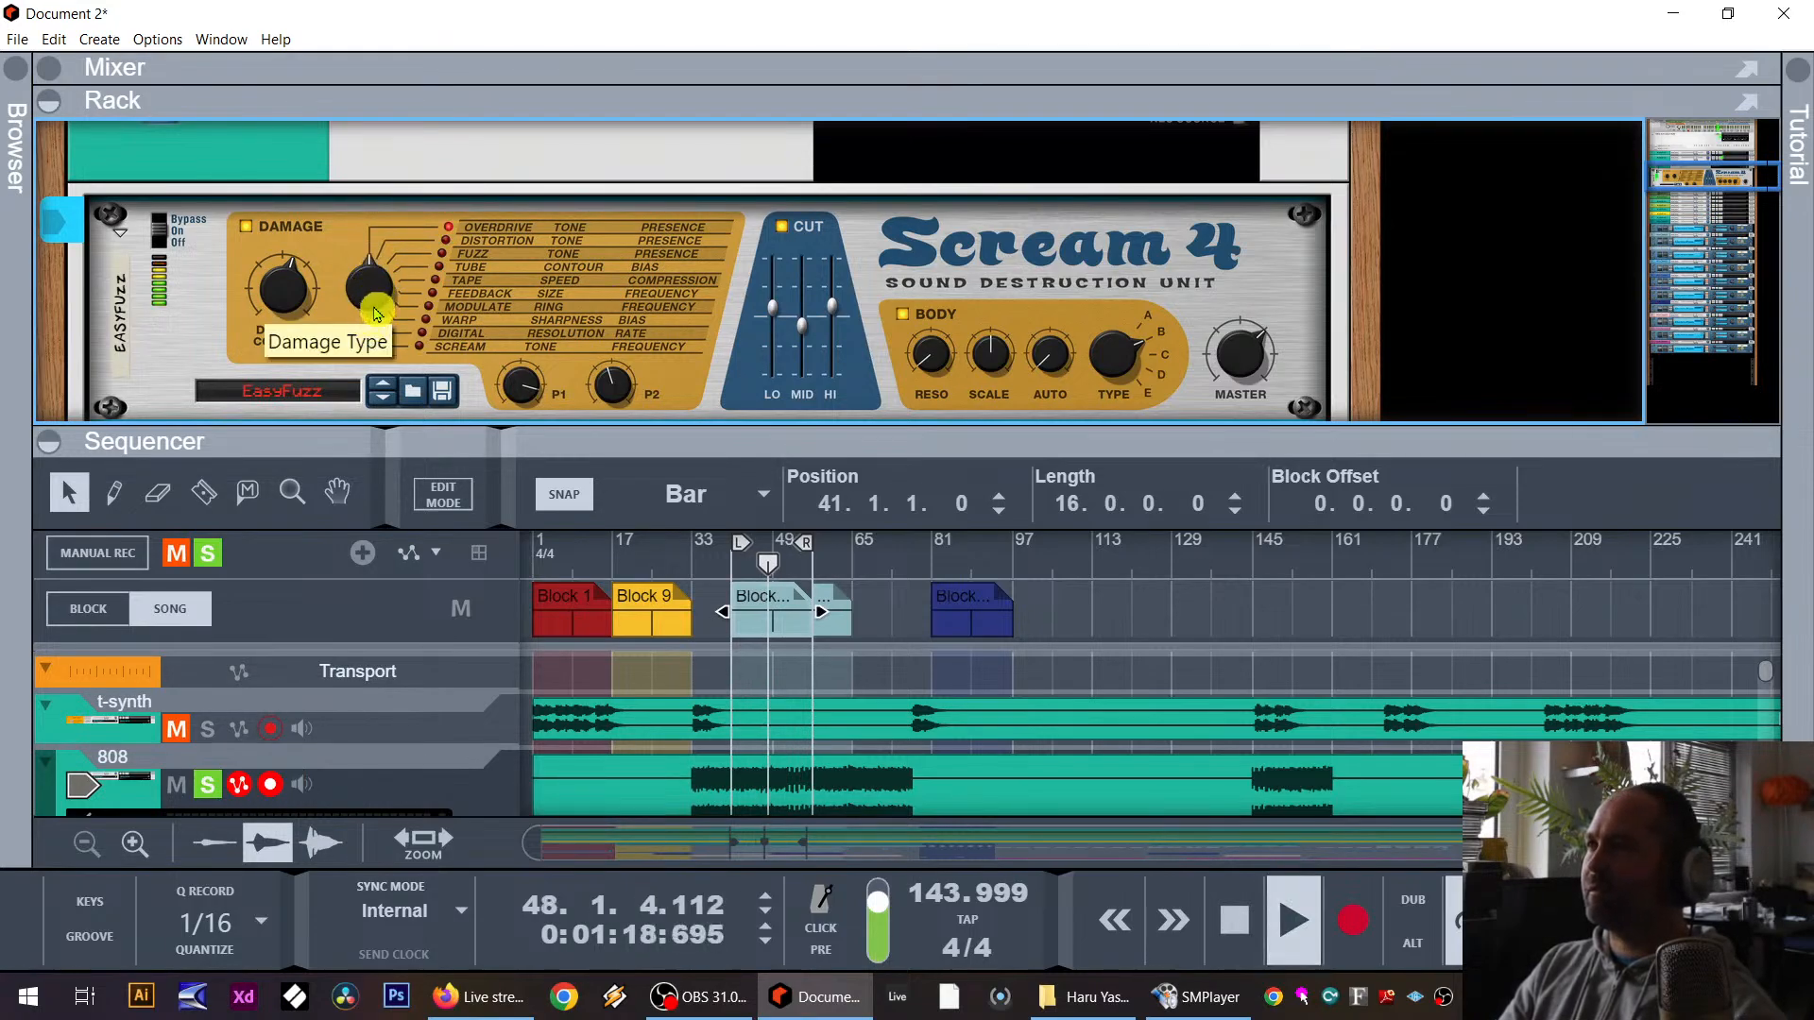
{"action": "left_click_drag", "start_coordinate": [374, 309], "coordinate": [390, 275]}
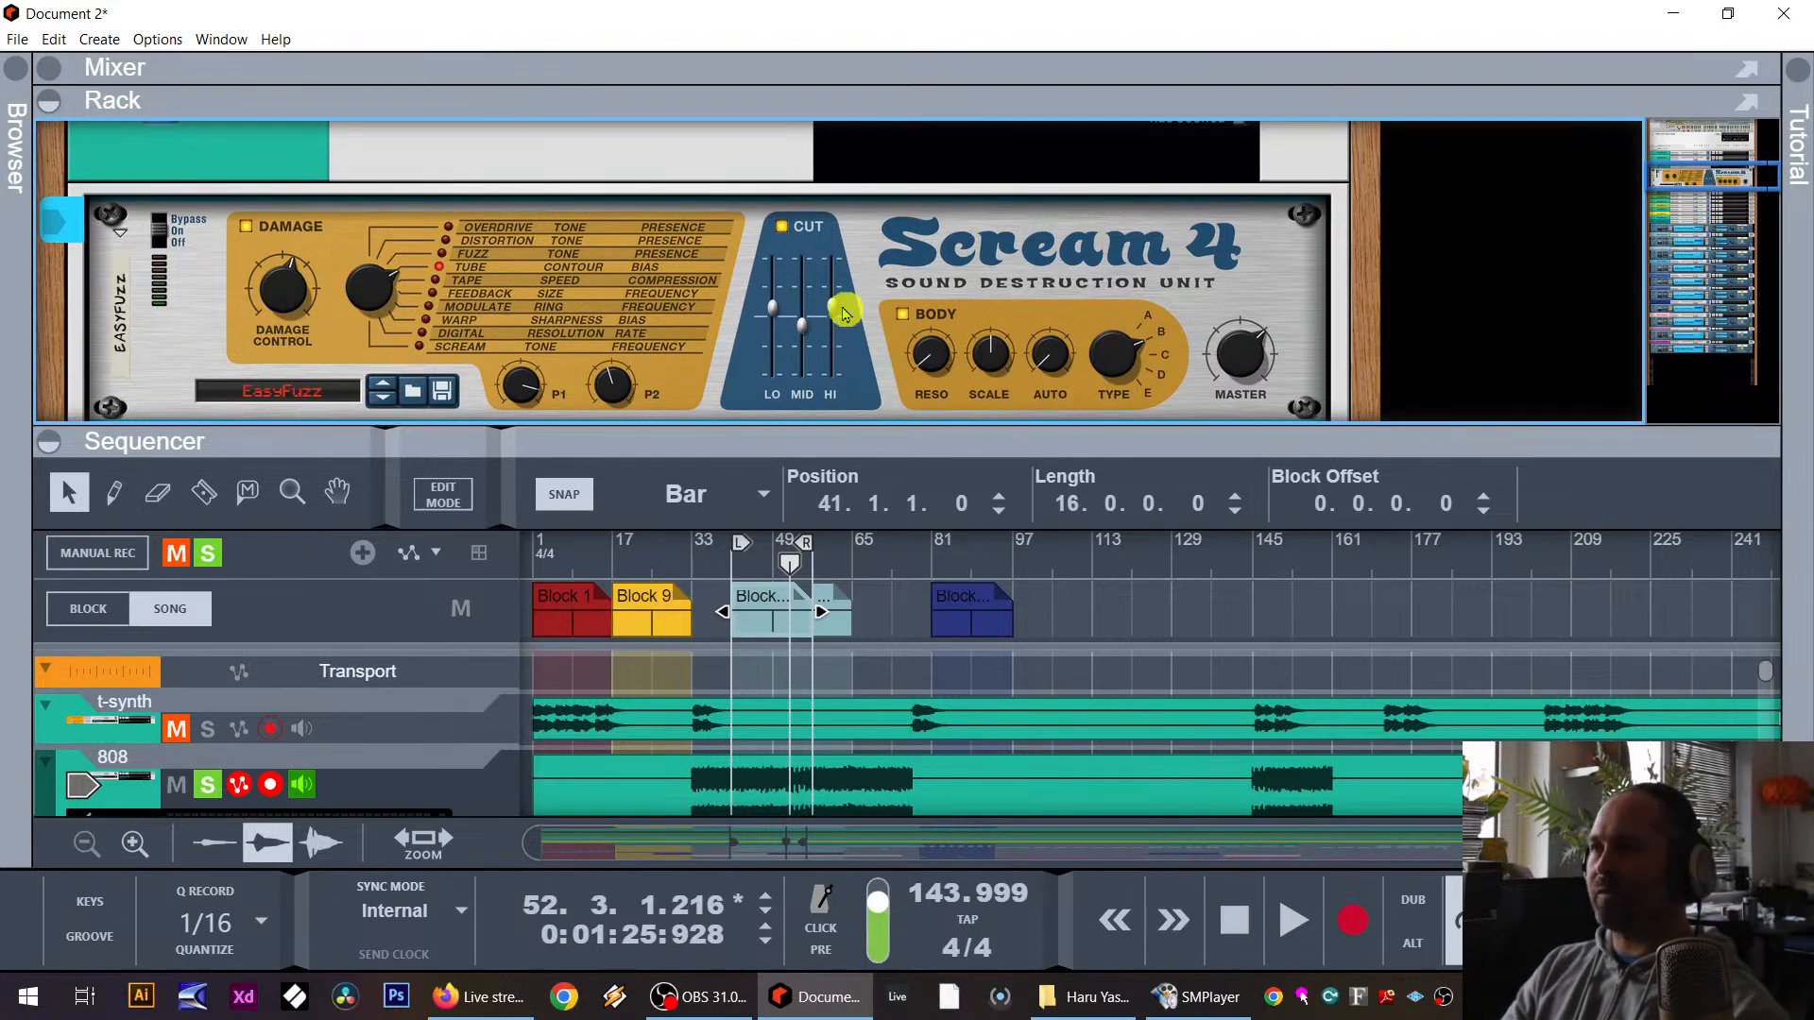
Step: Lower the Hi slider in Scream 4's Cut section to its minimum and audition the 808
{"action": "left_click_drag", "start_coordinate": [839, 316], "coordinate": [837, 271]}
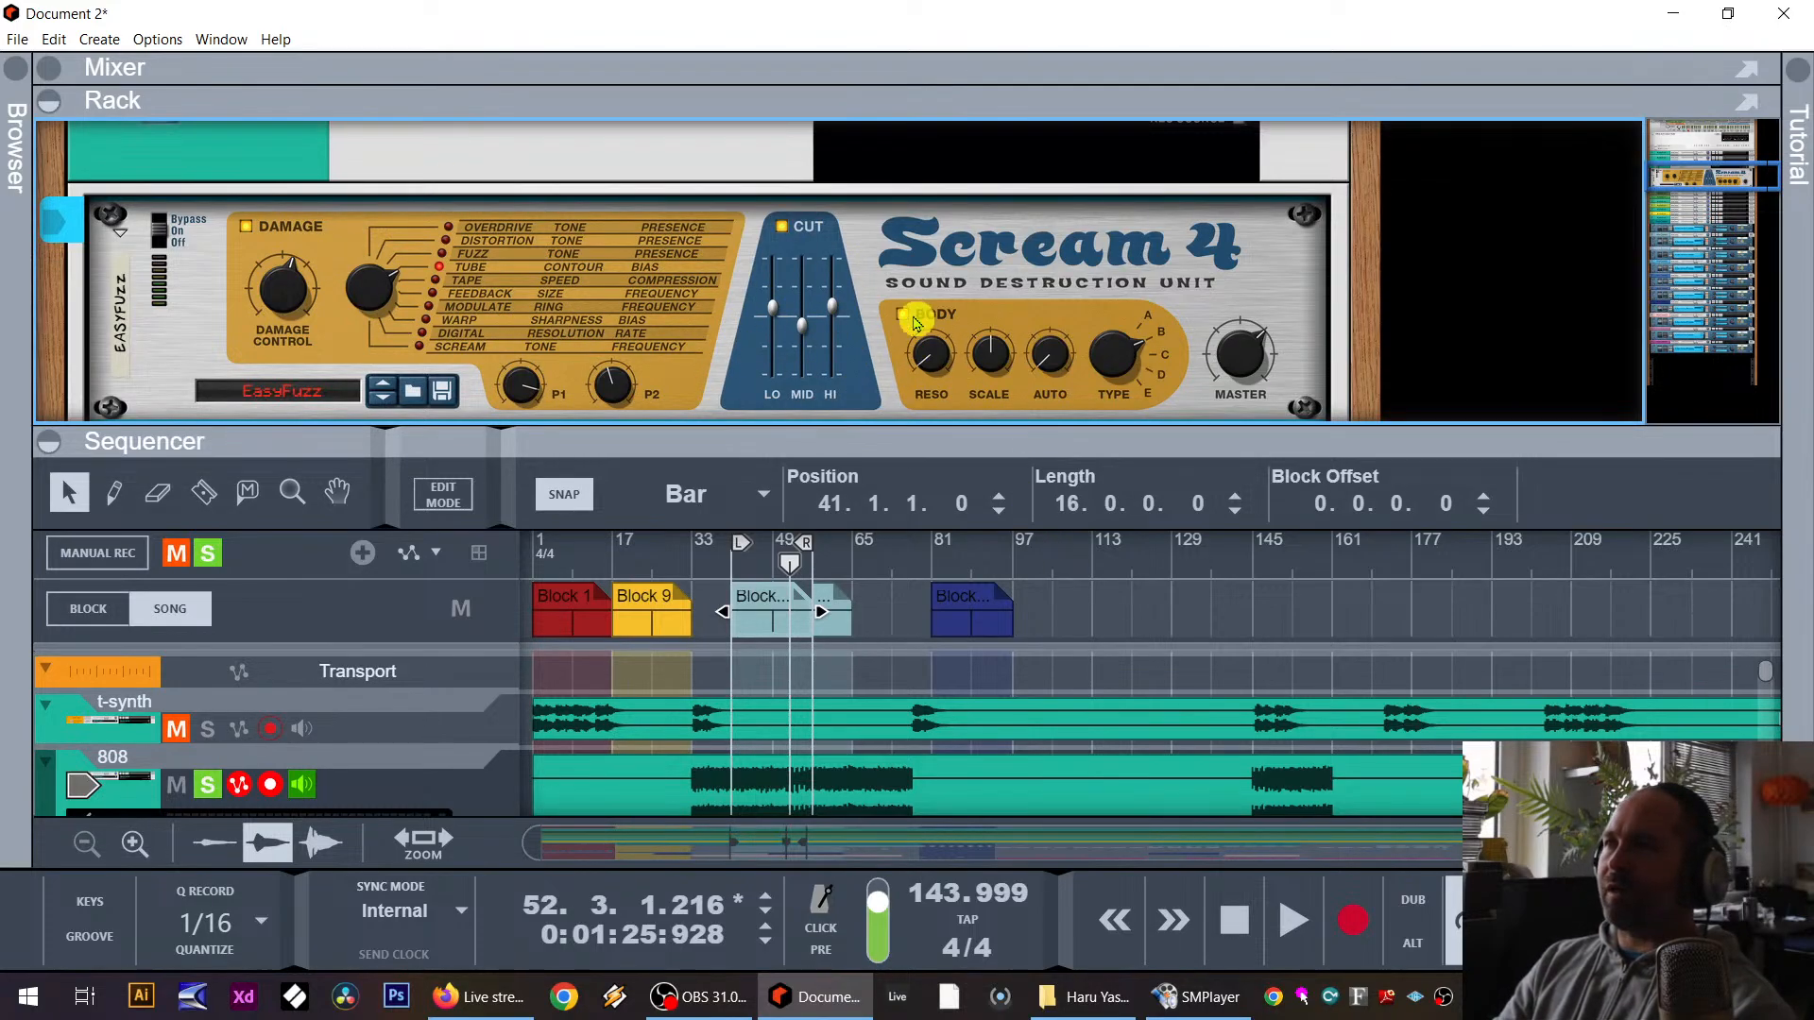
{"action": "left_click_drag", "start_coordinate": [832, 307], "coordinate": [844, 408]}
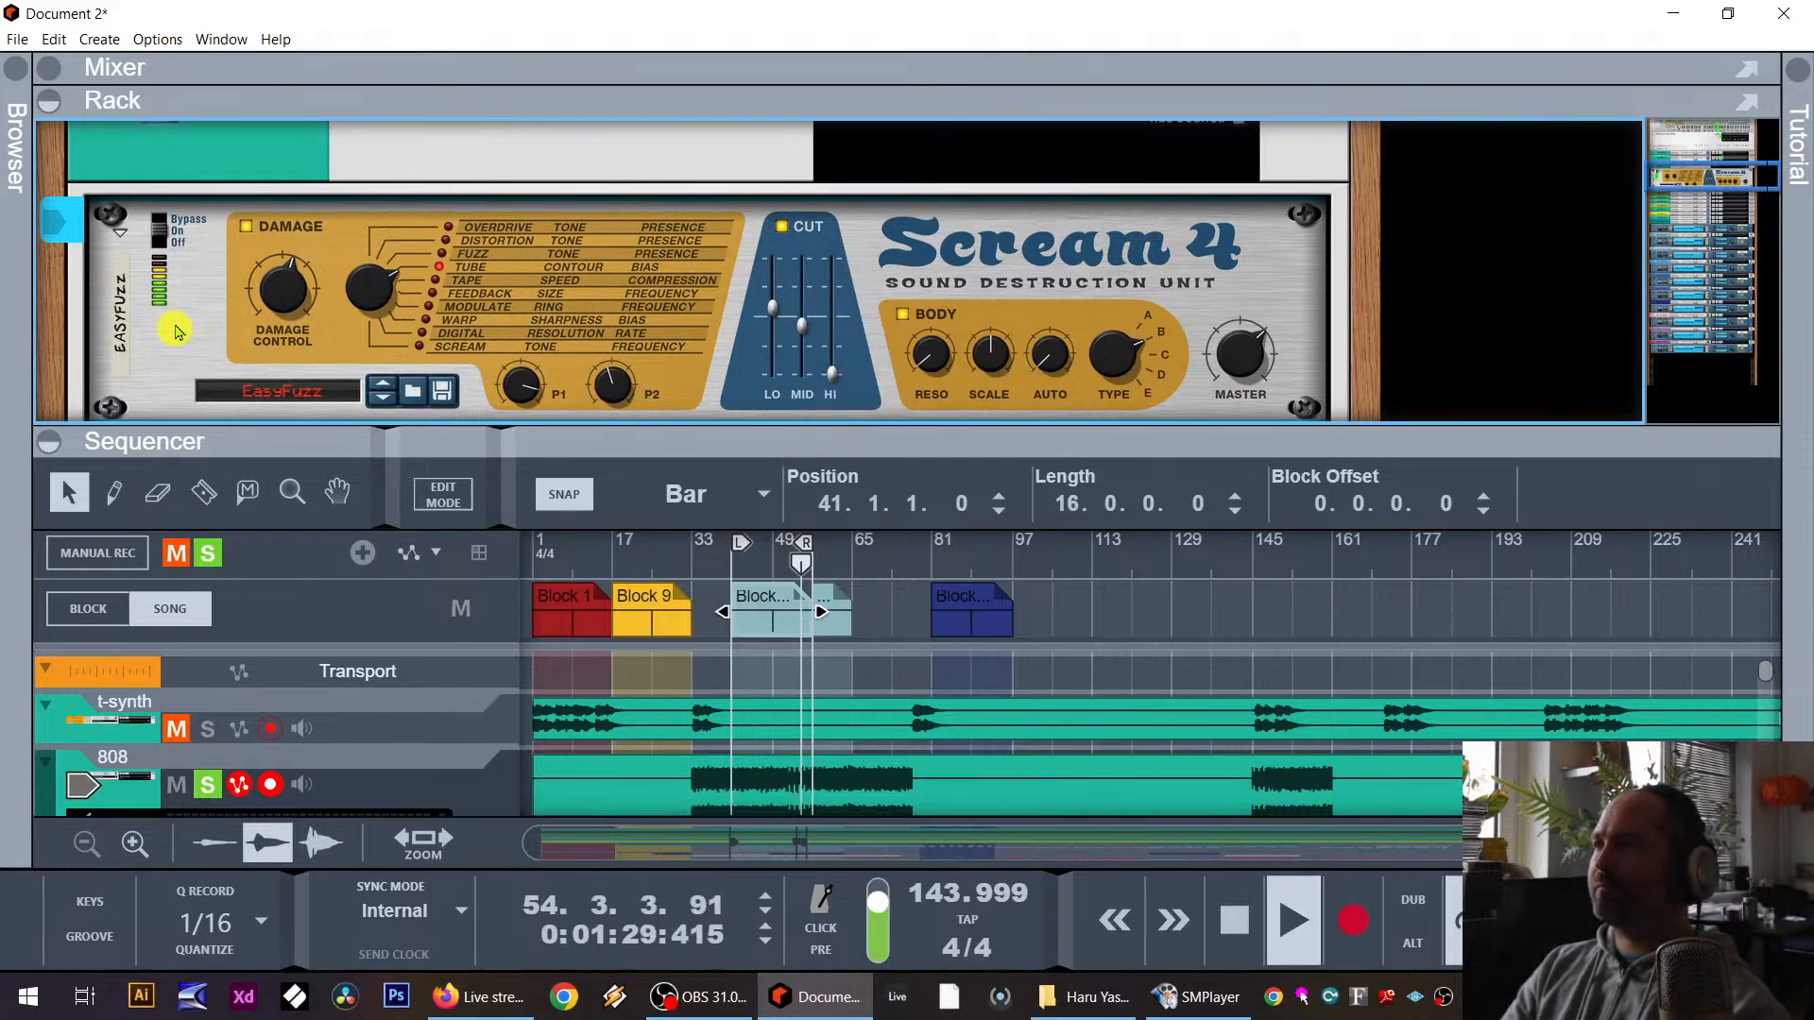
{"action": "key", "text": "space"}
{"action": "right_click", "coordinate": [212, 321]}
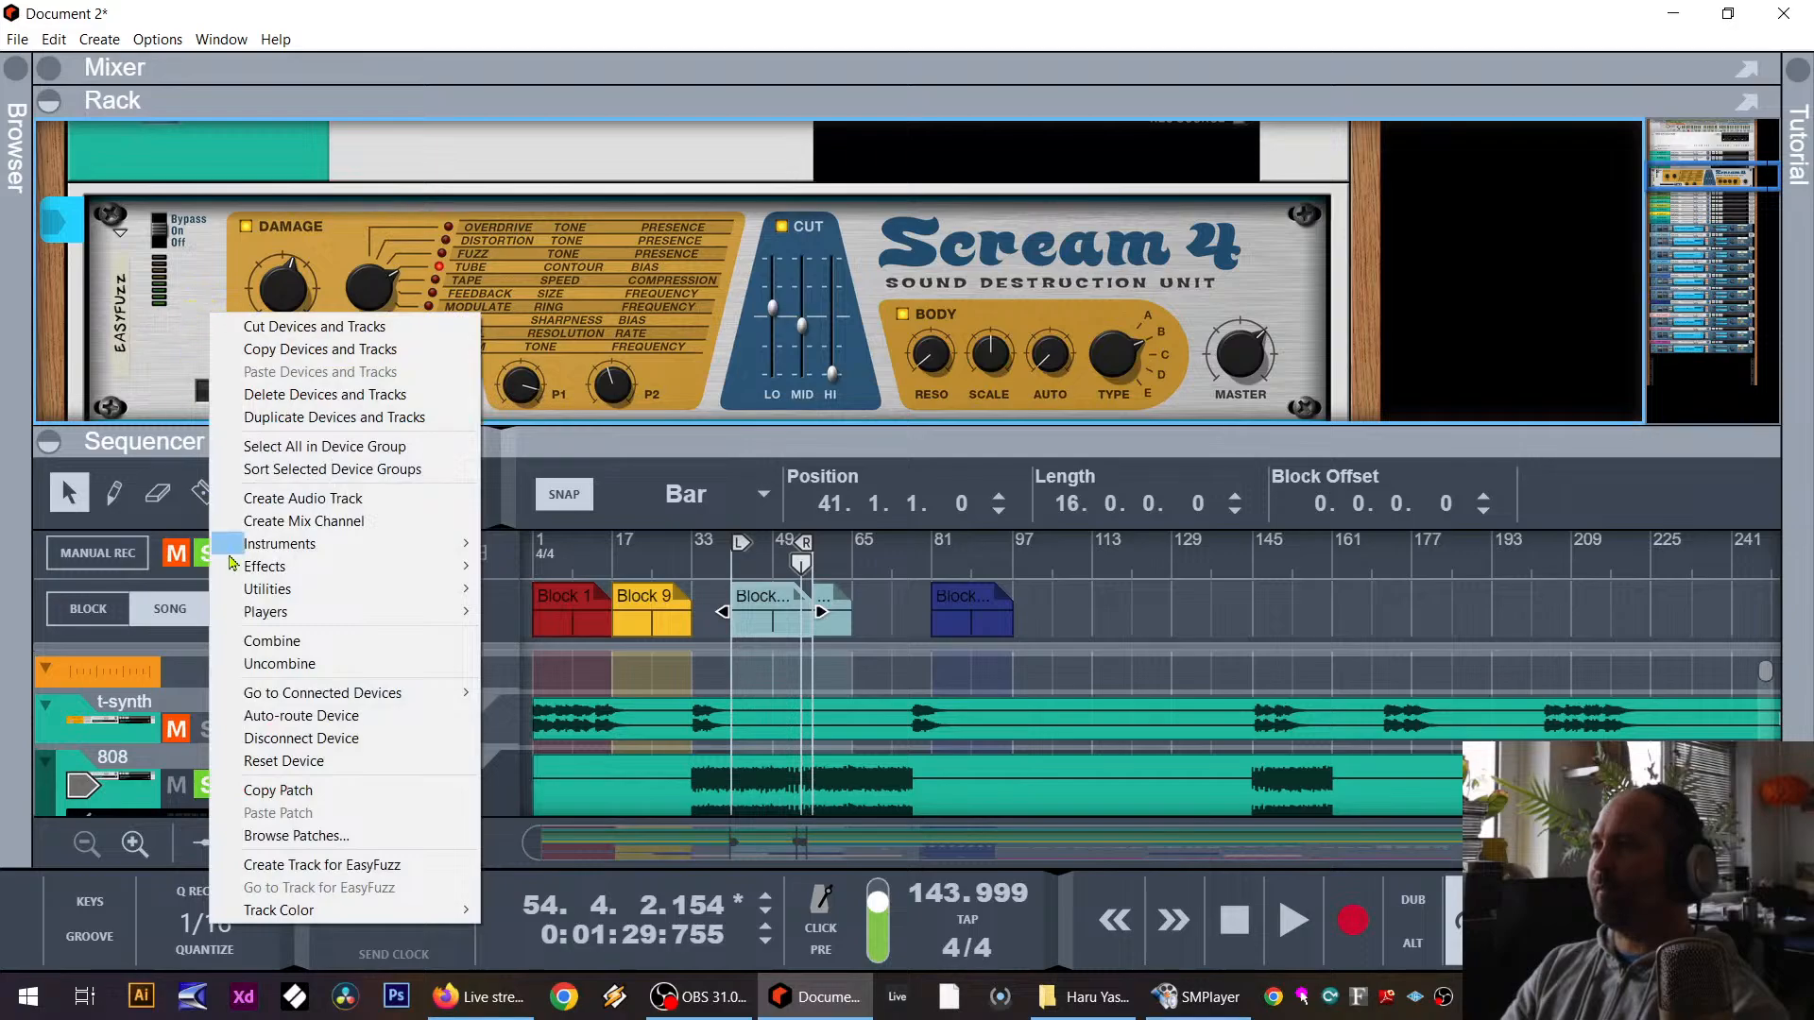
{"action": "right_click", "coordinate": [162, 330]}
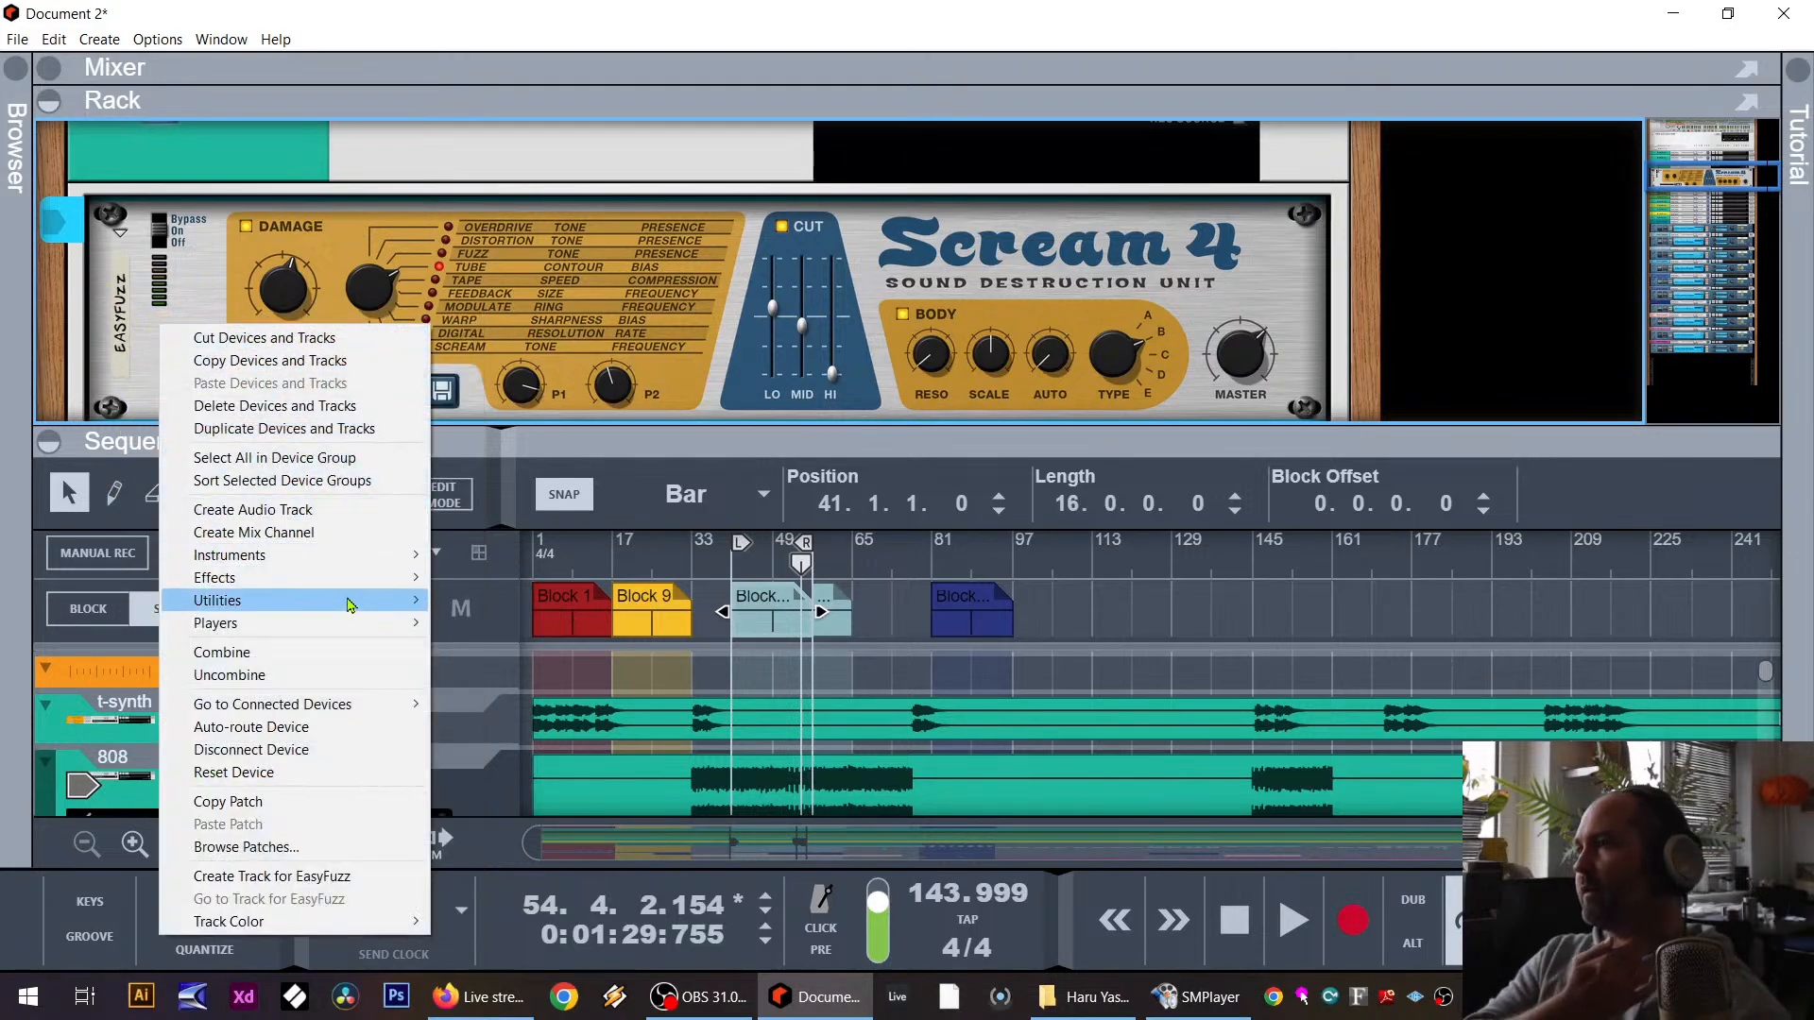
{"action": "left_click", "coordinate": [109, 290]}
Step: Duplicate the 808 audio track device together with its Scream 4 insert and sequencer track
{"action": "scroll", "coordinate": [296, 316], "scroll_direction": "up", "scroll_amount": 2}
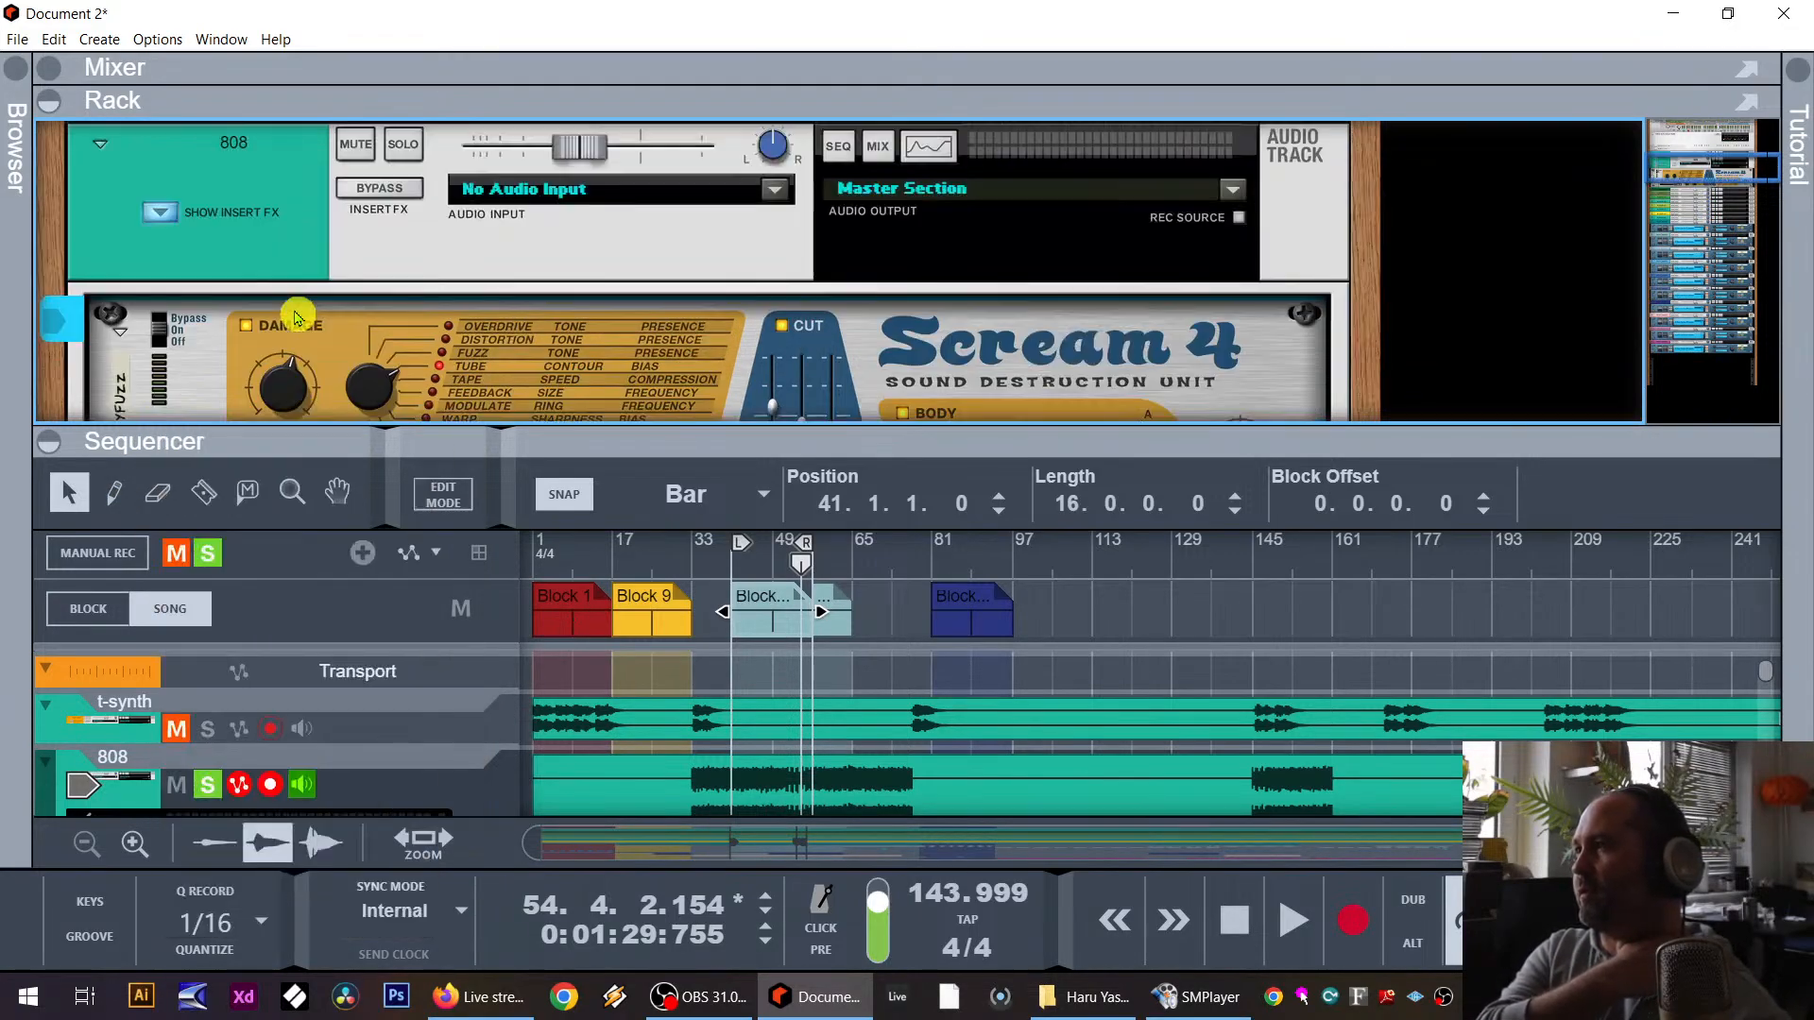
{"action": "right_click", "coordinate": [275, 231]}
{"action": "left_click", "coordinate": [373, 329]}
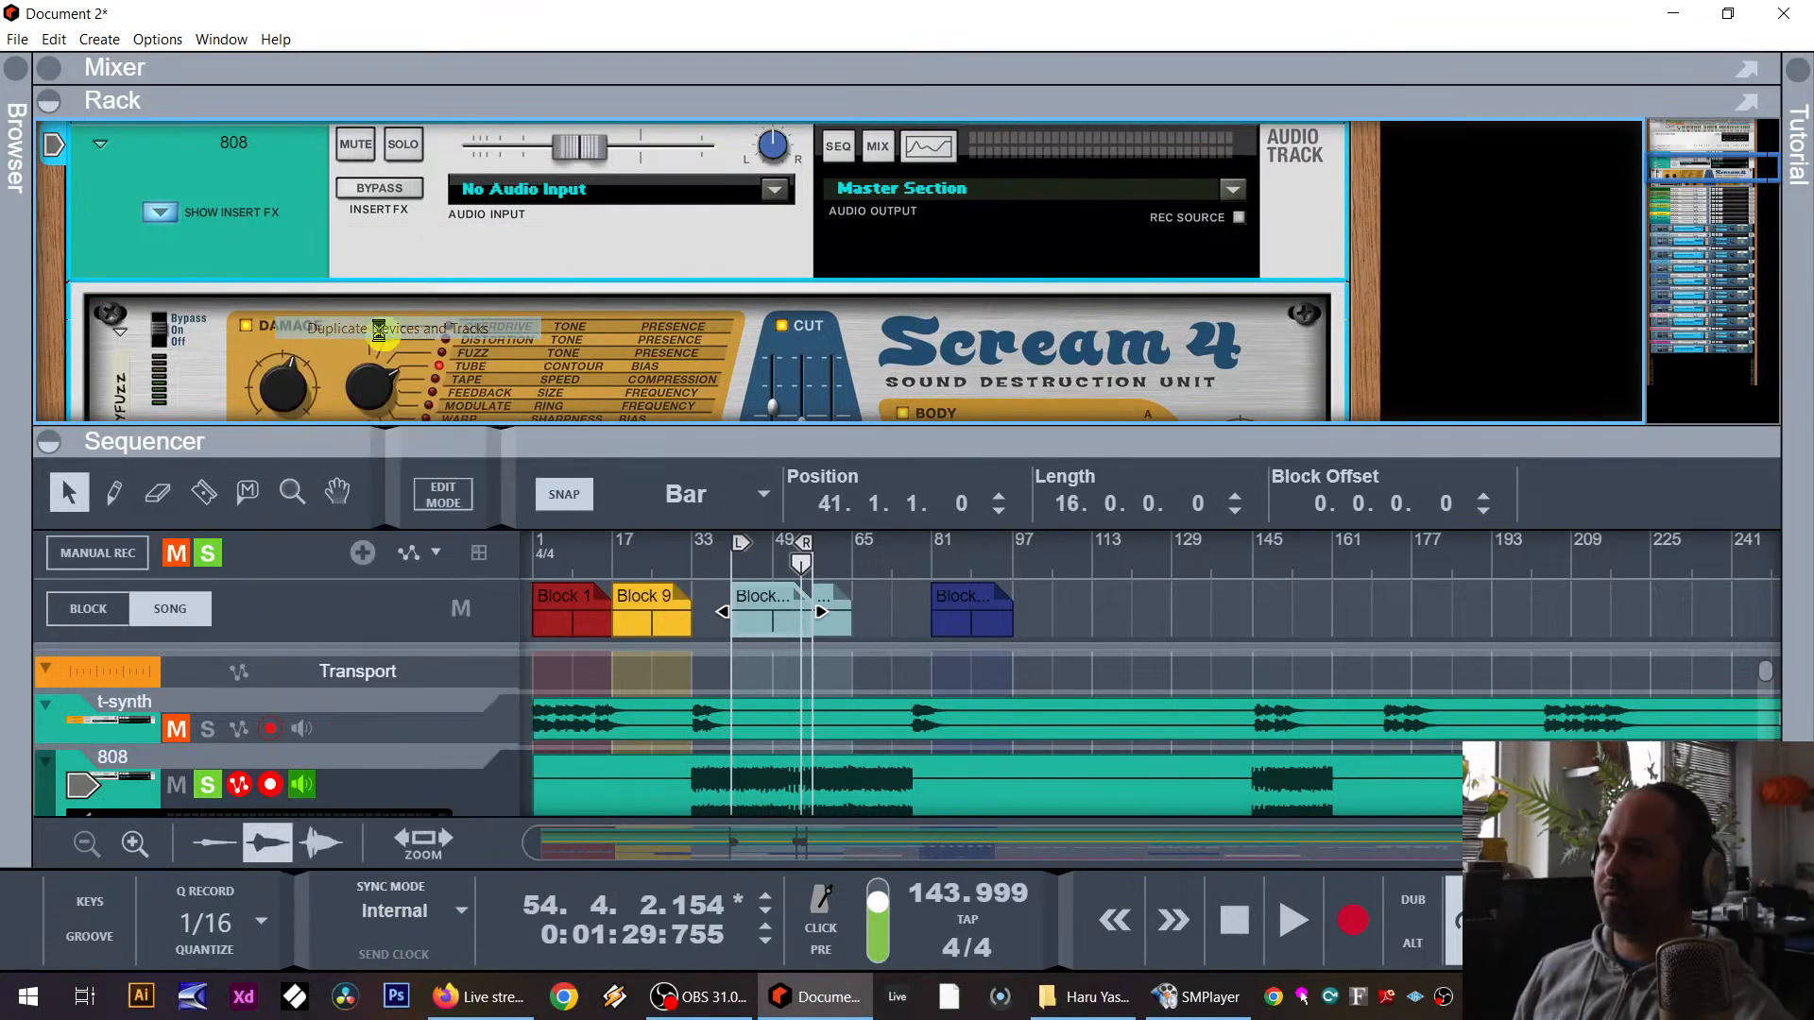
Step: Rename the original 808 track as 808 low
{"action": "double_click", "coordinate": [158, 679]}
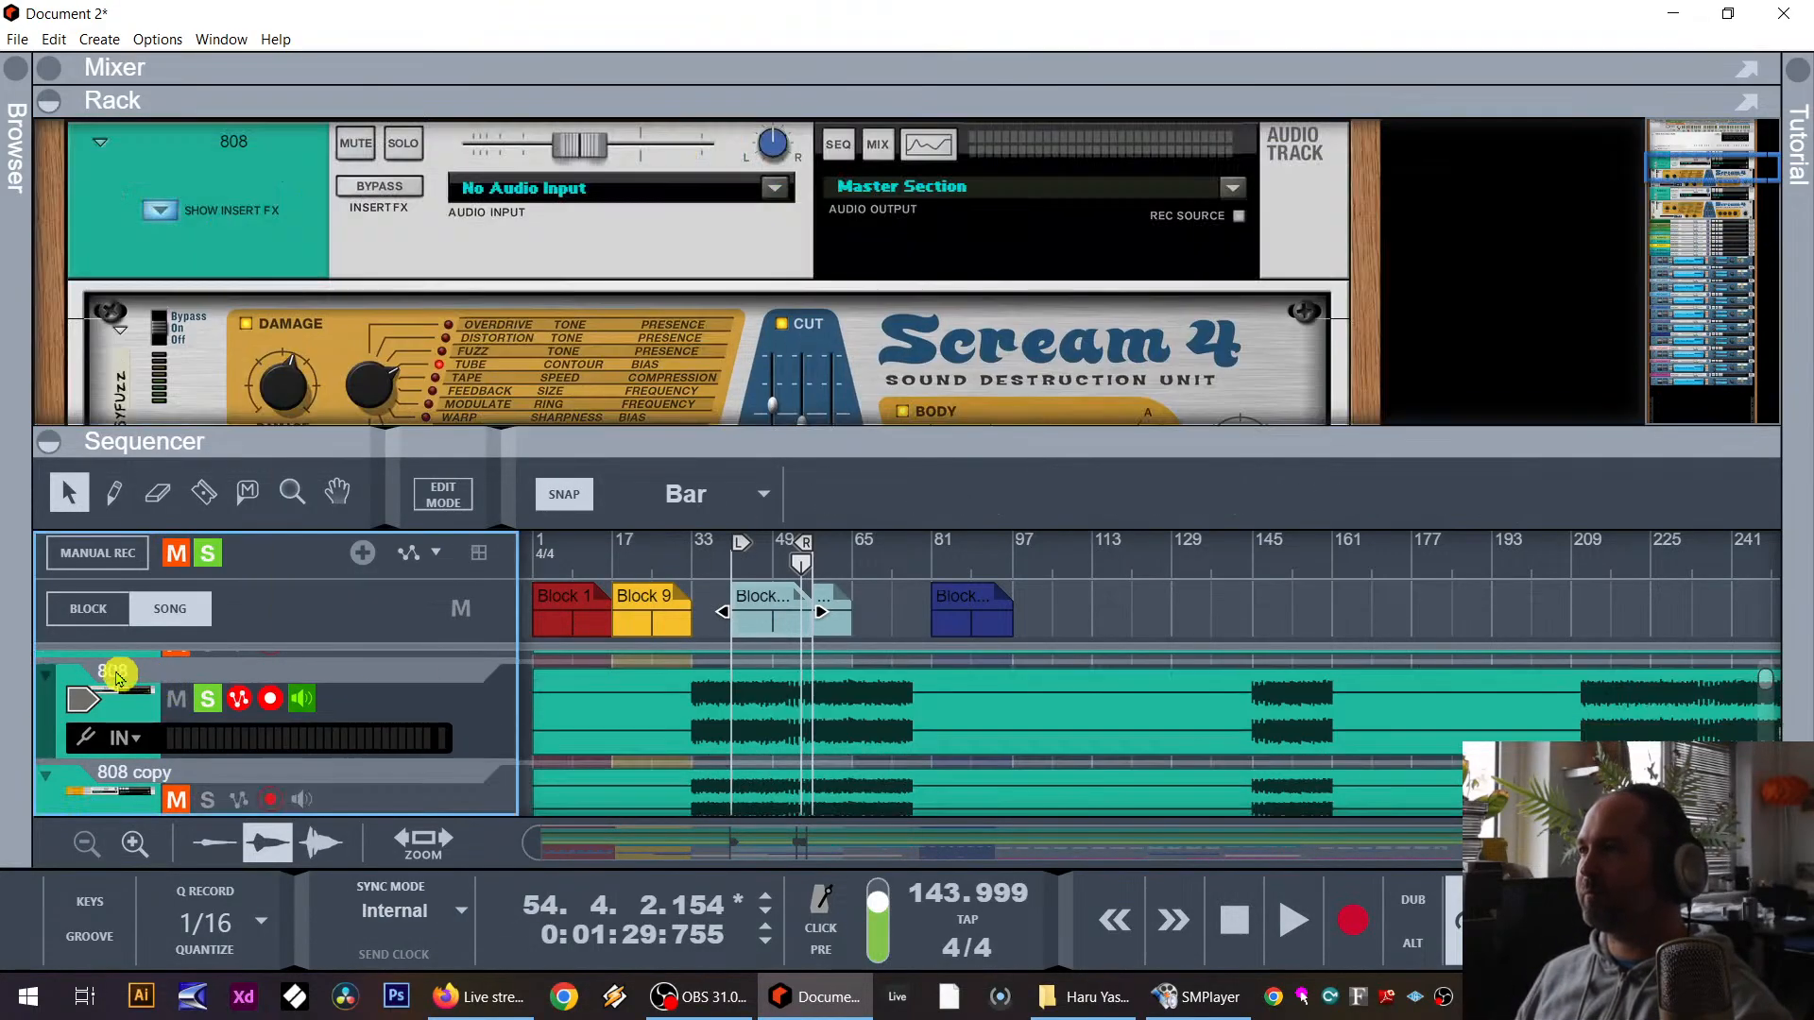
{"action": "left_click", "coordinate": [158, 675]}
{"action": "type", "text": "low"}
{"action": "key", "text": "Return"}
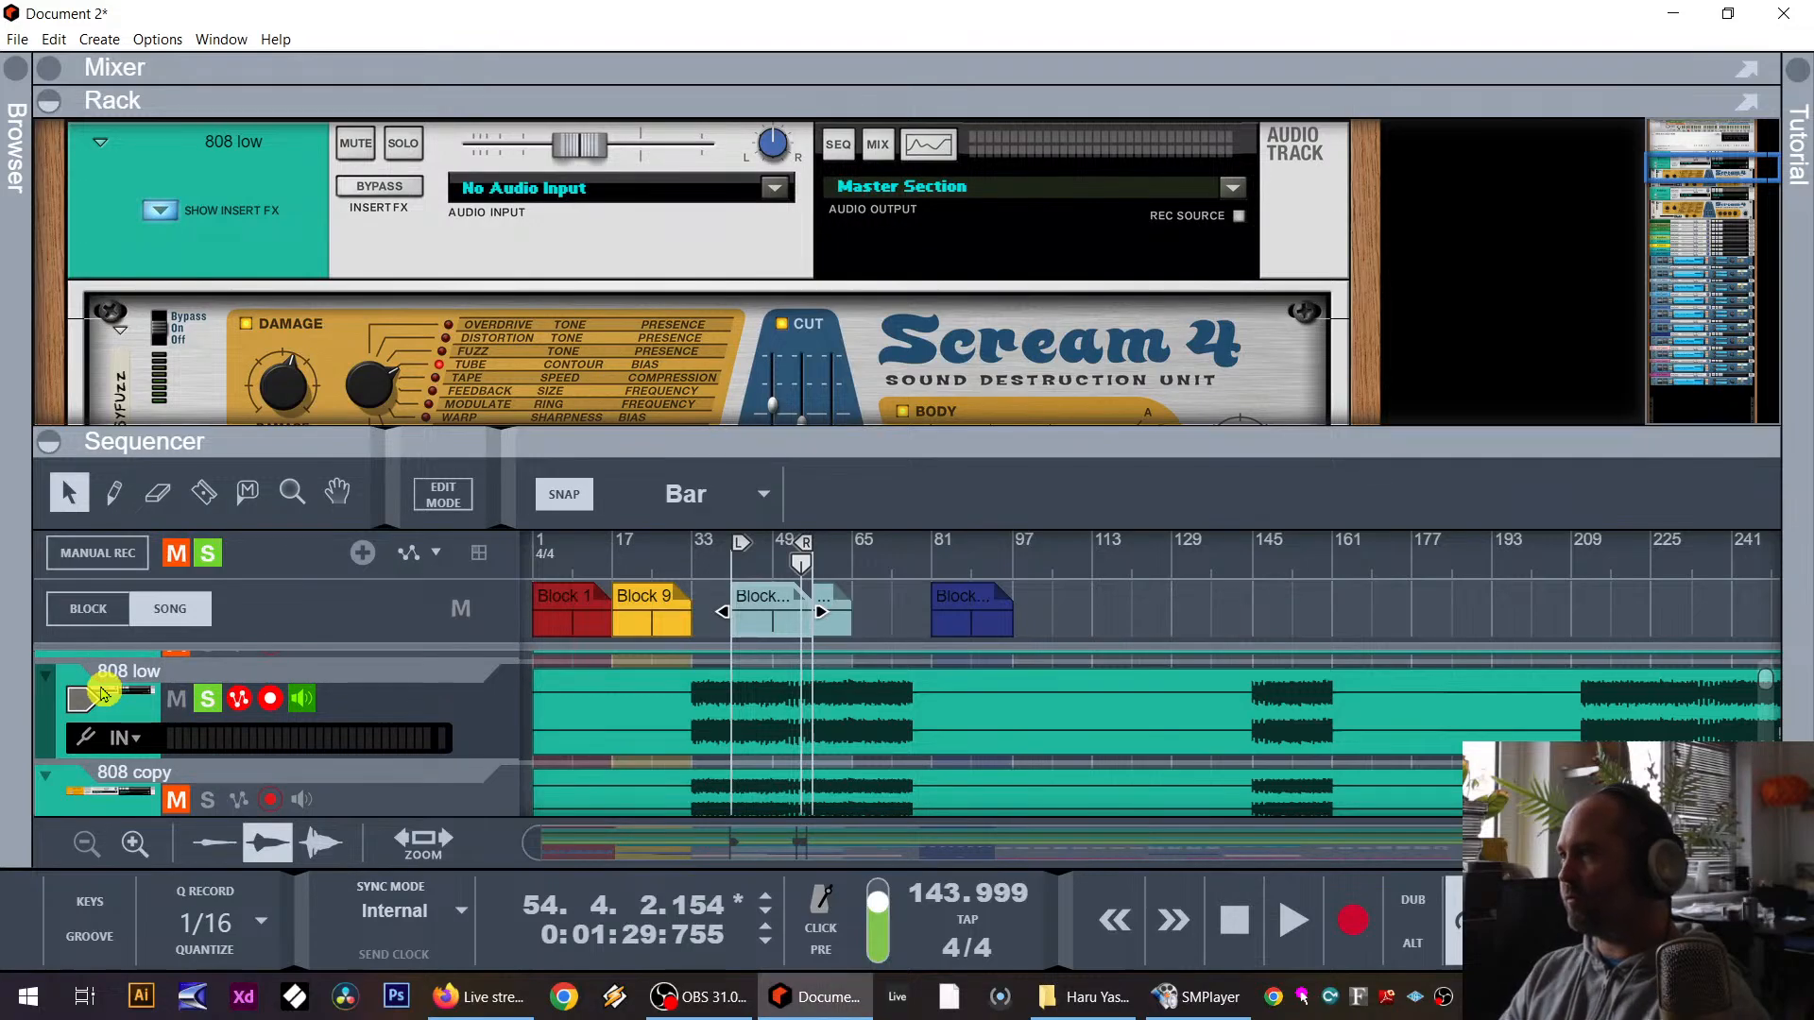
Step: Rename the duplicated 808 copy track as 808 highs
{"action": "left_click", "coordinate": [156, 783]}
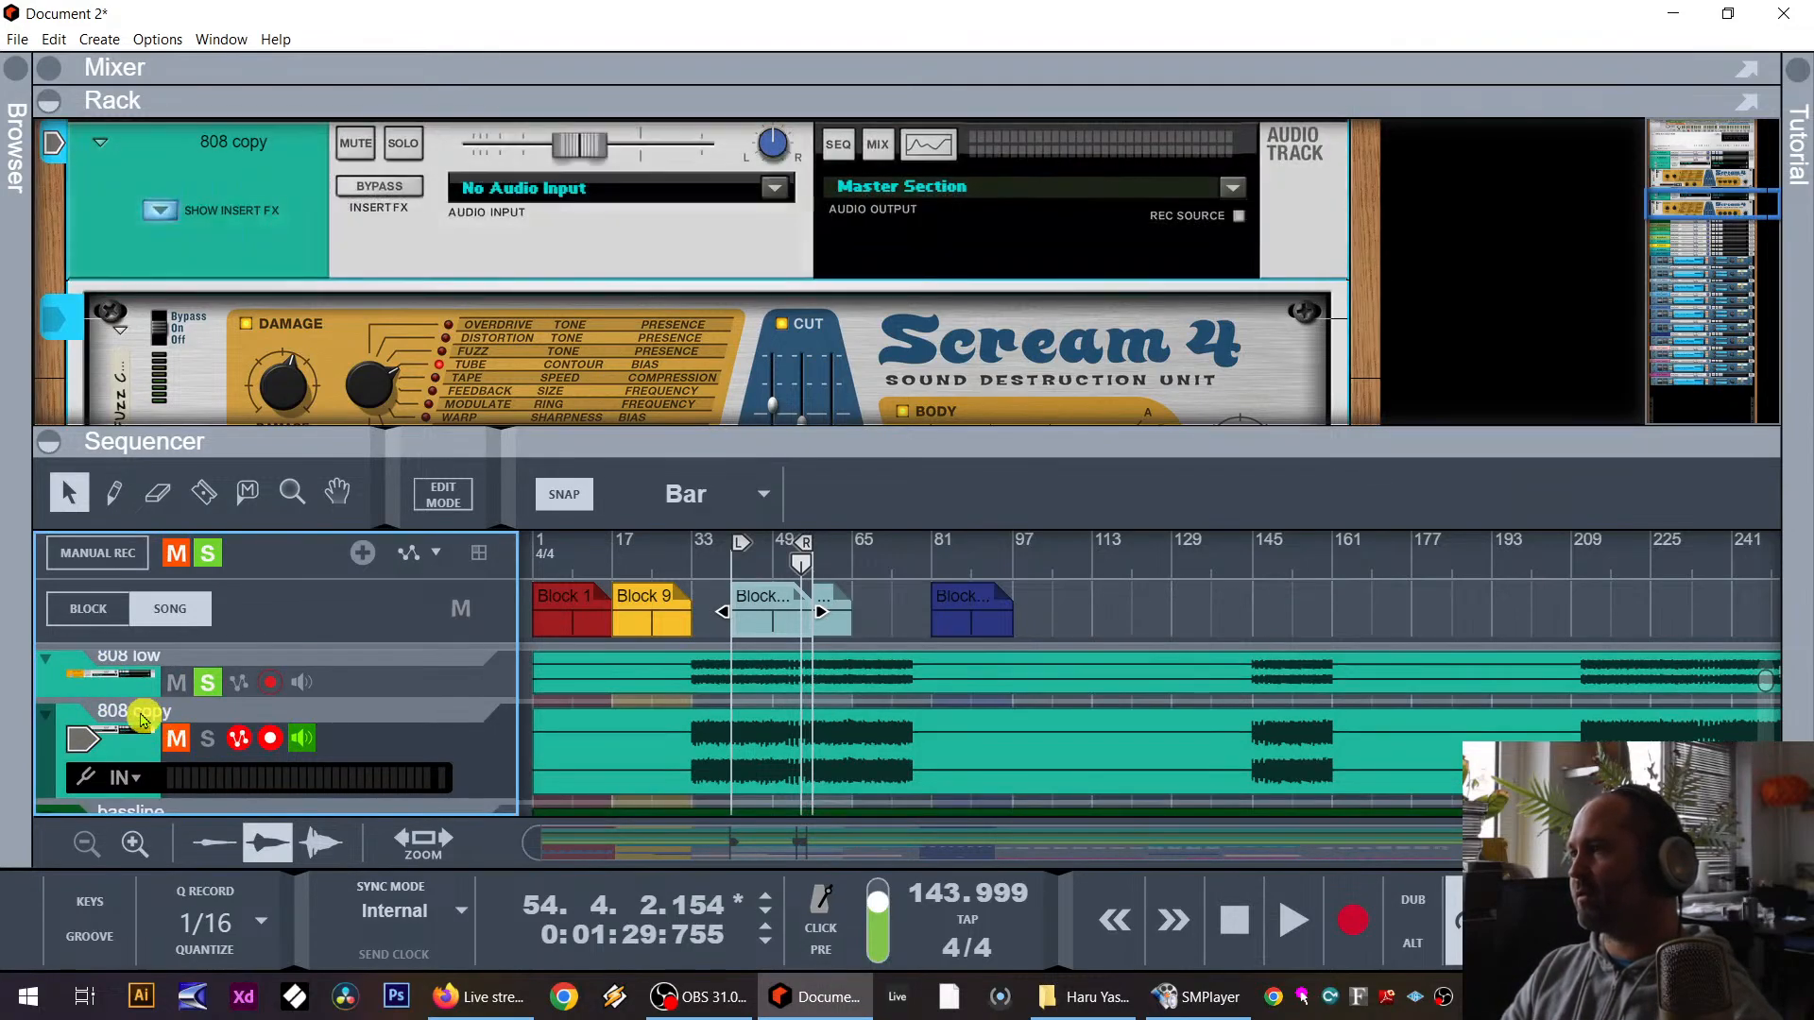
{"action": "double_click", "coordinate": [125, 714]}
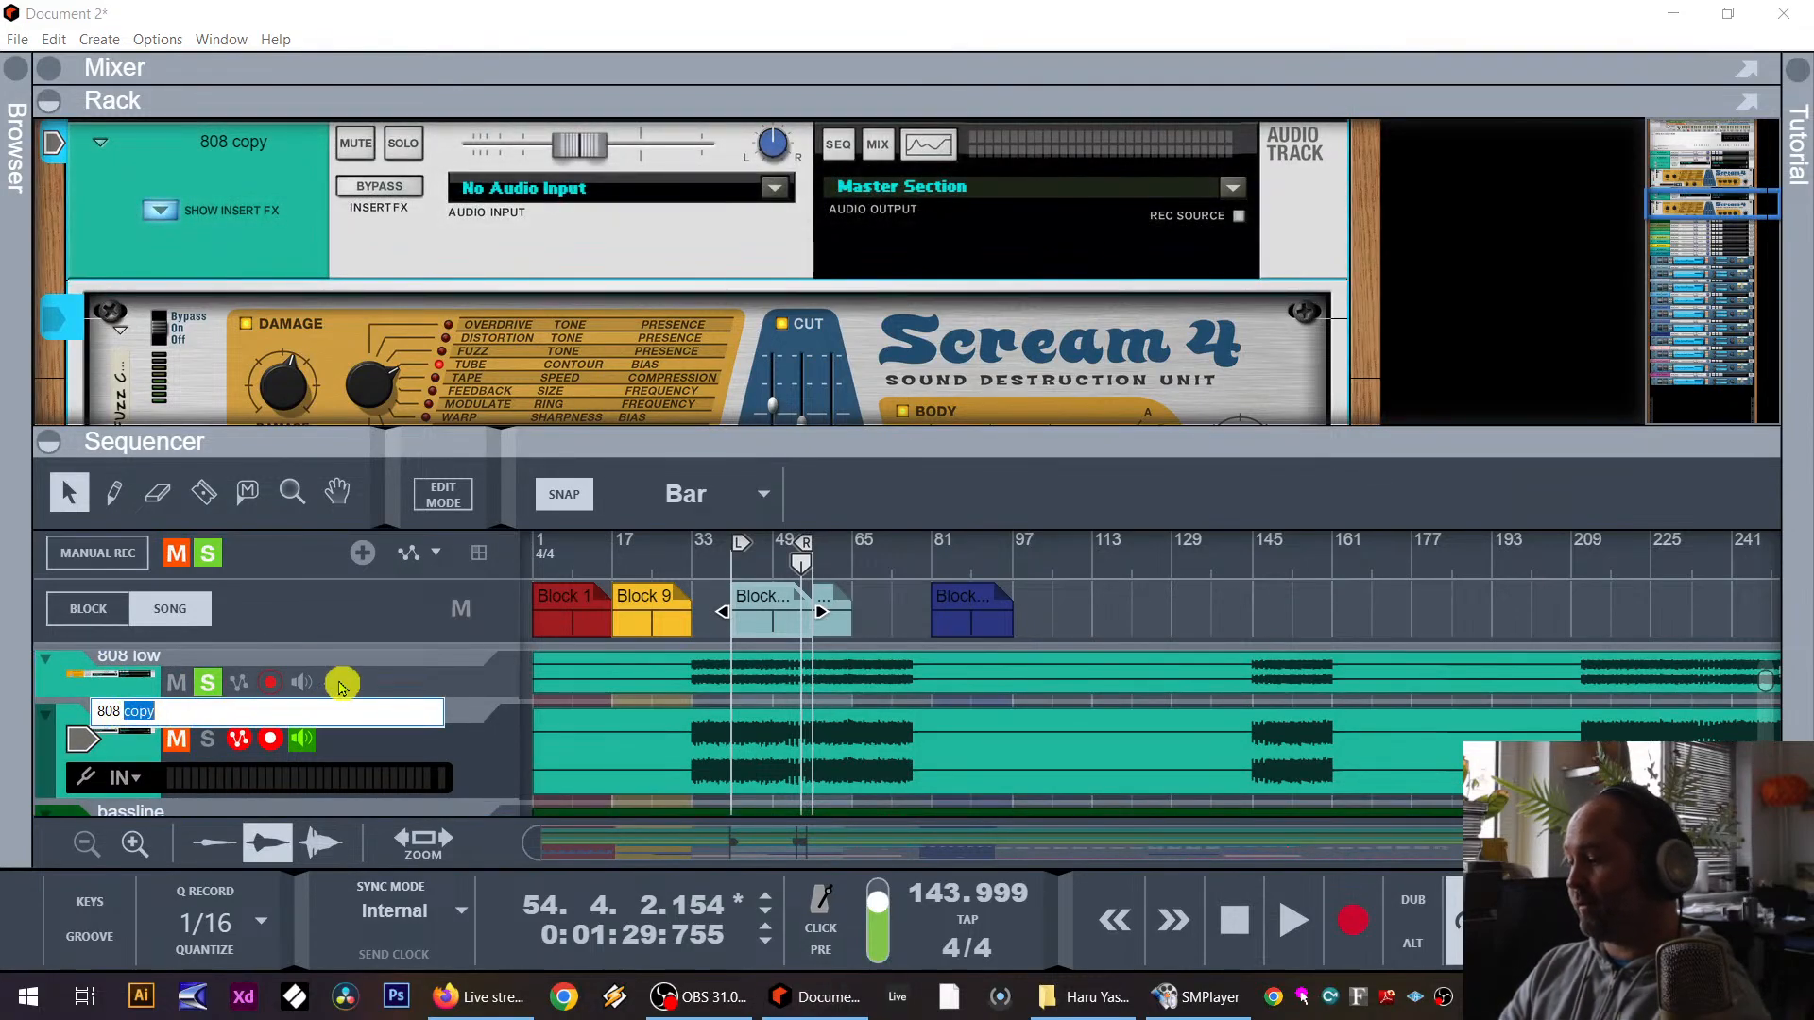
{"action": "type", "text": "808 high"}
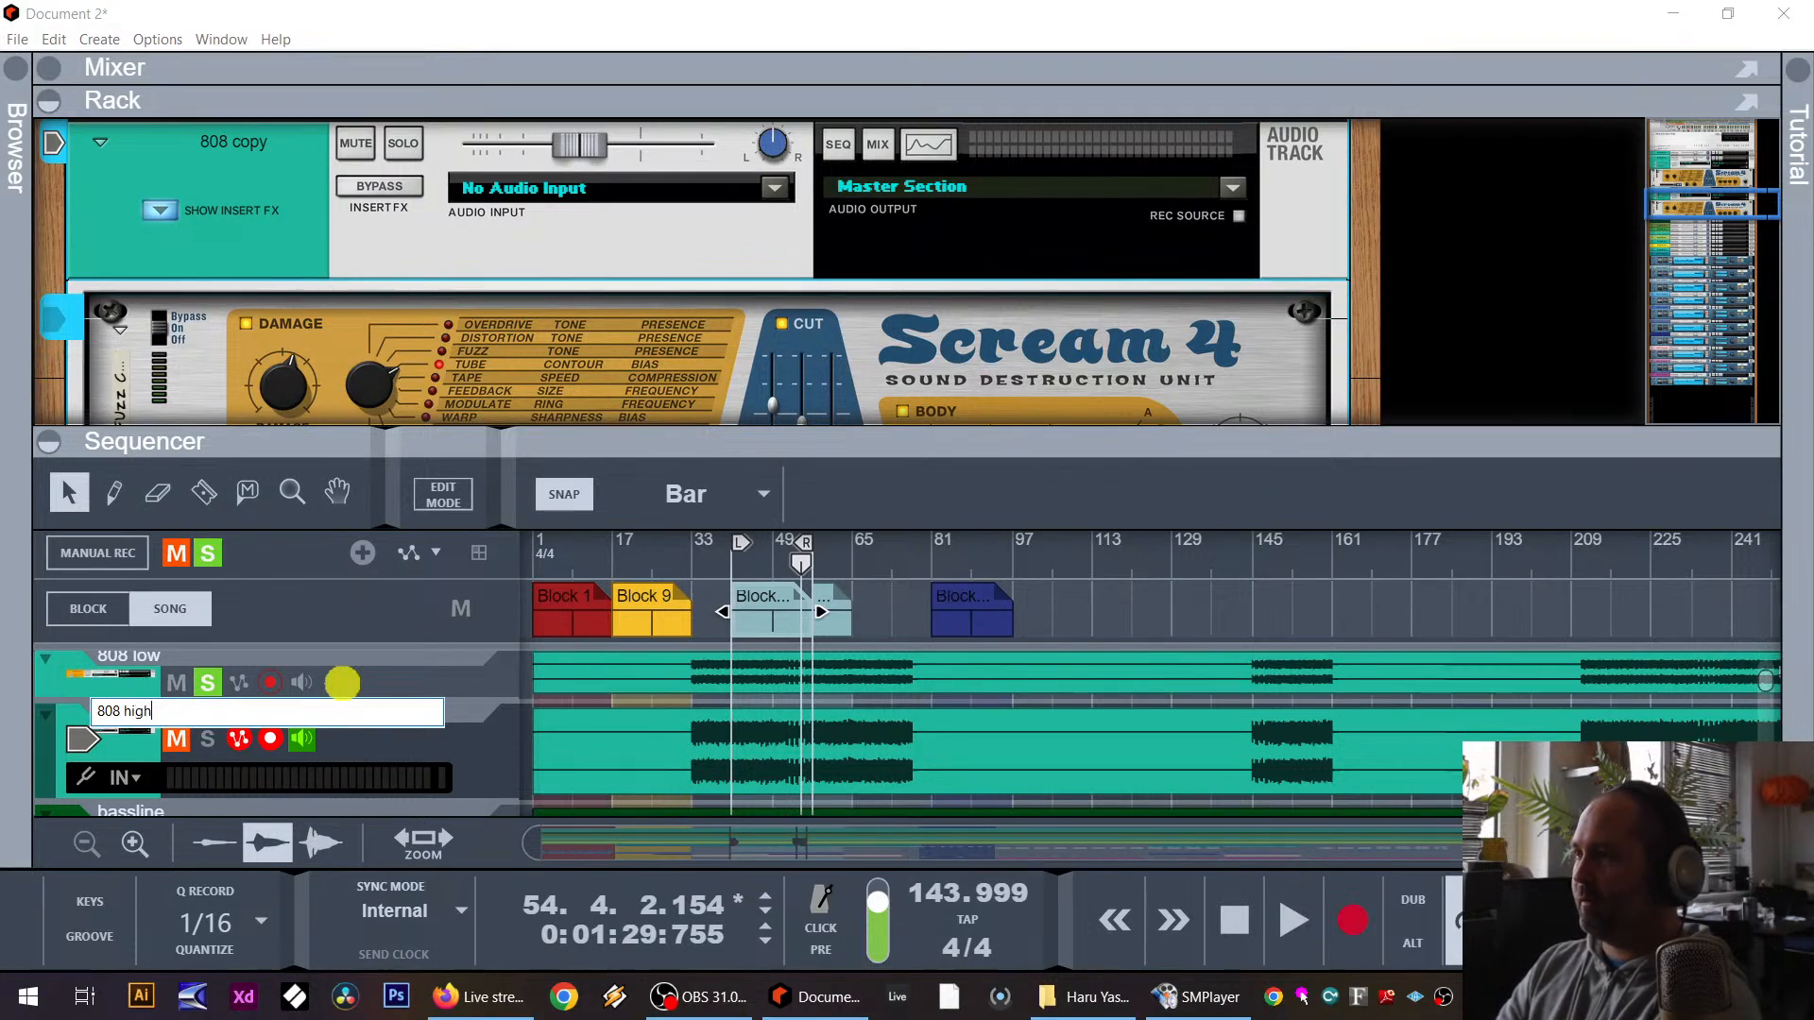
{"action": "type", "text": "t"}
{"action": "key", "text": "Return"}
{"action": "left_click", "coordinate": [159, 709]}
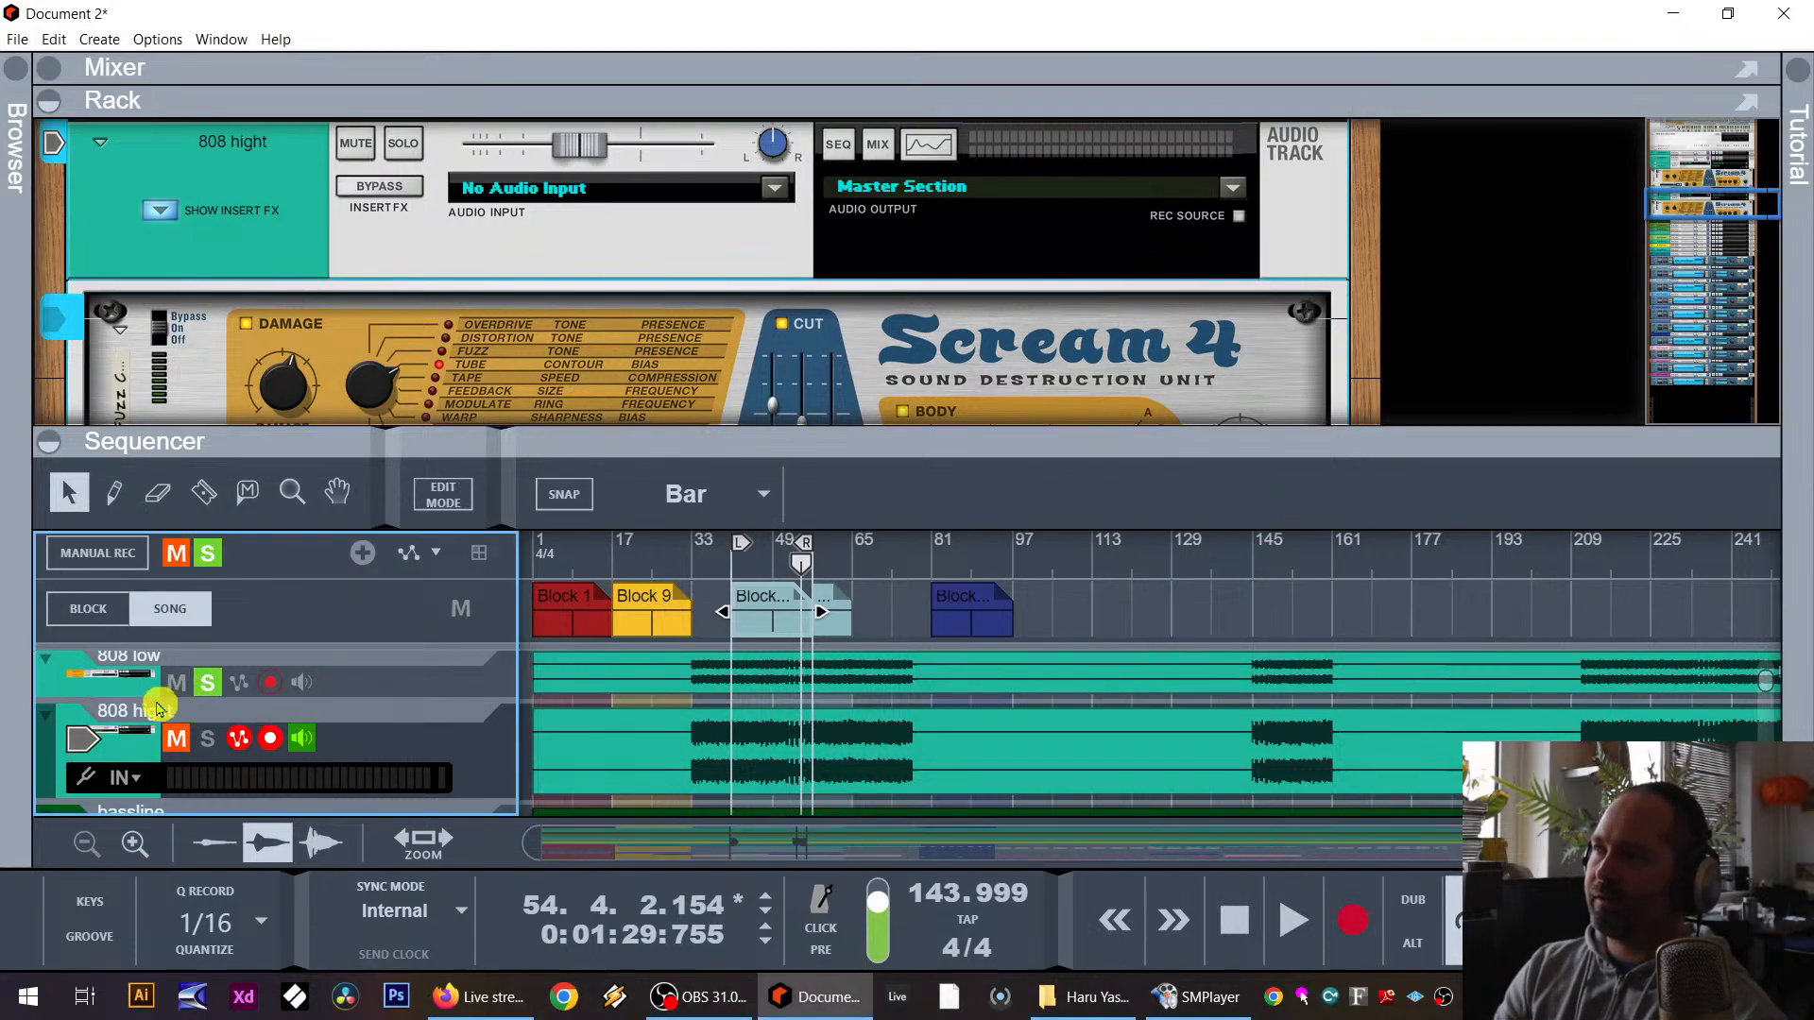
{"action": "double_click", "coordinate": [192, 716]}
{"action": "left_click", "coordinate": [192, 718]}
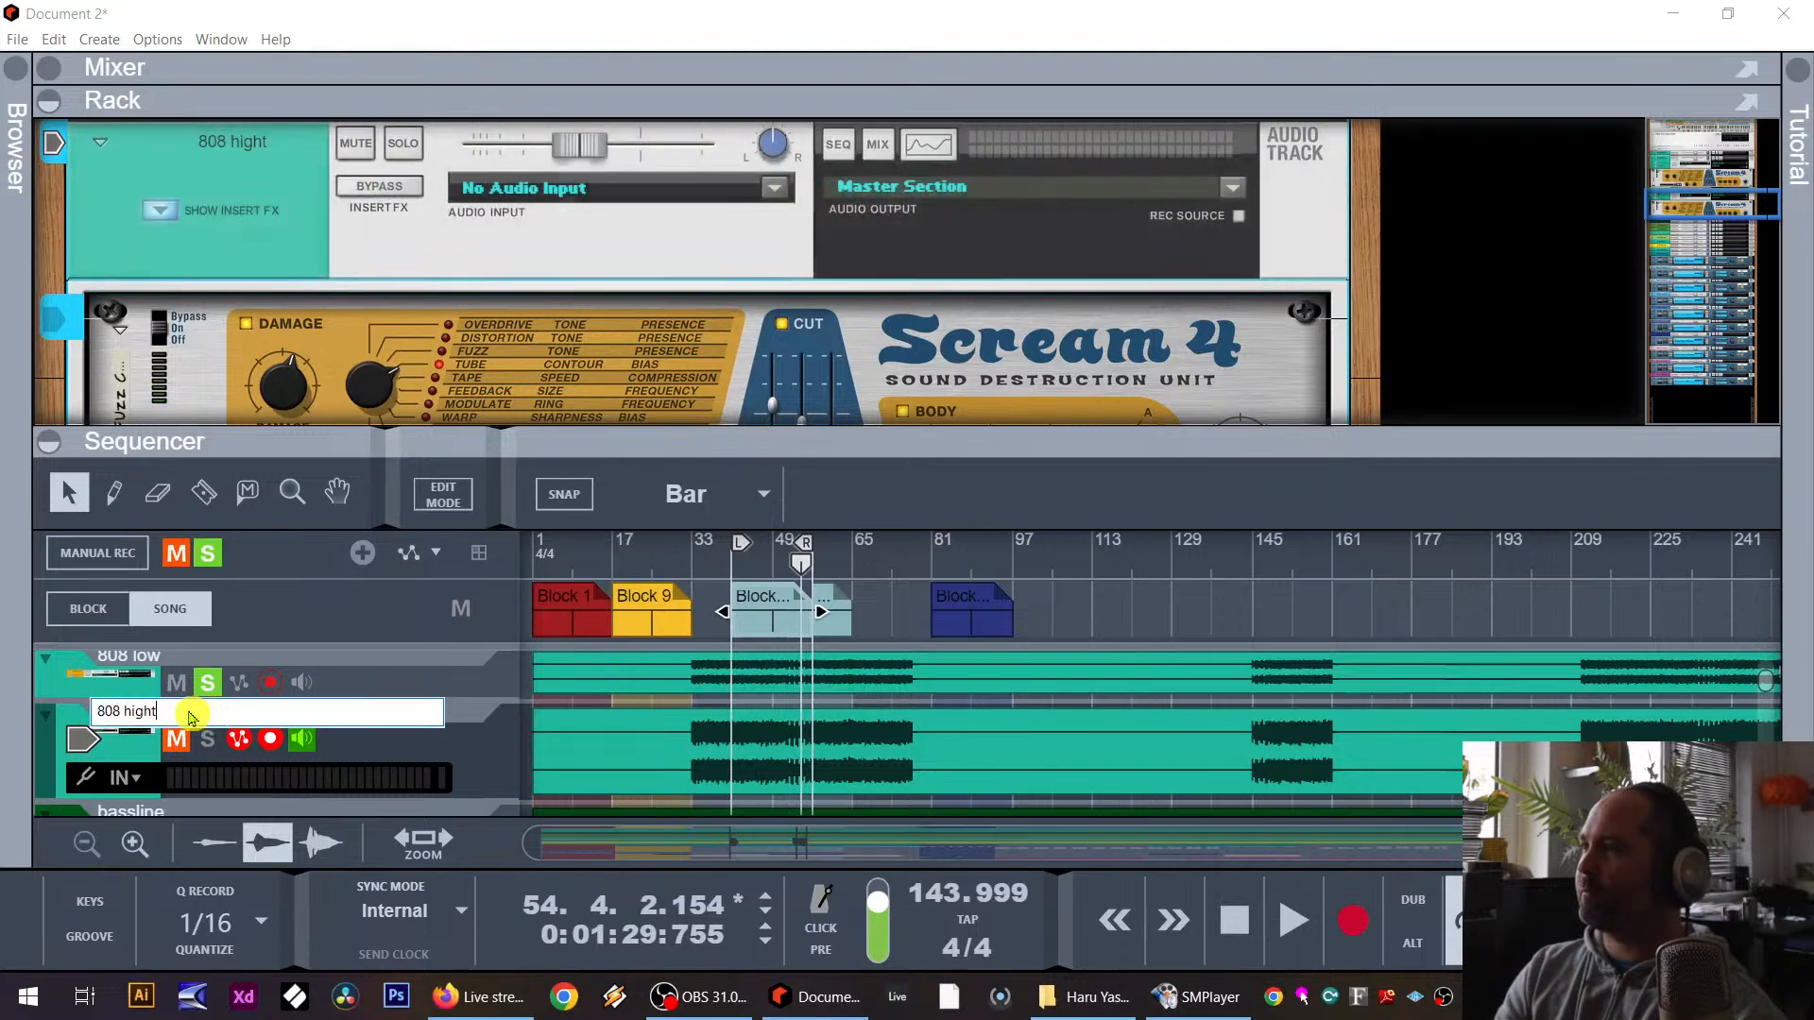
{"action": "key", "text": "BackSpace"}
{"action": "type", "text": "s"}
{"action": "key", "text": "Return"}
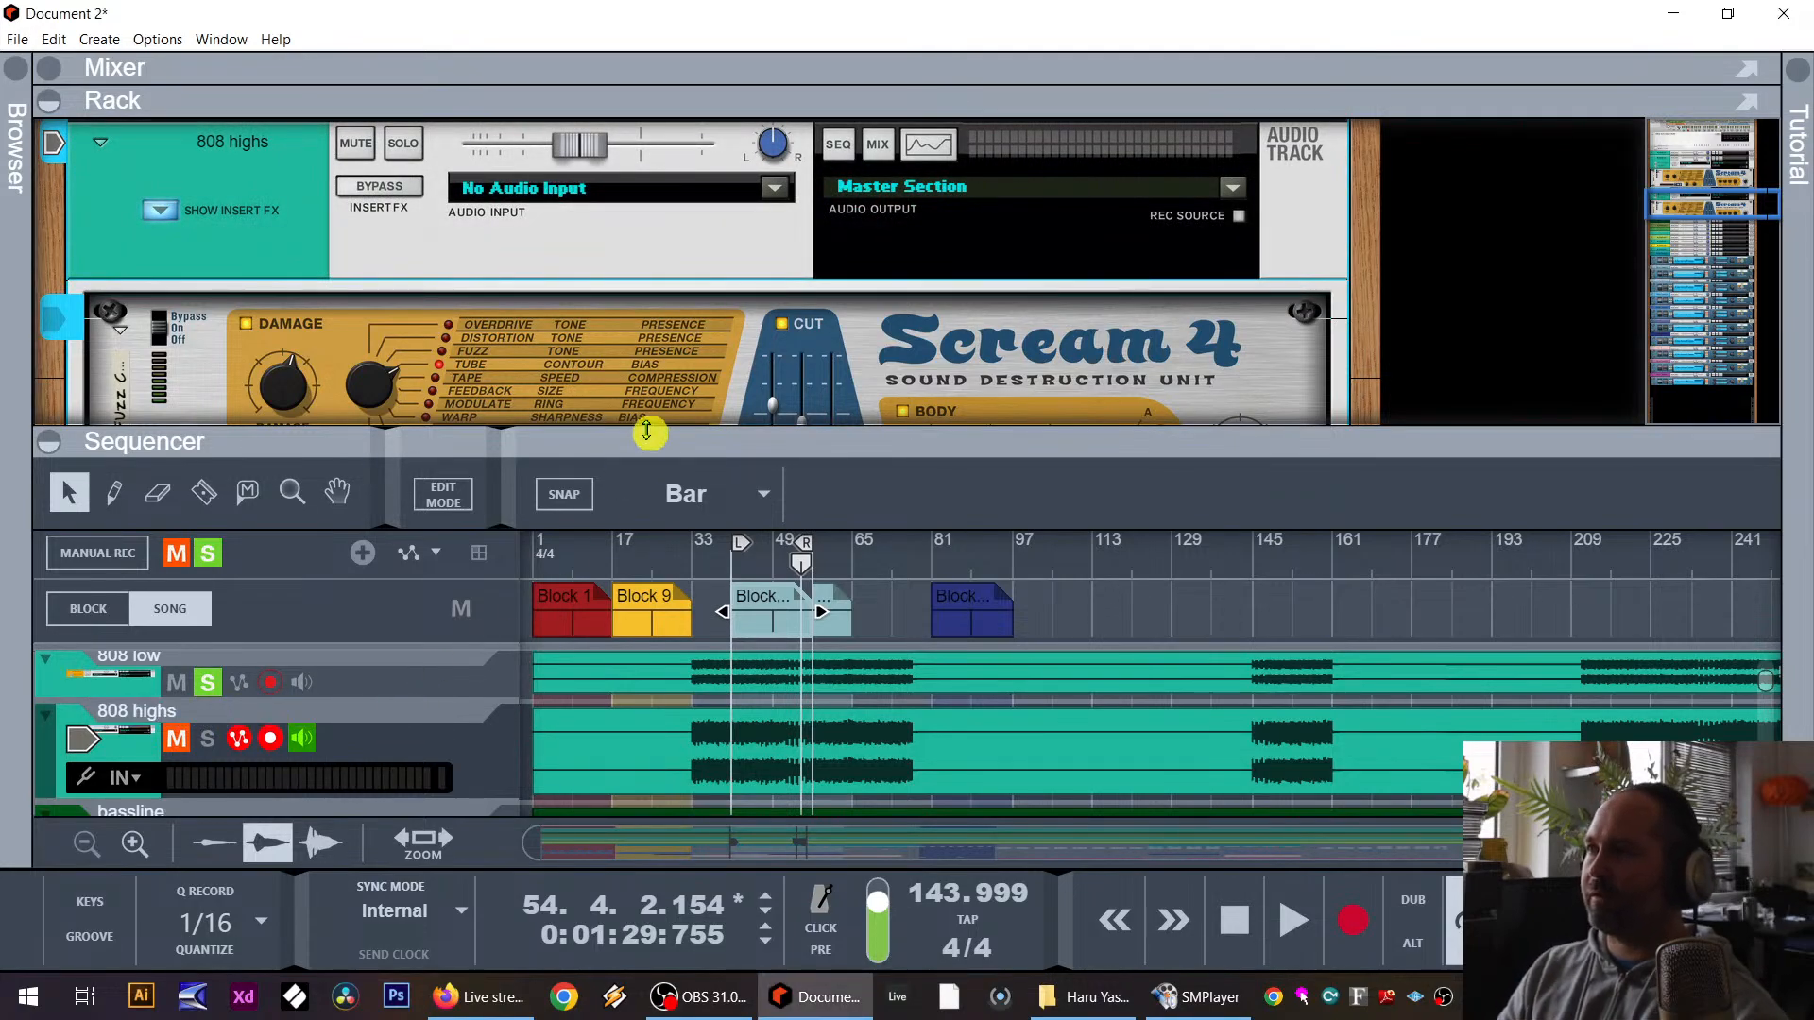
Step: Solo the 808 highs track instead of 808 low and play the song from bar 41
{"action": "left_click", "coordinate": [183, 737]}
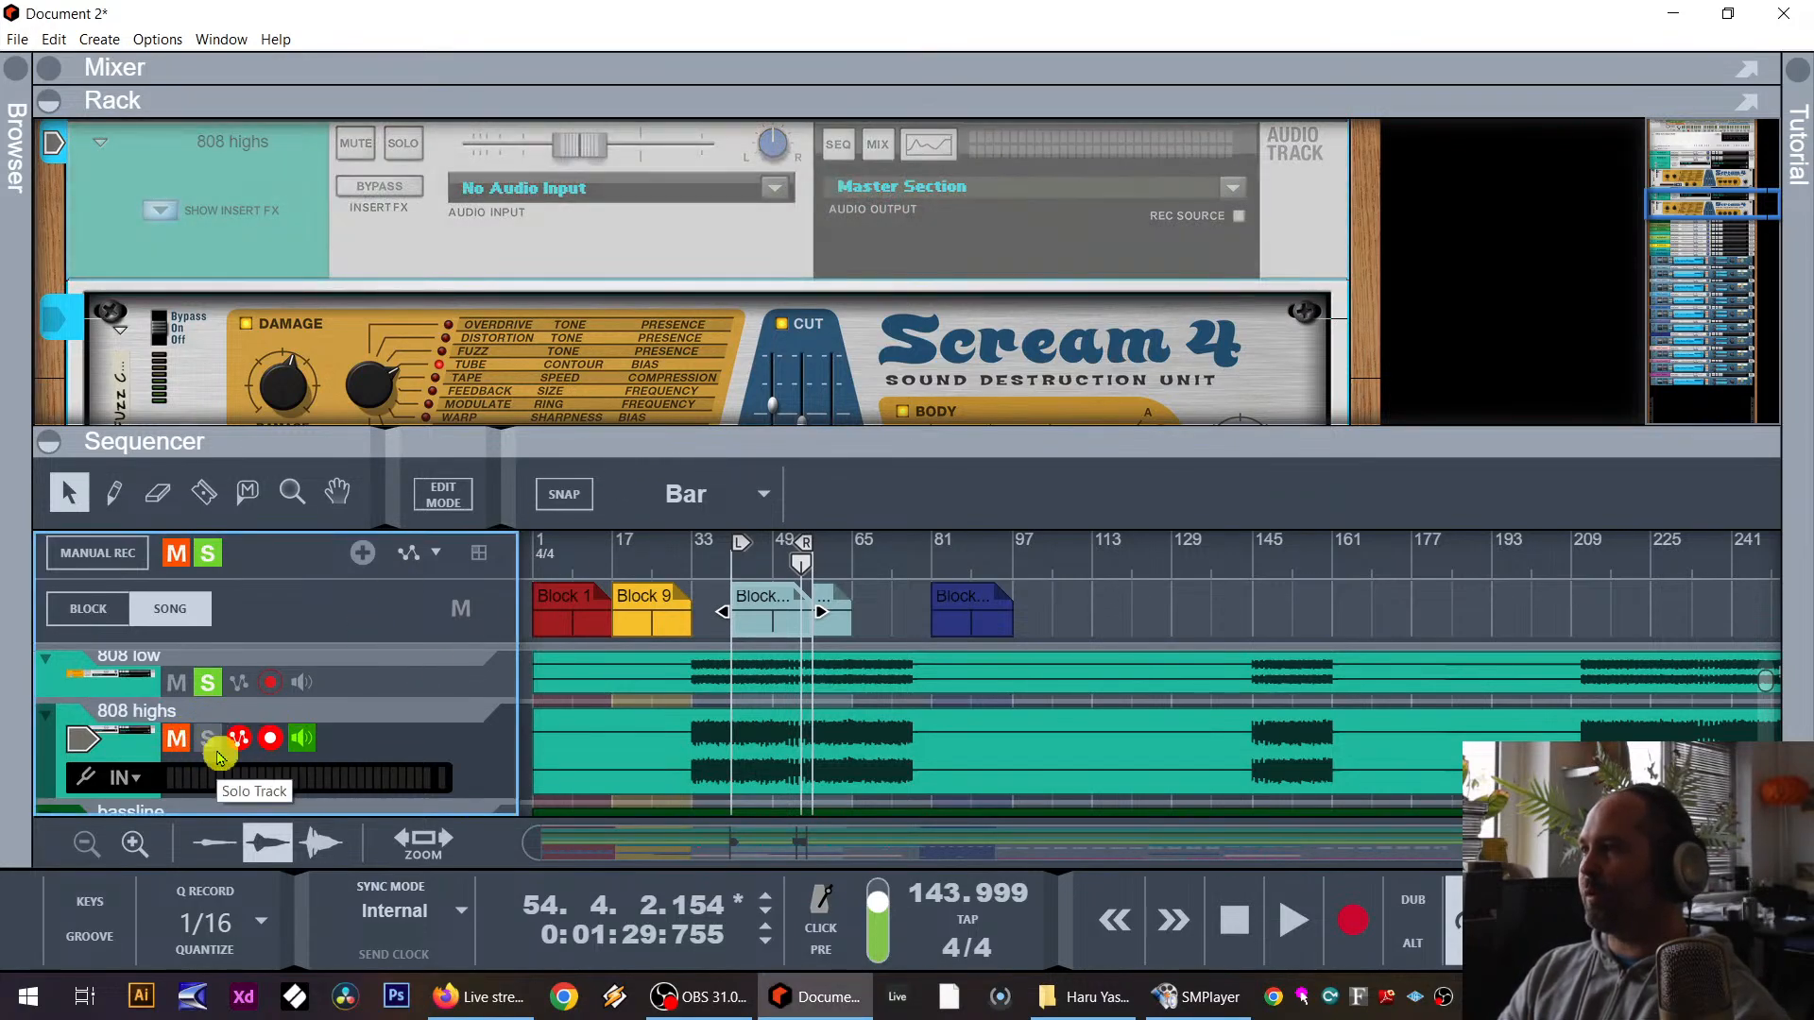
{"action": "left_click_drag", "start_coordinate": [754, 570], "coordinate": [733, 575]}
{"action": "key", "text": "space"}
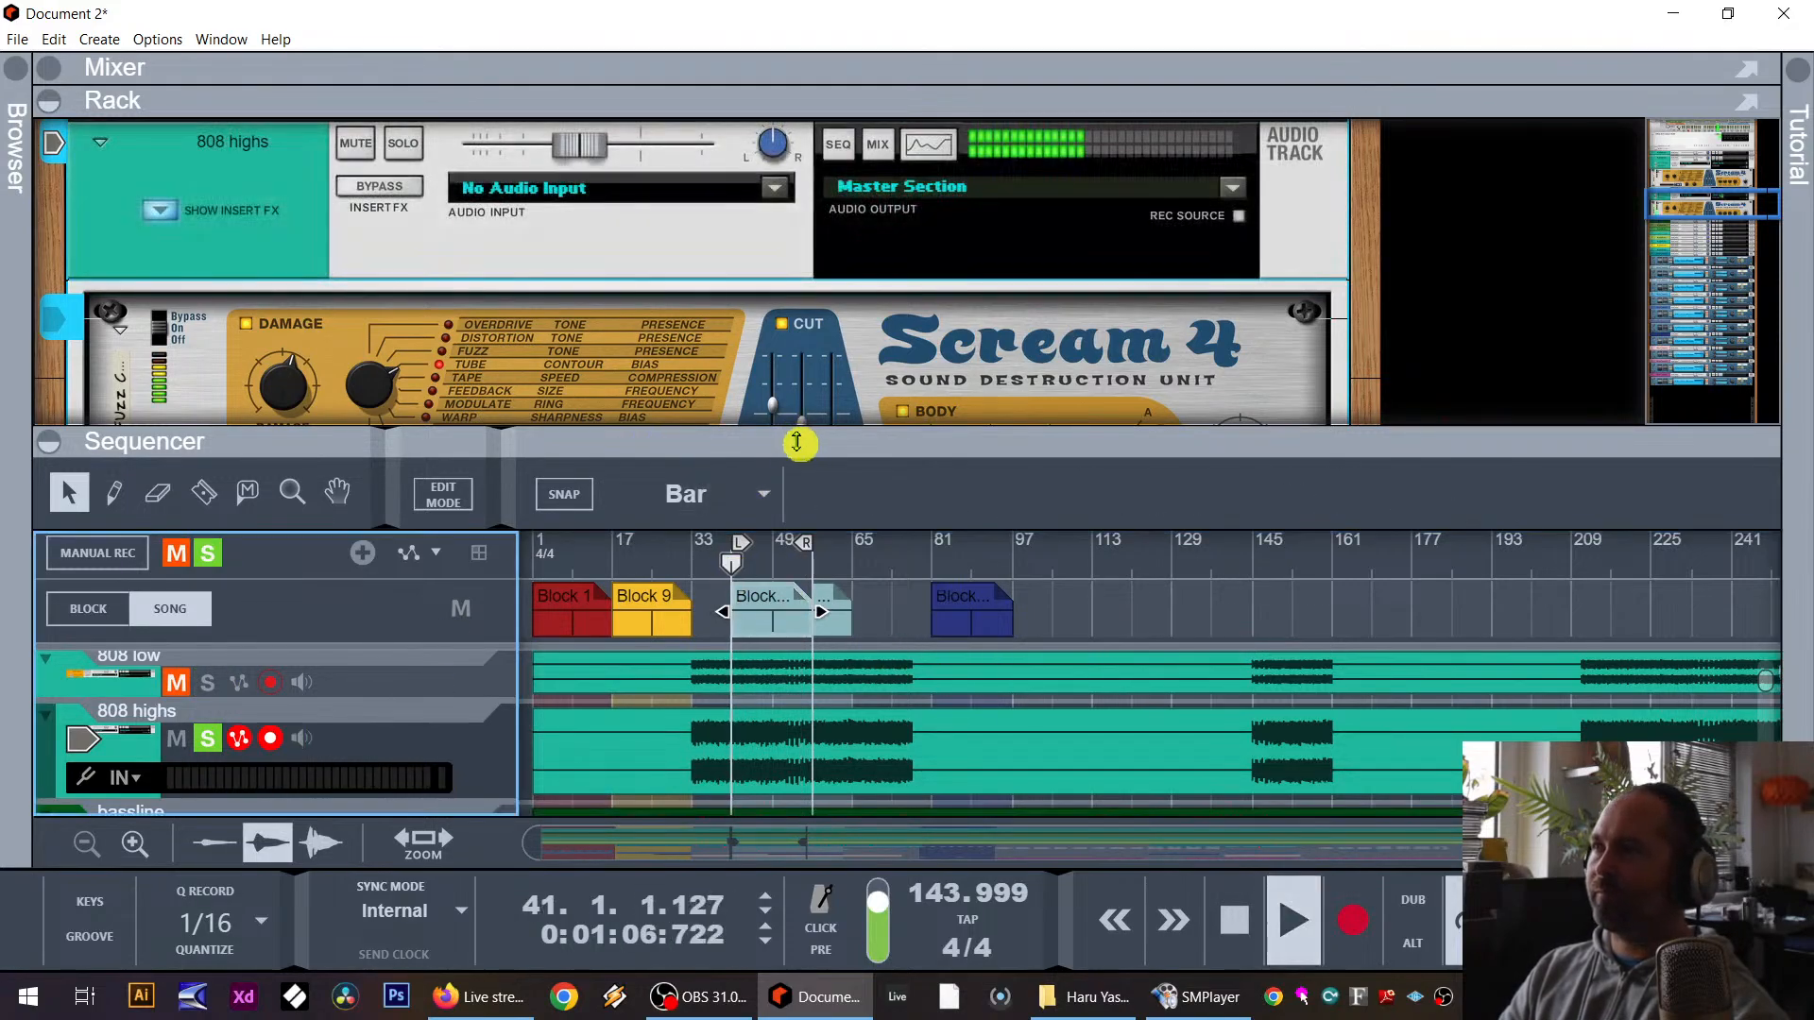
Step: On the 808 highs Scream 4, raise Cut Hi, set the damage type to Overdrive, and lower Cut Lo to its minimum
{"action": "left_click_drag", "start_coordinate": [797, 439], "coordinate": [773, 671]}
{"action": "left_click_drag", "start_coordinate": [836, 475], "coordinate": [857, 420]}
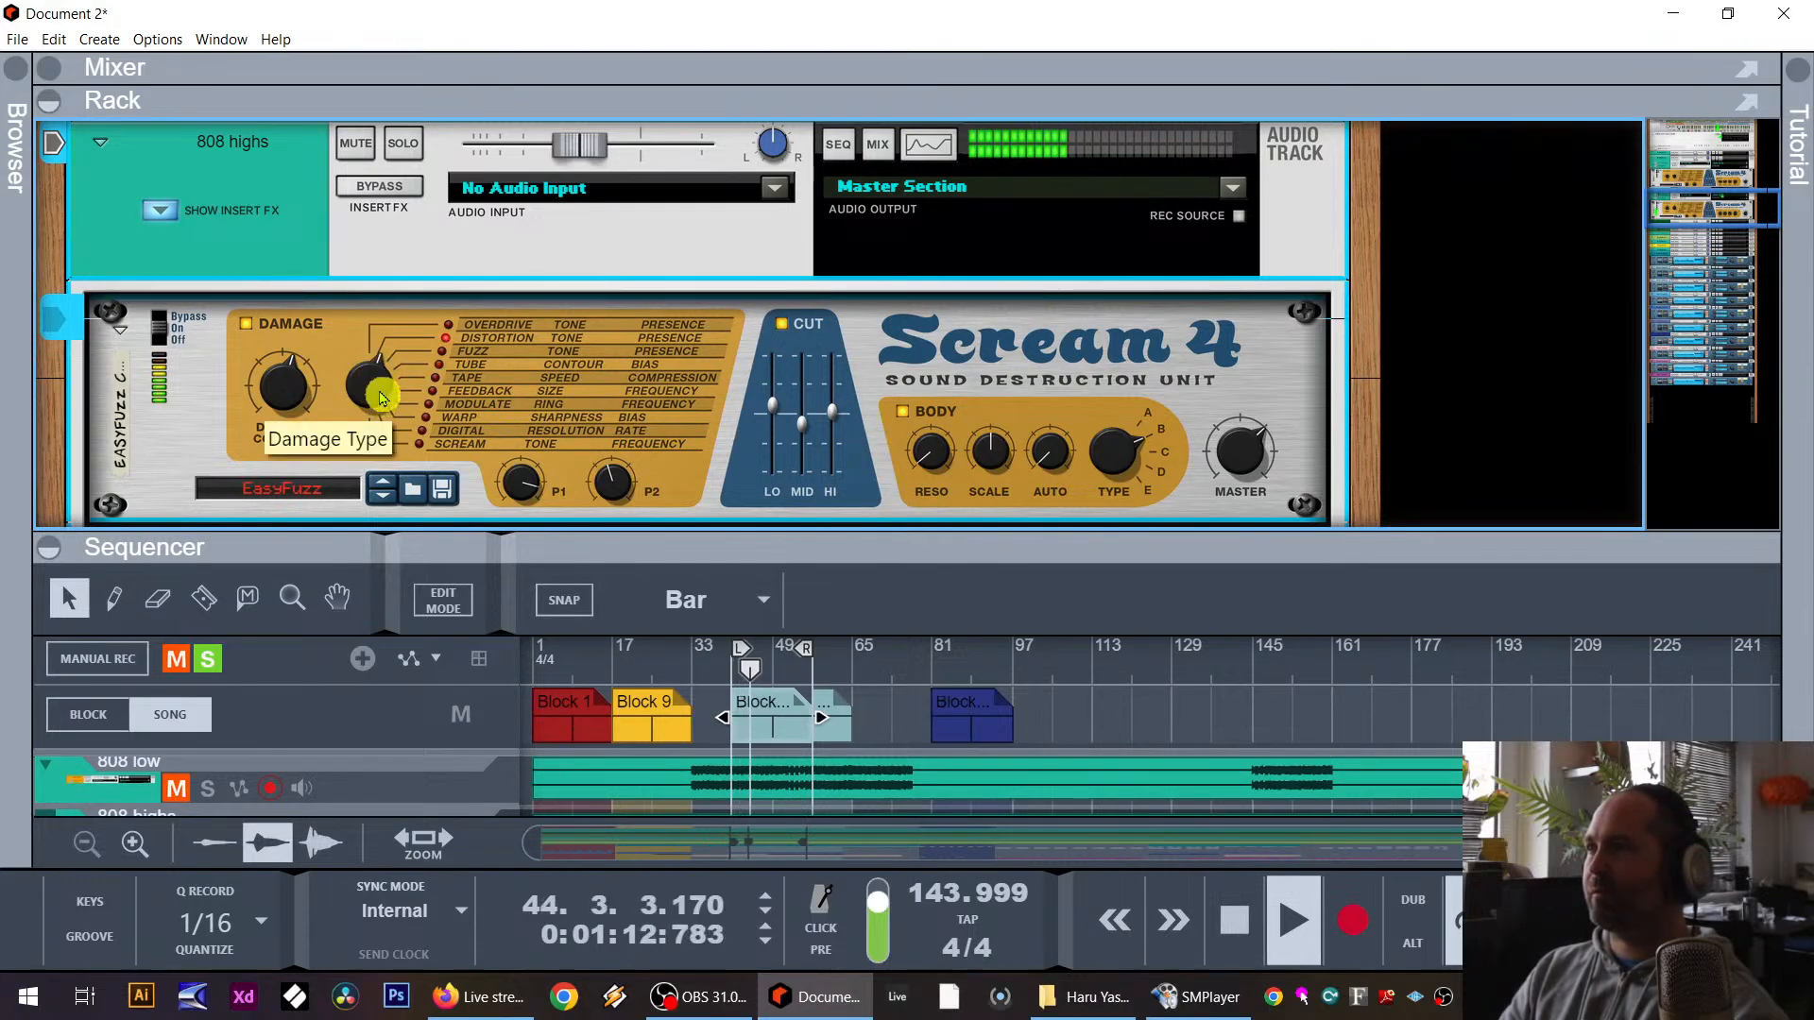
{"action": "left_click_drag", "start_coordinate": [381, 398], "coordinate": [382, 411]}
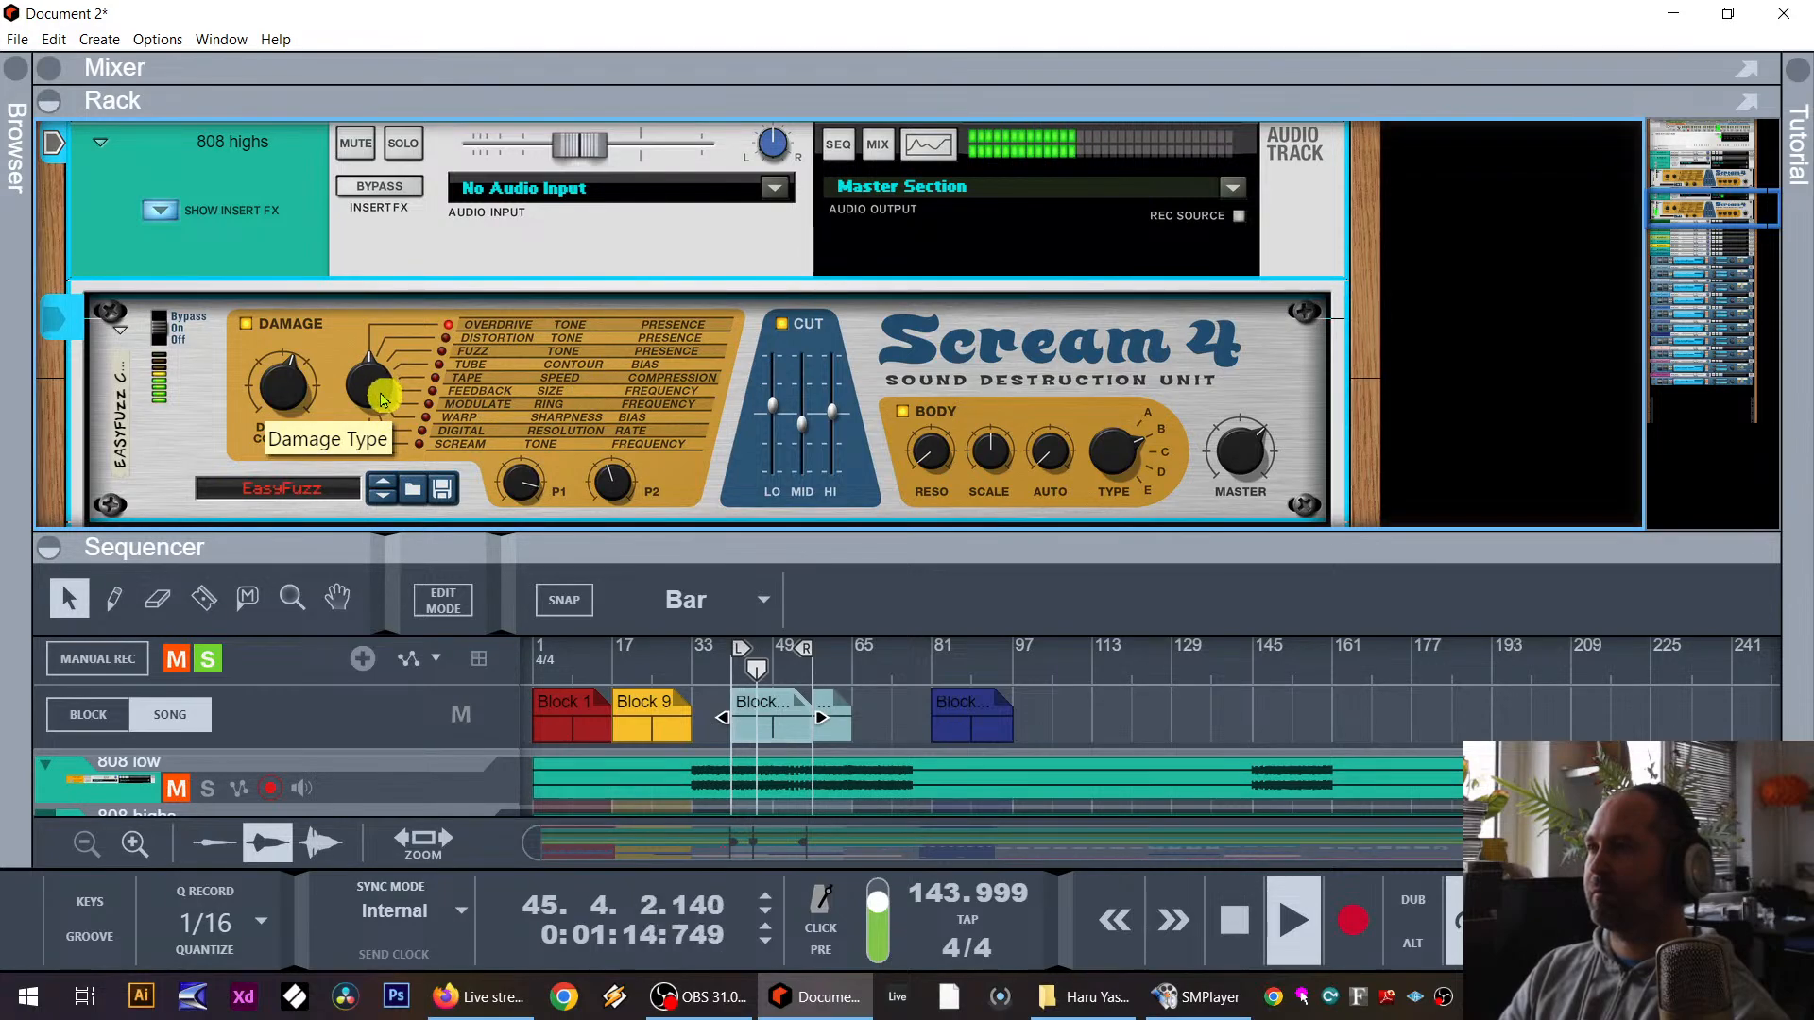
{"action": "left_click_drag", "start_coordinate": [773, 405], "coordinate": [773, 470]}
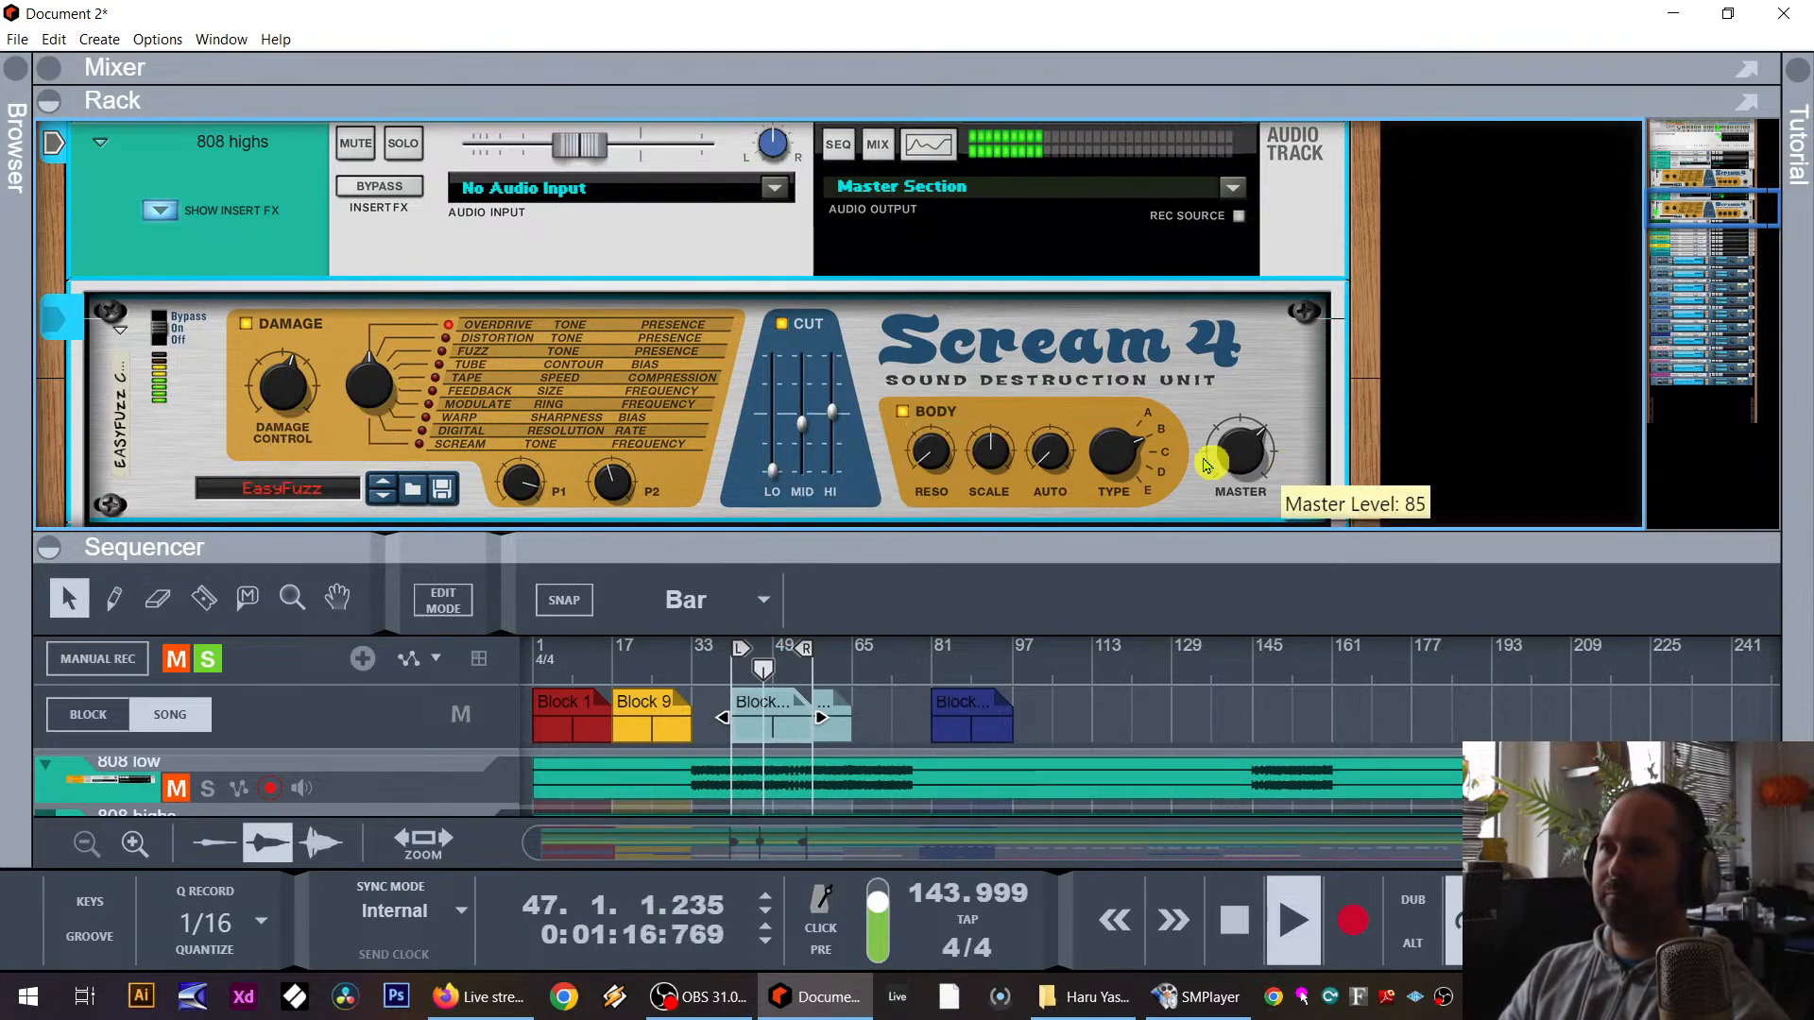
Step: Audition Scream 4's body type and P2 settings, restore P2 to its default, and set Parameter 1 to 64
{"action": "mouse_move", "coordinate": [1119, 469]}
{"action": "left_mouse_down"}
{"action": "mouse_move", "coordinate": [1127, 427]}
{"action": "mouse_move", "coordinate": [1117, 616]}
{"action": "mouse_move", "coordinate": [1117, 458]}
{"action": "left_mouse_up"}
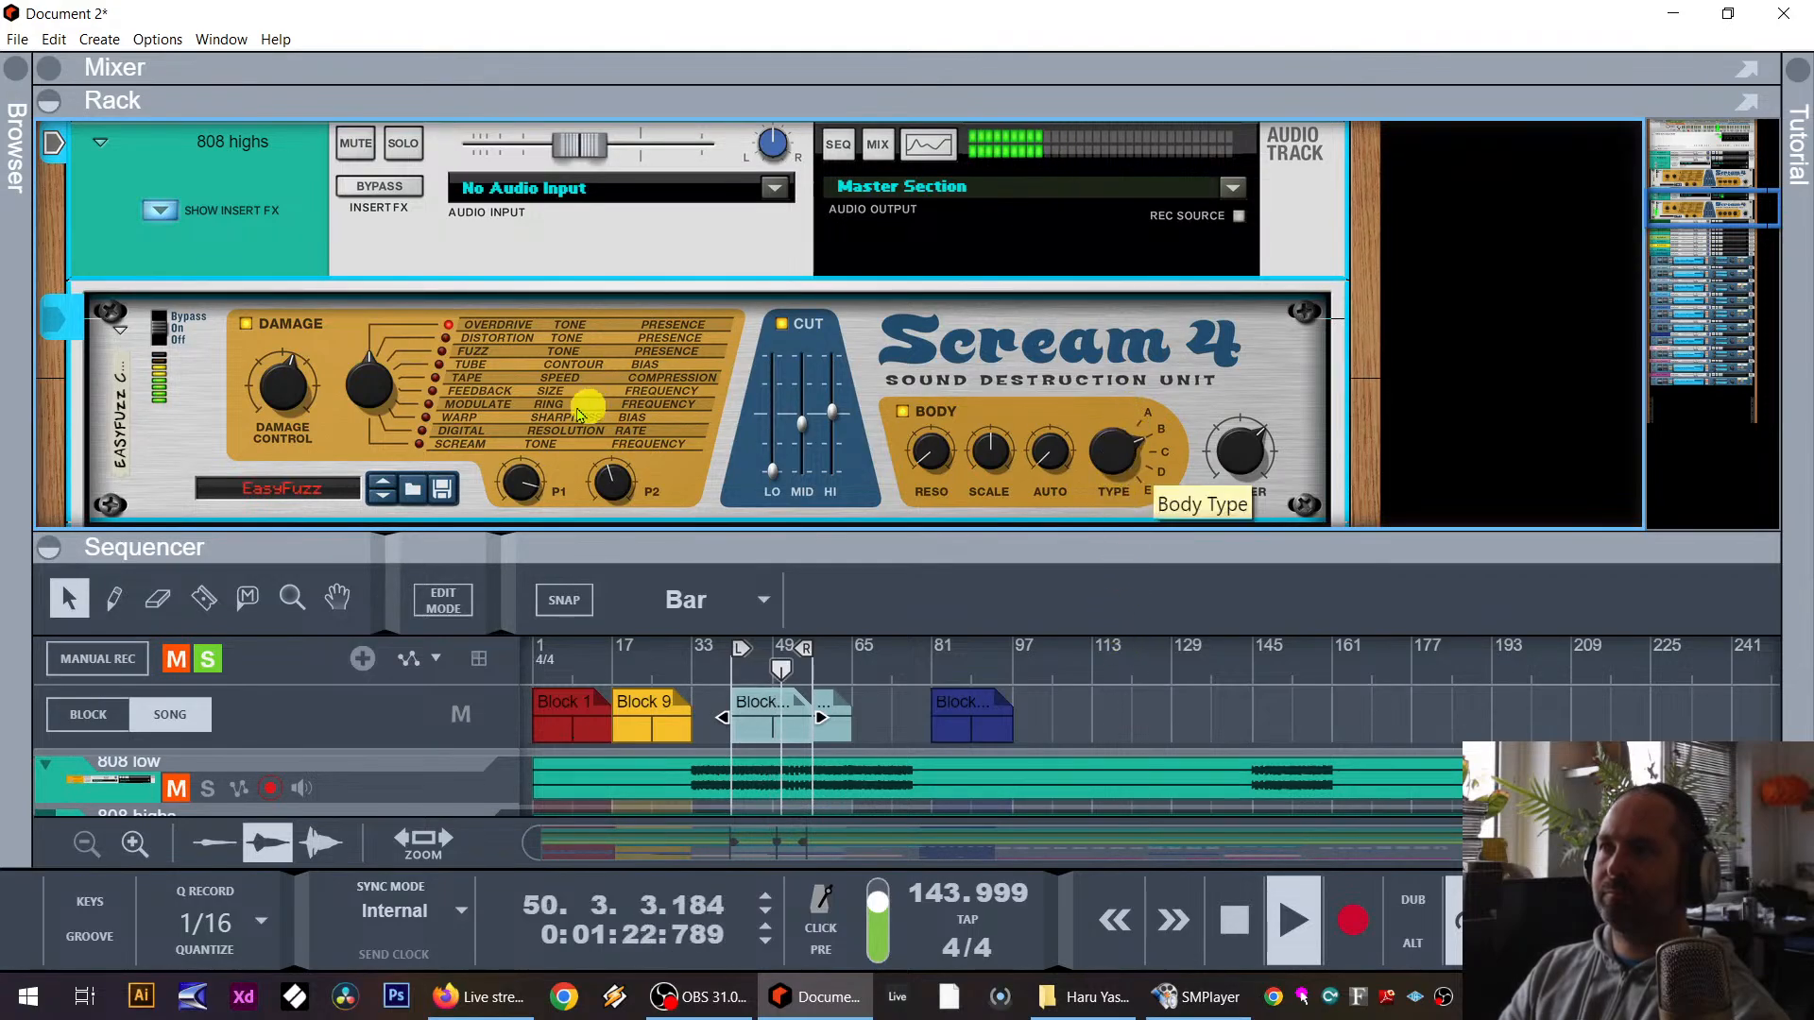
{"action": "left_click_drag", "start_coordinate": [612, 482], "coordinate": [608, 555]}
{"action": "left_click", "coordinate": [619, 491], "text": "ctrl"}
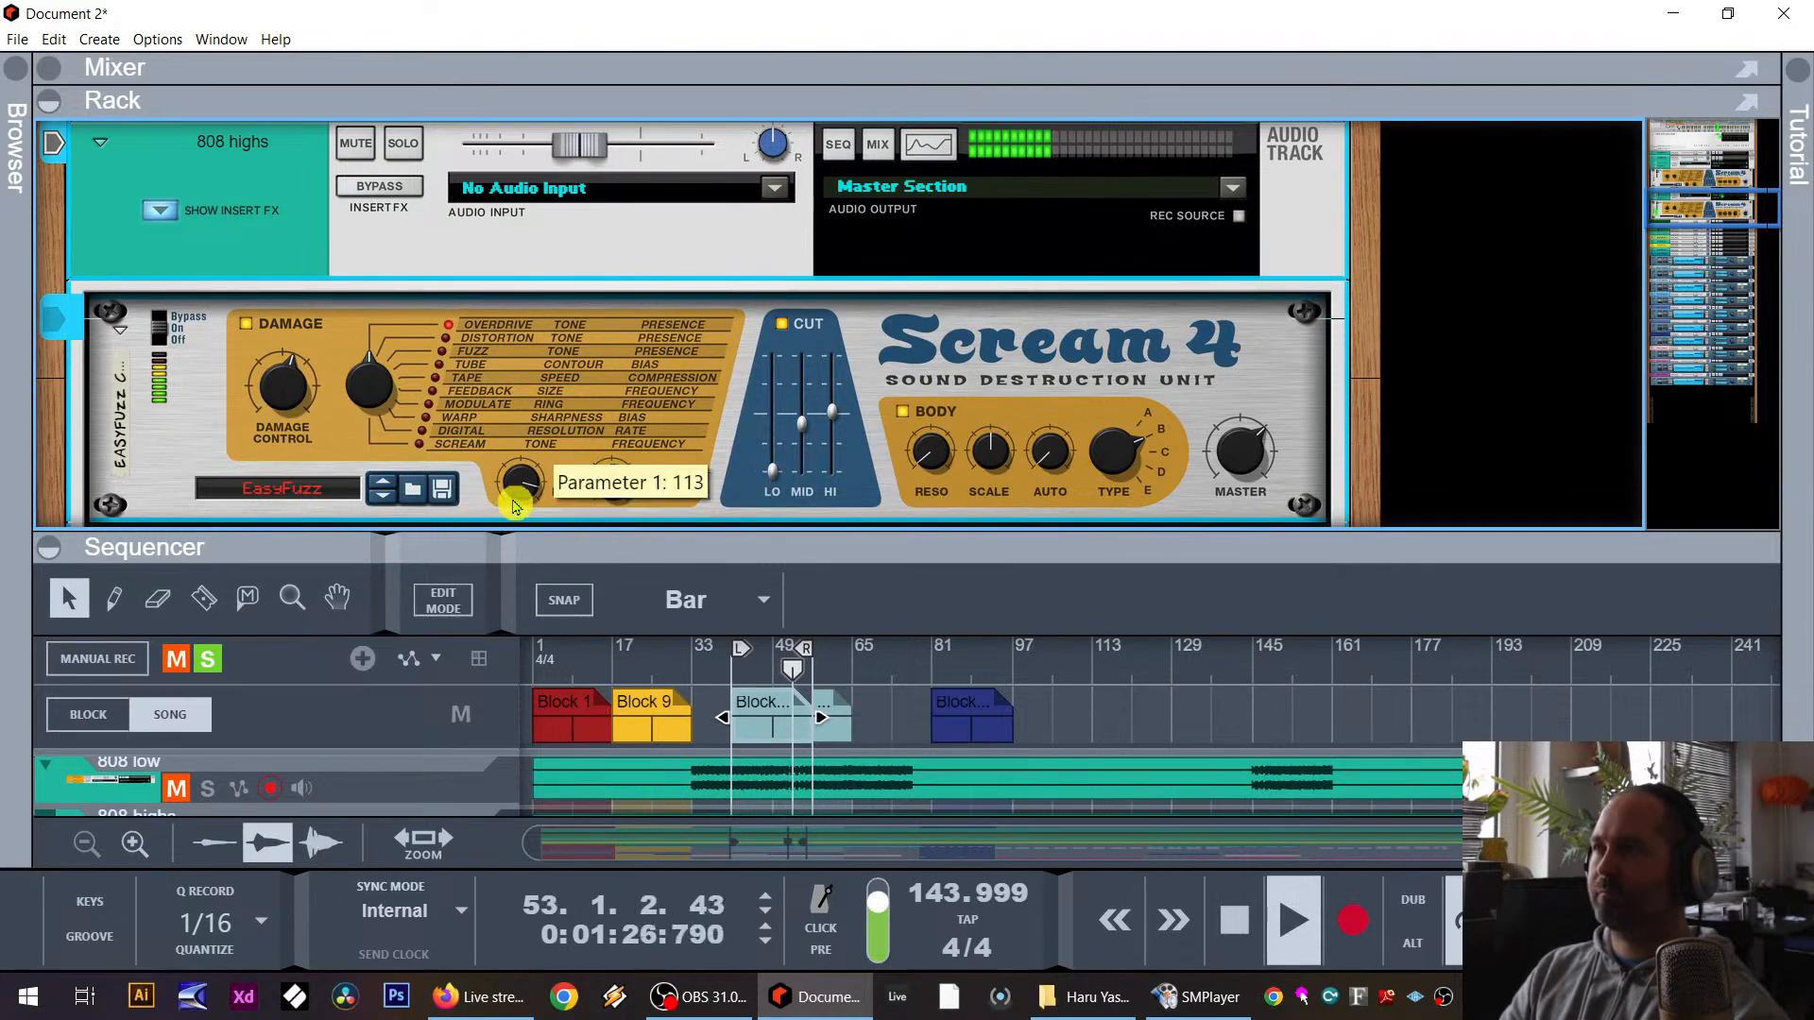
{"action": "left_click_drag", "start_coordinate": [523, 486], "coordinate": [531, 550]}
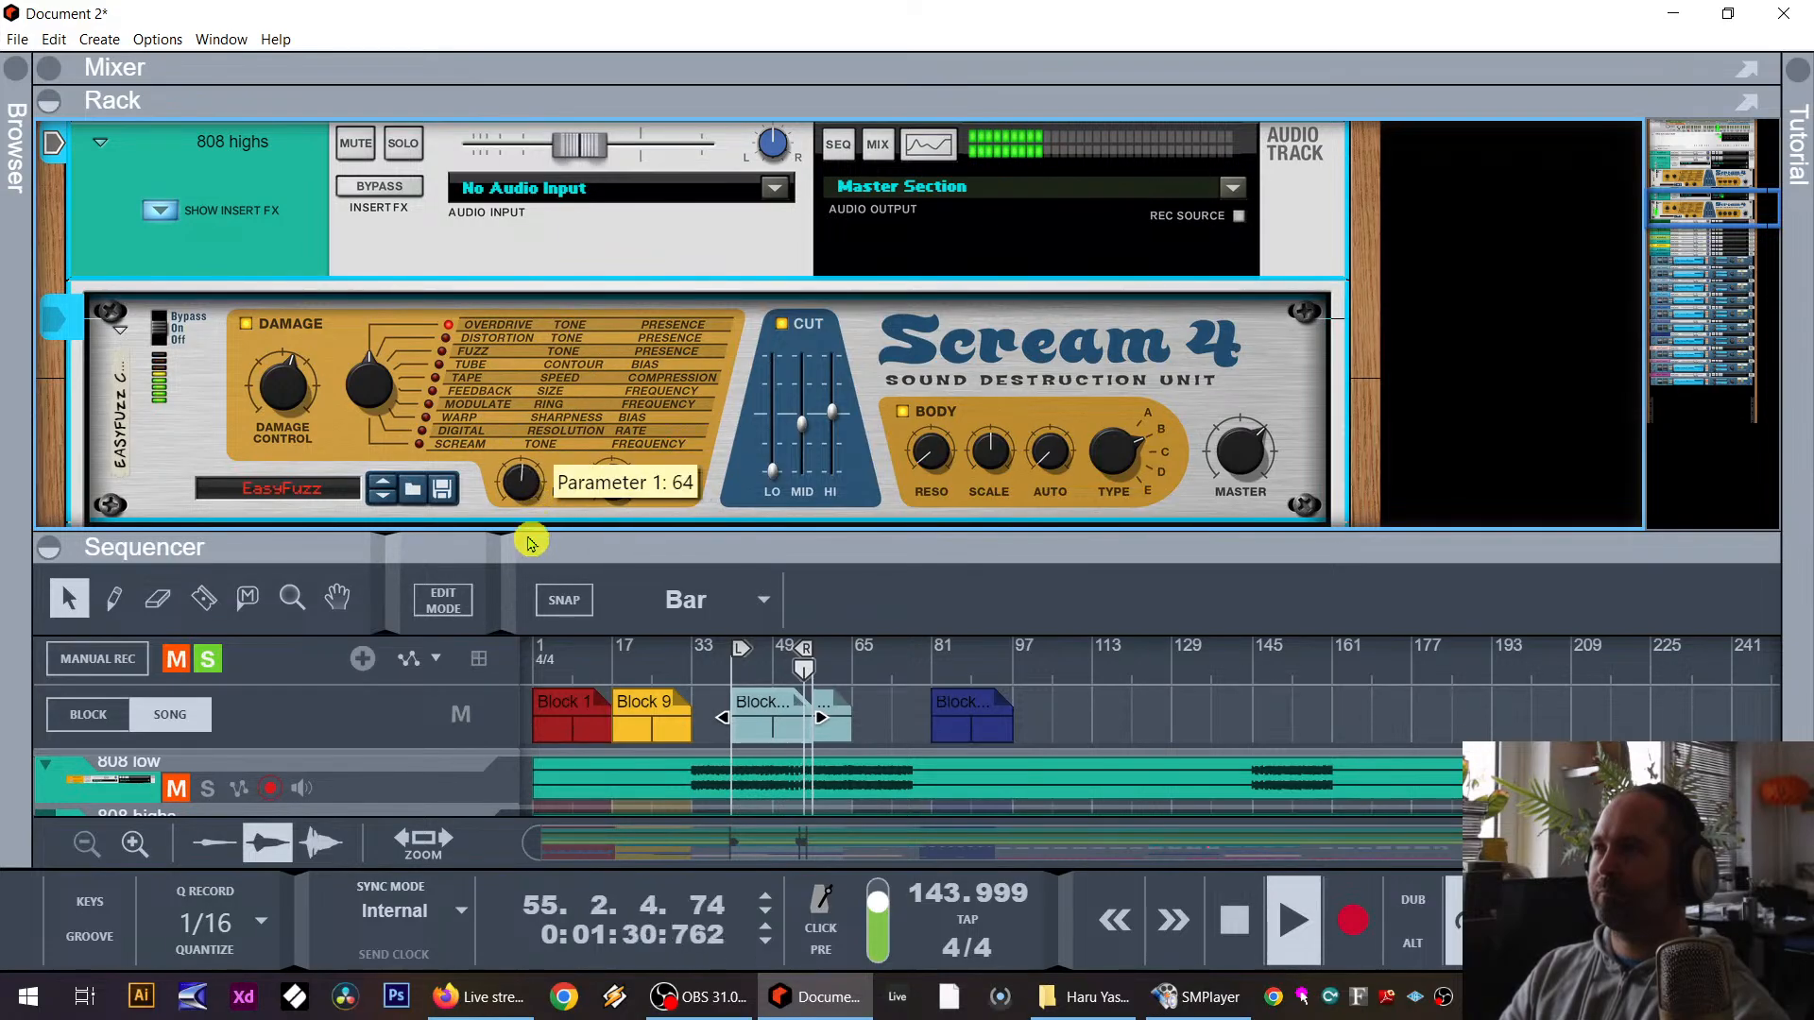
{"action": "key", "text": "space"}
Step: Add a FabFilter Pro-Q 3 after the Scream 4 on the 808 highs track
{"action": "scroll", "coordinate": [723, 392], "scroll_direction": "down", "scroll_amount": 1}
{"action": "right_click", "coordinate": [144, 334]}
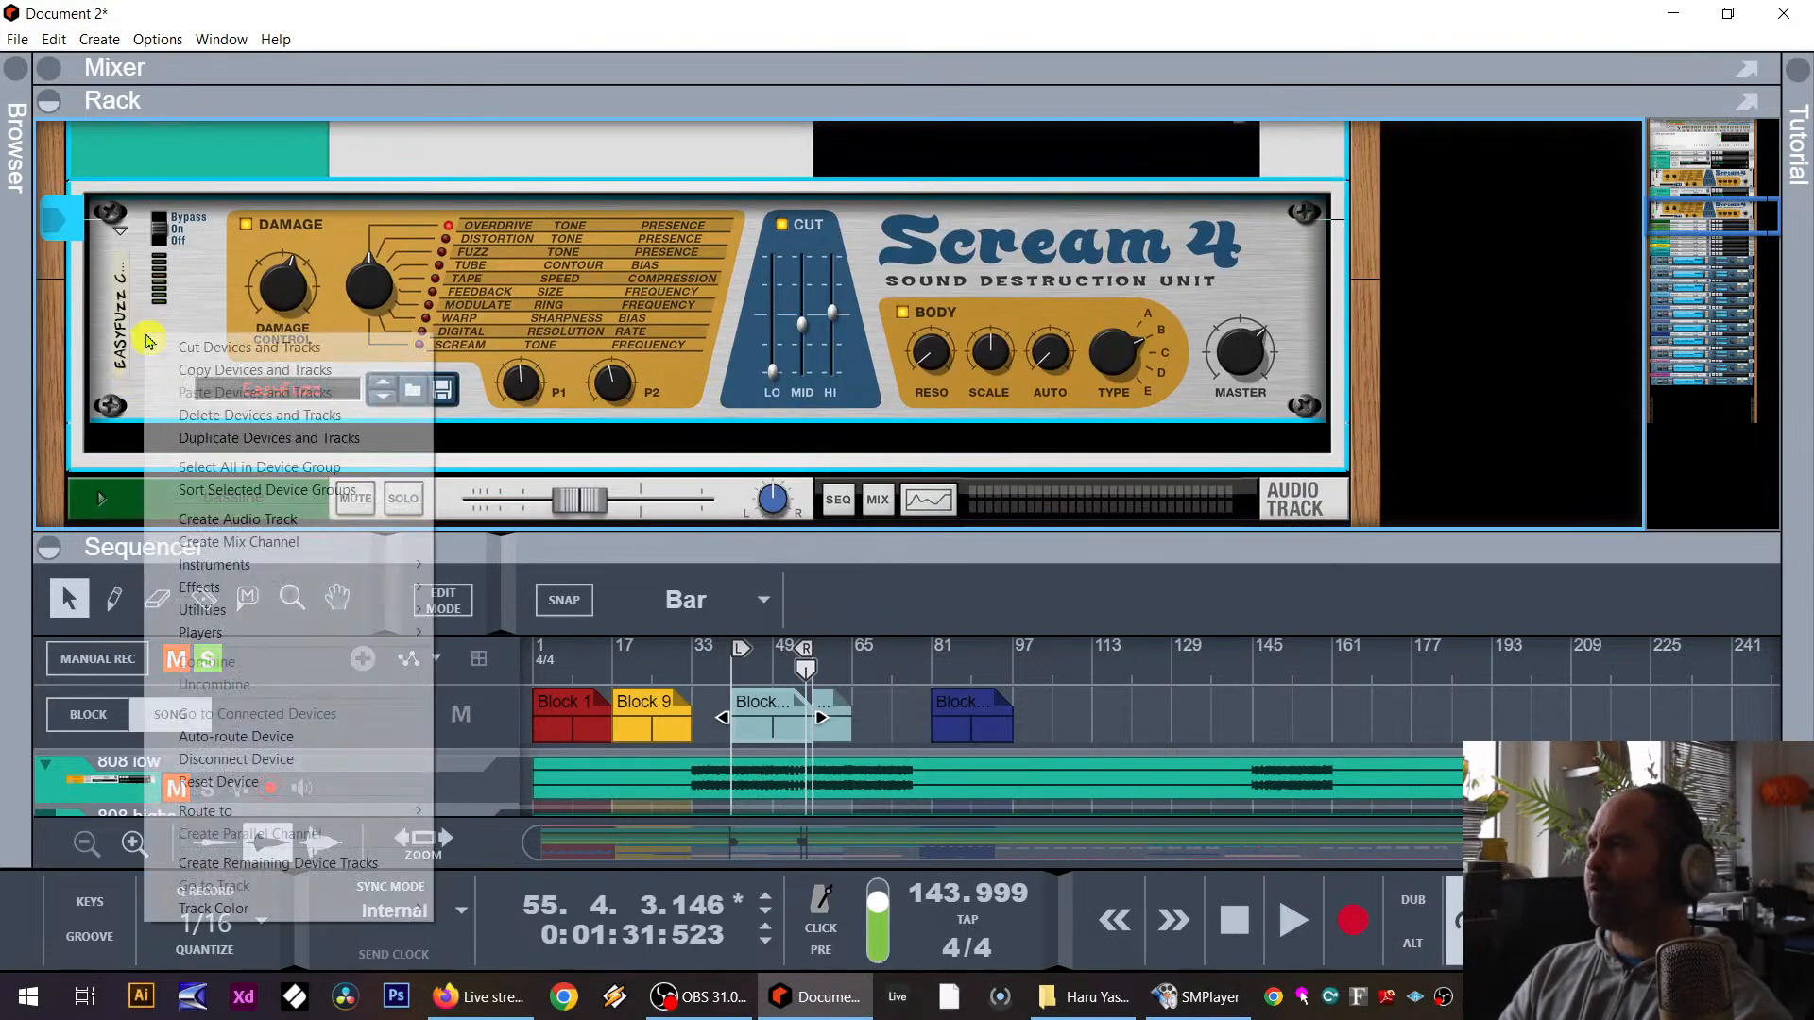
{"action": "mouse_move", "coordinate": [284, 587]}
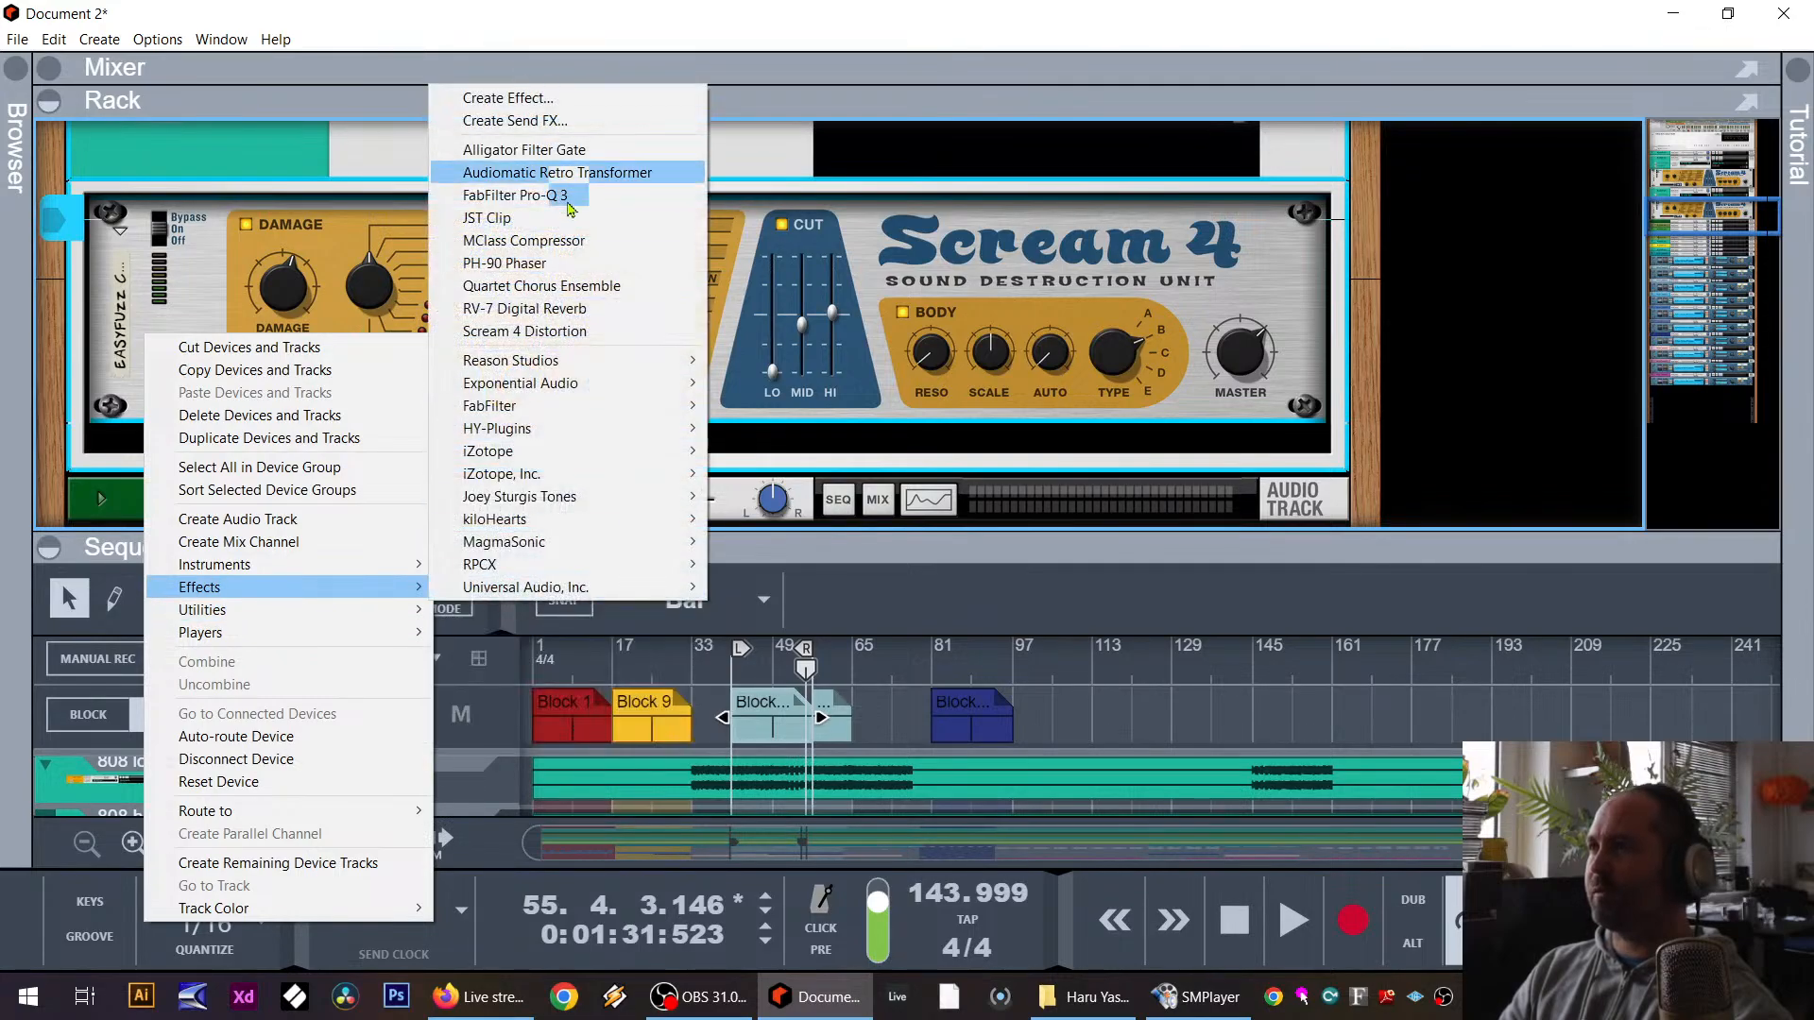
{"action": "left_click", "coordinate": [586, 196]}
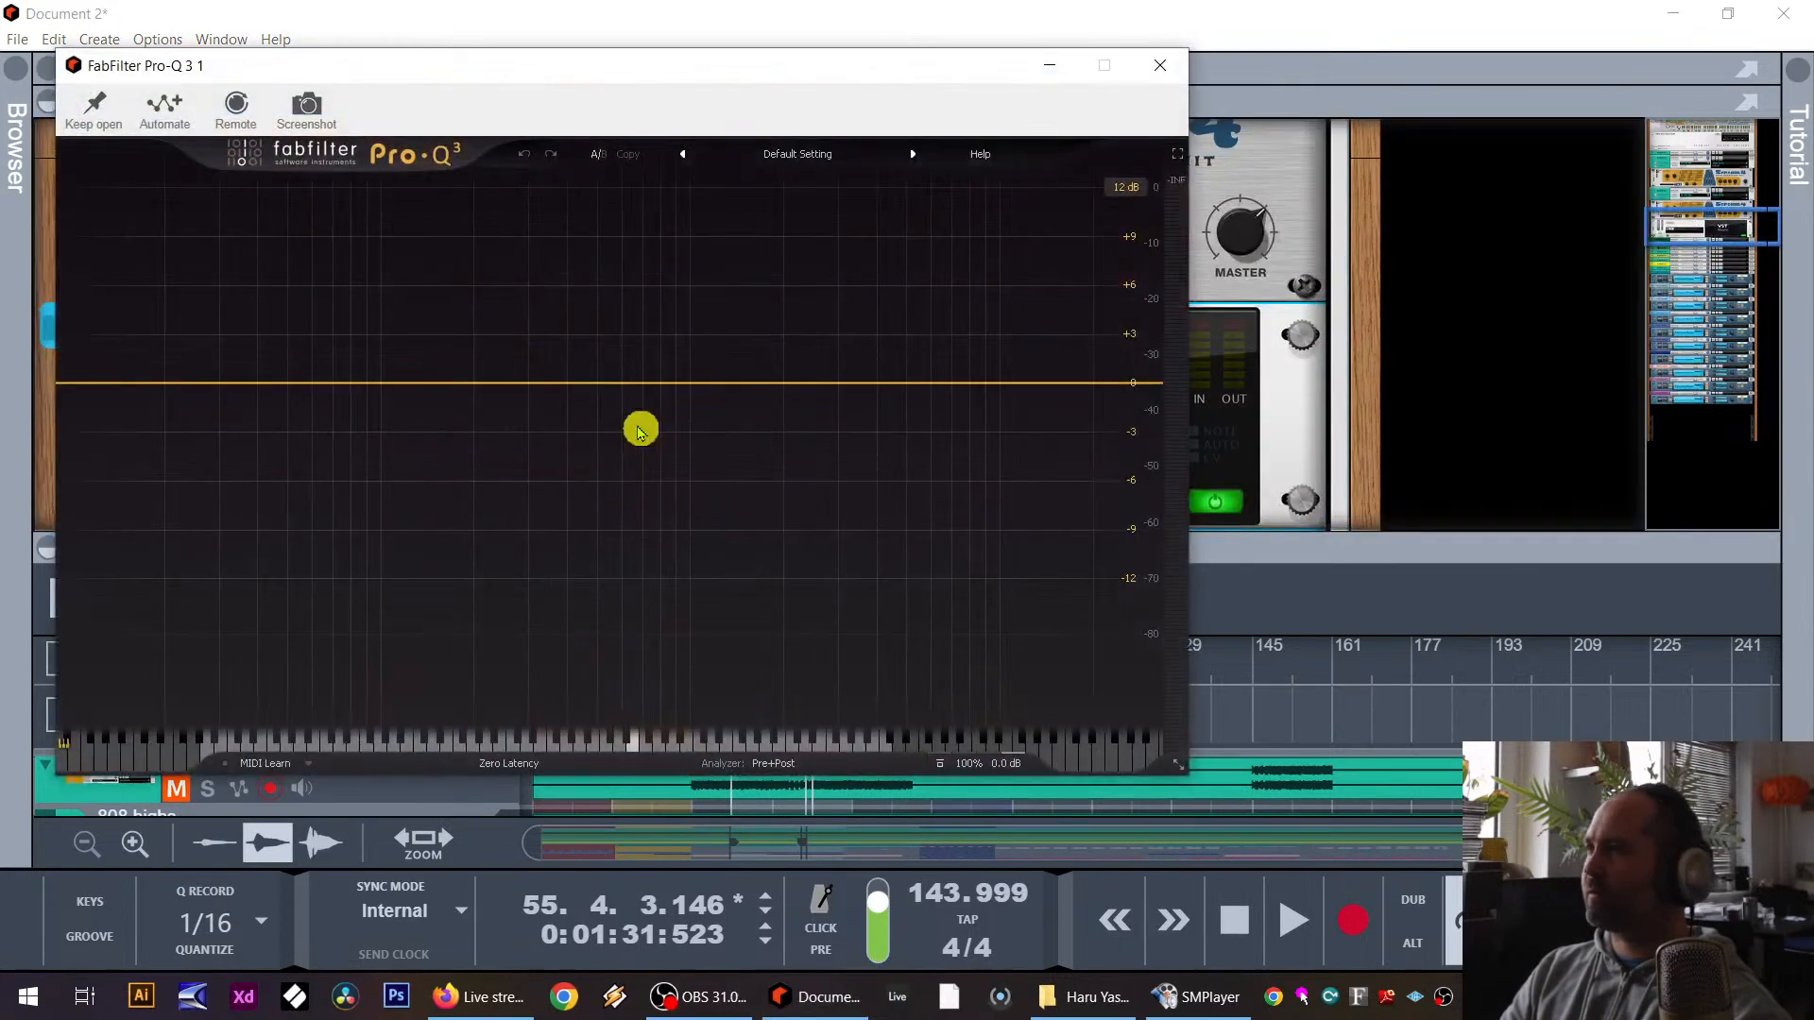
Step: In the 808 highs Pro-Q 3, create a 12 dB/oct low cut in the mids and a high cut at about 3120 Hz during playback
{"action": "key", "text": "space"}
{"action": "left_click_drag", "start_coordinate": [109, 387], "coordinate": [718, 404]}
{"action": "key", "text": "space"}
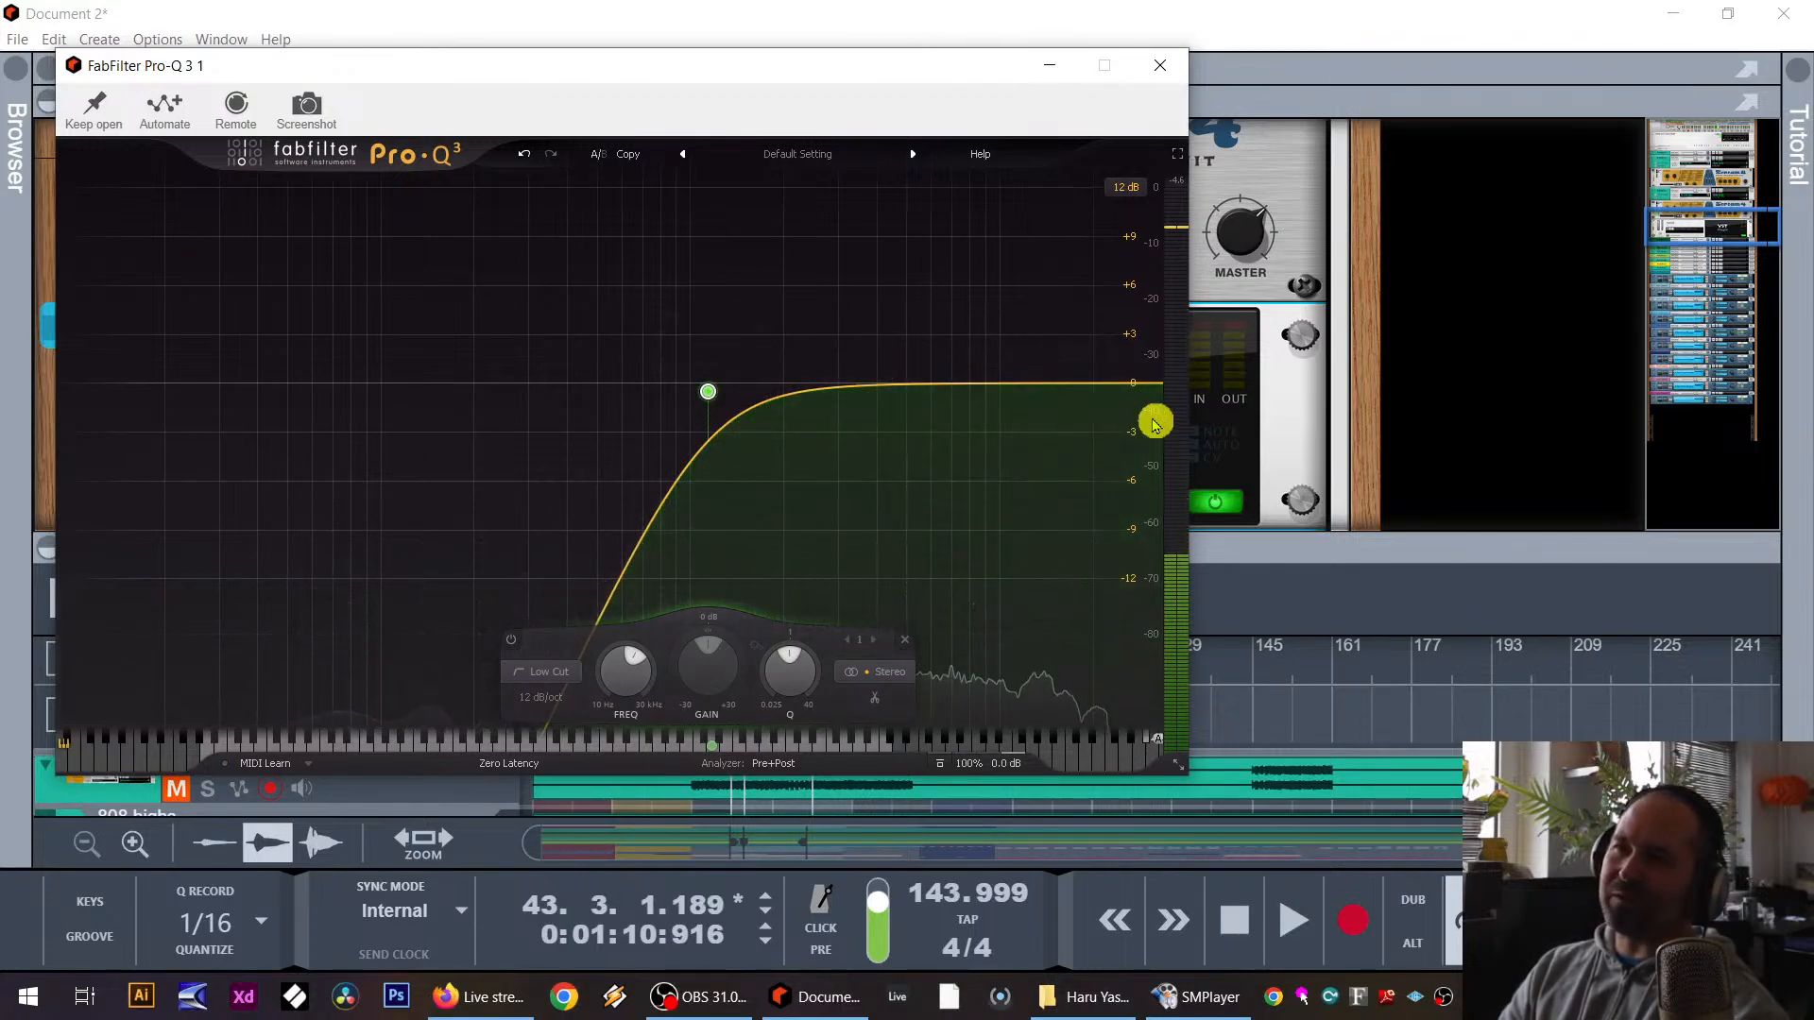
{"action": "key", "text": "space"}
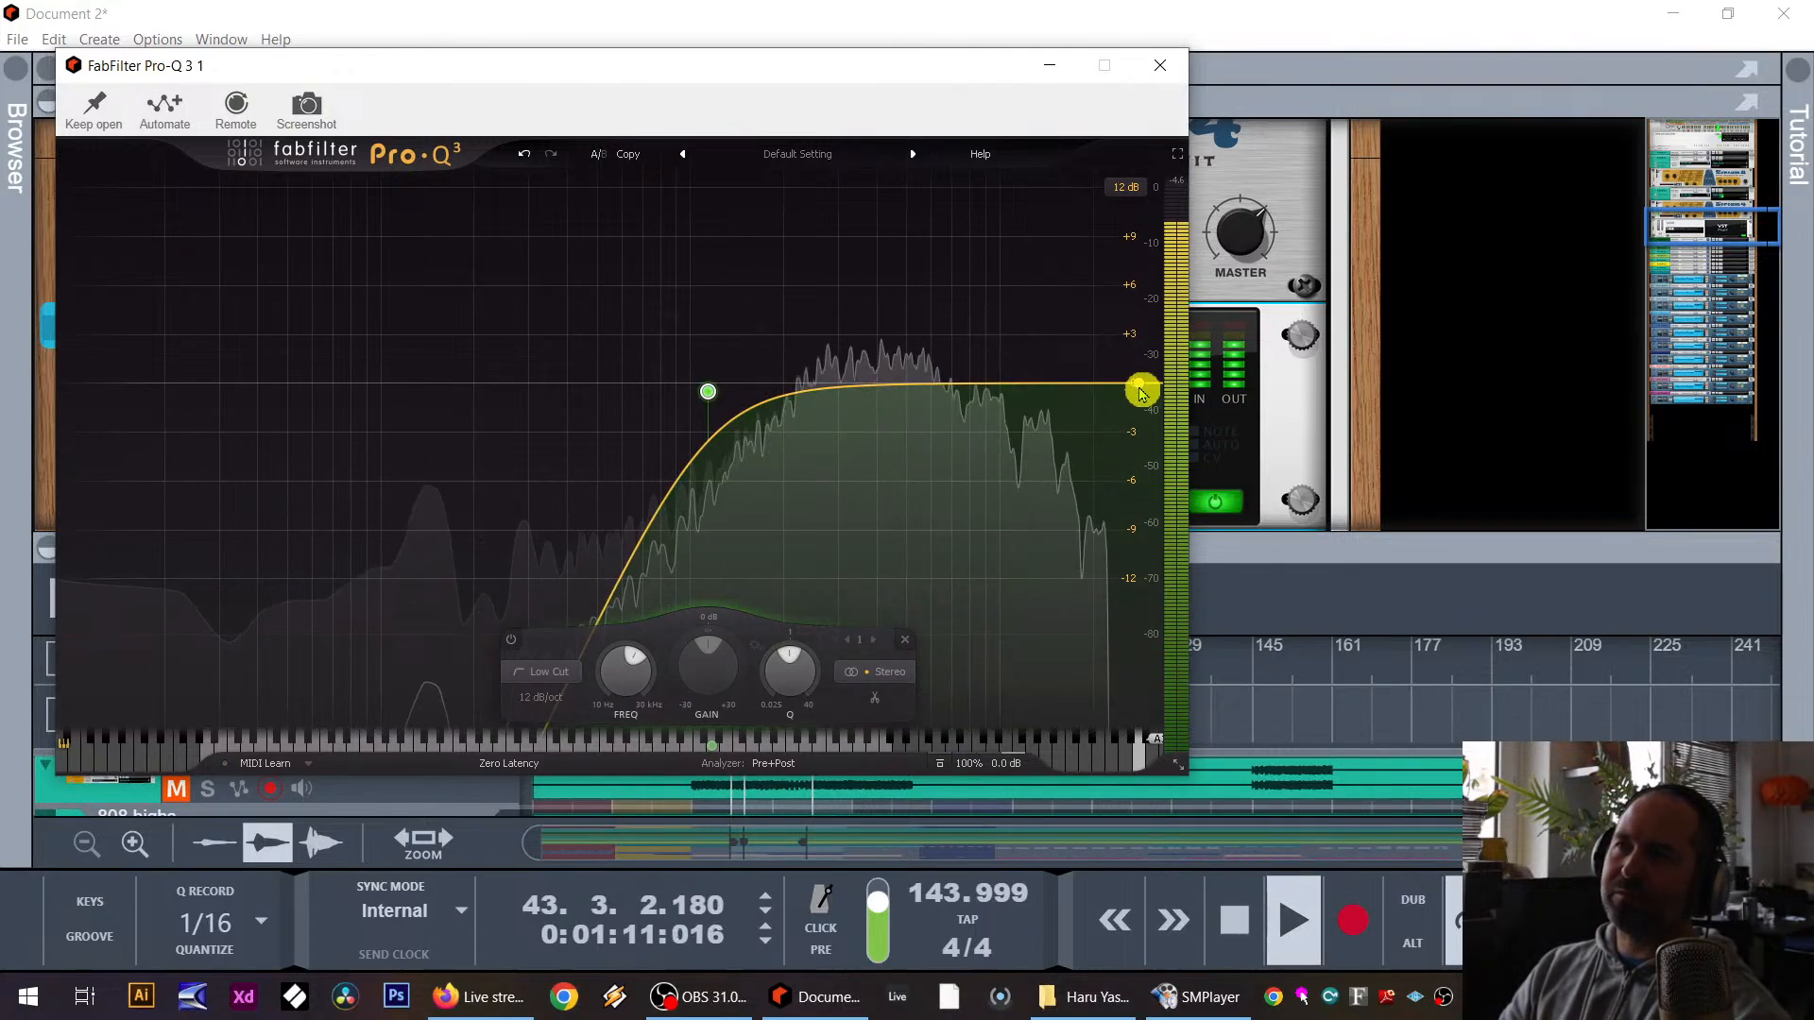
{"action": "left_click_drag", "start_coordinate": [1139, 393], "coordinate": [846, 404]}
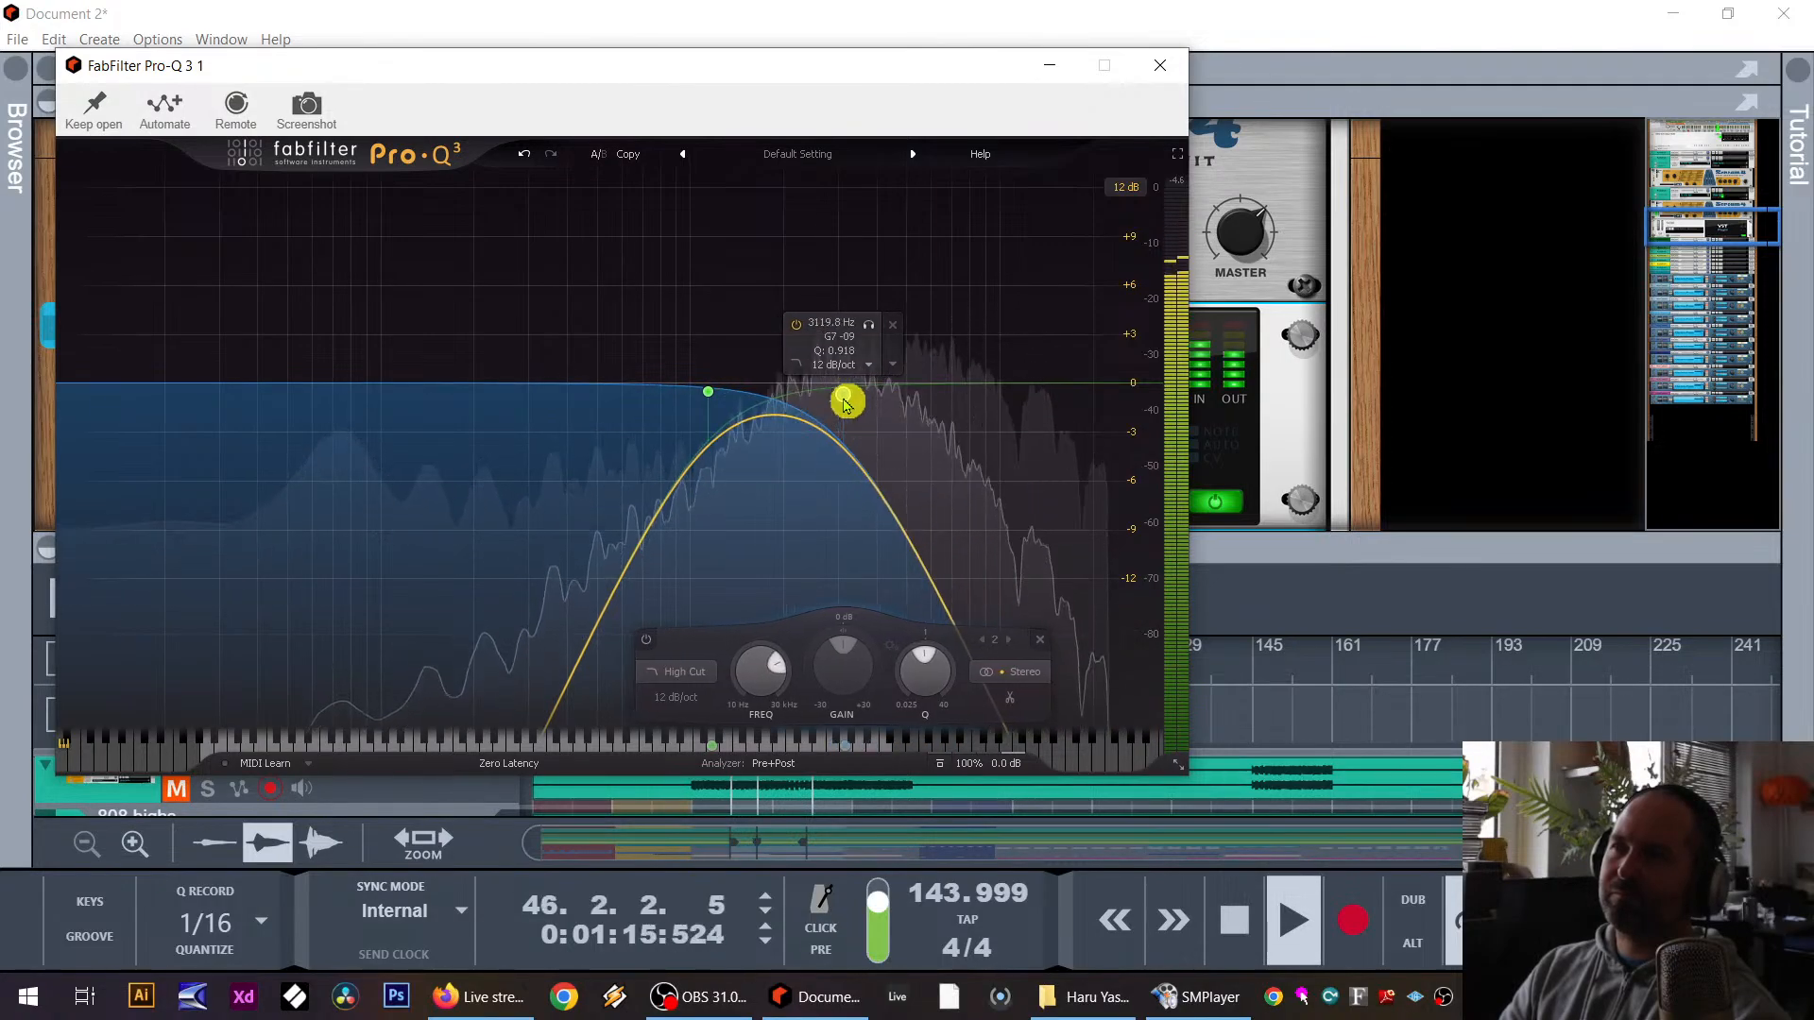
{"action": "left_click", "coordinate": [1160, 66]}
Step: Solo the 808 low track together with 808 highs in the sequencer
{"action": "double_click", "coordinate": [638, 552]}
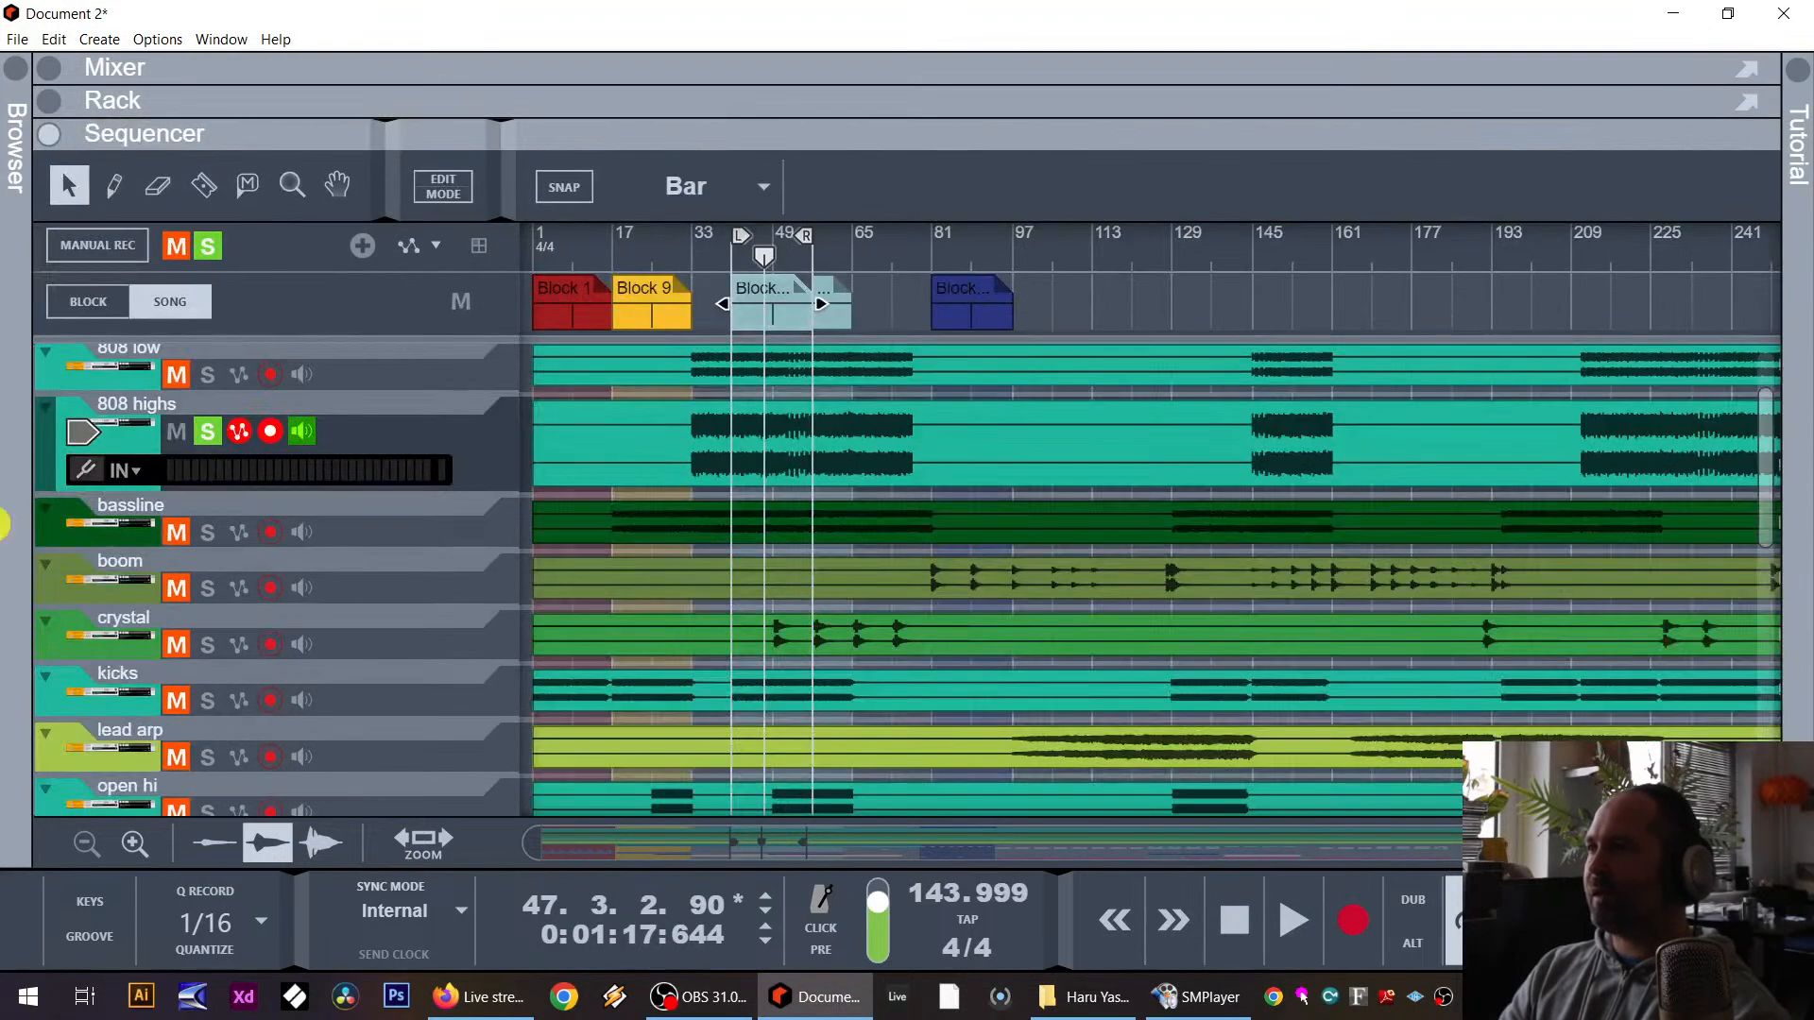
{"action": "scroll", "coordinate": [173, 565], "scroll_direction": "up", "scroll_amount": 2}
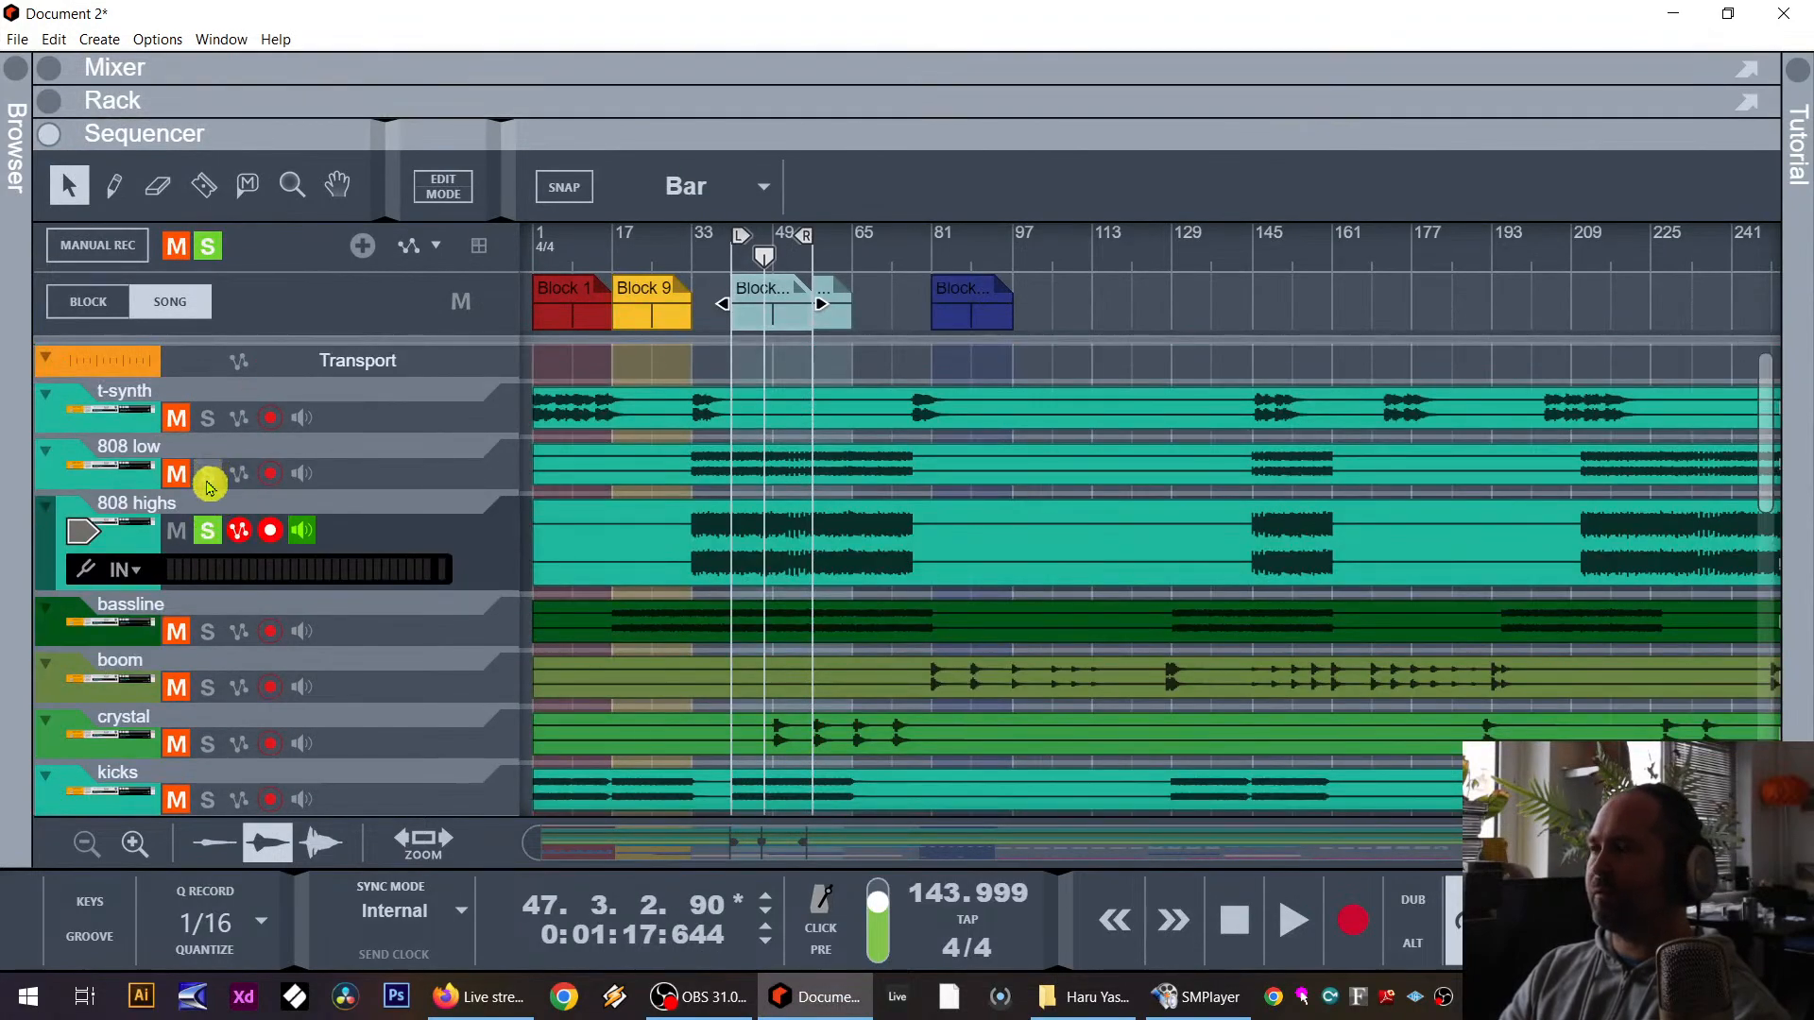
{"action": "left_click", "coordinate": [209, 481]}
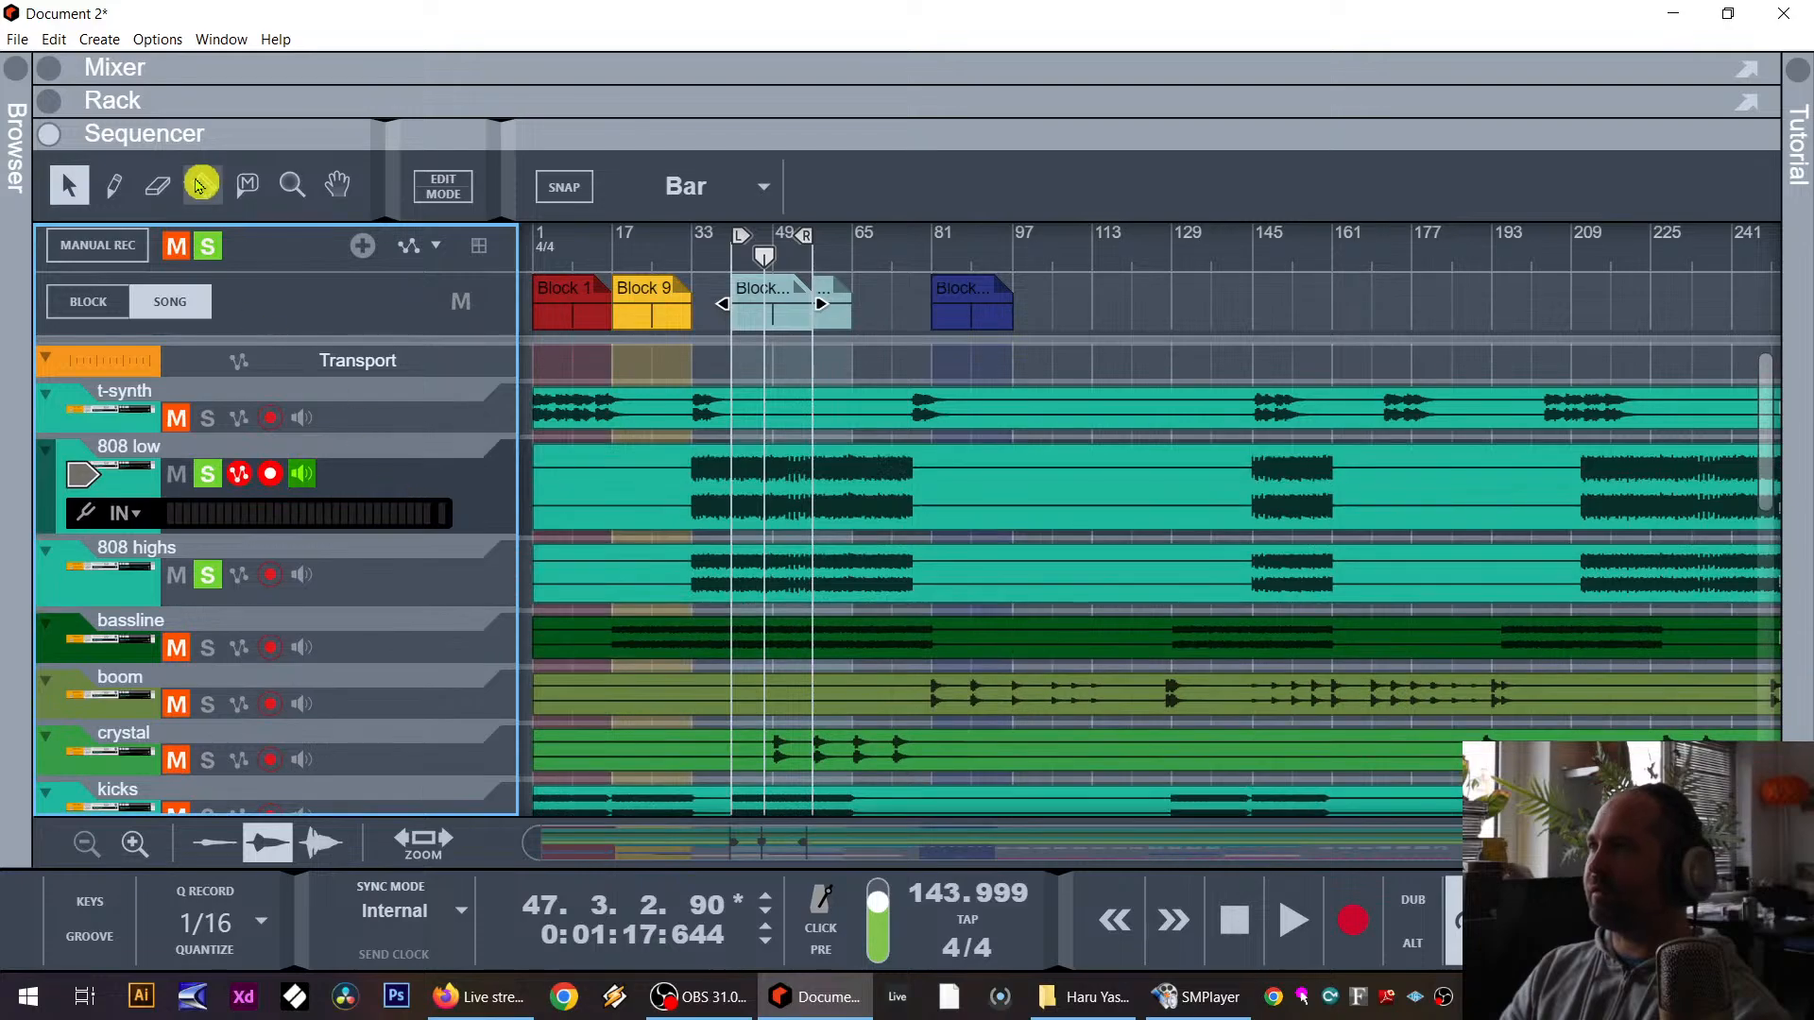
Step: Add a FabFilter Pro-Q 3 after the Scream 4 on the 808 low track
{"action": "left_click", "coordinate": [49, 100]}
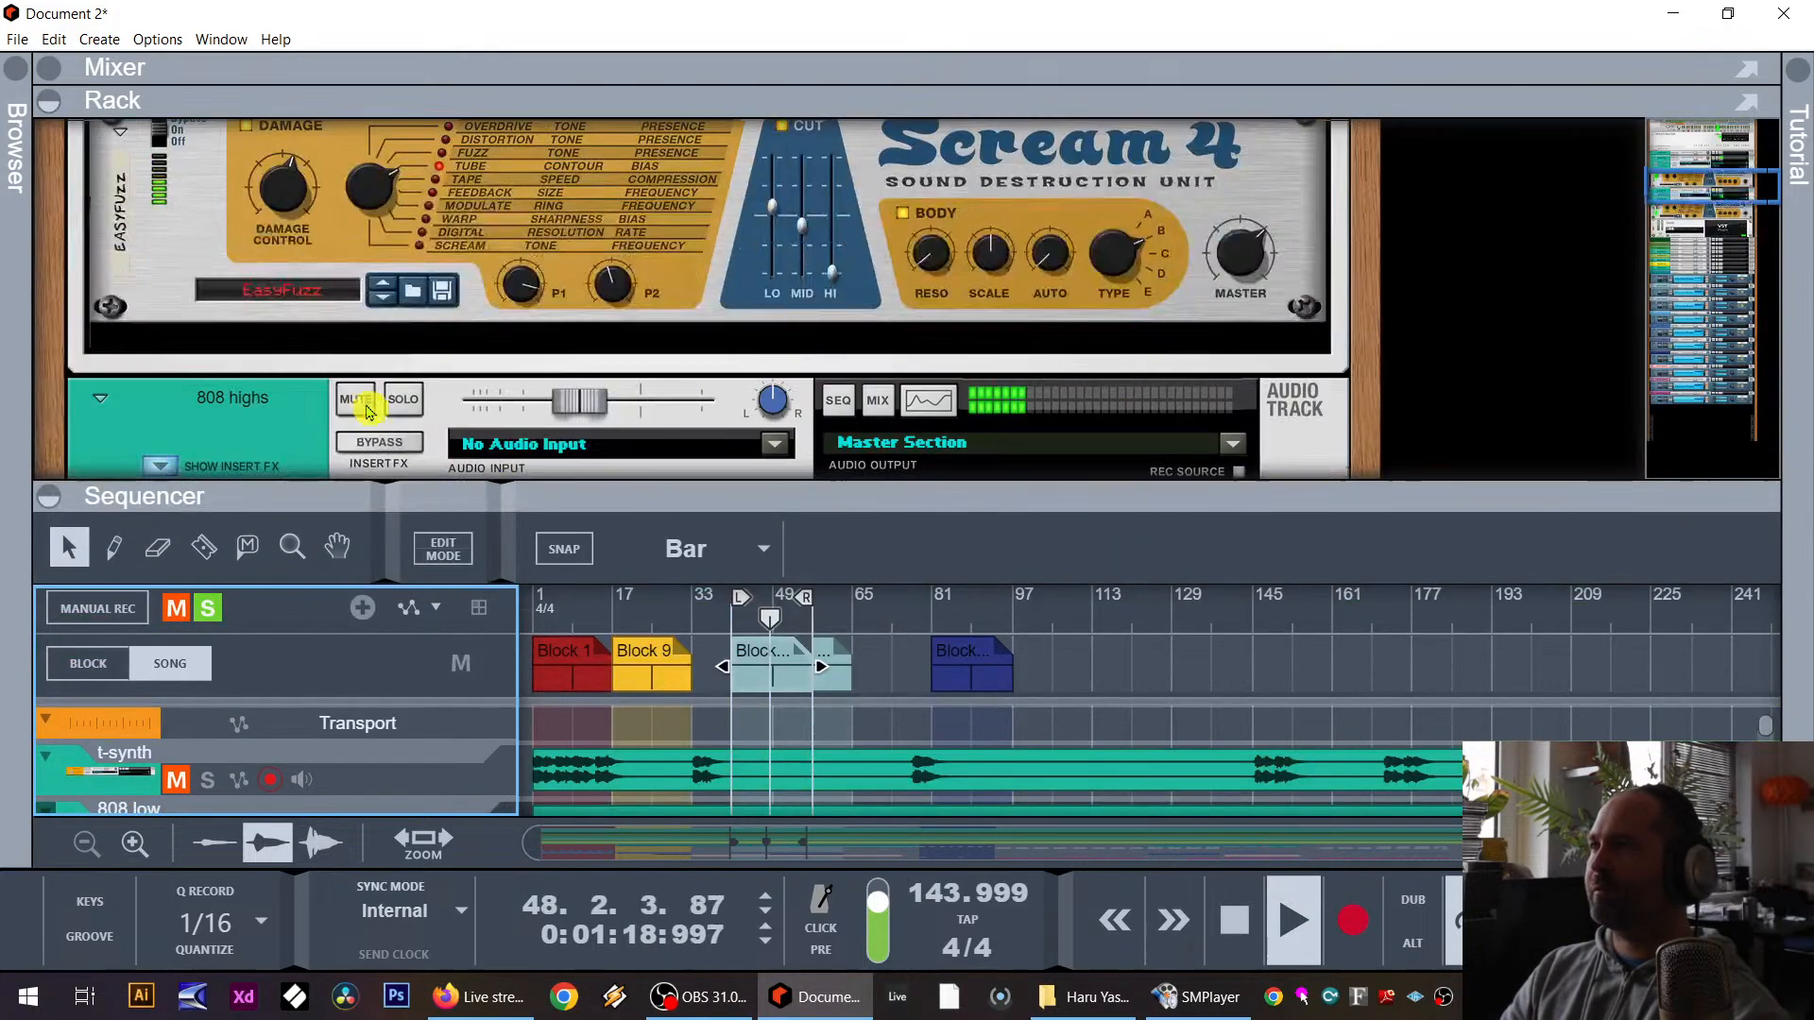
{"action": "right_click", "coordinate": [179, 261]}
{"action": "mouse_move", "coordinate": [416, 511]}
{"action": "left_click", "coordinate": [530, 609]}
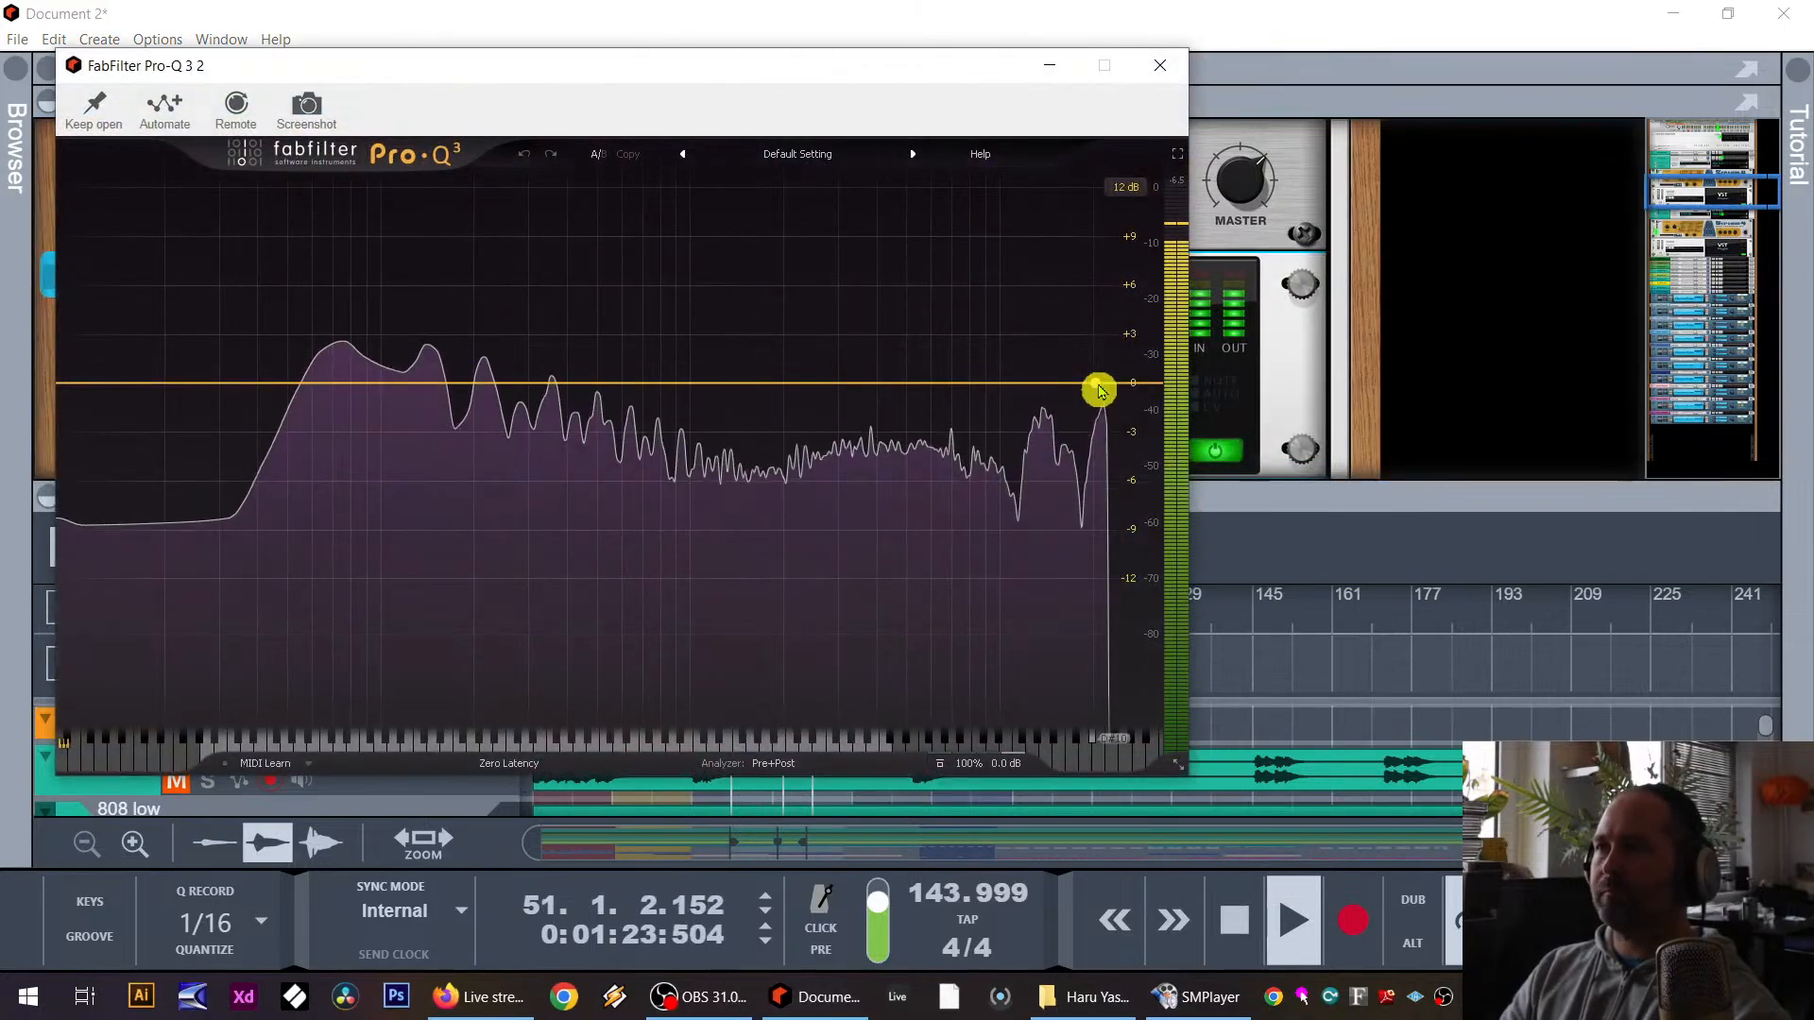
Step: In the 808 low Pro-Q 3, create a high cut at about 527 Hz and a low cut in the lowest frequencies
{"action": "left_click_drag", "start_coordinate": [1099, 387], "coordinate": [603, 413]}
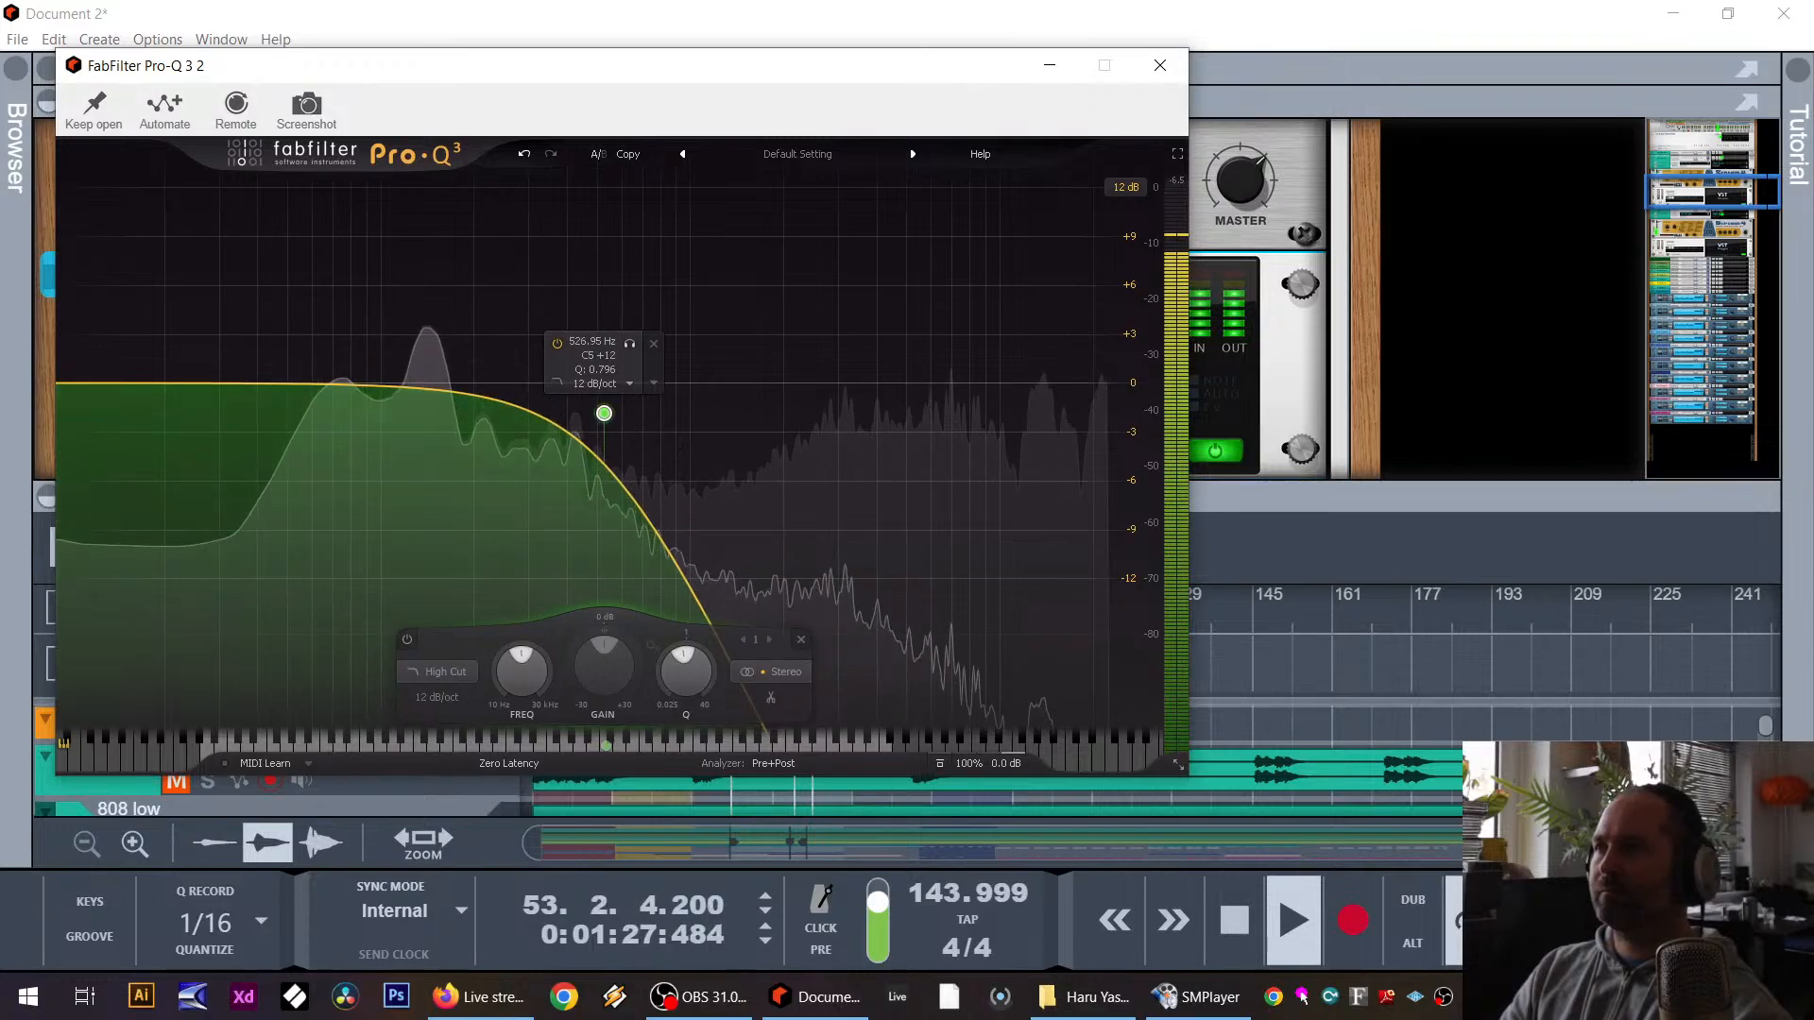
{"action": "key", "text": "space"}
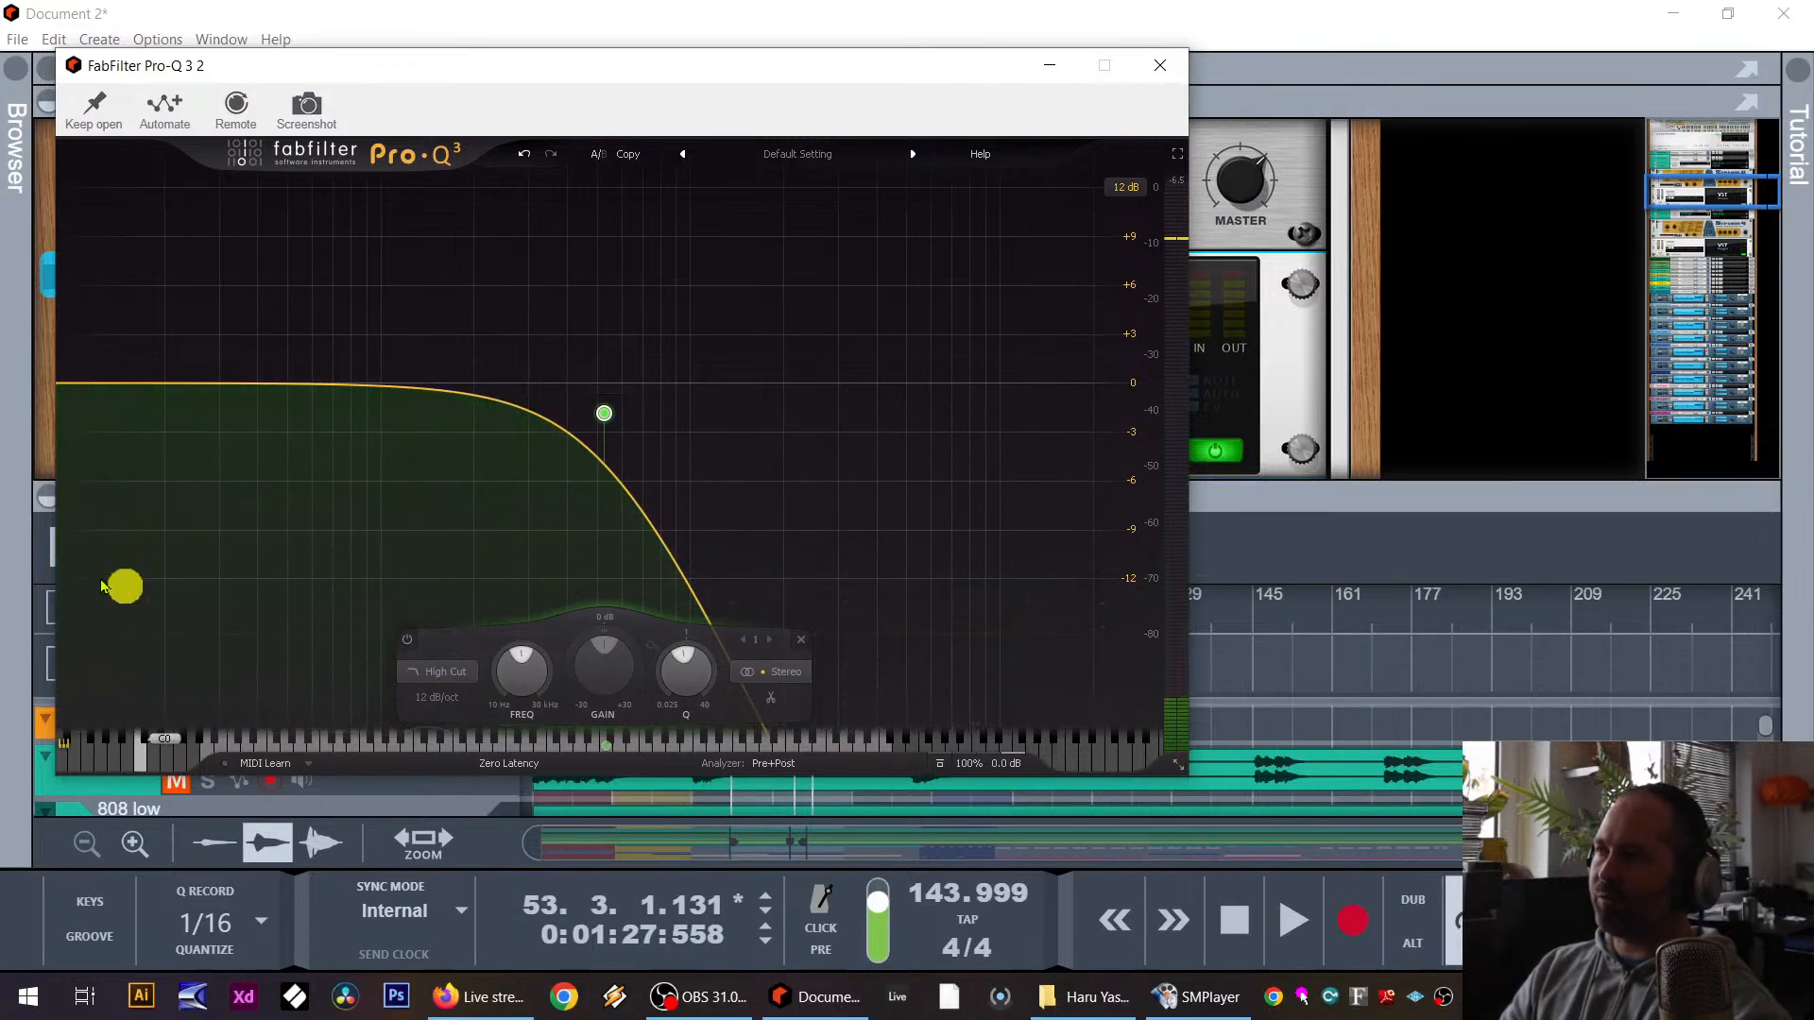
{"action": "key", "text": "space"}
{"action": "left_click", "coordinate": [66, 384]}
{"action": "left_click_drag", "start_coordinate": [72, 390], "coordinate": [281, 367]}
{"action": "left_click", "coordinate": [1161, 76]}
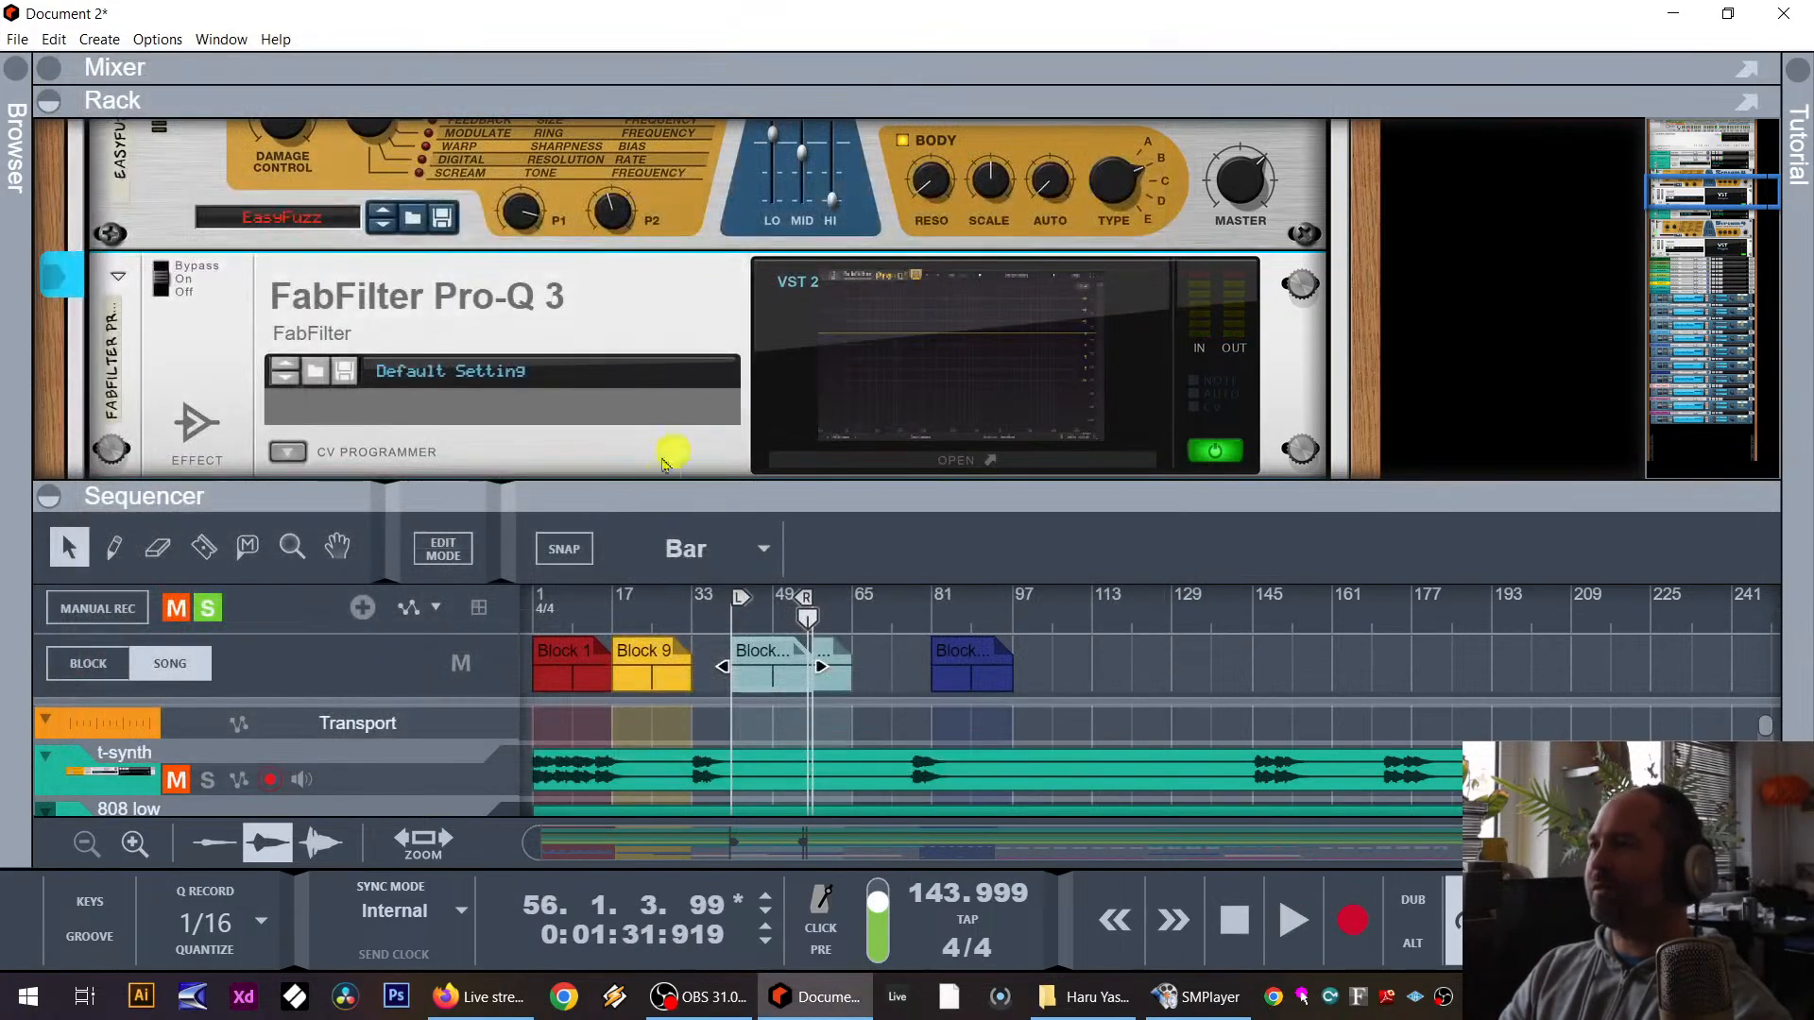
Step: Audition 808 low alone, 808 highs alone, and both layers soloed together to compare them
{"action": "left_click_drag", "start_coordinate": [650, 504], "coordinate": [677, 79]}
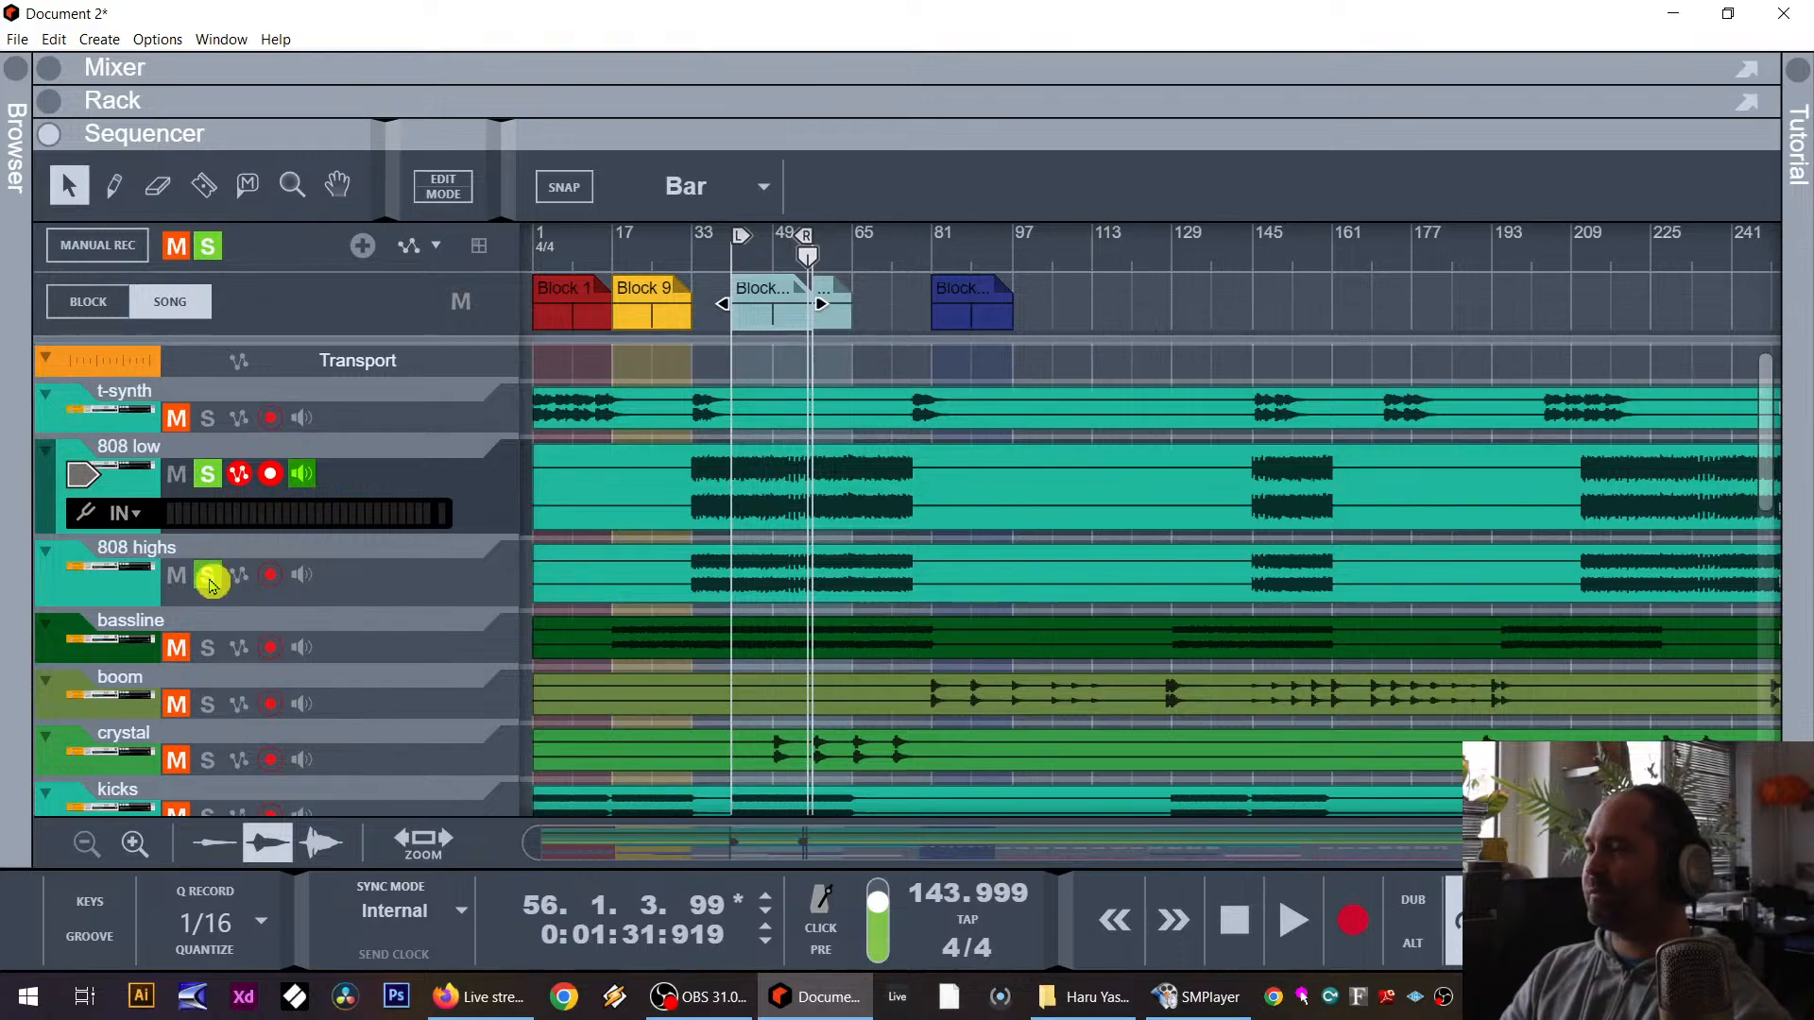
{"action": "left_click", "coordinate": [209, 577]}
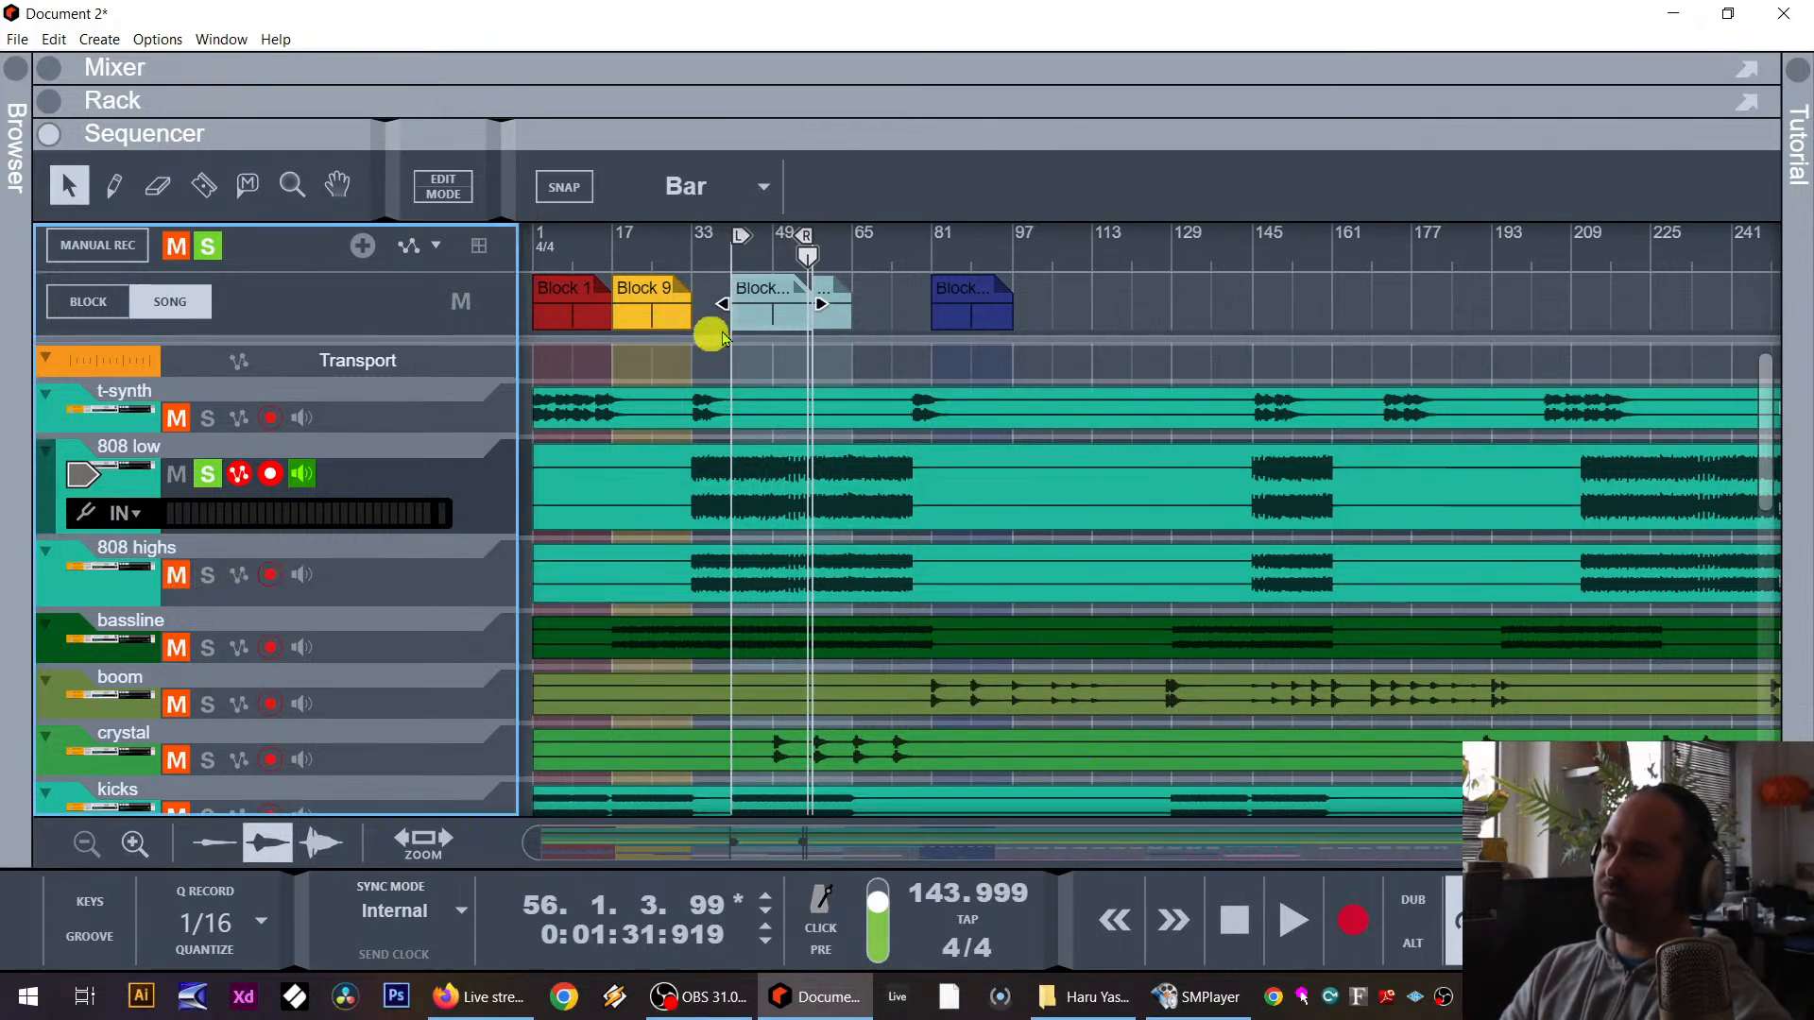
{"action": "left_click", "coordinate": [762, 254]}
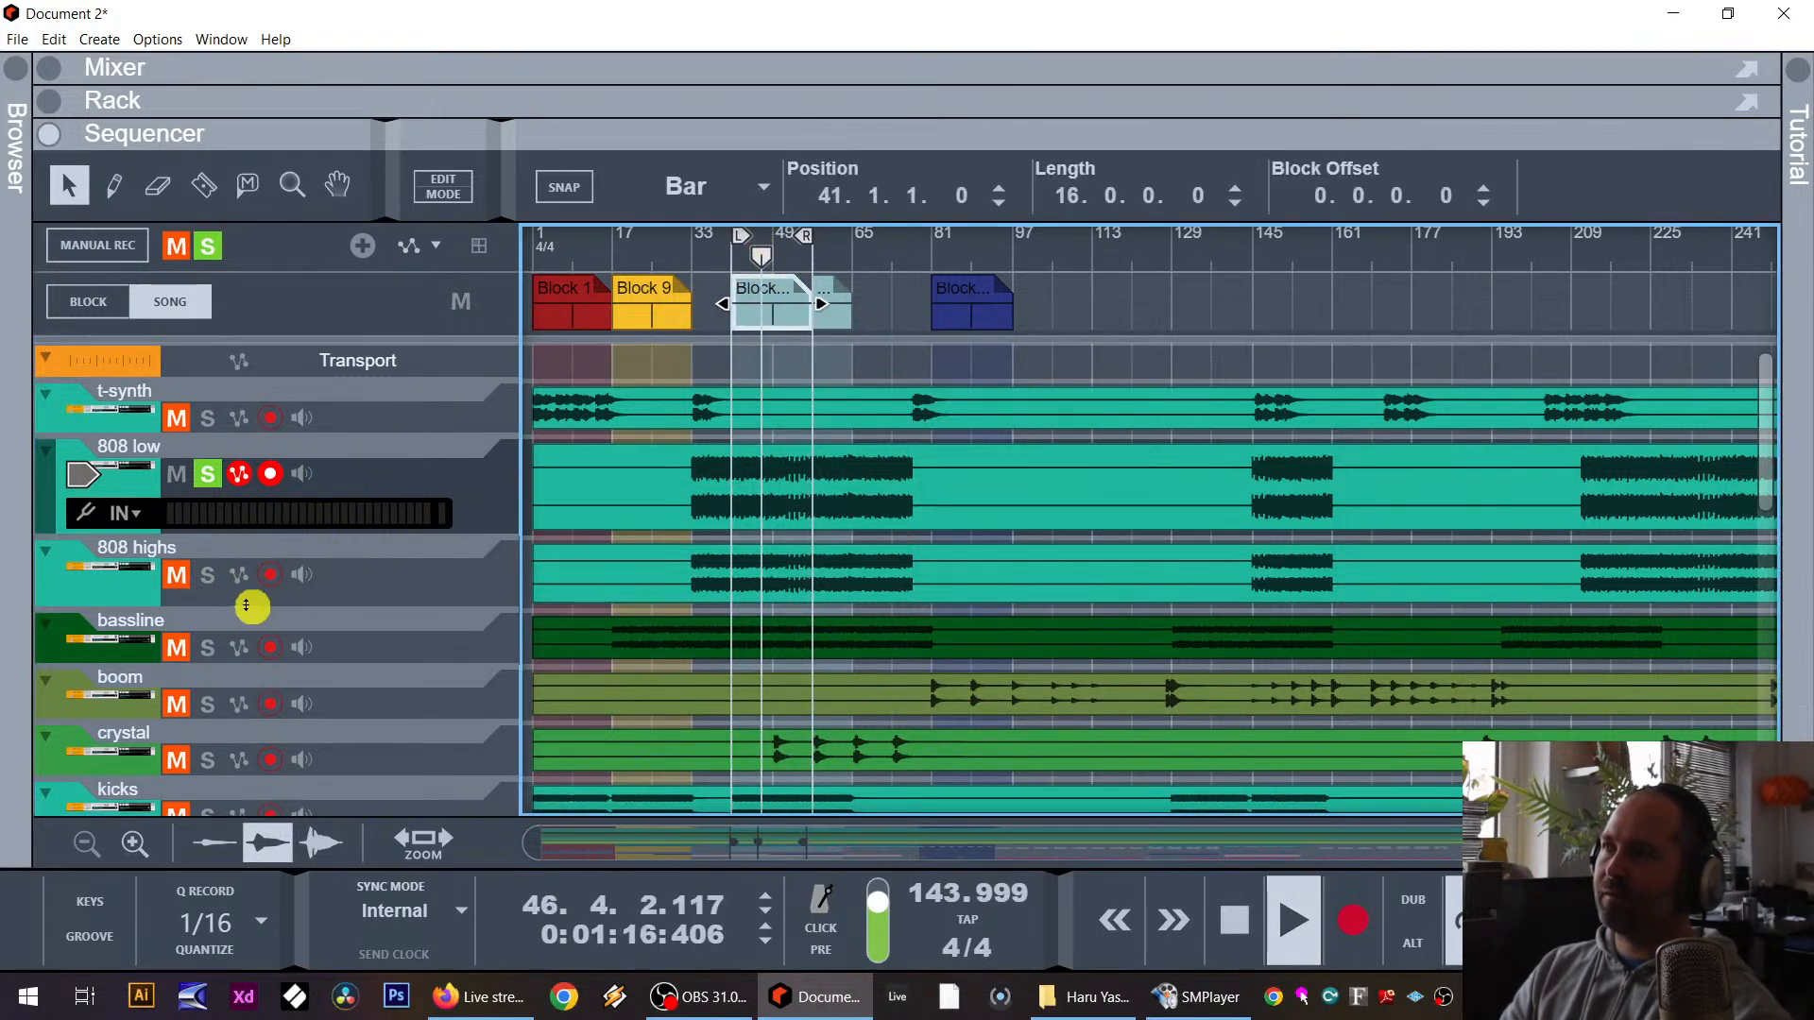
{"action": "left_click", "coordinate": [208, 473]}
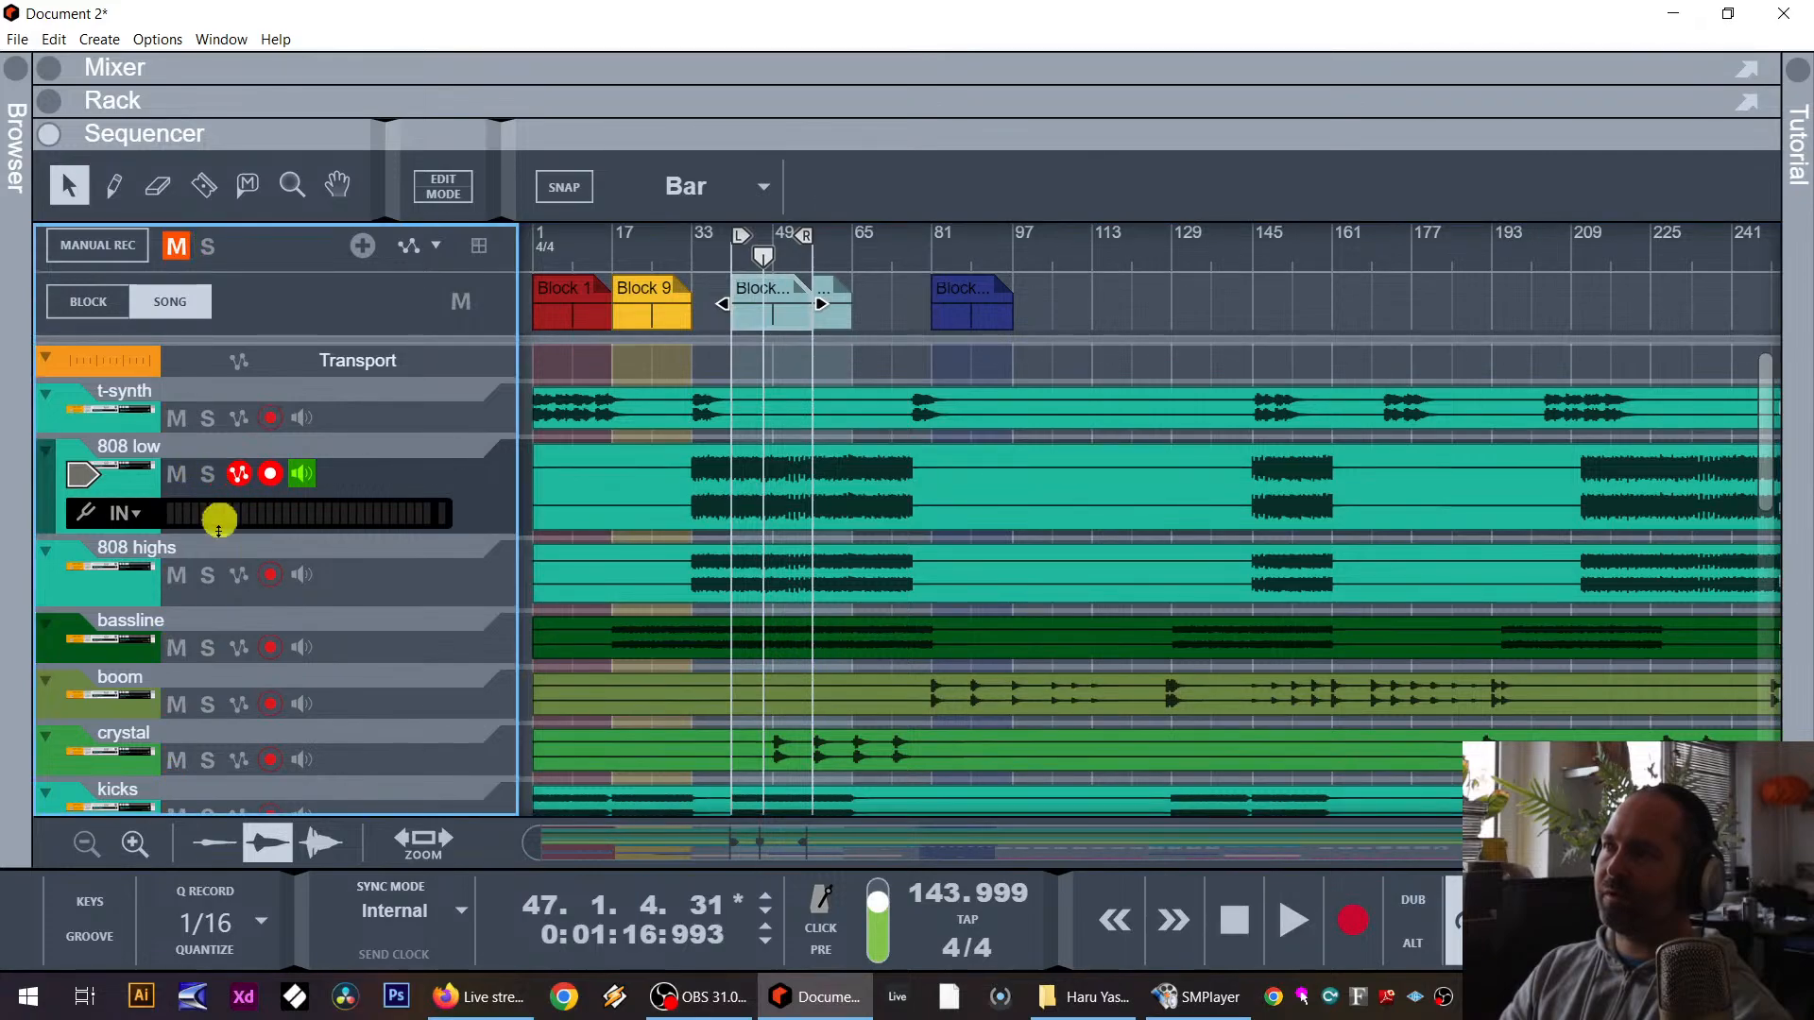
{"action": "key", "text": "space"}
{"action": "left_click", "coordinate": [208, 580]}
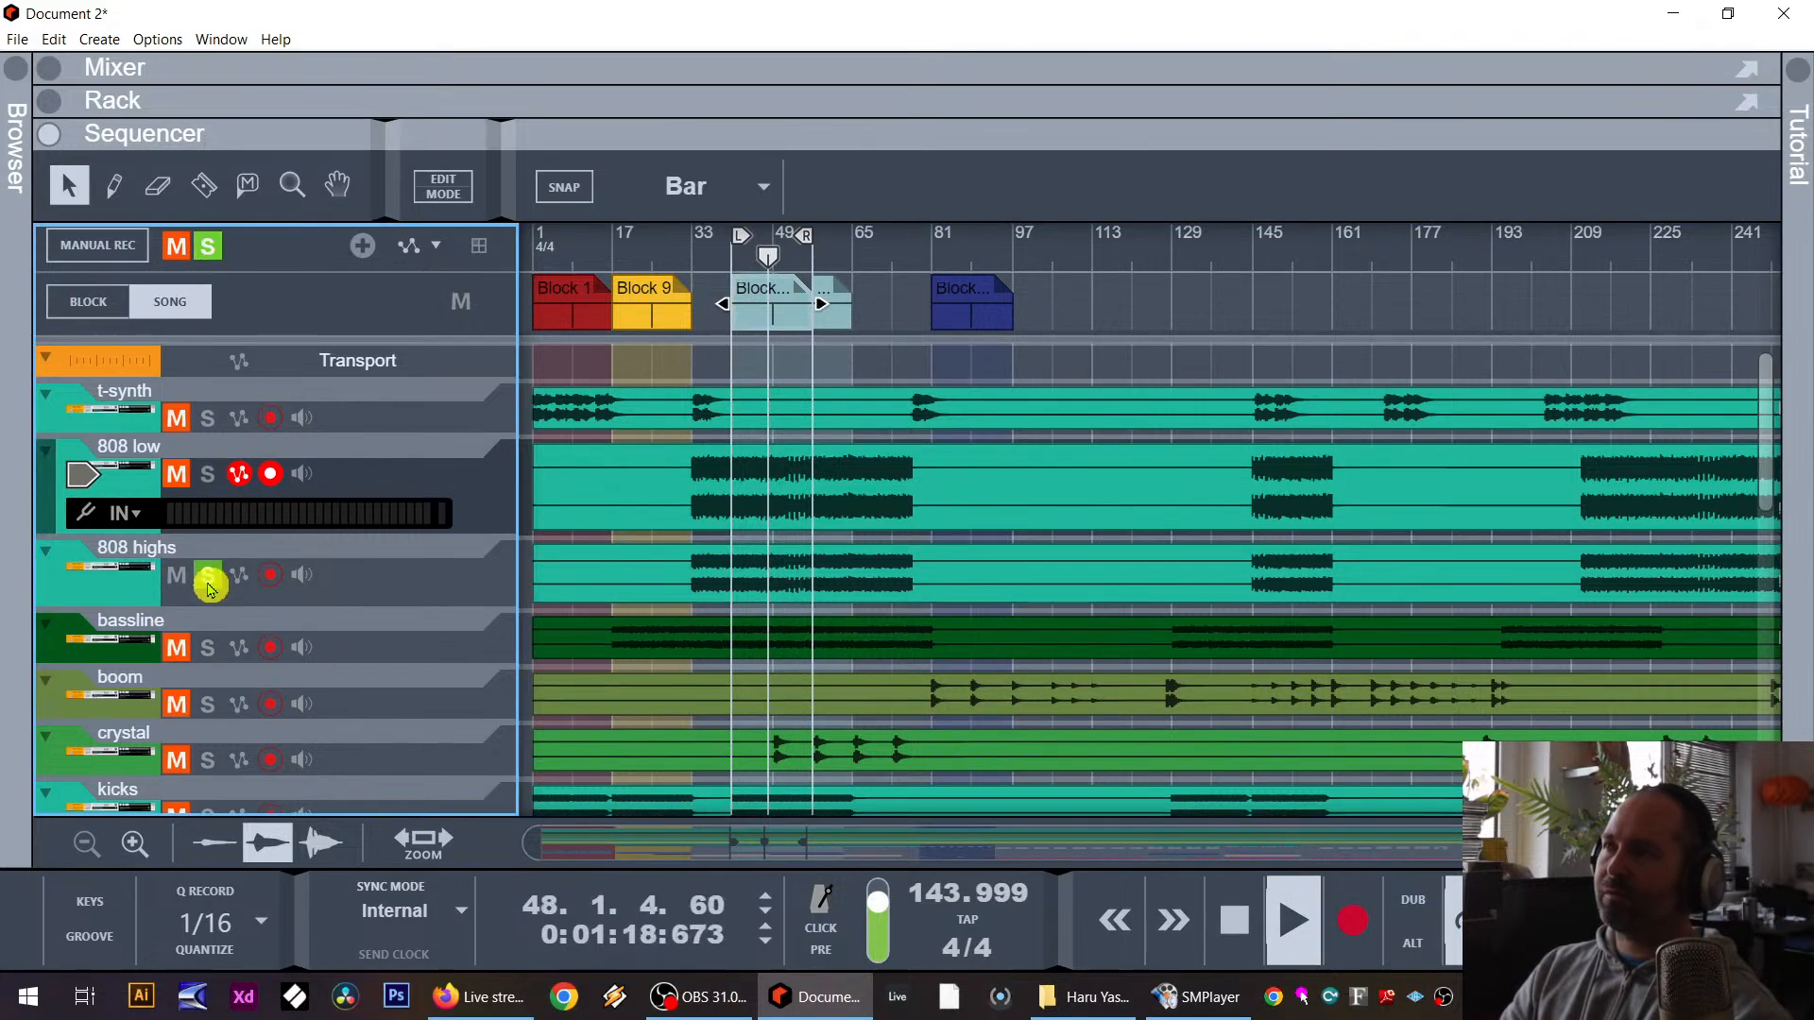
{"action": "key", "text": "space"}
{"action": "left_click", "coordinate": [209, 487]}
{"action": "key", "text": "space"}
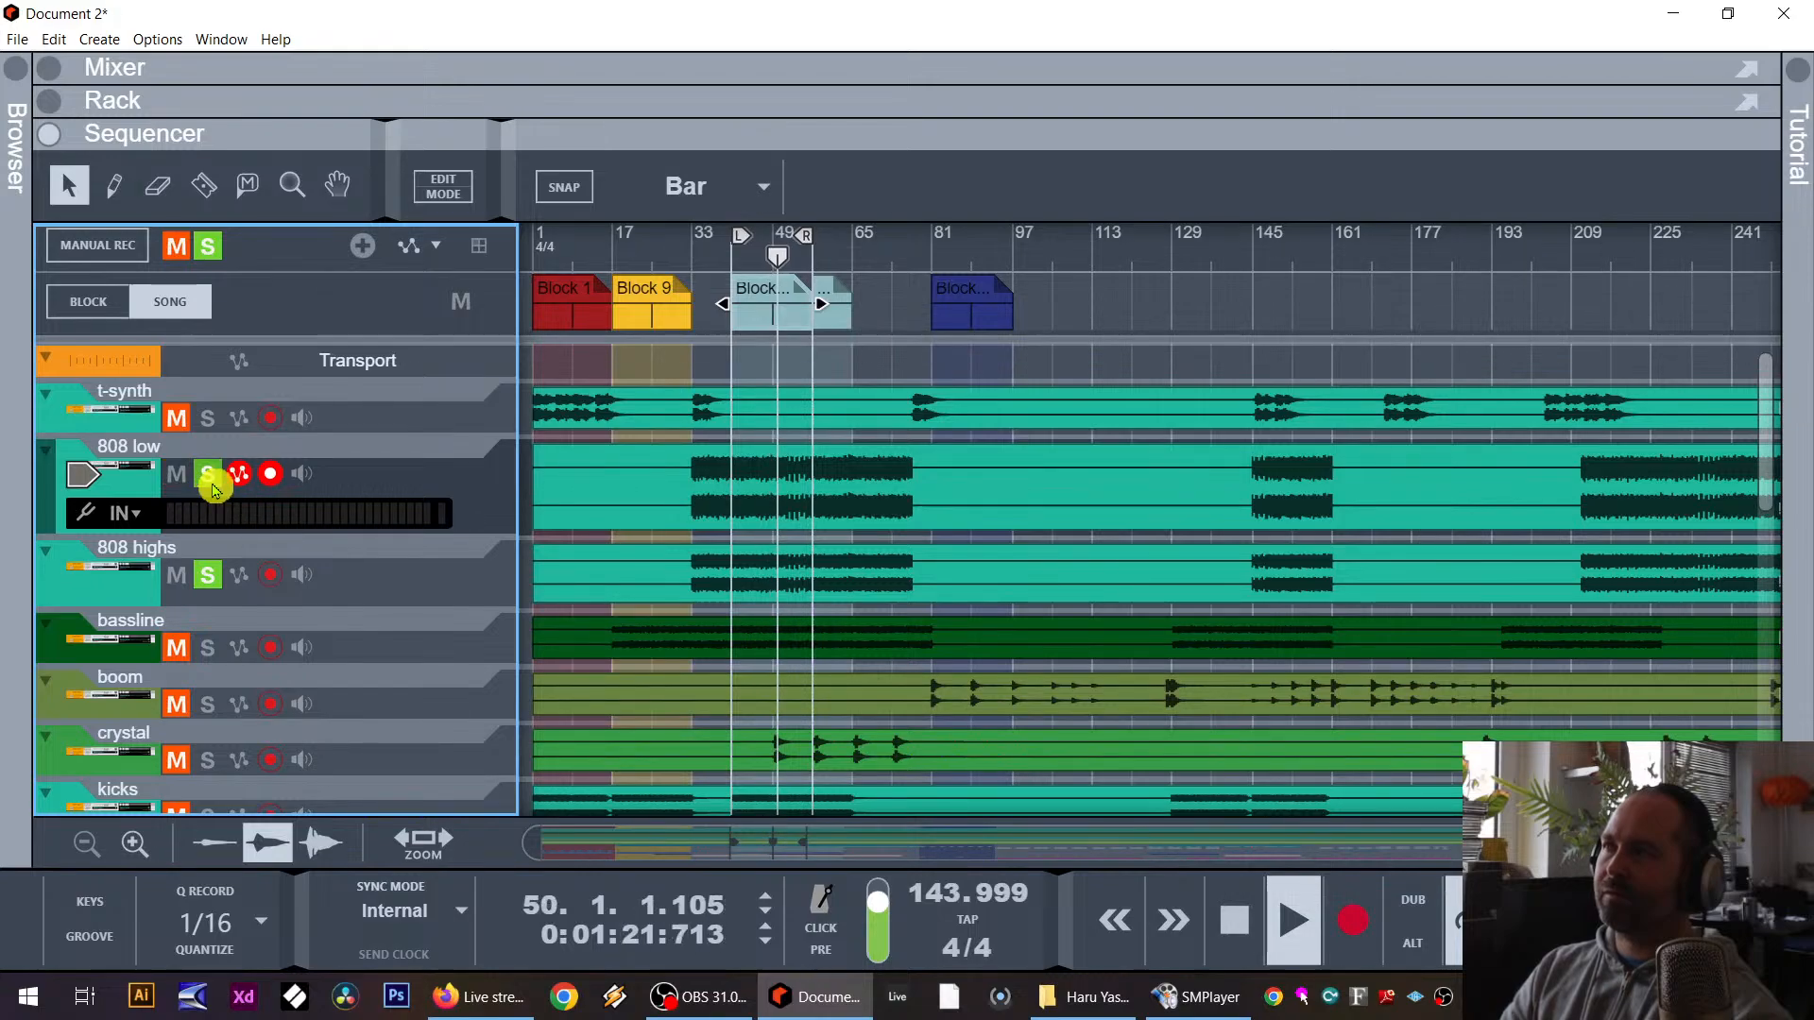
{"action": "key", "text": "space"}
Step: Solo 808 low in the mixer during playback, add 808 highs to the solo, and compare how the layers sound together
{"action": "key", "text": "F5"}
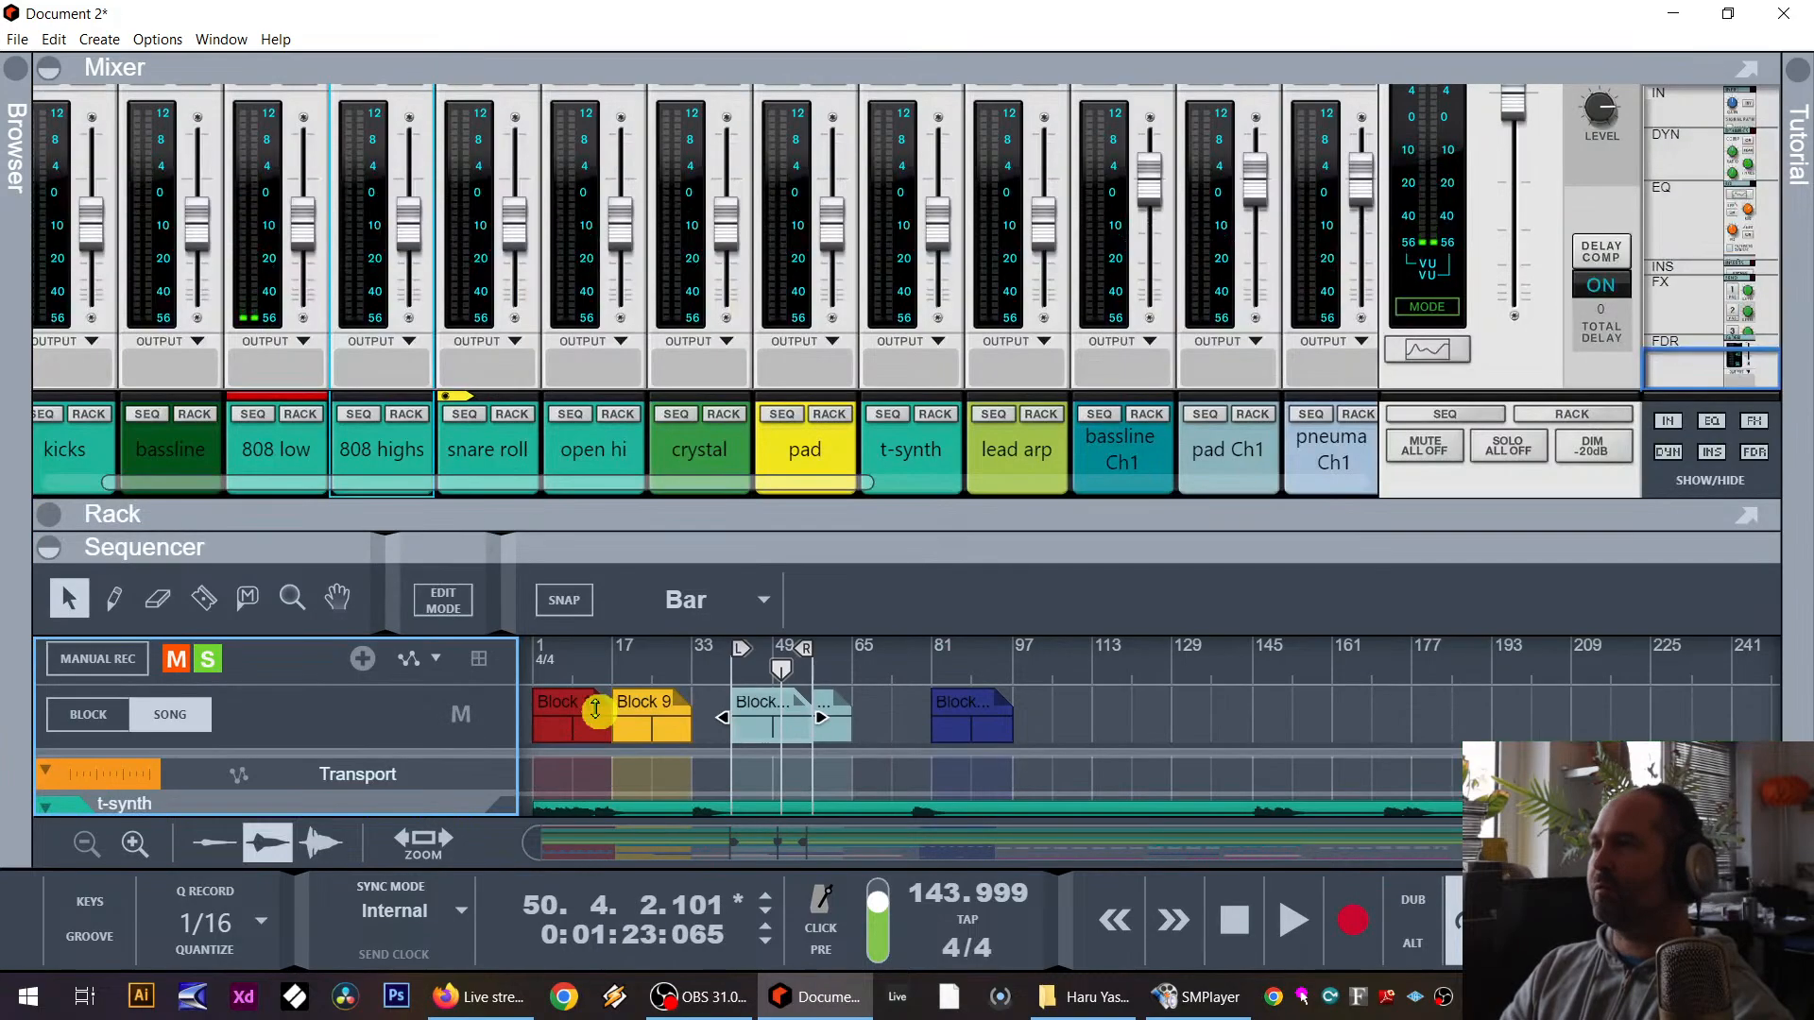
{"action": "key", "text": "F5"}
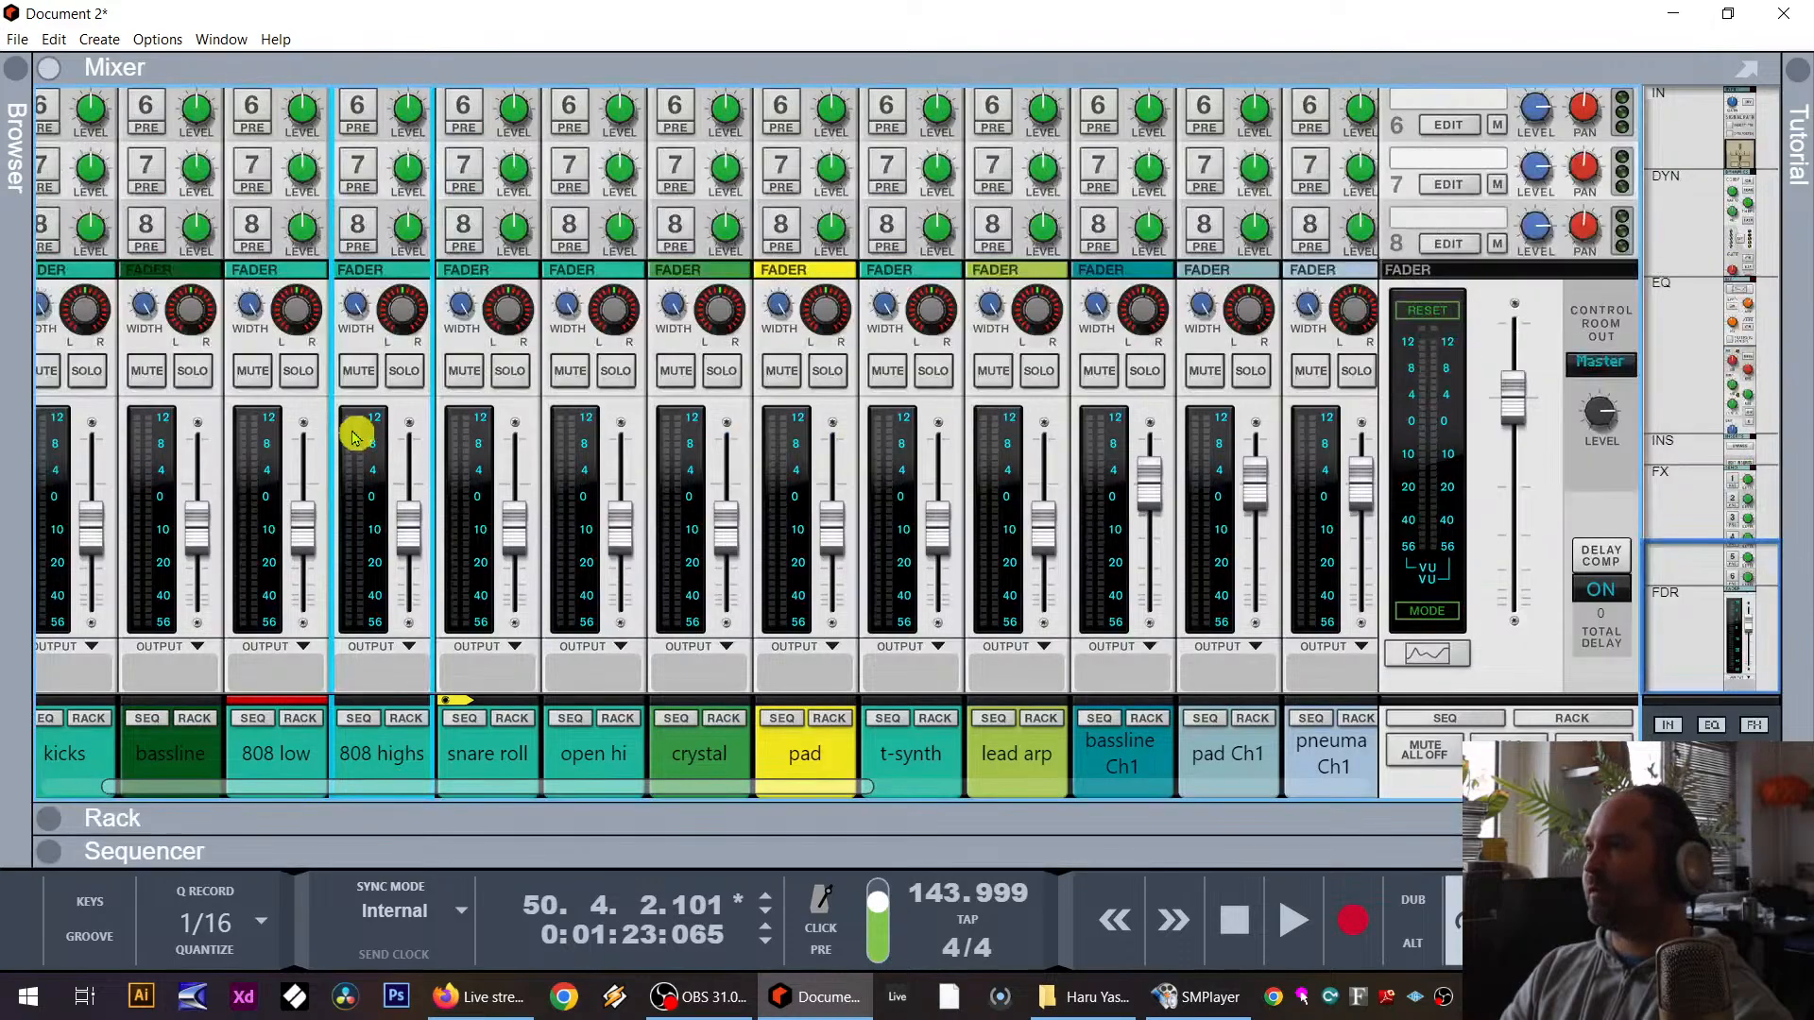
{"action": "left_click", "coordinate": [296, 376]}
{"action": "key", "text": "space"}
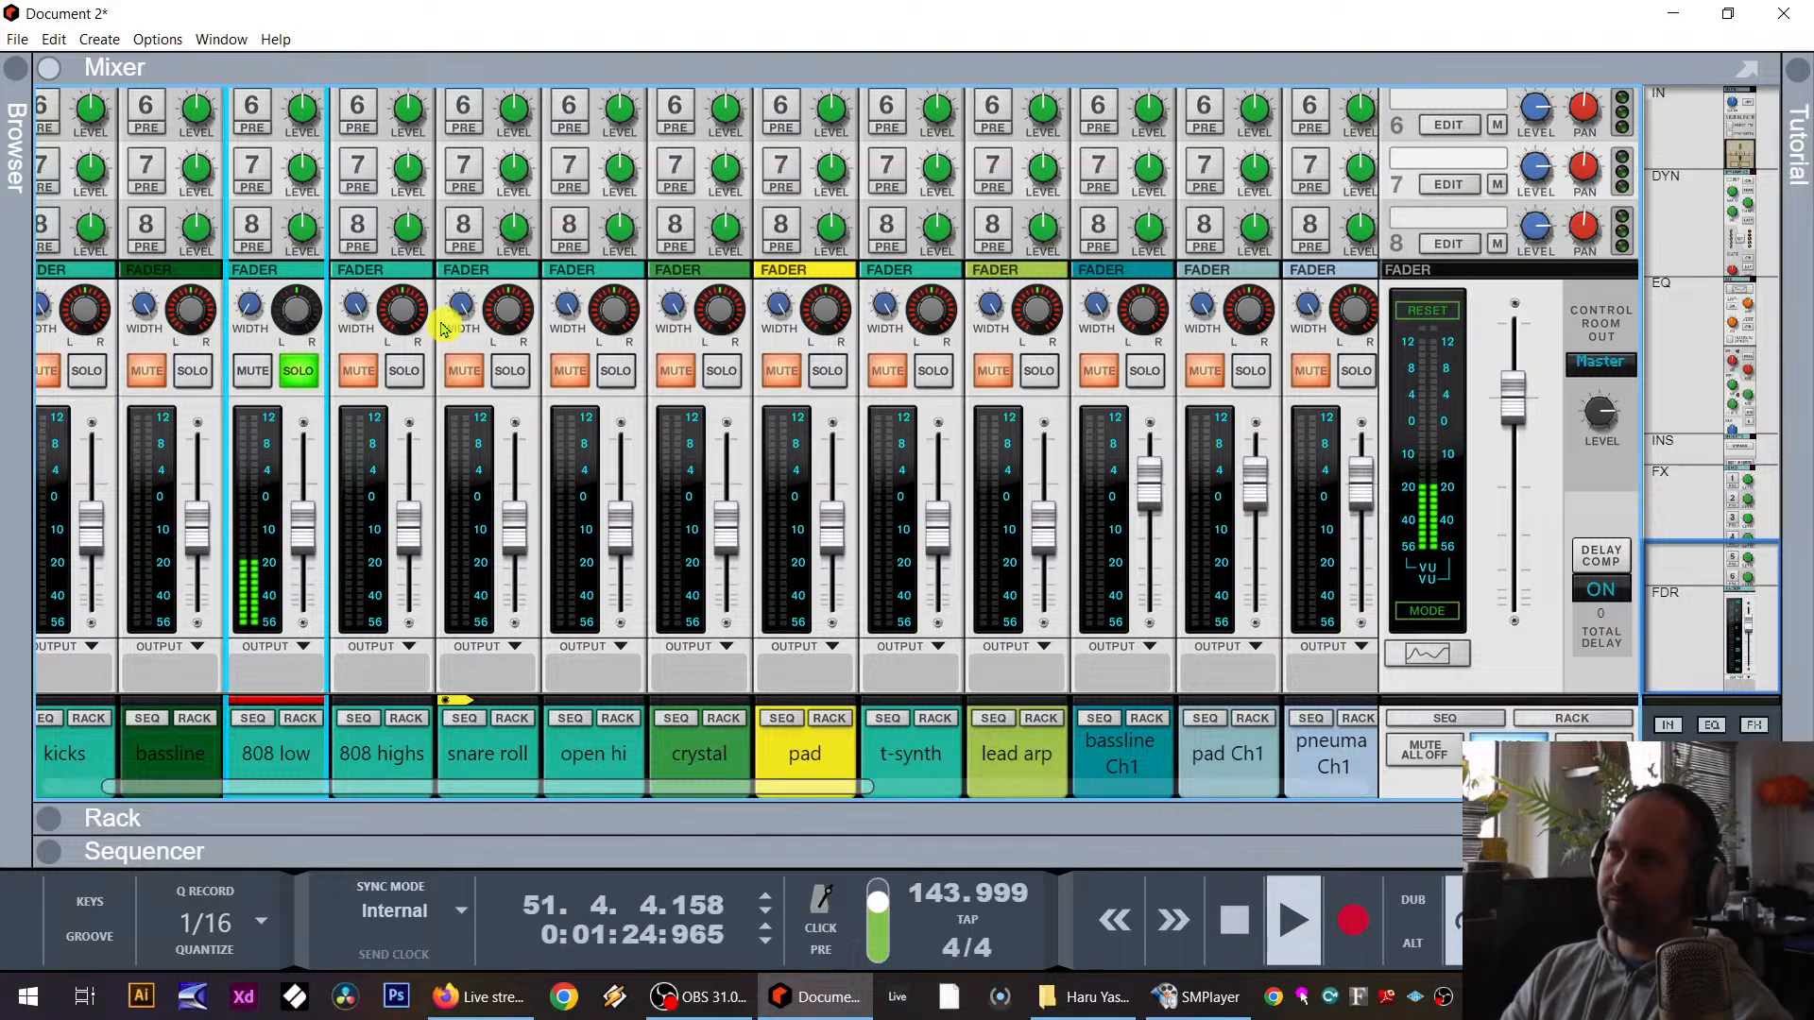
{"action": "left_click", "coordinate": [408, 372]}
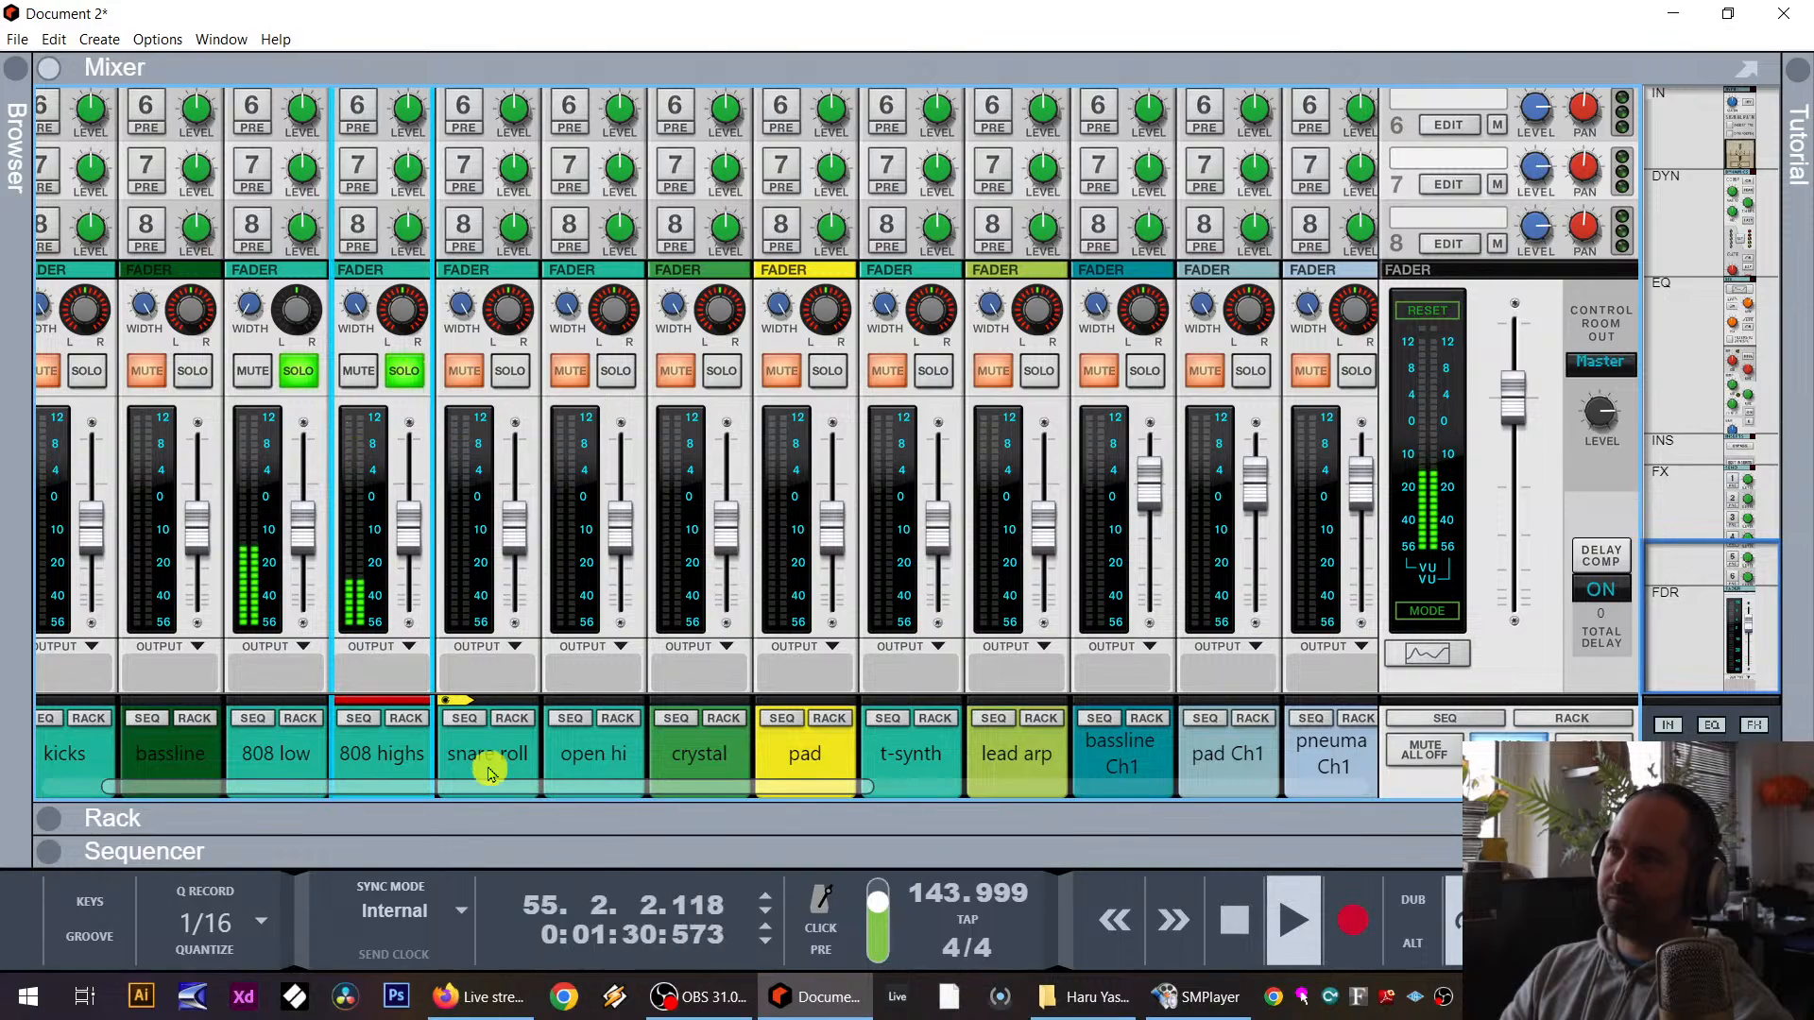
{"action": "key", "text": "space"}
{"action": "double_click", "coordinate": [522, 845]}
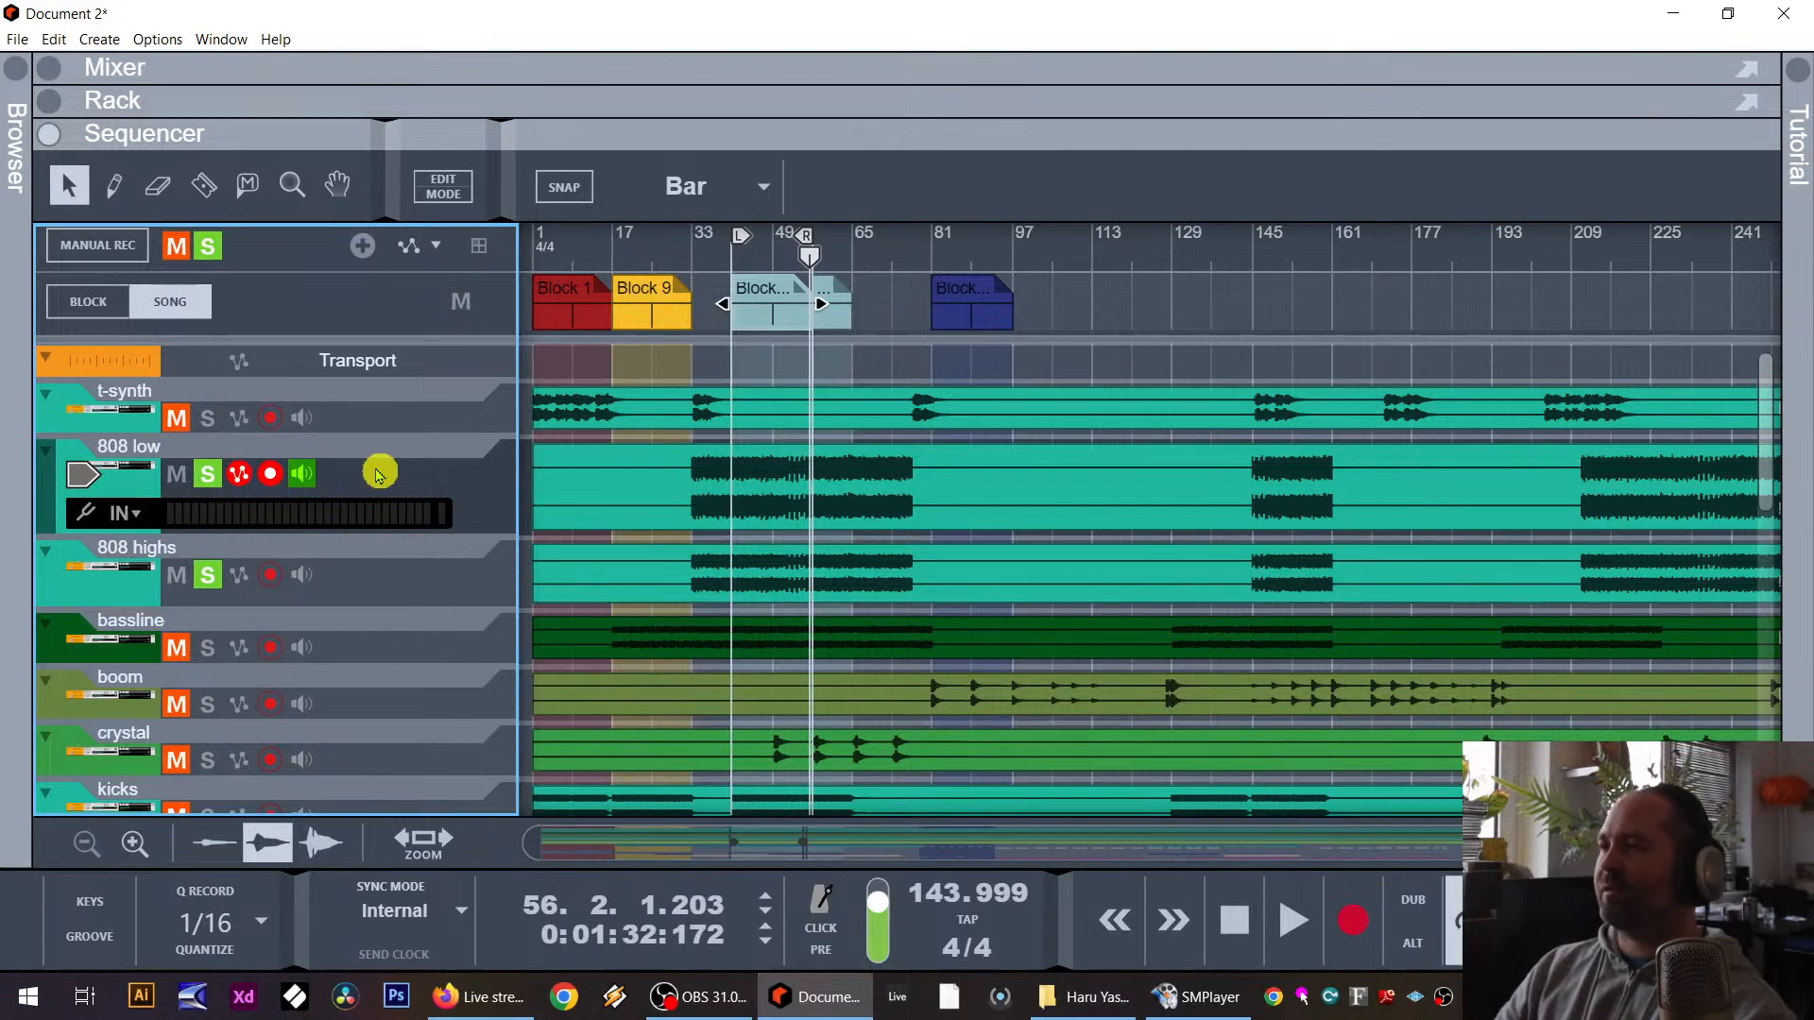
{"action": "left_click", "coordinate": [208, 574]}
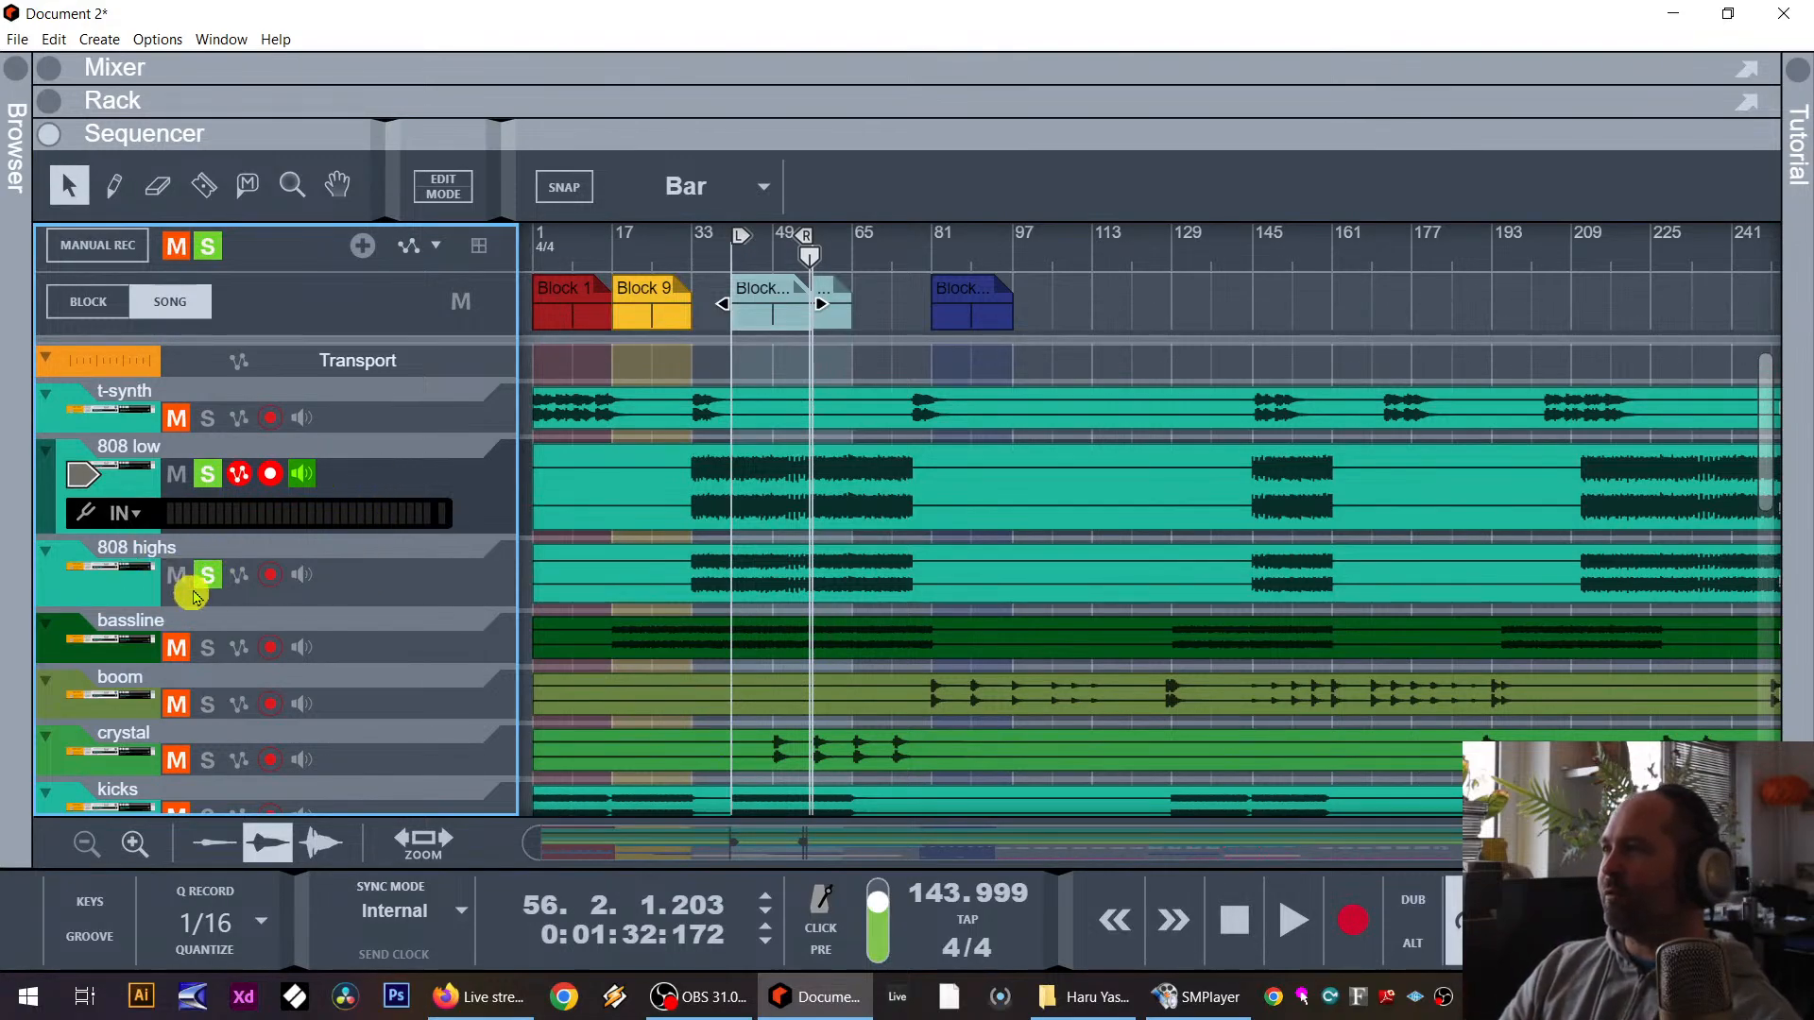
Step: Add an MClass Compressor after the FabFilter Pro-Q 3 on the 808 low track and name it "808 low"
{"action": "left_click_drag", "start_coordinate": [441, 135], "coordinate": [442, 703]}
{"action": "scroll", "coordinate": [430, 486], "scroll_direction": "down", "scroll_amount": 2}
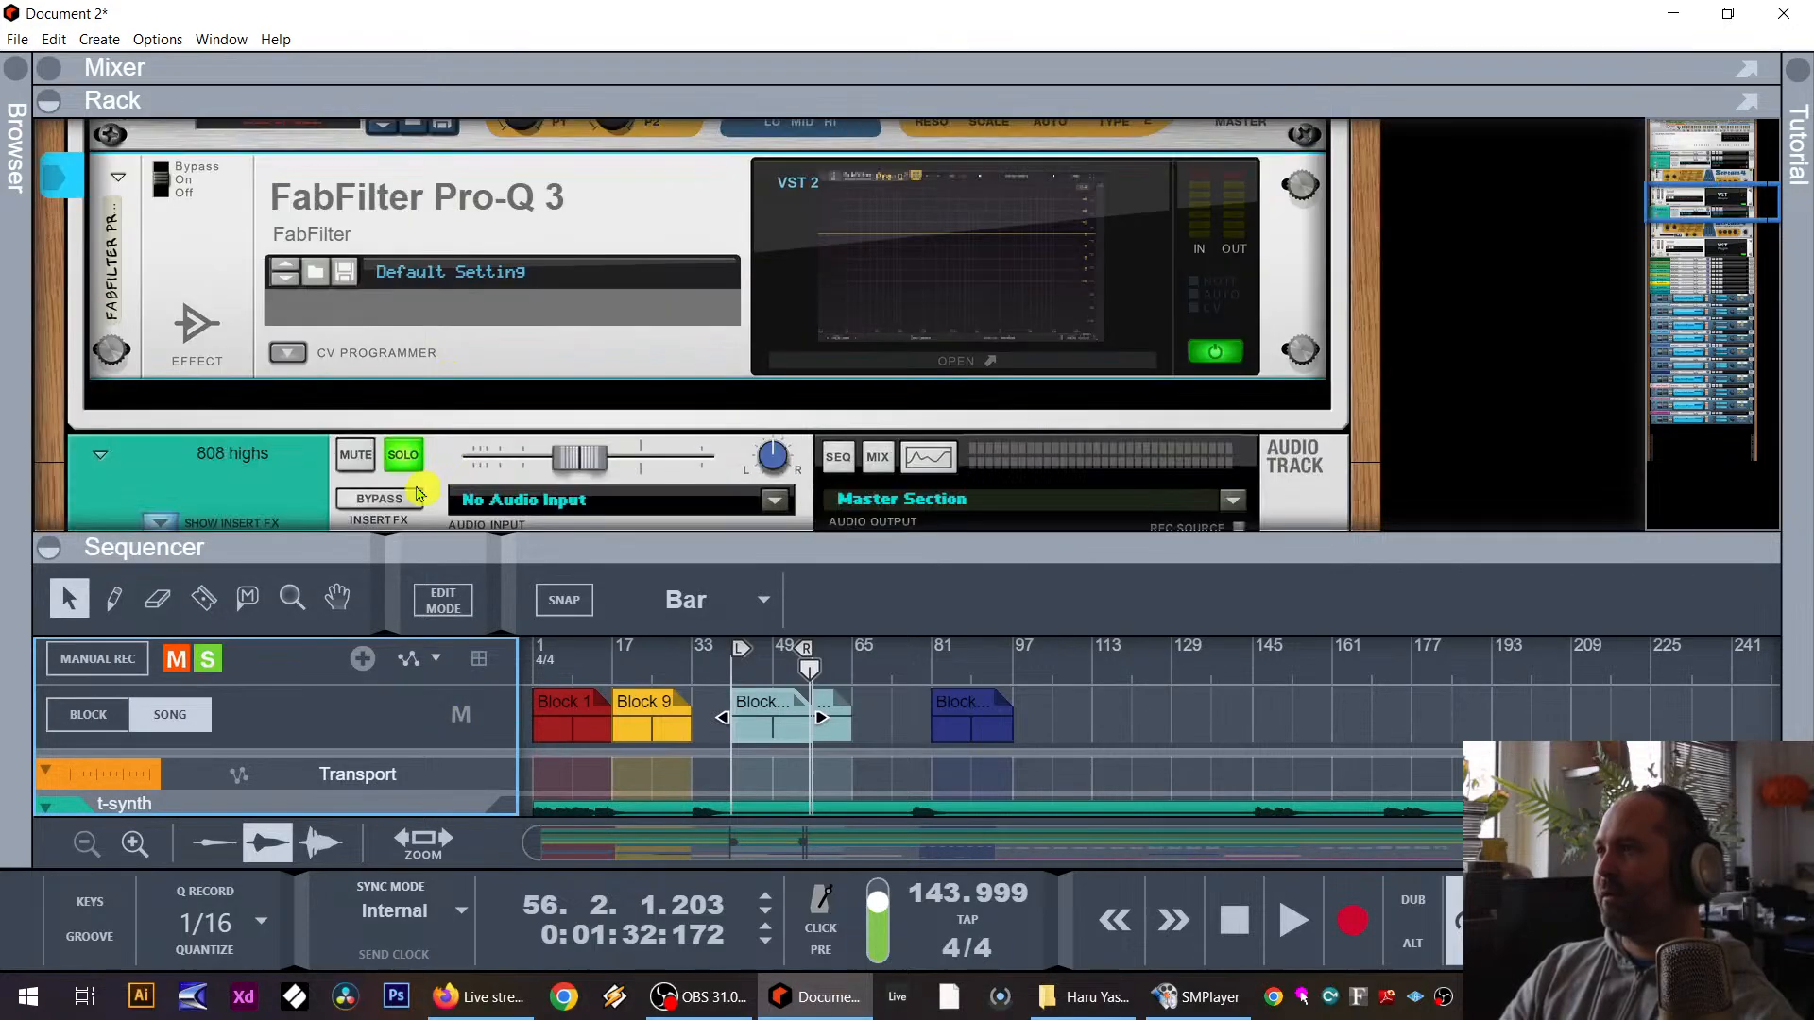
{"action": "right_click", "coordinate": [442, 357]}
{"action": "mouse_move", "coordinate": [473, 605]}
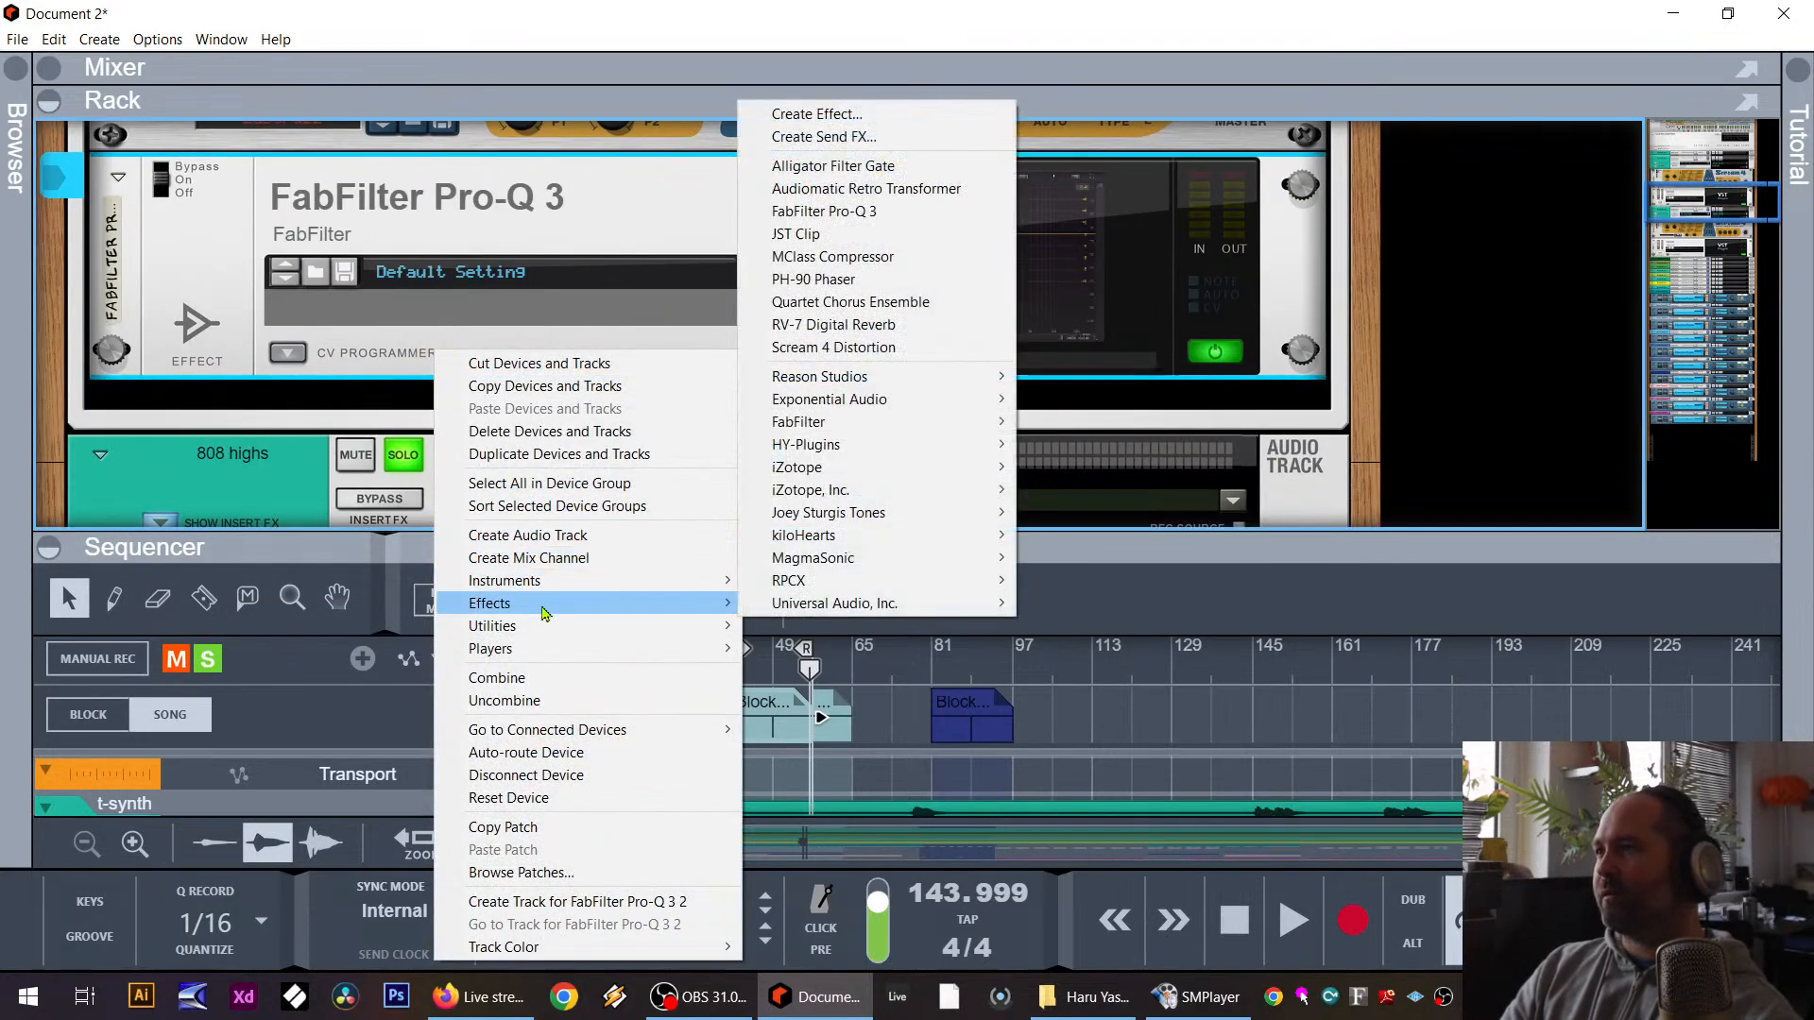
{"action": "left_click", "coordinate": [827, 256]}
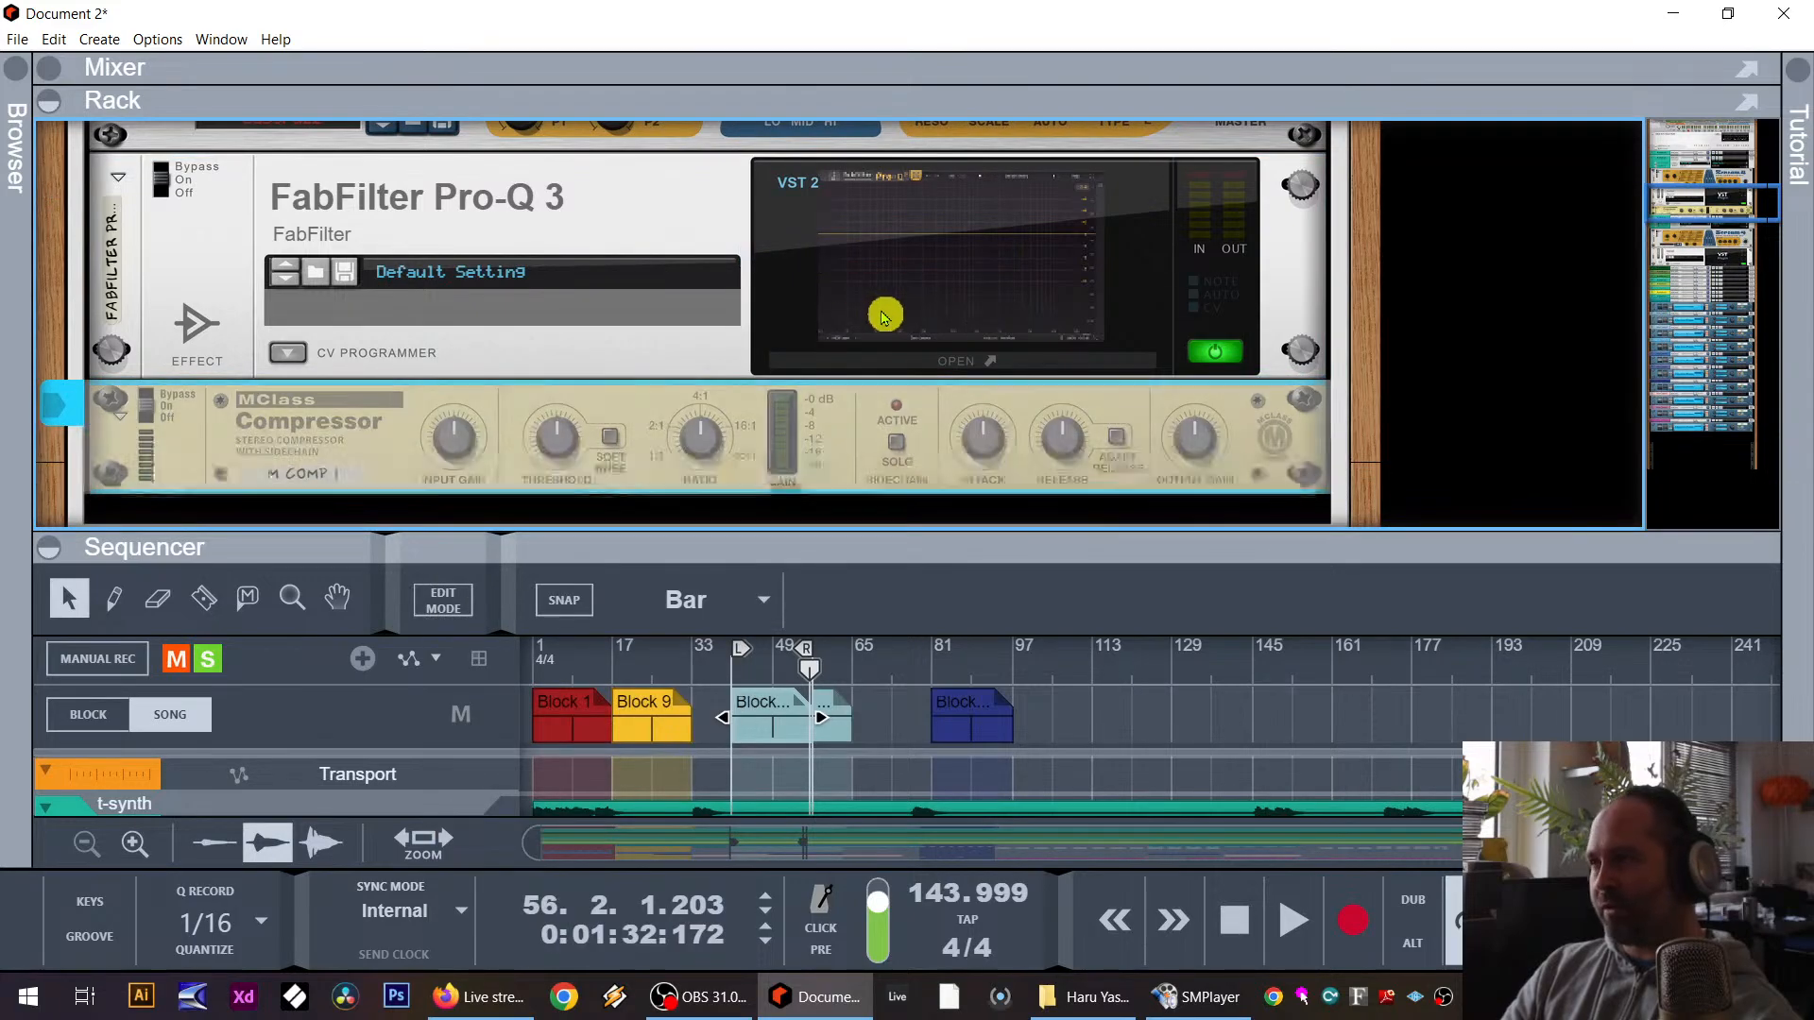
{"action": "double_click", "coordinate": [299, 475]}
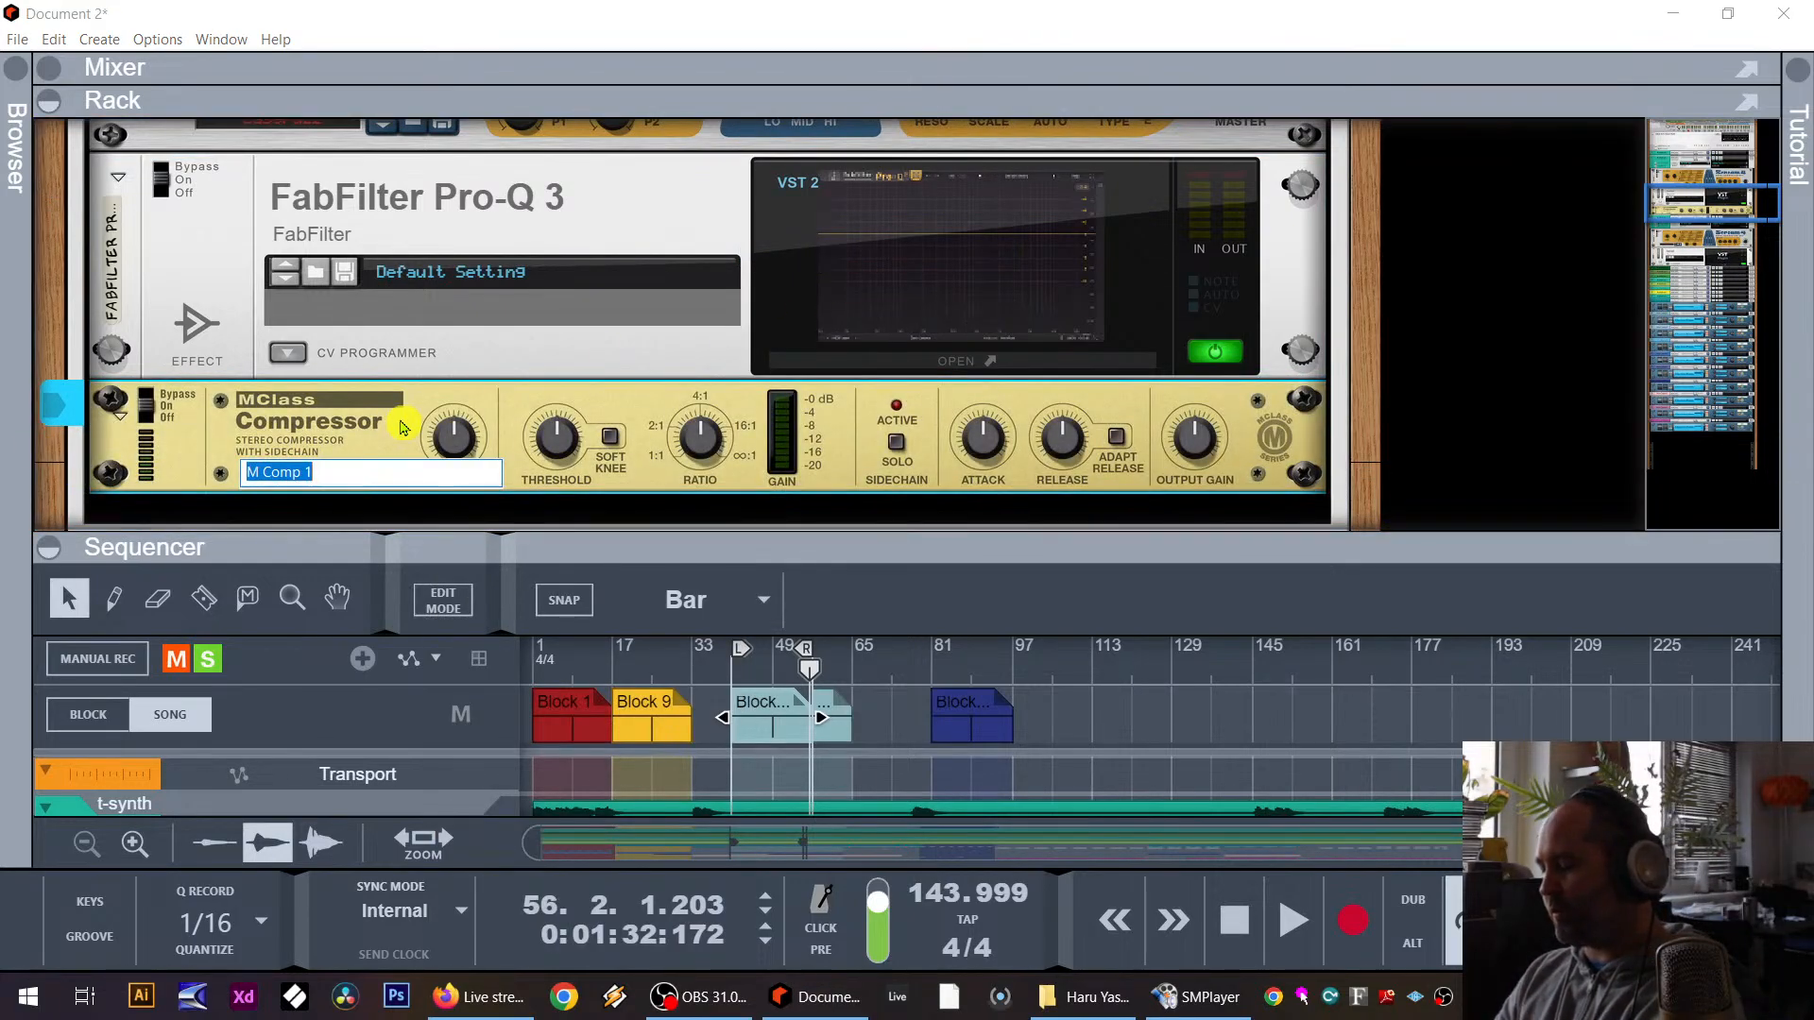
{"action": "key", "text": "Return"}
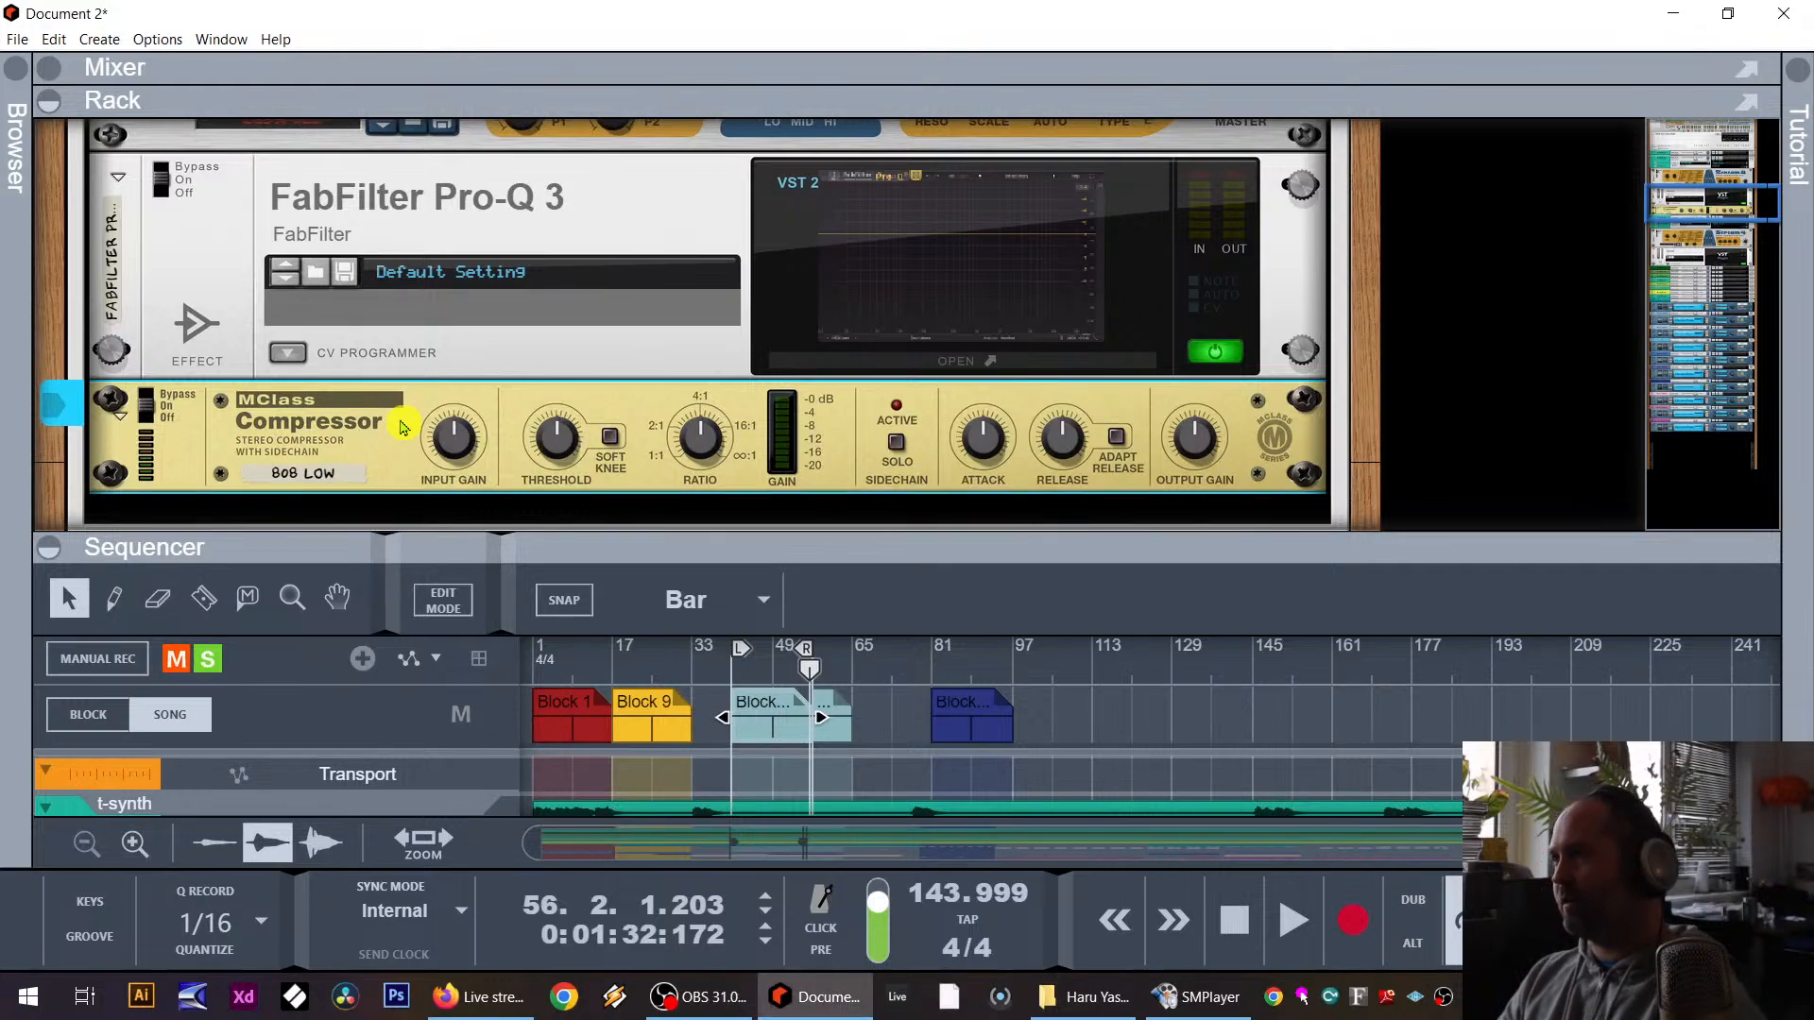
Step: Add a Redrum Drum Computer below the 808 low compressor and enlarge the rack to show its pattern section
{"action": "right_click", "coordinate": [255, 515]}
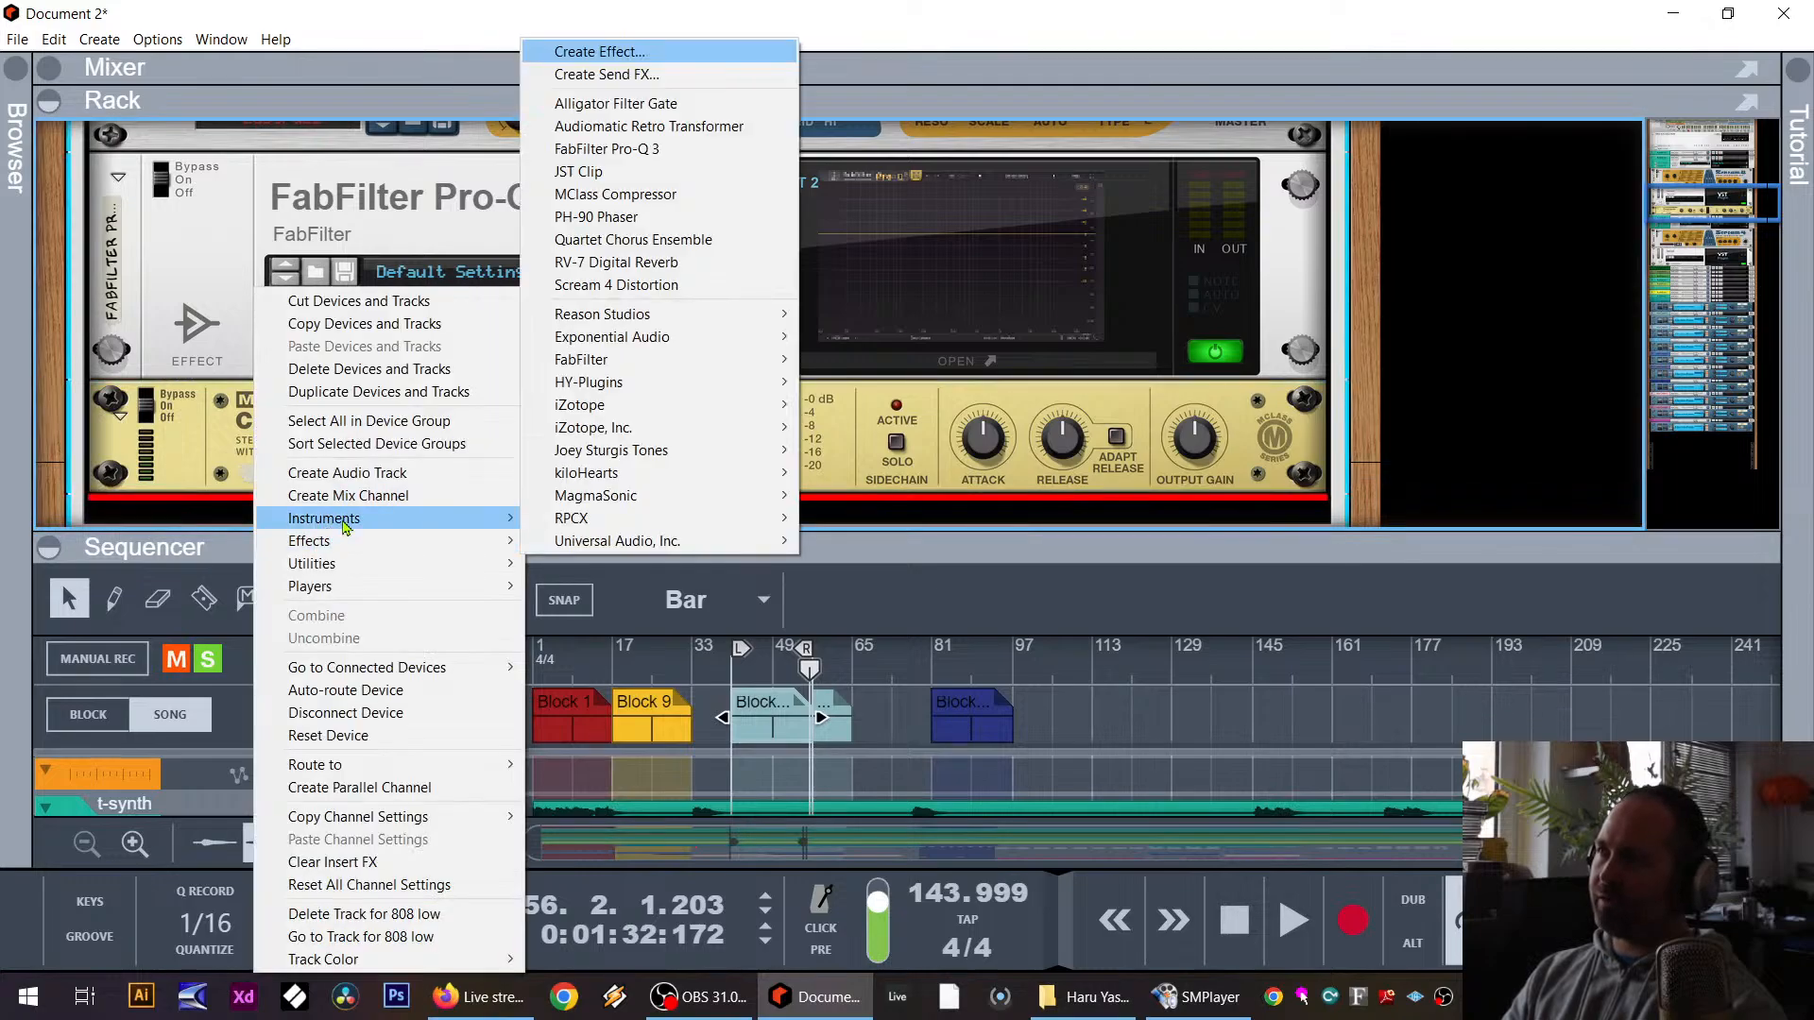
{"action": "mouse_move", "coordinate": [353, 519]}
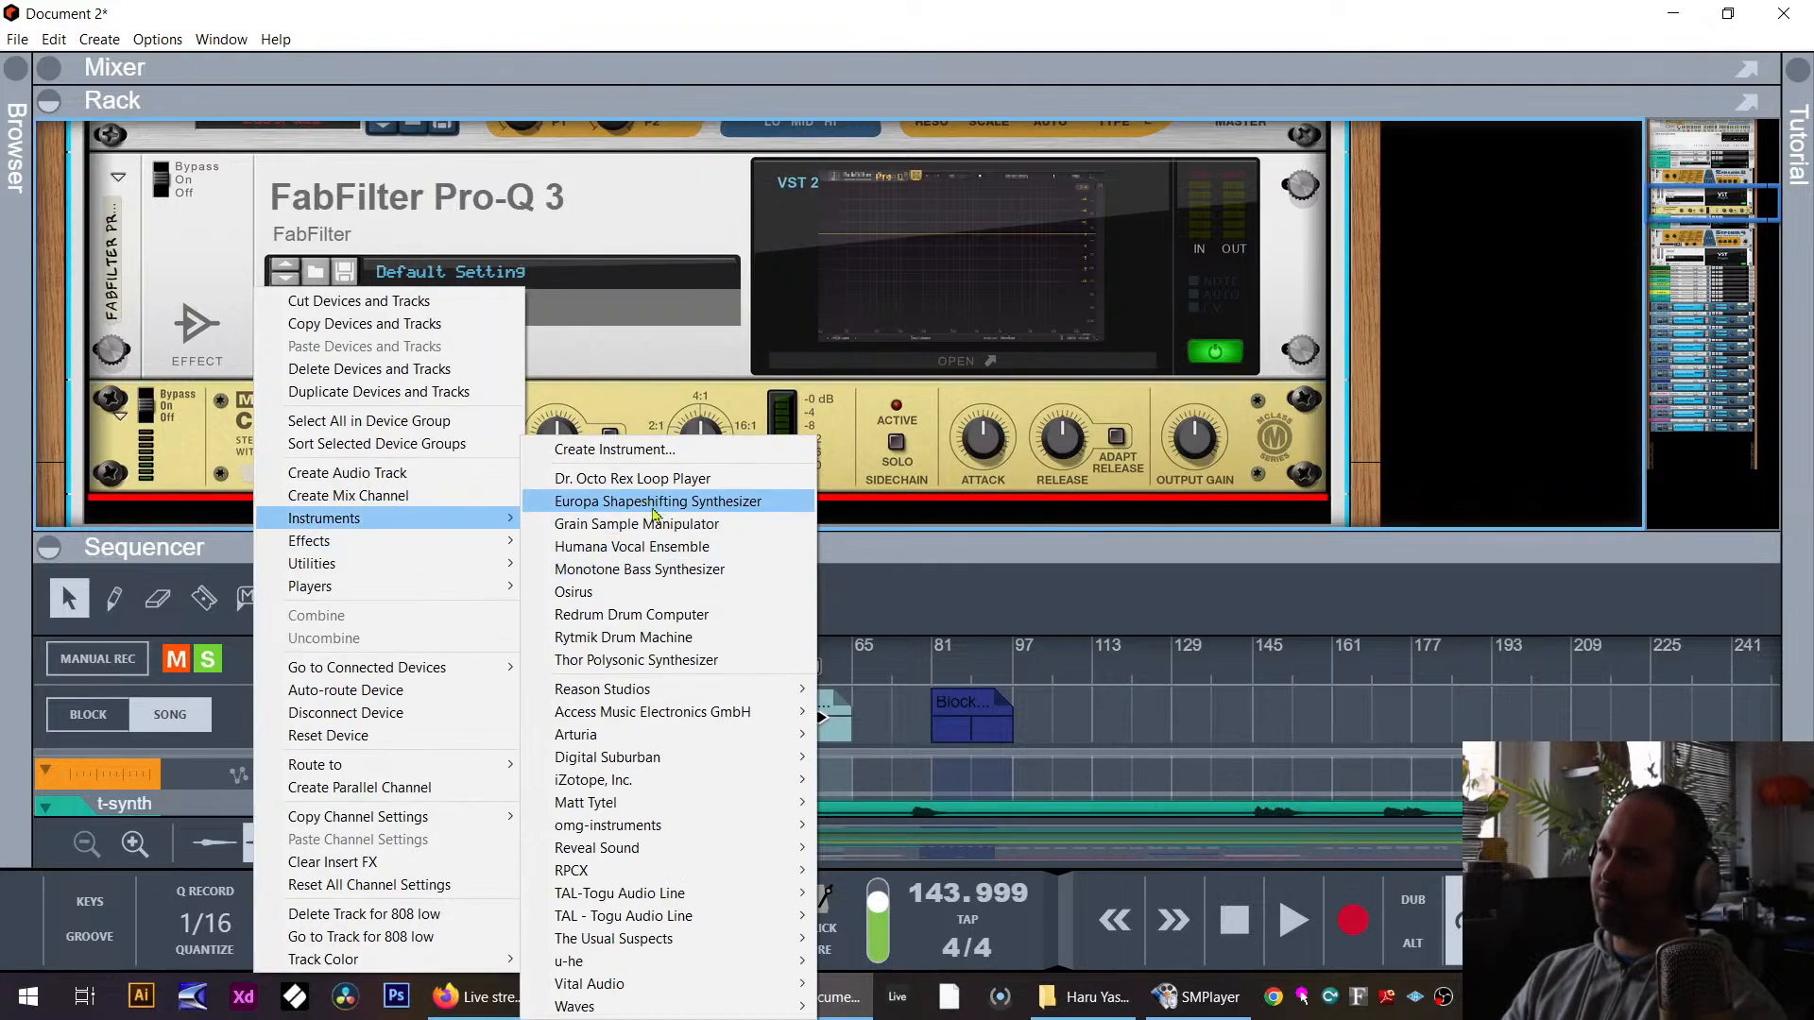
{"action": "left_click", "coordinate": [665, 614]}
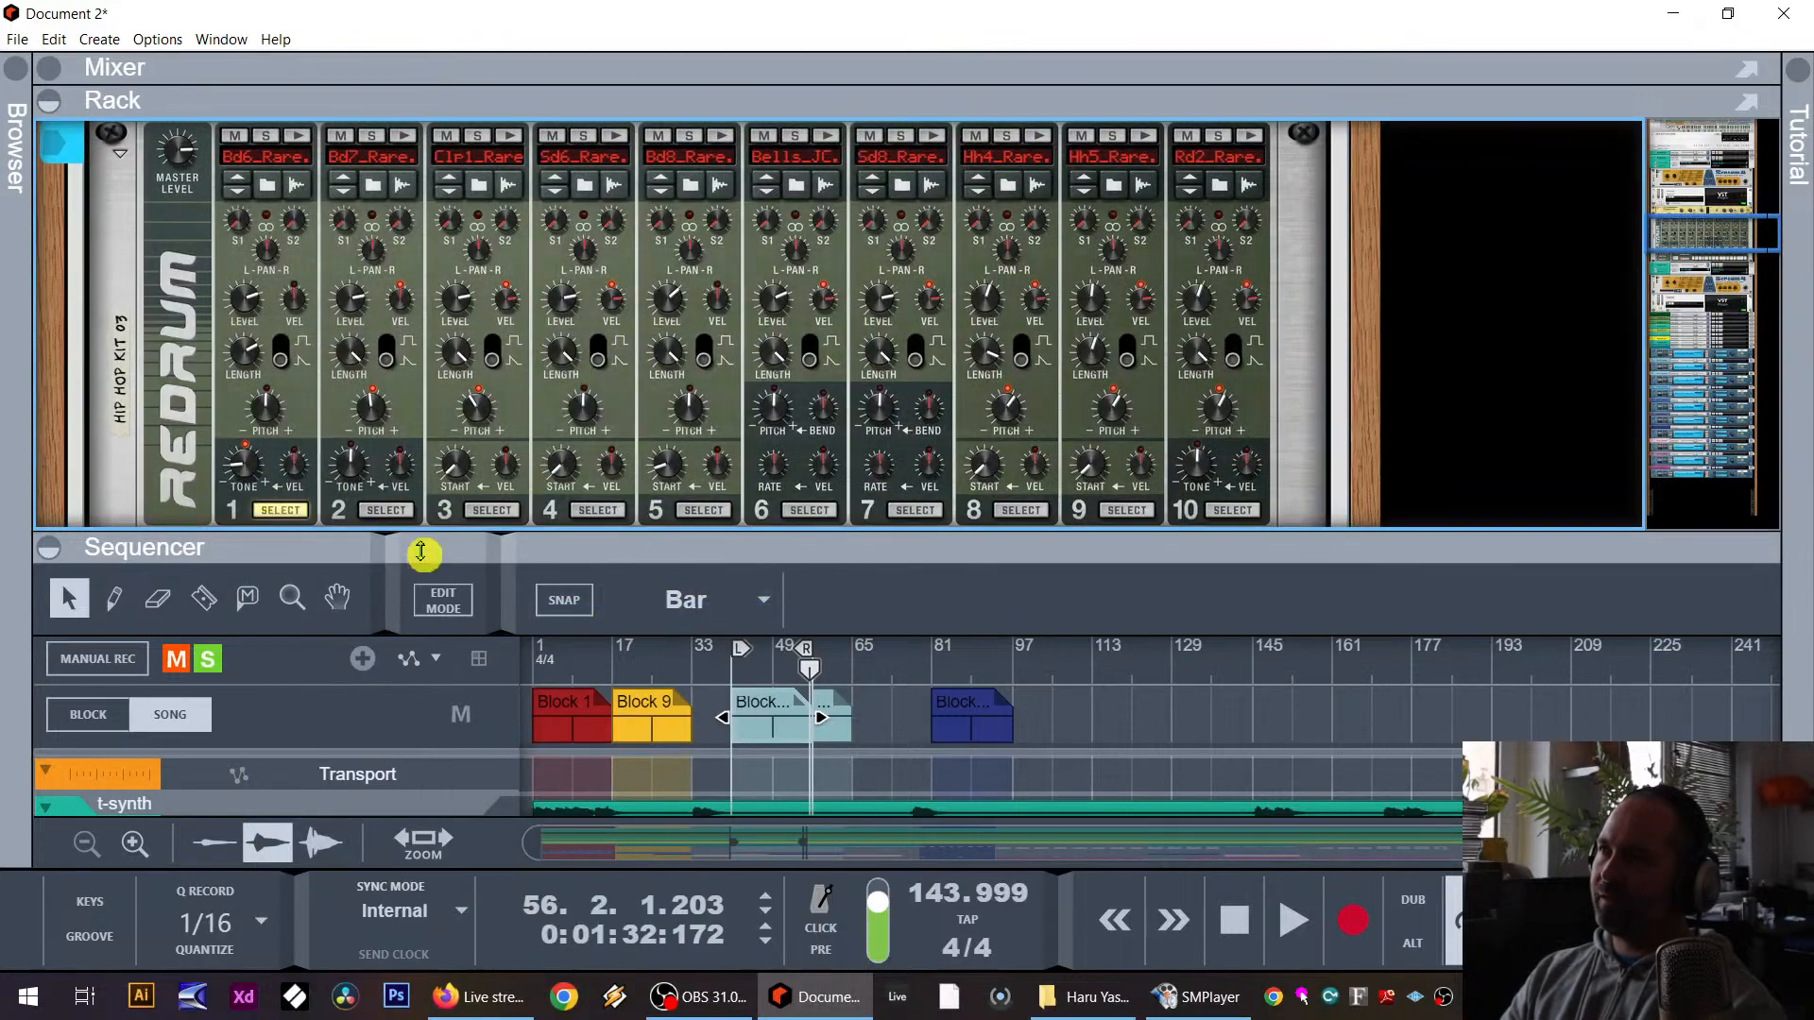
{"action": "right_click", "coordinate": [177, 337]}
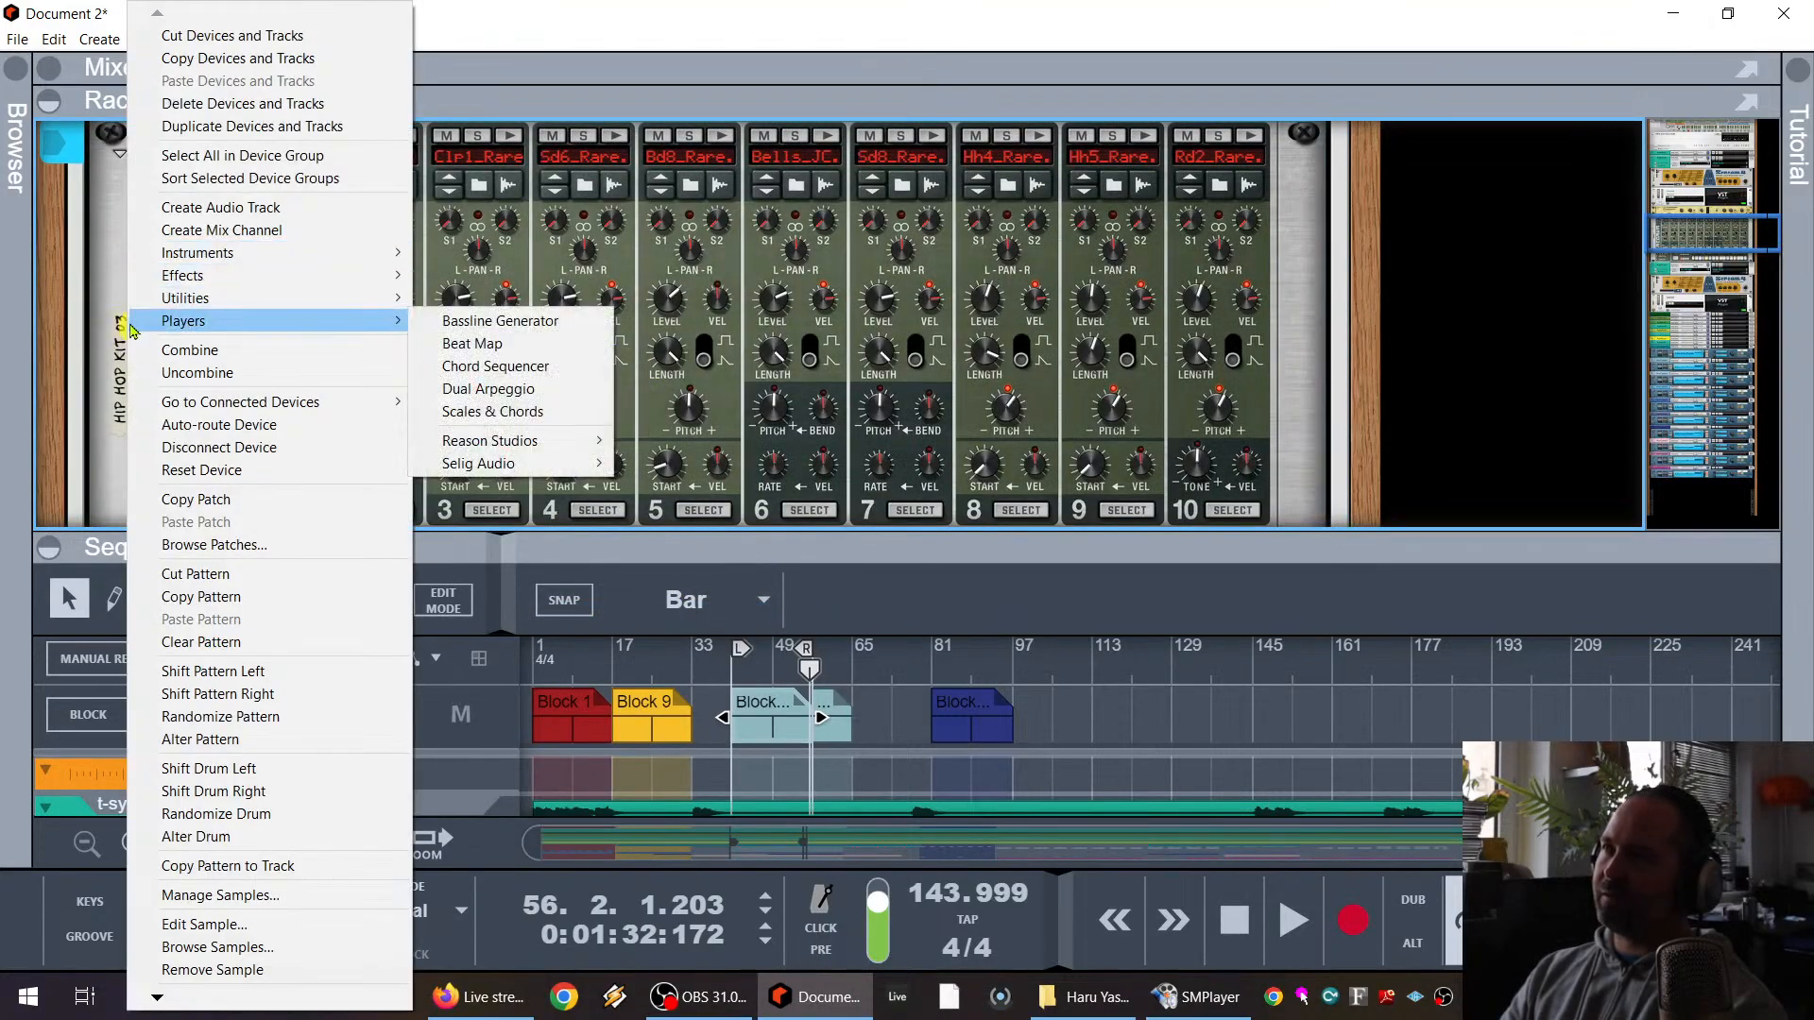
{"action": "left_click", "coordinate": [414, 538]}
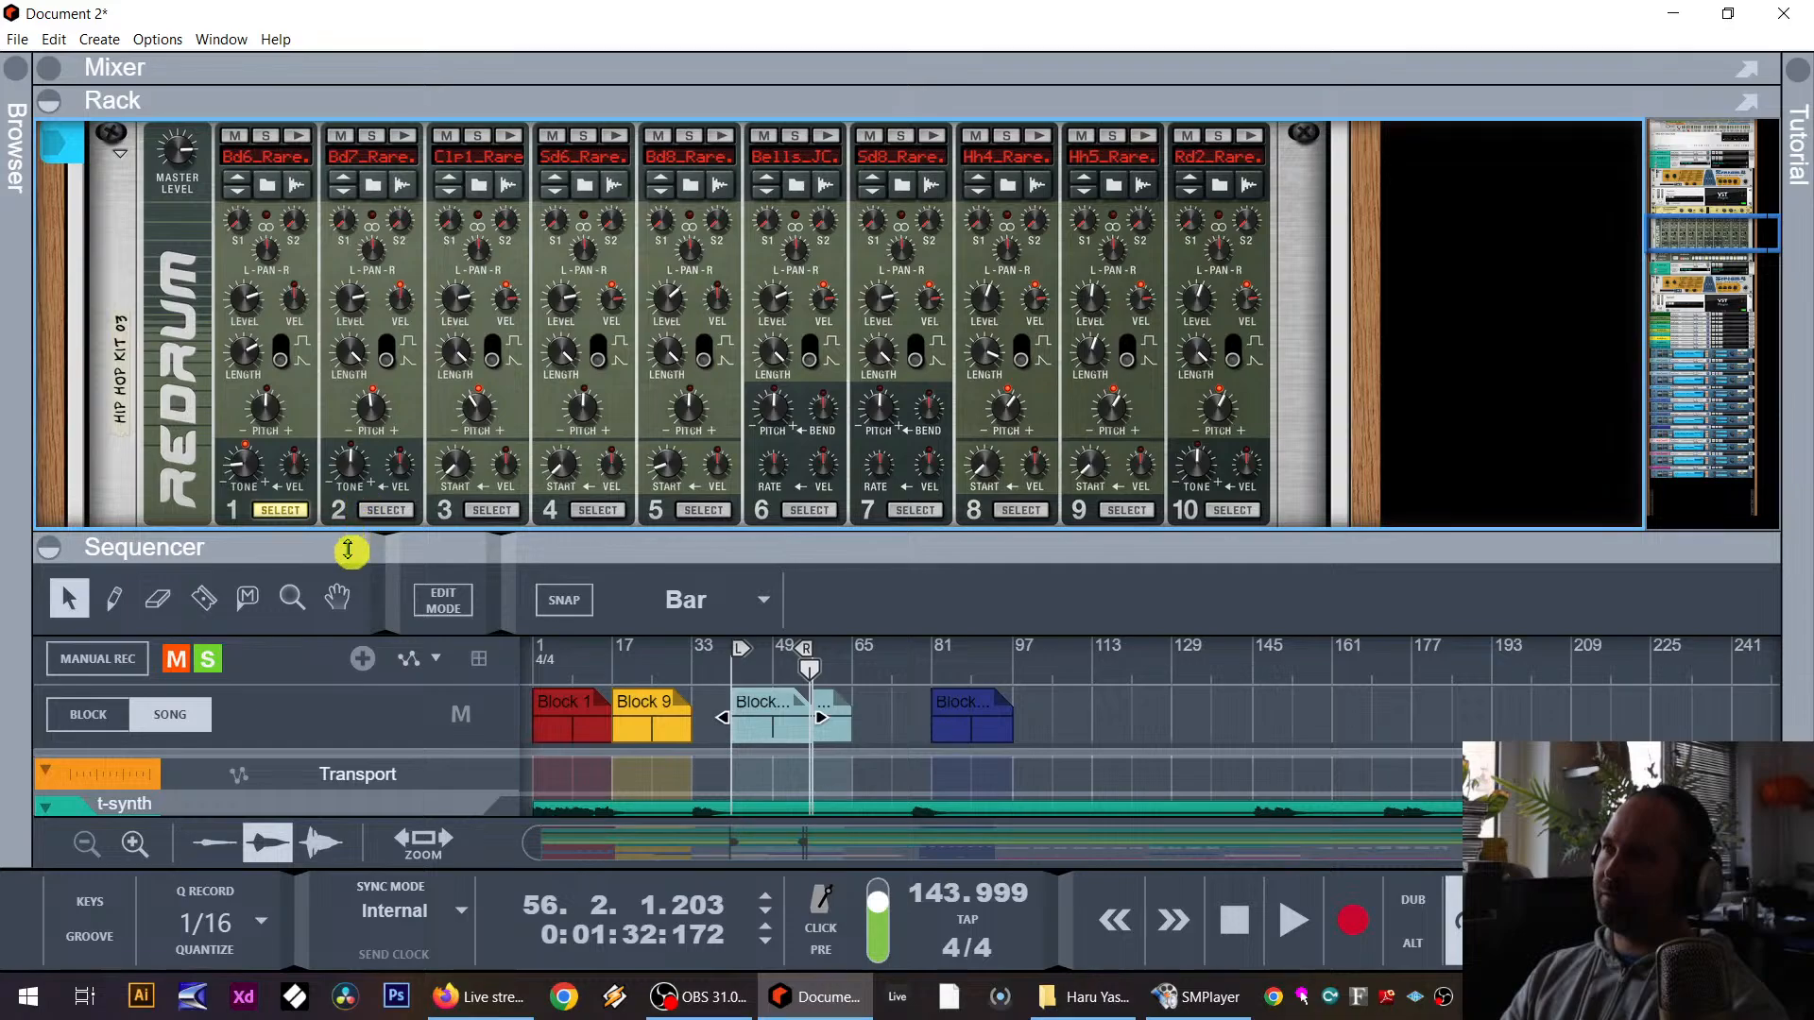
{"action": "left_click_drag", "start_coordinate": [363, 551], "coordinate": [363, 847]}
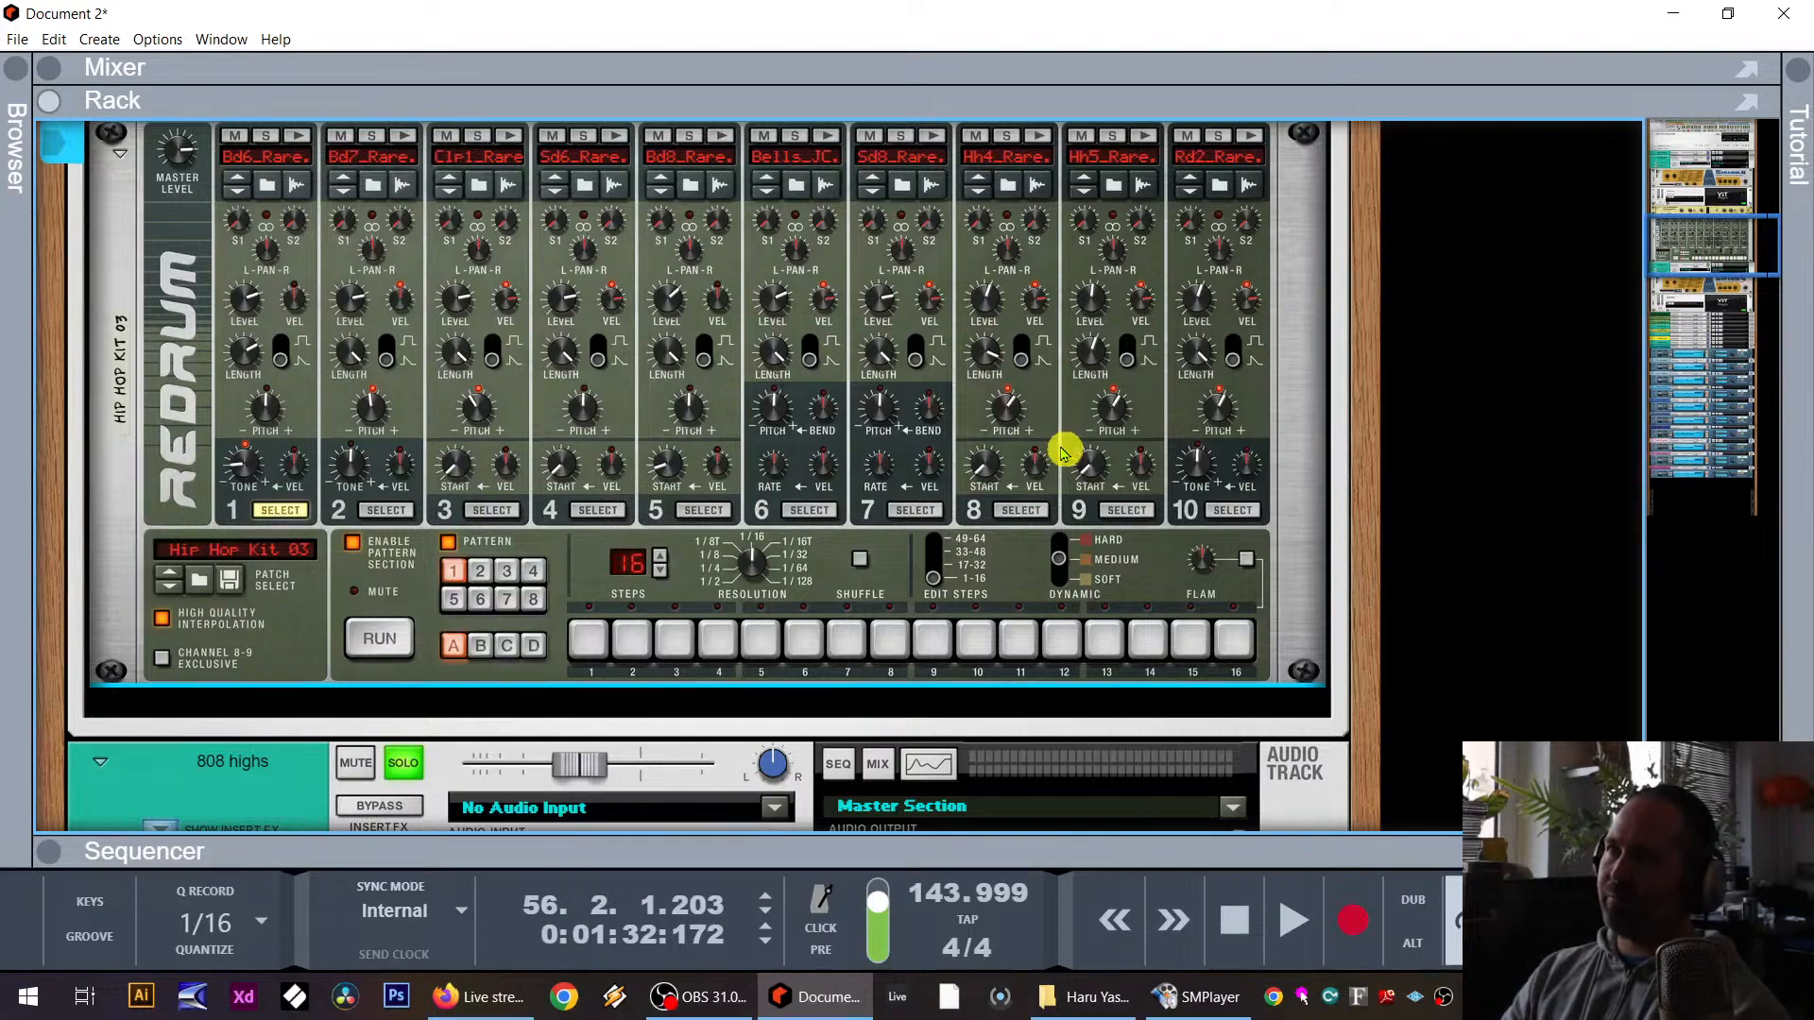
Step: Route the Redrum's stereo output into the sidechain input of the 808 low compressor on the back of the rack
{"action": "key", "text": "Tab"}
{"action": "scroll", "coordinate": [1082, 406], "scroll_direction": "up", "scroll_amount": 5}
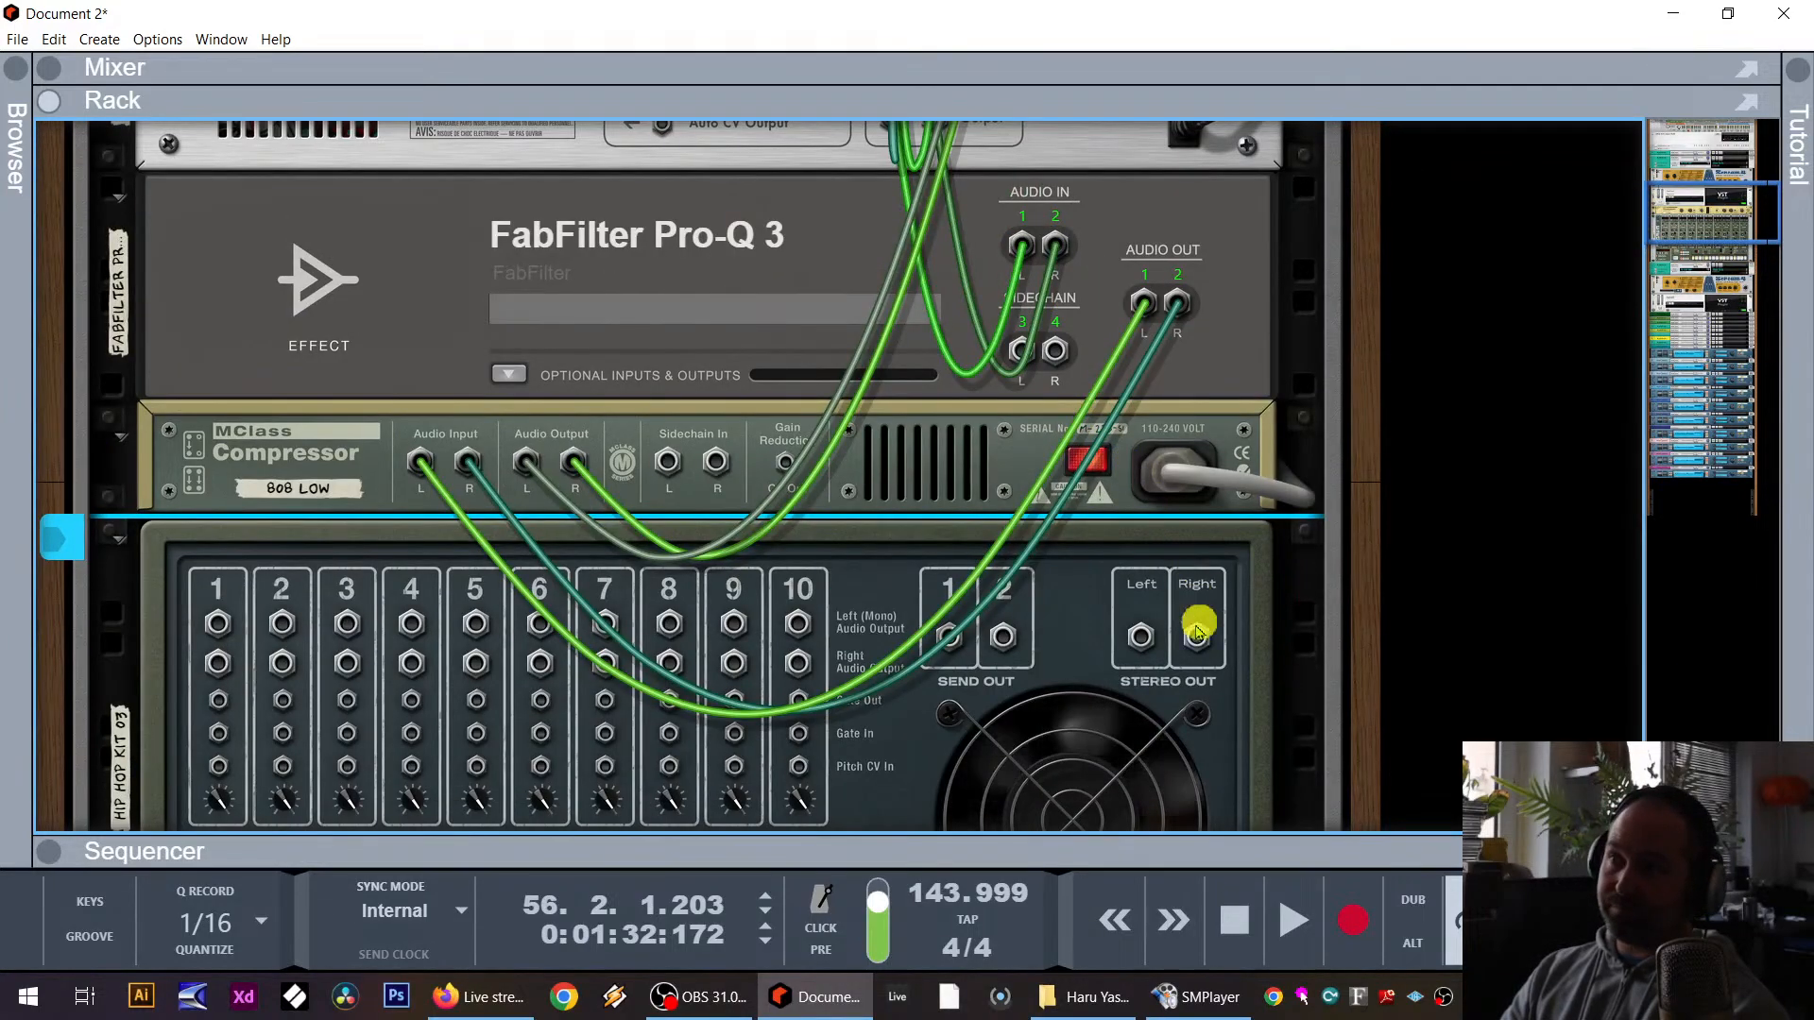
{"action": "left_click_drag", "start_coordinate": [1144, 635], "coordinate": [668, 463]}
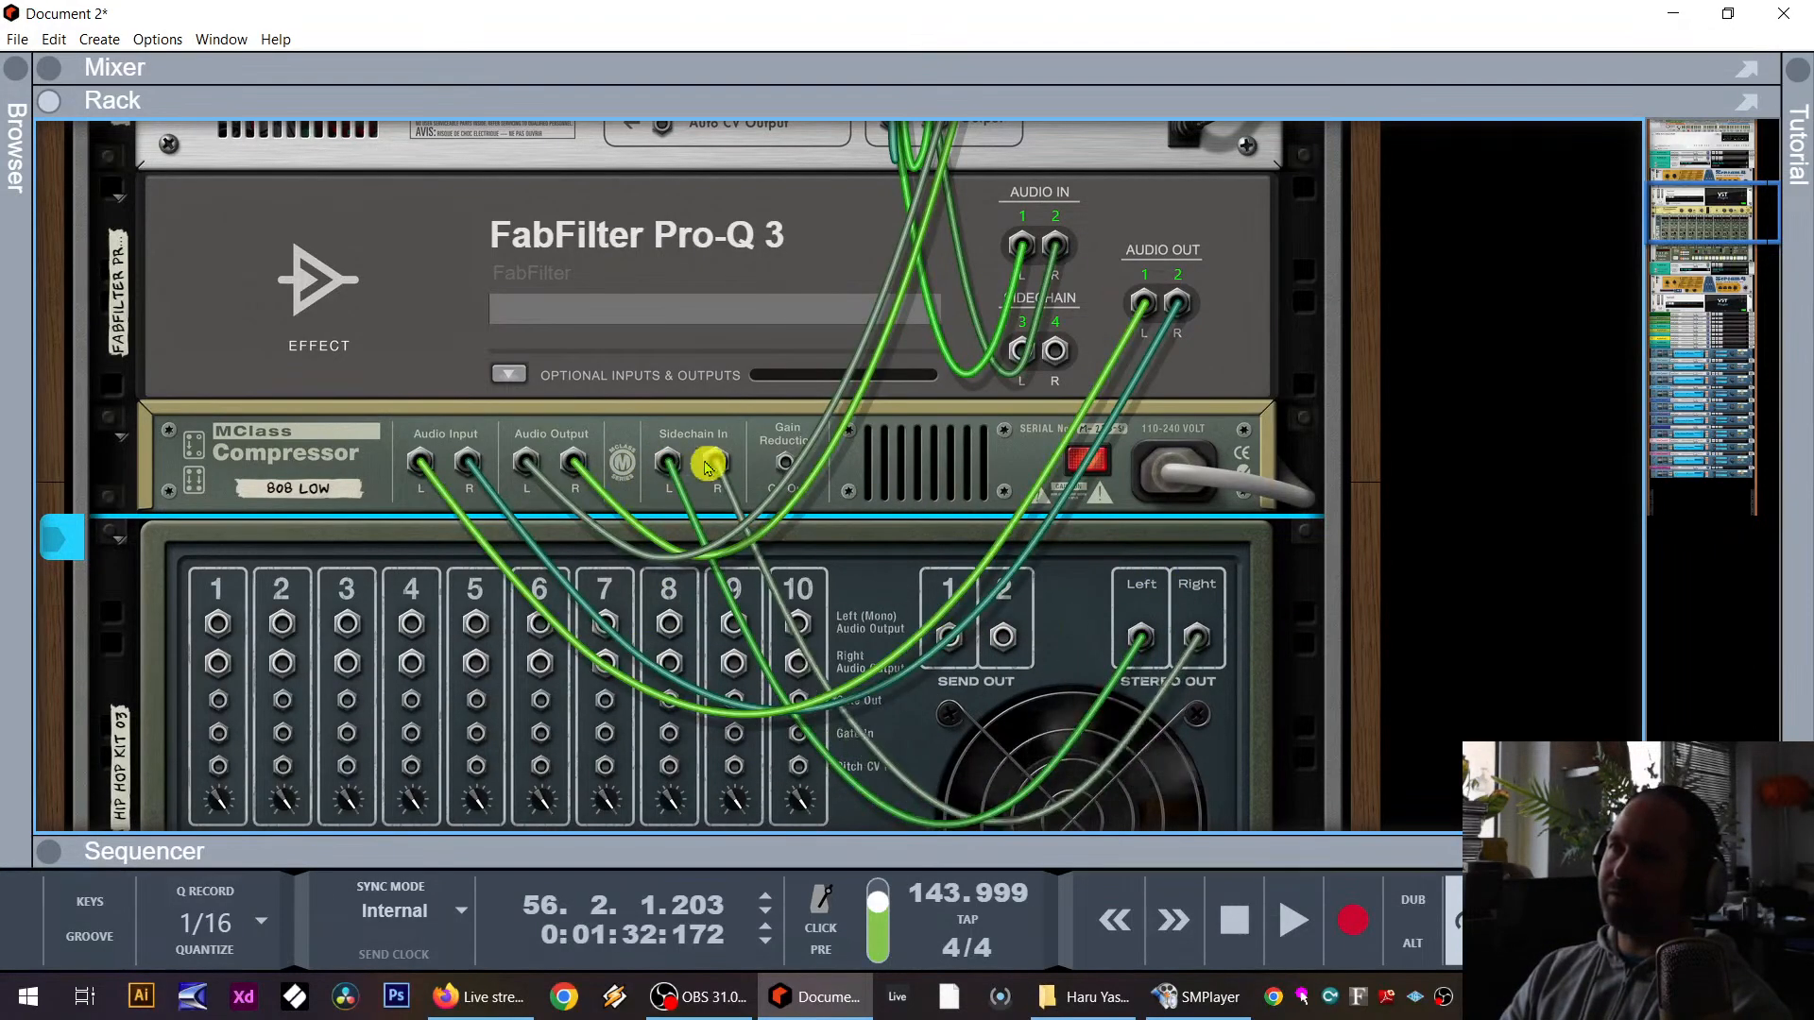
{"action": "key", "text": "Tab"}
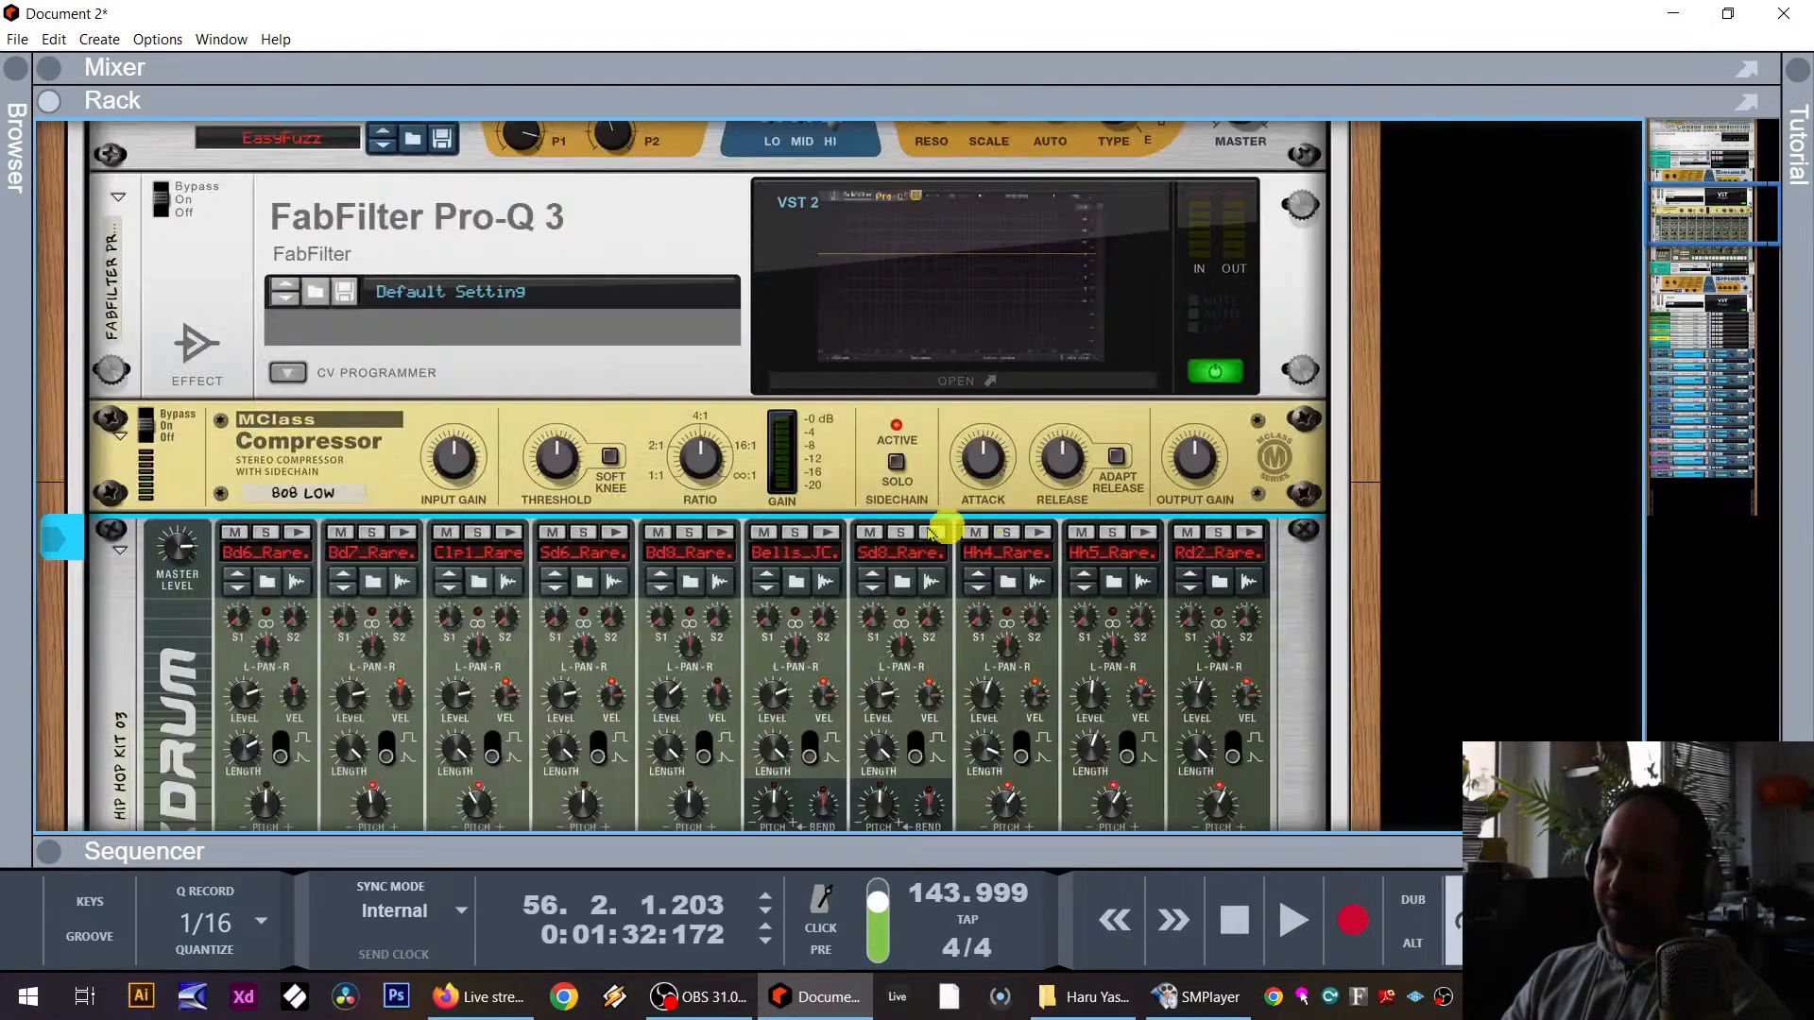
Step: Fill pattern steps 1 to 7 for Redrum drum 1 and run it to test the sidechain compression on 808 low
{"action": "scroll", "coordinate": [558, 539], "scroll_direction": "down", "scroll_amount": 3}
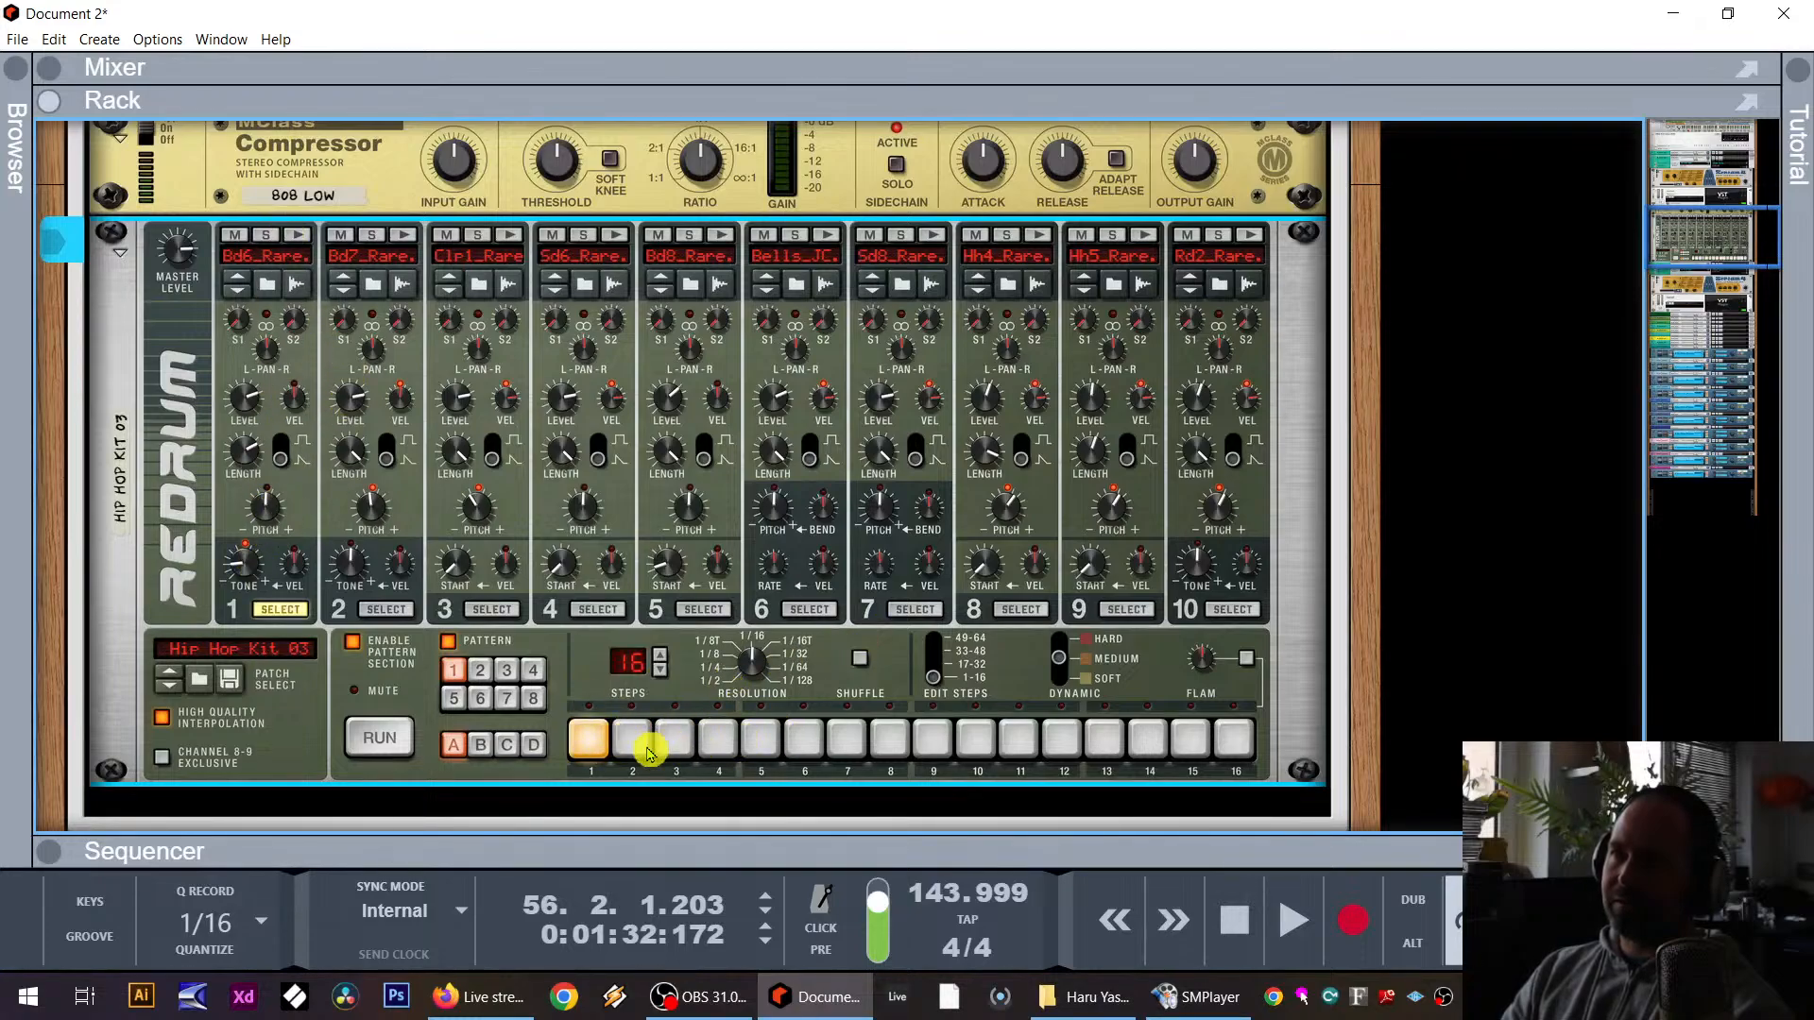
{"action": "left_click_drag", "start_coordinate": [650, 751], "coordinate": [847, 743]}
{"action": "left_click", "coordinate": [387, 742]}
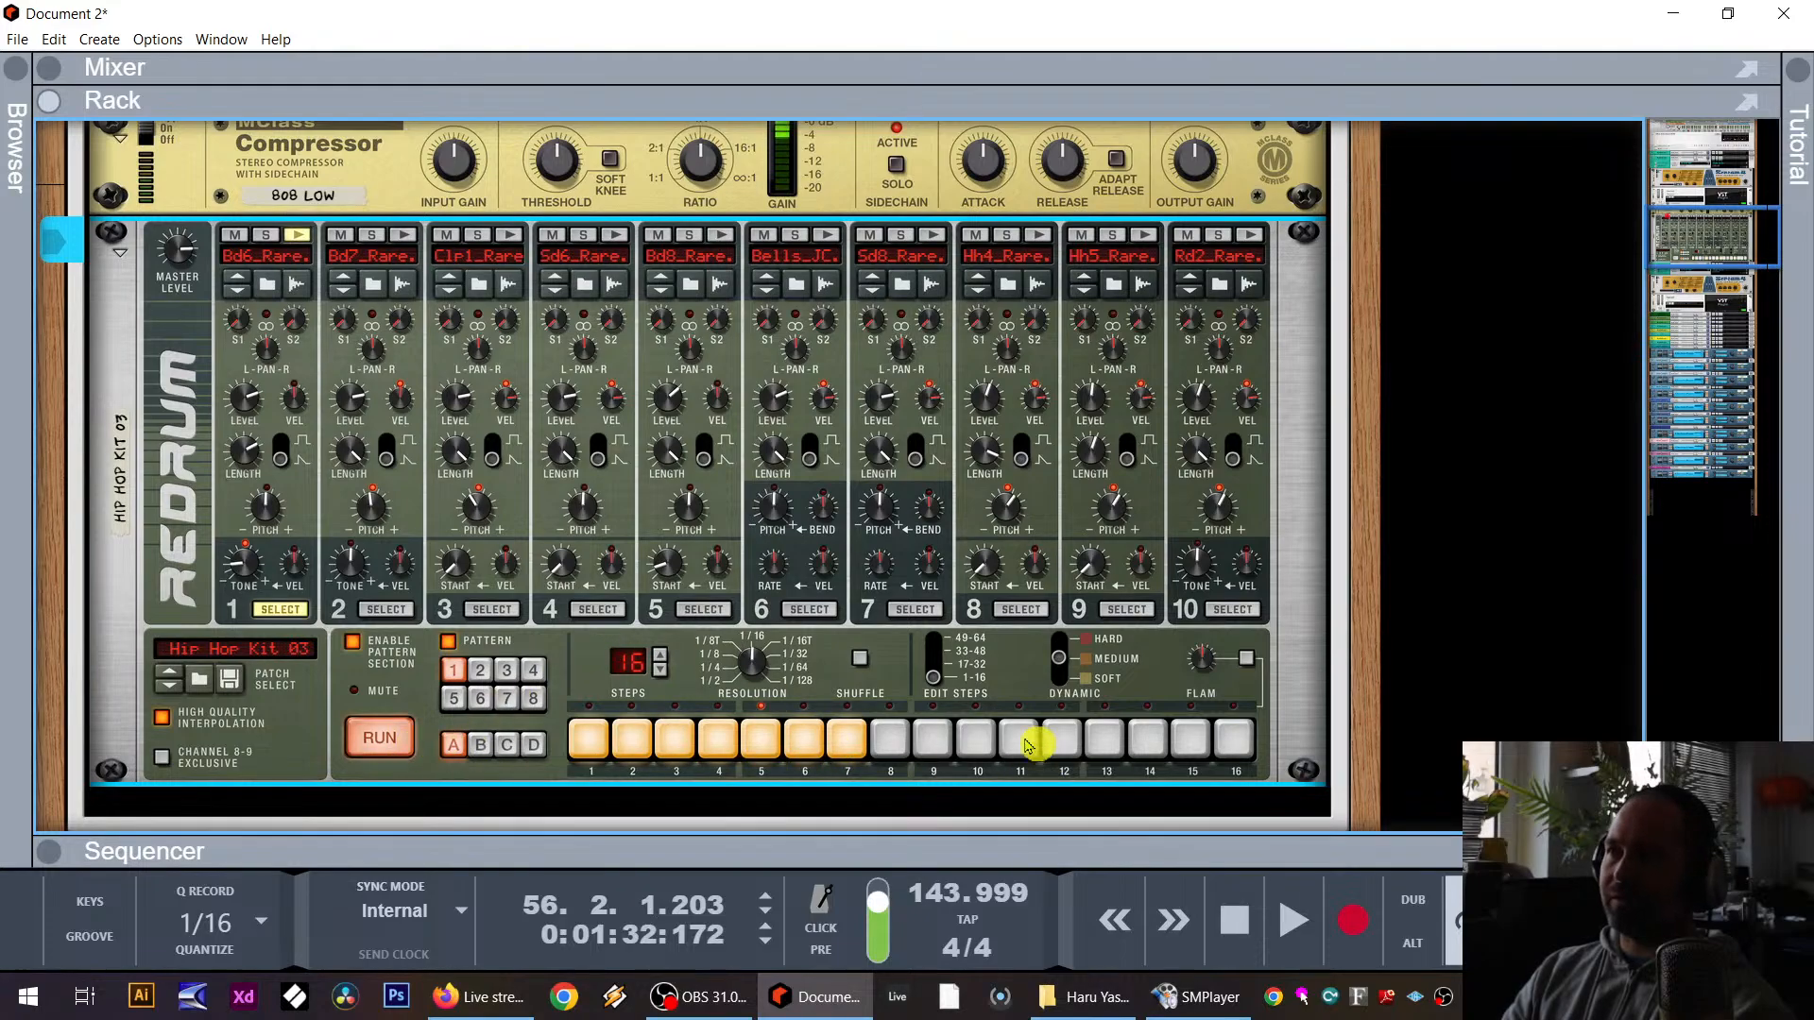
{"action": "scroll", "coordinate": [836, 283], "scroll_direction": "up", "scroll_amount": 2}
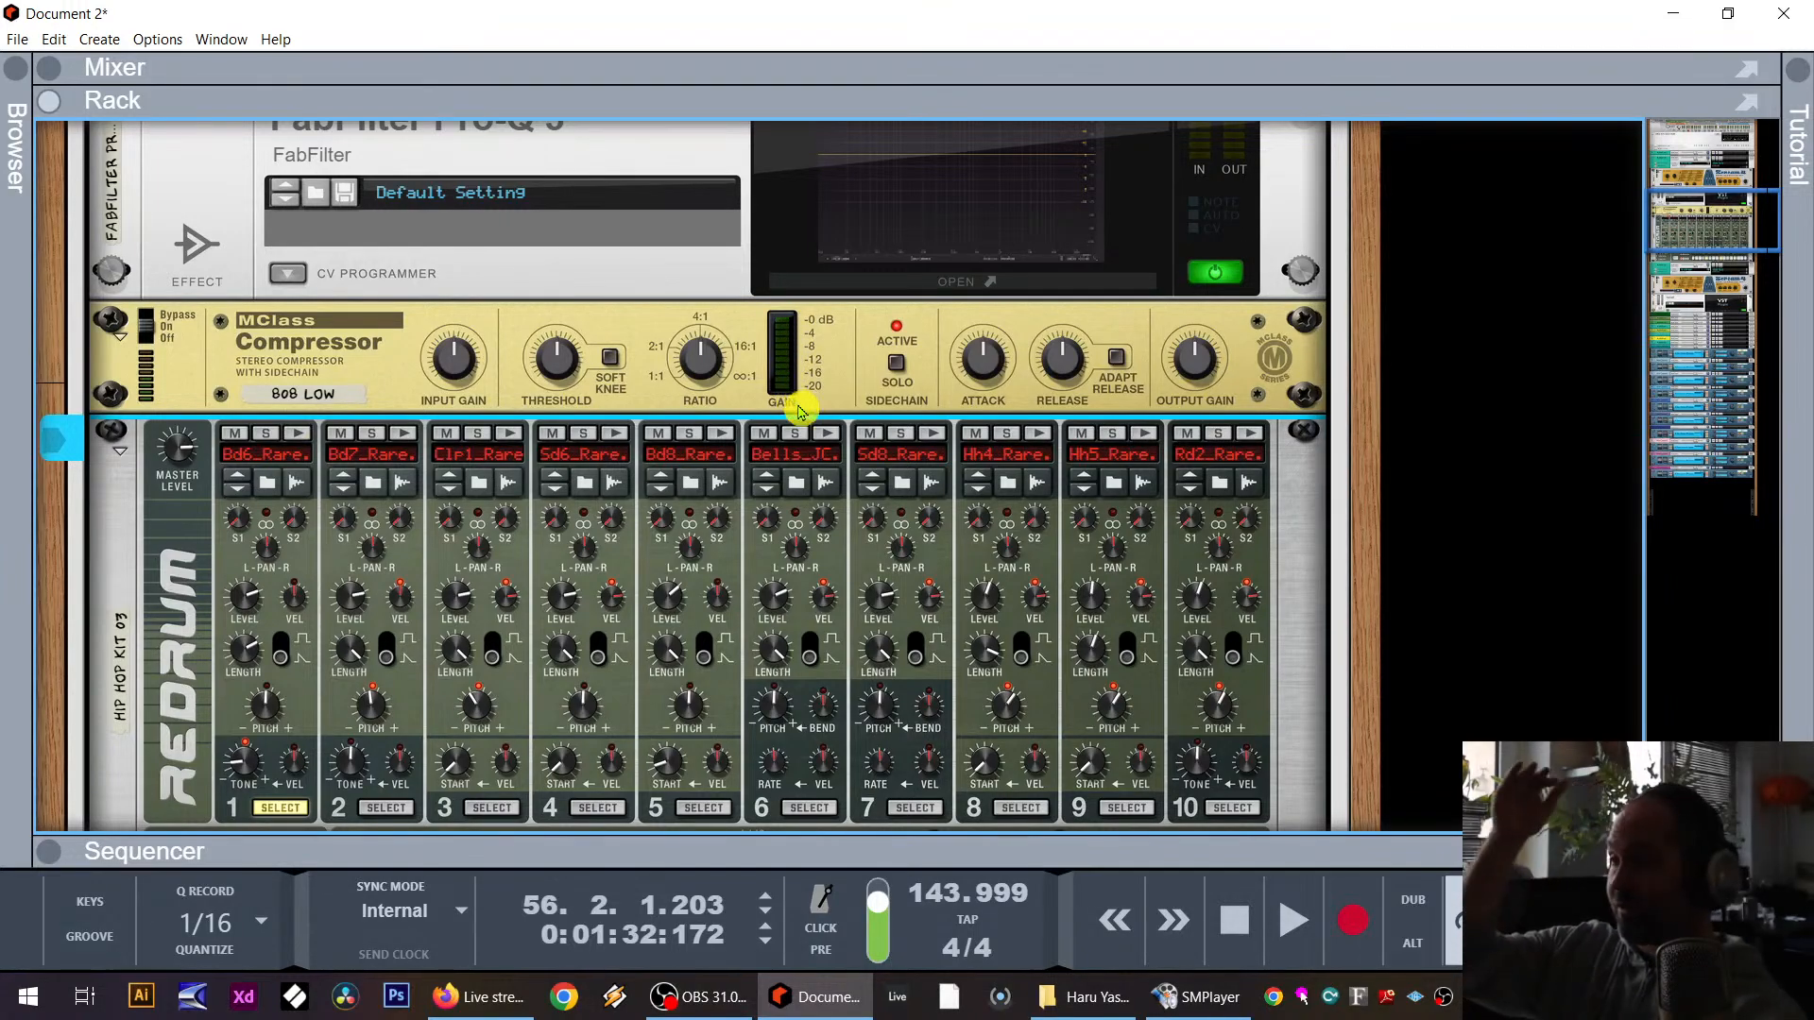
{"action": "scroll", "coordinate": [756, 430], "scroll_direction": "up", "scroll_amount": 3}
{"action": "scroll", "coordinate": [593, 482], "scroll_direction": "up", "scroll_amount": 1}
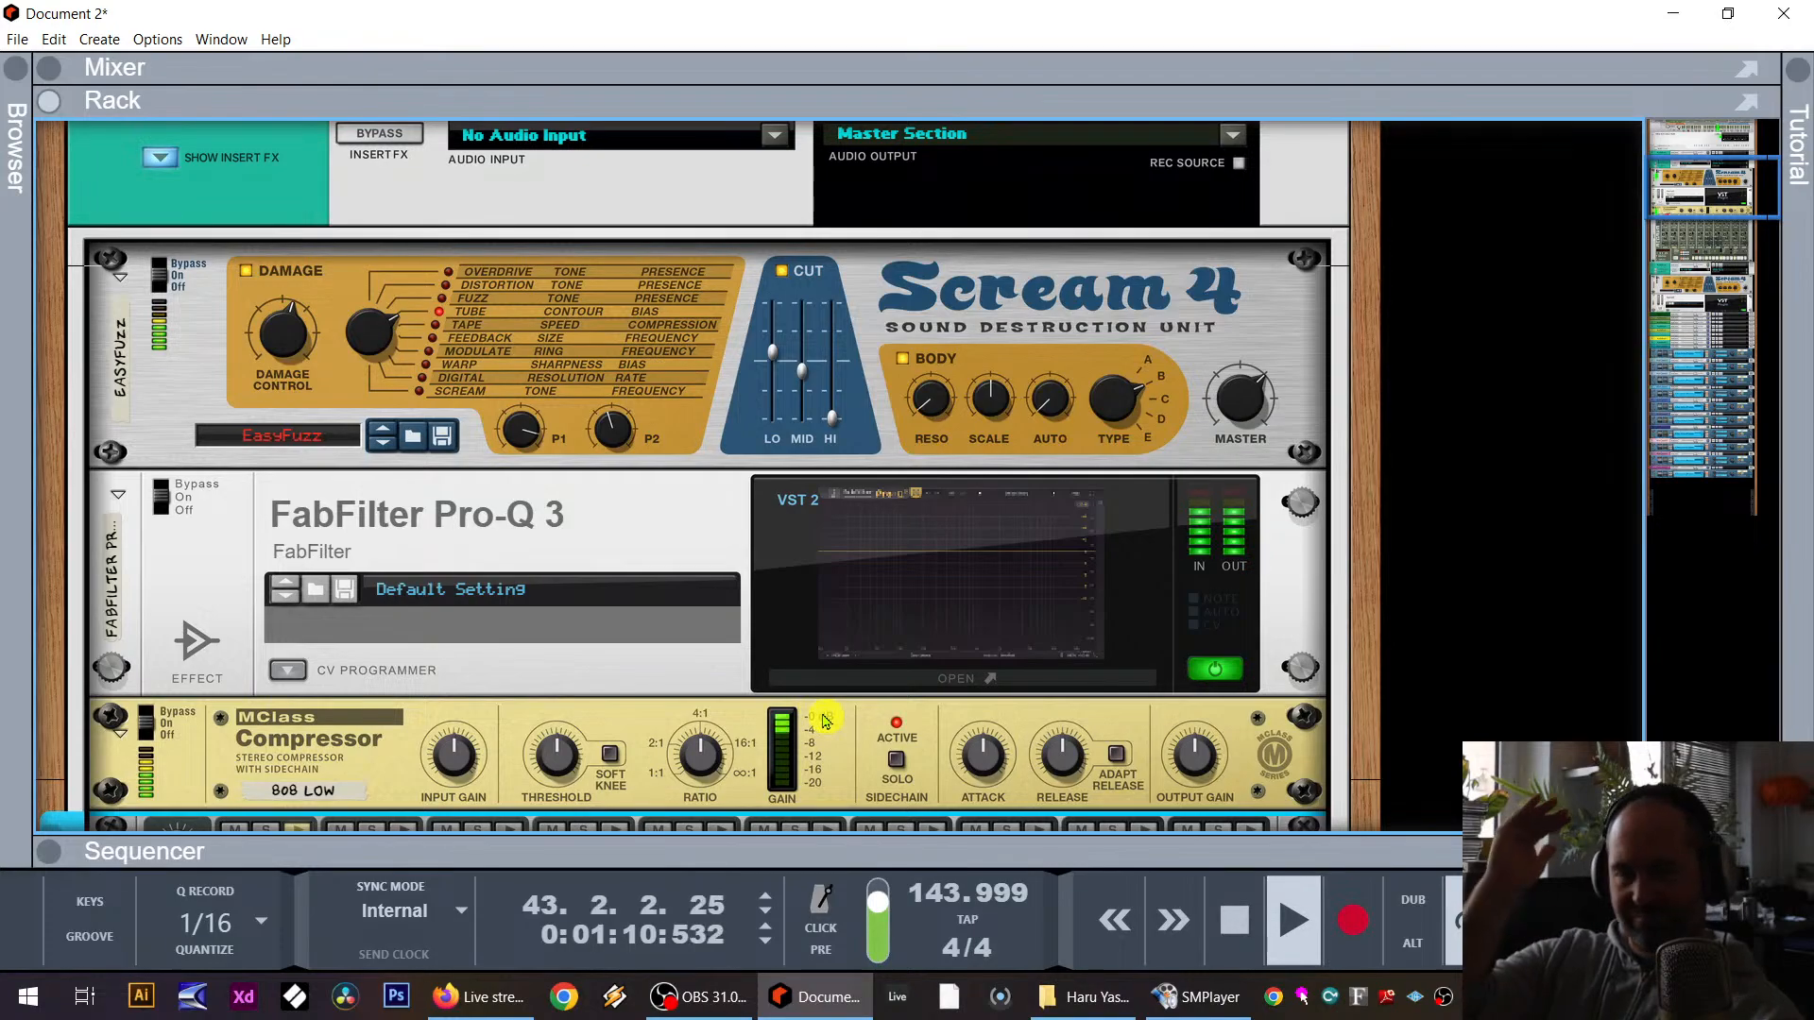
Step: Clear all the drum 1 steps from the Redrum pattern and stop playback
{"action": "scroll", "coordinate": [810, 727], "scroll_direction": "down", "scroll_amount": 5}
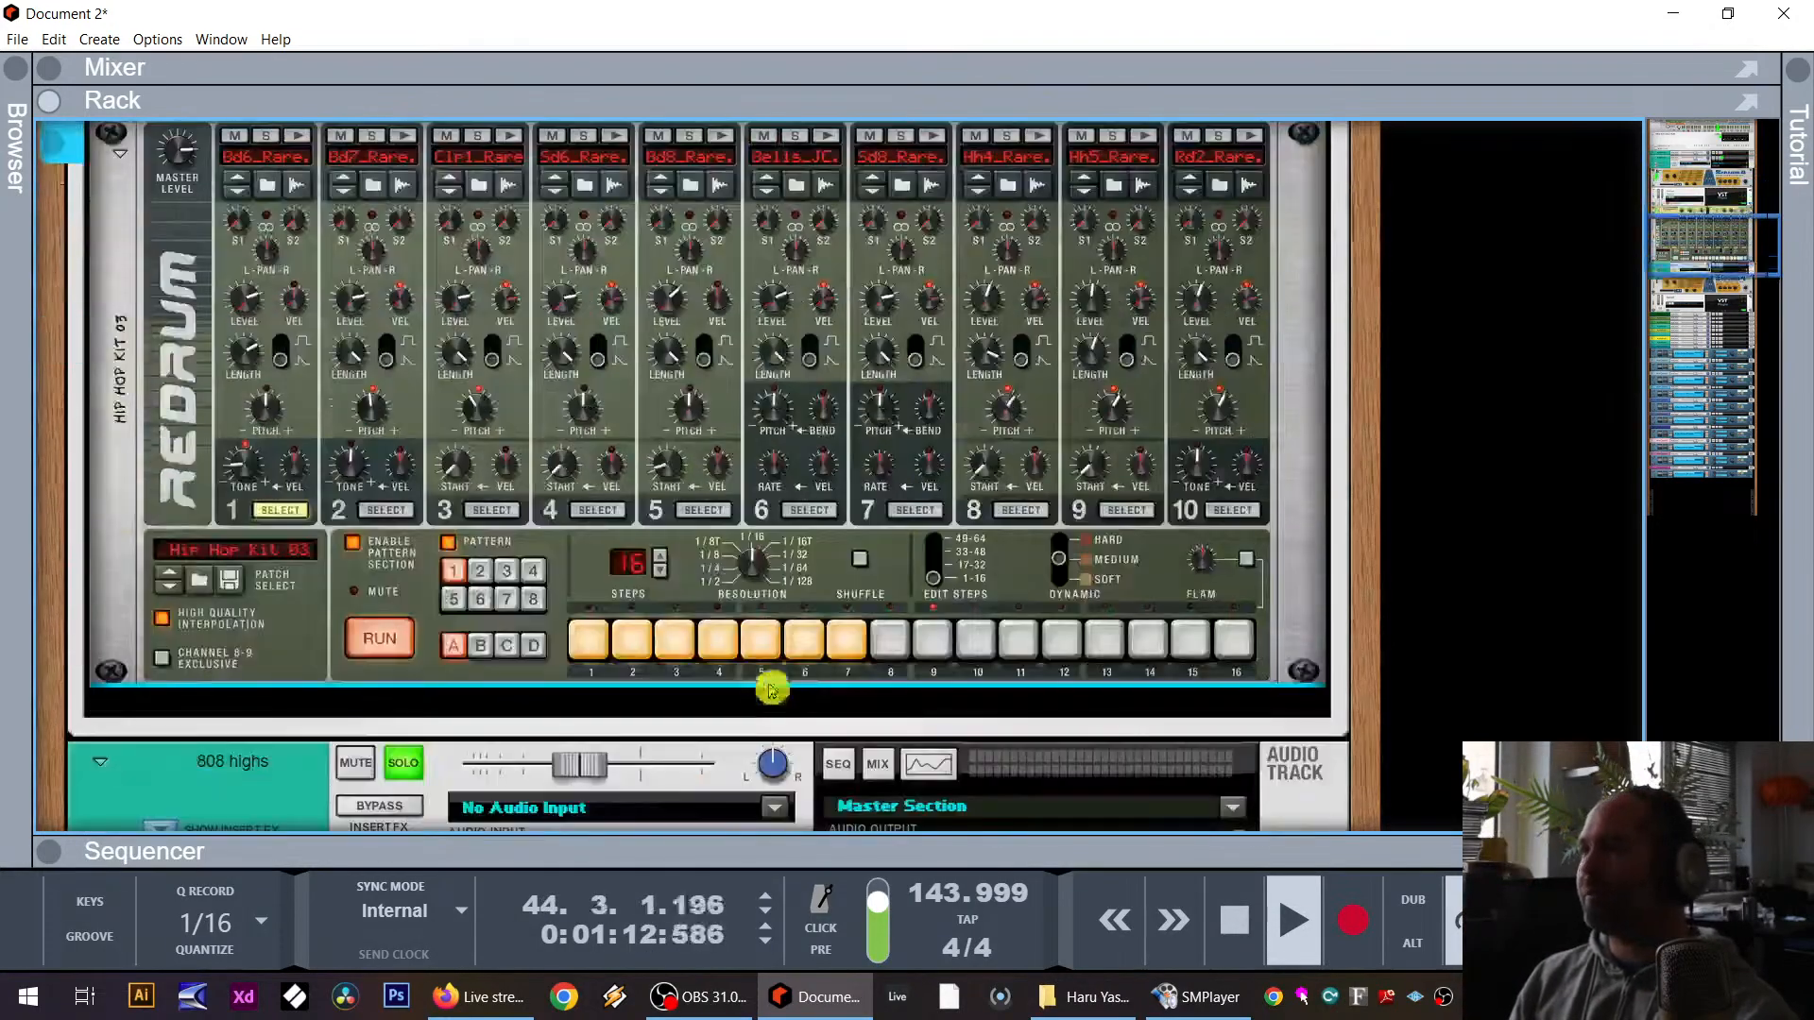
{"action": "scroll", "coordinate": [773, 694], "scroll_direction": "down", "scroll_amount": 2}
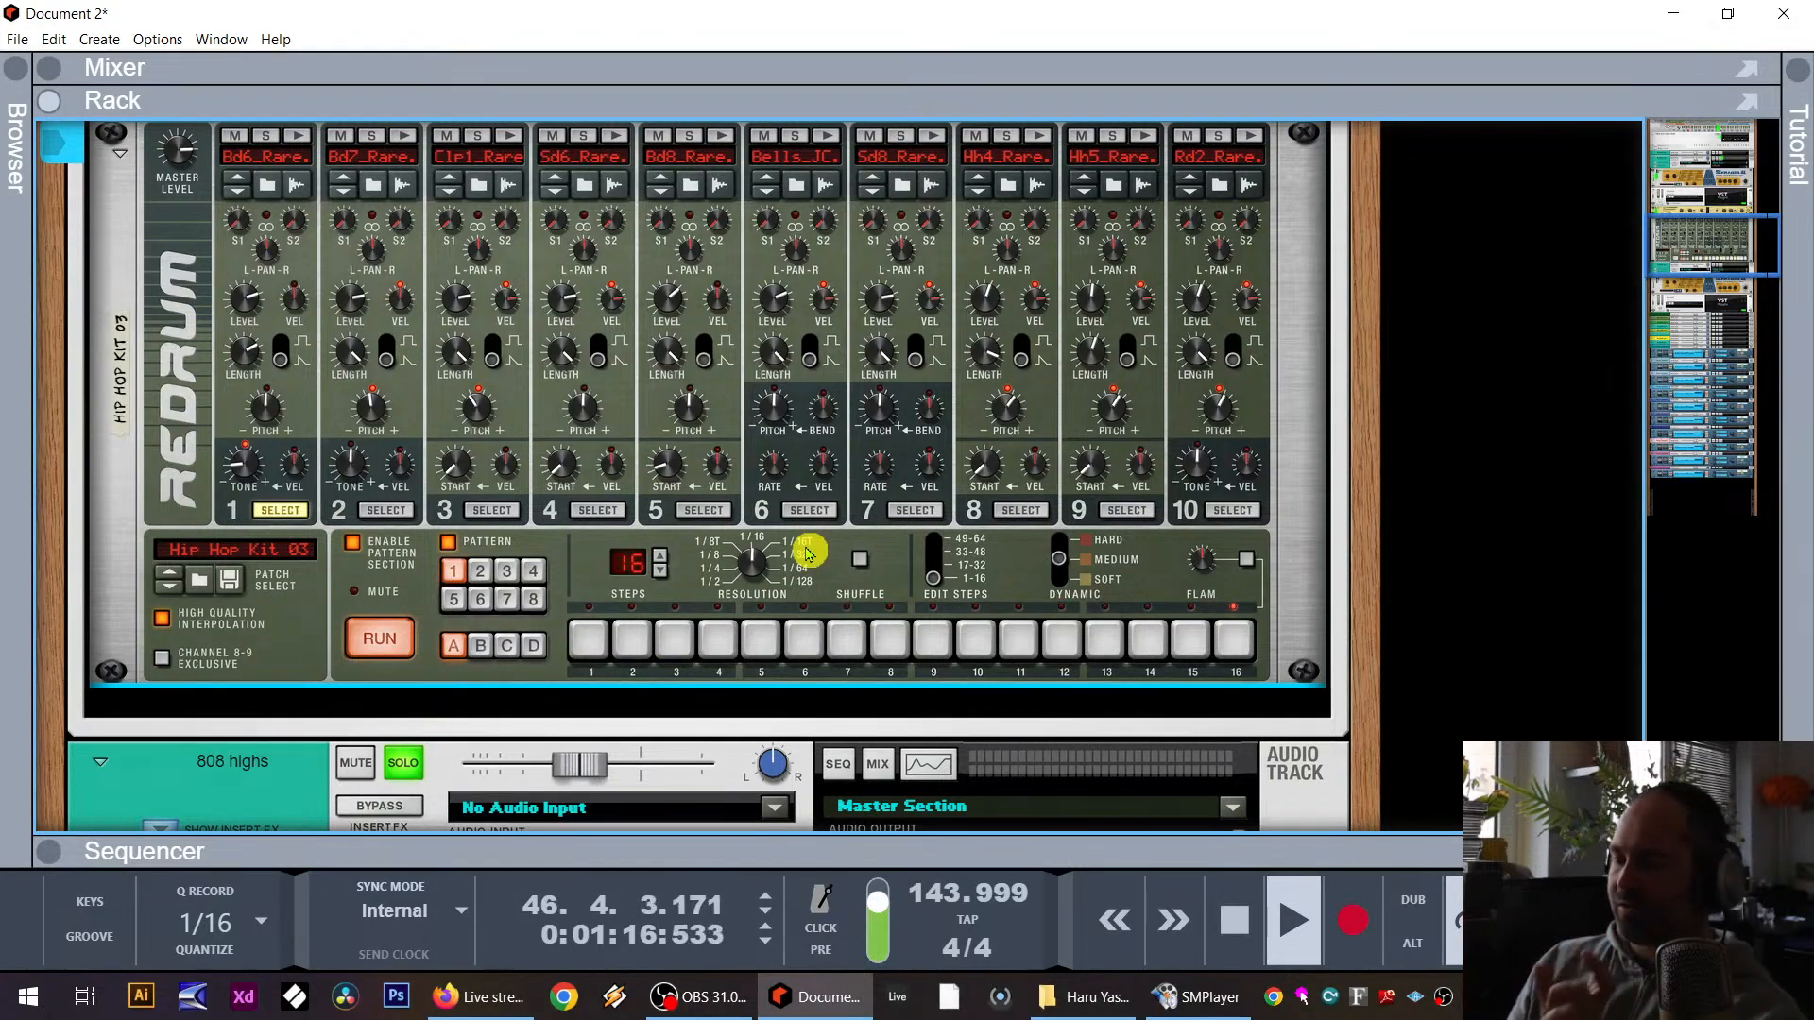
{"action": "key", "text": "space"}
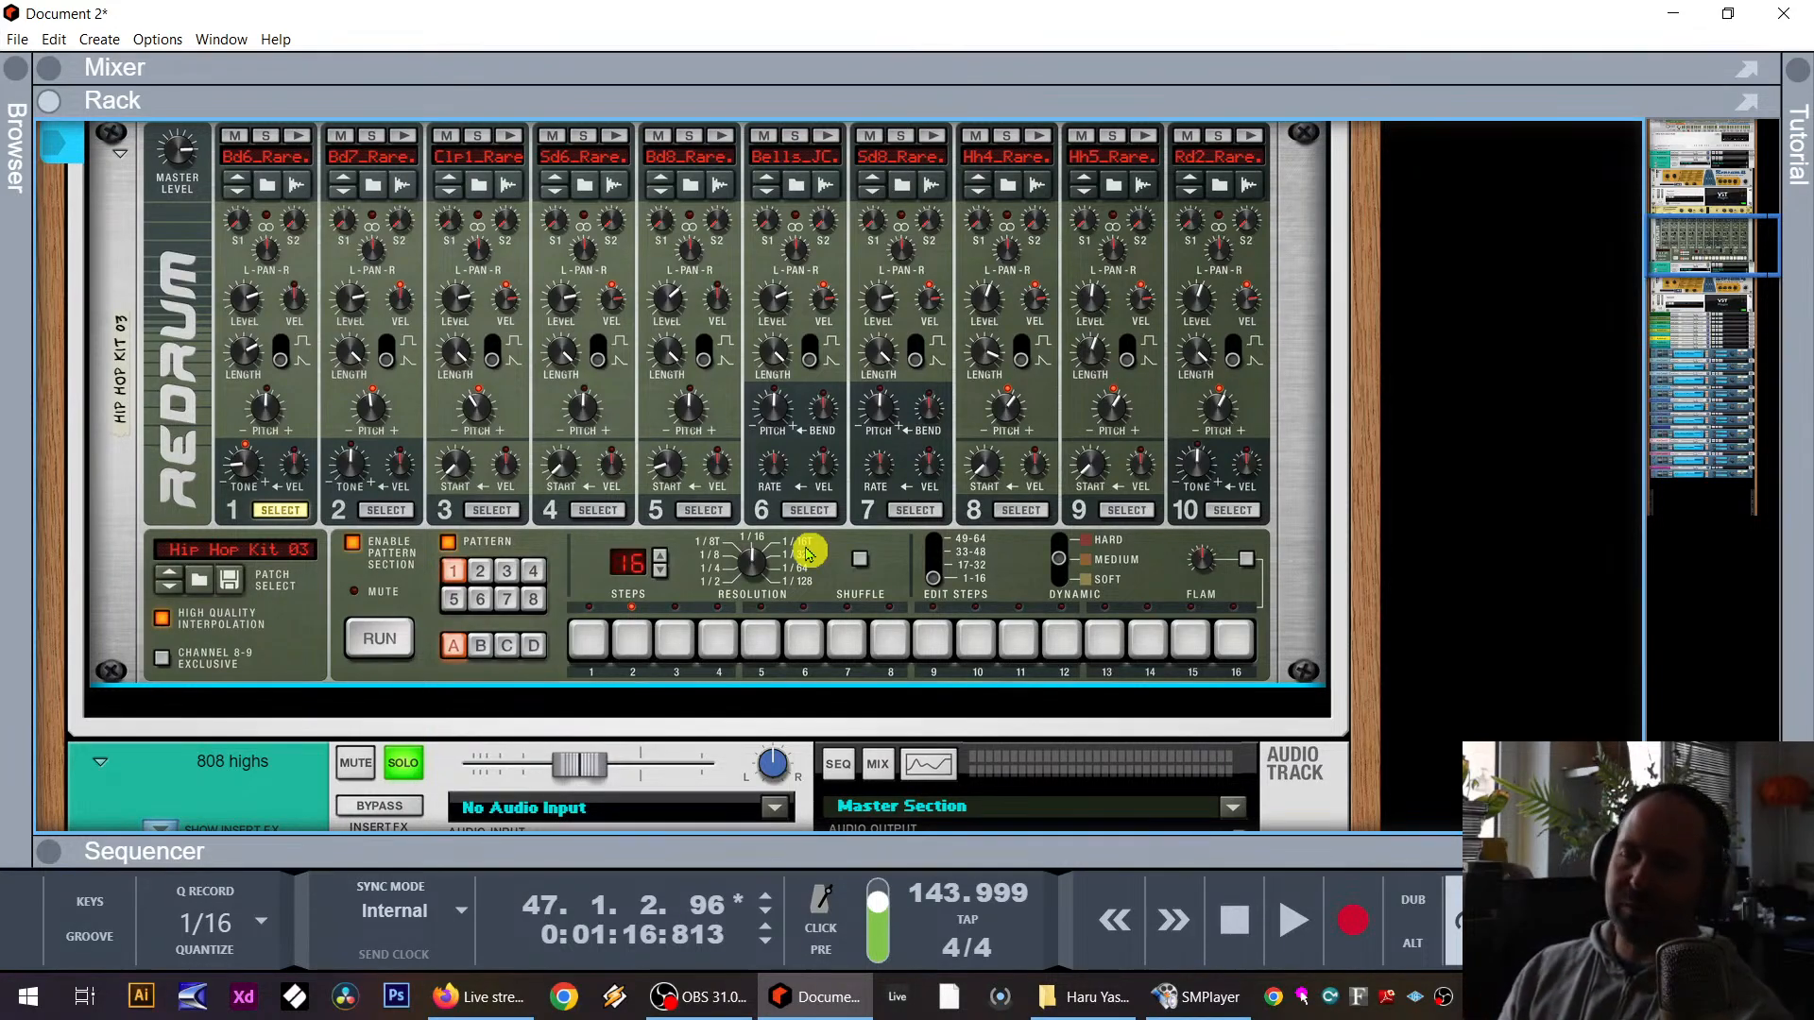
Step: During playback, program Redrum drum 1 to trigger on steps 5 to 10 and step 16
{"action": "key", "text": "space"}
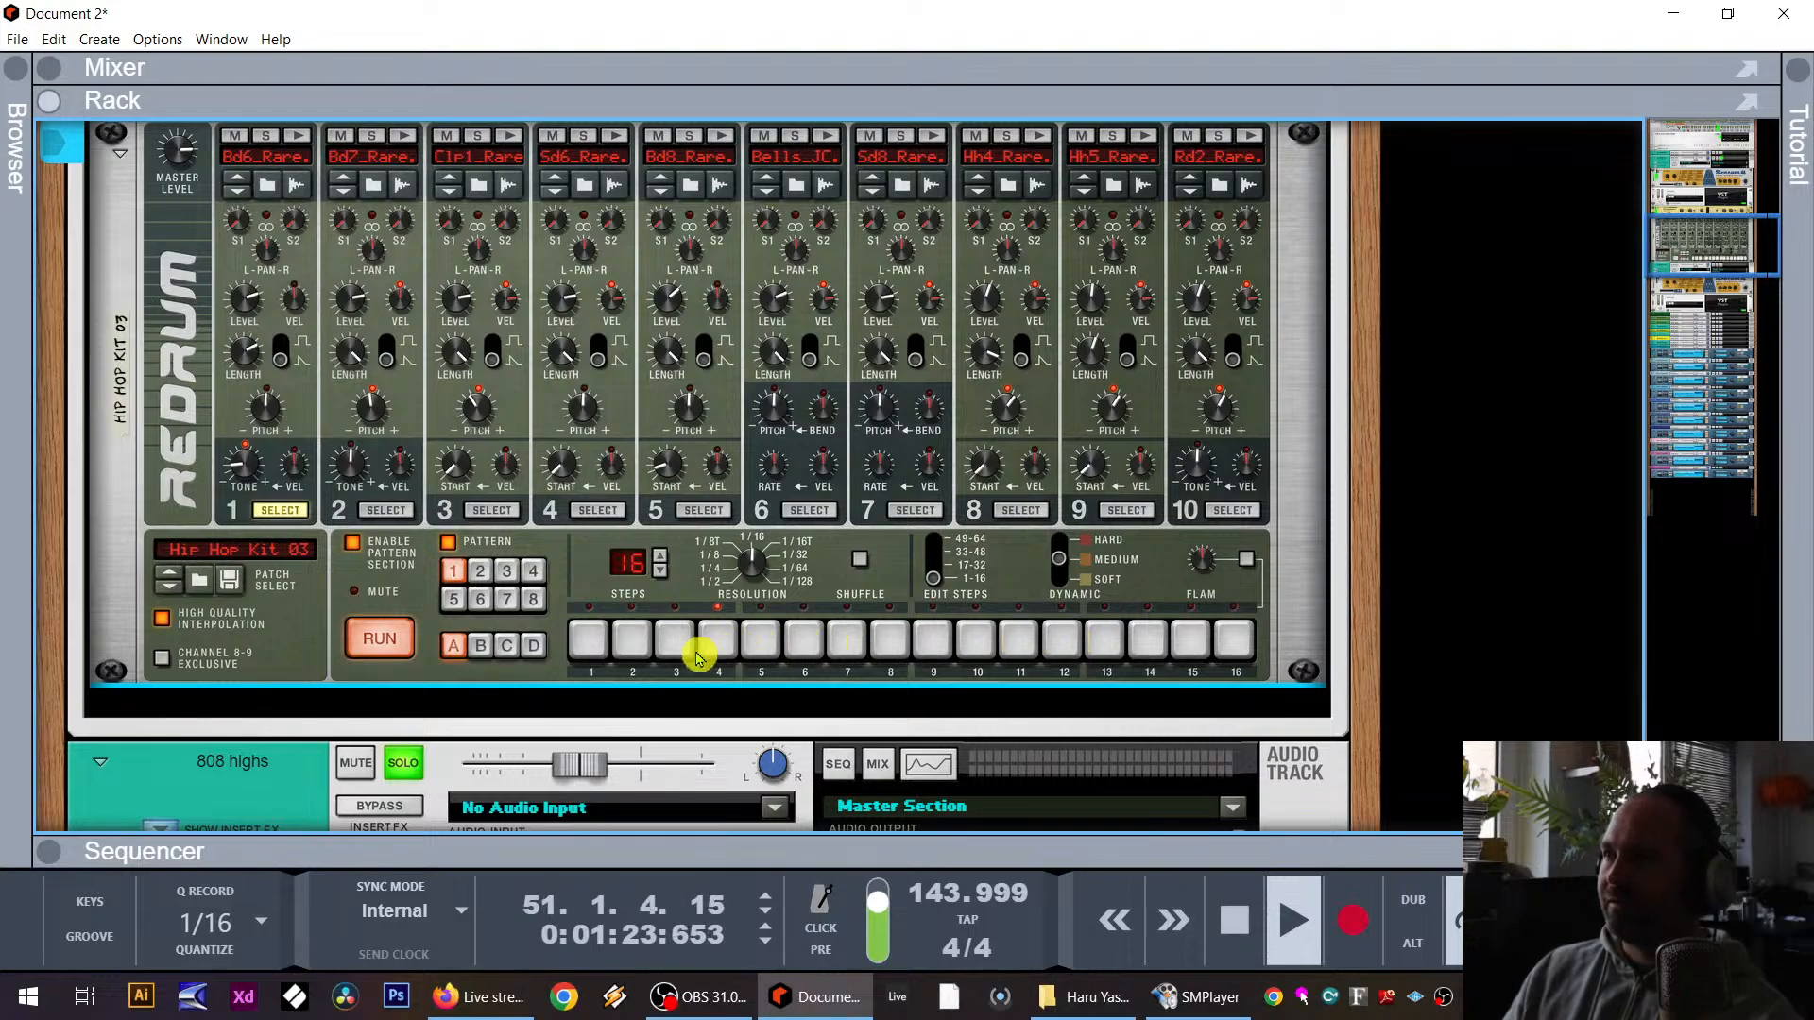
{"action": "left_click_drag", "start_coordinate": [781, 655], "coordinate": [890, 650]}
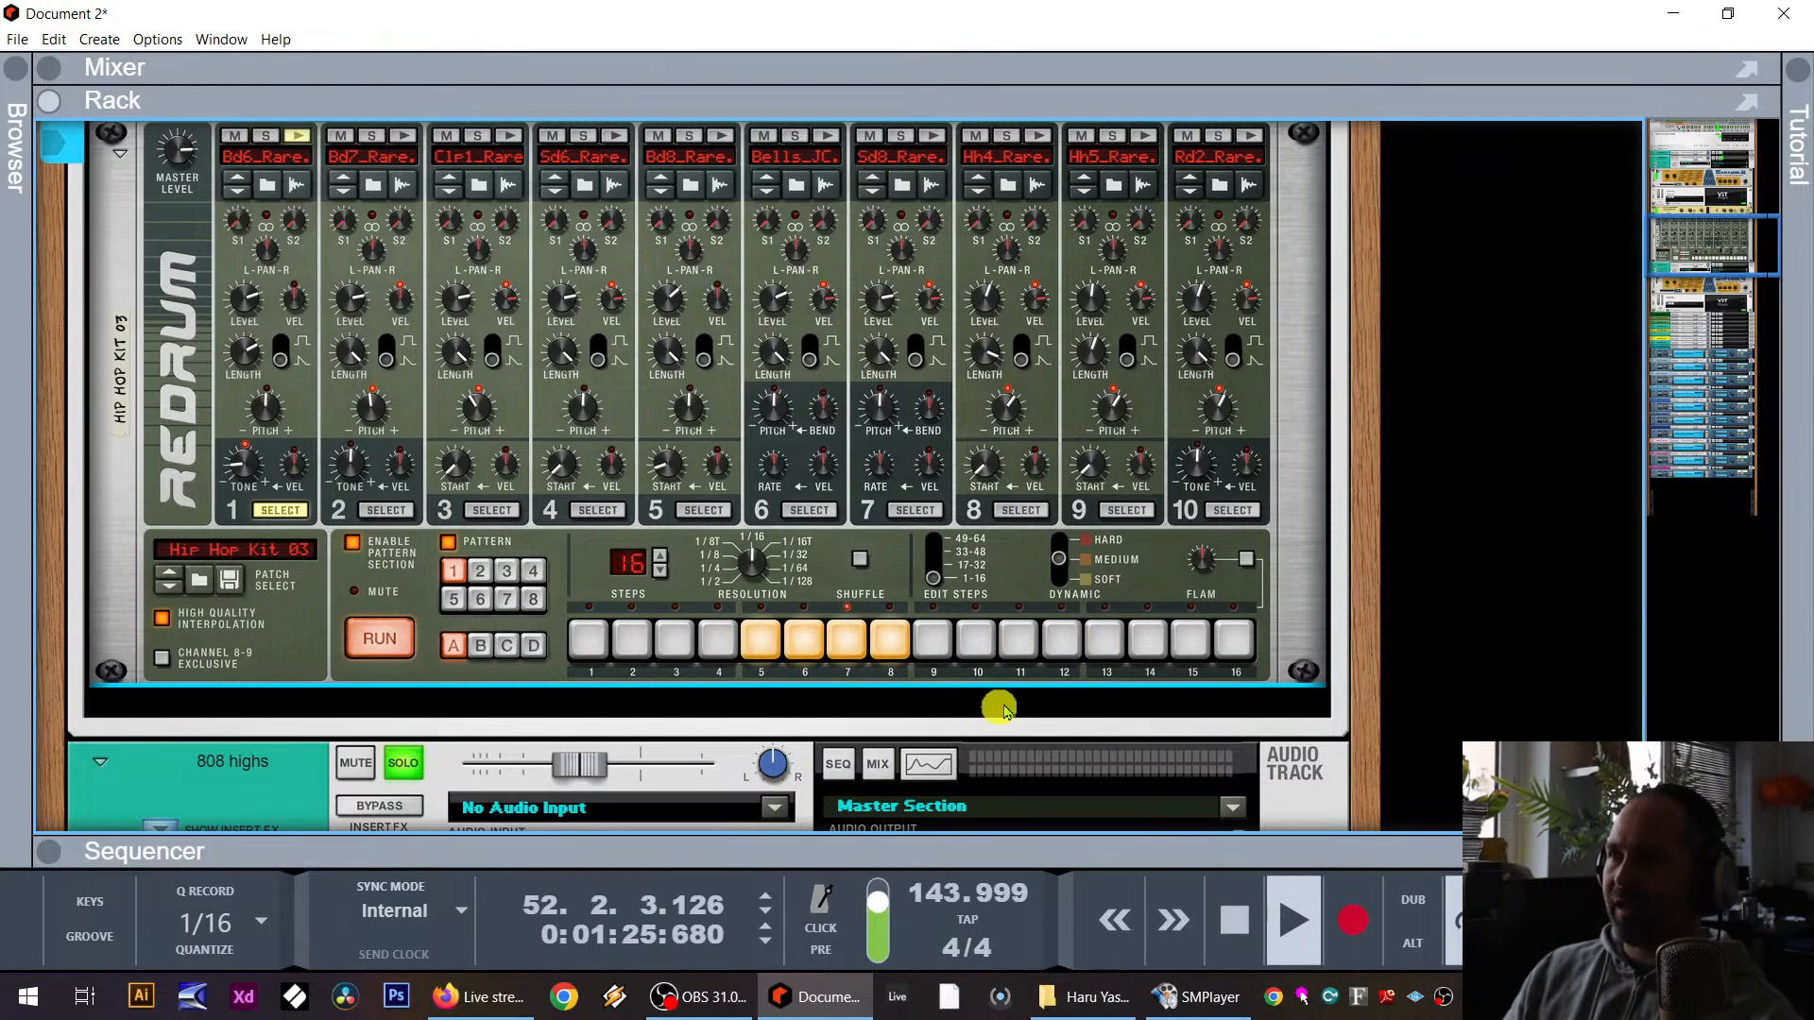
{"action": "left_click_drag", "start_coordinate": [1052, 654], "coordinate": [964, 669]}
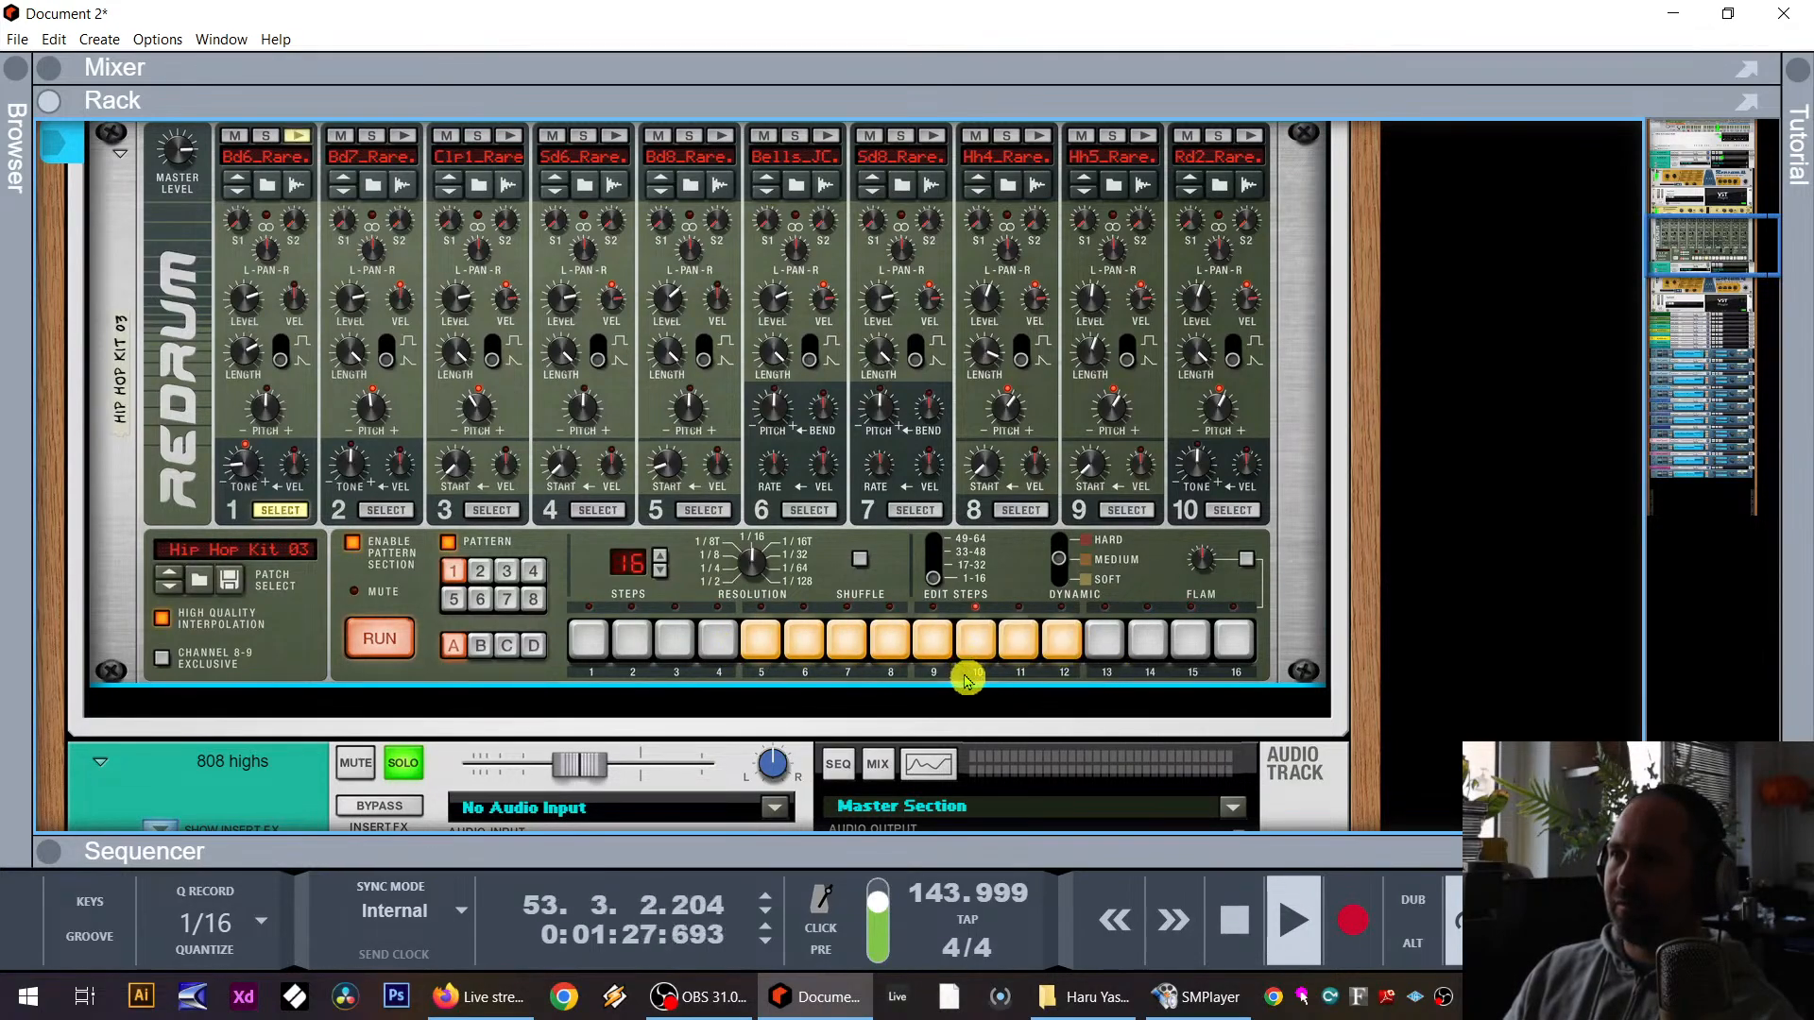
{"action": "left_click", "coordinate": [1083, 650]}
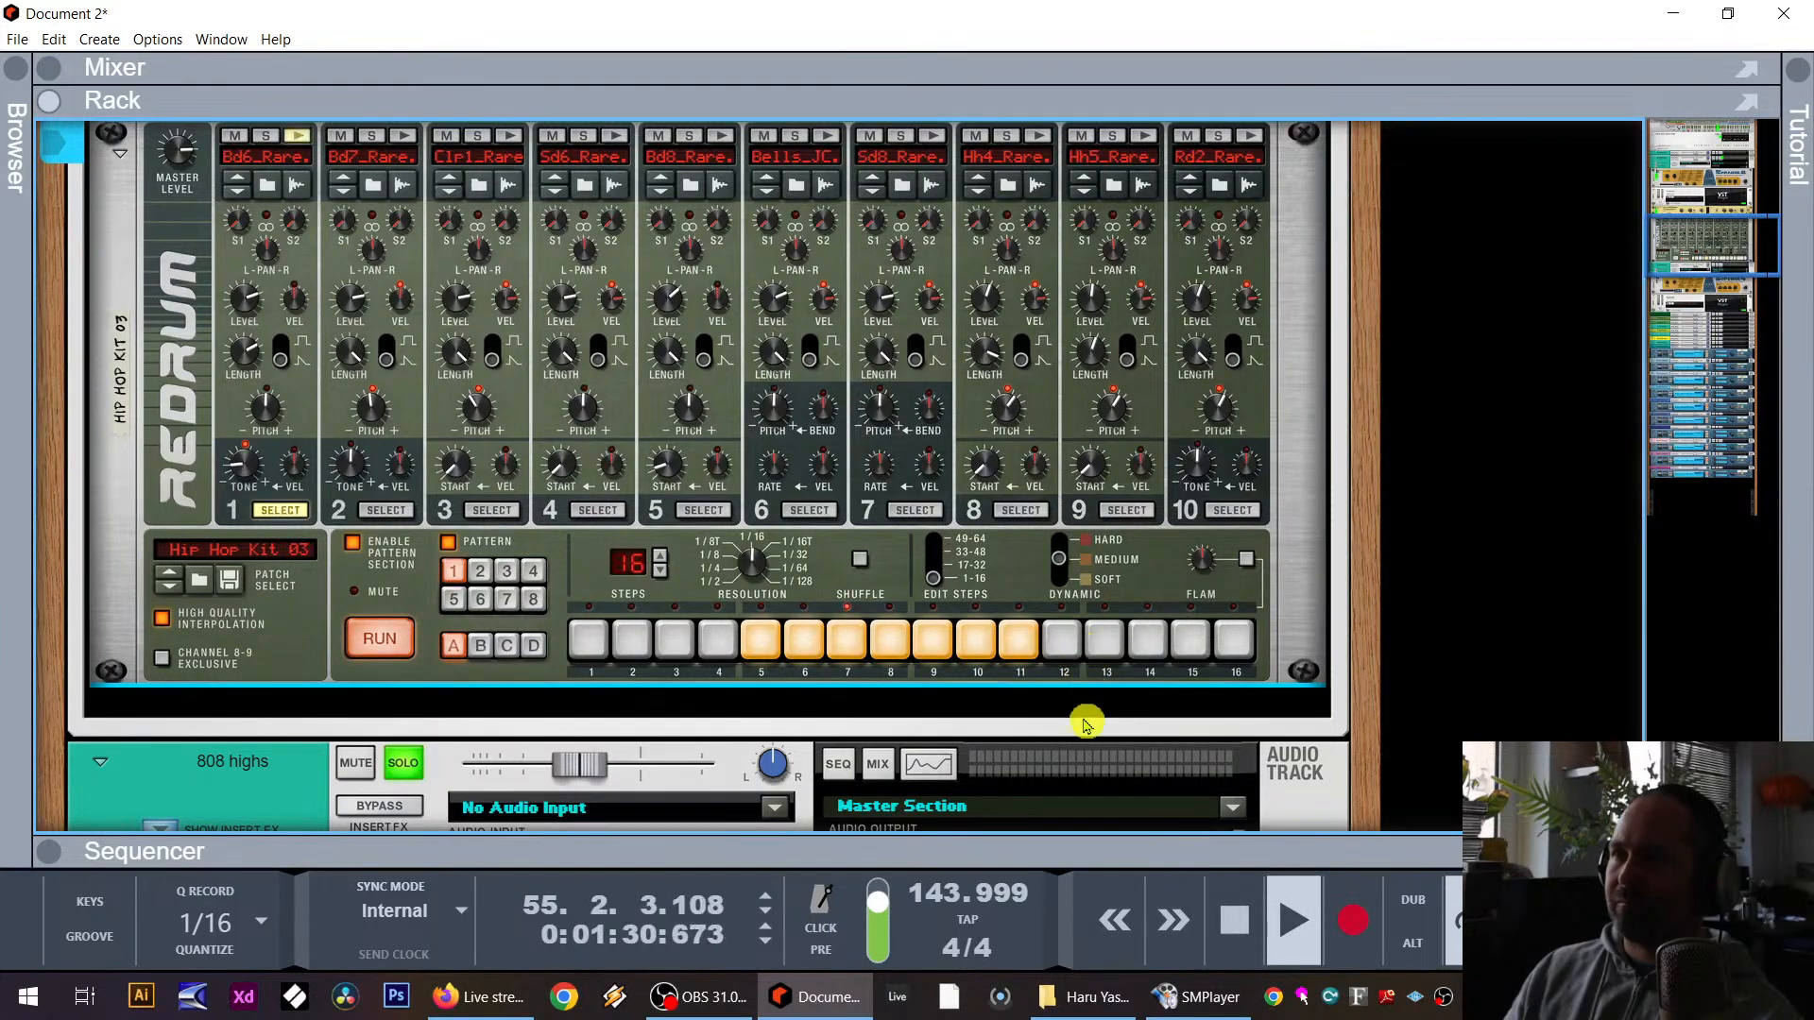
{"action": "left_click", "coordinate": [1033, 650]}
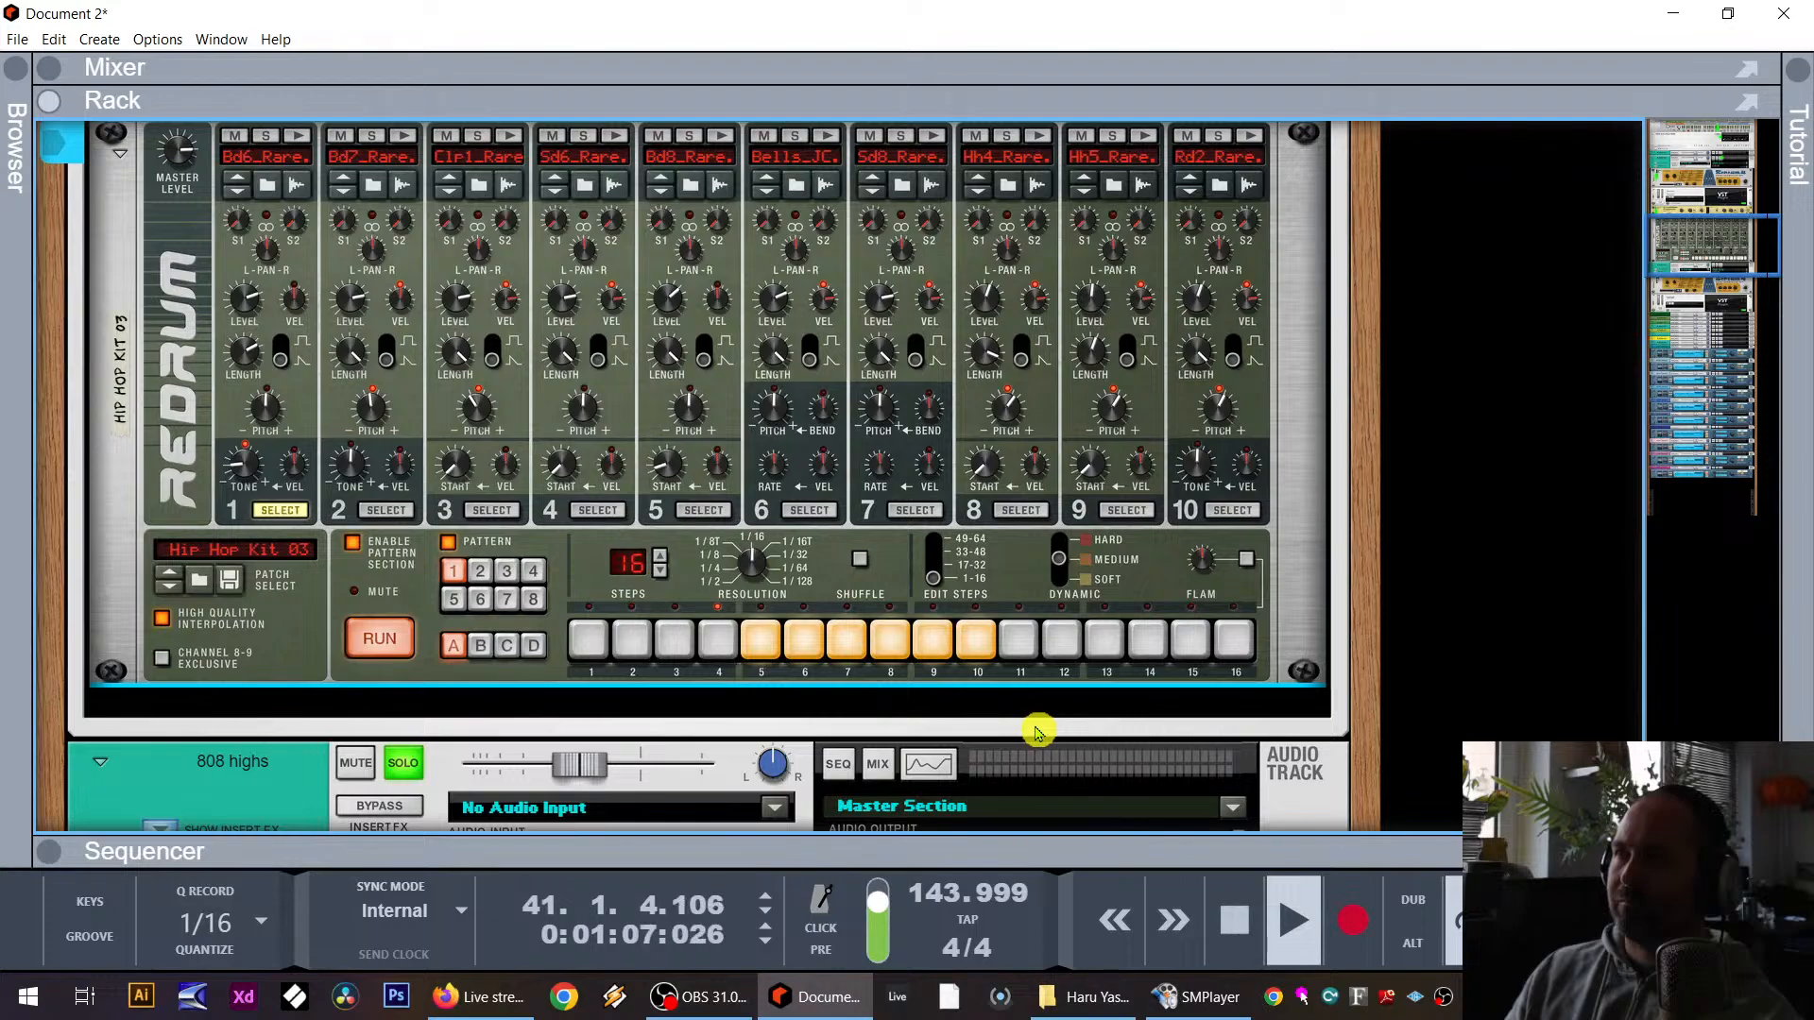
{"action": "left_click", "coordinate": [1230, 643]}
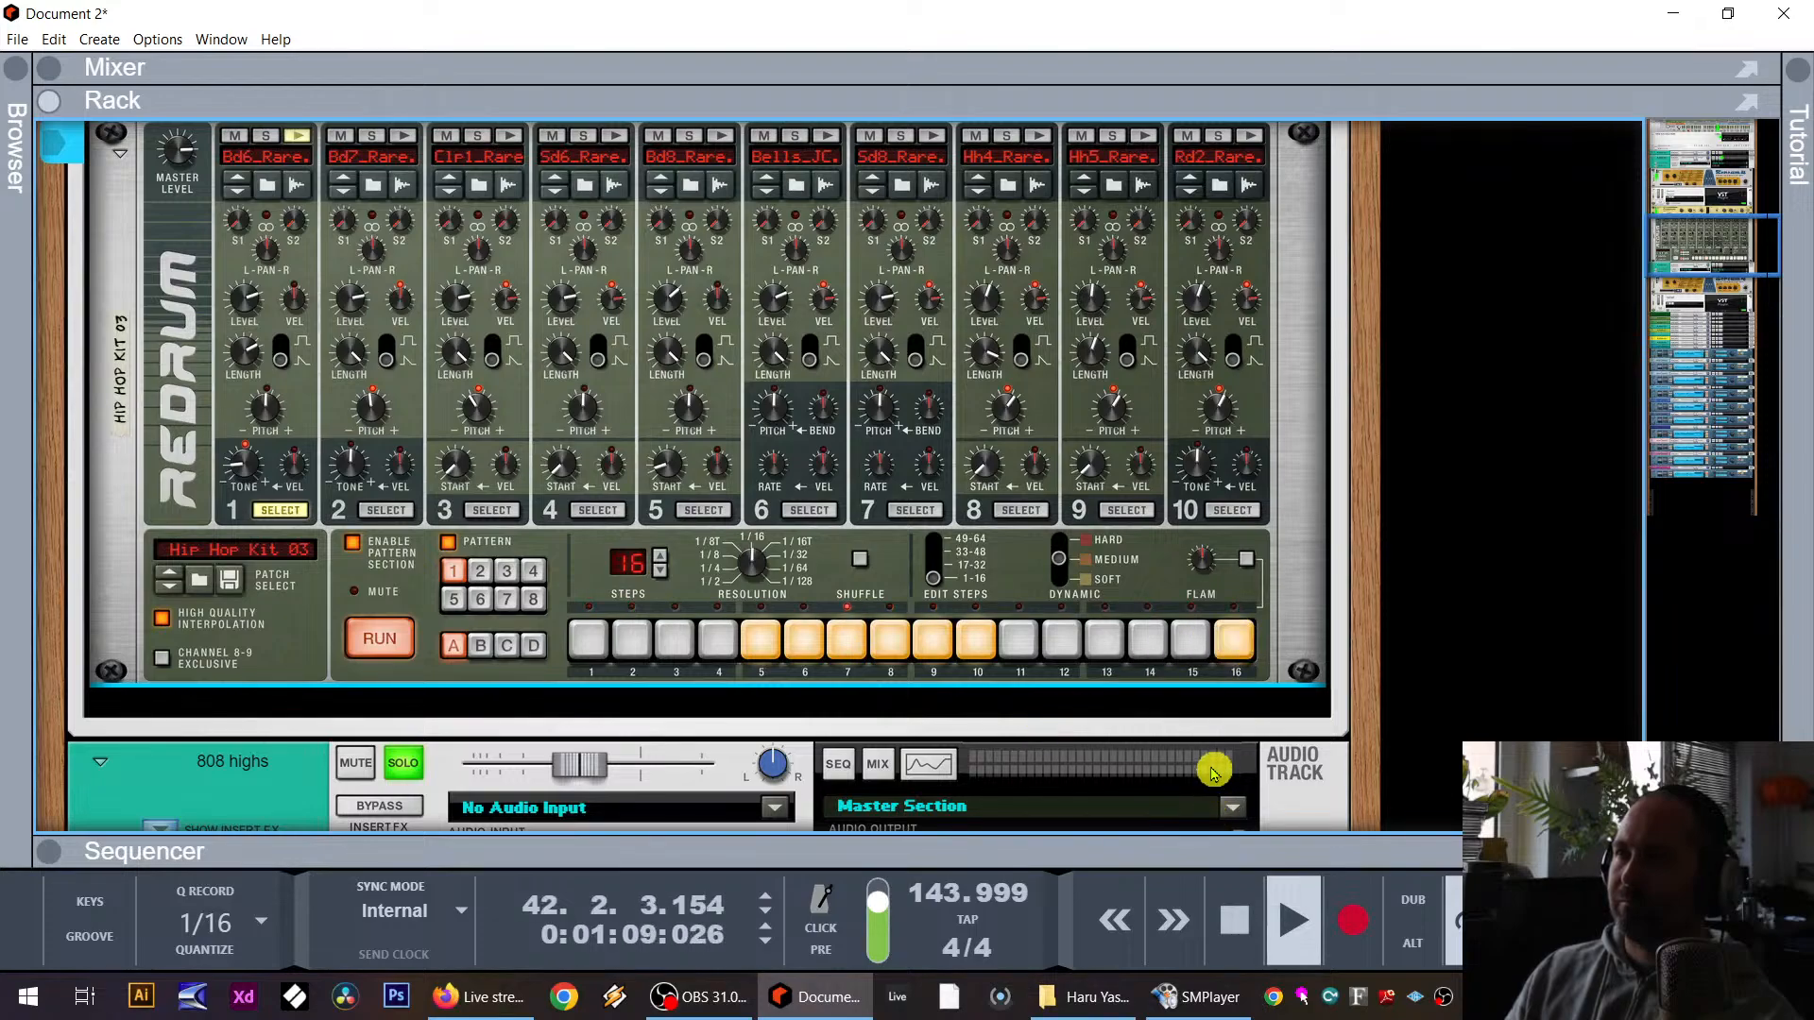
Step: Turn the attack of the 808 low MClass Compressor down to its minimum
{"action": "scroll", "coordinate": [1209, 764], "scroll_direction": "up", "scroll_amount": 3}
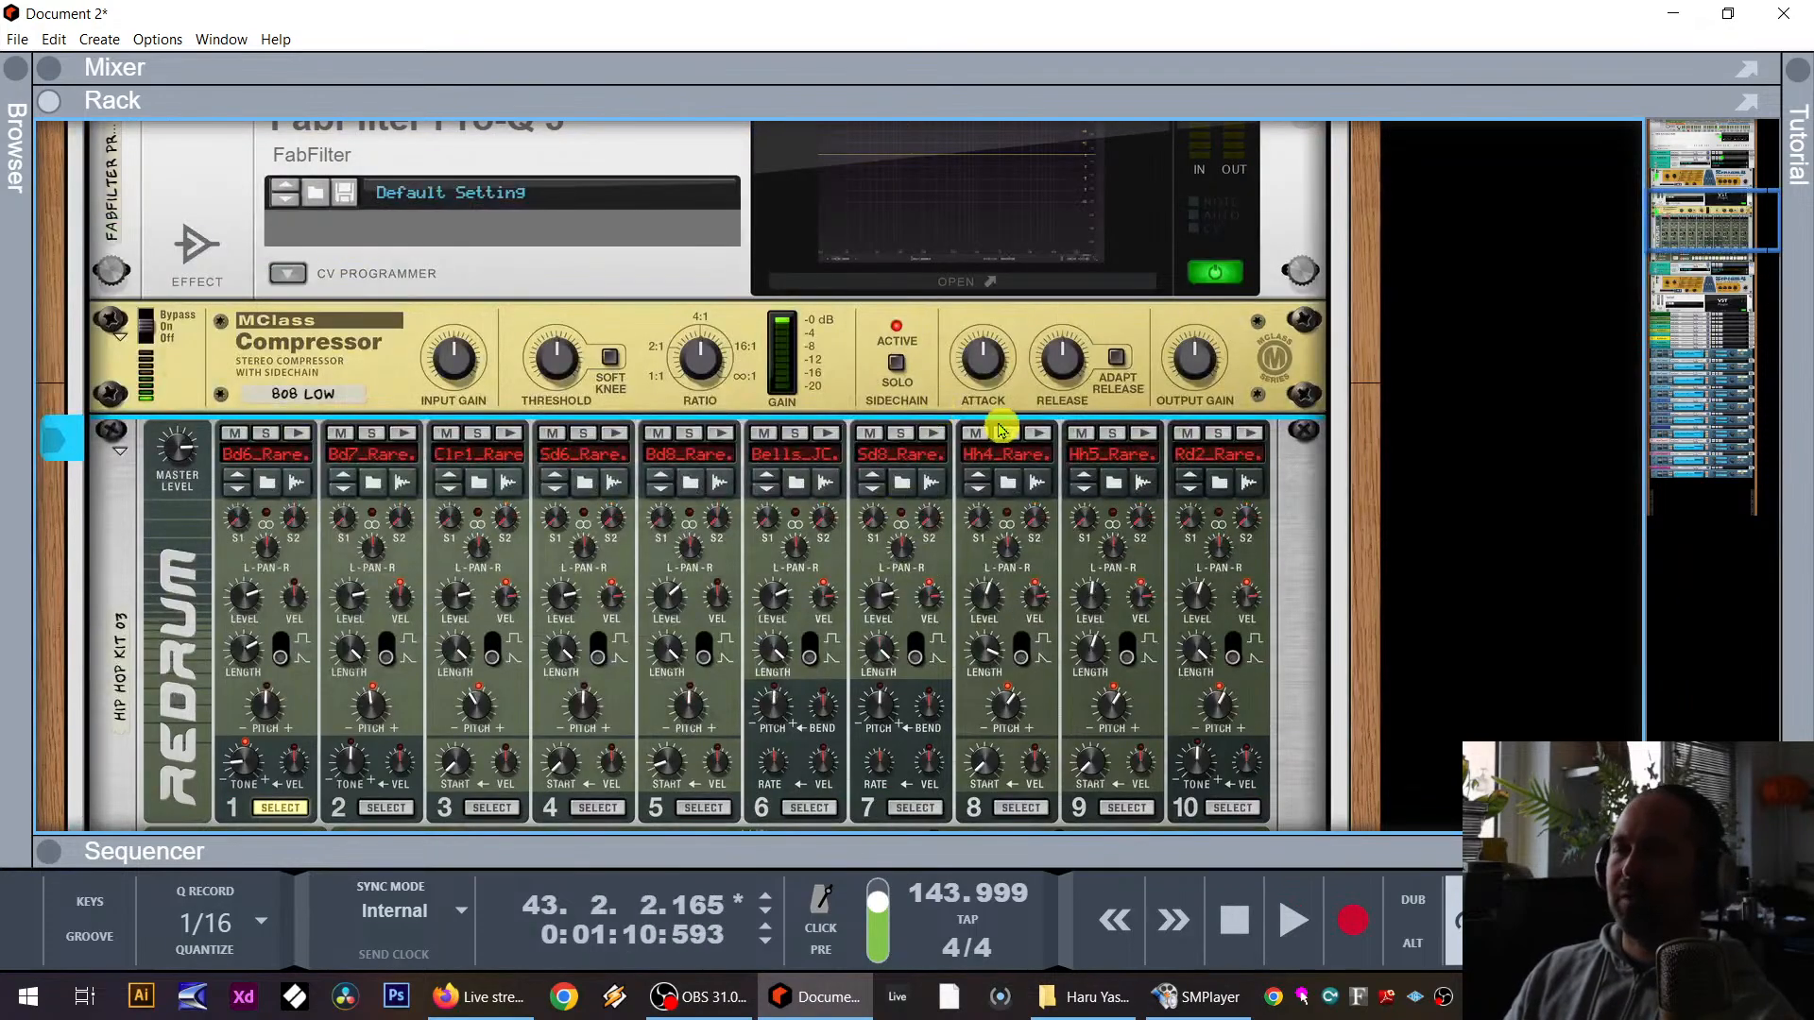
{"action": "left_click_drag", "start_coordinate": [991, 369], "coordinate": [996, 555]}
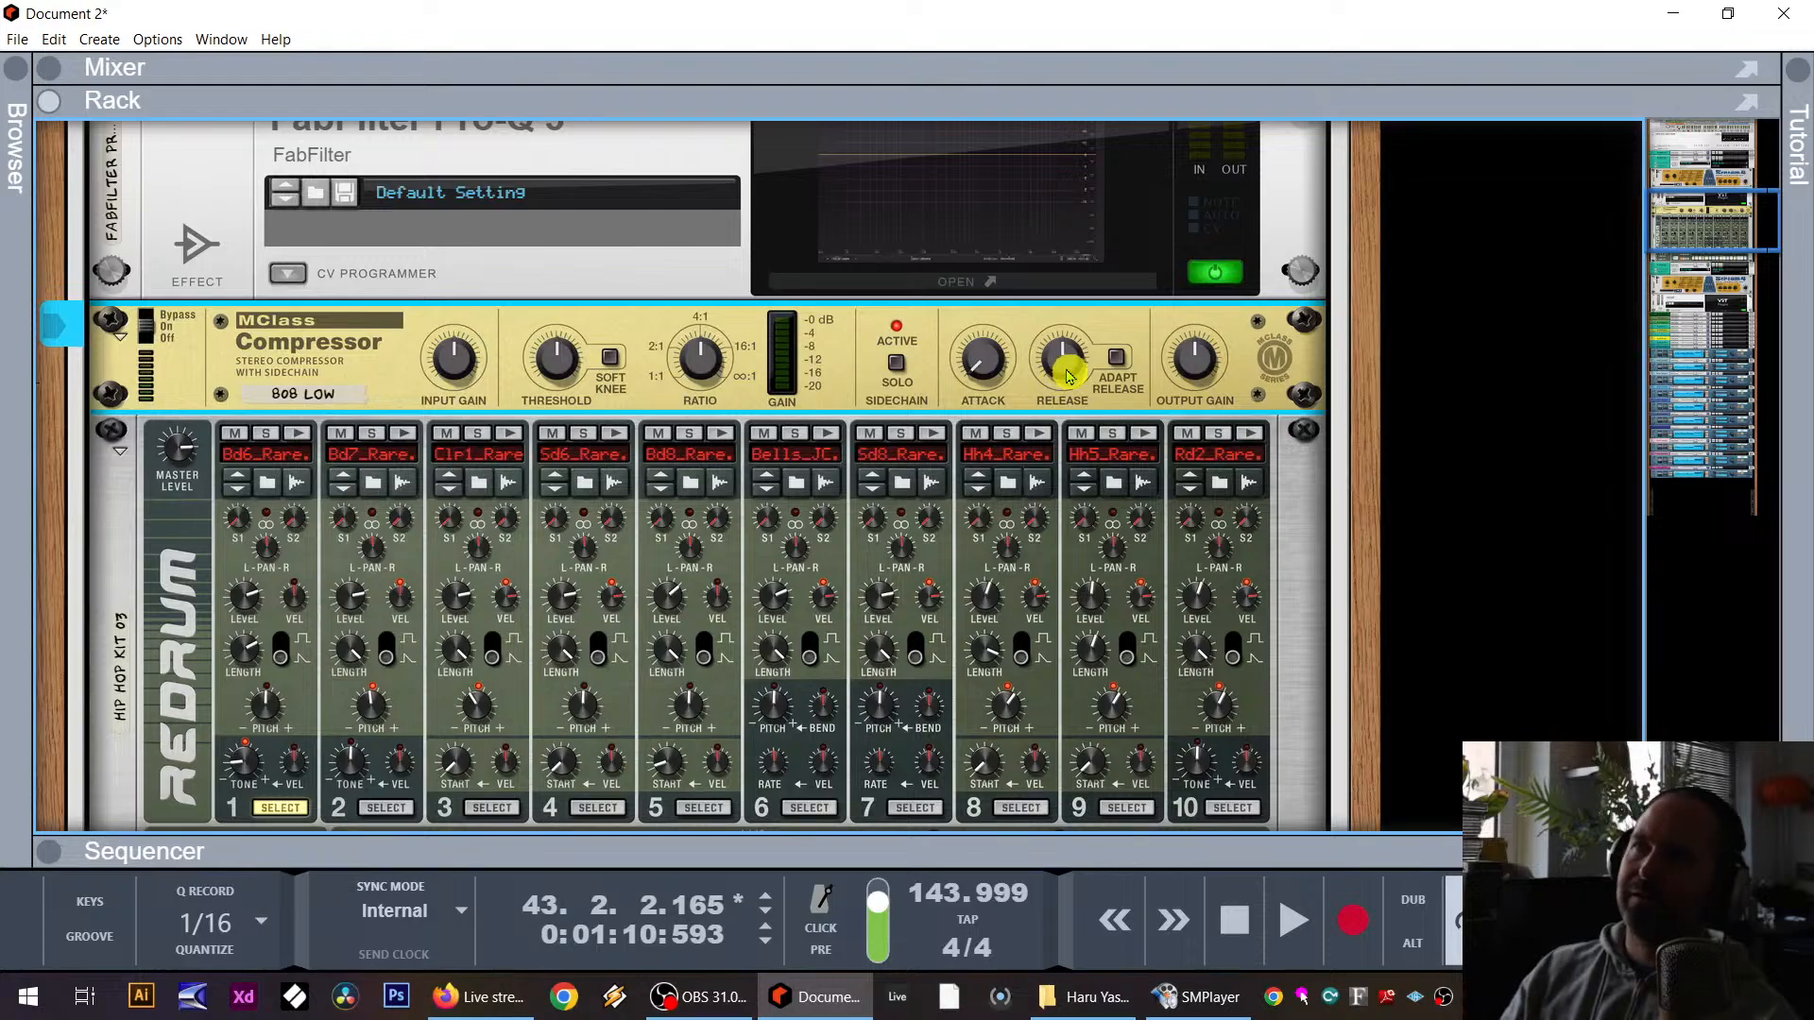
Step: Shorten the 808 low compressor's release to 84 ms, adjusting it while the song plays
{"action": "left_click_drag", "start_coordinate": [1069, 369], "coordinate": [1071, 406]}
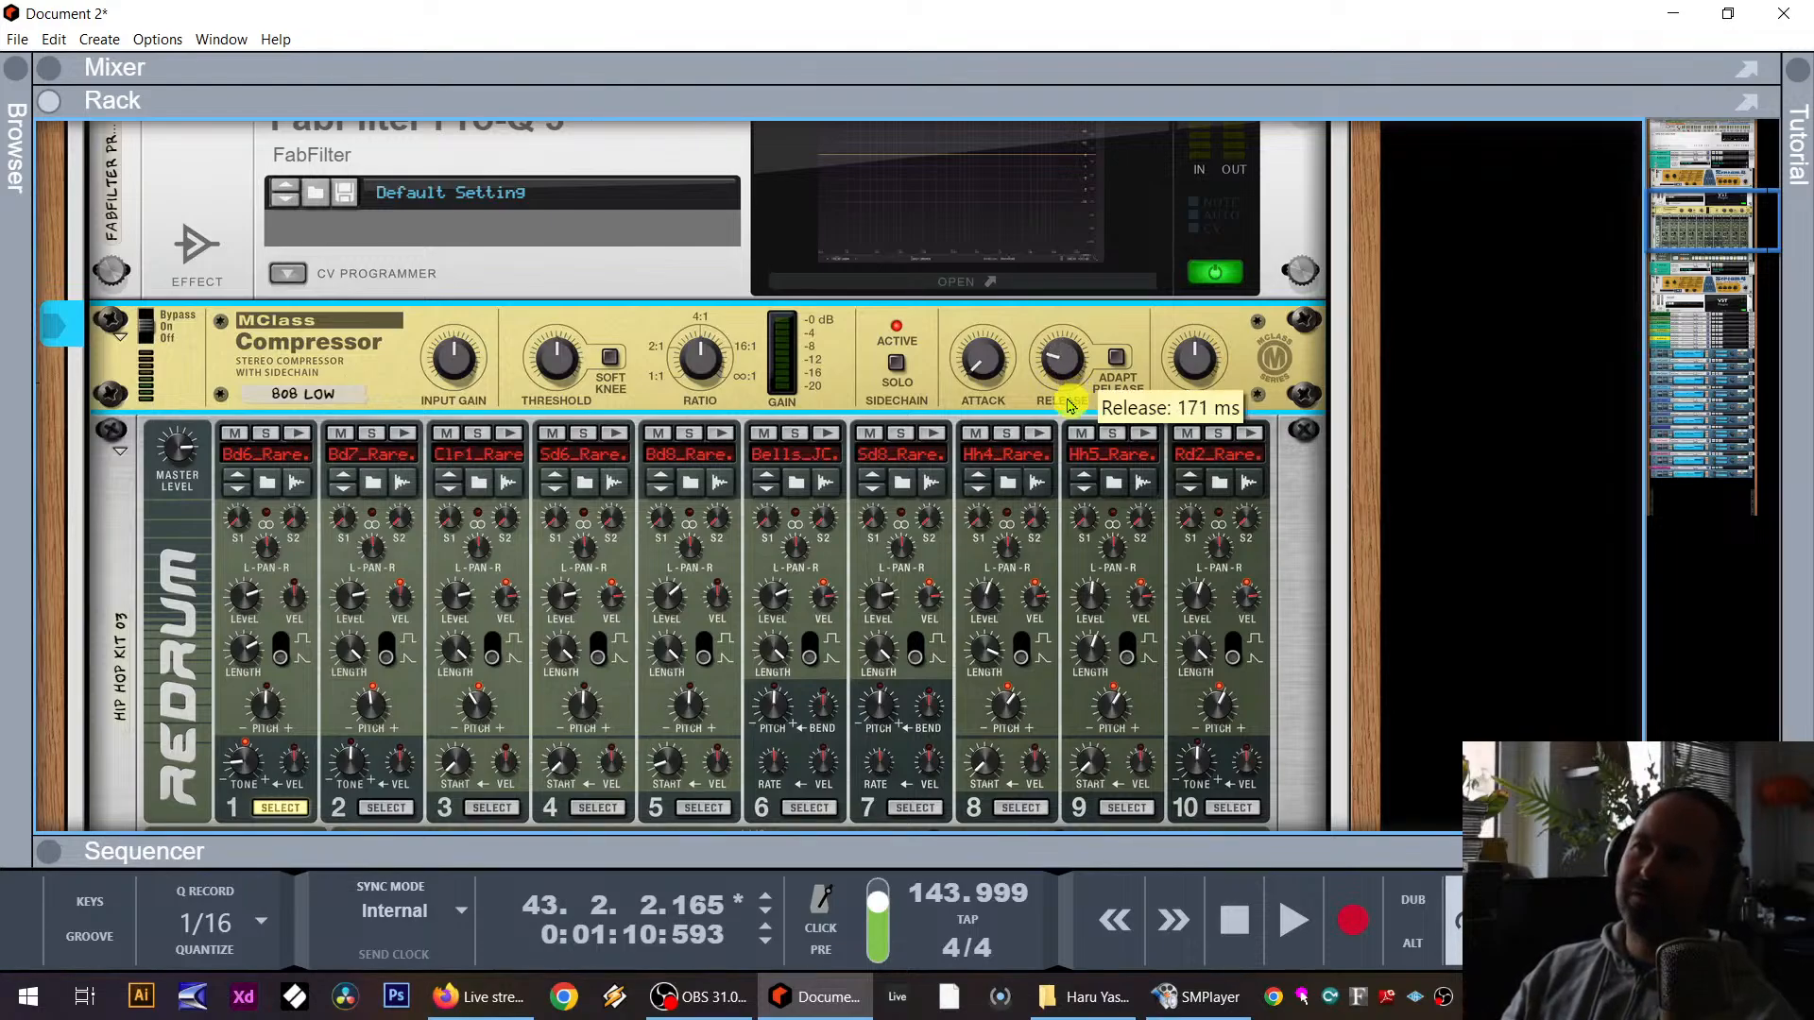
{"action": "scroll", "coordinate": [1008, 547], "scroll_direction": "down", "scroll_amount": 3}
{"action": "key", "text": "space"}
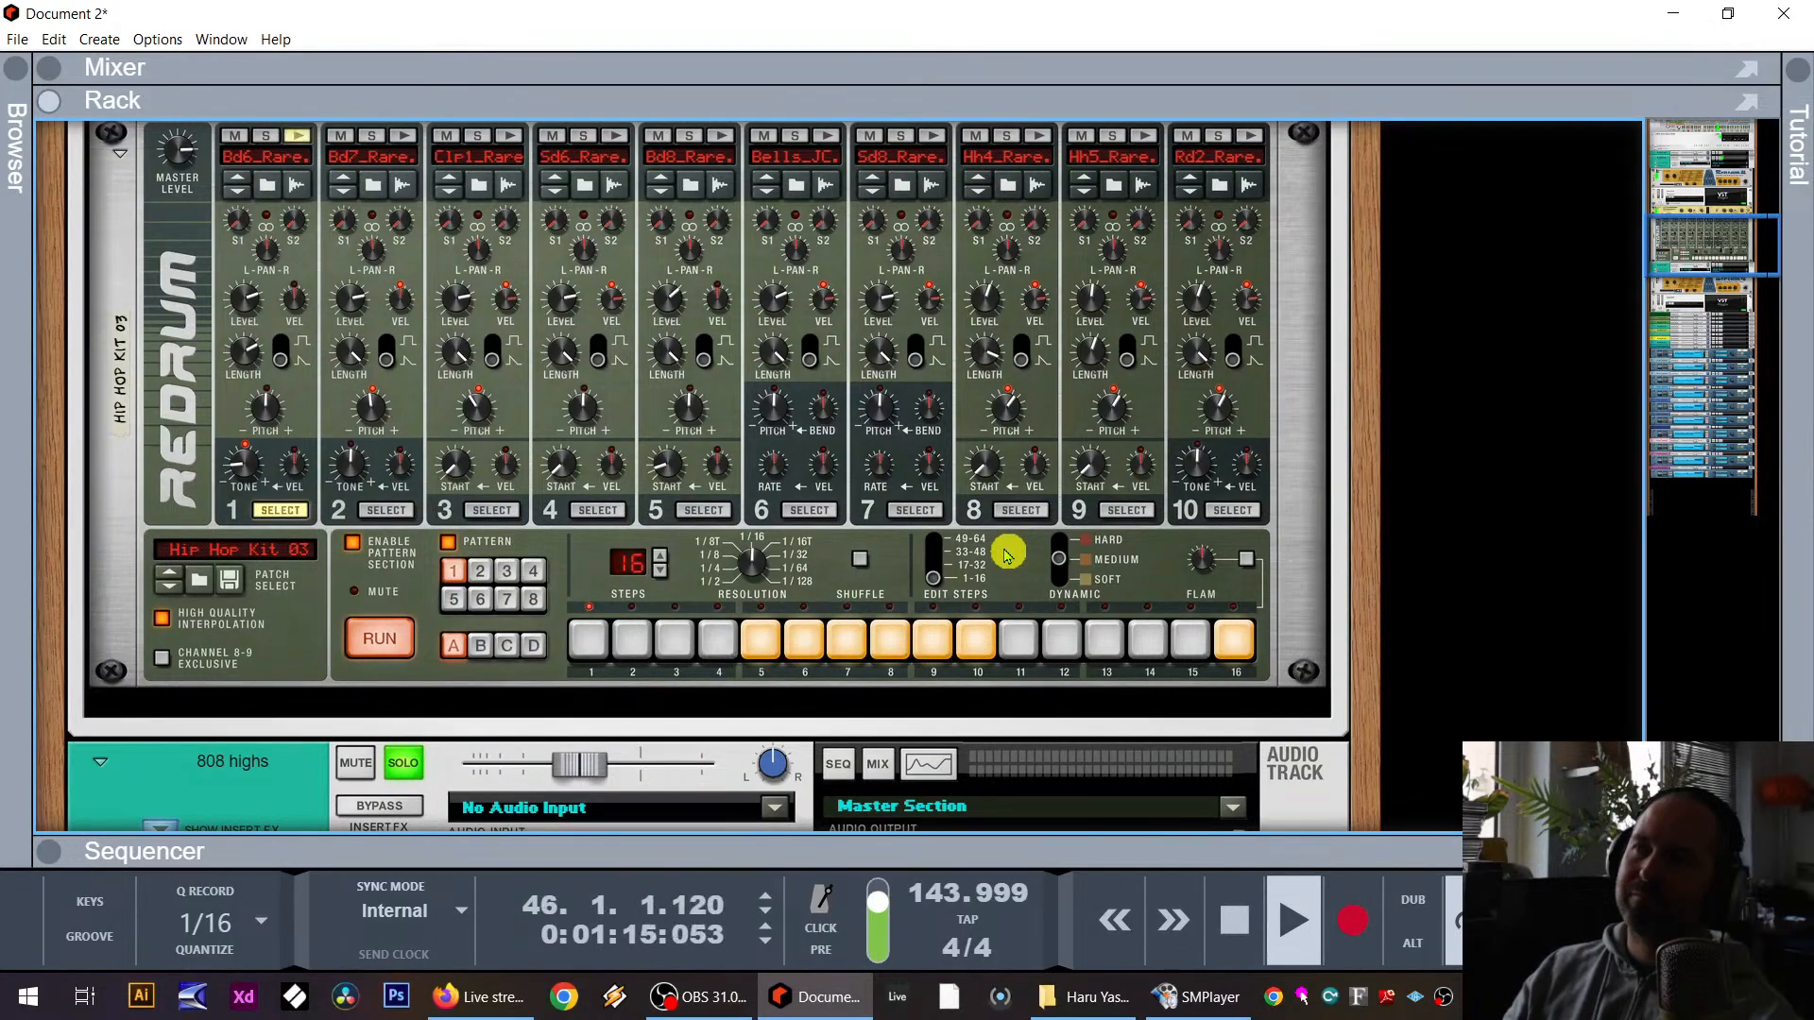
{"action": "scroll", "coordinate": [1008, 554], "scroll_direction": "up", "scroll_amount": 3}
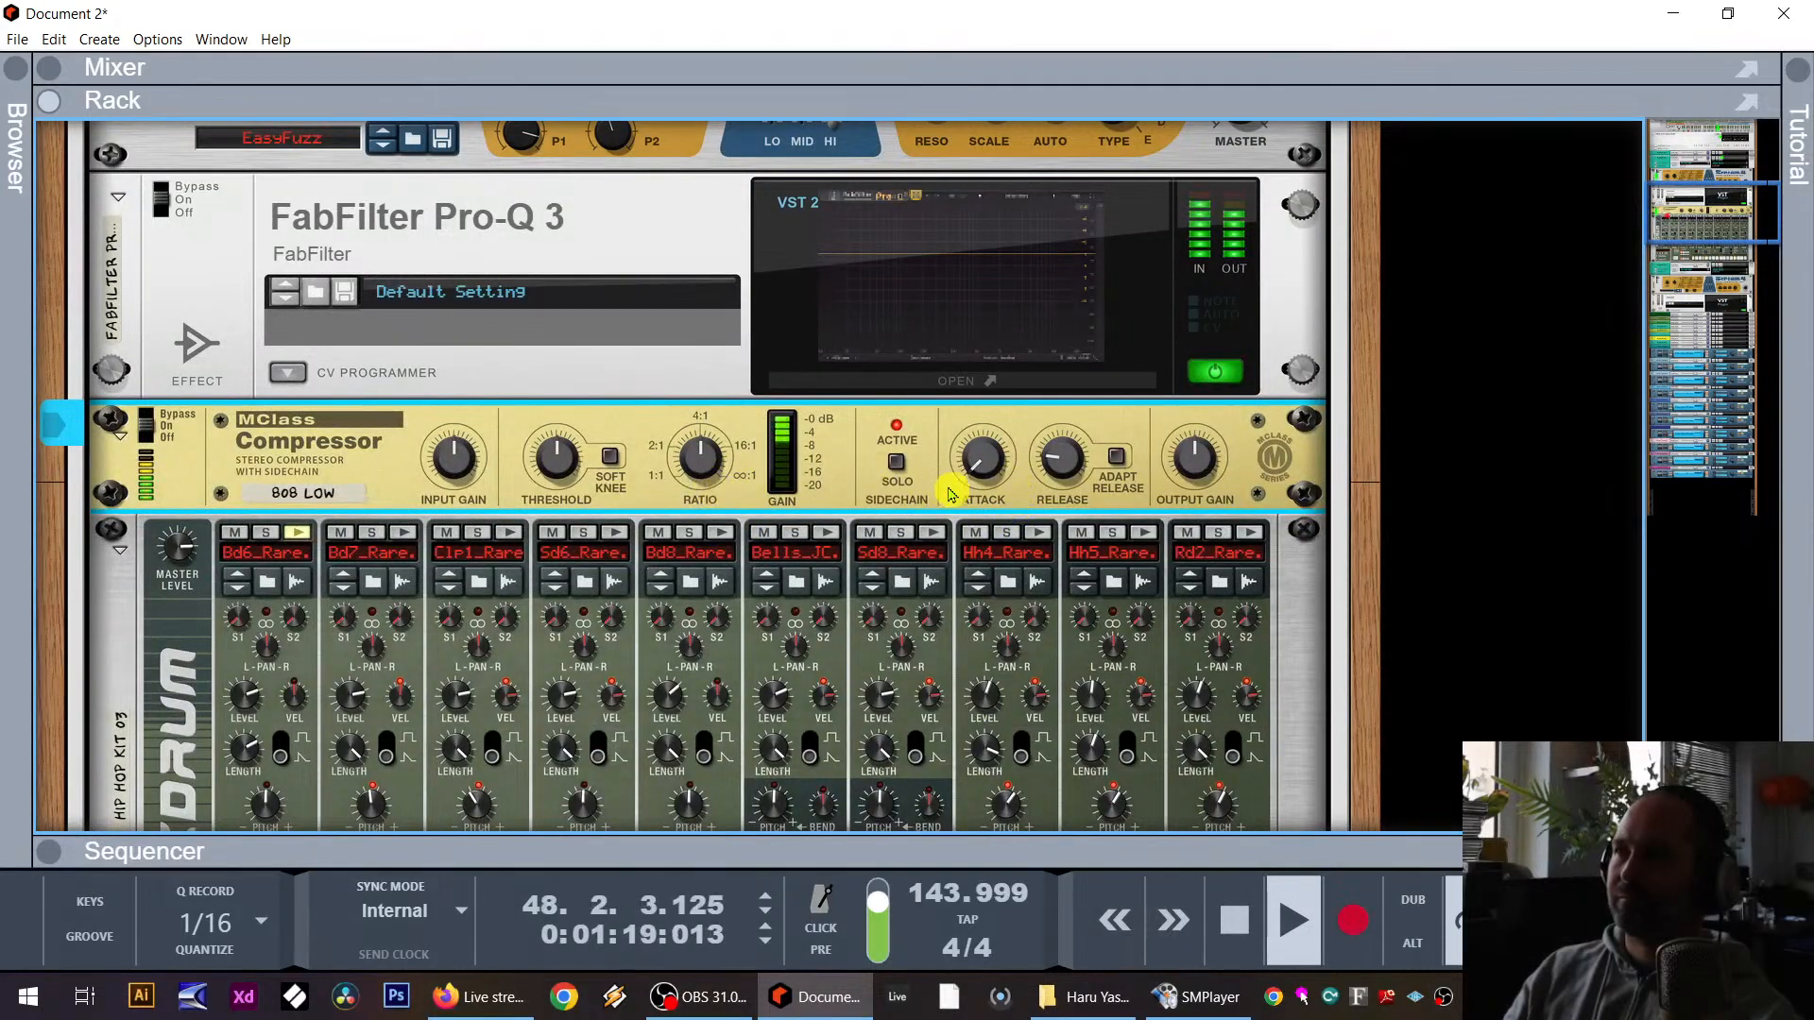
{"action": "left_click_drag", "start_coordinate": [1047, 484], "coordinate": [1055, 488]}
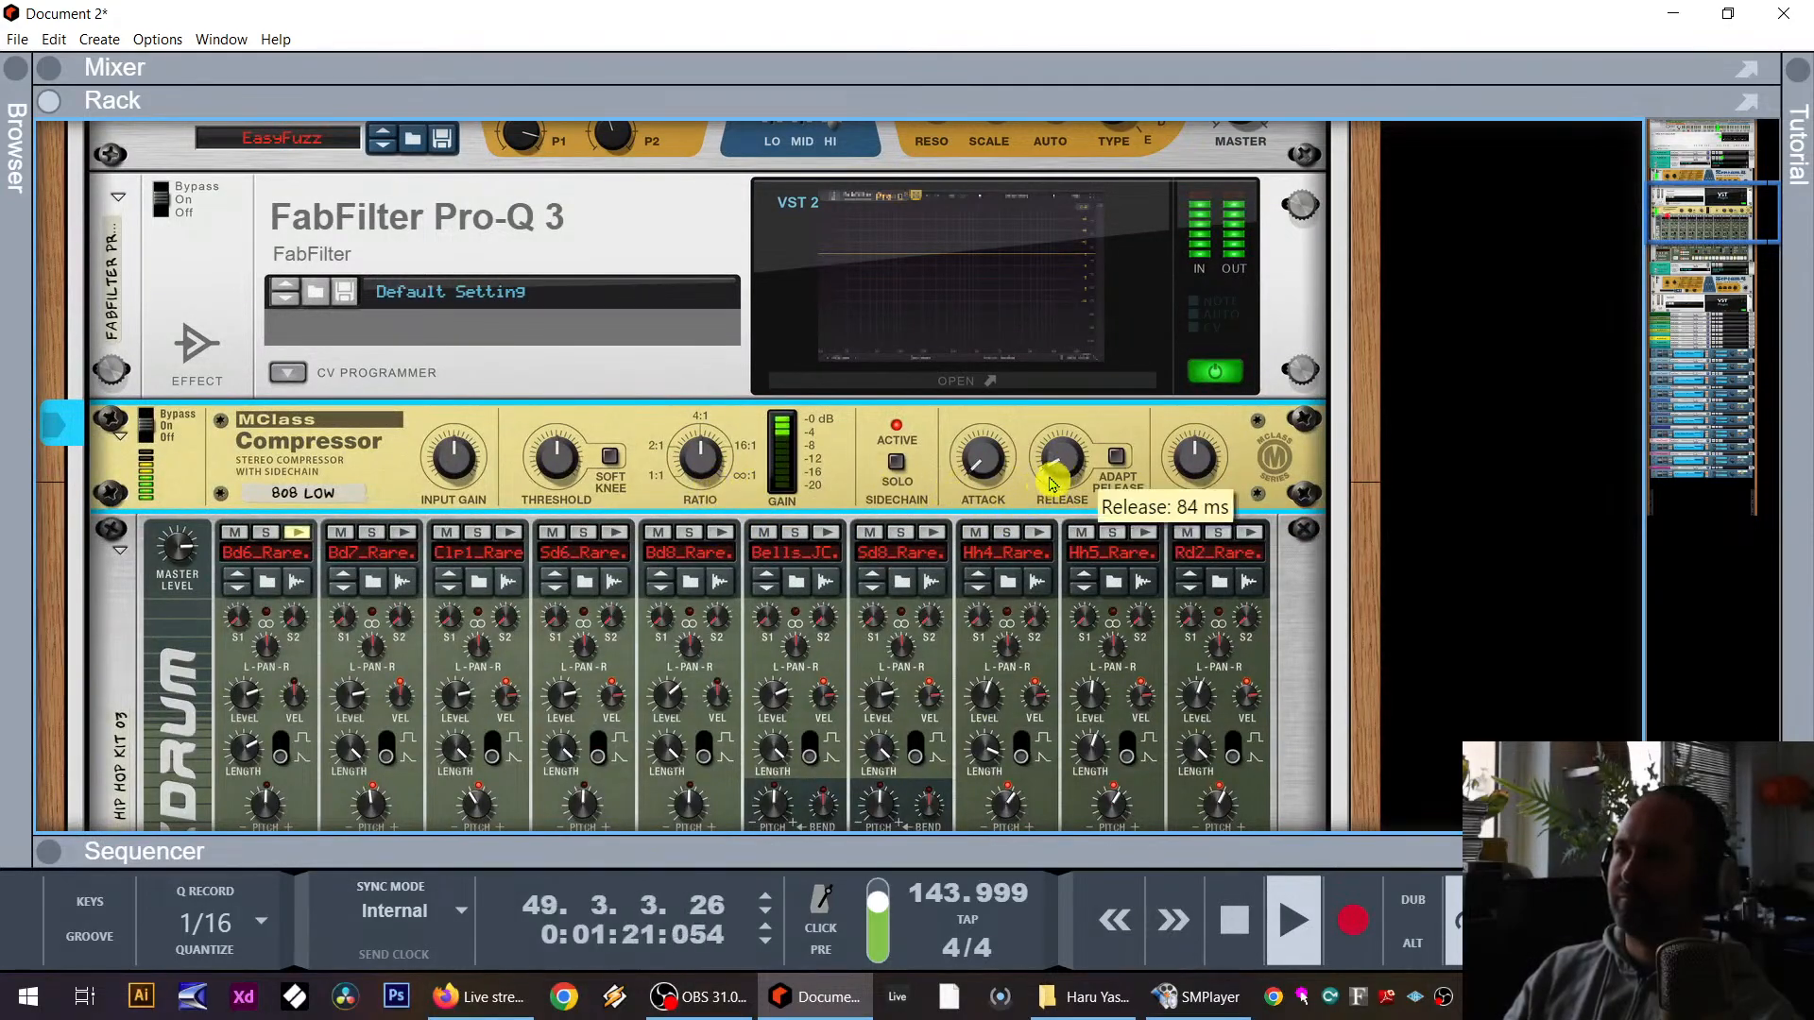
Step: Clear steps 6 to 10 and 16 of Redrum drum 1 and play the song with only step 5 triggering
{"action": "scroll", "coordinate": [935, 718], "scroll_direction": "down", "scroll_amount": 2}
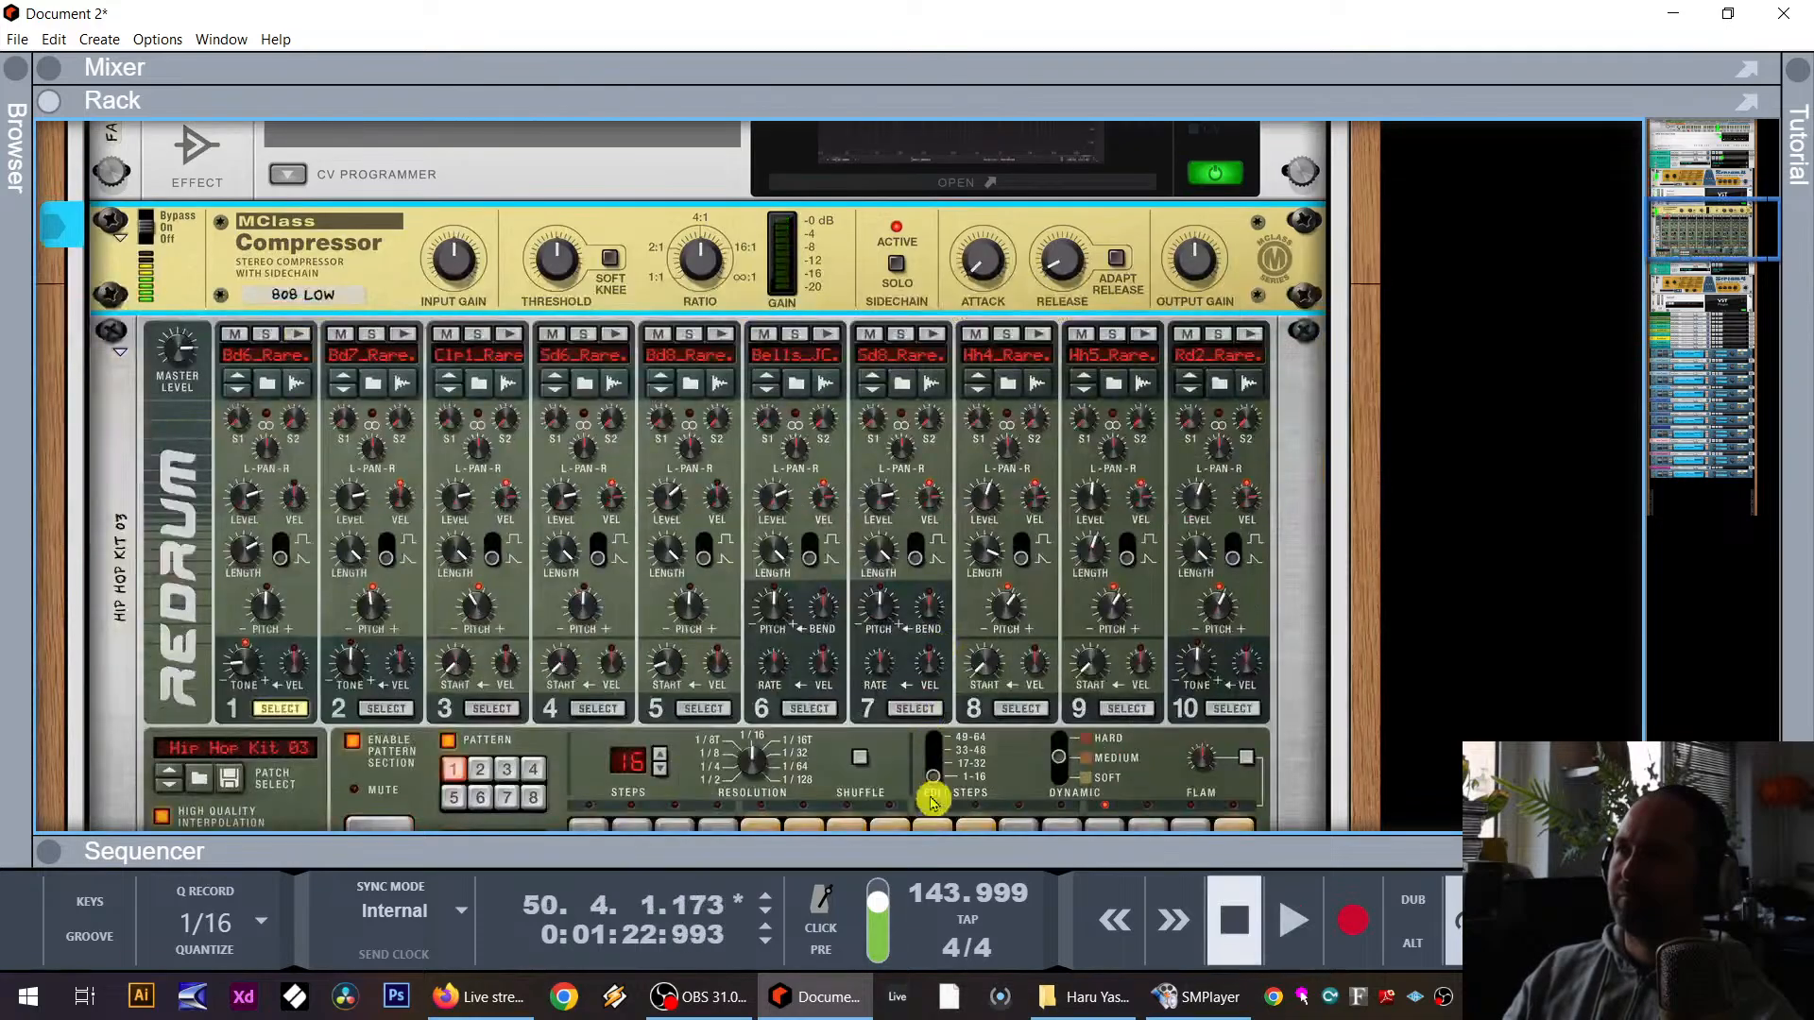
{"action": "scroll", "coordinate": [927, 775], "scroll_direction": "down", "scroll_amount": 2}
{"action": "left_click_drag", "start_coordinate": [983, 650], "coordinate": [820, 654]}
{"action": "left_click", "coordinate": [1233, 647]}
{"action": "key", "text": "space"}
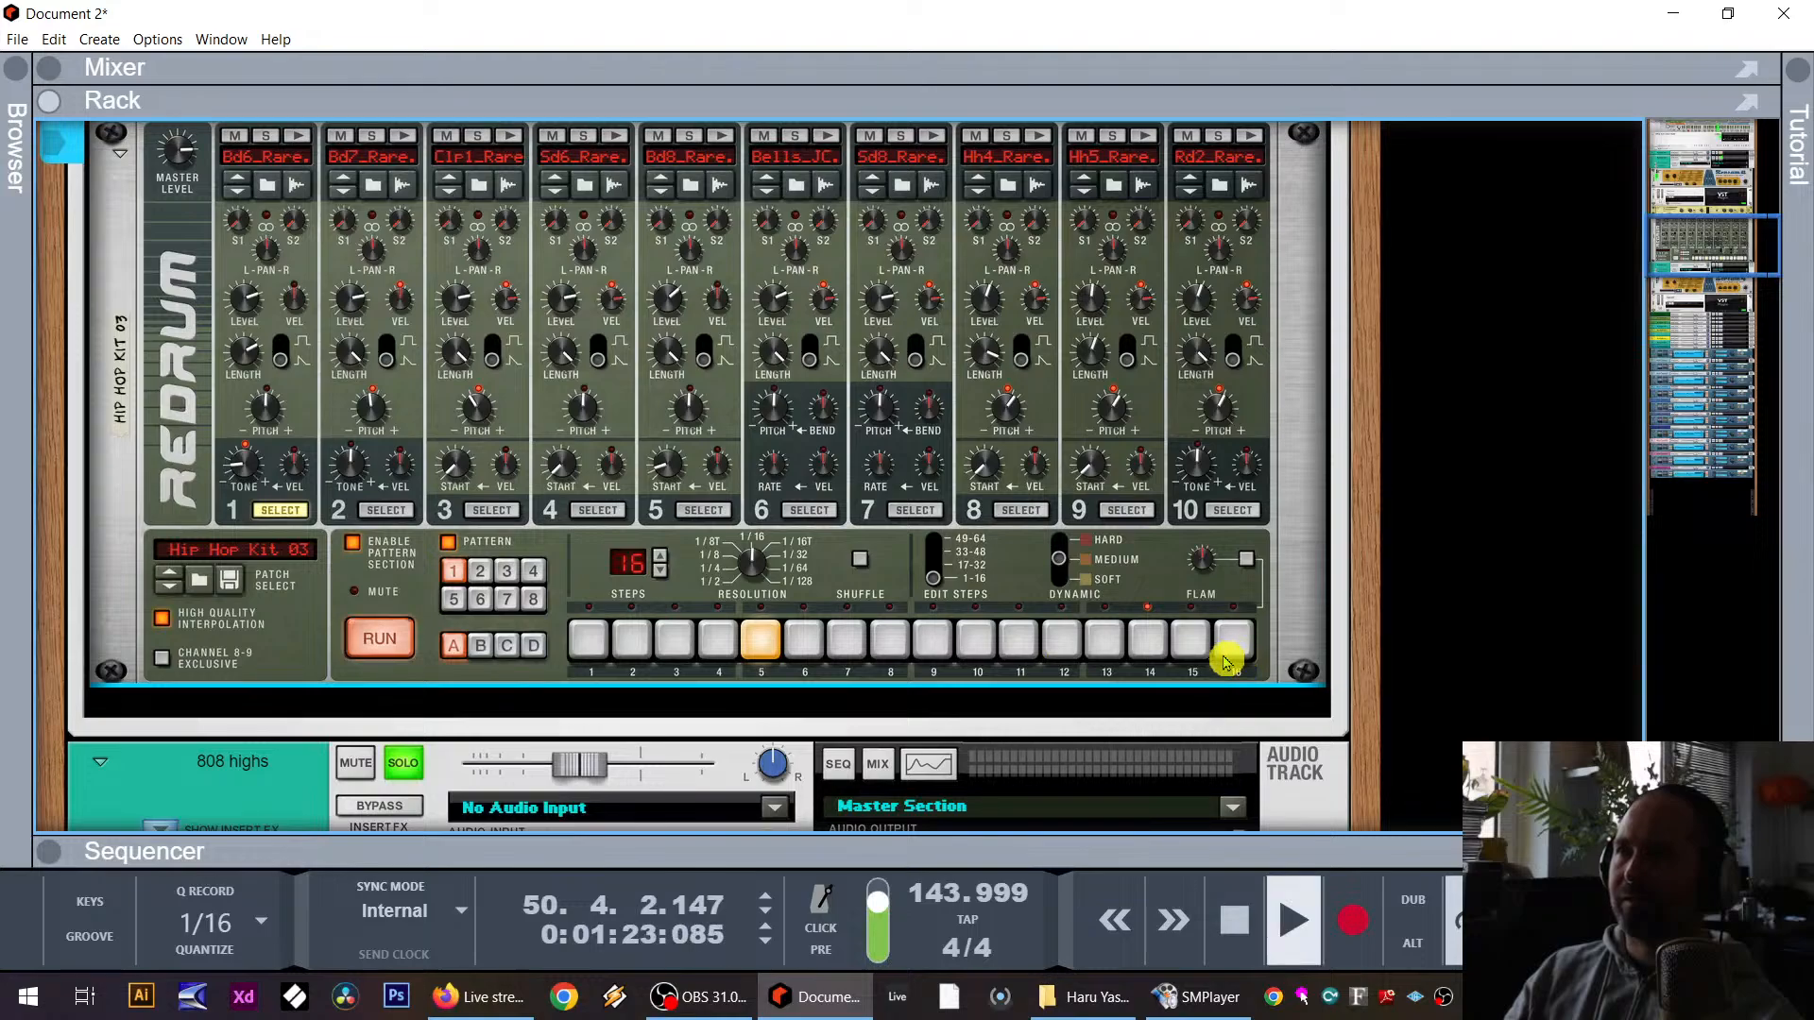
{"action": "scroll", "coordinate": [810, 519], "scroll_direction": "up", "scroll_amount": 3}
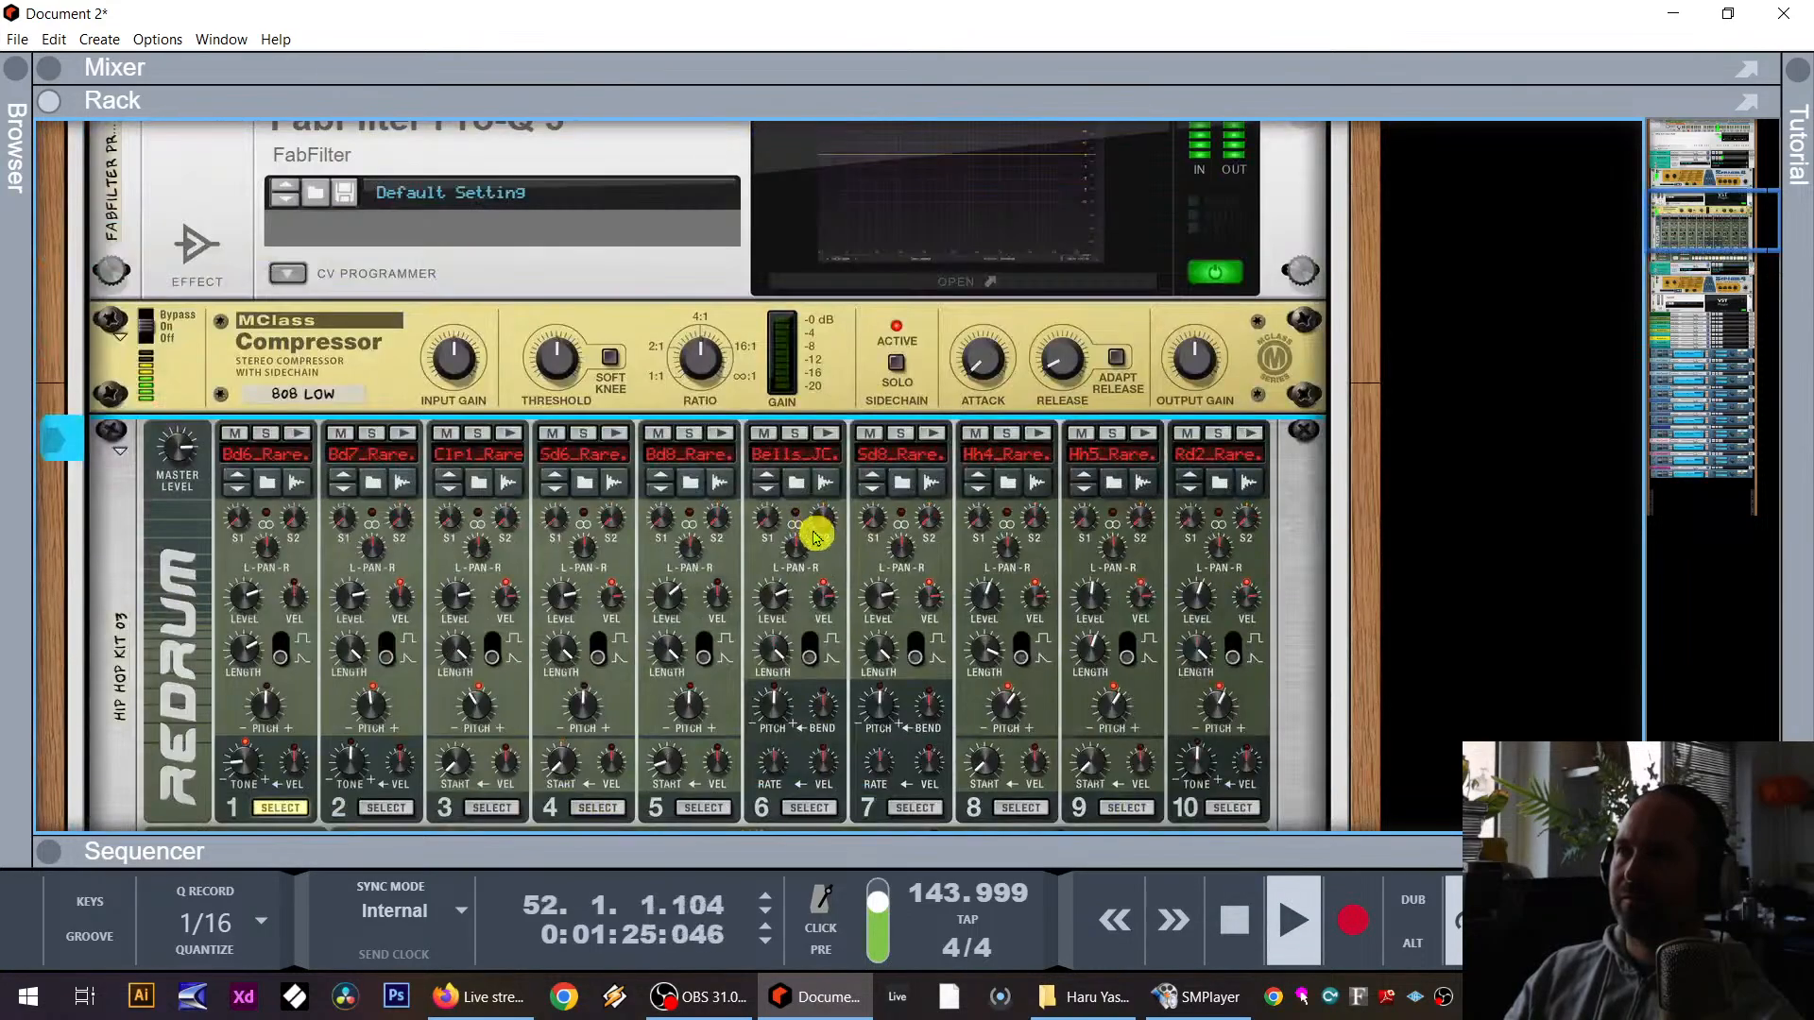
{"action": "scroll", "coordinate": [721, 614], "scroll_direction": "down", "scroll_amount": 1}
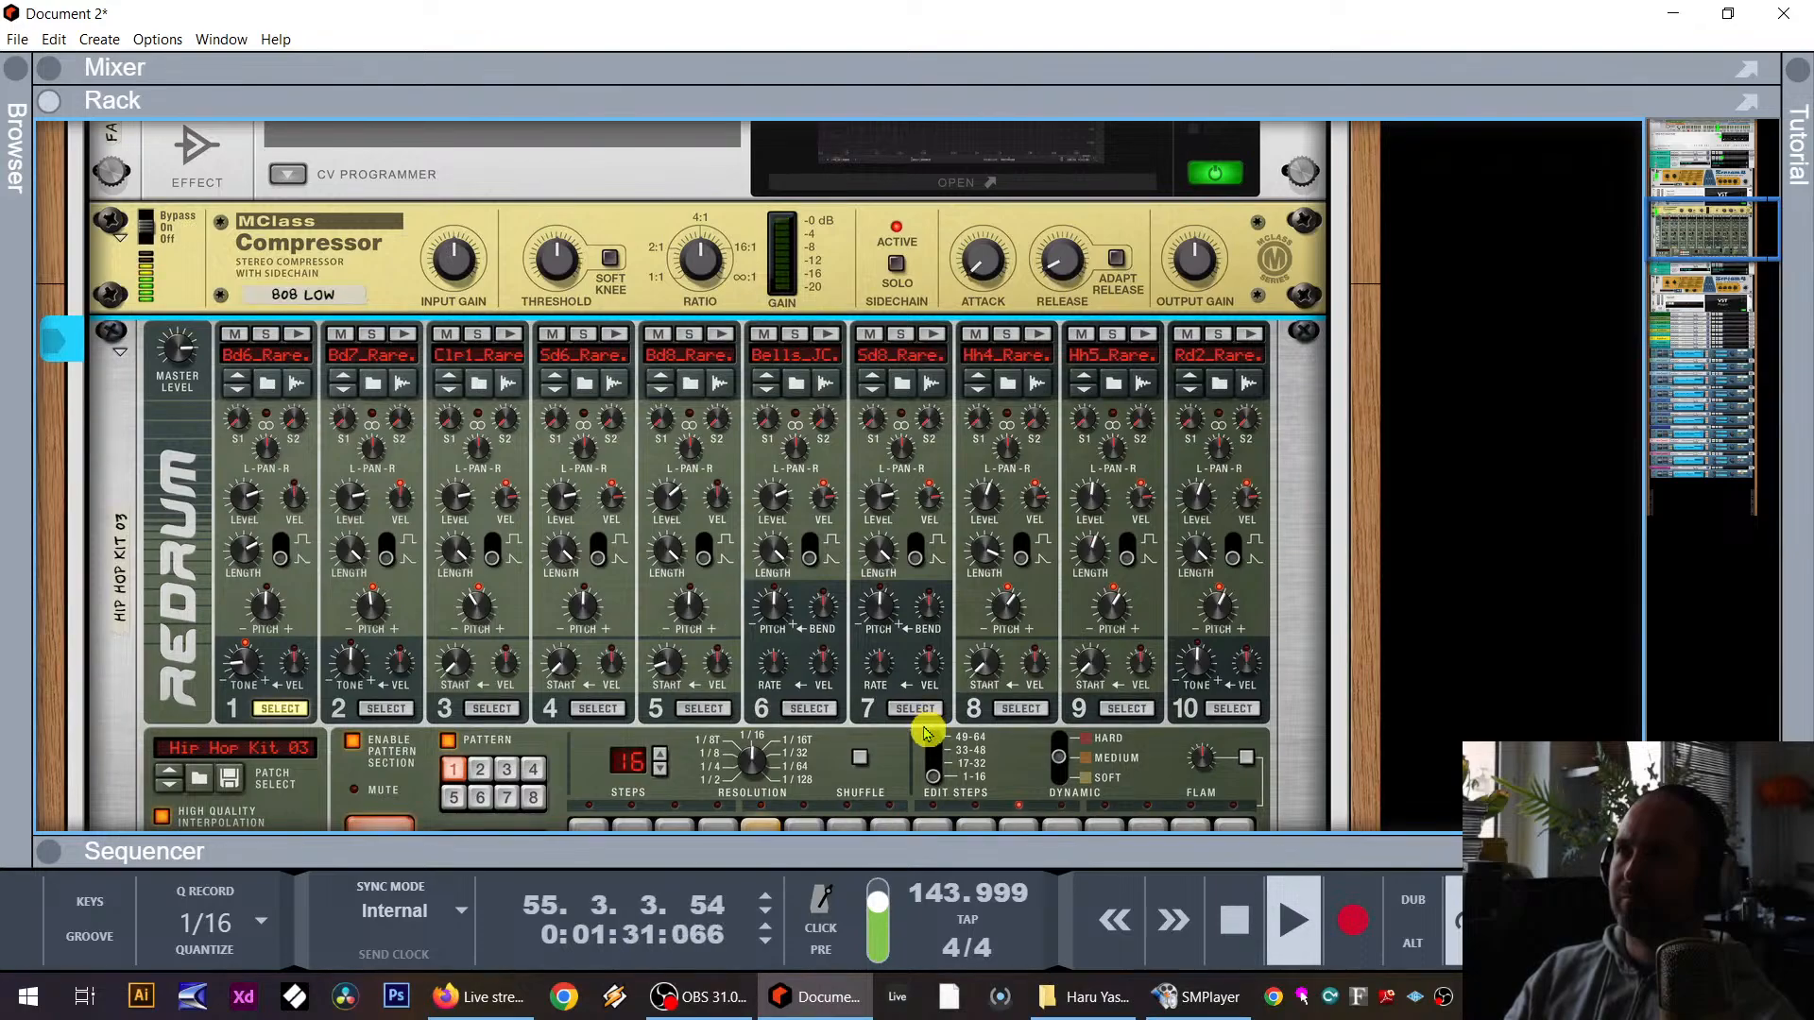
{"action": "scroll", "coordinate": [926, 733], "scroll_direction": "down", "scroll_amount": 1}
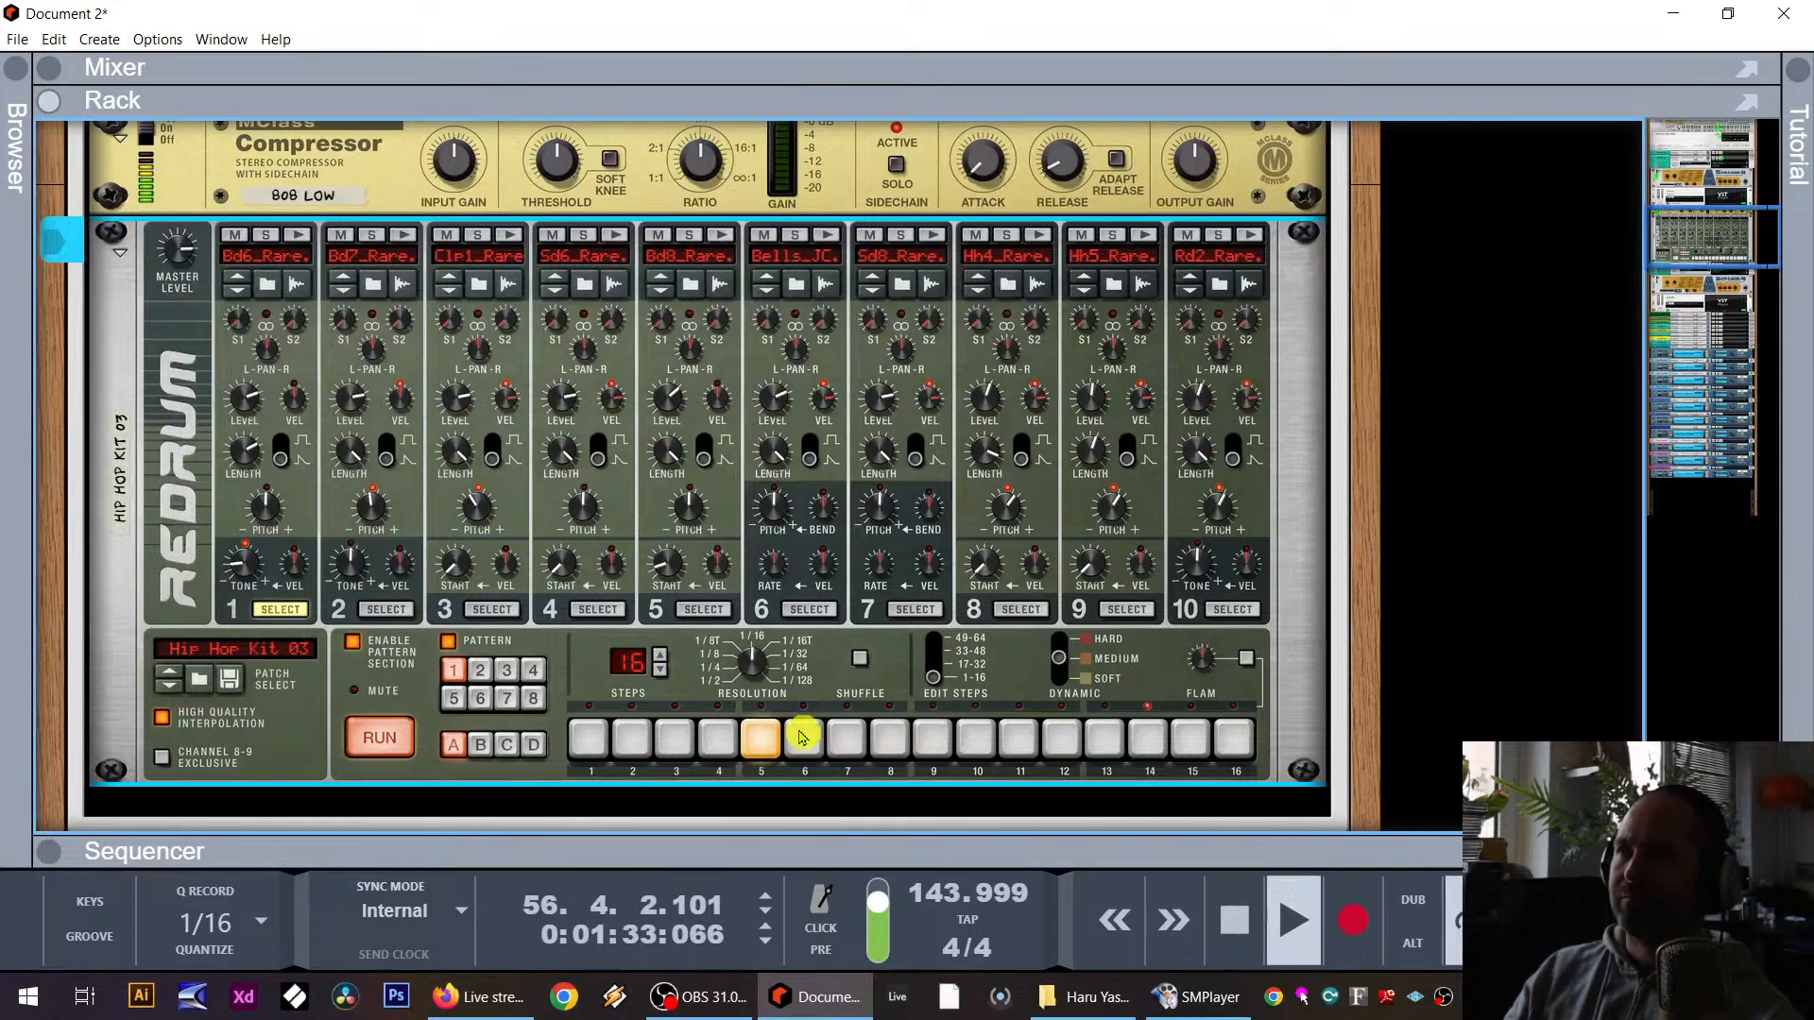
Step: During playback, program the 808 low Redrum's drum 1 to trigger on steps 5 to 10, 15 and 16
{"action": "left_click_drag", "start_coordinate": [802, 734], "coordinate": [910, 750]}
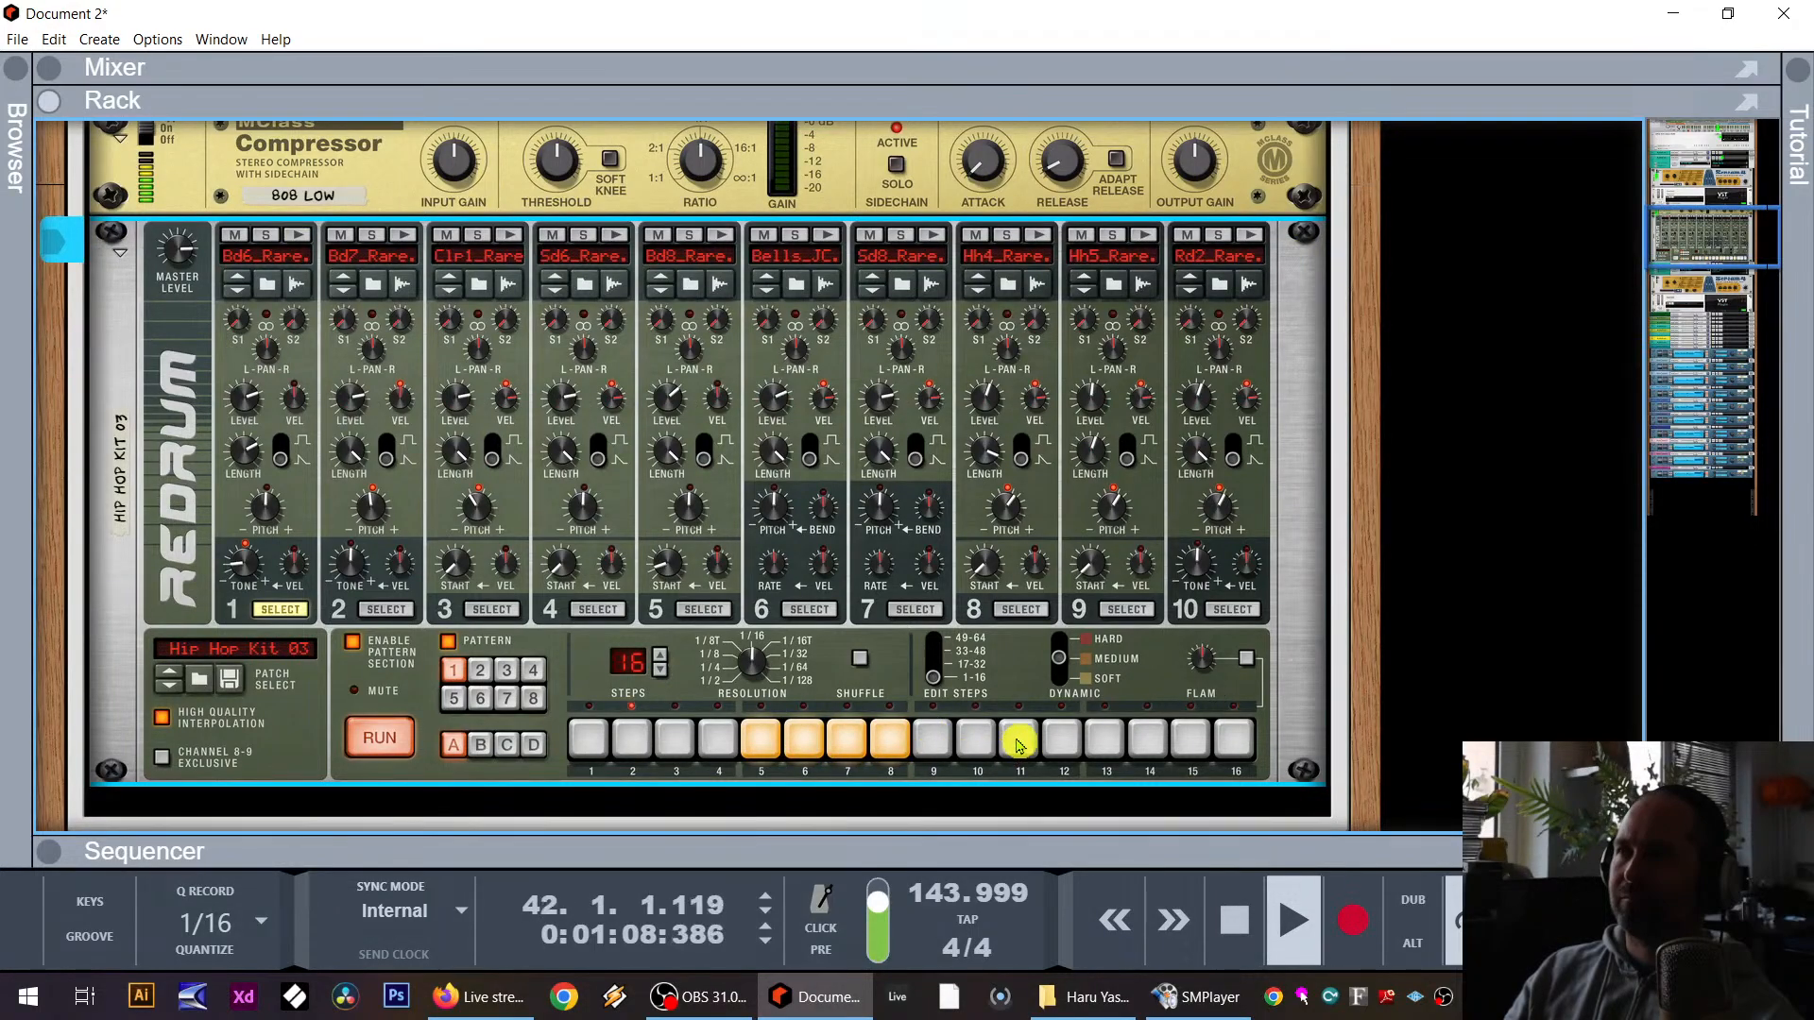
{"action": "left_click_drag", "start_coordinate": [1019, 746], "coordinate": [952, 748]}
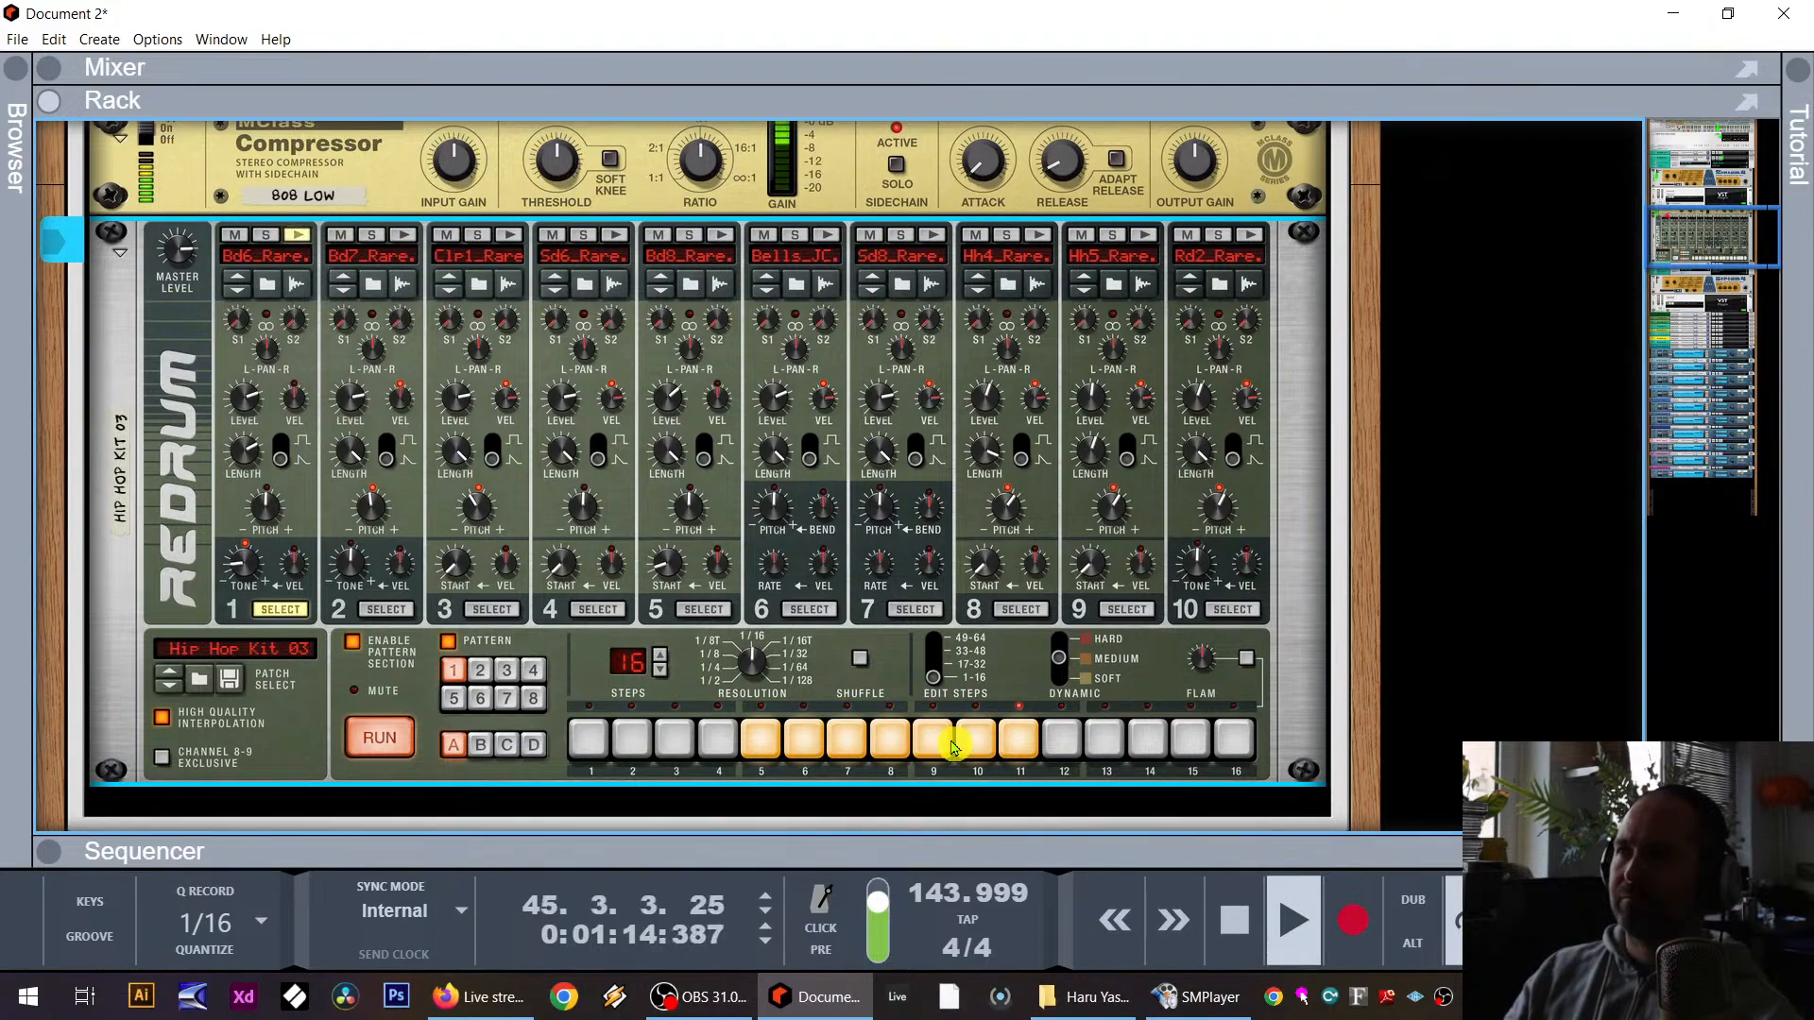
{"action": "left_click", "coordinate": [1196, 742]}
{"action": "left_click", "coordinate": [1236, 747]}
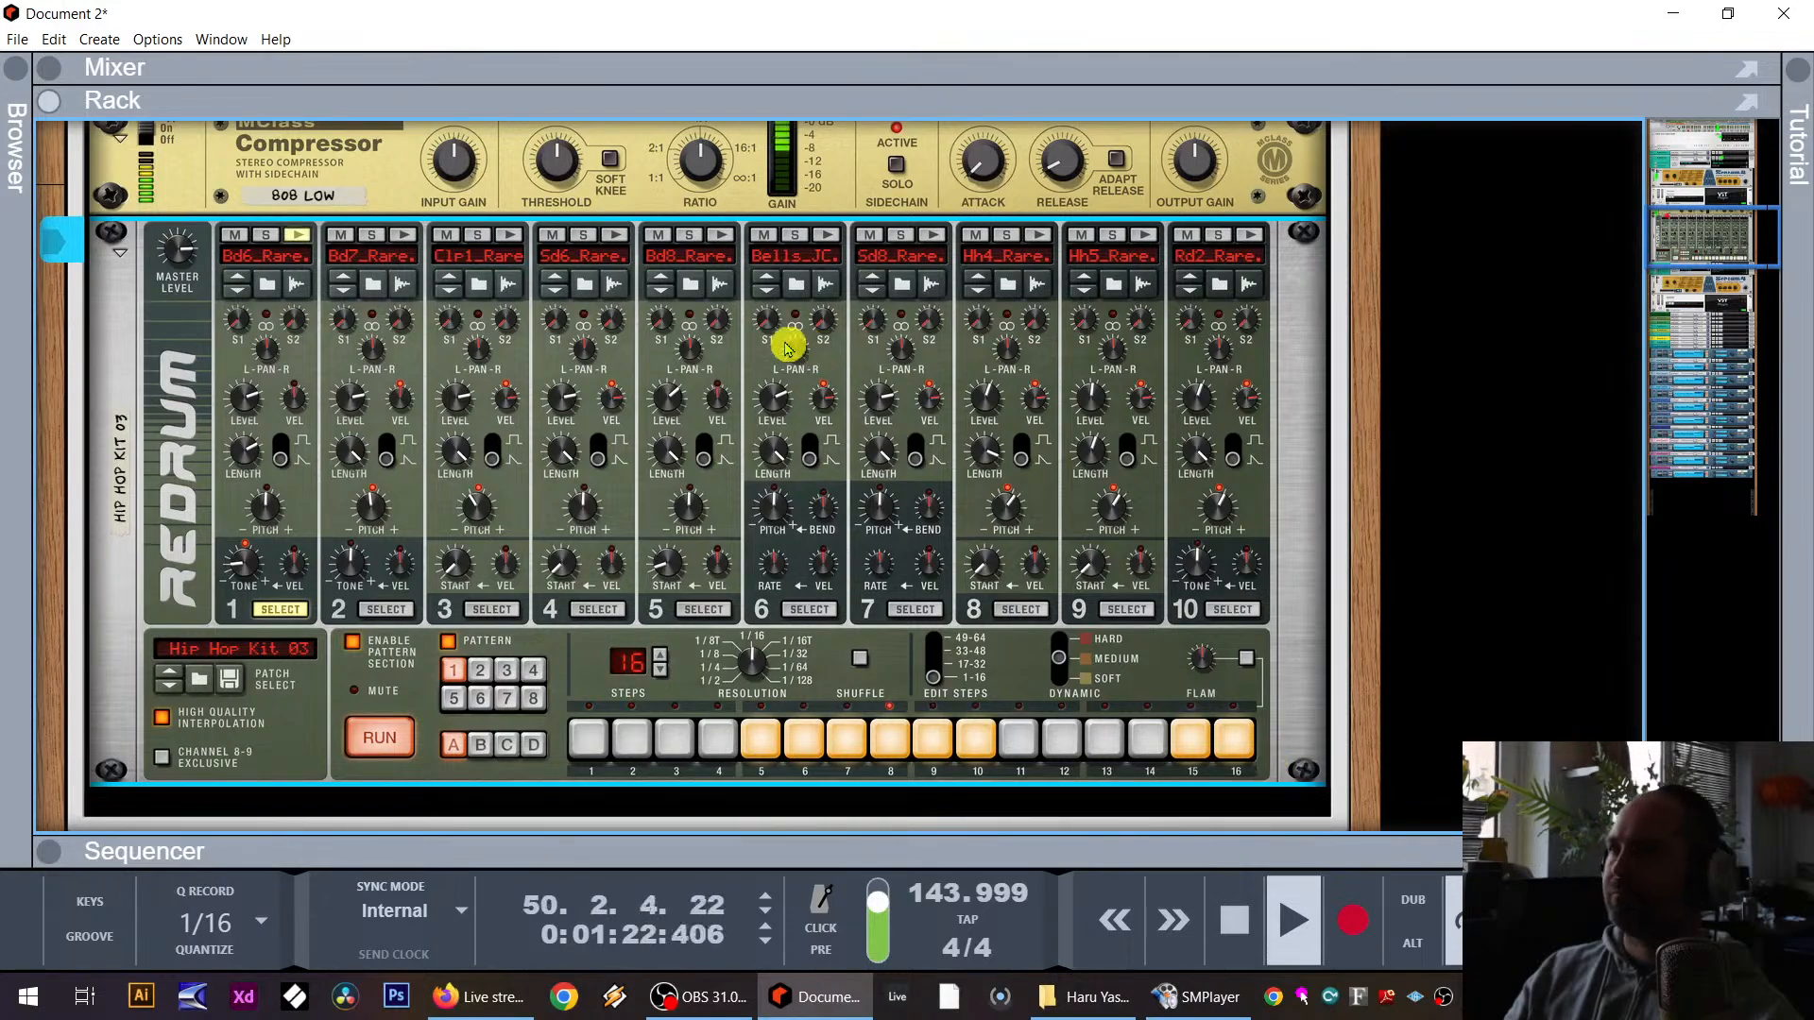
{"action": "scroll", "coordinate": [790, 344], "scroll_direction": "up", "scroll_amount": 3}
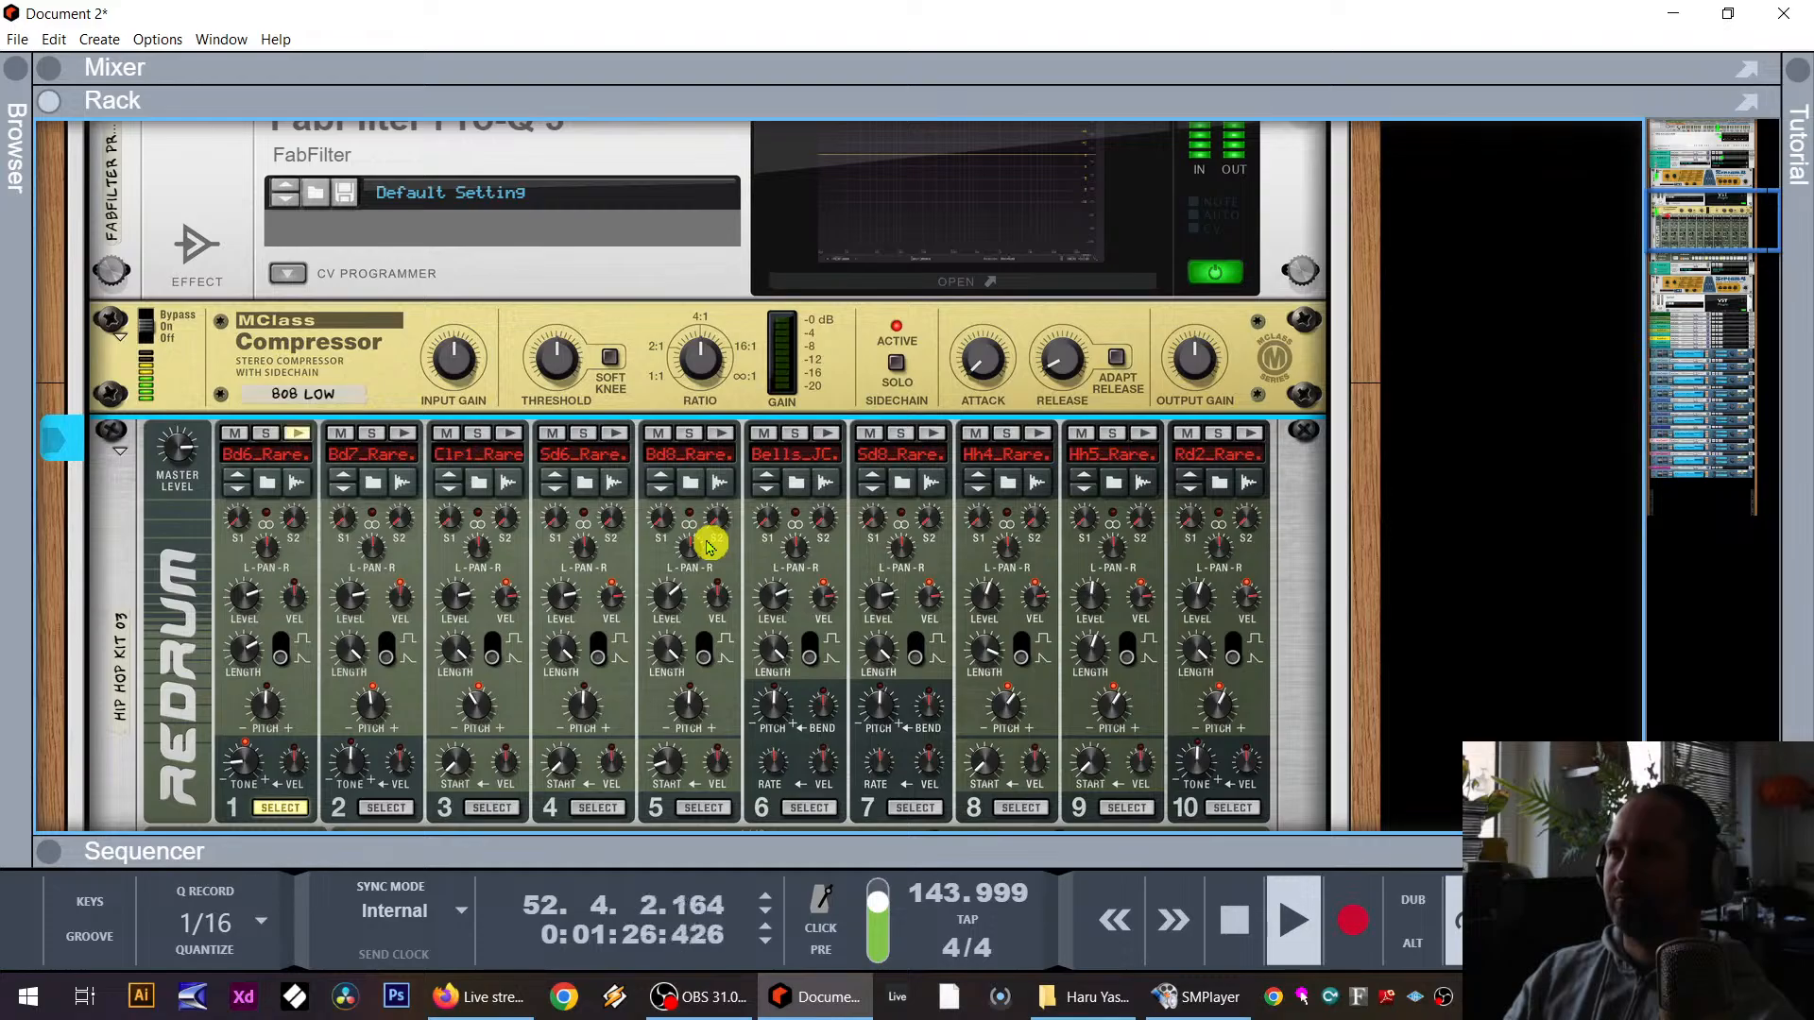
Step: Play the 808 low and 808 highs layers together in the sequencer and select the 808 highs track
{"action": "scroll", "coordinate": [709, 546], "scroll_direction": "down", "scroll_amount": 7}
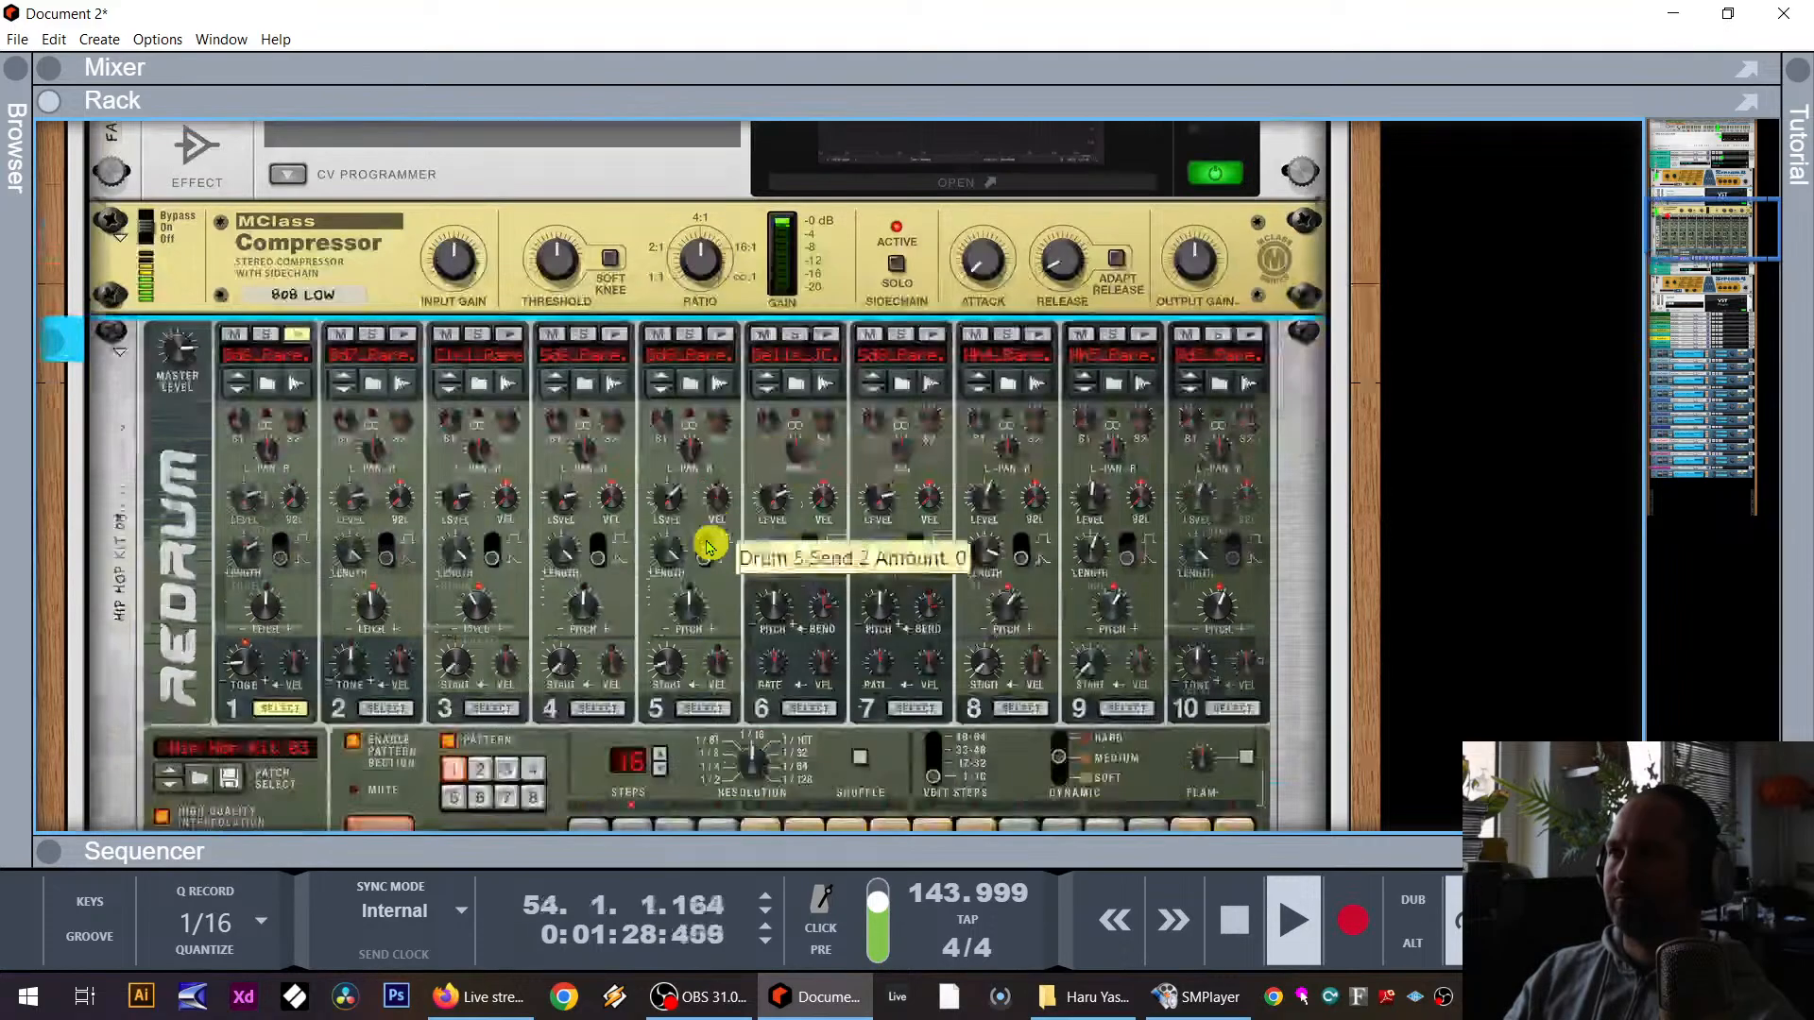
{"action": "scroll", "coordinate": [718, 496], "scroll_direction": "down", "scroll_amount": 6}
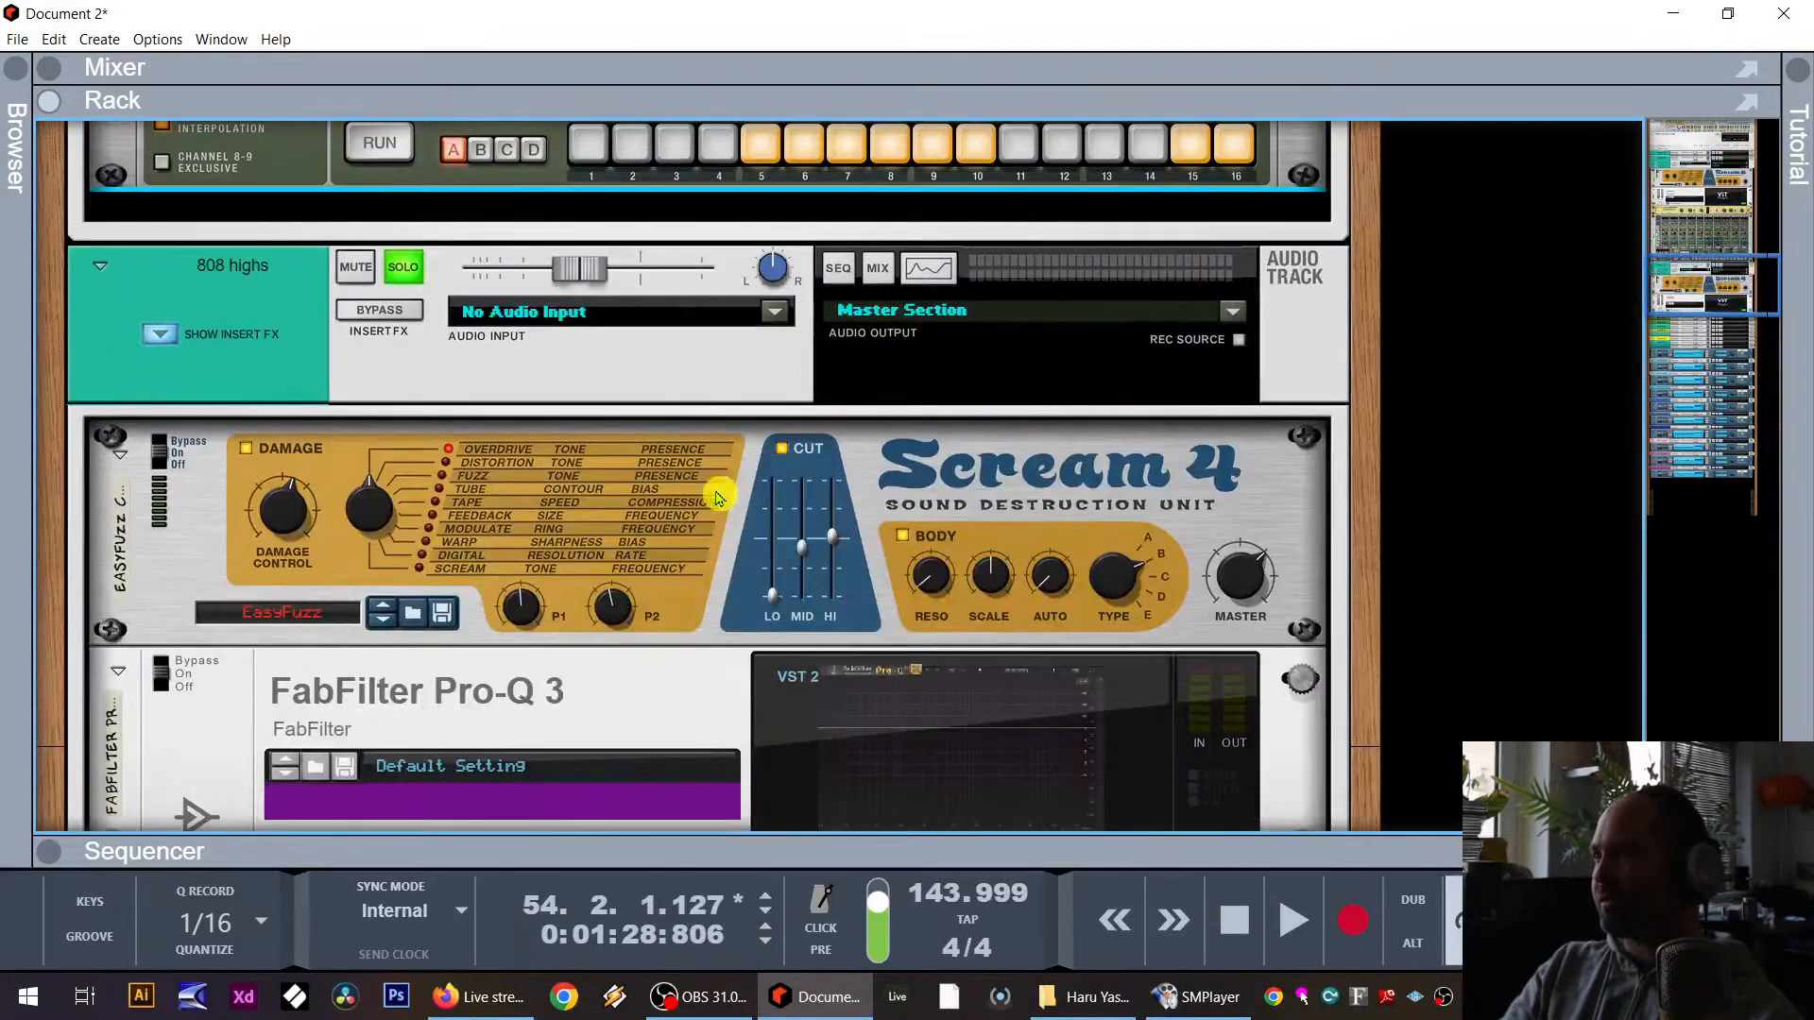
{"action": "scroll", "coordinate": [715, 507], "scroll_direction": "up", "scroll_amount": 3}
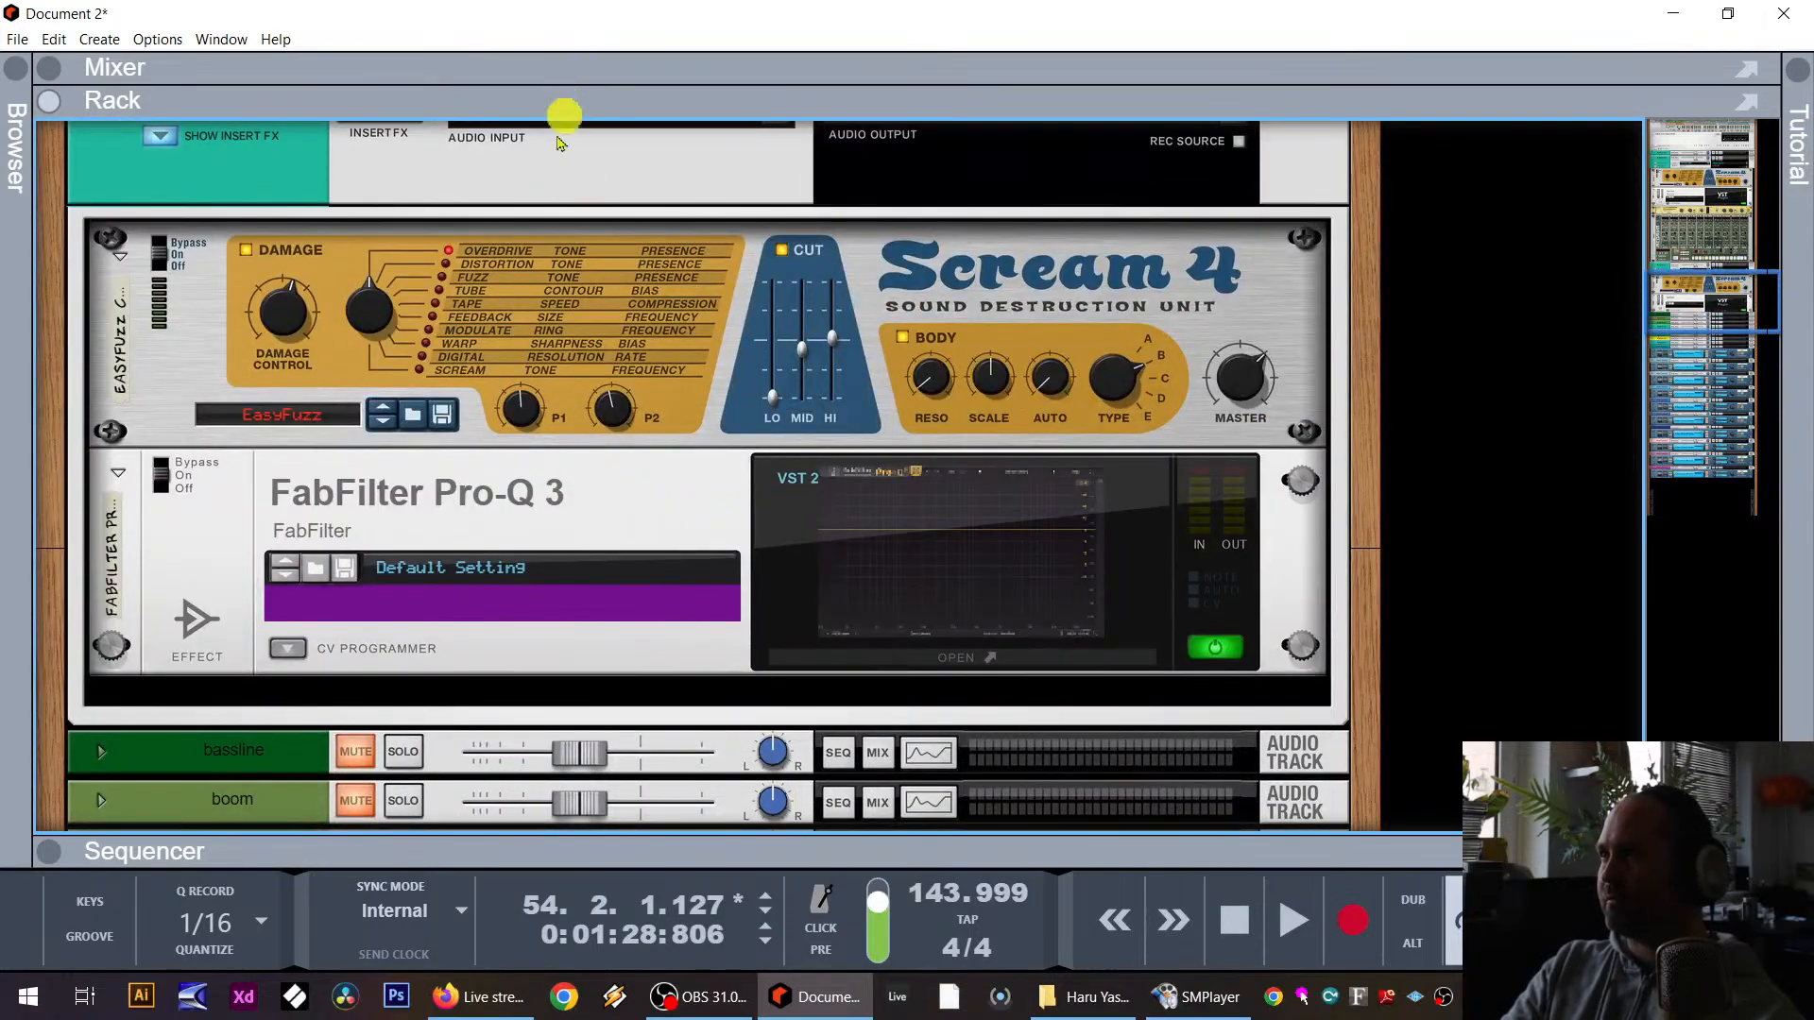
{"action": "left_click", "coordinate": [648, 849]}
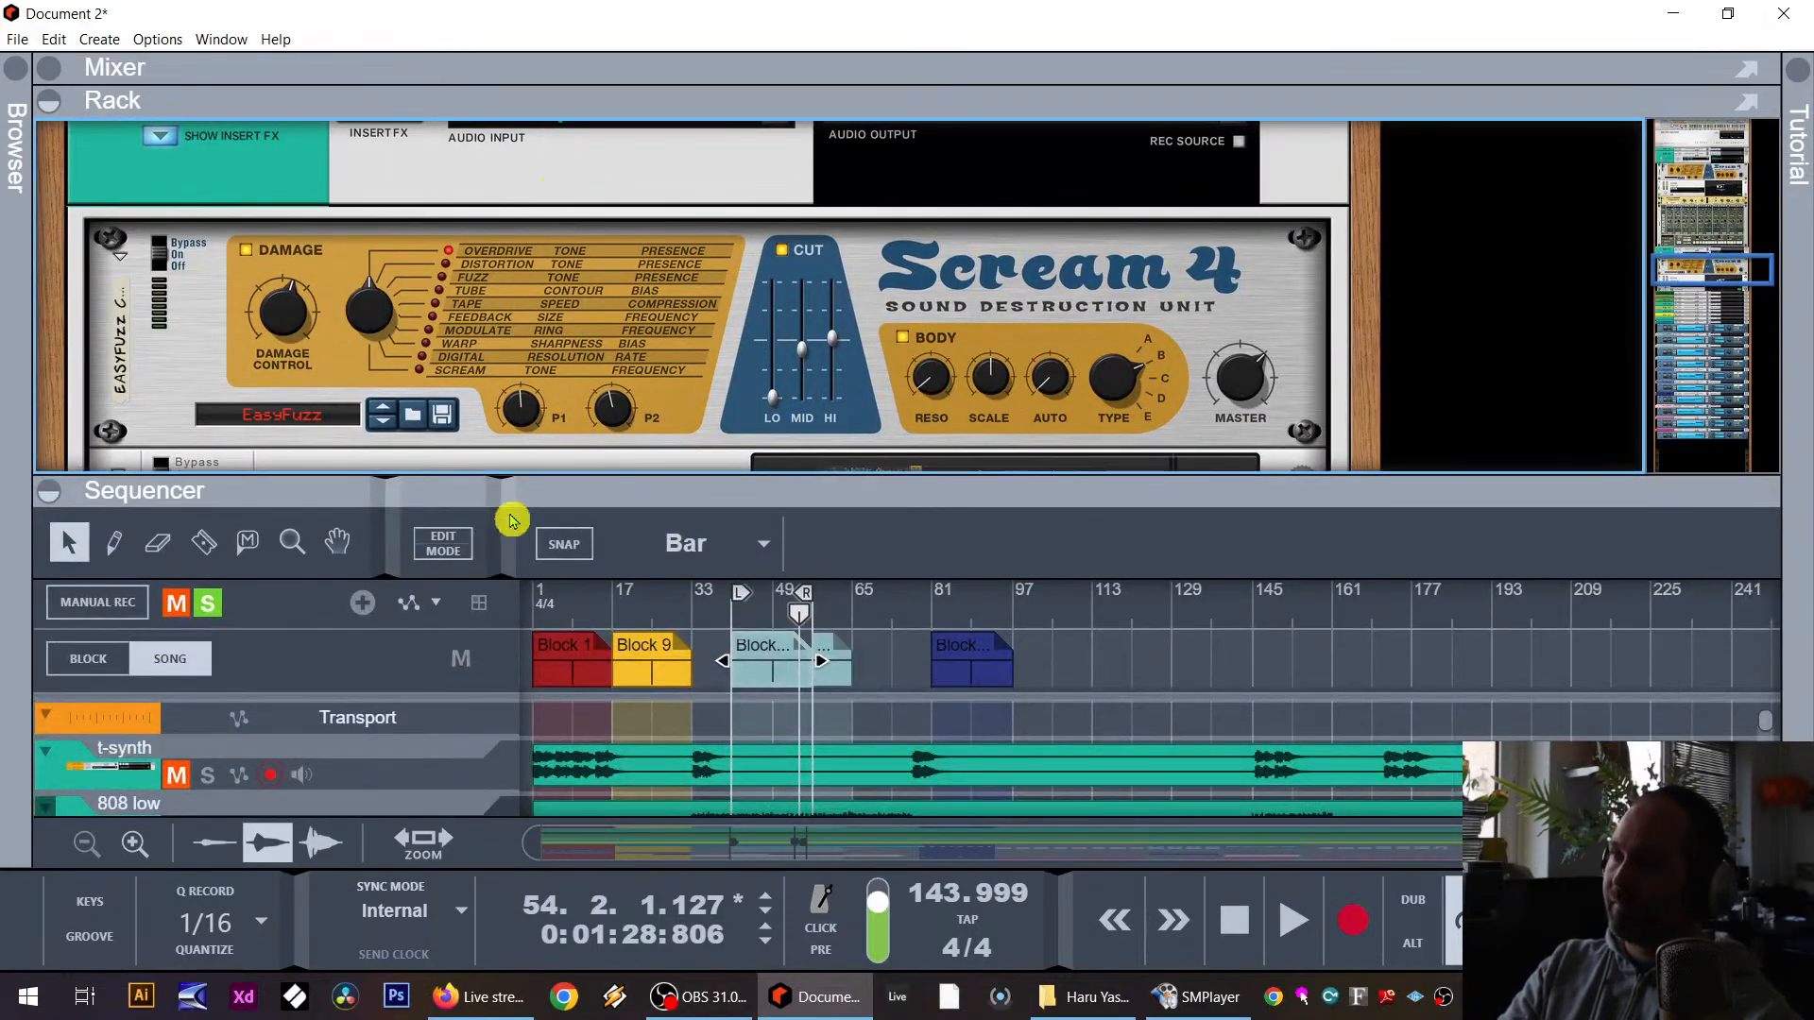
{"action": "left_click_drag", "start_coordinate": [530, 490], "coordinate": [639, 294]}
{"action": "left_click", "coordinate": [210, 746]}
{"action": "key", "text": "space"}
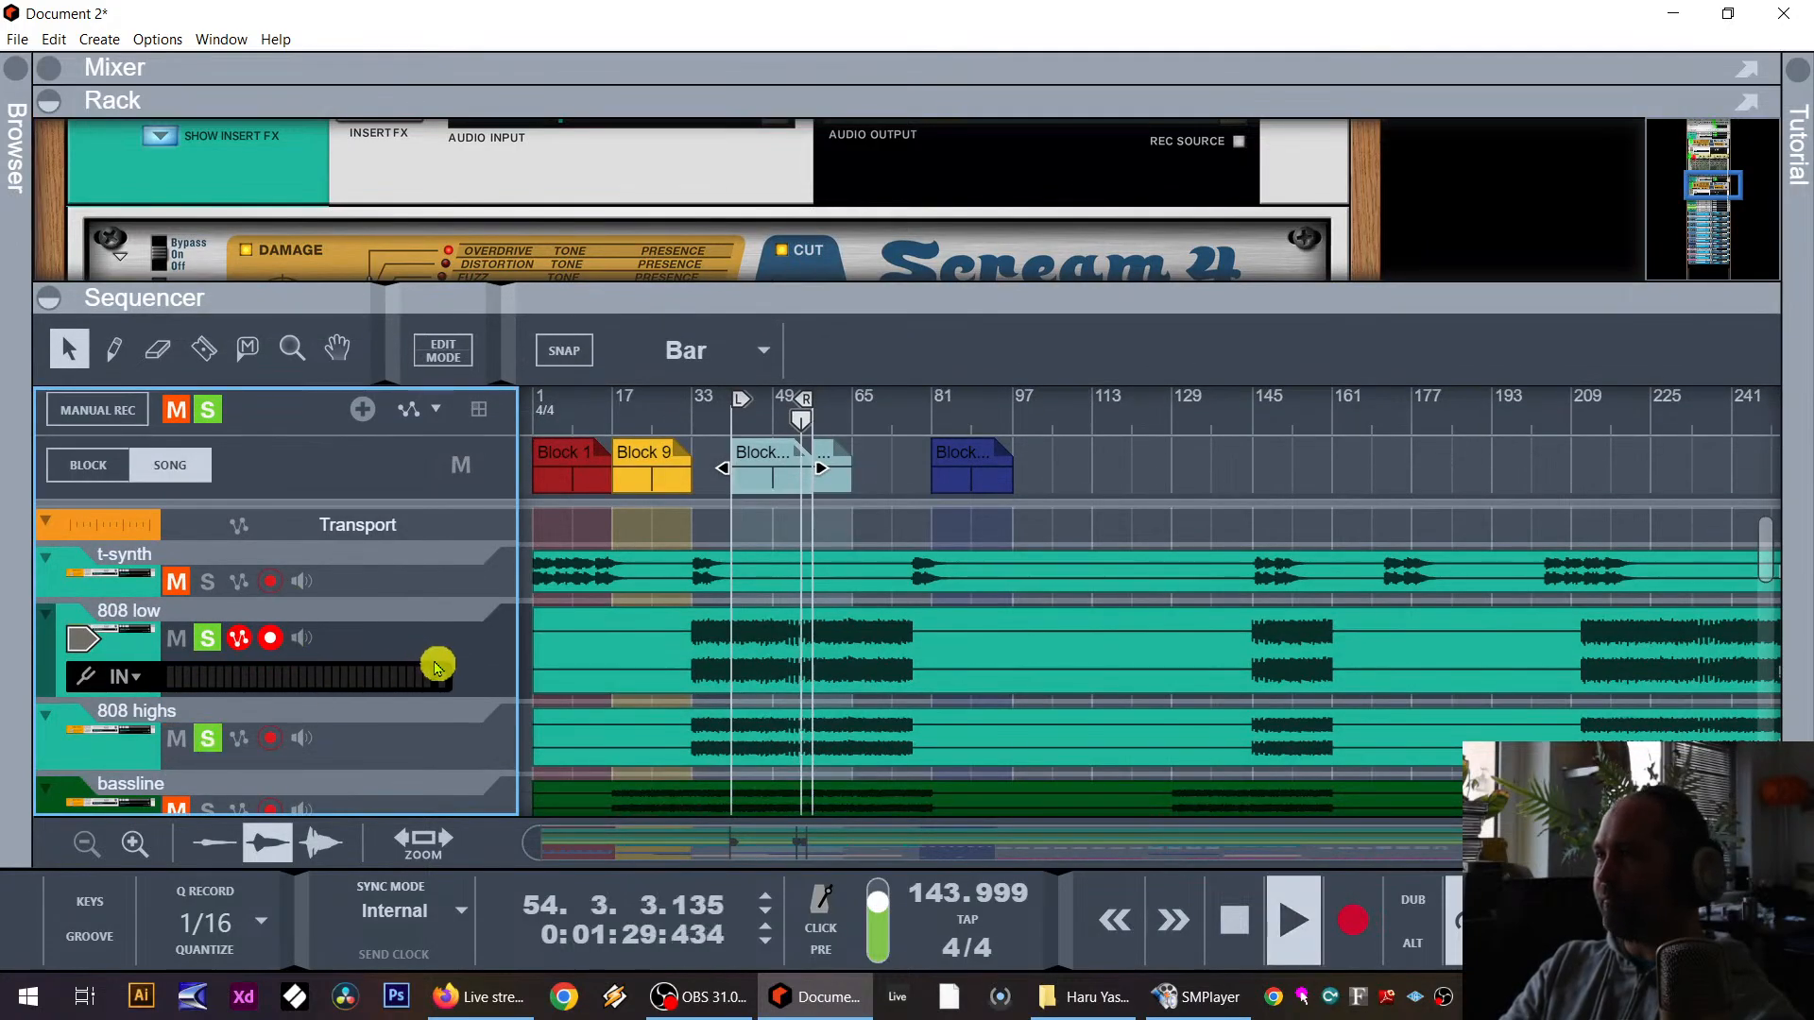
{"action": "left_click", "coordinate": [435, 729]}
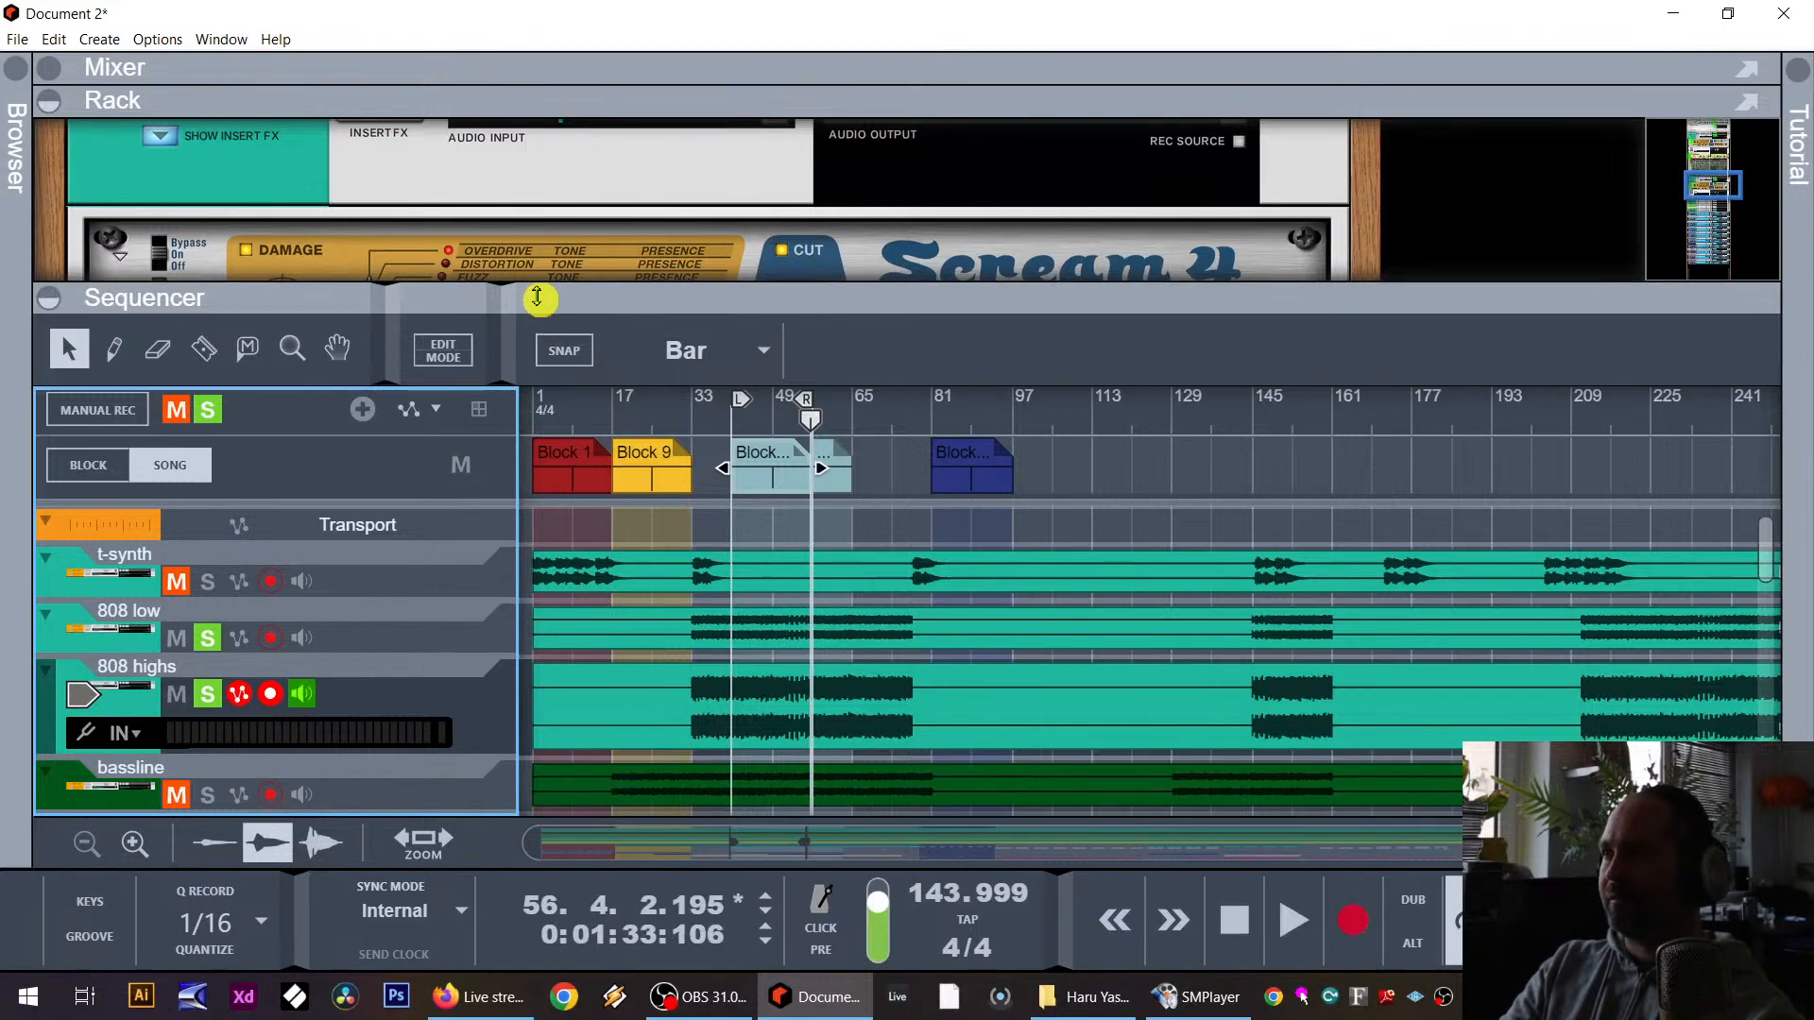
Step: Add an MClass Compressor after the FabFilter Pro-Q 3 in the 808 highs insert effects
{"action": "left_click_drag", "start_coordinate": [537, 297], "coordinate": [625, 659]}
{"action": "right_click", "coordinate": [326, 531]}
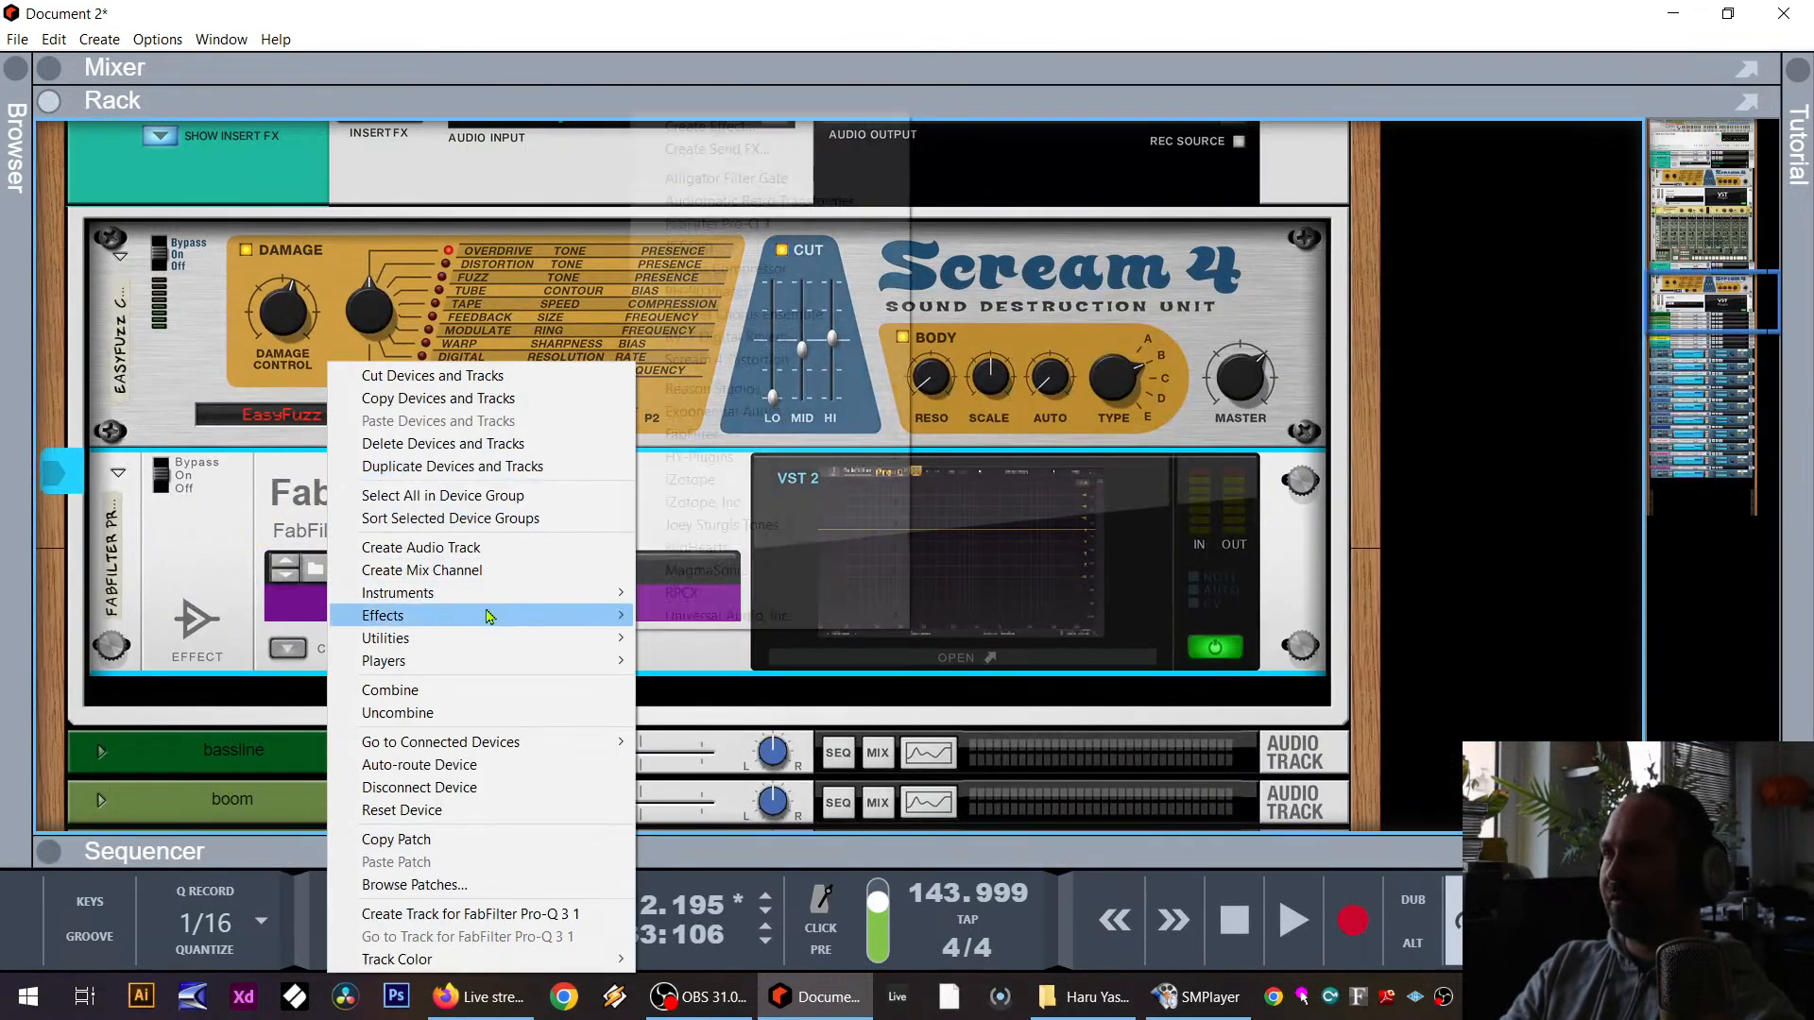
{"action": "mouse_move", "coordinate": [406, 609]}
{"action": "left_click", "coordinate": [829, 272]}
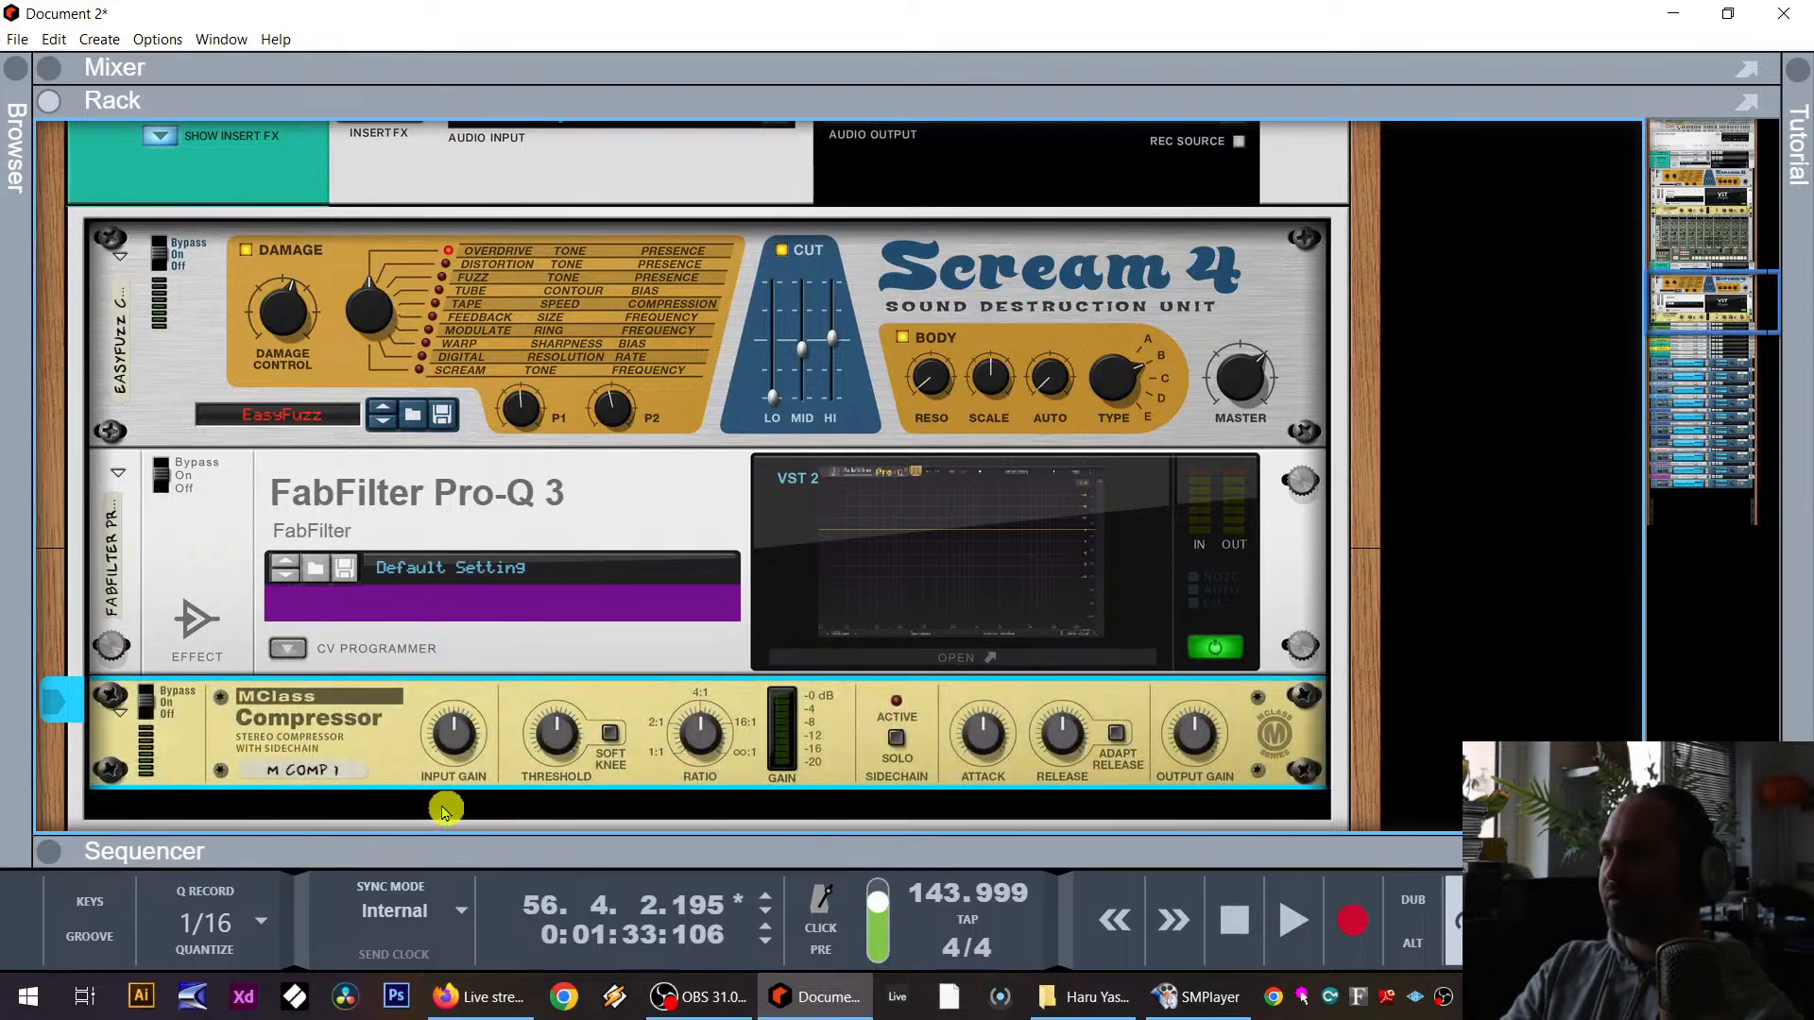
Step: Add a Redrum below the 808 highs compressor and cable its output to the compressor's sidechain input
{"action": "right_click", "coordinate": [444, 801]}
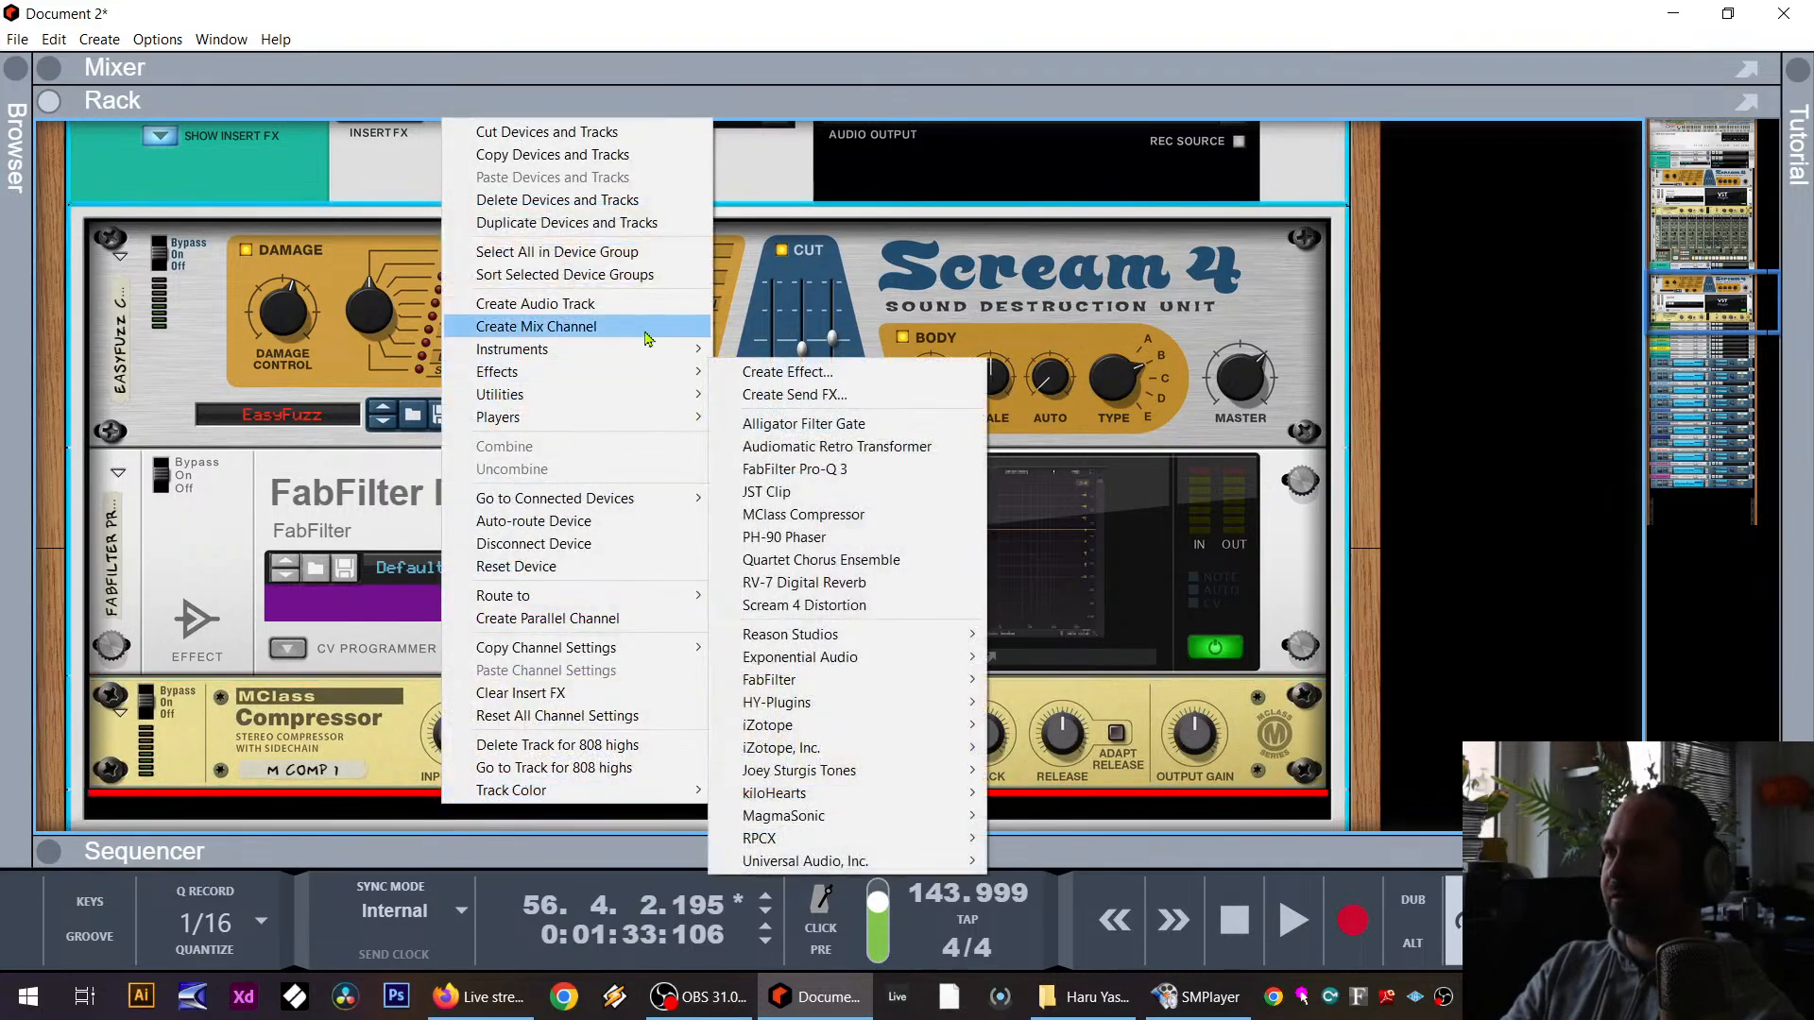
{"action": "mouse_move", "coordinate": [577, 348]}
{"action": "left_click", "coordinate": [790, 514]}
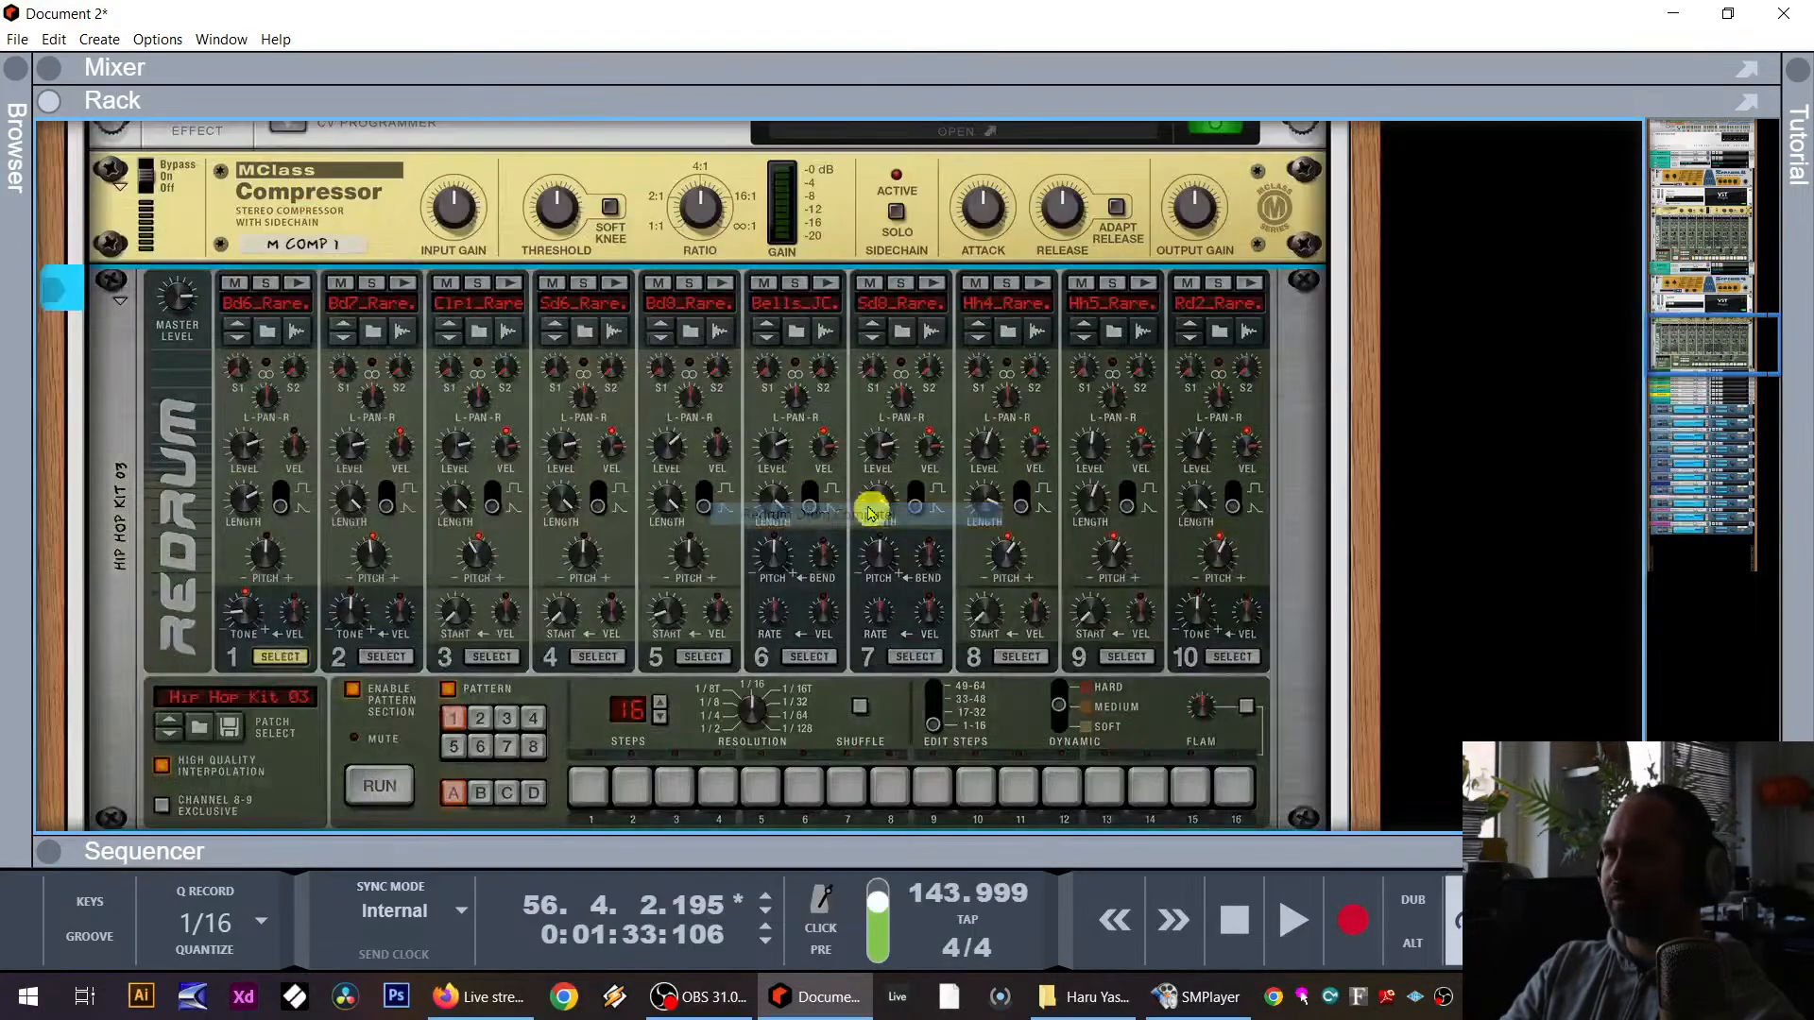
{"action": "key", "text": "Tab"}
{"action": "scroll", "coordinate": [1012, 304], "scroll_direction": "up", "scroll_amount": 1}
{"action": "left_click_drag", "start_coordinate": [1140, 387], "coordinate": [673, 320]}
{"action": "key", "text": "Tab"}
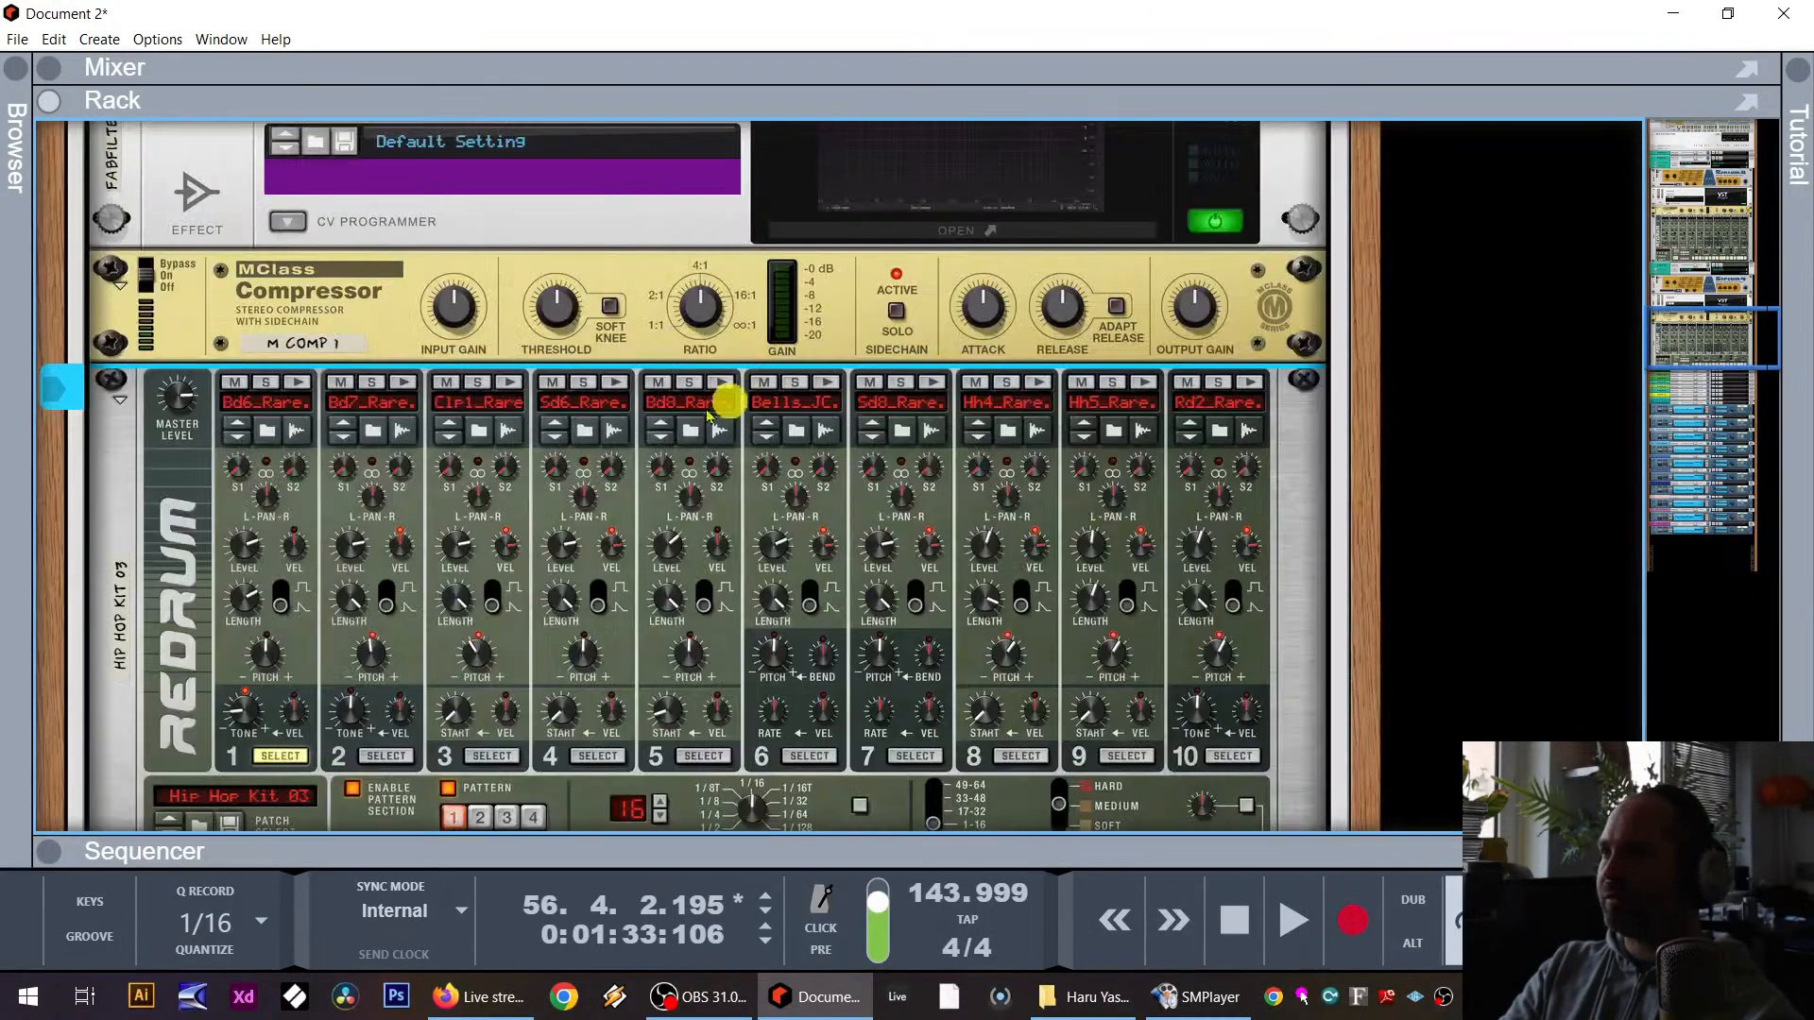
Step: Fill pattern steps 4 to 9 for drum 1 on the 808 highs Redrum
{"action": "scroll", "coordinate": [729, 397], "scroll_direction": "down", "scroll_amount": 2}
{"action": "scroll", "coordinate": [689, 478], "scroll_direction": "up", "scroll_amount": 1}
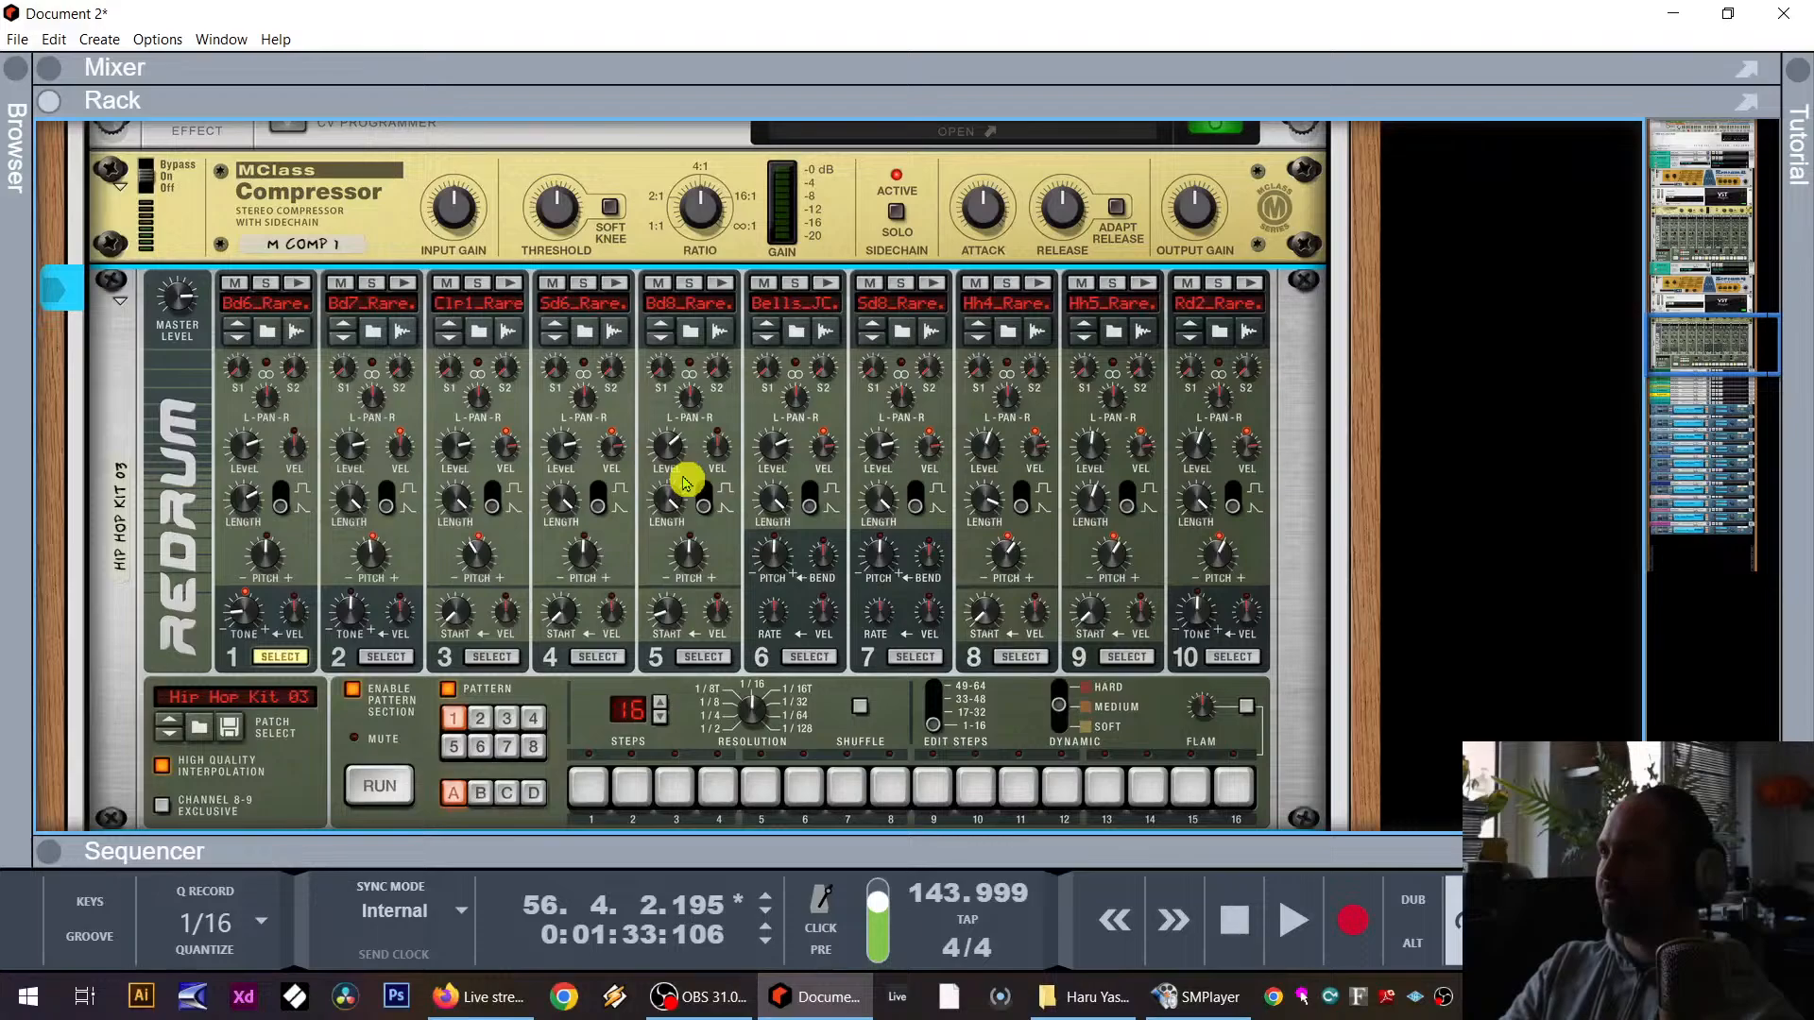
{"action": "scroll", "coordinate": [769, 485], "scroll_direction": "up", "scroll_amount": 2}
{"action": "scroll", "coordinate": [770, 539], "scroll_direction": "down", "scroll_amount": 3}
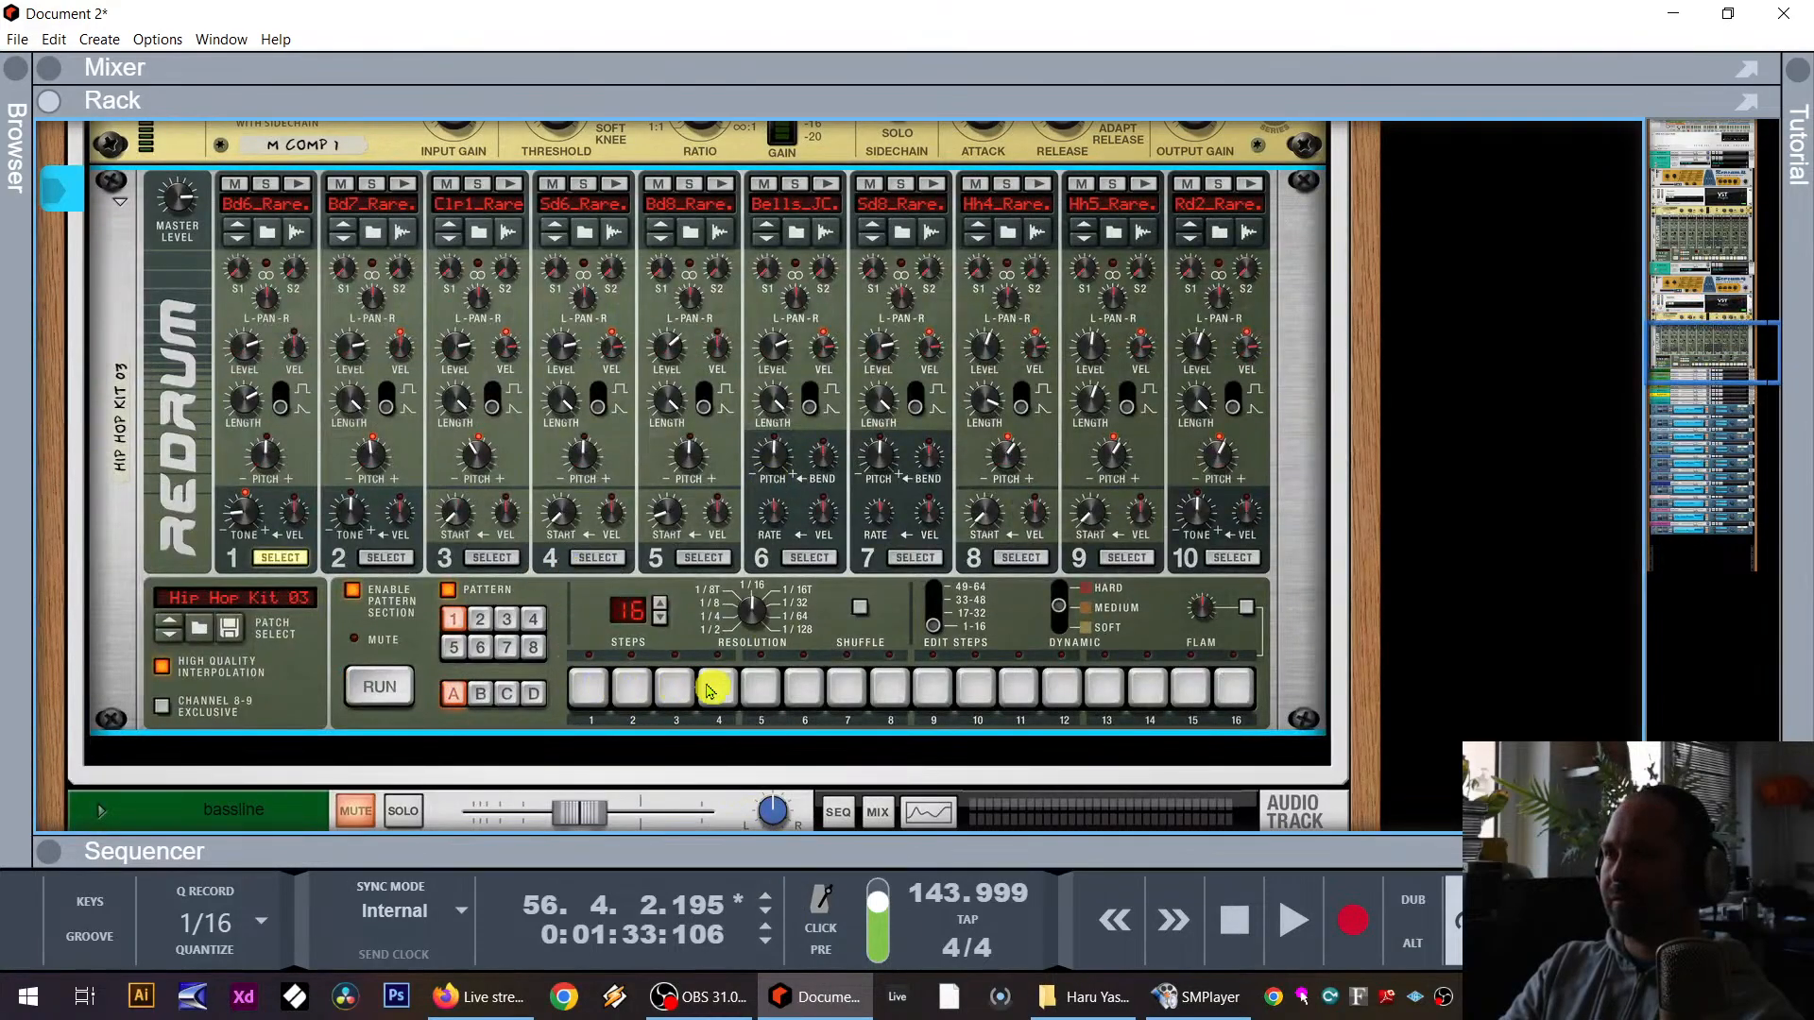
{"action": "left_click_drag", "start_coordinate": [740, 695], "coordinate": [810, 694]}
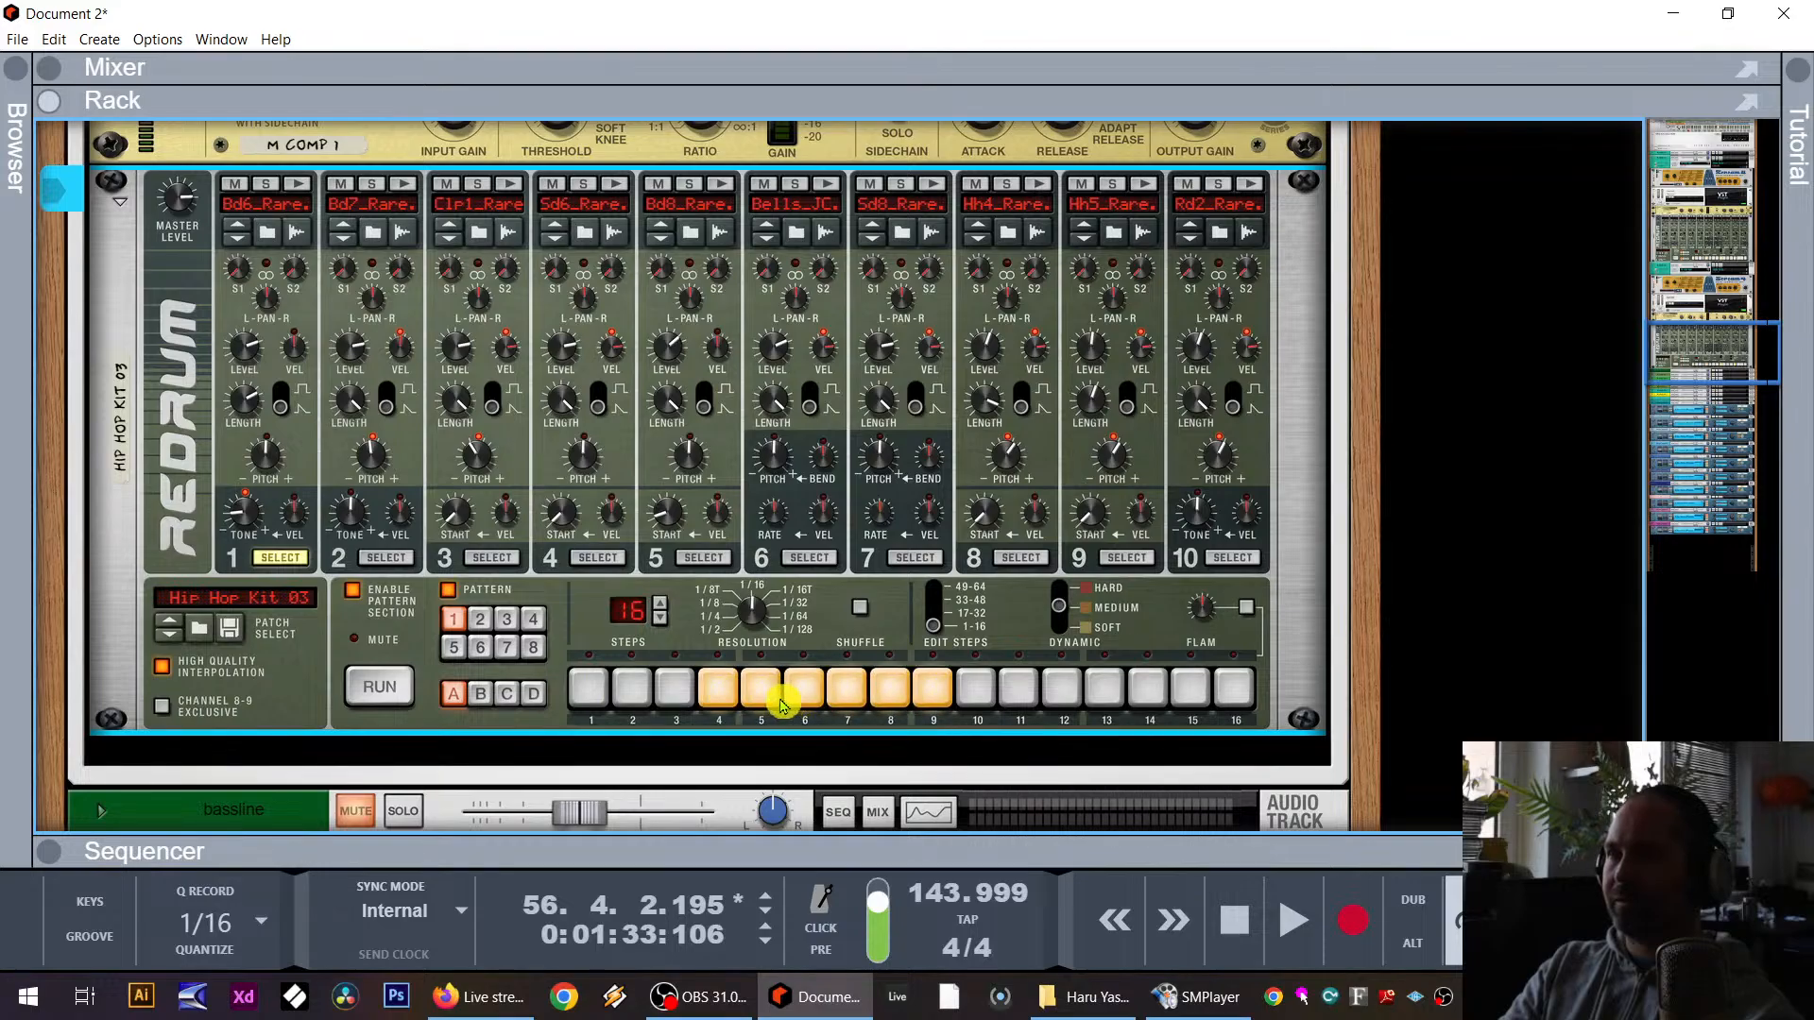
Step: Turn off solo on the 808 low track and play the song to hear the 808 highs alone
{"action": "scroll", "coordinate": [370, 619], "scroll_direction": "up", "scroll_amount": 4}
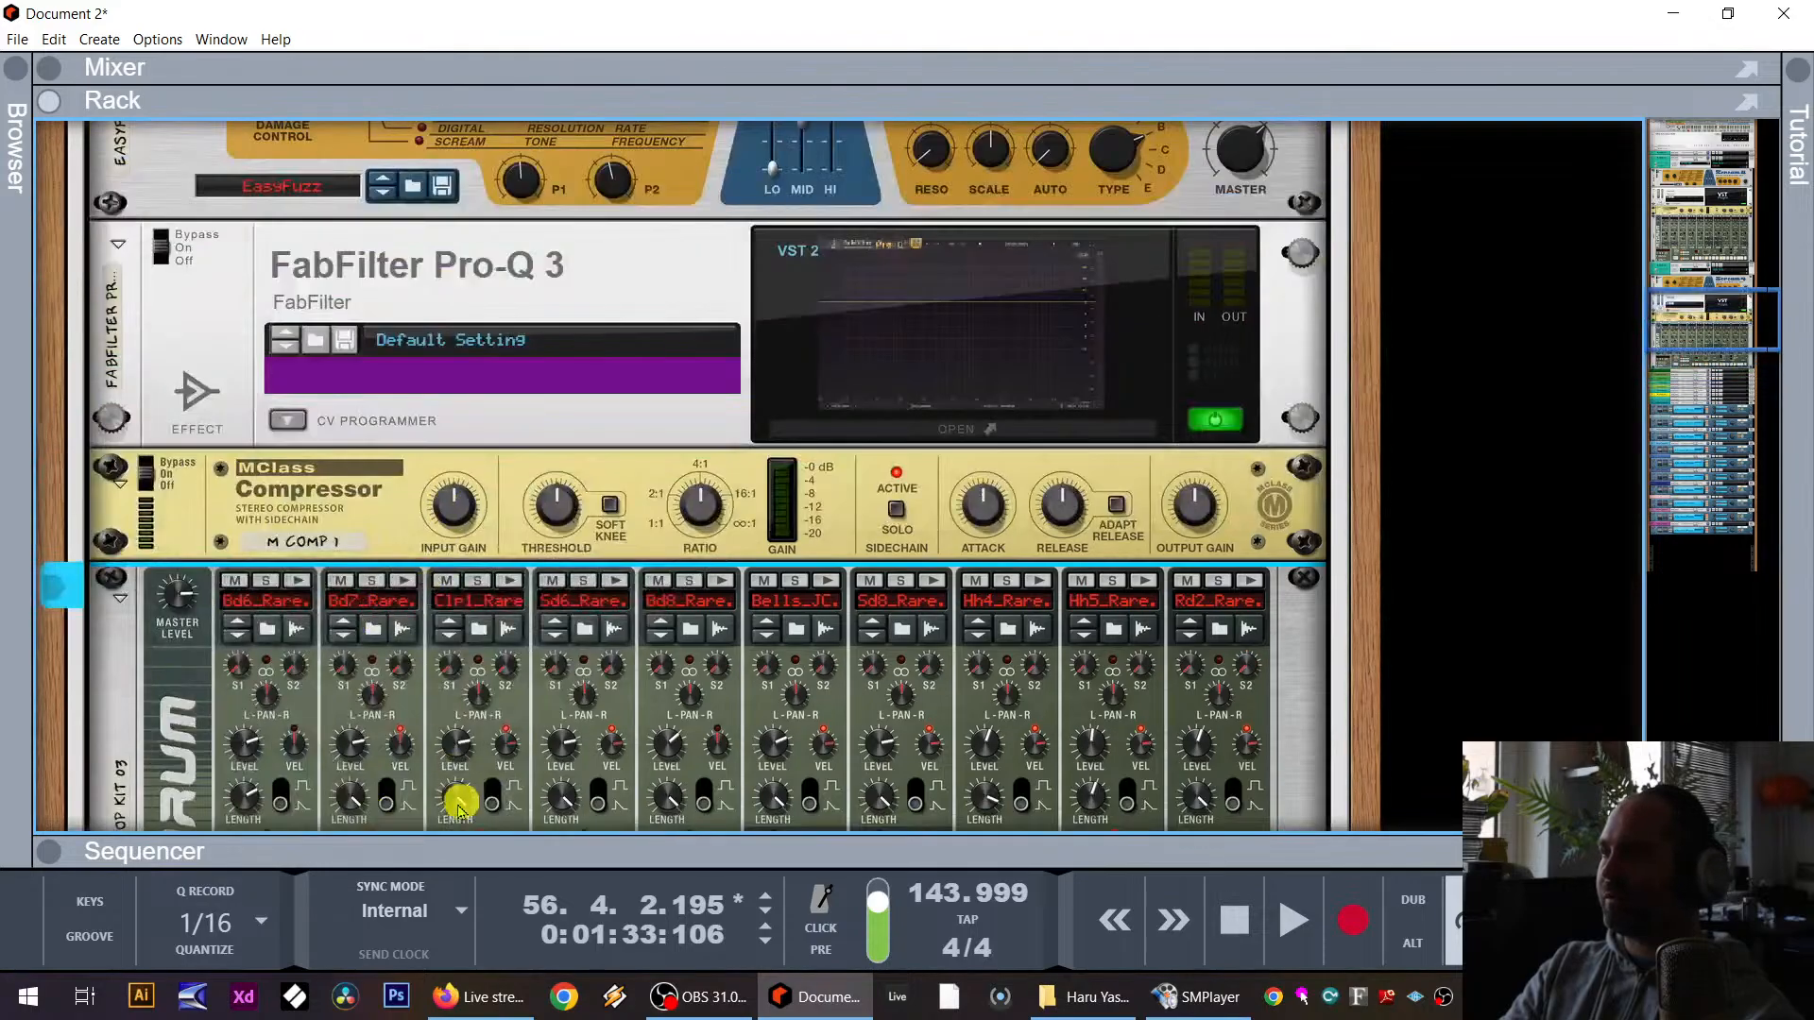
{"action": "left_click", "coordinate": [460, 850]}
{"action": "key", "text": "space"}
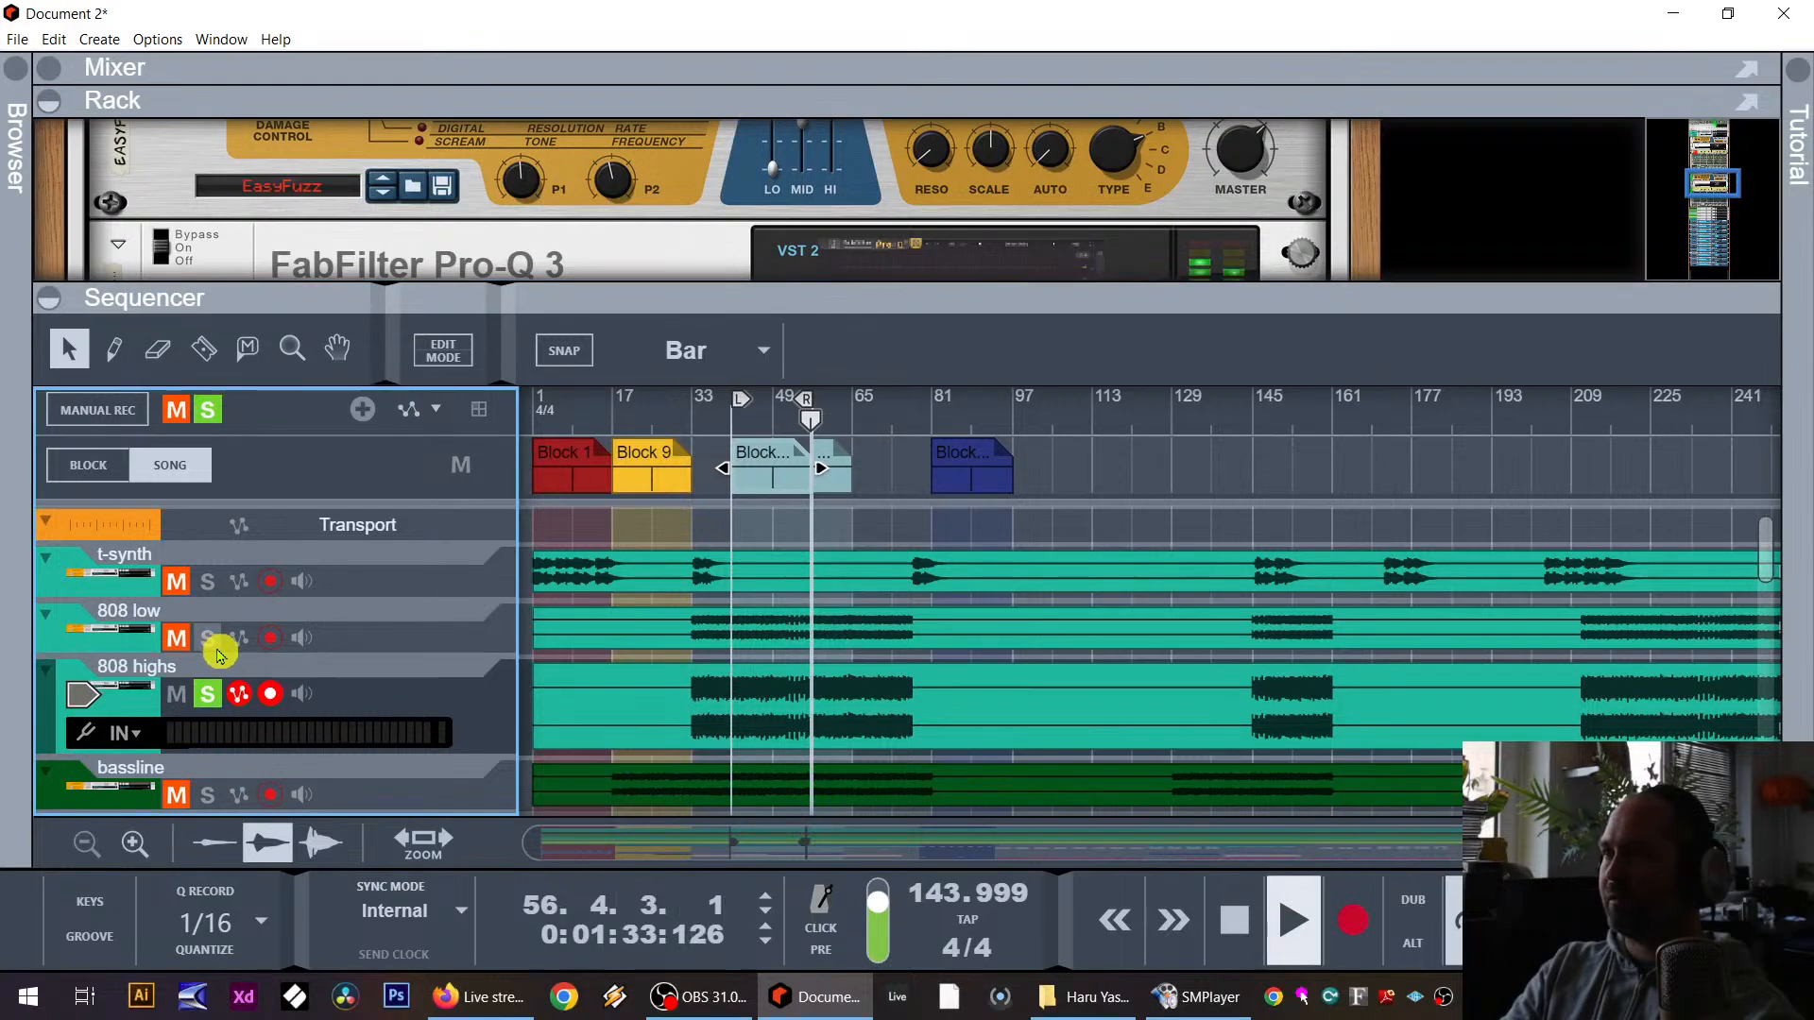
Step: Turn the 808 highs compressor's attack down to its minimum and set its release to 162 ms during playback
{"action": "left_click_drag", "start_coordinate": [680, 283], "coordinate": [704, 716]}
{"action": "scroll", "coordinate": [852, 454], "scroll_direction": "down", "scroll_amount": 3}
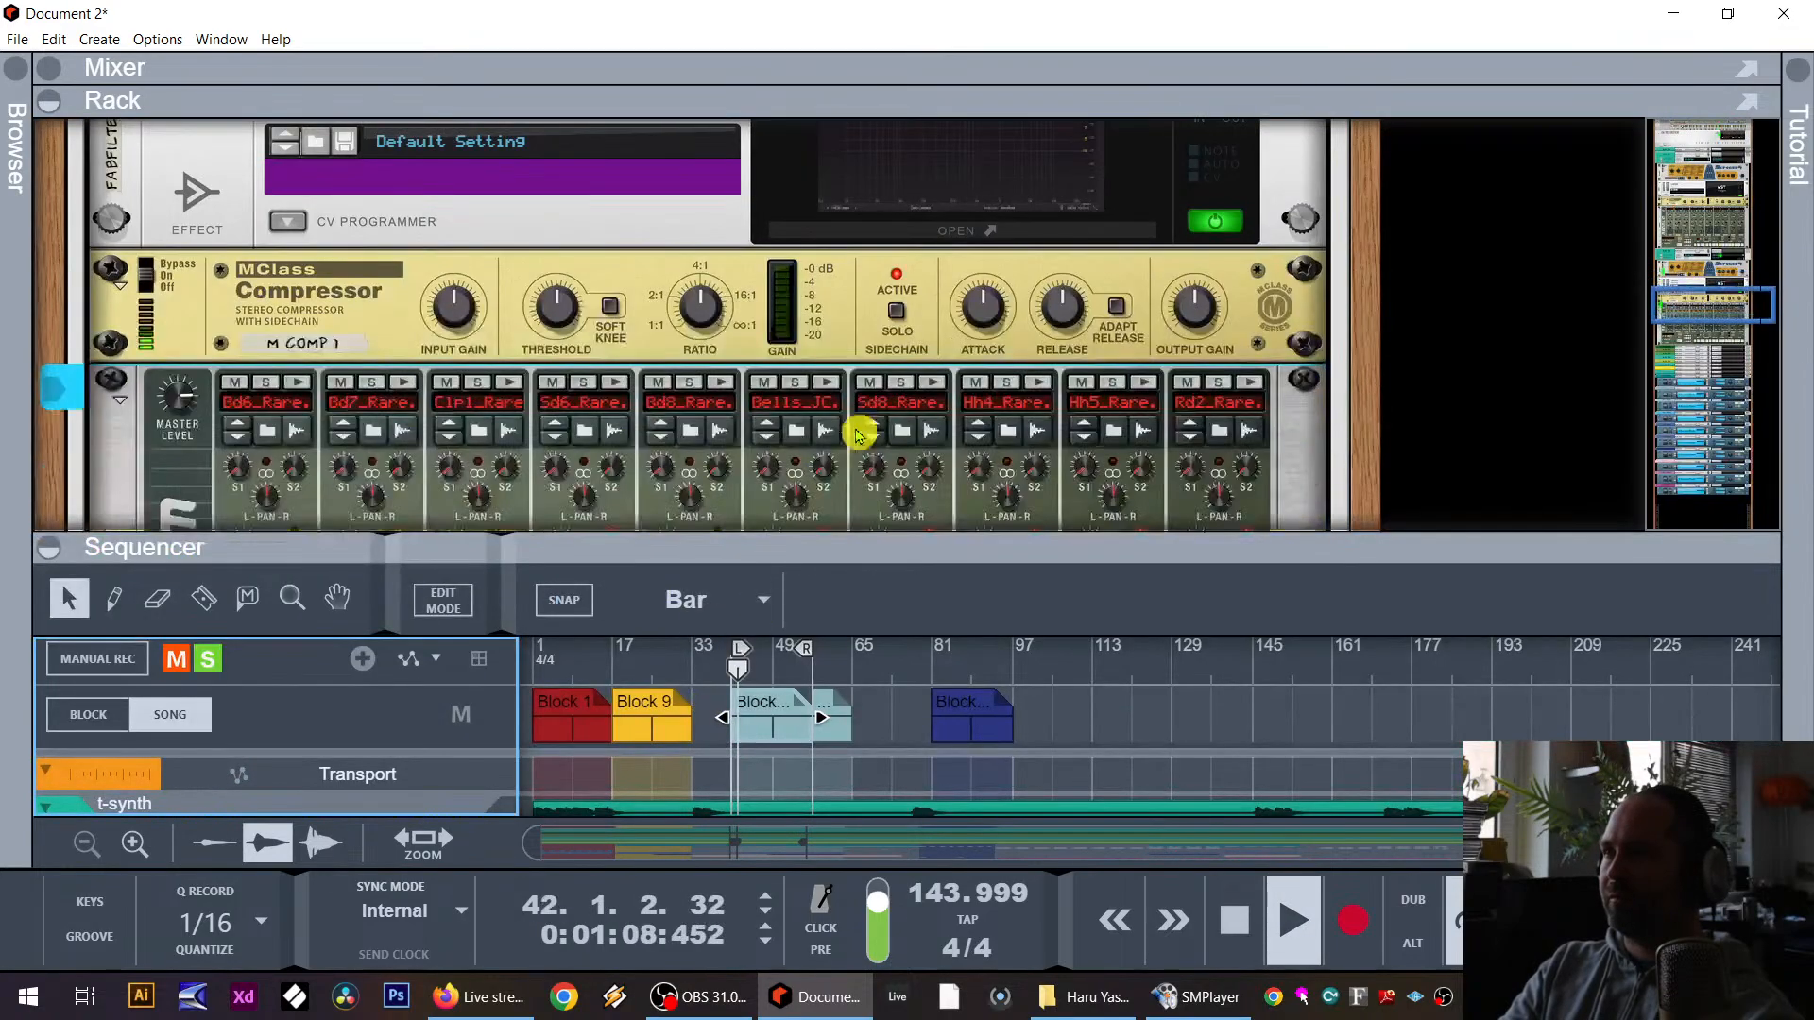
{"action": "left_click_drag", "start_coordinate": [995, 313], "coordinate": [1056, 380]}
{"action": "left_click_drag", "start_coordinate": [1074, 305], "coordinate": [1084, 356]}
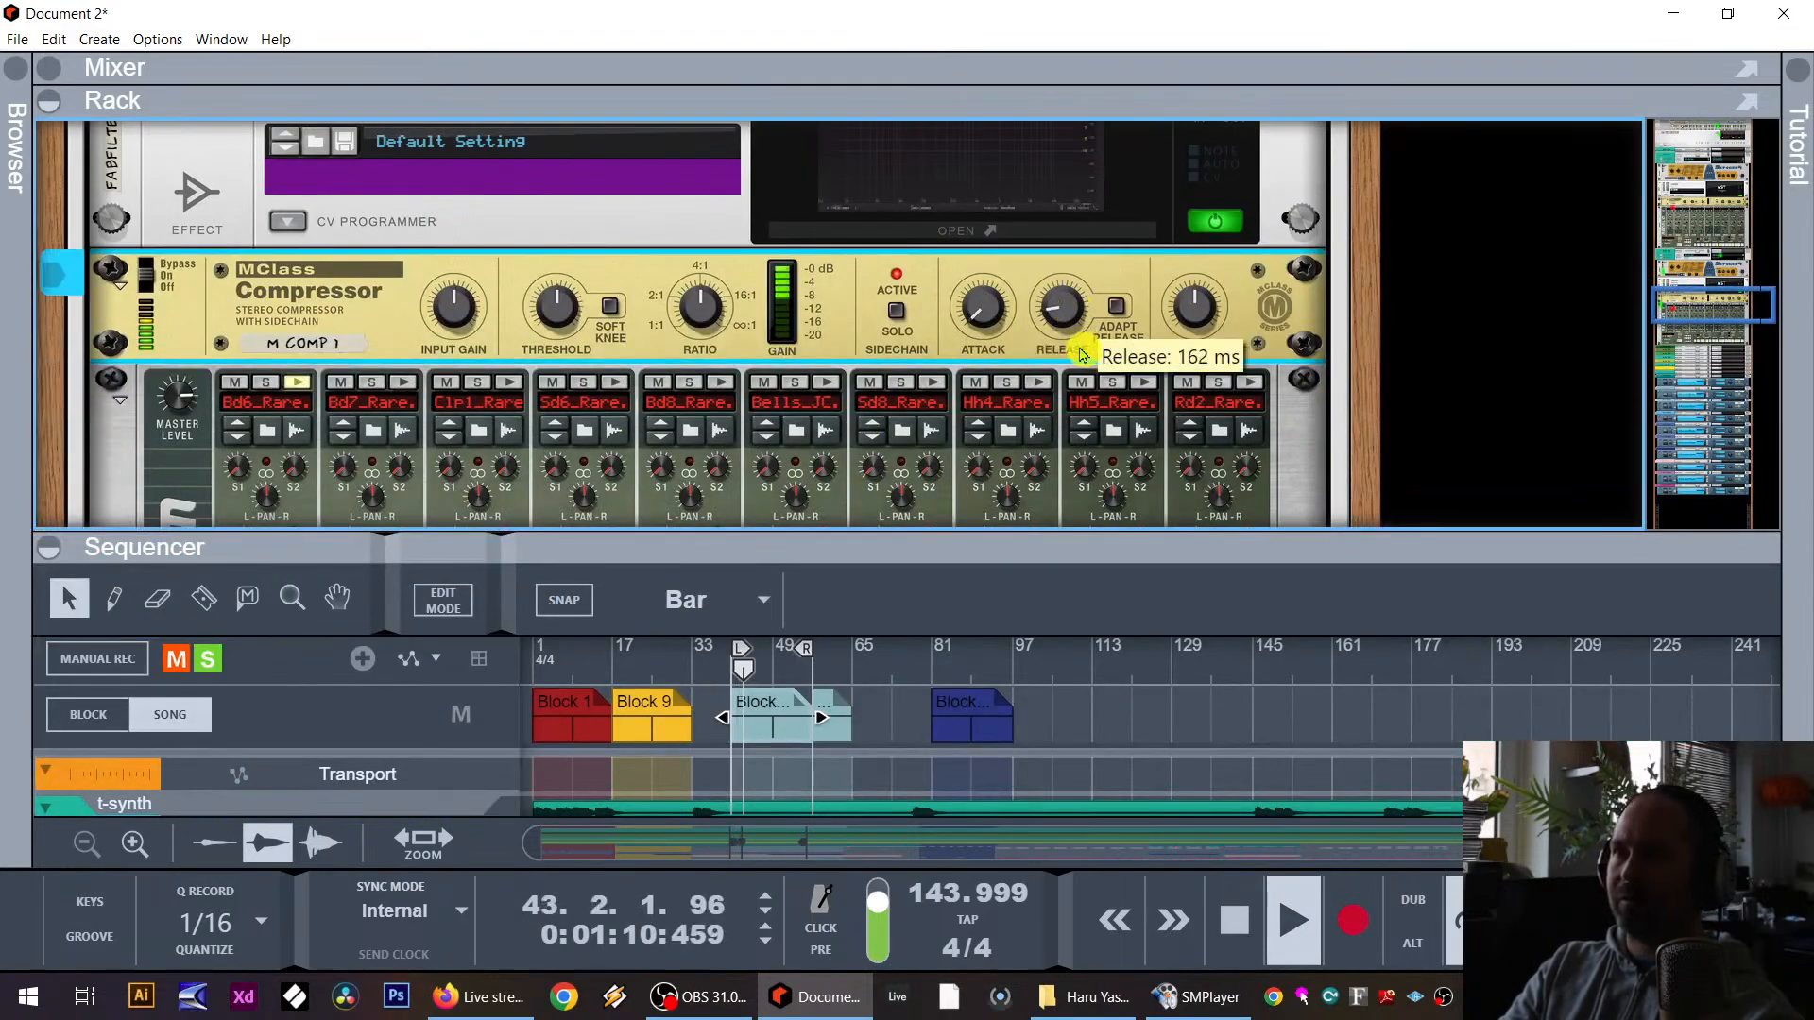
{"action": "left_click_drag", "start_coordinate": [979, 543], "coordinate": [977, 930]}
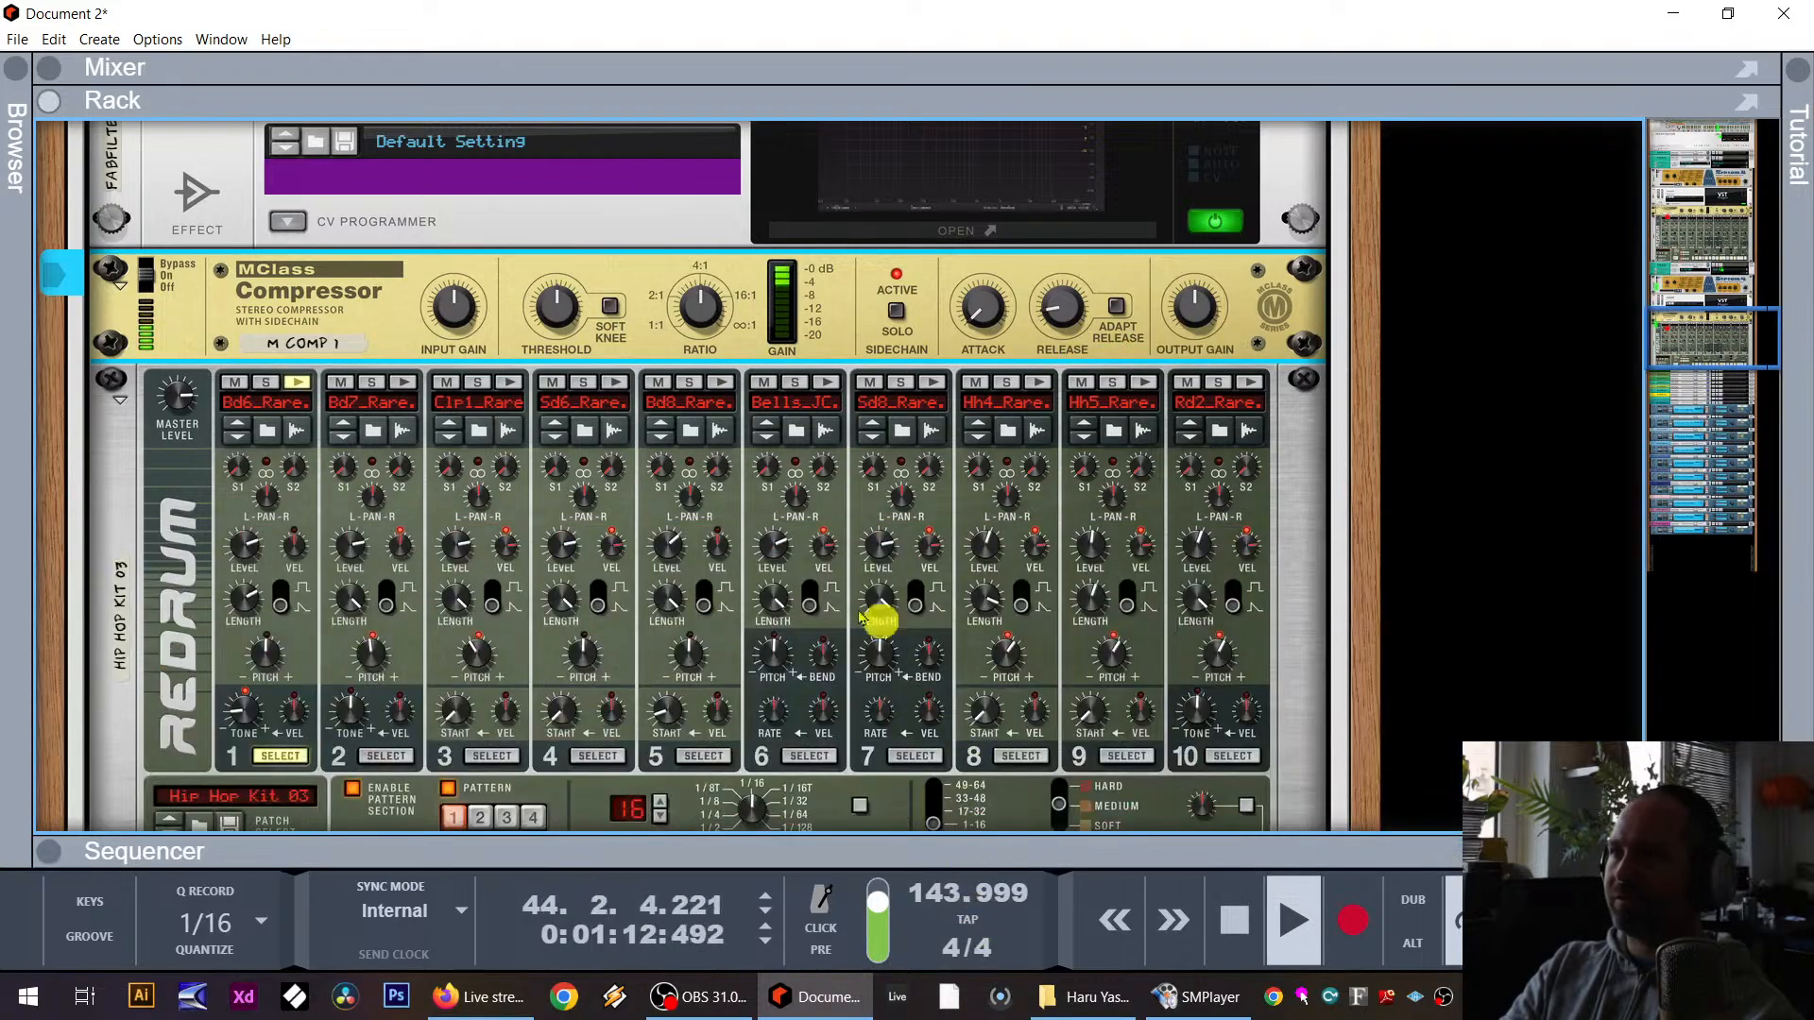
Step: Clear the drum 1 pattern of the 808 highs Redrum and fill steps 5 to 12 during playback
{"action": "scroll", "coordinate": [876, 623], "scroll_direction": "down", "scroll_amount": 3}
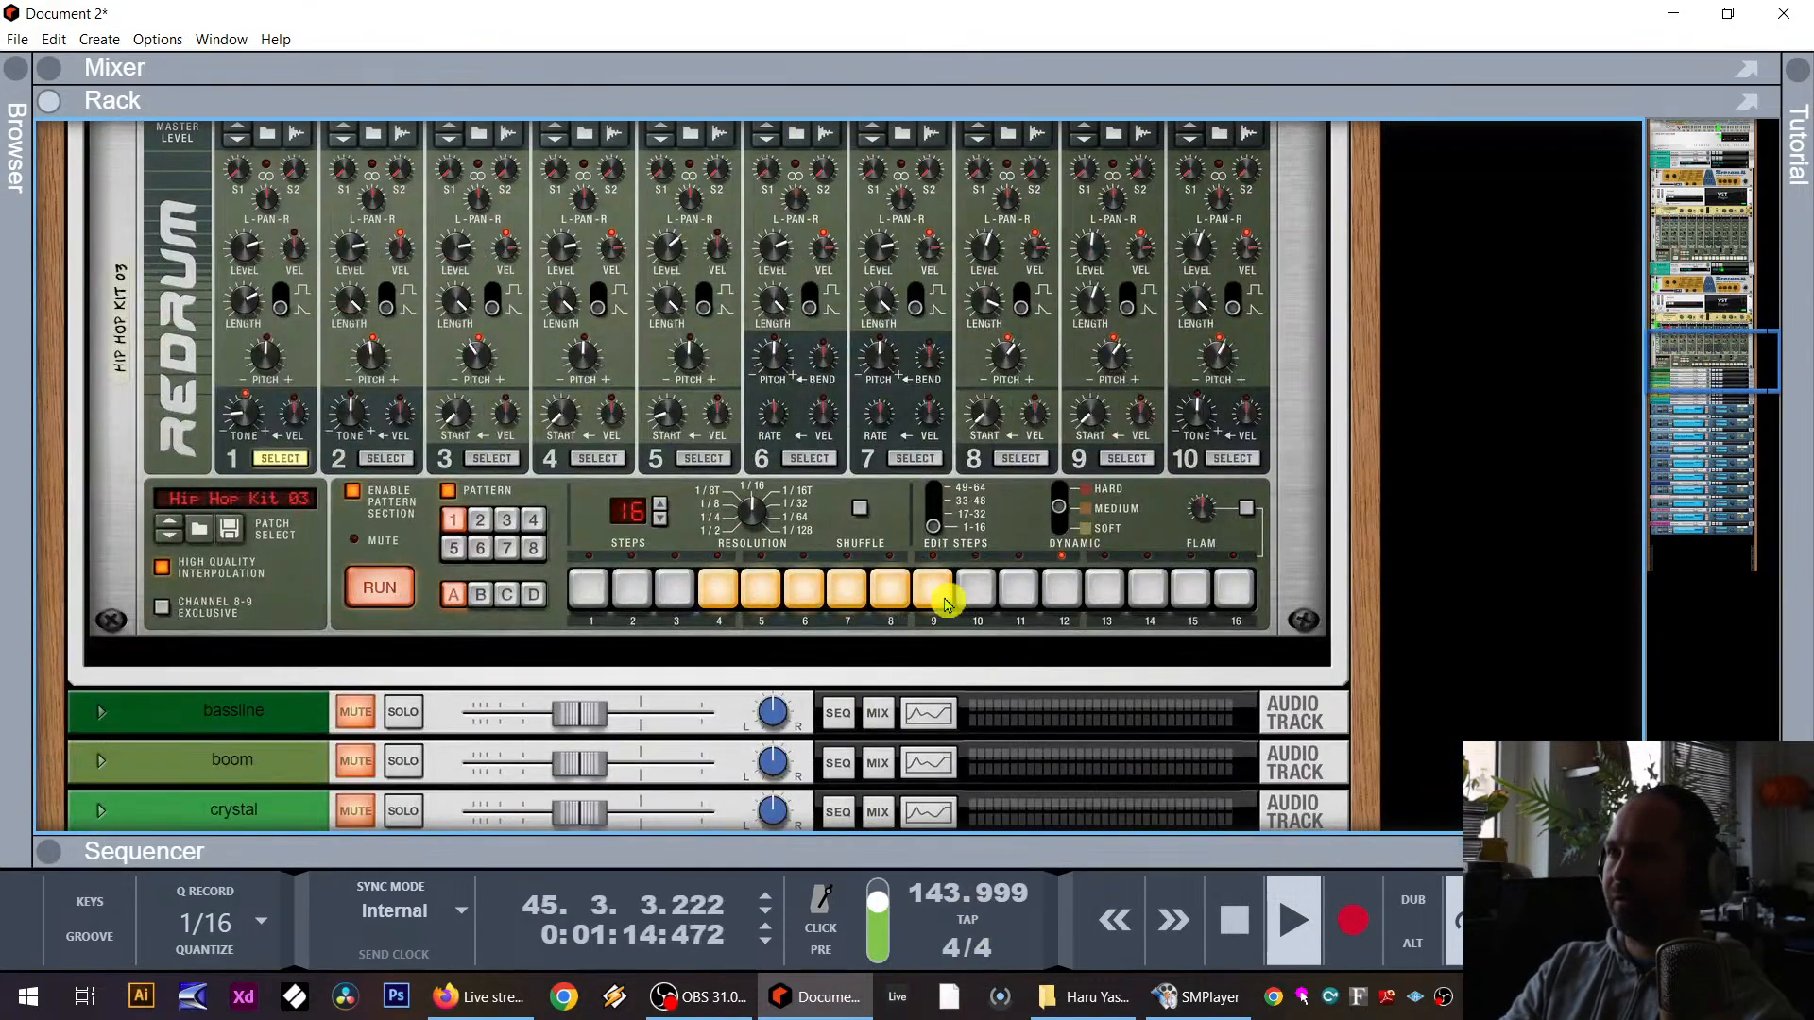
{"action": "left_click_drag", "start_coordinate": [946, 602], "coordinate": [685, 609]}
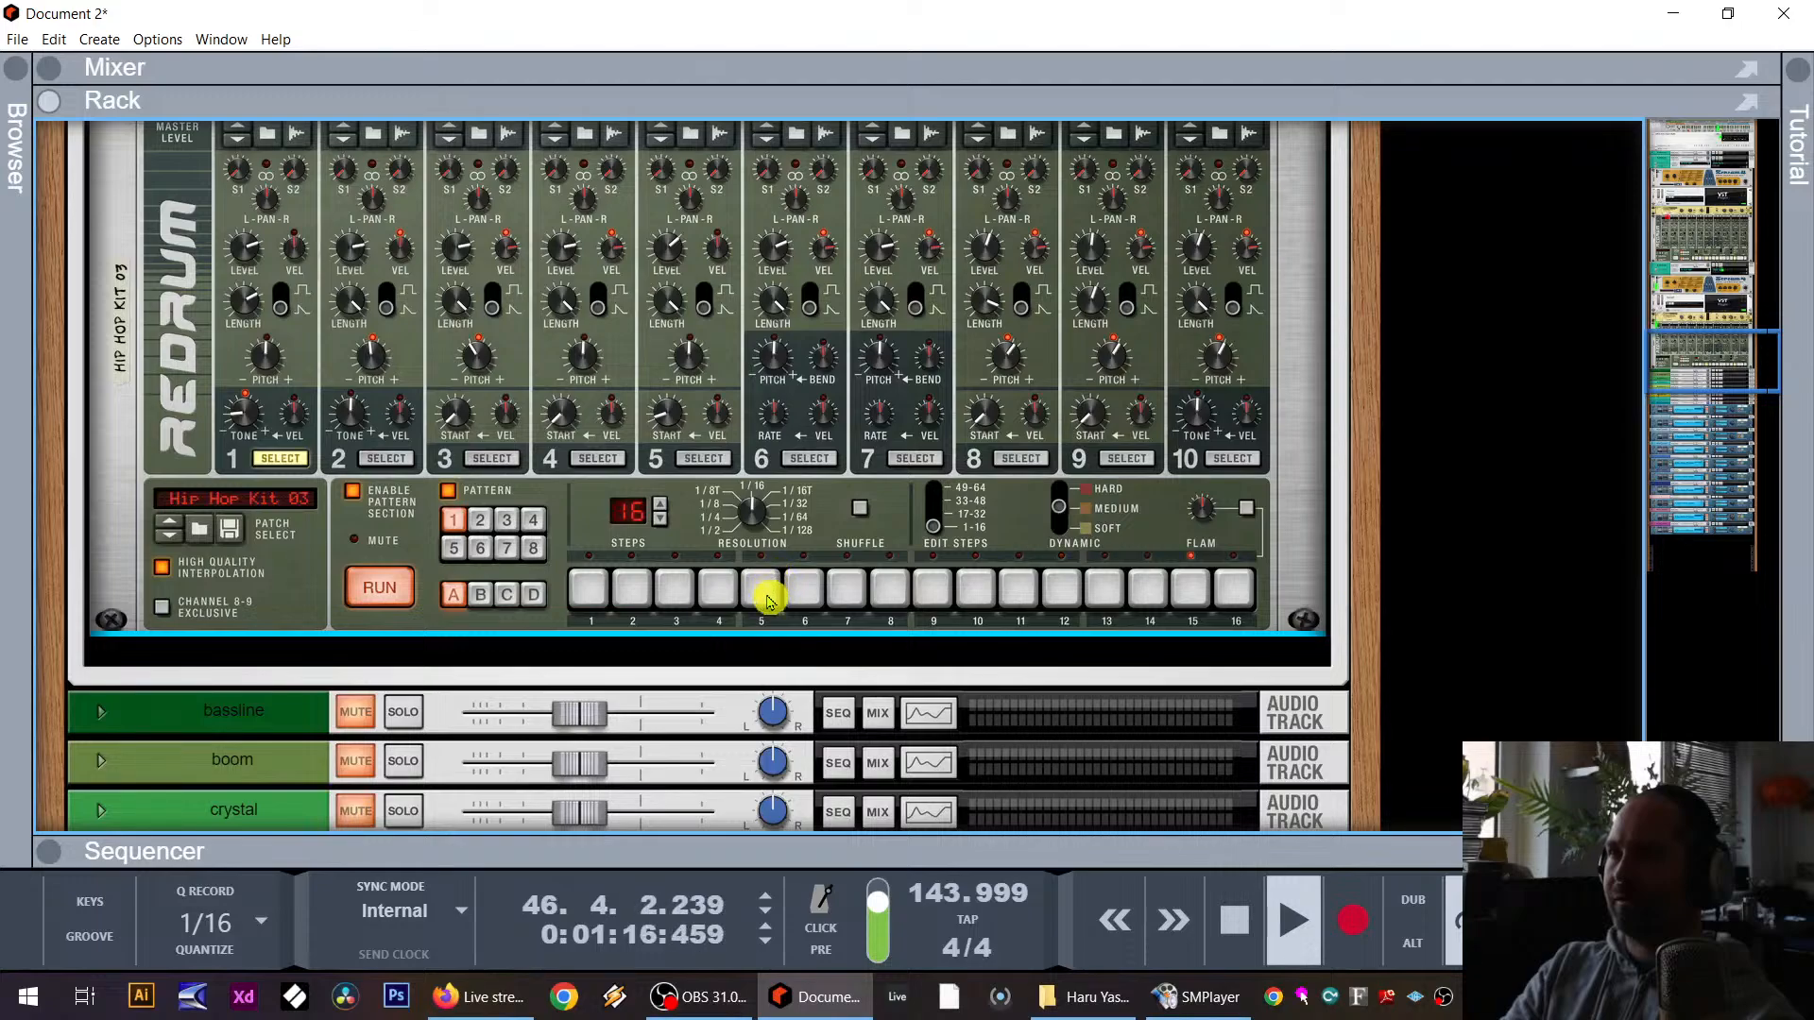
{"action": "left_click_drag", "start_coordinate": [771, 602], "coordinate": [1064, 602]}
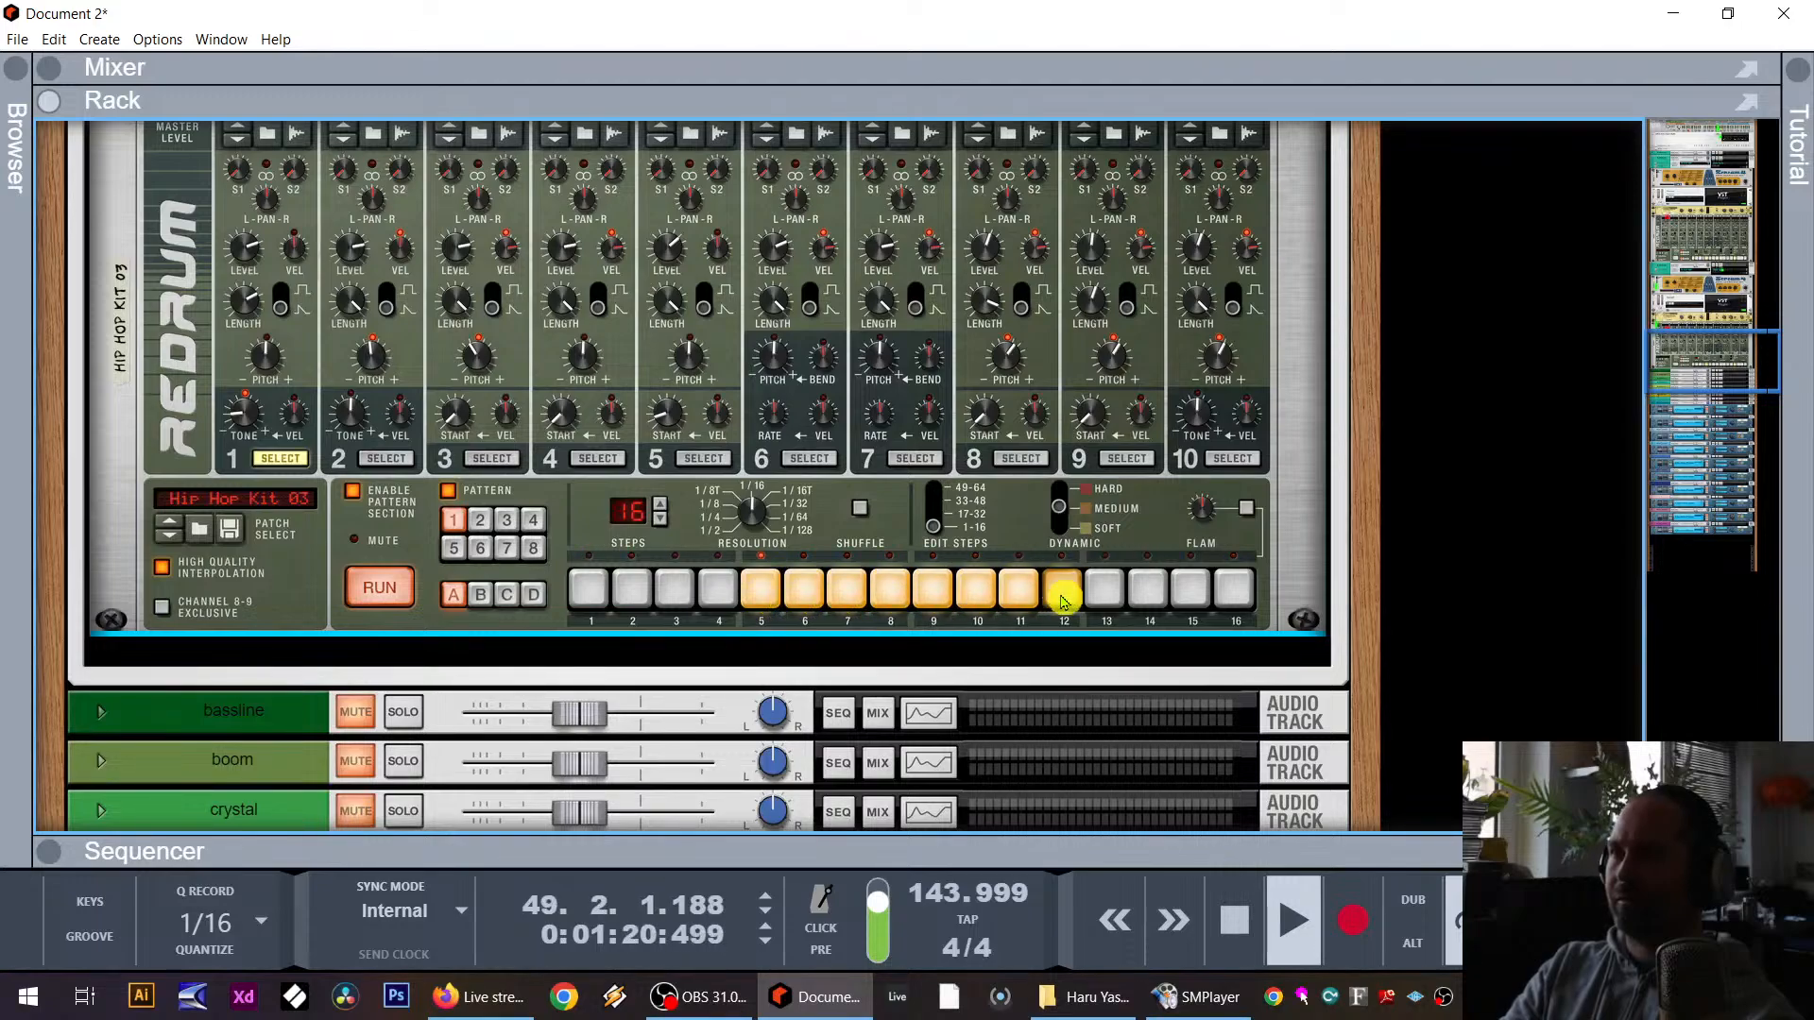
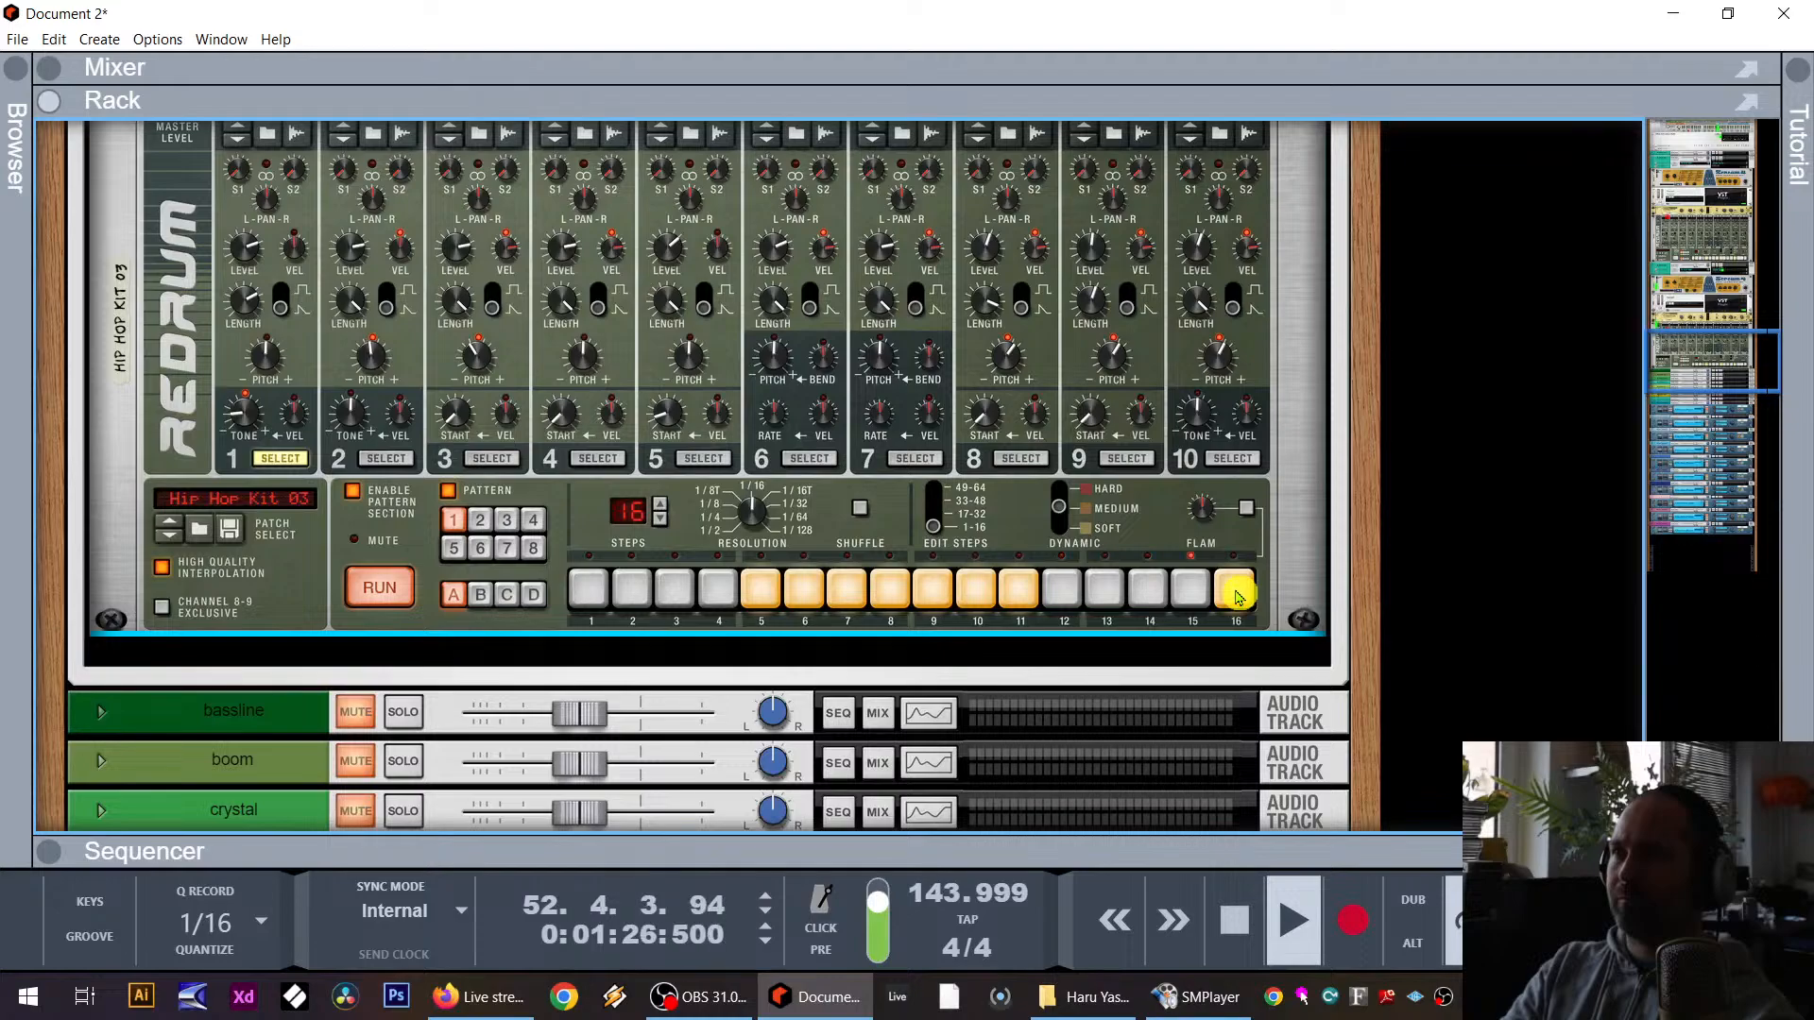
Step: Solo the 808 low track alongside 808 highs and play the song to hear both layers together
{"action": "scroll", "coordinate": [592, 498], "scroll_direction": "up", "scroll_amount": 4}
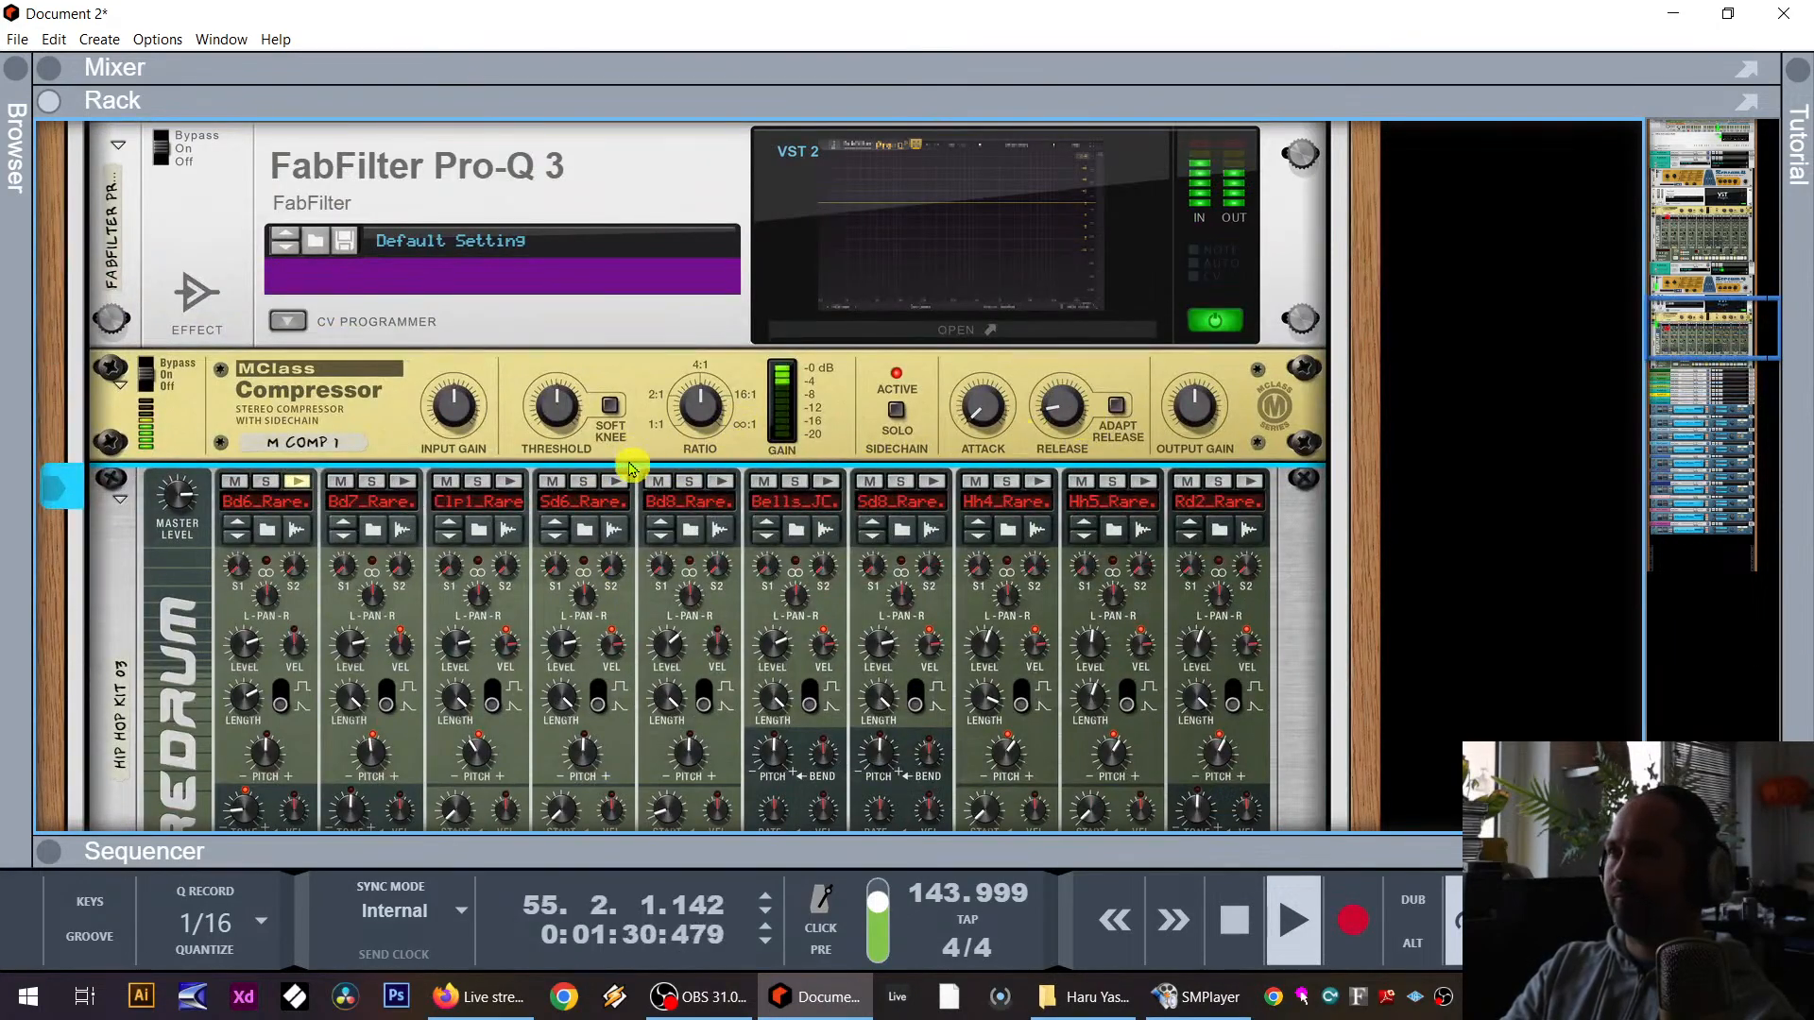
{"action": "scroll", "coordinate": [398, 406], "scroll_direction": "up", "scroll_amount": 5}
{"action": "scroll", "coordinate": [401, 408], "scroll_direction": "up", "scroll_amount": 1}
{"action": "scroll", "coordinate": [413, 515], "scroll_direction": "down", "scroll_amount": 2}
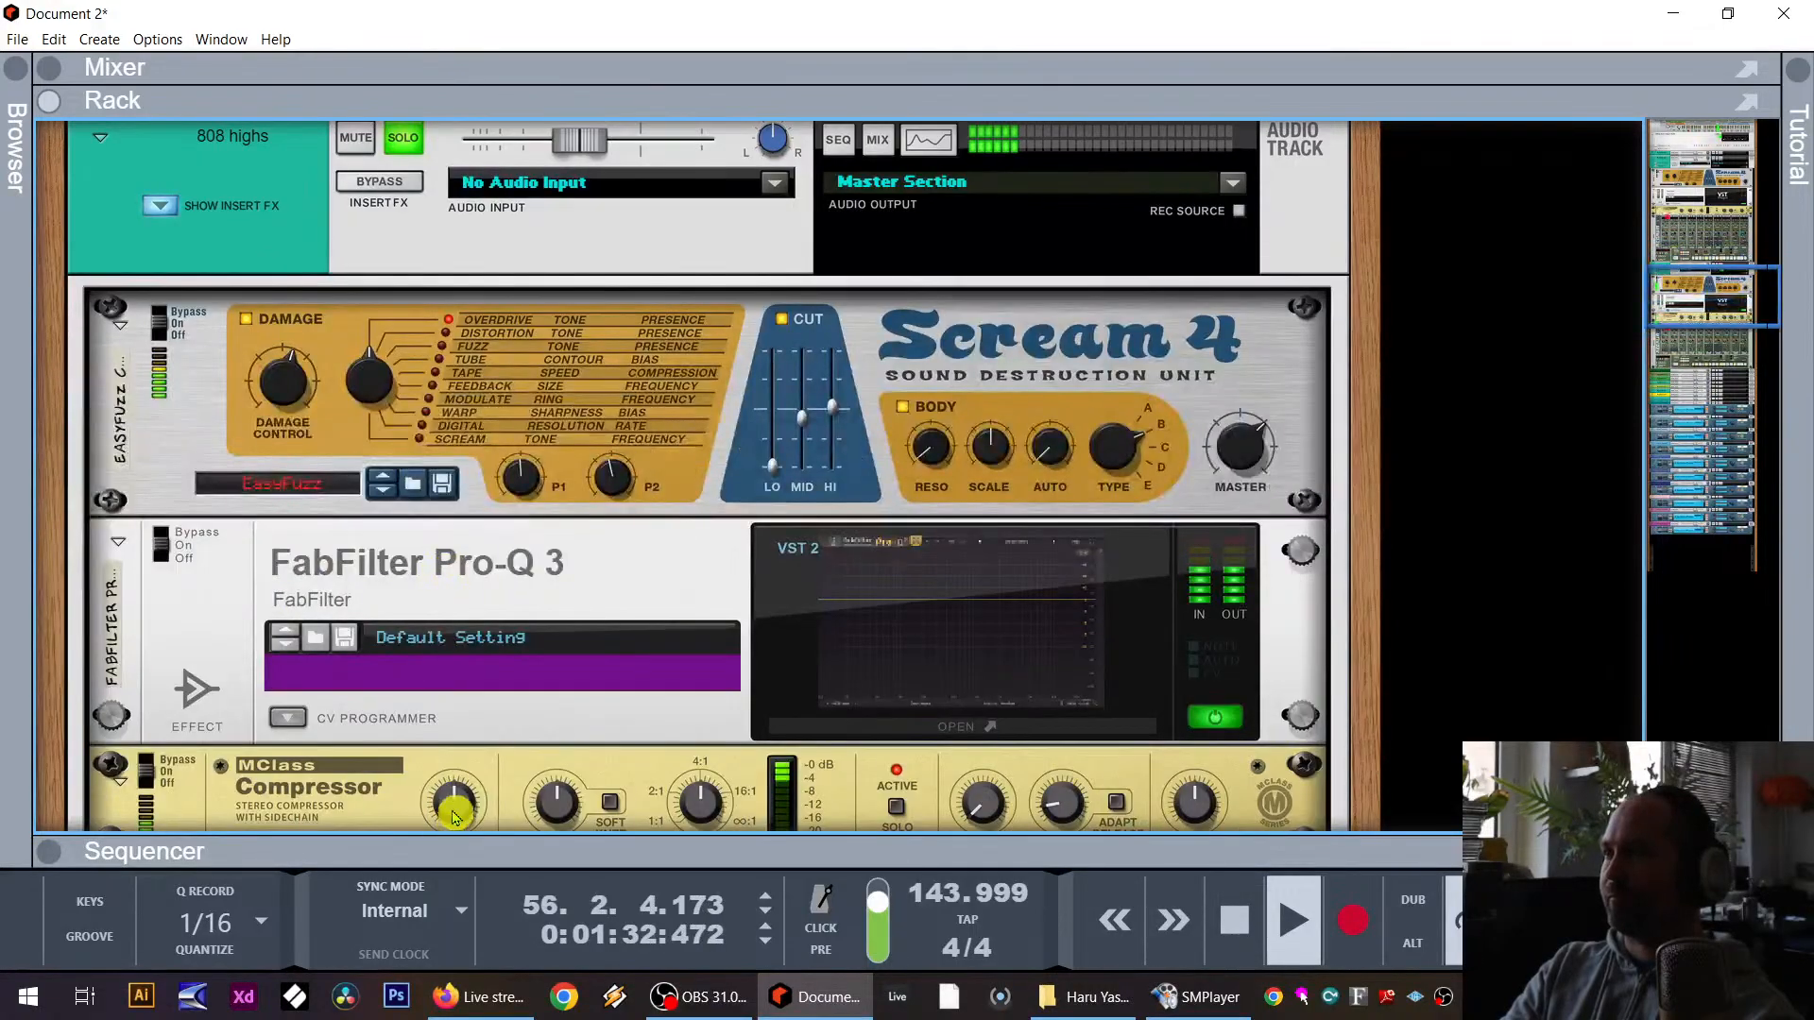
{"action": "left_click_drag", "start_coordinate": [455, 856], "coordinate": [521, 404]}
{"action": "scroll", "coordinate": [275, 679], "scroll_direction": "down", "scroll_amount": 2}
{"action": "left_click", "coordinate": [208, 638]}
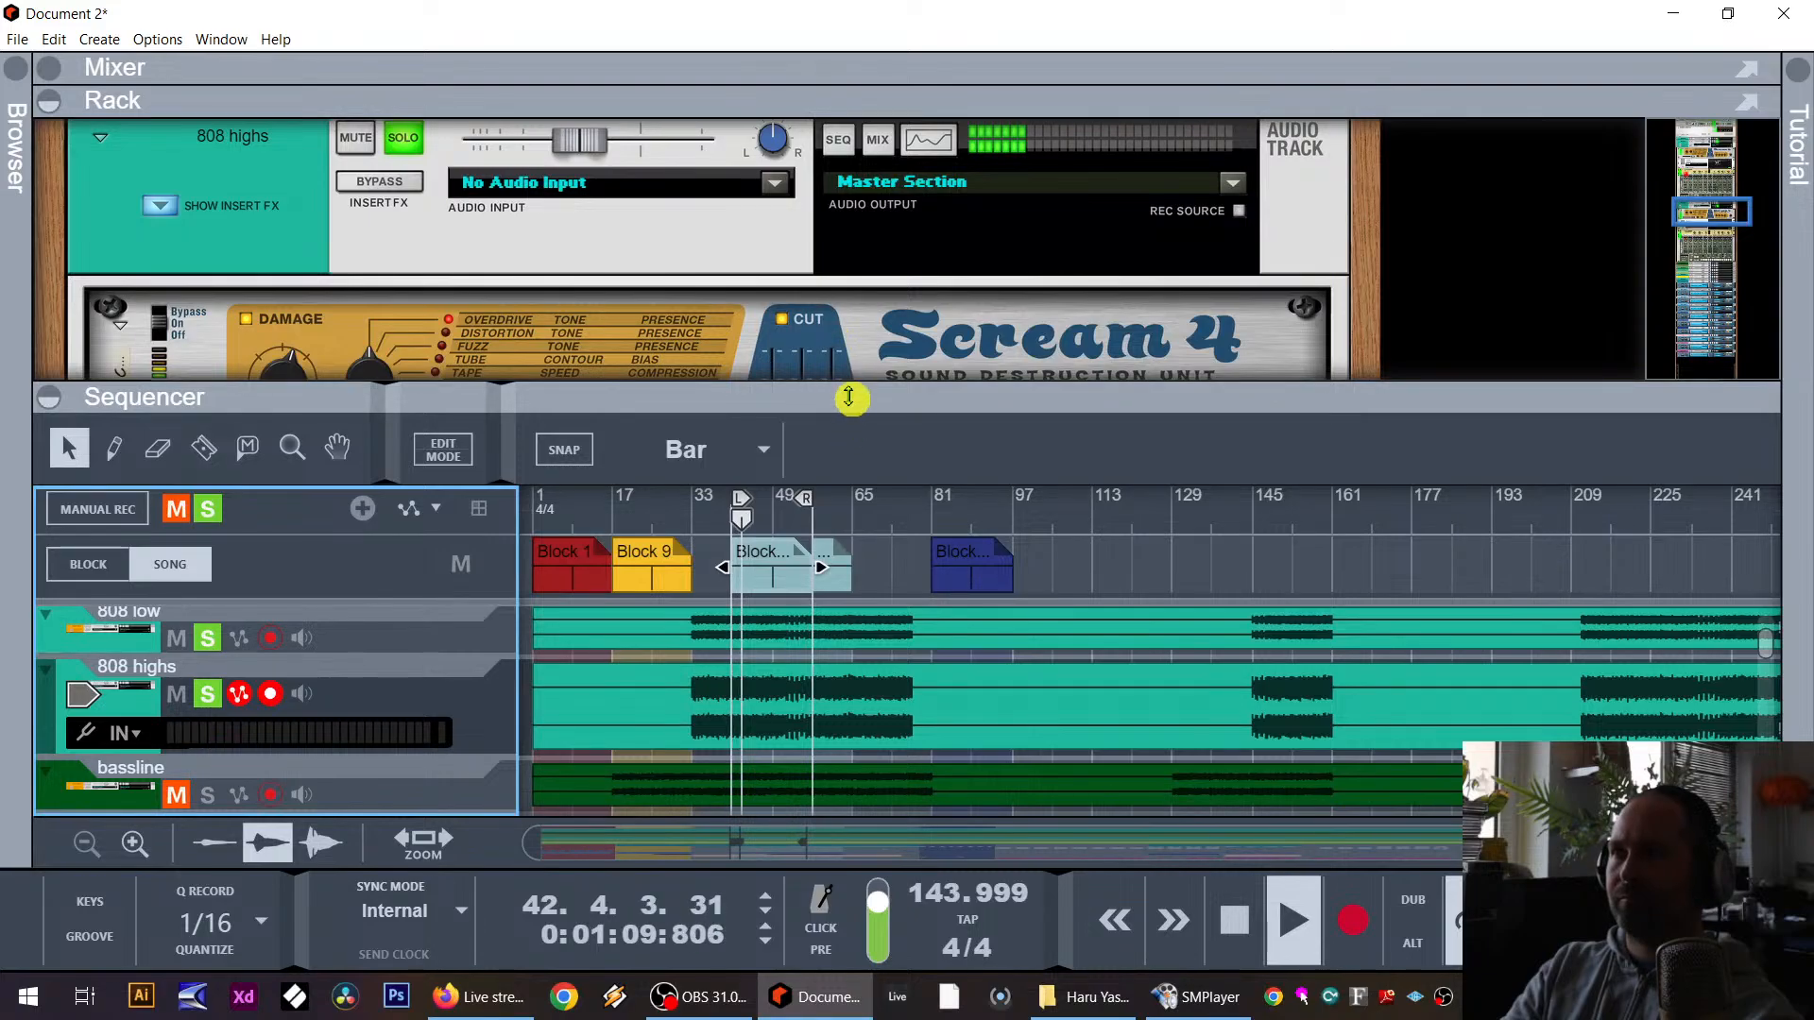
{"action": "left_click_drag", "start_coordinate": [857, 391], "coordinate": [855, 841]}
{"action": "key", "text": "space"}
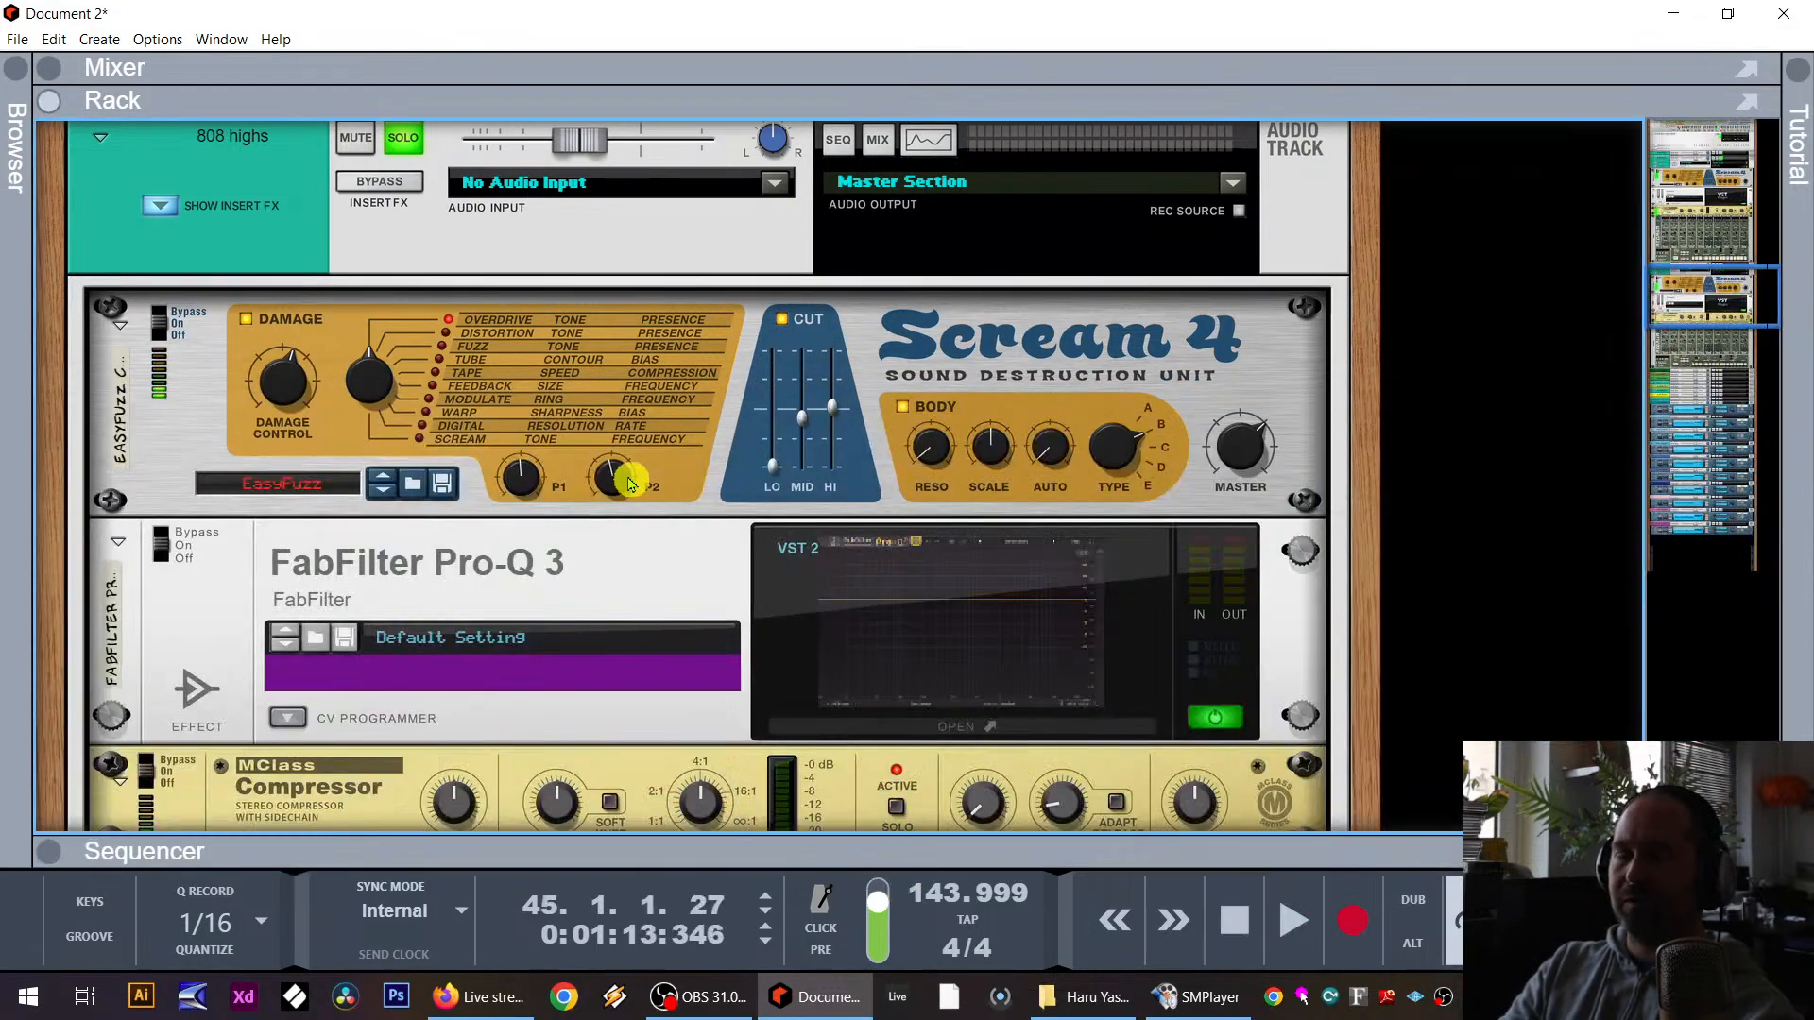
{"action": "key", "text": "space"}
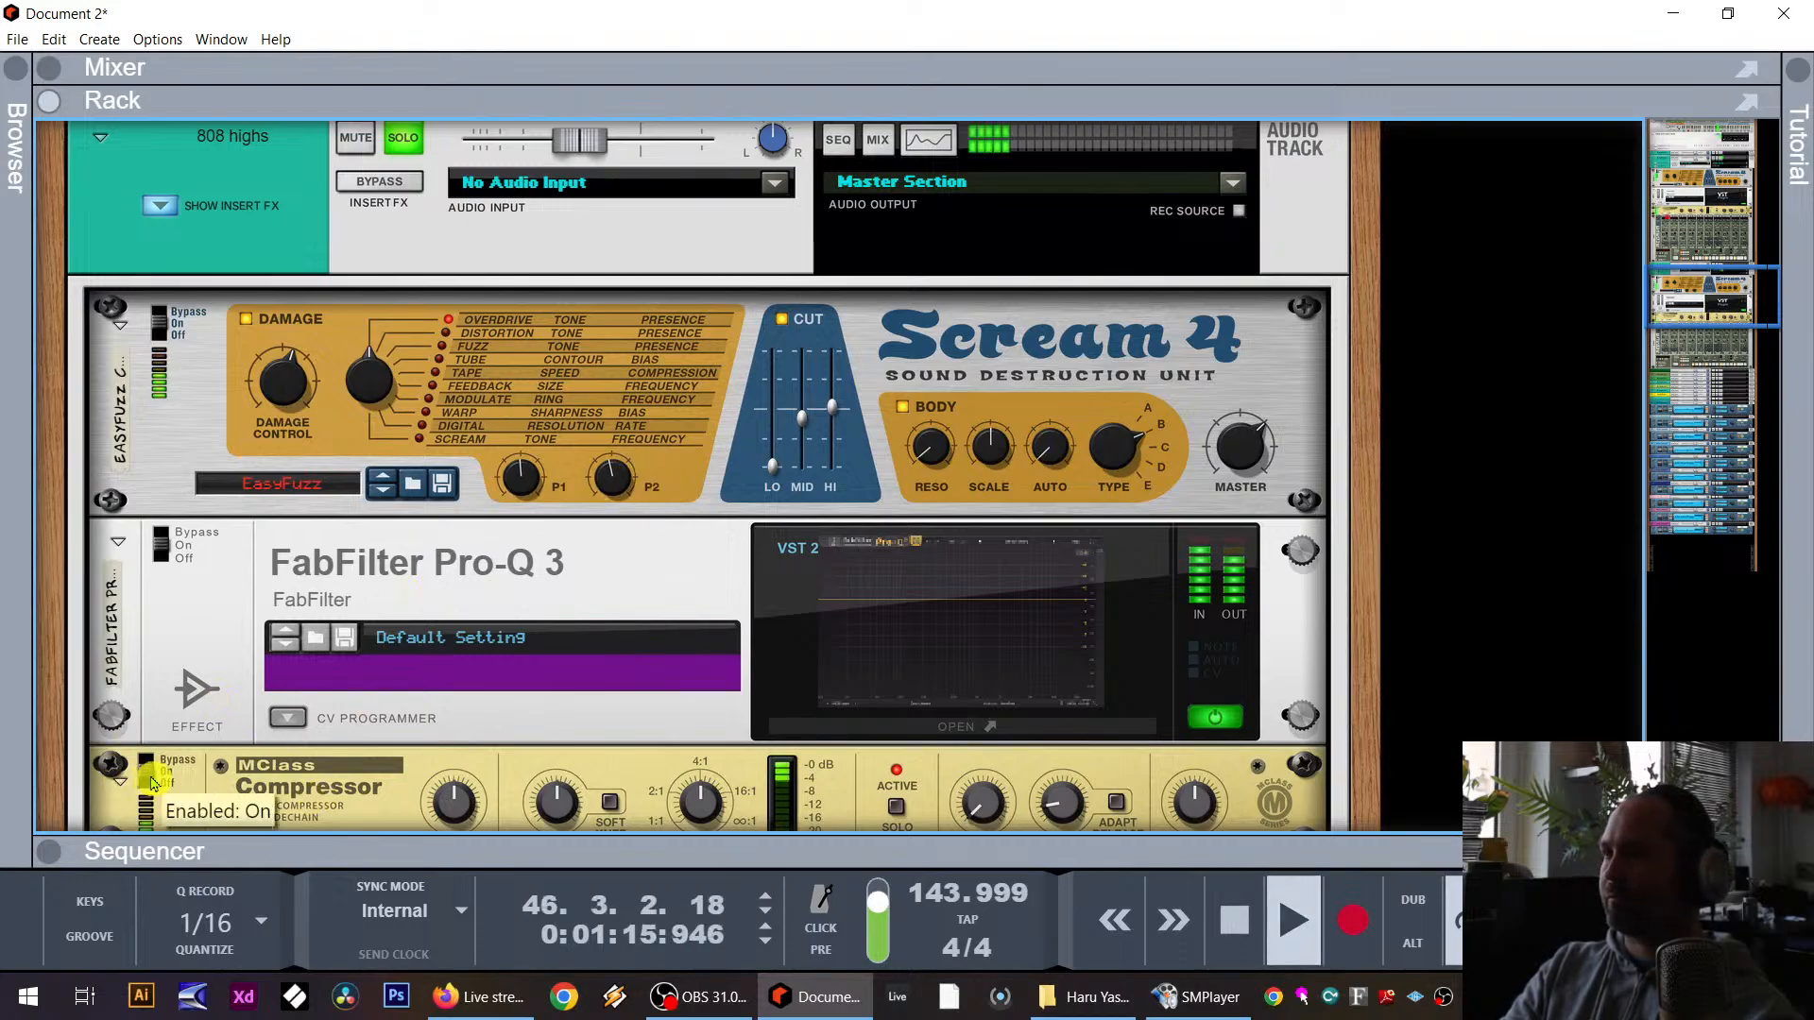
Step: Toggle bypass on the 808 low and 808 highs compressors during playback to compare the sound with and without sidechaining
{"action": "scroll", "coordinate": [157, 778], "scroll_direction": "down", "scroll_amount": 4}
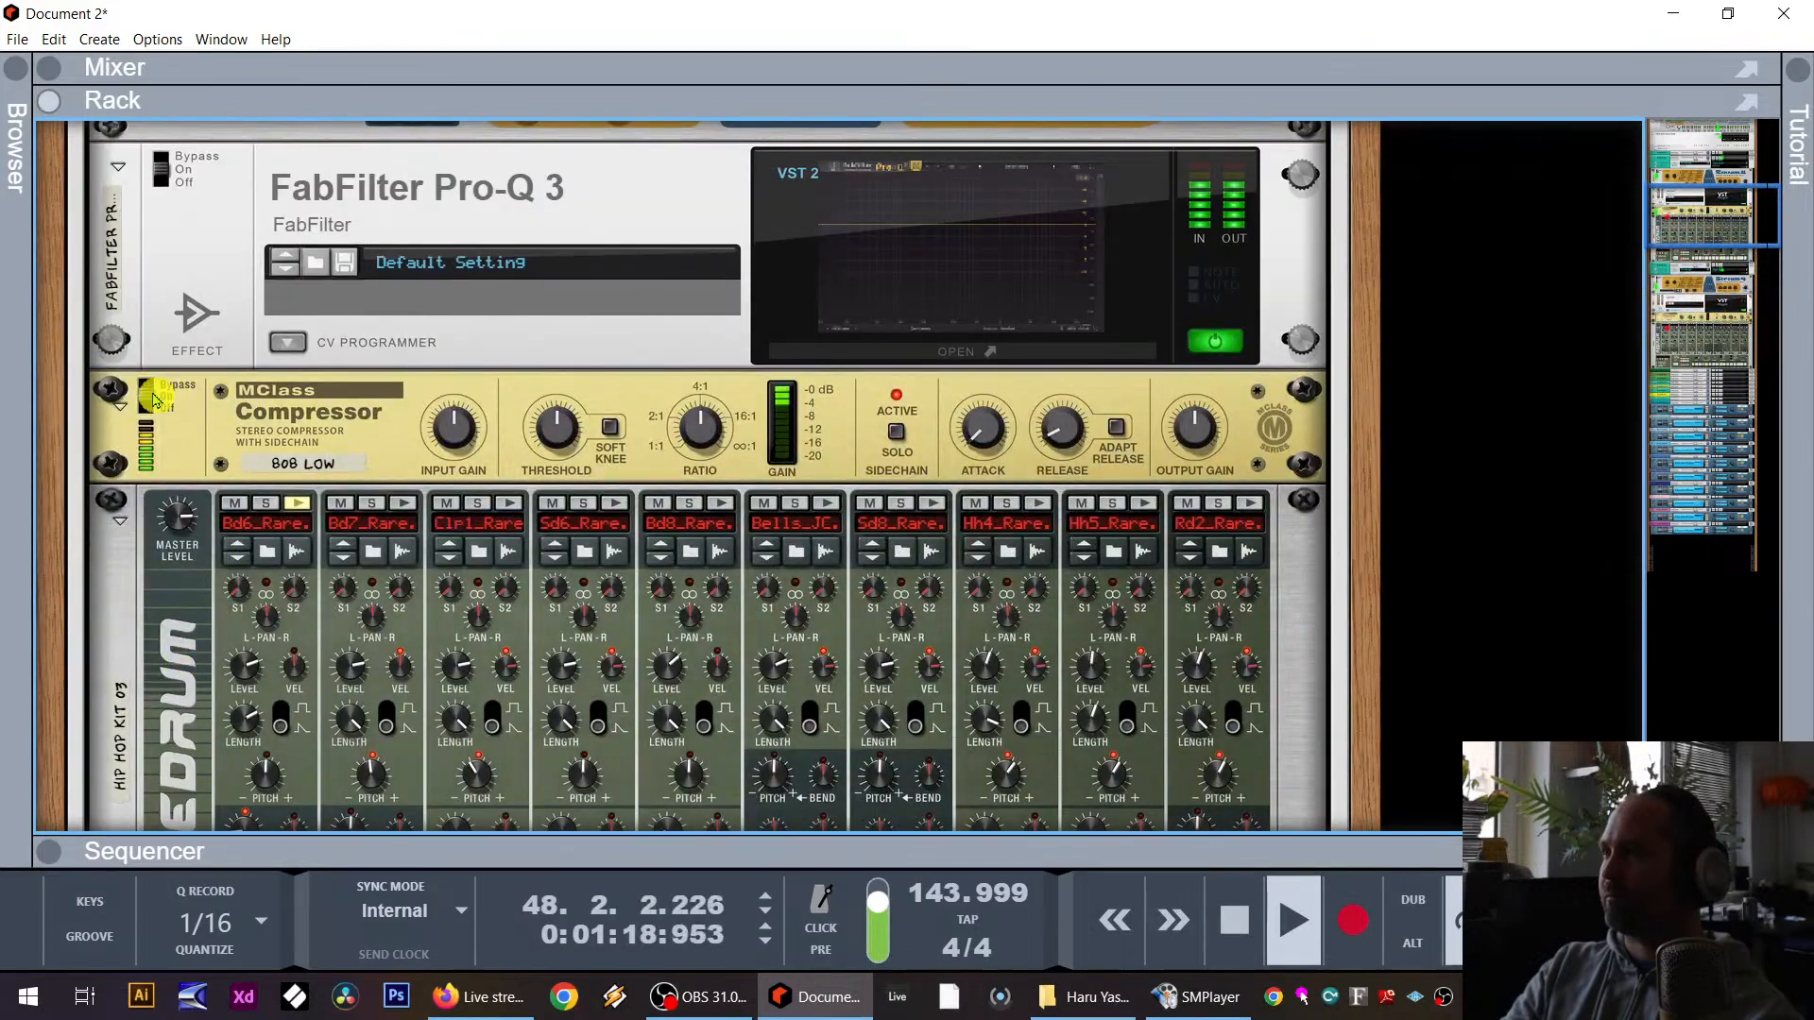
{"action": "left_click", "coordinate": [154, 398]}
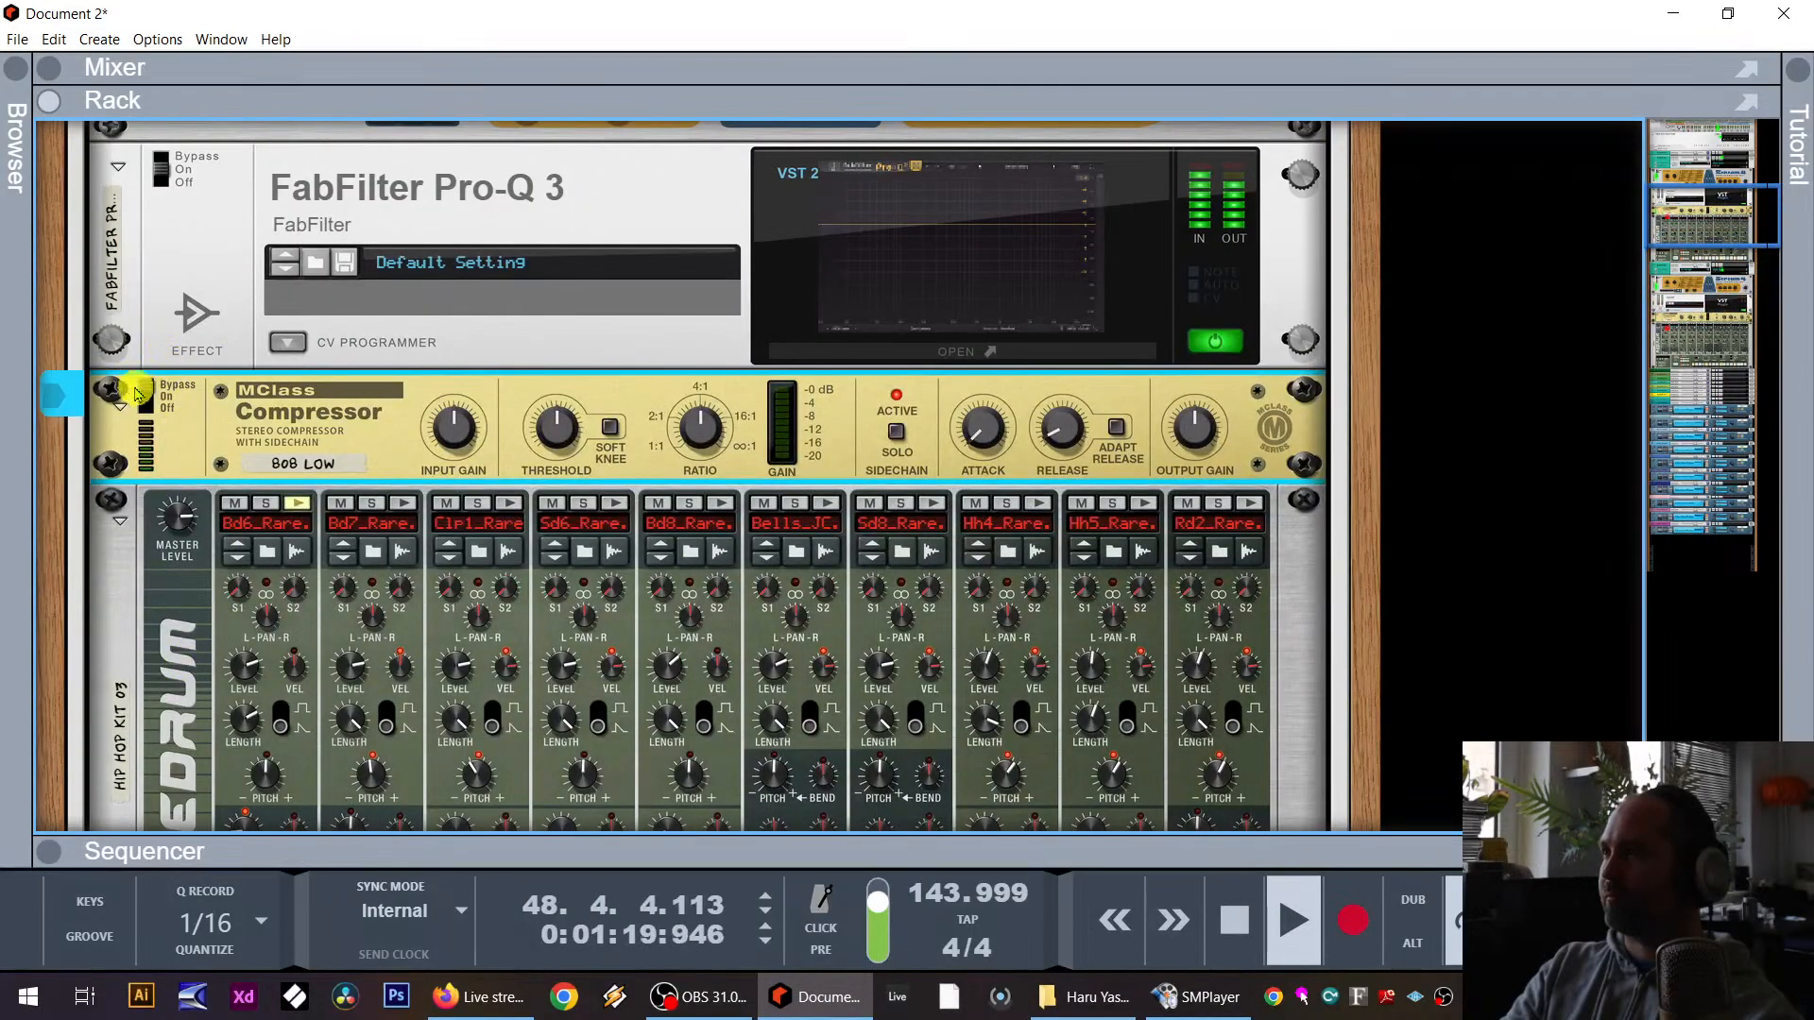
{"action": "key", "text": "space"}
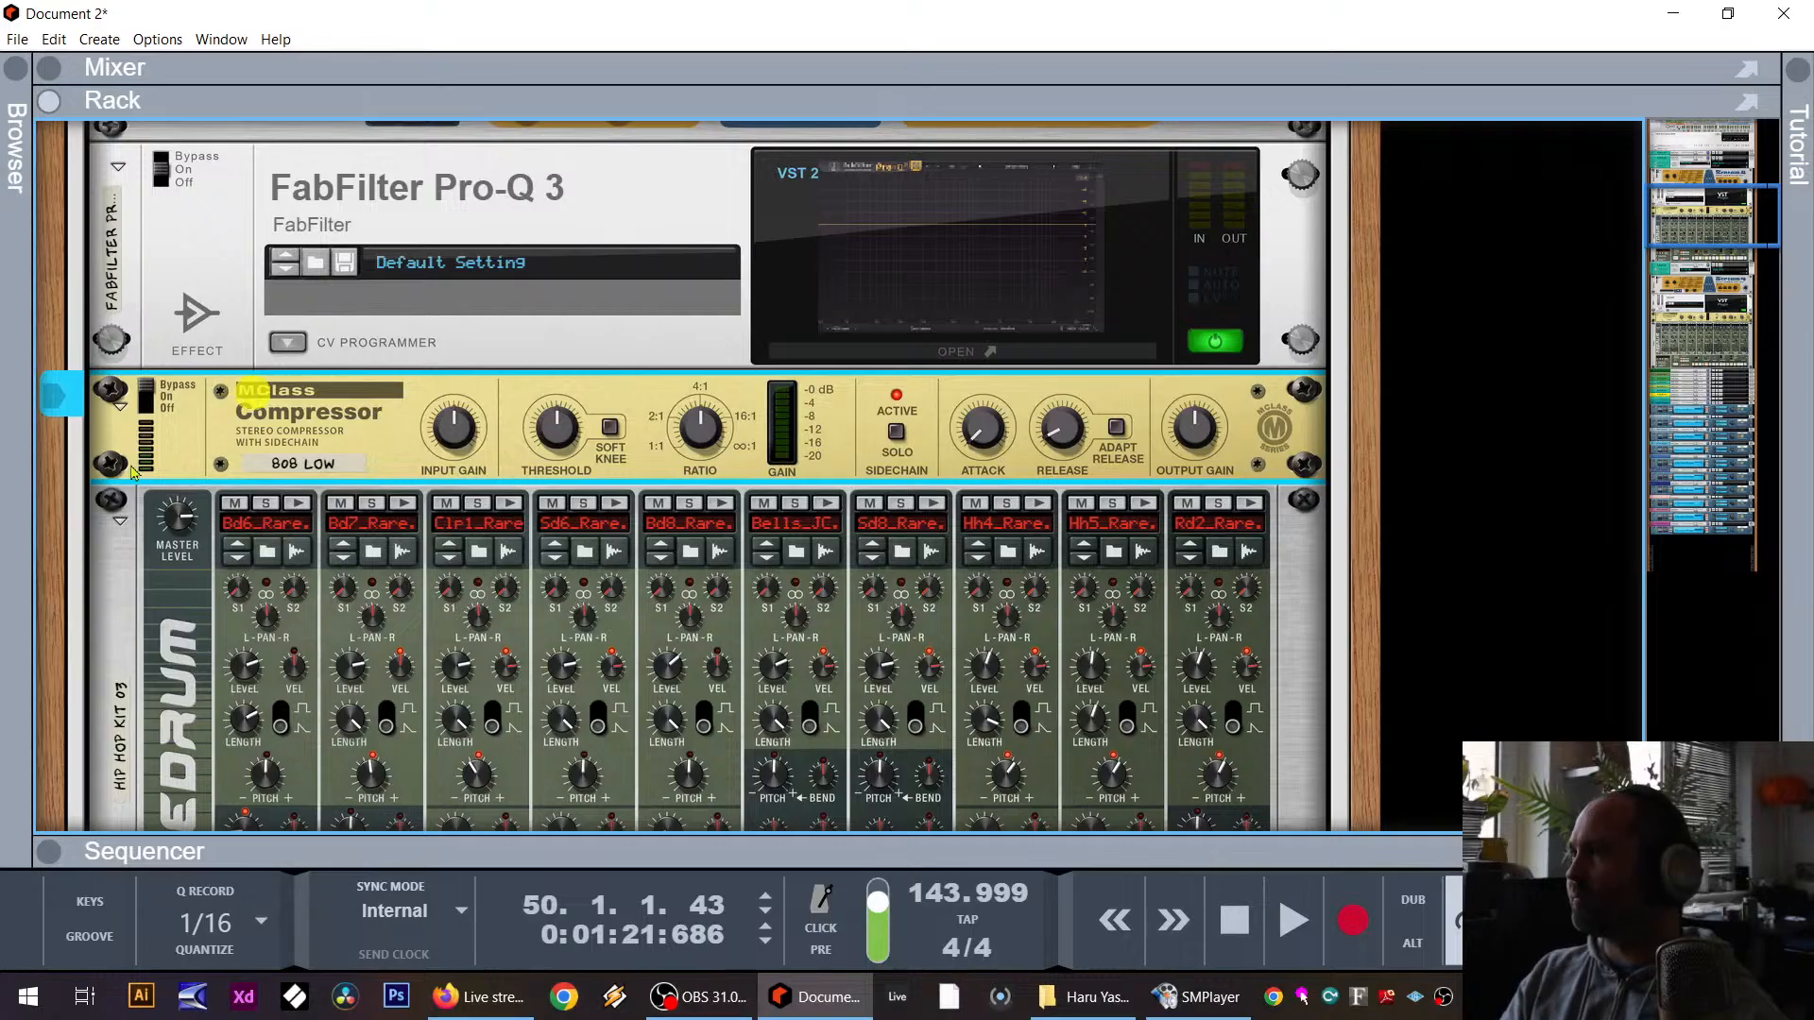
{"action": "key", "text": "space"}
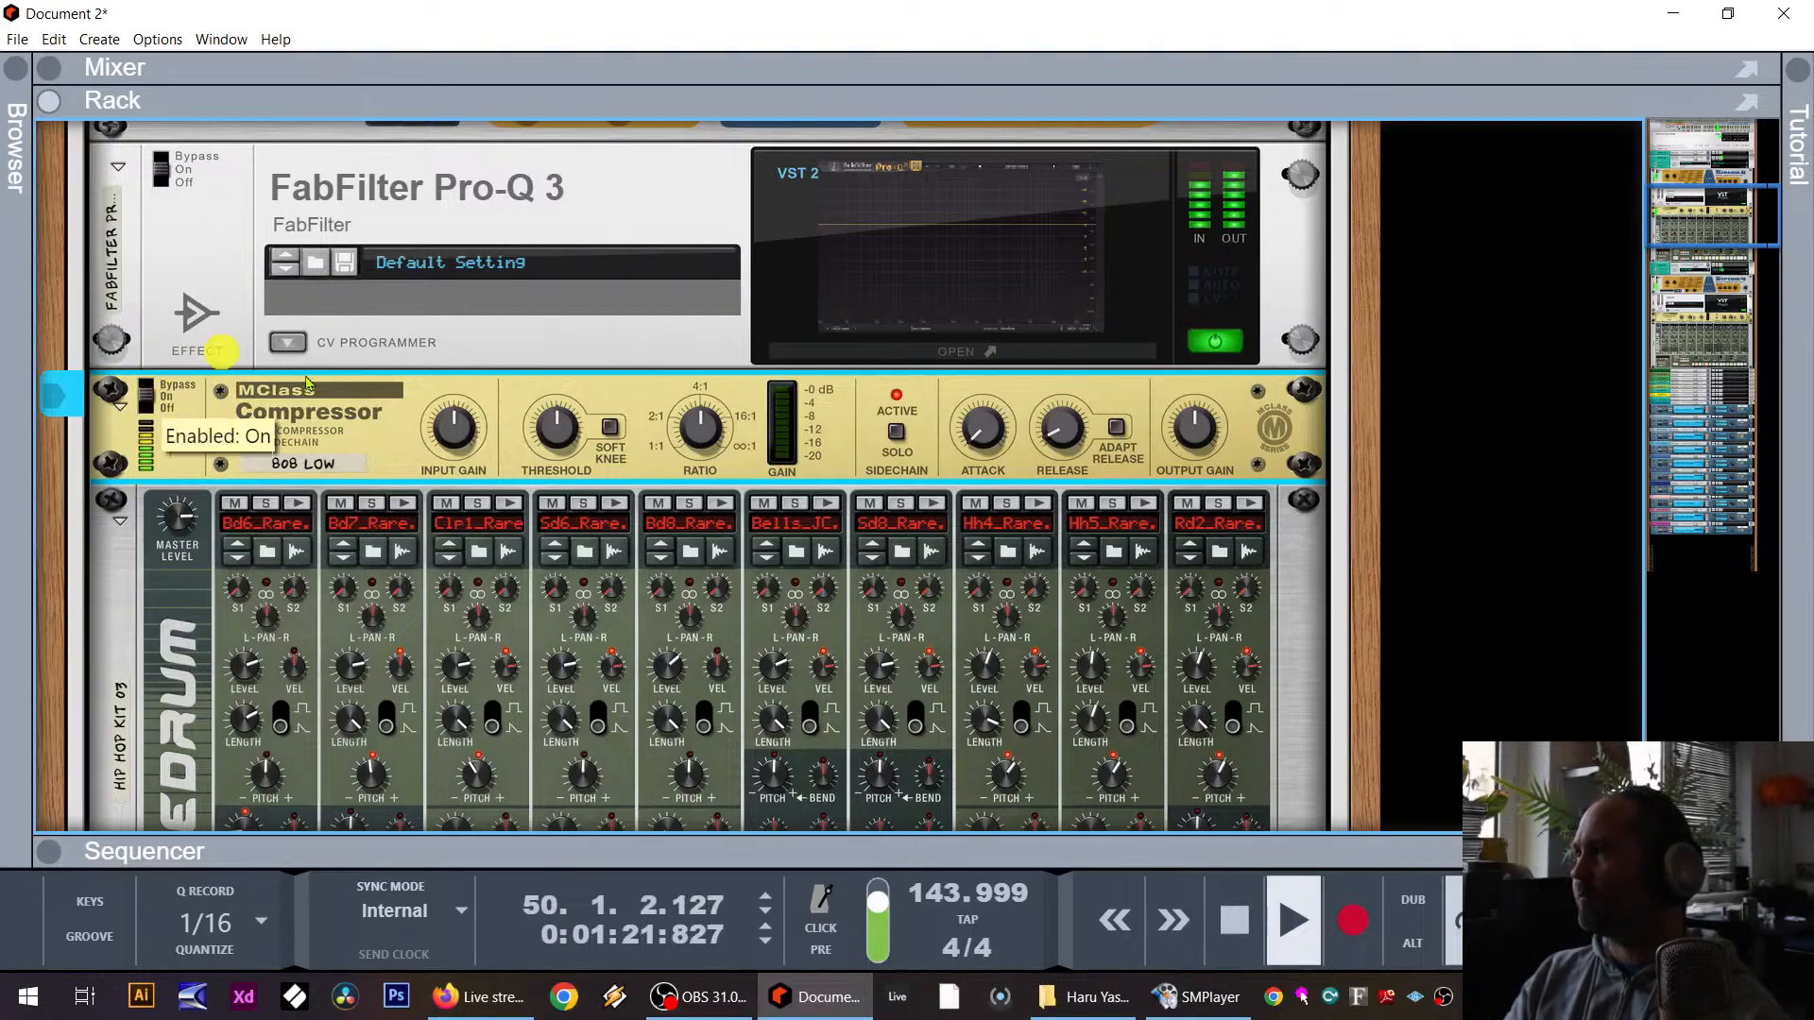
{"action": "scroll", "coordinate": [425, 559], "scroll_direction": "down", "scroll_amount": 6}
{"action": "scroll", "coordinate": [173, 696], "scroll_direction": "down", "scroll_amount": 6}
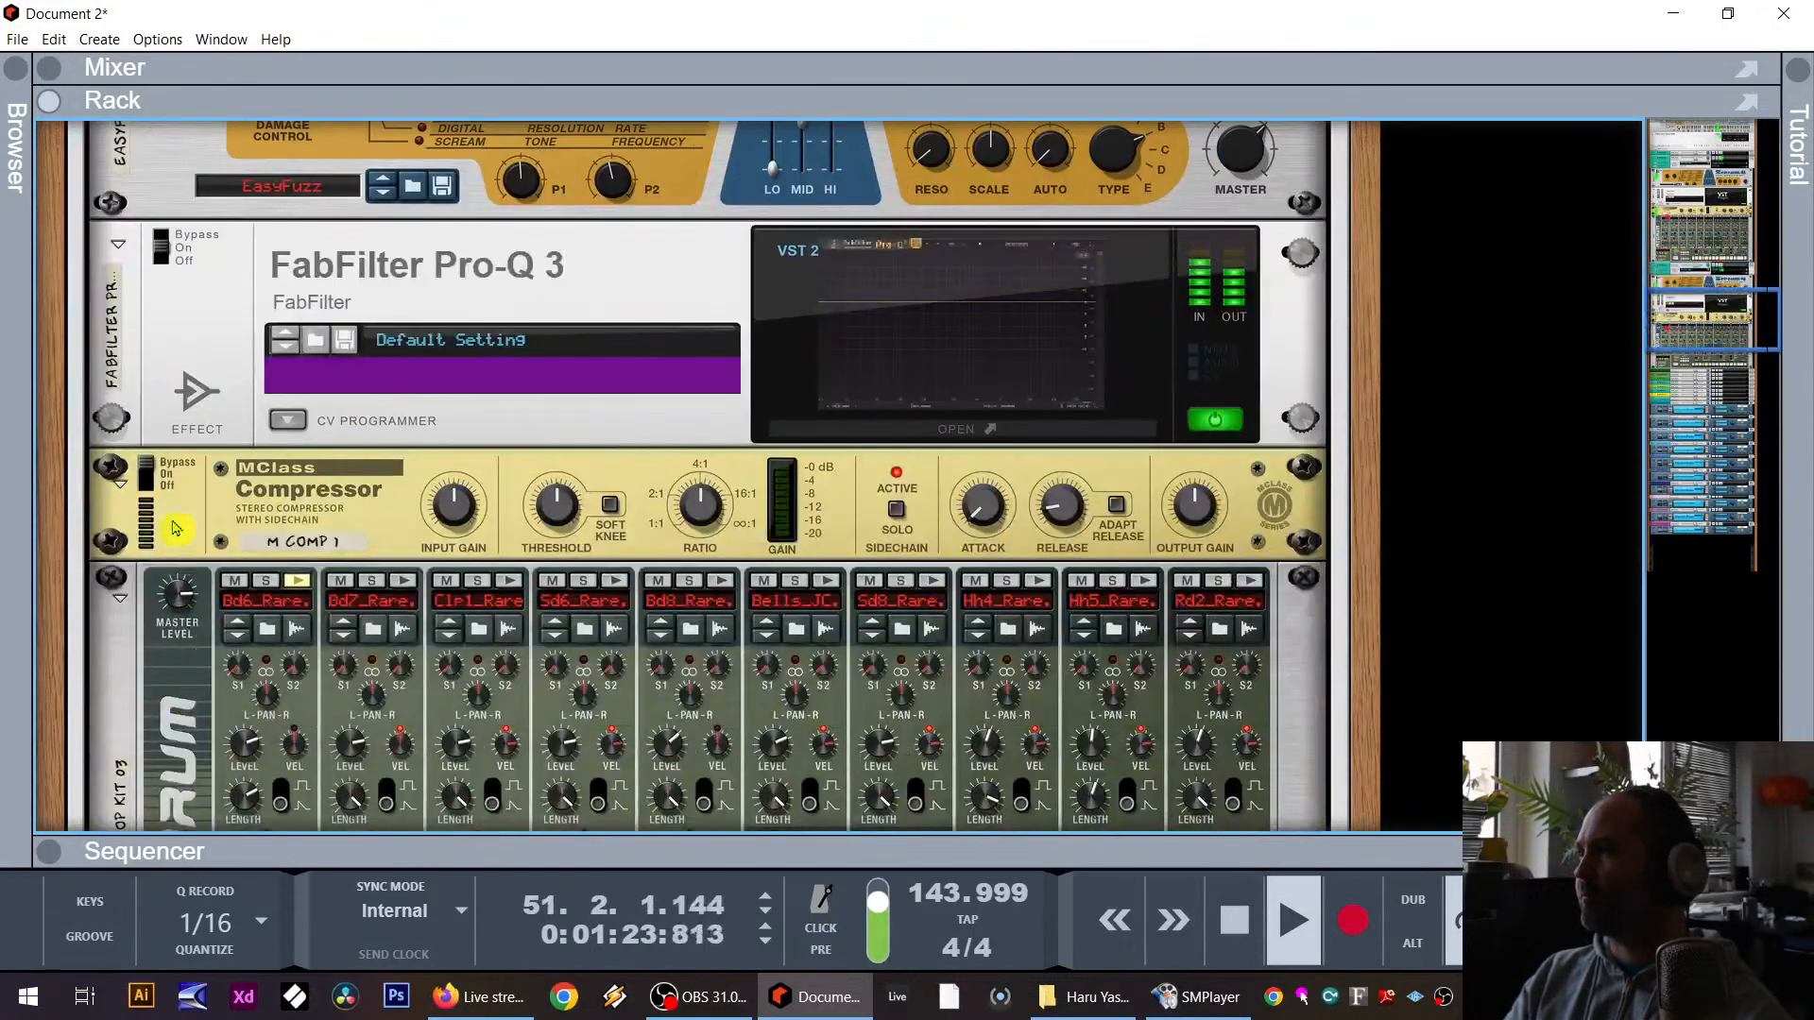
{"action": "left_click", "coordinate": [144, 472]}
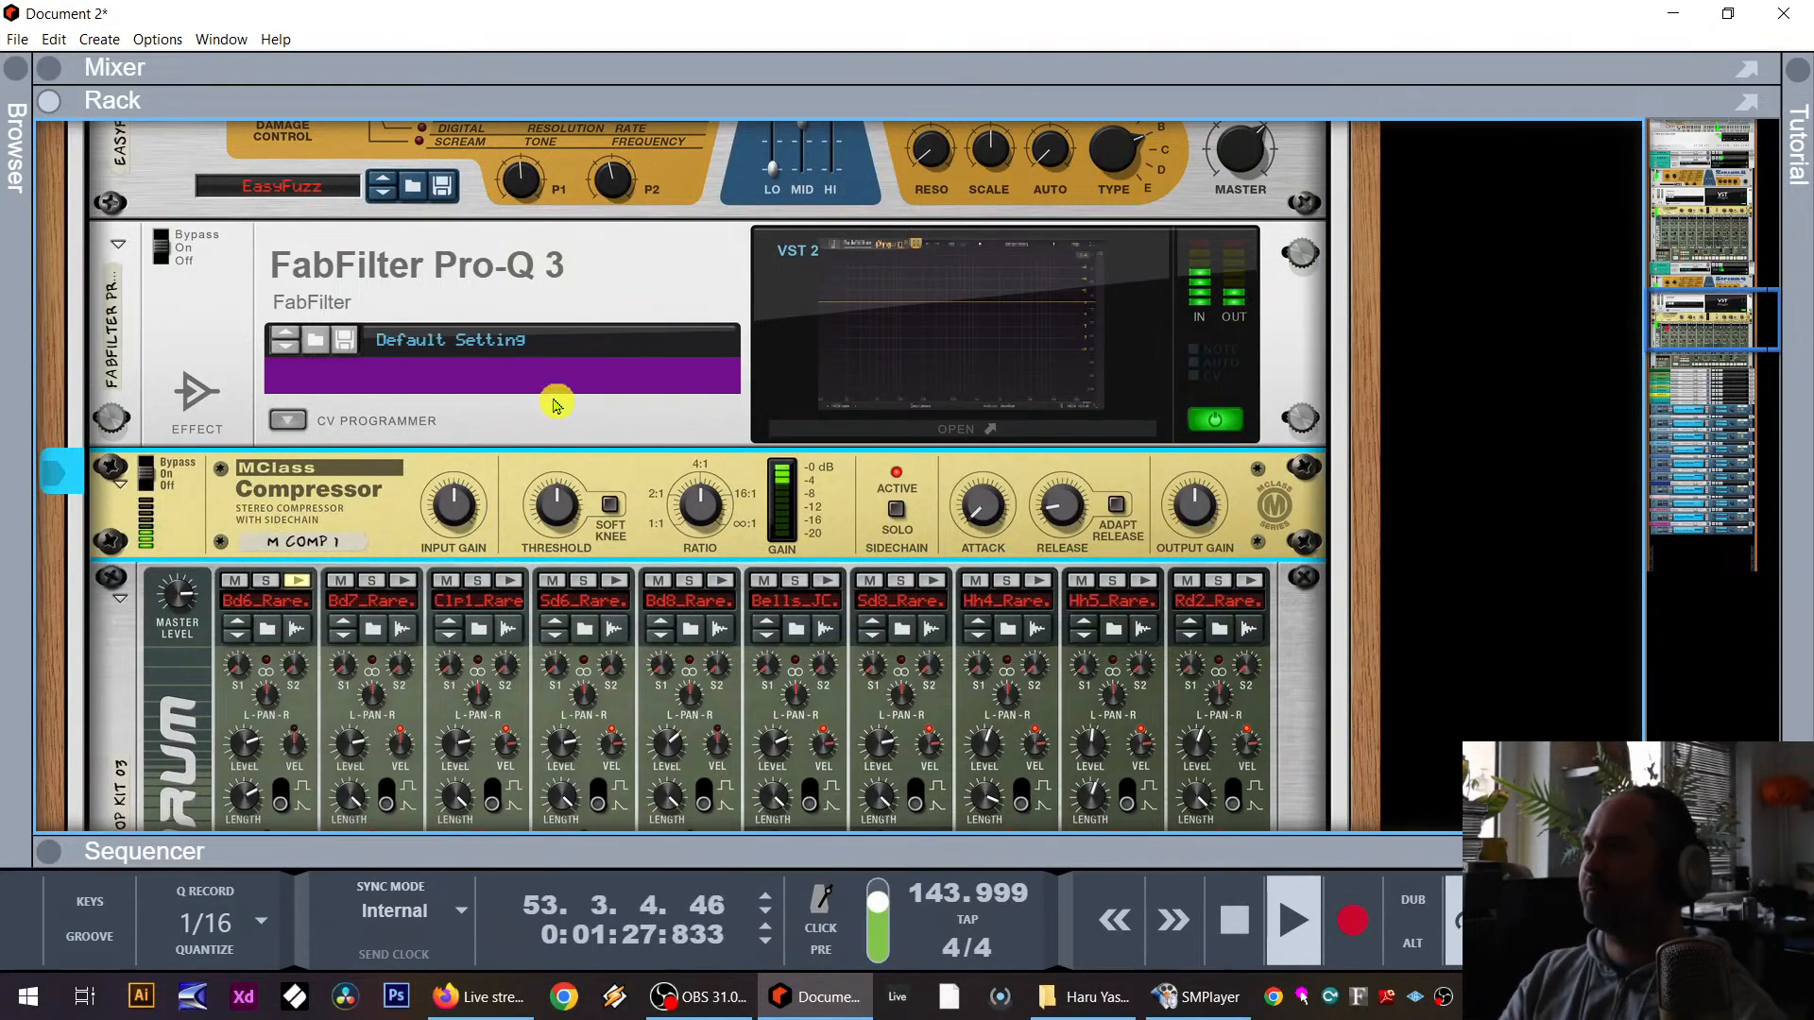
{"action": "scroll", "coordinate": [895, 444], "scroll_direction": "down", "scroll_amount": 3}
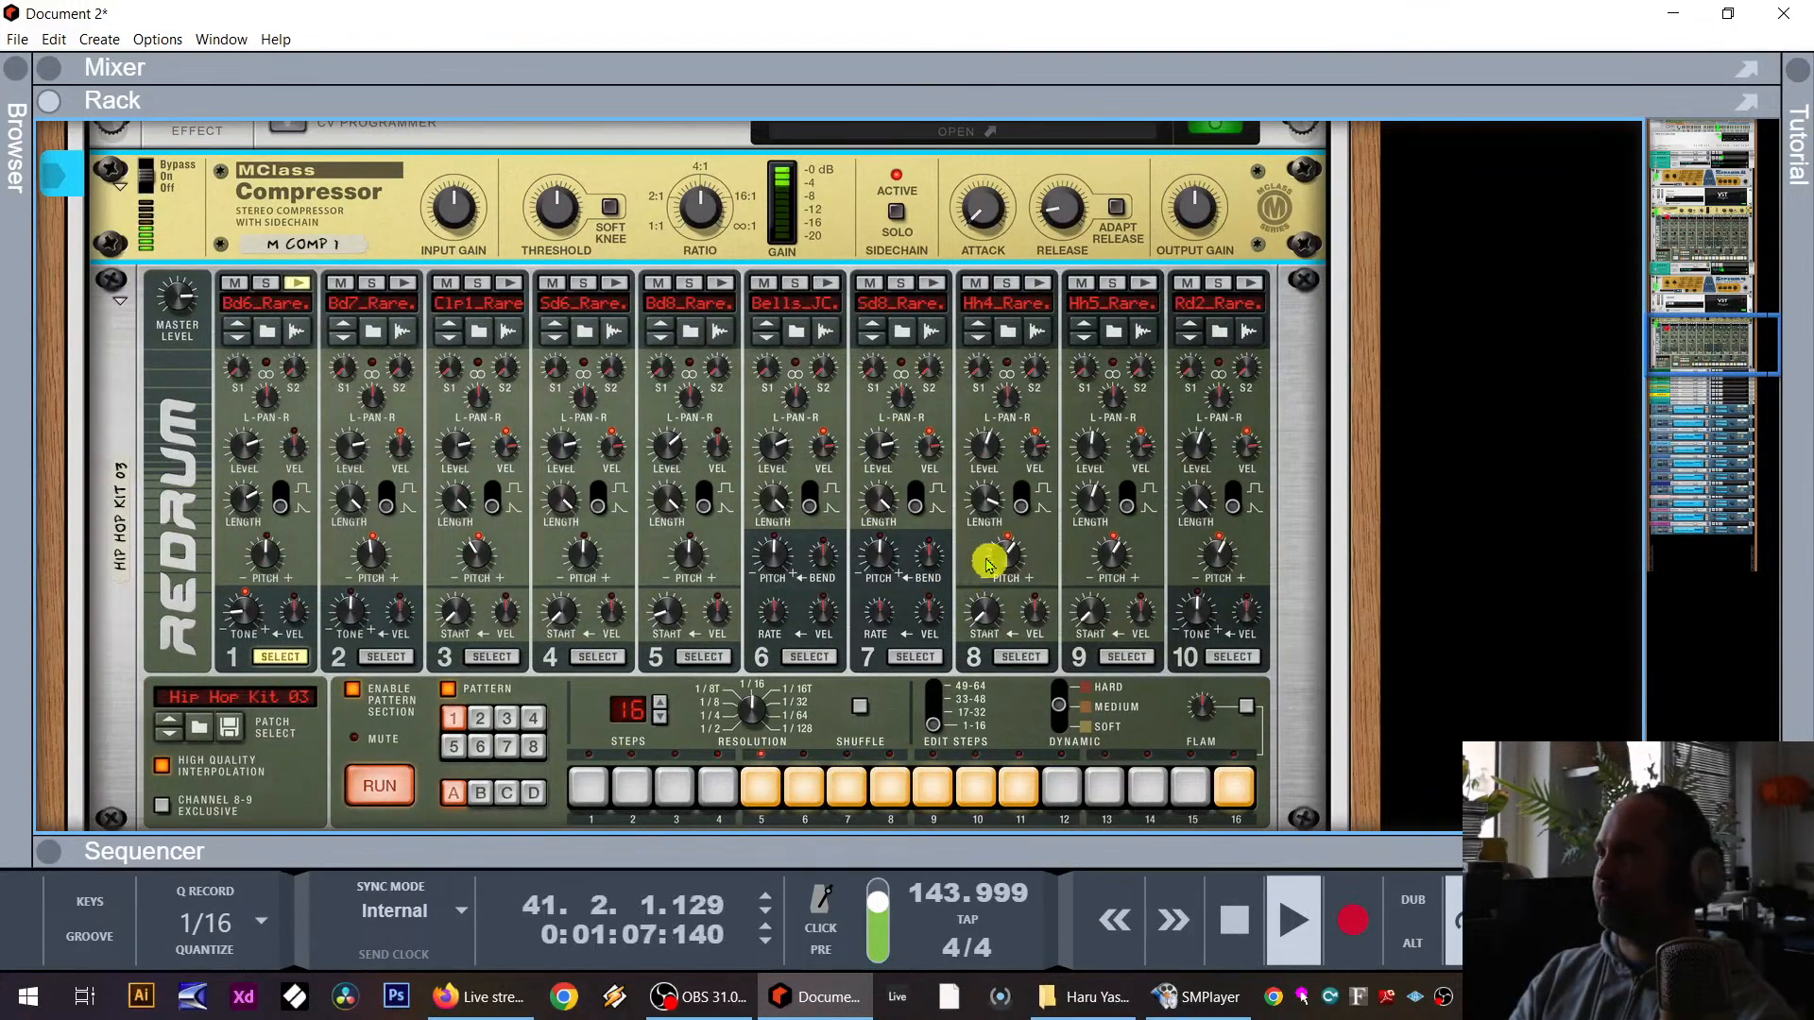
{"action": "scroll", "coordinate": [989, 564], "scroll_direction": "down", "scroll_amount": 2}
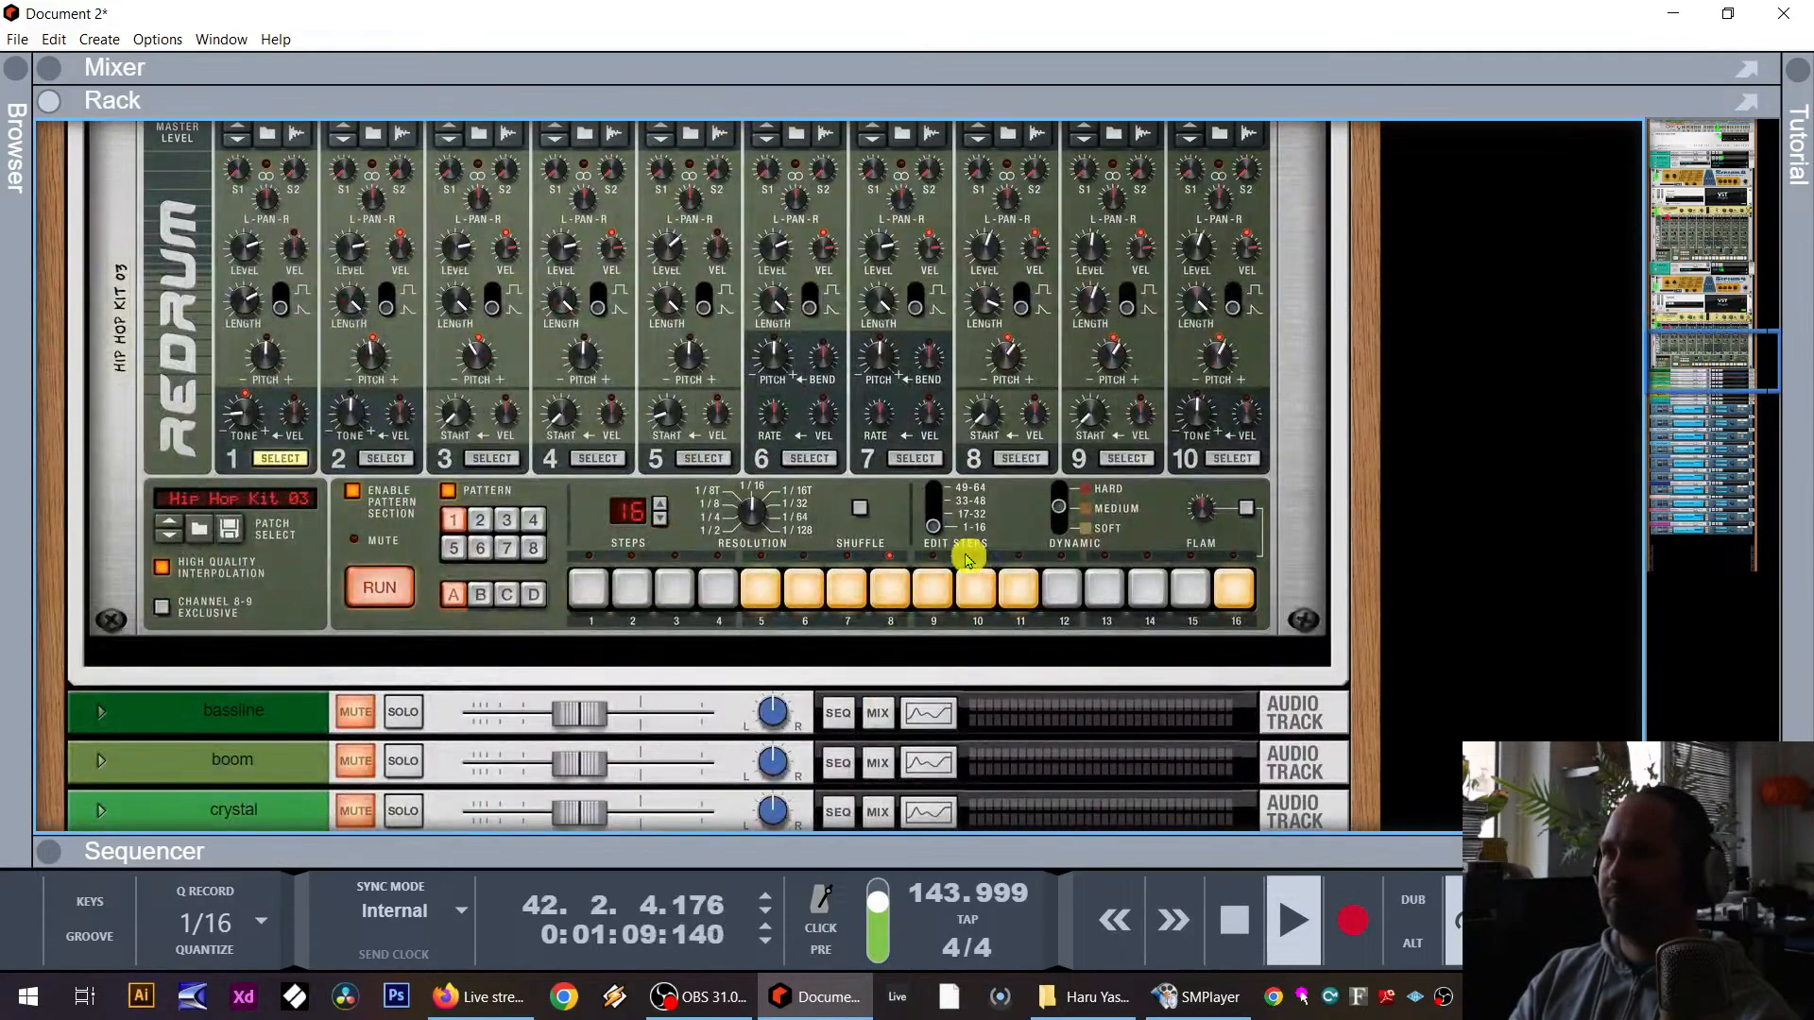
Step: Group the 808 low and 808 highs mixer channels into an output bus and name it 808 group
{"action": "key", "text": "space"}
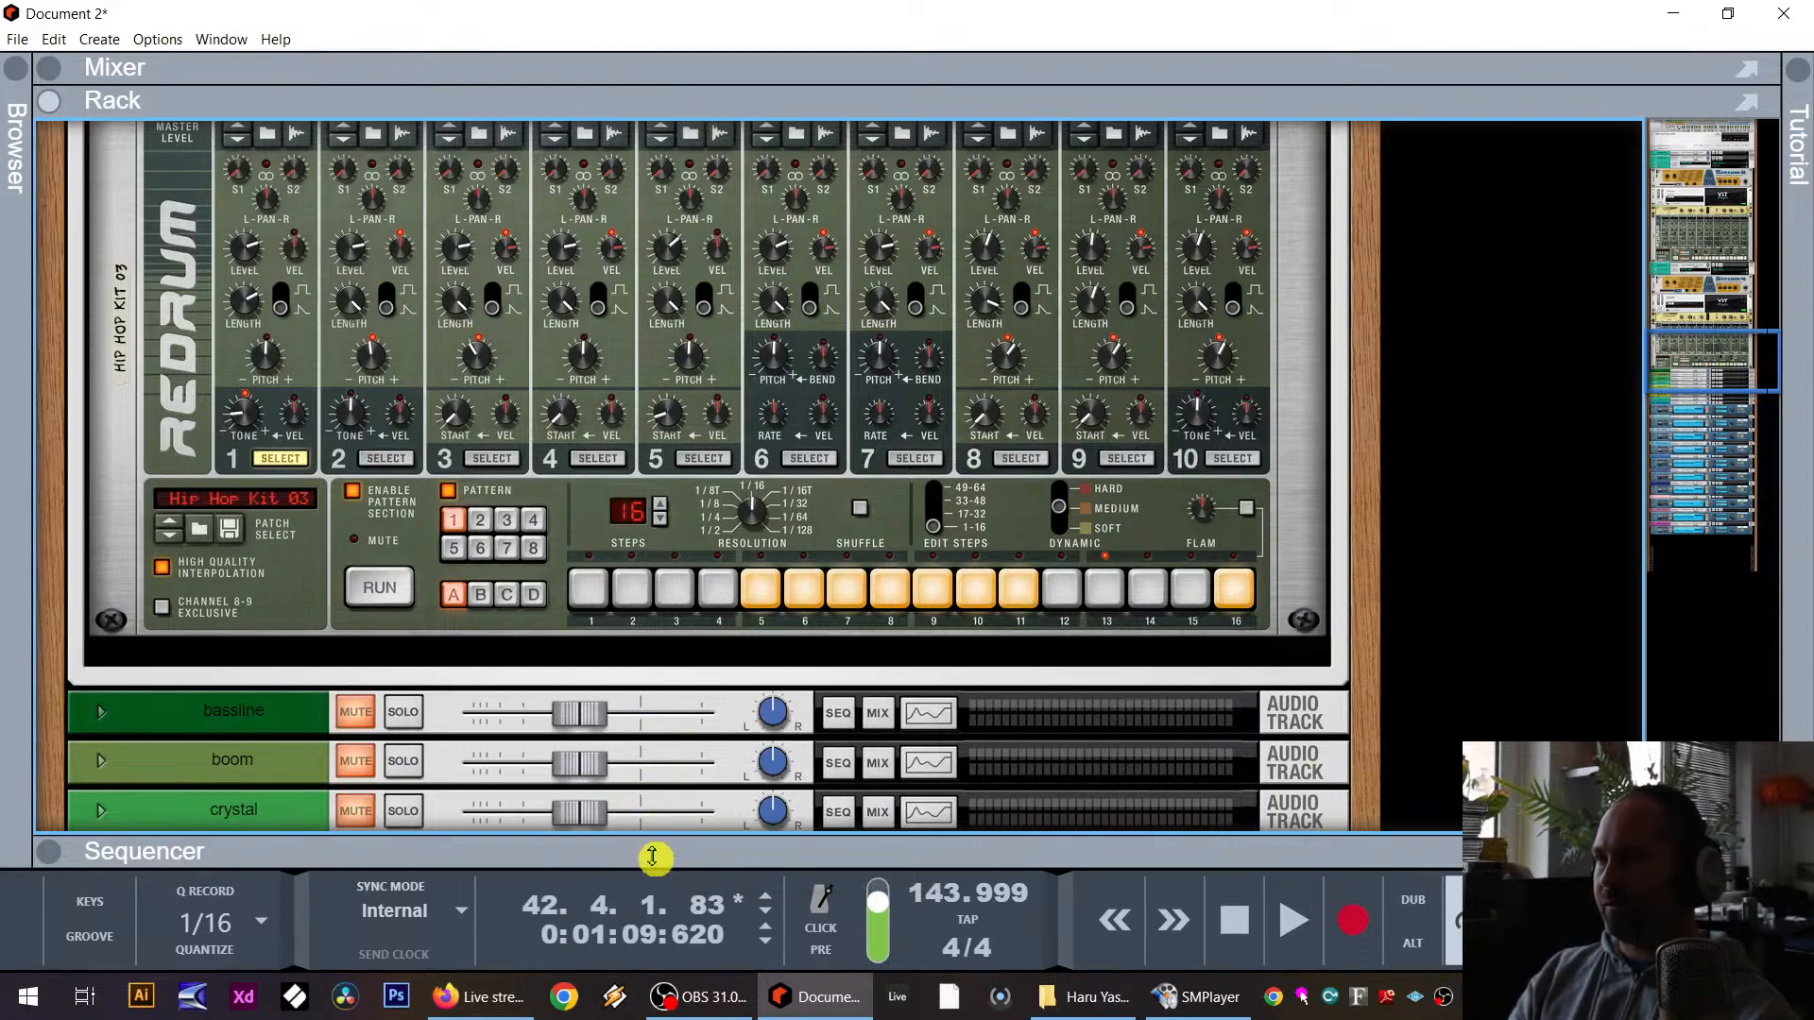
{"action": "left_click_drag", "start_coordinate": [655, 853], "coordinate": [668, 298]}
{"action": "key", "text": "space"}
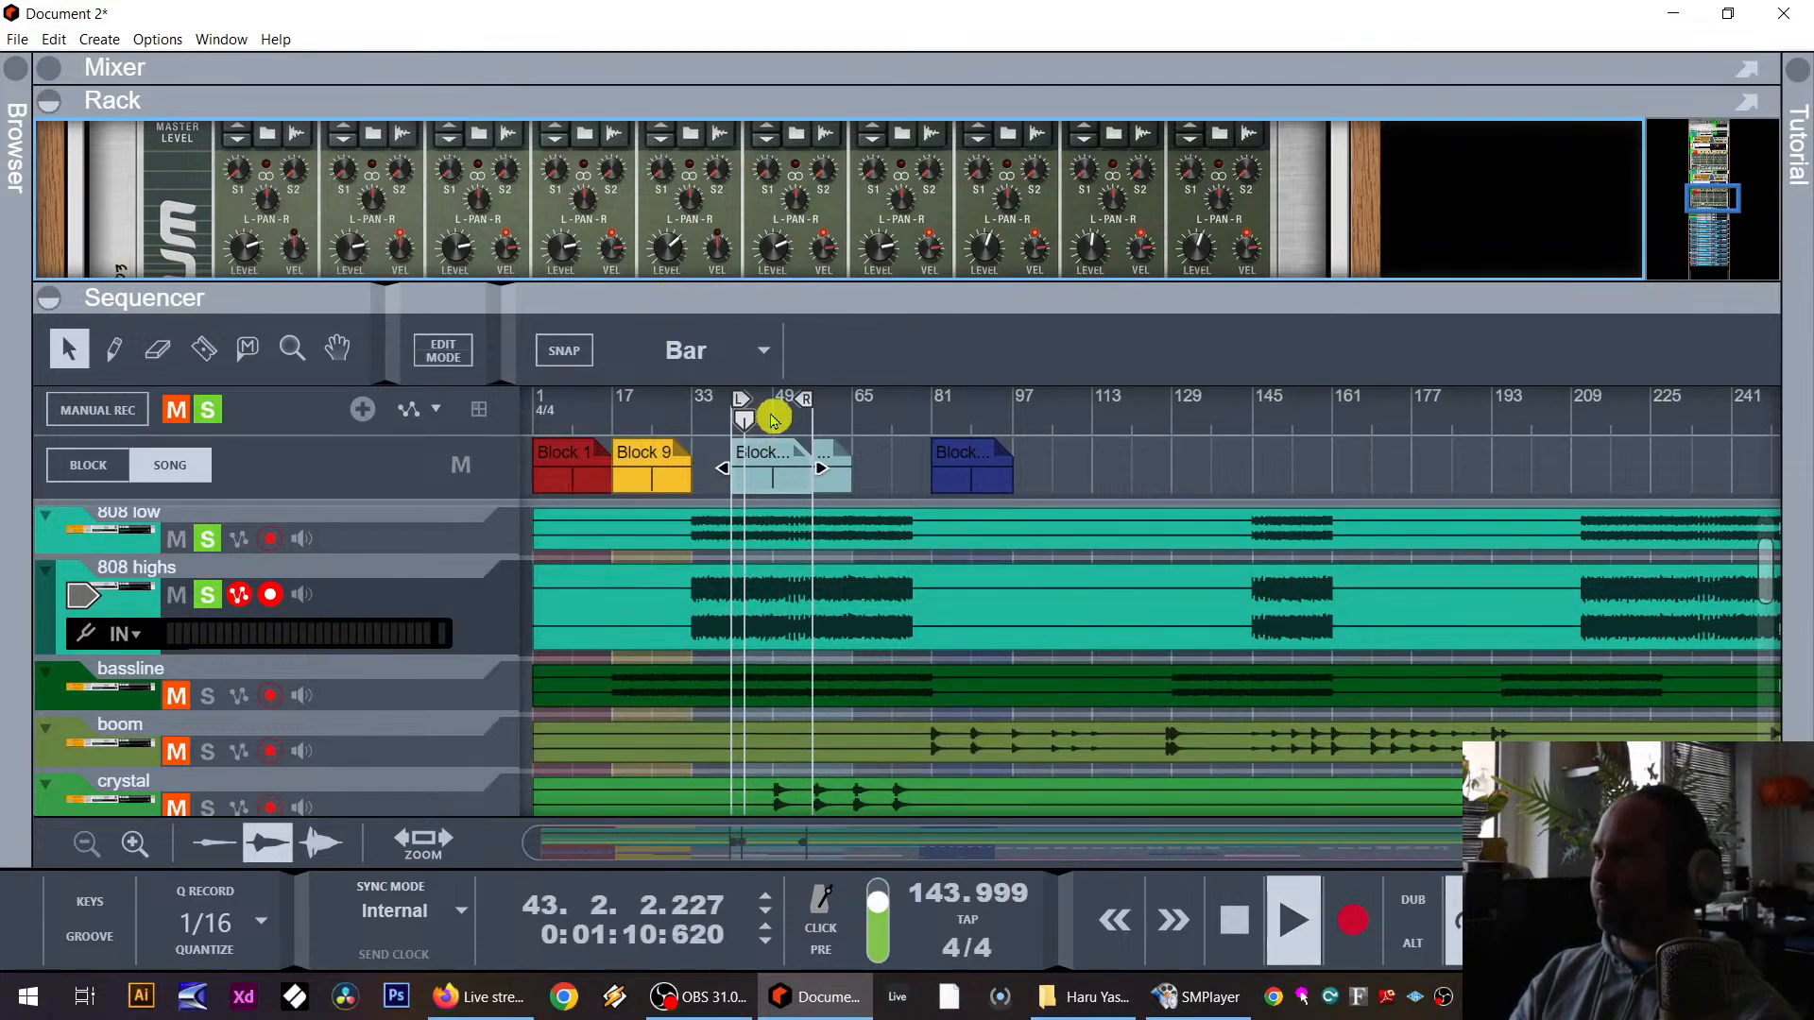
{"action": "left_click_drag", "start_coordinate": [824, 97], "coordinate": [733, 922]}
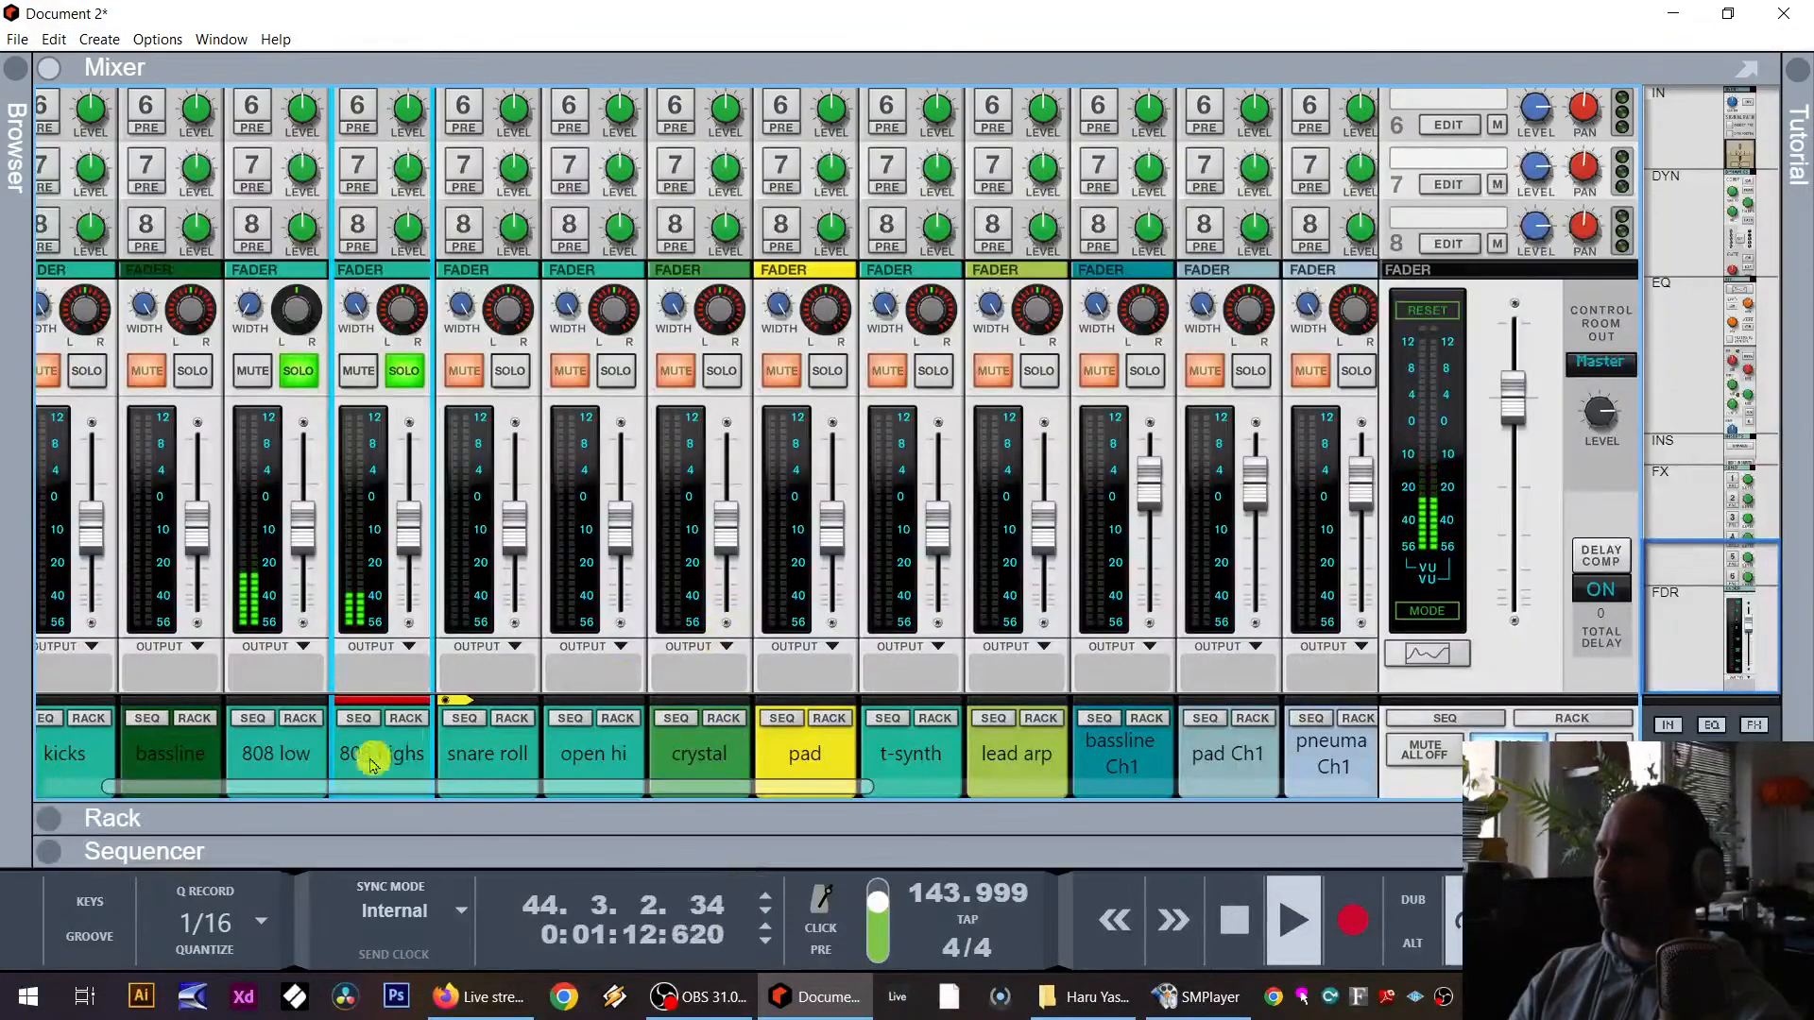
{"action": "key", "text": "space"}
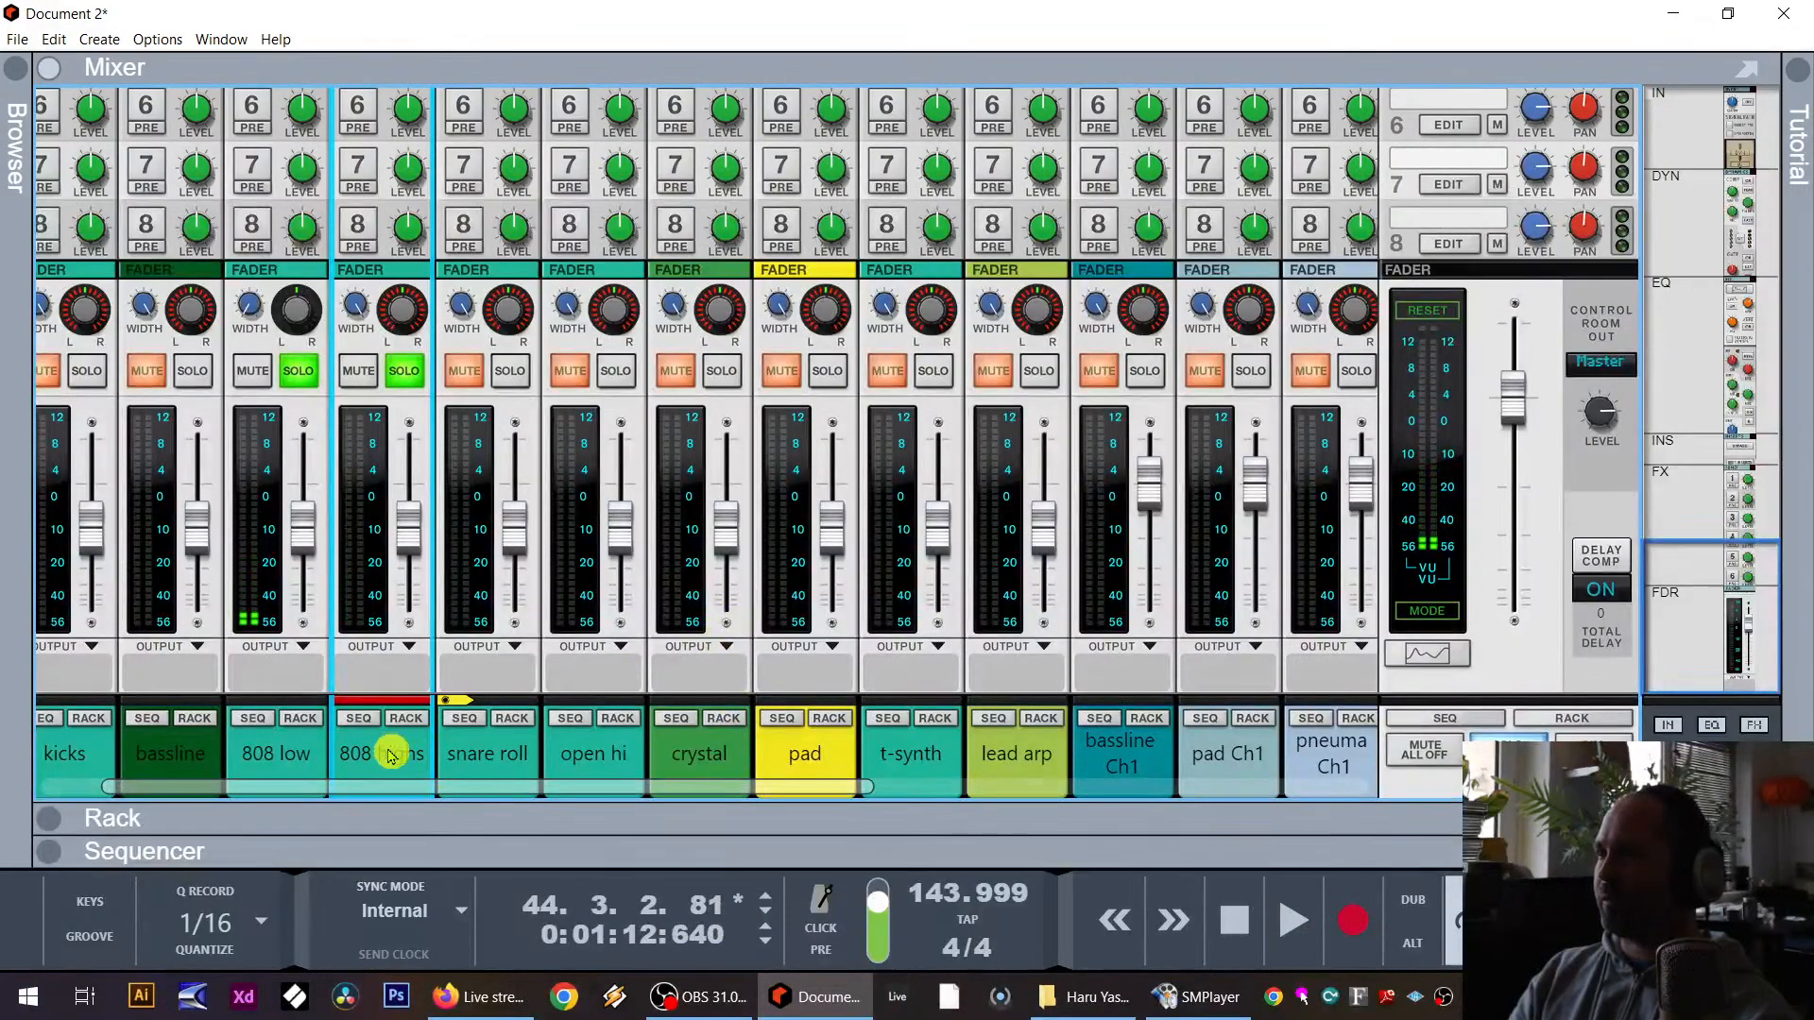
{"action": "left_click", "coordinate": [269, 766]}
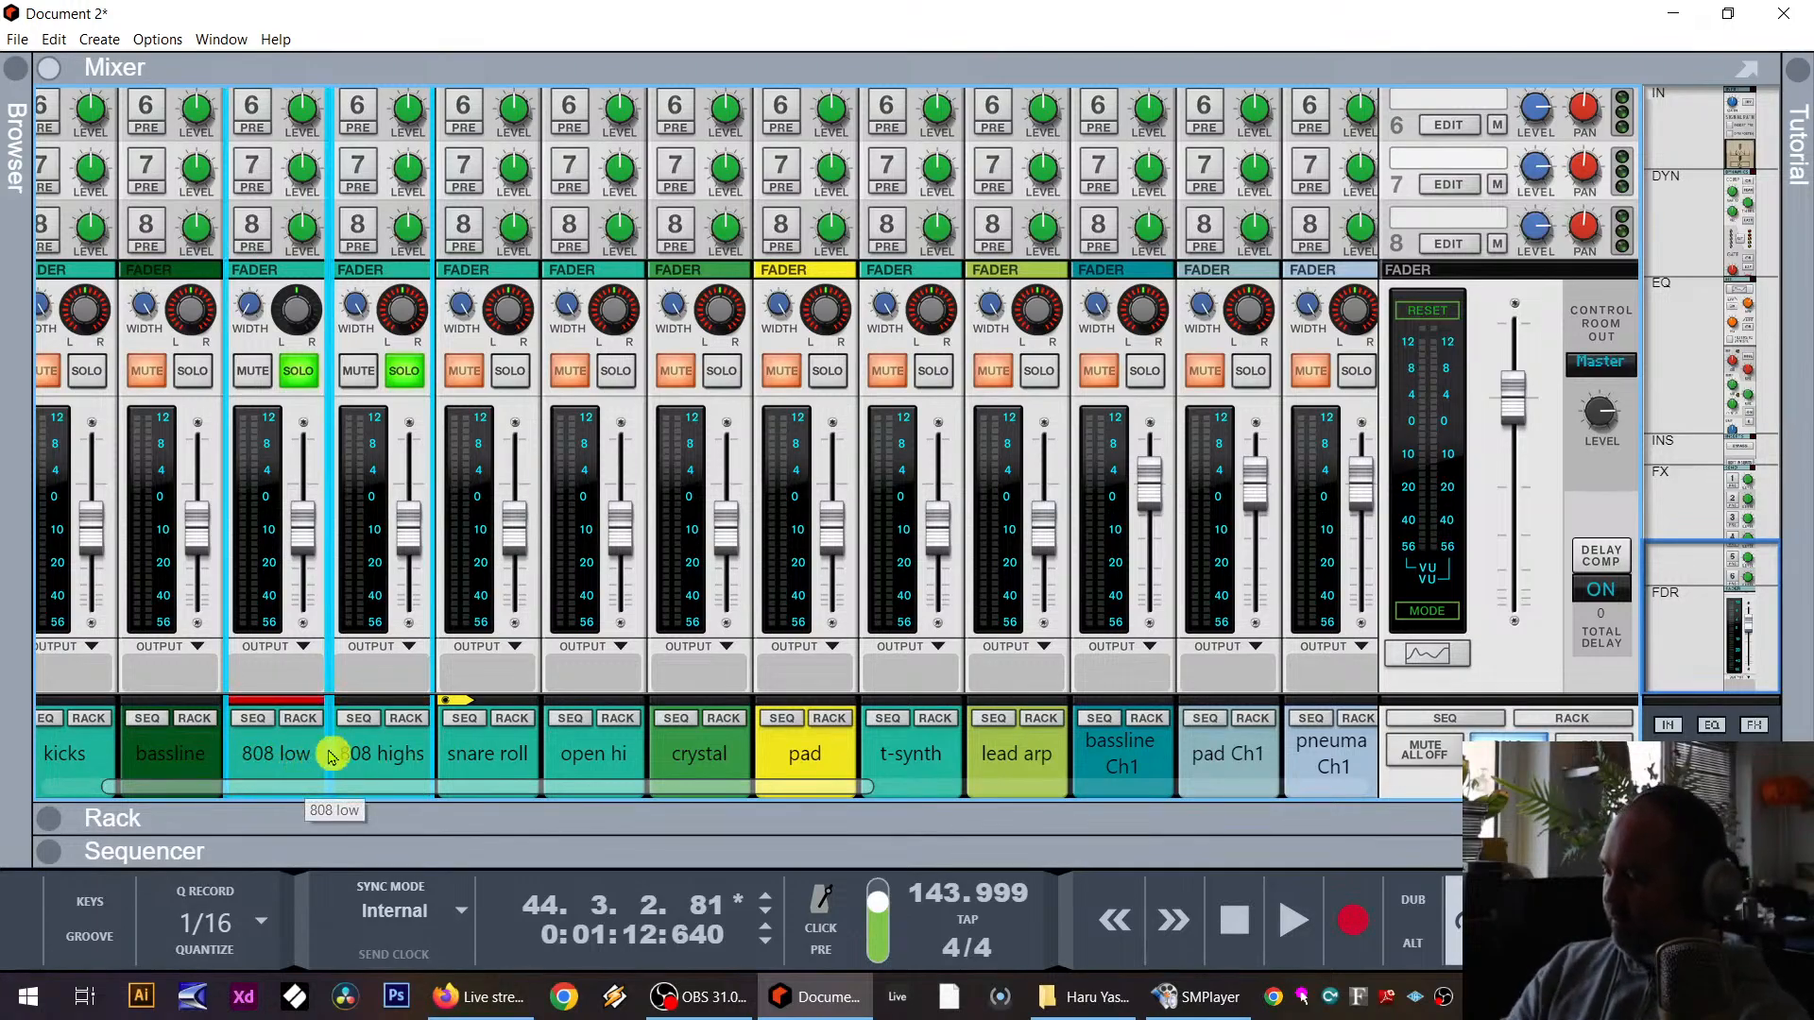
{"action": "key", "text": "ctrl+g"}
{"action": "double_click", "coordinate": [401, 767]}
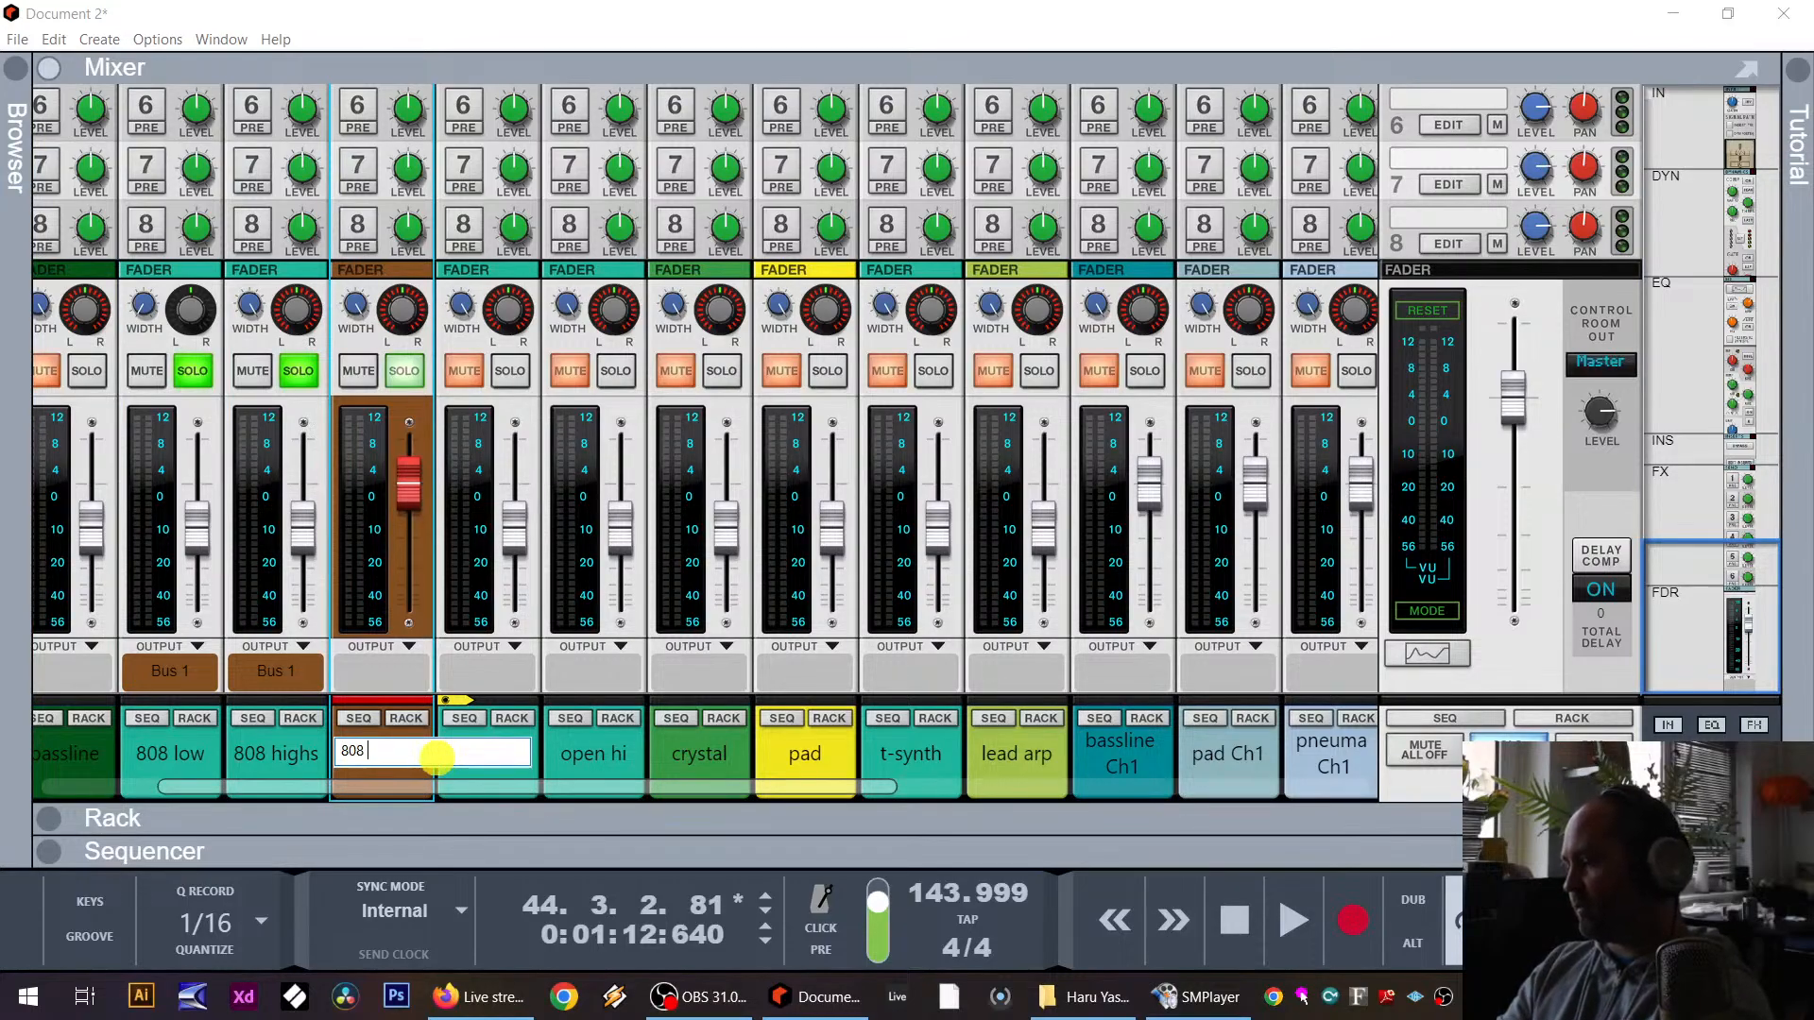
{"action": "type", "text": "808 group"}
{"action": "key", "text": "Return"}
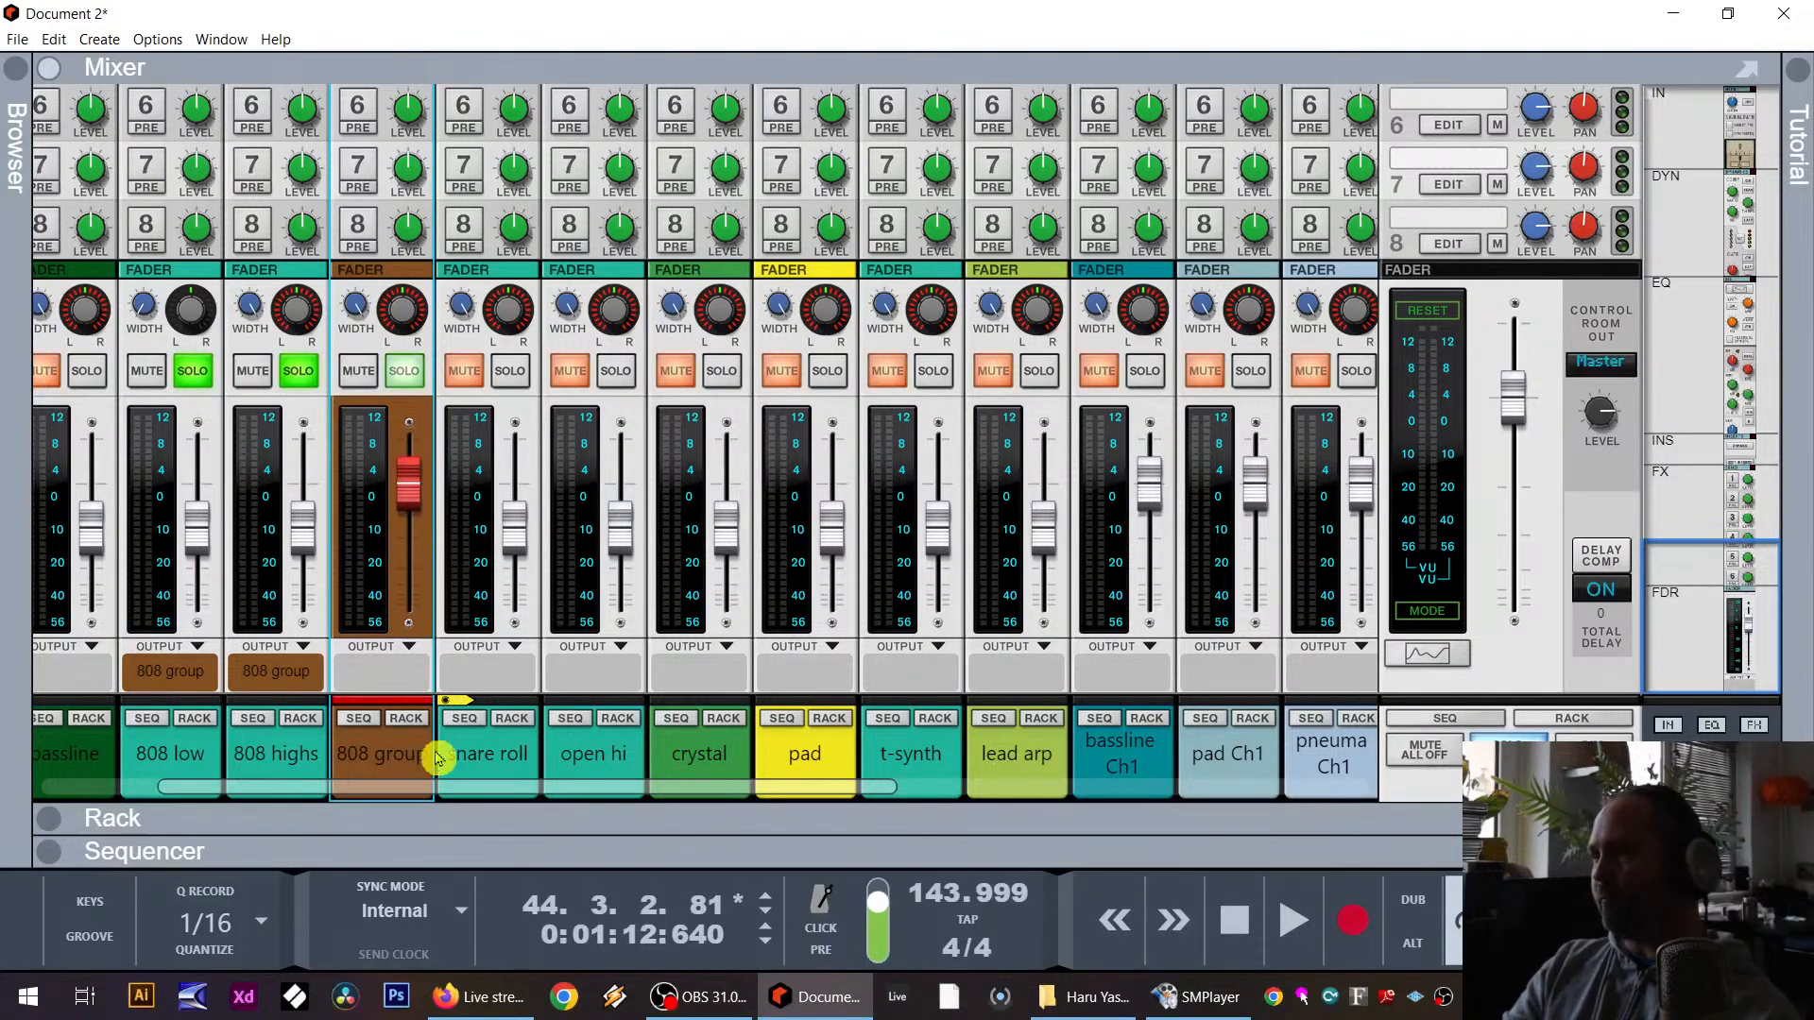
Step: Show the 808 group's insert FX in the rack and add a FabFilter Pro-Q 3 there during playback
{"action": "left_click", "coordinate": [409, 720]}
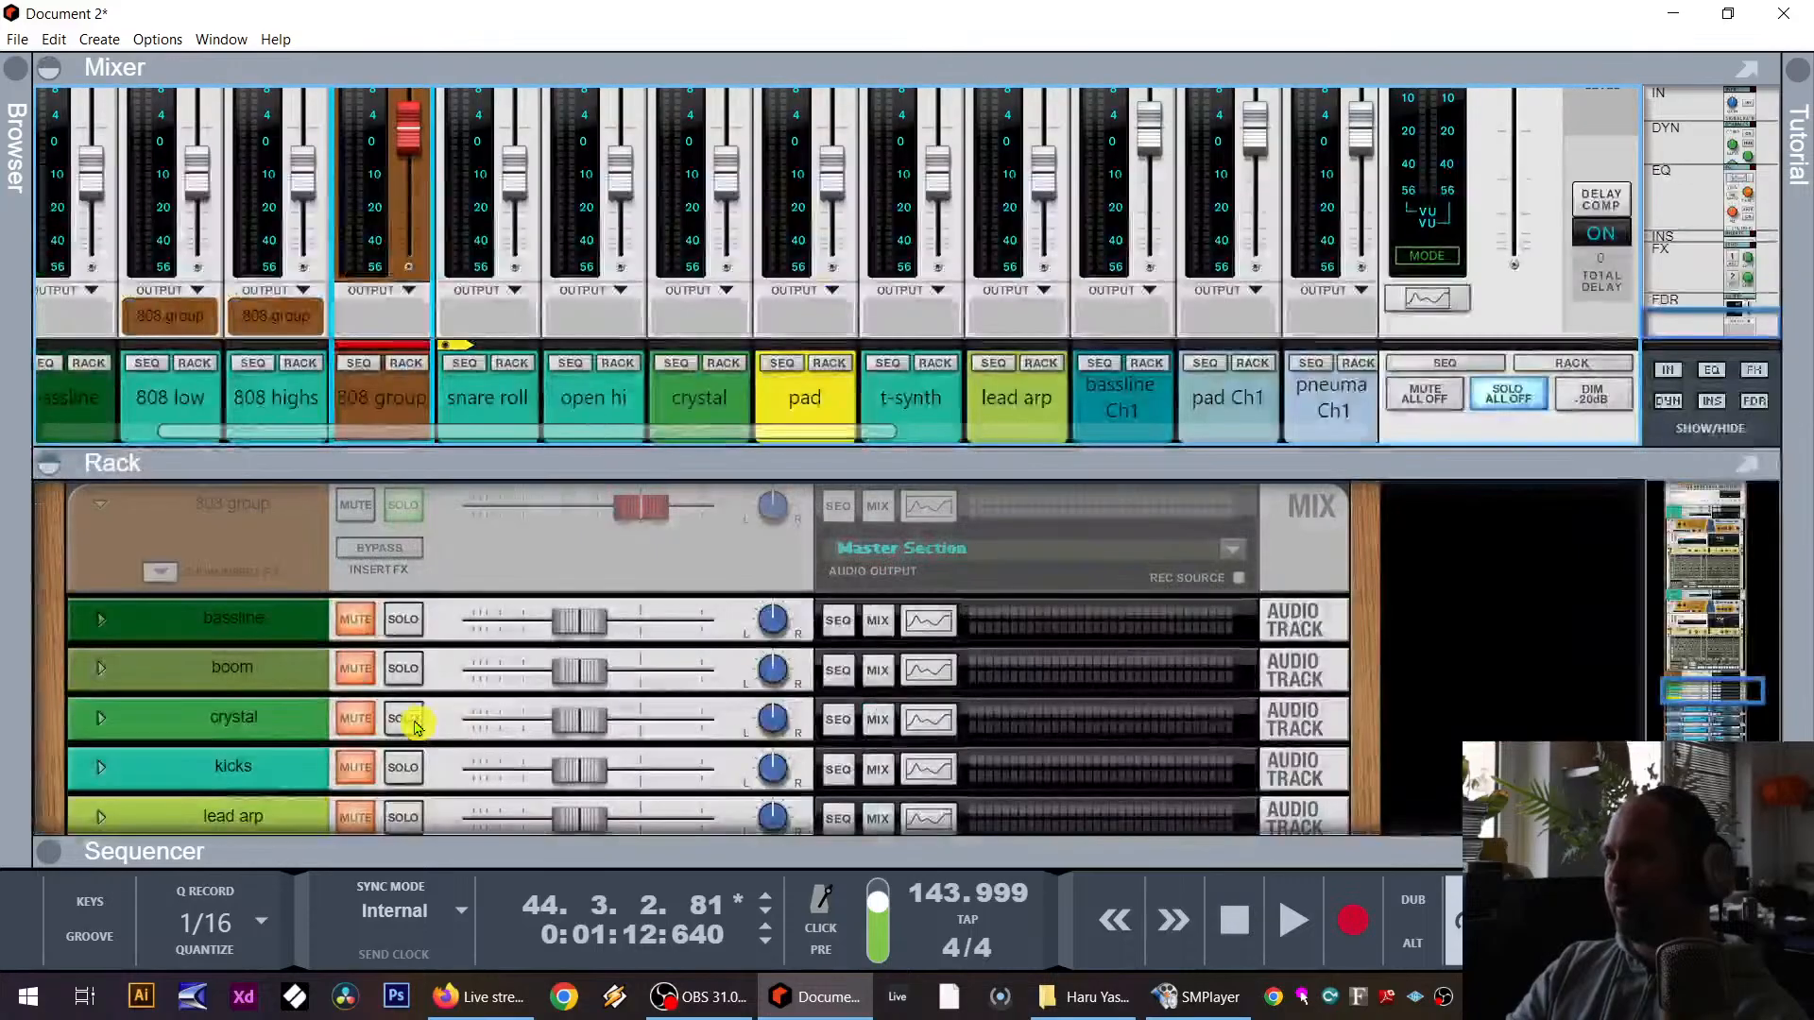
{"action": "left_click", "coordinate": [159, 571]}
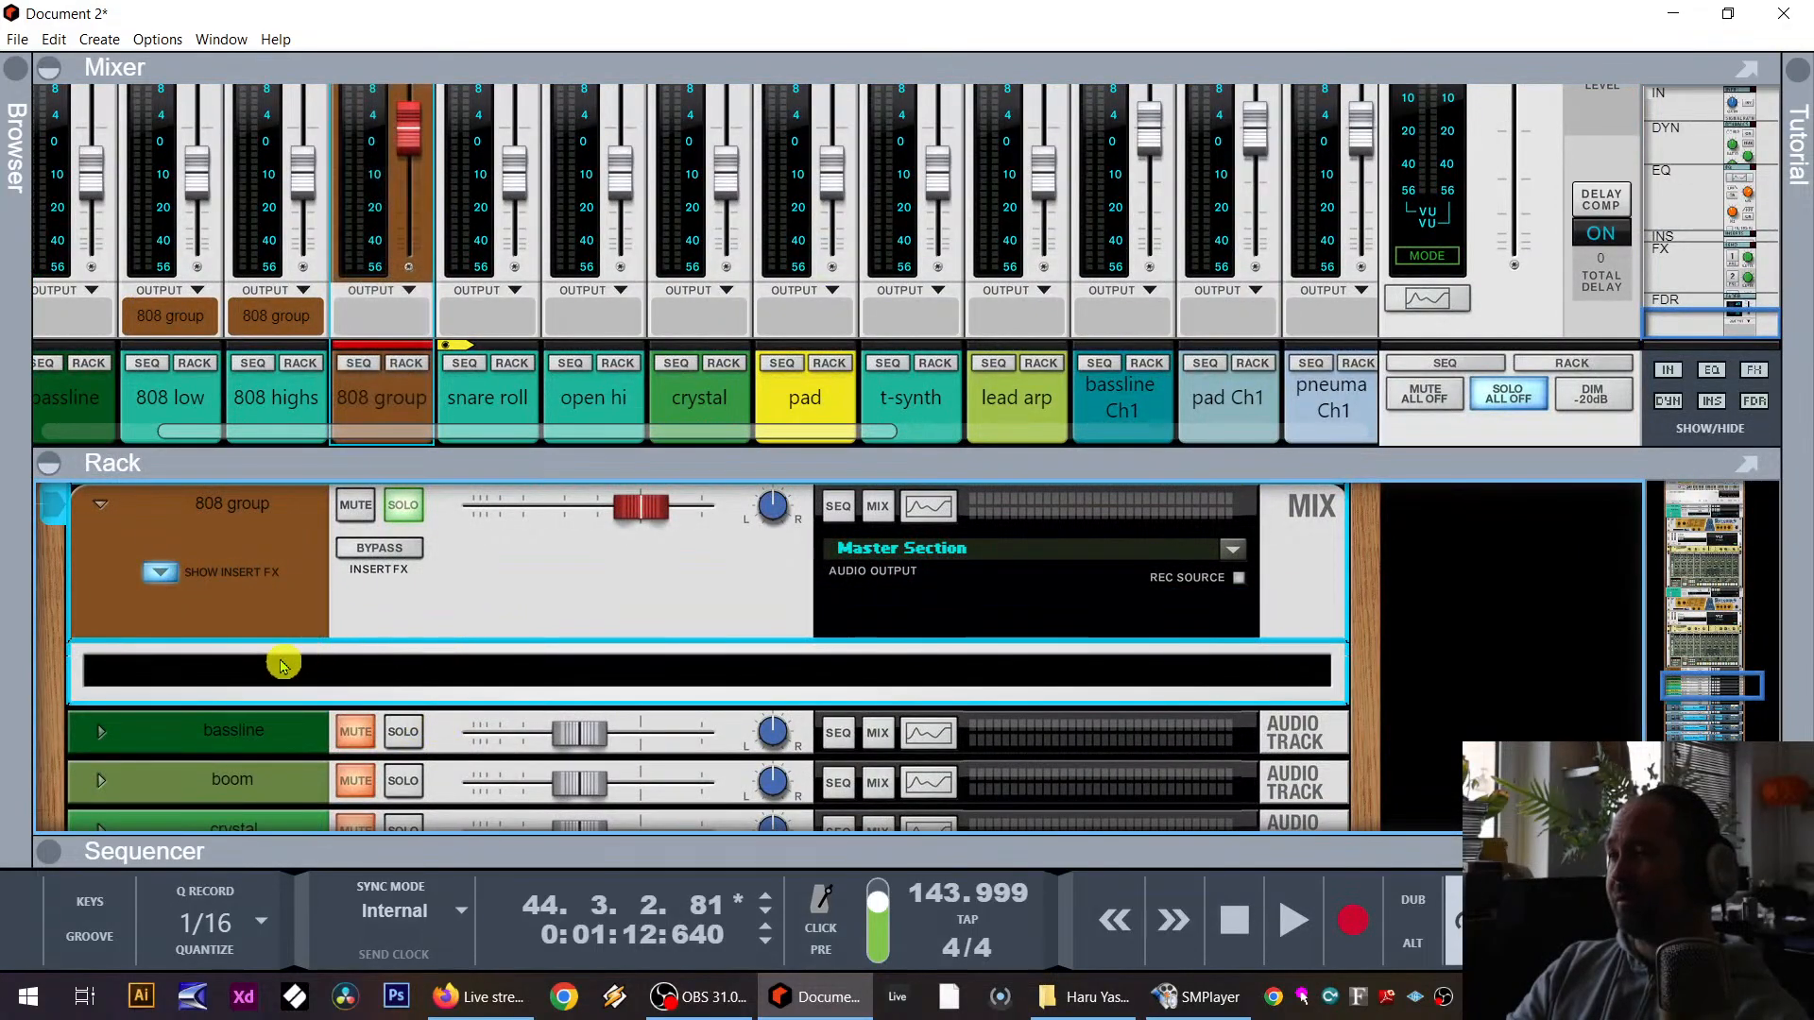
{"action": "key", "text": "space"}
{"action": "right_click", "coordinate": [355, 676]}
{"action": "mouse_move", "coordinate": [406, 540]}
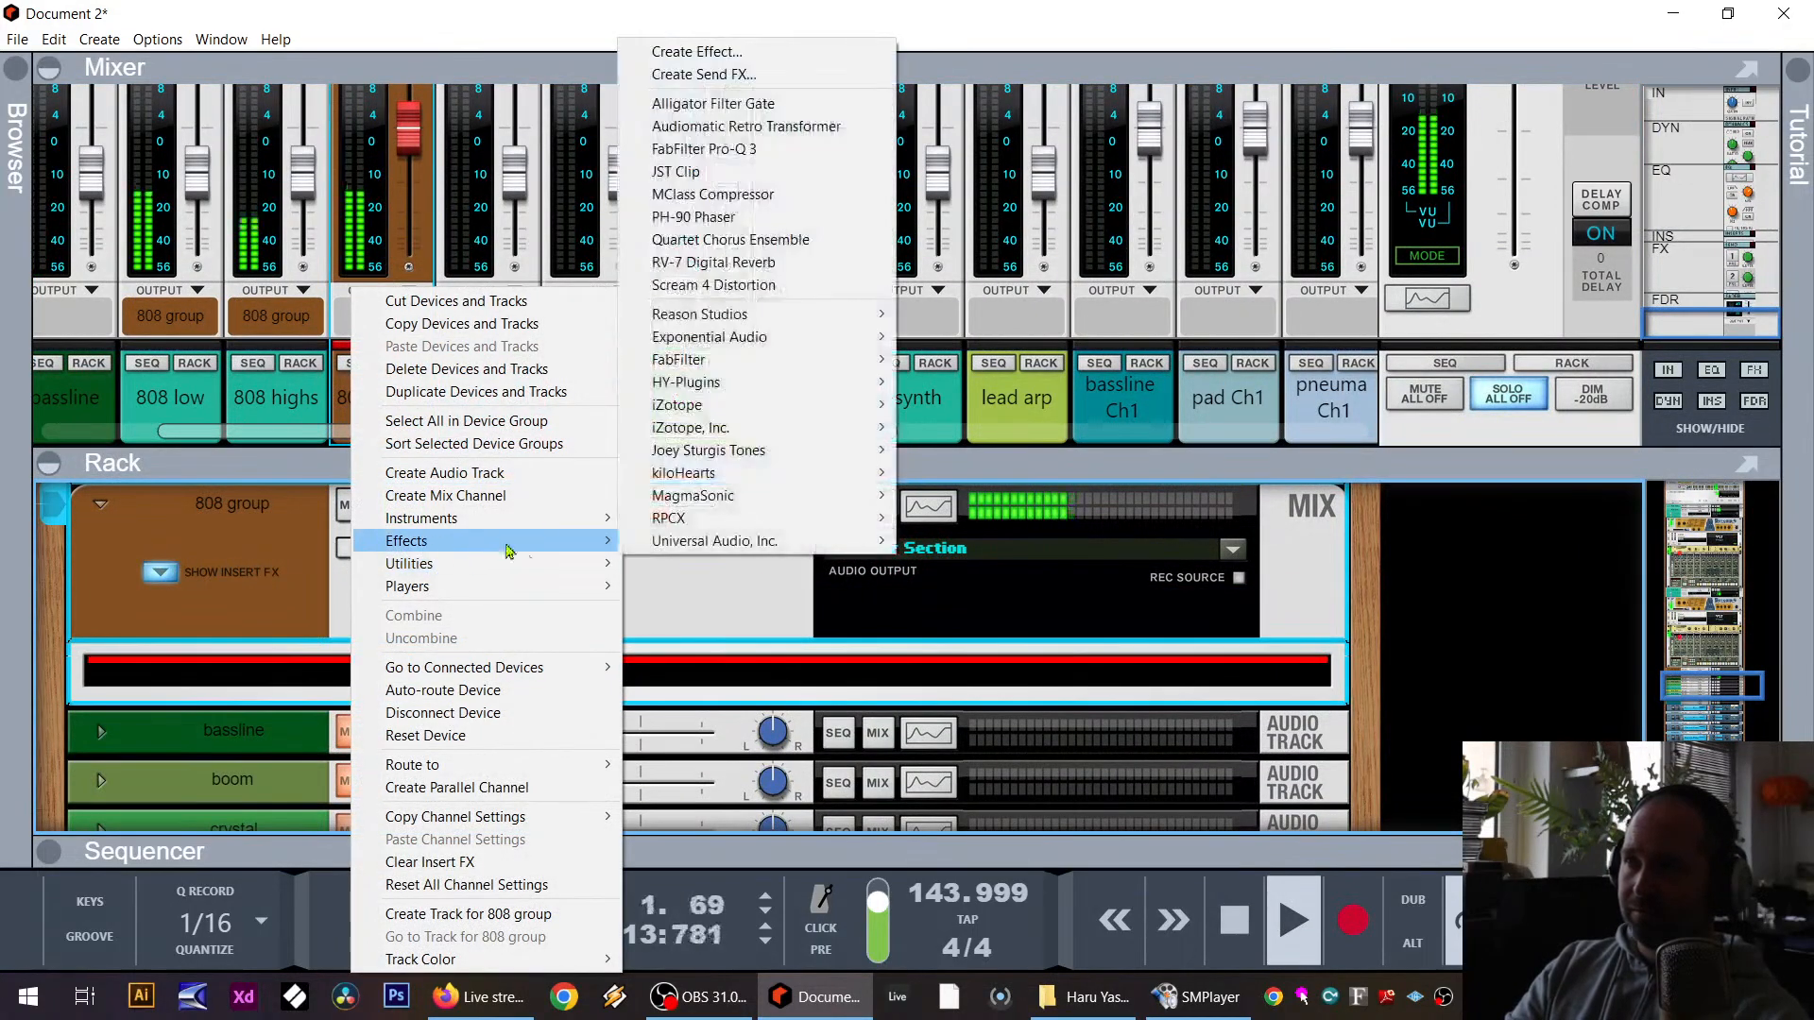
{"action": "left_click", "coordinate": [833, 148]}
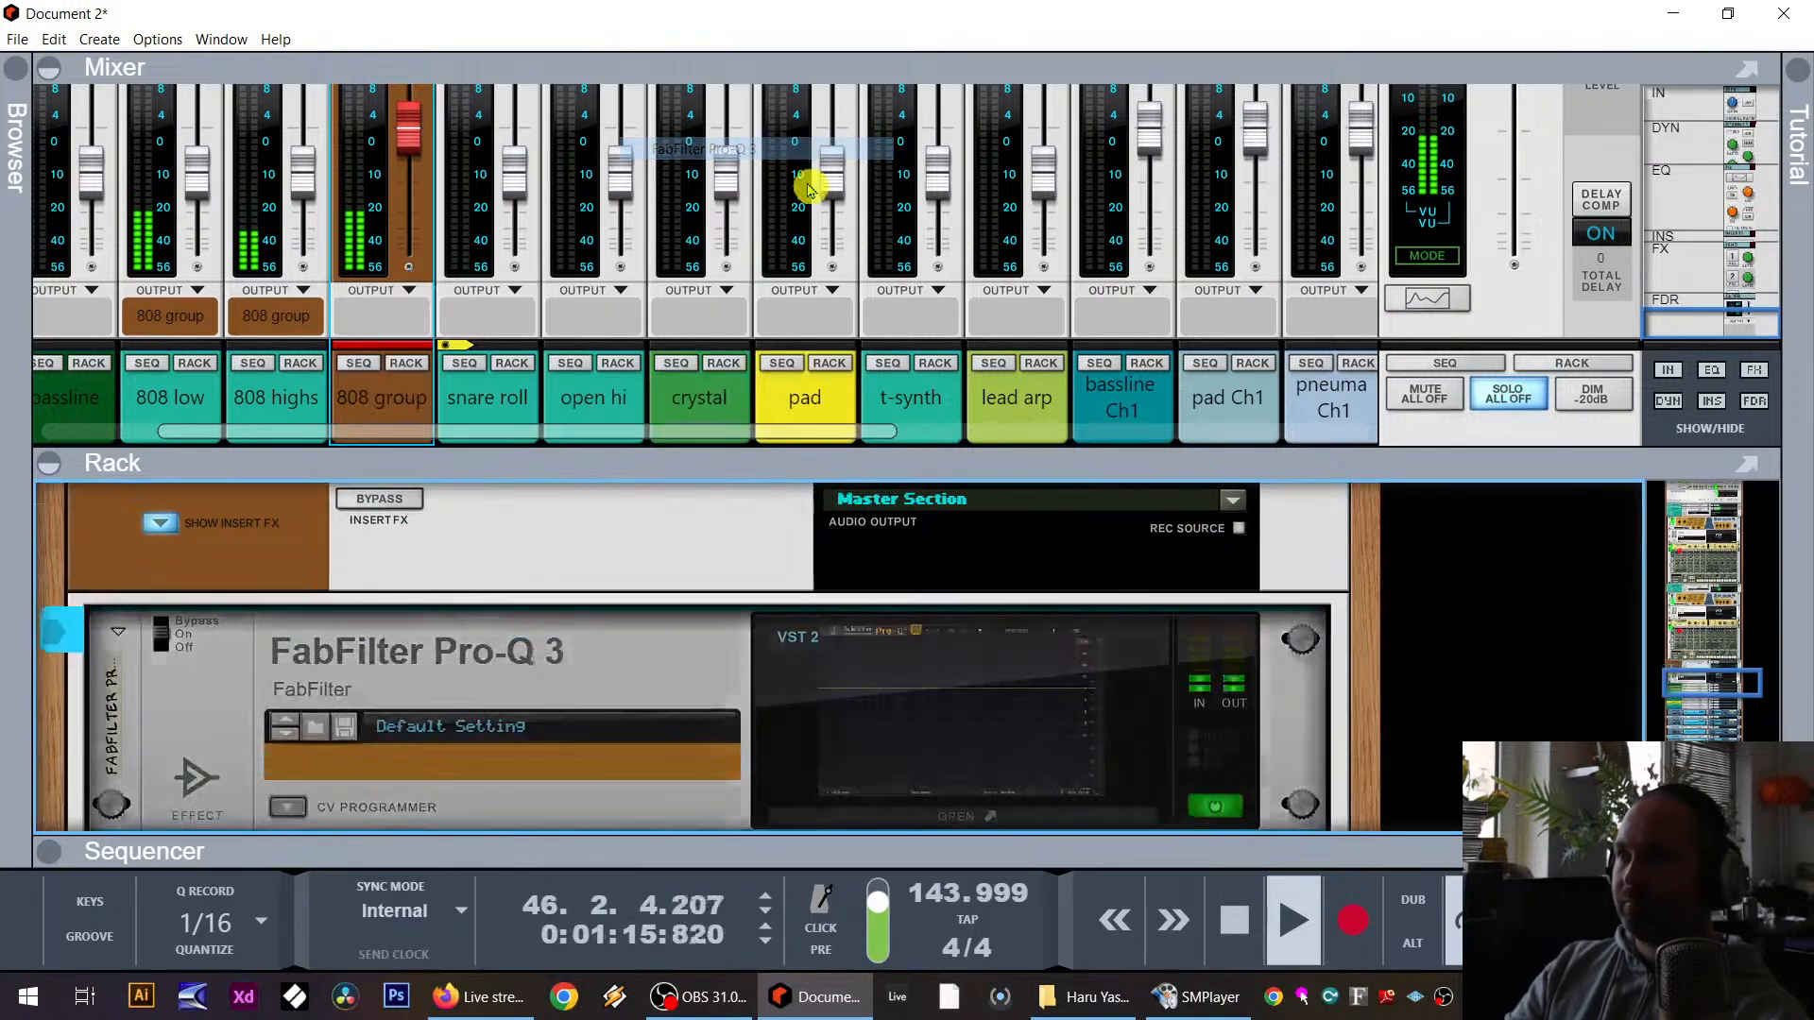
Step: Add a low cut at about 47 Hz and a high cut at about 5513 Hz in the 808 group's Pro-Q 3
{"action": "left_click", "coordinate": [941, 711]}
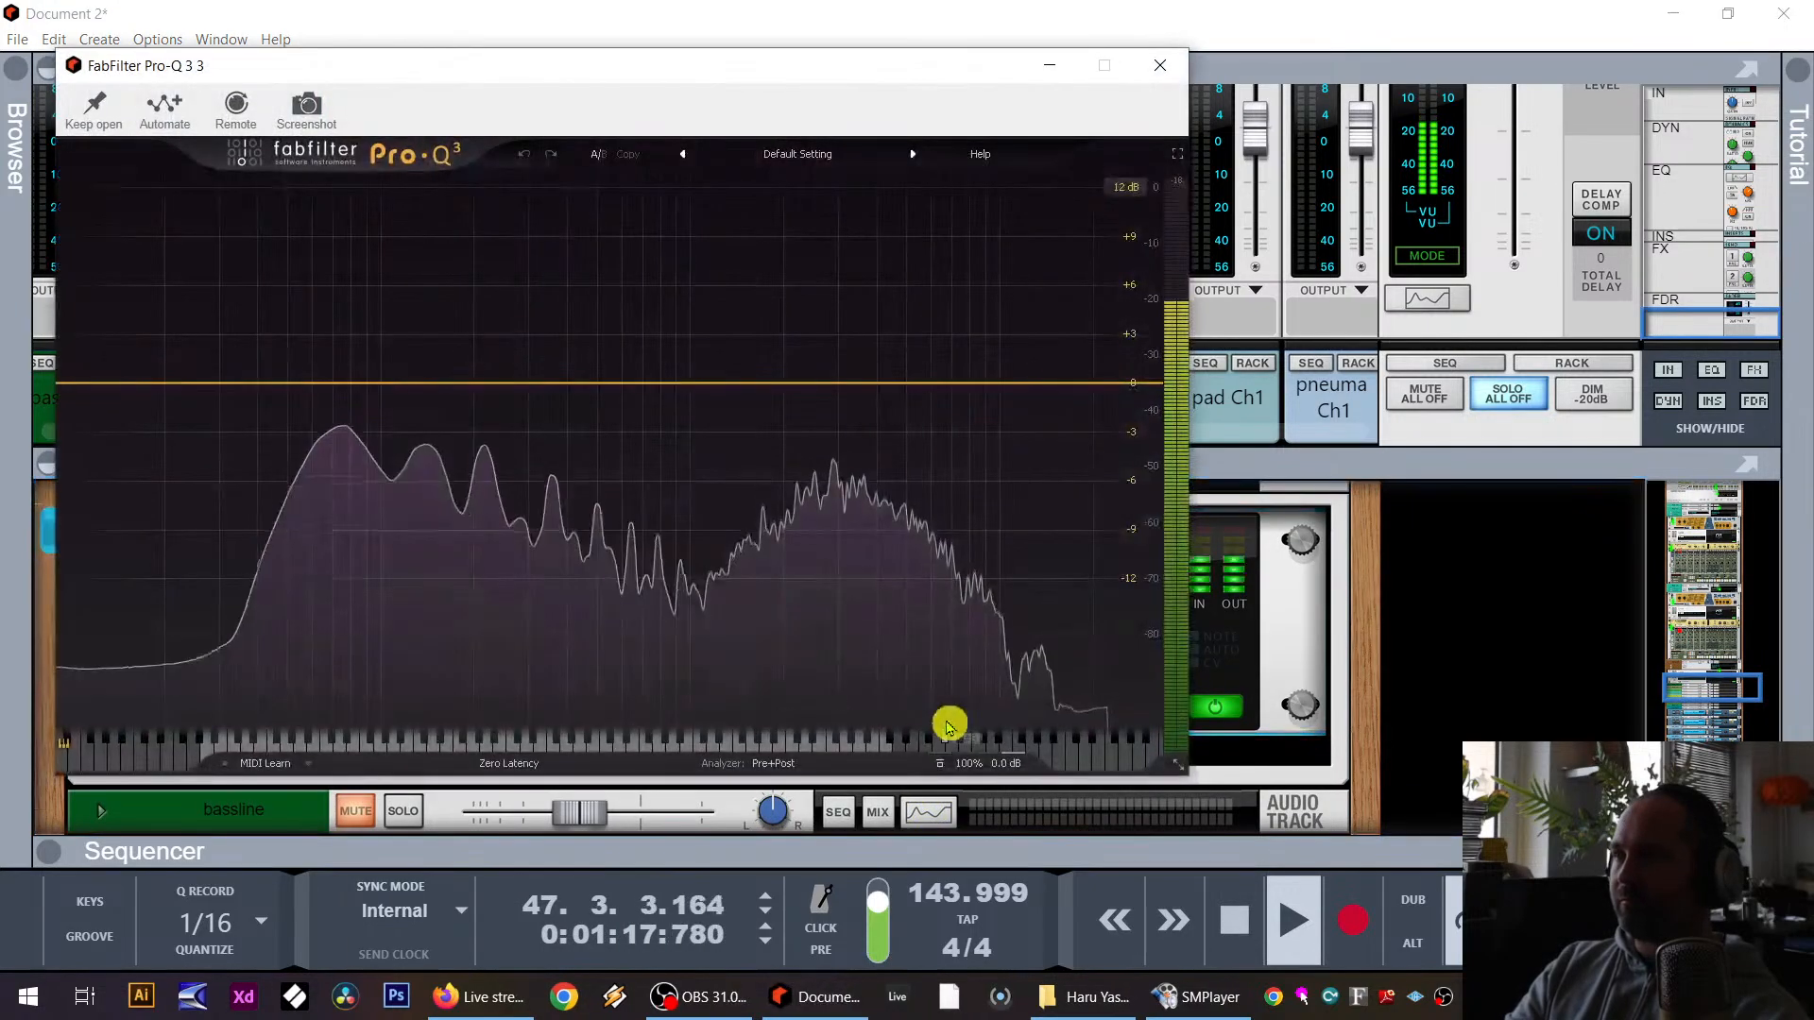
{"action": "left_click", "coordinate": [86, 395]}
{"action": "left_click_drag", "start_coordinate": [86, 395], "coordinate": [282, 387]}
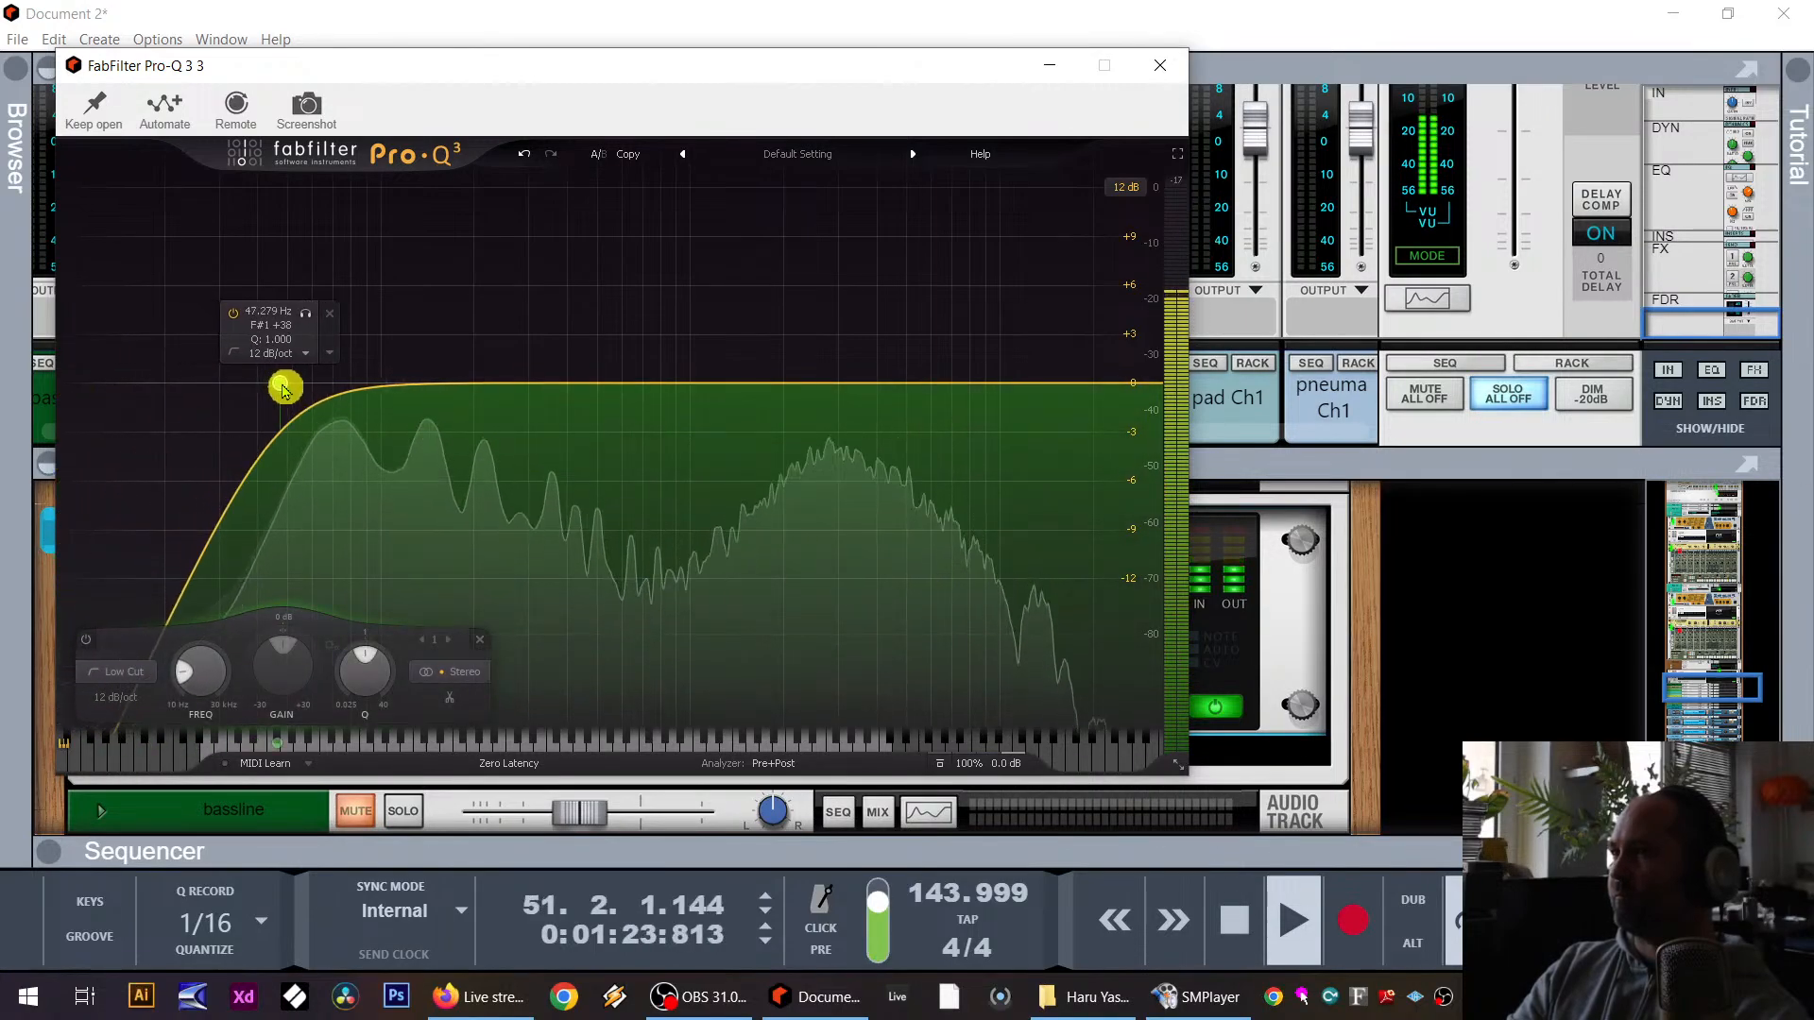
{"action": "left_click_drag", "start_coordinate": [1121, 397], "coordinate": [930, 399]}
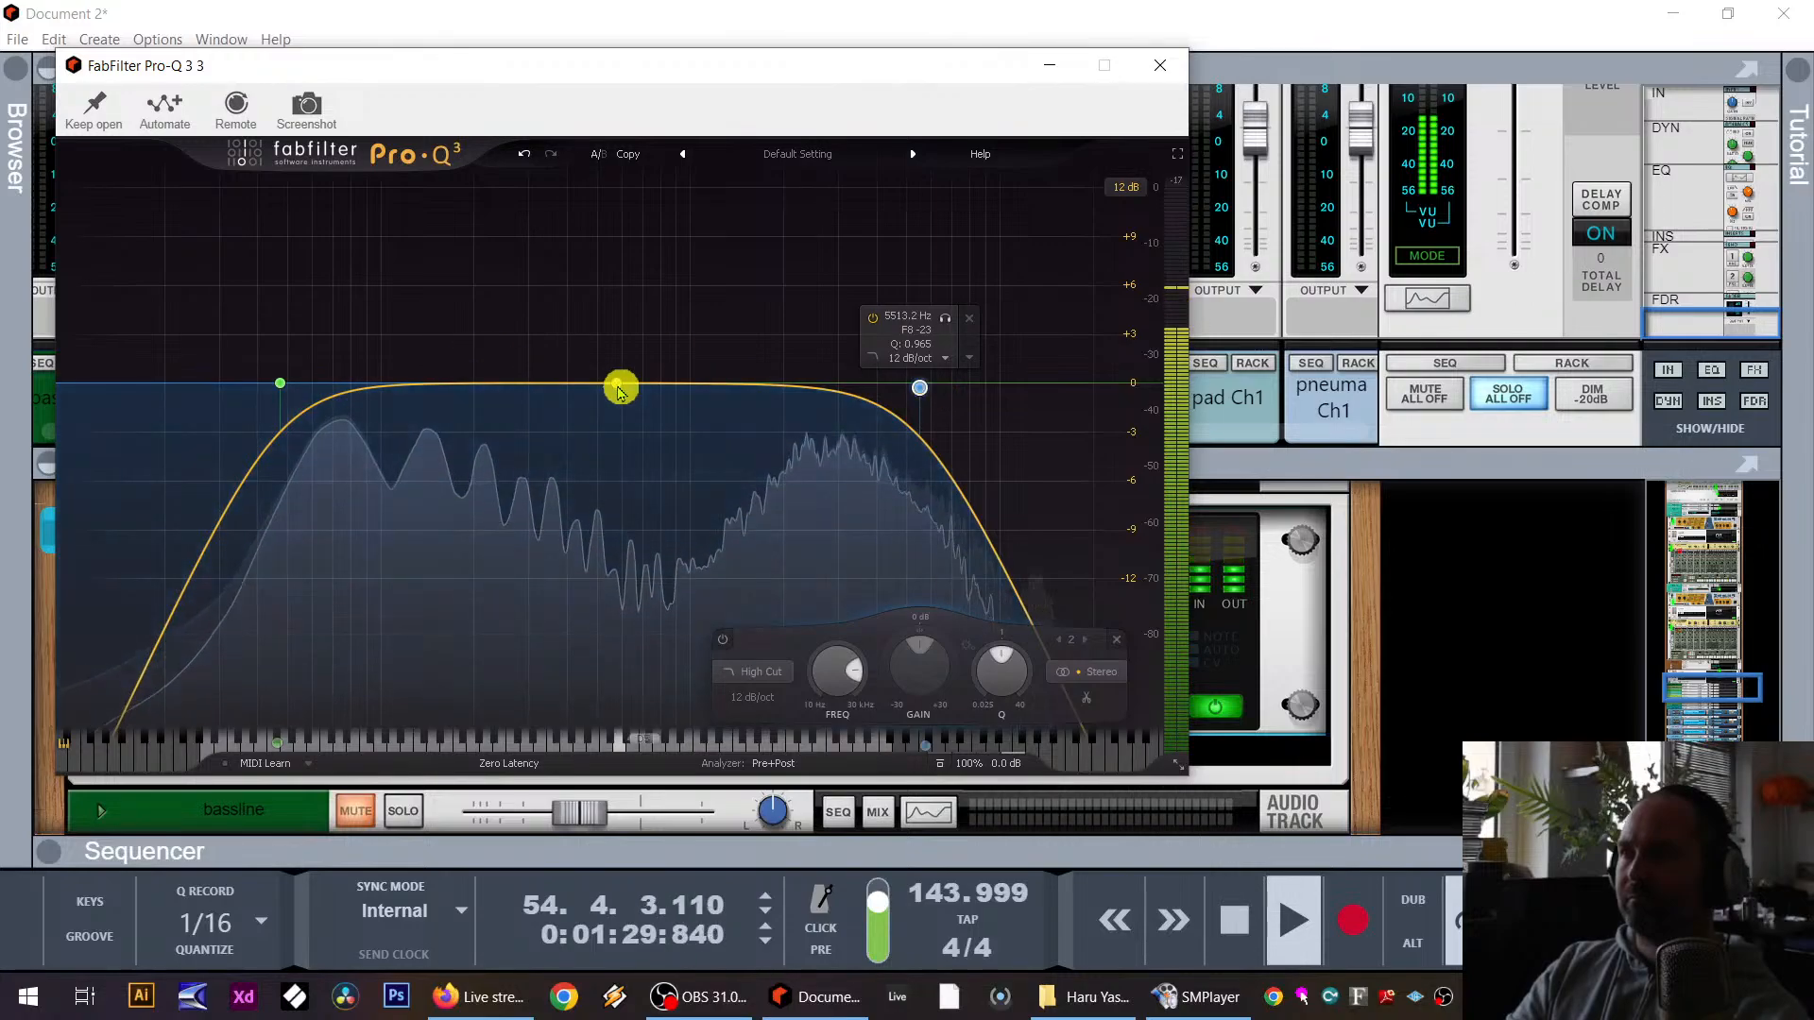
{"action": "key", "text": "space"}
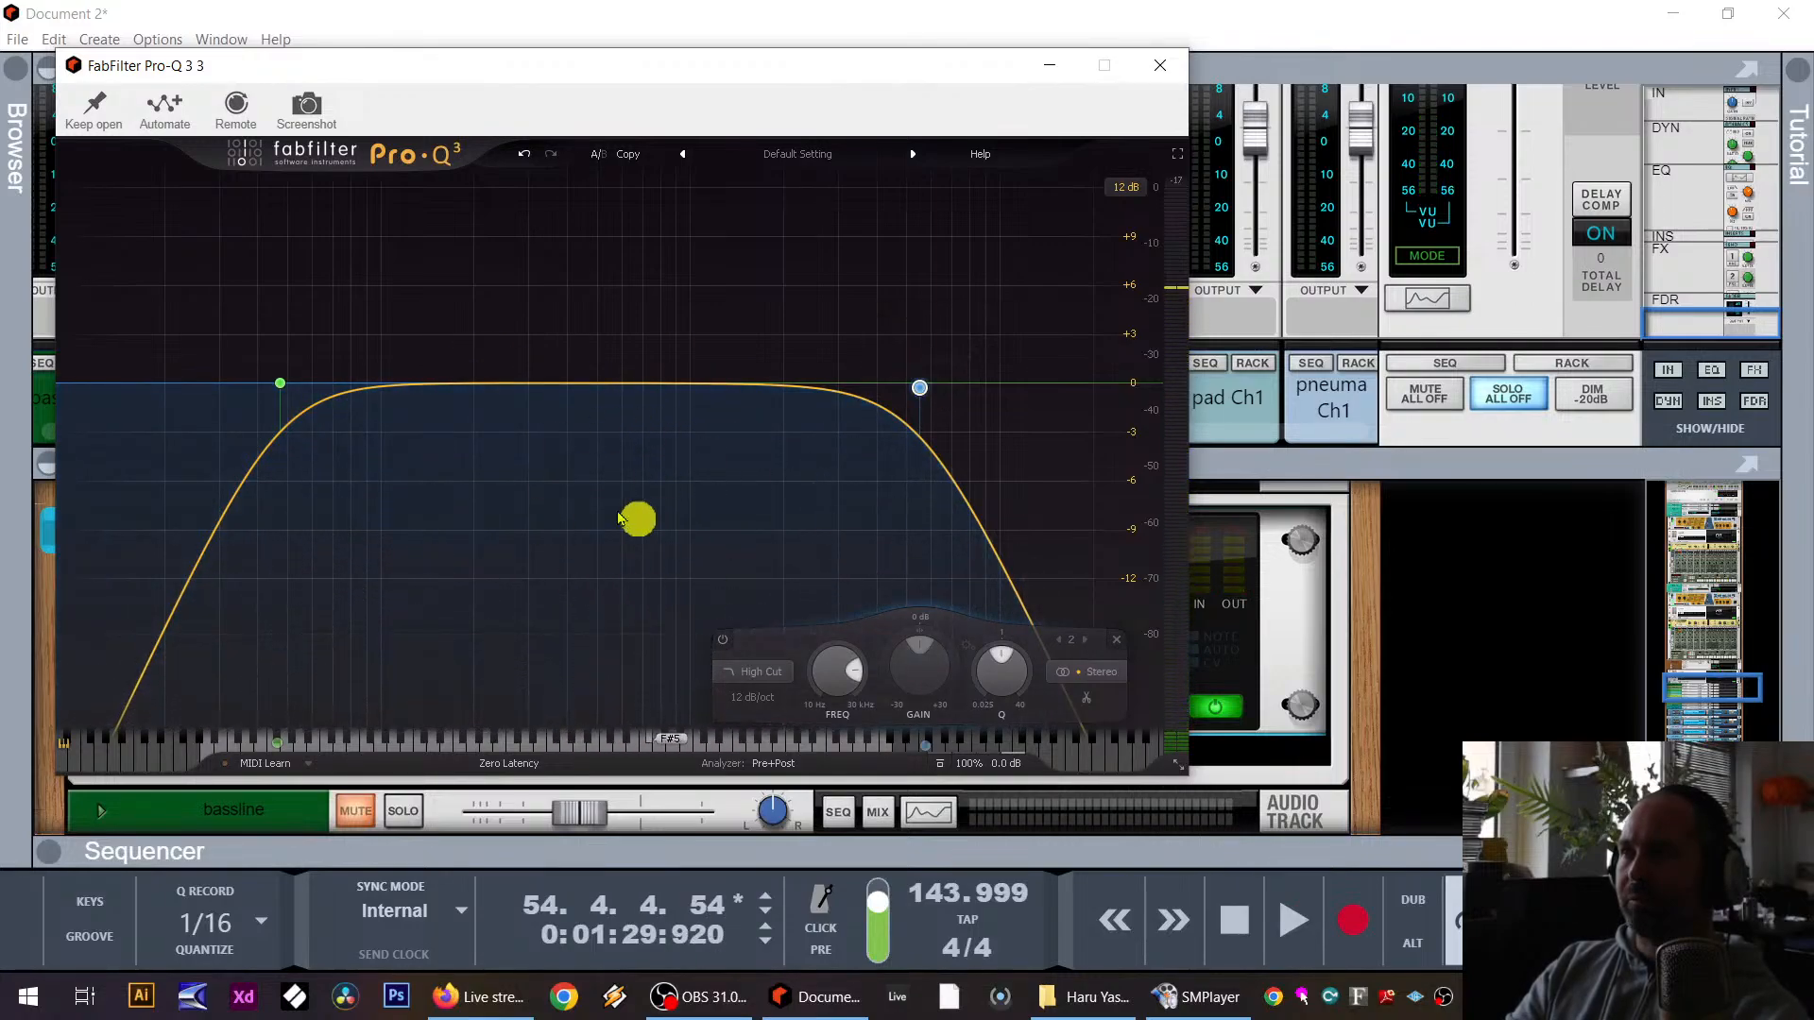
Step: Add a bell cut of about -9 dB at about 688 Hz during playback and close the equalizer
{"action": "key", "text": "space"}
{"action": "left_click_drag", "start_coordinate": [672, 386], "coordinate": [663, 539]}
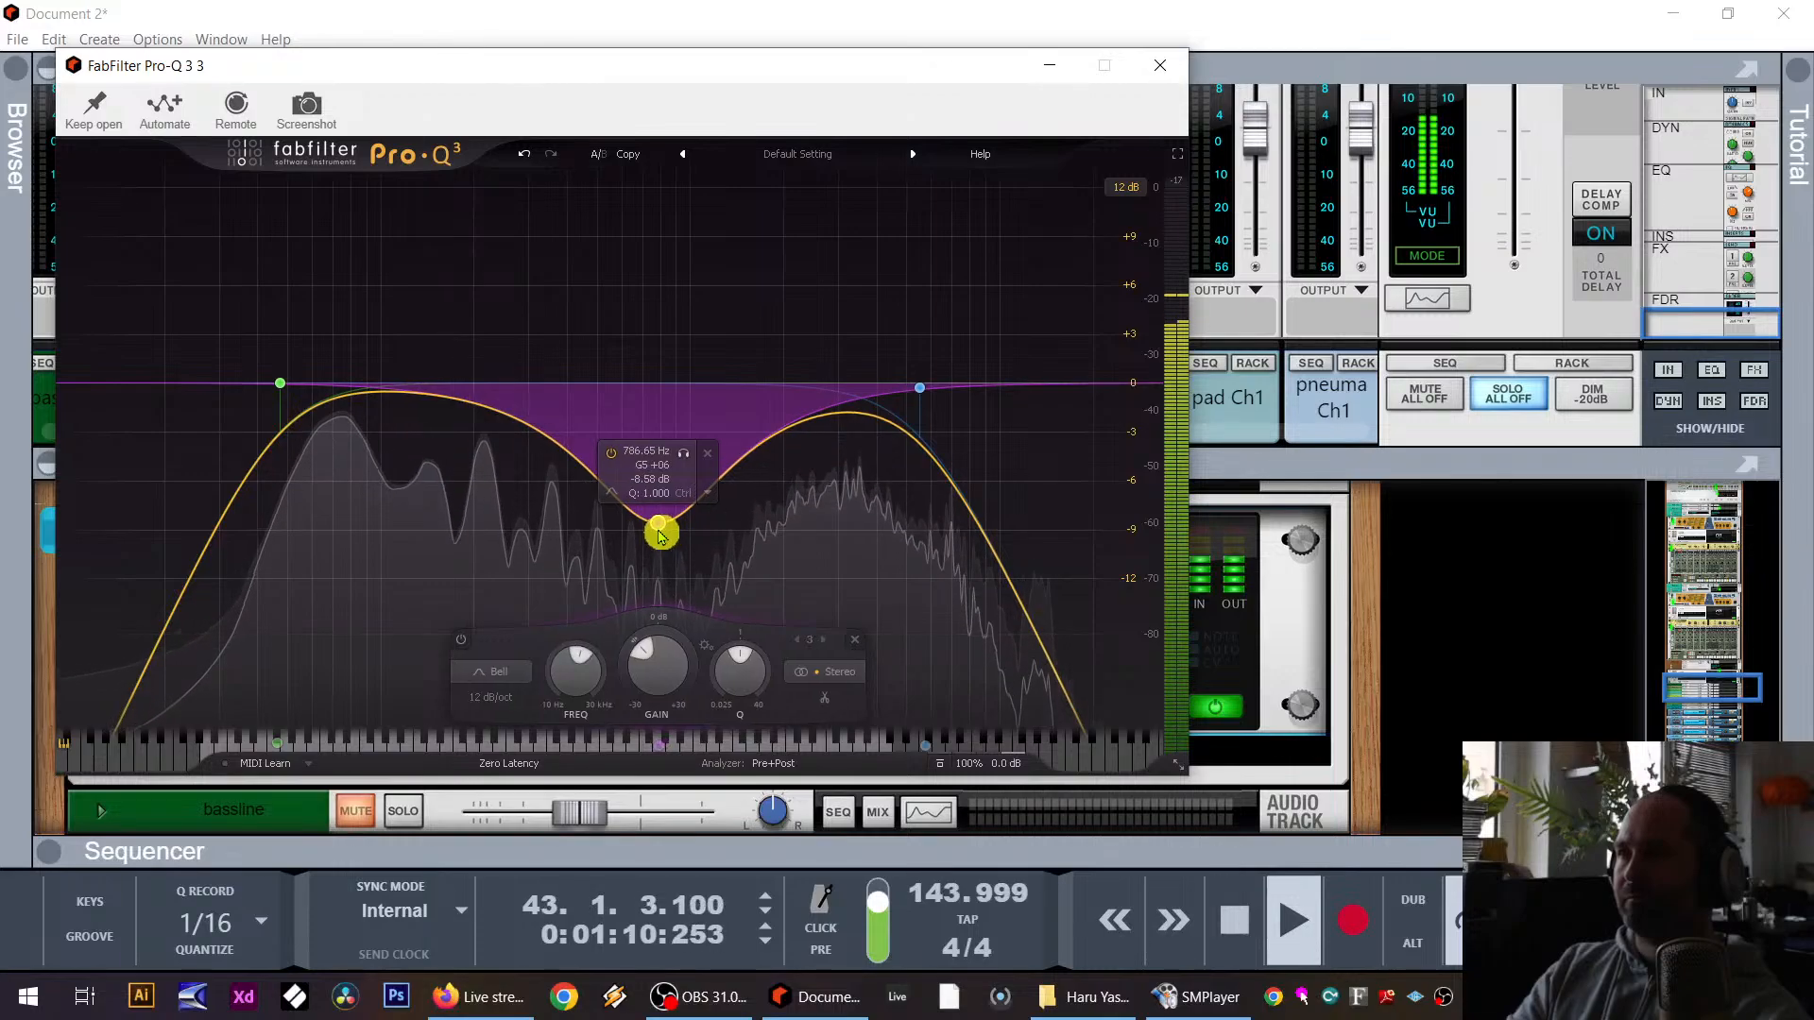
{"action": "mouse_move", "coordinate": [661, 537]}
{"action": "left_mouse_down"}
{"action": "mouse_move", "coordinate": [543, 544]}
{"action": "mouse_move", "coordinate": [642, 543]}
{"action": "left_mouse_up"}
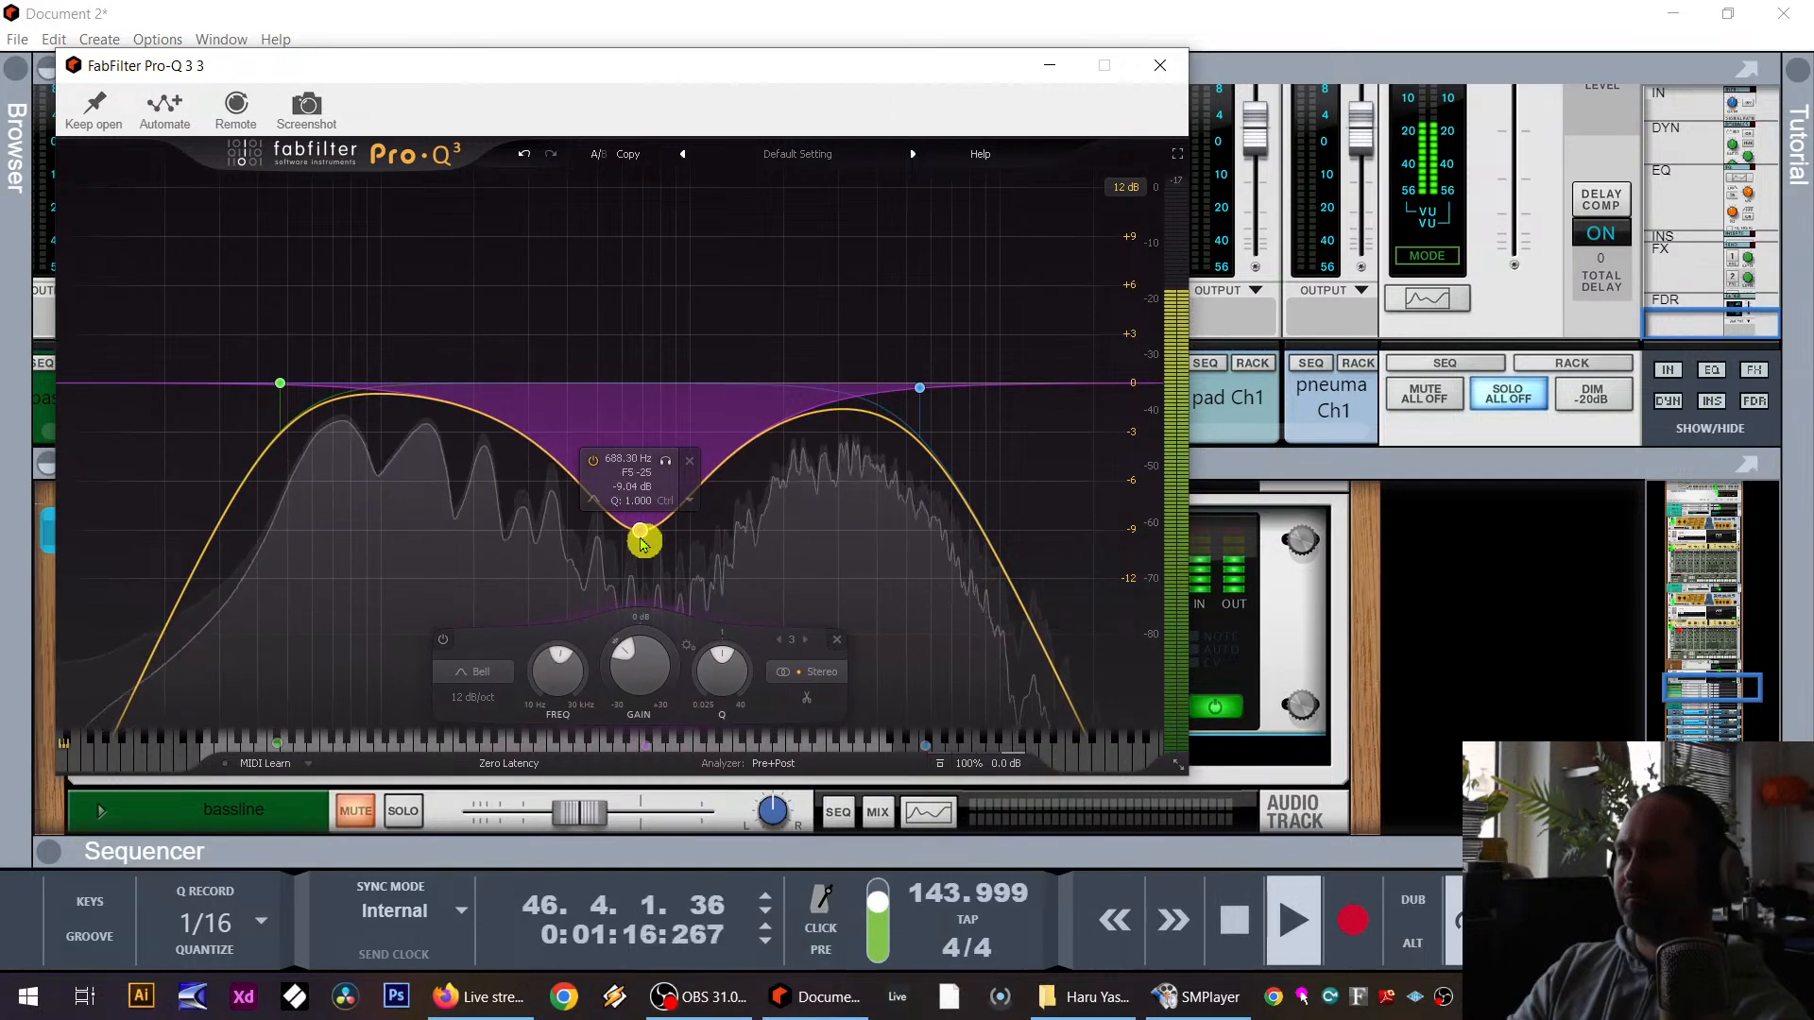
{"action": "left_click", "coordinate": [1160, 65]}
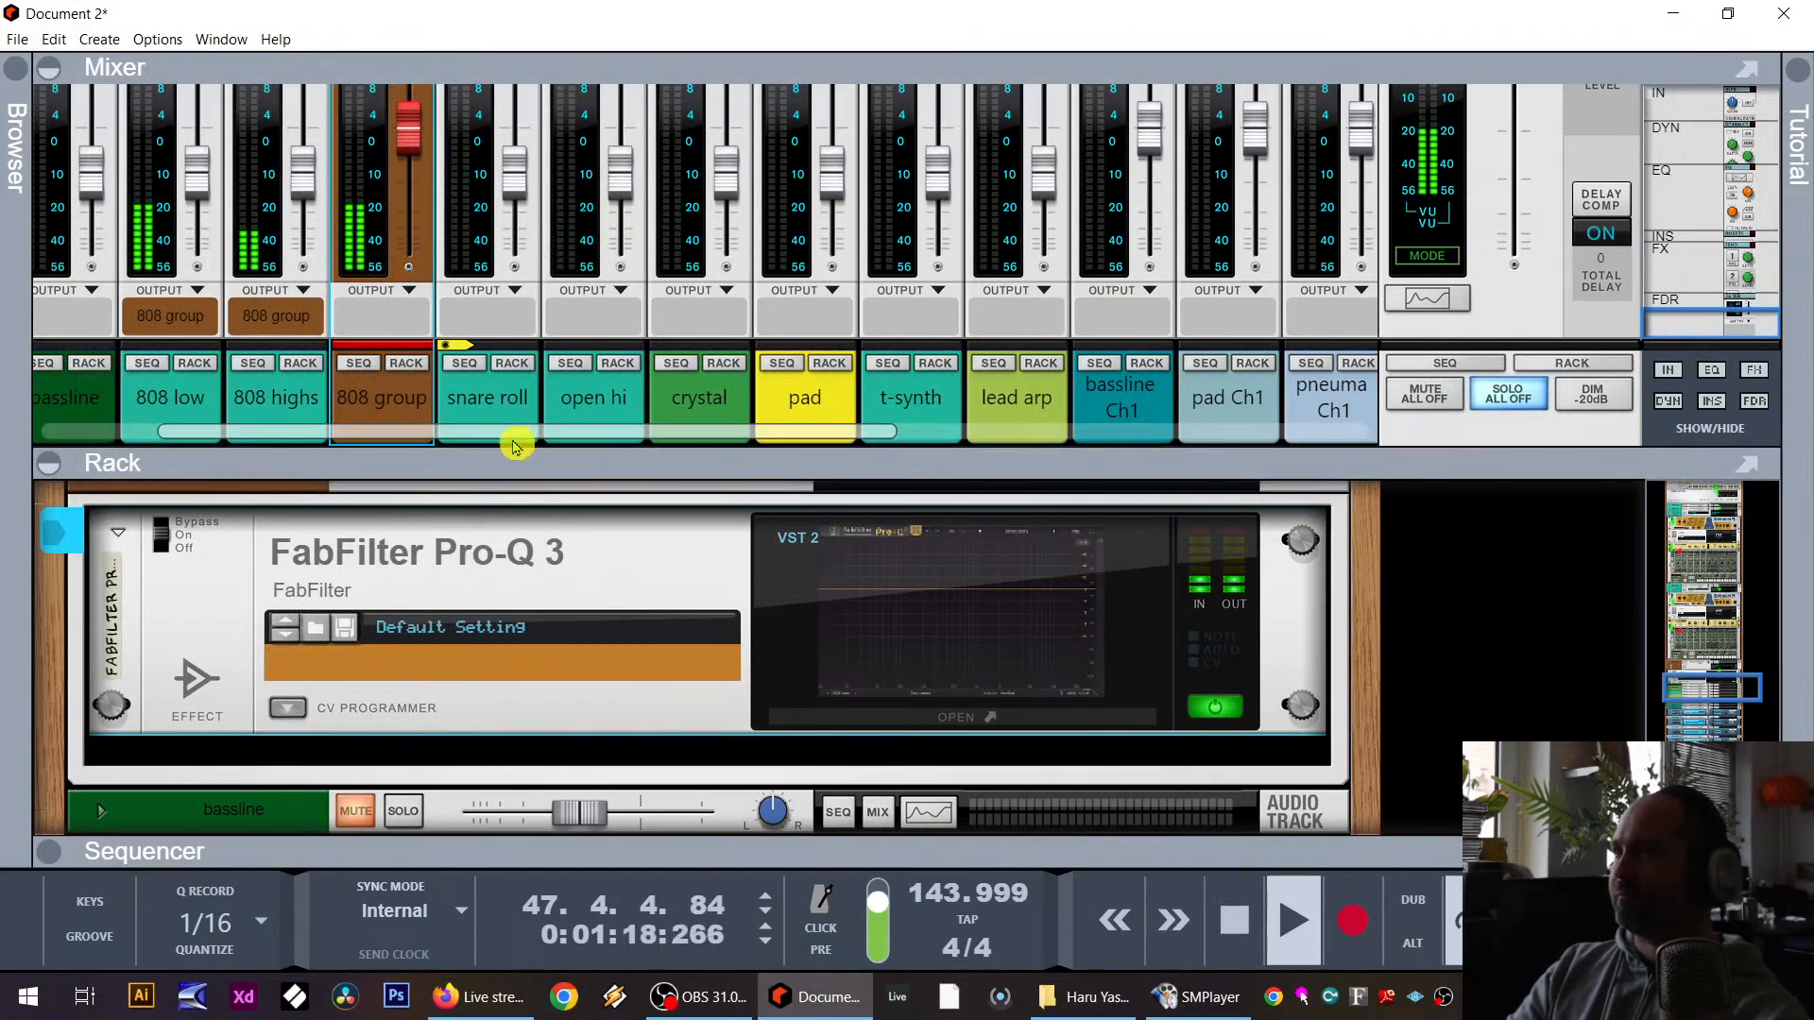
Step: Review the 808 channels in the enlarged mixer and go back to the 808 group's device in the rack
{"action": "left_click_drag", "start_coordinate": [418, 469], "coordinate": [527, 813]}
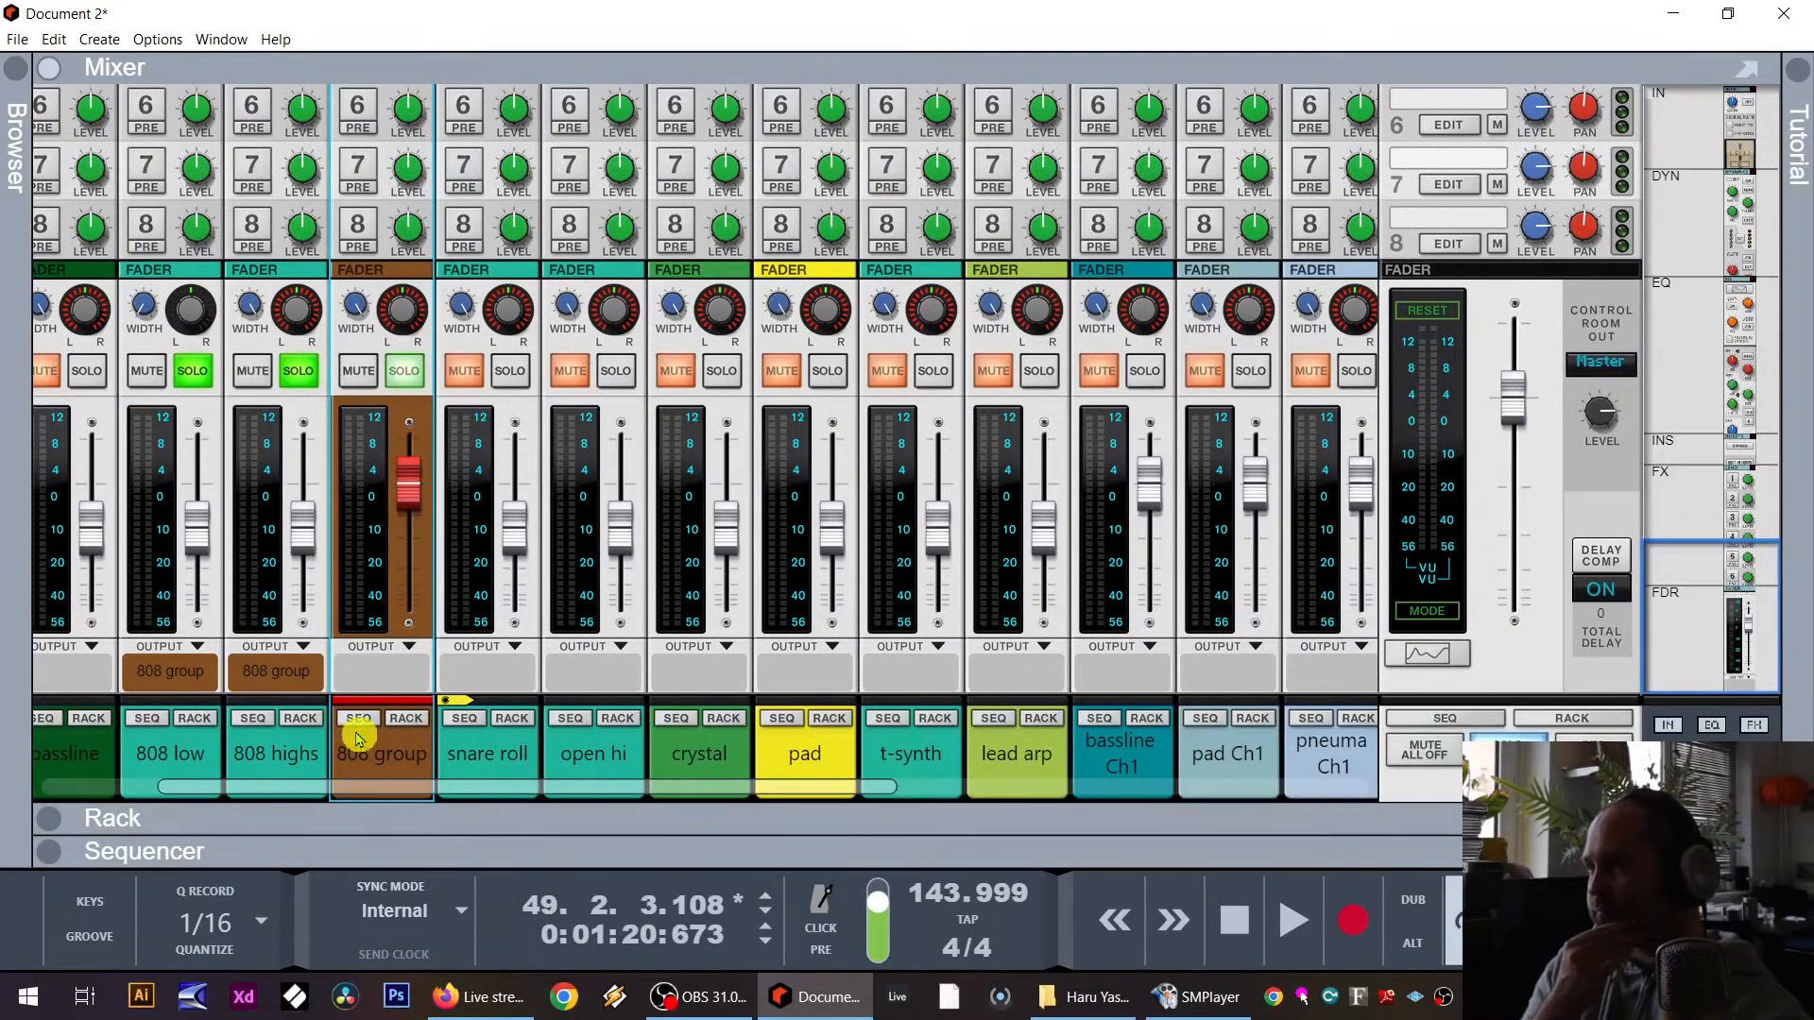
{"action": "left_click_drag", "start_coordinate": [401, 789], "coordinate": [288, 799]}
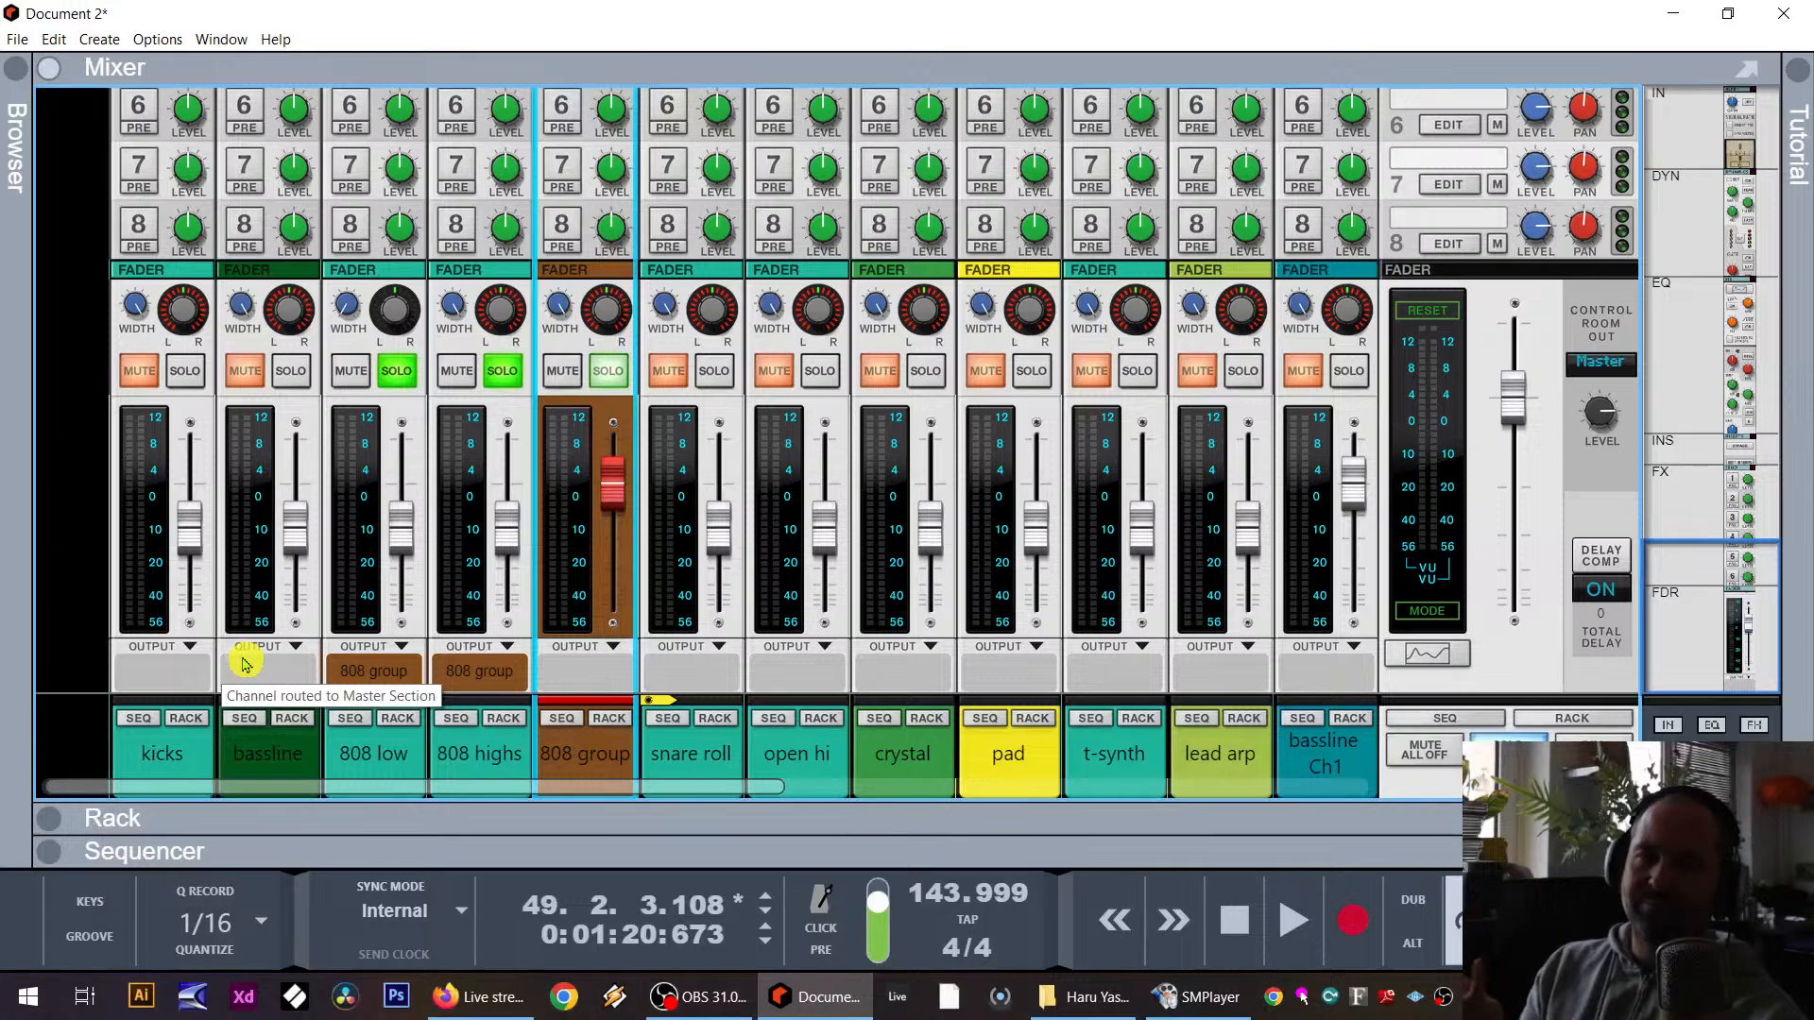
{"action": "left_click", "coordinate": [613, 727]}
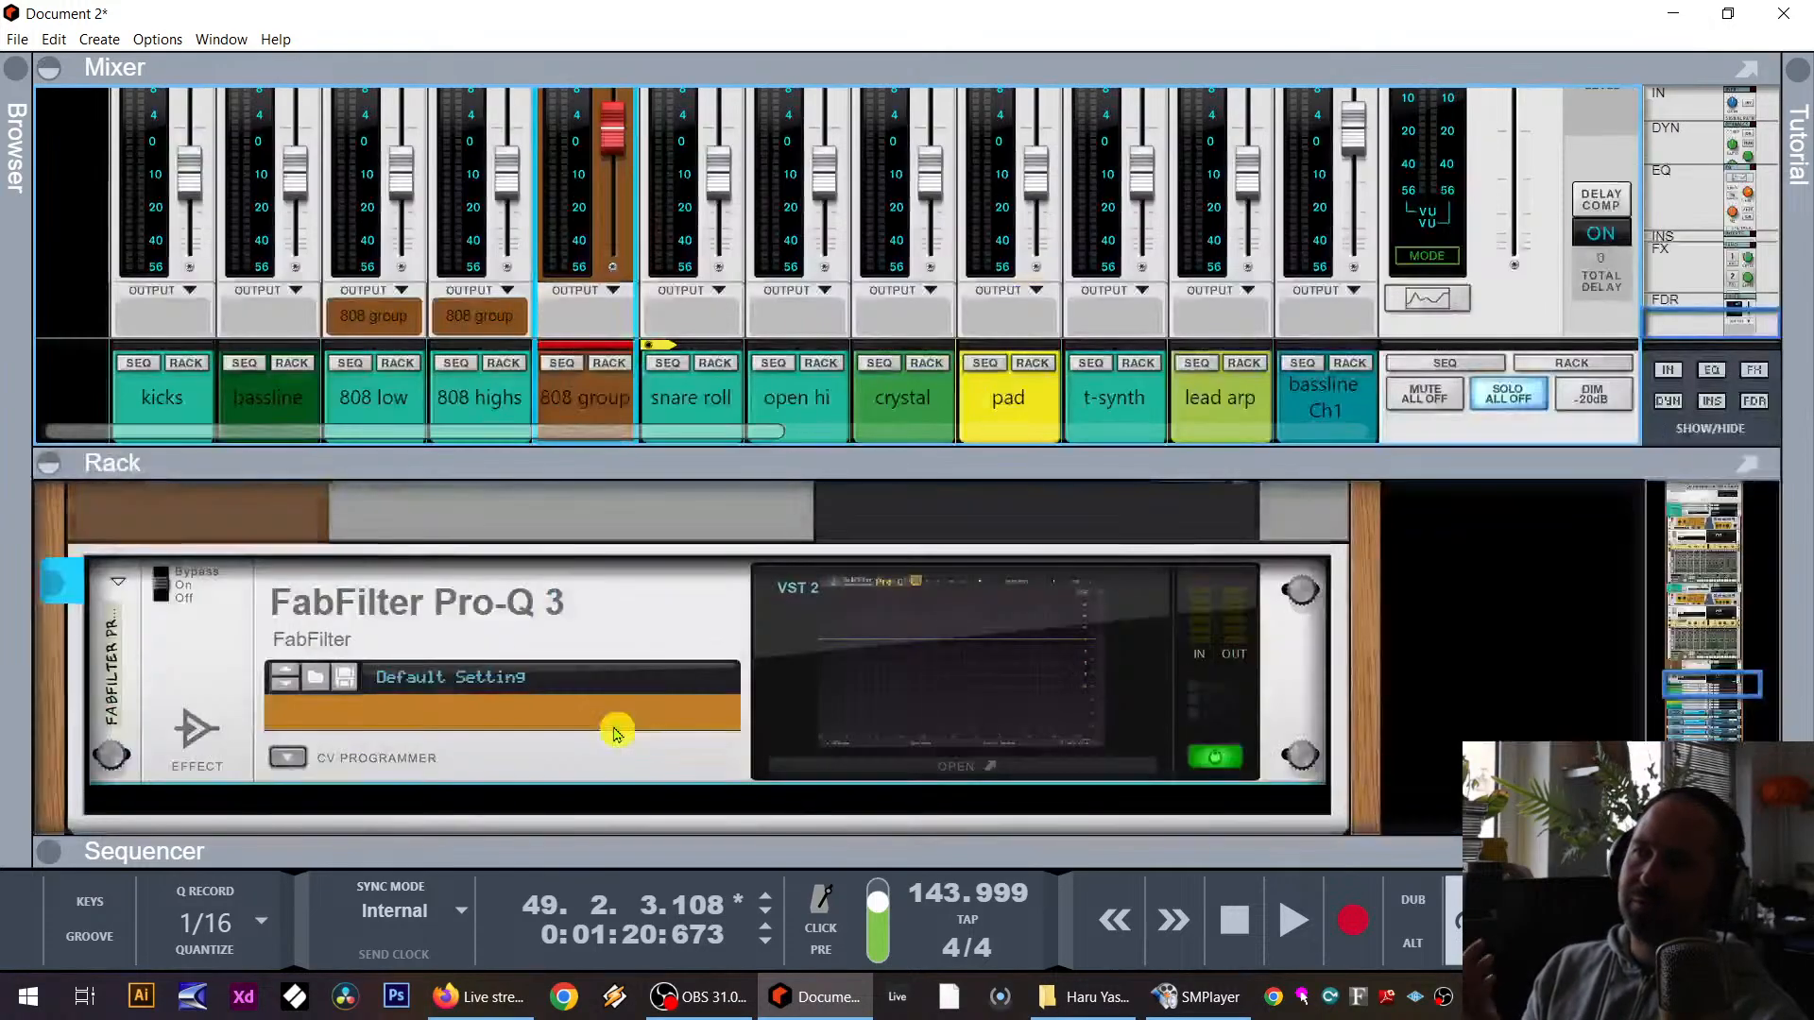
Step: Solo the kicks channel alongside the 808 channels and audition them together with the mixer and sequencer visible
{"action": "scroll", "coordinate": [624, 718], "scroll_direction": "down", "scroll_amount": 3}
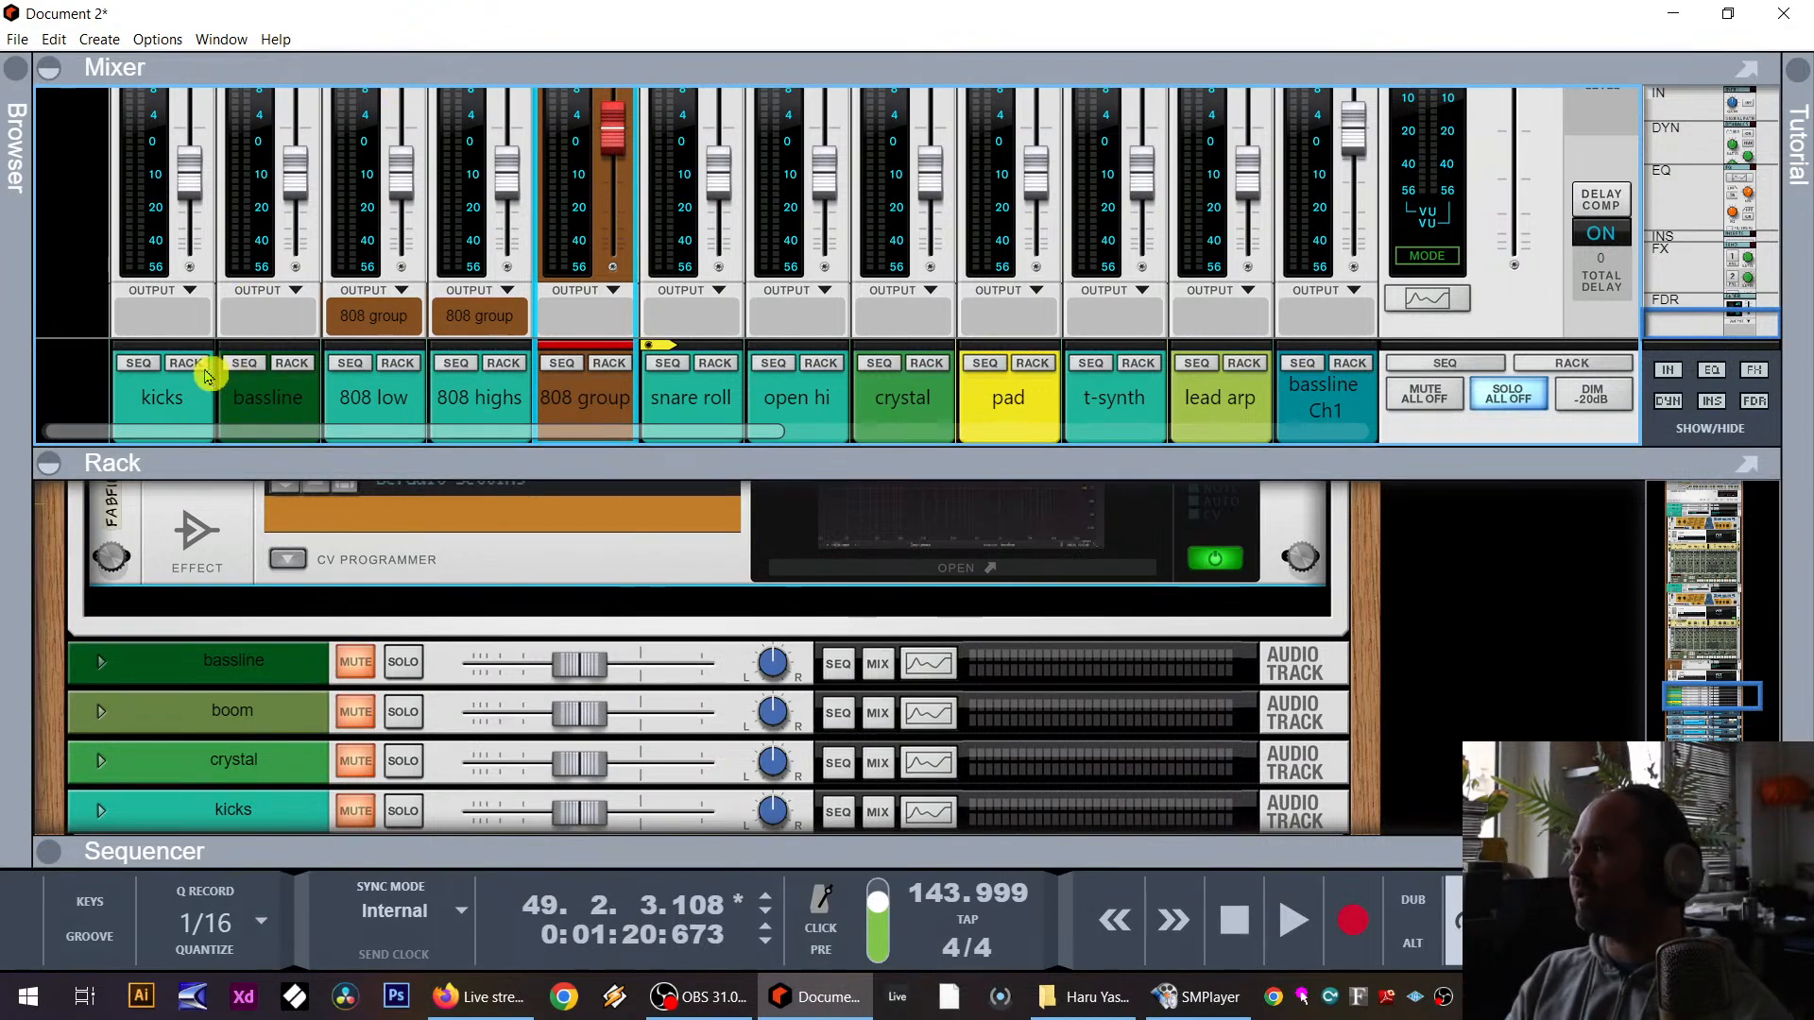
{"action": "scroll", "coordinate": [237, 387], "scroll_direction": "up", "scroll_amount": 3}
{"action": "left_click", "coordinate": [184, 213]}
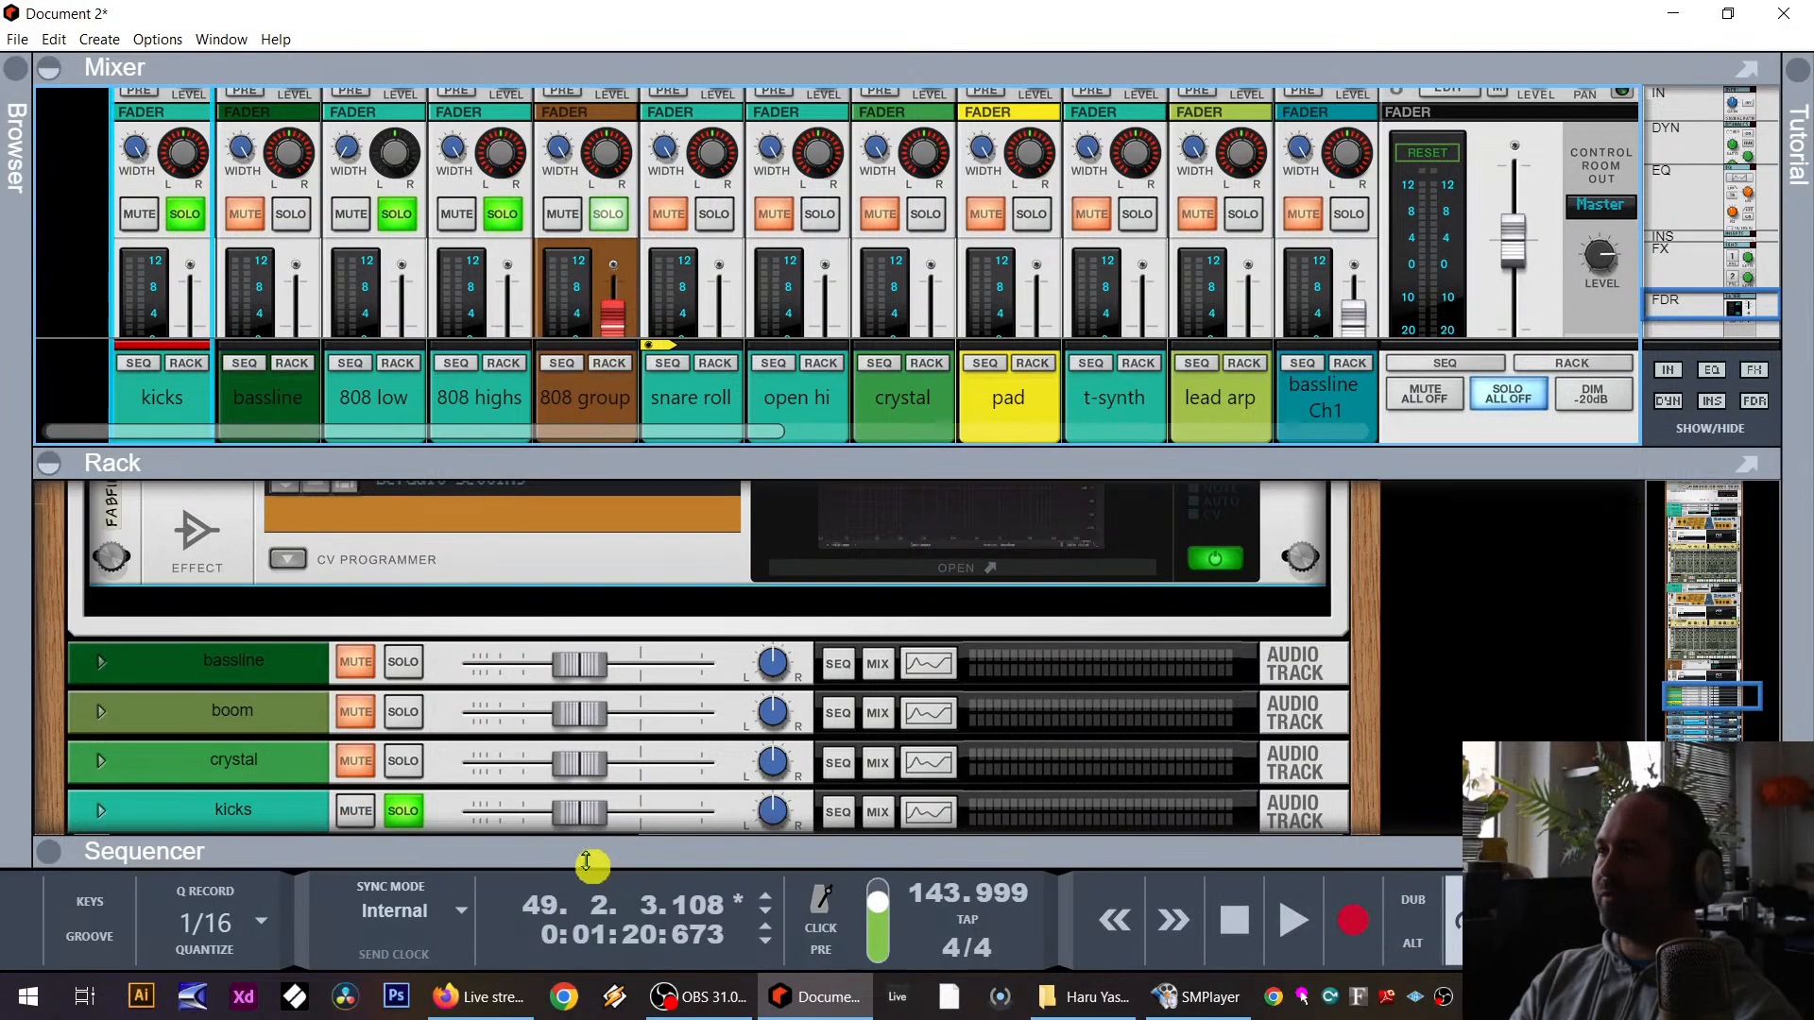
{"action": "left_click_drag", "start_coordinate": [586, 860], "coordinate": [615, 346]}
{"action": "key", "text": "space"}
{"action": "left_click_drag", "start_coordinate": [542, 298], "coordinate": [542, 476]}
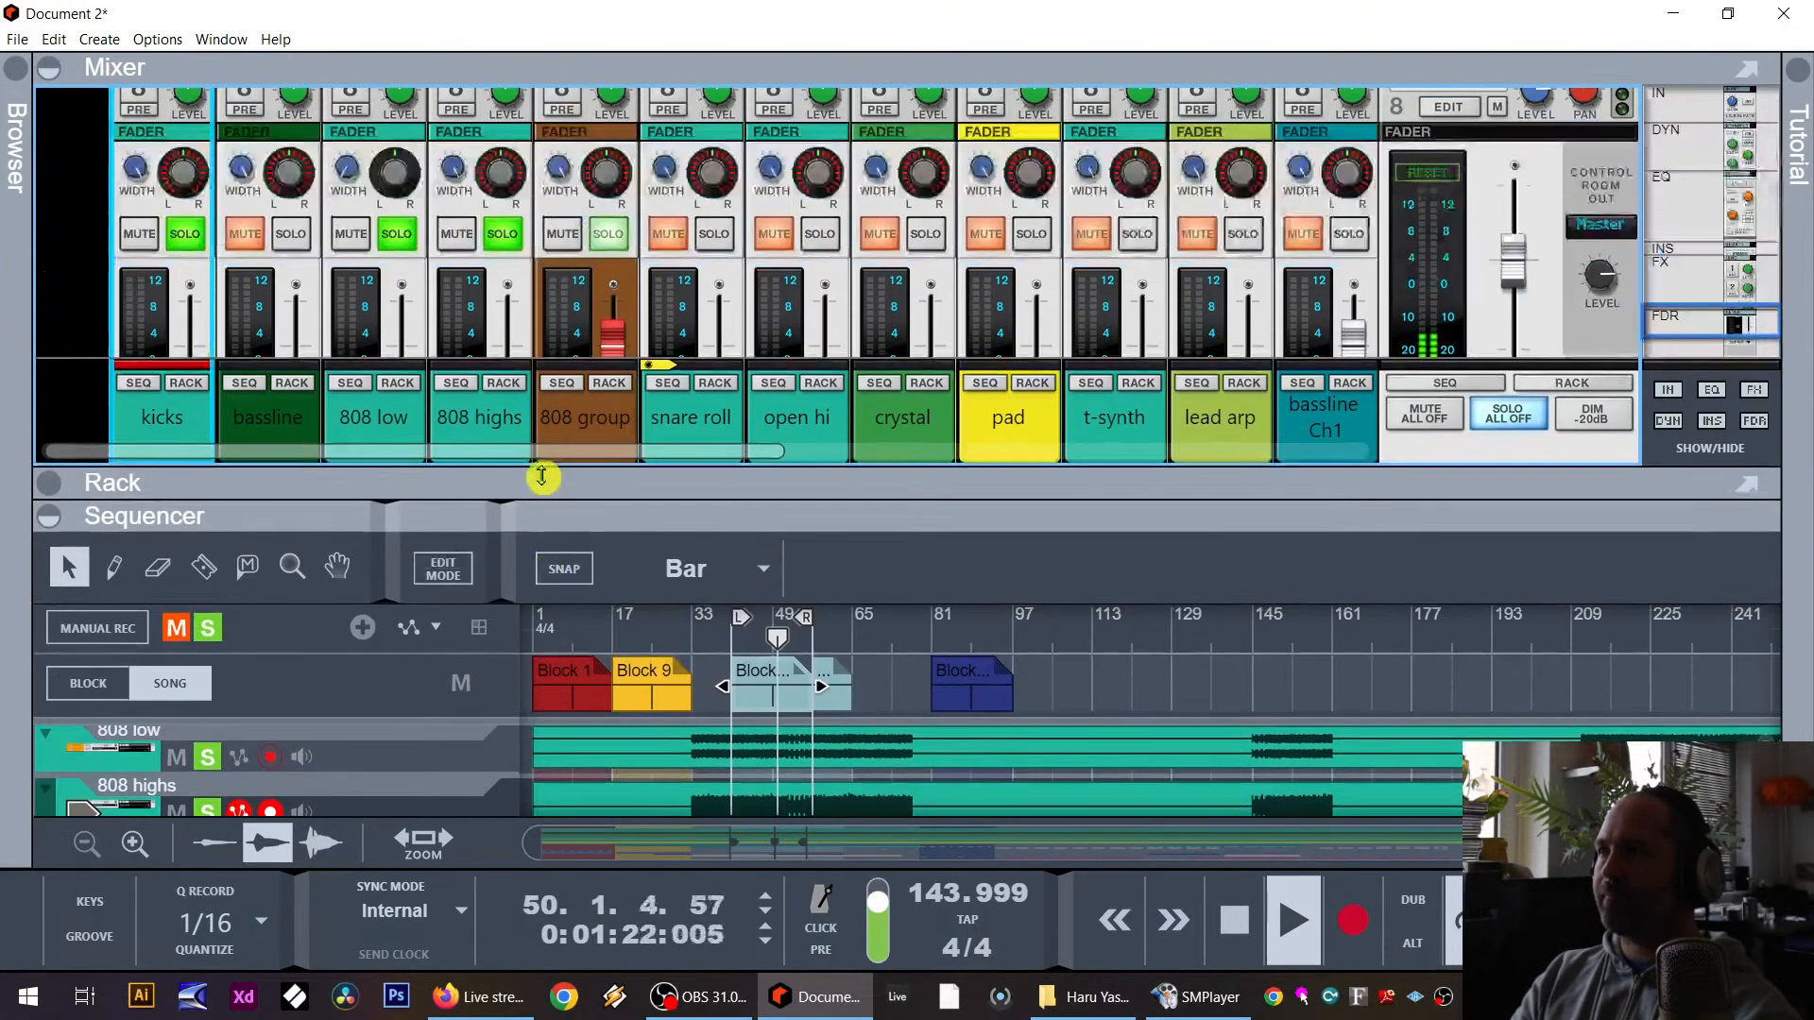
{"action": "left_click", "coordinate": [207, 627]}
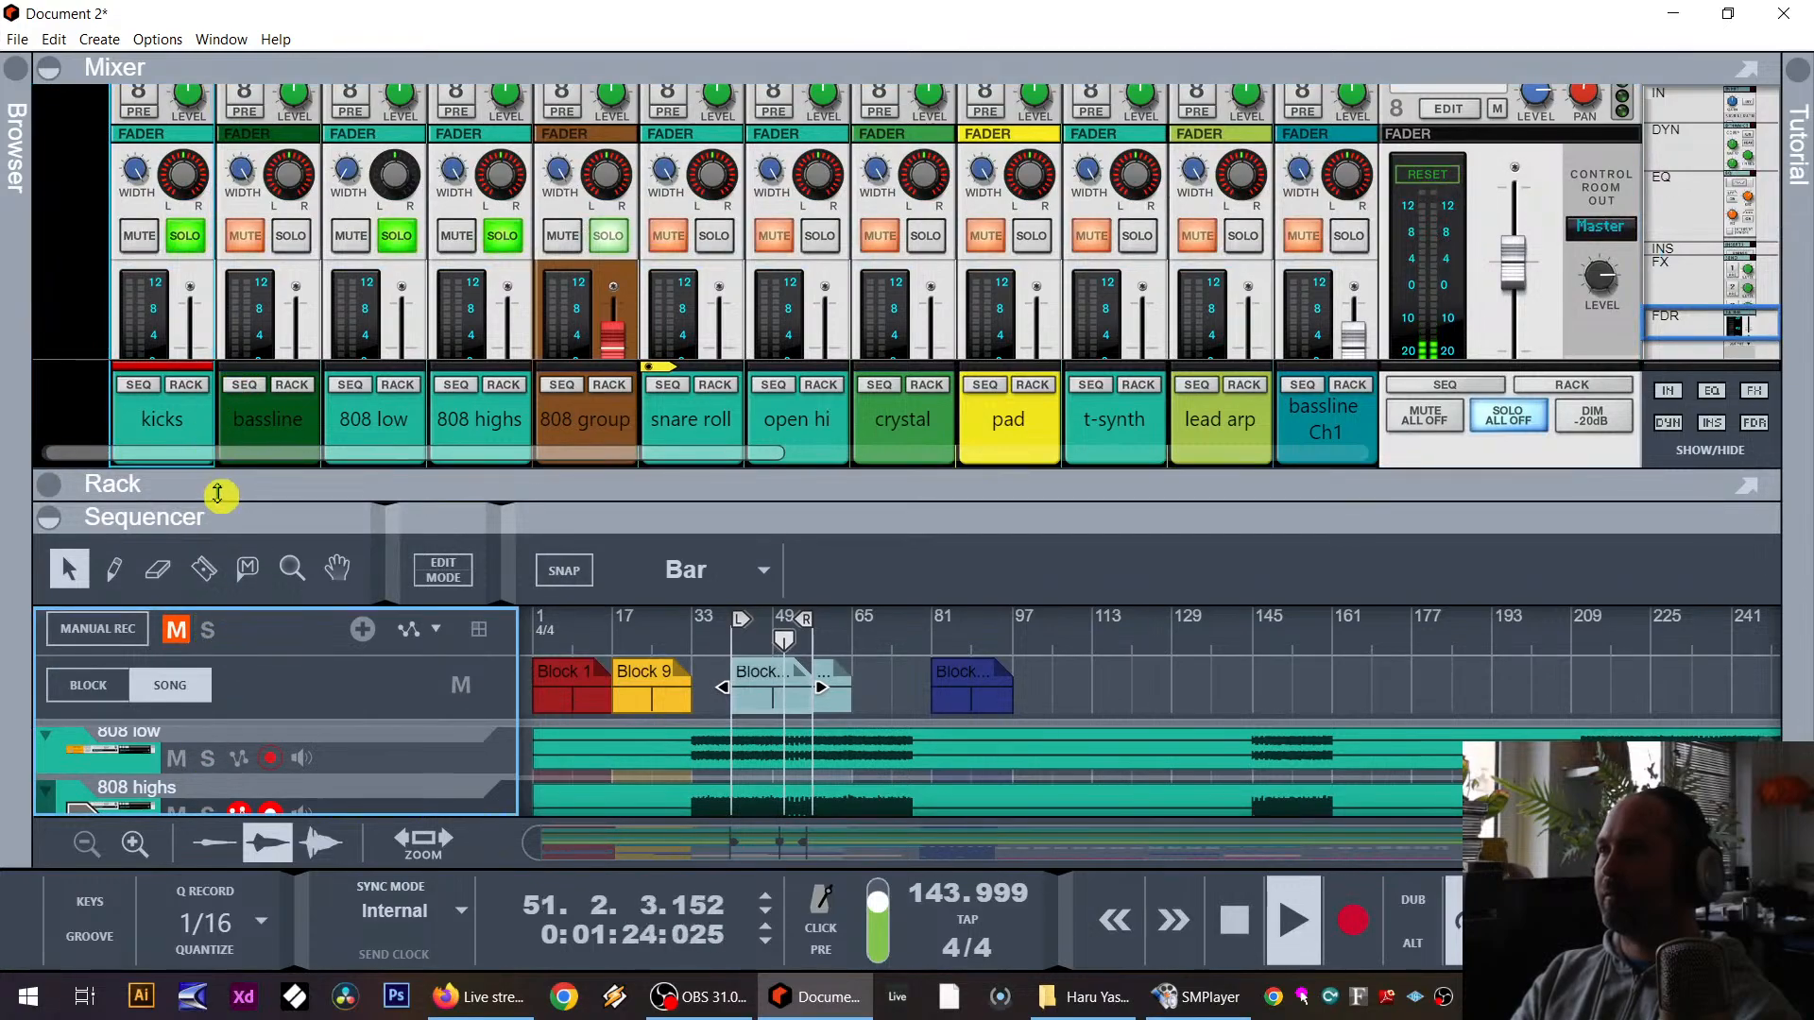
{"action": "left_click_drag", "start_coordinate": [217, 494], "coordinate": [218, 524]}
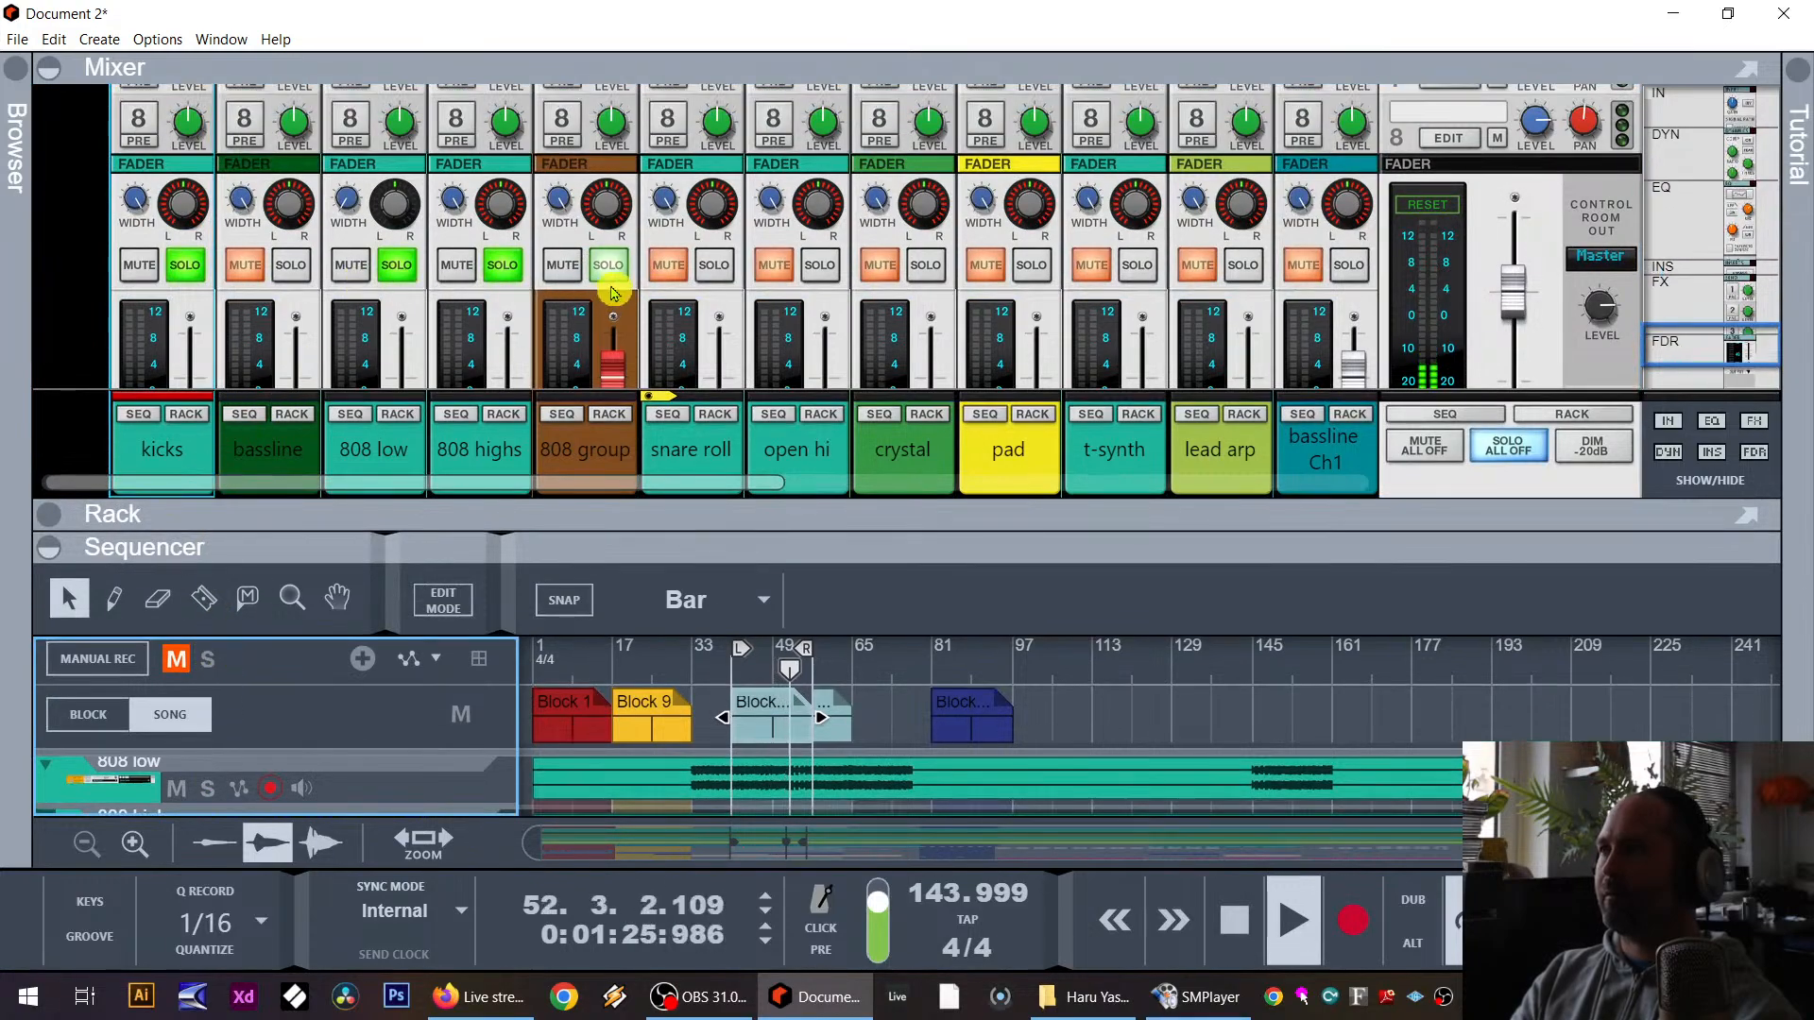
{"action": "key", "text": "space"}
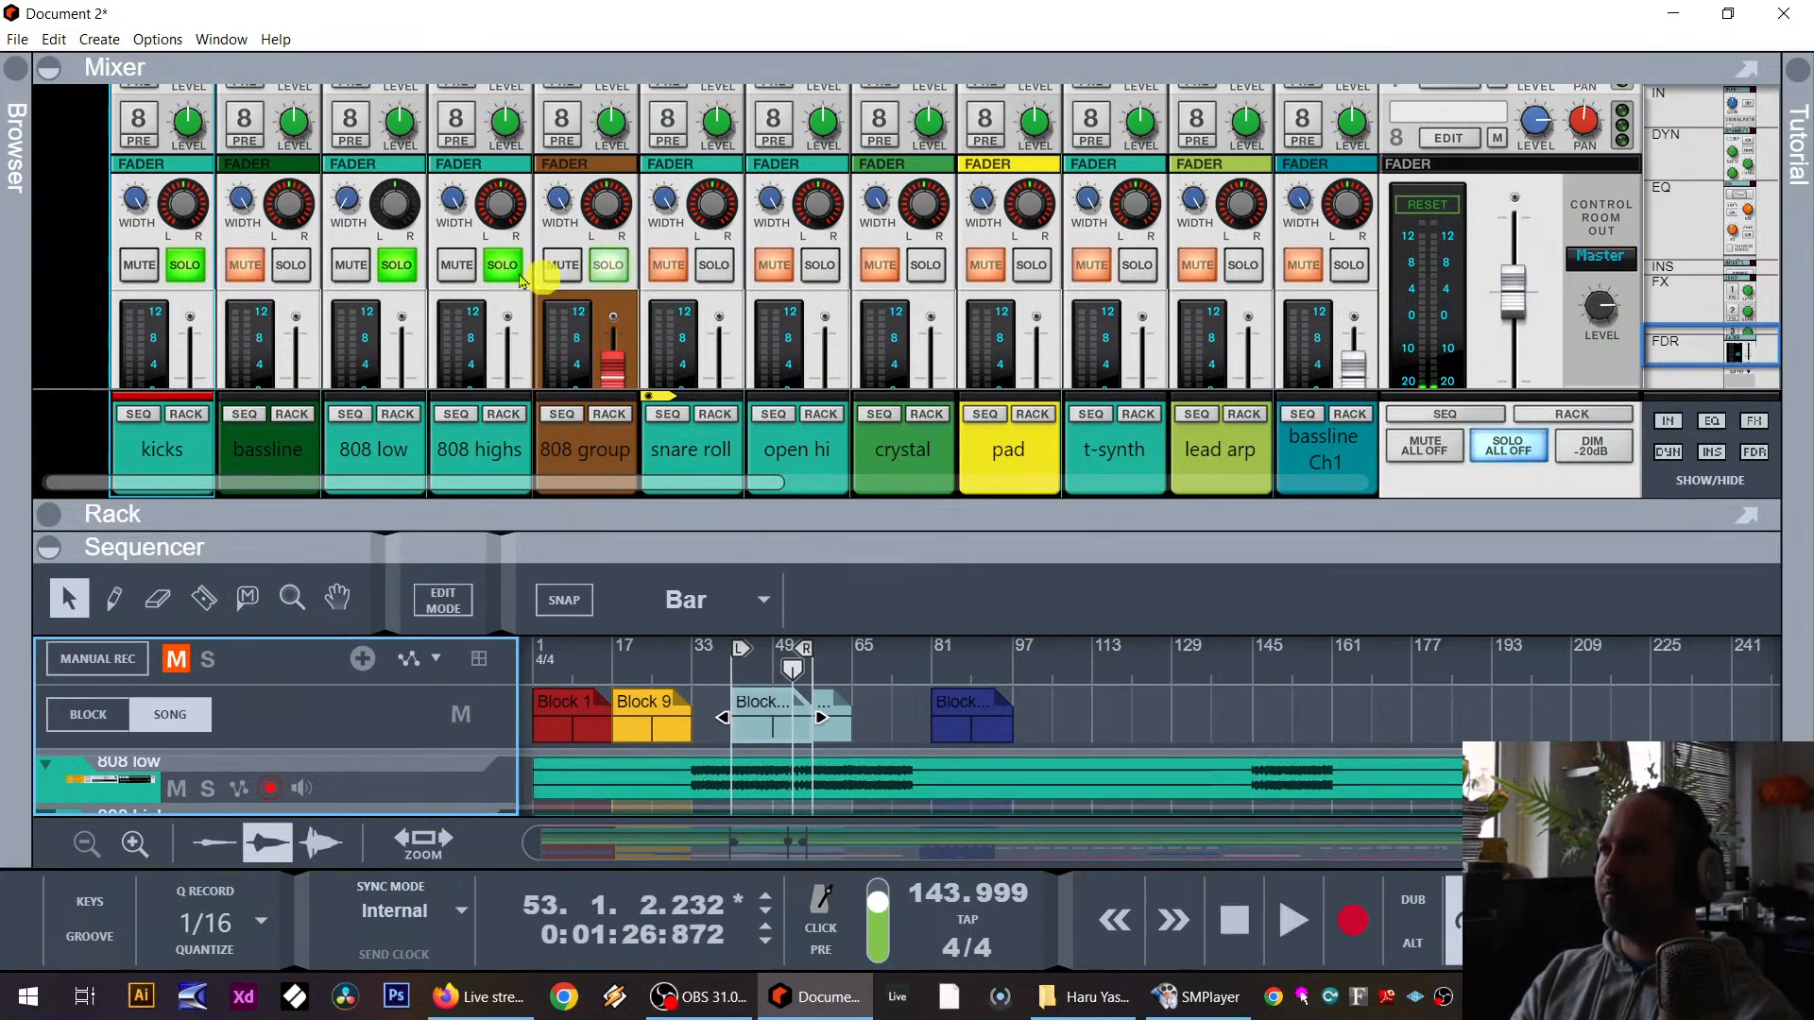
Step: Turn off all solos, solo only the kicks channel, and play it with the mixer enlarged to check its level
{"action": "left_click", "coordinate": [1511, 463]}
{"action": "left_click", "coordinate": [185, 266]}
{"action": "key", "text": "space"}
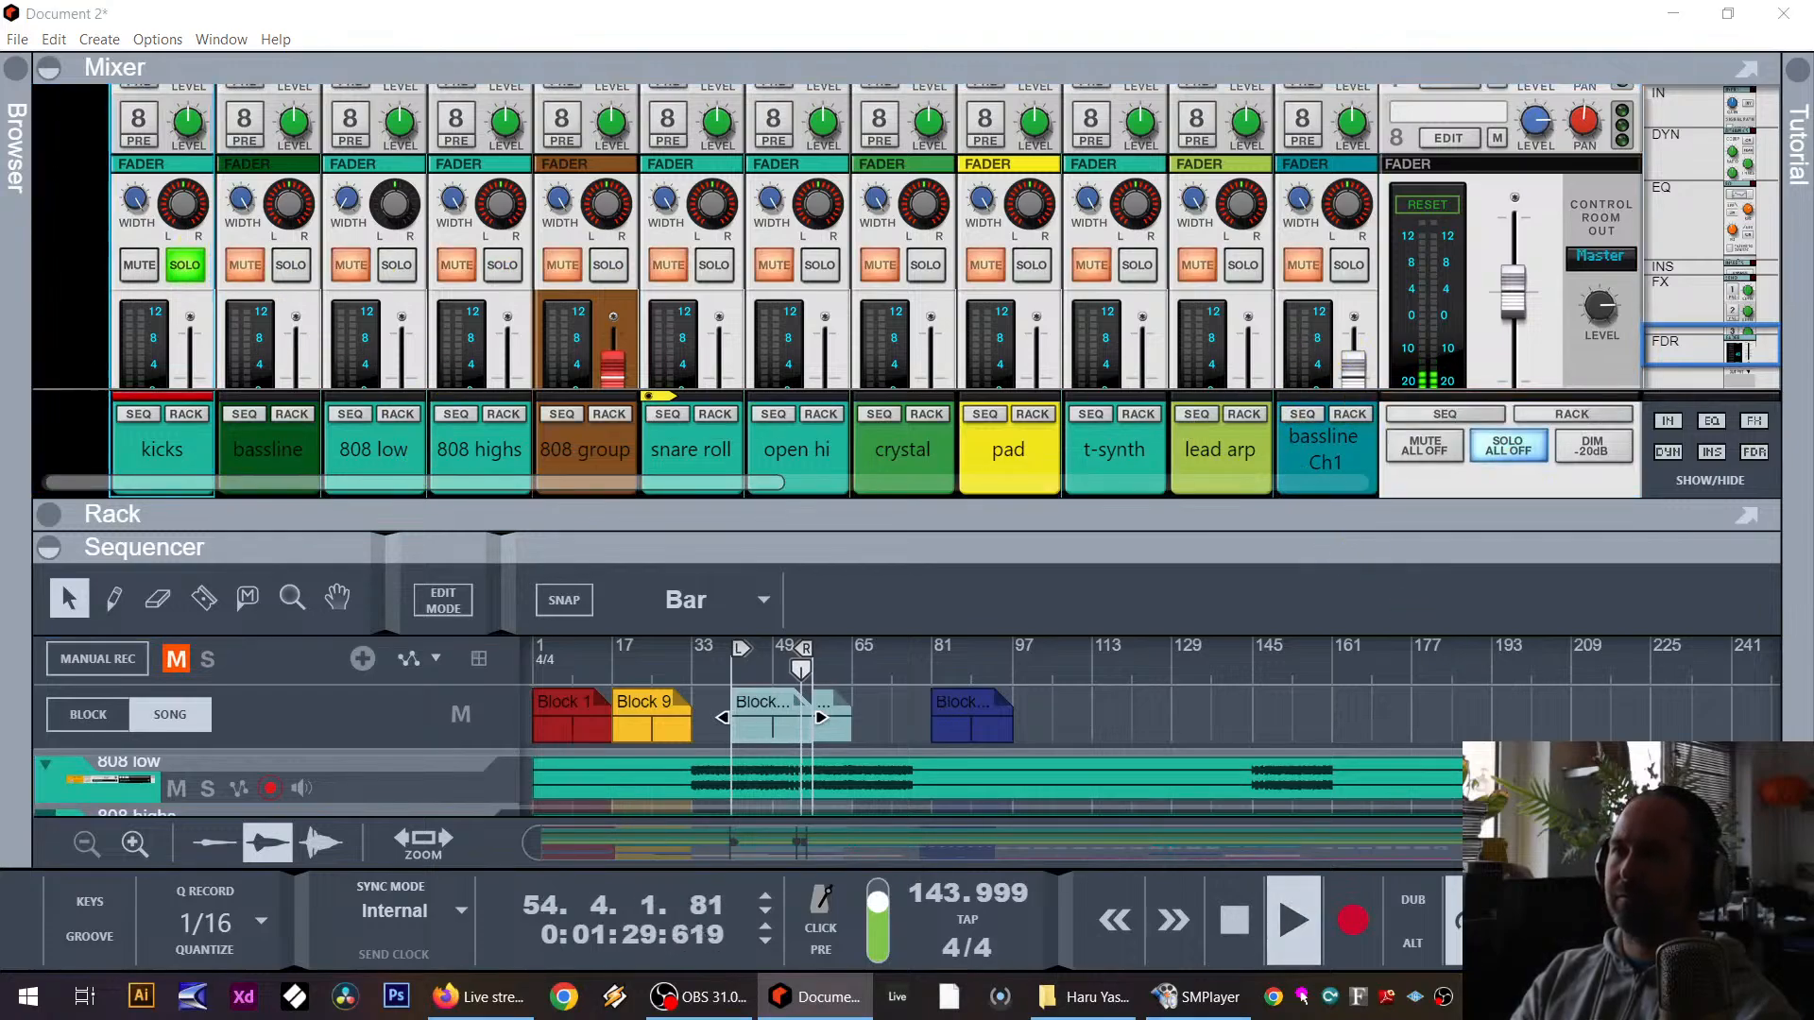
{"action": "left_click", "coordinate": [1290, 563]}
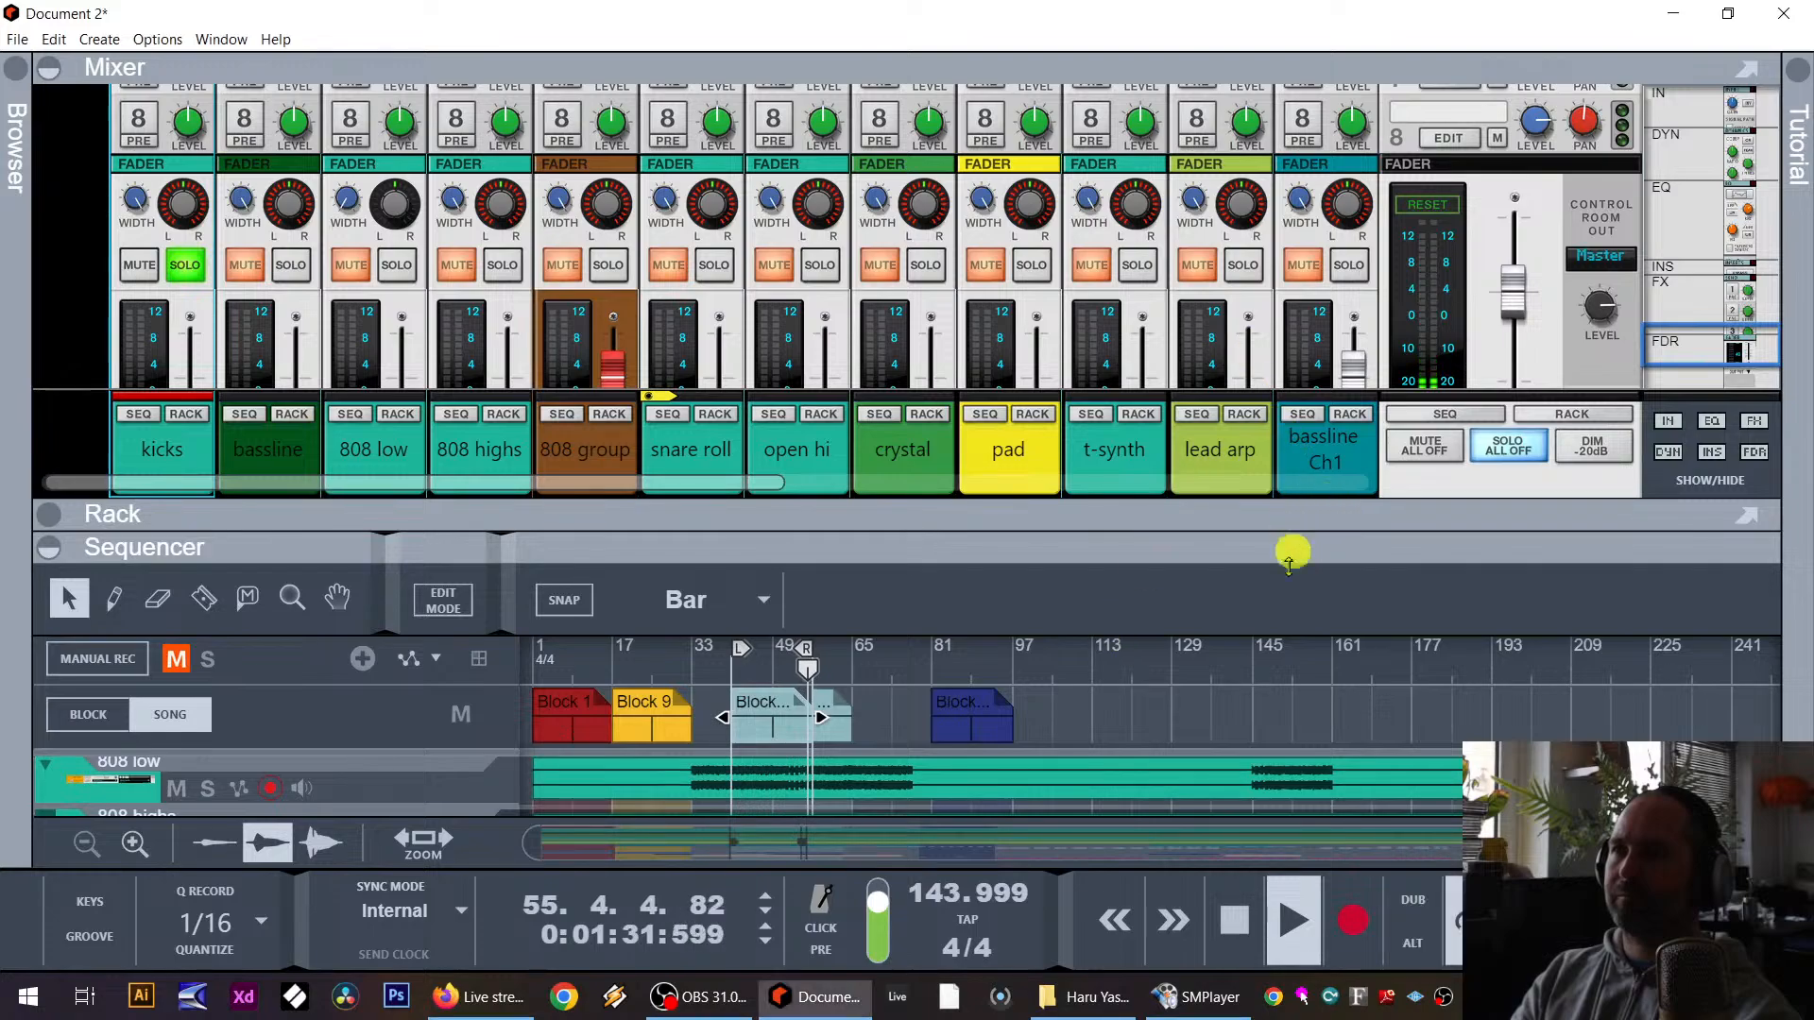
{"action": "left_click_drag", "start_coordinate": [1289, 566], "coordinate": [1262, 767]}
{"action": "scroll", "coordinate": [248, 524], "scroll_direction": "down", "scroll_amount": 3}
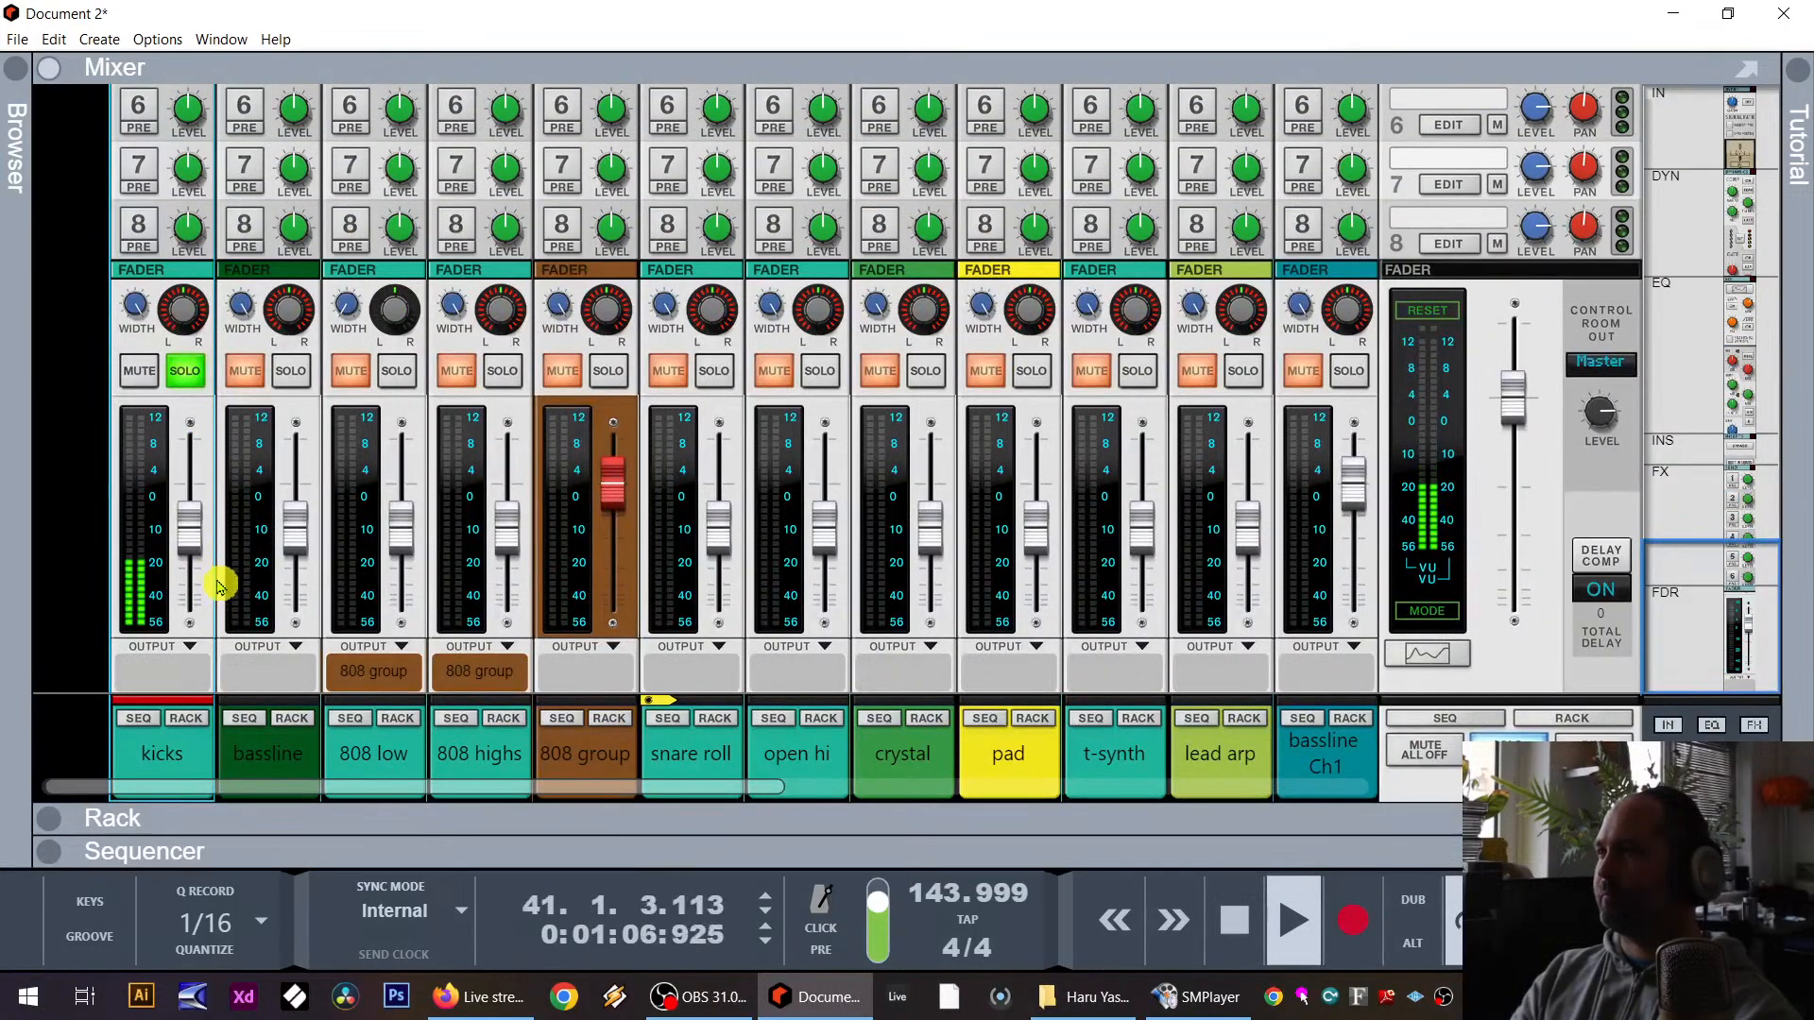
Step: Show the kicks track in the enlarged sequencer, zoomed in on the start of Block 20 at bar 41
{"action": "left_click", "coordinate": [139, 719]}
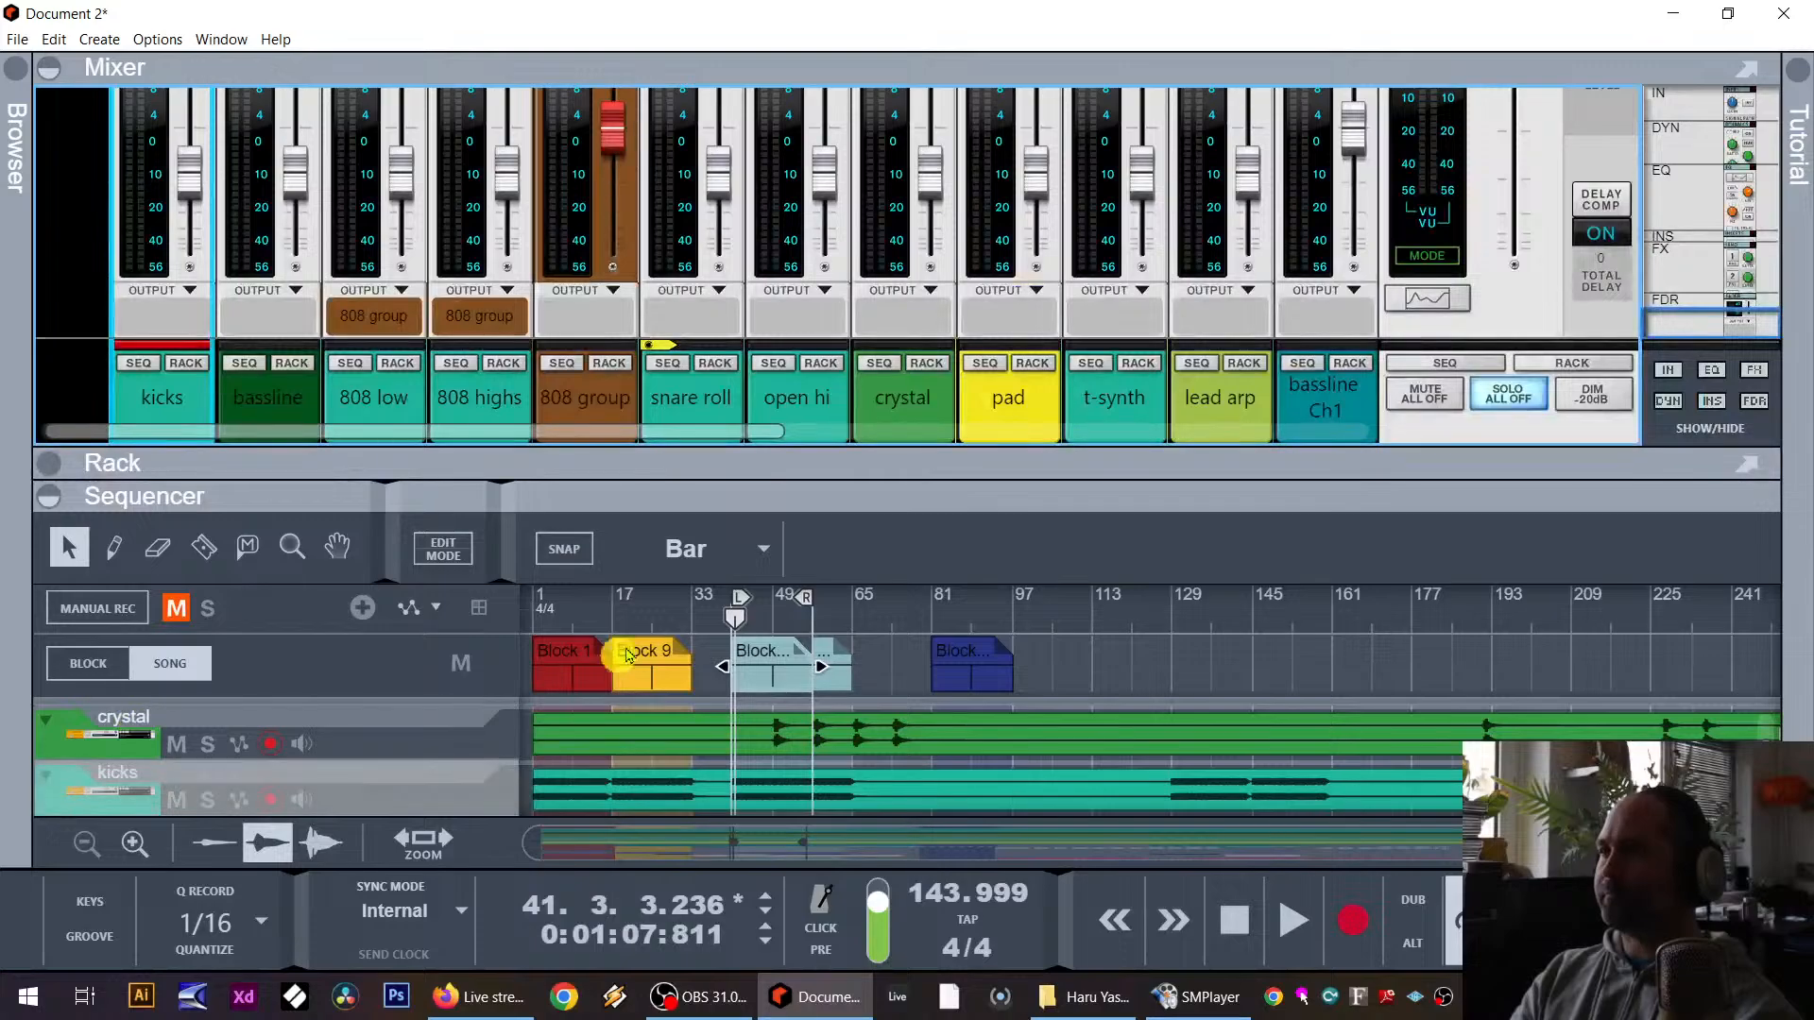
{"action": "left_click", "coordinate": [292, 546]}
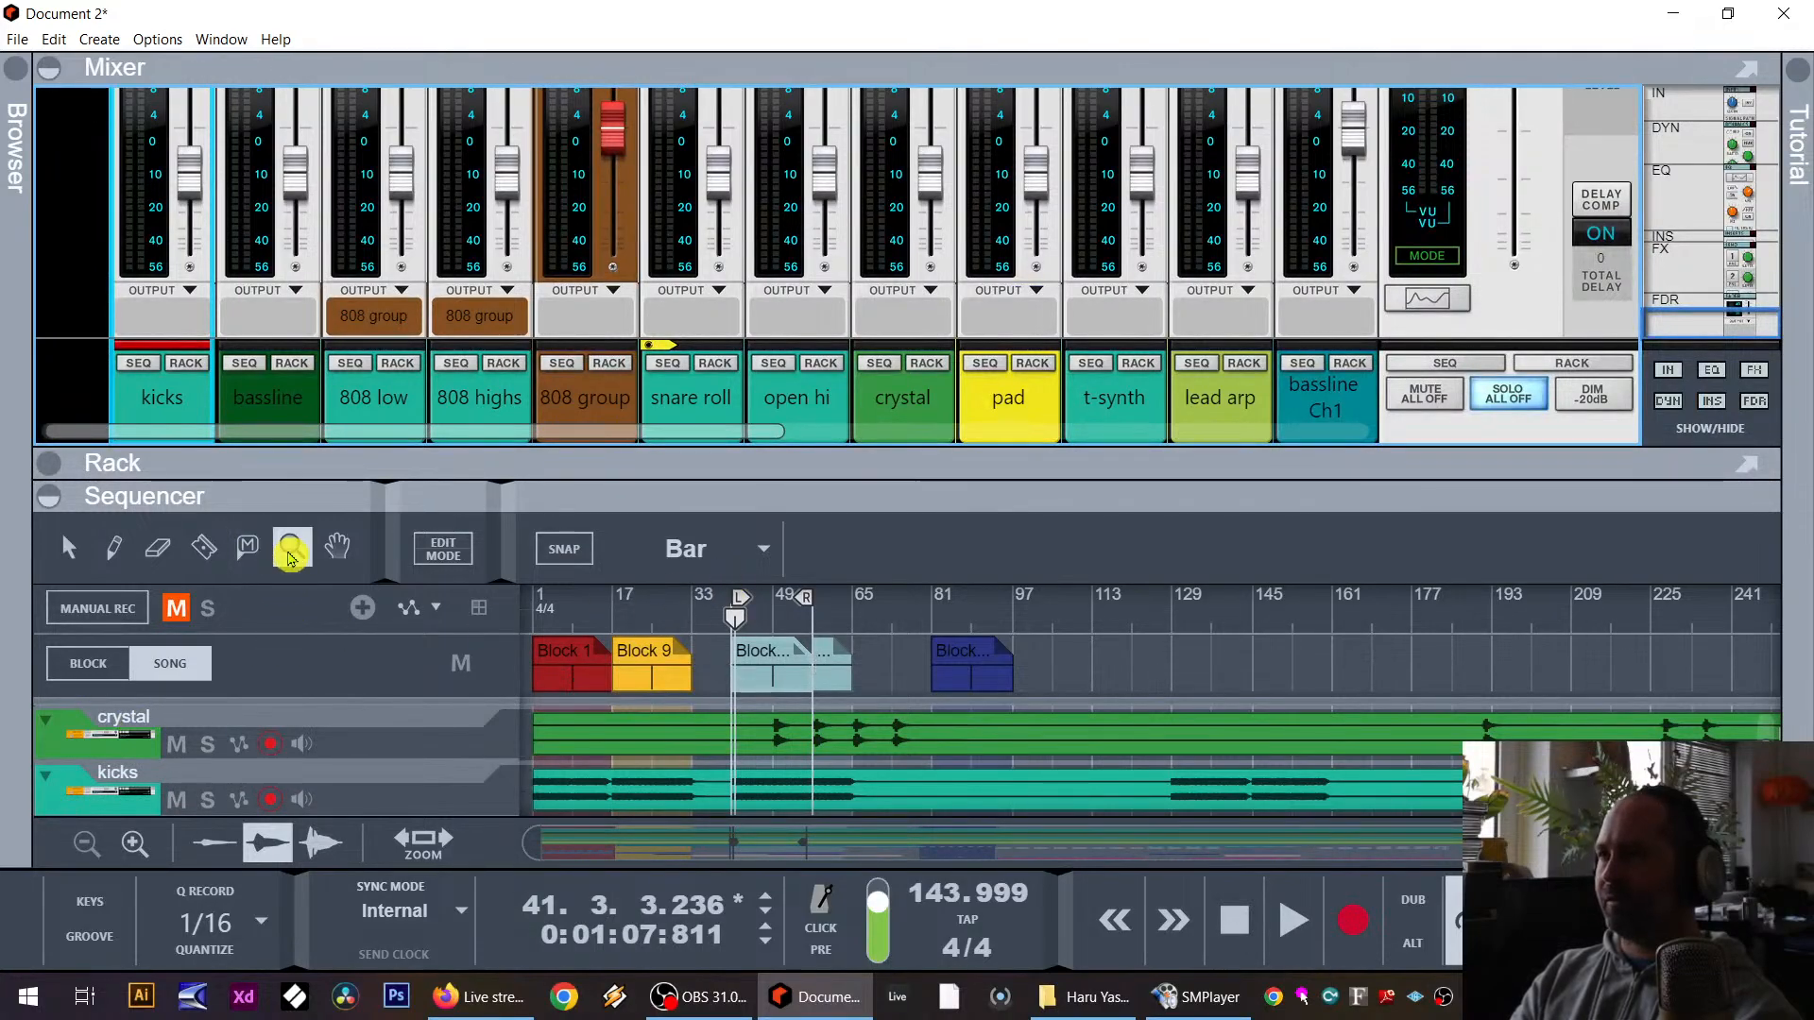
{"action": "left_click", "coordinate": [727, 784]}
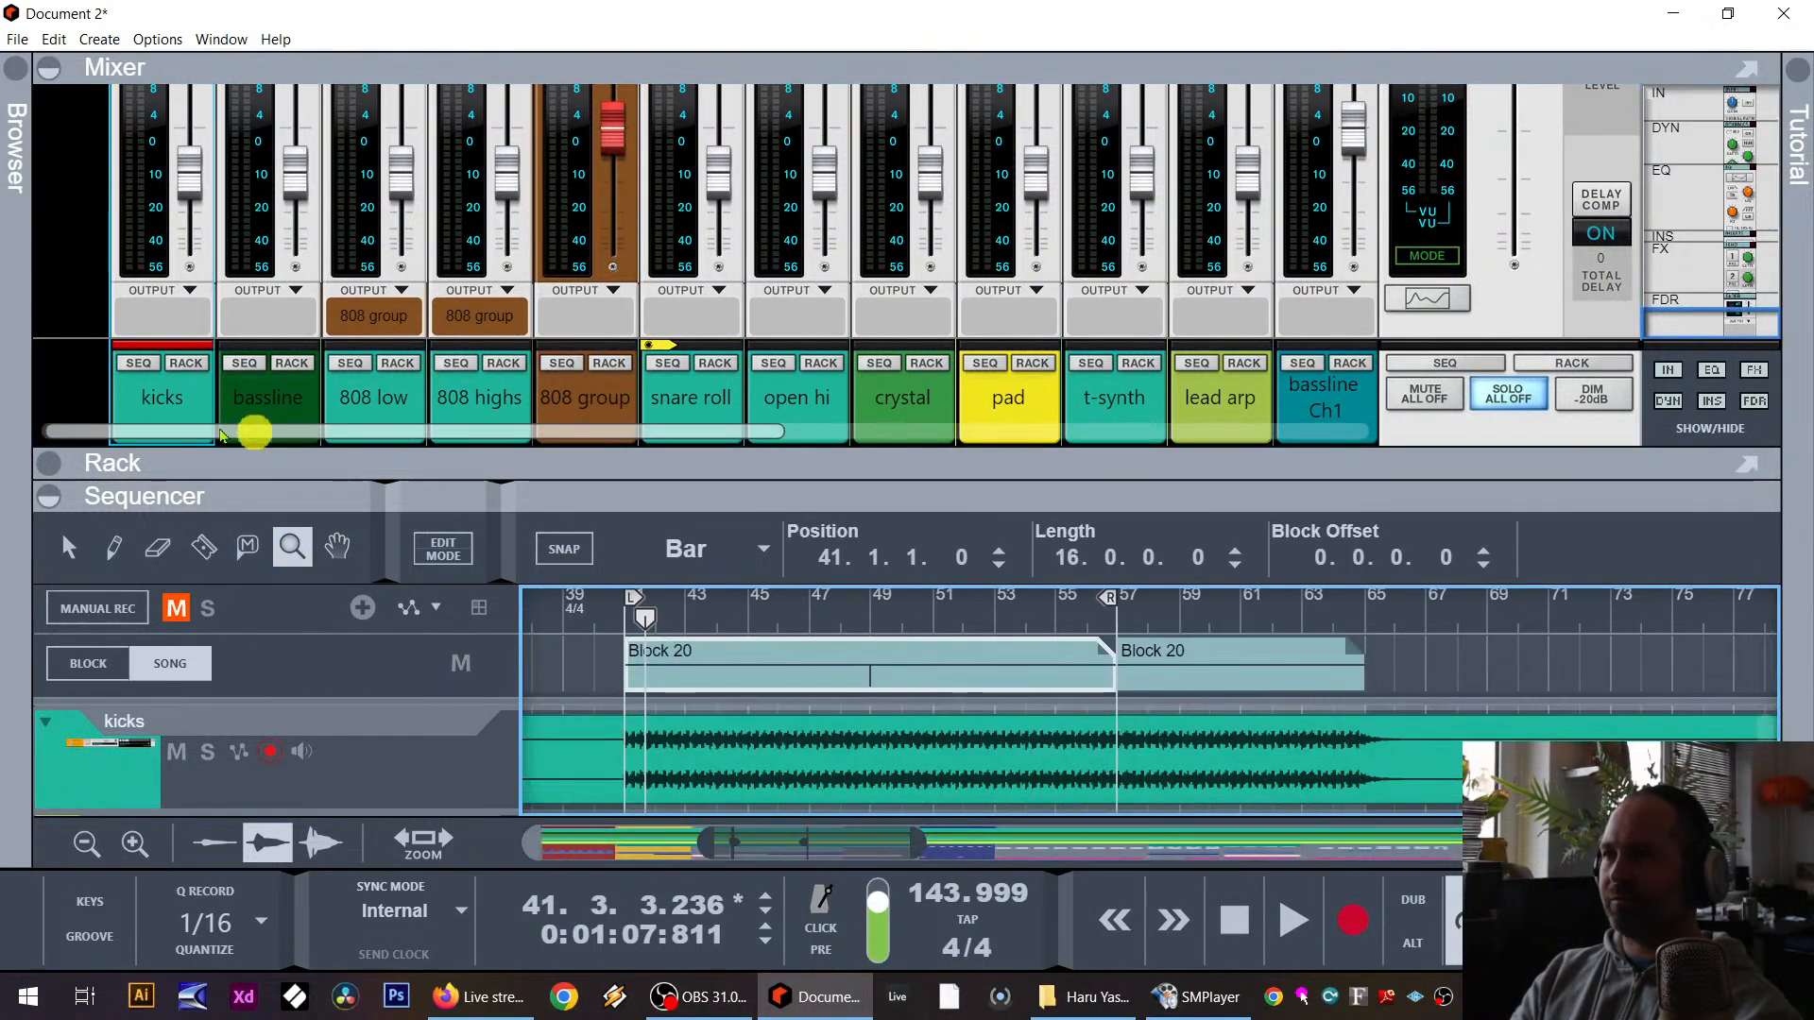
{"action": "left_click", "coordinate": [69, 544]}
{"action": "left_click_drag", "start_coordinate": [465, 498], "coordinate": [531, 134]}
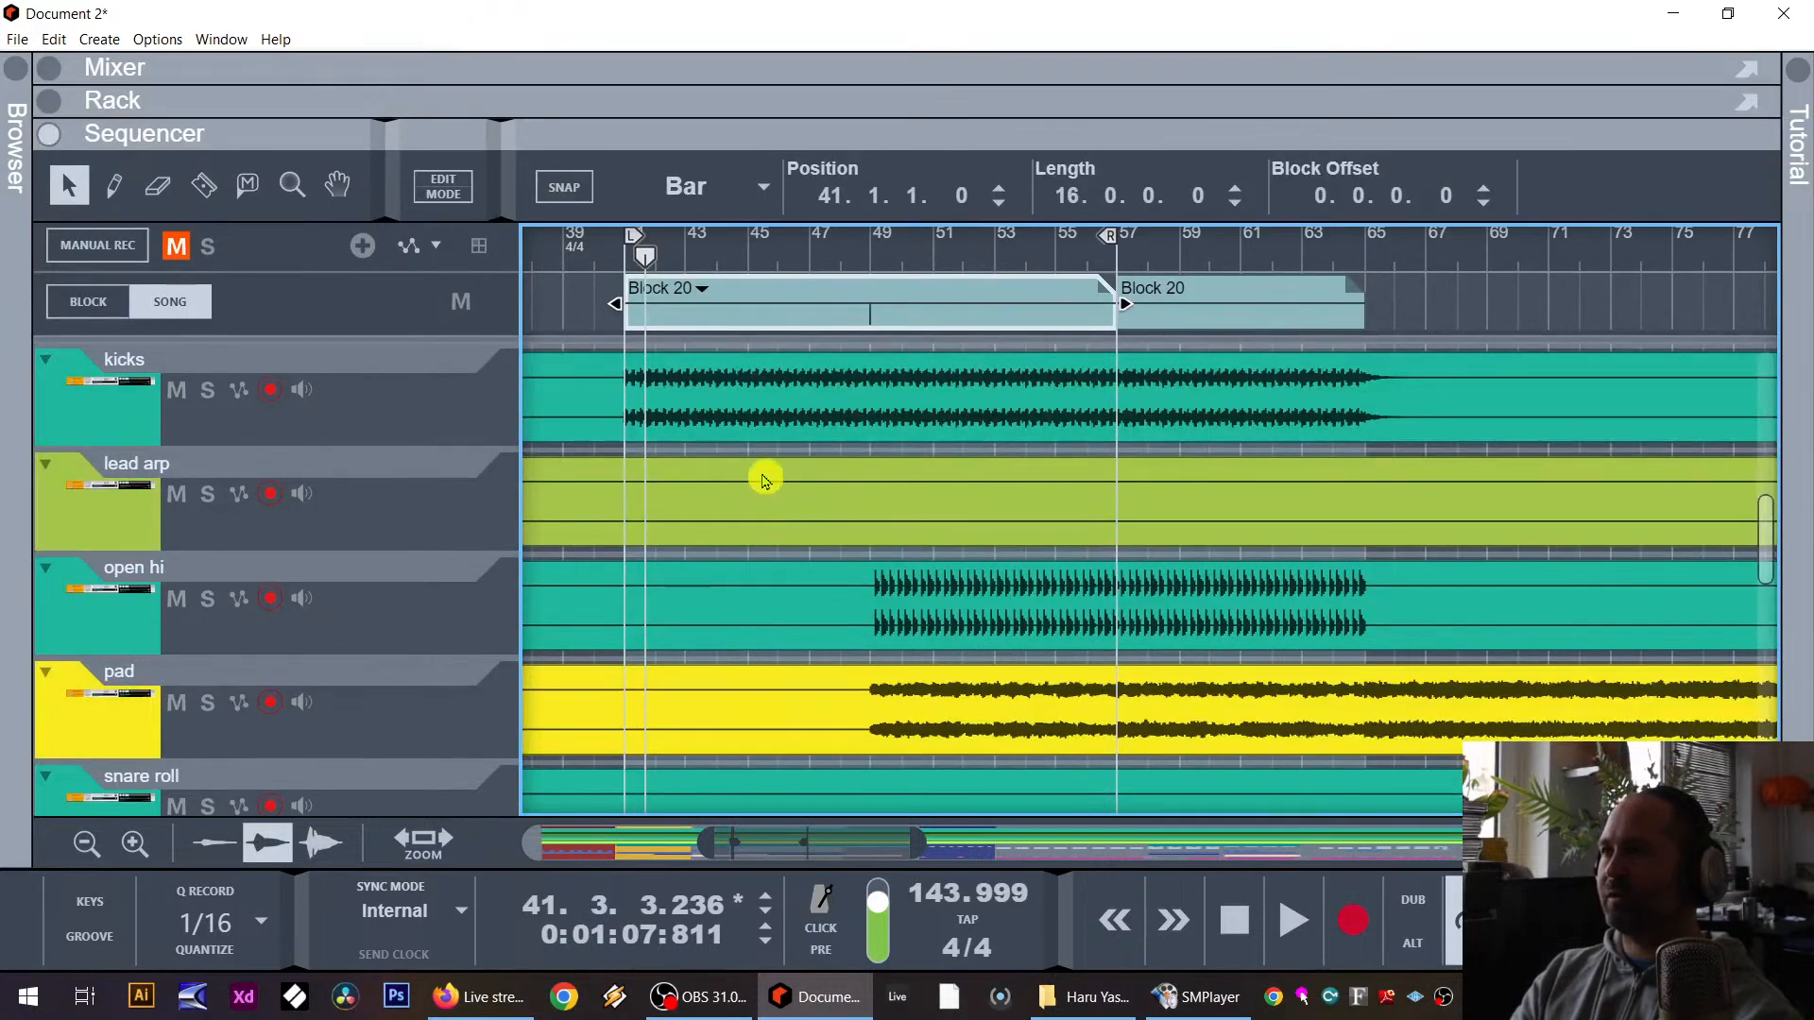
{"action": "left_click", "coordinate": [292, 185]}
{"action": "left_click_drag", "start_coordinate": [625, 373], "coordinate": [796, 413]}
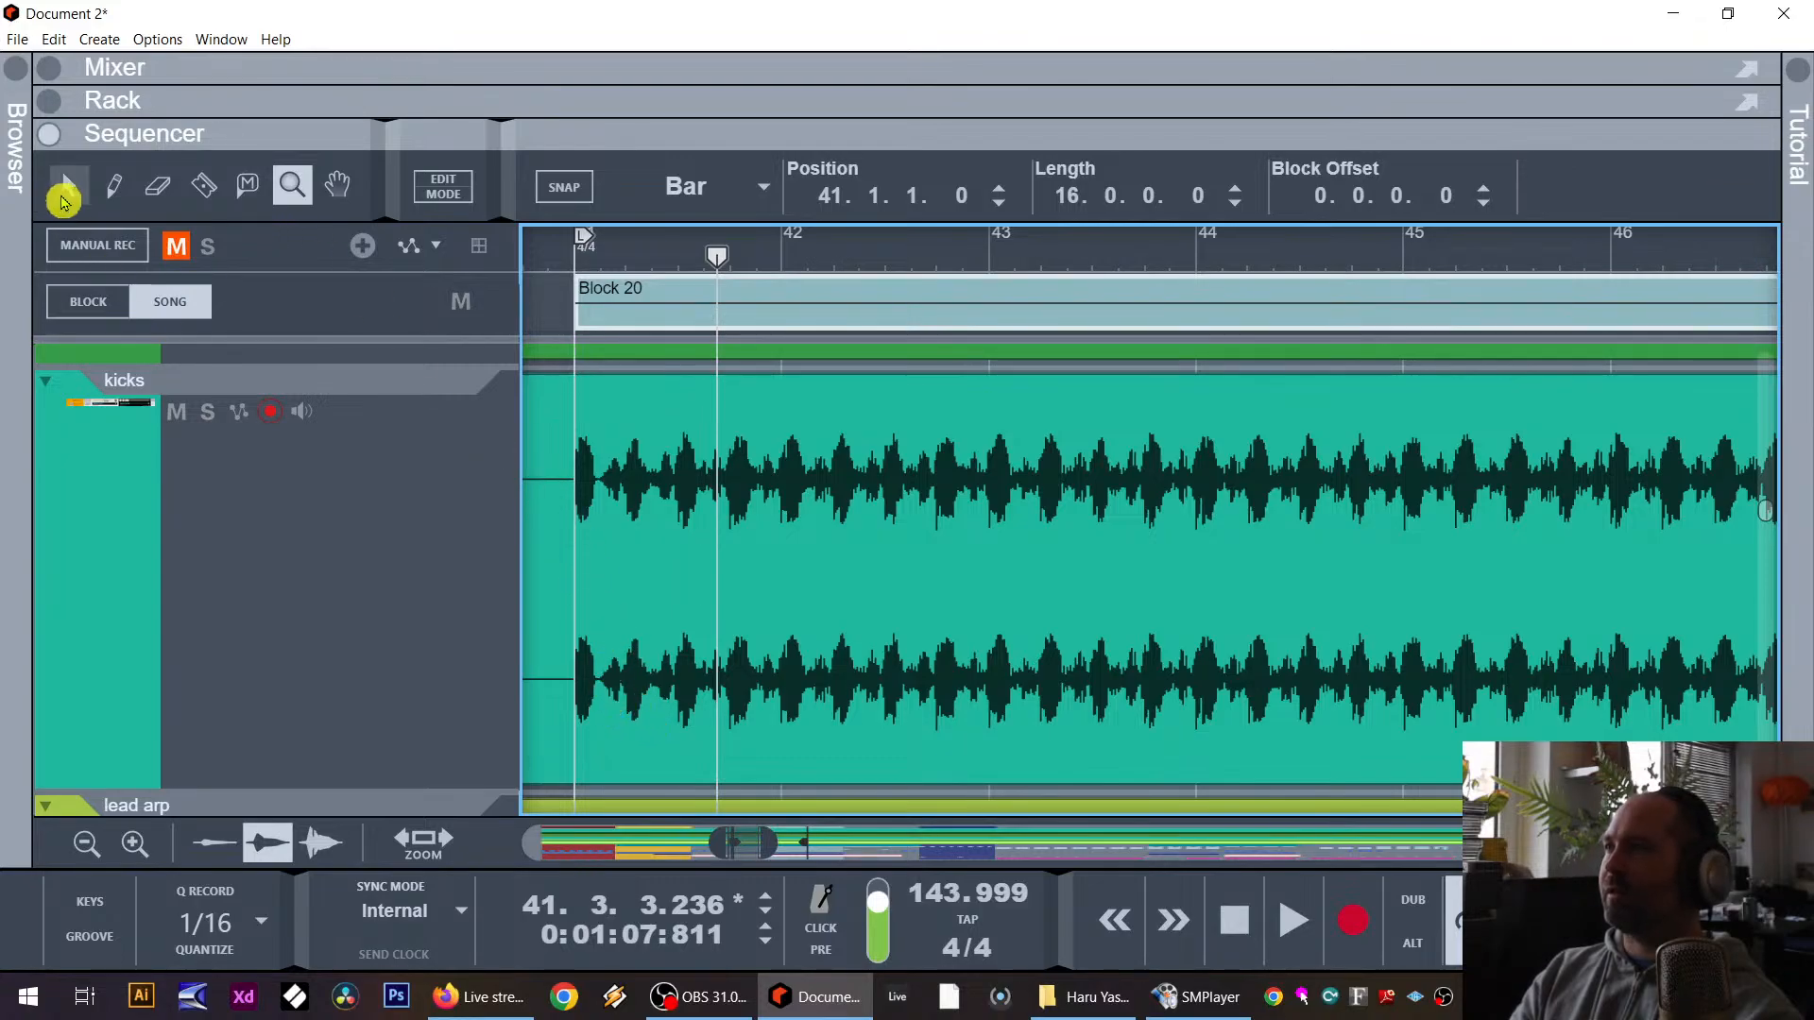
{"action": "left_click", "coordinate": [64, 187]}
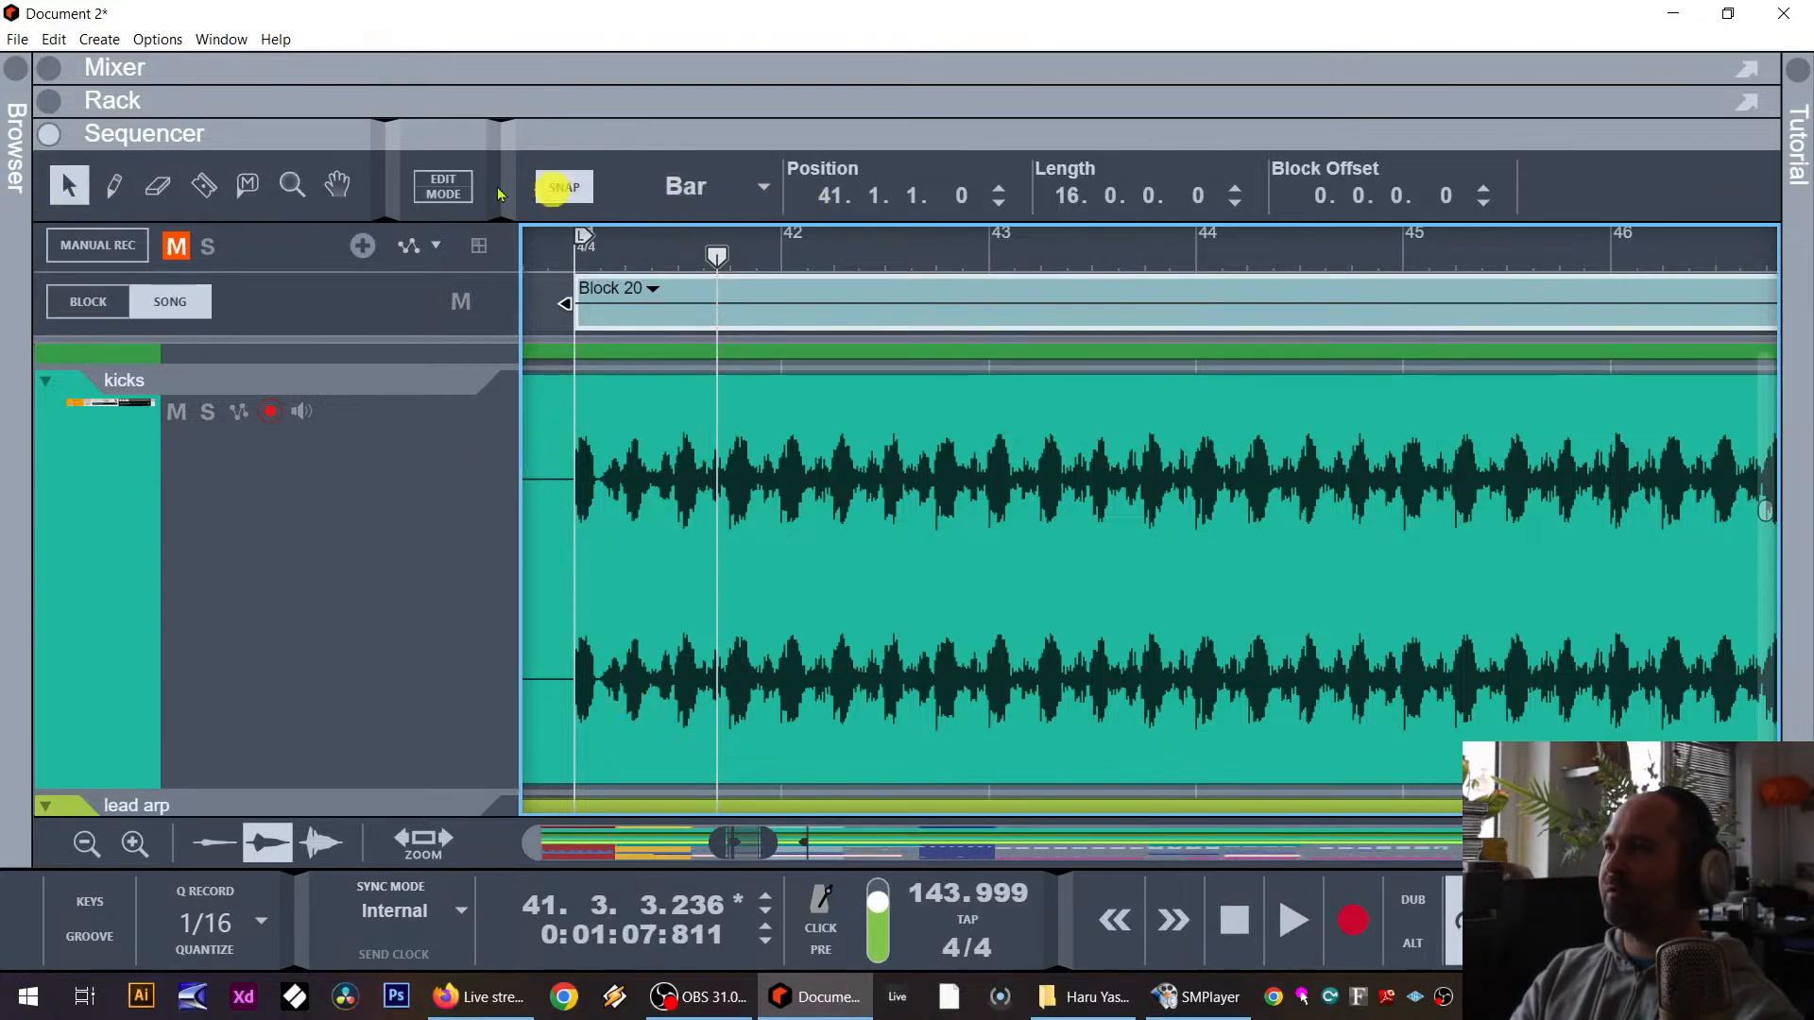
Step: Split the kicks clip at bar 42, trim the following clip's start to bar 46, and delete the clip before bar 41
{"action": "left_click", "coordinate": [203, 186]}
{"action": "left_click", "coordinate": [787, 384]}
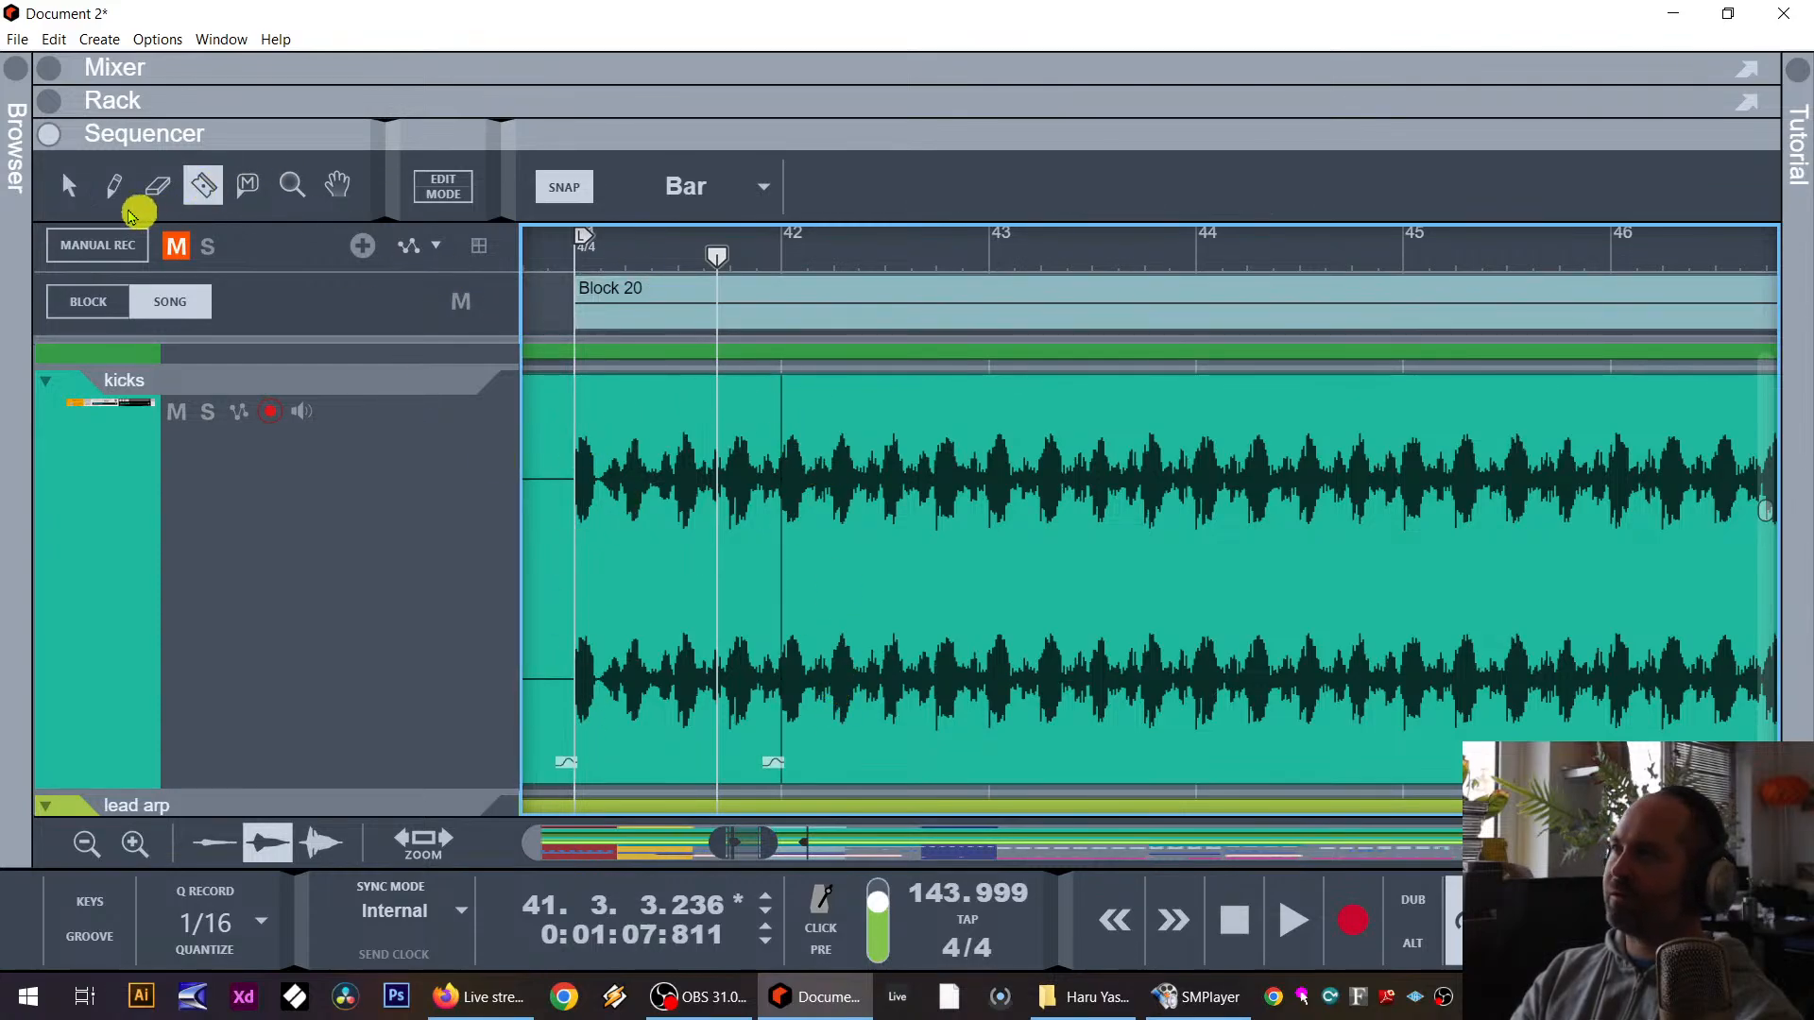
{"action": "left_click", "coordinate": [68, 186]}
{"action": "left_click", "coordinate": [951, 460]}
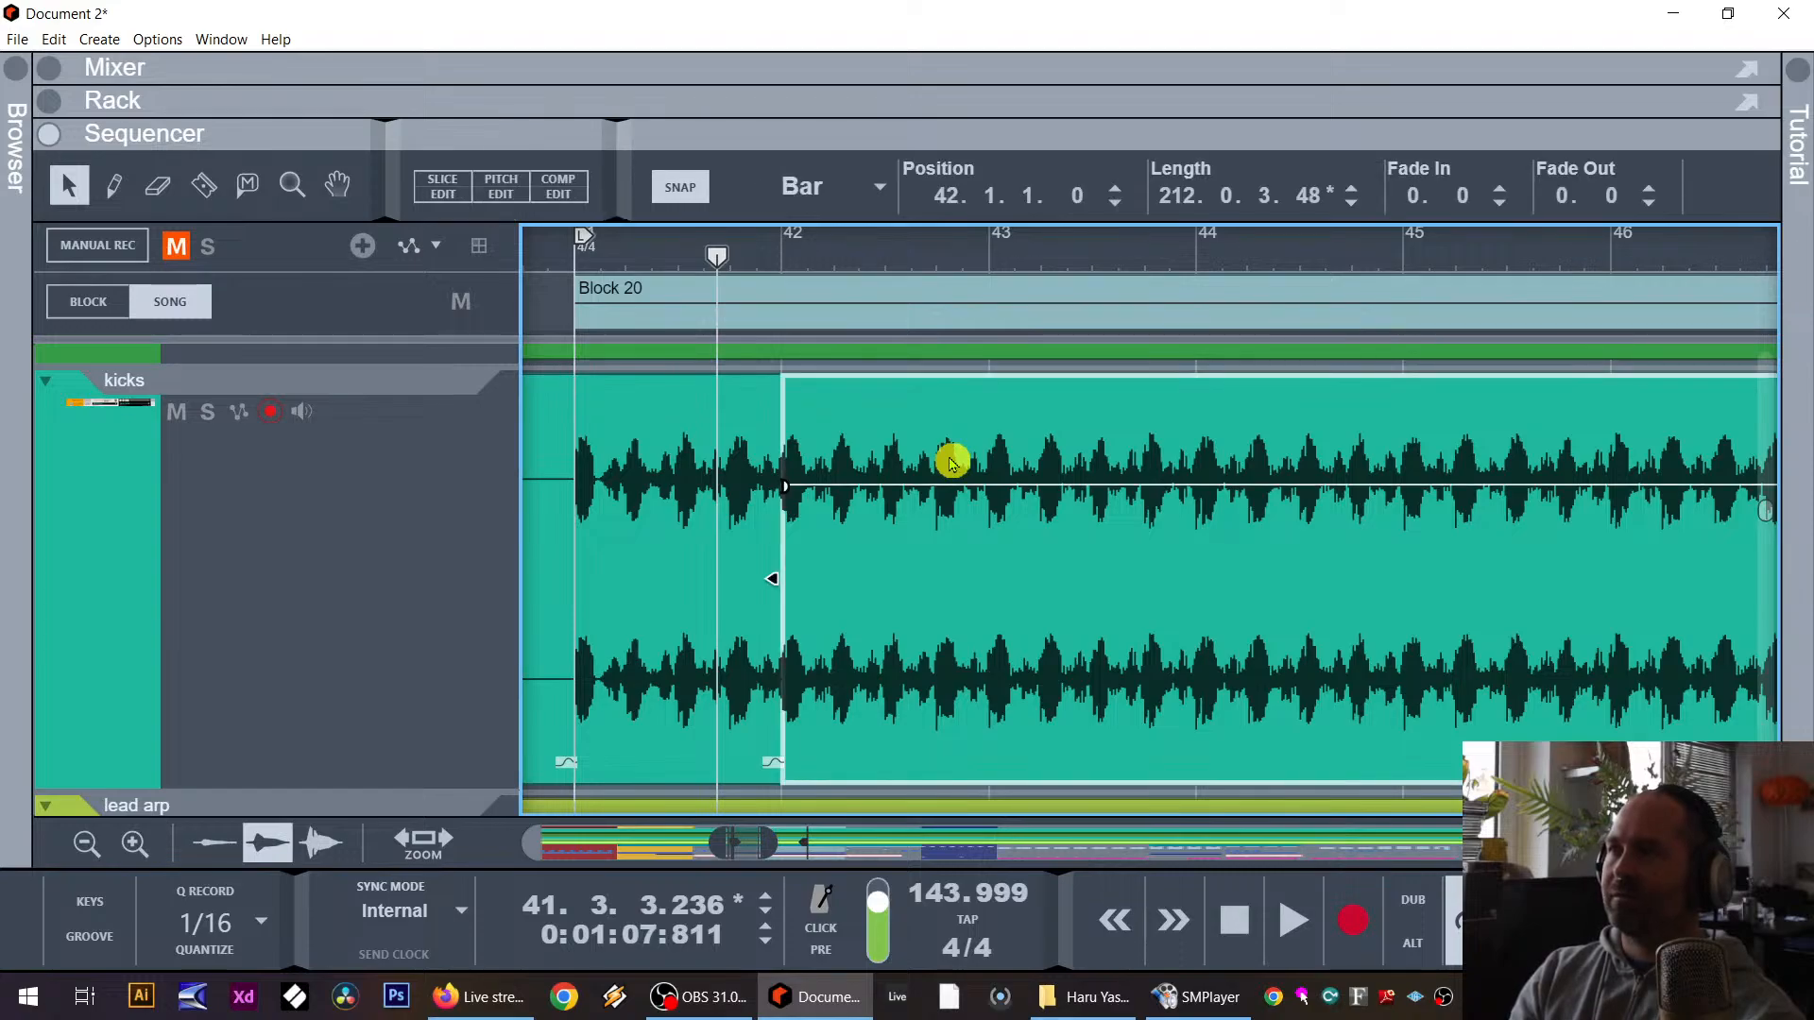
{"action": "left_click_drag", "start_coordinate": [775, 581], "coordinate": [1687, 558]}
{"action": "left_click", "coordinate": [553, 529]}
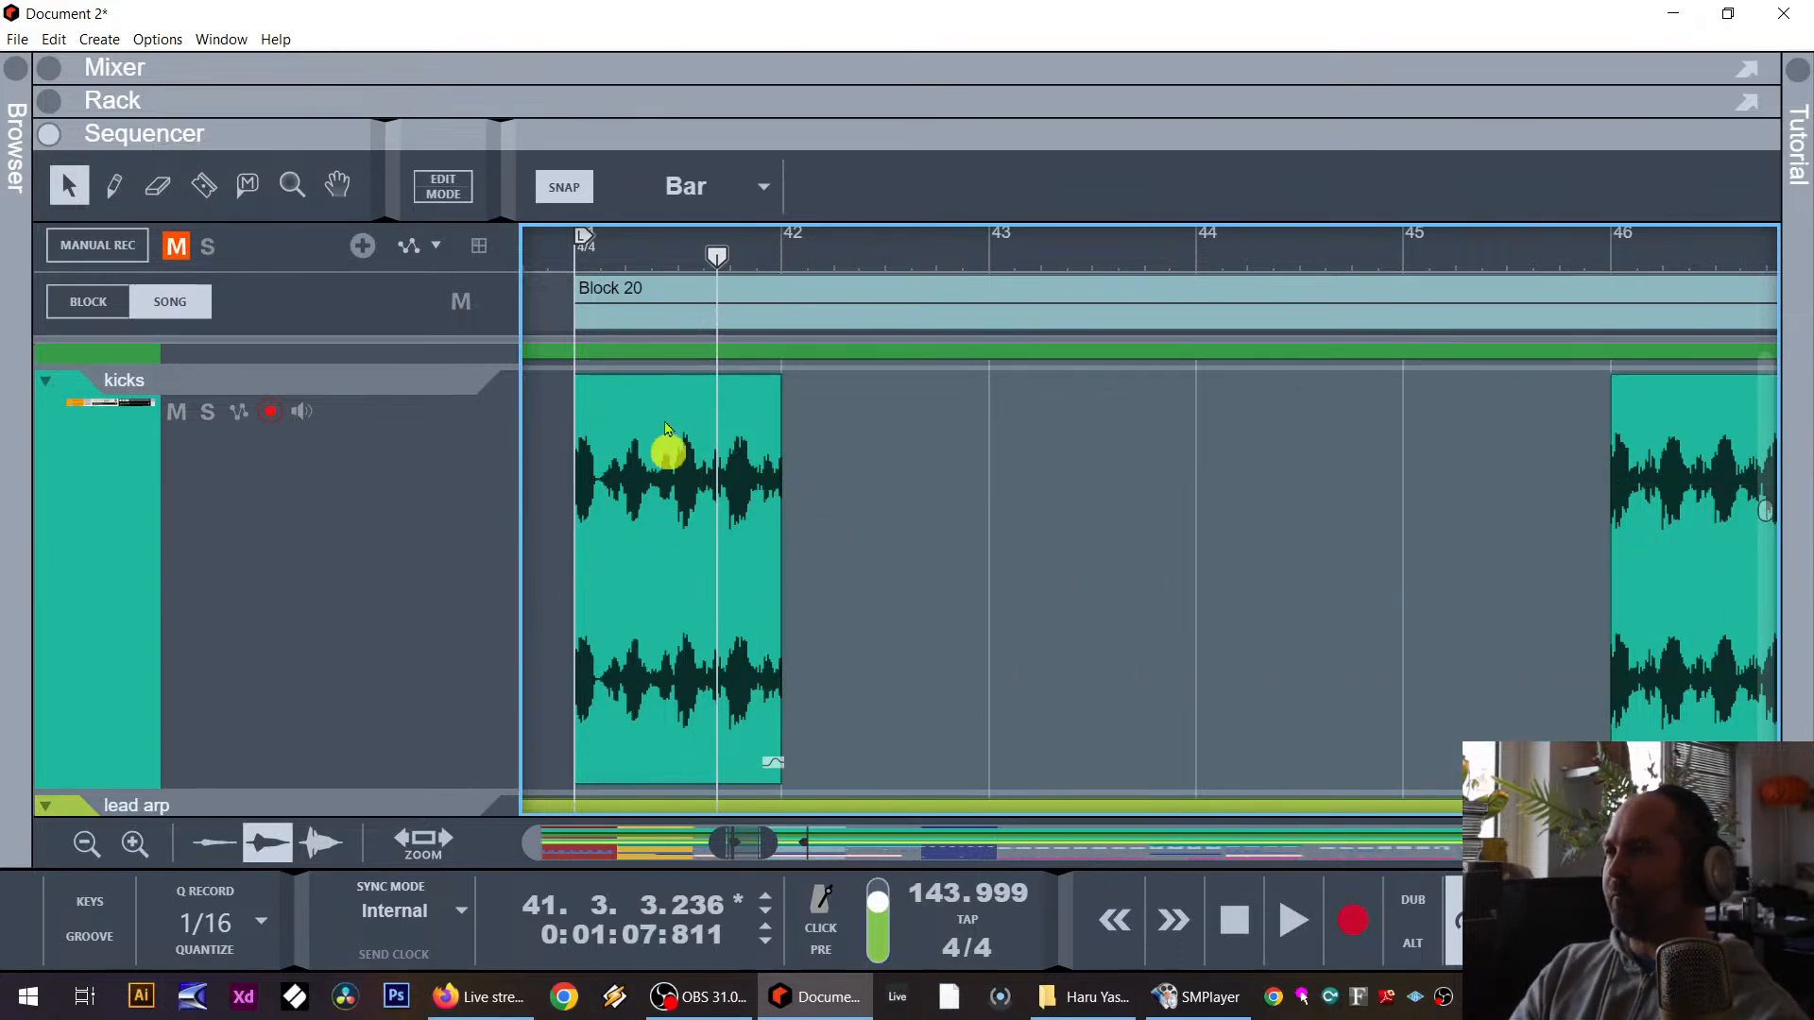
Step: Set the loop around the isolated one-bar kicks clip at bar 41 and play it
{"action": "left_click", "coordinate": [669, 583]}
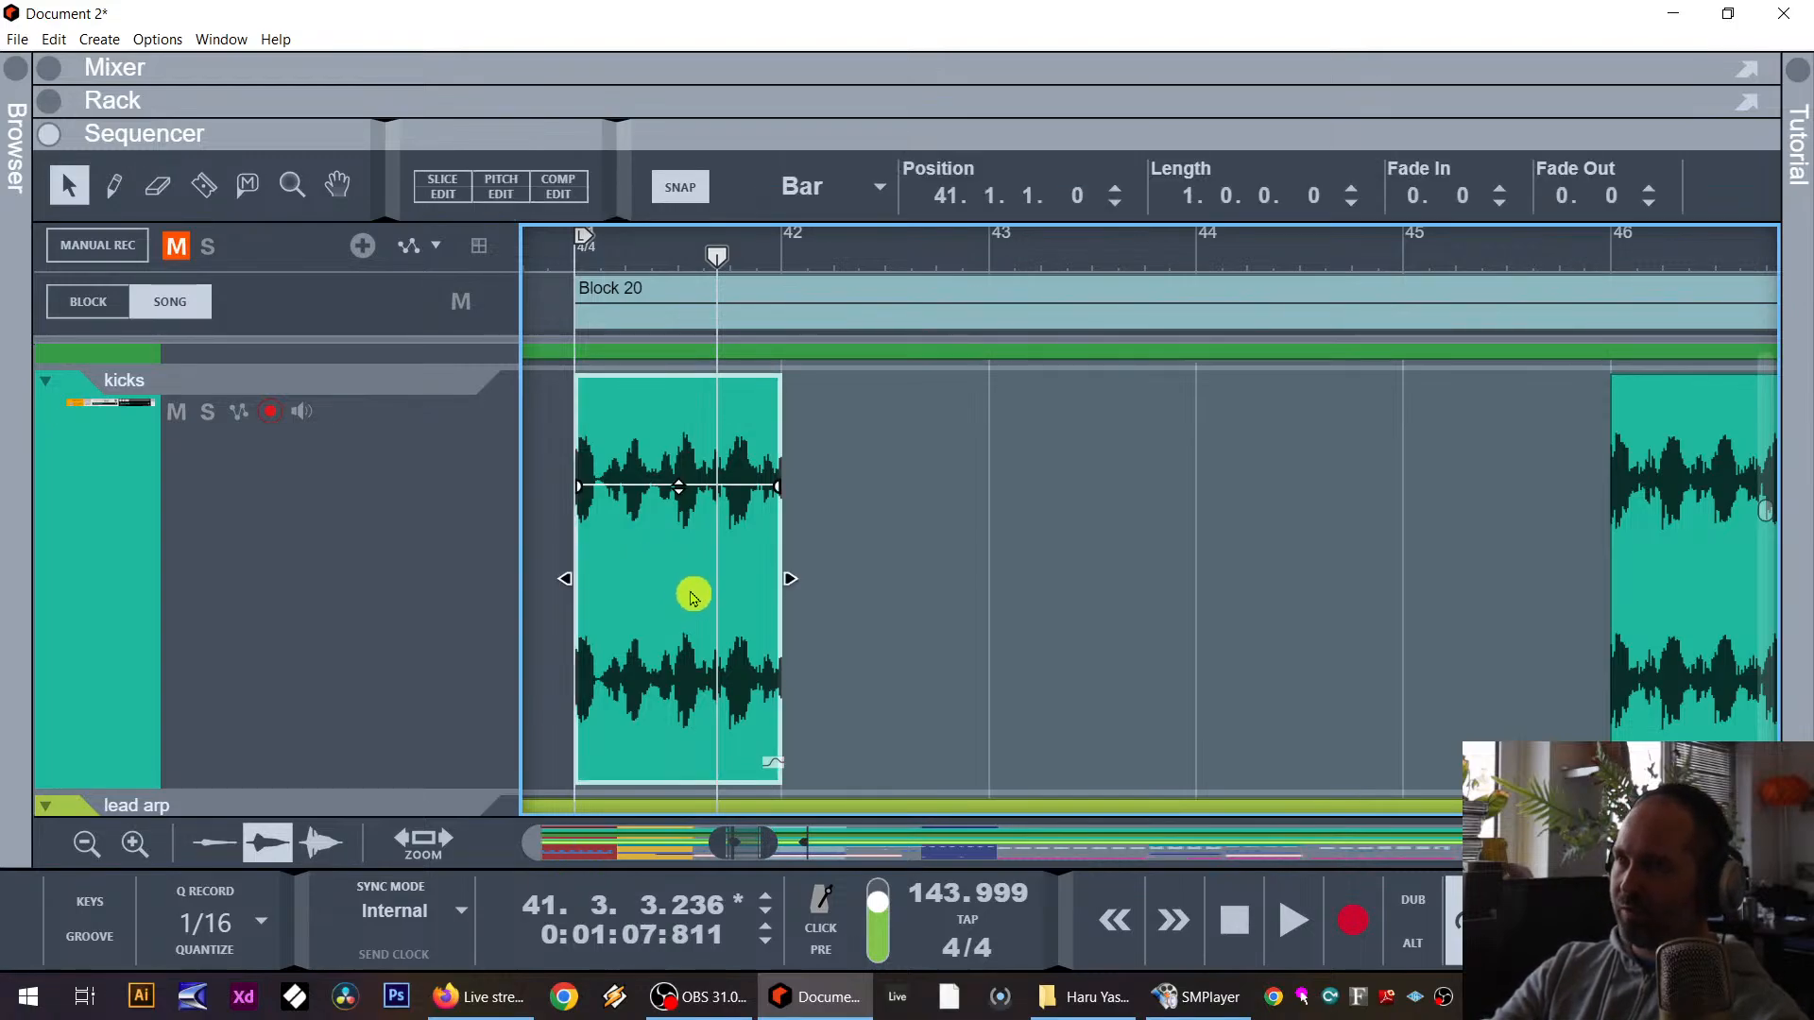
{"action": "key", "text": "space"}
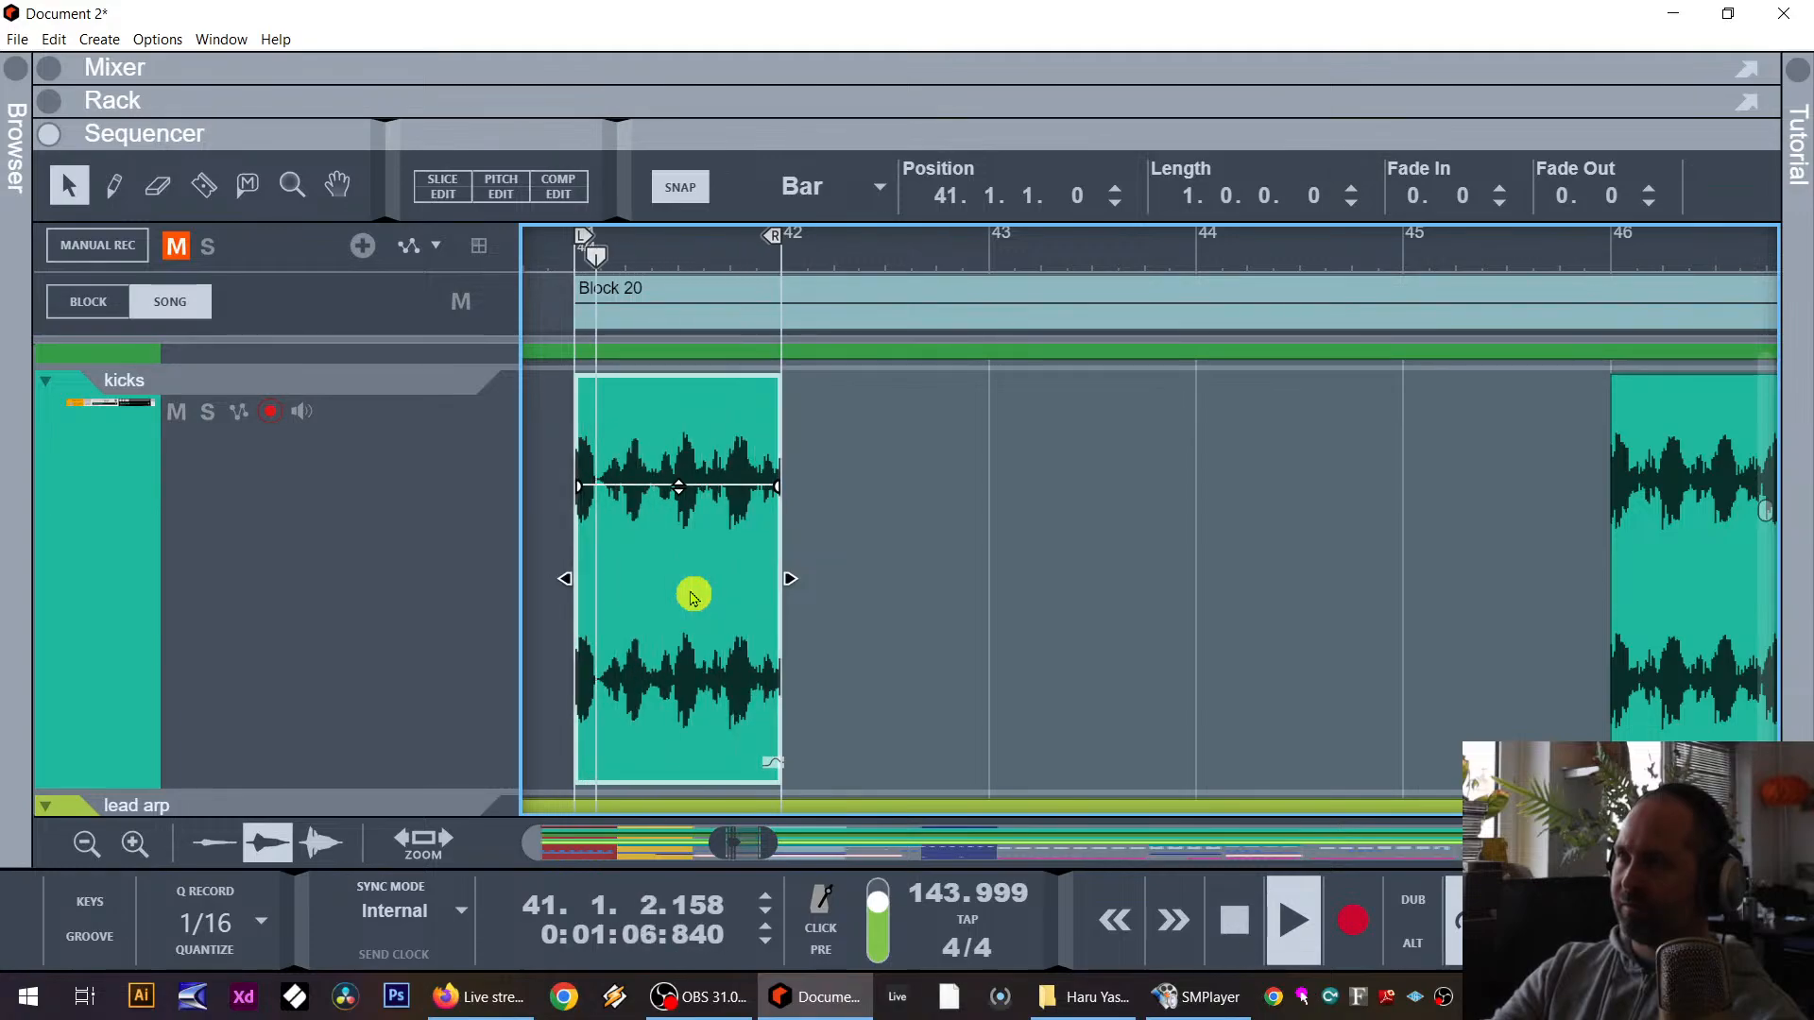
{"action": "key", "text": "space"}
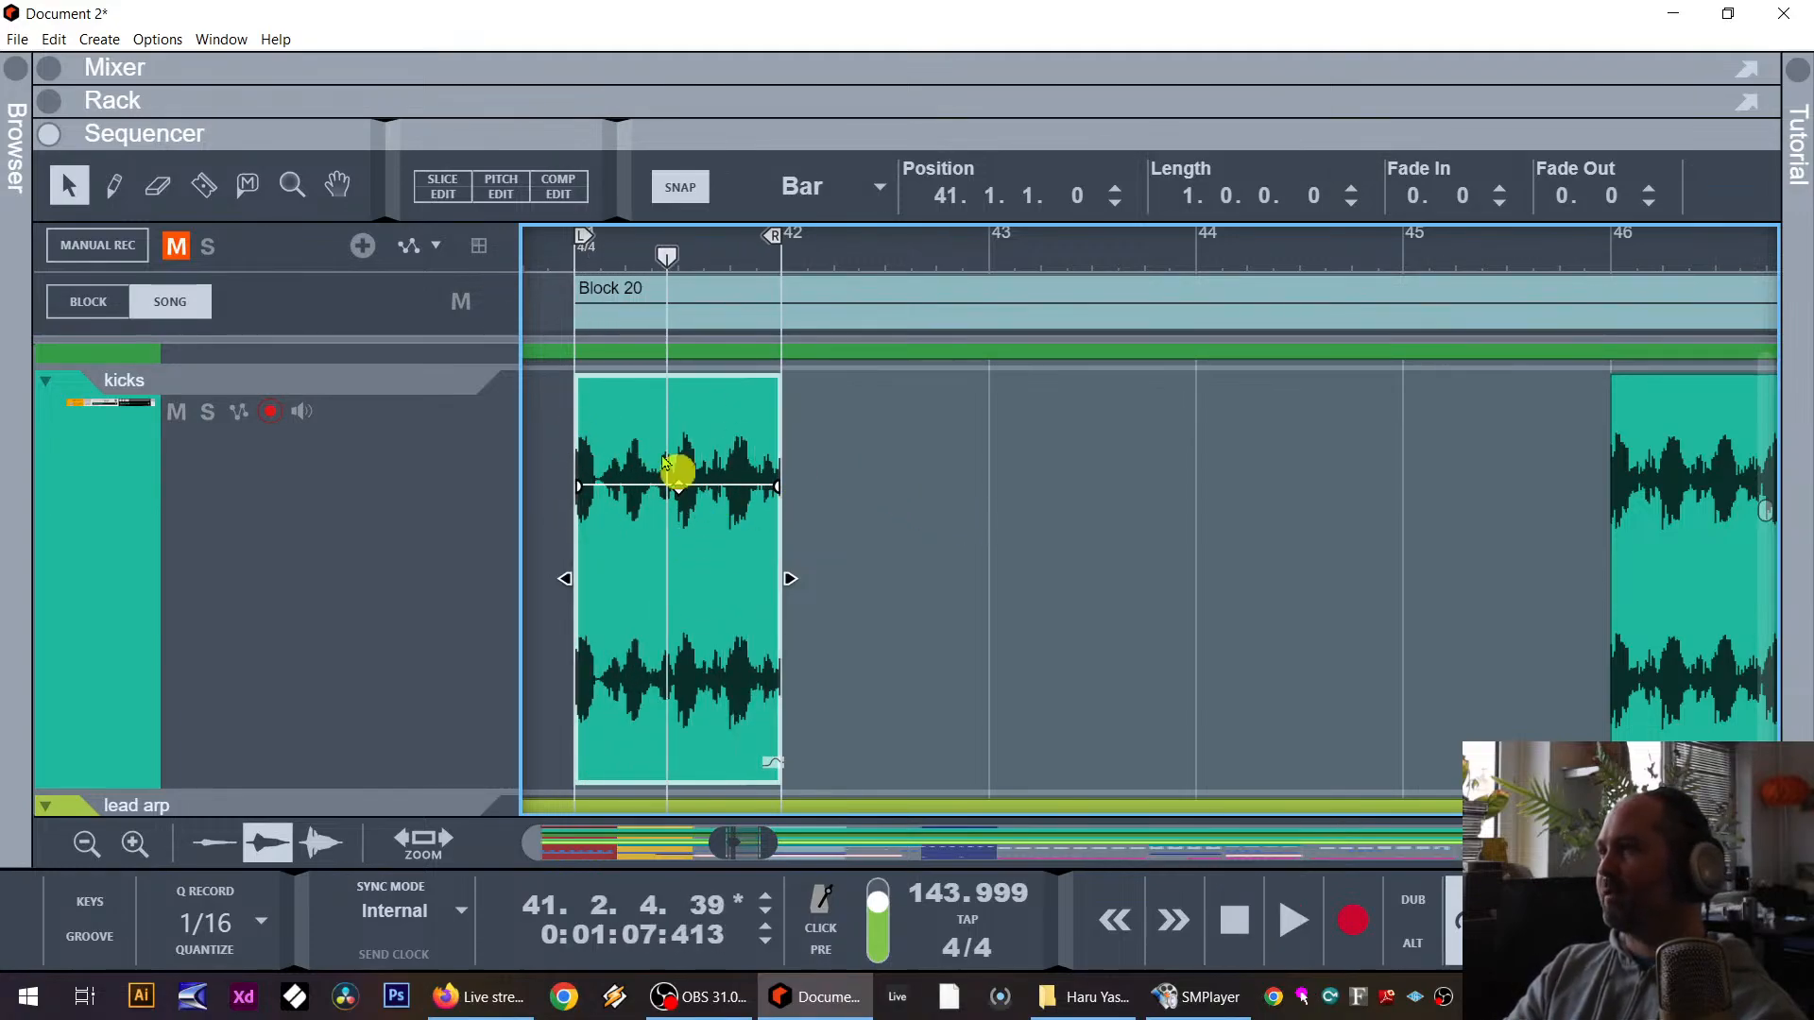
Step: Set the snap value to 1/8 and split the one-bar kicks clip at bar 41 into eight equal slices with the Razor tool
{"action": "left_click", "coordinate": [274, 184]}
{"action": "left_click_drag", "start_coordinate": [527, 506], "coordinate": [911, 567]}
{"action": "left_click", "coordinate": [65, 180]}
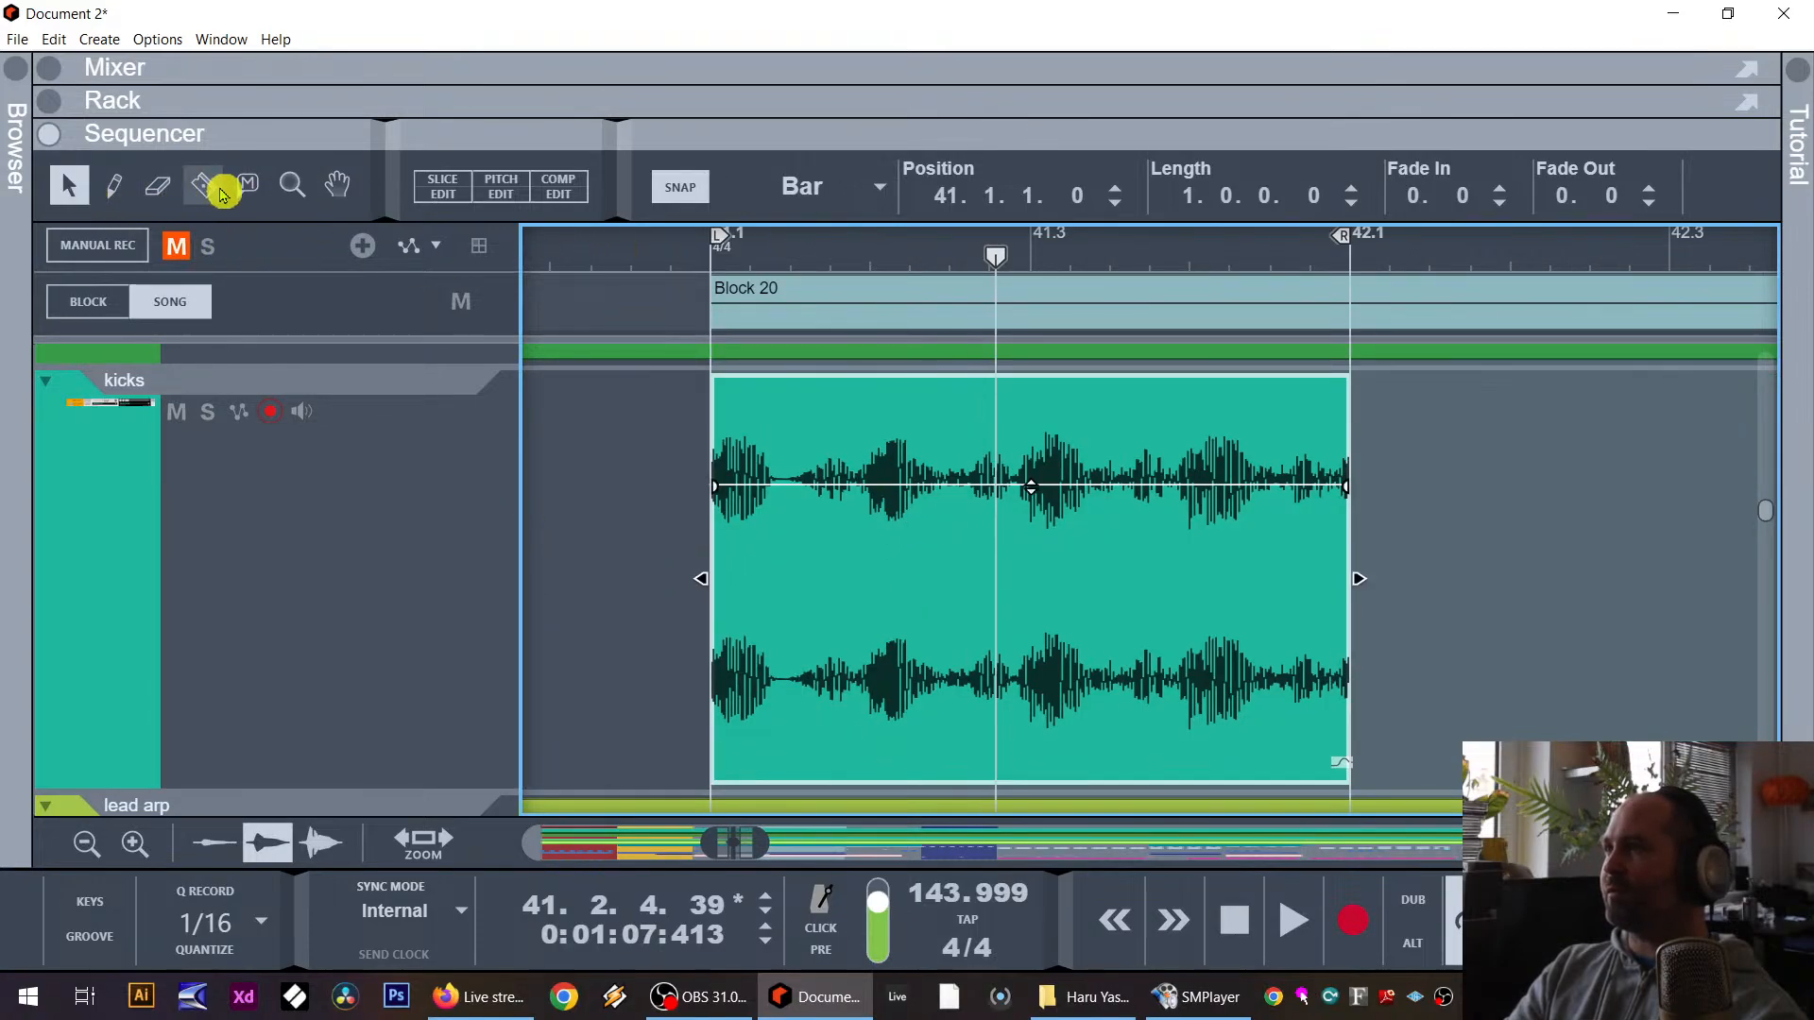
{"action": "left_click", "coordinate": [203, 184]}
{"action": "left_click", "coordinate": [820, 189]}
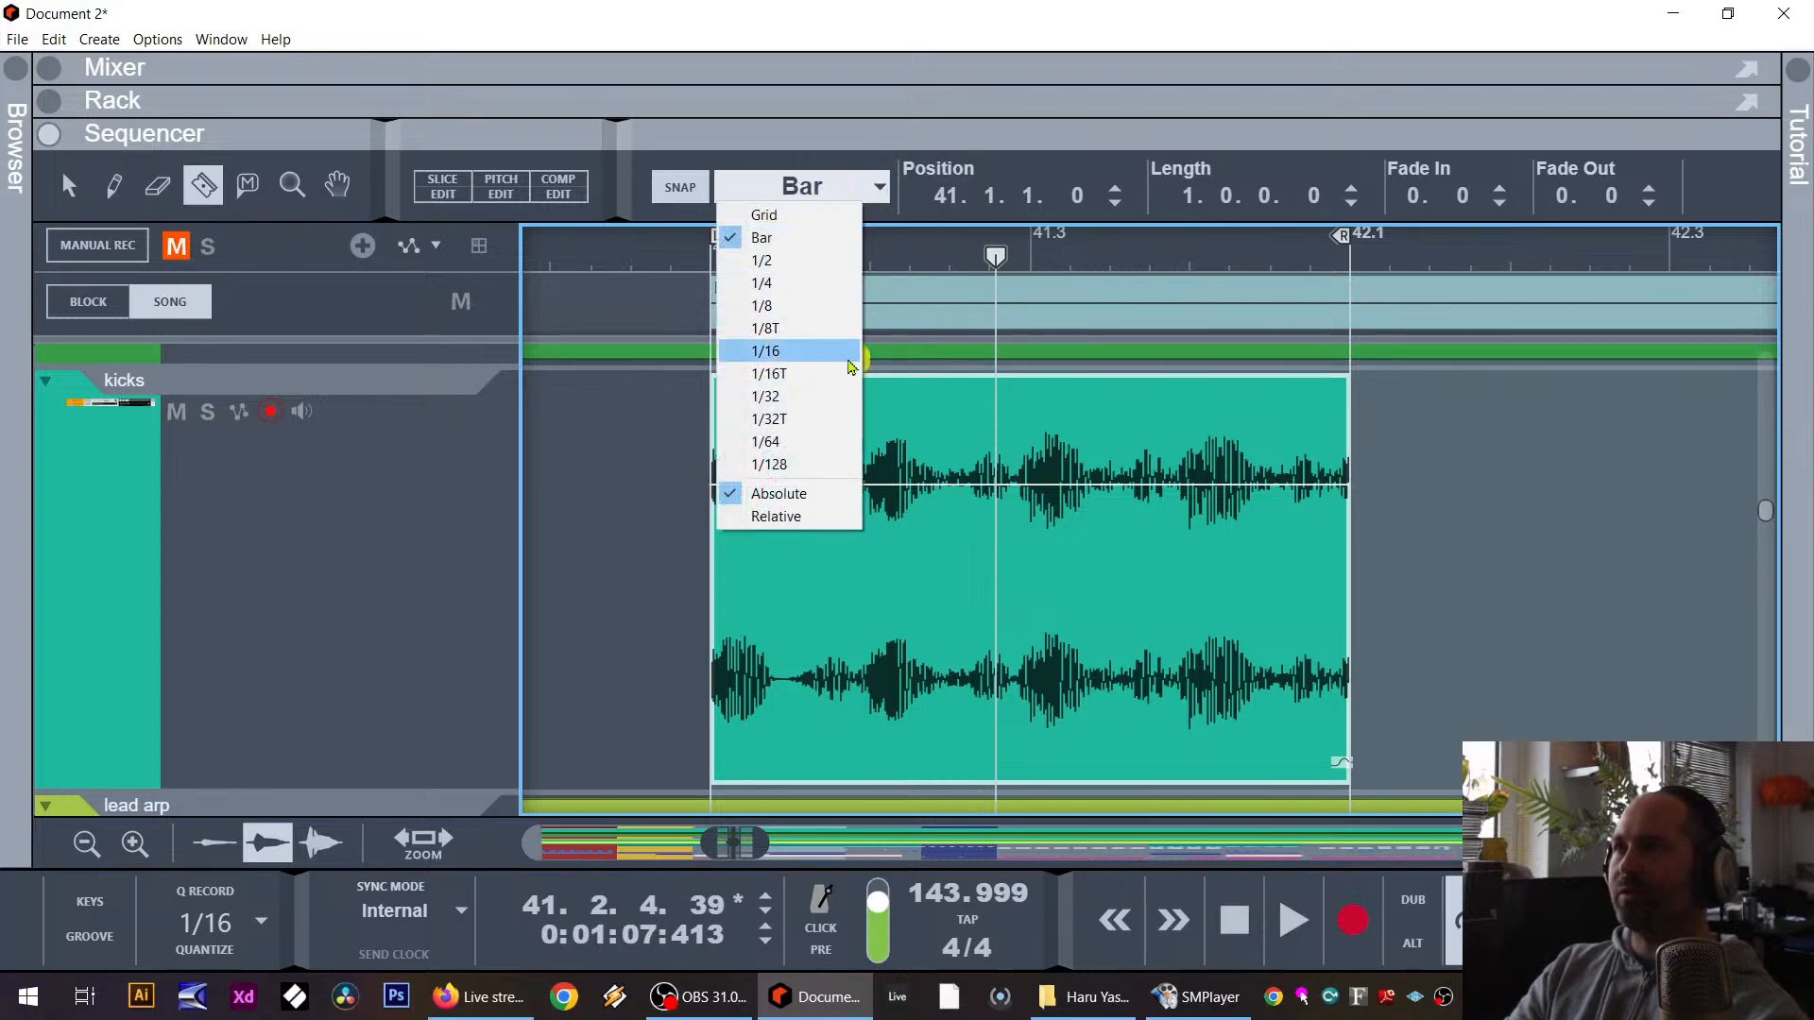
{"action": "left_click", "coordinate": [798, 350]}
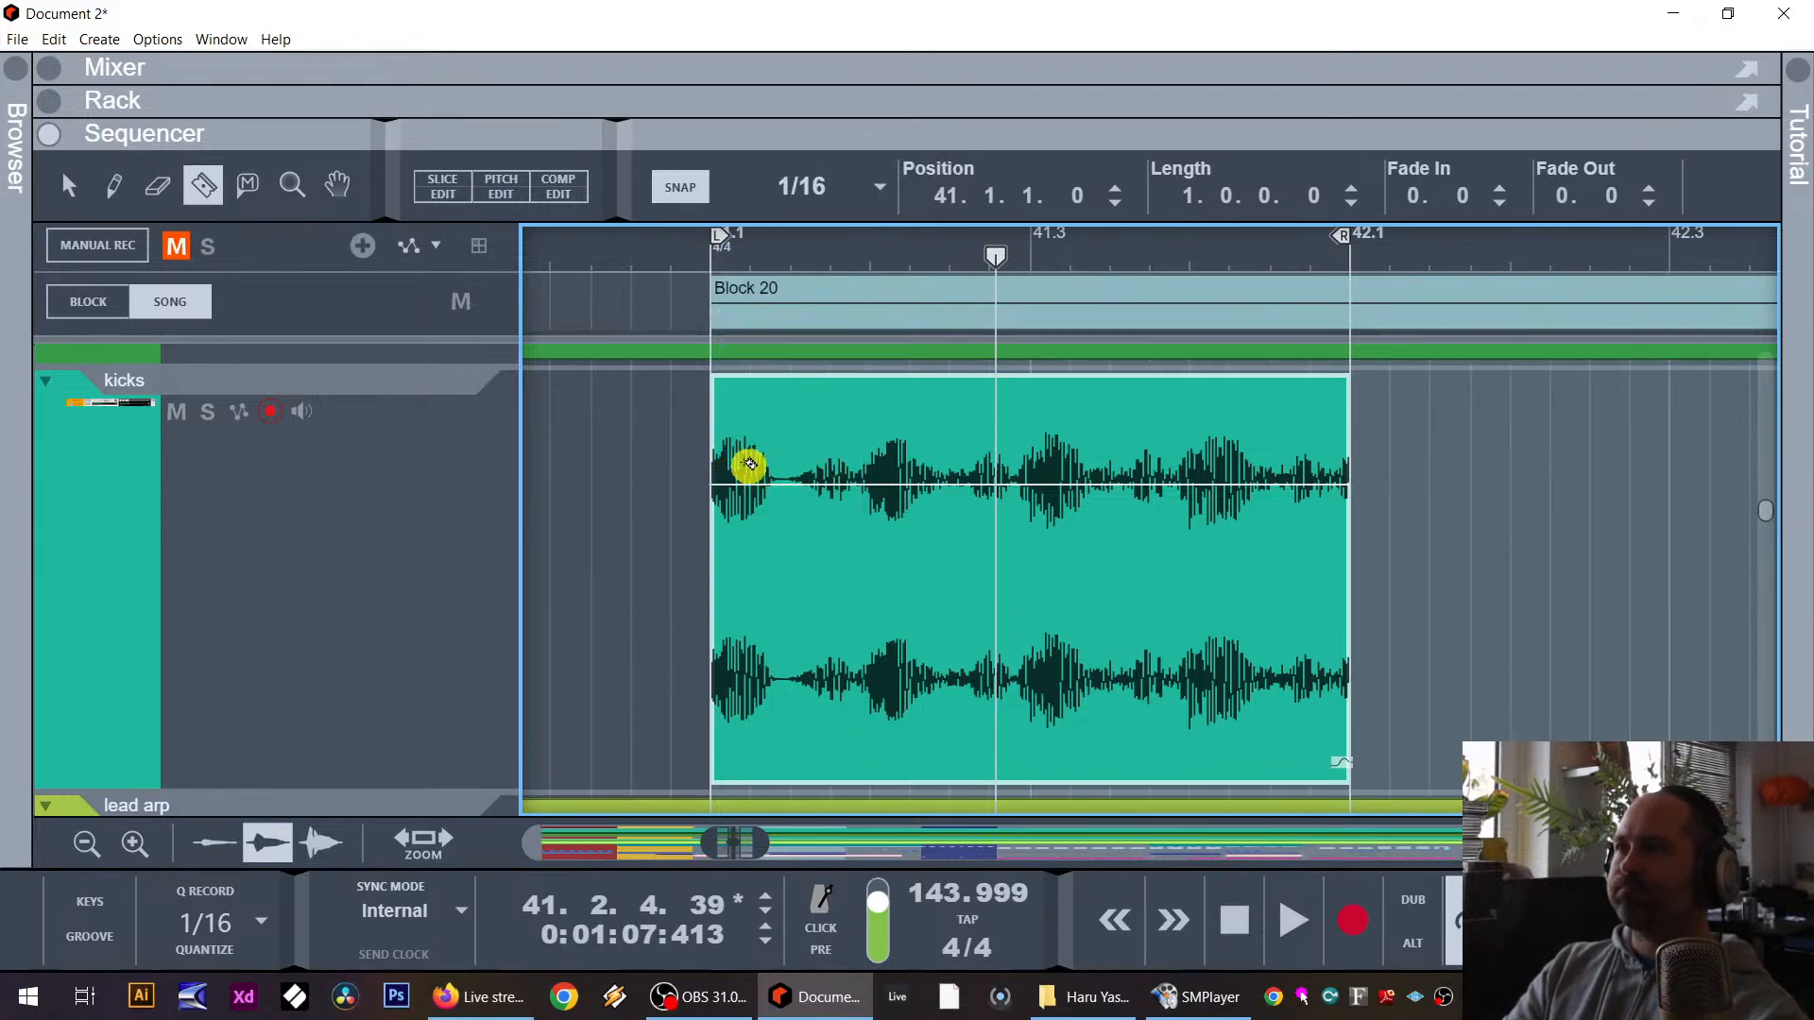
{"action": "left_click", "coordinate": [832, 187]}
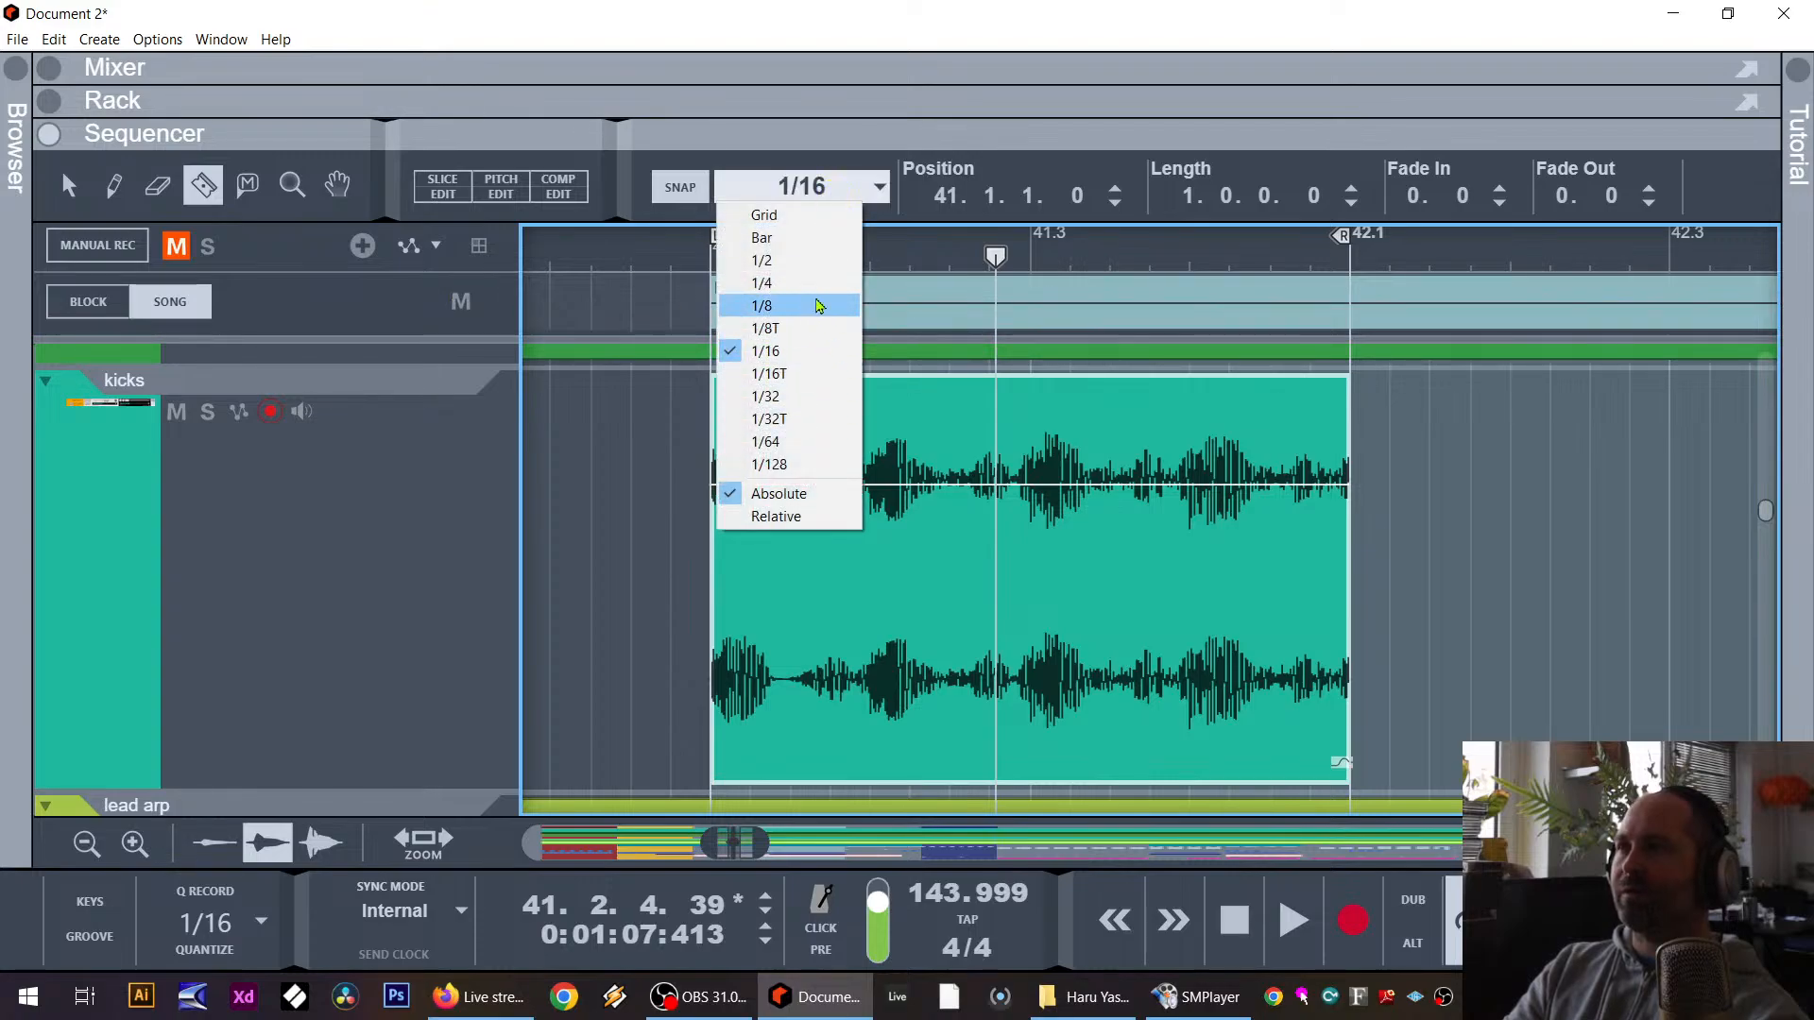
{"action": "left_click", "coordinate": [821, 304]}
{"action": "left_click", "coordinate": [794, 451]}
{"action": "left_click", "coordinate": [883, 452]}
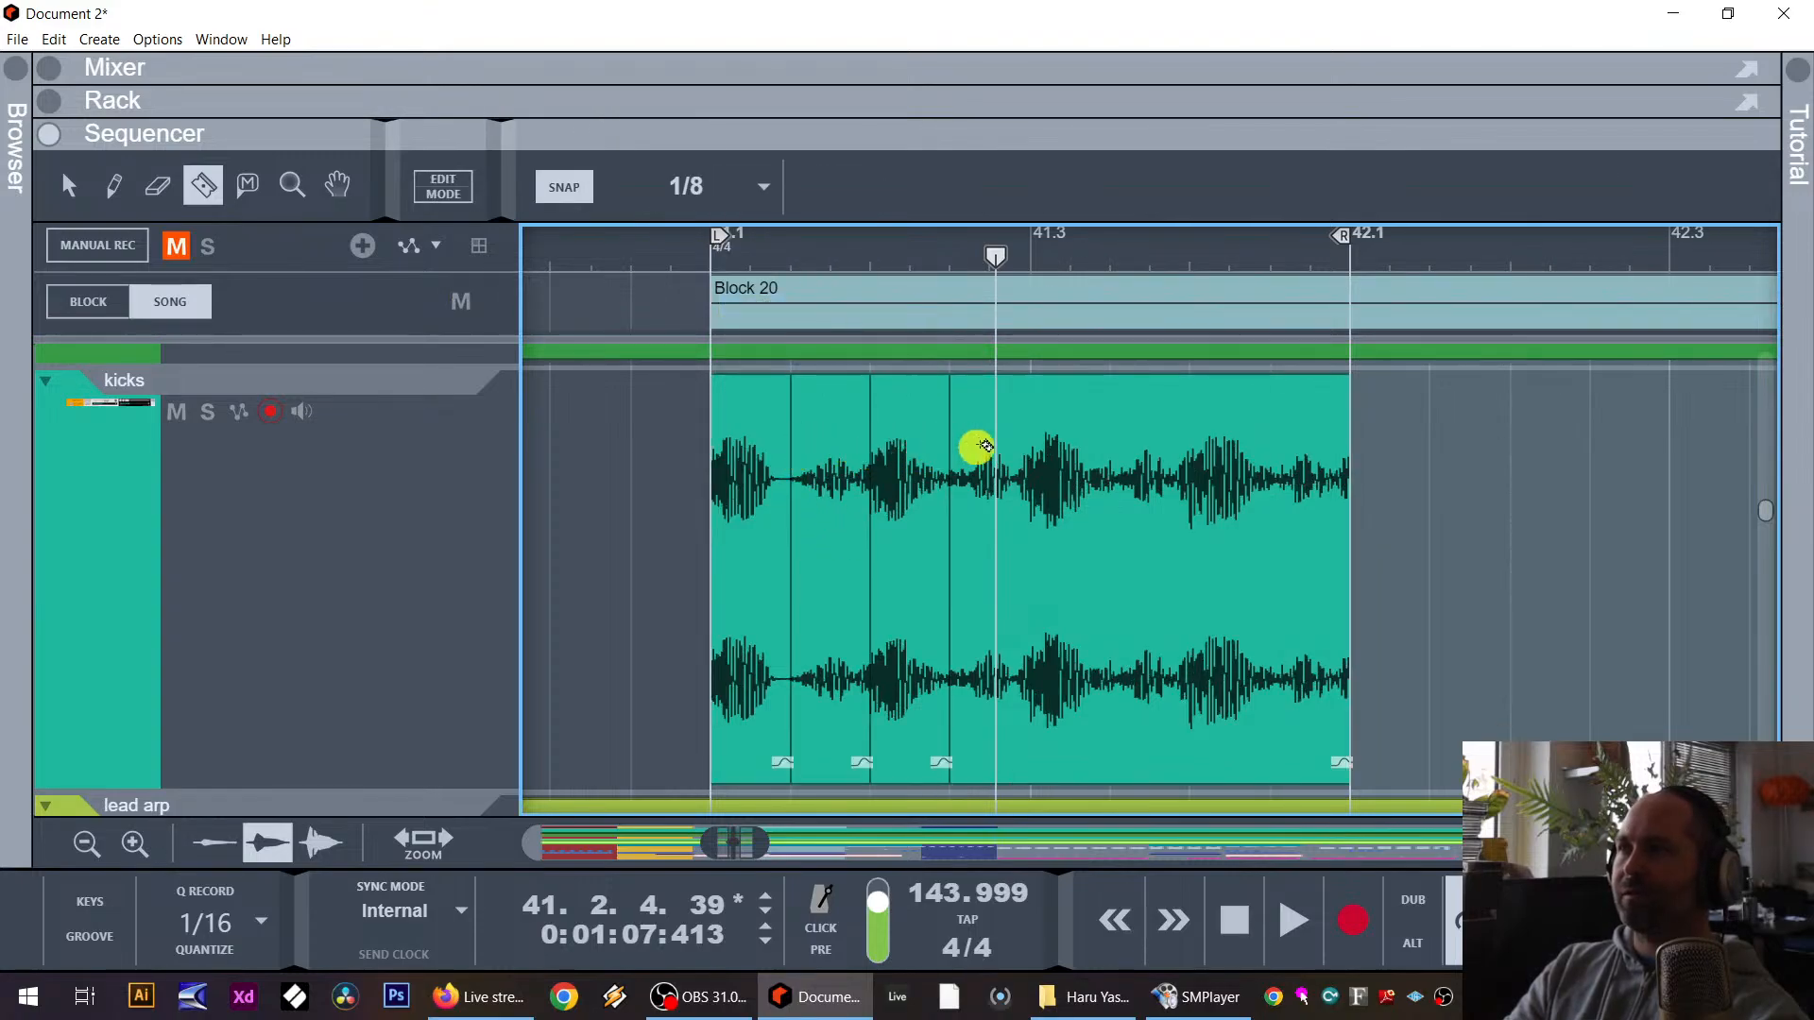
{"action": "left_click", "coordinate": [1040, 457]}
{"action": "left_click", "coordinate": [1119, 462]}
{"action": "left_click", "coordinate": [1193, 468]}
{"action": "left_click", "coordinate": [1272, 475]}
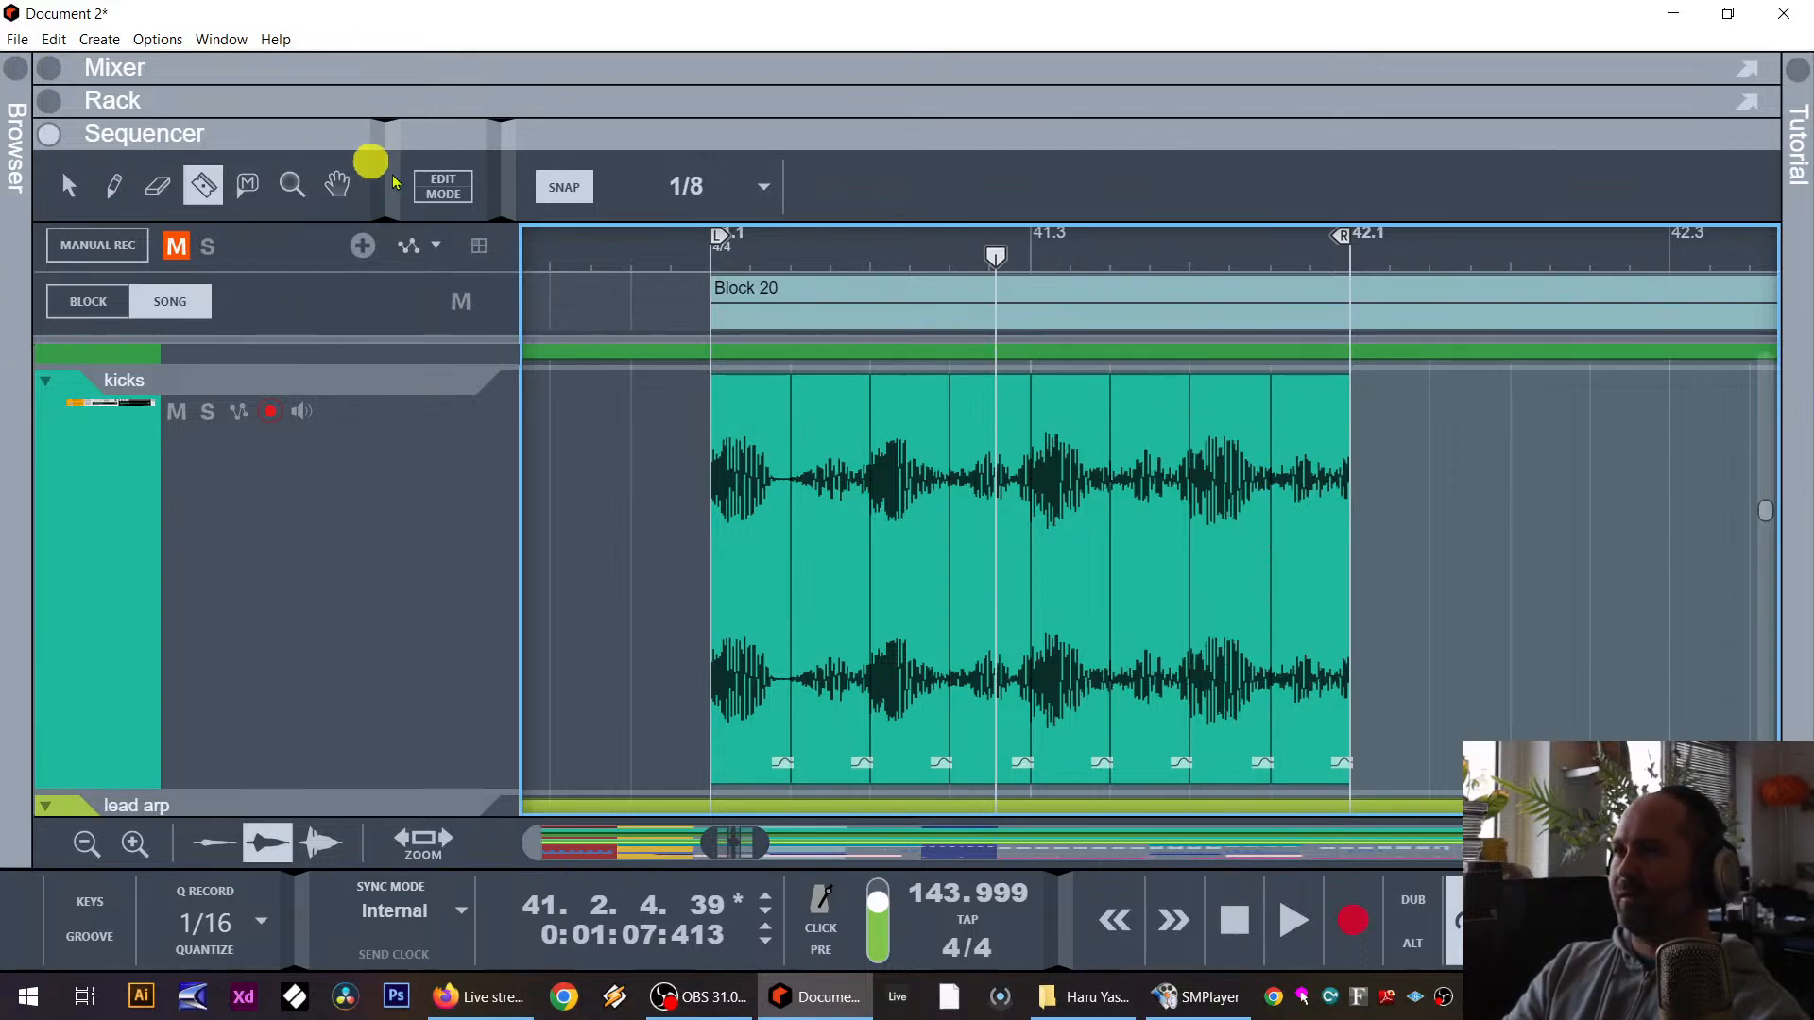
Step: Apply full-length fade-outs to the kicks slices starting at 41.2.3, 41.3.3, 41.4.3 and 41.1.3
{"action": "left_click", "coordinate": [68, 190]}
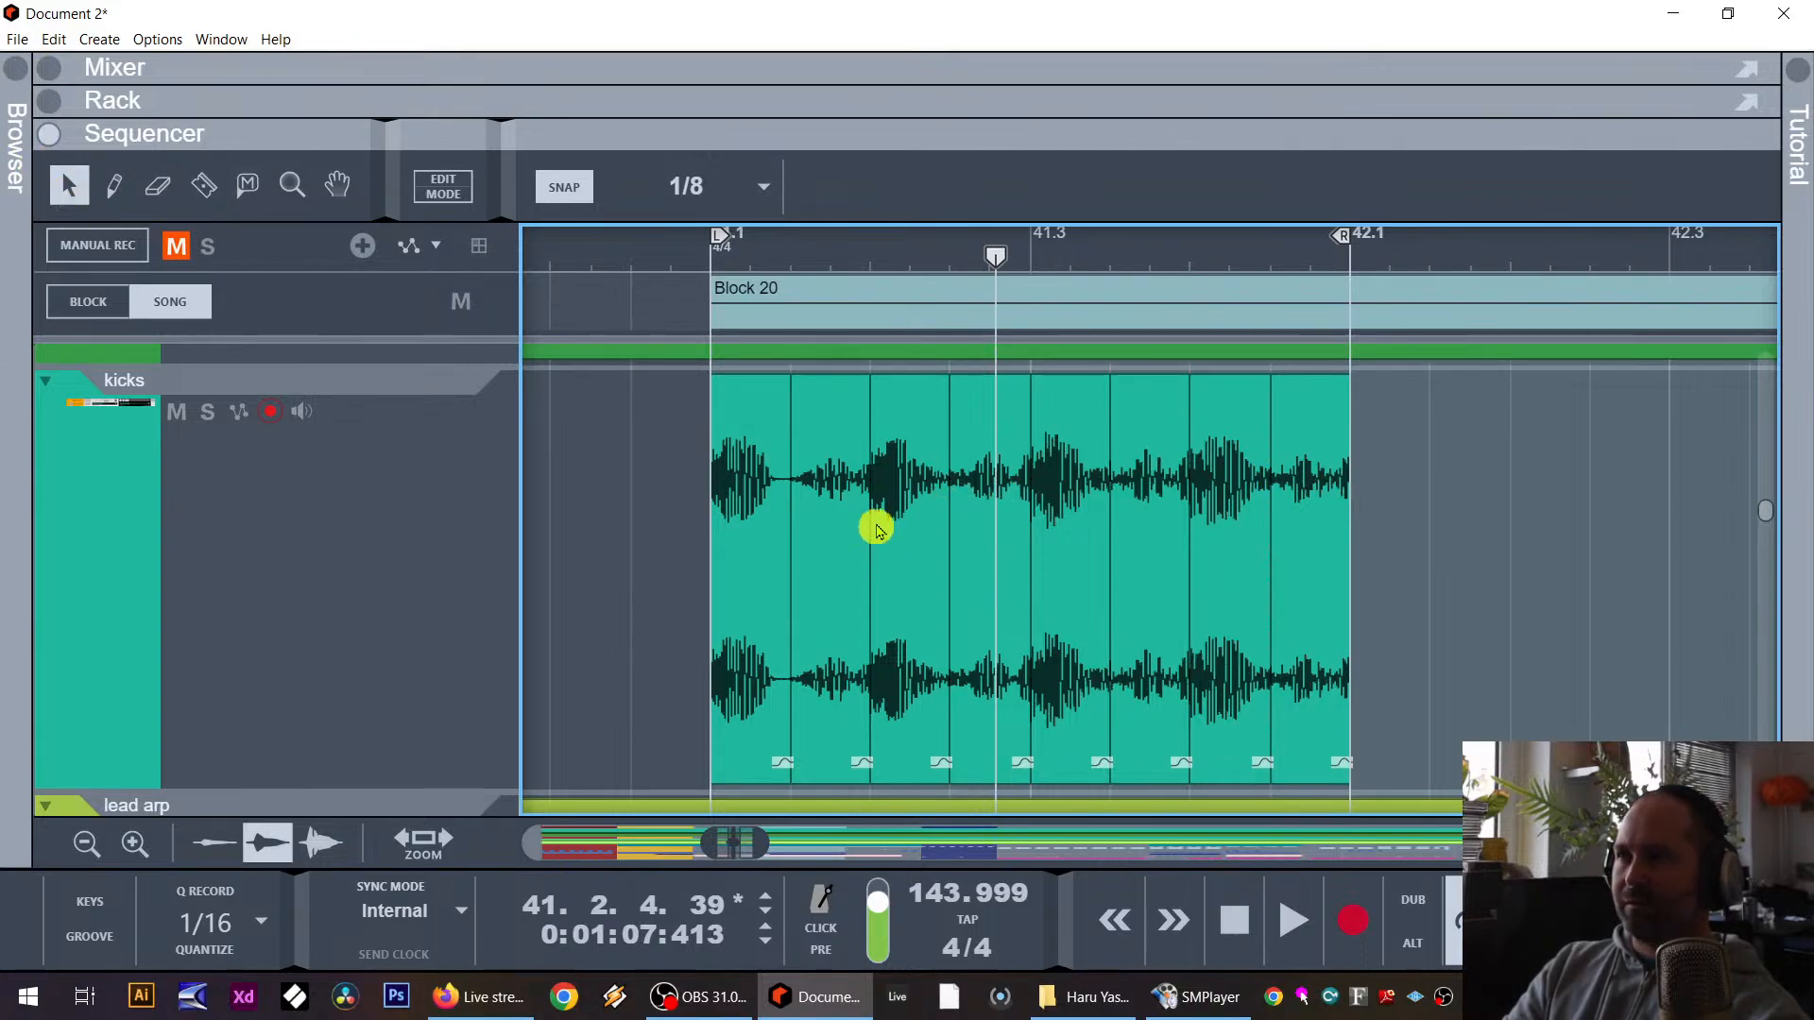
{"action": "left_click", "coordinate": [1001, 501]}
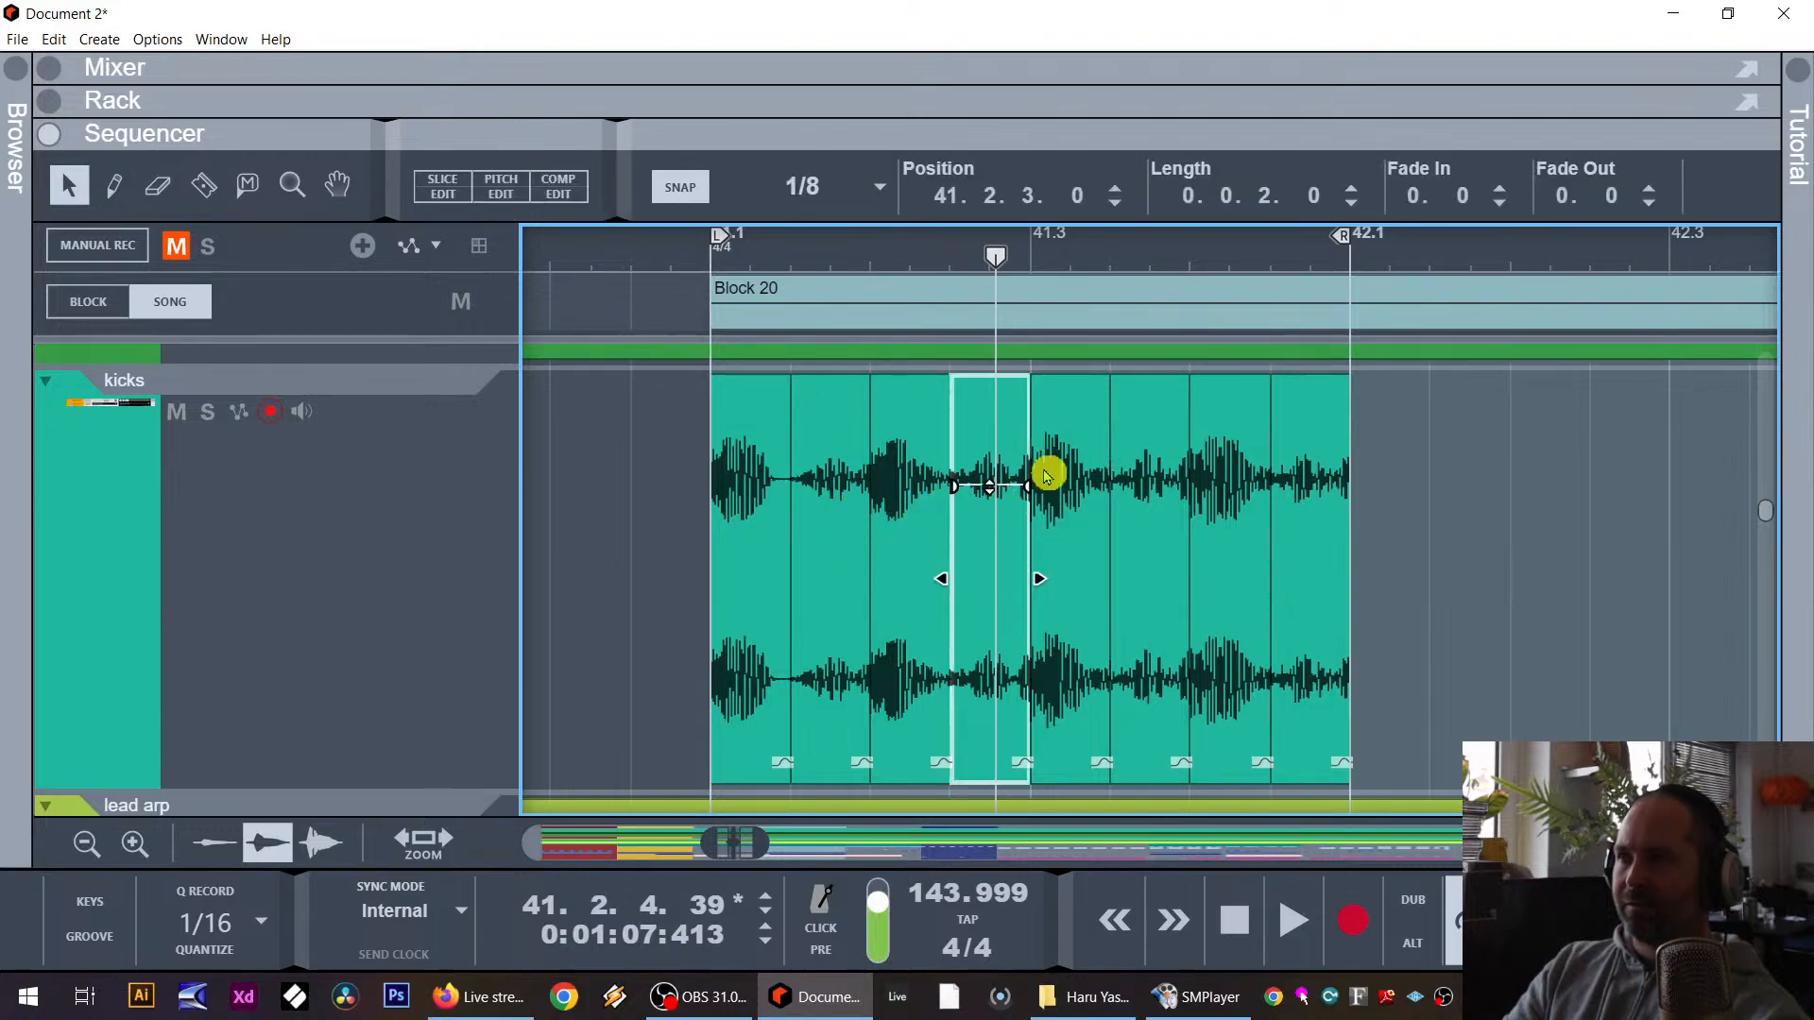
{"action": "left_click_drag", "start_coordinate": [1023, 491], "coordinate": [966, 511]}
{"action": "left_click", "coordinate": [1181, 480]}
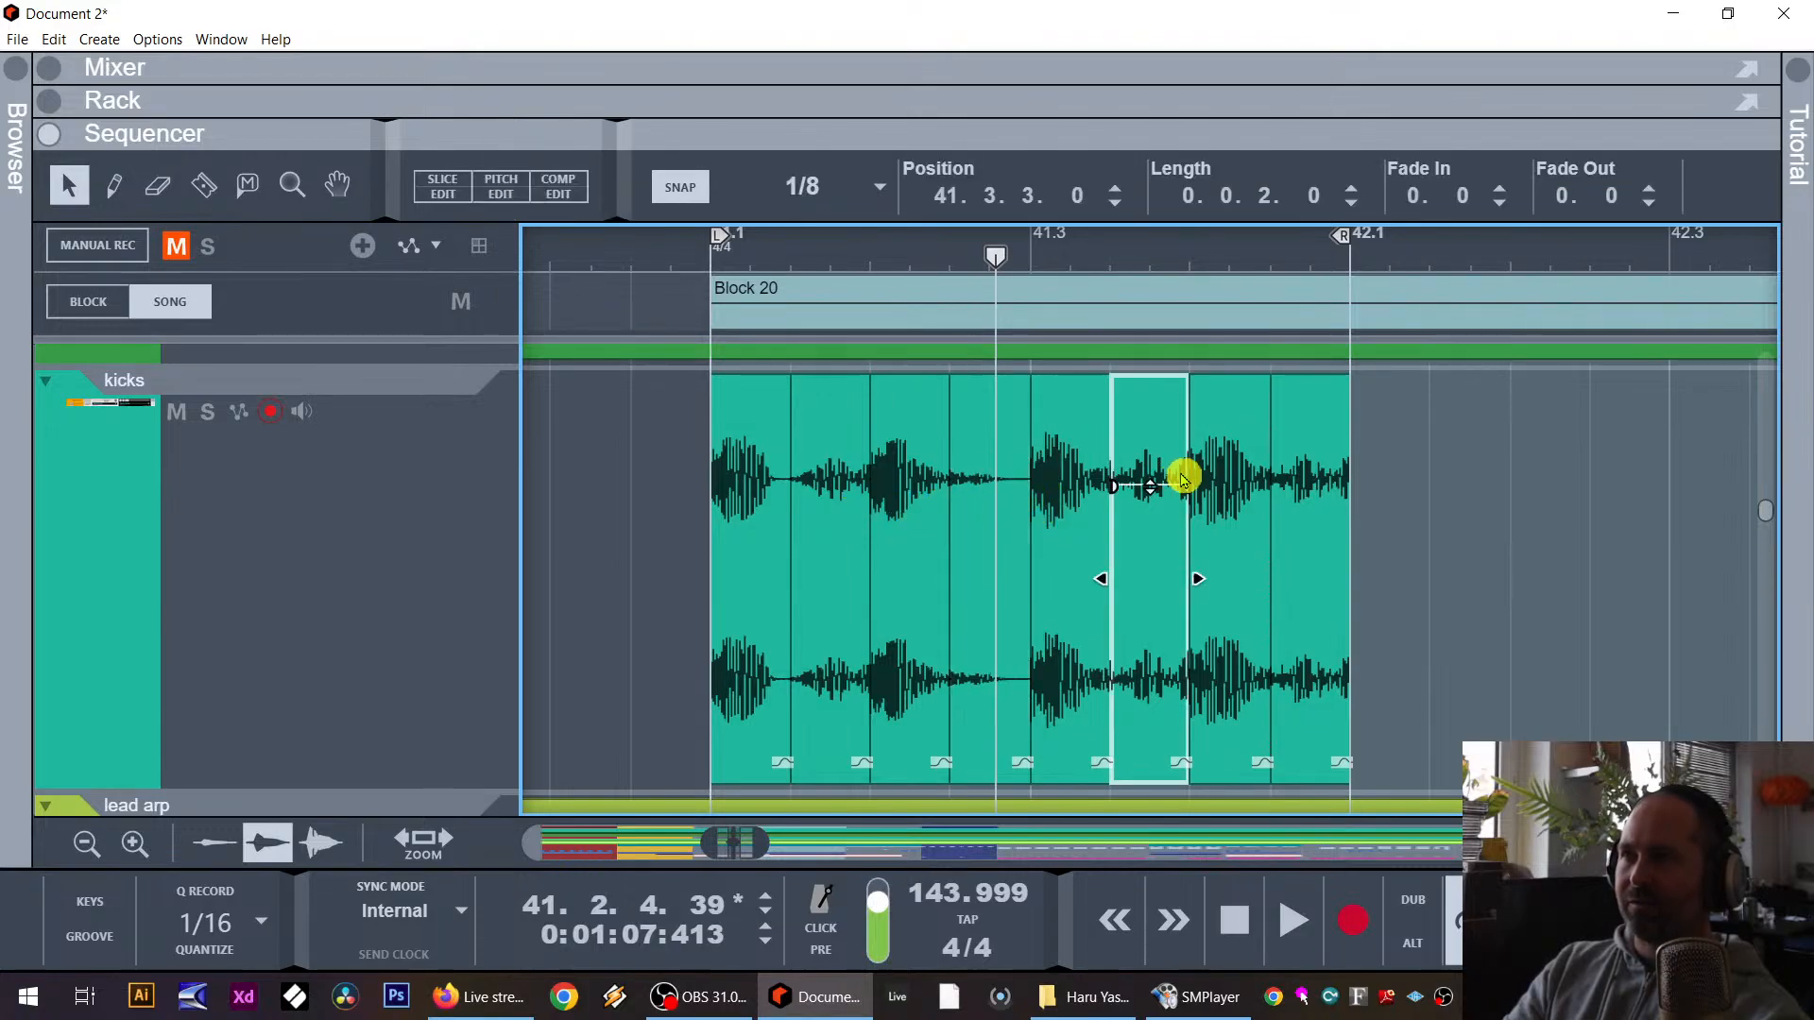
{"action": "left_click_drag", "start_coordinate": [1185, 490], "coordinate": [1131, 505]}
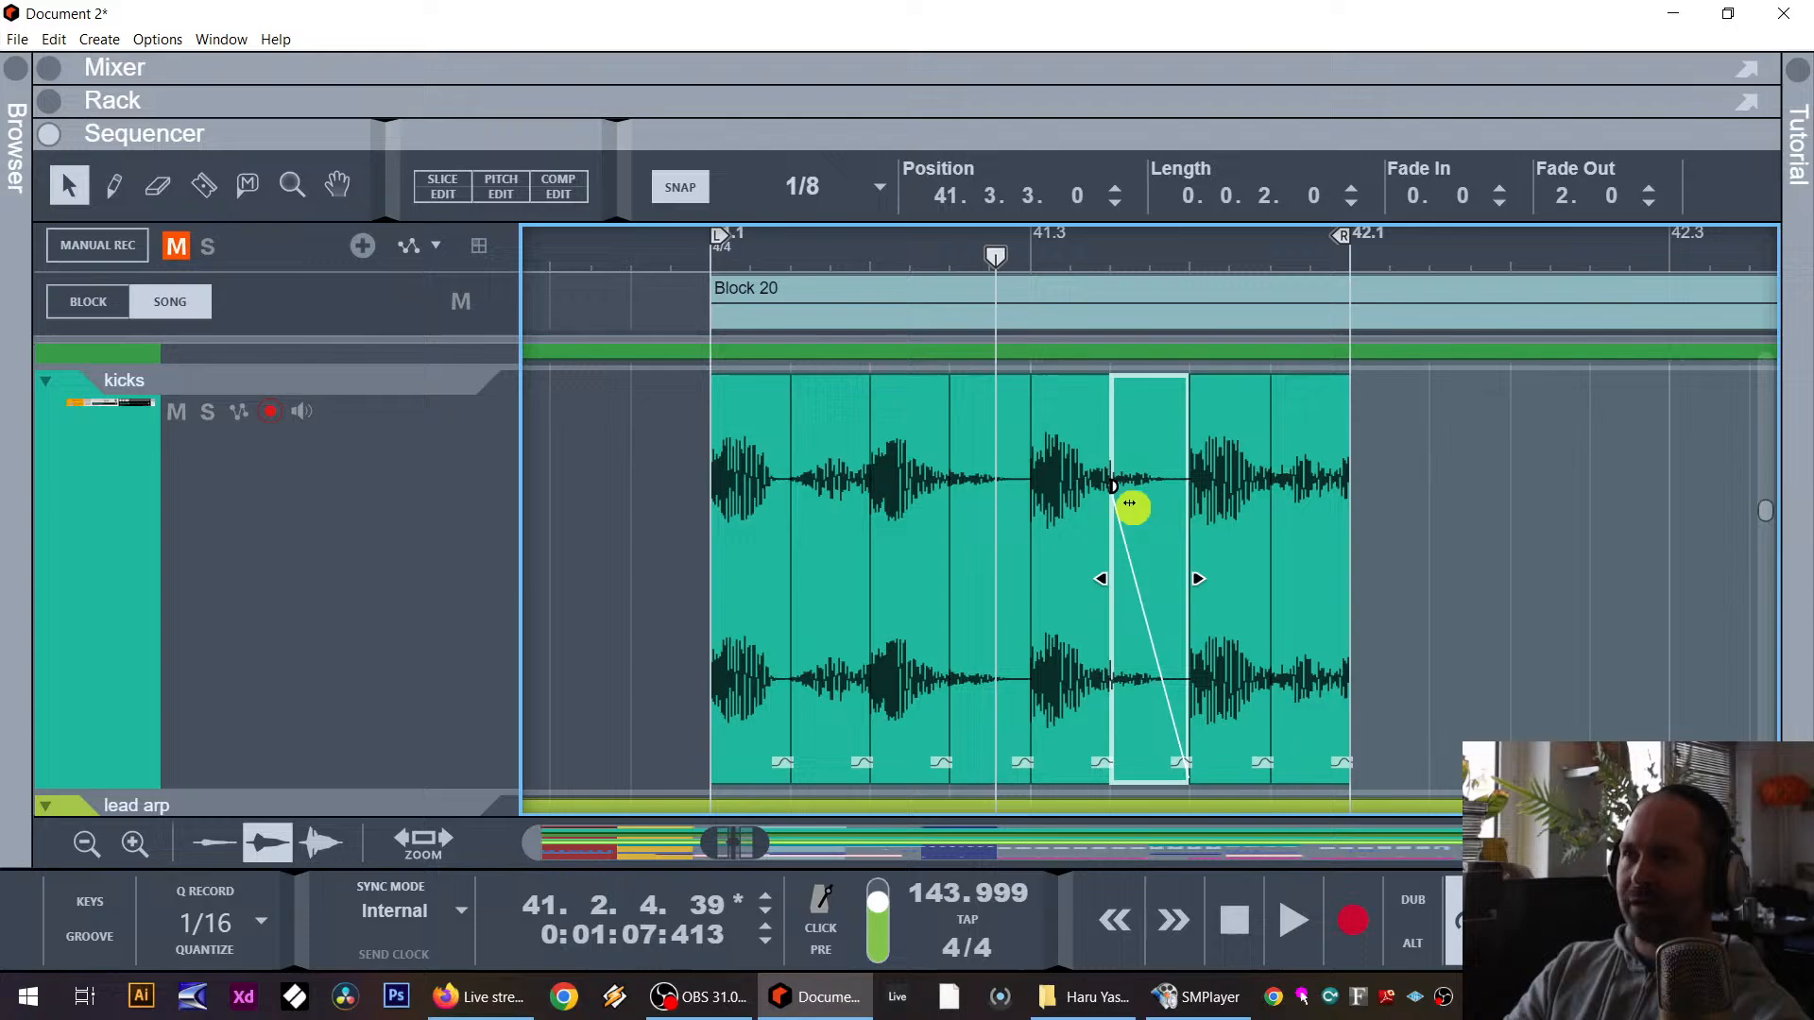
{"action": "left_click", "coordinate": [1338, 485]}
{"action": "left_click_drag", "start_coordinate": [1342, 487], "coordinate": [1251, 514]}
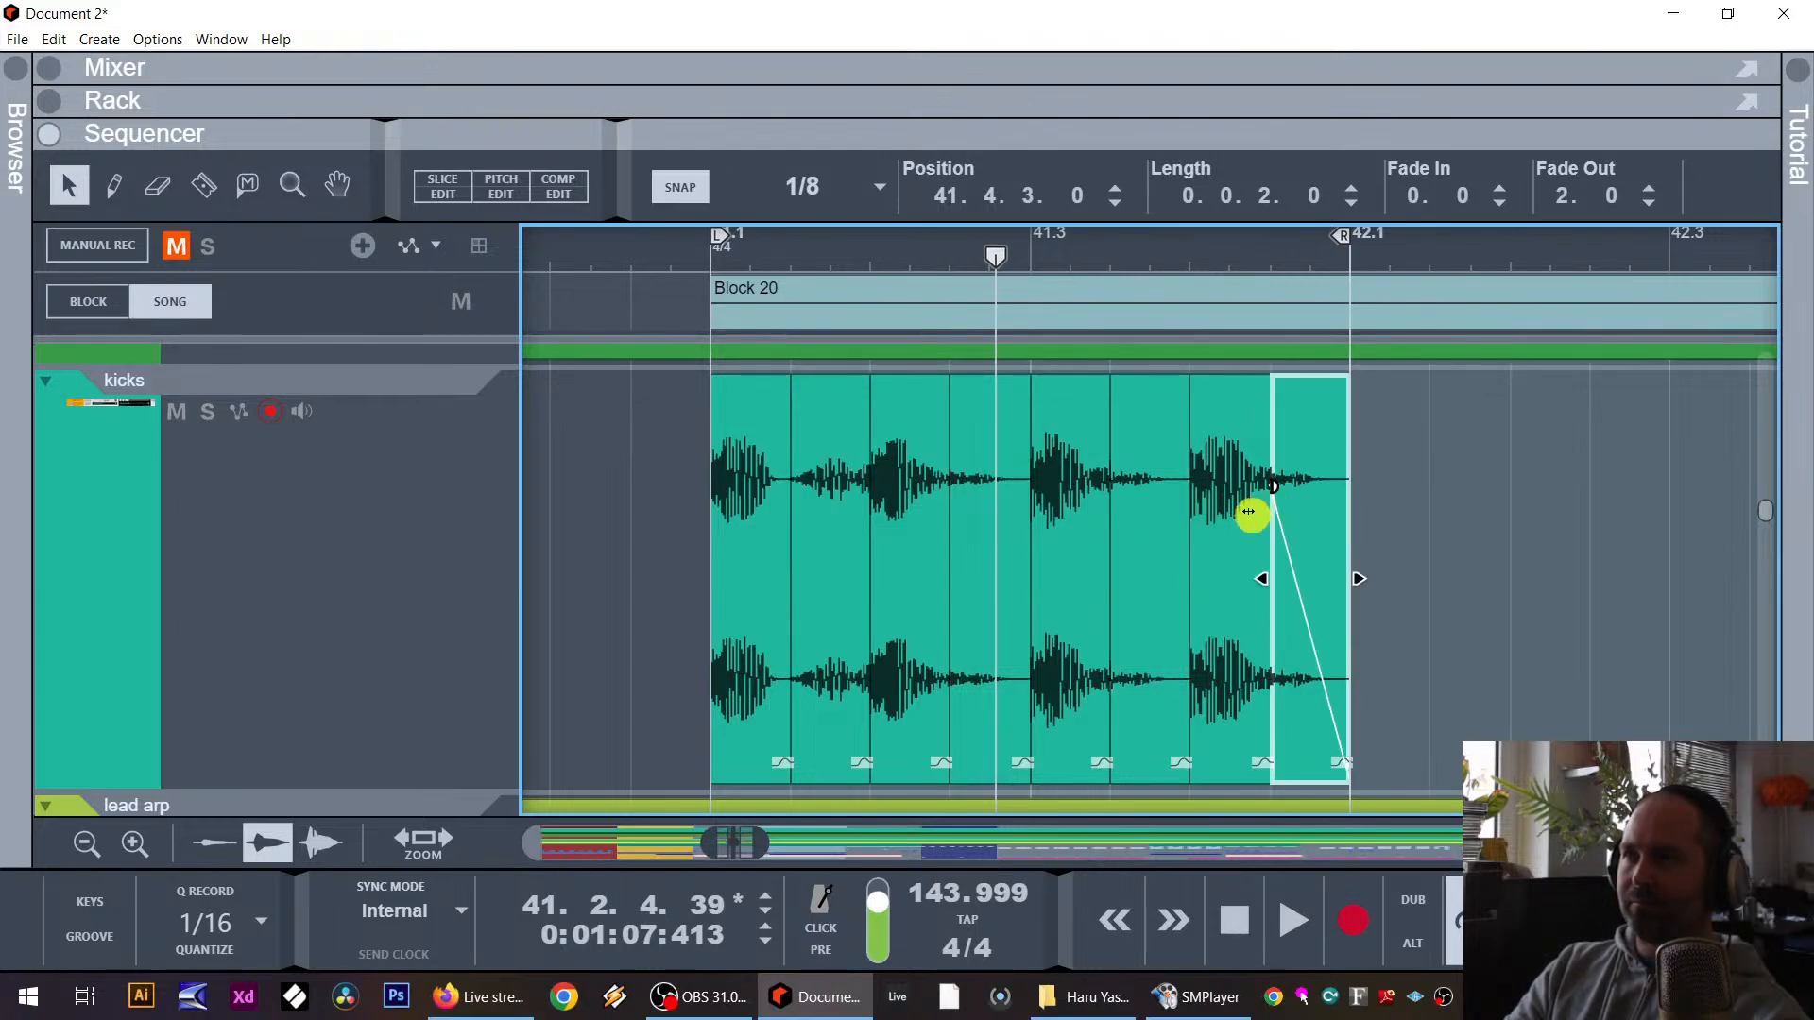
{"action": "left_click", "coordinate": [819, 534]}
{"action": "left_click_drag", "start_coordinate": [866, 486], "coordinate": [797, 521]}
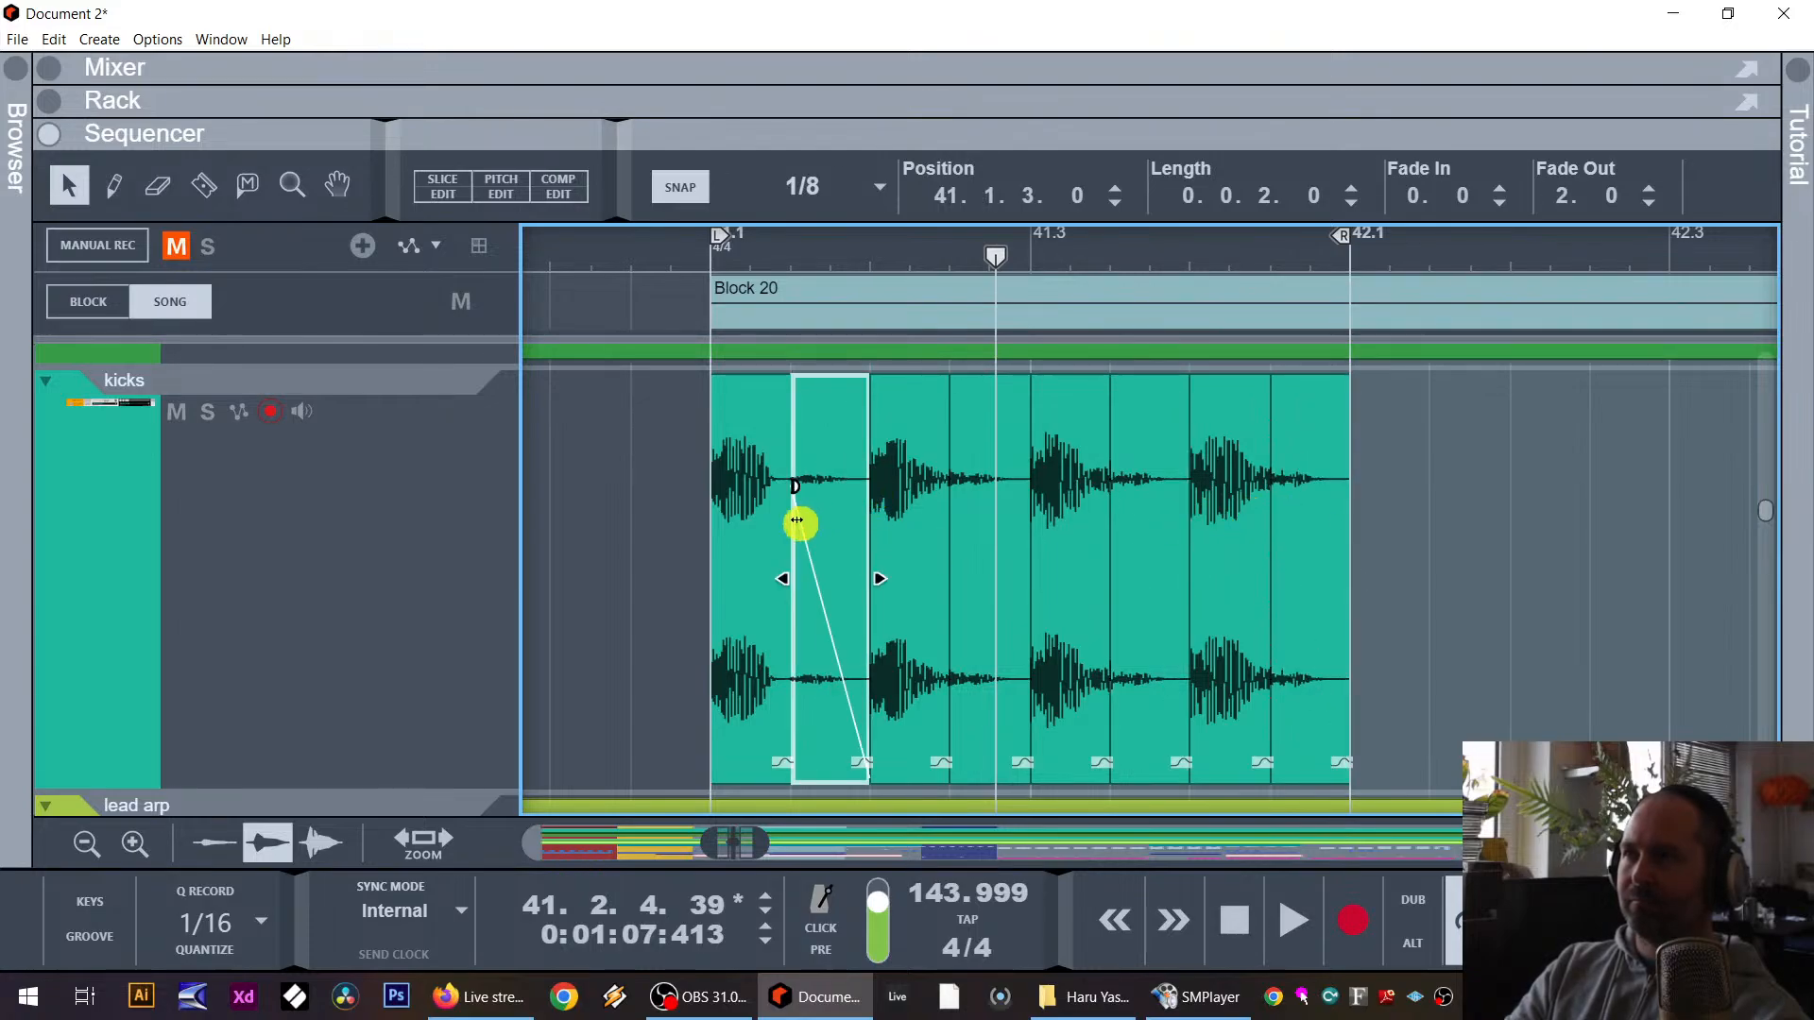
Step: Play the faded kicks slices from the start of bar 41
{"action": "left_click", "coordinate": [718, 260]}
{"action": "key", "text": "space"}
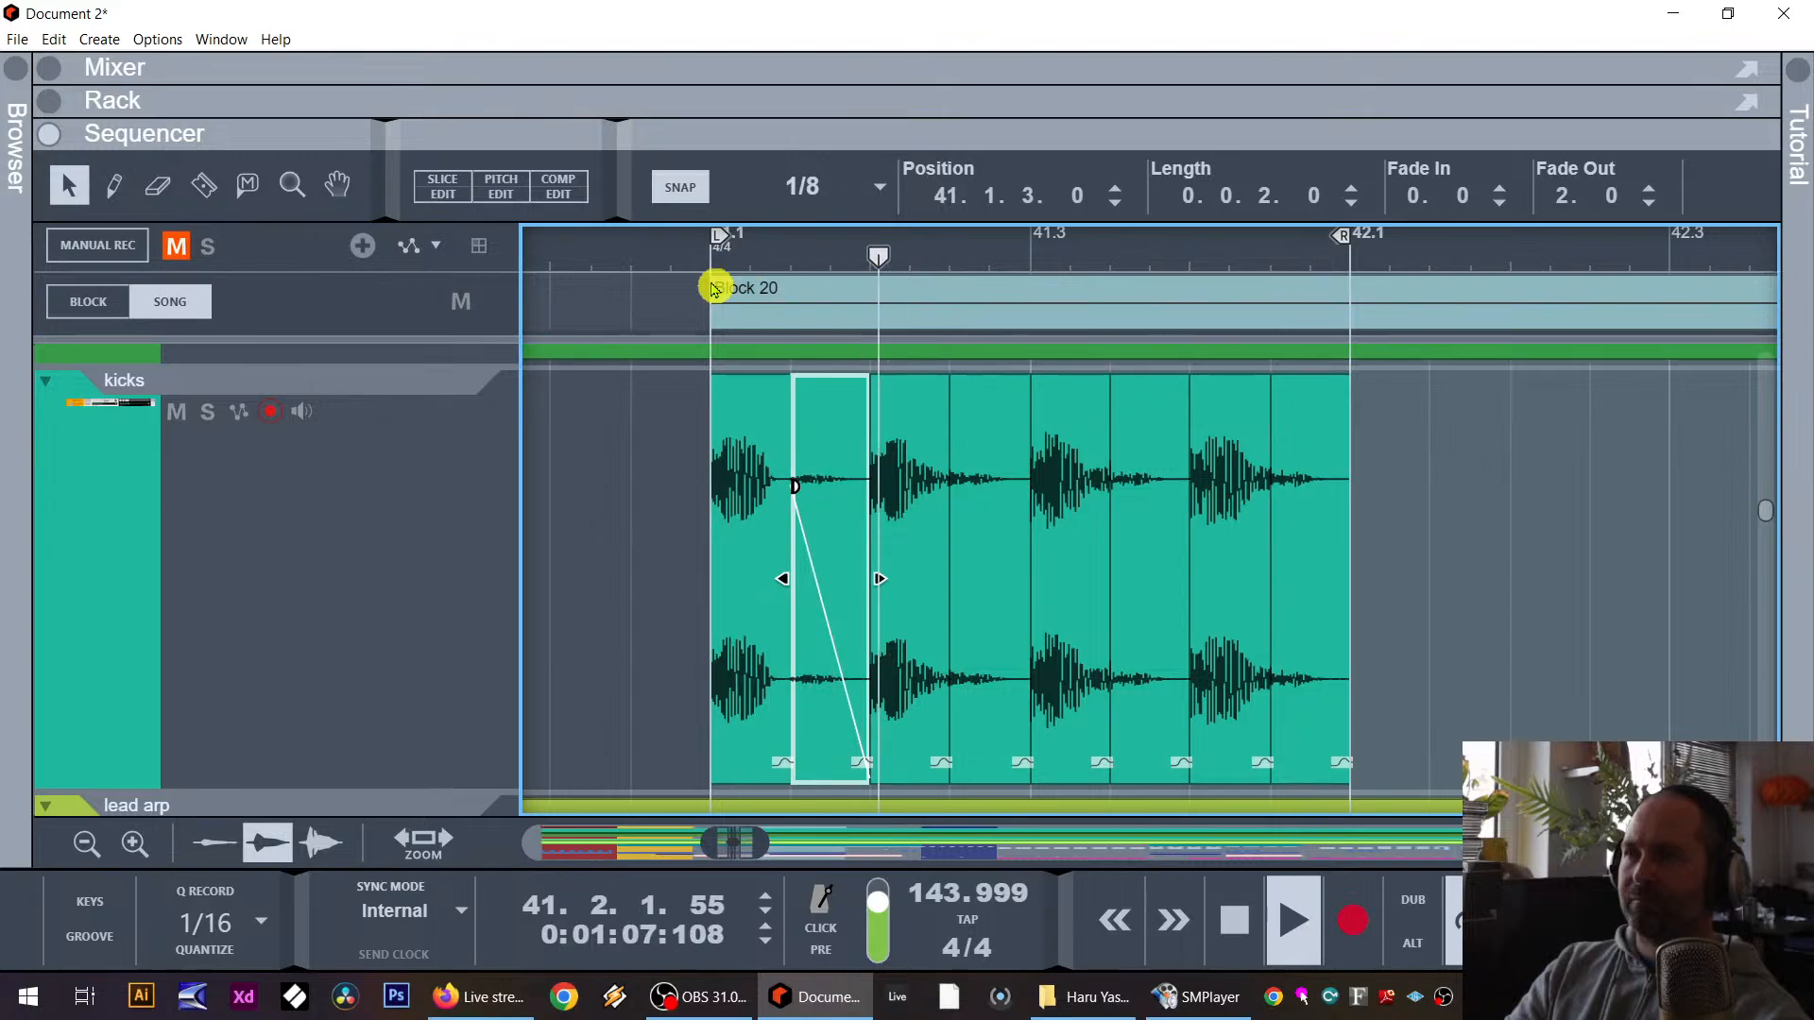
{"action": "key", "text": "space"}
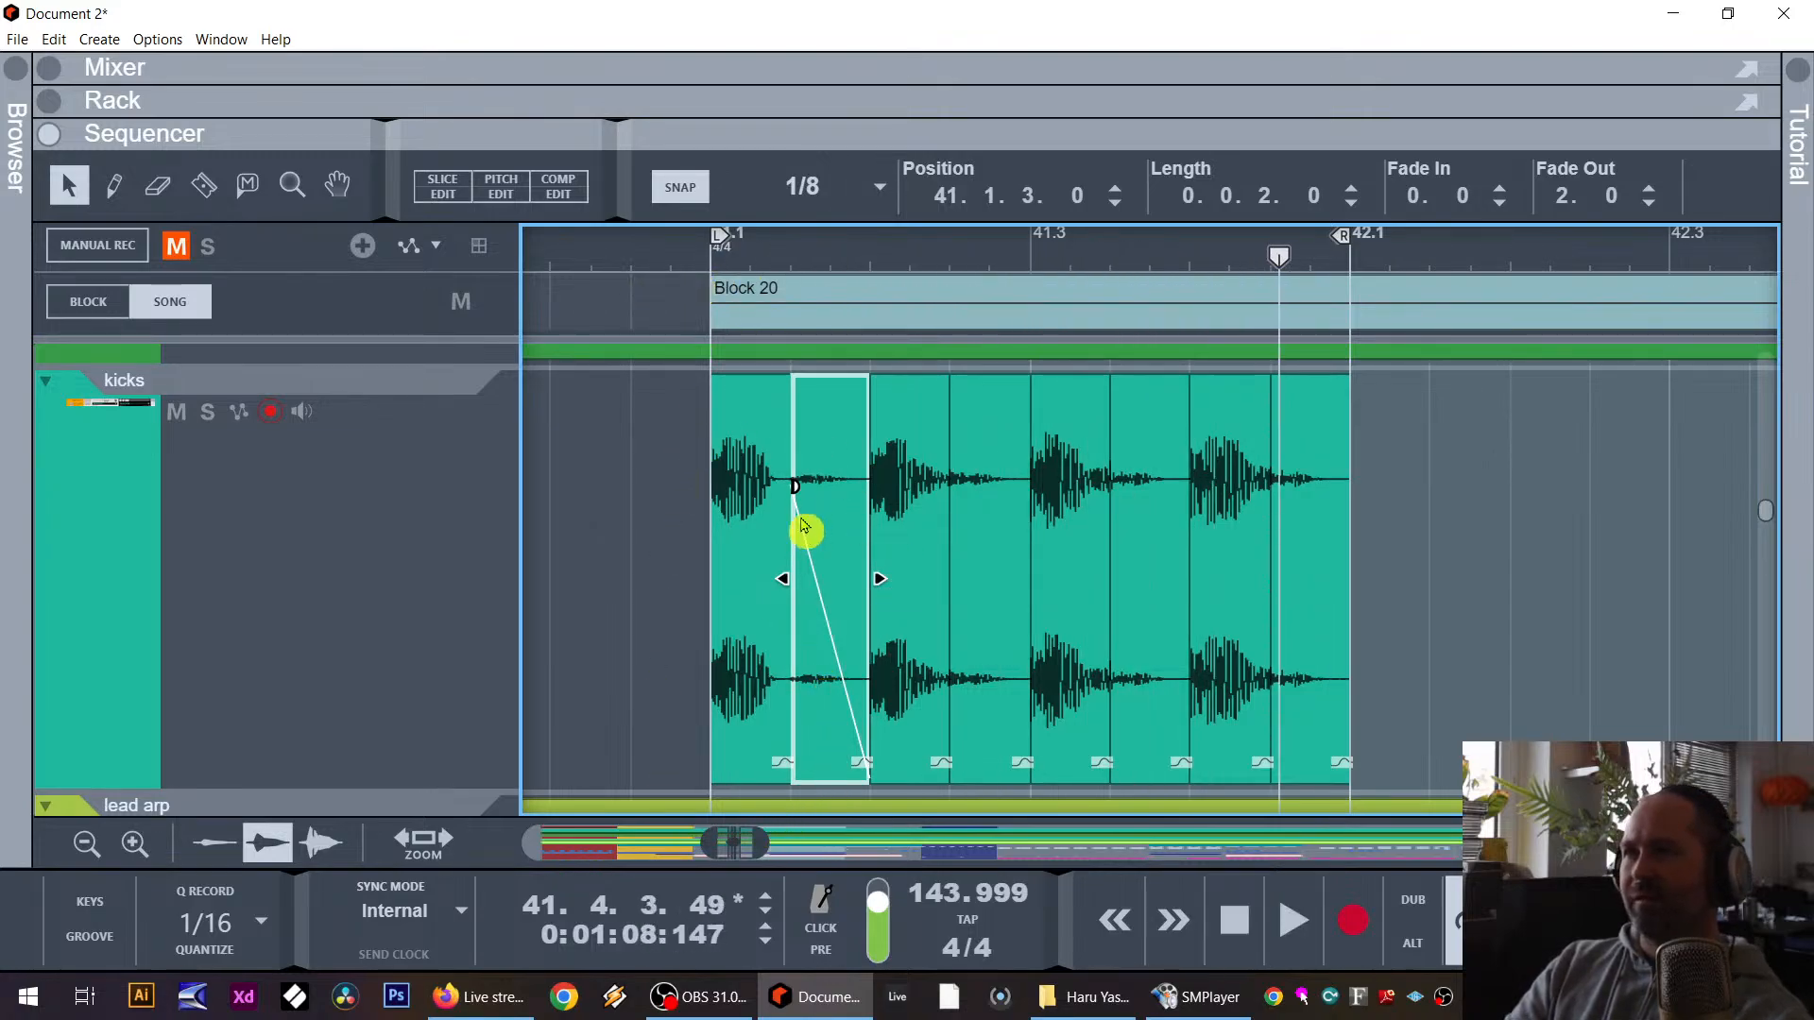
Step: Set the snap value to Bar and duplicate all eight kicks slices from bar 41 into bar 42
{"action": "left_click_drag", "start_coordinate": [768, 847], "coordinate": [722, 844]}
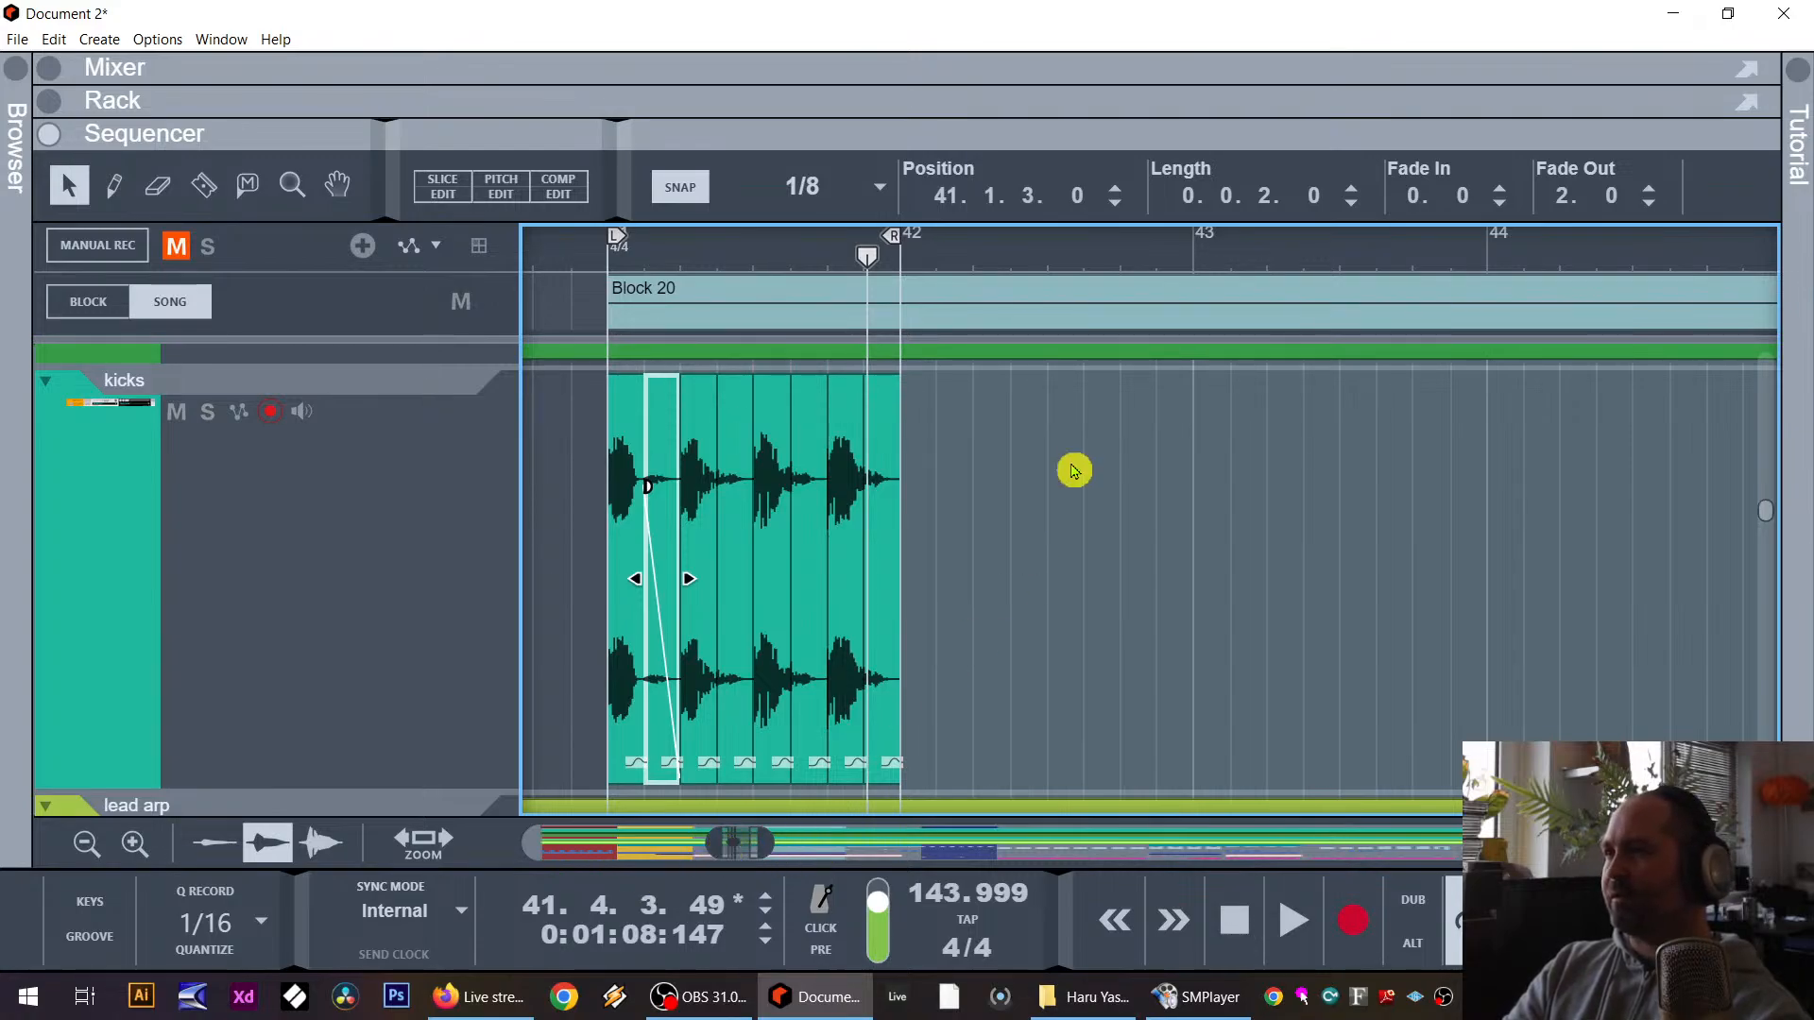
{"action": "left_click_drag", "start_coordinate": [1118, 525], "coordinate": [578, 544]}
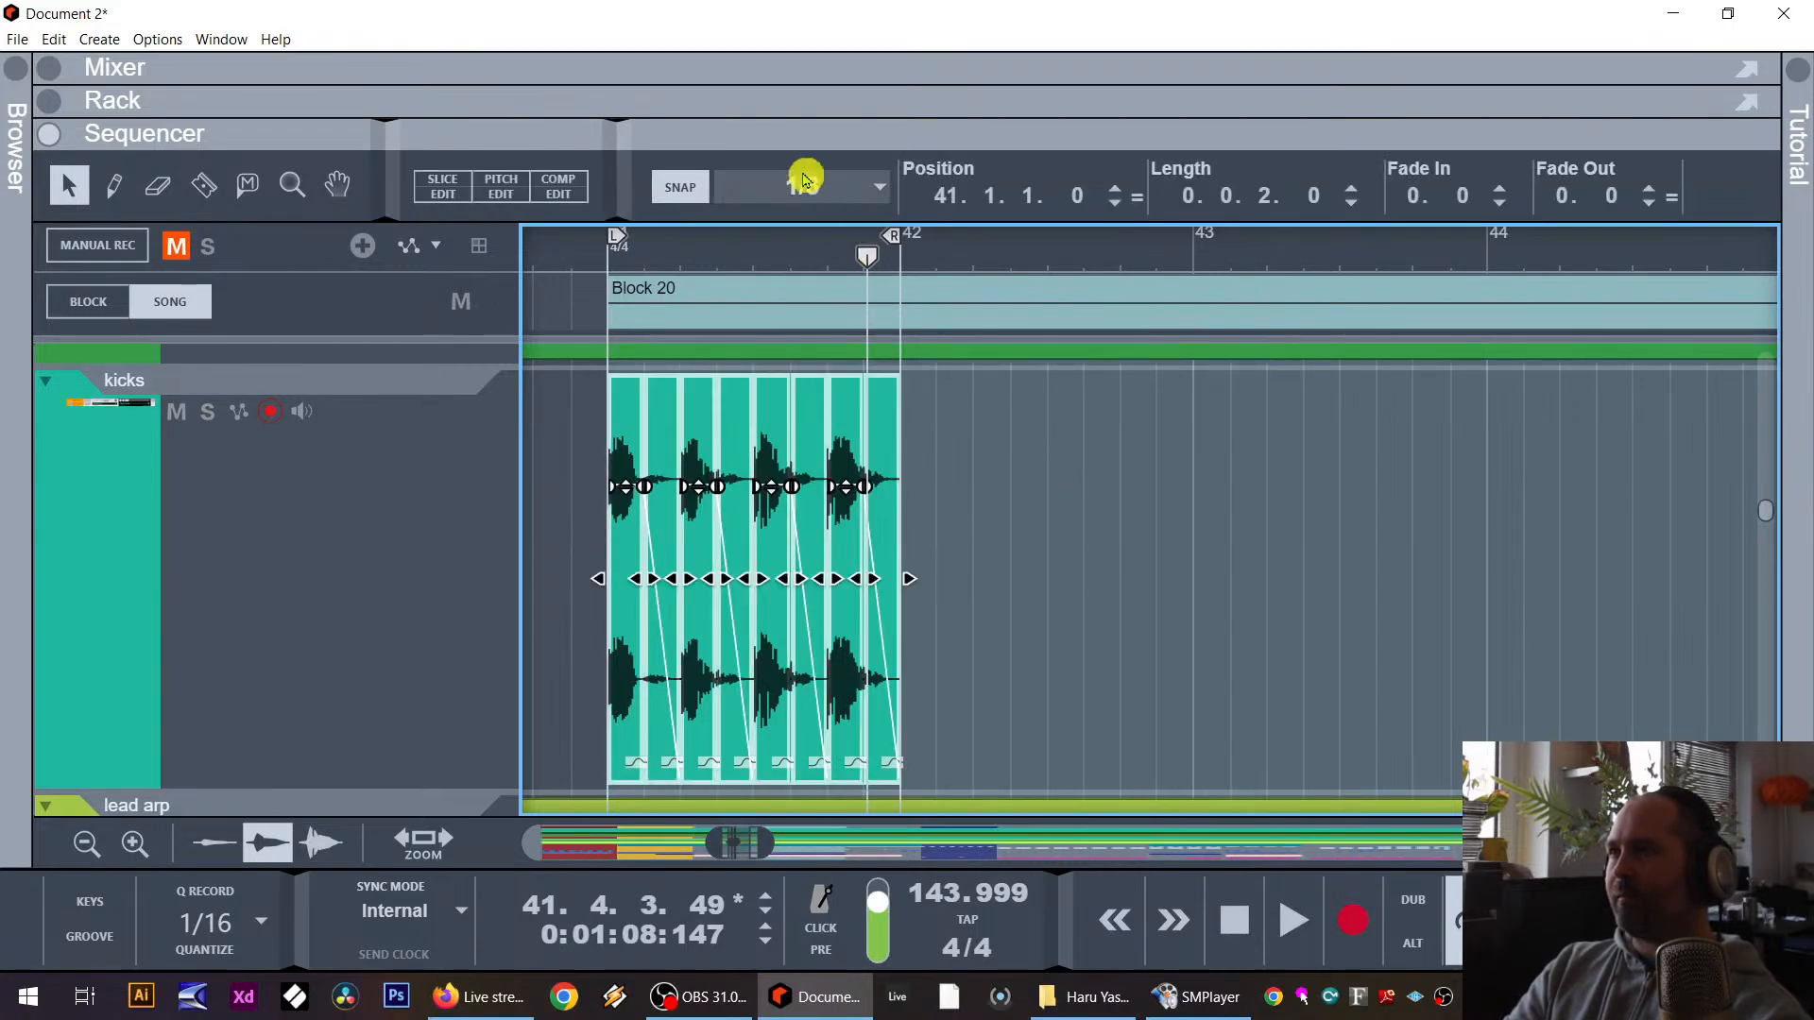
{"action": "left_click", "coordinate": [810, 184]}
{"action": "left_click", "coordinate": [793, 247]}
{"action": "left_click_drag", "start_coordinate": [1097, 566], "coordinate": [575, 580]}
{"action": "key", "text": "ctrl+d"}
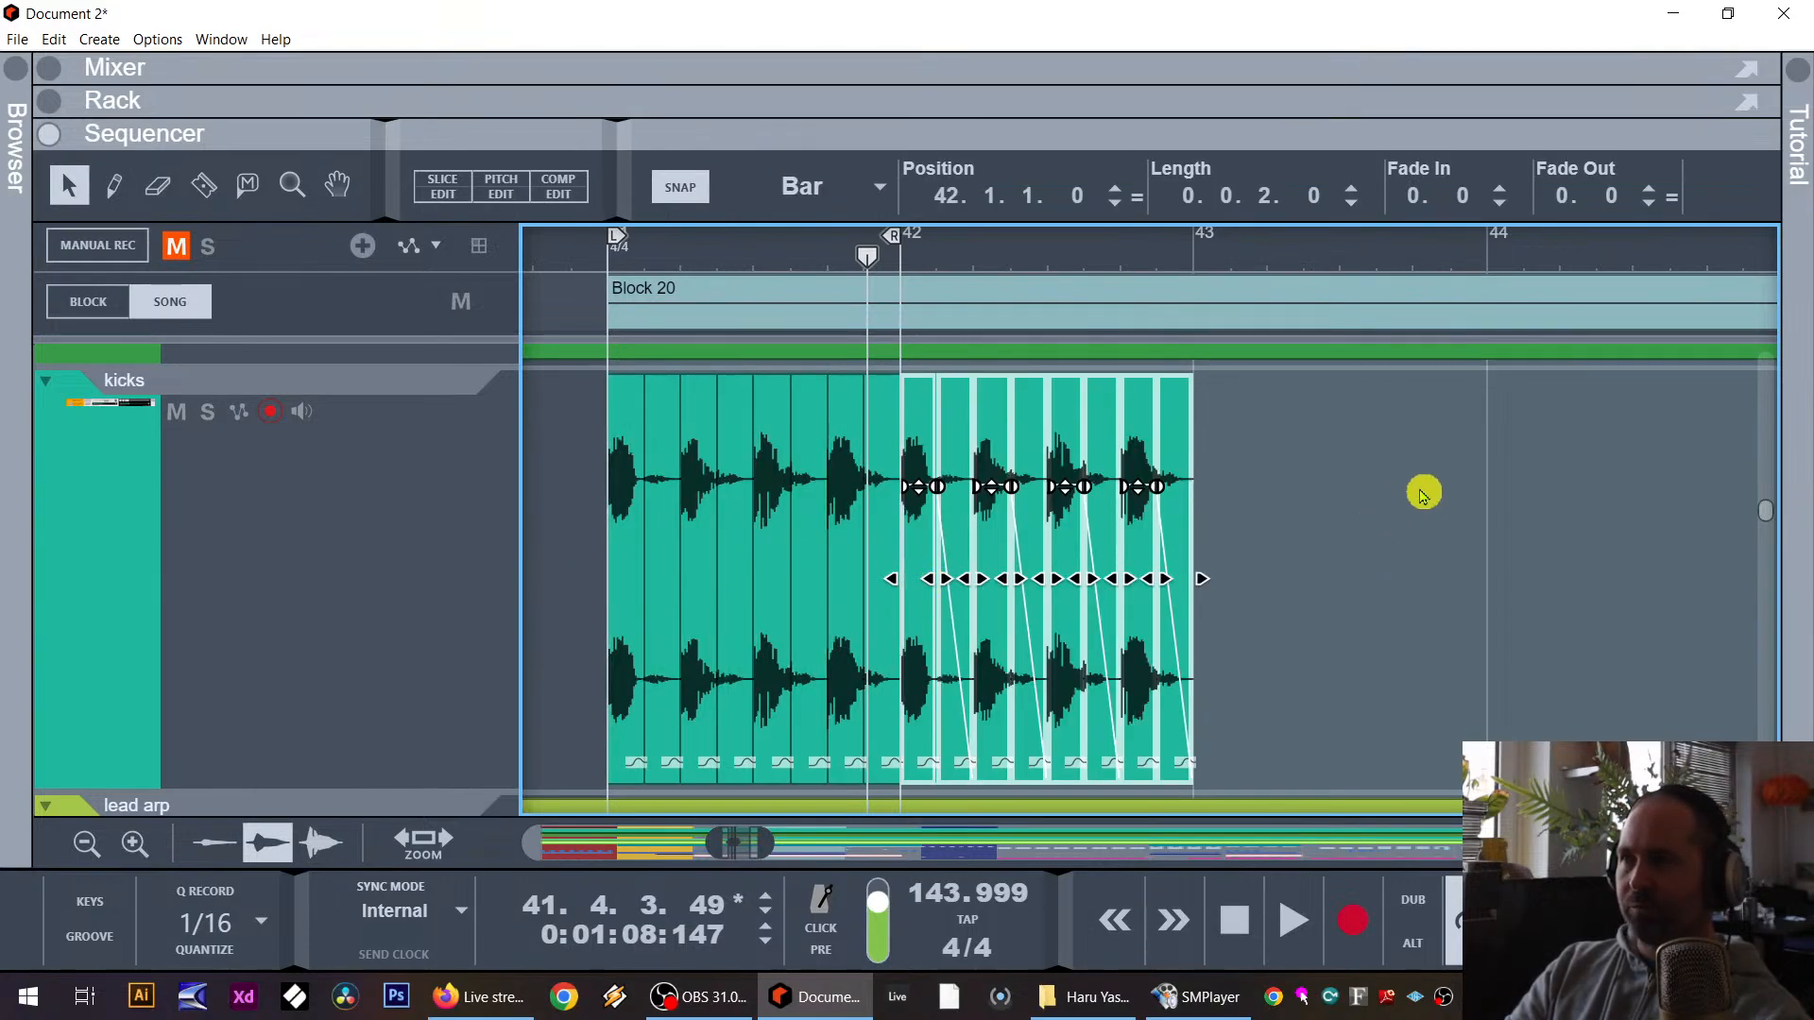
Step: Delete the kick tail slices at 42.4.3 and 42.3.3
{"action": "left_click", "coordinate": [1221, 469]}
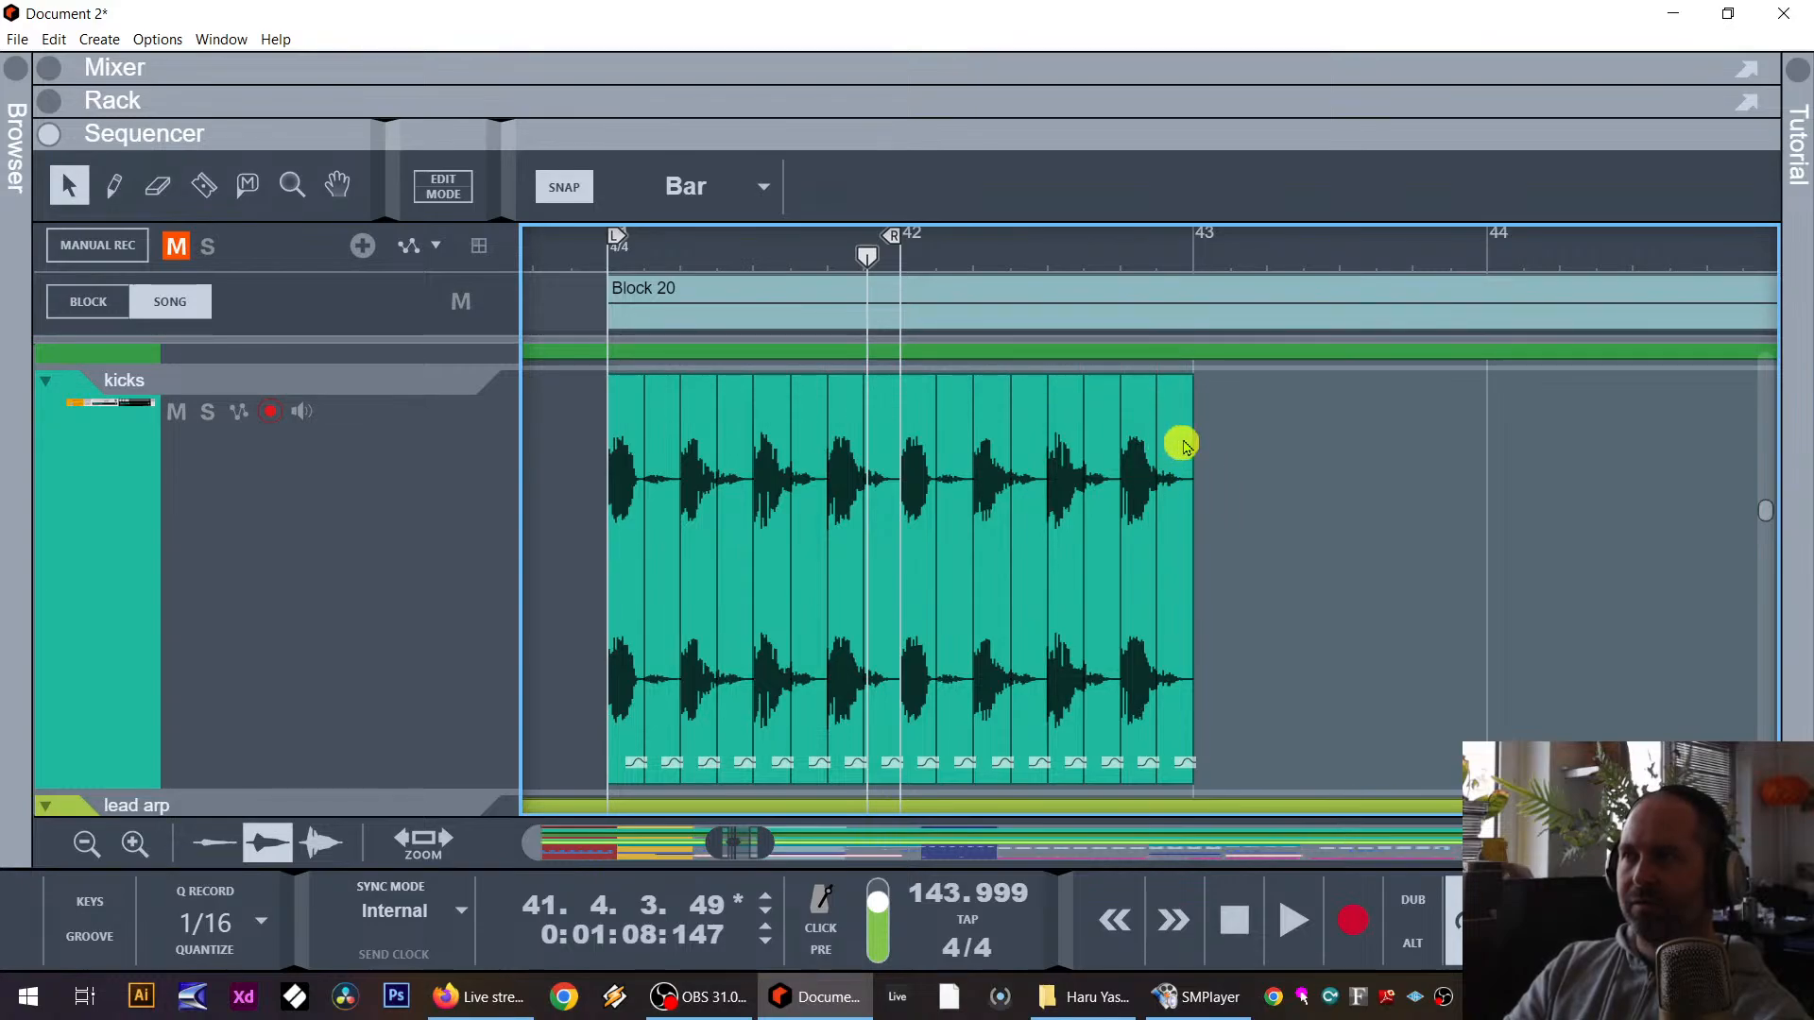
{"action": "left_click", "coordinate": [1182, 525]}
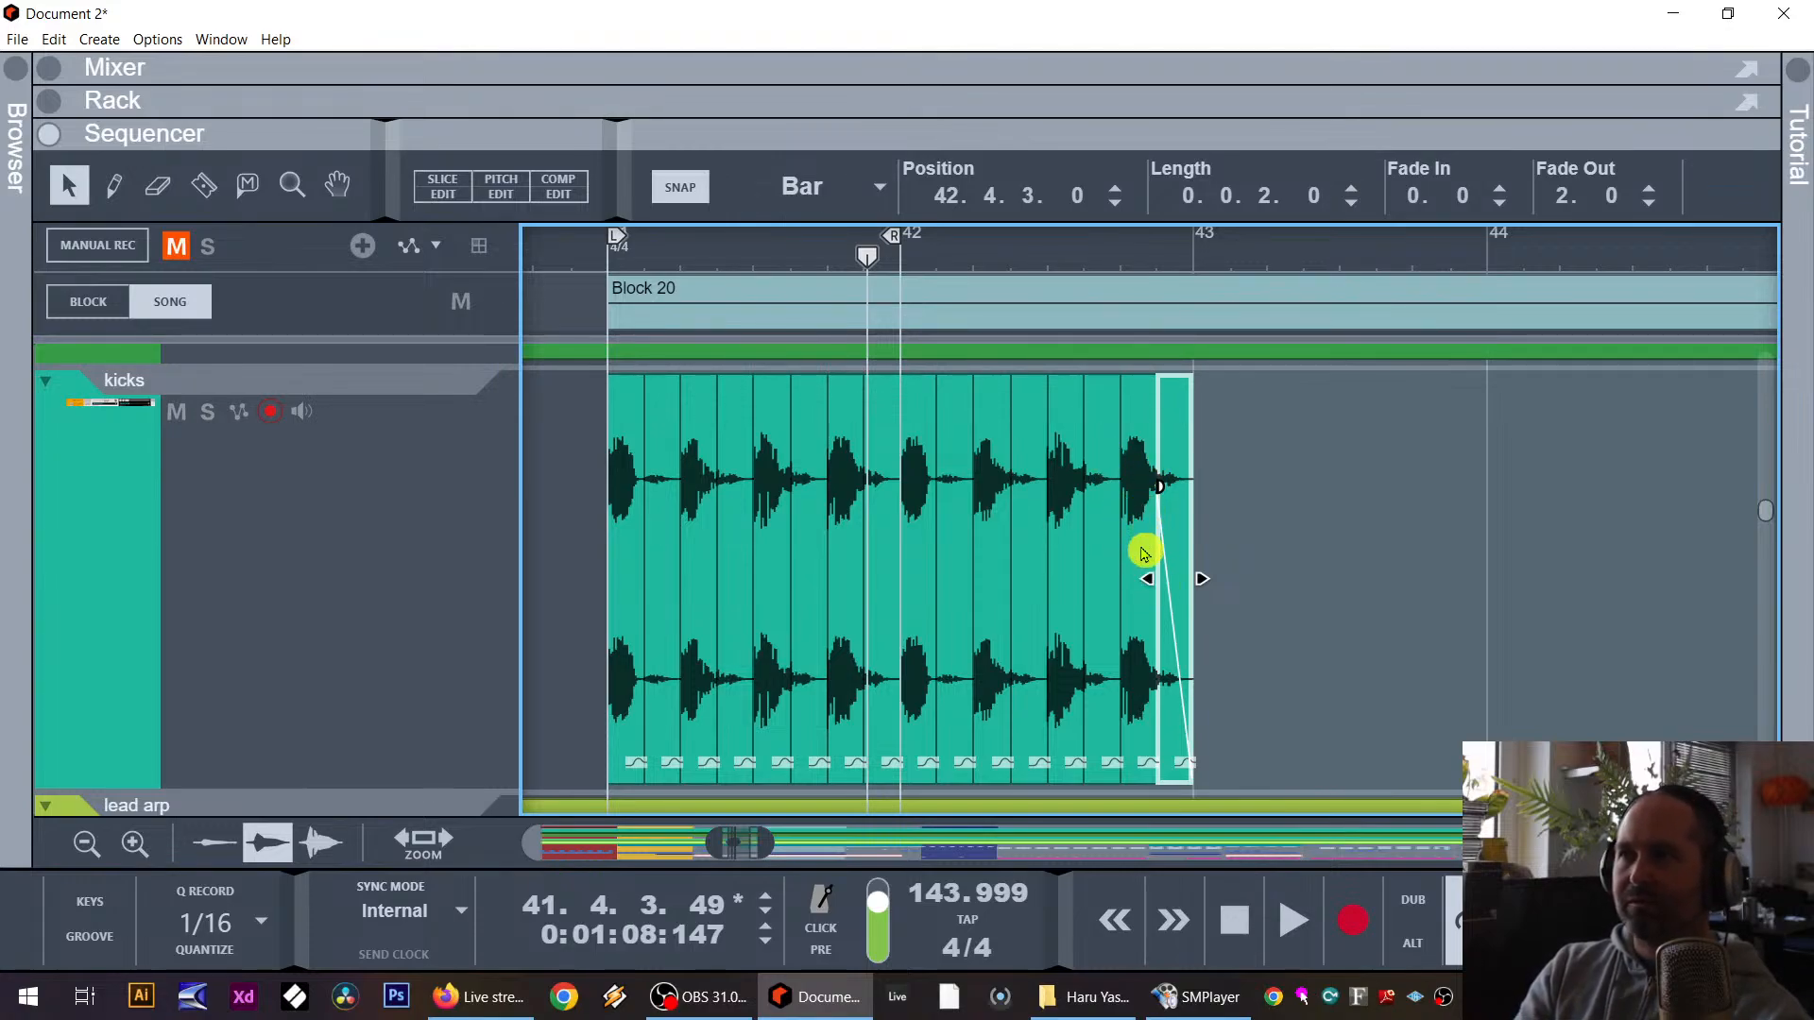
{"action": "key", "text": "Delete"}
{"action": "left_click", "coordinate": [1104, 522]}
{"action": "key", "text": "Delete"}
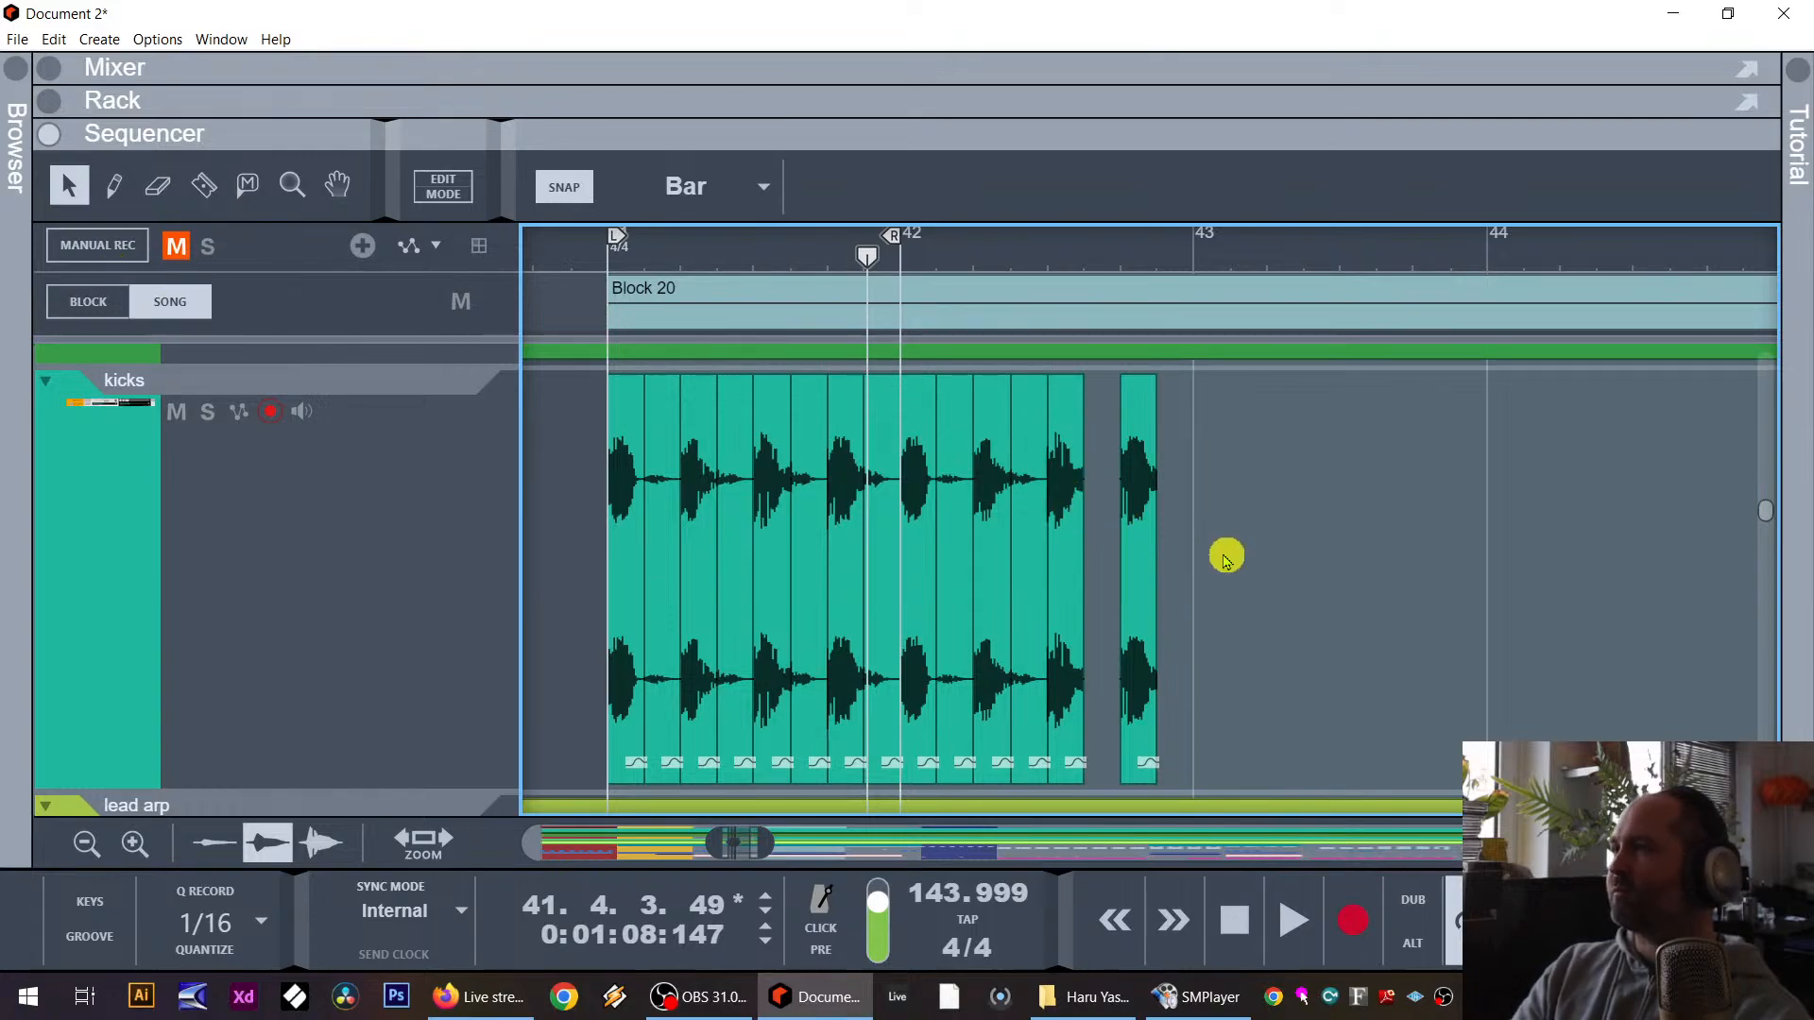
Step: Set the snap value to 1/16 and give the kicks slices at 42.3.1 and 42.4.1 fade-outs of 1.0
{"action": "left_click", "coordinate": [292, 186]}
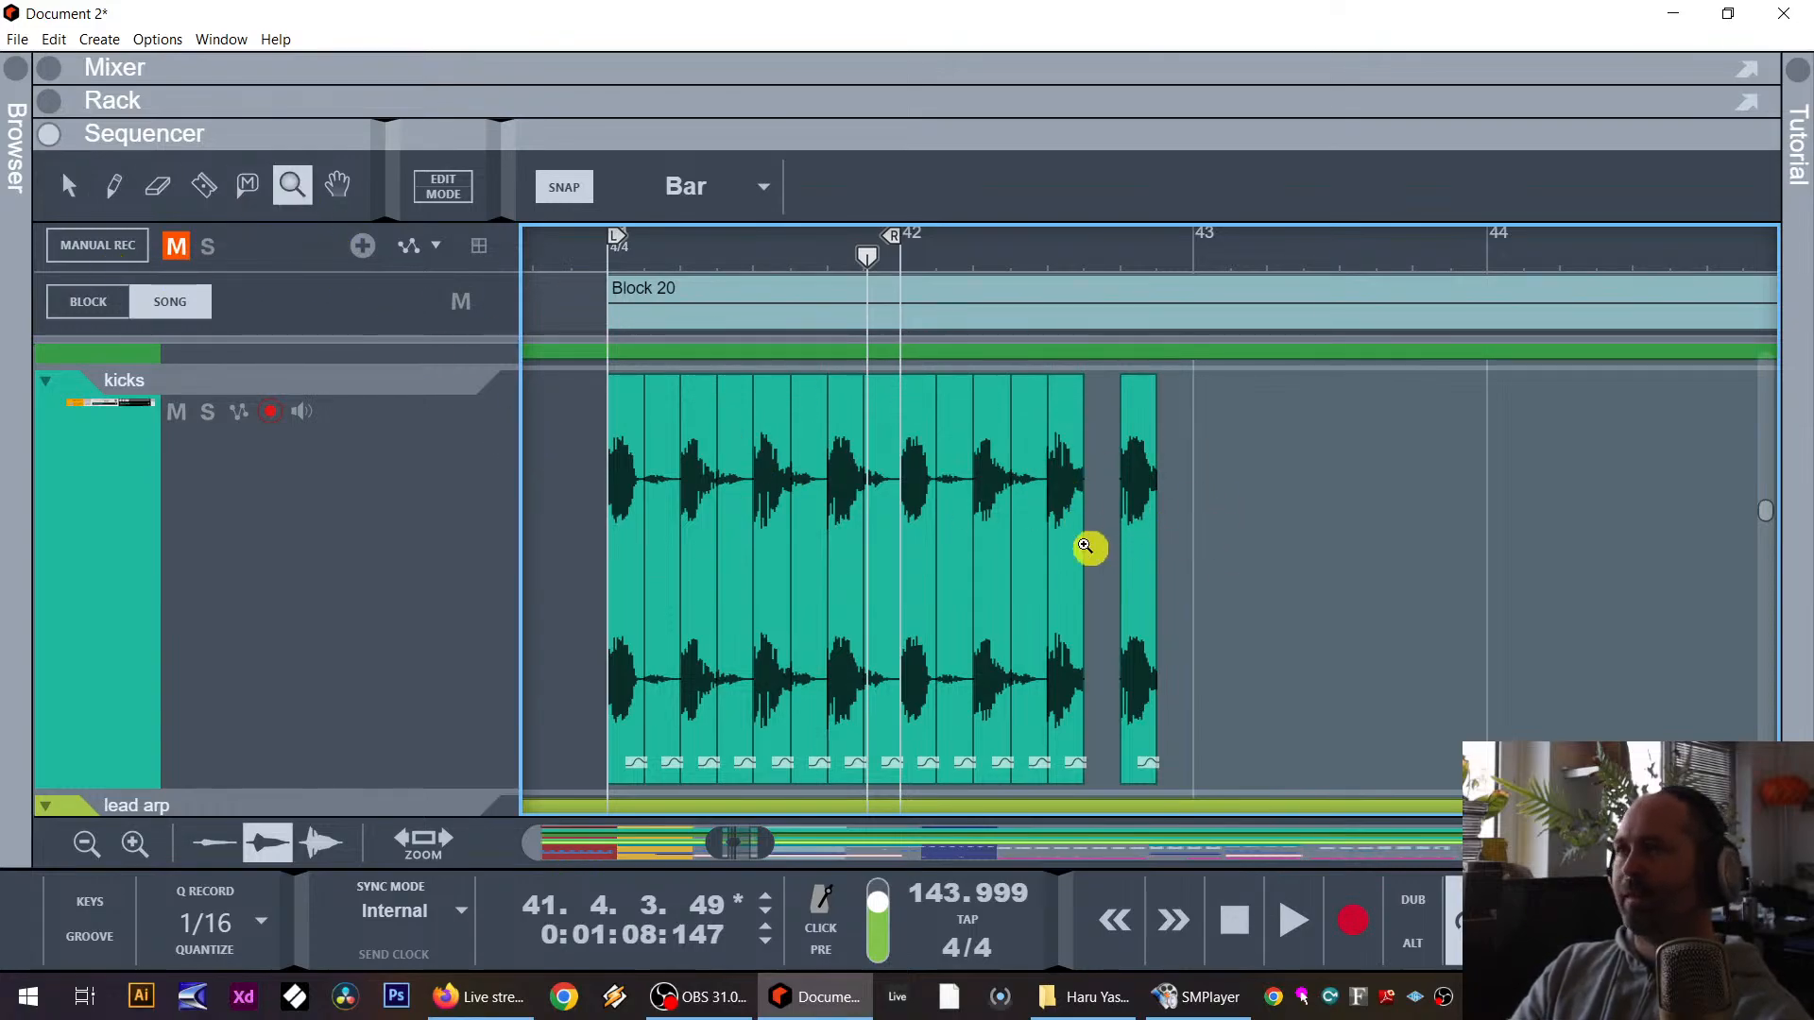
{"action": "left_click", "coordinate": [1086, 547]}
{"action": "left_click", "coordinate": [68, 185]}
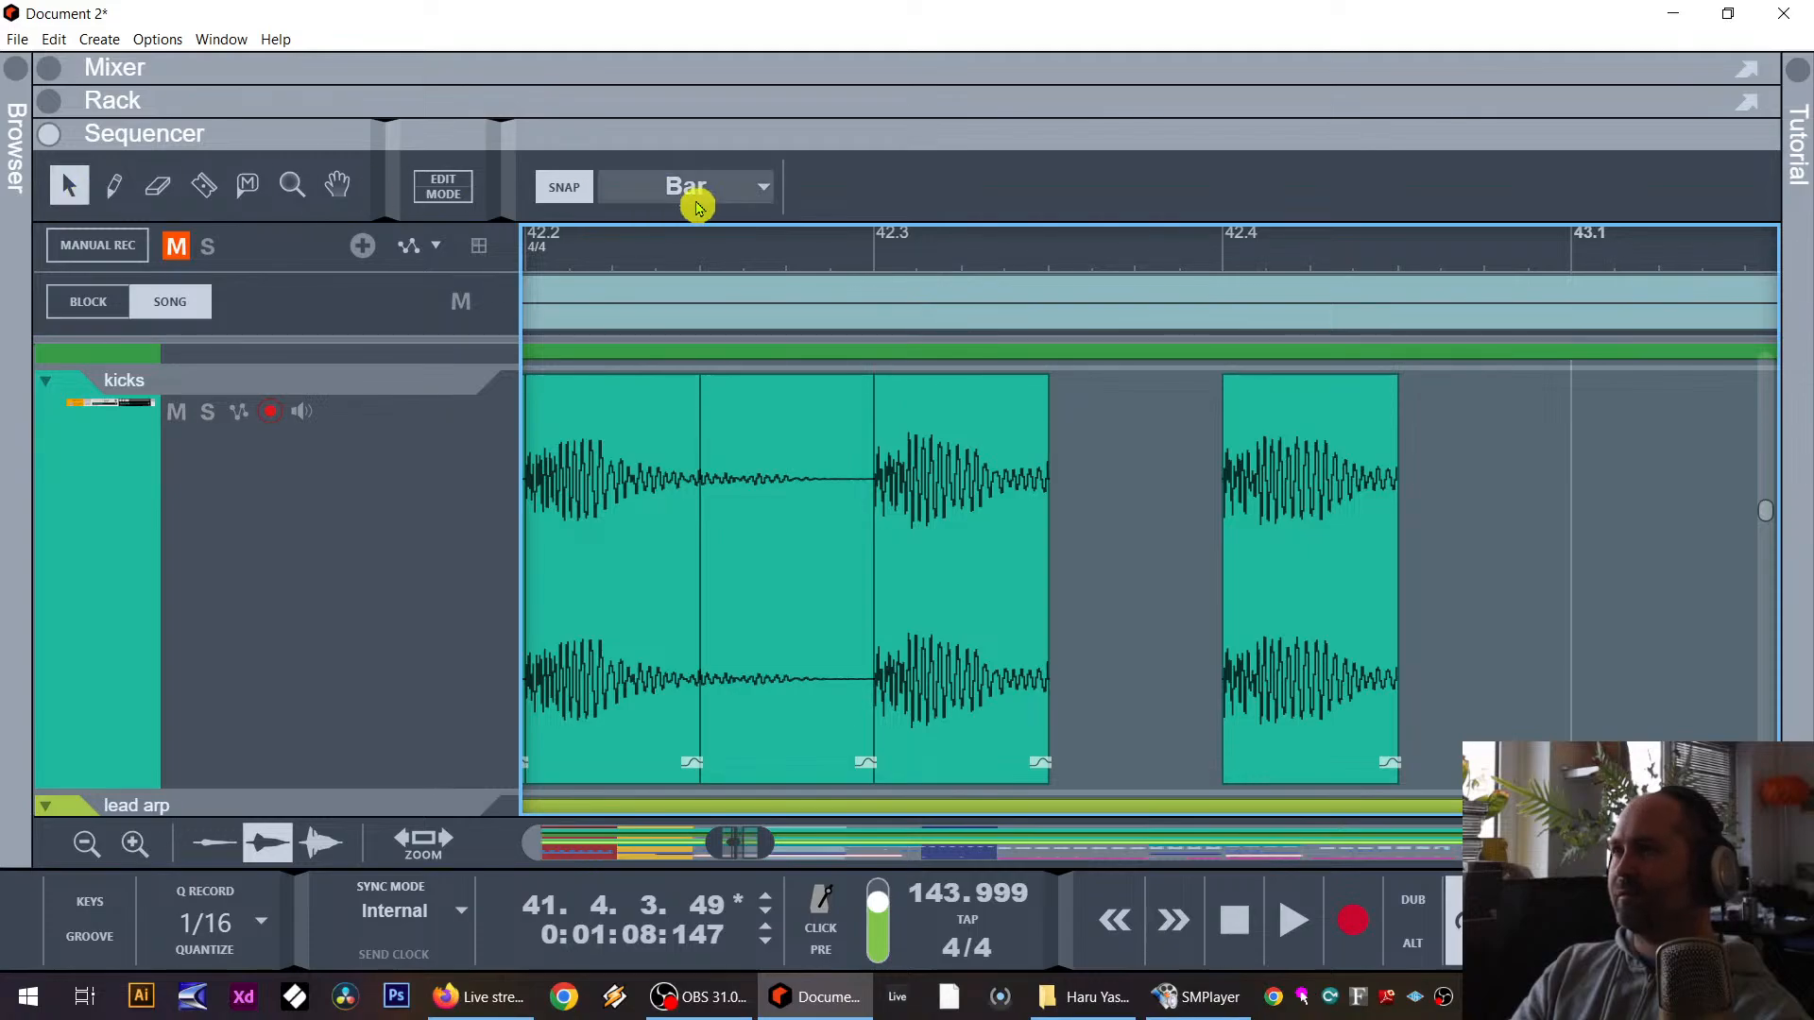
{"action": "left_click", "coordinate": [697, 192]}
{"action": "left_click", "coordinate": [580, 189]}
{"action": "left_click", "coordinate": [578, 188]}
{"action": "left_click", "coordinate": [699, 189]}
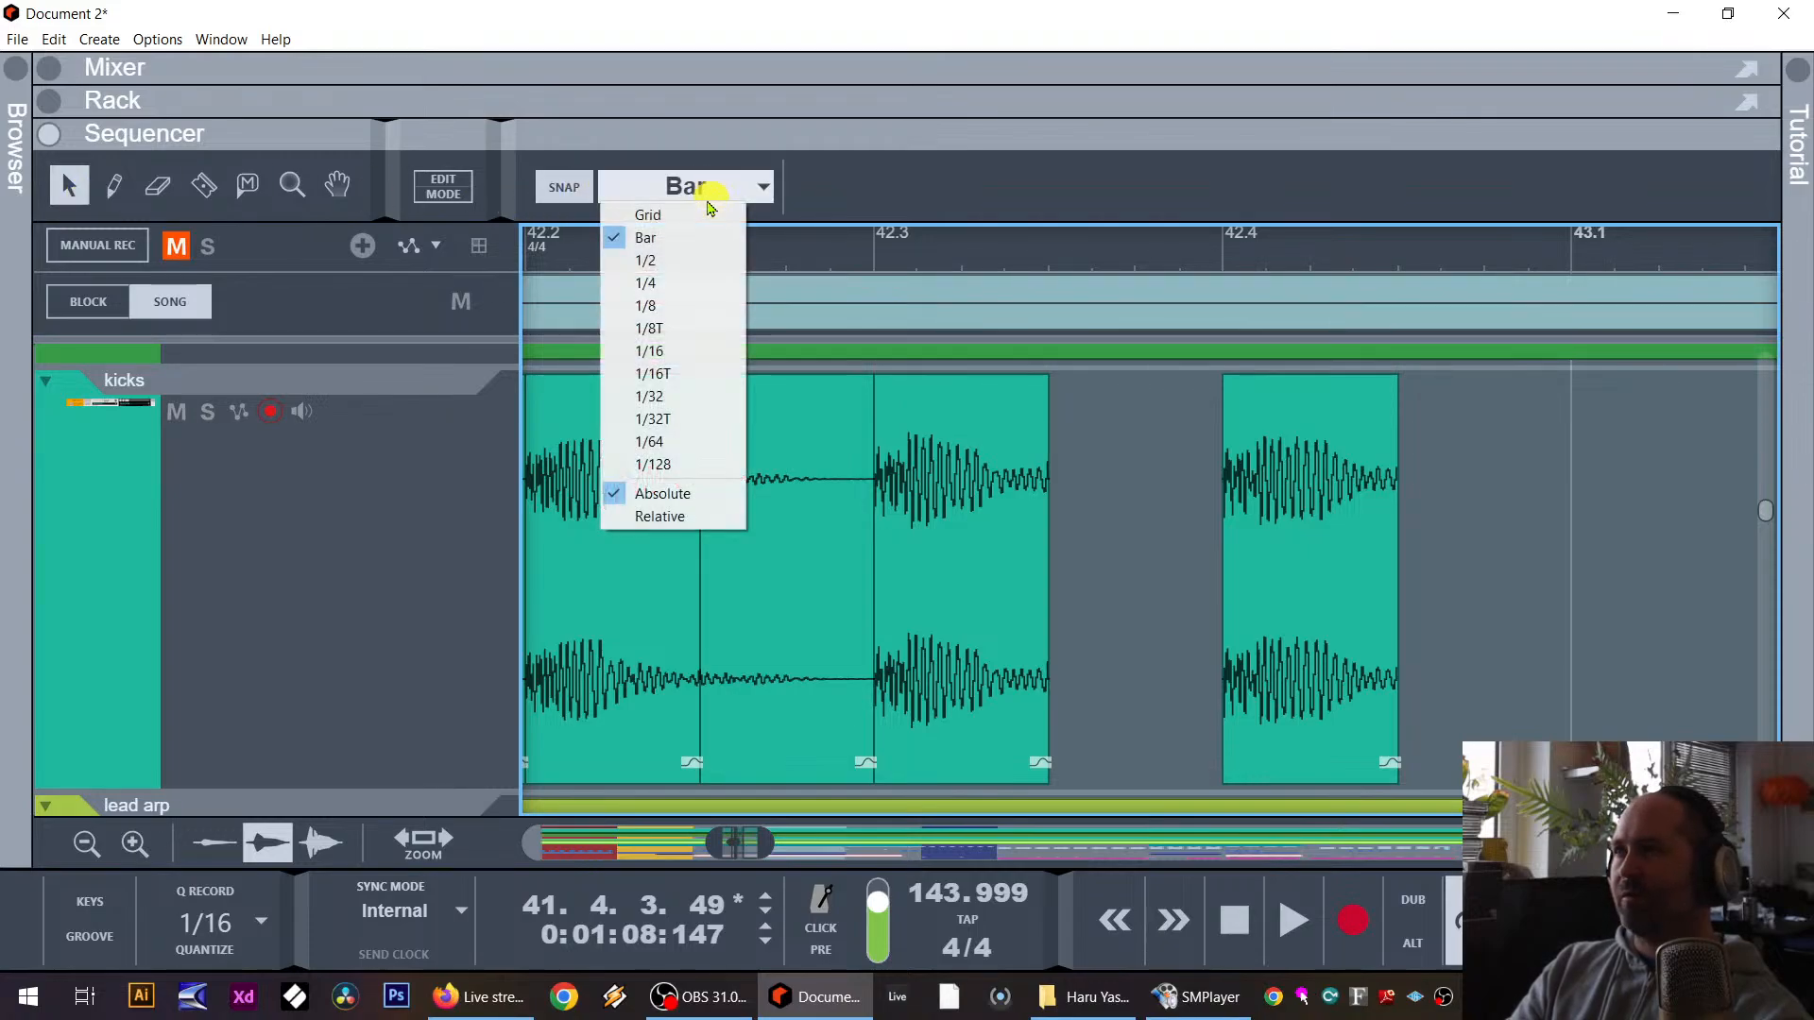
{"action": "left_click", "coordinate": [692, 350]}
{"action": "left_click", "coordinate": [1053, 491]}
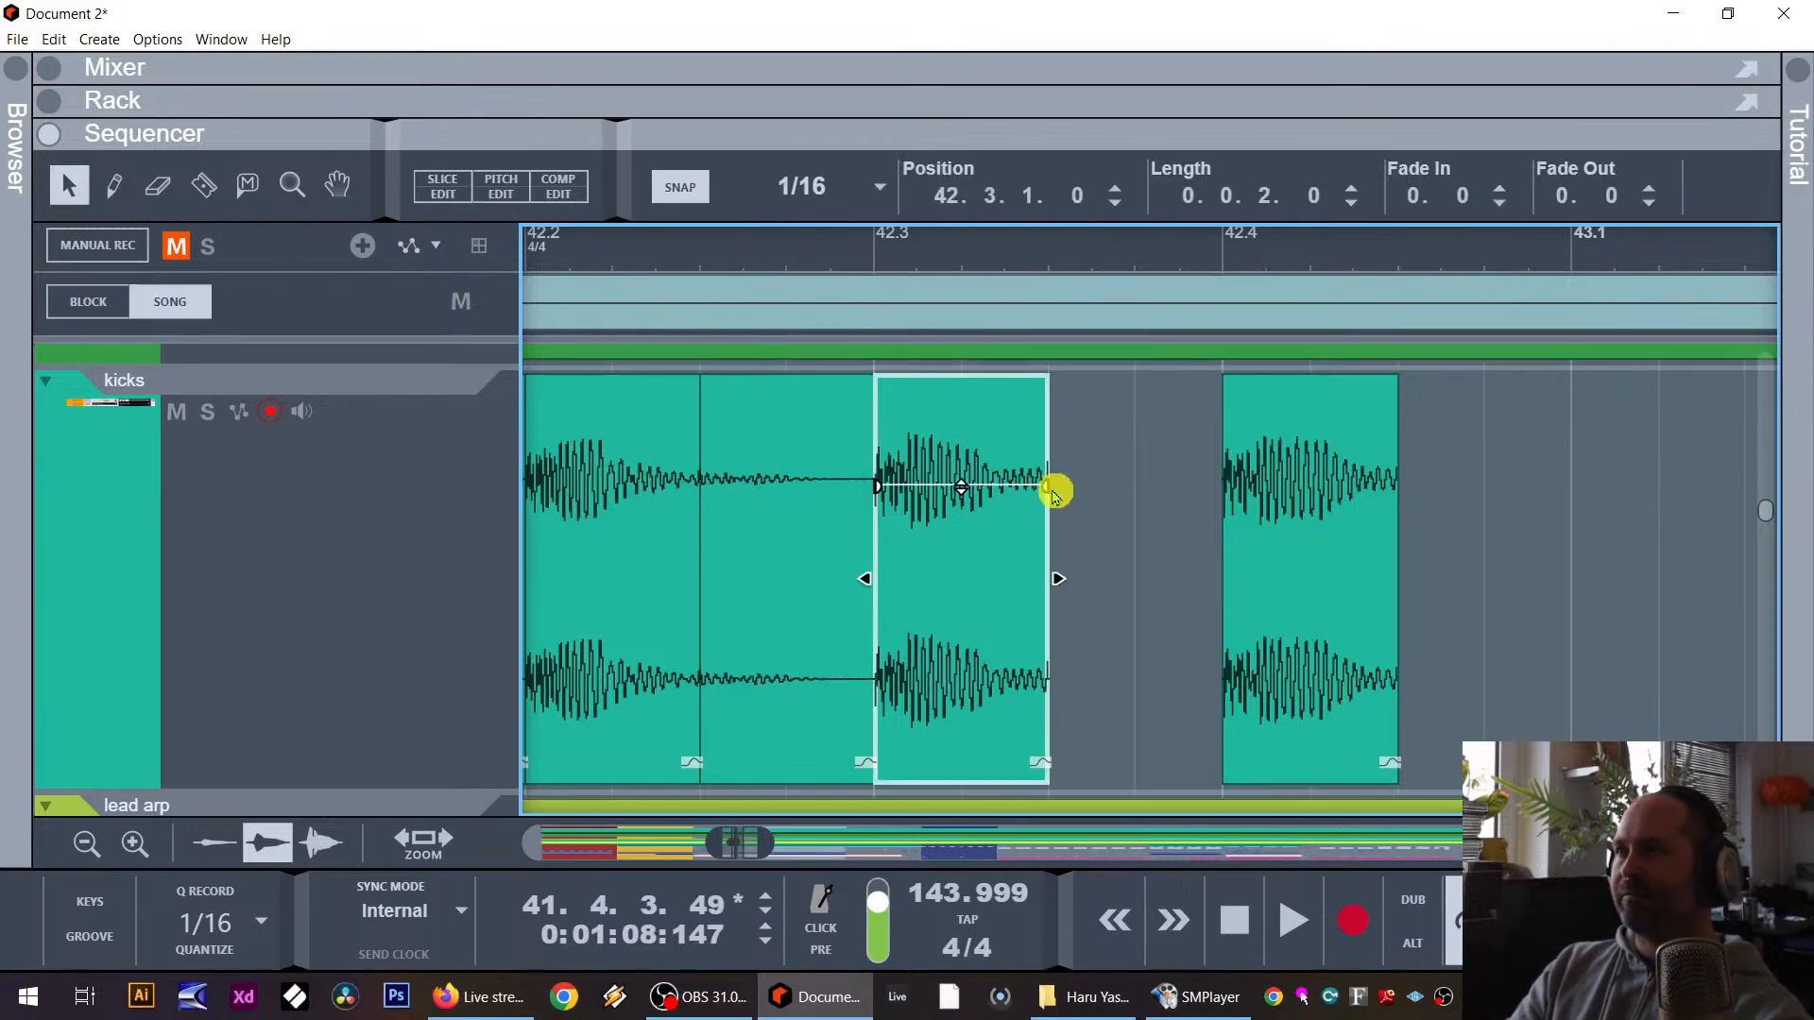
{"action": "left_click_drag", "start_coordinate": [1045, 492], "coordinate": [964, 513]}
{"action": "left_click", "coordinate": [1390, 526]}
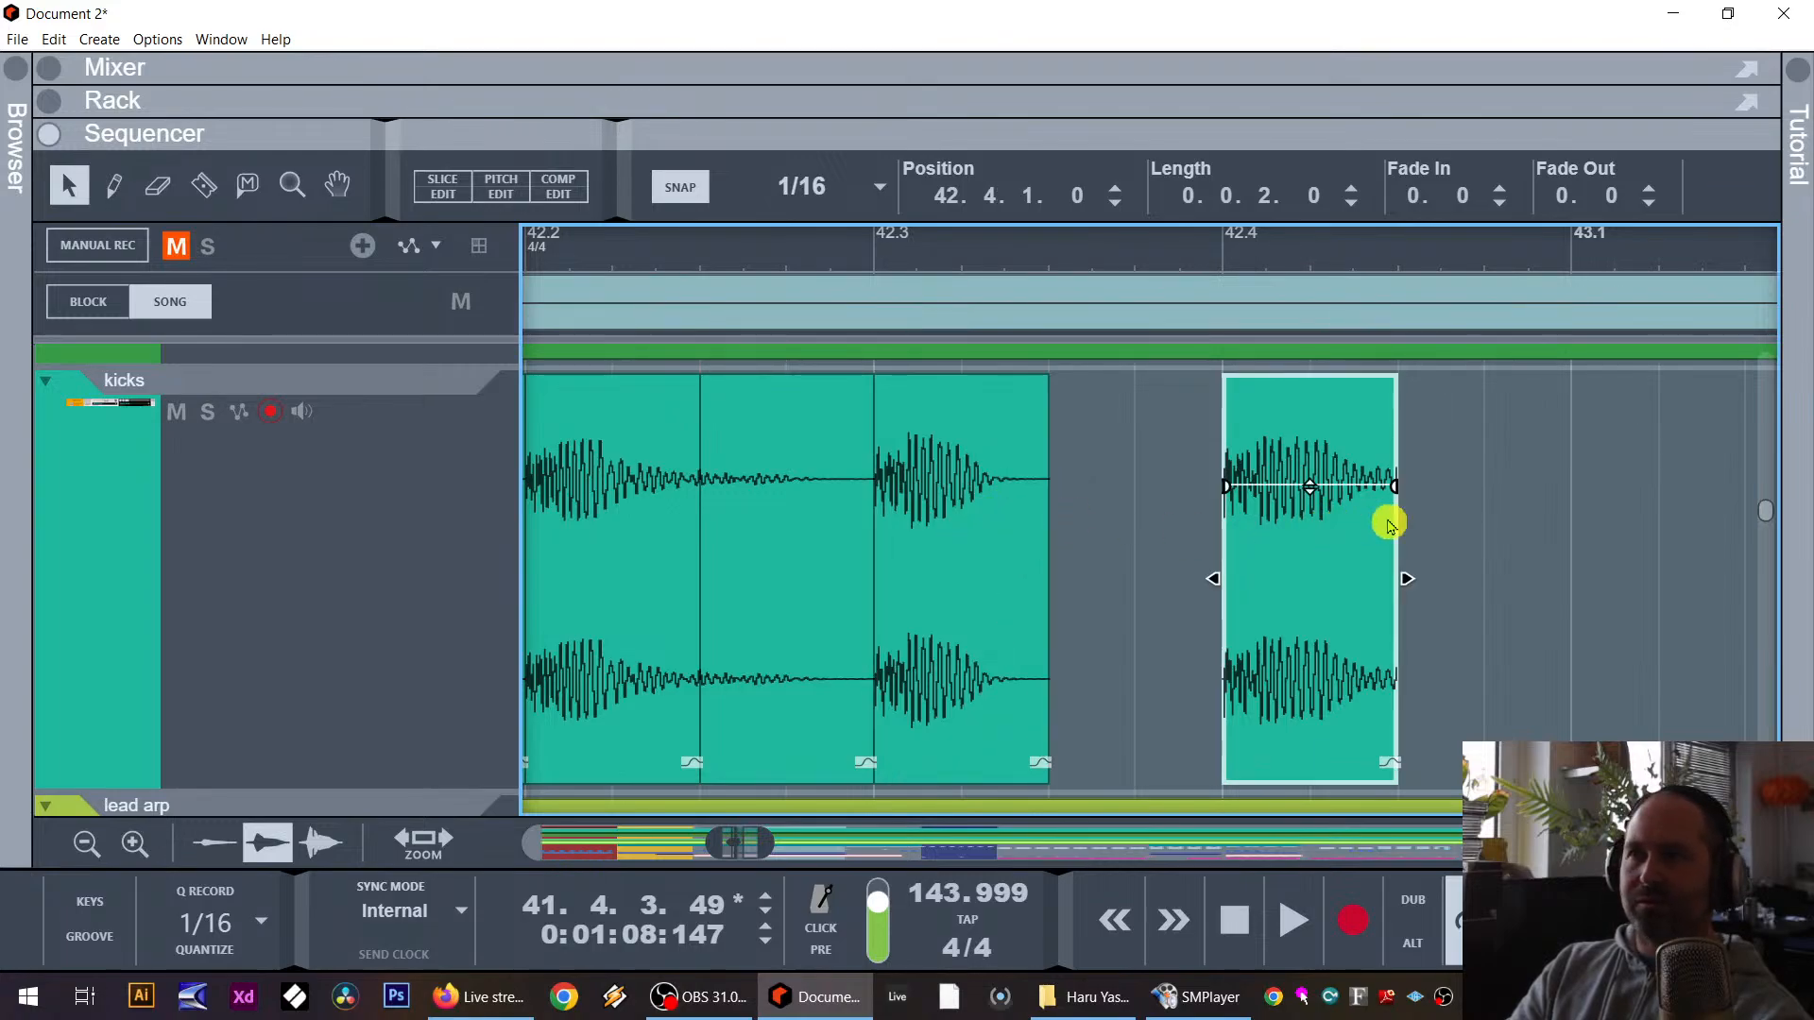
{"action": "left_click_drag", "start_coordinate": [1395, 488], "coordinate": [1309, 488]}
Step: Extend the loop's end to bar 43 and play the two-bar kicks pattern from bar 41
{"action": "mouse_move", "coordinate": [715, 846]}
{"action": "left_mouse_down"}
{"action": "mouse_move", "coordinate": [627, 851]}
{"action": "mouse_move", "coordinate": [704, 843]}
{"action": "left_mouse_up"}
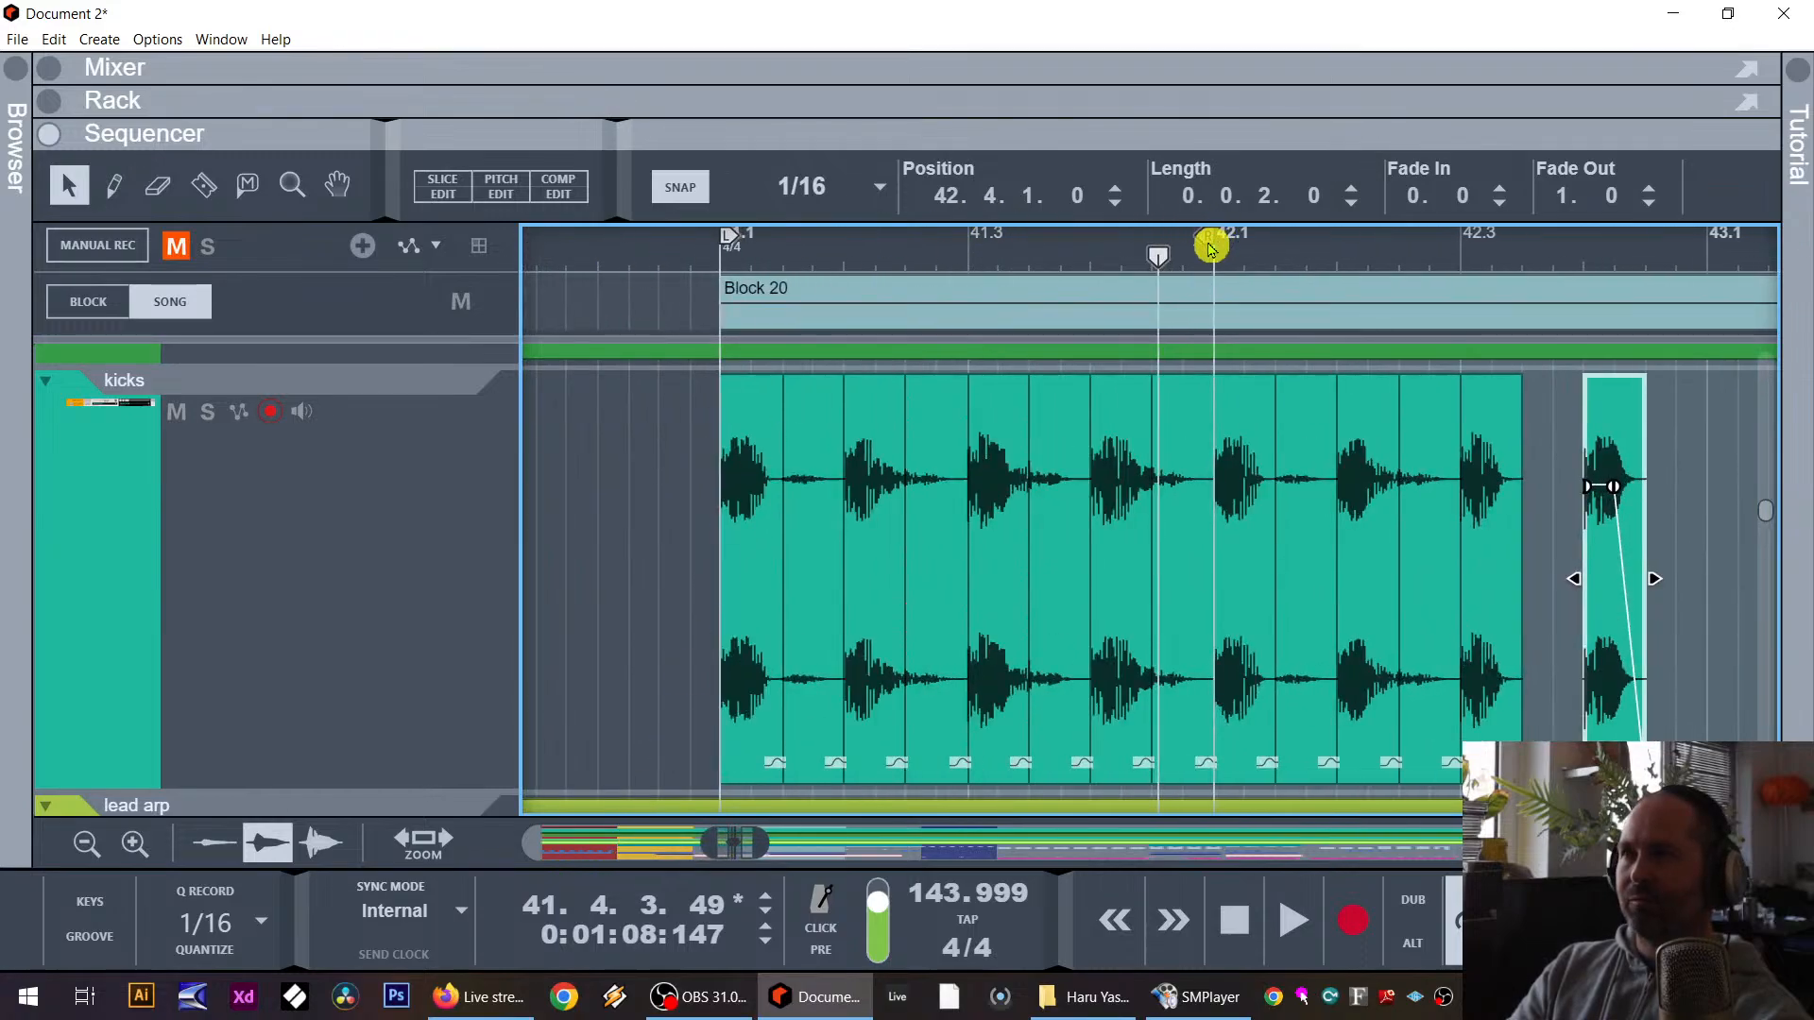
{"action": "left_click_drag", "start_coordinate": [1210, 247], "coordinate": [1713, 393]}
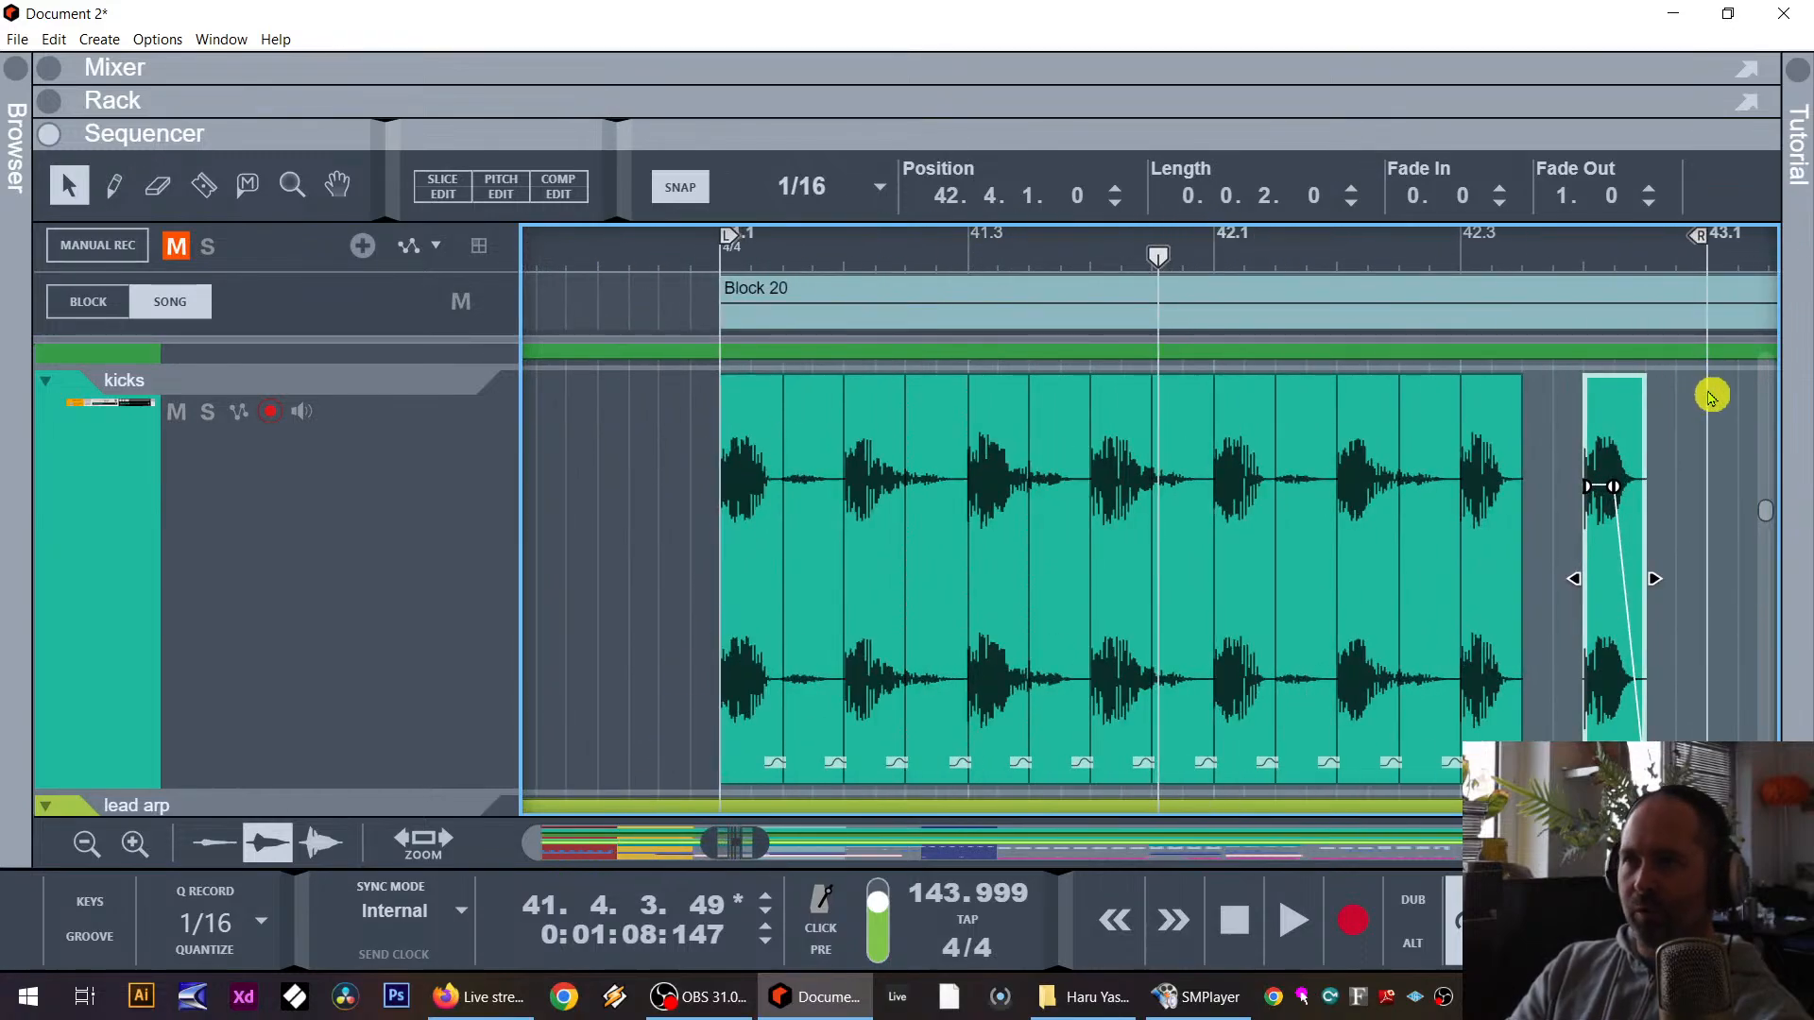
{"action": "left_click", "coordinate": [722, 264]}
{"action": "key", "text": "space"}
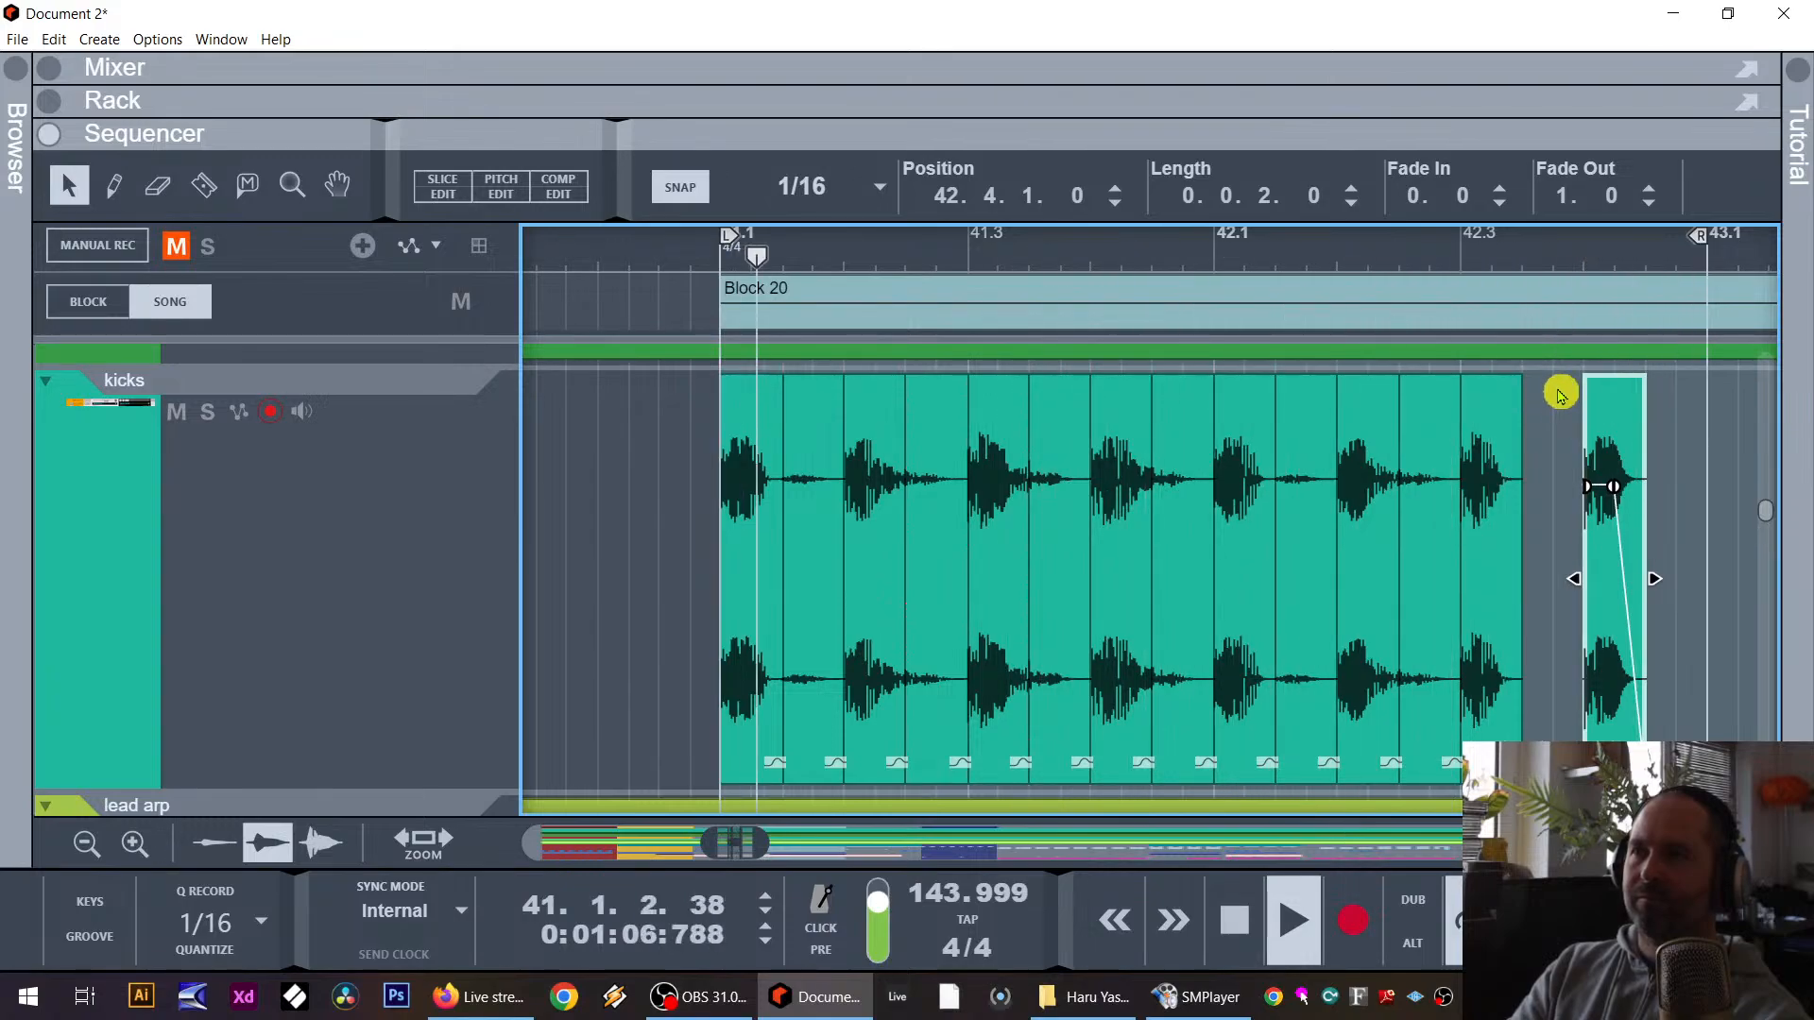
{"action": "key", "text": "space"}
Step: Play the loop with the mixer shown and solo the 808 group alongside the kicks
{"action": "left_click_drag", "start_coordinate": [766, 845], "coordinate": [836, 845]}
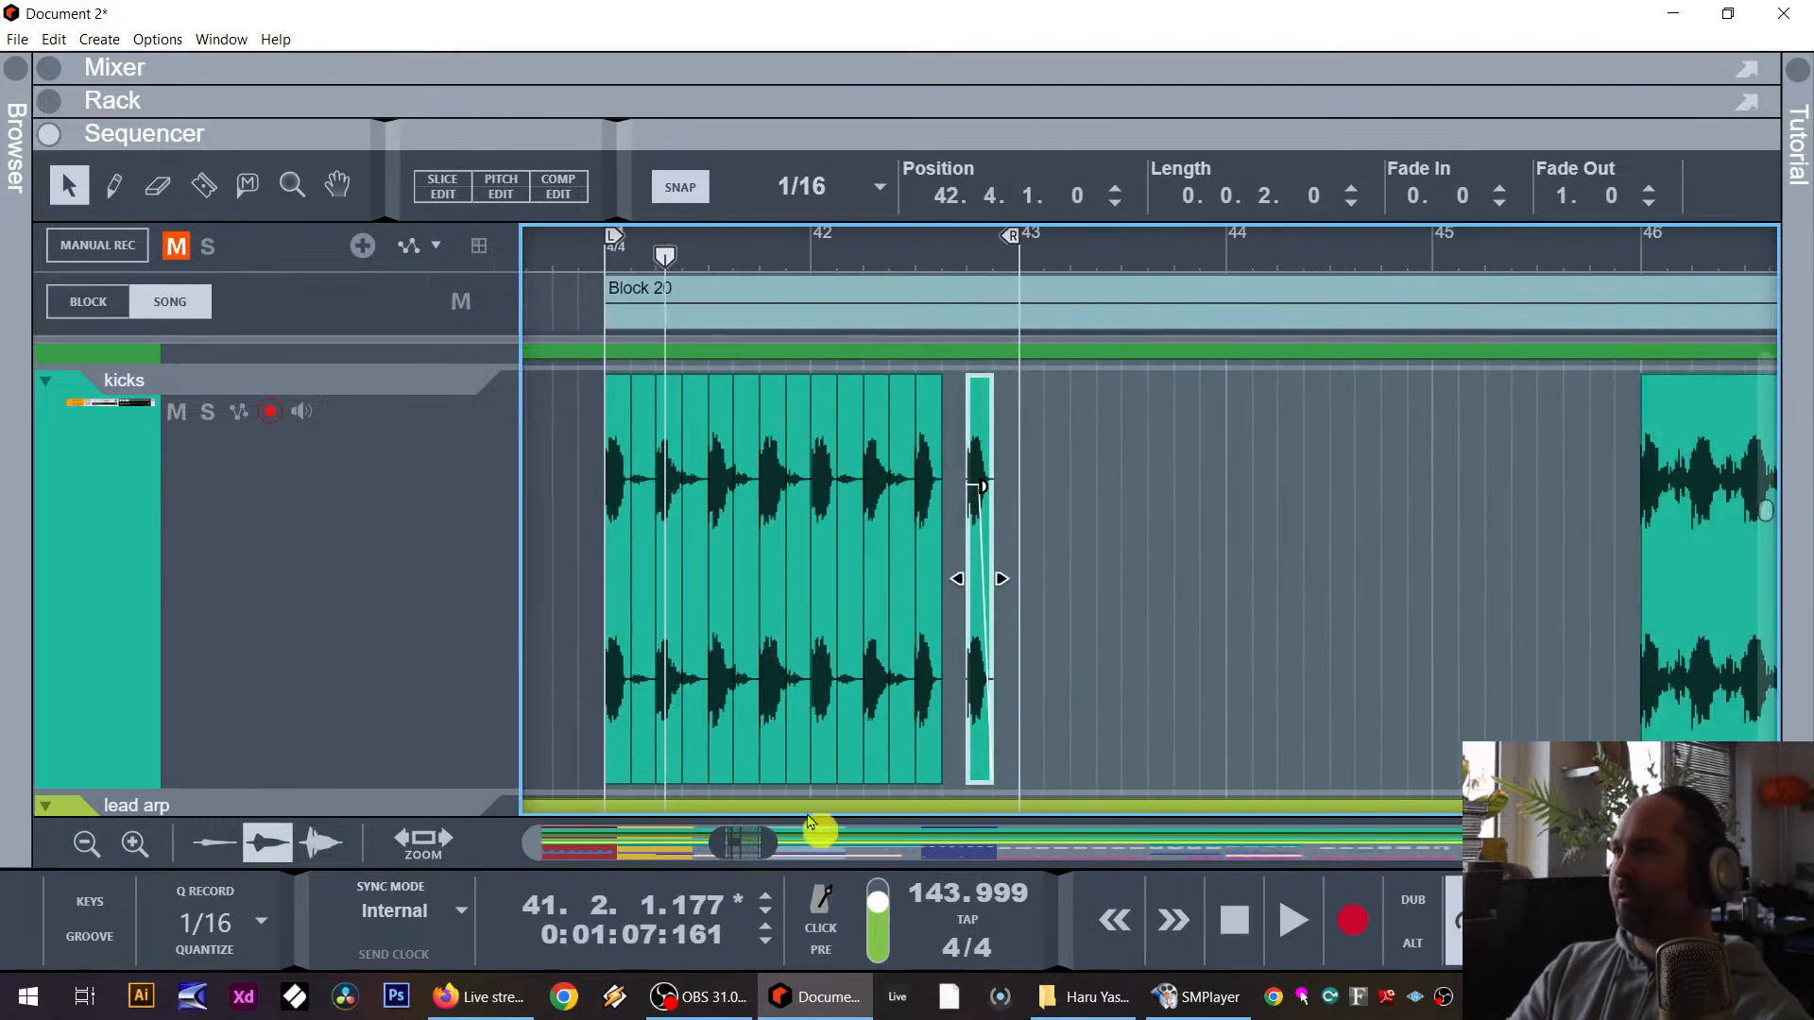
{"action": "left_click", "coordinate": [652, 71]}
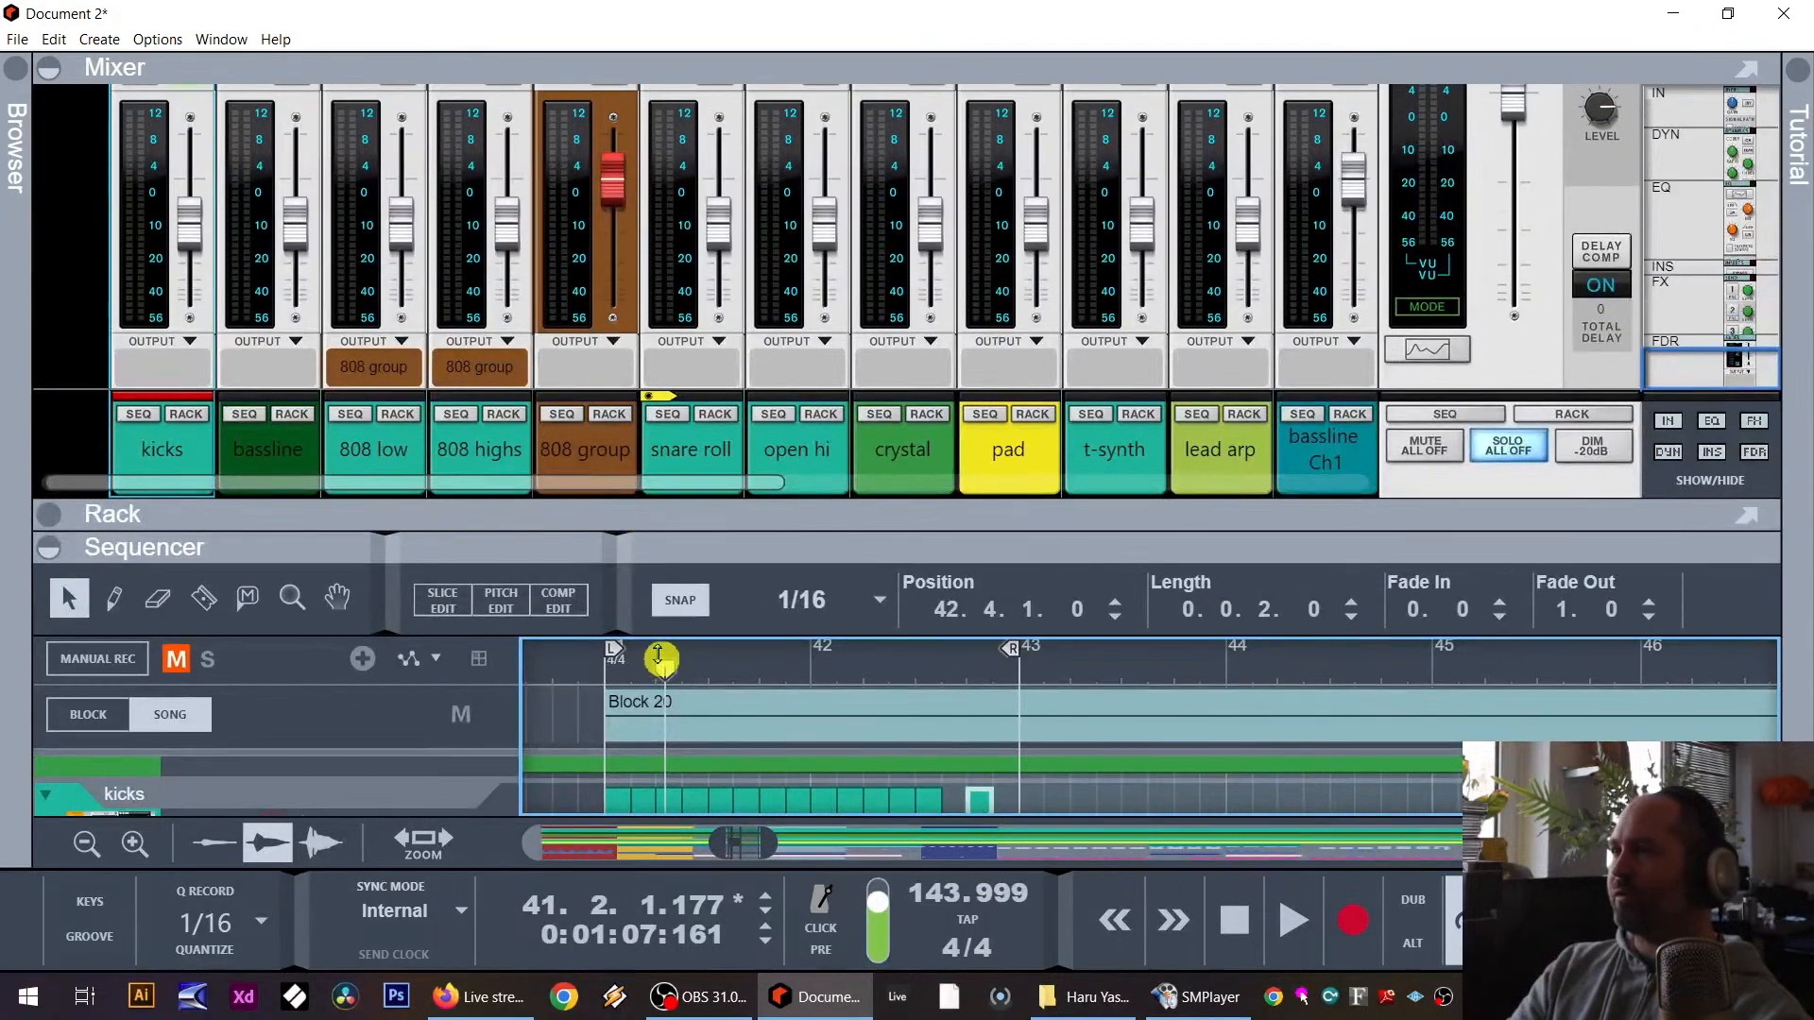
{"action": "key", "text": "space"}
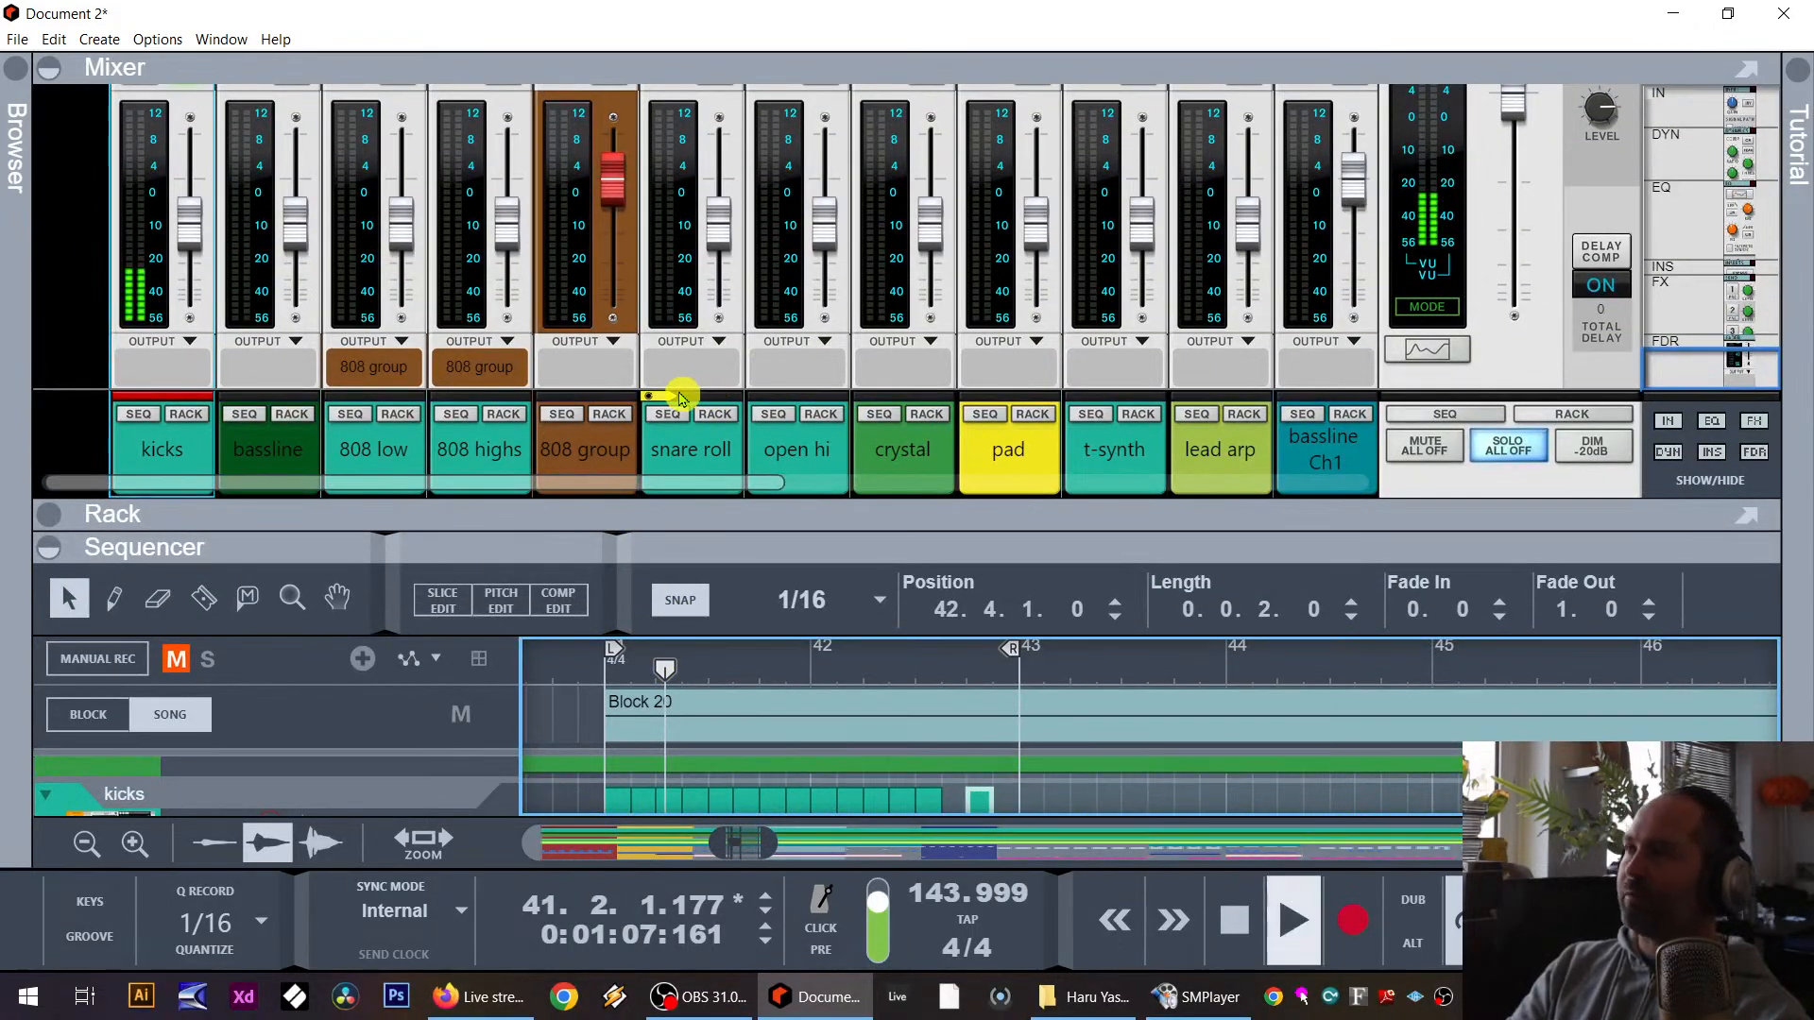
{"action": "scroll", "coordinate": [394, 437], "scroll_direction": "up", "scroll_amount": 2}
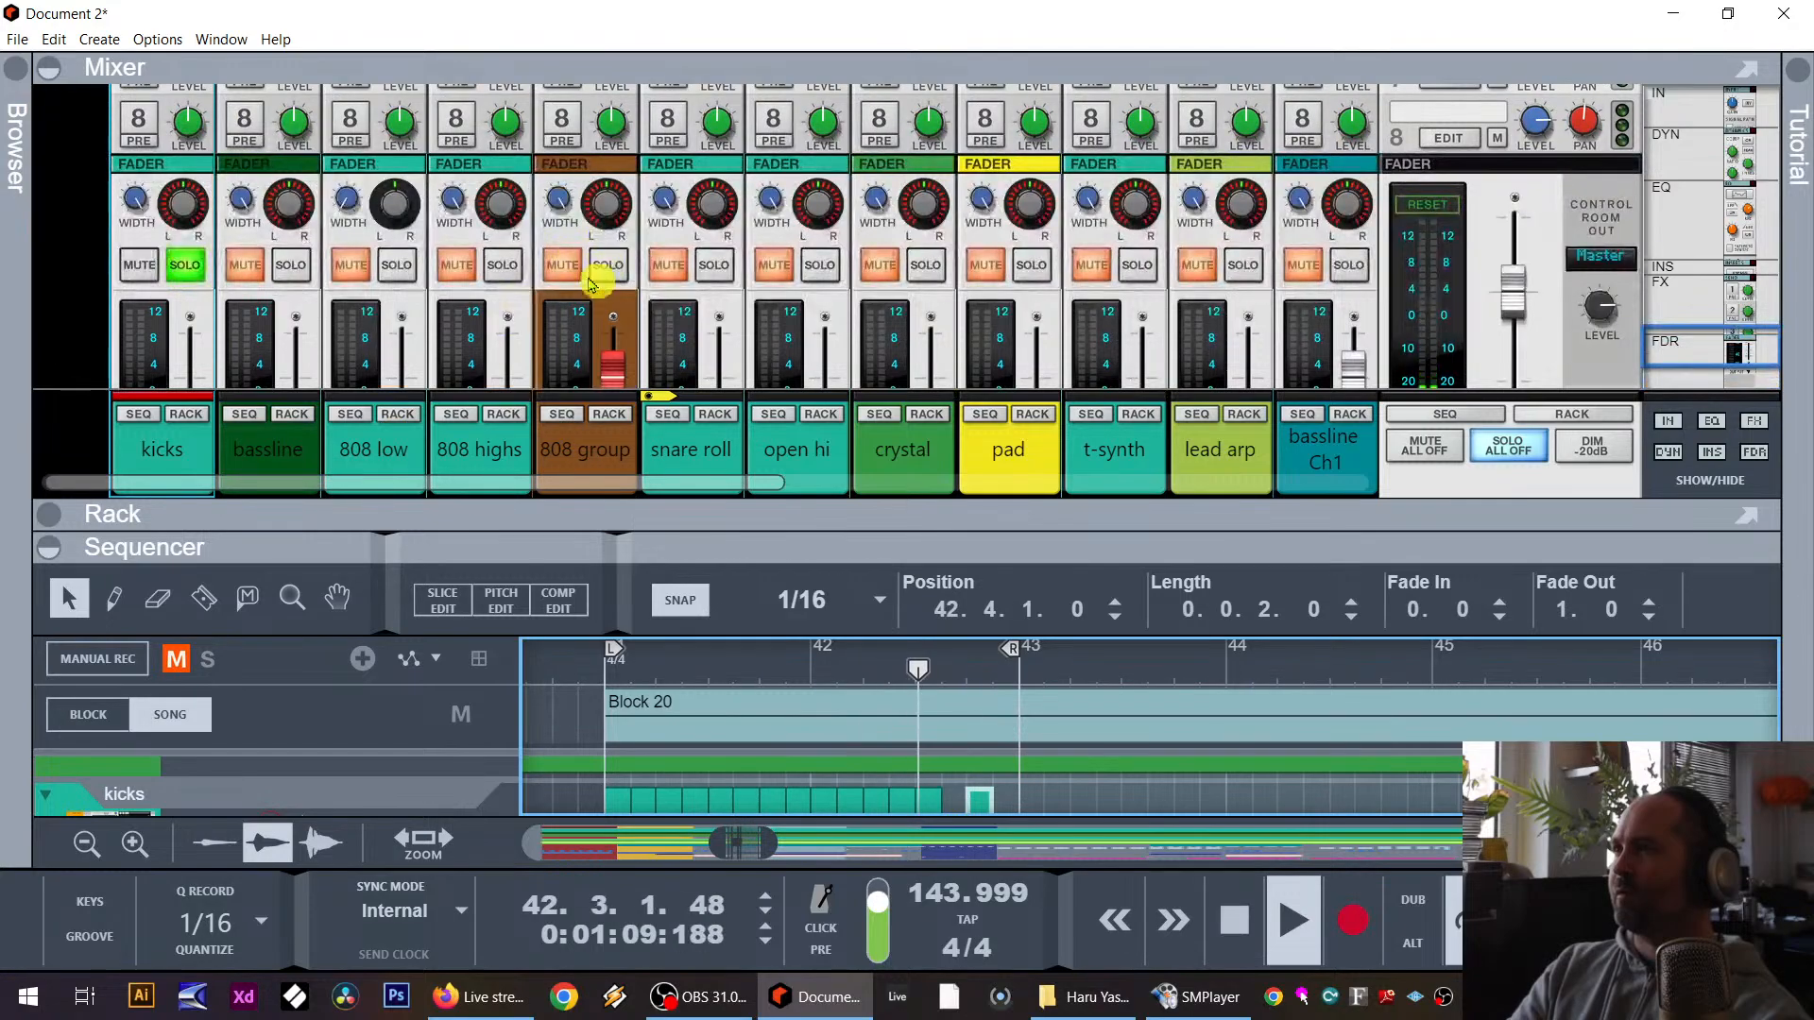
{"action": "left_click", "coordinate": [616, 270]}
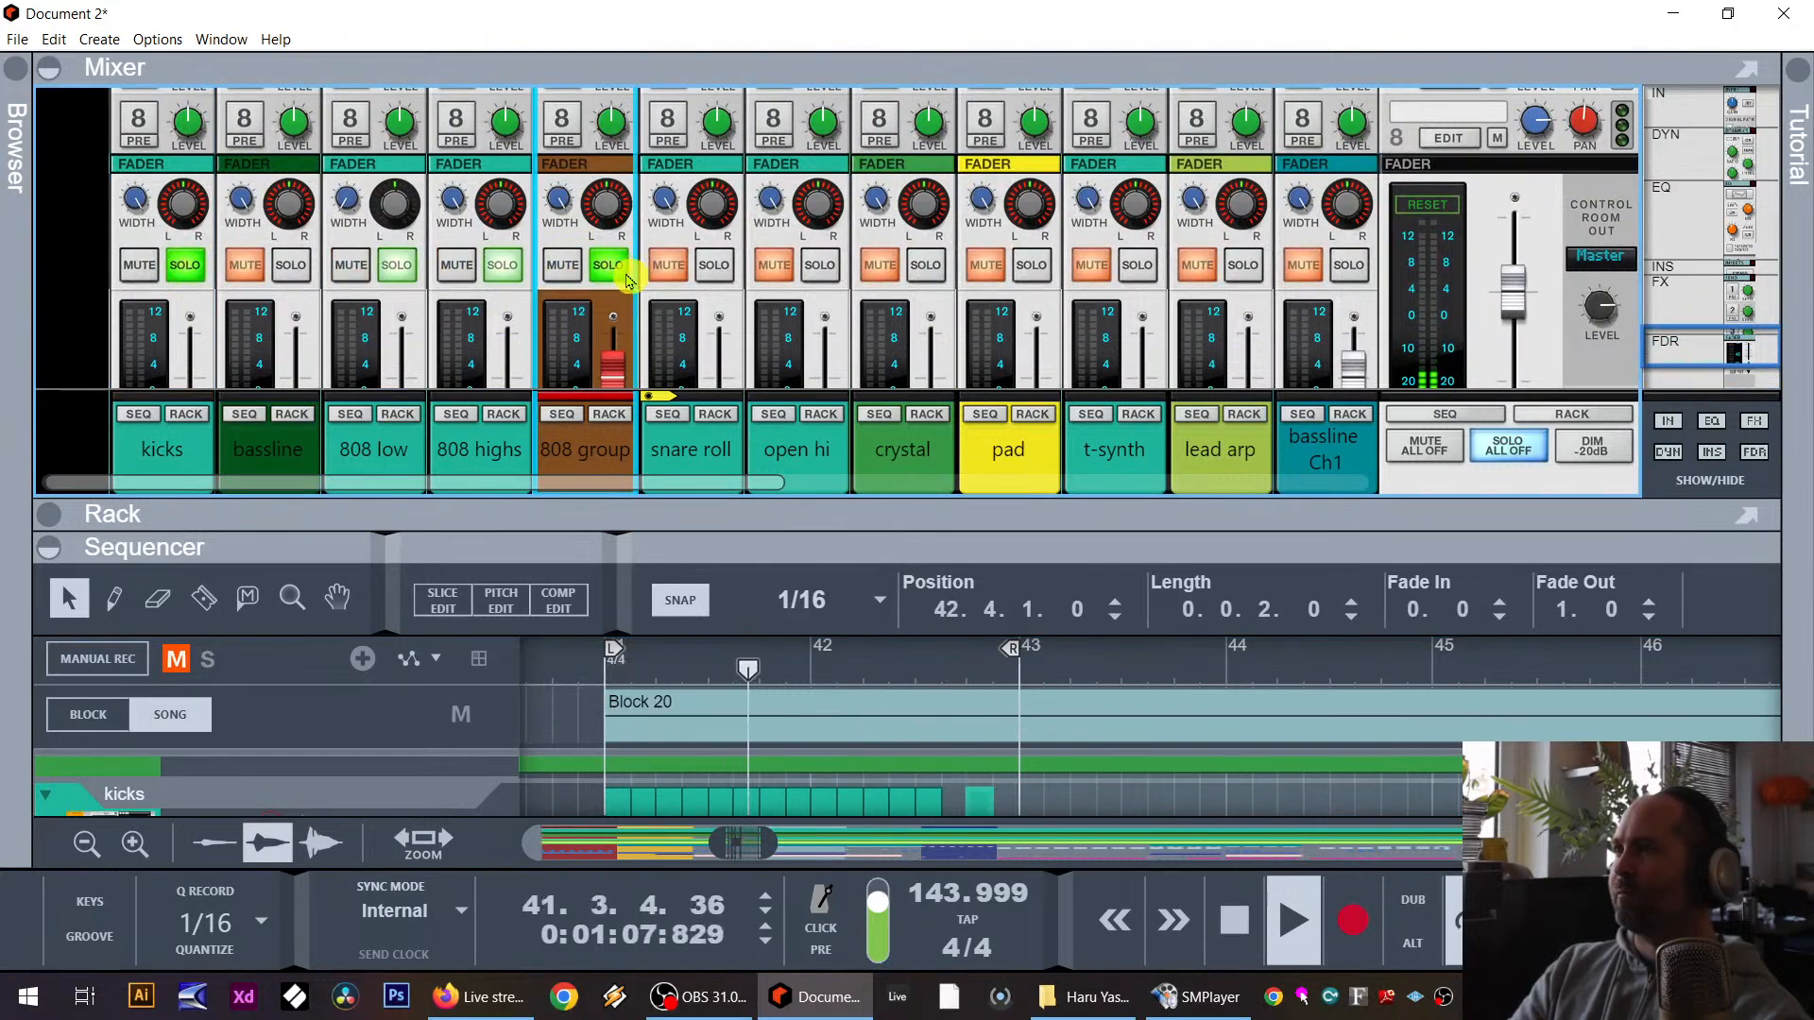
Step: Raise the kicks channel level to about -6.87 dB while the loop plays
{"action": "scroll", "coordinate": [626, 281], "scroll_direction": "down", "scroll_amount": 2}
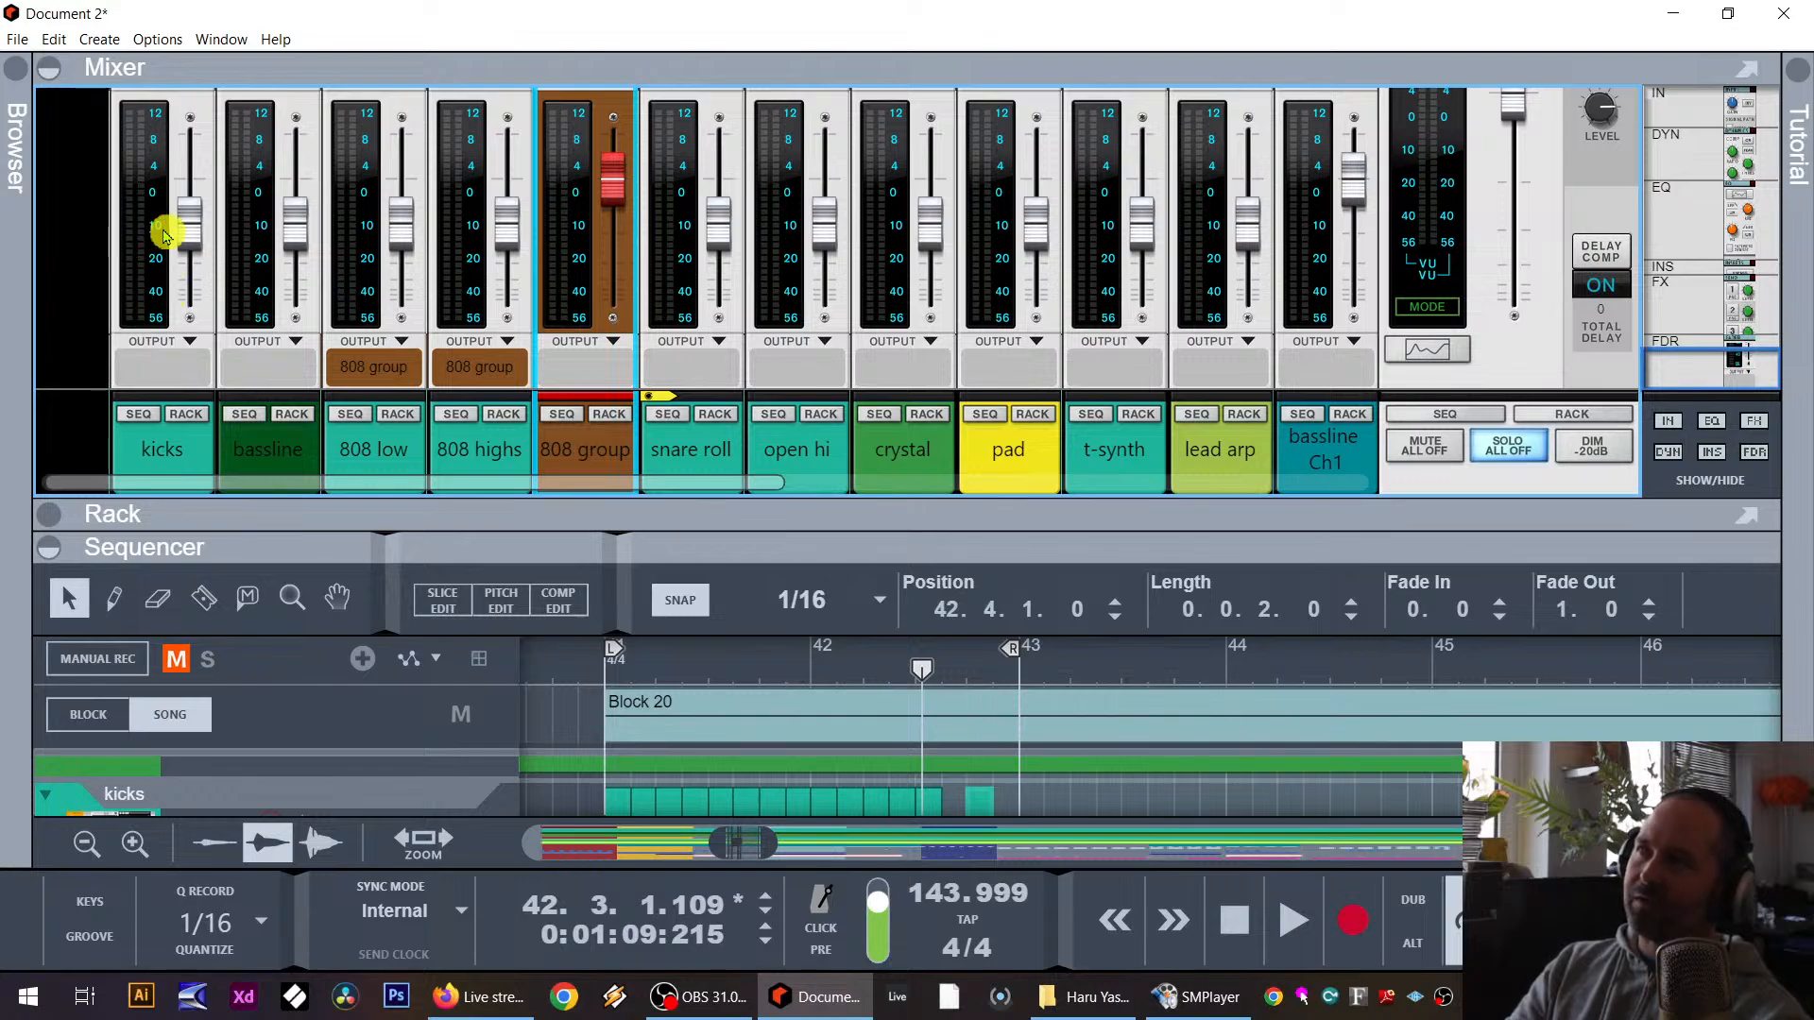
{"action": "left_click_drag", "start_coordinate": [188, 243], "coordinate": [196, 230]}
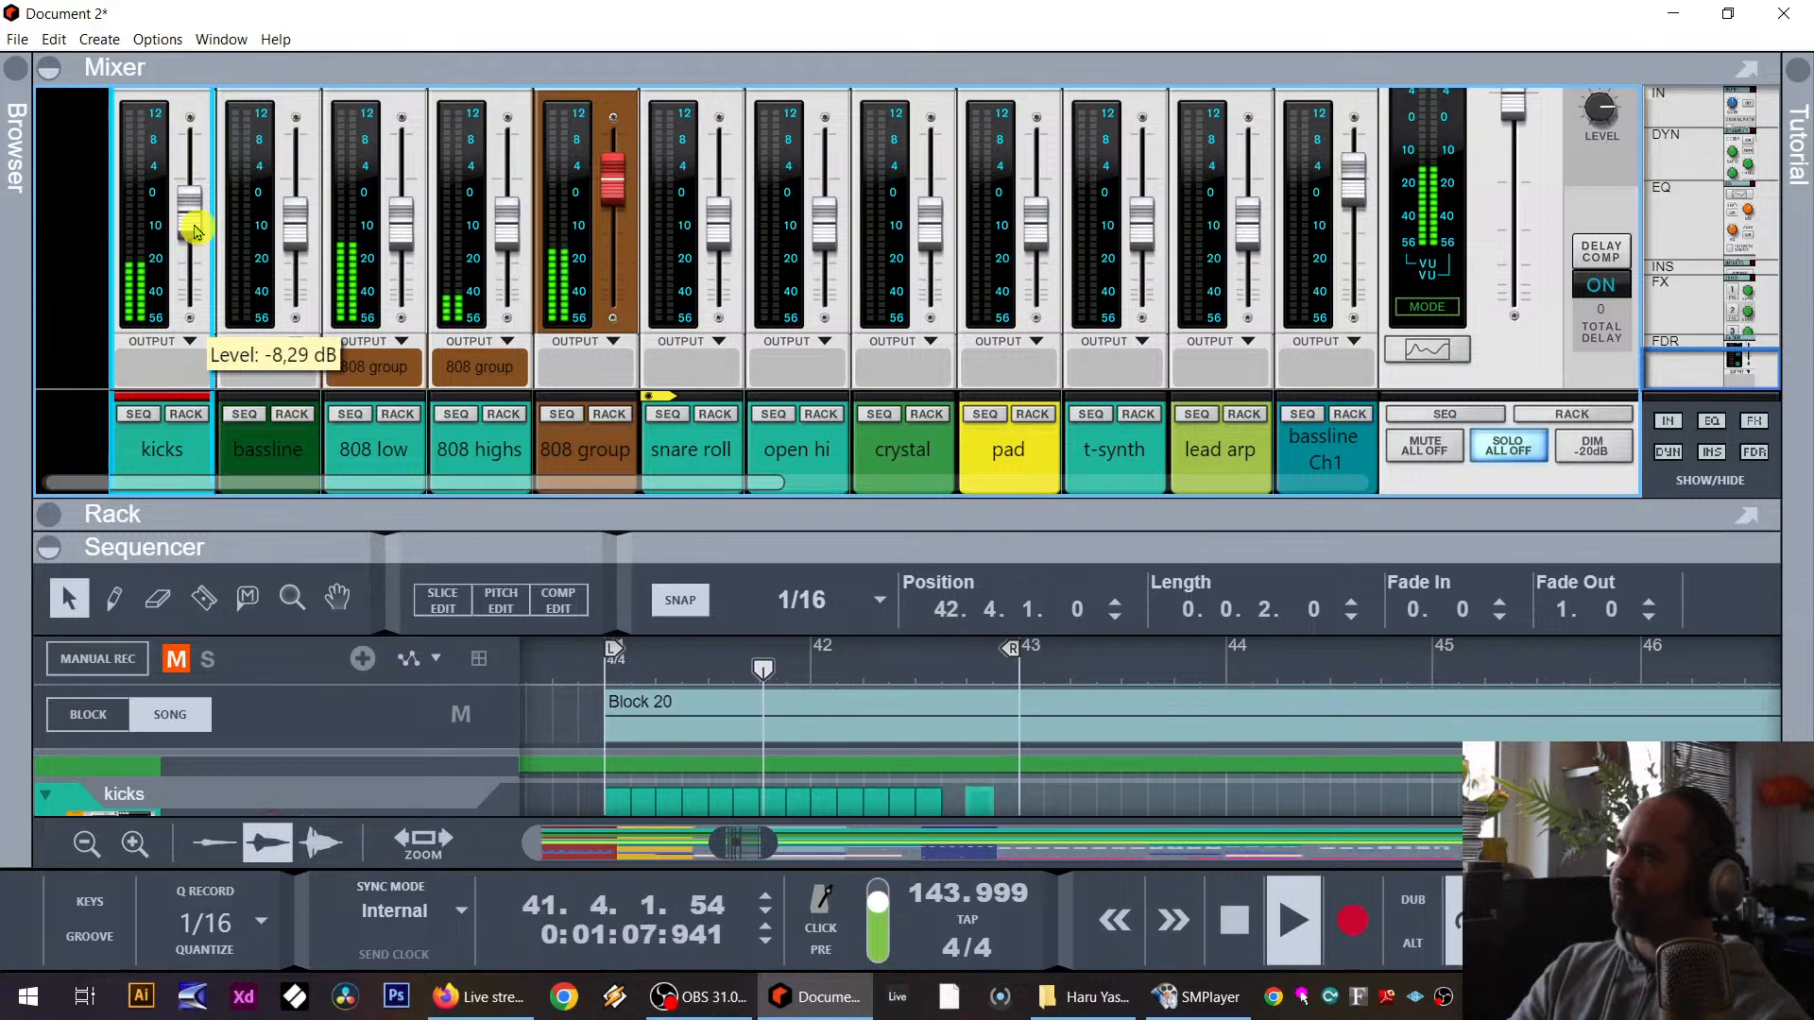
{"action": "left_click_drag", "start_coordinate": [196, 231], "coordinate": [198, 225]}
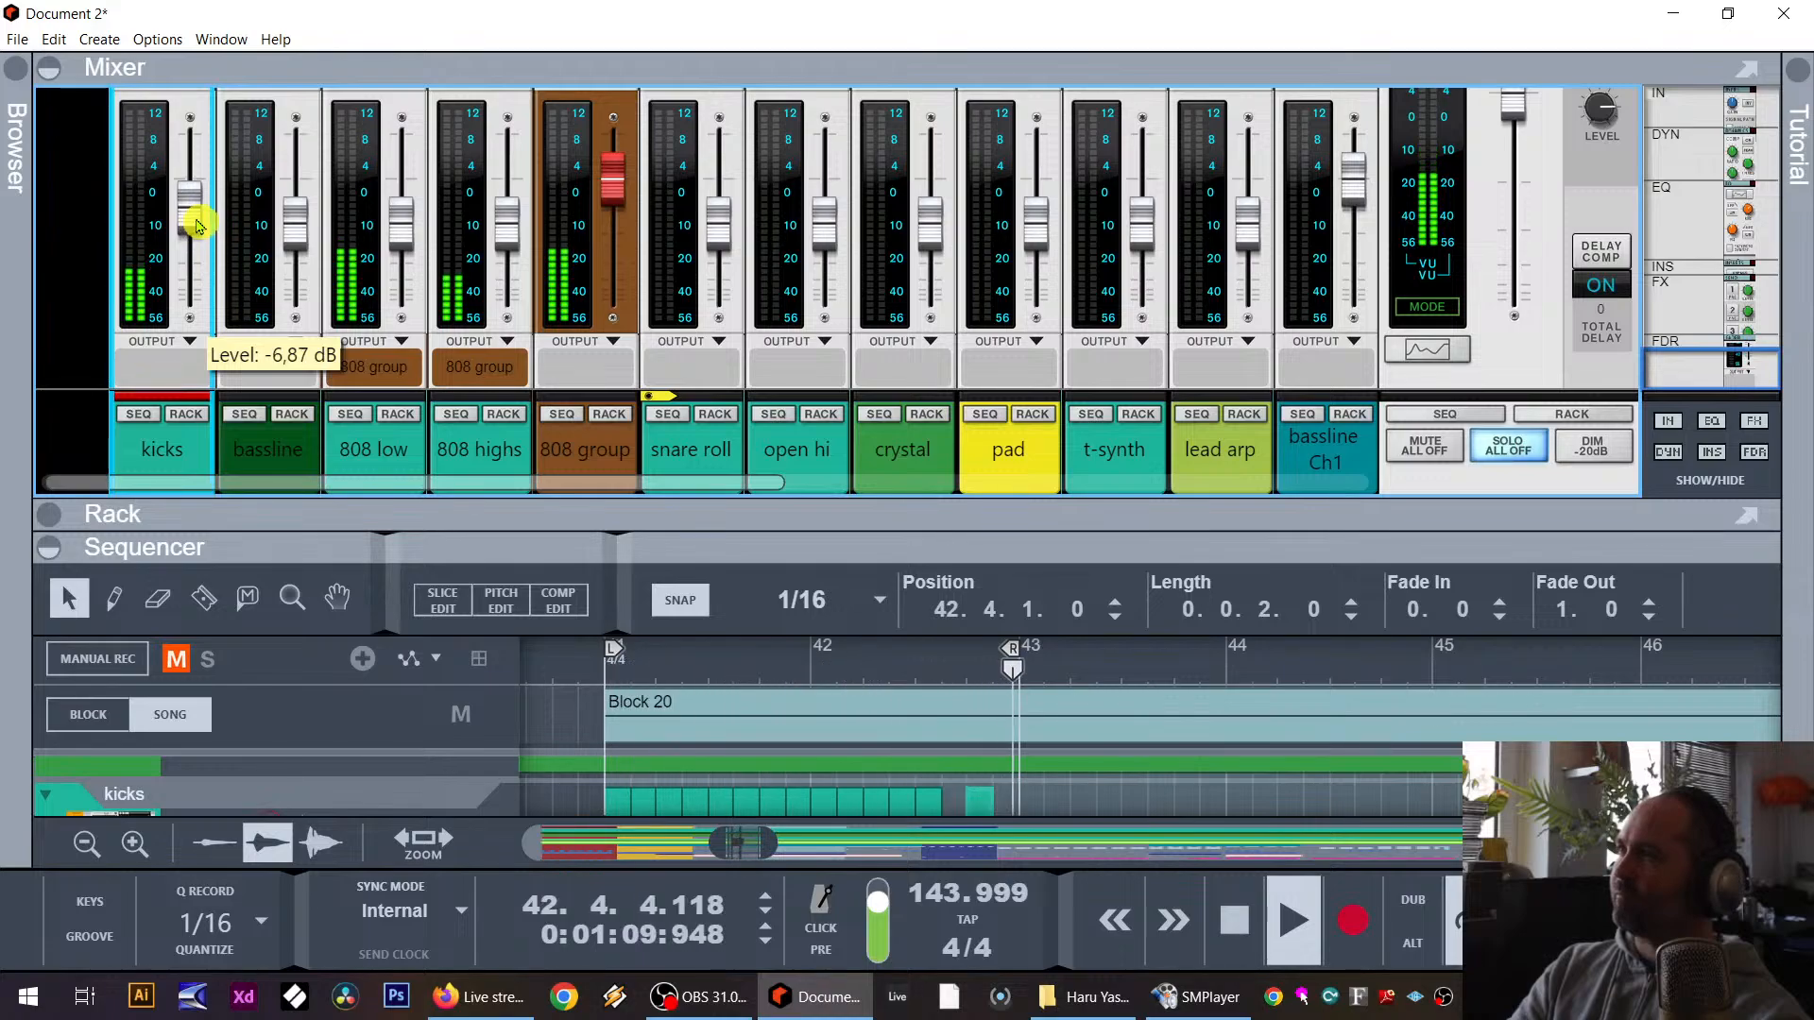
{"action": "key", "text": "space"}
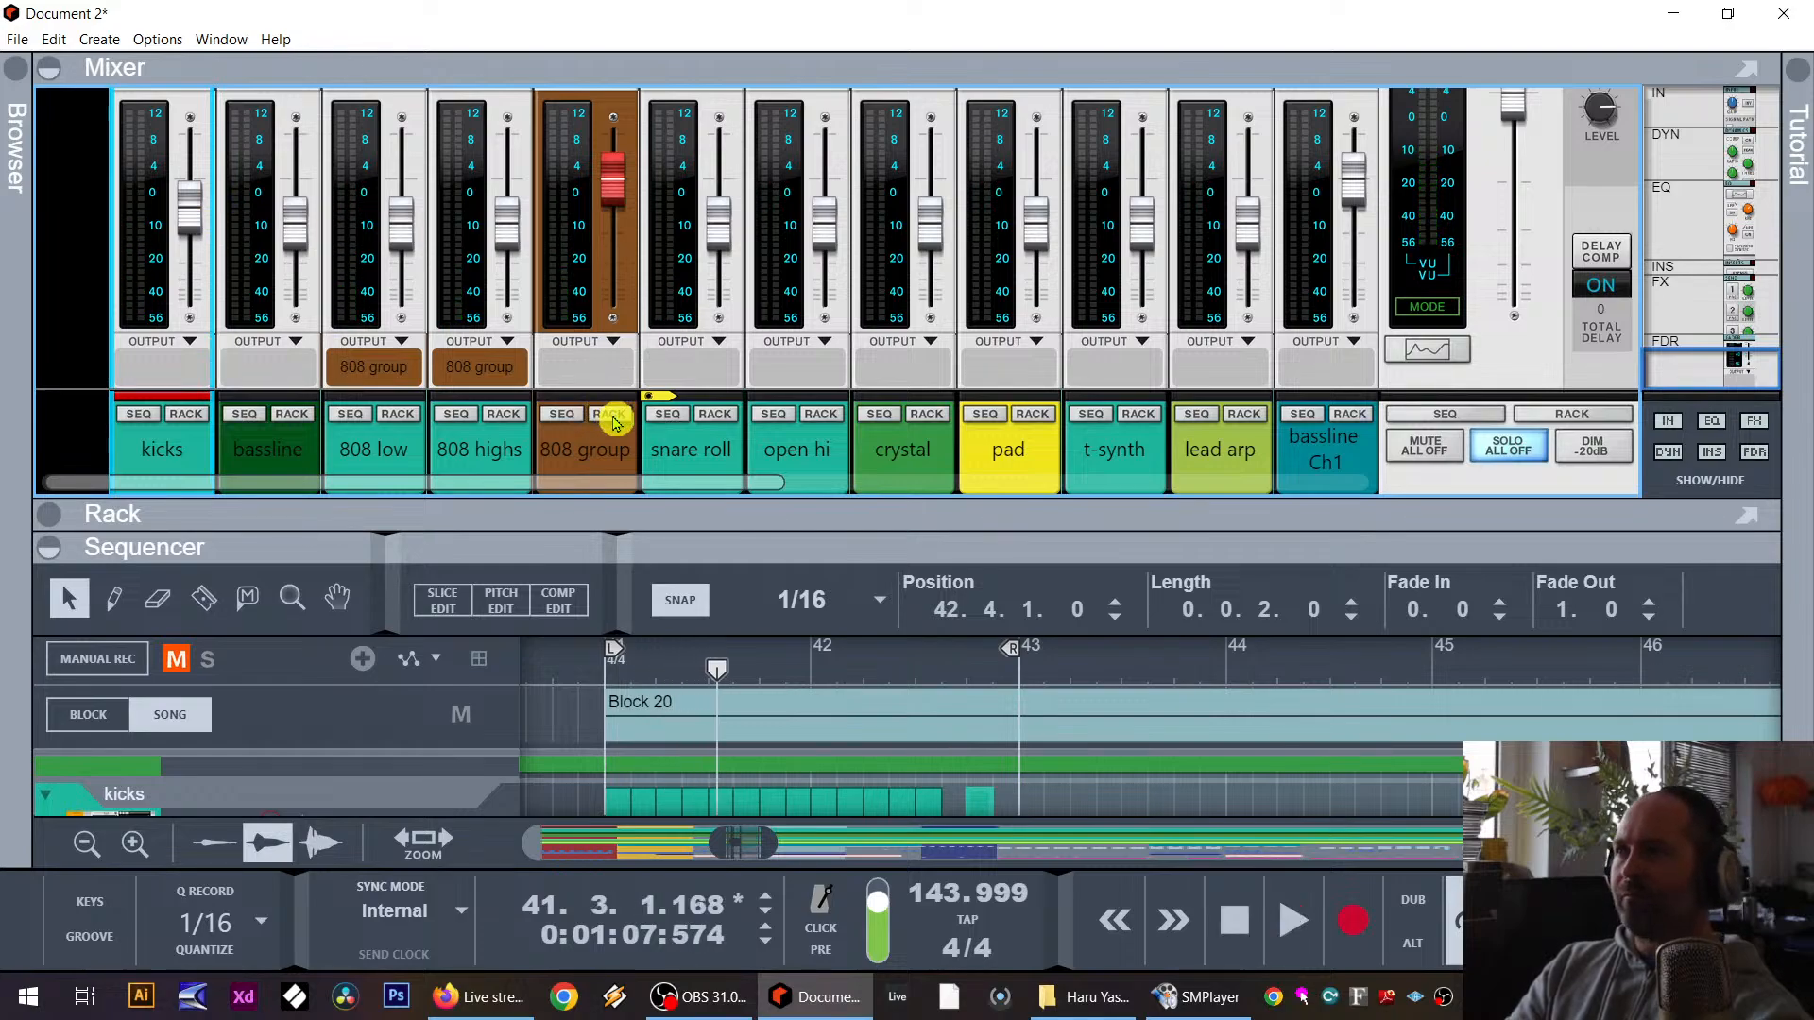
Step: Add an MClass Compressor after the FabFilter Pro-Q 3 in the 808 group's insert effects
{"action": "left_click", "coordinate": [613, 417]}
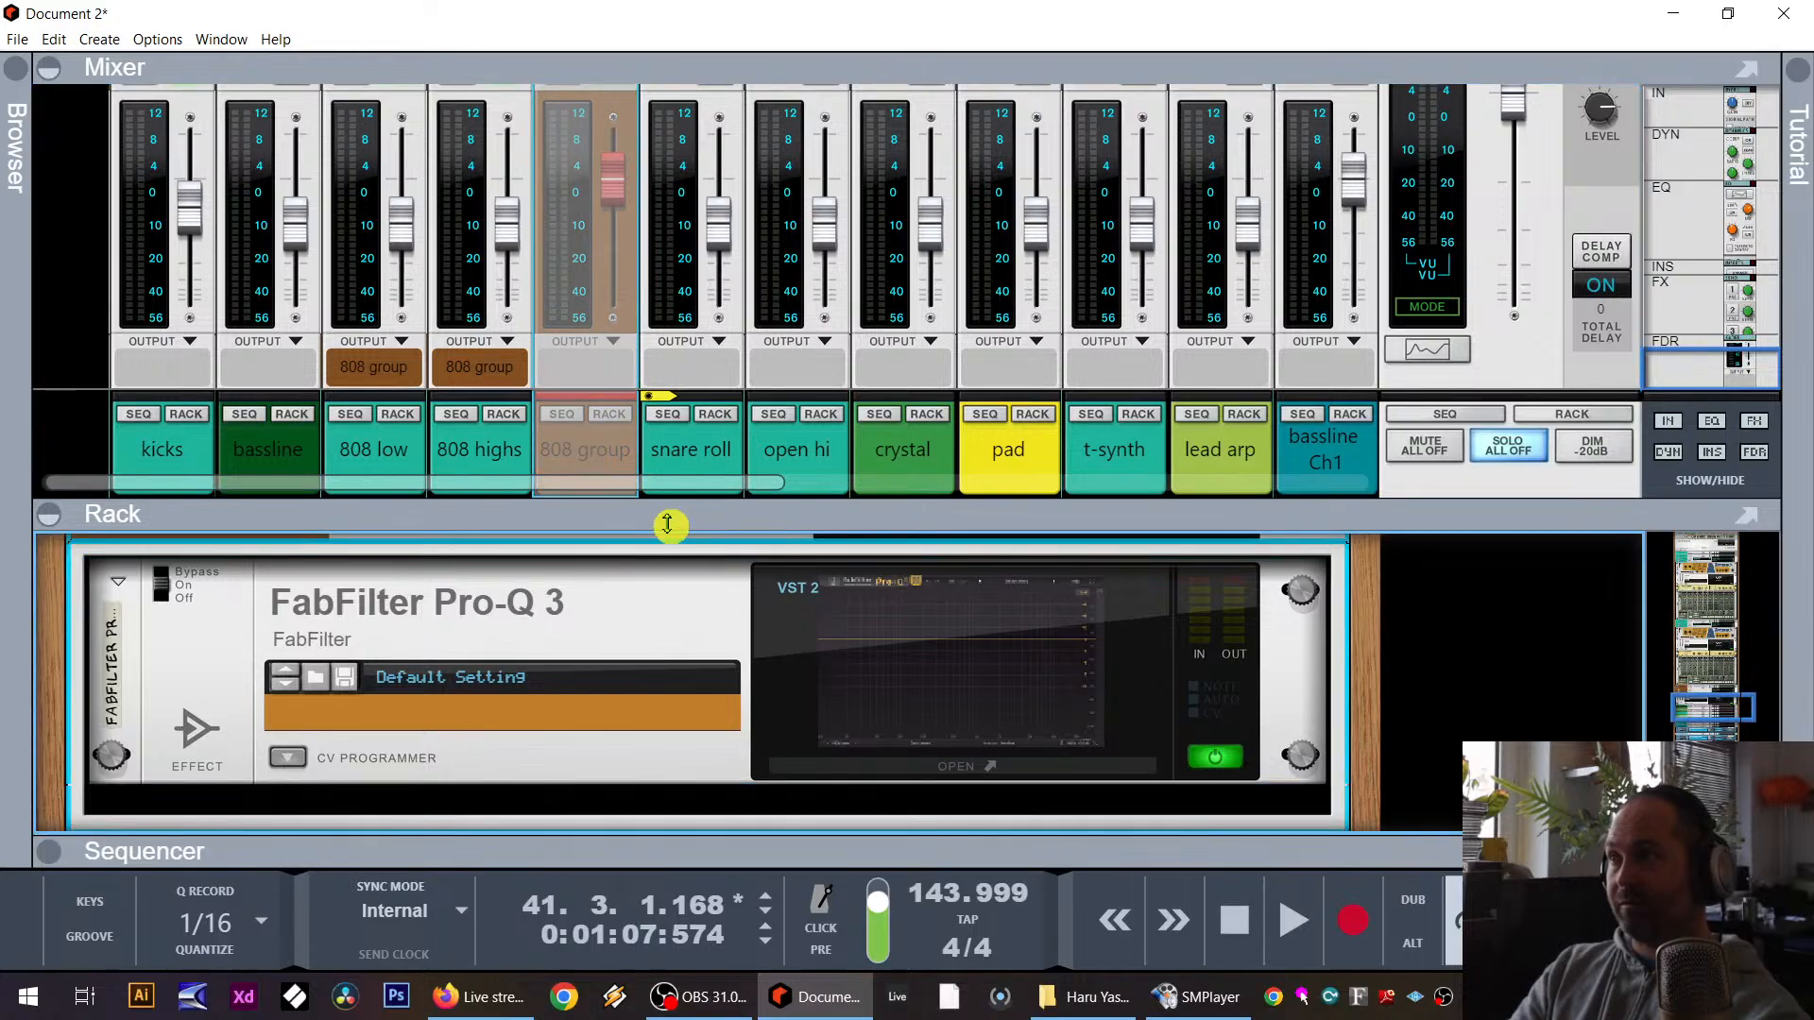
{"action": "left_click_drag", "start_coordinate": [673, 523], "coordinate": [701, 289]}
{"action": "right_click", "coordinate": [331, 369]}
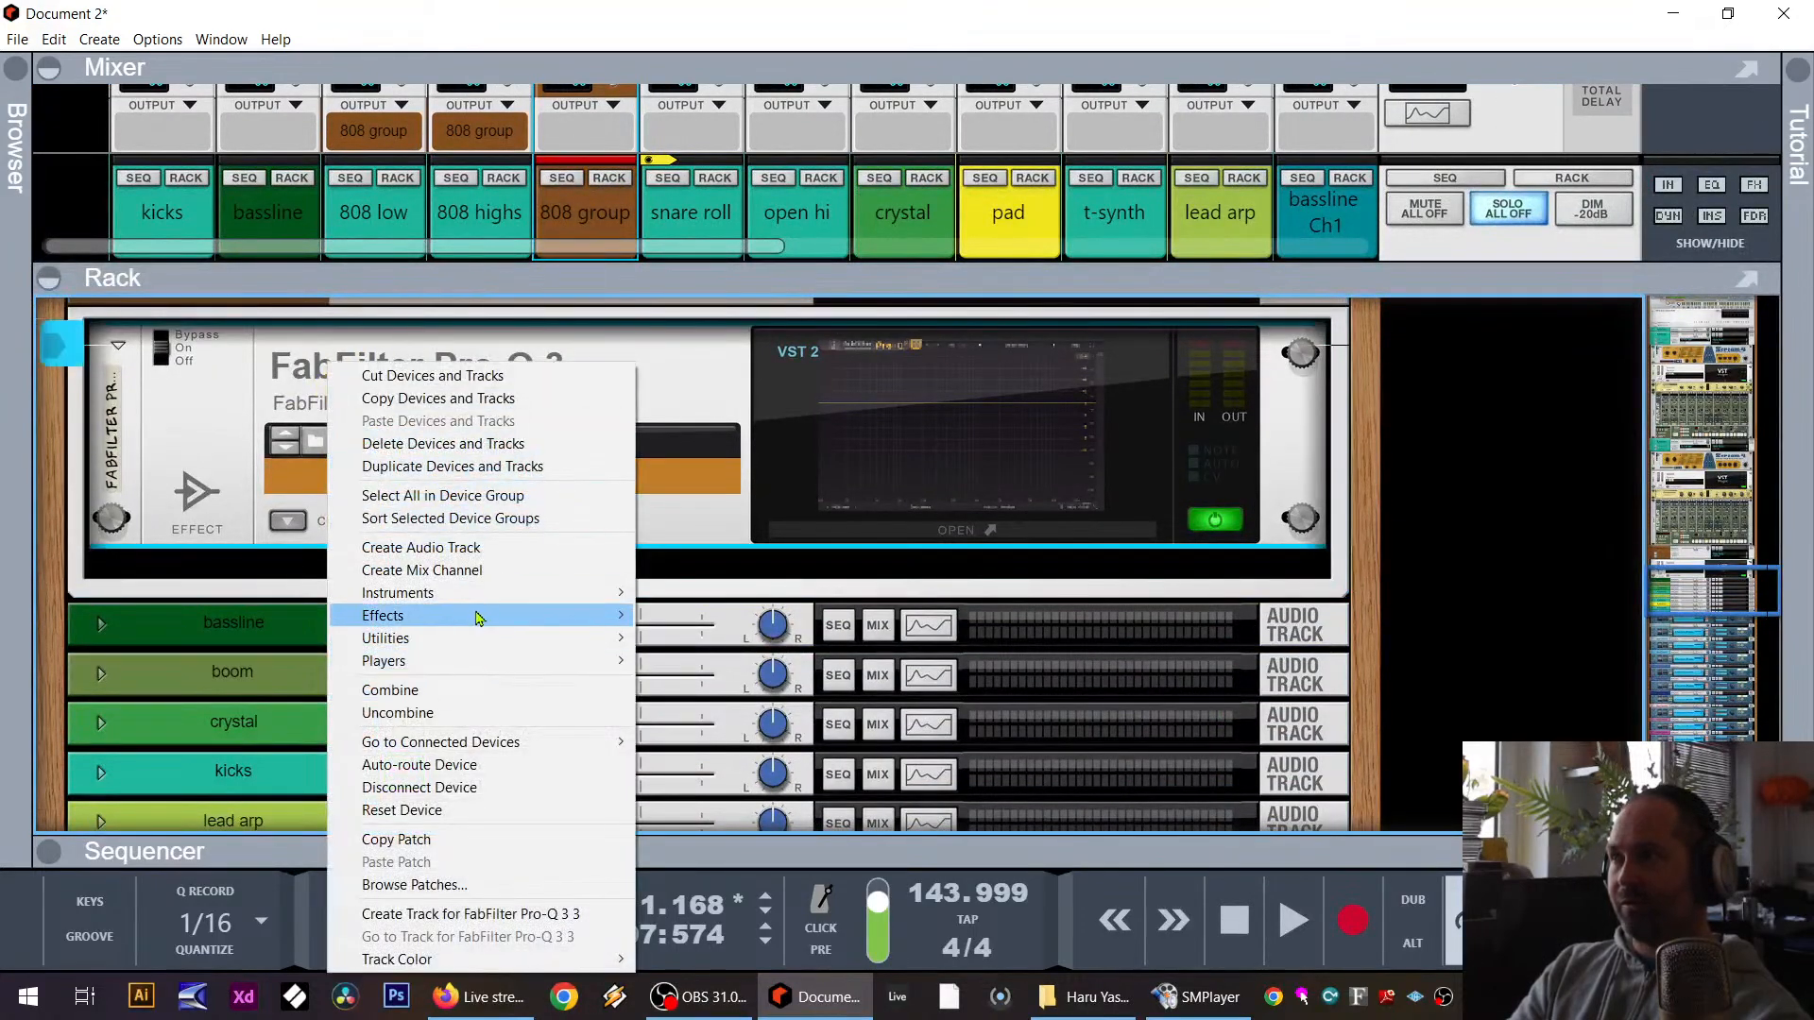
{"action": "mouse_move", "coordinate": [586, 615]}
{"action": "left_click", "coordinate": [815, 274]}
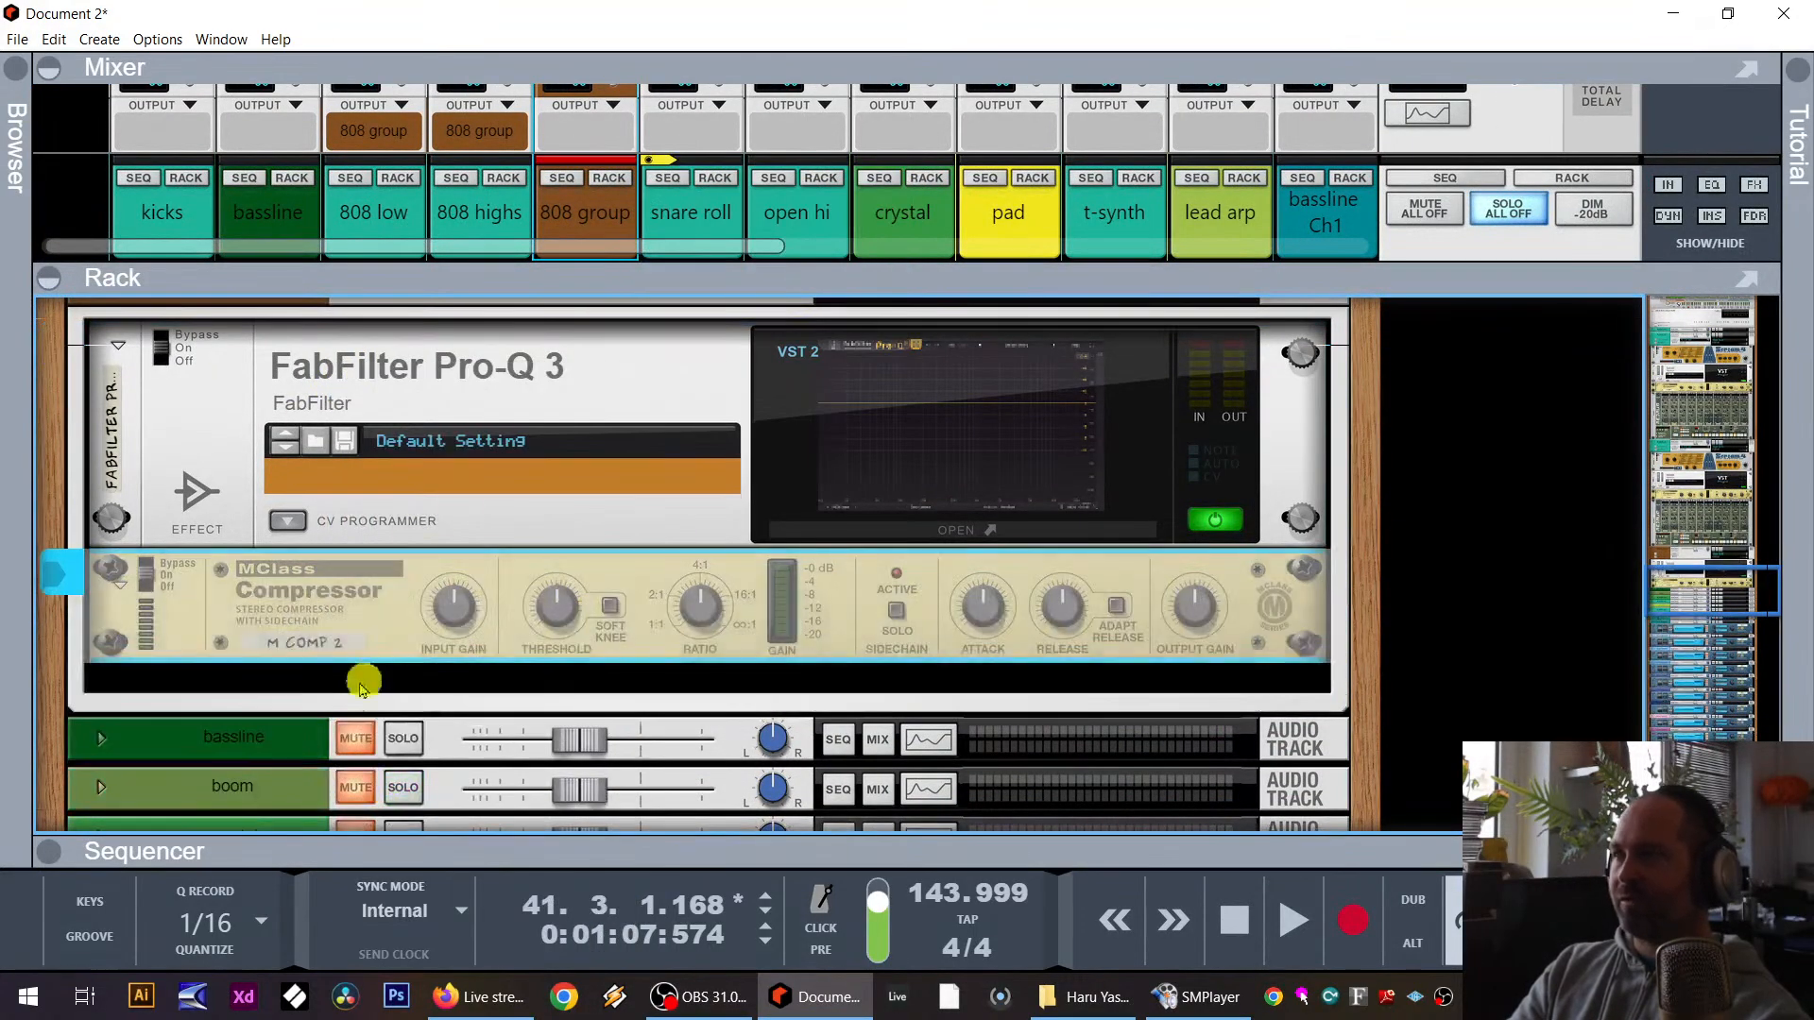
Step: Create a Redrum Drum Computer below the 808 group's compressor and cable its output into the compressor's sidechain input
{"action": "right_click", "coordinate": [311, 688]}
{"action": "mouse_move", "coordinate": [462, 256]}
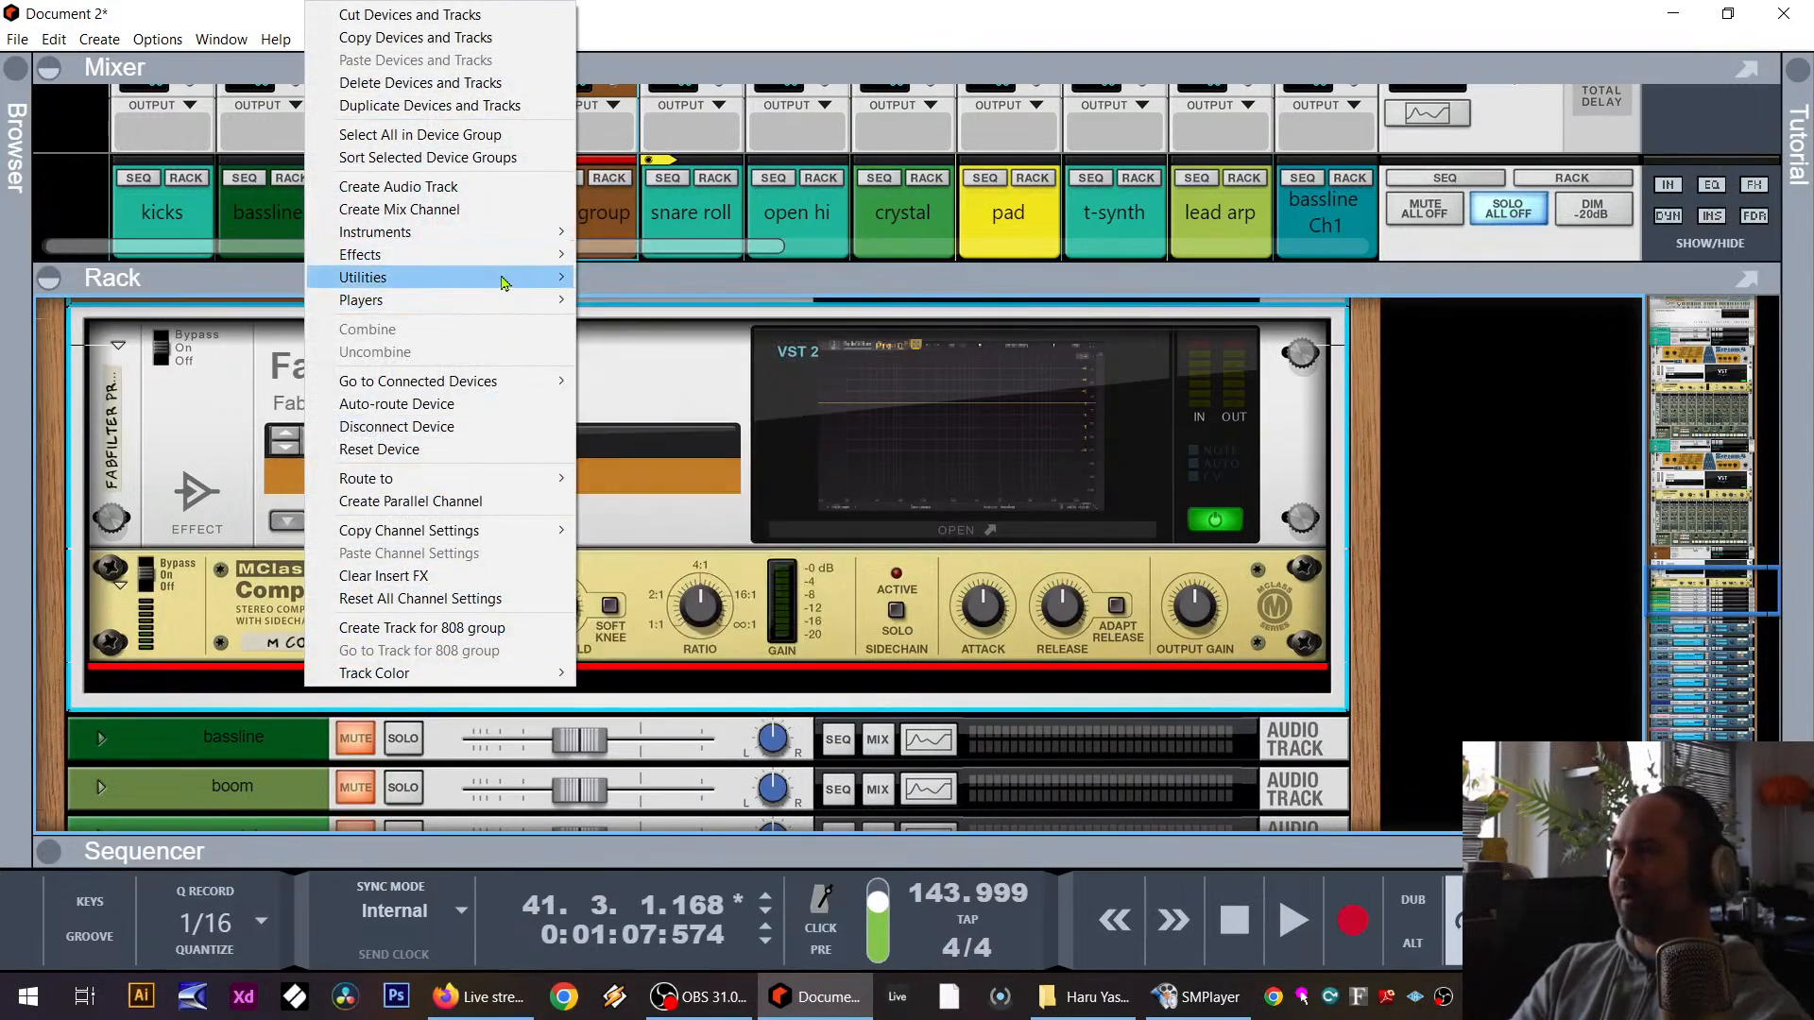
{"action": "mouse_move", "coordinate": [510, 234]}
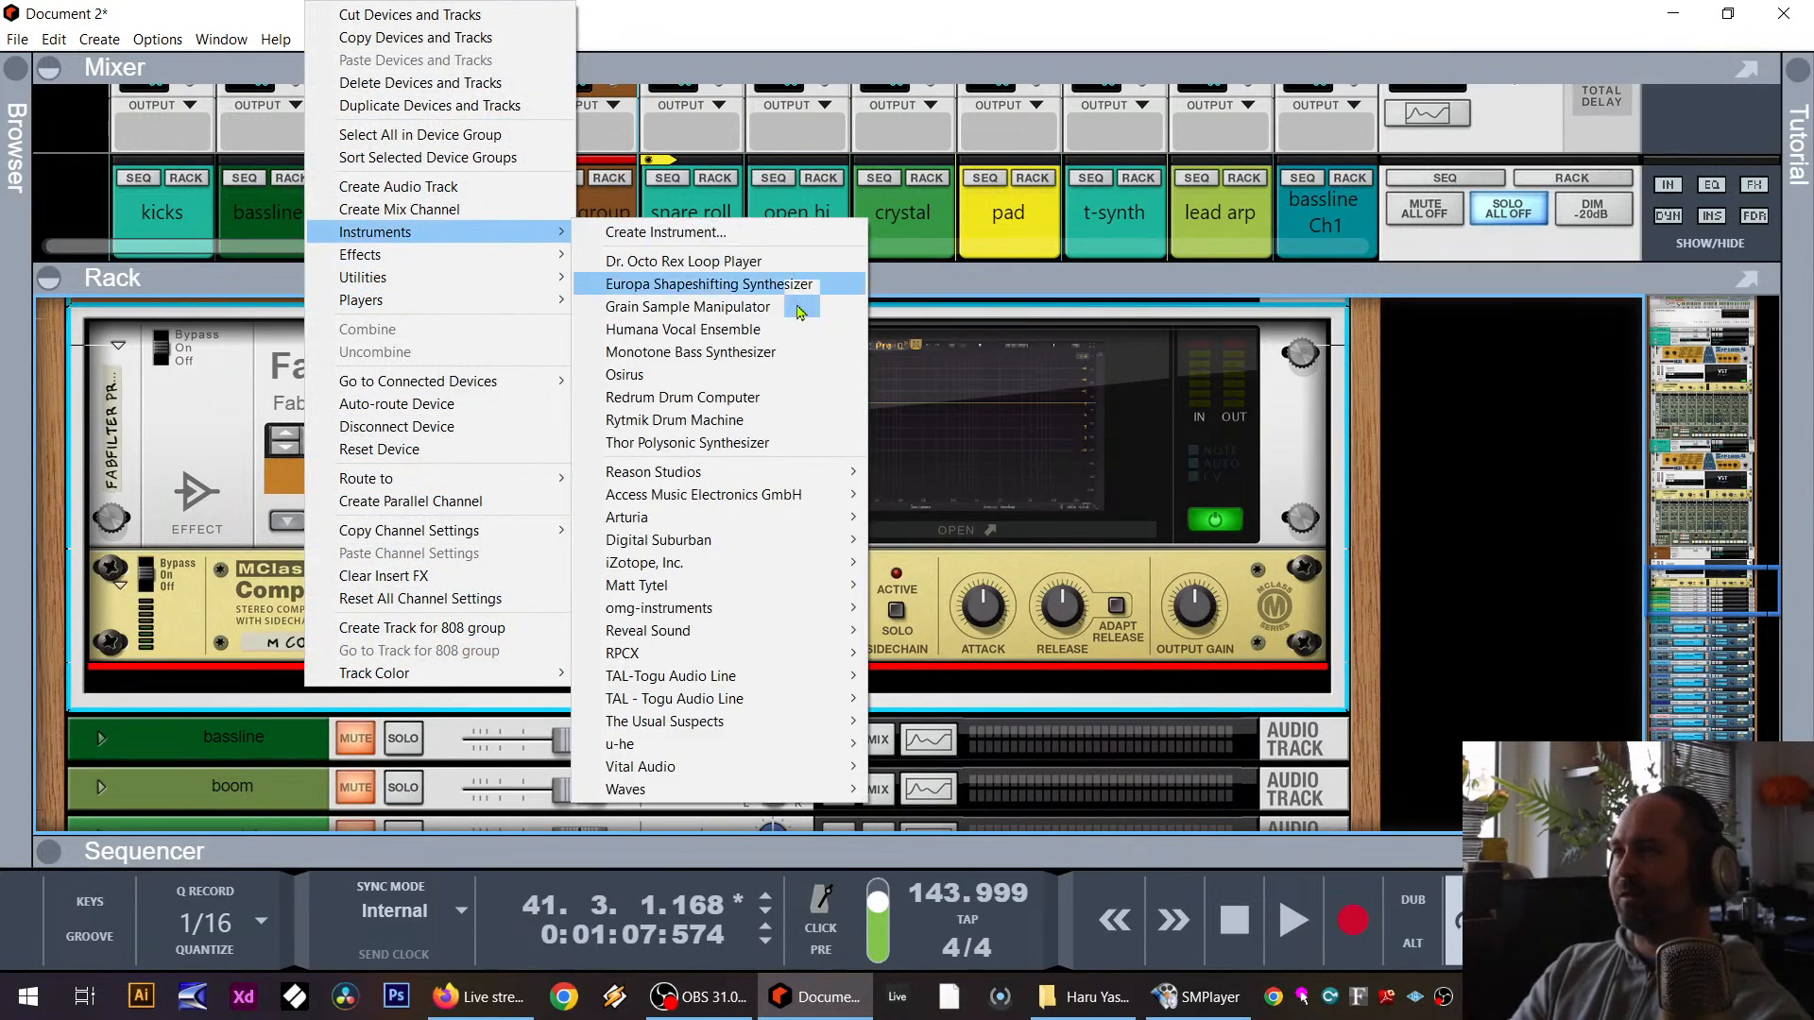
{"action": "left_click", "coordinate": [742, 398]}
{"action": "key", "text": "Tab"}
{"action": "left_click_drag", "start_coordinate": [1136, 430], "coordinate": [667, 475]}
{"action": "key", "text": "Tab"}
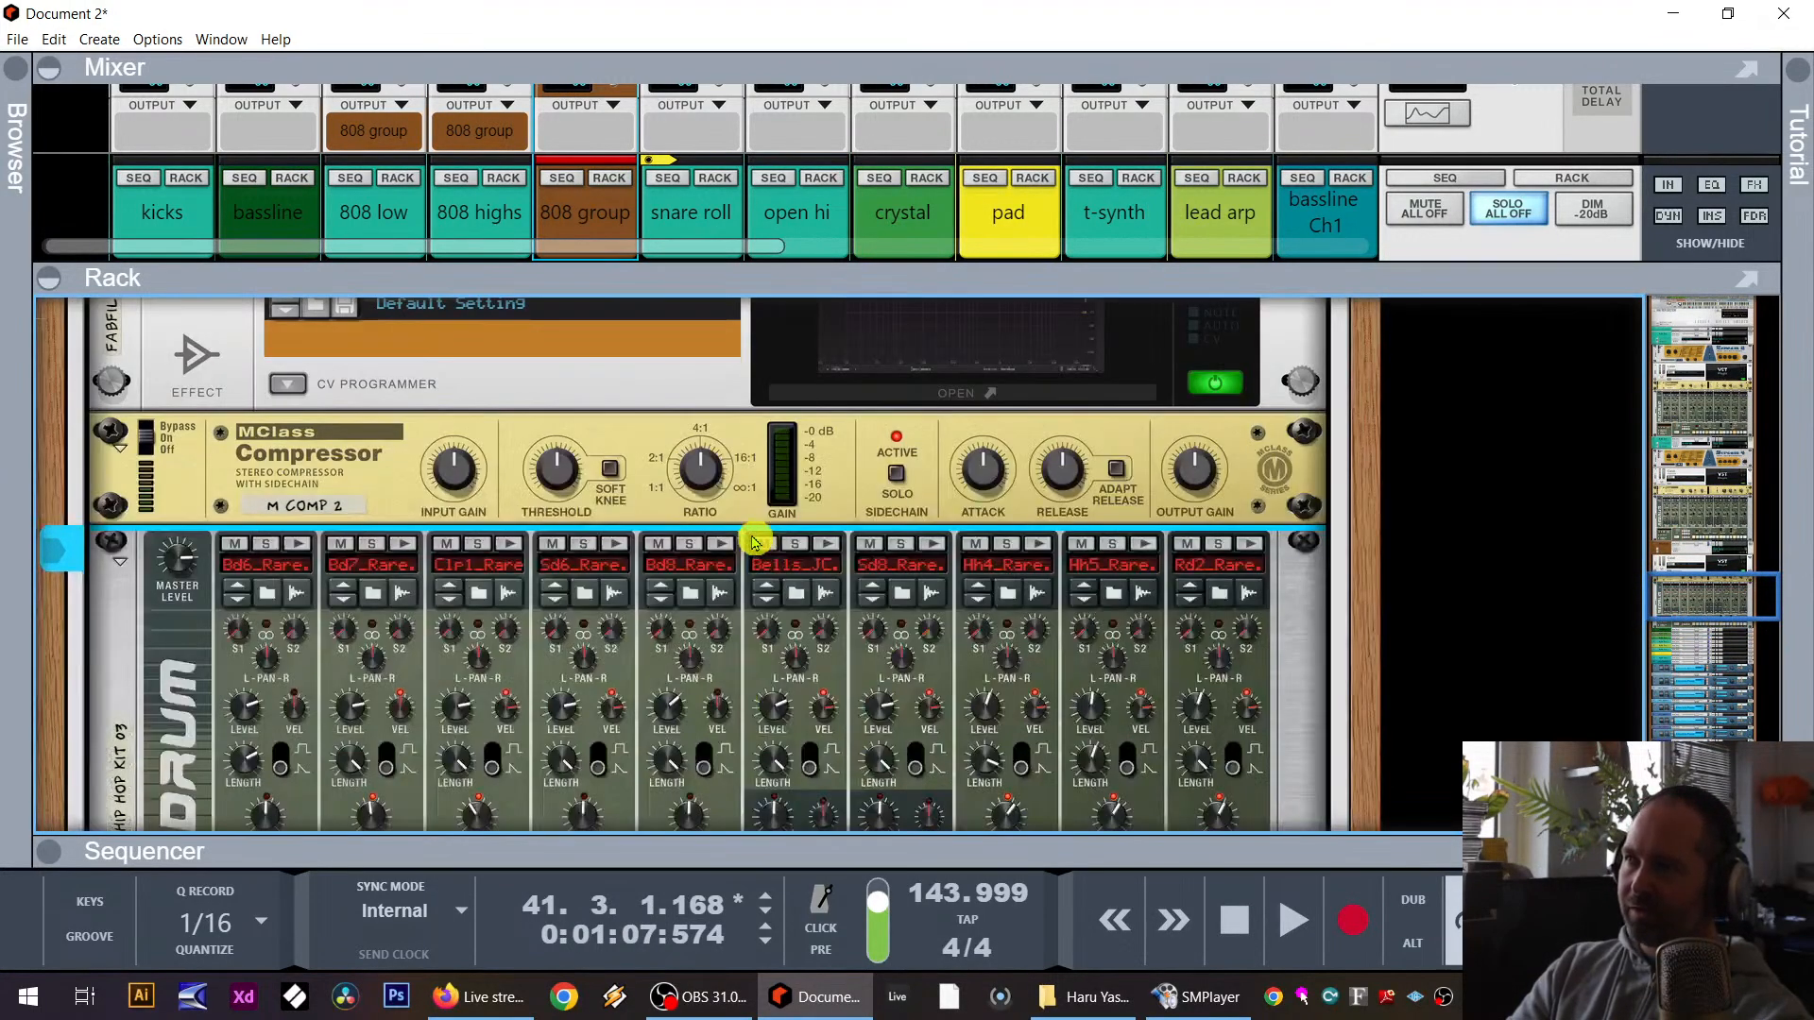
{"action": "scroll", "coordinate": [732, 539], "scroll_direction": "down", "scroll_amount": 5}
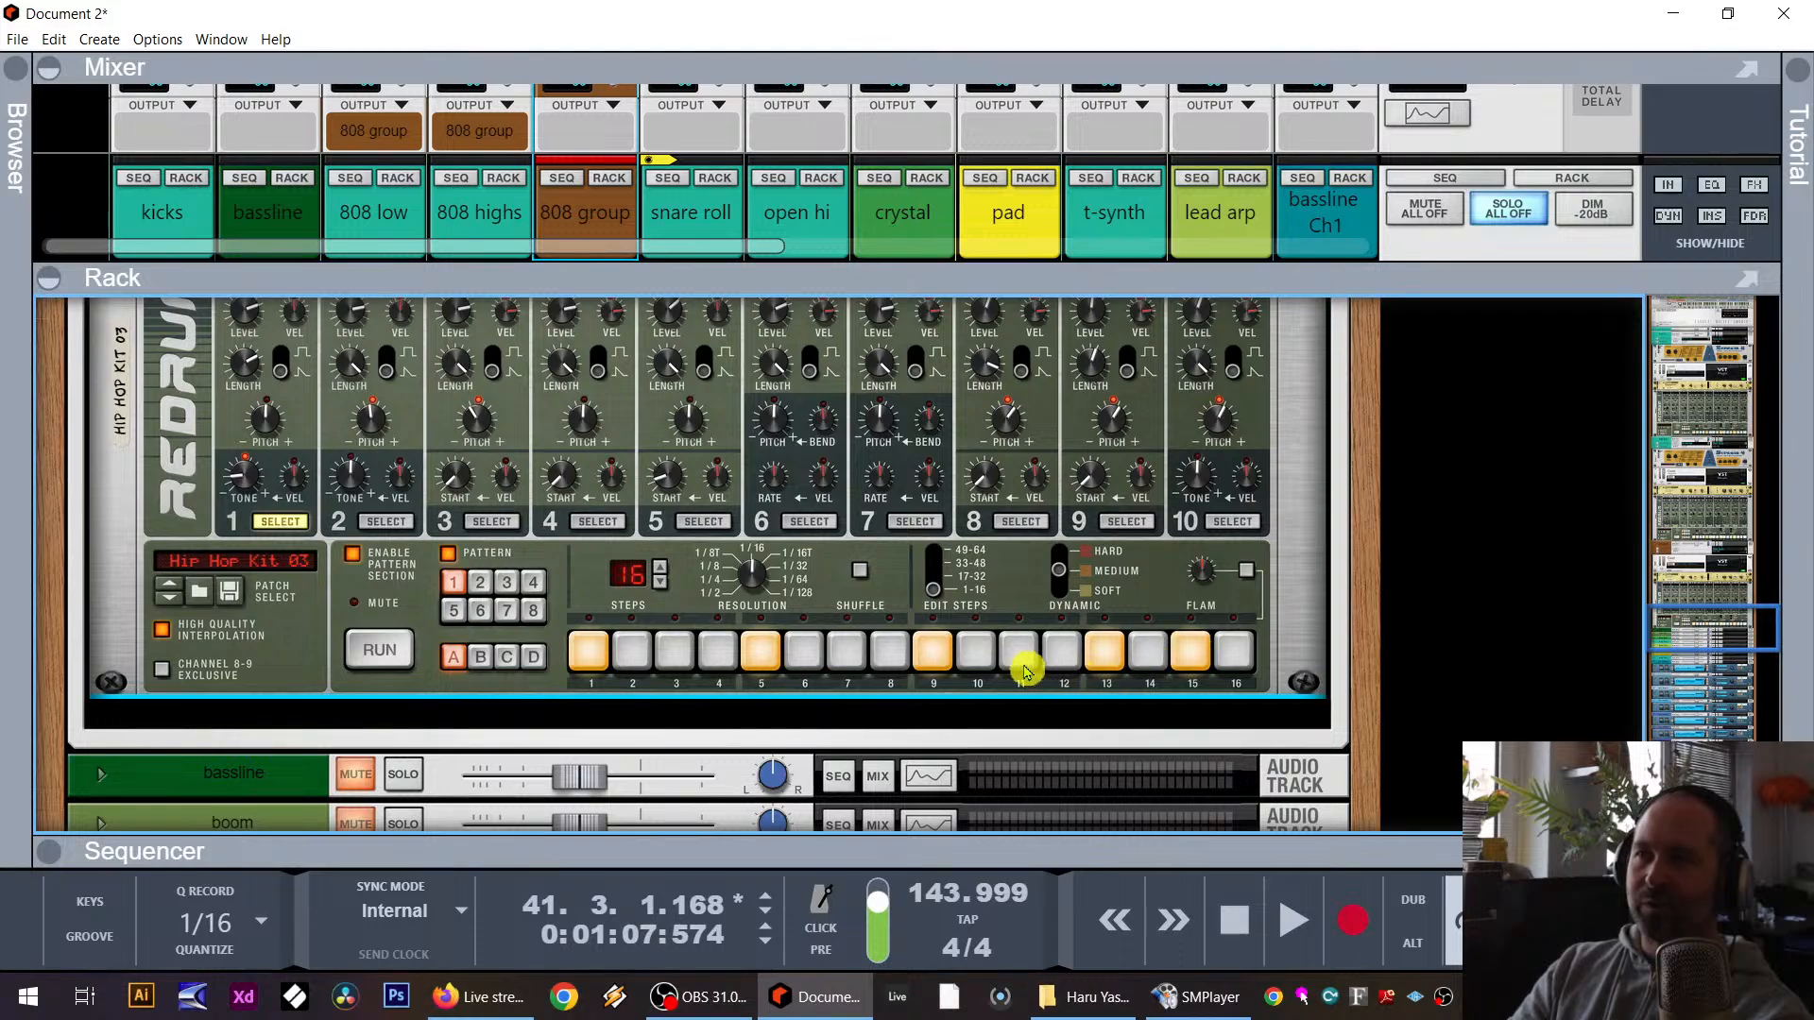
{"action": "left_click", "coordinate": [856, 656]}
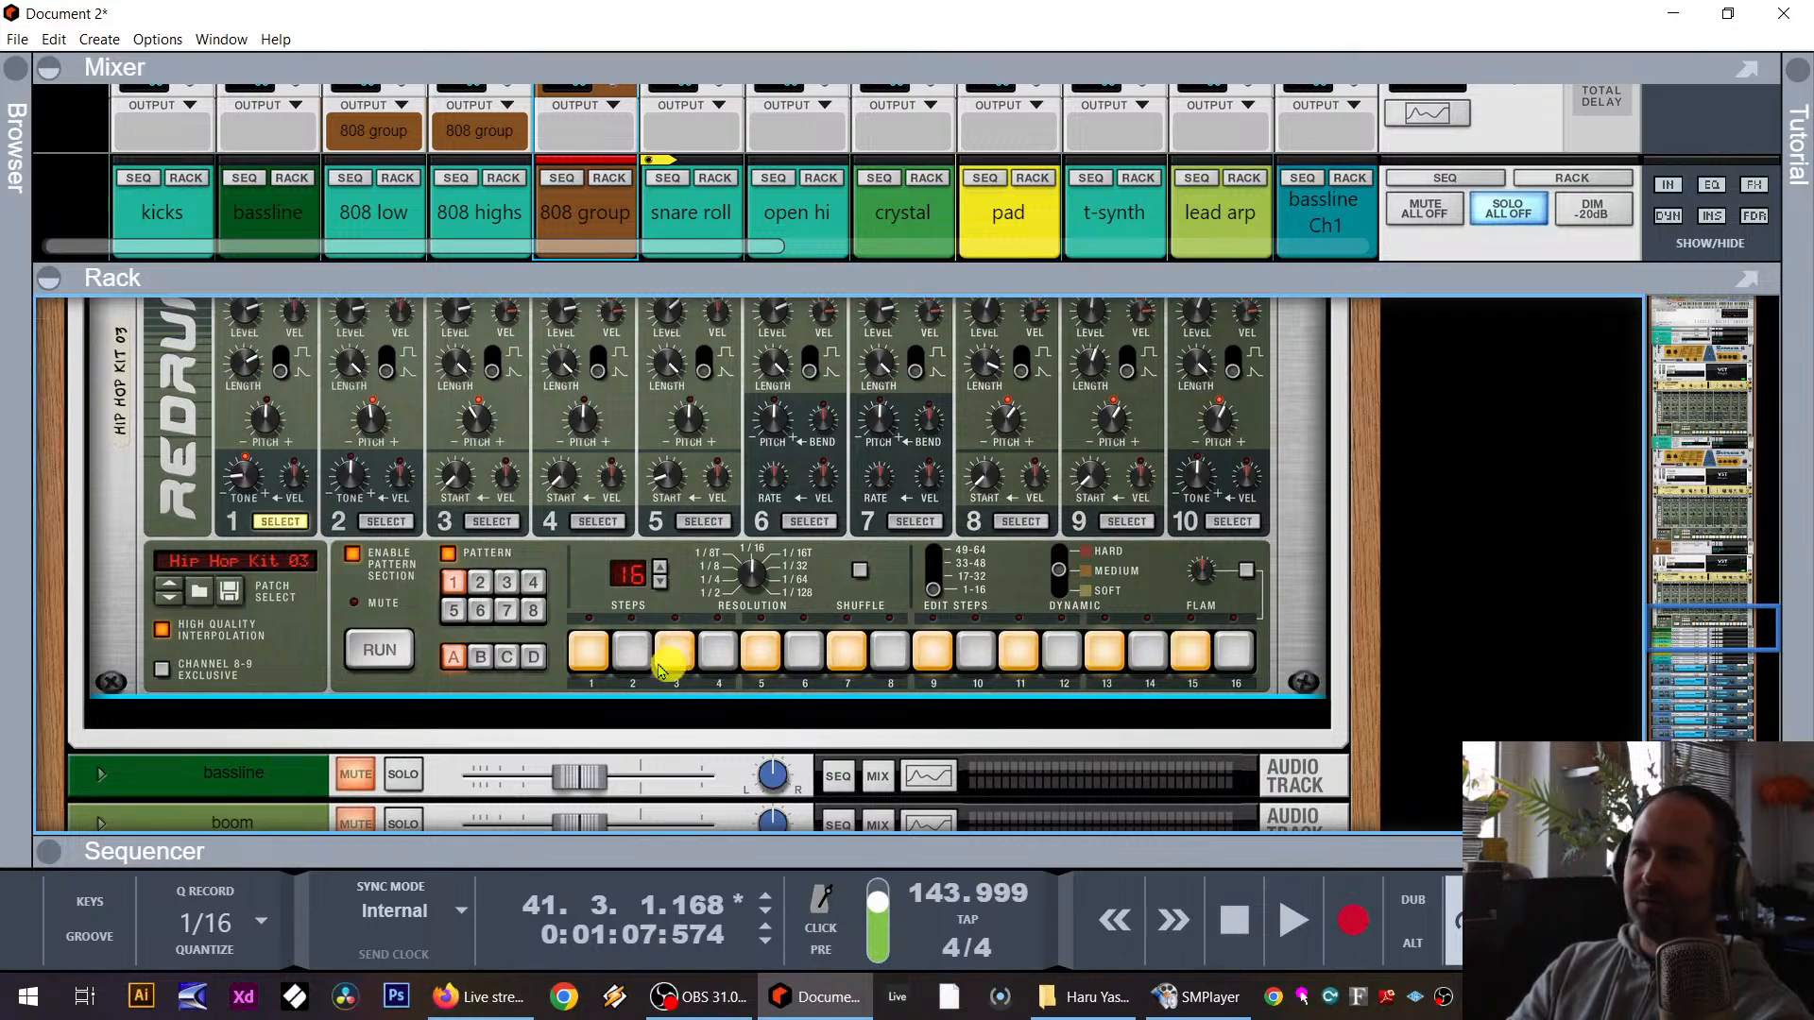
{"action": "left_click", "coordinate": [595, 662]}
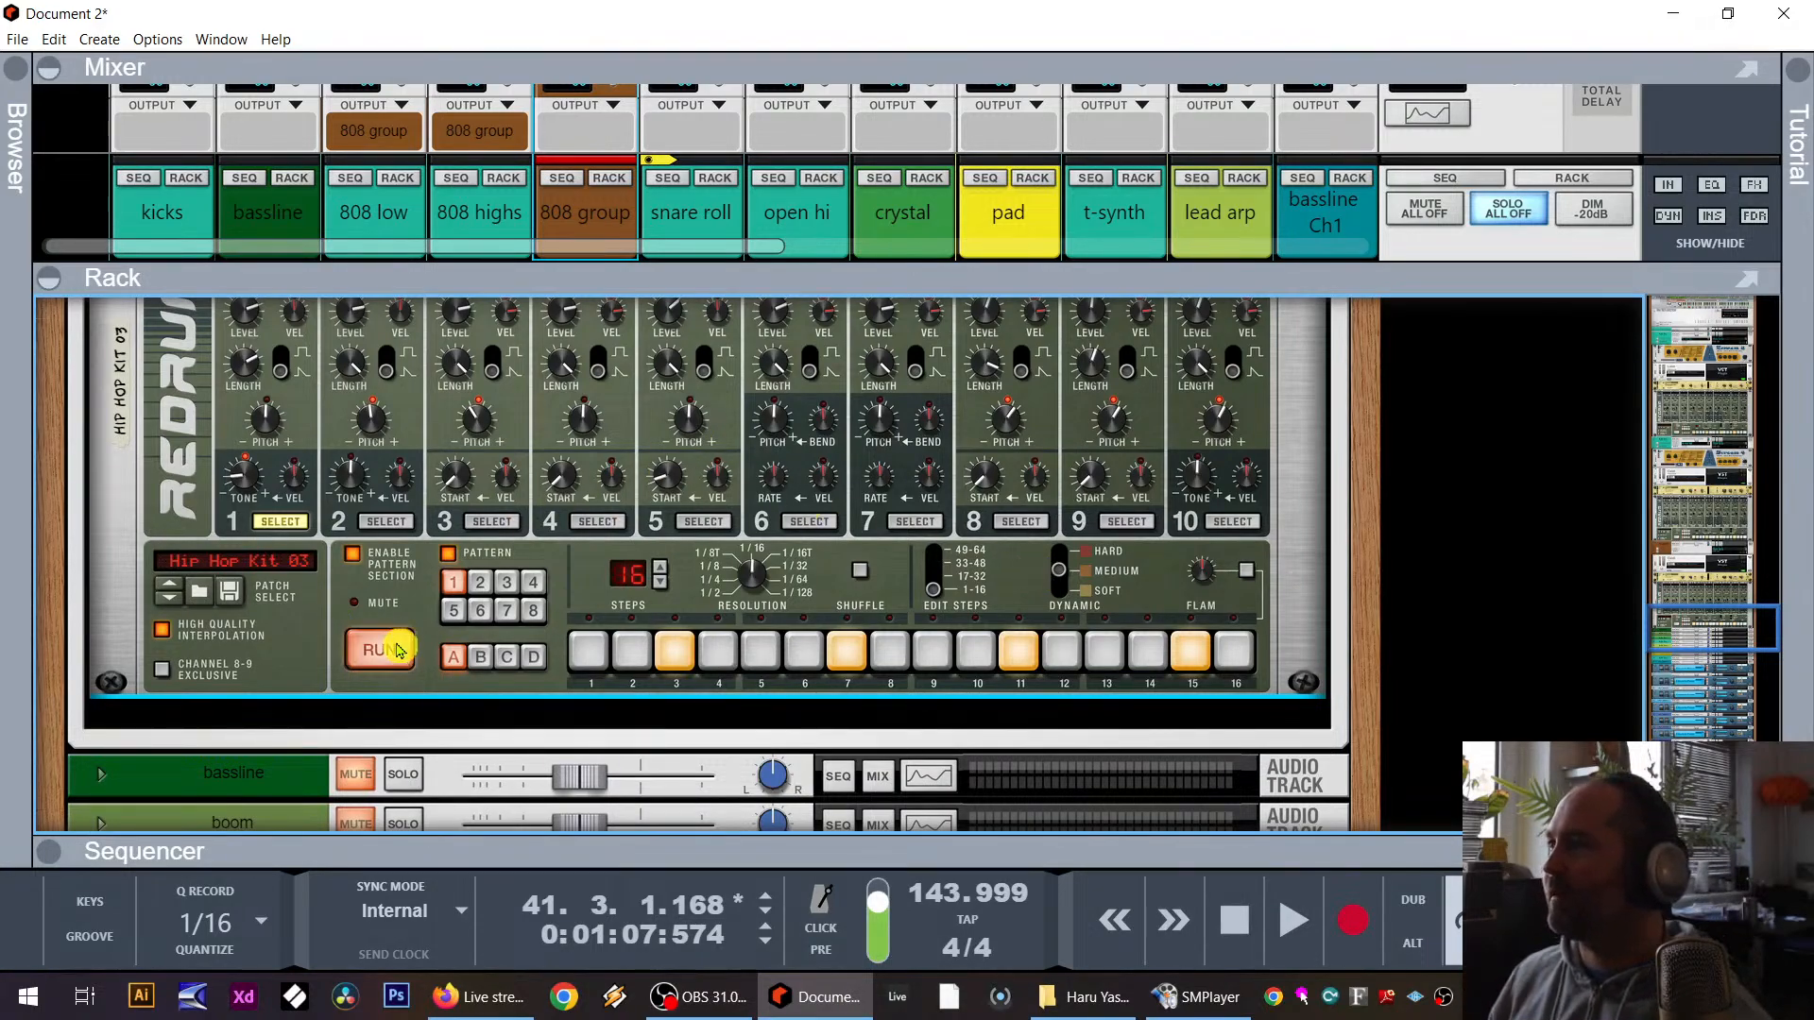
Step: Shorten the 808 group compressor's attack, set its release to 101 ms and set its threshold to -11.6 dB
{"action": "scroll", "coordinate": [434, 643], "scroll_direction": "up", "scroll_amount": 5}
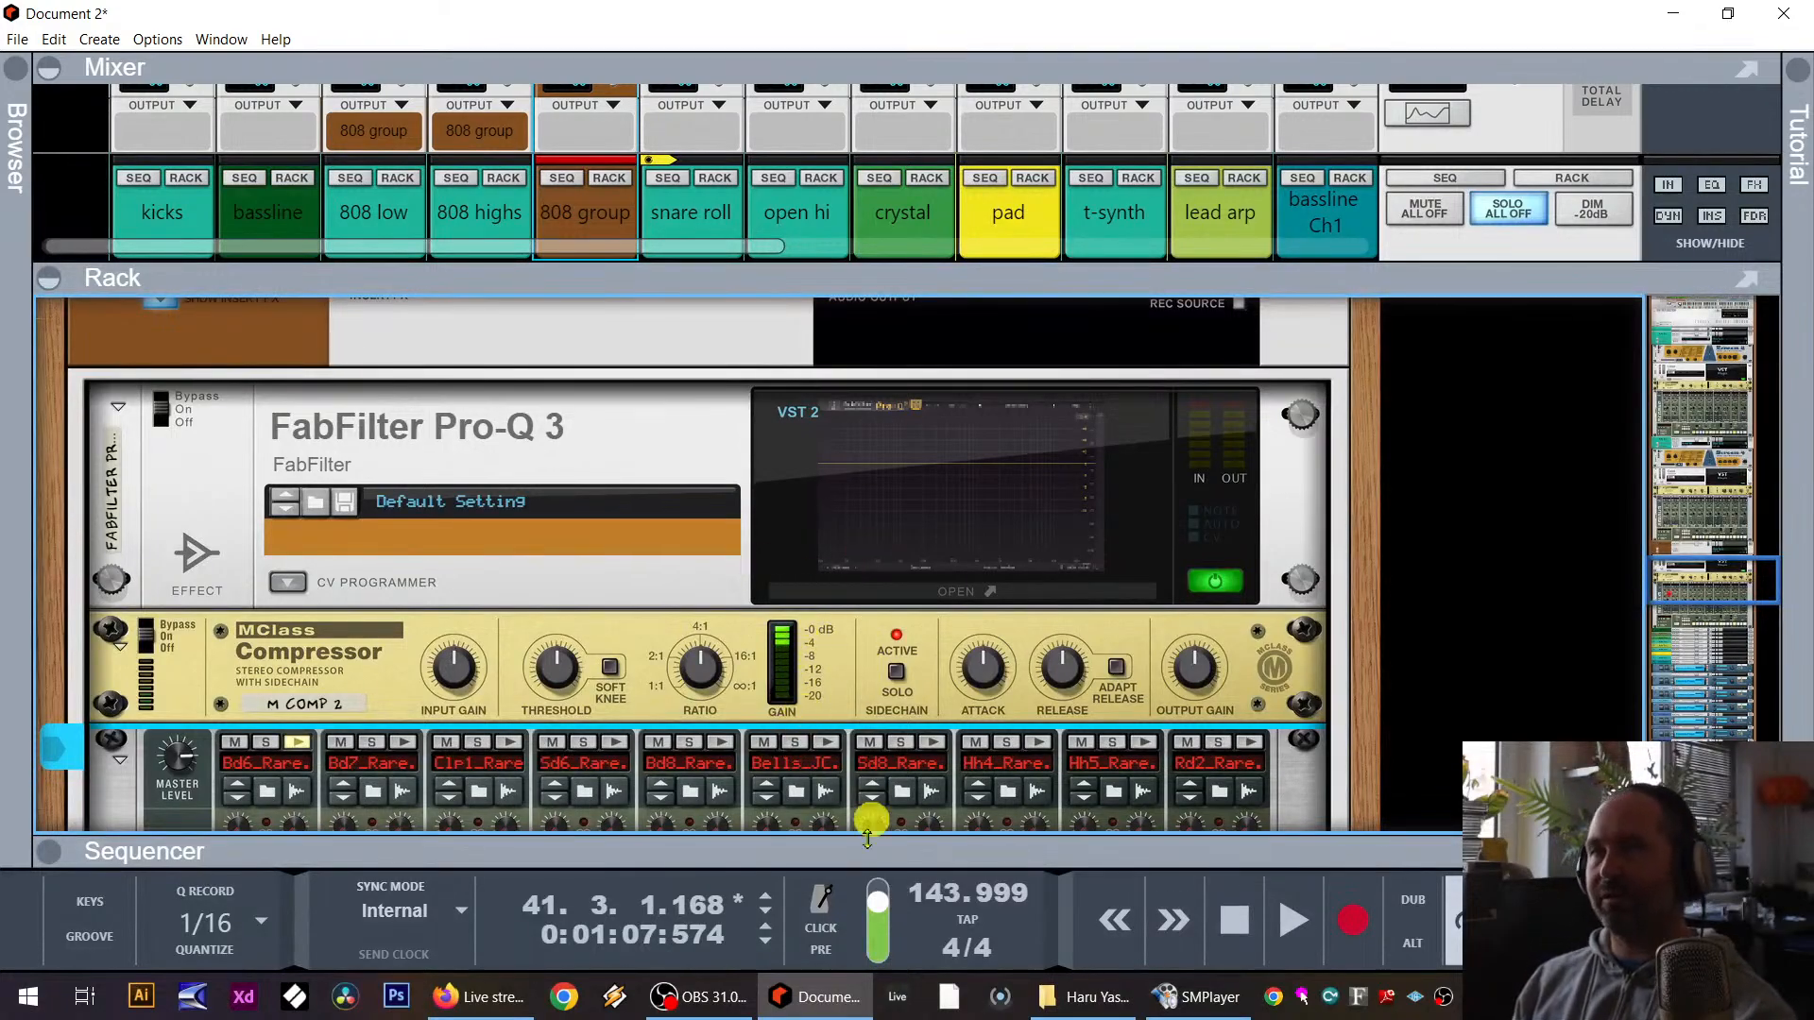
{"action": "left_click", "coordinate": [992, 680]}
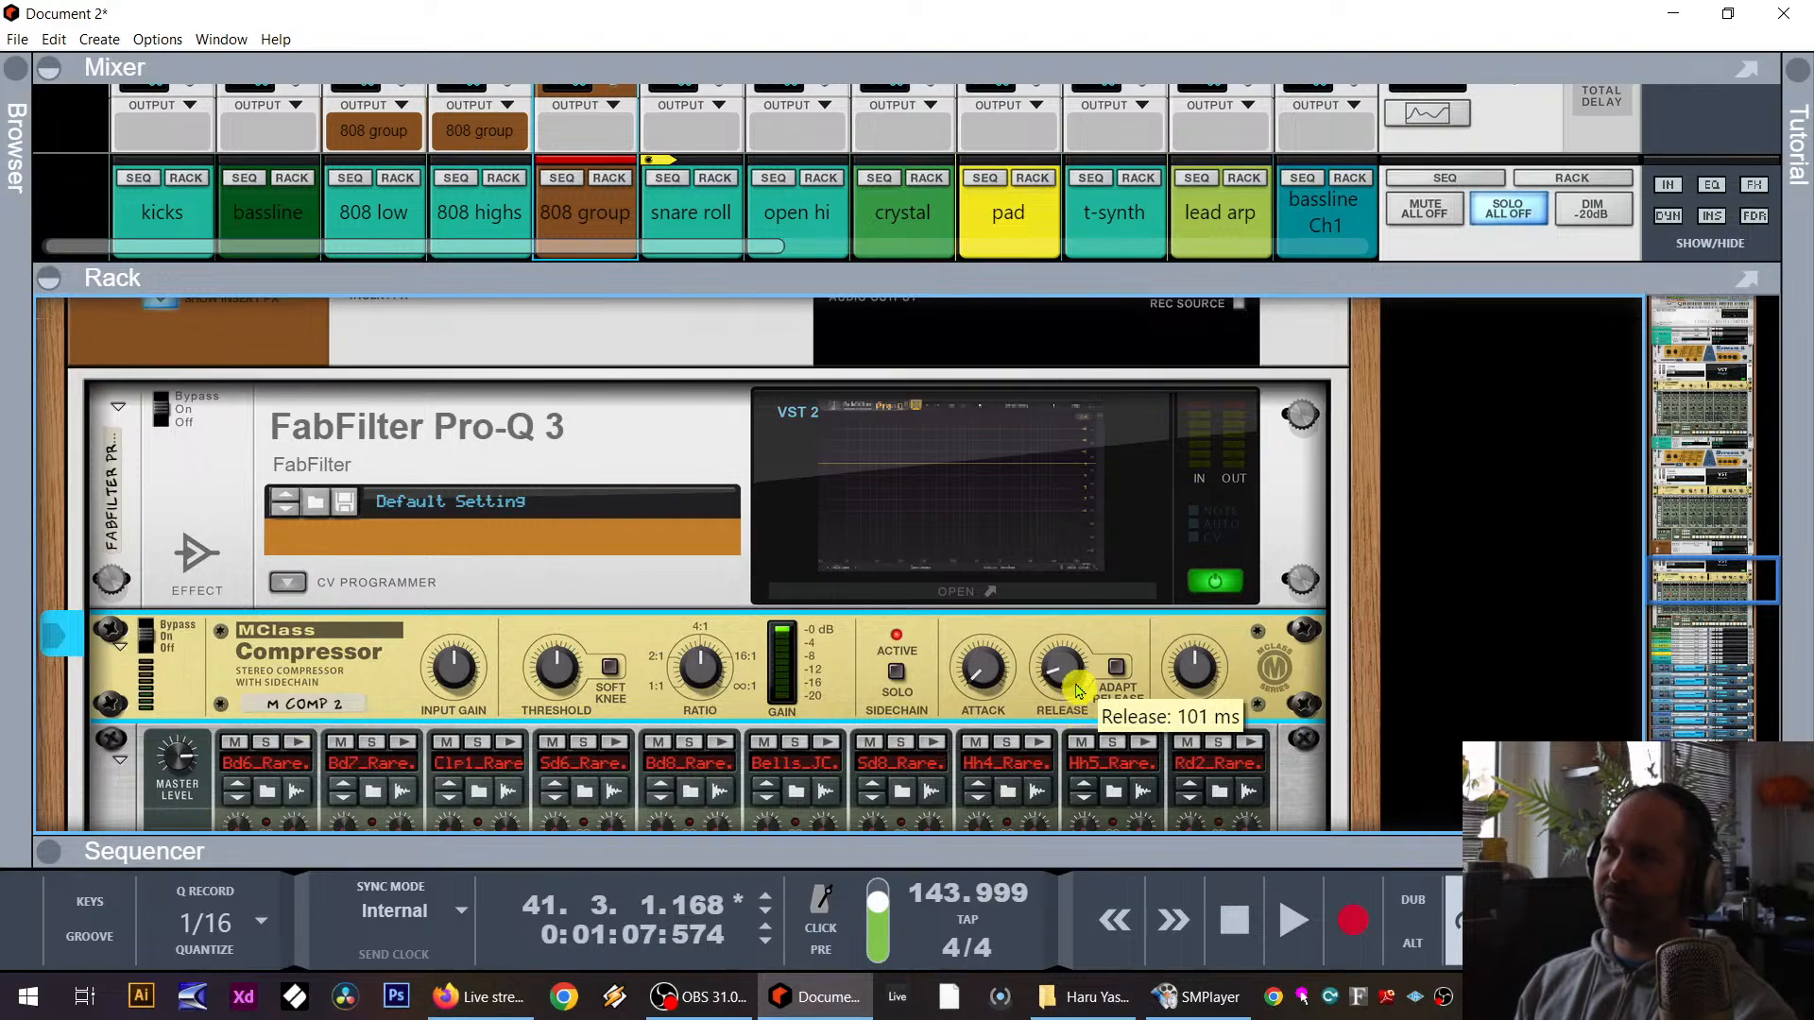
{"action": "left_click_drag", "start_coordinate": [561, 695], "coordinate": [561, 682]}
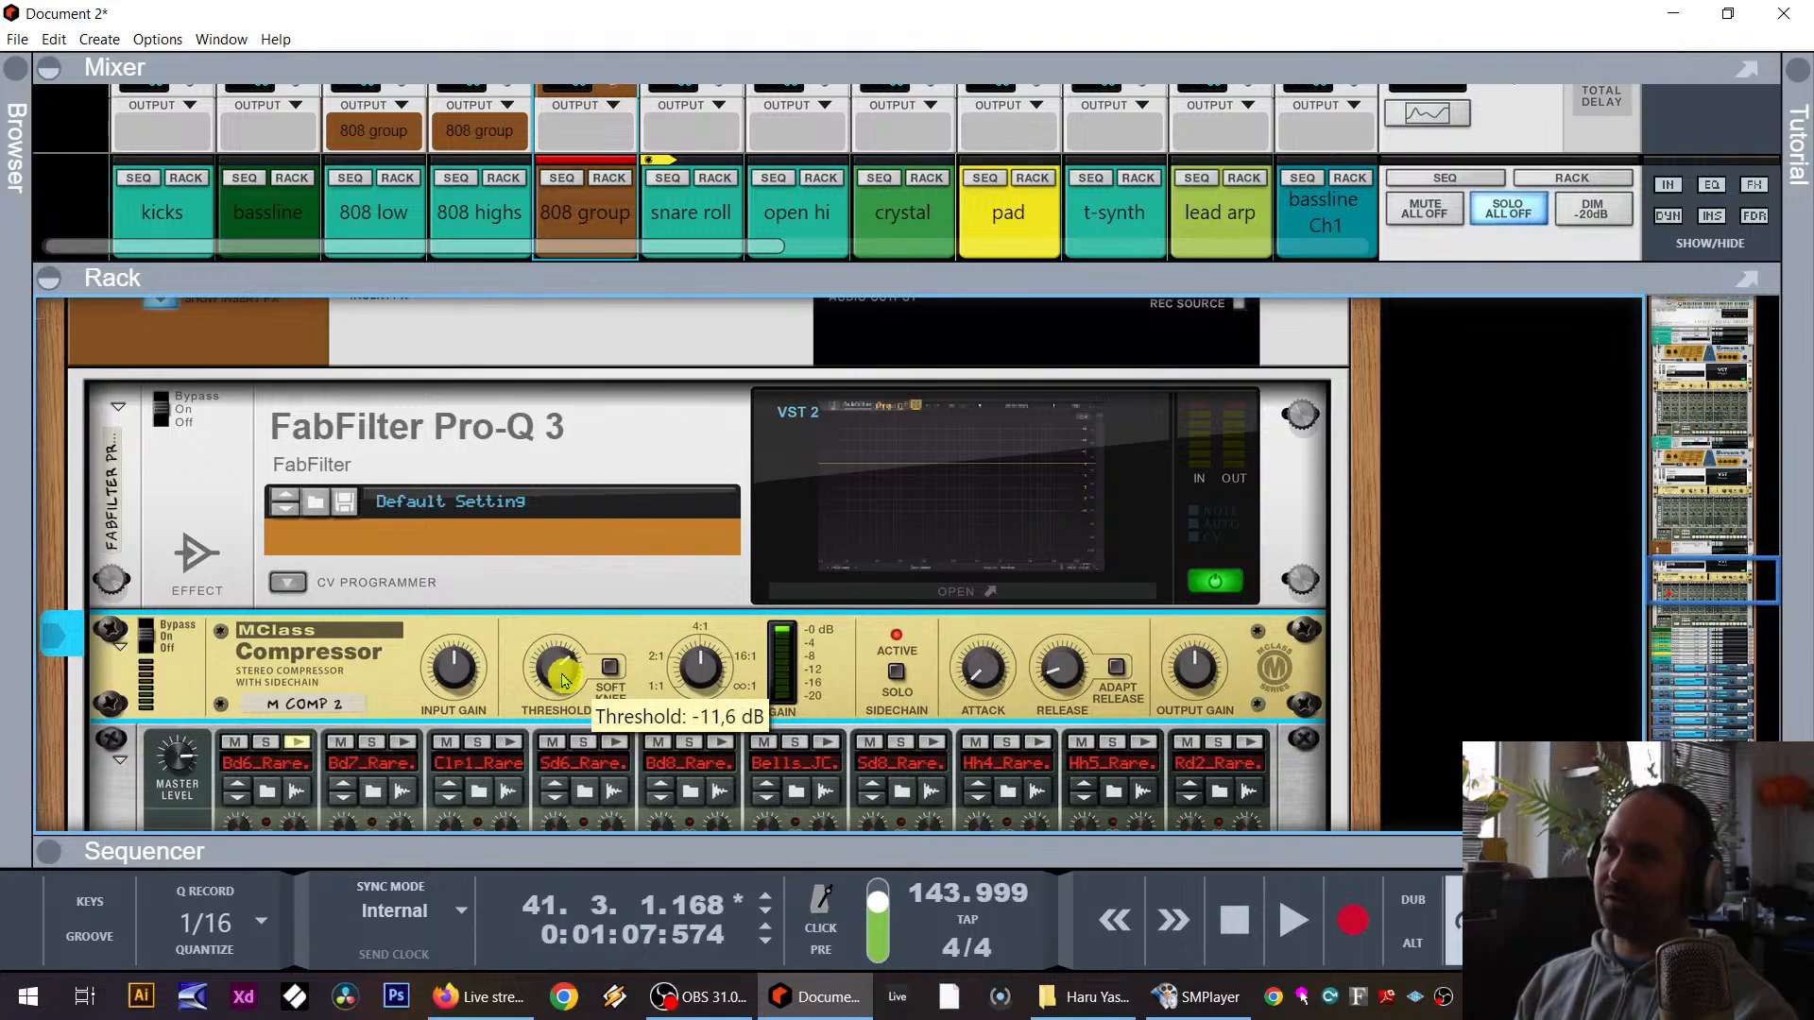
Step: Play the loop and compare the 808 group with its MClass Compressor bypassed and switched on
{"action": "left_click_drag", "start_coordinate": [304, 267], "coordinate": [208, 449]}
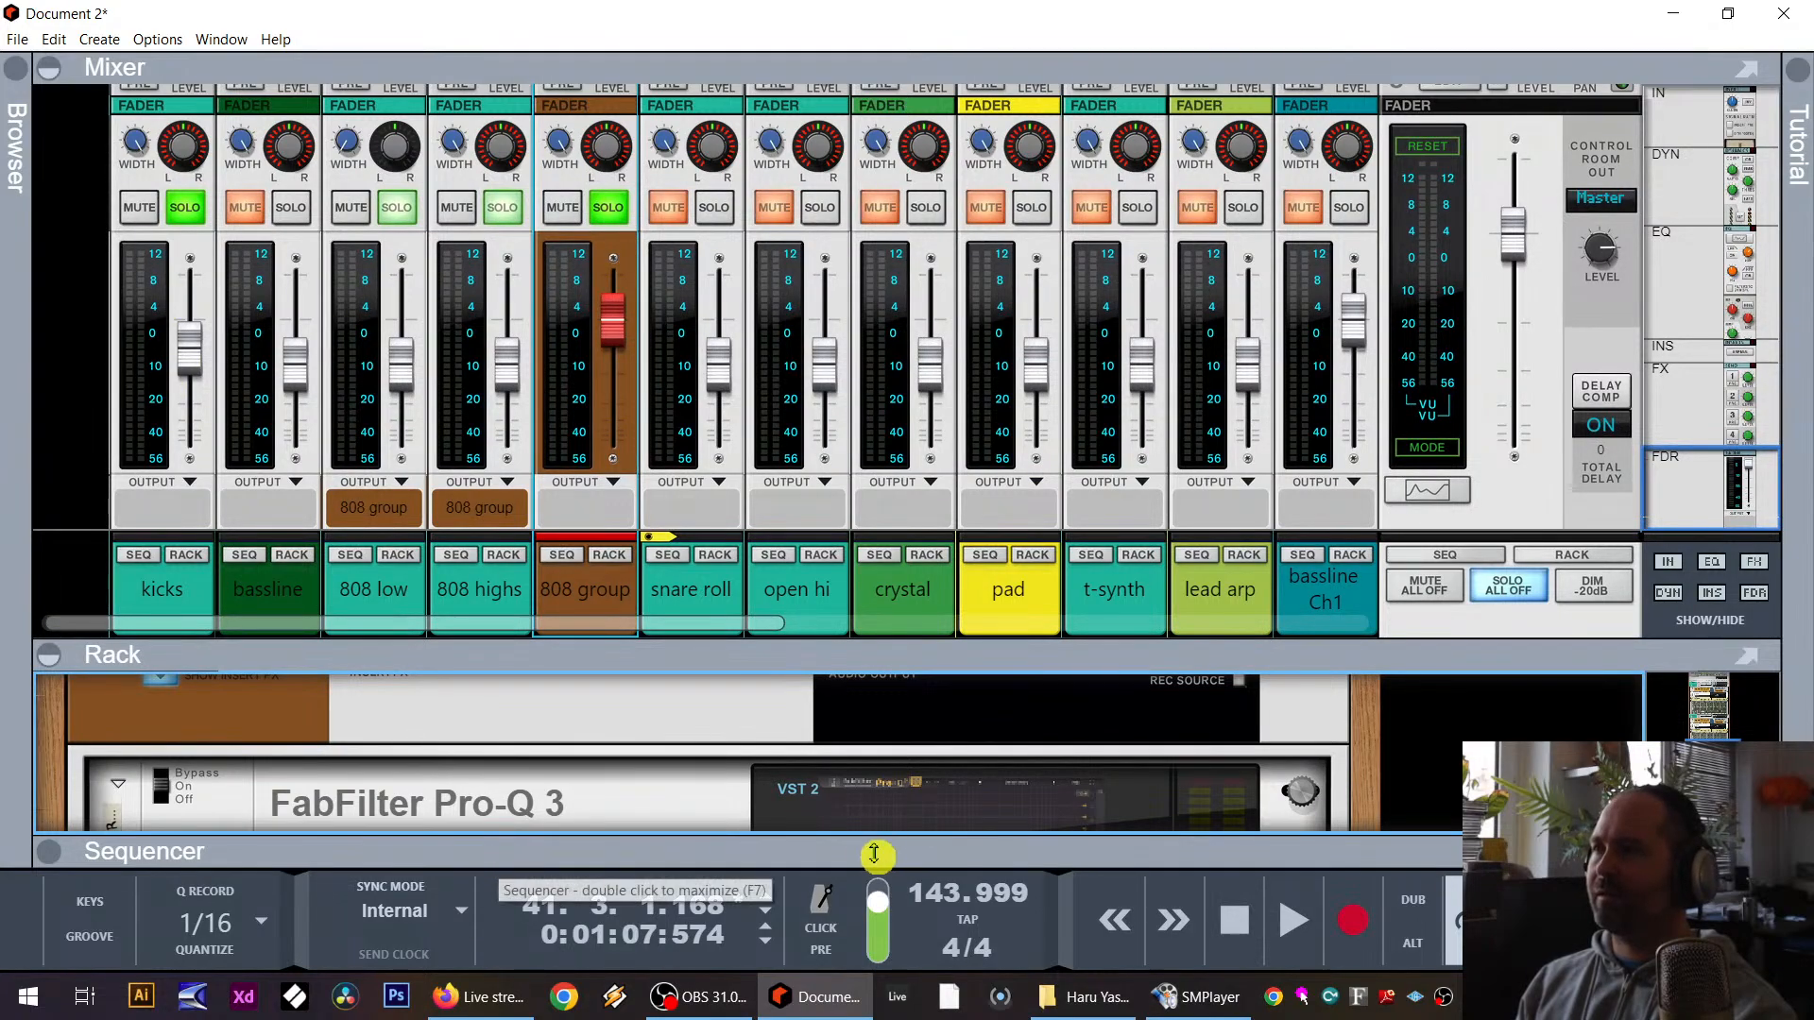
{"action": "left_click", "coordinate": [1308, 933]}
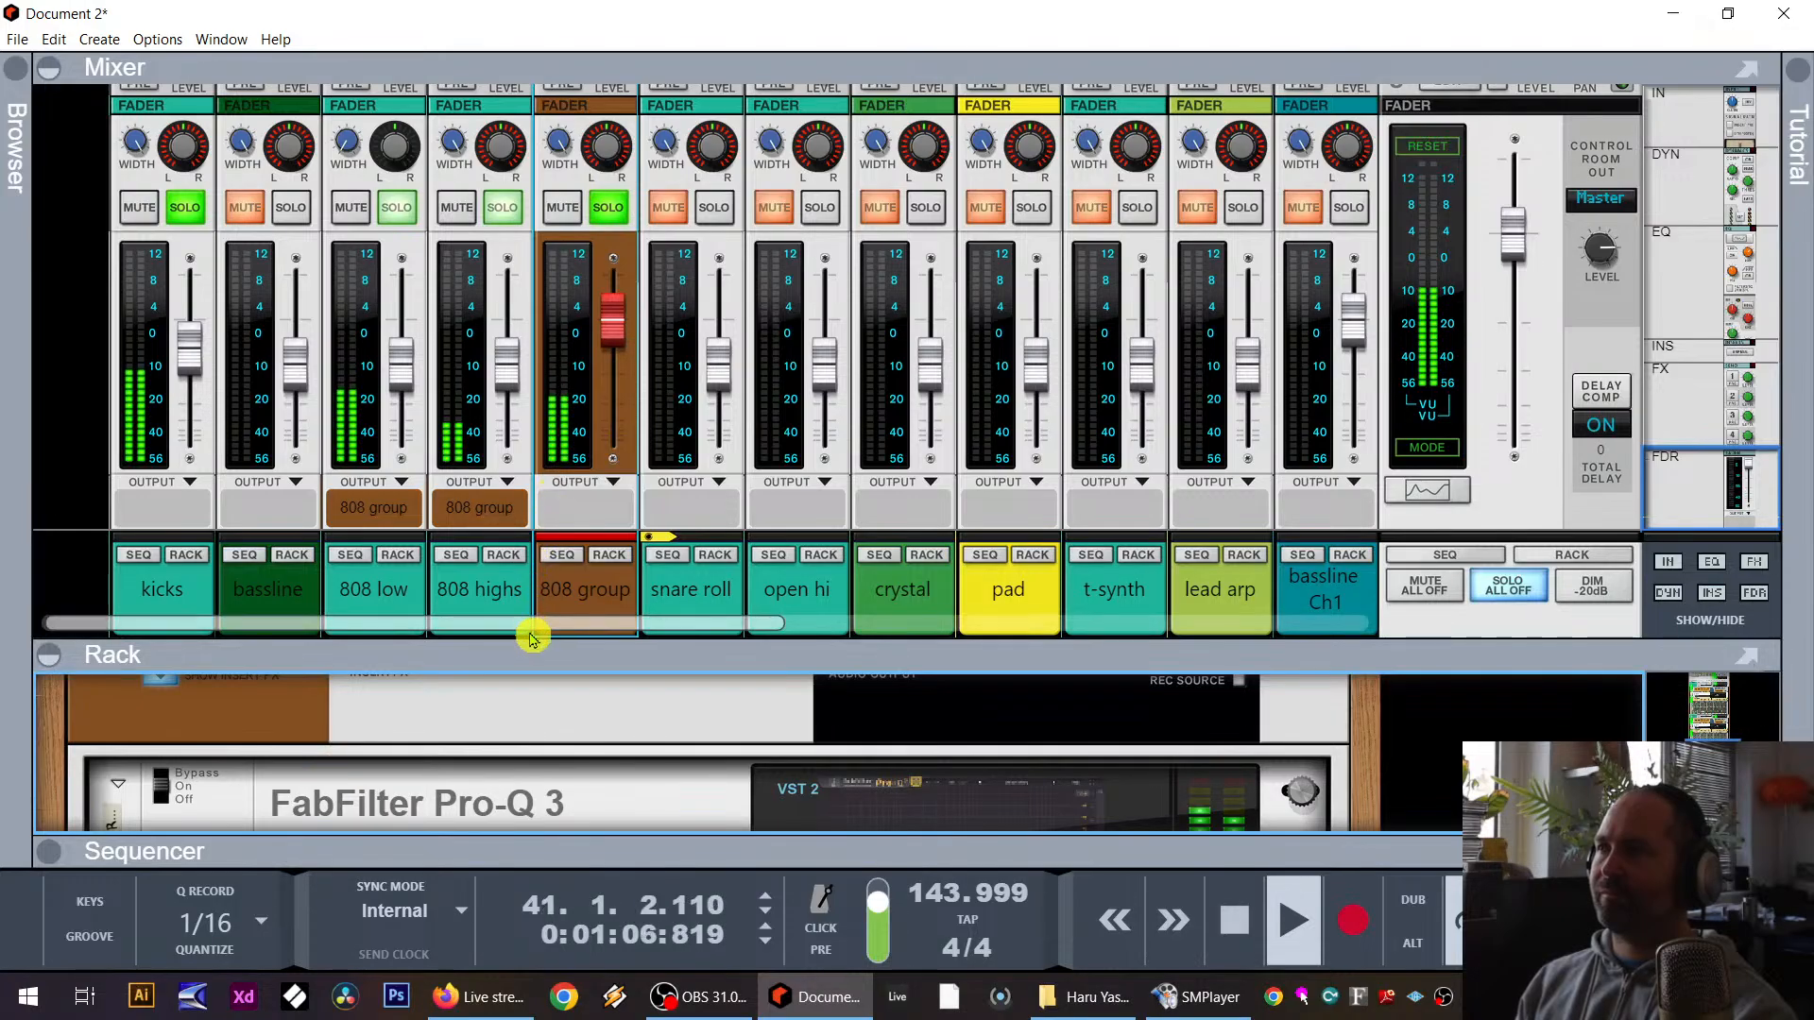
{"action": "left_click_drag", "start_coordinate": [530, 636], "coordinate": [563, 484]}
{"action": "scroll", "coordinate": [505, 630], "scroll_direction": "down", "scroll_amount": 2}
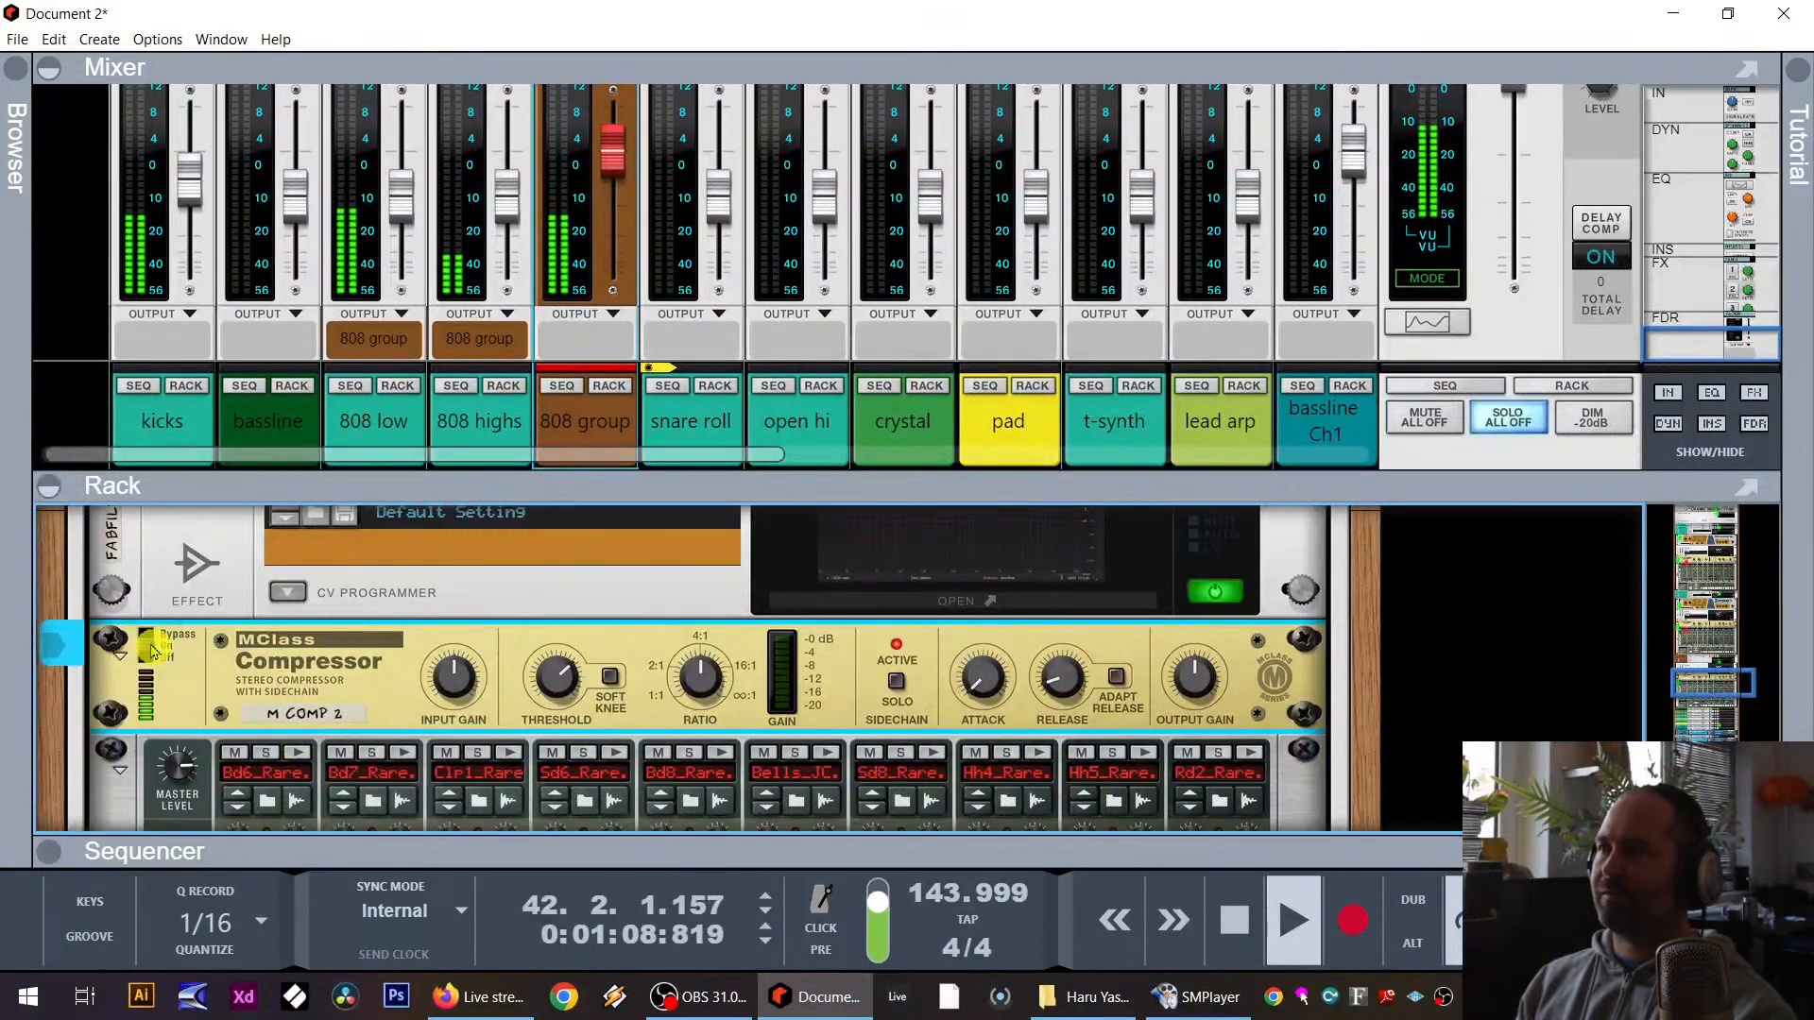
{"action": "left_click", "coordinate": [148, 650]}
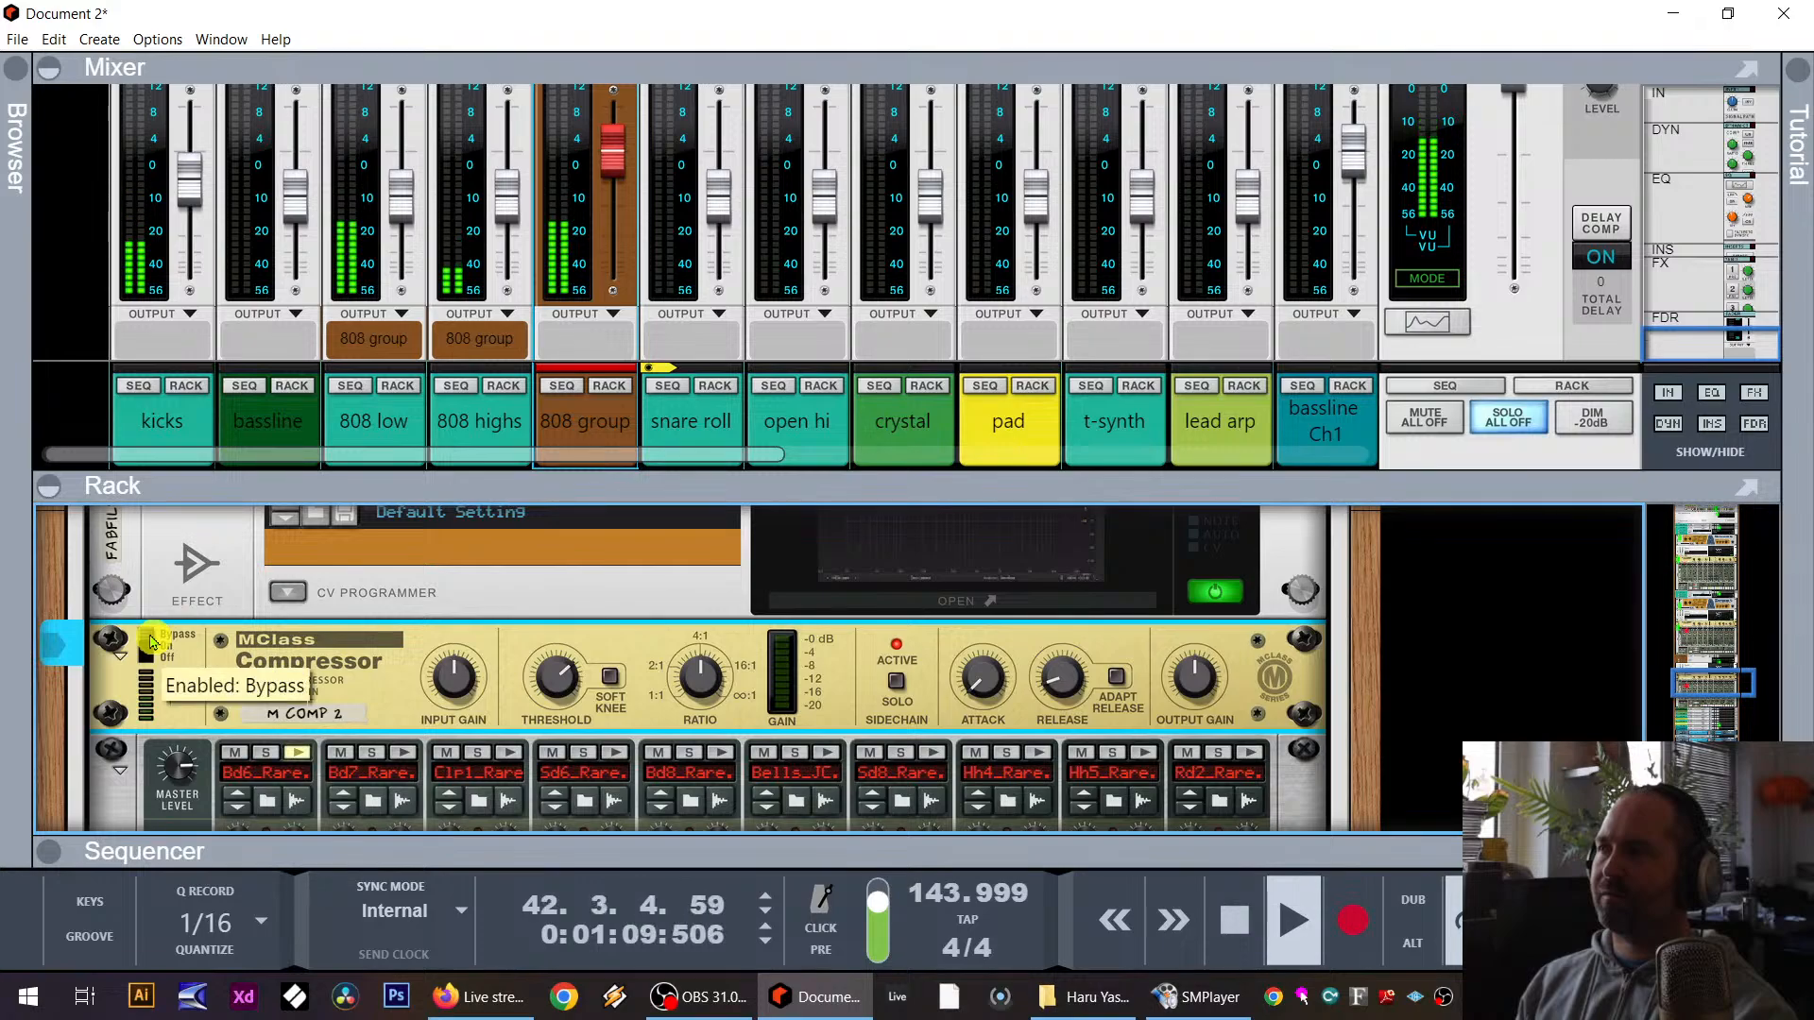
{"action": "left_click", "coordinate": [149, 652]}
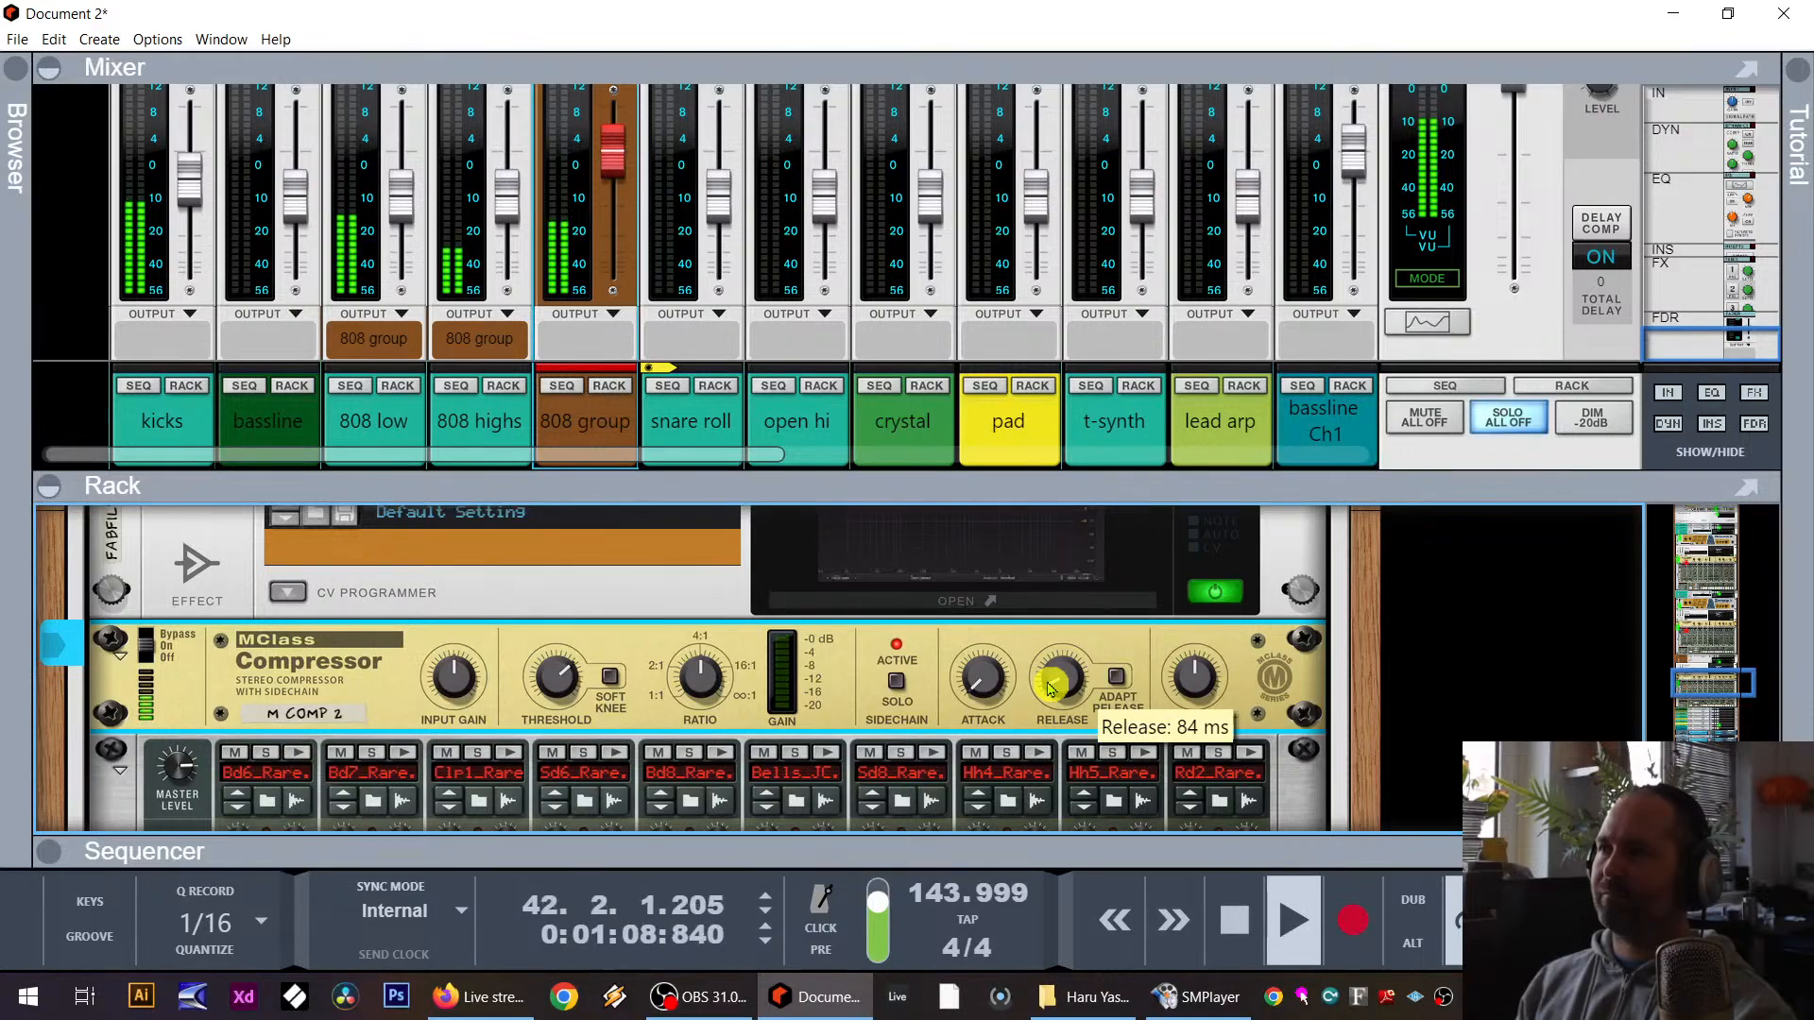
Step: Raise the 808 group's channel level slightly while the loop plays, and stop playback
{"action": "scroll", "coordinate": [576, 312], "scroll_direction": "up", "scroll_amount": 5}
{"action": "scroll", "coordinate": [569, 260], "scroll_direction": "down", "scroll_amount": 3}
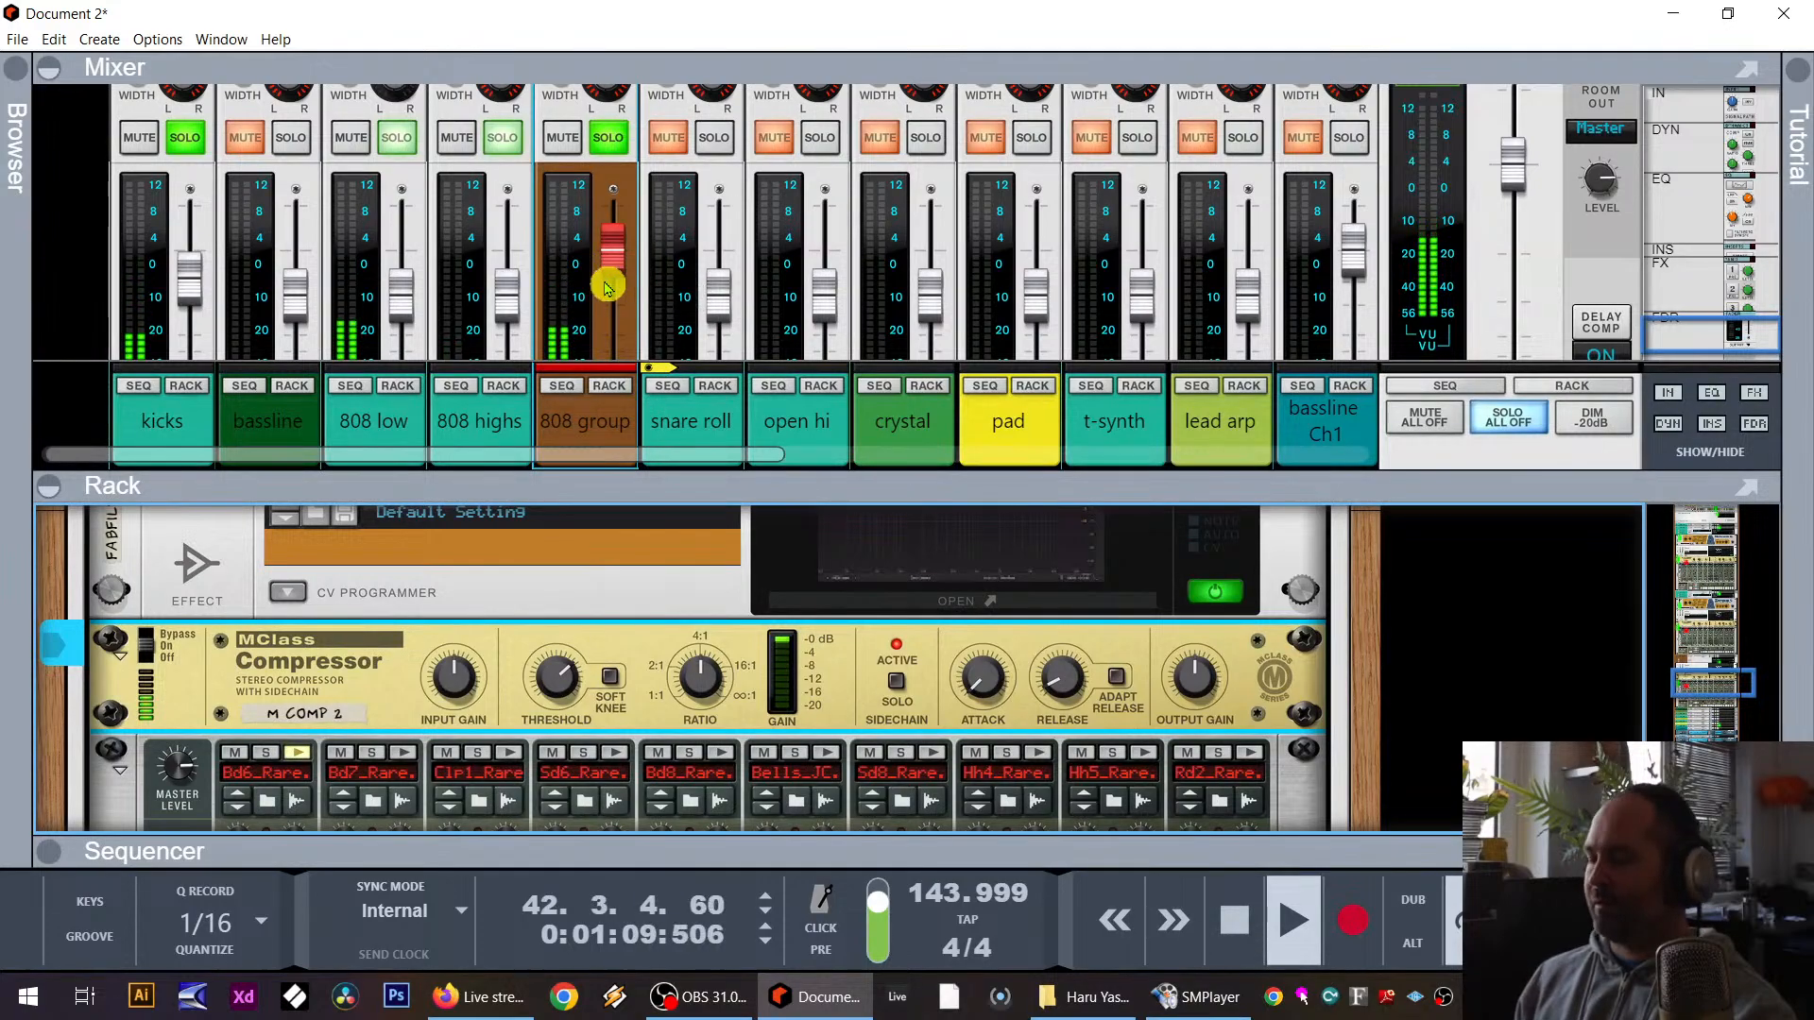
{"action": "left_click_drag", "start_coordinate": [597, 248], "coordinate": [612, 266]}
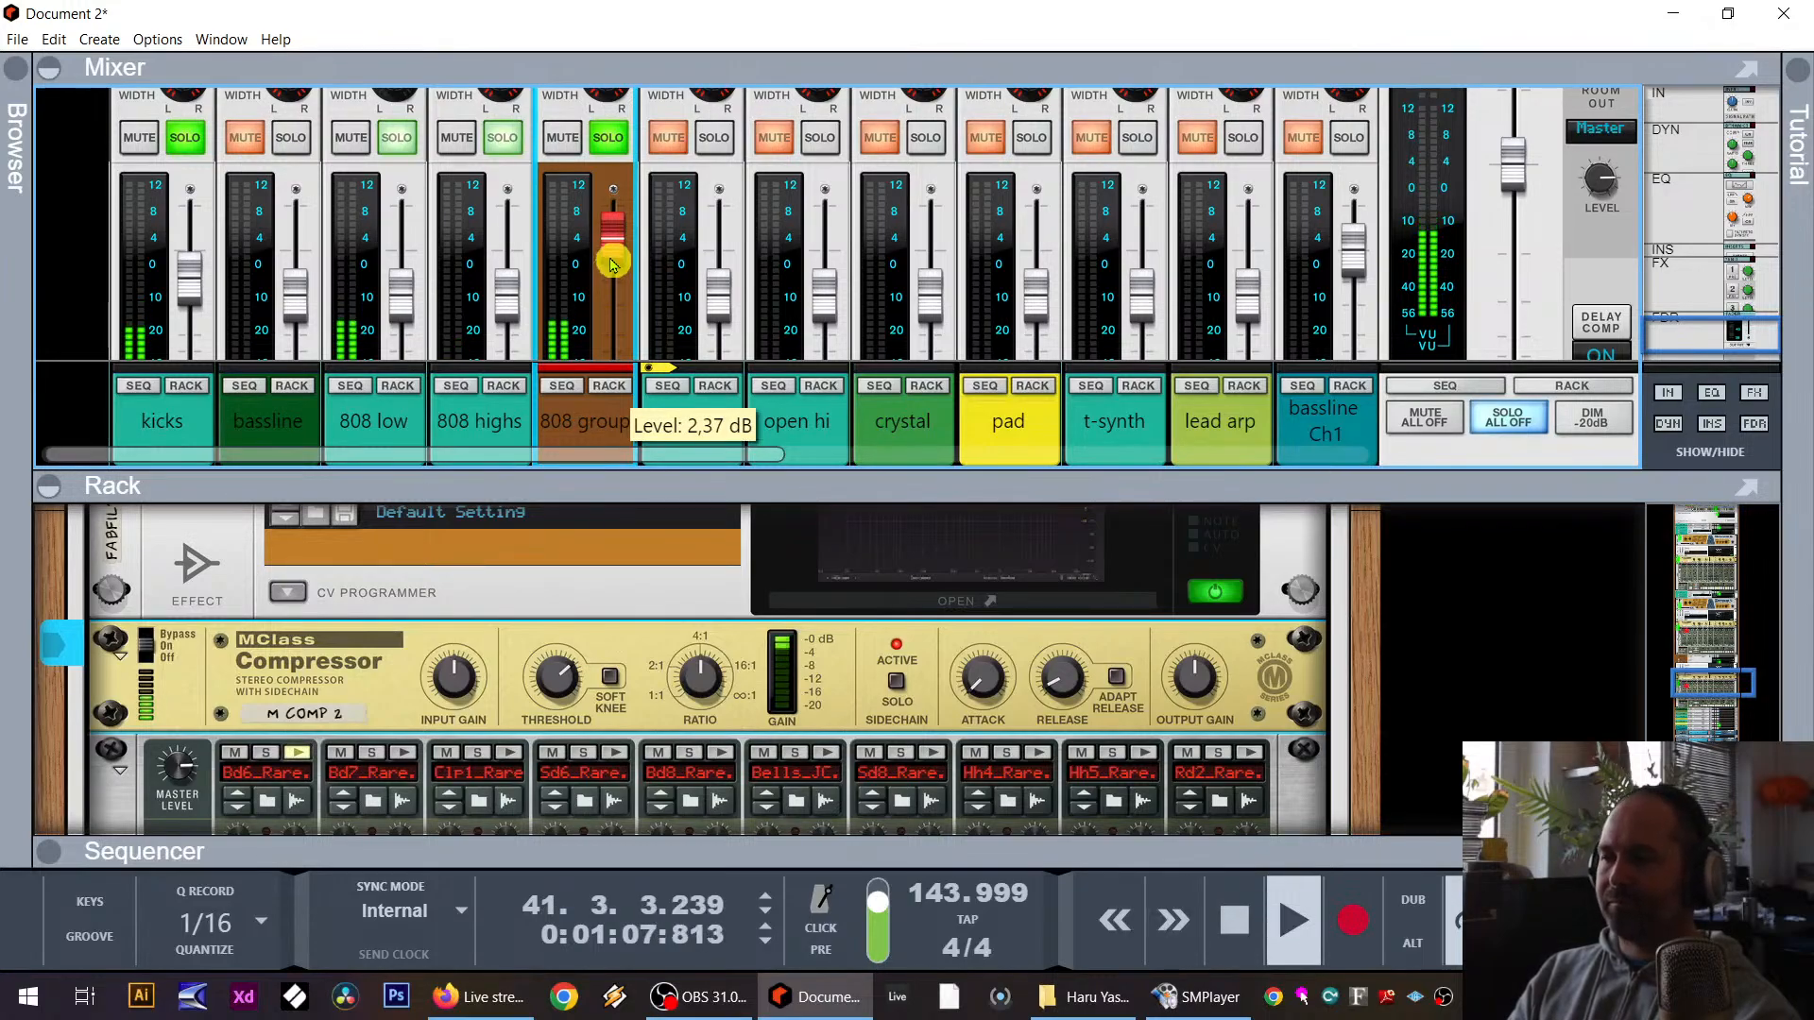
{"action": "key", "text": "space"}
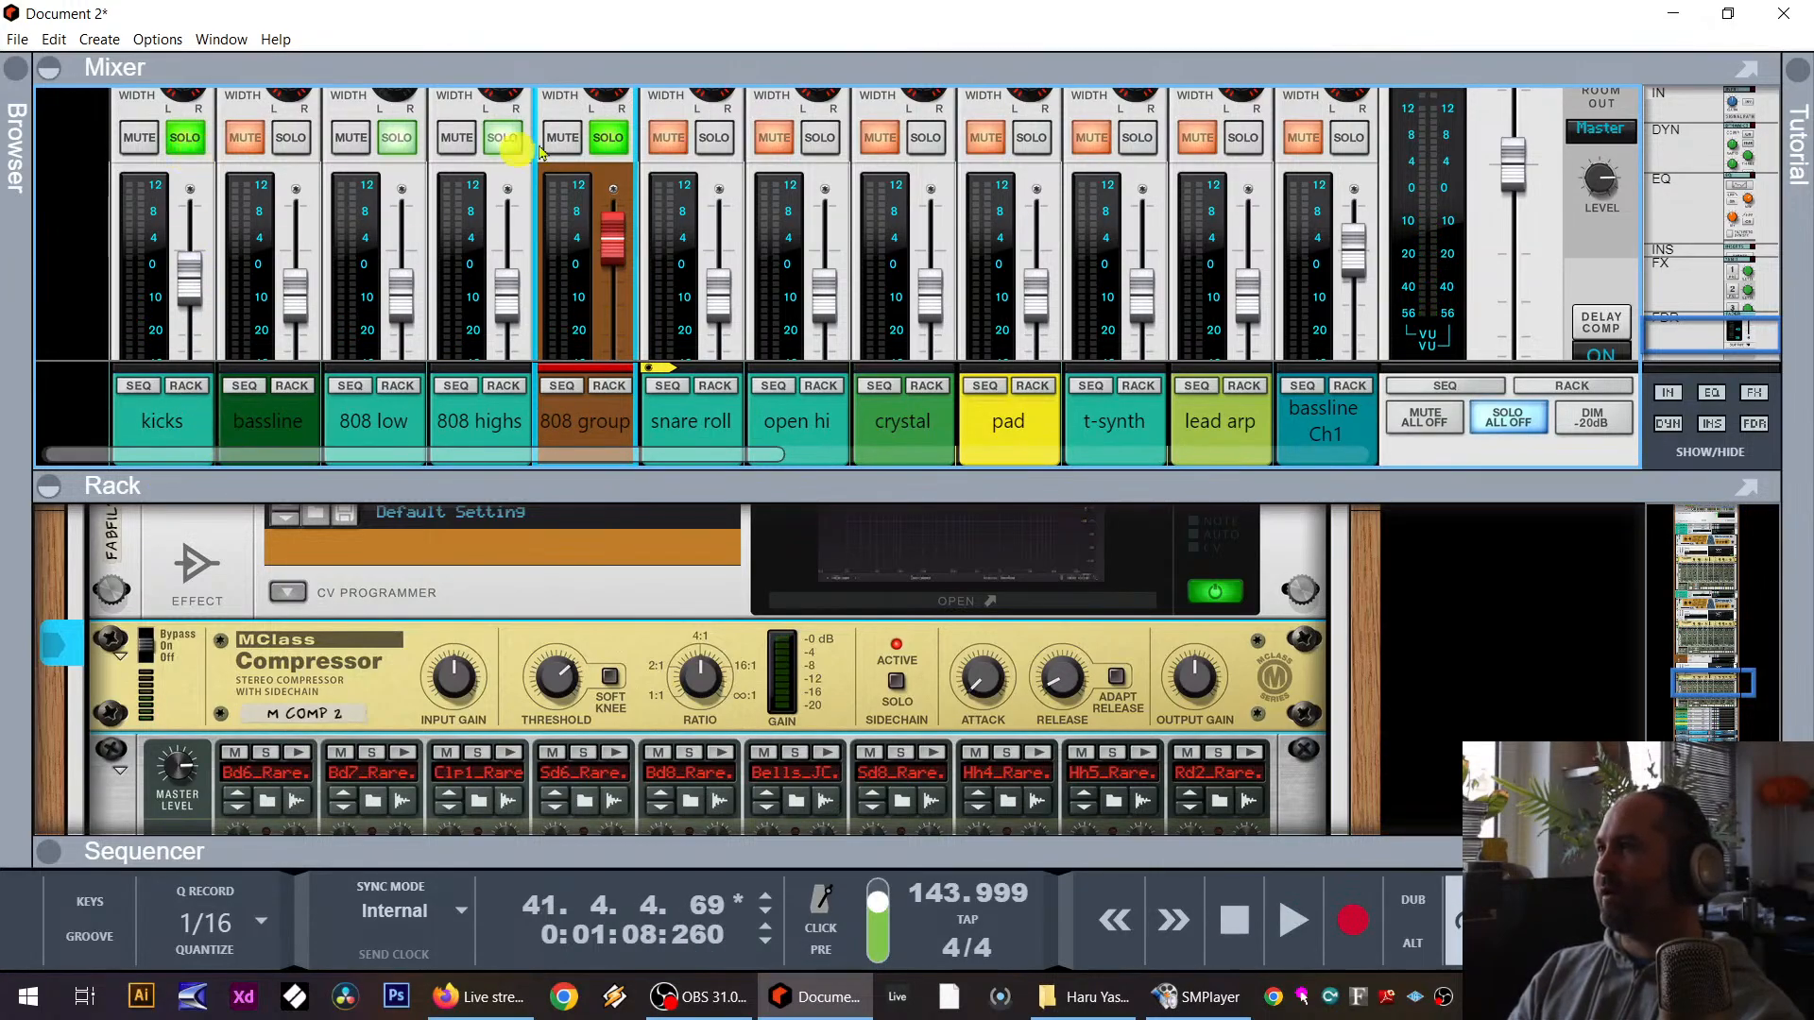
Step: Take the 808 group out of solo and duplicate the kicks track
{"action": "left_click", "coordinate": [611, 144]}
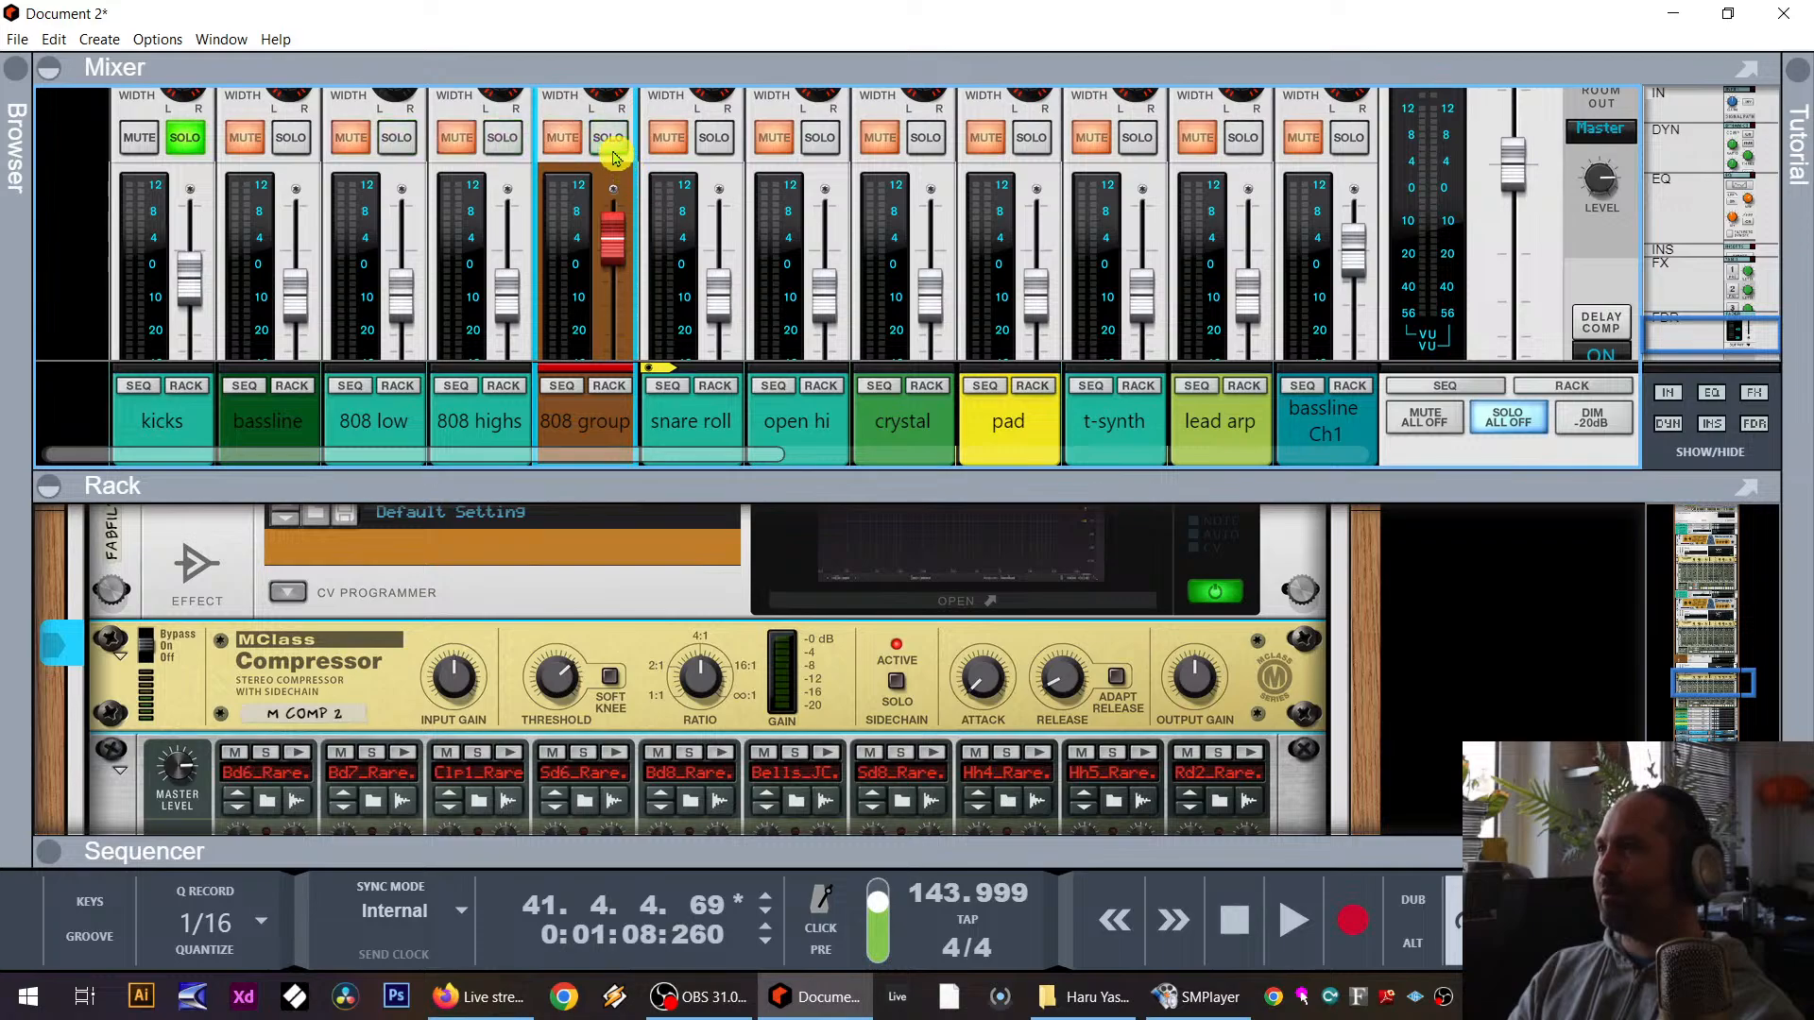
{"action": "right_click", "coordinate": [154, 433]}
{"action": "left_click", "coordinate": [284, 530]}
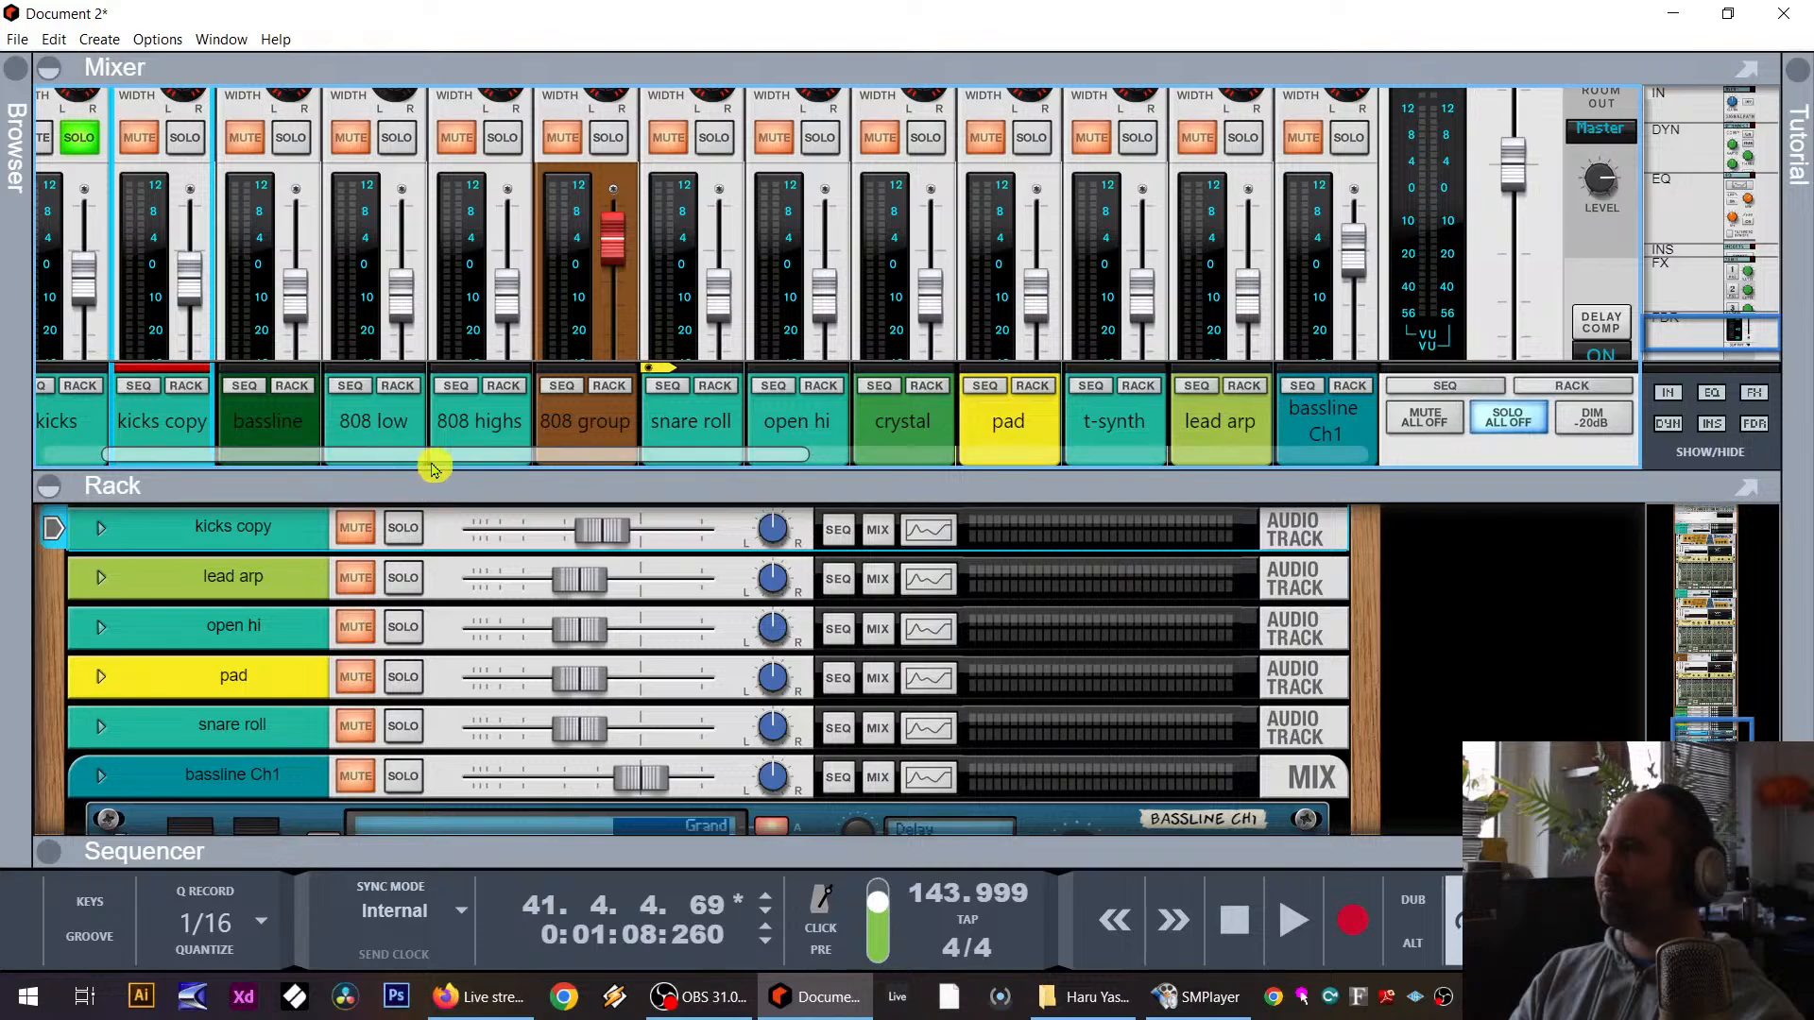
Step: Expand the original kicks track's insert effects in the rack and add a Scream 4 Distortion
{"action": "left_click_drag", "start_coordinate": [435, 458], "coordinate": [293, 460]}
{"action": "left_click", "coordinate": [190, 430]}
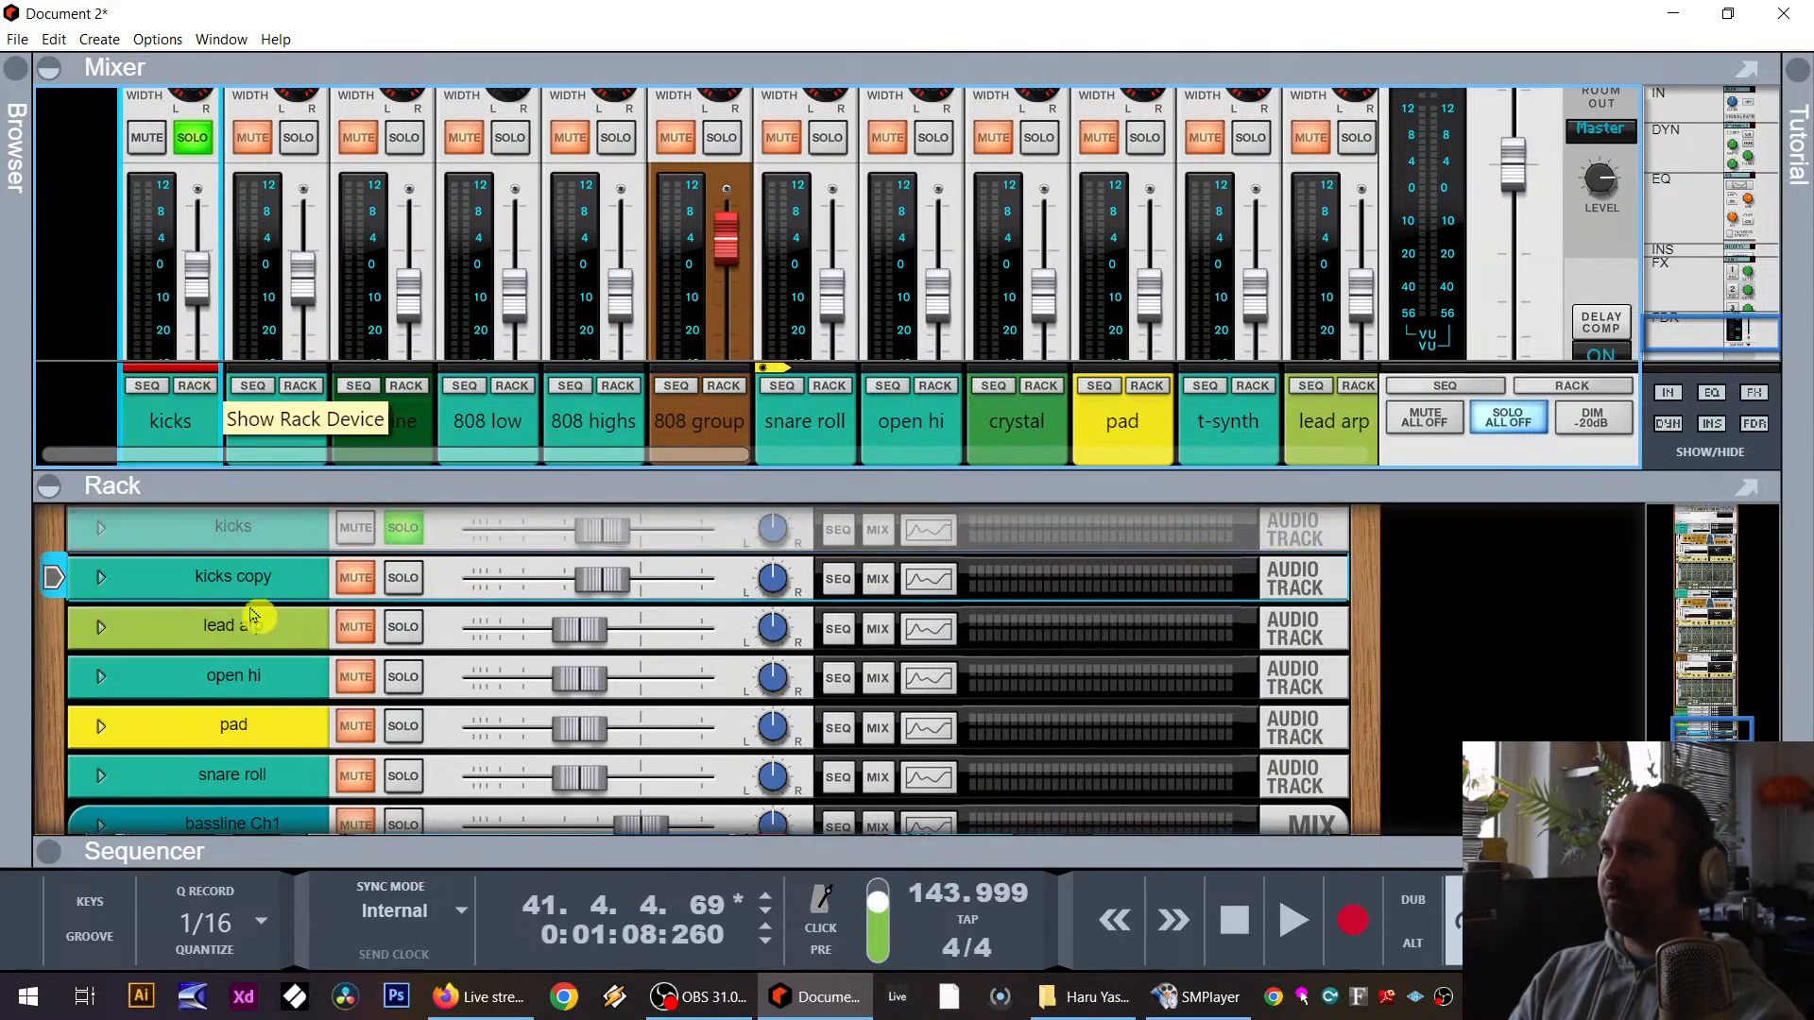
{"action": "left_click", "coordinate": [100, 537]}
{"action": "left_click", "coordinate": [157, 596]}
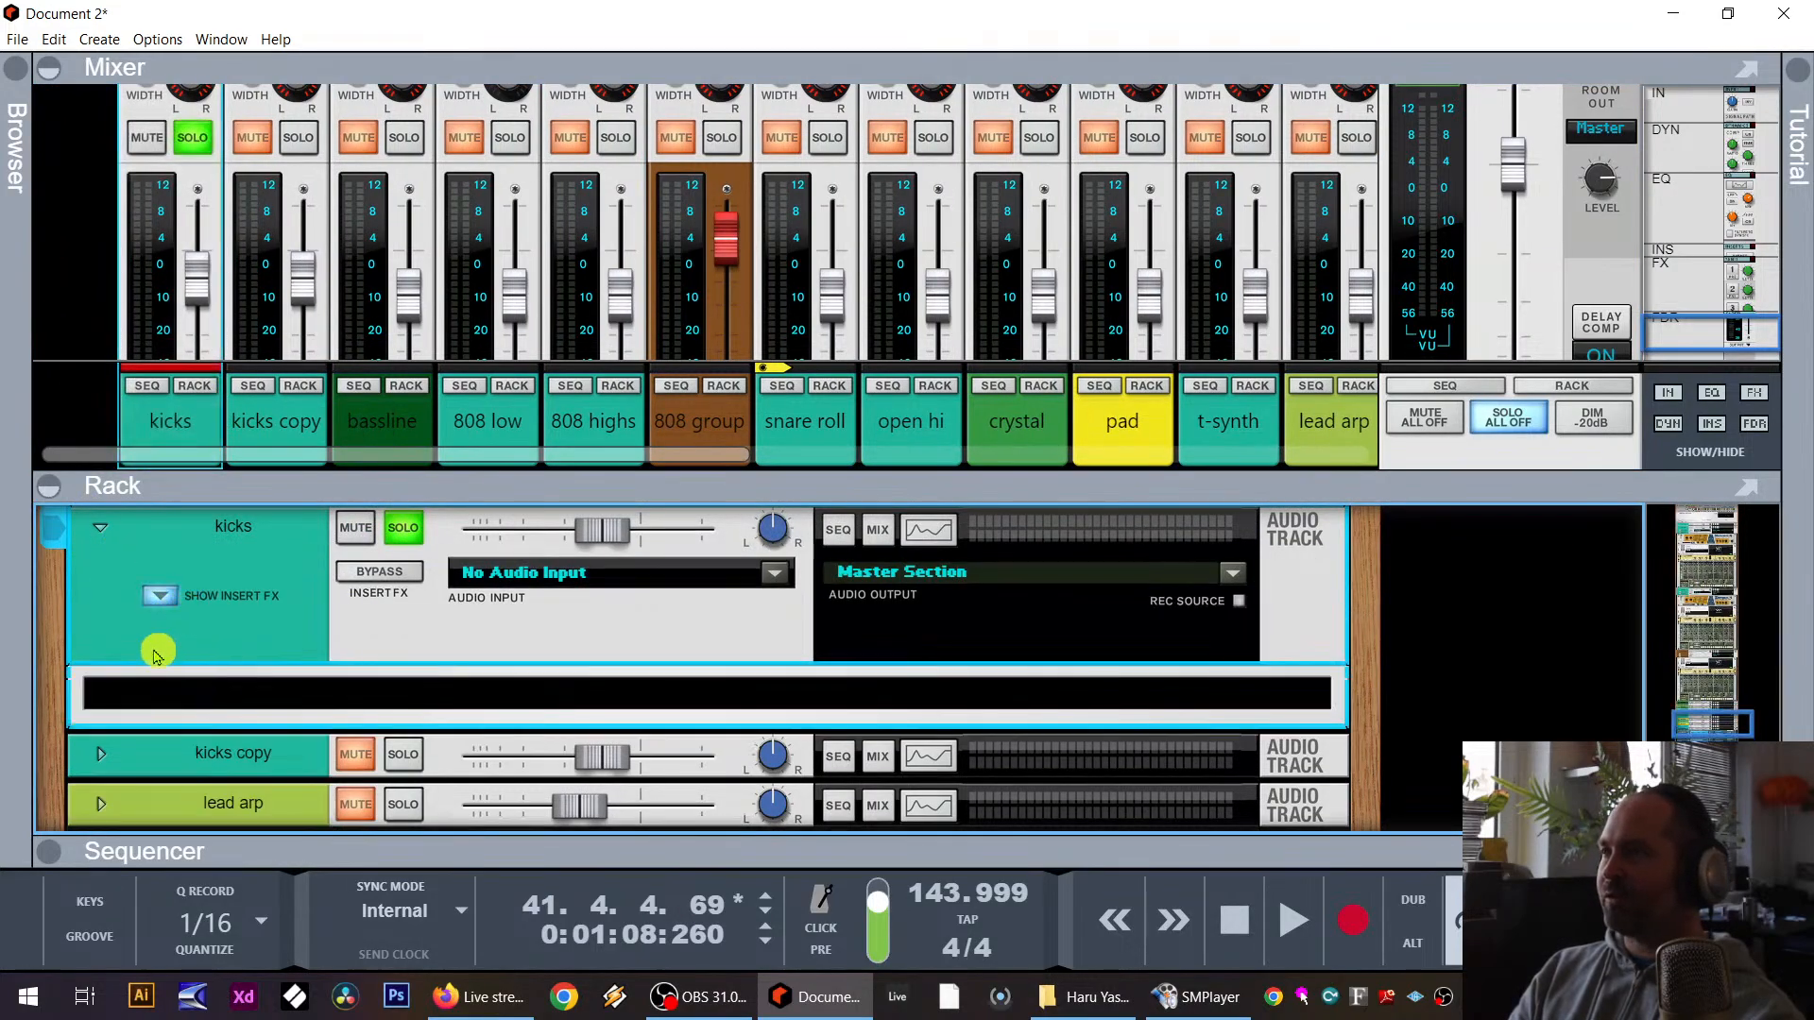
{"action": "right_click", "coordinate": [136, 692]}
{"action": "mouse_move", "coordinate": [265, 260]}
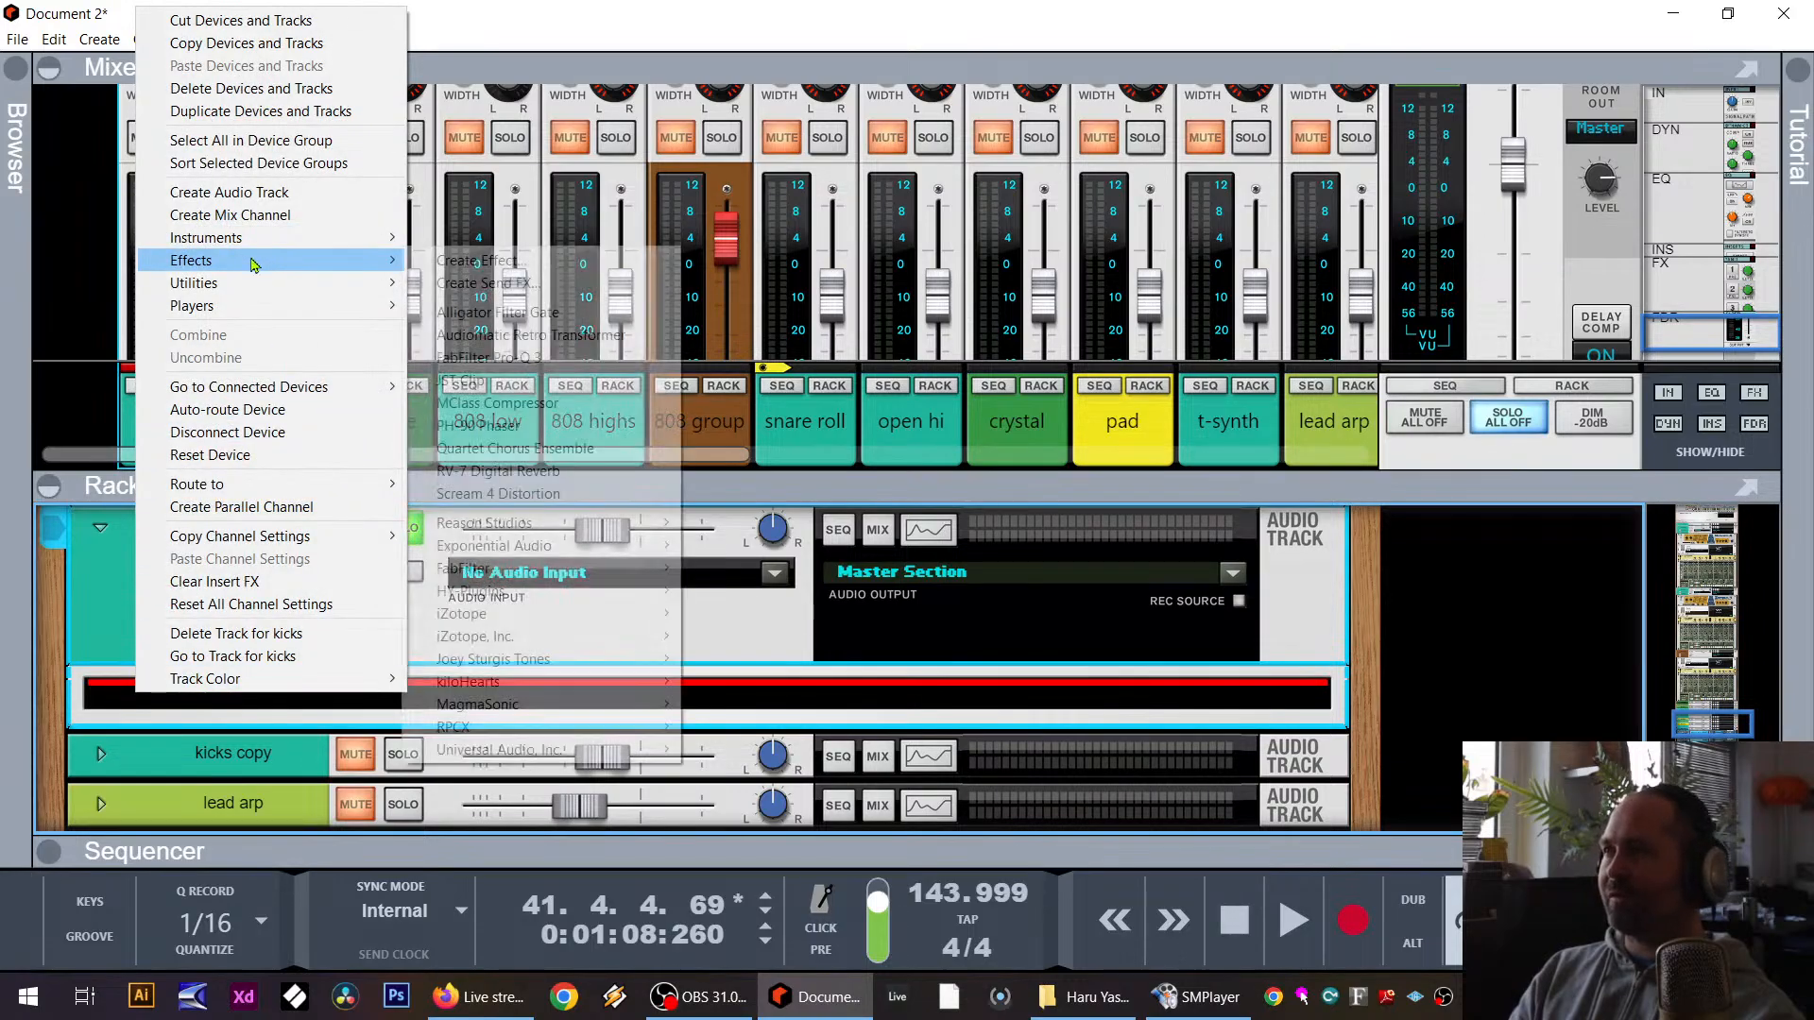
{"action": "left_click", "coordinate": [555, 501]}
Step: Set the kicks Scream 4's damage type to Tape during playback and solo the 808 group alongside the kicks
{"action": "key", "text": "space"}
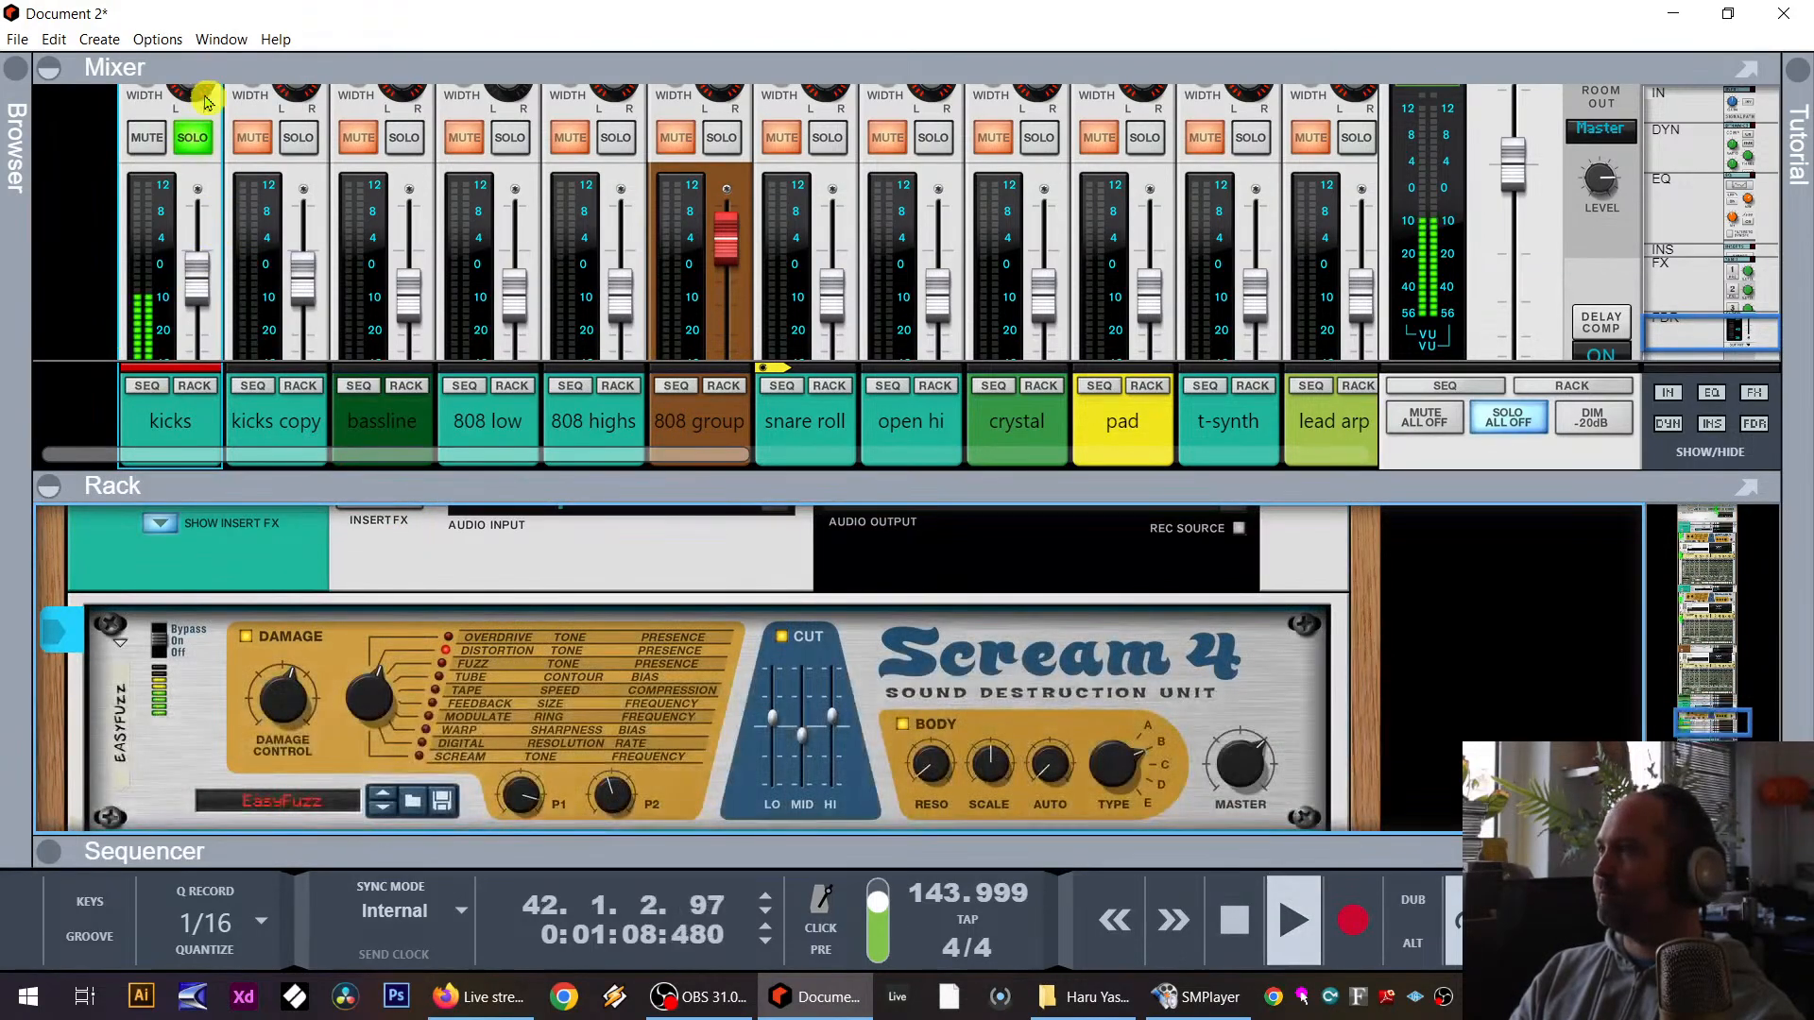
{"action": "mouse_move", "coordinate": [380, 719]}
{"action": "left_mouse_down"}
{"action": "mouse_move", "coordinate": [380, 748]}
{"action": "mouse_move", "coordinate": [374, 722]}
{"action": "left_mouse_up"}
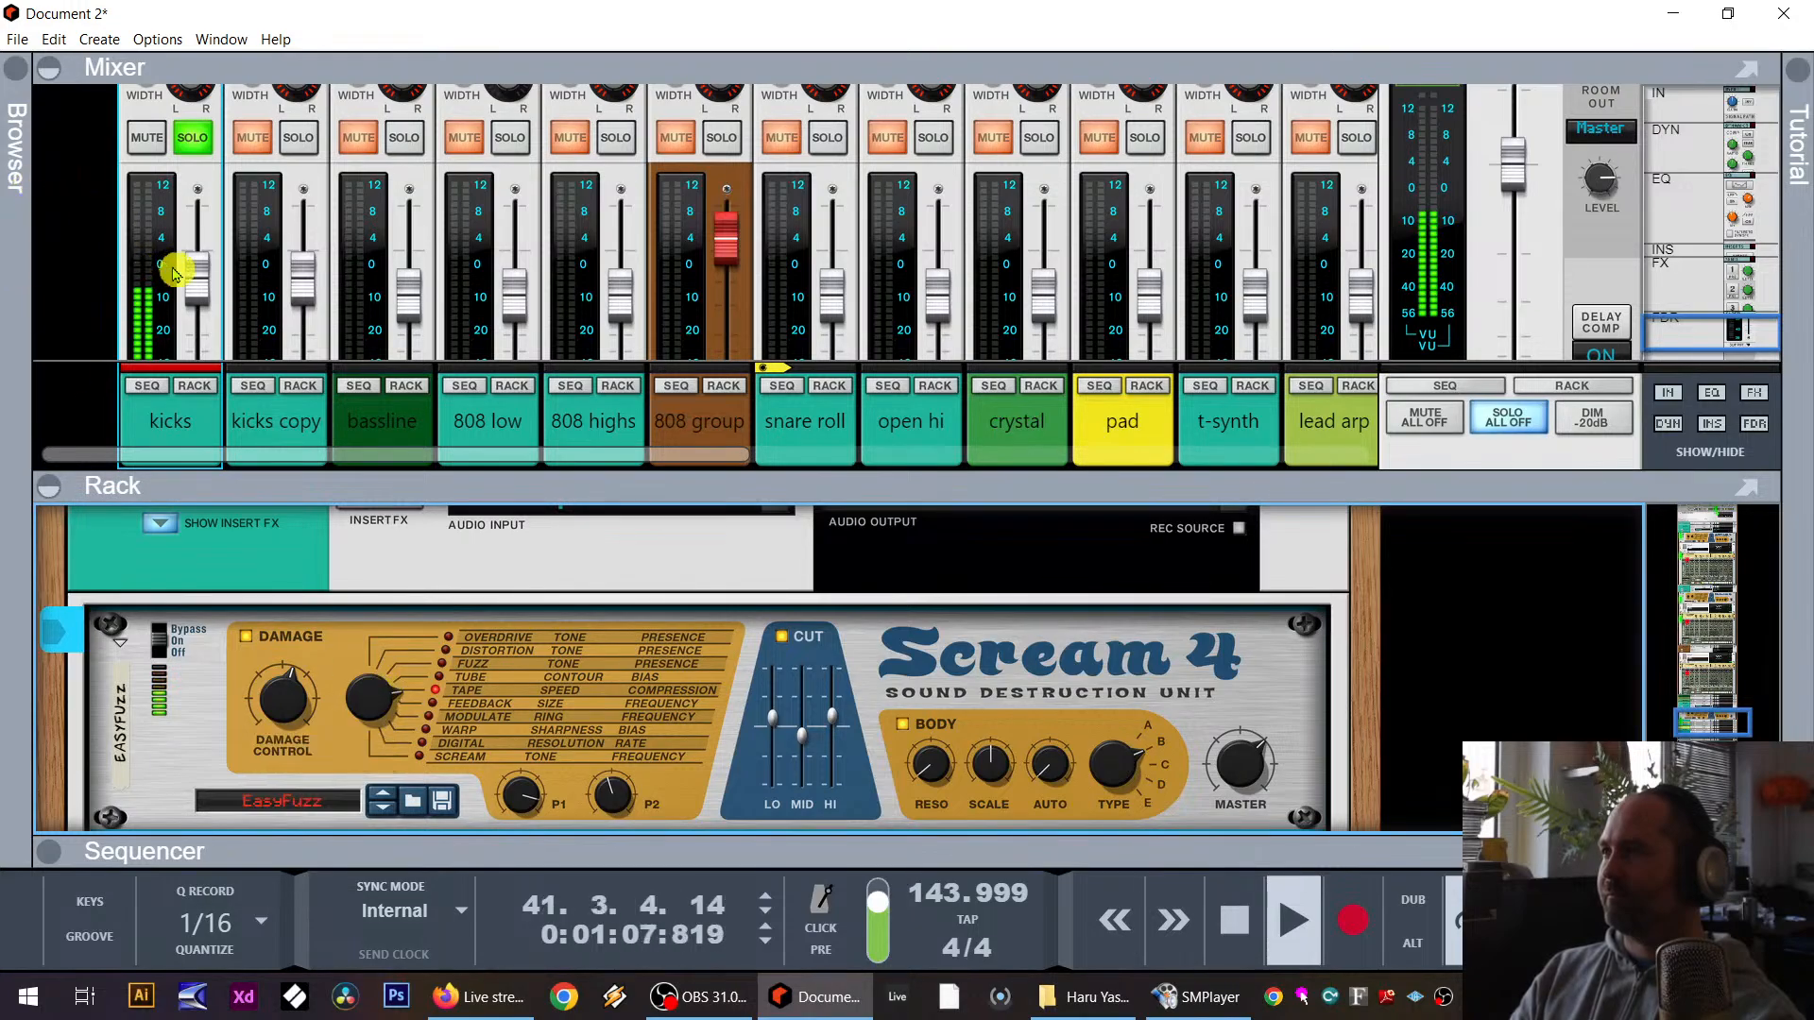
{"action": "key", "text": "space"}
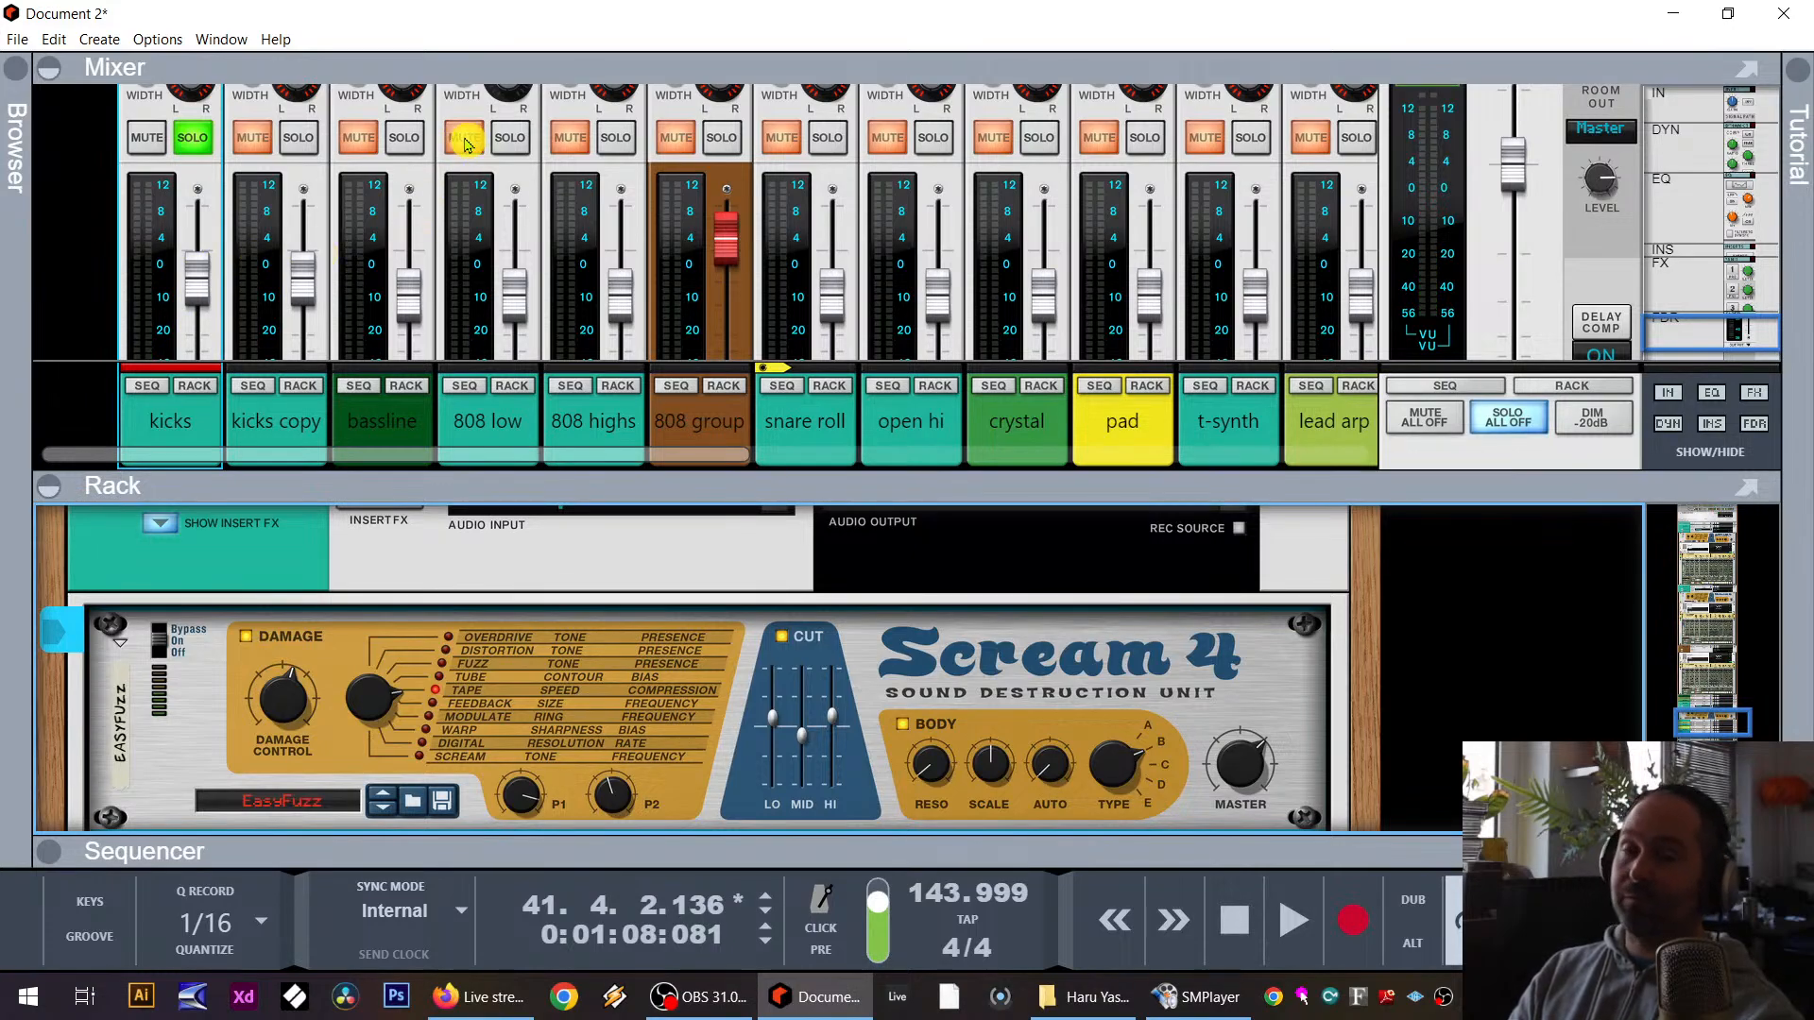
{"action": "key", "text": "space"}
{"action": "left_click", "coordinate": [723, 142]}
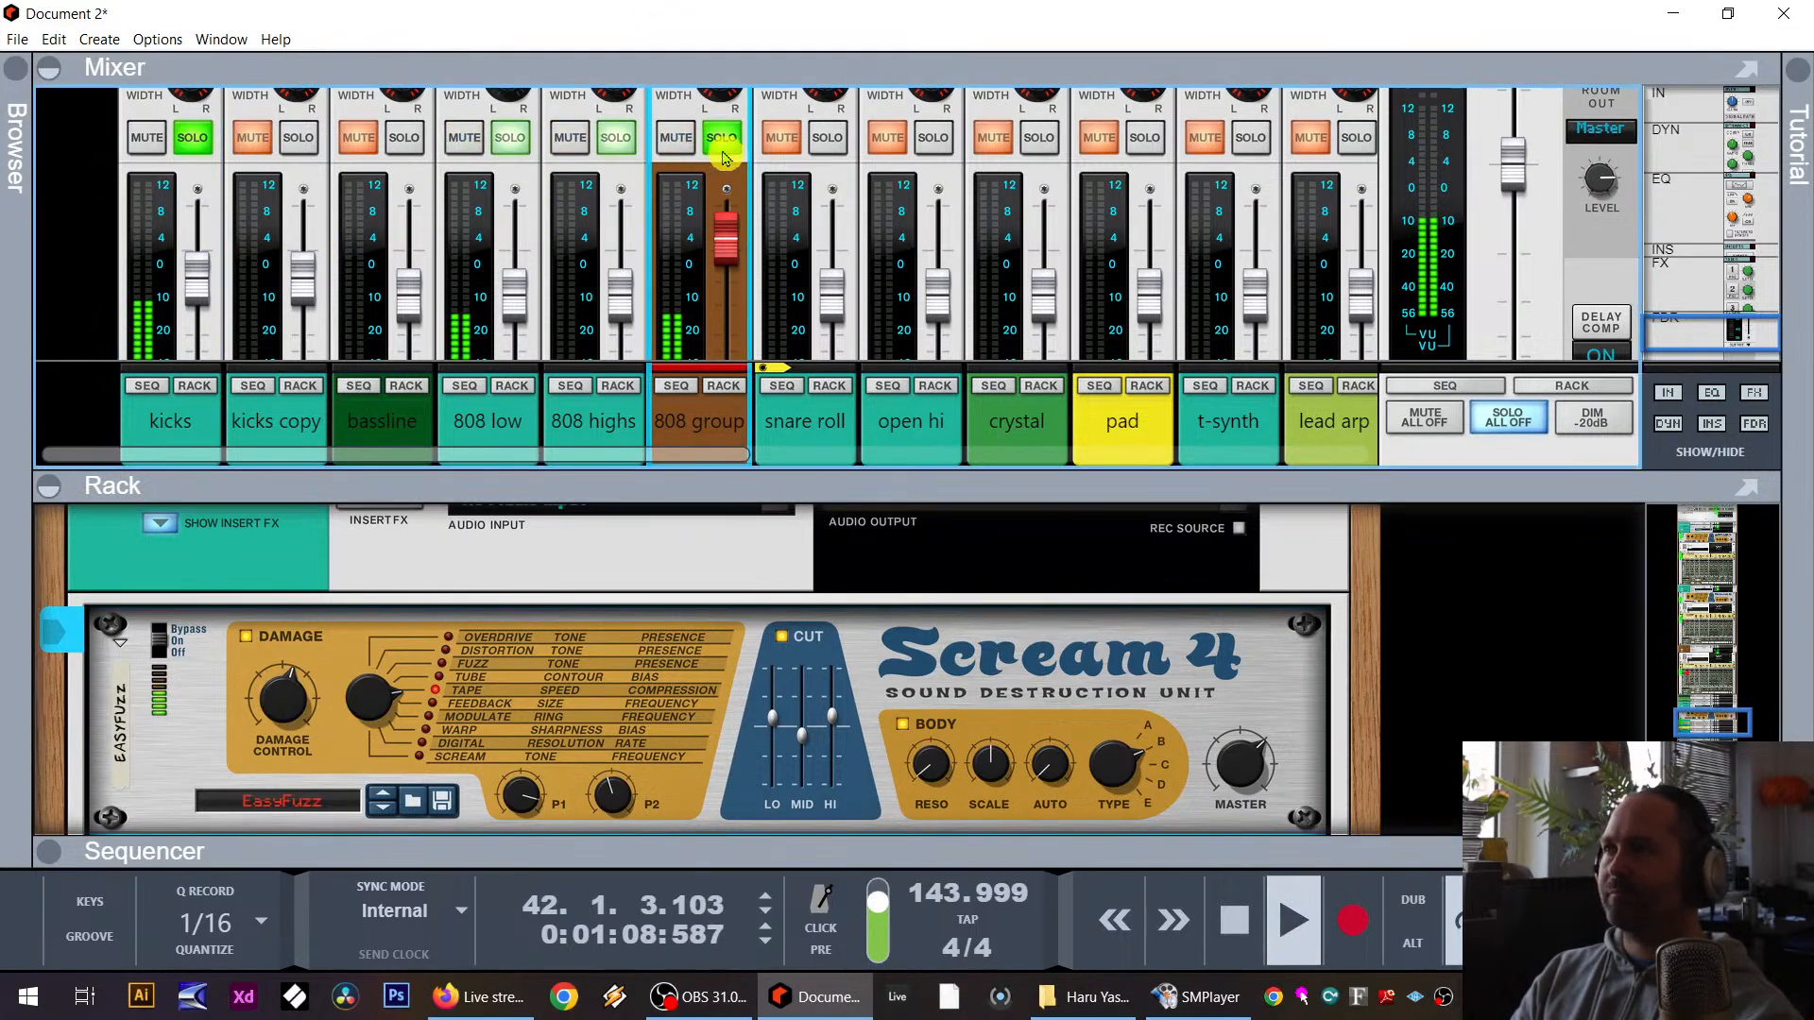
Step: Lower the kicks channel level slightly and set its Scream 4 damage type to Overdrive while the loop plays
{"action": "left_click", "coordinate": [381, 710]}
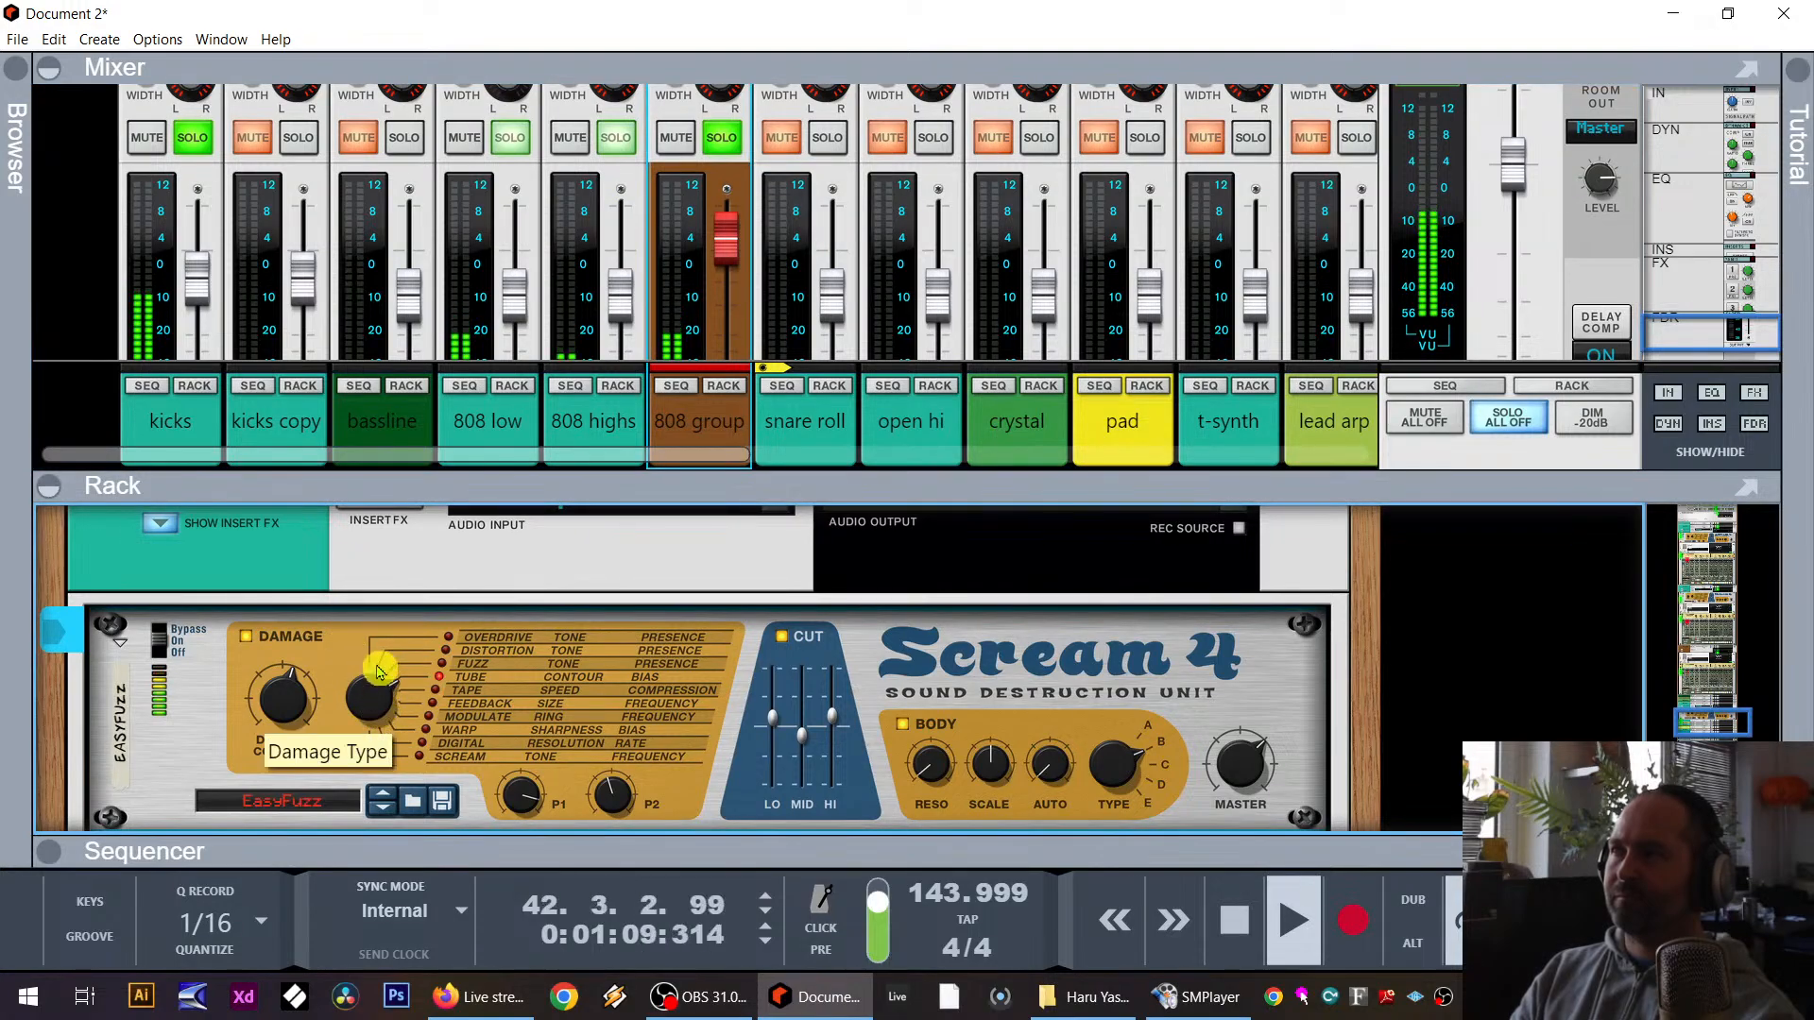
{"action": "left_click_drag", "start_coordinate": [193, 283], "coordinate": [199, 304]}
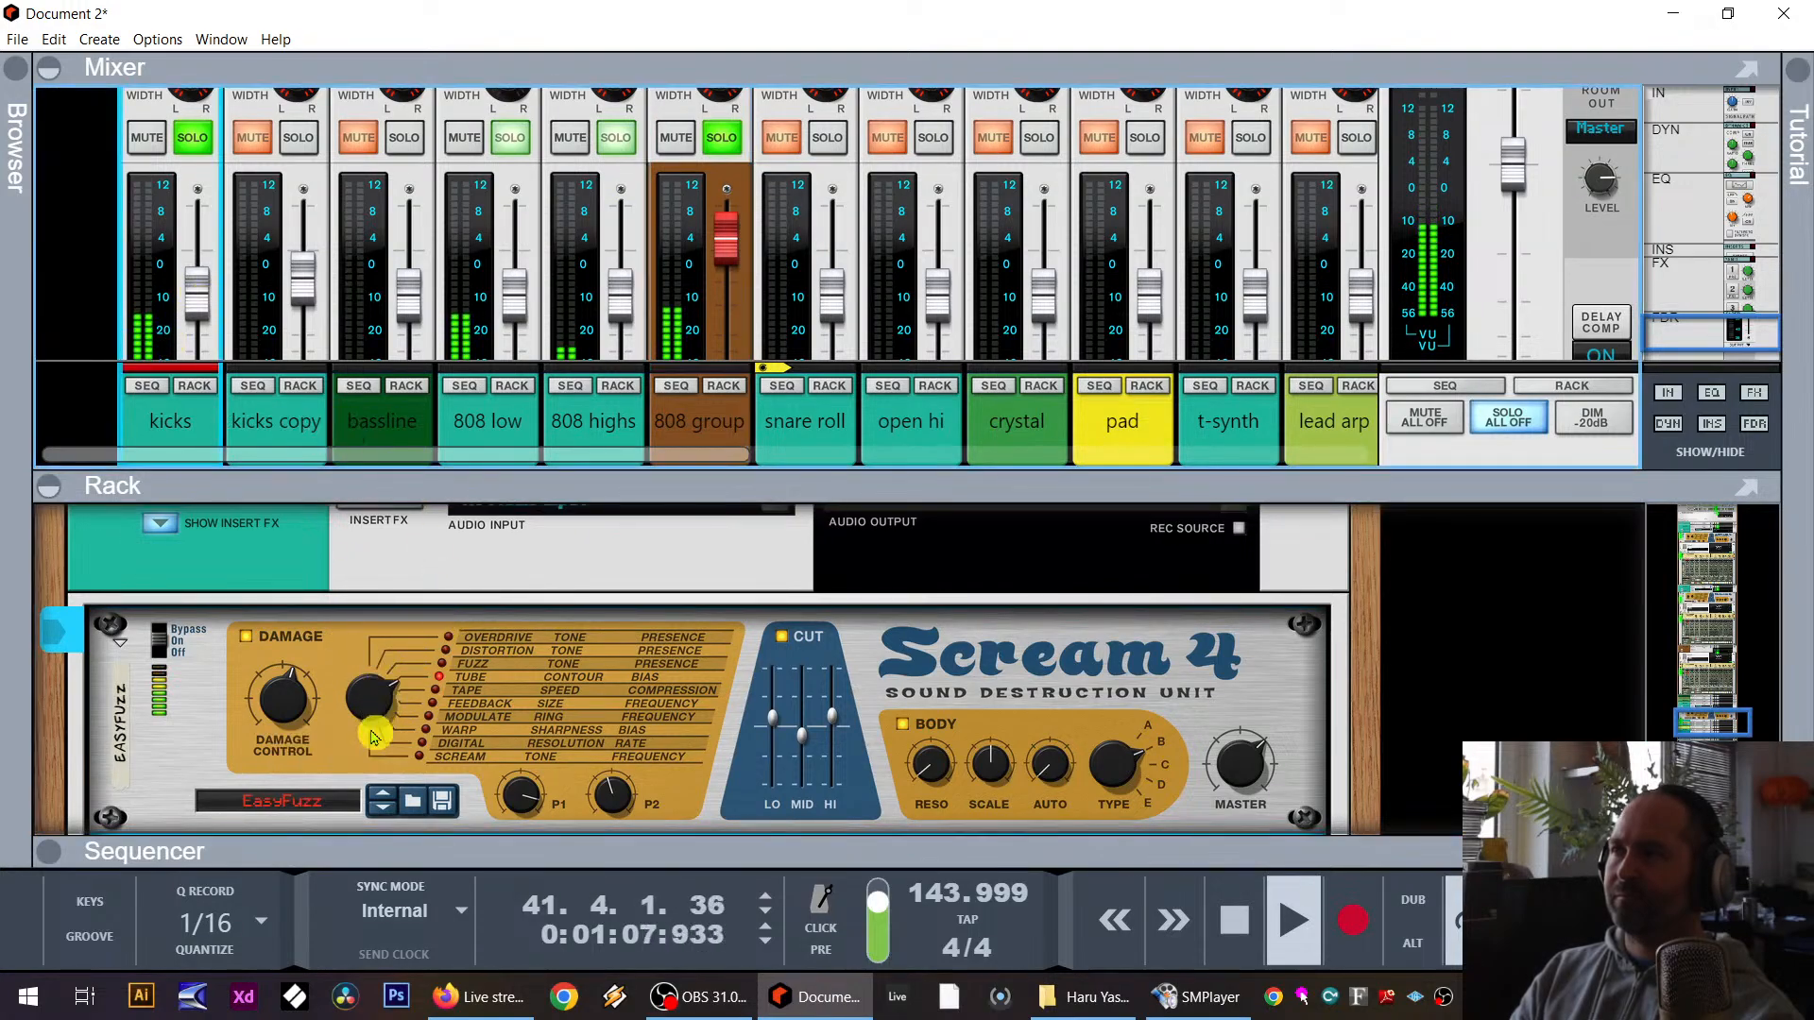
{"action": "left_click_drag", "start_coordinate": [383, 707], "coordinate": [385, 719]}
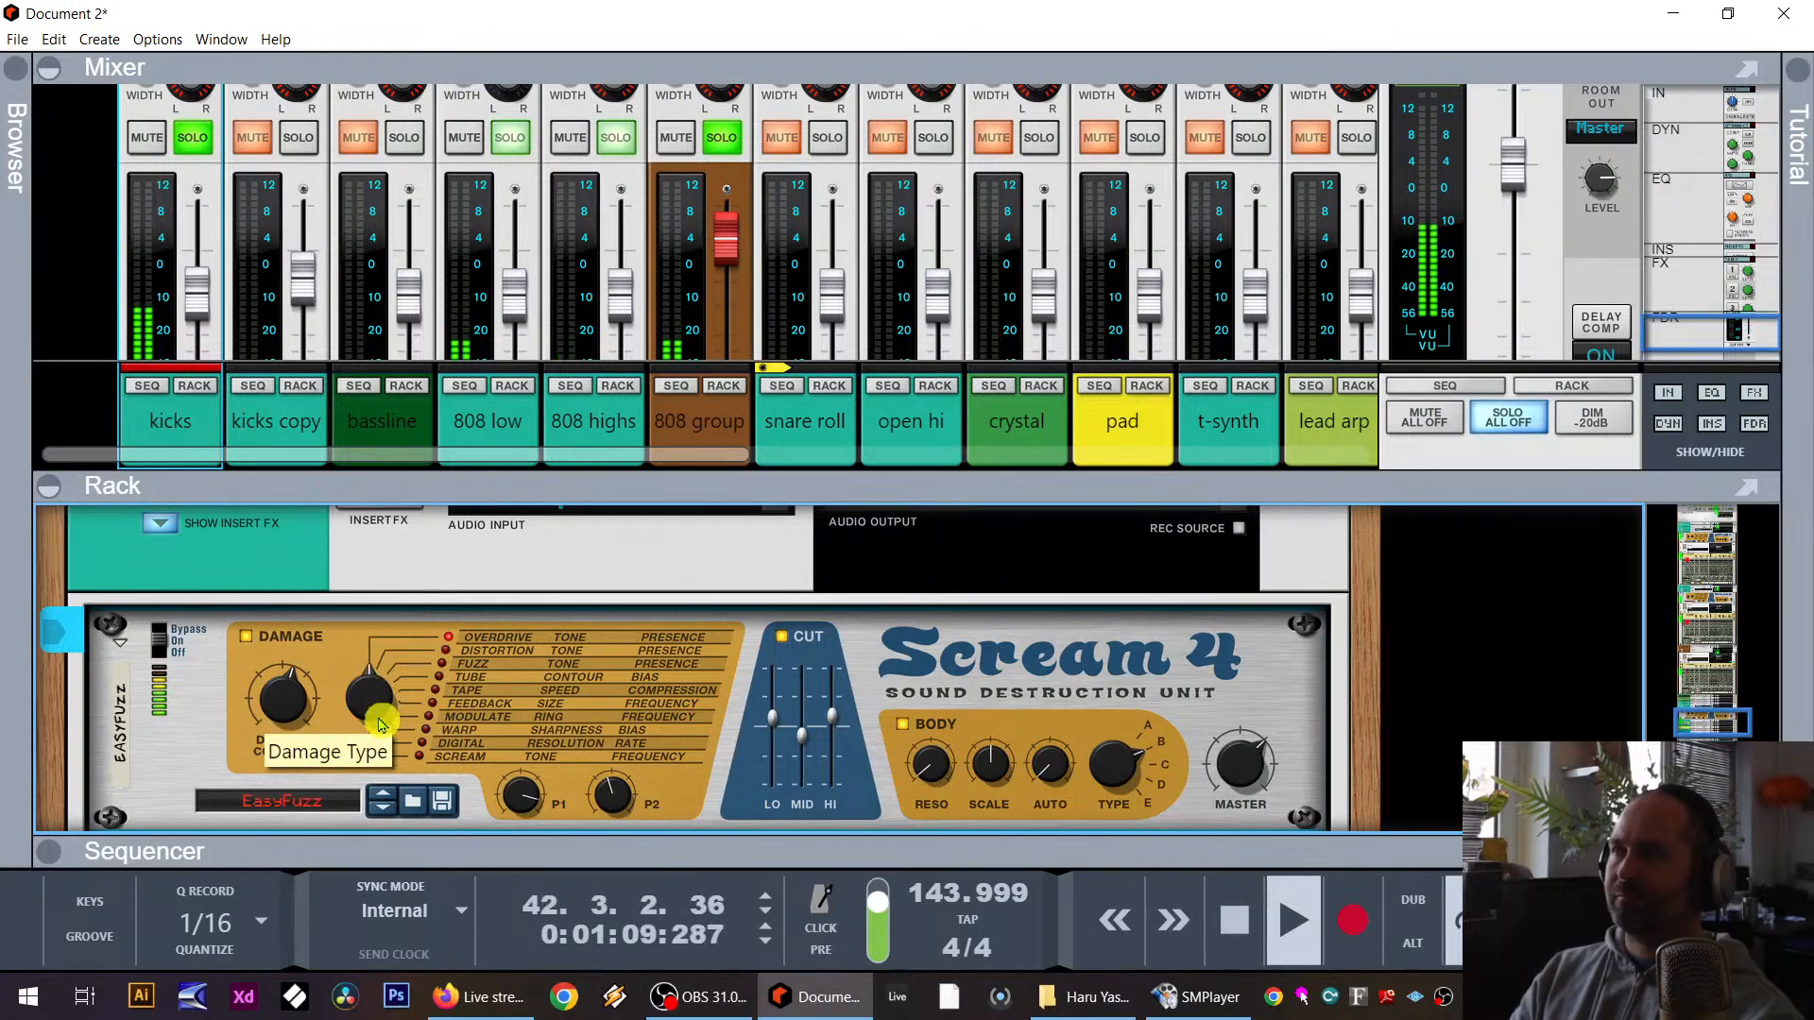
{"action": "key", "text": "space"}
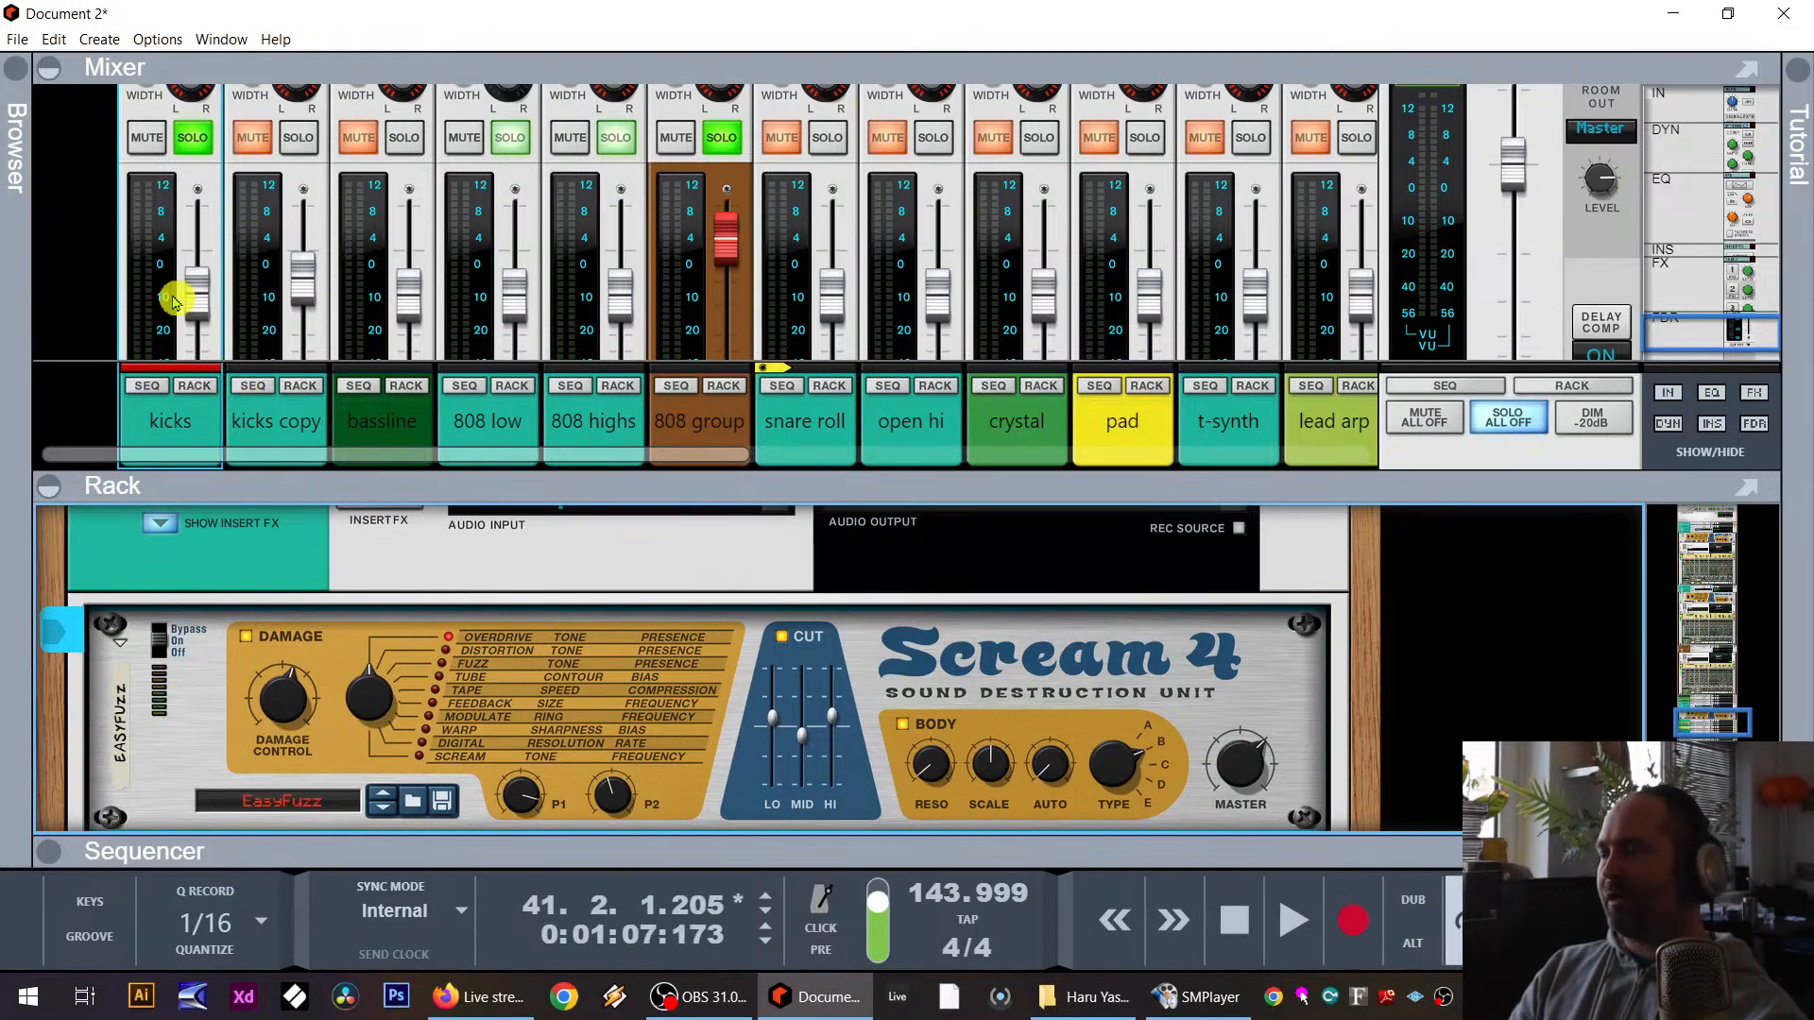
Step: Pull the Lo band of the kicks Scream 4's Cut section down to minimum and play the loop
{"action": "left_click", "coordinate": [198, 421]}
{"action": "left_click", "coordinate": [197, 390]}
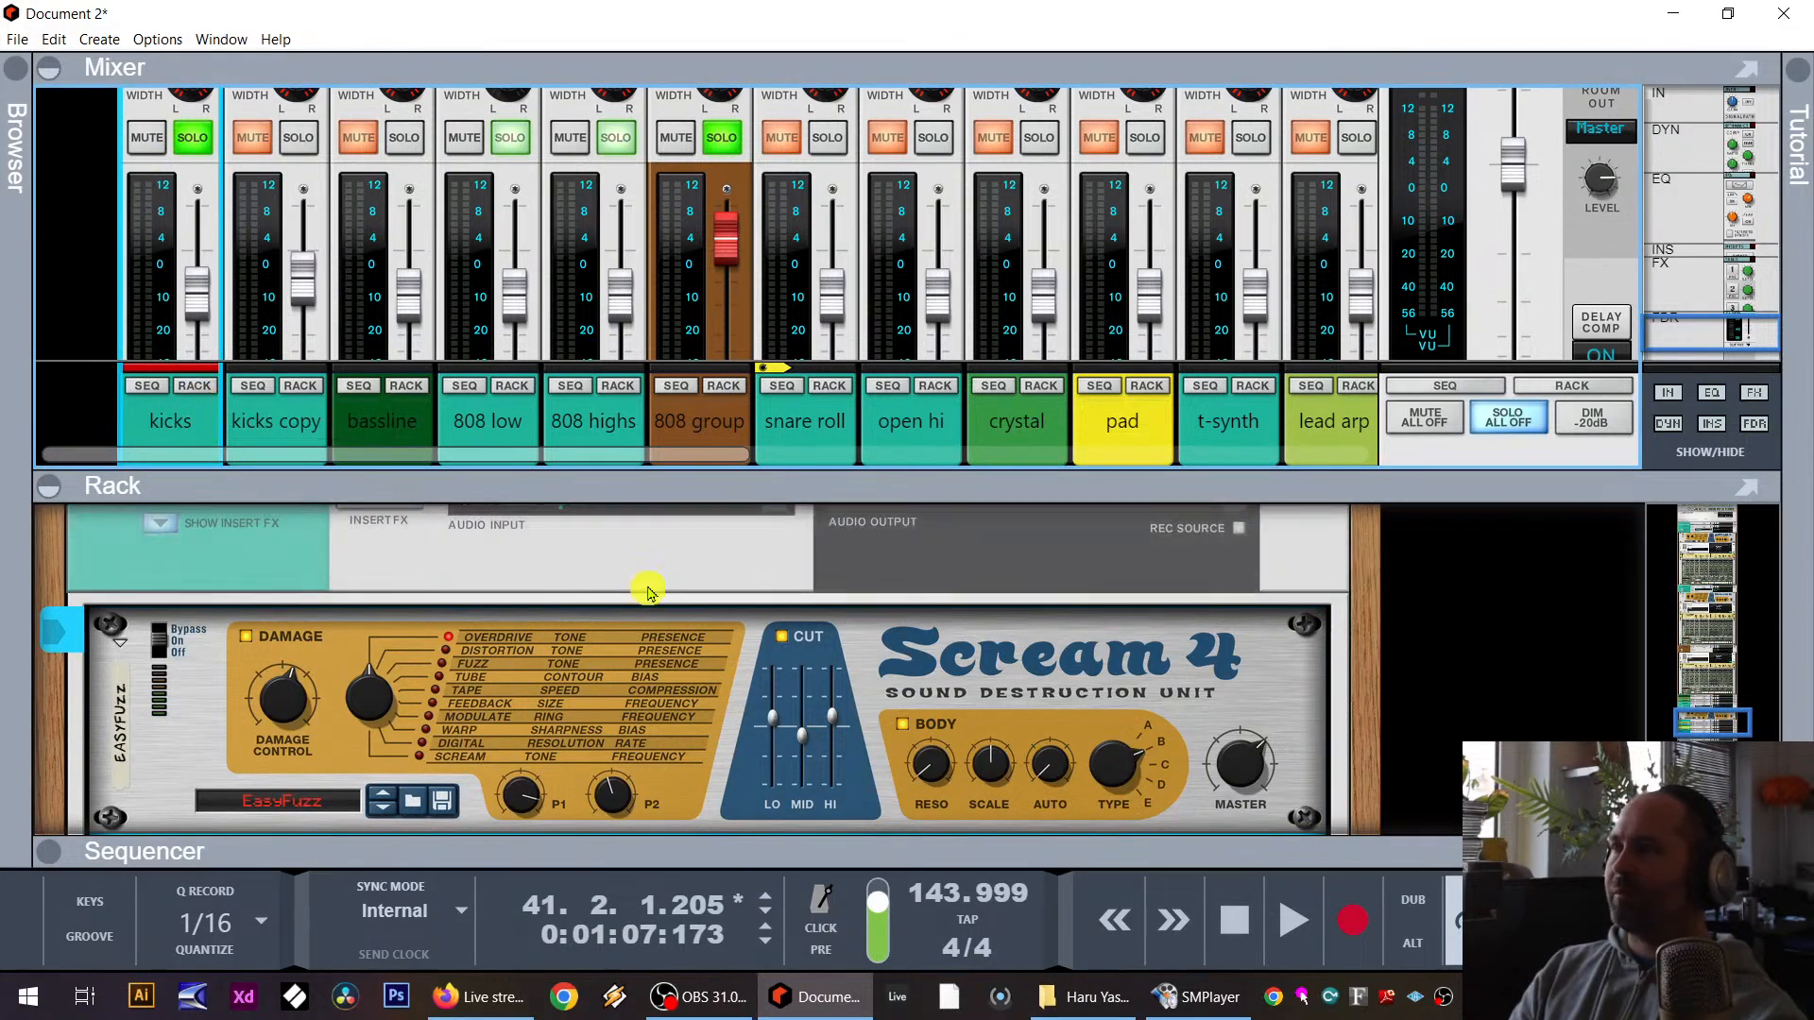
{"action": "left_click", "coordinate": [792, 642]}
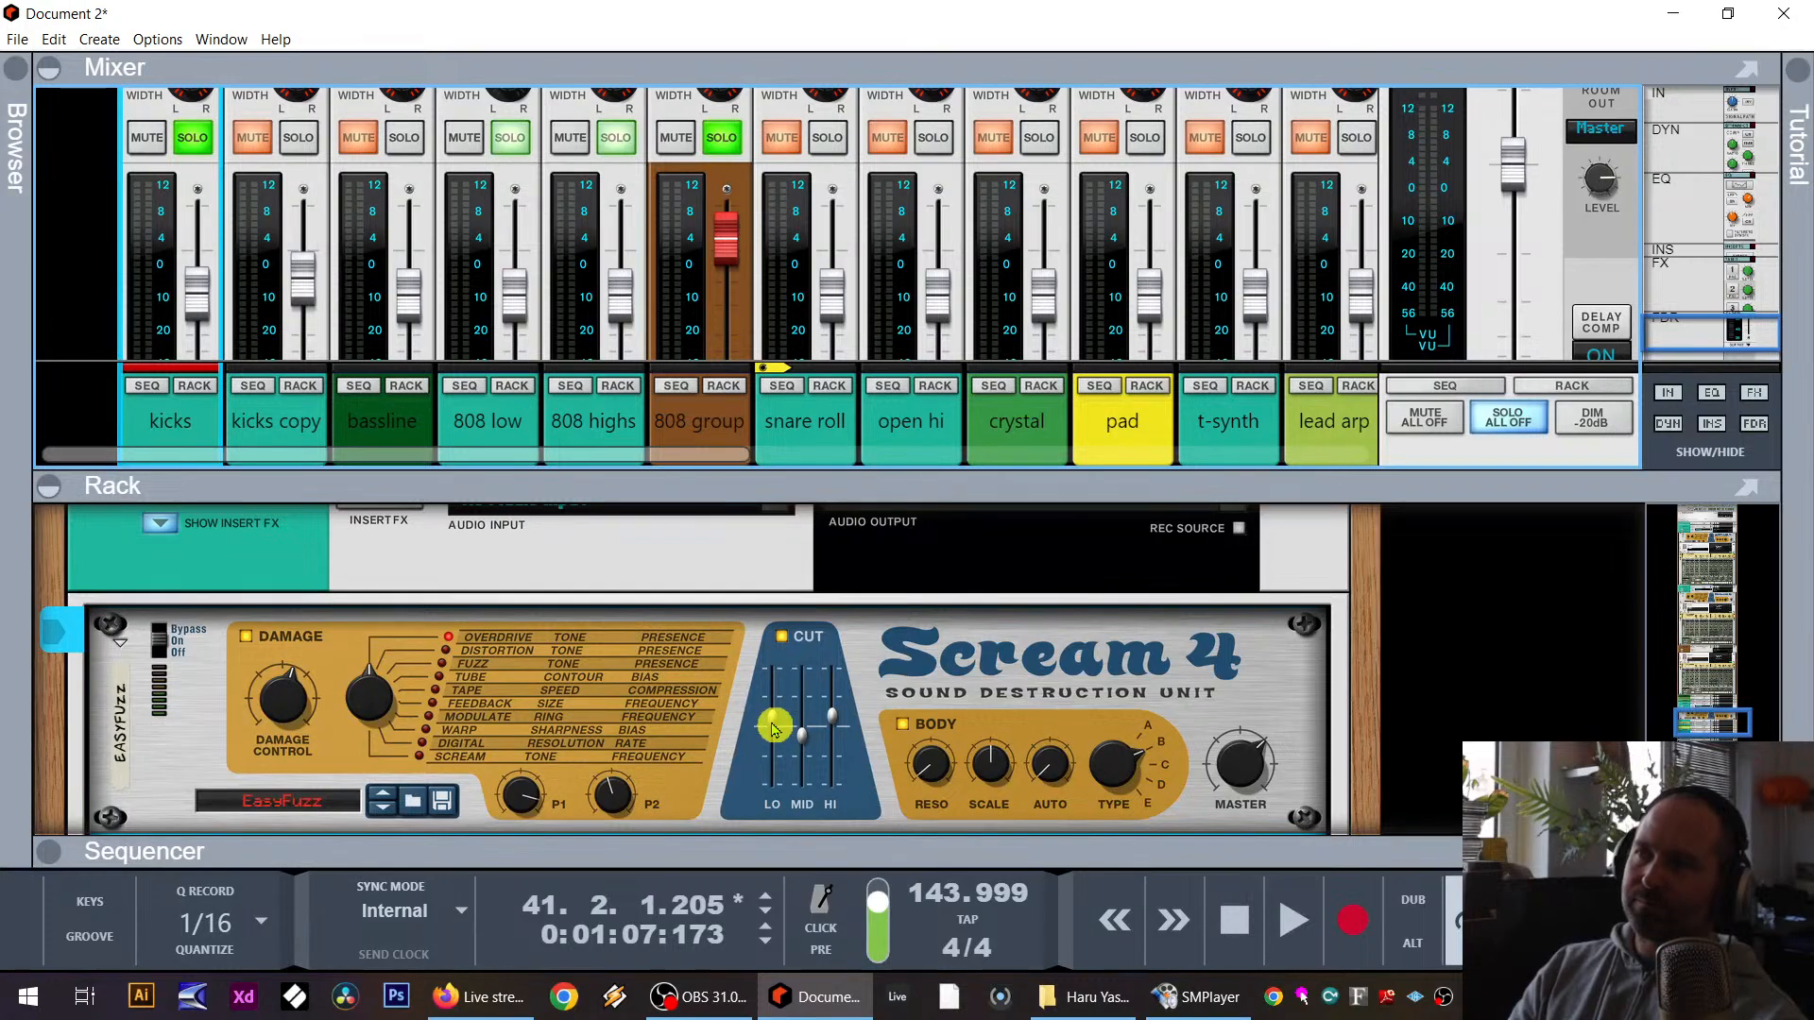
{"action": "left_click", "coordinate": [772, 800]}
{"action": "key", "text": "space"}
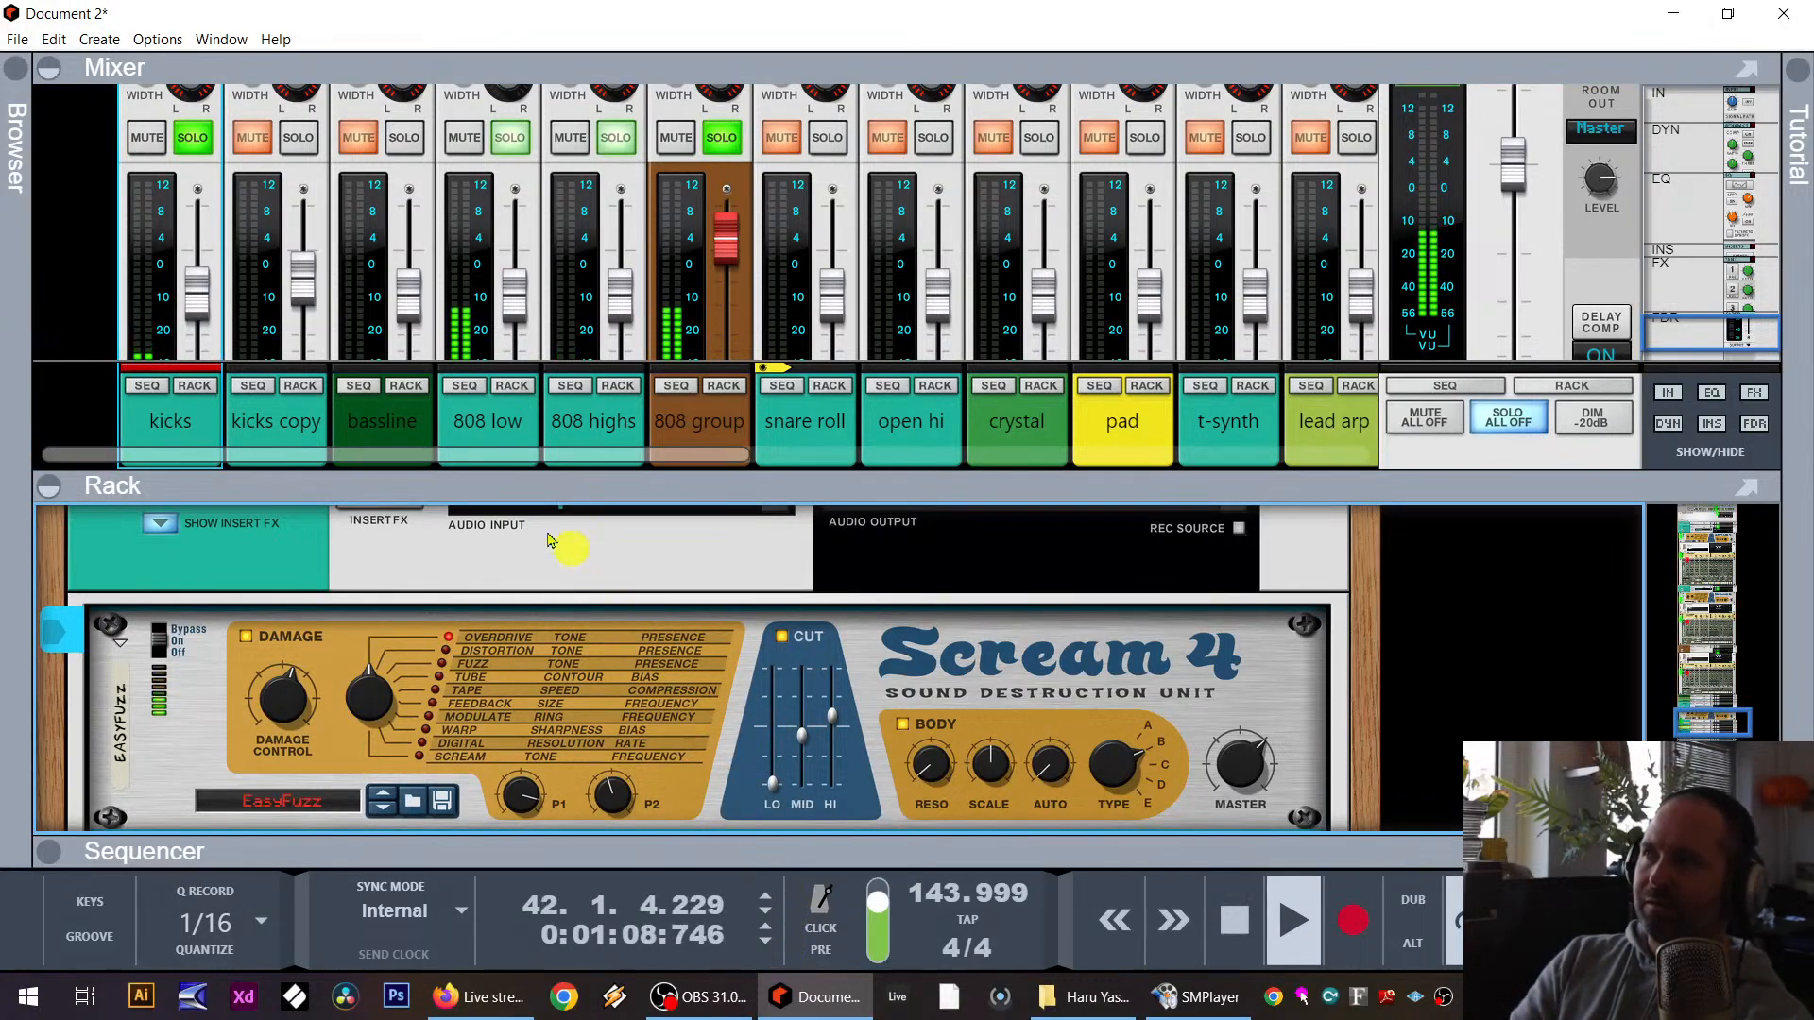
Step: Stop playback and add a FabFilter Pro-Q 3 after the Scream 4 in the kicks insert effects
{"action": "scroll", "coordinate": [773, 730], "scroll_direction": "down", "scroll_amount": 3}
{"action": "key", "text": "space"}
{"action": "right_click", "coordinate": [170, 574]}
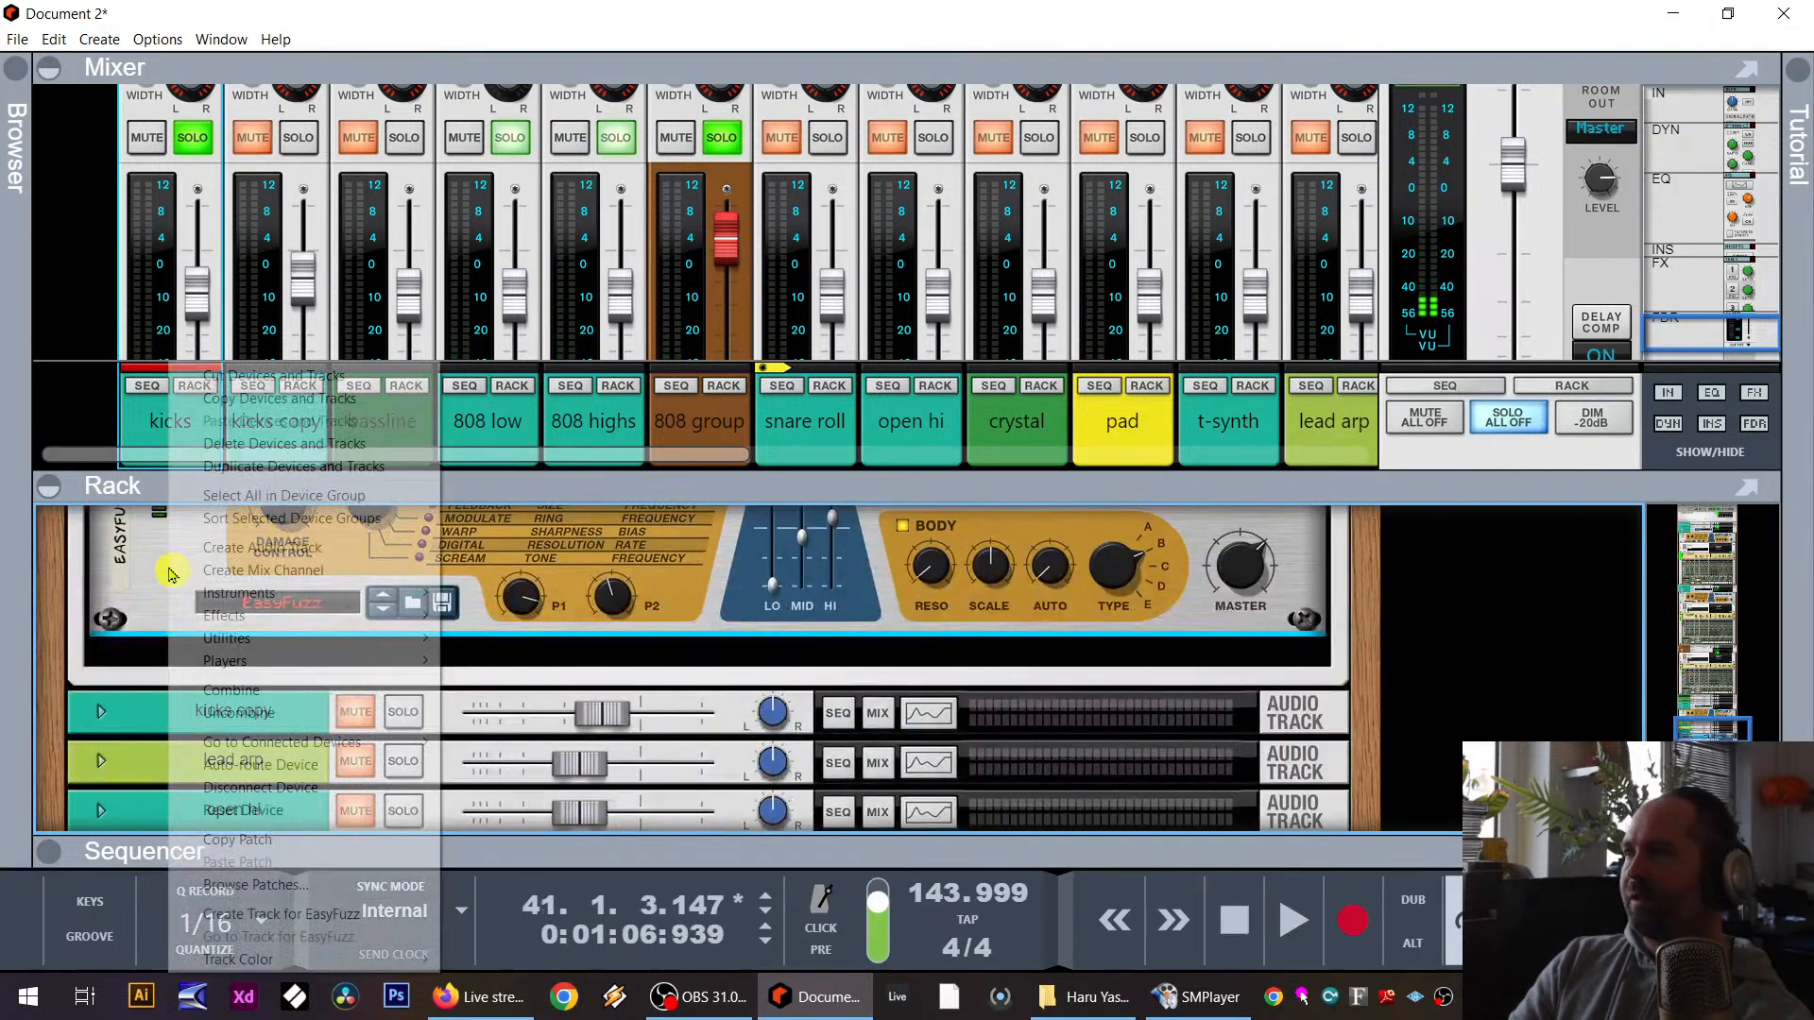
{"action": "mouse_move", "coordinate": [416, 615]}
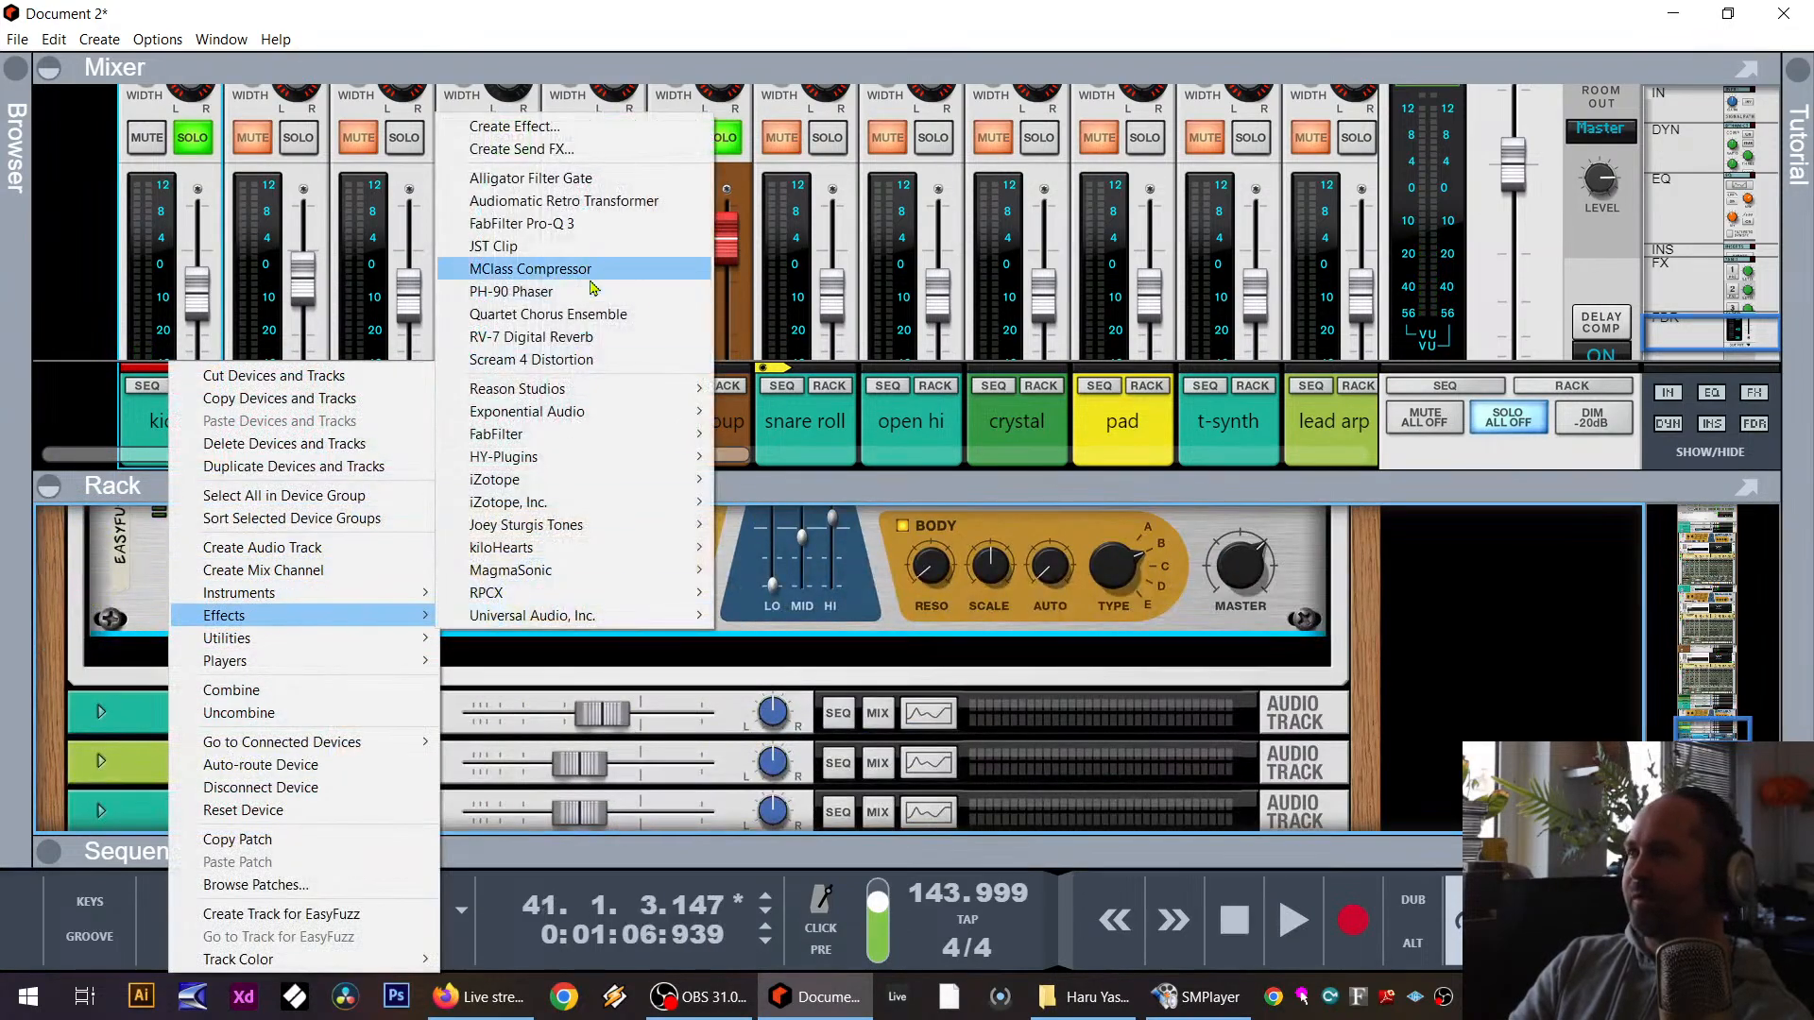
{"action": "left_click", "coordinate": [616, 223]}
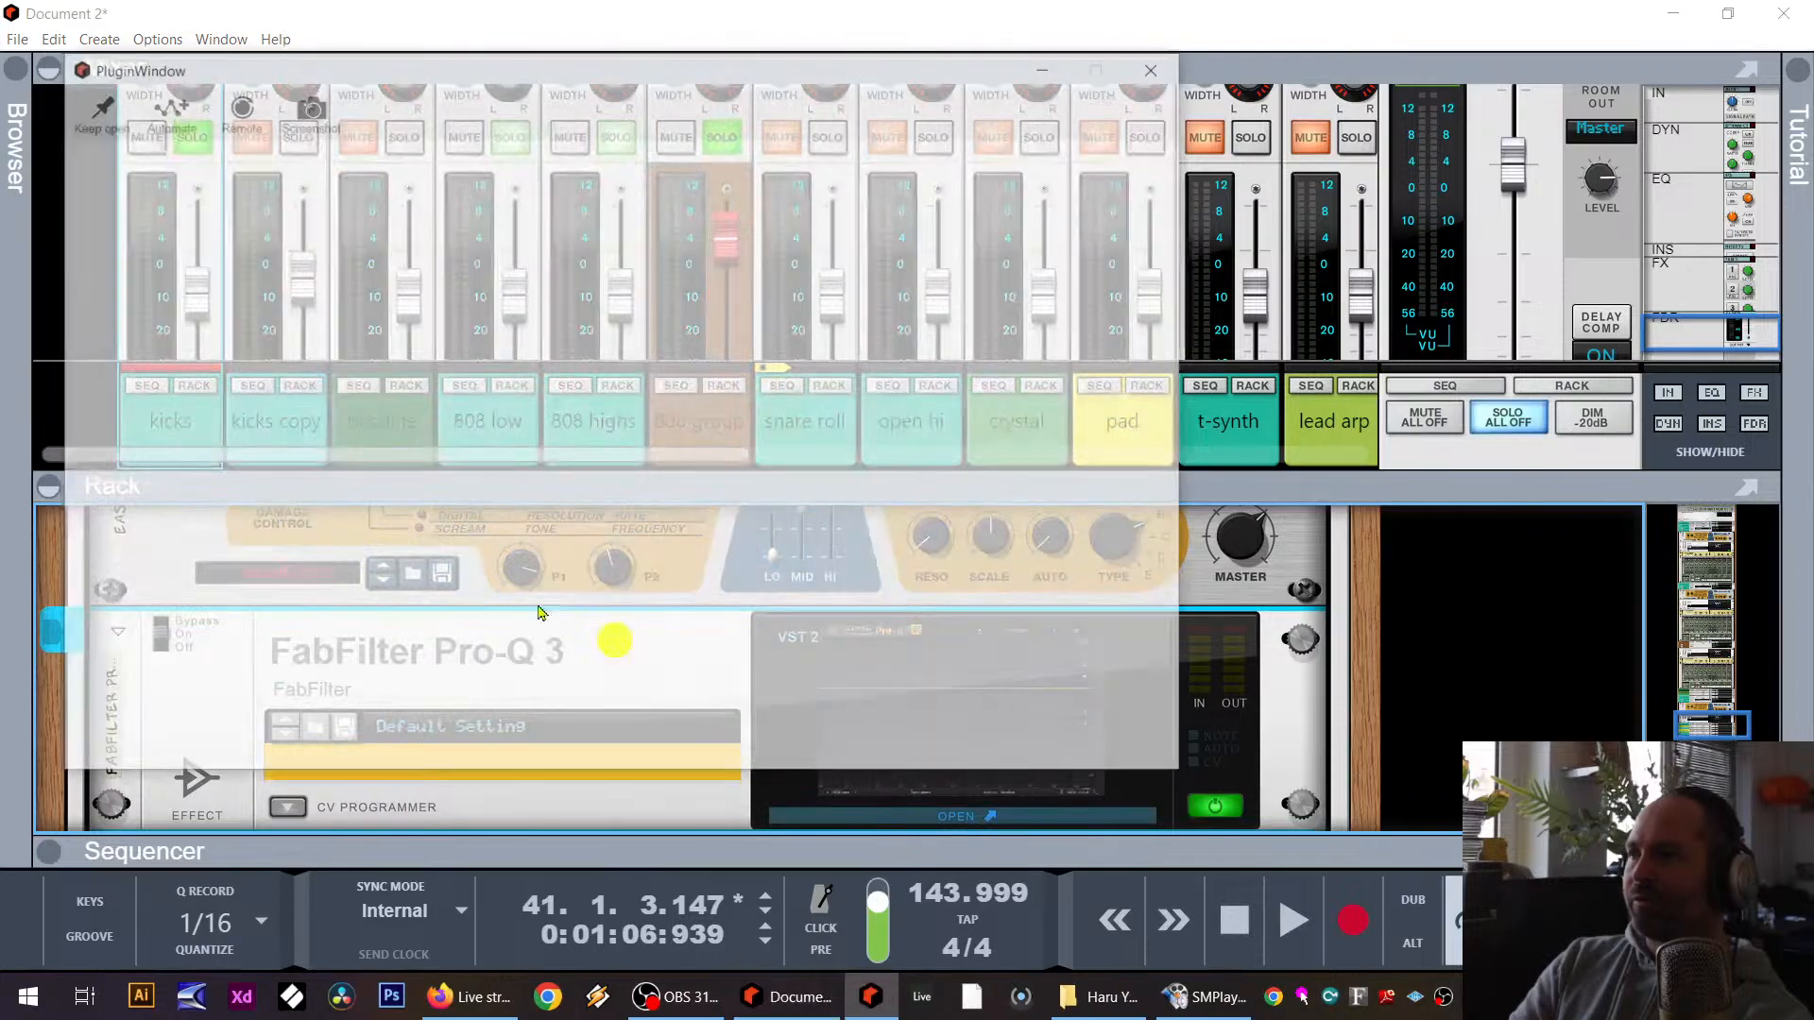
Step: Add a 12 dB/oct low cut at about 886 Hz in the kicks Pro-Q 3 during playback and close its window
{"action": "key", "text": "space"}
{"action": "left_click_drag", "start_coordinate": [104, 390], "coordinate": [675, 414]}
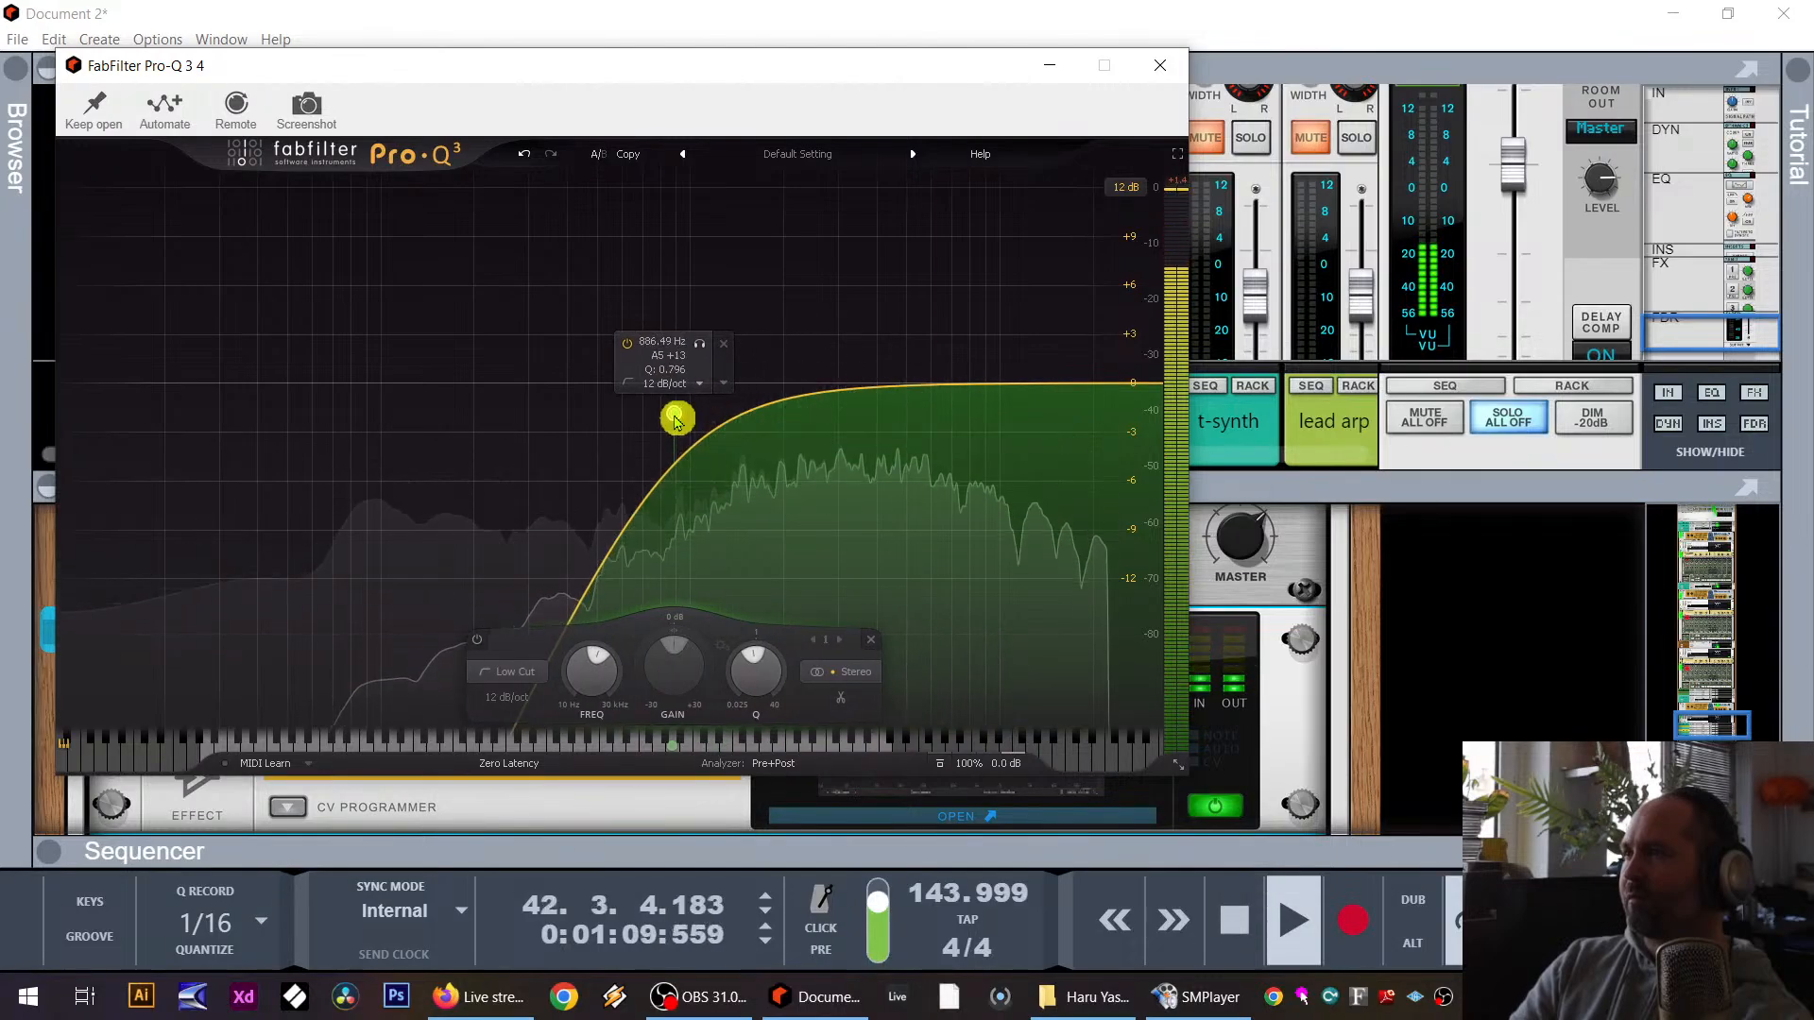
{"action": "left_click", "coordinate": [1161, 84]}
{"action": "key", "text": "space"}
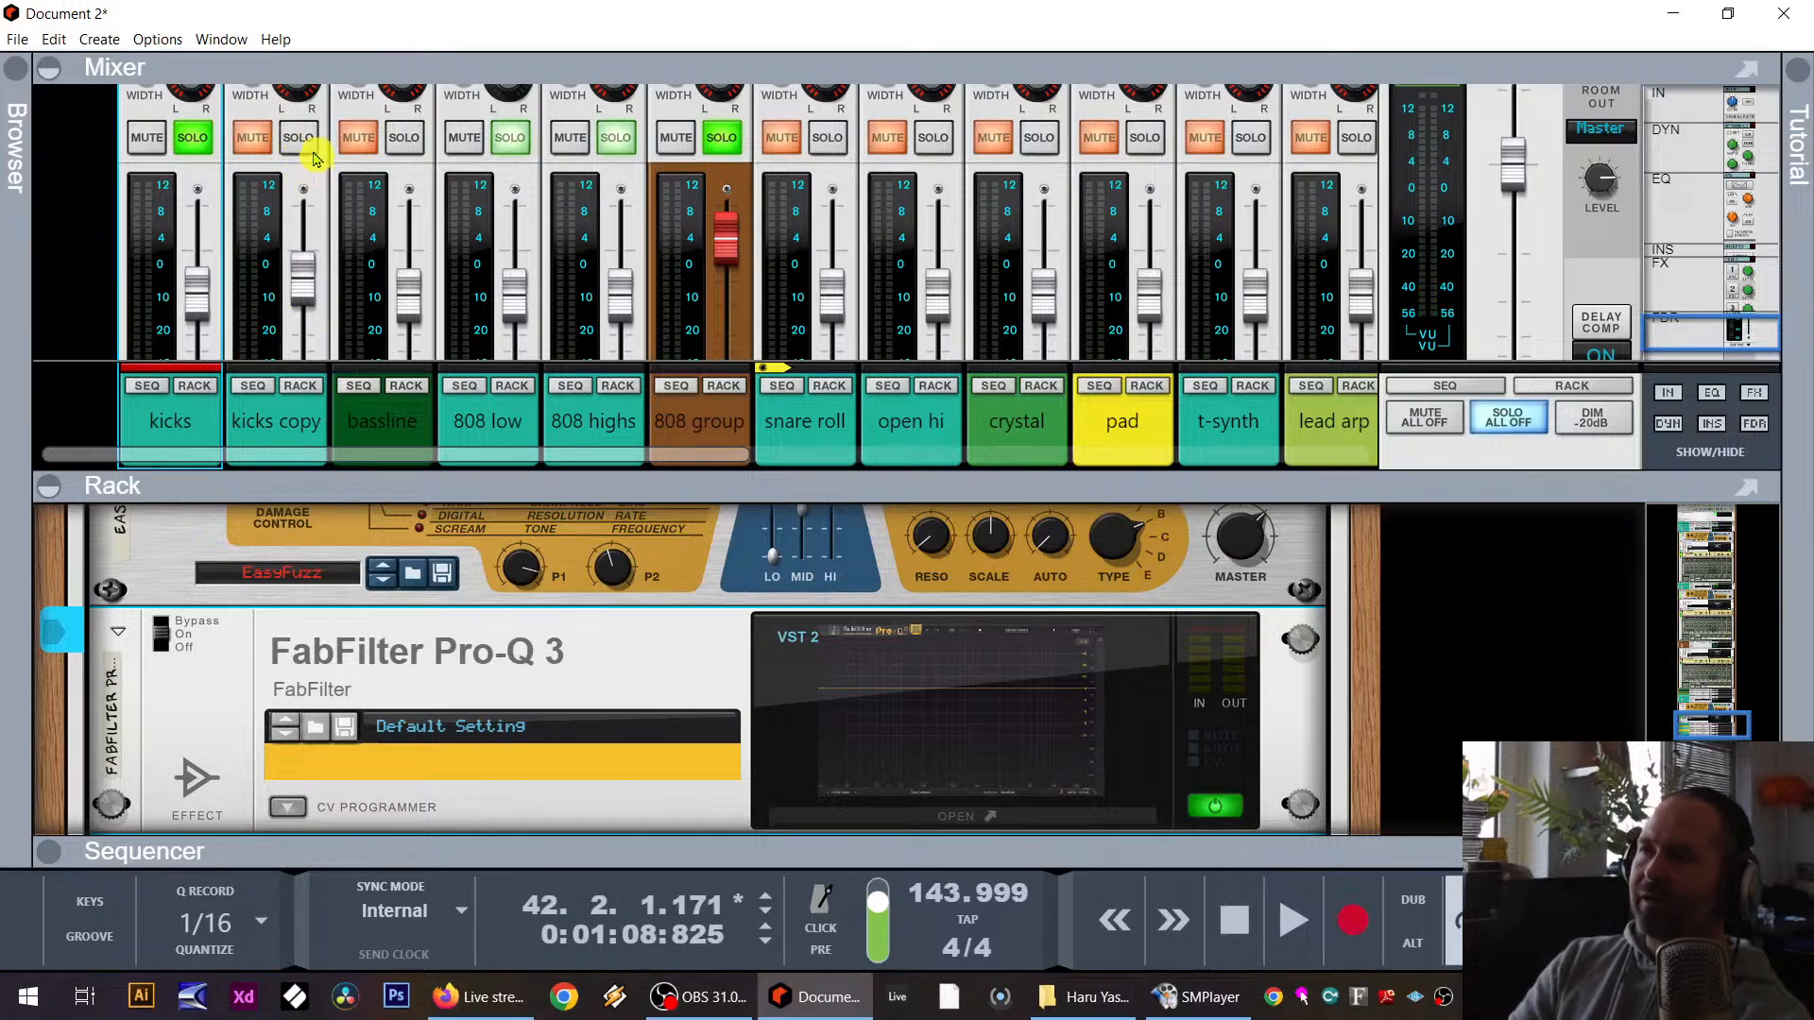
Step: Play the loop and solo the kicks copy together with the kicks and 808 group
{"action": "key", "text": "space"}
{"action": "left_click", "coordinate": [299, 138]}
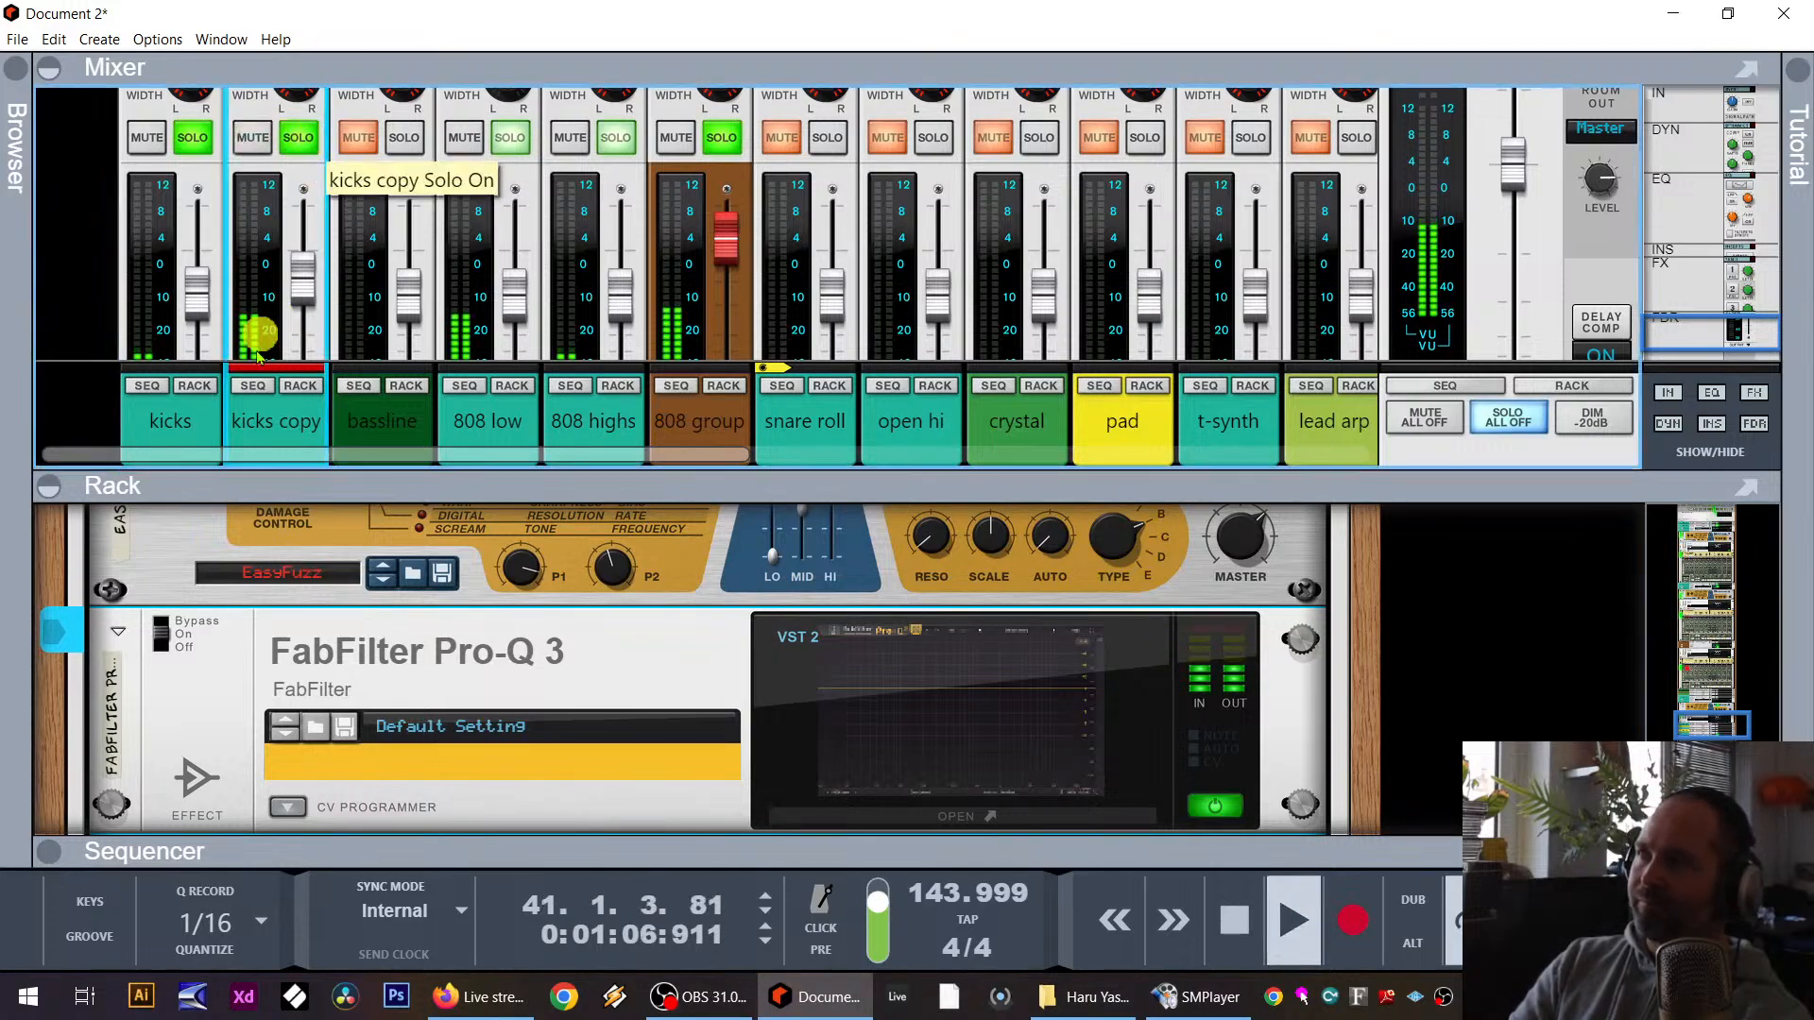
Step: Listen to the soloed kicks copy channel without and with the kicks channel soloed
{"action": "left_click", "coordinate": [194, 139]}
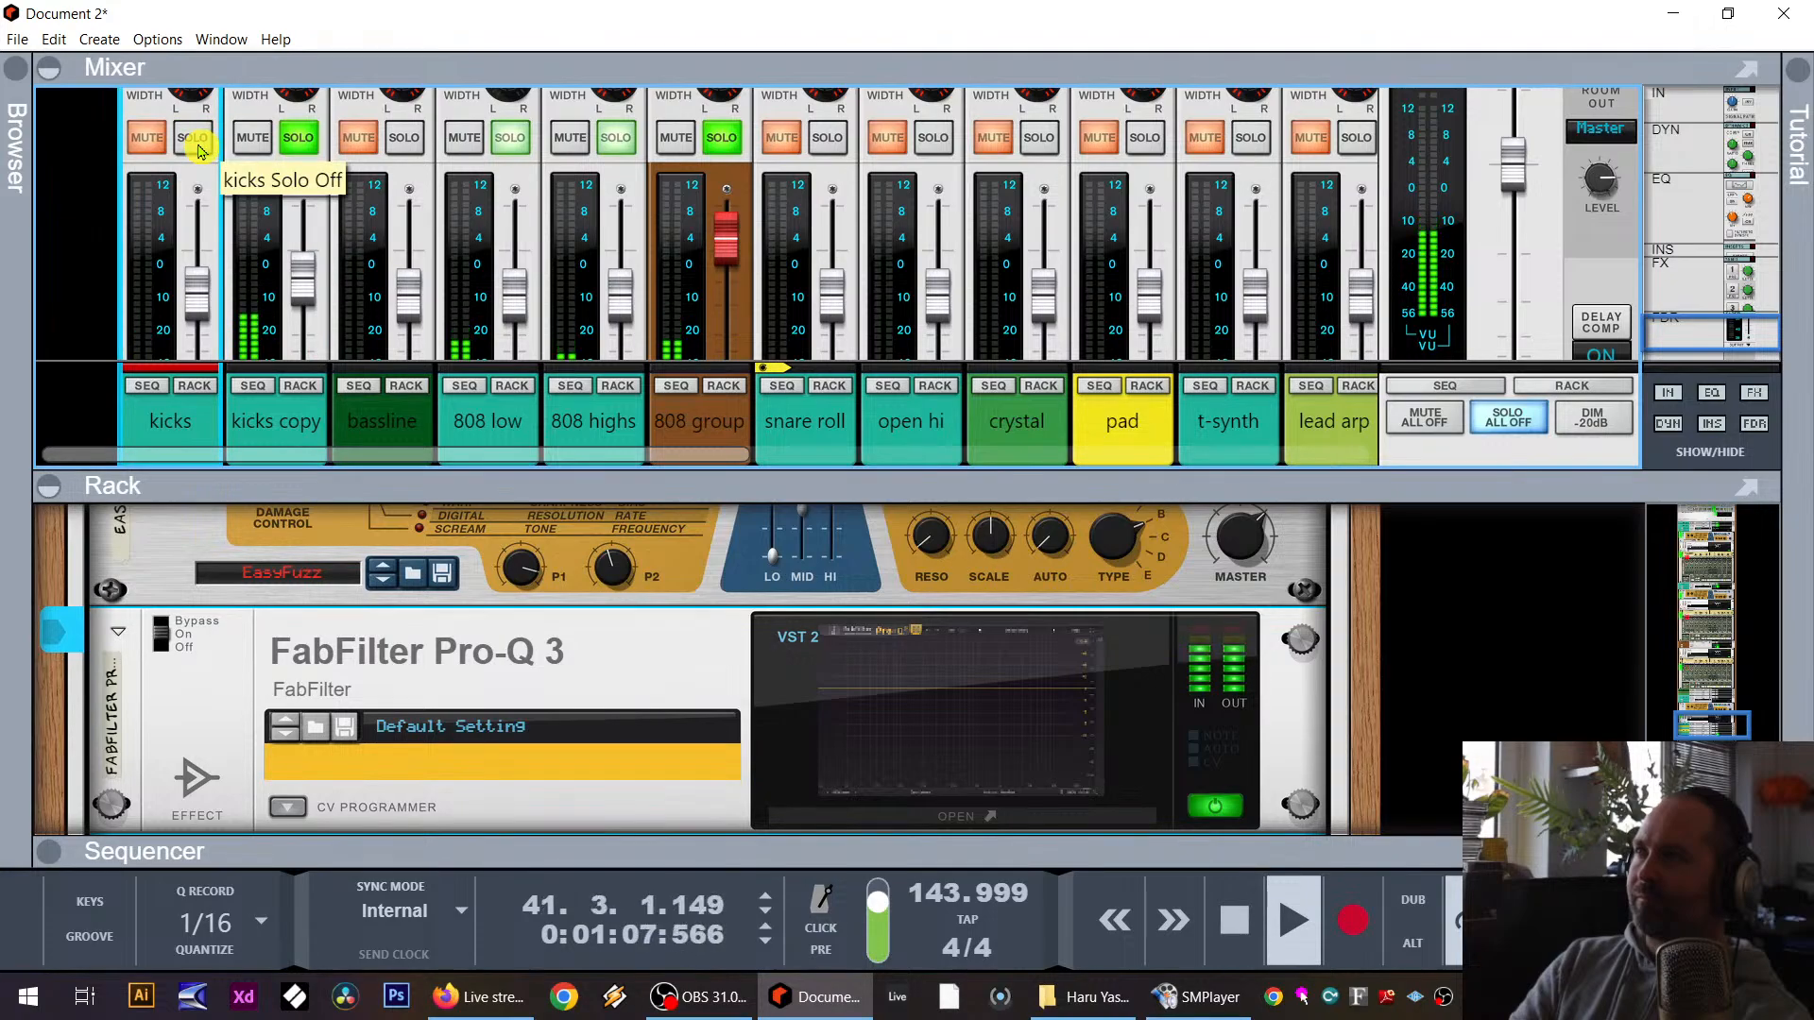
{"action": "key", "text": "space"}
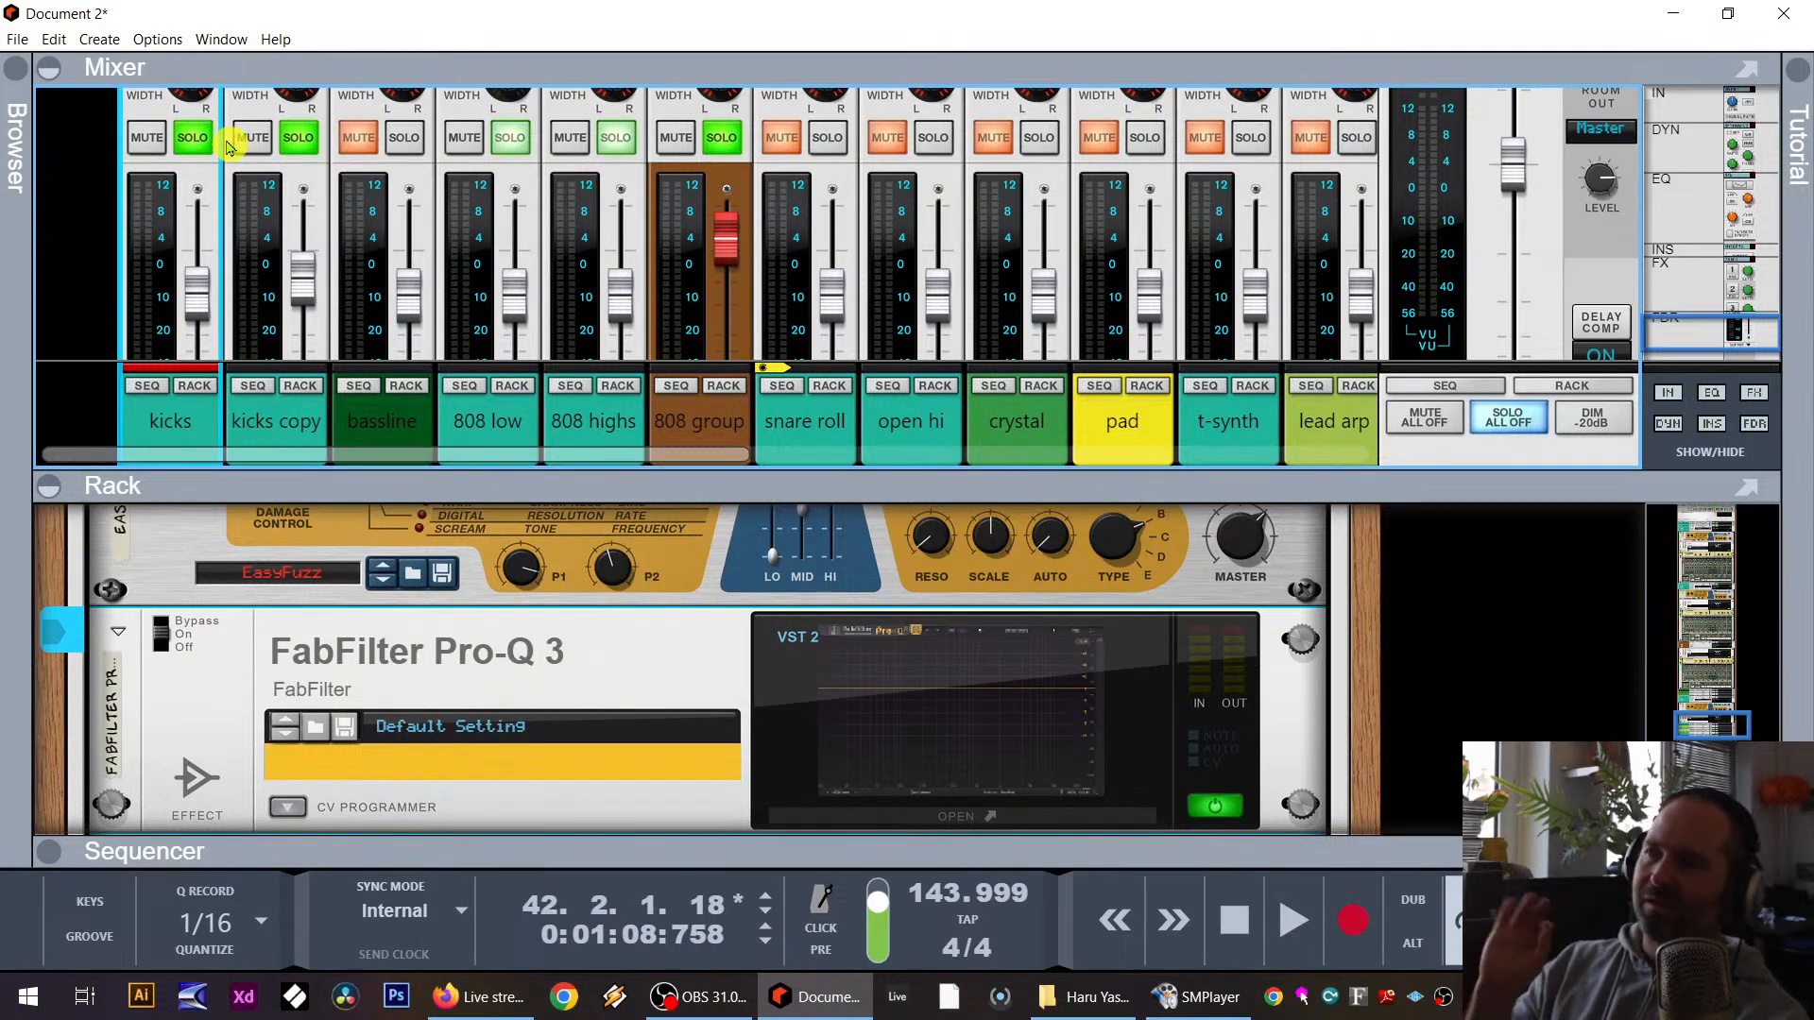
{"action": "key", "text": "space"}
{"action": "key", "text": "space"}
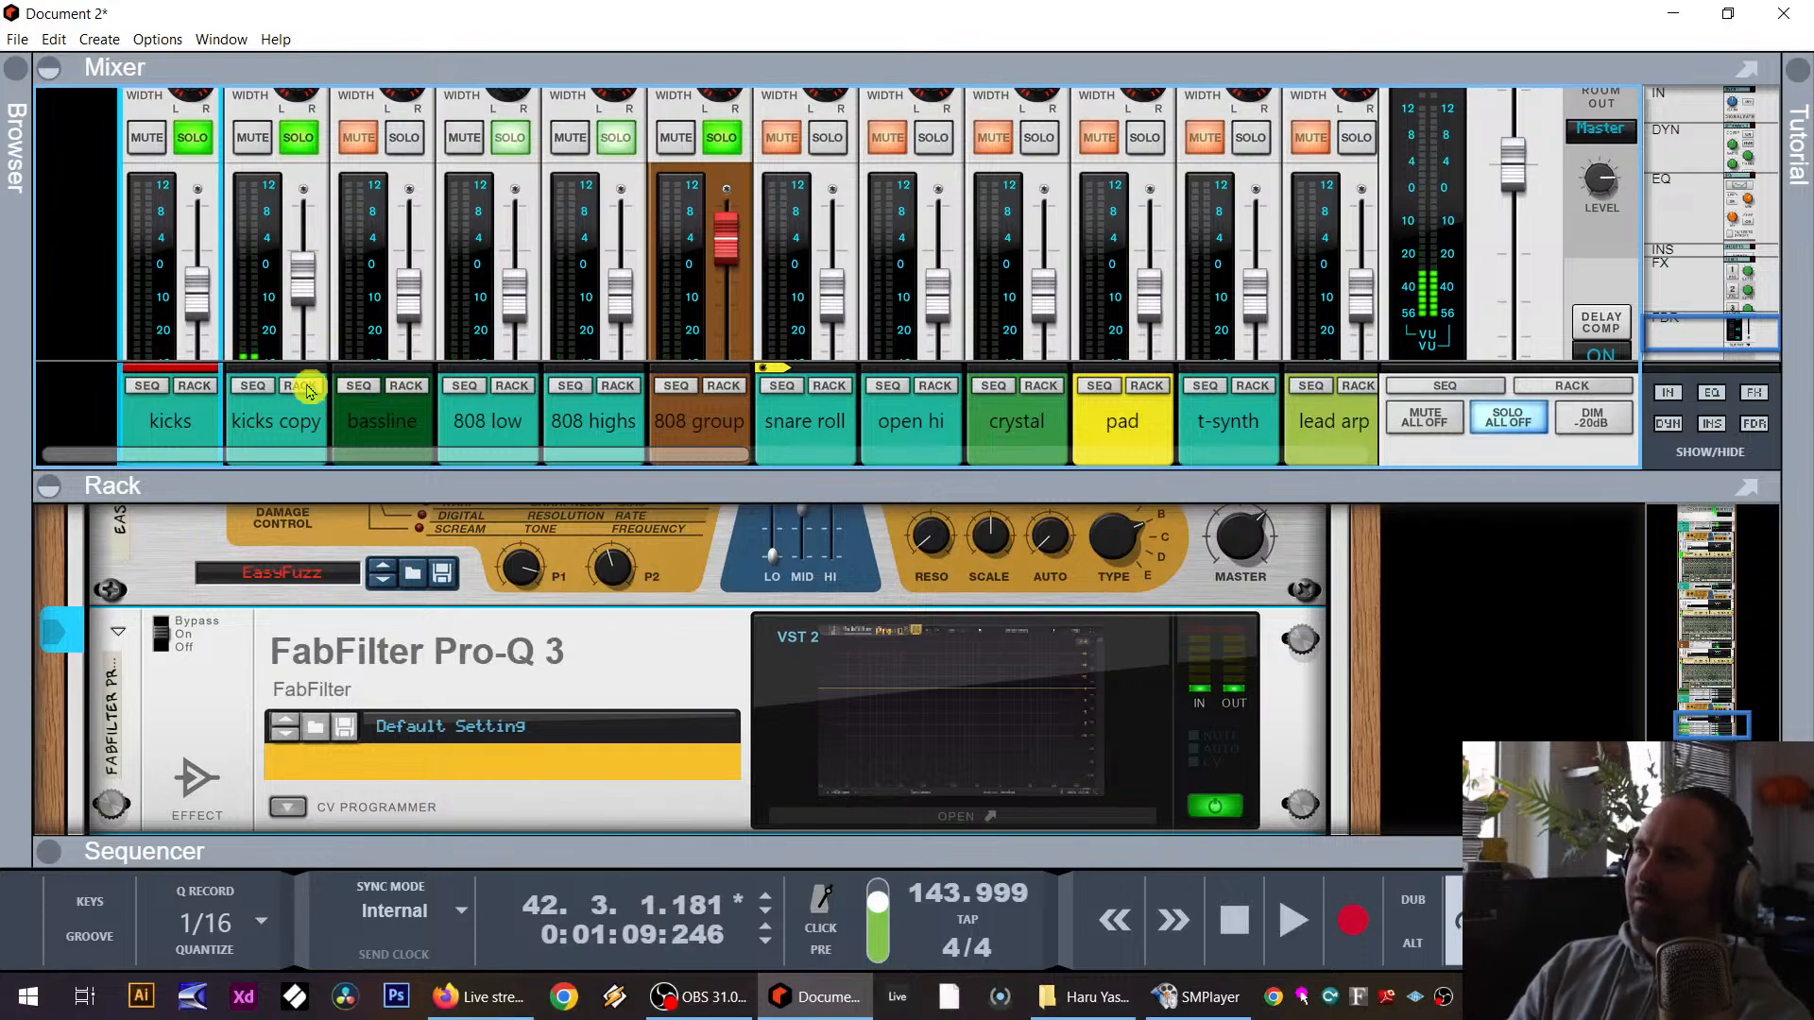
Step: Add a FabFilter Pro-Q 3 to the insert effects of the kicks copy audio track and open its editor
{"action": "left_click", "coordinate": [301, 387]}
{"action": "left_click", "coordinate": [100, 528]}
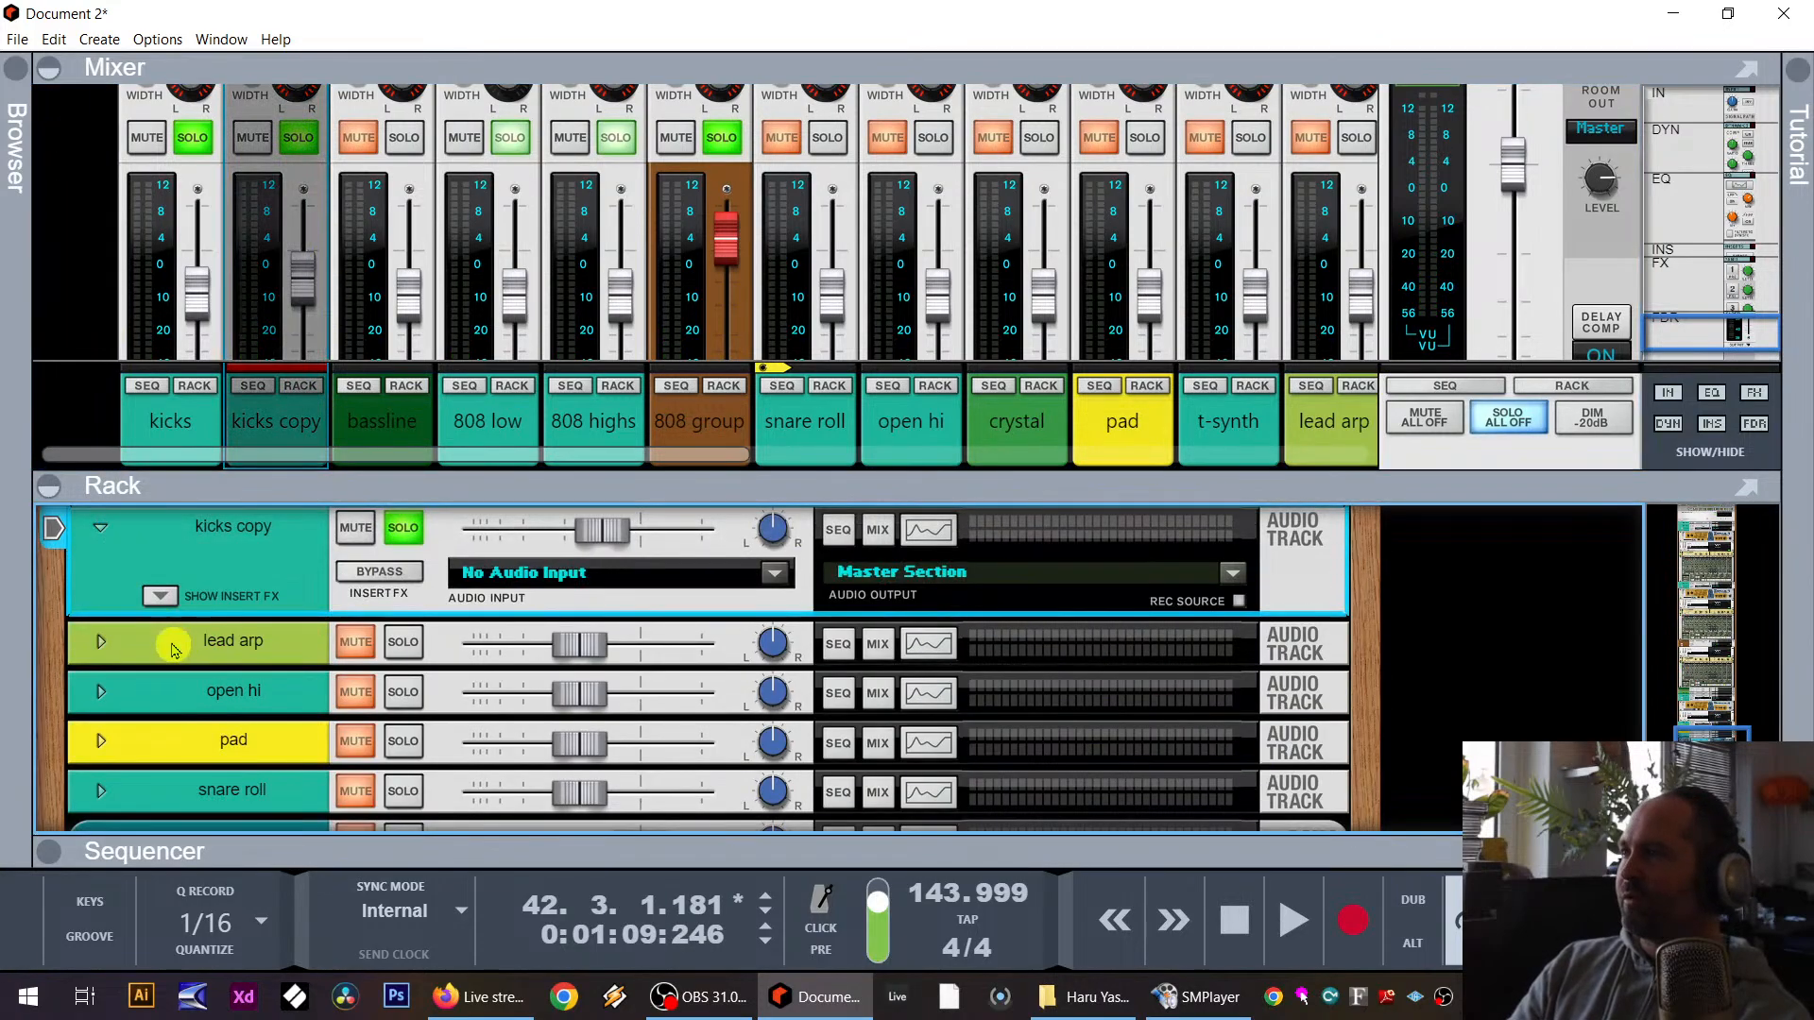
{"action": "left_click", "coordinate": [159, 596]}
{"action": "right_click", "coordinate": [324, 648]}
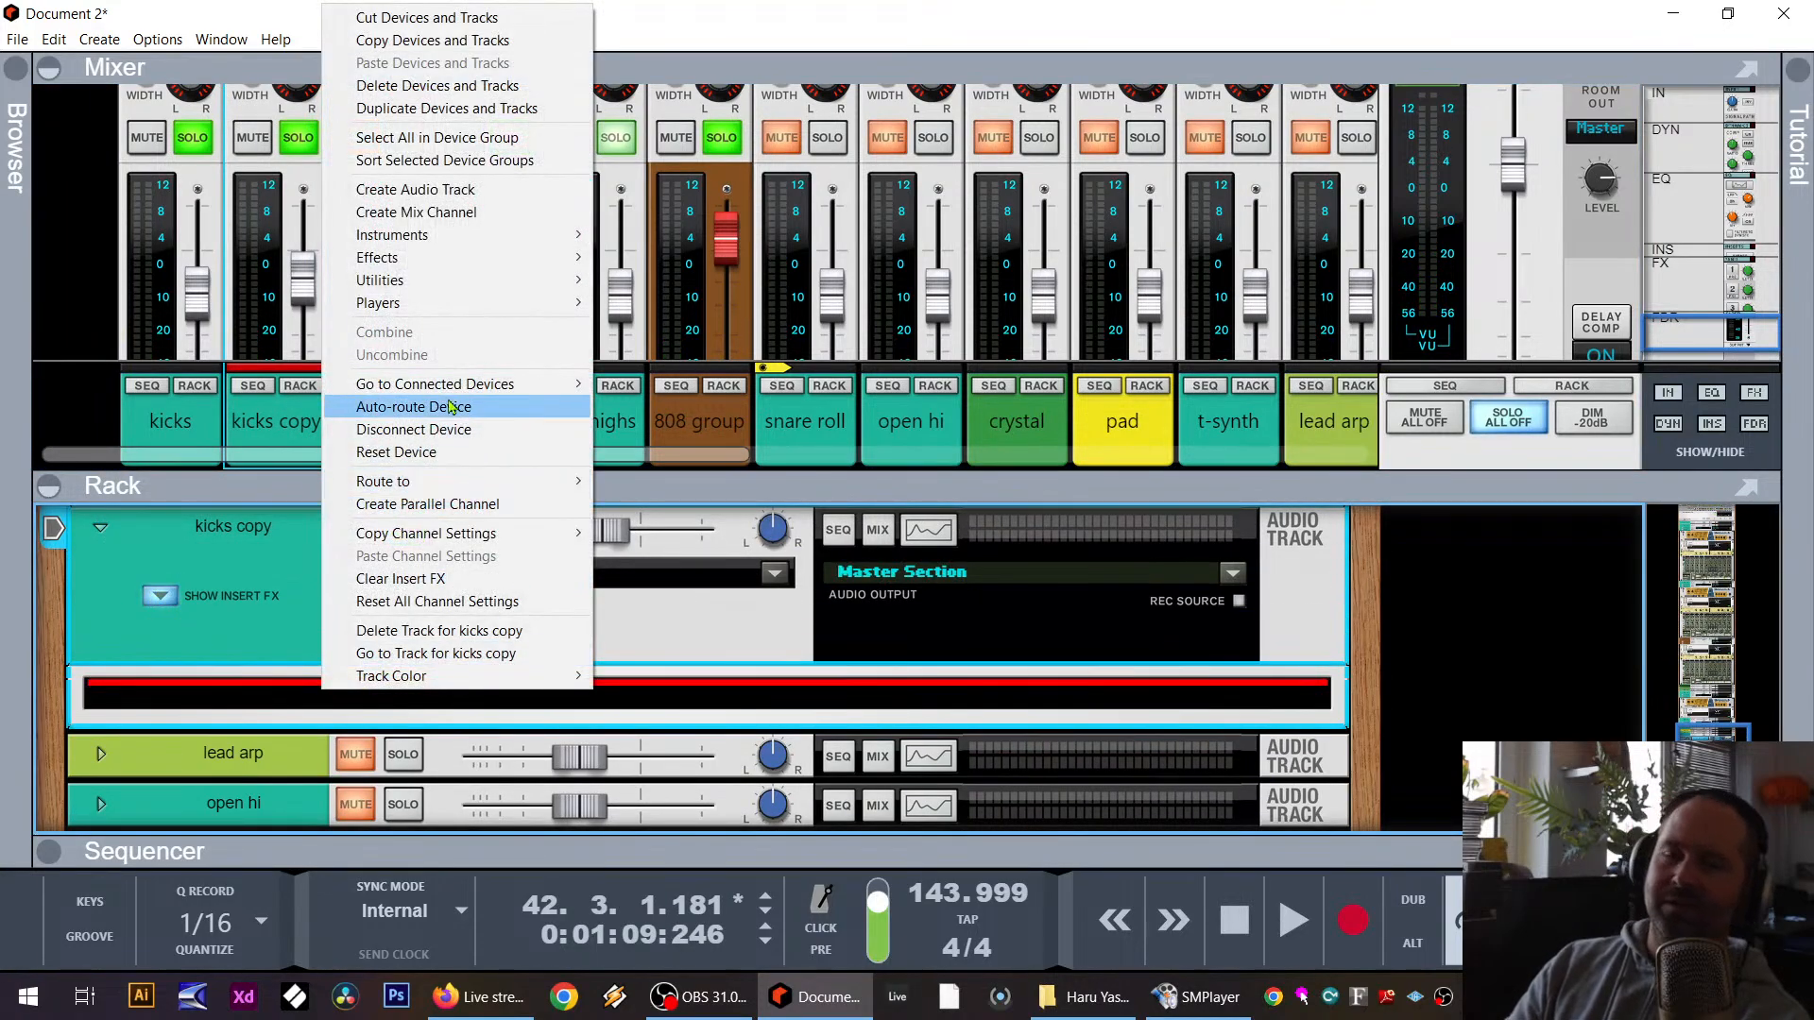
{"action": "mouse_move", "coordinate": [502, 258]}
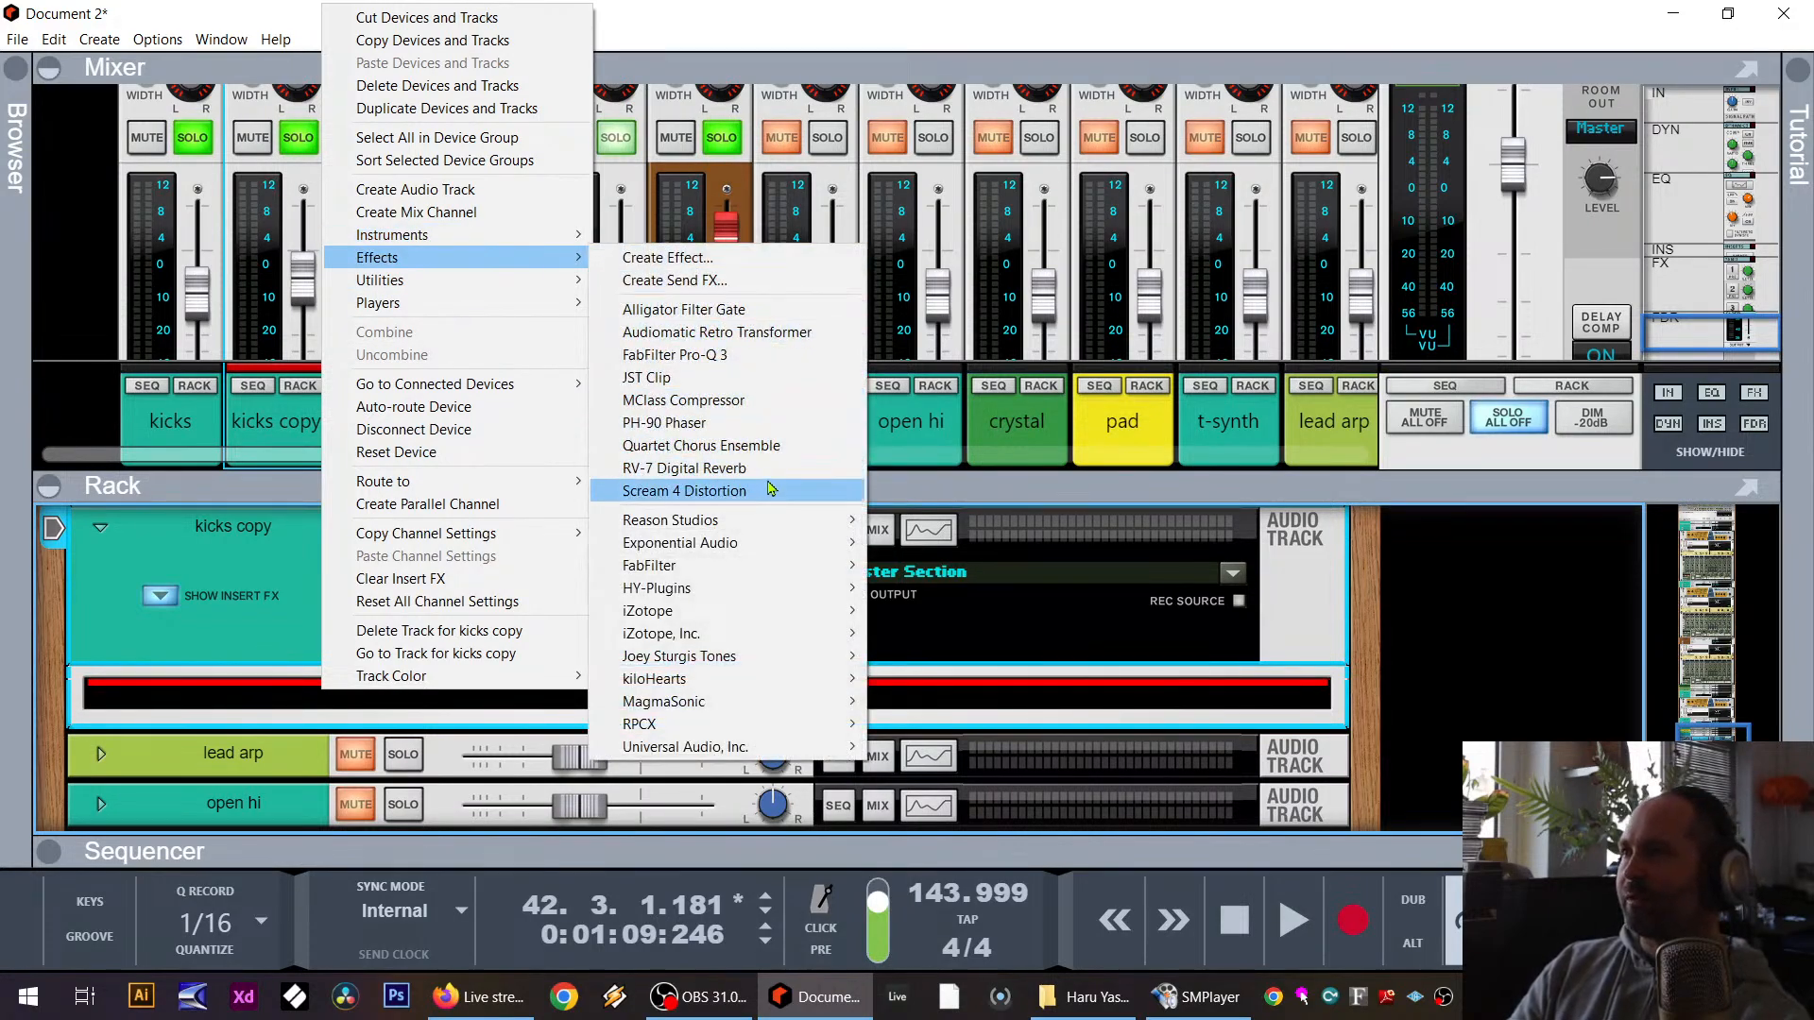
{"action": "left_click", "coordinate": [756, 354]}
{"action": "left_click", "coordinate": [912, 818]}
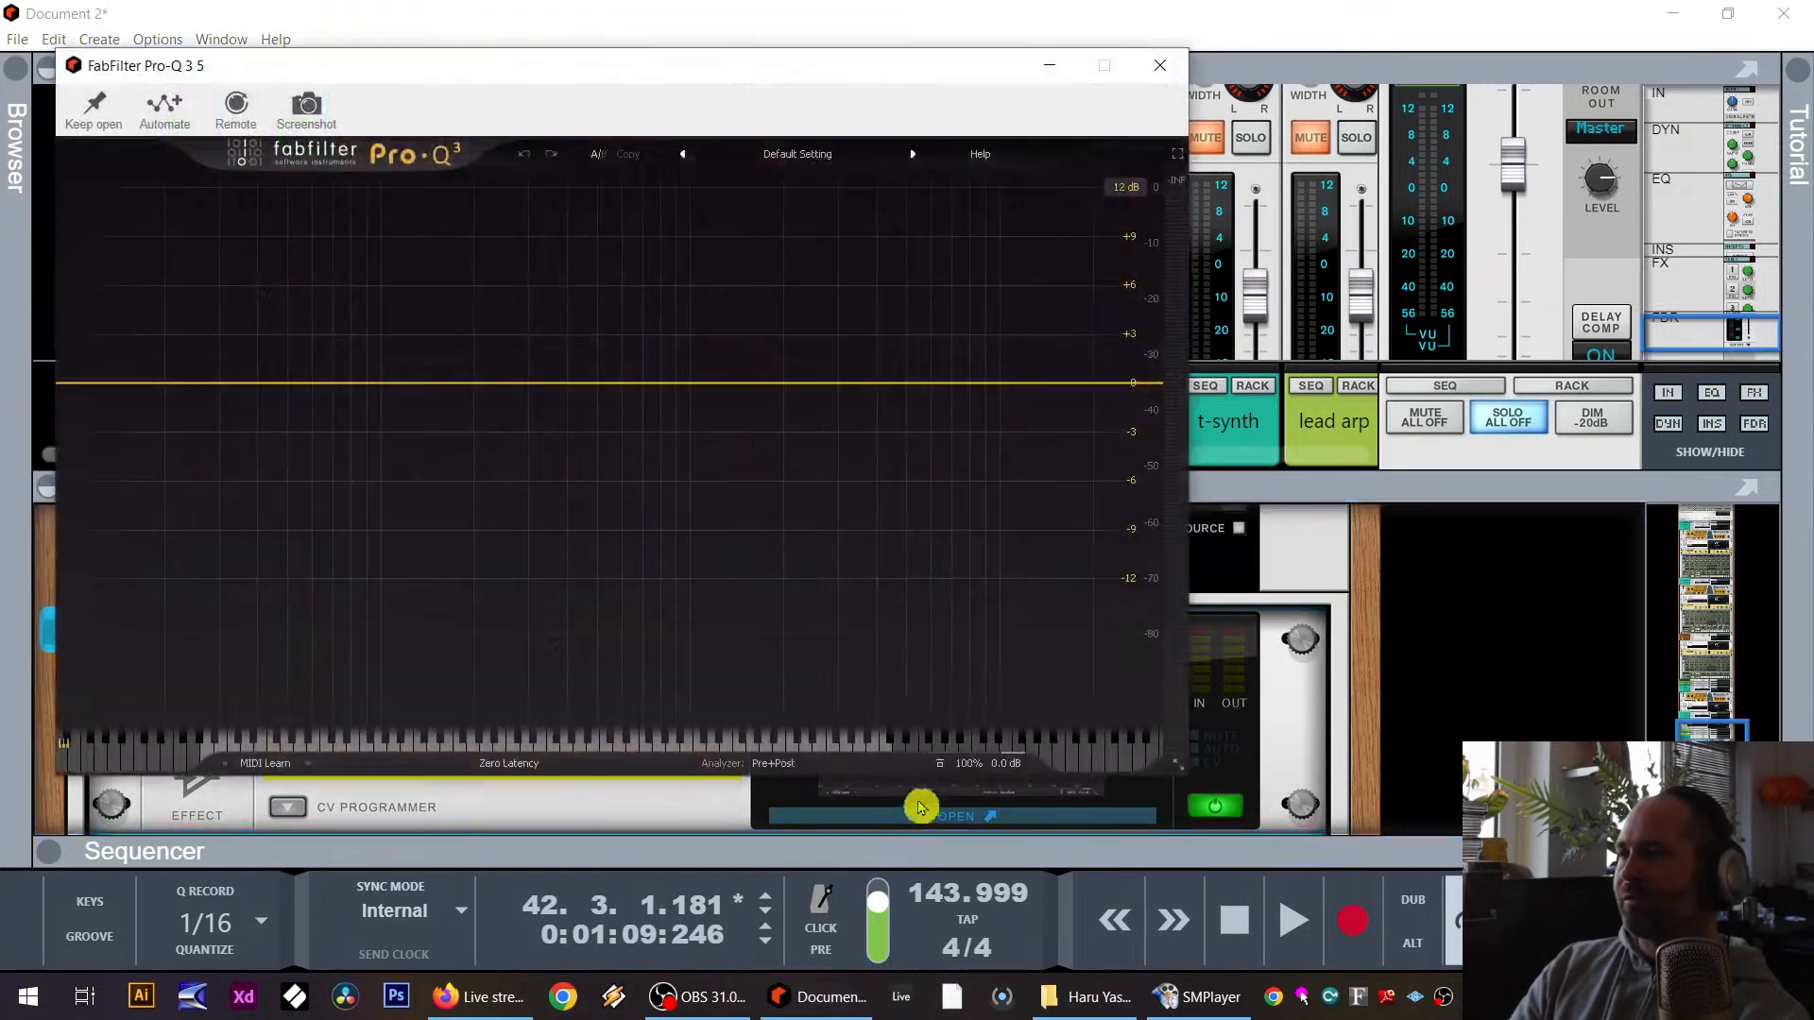
Step: Add a high cut in the low mids and a 12 dB/oct low cut at about 49 Hz to the kicks copy EQ during playback
{"action": "key", "text": "space"}
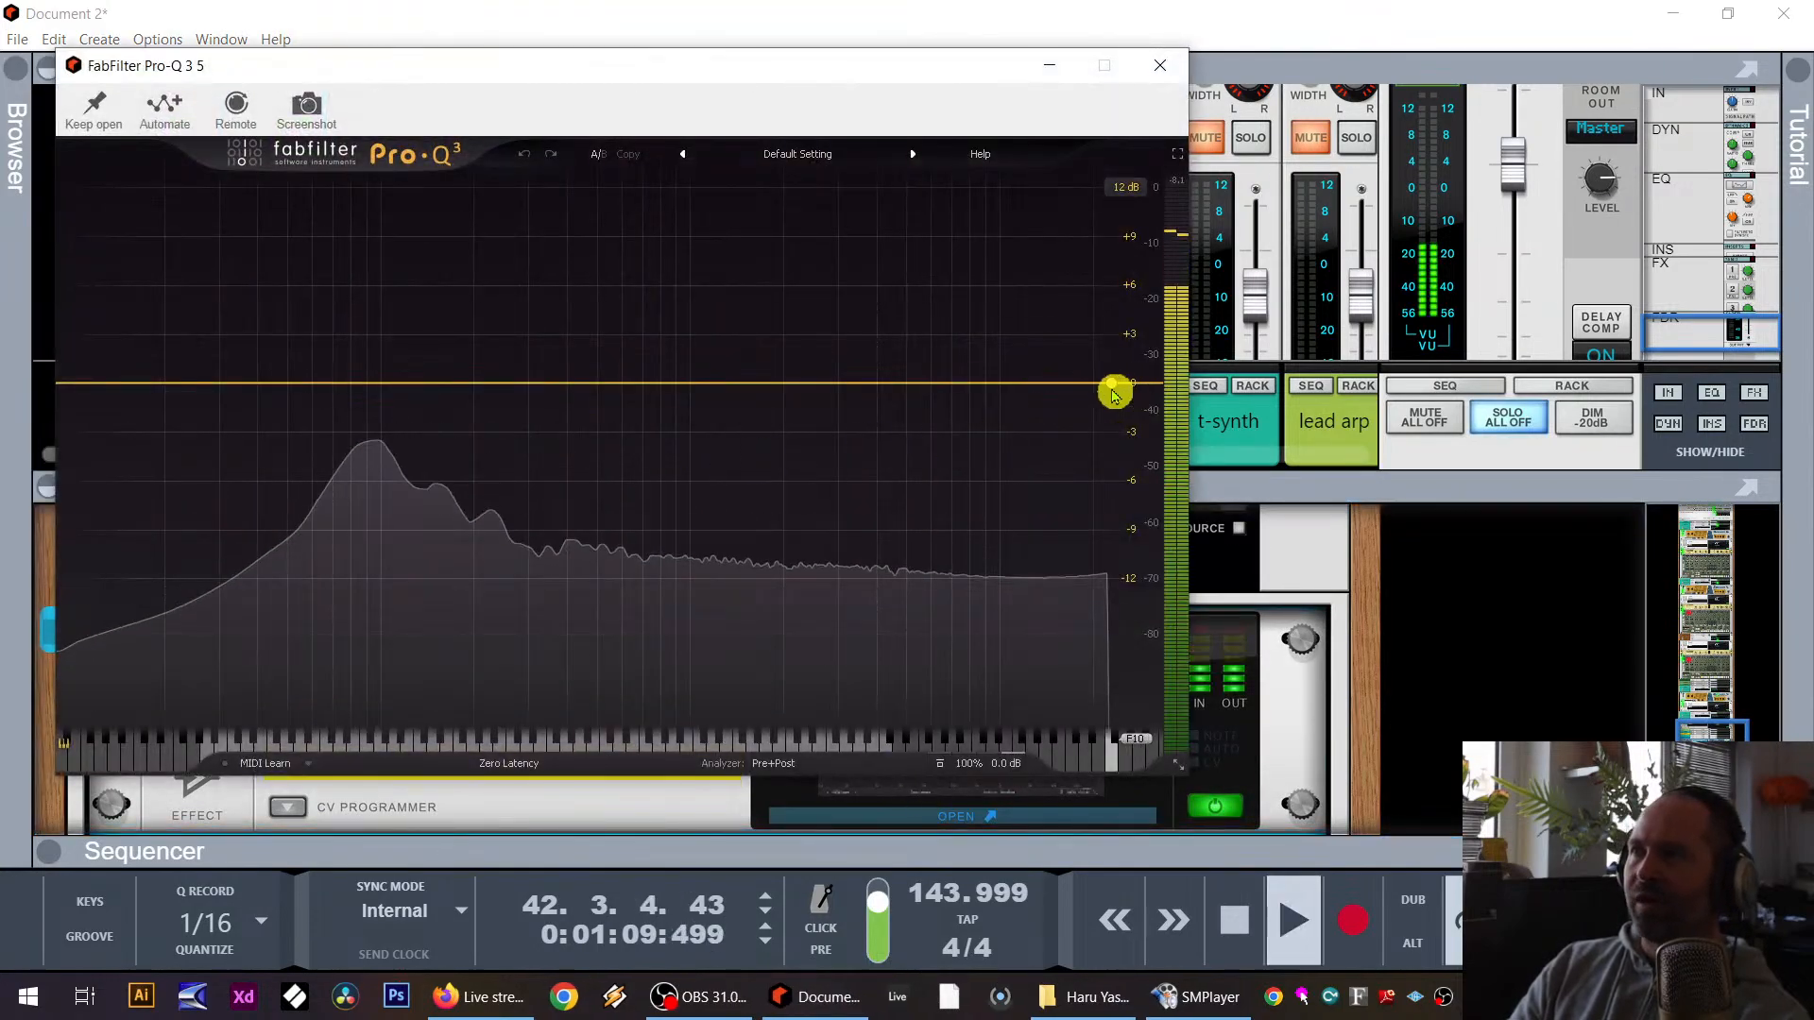
{"action": "left_click", "coordinate": [1118, 389]}
{"action": "left_click_drag", "start_coordinate": [1118, 392], "coordinate": [558, 420]}
{"action": "left_click_drag", "start_coordinate": [75, 395], "coordinate": [285, 397]}
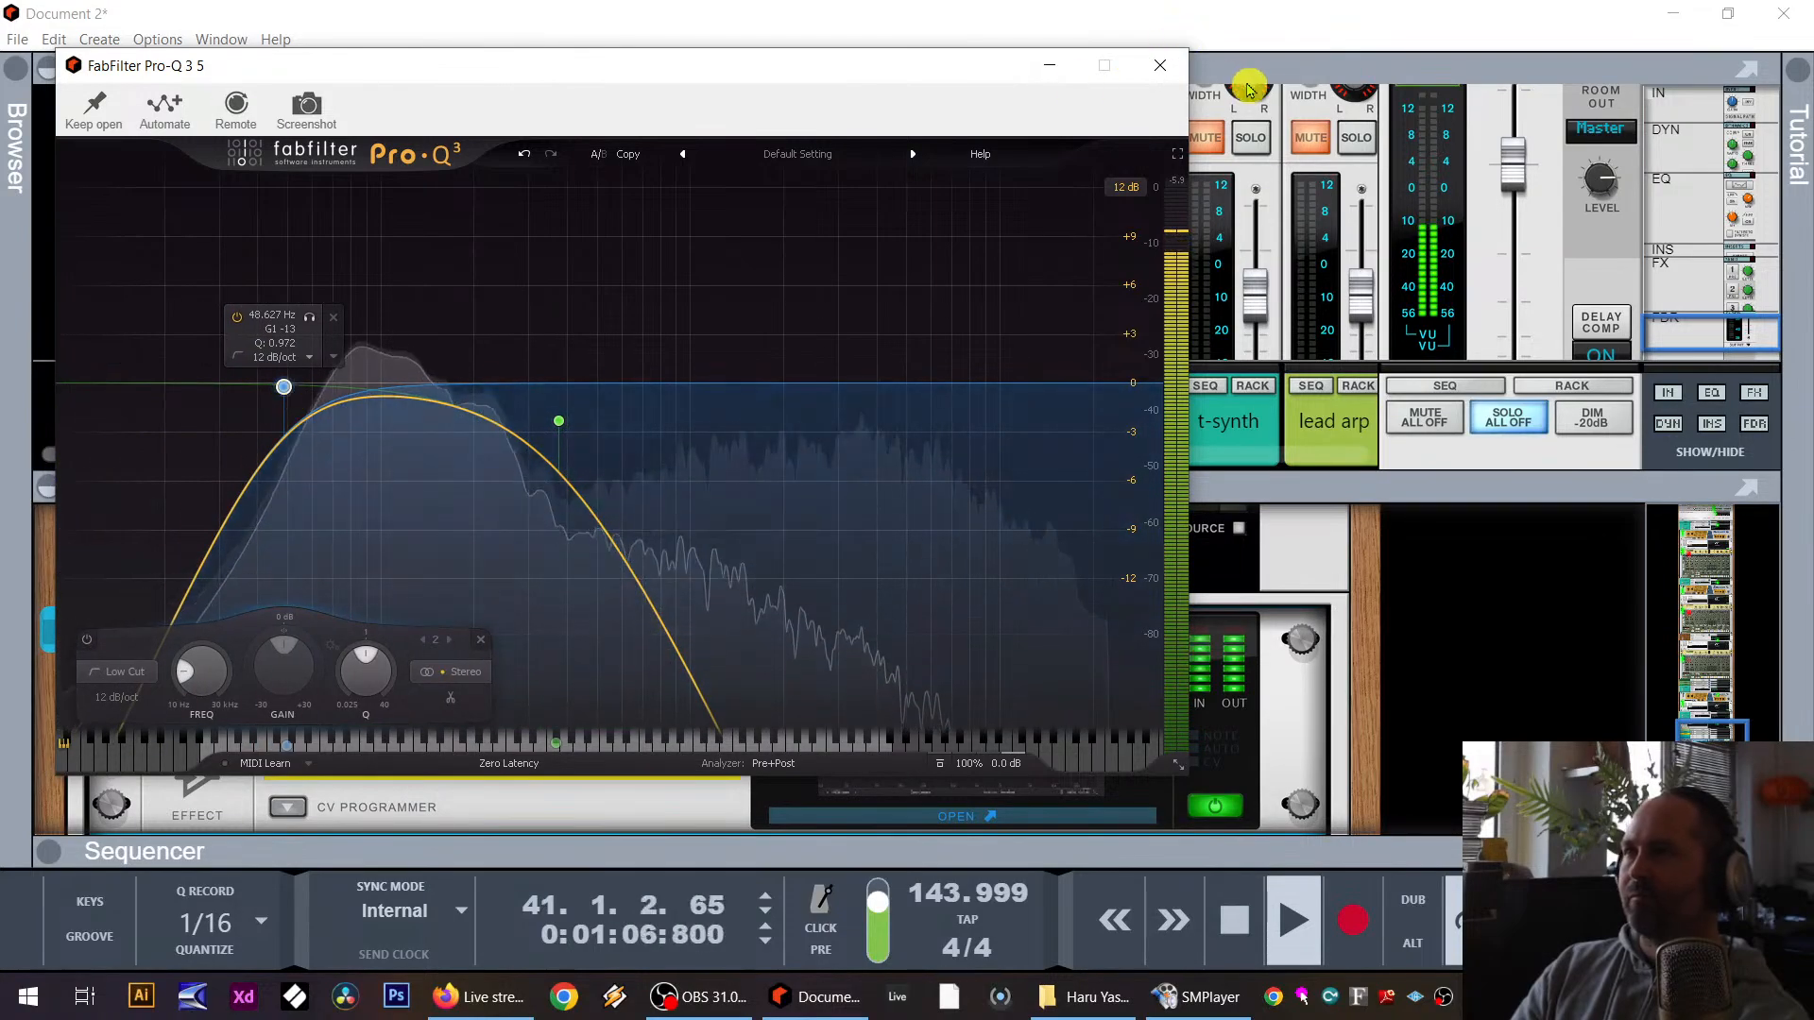
{"action": "left_click", "coordinate": [1161, 65]}
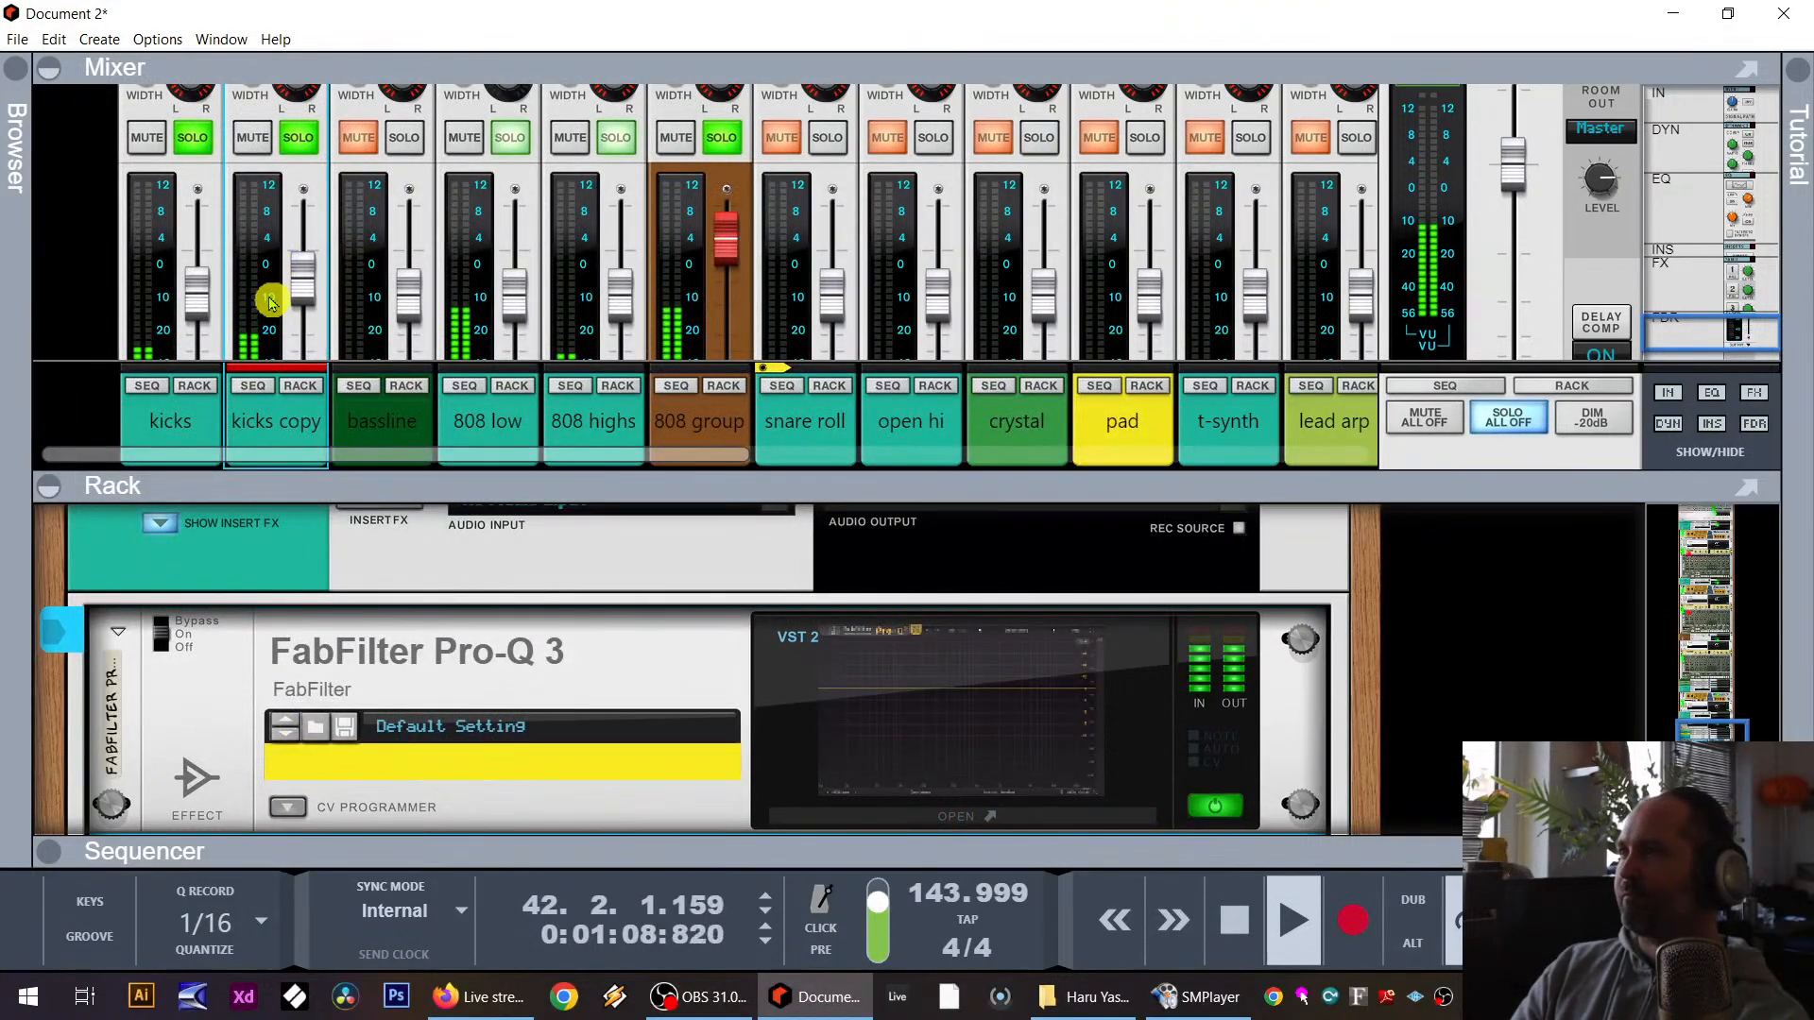
Step: Enlarge the mixer view, unsolo the 808 group and kicks copy channels, and play the kicks channel alone
{"action": "left_click_drag", "start_coordinate": [340, 482], "coordinate": [342, 557]}
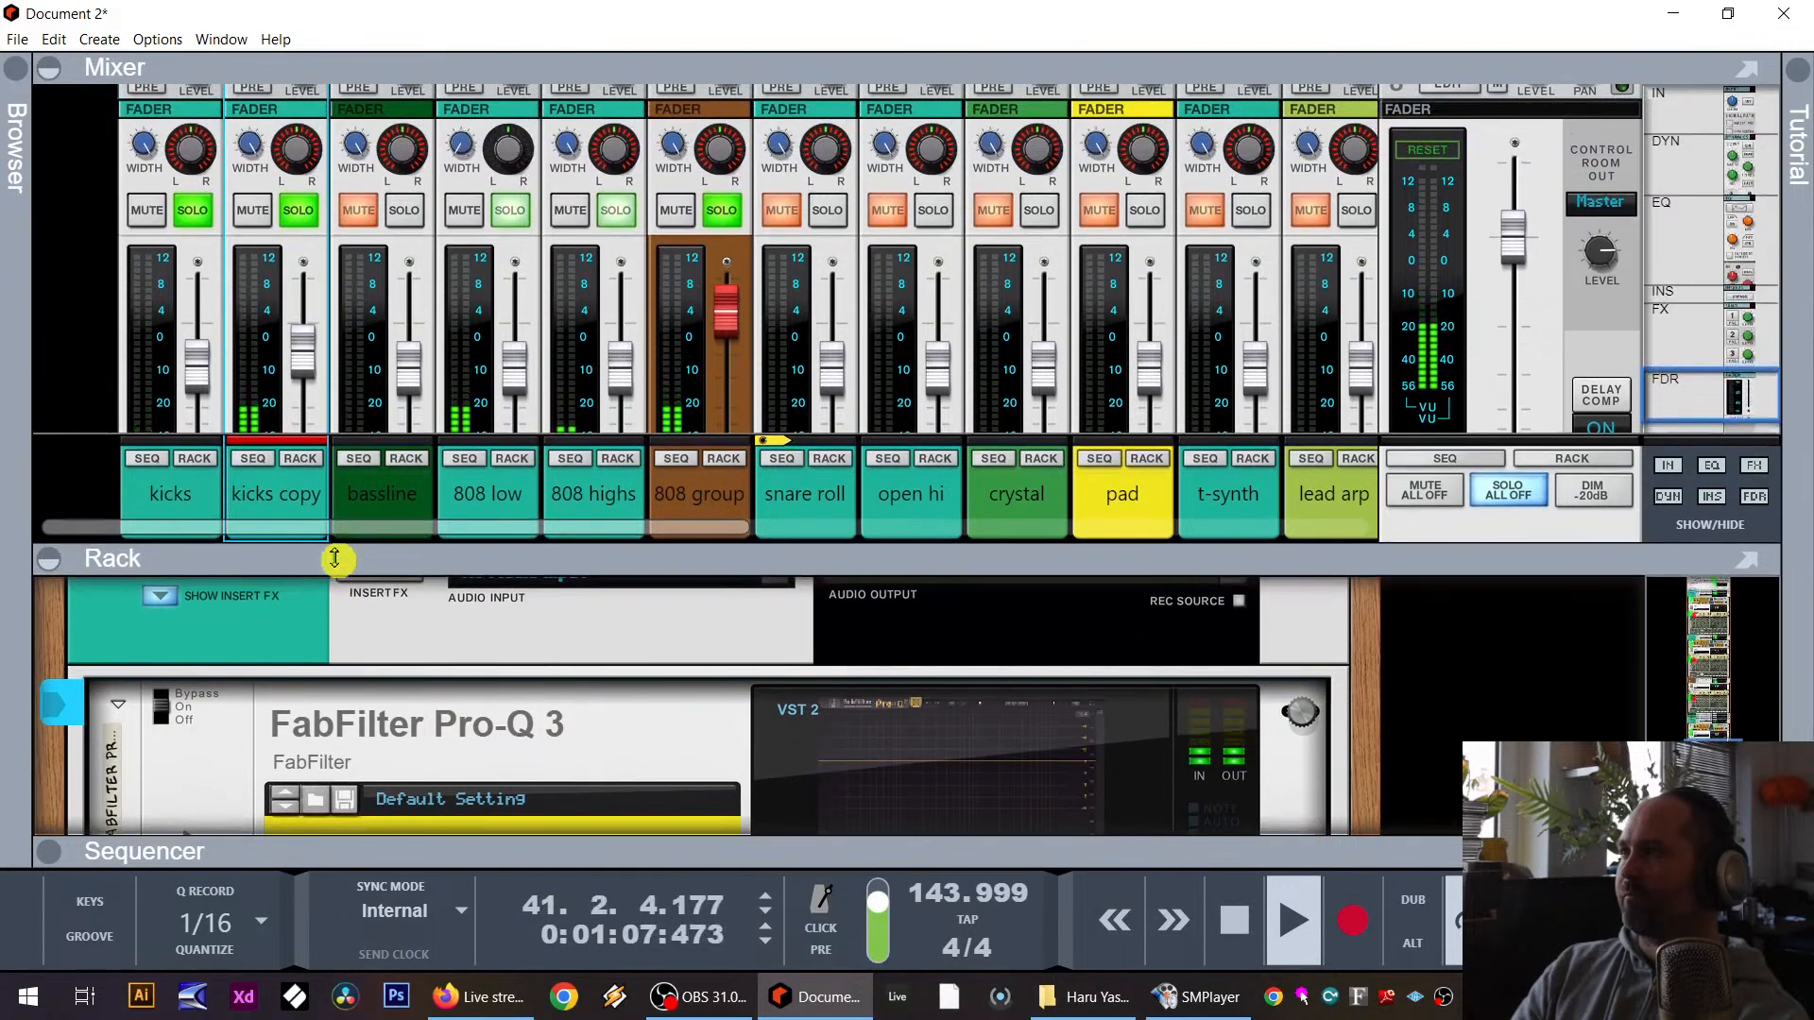
{"action": "key", "text": "space"}
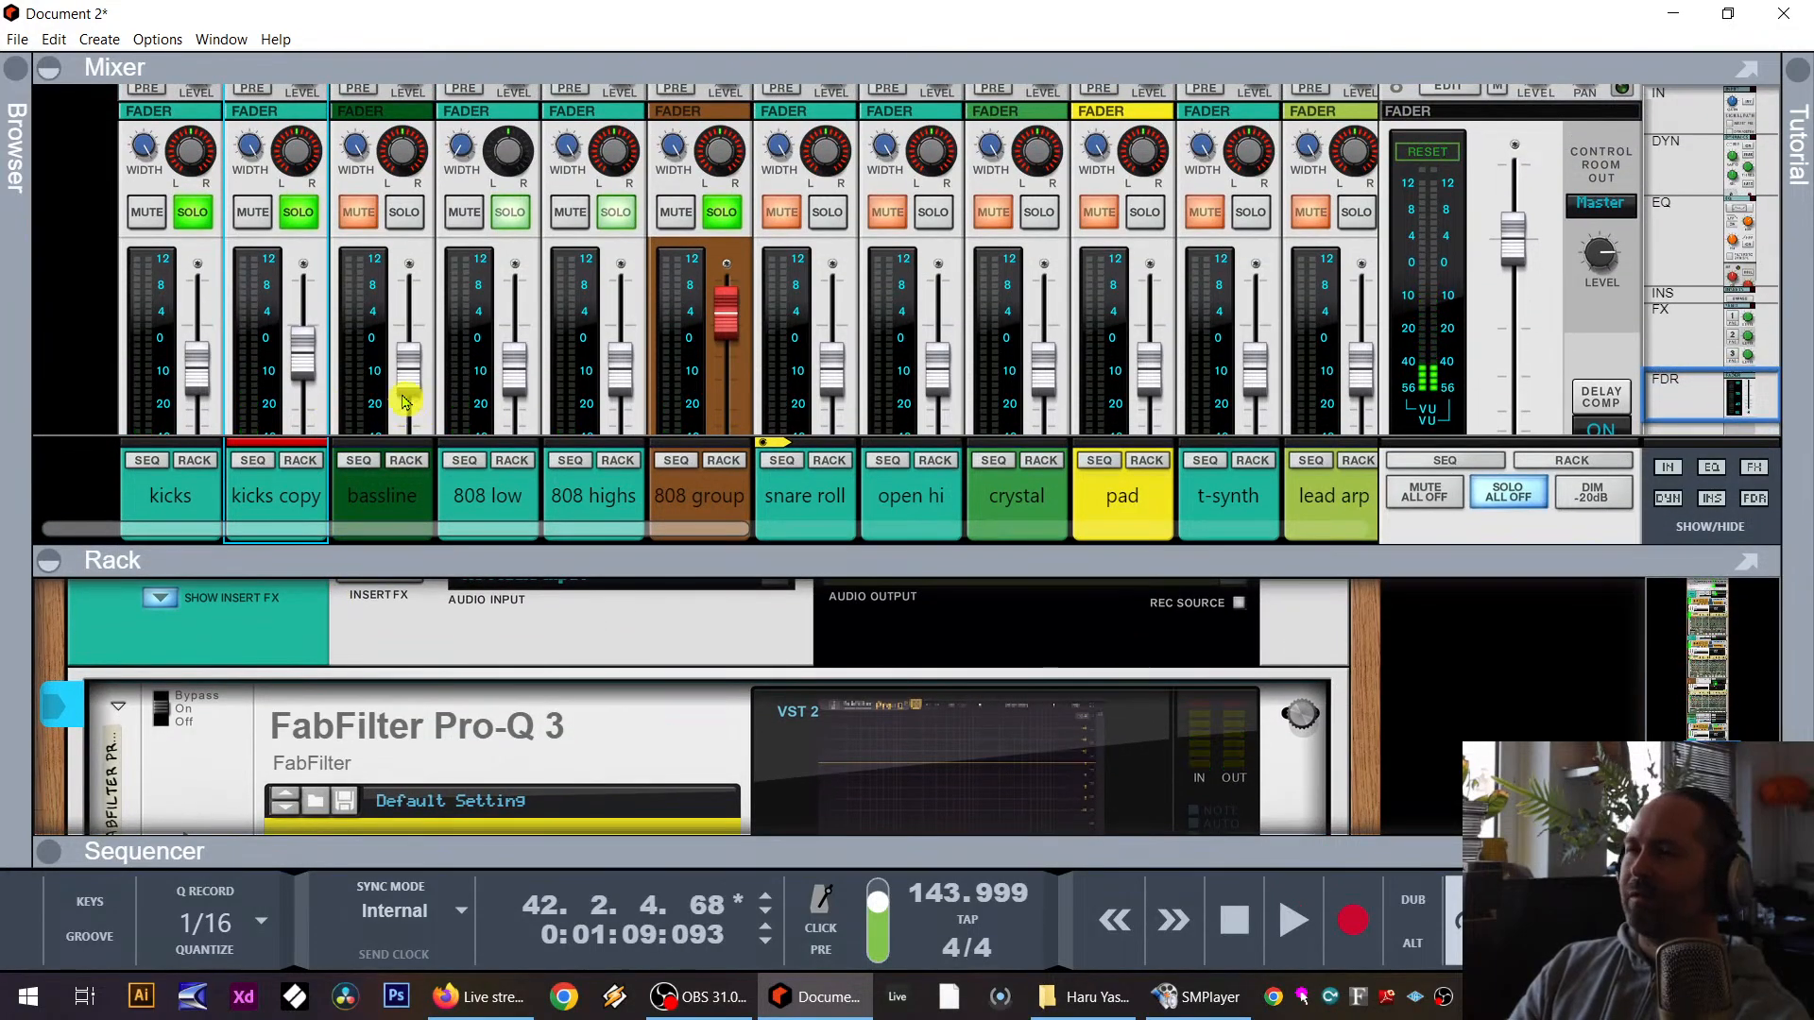
{"action": "left_click", "coordinate": [723, 215]}
{"action": "left_click", "coordinate": [297, 212]}
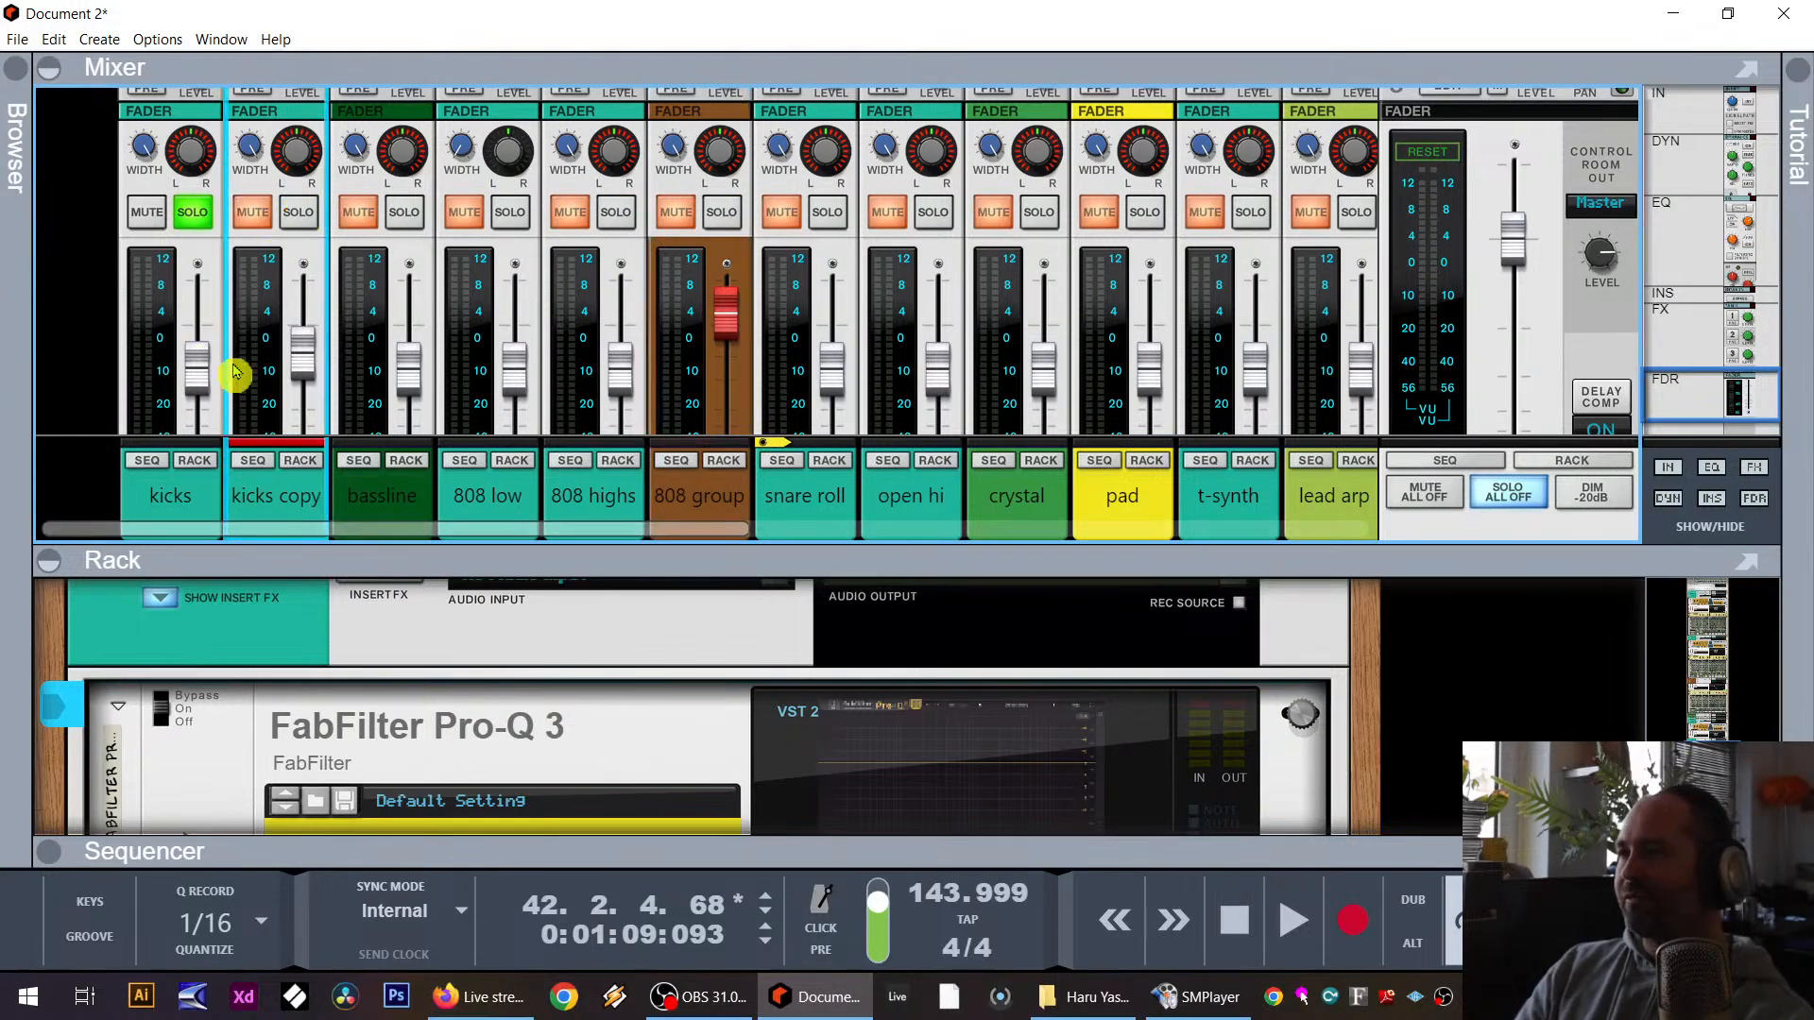
{"action": "key", "text": "space"}
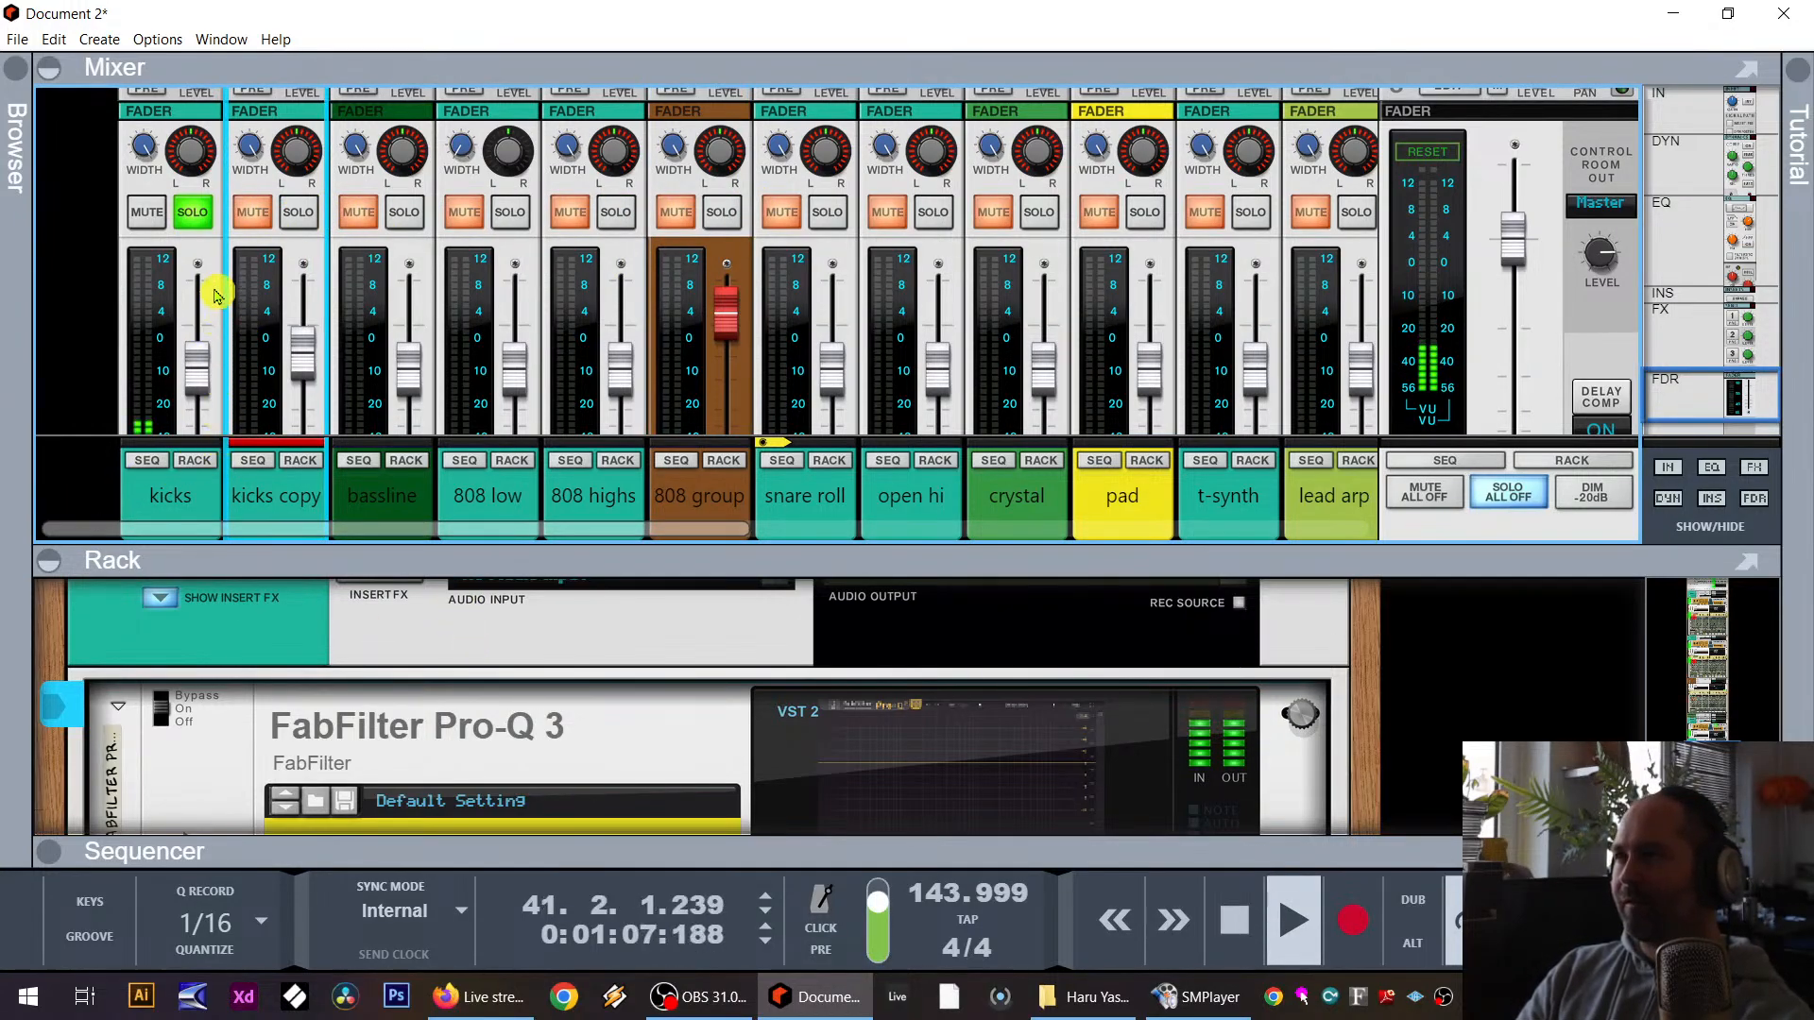
Step: Show the kicks track enlarged in the sequencer, zoomed in on its sliced clips in bars 41 and 42
{"action": "left_click", "coordinate": [150, 461]}
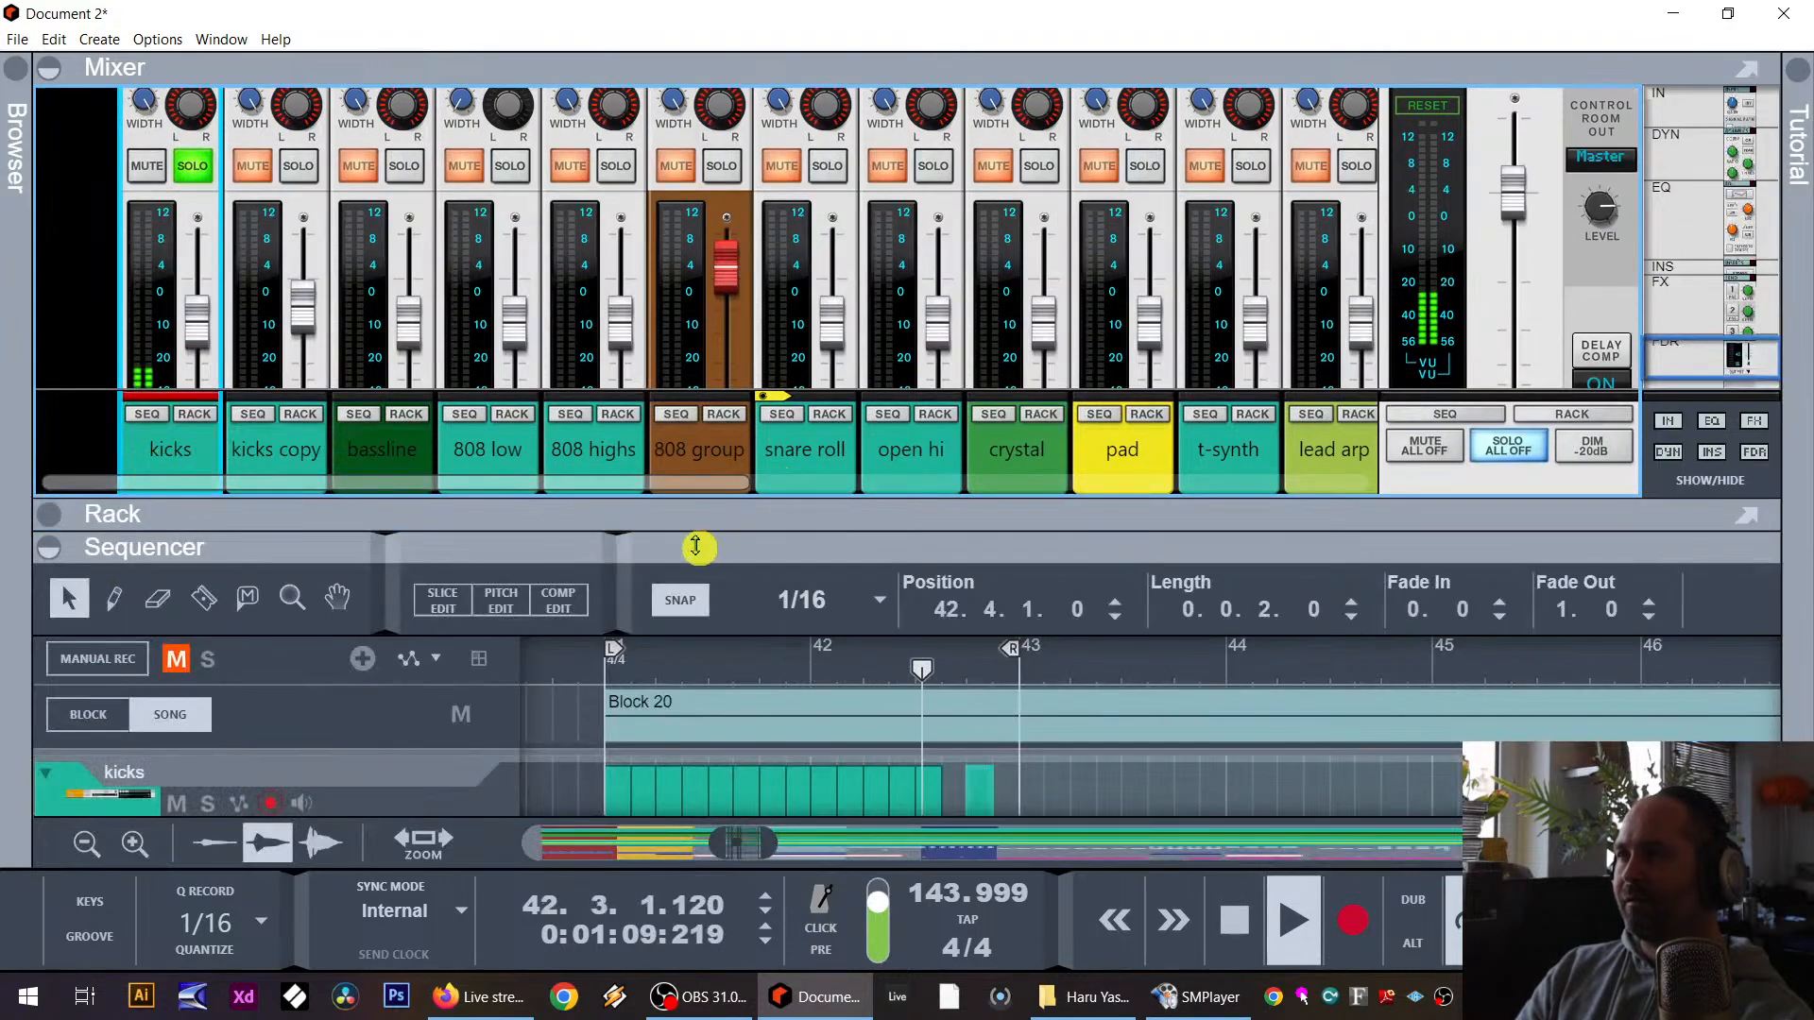
{"action": "left_click_drag", "start_coordinate": [697, 539], "coordinate": [726, 194]}
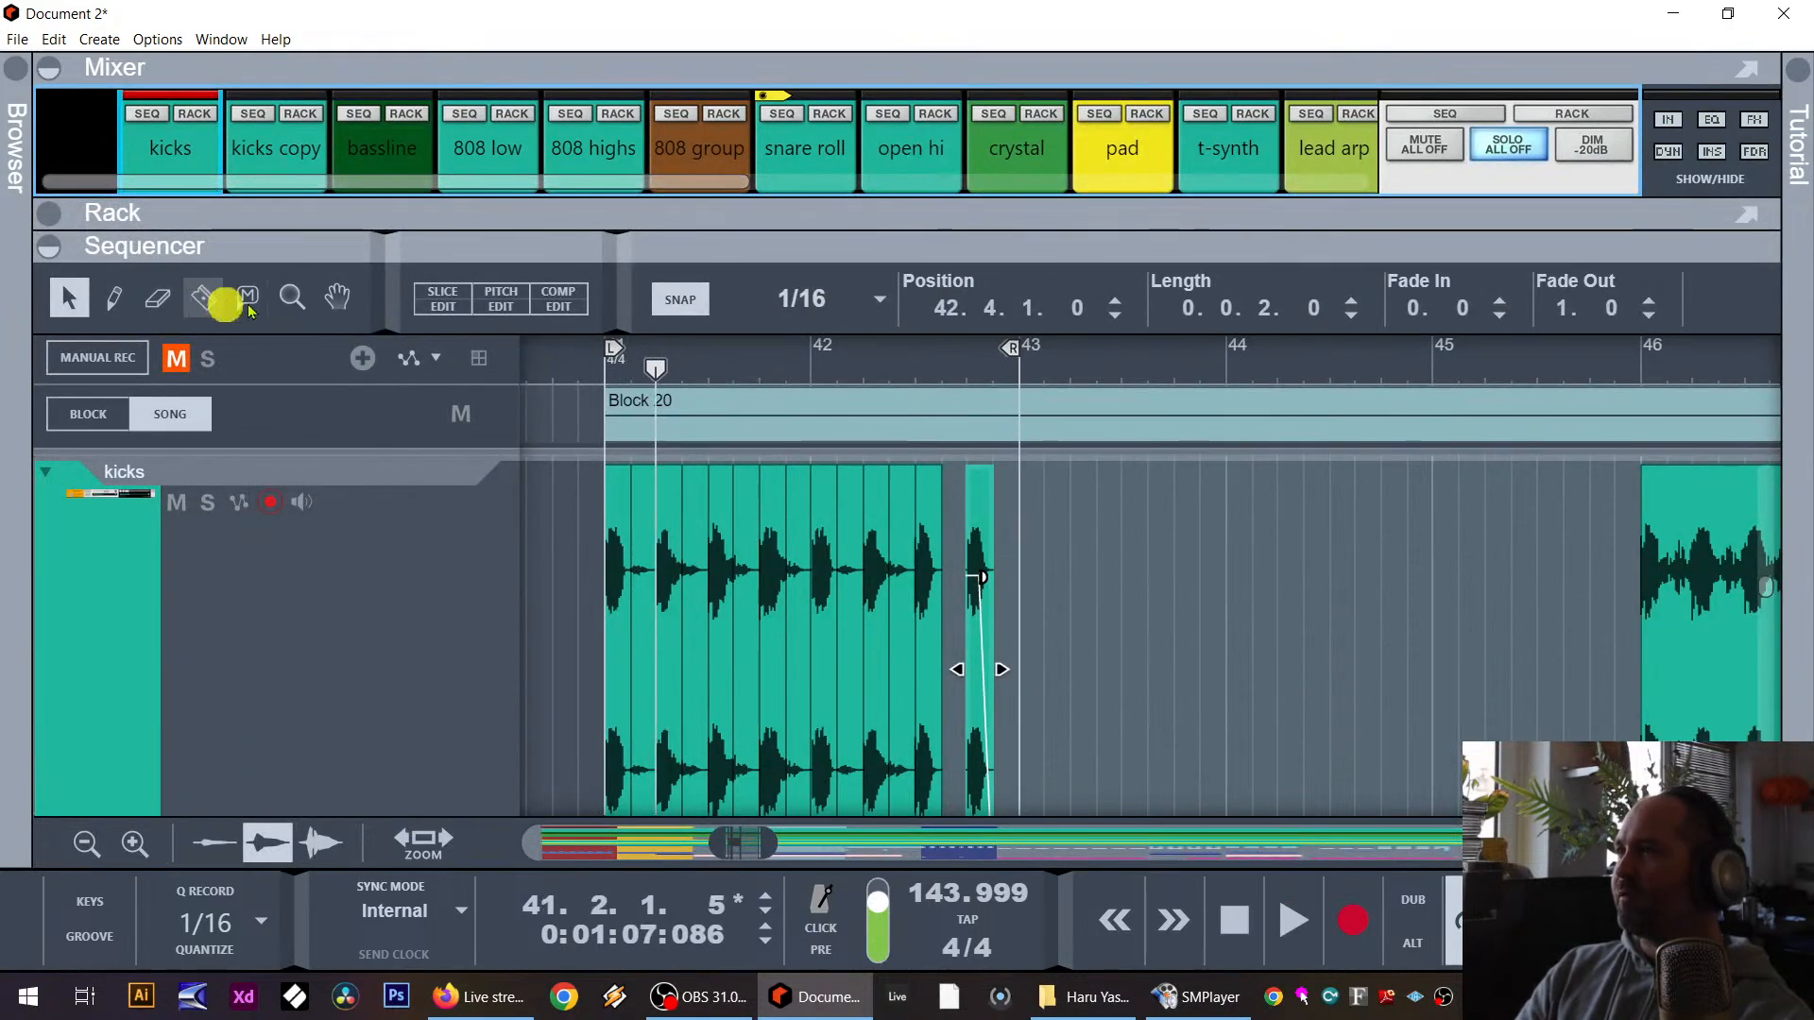
{"action": "left_click_drag", "start_coordinate": [570, 597], "coordinate": [1065, 607]}
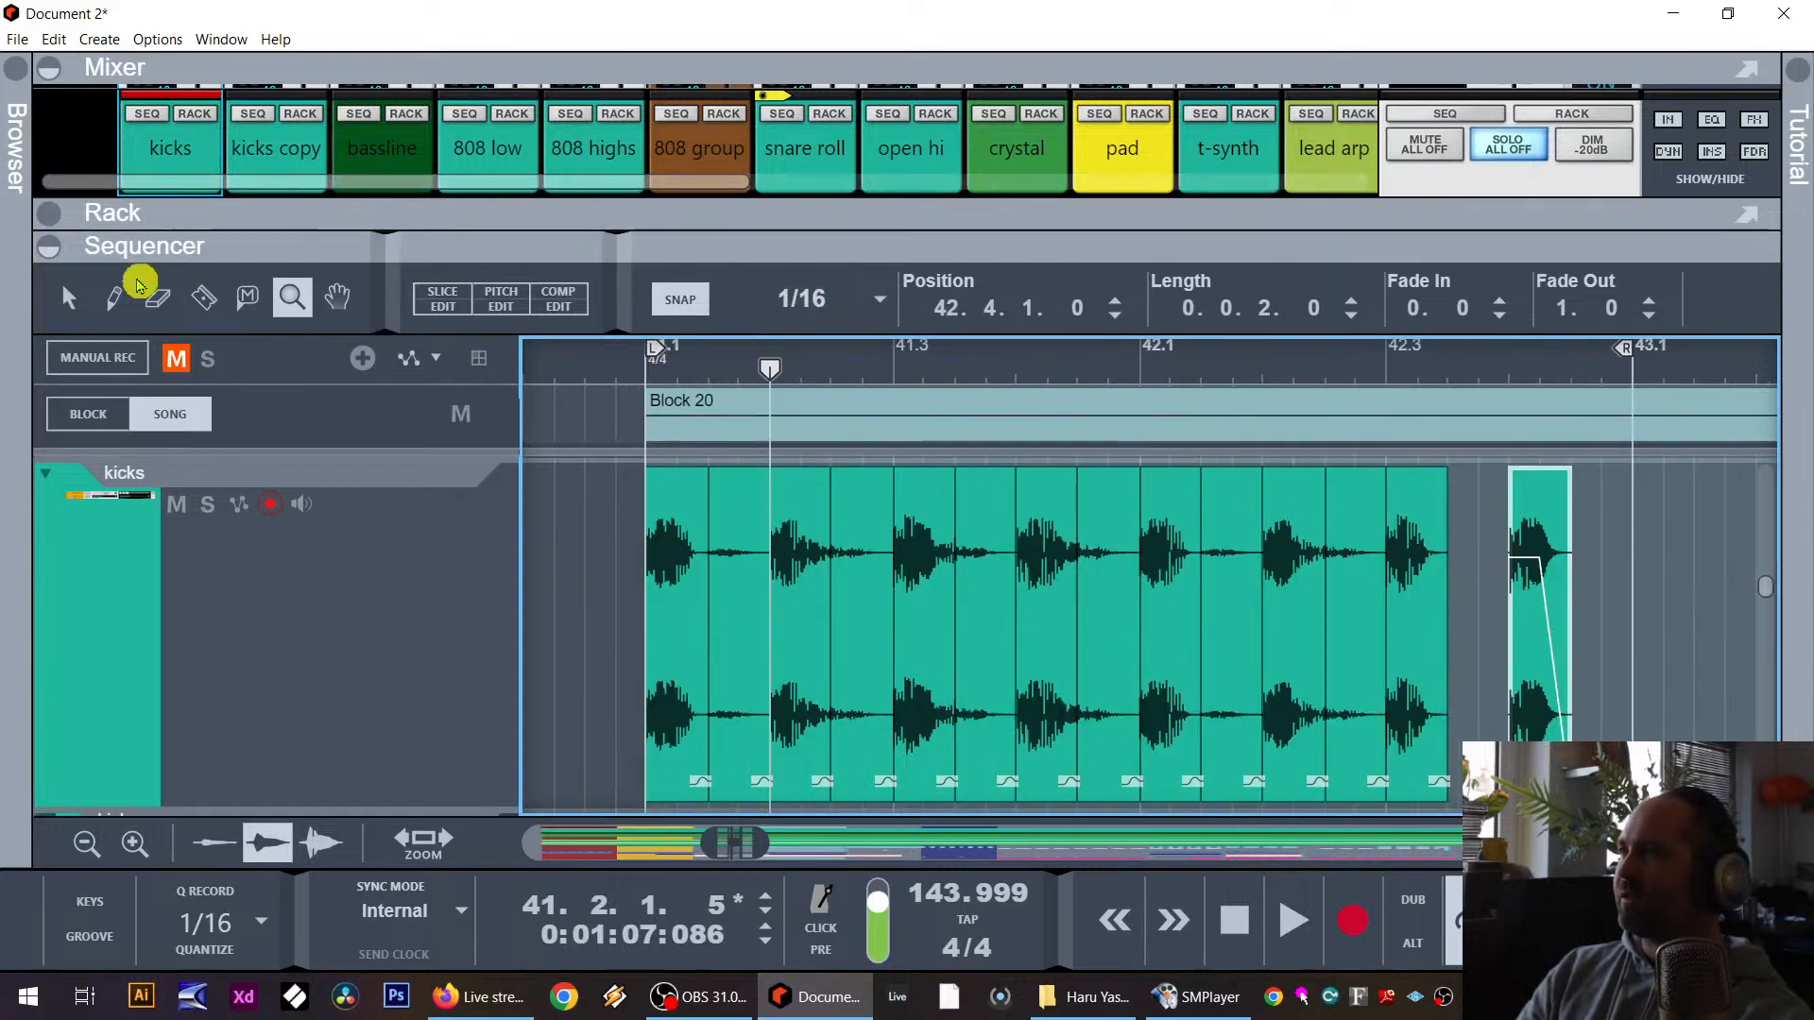
{"action": "left_click", "coordinate": [69, 298]}
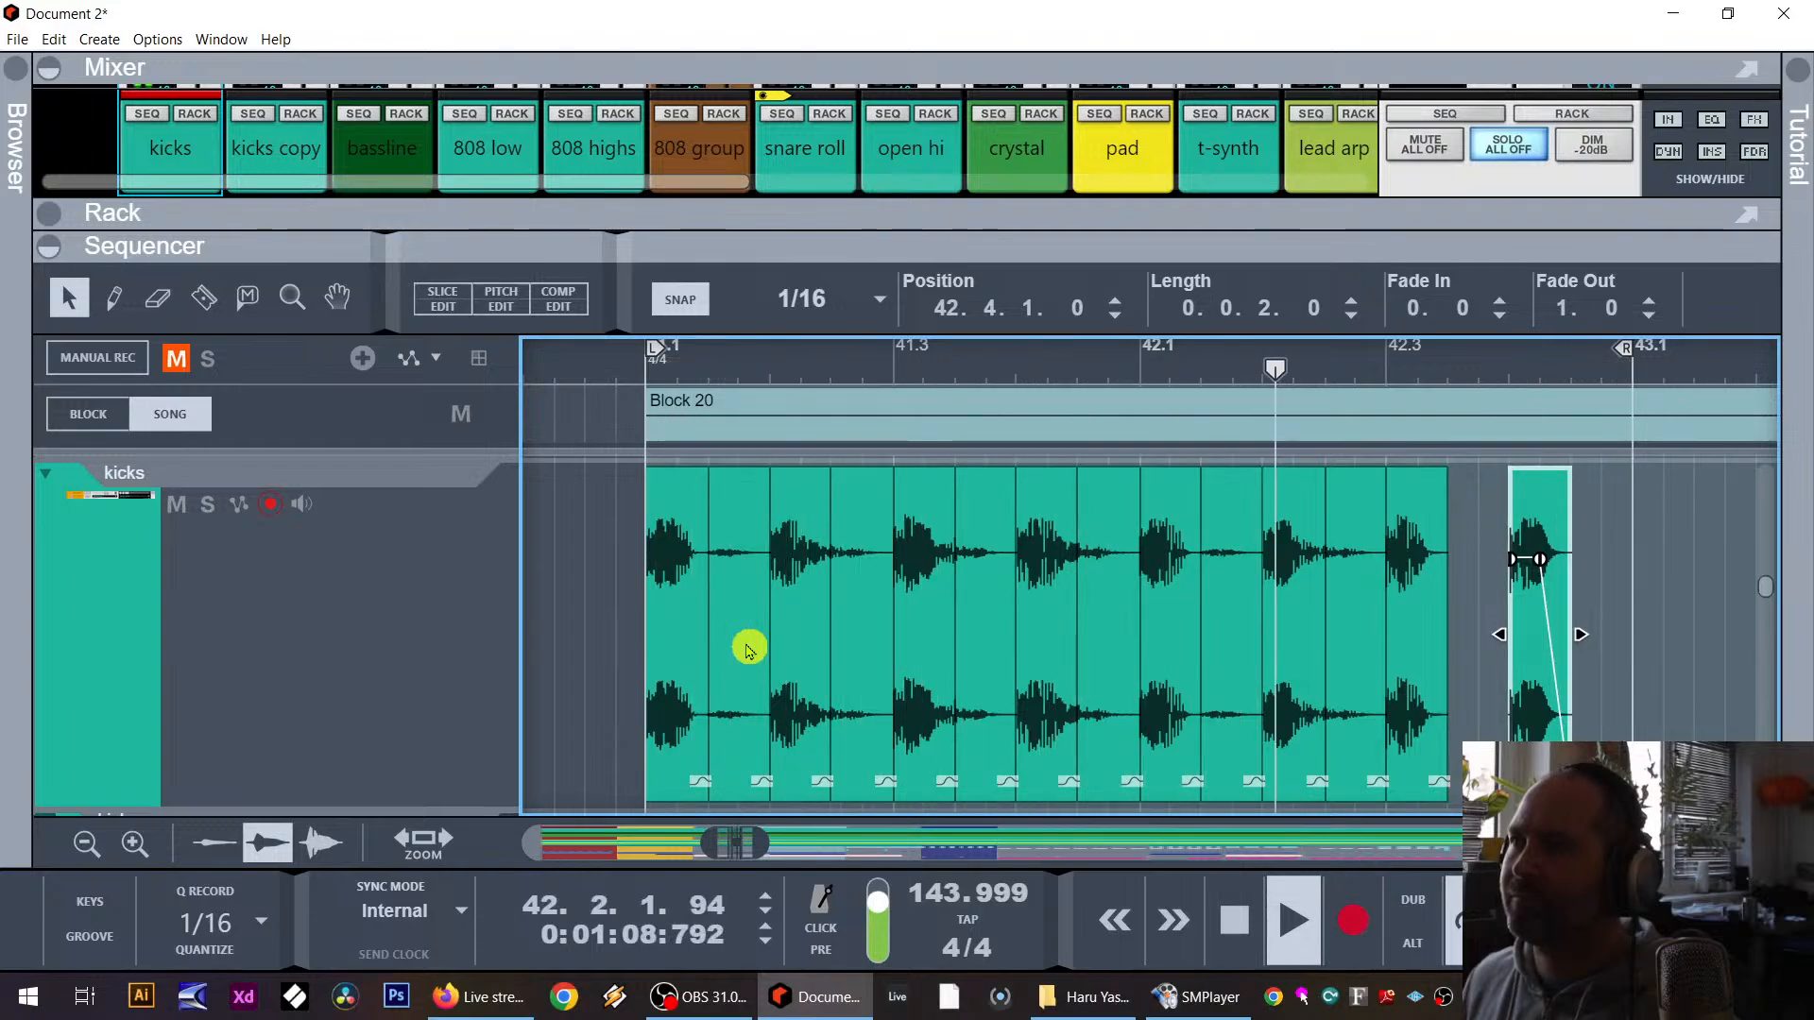
{"action": "key", "text": "space"}
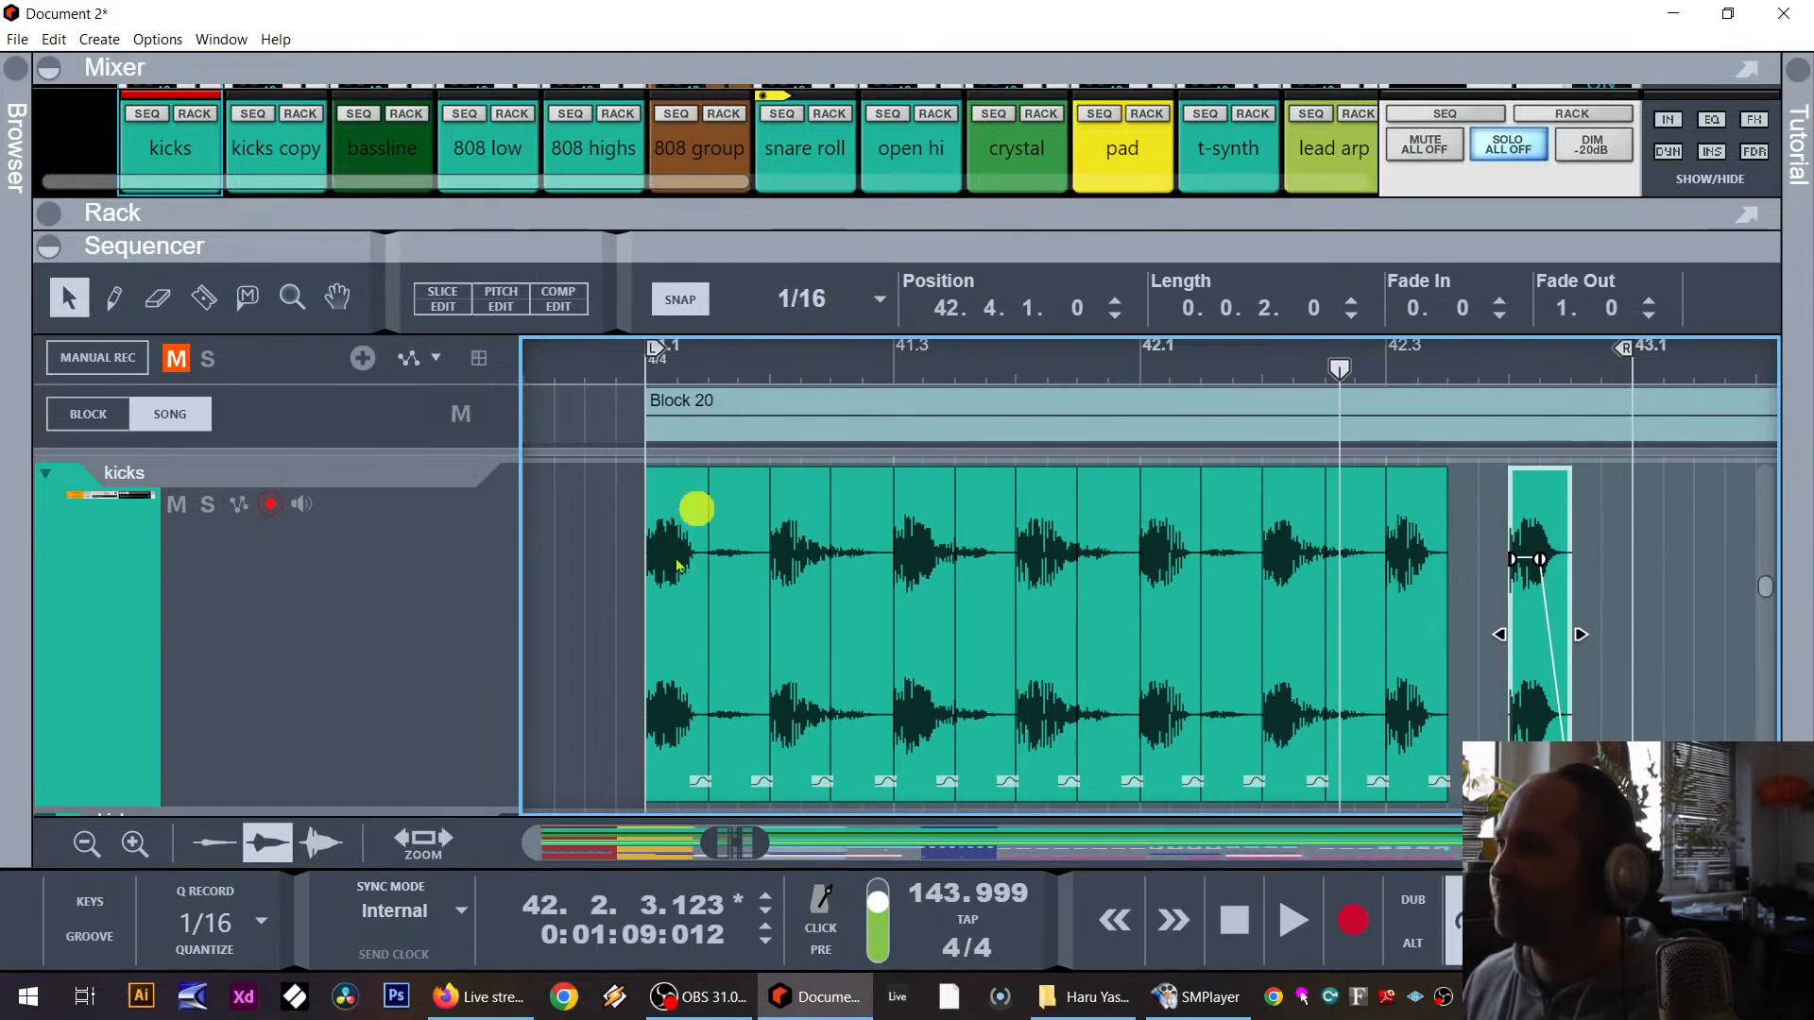
Step: Select all the kicks clips in bars 41 and 42 and set their fade-in to 0.50
{"action": "left_click_drag", "start_coordinate": [586, 595], "coordinate": [1626, 623]}
{"action": "double_click", "coordinate": [1479, 319]}
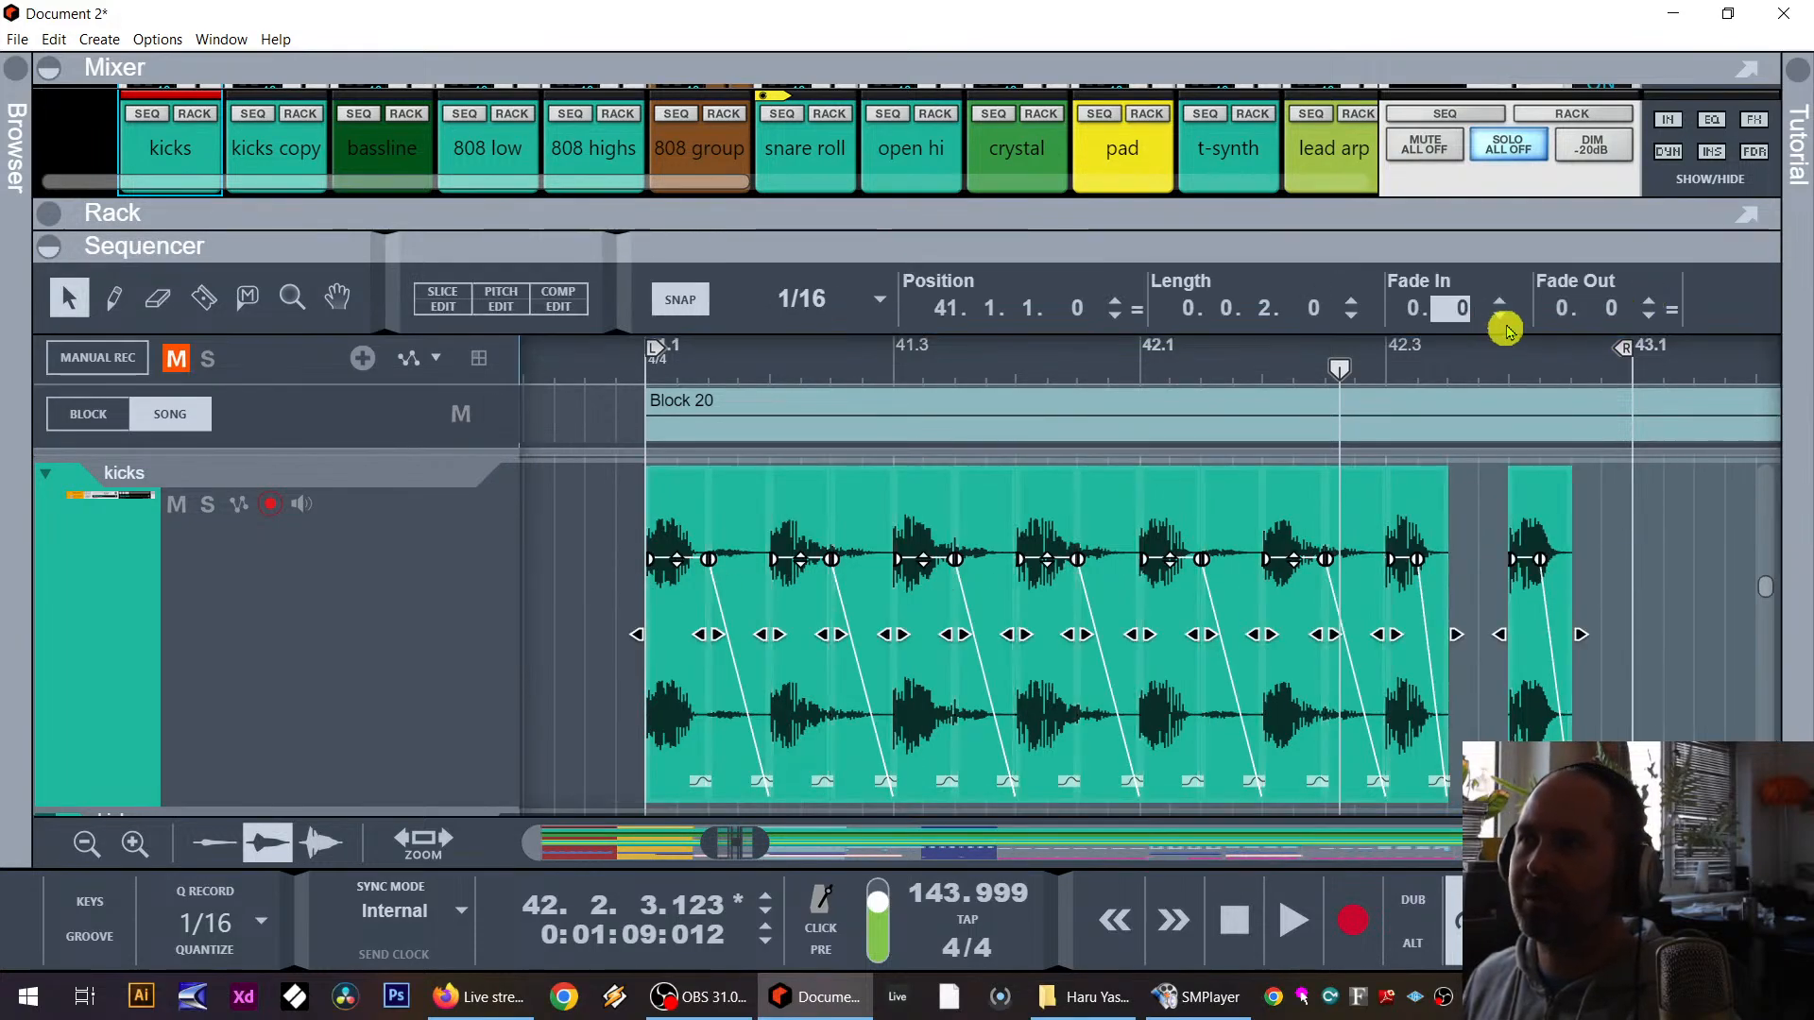
{"action": "left_click", "coordinate": [1505, 306]}
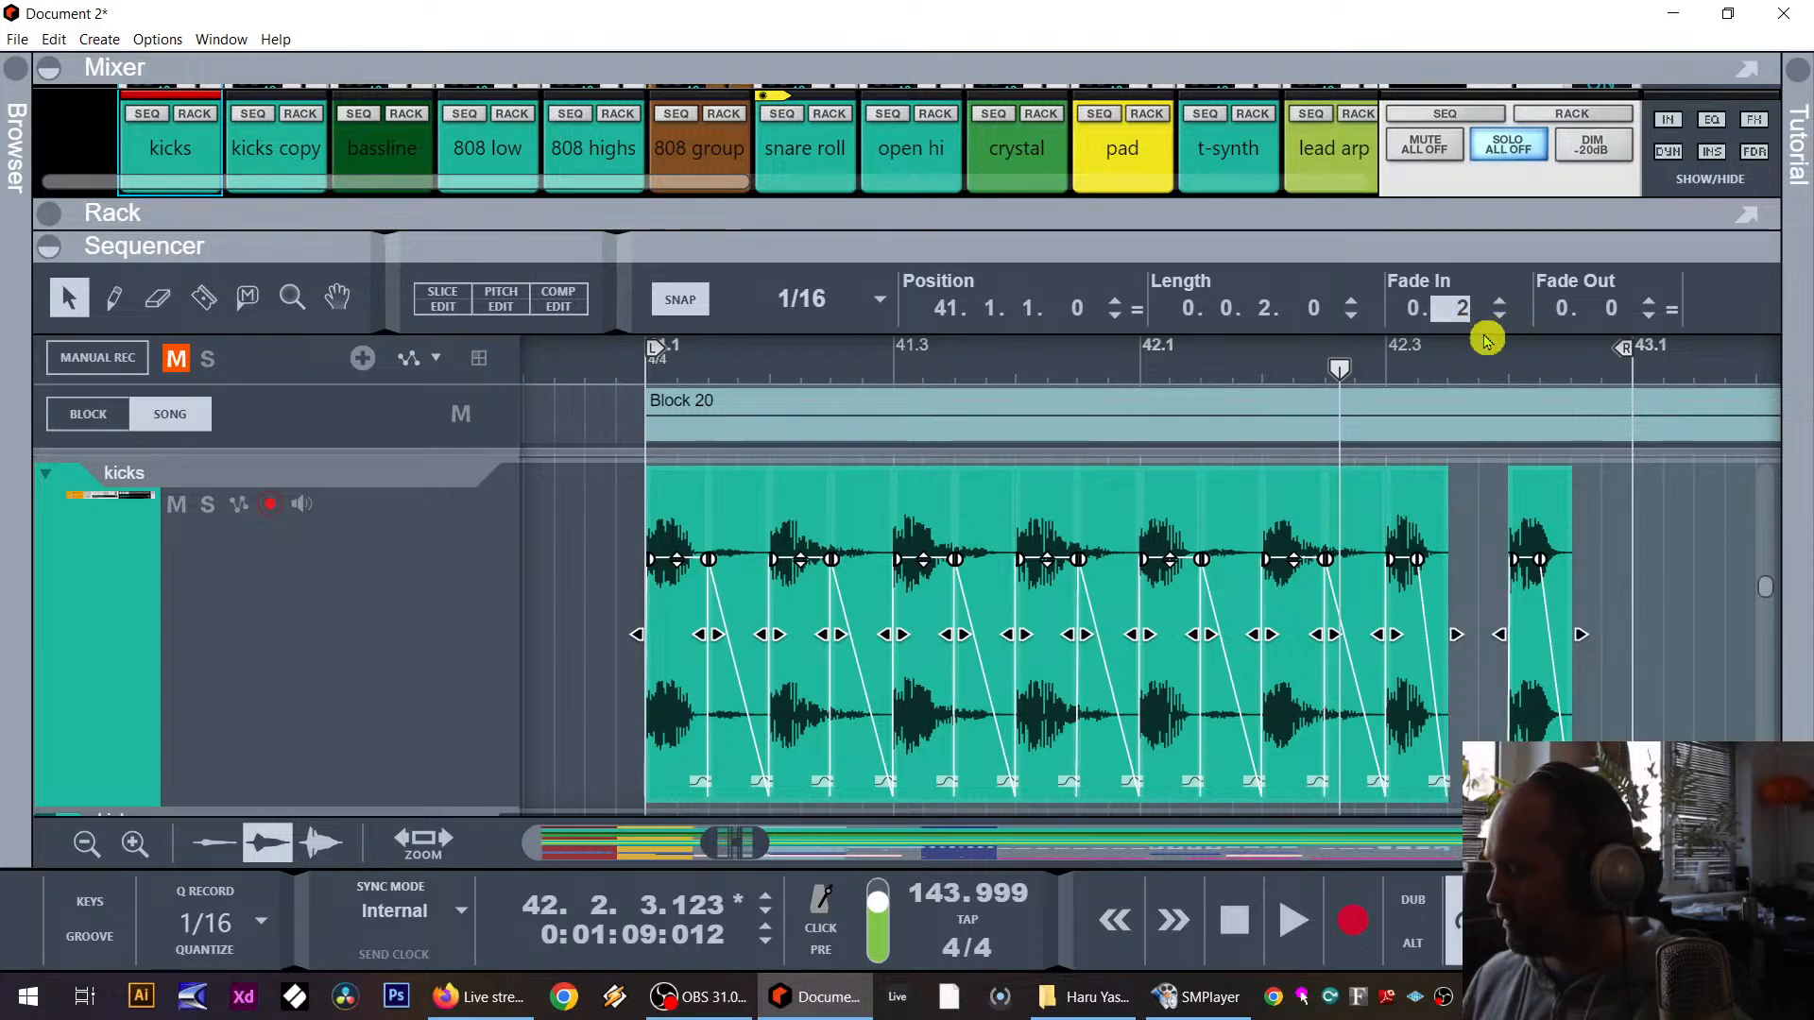
{"action": "type", "text": "50"}
{"action": "key", "text": "Return"}
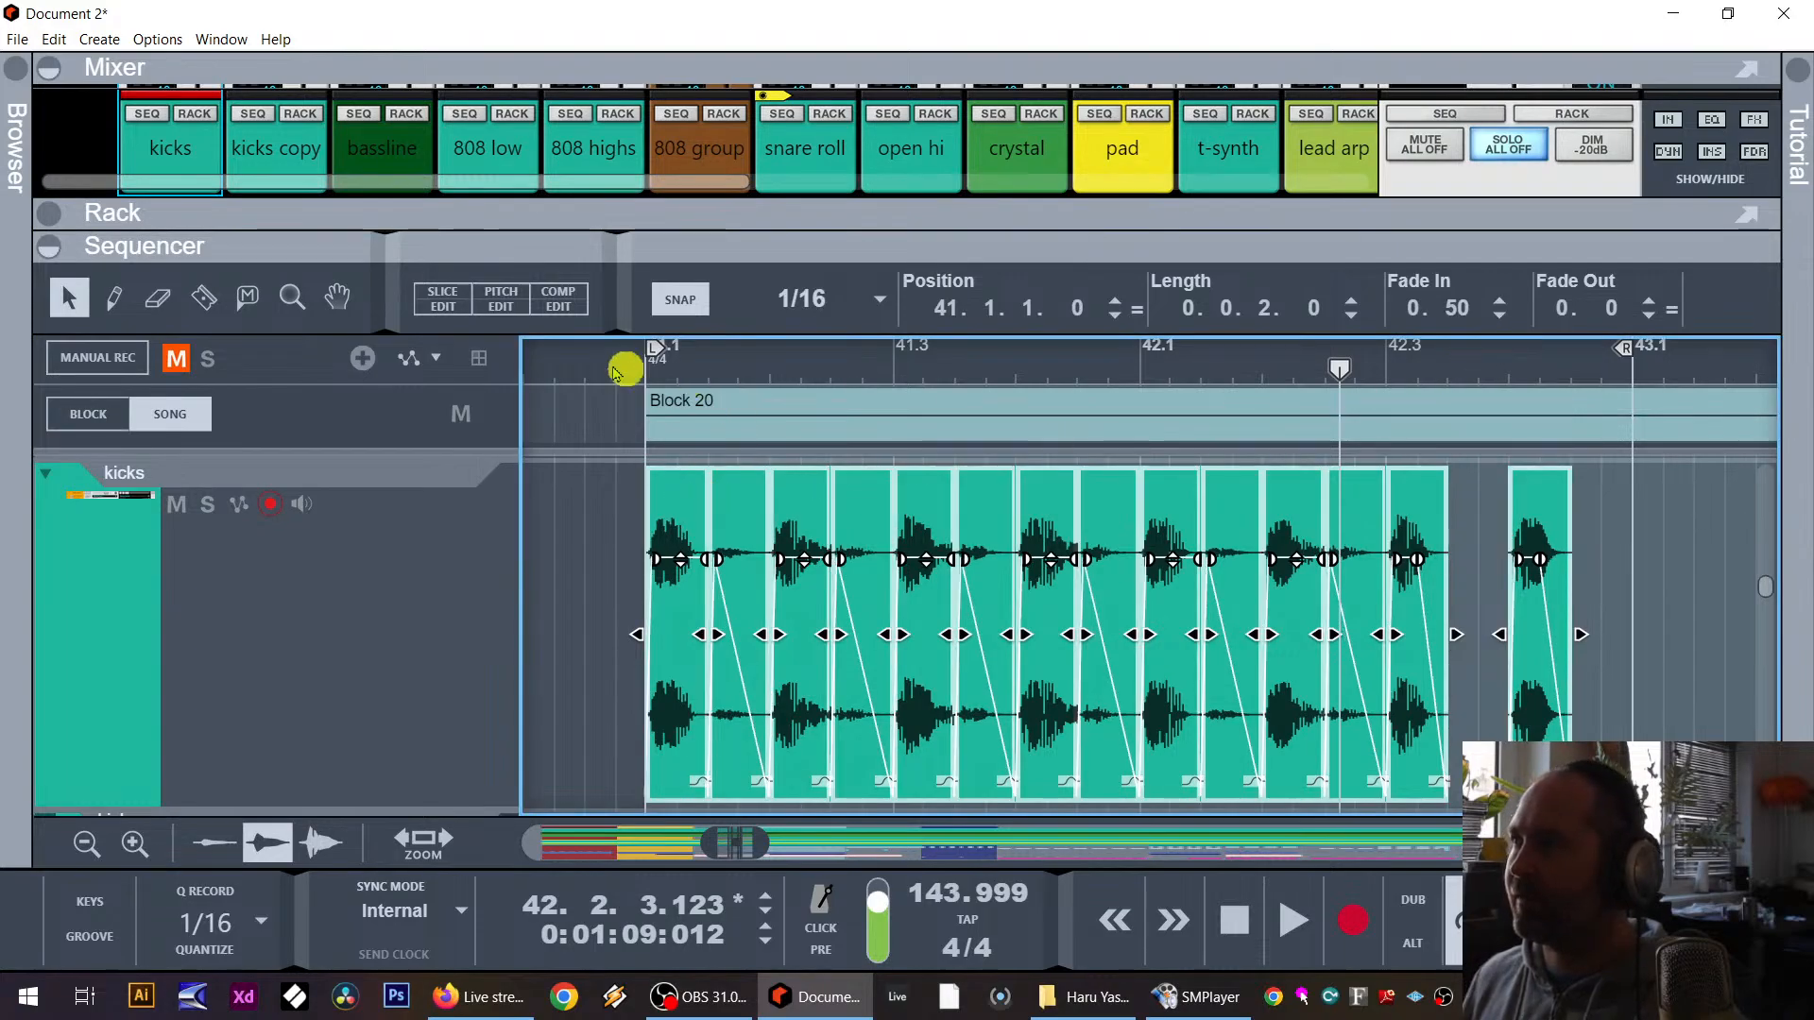
Step: Play the selected kicks clips and set their fade-in to 0.75
{"action": "key", "text": "space"}
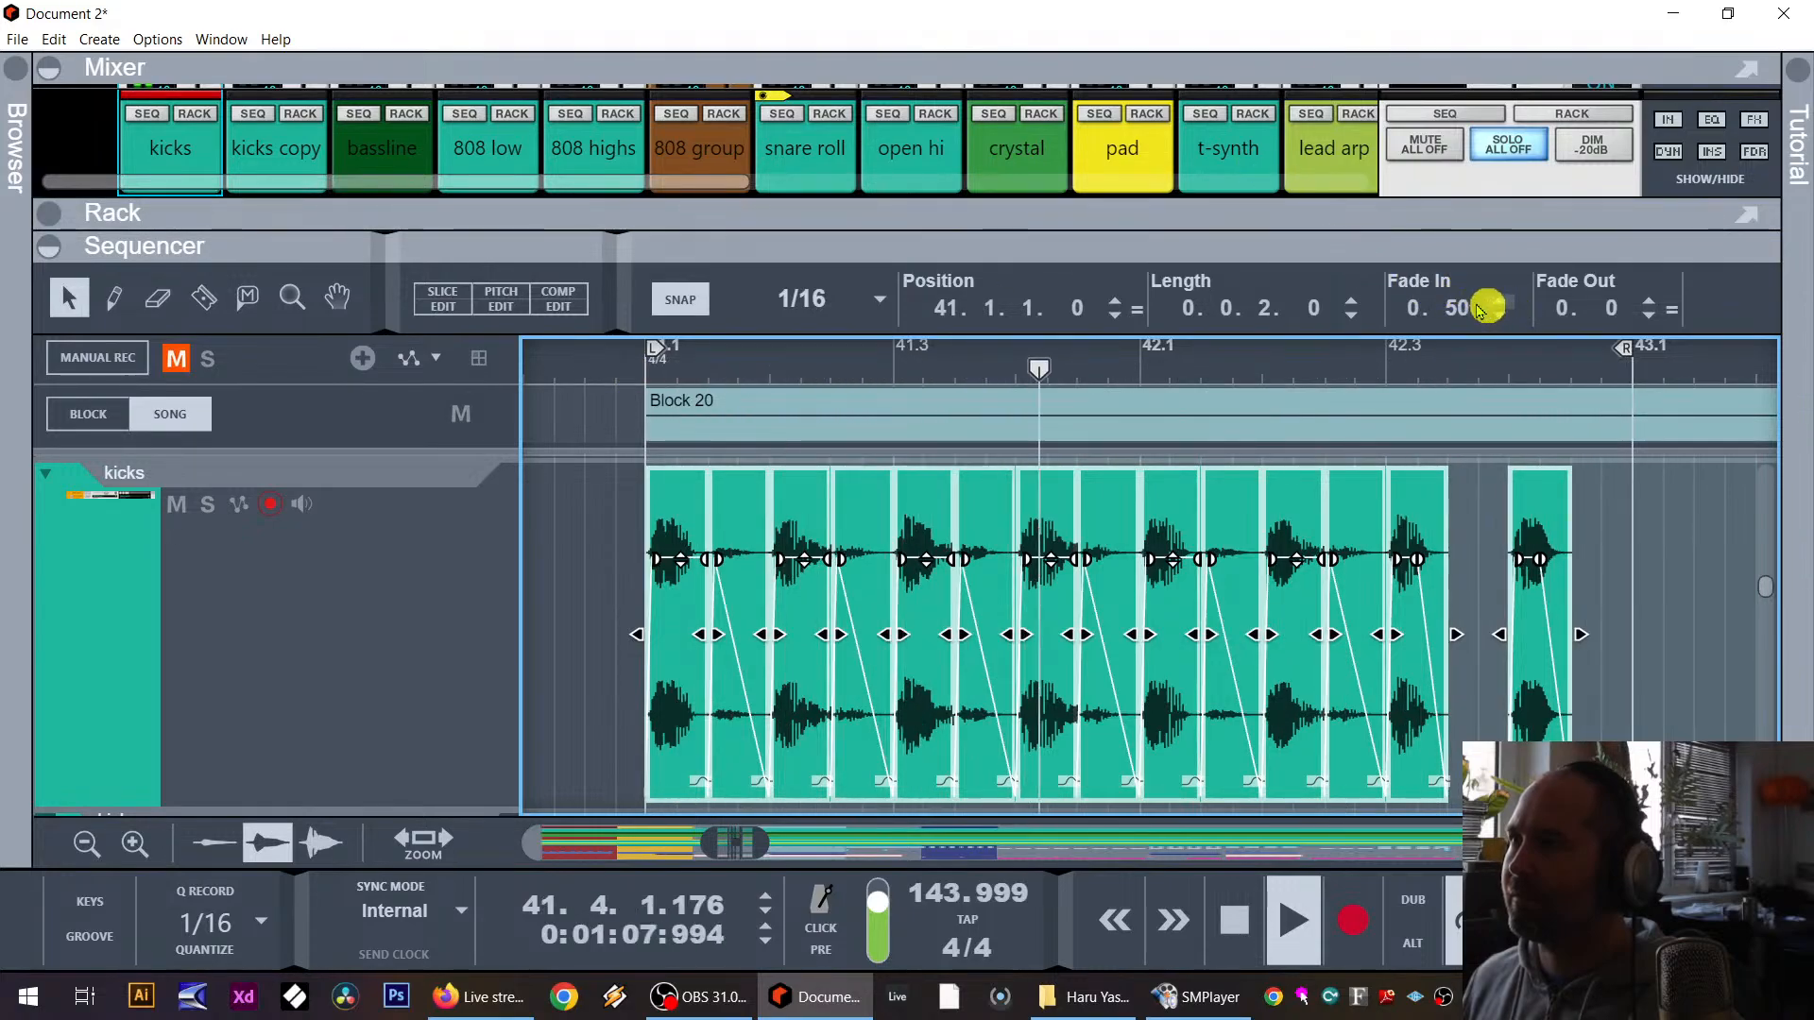
{"action": "type", "text": "75"}
{"action": "key", "text": "Return"}
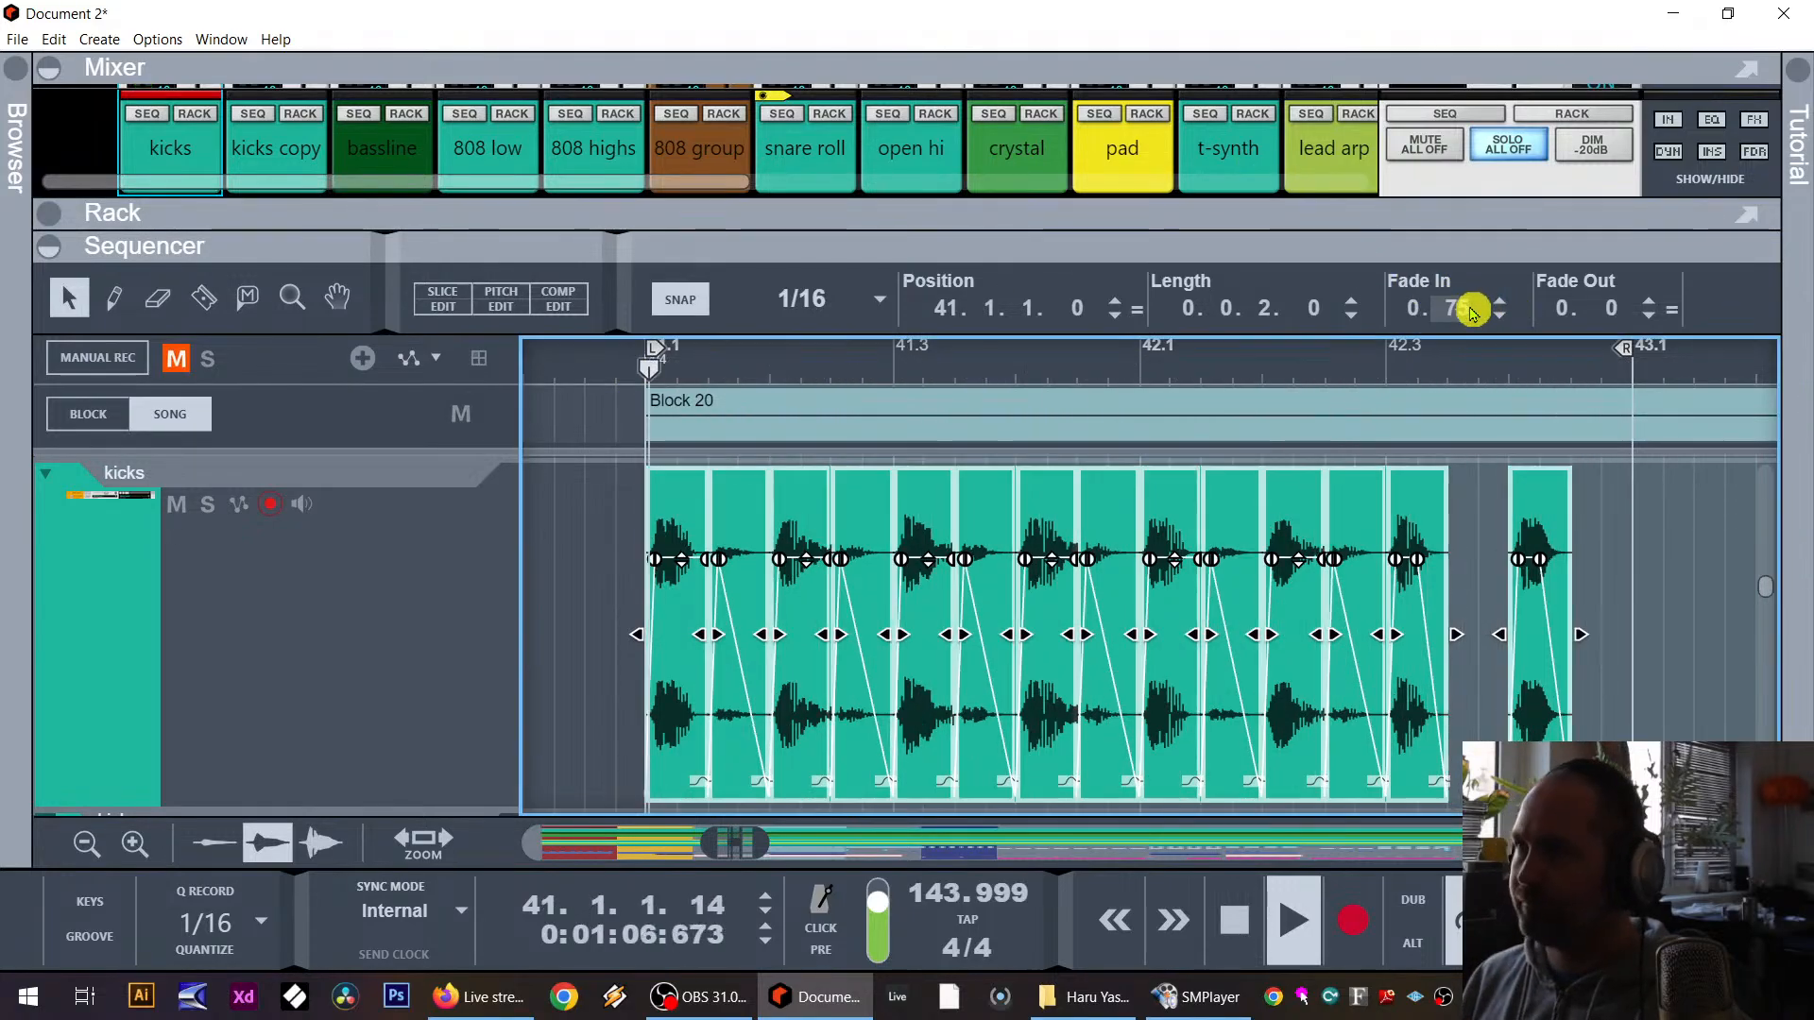
Step: Set the fade-in of the selected kicks clips to 0.99
{"action": "double_click", "coordinate": [1461, 312]}
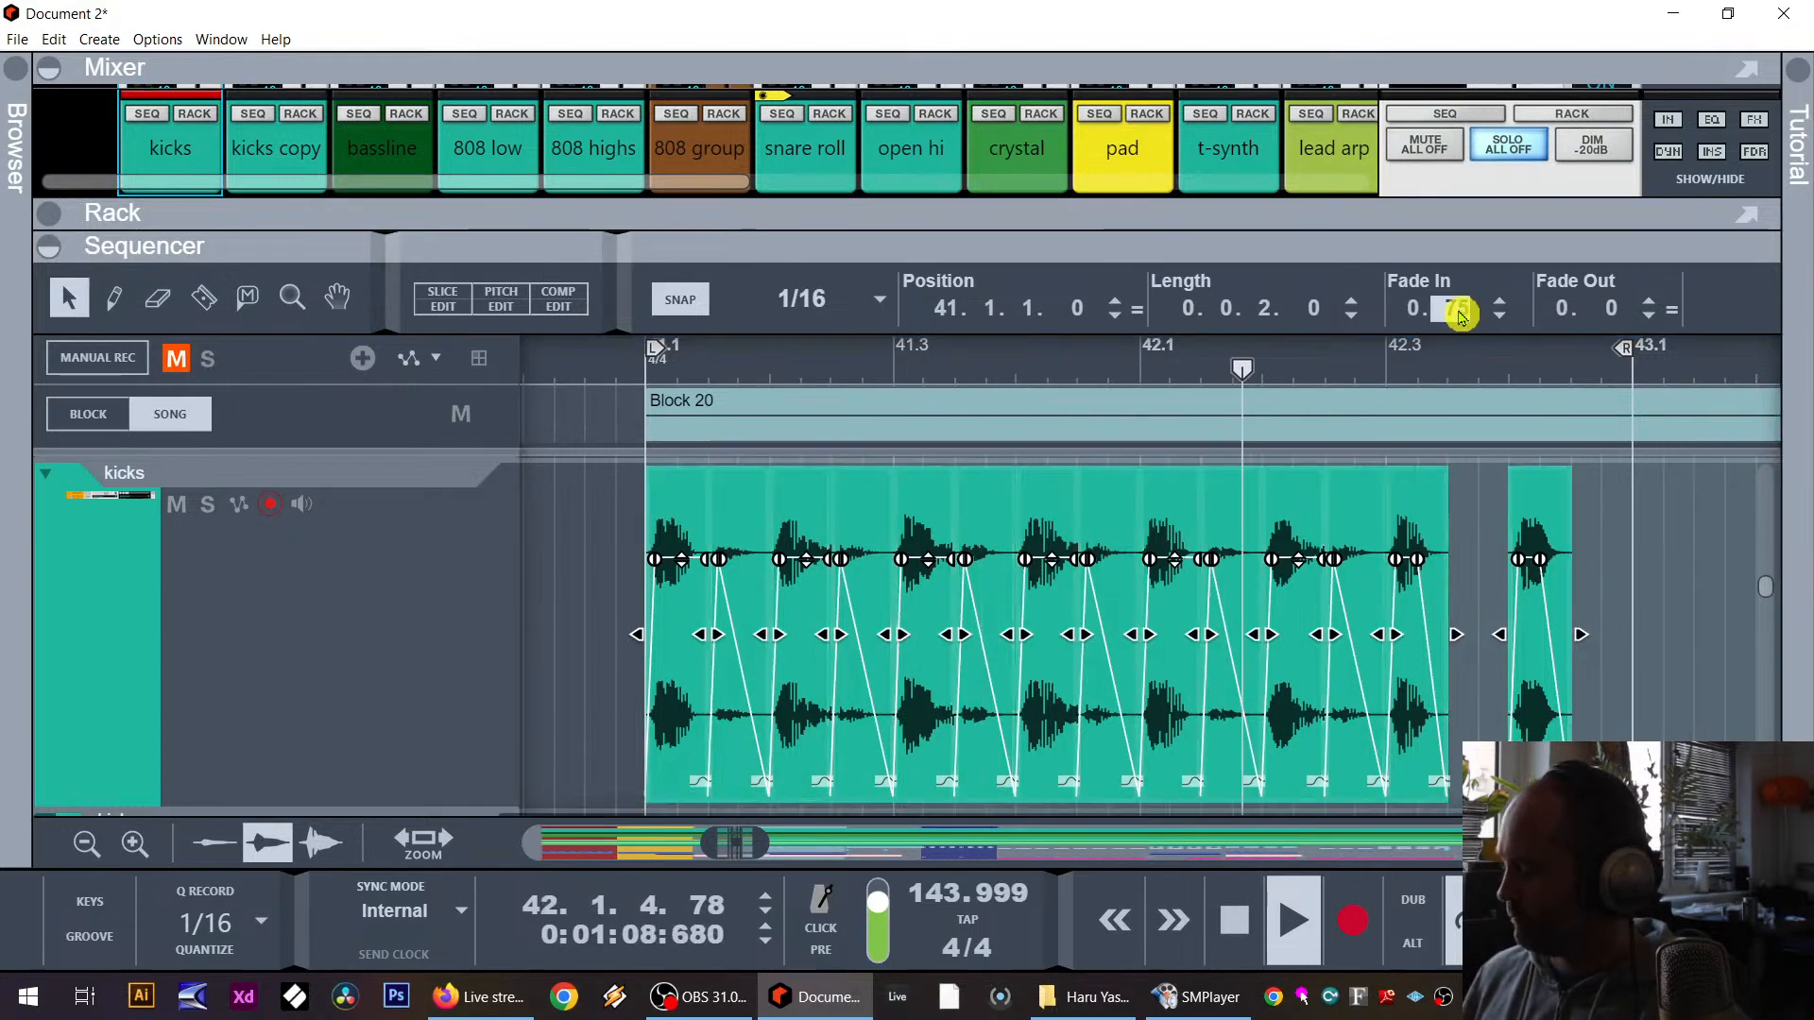
{"action": "type", "text": "1"}
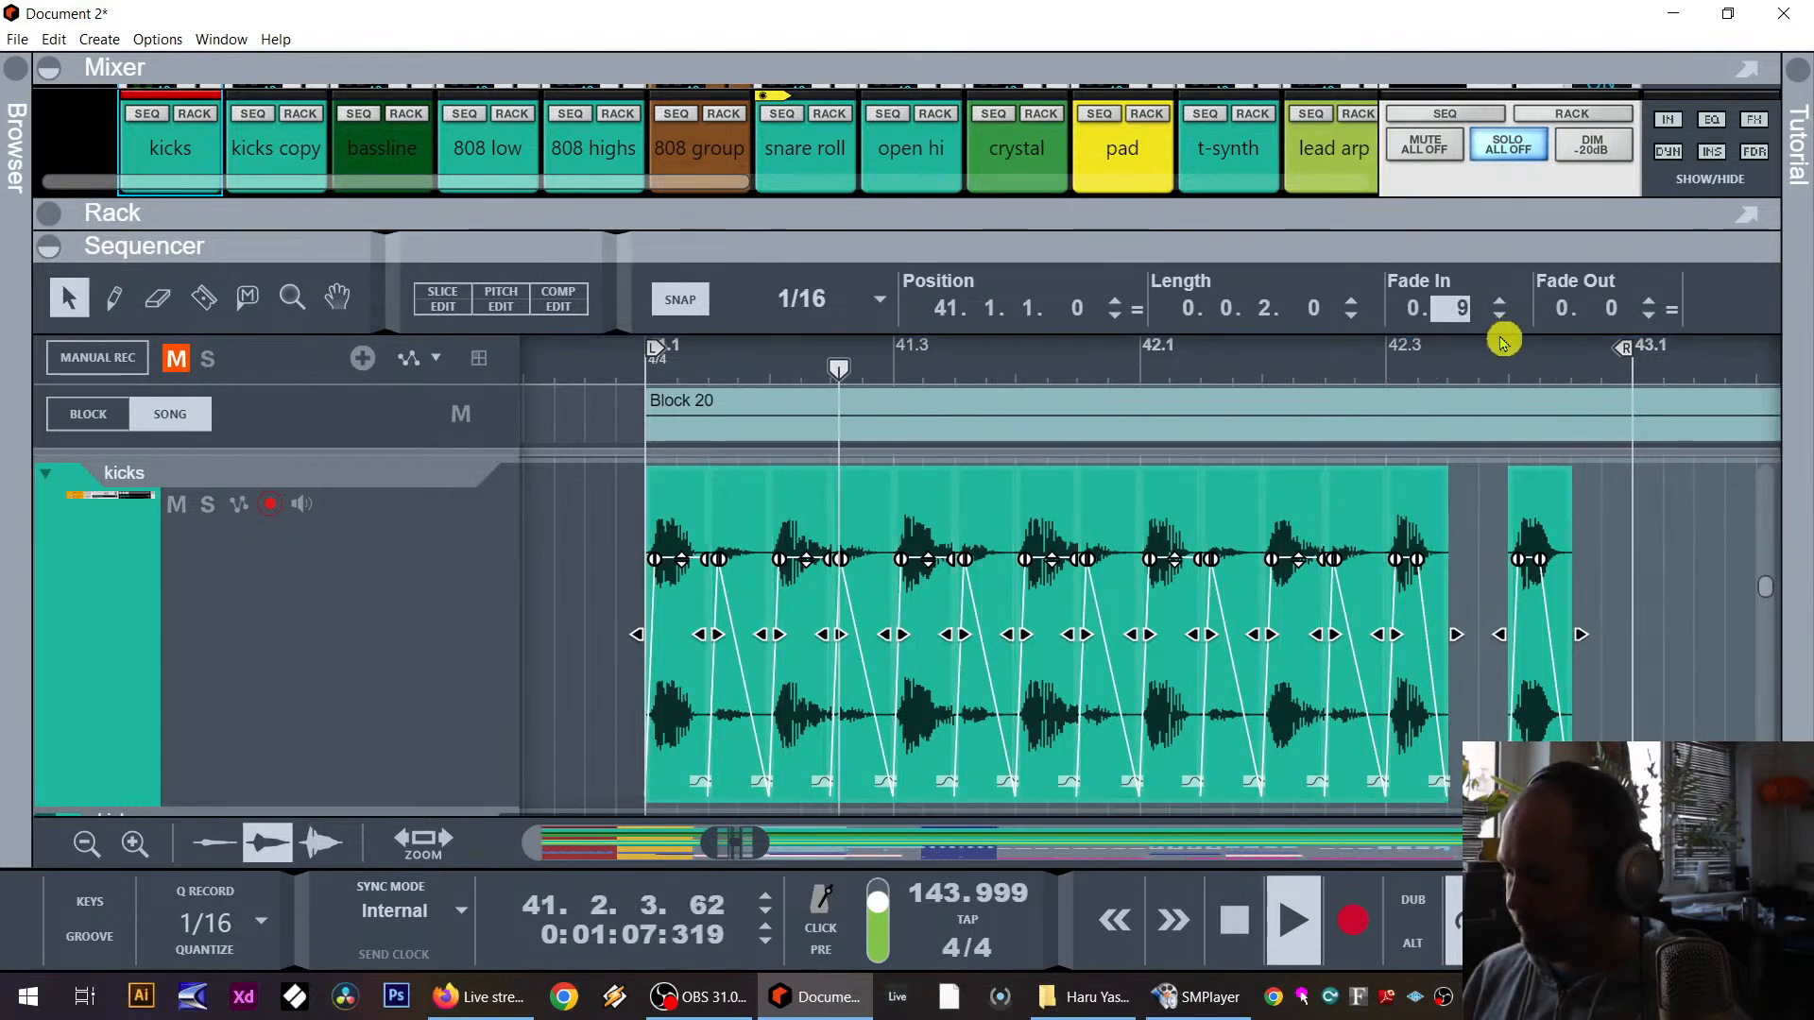
{"action": "key", "text": "Return"}
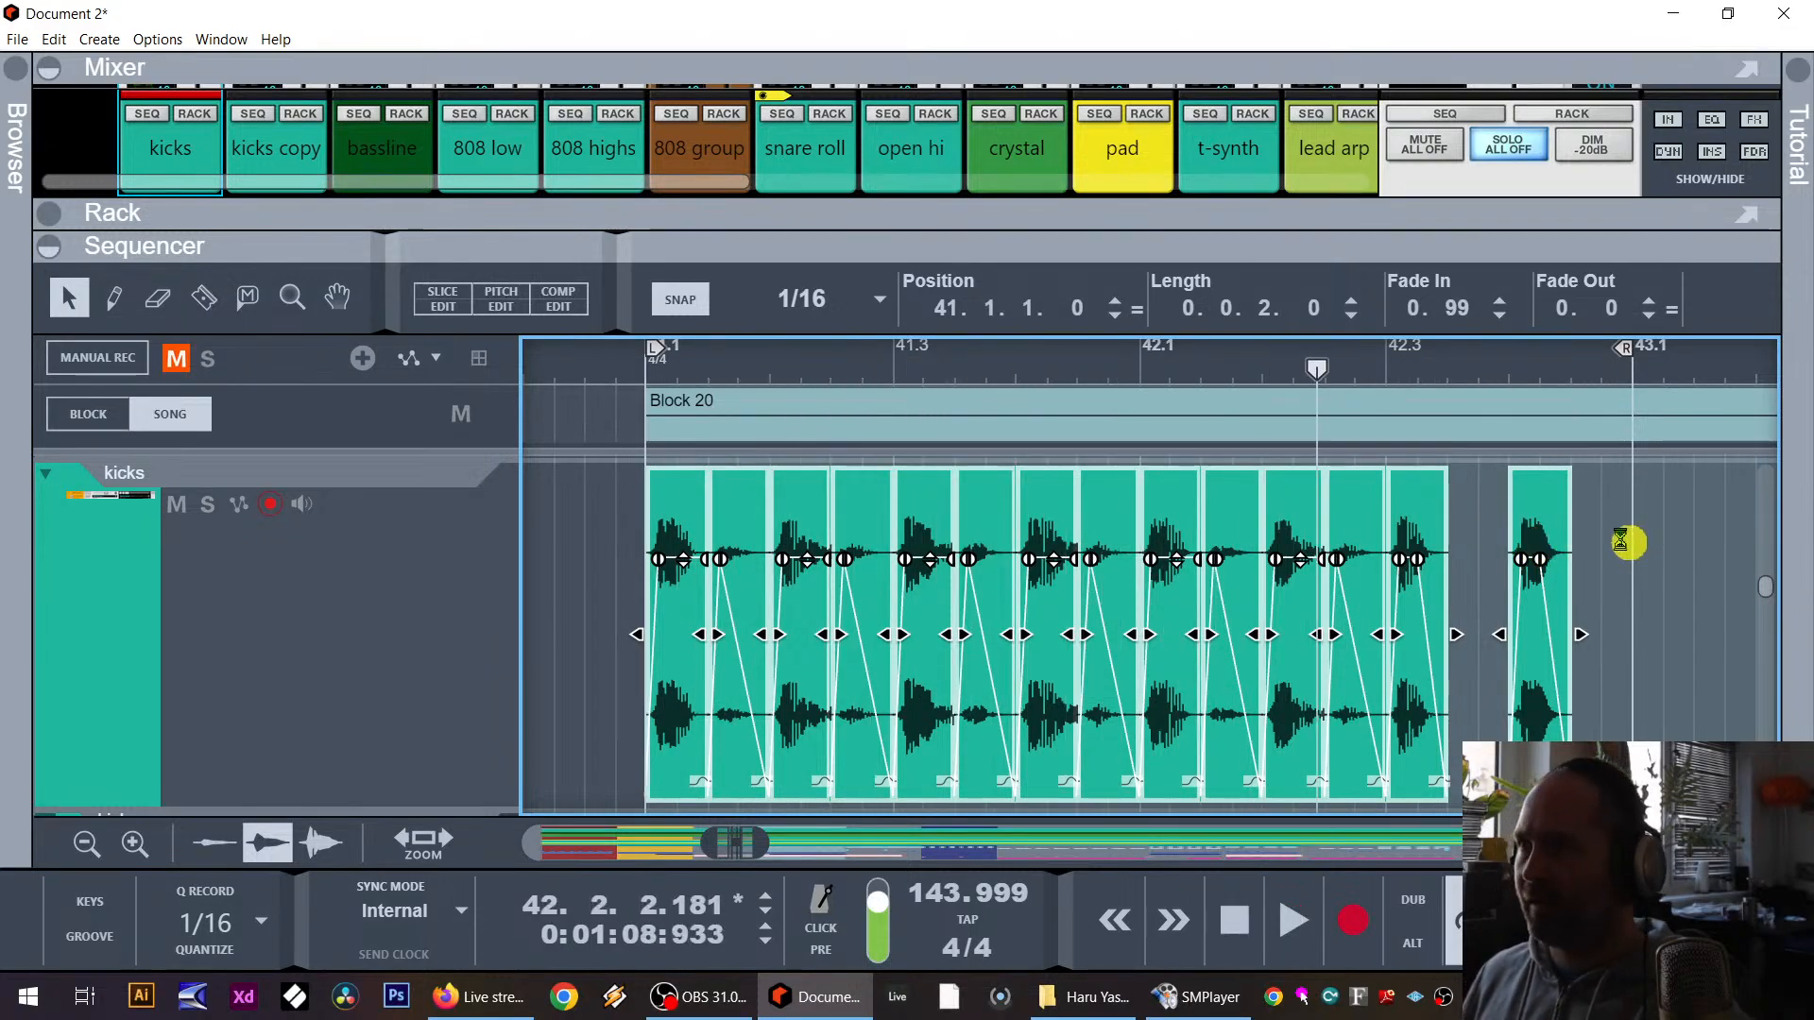
Step: Undo the last three fade-in changes on the kicks clips
{"action": "key", "text": "ctrl+z"}
{"action": "key", "text": "ctrl+z"}
{"action": "key", "text": "ctrl+z"}
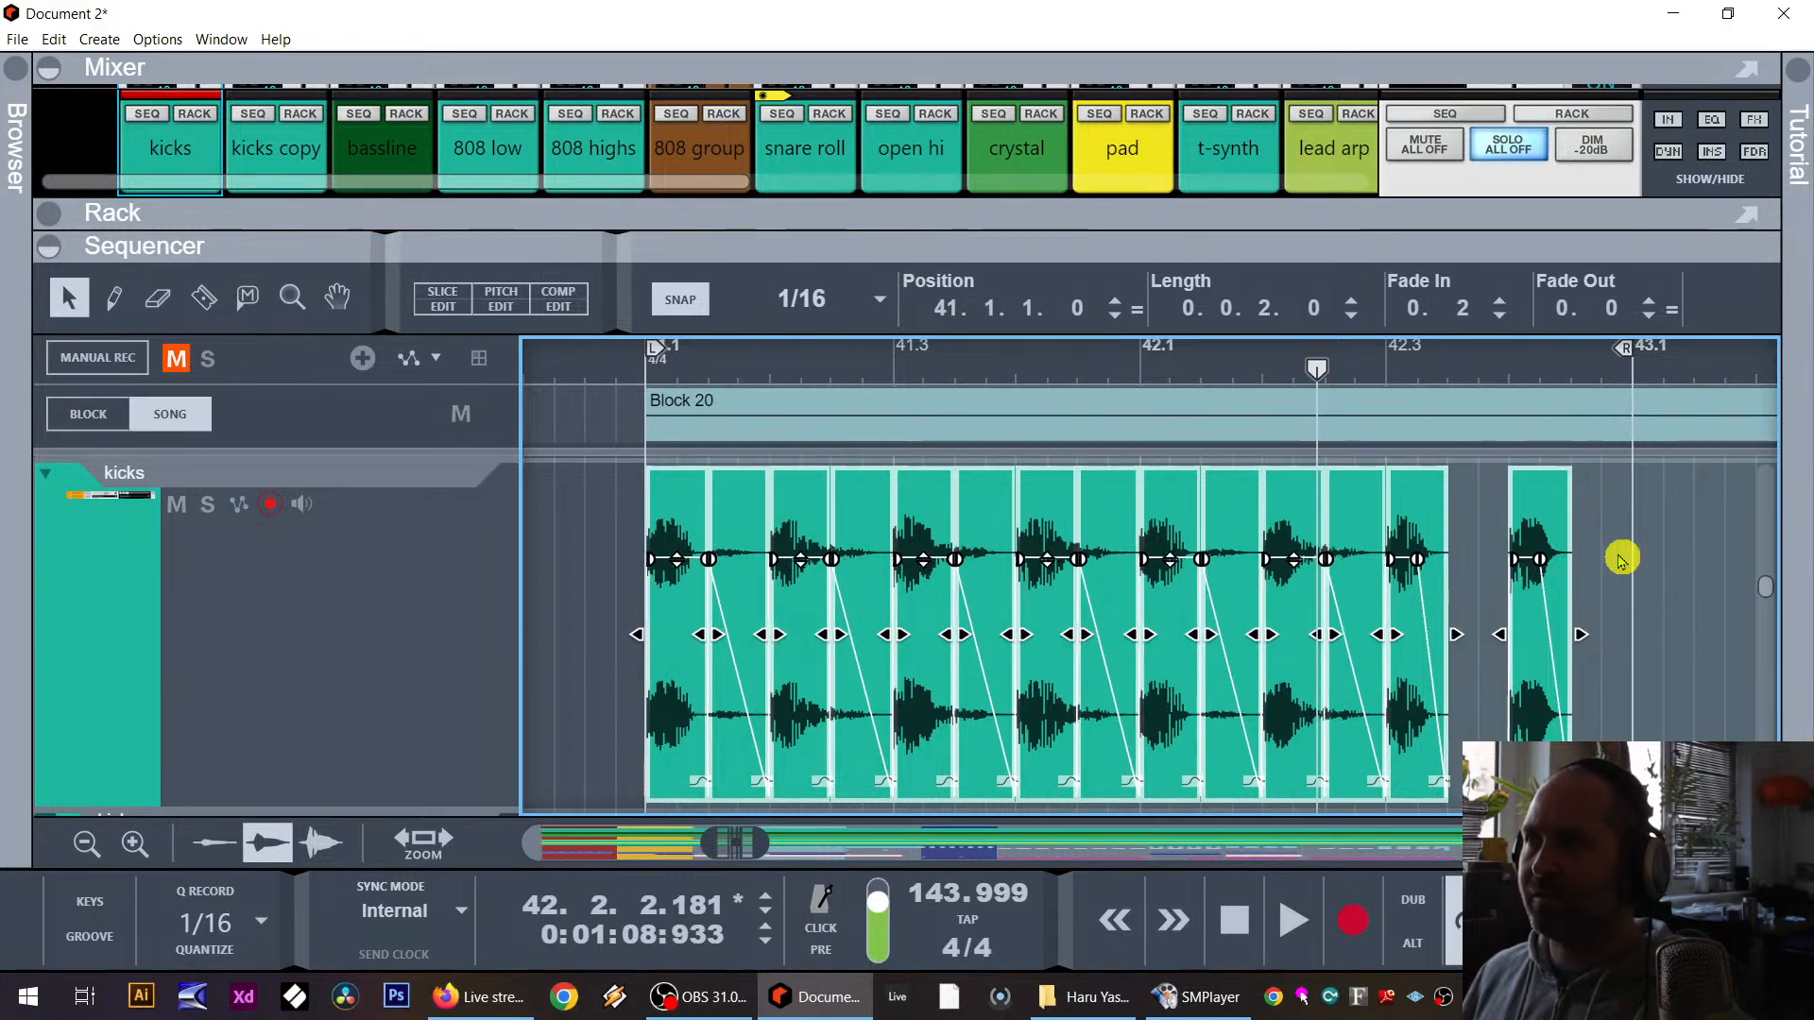
Step: Set the fade-in of the selected kicks clips to 0
{"action": "double_click", "coordinate": [1463, 319]}
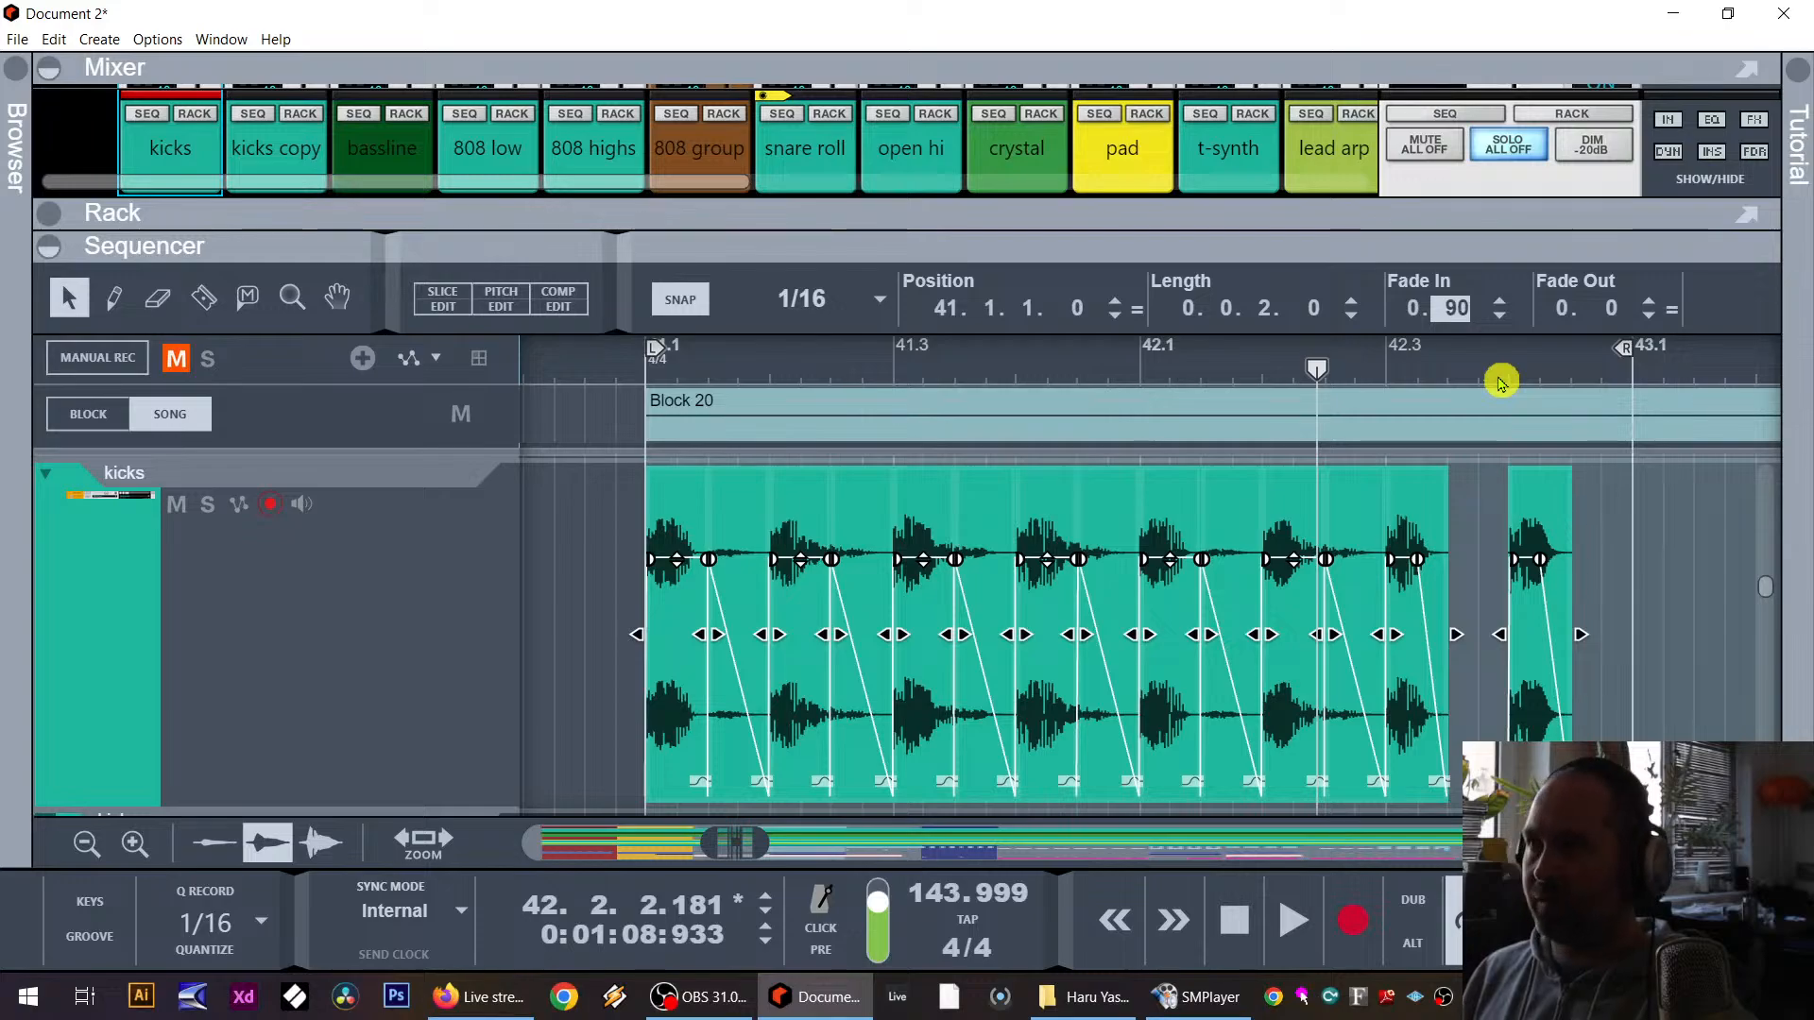
{"action": "key", "text": "Return"}
{"action": "double_click", "coordinate": [1460, 319]}
{"action": "type", "text": "0"}
{"action": "key", "text": "Return"}
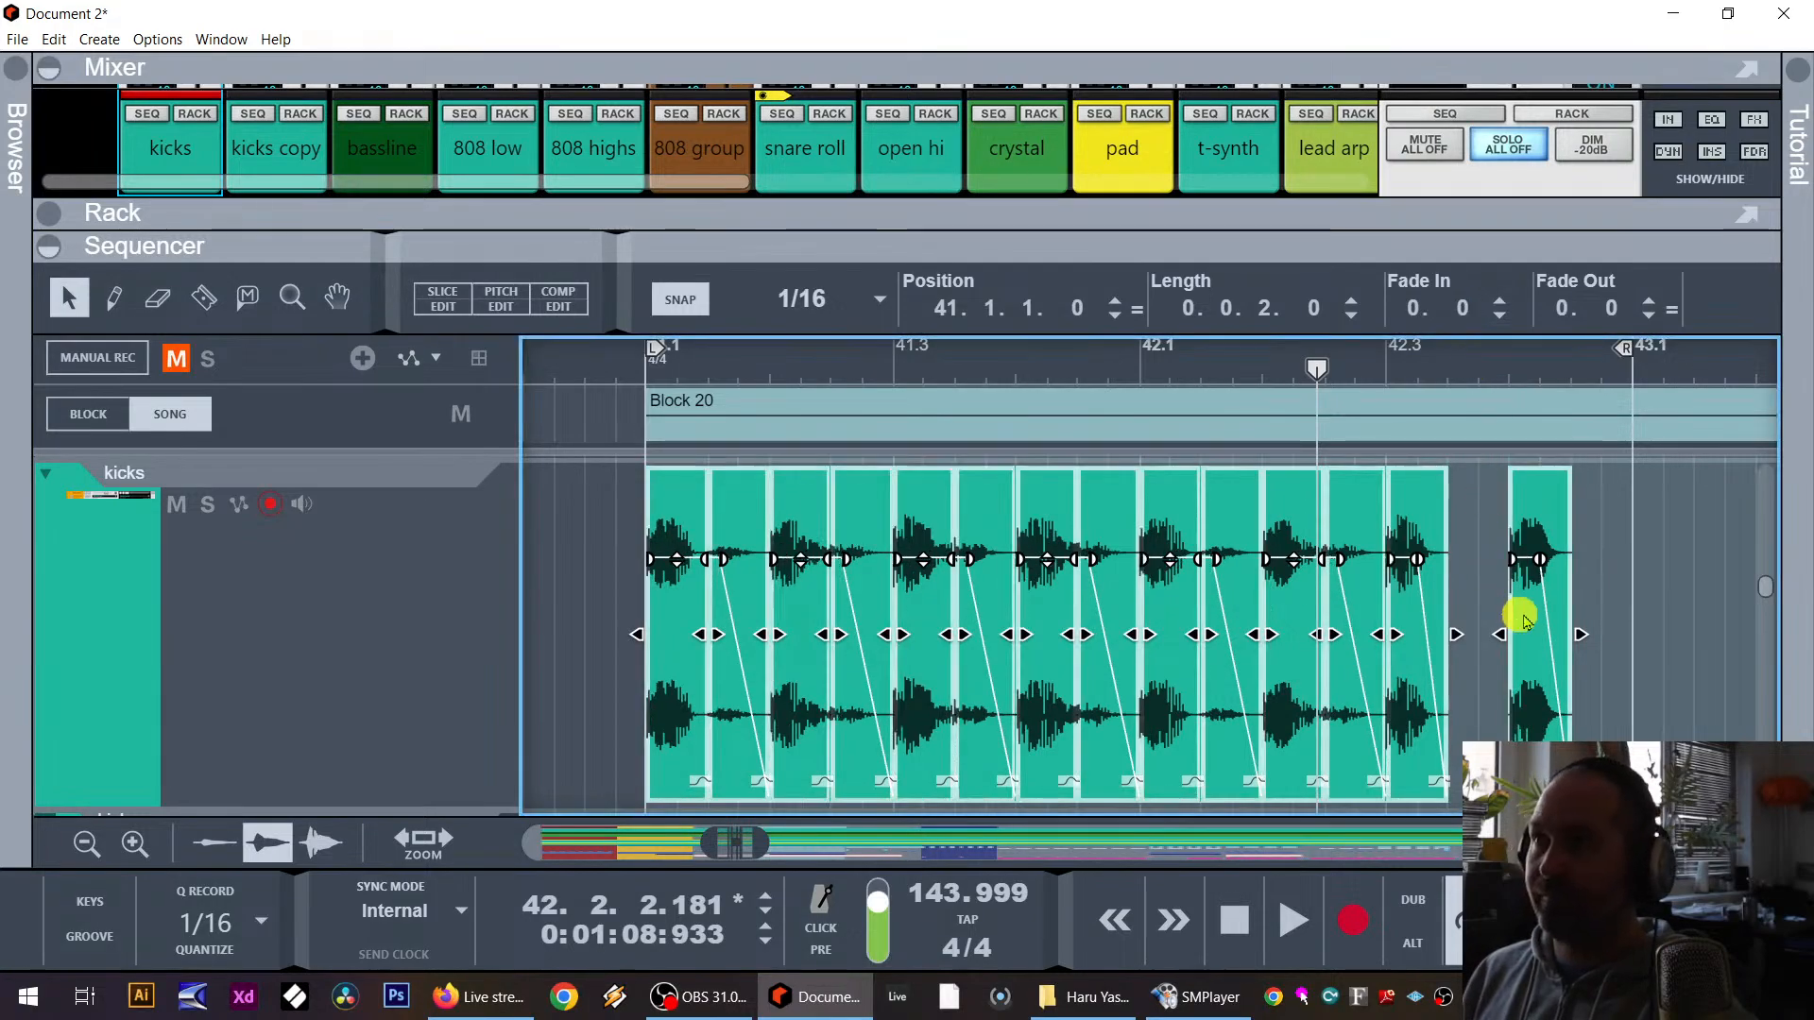
Step: Set the fade-out of all the selected kicks clips to 0.75 and audition the result
{"action": "left_click_drag", "start_coordinate": [1663, 592], "coordinate": [648, 615]}
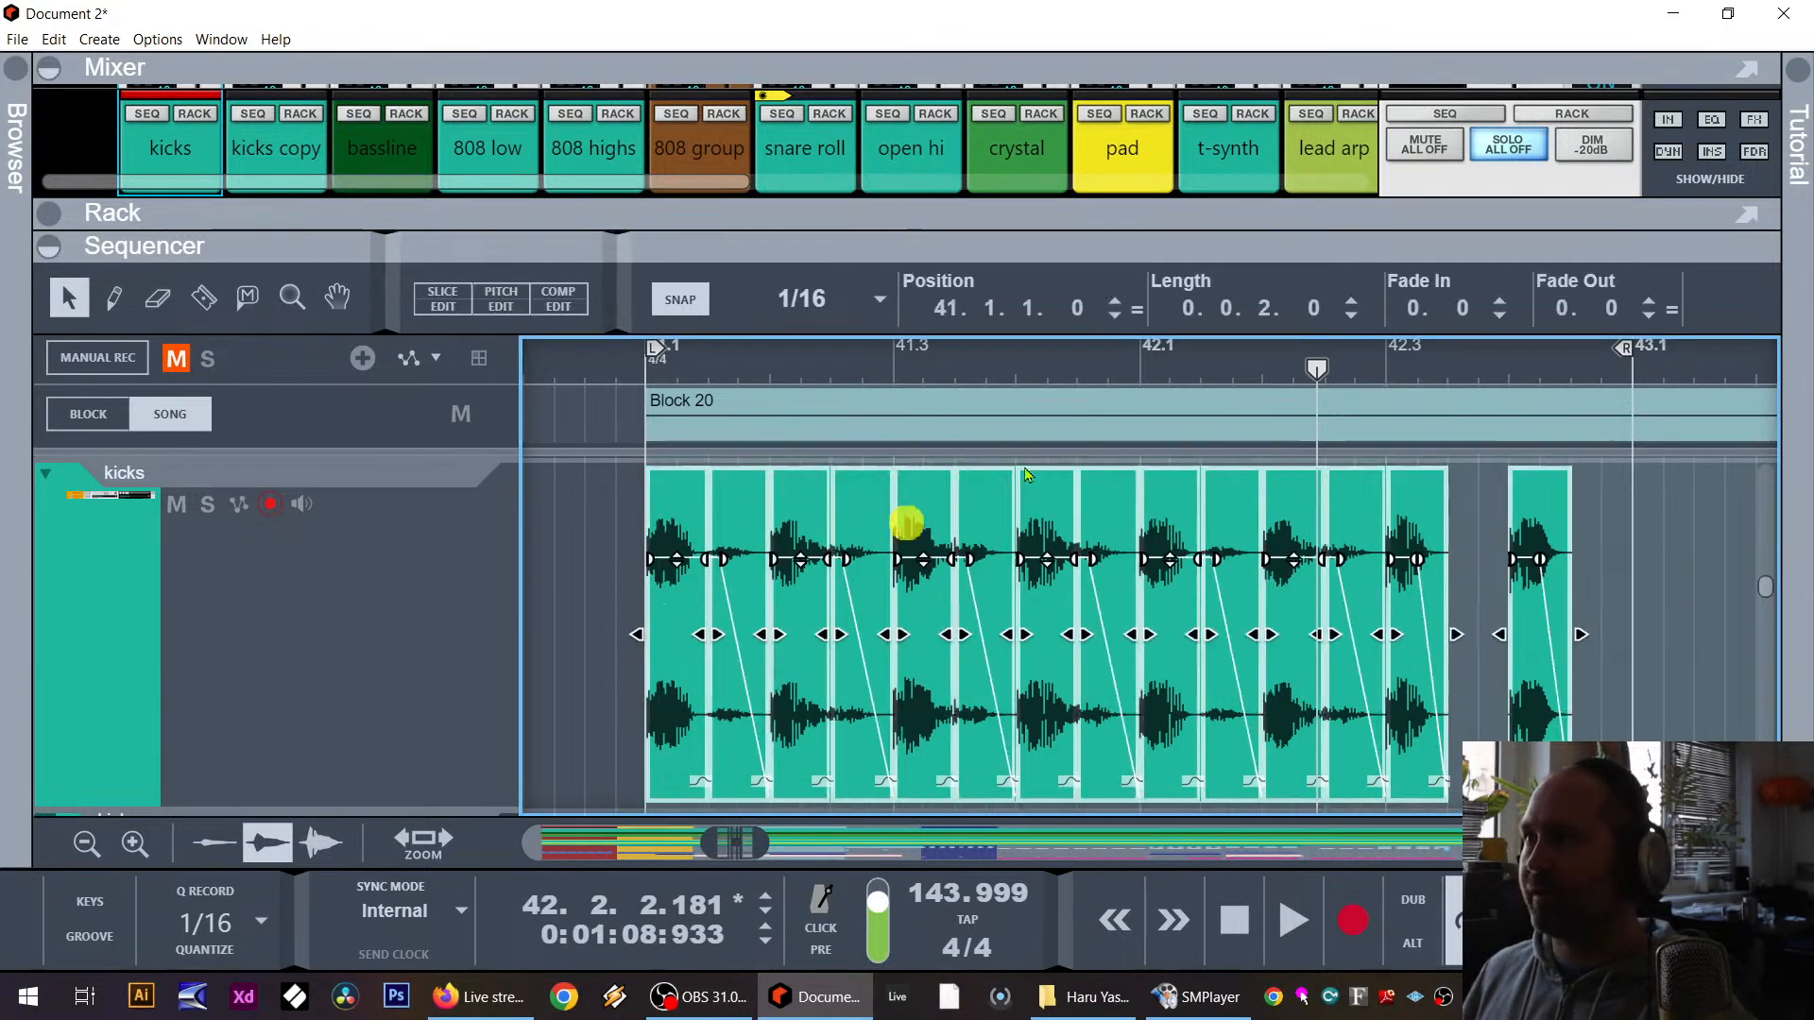
{"action": "double_click", "coordinate": [1619, 312]}
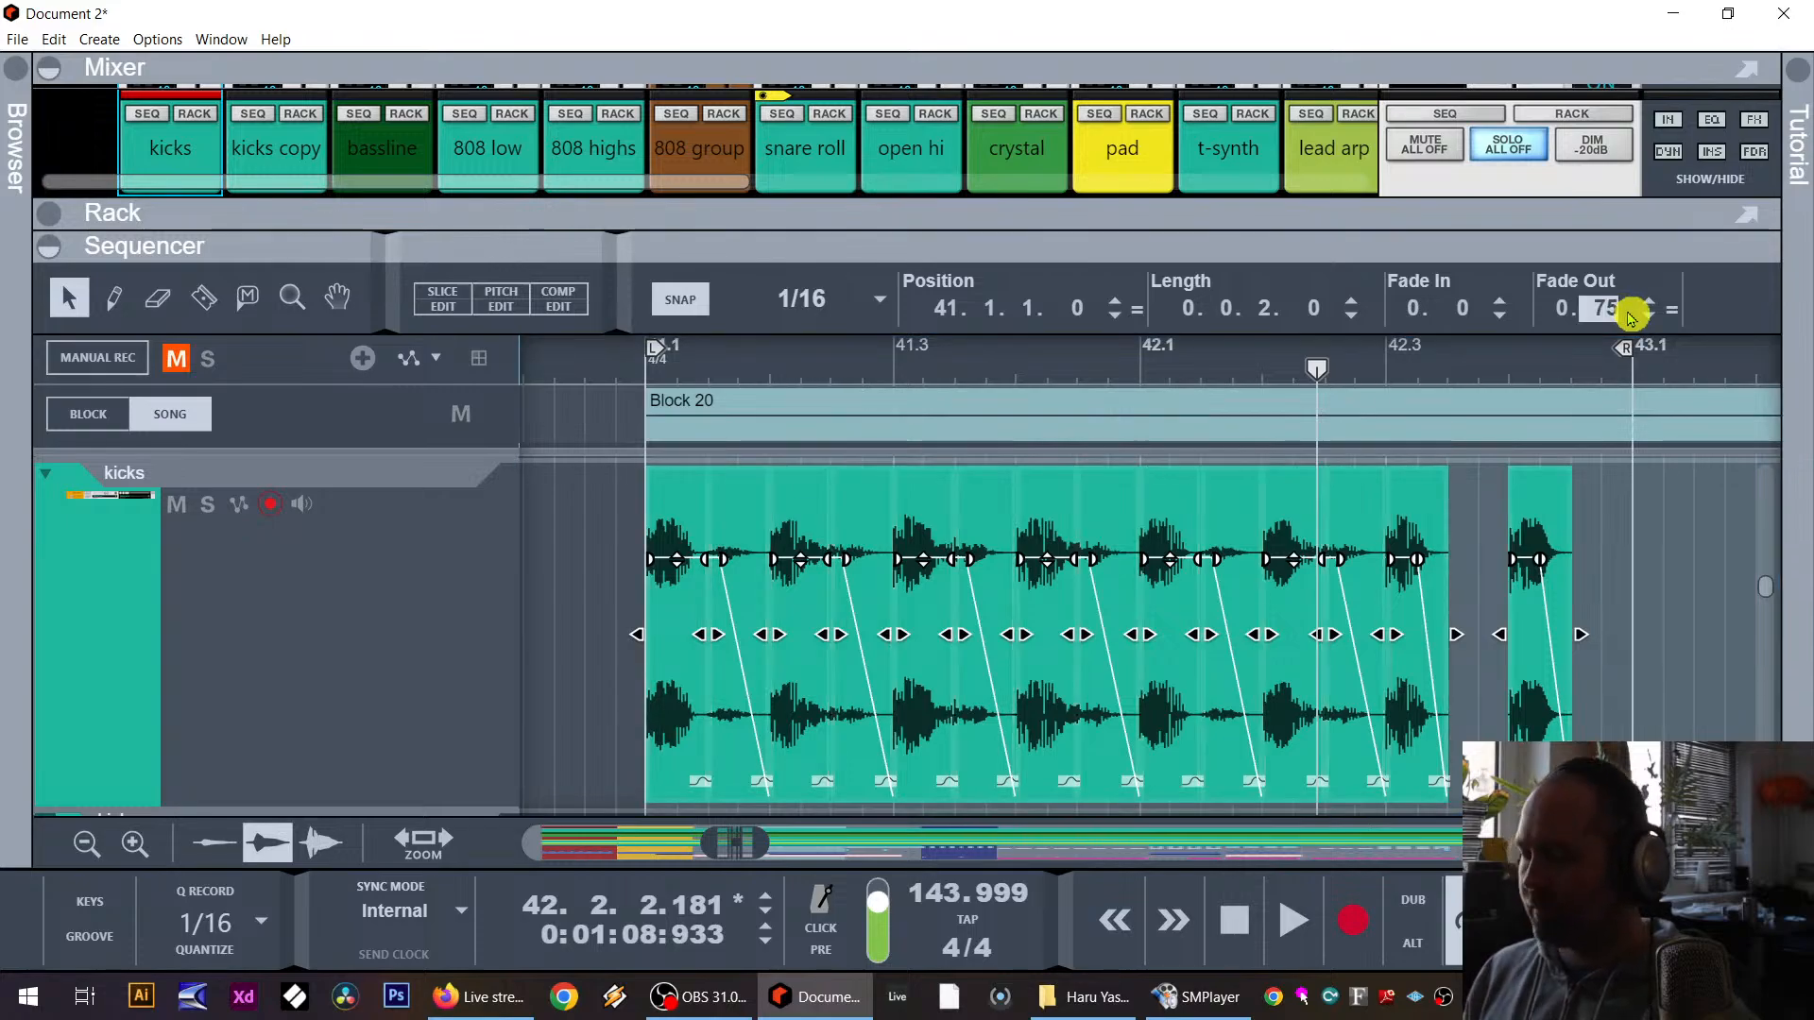
{"action": "key", "text": "Return"}
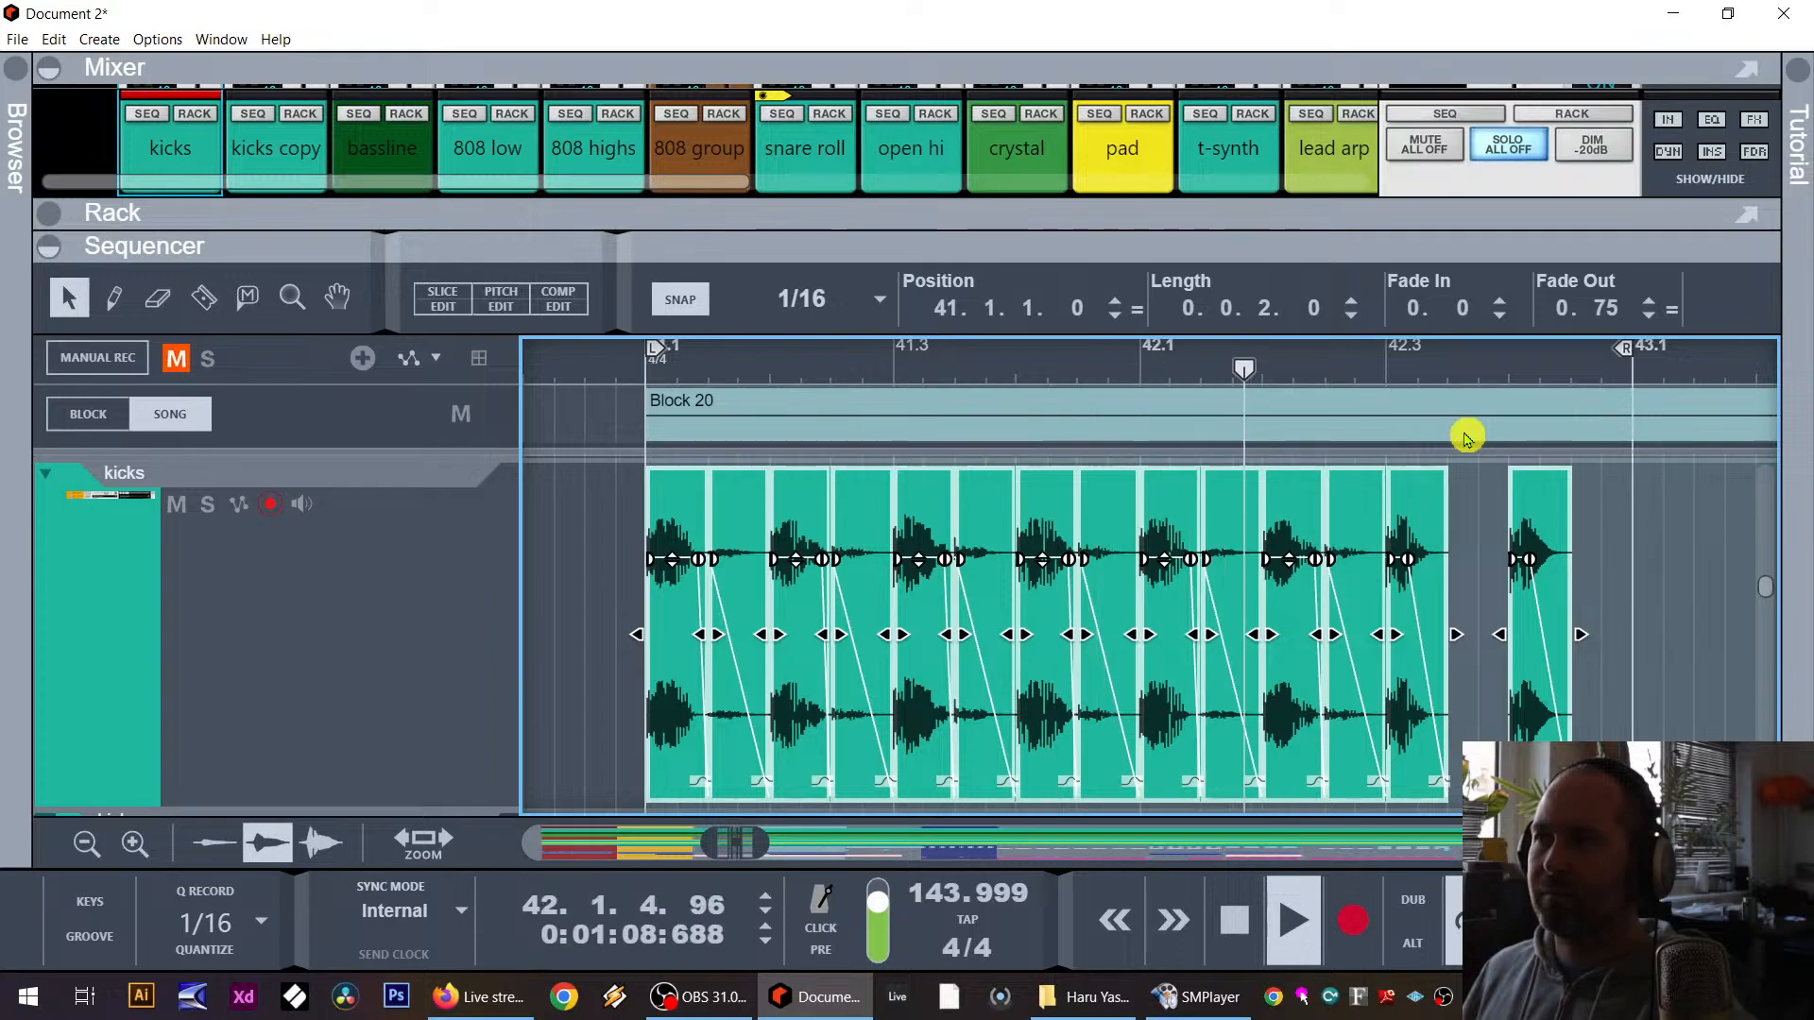
{"action": "key", "text": "space"}
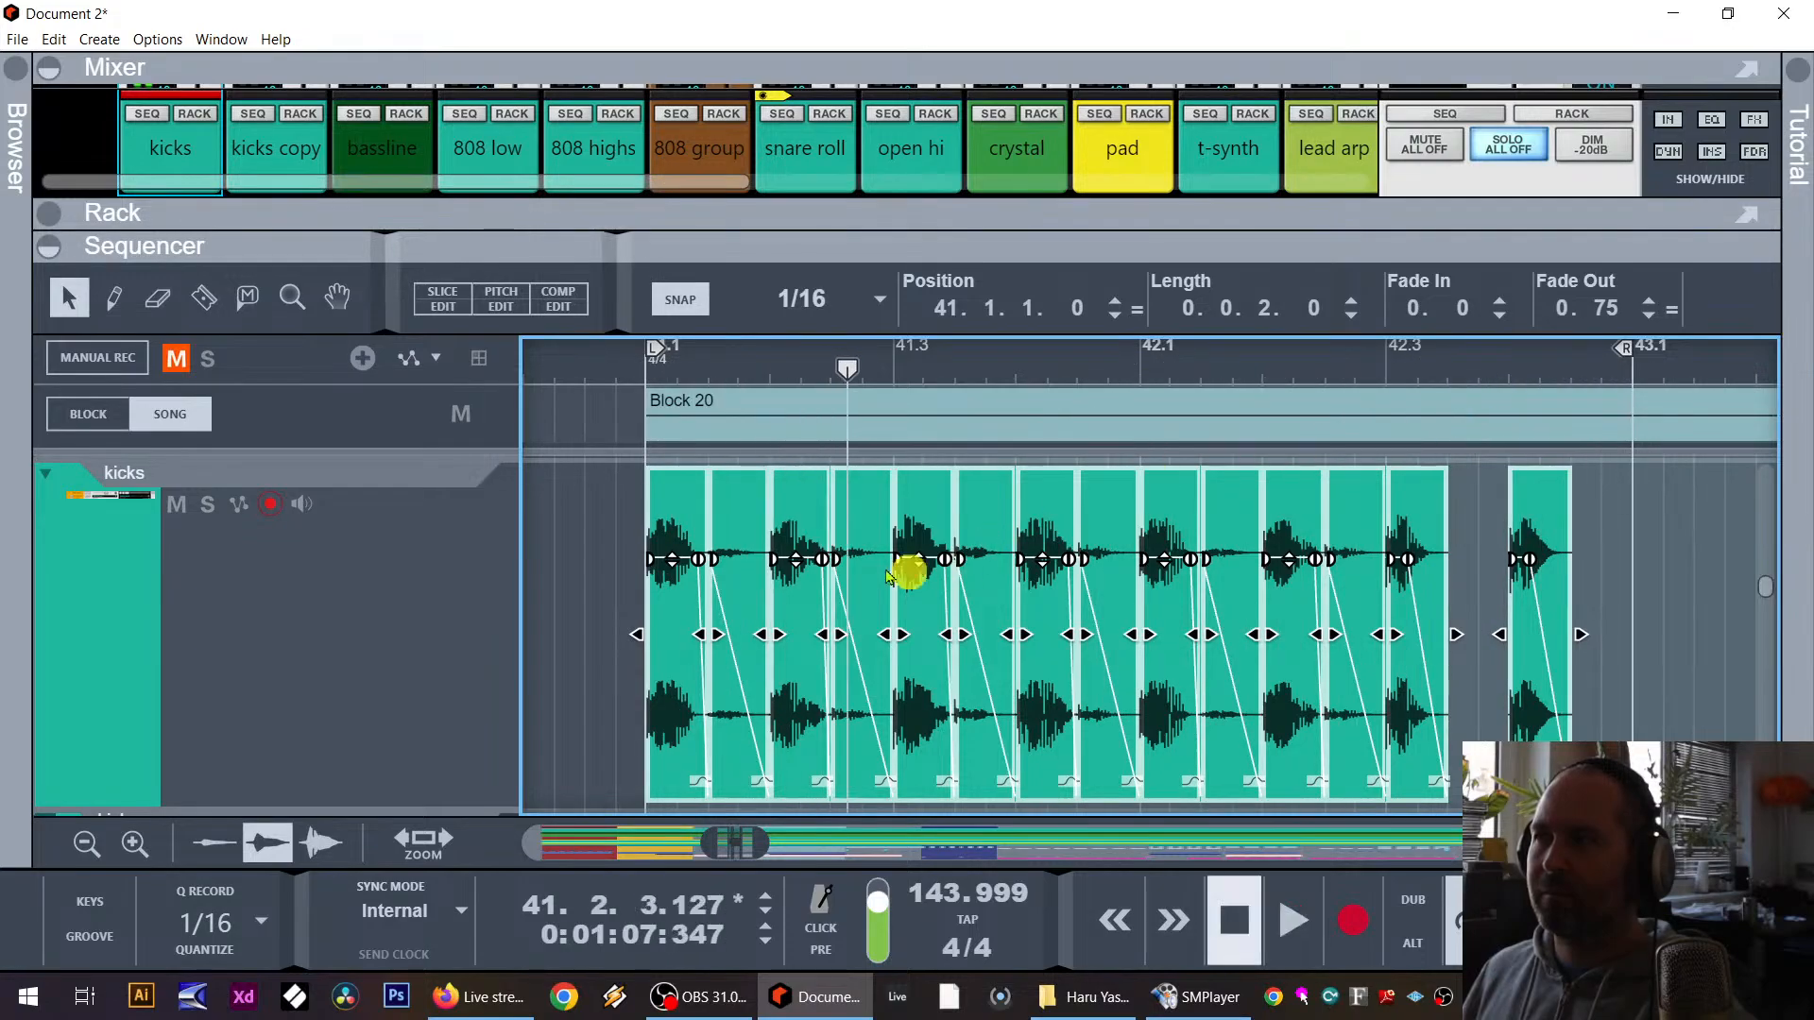
Step: Select all kicks clips except the separate last one, set their fade-in to 0.25, and audition the result
{"action": "left_click_drag", "start_coordinate": [607, 519], "coordinate": [1436, 567]}
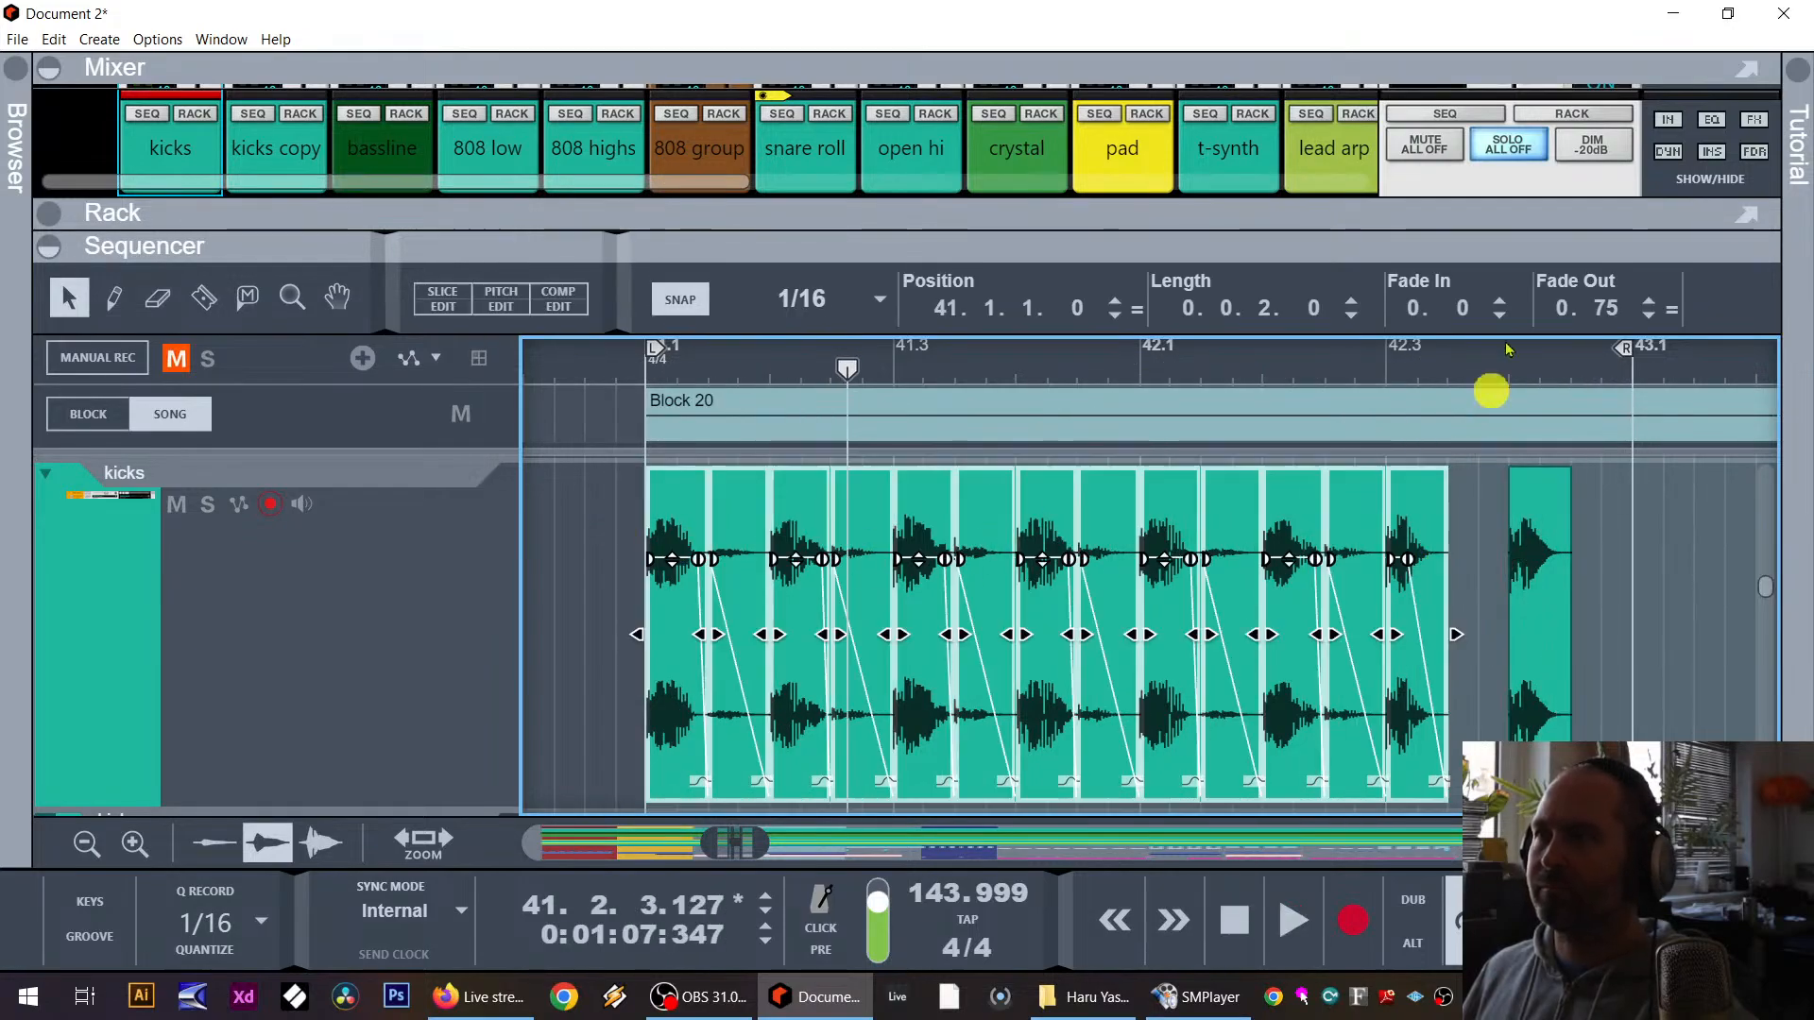
{"action": "left_click", "coordinate": [1453, 309]}
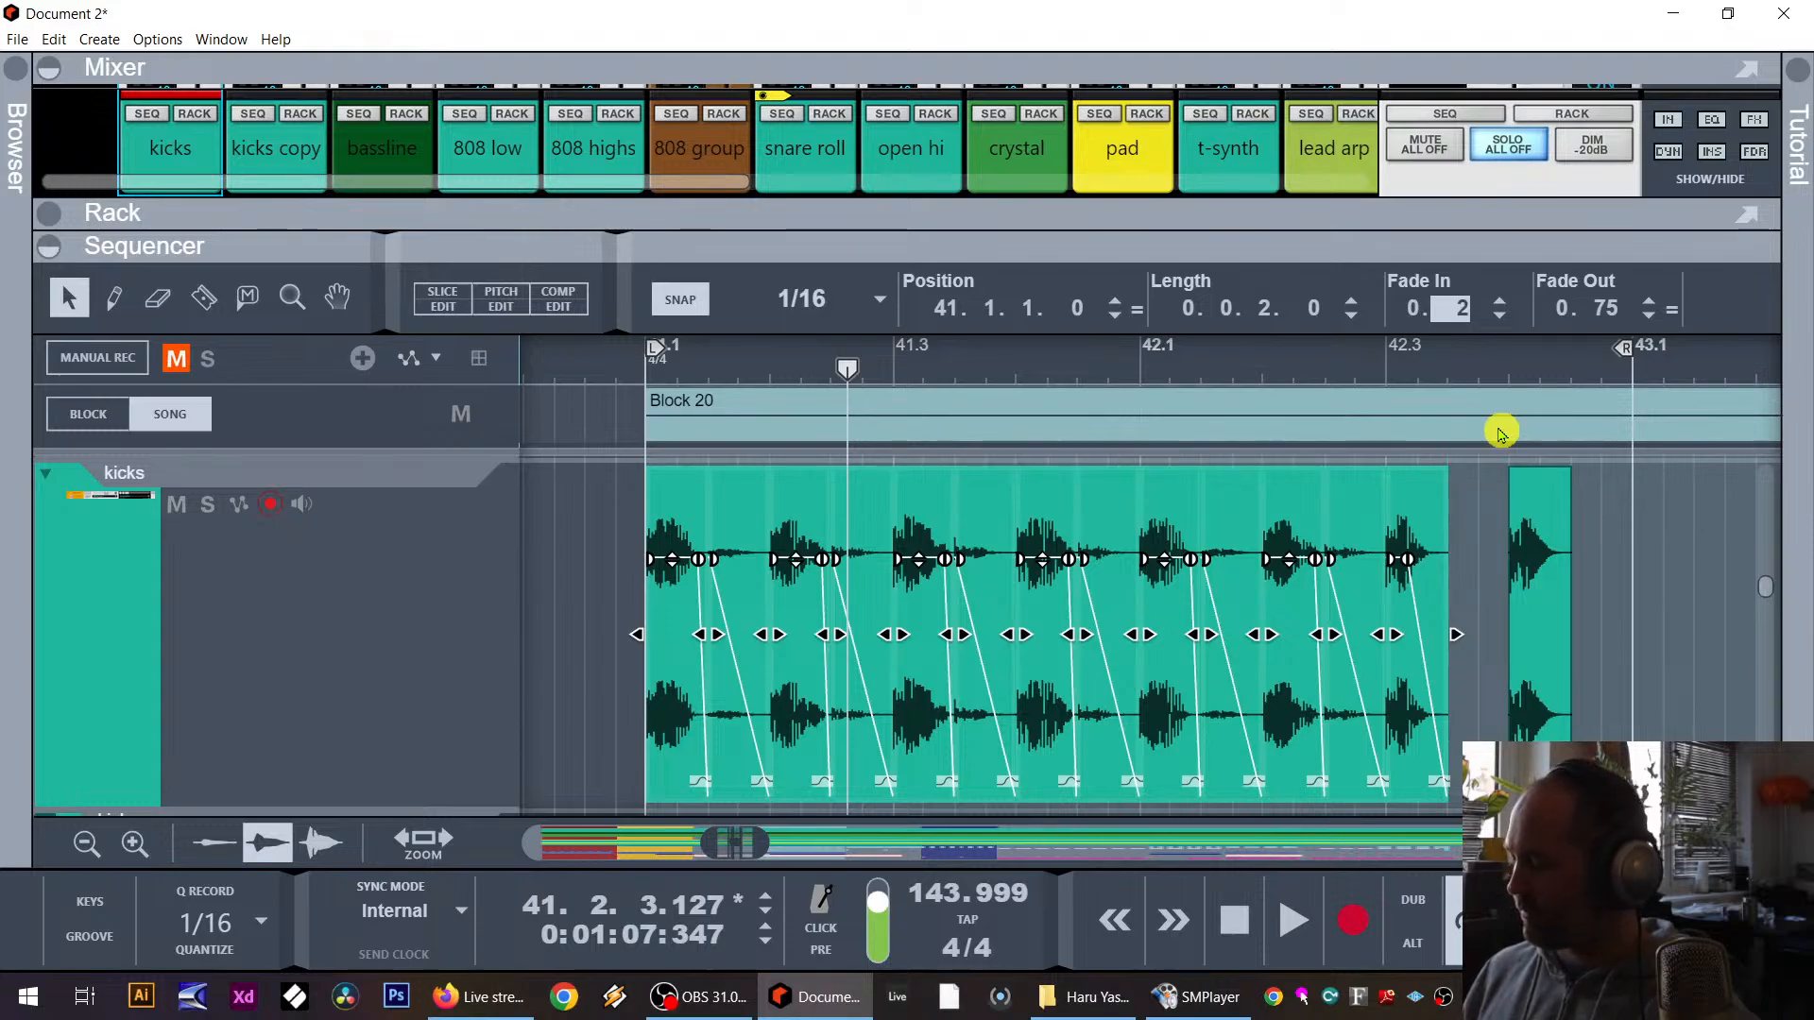
{"action": "type", "text": "5"}
{"action": "key", "text": "Return"}
{"action": "left_click", "coordinate": [798, 370]}
{"action": "key", "text": "space"}
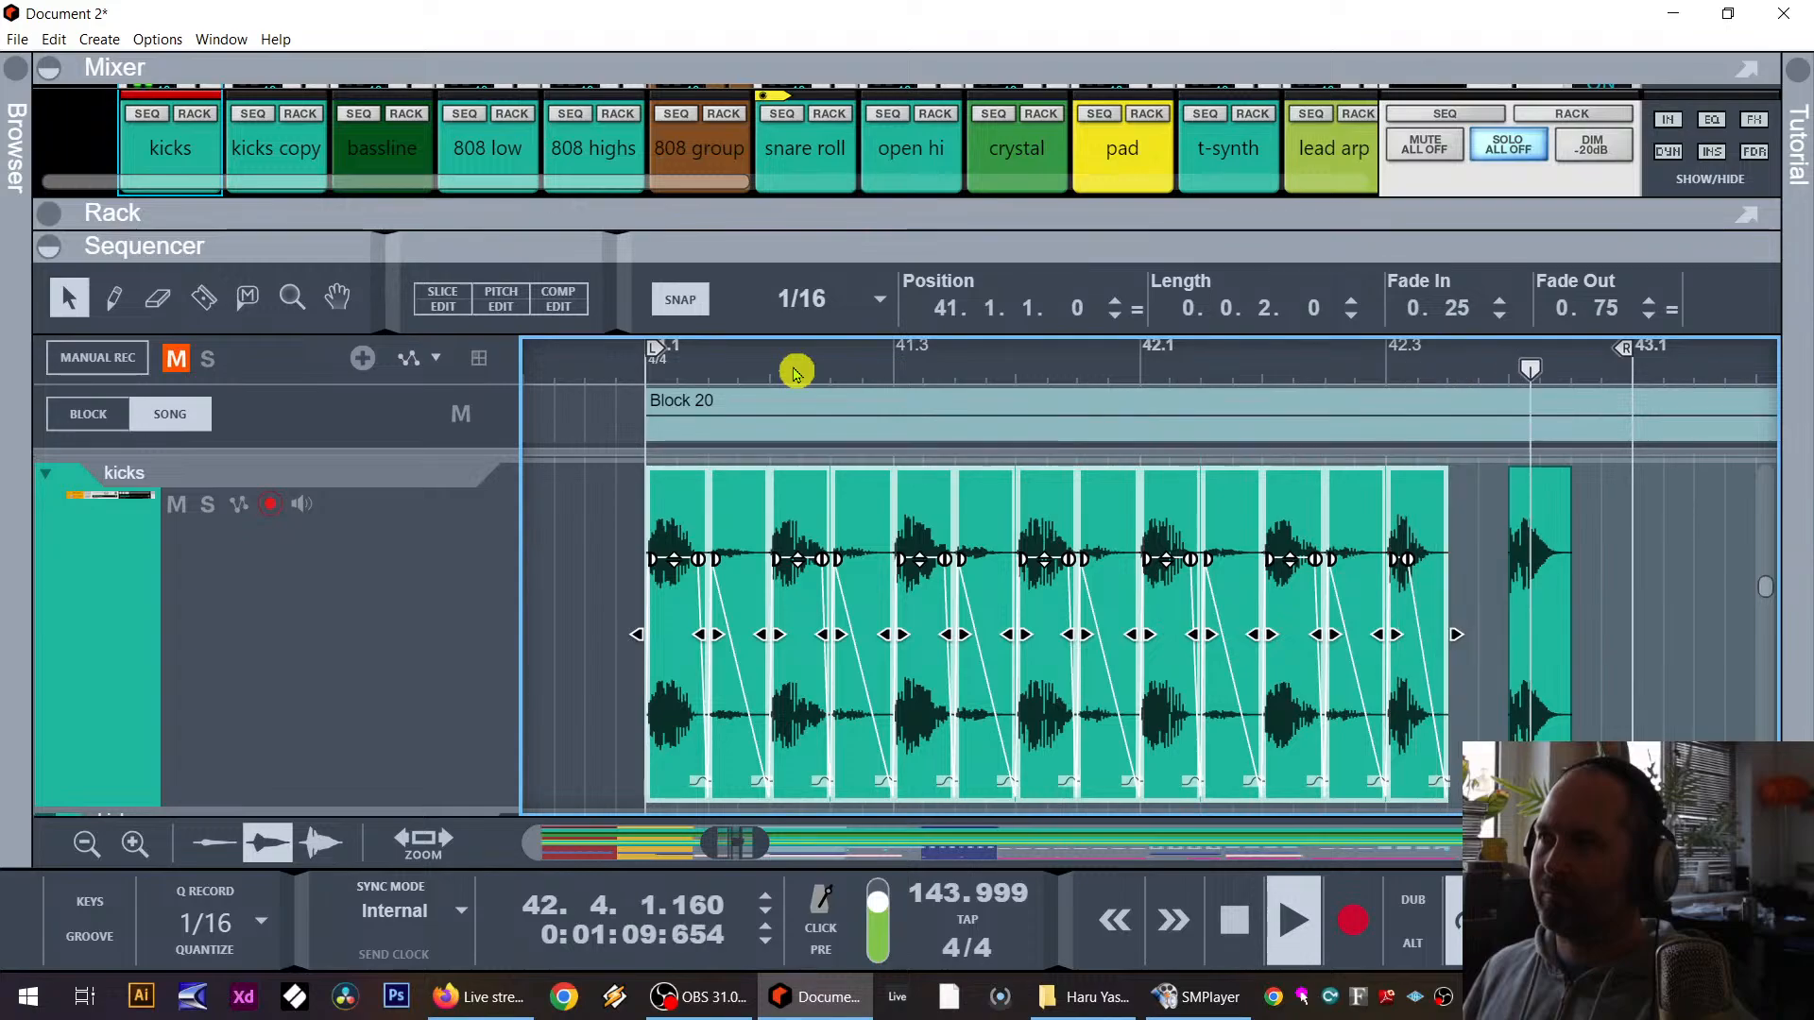
Step: Select only the last kicks clip, open its fade-in value for editing, and clear the selection
{"action": "left_click", "coordinate": [1473, 567]}
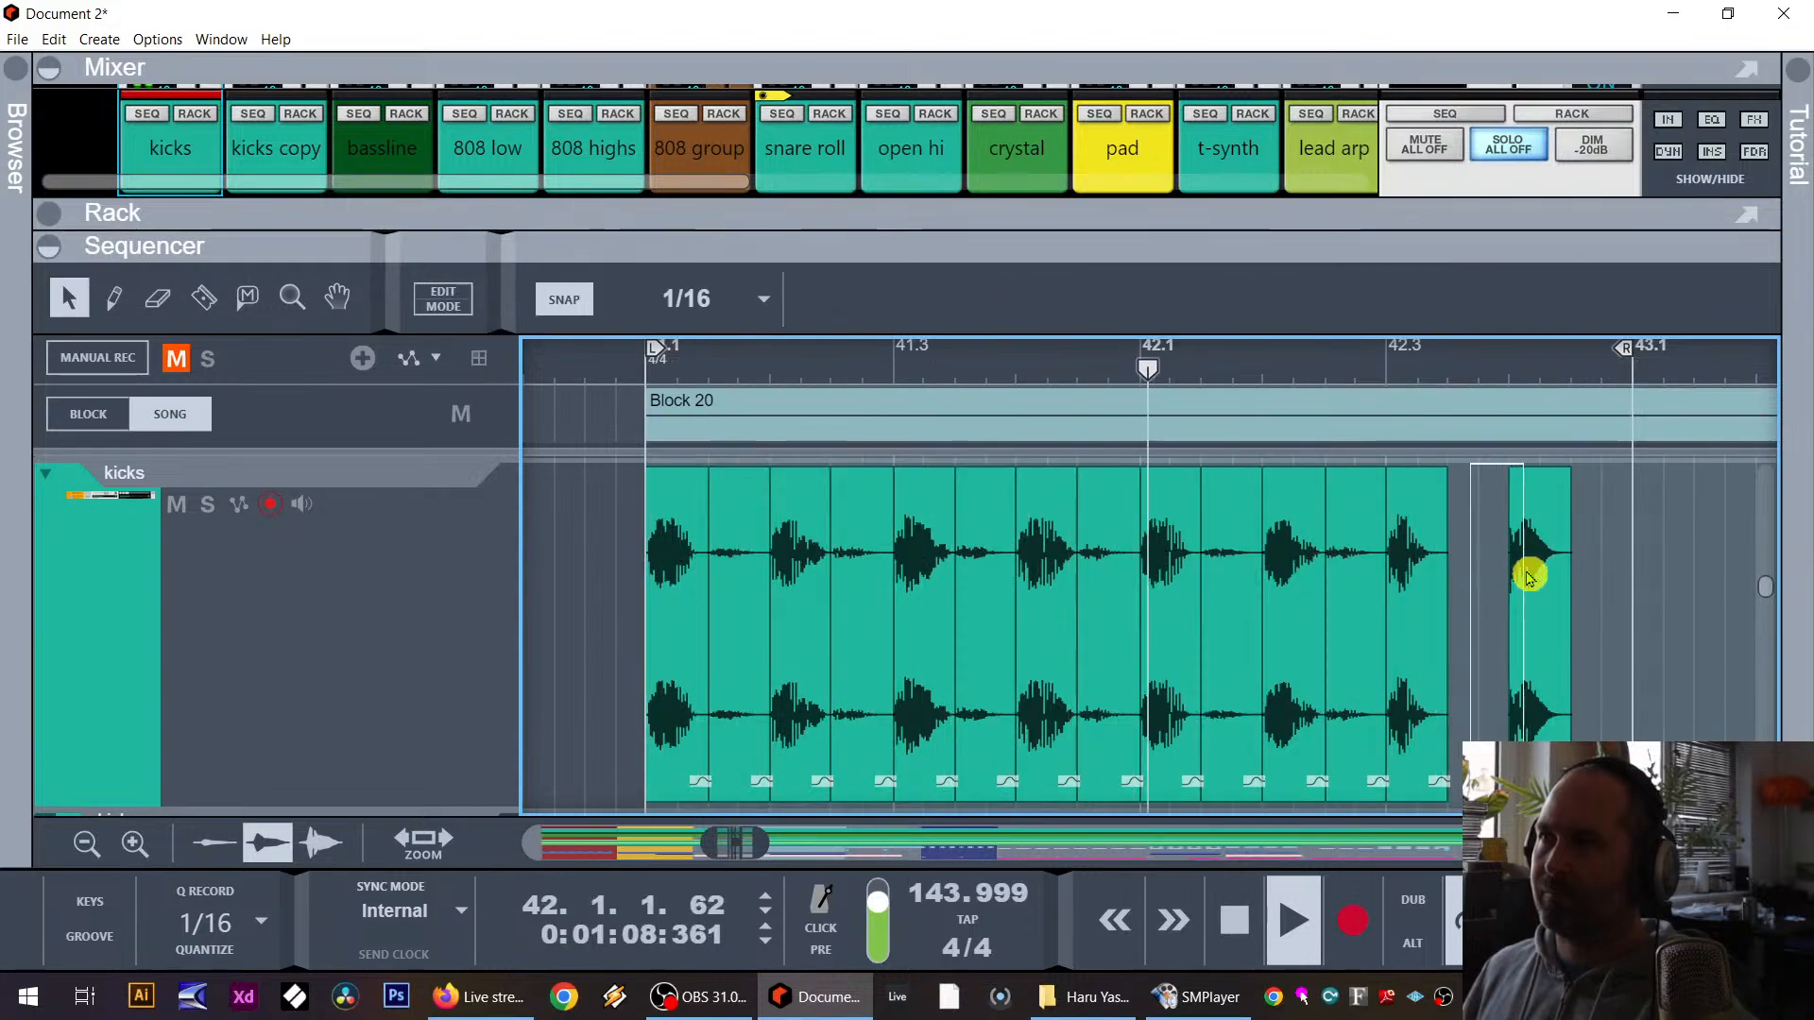
{"action": "left_click", "coordinate": [1533, 575]}
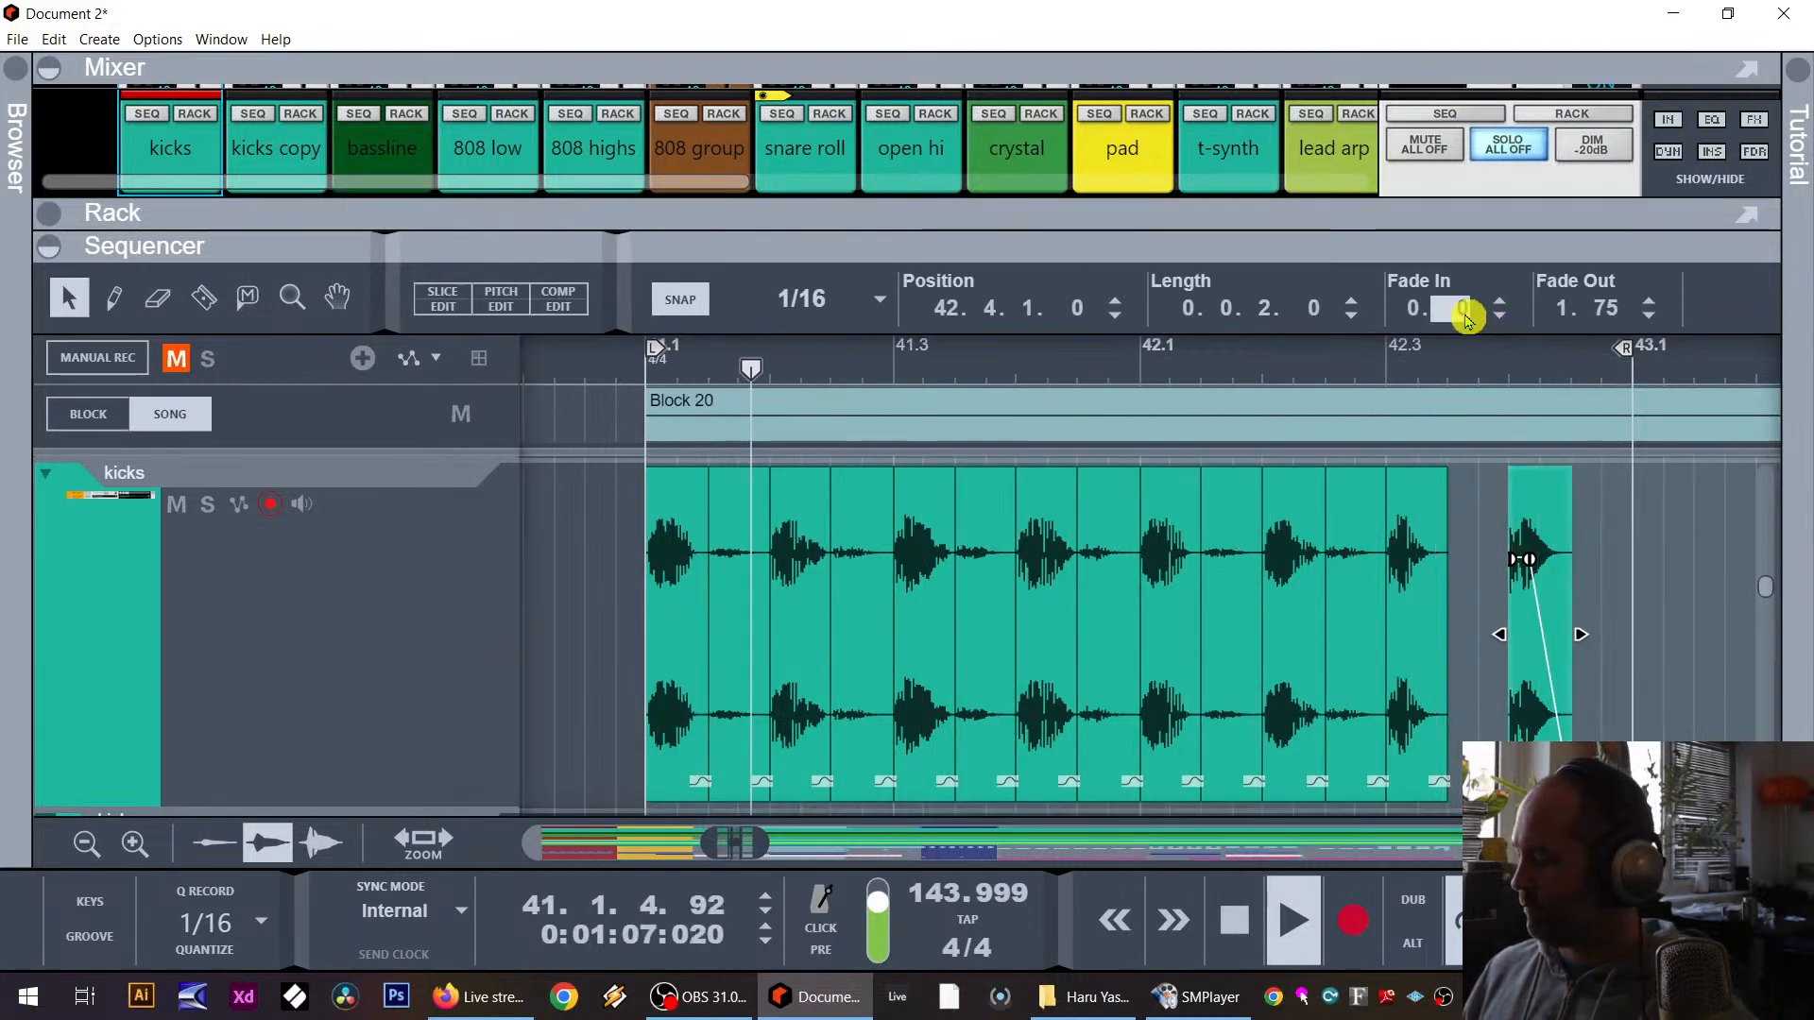
{"action": "left_click", "coordinate": [1686, 600]}
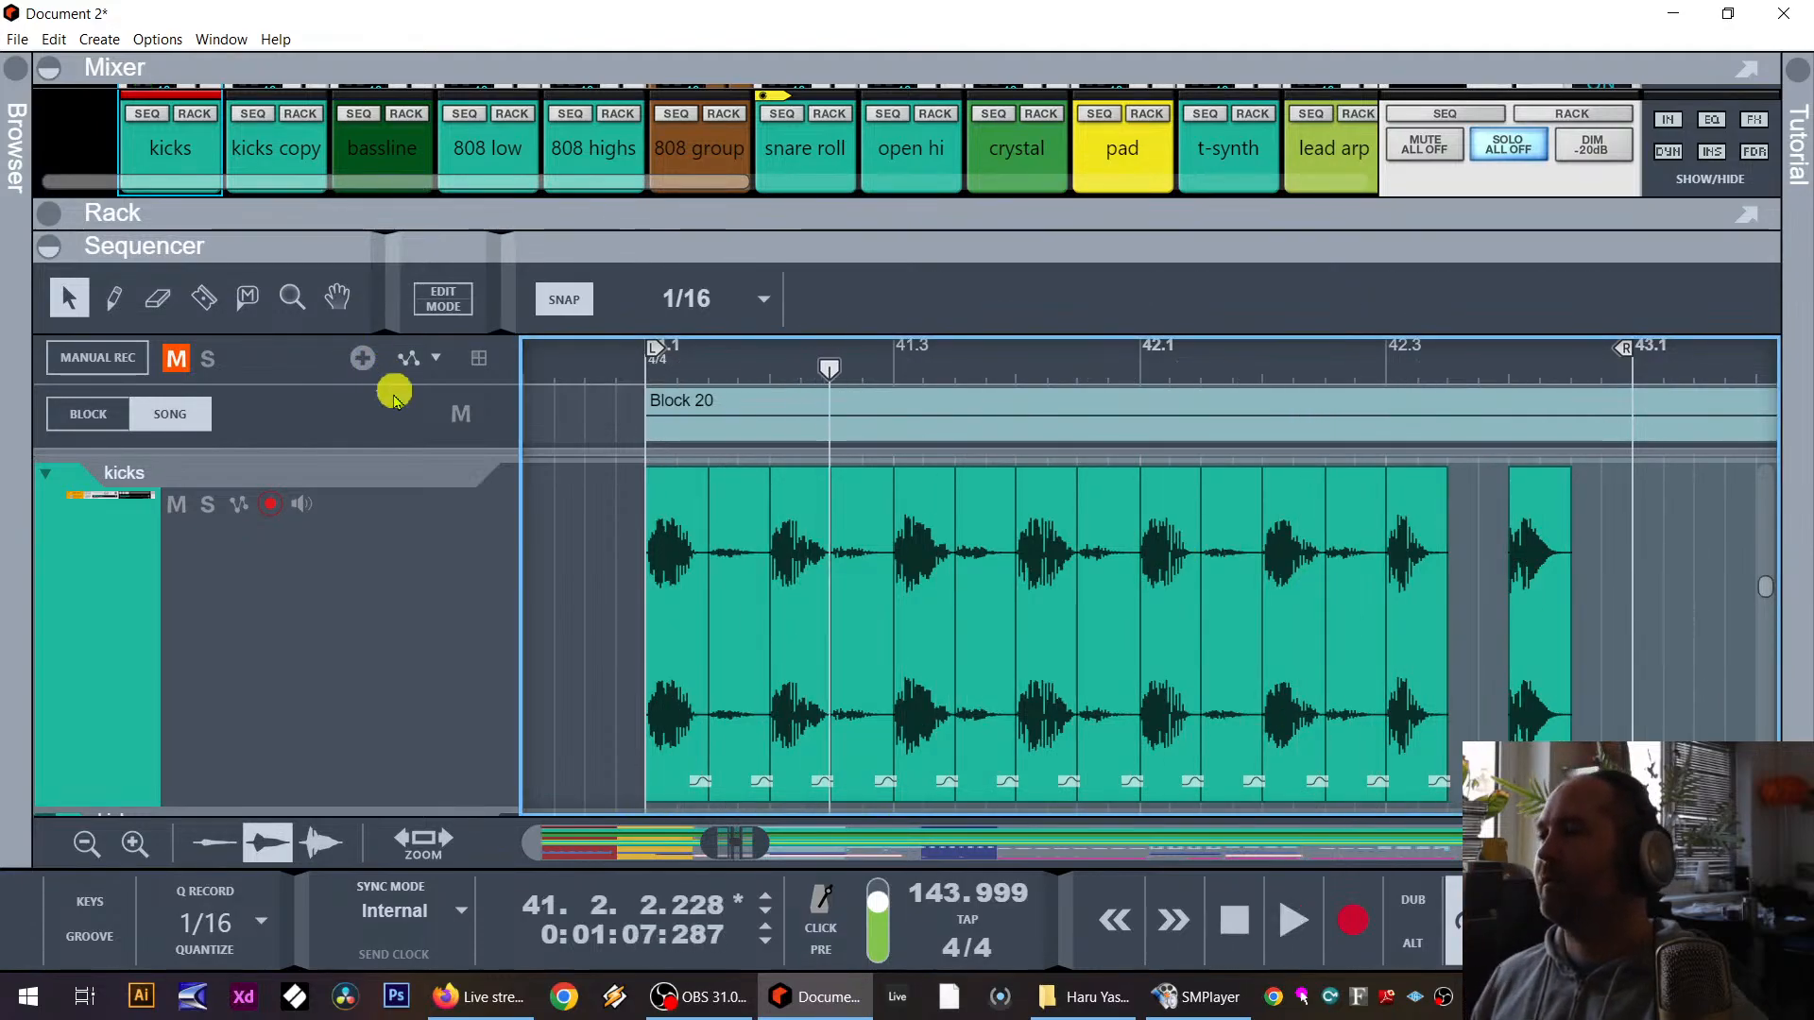
Step: Solo the kicks copy channel together with kicks to hear both layers
{"action": "left_click_drag", "start_coordinate": [377, 211], "coordinate": [433, 708]}
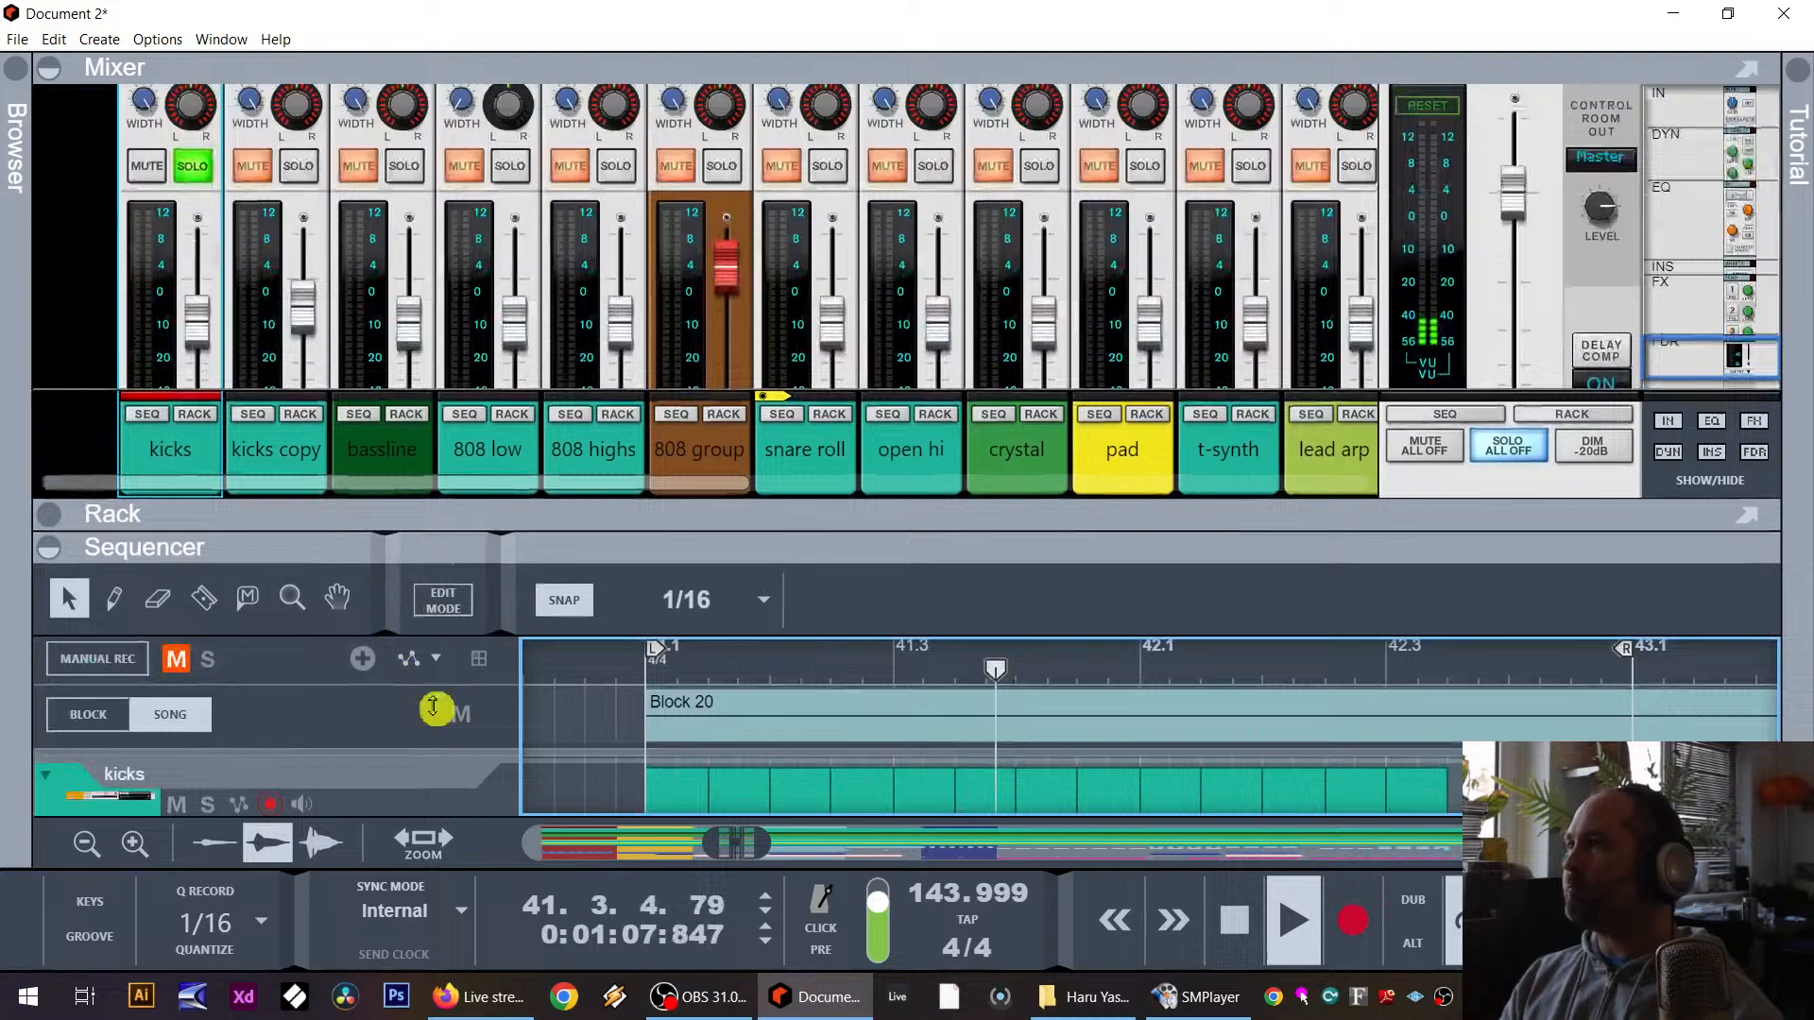
{"action": "left_click", "coordinate": [298, 165]}
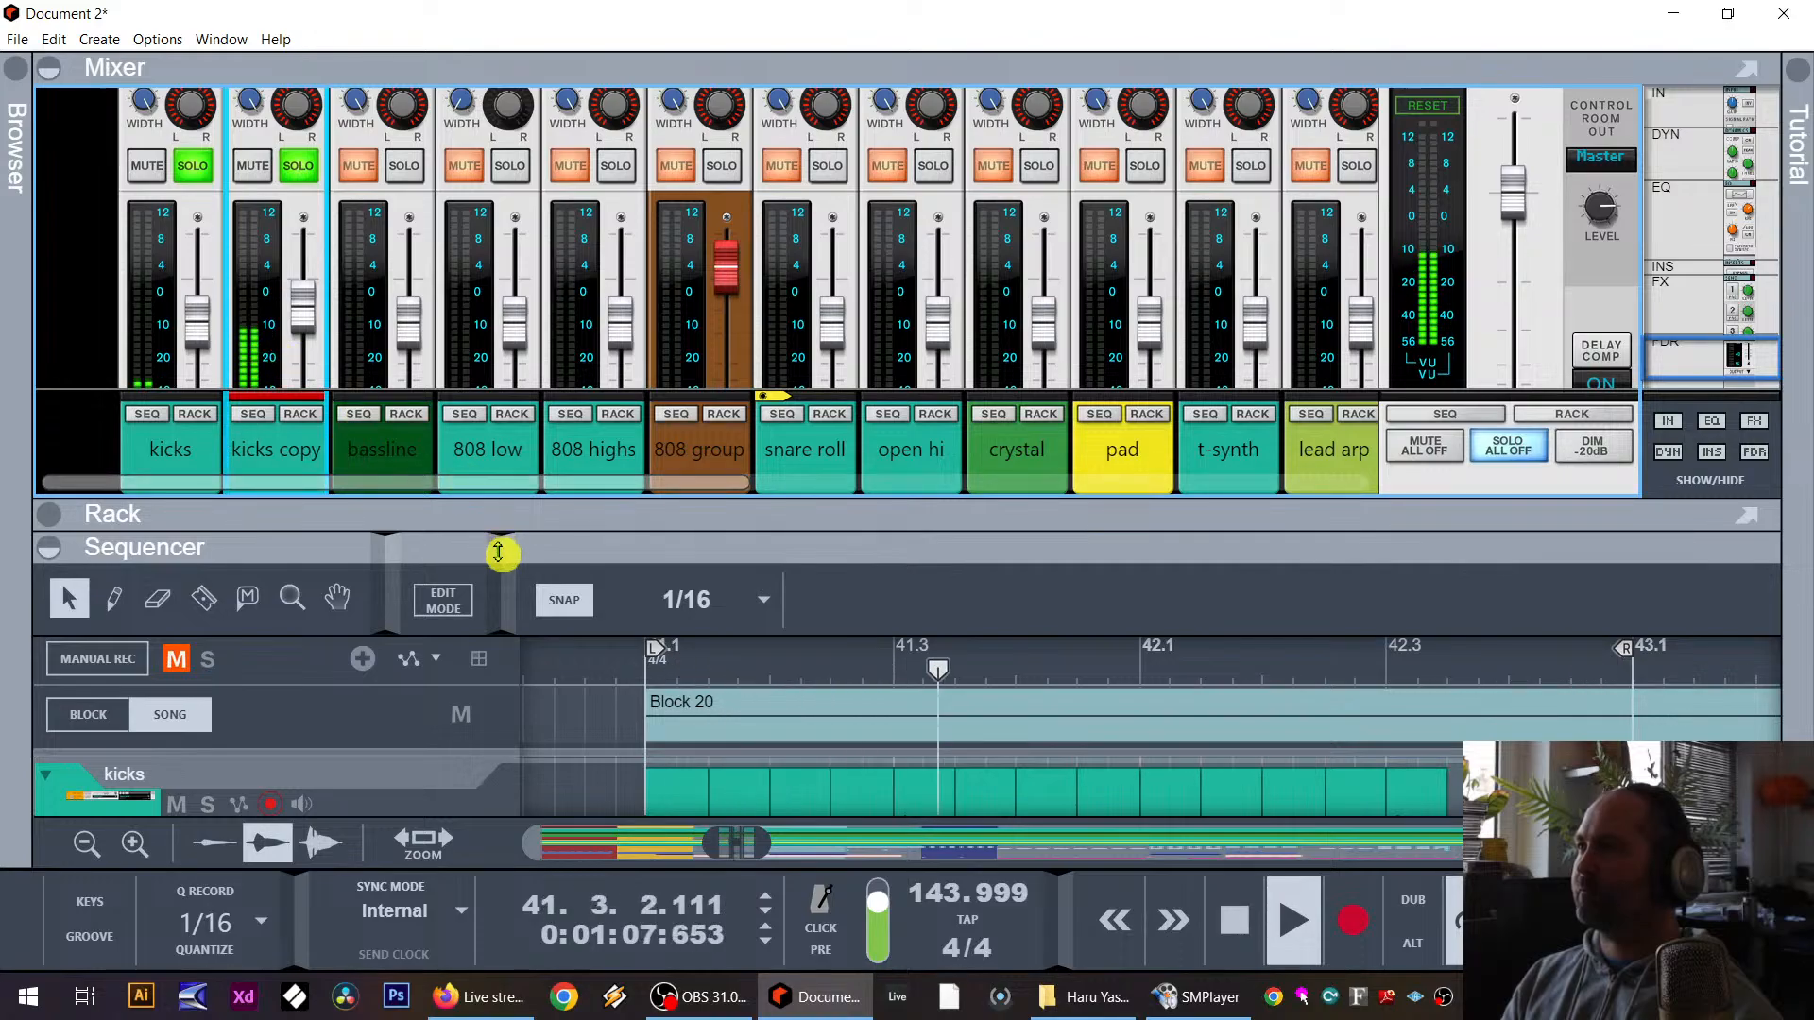
{"action": "left_click_drag", "start_coordinate": [498, 551], "coordinate": [510, 315]}
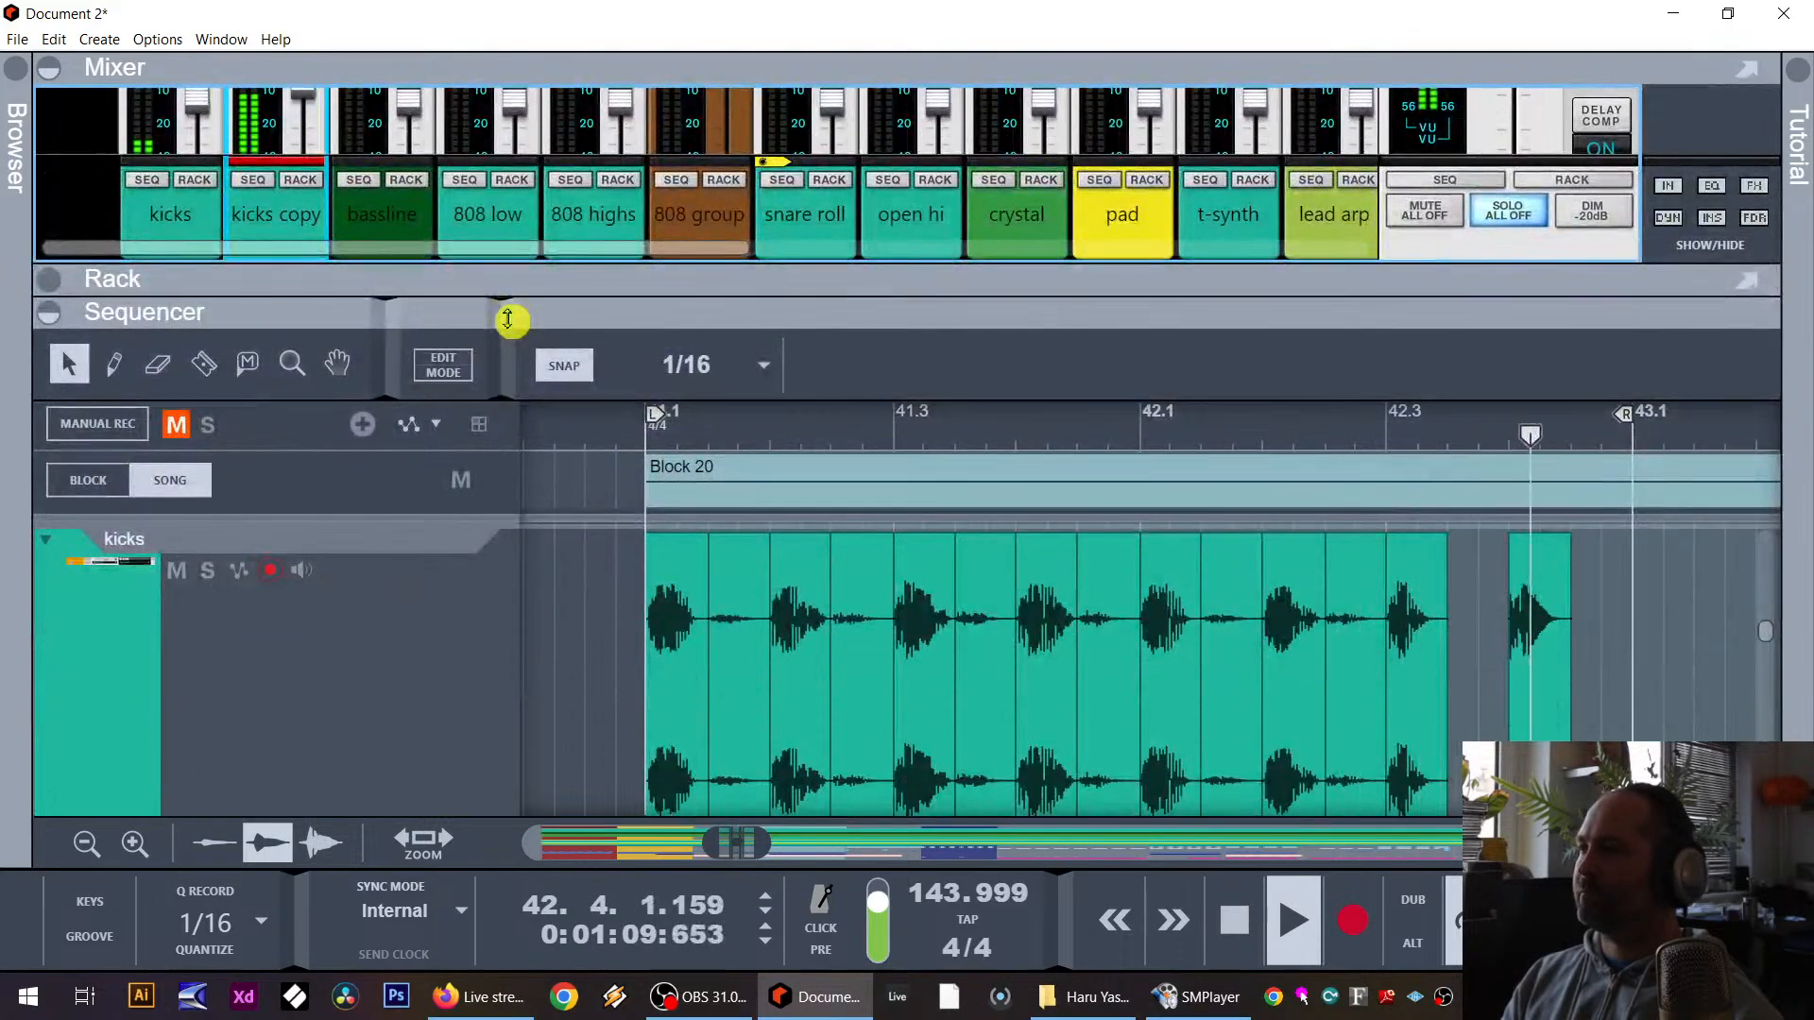
Step: Set the fade-in of the first kicks clip to 0 and audition it with the kicks copy layer
{"action": "left_click", "coordinate": [675, 636]}
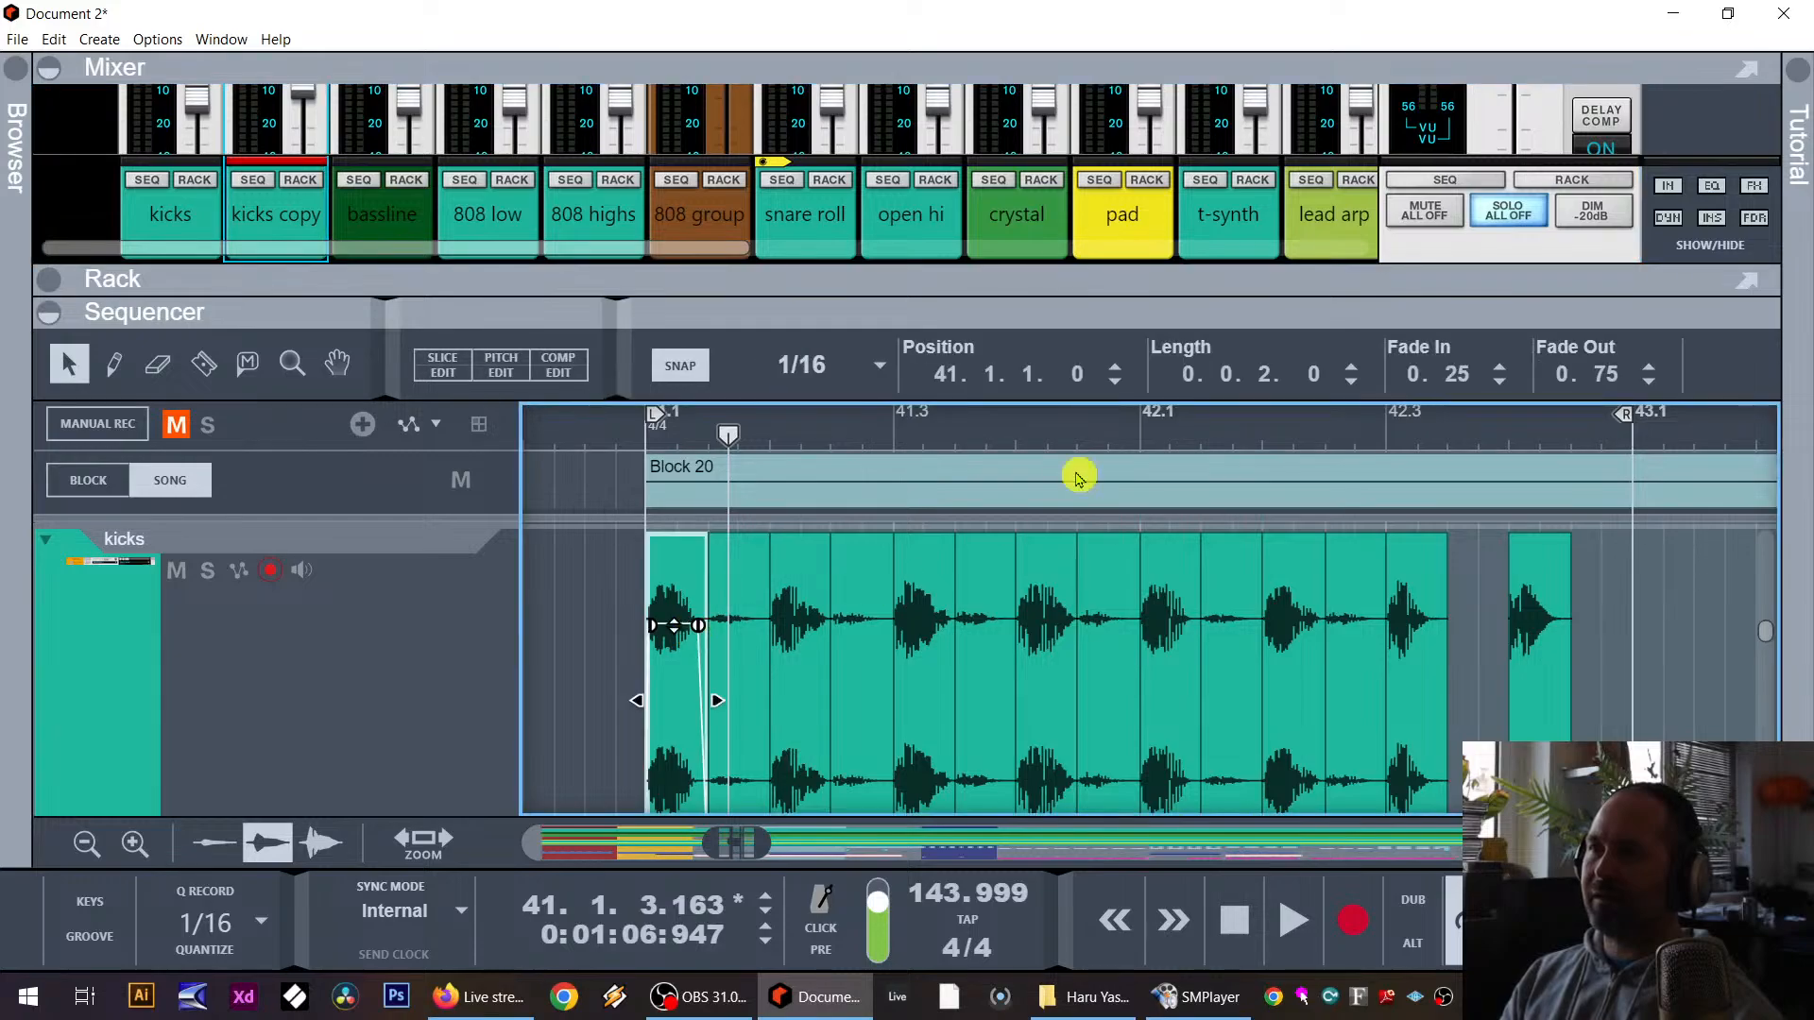
{"action": "left_click", "coordinate": [1457, 378]}
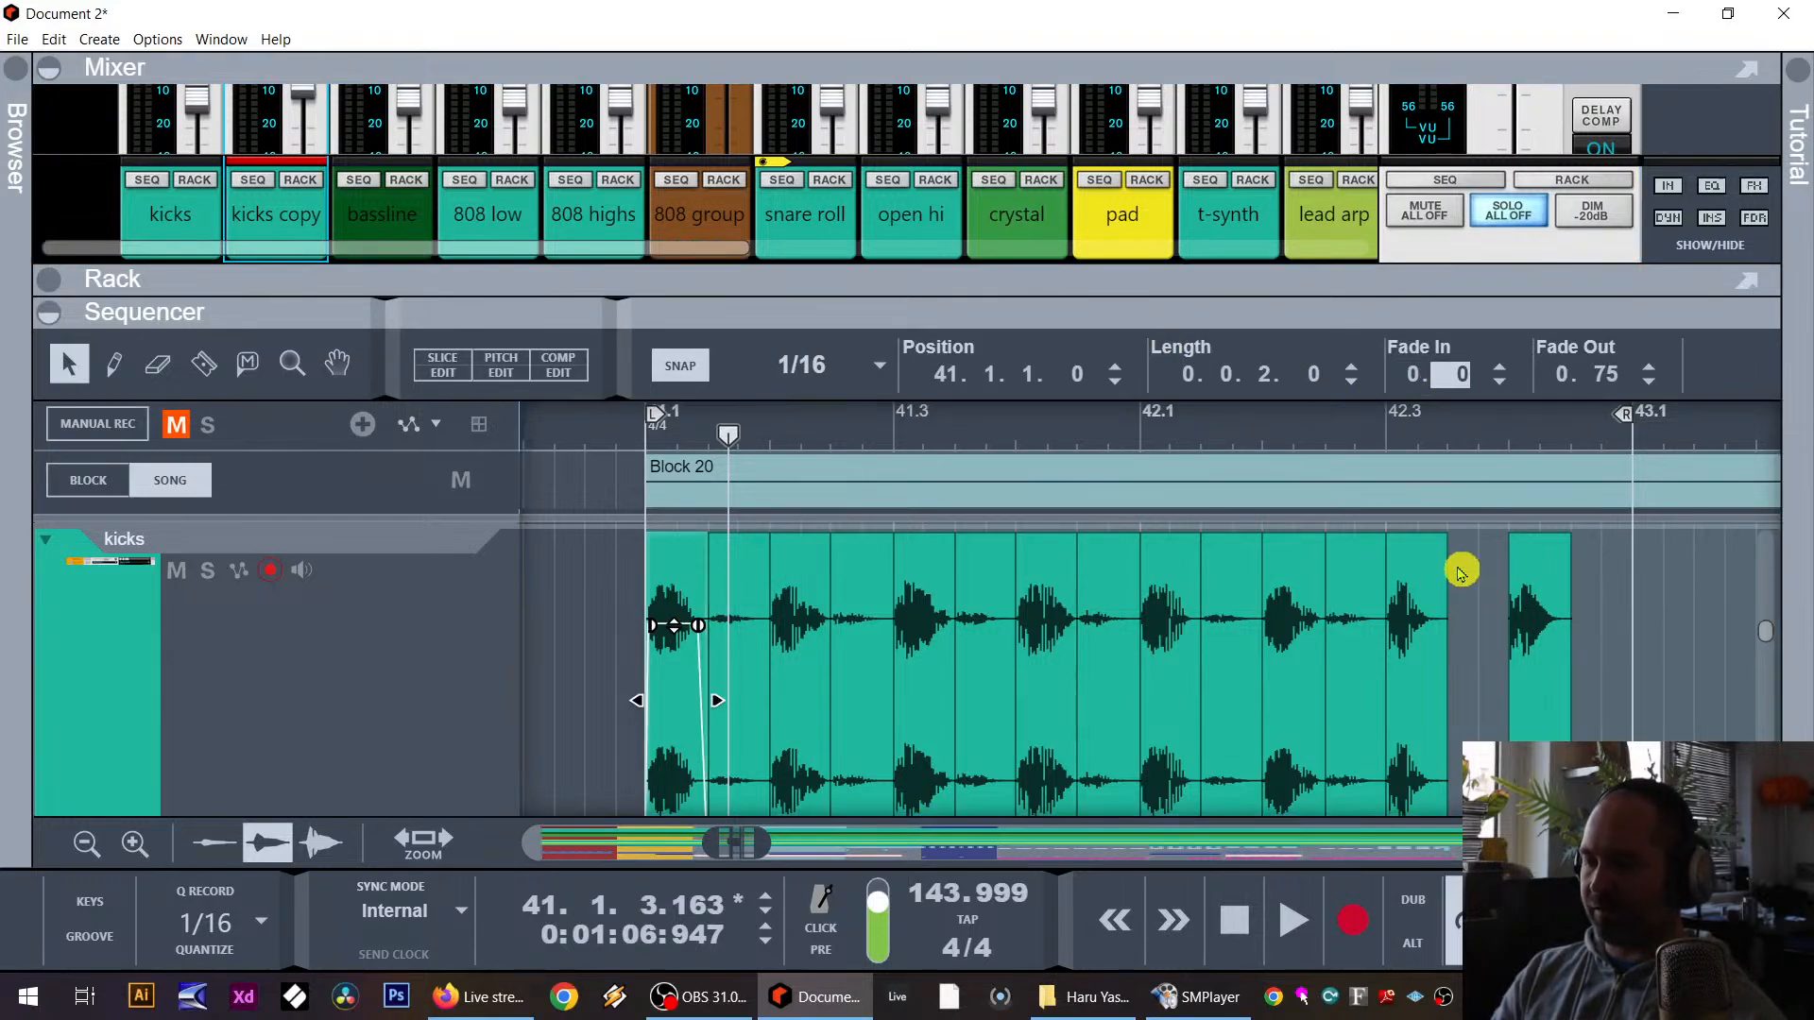
{"action": "key", "text": "Return"}
{"action": "left_click", "coordinate": [628, 451]}
{"action": "key", "text": "space"}
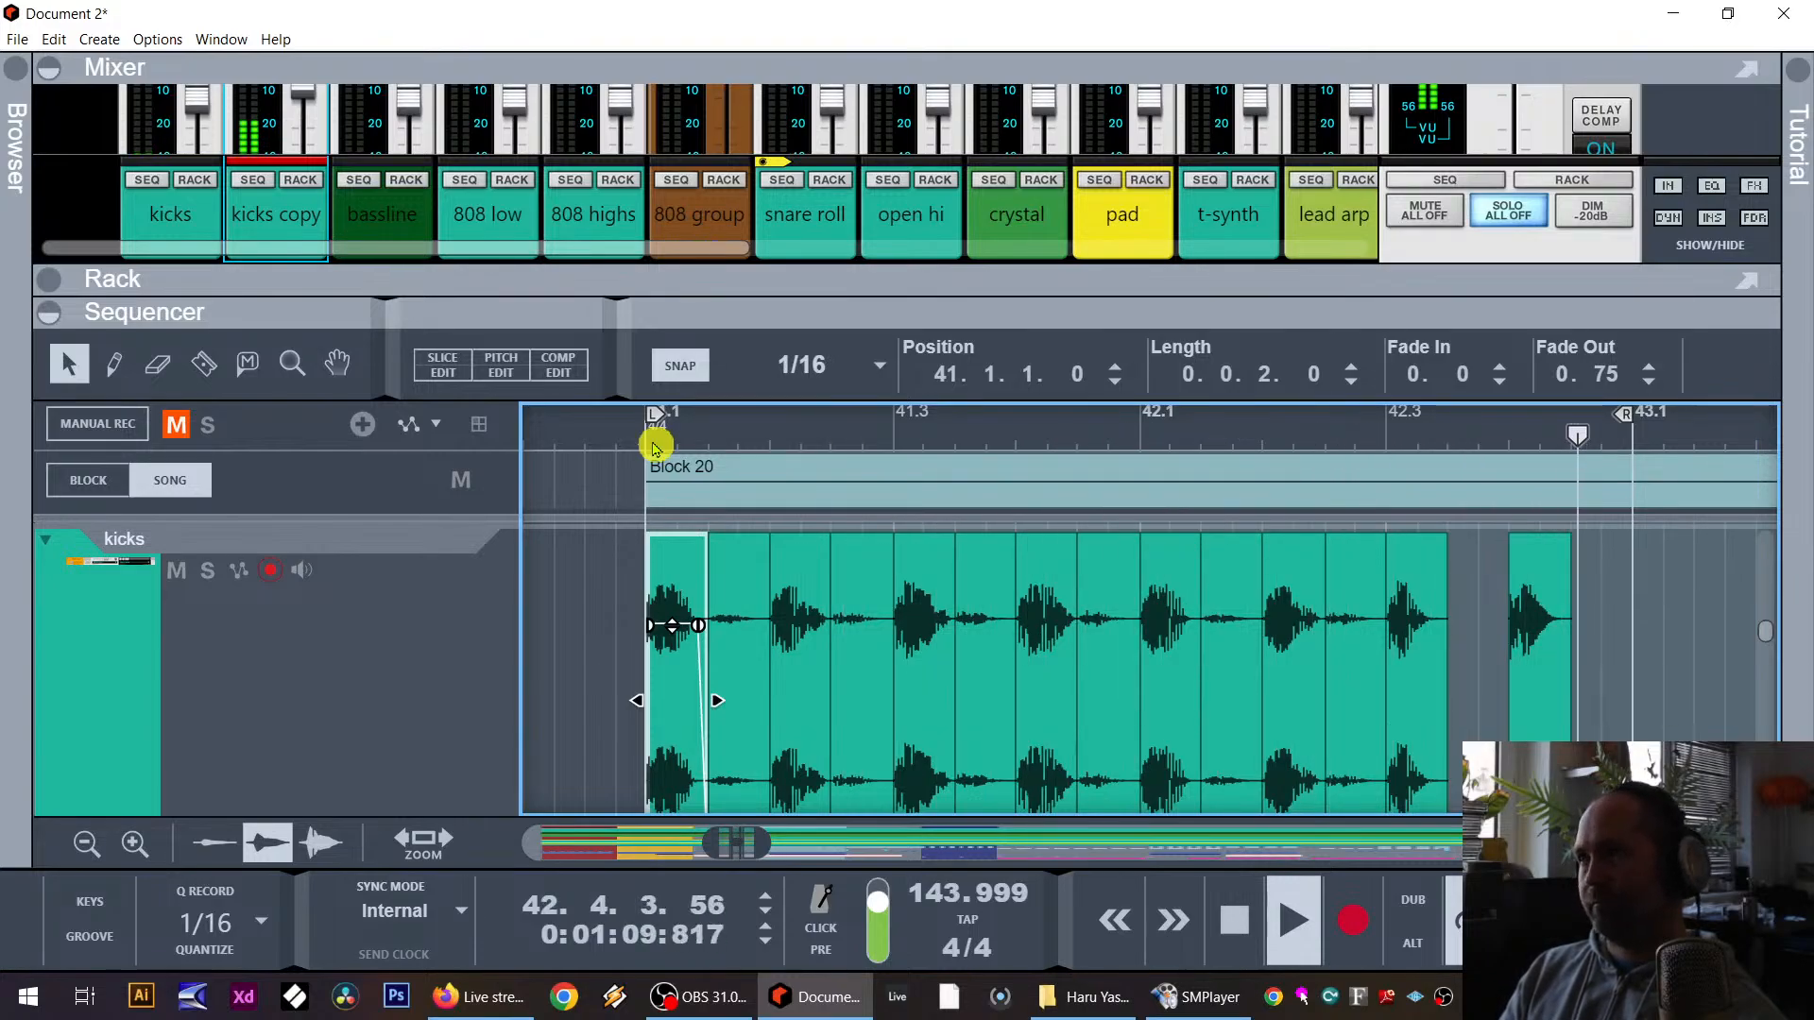
{"action": "key", "text": "space"}
Step: Add a Redrum drum machine as a new instrument
{"action": "left_click_drag", "start_coordinate": [262, 278], "coordinate": [275, 501]}
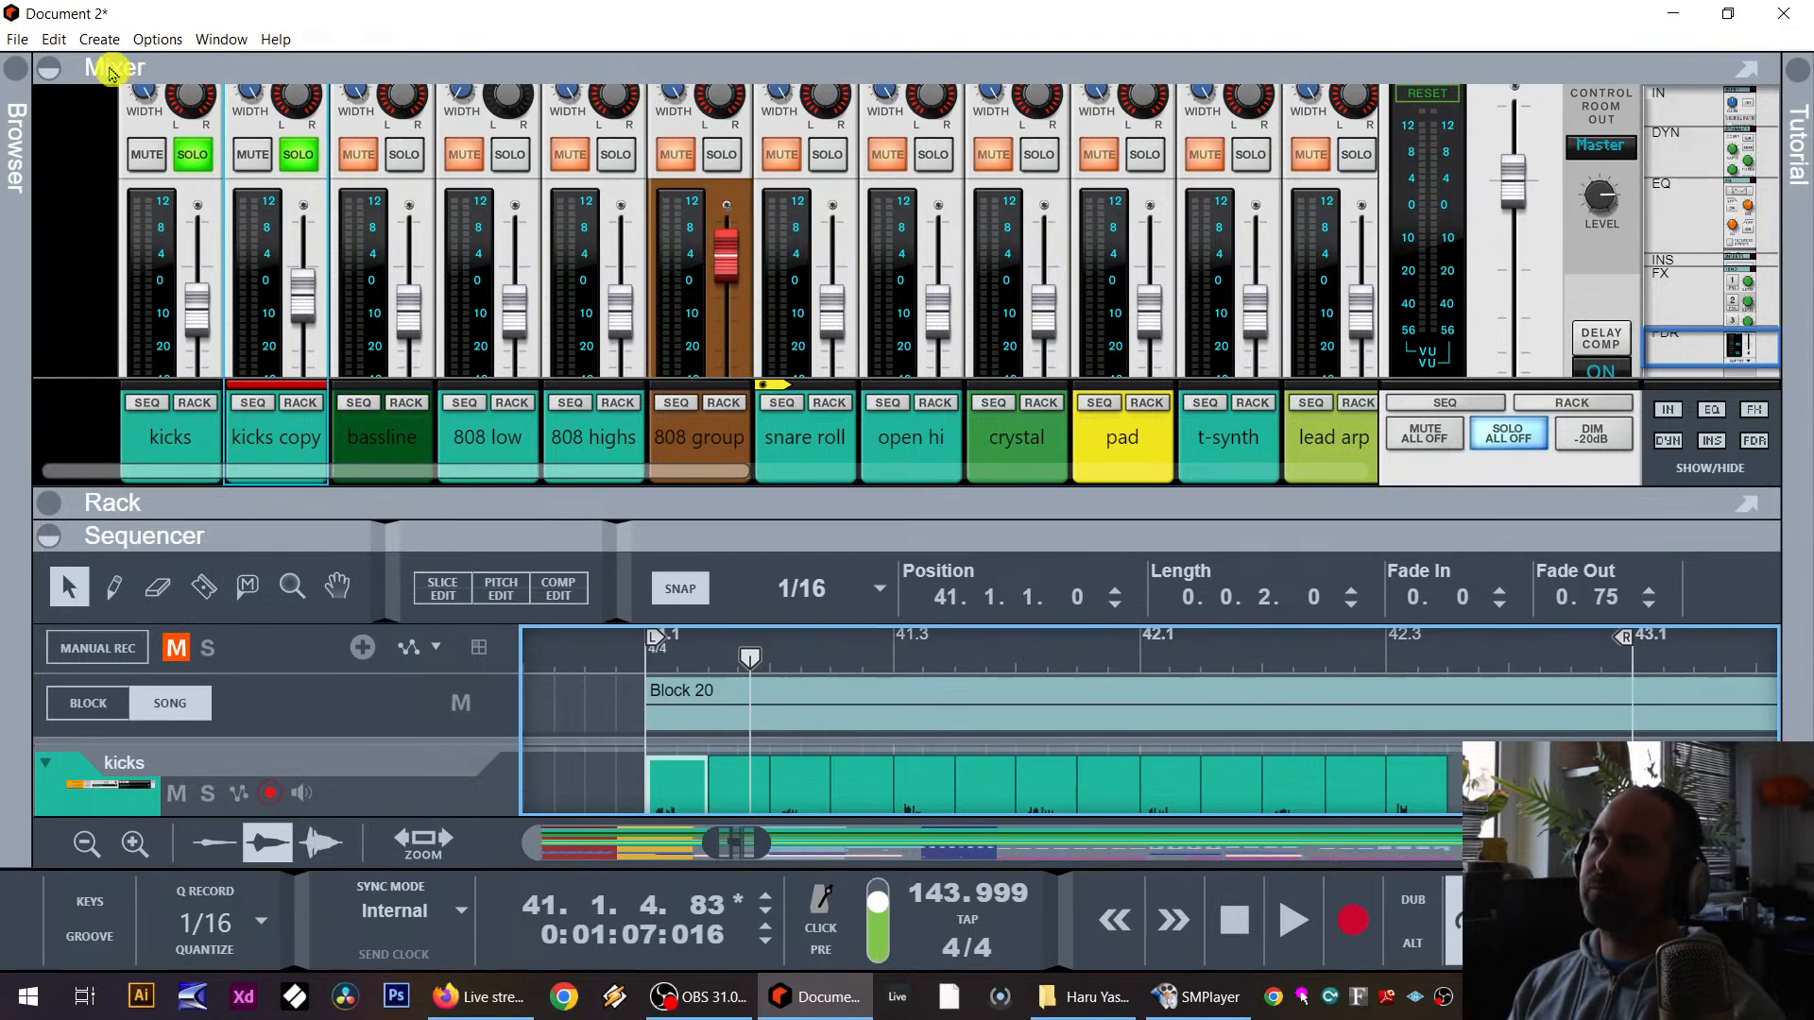
{"action": "left_click", "coordinate": [117, 39]}
{"action": "left_click", "coordinate": [164, 117]}
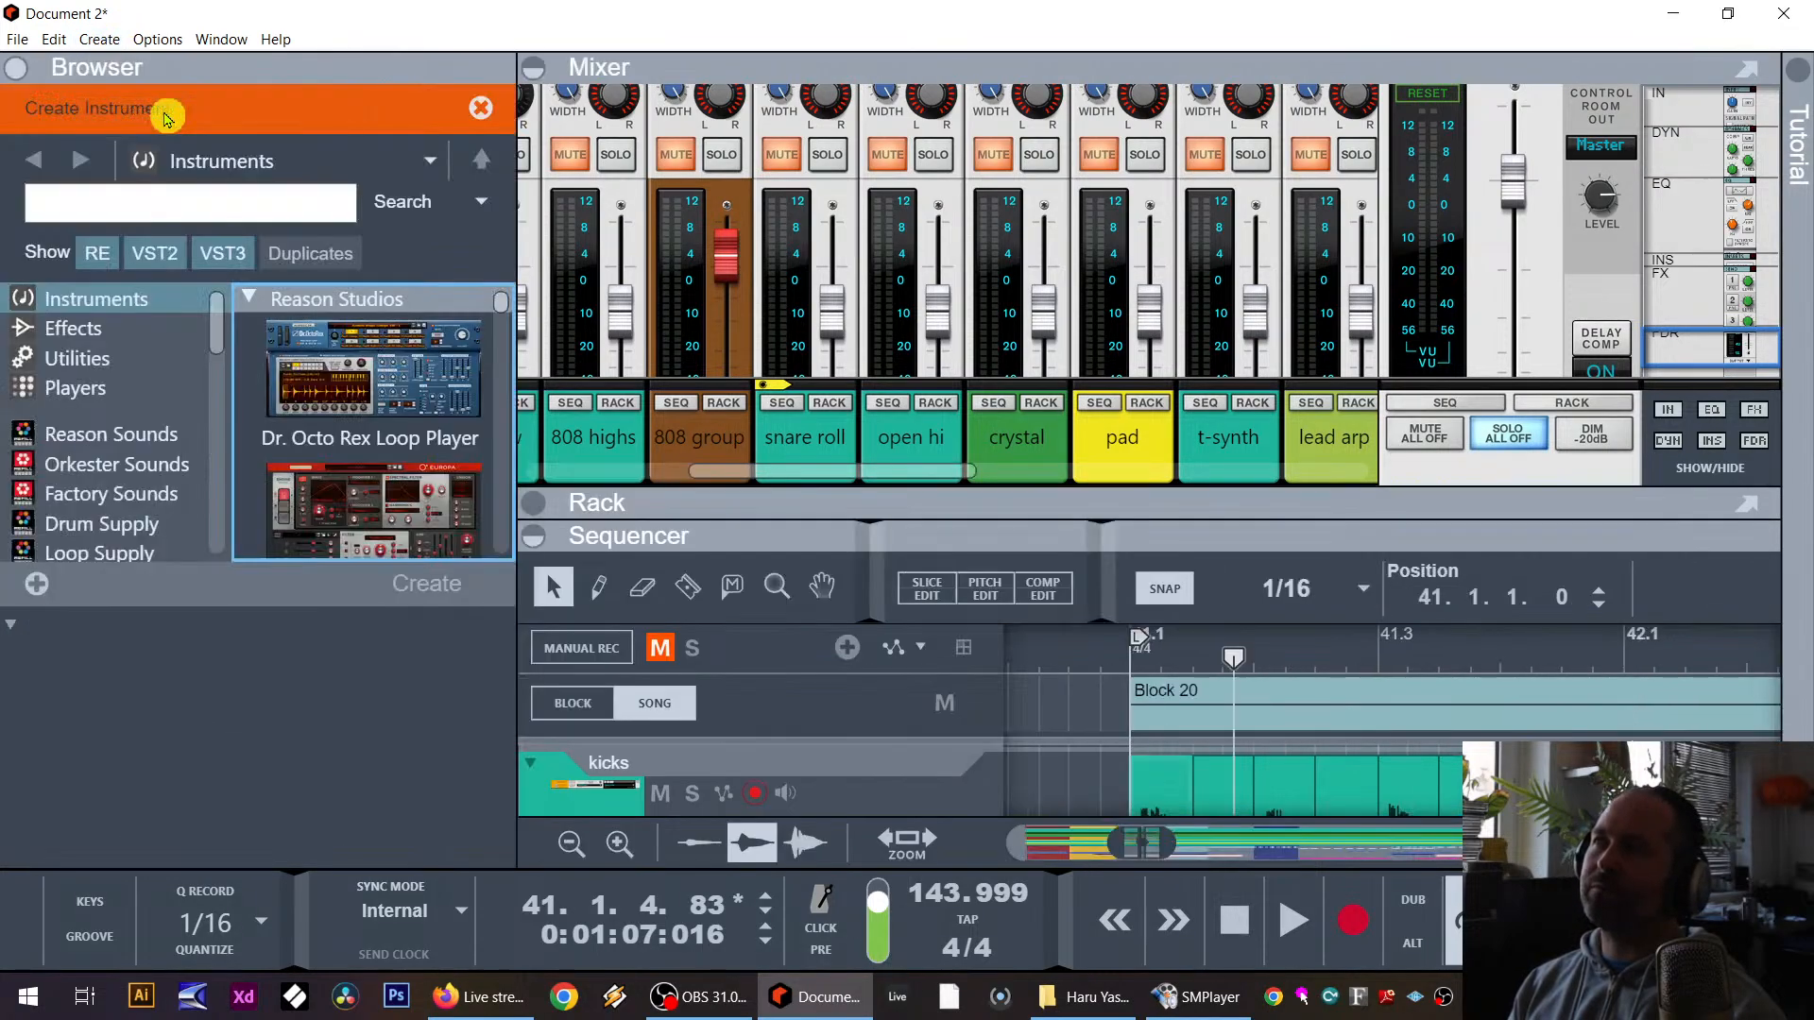
{"action": "left_click_drag", "start_coordinate": [713, 527], "coordinate": [775, 841]}
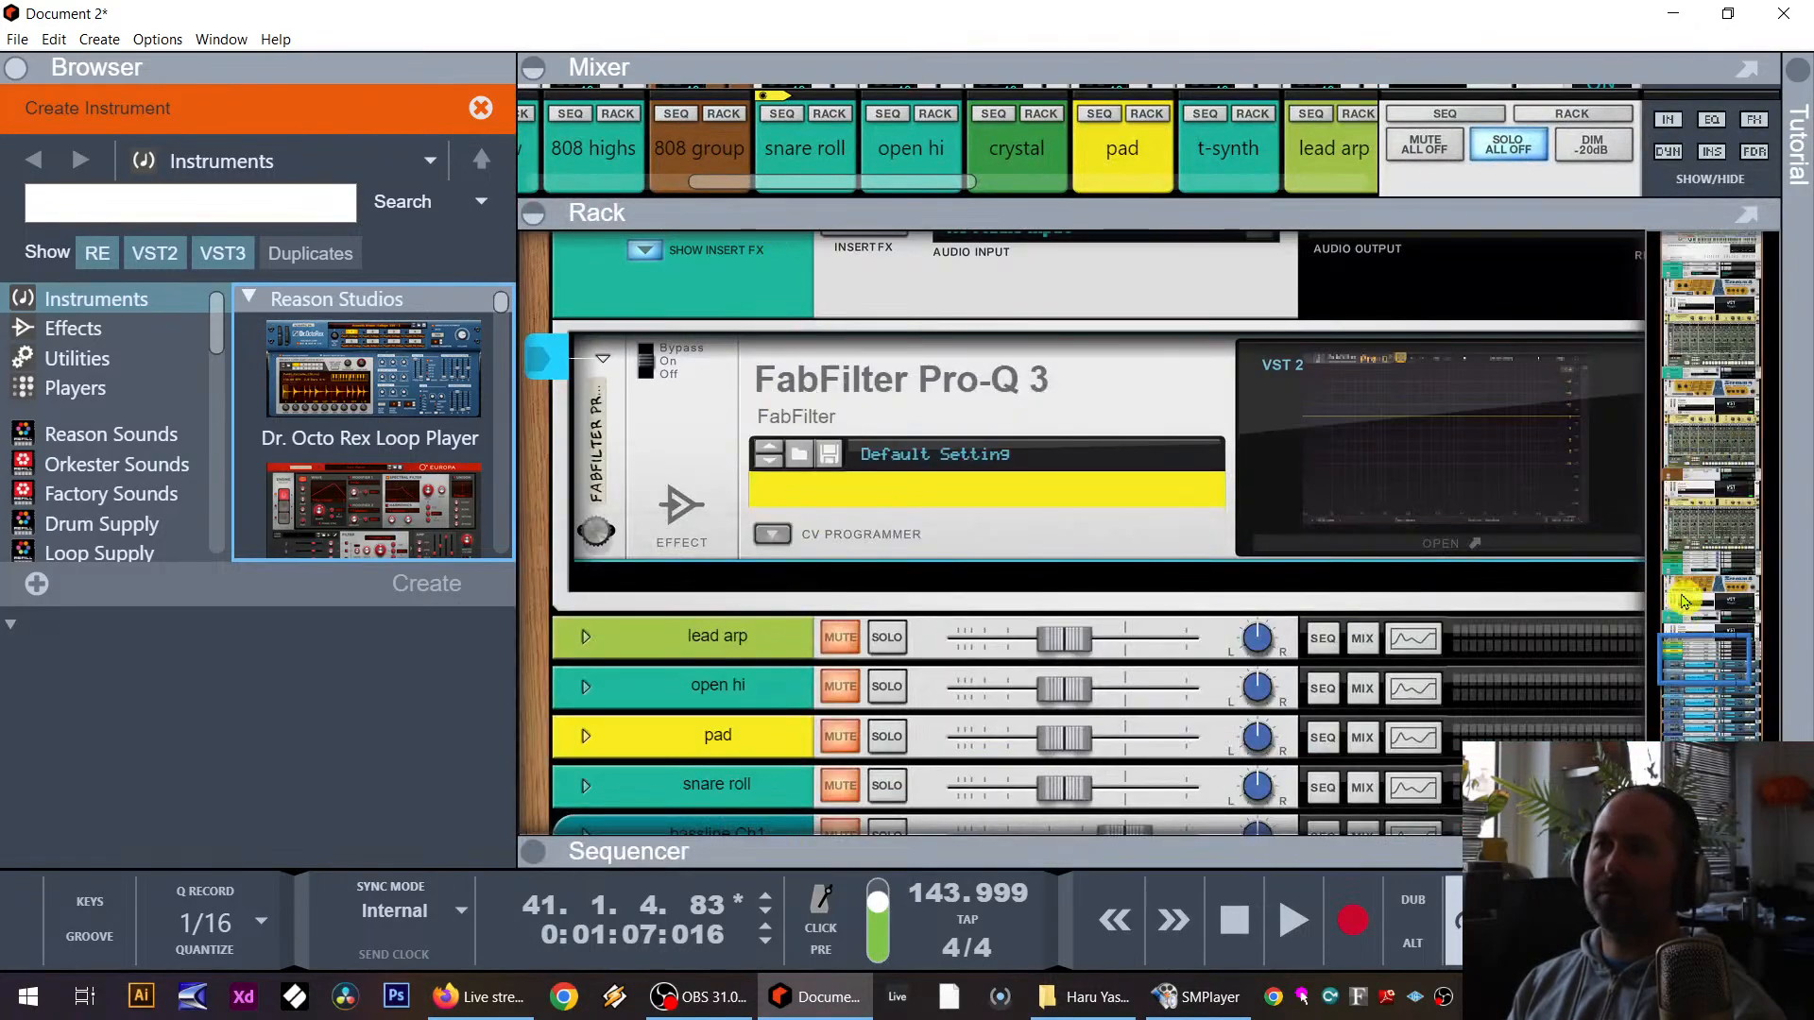
{"action": "left_click", "coordinate": [142, 295]}
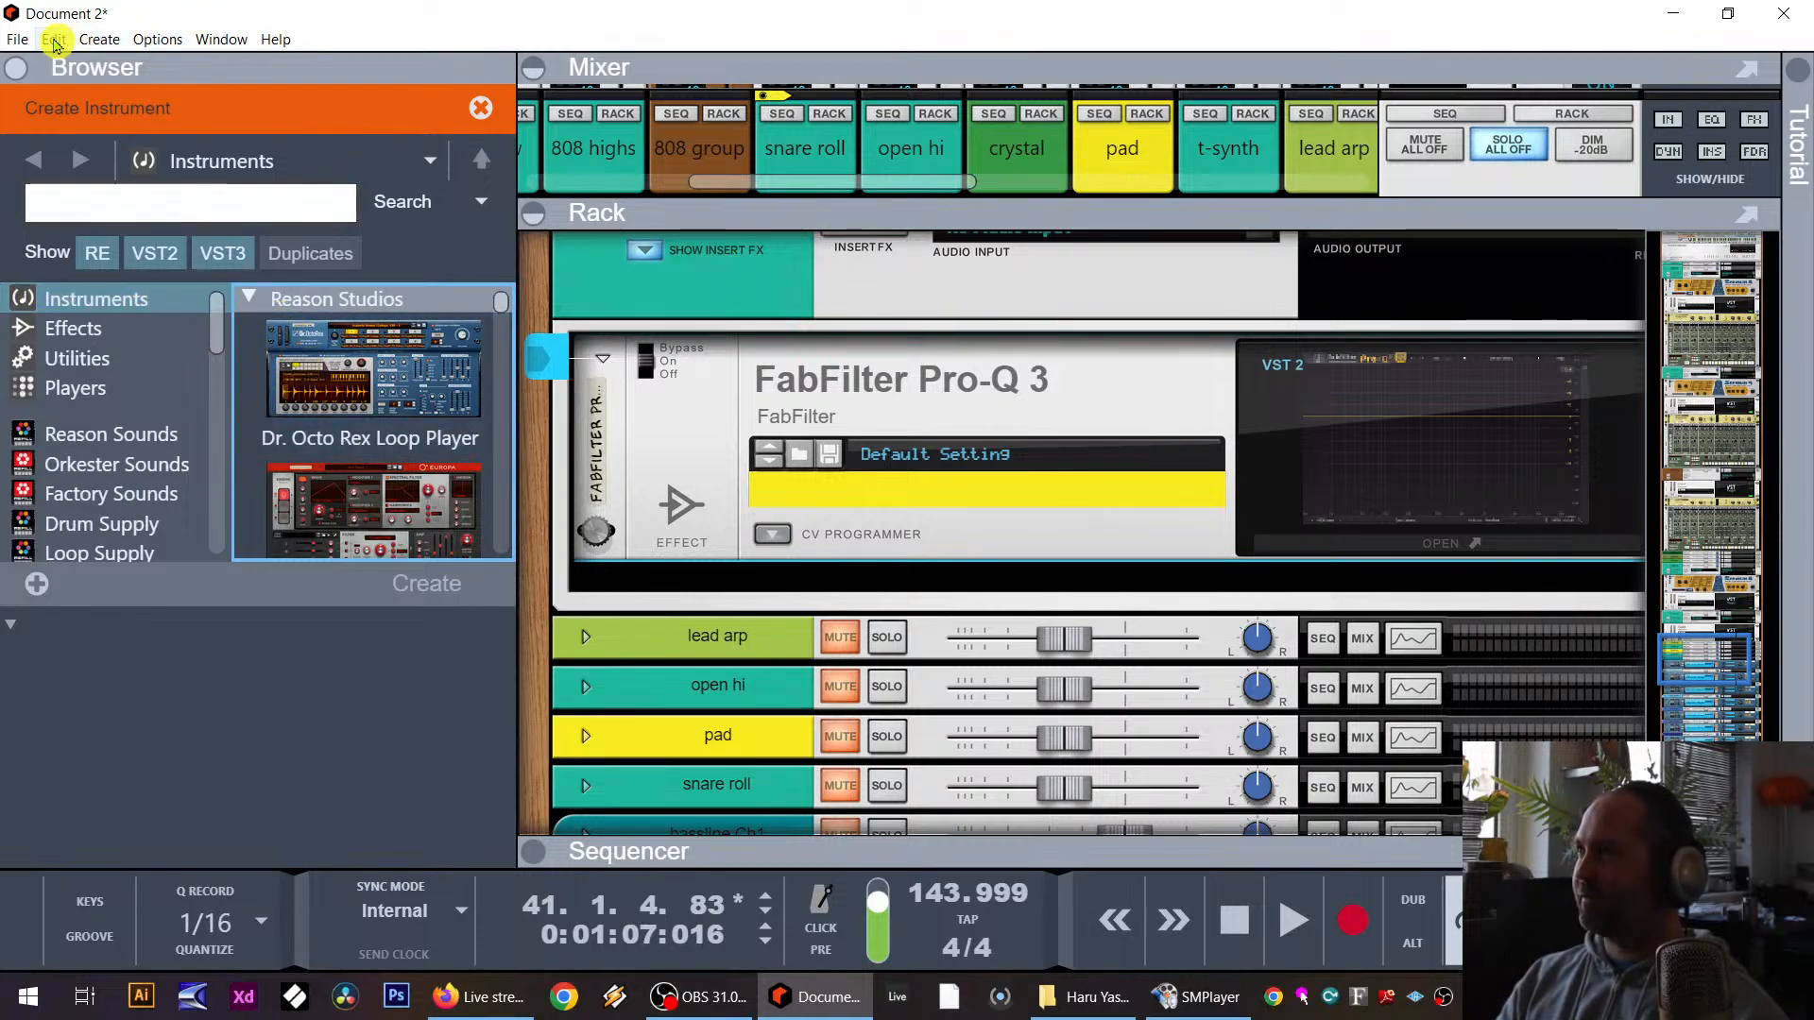
{"action": "left_click", "coordinate": [99, 39]}
{"action": "left_click", "coordinate": [140, 121]}
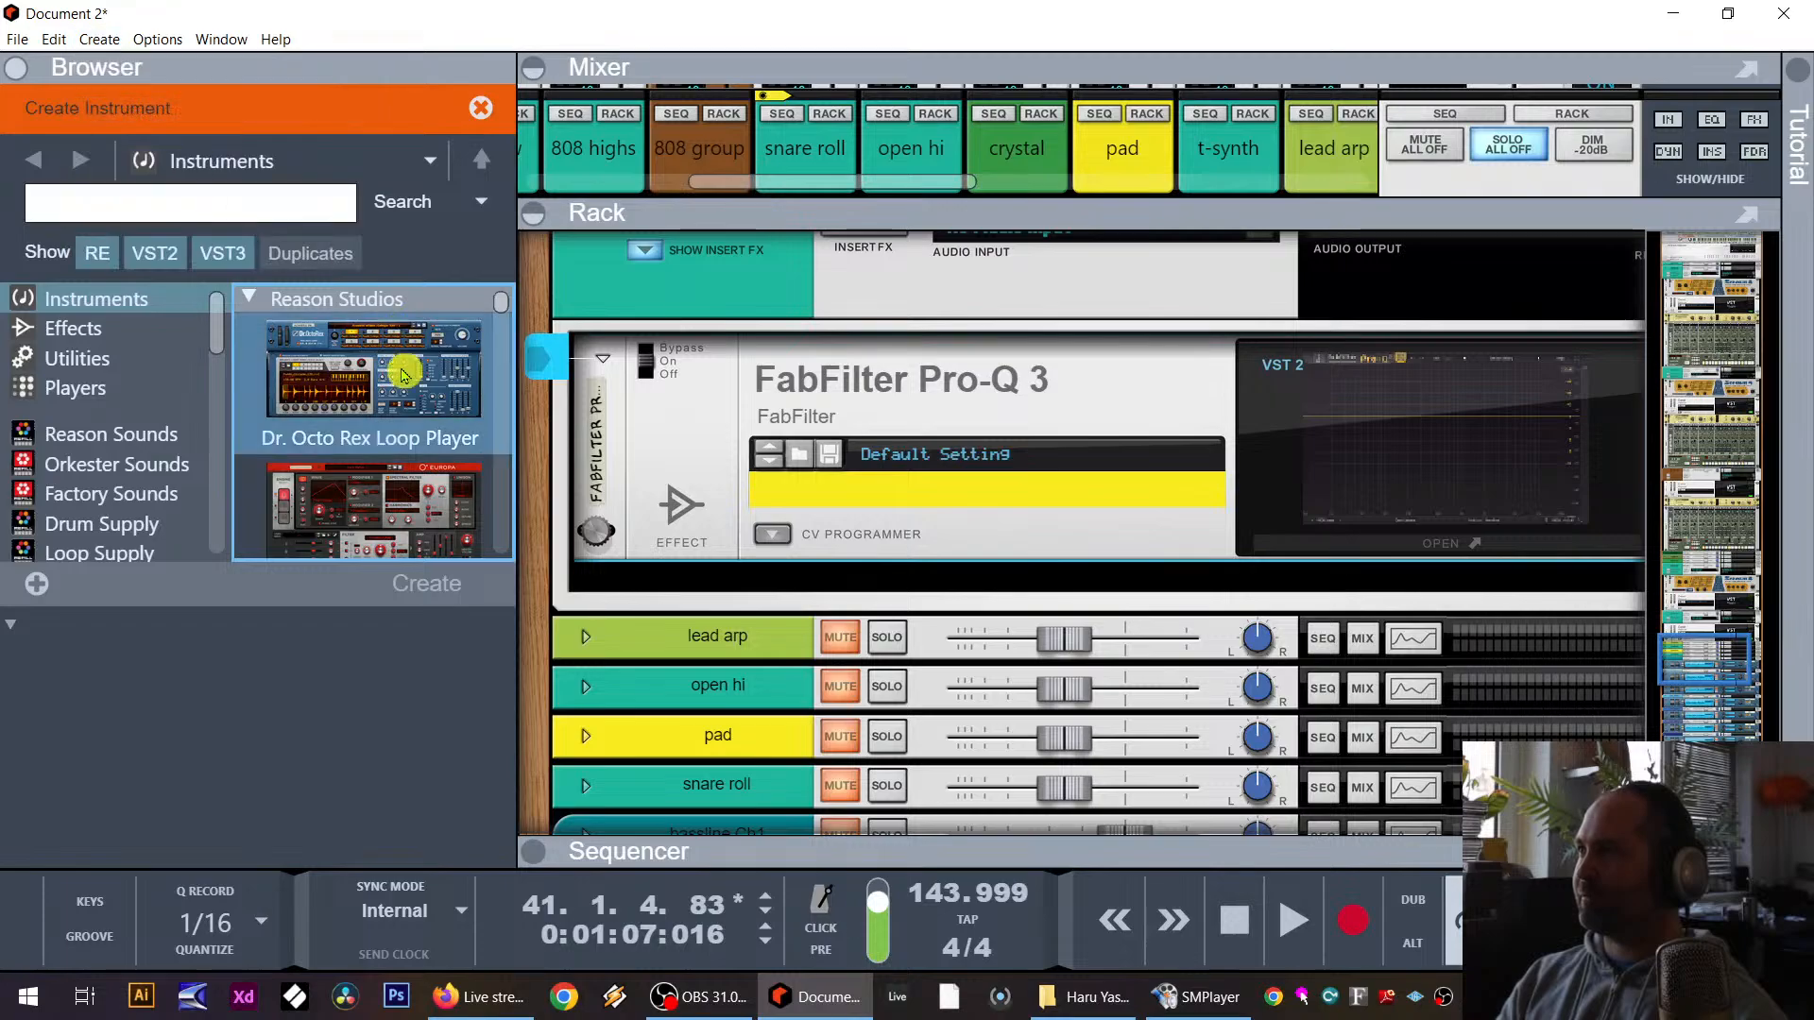
{"action": "scroll", "coordinate": [404, 406], "scroll_direction": "down", "scroll_amount": 6}
{"action": "scroll", "coordinate": [404, 441], "scroll_direction": "down", "scroll_amount": 8}
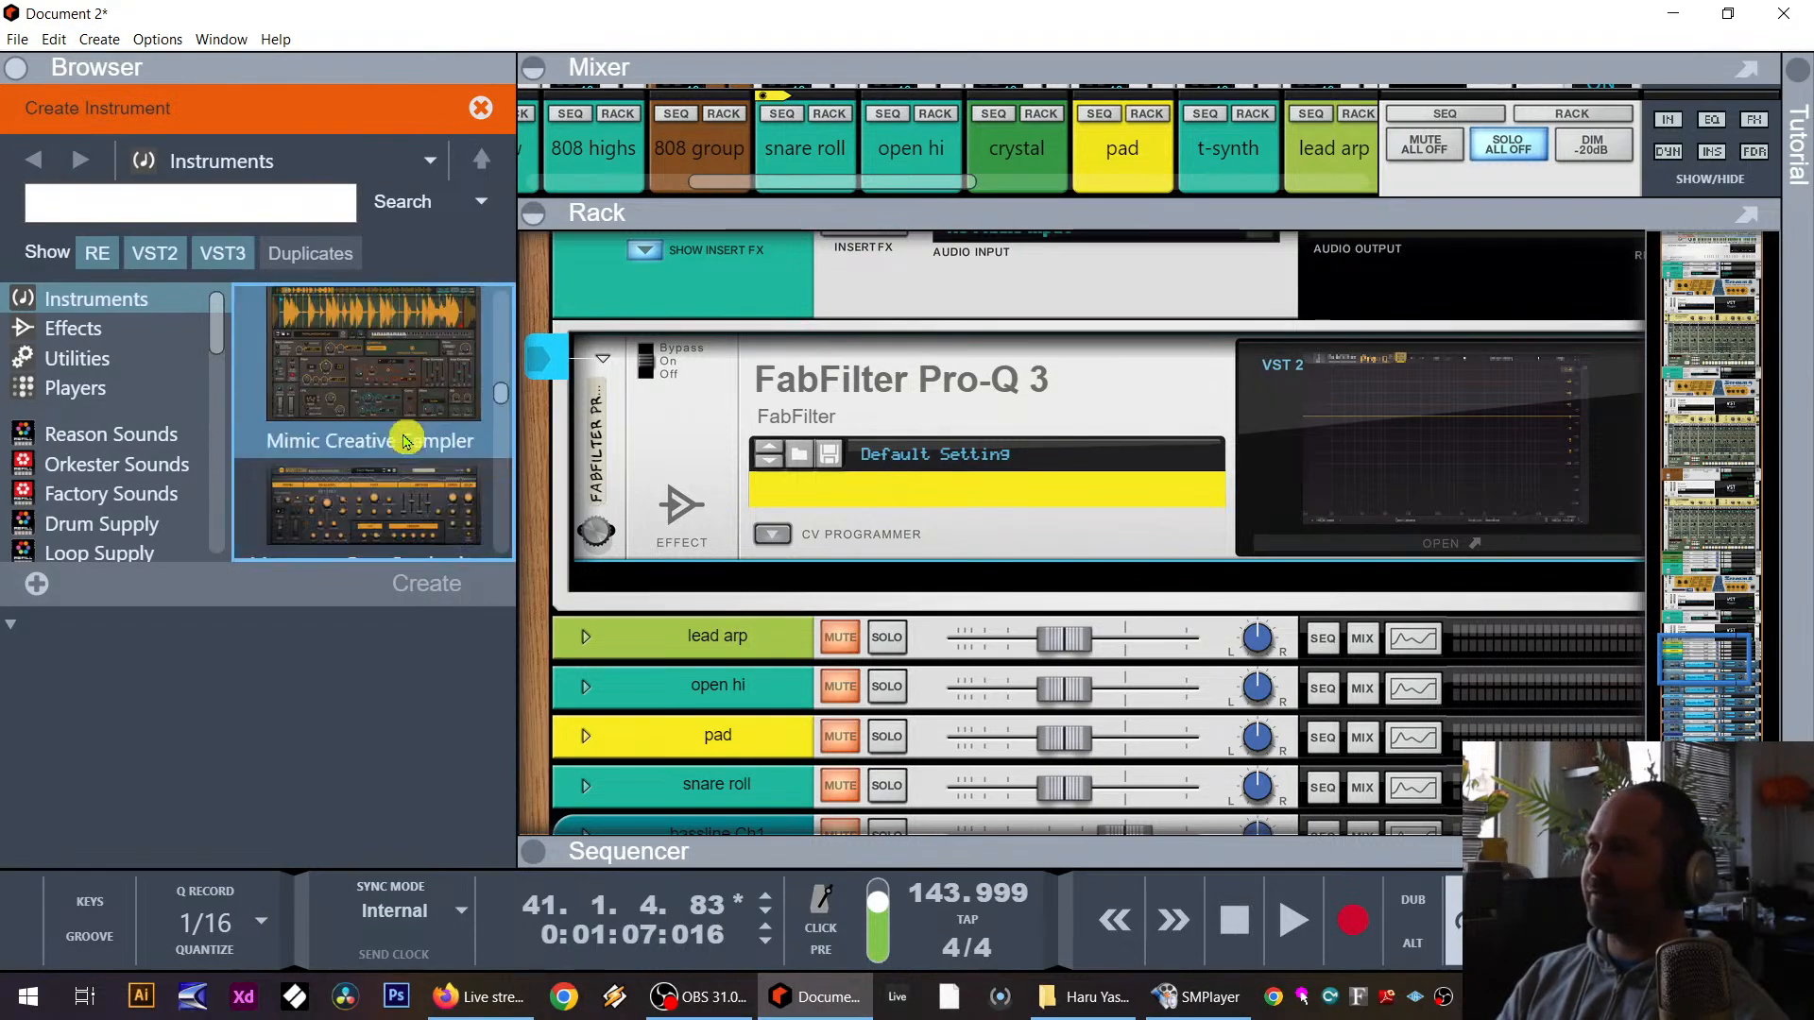
{"action": "double_click", "coordinate": [378, 364]}
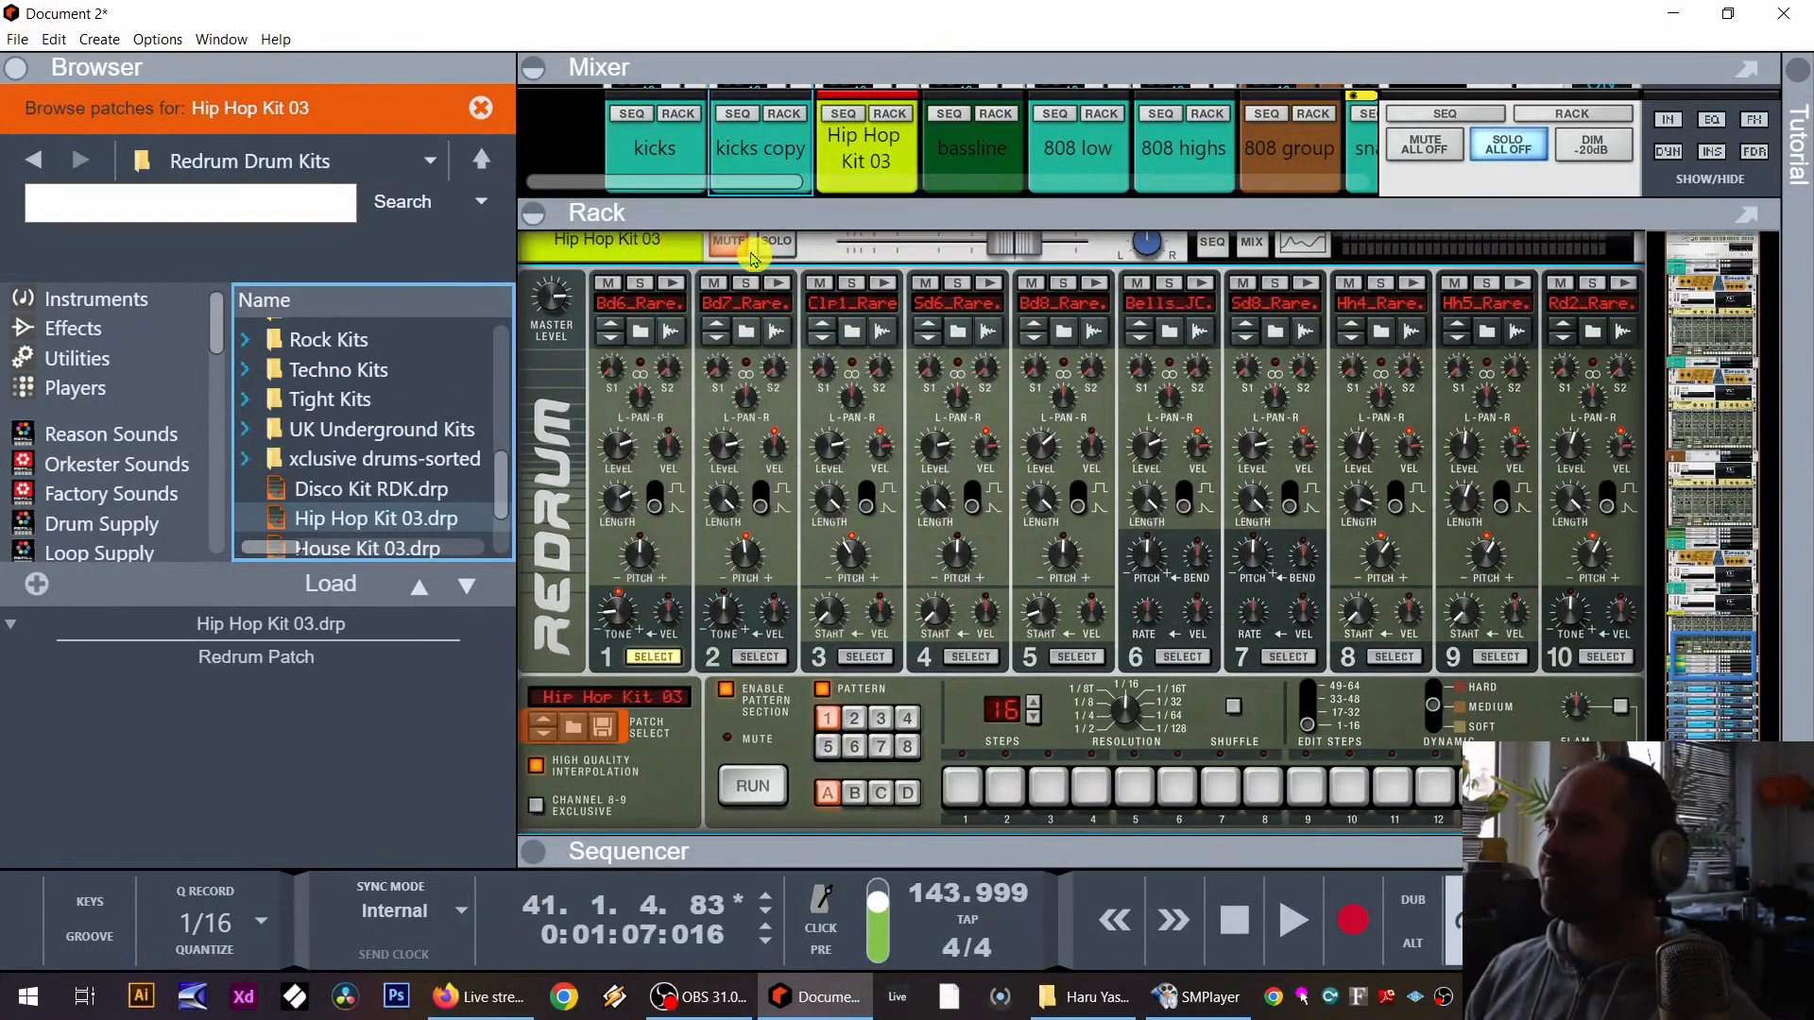
Step: Finish patch browsing for the new Redrum and rename its mixer channel "kick layer"
{"action": "left_click", "coordinate": [715, 253]}
{"action": "left_click", "coordinate": [728, 252]}
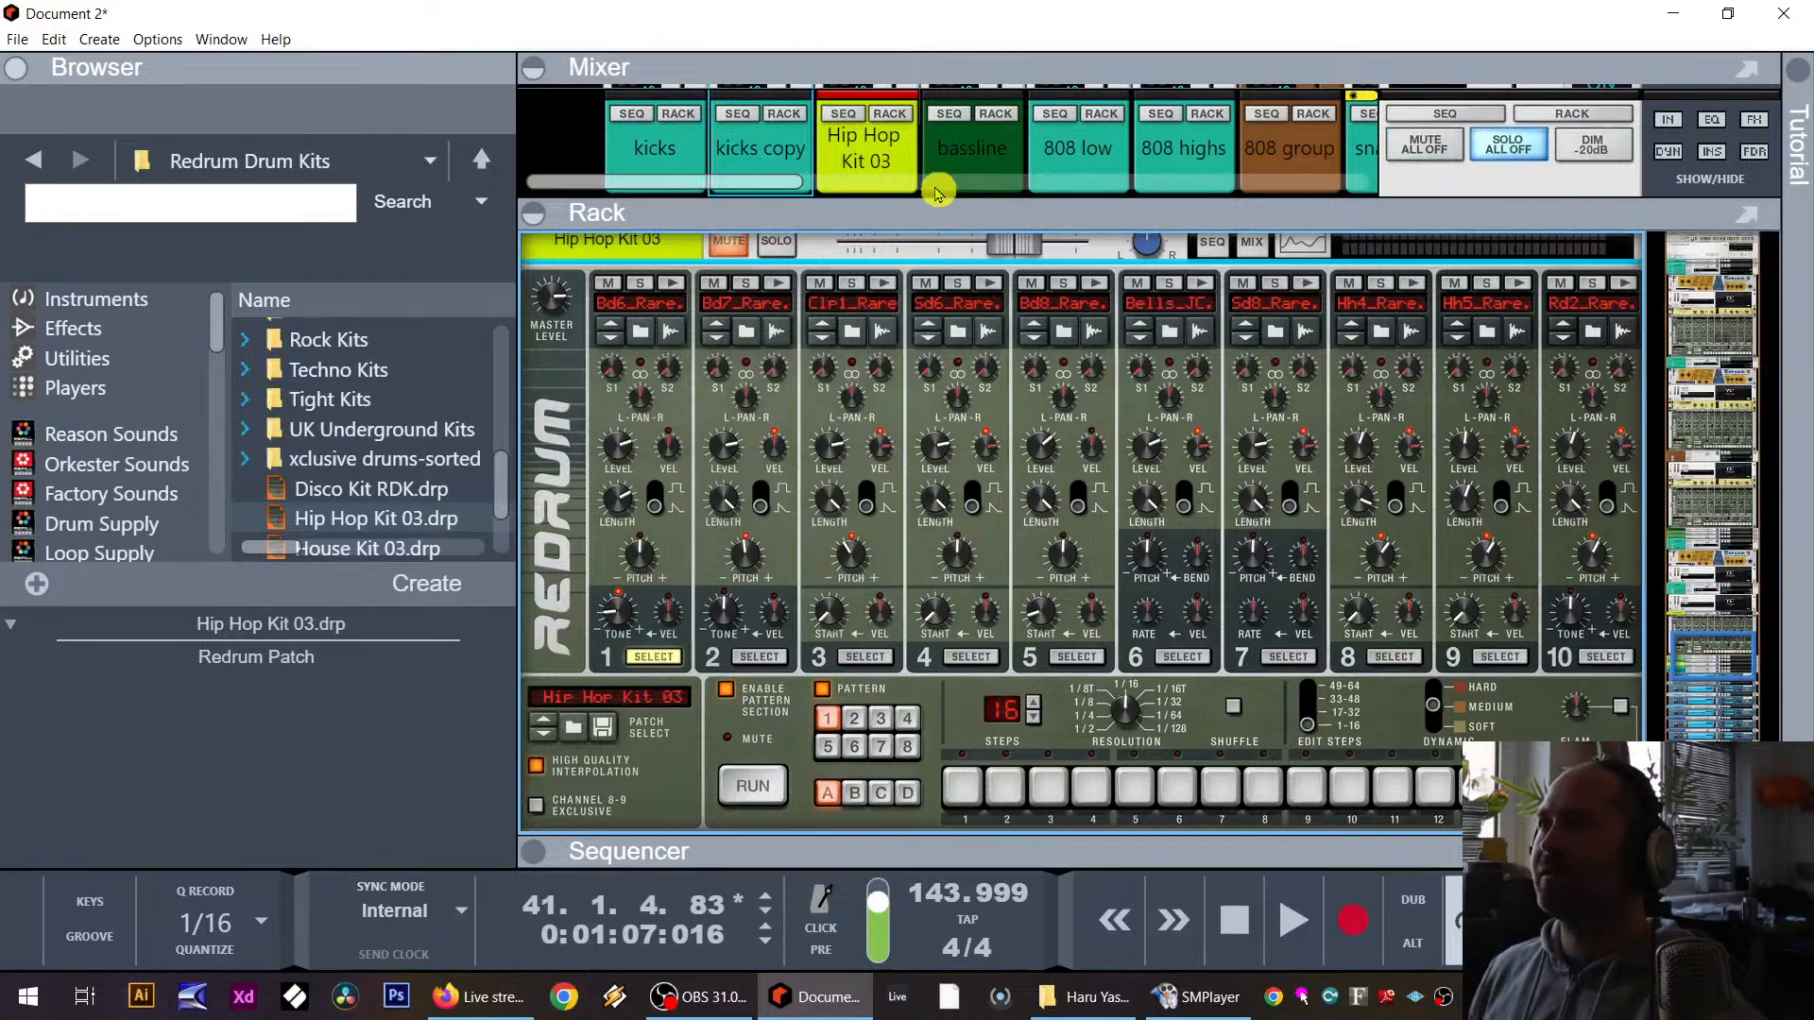
{"action": "double_click", "coordinate": [907, 206]}
{"action": "double_click", "coordinate": [875, 107]}
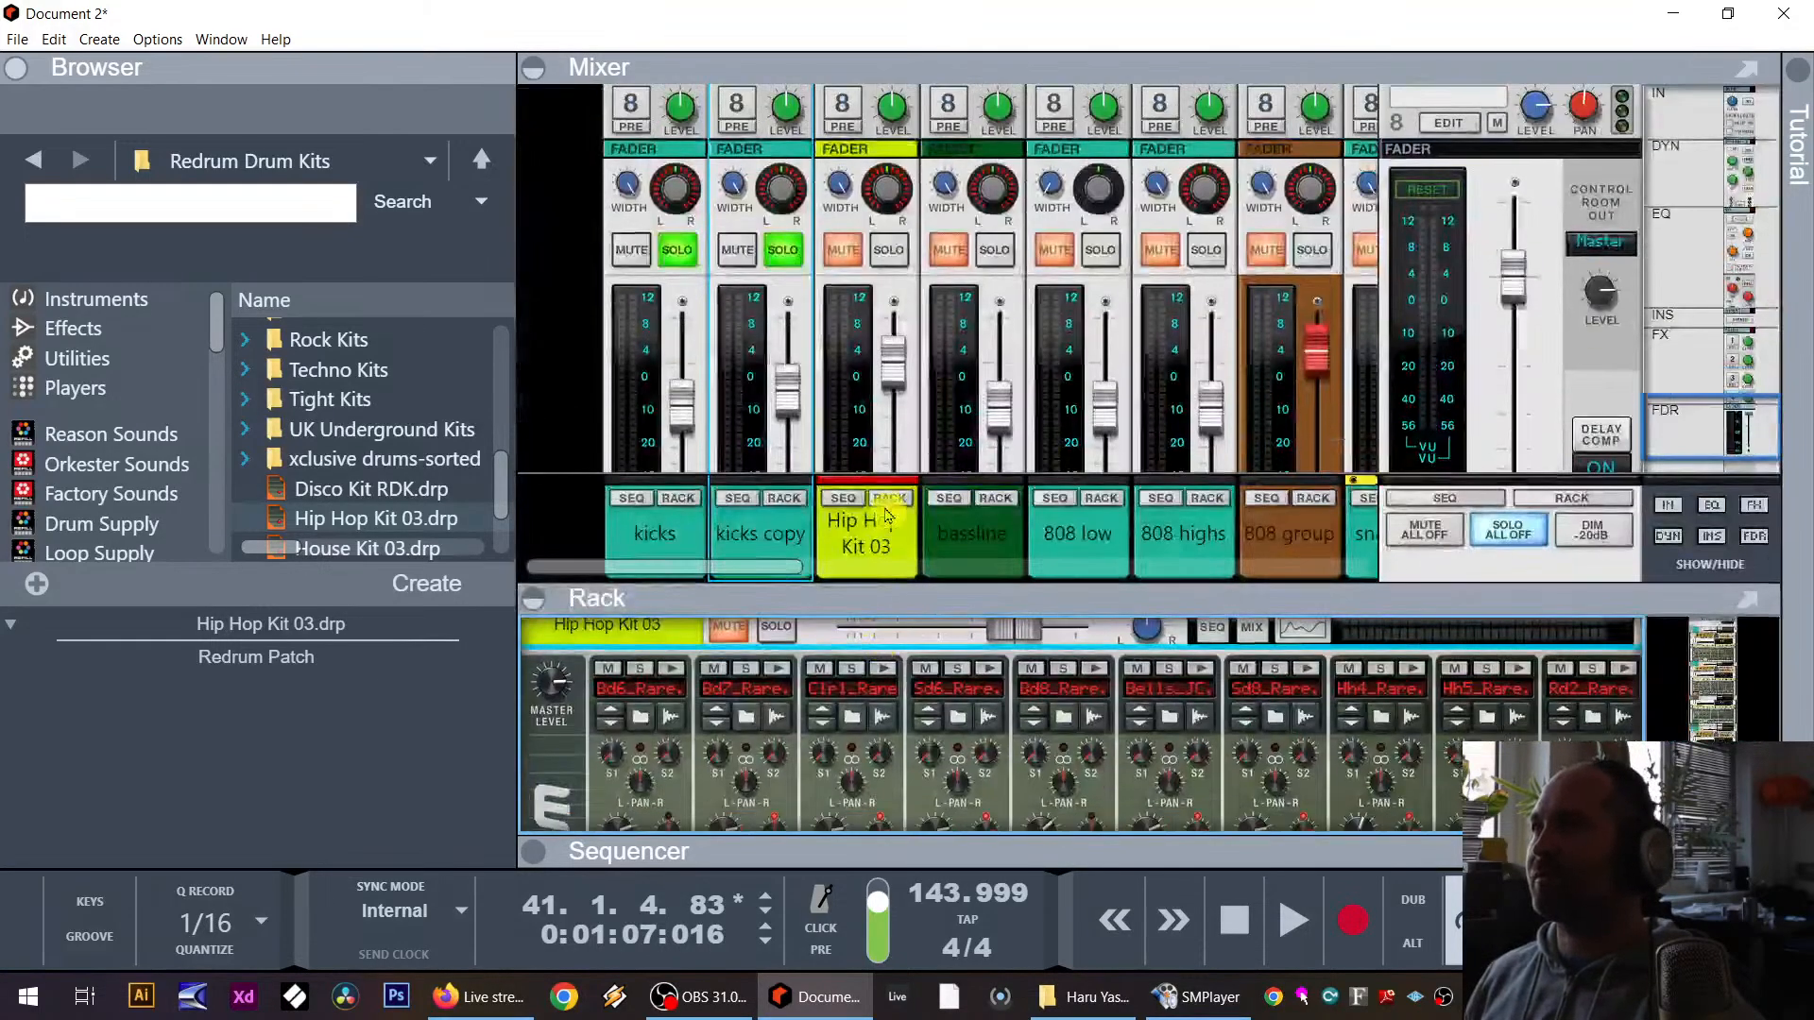
{"action": "double_click", "coordinate": [875, 548]}
{"action": "type", "text": "kick"}
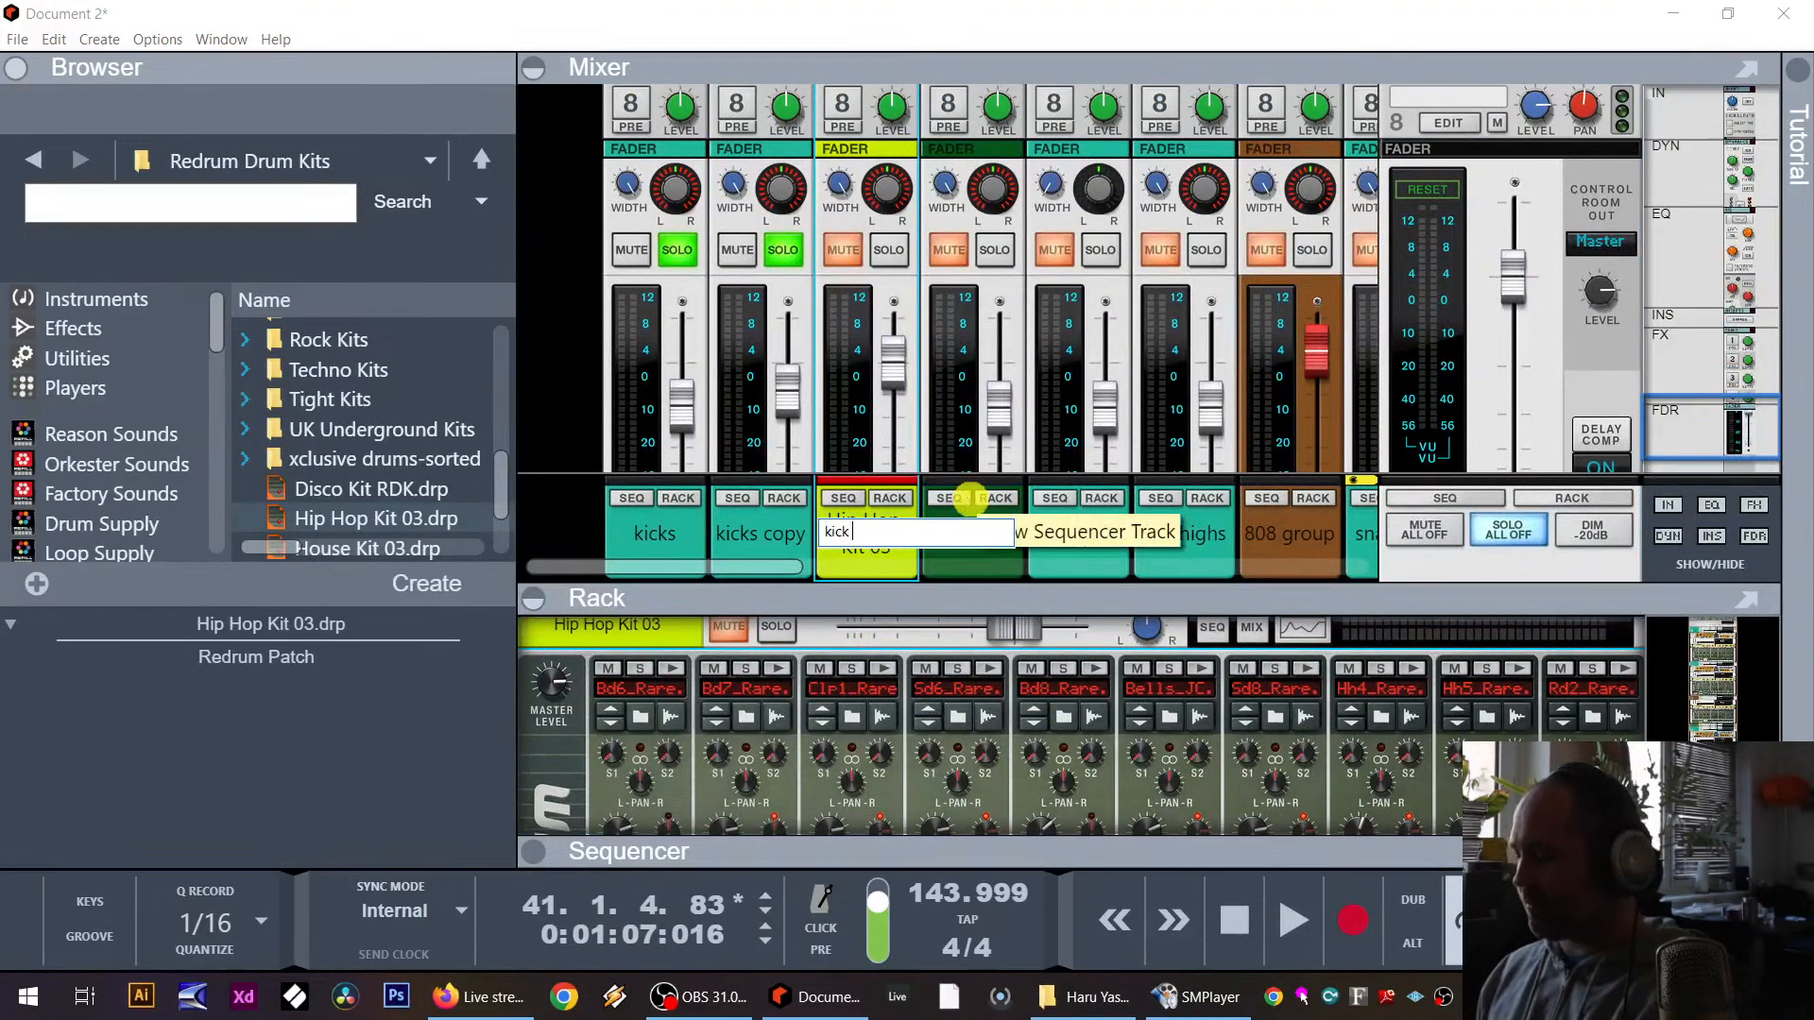
{"action": "type", "text": " layer"}
{"action": "key", "text": "Return"}
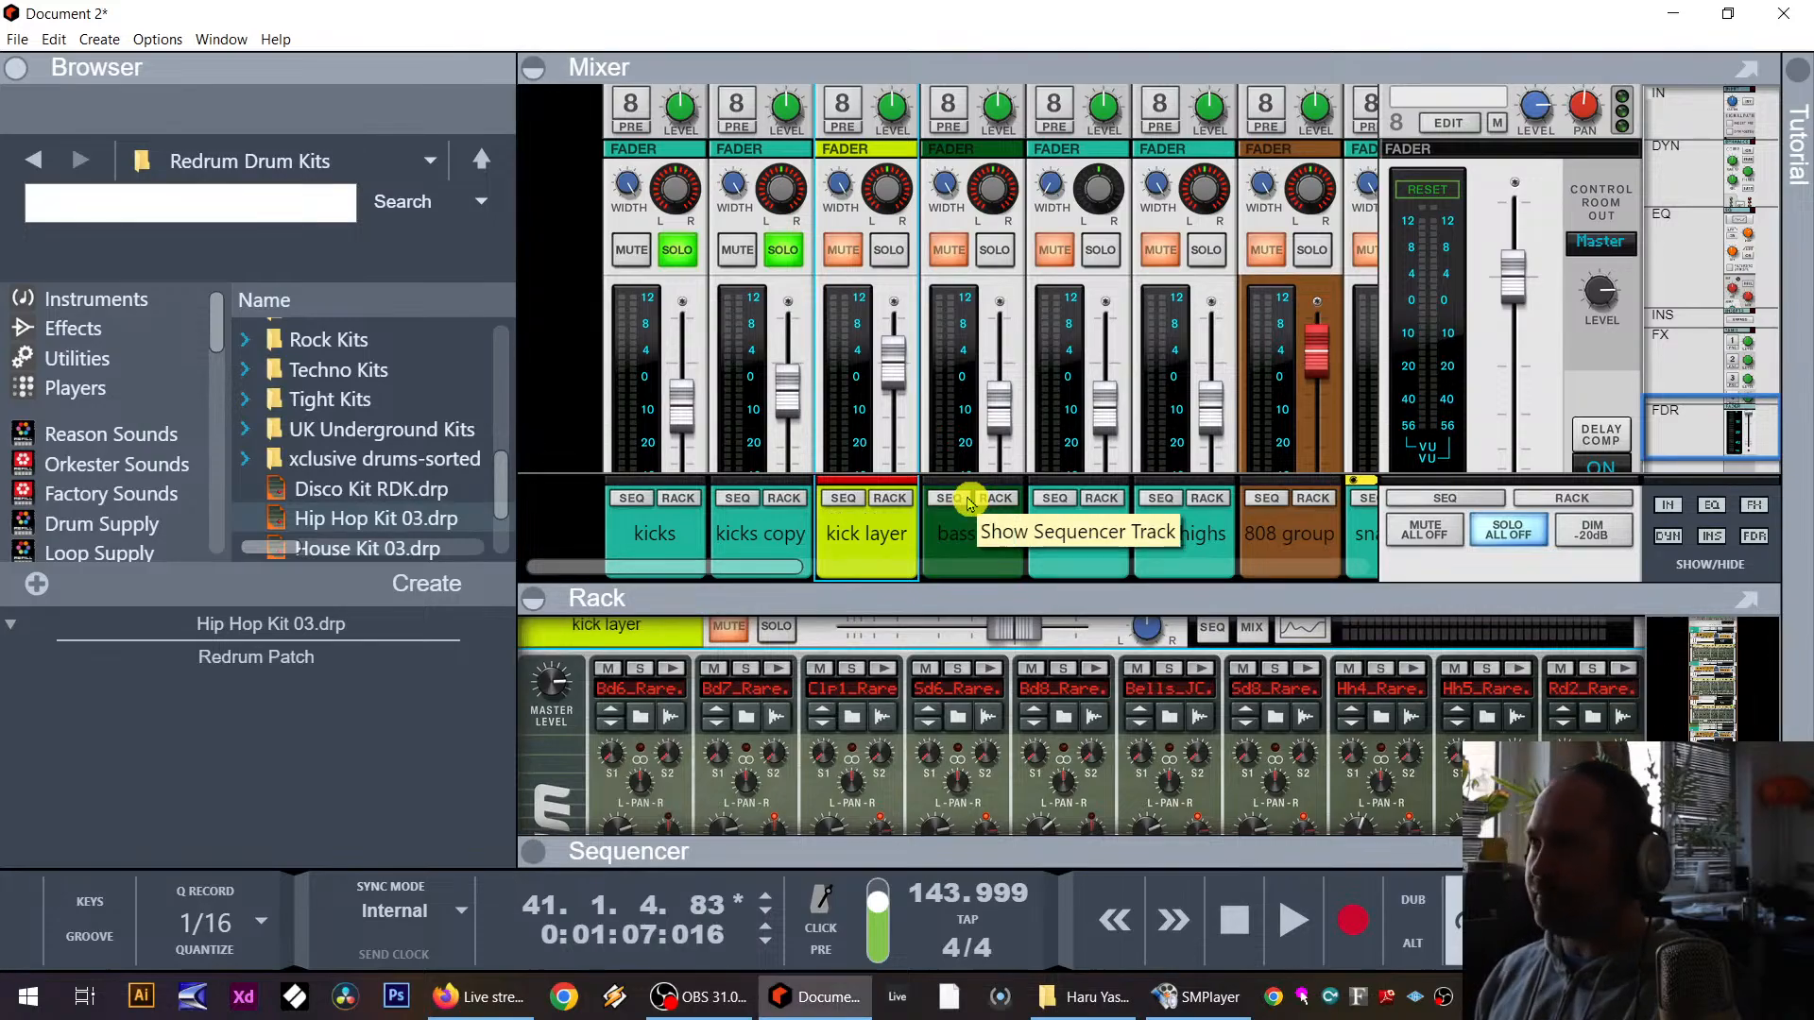
Step: Solo the kick layer channel and reset its Redrum to an empty init patch
{"action": "left_click", "coordinate": [888, 250]}
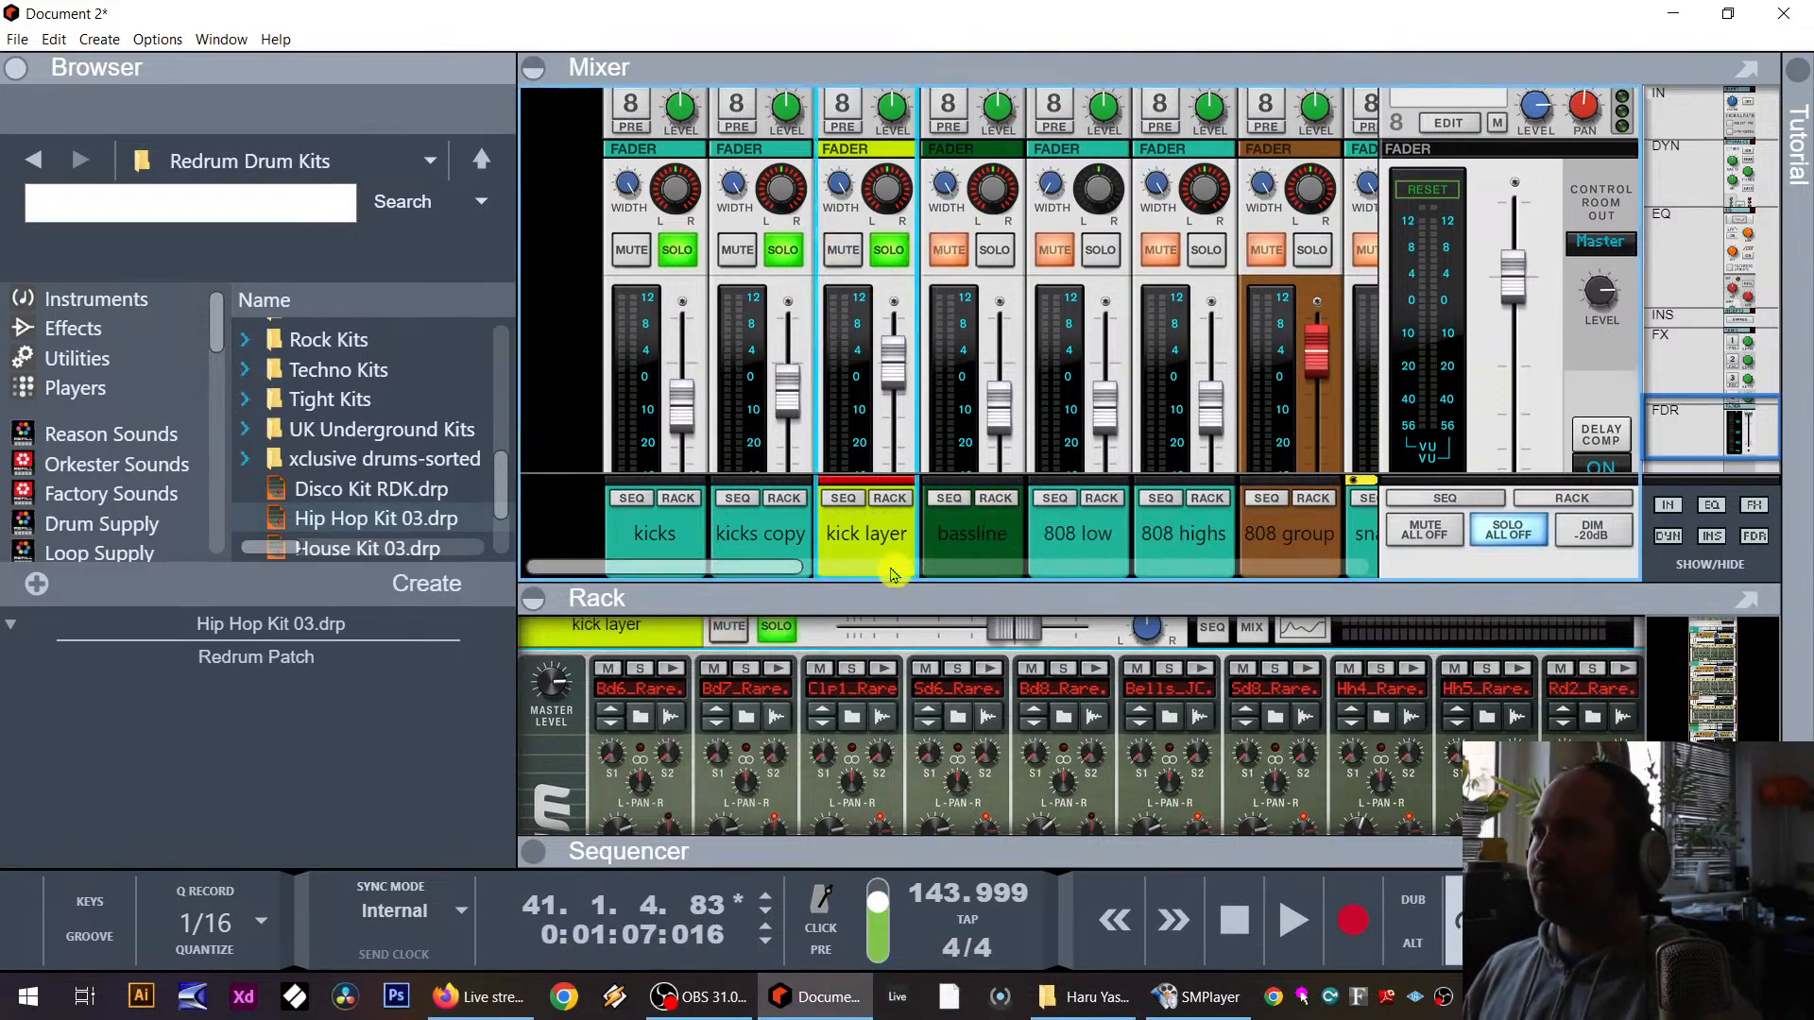
{"action": "left_click_drag", "start_coordinate": [860, 592], "coordinate": [860, 315]}
{"action": "right_click", "coordinate": [582, 511]}
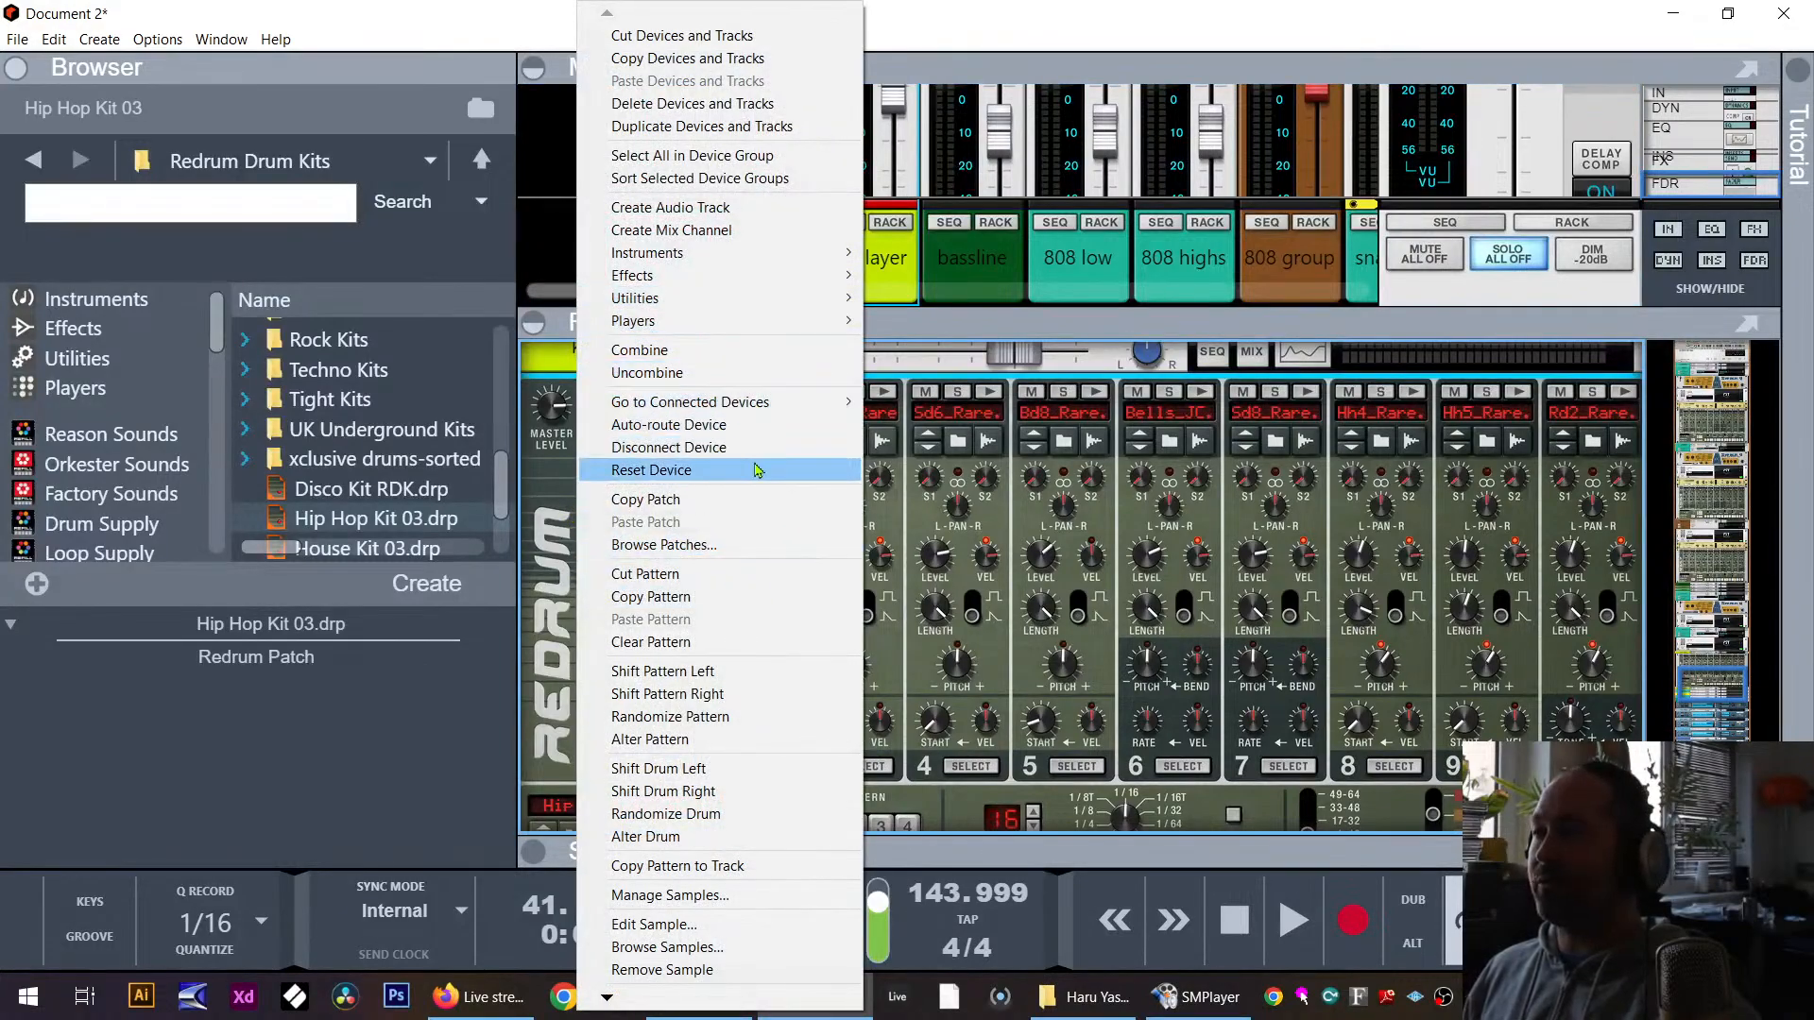
{"action": "left_click", "coordinate": [718, 470]}
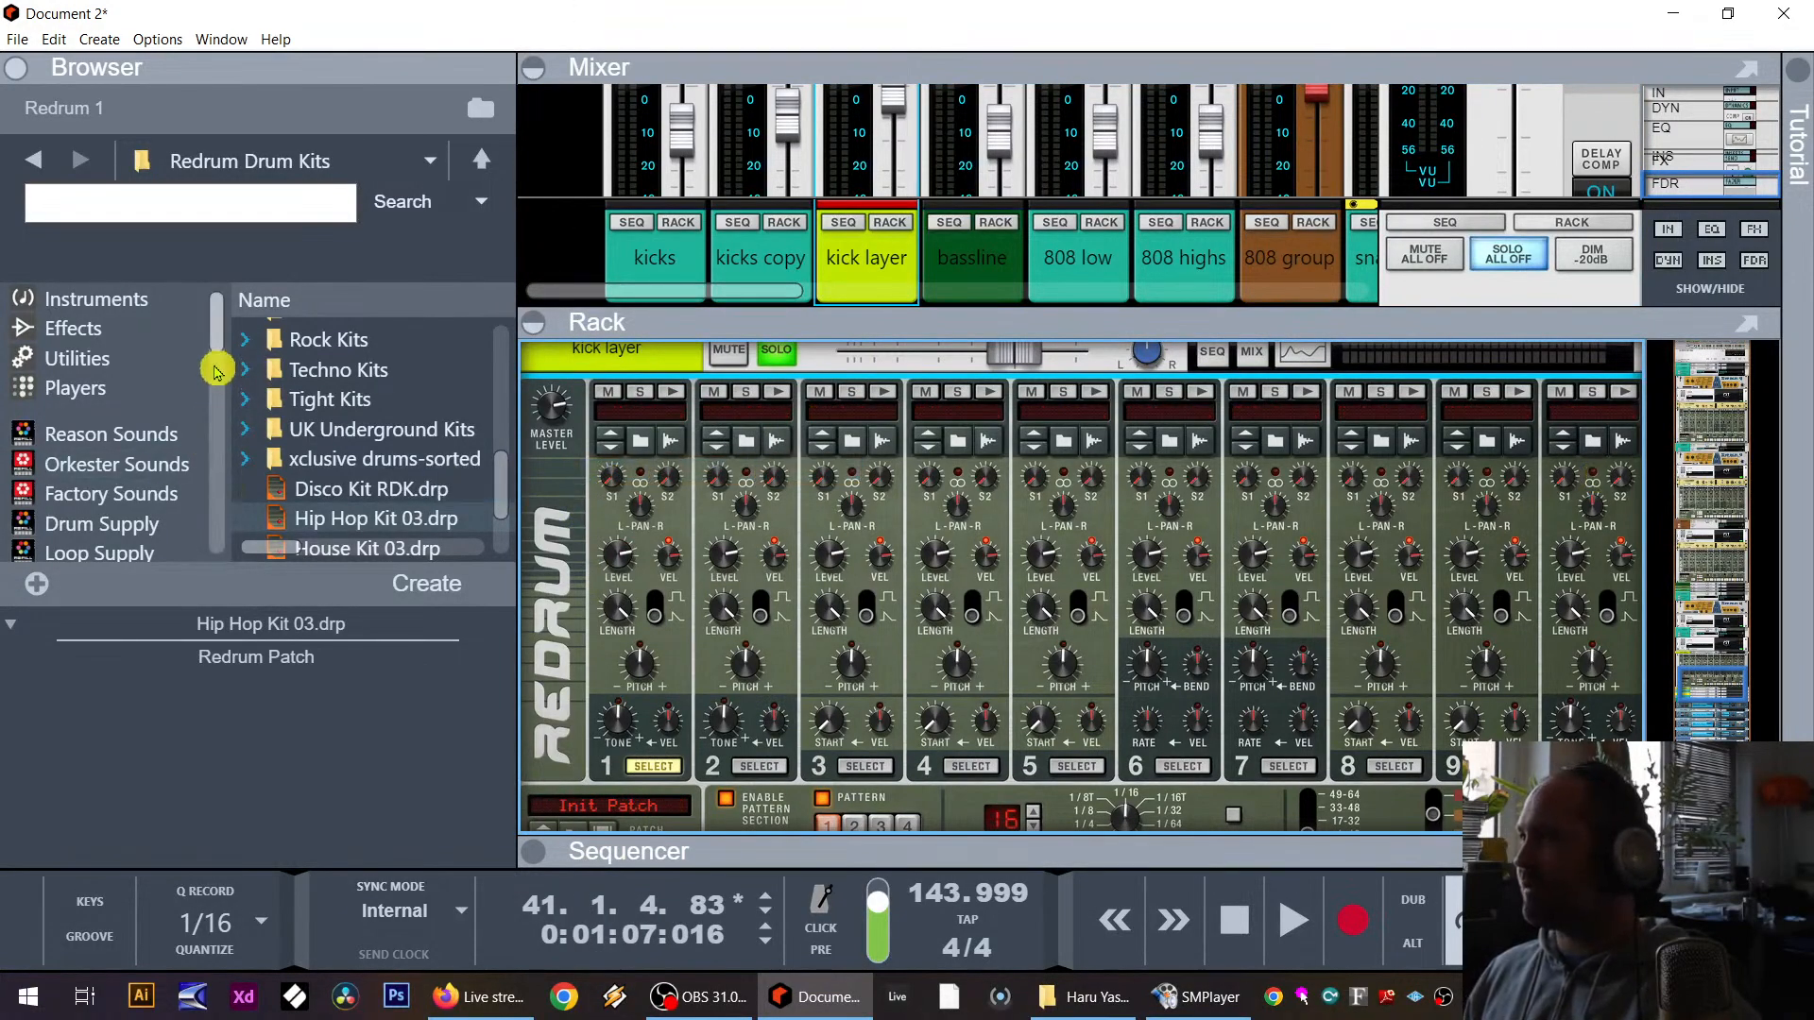
Step: Audition hats from the HatsCymbs folder and load 309 hats1_006_wav.wav into Redrum drum channel 1
{"action": "left_click_drag", "start_coordinate": [220, 328], "coordinate": [170, 531]}
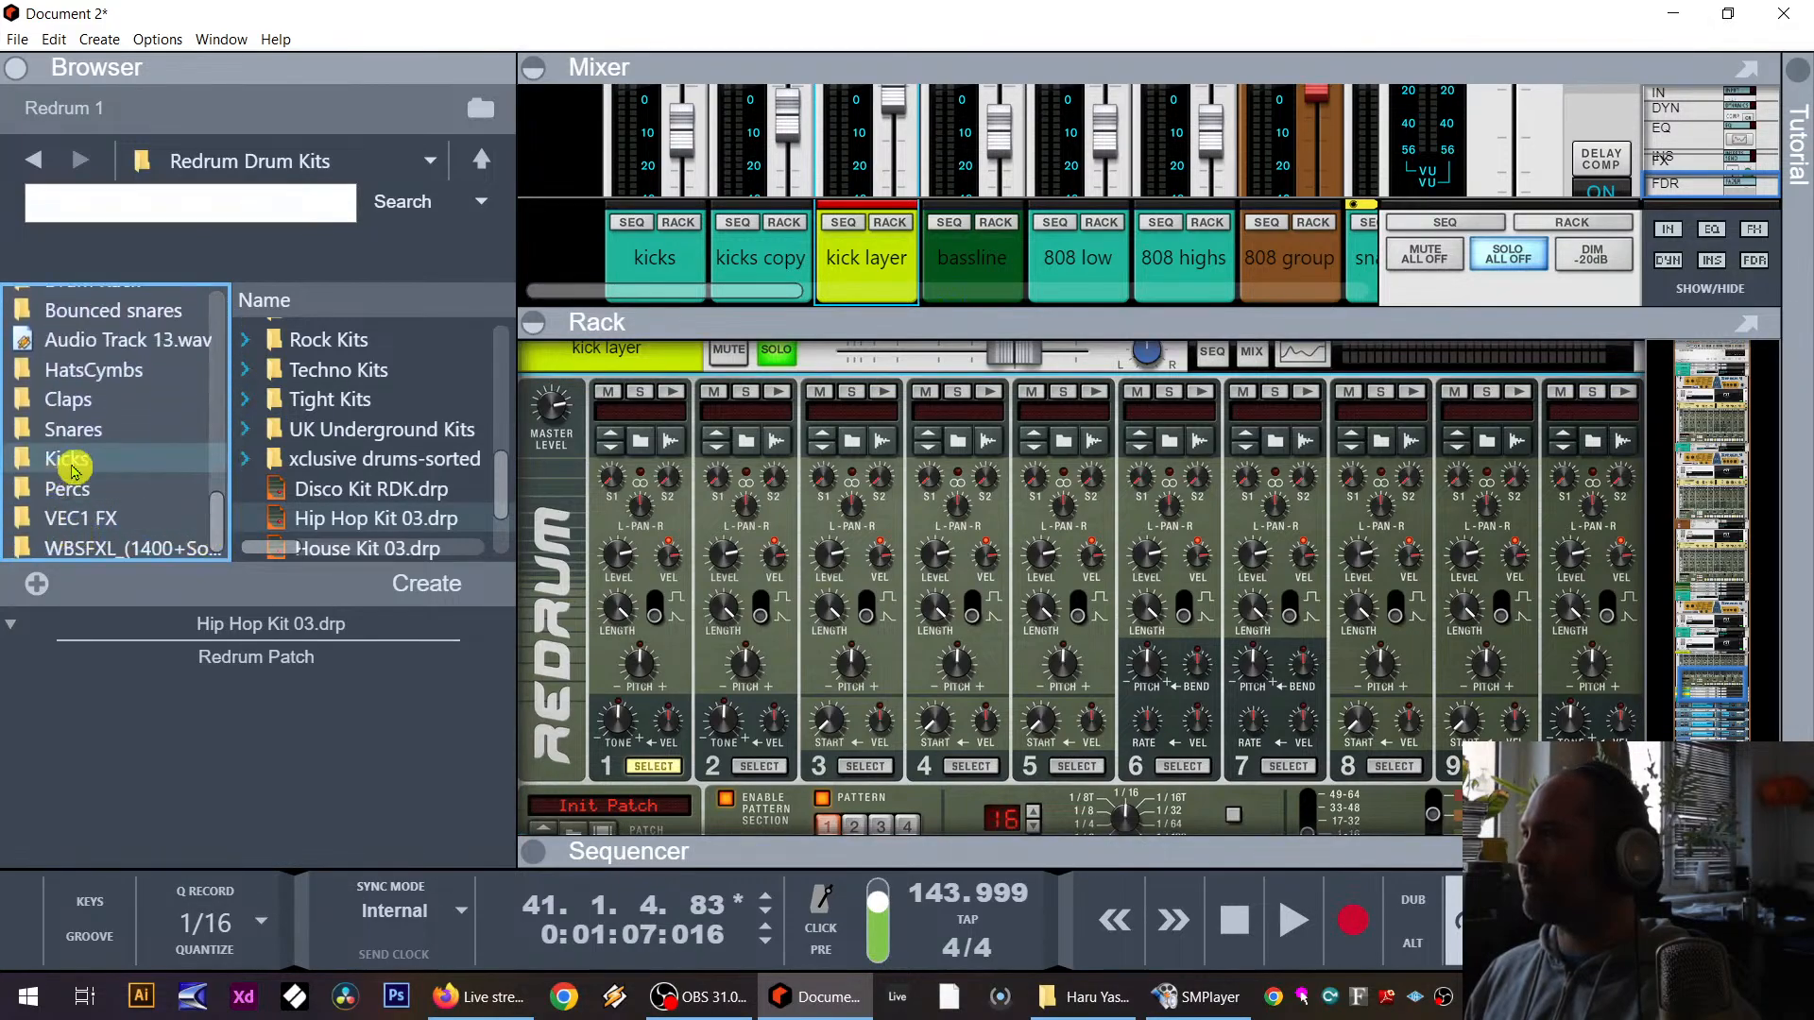
{"action": "left_click", "coordinate": [90, 374]}
{"action": "left_click", "coordinate": [251, 397]}
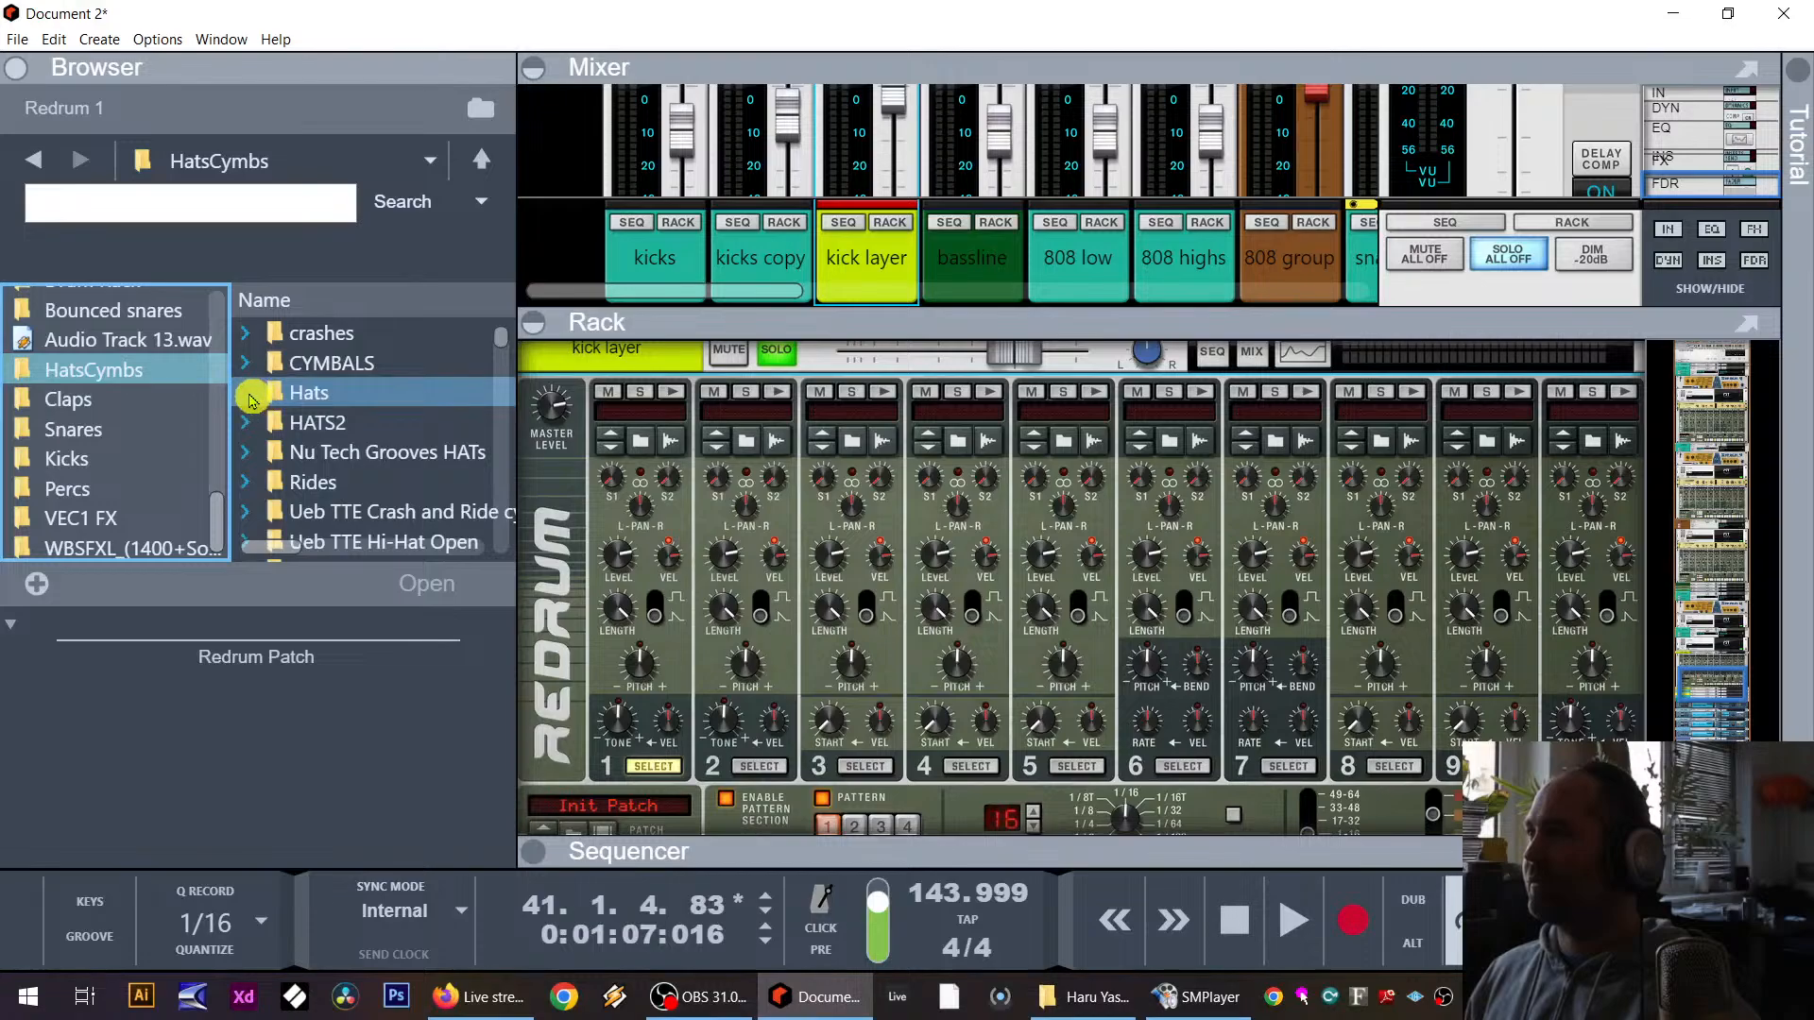
{"action": "left_click", "coordinate": [251, 399]}
{"action": "left_click", "coordinate": [363, 454]}
{"action": "scroll", "coordinate": [390, 487], "scroll_direction": "down", "scroll_amount": 1}
{"action": "left_click", "coordinate": [405, 427]}
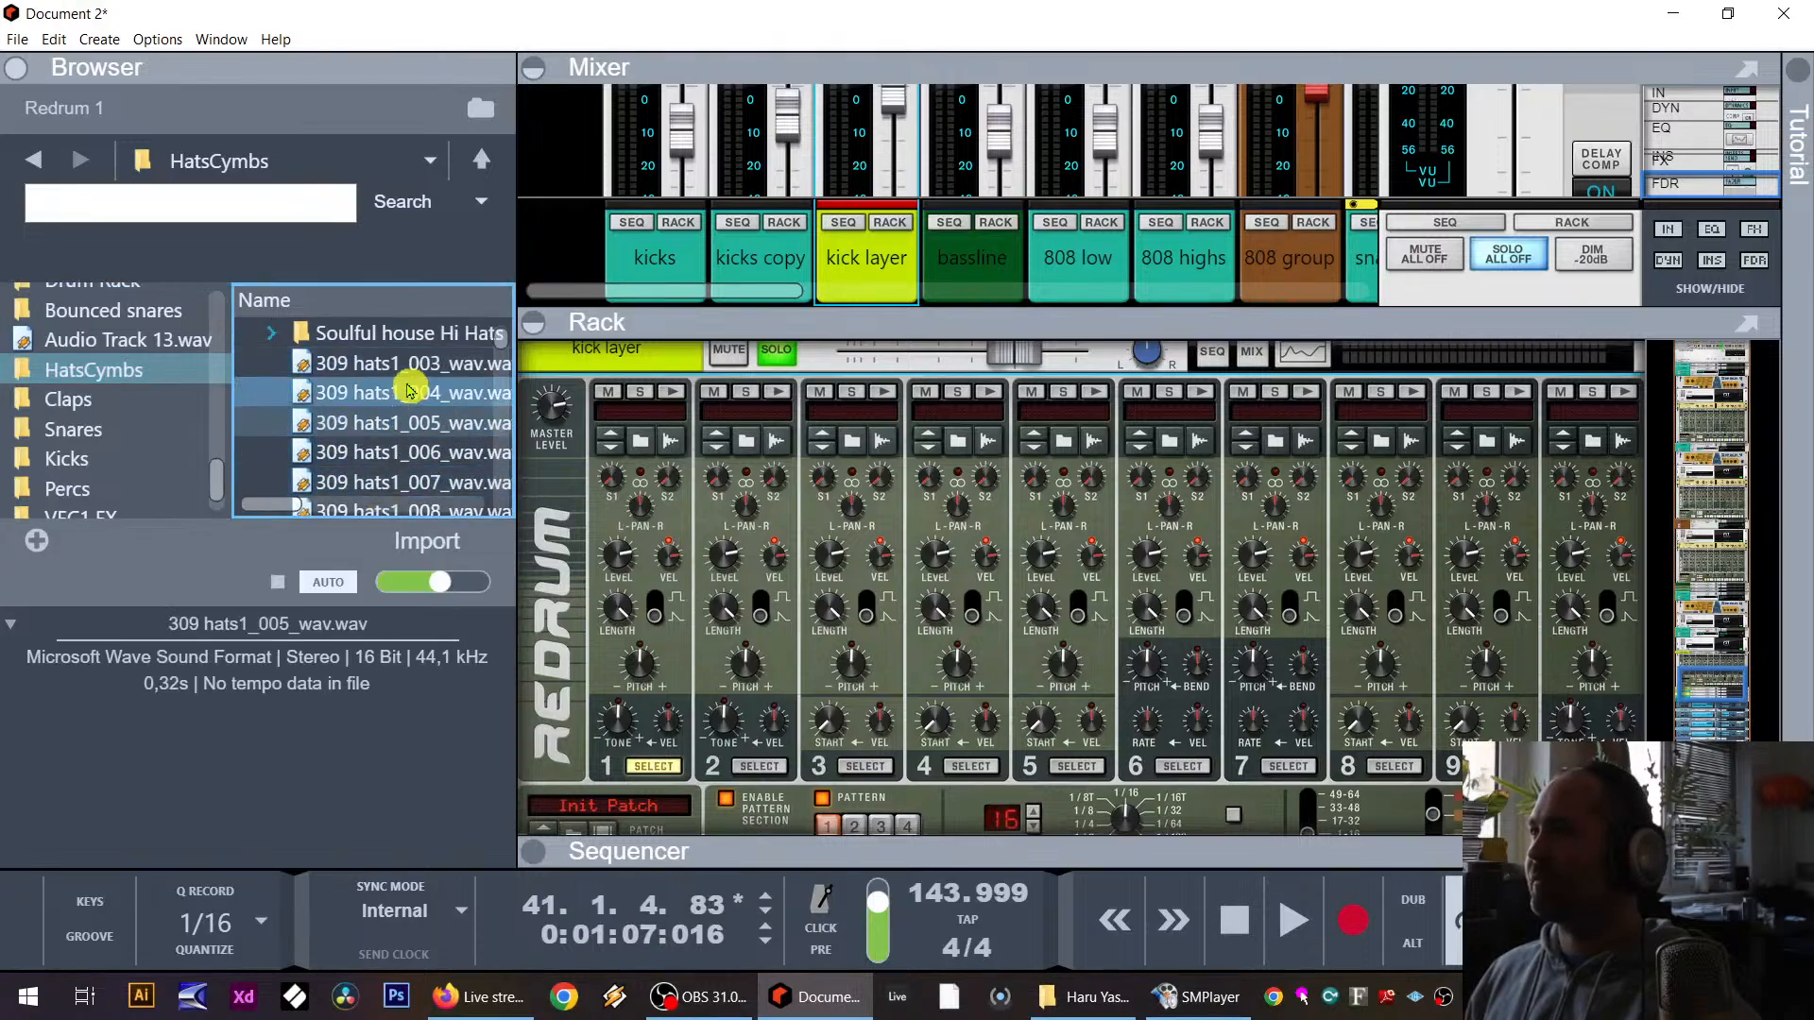
{"action": "left_click", "coordinate": [405, 453]}
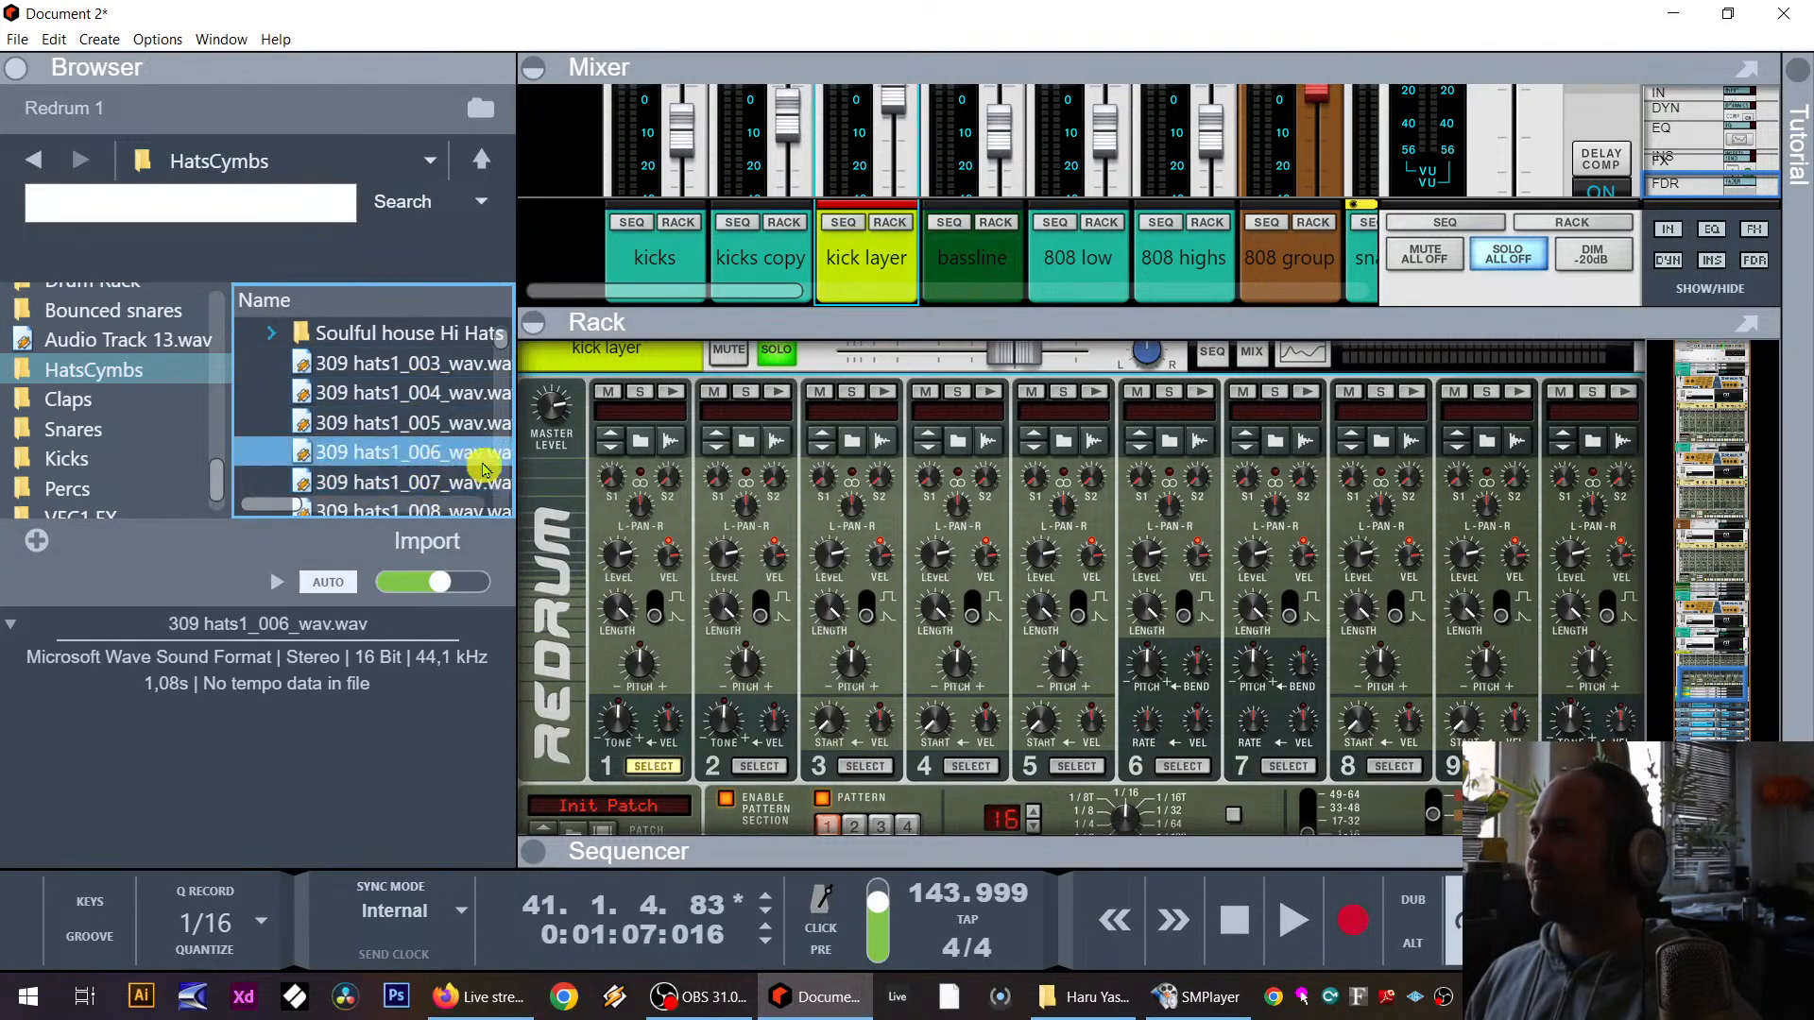
{"action": "left_click_drag", "start_coordinate": [473, 457], "coordinate": [638, 536]}
Step: Program the Redrum's drum 1 pattern with hits on steps 1, 5 and 9
{"action": "scroll", "coordinate": [785, 593], "scroll_direction": "down", "scroll_amount": 1}
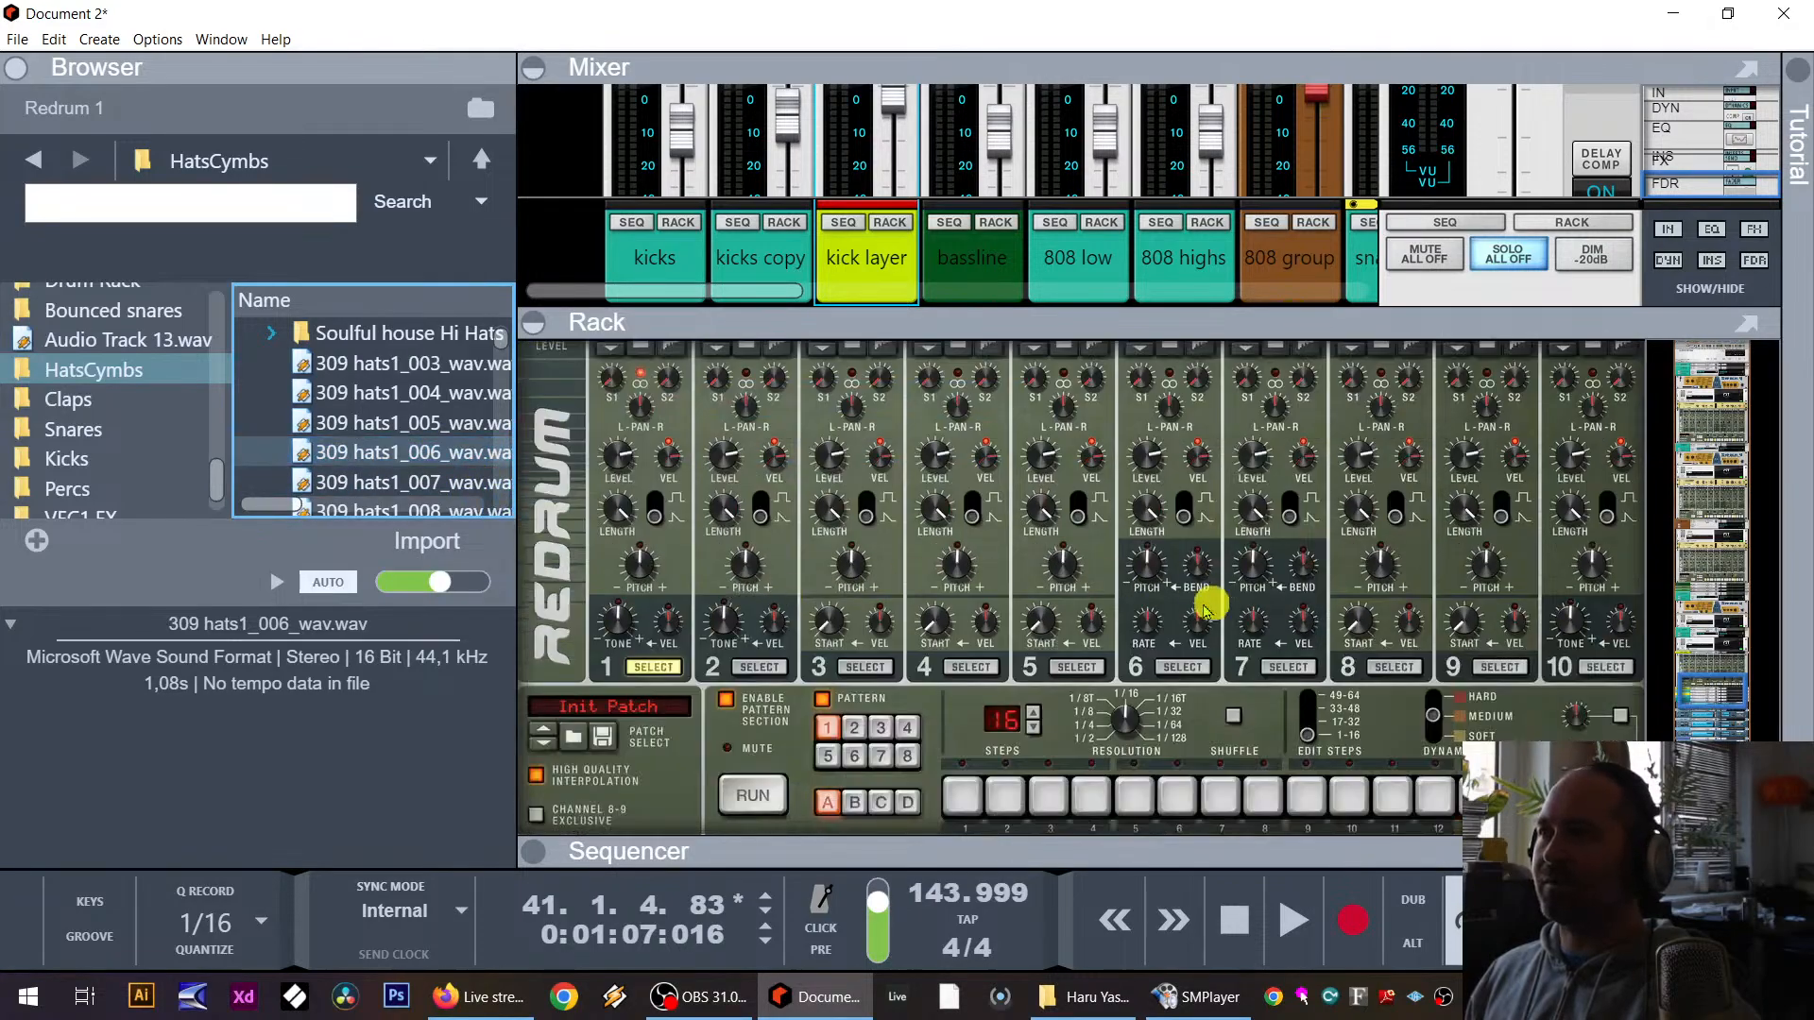
{"action": "left_click", "coordinate": [963, 805]}
{"action": "scroll", "coordinate": [1198, 792], "scroll_direction": "down", "scroll_amount": 1}
{"action": "right_click", "coordinate": [1181, 734]}
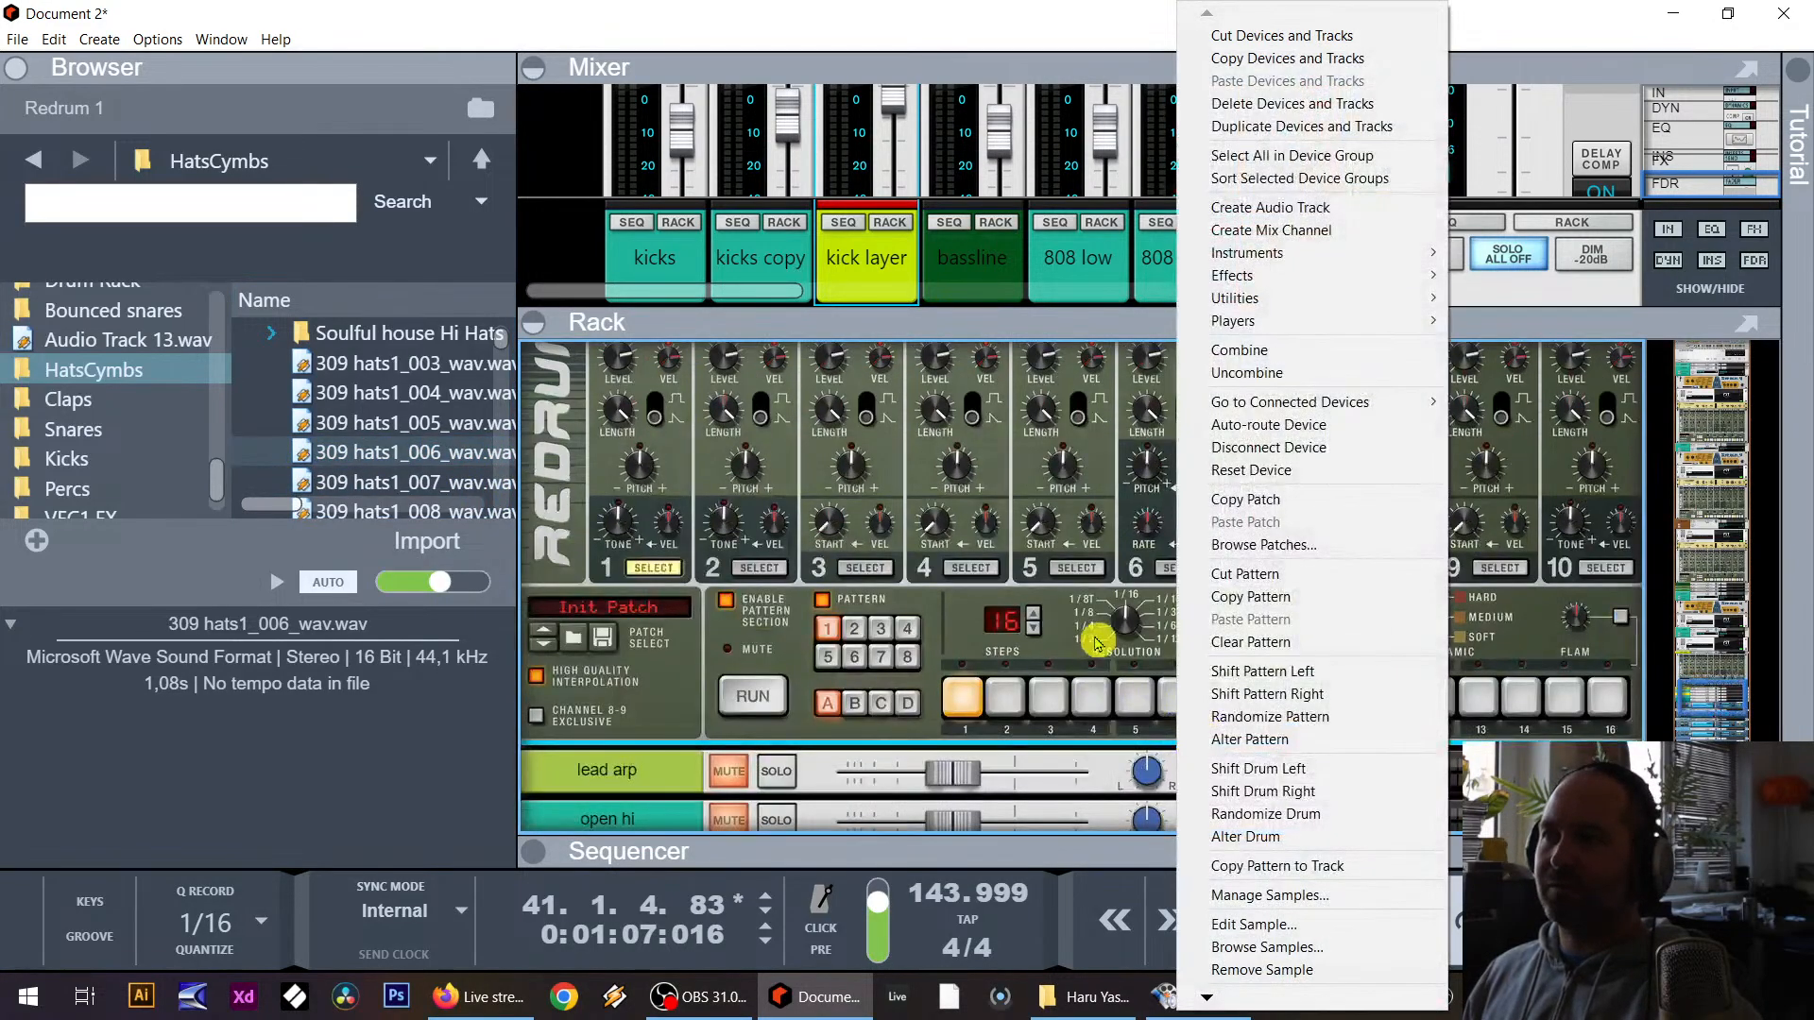
{"action": "left_click", "coordinate": [1086, 648]}
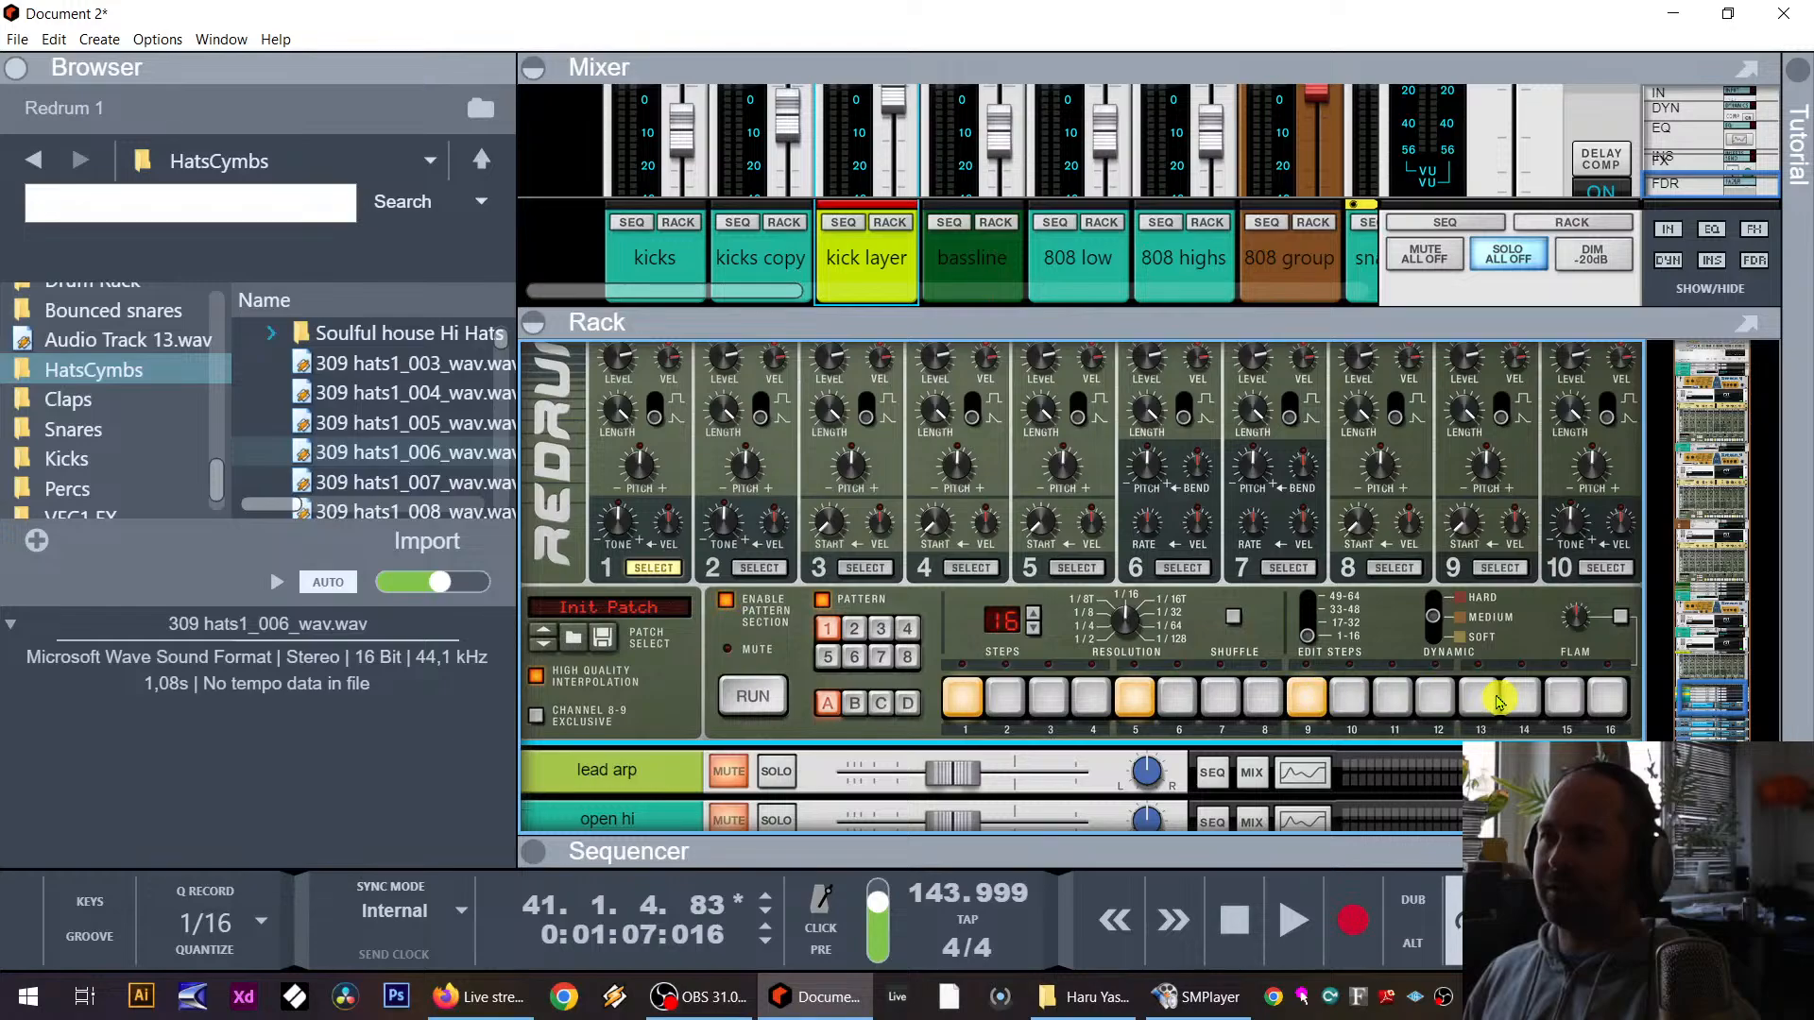
Step: Run the Redrum pattern and set drum 1's length to 50
{"action": "left_click", "coordinate": [756, 699]}
{"action": "scroll", "coordinate": [756, 738], "scroll_direction": "up", "scroll_amount": 1}
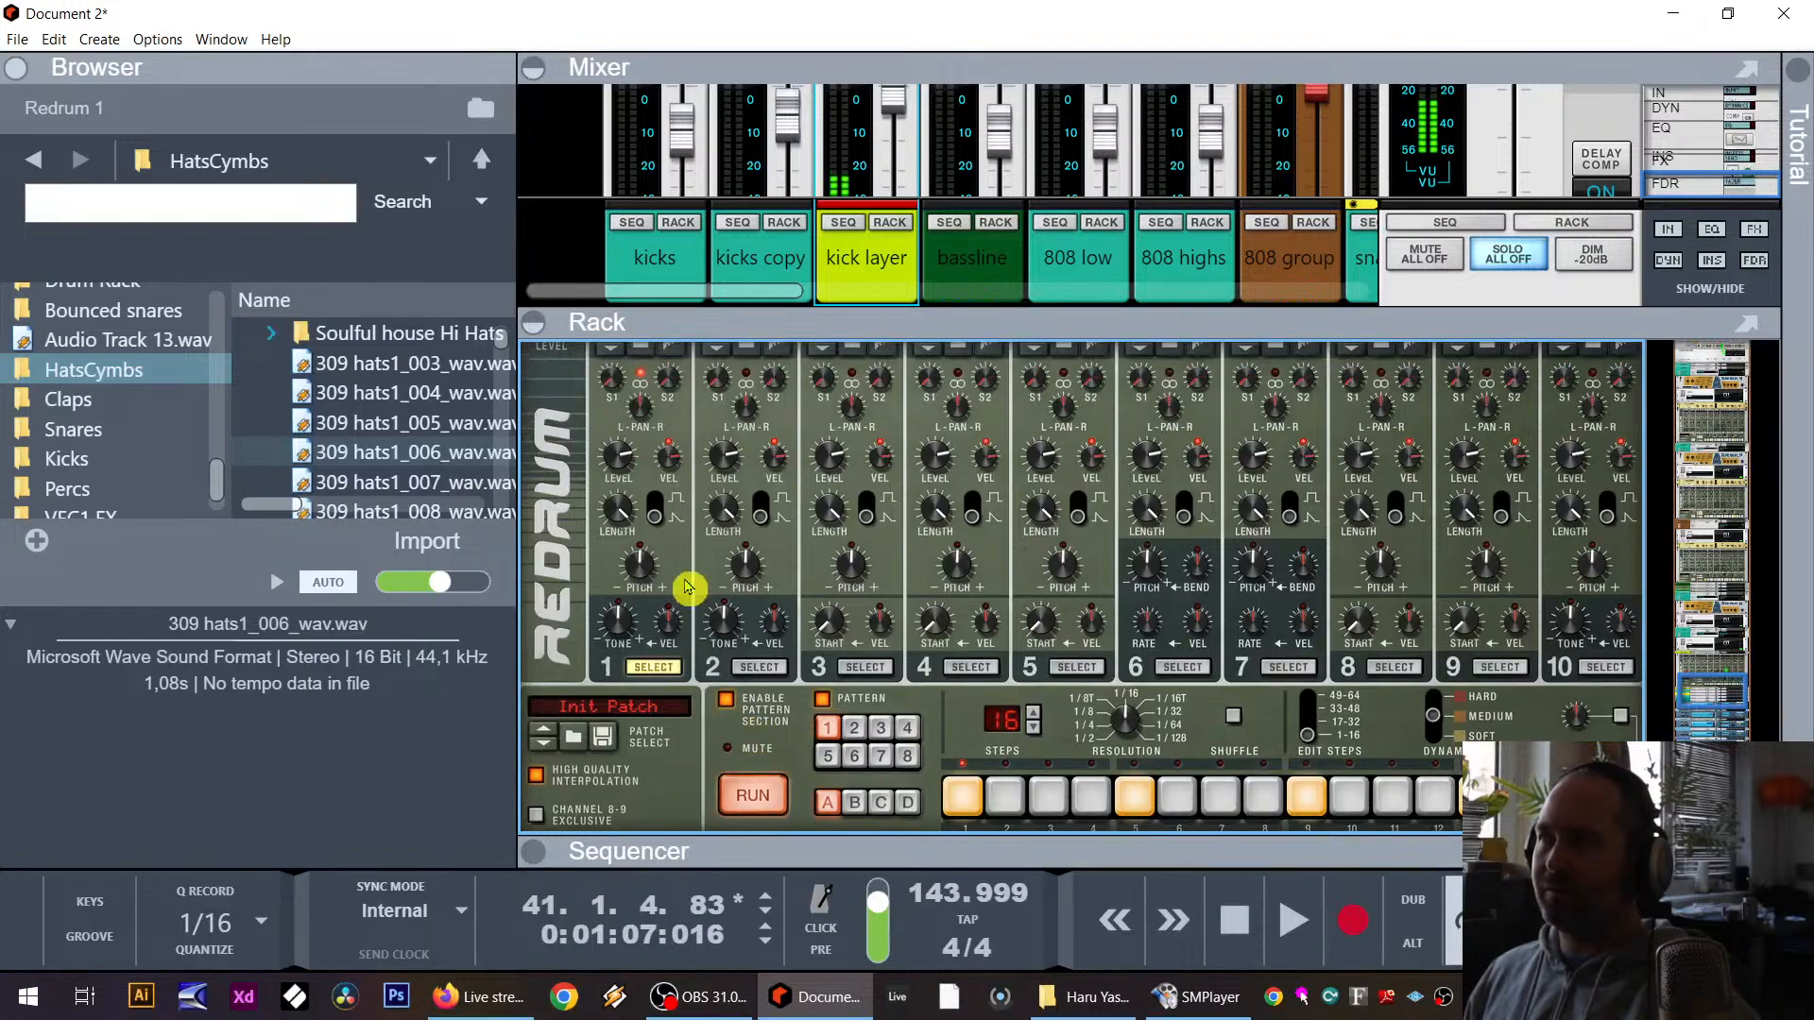
{"action": "left_click_drag", "start_coordinate": [618, 515], "coordinate": [621, 581]}
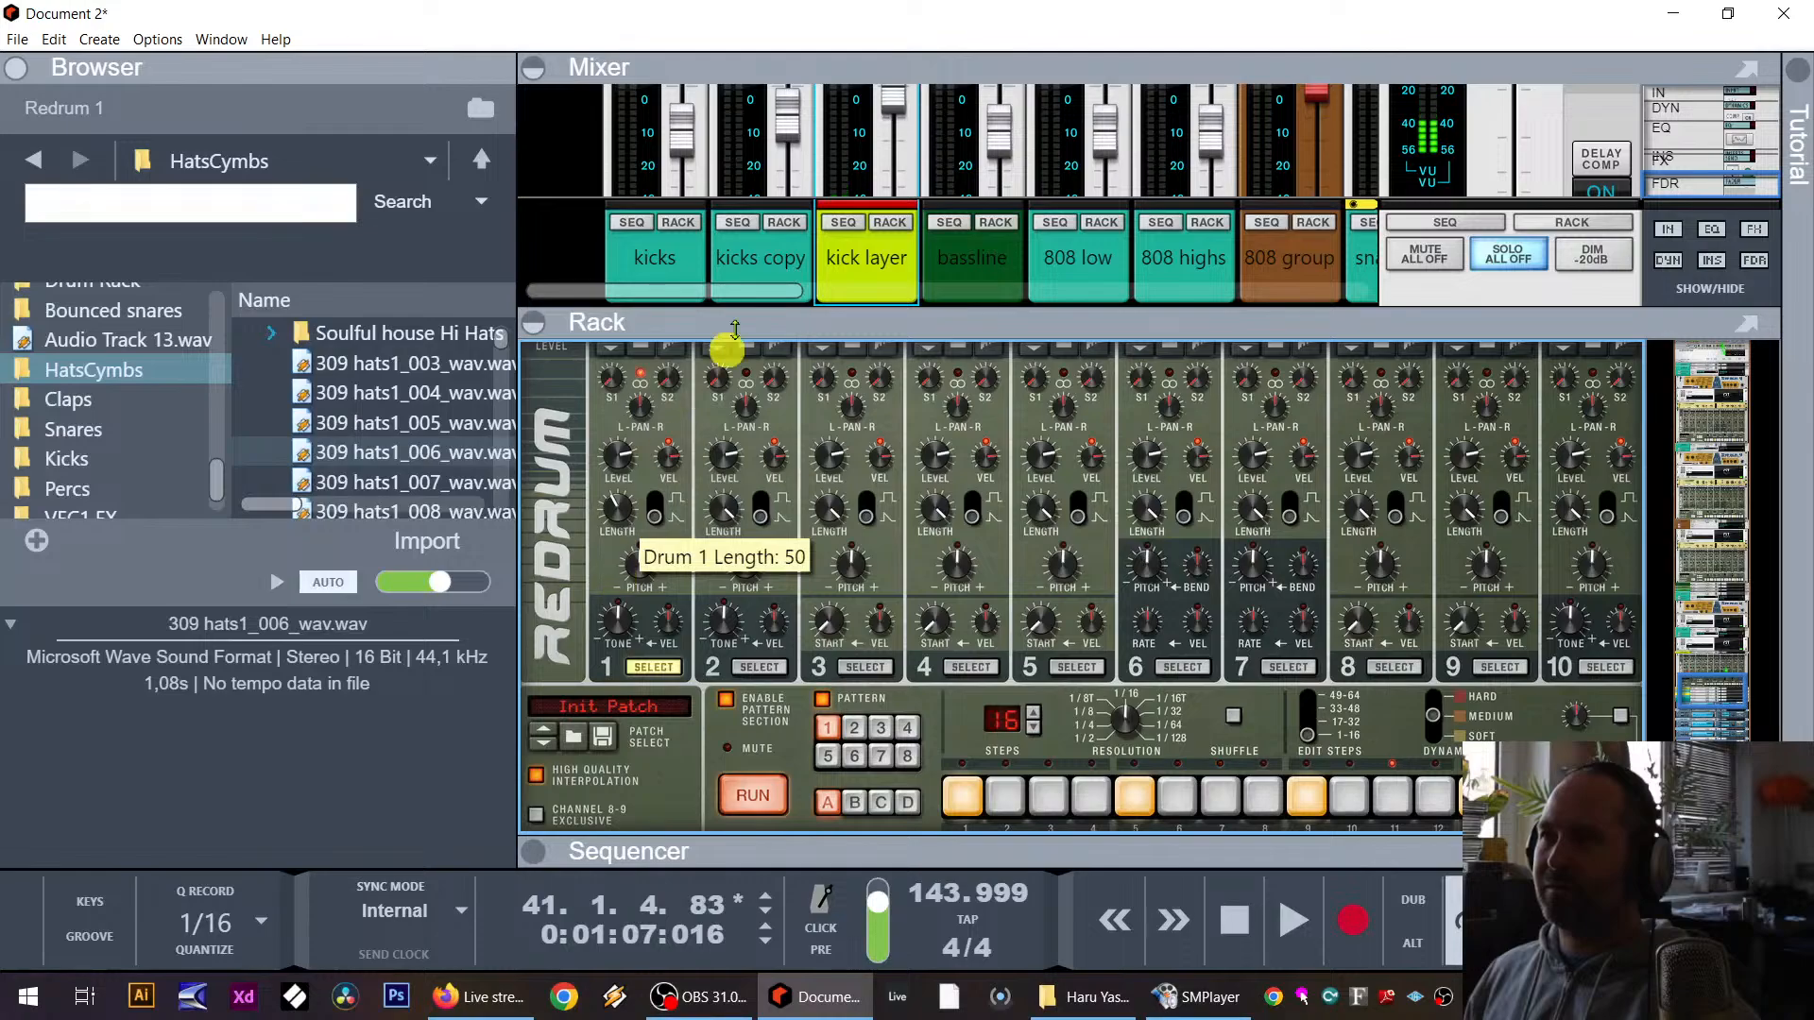
Step: Bring the mixer faders and sequencer into view and play the kicks loop from bar 41
{"action": "left_click_drag", "start_coordinate": [798, 325], "coordinate": [814, 639]}
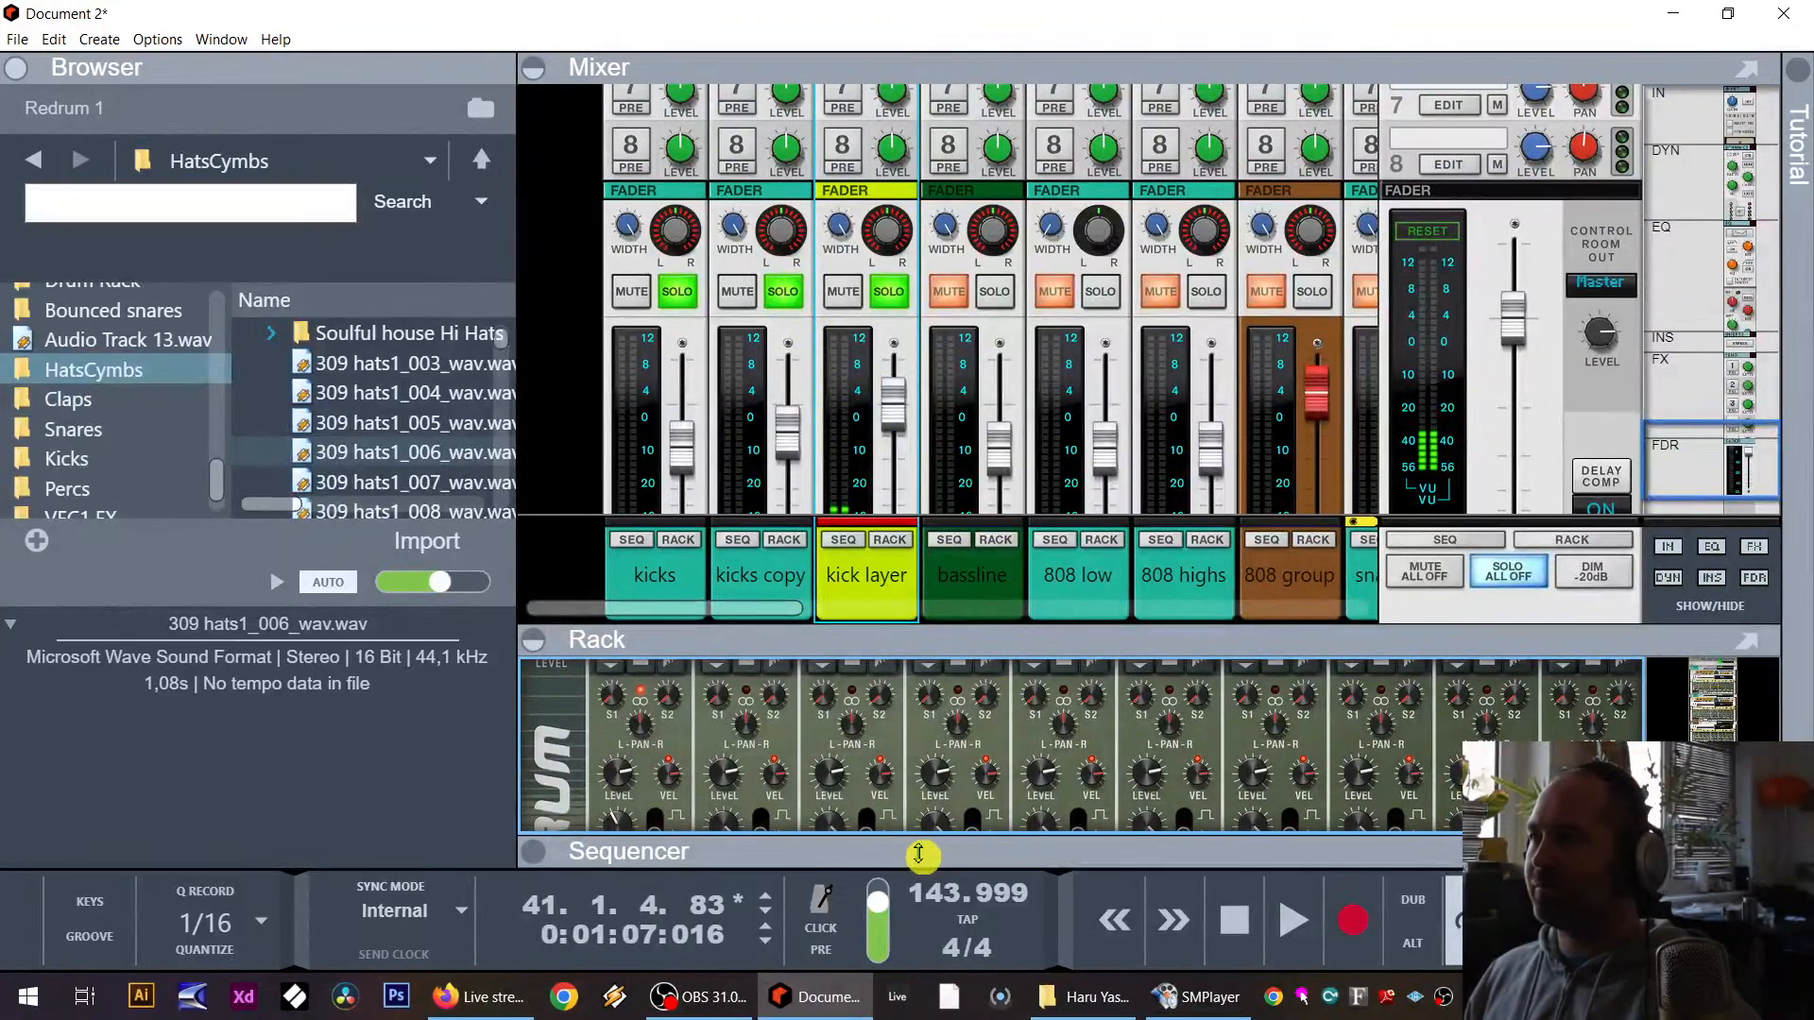
{"action": "left_click_drag", "start_coordinate": [919, 855], "coordinate": [931, 548]}
{"action": "double_click", "coordinate": [1238, 926]}
{"action": "left_click", "coordinate": [1289, 935]}
{"action": "double_click", "coordinate": [1238, 941]}
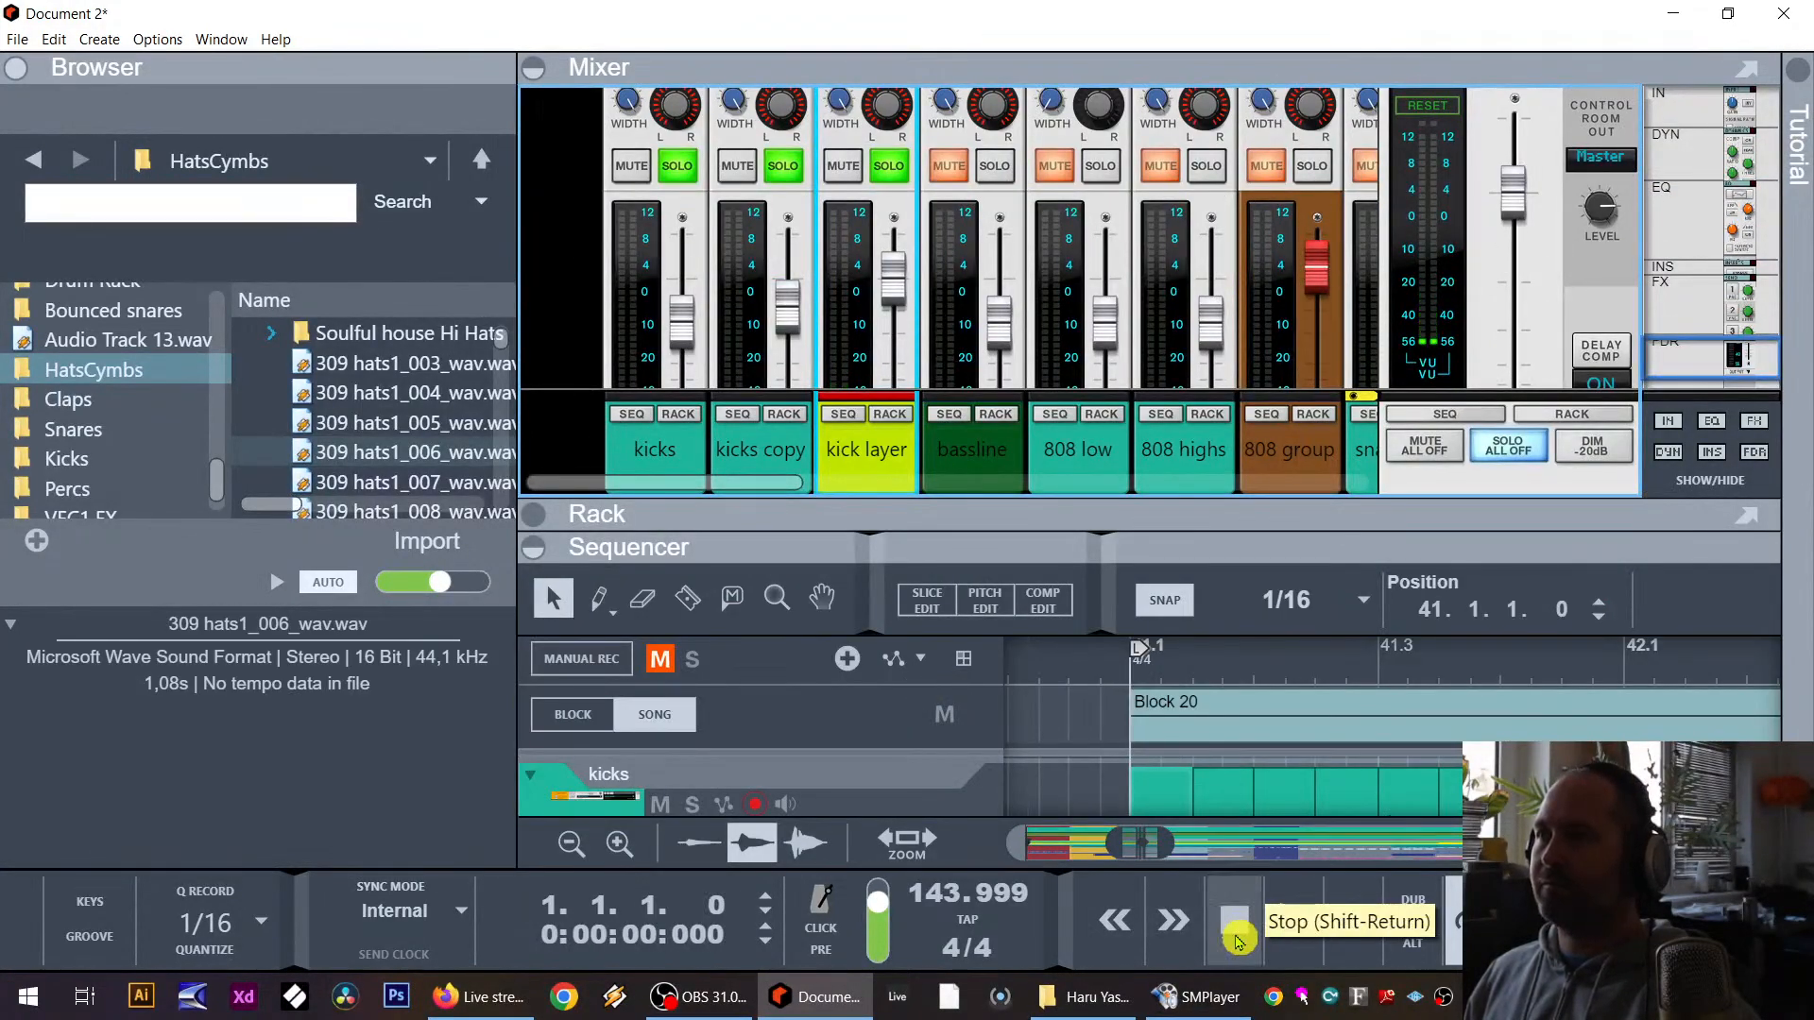
{"action": "left_click", "coordinate": [1293, 921]}
{"action": "left_click", "coordinate": [1136, 647]}
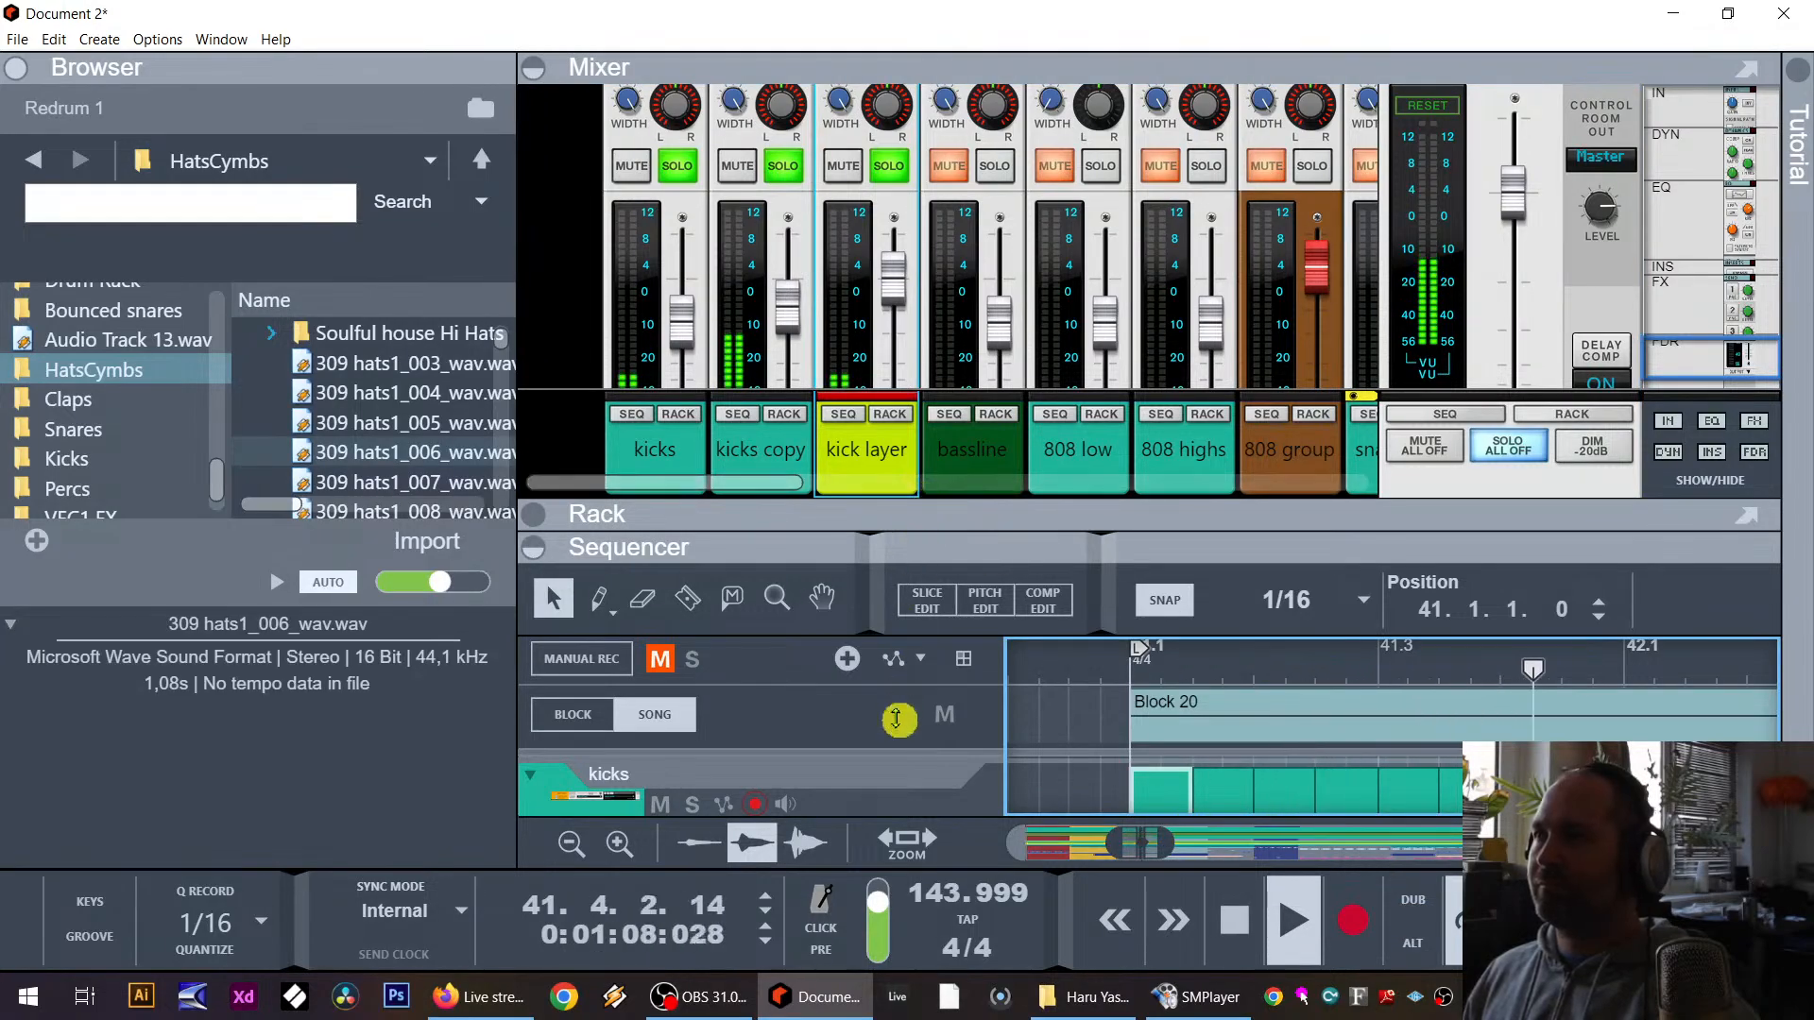
Step: Balance the kick layer against the other kicks during playback, setting its channel level to -5.25 dB
{"action": "key", "text": "F5"}
{"action": "left_click_drag", "start_coordinate": [895, 579], "coordinate": [898, 722]}
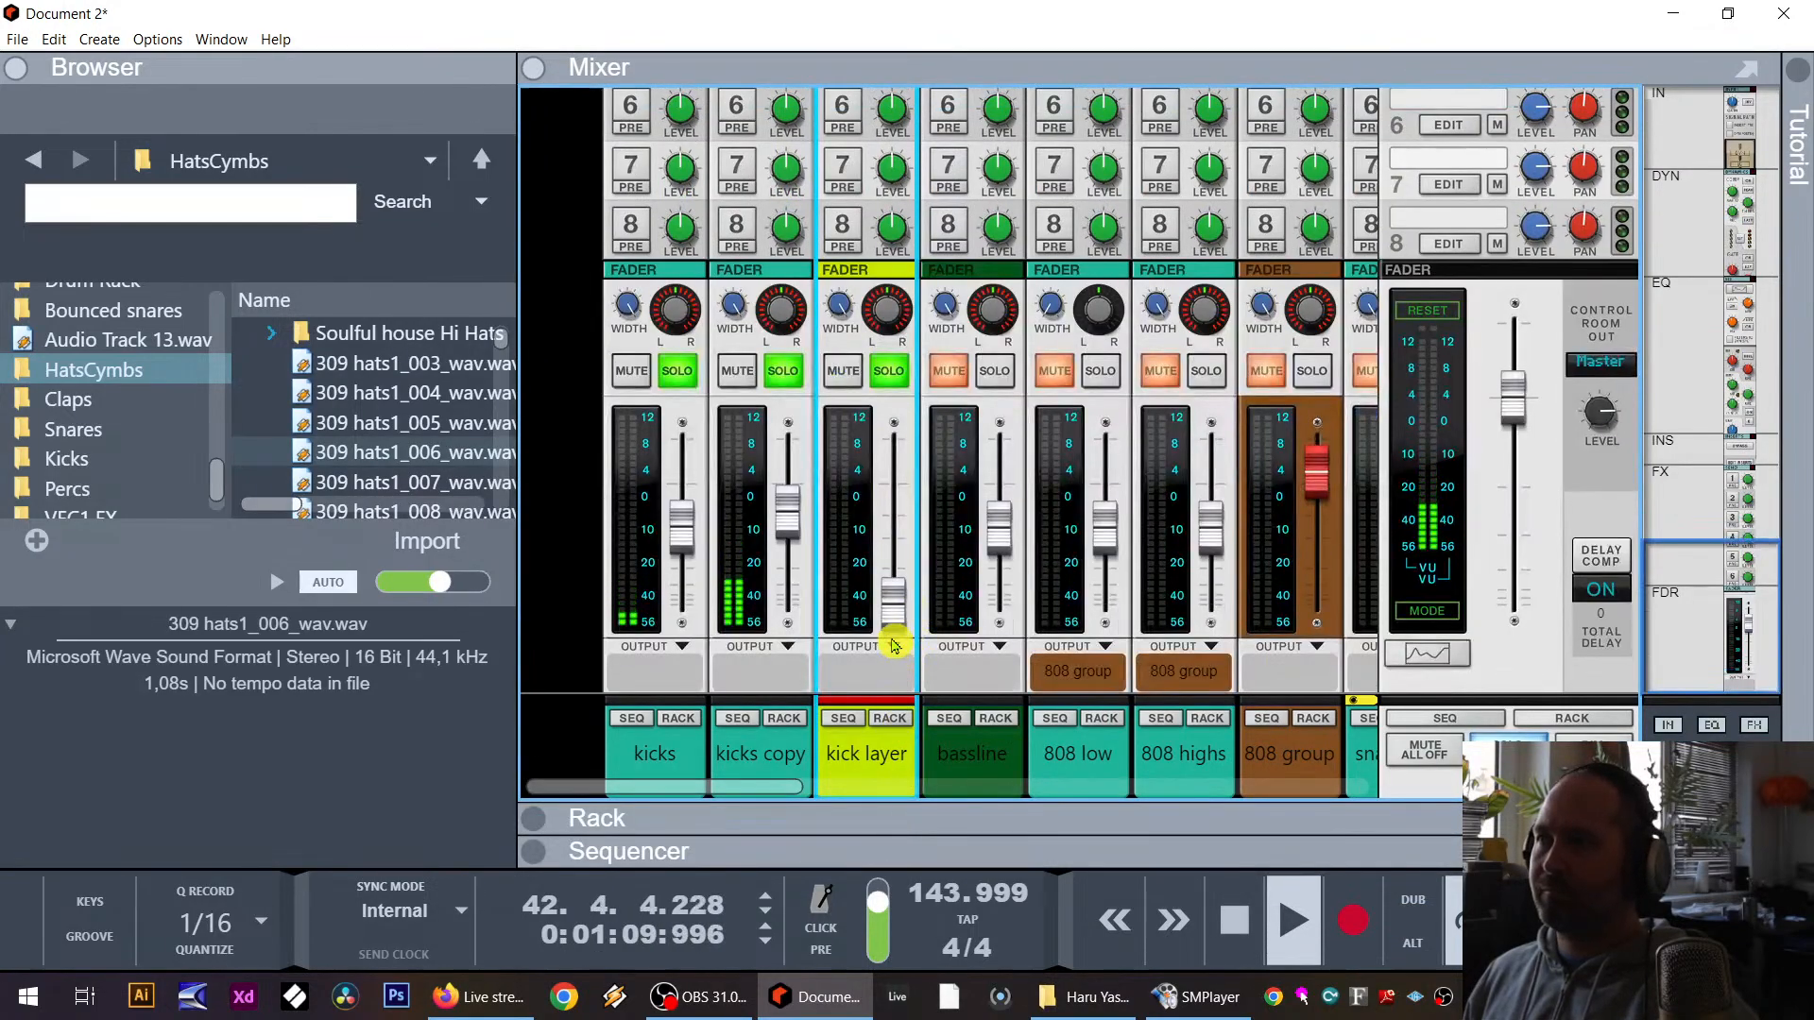
{"action": "key", "text": "space"}
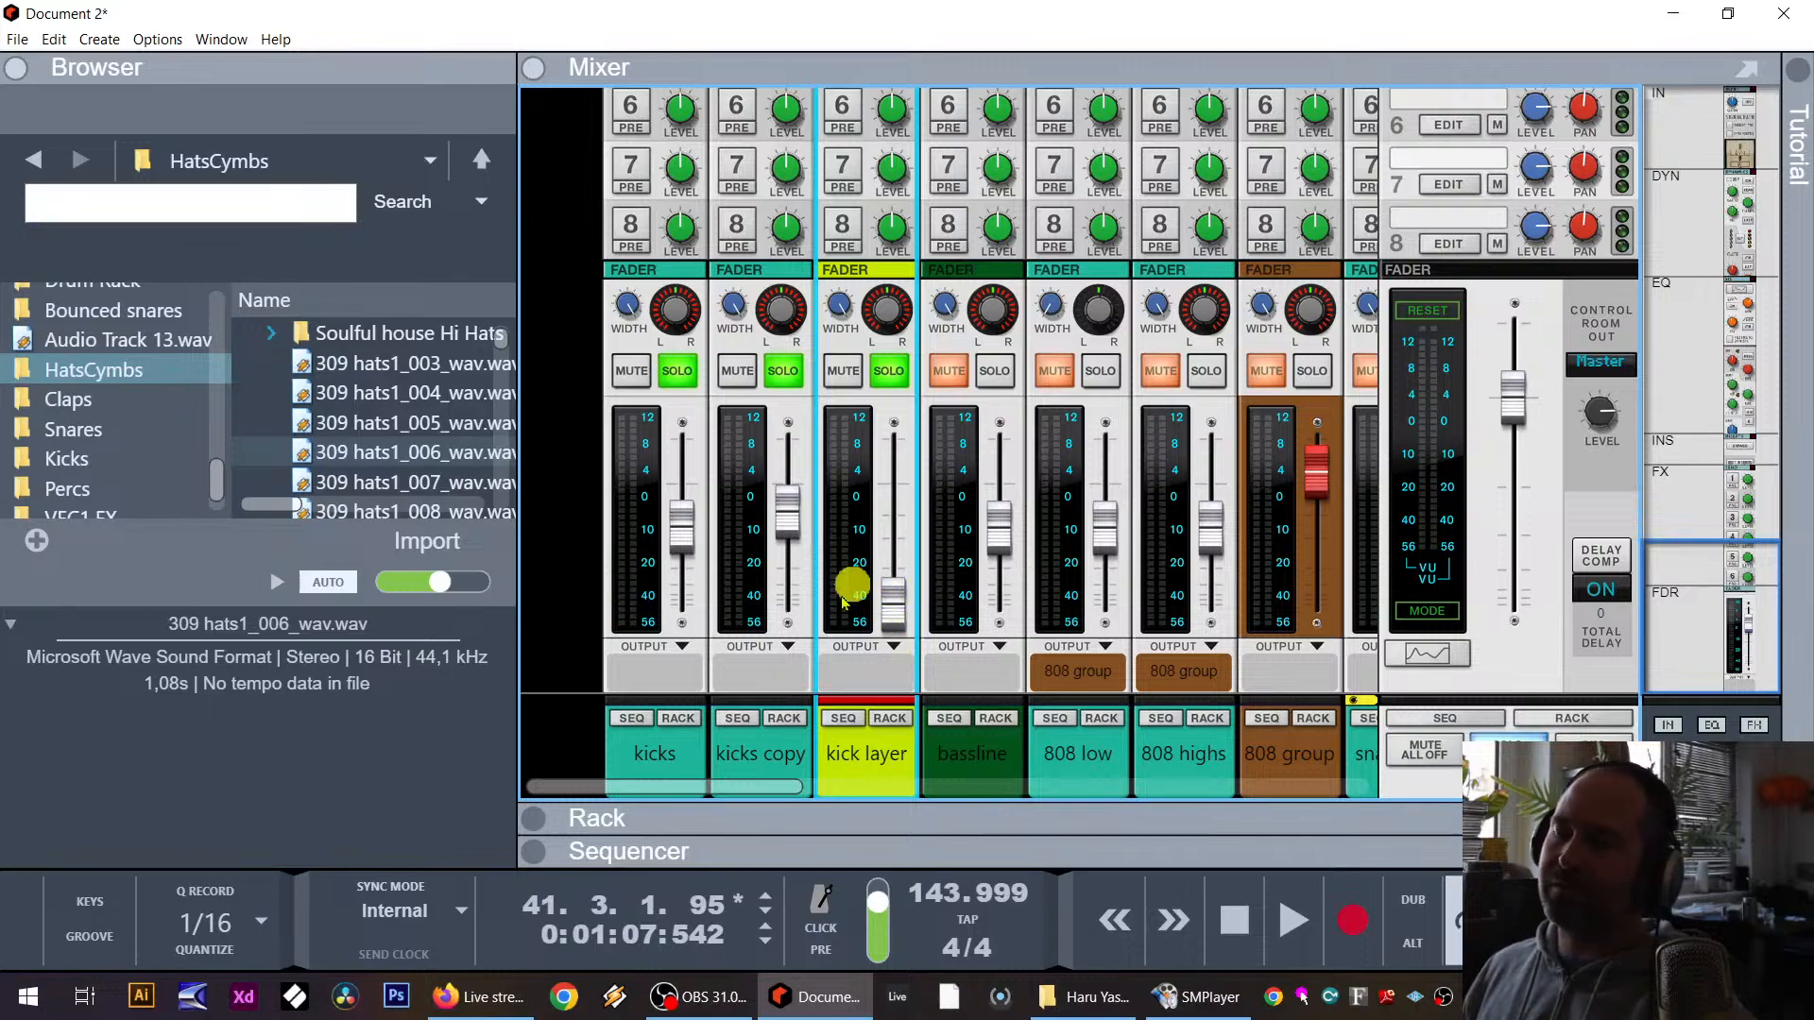
{"action": "key", "text": "space"}
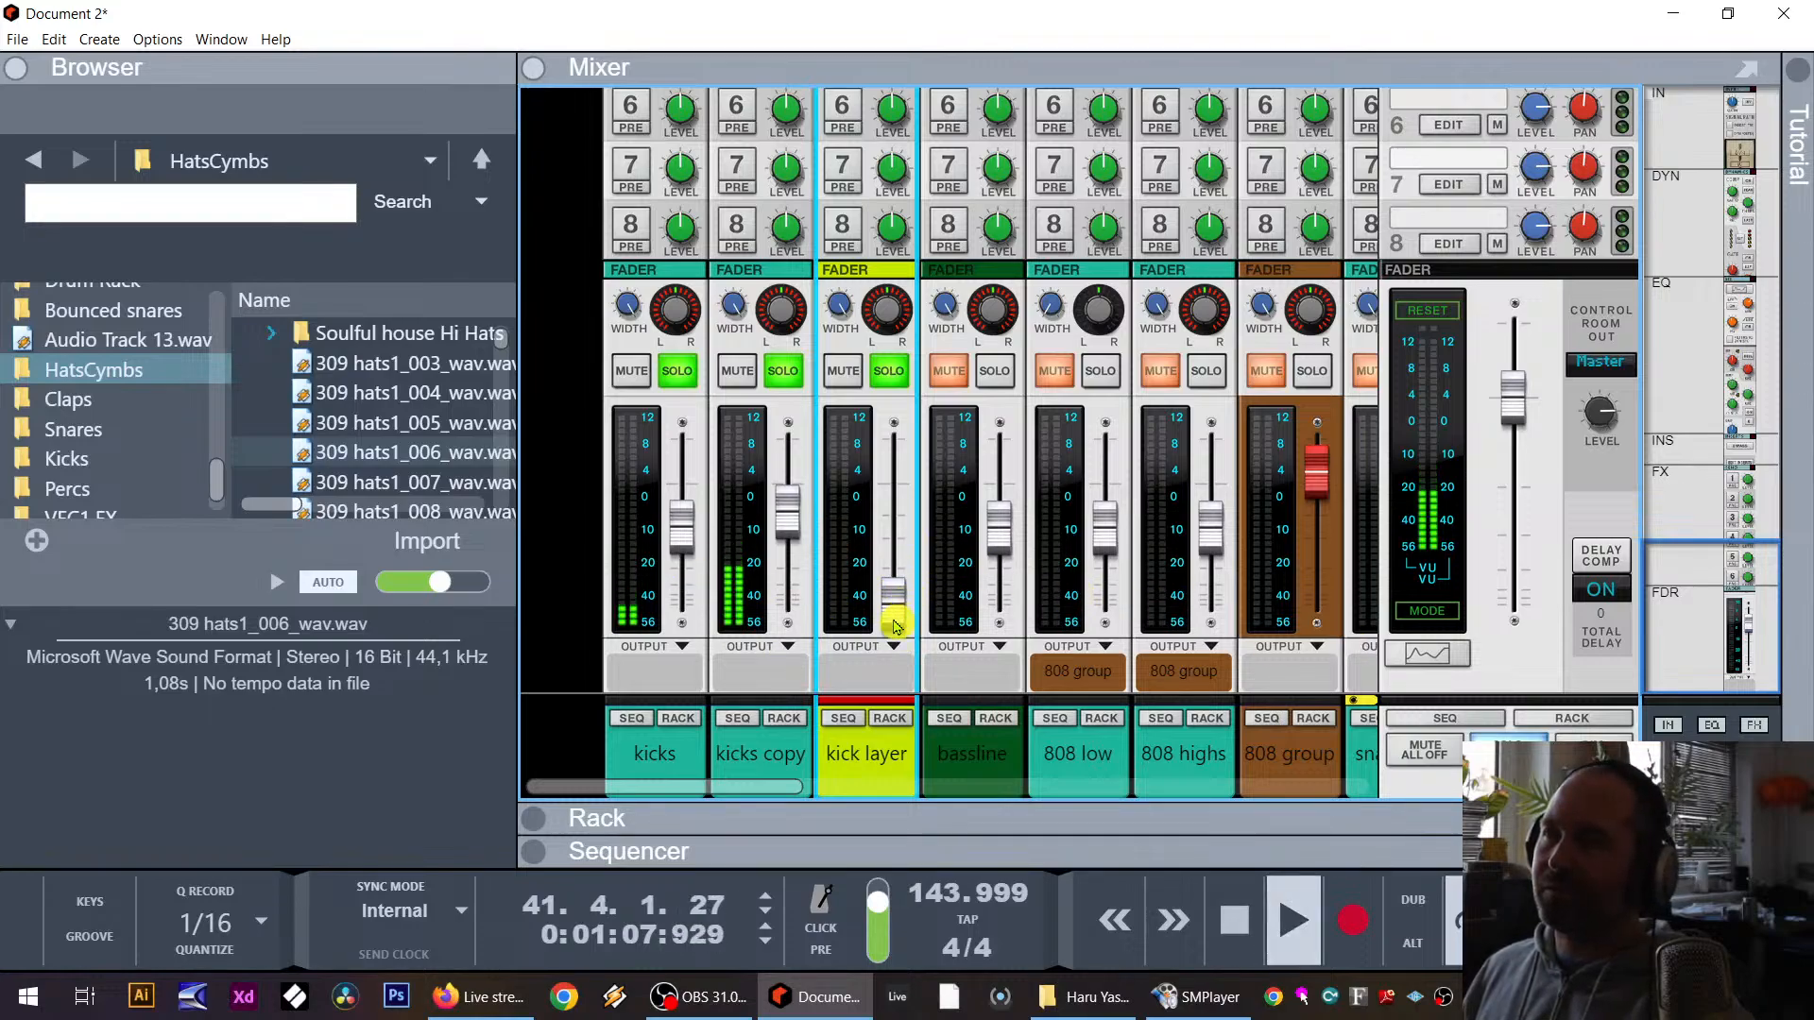
{"action": "left_click_drag", "start_coordinate": [896, 615], "coordinate": [917, 527]}
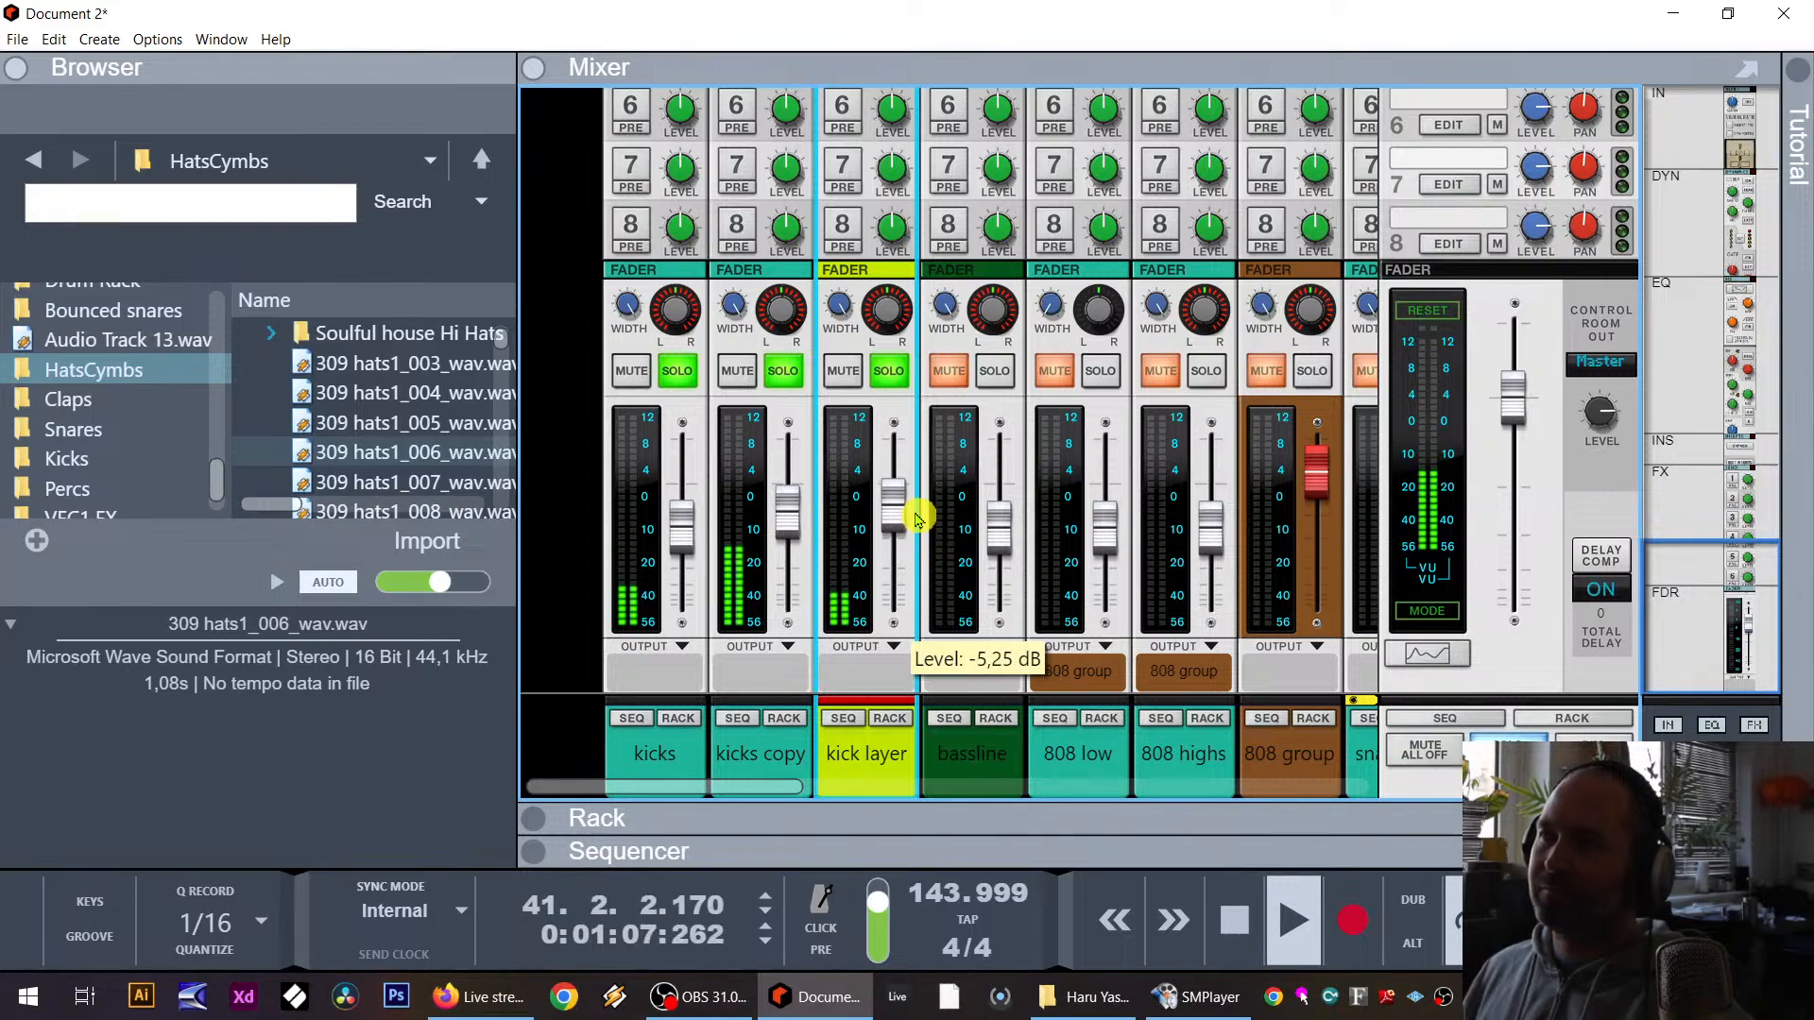
Step: Add a Scream 4 Distortion with the EasyFuzz patch to the kick layer's Redrum and set the channel level to -17.15 dB
{"action": "left_click", "coordinate": [889, 718]}
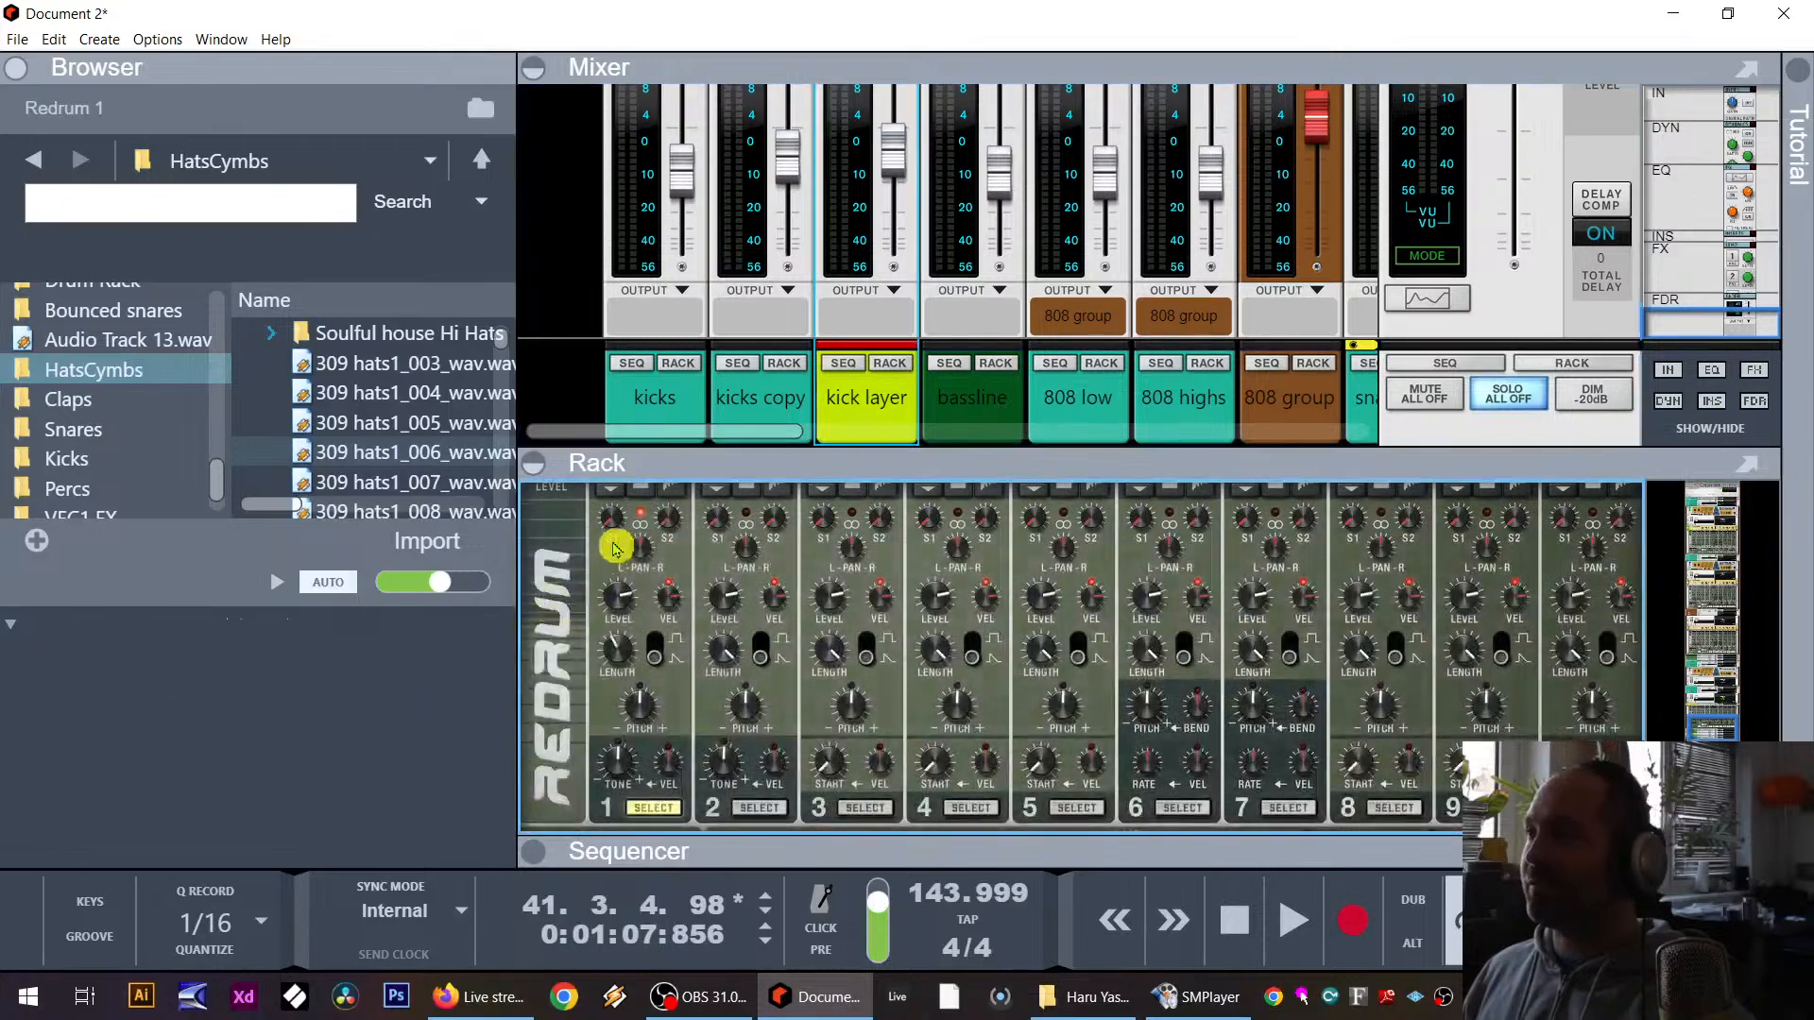
{"action": "right_click", "coordinate": [615, 547]}
{"action": "mouse_move", "coordinate": [742, 275]}
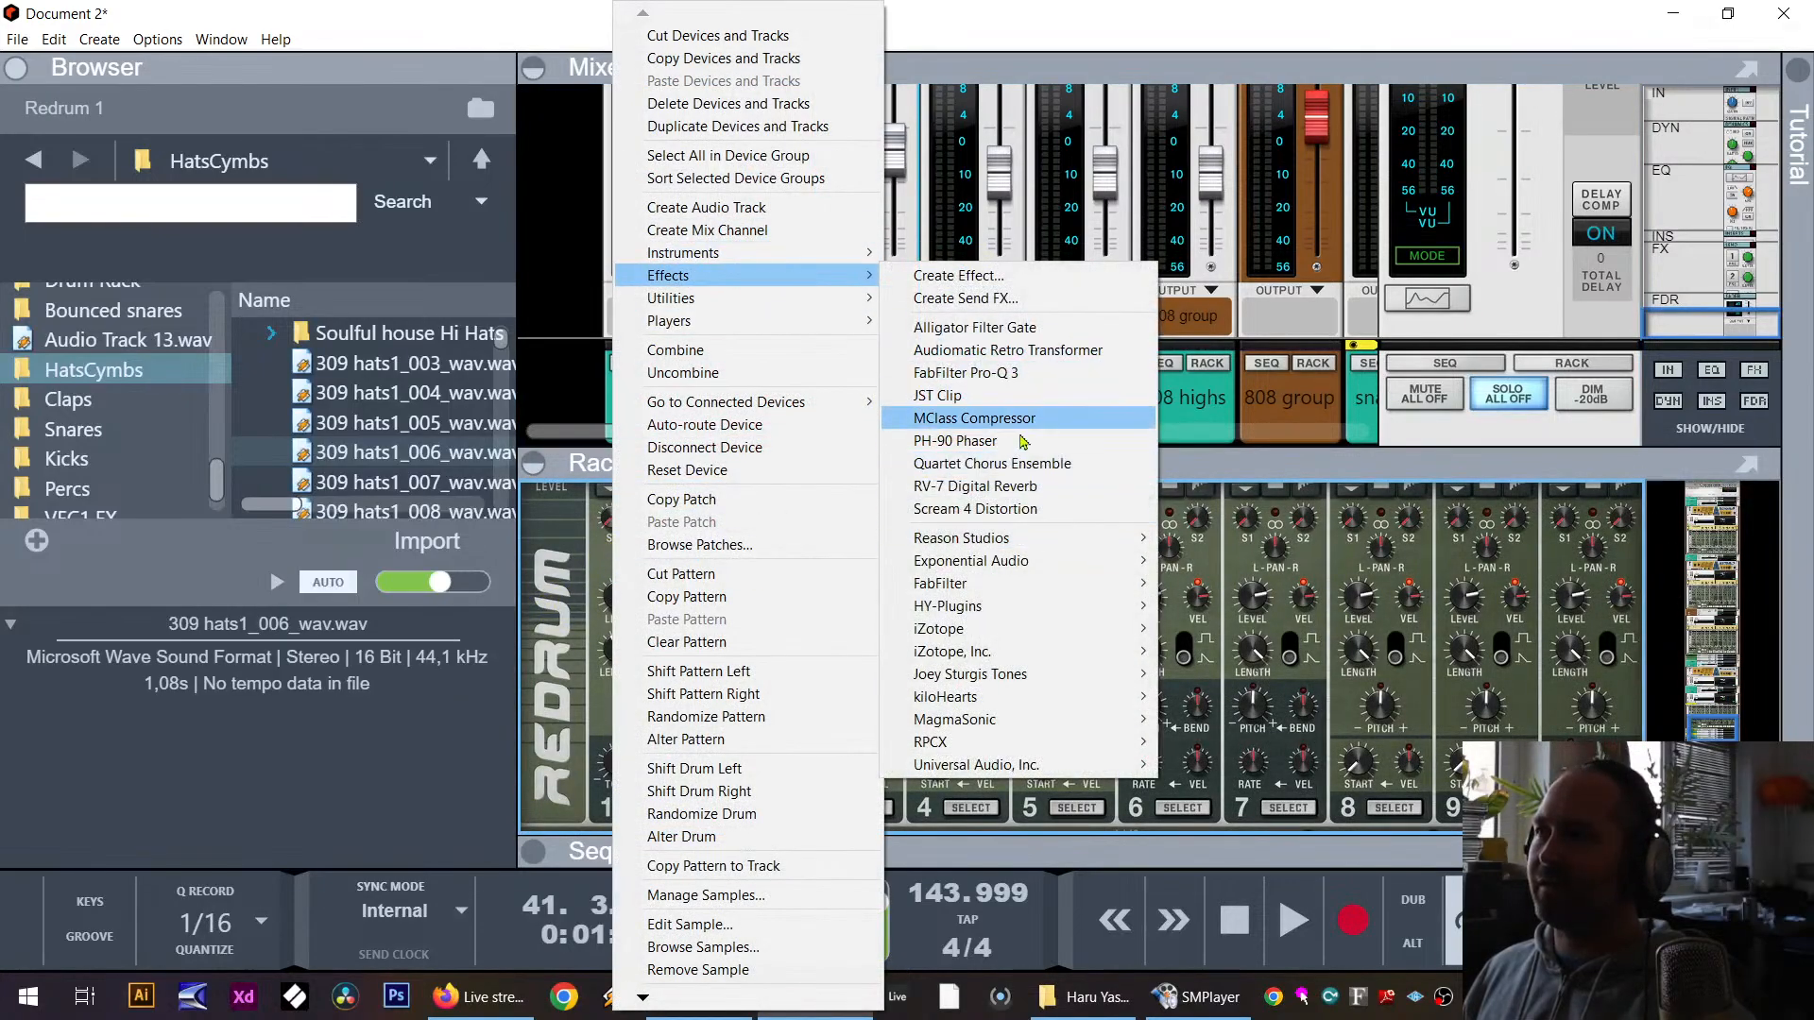
{"action": "left_click", "coordinate": [1026, 515]}
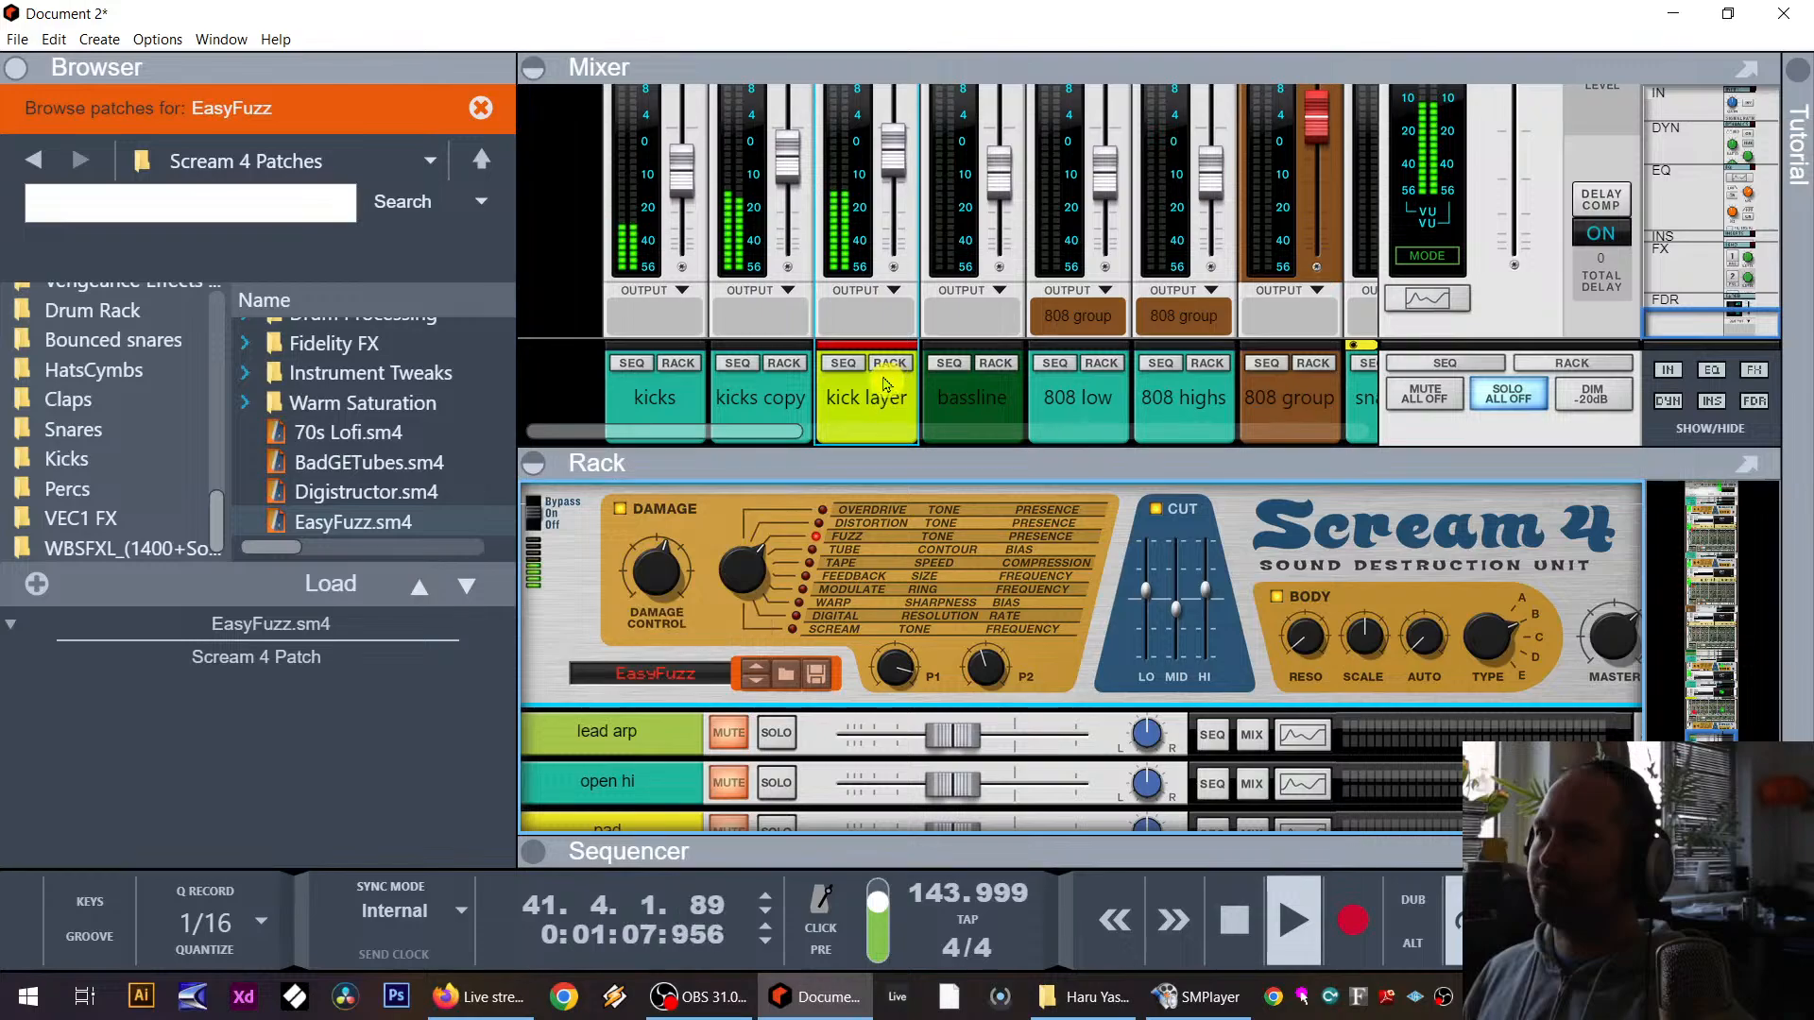
{"action": "left_click_drag", "start_coordinate": [881, 171], "coordinate": [909, 230]}
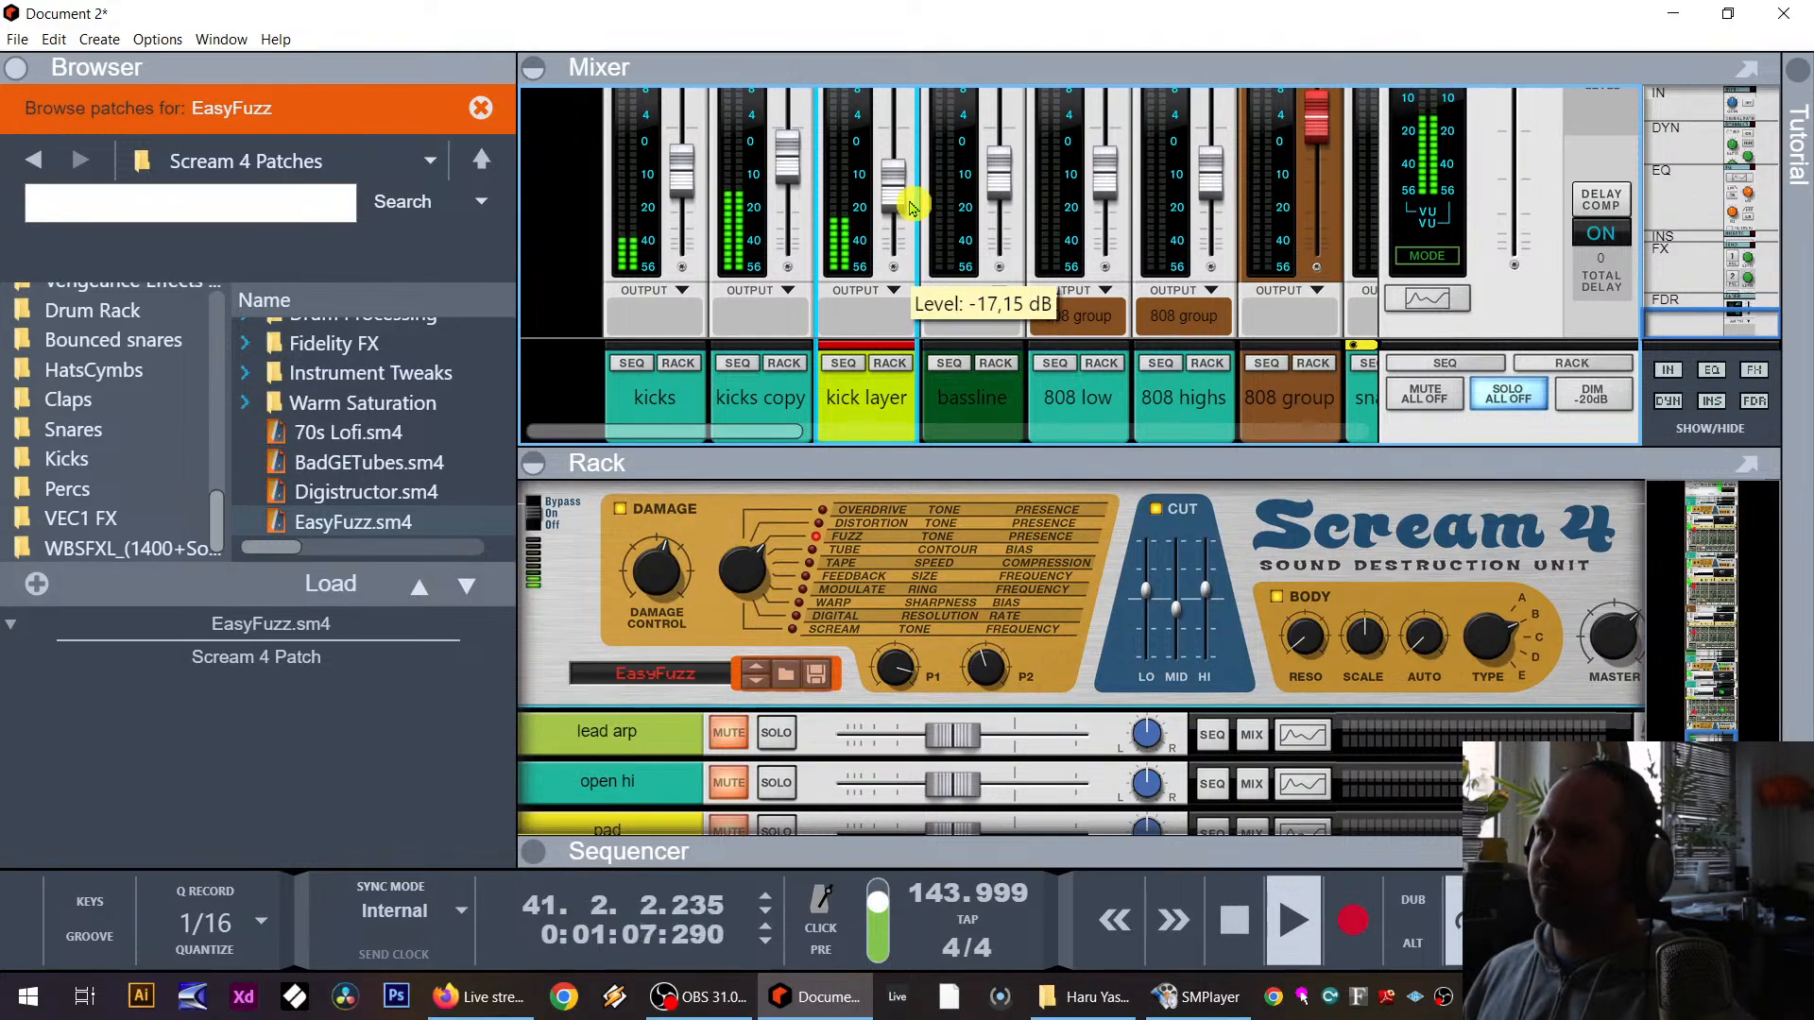
Step: Shorten the length of drum 1 in the kick layer's Redrum while listening, and stop playback
{"action": "left_click", "coordinate": [889, 363]}
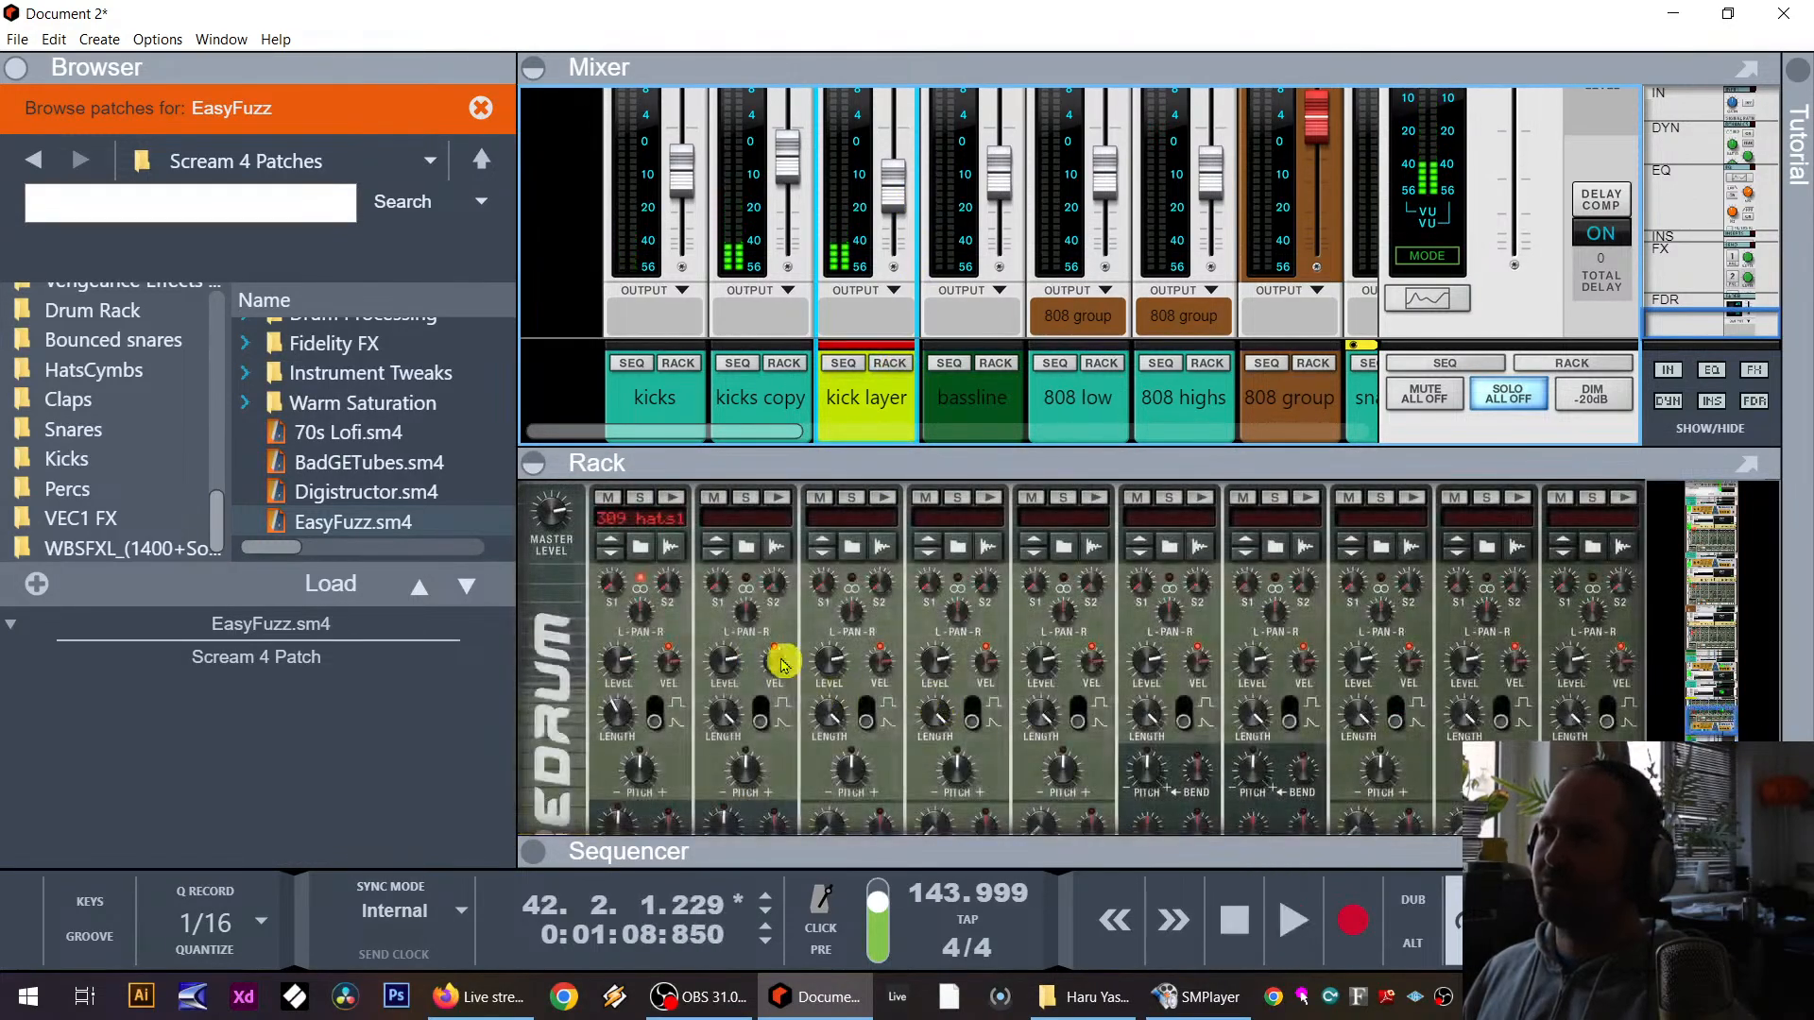
{"action": "scroll", "coordinate": [615, 724], "scroll_direction": "down", "scroll_amount": 2}
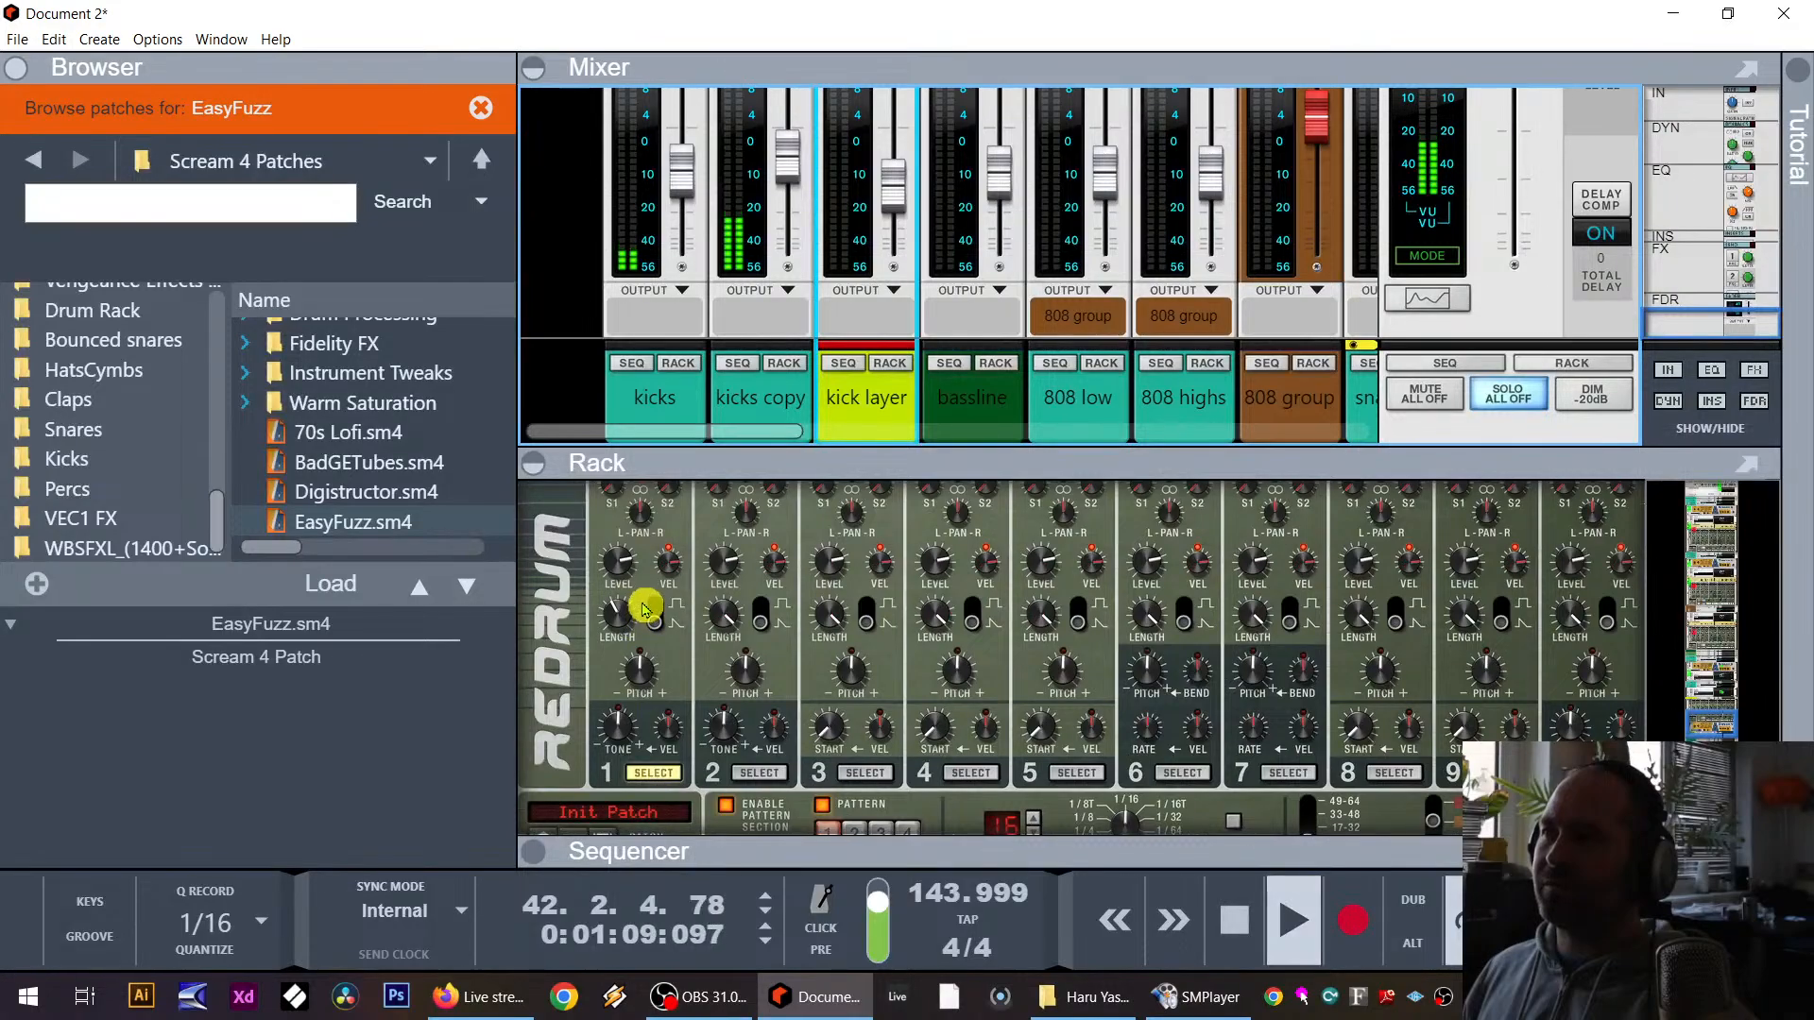
{"action": "left_click_drag", "start_coordinate": [640, 615], "coordinate": [632, 622]}
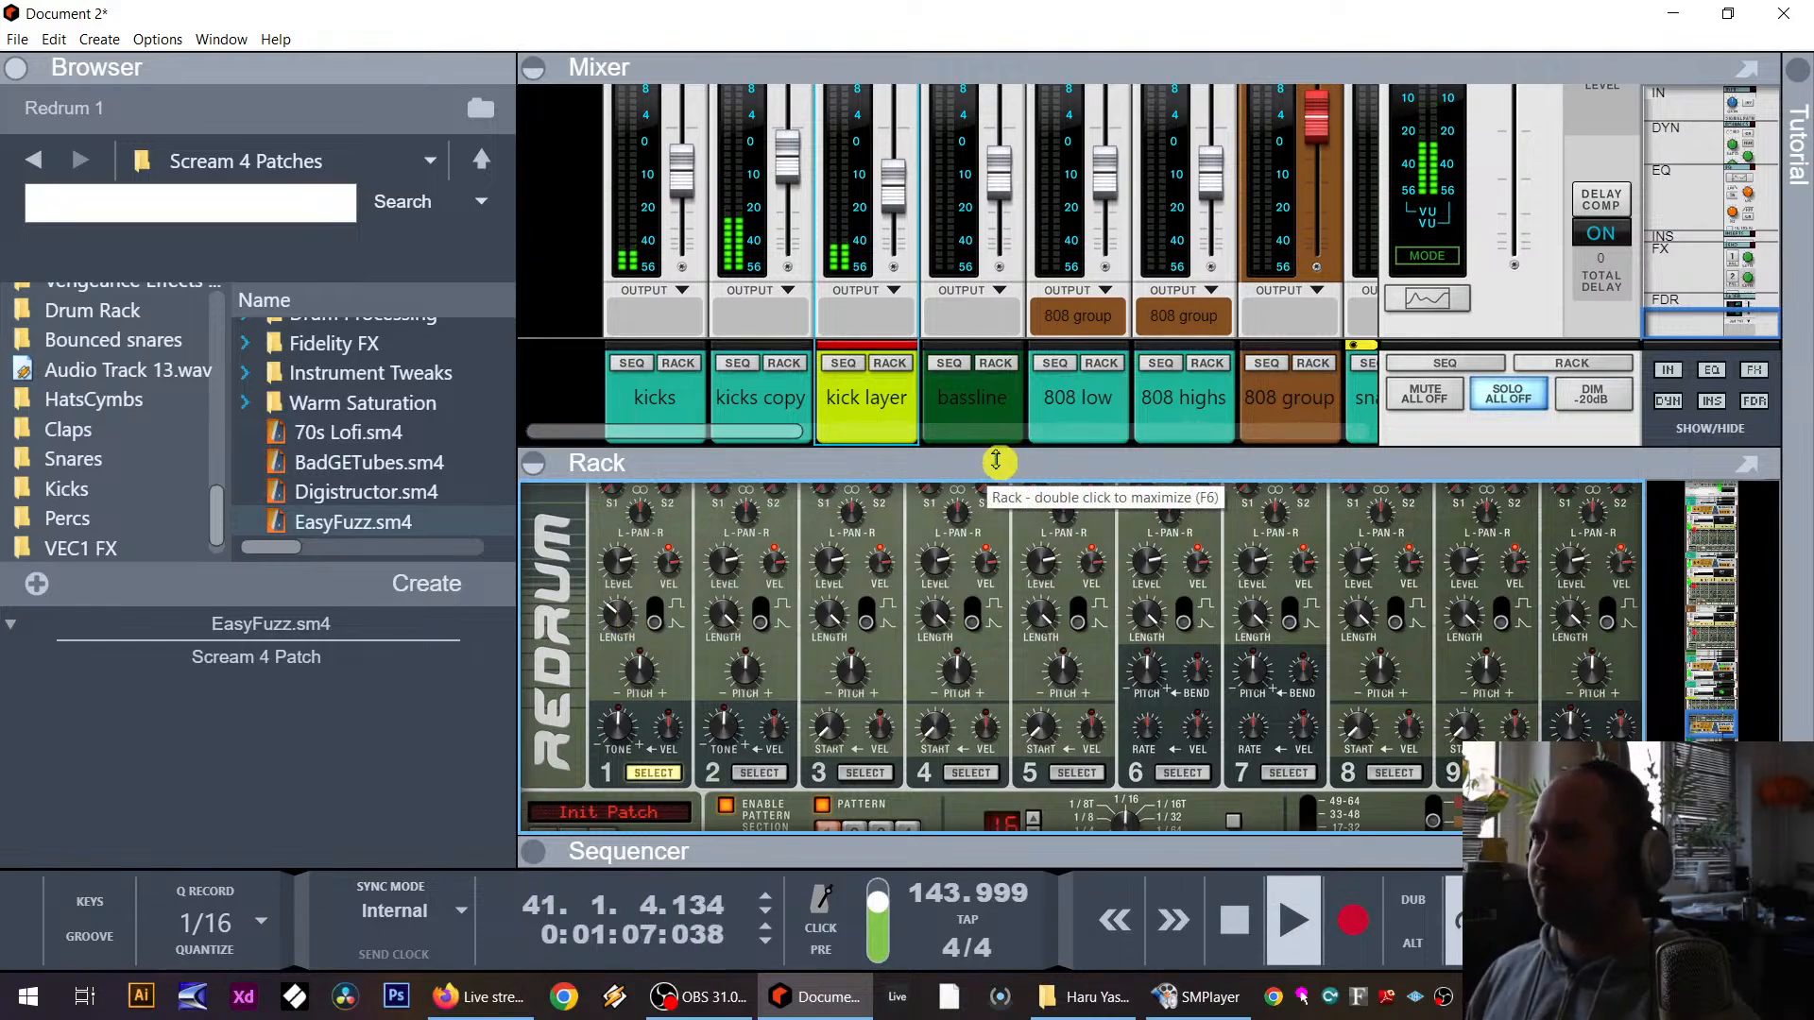
{"action": "left_click_drag", "start_coordinate": [997, 460], "coordinate": [1115, 299]}
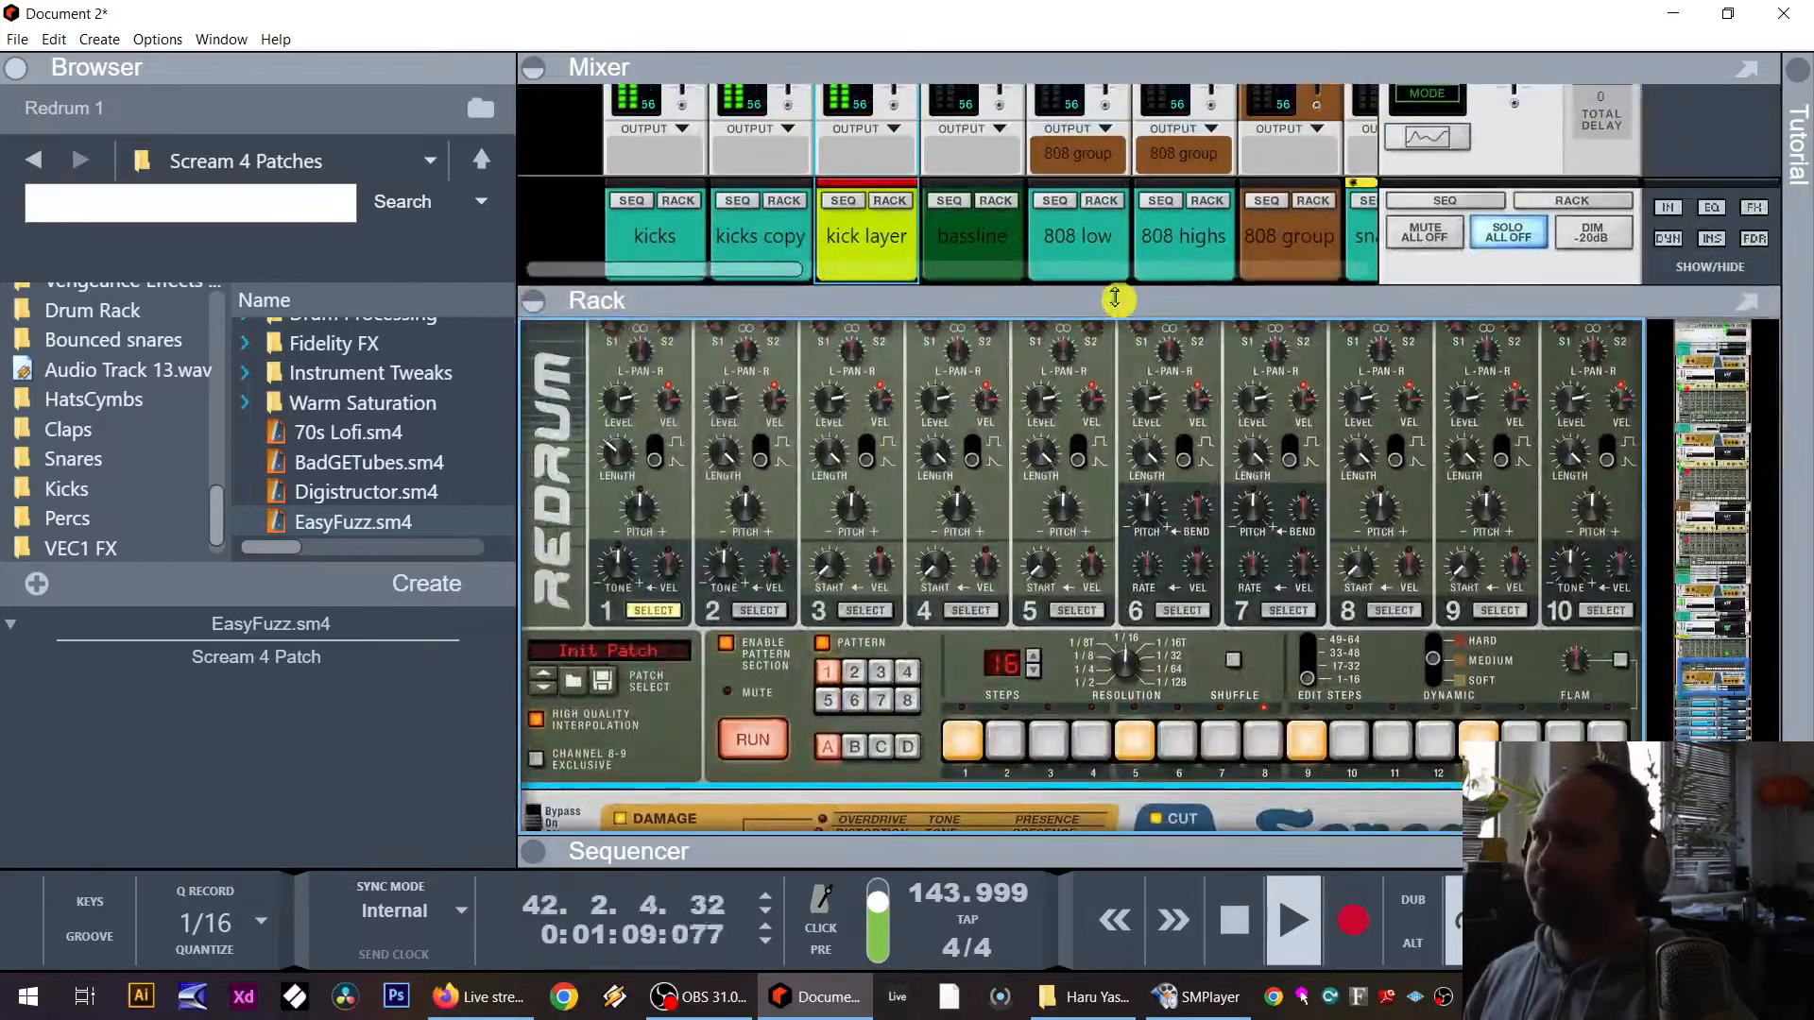
{"action": "key", "text": "space"}
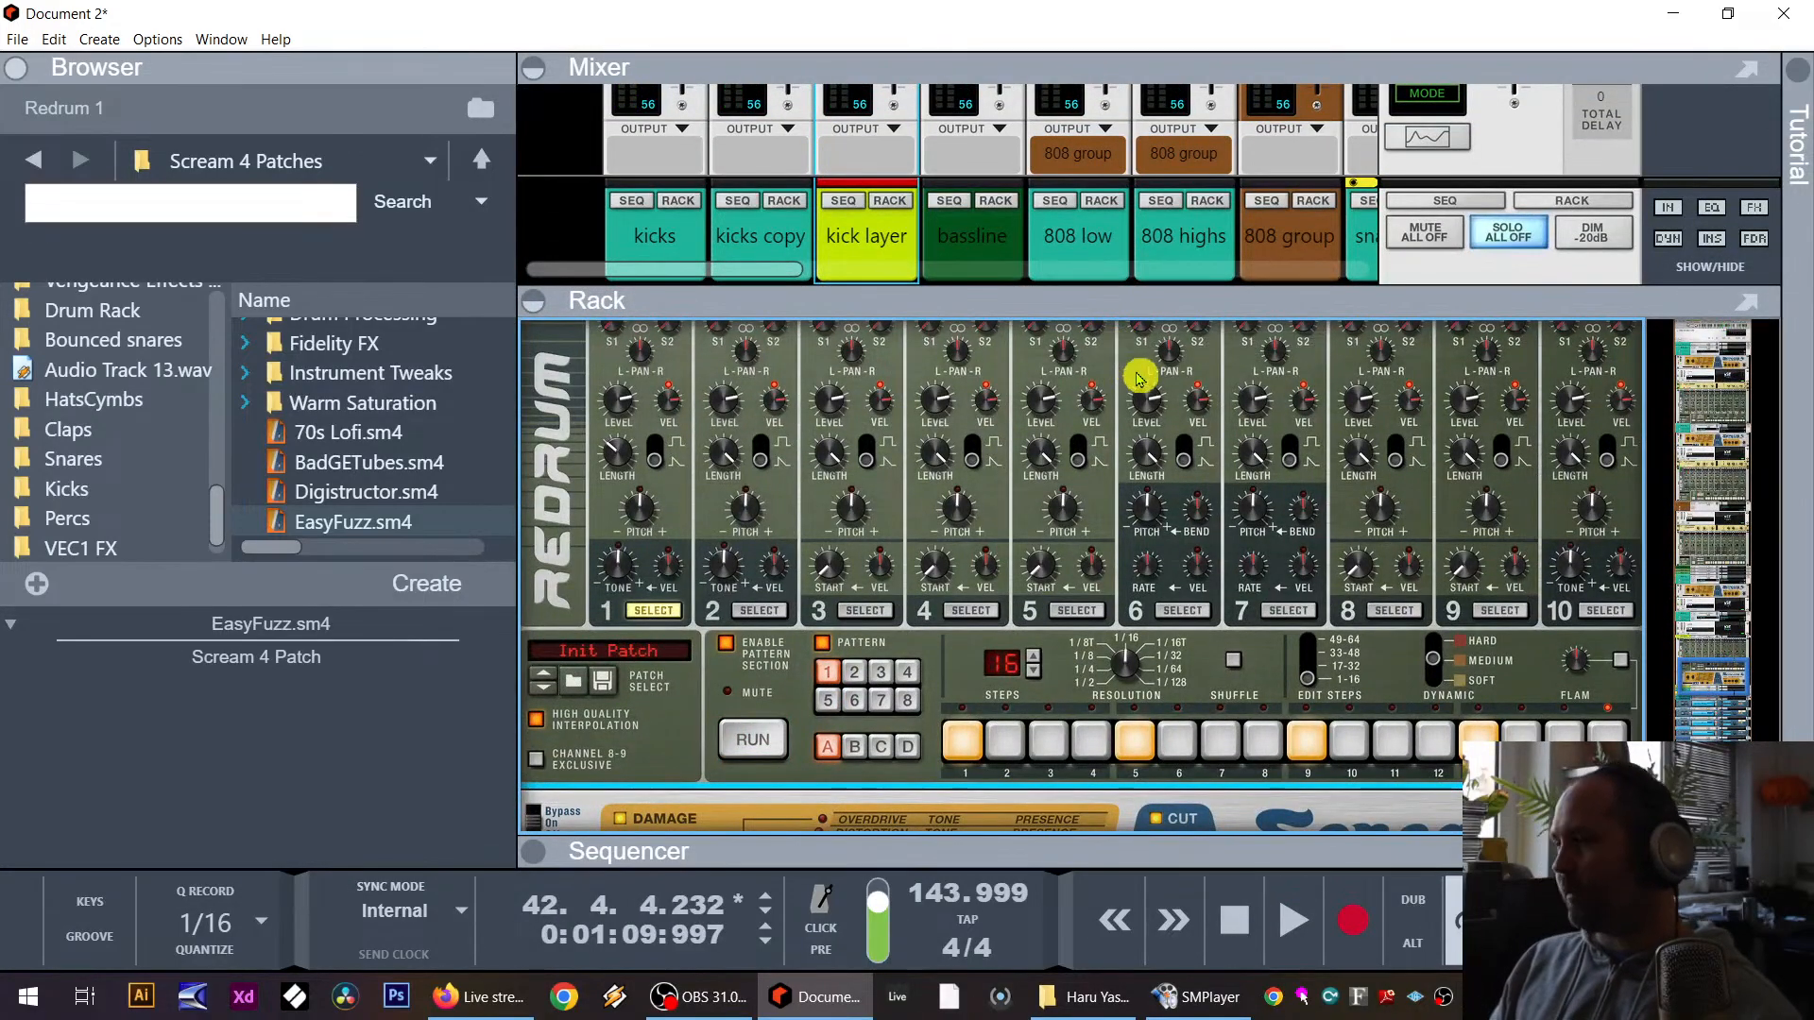
Step: Save the song as Haru Yasumi
{"action": "key", "text": "ctrl+s"}
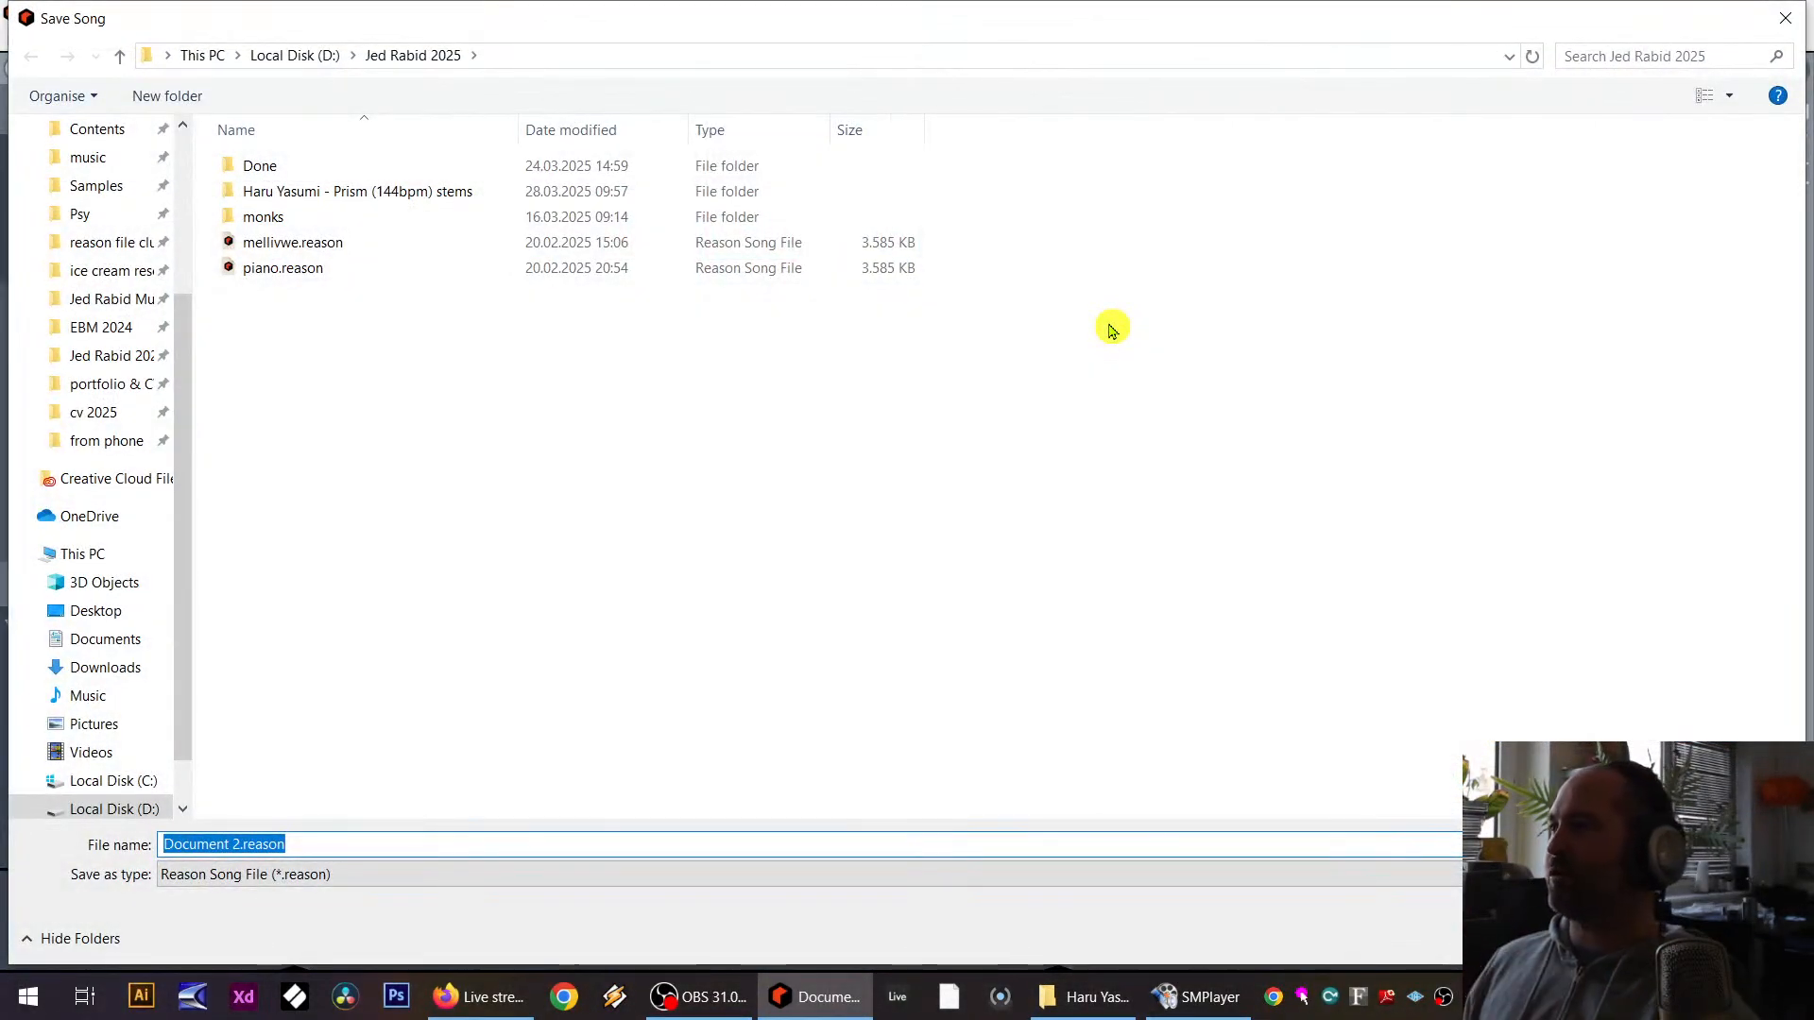
{"action": "type", "text": "Haru Y"}
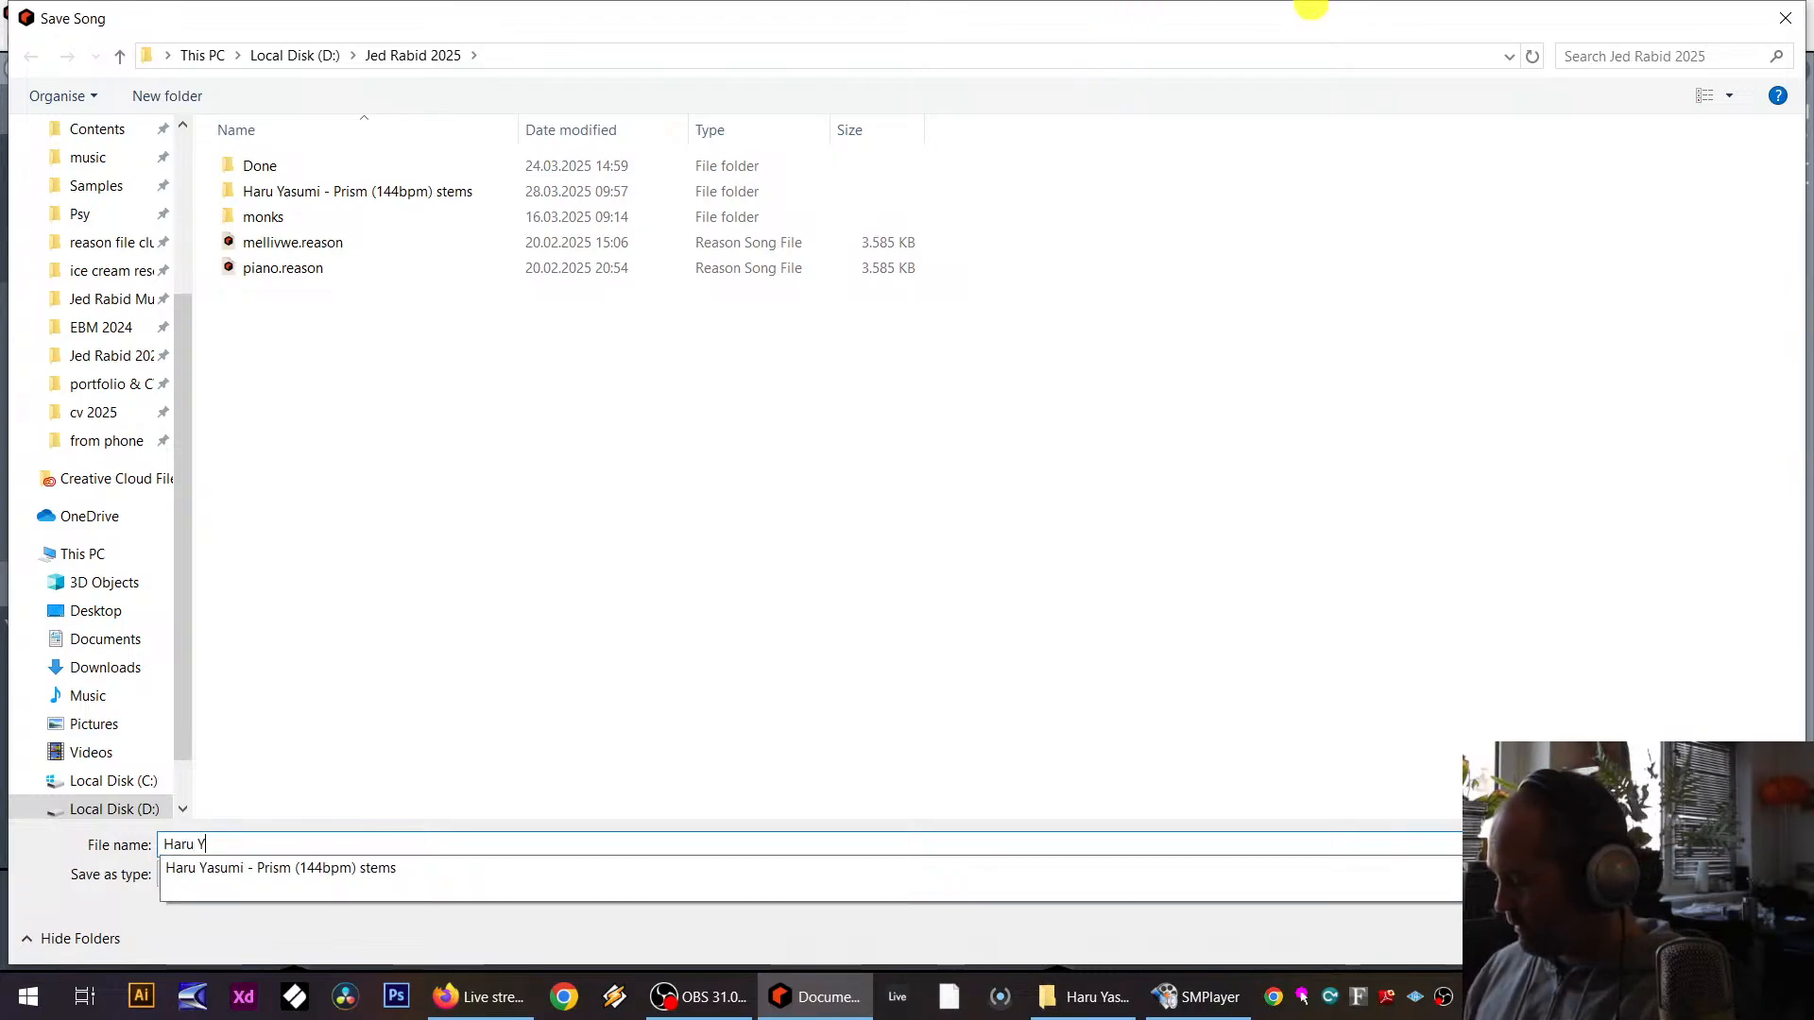
{"action": "type", "text": "asumi"}
{"action": "key", "text": "Return"}
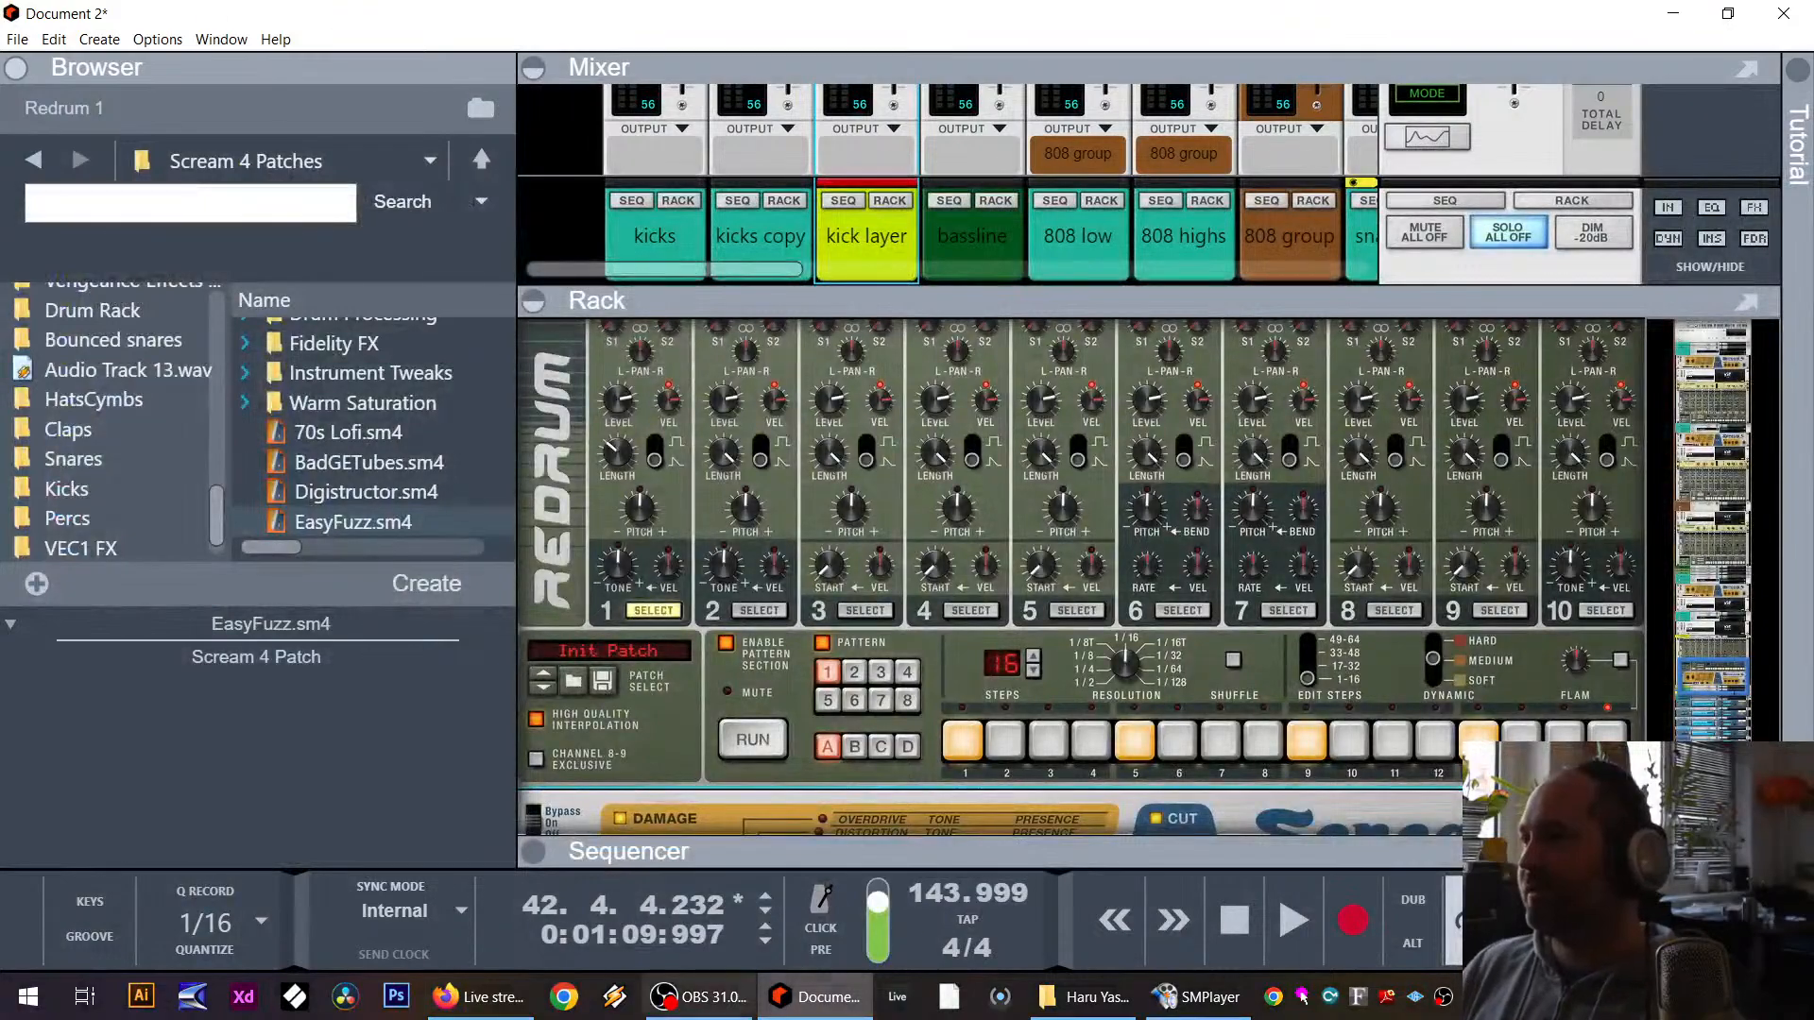
Step: Switch to Firefox, check the live stream and channel content pages in YouTube Studio, and return to Reason
{"action": "left_click", "coordinate": [499, 1000]}
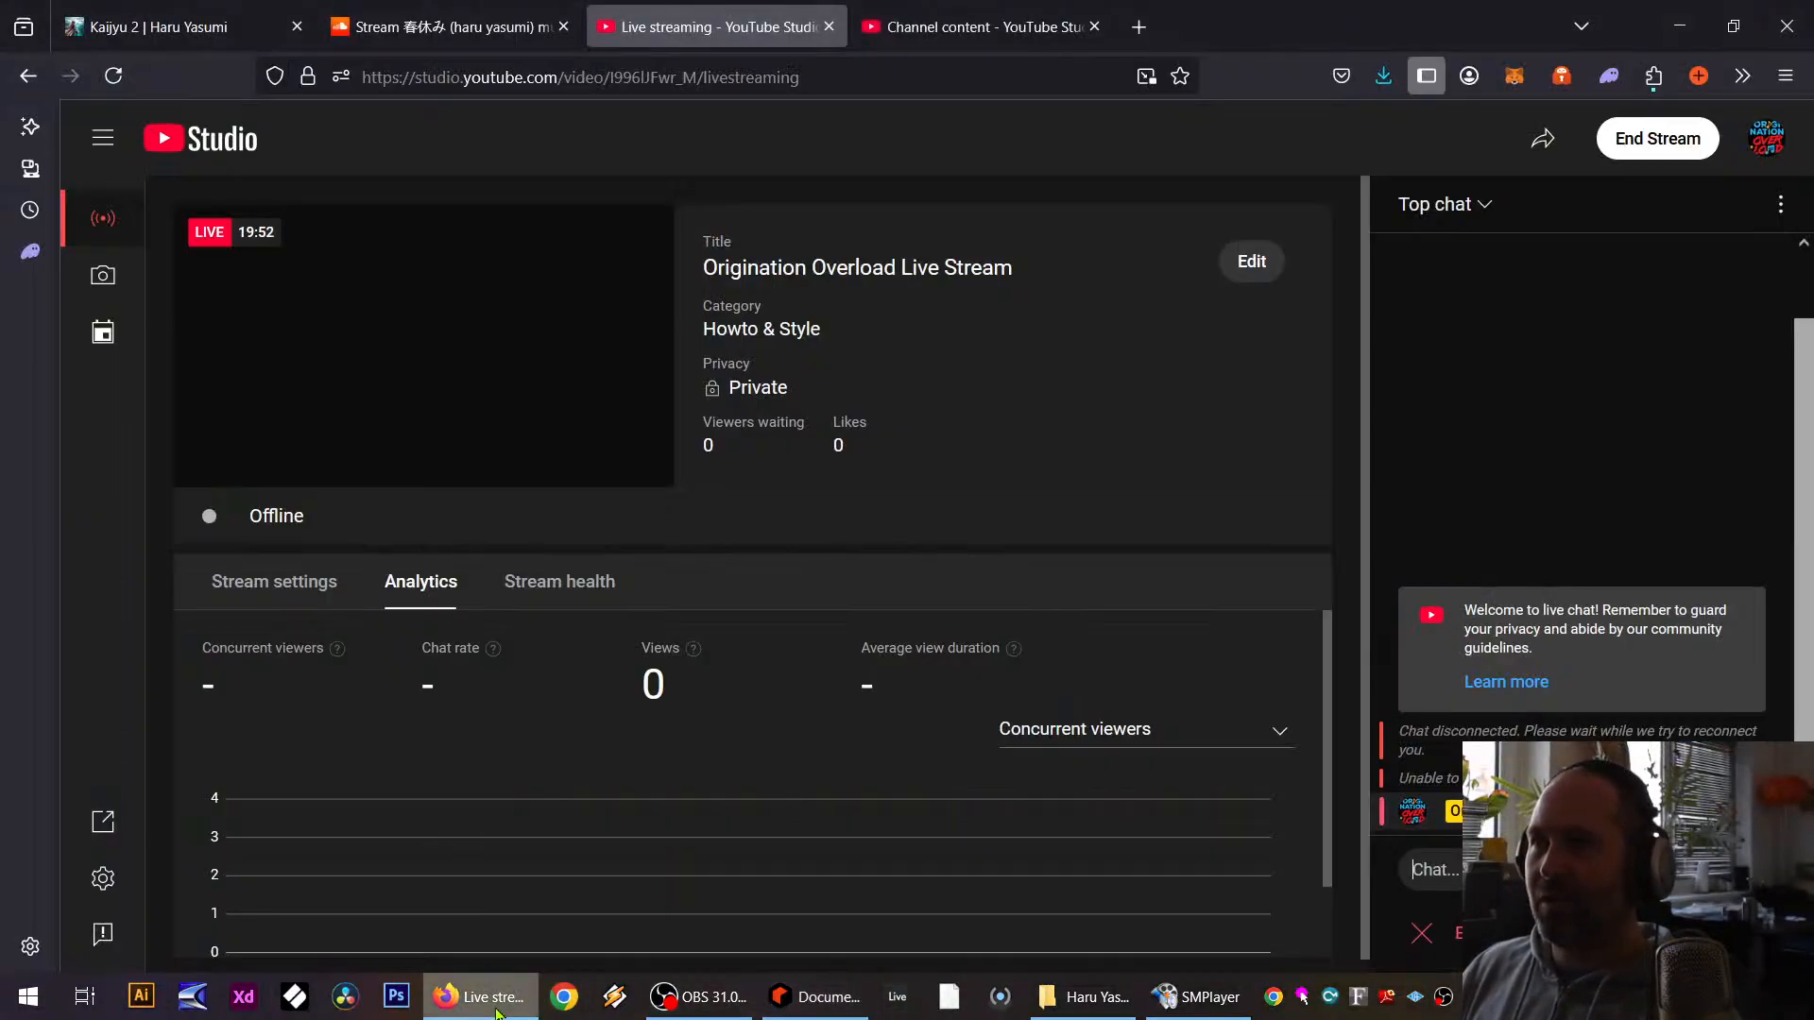
{"action": "left_click", "coordinate": [1371, 871]}
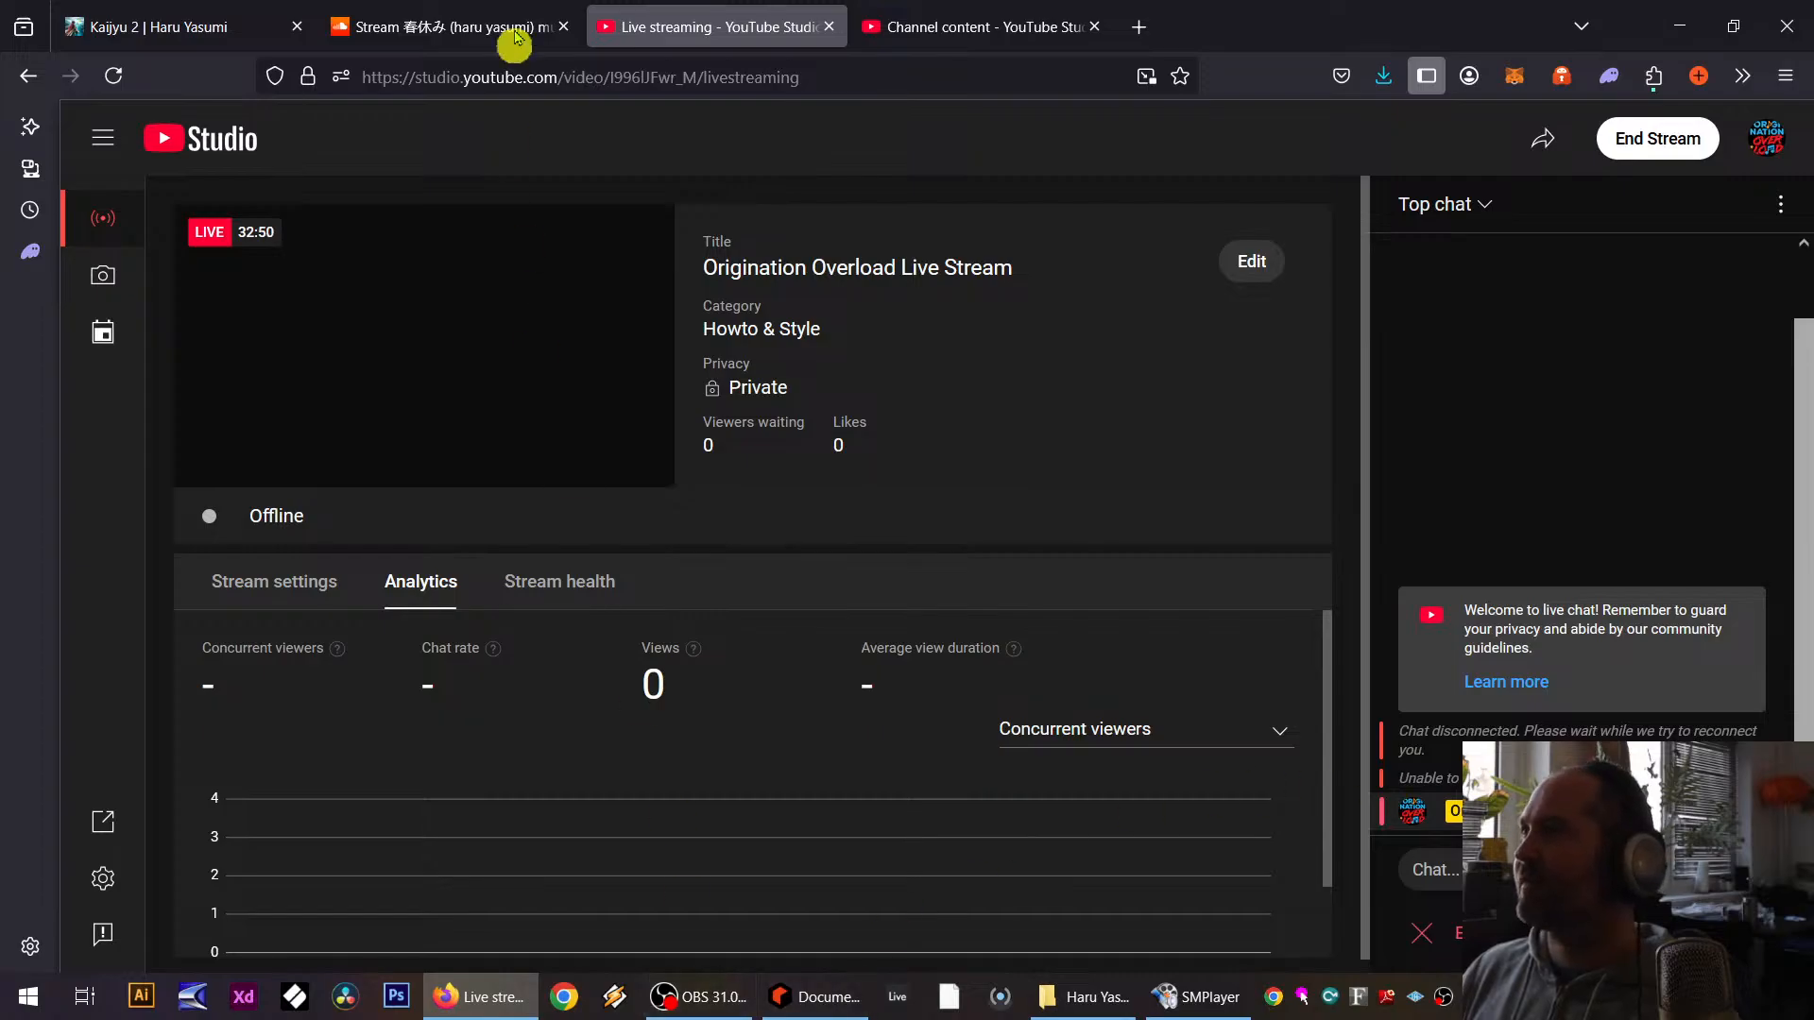
{"action": "left_click", "coordinate": [1016, 9]}
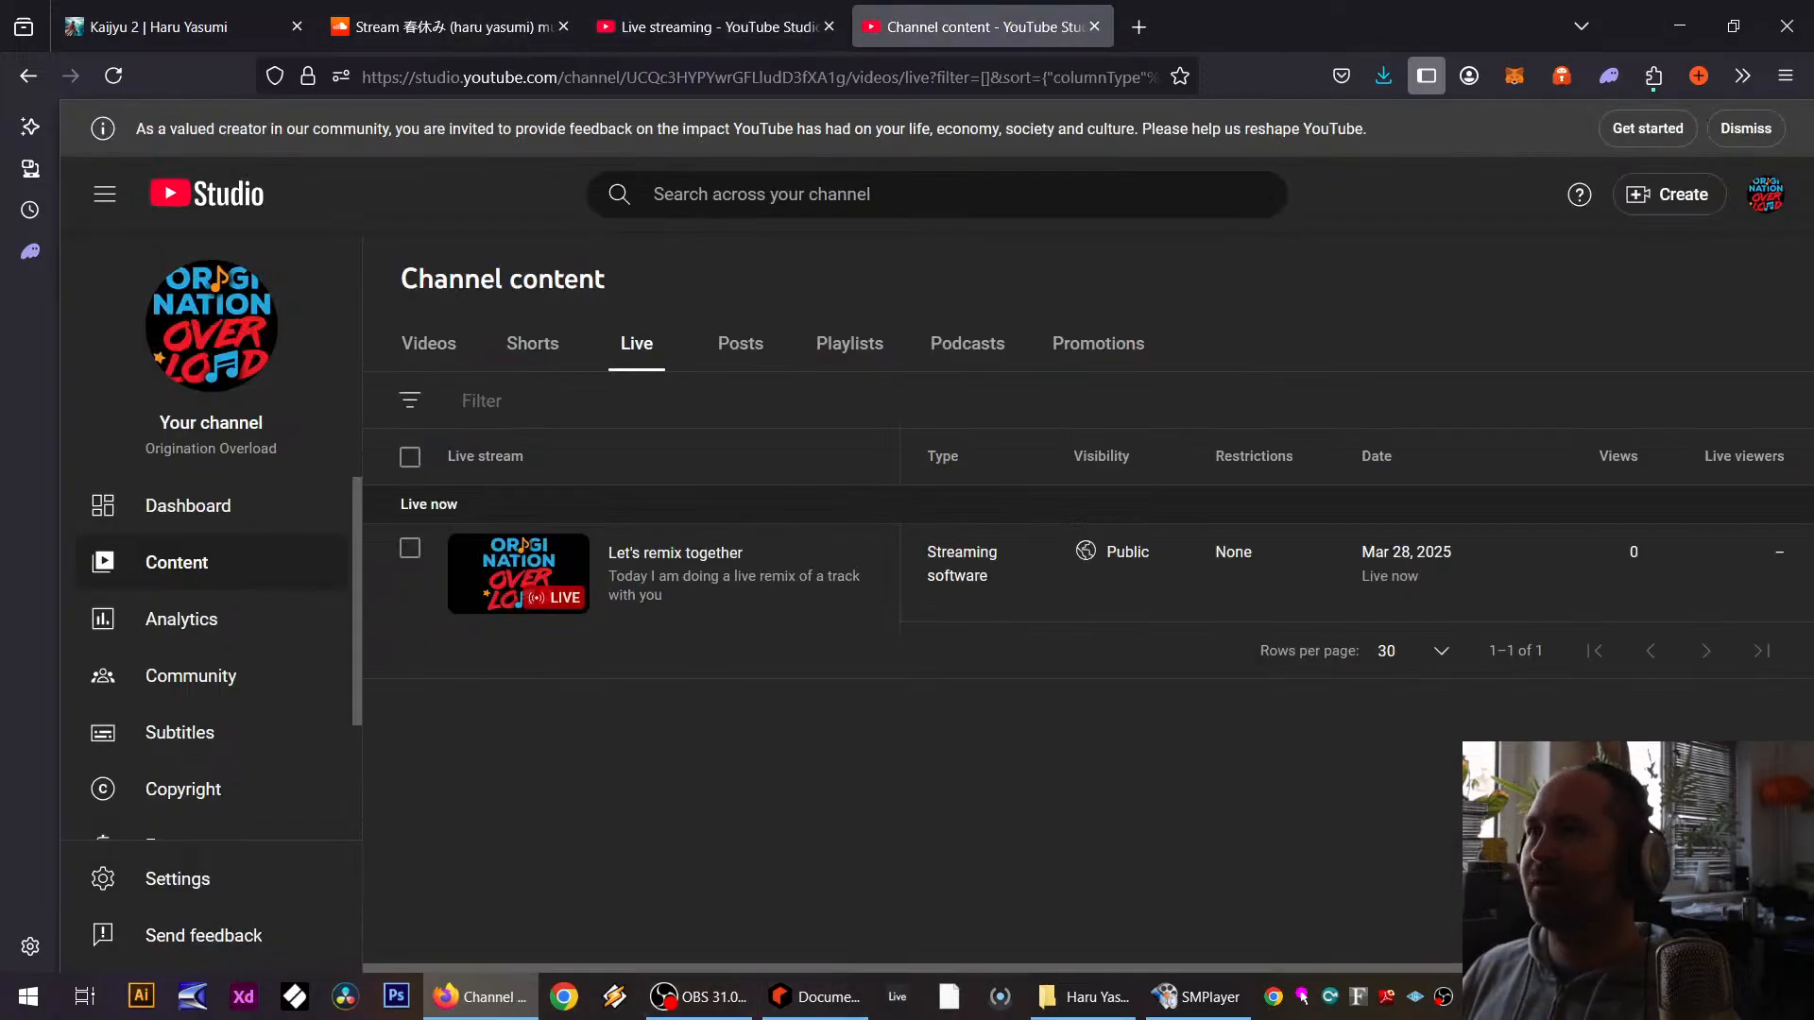
{"action": "left_click", "coordinate": [1681, 14]}
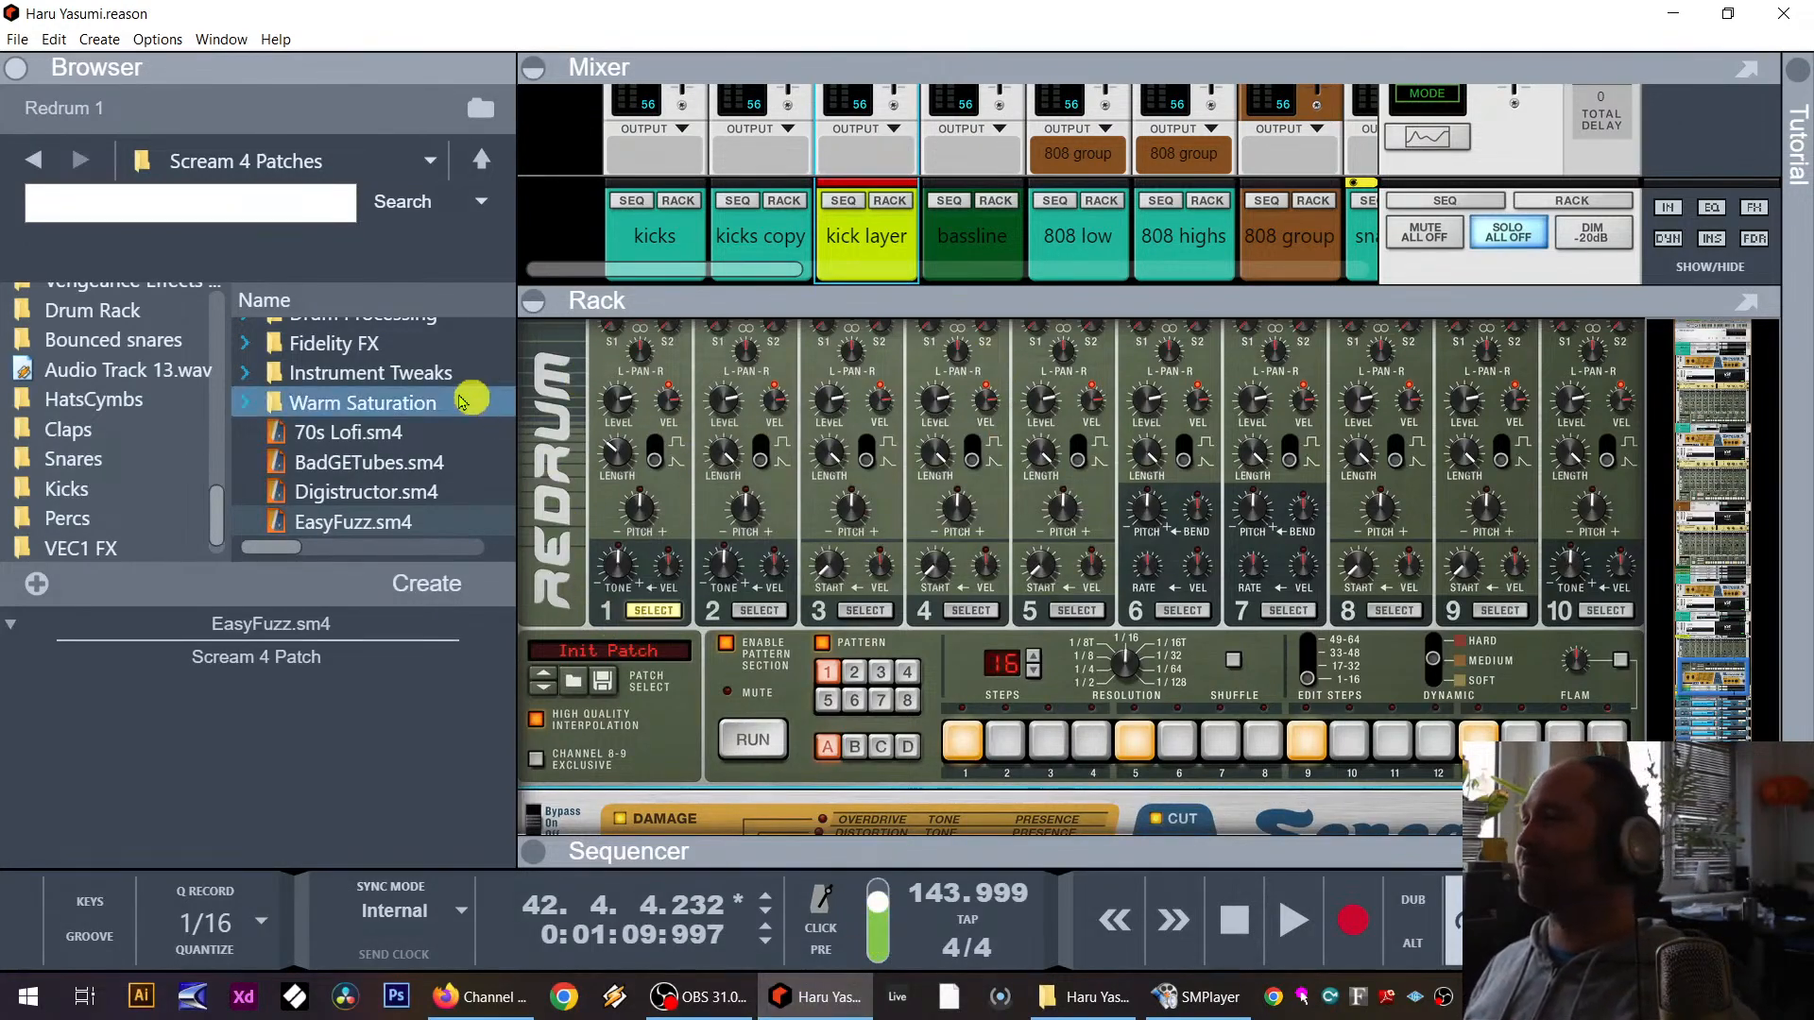
Step: Hide the browser and play the loop with the 808 group soloed together with the kicks
{"action": "left_click", "coordinate": [513, 473]}
{"action": "key", "text": "F3"}
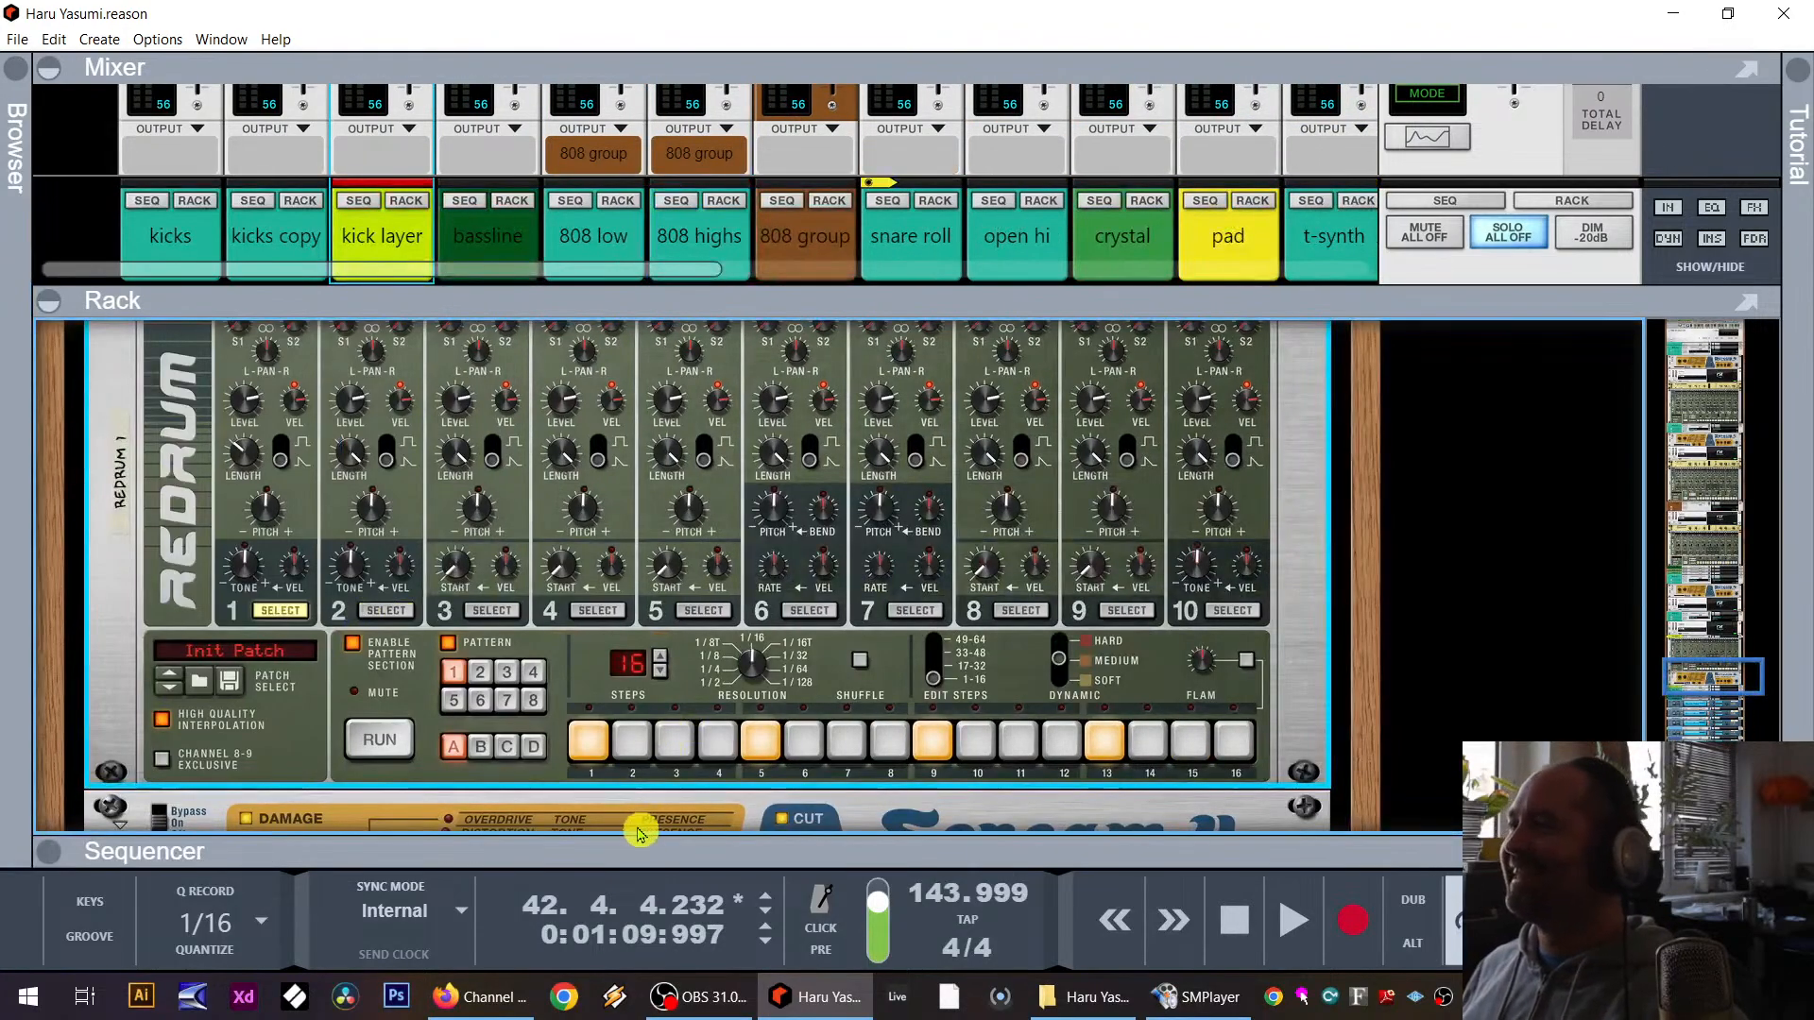
{"action": "left_click_drag", "start_coordinate": [724, 846], "coordinate": [850, 154]}
{"action": "key", "text": "space"}
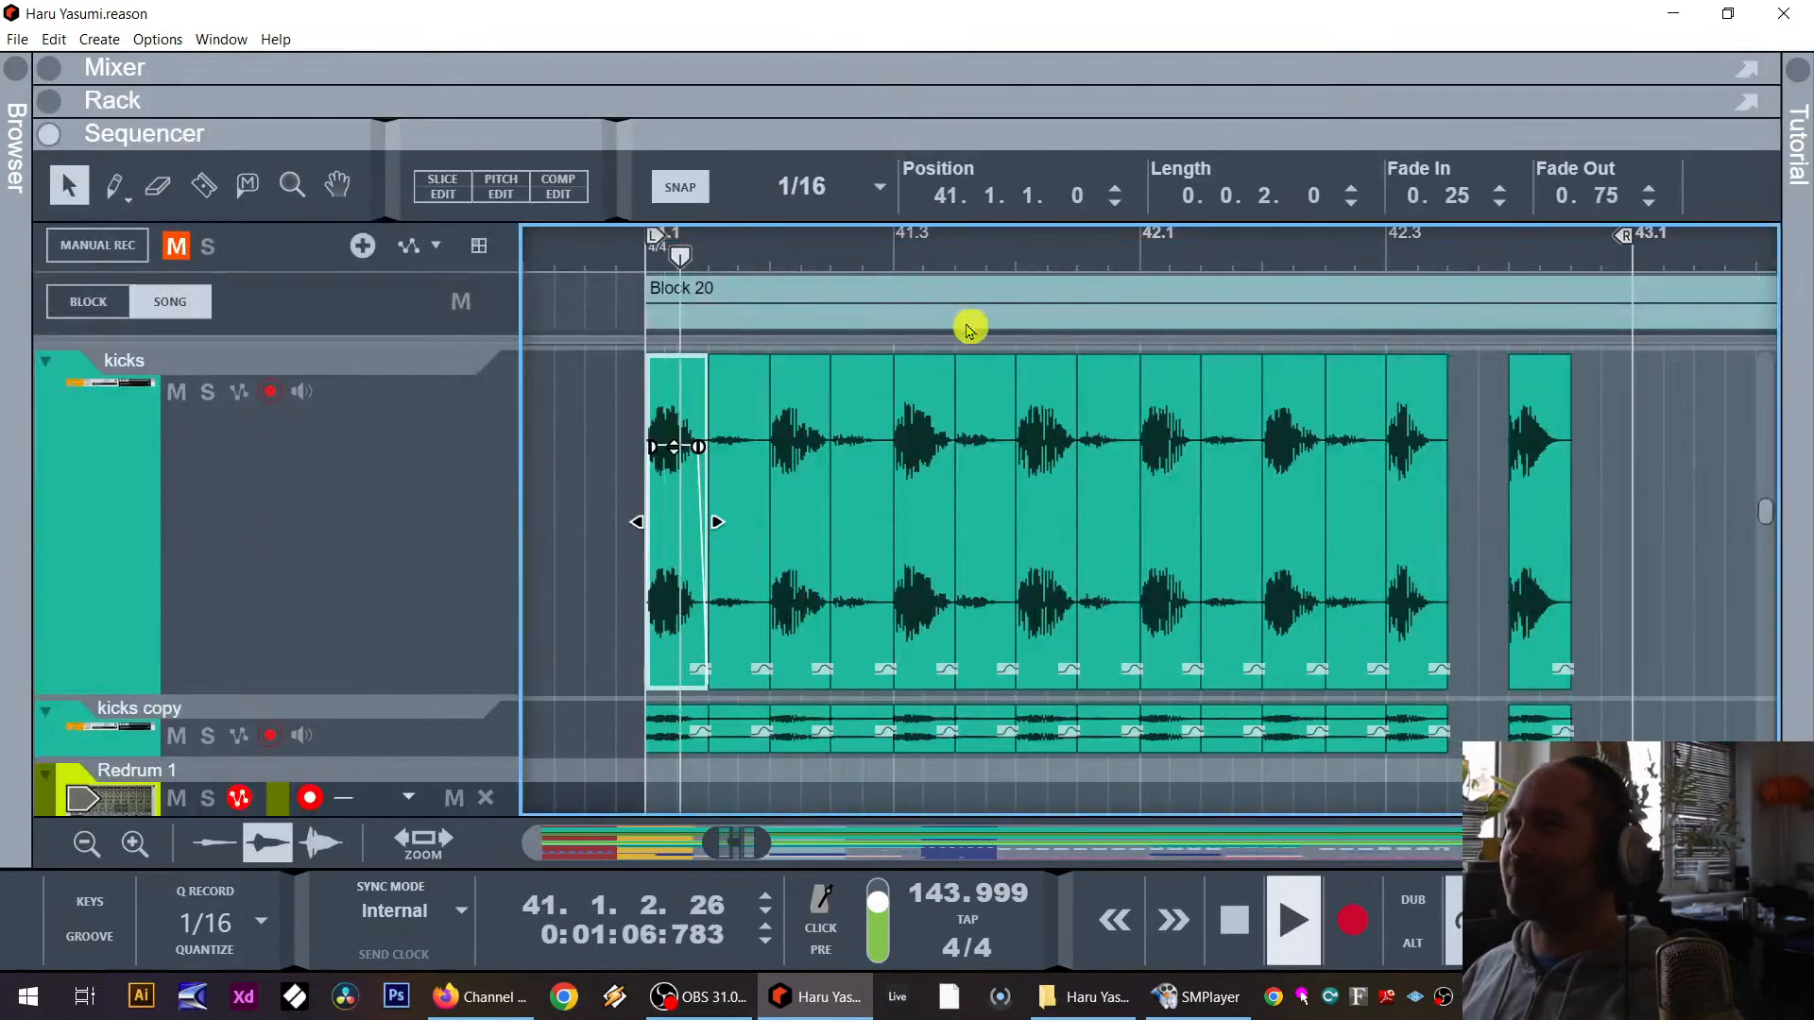
{"action": "left_click_drag", "start_coordinate": [544, 100], "coordinate": [544, 510]}
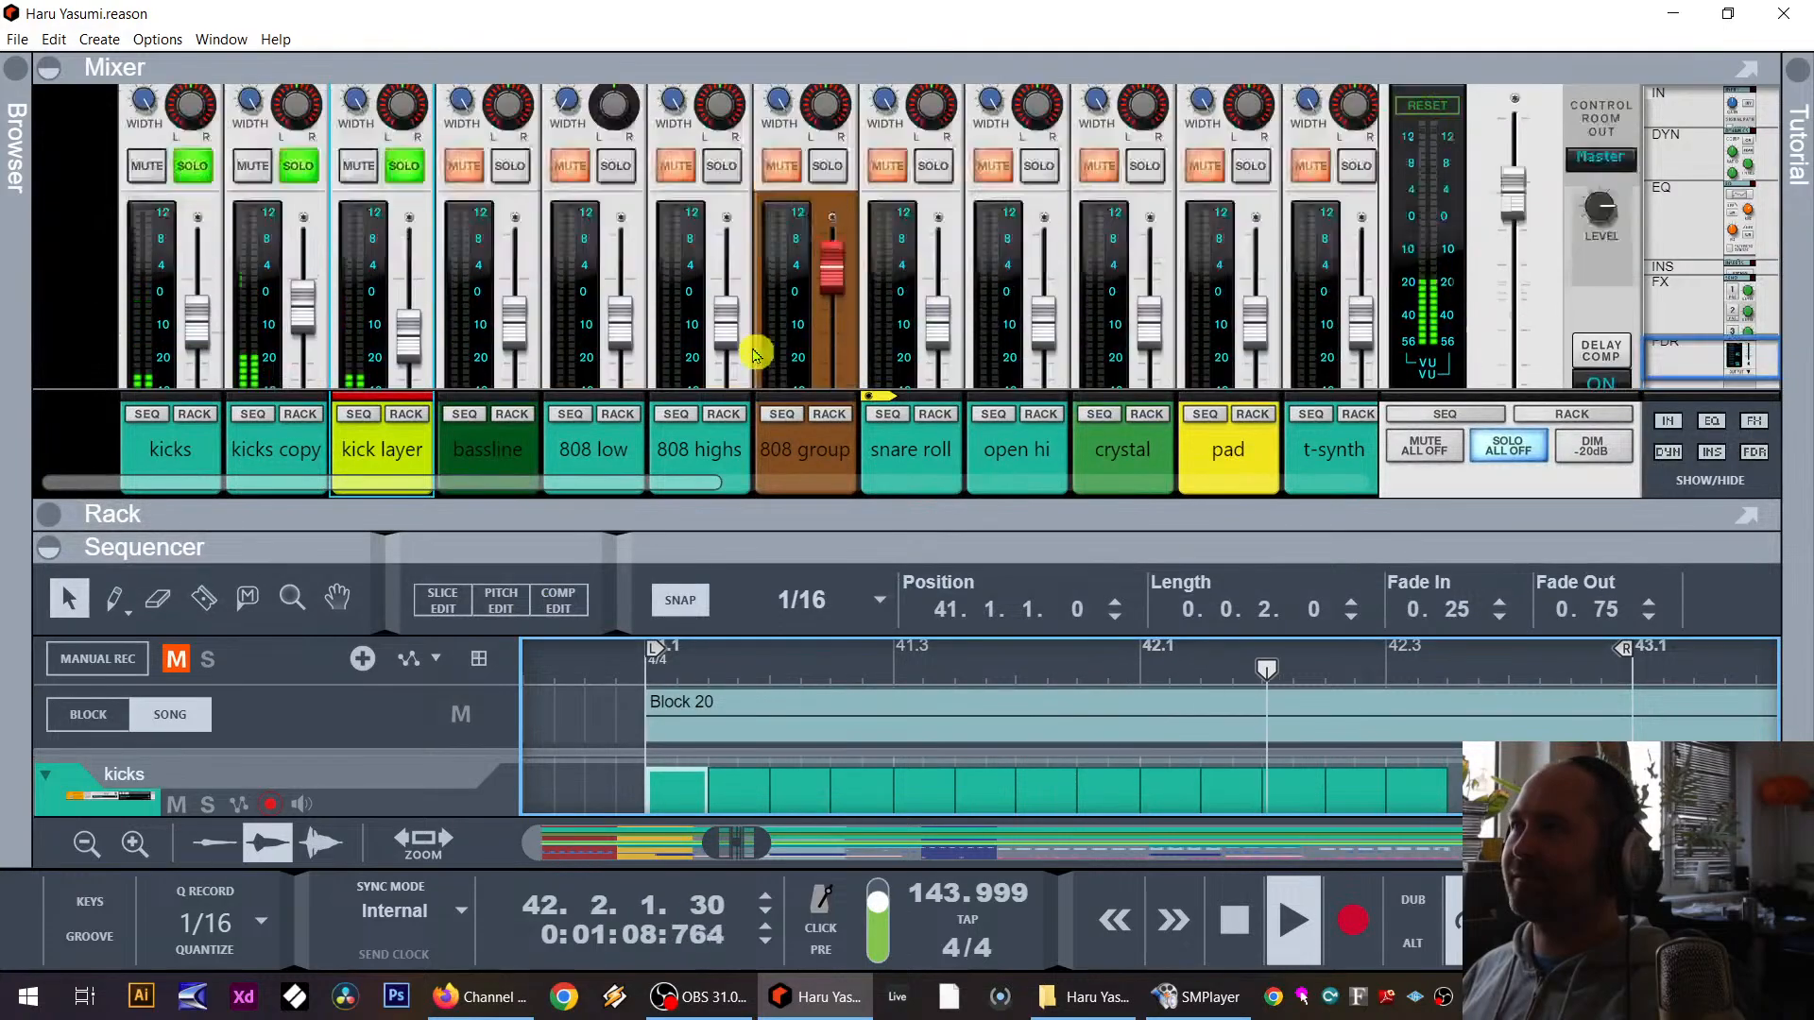
{"action": "left_click", "coordinate": [832, 166]}
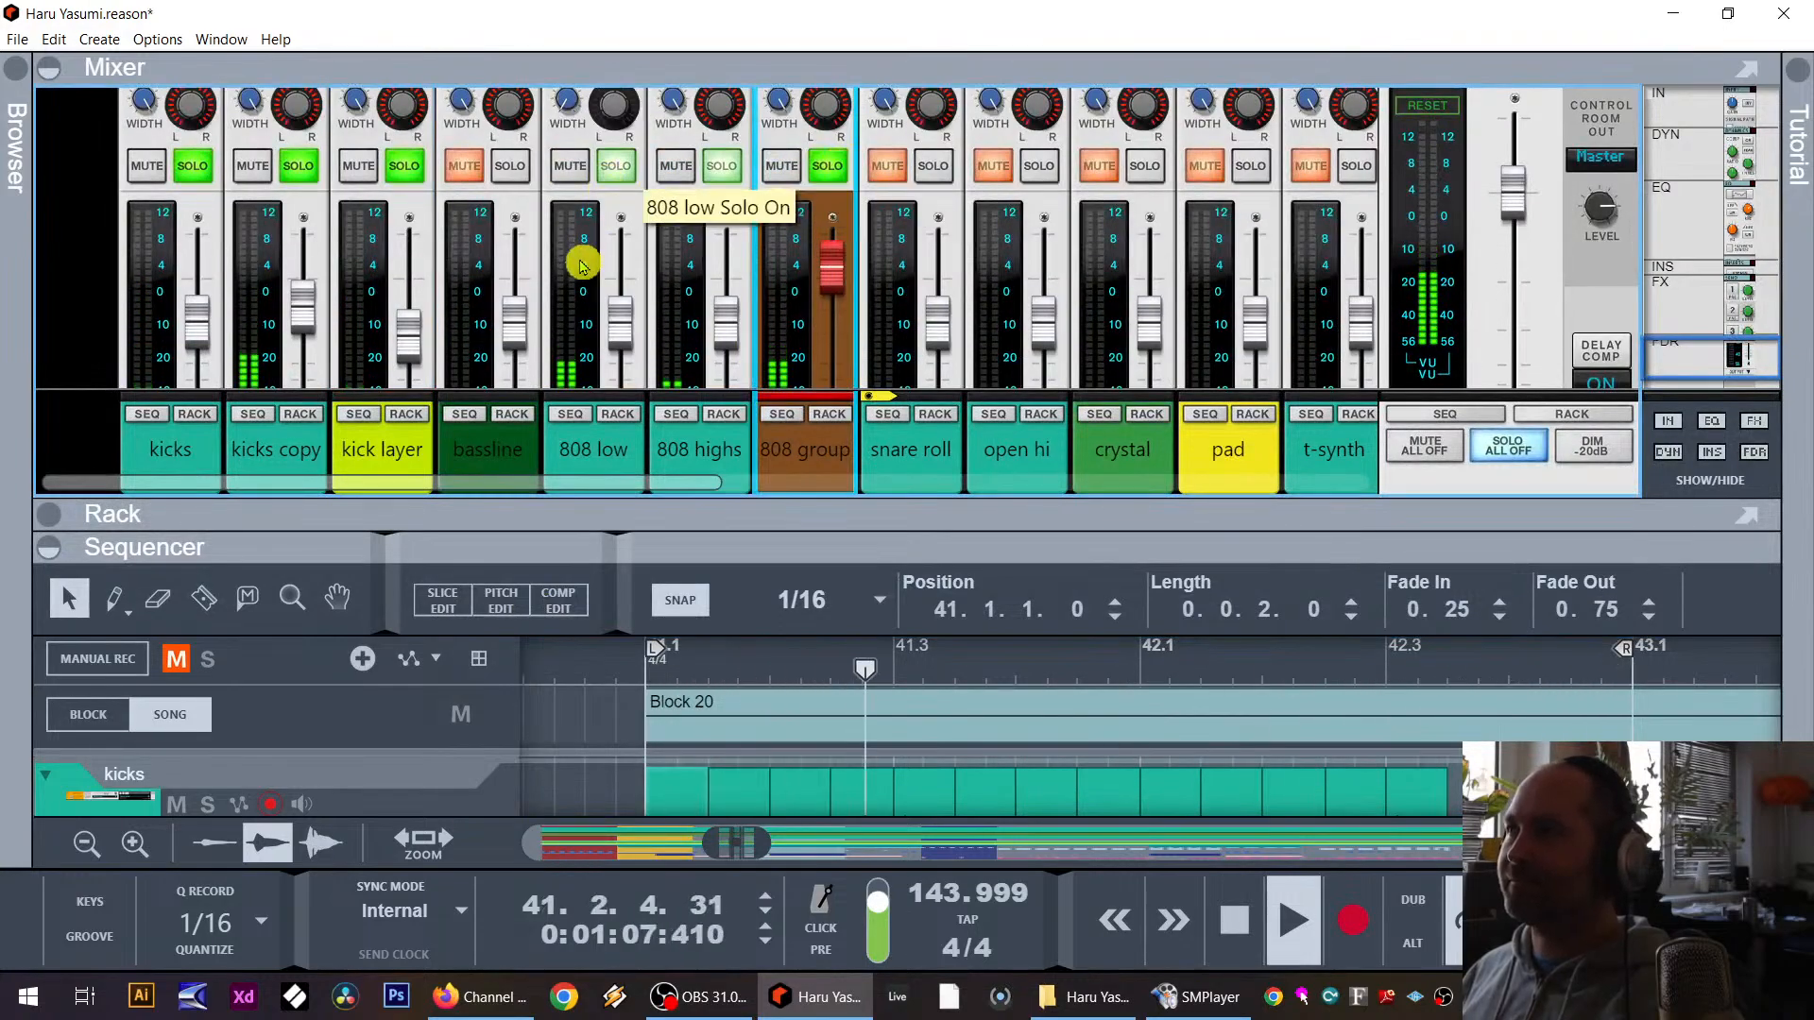
{"action": "scroll", "coordinate": [580, 267], "scroll_direction": "down", "scroll_amount": 3}
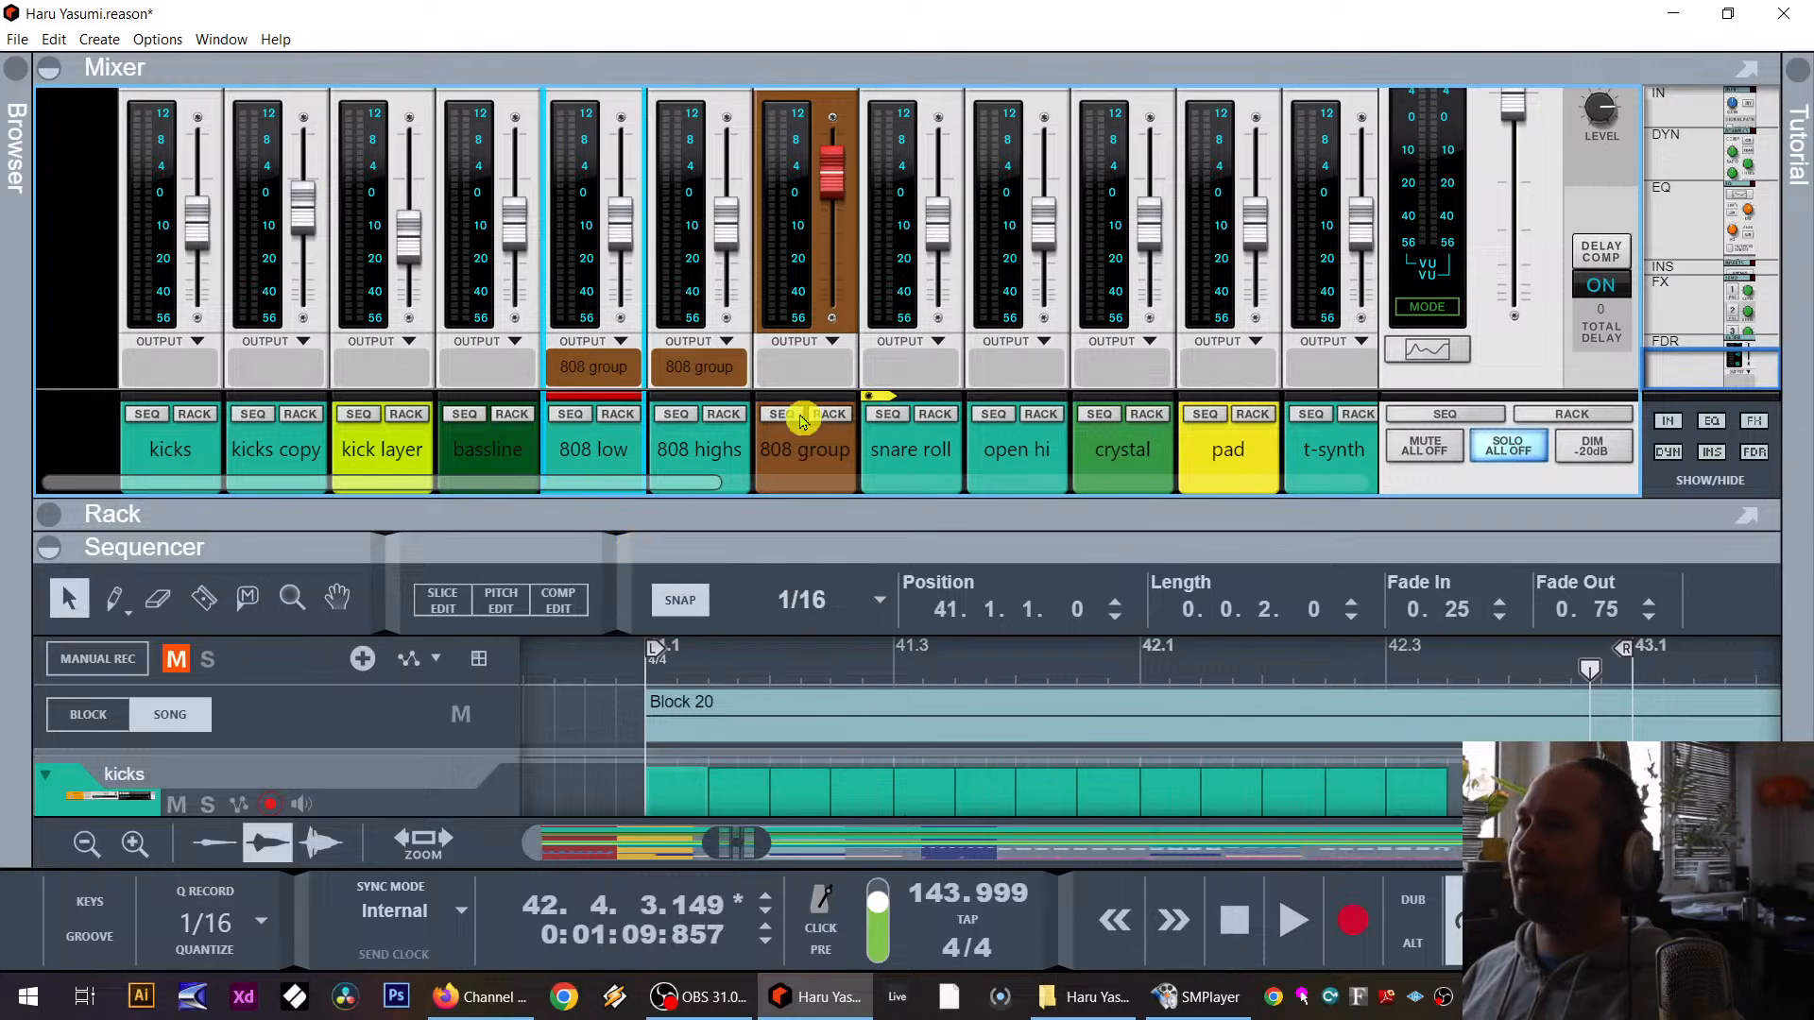
Step: Reprogram the 808 group's Redrum drum 1 pattern, clearing steps 3, 7, 11 and 15 and placing hits on steps 1, 5, 9 and 13
{"action": "left_click", "coordinate": [832, 416]}
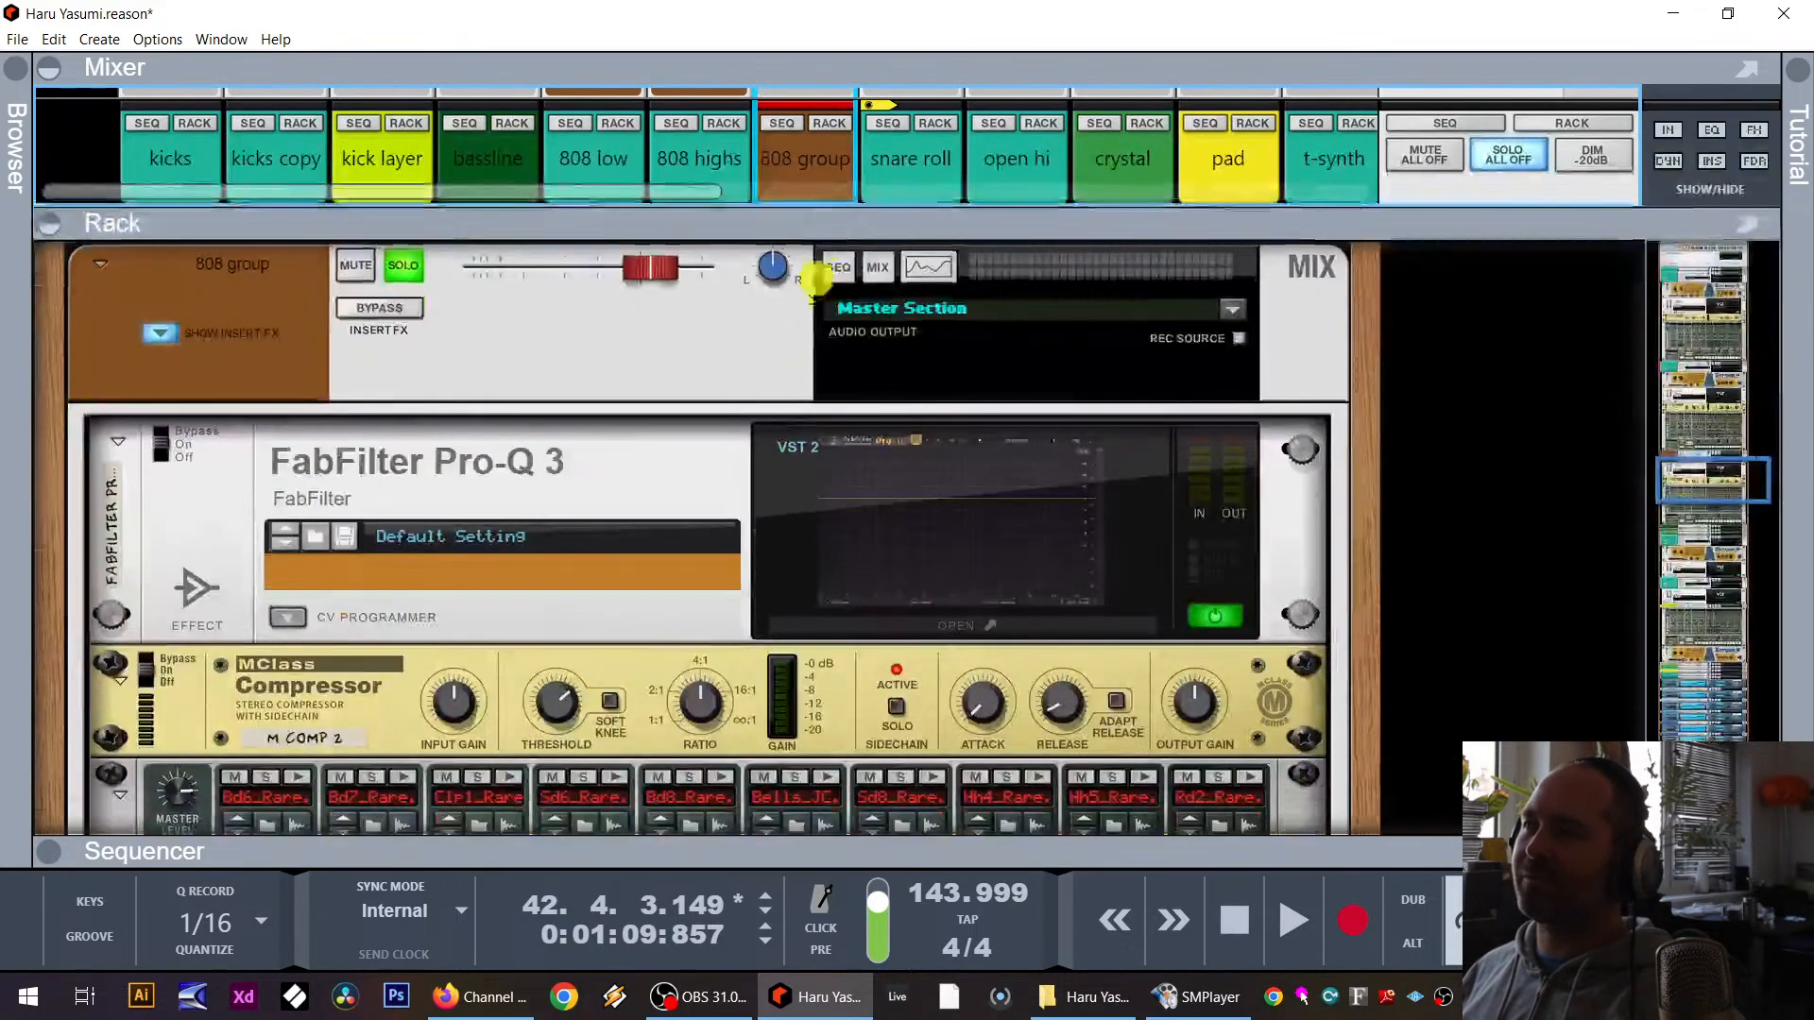
{"action": "scroll", "coordinate": [785, 700], "scroll_direction": "down", "scroll_amount": 3}
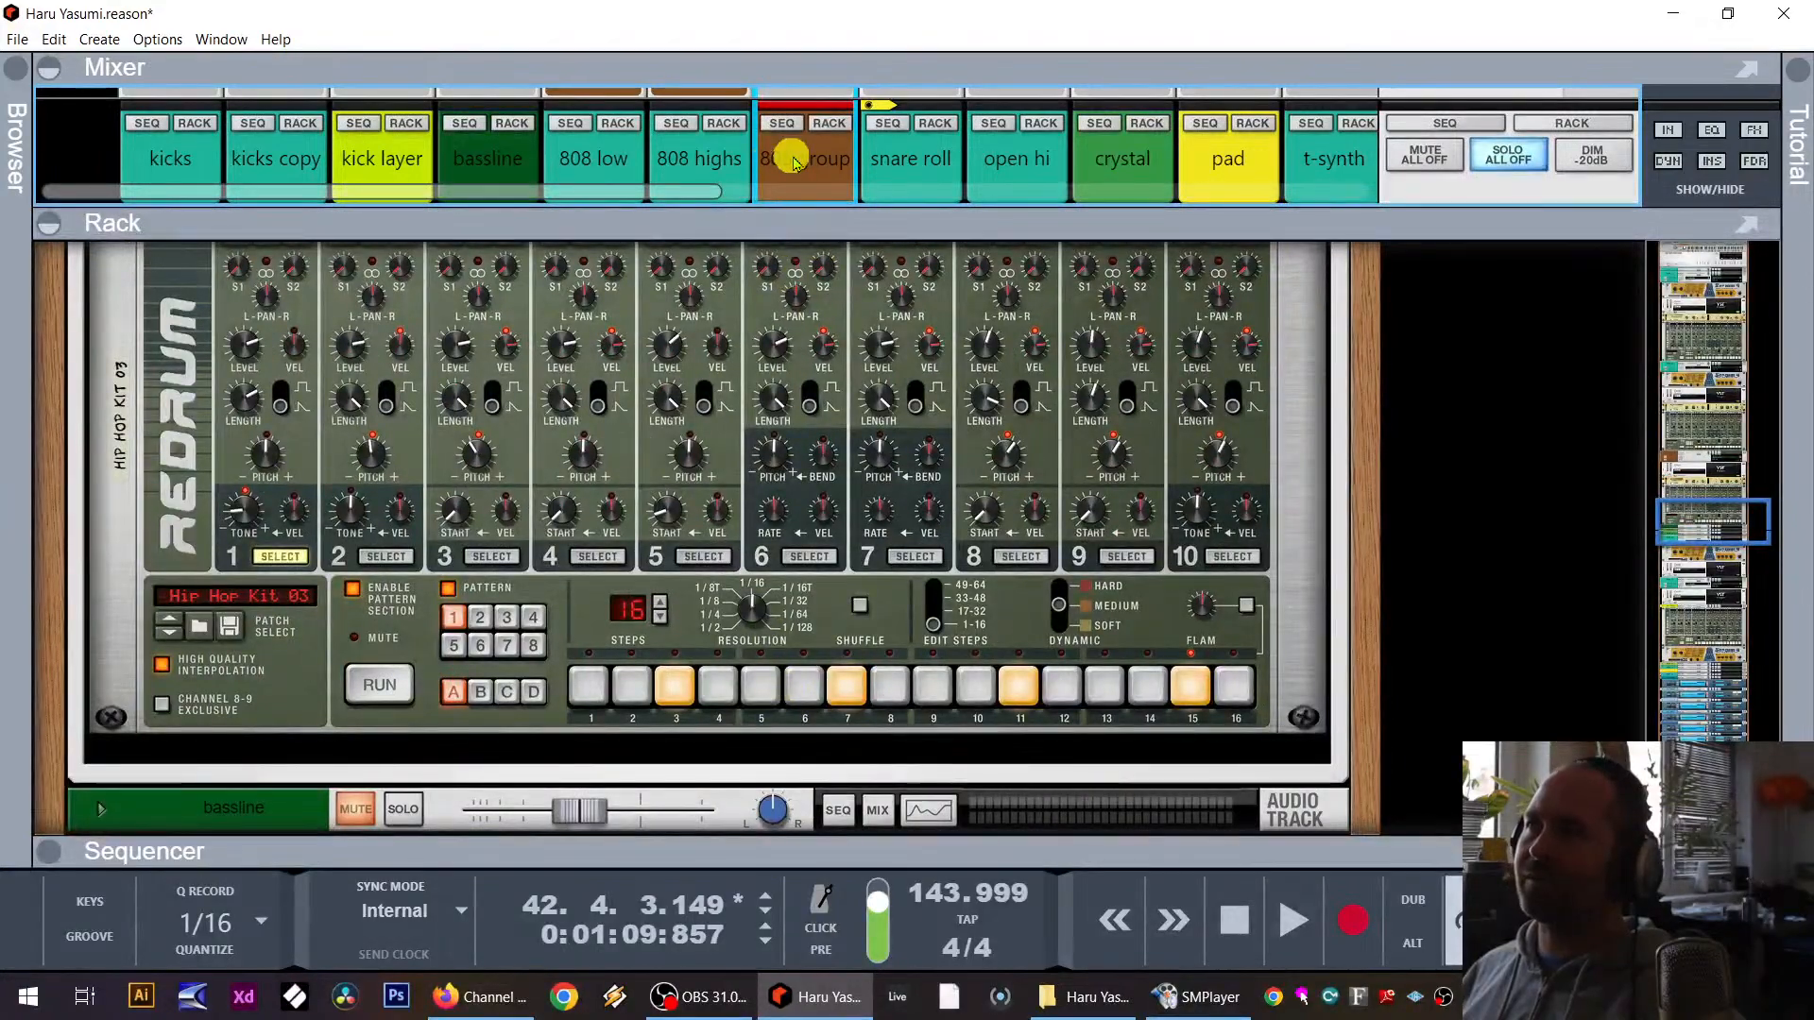
{"action": "left_click_drag", "start_coordinate": [1188, 686], "coordinate": [699, 688]}
{"action": "left_click", "coordinate": [588, 686]}
{"action": "left_click", "coordinate": [761, 686]}
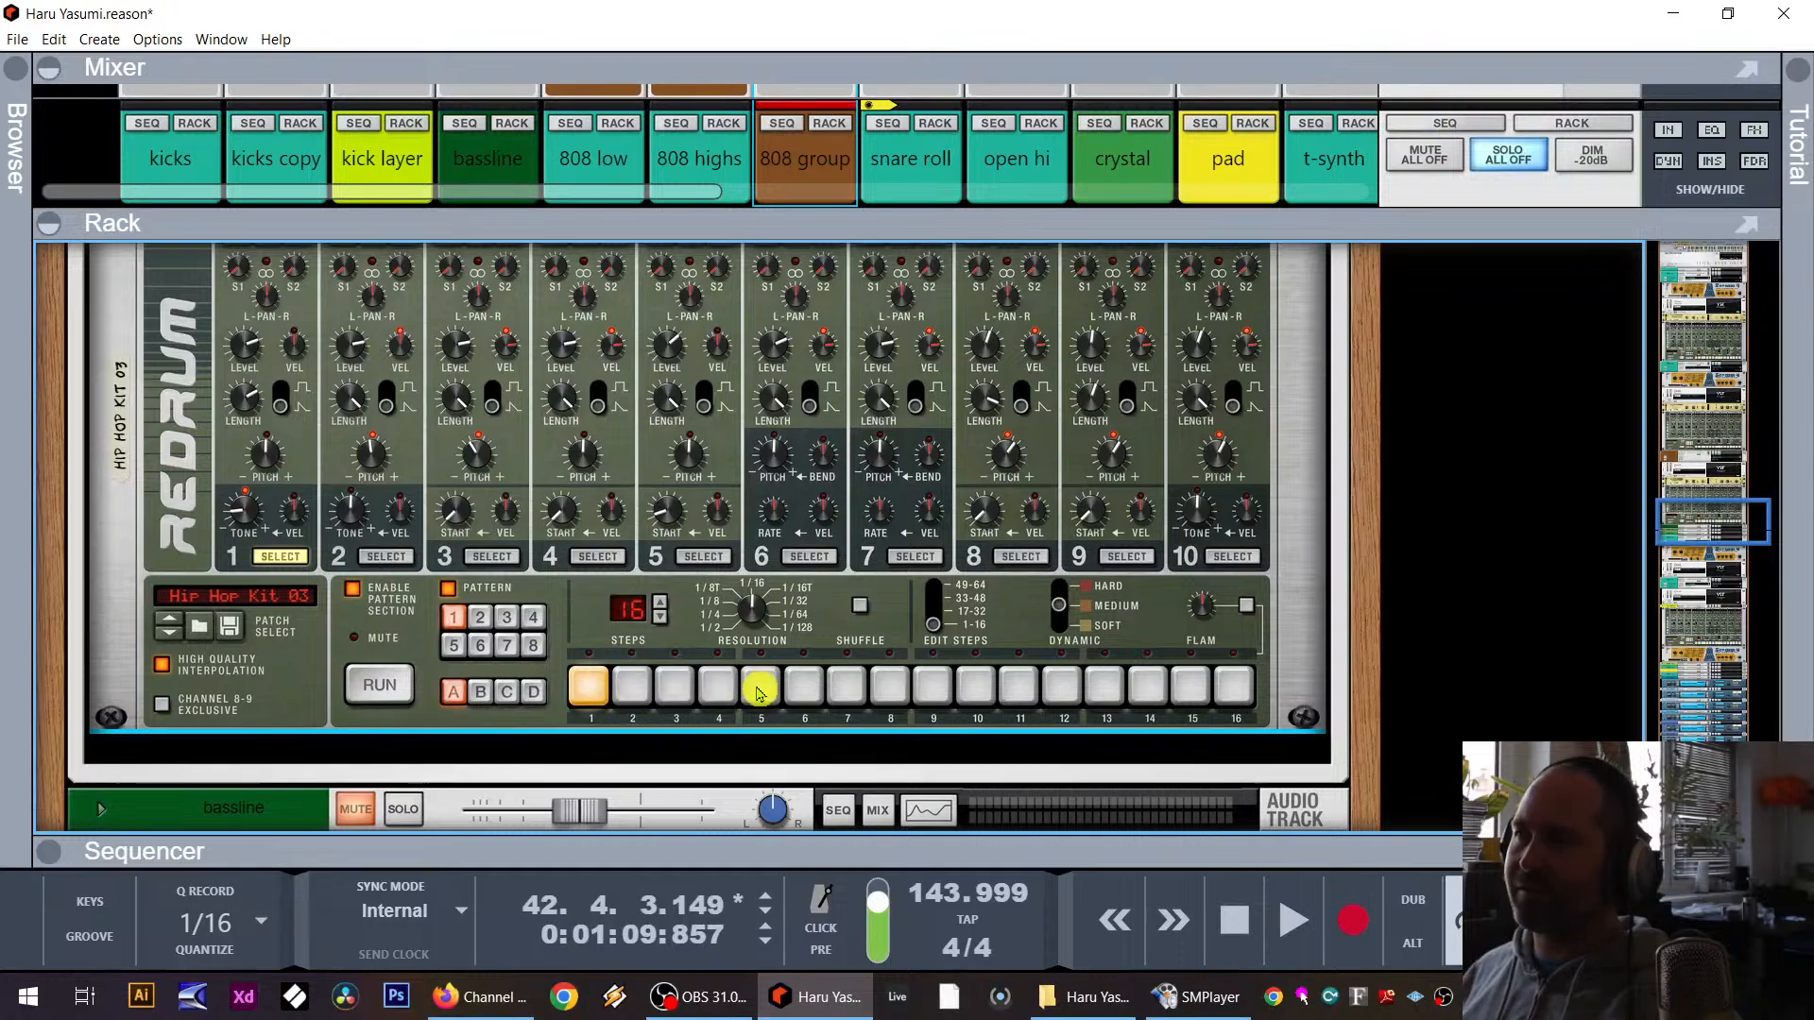
{"action": "left_click", "coordinate": [933, 686]}
{"action": "left_click", "coordinate": [1104, 686]}
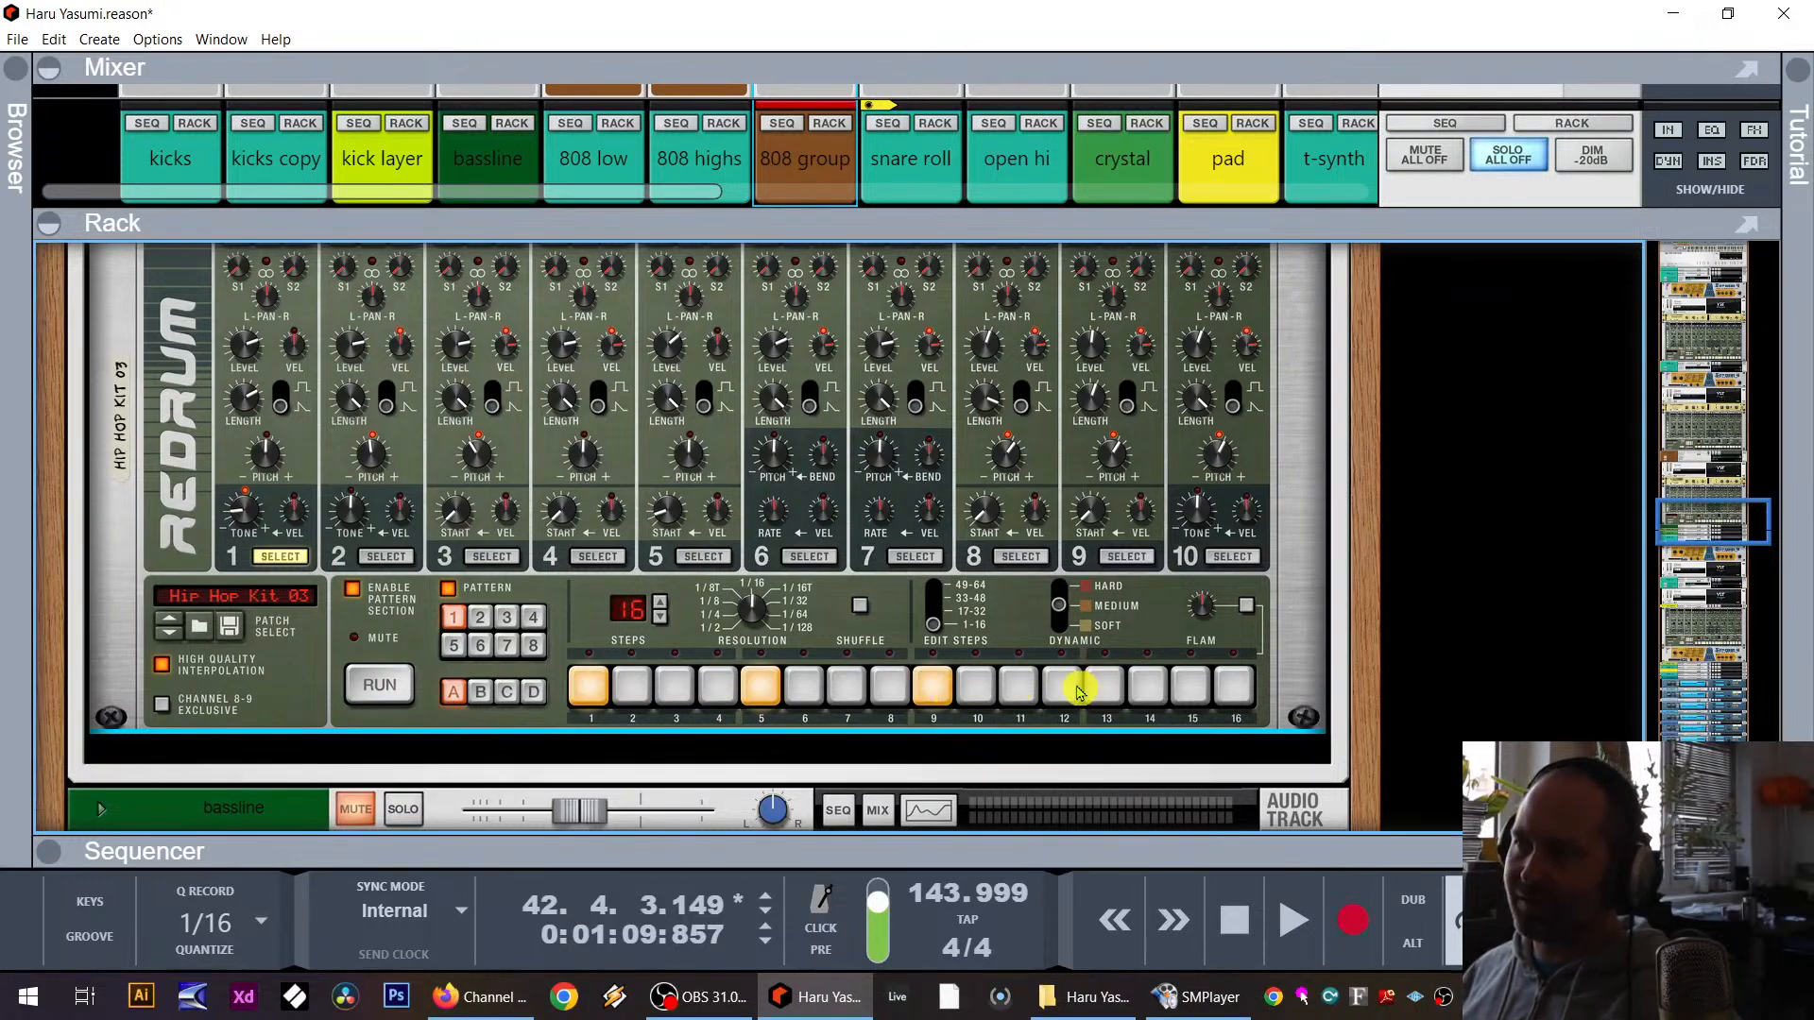
Step: Play the loop and set the threshold of the 808 group's MClass Compressor to -11.6 dB
{"action": "key", "text": "space"}
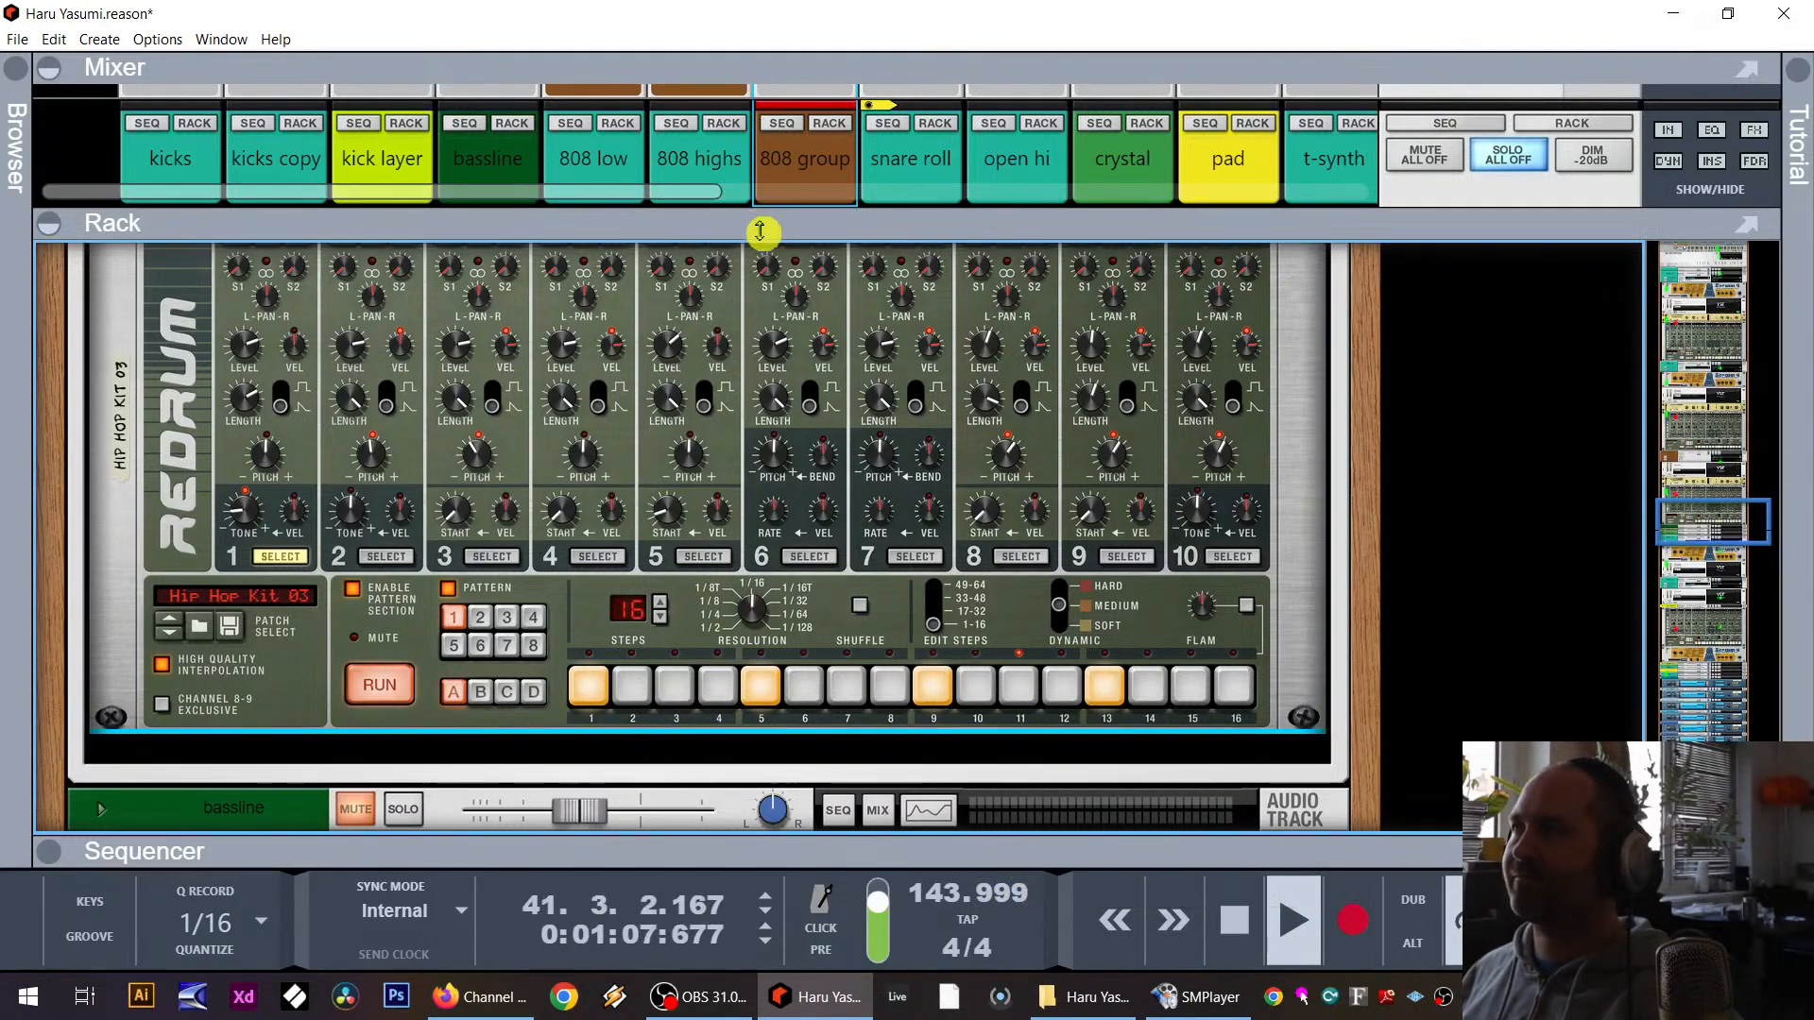
{"action": "scroll", "coordinate": [728, 546], "scroll_direction": "up", "scroll_amount": 5}
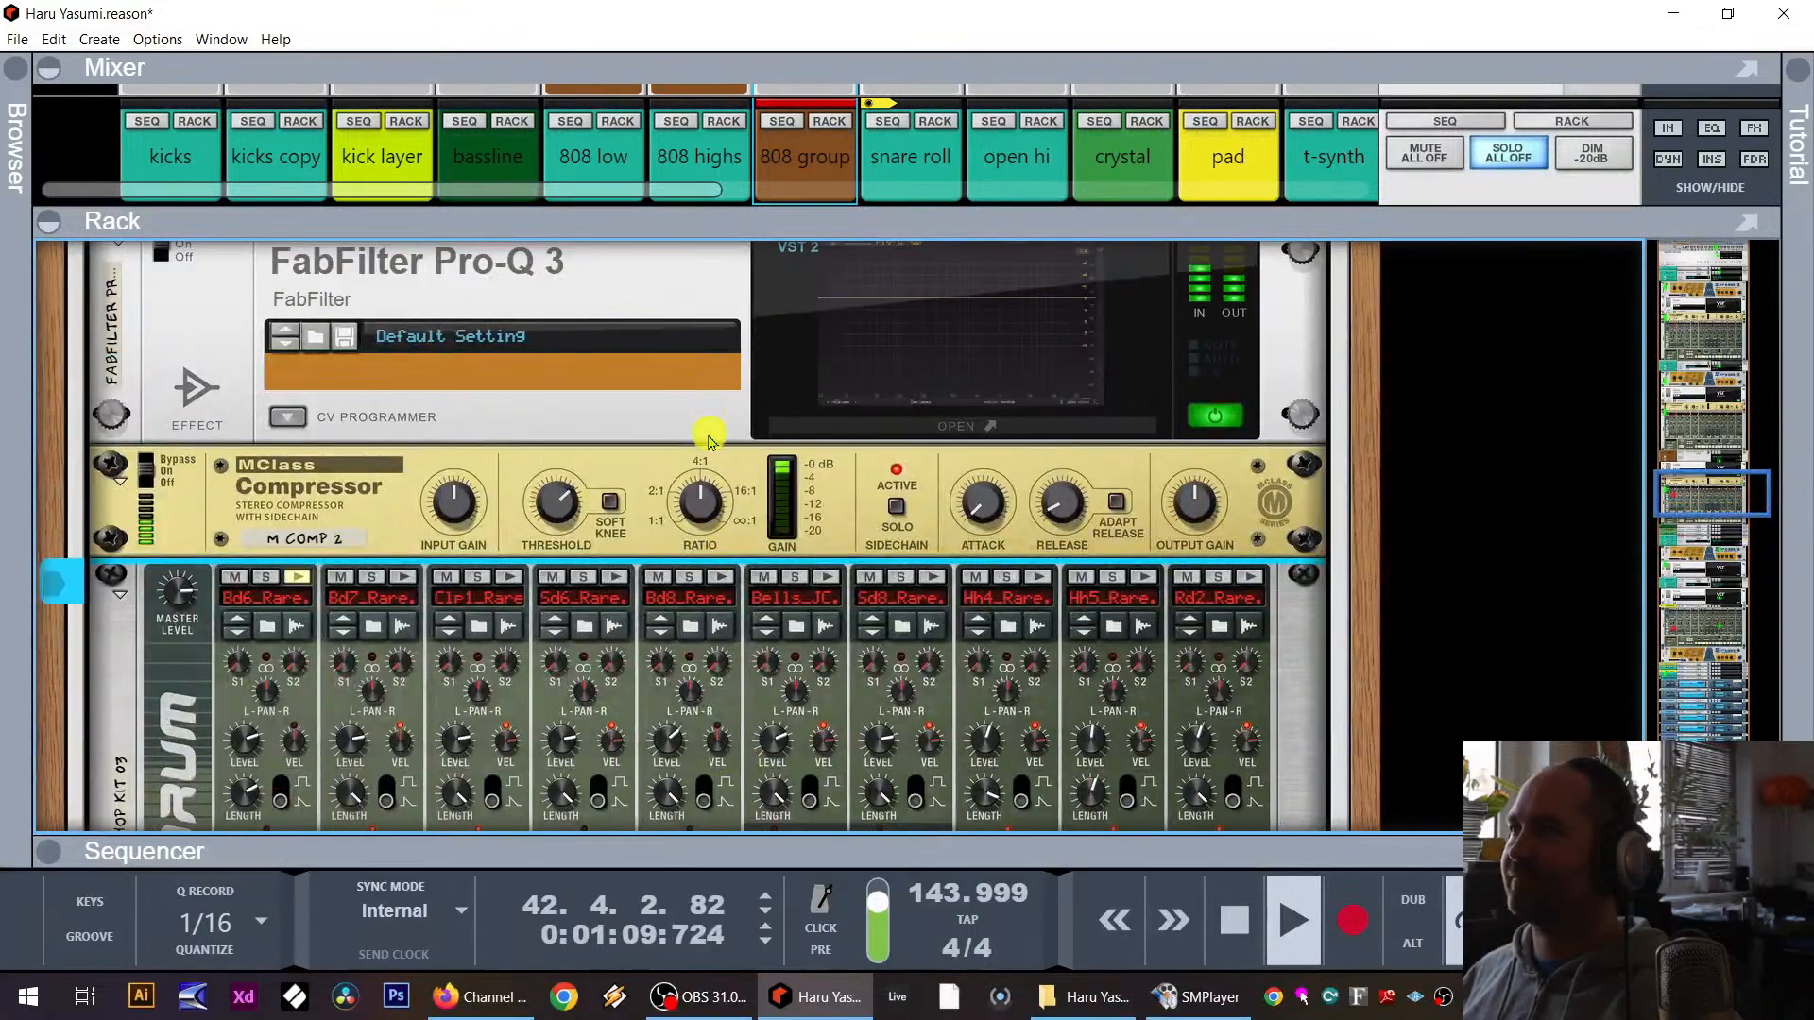
{"action": "left_click_drag", "start_coordinate": [568, 511], "coordinate": [561, 541]}
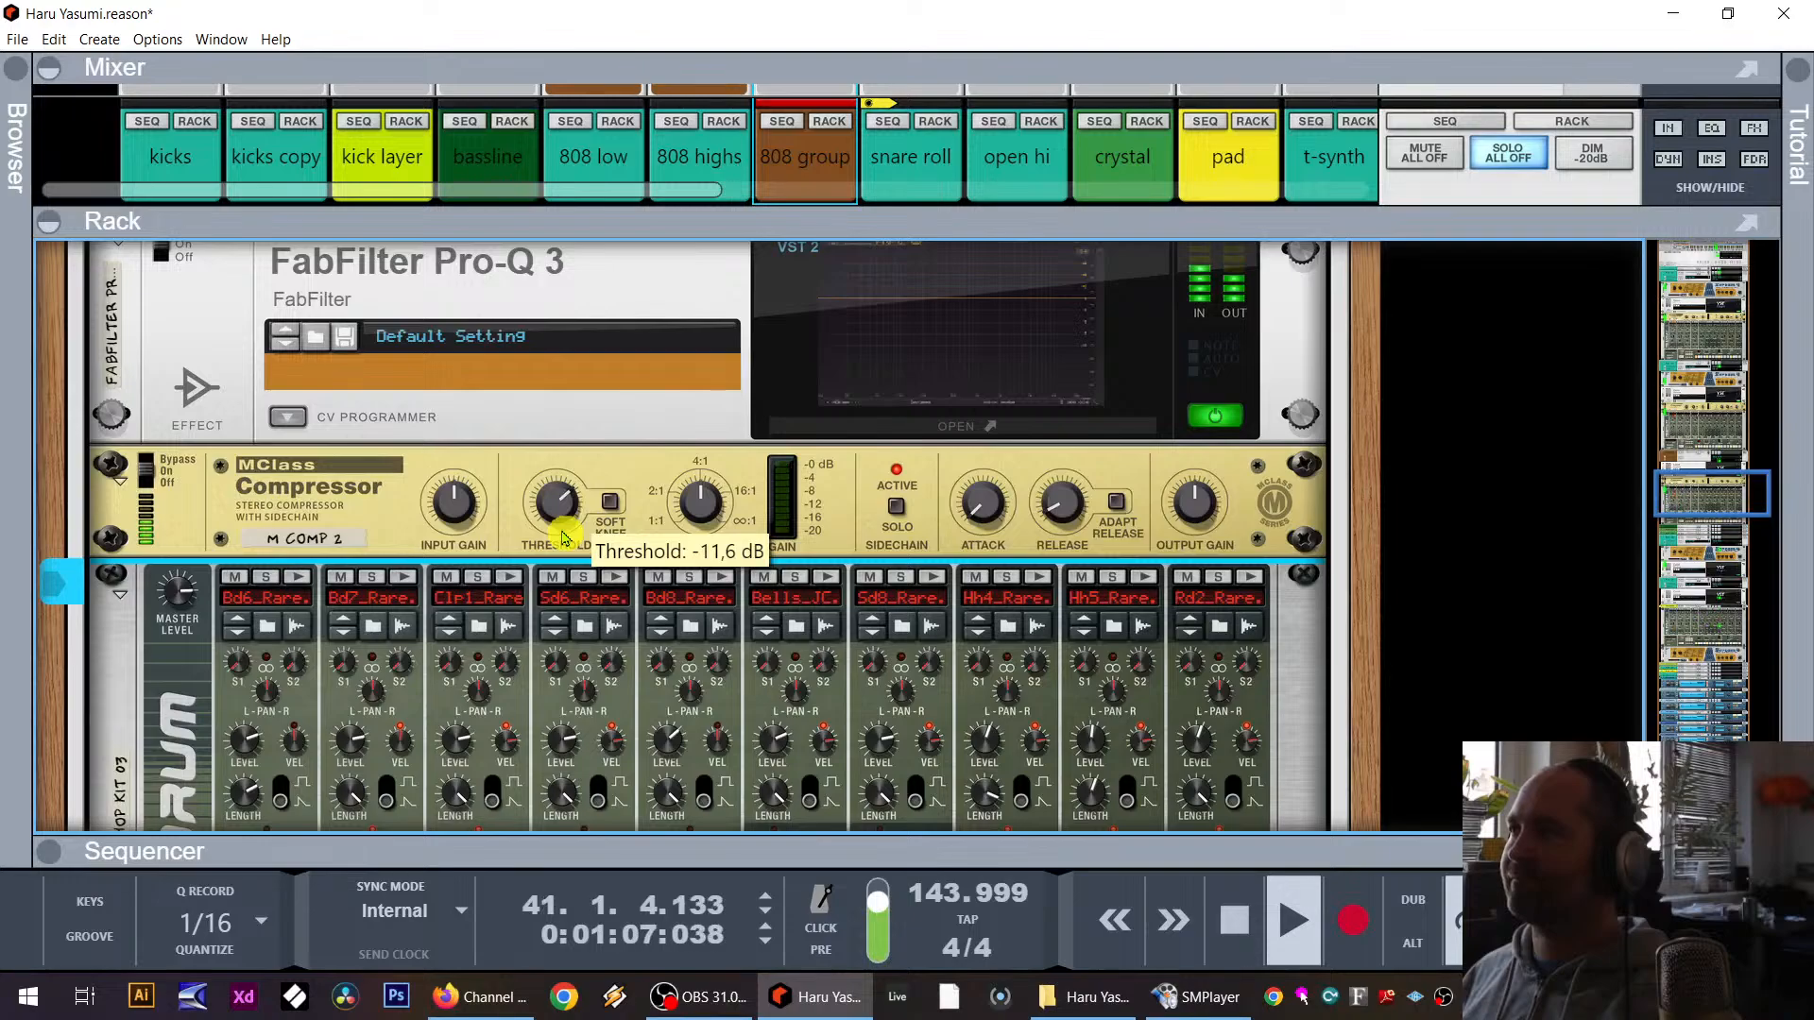
Step: Compare the 808 group's sound with its MClass Compressor bypassed and switched on, and stop playback
{"action": "left_click", "coordinate": [148, 469]}
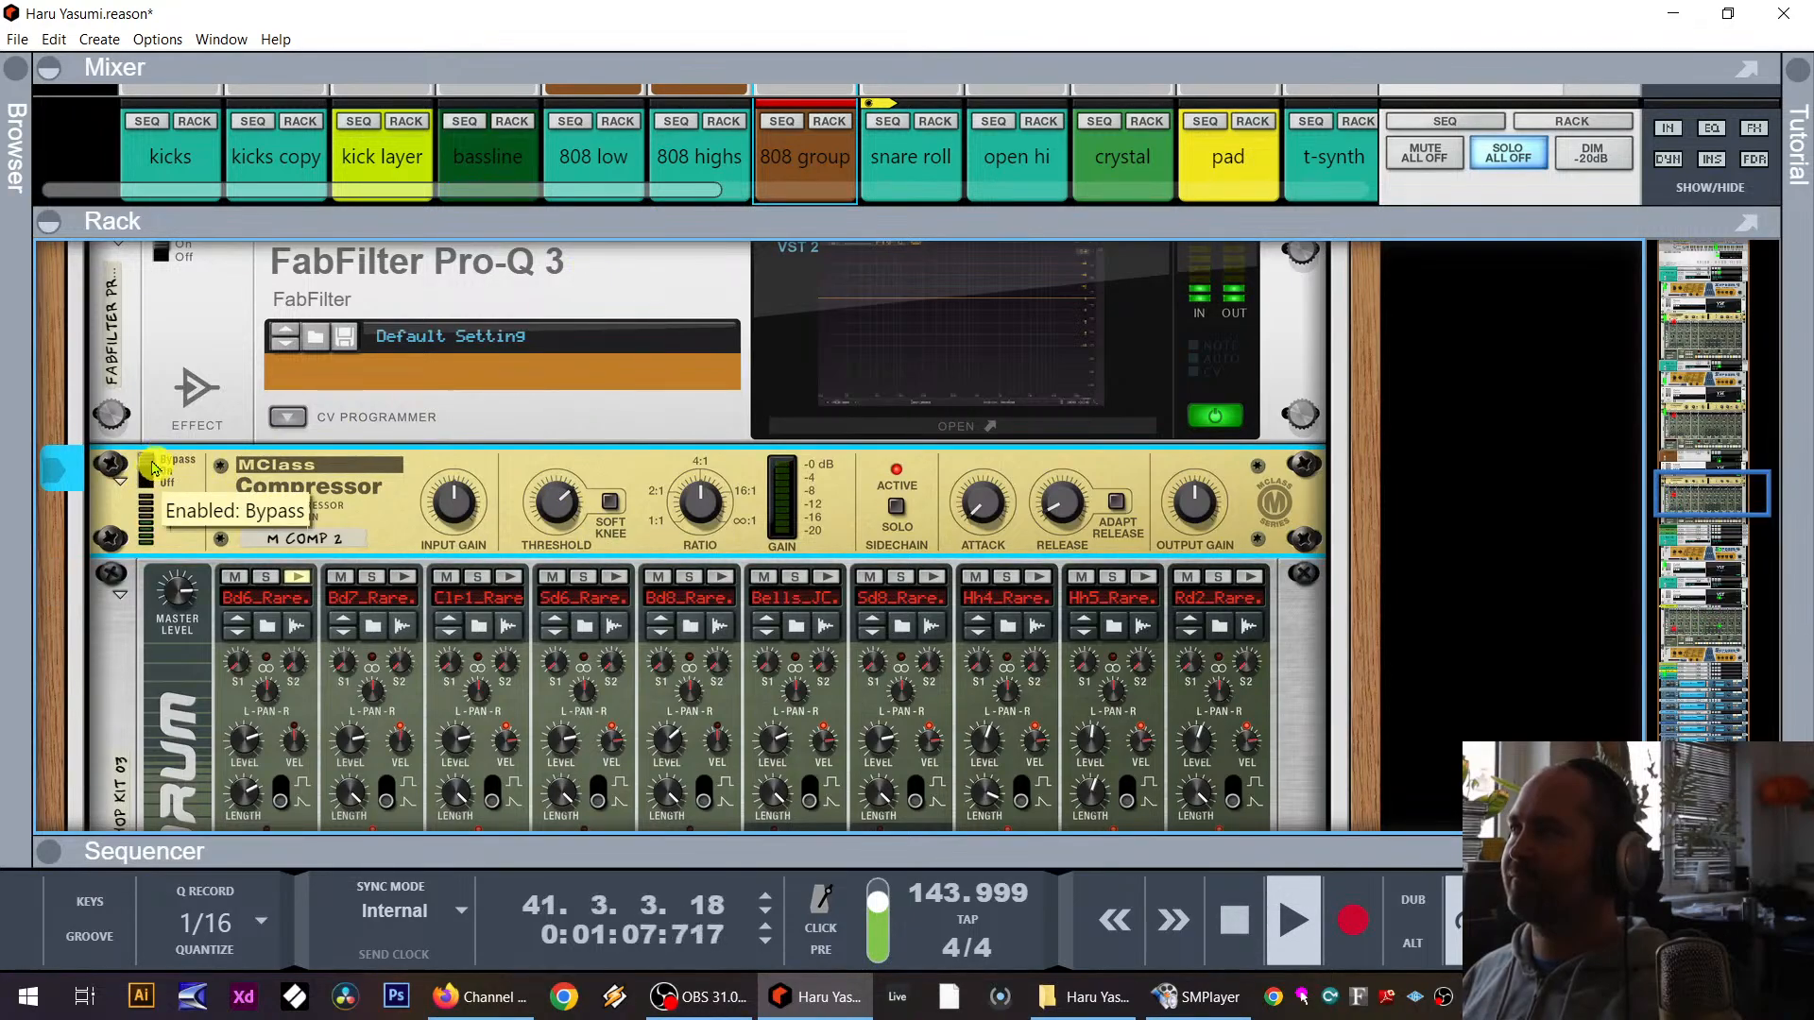
{"action": "left_click", "coordinate": [152, 469]}
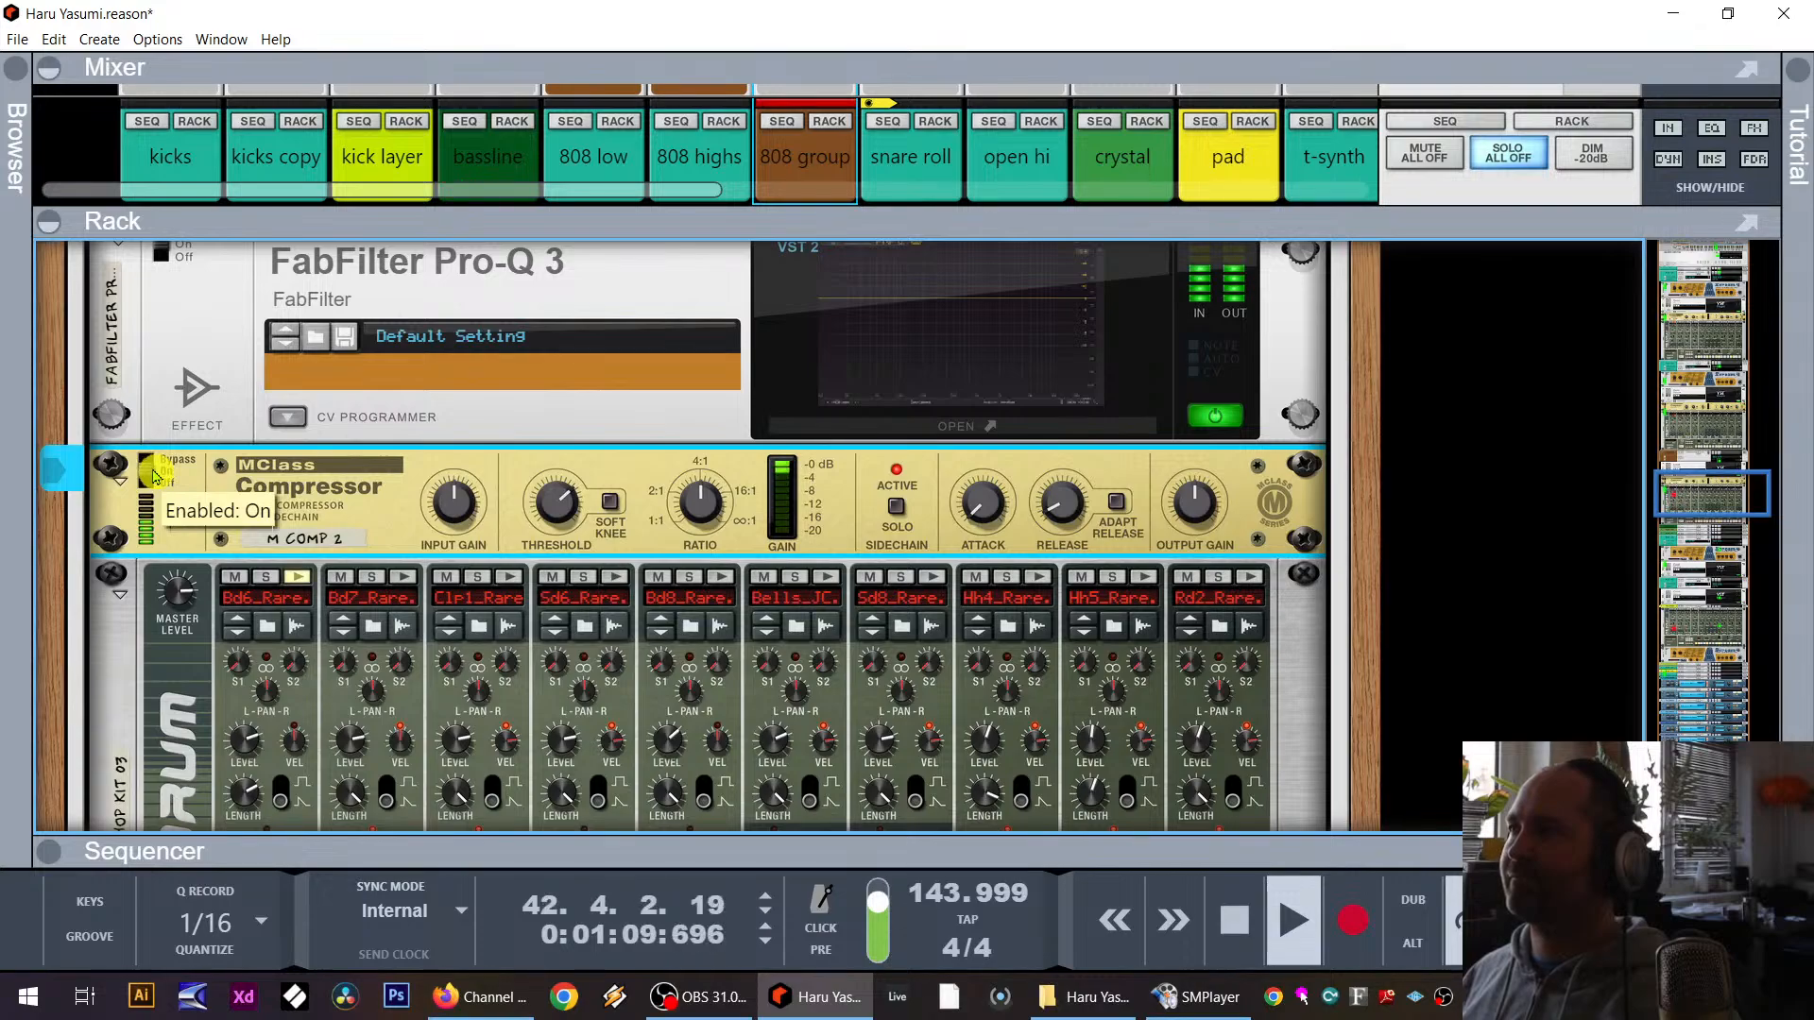
{"action": "key", "text": "space"}
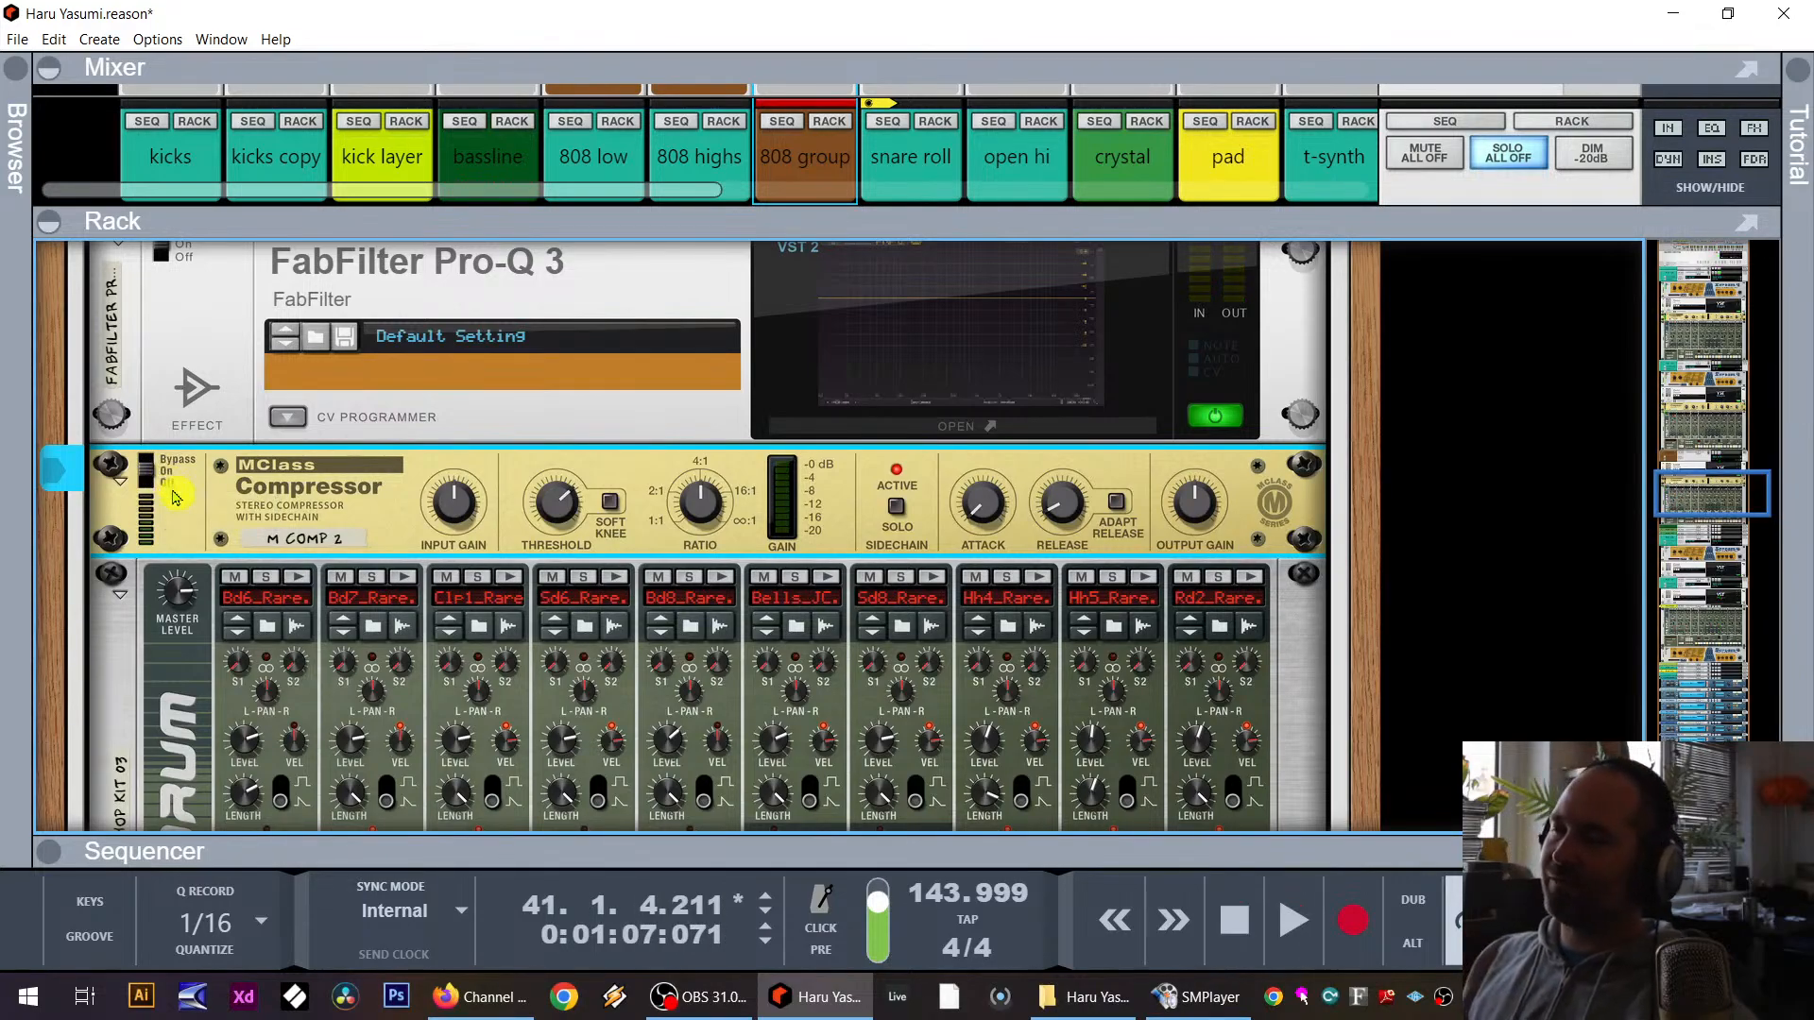
Step: Show the sequencer at full height and zoom out to view the tracks and arrangement from bar 1 through Block 20
{"action": "left_click_drag", "start_coordinate": [668, 207], "coordinate": [587, 762]}
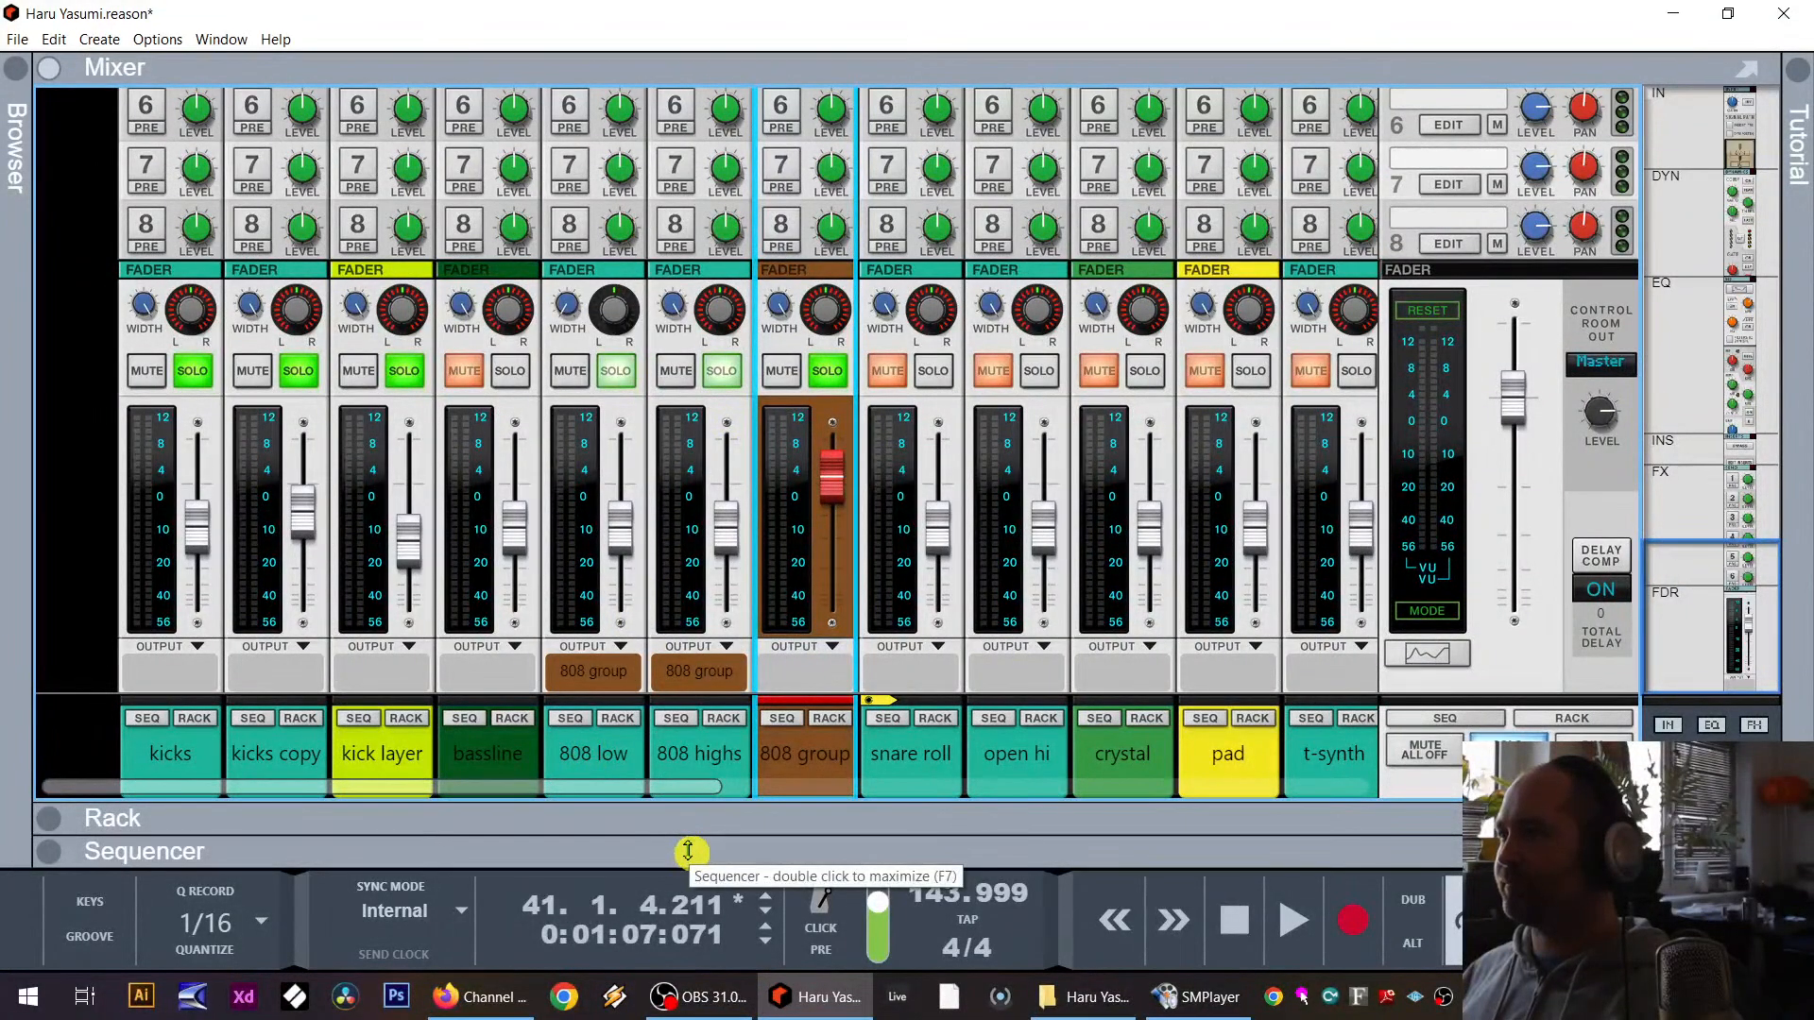
{"action": "left_click_drag", "start_coordinate": [684, 851], "coordinate": [741, 73]}
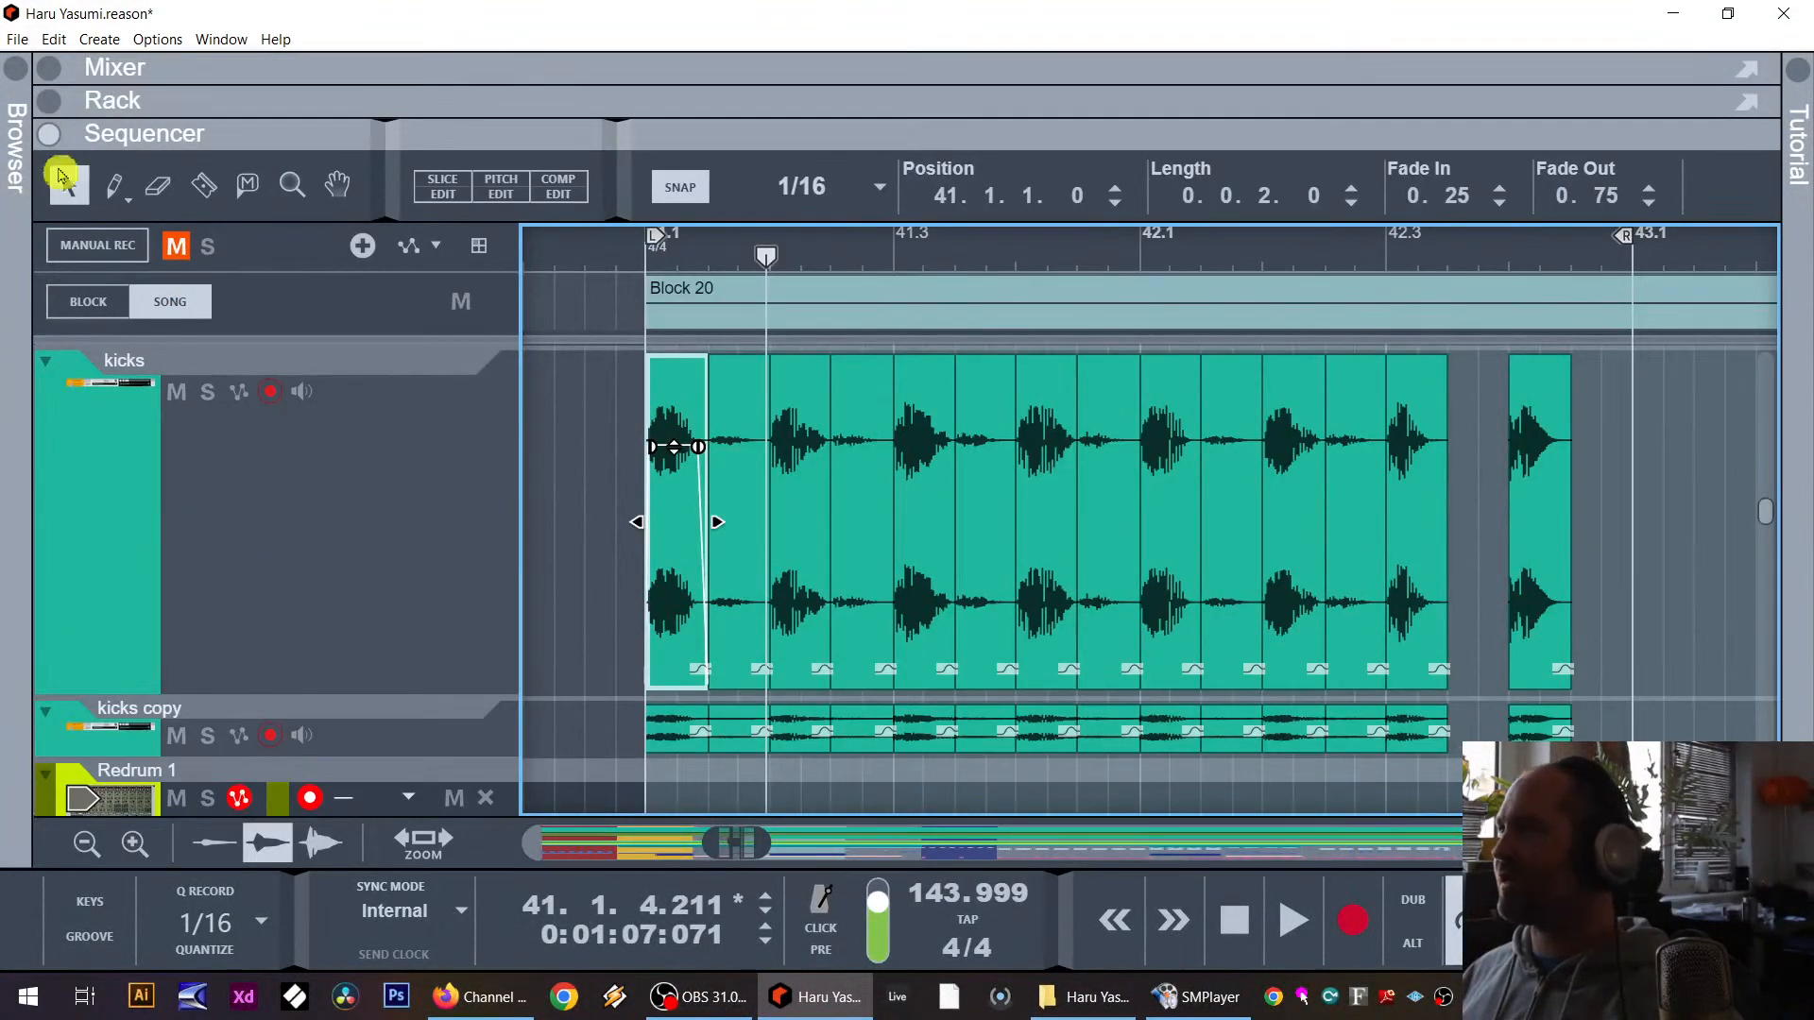
{"action": "scroll", "coordinate": [718, 662], "scroll_direction": "down", "scroll_amount": 5}
{"action": "scroll", "coordinate": [287, 406], "scroll_direction": "up", "scroll_amount": 7}
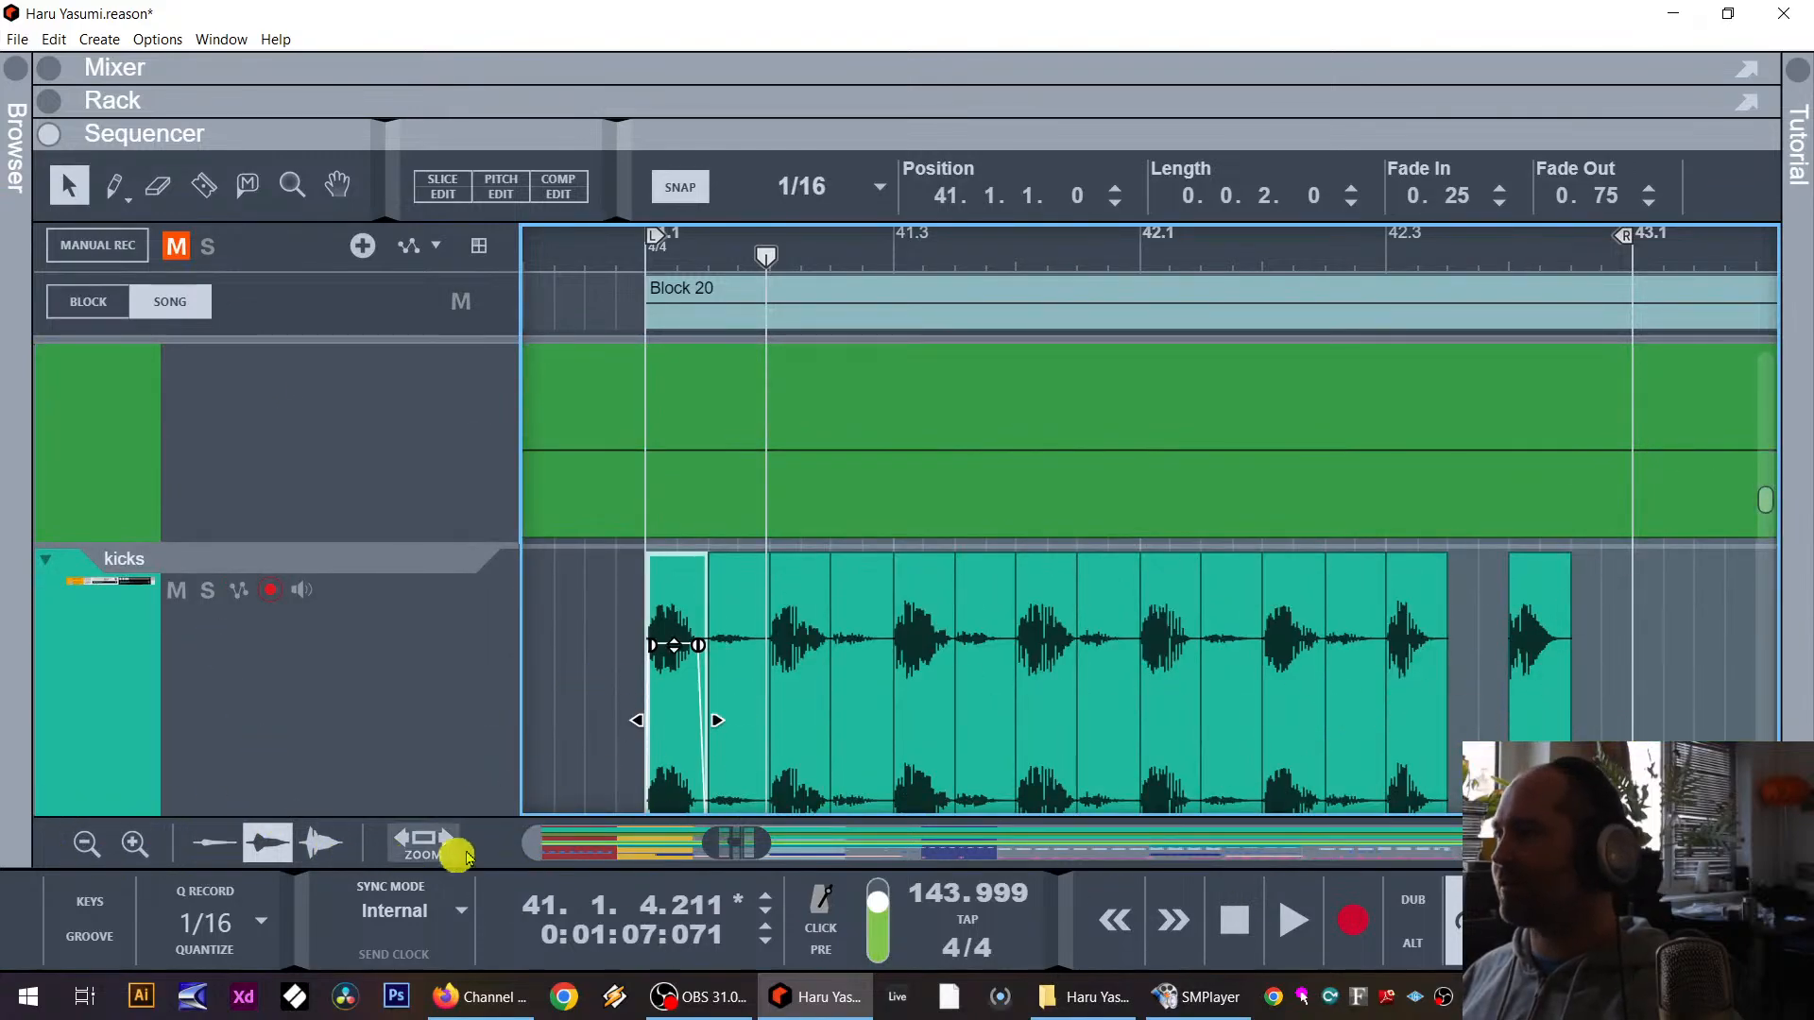
{"action": "left_click", "coordinate": [86, 846]}
{"action": "left_click", "coordinate": [86, 846]}
{"action": "left_click", "coordinate": [86, 846]}
{"action": "left_click", "coordinate": [86, 845]}
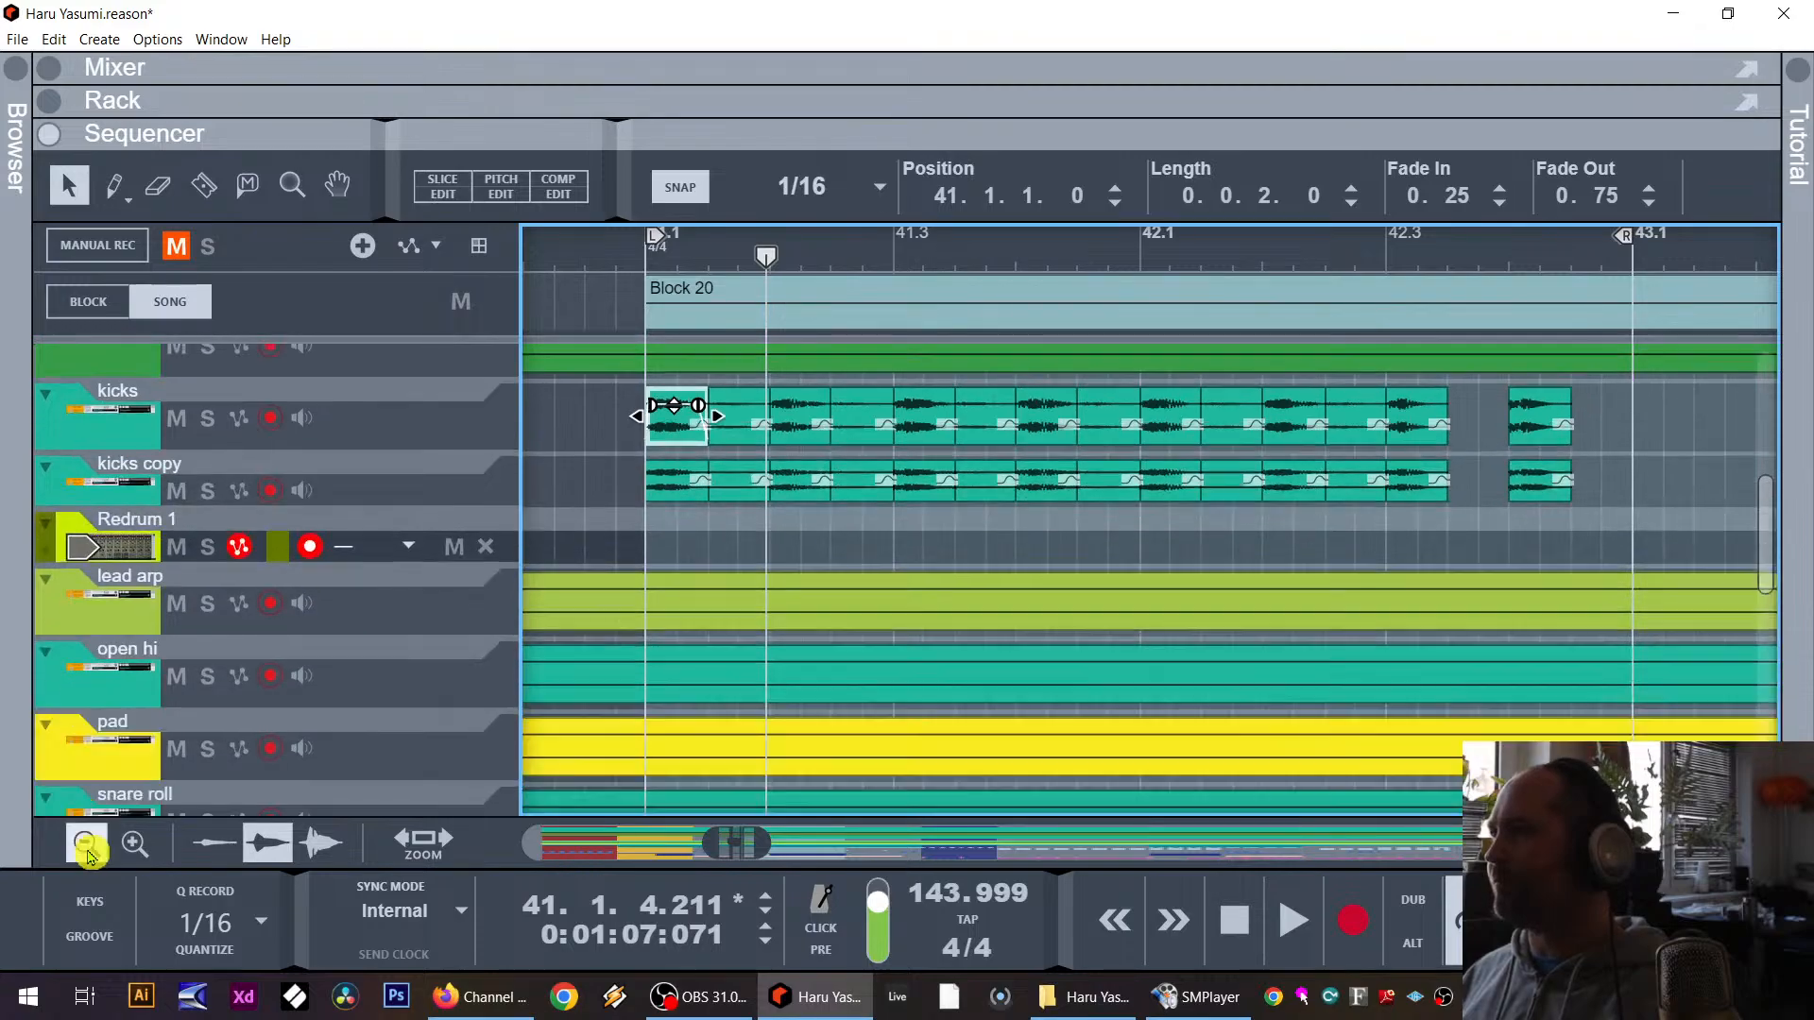
{"action": "scroll", "coordinate": [696, 648], "scroll_direction": "down", "scroll_amount": 5}
{"action": "scroll", "coordinate": [698, 652], "scroll_direction": "up", "scroll_amount": 4}
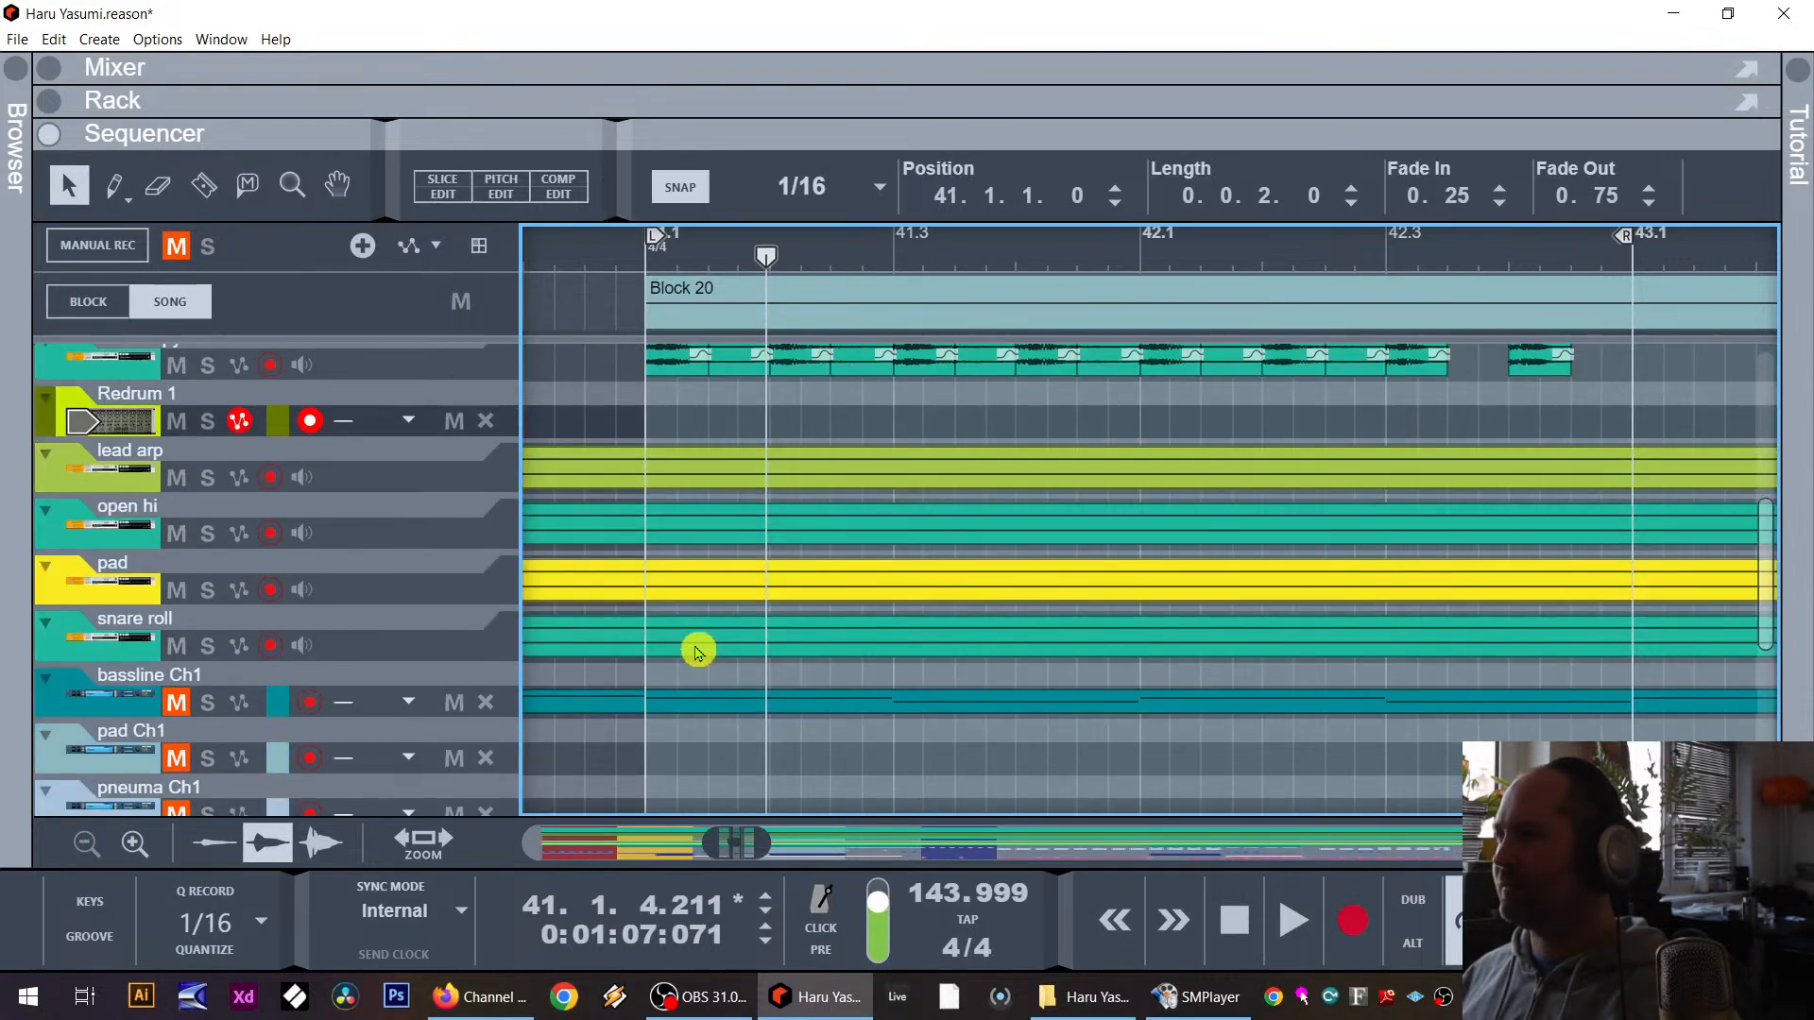
{"action": "left_click_drag", "start_coordinate": [720, 846], "coordinate": [387, 851]}
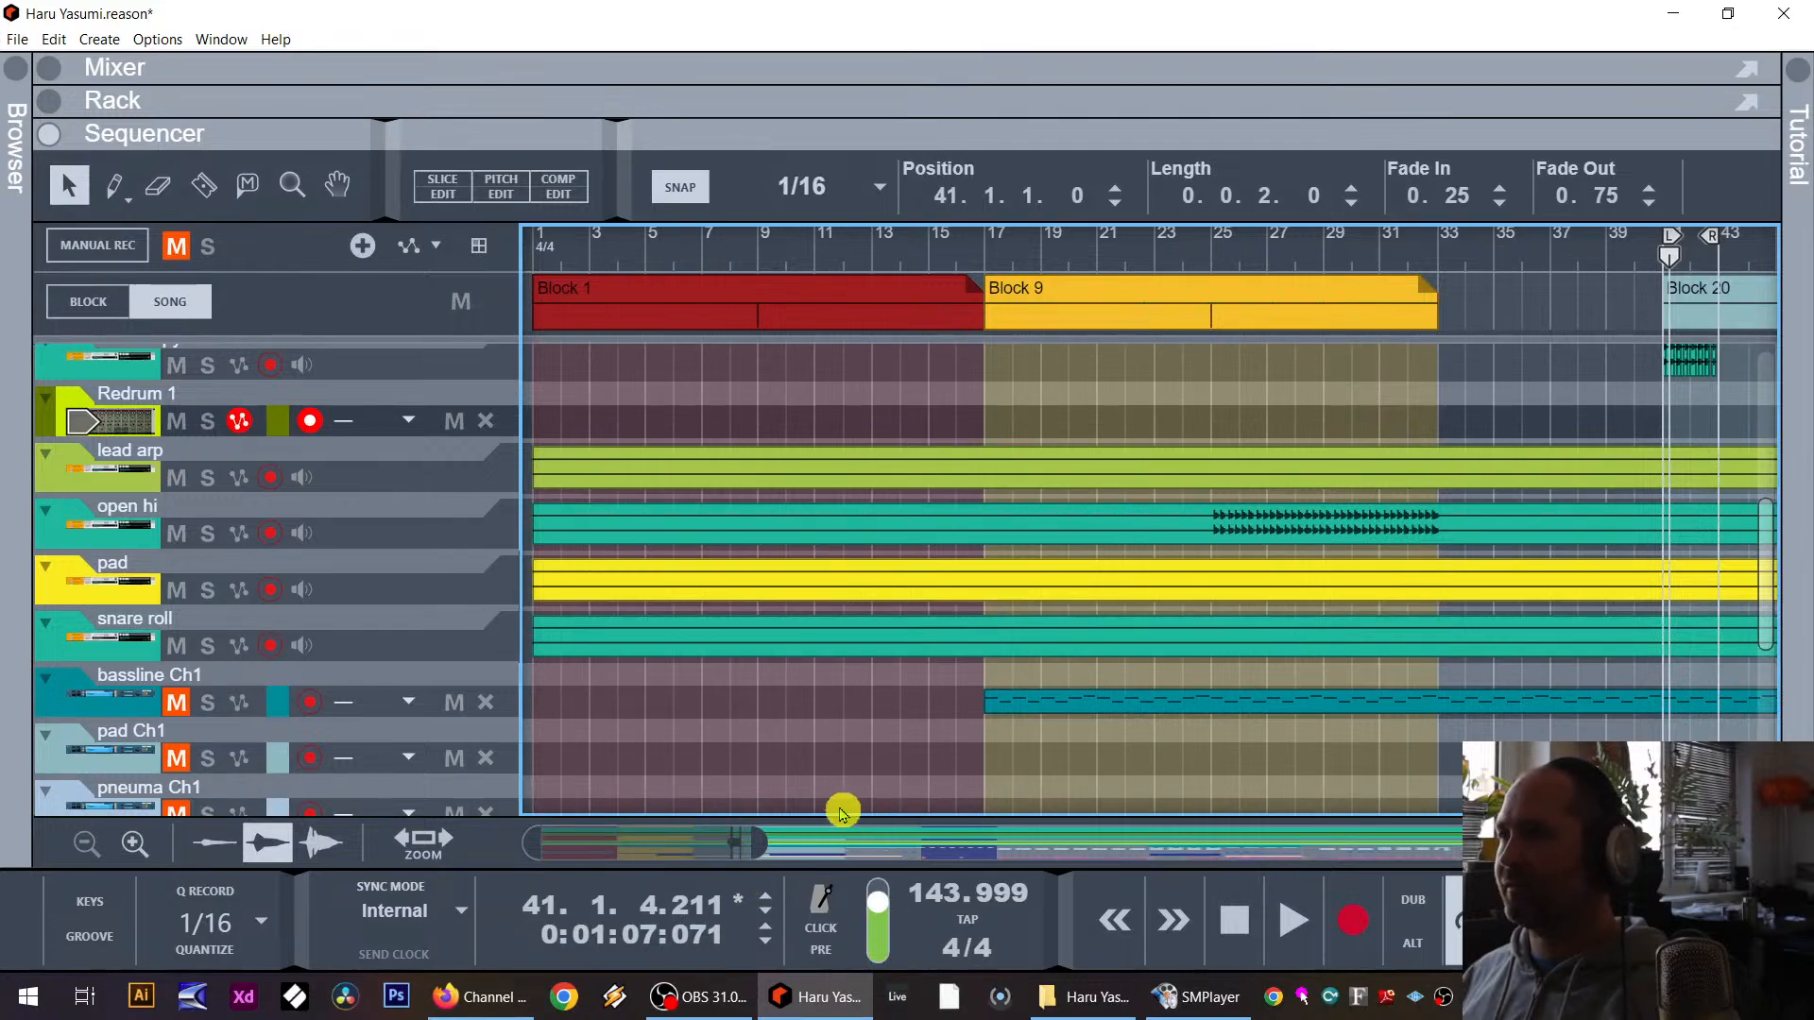
Step: Set the sequencer snap value to Bar and trim the start of the open hi clip to bar 25
{"action": "left_click", "coordinate": [1143, 529]}
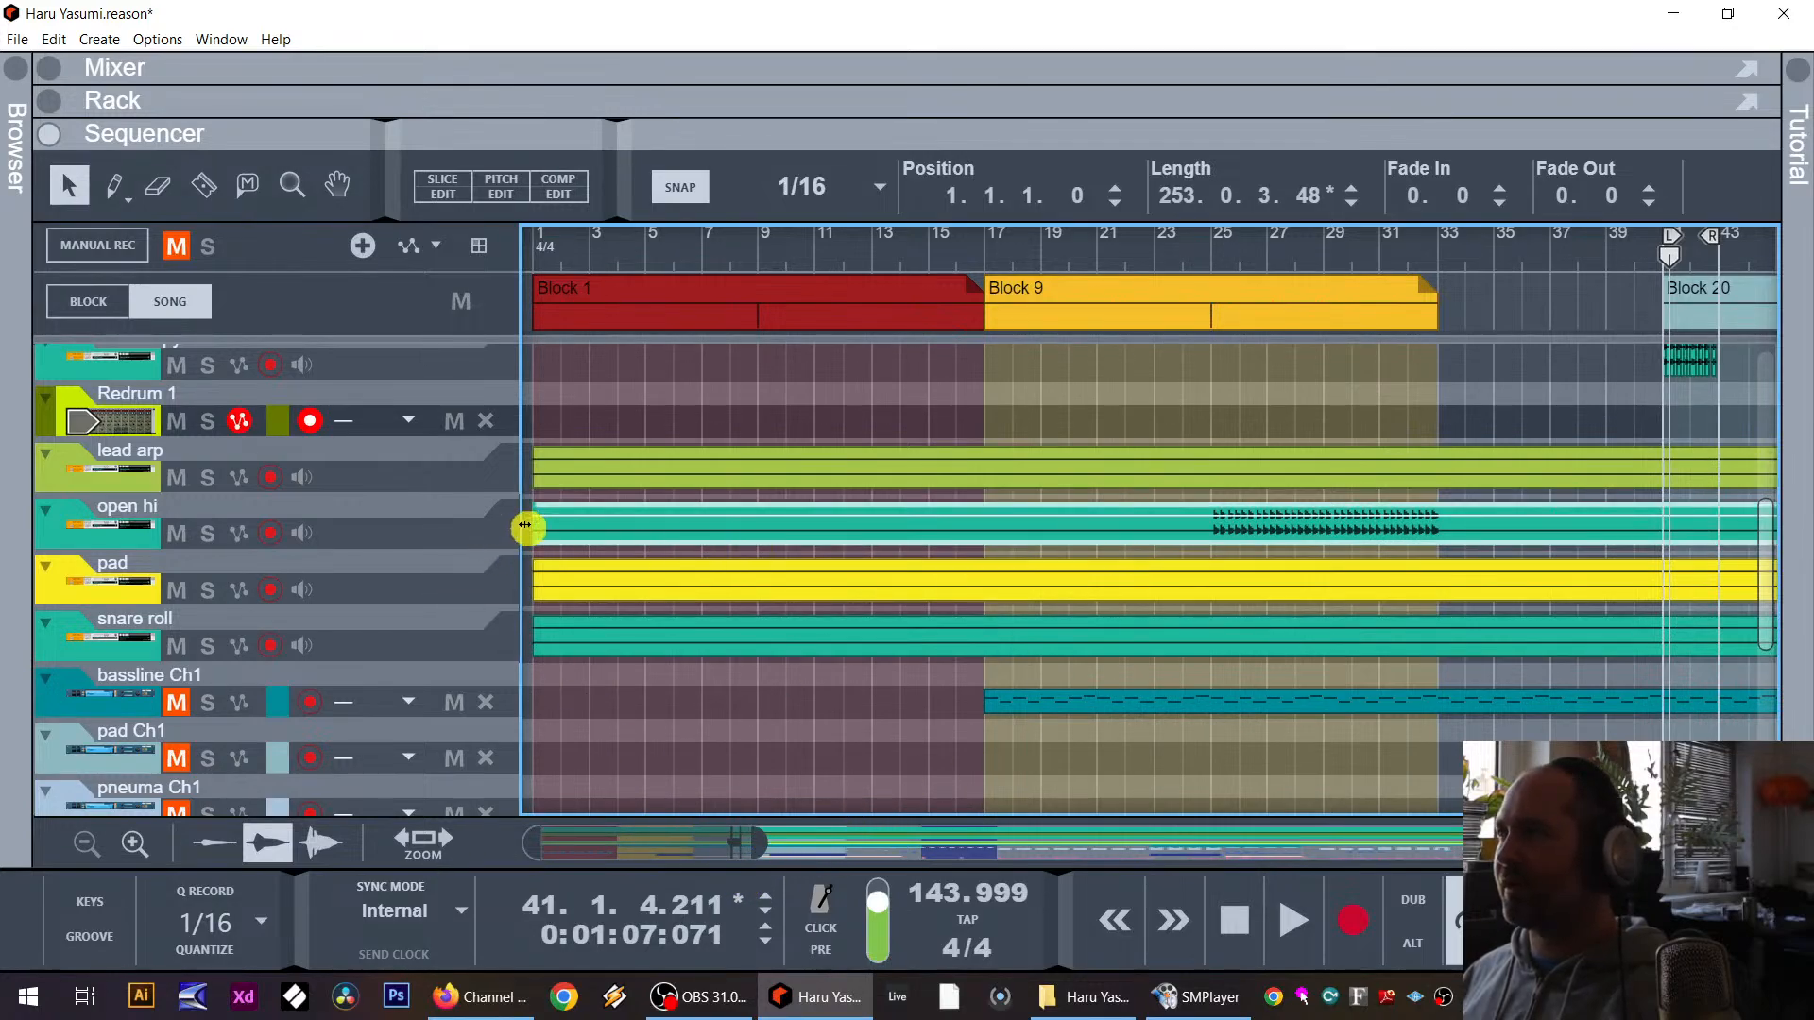
{"action": "left_click_drag", "start_coordinate": [525, 524], "coordinate": [1156, 590]}
{"action": "left_click", "coordinate": [785, 178]}
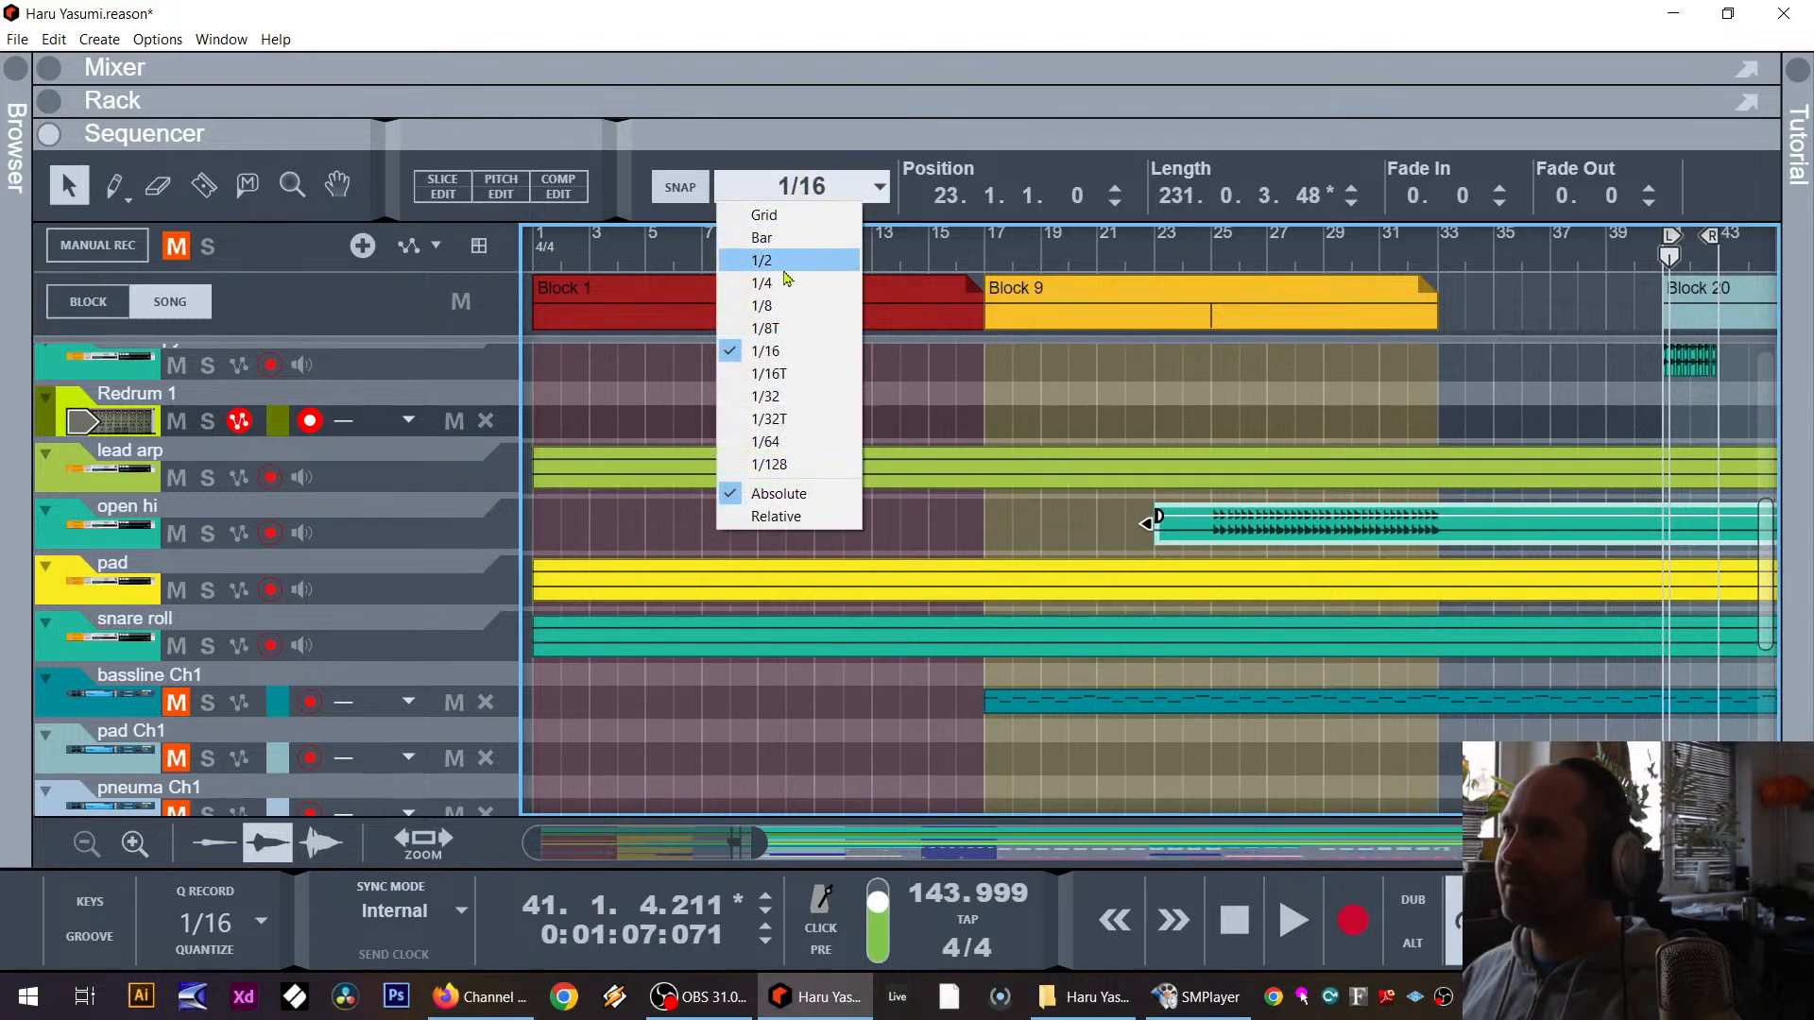
{"action": "left_click", "coordinate": [784, 236]}
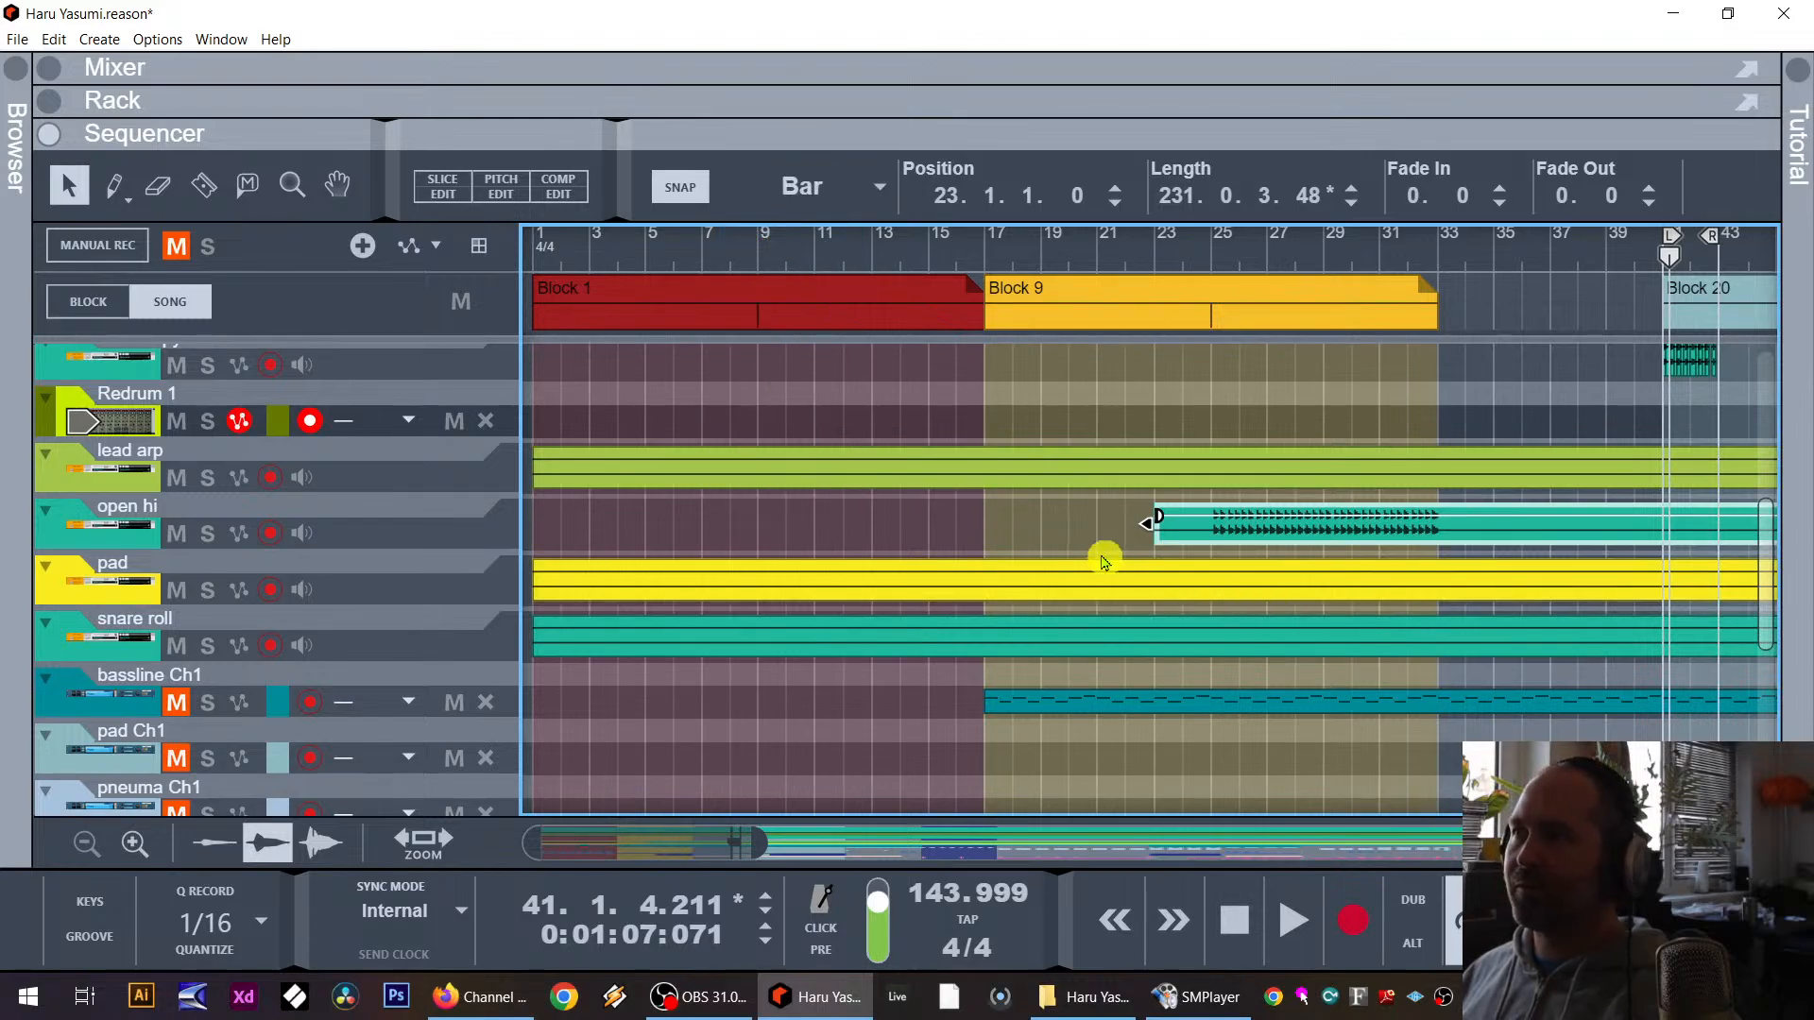
{"action": "left_click", "coordinate": [1153, 525]}
{"action": "left_click", "coordinate": [1158, 525]}
{"action": "left_click_drag", "start_coordinate": [1150, 525], "coordinate": [1206, 552]}
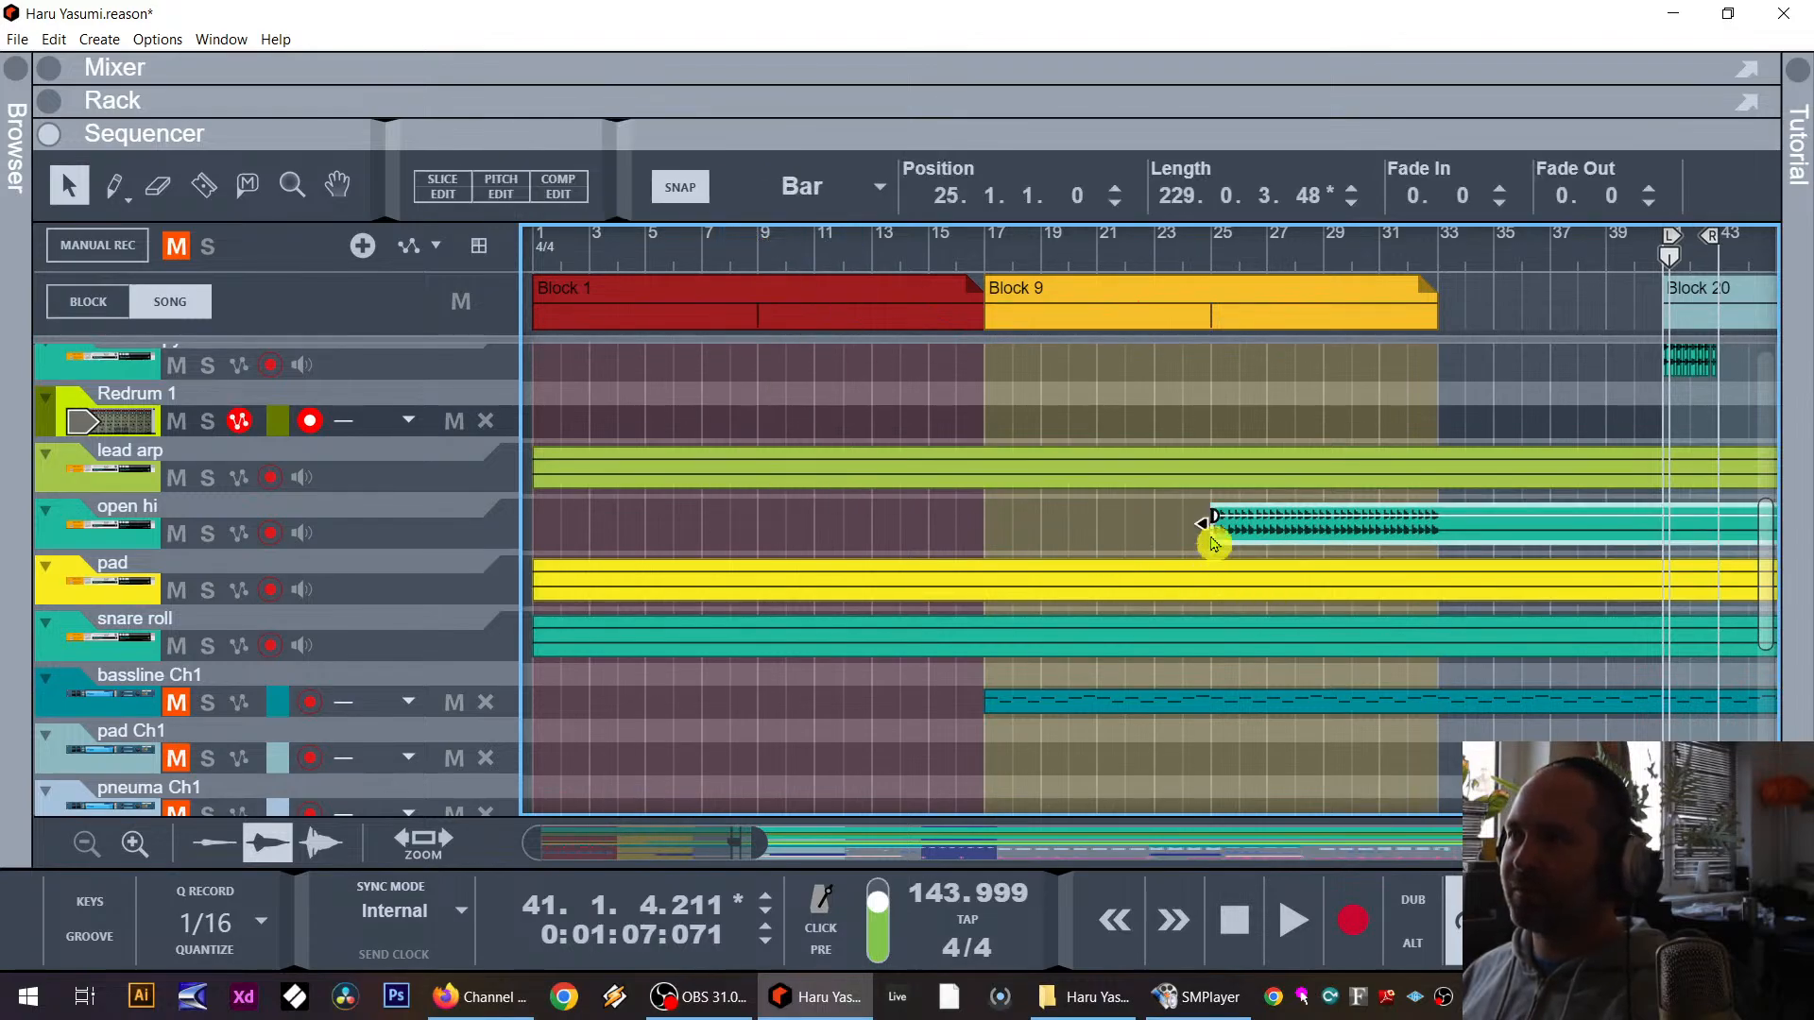
Step: Split the open hi clip at bar 33 and delete the part after the split
{"action": "left_click", "coordinate": [202, 186]}
{"action": "left_click", "coordinate": [1438, 529]}
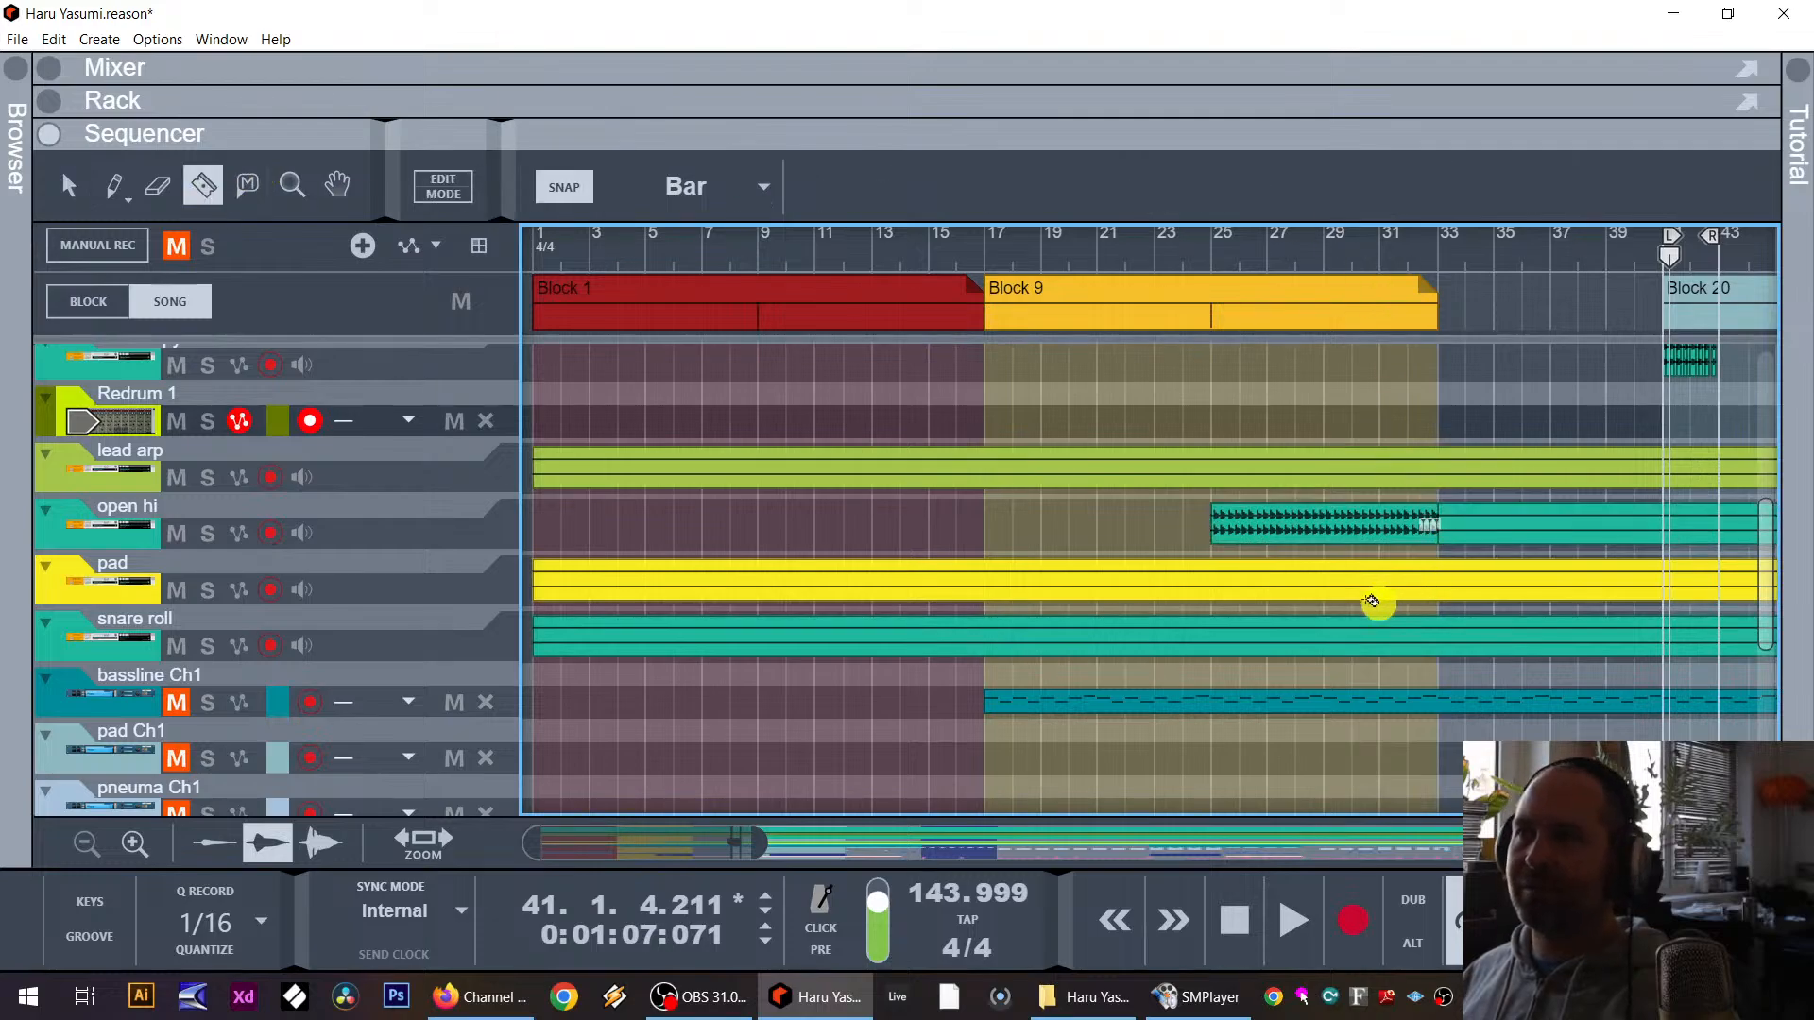
{"action": "left_click", "coordinate": [68, 186]}
{"action": "left_click", "coordinate": [1523, 531]}
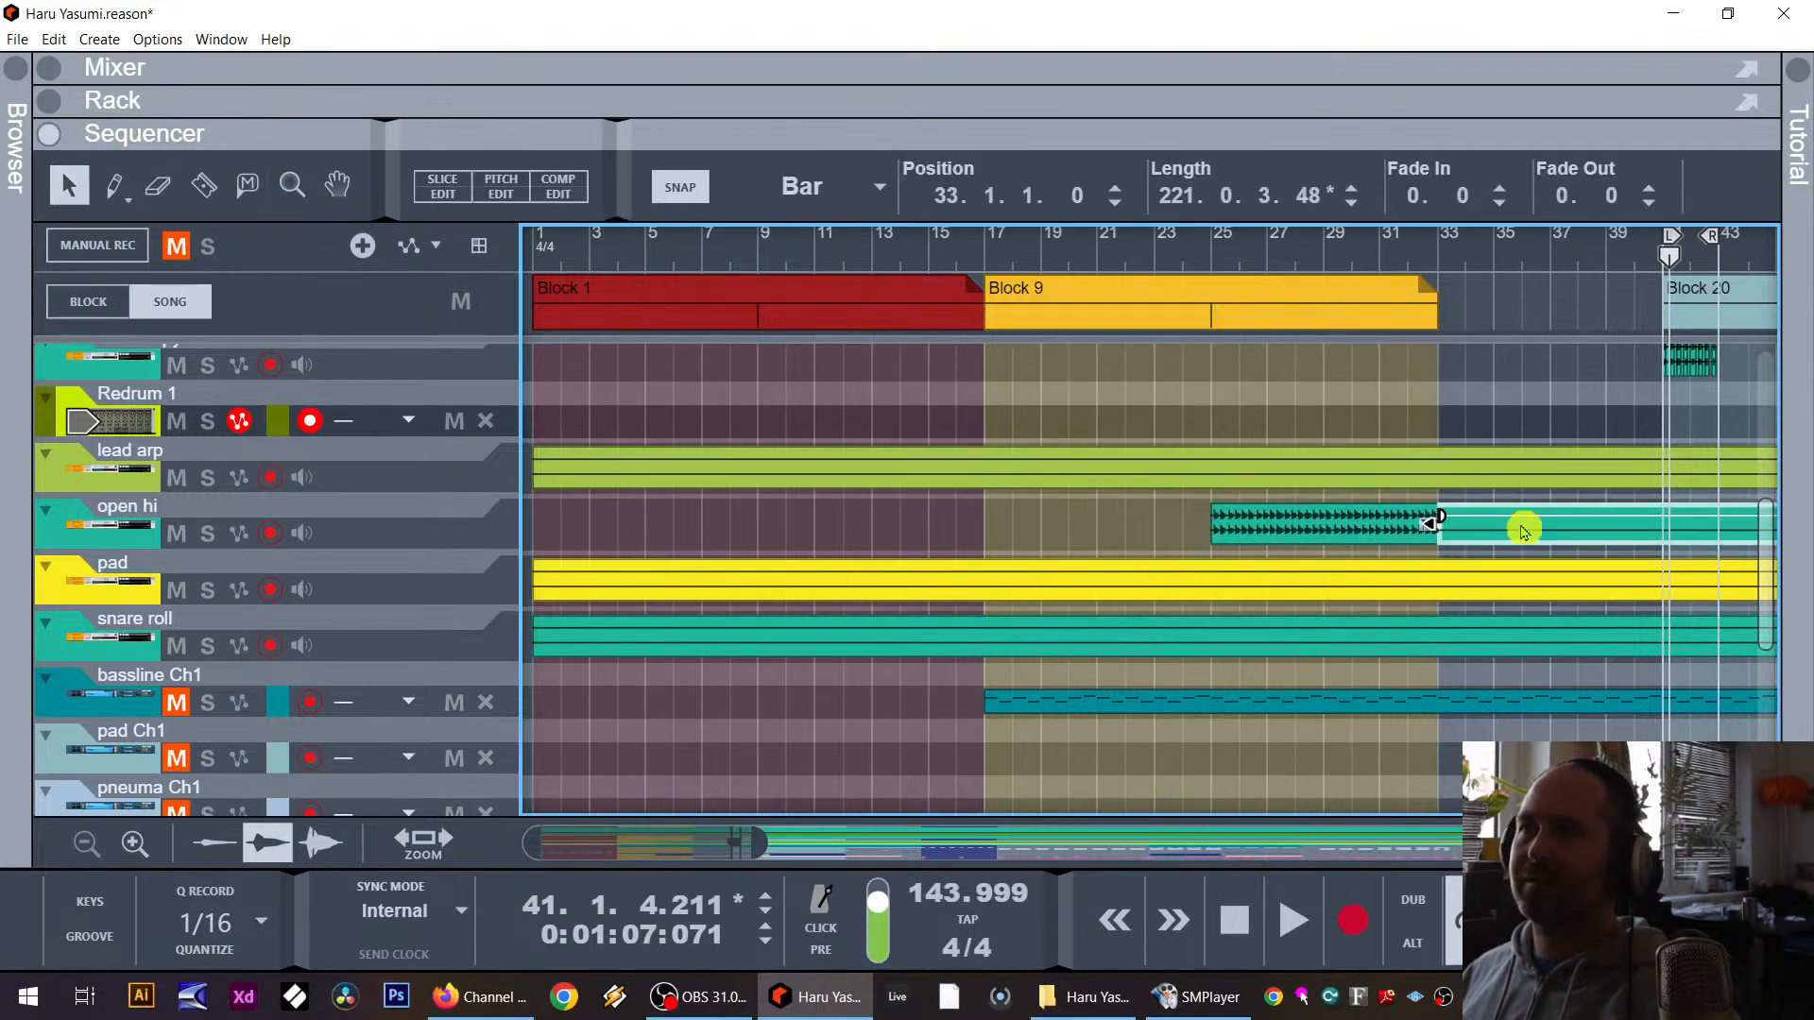
{"action": "left_click_drag", "start_coordinate": [764, 837], "coordinate": [1045, 850]}
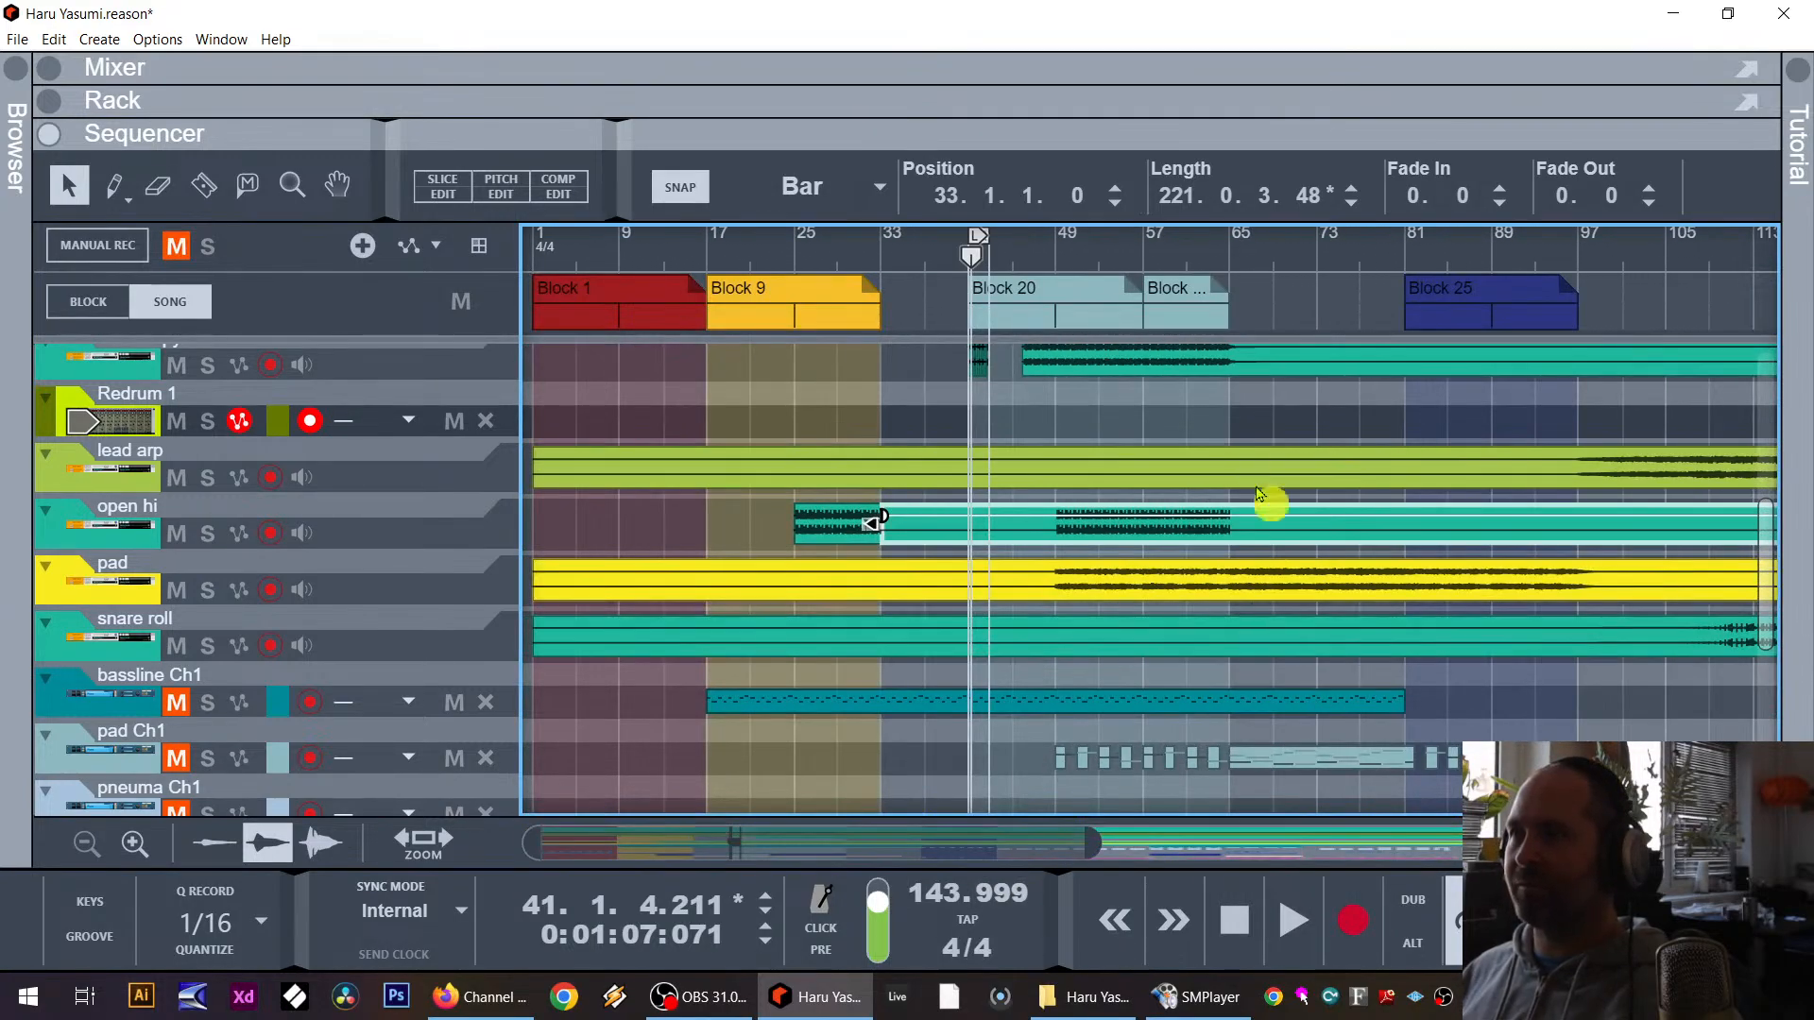
{"action": "key", "text": "Delete"}
Step: Move the remaining open hi clip to bar 41 at the start of Block 20 and play the loop
{"action": "left_click_drag", "start_coordinate": [852, 527], "coordinate": [1027, 520]}
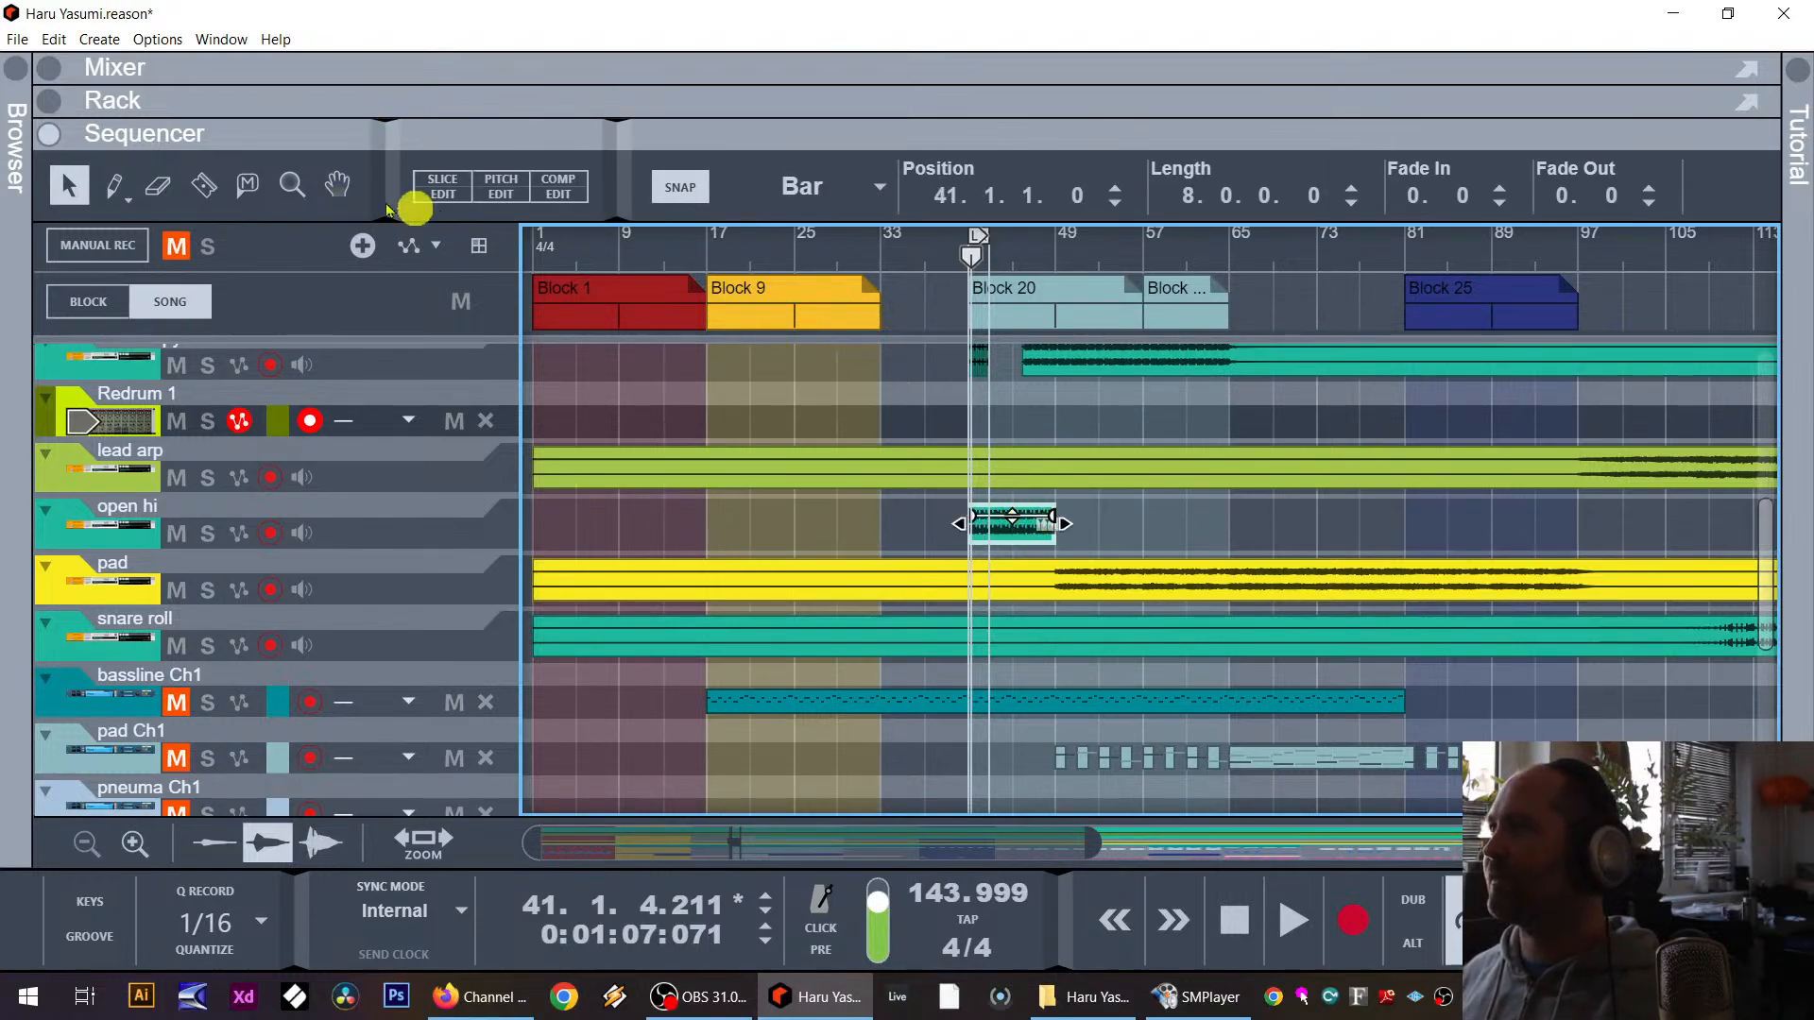
{"action": "key", "text": "space"}
{"action": "left_click", "coordinate": [292, 184]}
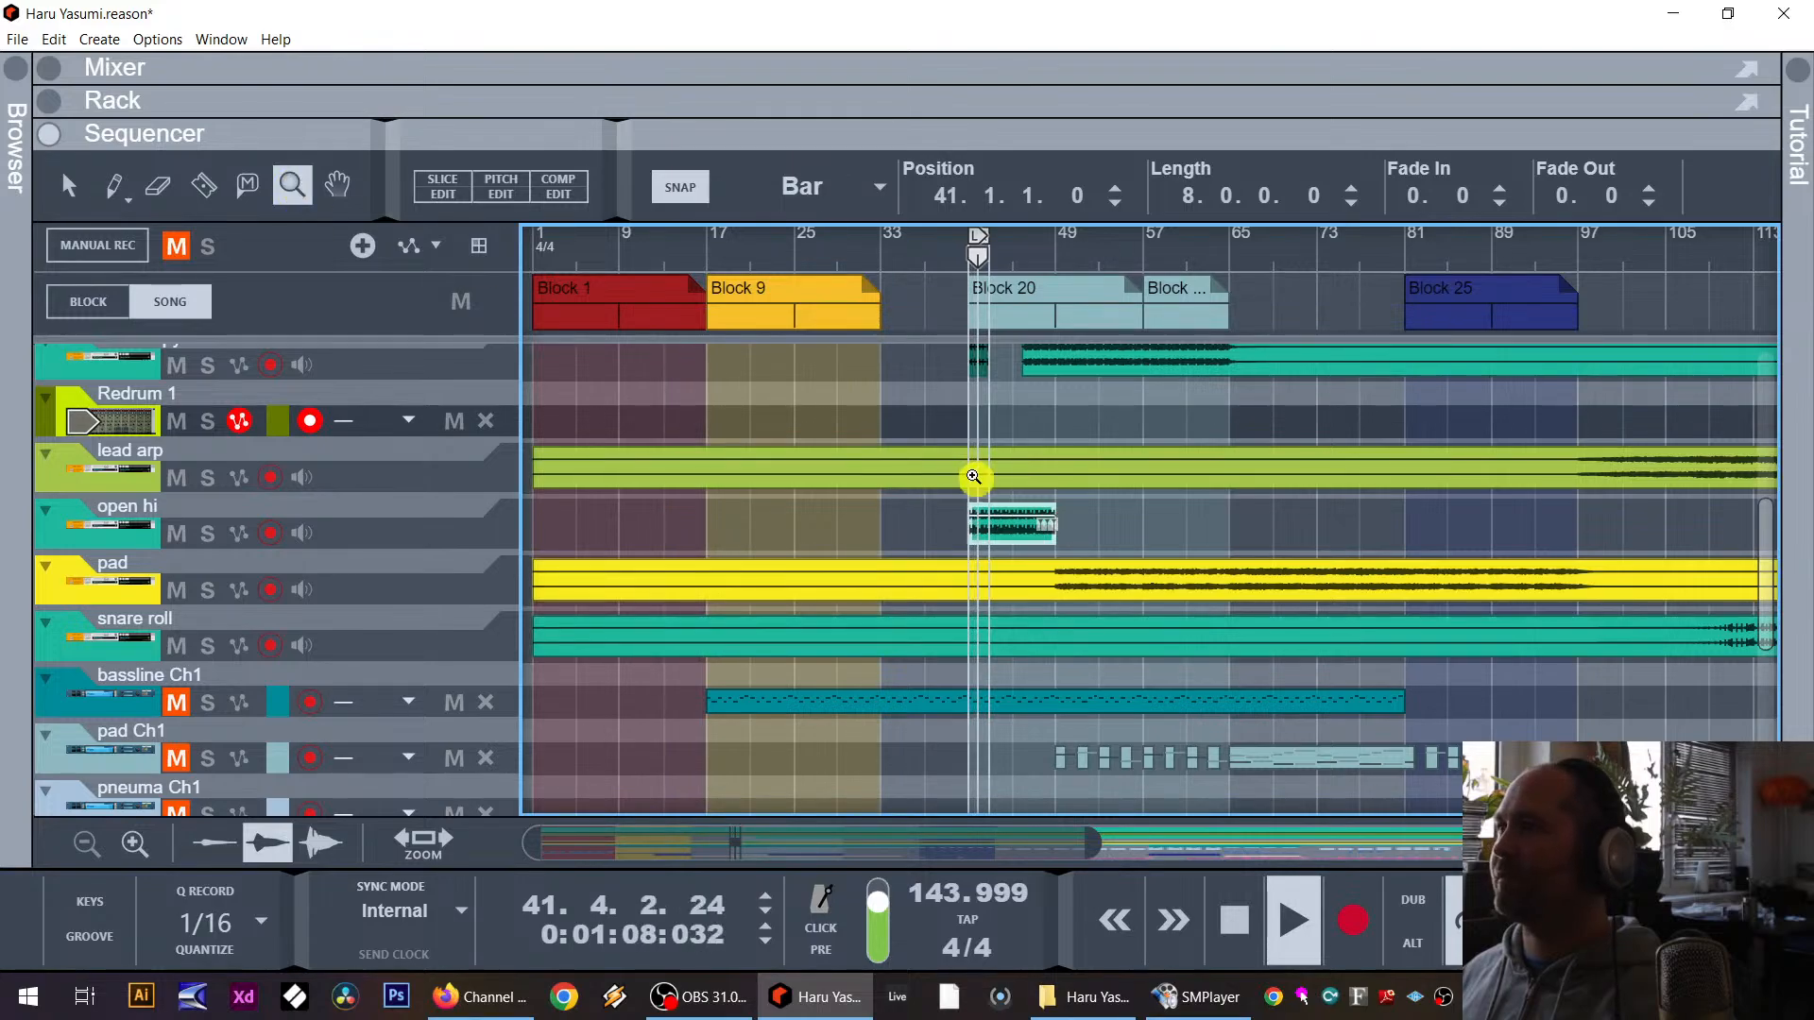
{"action": "left_click_drag", "start_coordinate": [922, 530], "coordinate": [1144, 527]}
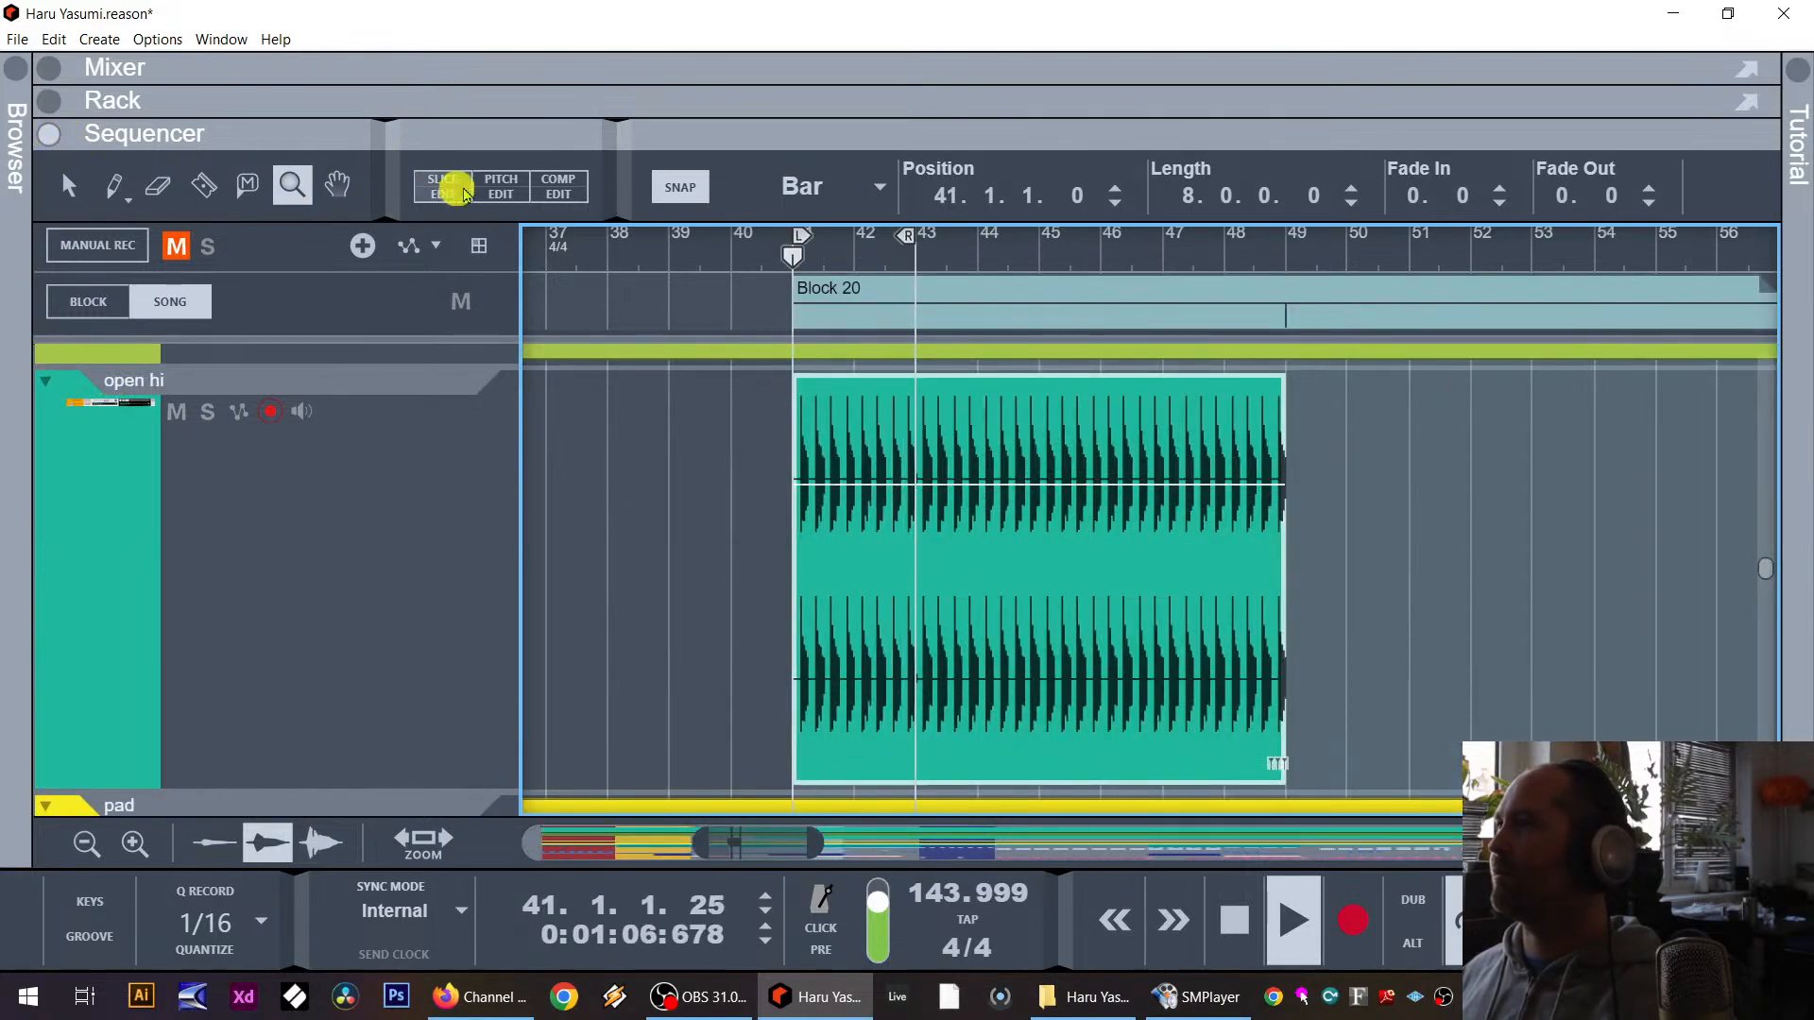
Step: Solo the open hi channel in the mixer together with the kicks and the 808 group
{"action": "left_click_drag", "start_coordinate": [535, 108], "coordinate": [502, 608]}
{"action": "scroll", "coordinate": [1068, 284], "scroll_direction": "up", "scroll_amount": 3}
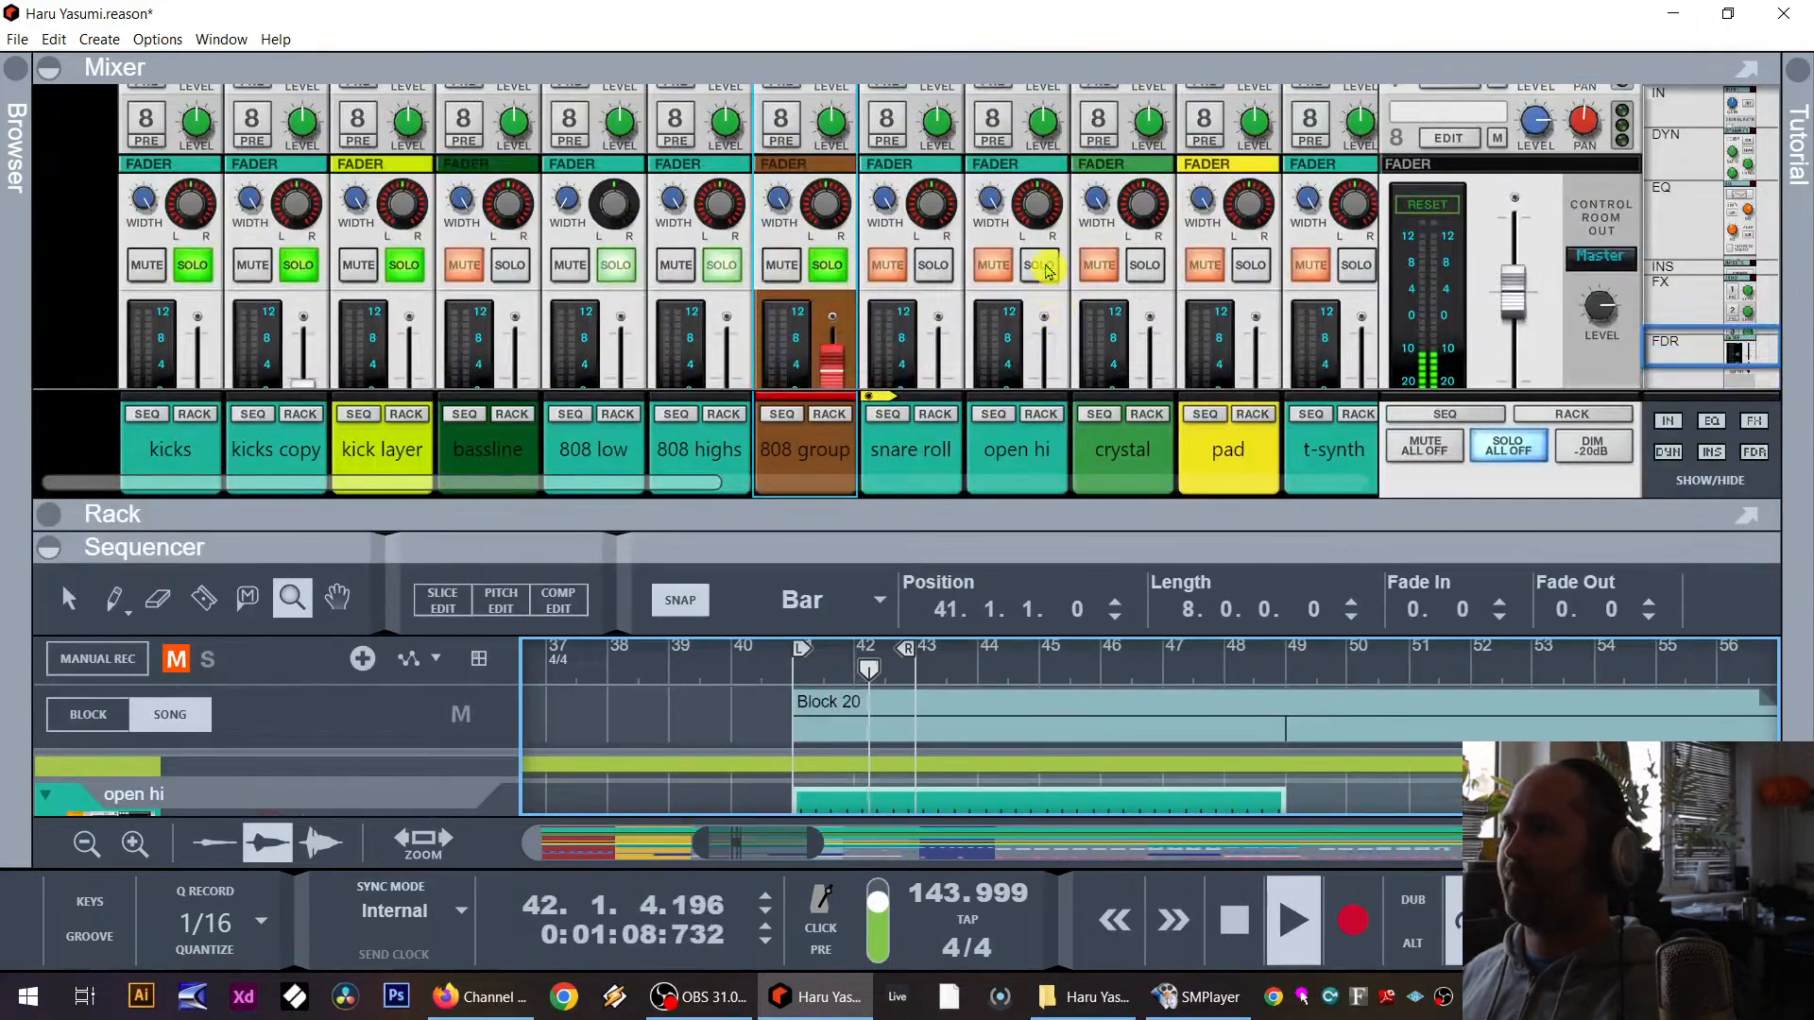
{"action": "left_click", "coordinate": [1061, 271]}
{"action": "scroll", "coordinate": [1060, 271], "scroll_direction": "down", "scroll_amount": 3}
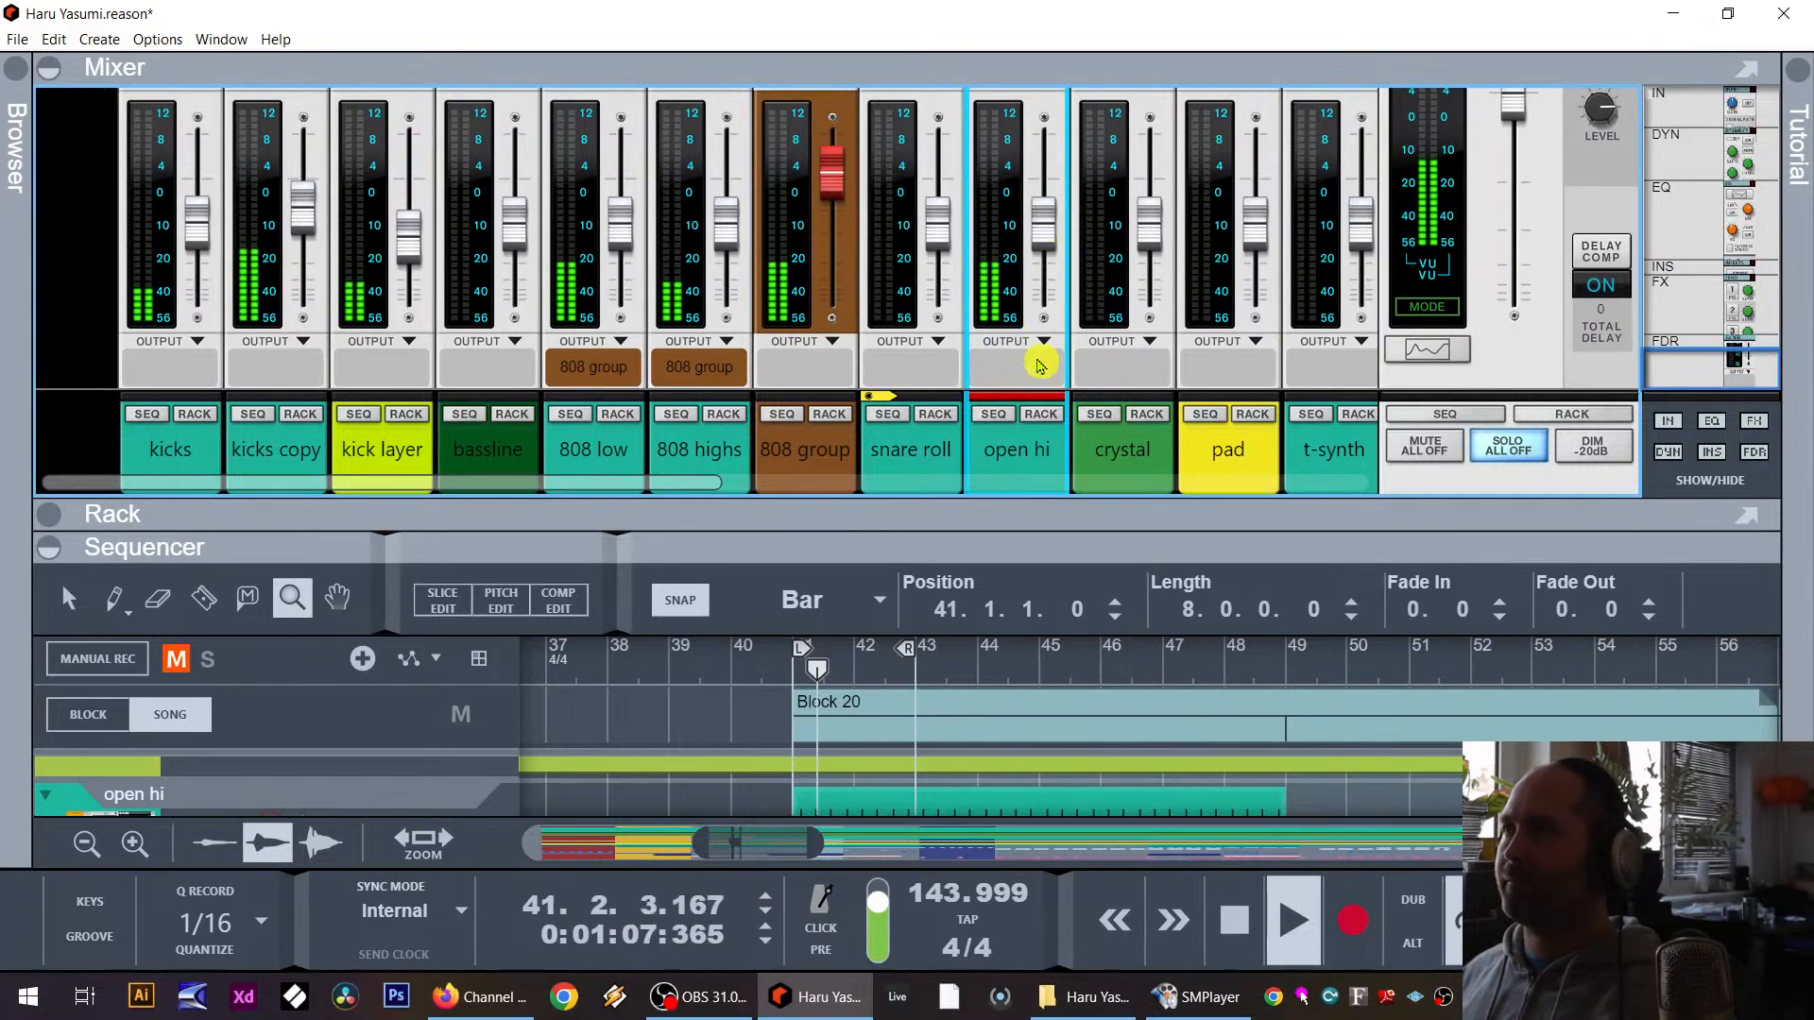
Step: Unfold the open hi track in the rack, show its insert effects and add a Scream 4 Distortion
{"action": "left_click", "coordinate": [1045, 415]}
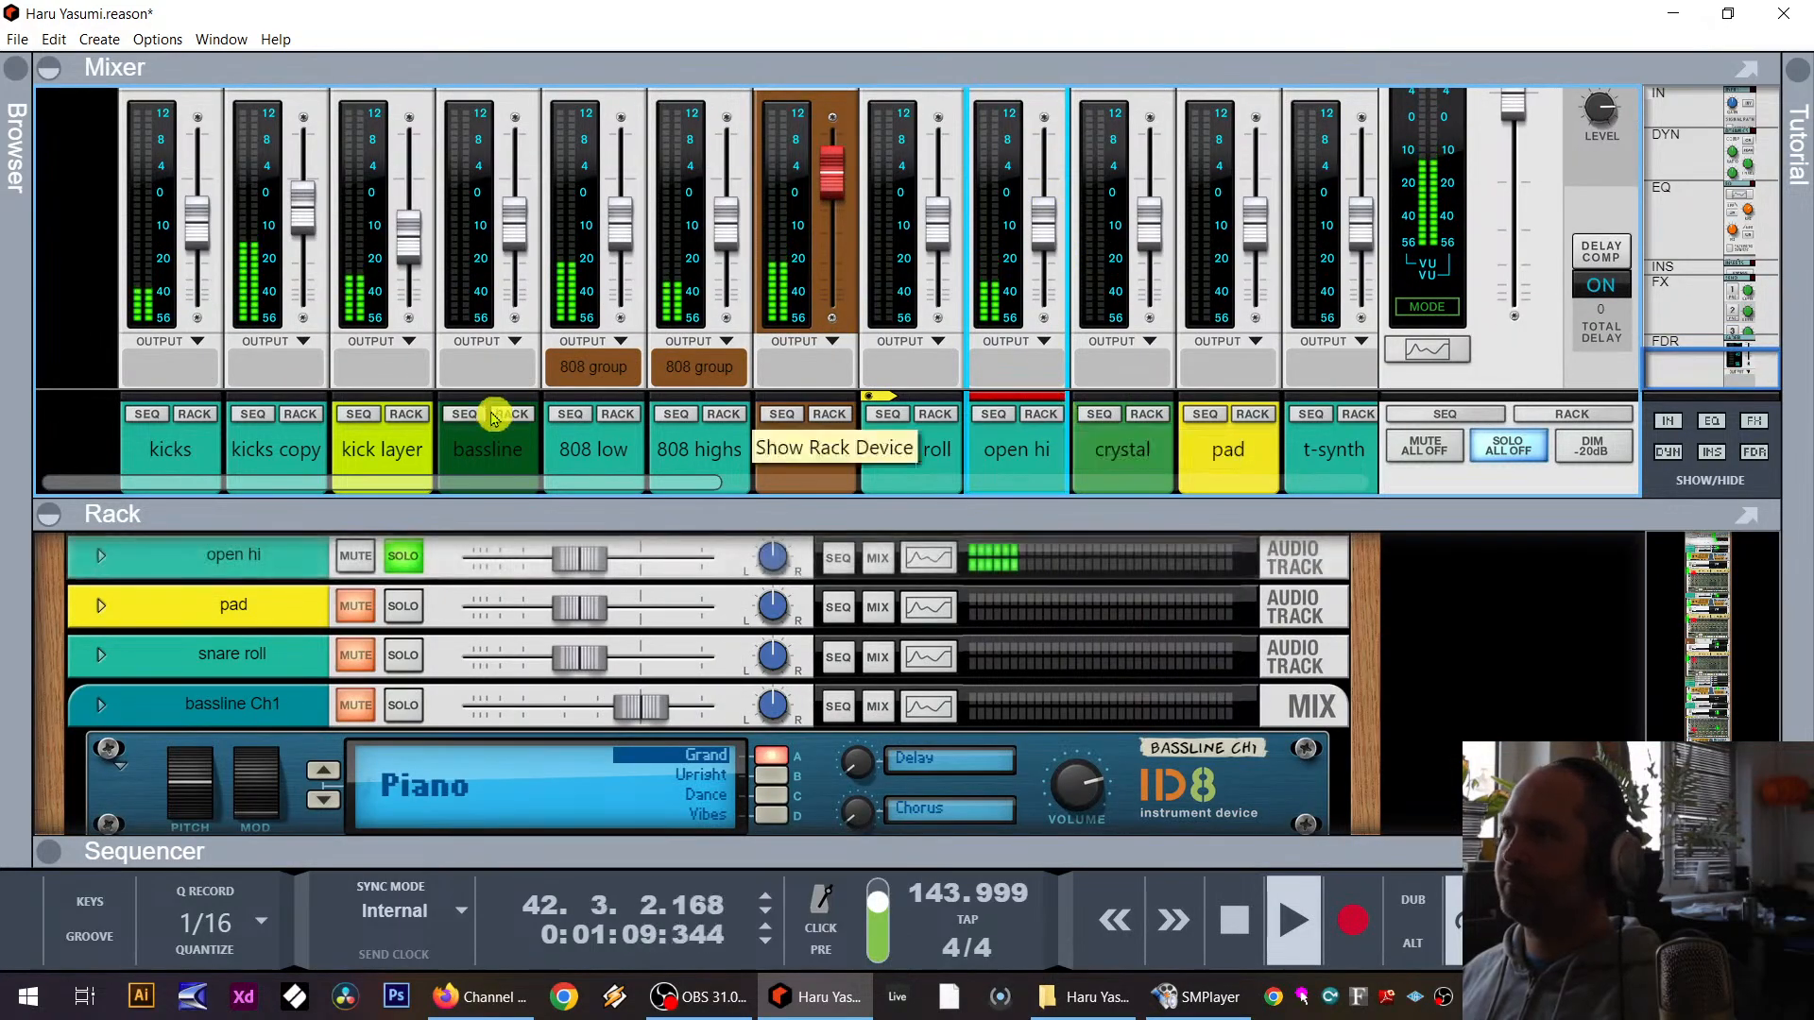
{"action": "key", "text": "space"}
{"action": "left_click", "coordinate": [180, 580]}
{"action": "left_click", "coordinate": [101, 555]}
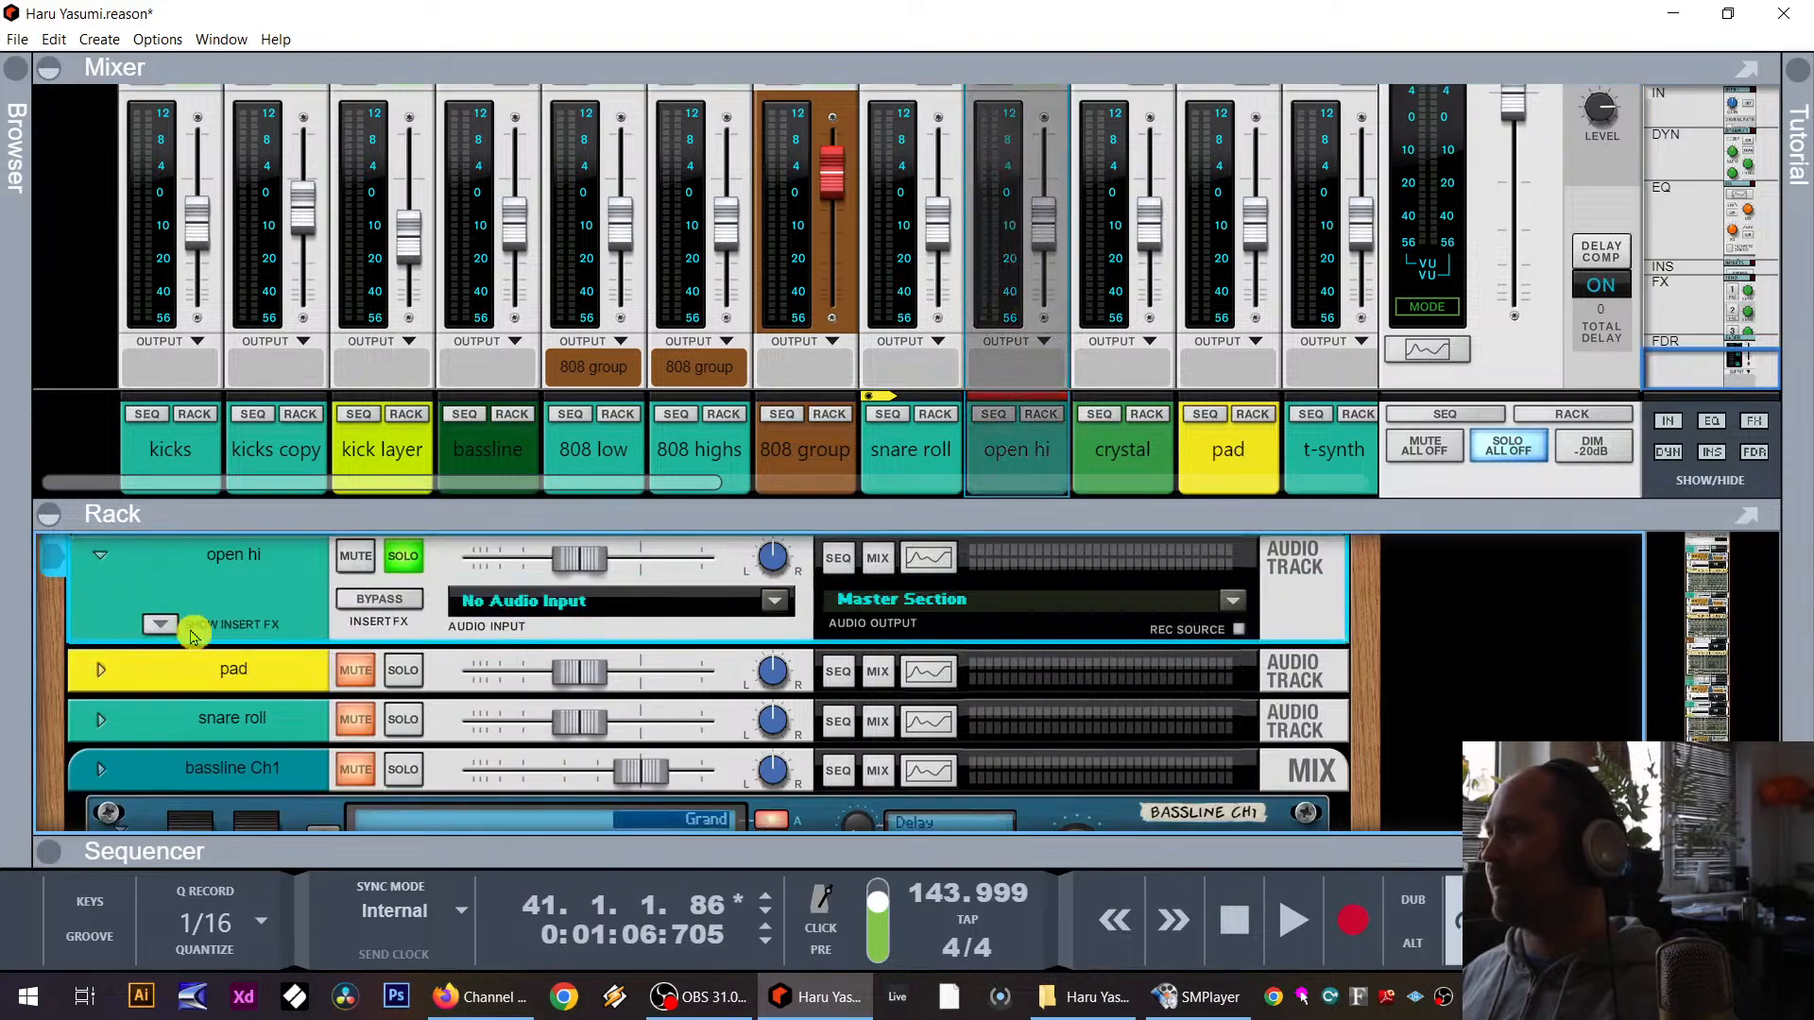
{"action": "right_click", "coordinate": [226, 726]}
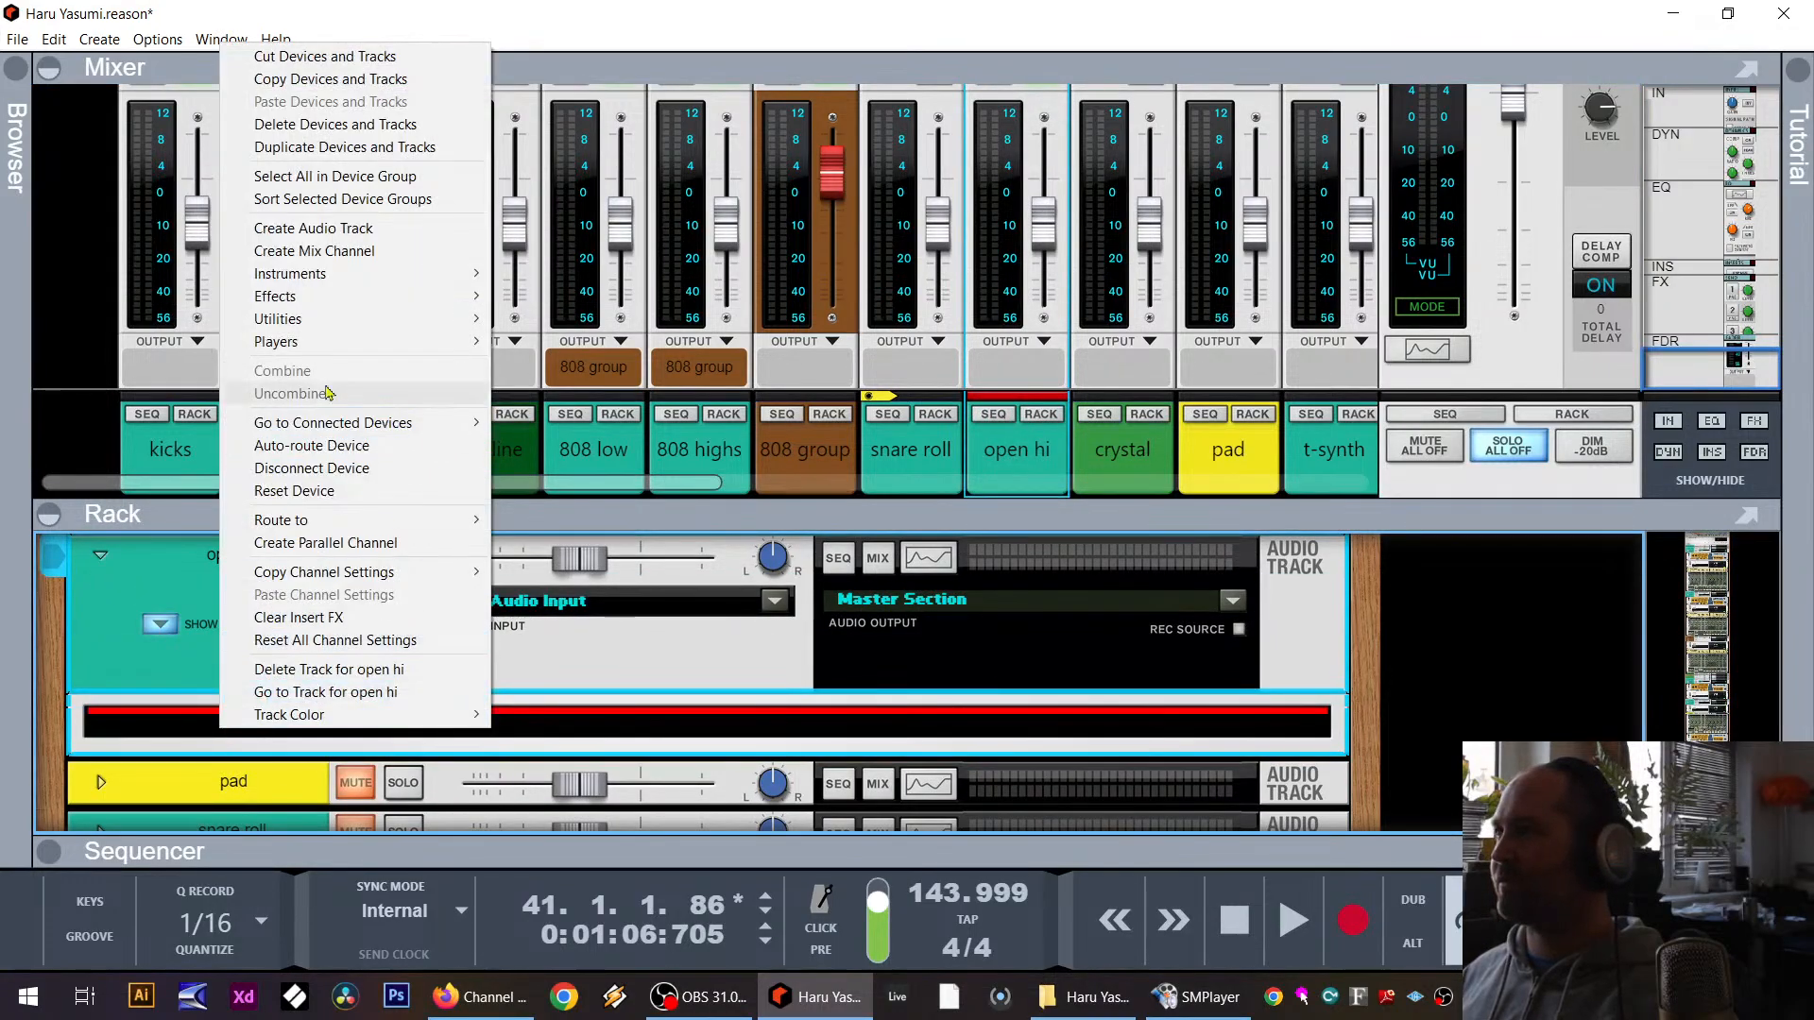
{"action": "mouse_move", "coordinate": [357, 305]}
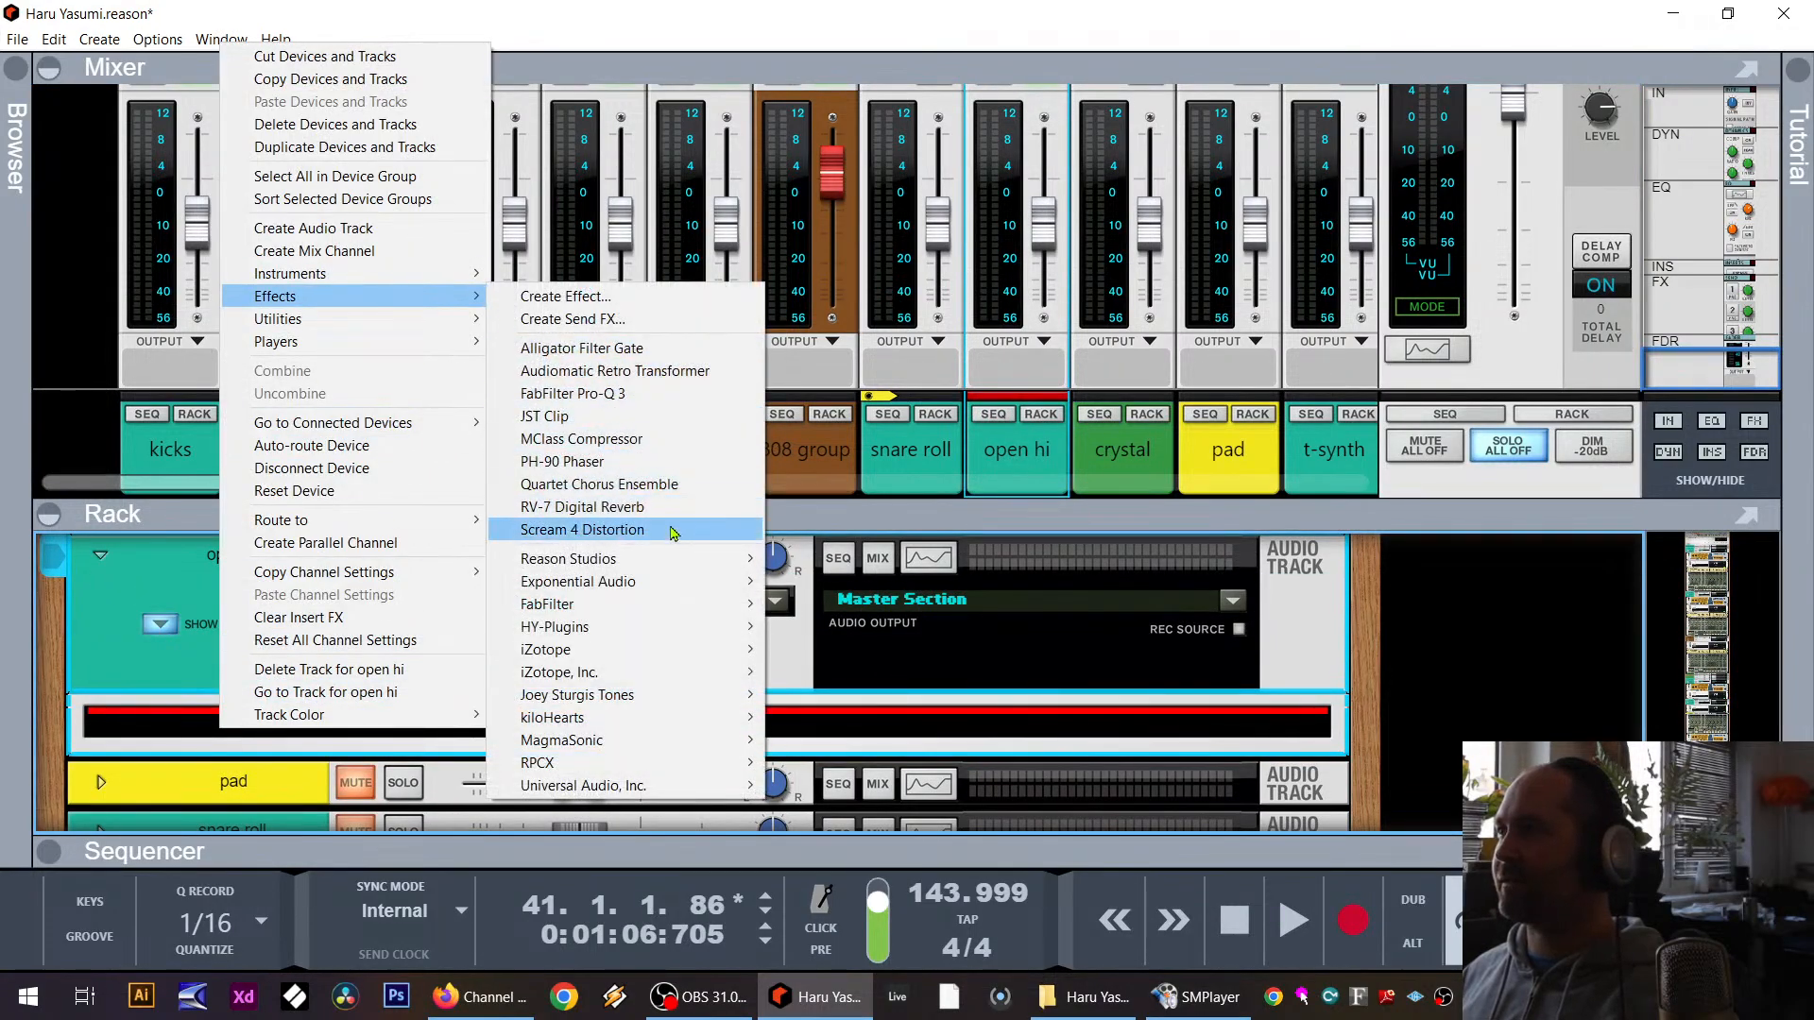
{"action": "left_click", "coordinate": [673, 530]}
Step: Play the loop, set the Scream 4's damage type to Warp and lower its Cut Lo slider to the minimum
{"action": "key", "text": "space"}
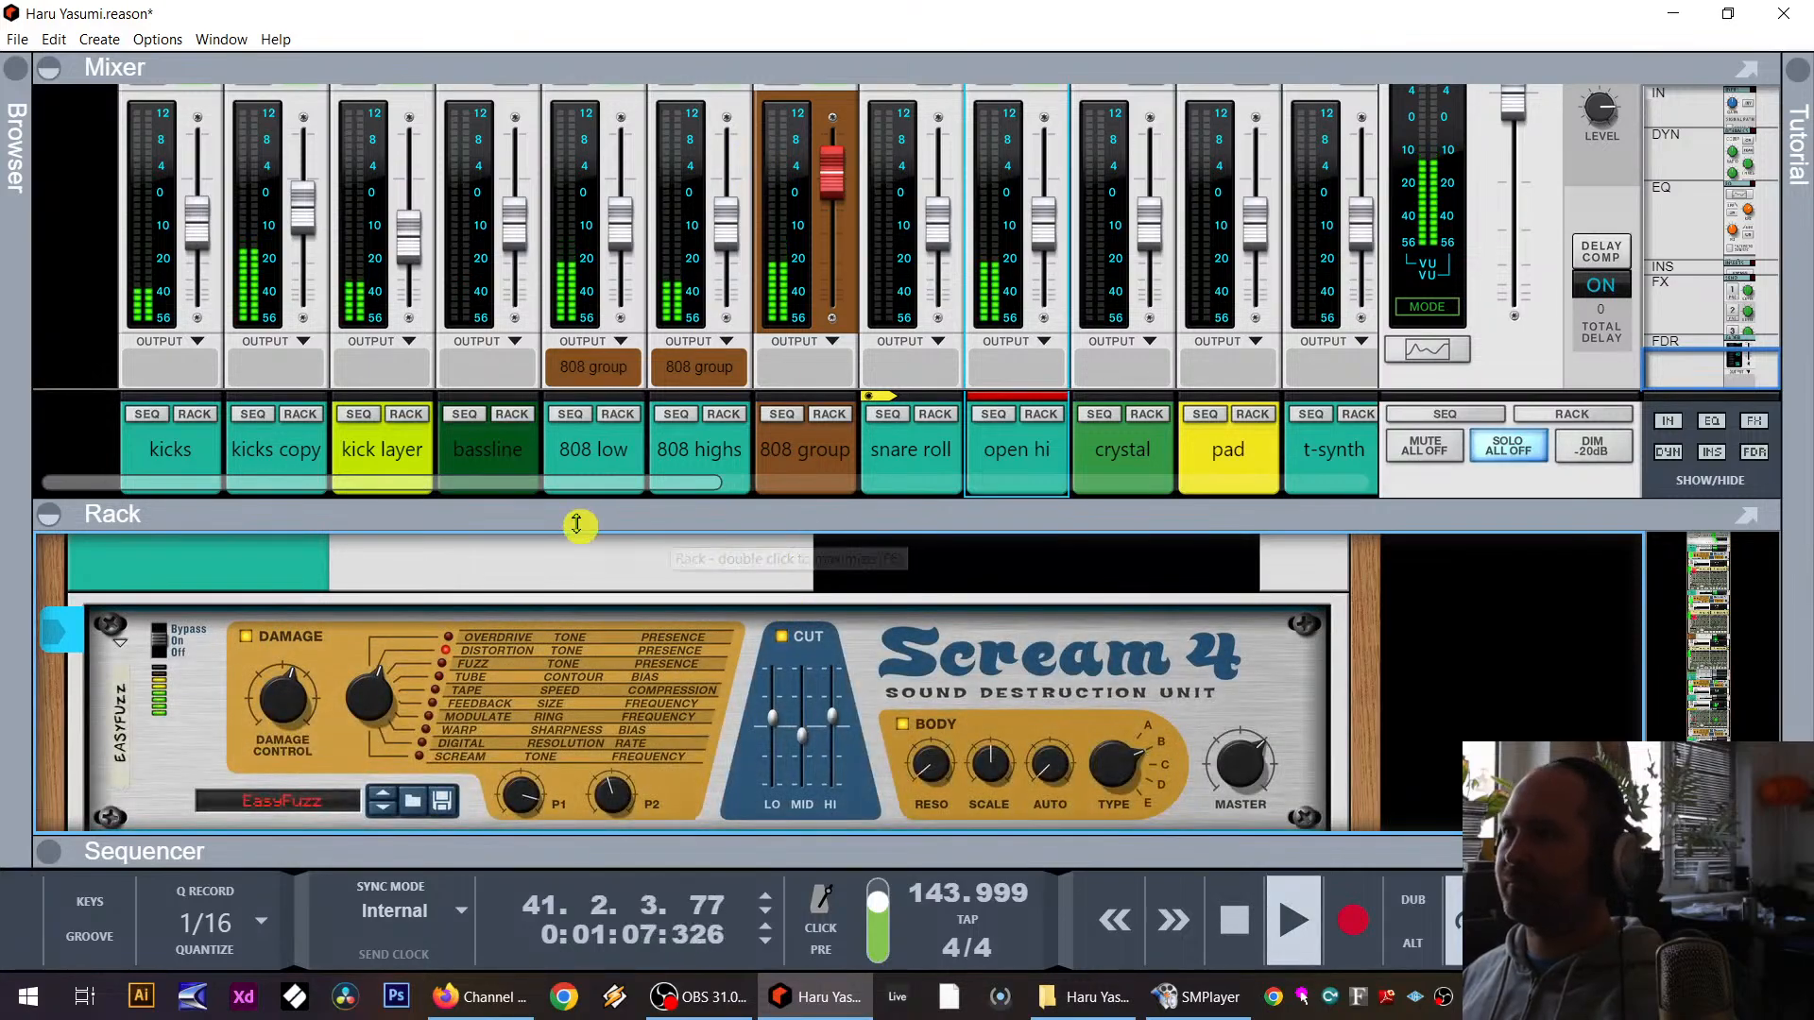
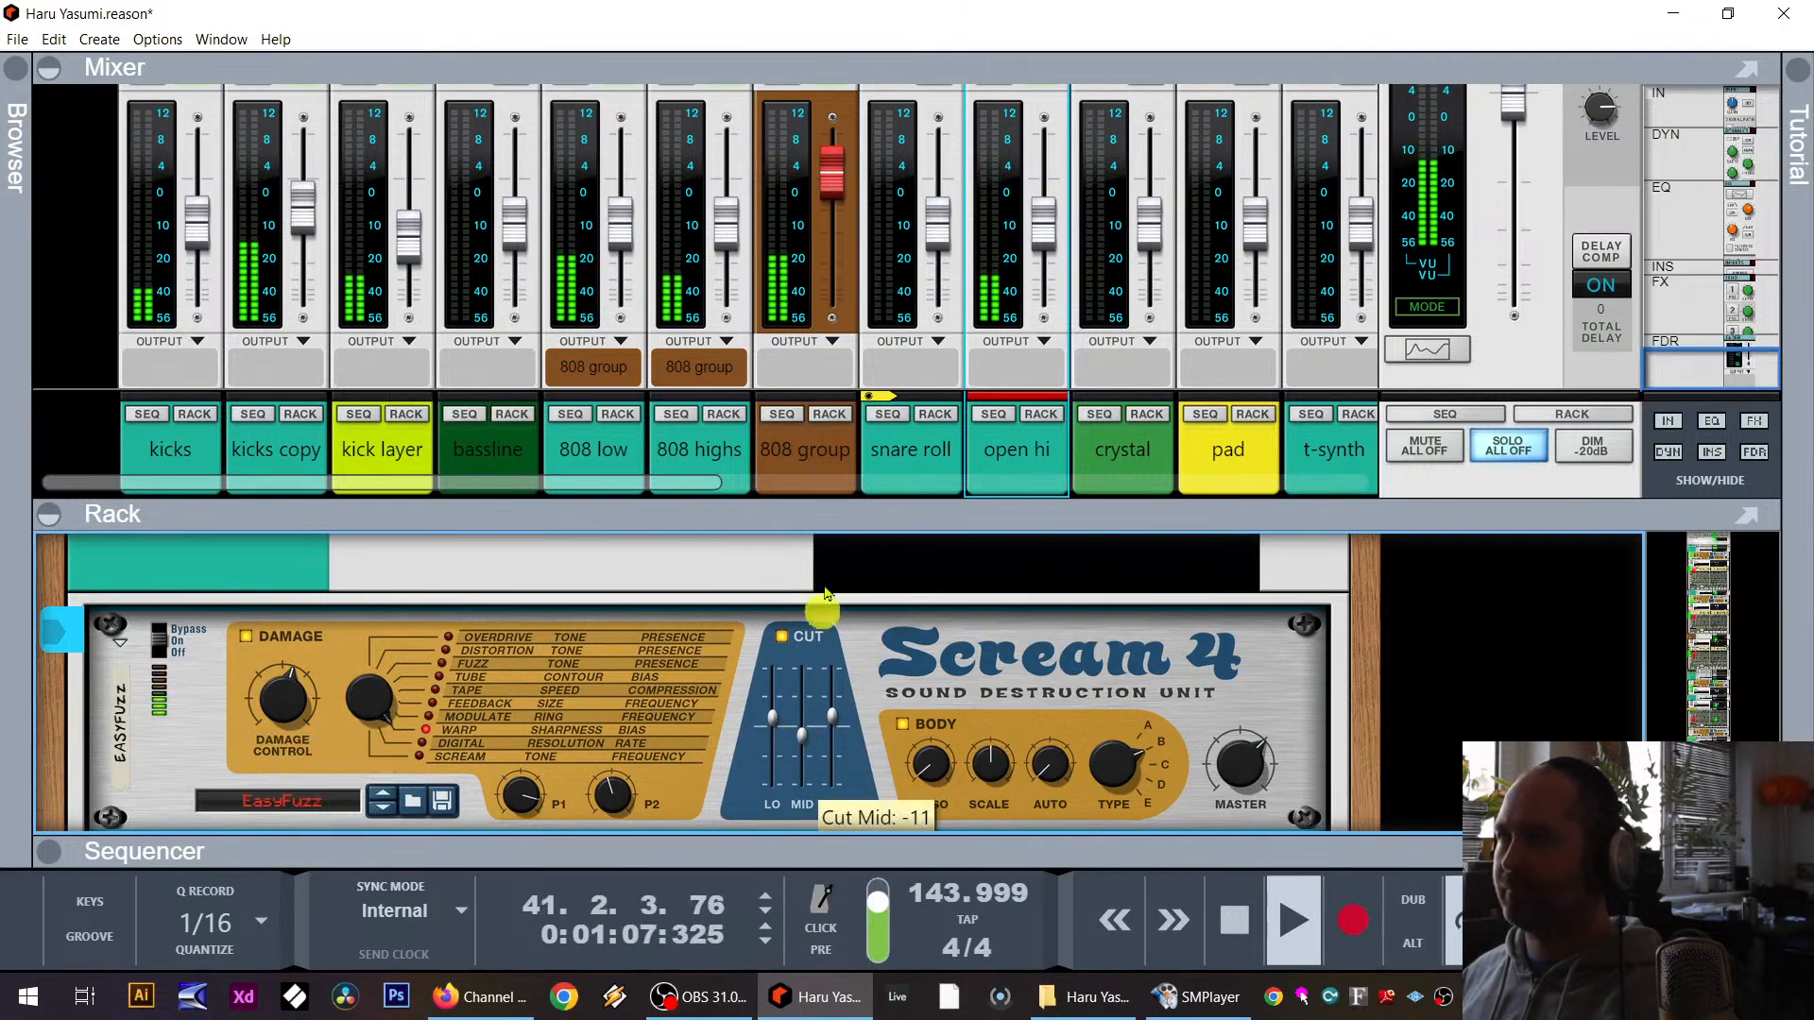
{"action": "key", "text": "space"}
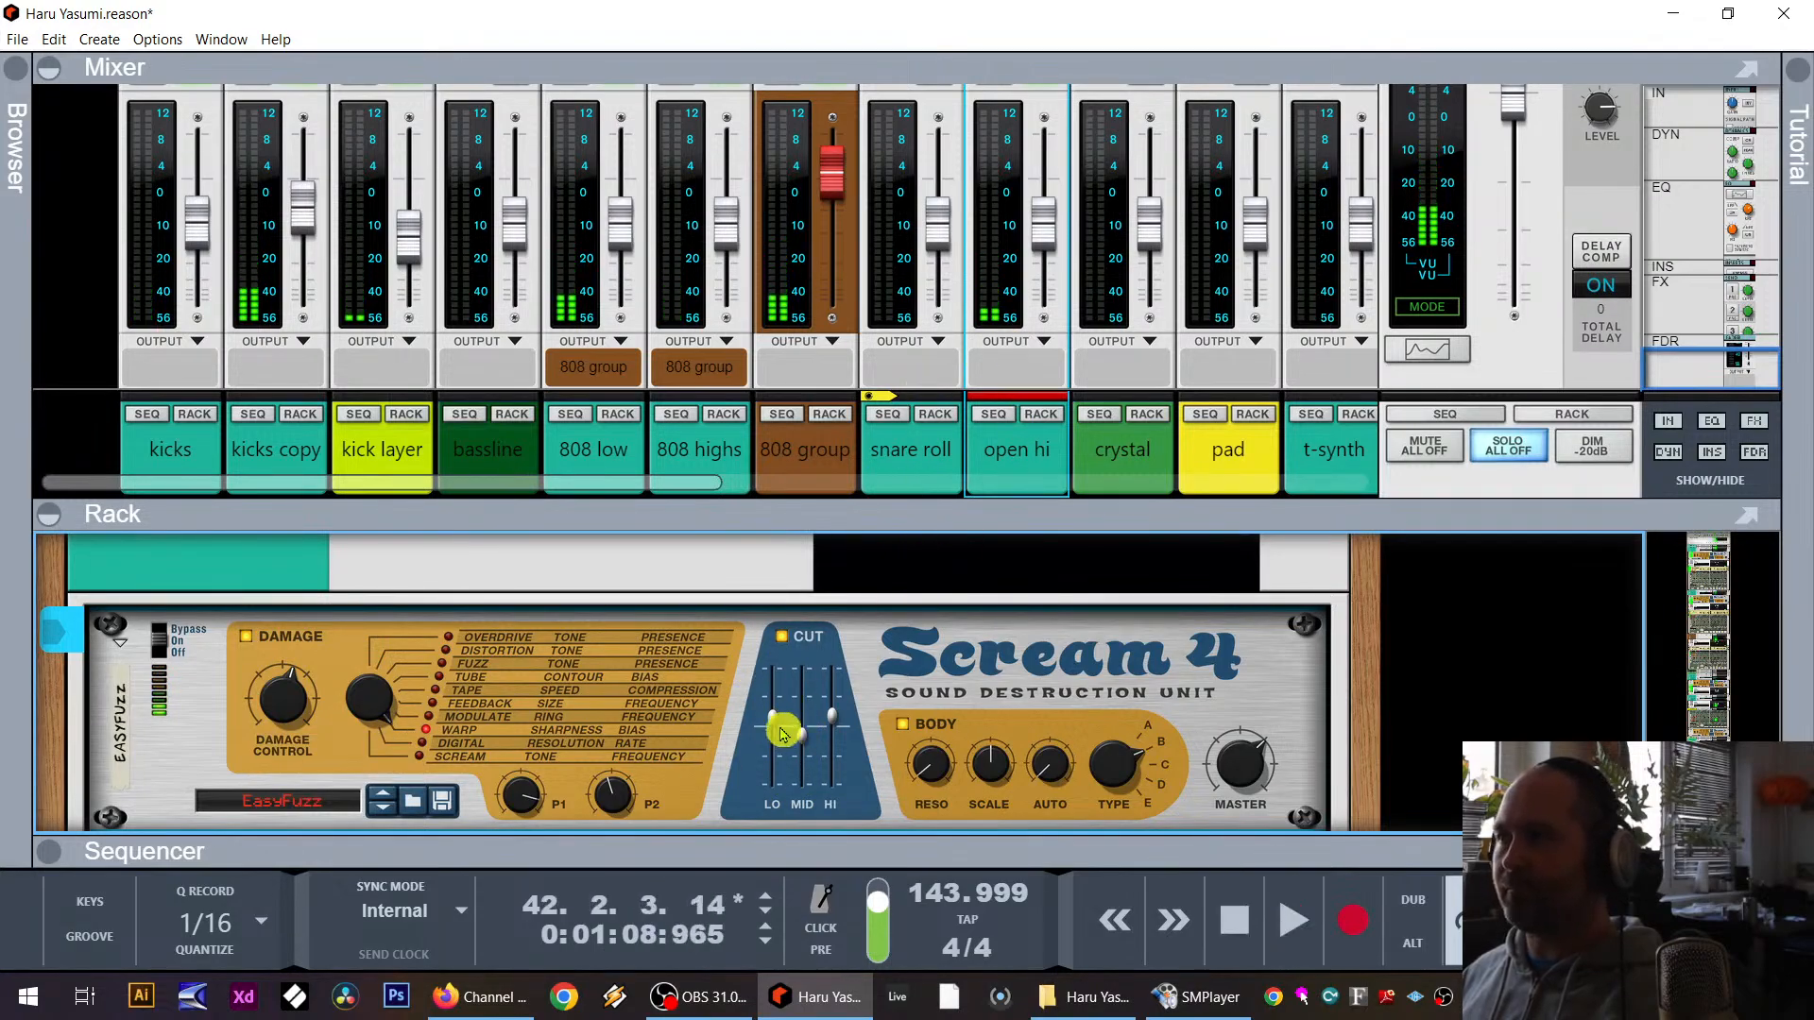
{"action": "key", "text": "space"}
{"action": "left_click_drag", "start_coordinate": [775, 728], "coordinate": [778, 799]}
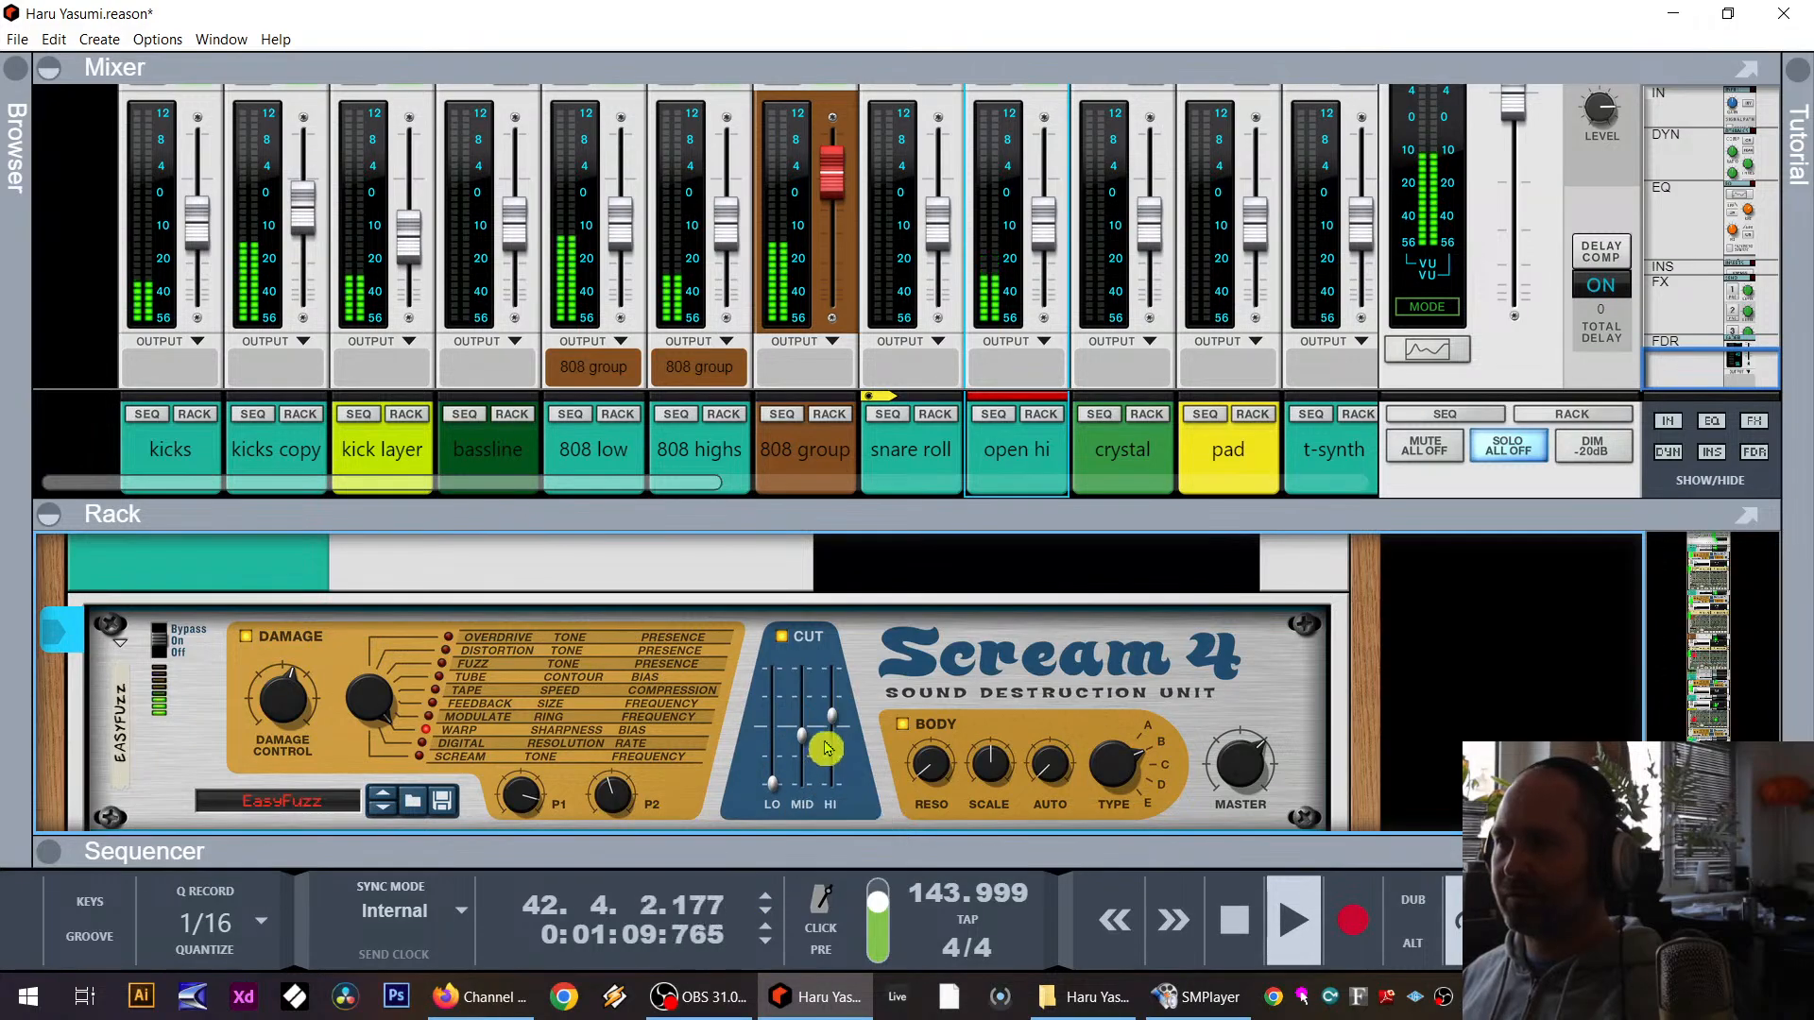
{"action": "key", "text": "space"}
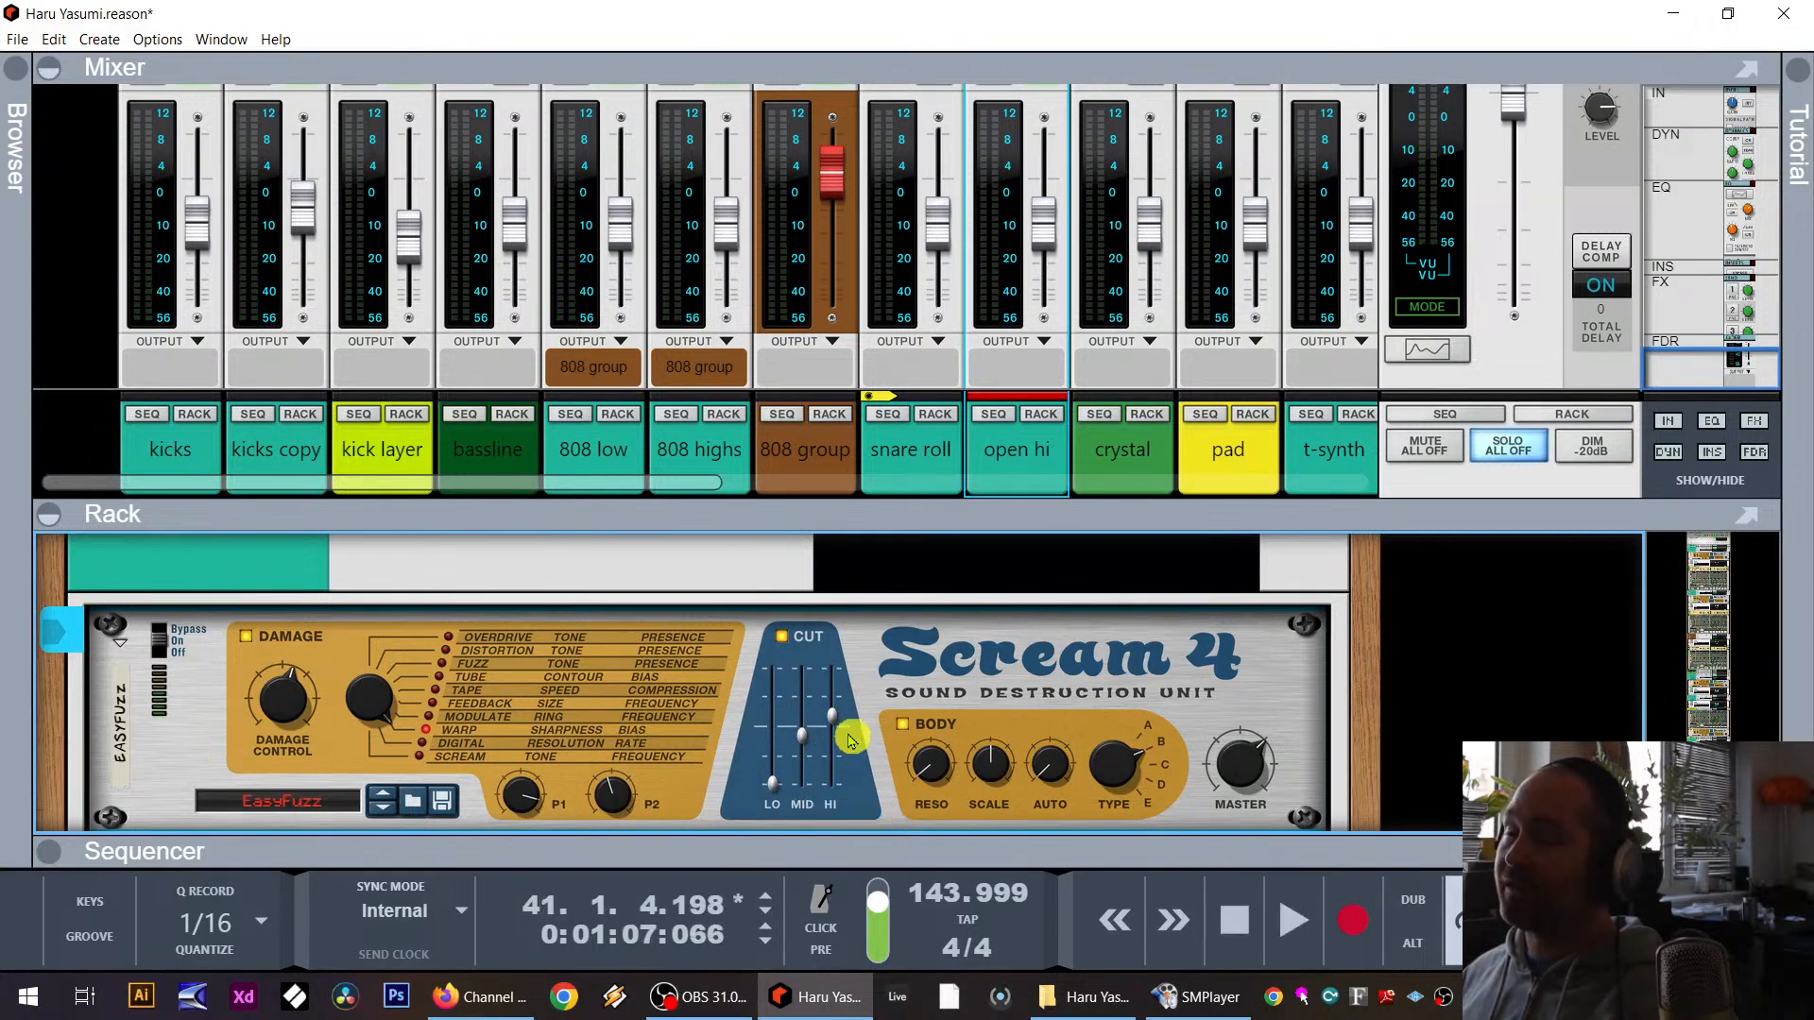
Step: Add a FabFilter Pro-Q 3 after the Scream 4 on the open hi track and open its editor
{"action": "right_click", "coordinate": [179, 762]}
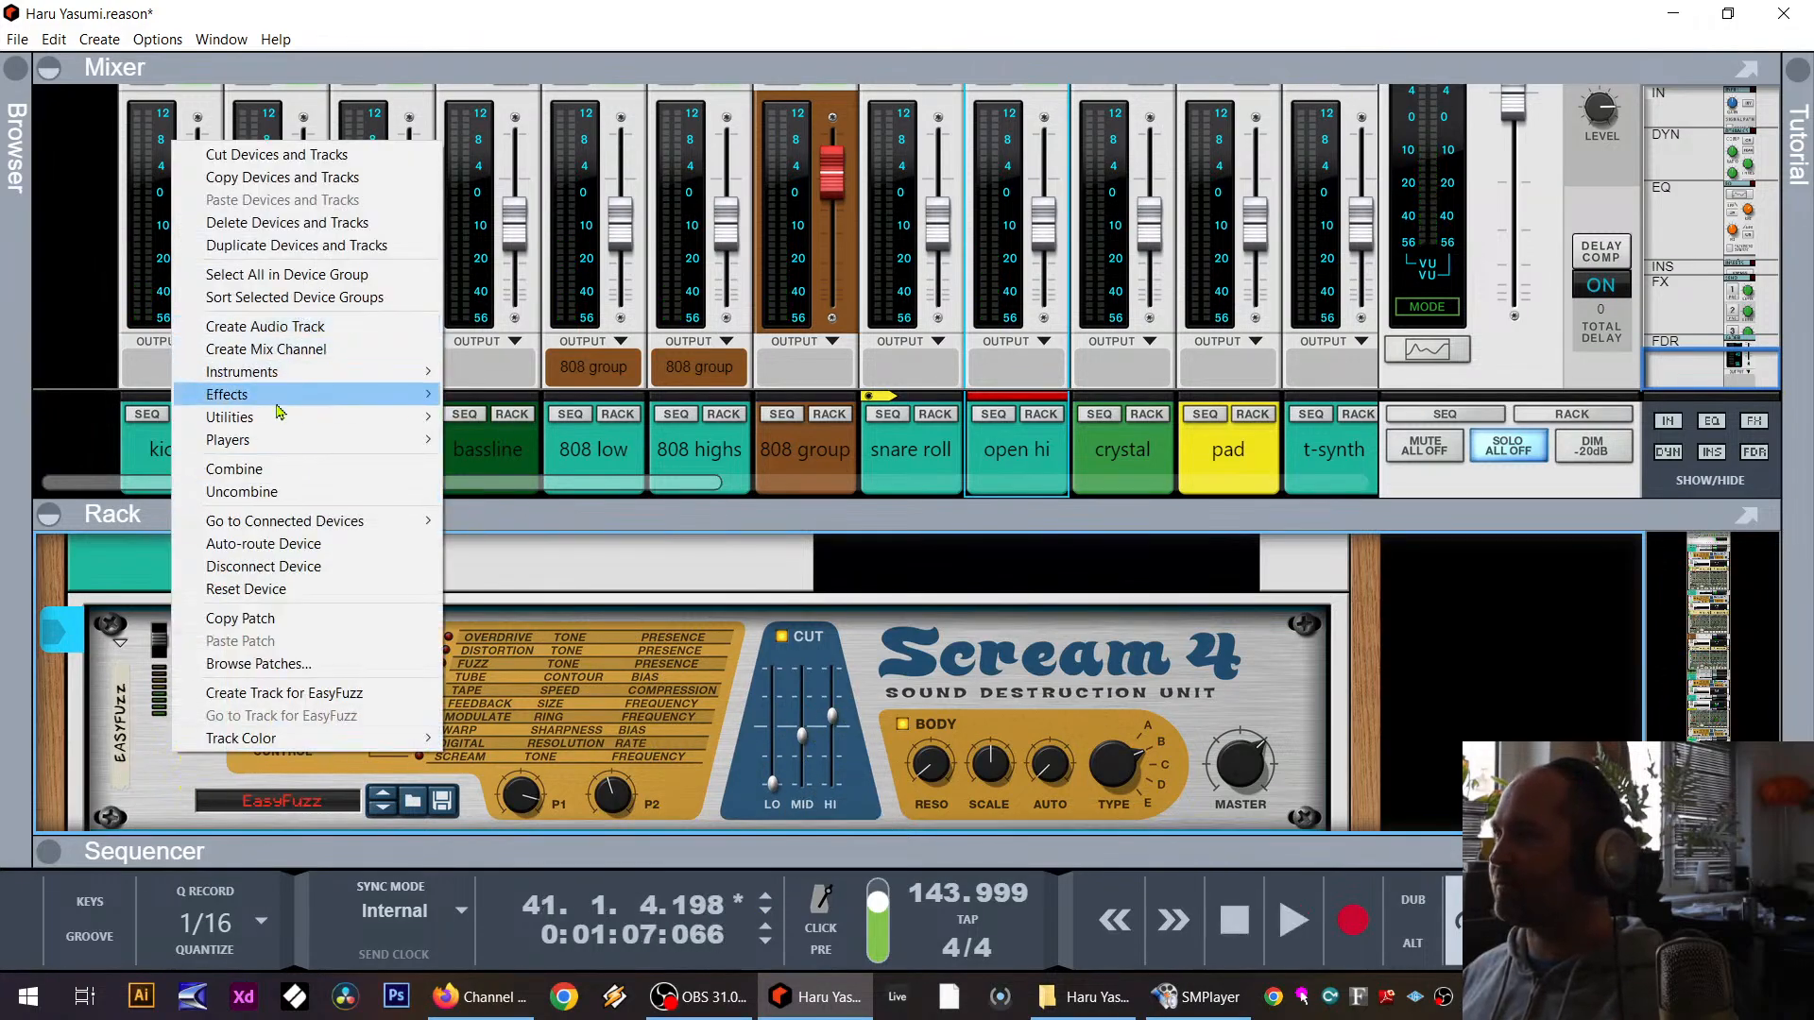
{"action": "mouse_move", "coordinate": [284, 394]}
{"action": "left_click", "coordinate": [567, 492]}
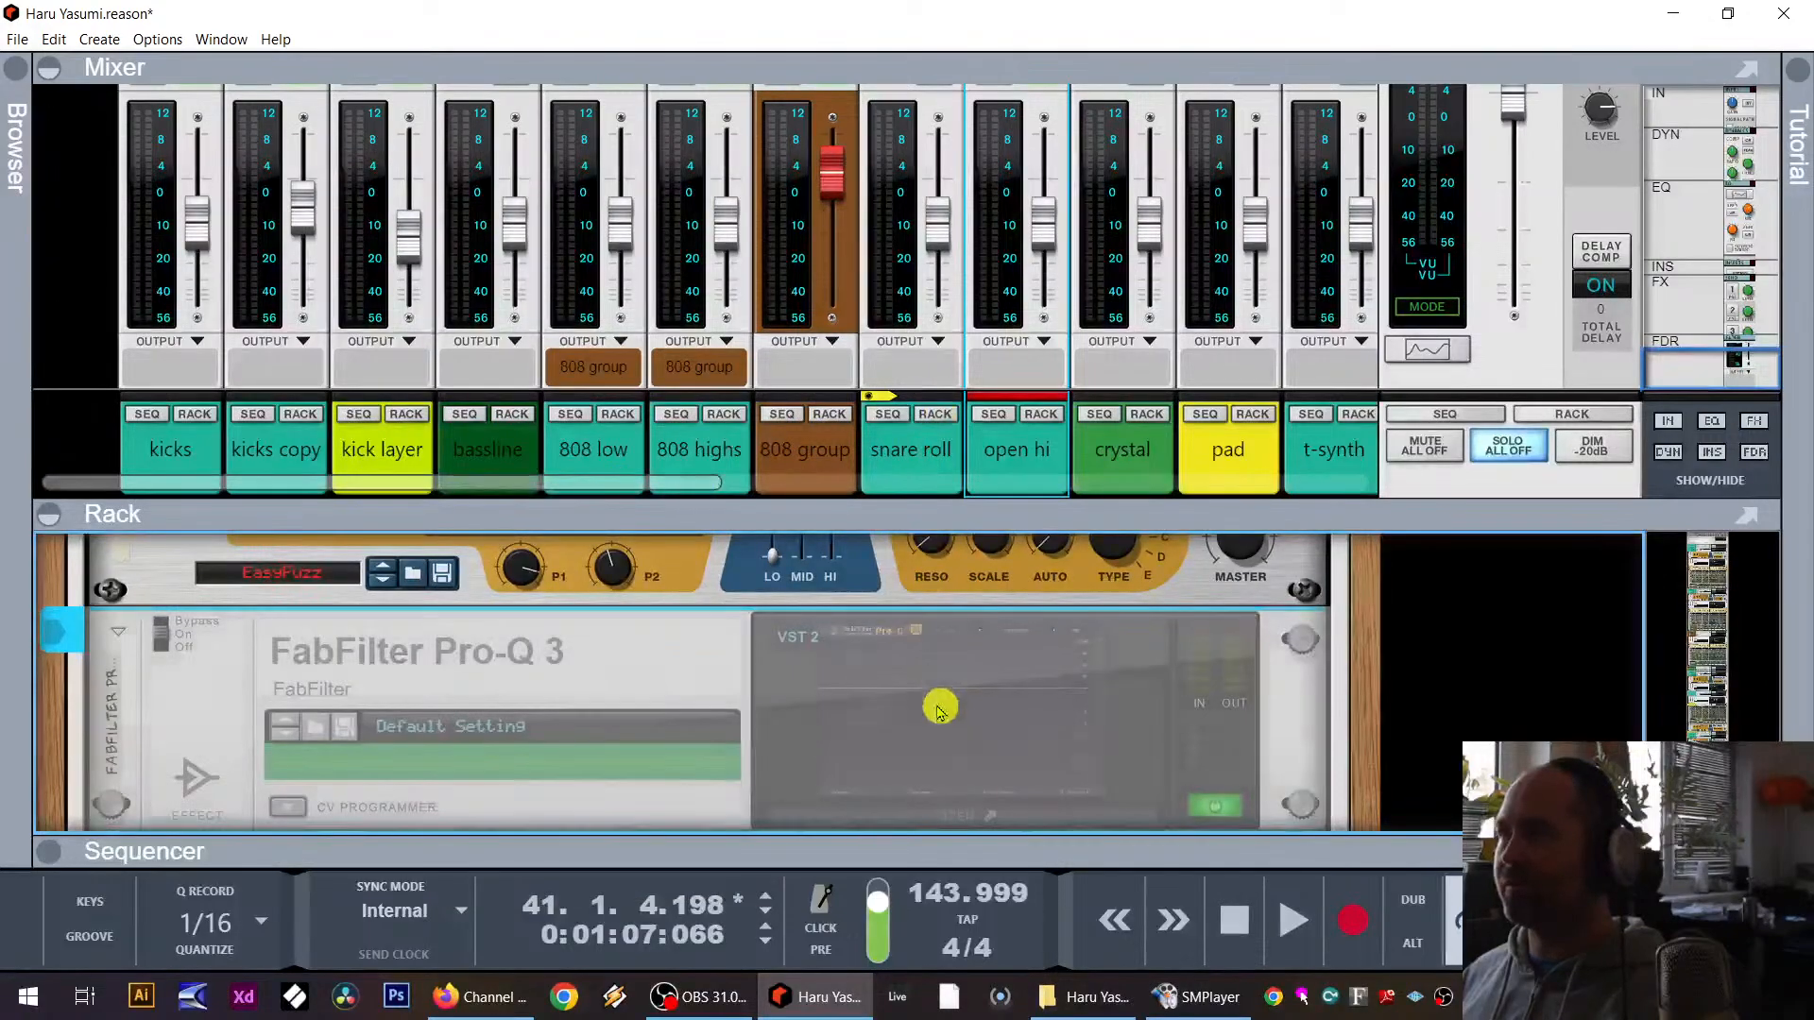
{"action": "key", "text": "space"}
{"action": "left_click", "coordinate": [939, 816]}
{"action": "key", "text": "space"}
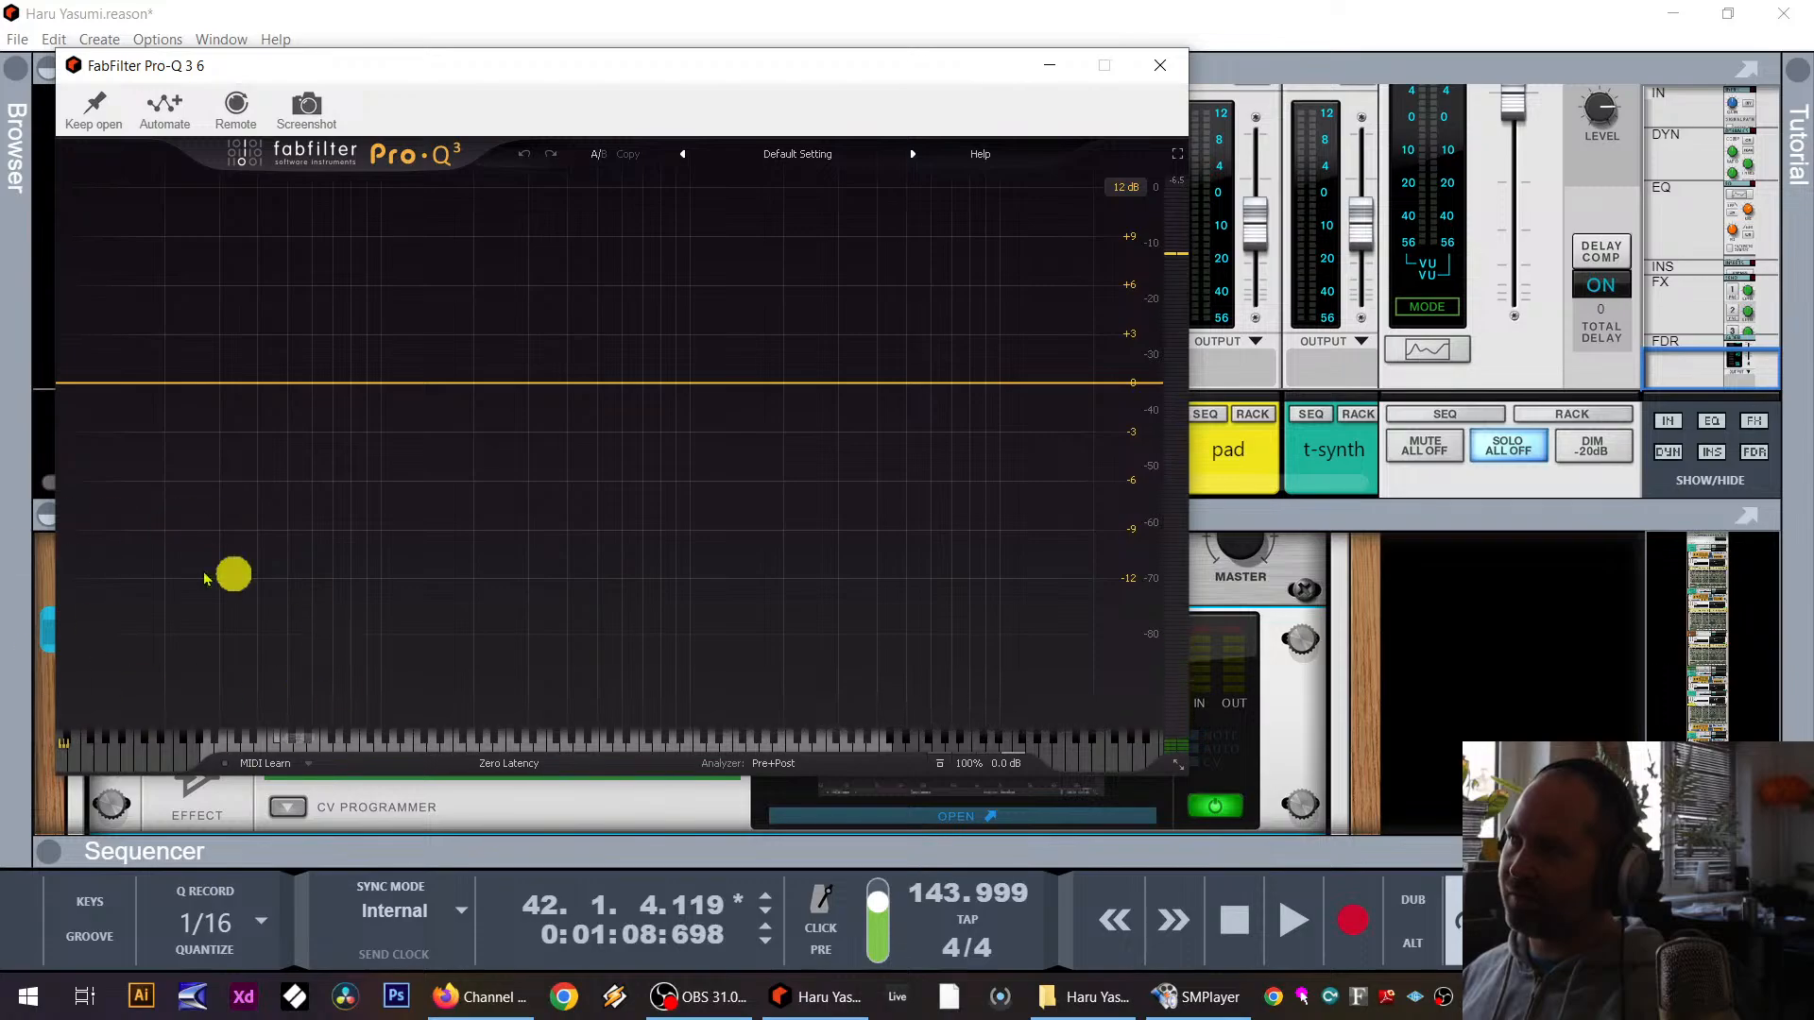
Step: Play the loop and add a 12 dB/oct low cut at about 723 Hz in the open hi's Pro-Q 3
{"action": "left_click_drag", "start_coordinate": [425, 85], "coordinate": [534, 124]}
{"action": "key", "text": "space"}
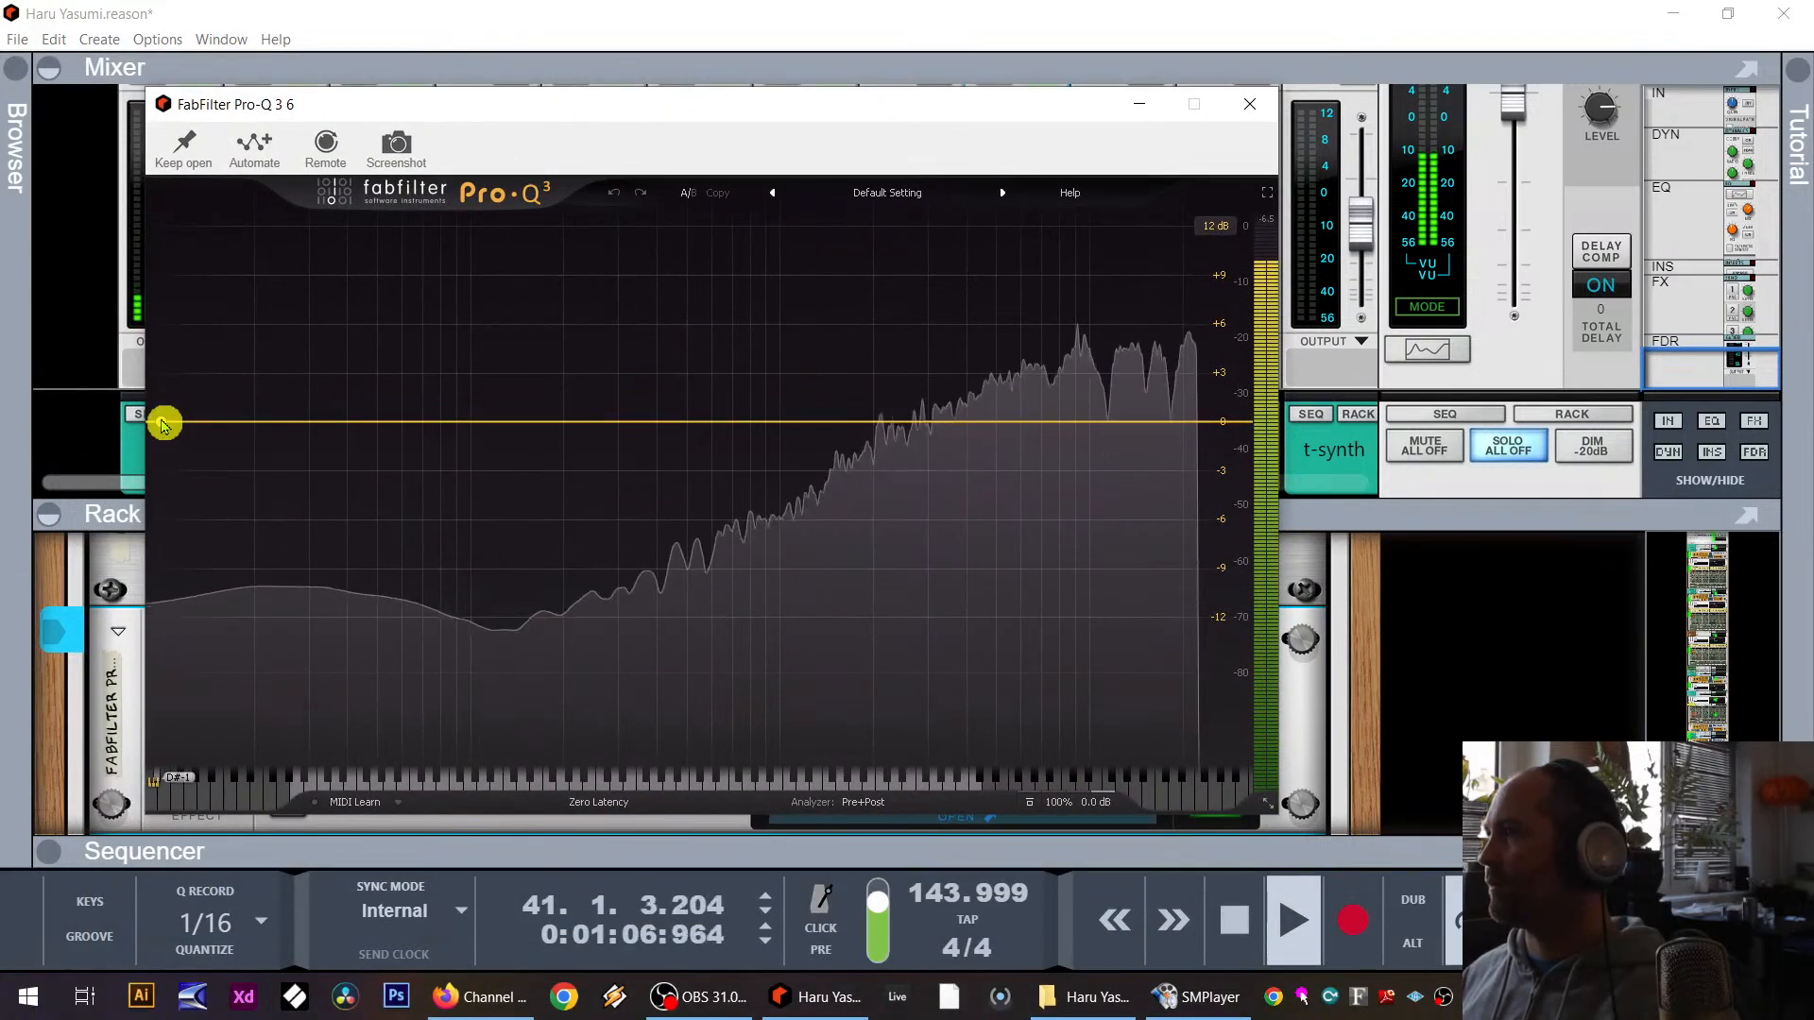
{"action": "left_click_drag", "start_coordinate": [161, 422], "coordinate": [743, 460]}
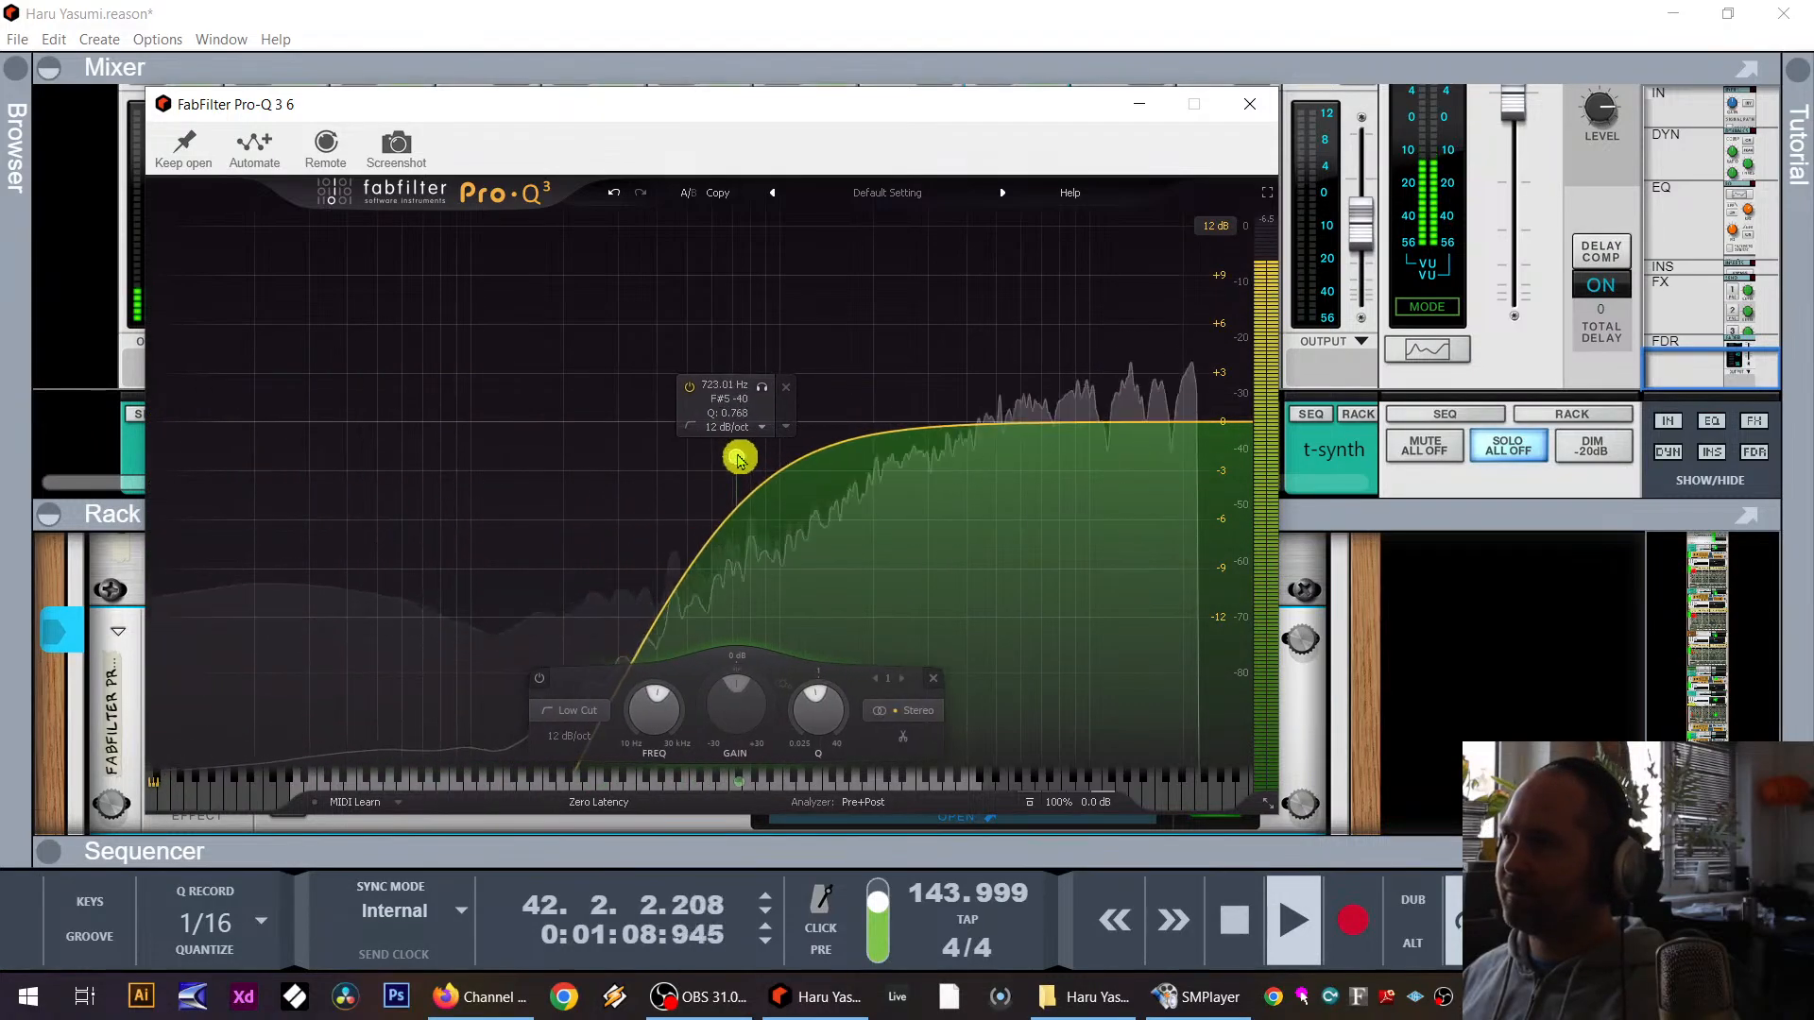
Step: Close the Pro-Q 3 editor, play the loop and lower the open hi channel's mixer fader slightly
{"action": "left_click", "coordinate": [1266, 108]}
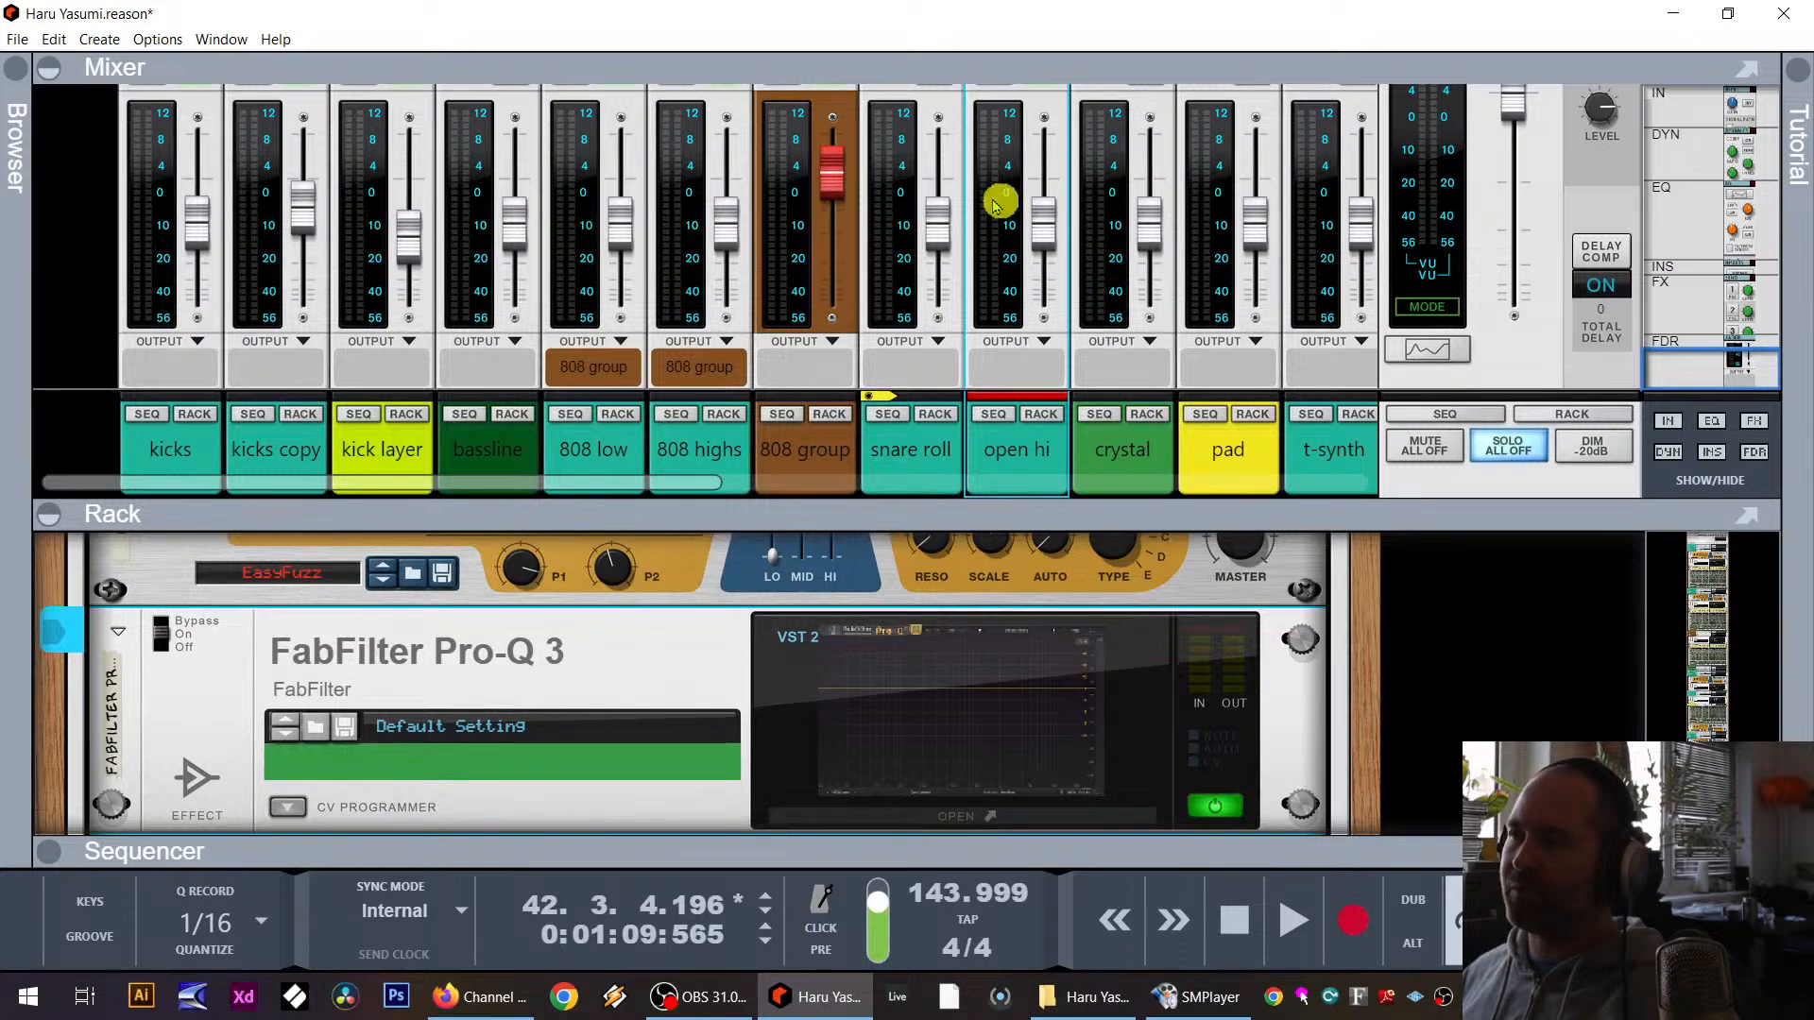
{"action": "key", "text": "space"}
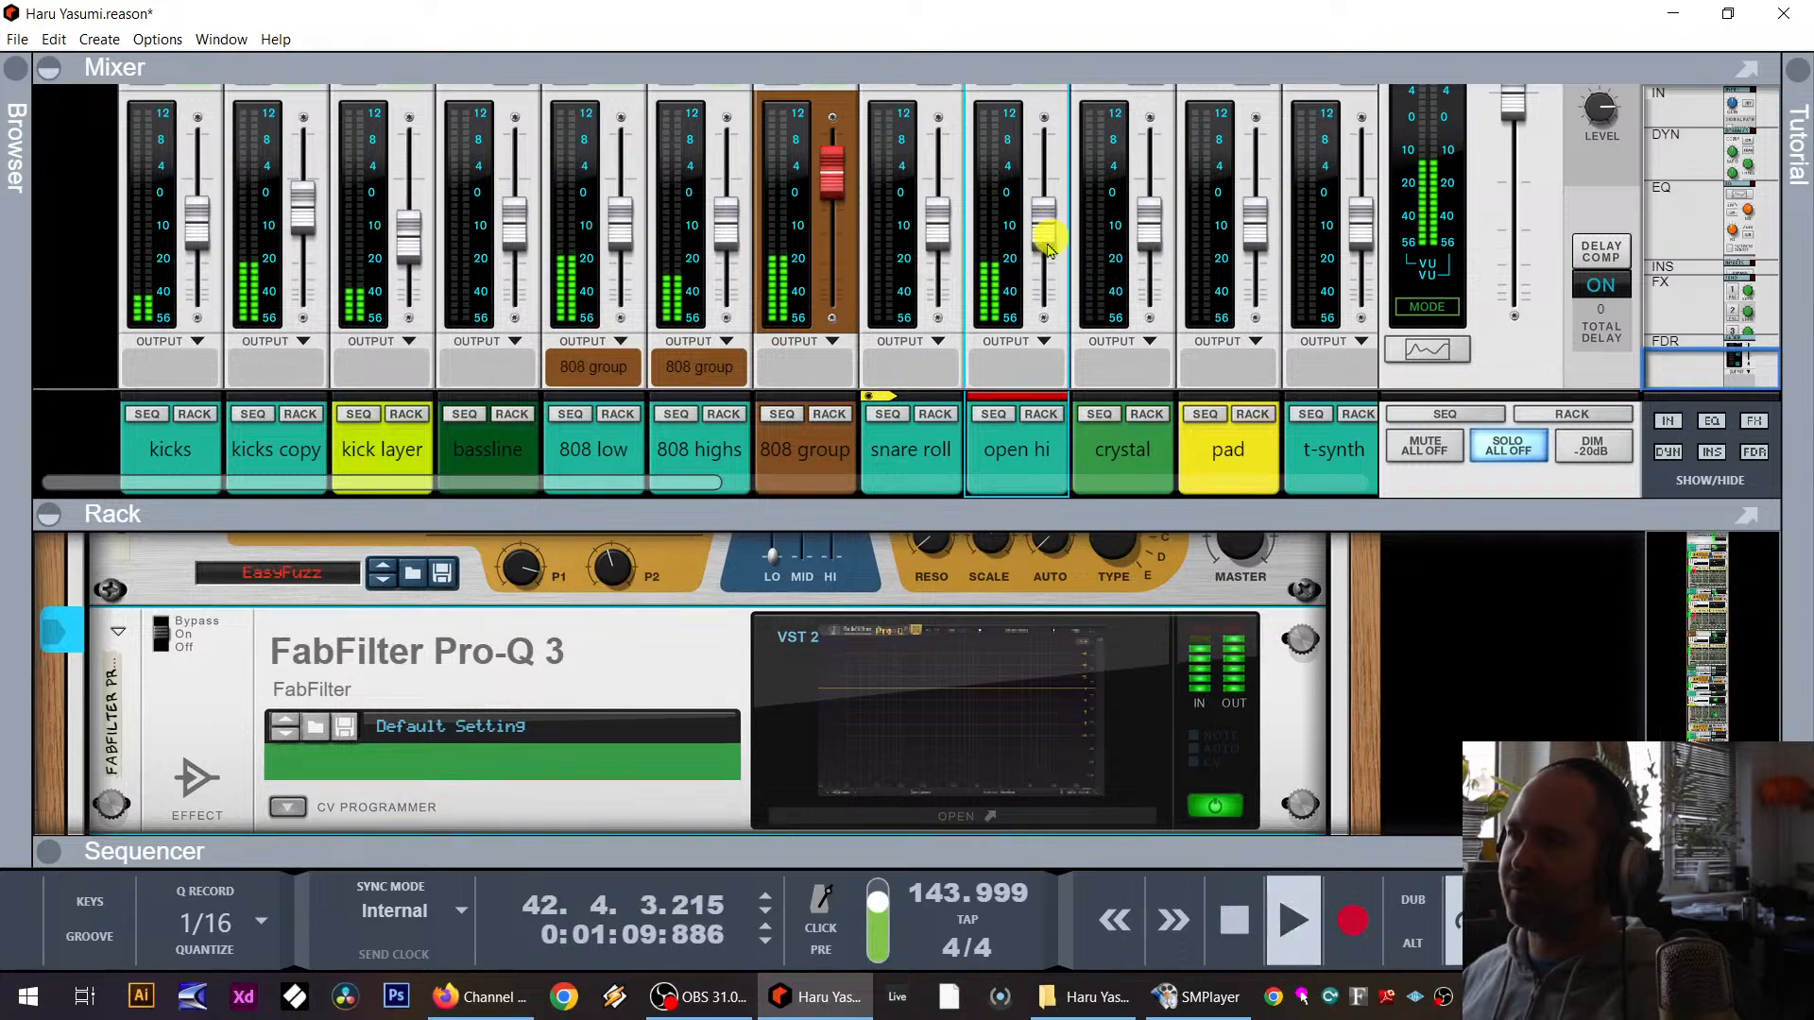
{"action": "mouse_move", "coordinate": [1049, 236]}
{"action": "left_mouse_down"}
{"action": "mouse_move", "coordinate": [1055, 310]}
{"action": "mouse_move", "coordinate": [1064, 249]}
{"action": "left_mouse_up"}
{"action": "key", "text": "space"}
Step: In the sequencer, split the open hi clip at bar 42 and move the remaining seven bars to start at bar 48
{"action": "left_click_drag", "start_coordinate": [909, 844], "coordinate": [945, 345]}
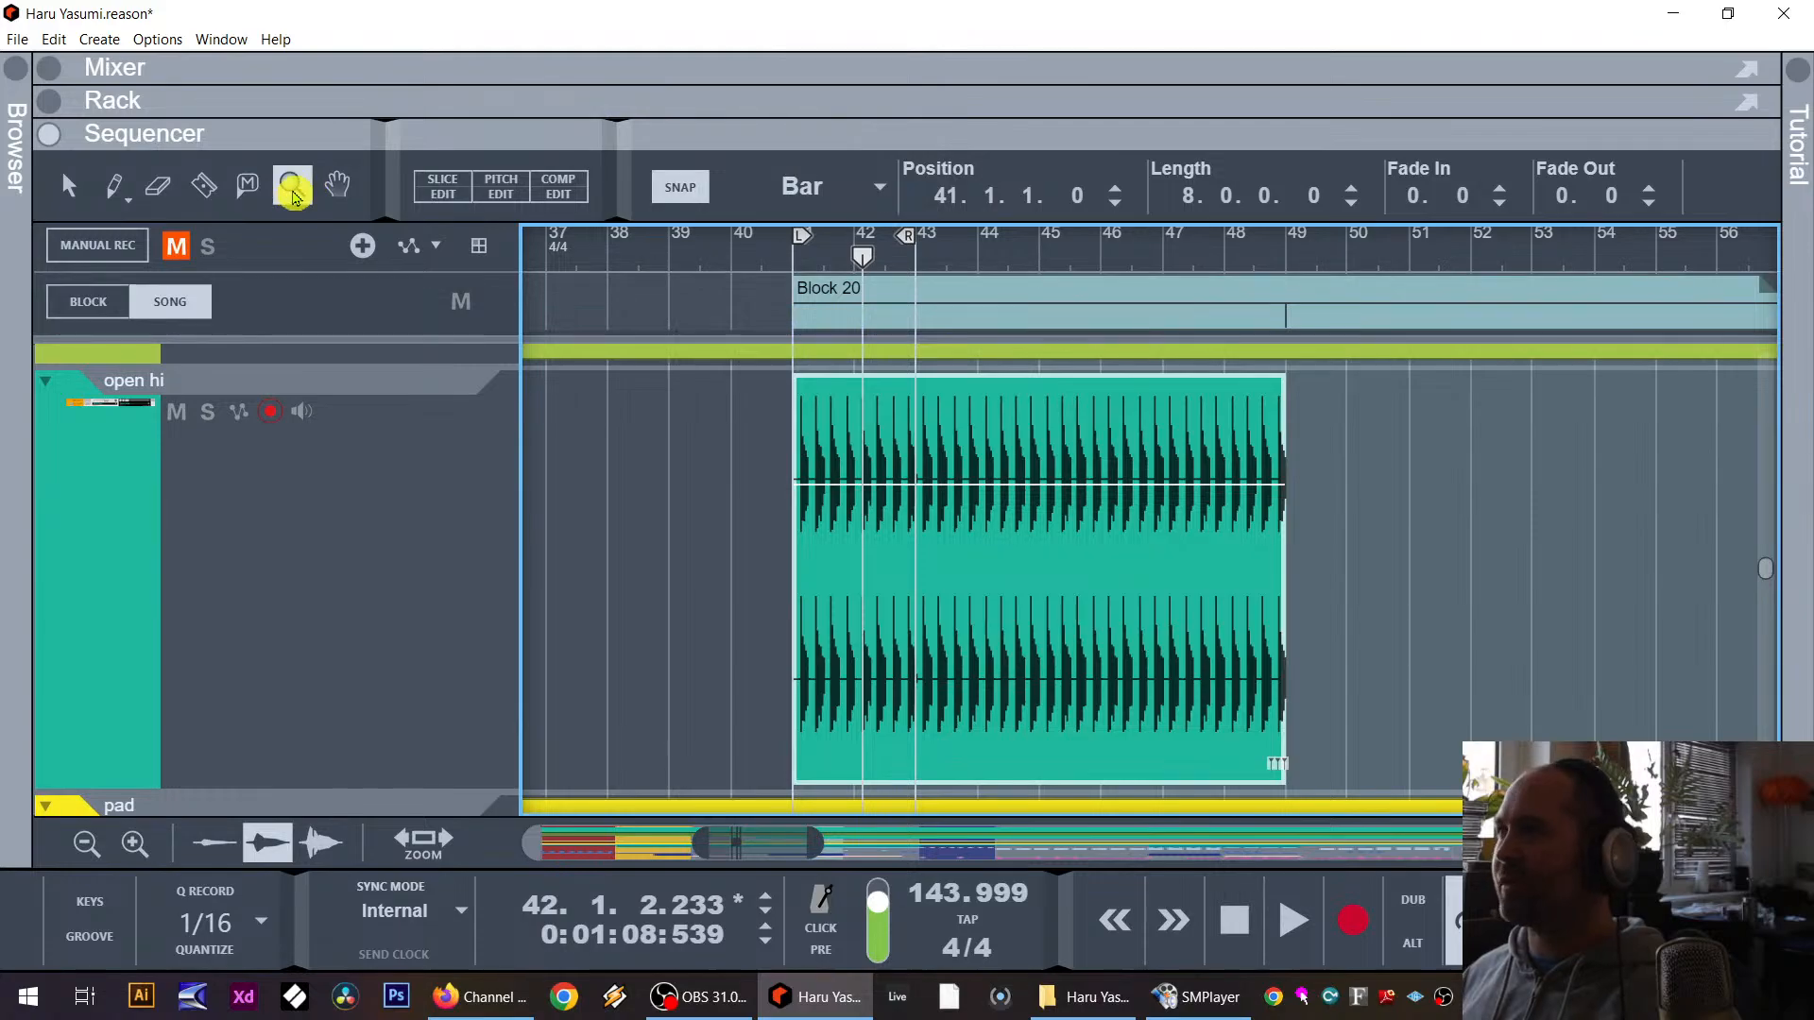
{"action": "left_click_drag", "start_coordinate": [746, 480], "coordinate": [1457, 498]}
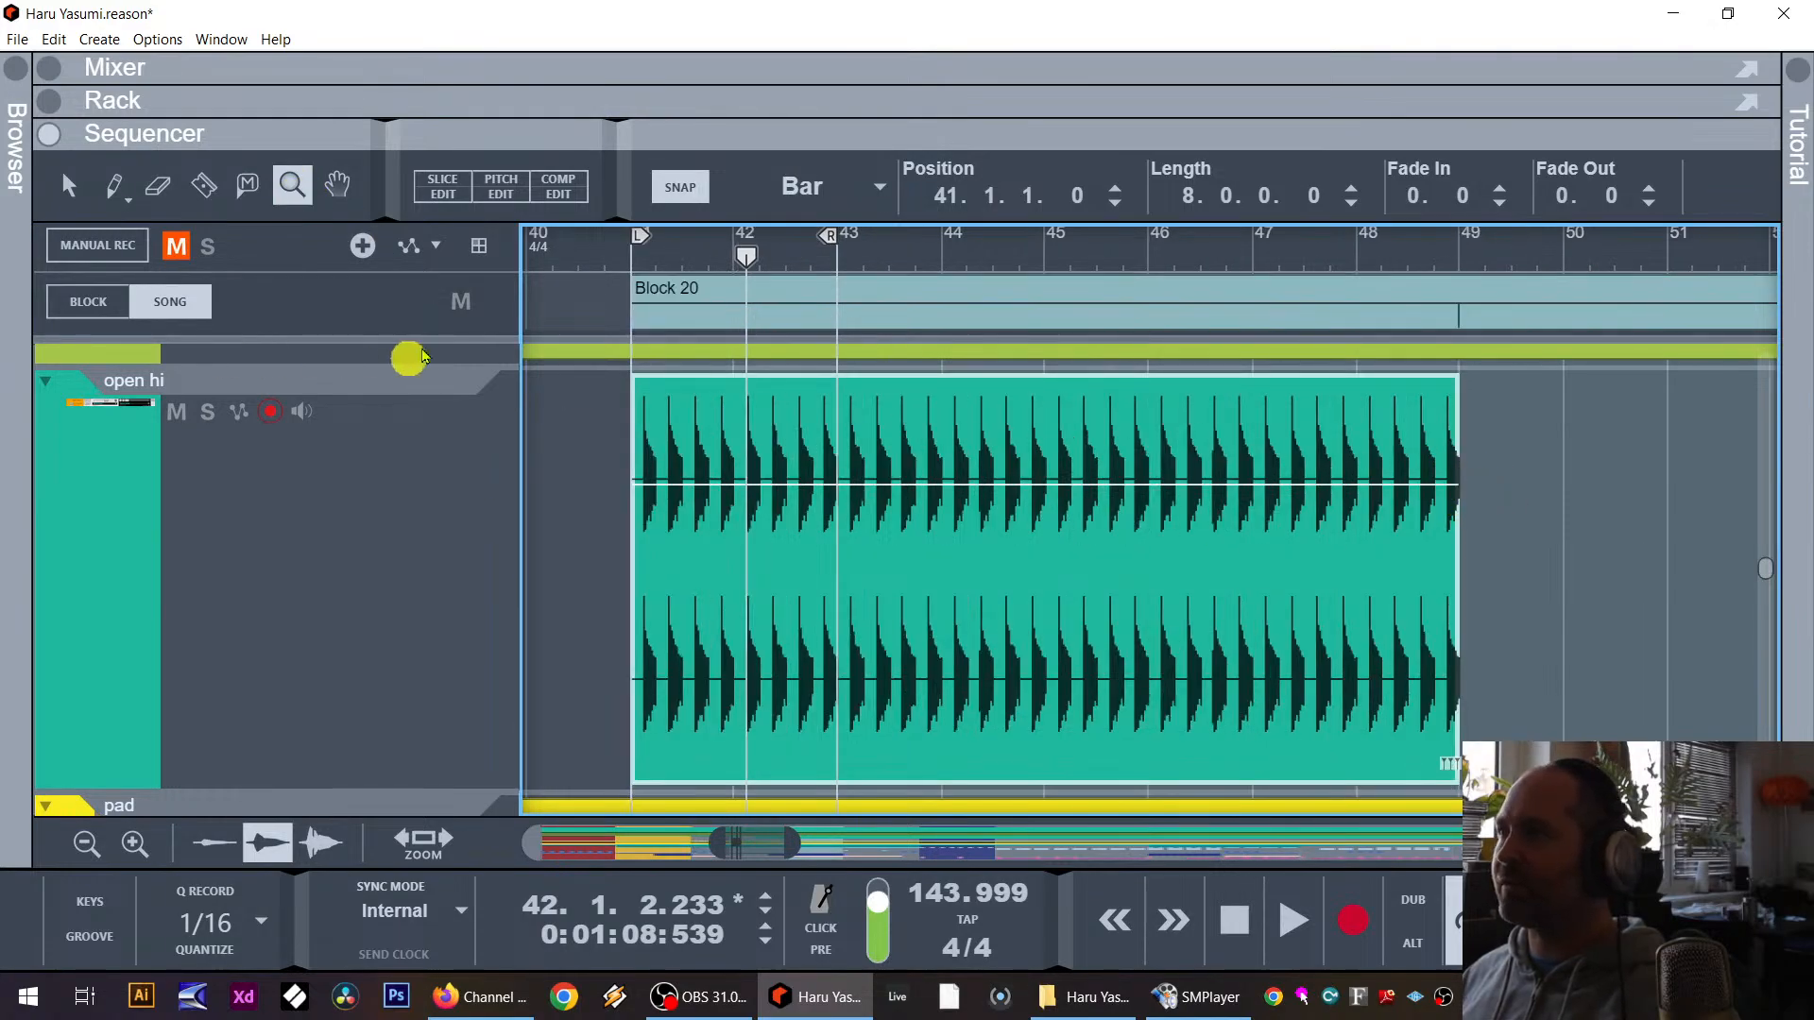
{"action": "left_click", "coordinate": [70, 185]}
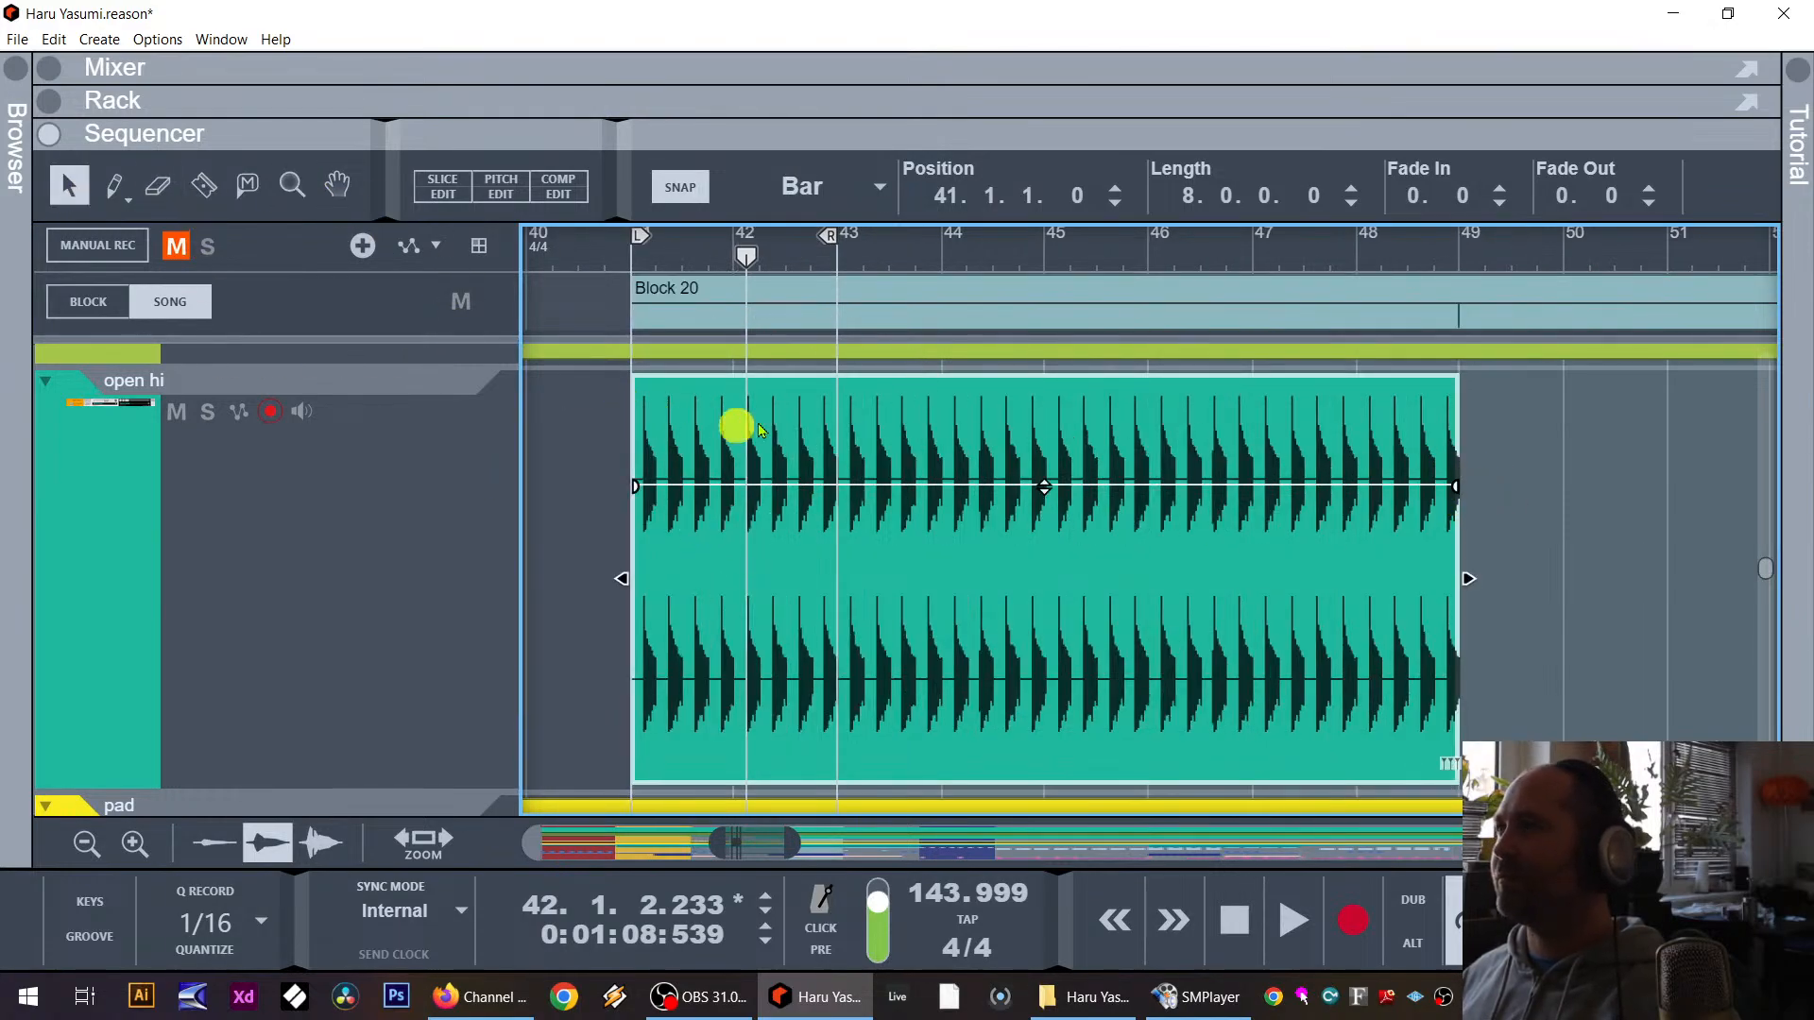
{"action": "left_click", "coordinate": [203, 185]}
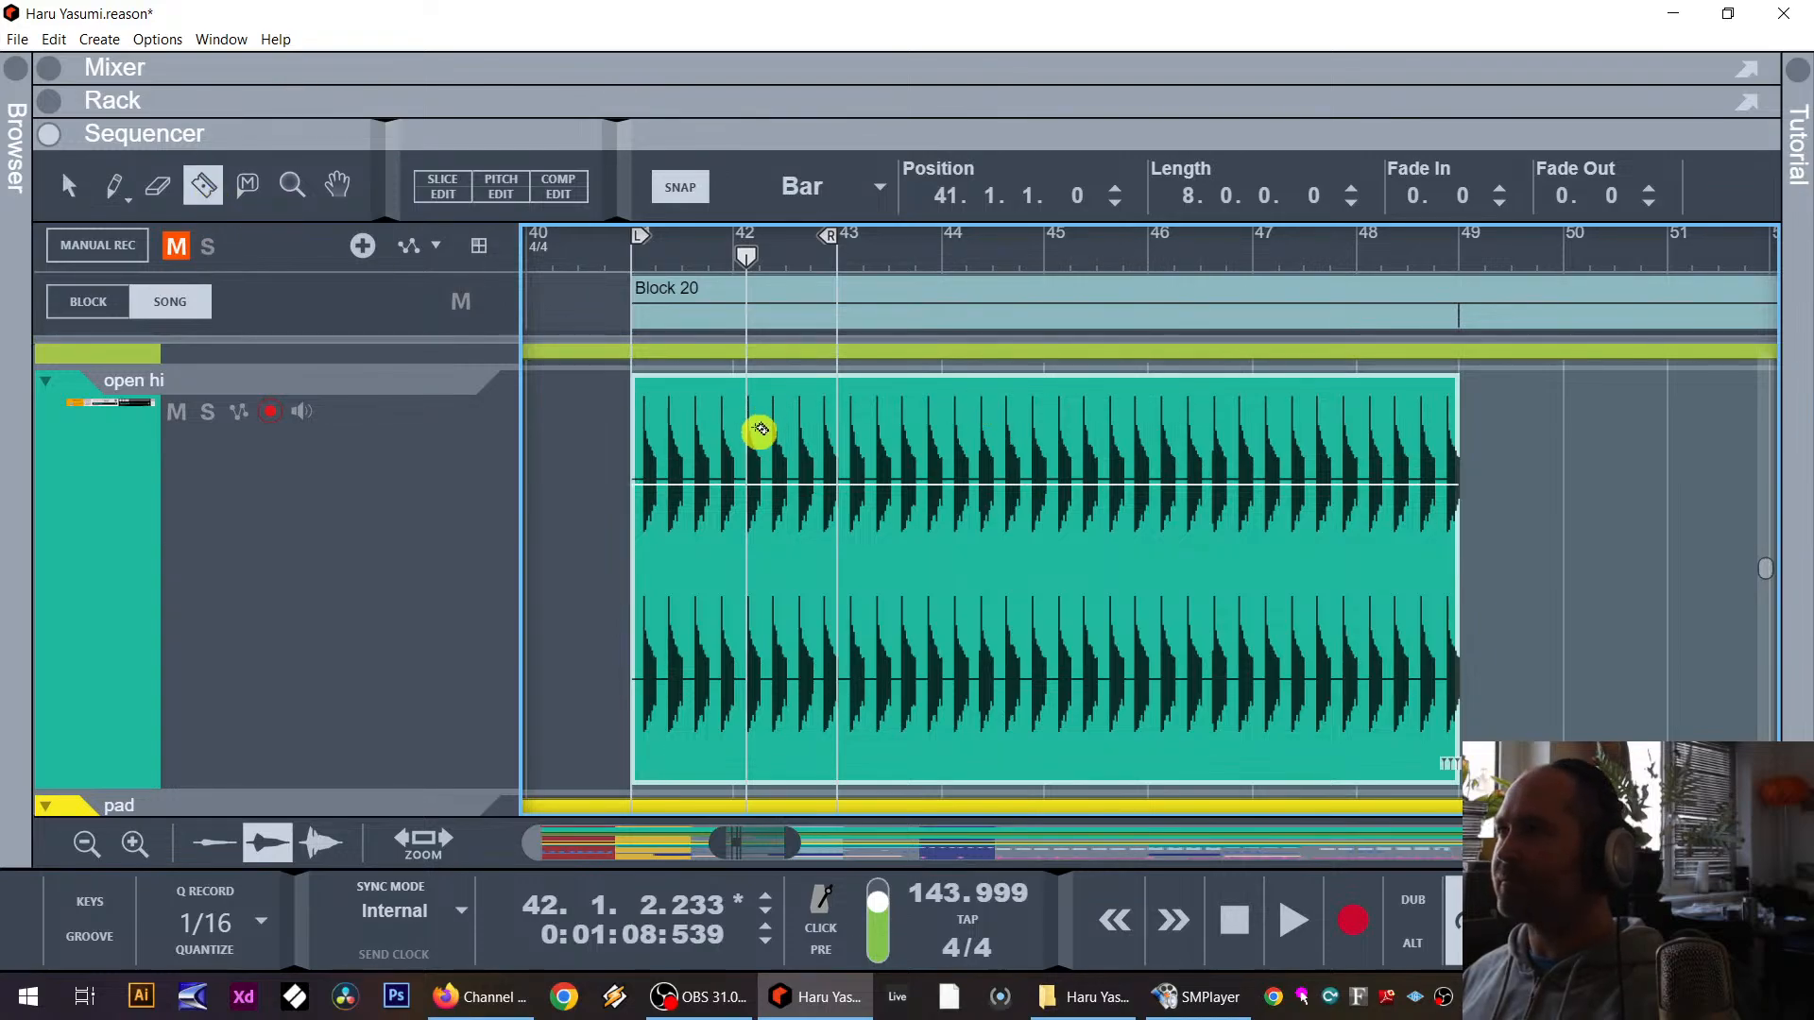
{"action": "left_click", "coordinate": [740, 404]}
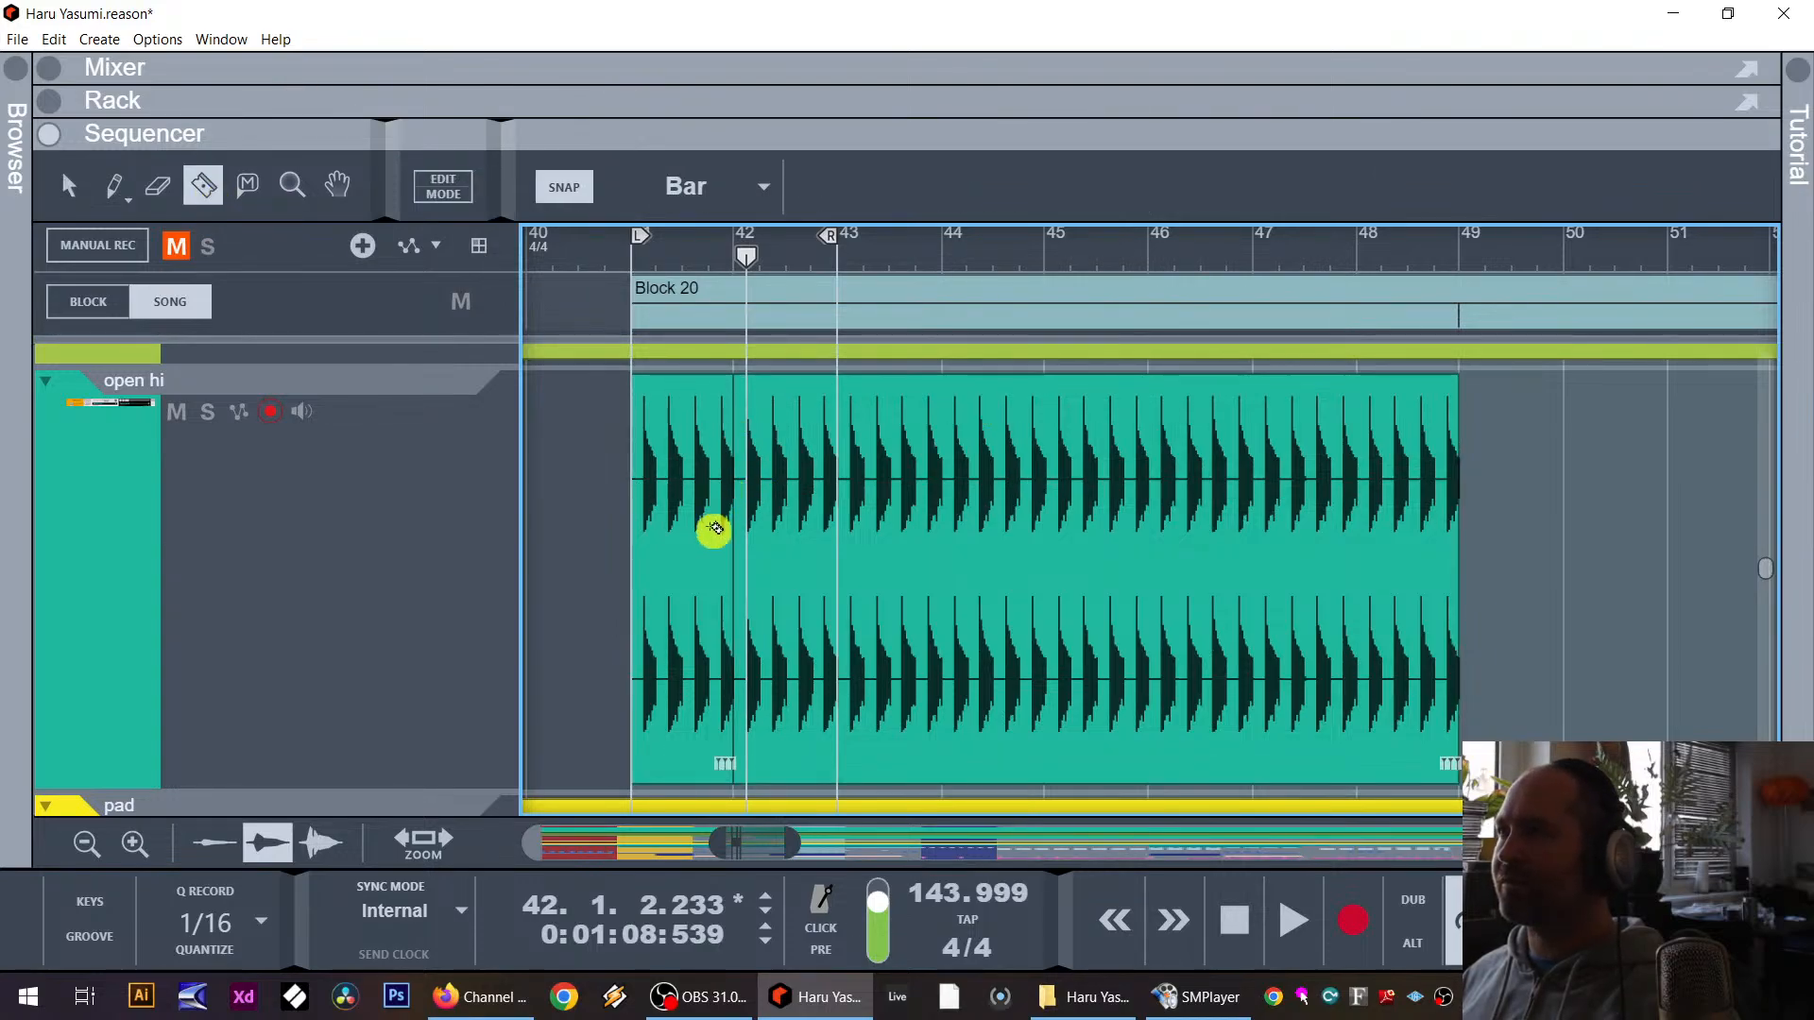
{"action": "left_click", "coordinate": [68, 185]}
{"action": "left_click_drag", "start_coordinate": [1072, 518], "coordinate": [1701, 515]}
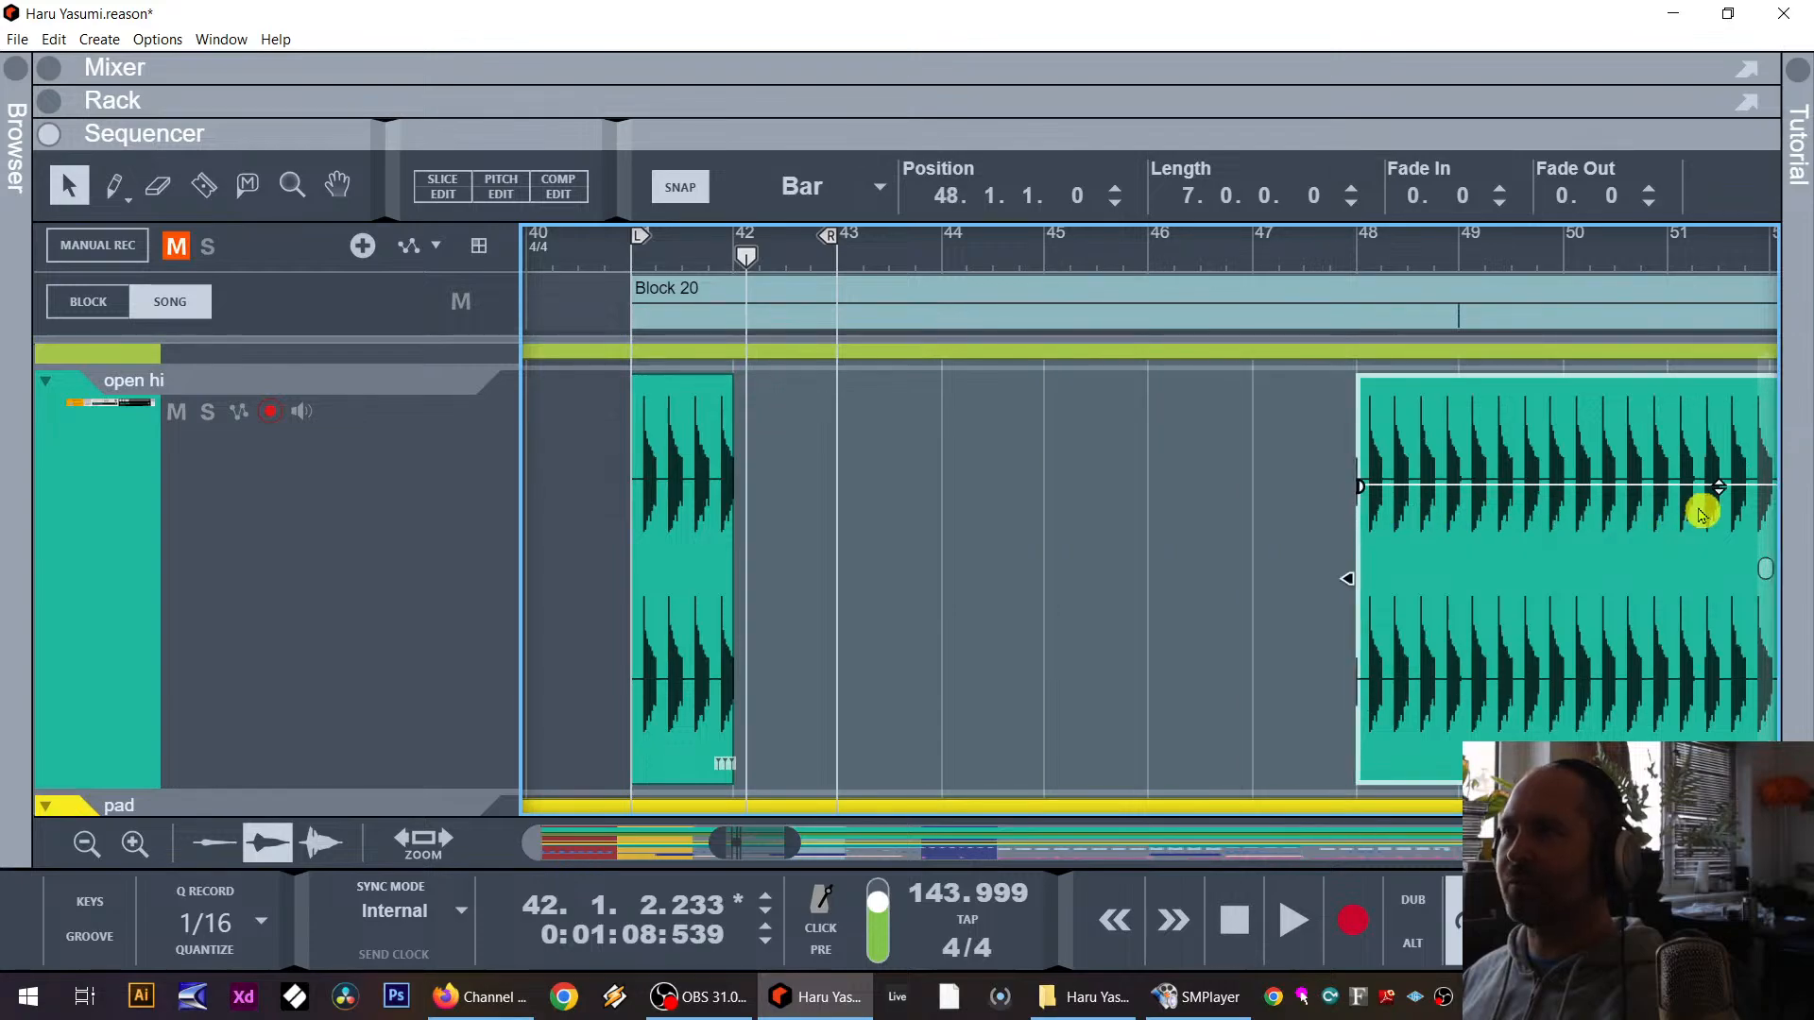
{"action": "left_click", "coordinate": [856, 463]}
Step: Set the snap value to 1/8 and split the one-bar open hi clip at bar 41 into four one-beat slices
{"action": "left_click", "coordinate": [713, 500]}
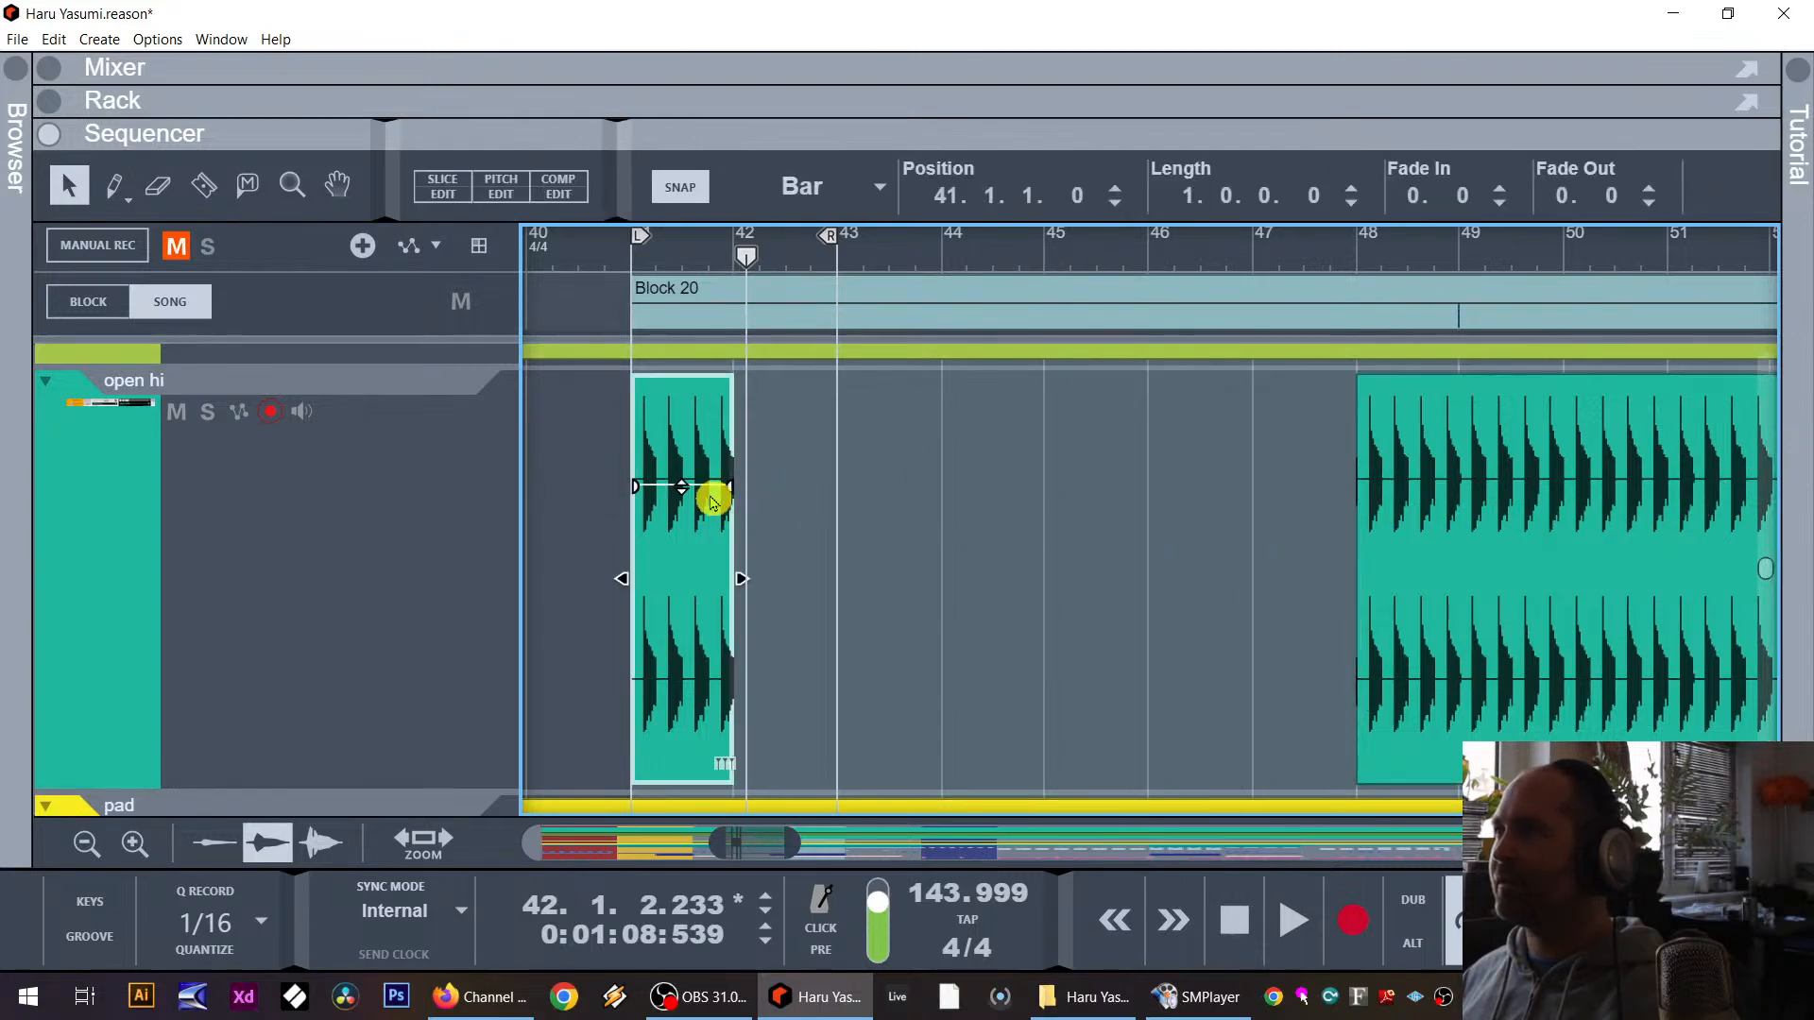
{"action": "left_click", "coordinate": [810, 189]}
{"action": "left_click", "coordinate": [811, 308]}
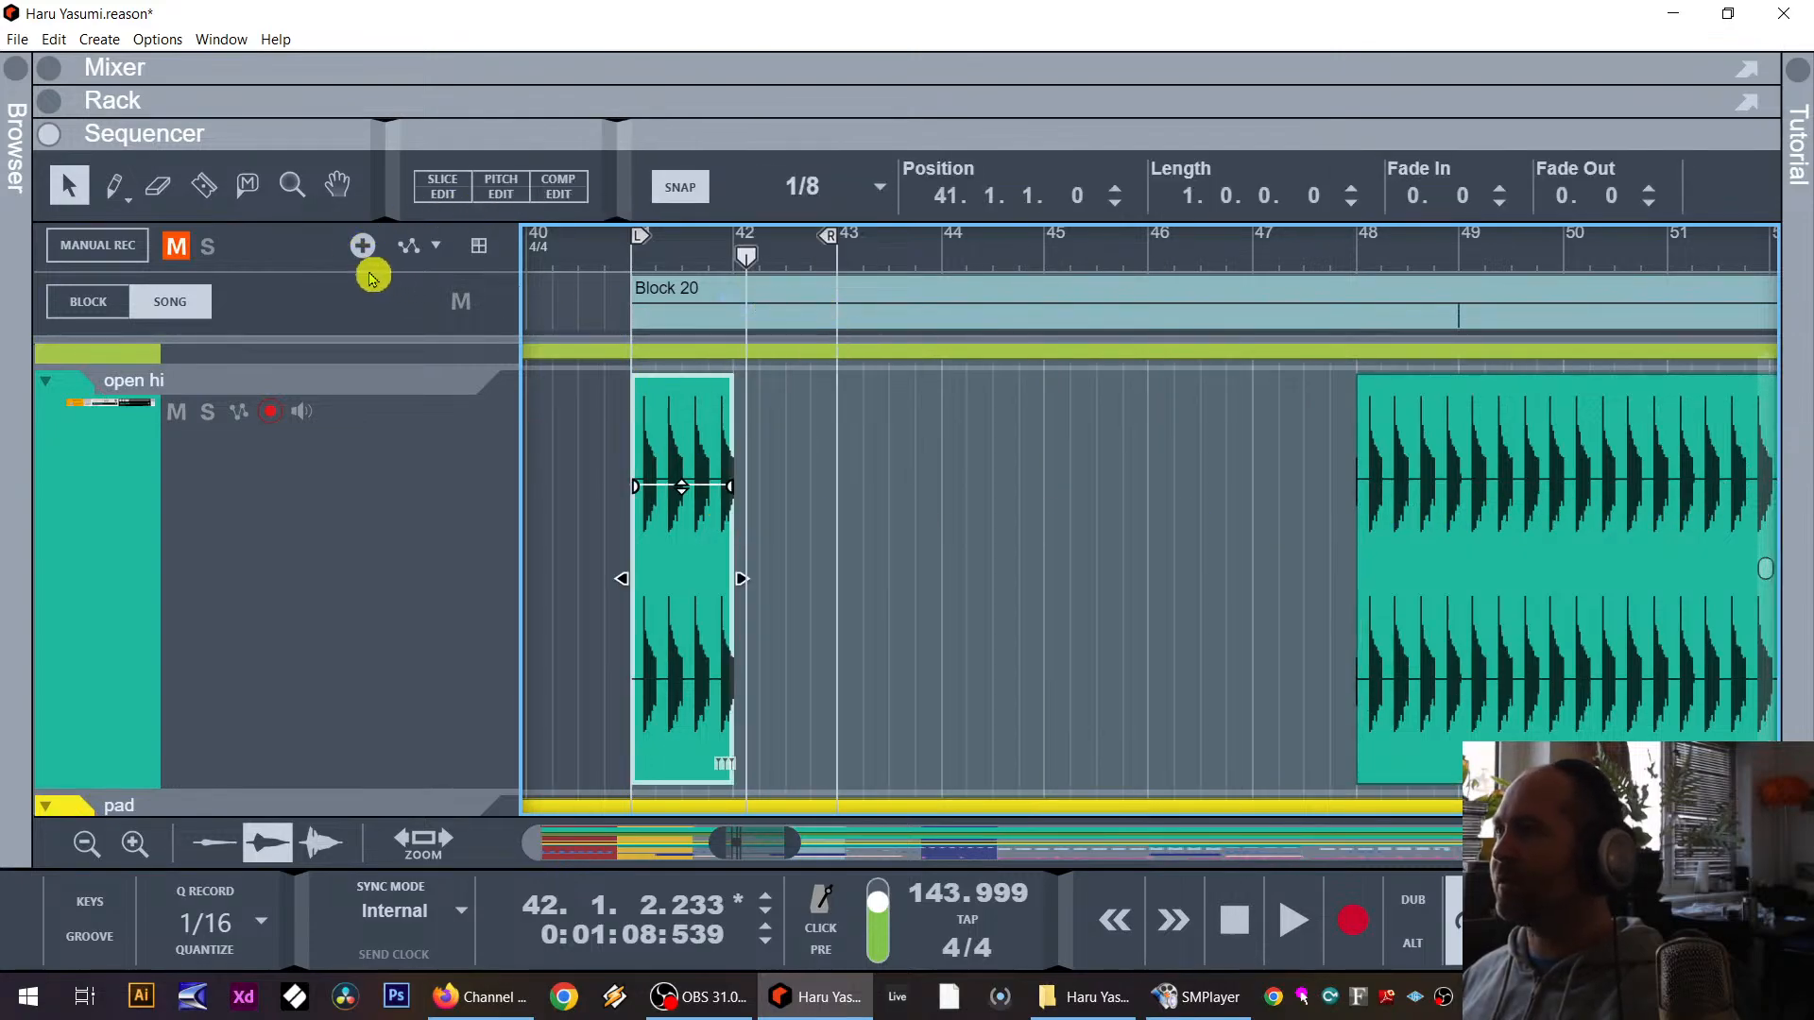
{"action": "left_click", "coordinate": [203, 185]}
{"action": "left_click", "coordinate": [677, 493]}
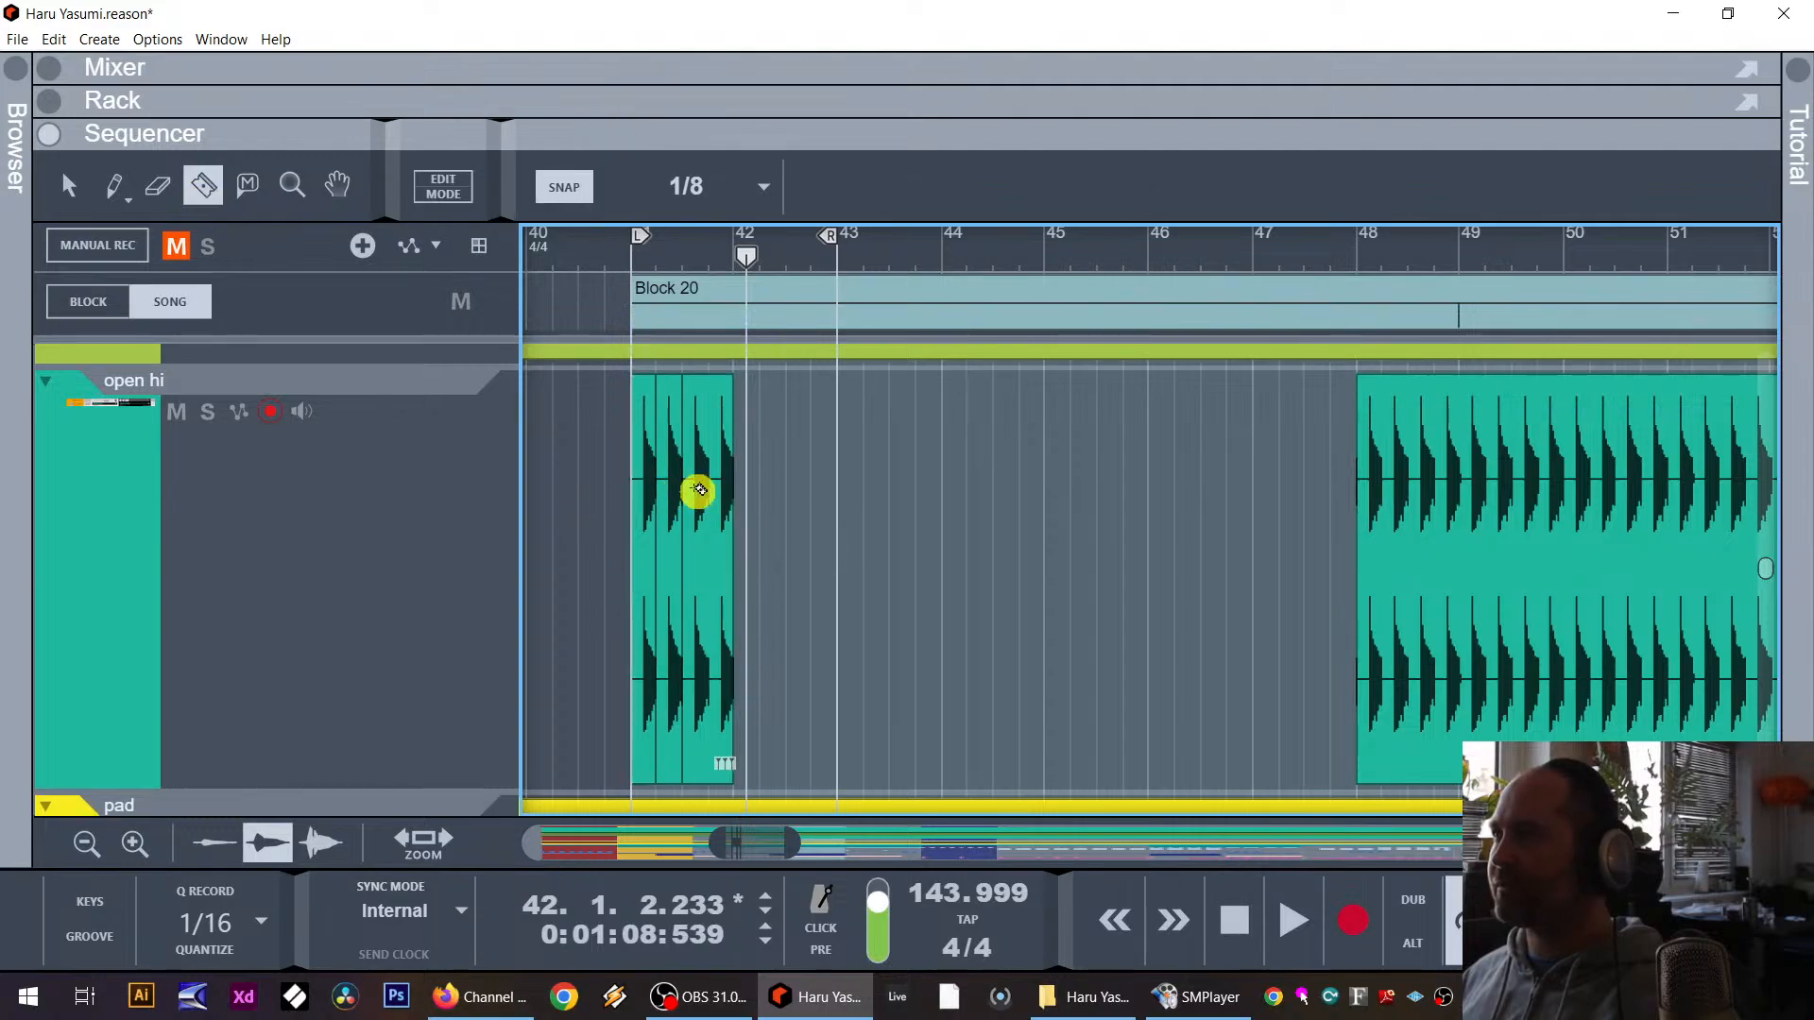
{"action": "left_click", "coordinate": [68, 185]}
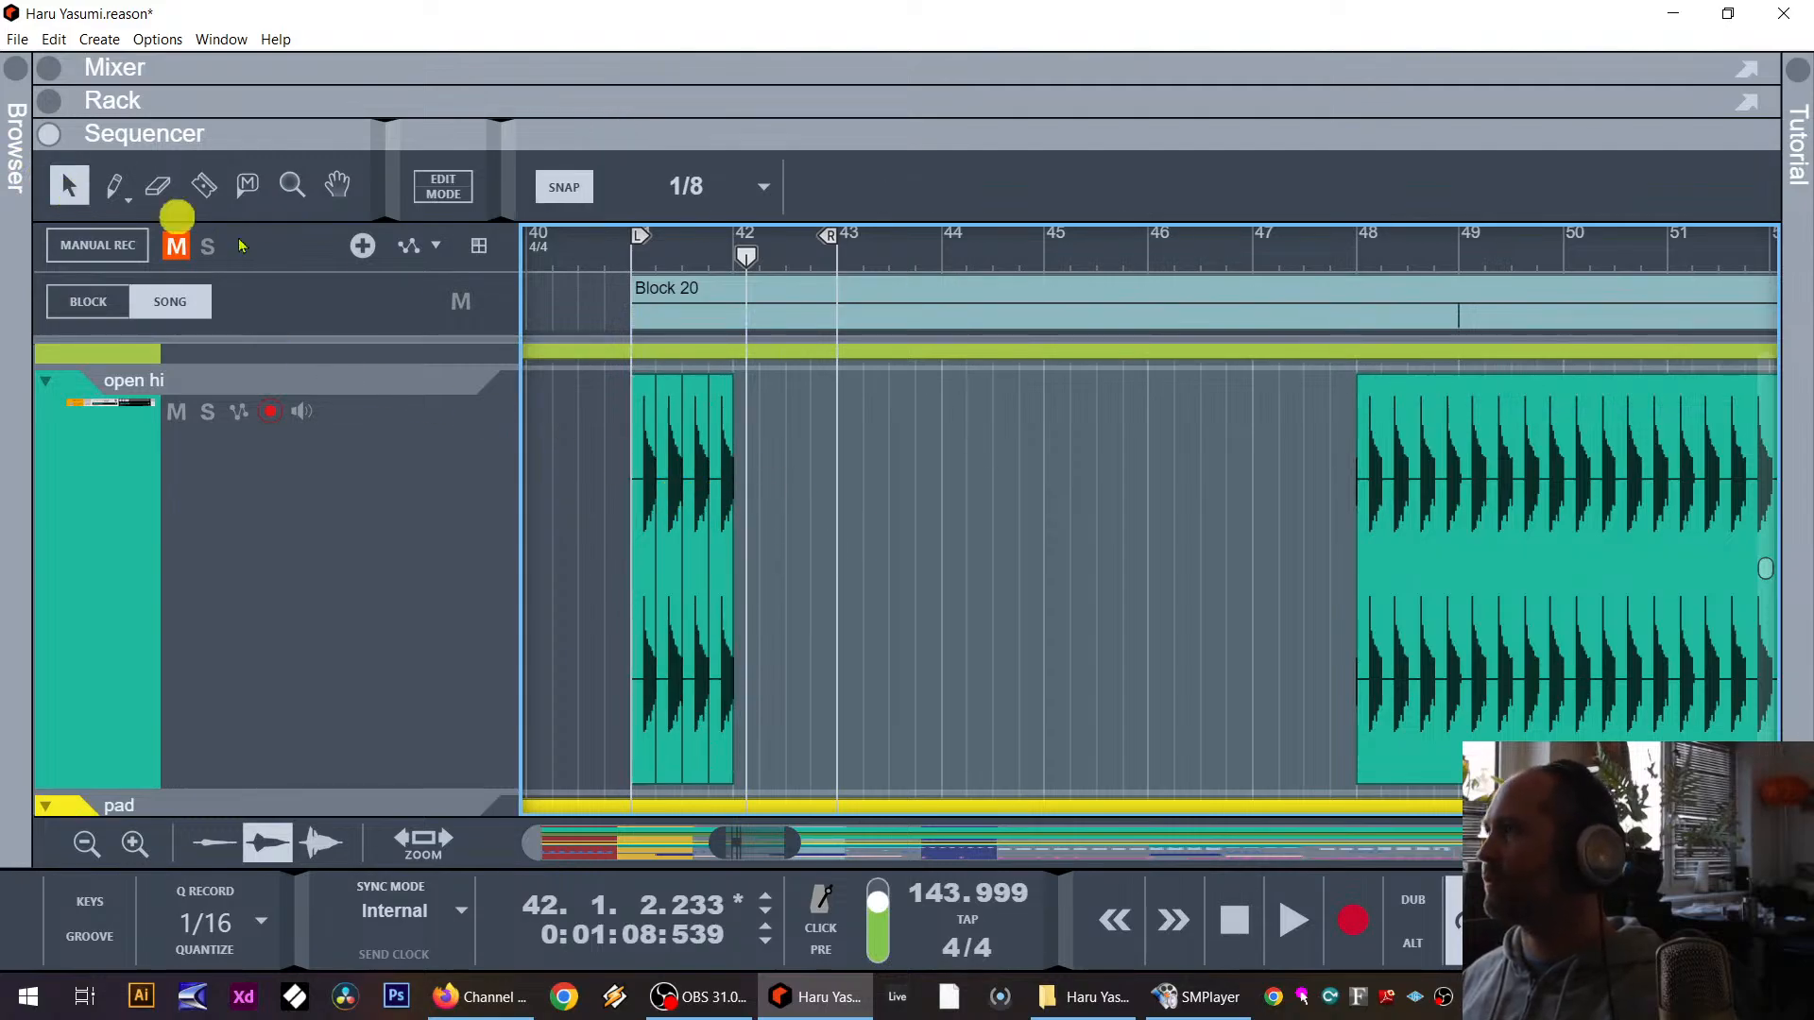
Step: Give all four open hi slices a fade-out of 2.0 and play the result from bar 41
{"action": "left_click_drag", "start_coordinate": [947, 478], "coordinate": [557, 463]}
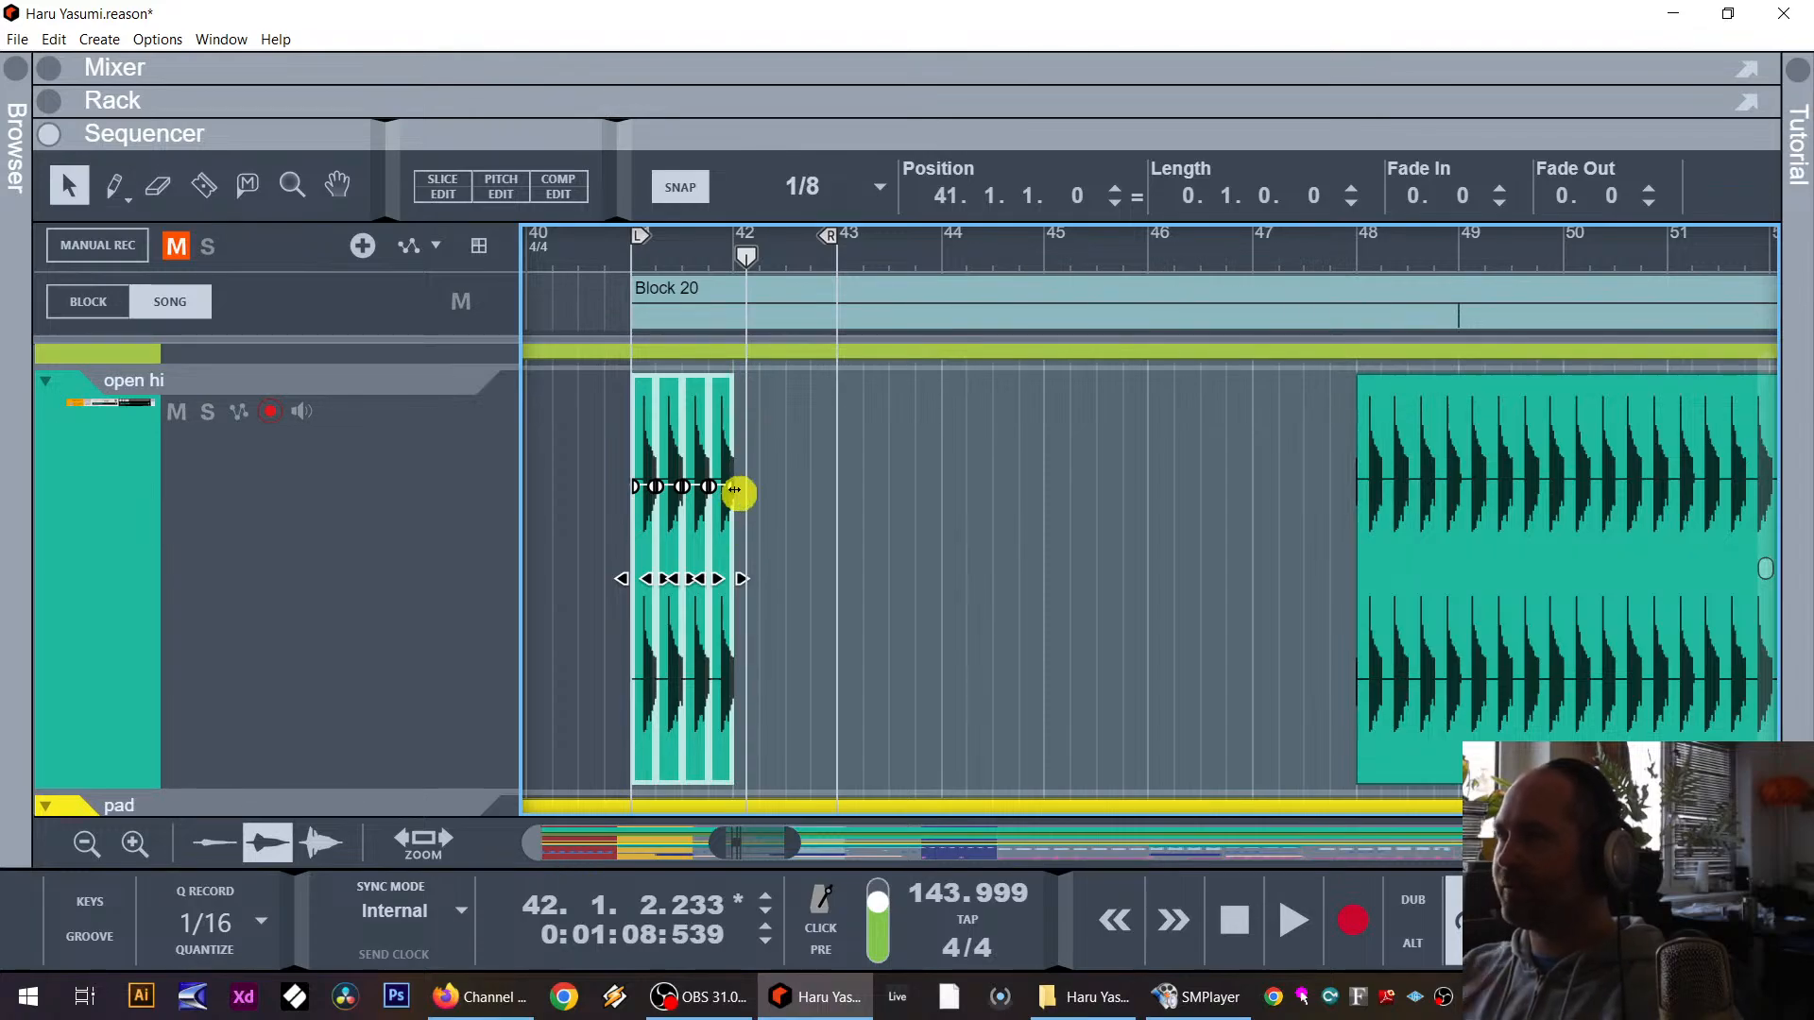
{"action": "left_click_drag", "start_coordinate": [728, 511], "coordinate": [721, 511]}
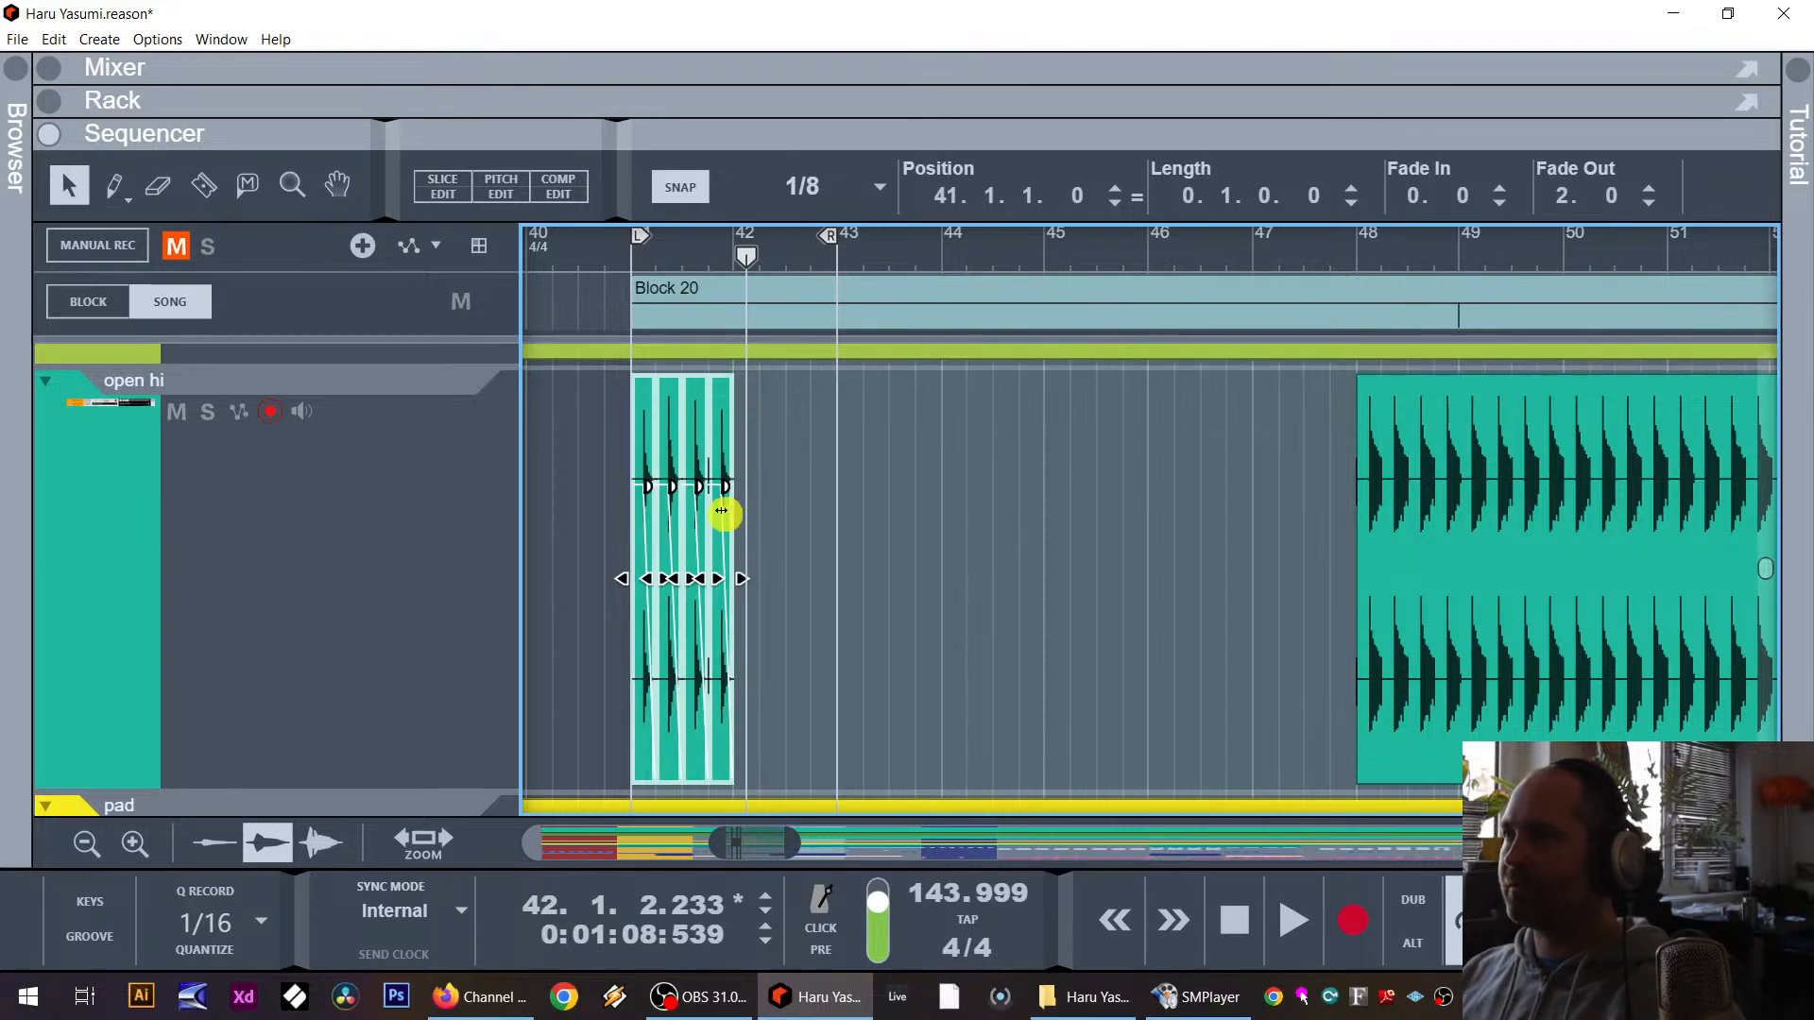
{"action": "left_click", "coordinate": [633, 250]}
{"action": "key", "text": "space"}
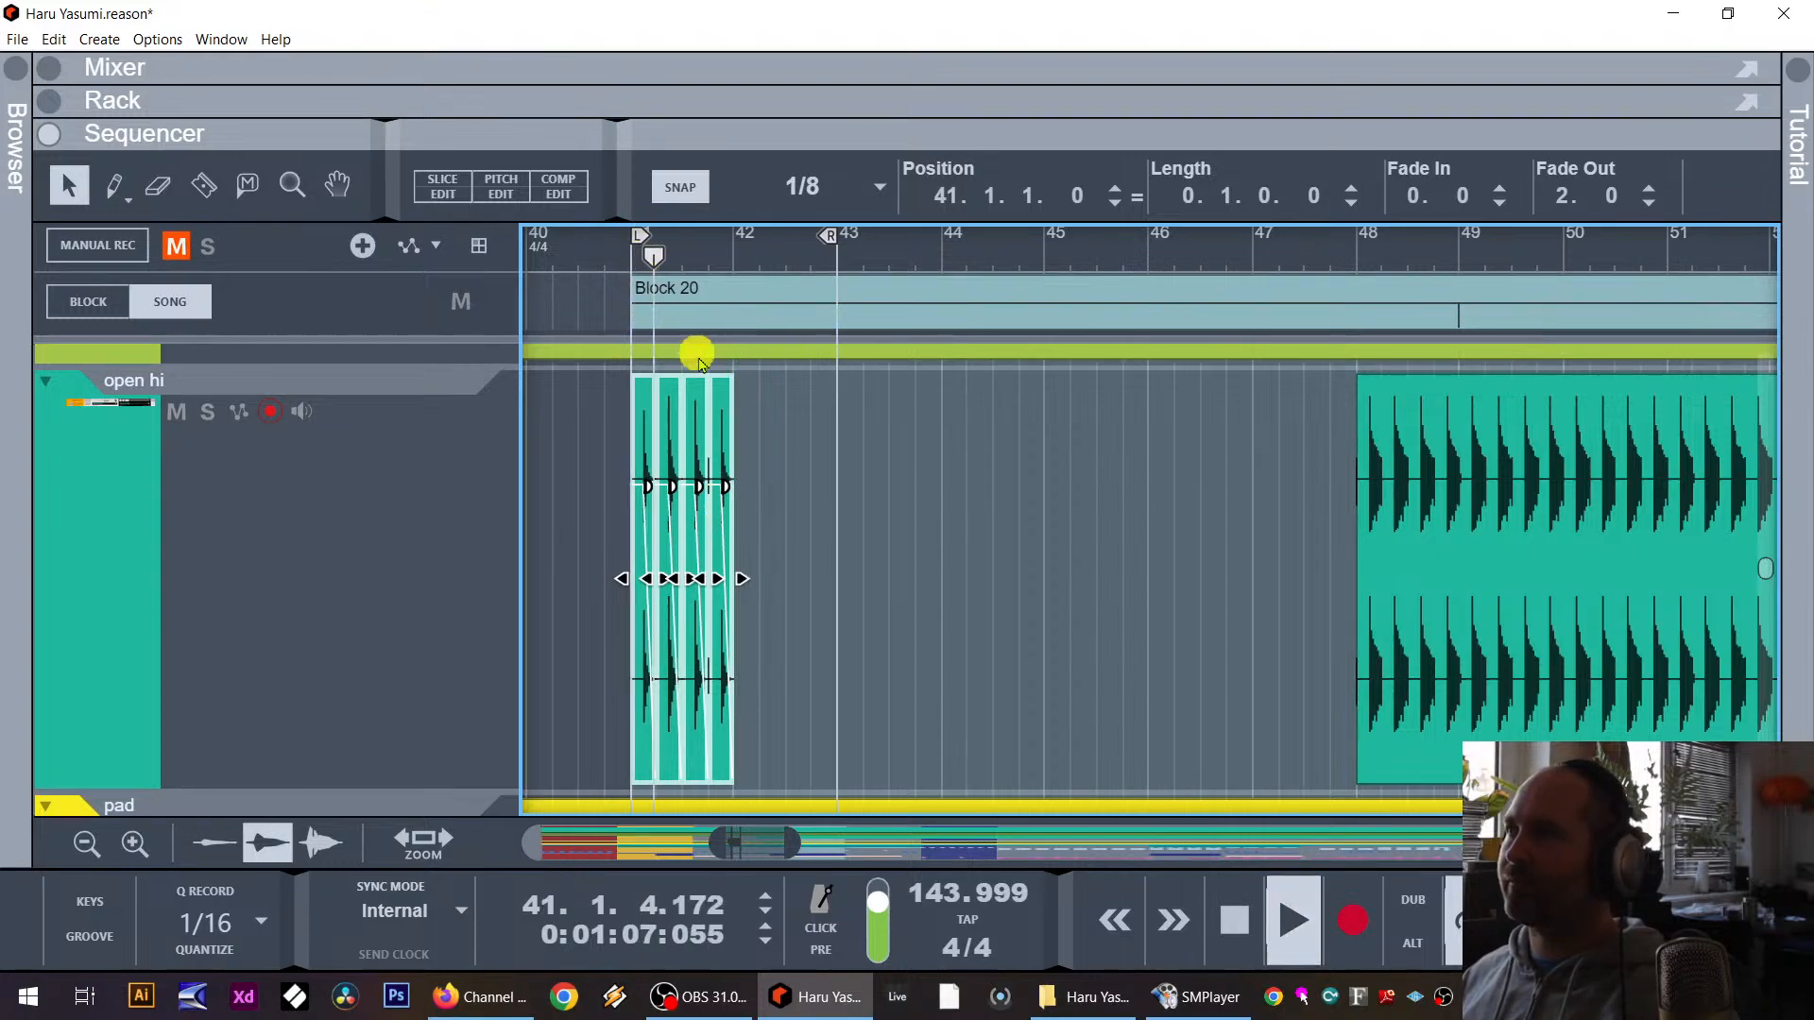
{"action": "key", "text": "space"}
Step: Duplicate the four faded open hi slices to bar 42
{"action": "left_click_drag", "start_coordinate": [872, 481], "coordinate": [749, 465]}
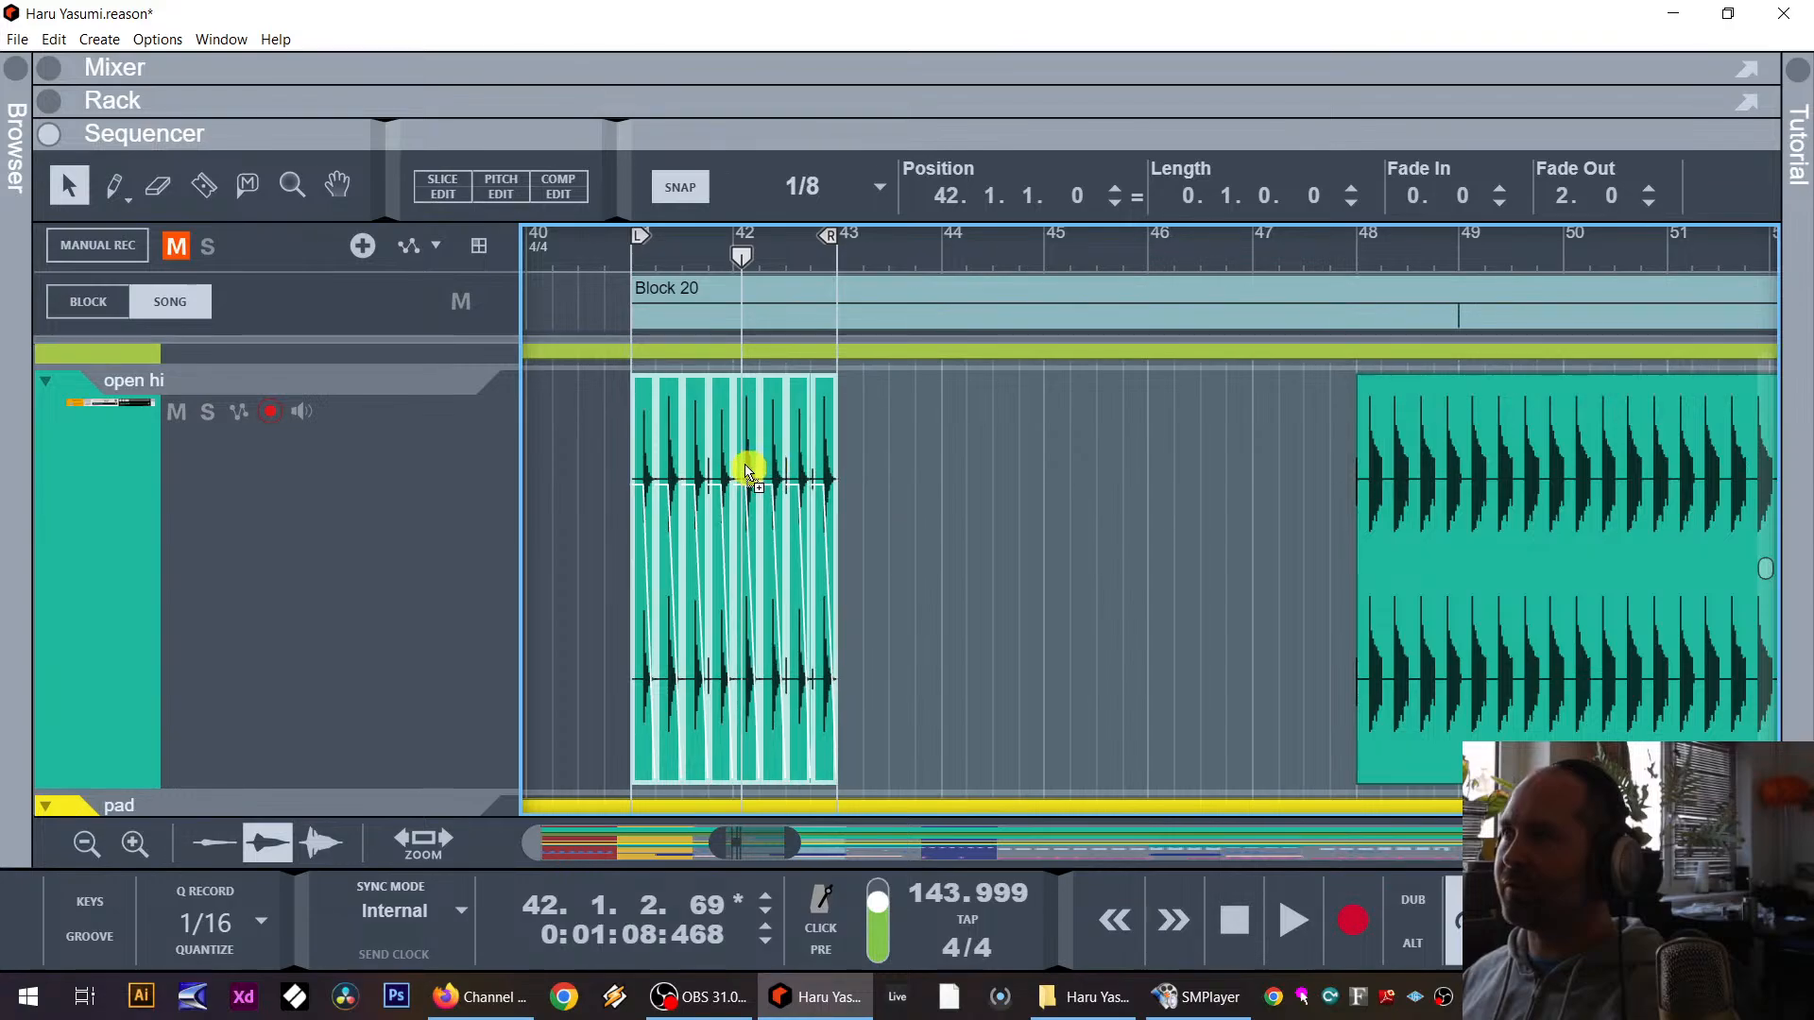
{"action": "left_click", "coordinate": [826, 491]}
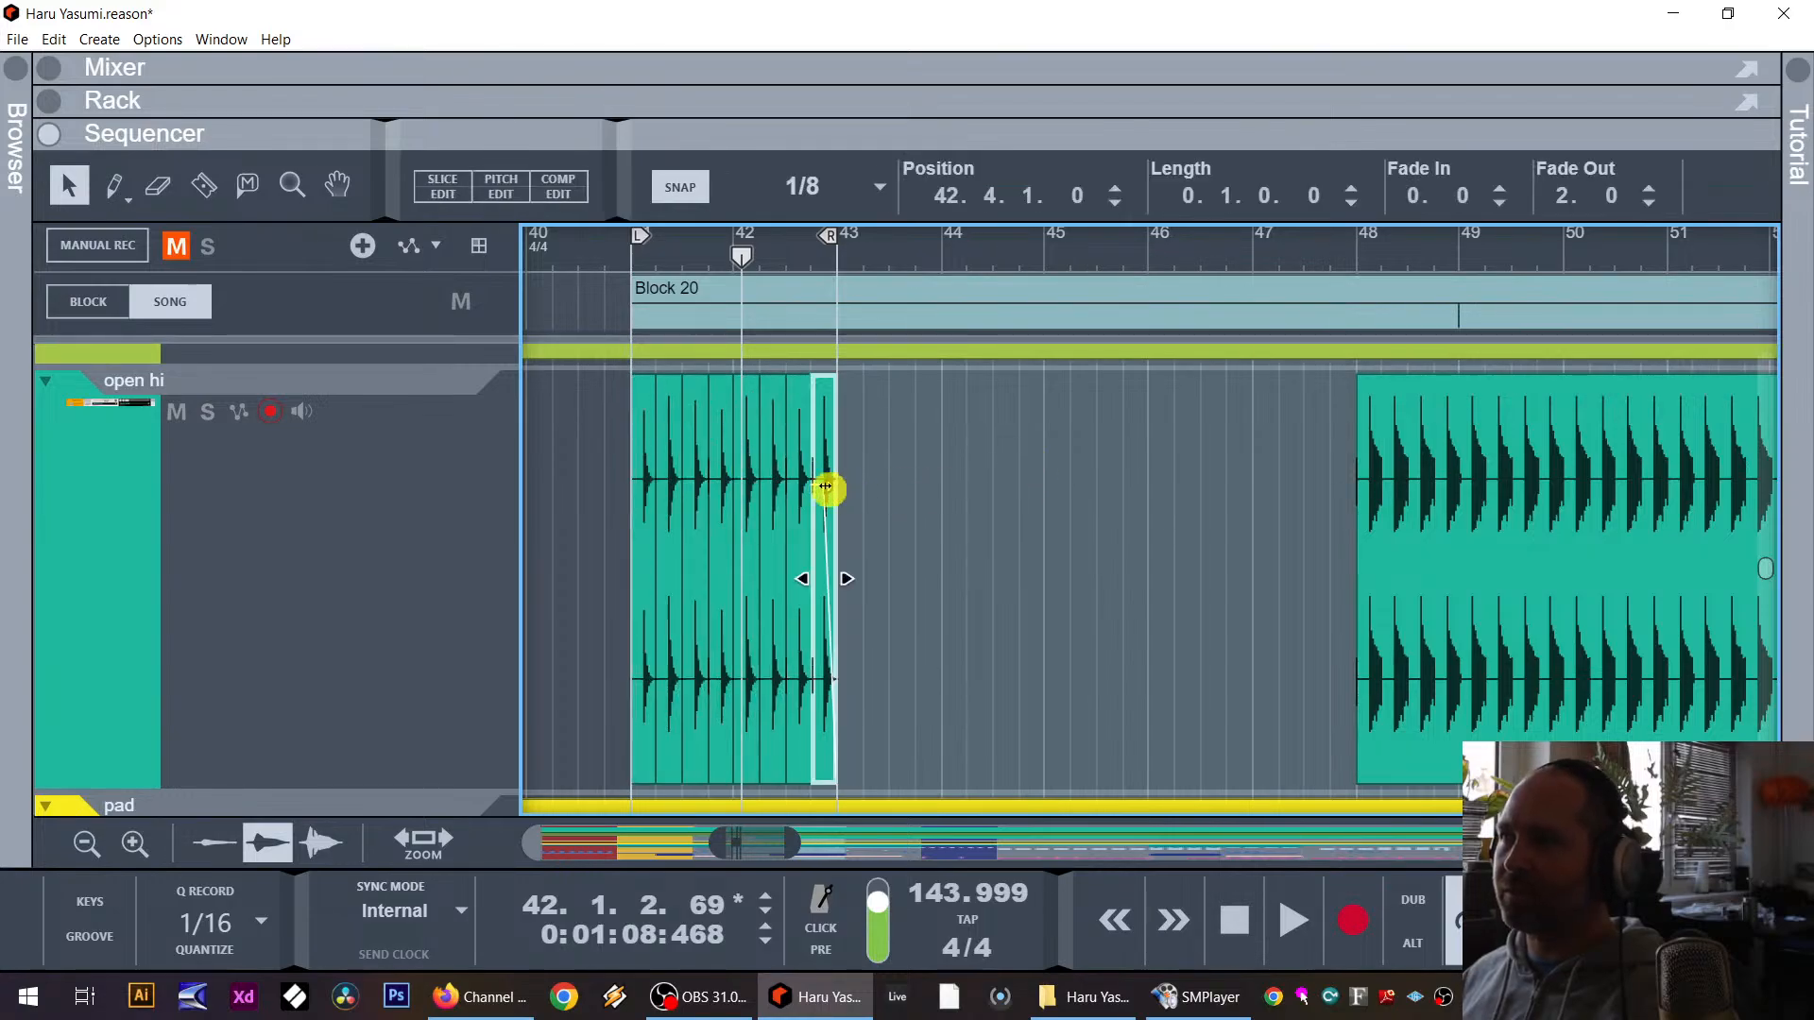
{"action": "left_click", "coordinate": [899, 473]}
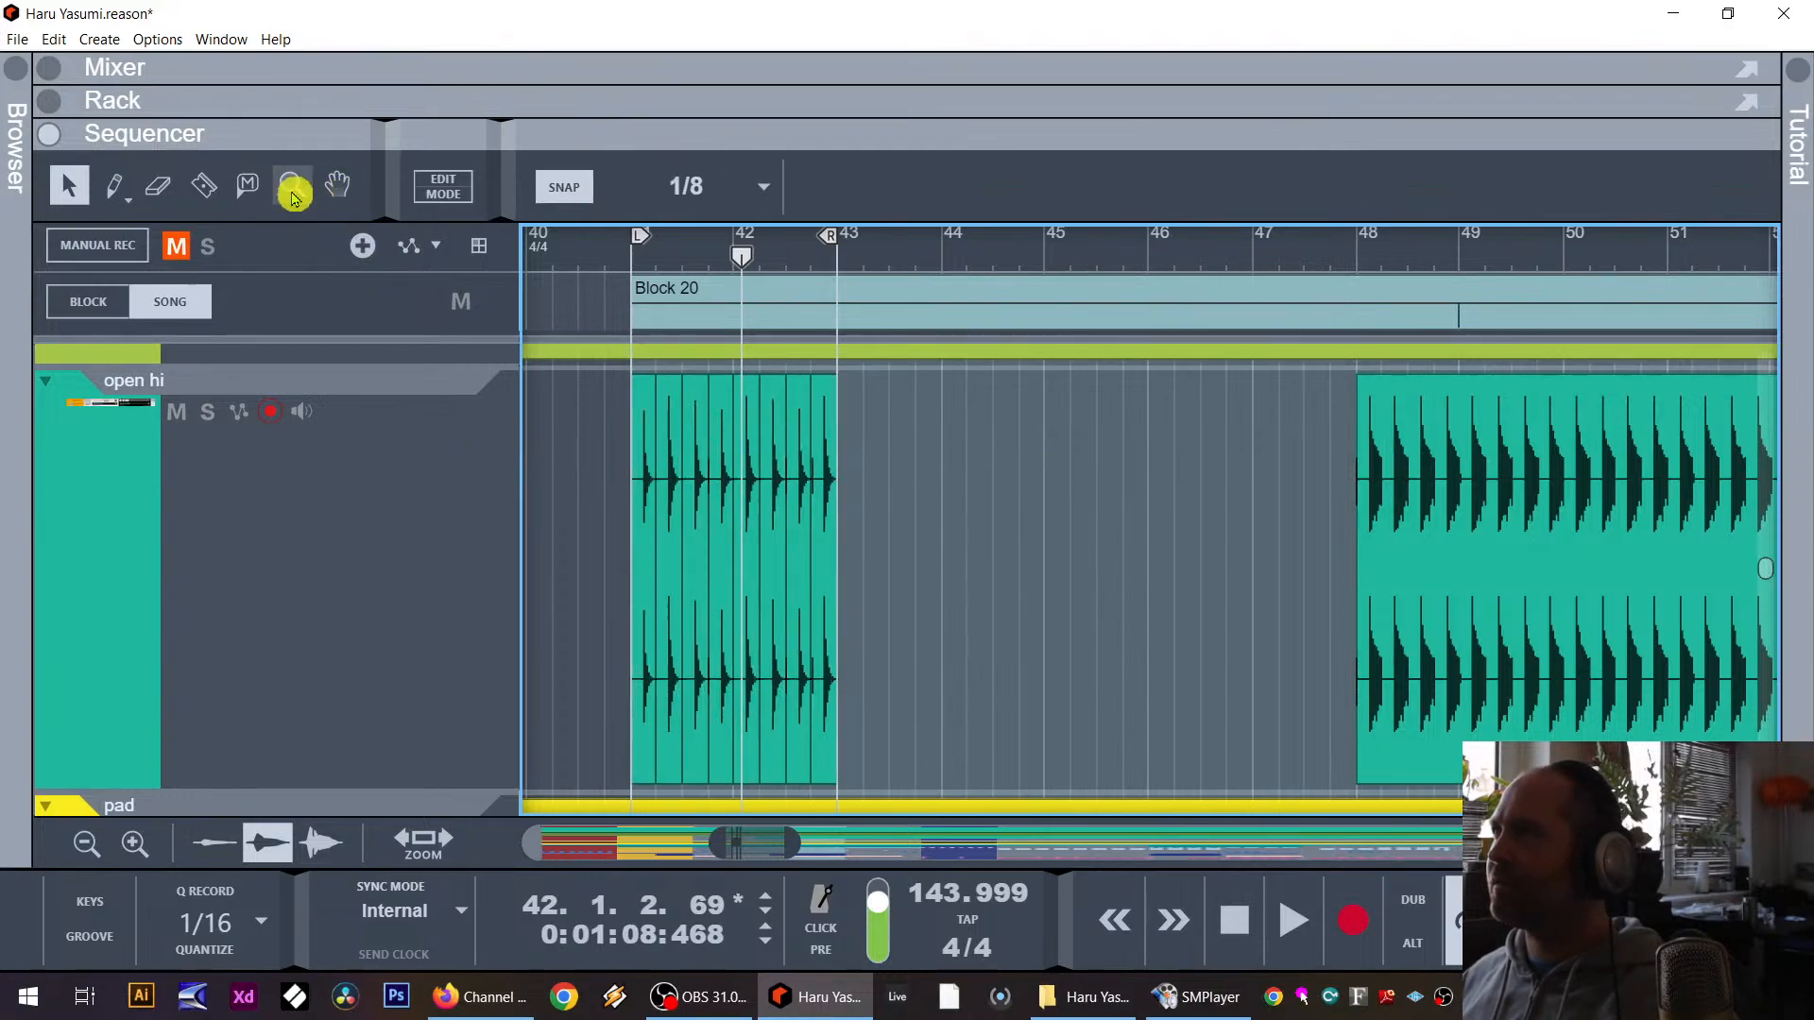
Step: Remove the fade-out from the last open hi slice at 42.4 by setting it to 0
{"action": "left_click", "coordinate": [292, 187]}
{"action": "left_click", "coordinate": [728, 478]}
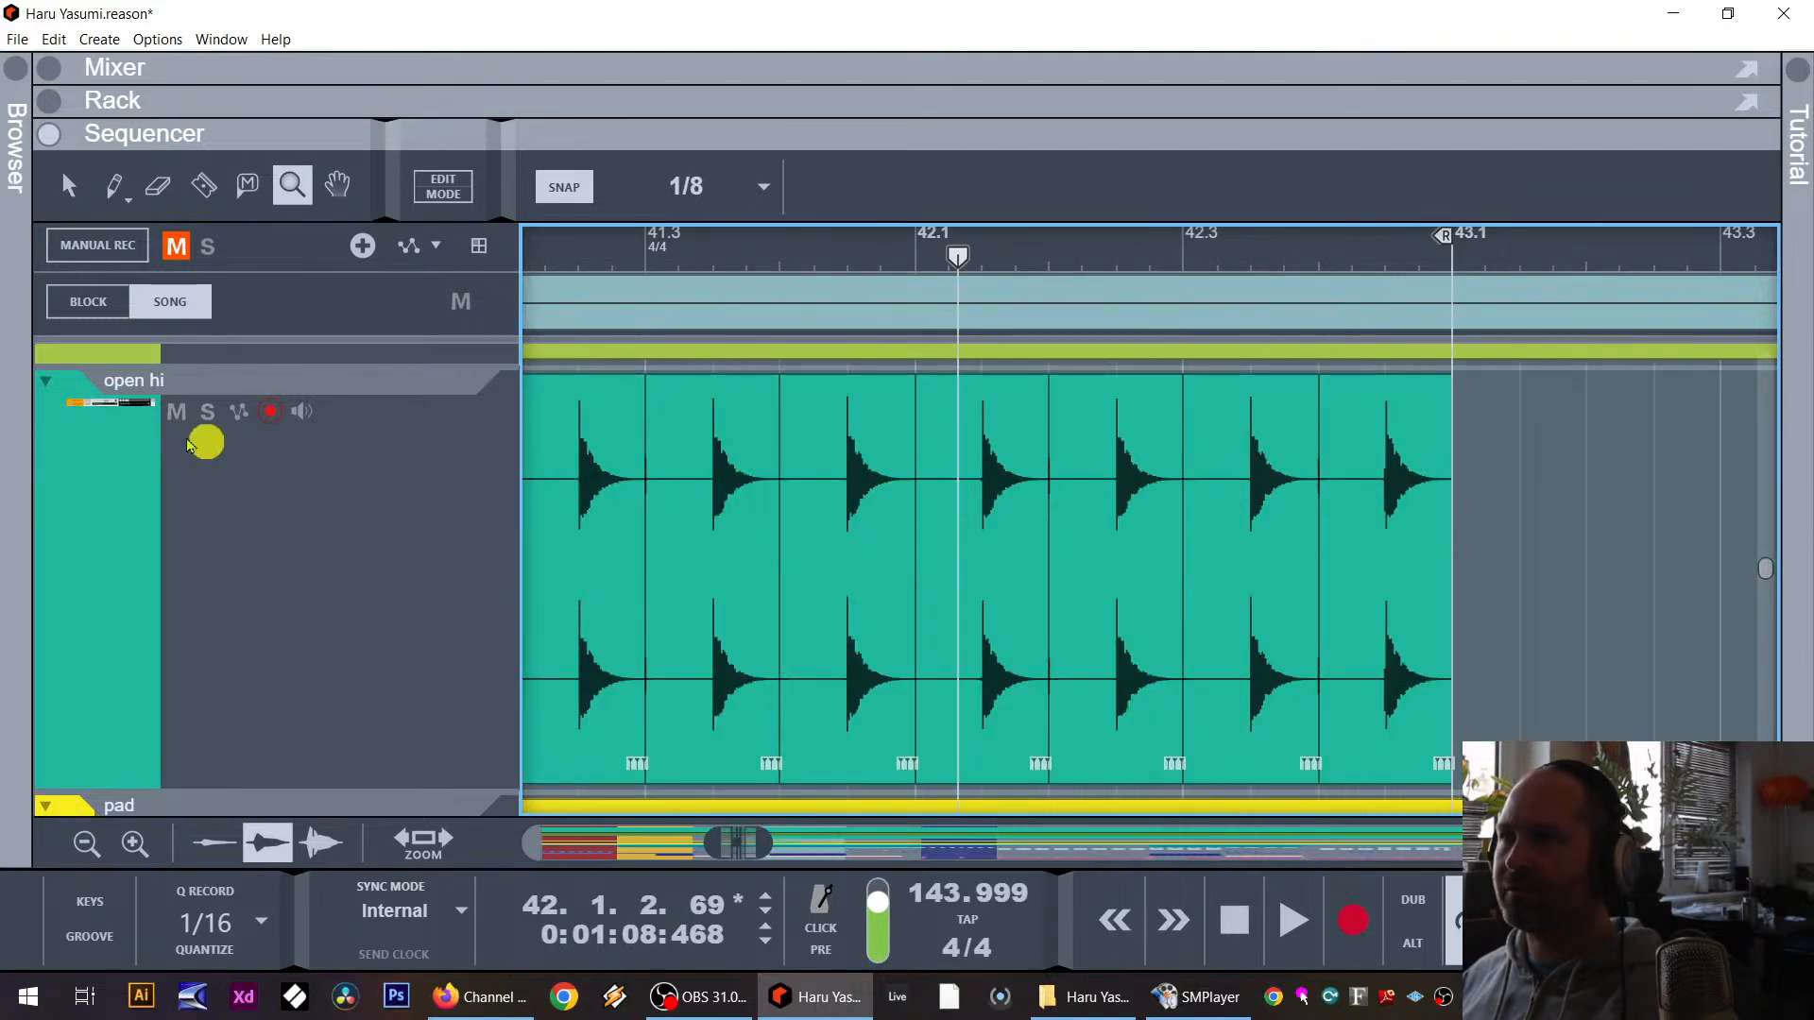
{"action": "left_click", "coordinate": [62, 184]}
{"action": "left_click_drag", "start_coordinate": [1345, 553], "coordinate": [1383, 569]}
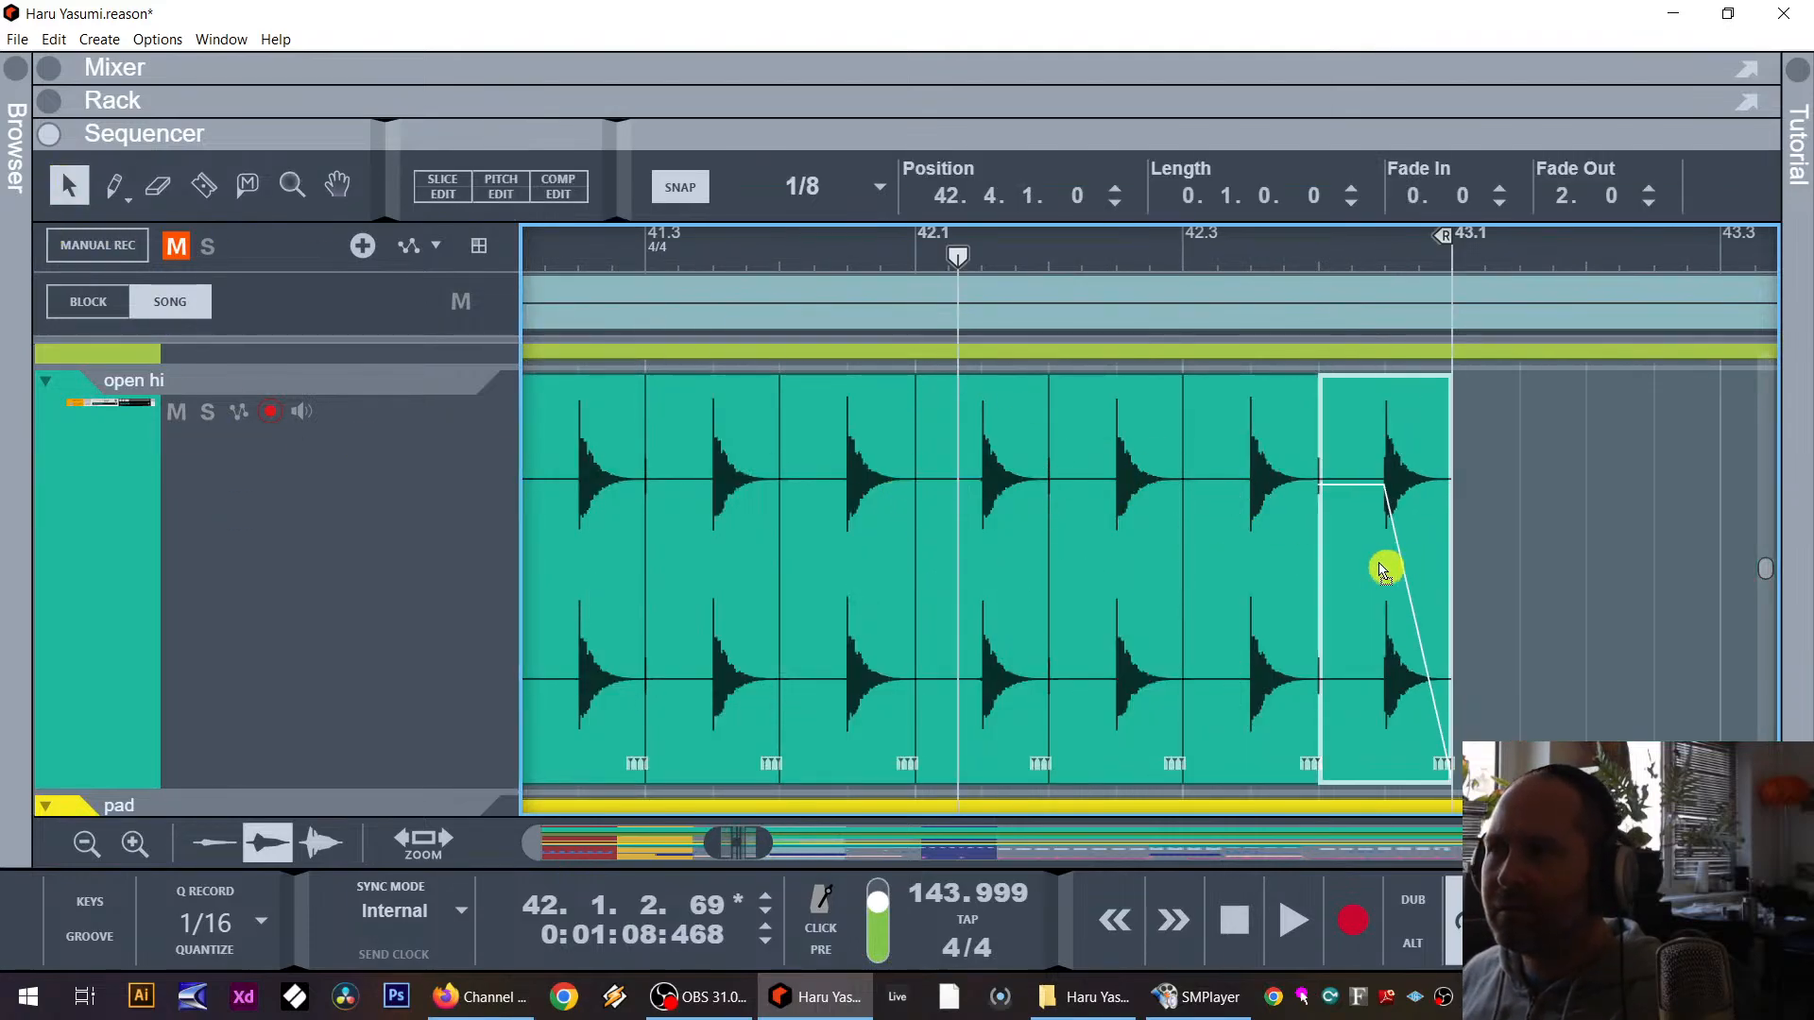
{"action": "left_click", "coordinate": [1234, 565]}
{"action": "left_click", "coordinate": [1371, 567]}
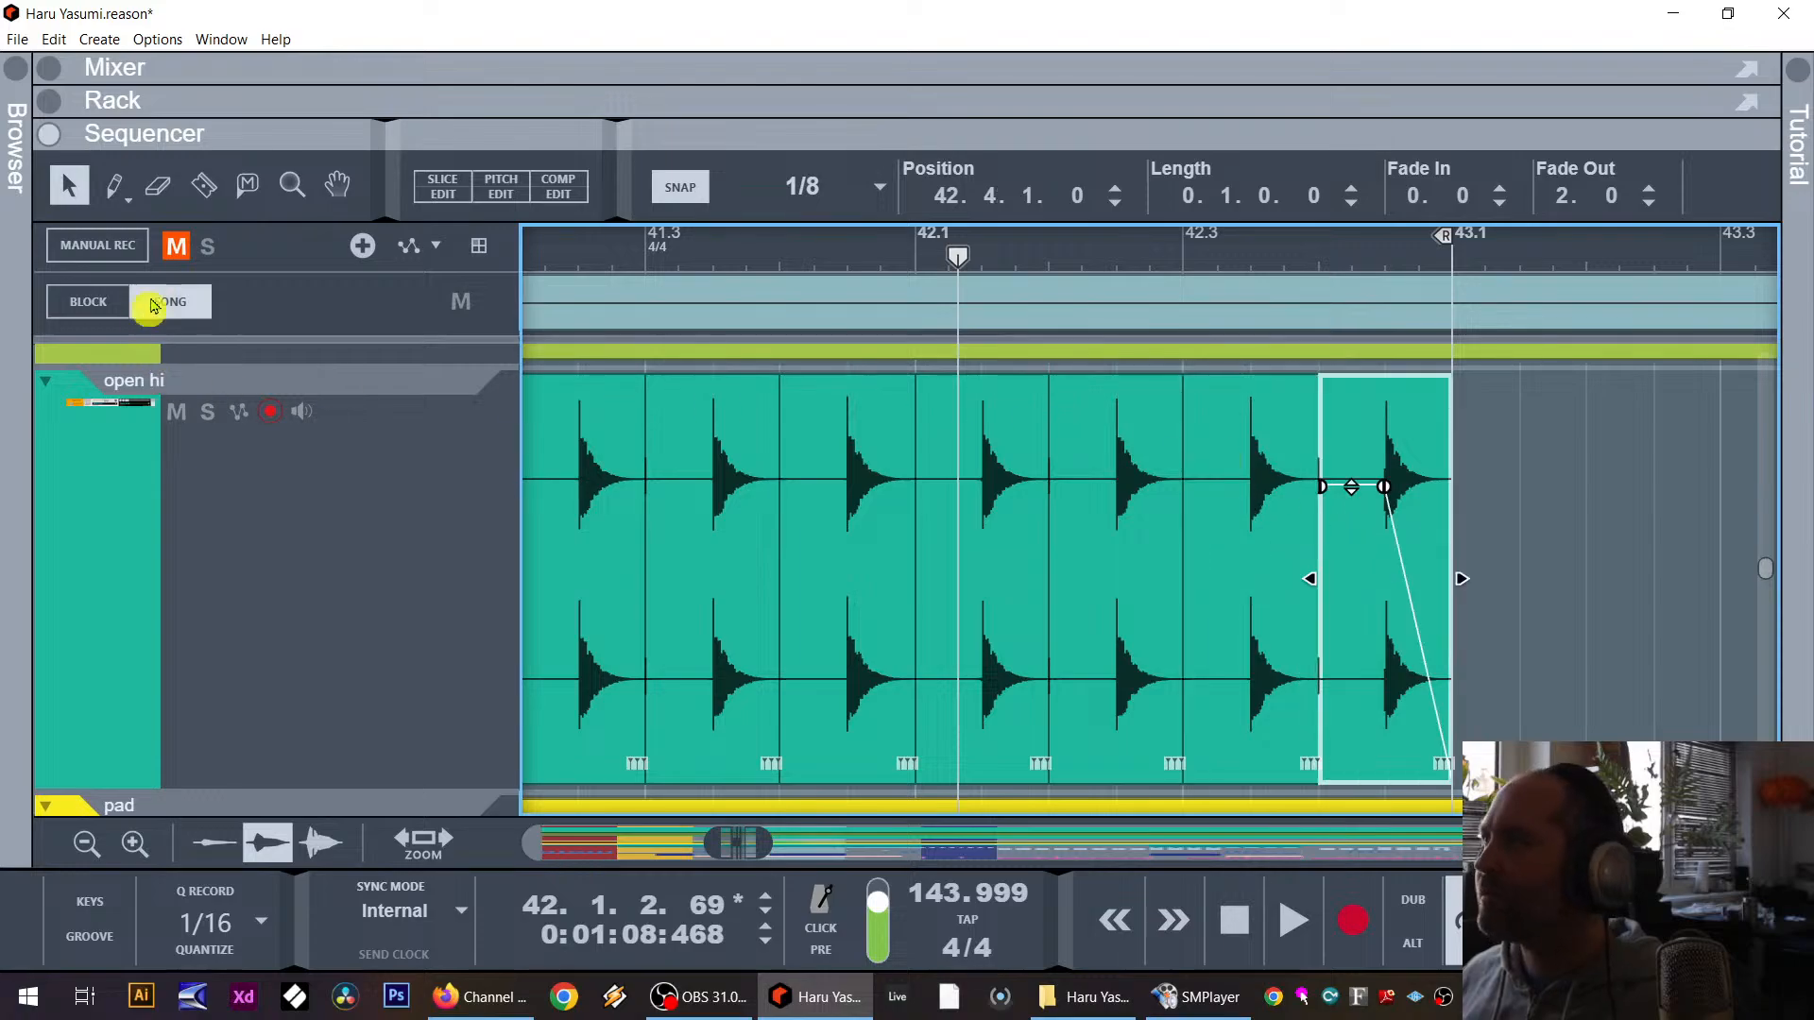
{"action": "left_click", "coordinate": [293, 201]}
{"action": "left_click", "coordinate": [1371, 484]}
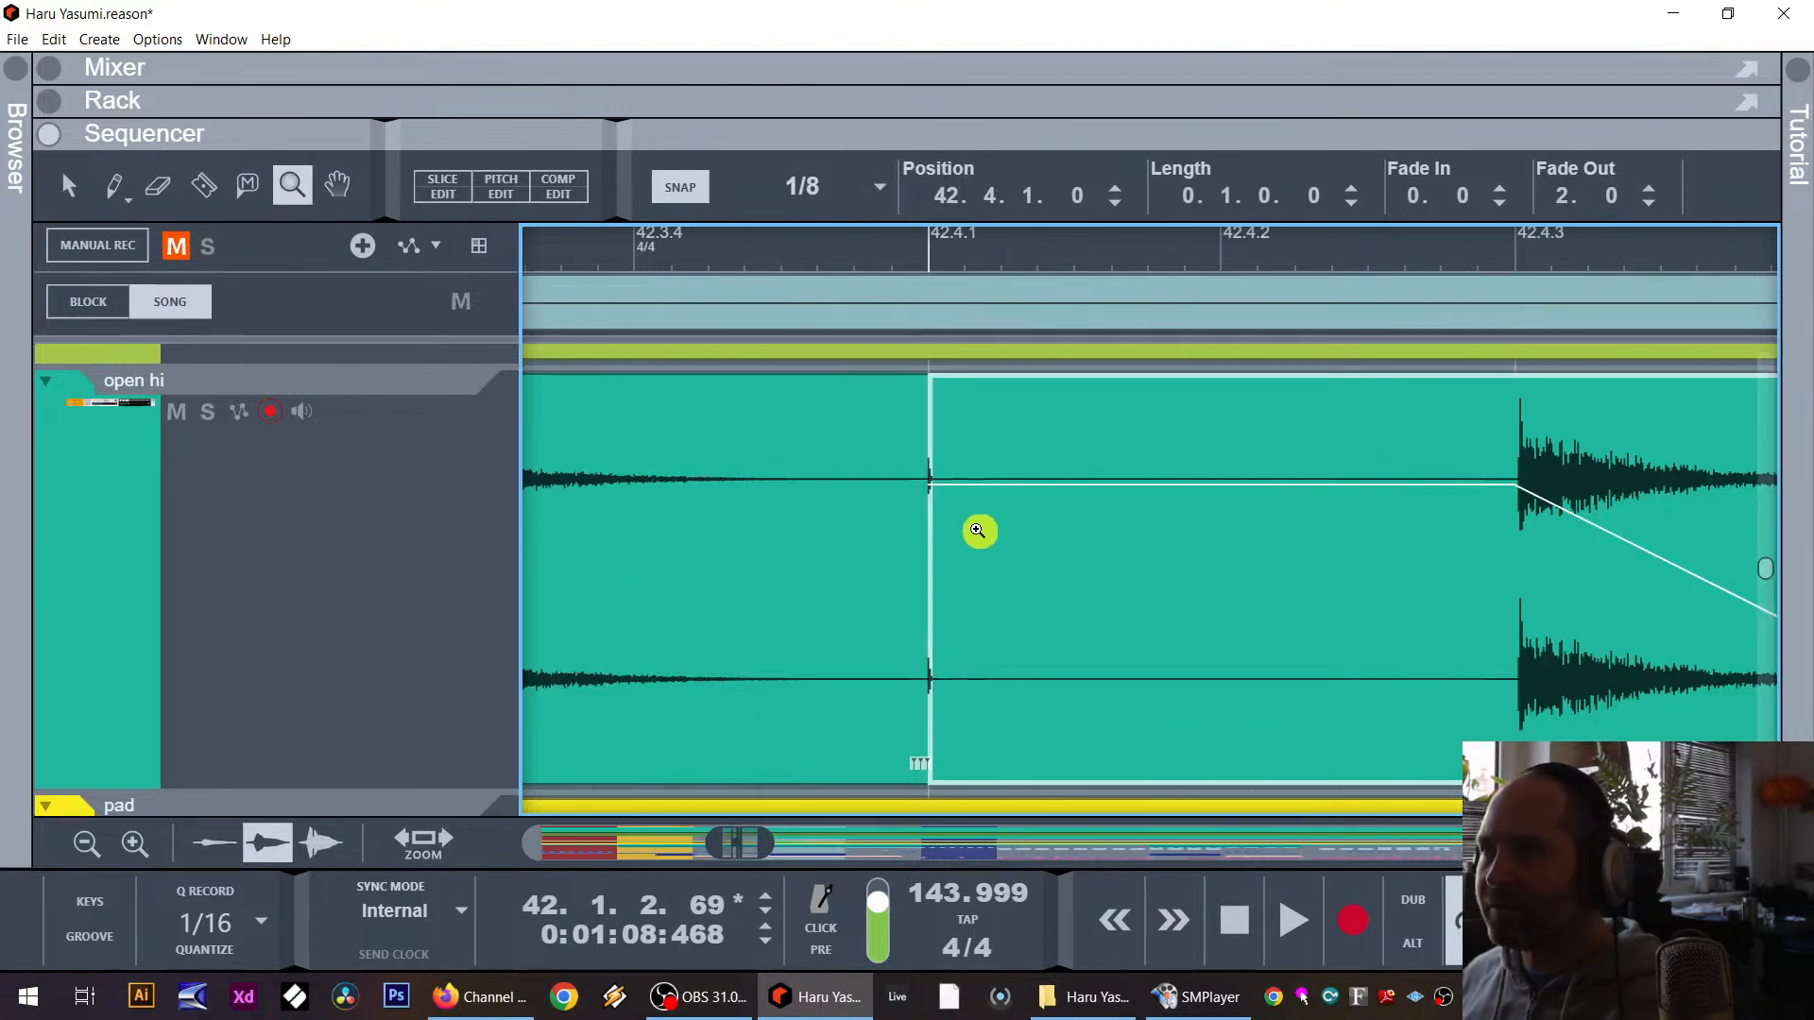
{"action": "left_click", "coordinate": [64, 184]}
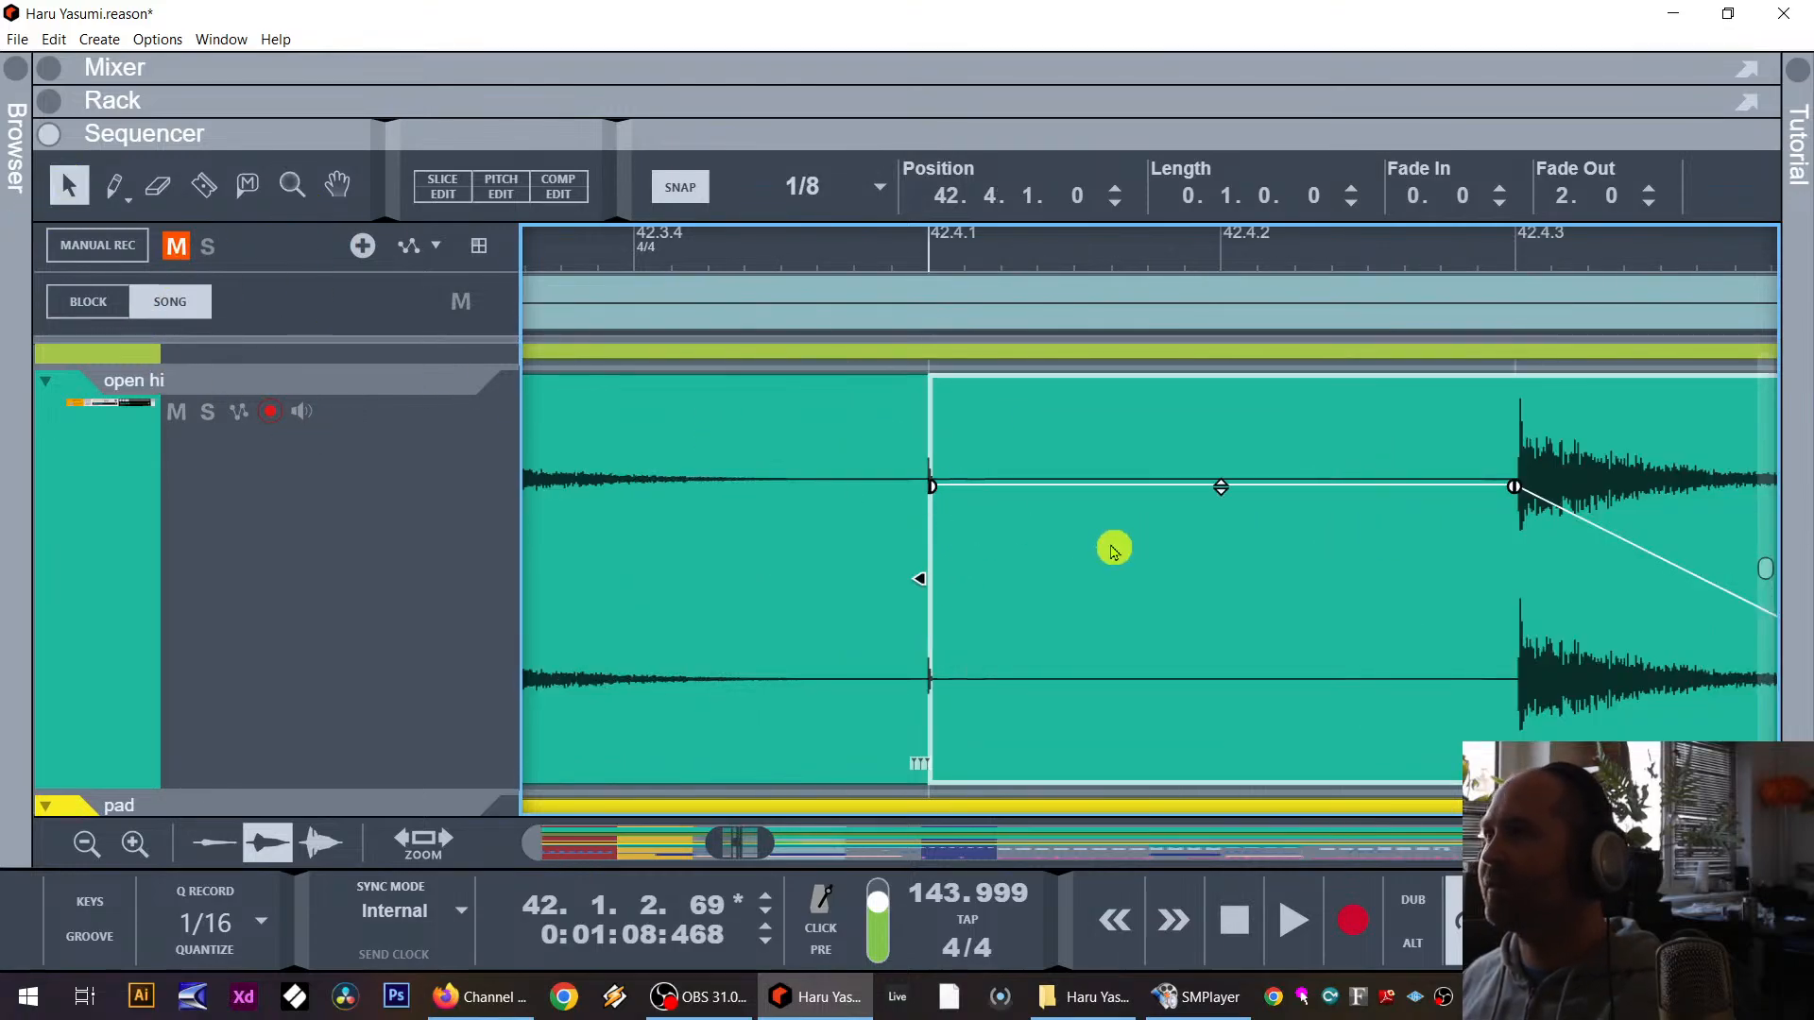
{"action": "left_click", "coordinate": [891, 253]}
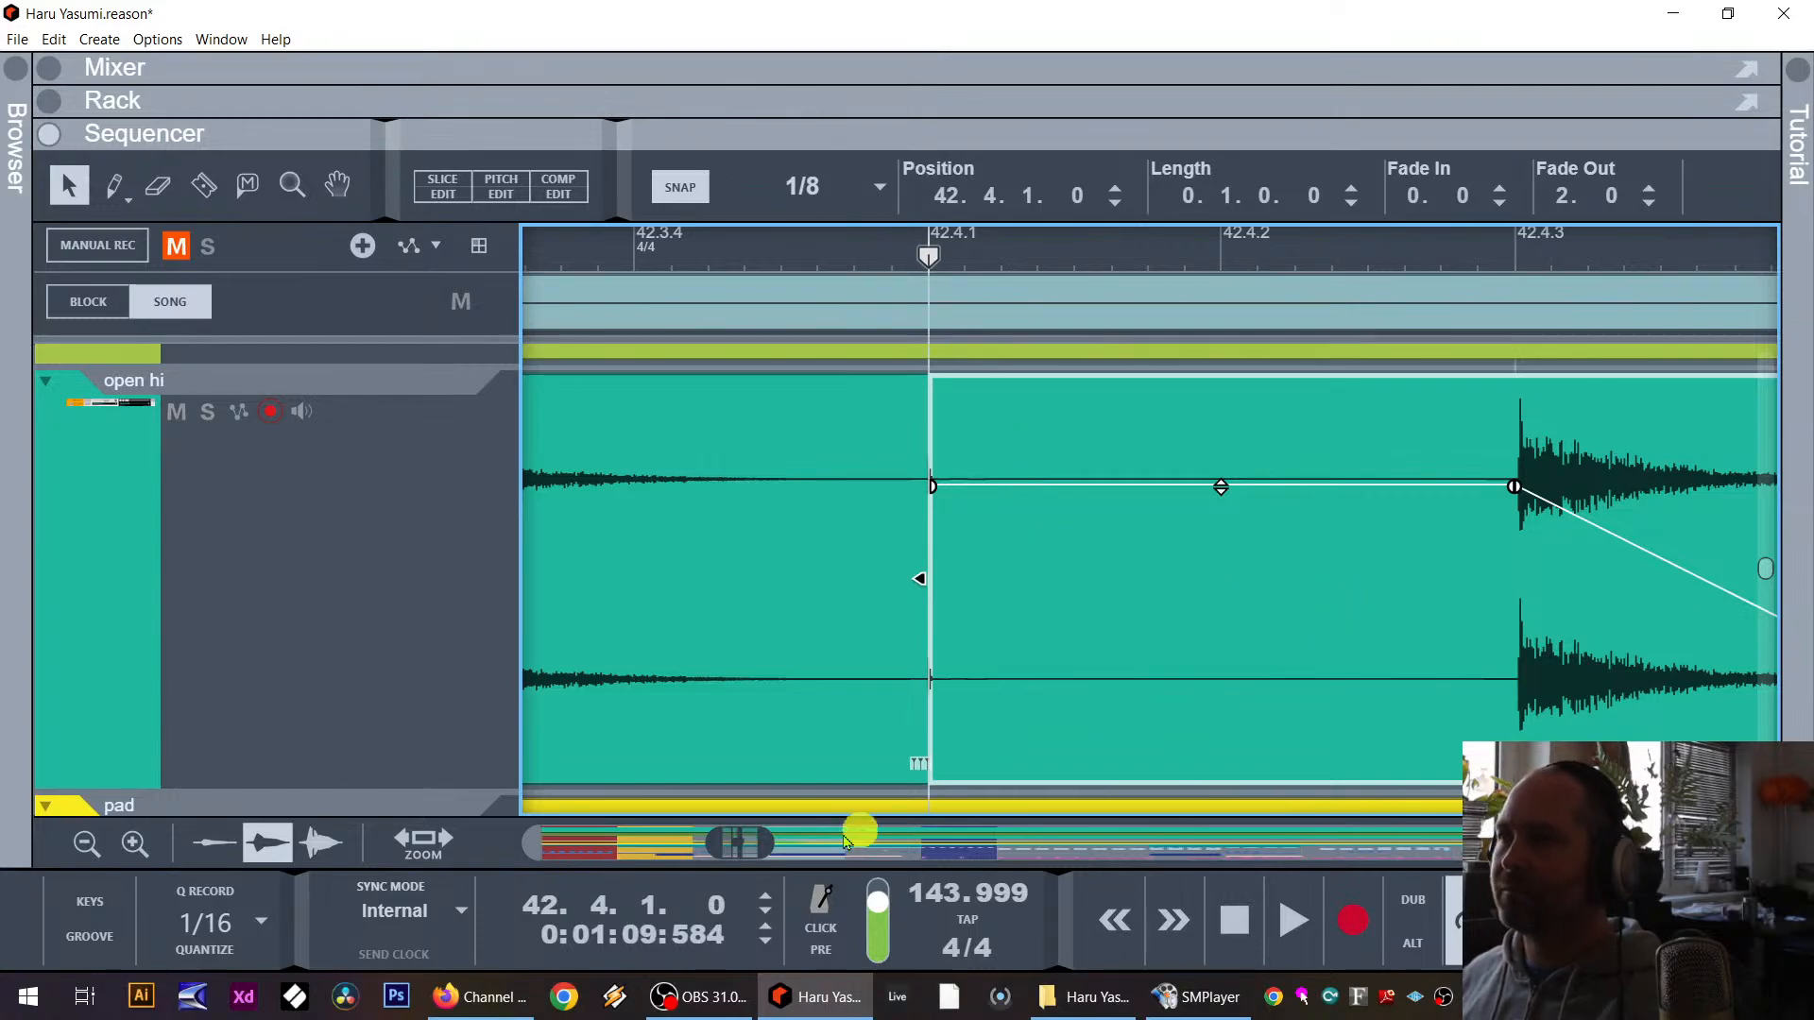
{"action": "left_click_drag", "start_coordinate": [763, 838], "coordinate": [856, 852]}
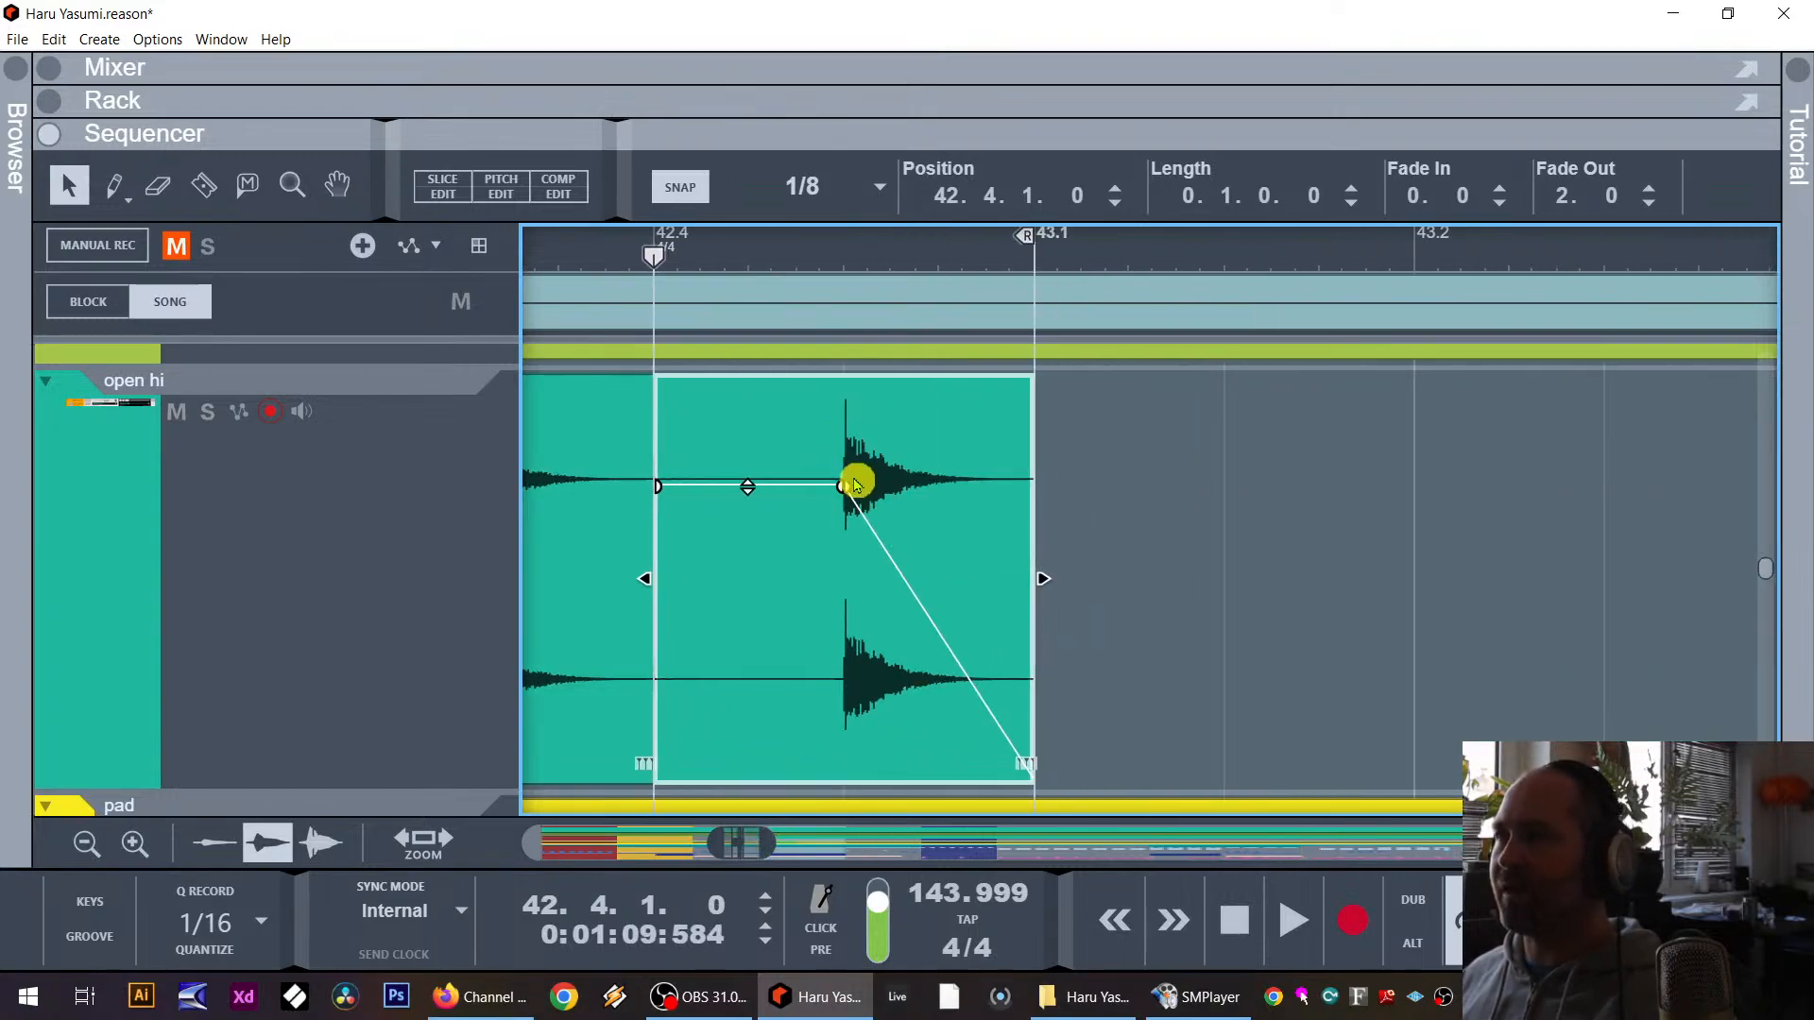
{"action": "left_click_drag", "start_coordinate": [848, 488], "coordinate": [1073, 524]}
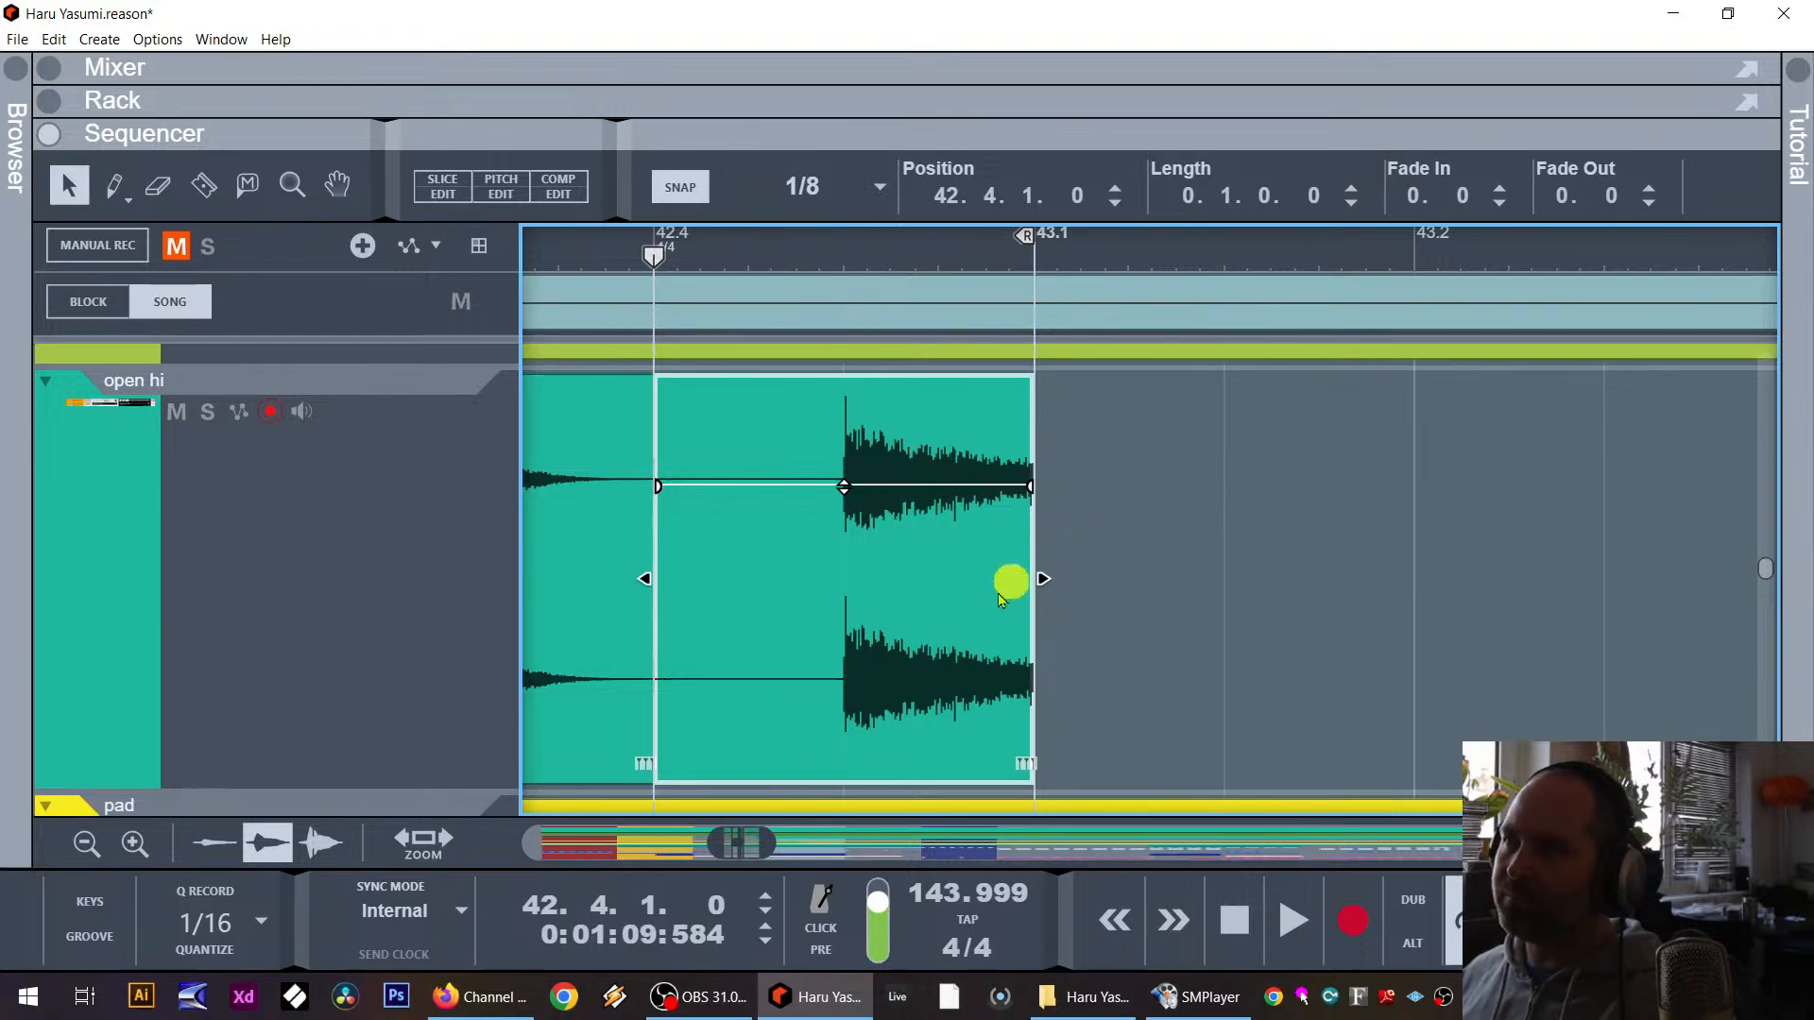
Step: Play the two-bar open hi pattern from the start of bar 41
{"action": "left_click_drag", "start_coordinate": [715, 847], "coordinate": [622, 840]}
{"action": "left_click", "coordinate": [637, 246]}
{"action": "key", "text": "space"}
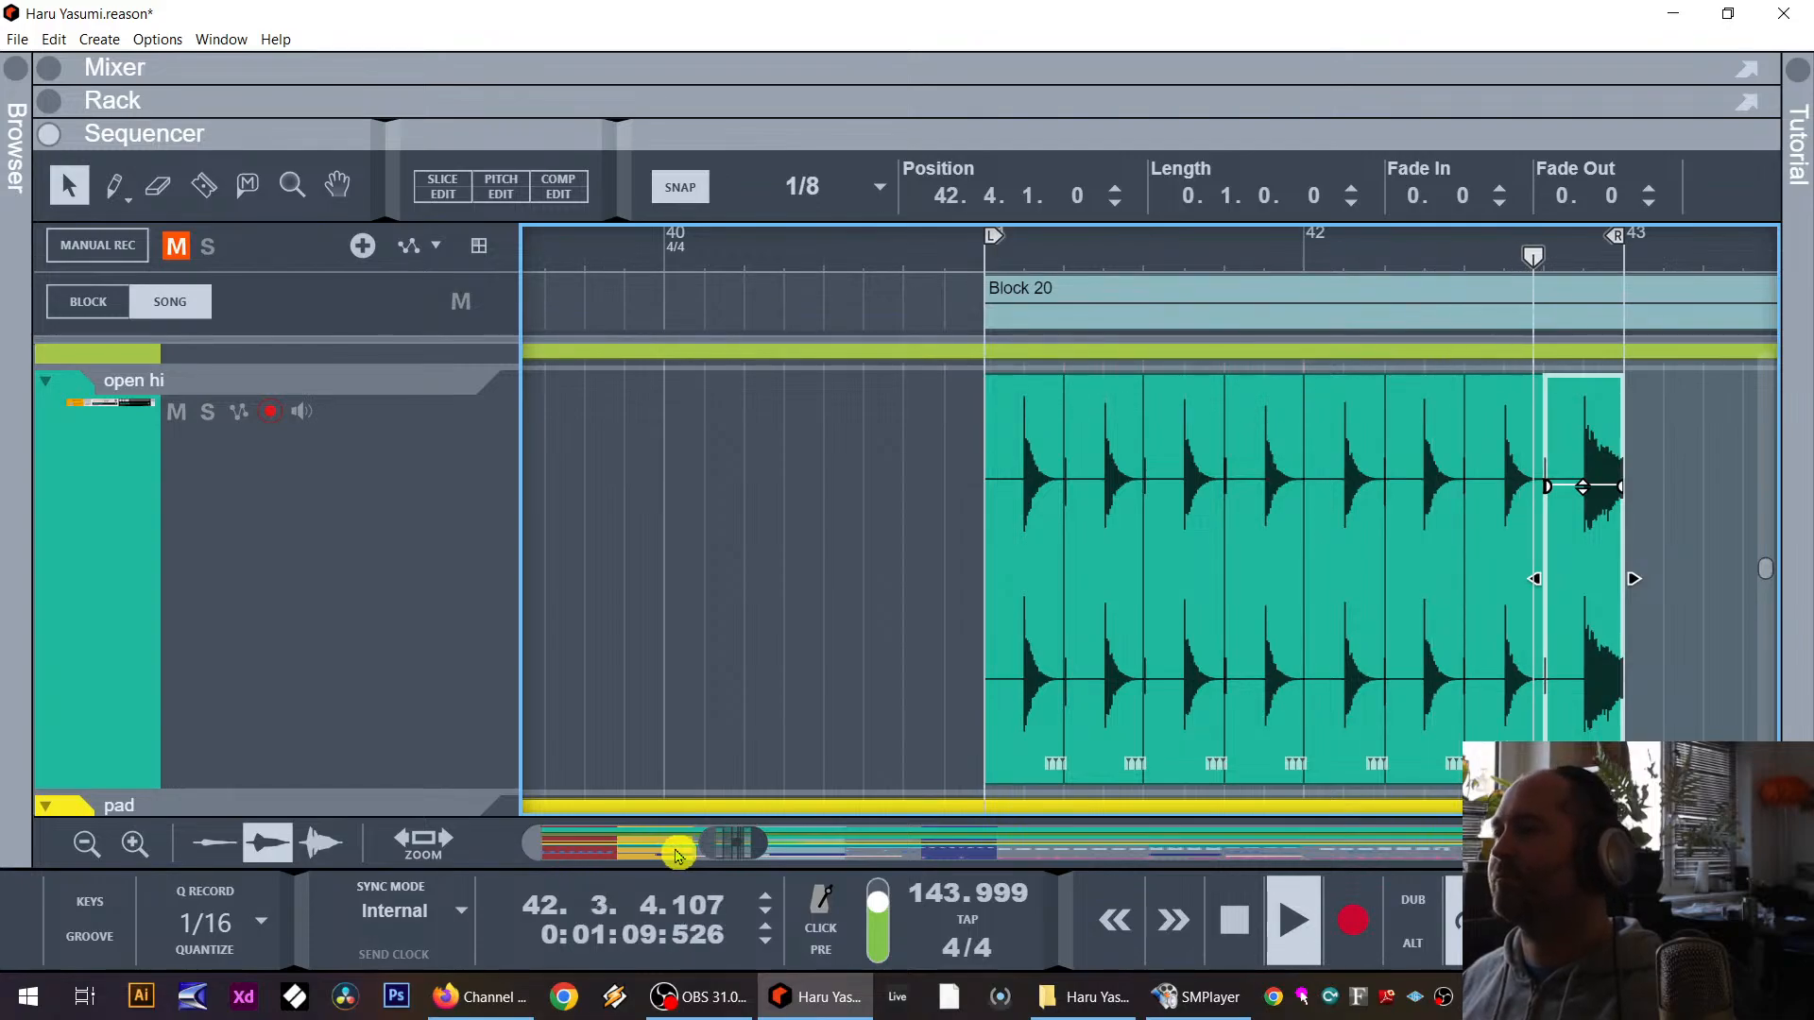
Step: Duplicate the eight open hi slices to bar 43 with snap set to Bar, and extend the loop's right locator to bar 45
{"action": "left_click_drag", "start_coordinate": [760, 854], "coordinate": [860, 850]}
{"action": "left_click_drag", "start_coordinate": [1012, 458], "coordinate": [574, 530]}
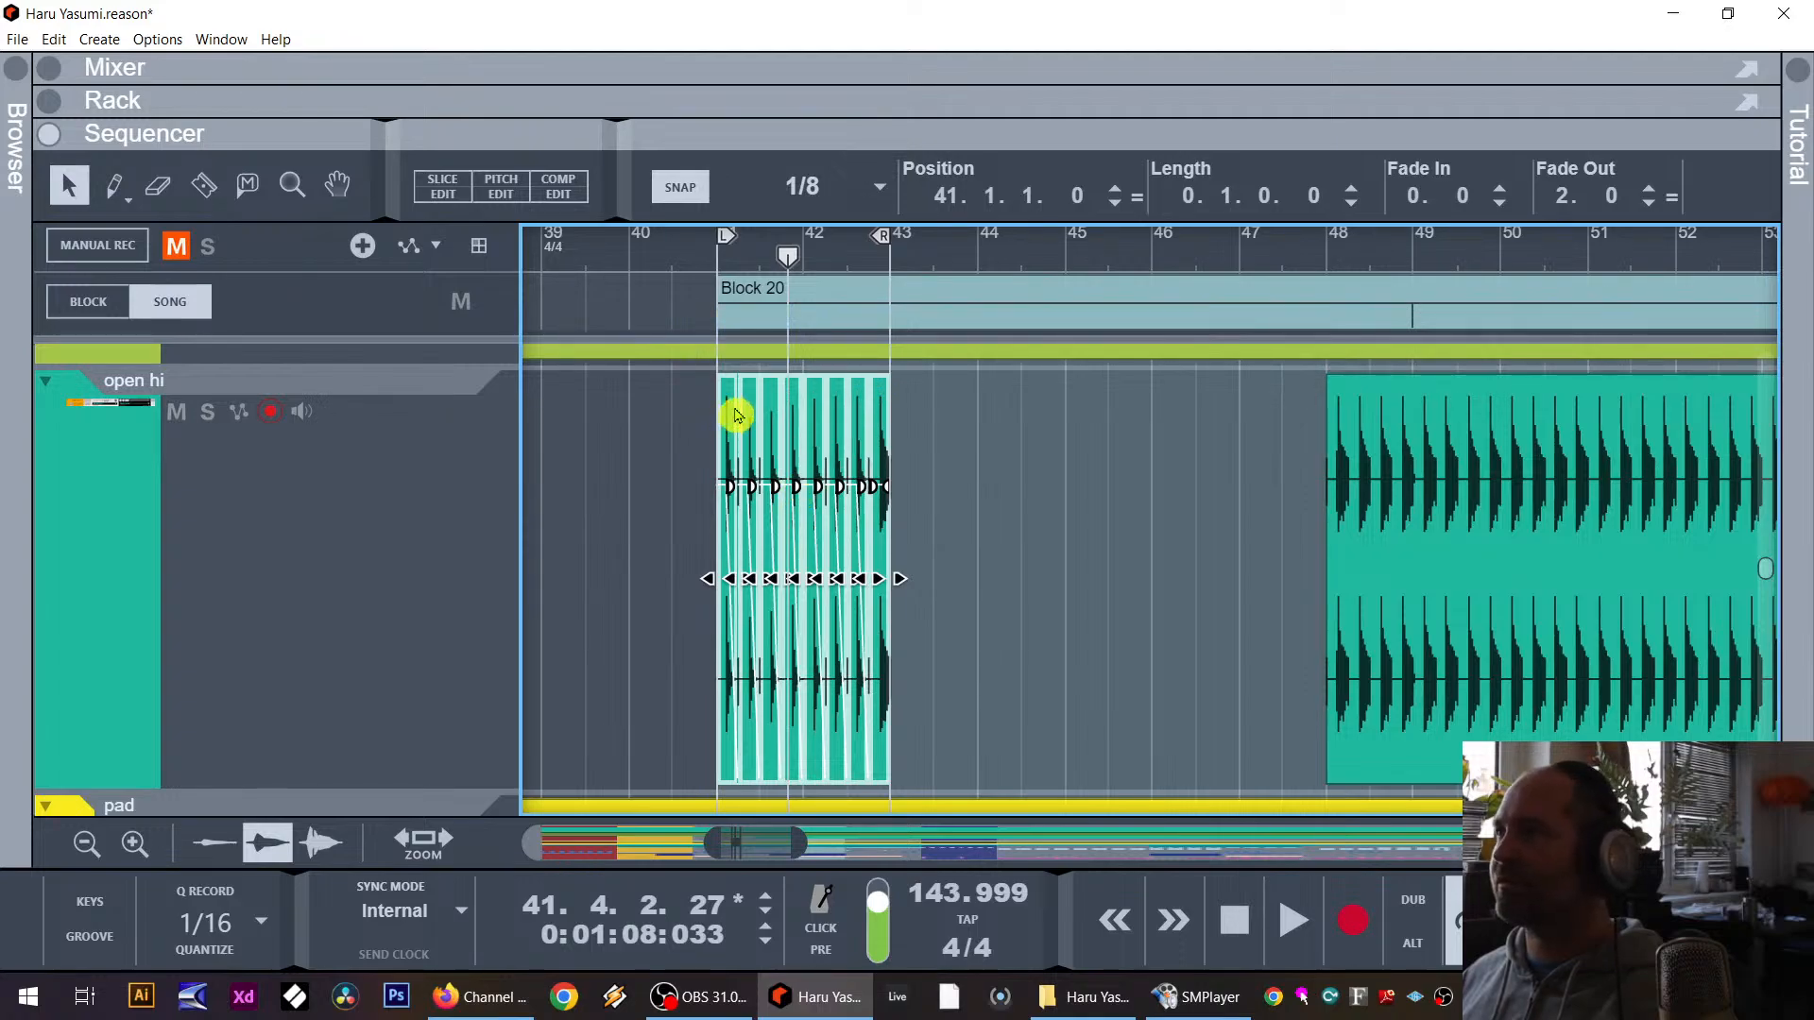
{"action": "left_click", "coordinate": [810, 184]}
{"action": "left_click", "coordinate": [799, 246]}
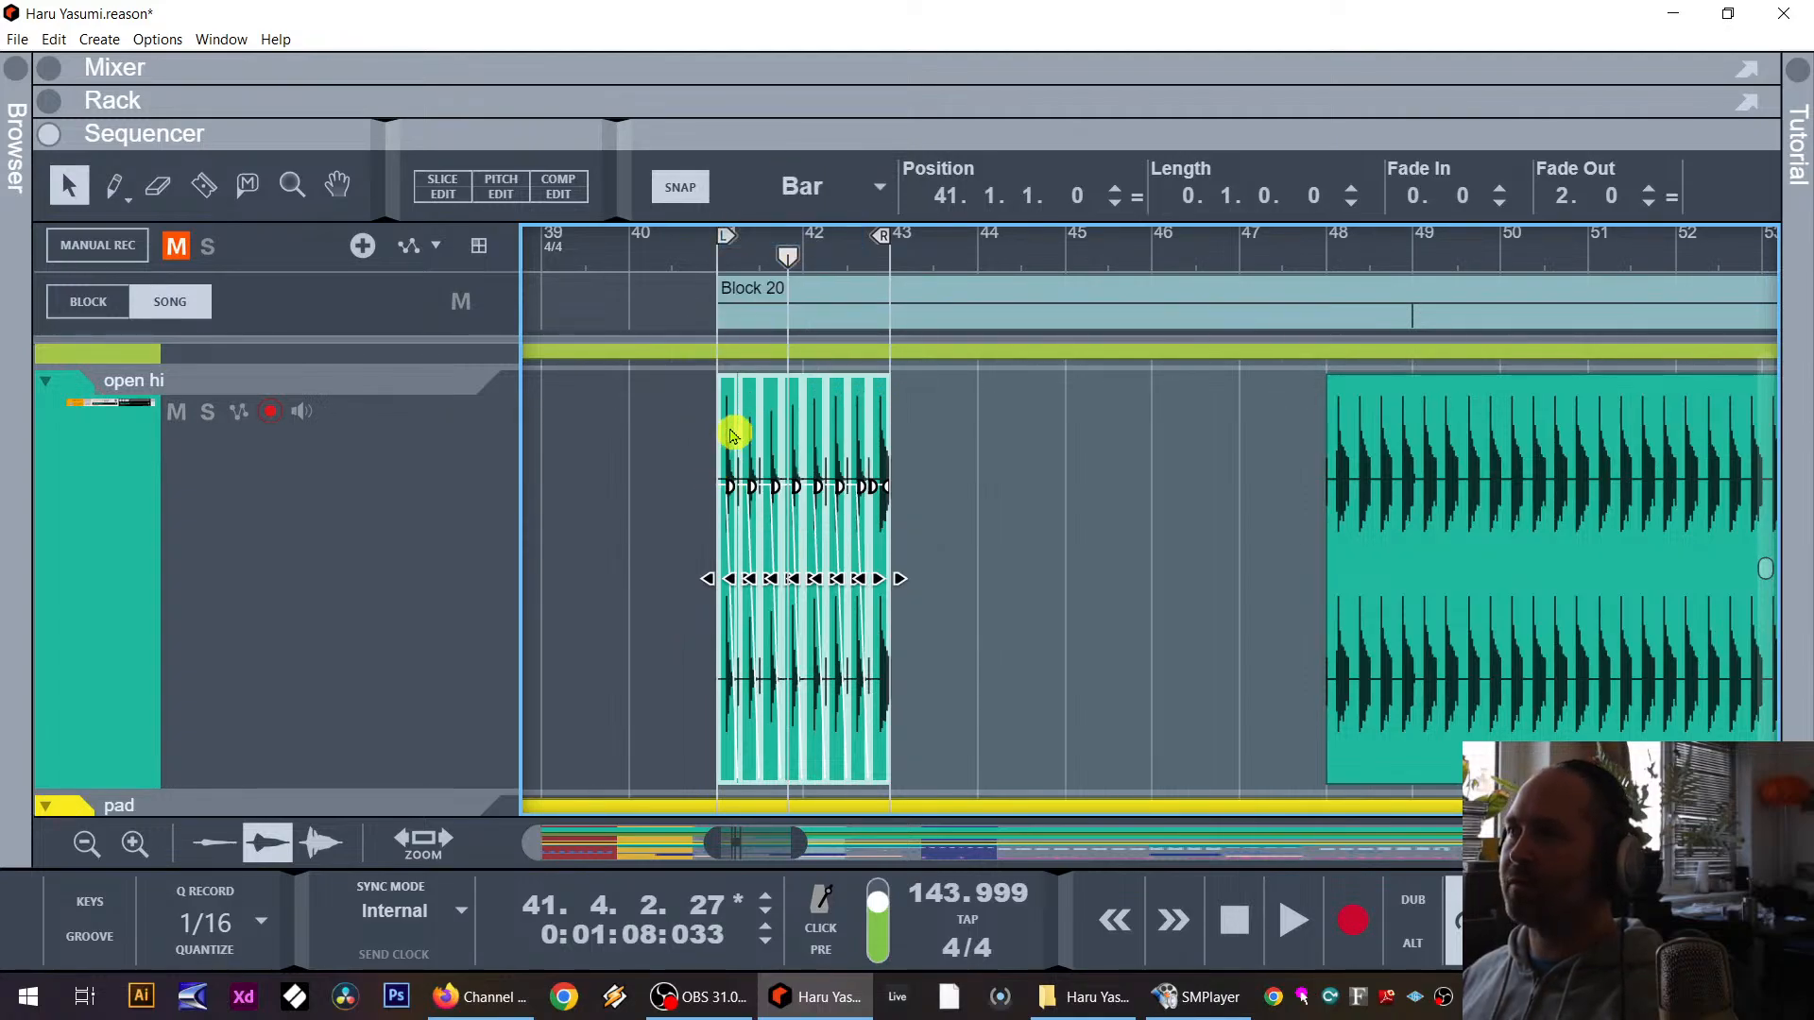
{"action": "left_click_drag", "start_coordinate": [733, 434], "coordinate": [916, 472]}
{"action": "left_click", "coordinate": [1171, 433]}
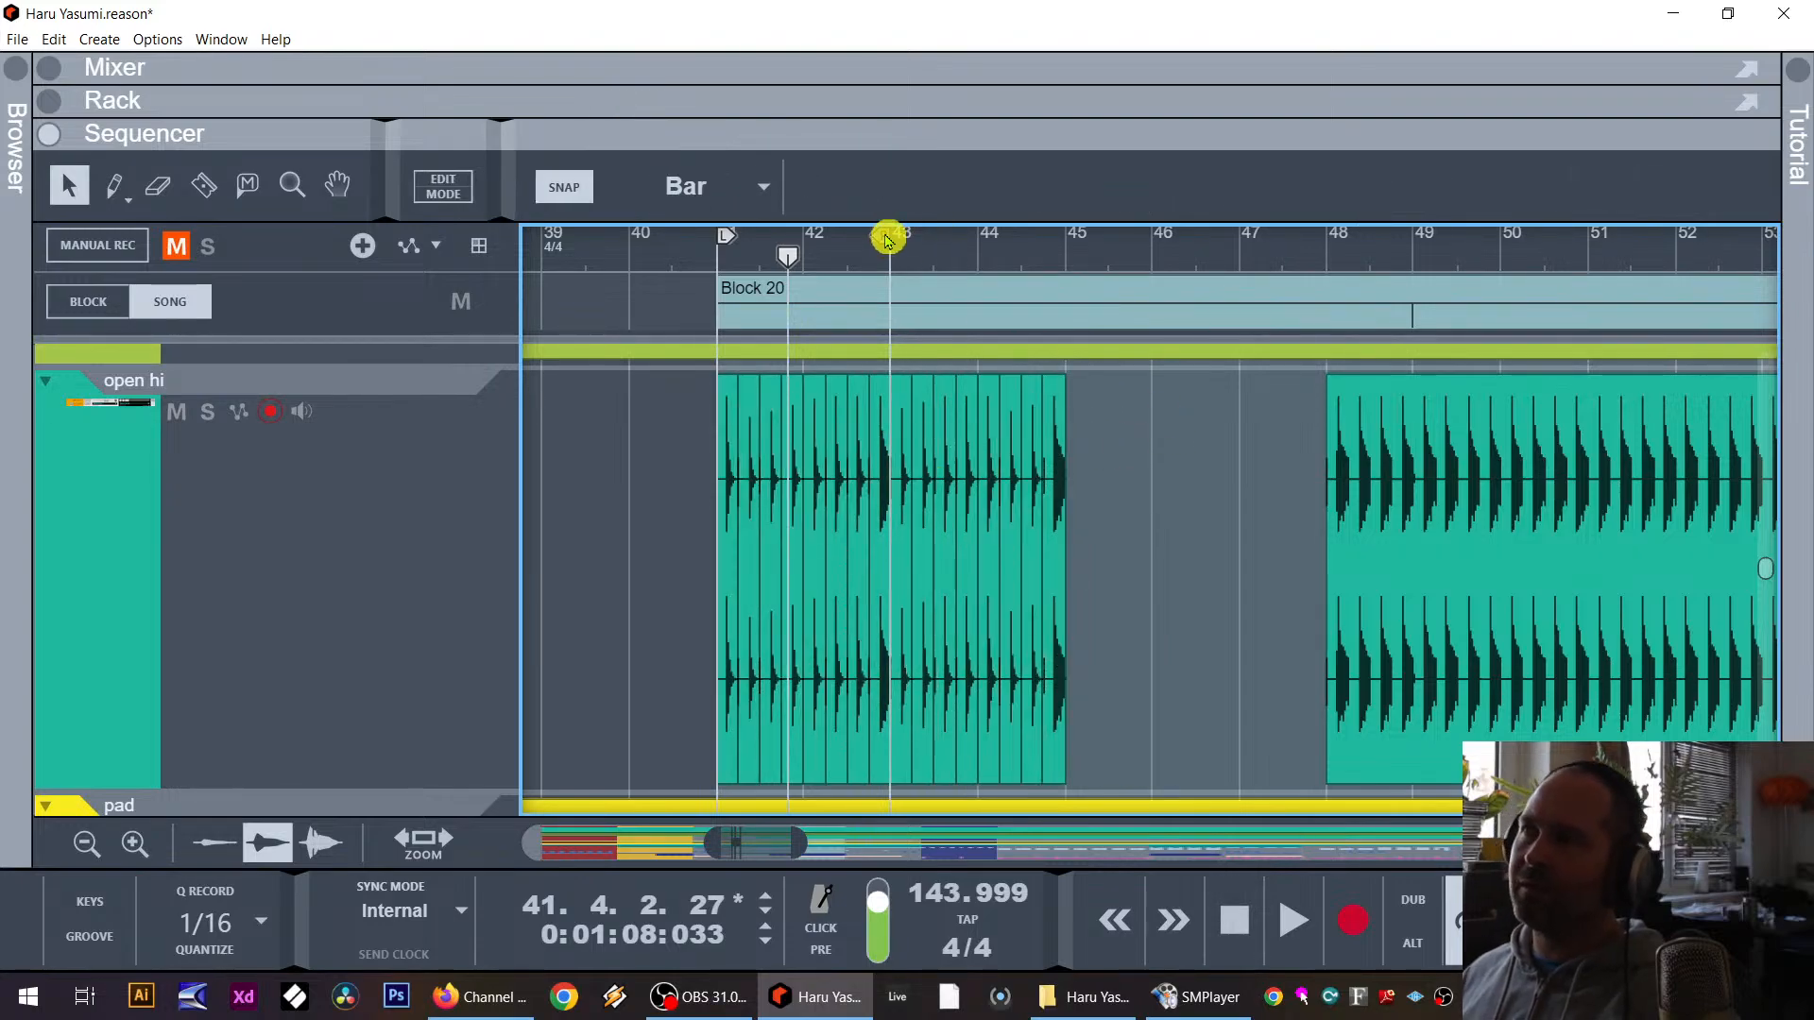
{"action": "left_click_drag", "start_coordinate": [900, 242], "coordinate": [1040, 279]}
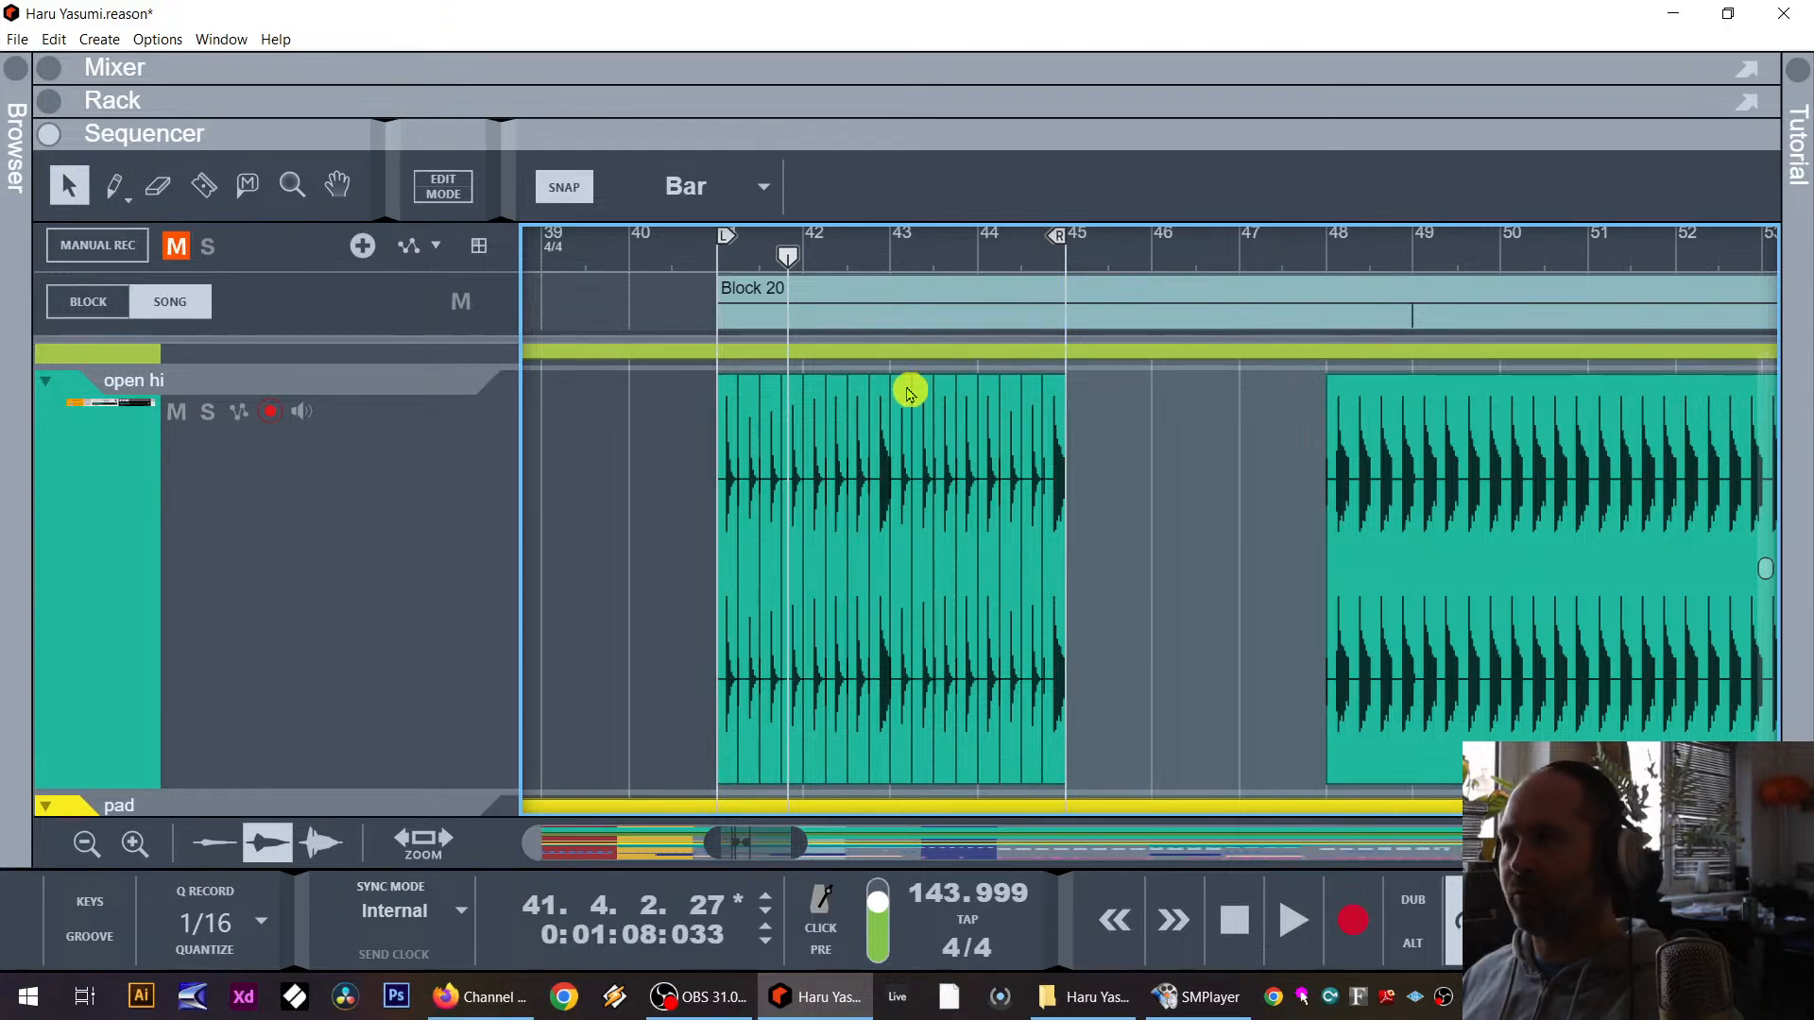
{"action": "left_click", "coordinate": [1061, 470]}
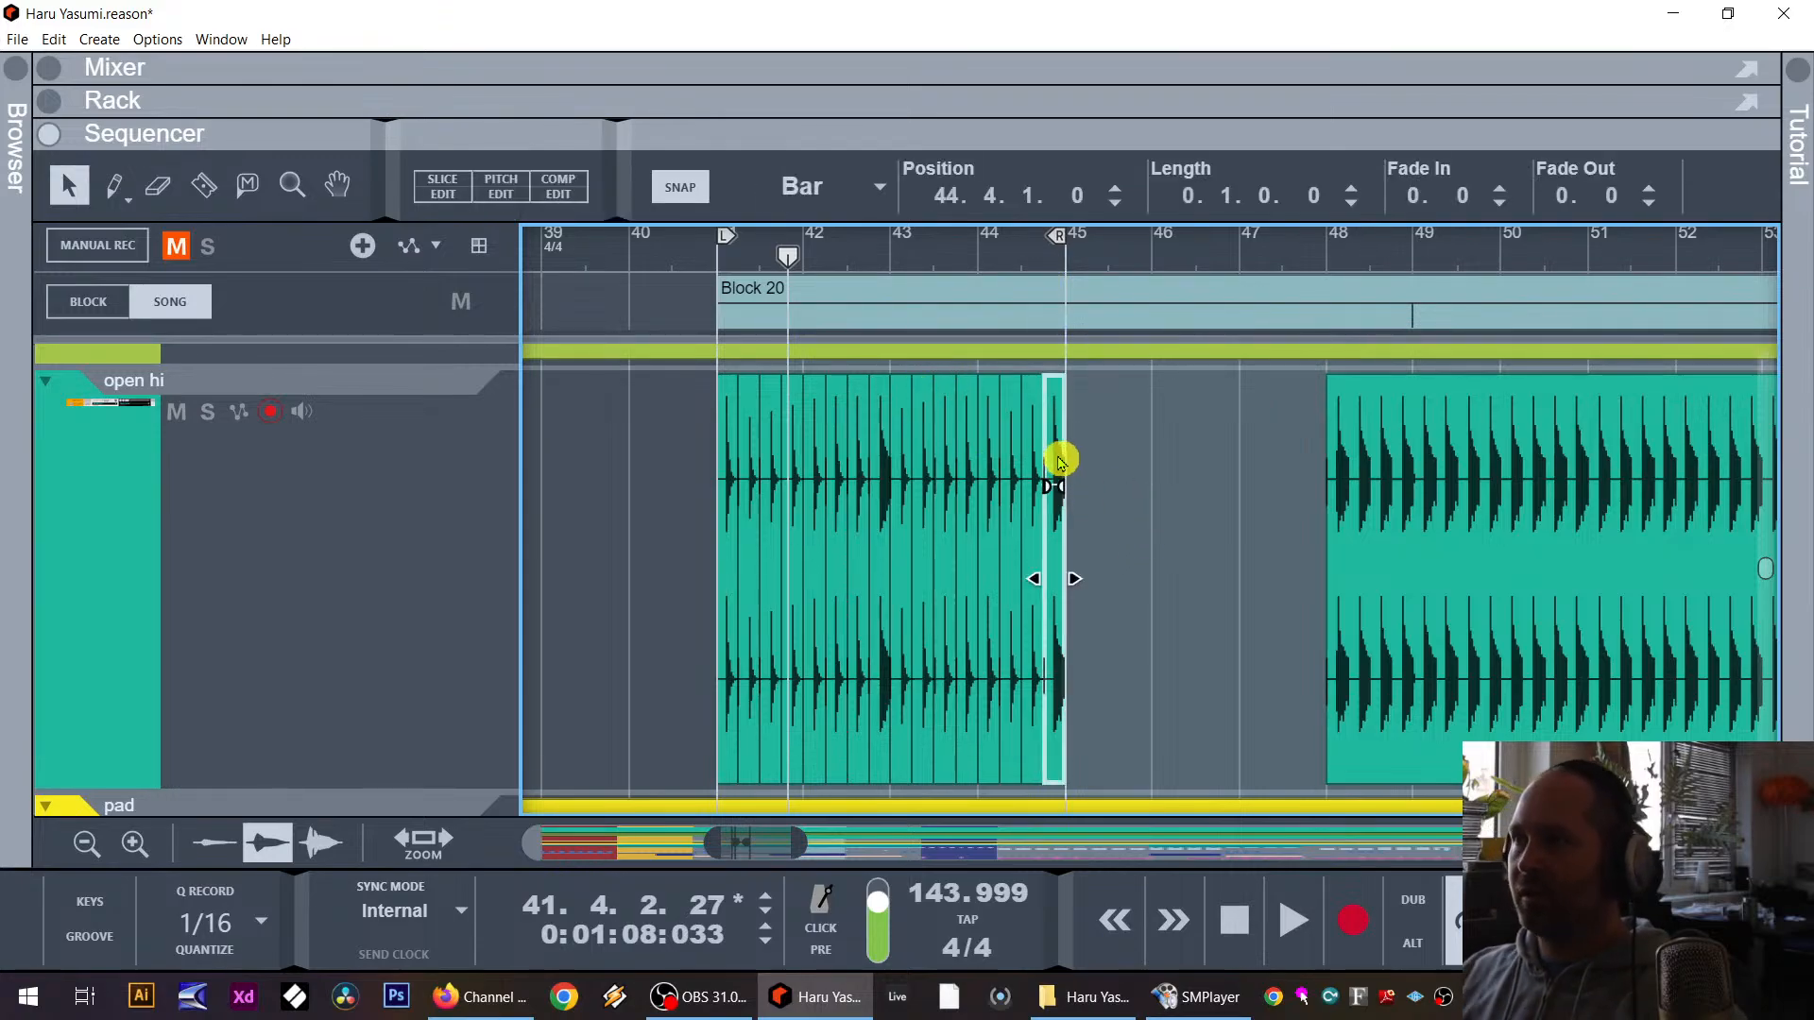
{"action": "left_click", "coordinate": [293, 185]}
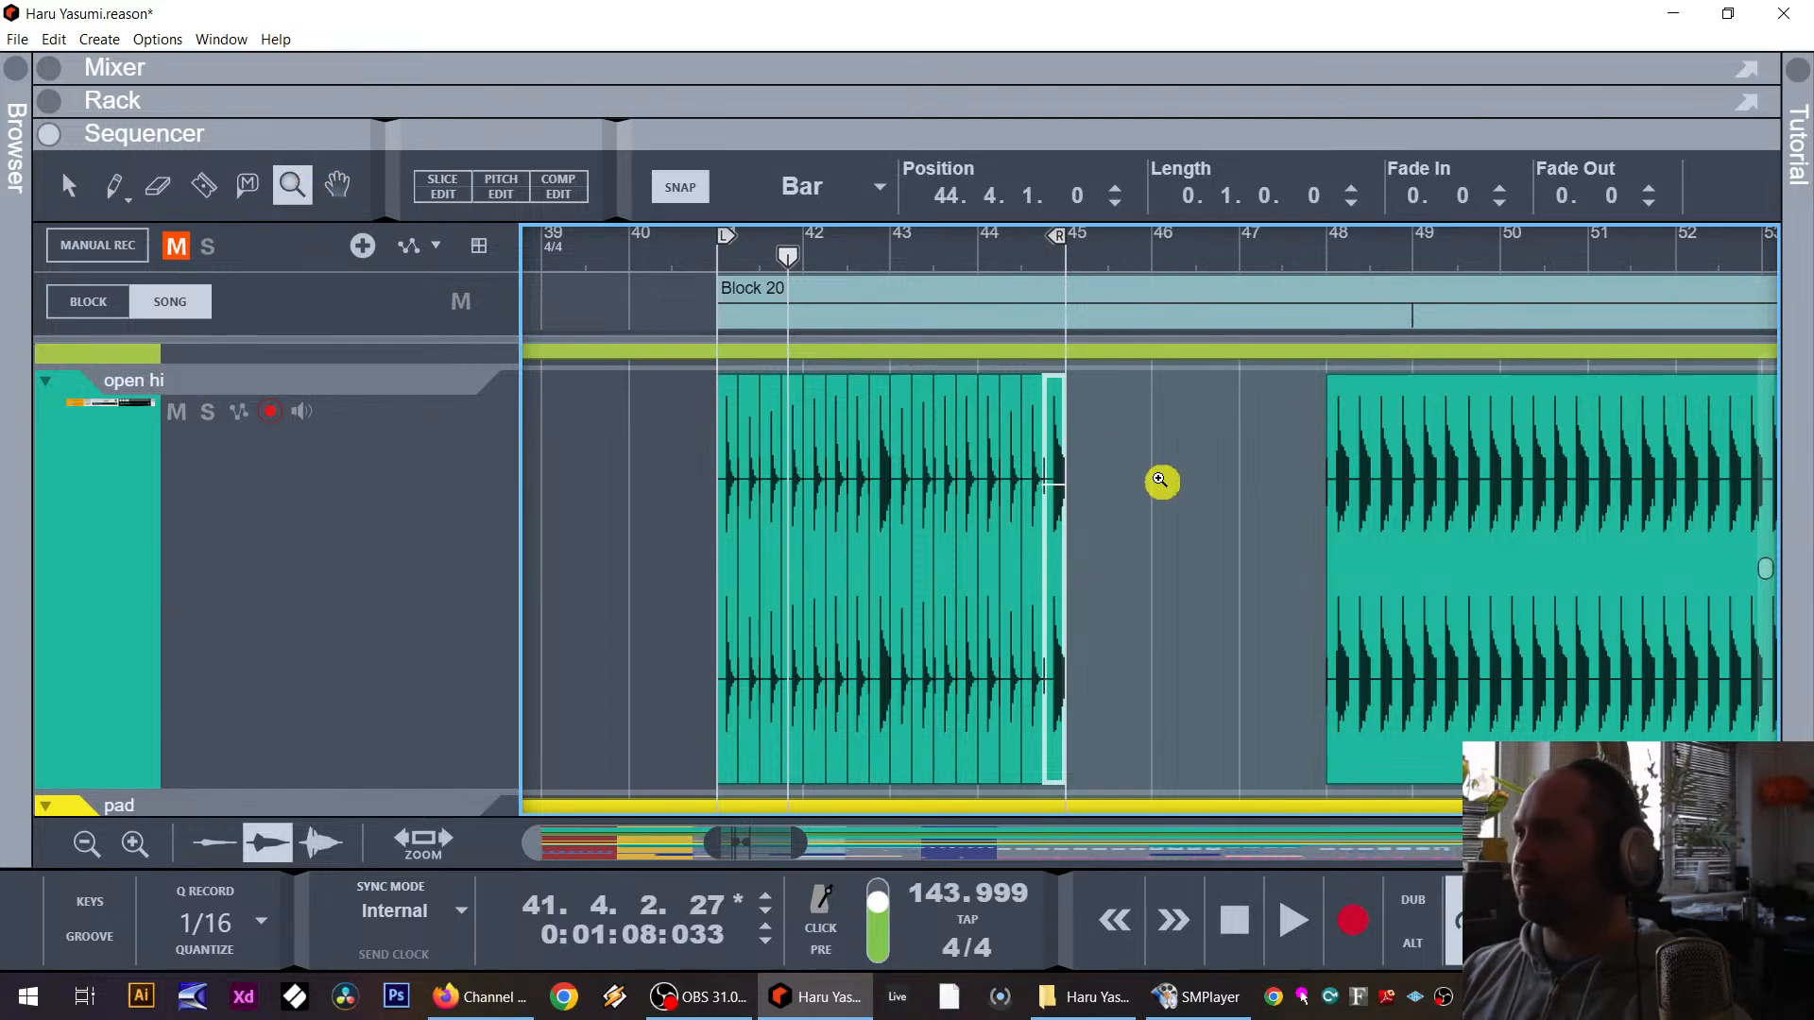
{"action": "left_click_drag", "start_coordinate": [962, 450], "coordinate": [1124, 467]}
{"action": "key", "text": "q"}
{"action": "left_click", "coordinate": [1248, 418]}
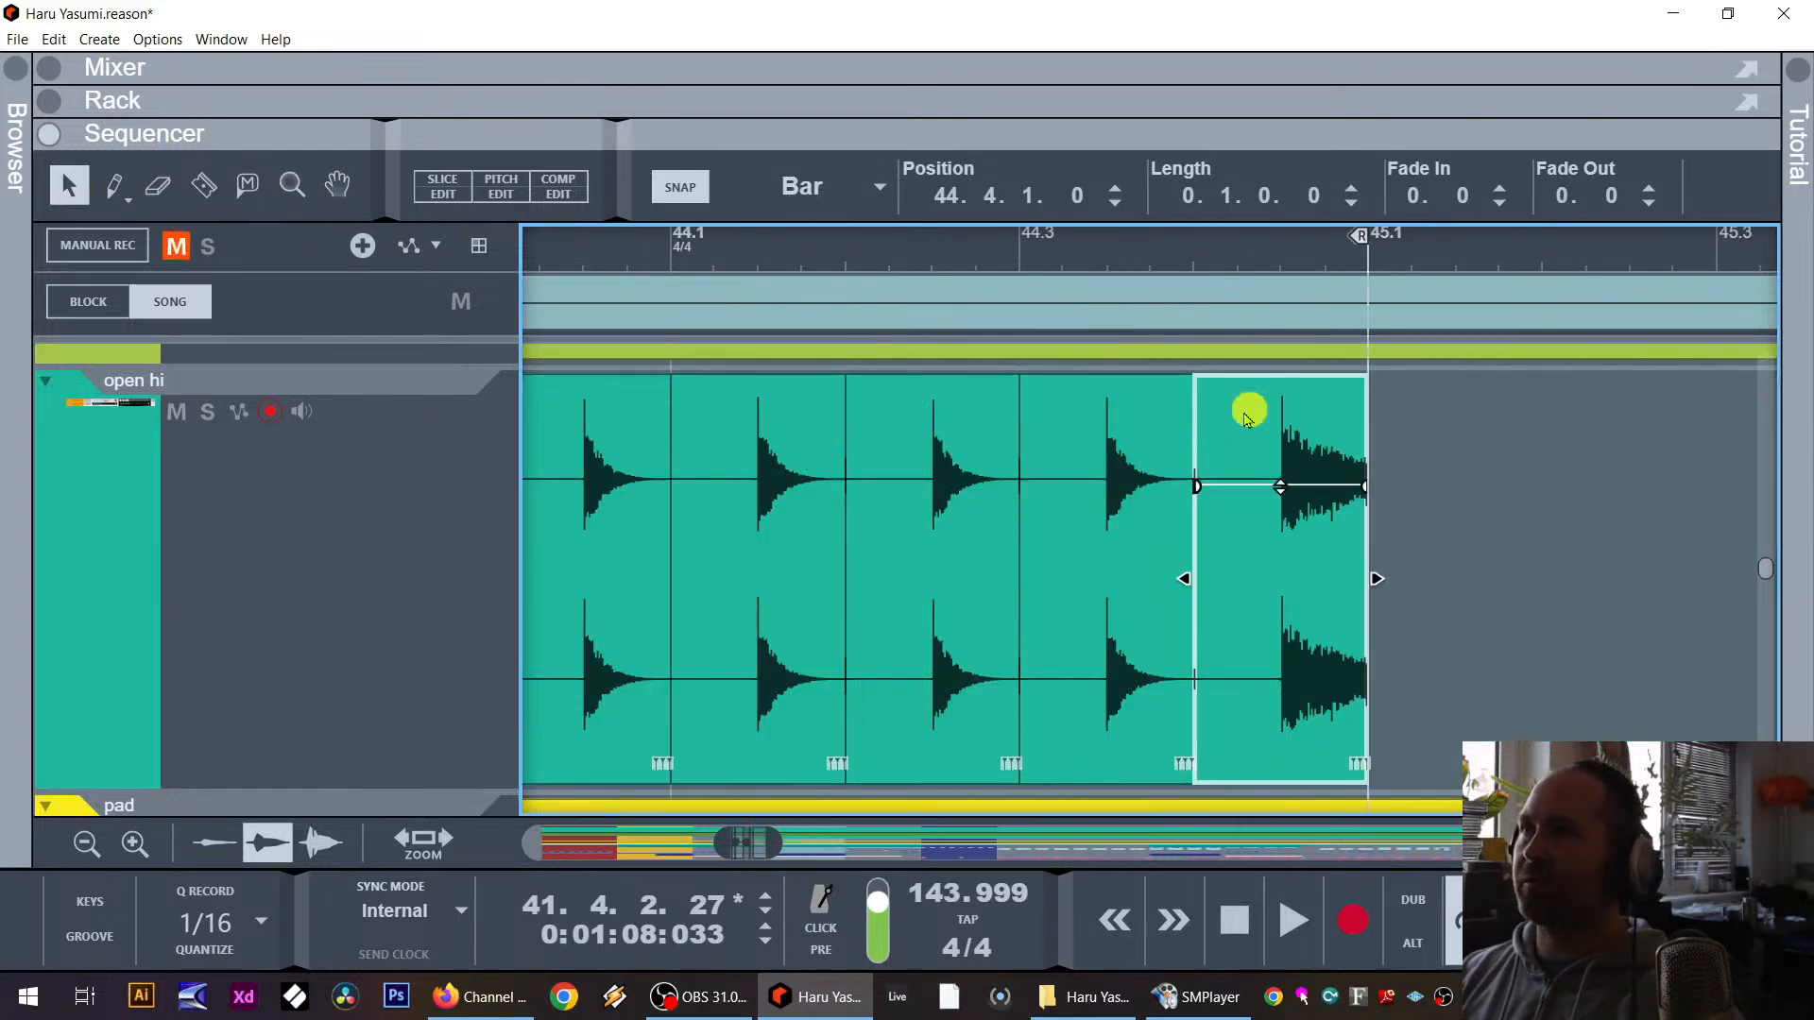
{"action": "left_click", "coordinate": [1101, 604]}
{"action": "left_click", "coordinate": [1340, 516]}
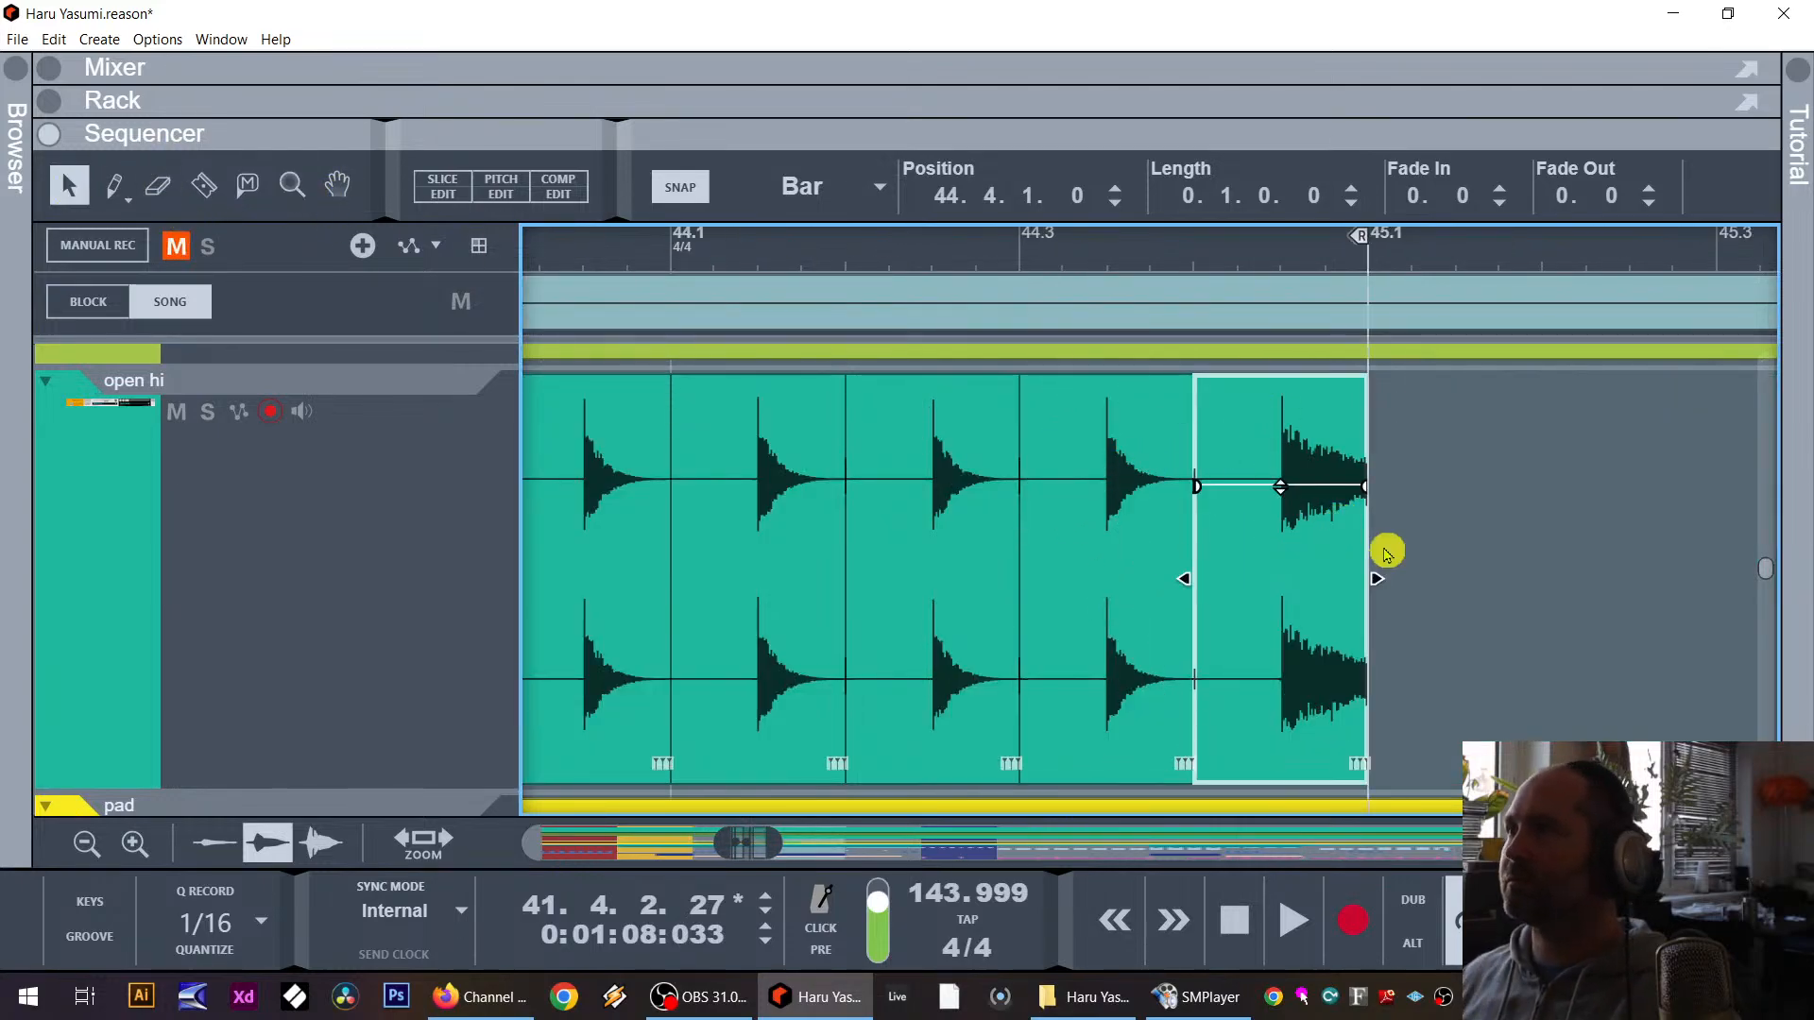
{"action": "left_click_drag", "start_coordinate": [1185, 577], "coordinate": [1323, 570]}
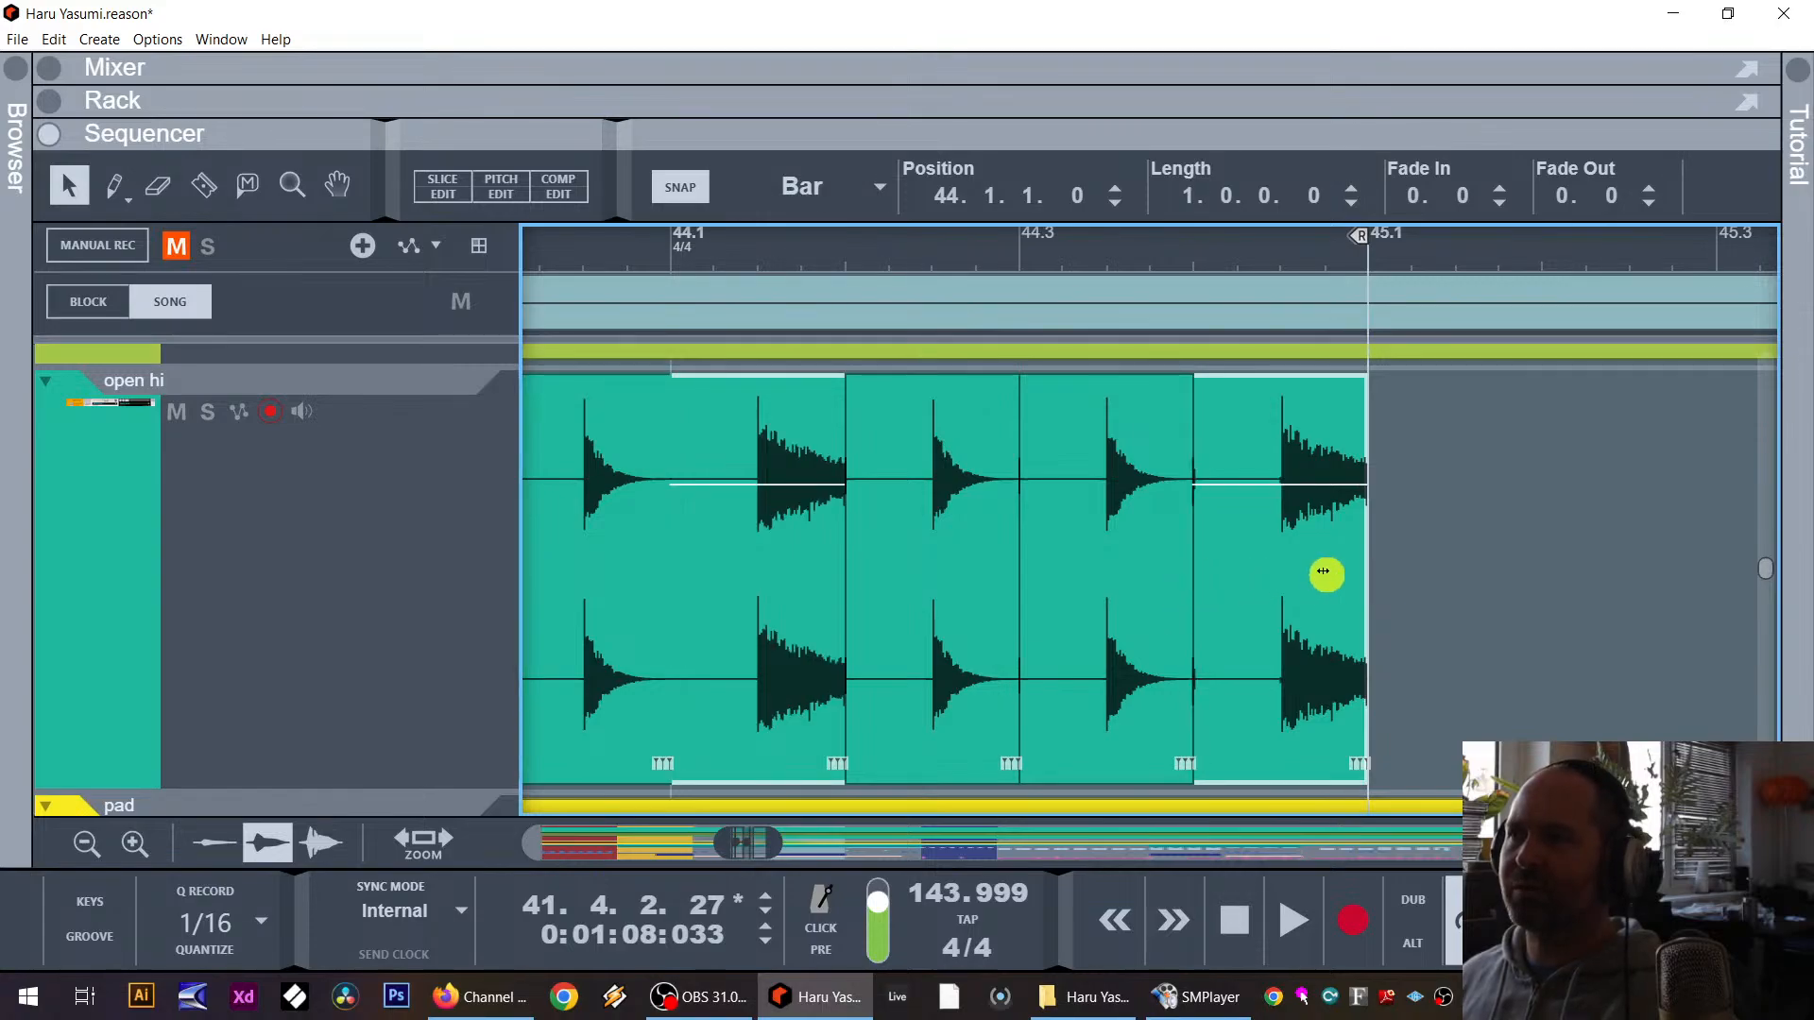
{"action": "left_click_drag", "start_coordinate": [677, 592], "coordinate": [1112, 493]}
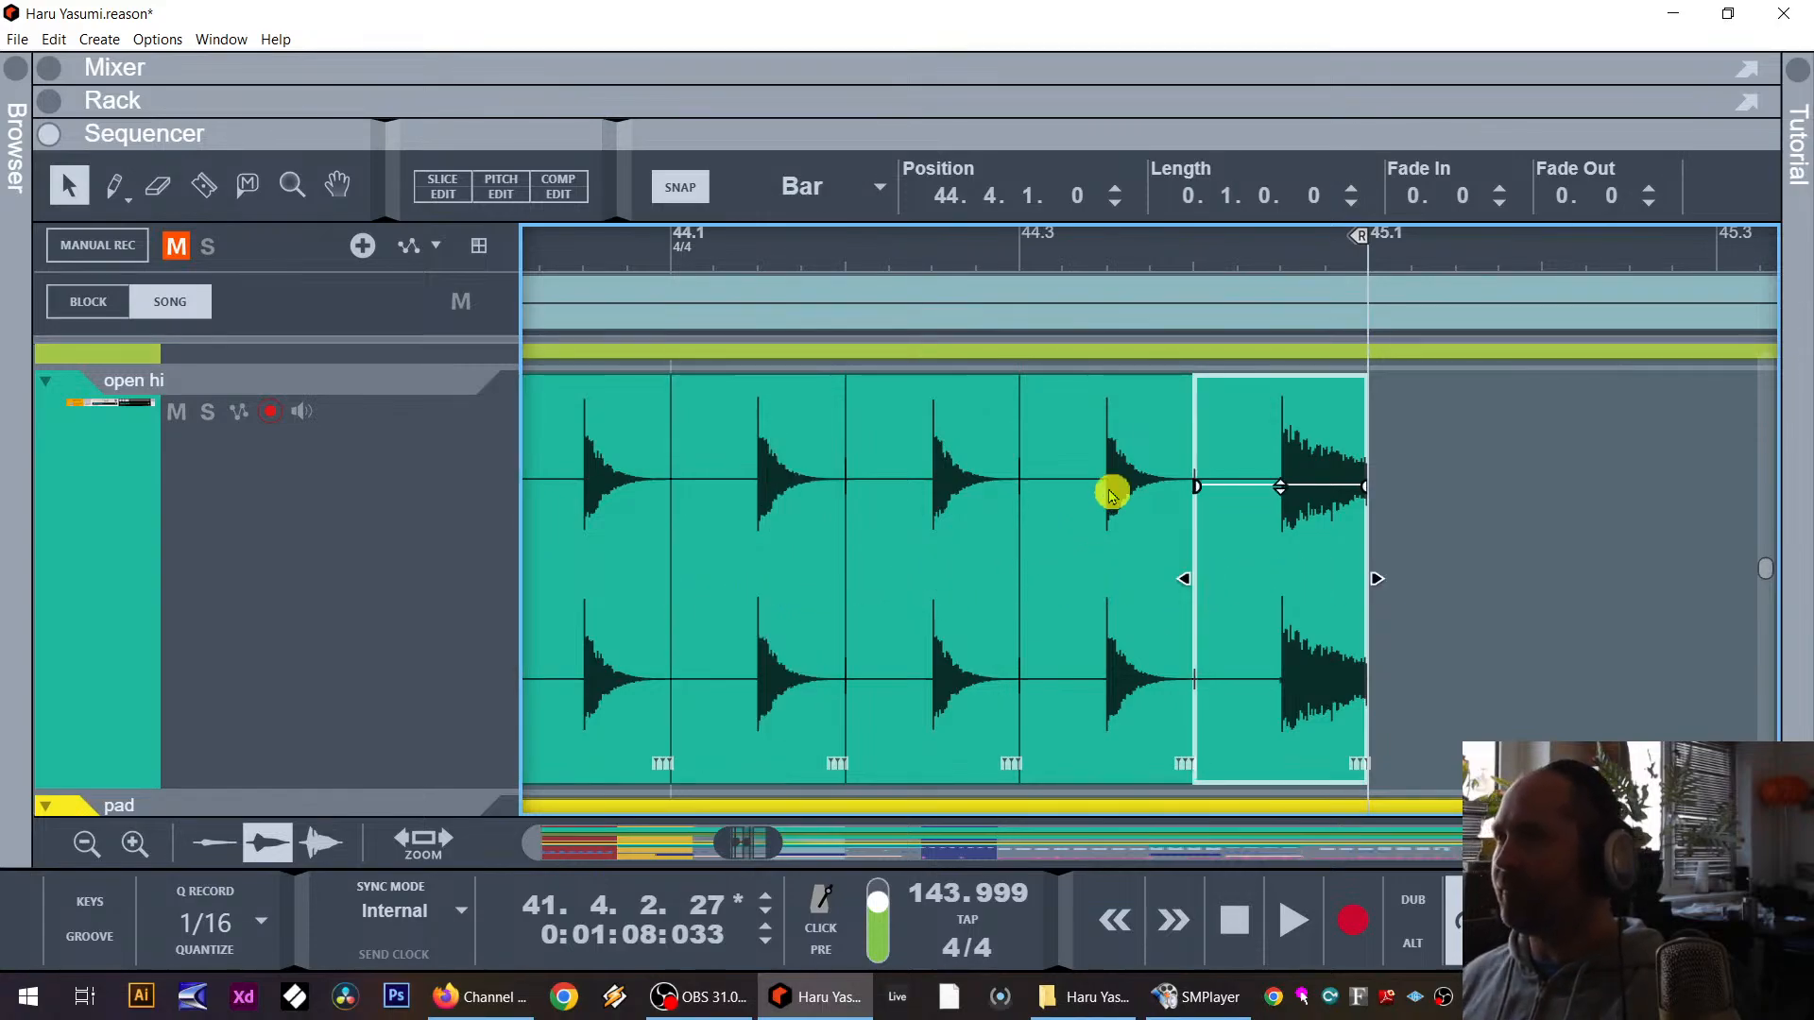
{"action": "left_click", "coordinate": [1568, 534]}
Step: Split the last open hi slice at 44.4 in half with the Razor tool and snap set to 1/8
{"action": "left_click", "coordinate": [724, 193]}
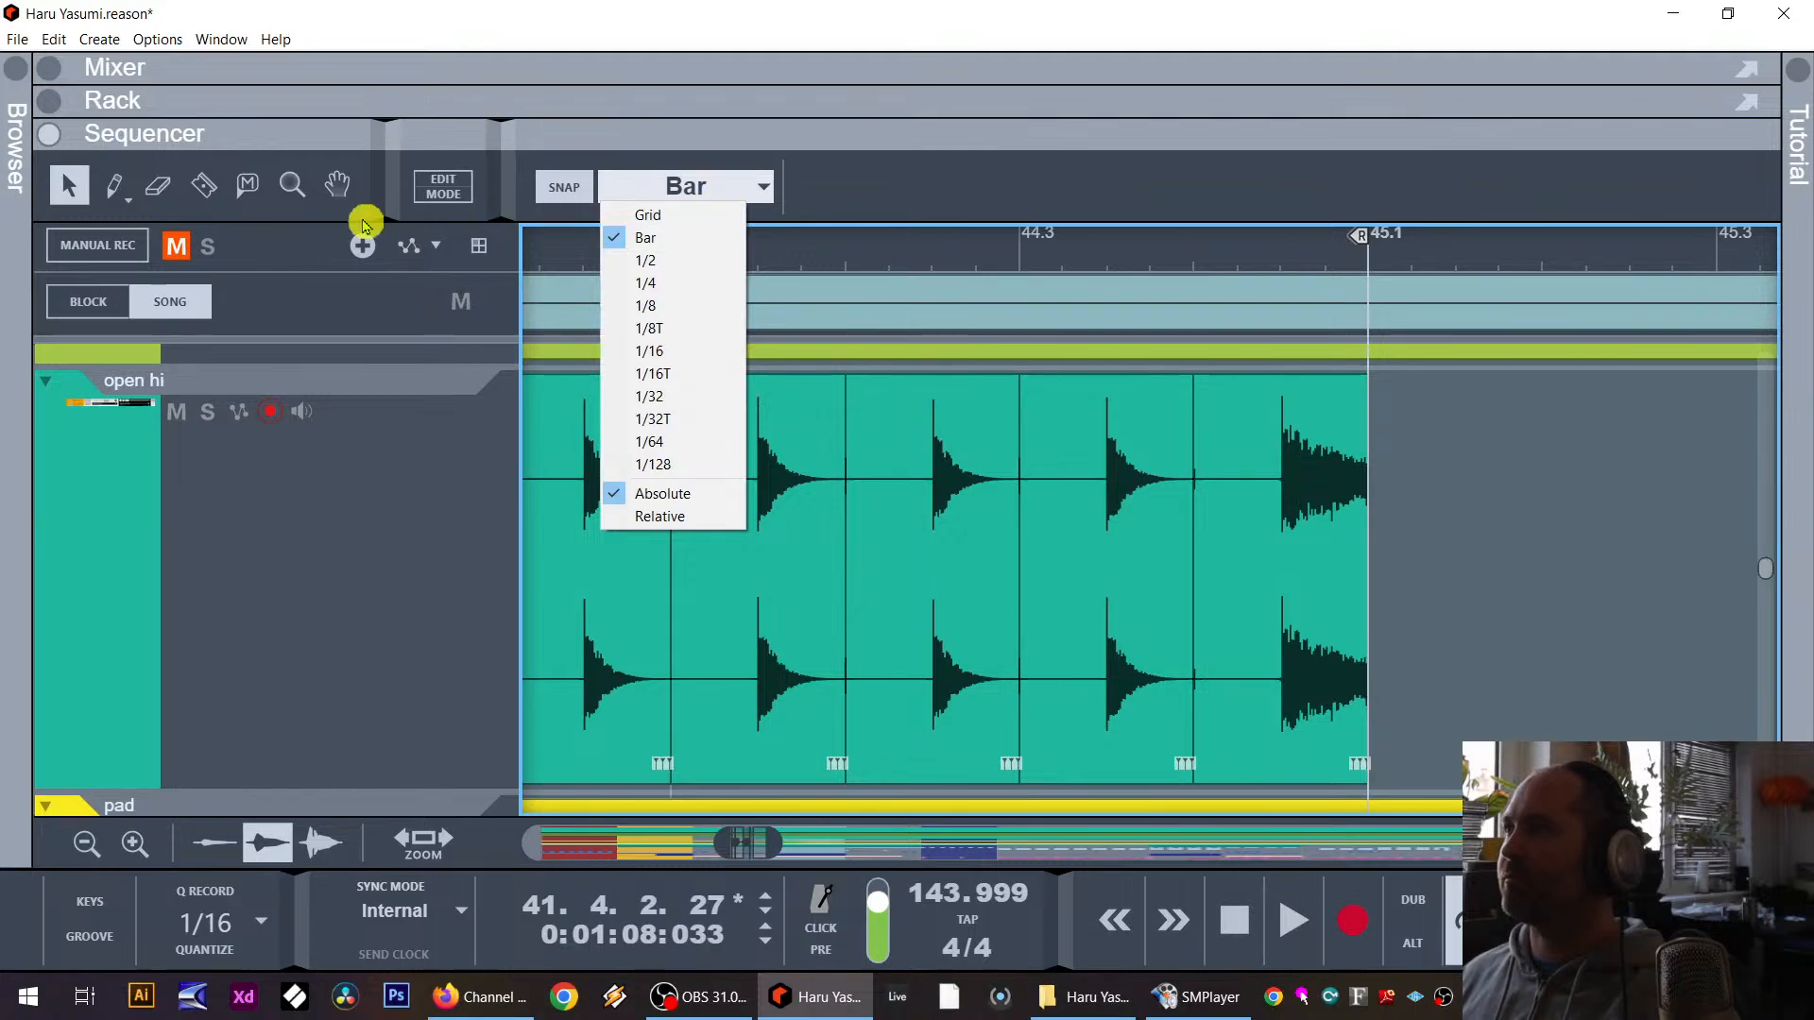
{"action": "left_click", "coordinate": [203, 185]}
{"action": "left_click", "coordinate": [729, 193]}
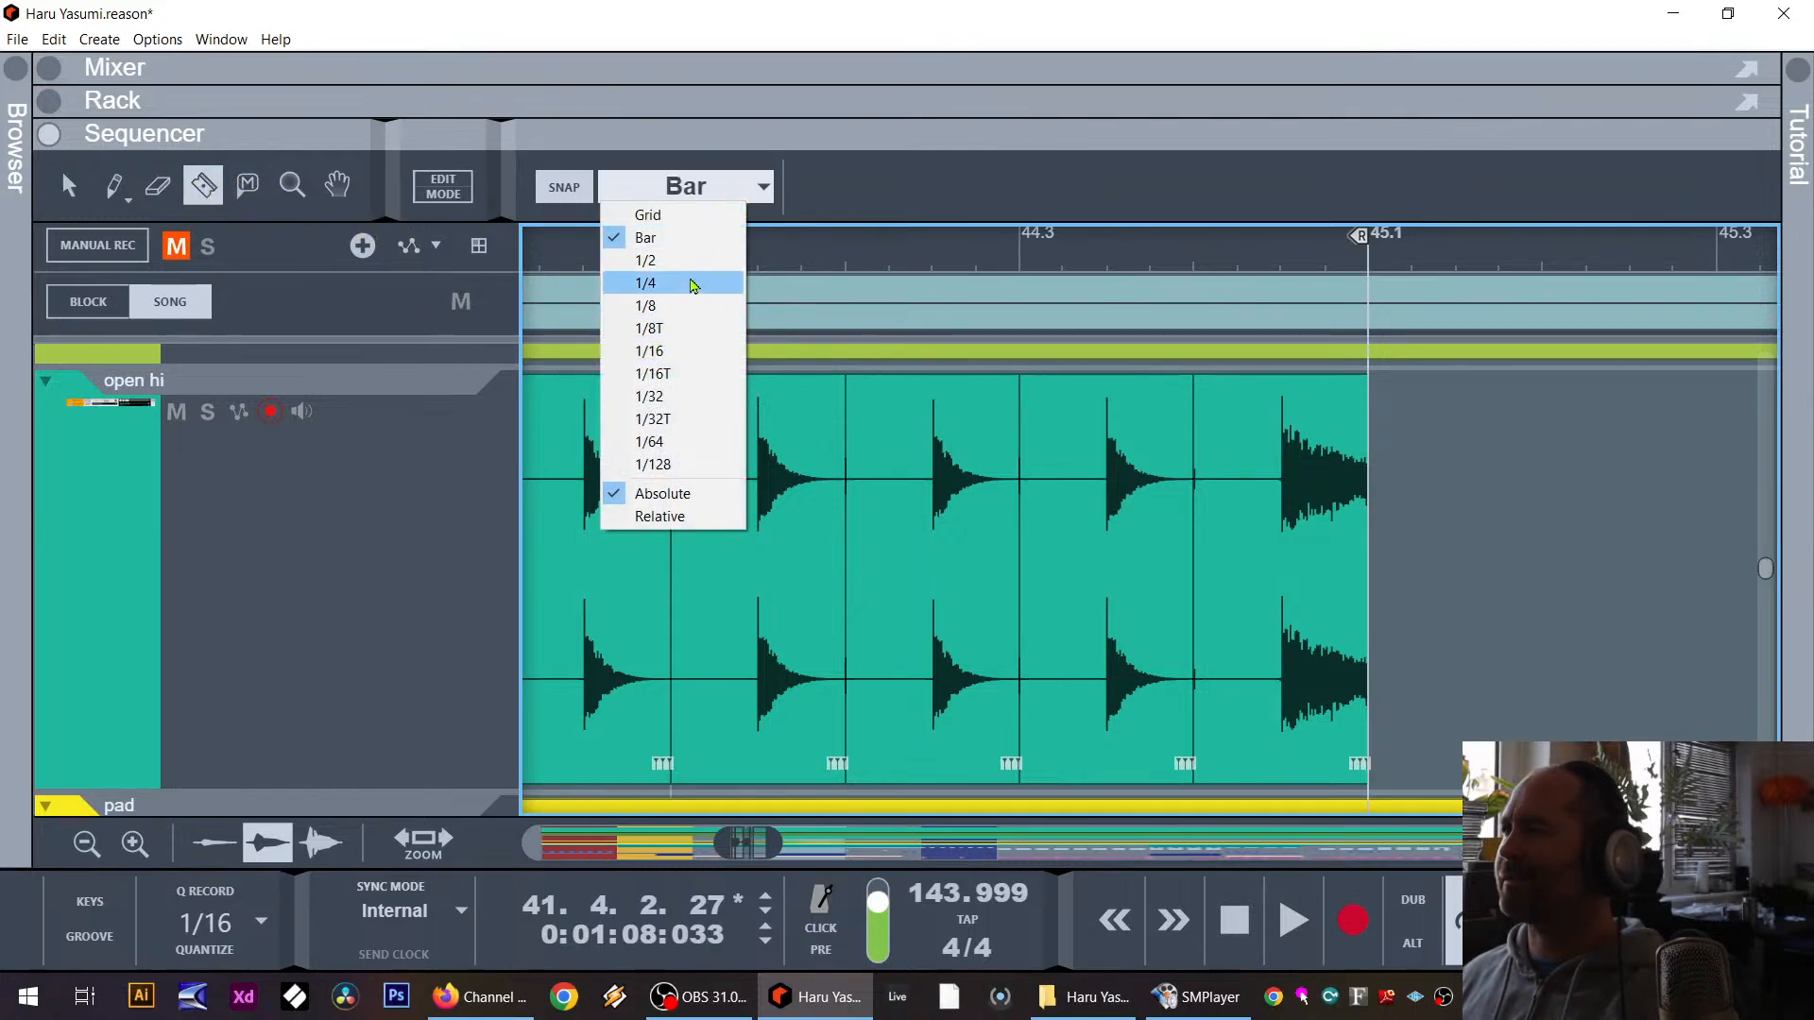
{"action": "left_click", "coordinate": [686, 265]}
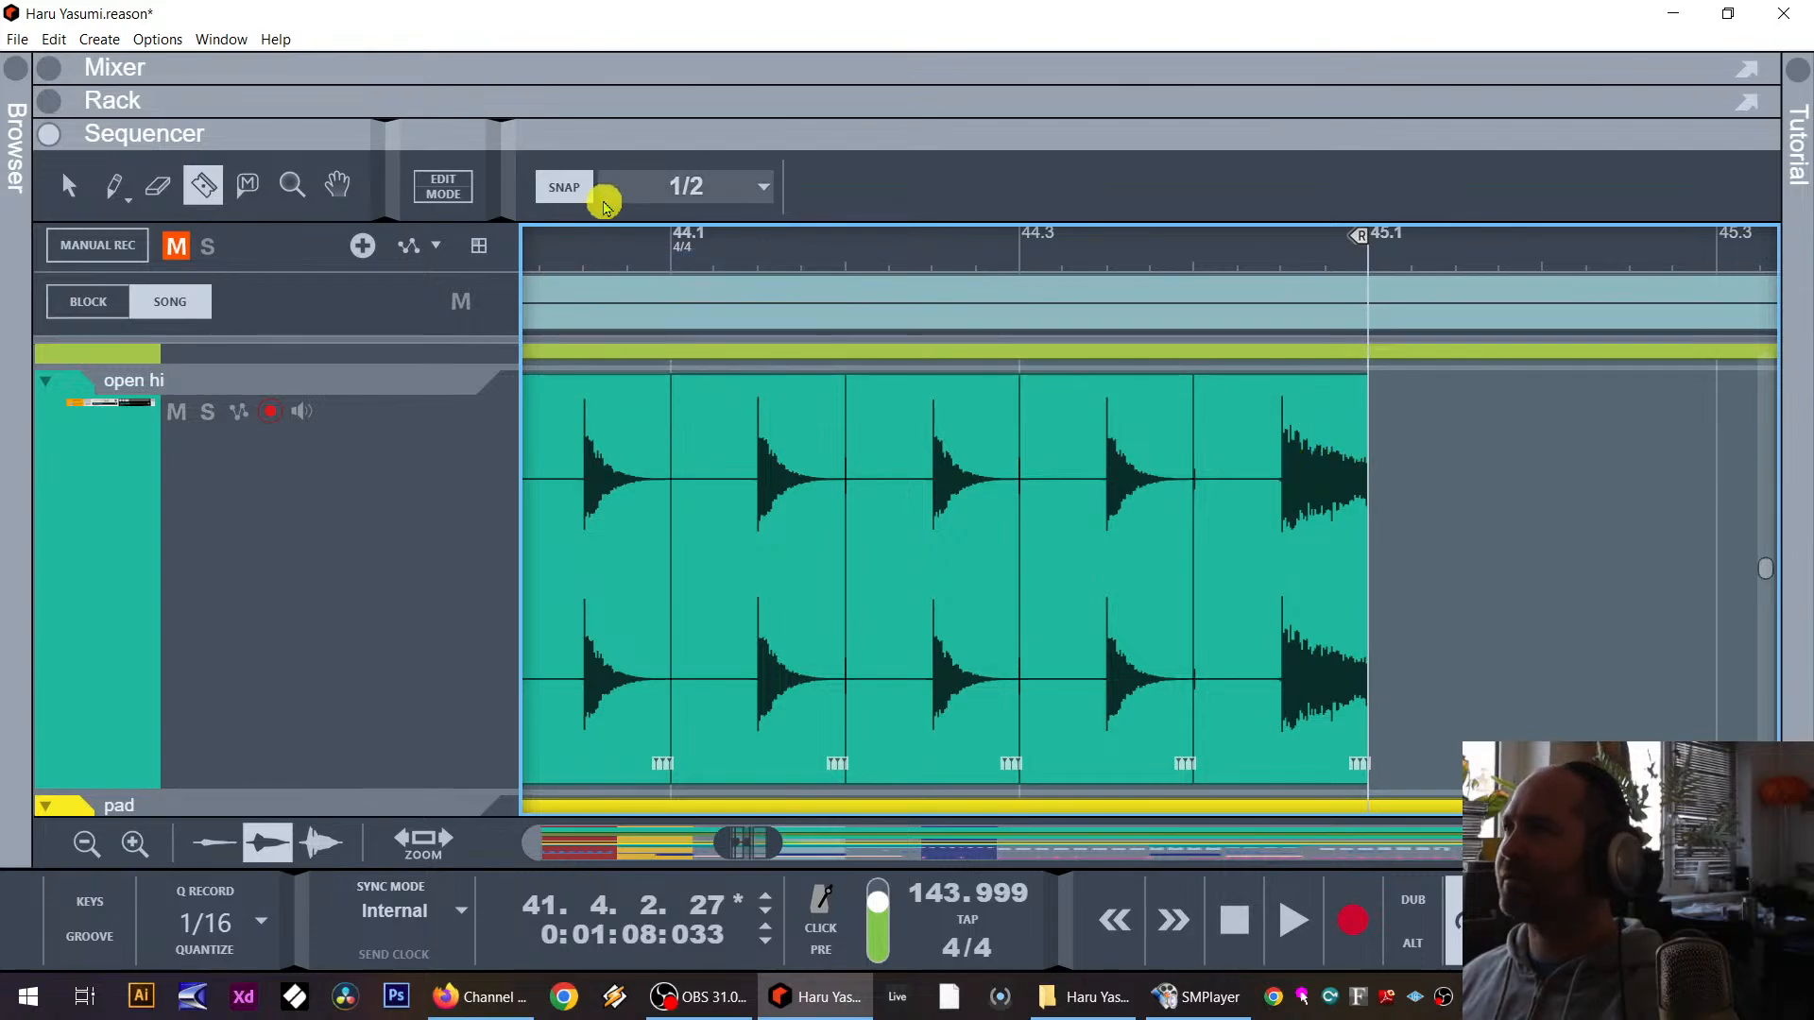
{"action": "left_click", "coordinate": [662, 188]}
{"action": "left_click", "coordinate": [689, 308]}
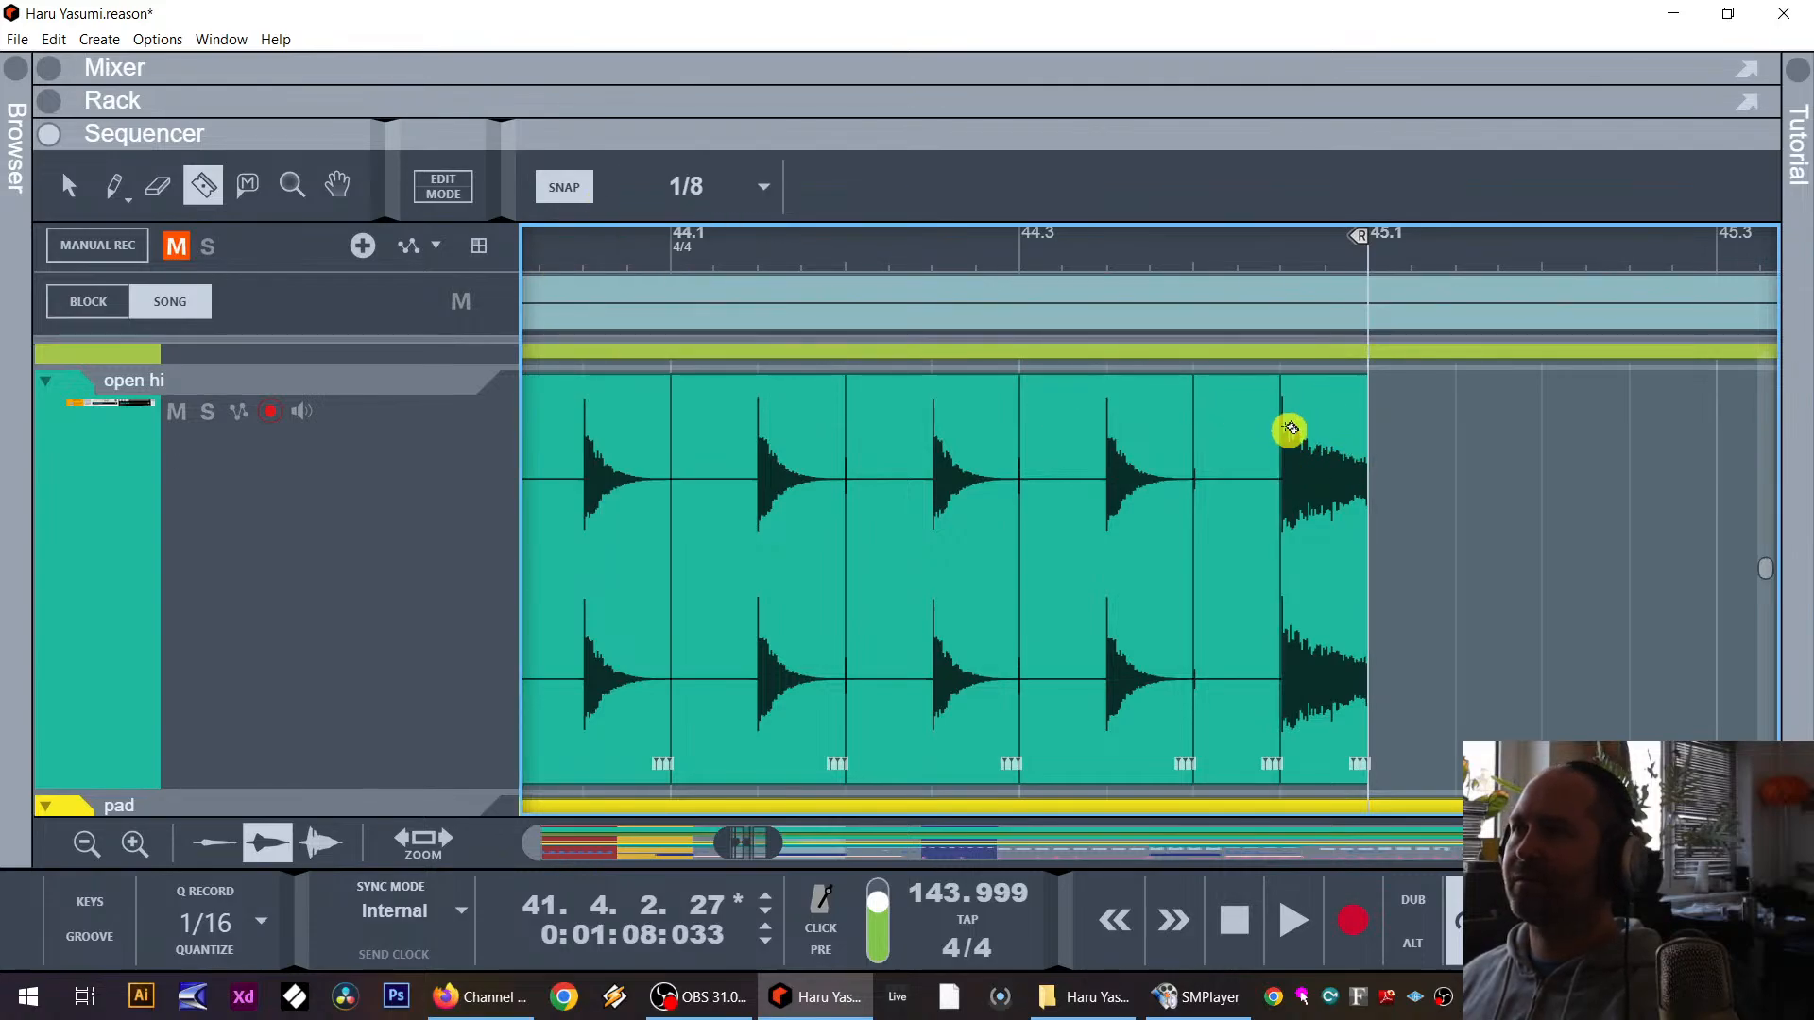
Step: Replace the silent first half of the split open hi slice at 44.4 with a copy of the second half's hit
{"action": "left_click", "coordinate": [68, 182]}
{"action": "left_click", "coordinate": [1203, 454]}
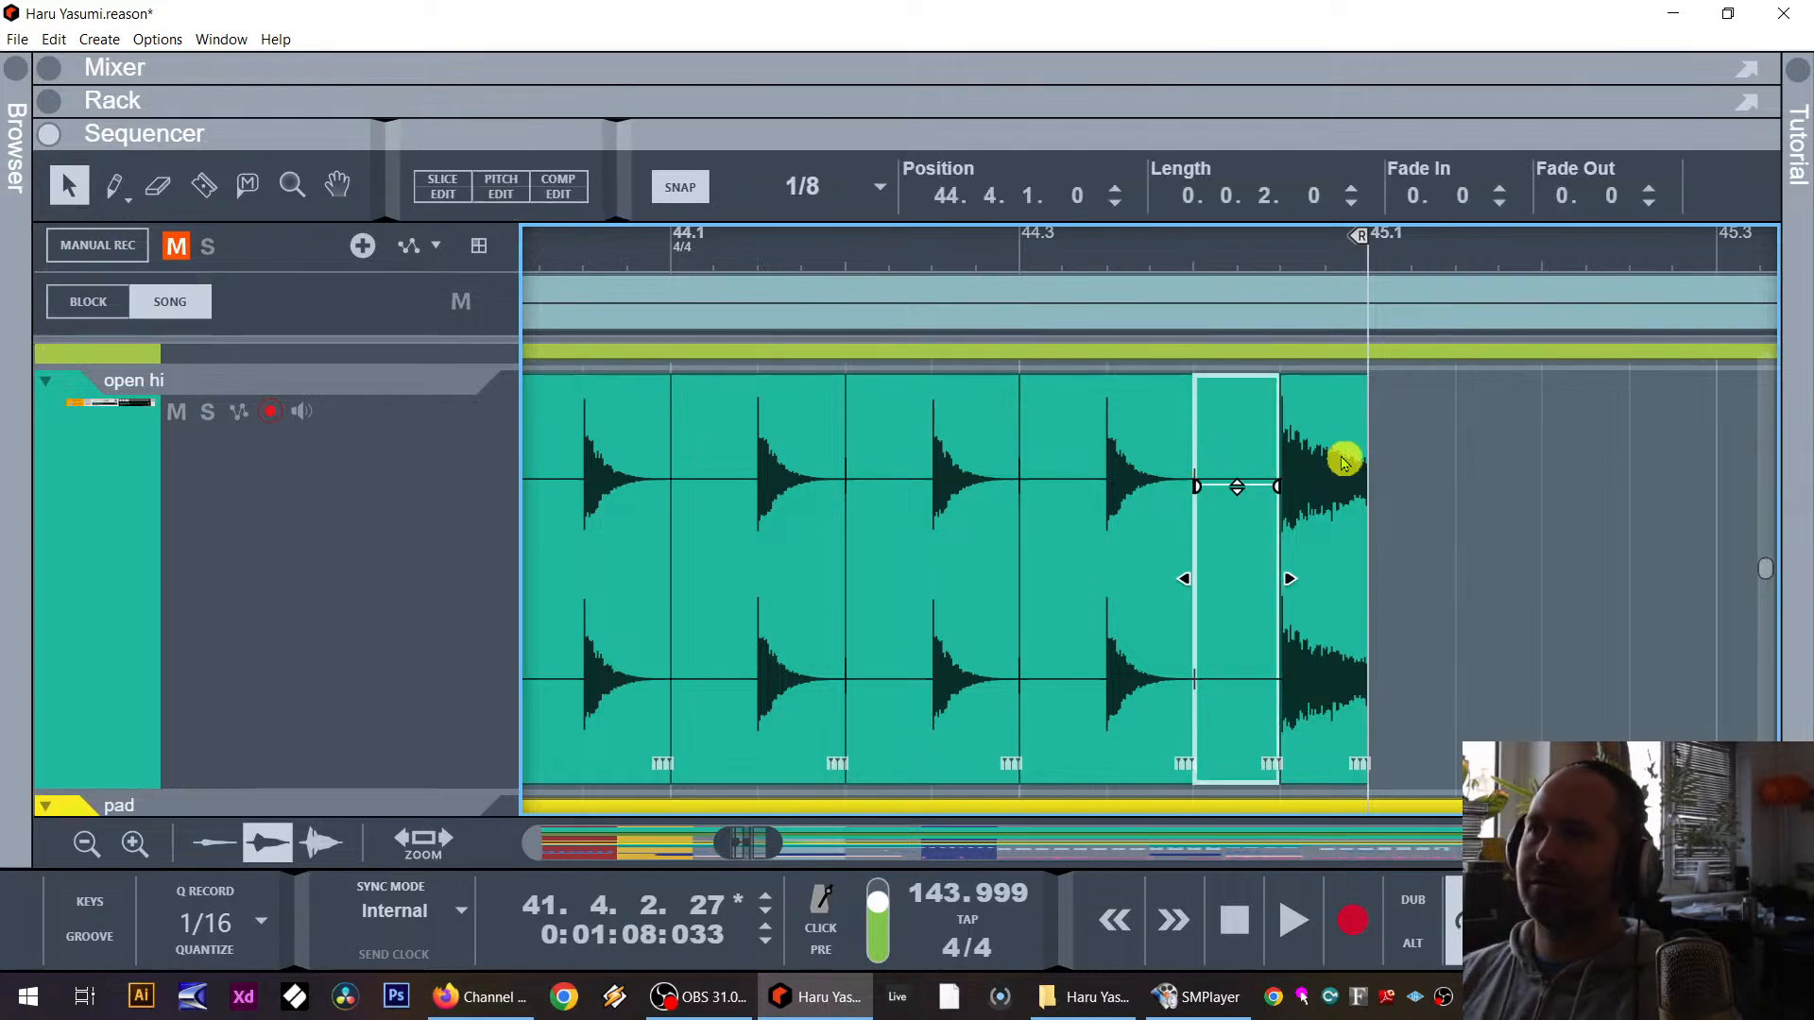
{"action": "key", "text": "Delete"}
{"action": "left_click", "coordinate": [1359, 635]}
{"action": "left_click_drag", "start_coordinate": [1347, 625], "coordinate": [1259, 628]}
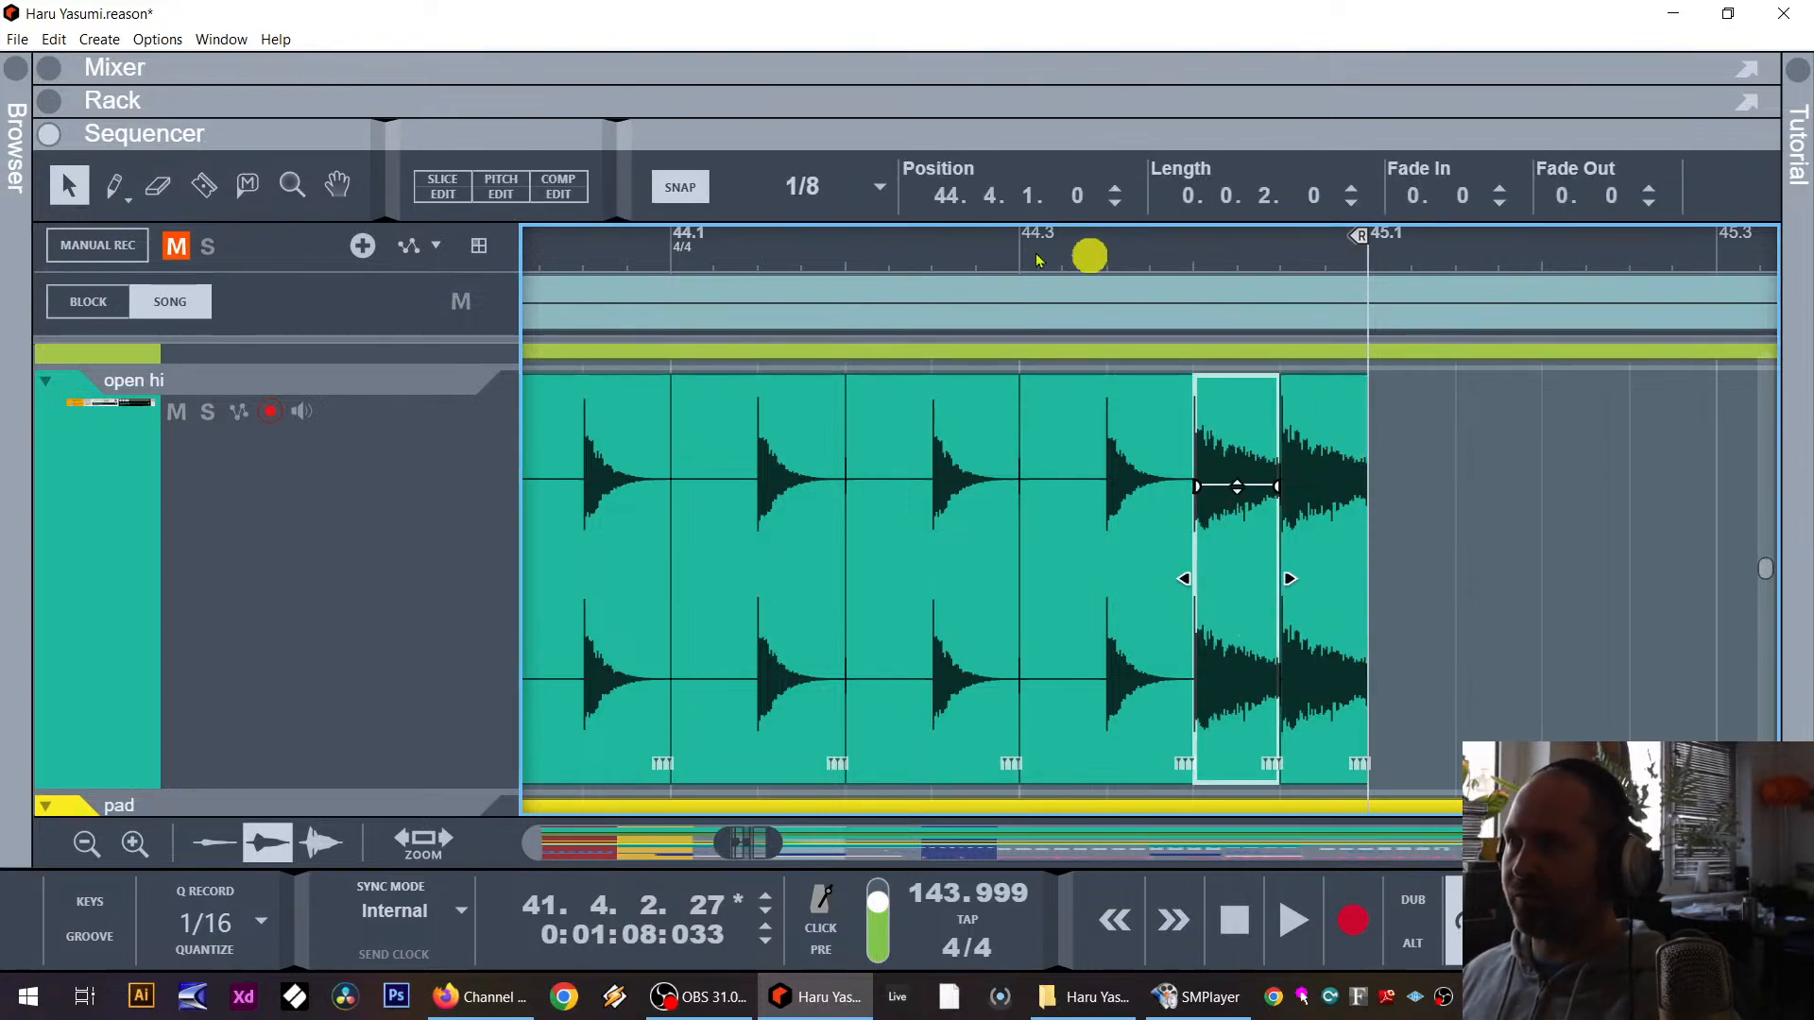
Step: Play the open hi loop to check the doubled hit at the end of bar 44
{"action": "left_click", "coordinate": [927, 258]}
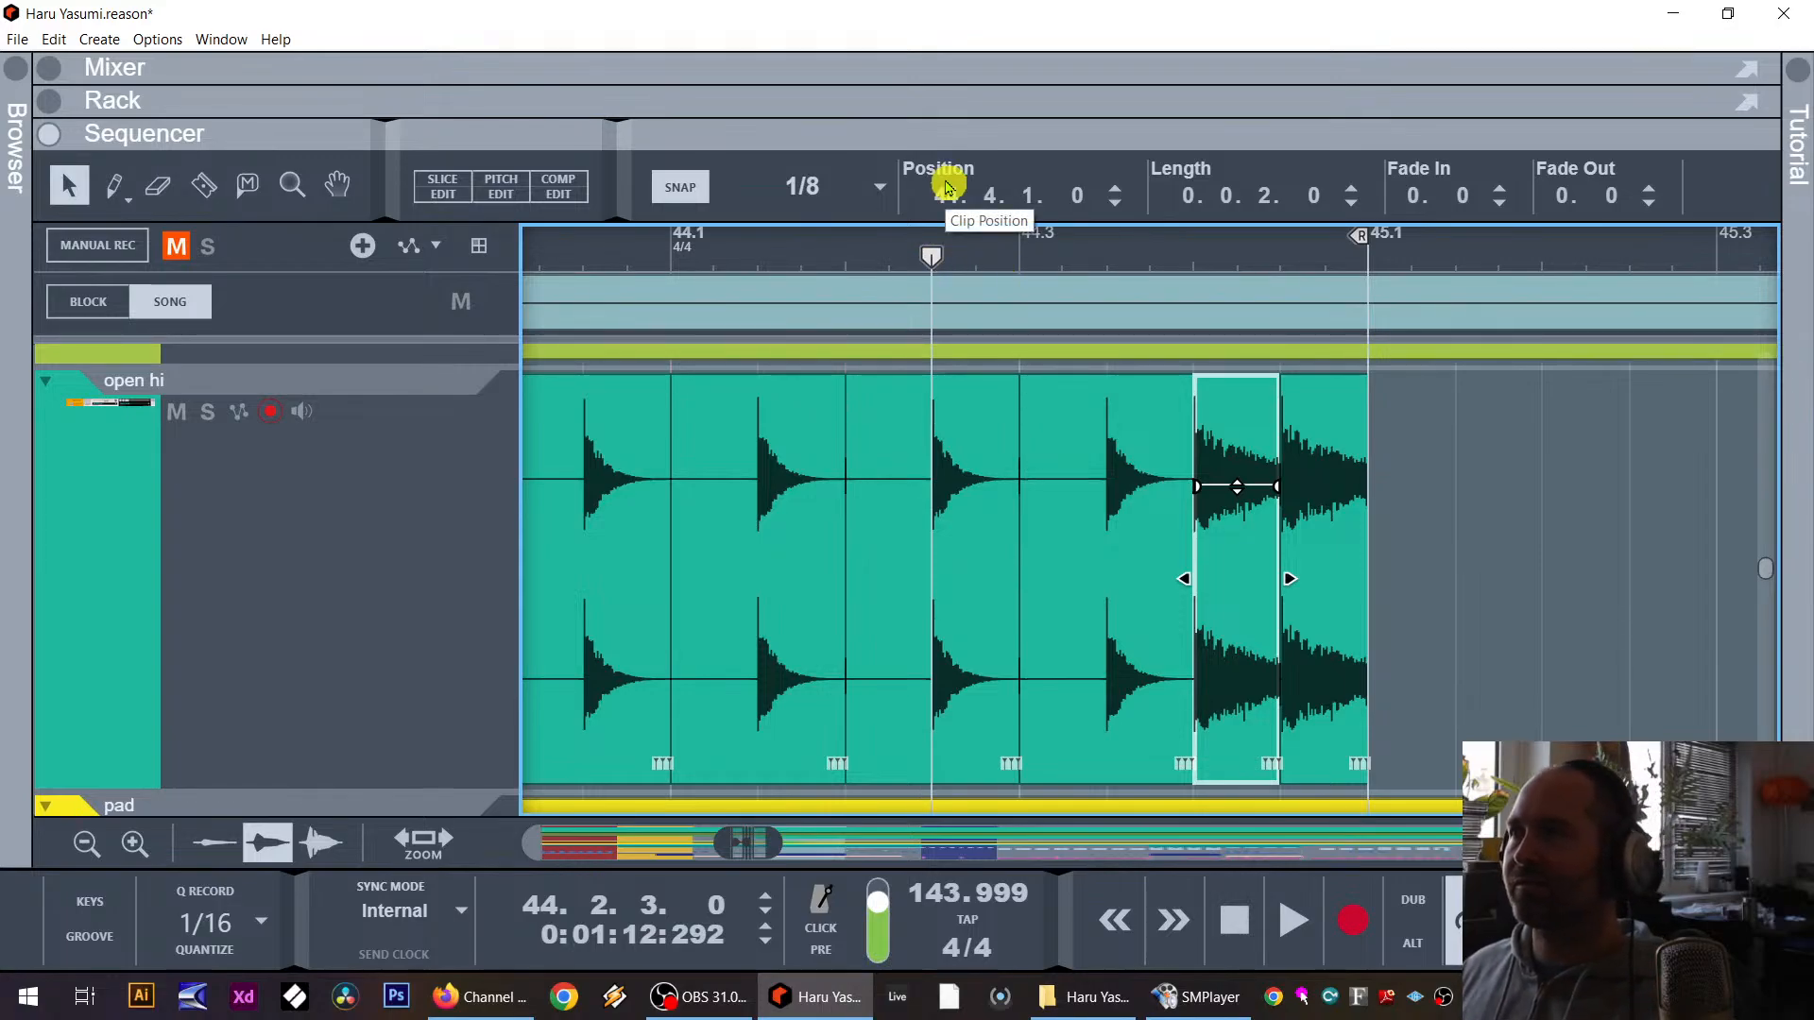
{"action": "key", "text": "space"}
{"action": "key", "text": "space"}
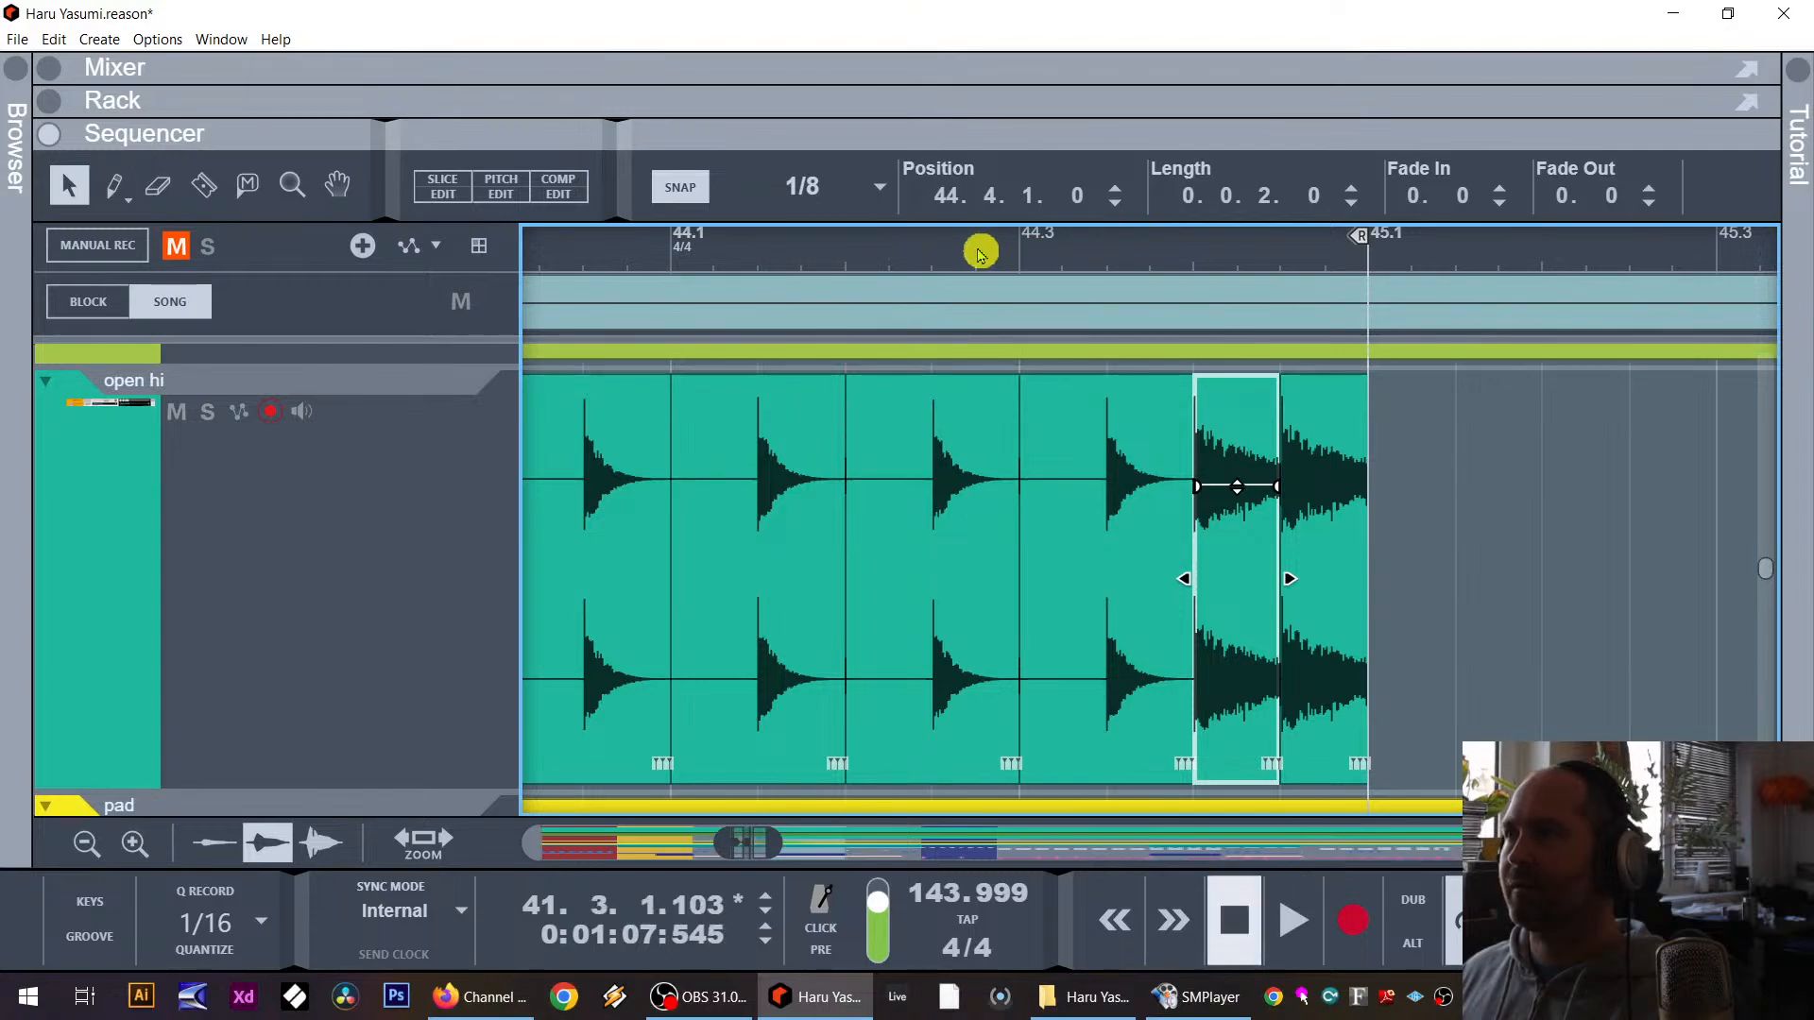
{"action": "key", "text": "space"}
{"action": "key", "text": "space"}
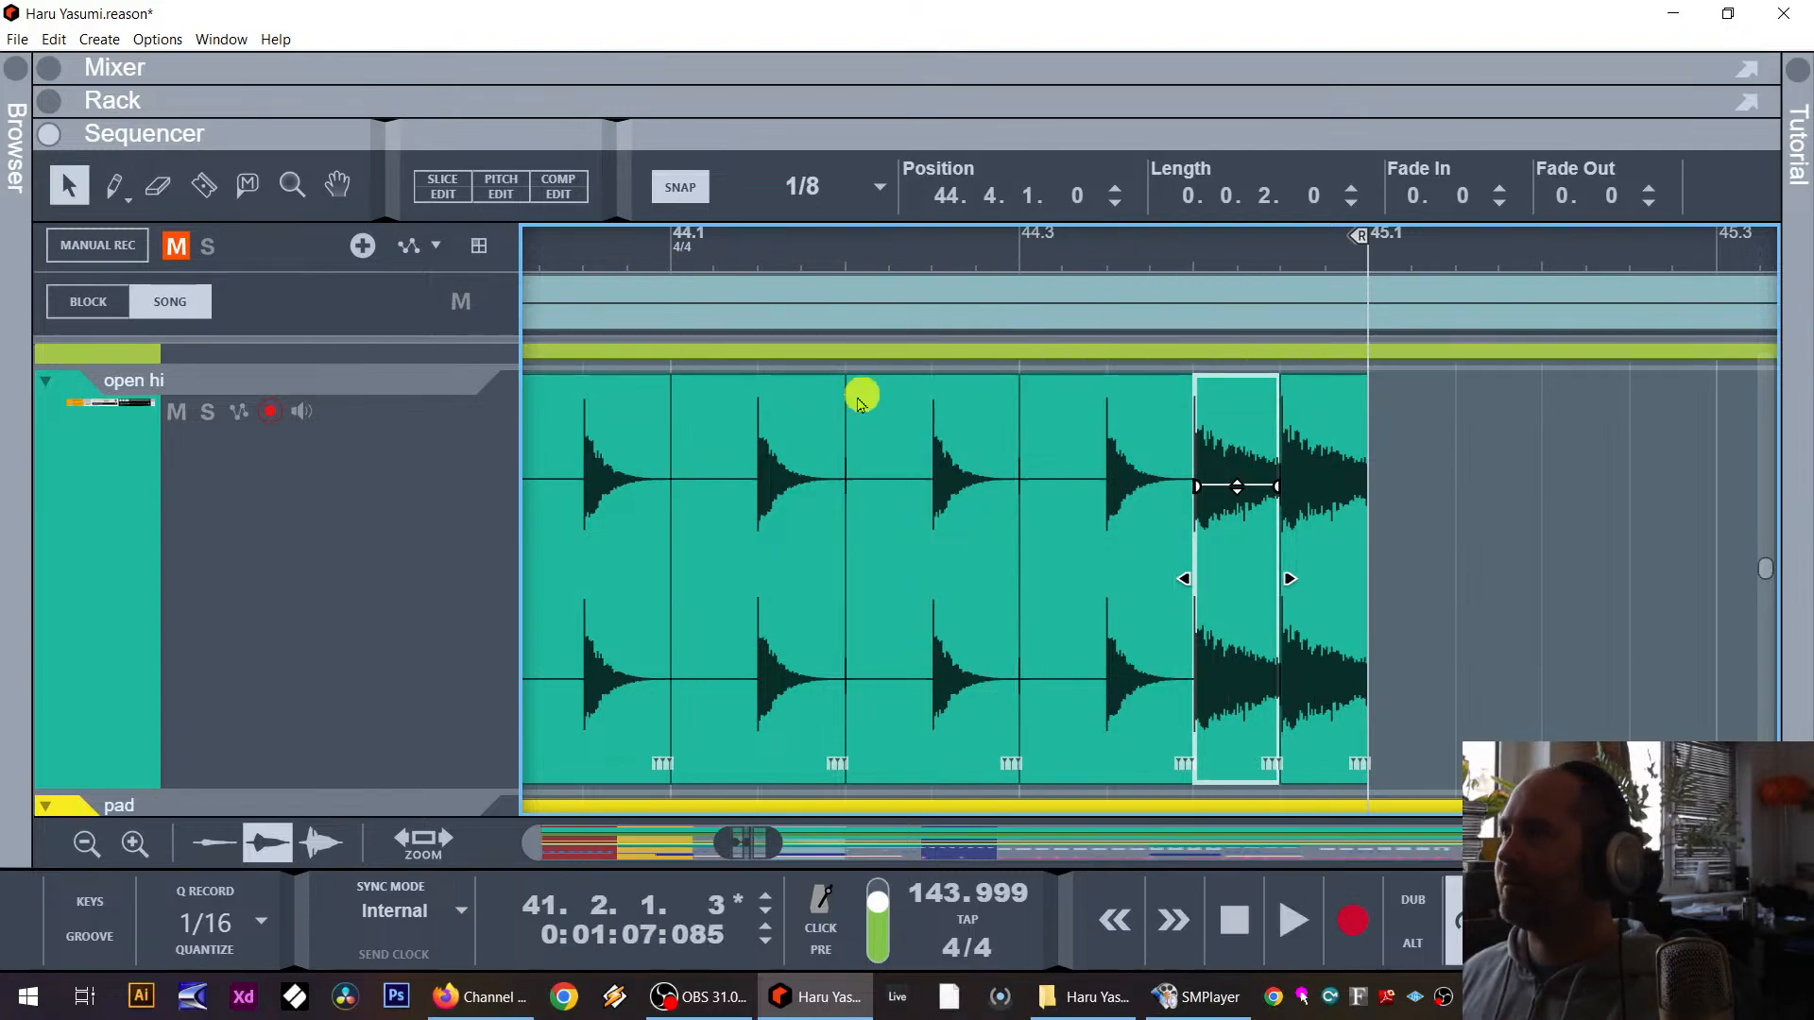
Step: Try to duplicate the slices in bars 41 and 42 on the kicks and kicks copy tracks with snap at 1/8
{"action": "scroll", "coordinate": [813, 444], "scroll_direction": "up", "scroll_amount": 5}
{"action": "left_click_drag", "start_coordinate": [718, 855], "coordinate": [636, 851]}
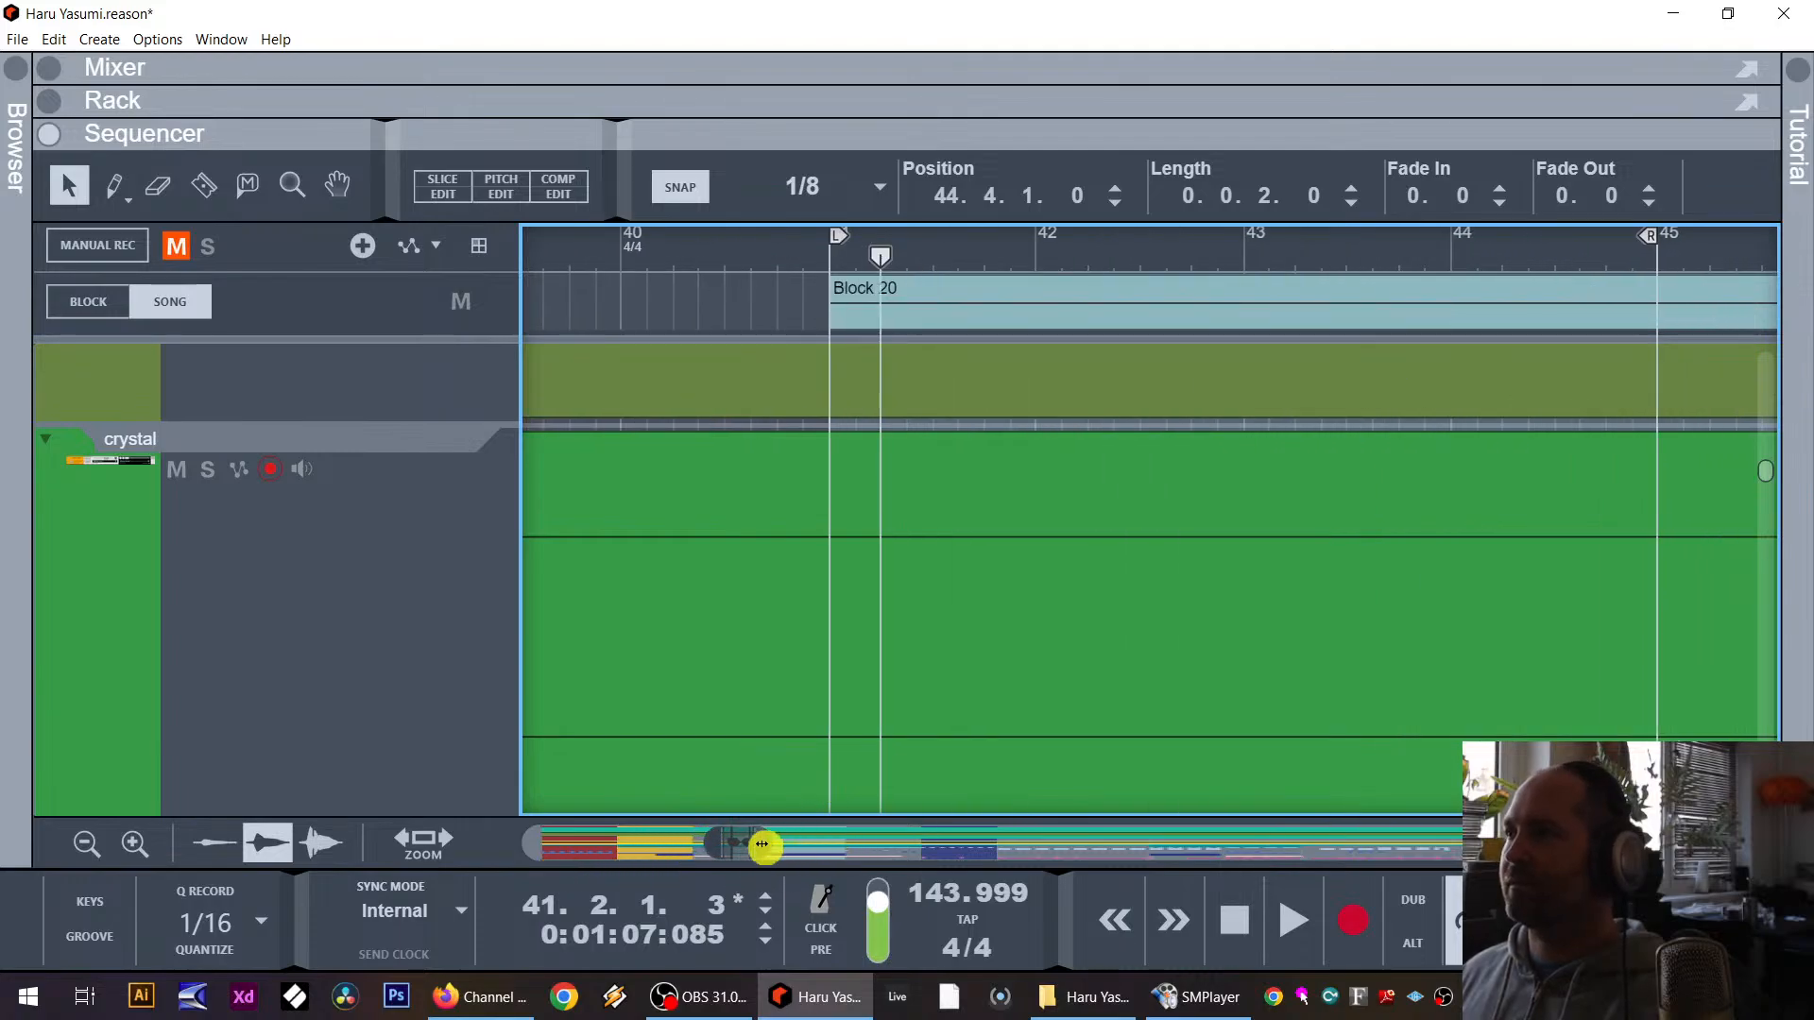
{"action": "left_click_drag", "start_coordinate": [764, 846], "coordinate": [871, 844]}
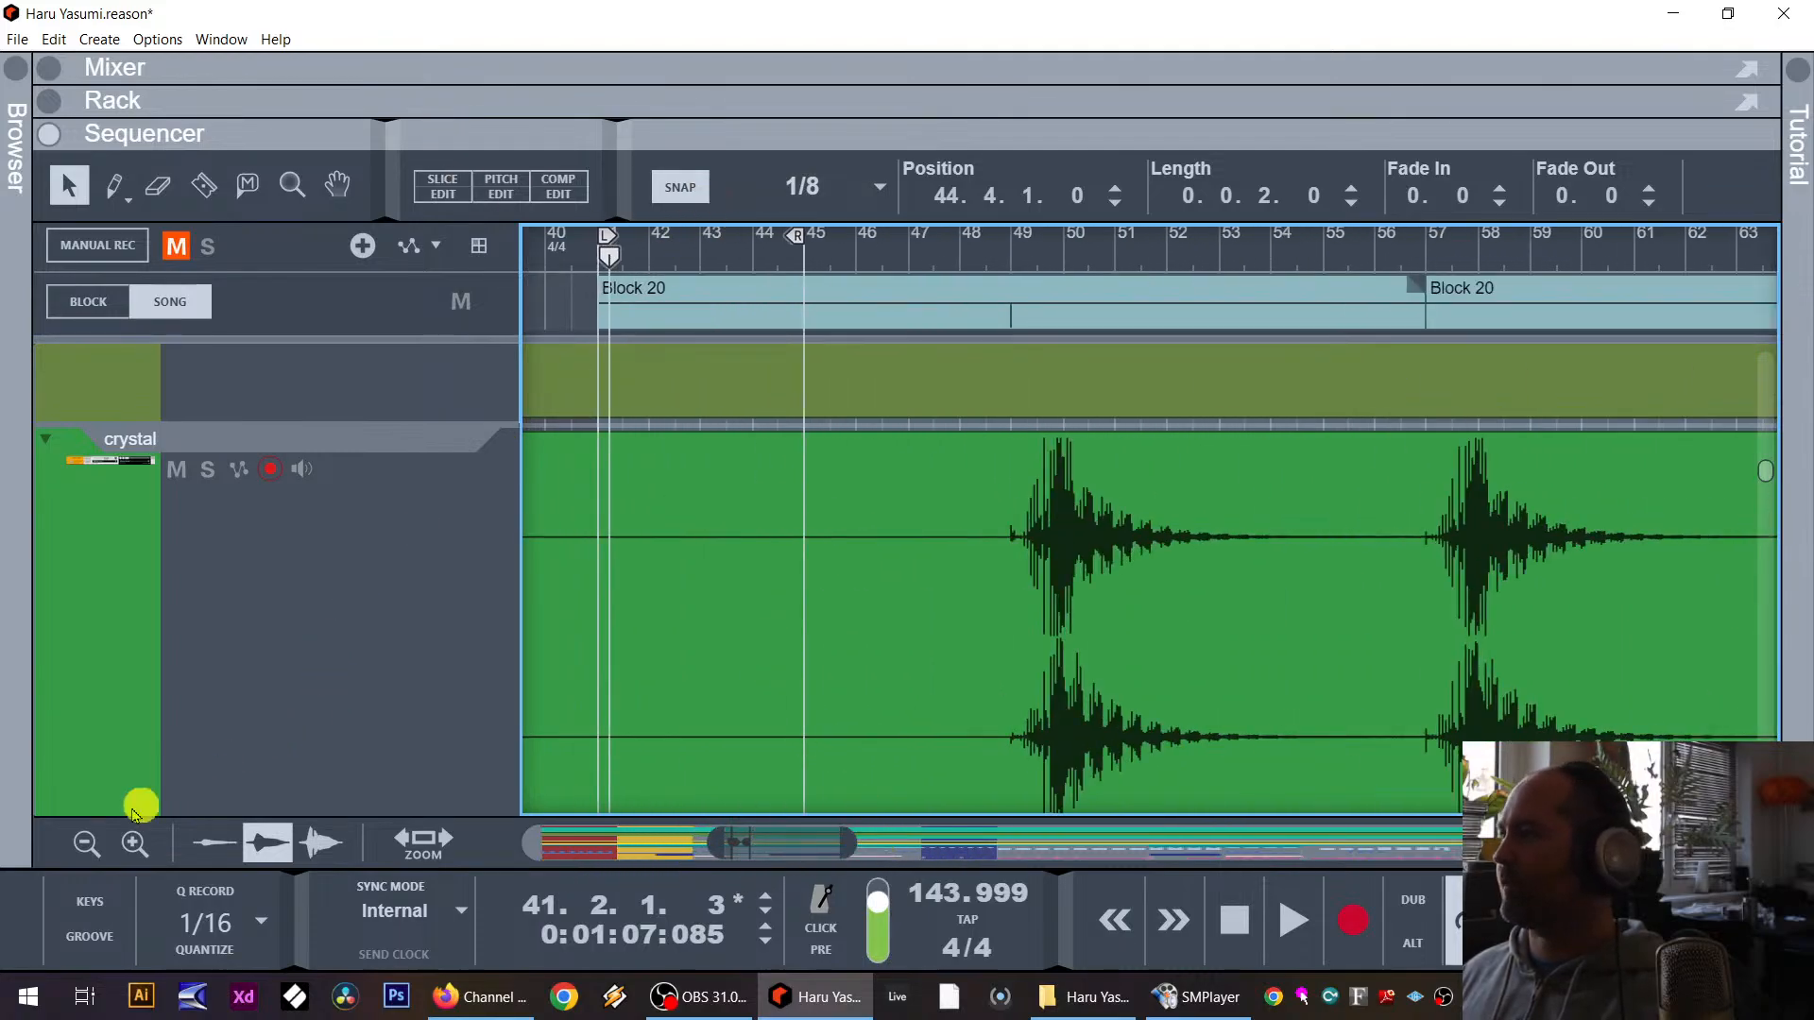
{"action": "left_click", "coordinate": [87, 844]}
{"action": "left_click", "coordinate": [87, 843]}
{"action": "left_click", "coordinate": [87, 844]}
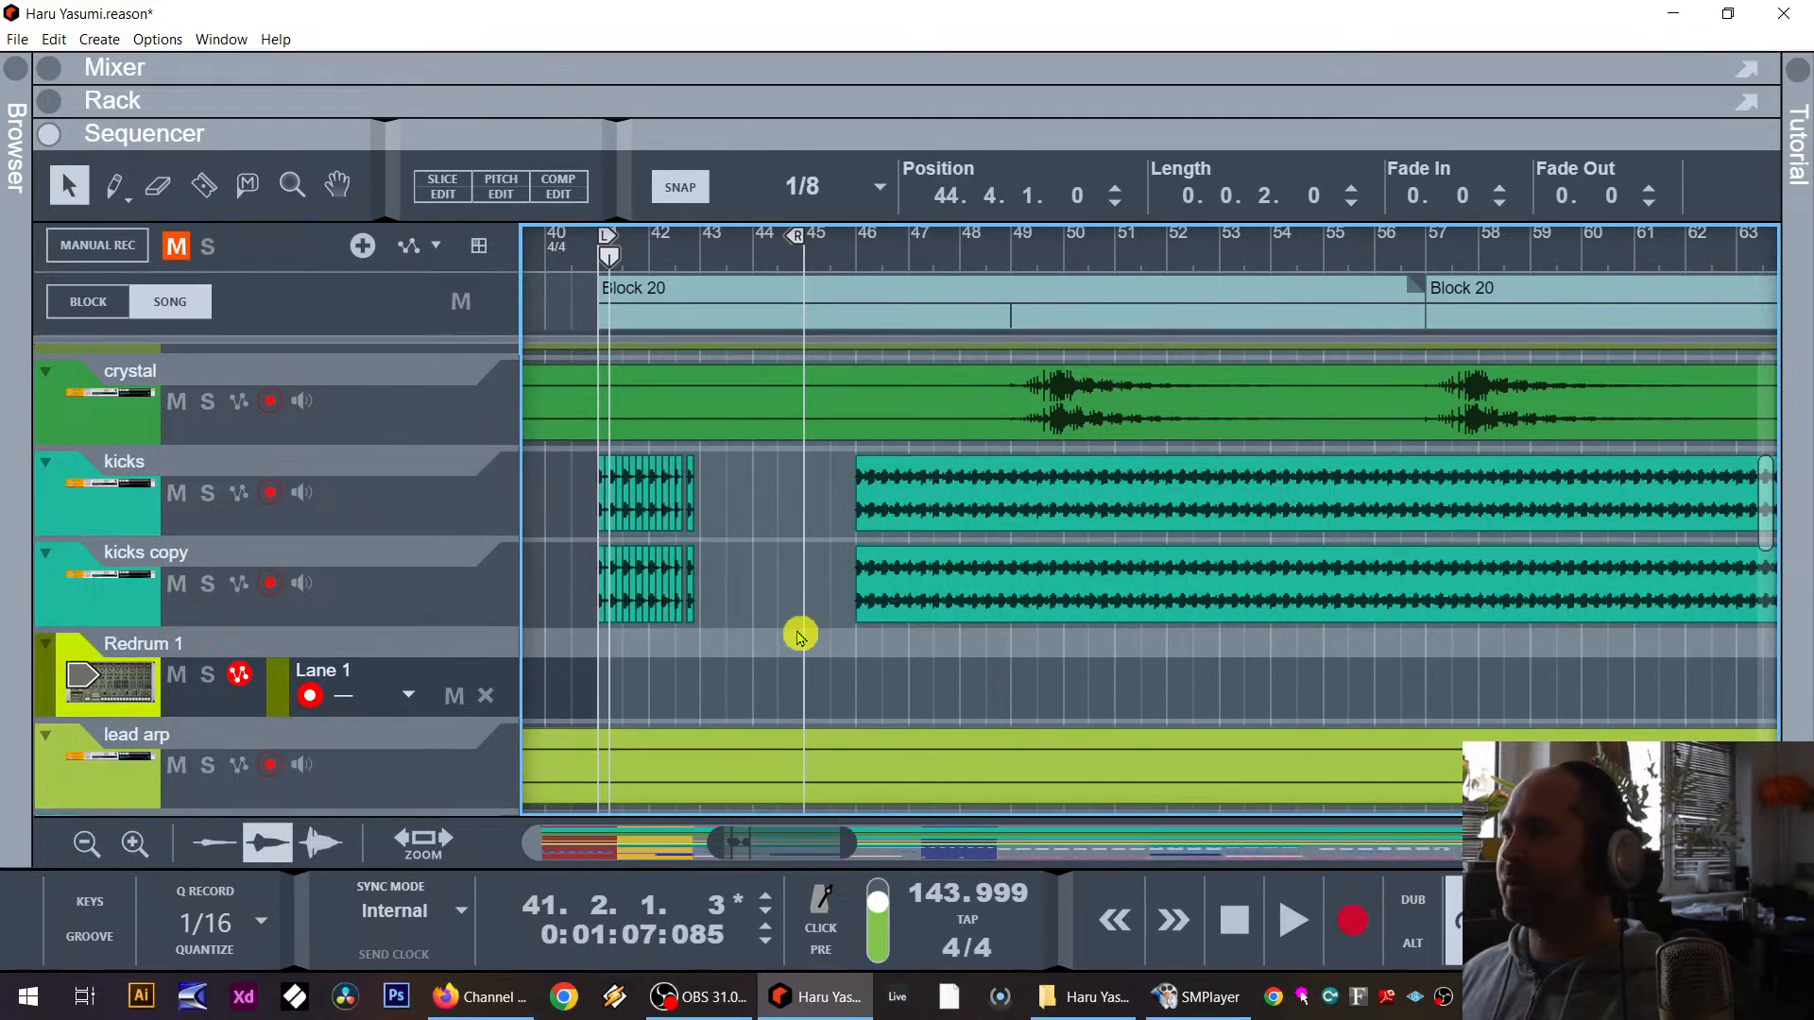
{"action": "left_click_drag", "start_coordinate": [756, 456], "coordinate": [520, 626]}
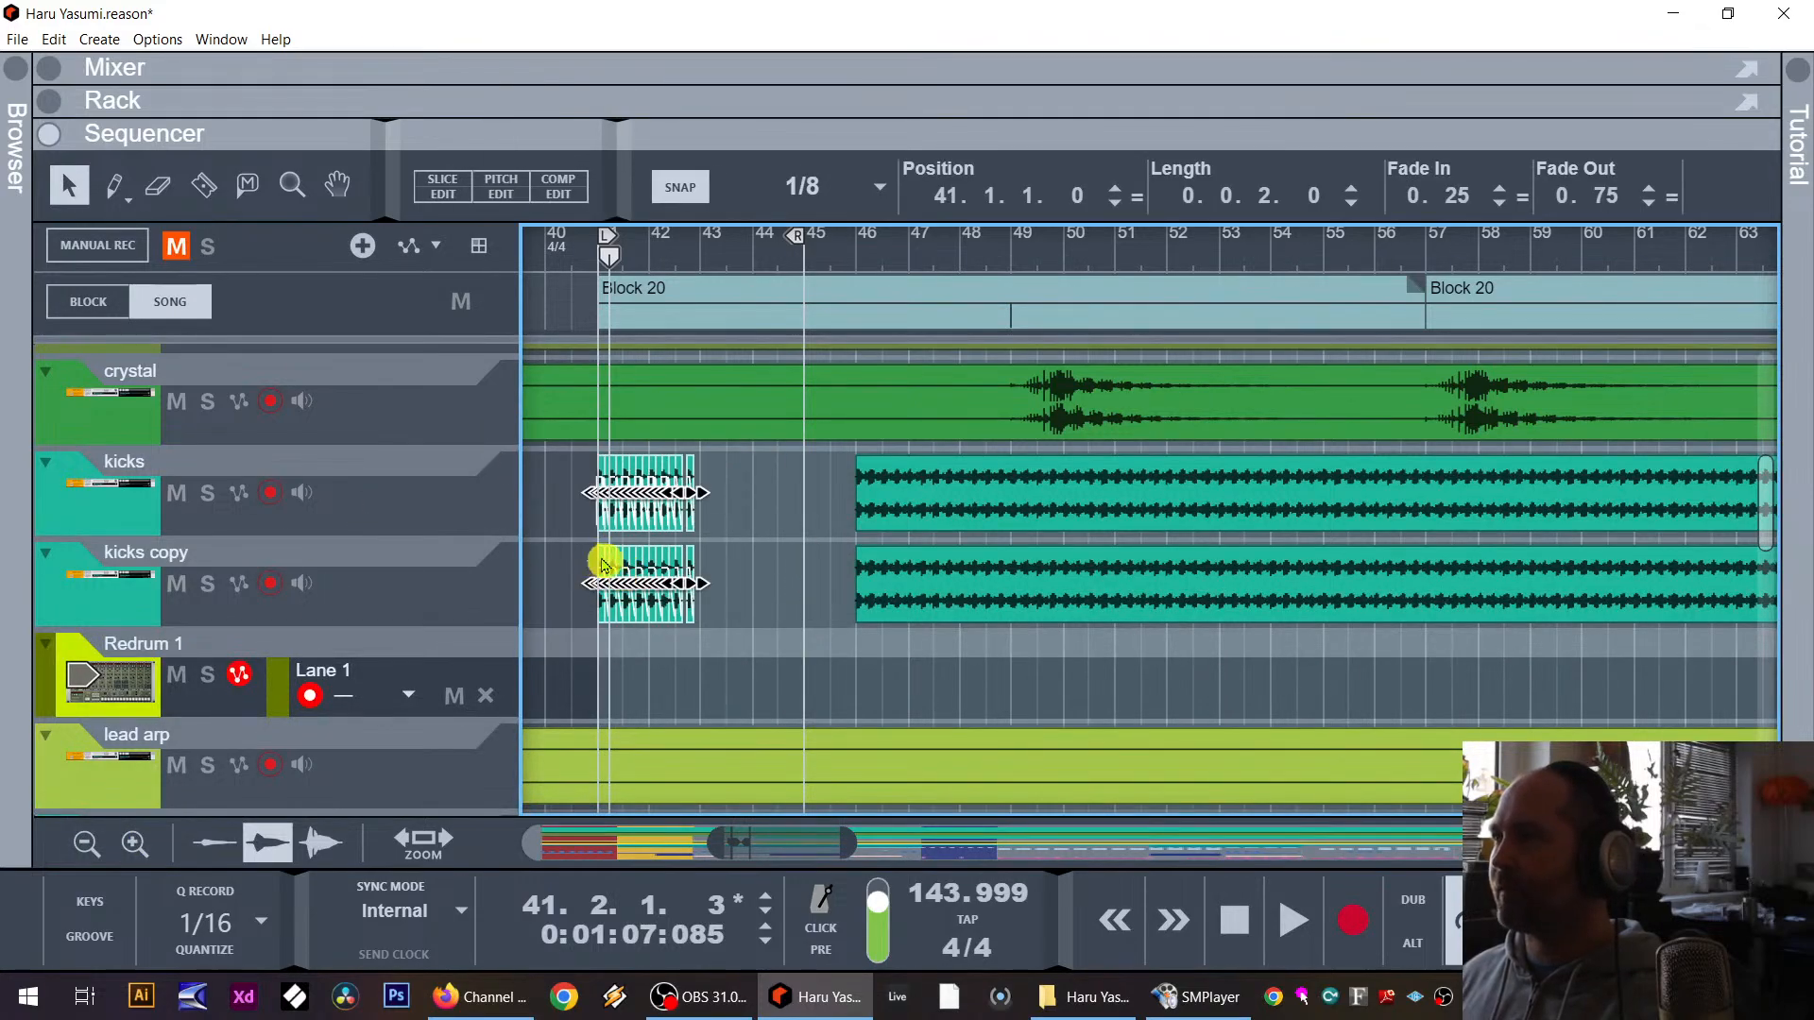
{"action": "left_click_drag", "start_coordinate": [596, 559], "coordinate": [715, 562]}
{"action": "left_click_drag", "start_coordinate": [794, 447], "coordinate": [652, 572]}
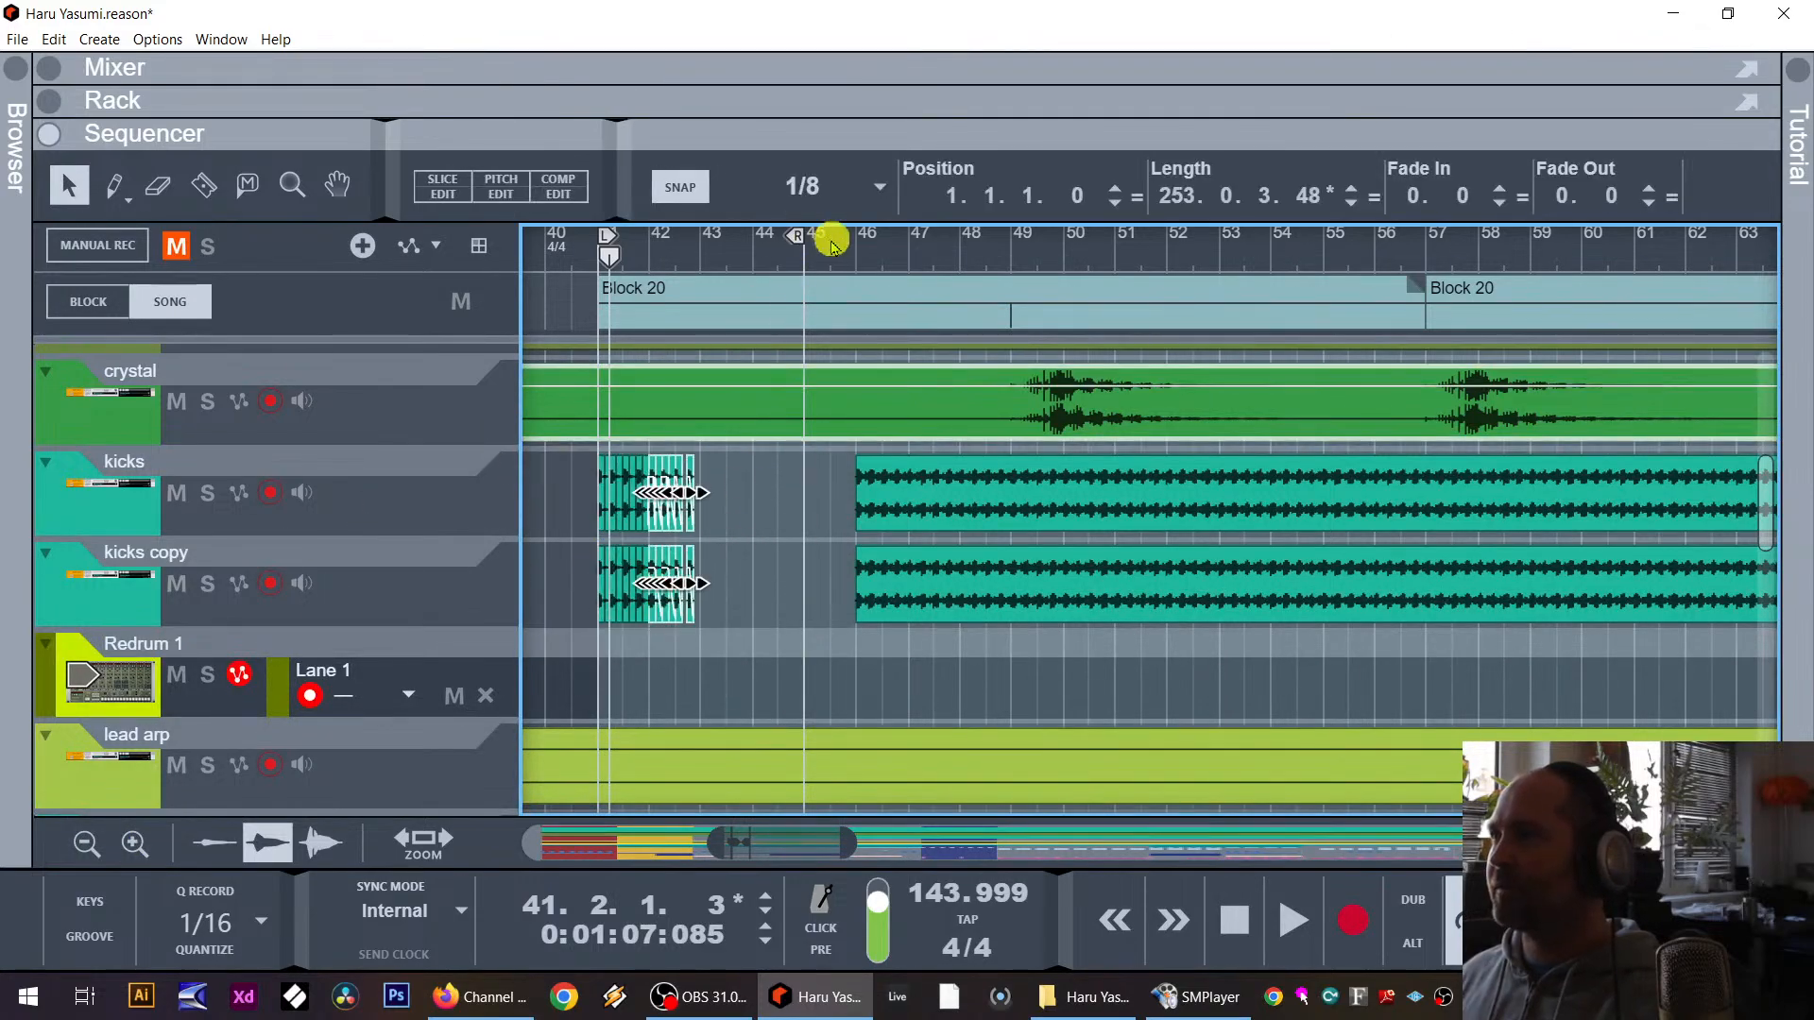
Step: Set snap to Bar and duplicate the two-bar slice pattern on both kick tracks to bar 43
{"action": "left_click", "coordinate": [820, 189]}
{"action": "left_click", "coordinate": [790, 242]}
{"action": "left_click_drag", "start_coordinate": [755, 504], "coordinate": [577, 627]}
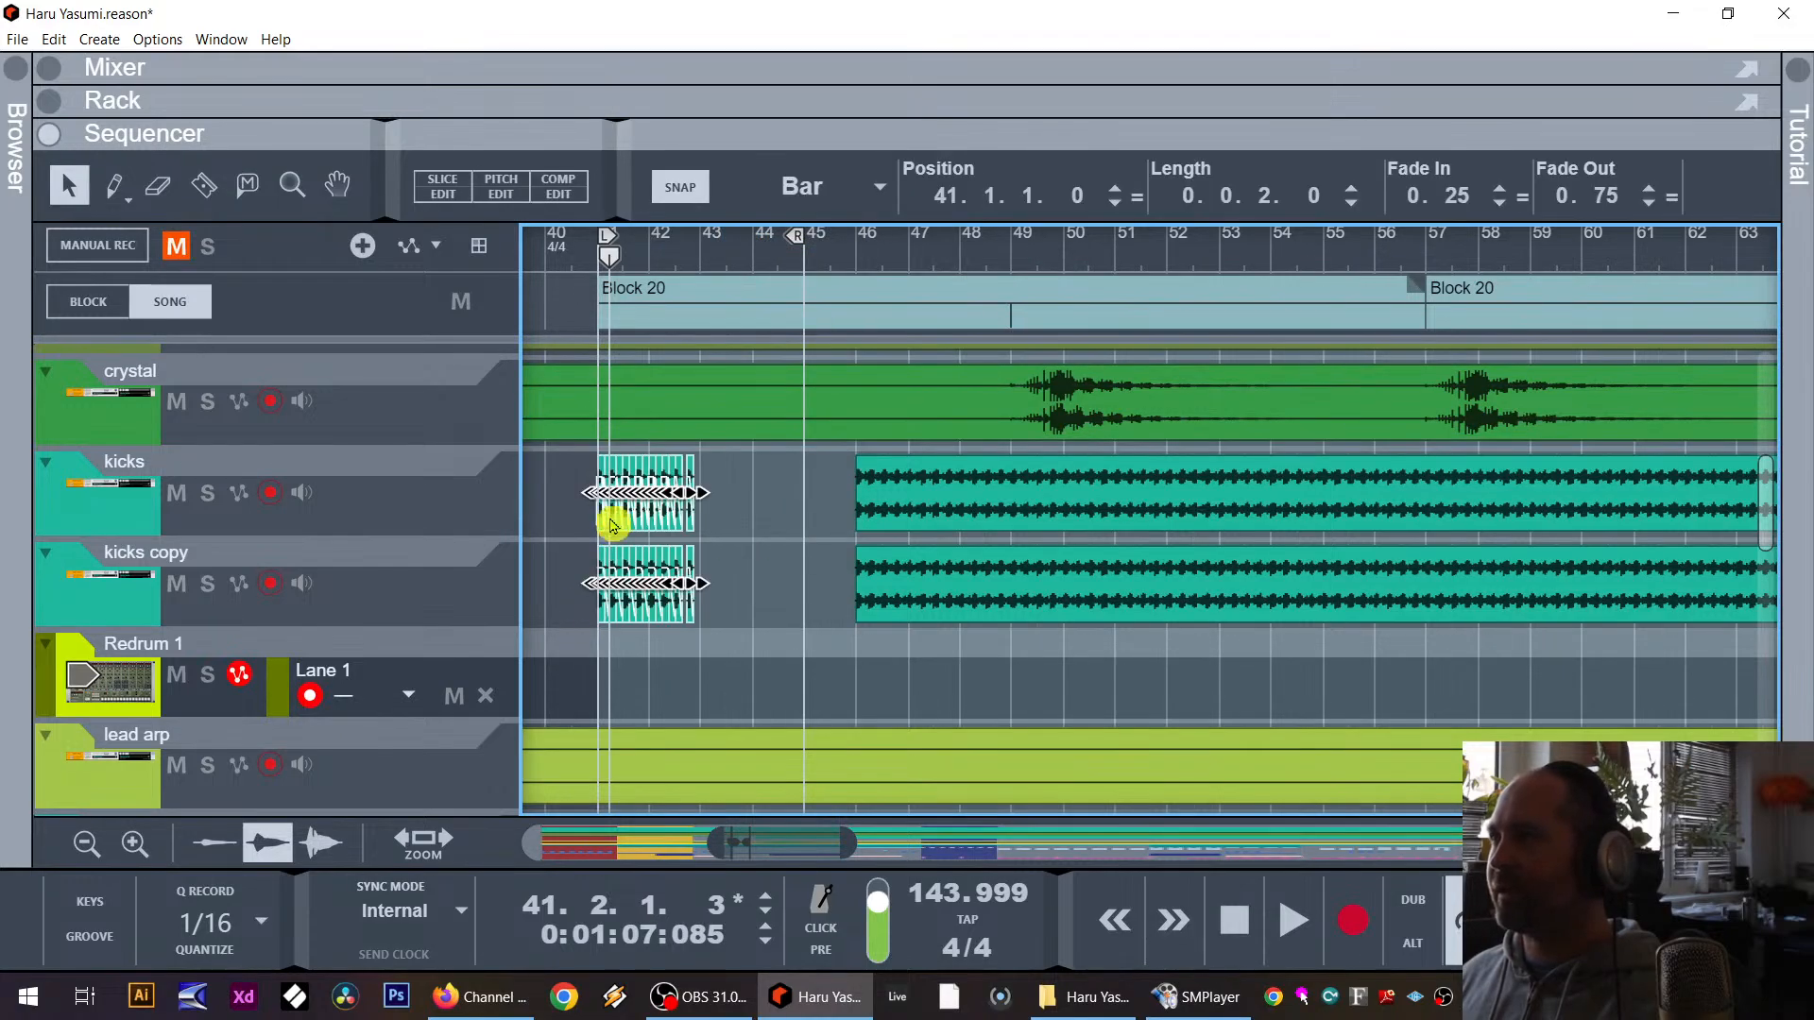
{"action": "left_click_drag", "start_coordinate": [605, 480], "coordinate": [706, 486]}
{"action": "left_click", "coordinate": [823, 480]}
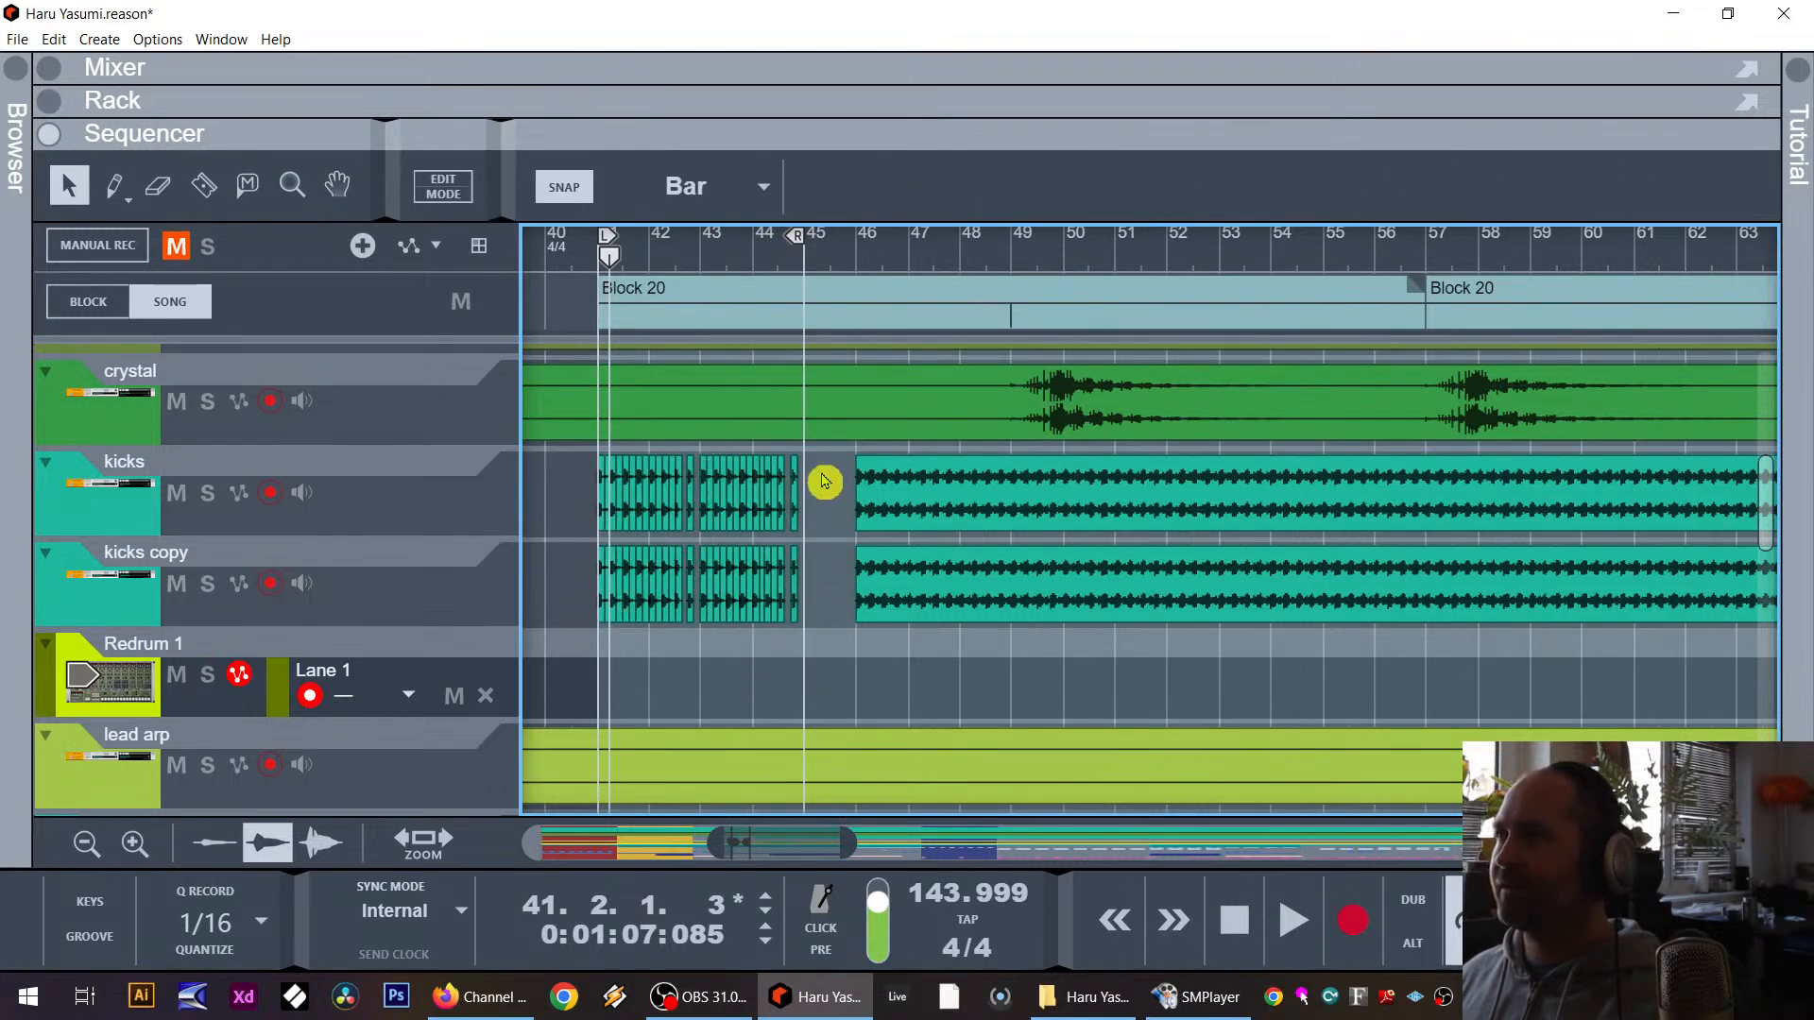
Step: Try to shorten the kick slices at 44.3 and 44.4 on both kick tracks, and undo the change
{"action": "left_click", "coordinate": [292, 185]}
{"action": "left_click_drag", "start_coordinate": [732, 403], "coordinate": [936, 662]}
{"action": "left_click_drag", "start_coordinate": [837, 395], "coordinate": [1166, 676]}
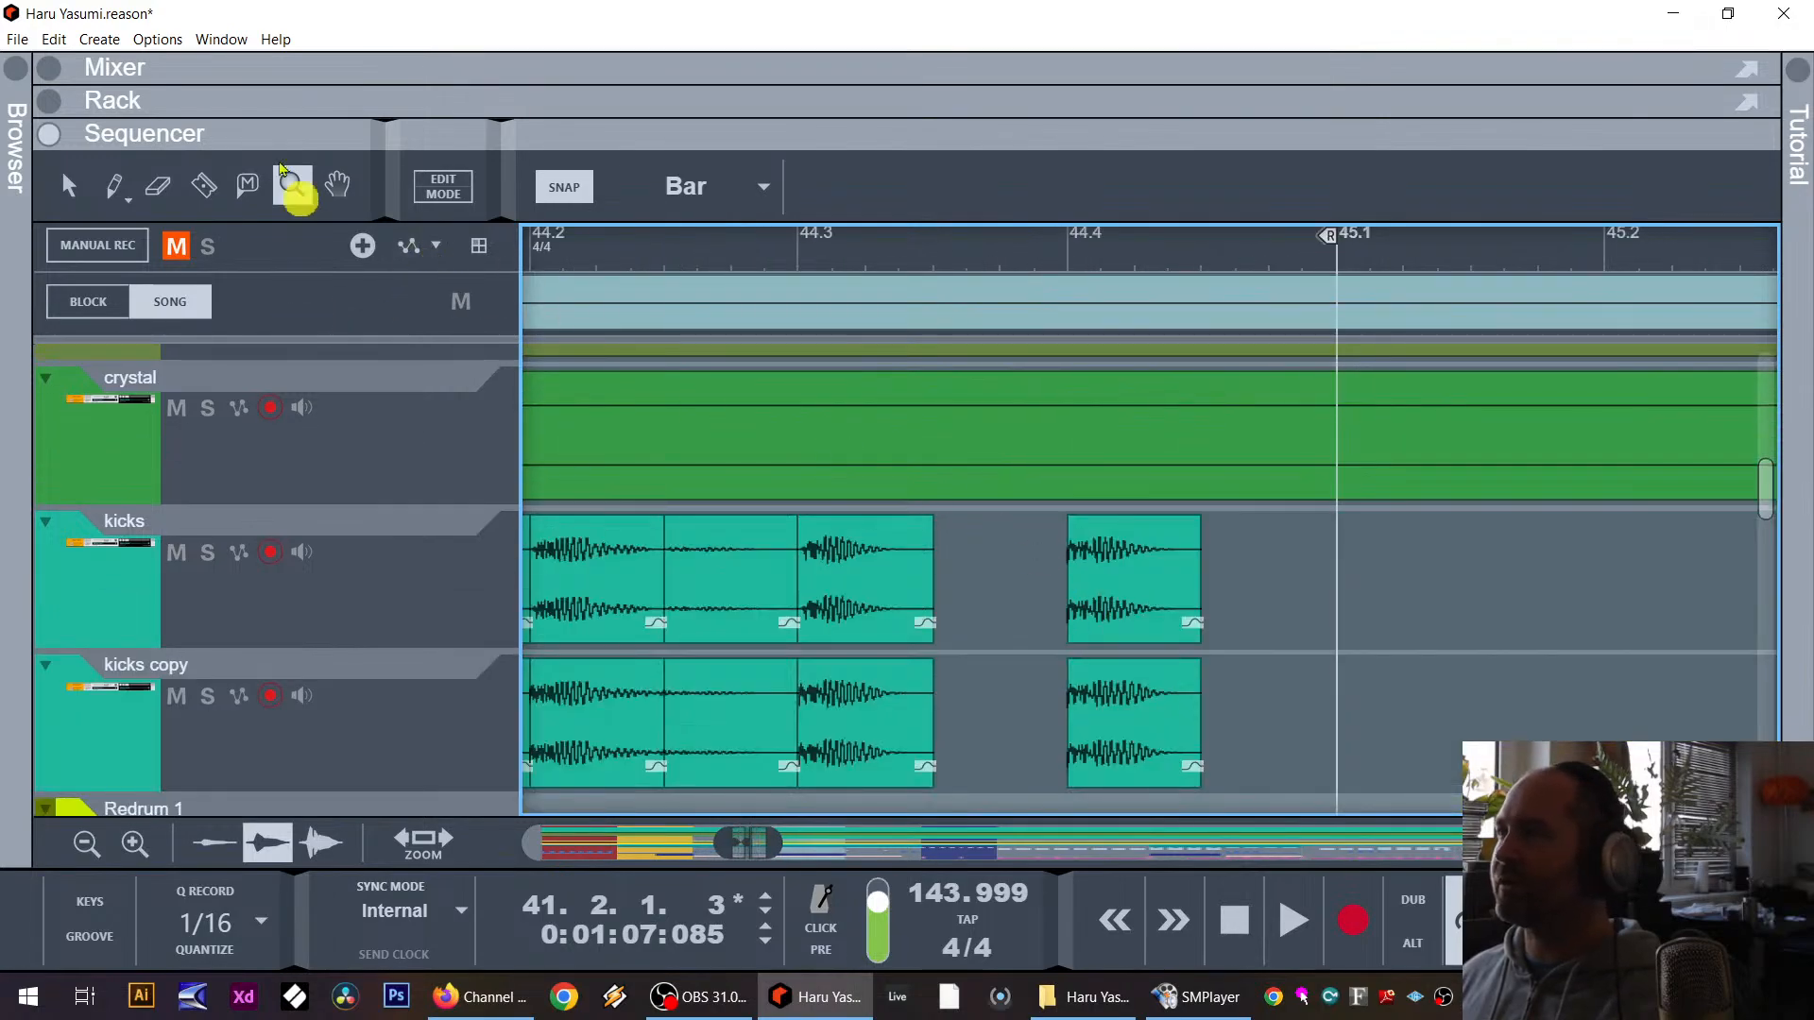
{"action": "left_click", "coordinate": [68, 186]}
{"action": "scroll", "coordinate": [1022, 593], "scroll_direction": "down", "scroll_amount": 2}
{"action": "scroll", "coordinate": [972, 503], "scroll_direction": "up", "scroll_amount": 2}
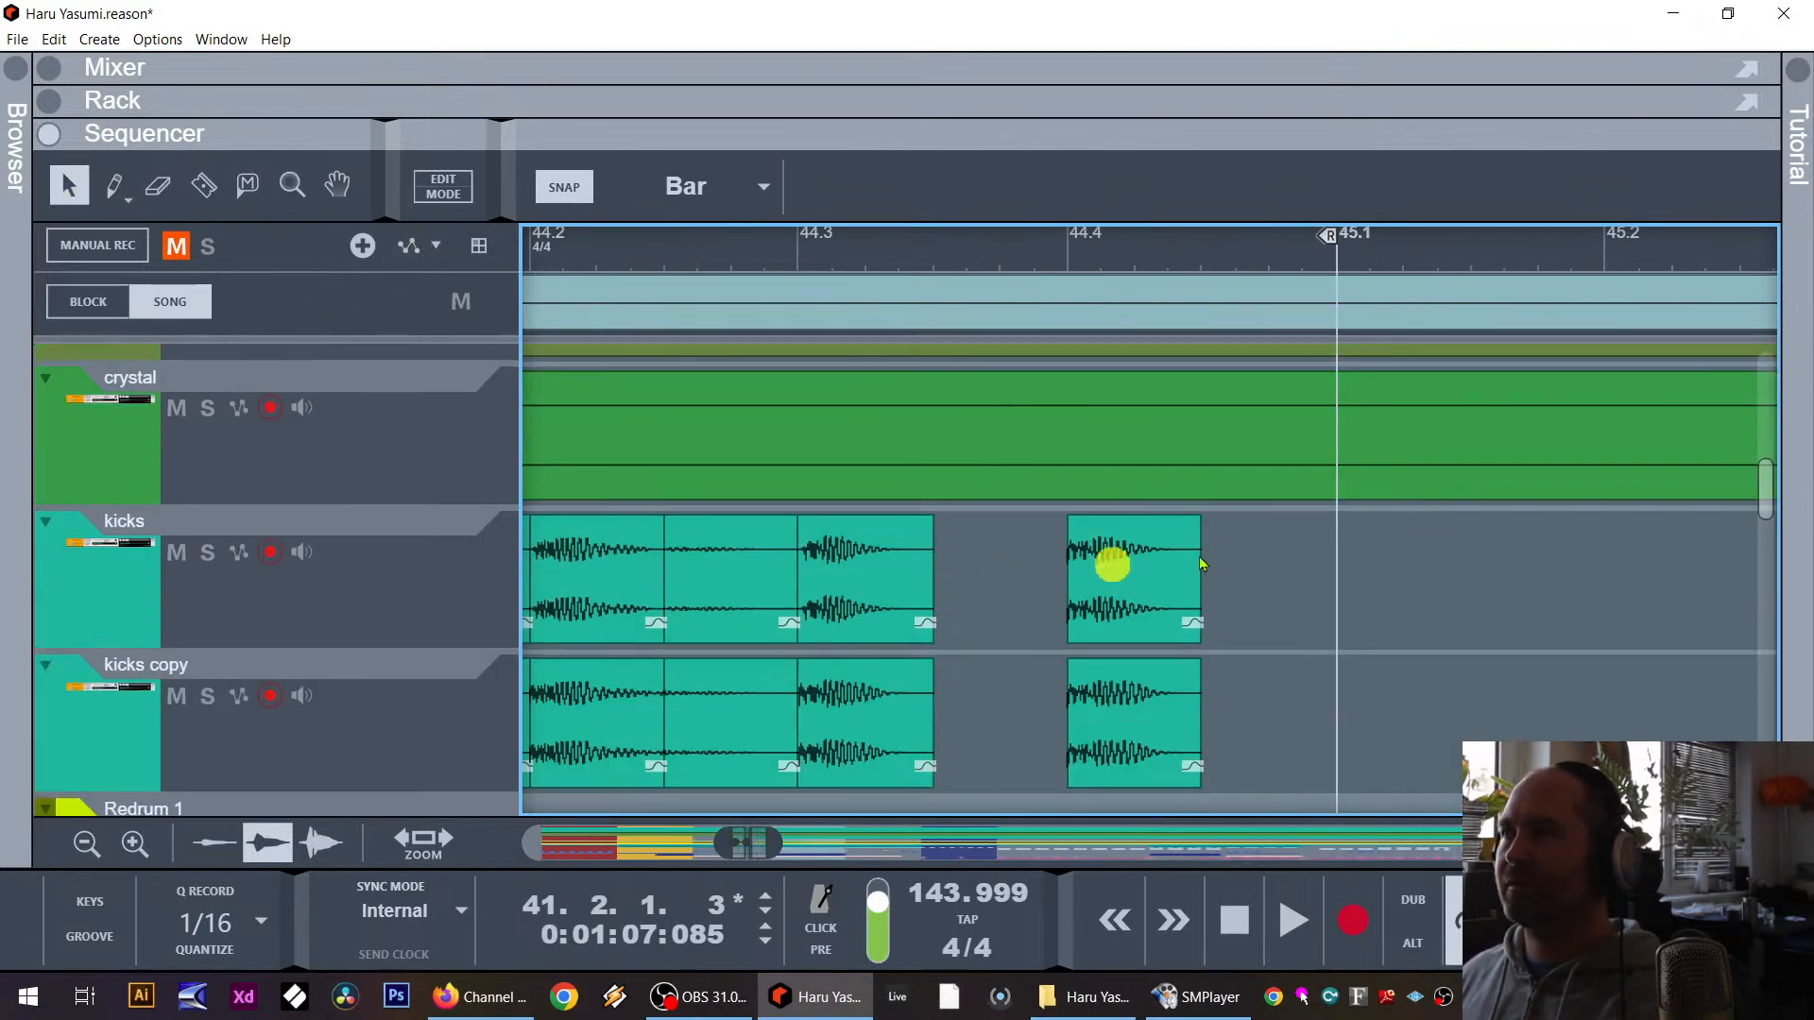
{"action": "left_click_drag", "start_coordinate": [1202, 564], "coordinate": [940, 640]}
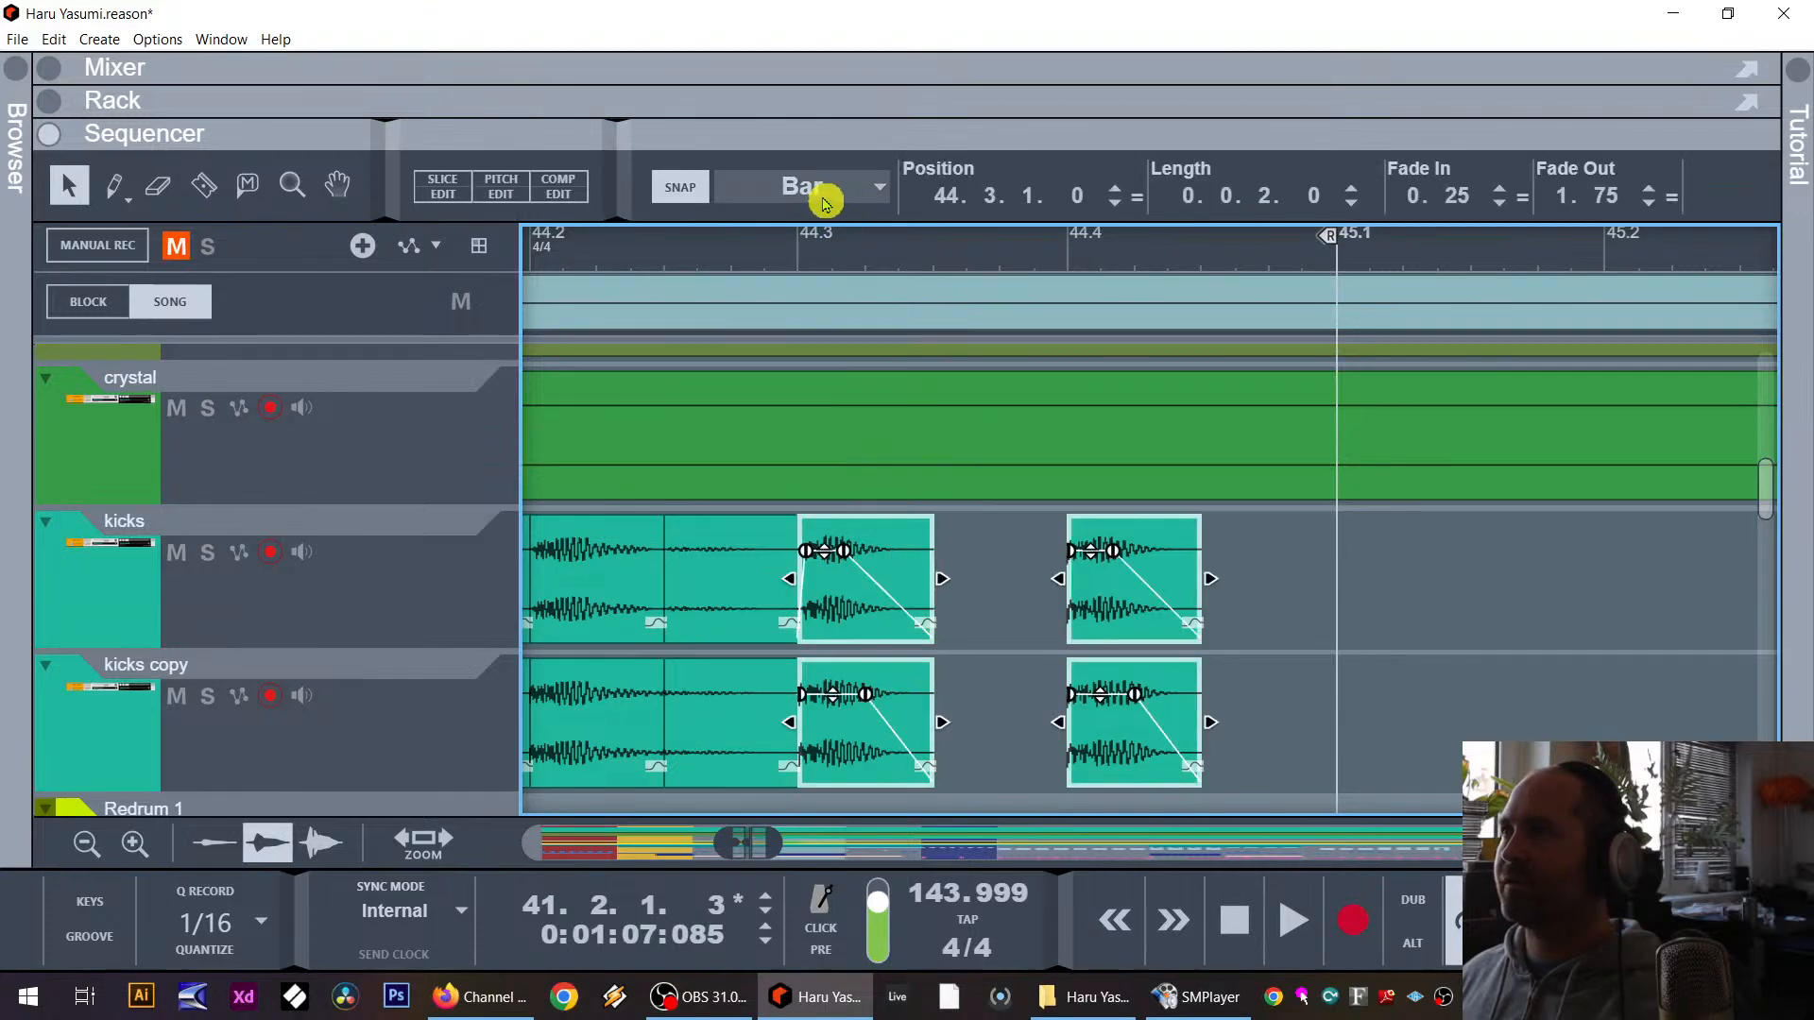
{"action": "left_click_drag", "start_coordinate": [943, 583], "coordinate": [891, 587]}
{"action": "key", "text": "ctrl+z"}
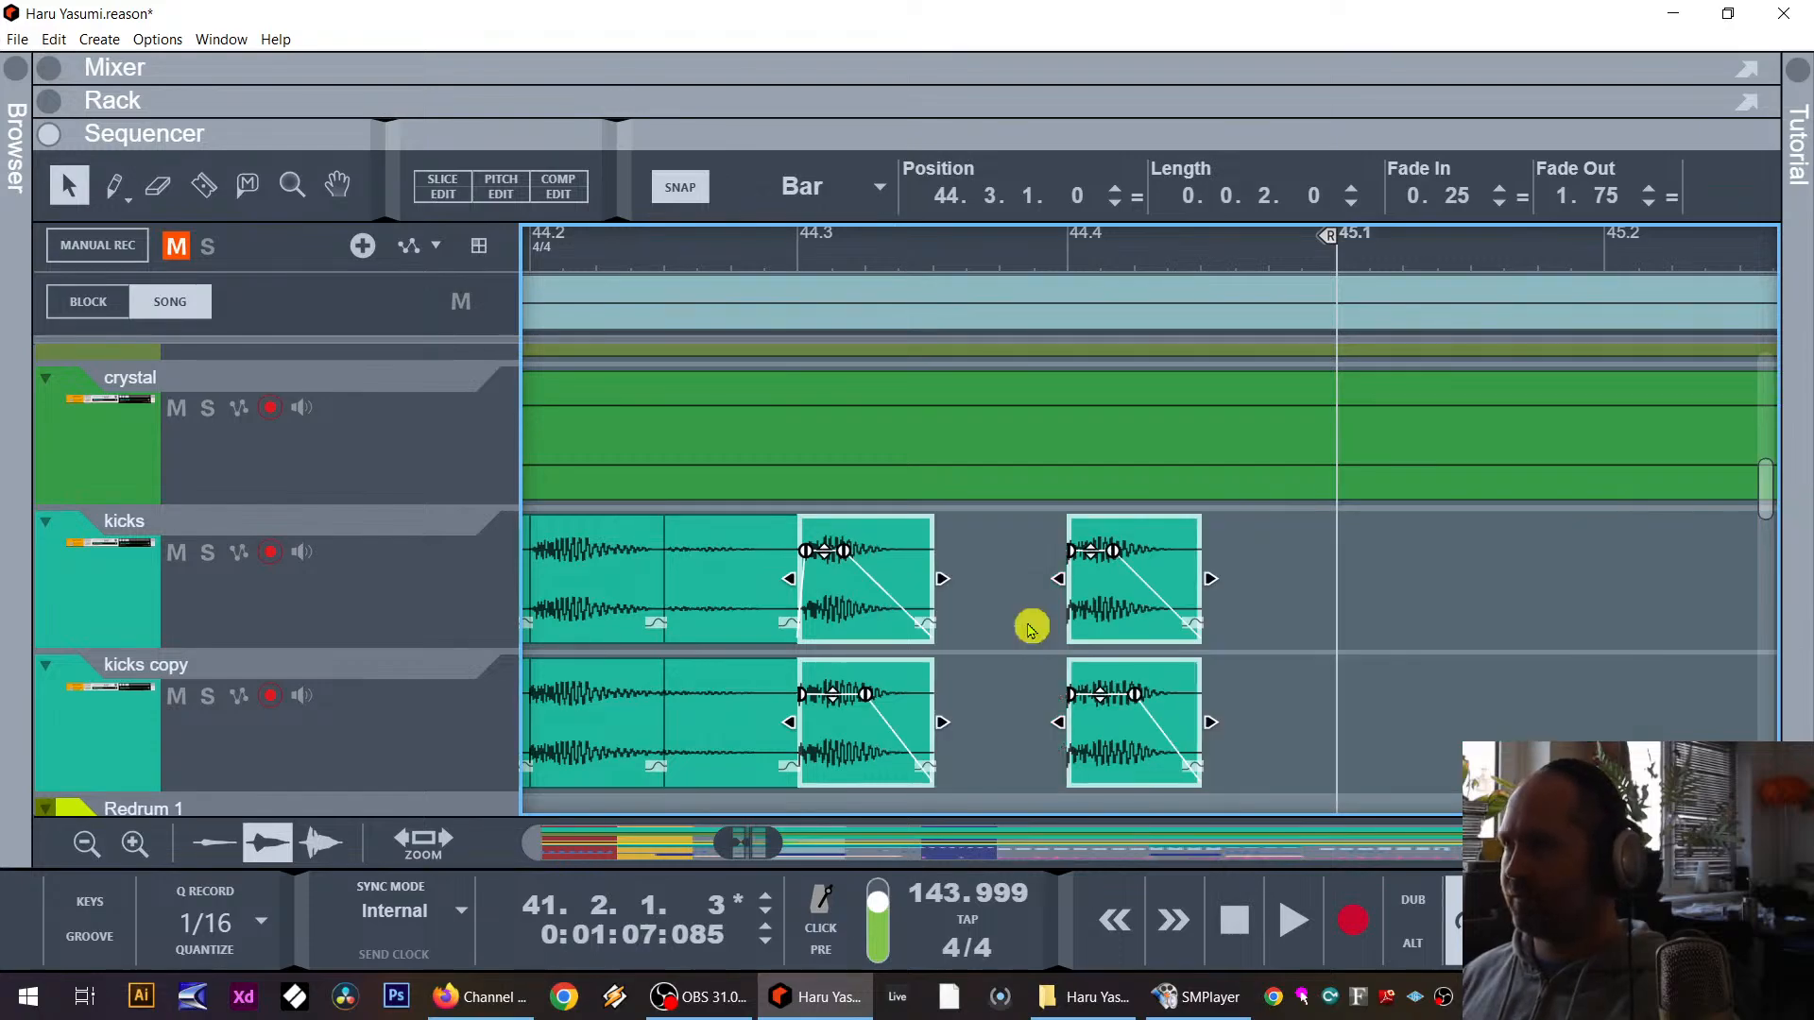
Step: Set the snap value to 1/16 with the kick slice at 44.3 selected, and clear the selection
{"action": "left_click", "coordinate": [1033, 624]}
{"action": "left_click", "coordinate": [865, 586]}
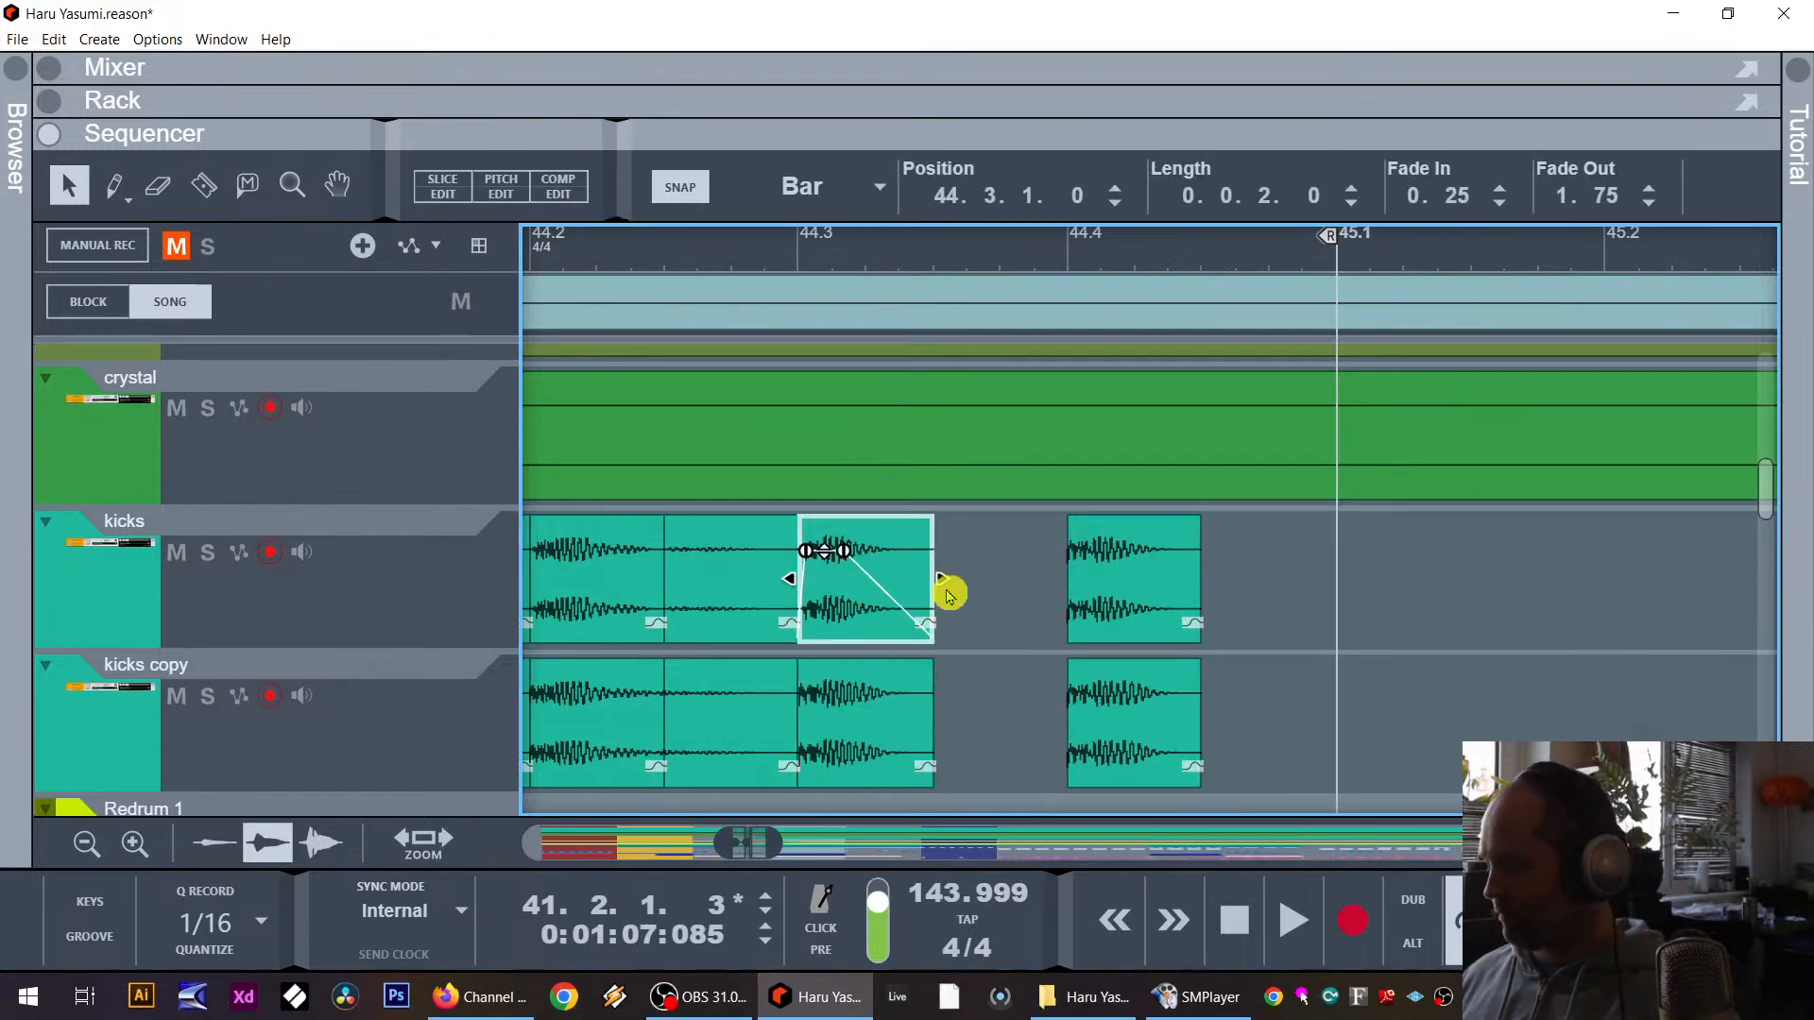
{"action": "left_click", "coordinate": [783, 218]}
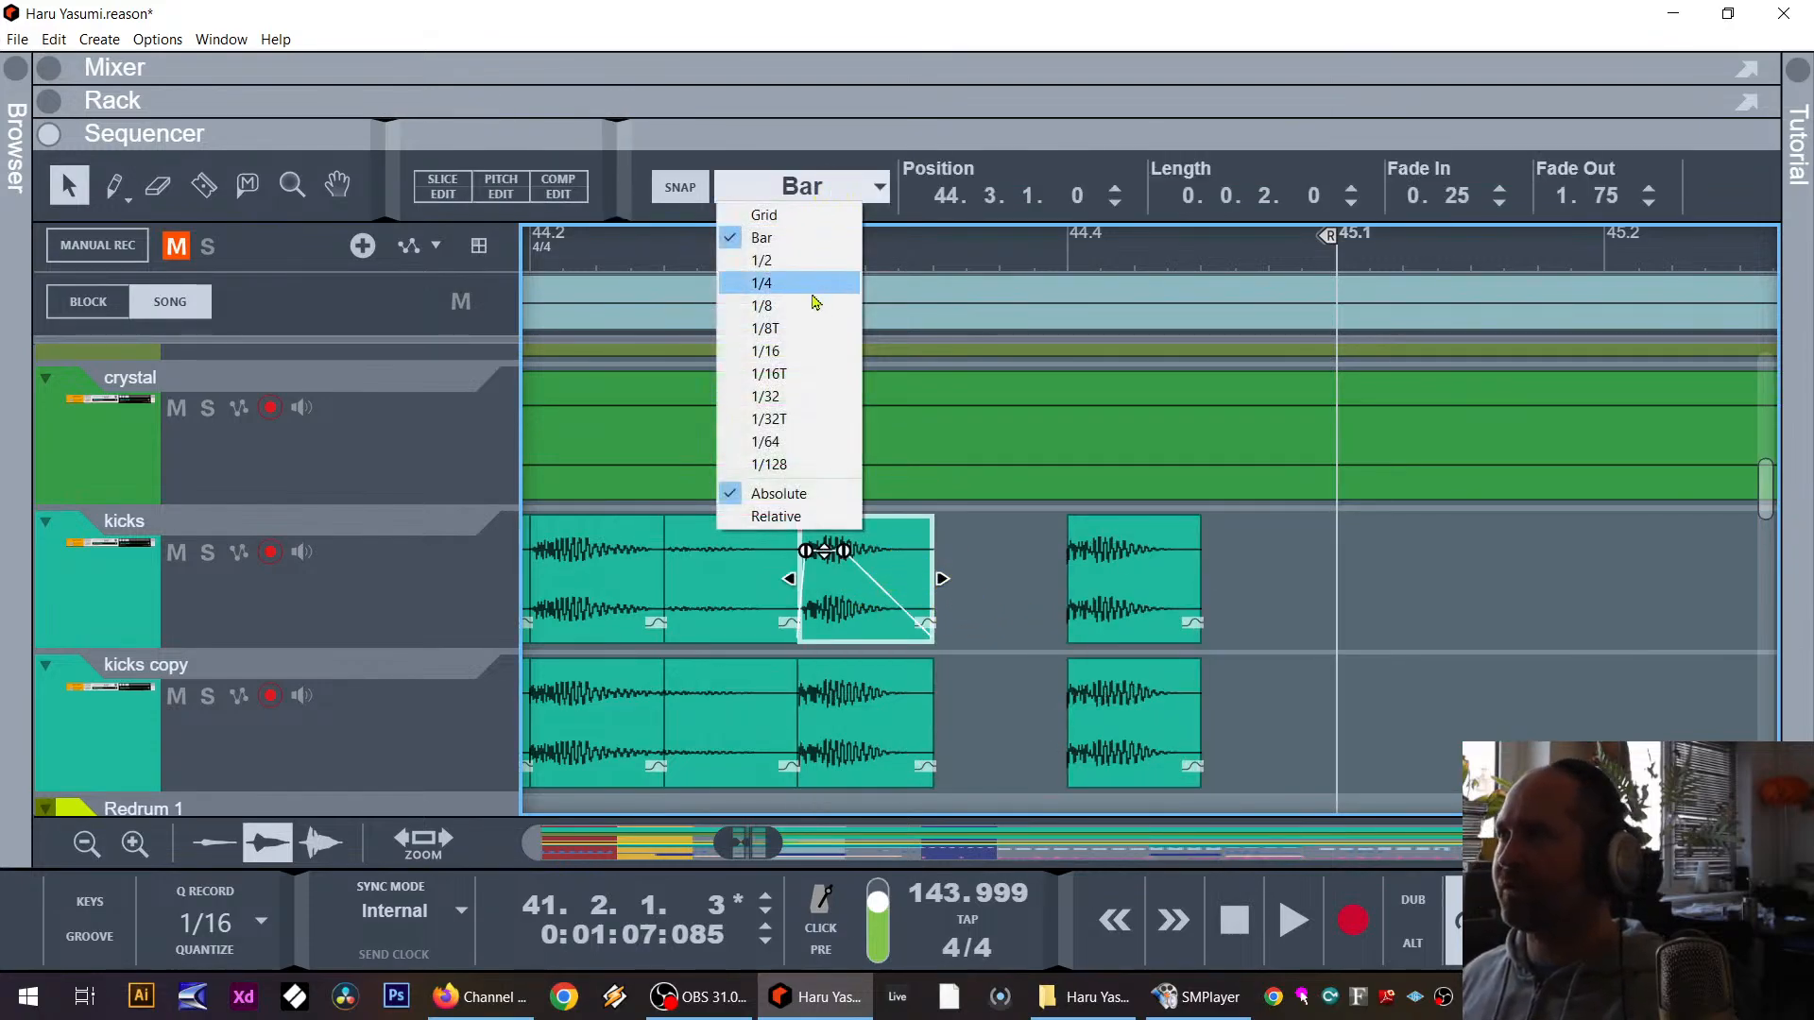
{"action": "left_click", "coordinate": [798, 346]}
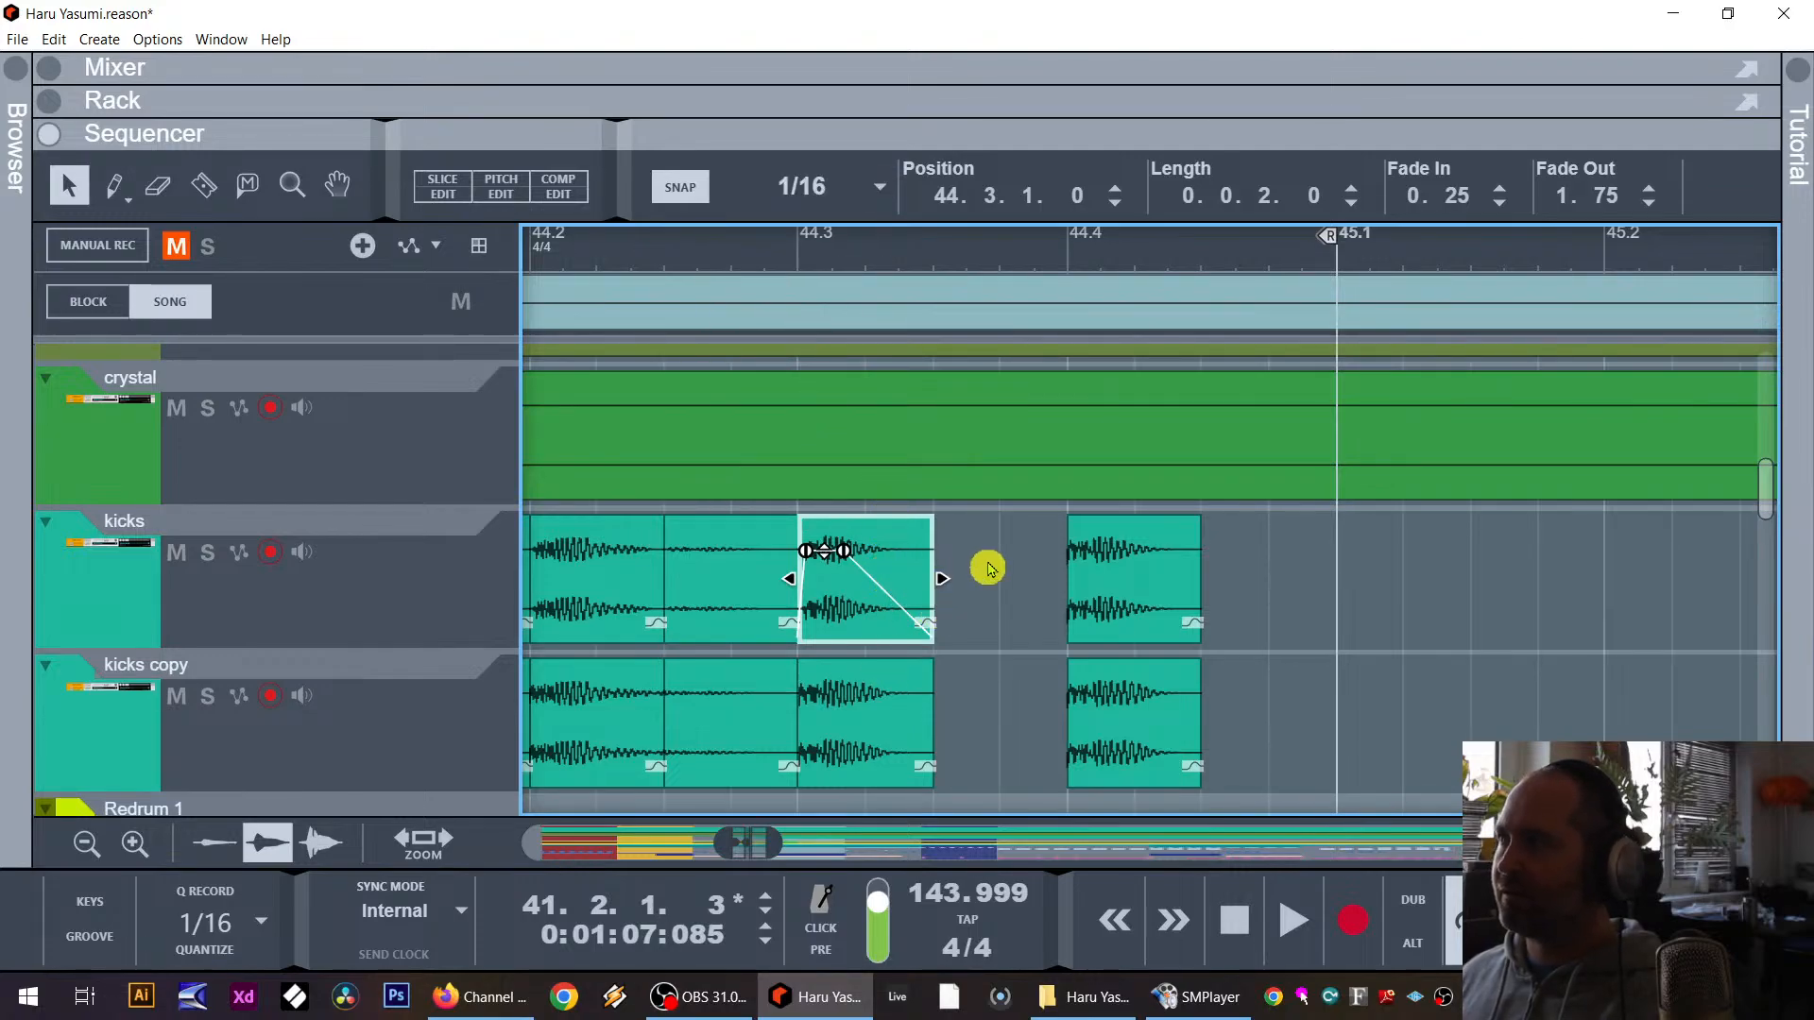
{"action": "left_click", "coordinate": [999, 592]}
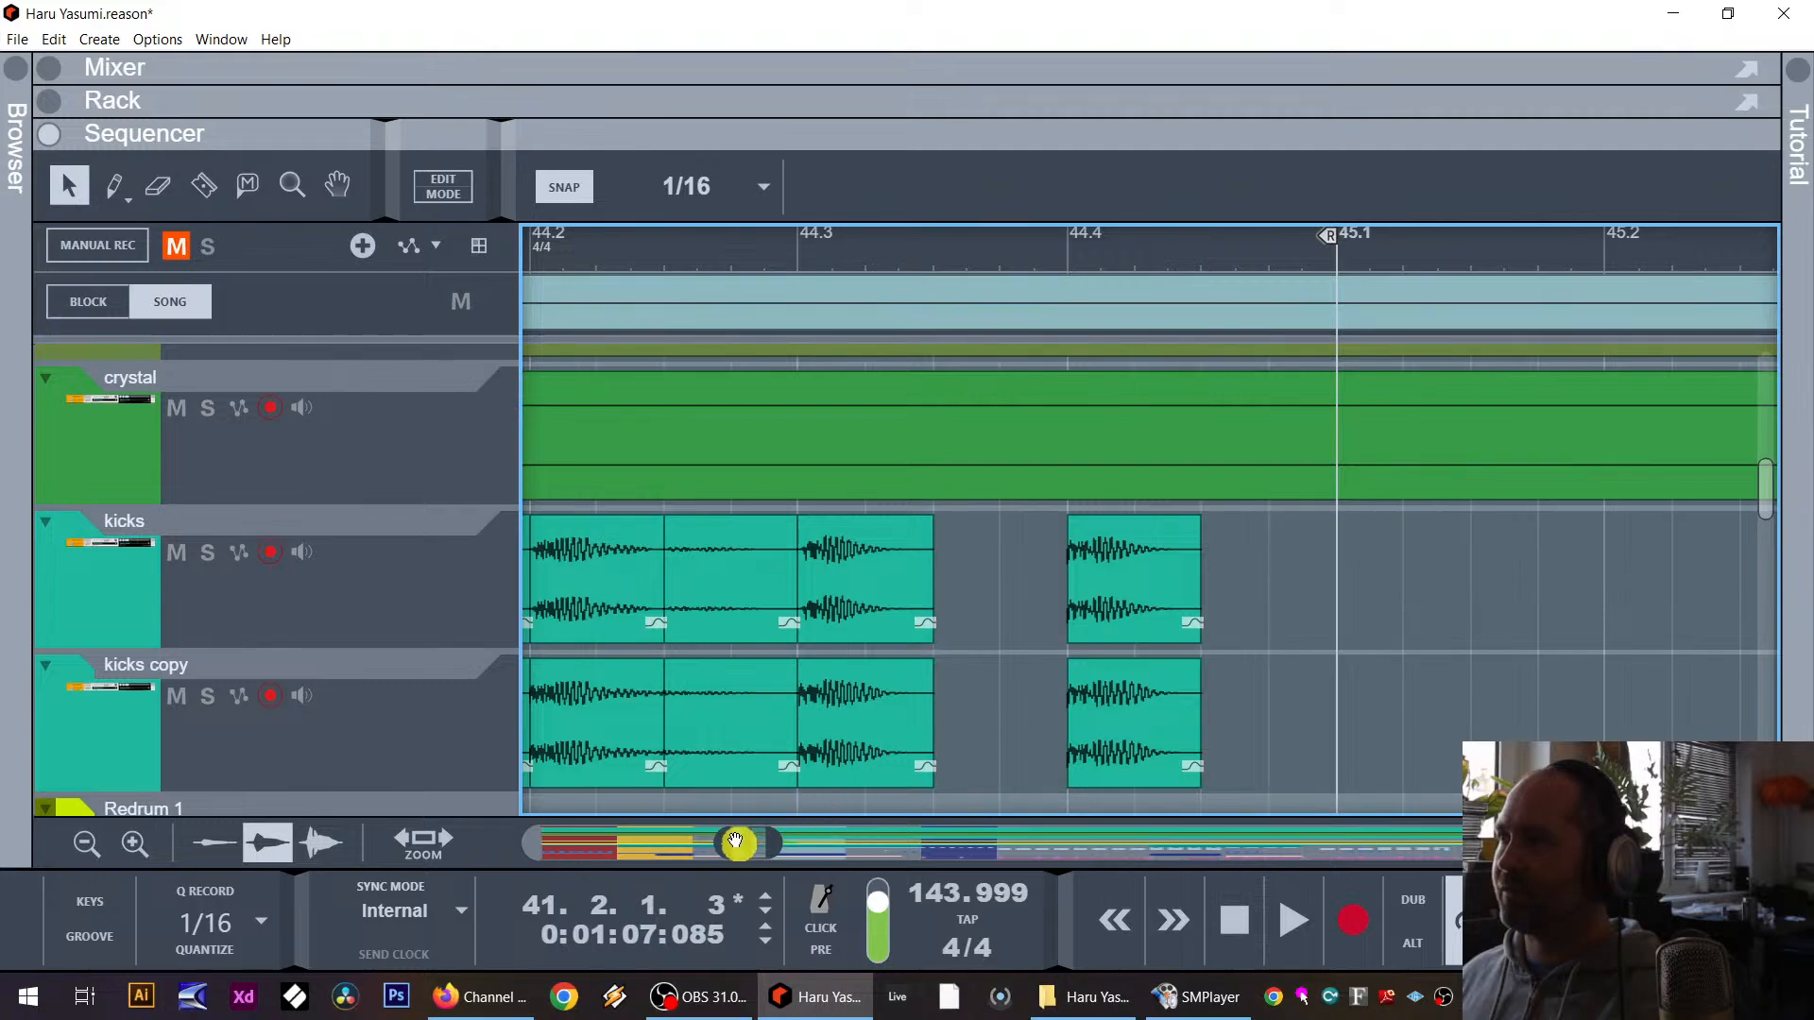
Step: Delete the kick slices from bar 43 onward on both kick tracks and replace them with a fresh copy of the pattern in bars 41 and 42
{"action": "left_click_drag", "start_coordinate": [719, 846], "coordinate": [616, 847]}
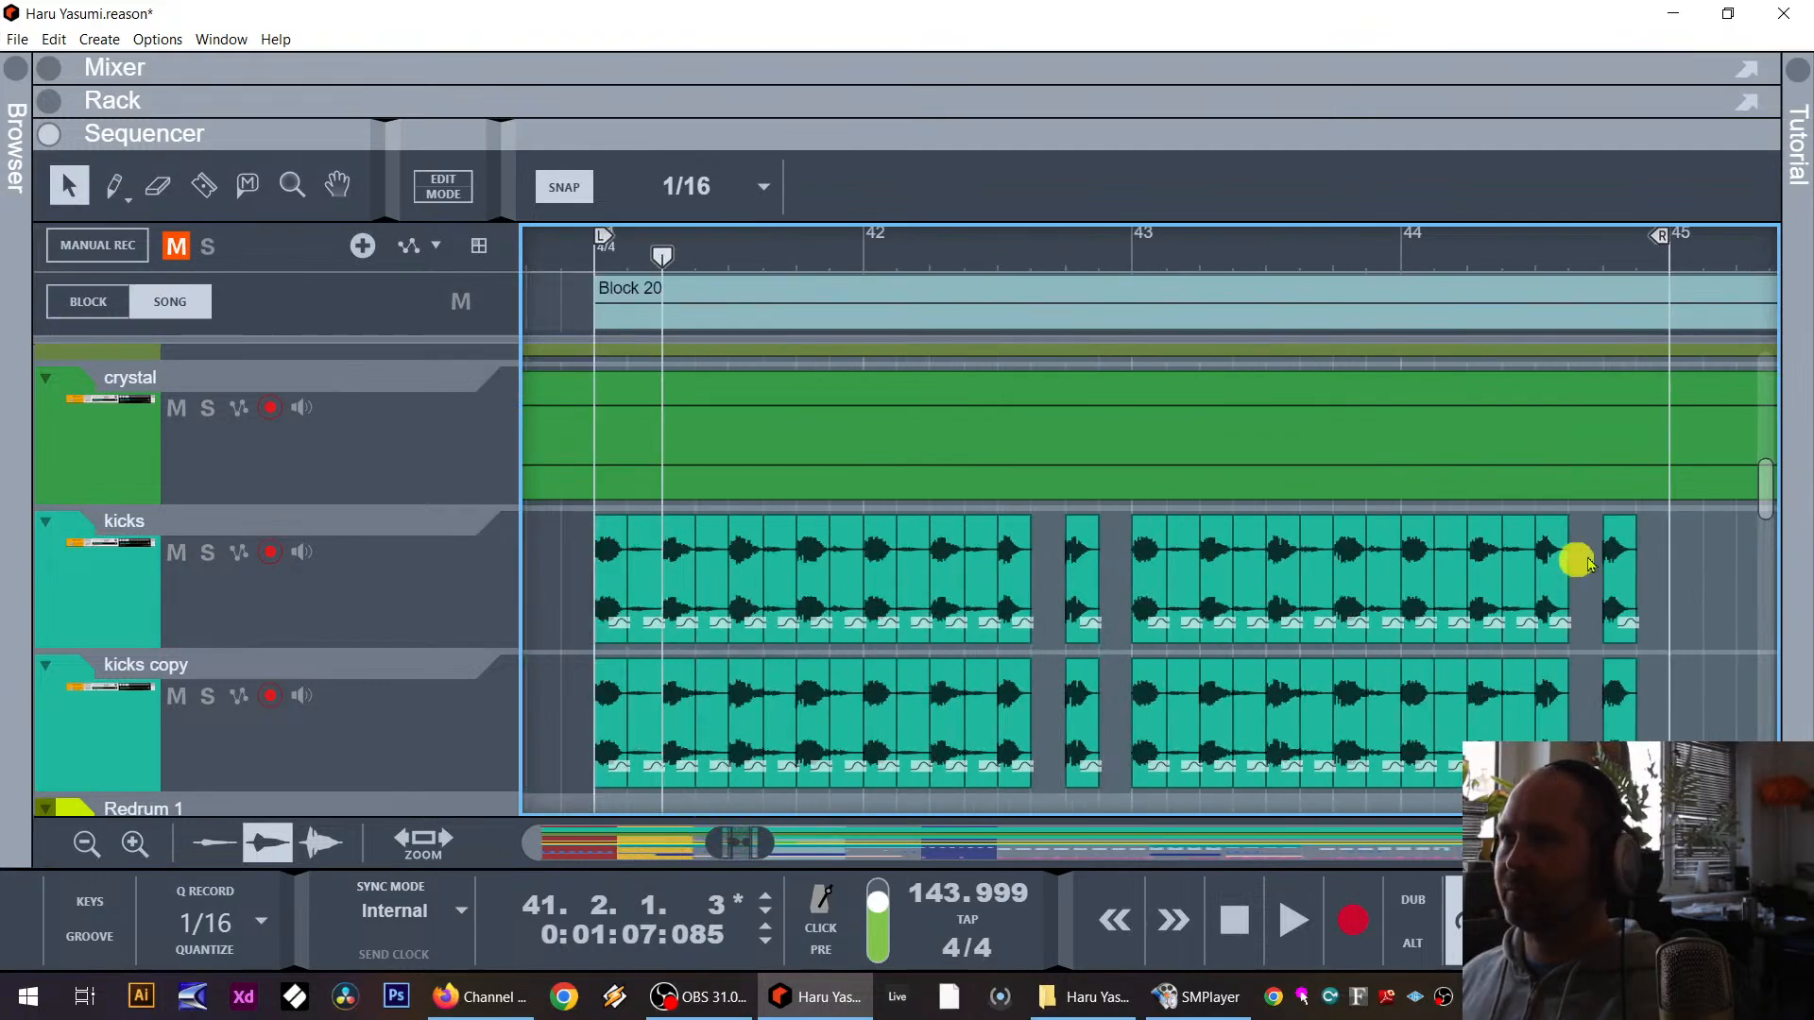
{"action": "left_click_drag", "start_coordinate": [1727, 543], "coordinate": [1126, 688]}
{"action": "key", "text": "Delete"}
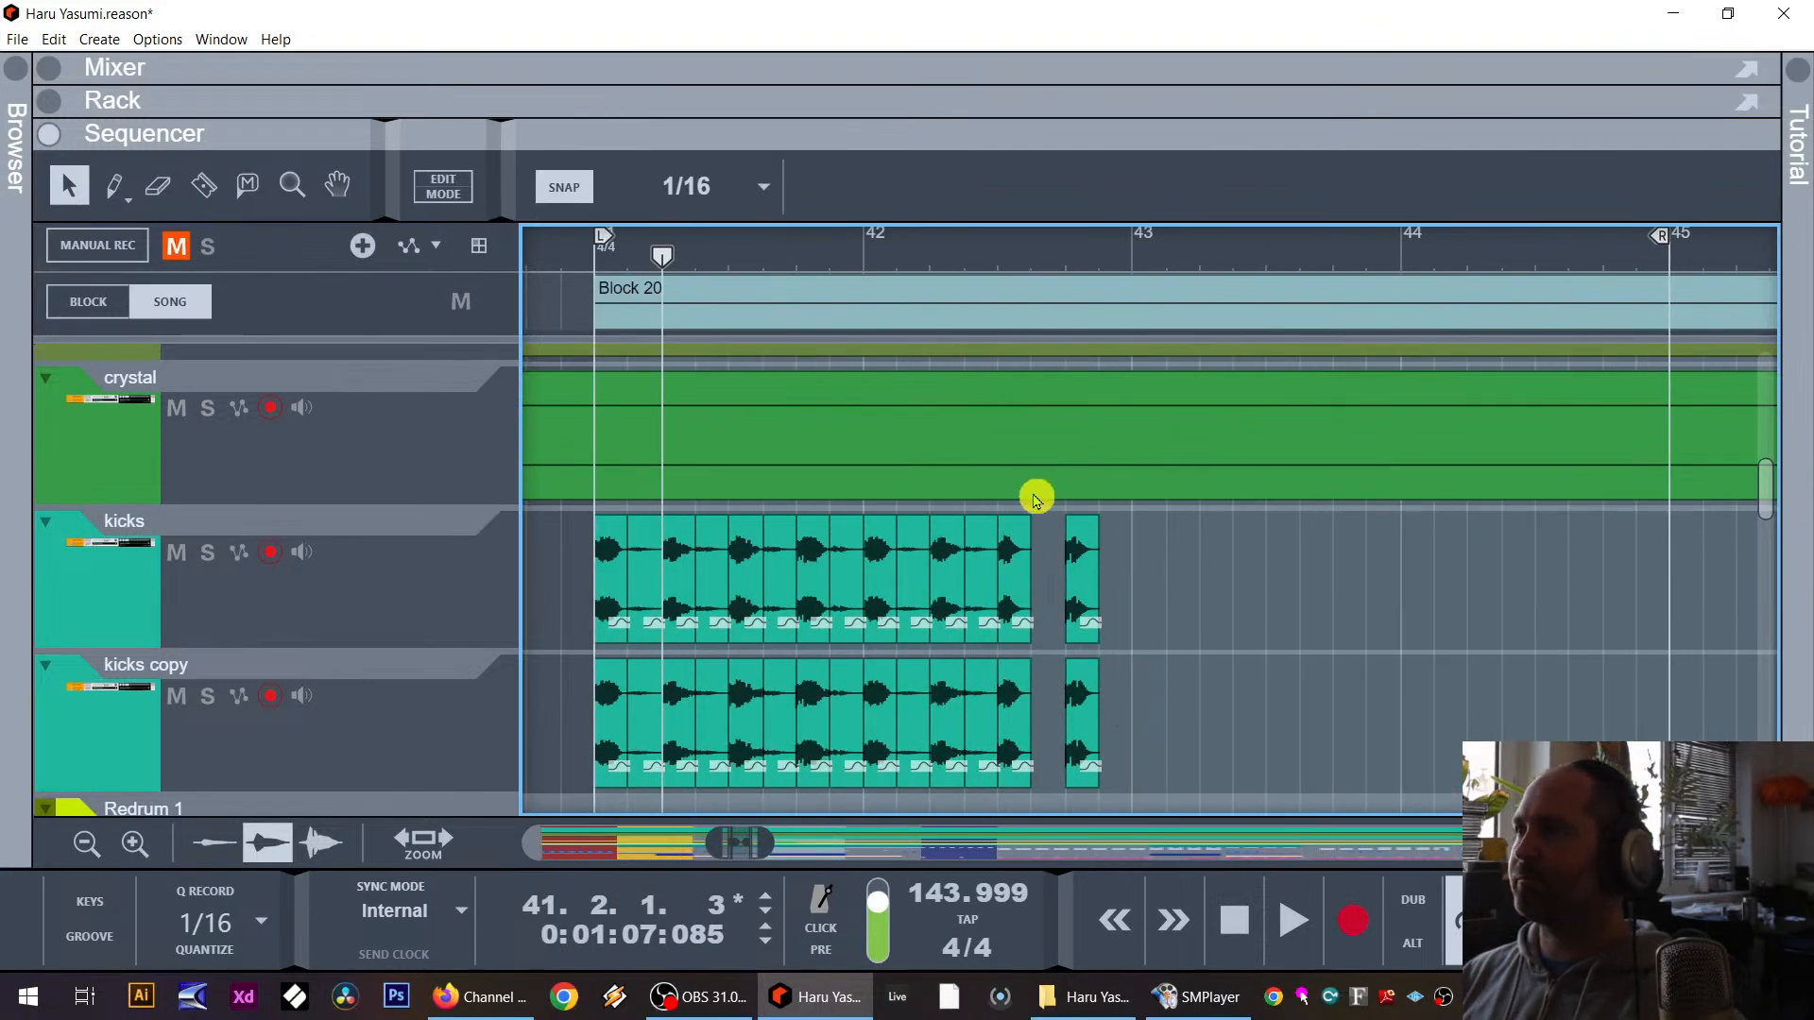
{"action": "left_click_drag", "start_coordinate": [1267, 510], "coordinate": [597, 786]}
{"action": "left_click_drag", "start_coordinate": [611, 580], "coordinate": [1144, 624]}
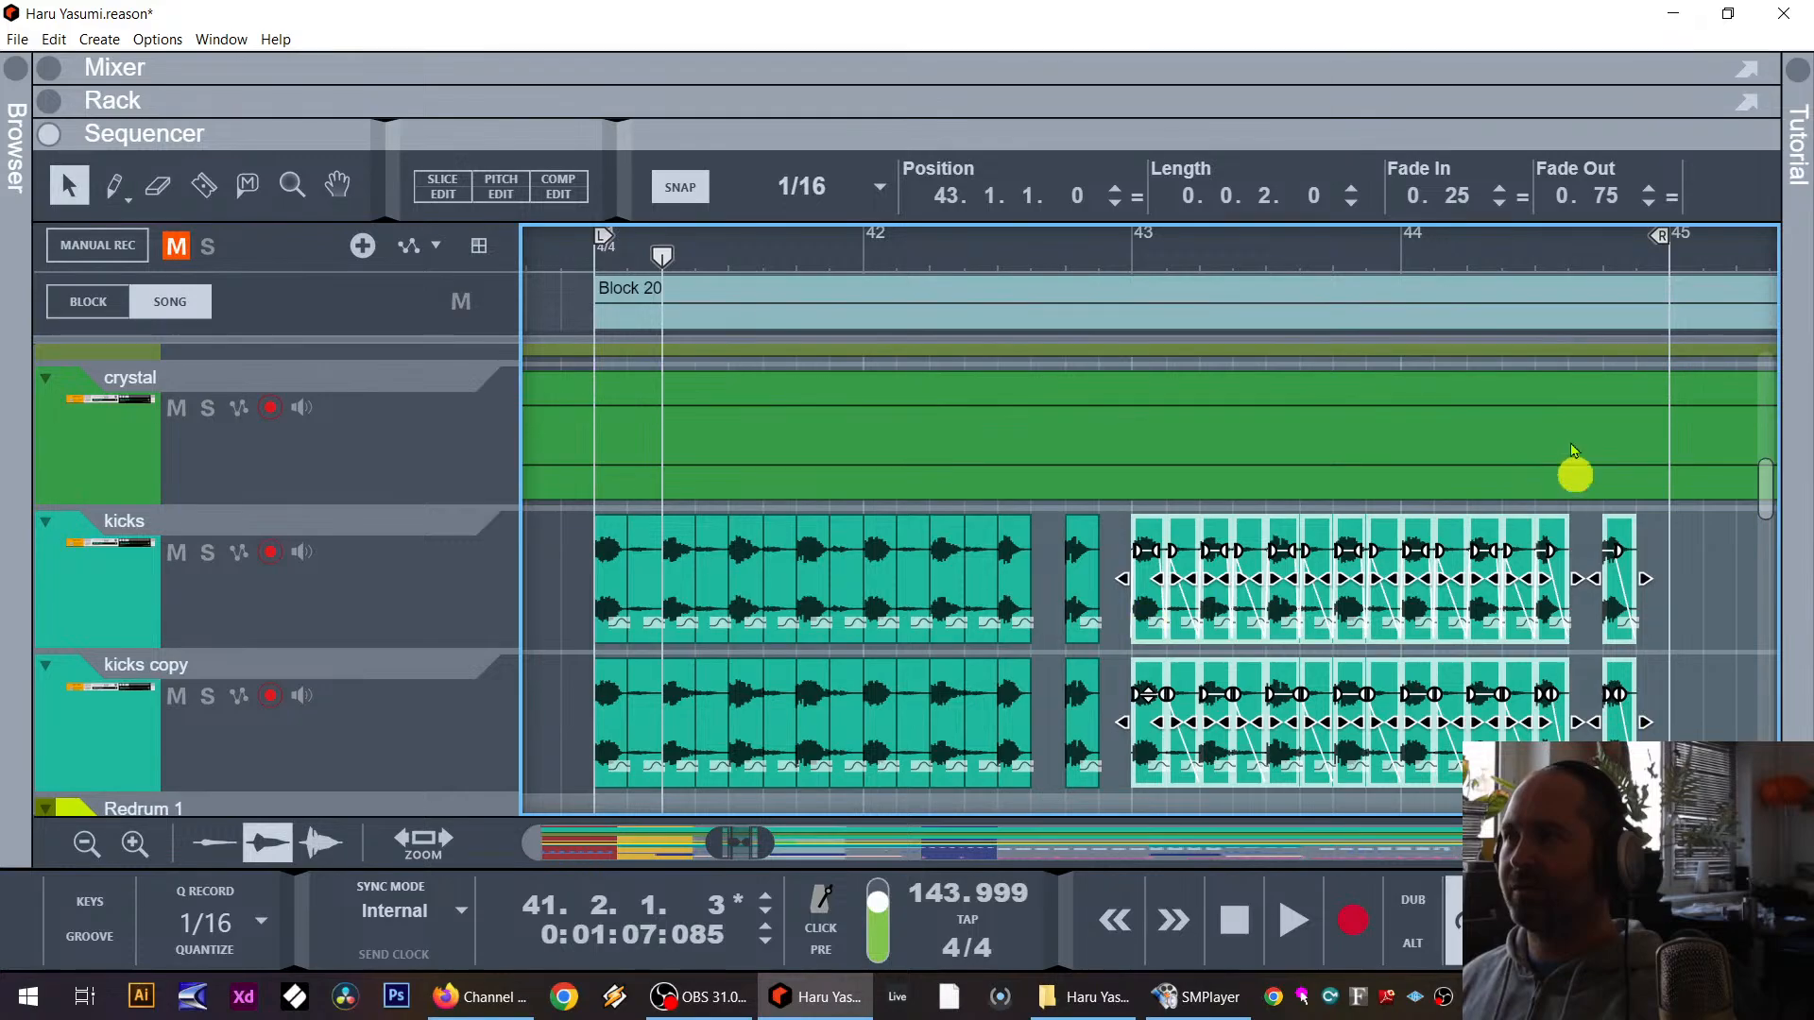
{"action": "scroll", "coordinate": [1410, 595], "scroll_direction": "down", "scroll_amount": 5}
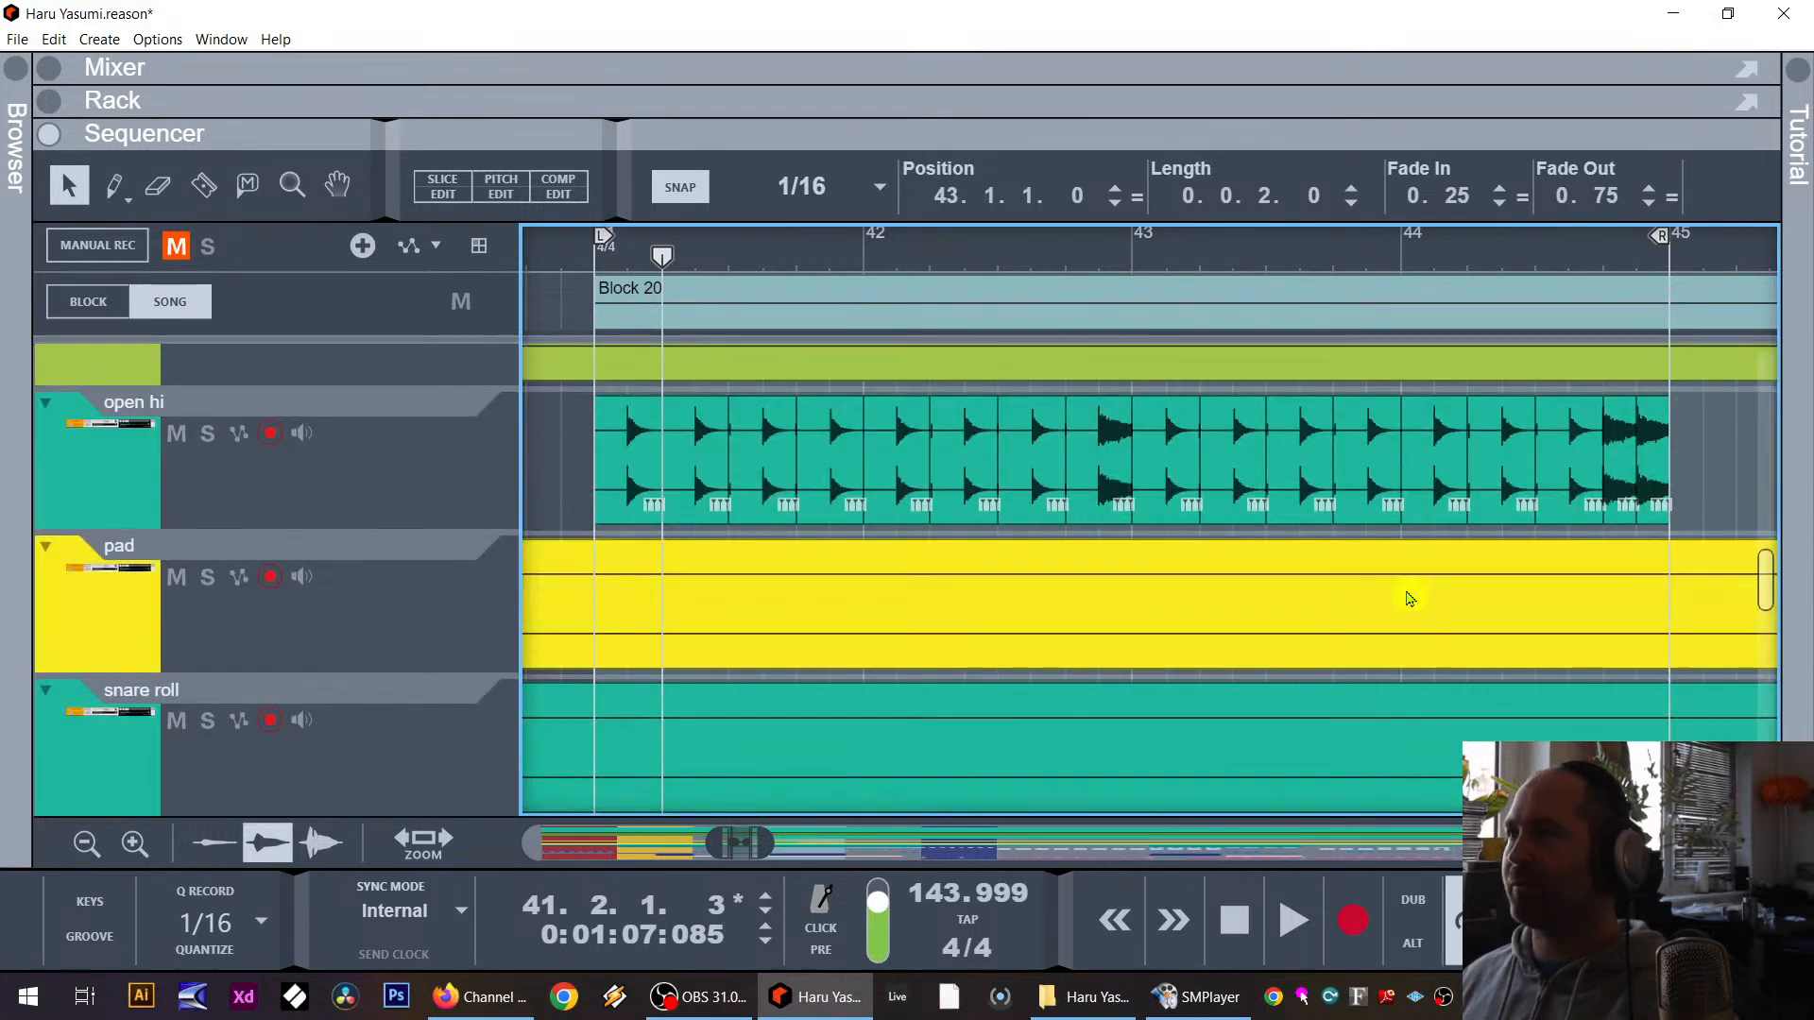
{"action": "scroll", "coordinate": [1410, 596], "scroll_direction": "up", "scroll_amount": 1}
{"action": "left_click", "coordinate": [1692, 552]}
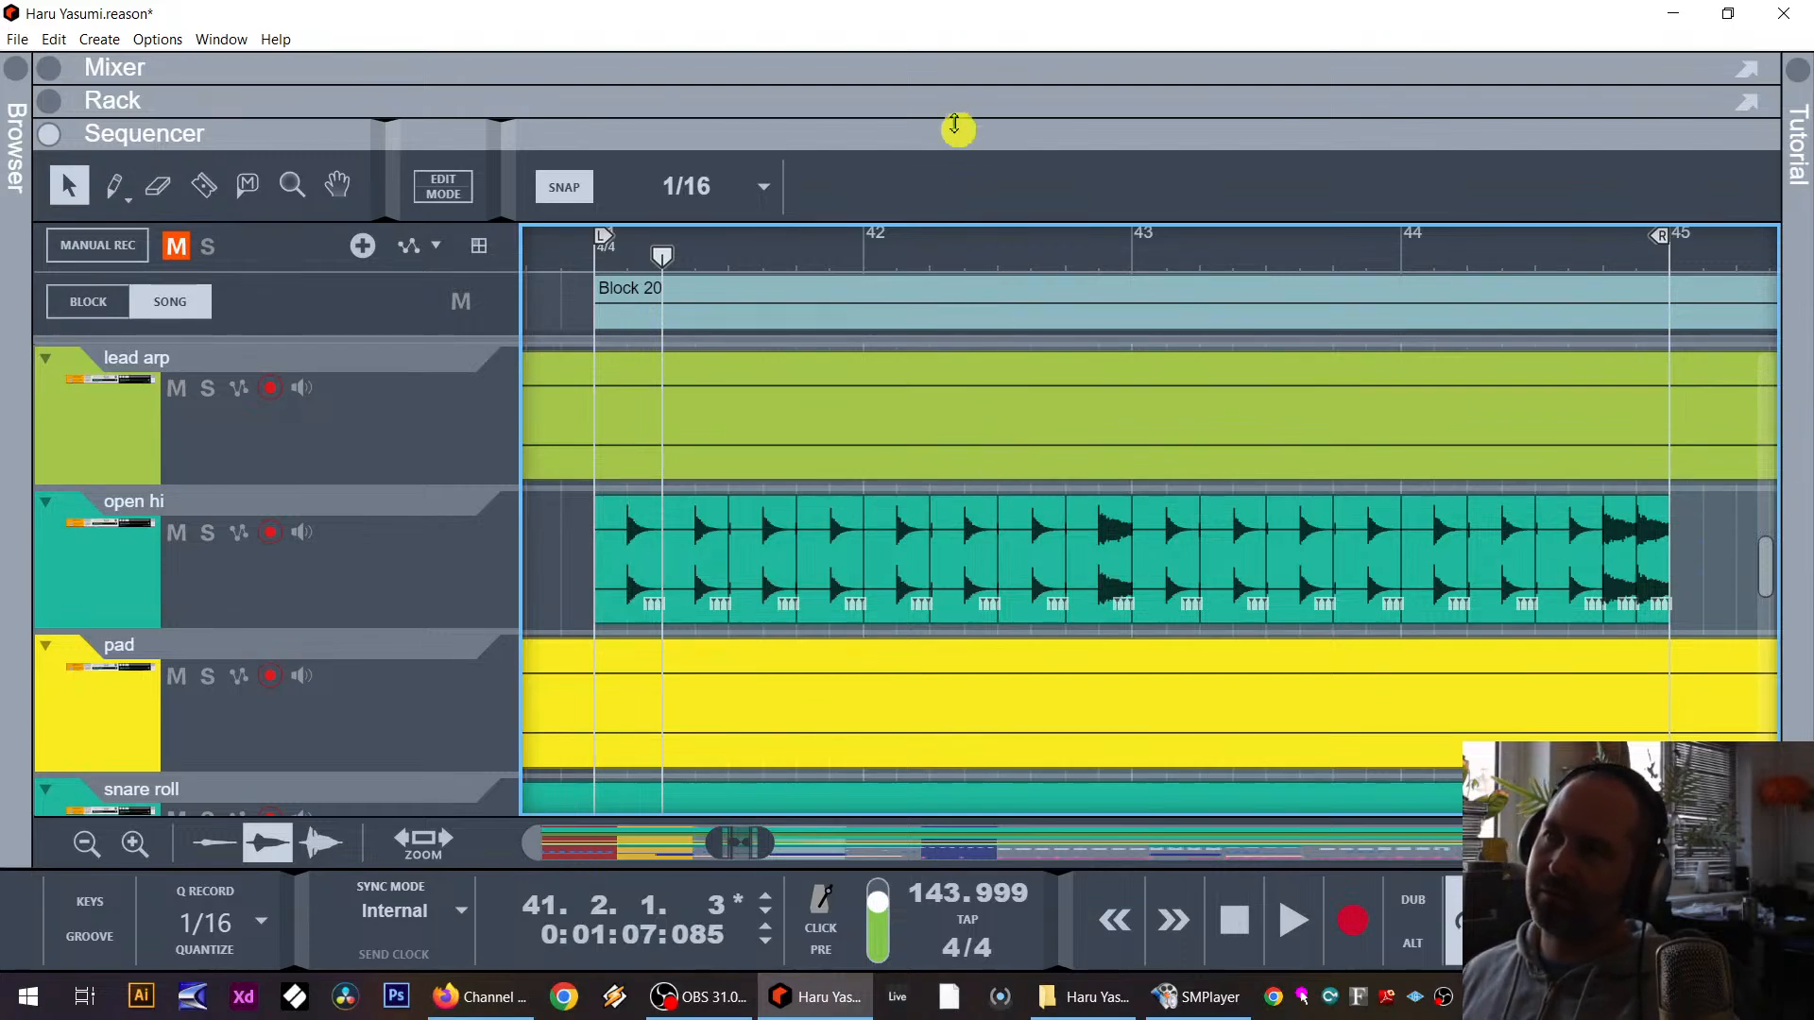
Step: Delete the final kick slices at 44.4 on both kick tracks
{"action": "mouse_move", "coordinate": [676, 237]}
{"action": "left_mouse_down"}
{"action": "mouse_move", "coordinate": [548, 271]}
{"action": "mouse_move", "coordinate": [988, 365]}
{"action": "mouse_move", "coordinate": [1628, 422]}
{"action": "mouse_move", "coordinate": [845, 406]}
{"action": "left_mouse_up"}
{"action": "mouse_move", "coordinate": [686, 405]}
{"action": "left_mouse_down"}
{"action": "mouse_move", "coordinate": [526, 393]}
{"action": "mouse_move", "coordinate": [1749, 498]}
{"action": "mouse_move", "coordinate": [1410, 483]}
{"action": "left_mouse_up"}
{"action": "scroll", "coordinate": [1409, 483], "scroll_direction": "up", "scroll_amount": 4}
{"action": "scroll", "coordinate": [1409, 483], "scroll_direction": "up", "scroll_amount": 1}
{"action": "left_click_drag", "start_coordinate": [1600, 571], "coordinate": [1516, 723]}
{"action": "key", "text": "Delete"}
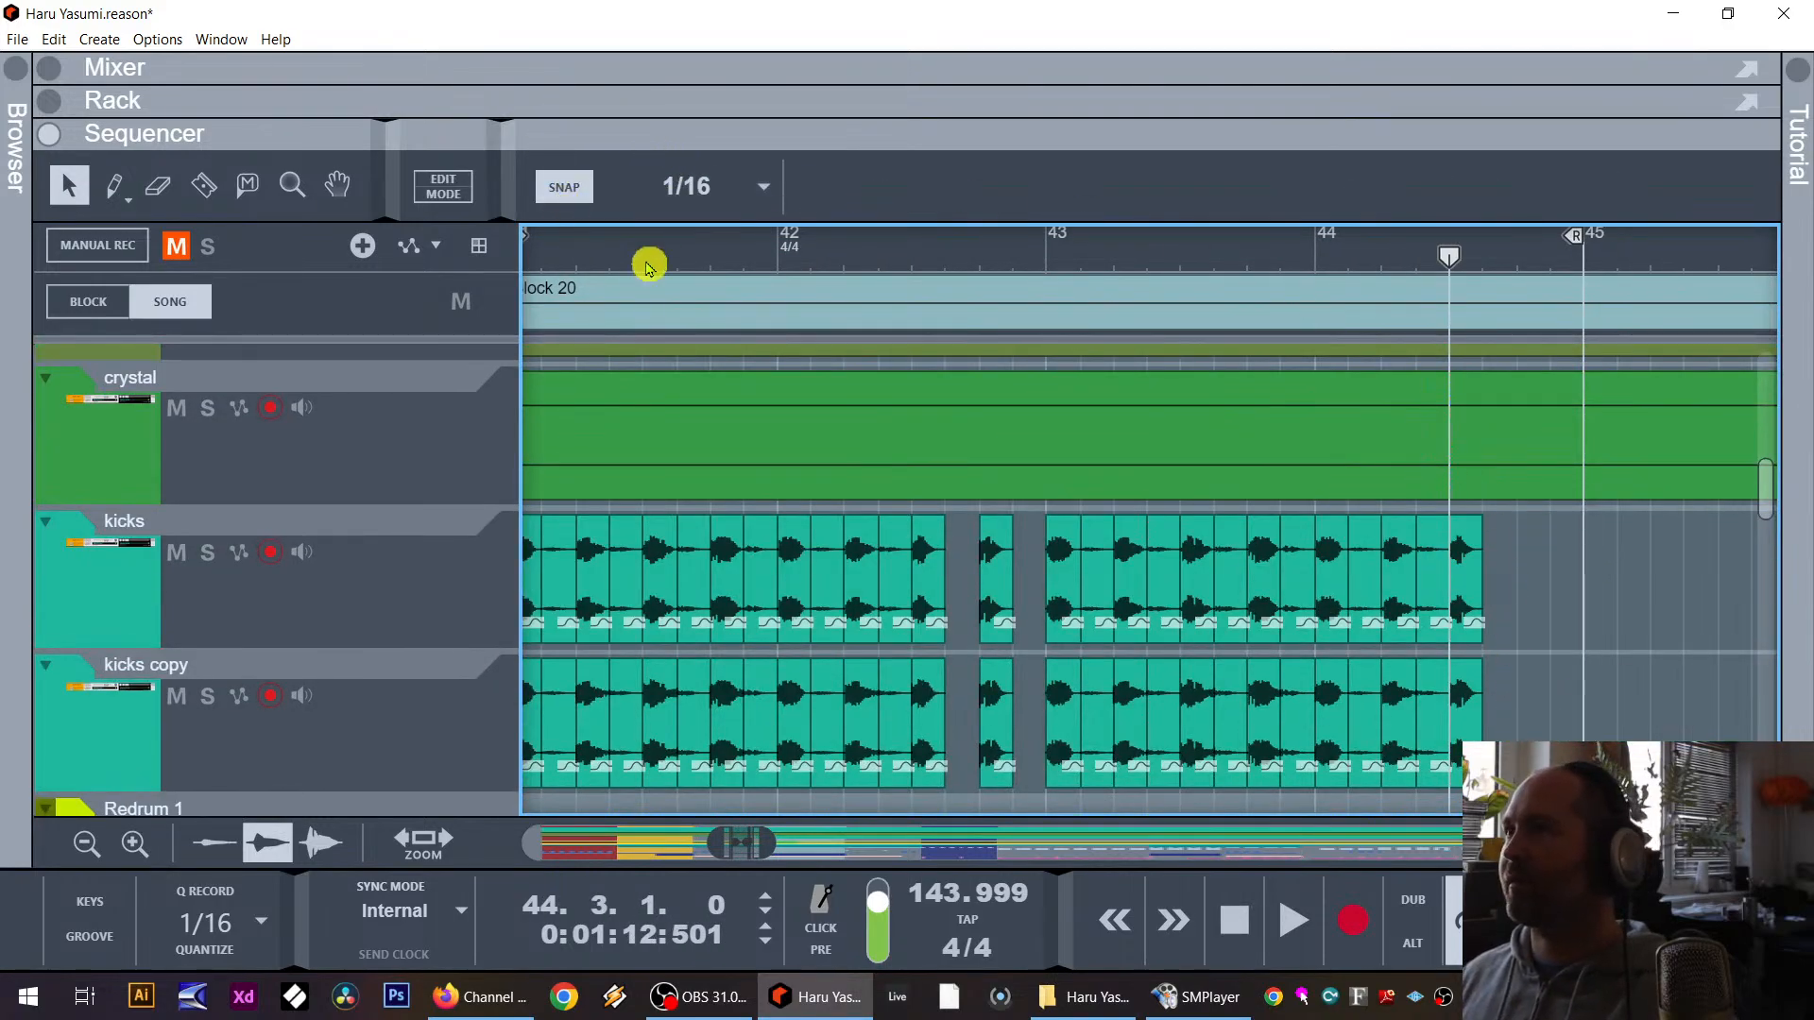
Step: Play the loop from bar 41 to check the kick and open hi-hat patterns together
{"action": "left_click_drag", "start_coordinate": [645, 281], "coordinate": [725, 293]}
{"action": "left_click", "coordinate": [725, 264]}
{"action": "key", "text": "space"}
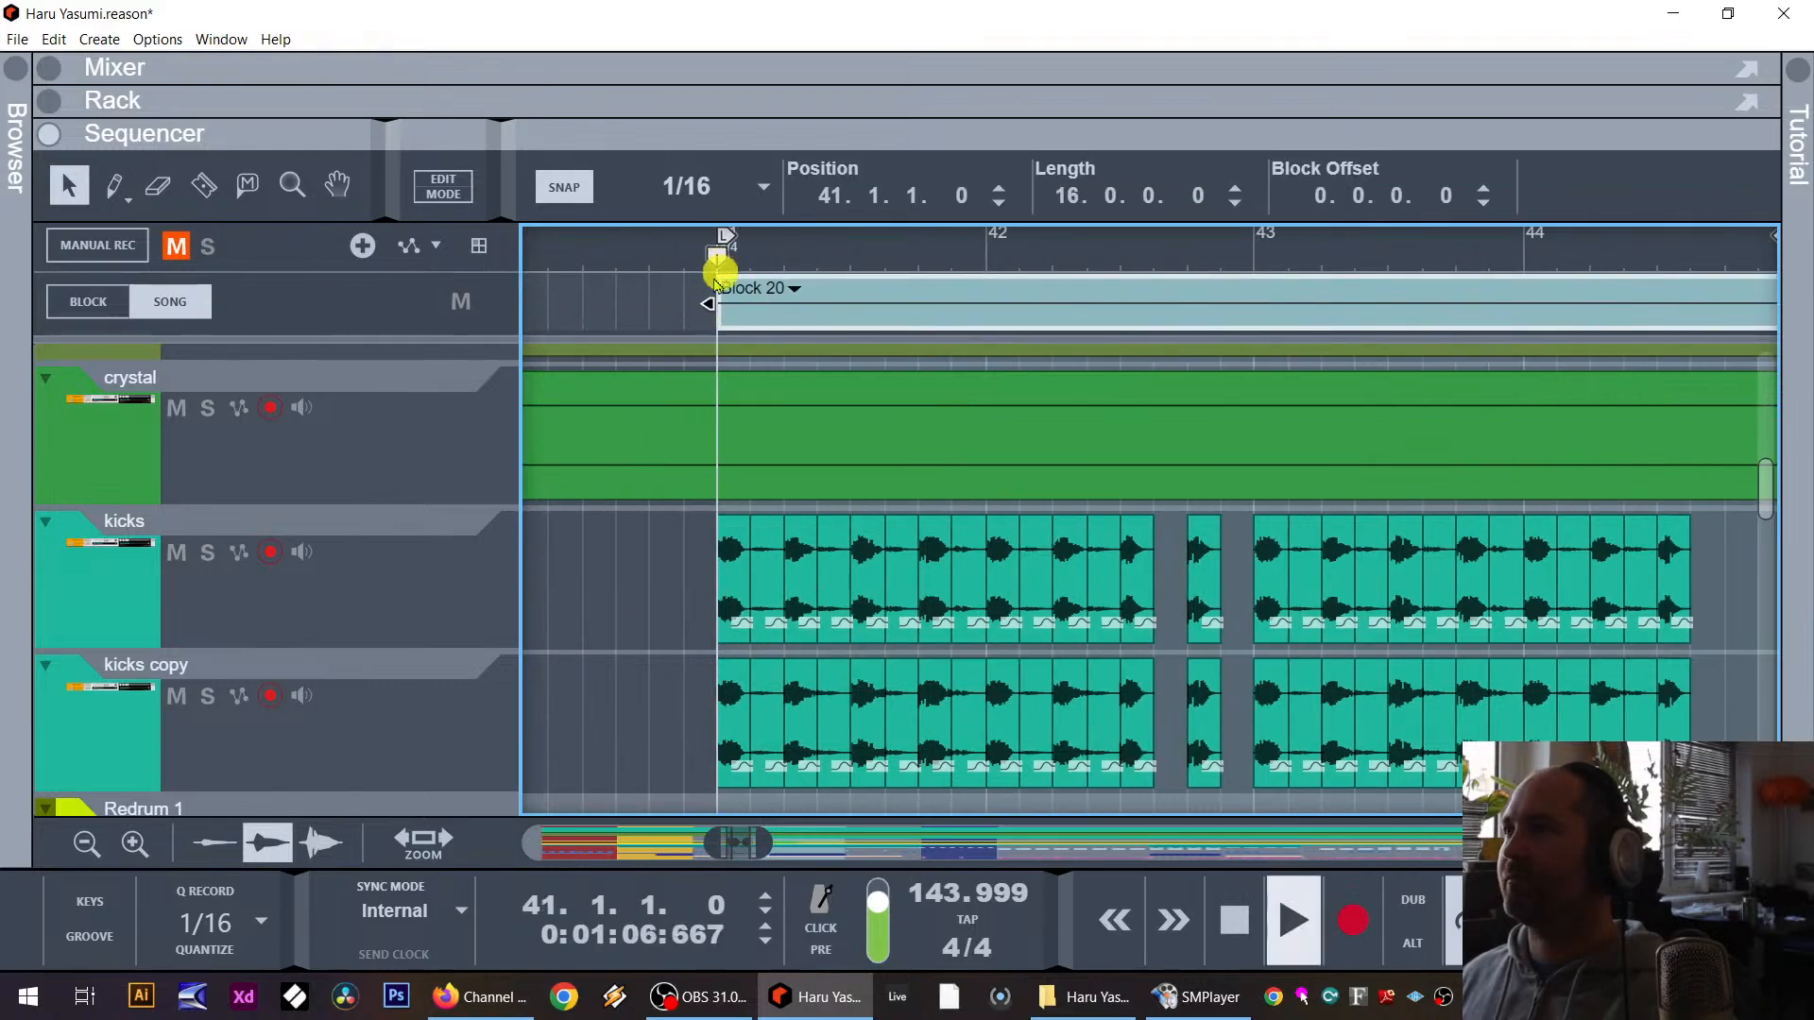
{"action": "left_click", "coordinate": [1729, 704]}
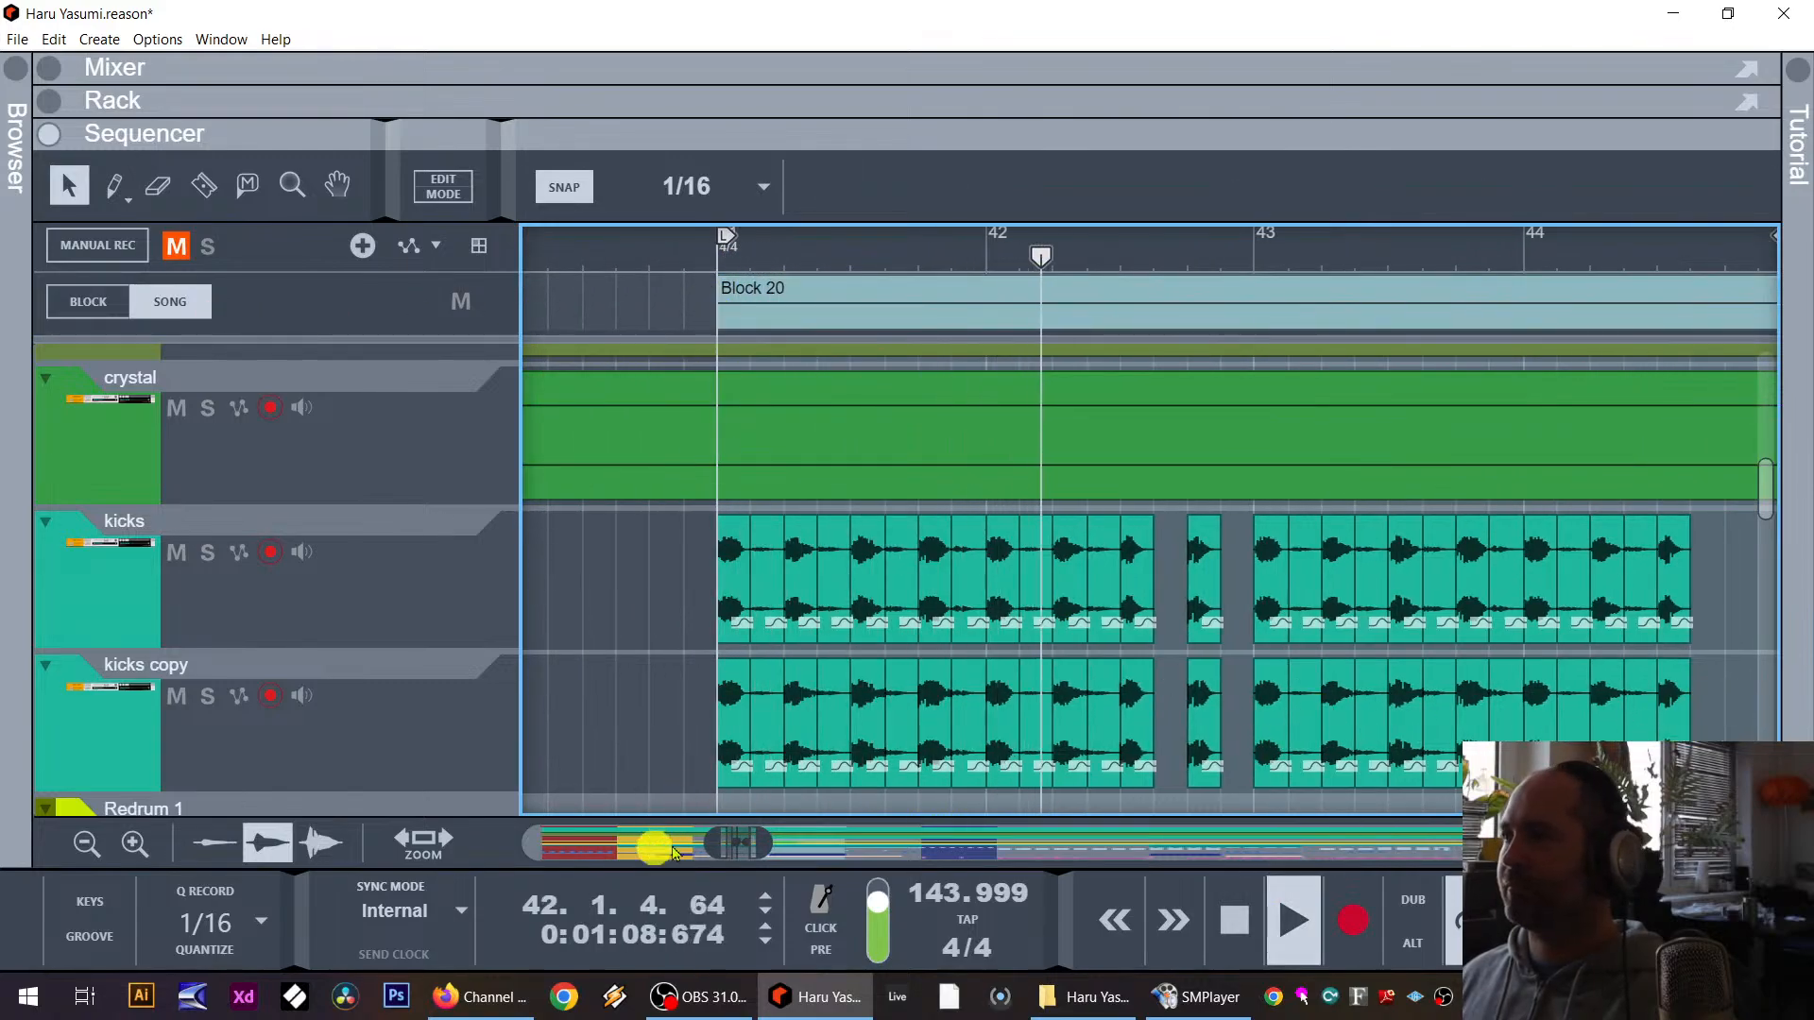
{"action": "mouse_move", "coordinate": [769, 850]}
{"action": "left_mouse_down"}
{"action": "mouse_move", "coordinate": [891, 854]}
{"action": "mouse_move", "coordinate": [790, 855]}
{"action": "left_mouse_up"}
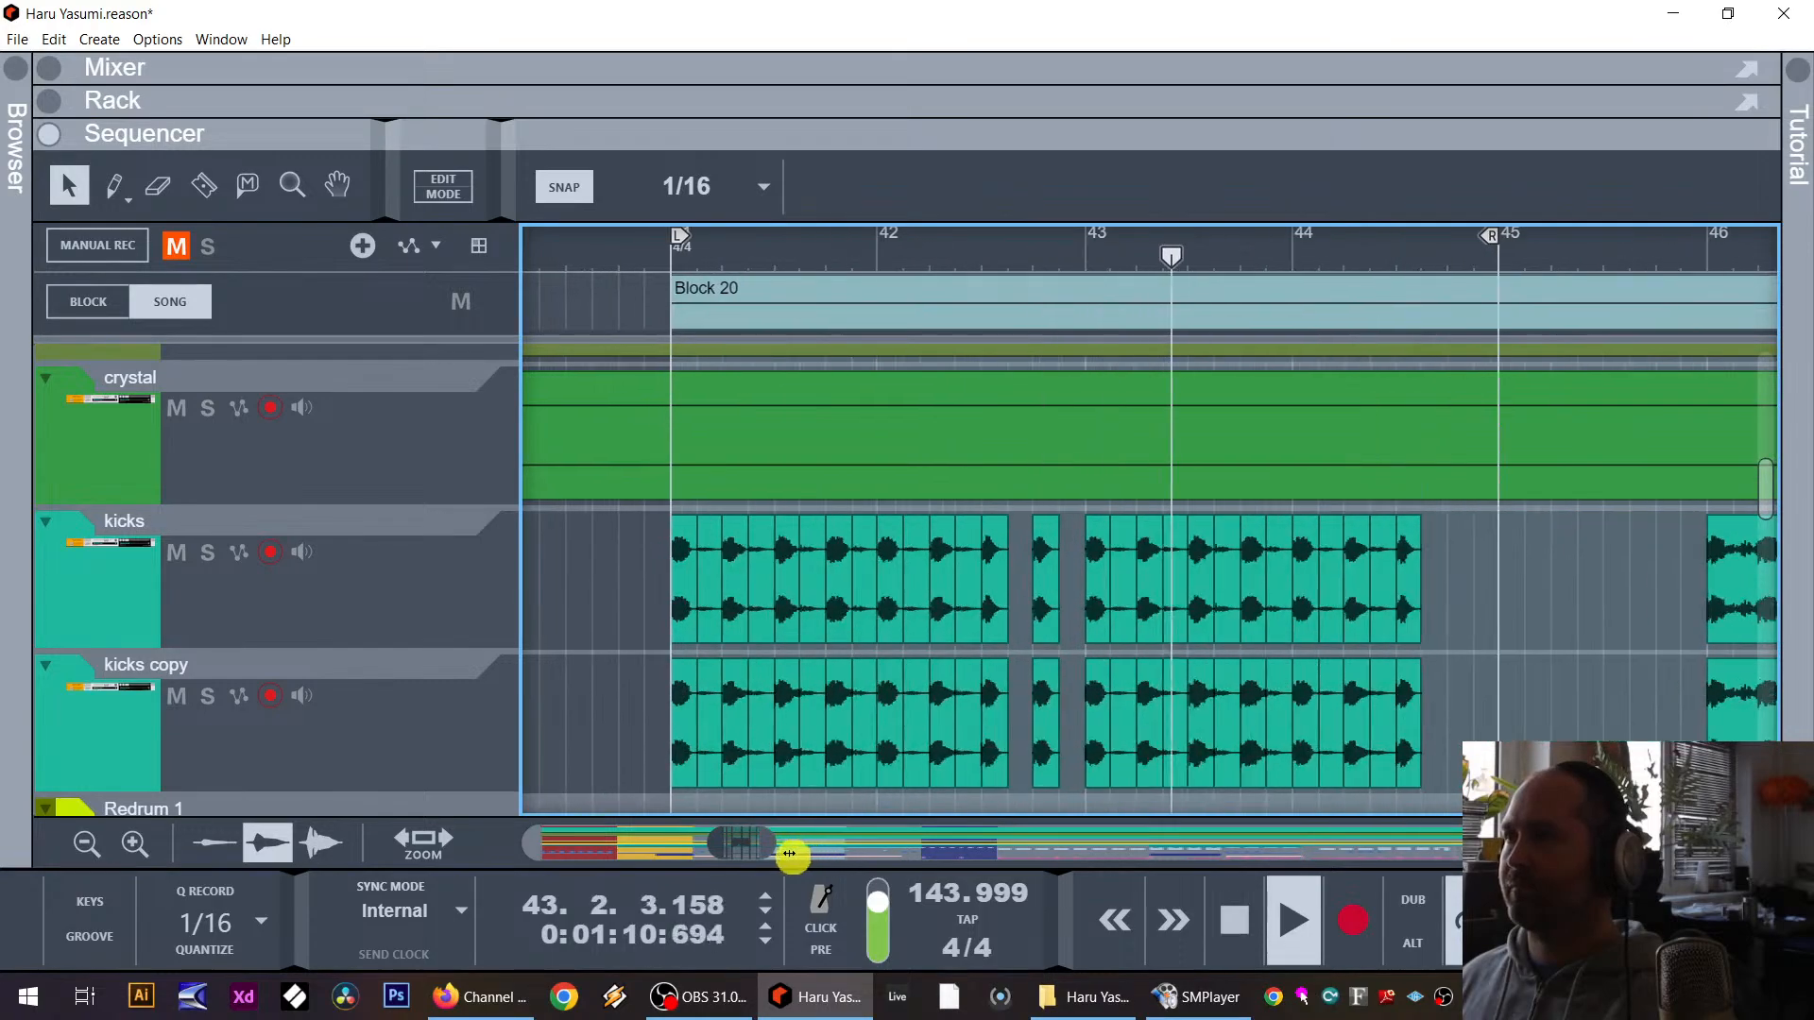
Step: Move the open hi track directly below the kicks copy track
{"action": "scroll", "coordinate": [1004, 709], "scroll_direction": "down", "scroll_amount": 3}
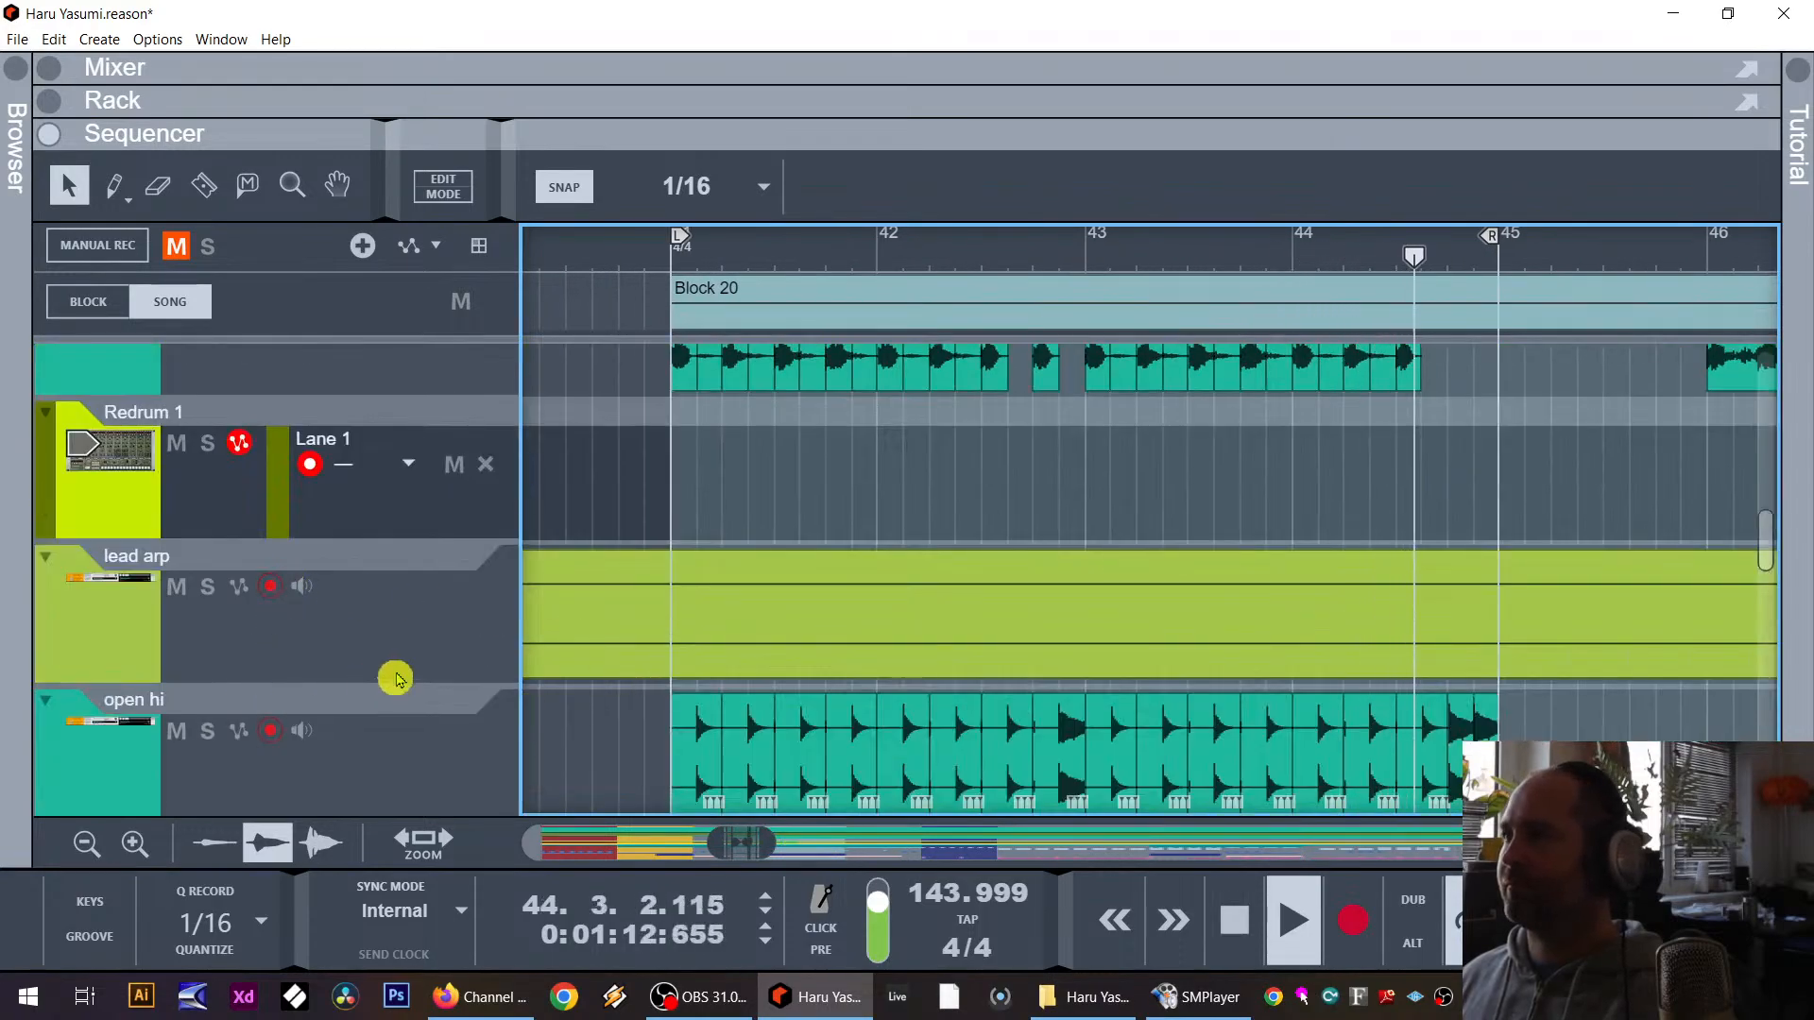
{"action": "left_click_drag", "start_coordinate": [42, 737], "coordinate": [147, 388]}
{"action": "scroll", "coordinate": [932, 577], "scroll_direction": "up", "scroll_amount": 3}
{"action": "scroll", "coordinate": [1361, 615], "scroll_direction": "down", "scroll_amount": 3}
{"action": "scroll", "coordinate": [1391, 631], "scroll_direction": "up", "scroll_amount": 3}
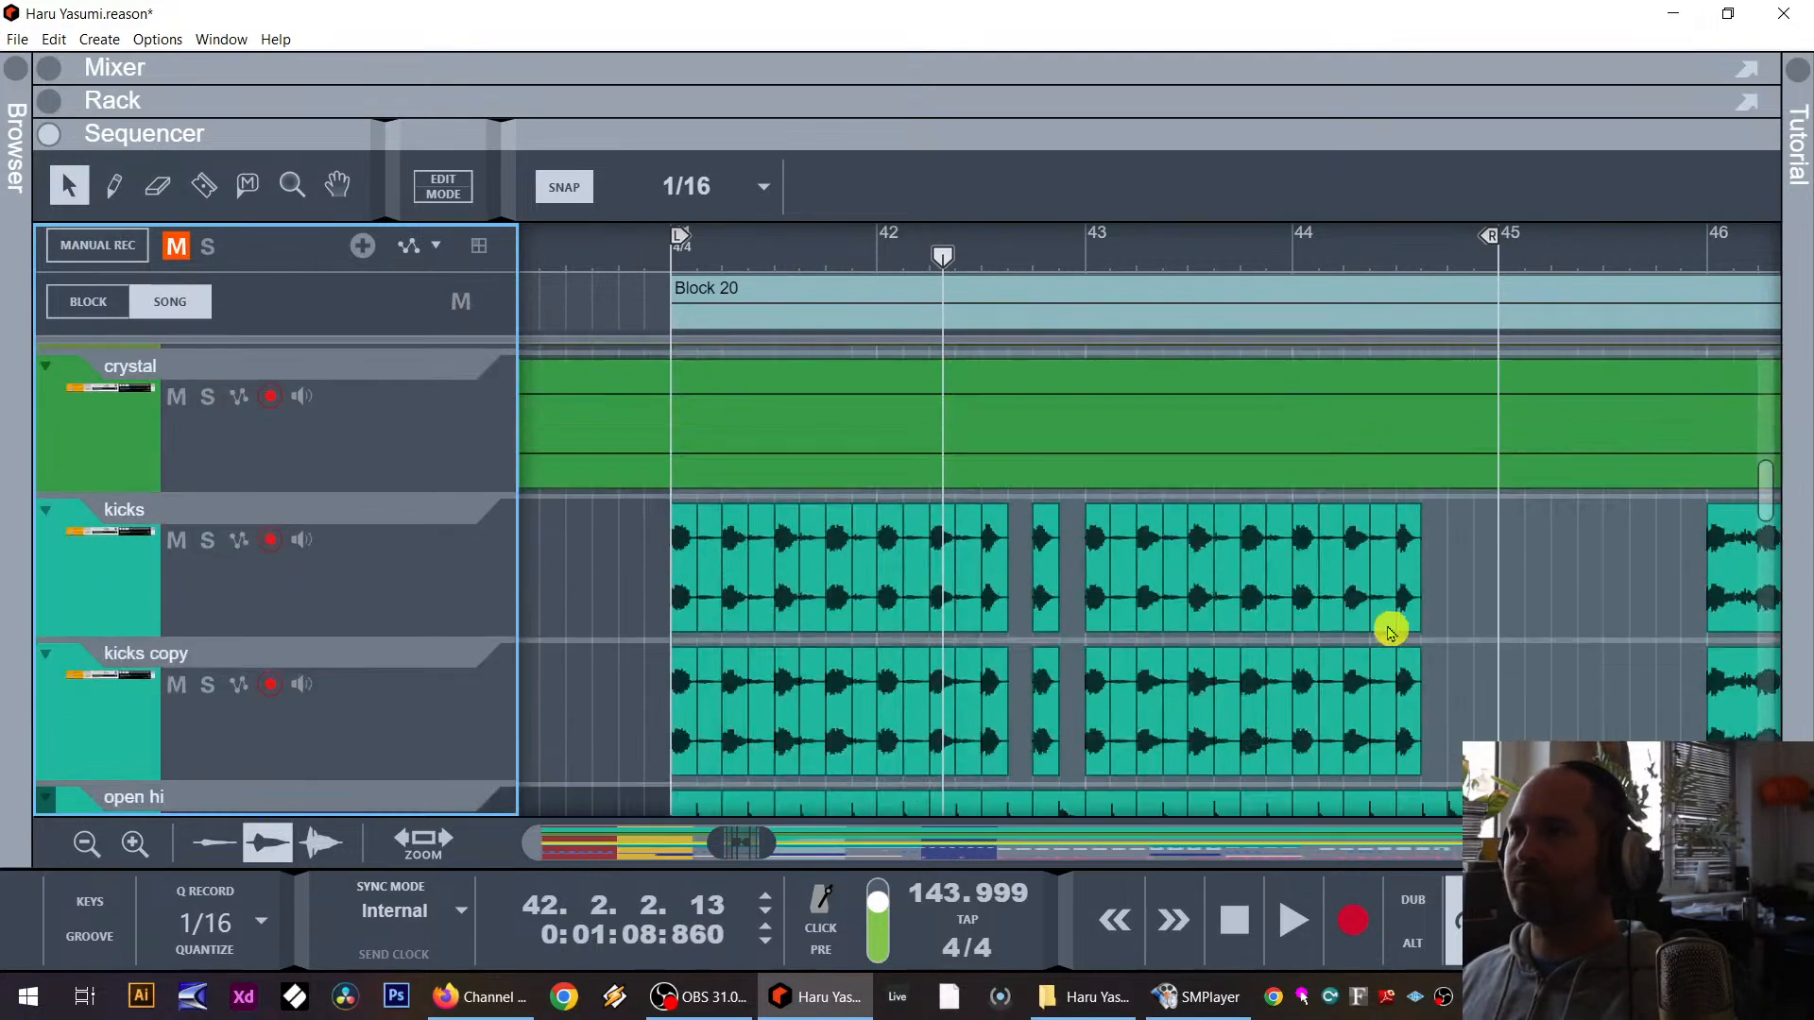
{"action": "scroll", "coordinate": [1391, 631], "scroll_direction": "down", "scroll_amount": 2}
{"action": "left_click_drag", "start_coordinate": [1550, 629], "coordinate": [1456, 662]}
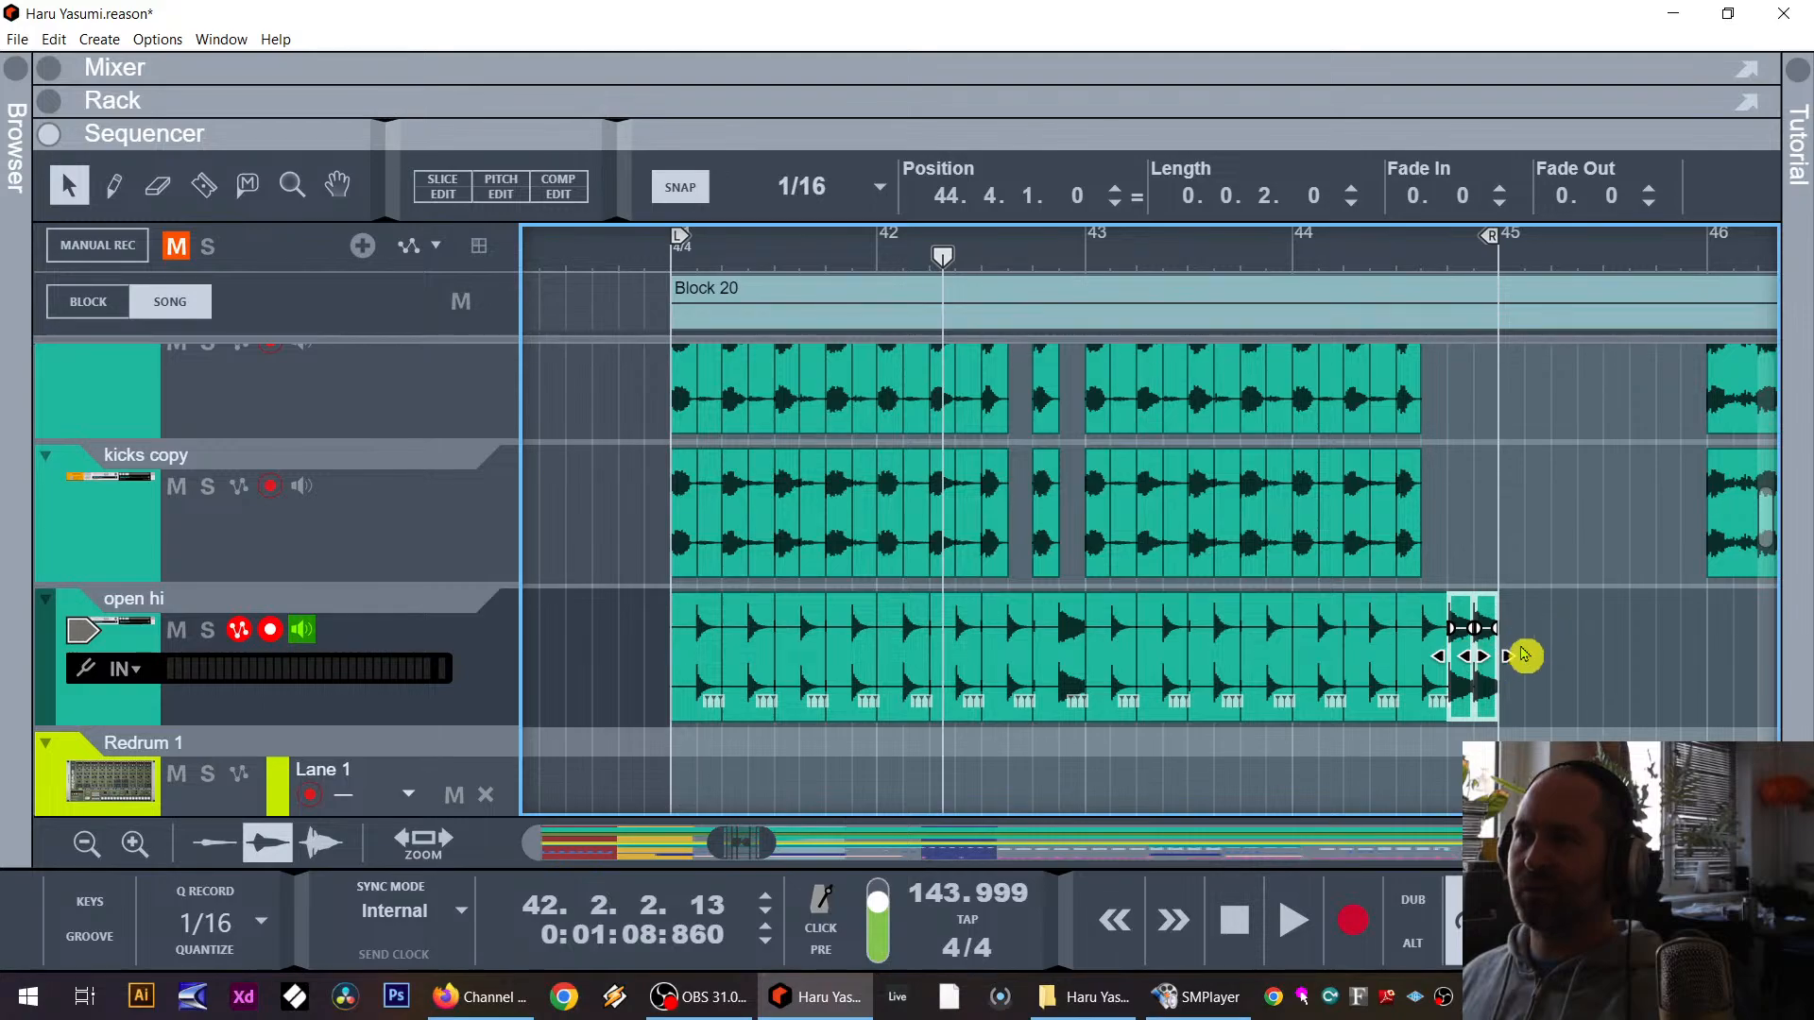
{"action": "left_click_drag", "start_coordinate": [1481, 369], "coordinate": [684, 511]}
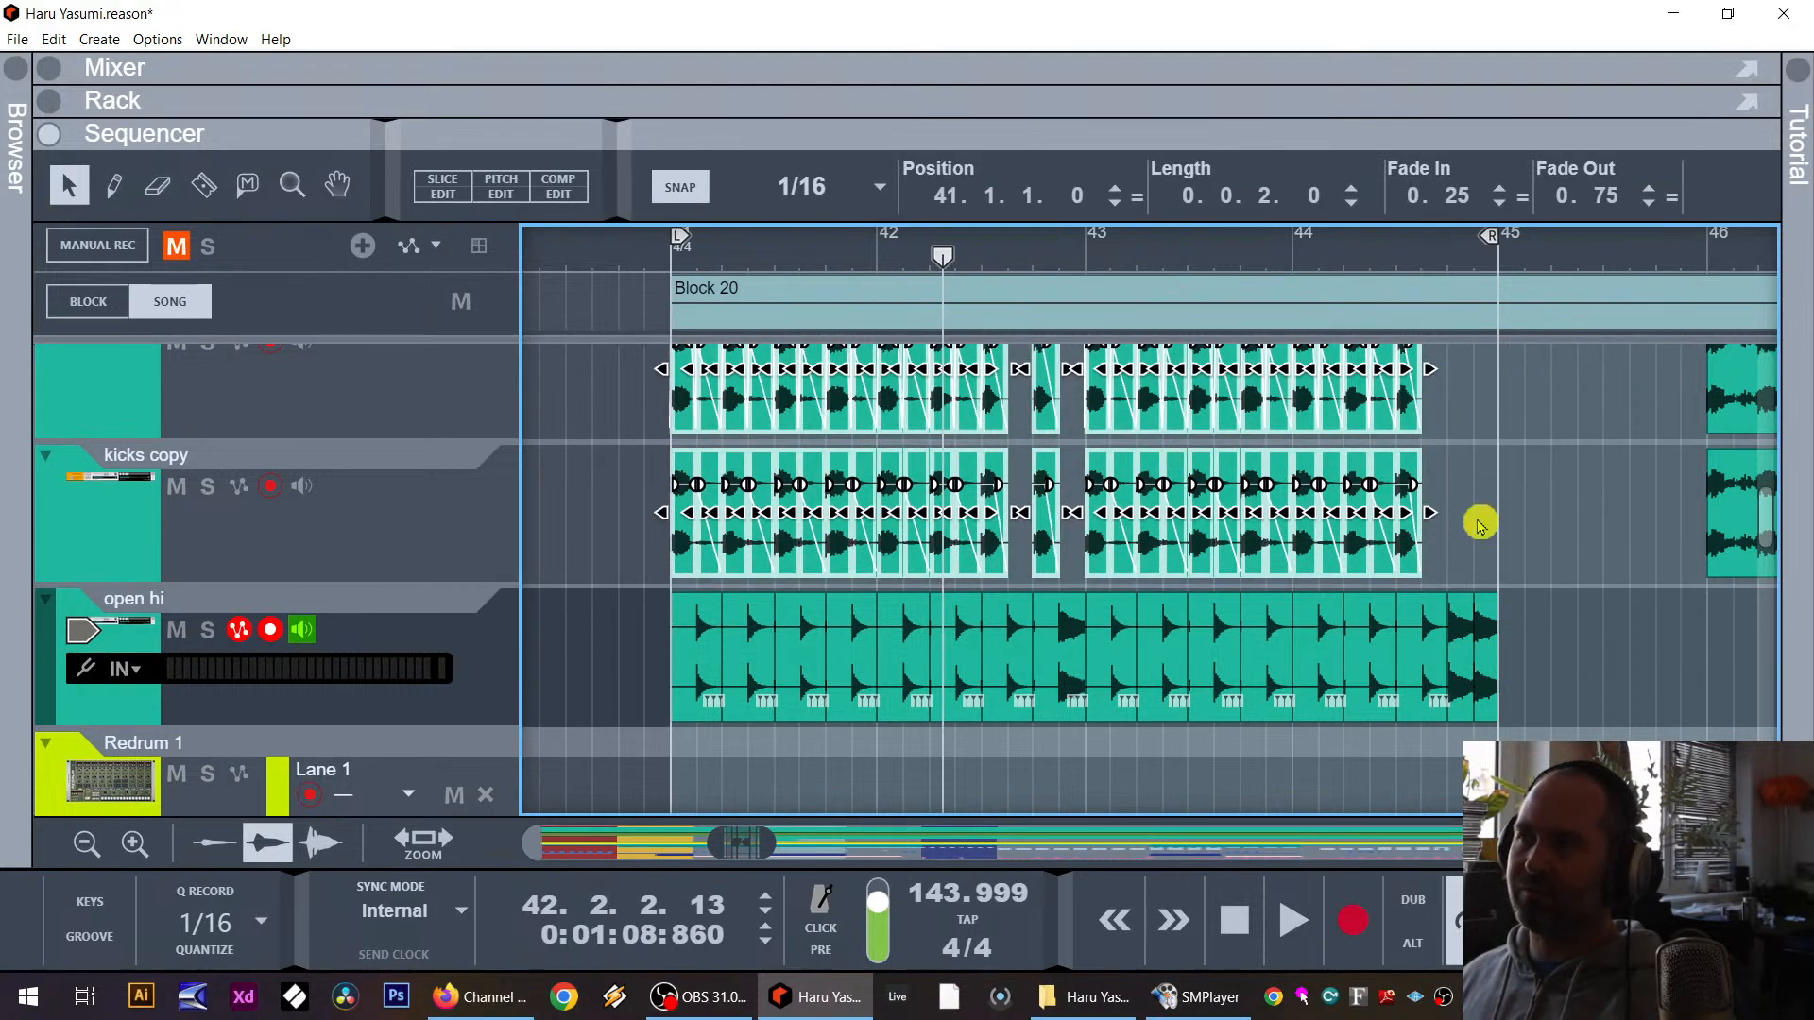
{"action": "left_click", "coordinate": [1539, 534]}
Step: Set snap to Bar and split the 808 low and 808 highs clips at bars 41 and 45
{"action": "scroll", "coordinate": [1512, 633], "scroll_direction": "down", "scroll_amount": 2}
{"action": "scroll", "coordinate": [935, 523], "scroll_direction": "up", "scroll_amount": 6}
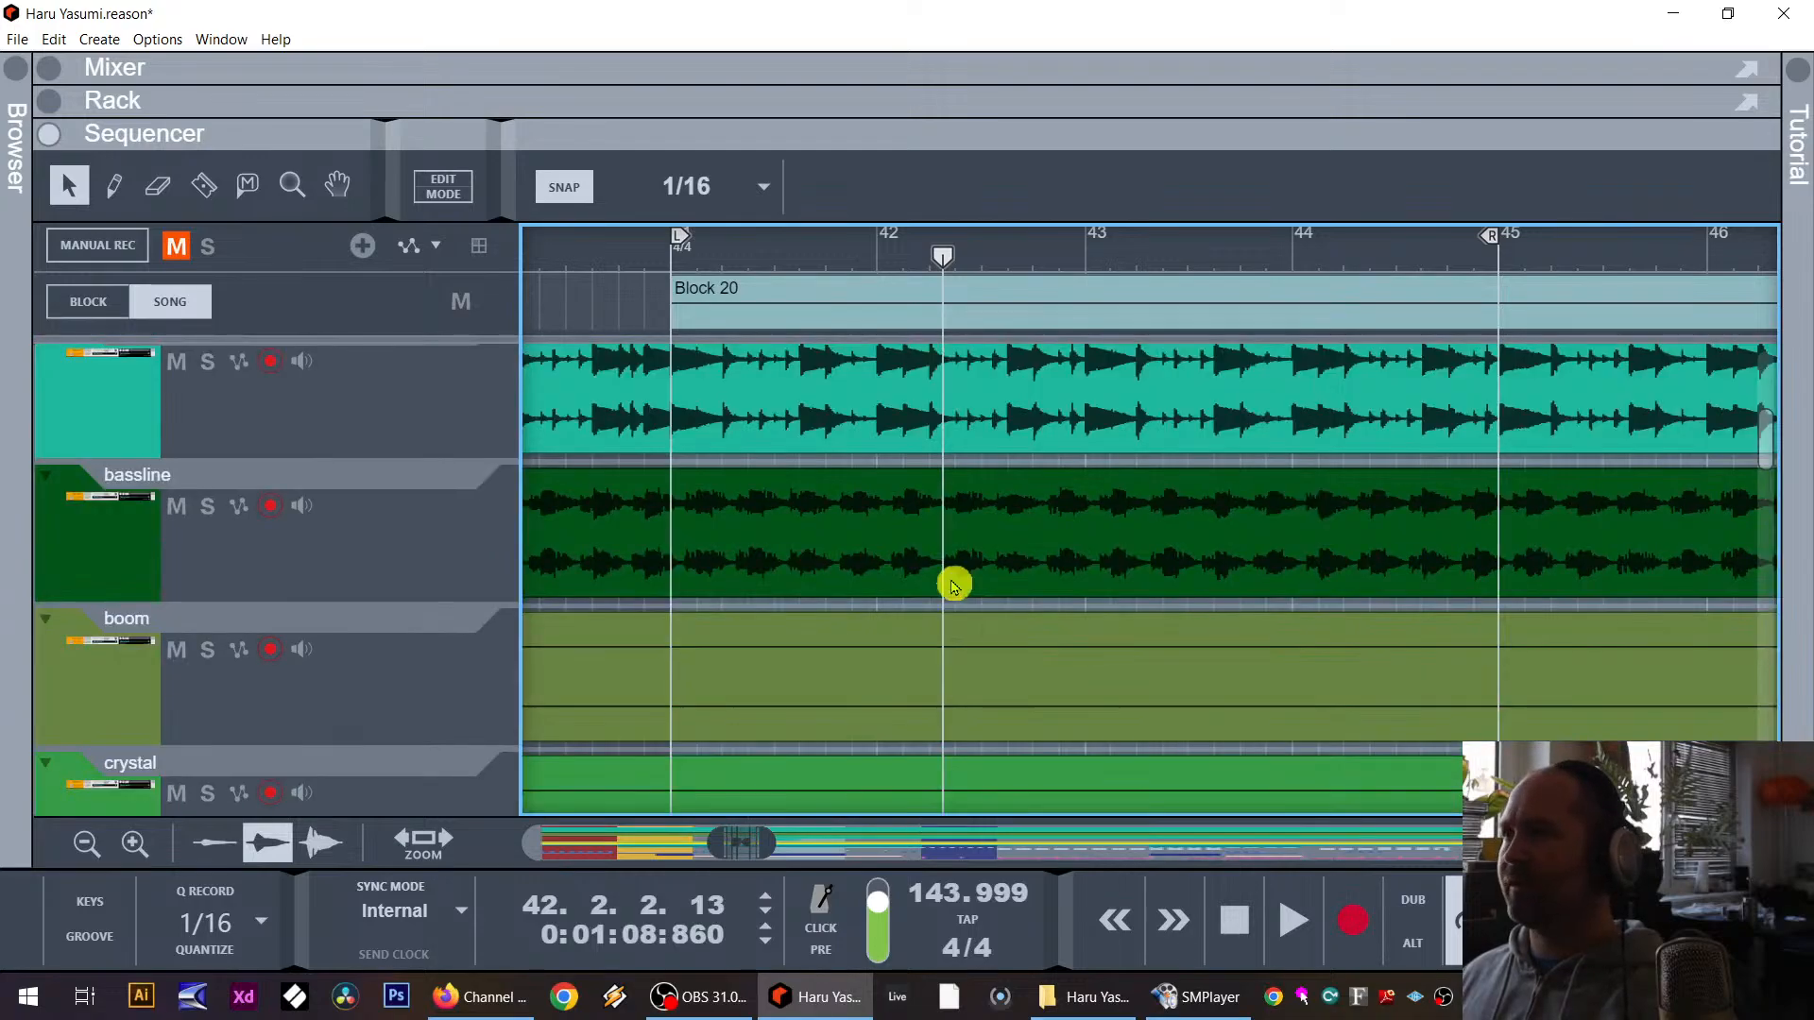
{"action": "scroll", "coordinate": [955, 586], "scroll_direction": "up", "scroll_amount": 2}
{"action": "left_click", "coordinate": [707, 449]}
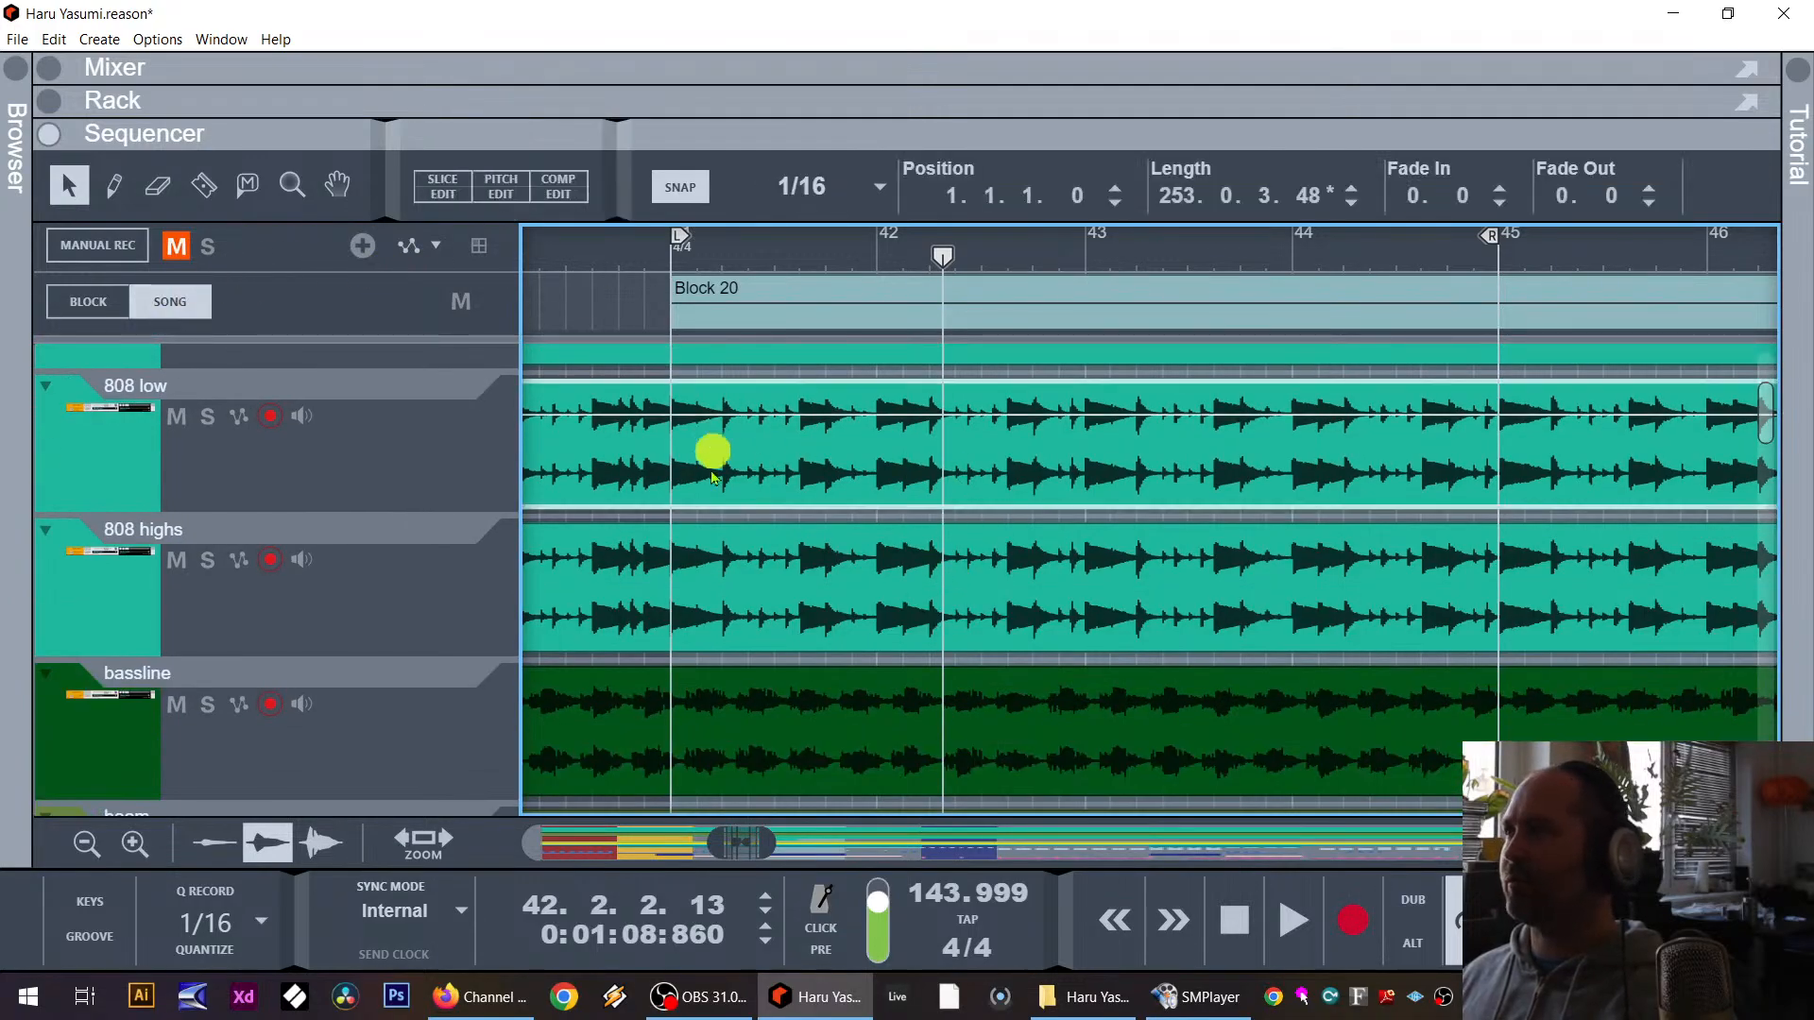
{"action": "left_click", "coordinate": [747, 599]}
{"action": "left_click", "coordinate": [810, 192]}
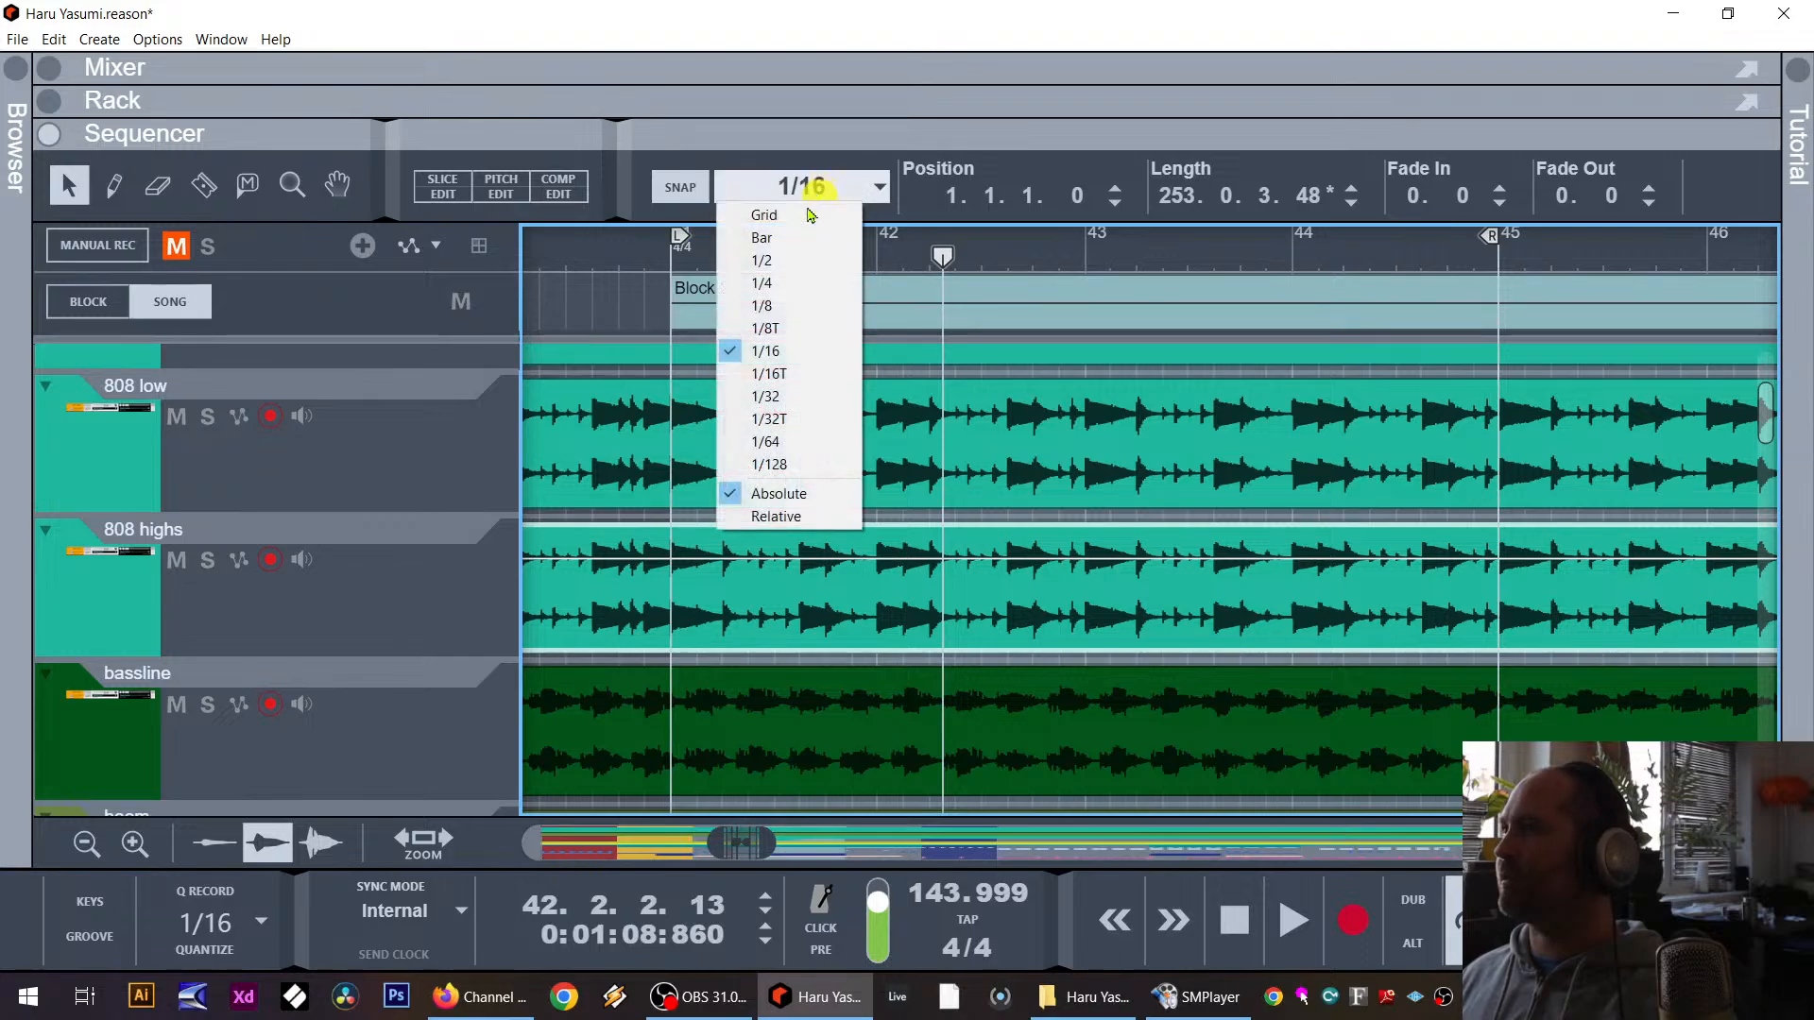
{"action": "left_click", "coordinate": [739, 234]}
{"action": "left_click", "coordinate": [203, 186]}
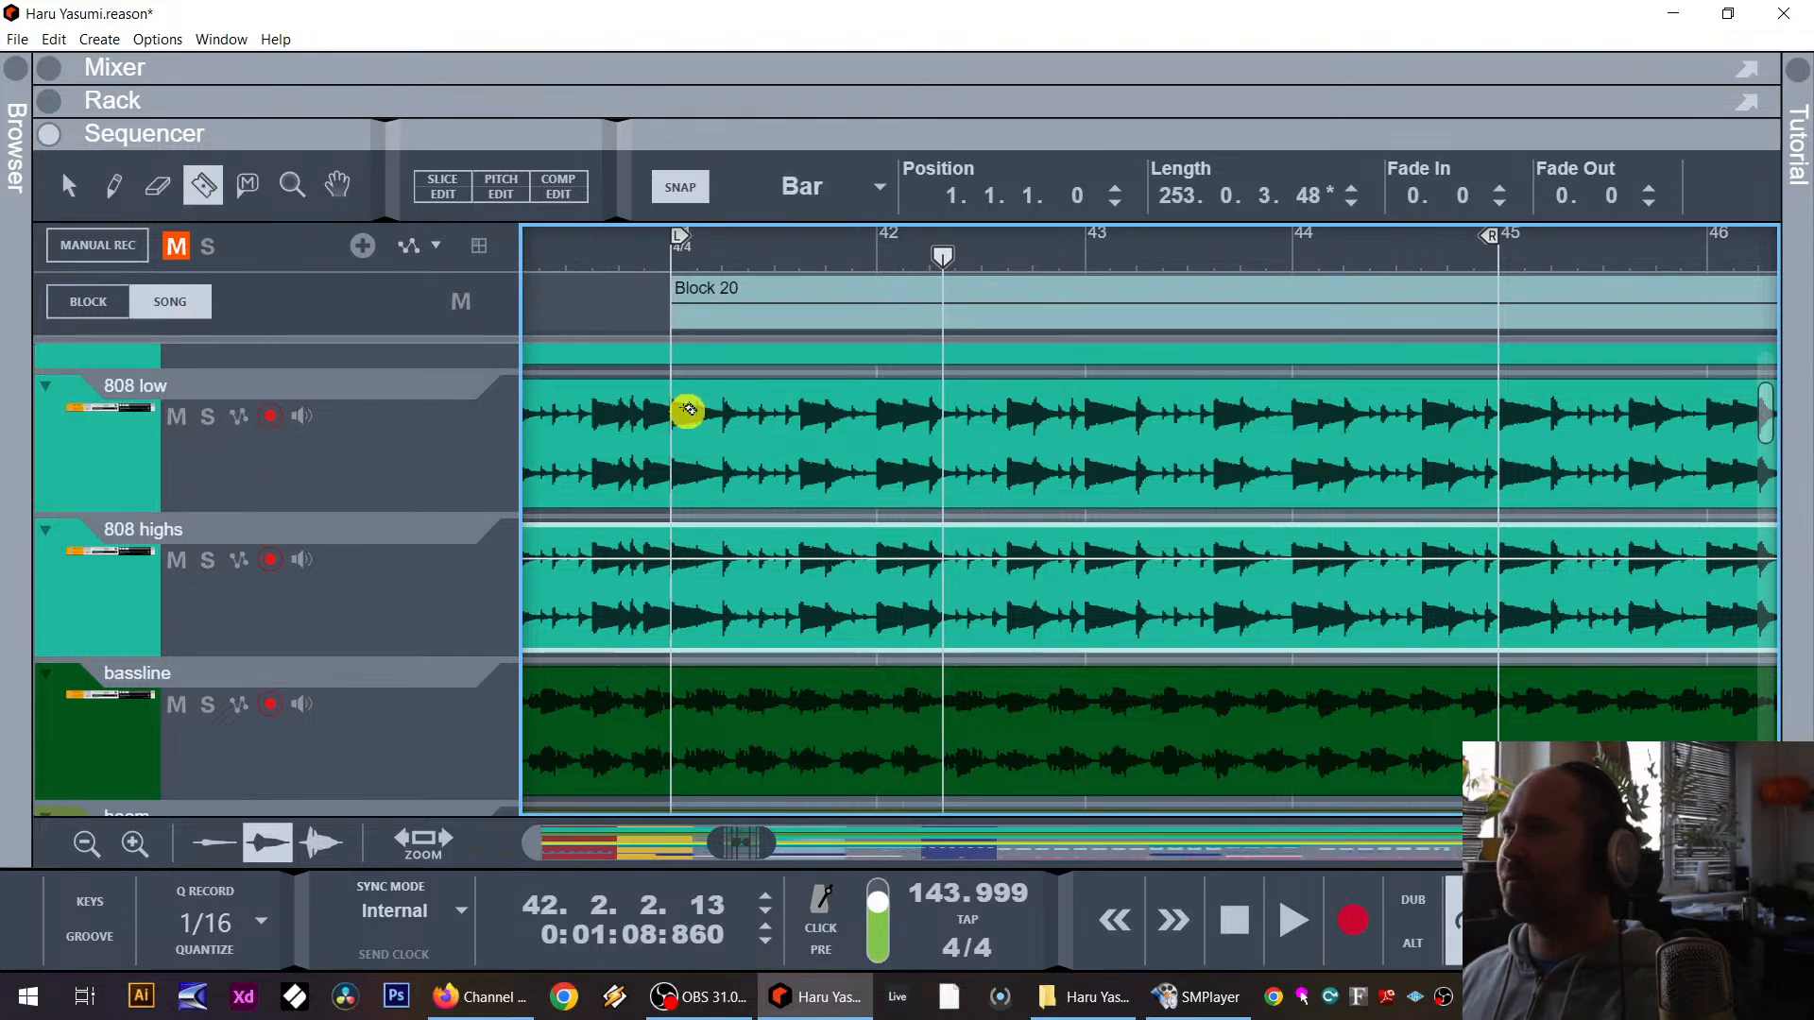
{"action": "left_click", "coordinate": [678, 413]}
{"action": "left_click", "coordinate": [677, 605]}
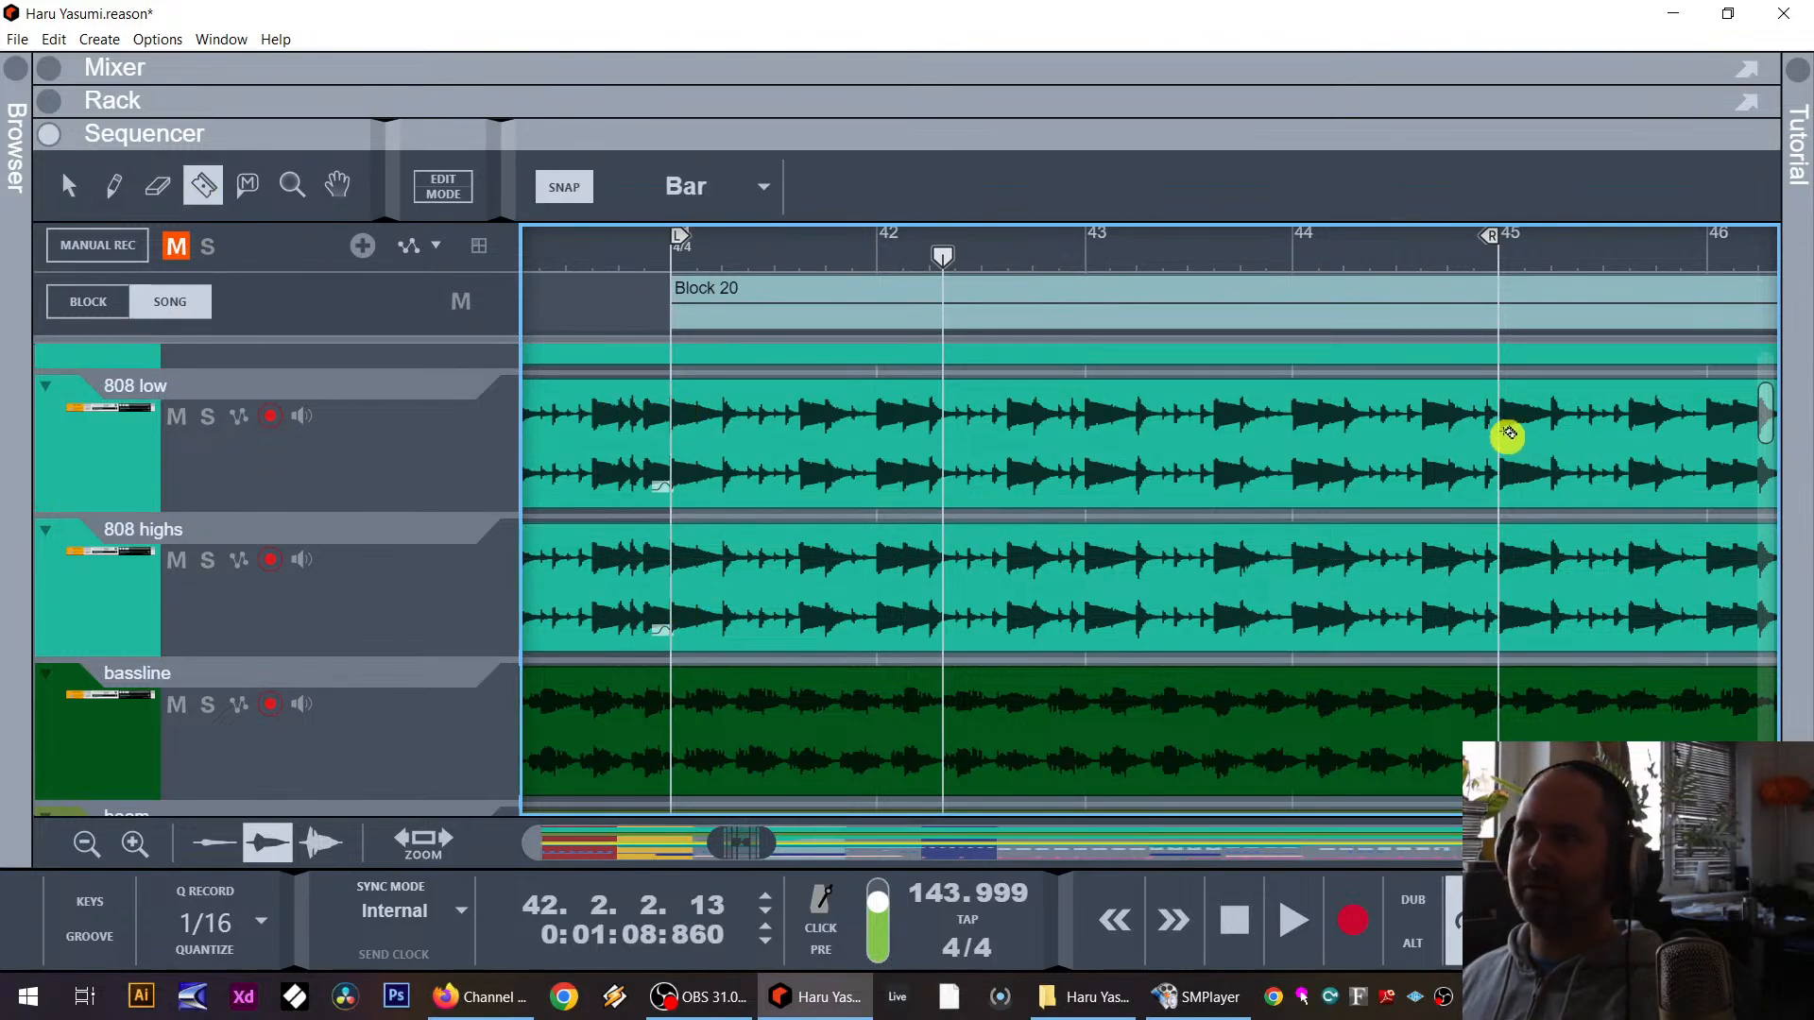
{"action": "left_click", "coordinate": [1503, 434]}
{"action": "left_click", "coordinate": [1510, 567]}
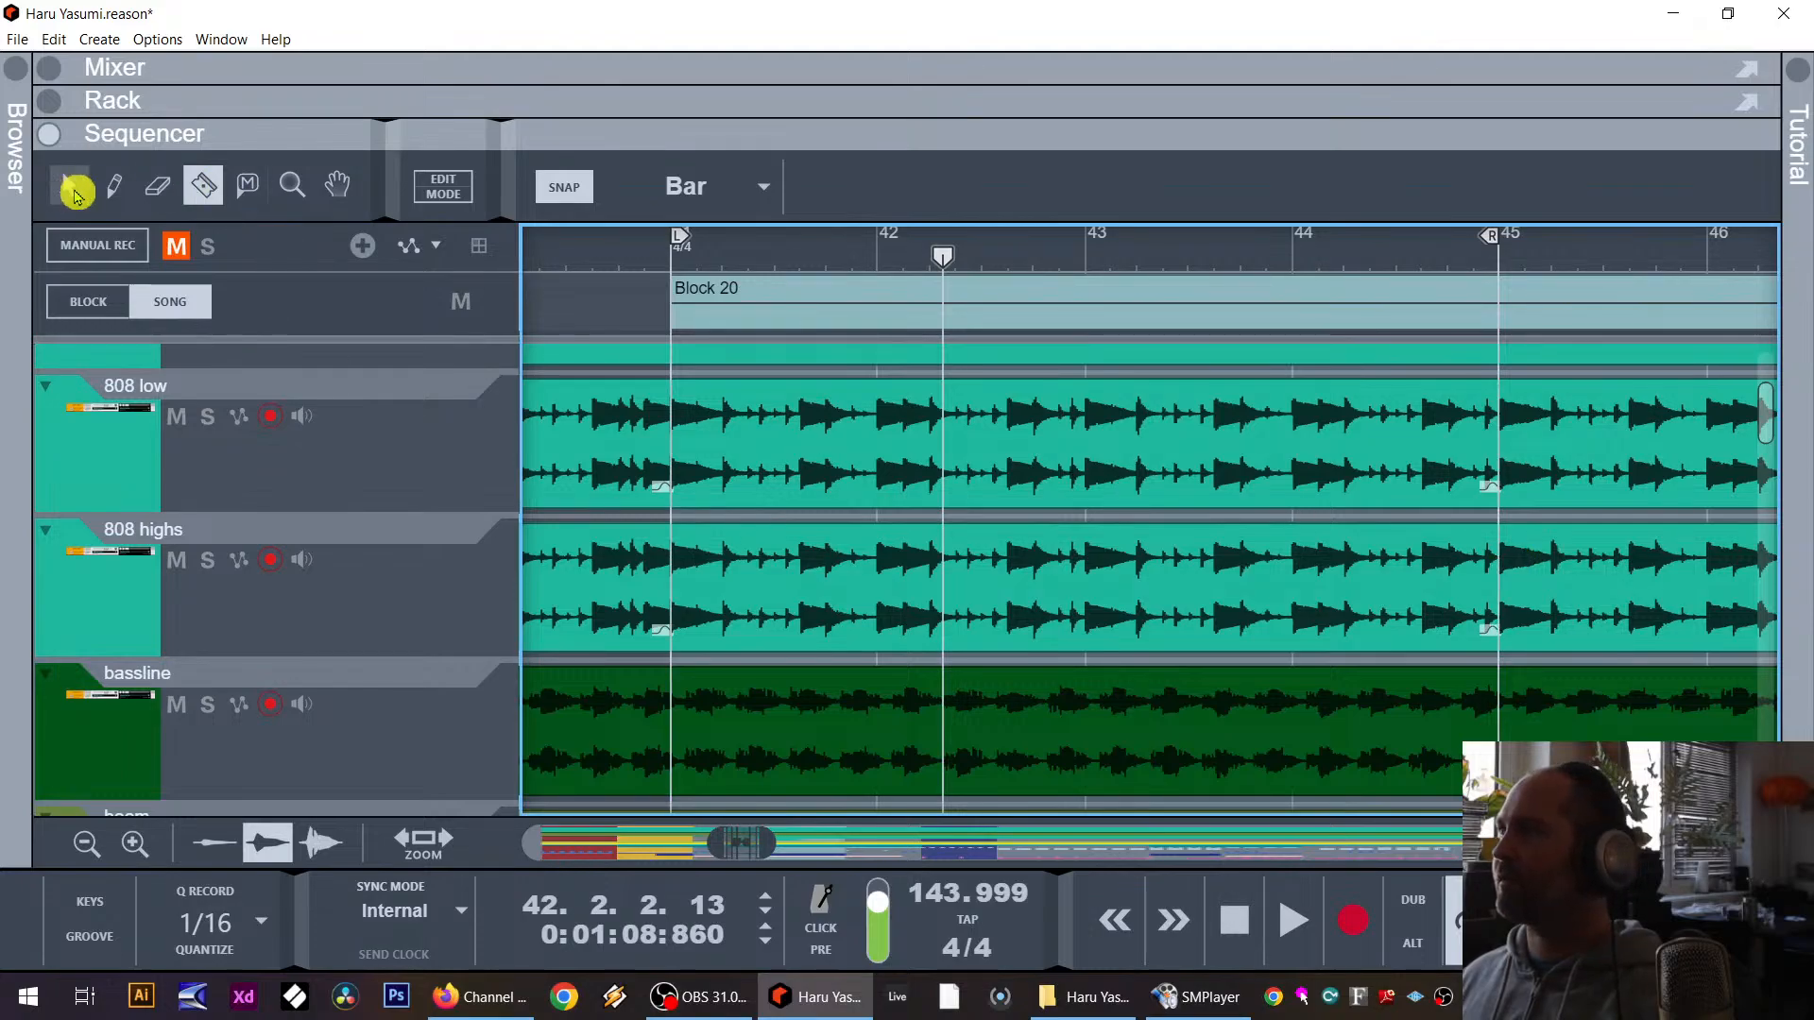
Step: Delete the 808 low and 808 highs clips before bar 41 and after bar 45
{"action": "left_click", "coordinate": [68, 186]}
{"action": "left_click", "coordinate": [551, 421]}
{"action": "key", "text": "Delete"}
{"action": "left_click", "coordinate": [599, 595]}
{"action": "key", "text": "Delete"}
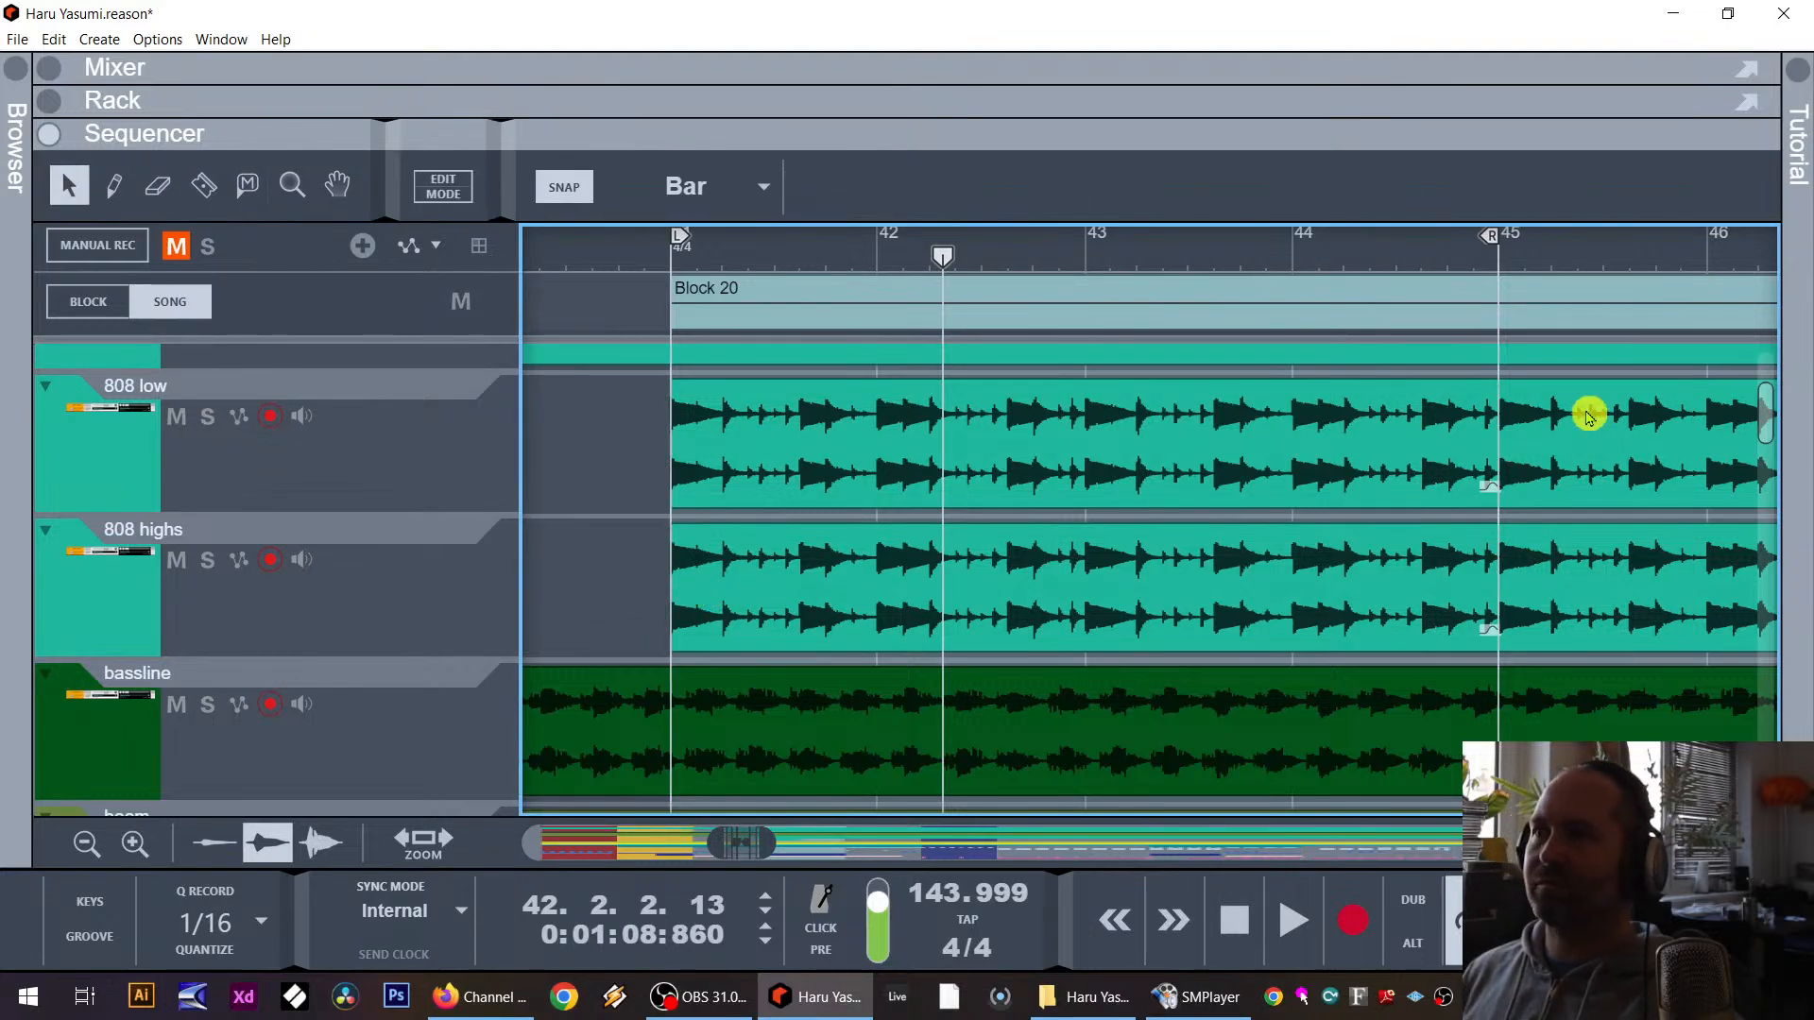
{"action": "left_click", "coordinate": [1591, 411]}
{"action": "key", "text": "Delete"}
{"action": "left_click", "coordinate": [1604, 578]}
{"action": "key", "text": "Delete"}
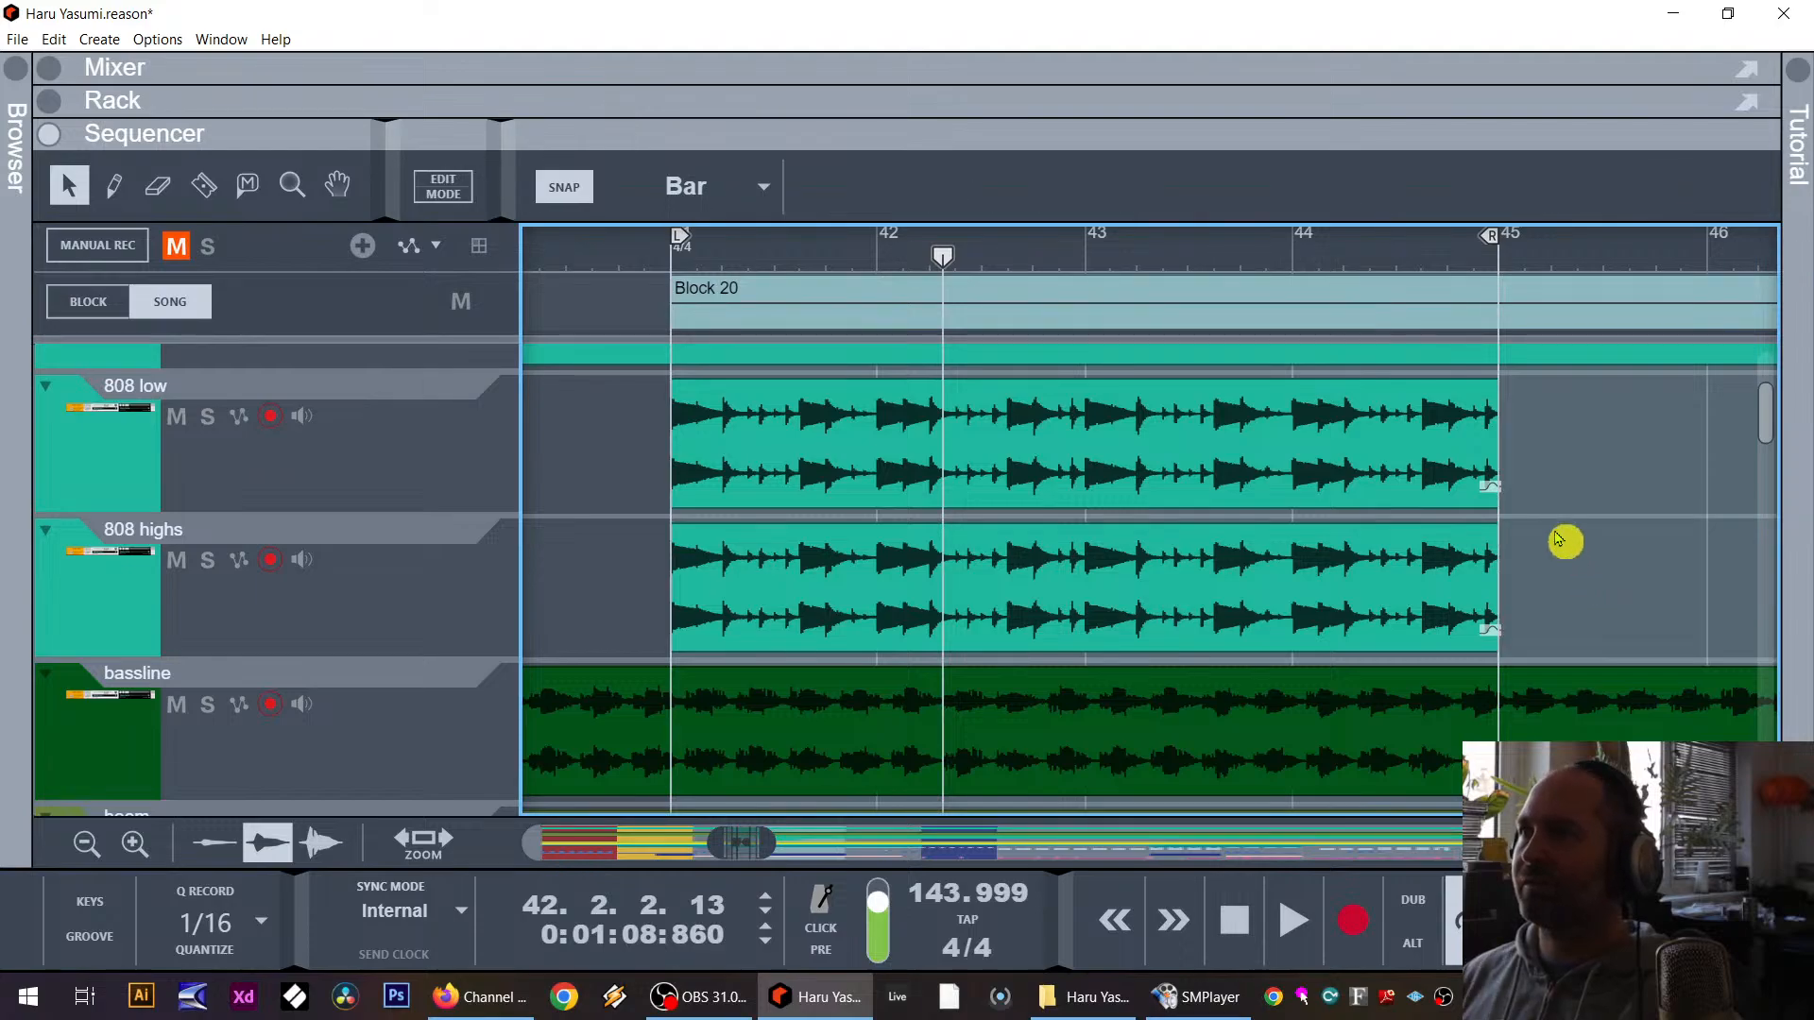
Step: Add a fade-out starting at bar 44 to both 808 clips and play the loop from bar 41
{"action": "left_click_drag", "start_coordinate": [1582, 430], "coordinate": [1319, 460]}
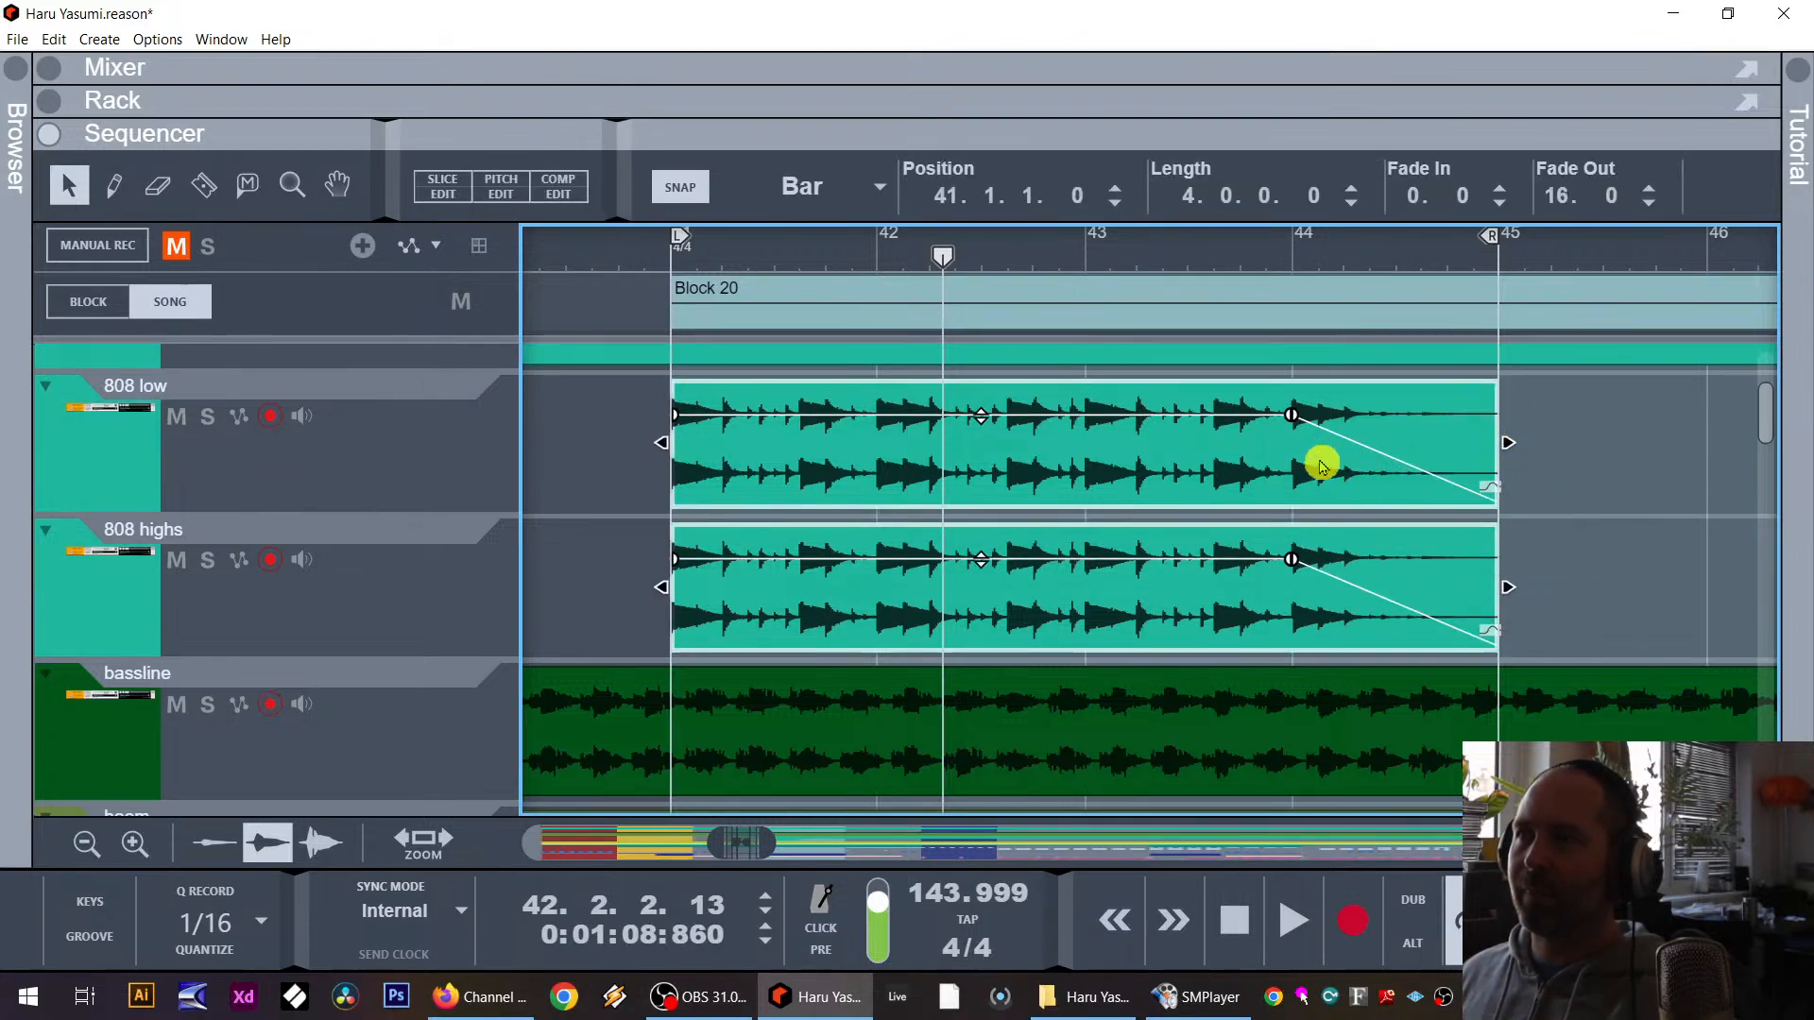
{"action": "left_click", "coordinate": [671, 251]}
{"action": "key", "text": "space"}
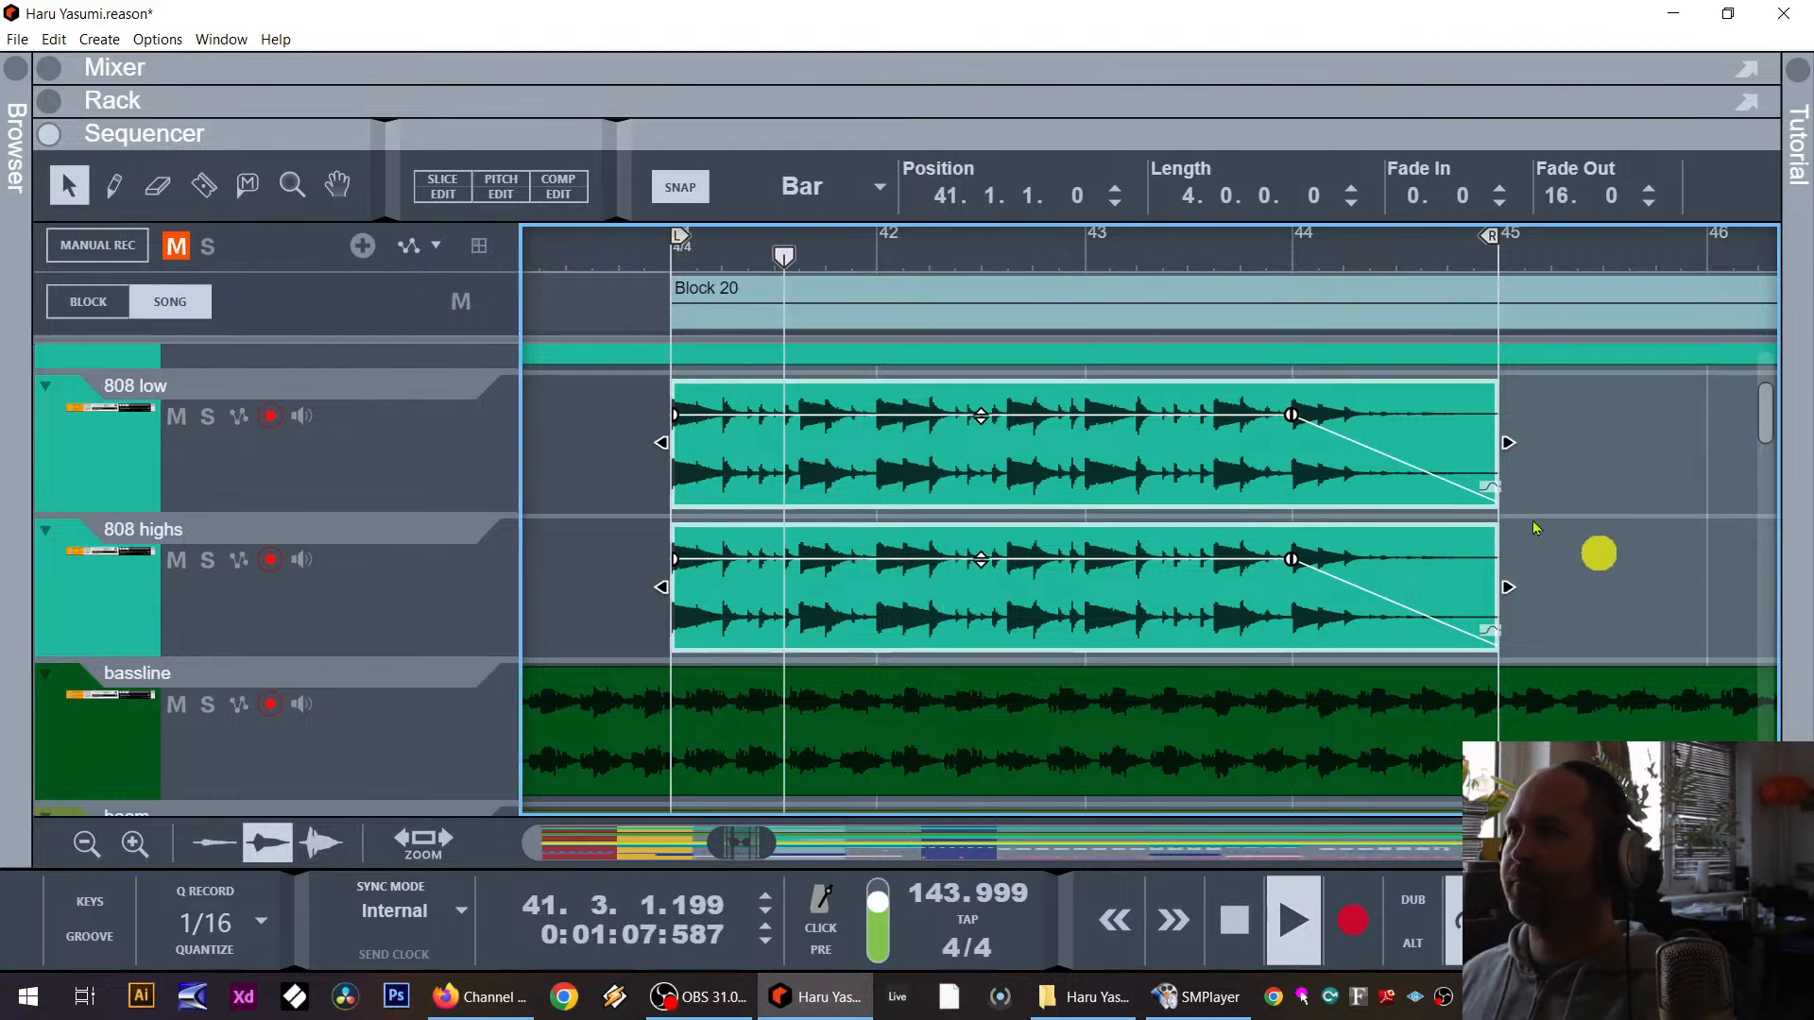
{"action": "left_click", "coordinate": [1584, 506]}
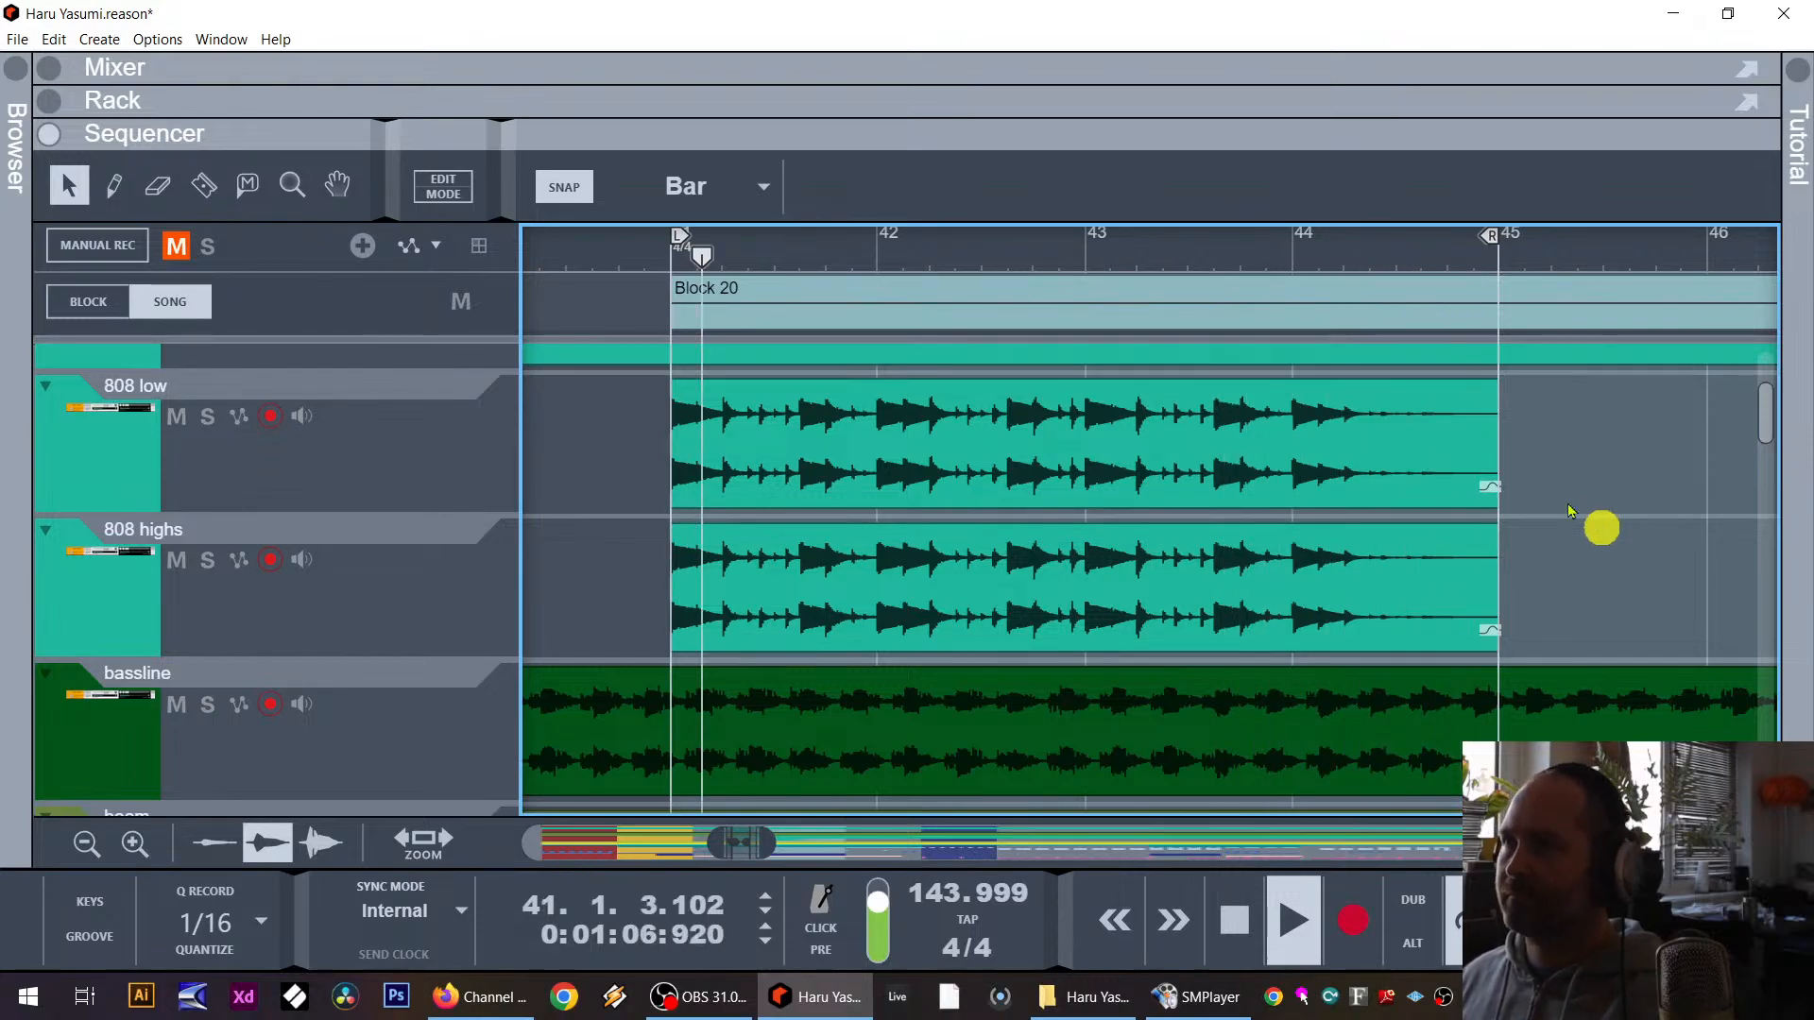
Step: Lower the open hi channel's level to about -21.6 dB in the mixer
{"action": "left_click_drag", "start_coordinate": [1021, 108], "coordinate": [1009, 693]}
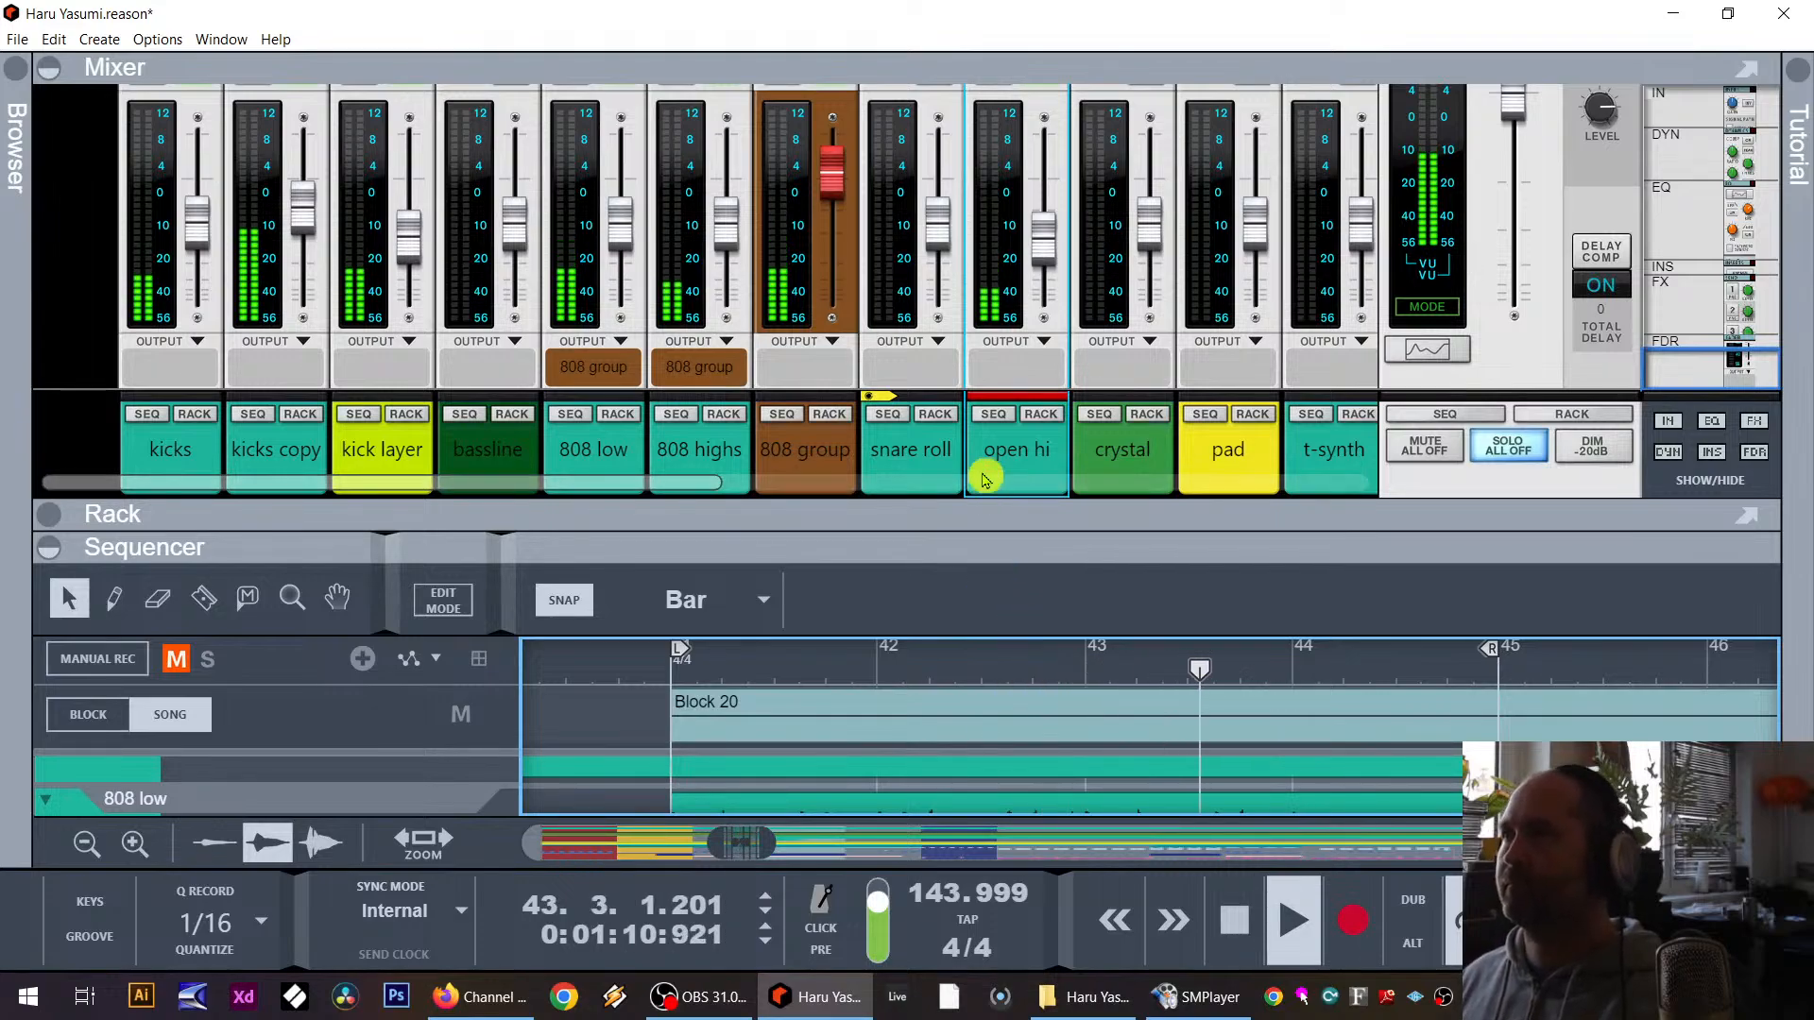
{"action": "scroll", "coordinate": [983, 477], "scroll_direction": "up", "scroll_amount": 3}
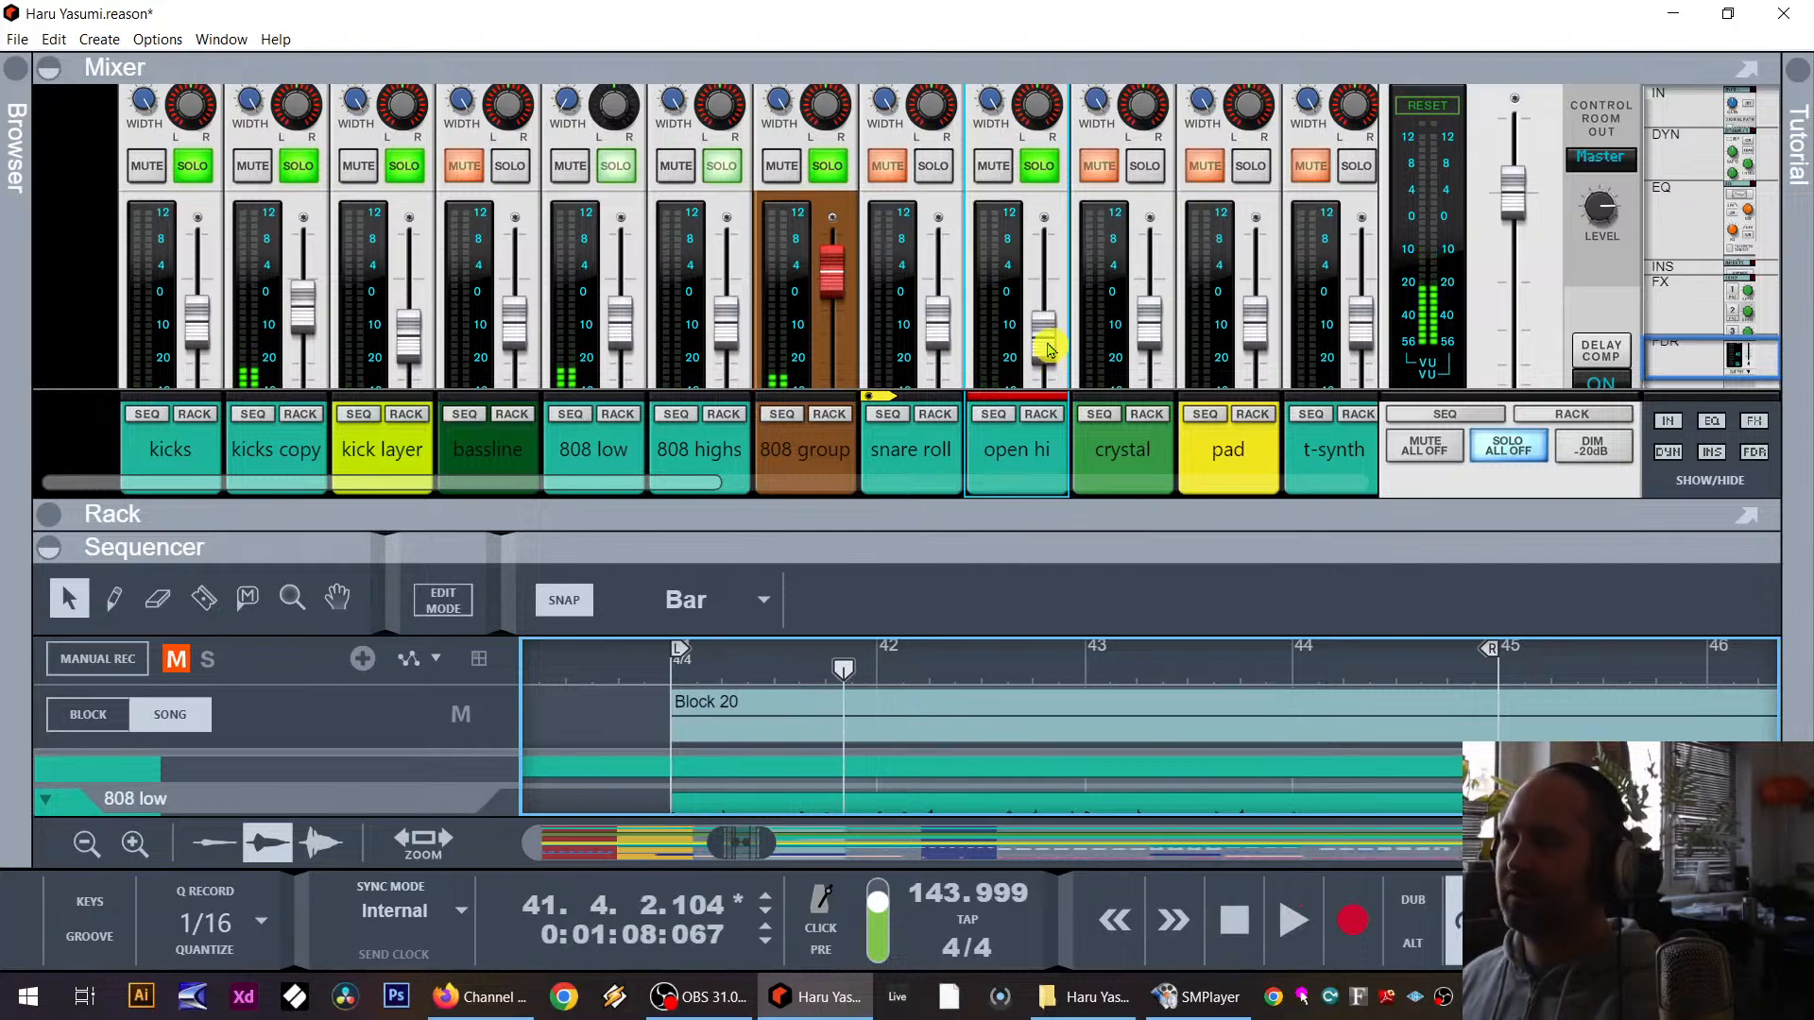
{"action": "left_click_drag", "start_coordinate": [1050, 362], "coordinate": [1047, 383]}
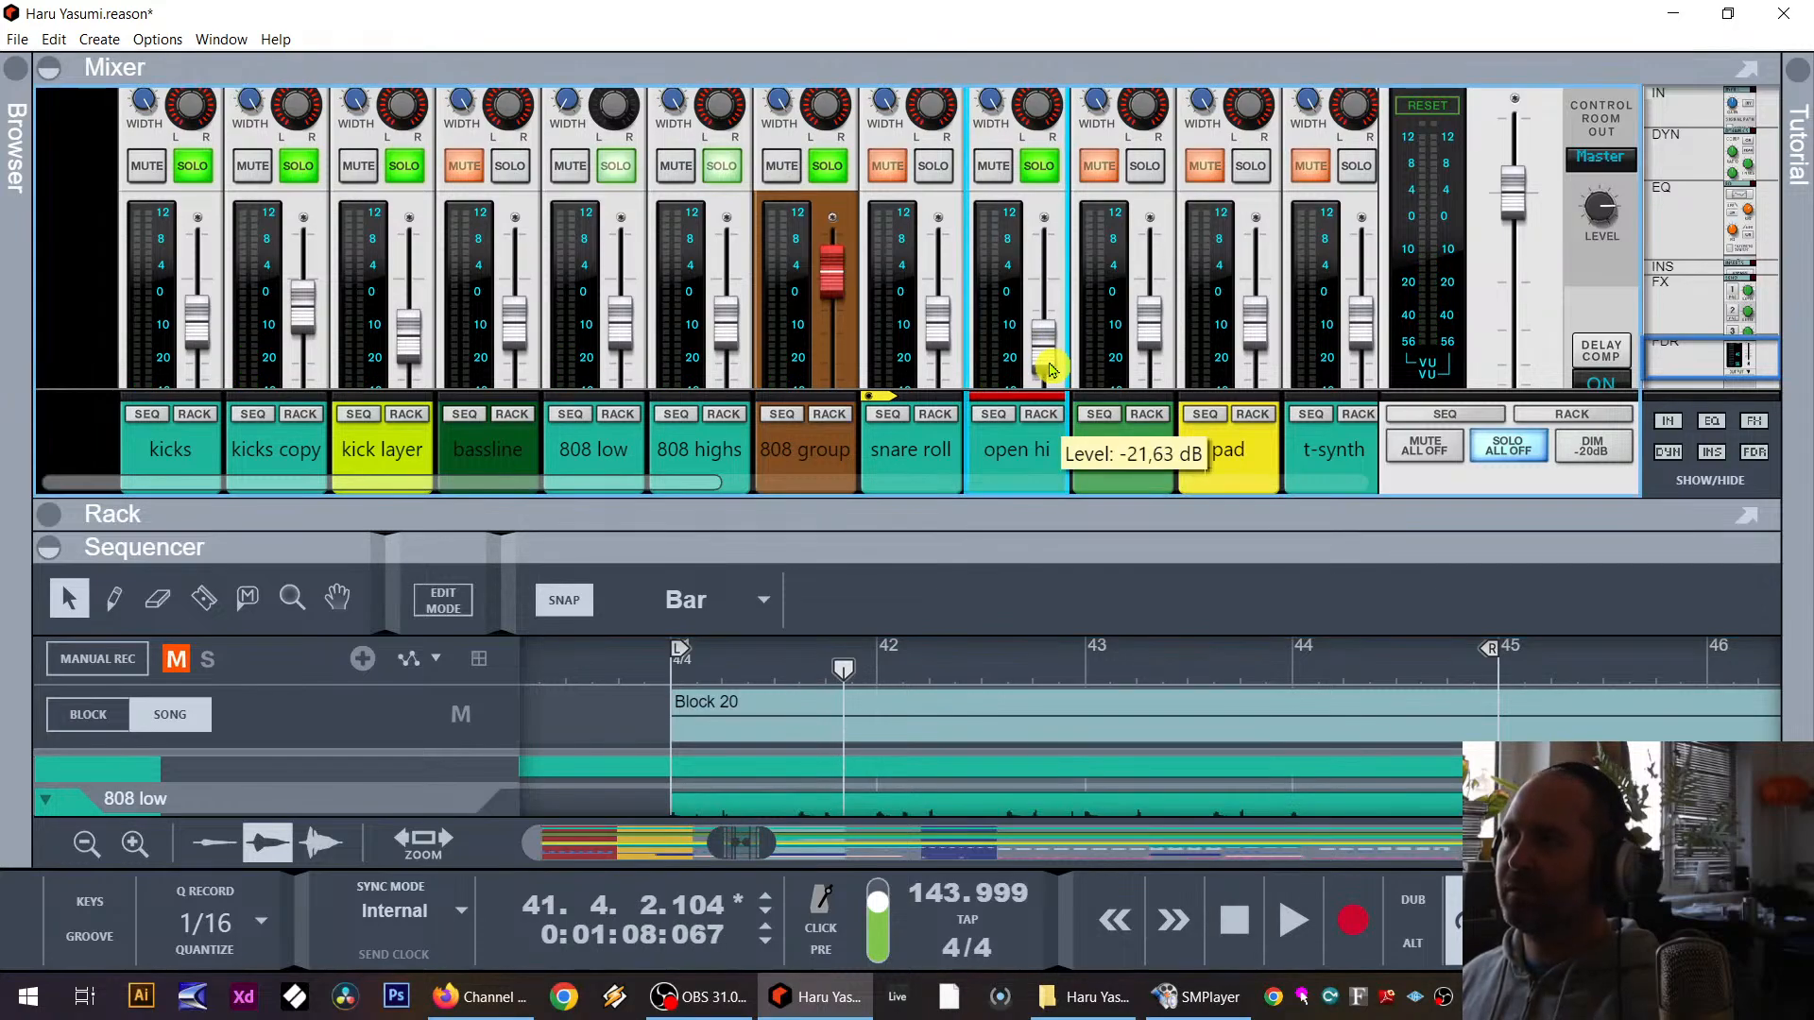
Step: Duplicate the open hi channel with its track and pan the copy to about -28
{"action": "right_click", "coordinate": [1044, 471]}
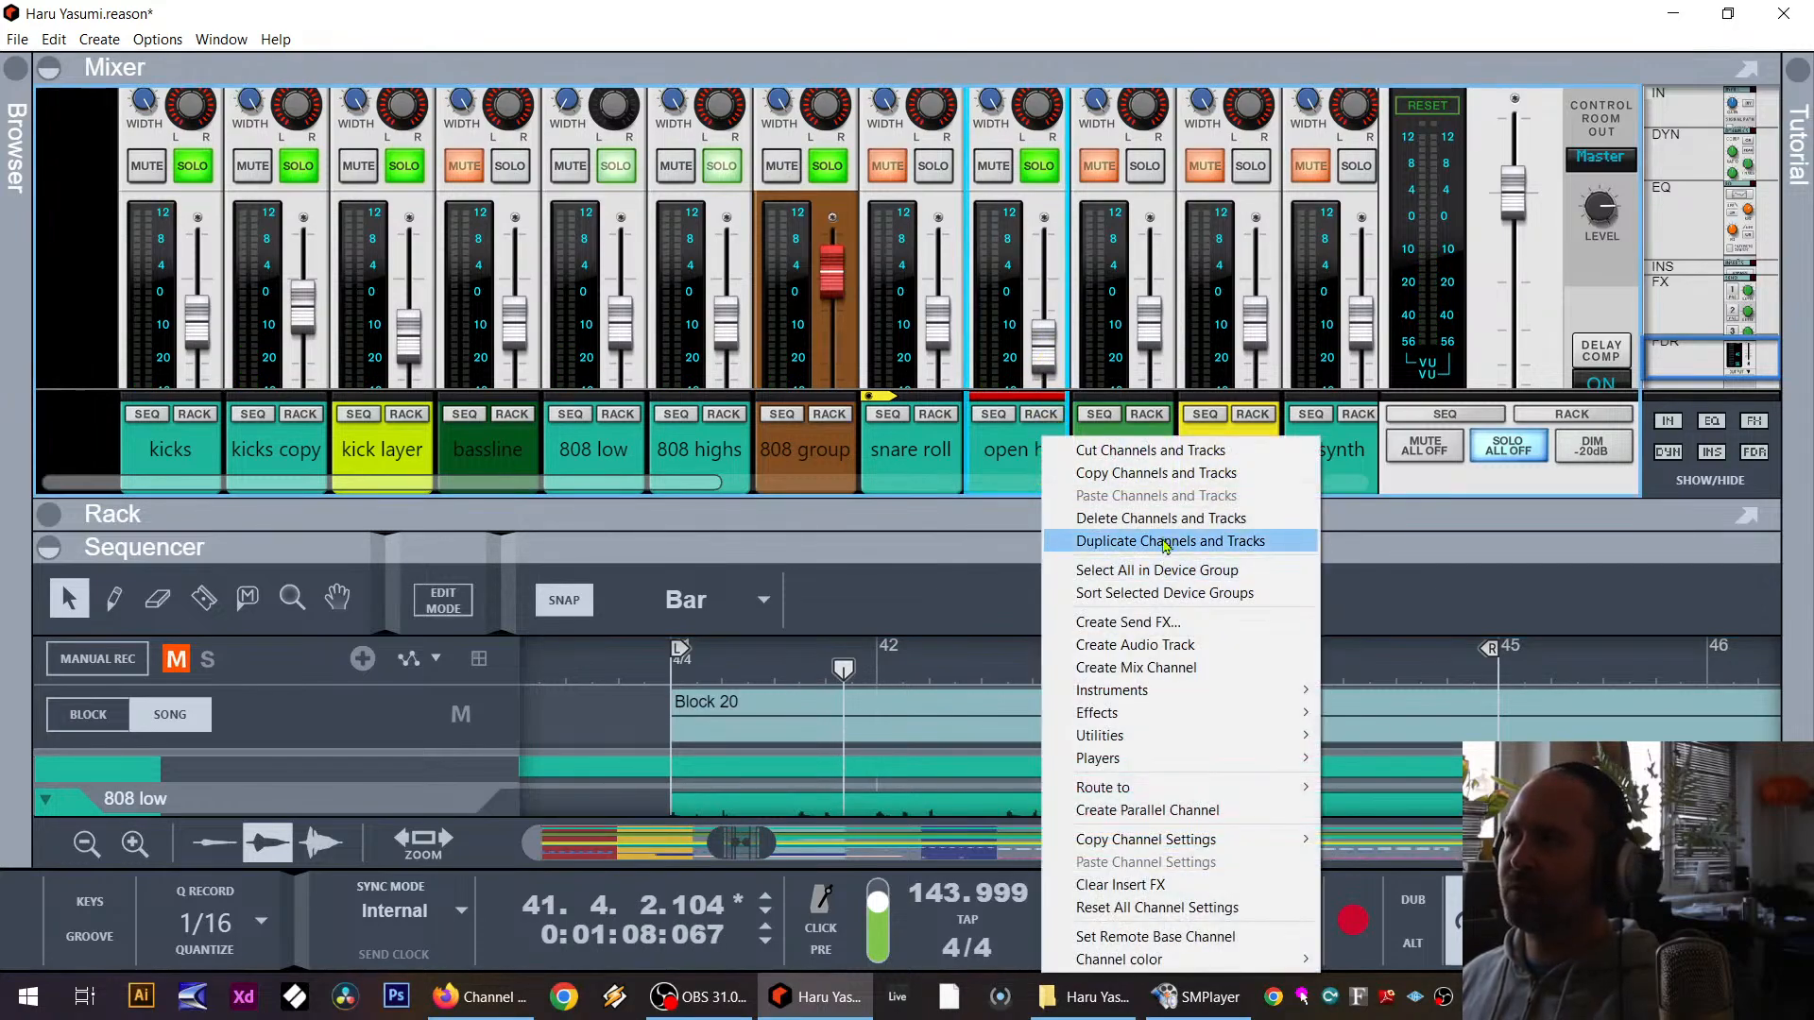
{"action": "left_click", "coordinate": [1167, 541]}
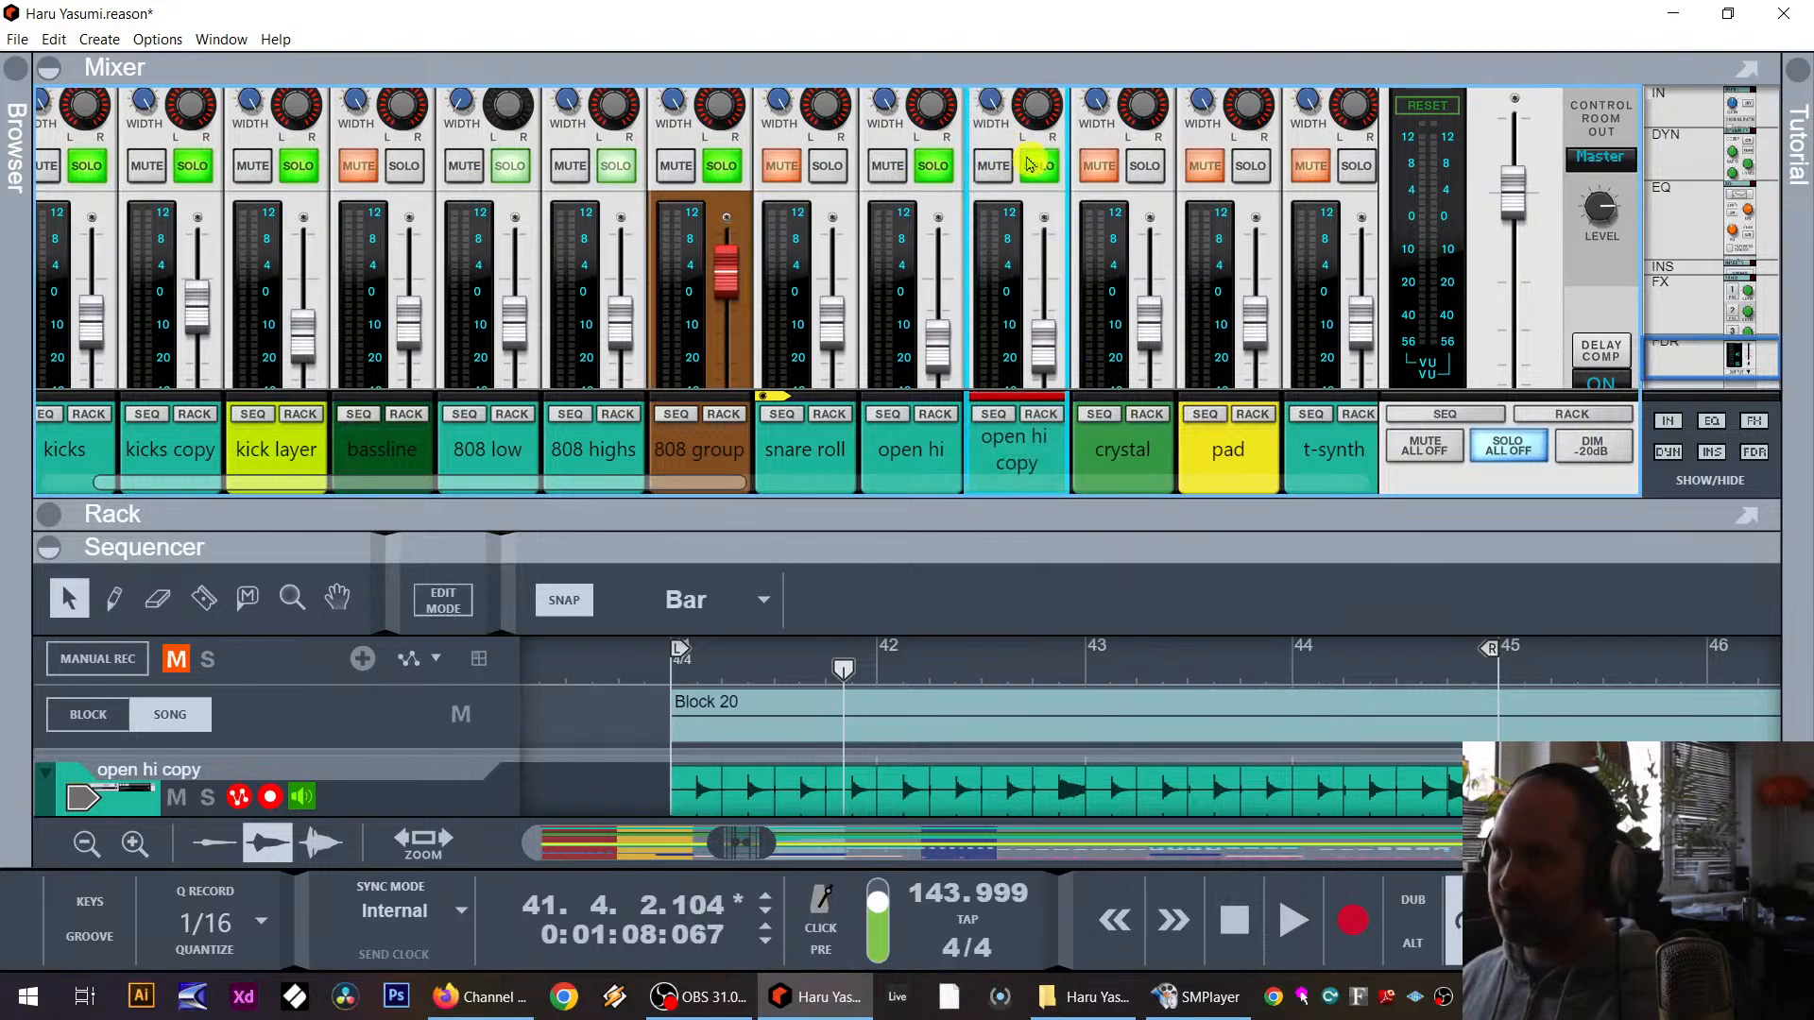
{"action": "scroll", "coordinate": [1001, 189], "scroll_direction": "up", "scroll_amount": 3}
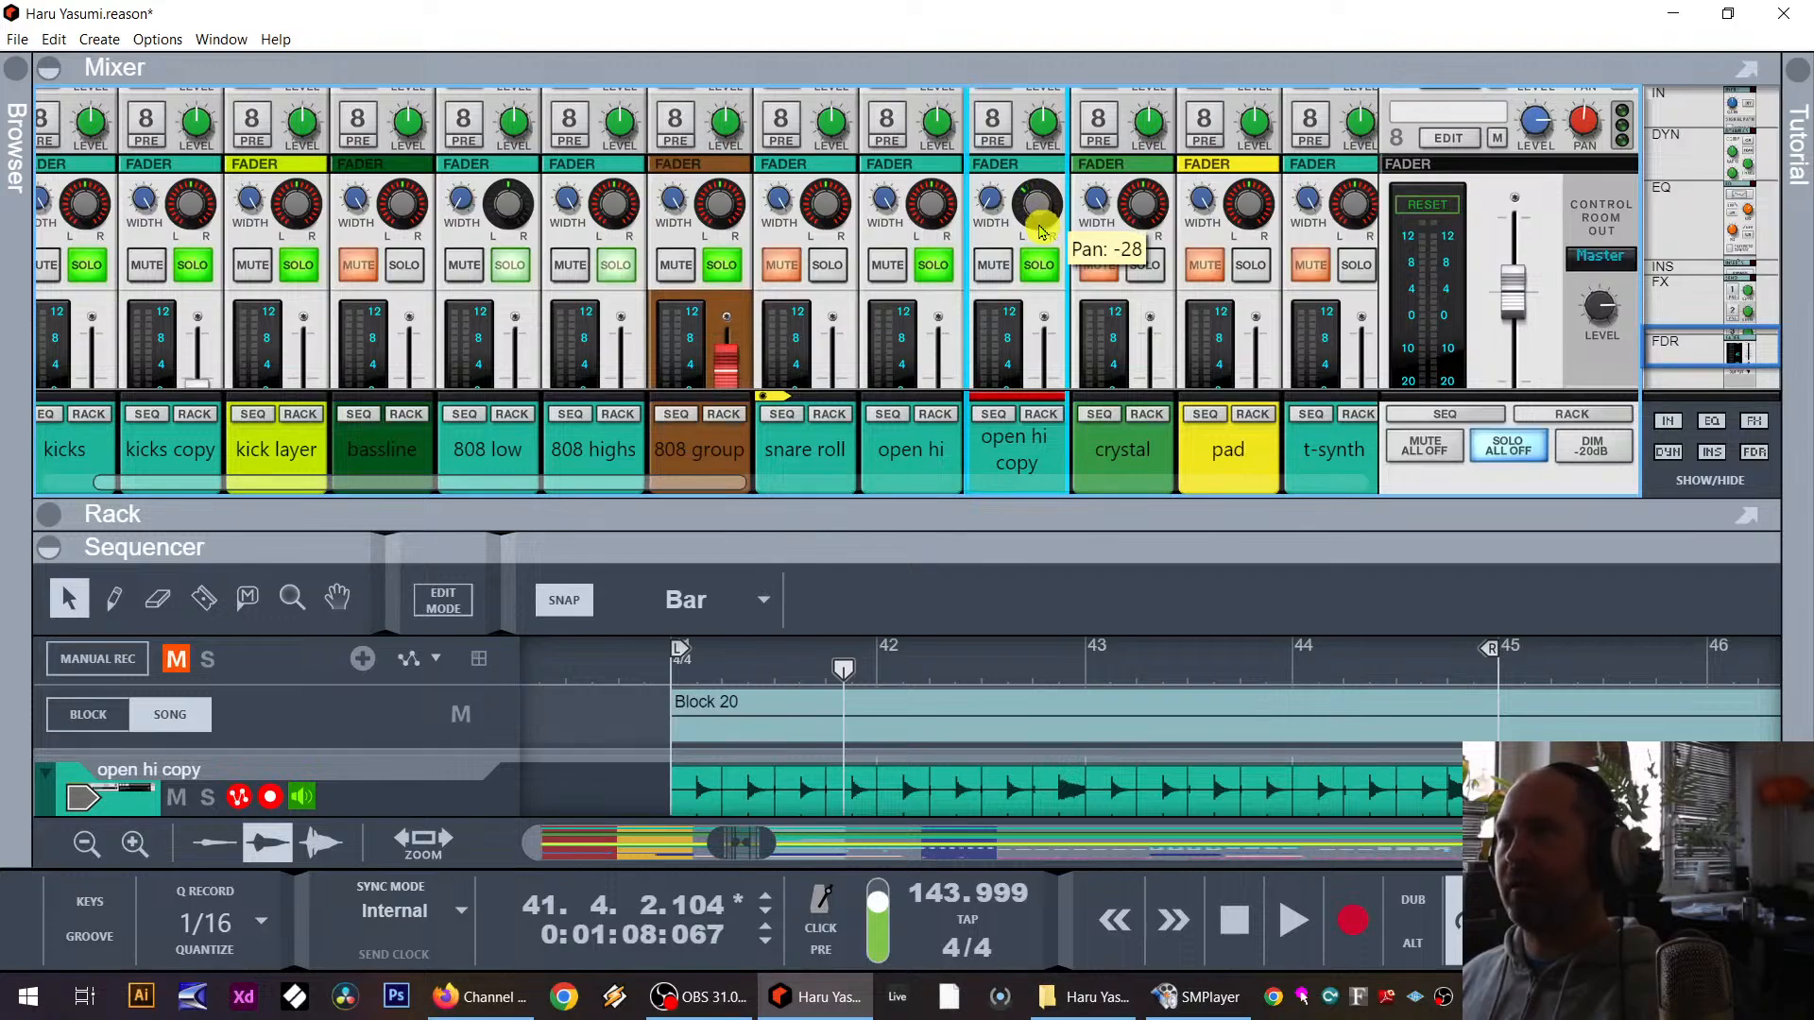
Step: Delete the last two slices at 44.4 on the open hi track and everything except those two slices on open hi copy
{"action": "left_click_drag", "start_coordinate": [1037, 553], "coordinate": [1012, 113]}
{"action": "scroll", "coordinate": [1377, 542], "scroll_direction": "up", "scroll_amount": 3}
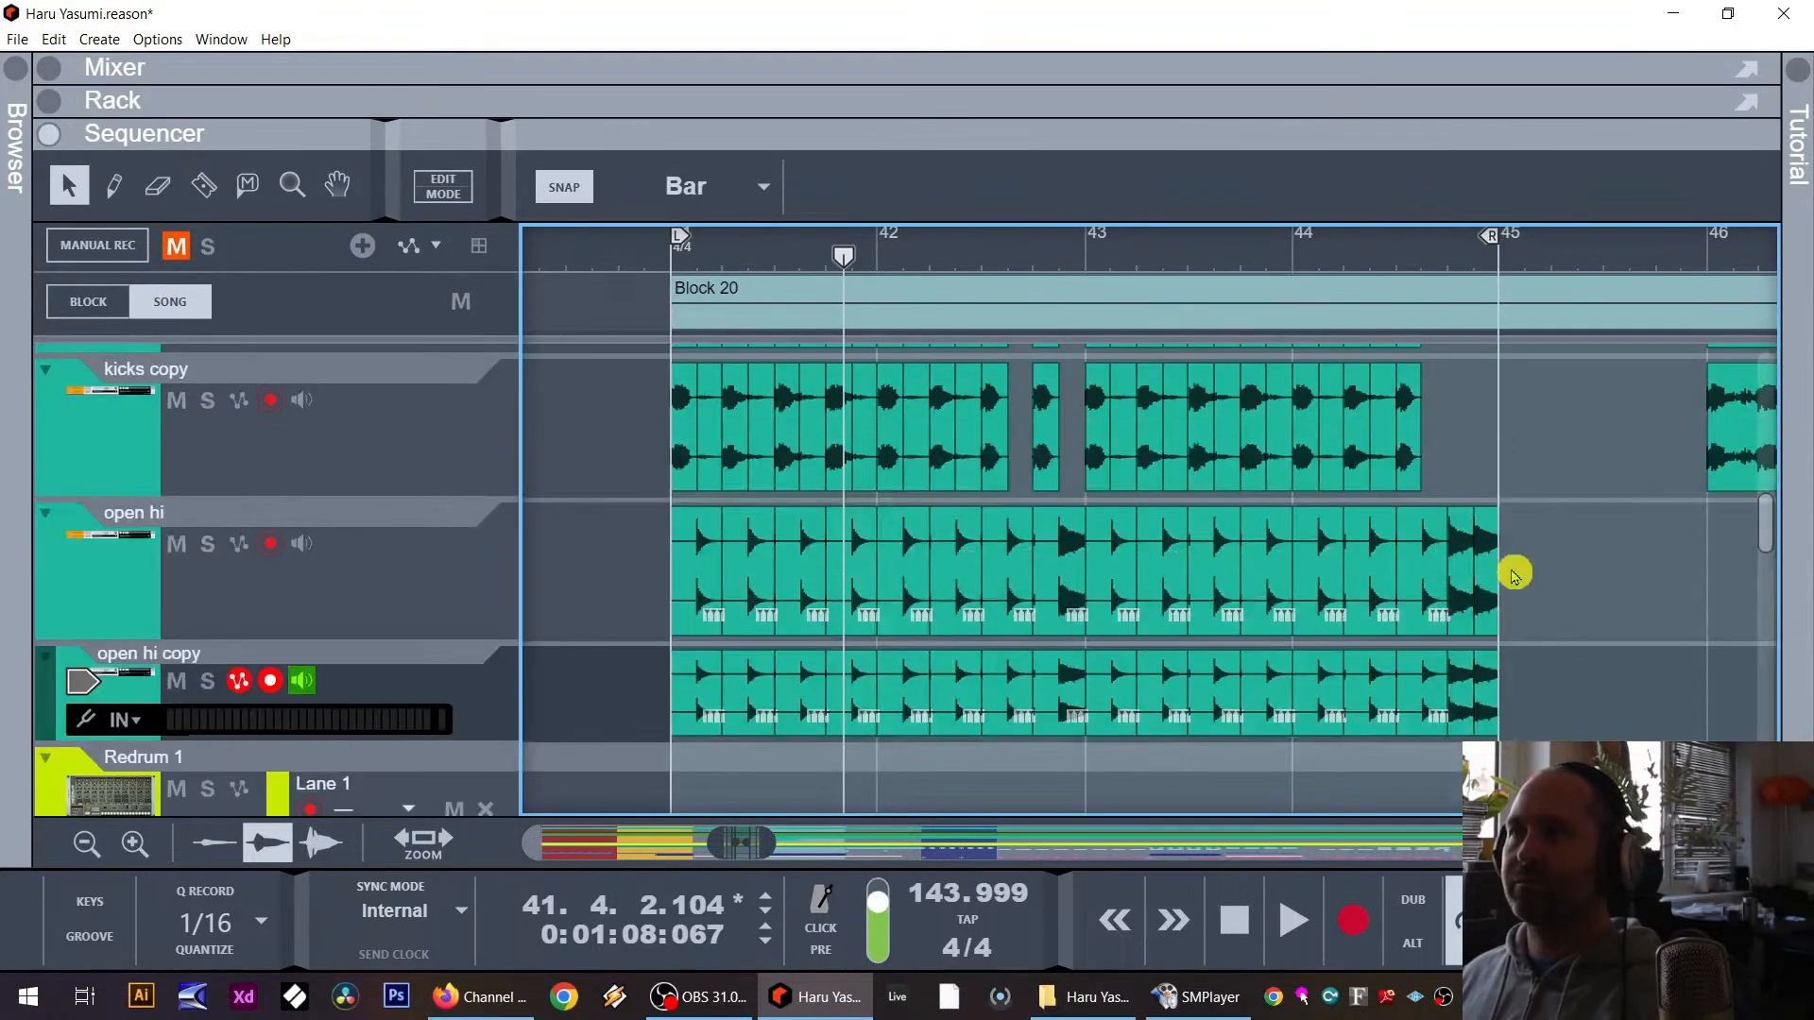
{"action": "left_click_drag", "start_coordinate": [1534, 566], "coordinate": [1461, 568]}
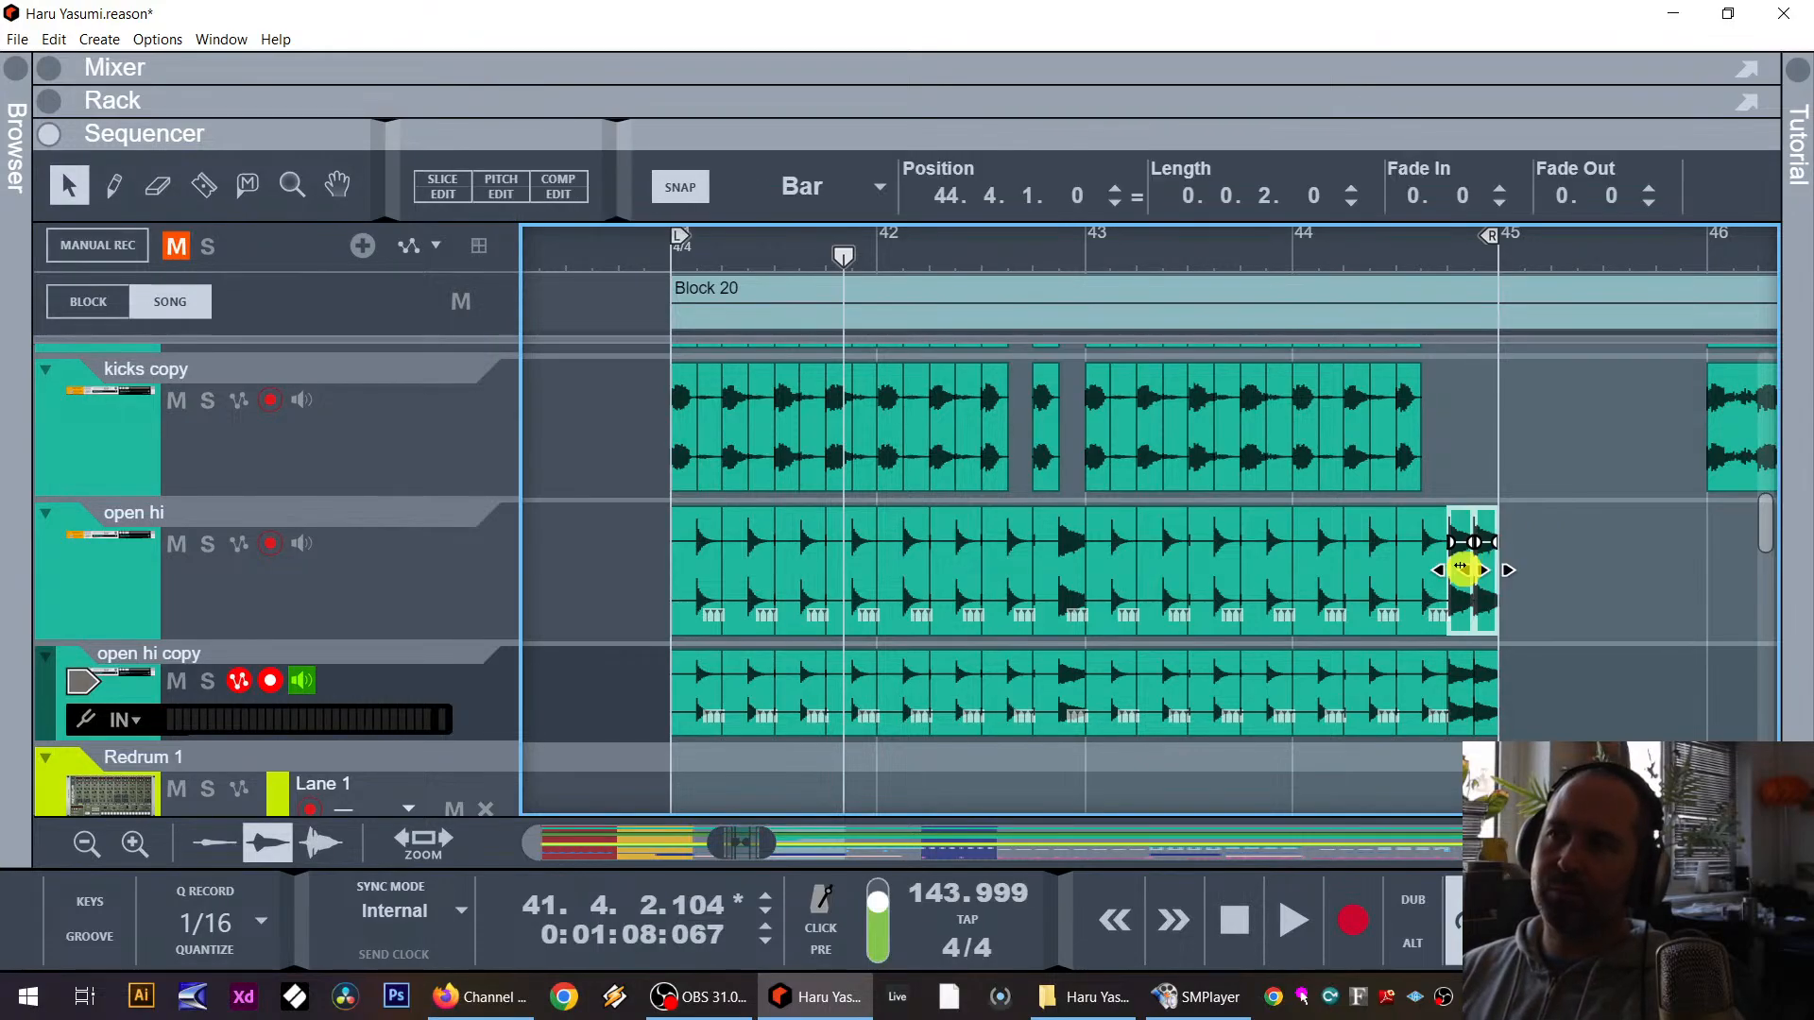
{"action": "key", "text": "Delete"}
{"action": "left_click_drag", "start_coordinate": [626, 694], "coordinate": [1441, 707]}
{"action": "key", "text": "Delete"}
{"action": "left_click_drag", "start_coordinate": [1607, 680], "coordinate": [1422, 728]}
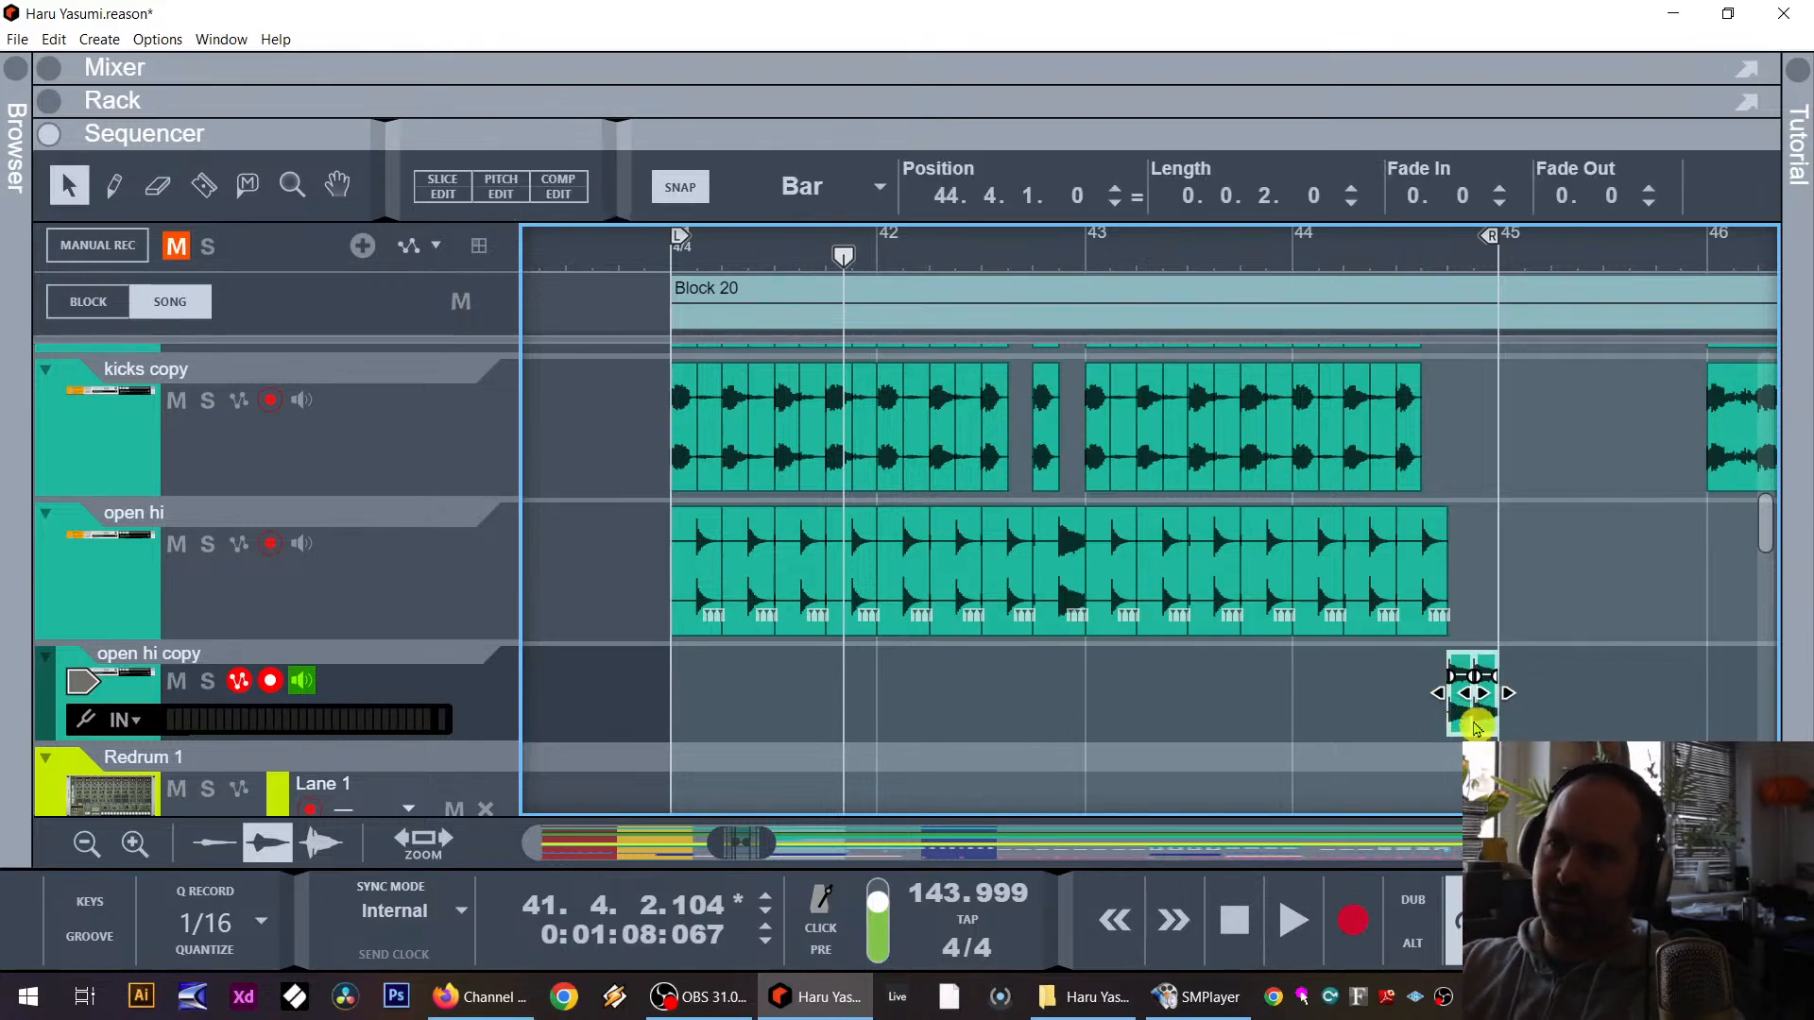
Step: Play the four-bar loop to hear the open hi-hat split across two tracks
{"action": "left_click", "coordinate": [1227, 248]}
{"action": "key", "text": "space"}
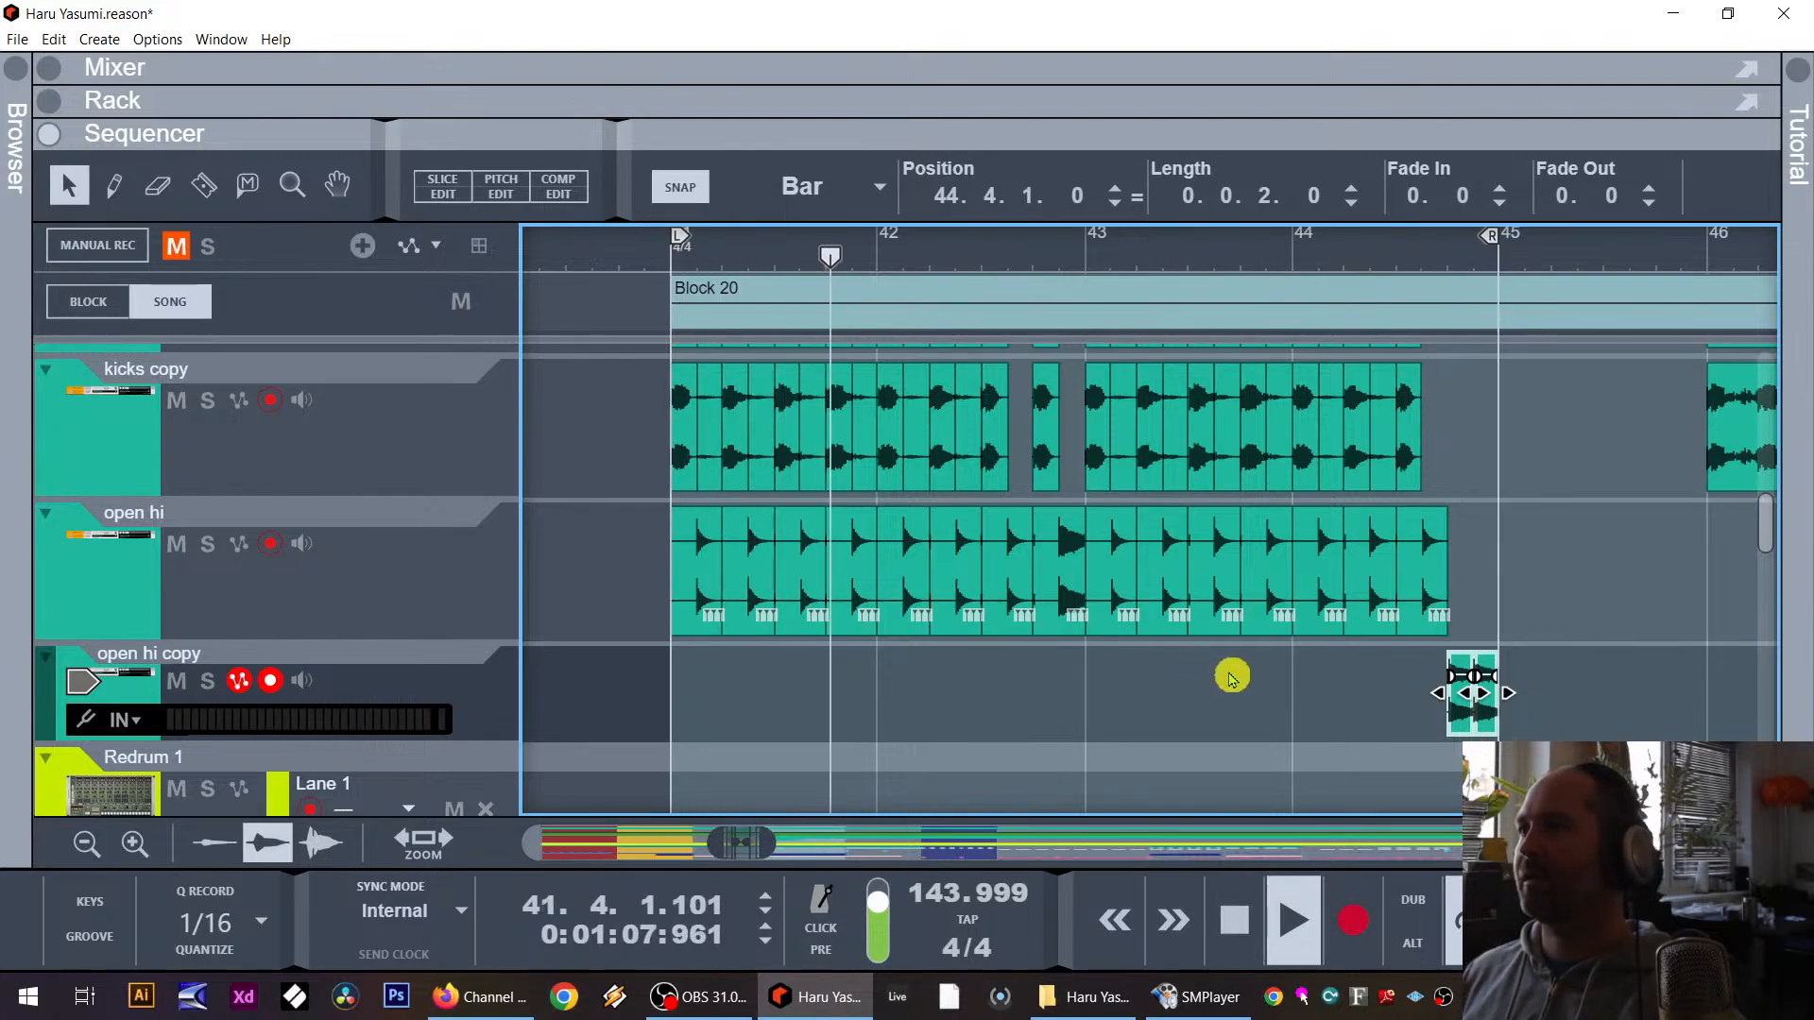
{"action": "key", "text": "space"}
Step: Examine the whole arrangement for the snare roll and play that section from about bar 112
{"action": "scroll", "coordinate": [1182, 568], "scroll_direction": "up", "scroll_amount": 3}
{"action": "scroll", "coordinate": [1183, 567], "scroll_direction": "up", "scroll_amount": 5}
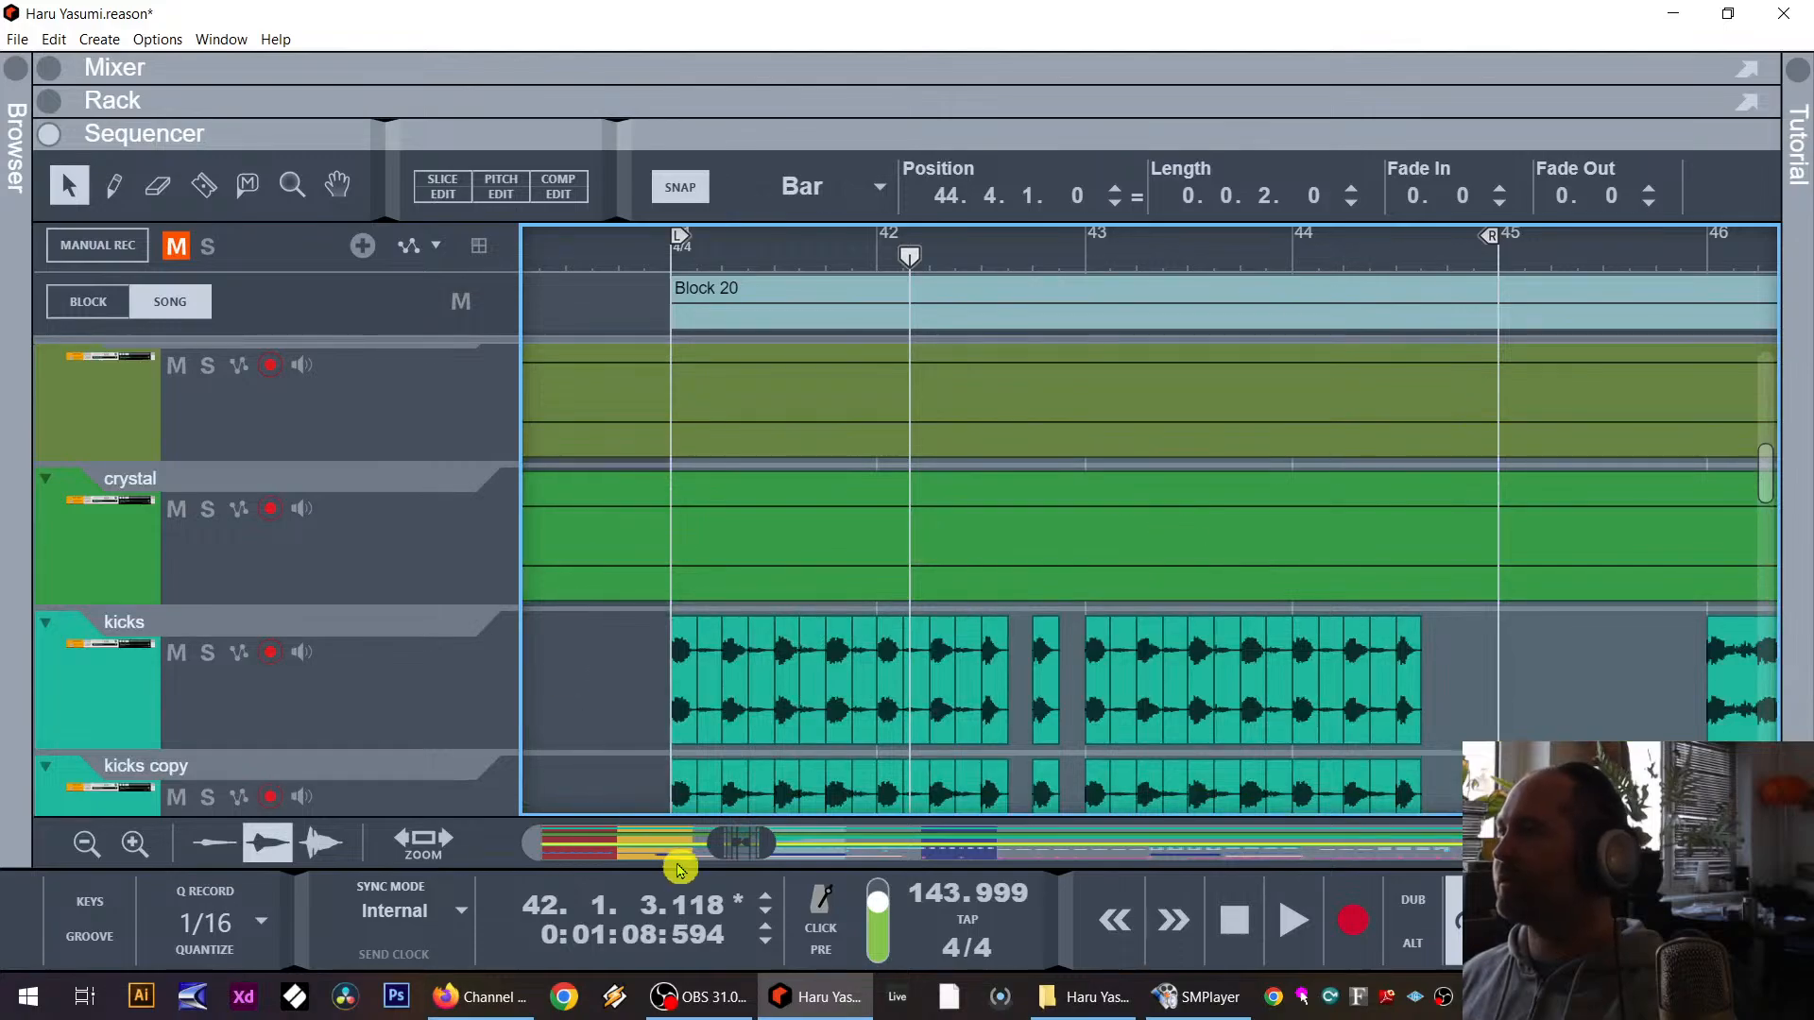
{"action": "left_click_drag", "start_coordinate": [701, 858], "coordinate": [860, 840]}
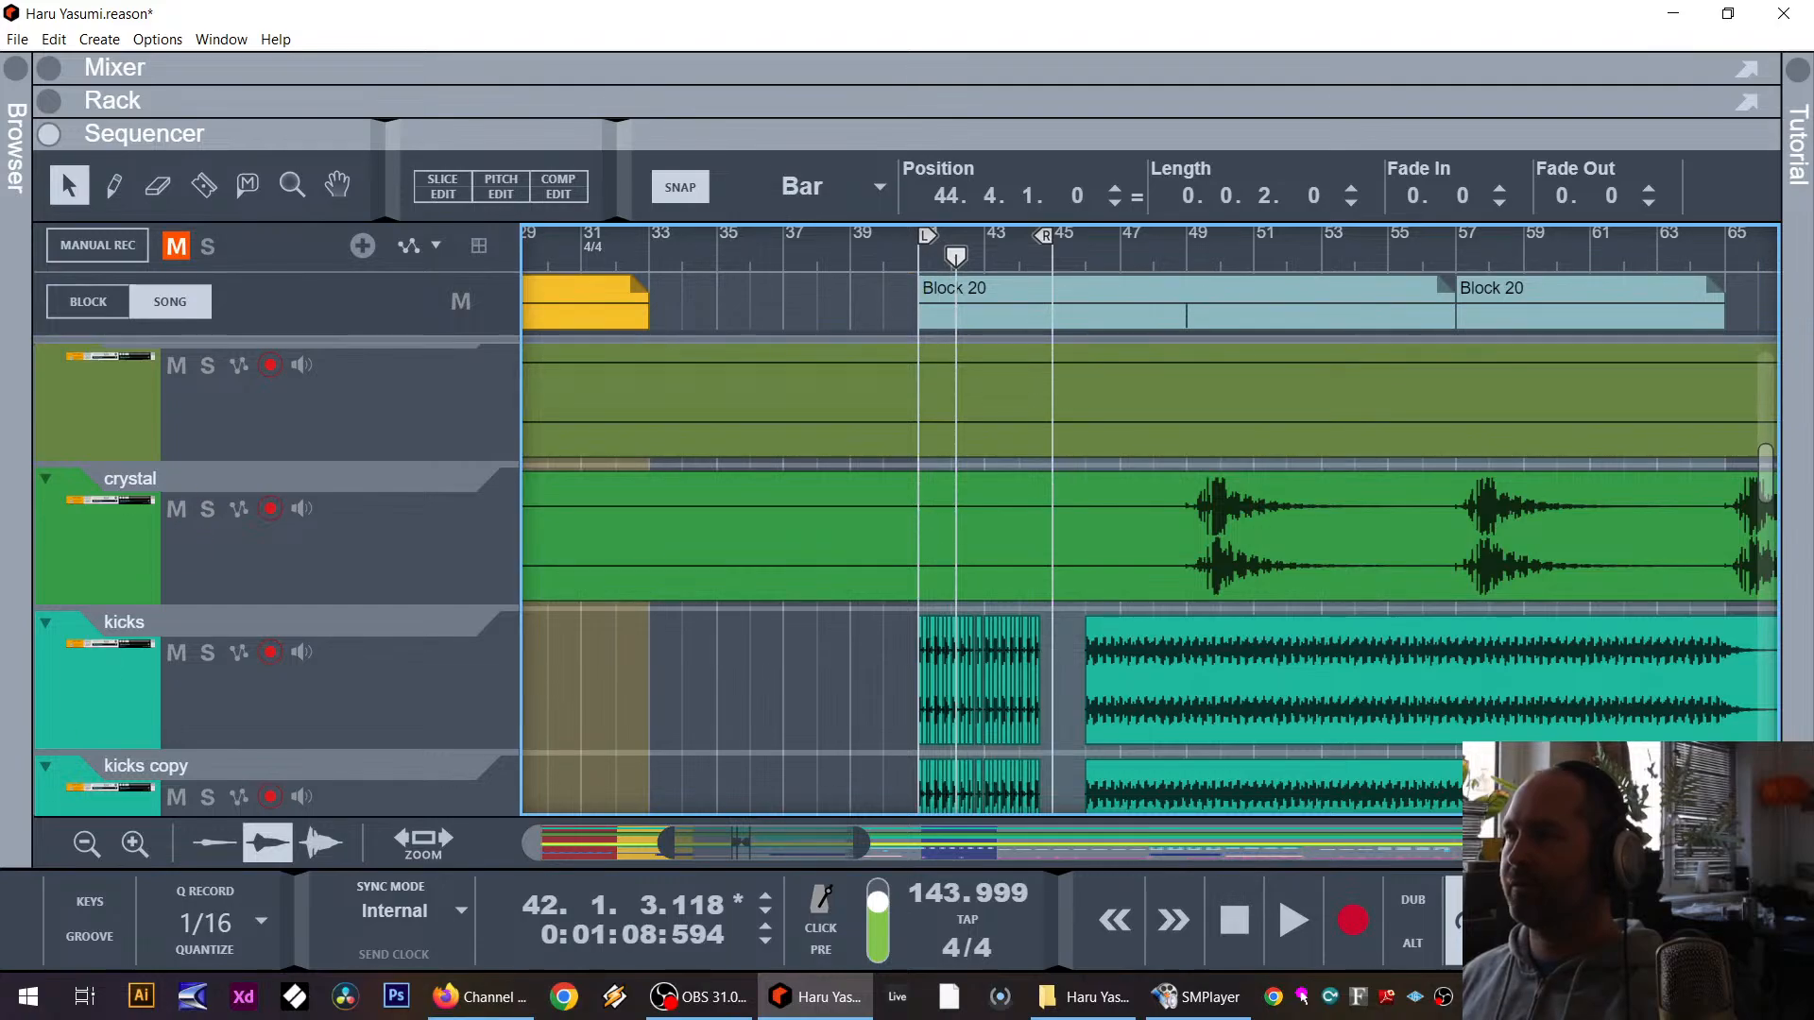
{"action": "left_click", "coordinate": [86, 844]}
{"action": "left_click", "coordinate": [86, 844]}
{"action": "left_click", "coordinate": [86, 844]}
{"action": "left_click", "coordinate": [86, 844]}
{"action": "left_click", "coordinate": [86, 843]}
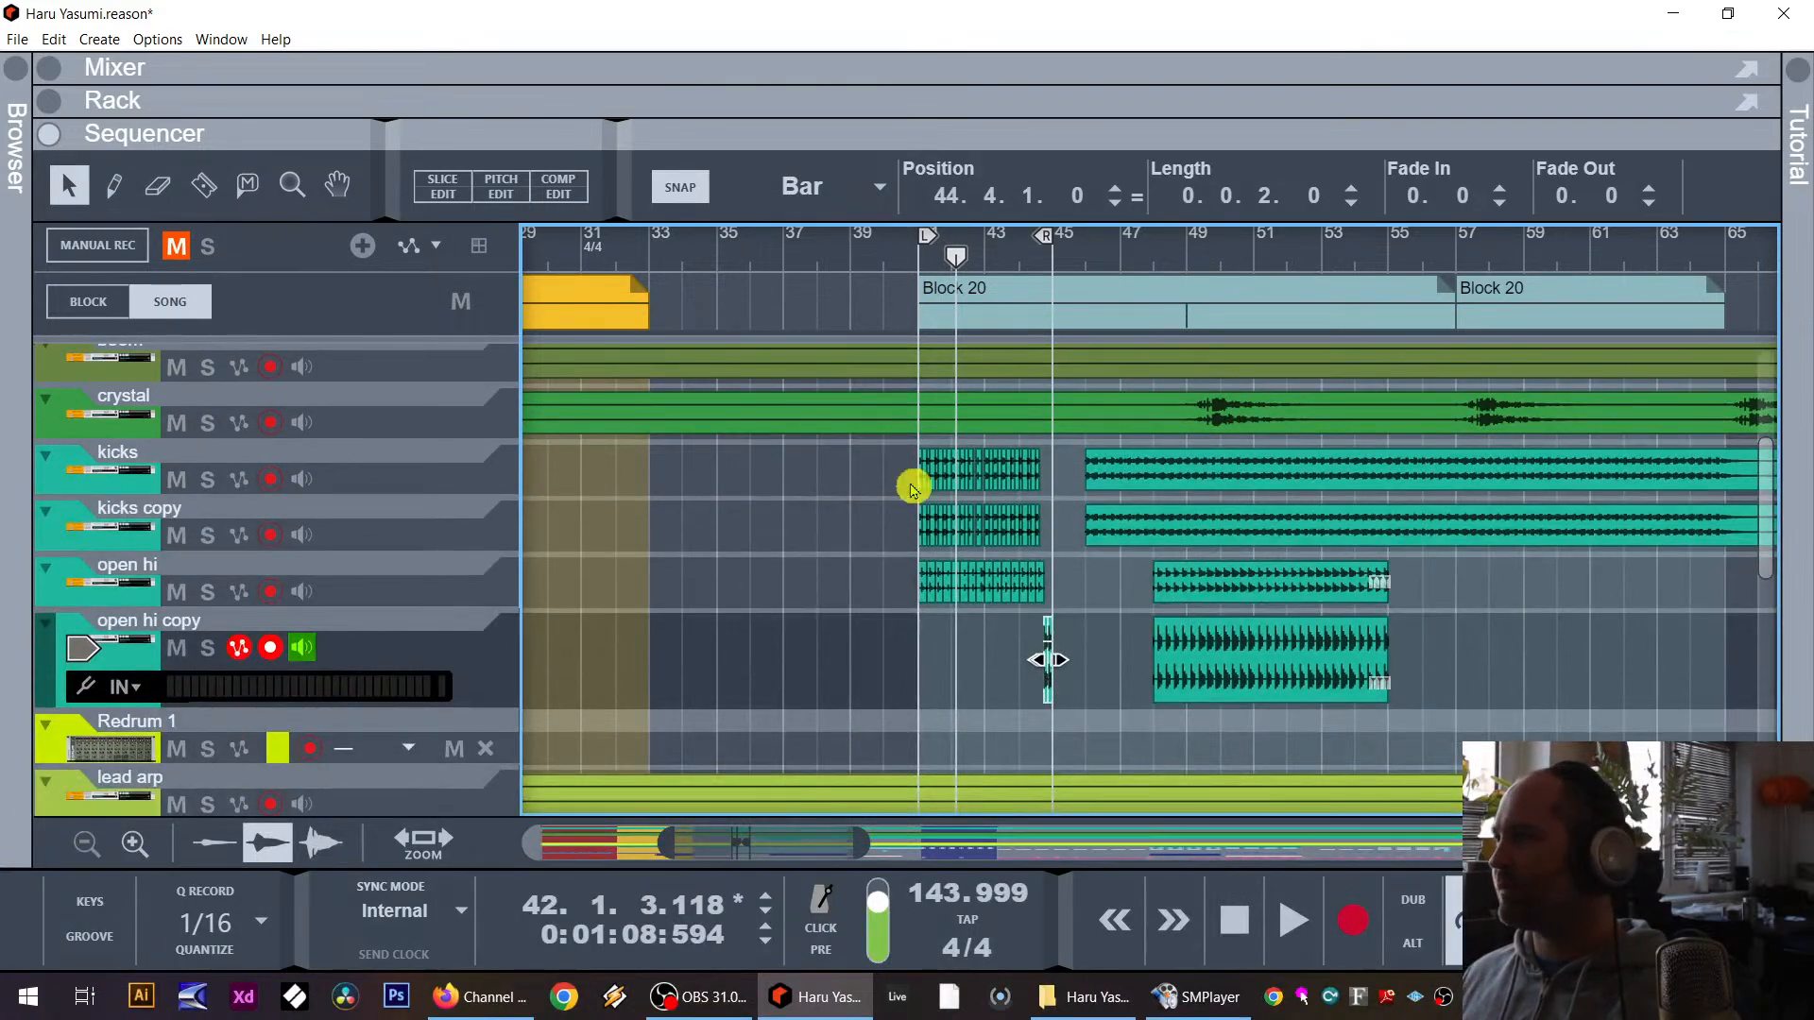
{"action": "scroll", "coordinate": [1124, 520], "scroll_direction": "down", "scroll_amount": 5}
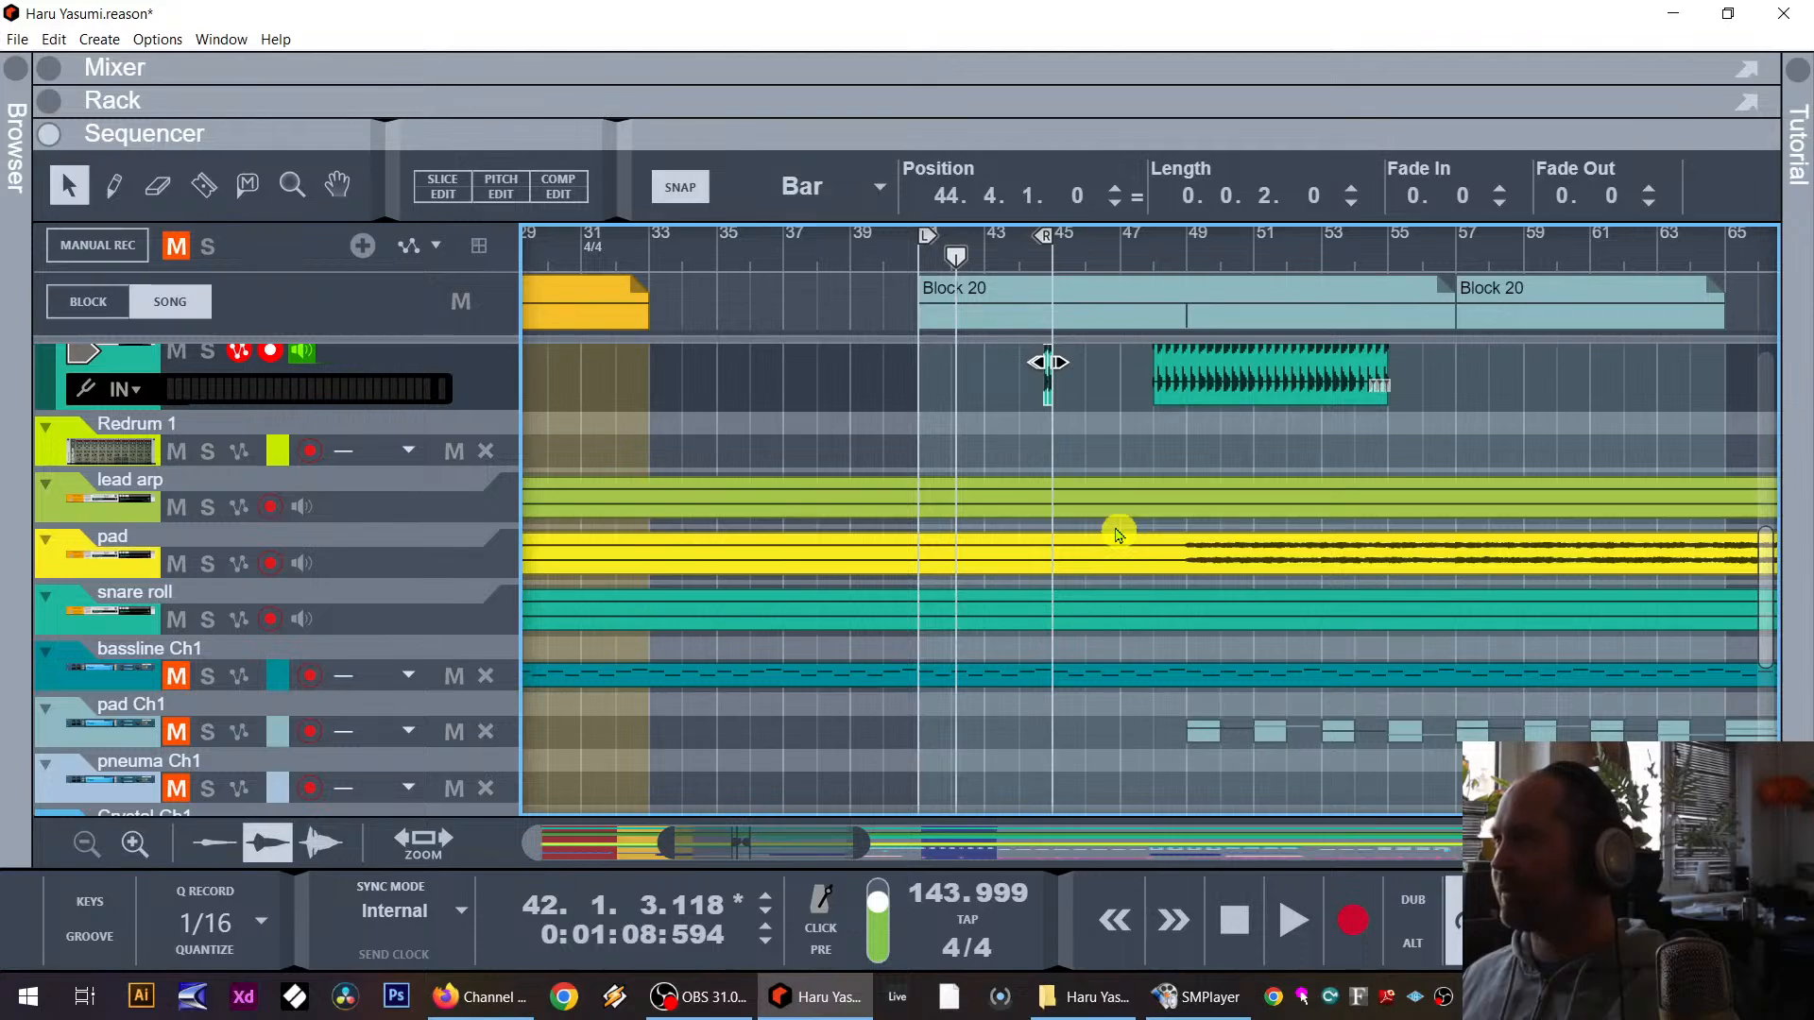
{"action": "left_click_drag", "start_coordinate": [907, 851], "coordinate": [1134, 863]}
{"action": "left_click", "coordinate": [902, 246]}
{"action": "key", "text": "space"}
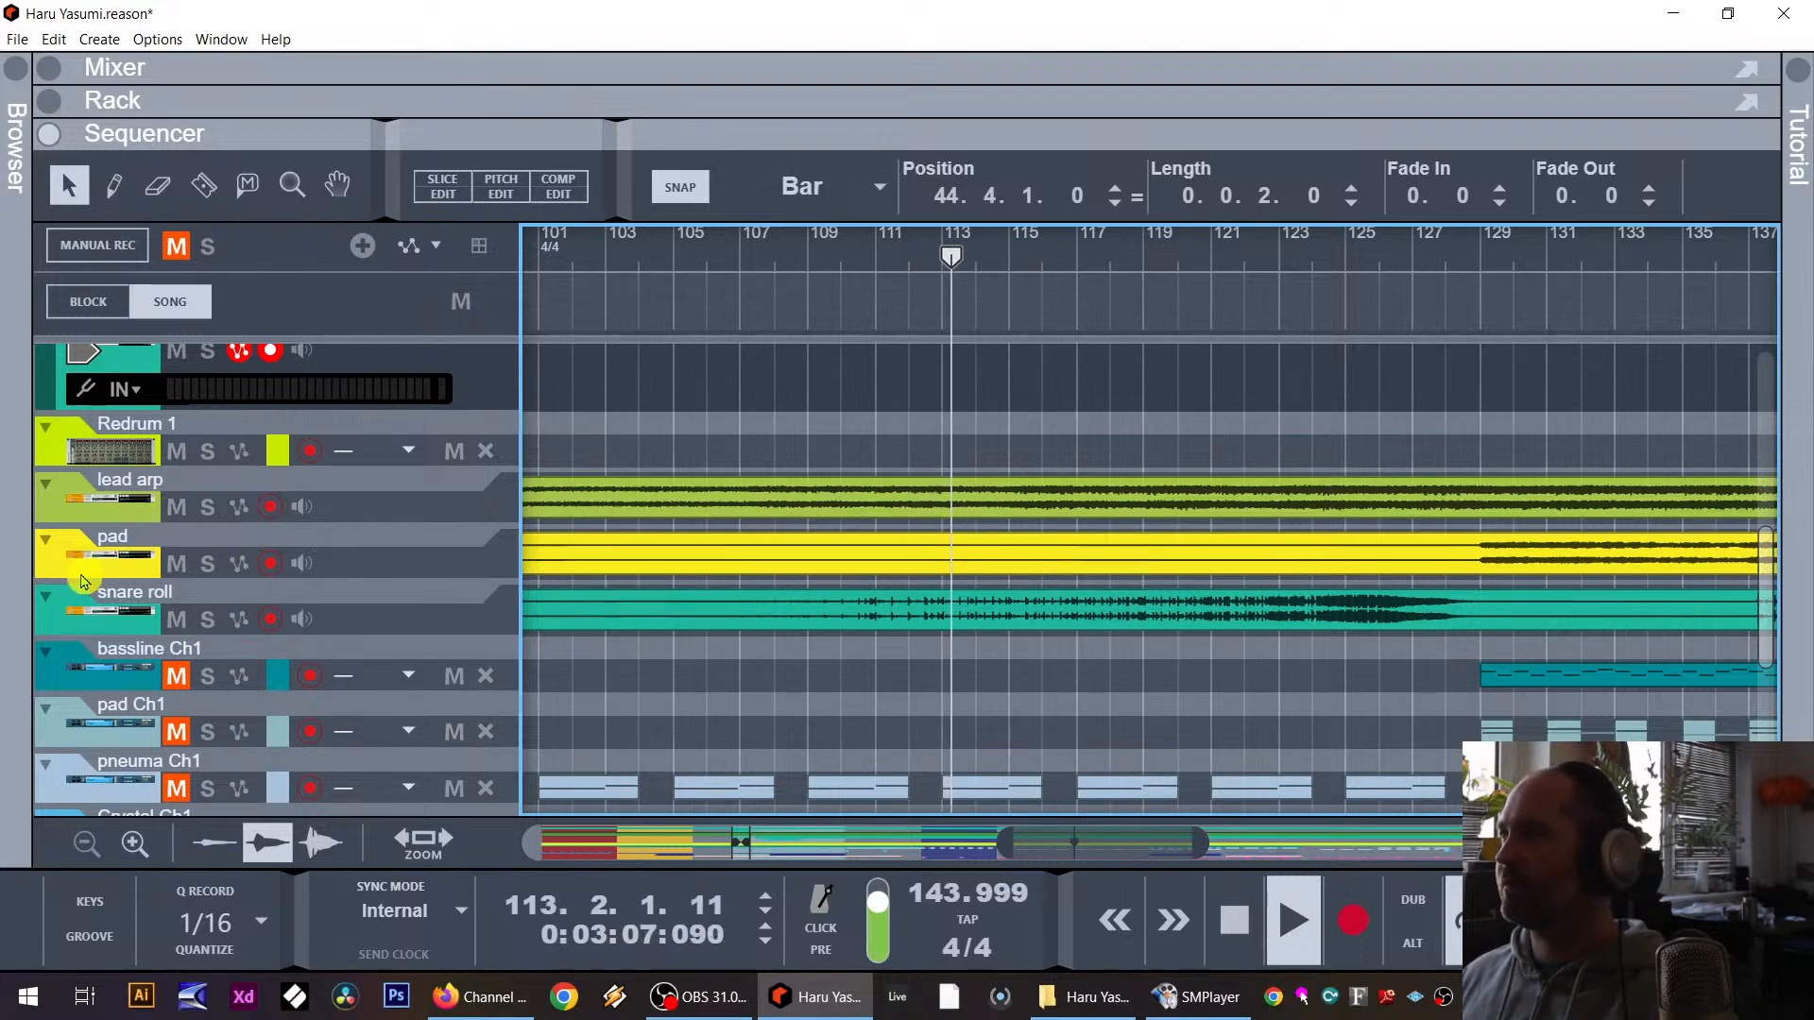
Step: Select the snare roll track and clear every solo in the mixer
{"action": "left_click", "coordinate": [54, 619]}
{"action": "left_click_drag", "start_coordinate": [425, 107], "coordinate": [380, 596]}
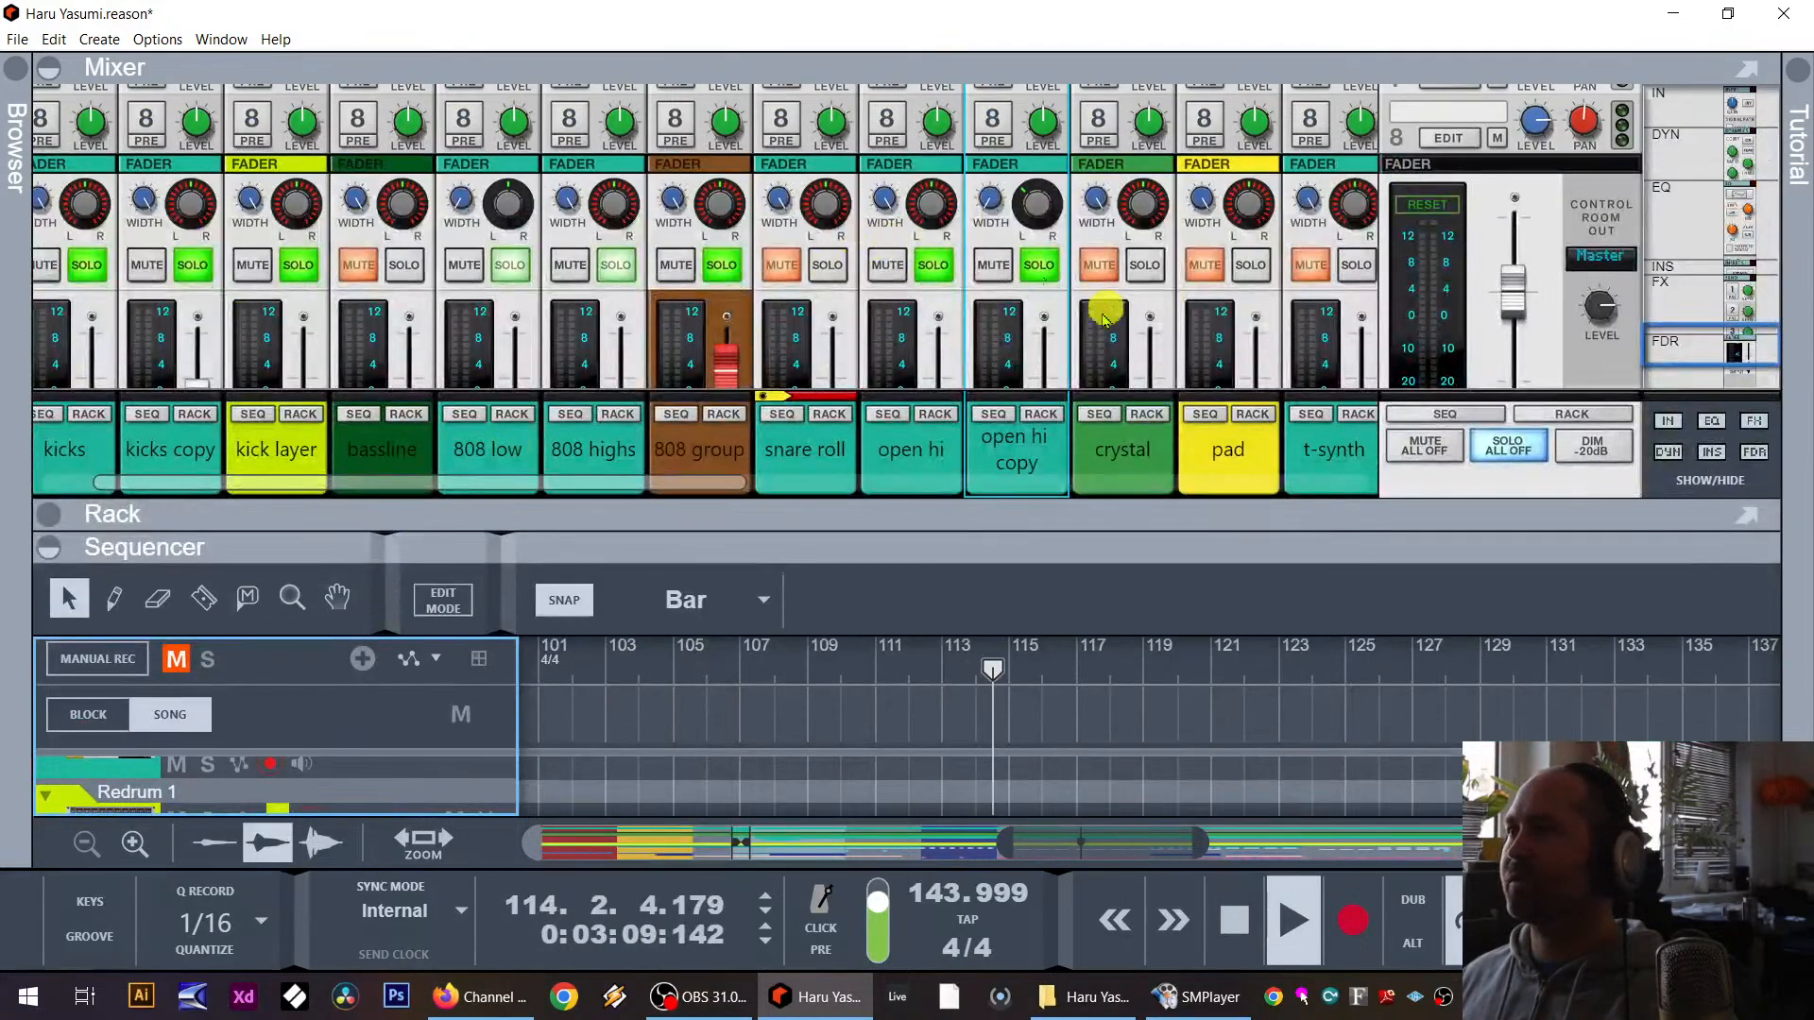
{"action": "left_click_drag", "start_coordinate": [658, 501], "coordinate": [202, 430]}
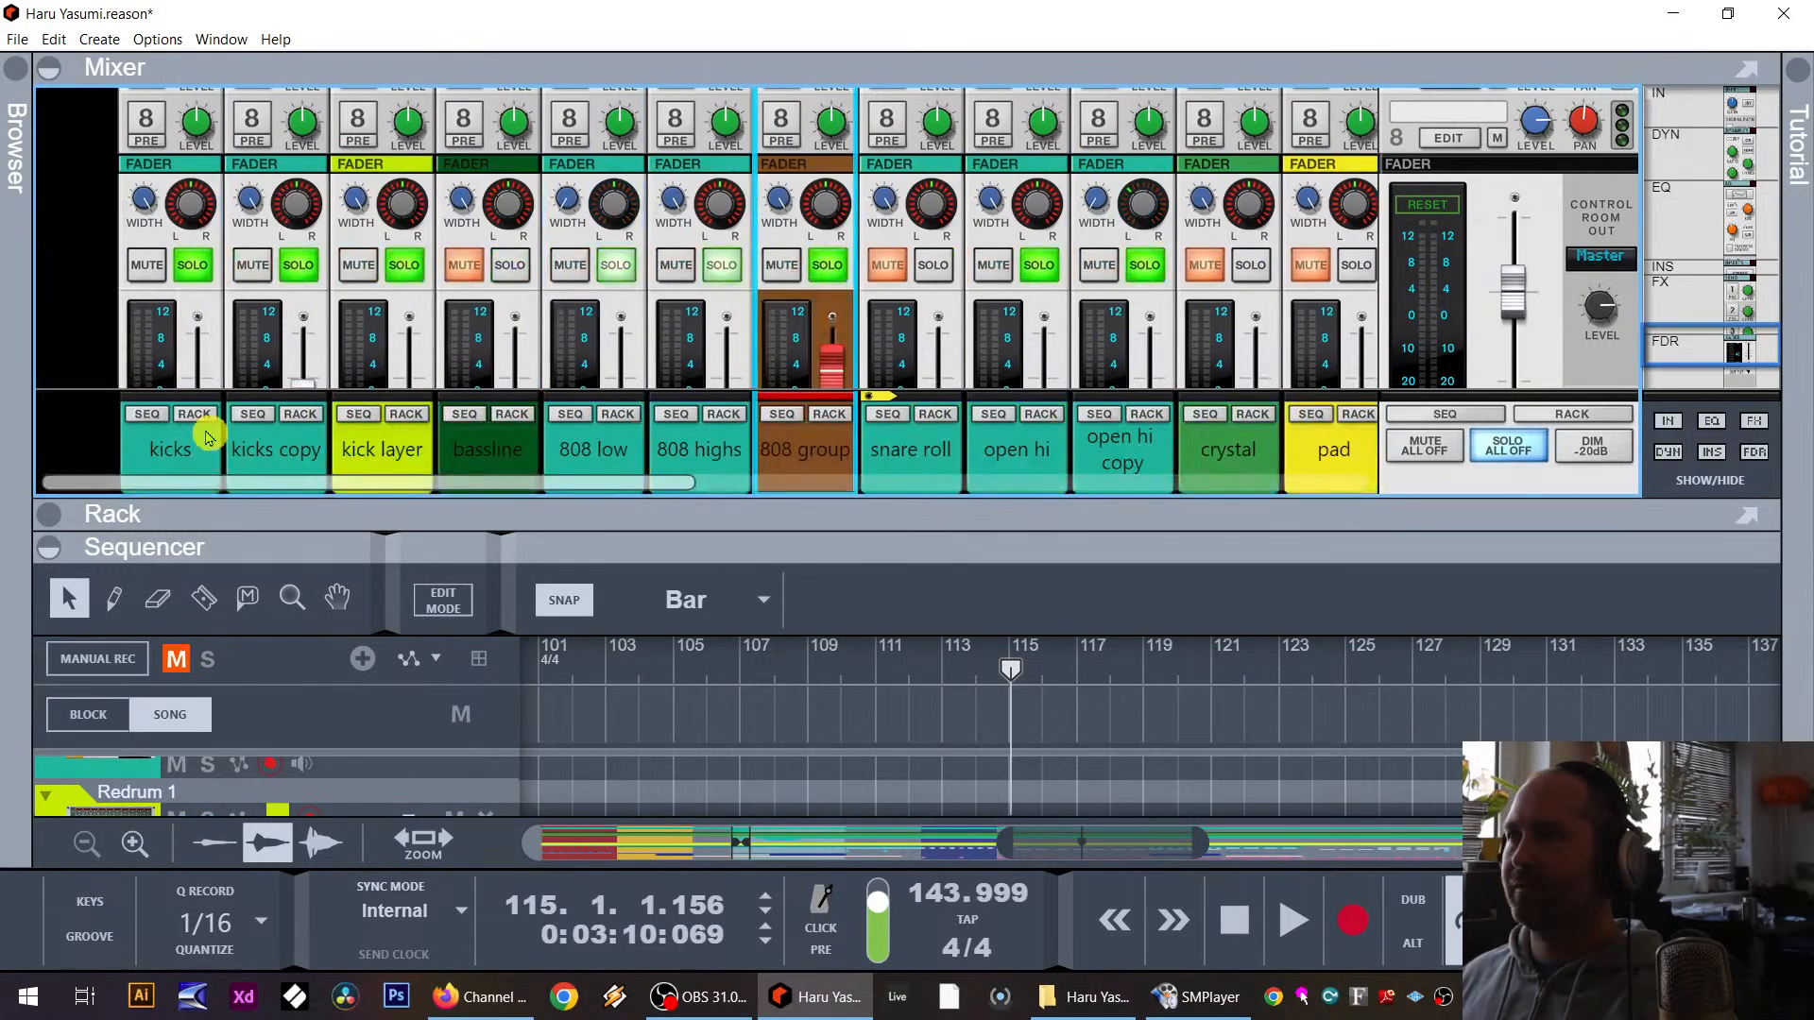
{"action": "left_click", "coordinate": [1523, 458]}
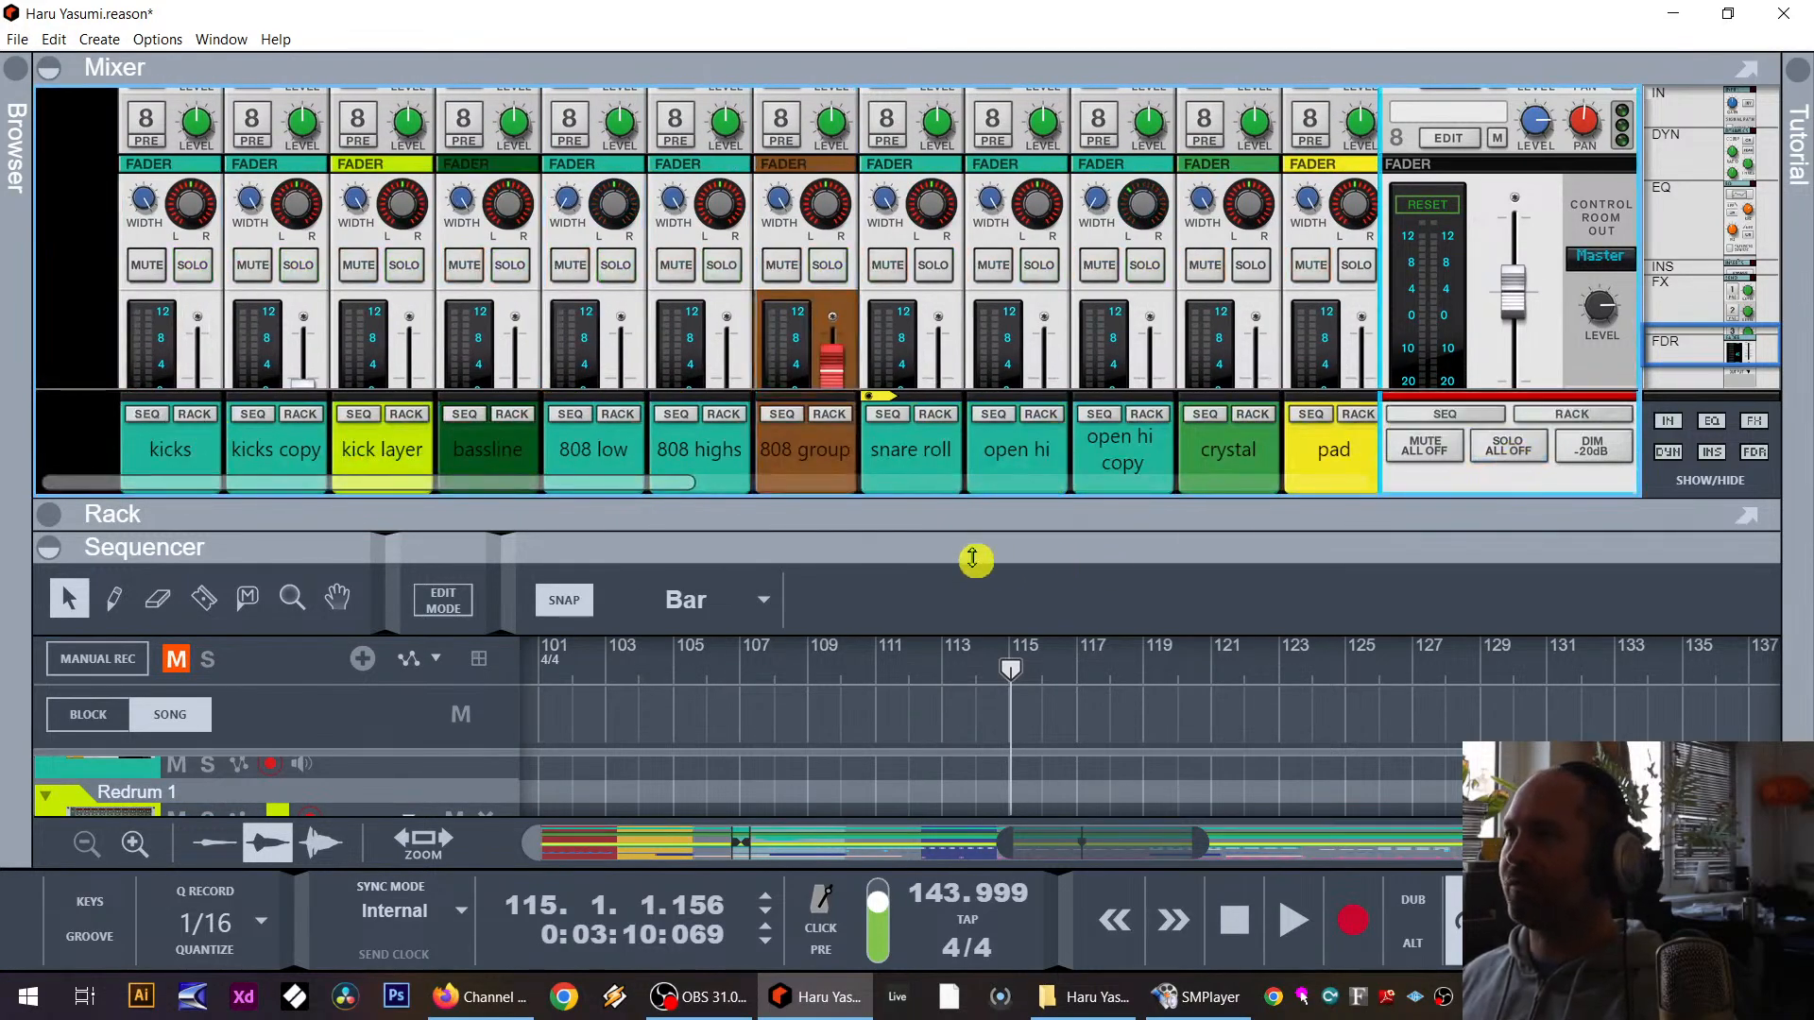
Step: Play the snare roll track soloed from about bar 115, and release its solo
{"action": "left_click_drag", "start_coordinate": [972, 558], "coordinate": [972, 378]}
{"action": "key", "text": "space"}
{"action": "left_click", "coordinate": [207, 806]}
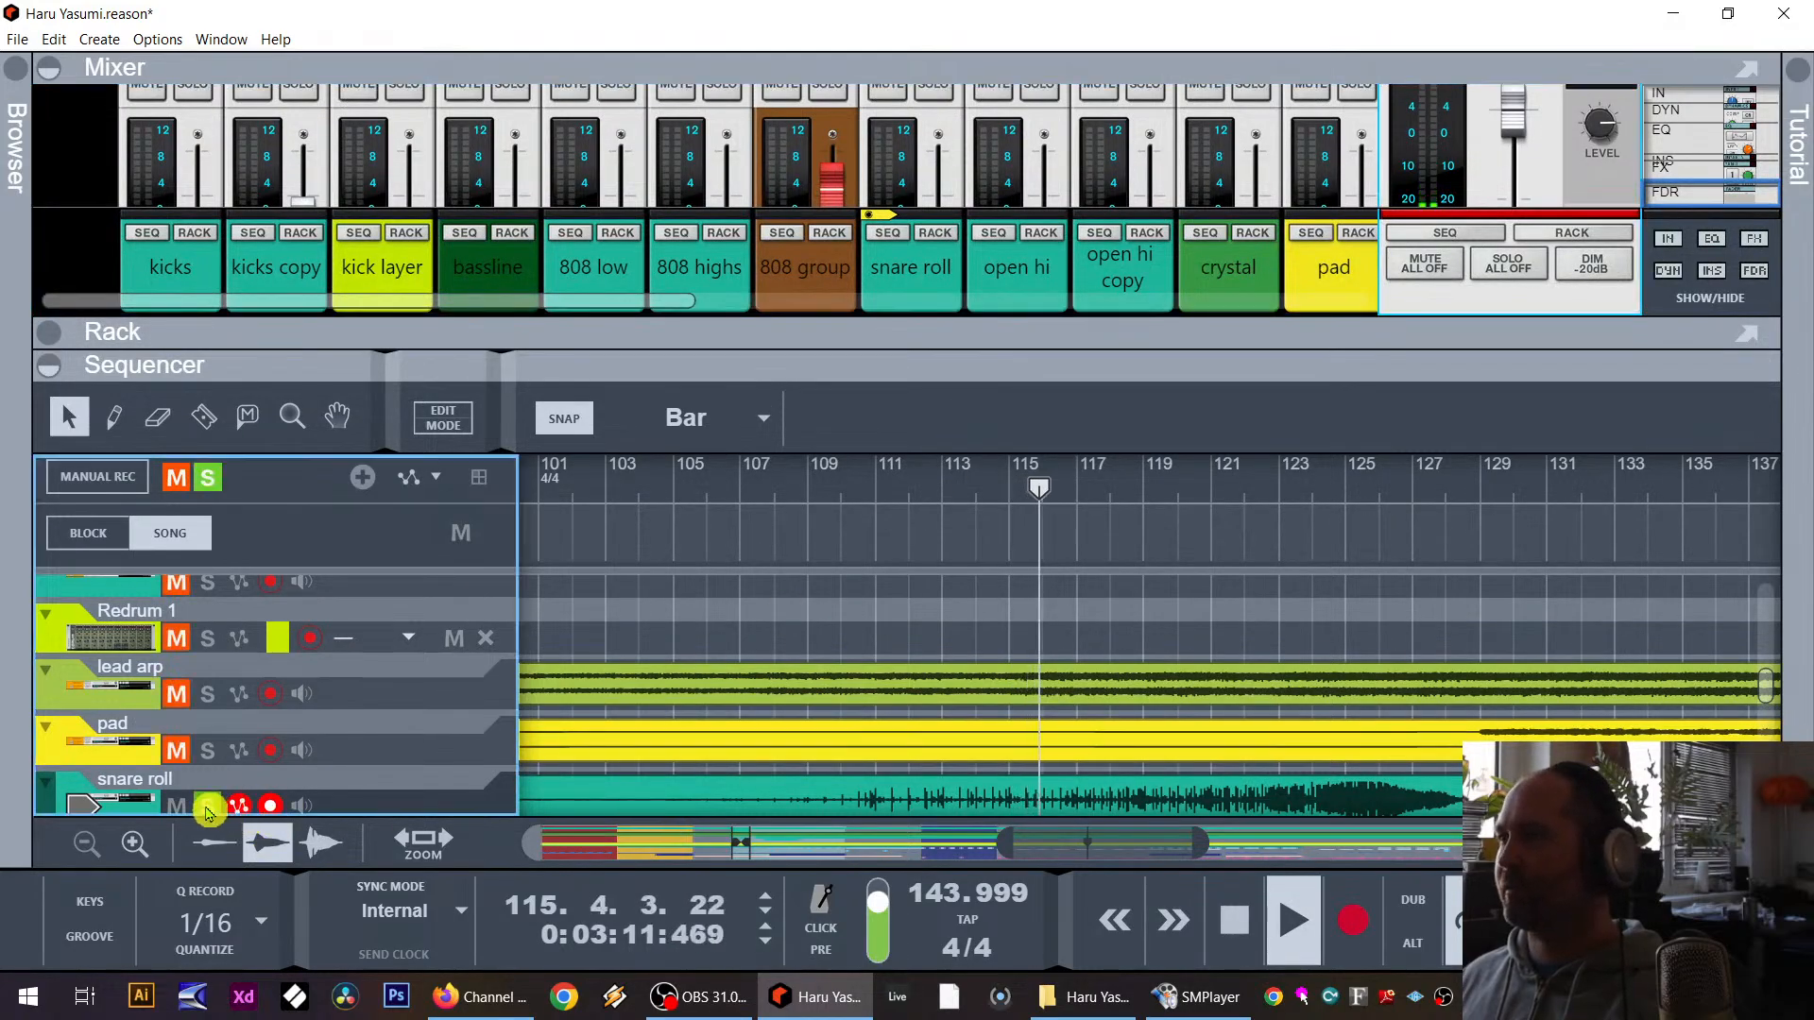
{"action": "left_click", "coordinate": [345, 803]}
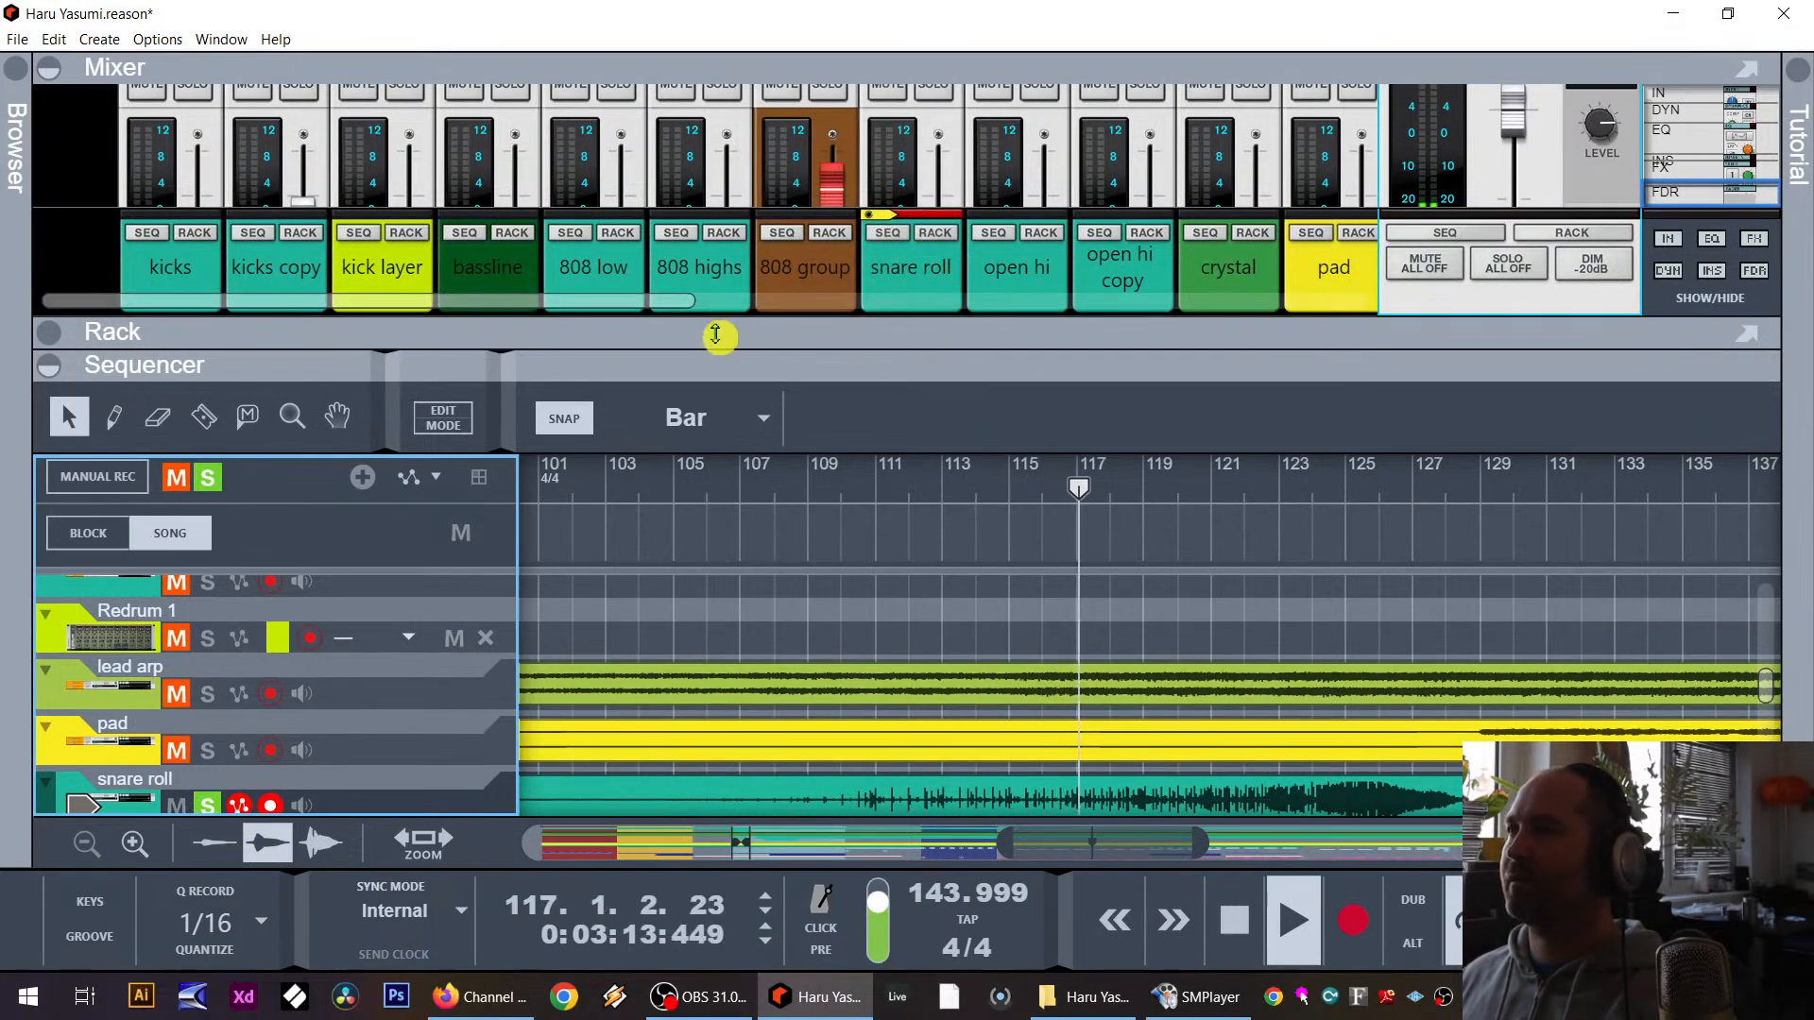
{"action": "left_click_drag", "start_coordinate": [721, 334], "coordinate": [721, 559]}
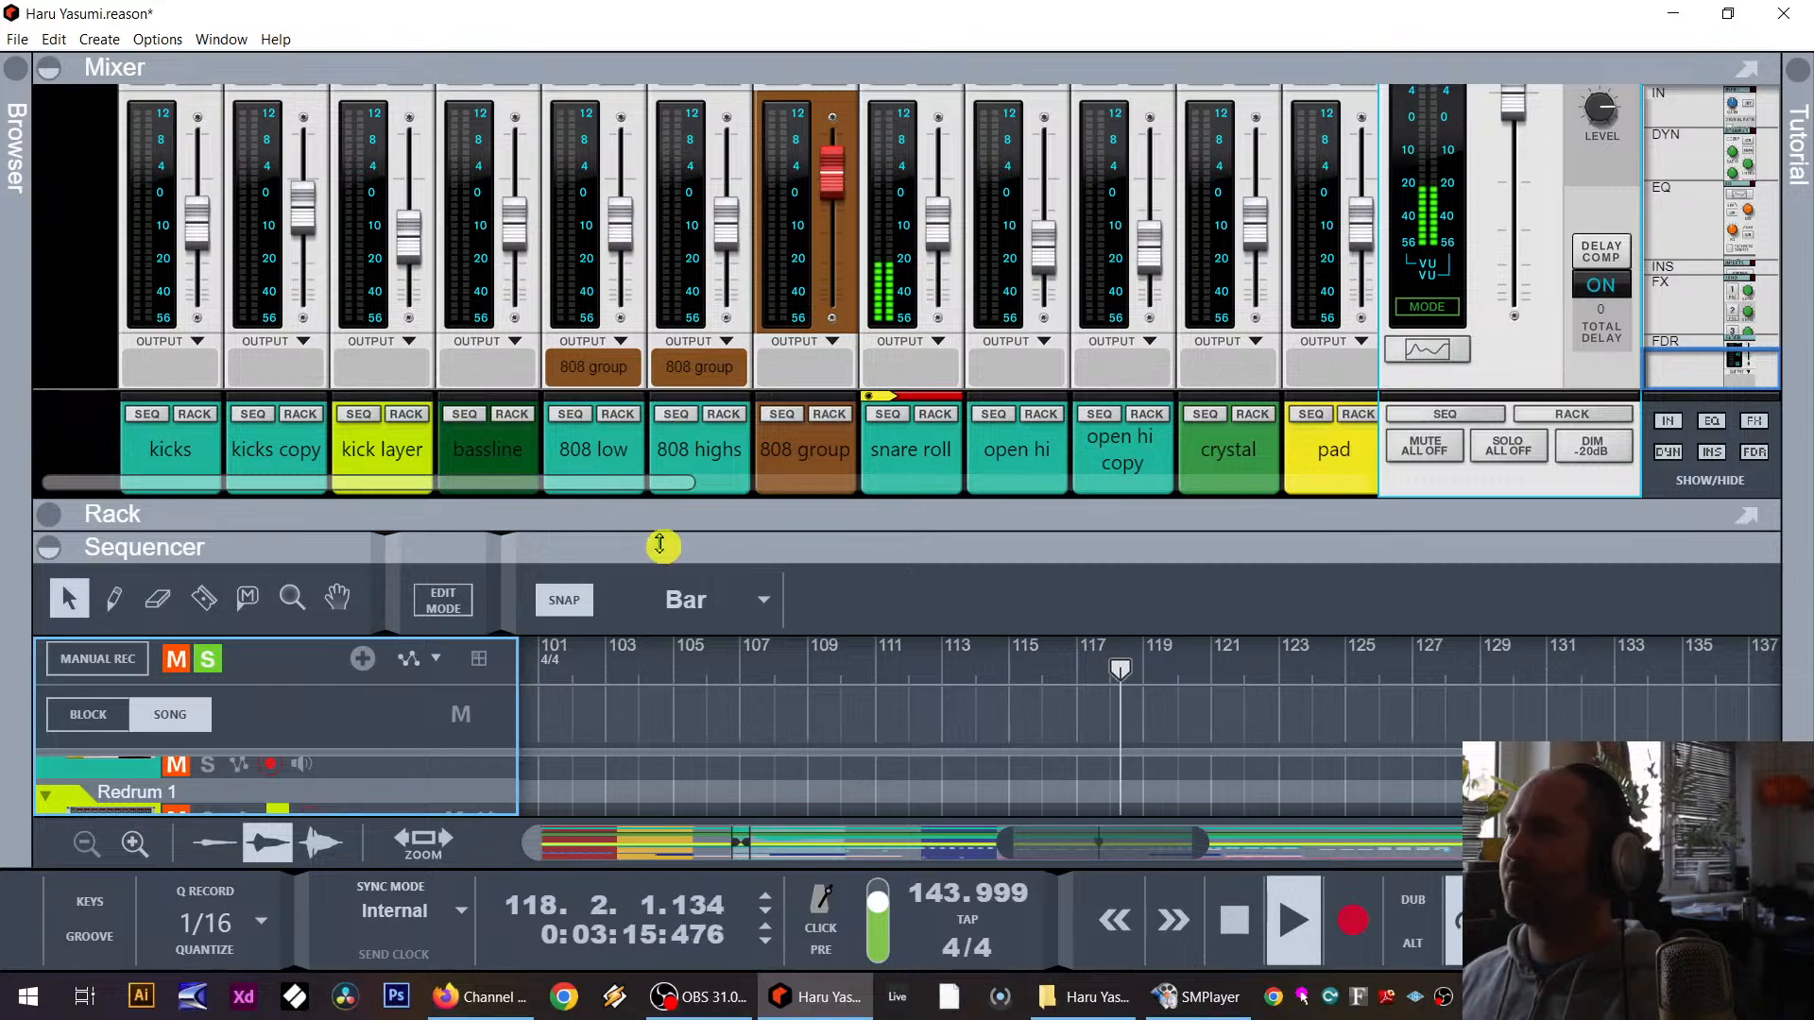
{"action": "left_click", "coordinate": [200, 664]}
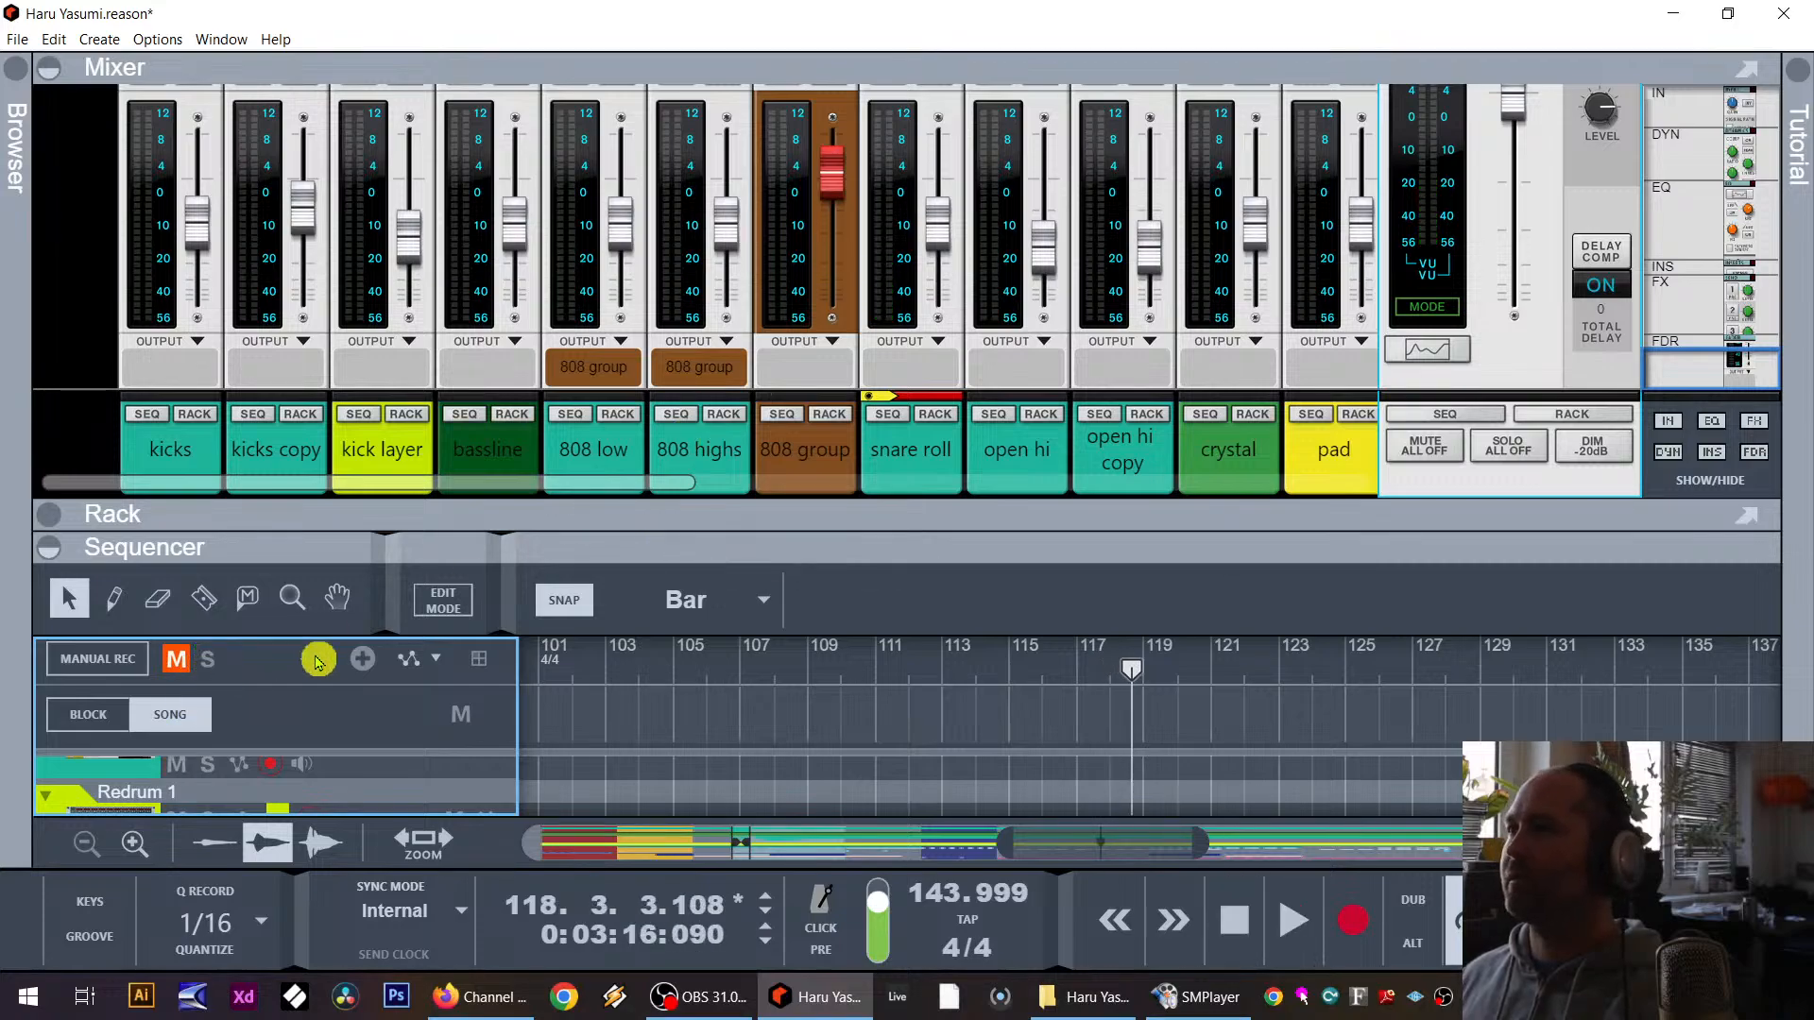
Step: Solo the snare roll, 808 group, bassline, kick layer, kicks copy and kicks channels
{"action": "left_click", "coordinate": [945, 422]}
{"action": "scroll", "coordinate": [864, 416], "scroll_direction": "up", "scroll_amount": 2}
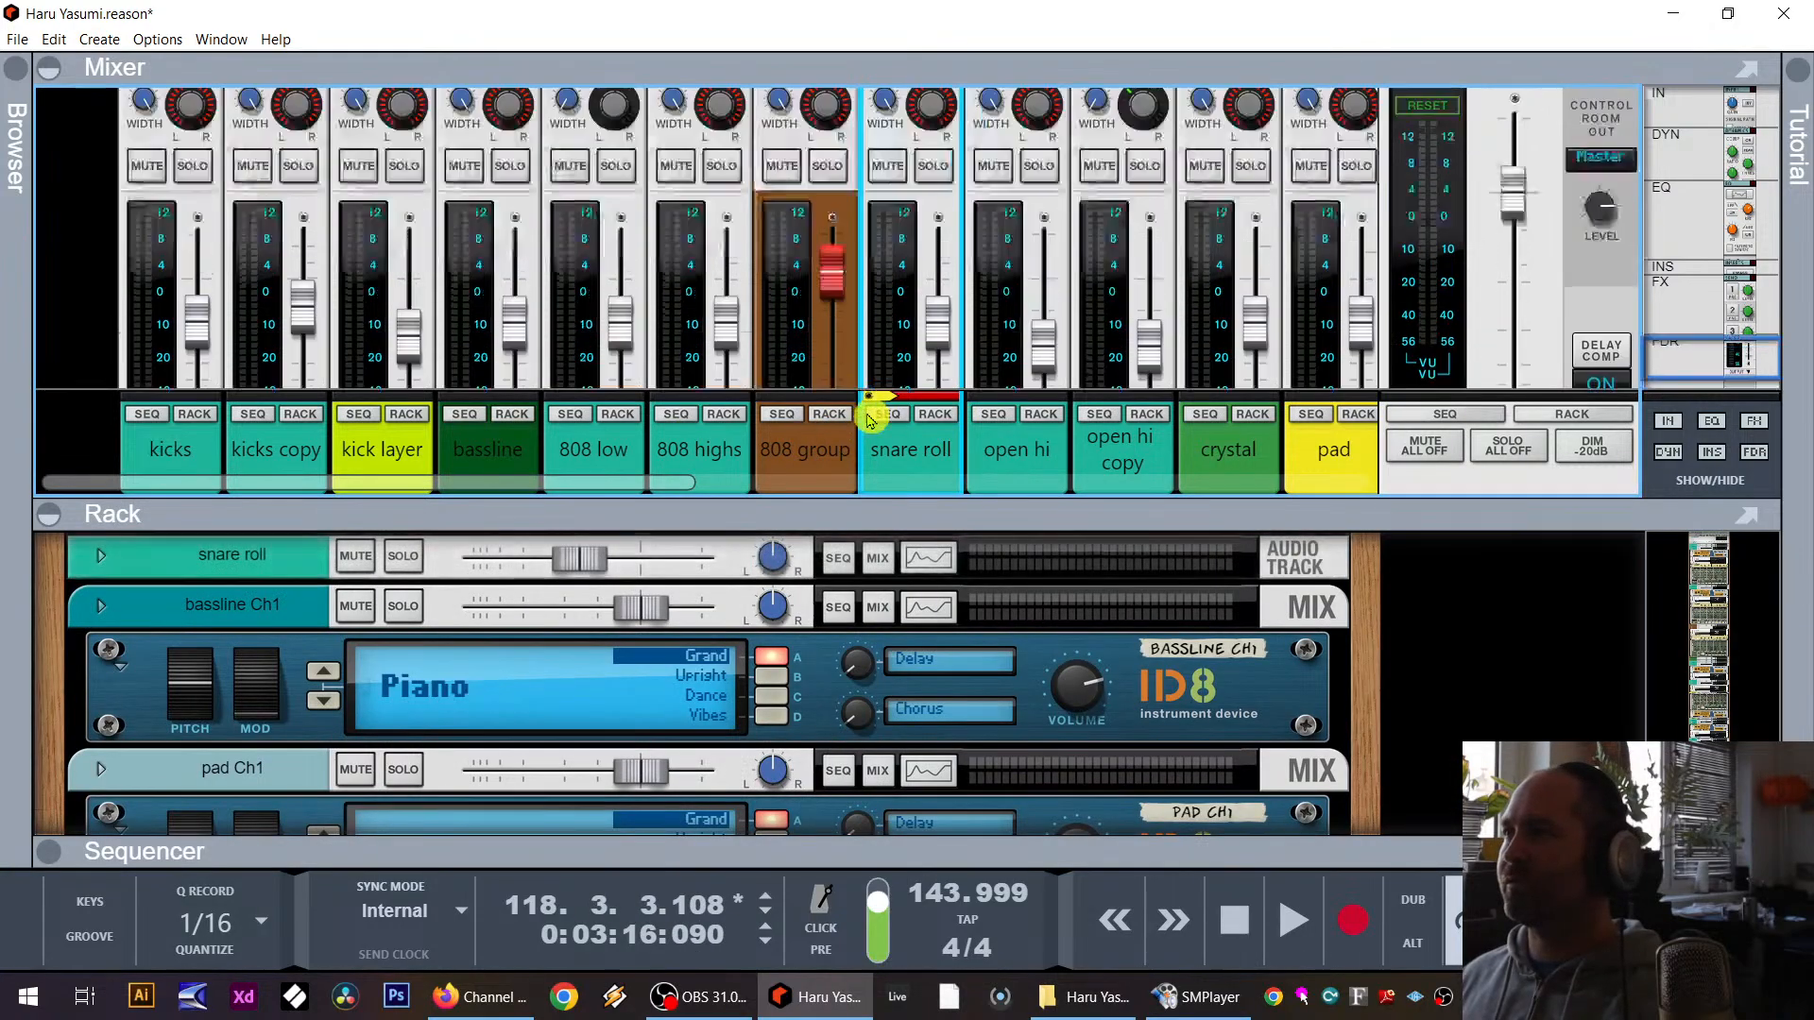
{"action": "left_click", "coordinate": [932, 170]}
{"action": "left_click", "coordinate": [826, 171]}
{"action": "left_click", "coordinate": [511, 168]}
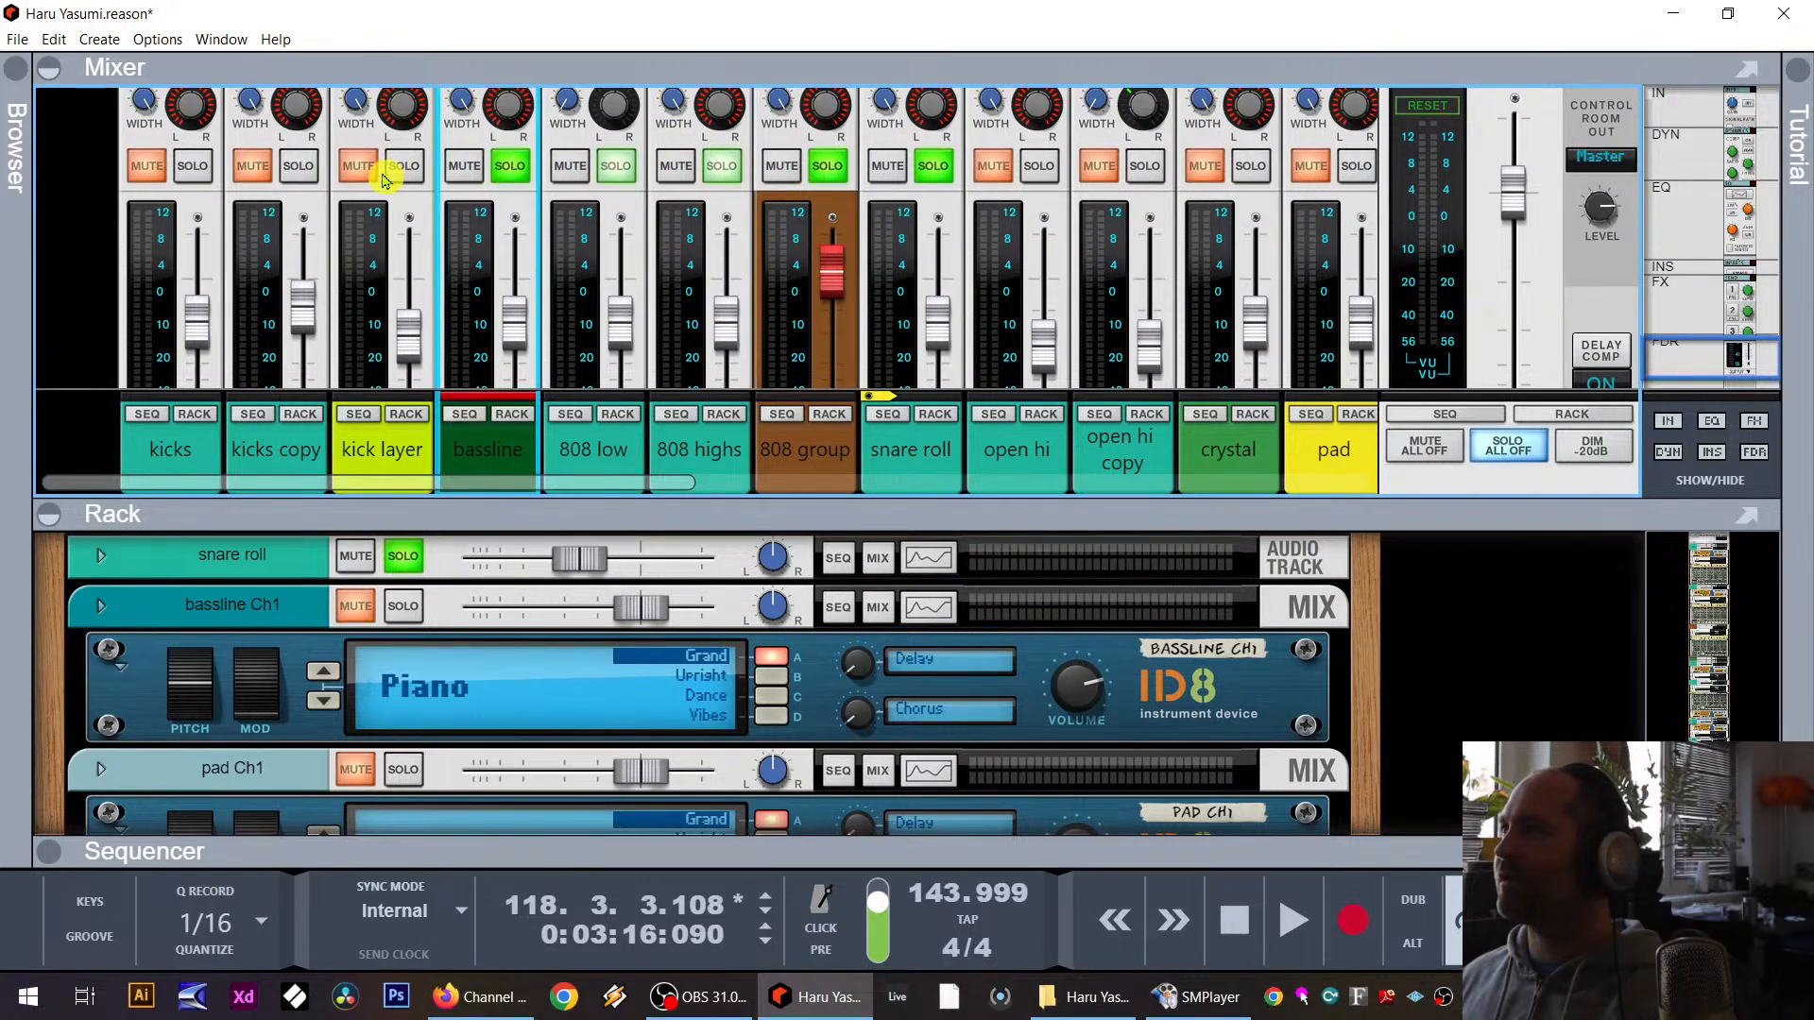
{"action": "left_click", "coordinate": [405, 167]}
{"action": "left_click", "coordinate": [297, 167]}
{"action": "left_click", "coordinate": [194, 167]}
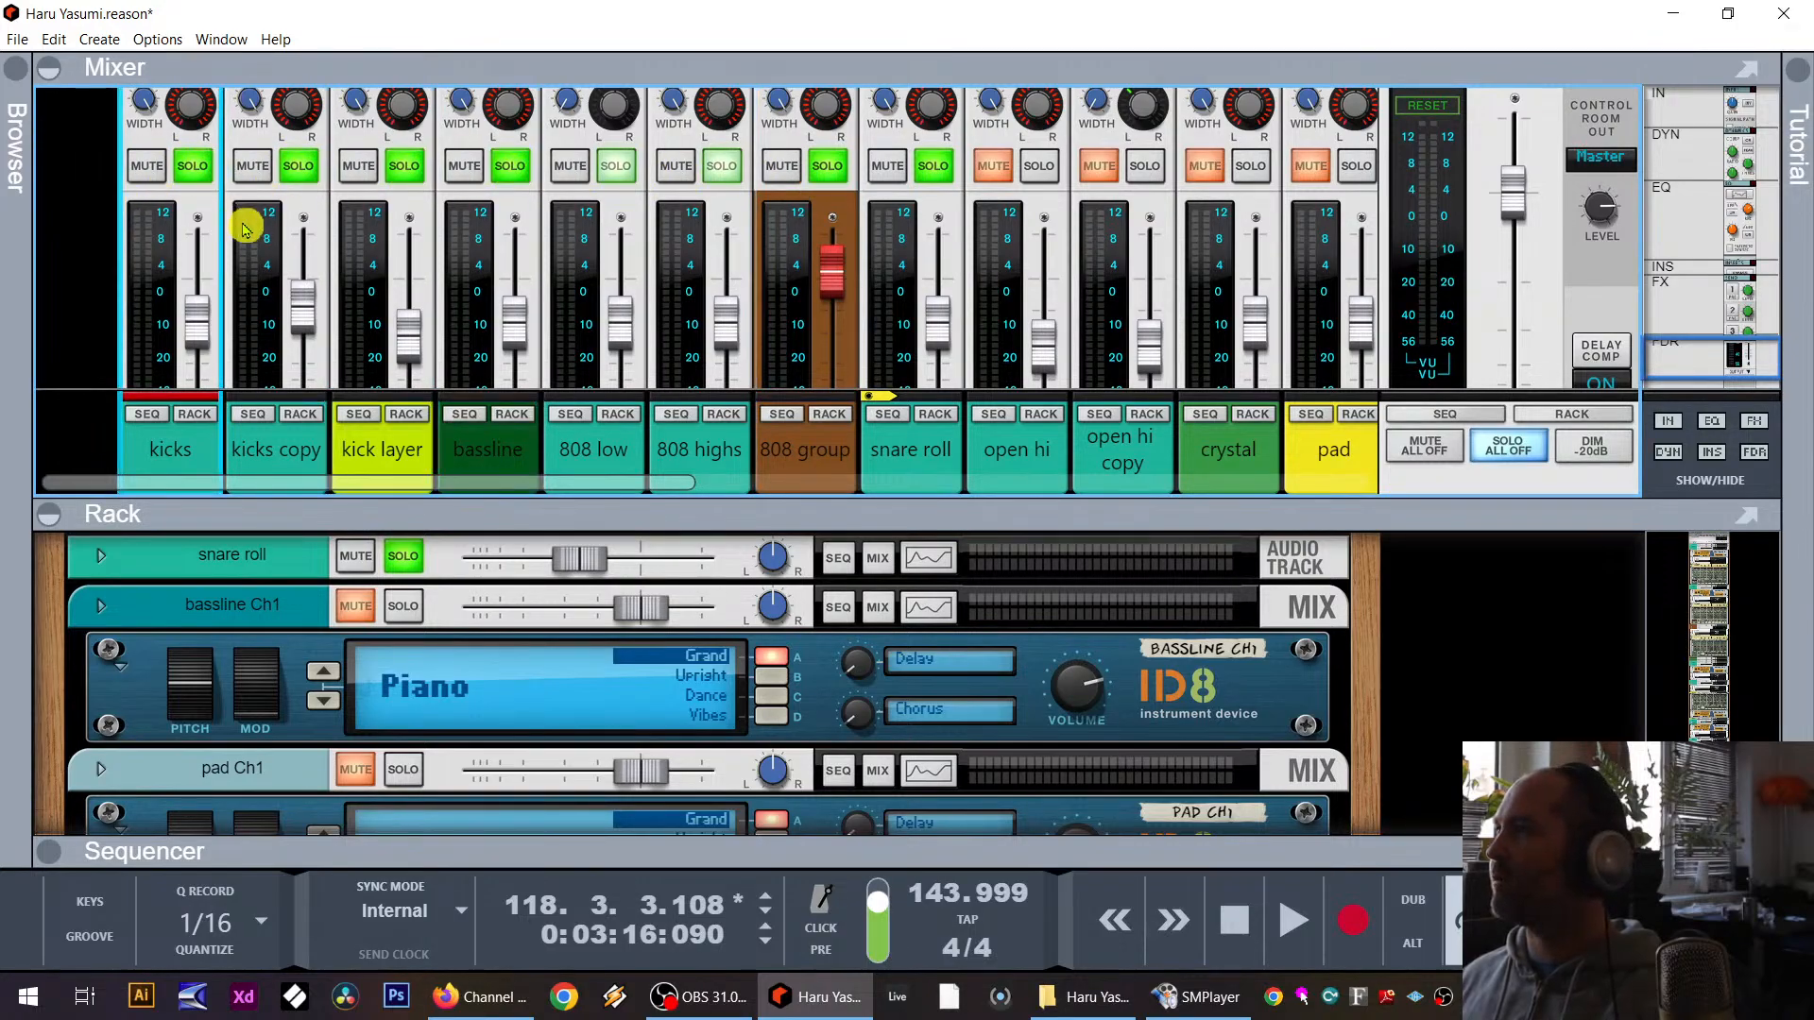
Step: Split the snare roll clip at bar 105 and delete the part before the split
{"action": "left_click_drag", "start_coordinate": [574, 847], "coordinate": [627, 182]}
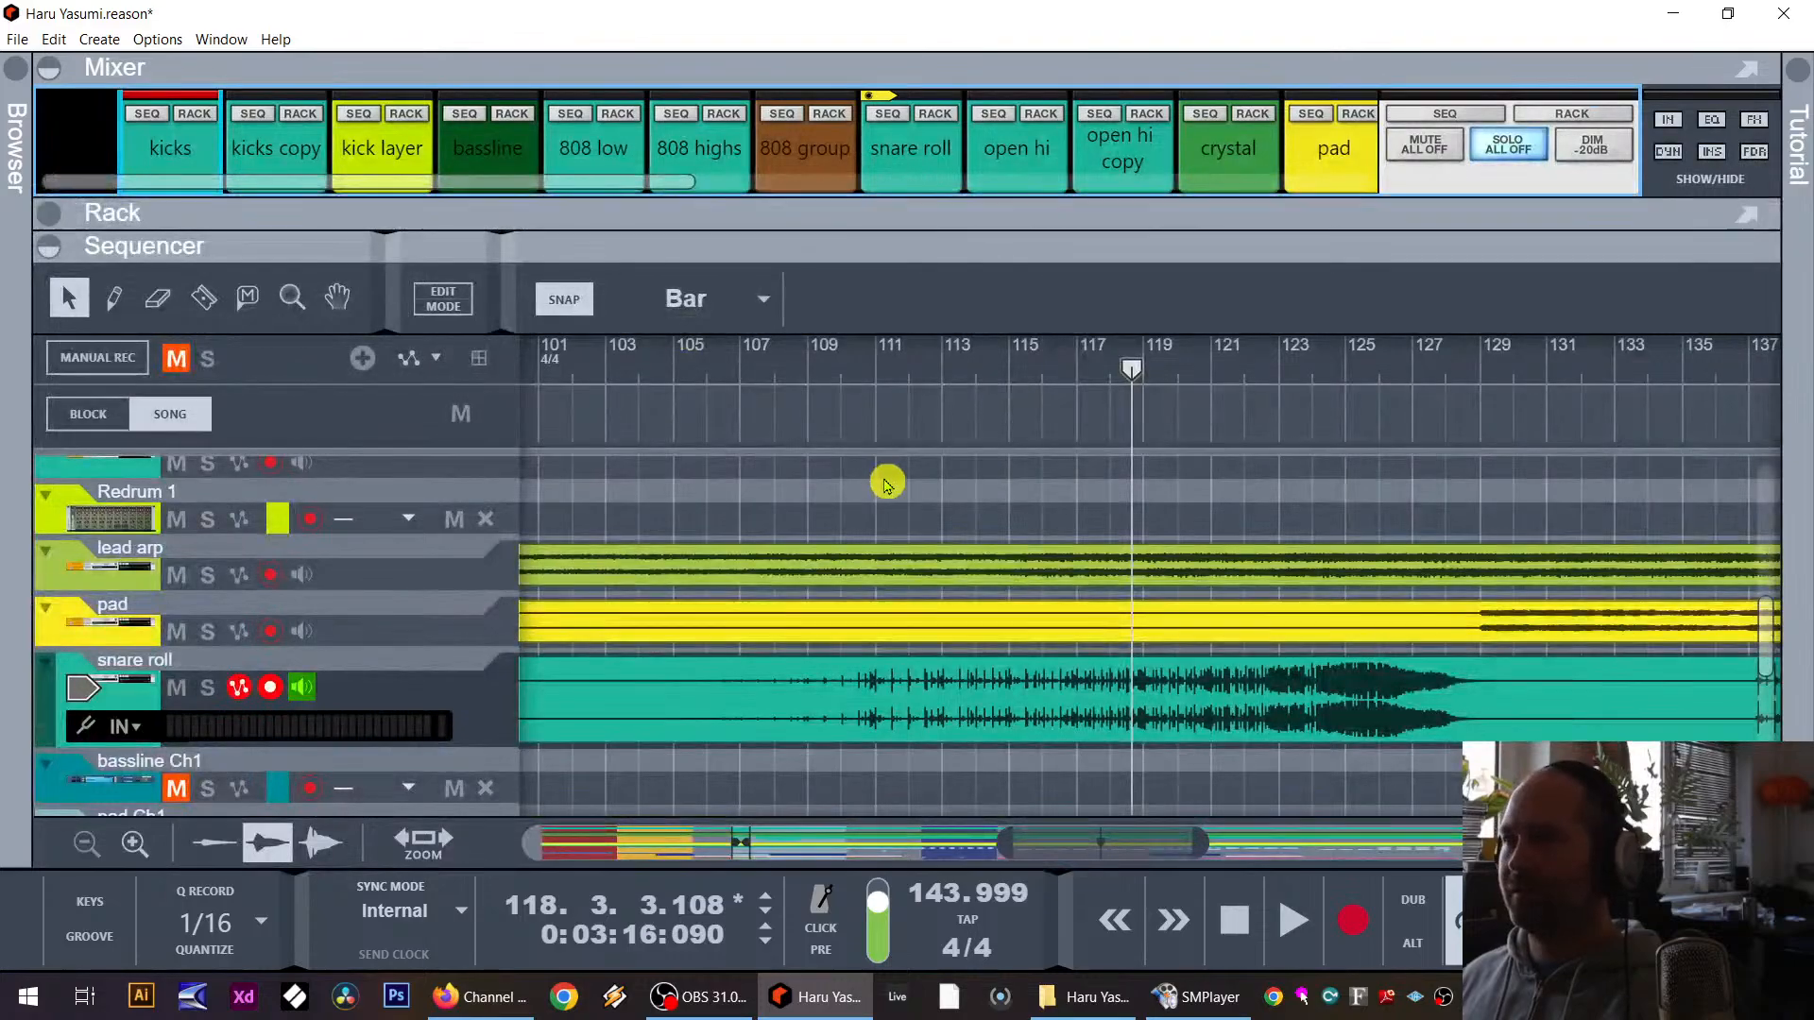
{"action": "scroll", "coordinate": [888, 472], "scroll_direction": "down", "scroll_amount": 2}
{"action": "left_click_drag", "start_coordinate": [883, 693], "coordinate": [1019, 659]}
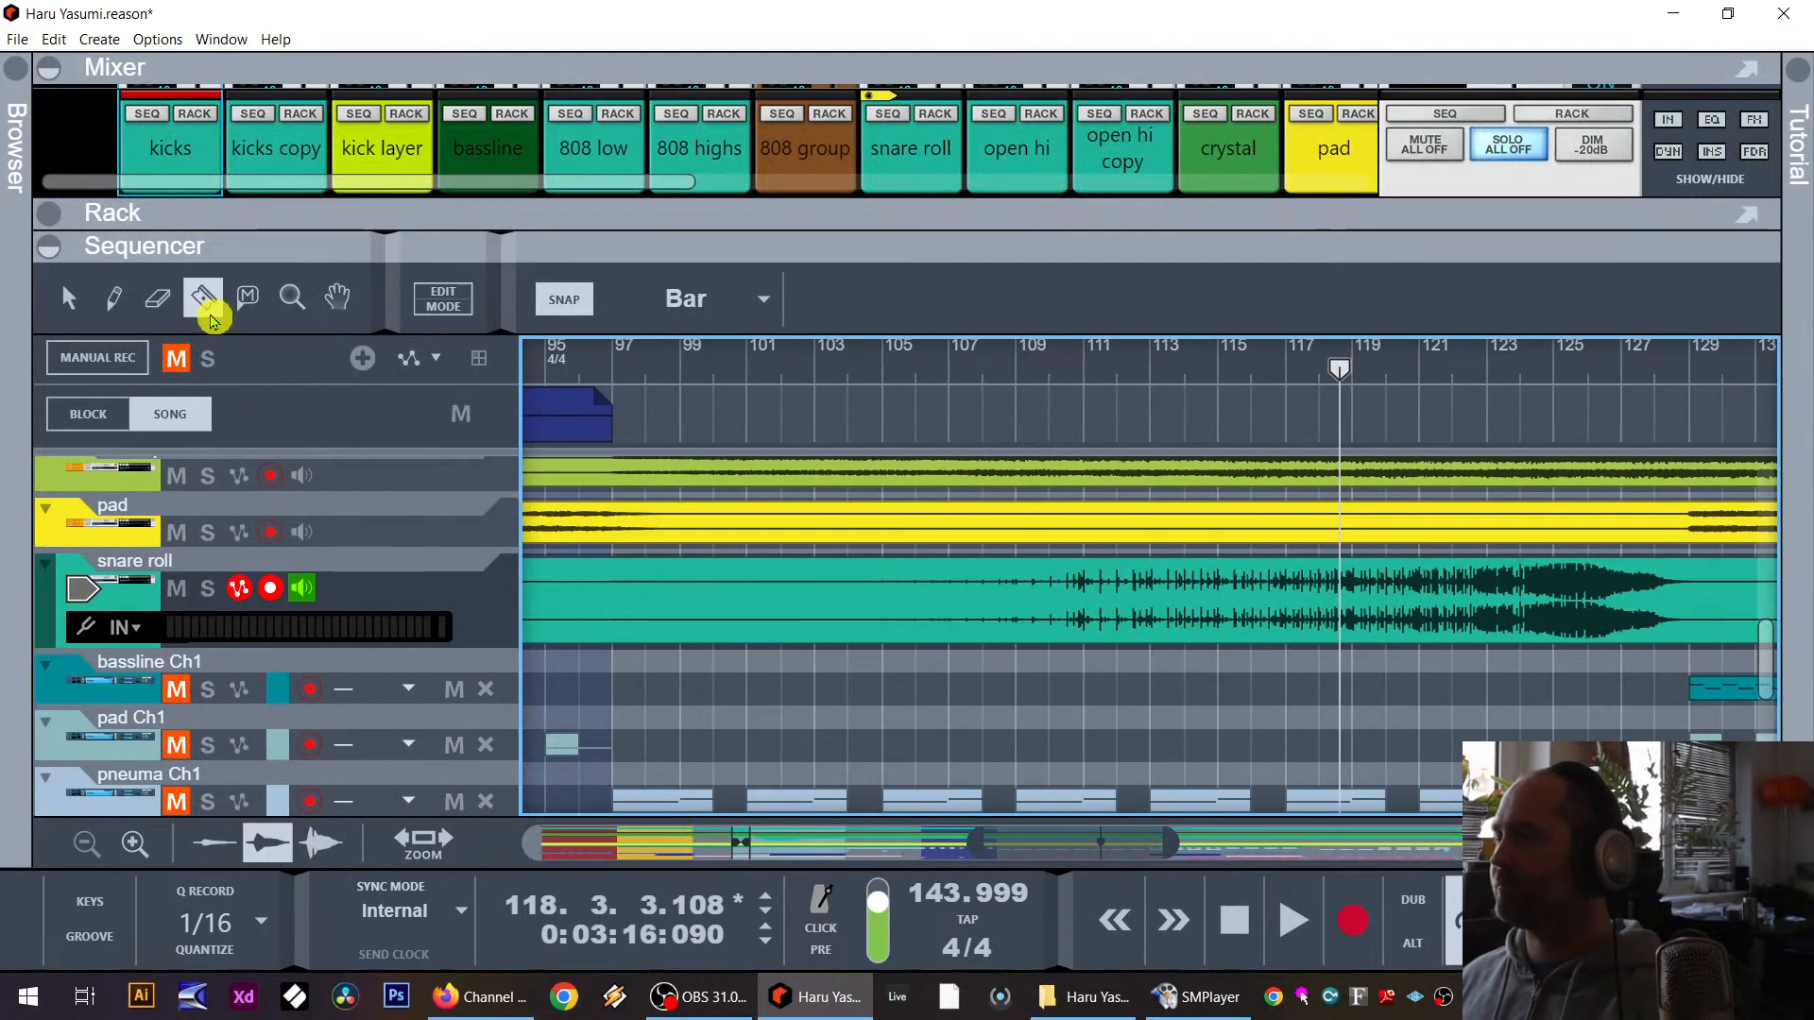
{"action": "left_click", "coordinate": [1546, 559]}
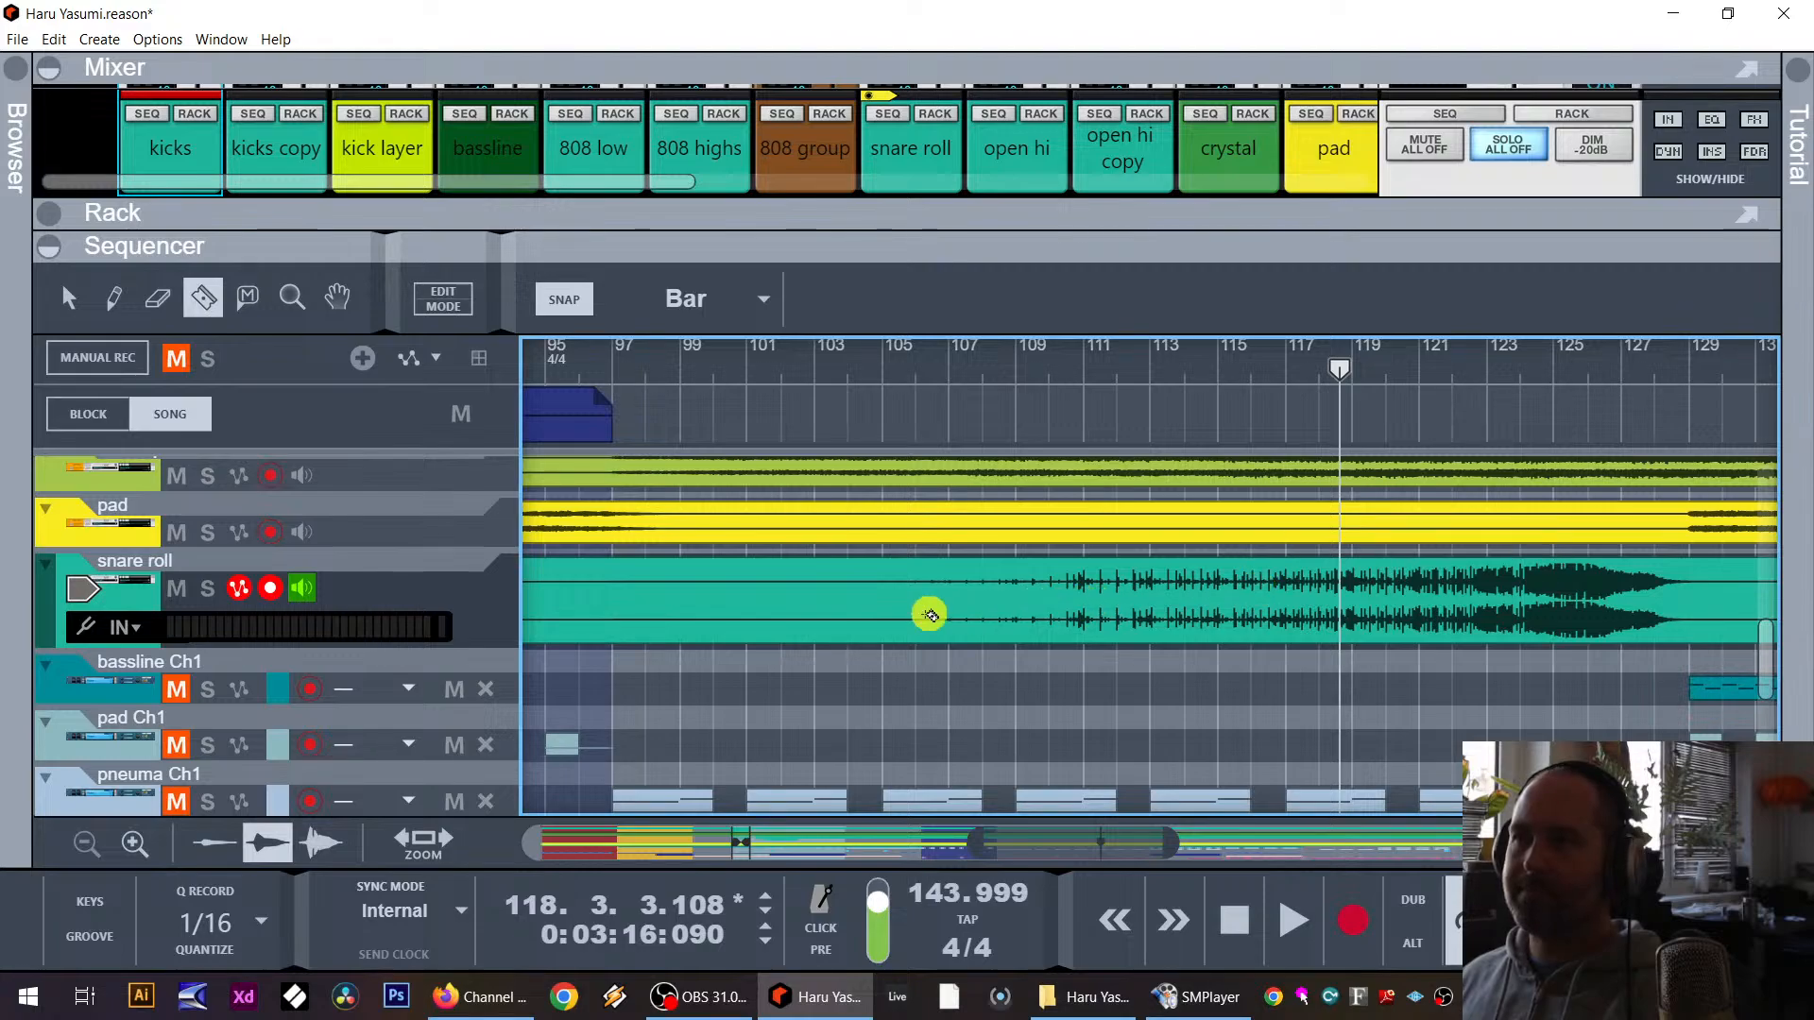
{"action": "left_click", "coordinate": [68, 299]}
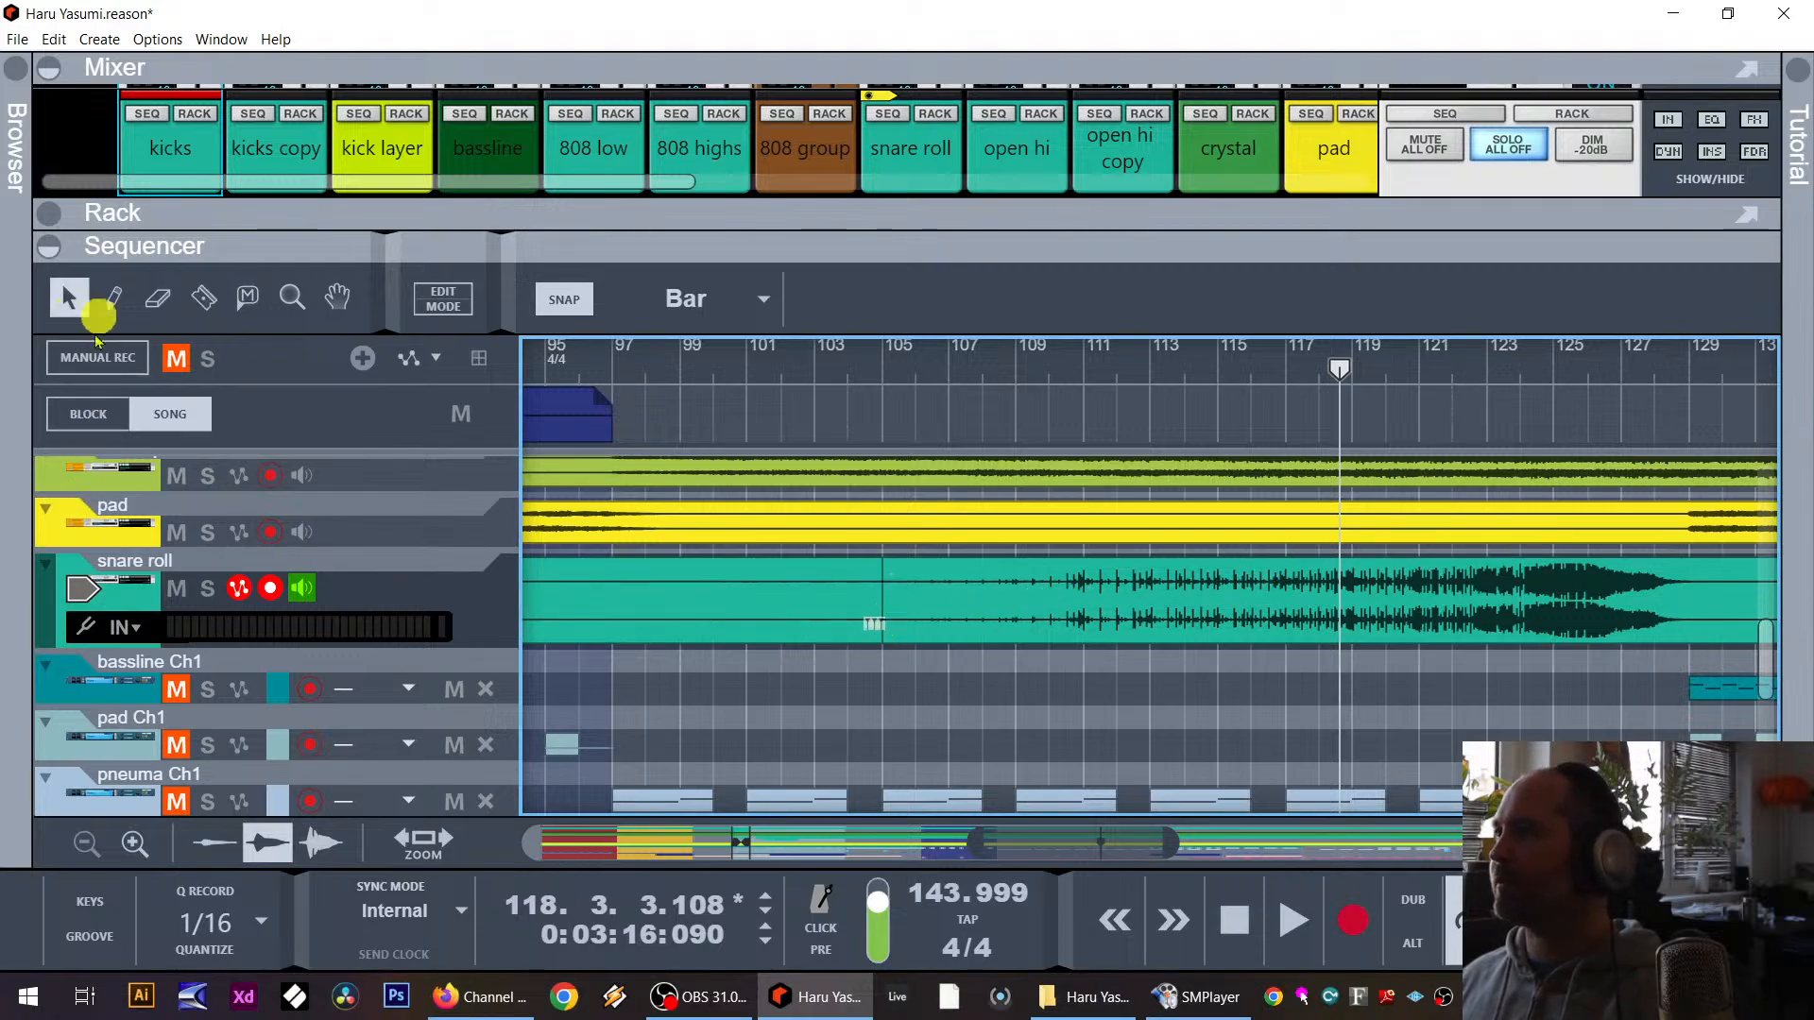
{"action": "left_click", "coordinate": [848, 611]}
{"action": "key", "text": "Delete"}
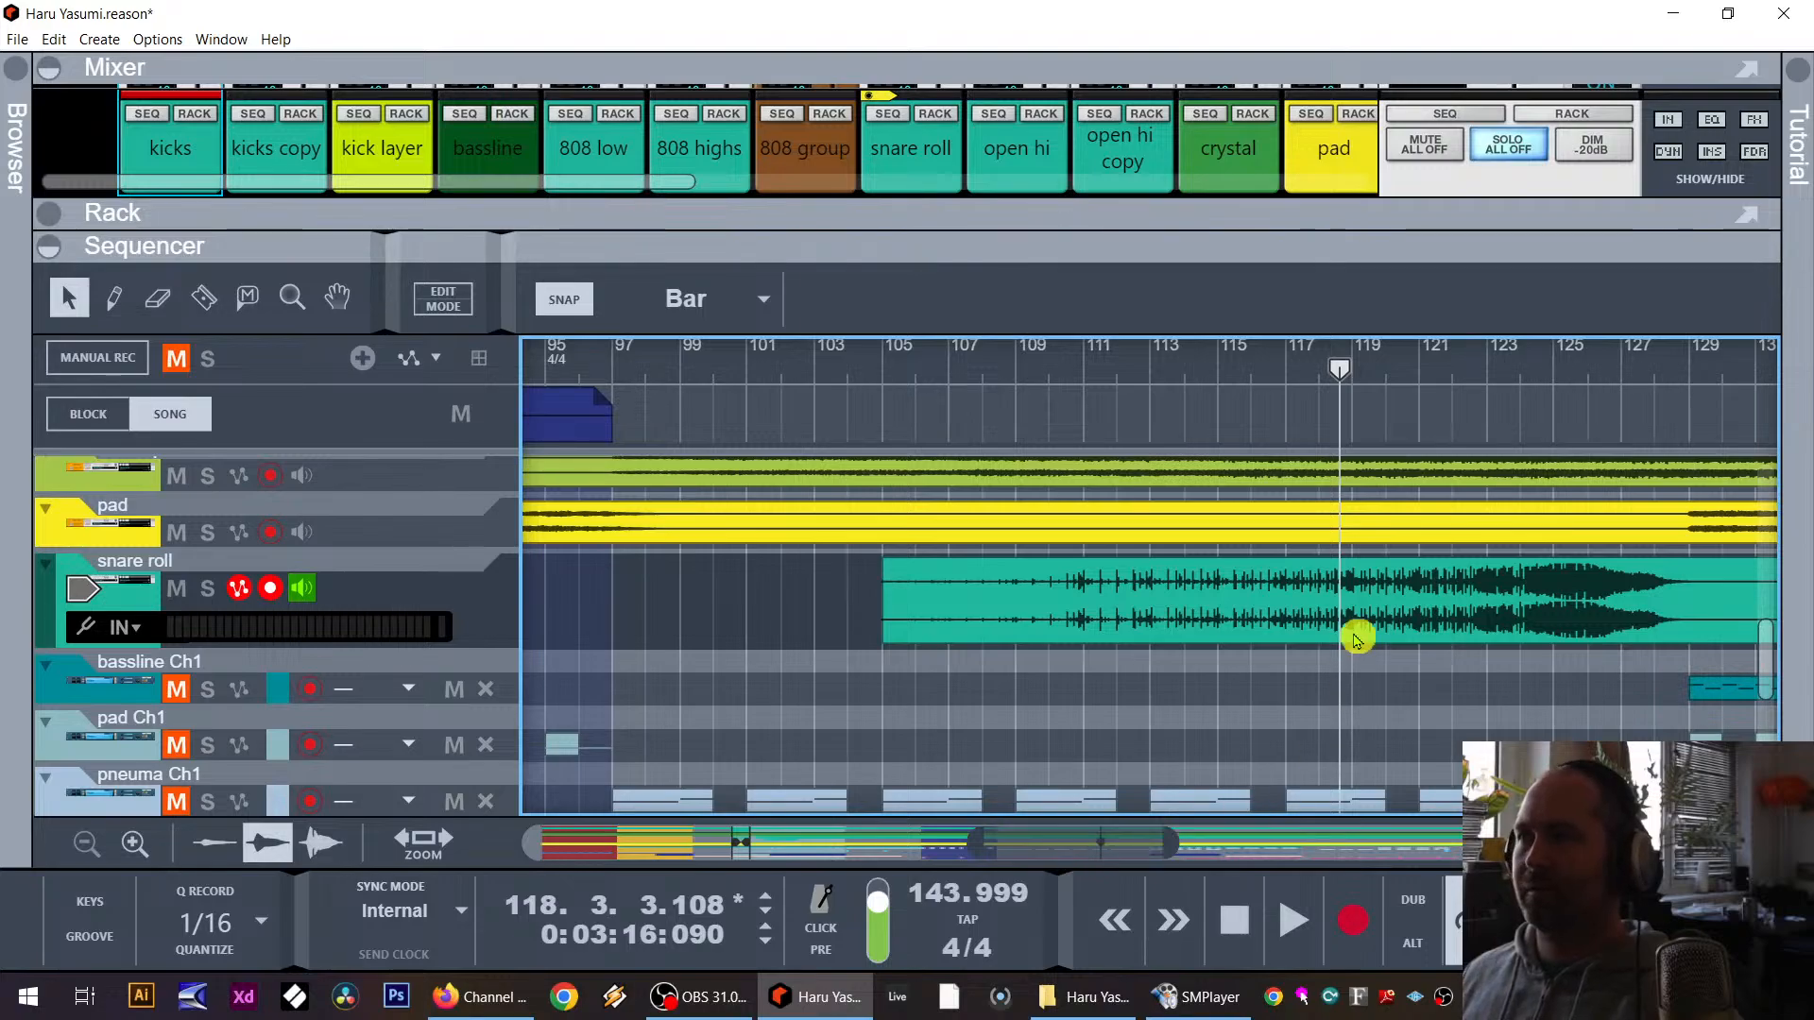
Step: Move the snare roll clip to start at bar 38 and play its hits from about bar 73
{"action": "left_click_drag", "start_coordinate": [1456, 608], "coordinate": [1003, 591]}
{"action": "left_click", "coordinate": [1013, 366]}
{"action": "key", "text": "space"}
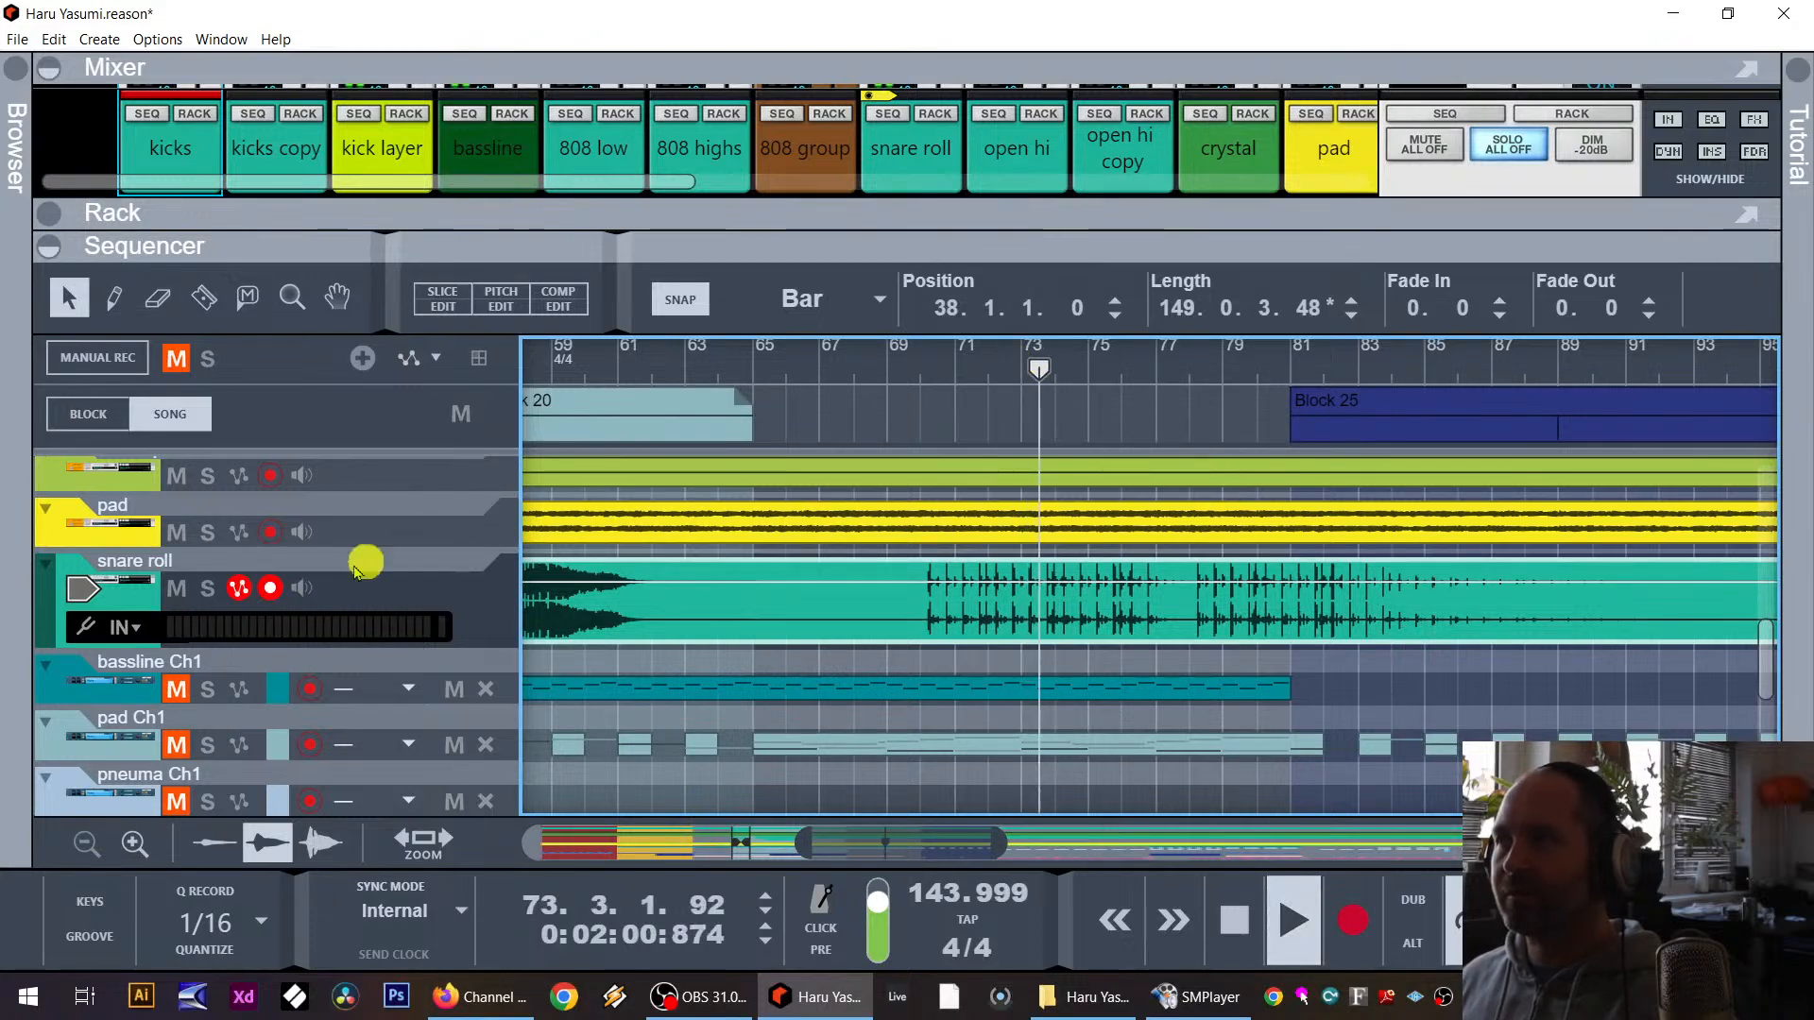
{"action": "left_click", "coordinate": [201, 591]}
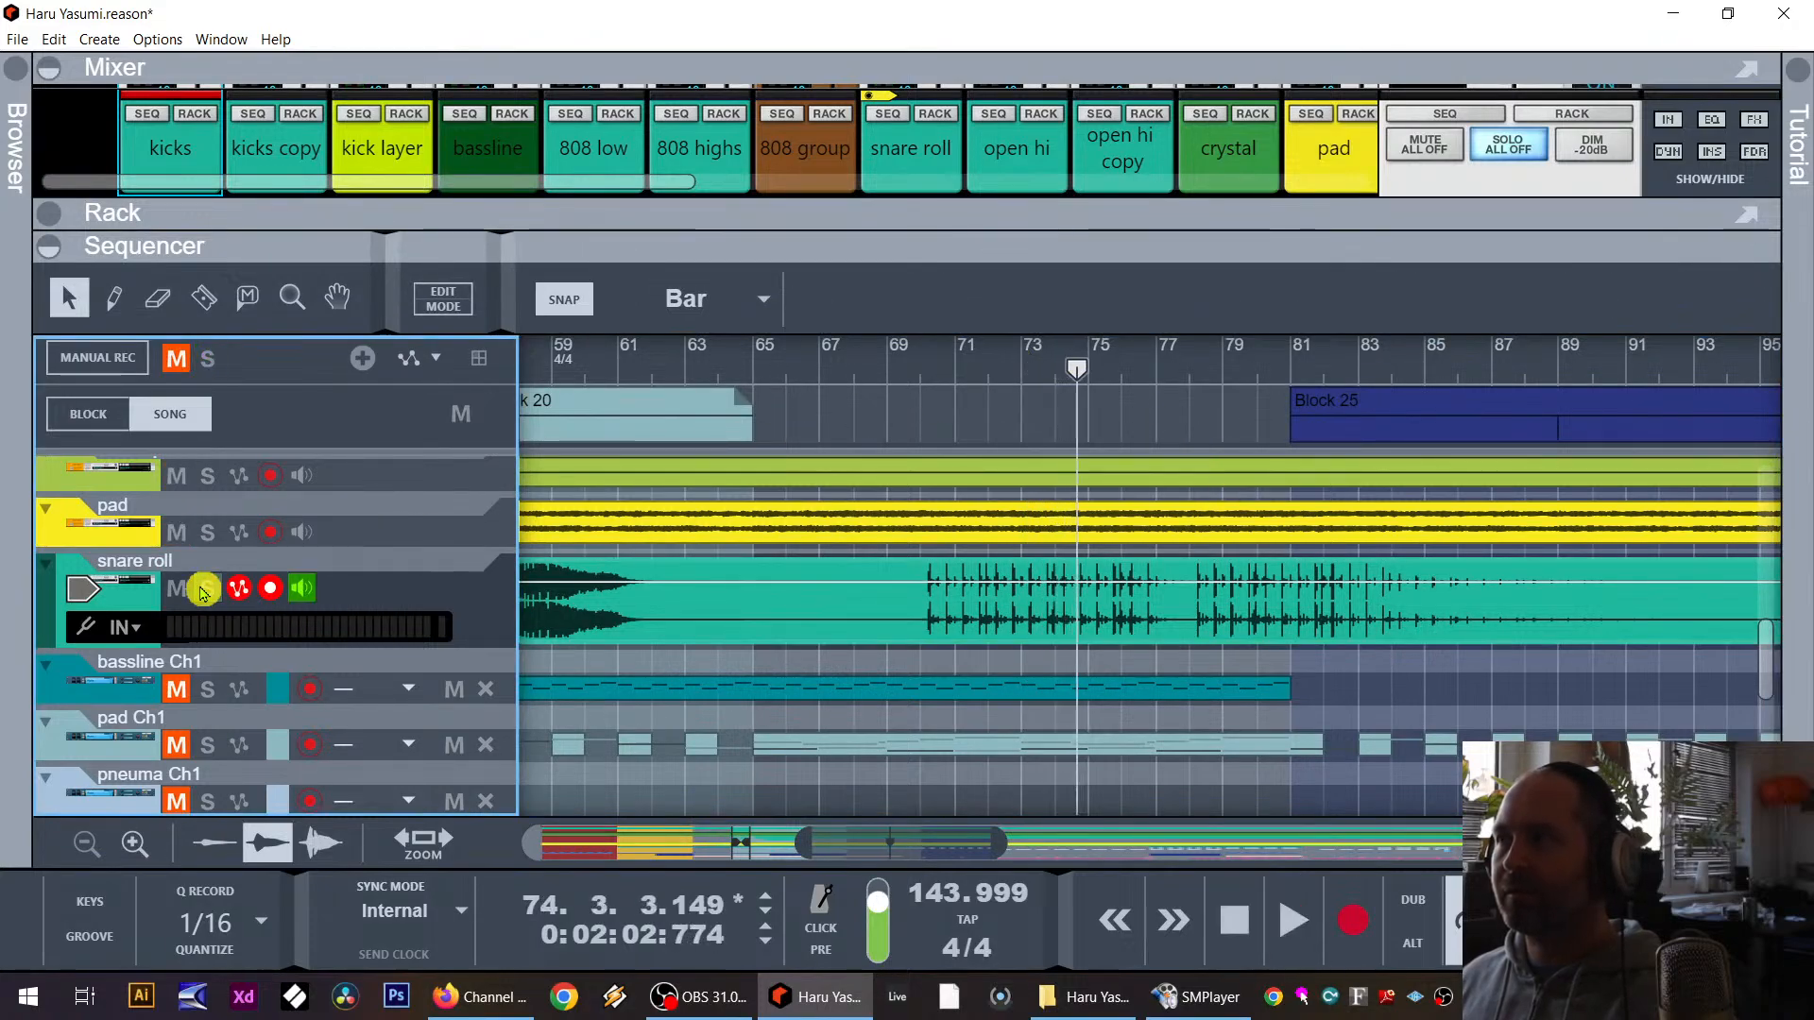
Step: Split the snare roll clip at bar 70, where its hits begin, and delete everything before it
{"action": "left_click", "coordinate": [203, 298]}
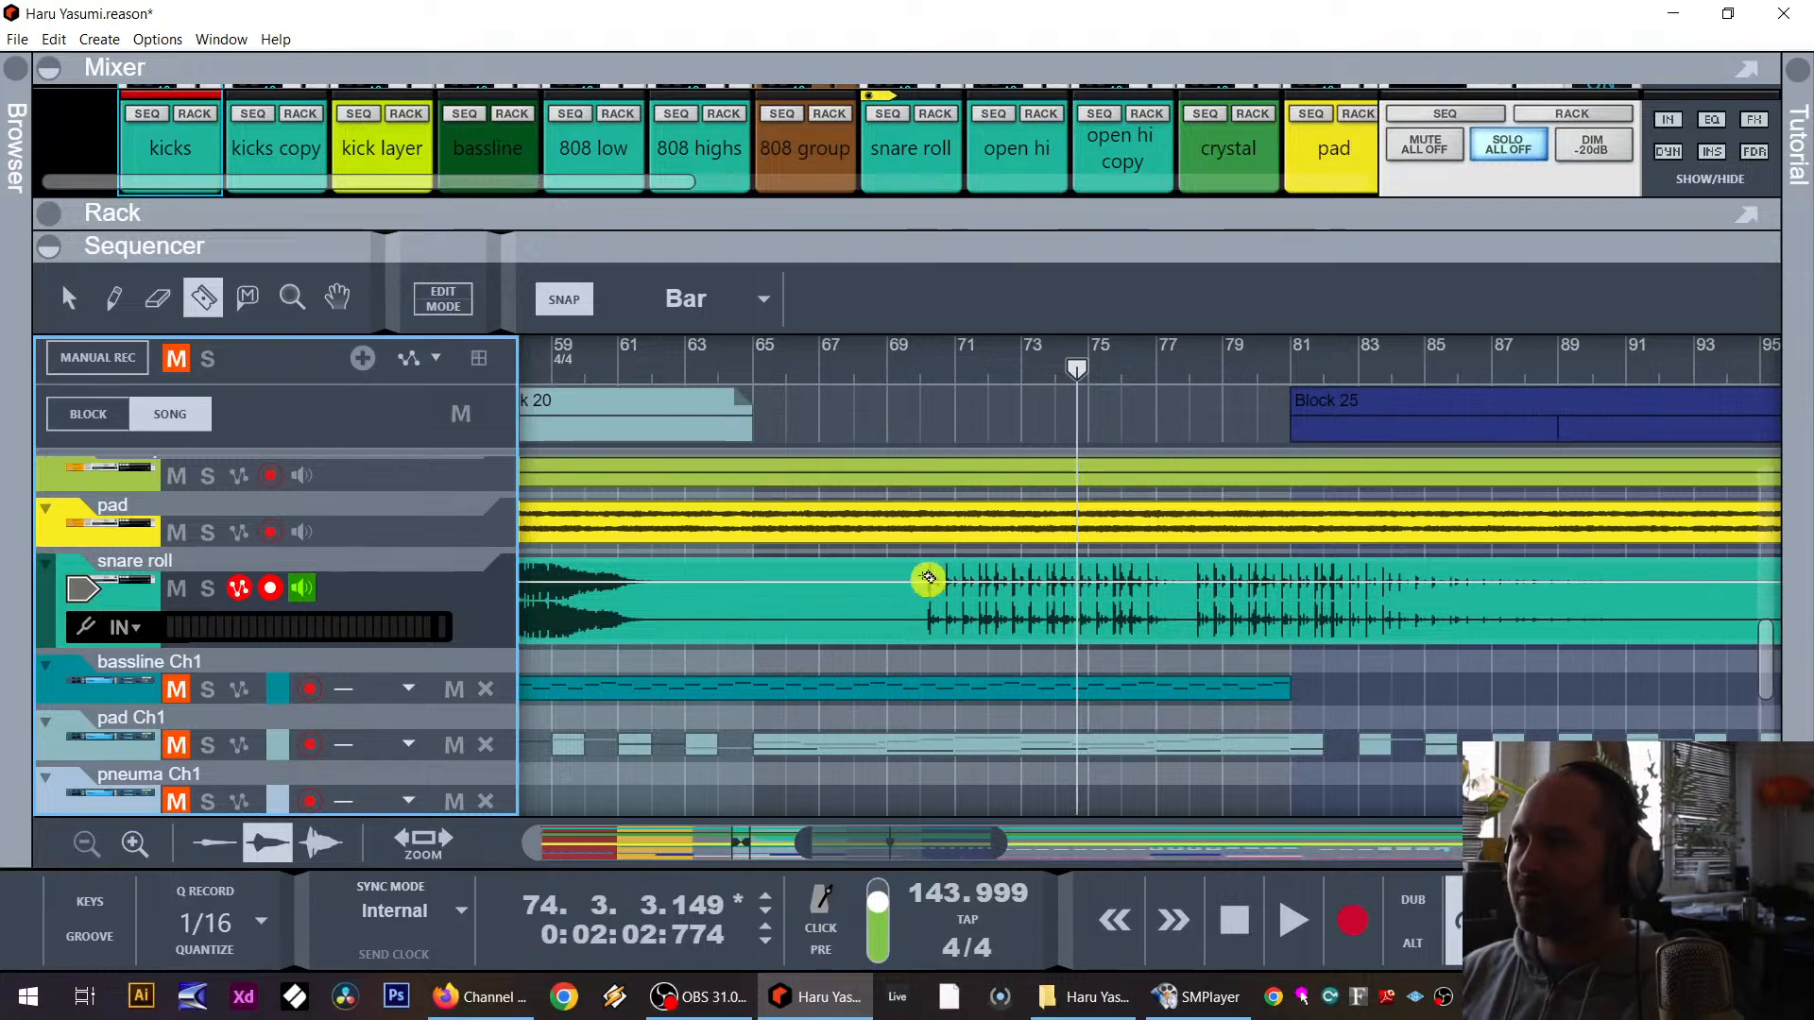
{"action": "left_click", "coordinate": [922, 578]}
{"action": "left_click", "coordinate": [70, 301]}
{"action": "left_click", "coordinate": [763, 624]}
{"action": "key", "text": "Delete"}
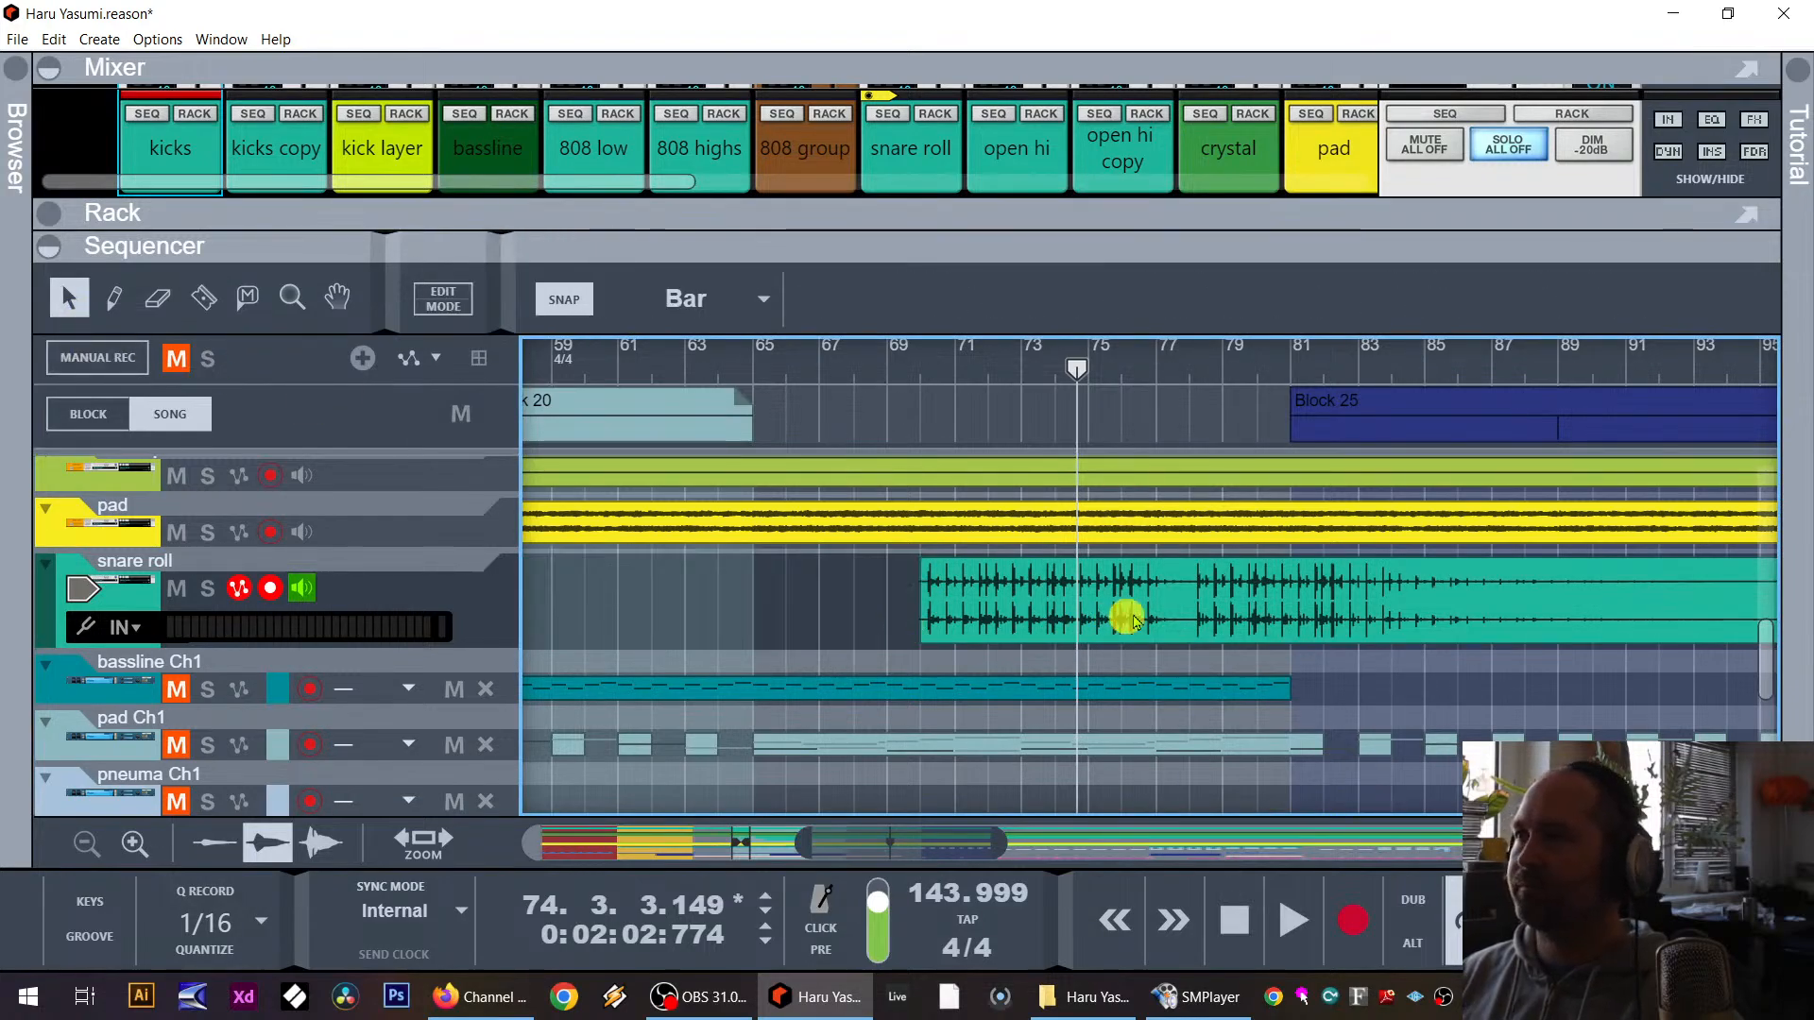
Step: Move the trimmed snare roll clip to start at bar 41, where the loop begins
{"action": "left_click_drag", "start_coordinate": [1125, 616], "coordinate": [943, 582]}
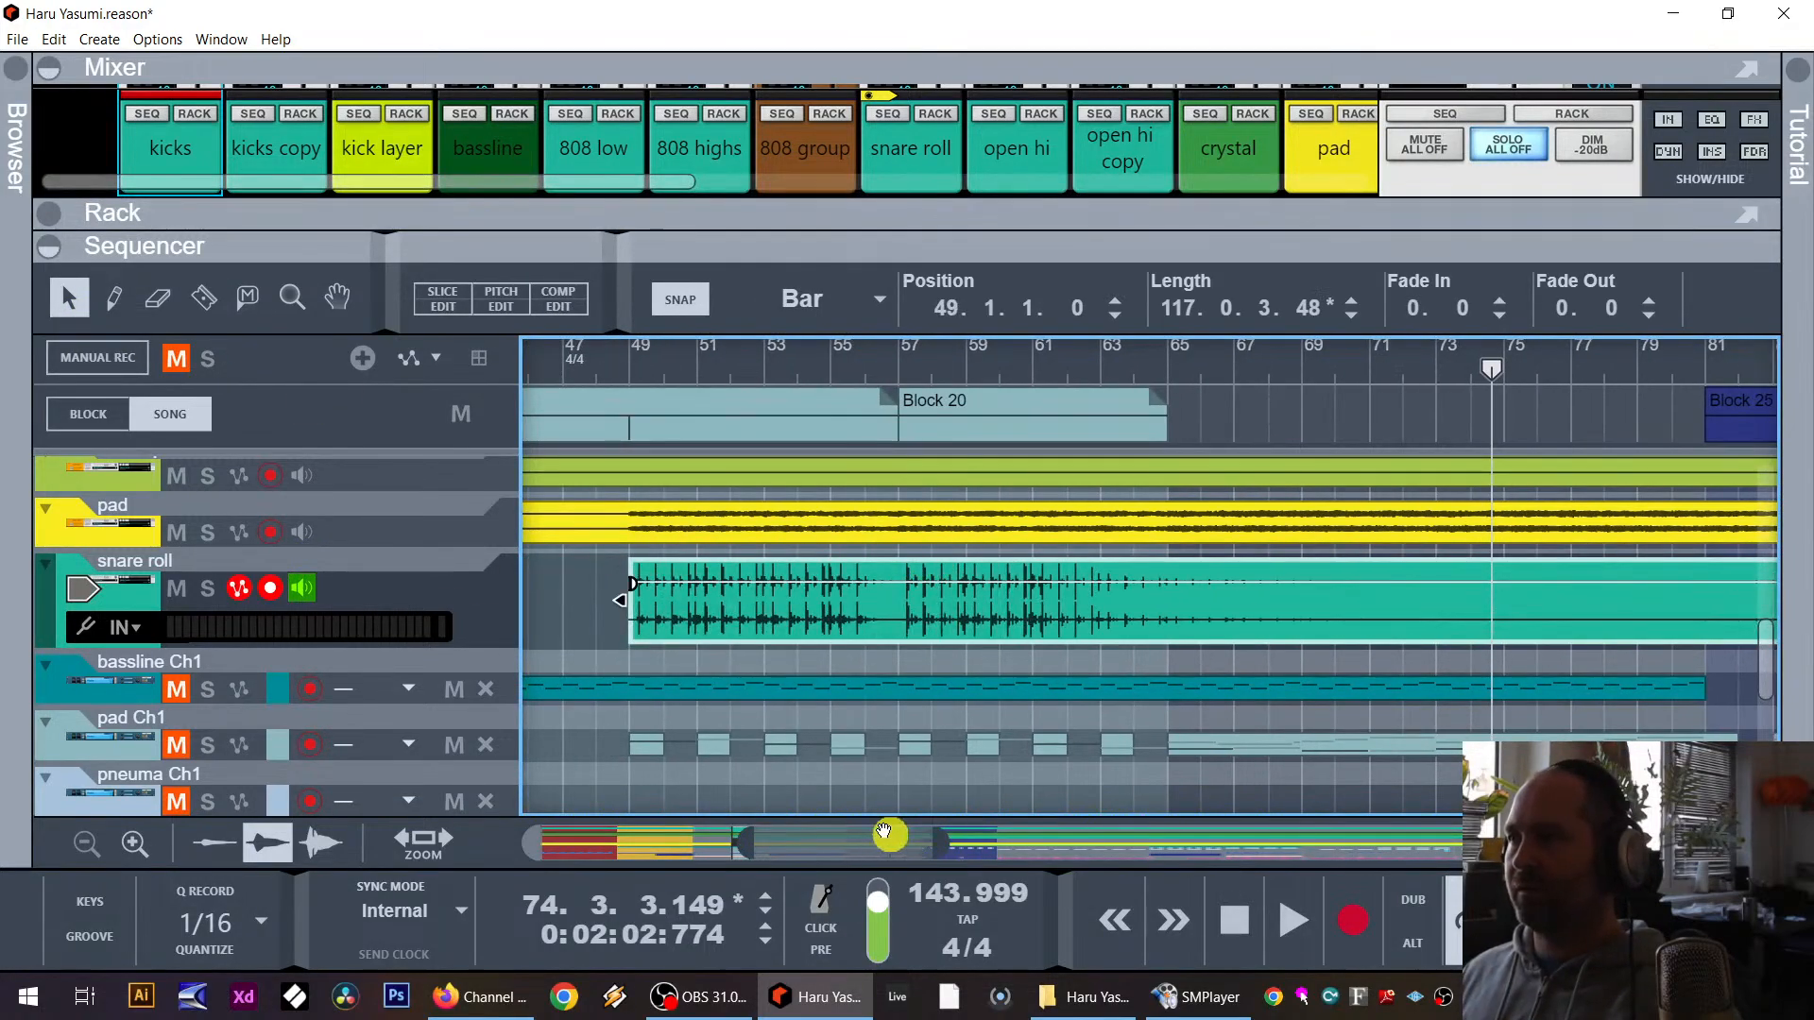
{"action": "left_click_drag", "start_coordinate": [860, 840], "coordinate": [774, 841]}
{"action": "left_click_drag", "start_coordinate": [1301, 595], "coordinate": [1080, 606]}
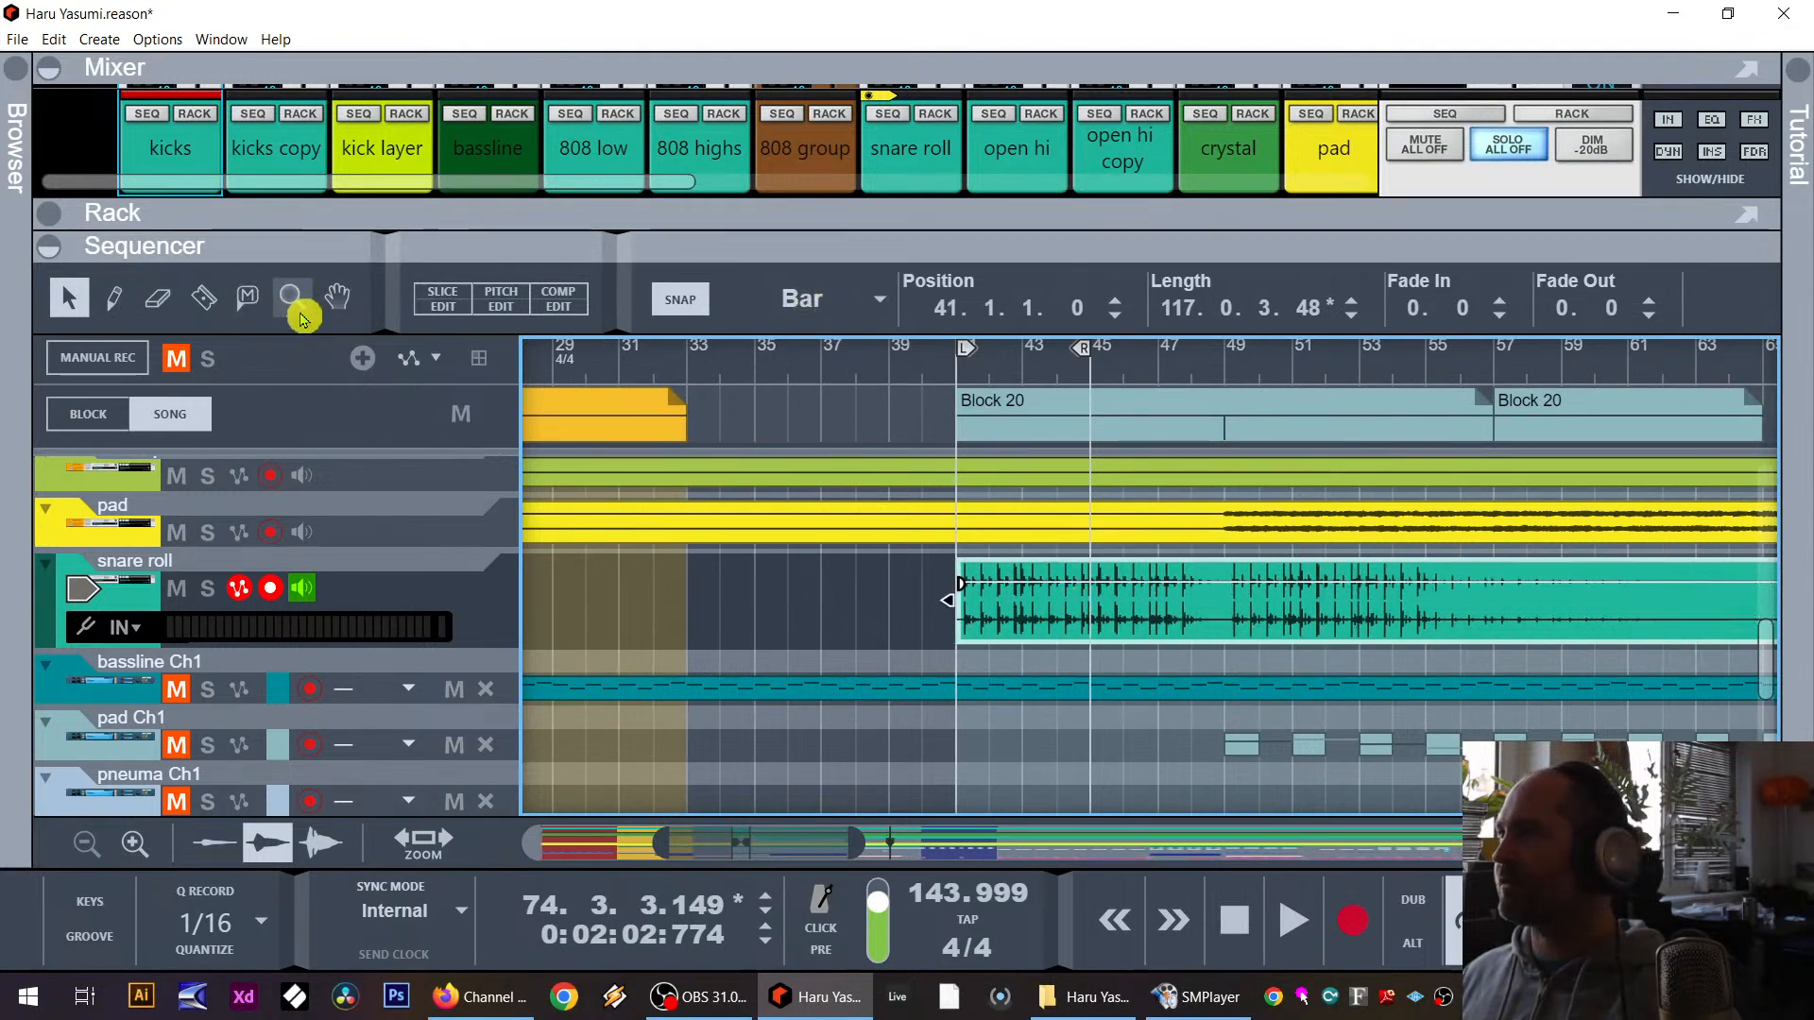
Step: Play the loop from bar 41 and check the soloed channel levels in the mixer
{"action": "left_click", "coordinate": [957, 349]}
{"action": "key", "text": "space"}
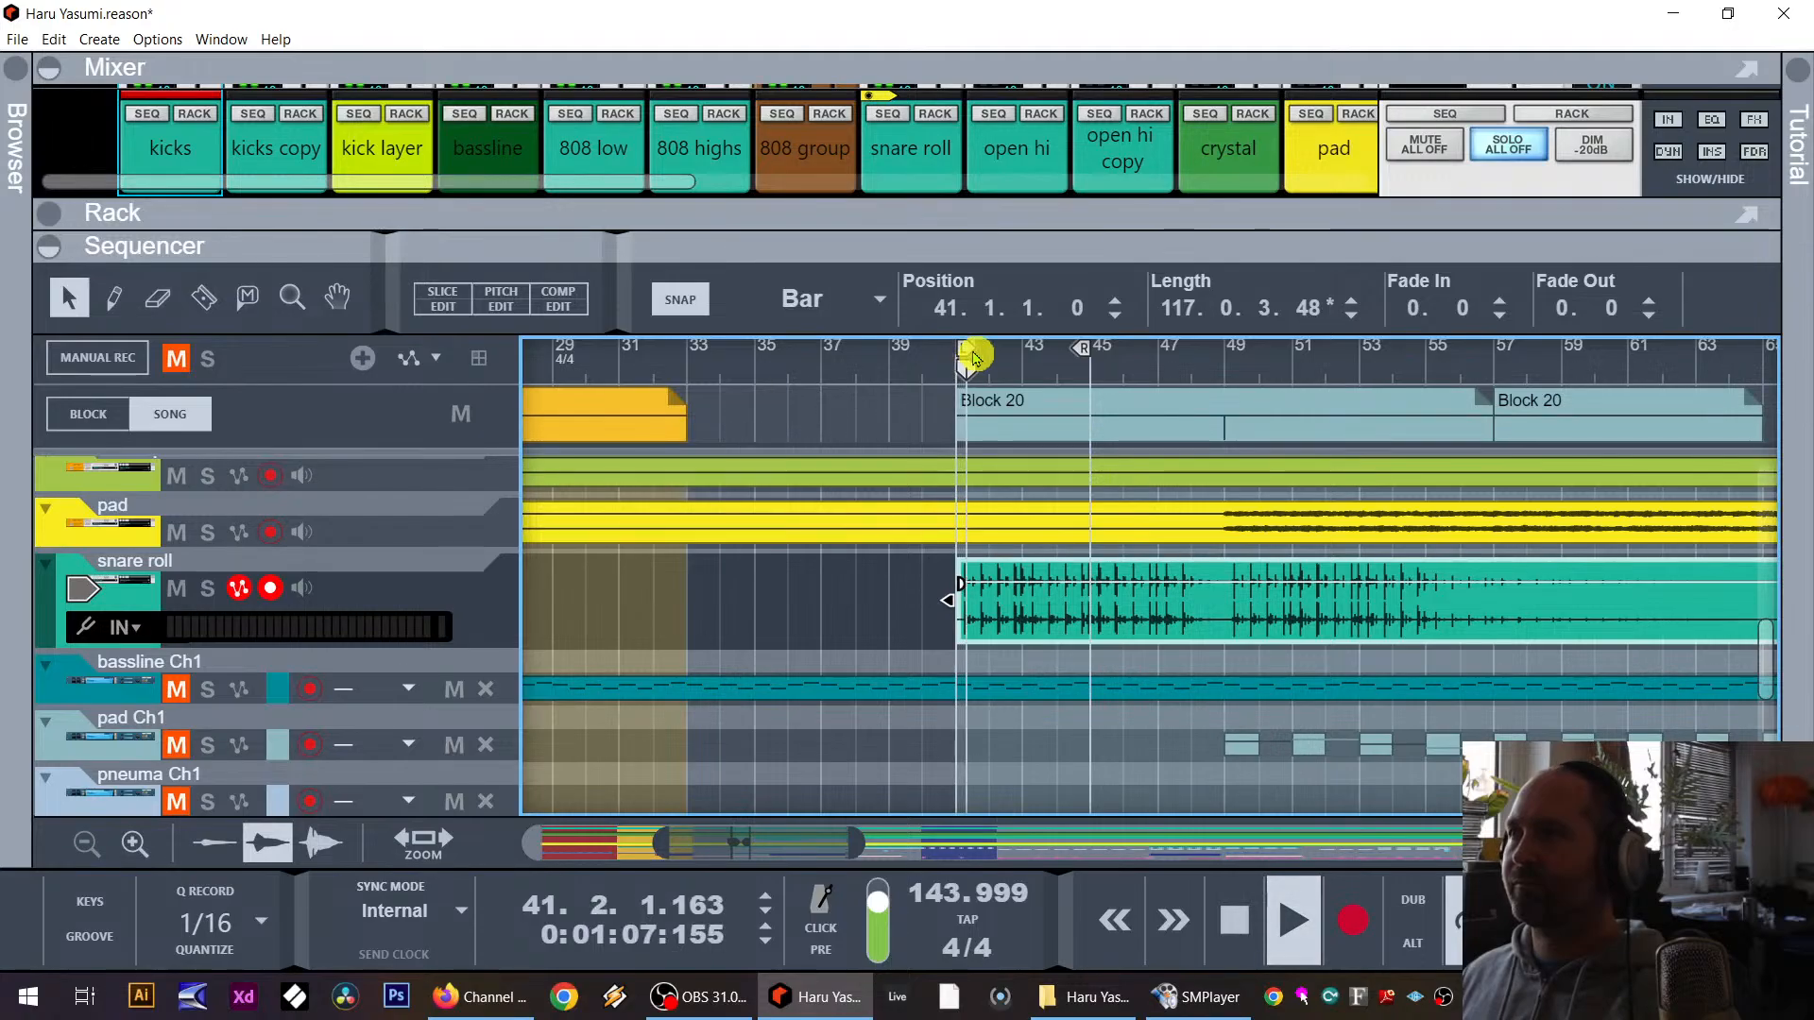
{"action": "left_click_drag", "start_coordinate": [954, 241], "coordinate": [947, 847]}
{"action": "scroll", "coordinate": [988, 586], "scroll_direction": "down", "scroll_amount": 2}
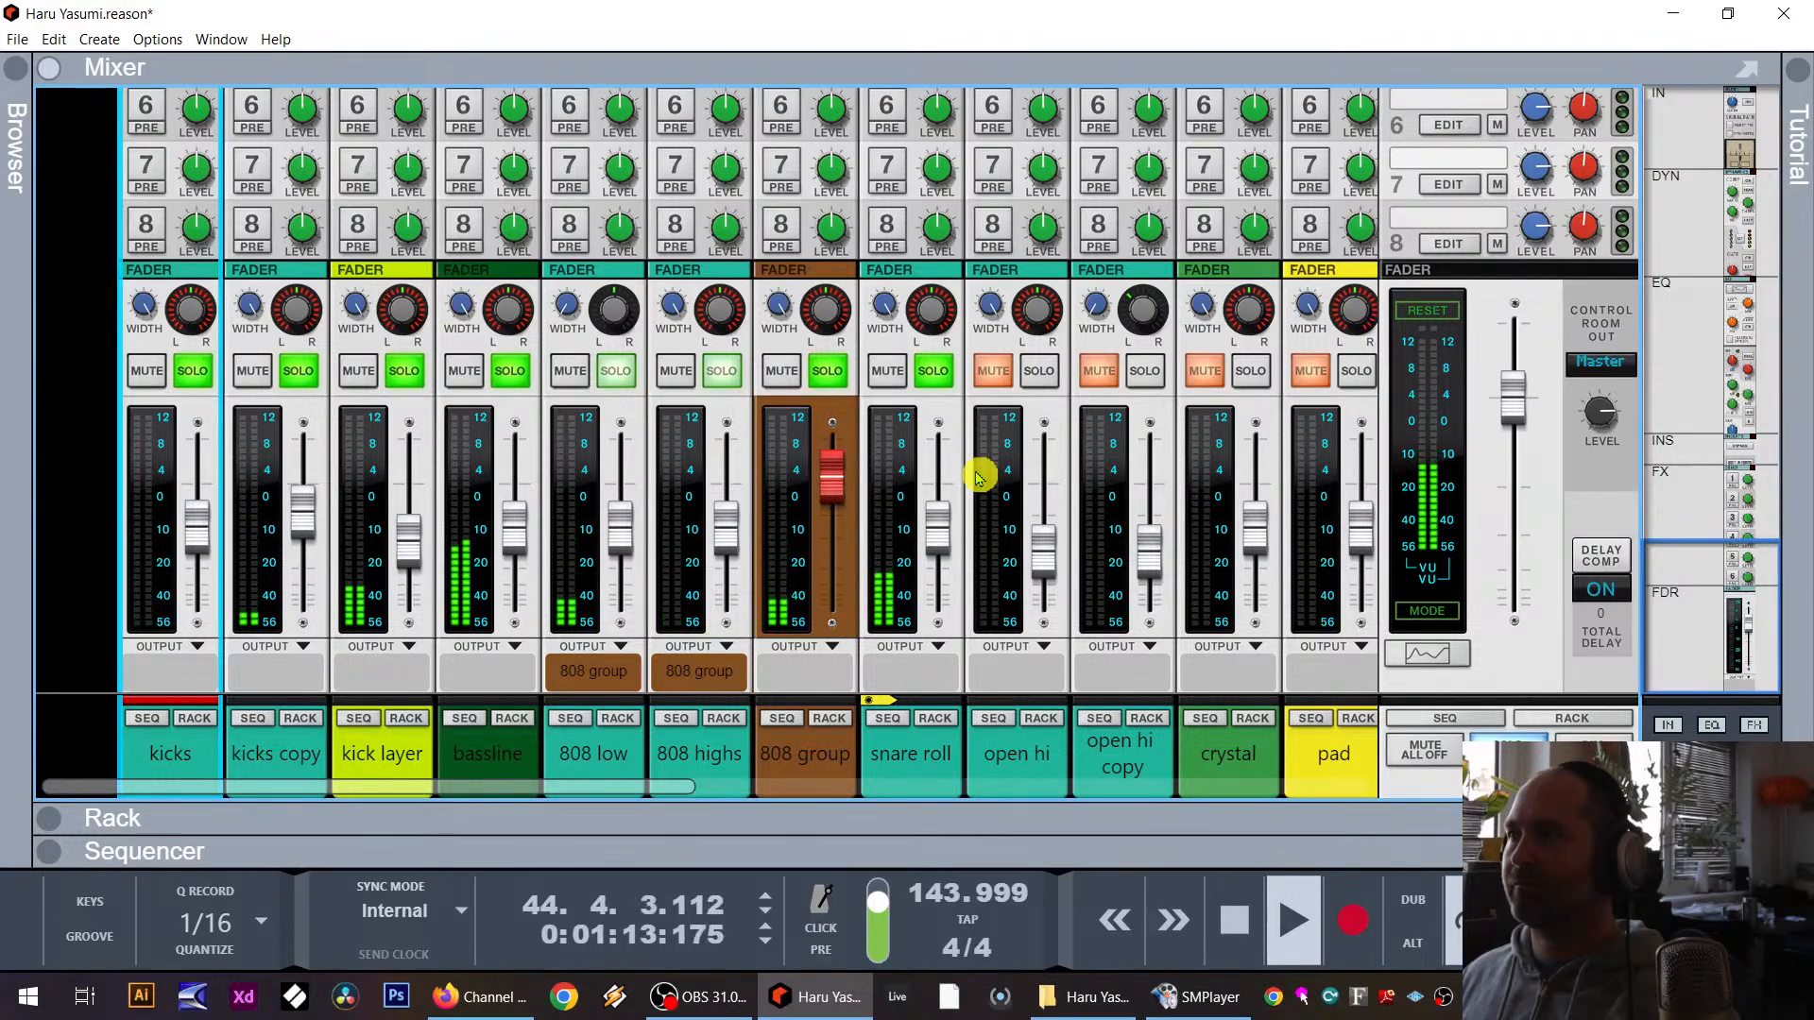
{"action": "key", "text": "space"}
Step: Show the insert effects of the snare roll track in the rack and add a Scream 4 distortion to them
{"action": "left_click", "coordinate": [949, 724]}
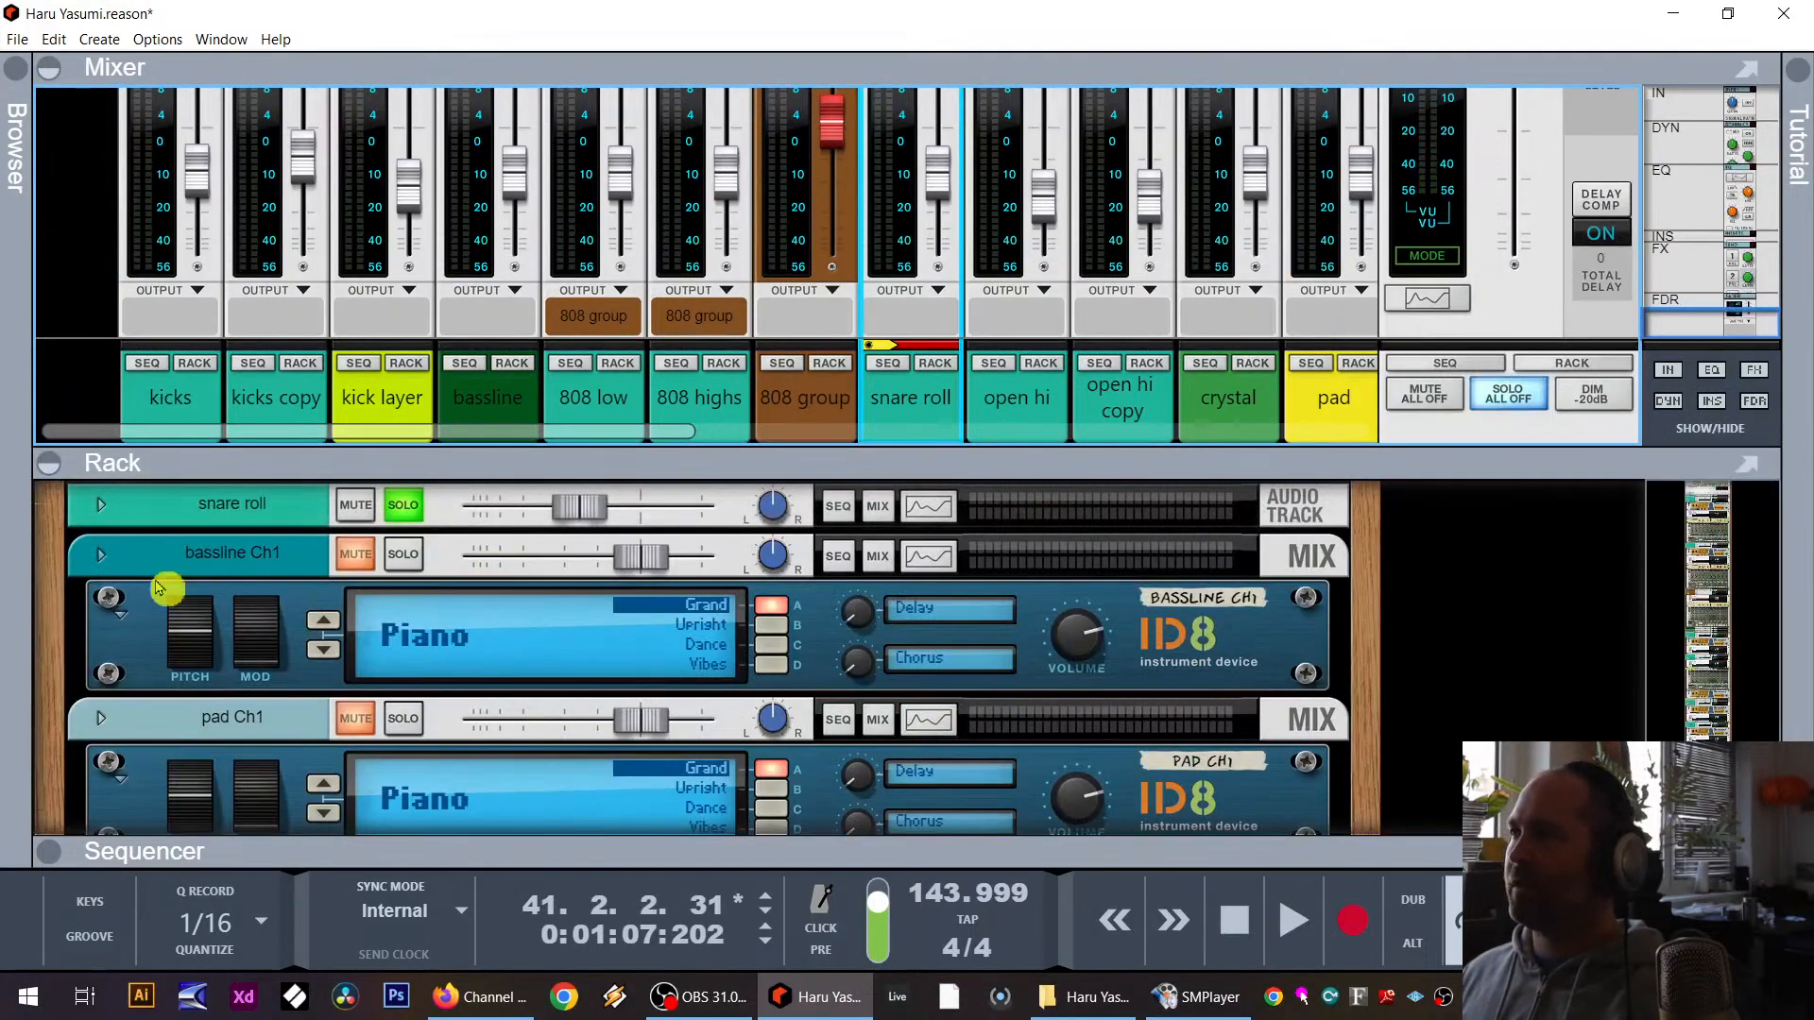
{"action": "left_click", "coordinate": [106, 508]}
{"action": "left_click", "coordinate": [159, 572]}
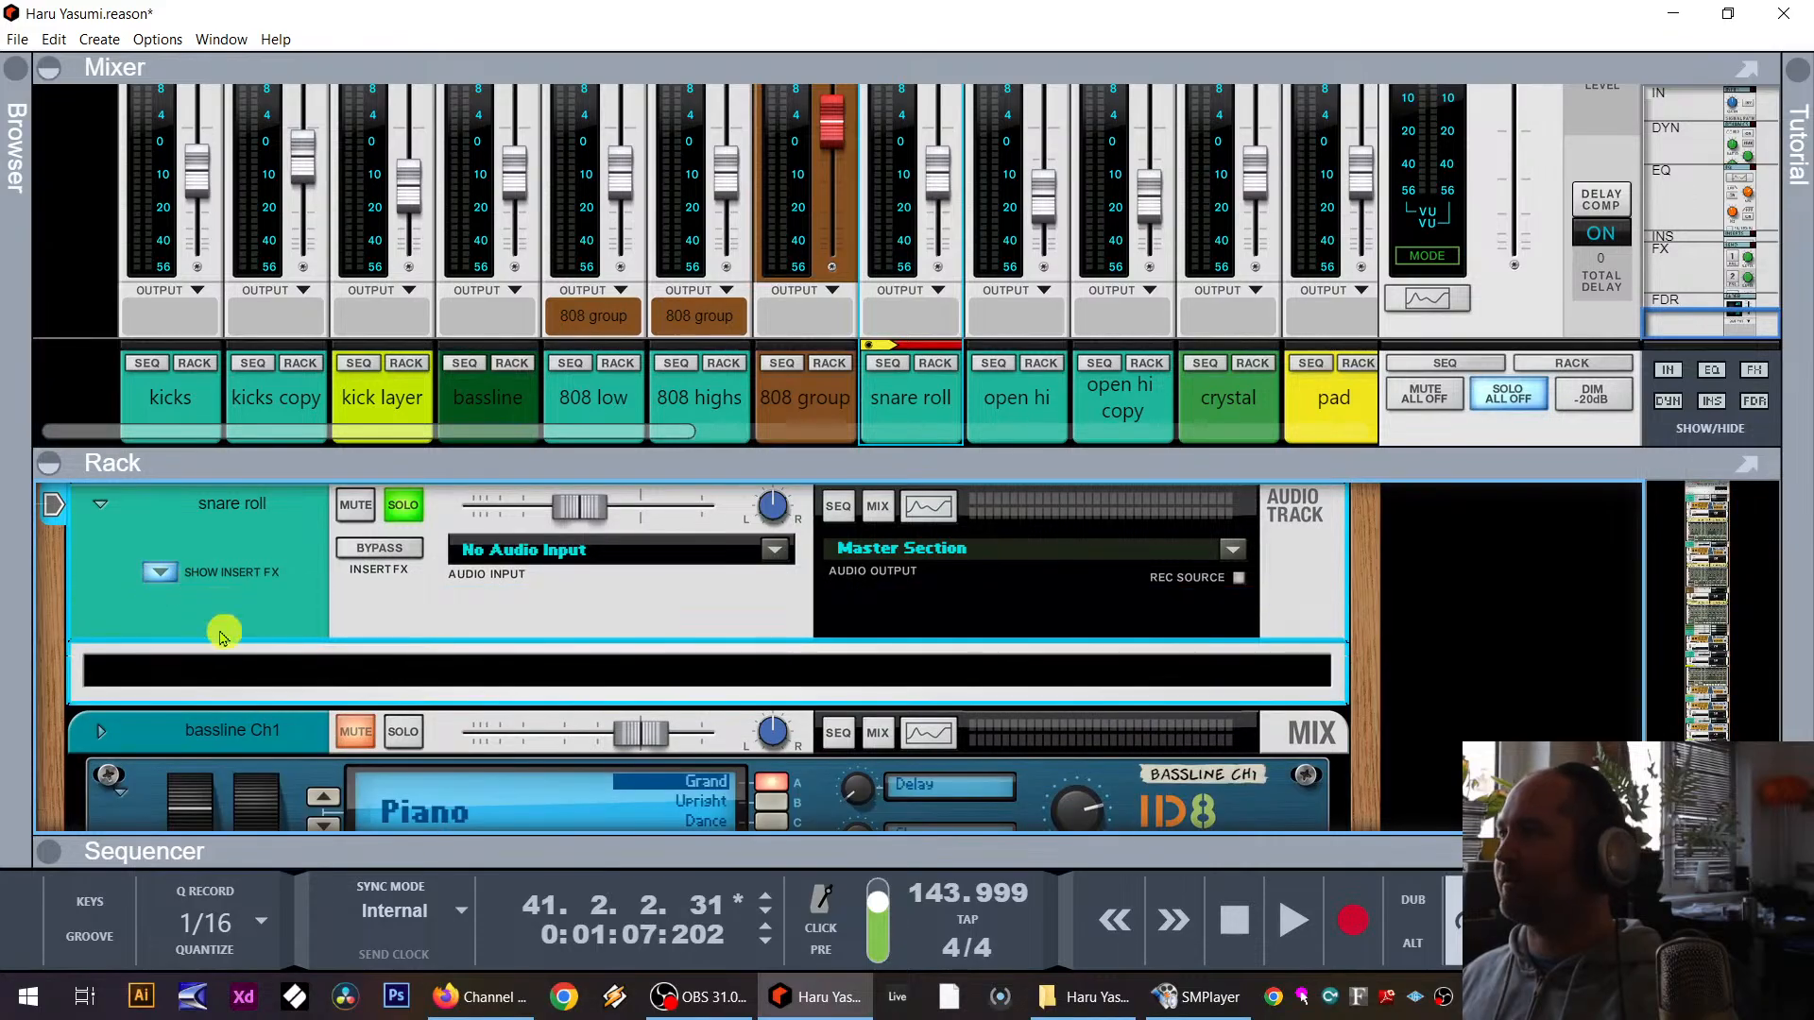
{"action": "right_click", "coordinate": [251, 665]}
{"action": "mouse_move", "coordinate": [283, 667]}
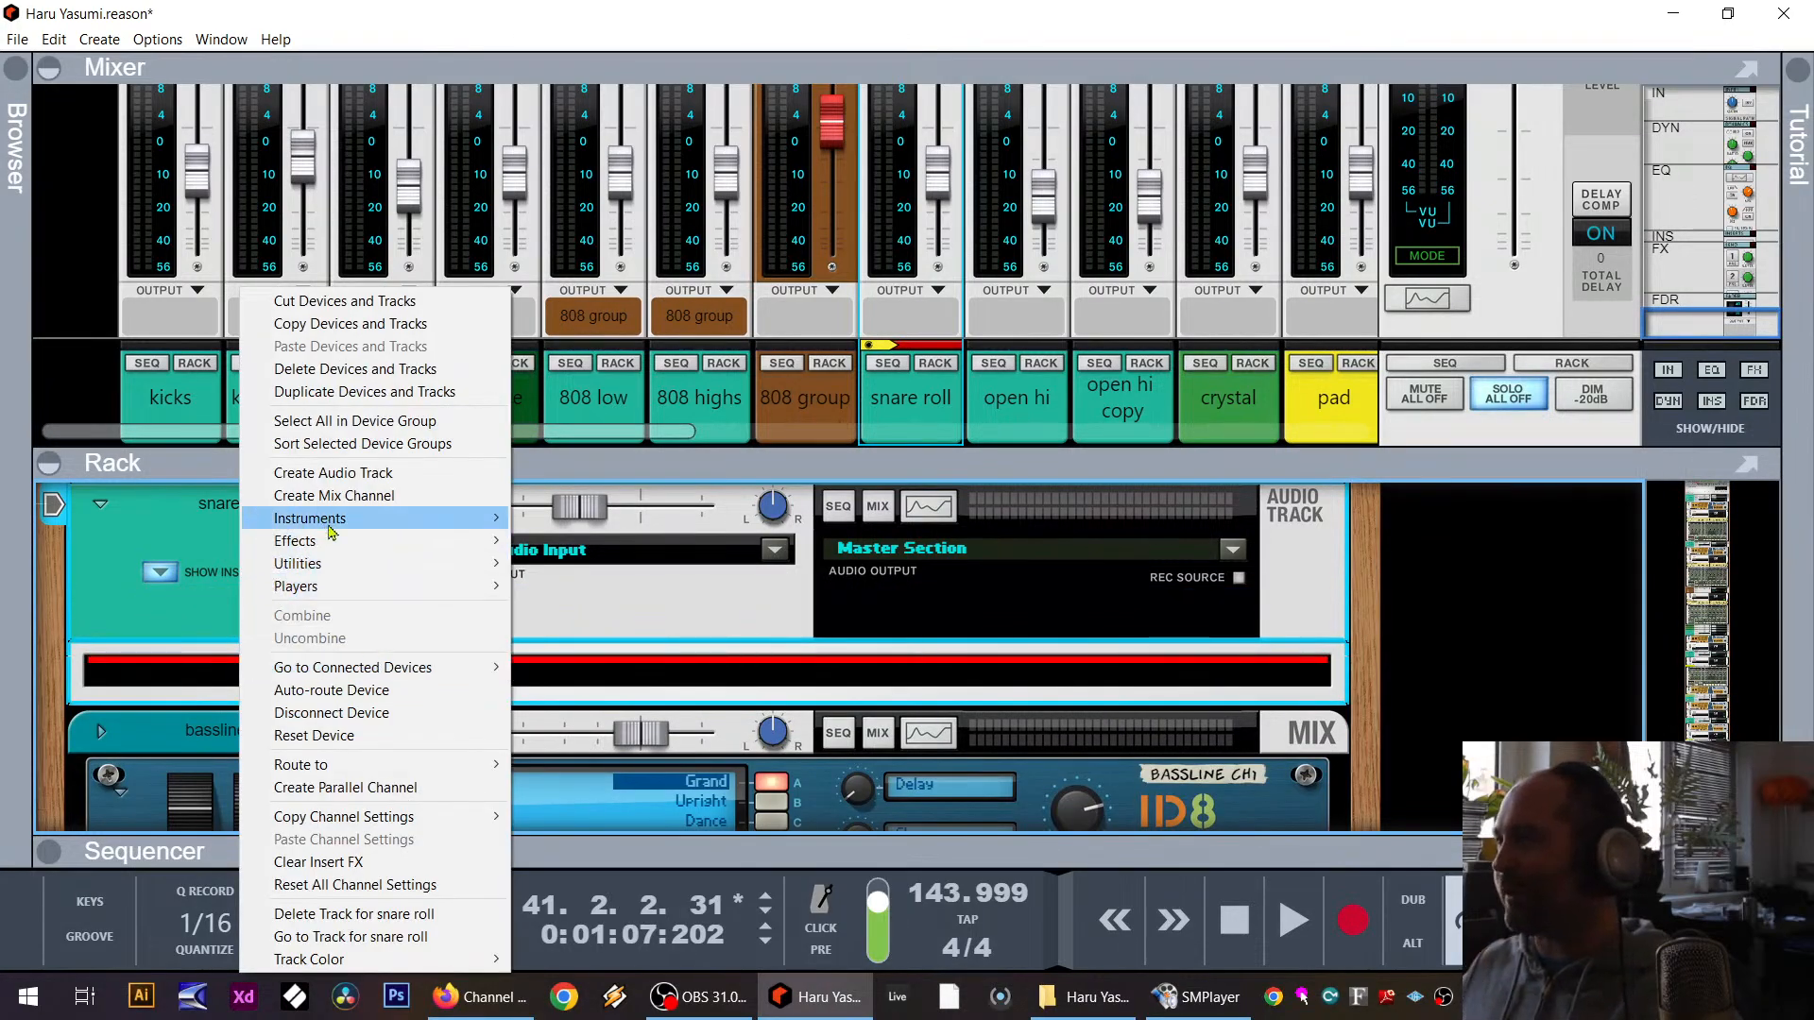
{"action": "mouse_move", "coordinate": [378, 540]}
{"action": "left_click", "coordinate": [633, 284]}
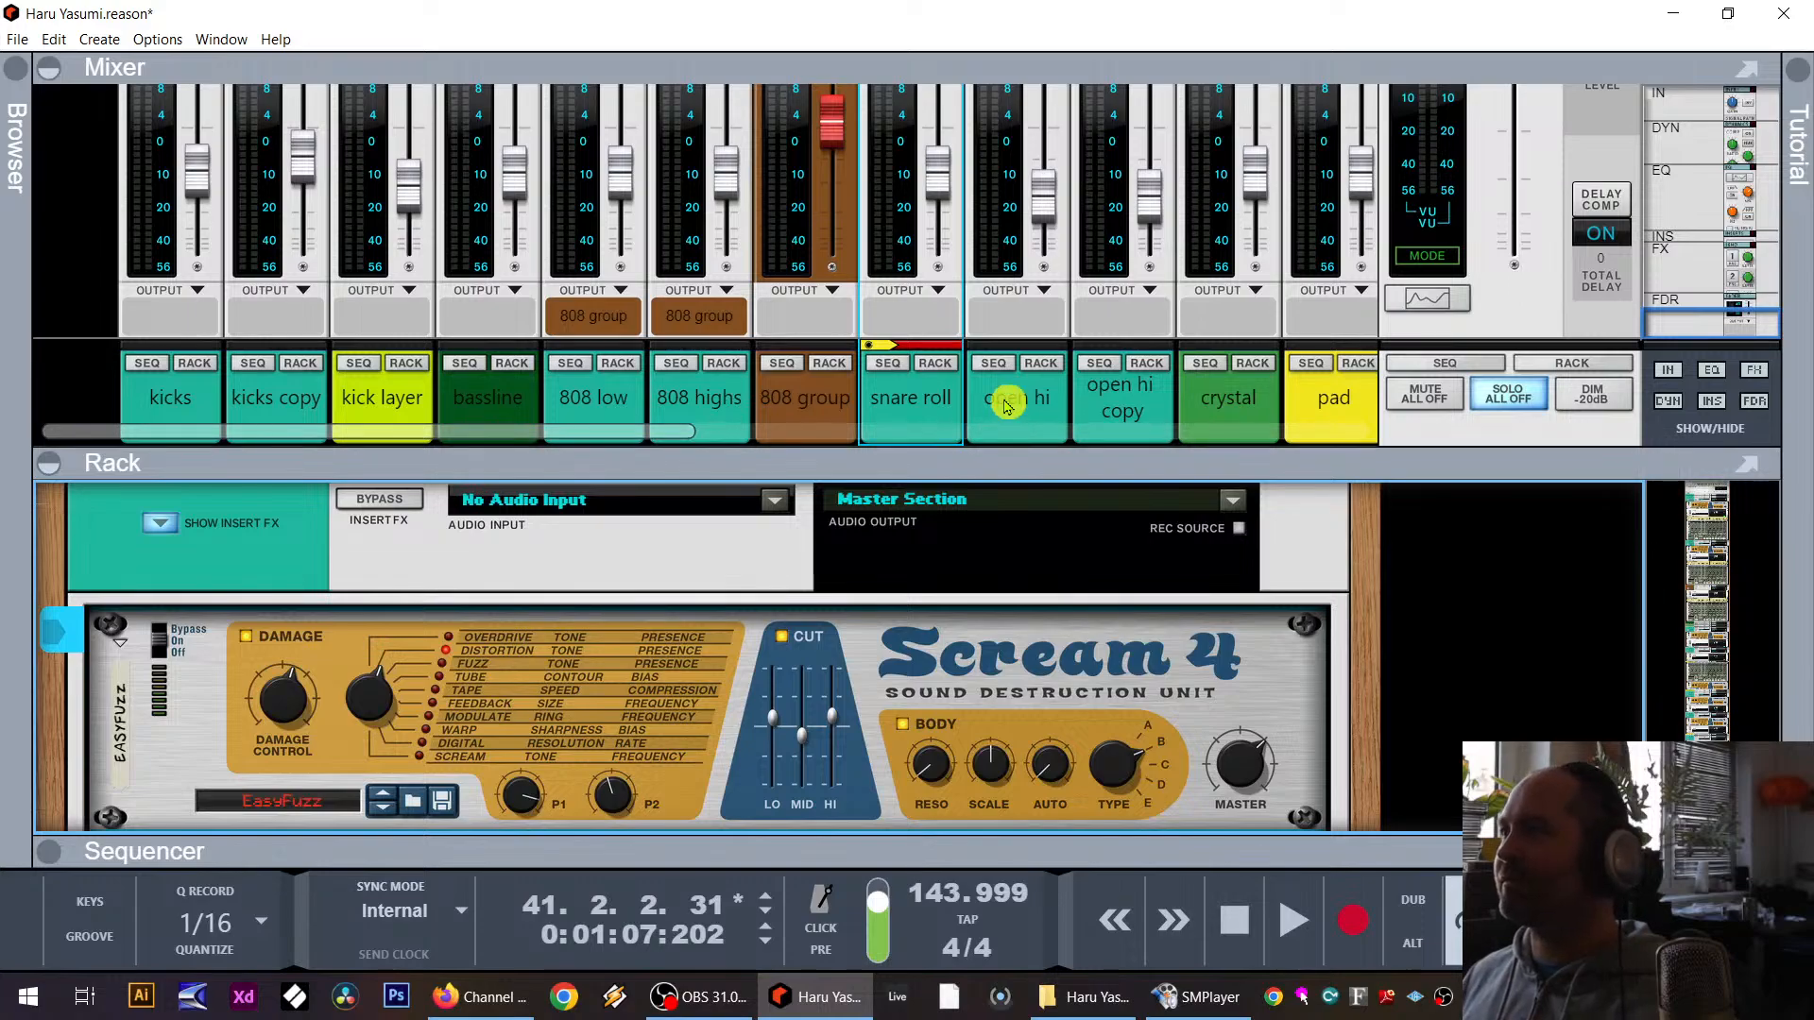
Step: Audition the Scream 4 damage types on the snare roll during loop playback and set the type to Warp
{"action": "key", "text": "space"}
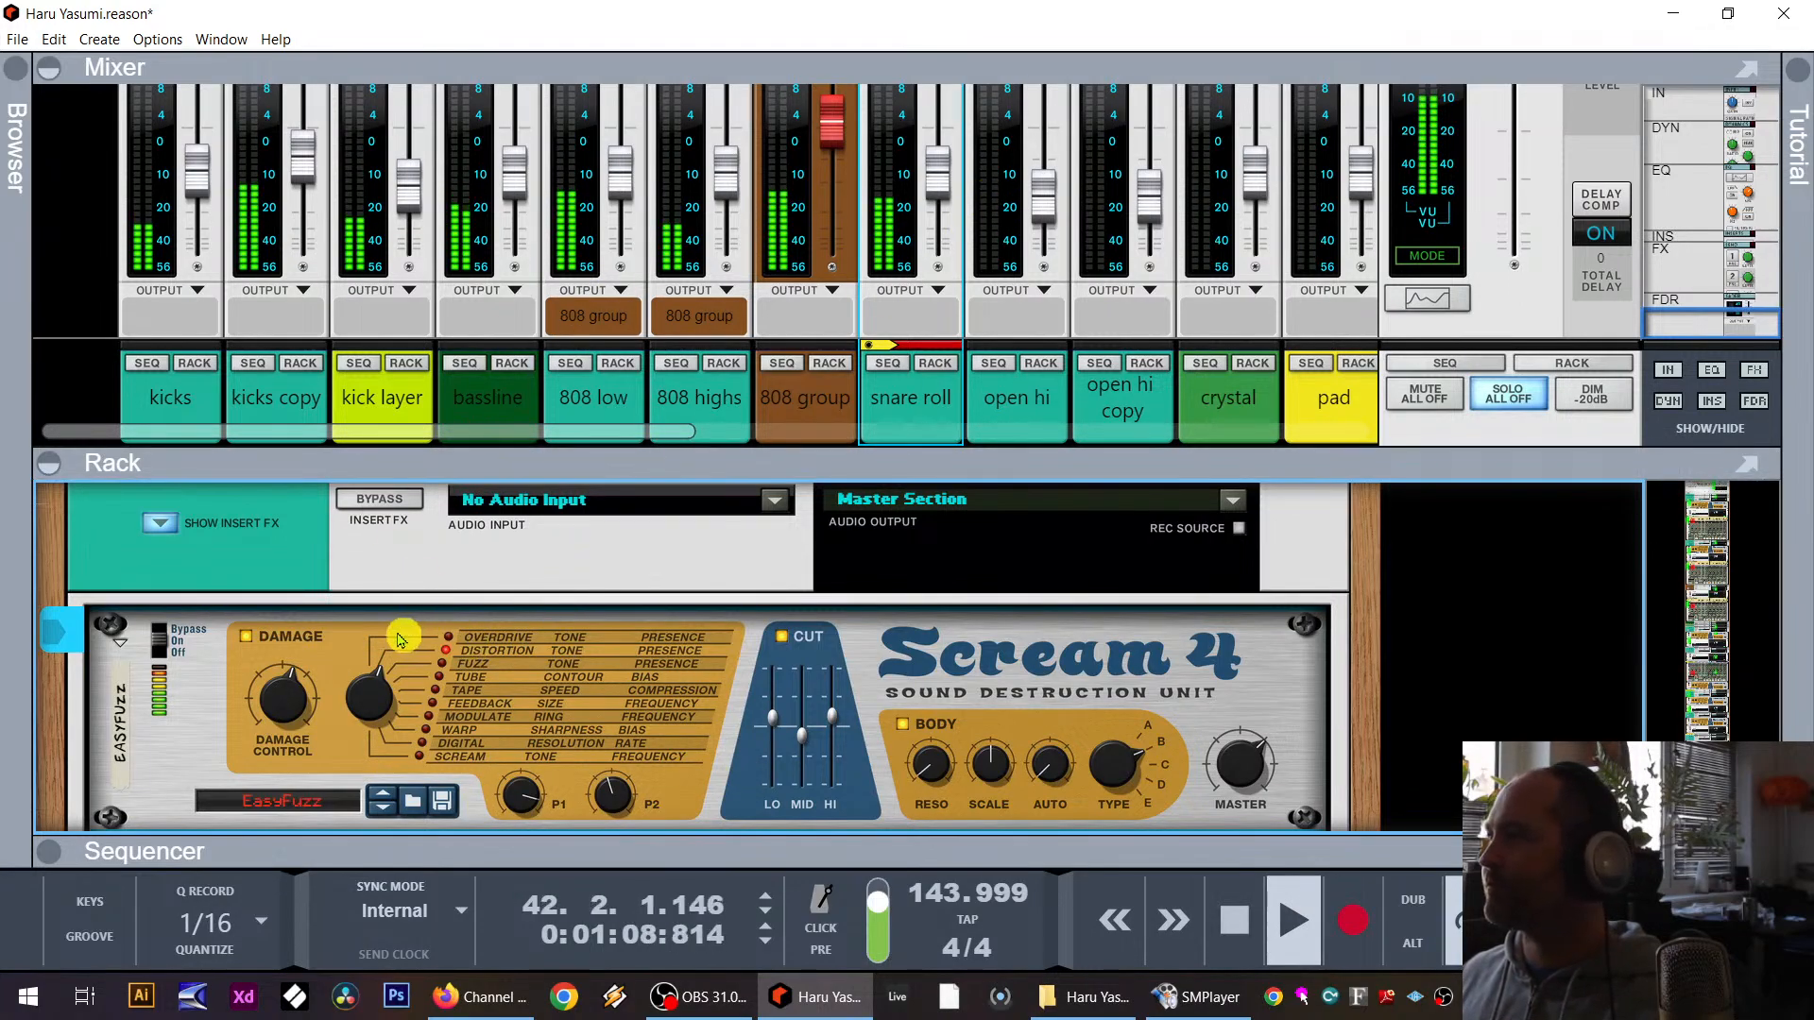
{"action": "left_click_drag", "start_coordinate": [370, 699], "coordinate": [375, 733]}
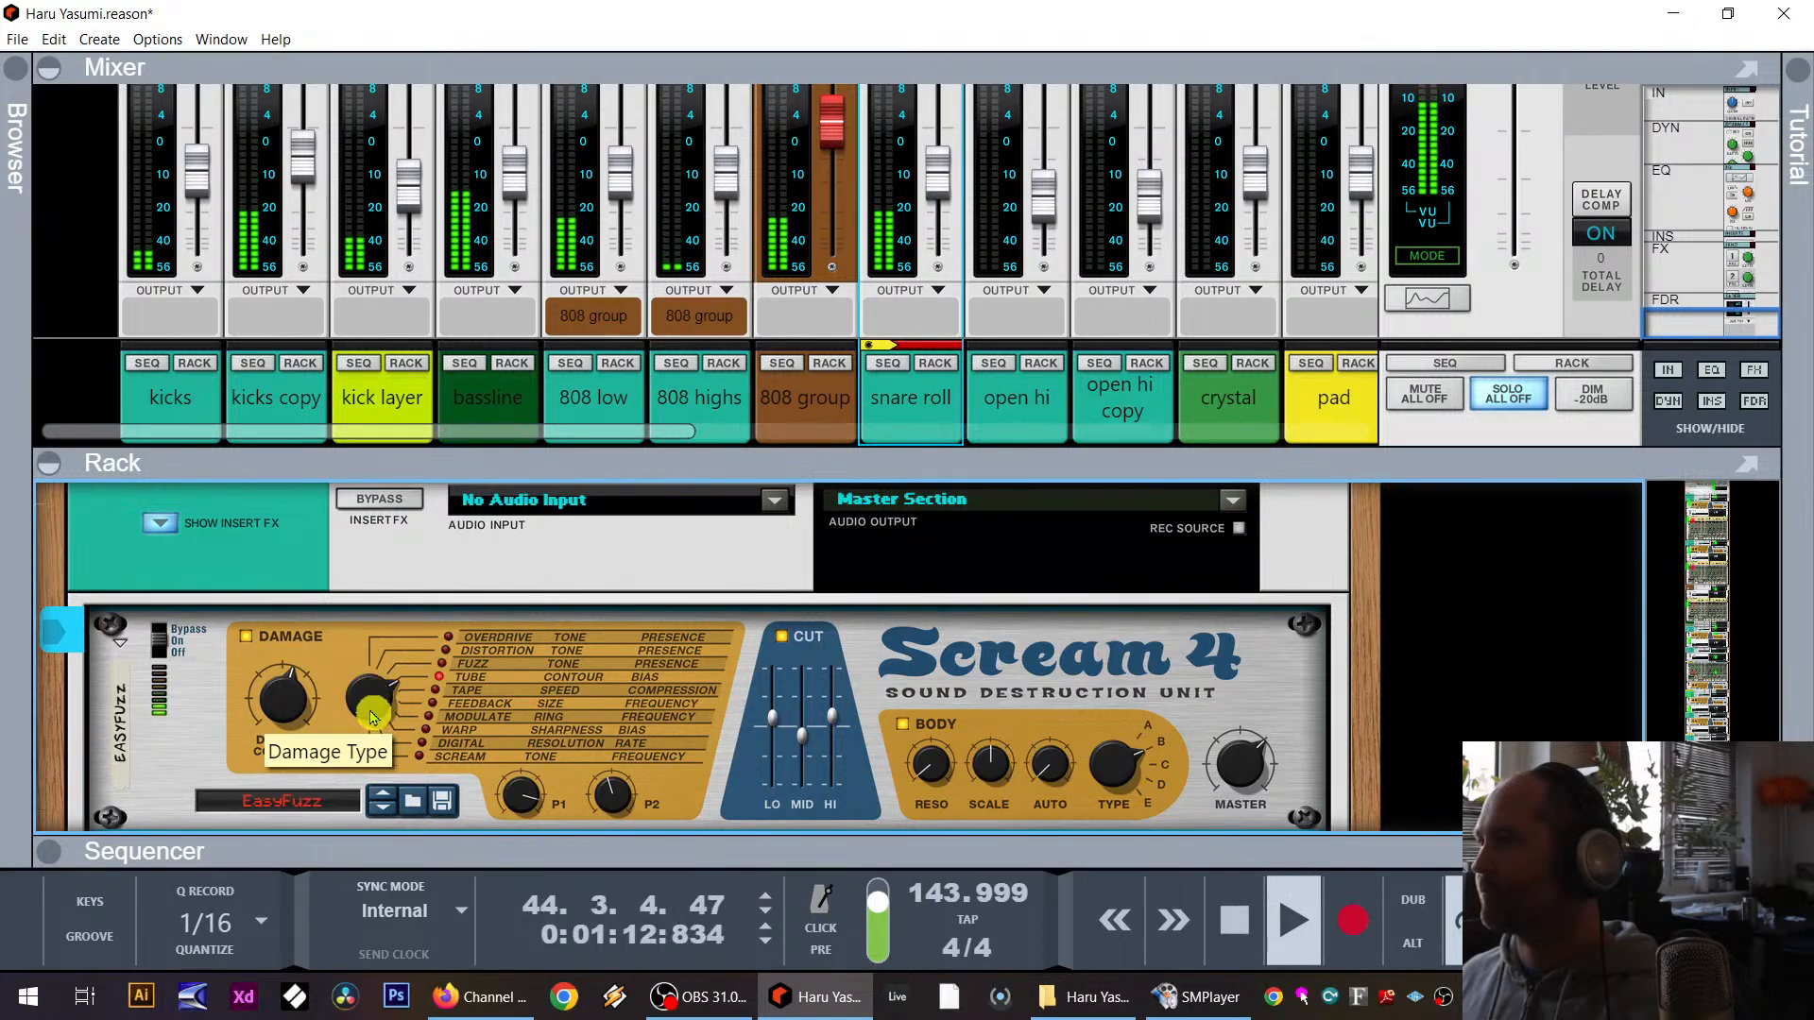
{"action": "left_click_drag", "start_coordinate": [374, 712], "coordinate": [376, 699]}
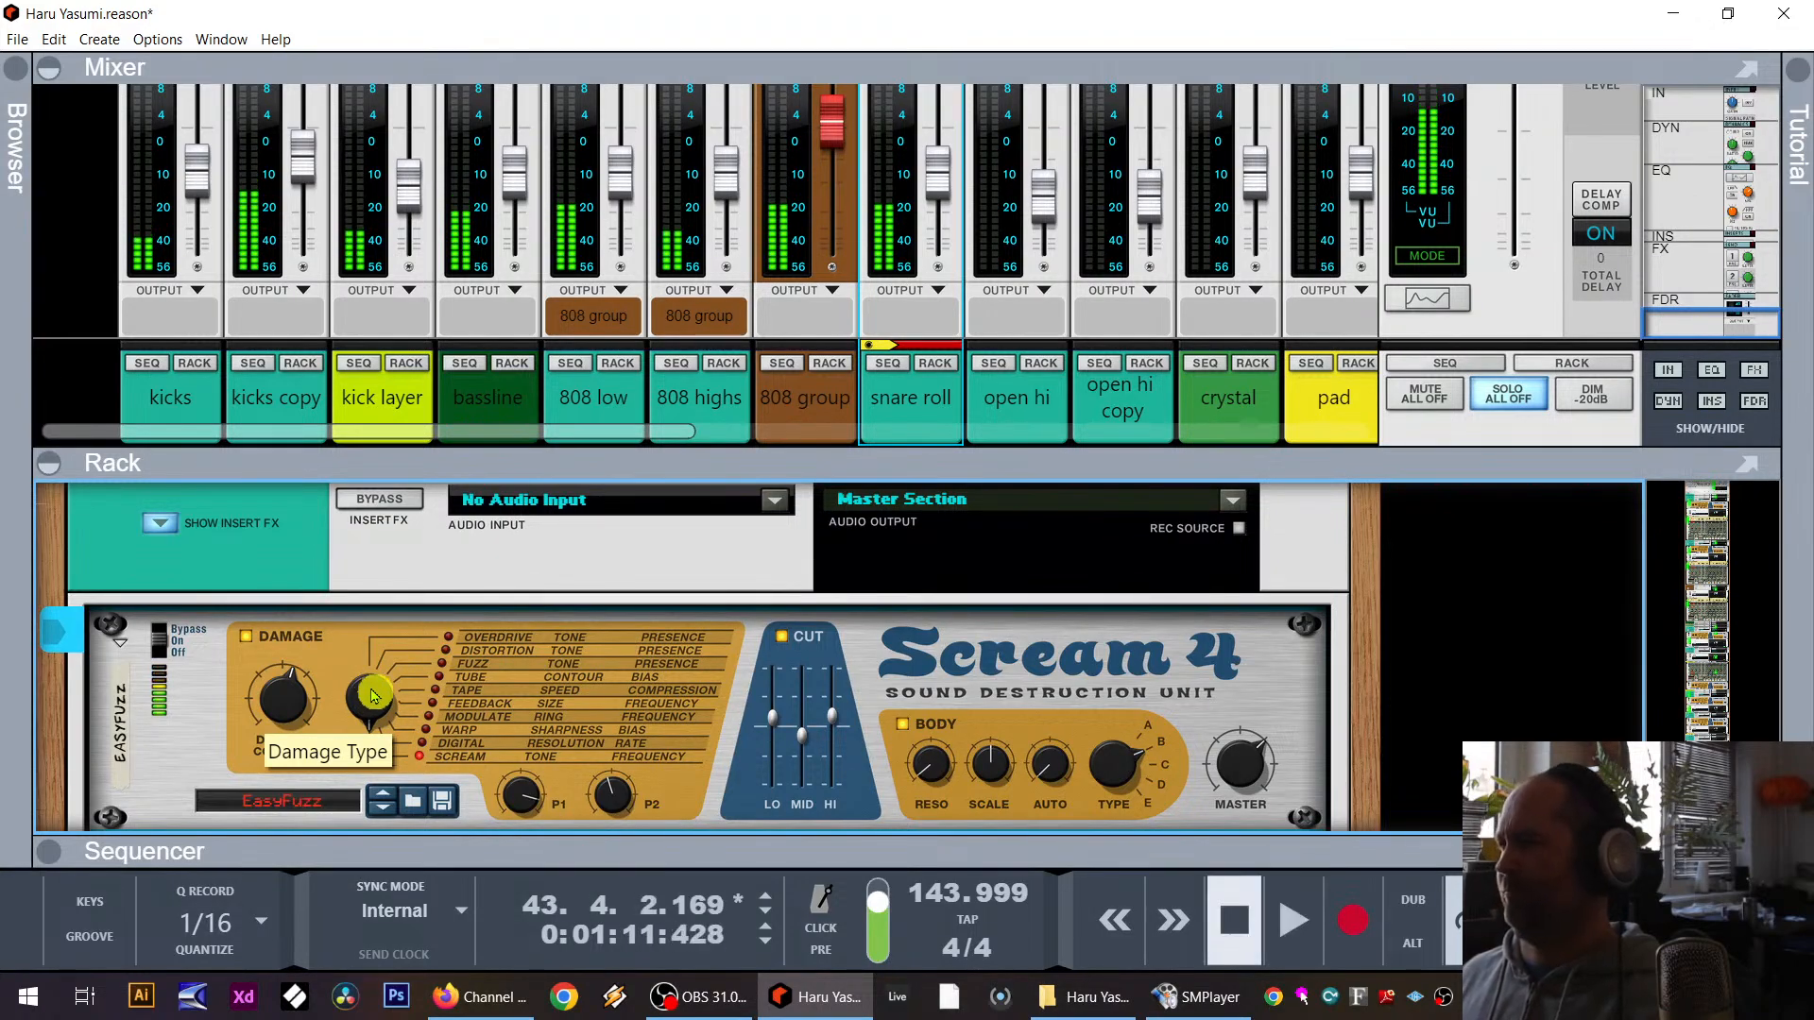
{"action": "left_click_drag", "start_coordinate": [374, 696], "coordinate": [371, 715]}
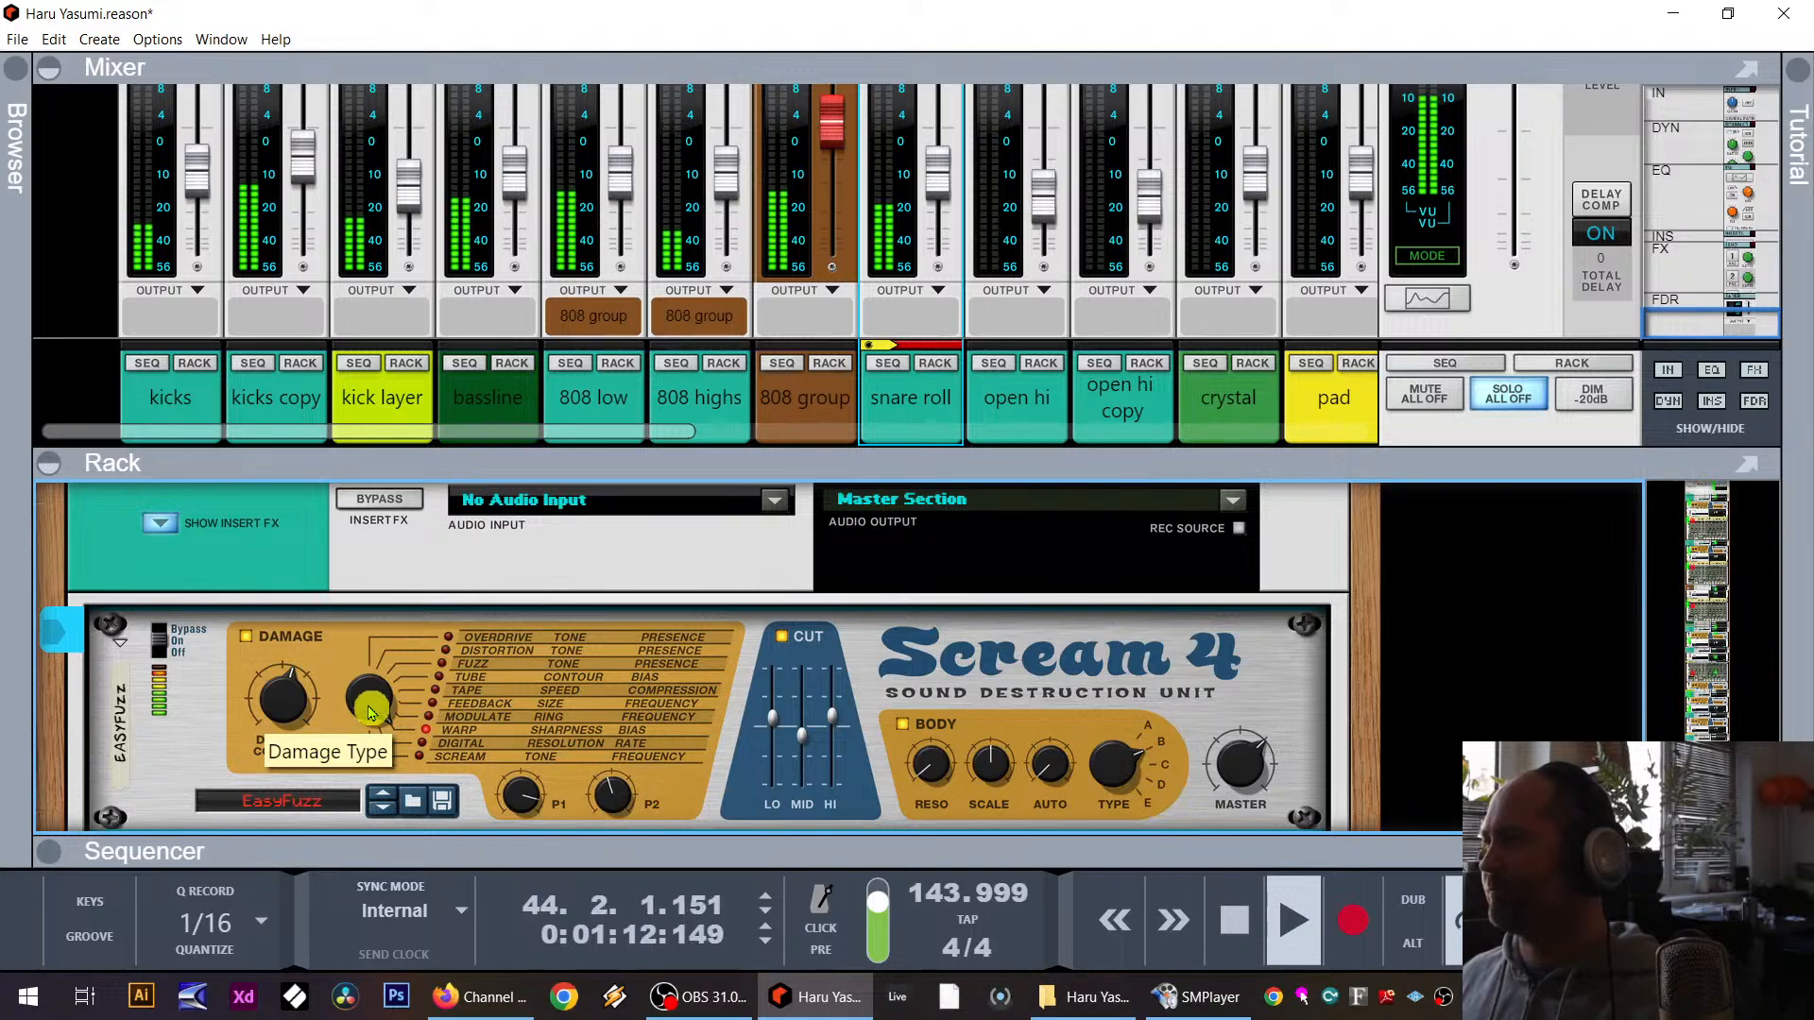
{"action": "key", "text": "space"}
Step: Duplicate the snare roll channel with its track and select the copy
{"action": "right_click", "coordinate": [889, 411]}
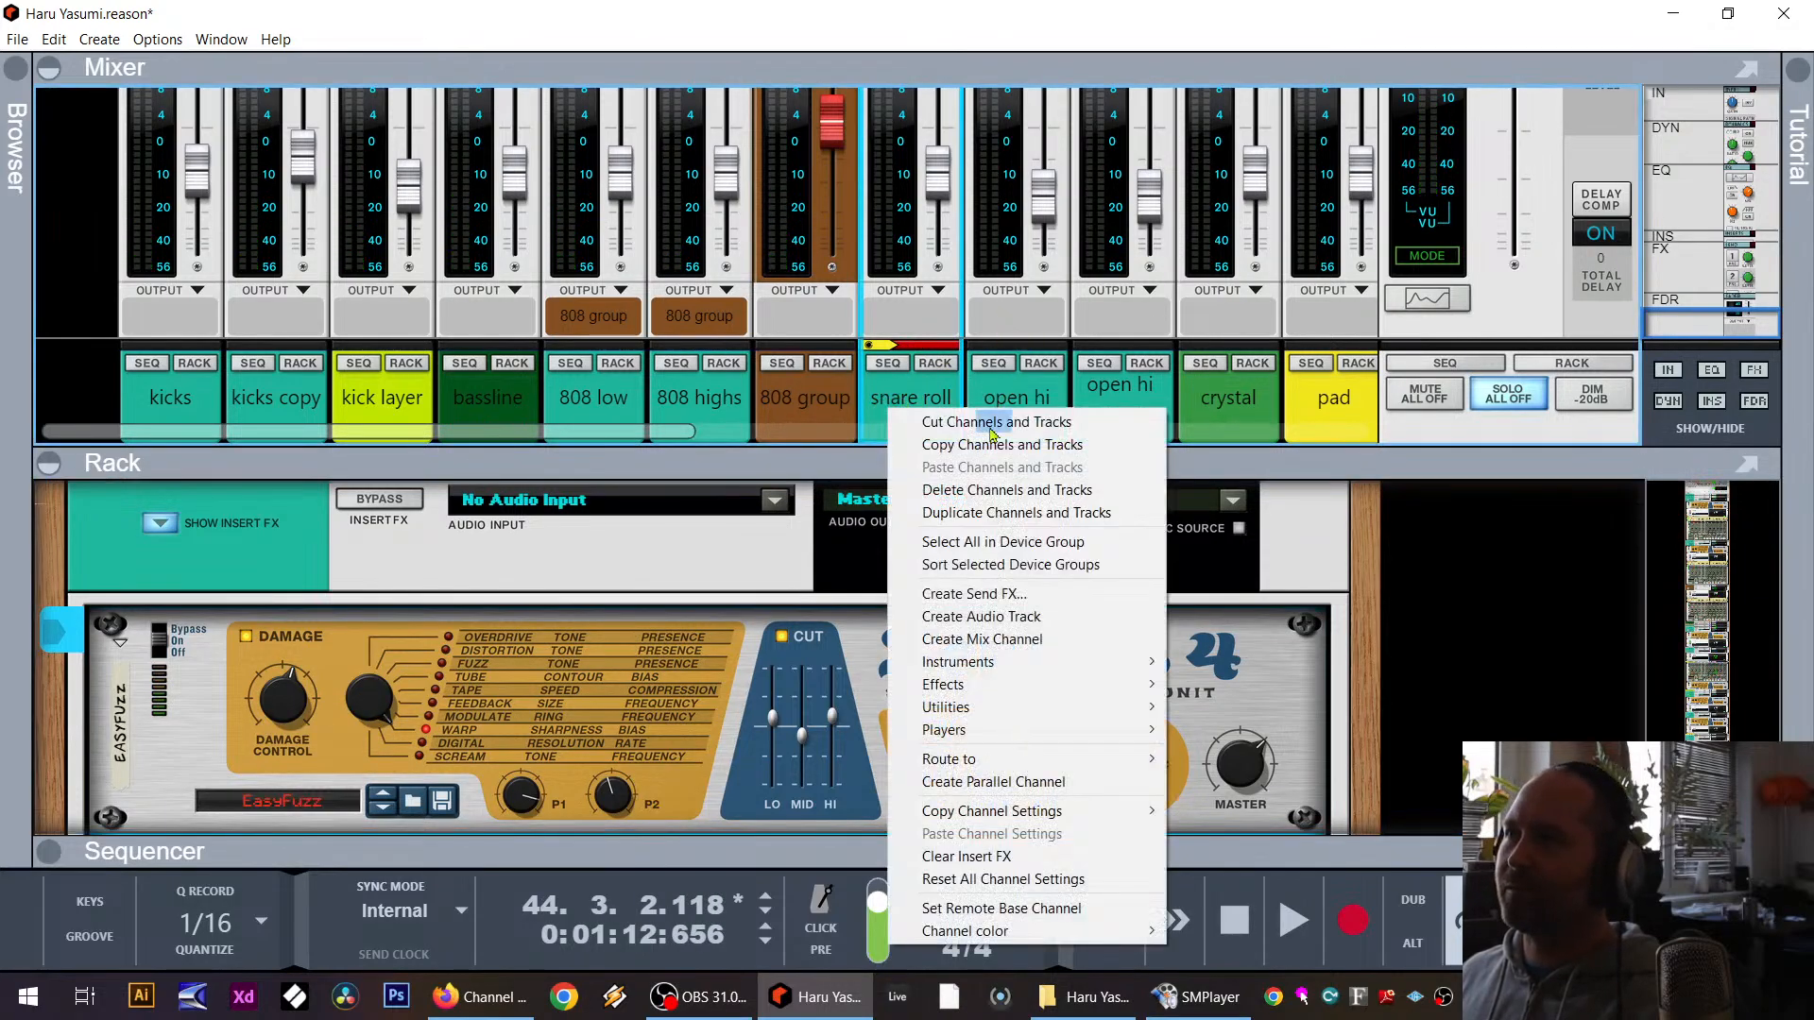
{"action": "left_click", "coordinate": [995, 515]}
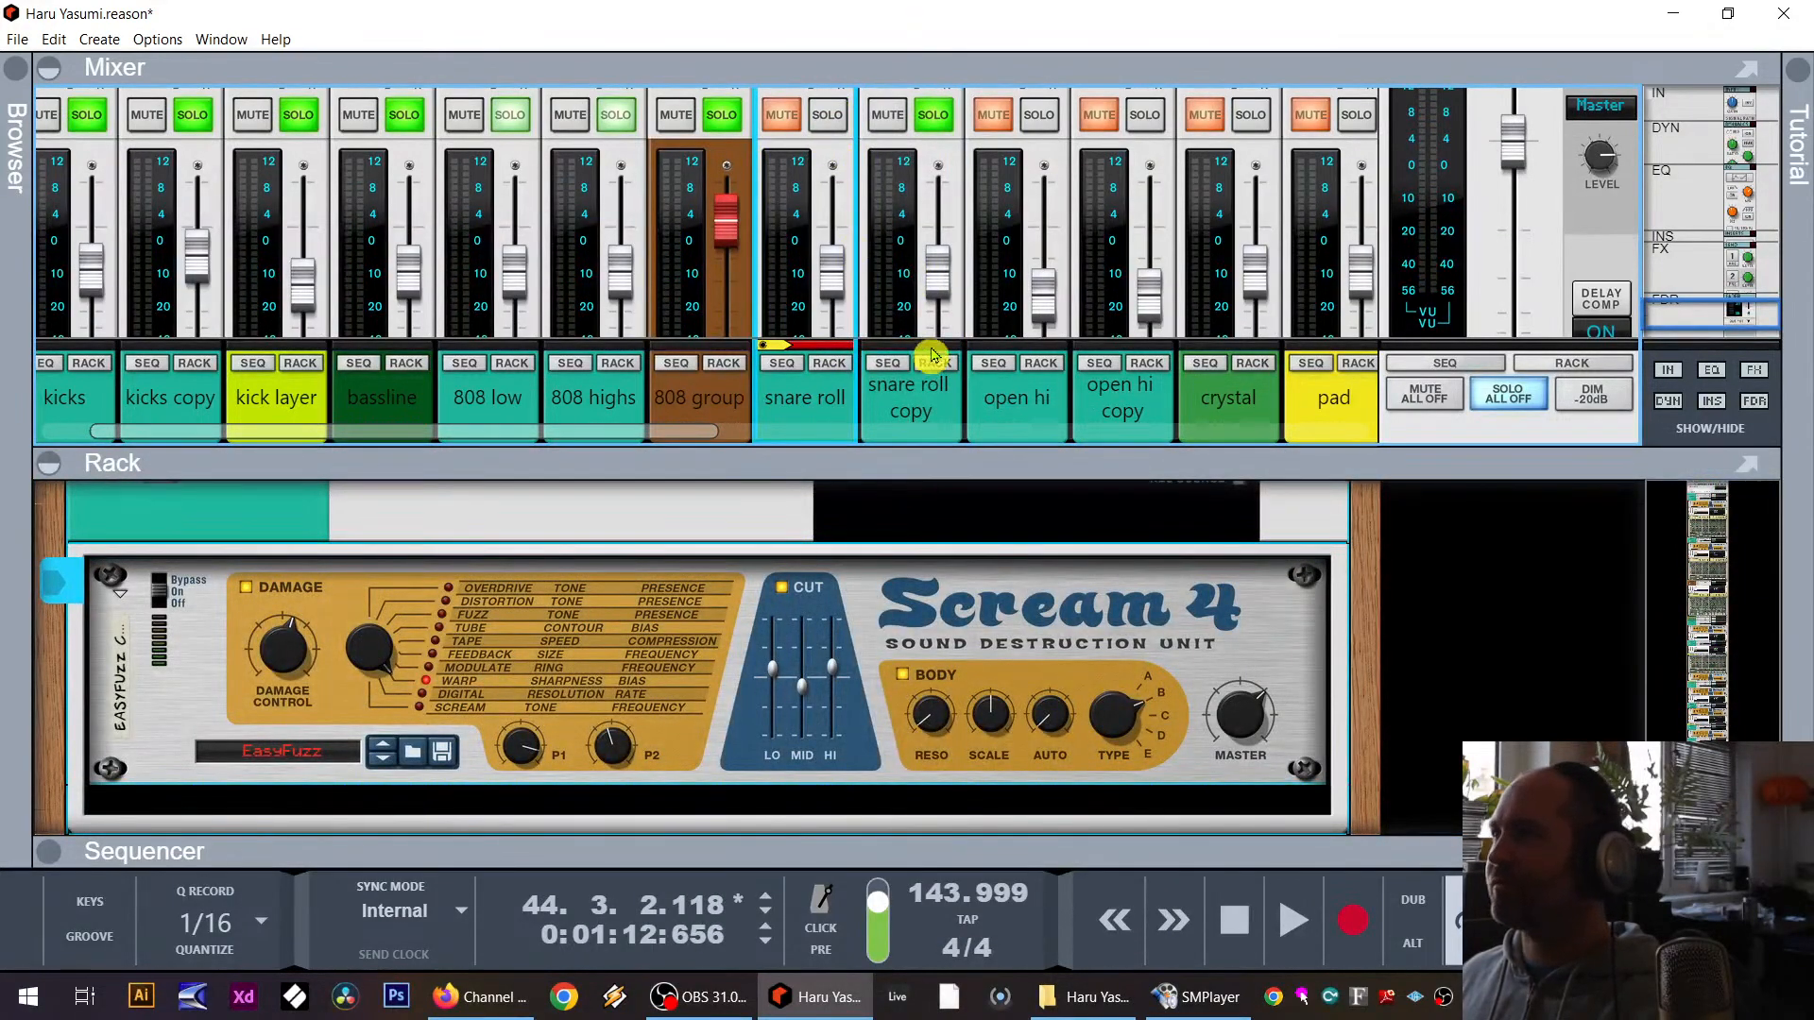
{"action": "left_click", "coordinate": [941, 370]}
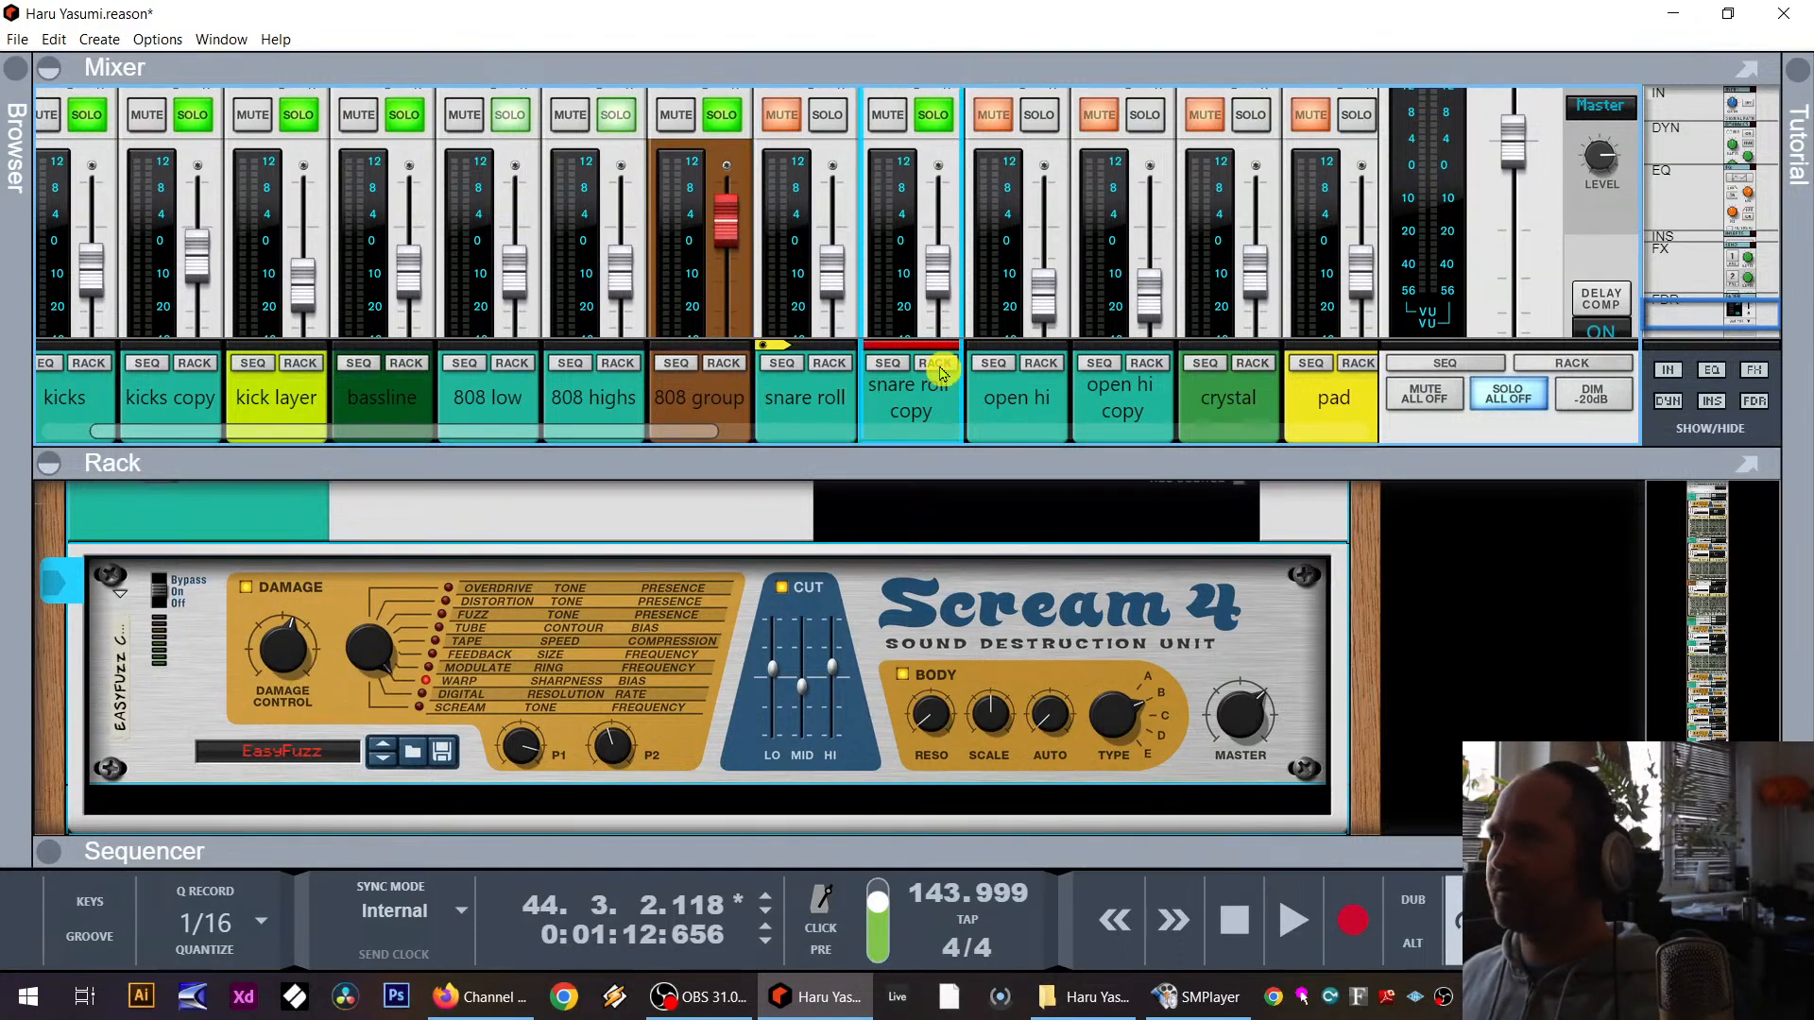
Step: Audition other Scream 4 damage types during loop playback and set the type to Tube
{"action": "key", "text": "space"}
{"action": "left_click", "coordinate": [369, 661]}
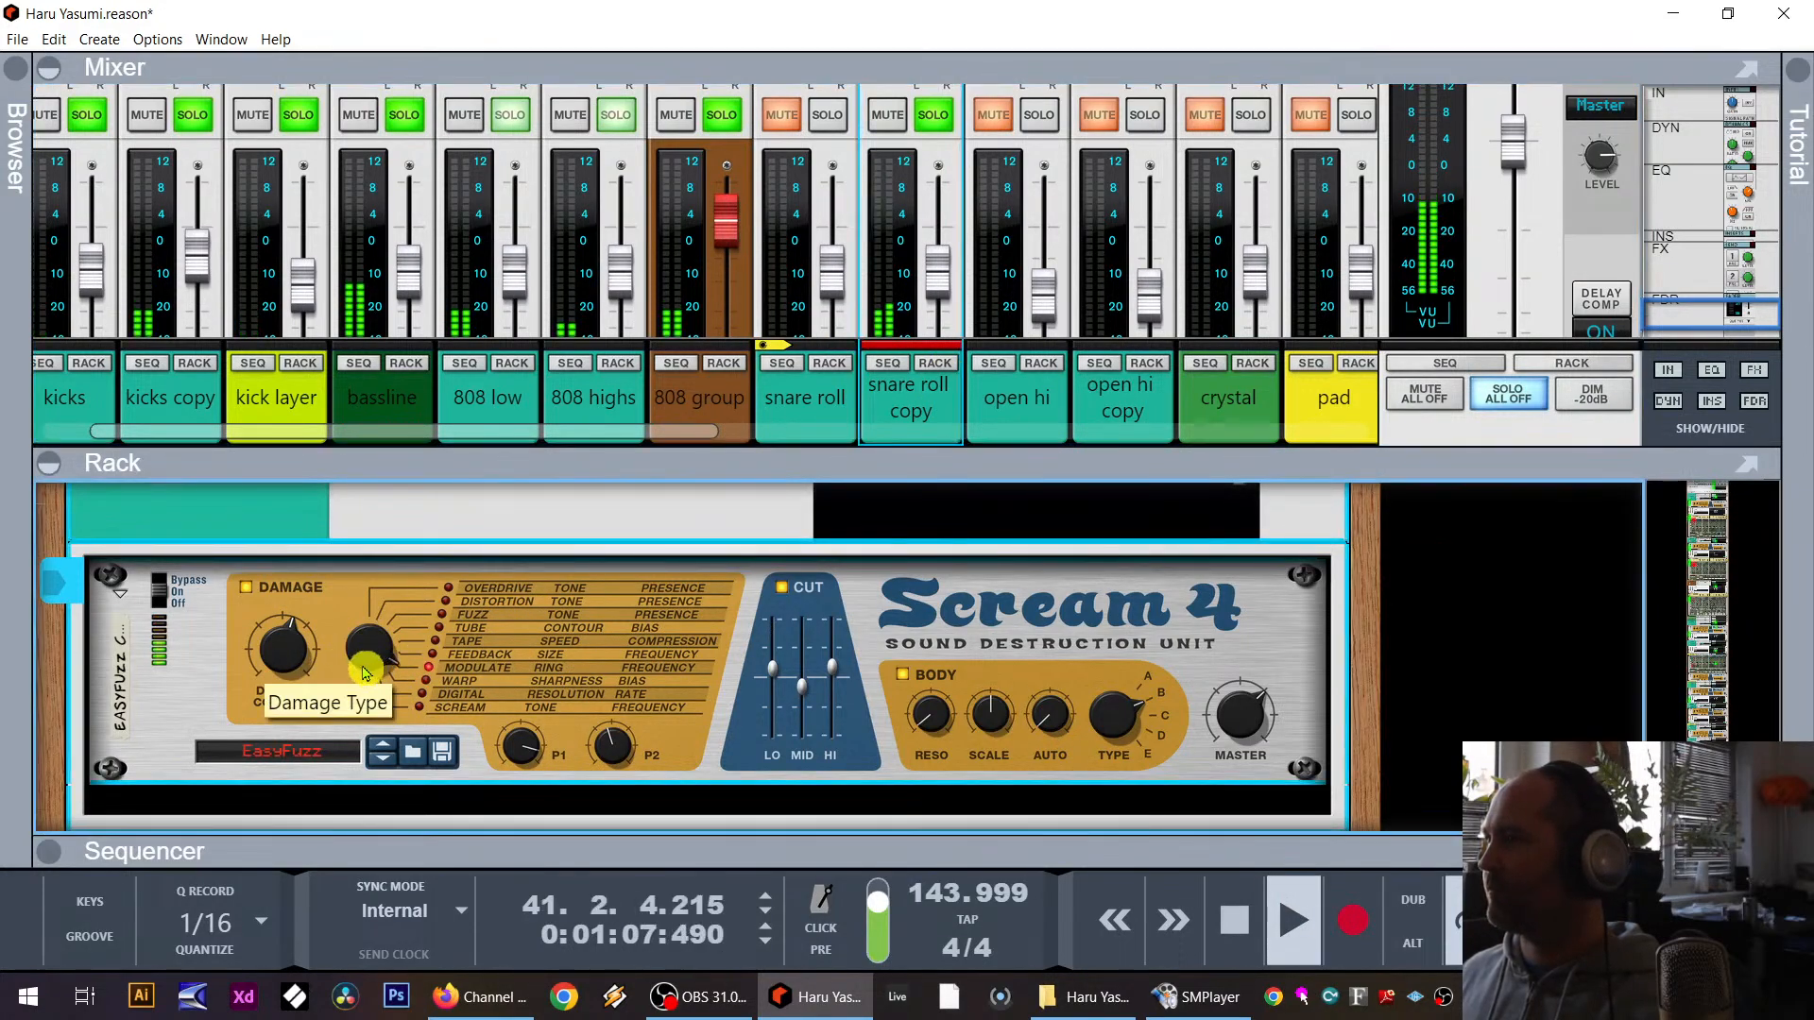
{"action": "left_click_drag", "start_coordinate": [364, 672], "coordinate": [368, 673]}
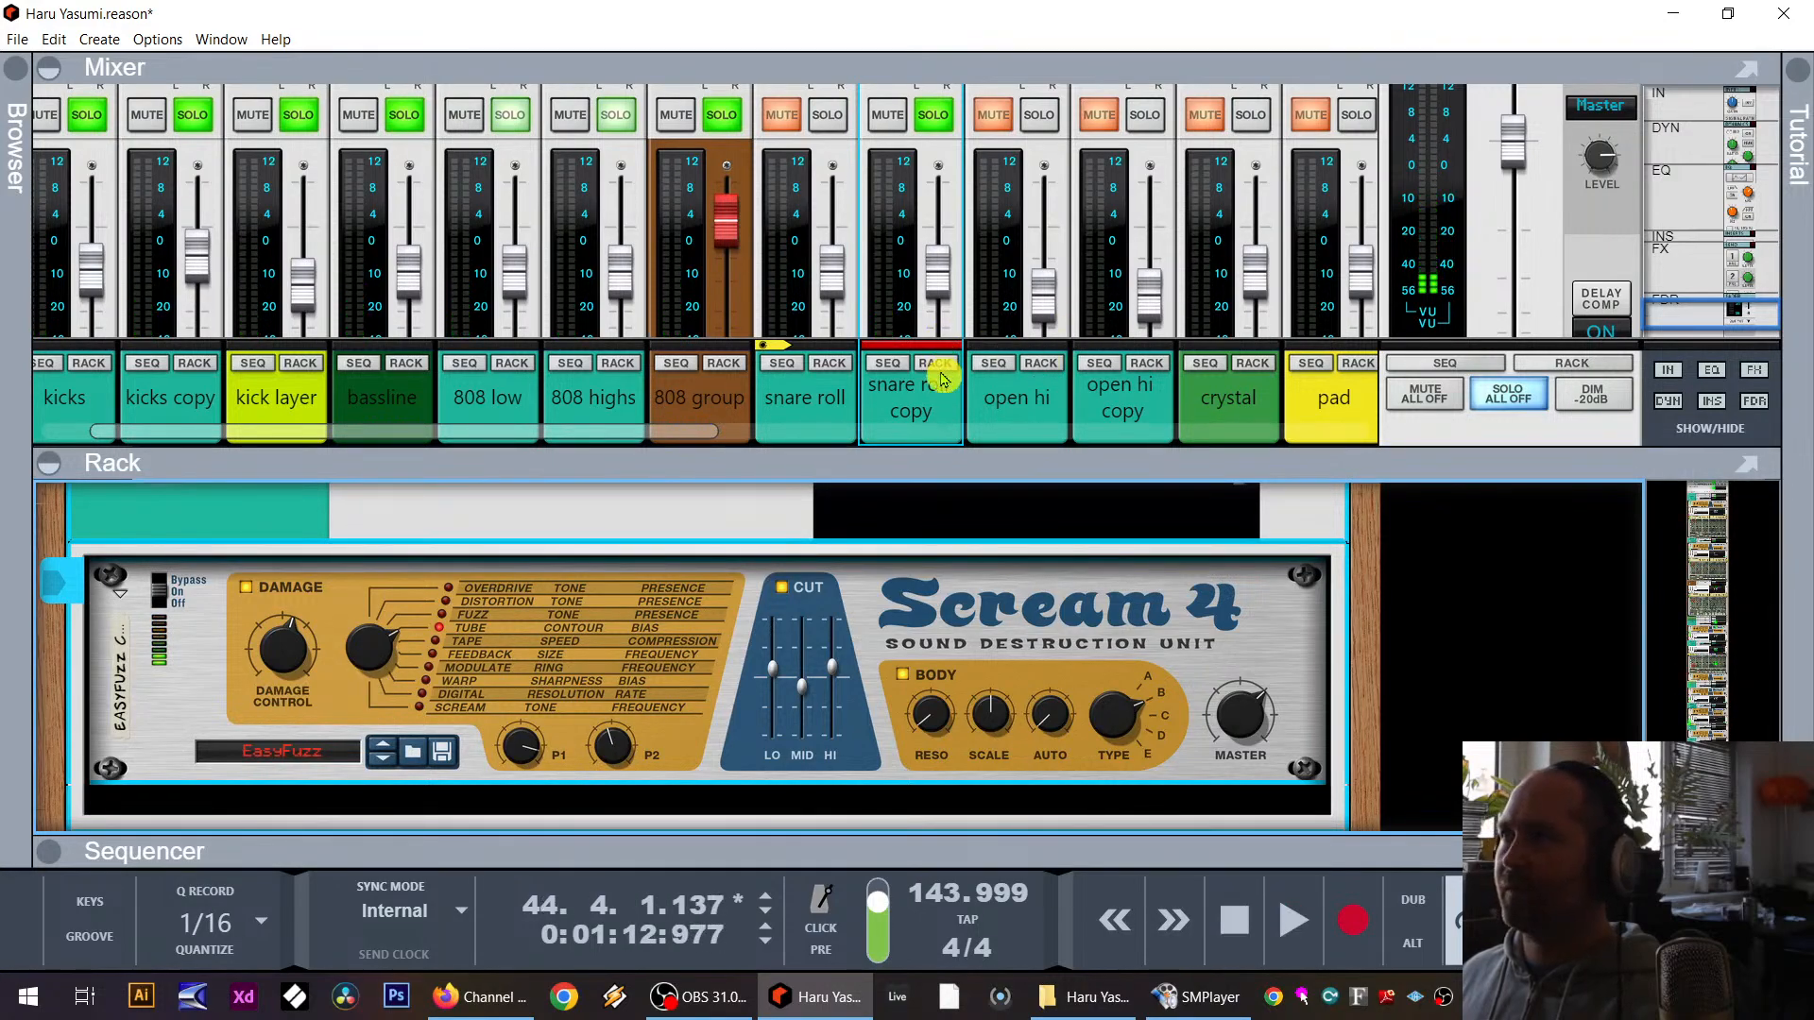
Step: Split the snare roll copy clip at bar 42 and delete the part after it, keeping only the first bar
{"action": "left_click", "coordinate": [893, 363]}
{"action": "left_click_drag", "start_coordinate": [1017, 498], "coordinate": [1033, 260]}
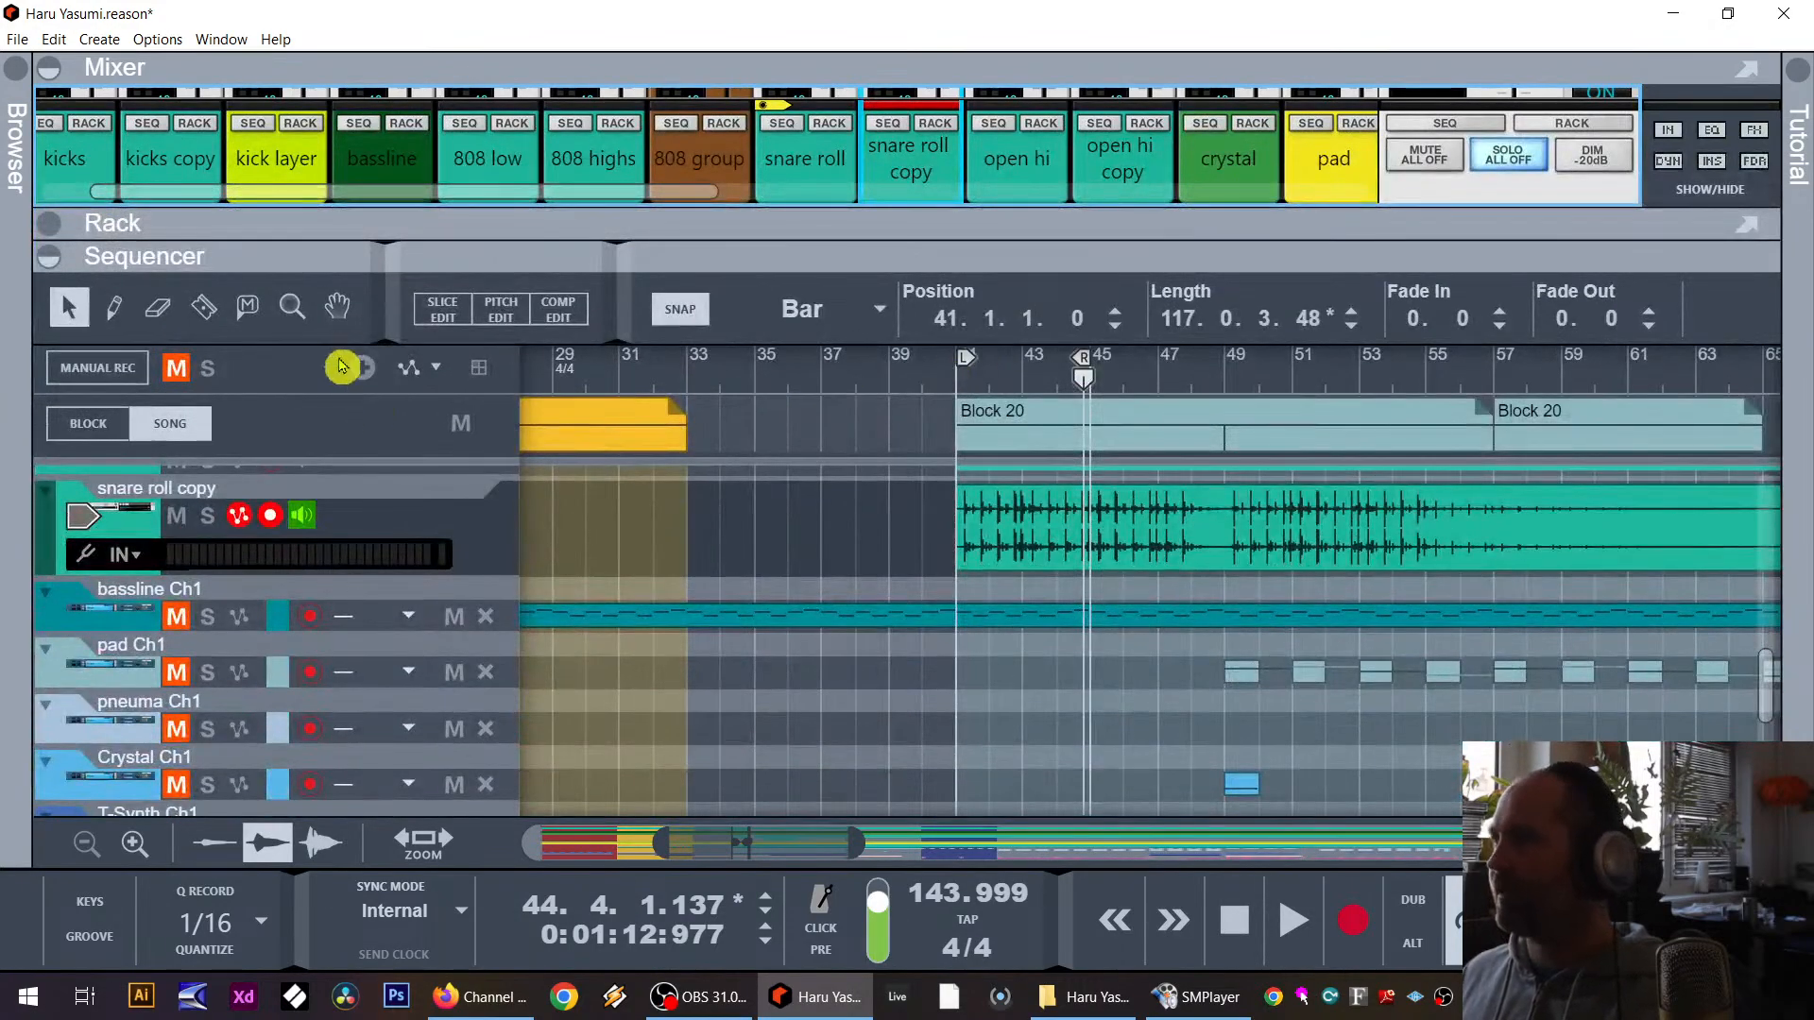
{"action": "left_click", "coordinate": [292, 305]}
{"action": "left_click_drag", "start_coordinate": [926, 511], "coordinate": [1328, 527]}
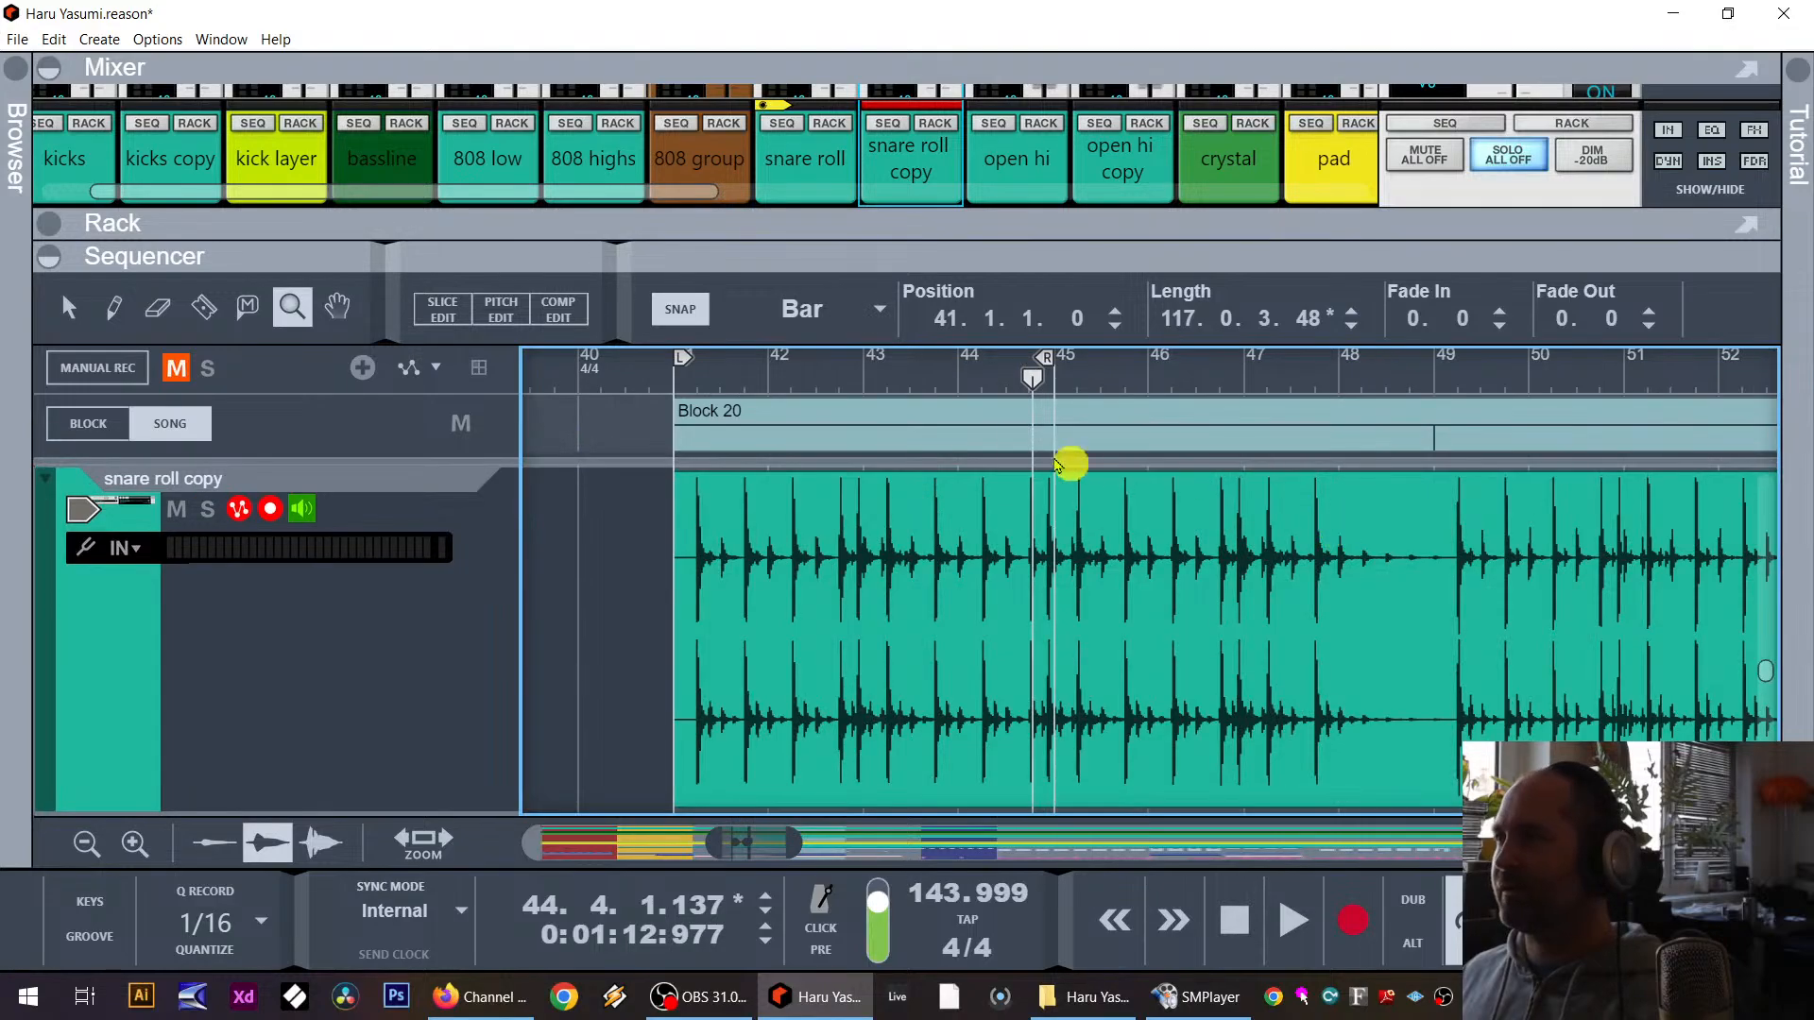
{"action": "left_click", "coordinate": [201, 312]}
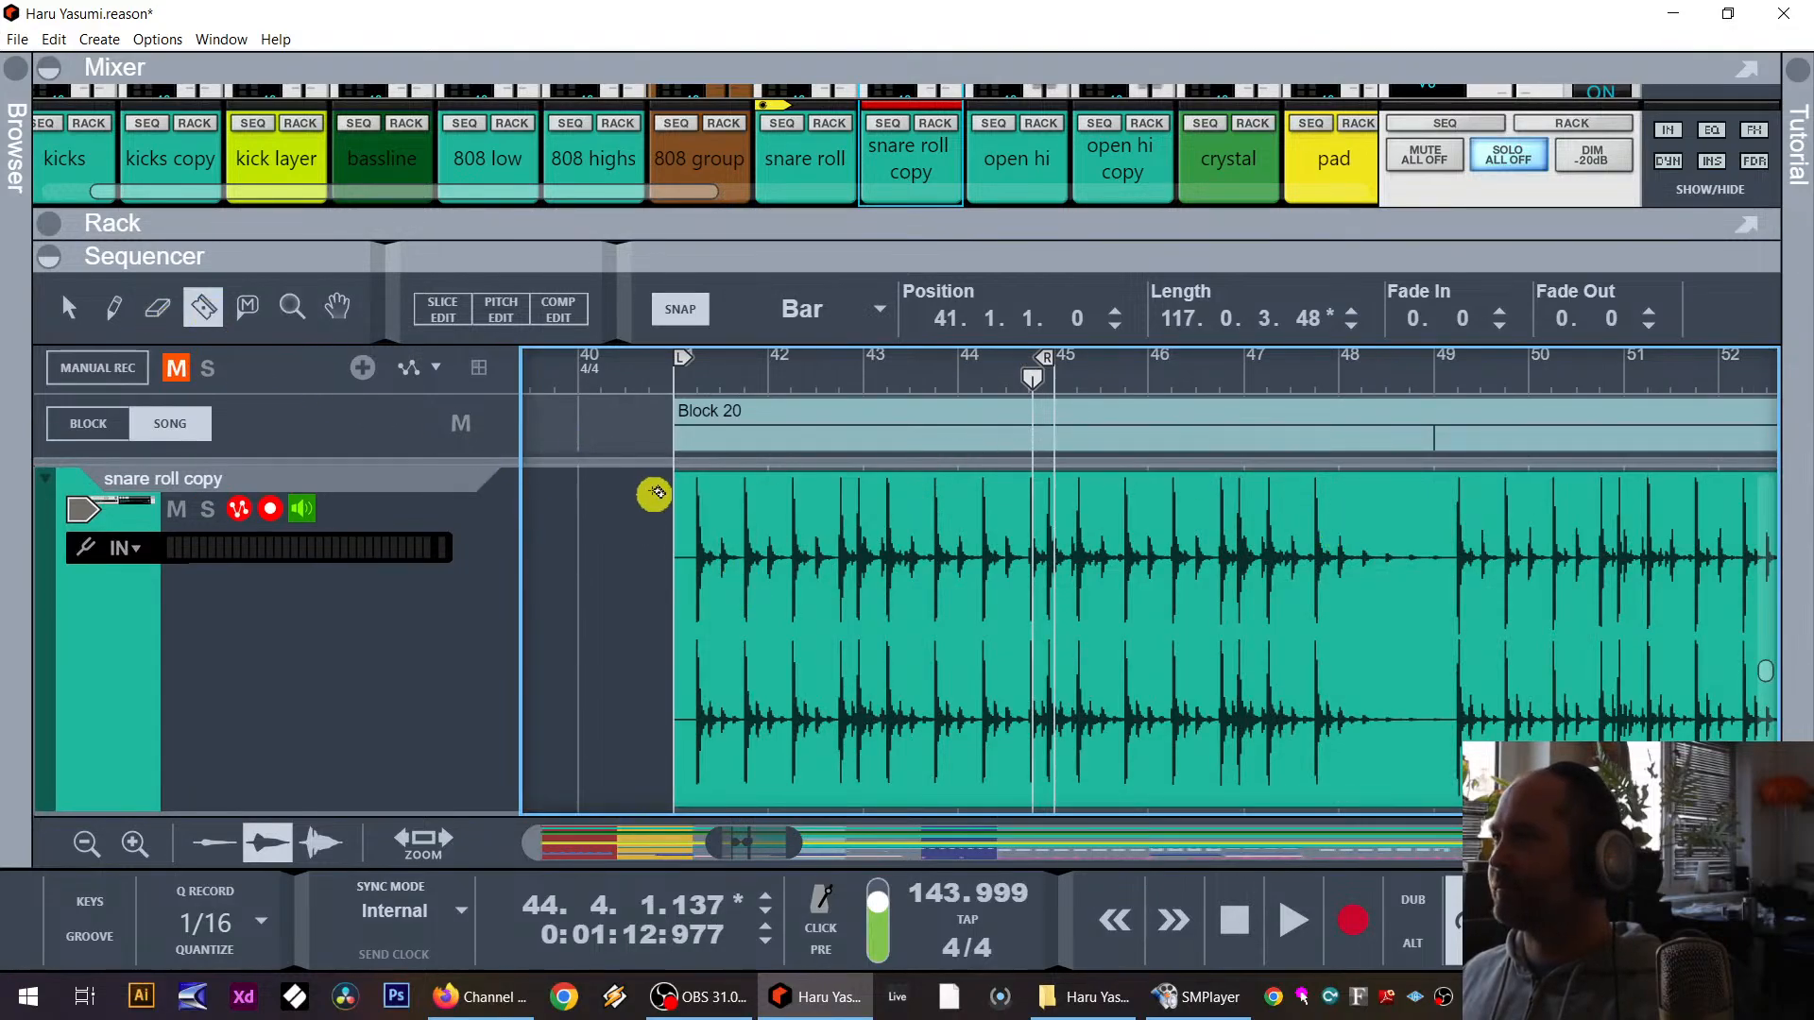
{"action": "left_click", "coordinate": [745, 508]}
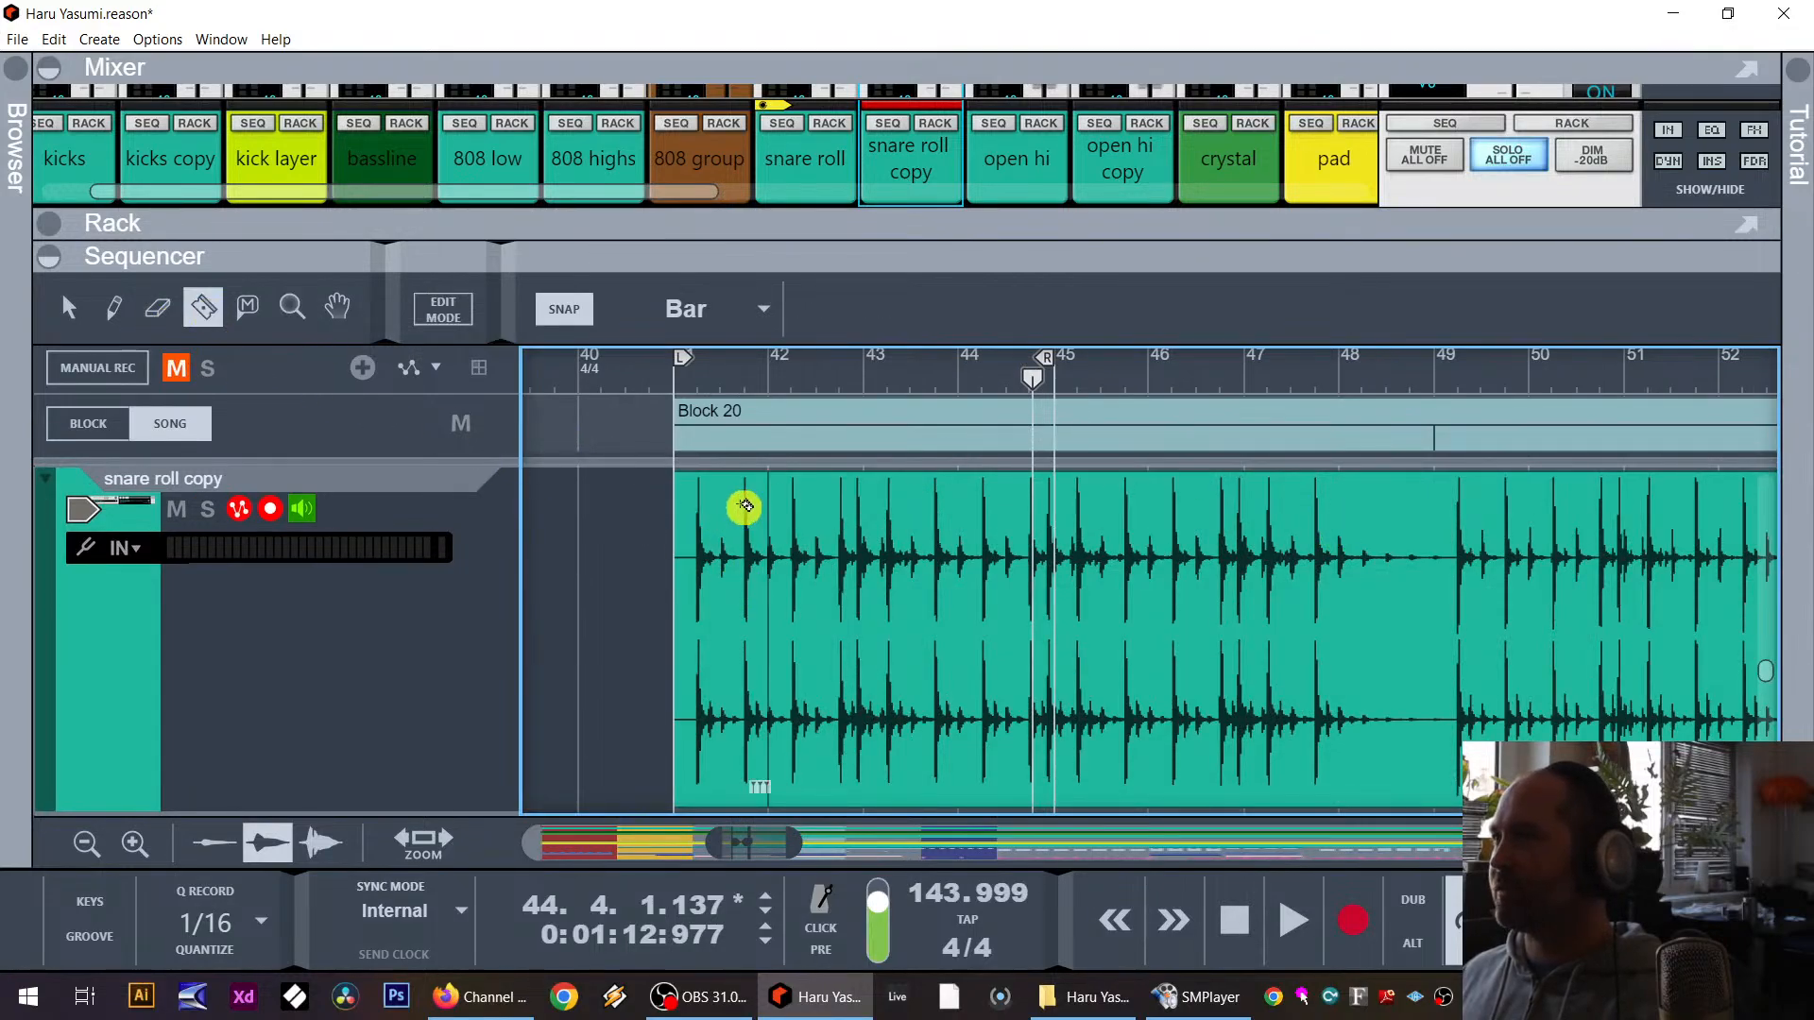
{"action": "left_click", "coordinate": [68, 307]}
{"action": "left_click", "coordinate": [1124, 558]}
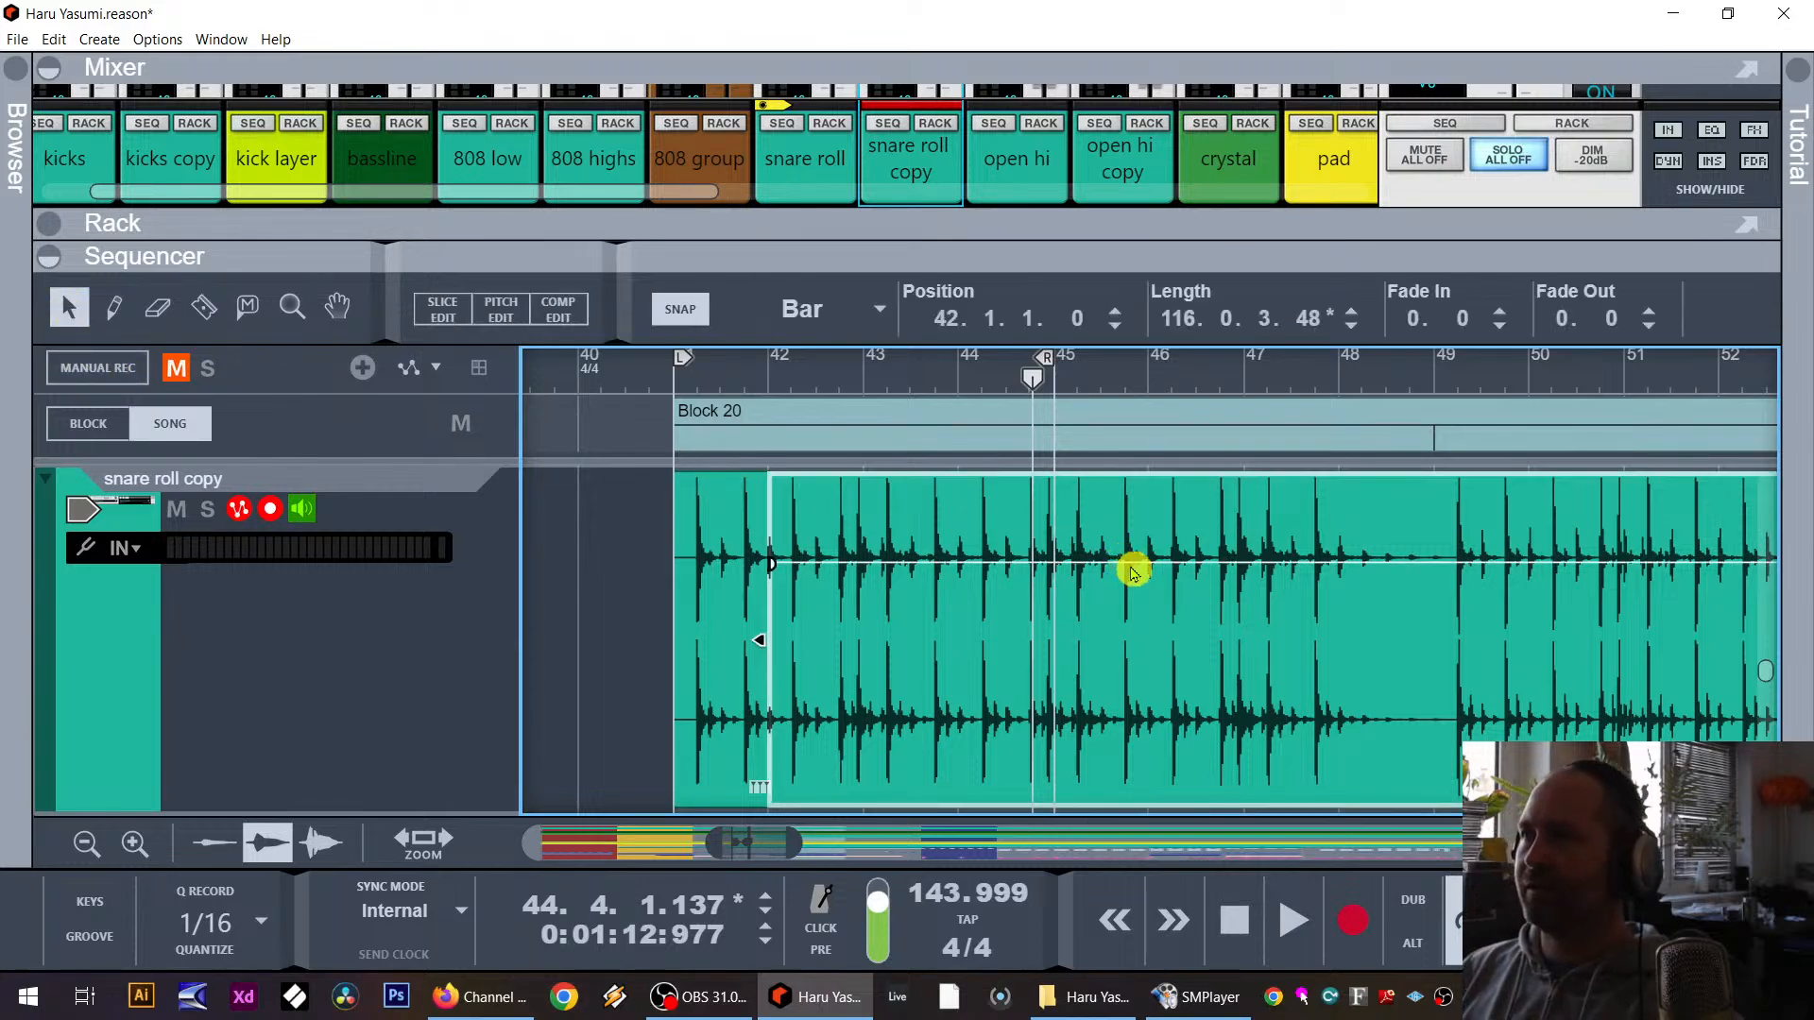
{"action": "key", "text": "Delete"}
{"action": "left_click", "coordinate": [764, 584]}
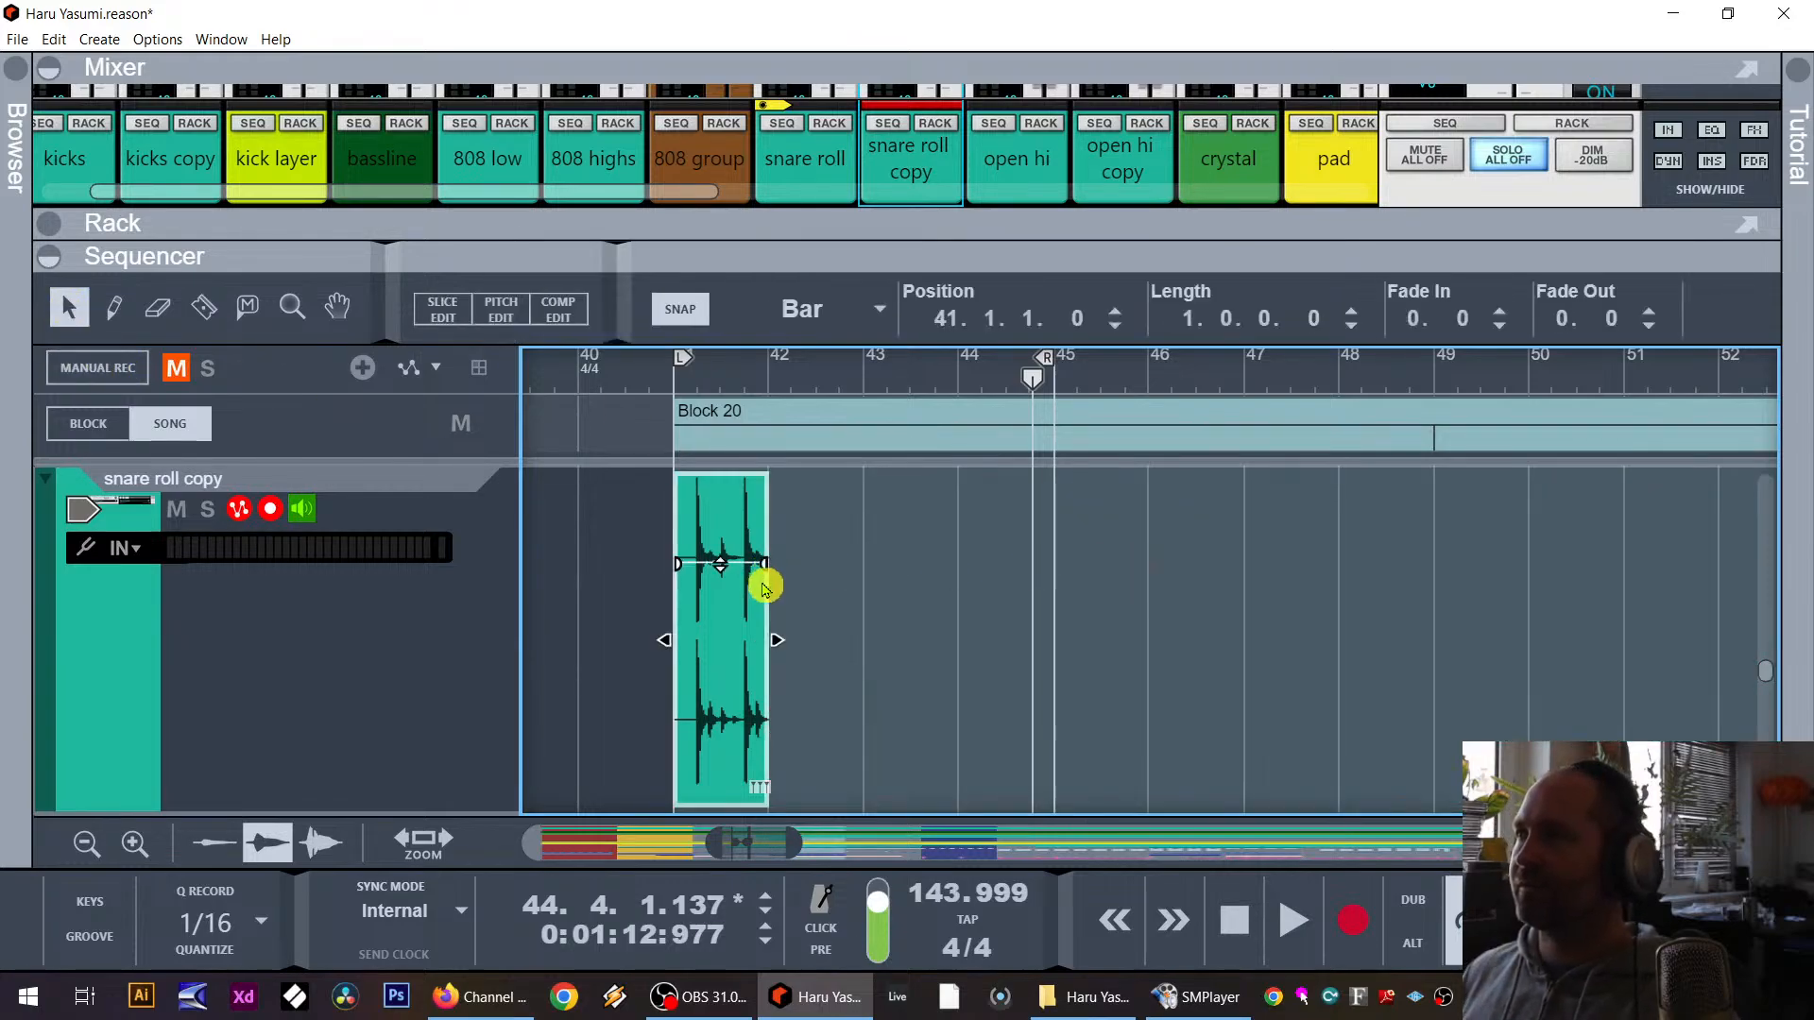
Step: Set the snap to 1/8, shorten the snare roll copy clip to two beats and play it from bar 41
{"action": "left_click", "coordinate": [782, 285]}
{"action": "left_click", "coordinate": [689, 648]}
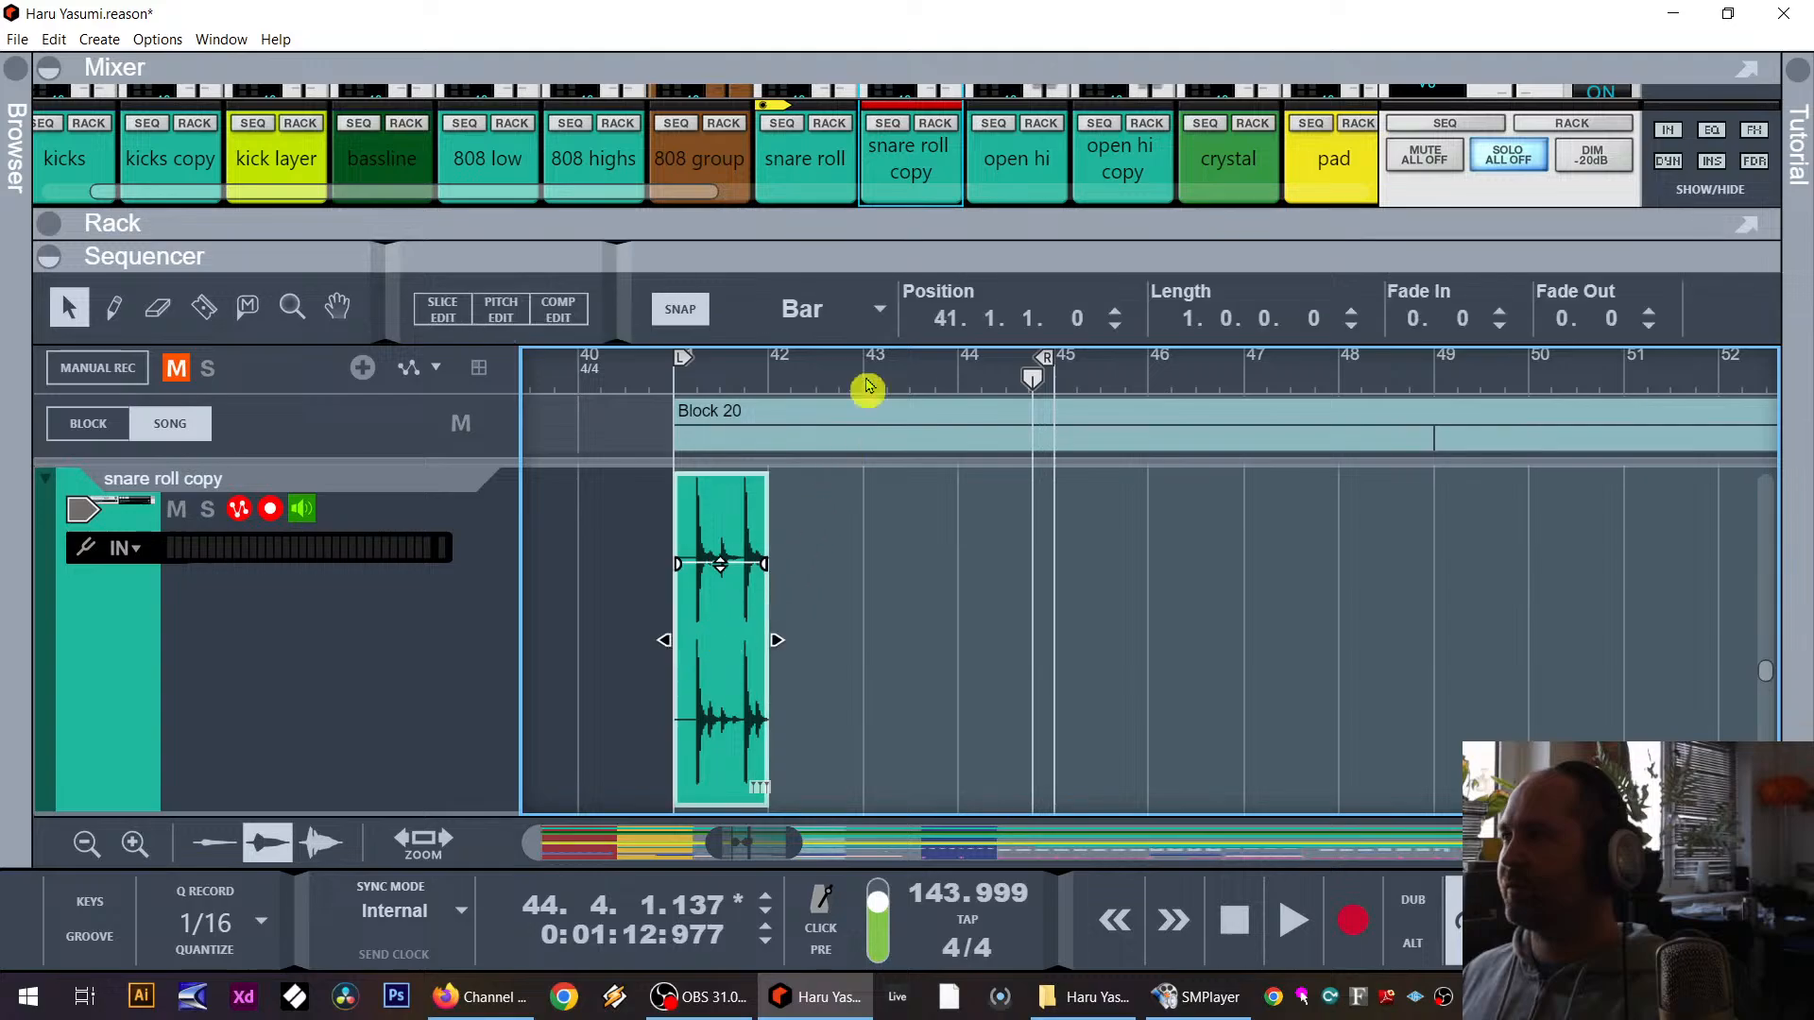
{"action": "left_click", "coordinate": [812, 309]}
{"action": "left_click", "coordinate": [798, 421]}
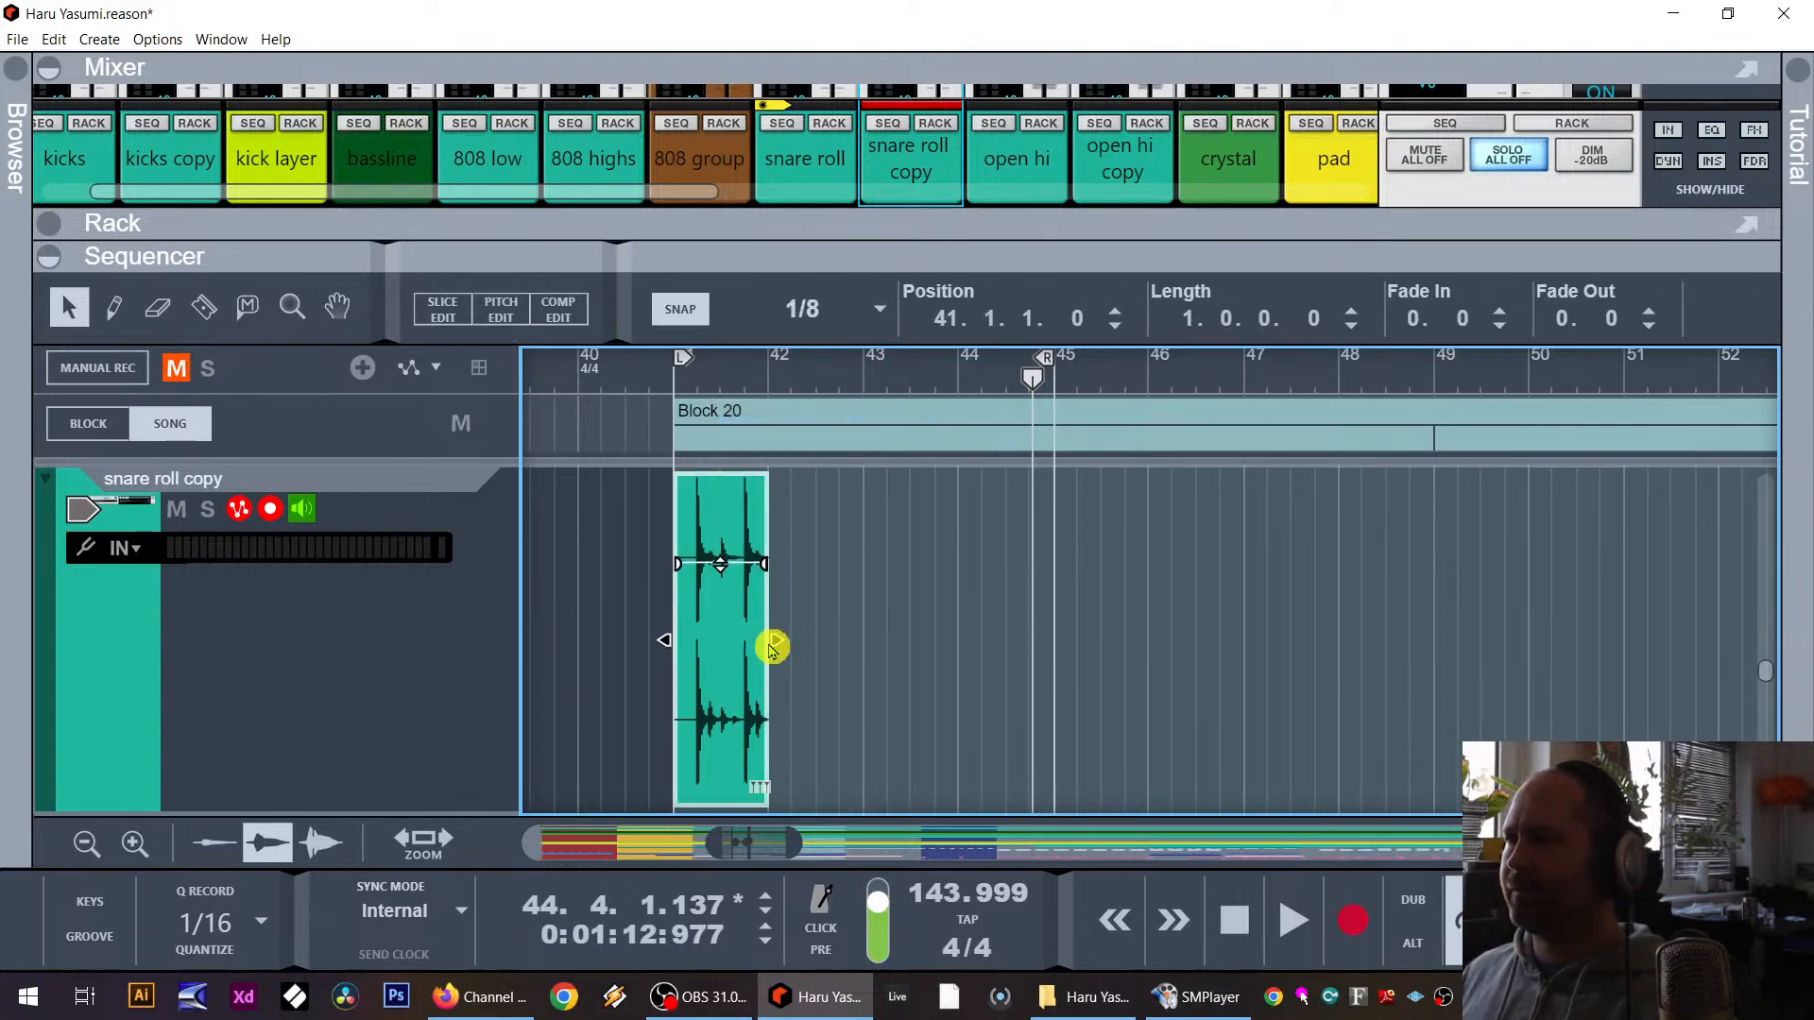
{"action": "left_click_drag", "start_coordinate": [778, 643], "coordinate": [732, 644]}
{"action": "key", "text": "ctrl+z"}
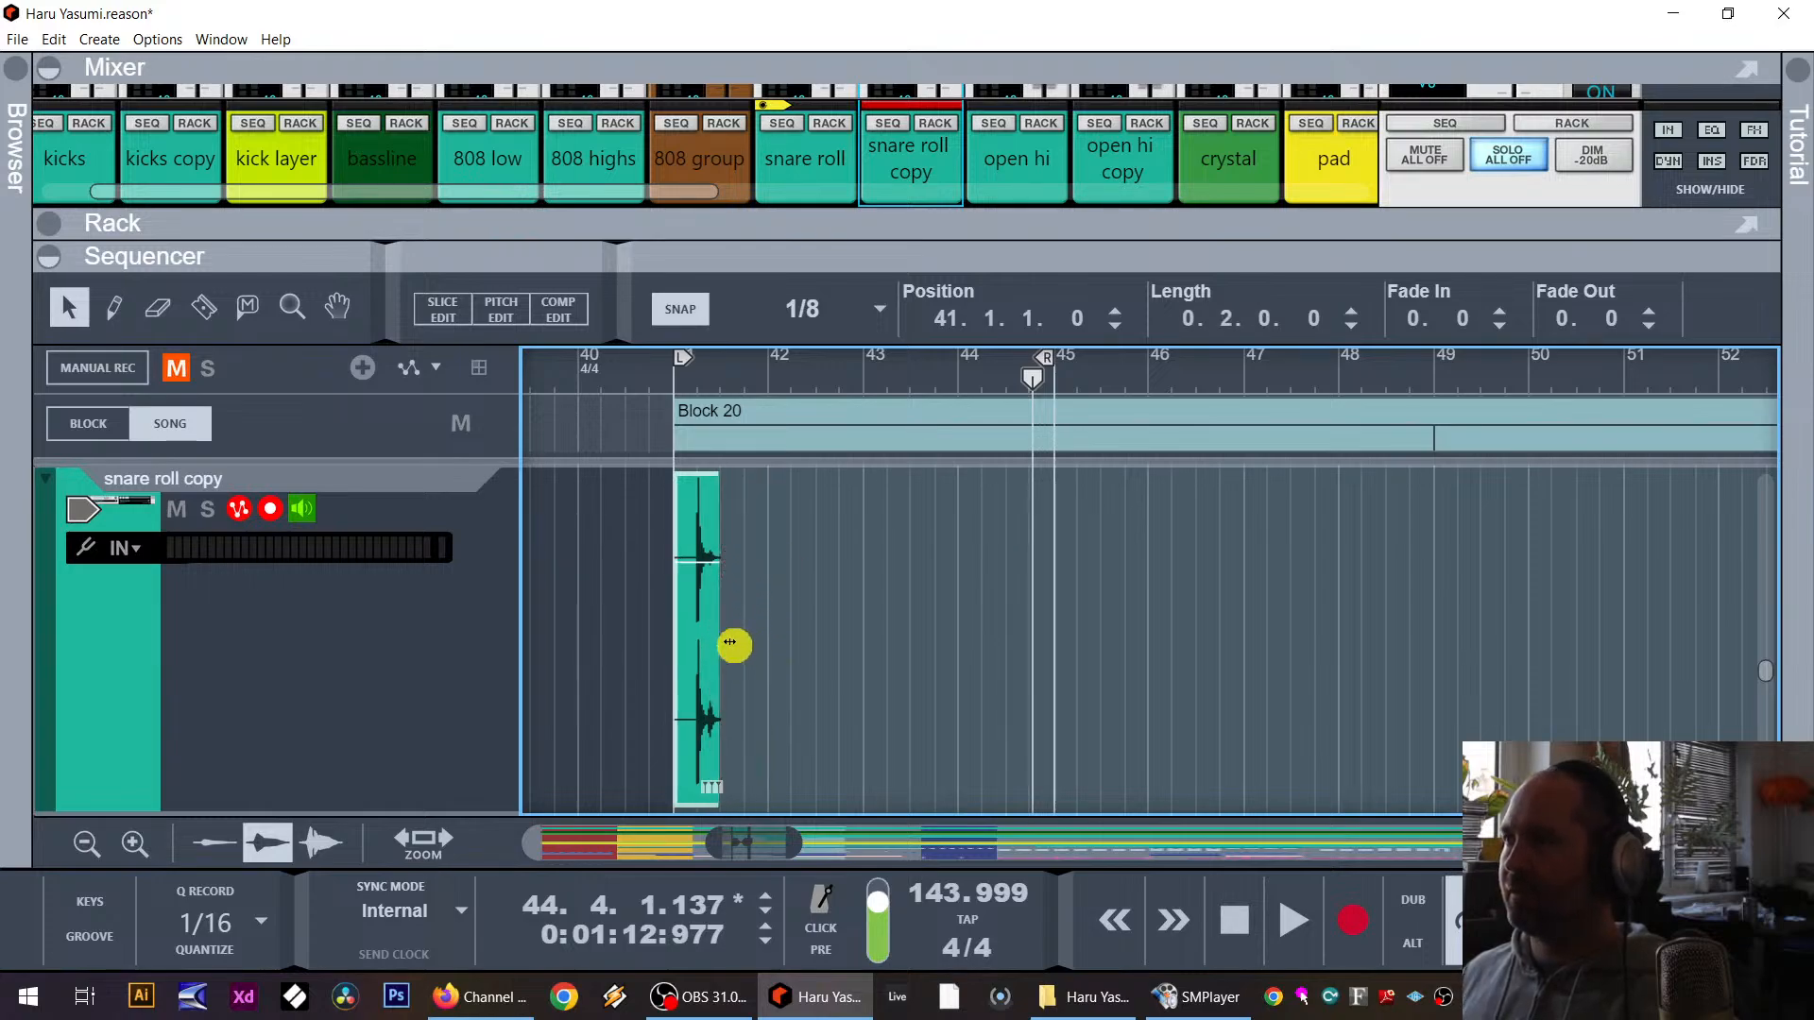
{"action": "left_click", "coordinate": [674, 383]}
{"action": "key", "text": "space"}
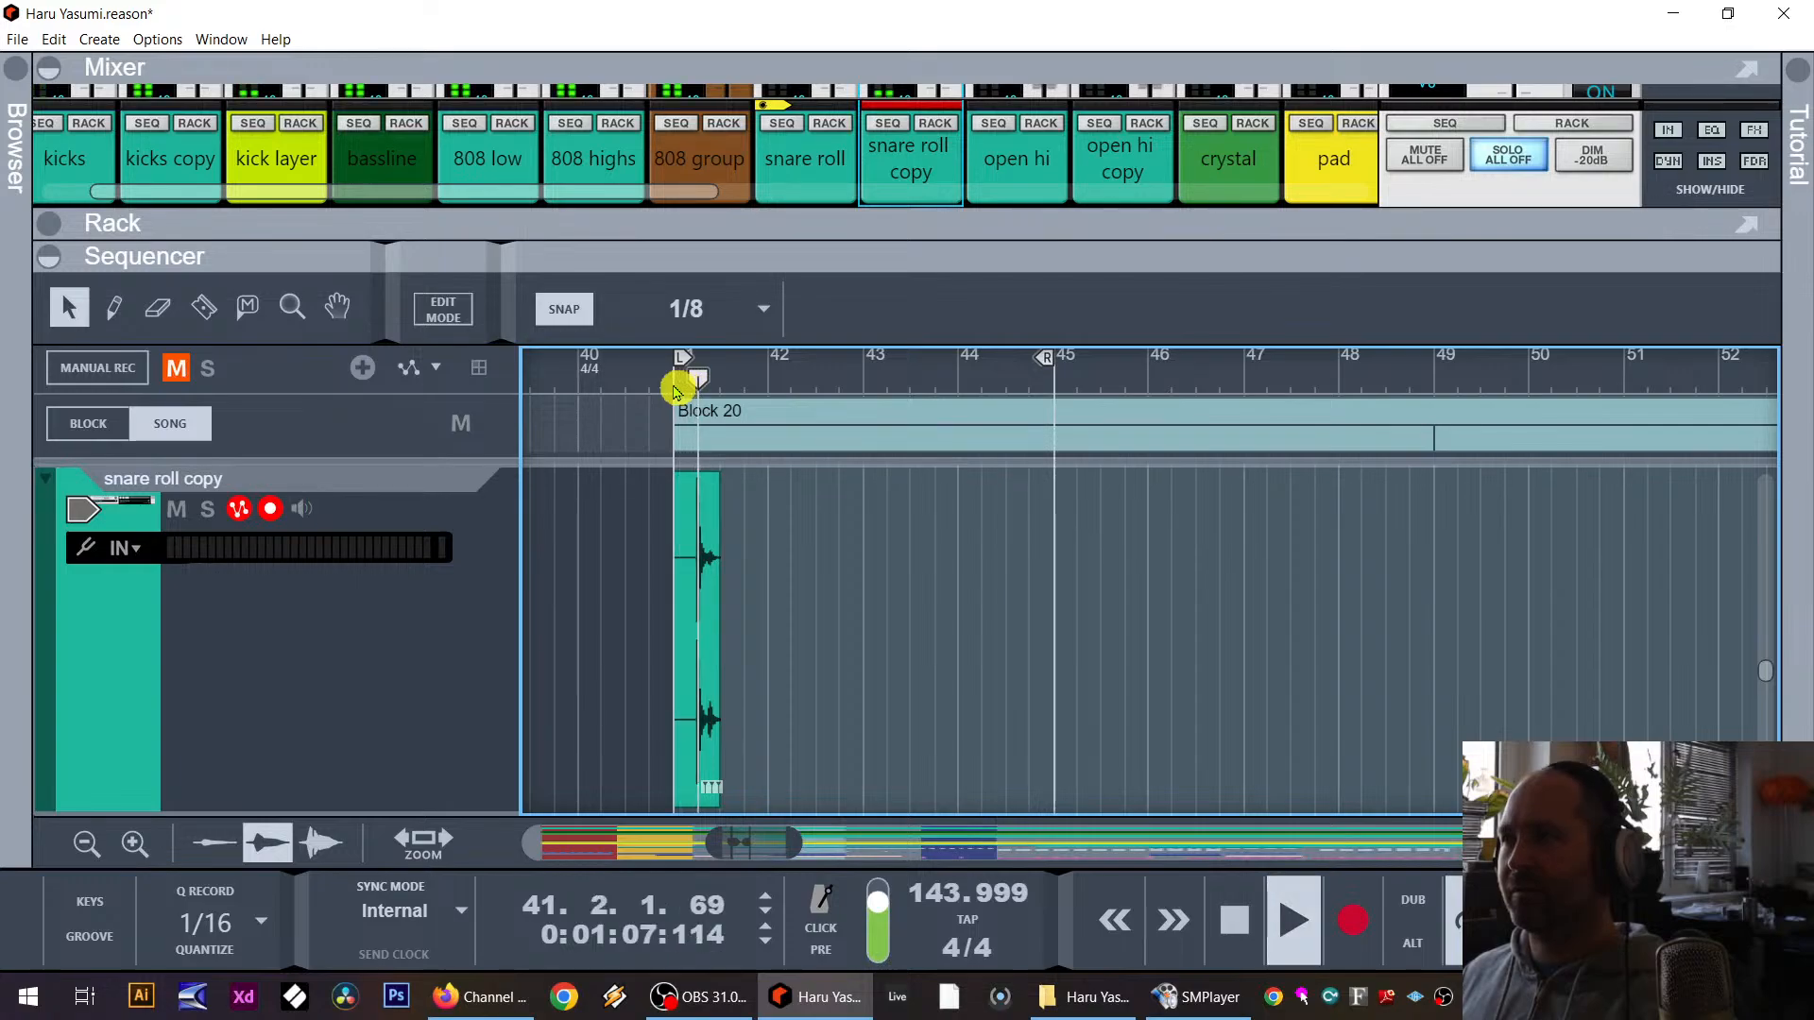
{"action": "key", "text": "space"}
Step: Shorten the snare roll copy clip further to a length of 0.1.2.0 and audition it from bar 41
{"action": "left_click", "coordinate": [701, 567]}
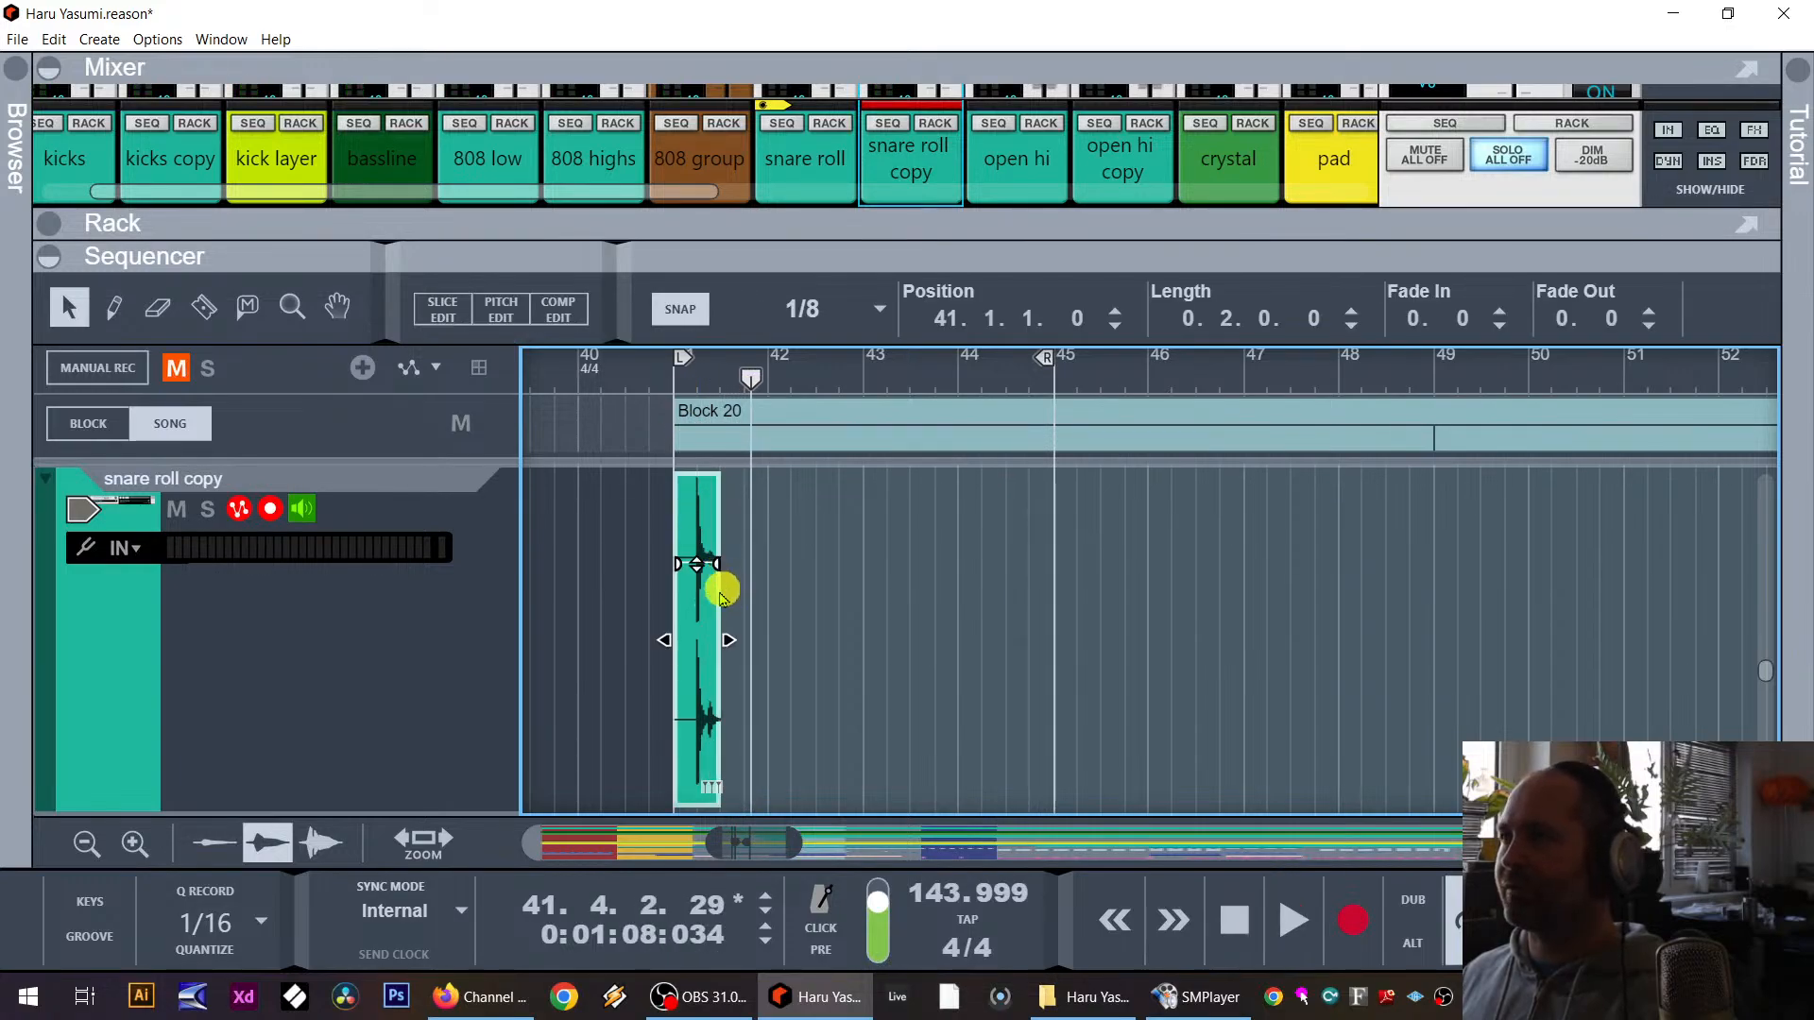
{"action": "left_click_drag", "start_coordinate": [726, 646], "coordinate": [714, 648]}
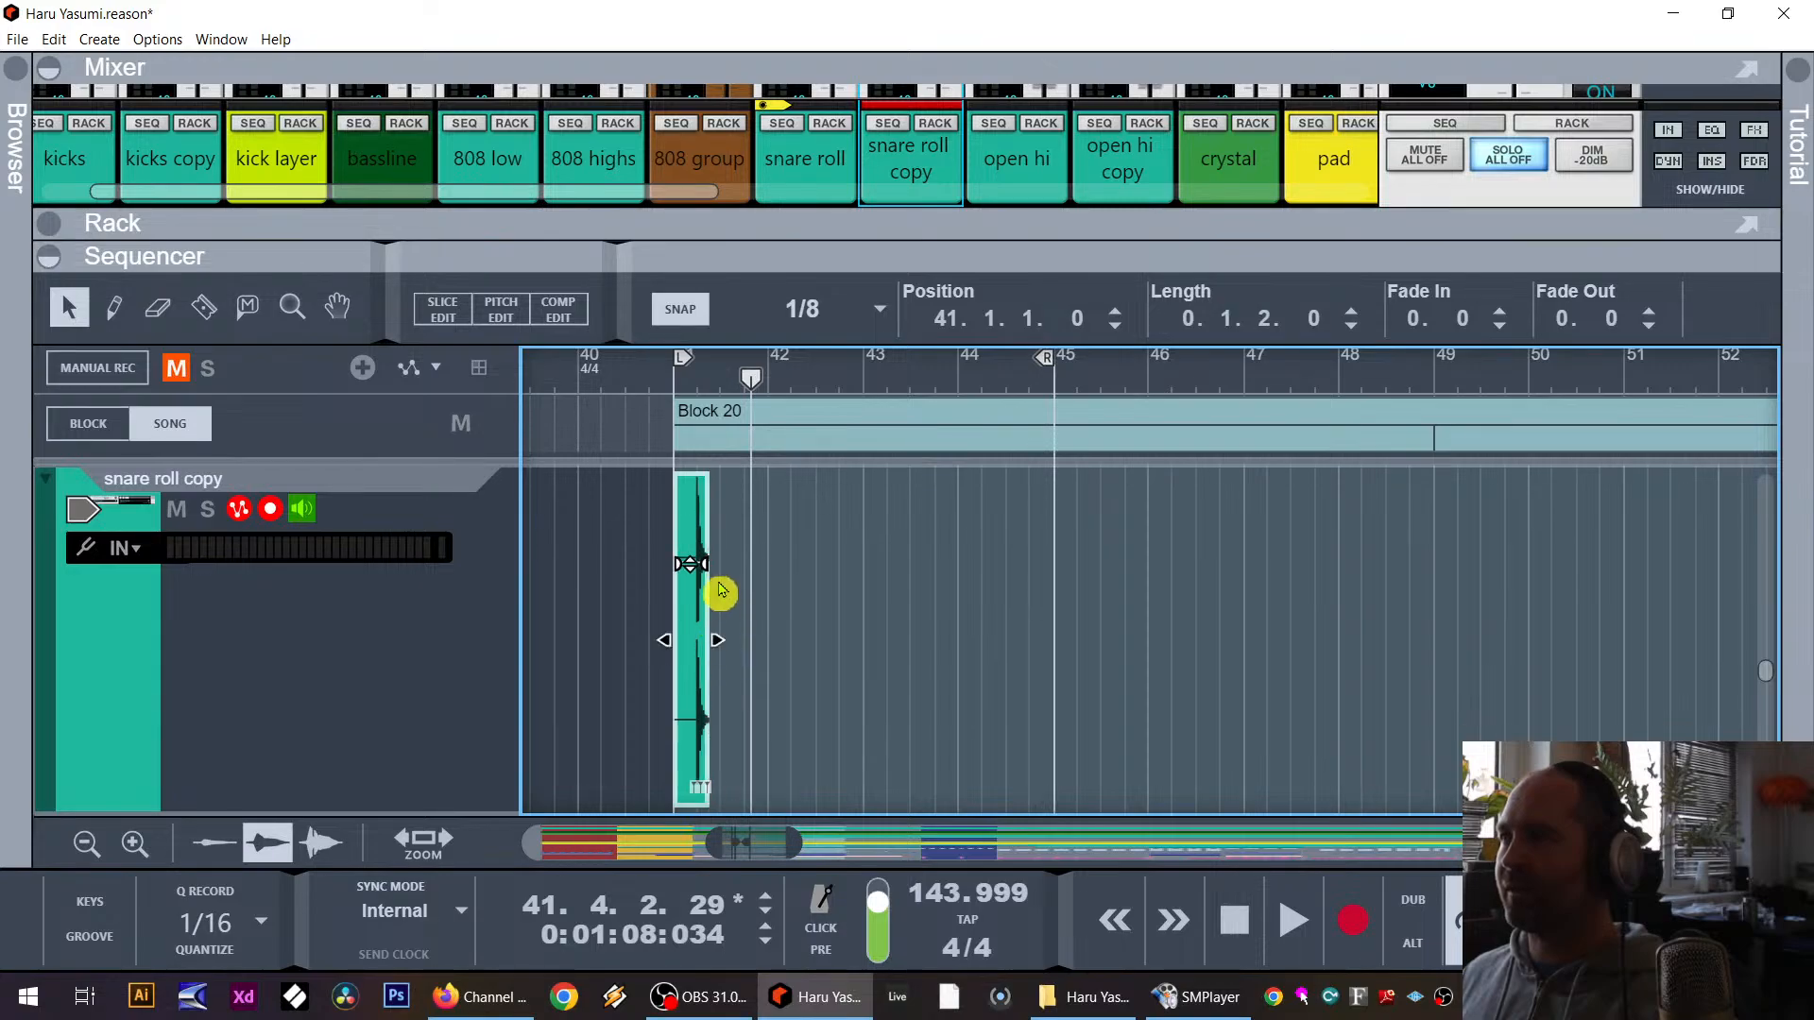
{"action": "left_click", "coordinate": [677, 382]}
{"action": "key", "text": "space"}
{"action": "key", "text": "space"}
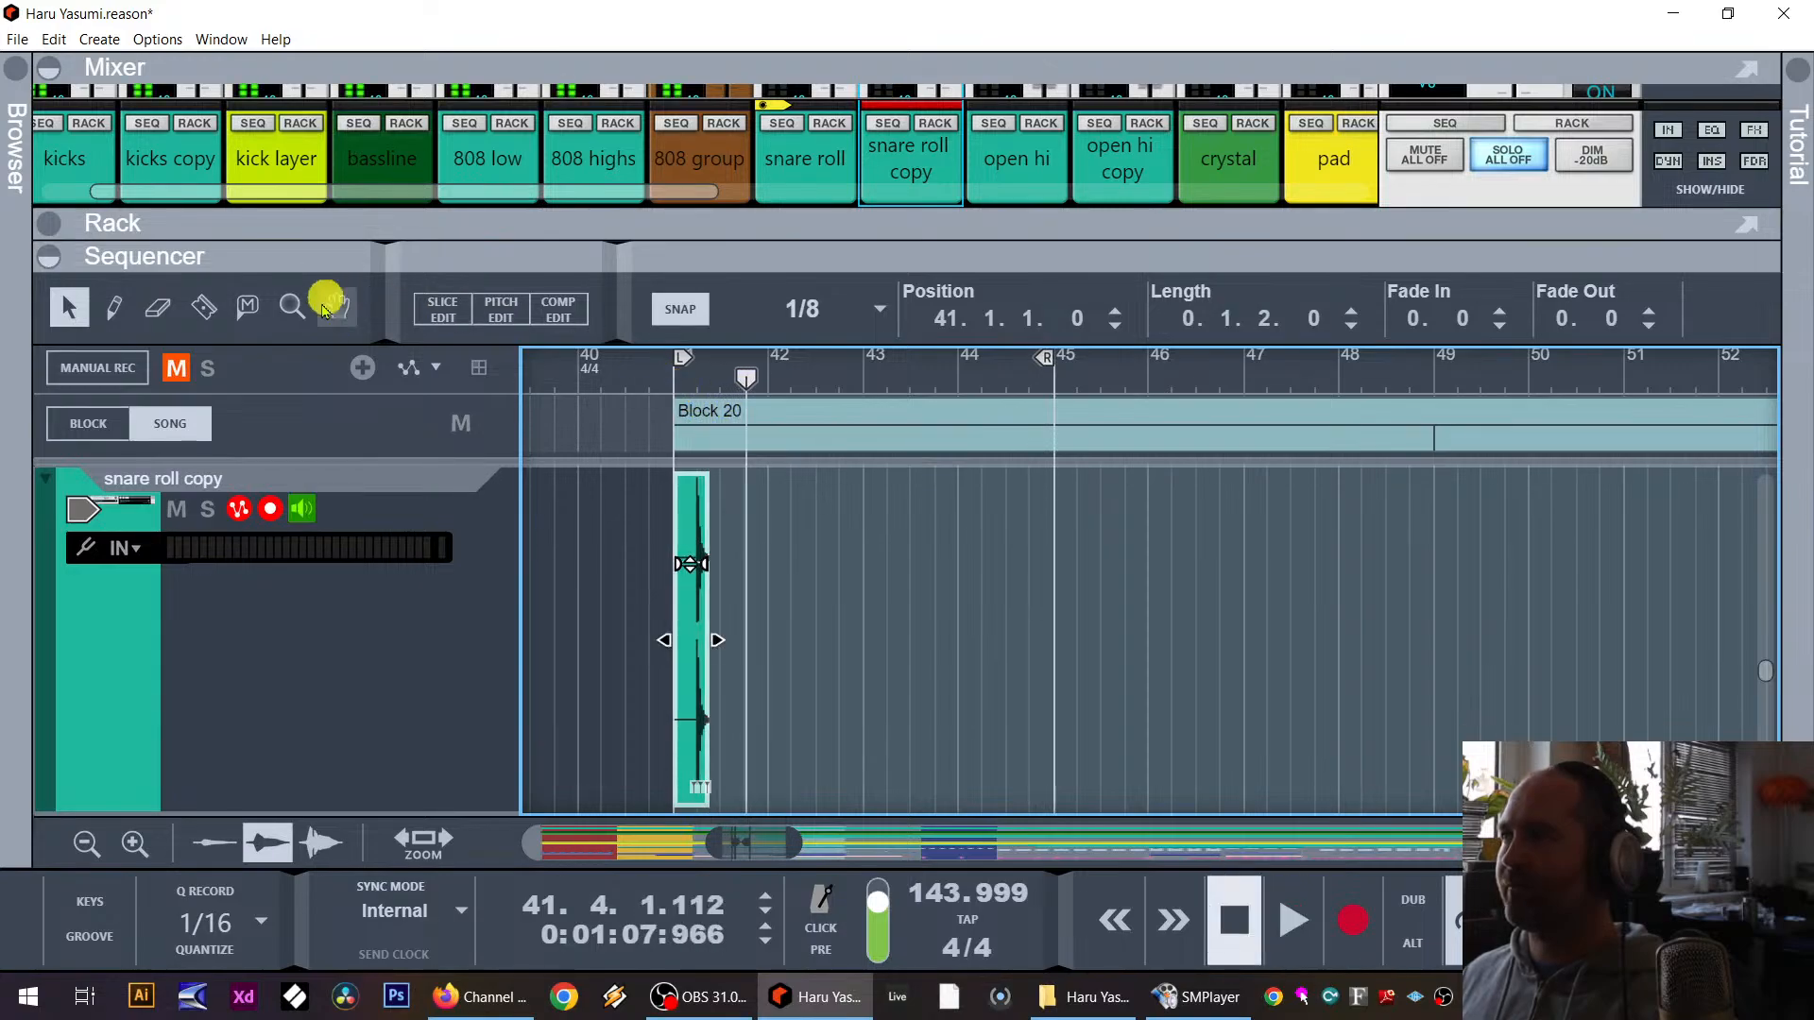
Step: Copy the trimmed snare clip to position 41.3.1.0 with 1/8 snap and play both hits
{"action": "left_click", "coordinate": [875, 530]}
{"action": "left_click", "coordinate": [711, 307]}
{"action": "left_click", "coordinate": [652, 338]}
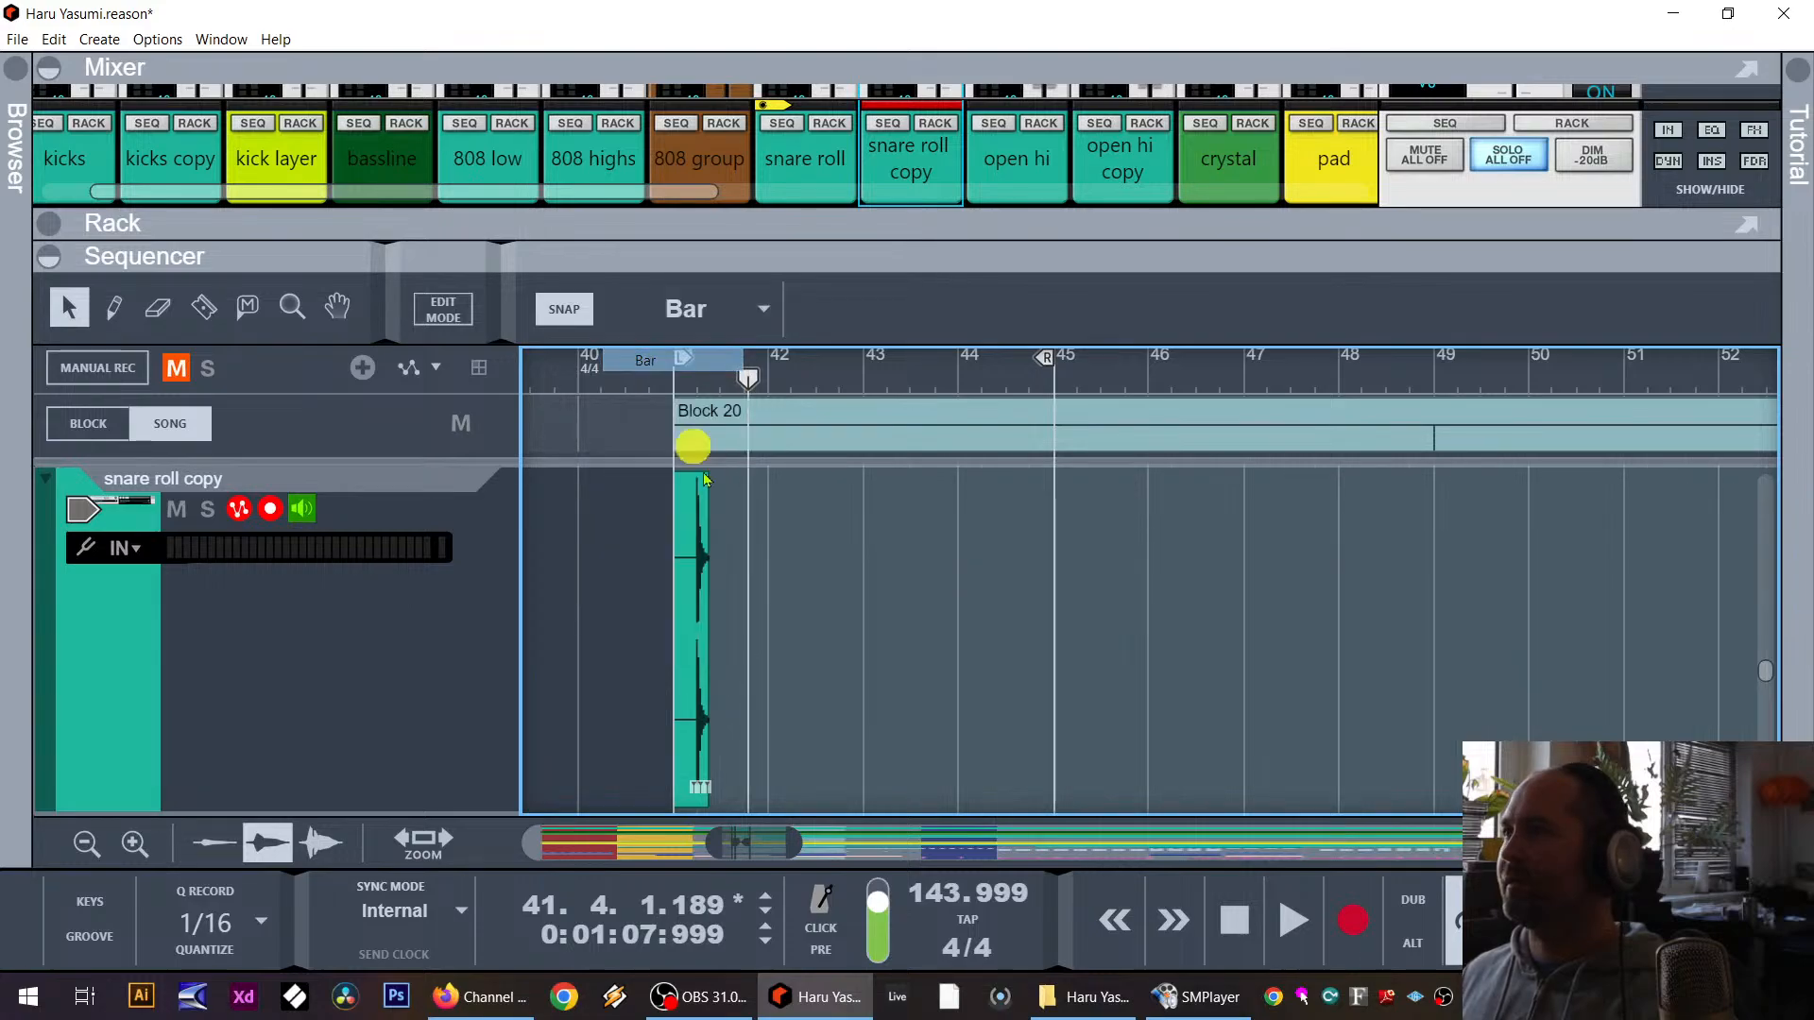
{"action": "left_click", "coordinate": [716, 310]}
{"action": "left_click", "coordinate": [661, 421]}
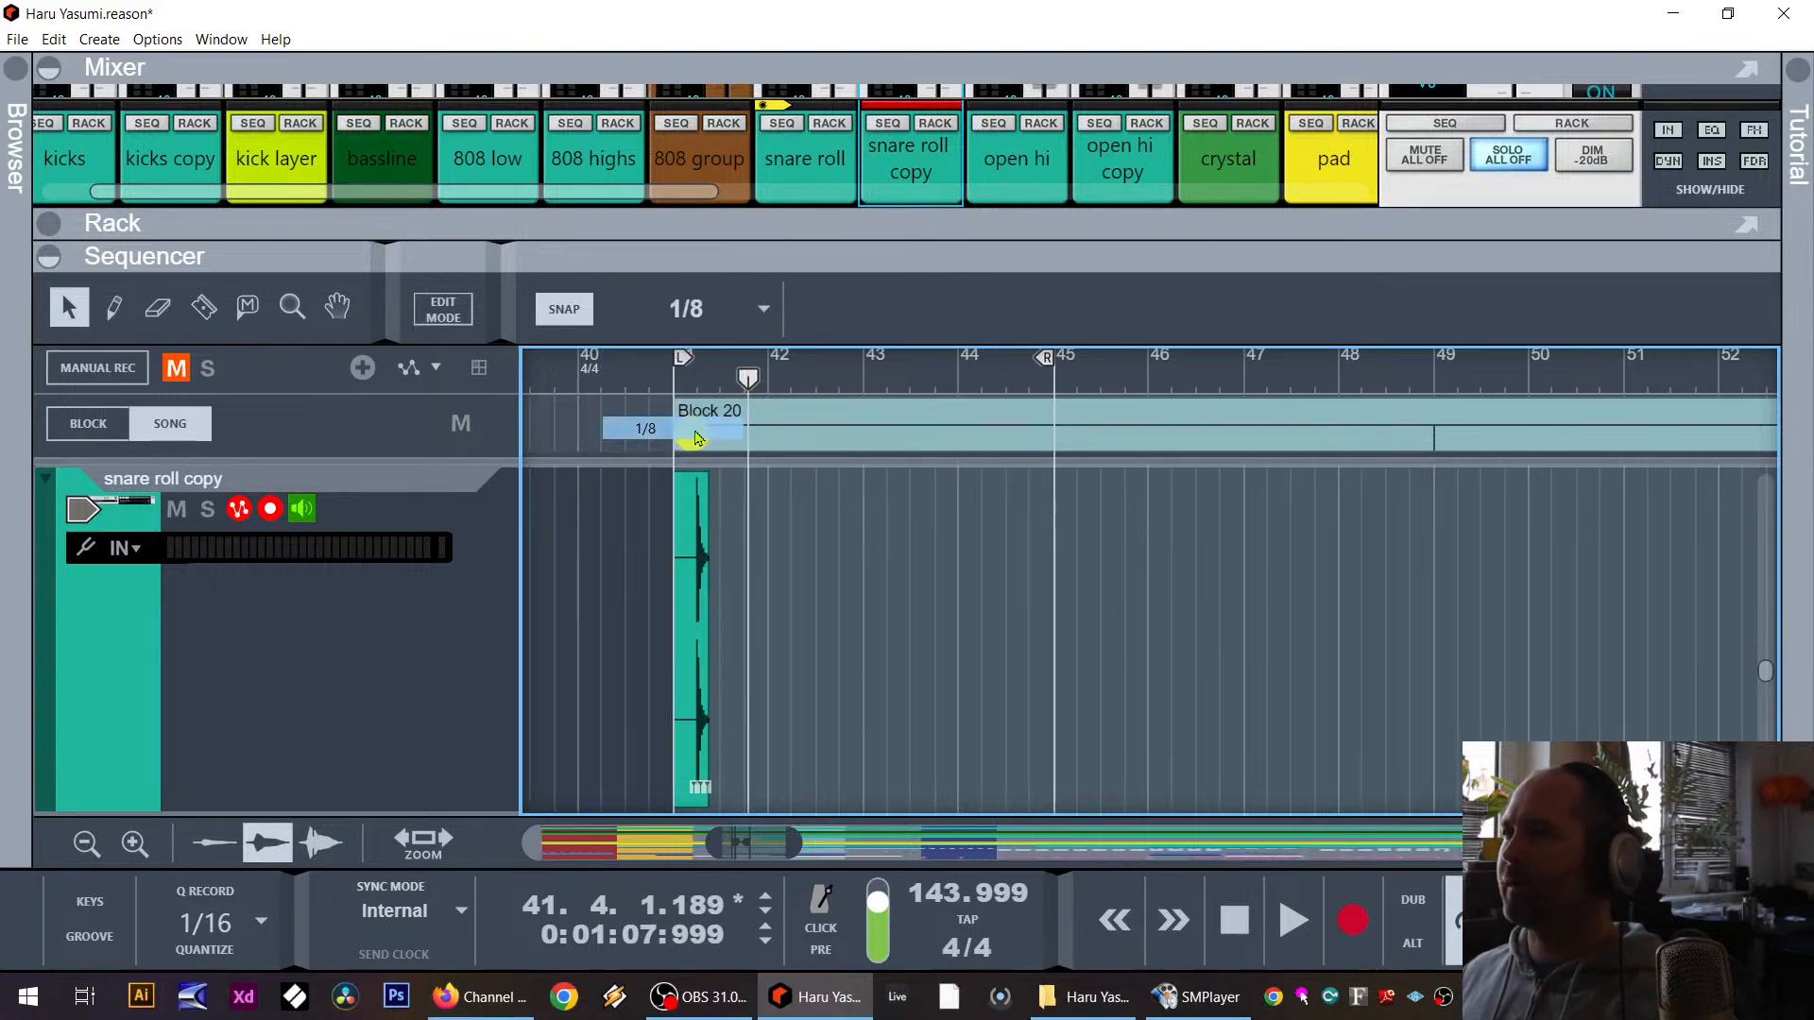
{"action": "left_click_drag", "start_coordinate": [698, 590], "coordinate": [746, 587]}
{"action": "left_click", "coordinate": [667, 373]}
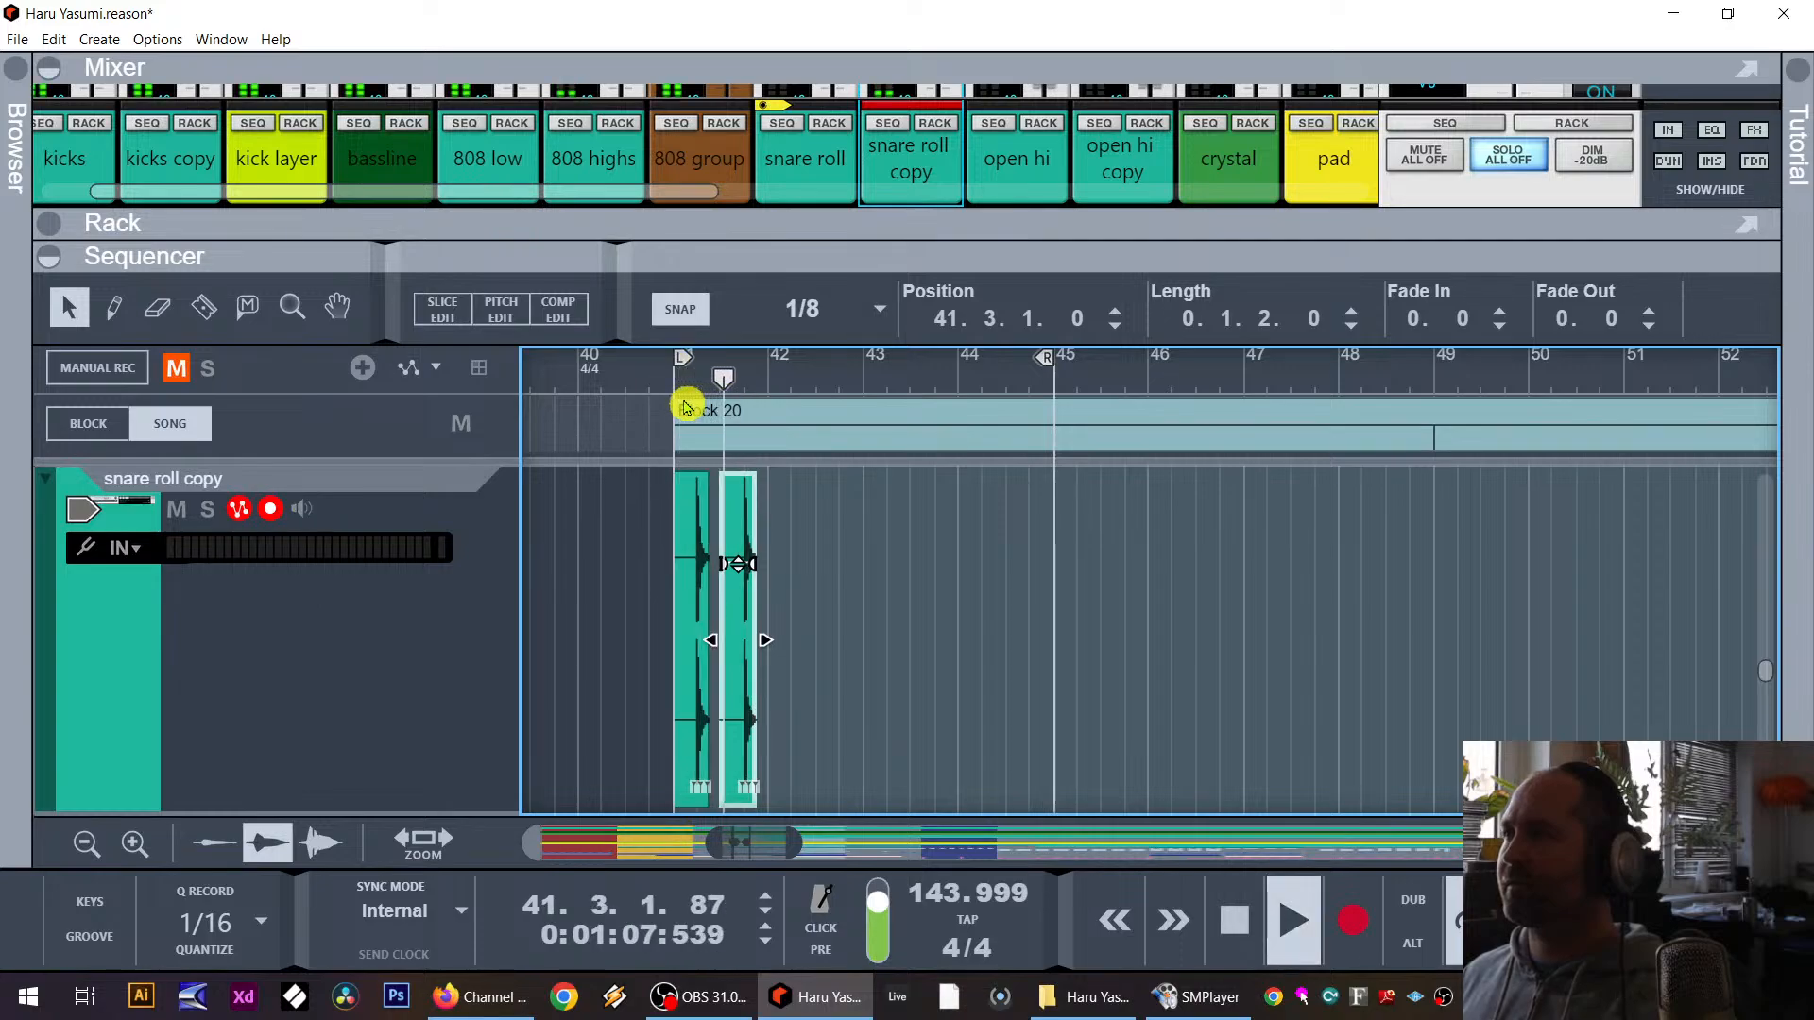
Step: Duplicate the pair of snare clips until they fill bars 41 to 44 at half-bar spacing
{"action": "left_click", "coordinate": [696, 689], "text": "shift"}
{"action": "left_click_drag", "start_coordinate": [697, 689], "coordinate": [905, 670]}
{"action": "left_click_drag", "start_coordinate": [1060, 661], "coordinate": [983, 698]}
{"action": "left_click", "coordinate": [1185, 610]}
Step: Set the snap to 1/16 and split the original snare roll clip around its main hits from bar 41 to bar 47
{"action": "scroll", "coordinate": [1177, 624], "scroll_direction": "up", "scroll_amount": 3}
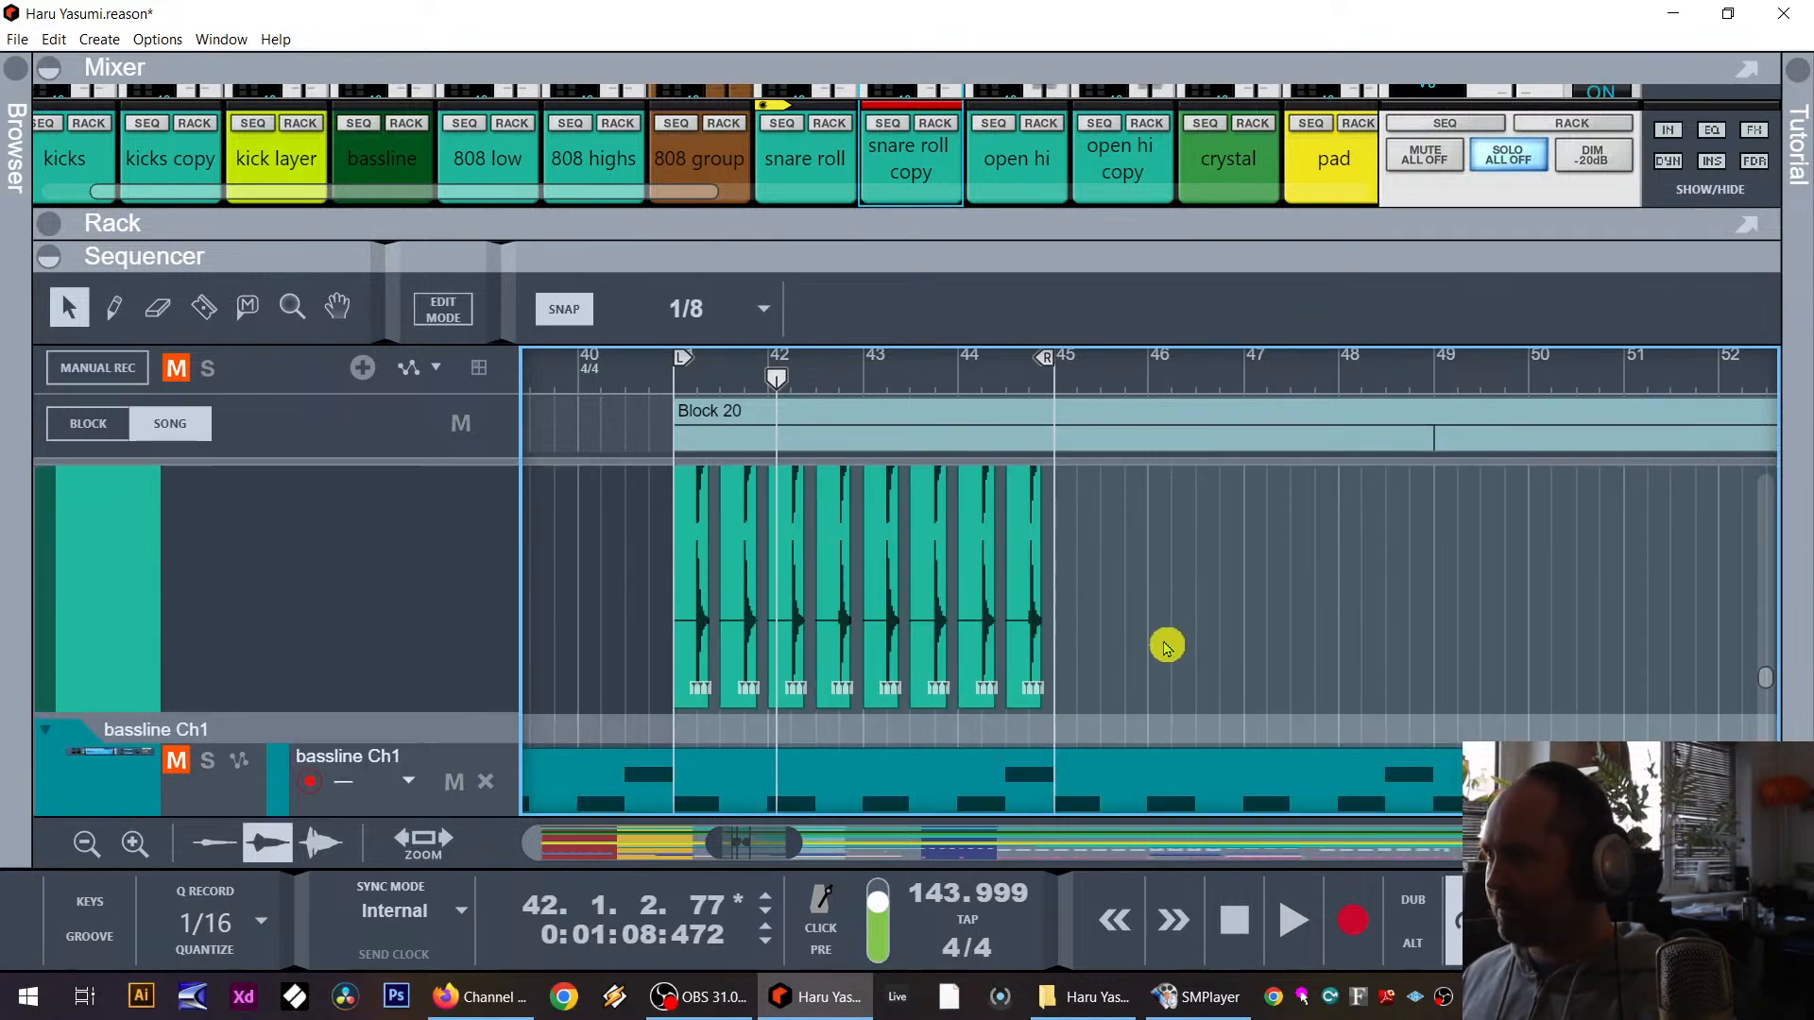
{"action": "left_click", "coordinate": [882, 577]}
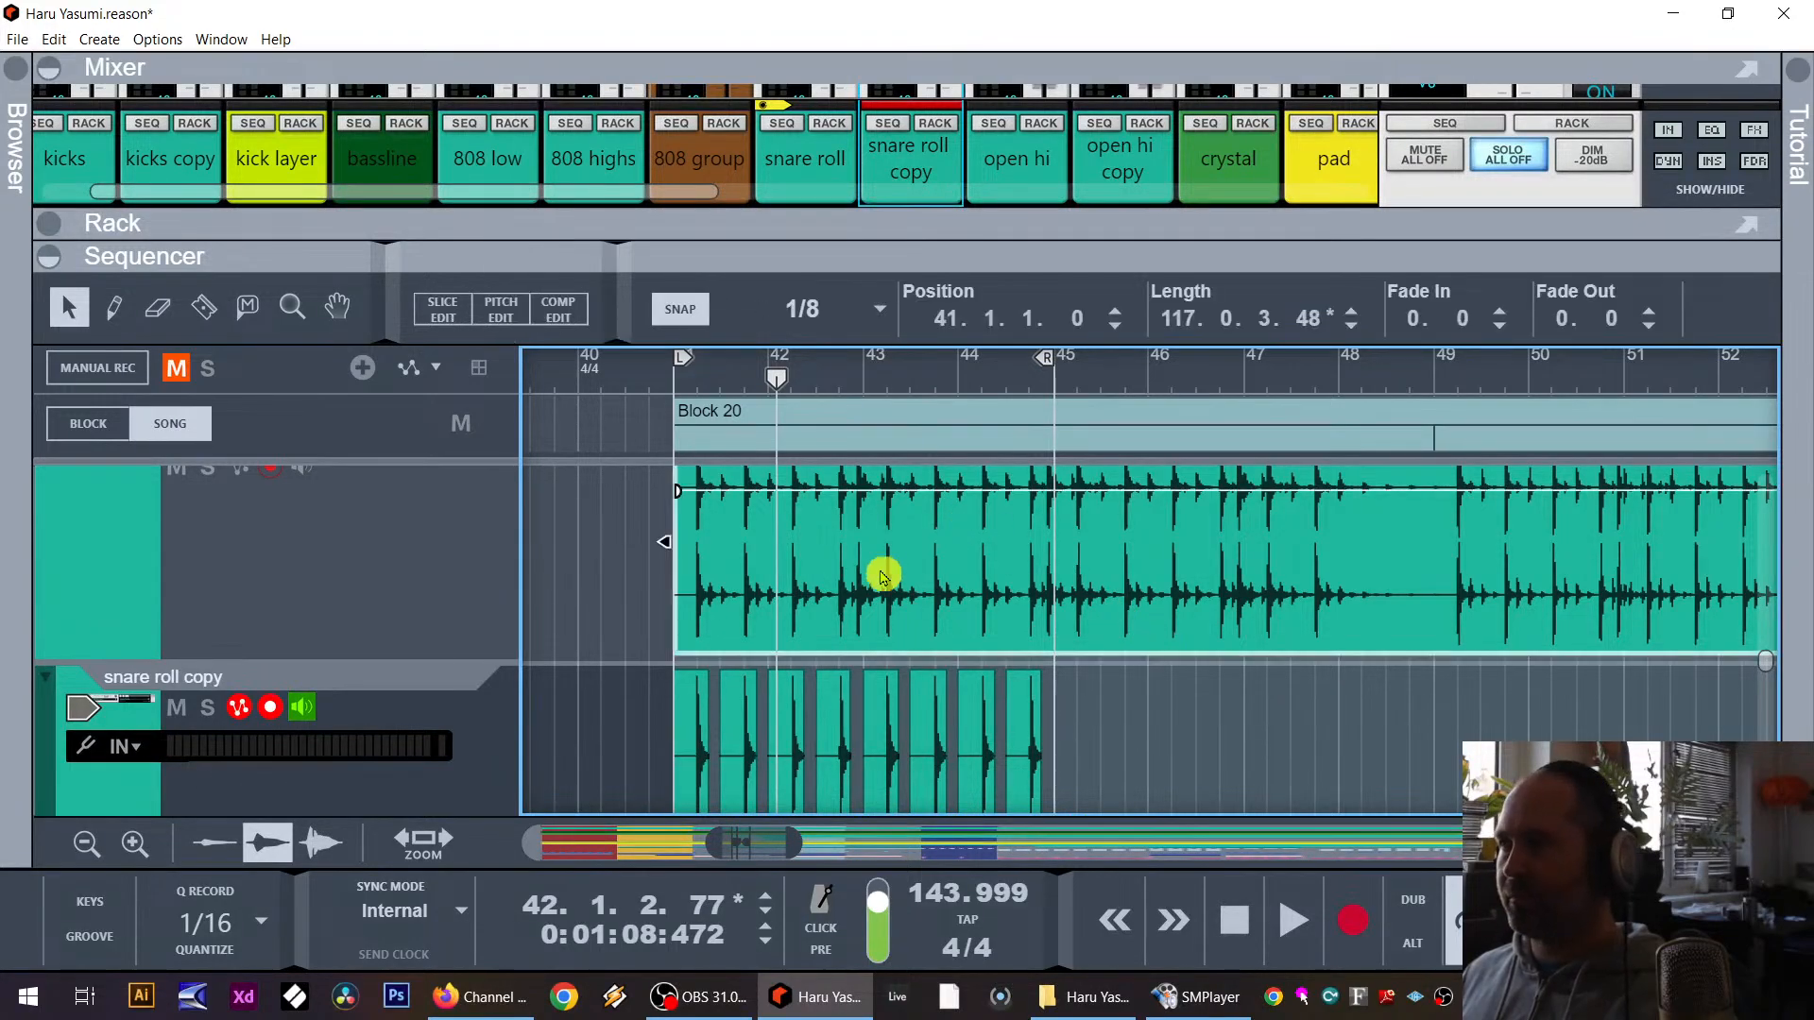
{"action": "scroll", "coordinate": [727, 489], "scroll_direction": "up", "scroll_amount": 2}
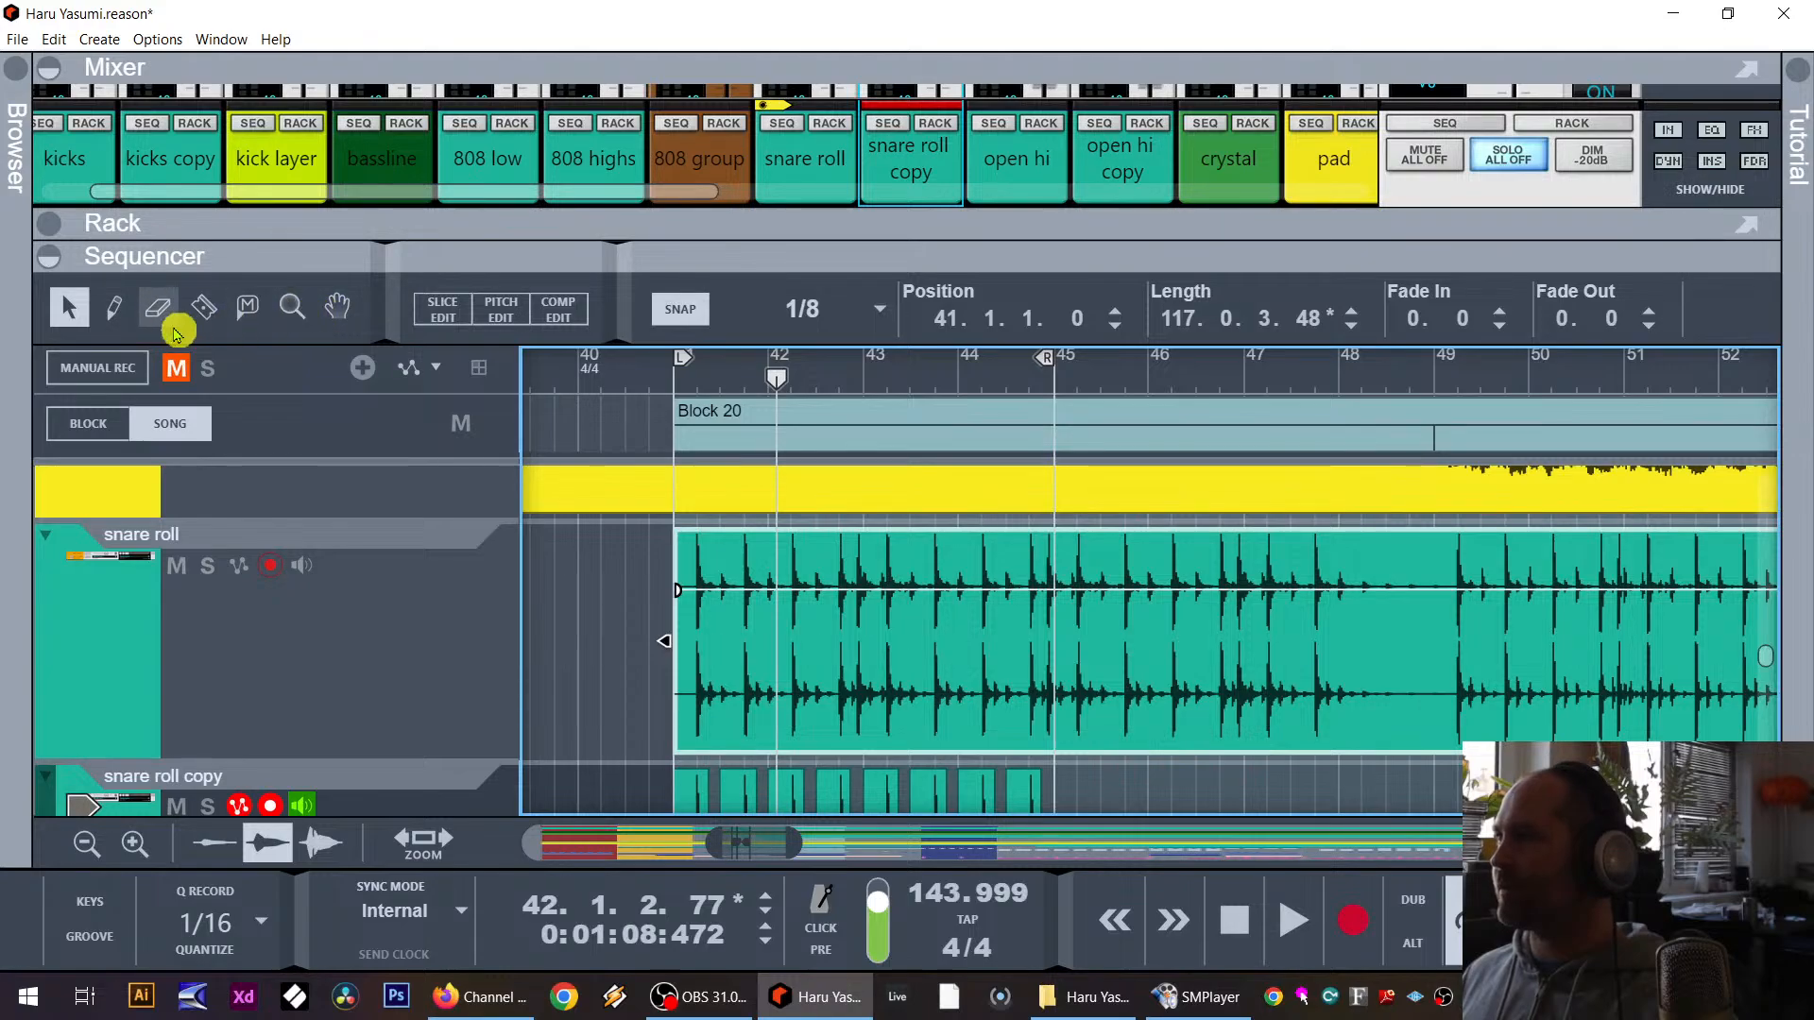
{"action": "left_click", "coordinate": [204, 307]}
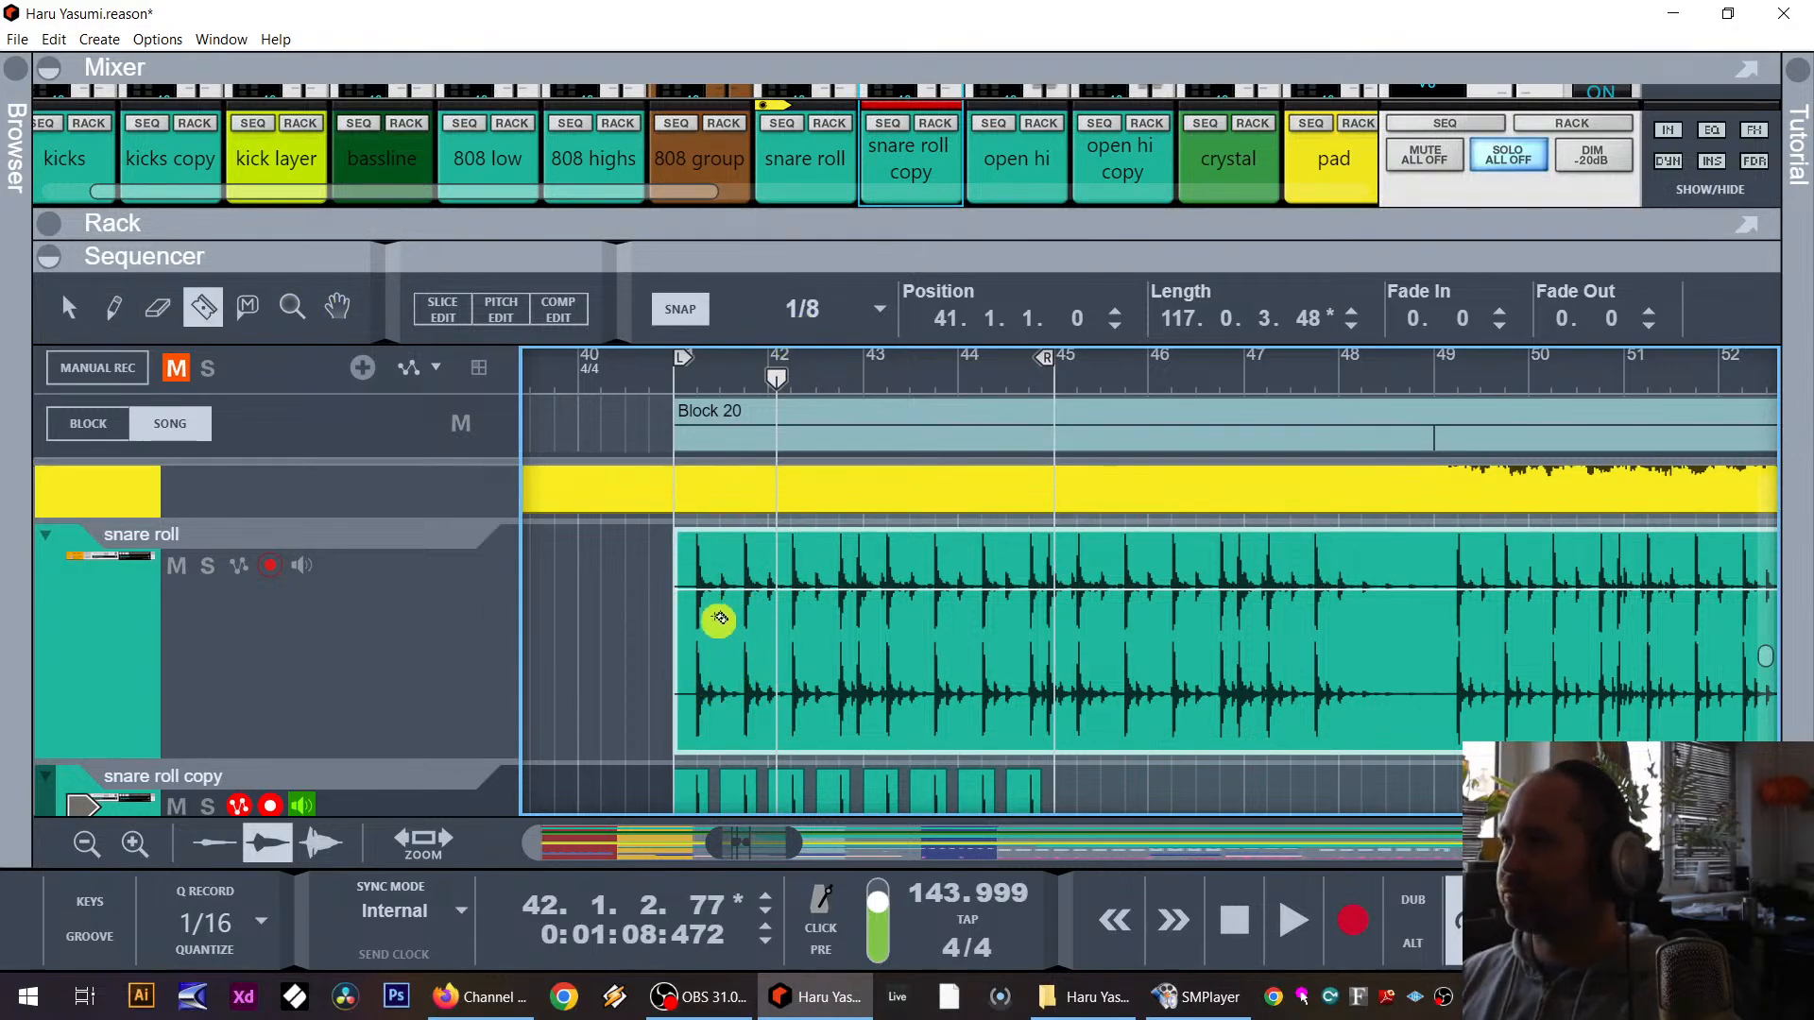
{"action": "left_click", "coordinate": [801, 309]}
{"action": "left_click", "coordinate": [774, 460]}
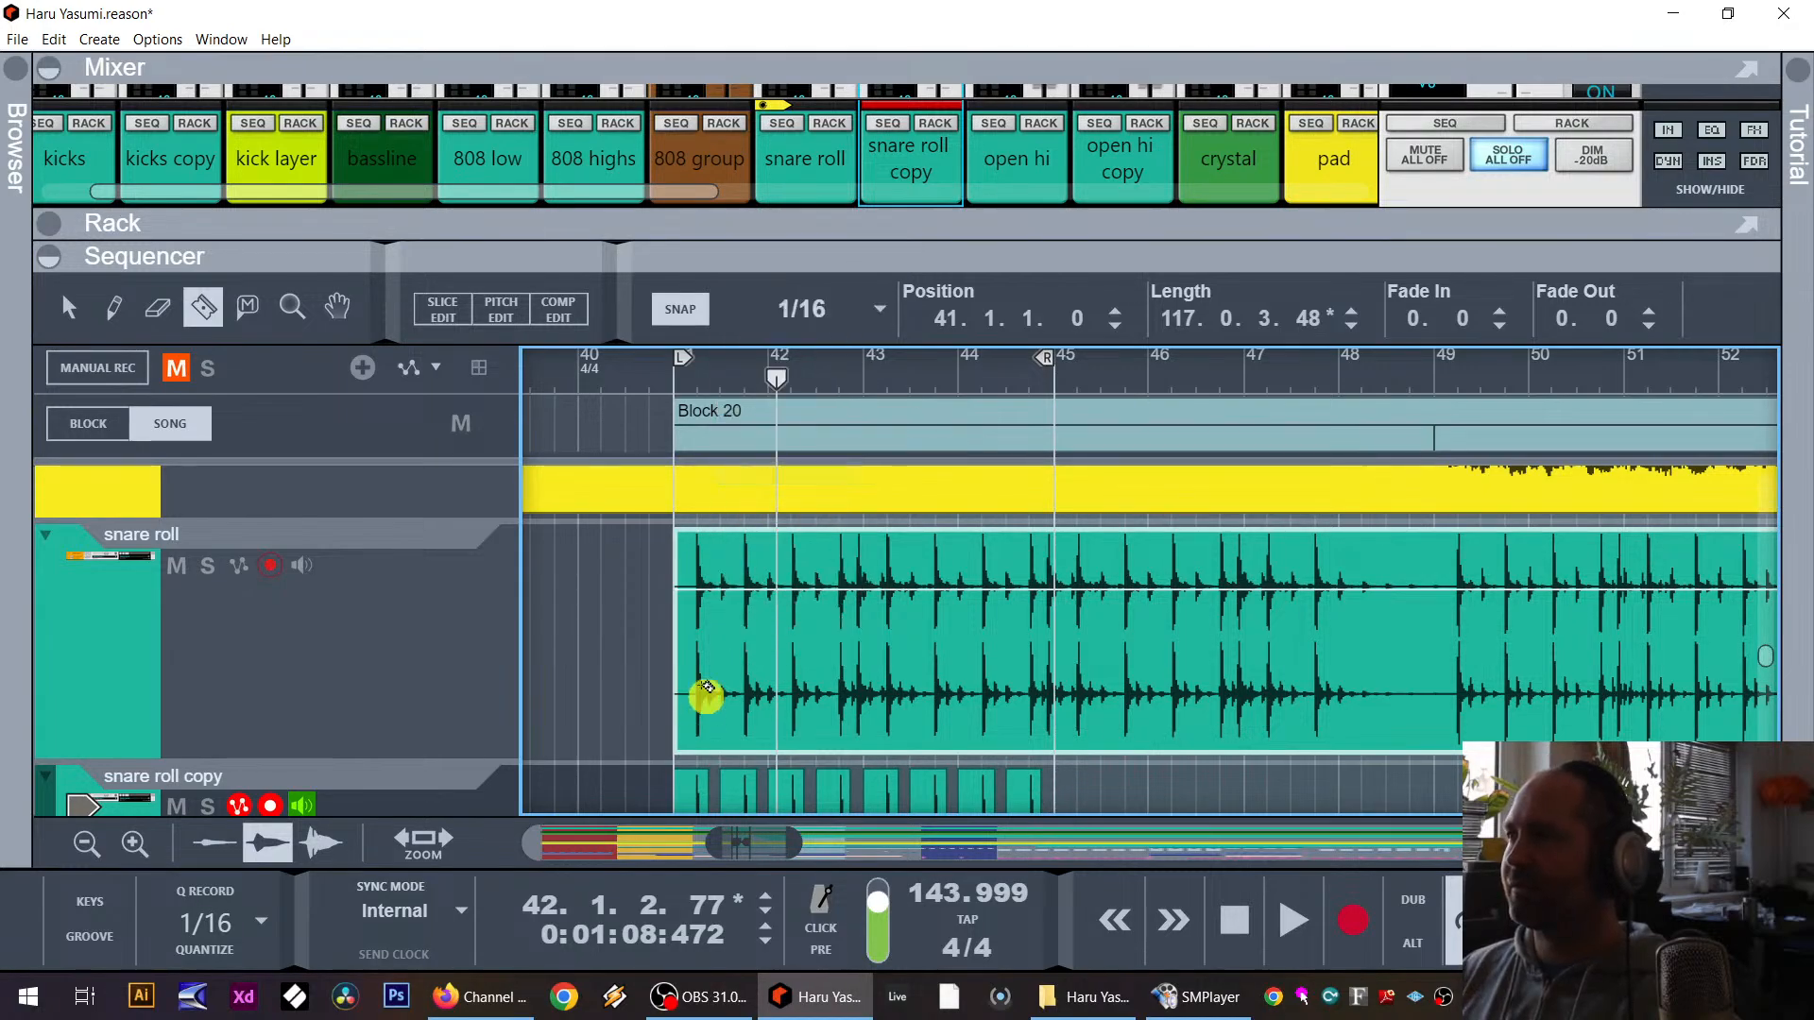
{"action": "left_click", "coordinate": [717, 605]}
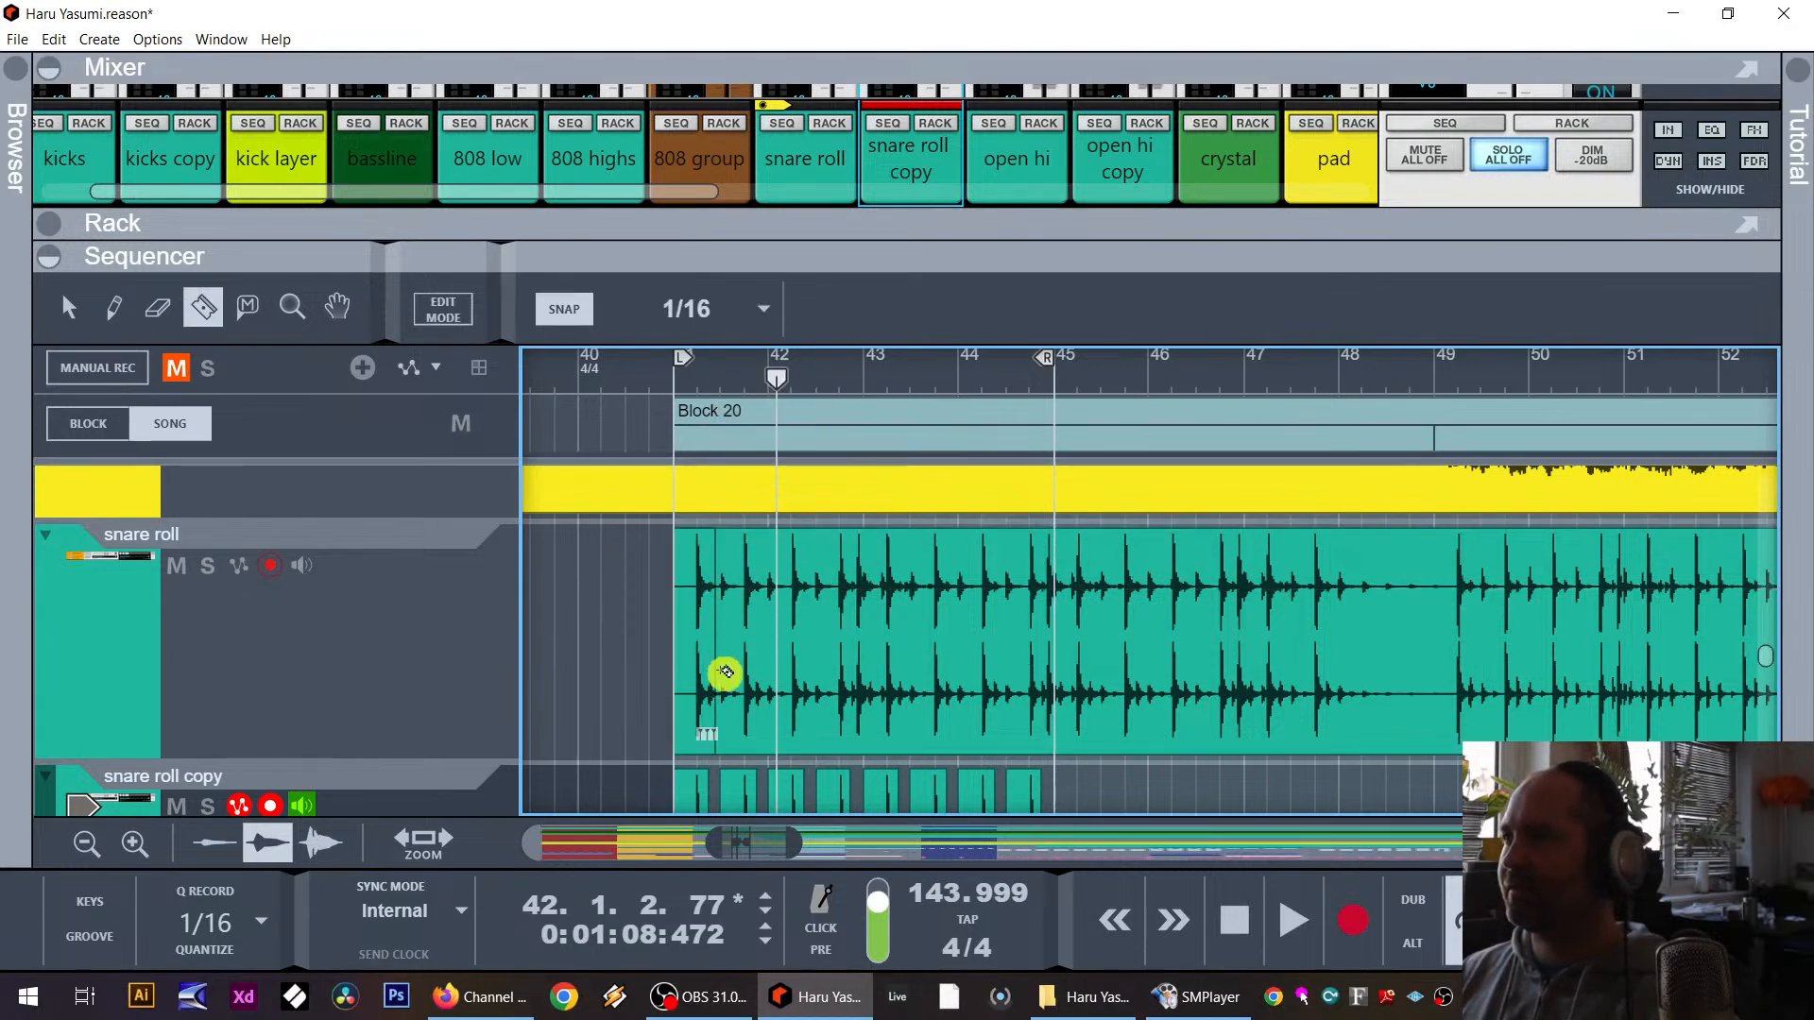
{"action": "left_click", "coordinate": [745, 587]}
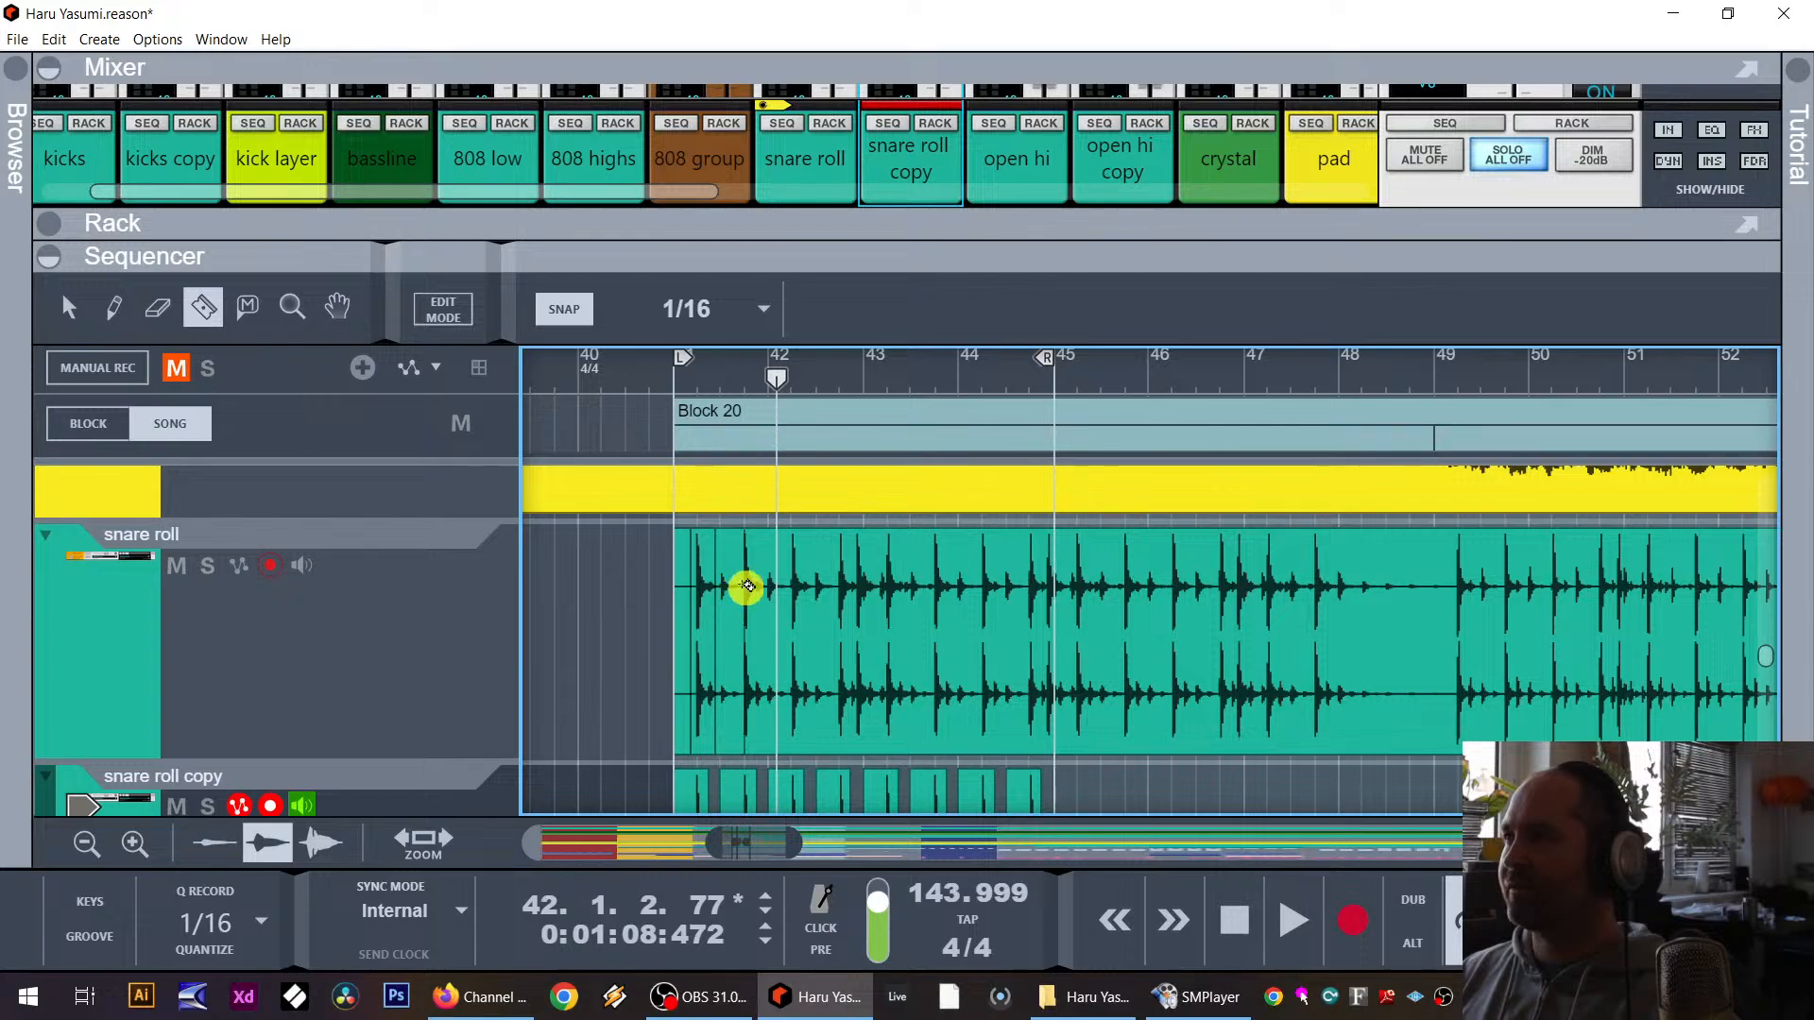
{"action": "left_click", "coordinate": [766, 586]}
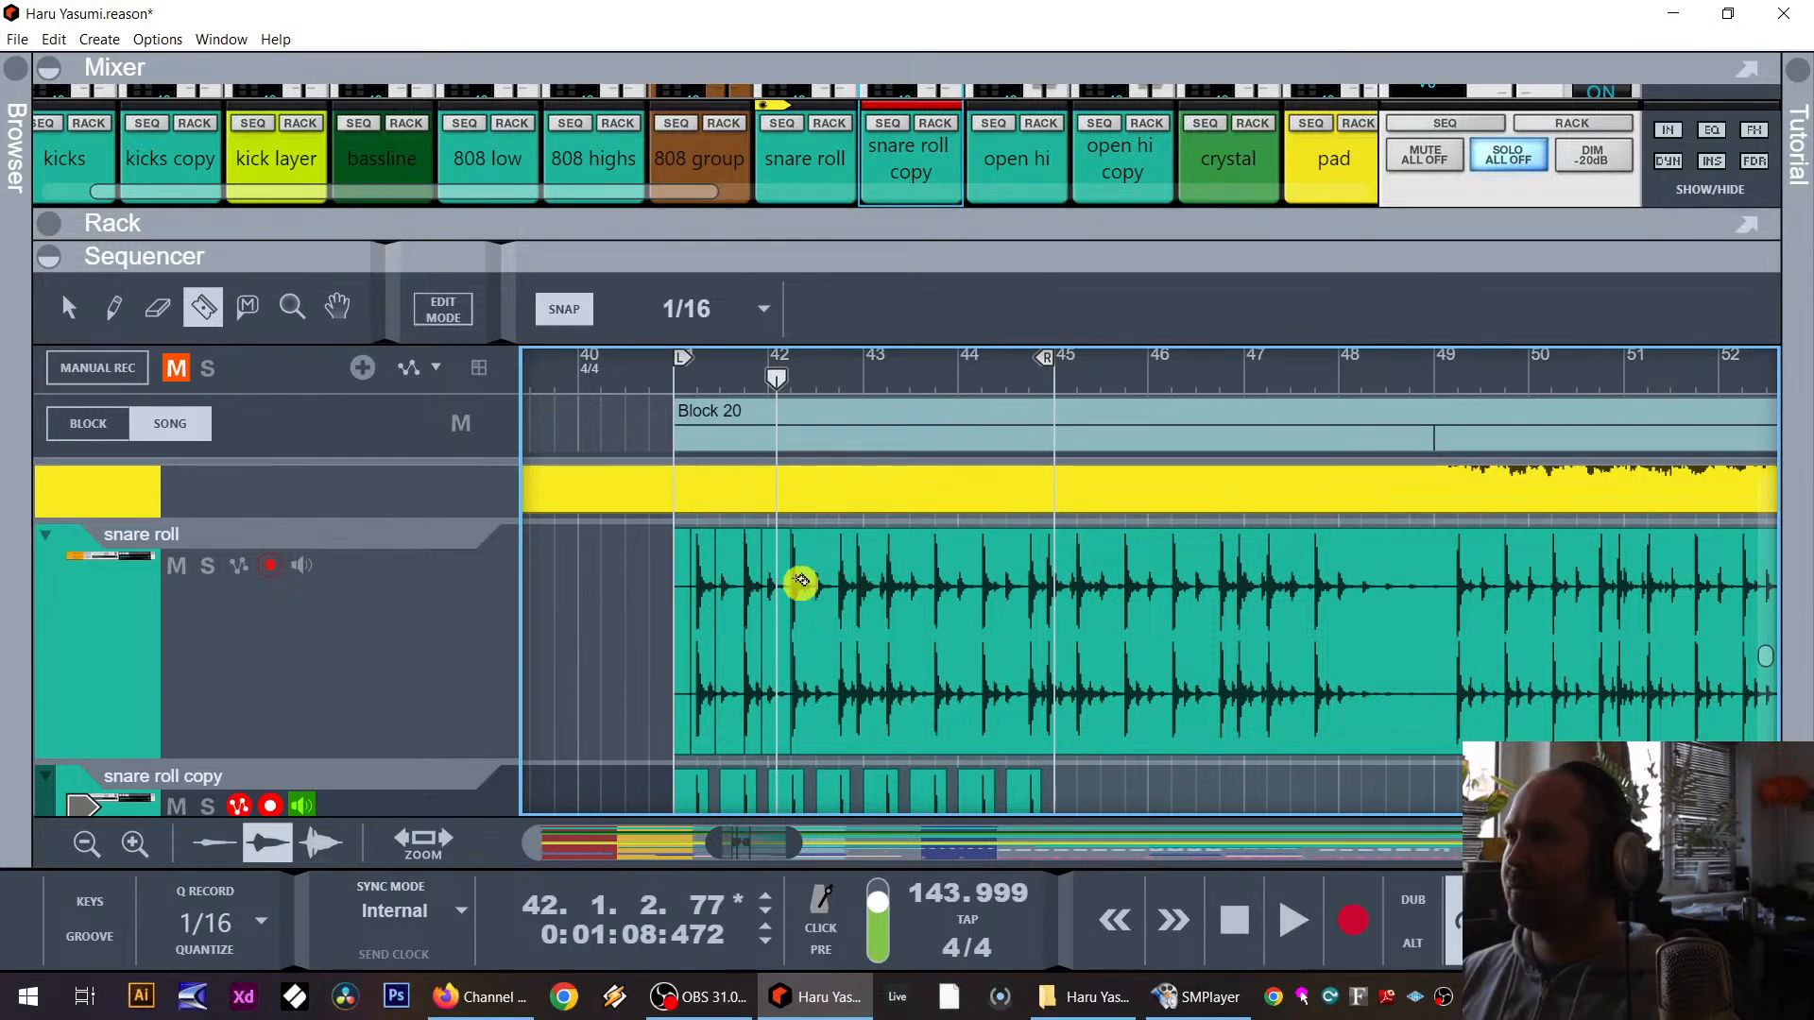
{"action": "left_click", "coordinate": [802, 583]}
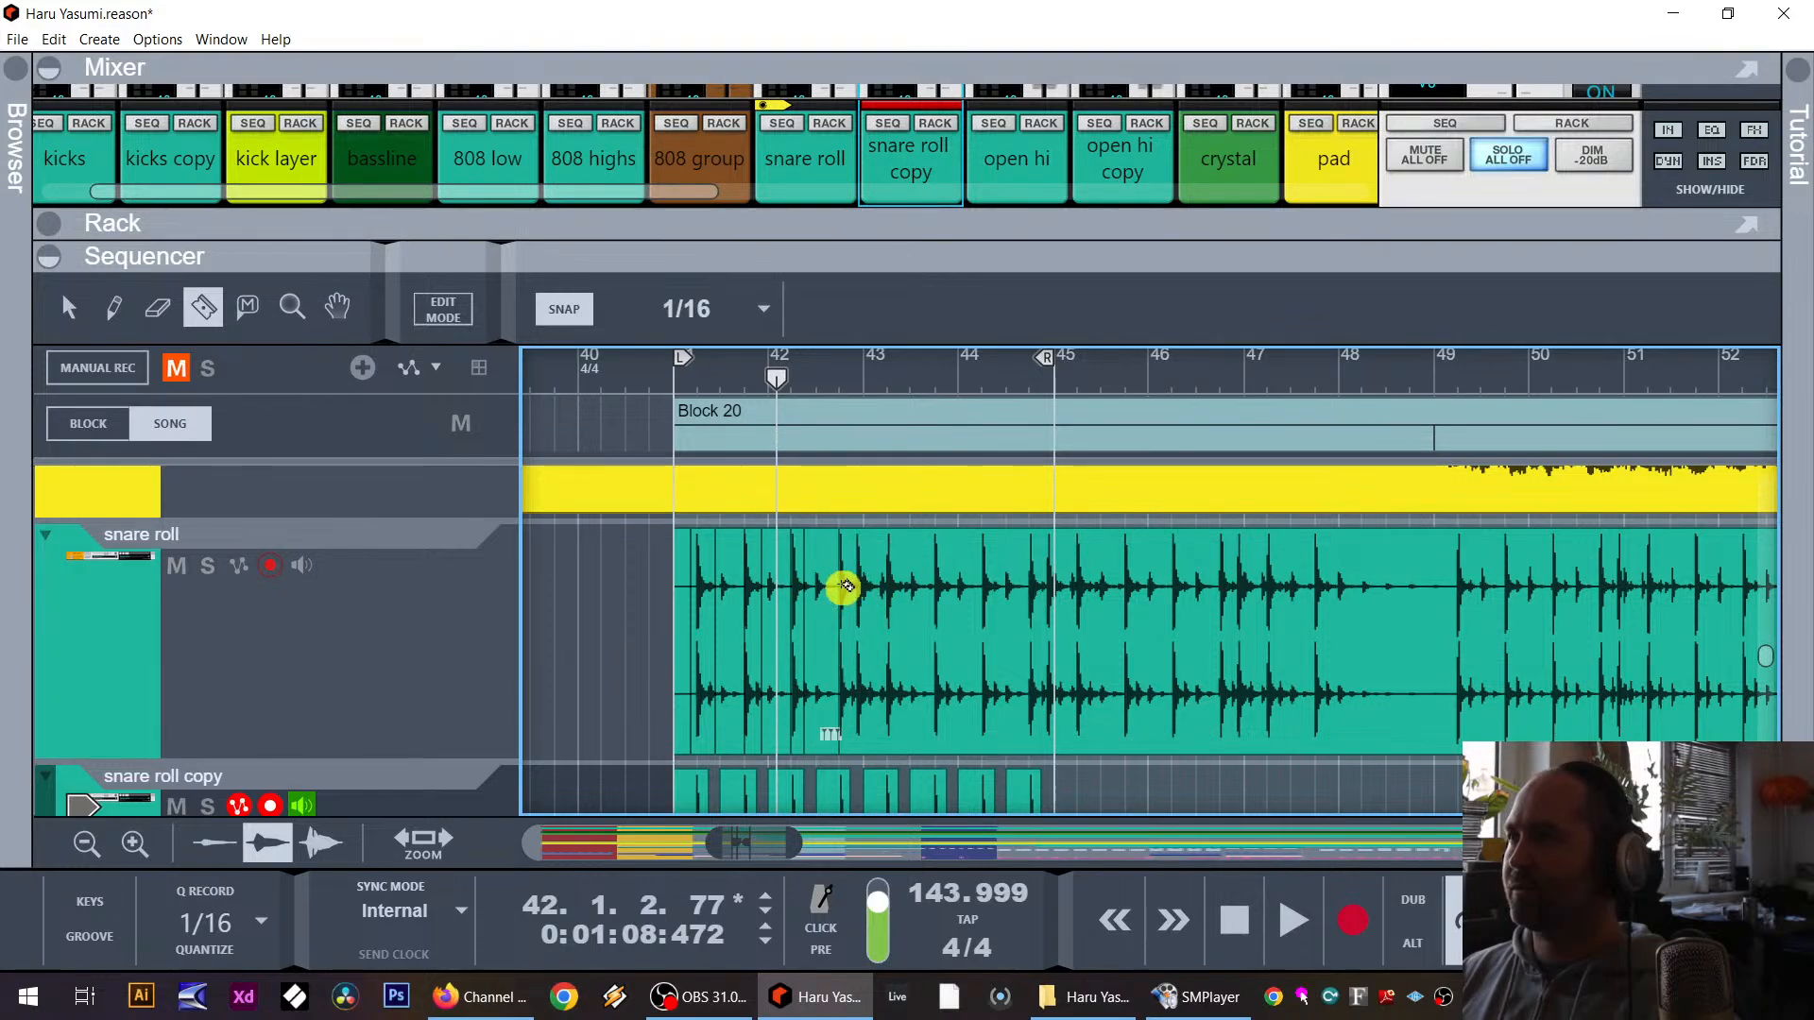
{"action": "left_click", "coordinate": [848, 586]}
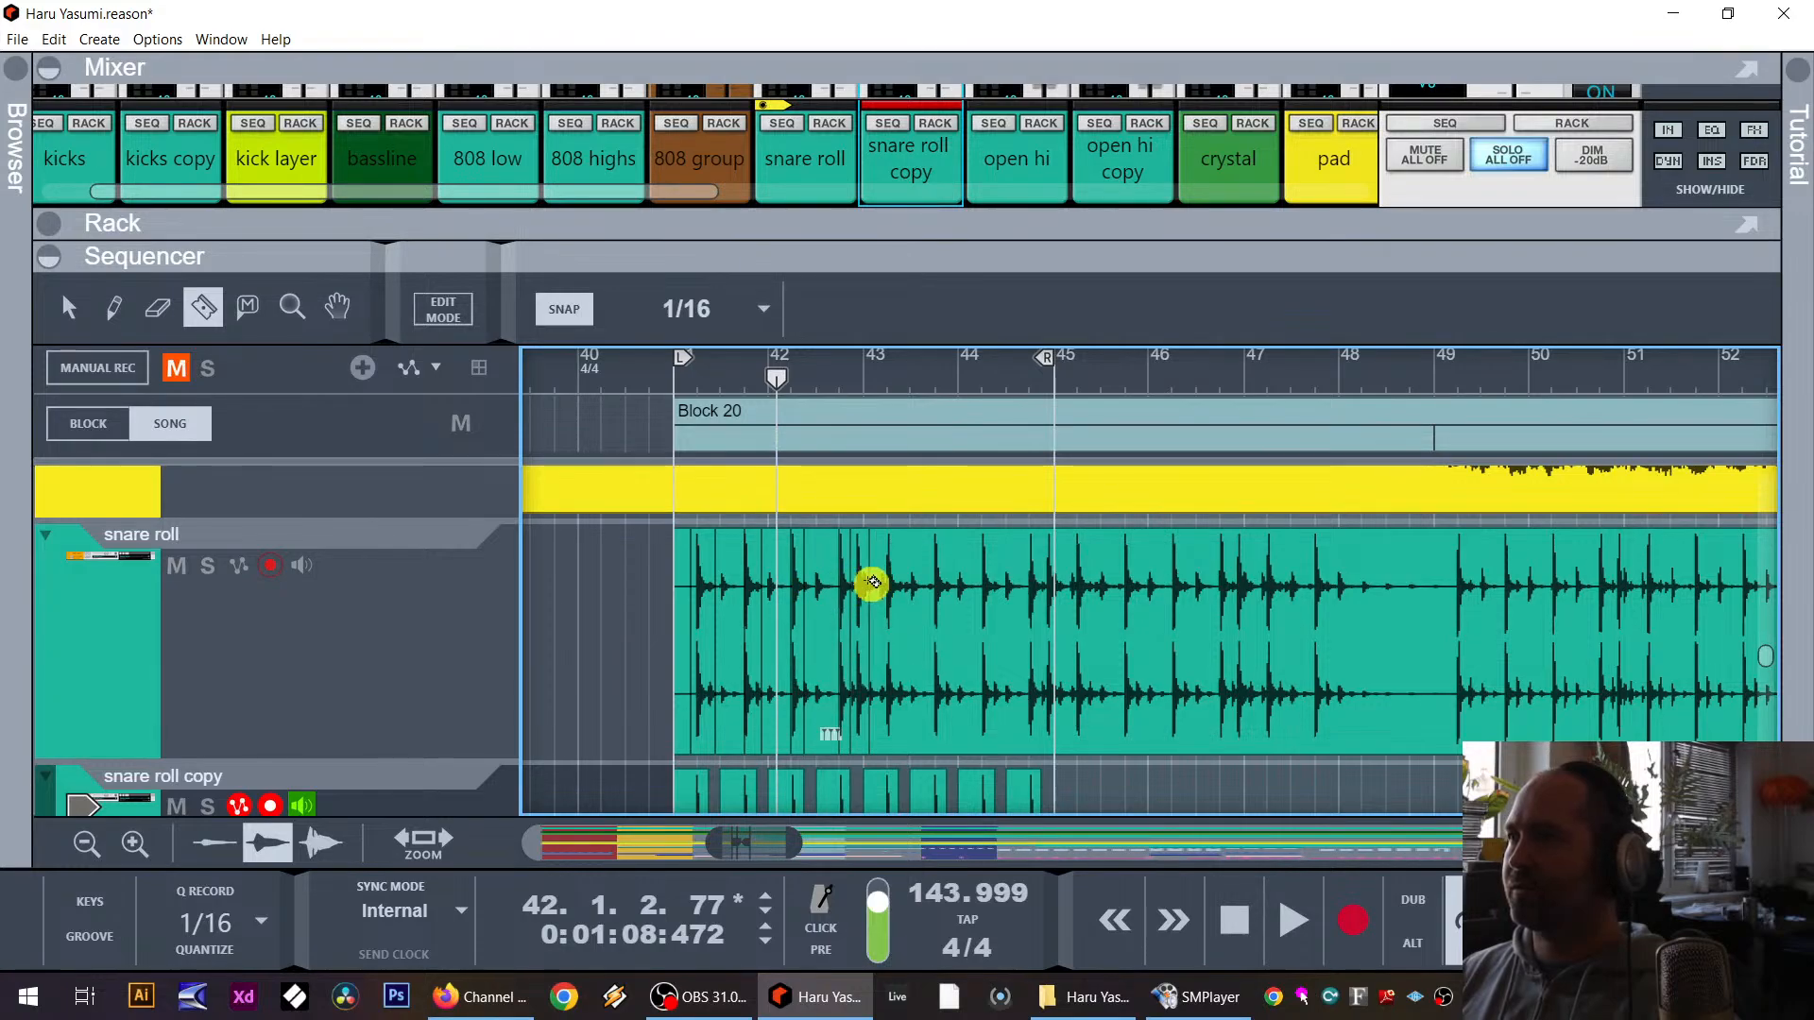
{"action": "left_click", "coordinate": [891, 582]}
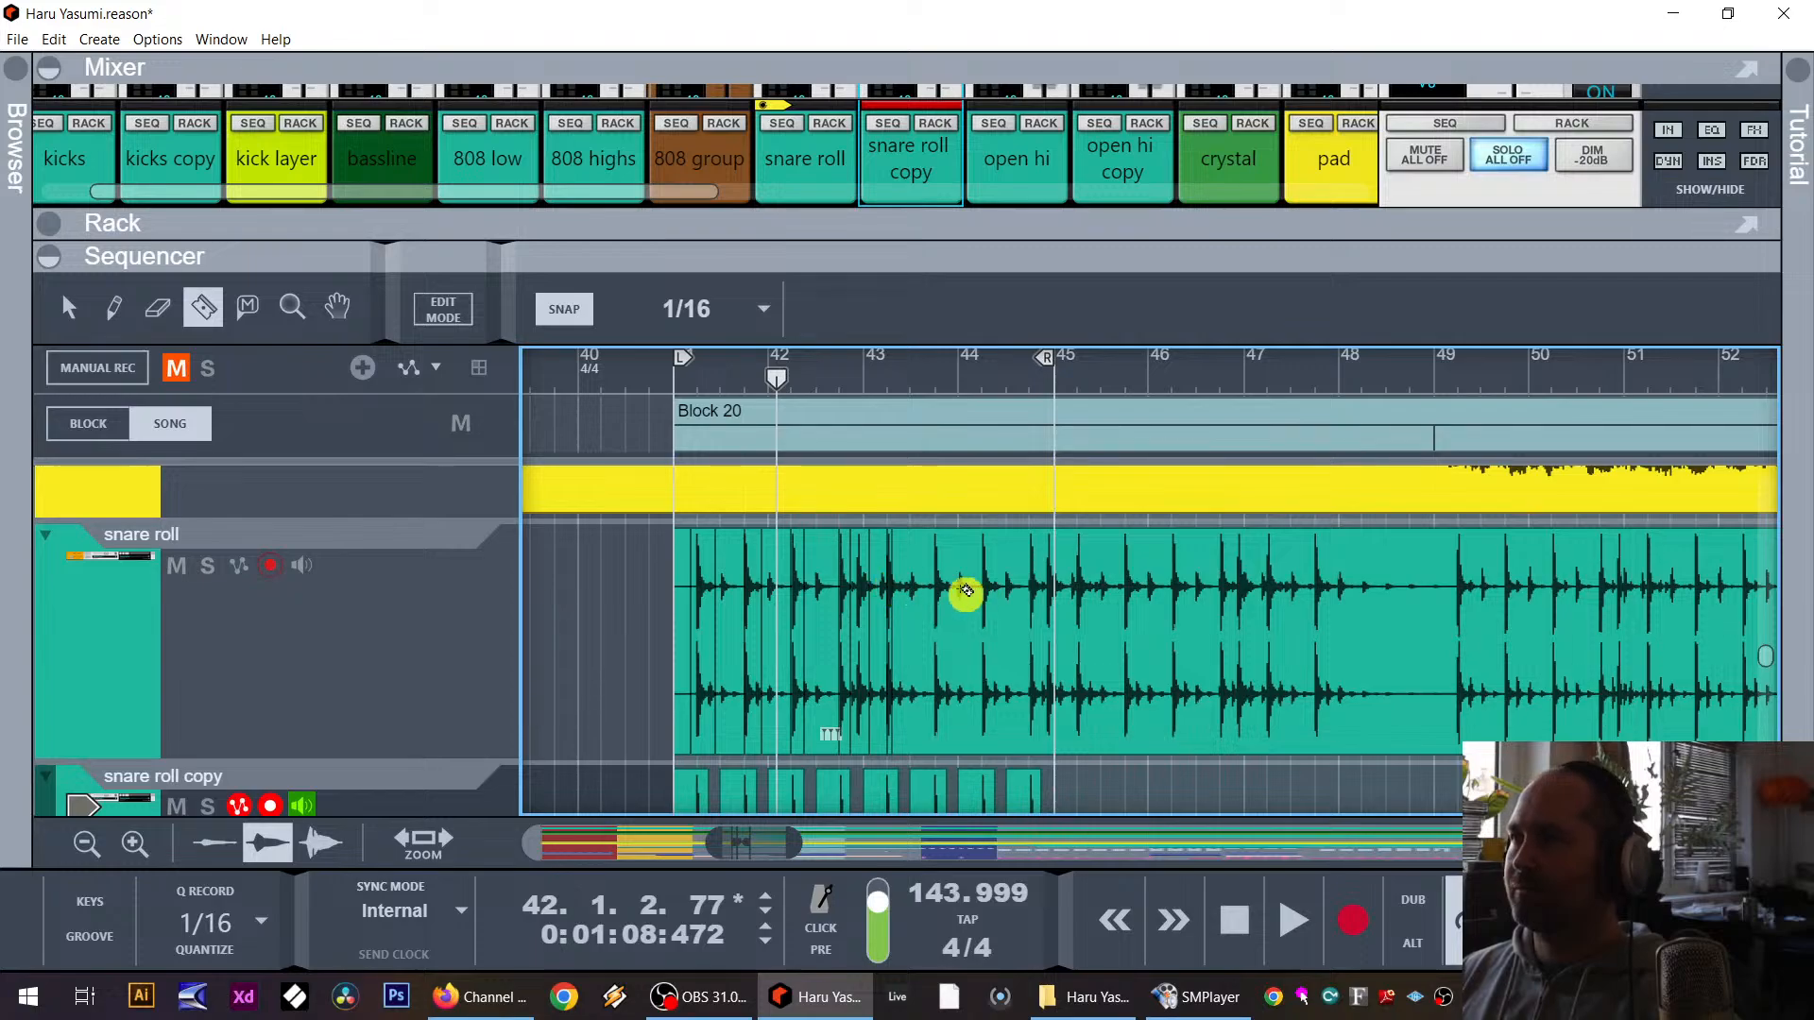
{"action": "left_click", "coordinate": [933, 581]}
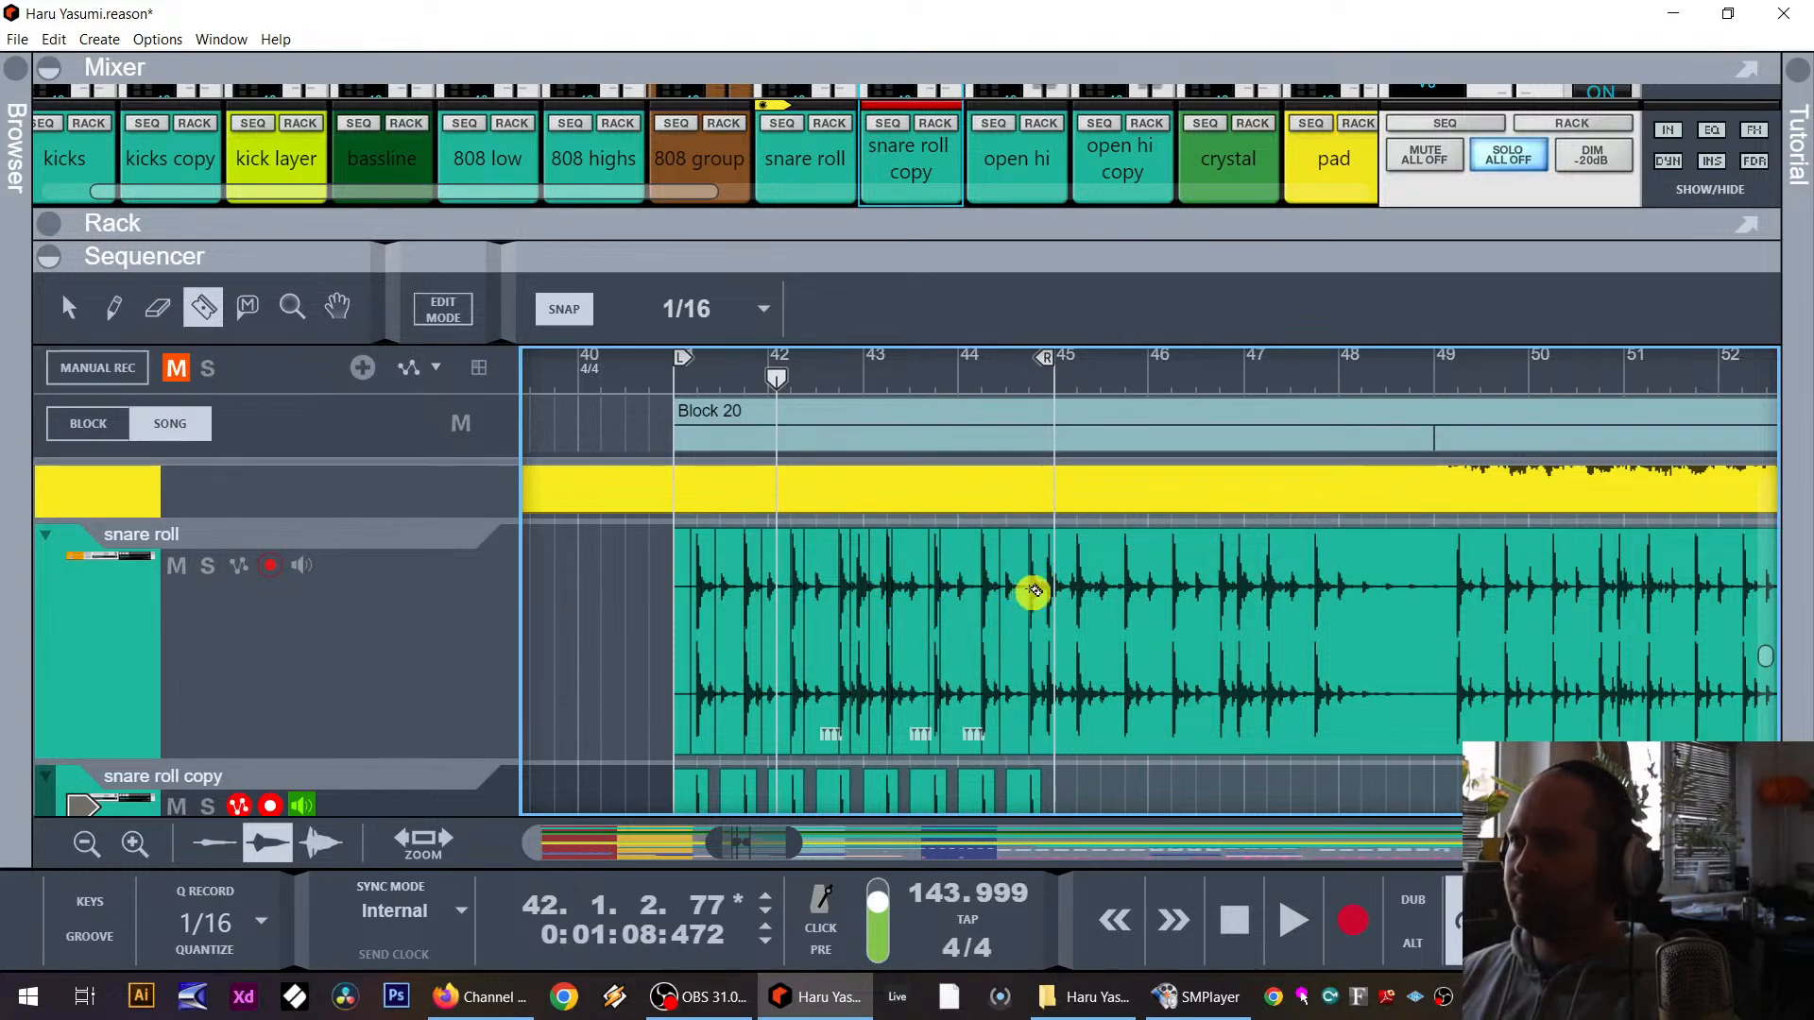
{"action": "left_click", "coordinate": [1042, 594]}
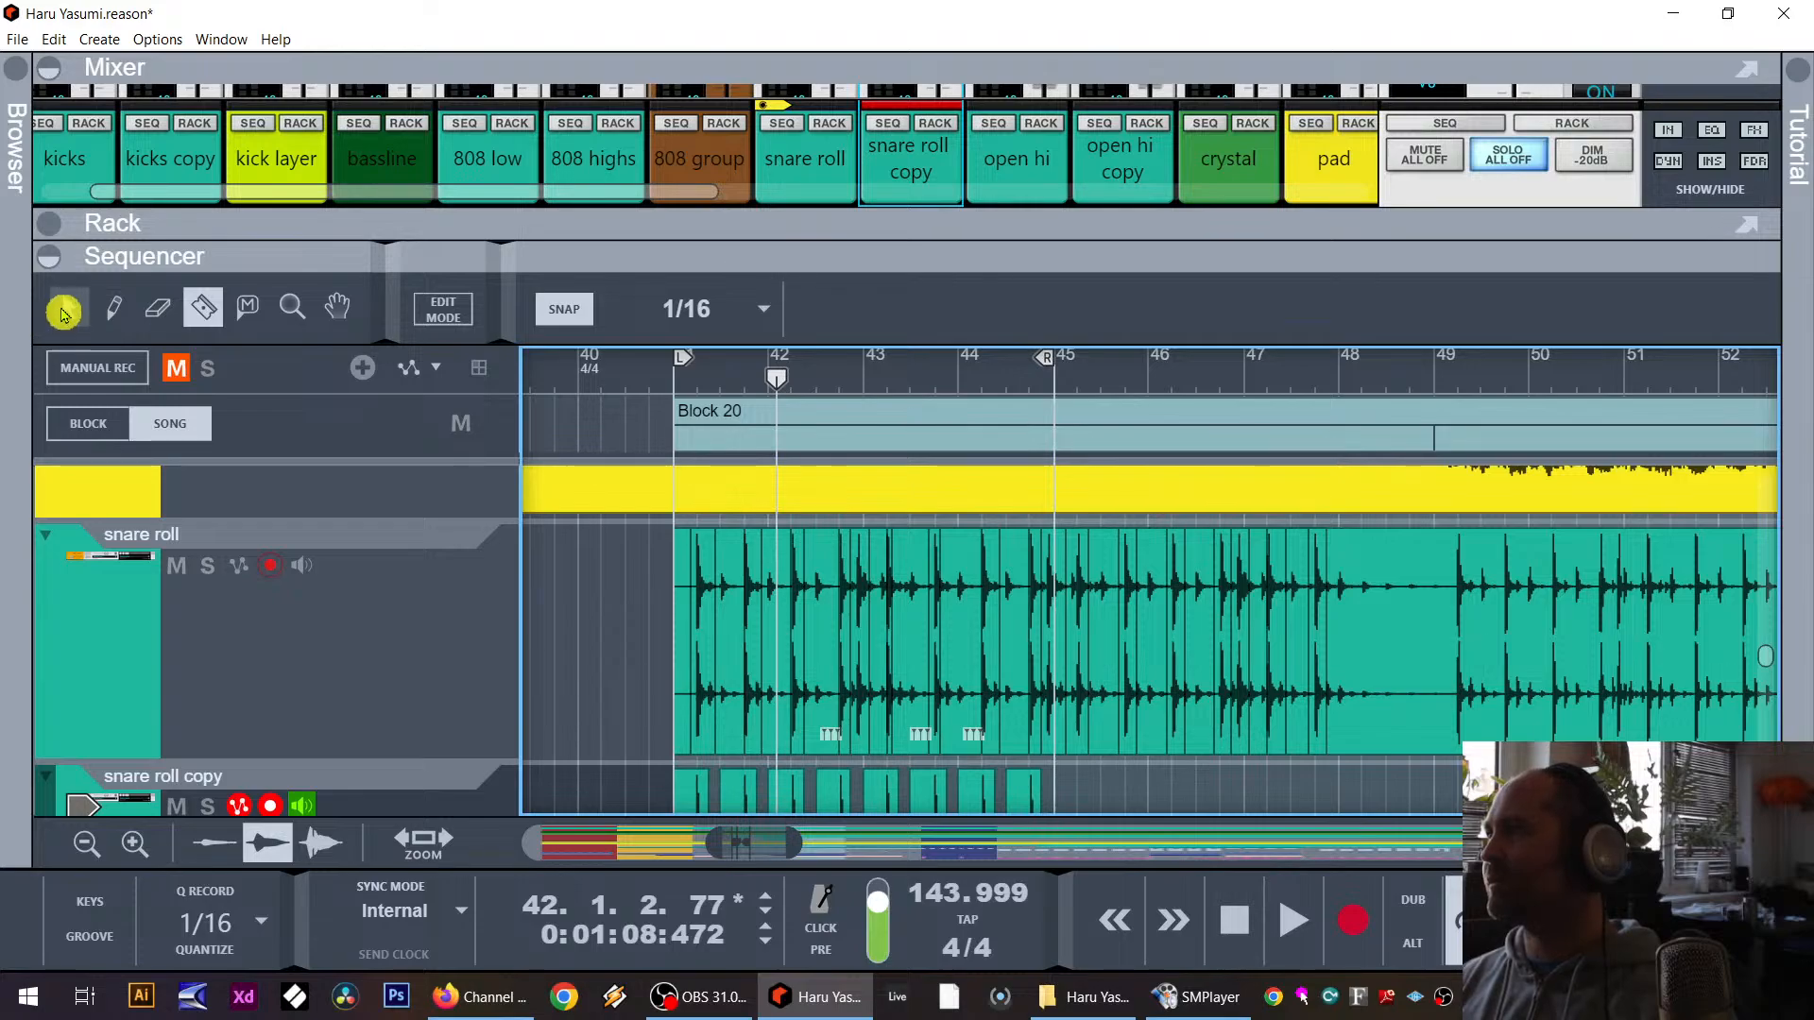
Step: Delete the split main-hit slices from the original snare roll track in bars 41 and 42
{"action": "left_click", "coordinate": [63, 312]}
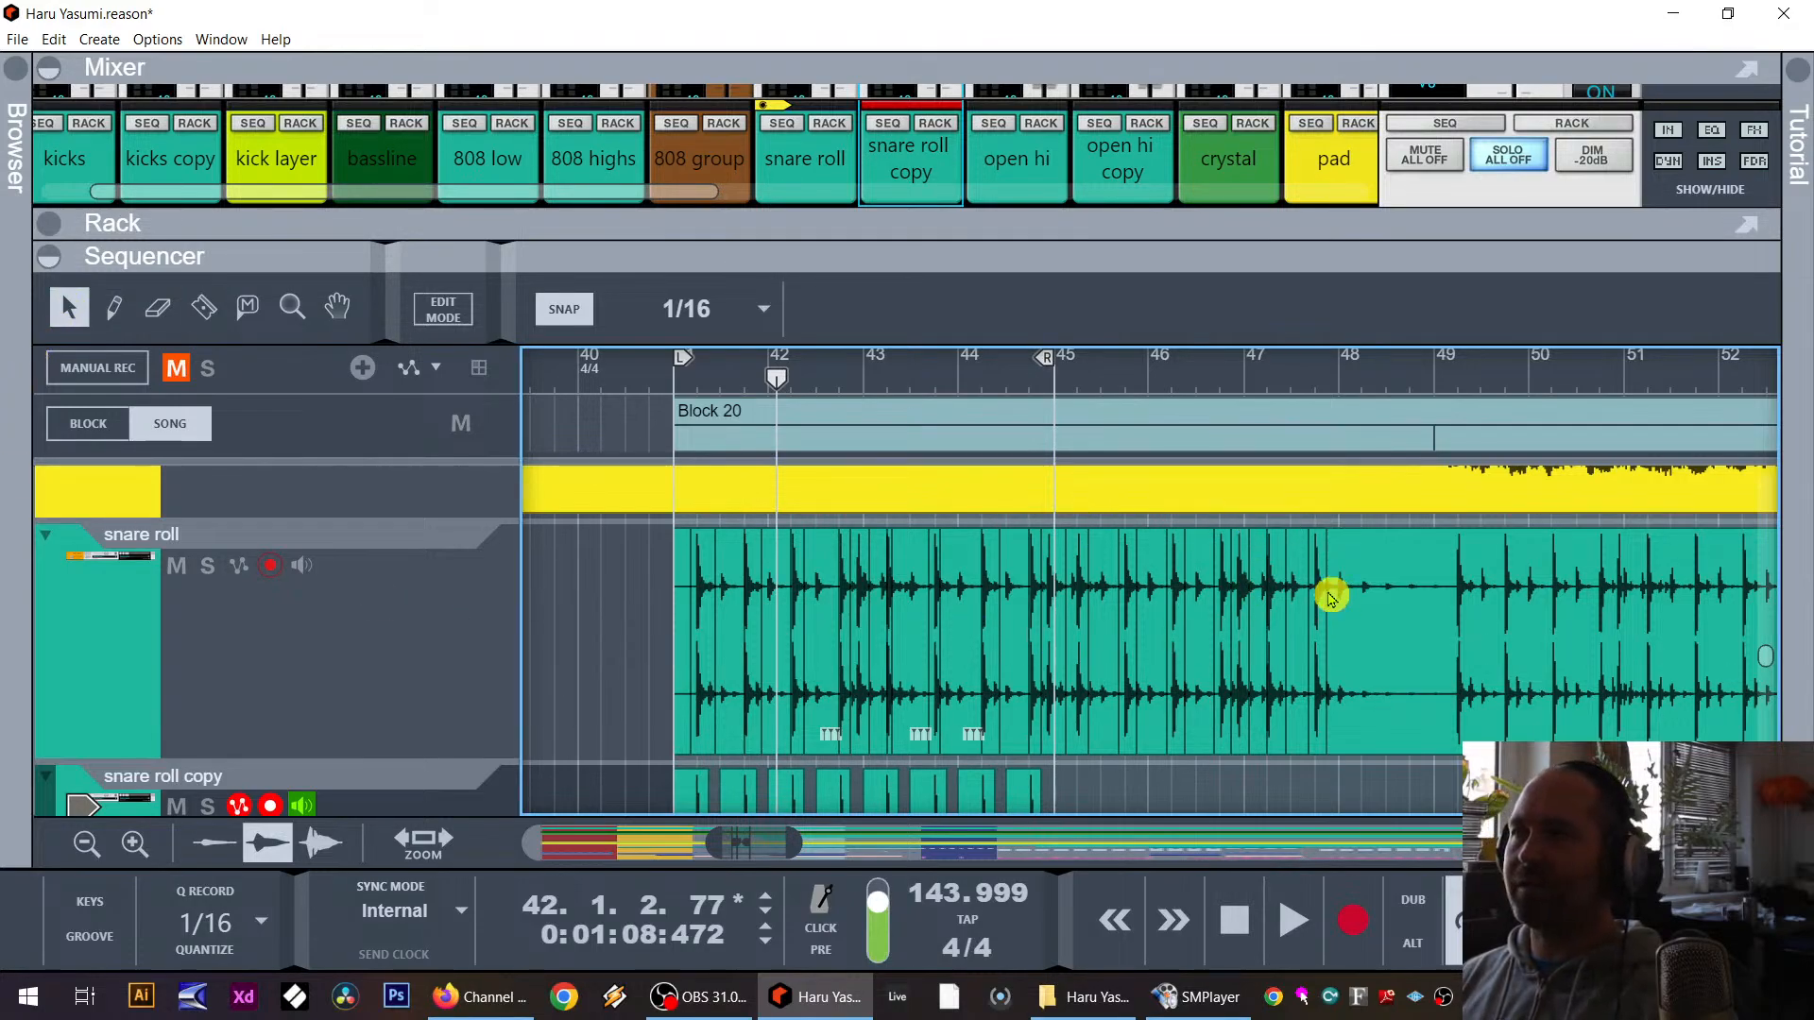
{"action": "left_click", "coordinate": [708, 569]}
{"action": "key", "text": "Delete"}
{"action": "left_click", "coordinate": [756, 588]}
{"action": "key", "text": "Delete"}
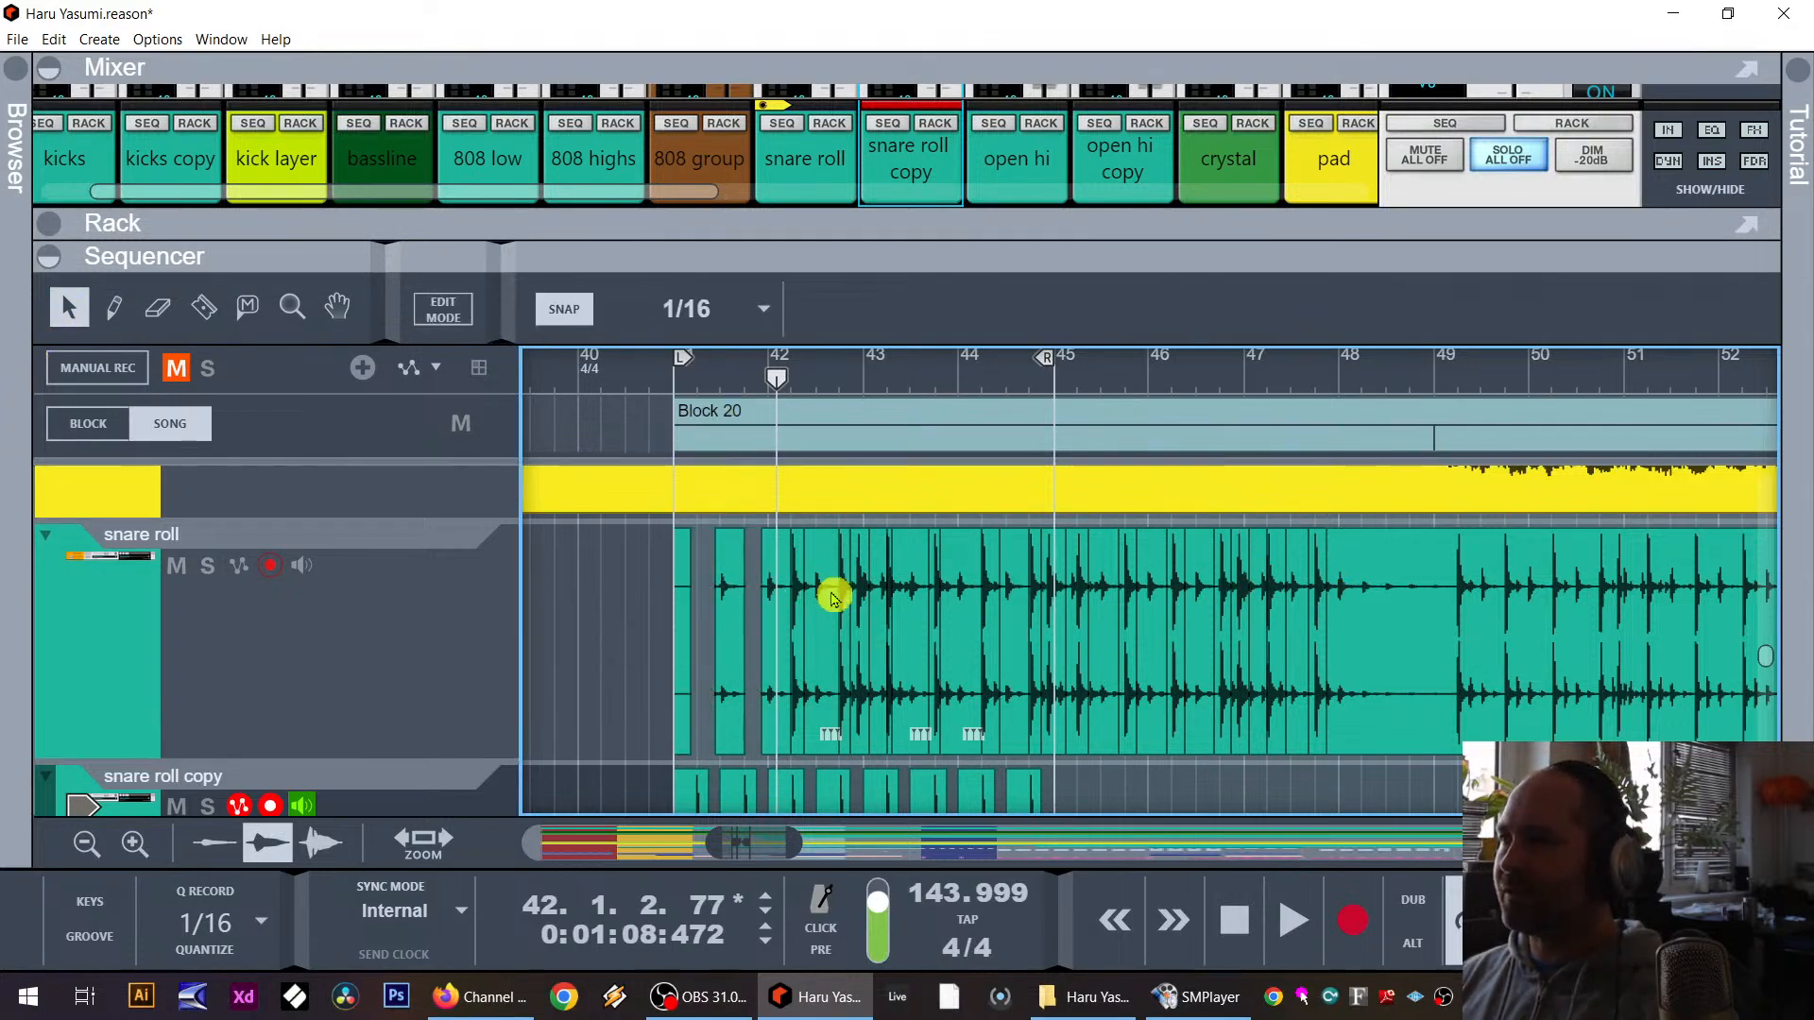
{"action": "left_click", "coordinate": [805, 599]}
{"action": "key", "text": "Delete"}
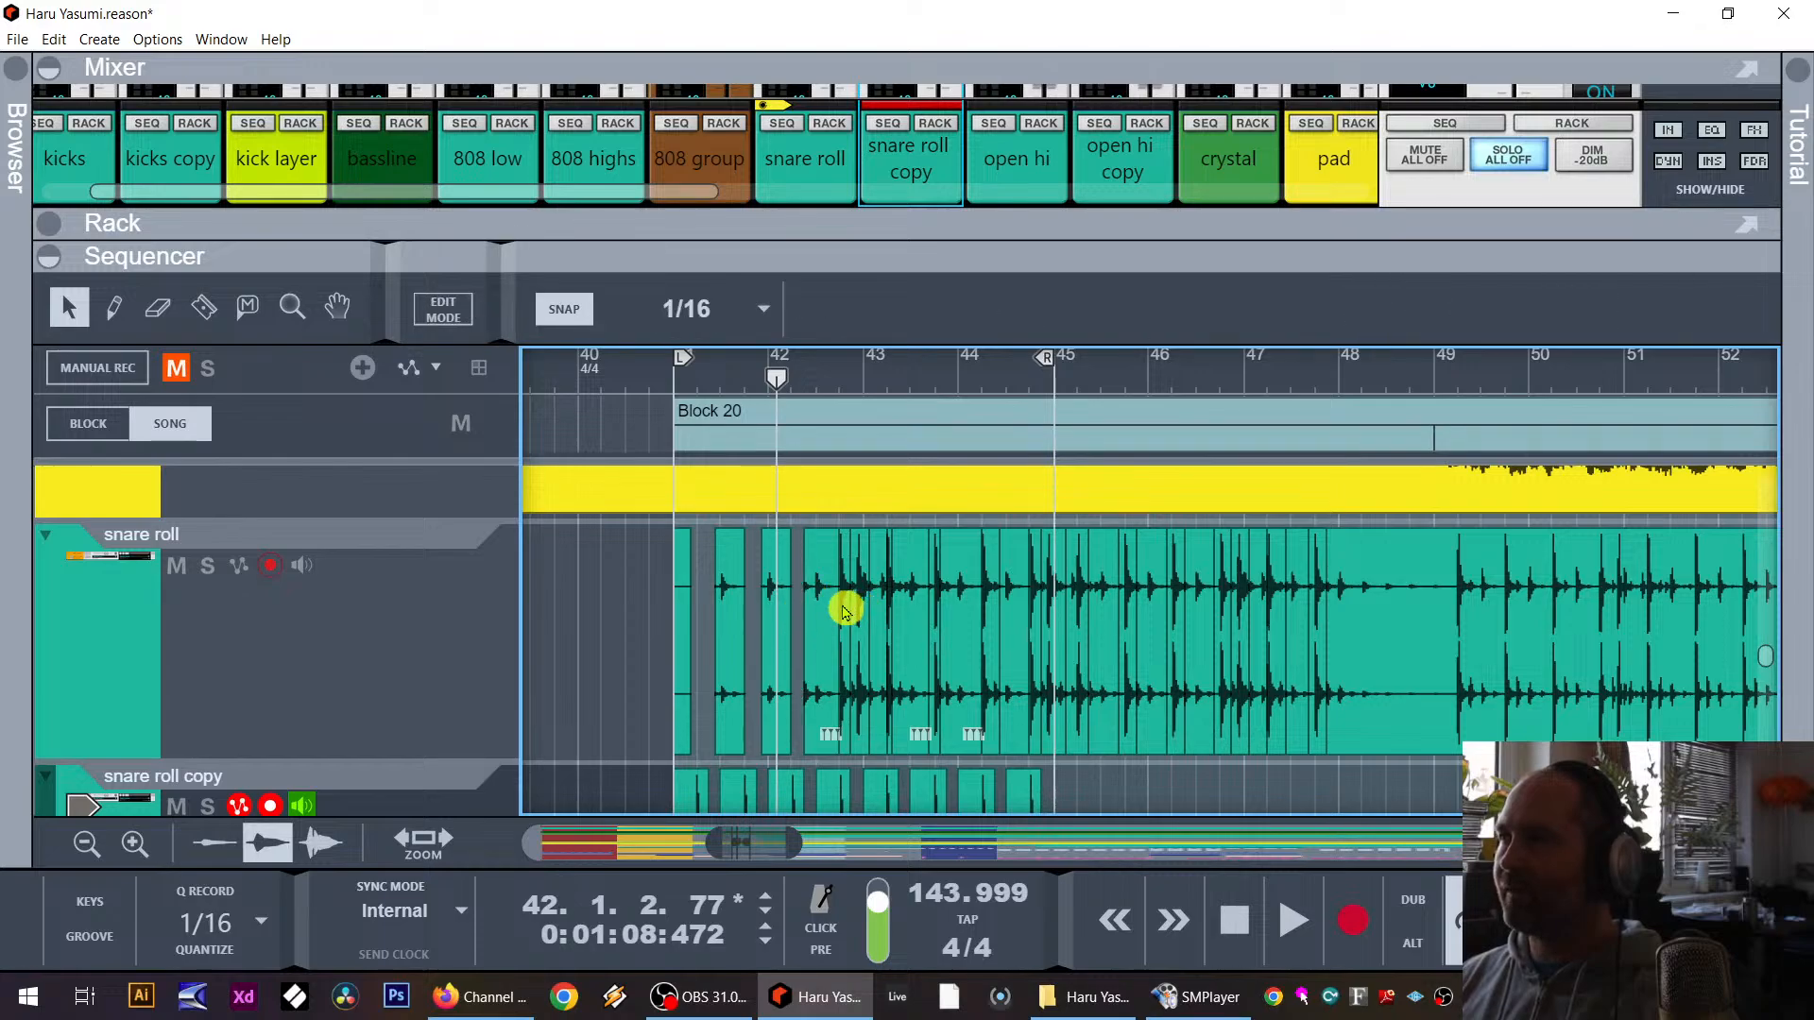
{"action": "left_click", "coordinate": [858, 613]}
{"action": "key", "text": "Delete"}
Step: Delete the main-hit slices from the snare roll track in bars 43 and 44
{"action": "left_click", "coordinate": [888, 615]}
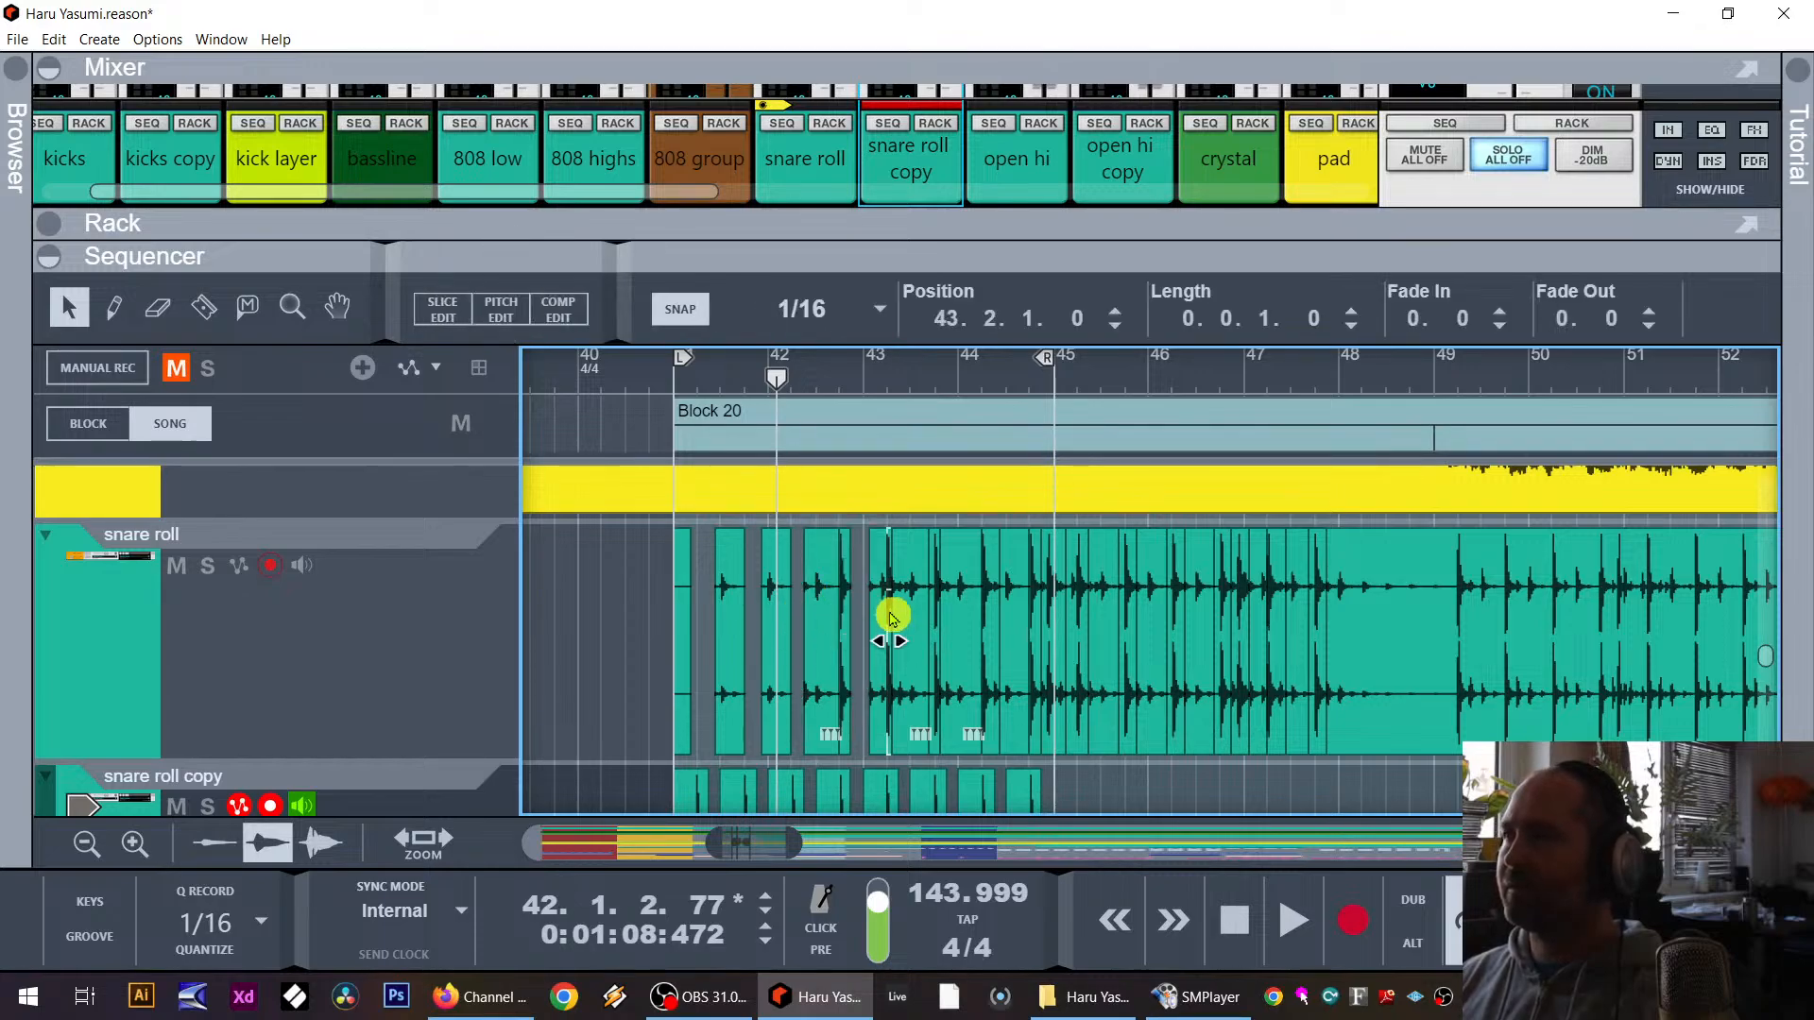
{"action": "key", "text": "Delete"}
{"action": "left_click", "coordinate": [992, 607]}
{"action": "key", "text": "Delete"}
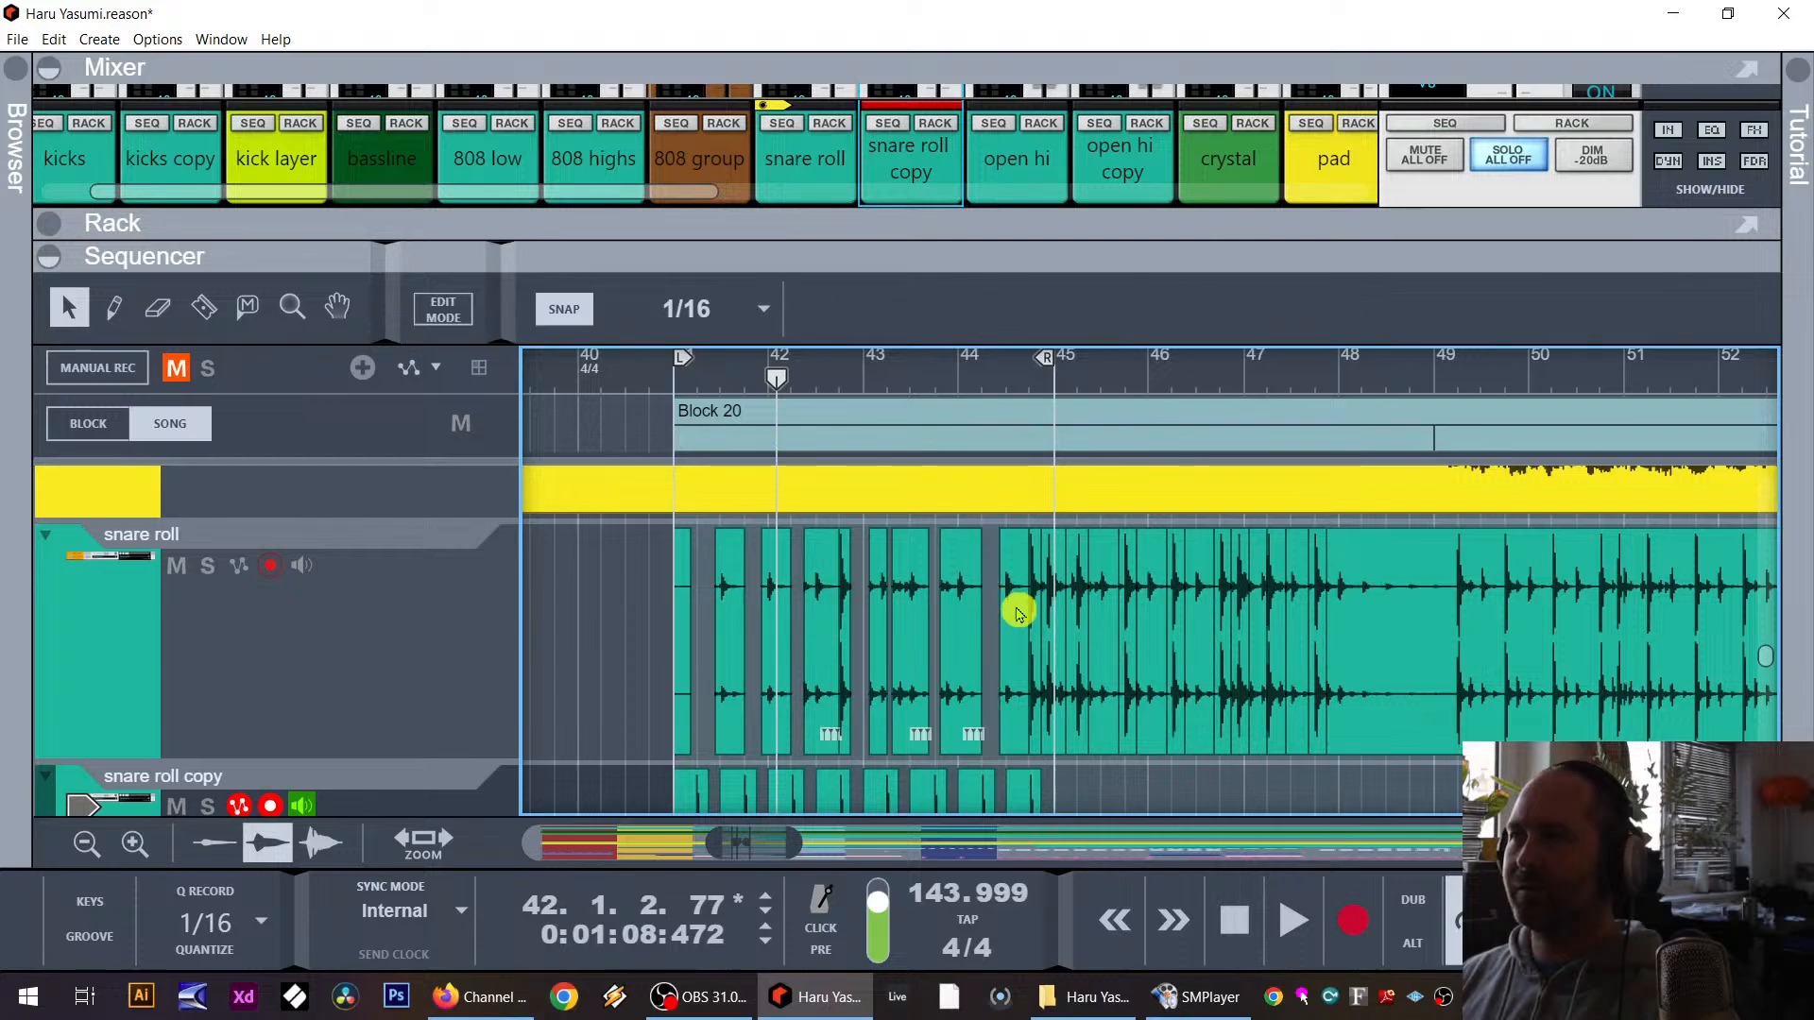
{"action": "left_click", "coordinate": [1040, 601]}
{"action": "key", "text": "Delete"}
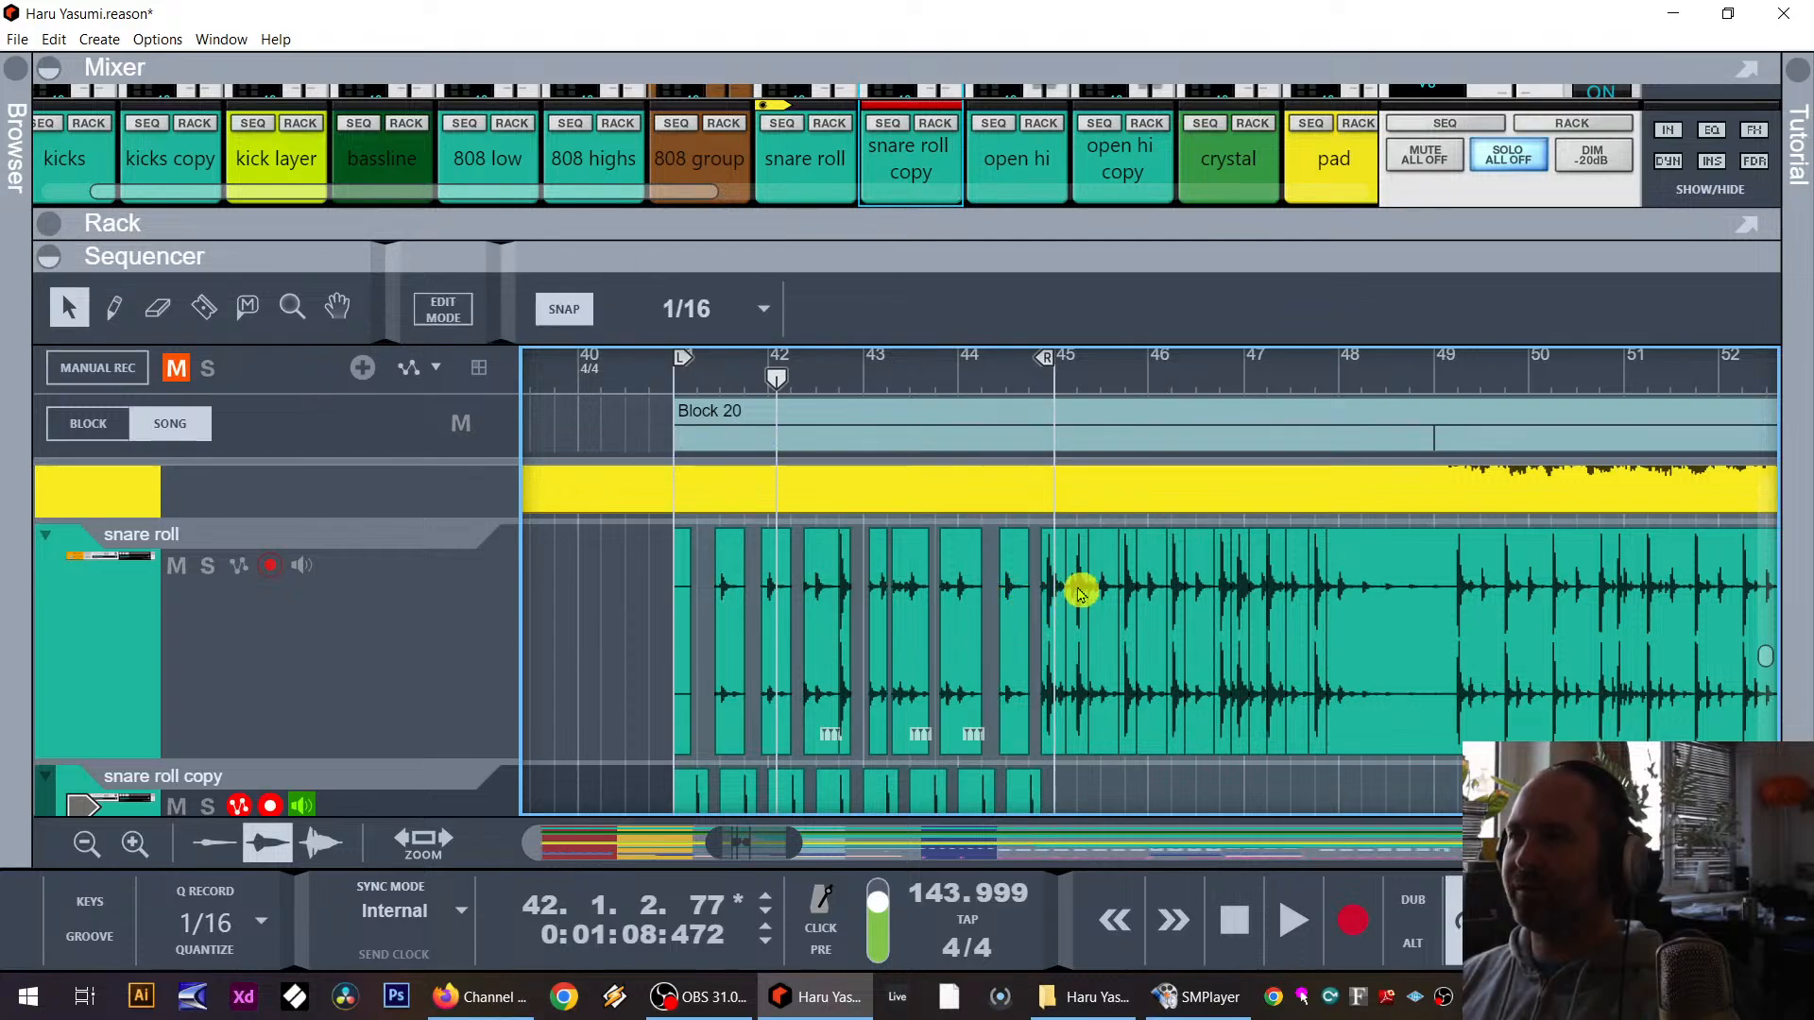
Step: Delete the main-hit slices from the snare roll track between the end of bar 45 and the end of bar 47
{"action": "left_click", "coordinate": [1129, 598]}
{"action": "key", "text": "Delete"}
{"action": "left_click", "coordinate": [1178, 603]}
{"action": "key", "text": "Delete"}
{"action": "left_click", "coordinate": [1235, 604]}
{"action": "key", "text": "Delete"}
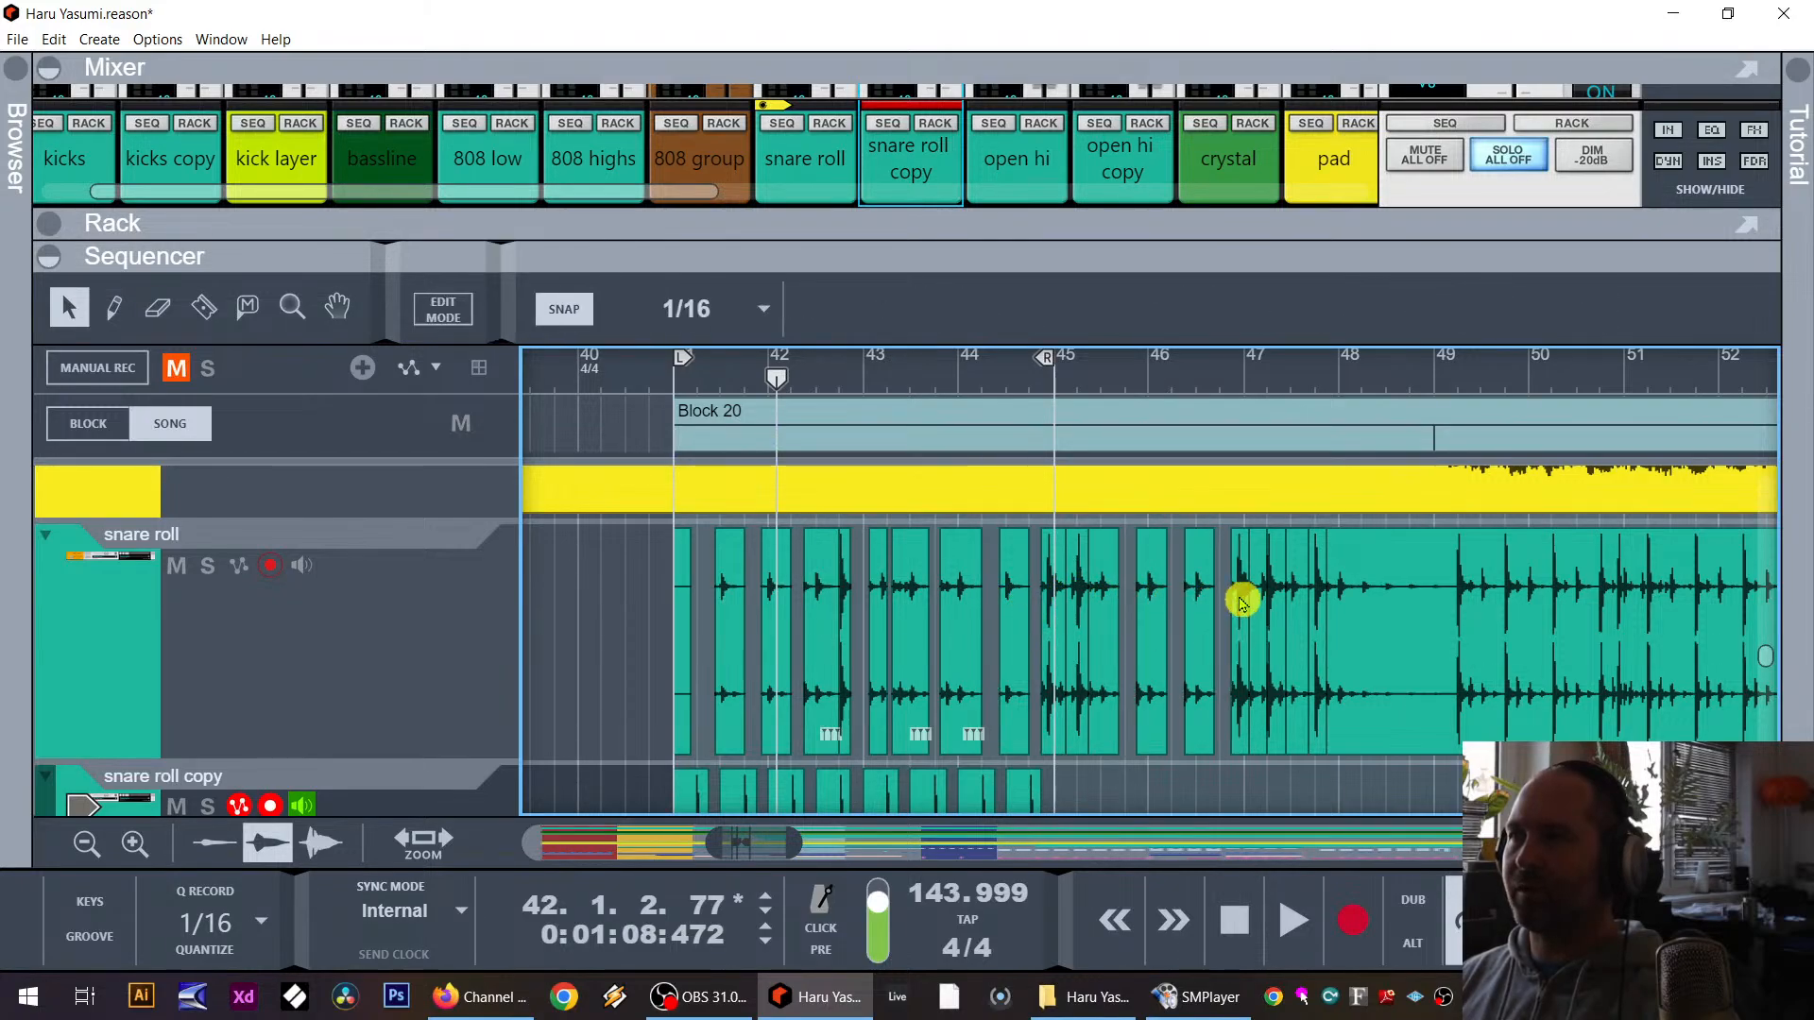
{"action": "left_click", "coordinate": [1274, 605]}
{"action": "key", "text": "Delete"}
{"action": "left_click", "coordinate": [1315, 609]}
{"action": "key", "text": "Delete"}
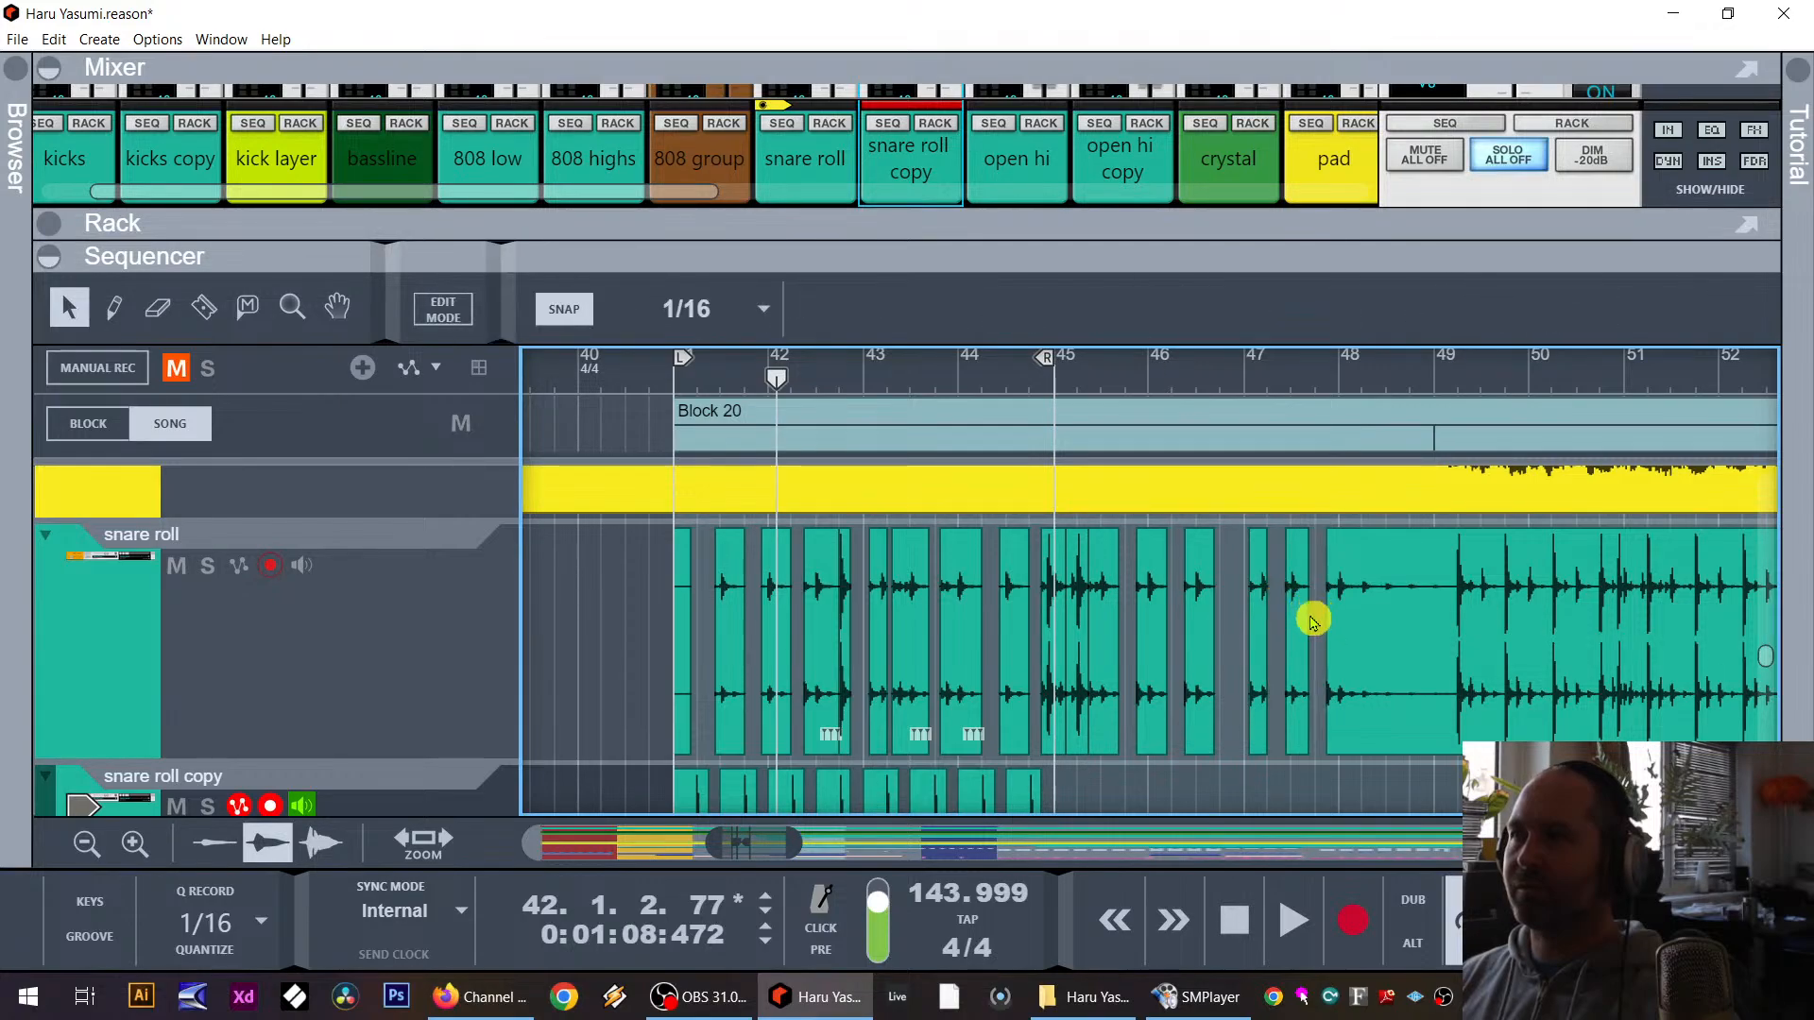
Step: Remove the leftover hit slices from the snare roll track just before bar 45 and near the end of bar 42
{"action": "scroll", "coordinate": [1030, 603], "scroll_direction": "down", "scroll_amount": 1}
{"action": "scroll", "coordinate": [951, 513], "scroll_direction": "up", "scroll_amount": 1}
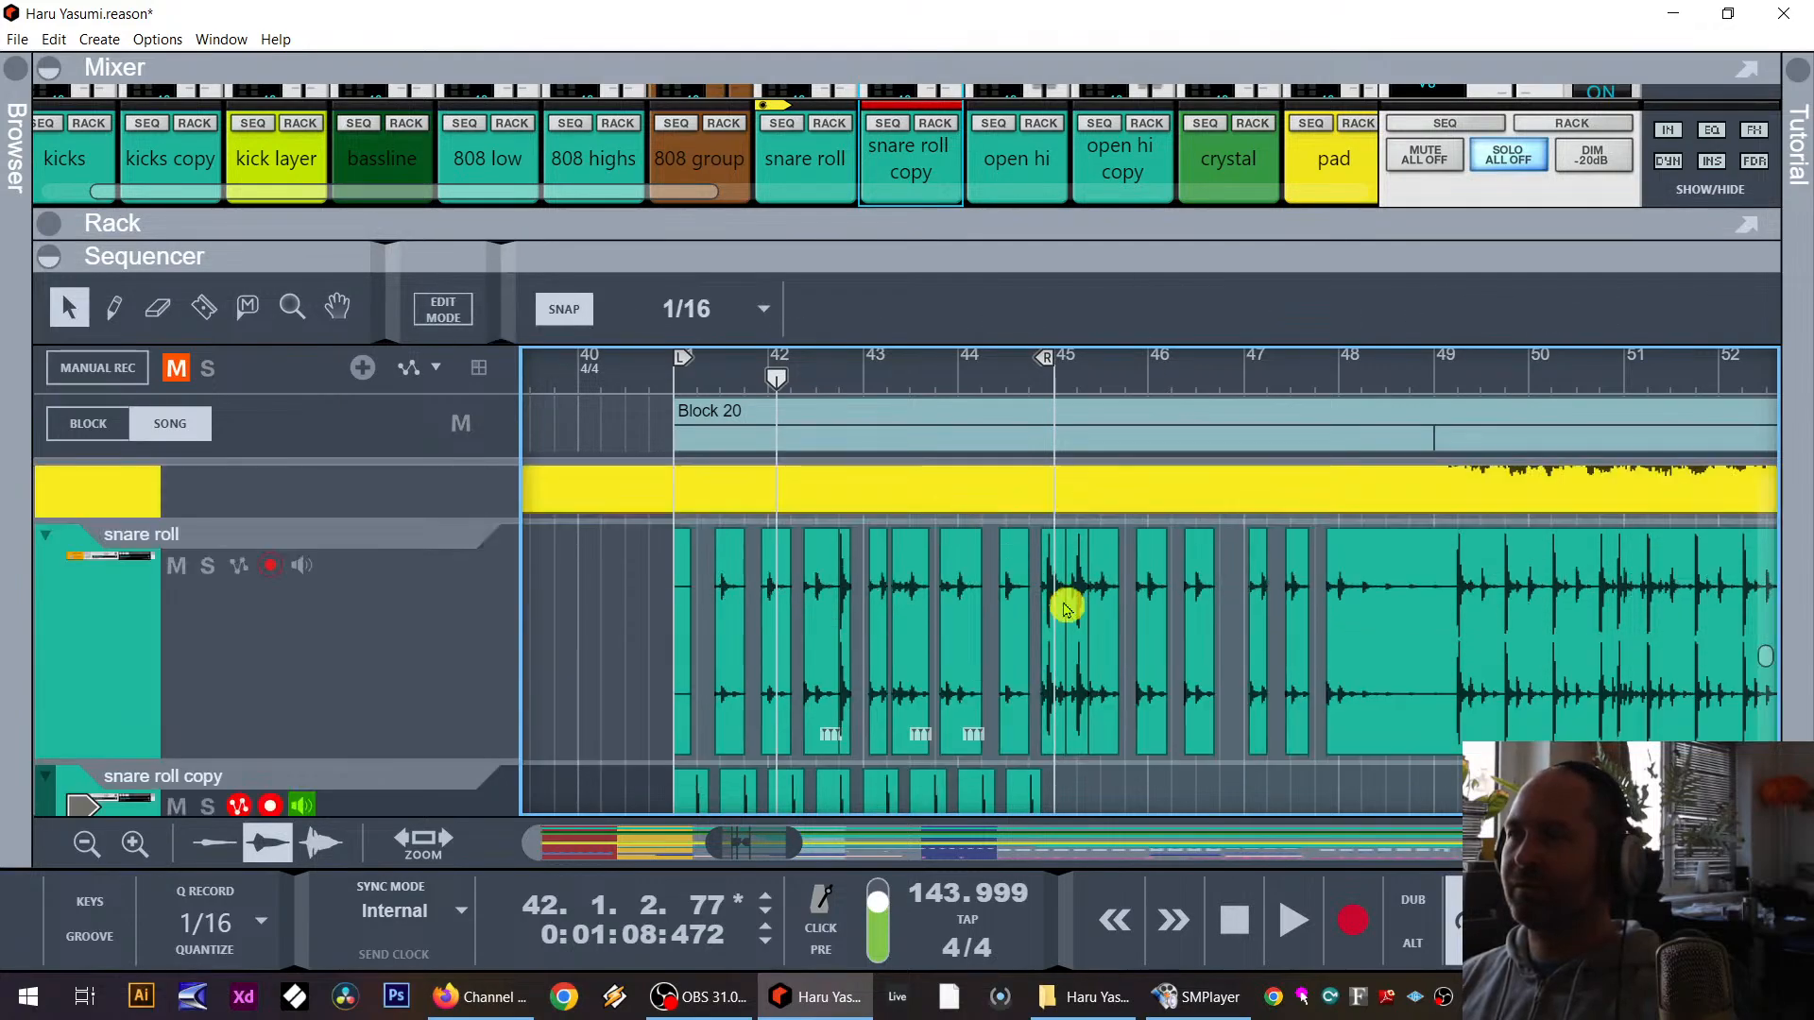
{"action": "left_click", "coordinate": [1061, 612]}
{"action": "key", "text": "Delete"}
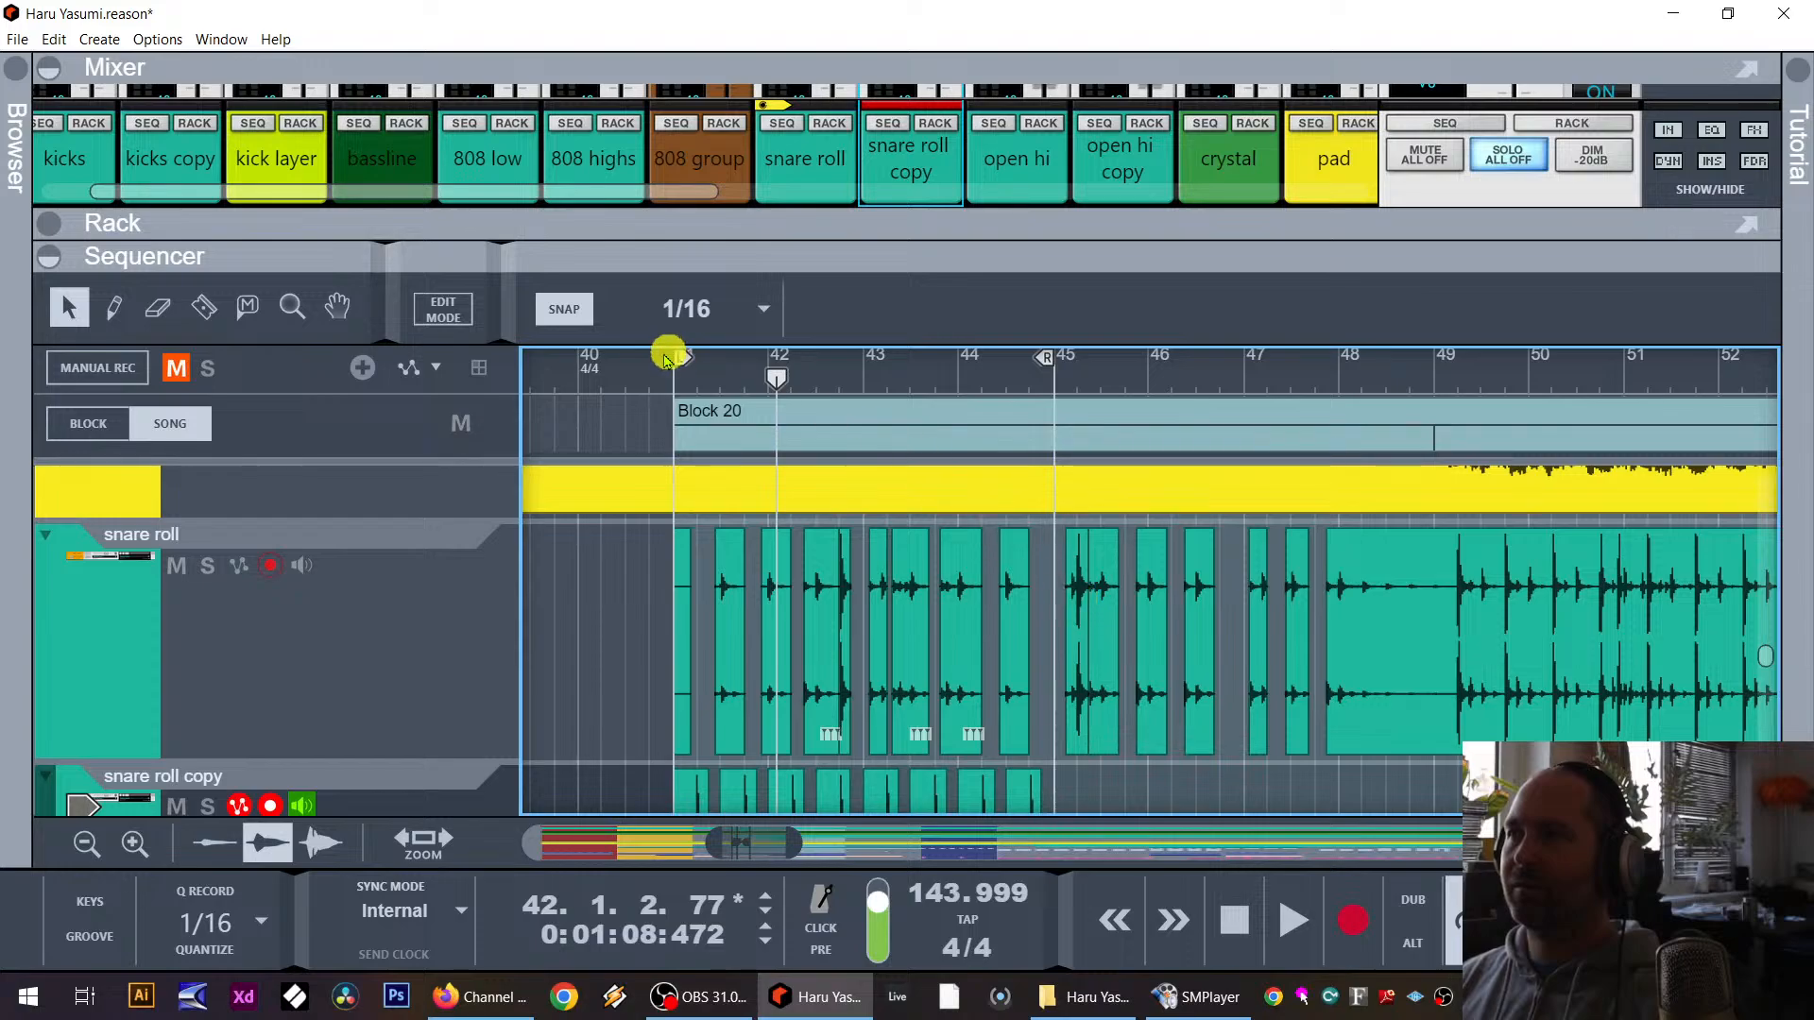
{"action": "left_click", "coordinate": [844, 605]}
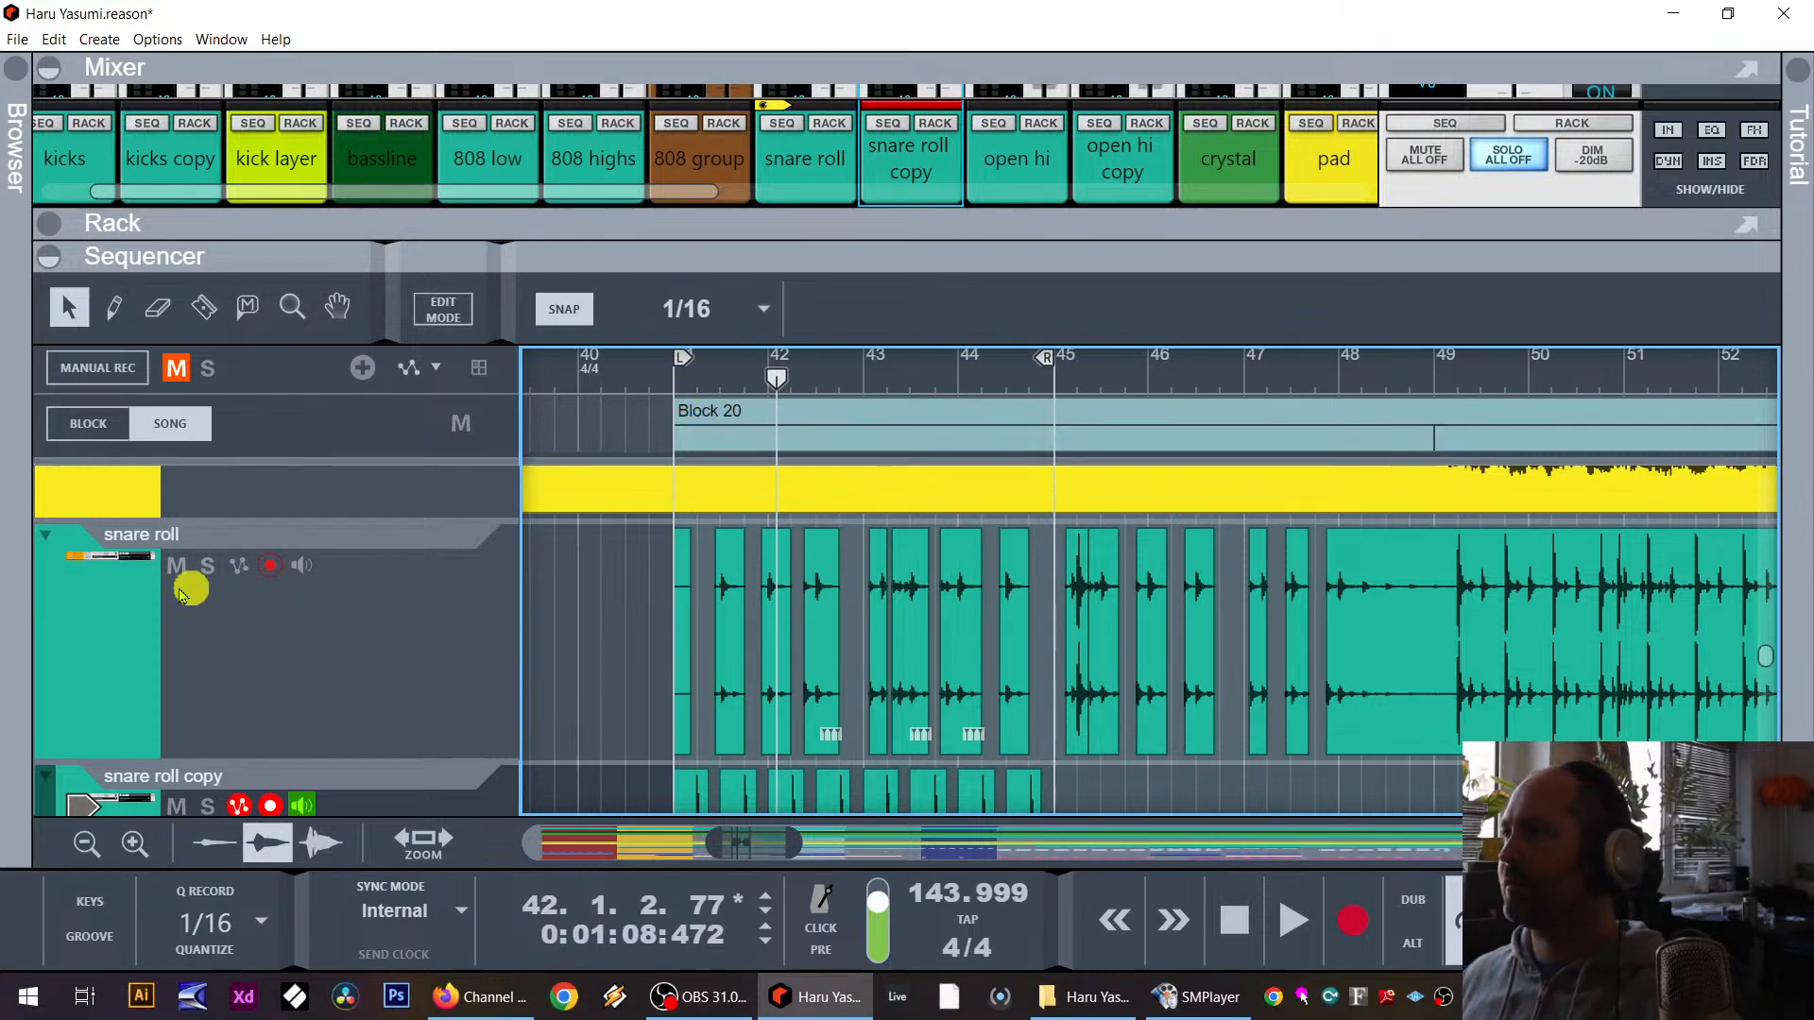
Step: Solo the snare roll on its sequencer track and mixer channel and audition it from bar 41
{"action": "left_click", "coordinate": [205, 567]}
{"action": "left_click", "coordinate": [675, 380]}
{"action": "key", "text": "space"}
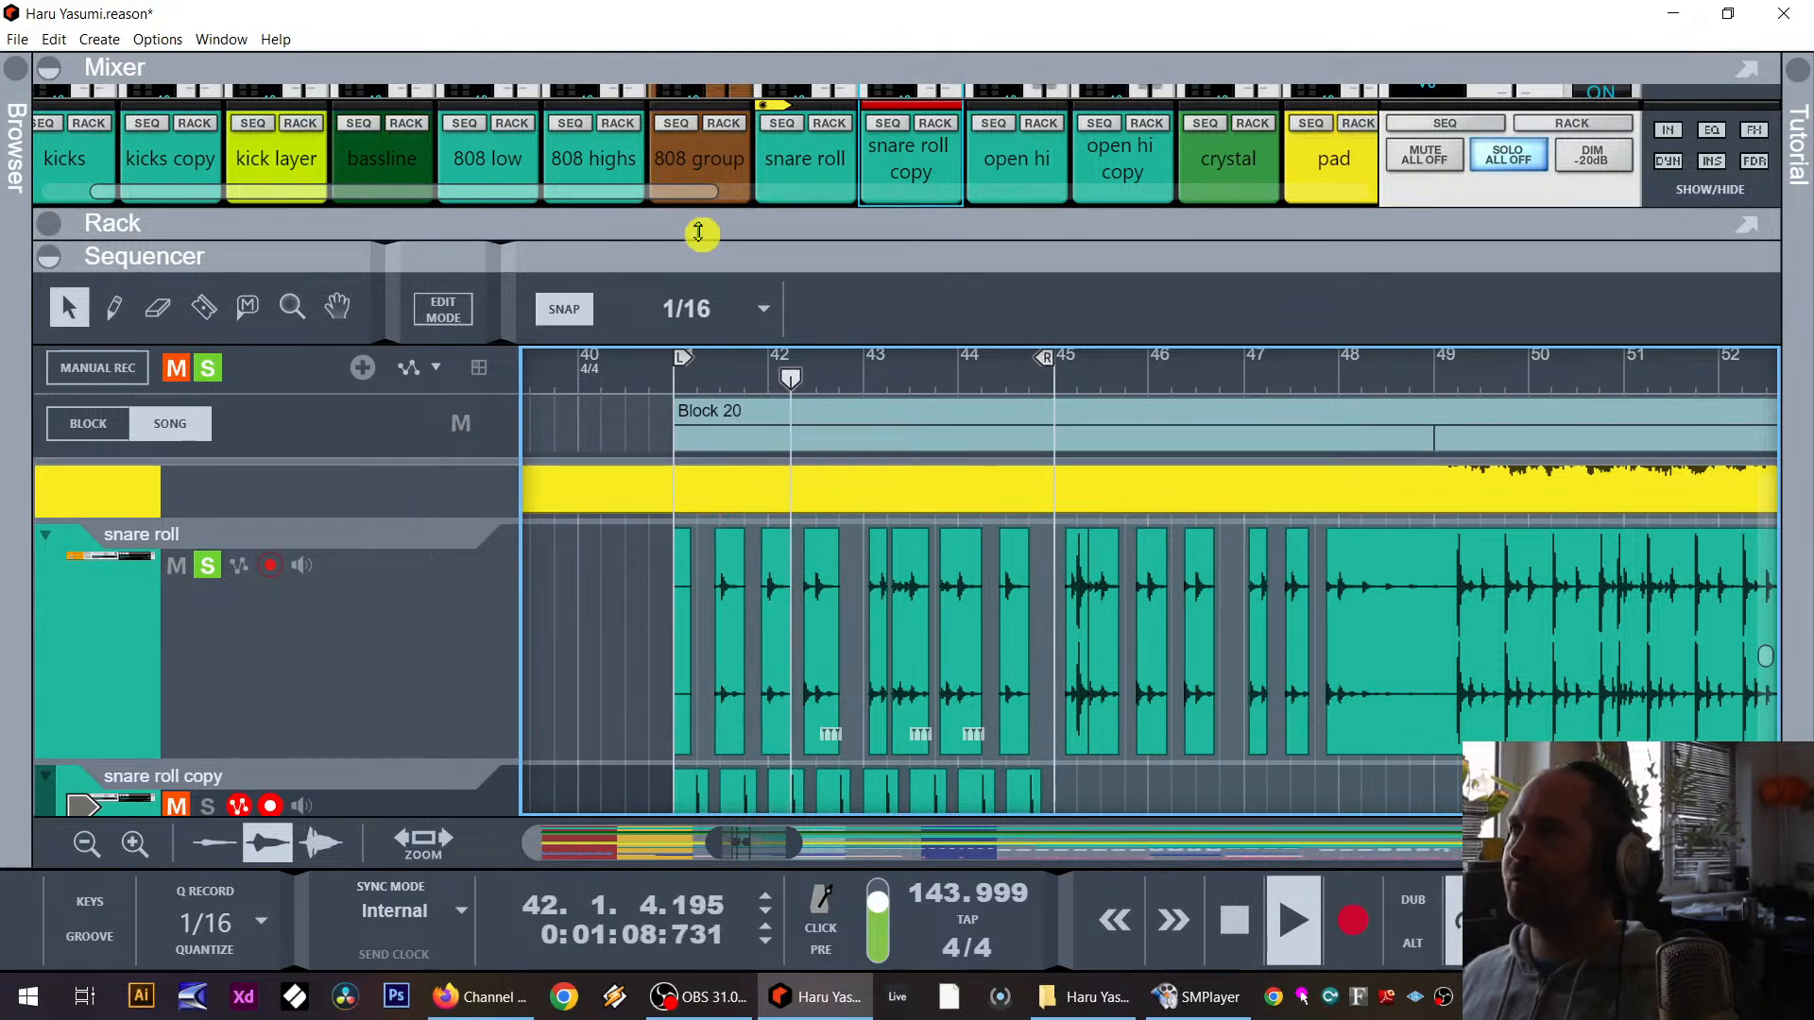
{"action": "left_click_drag", "start_coordinate": [701, 238], "coordinate": [707, 529]}
{"action": "left_click", "coordinate": [827, 167]}
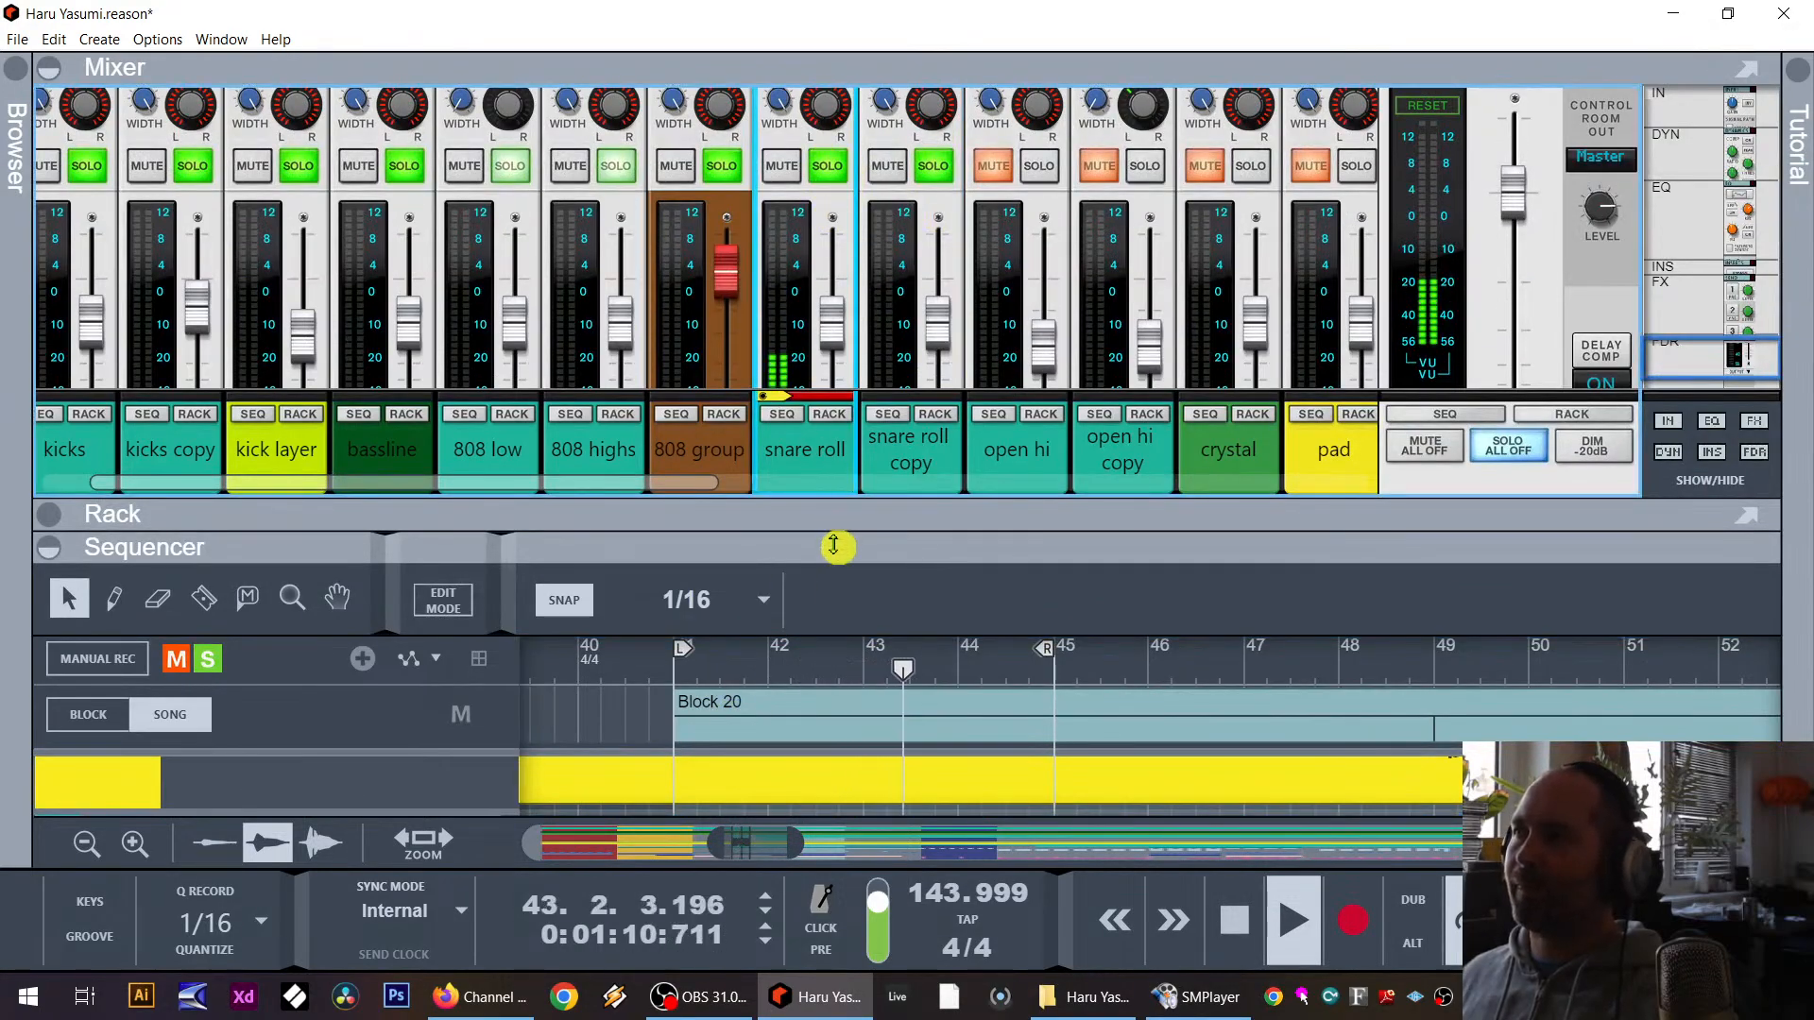
{"action": "left_click_drag", "start_coordinate": [838, 544], "coordinate": [898, 250]}
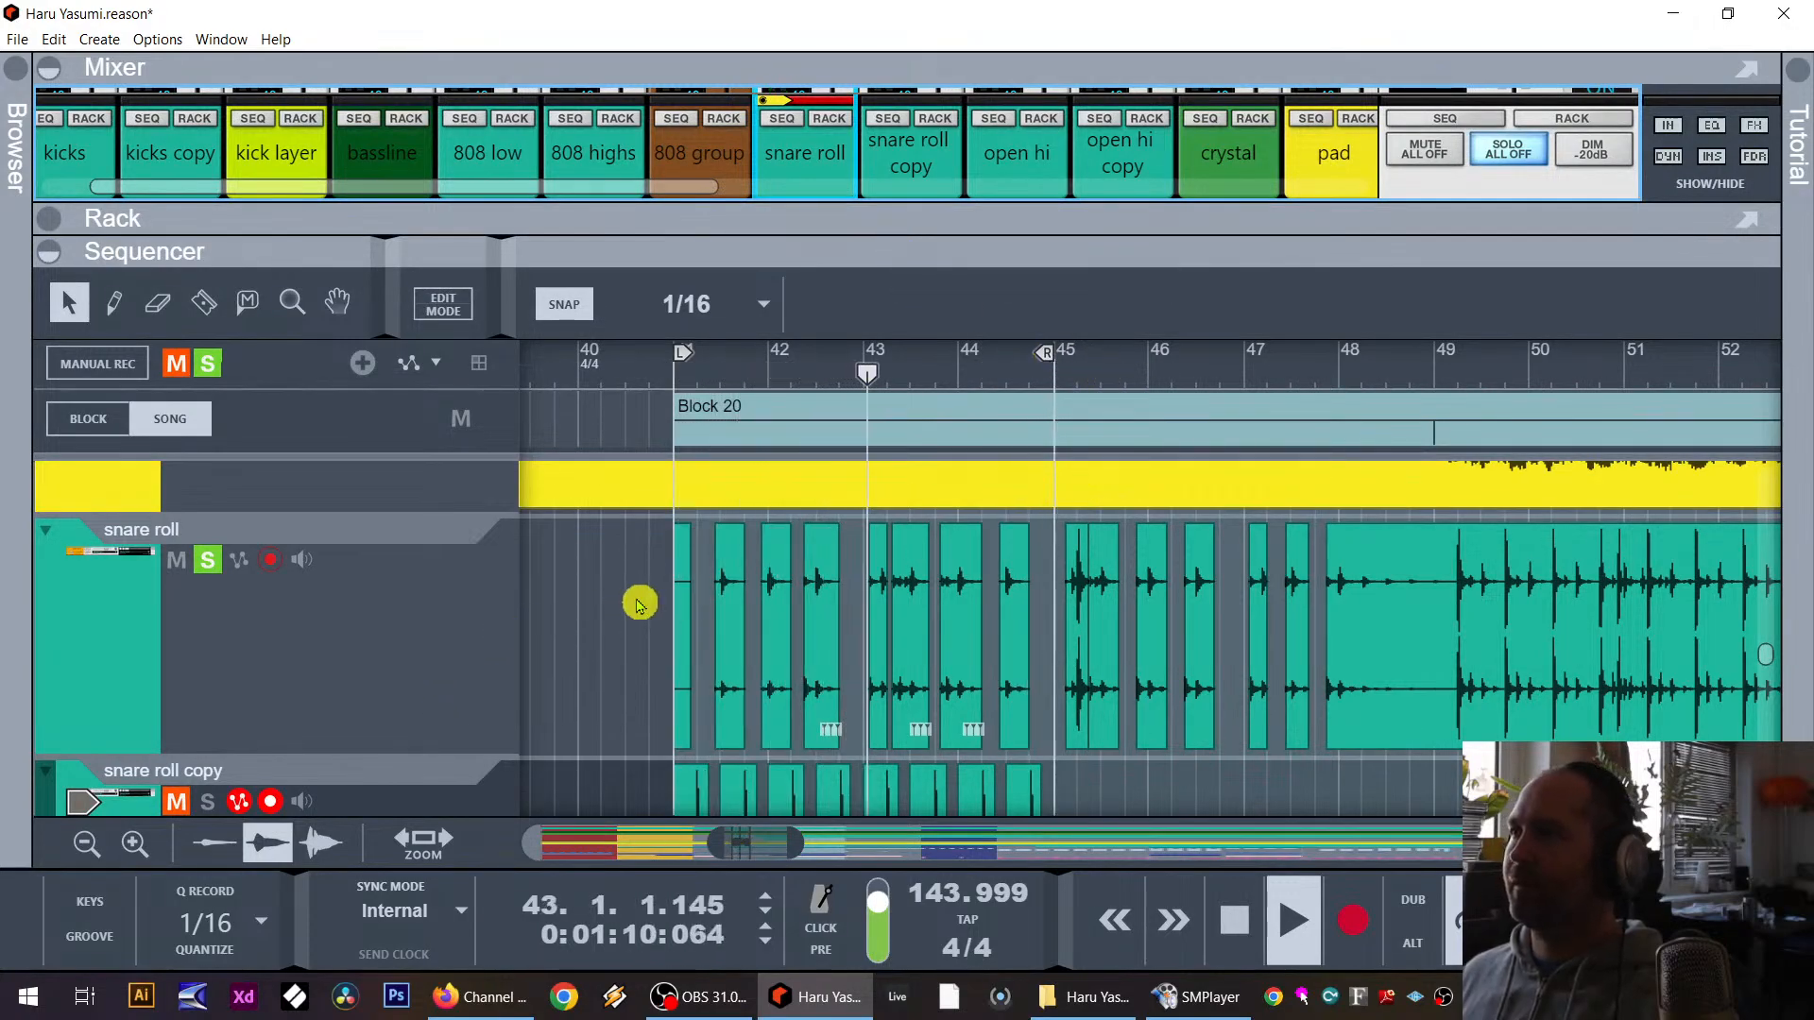
Step: Delete the snare roll fragment at bar 41 and set 0.50 fade-ins and fade-outs on the remaining clips up to bar 45
{"action": "key", "text": "space"}
{"action": "left_click_drag", "start_coordinate": [613, 603], "coordinate": [1061, 526]}
{"action": "key", "text": "Delete"}
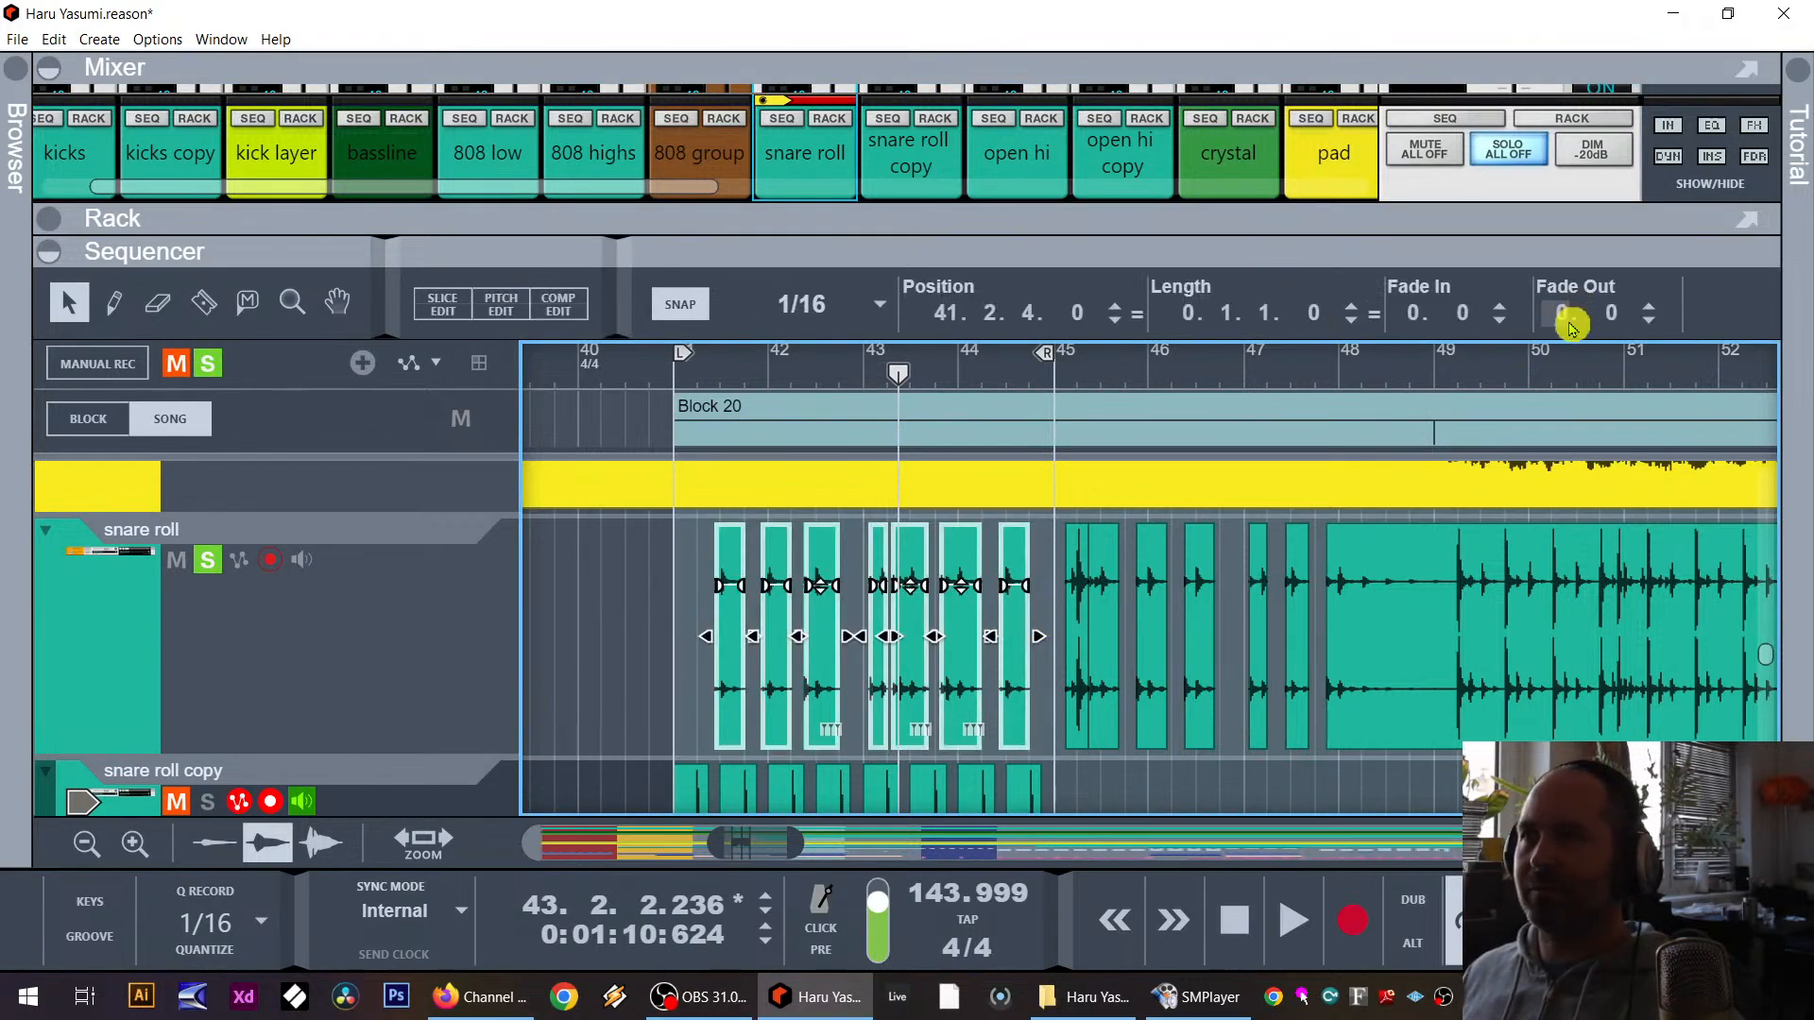
{"action": "double_click", "coordinate": [1611, 315]}
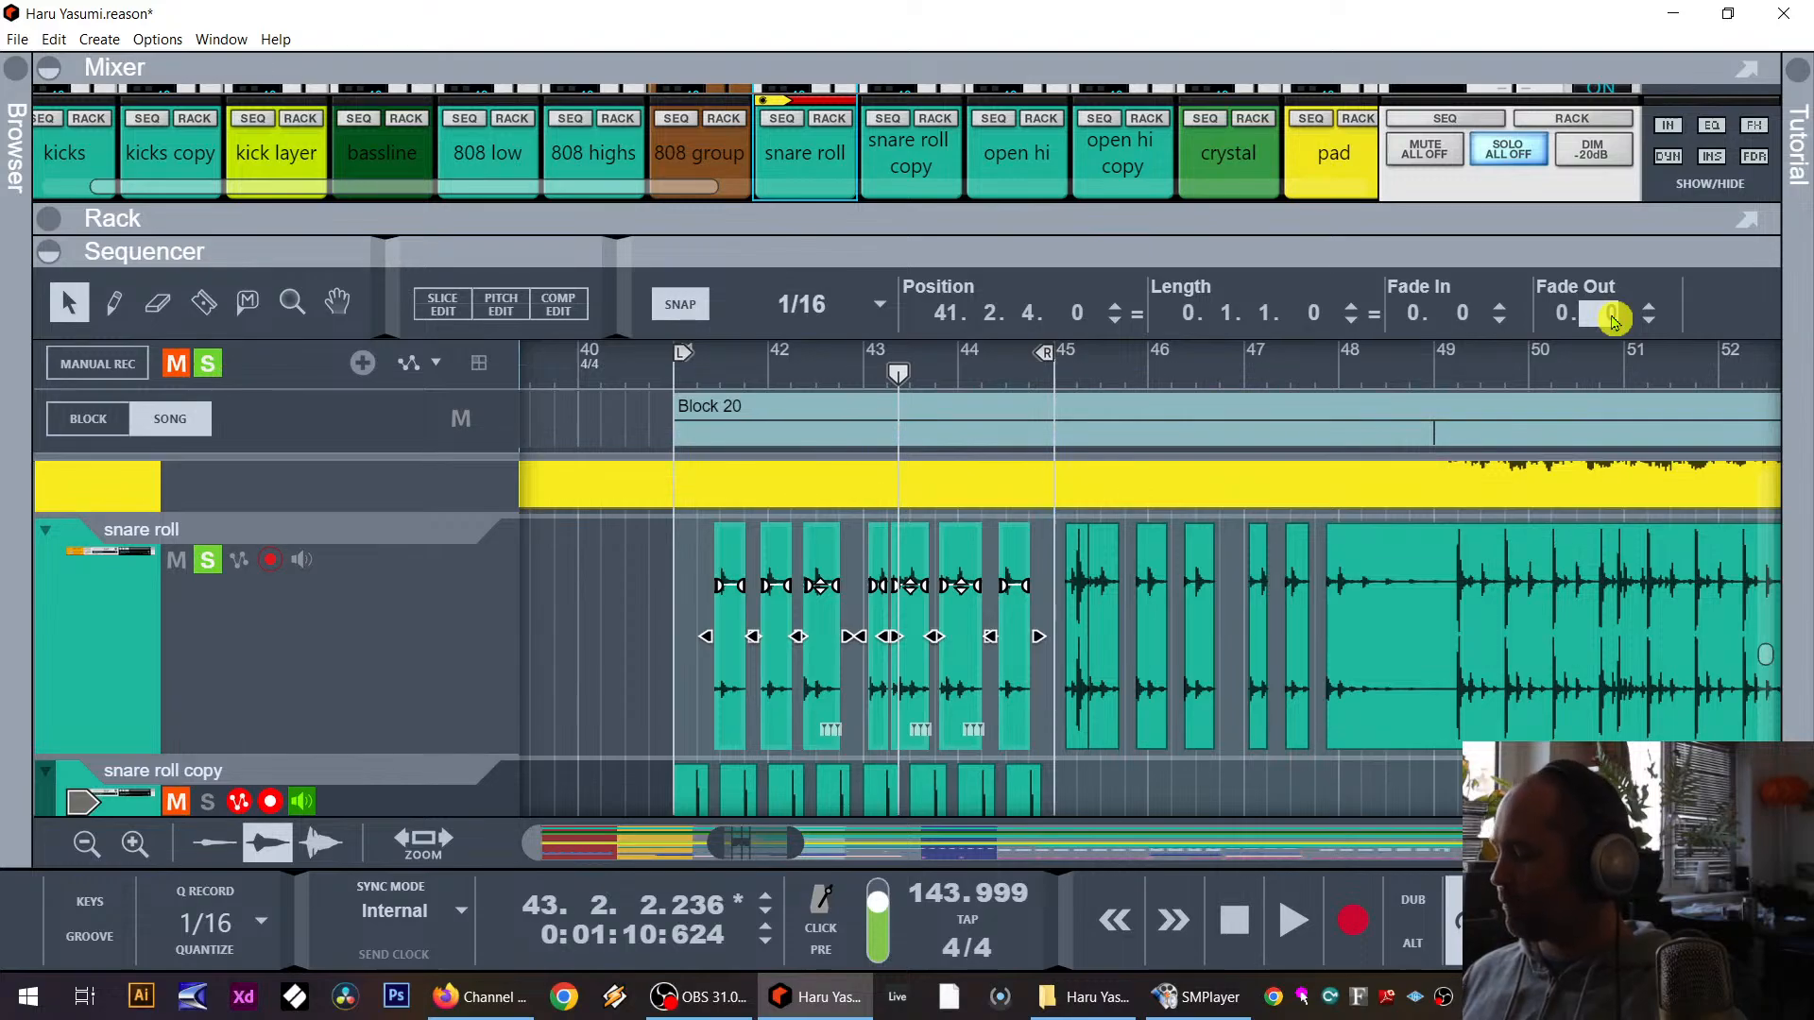
{"action": "double_click", "coordinate": [1451, 312]}
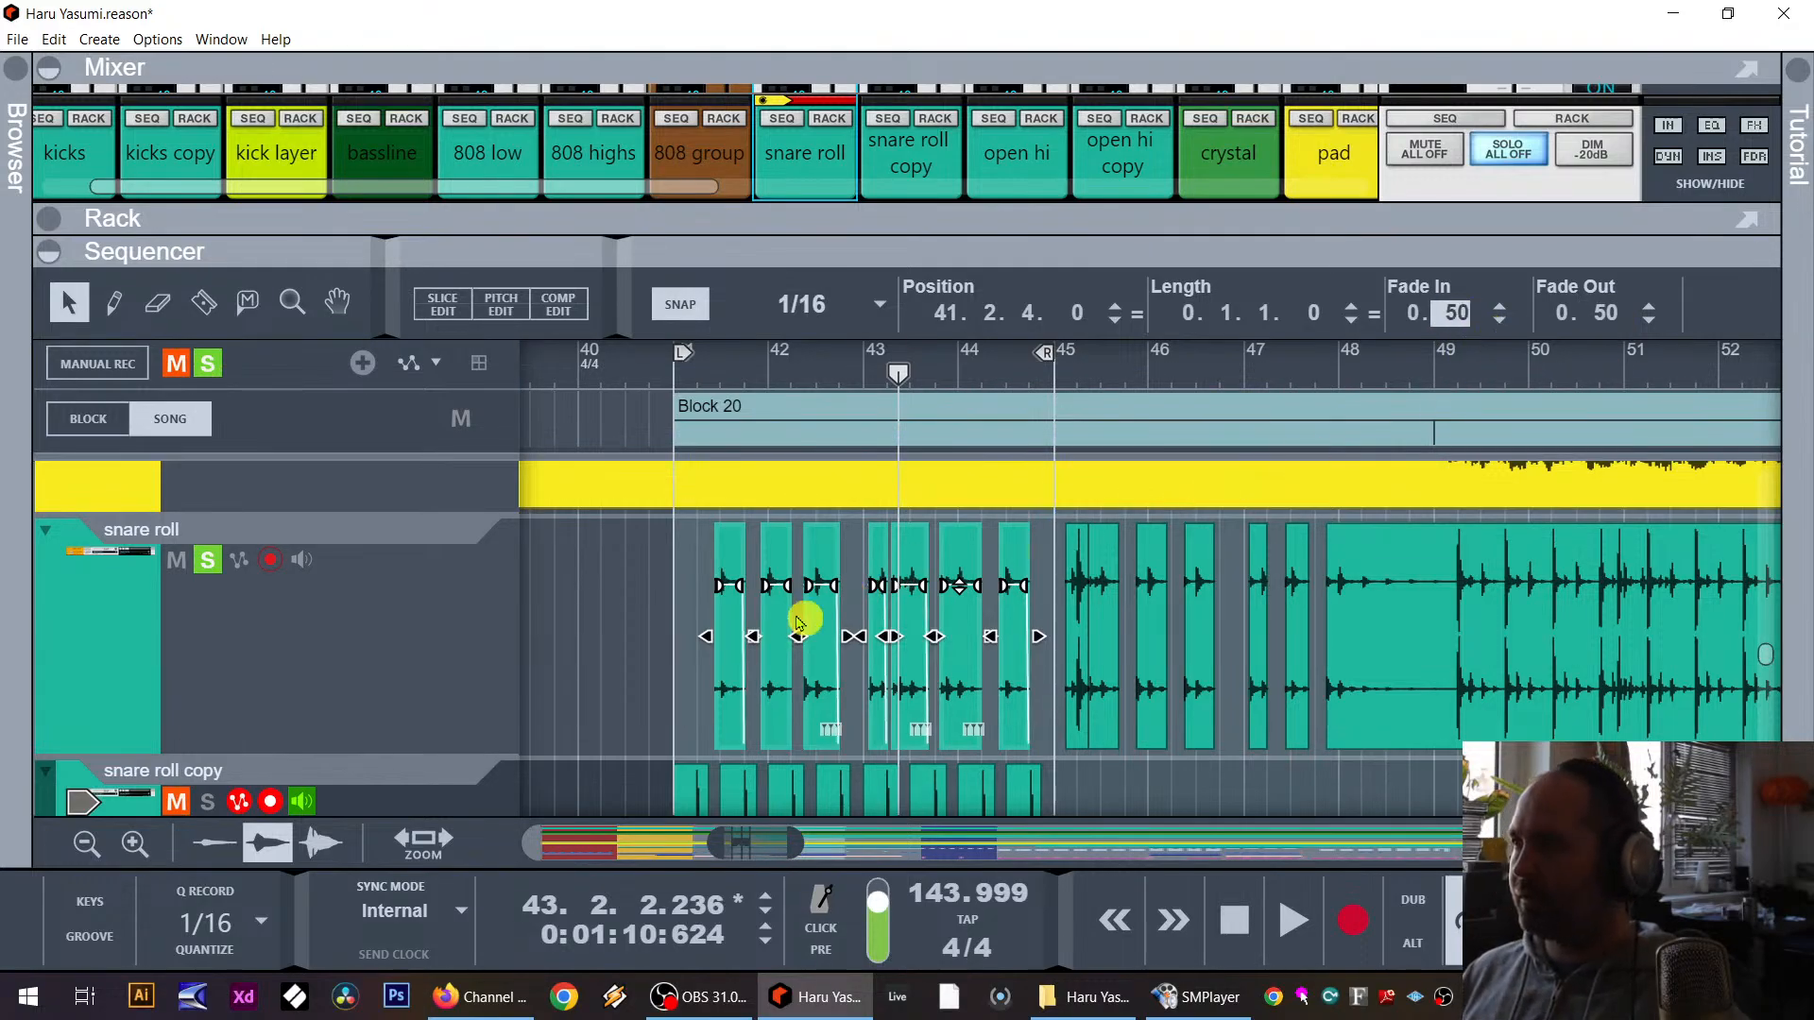
Step: Play the faded snare roll clips from bar 41 and solo the snare roll copy track alongside them
{"action": "left_click", "coordinate": [663, 619]}
{"action": "left_click", "coordinate": [702, 382]}
{"action": "key", "text": "space"}
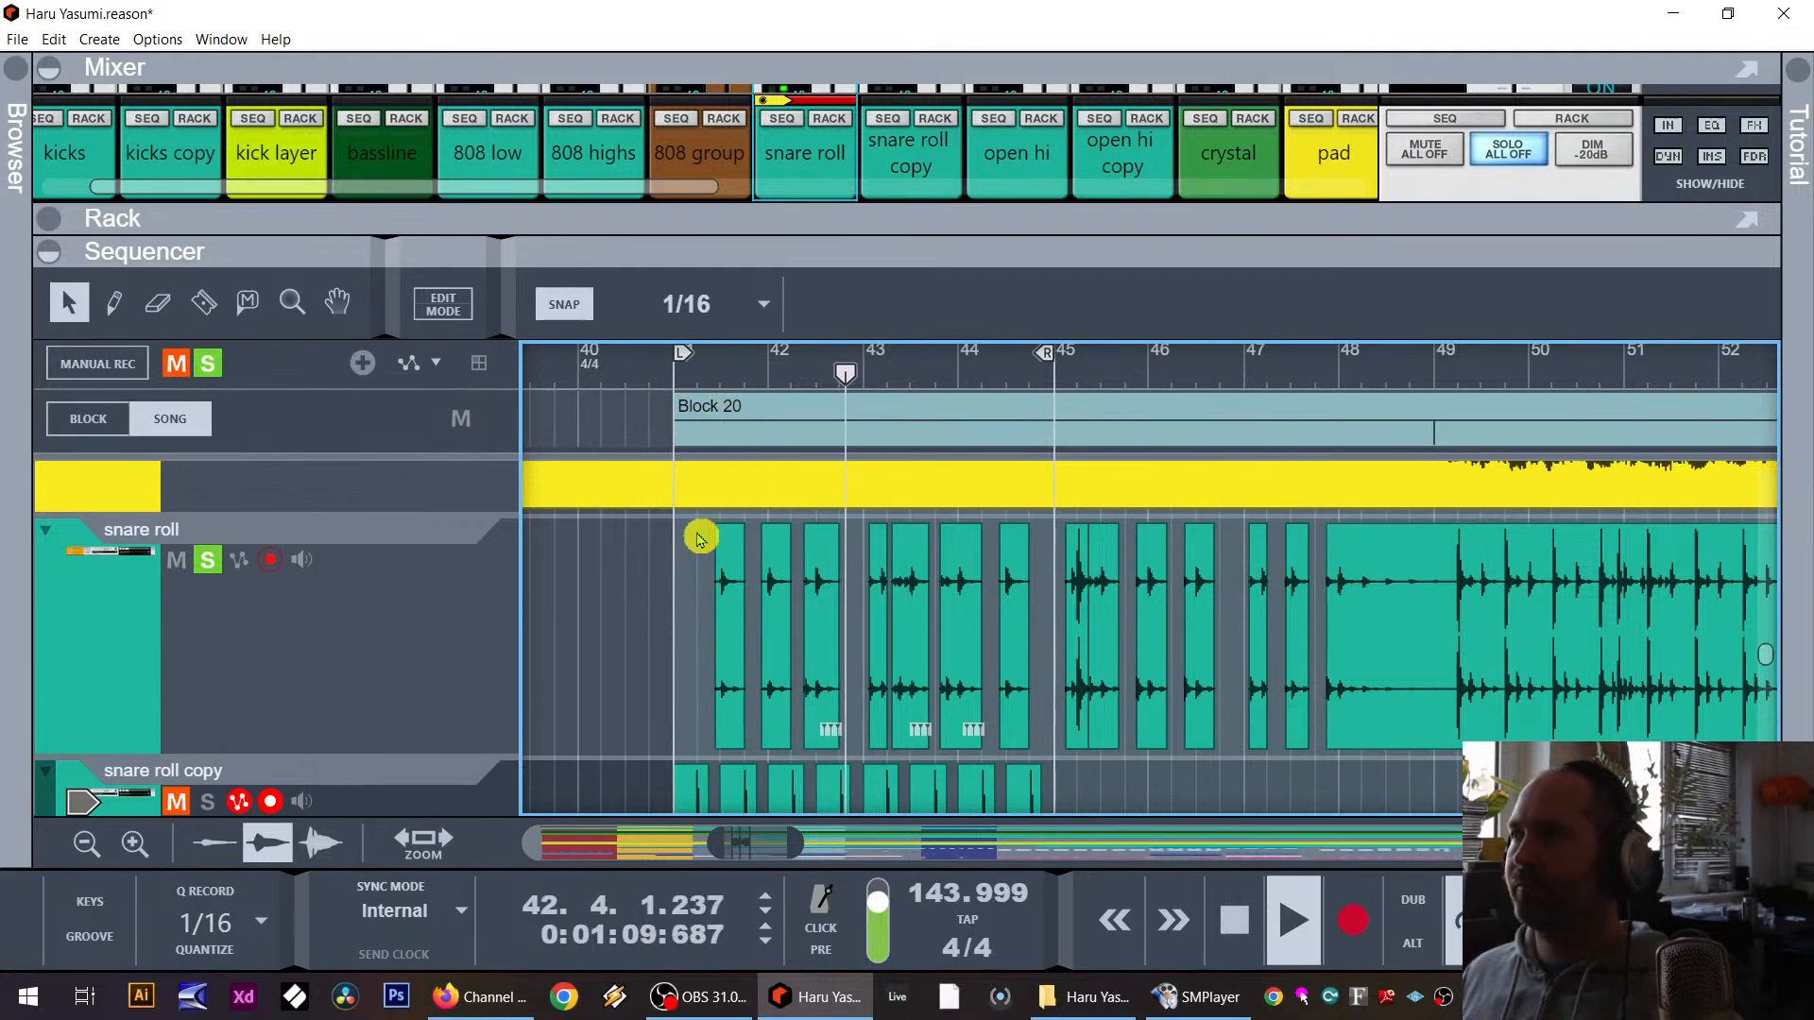
{"action": "scroll", "coordinate": [695, 563], "scroll_direction": "down", "scroll_amount": 2}
{"action": "left_click", "coordinate": [207, 709]}
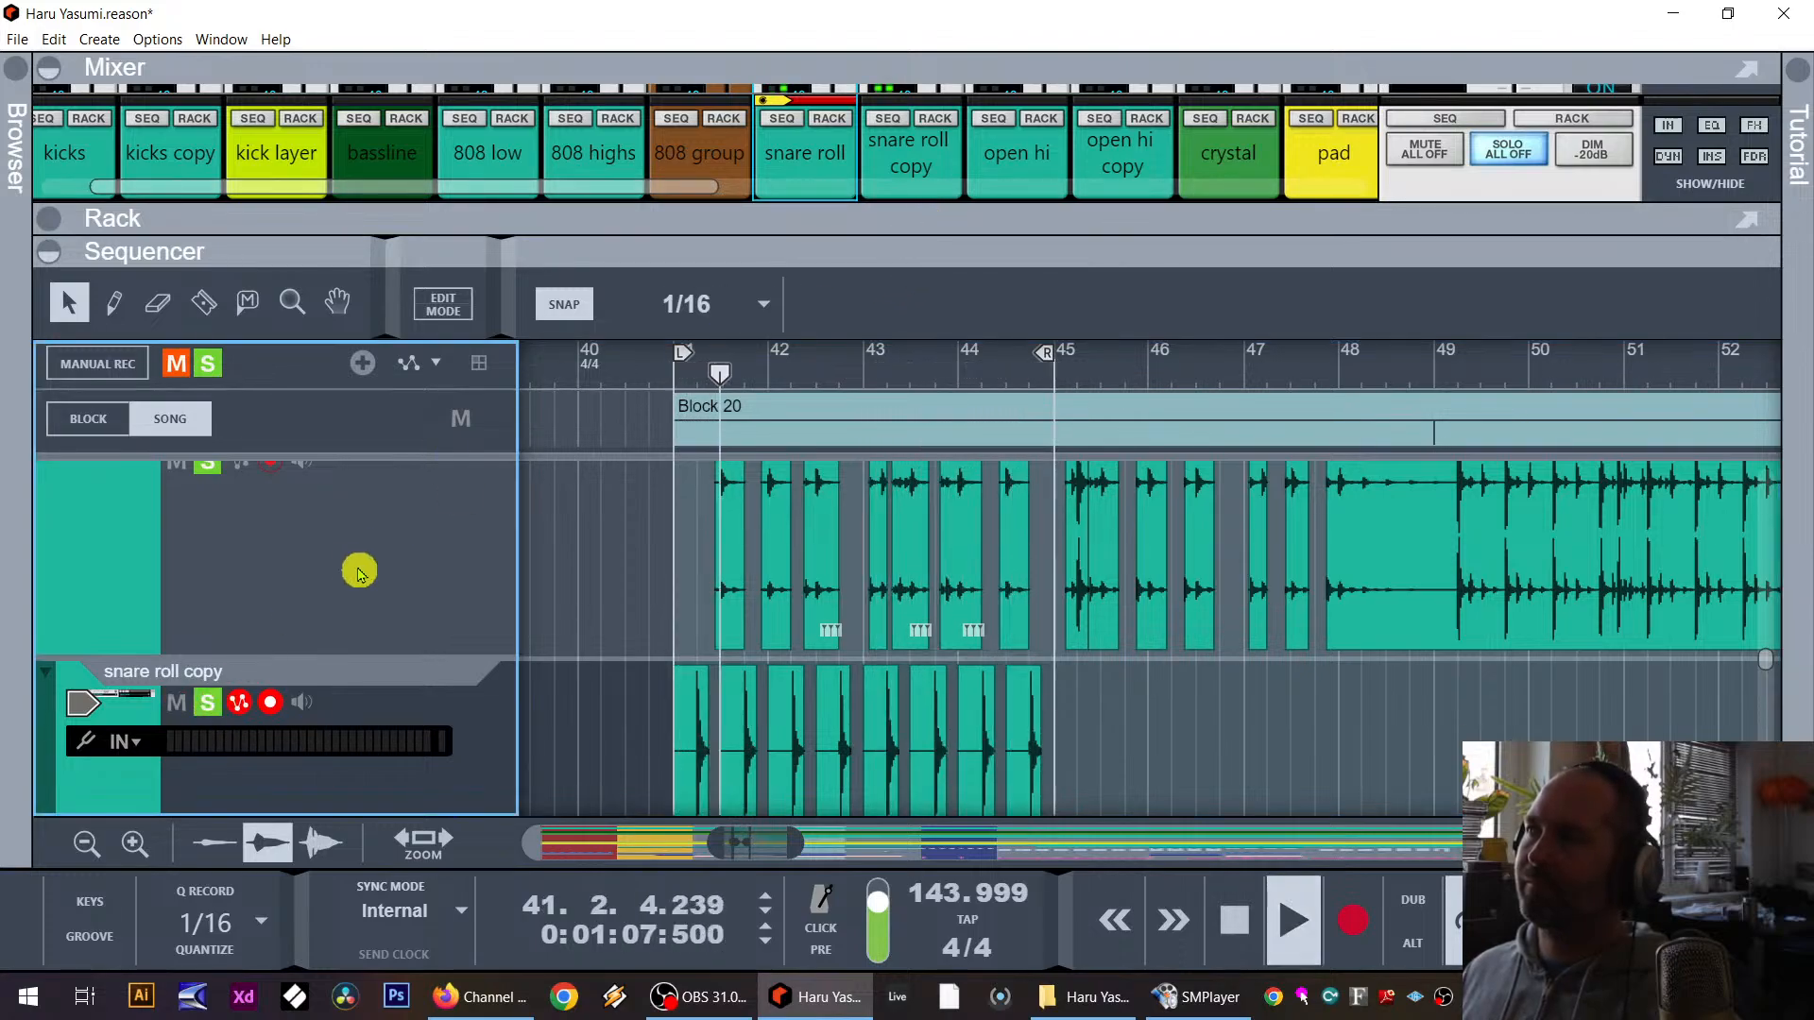
Step: Narrow the stereo width of the snare roll copy and snare roll mixer channels and pan the snare roll to 47
{"action": "scroll", "coordinate": [360, 570], "scroll_direction": "up", "scroll_amount": 1}
{"action": "left_click_drag", "start_coordinate": [803, 249], "coordinate": [799, 748]}
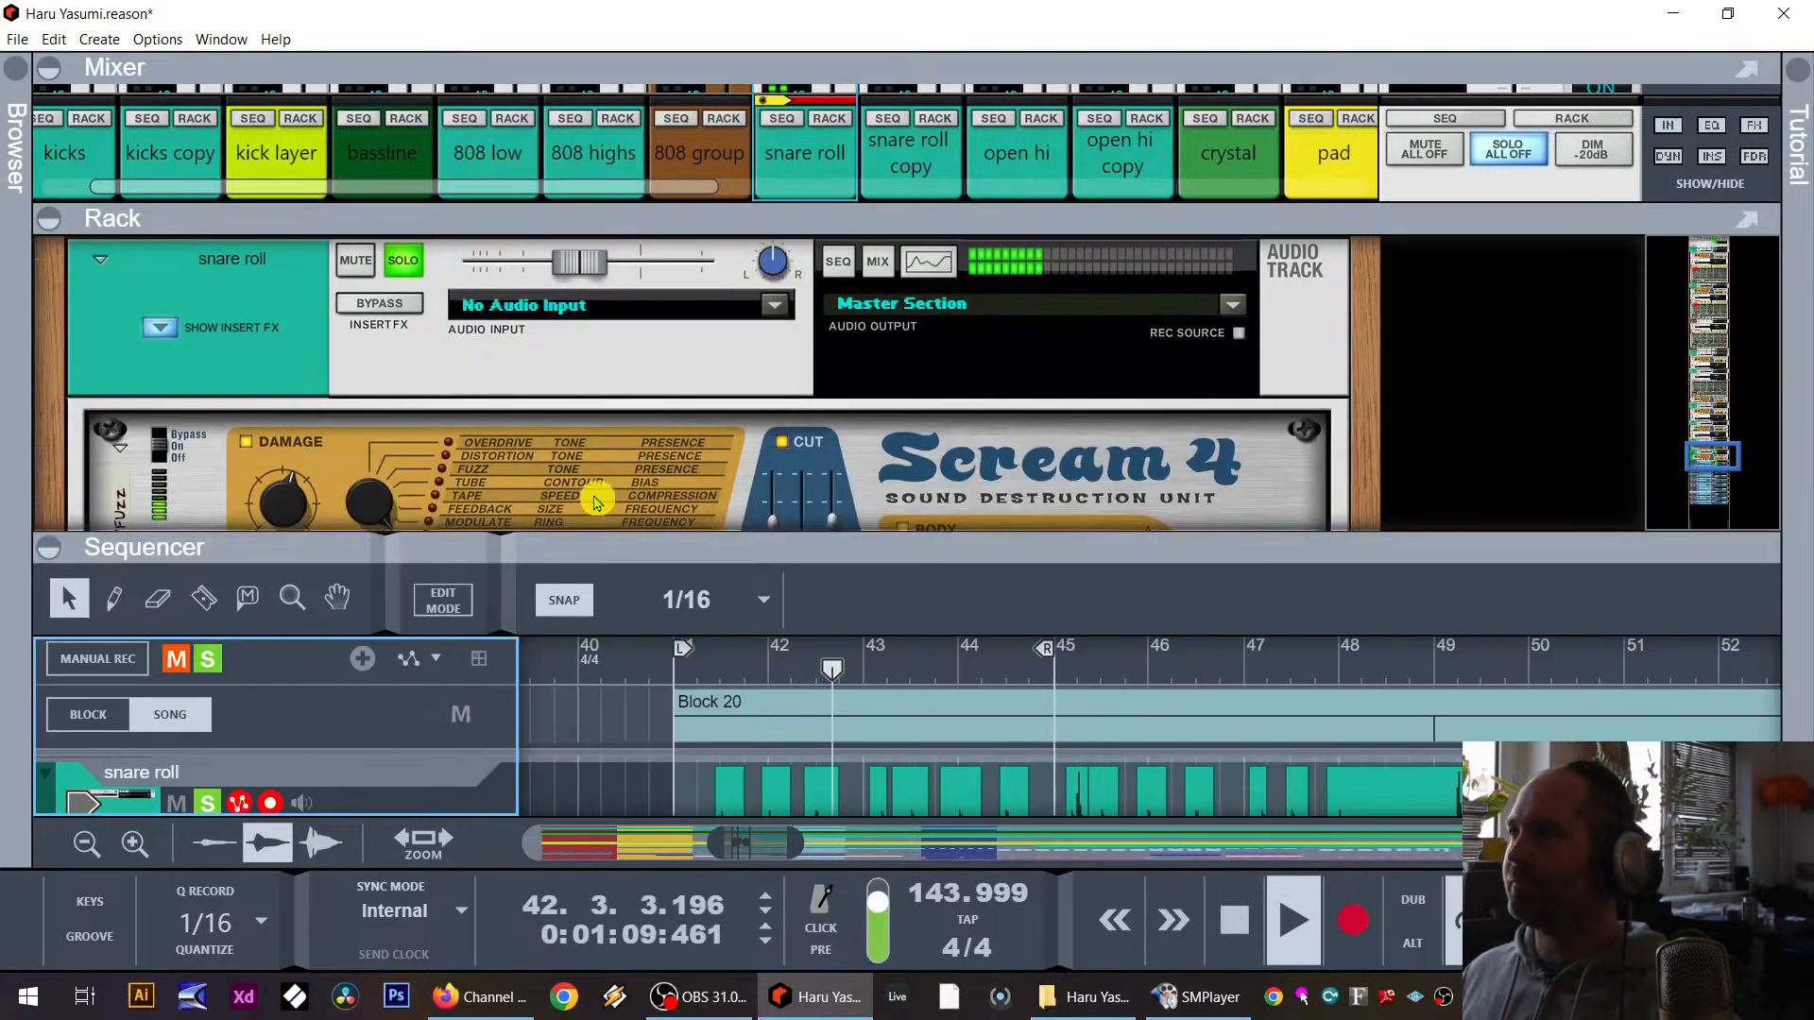
{"action": "scroll", "coordinate": [597, 497], "scroll_direction": "down", "scroll_amount": 1}
{"action": "double_click", "coordinate": [733, 223]}
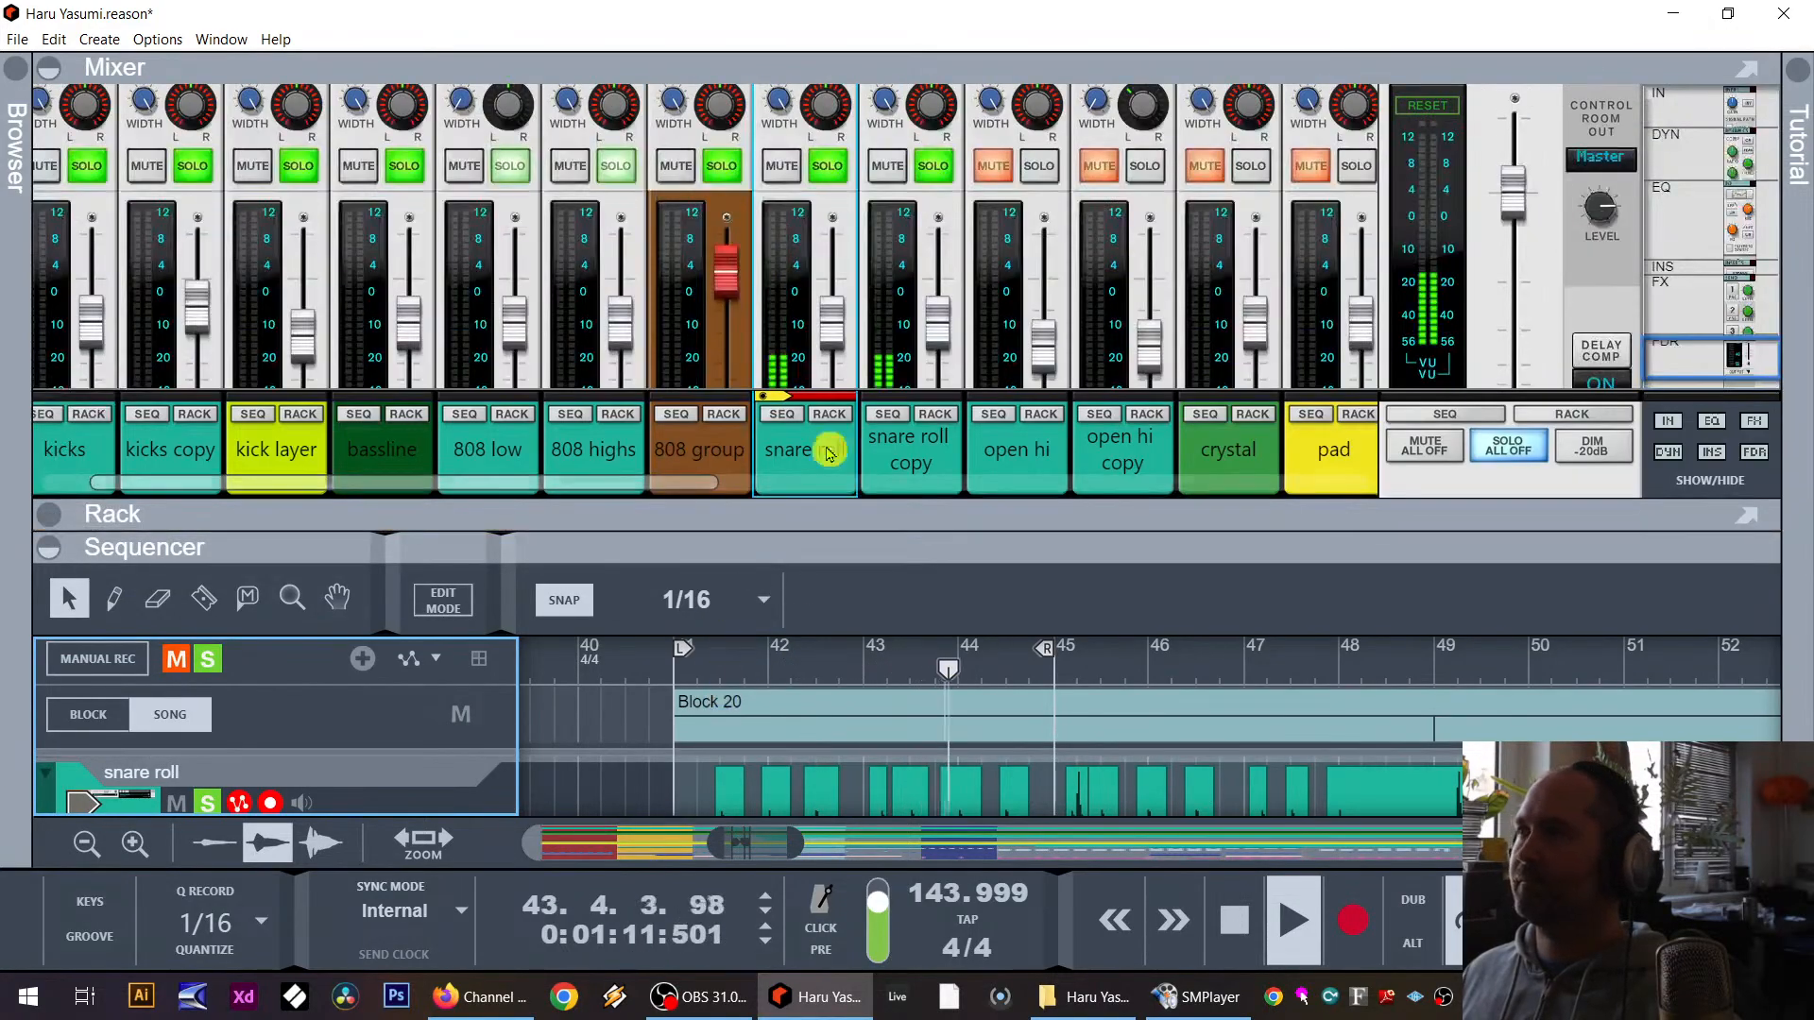
{"action": "left_click", "coordinate": [888, 113]}
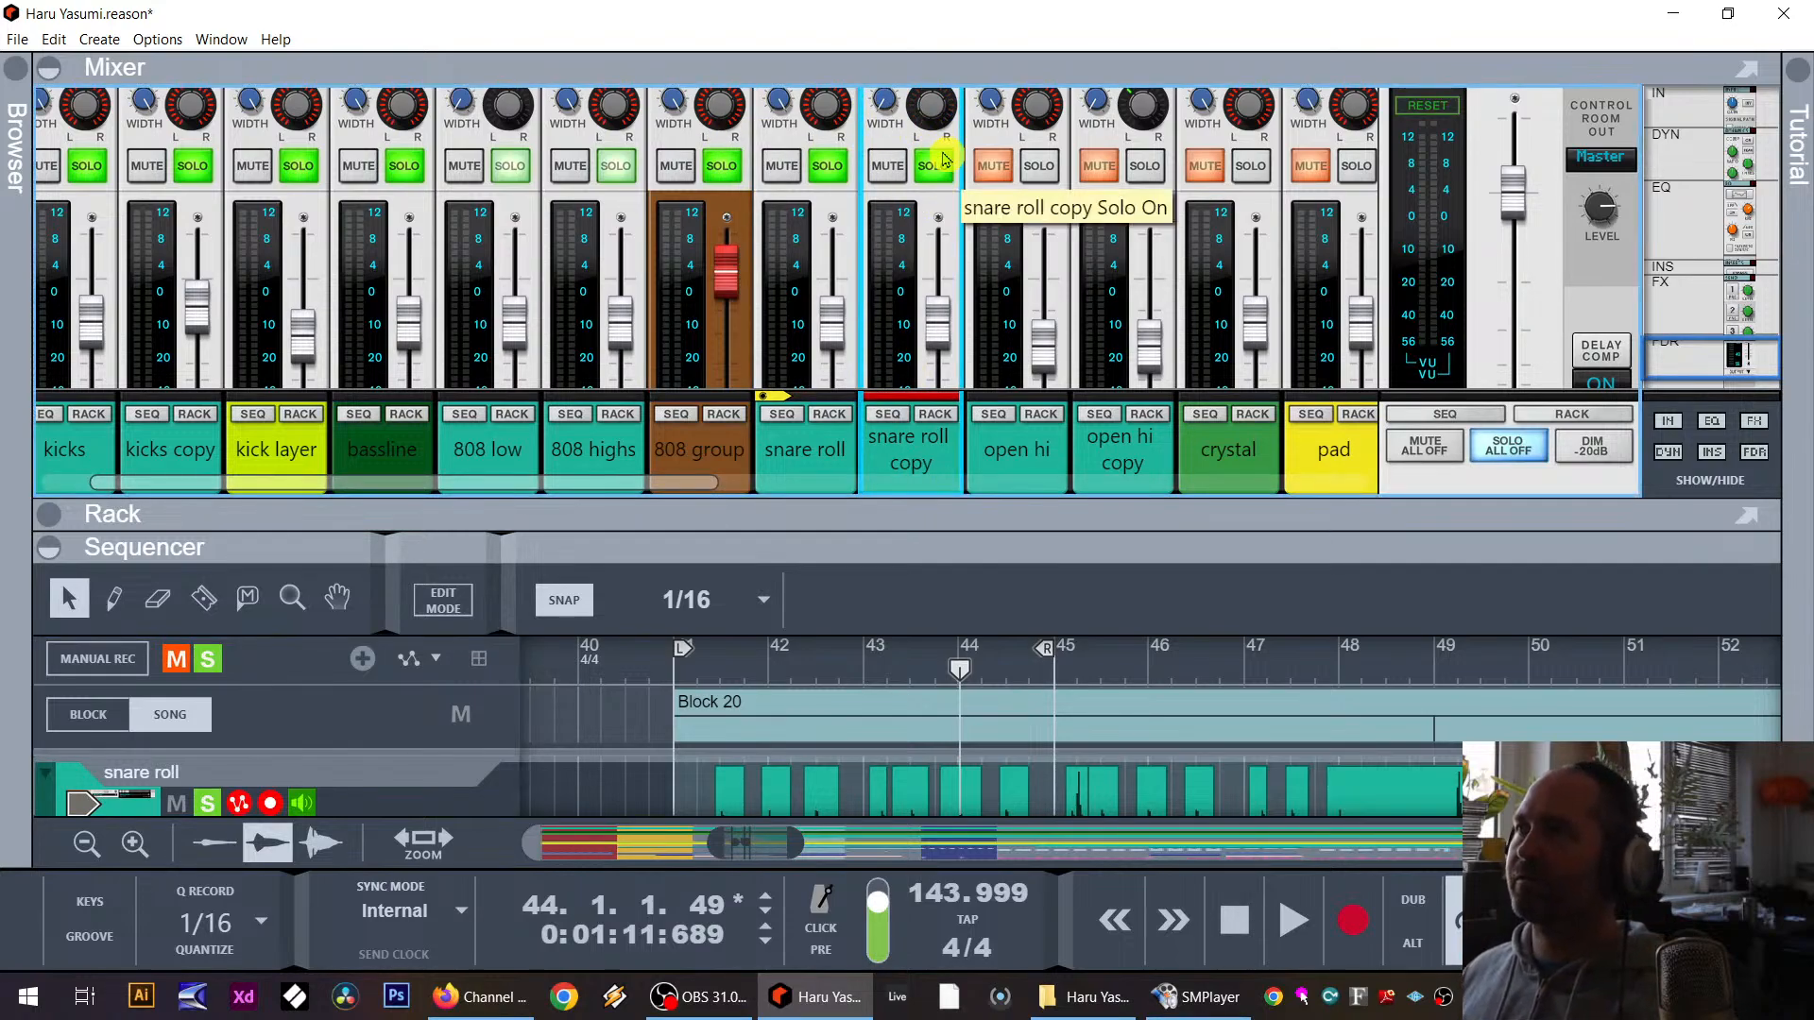
{"action": "key", "text": "space"}
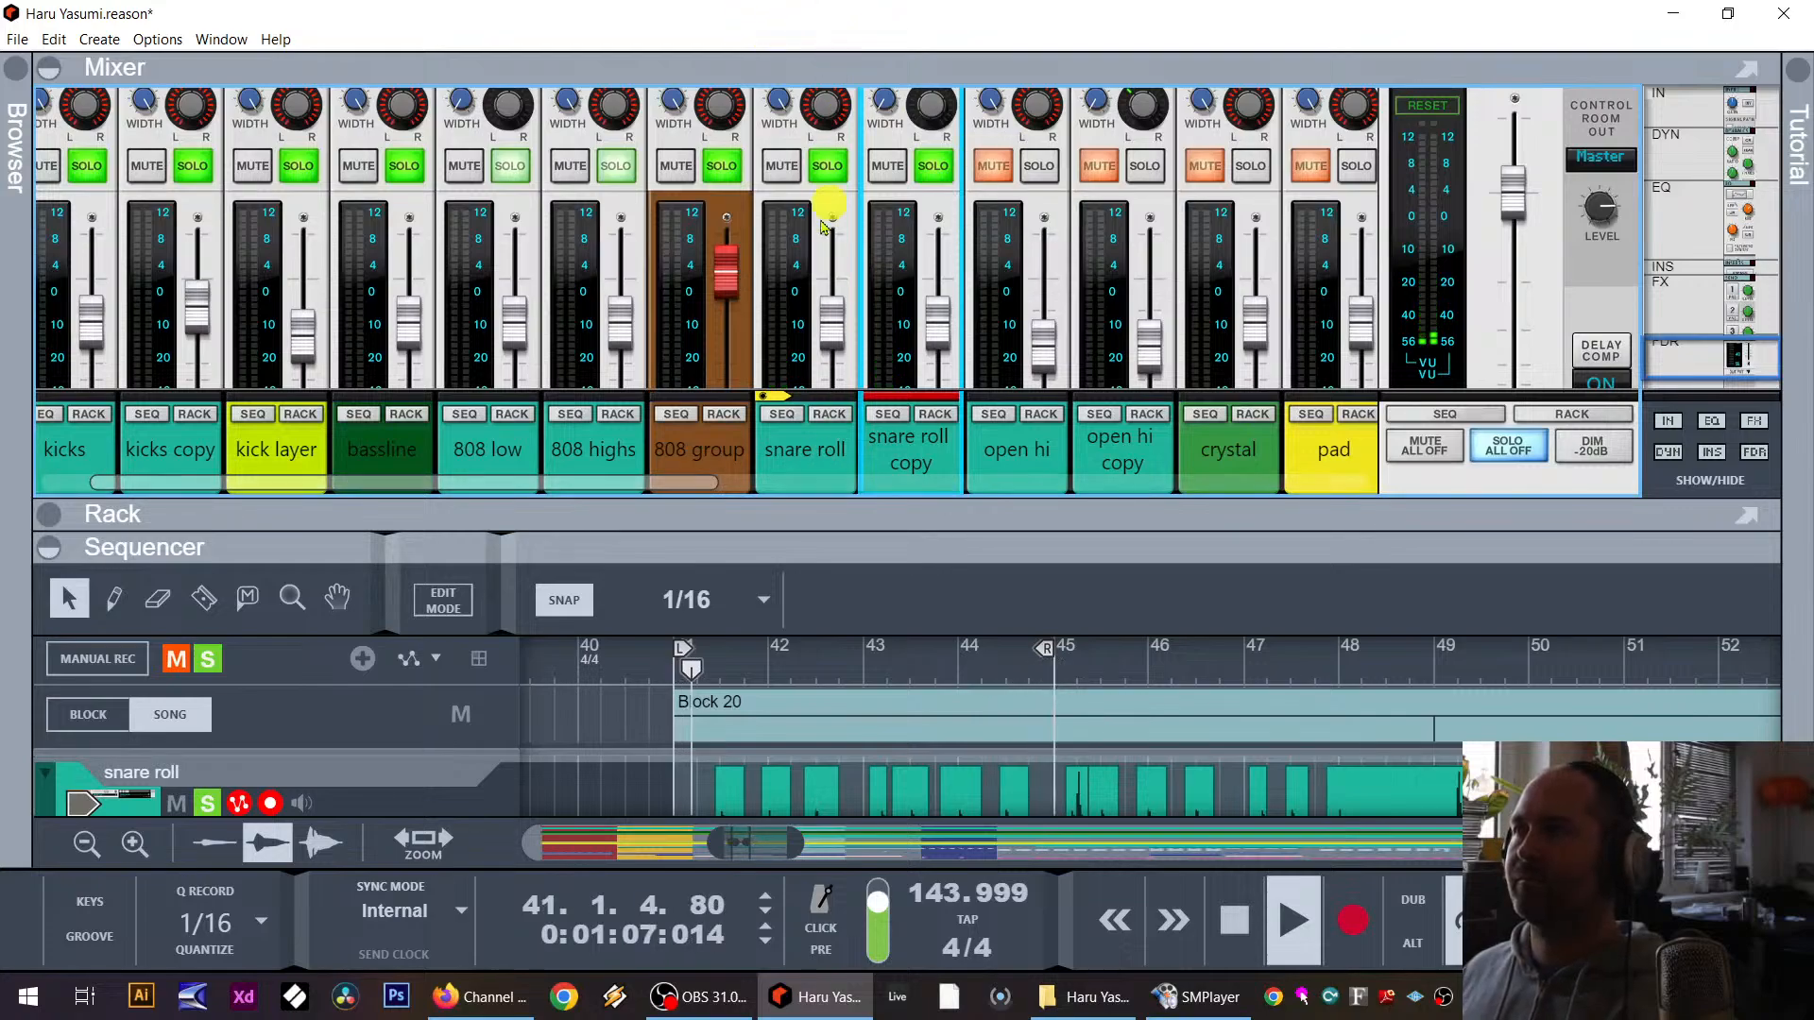
{"action": "scroll", "coordinate": [829, 227], "scroll_direction": "up", "scroll_amount": 2}
{"action": "left_click", "coordinate": [780, 207]}
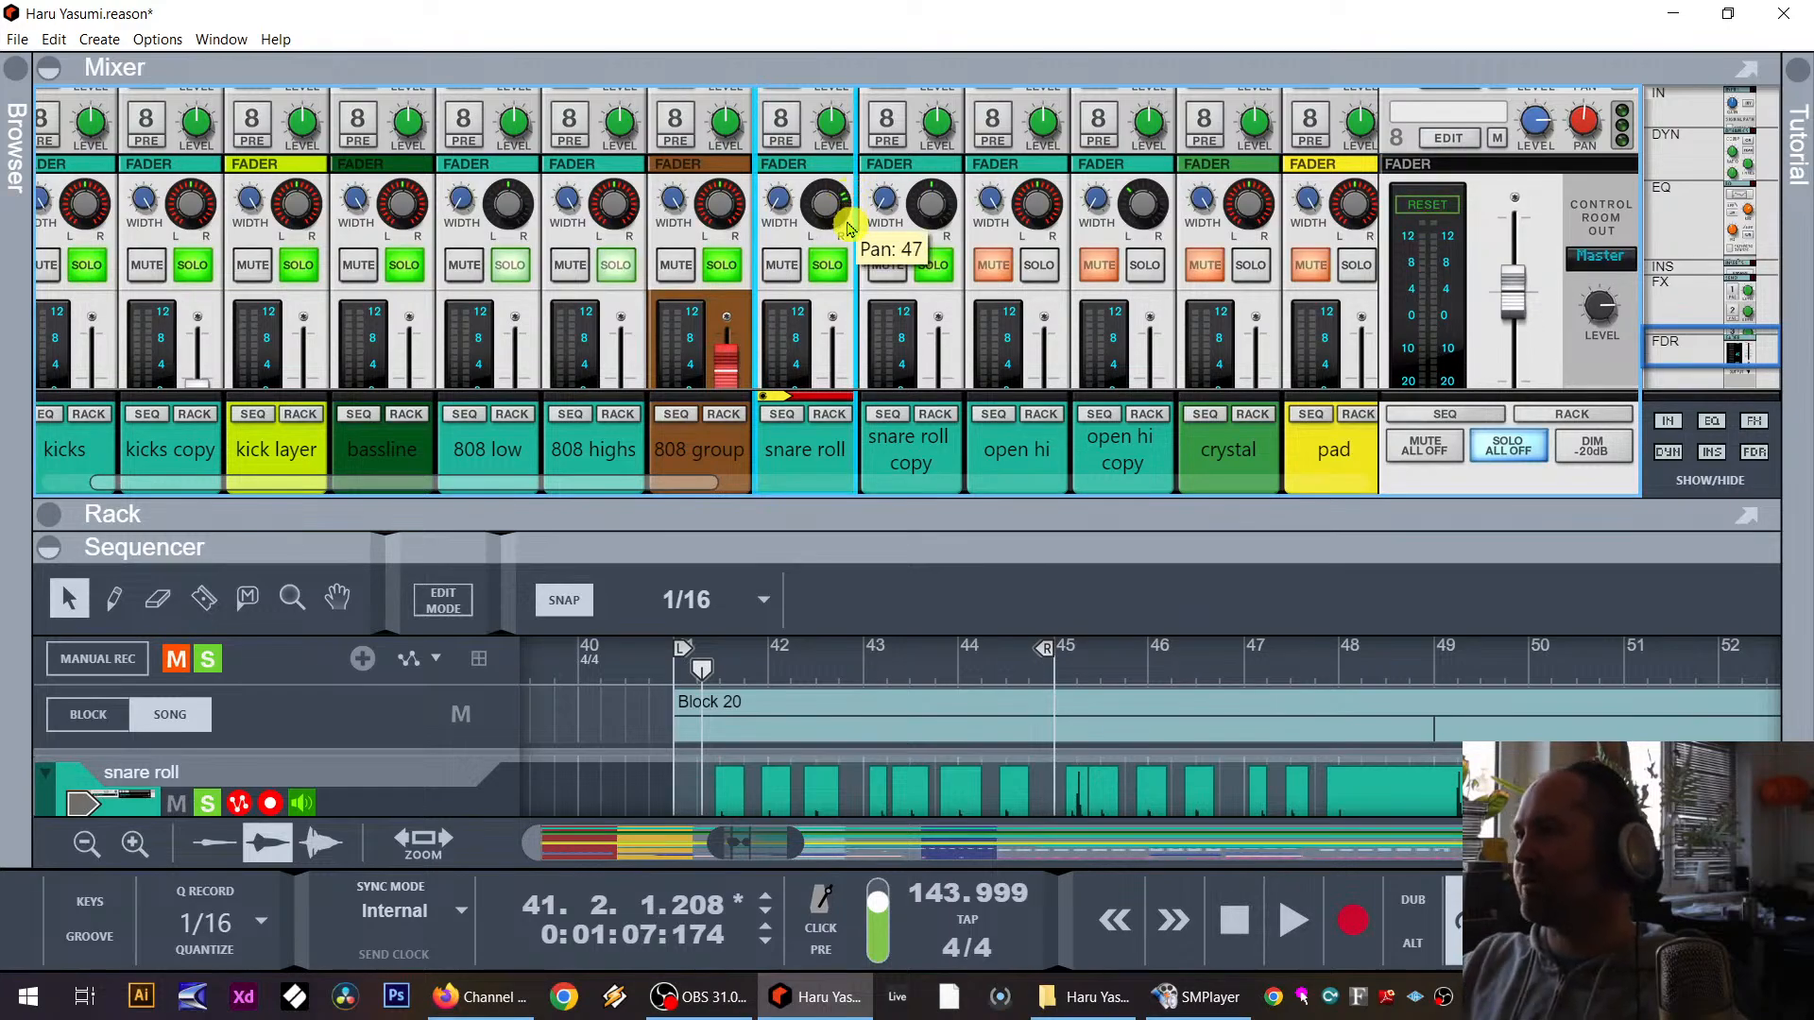
{"action": "key", "text": "space"}
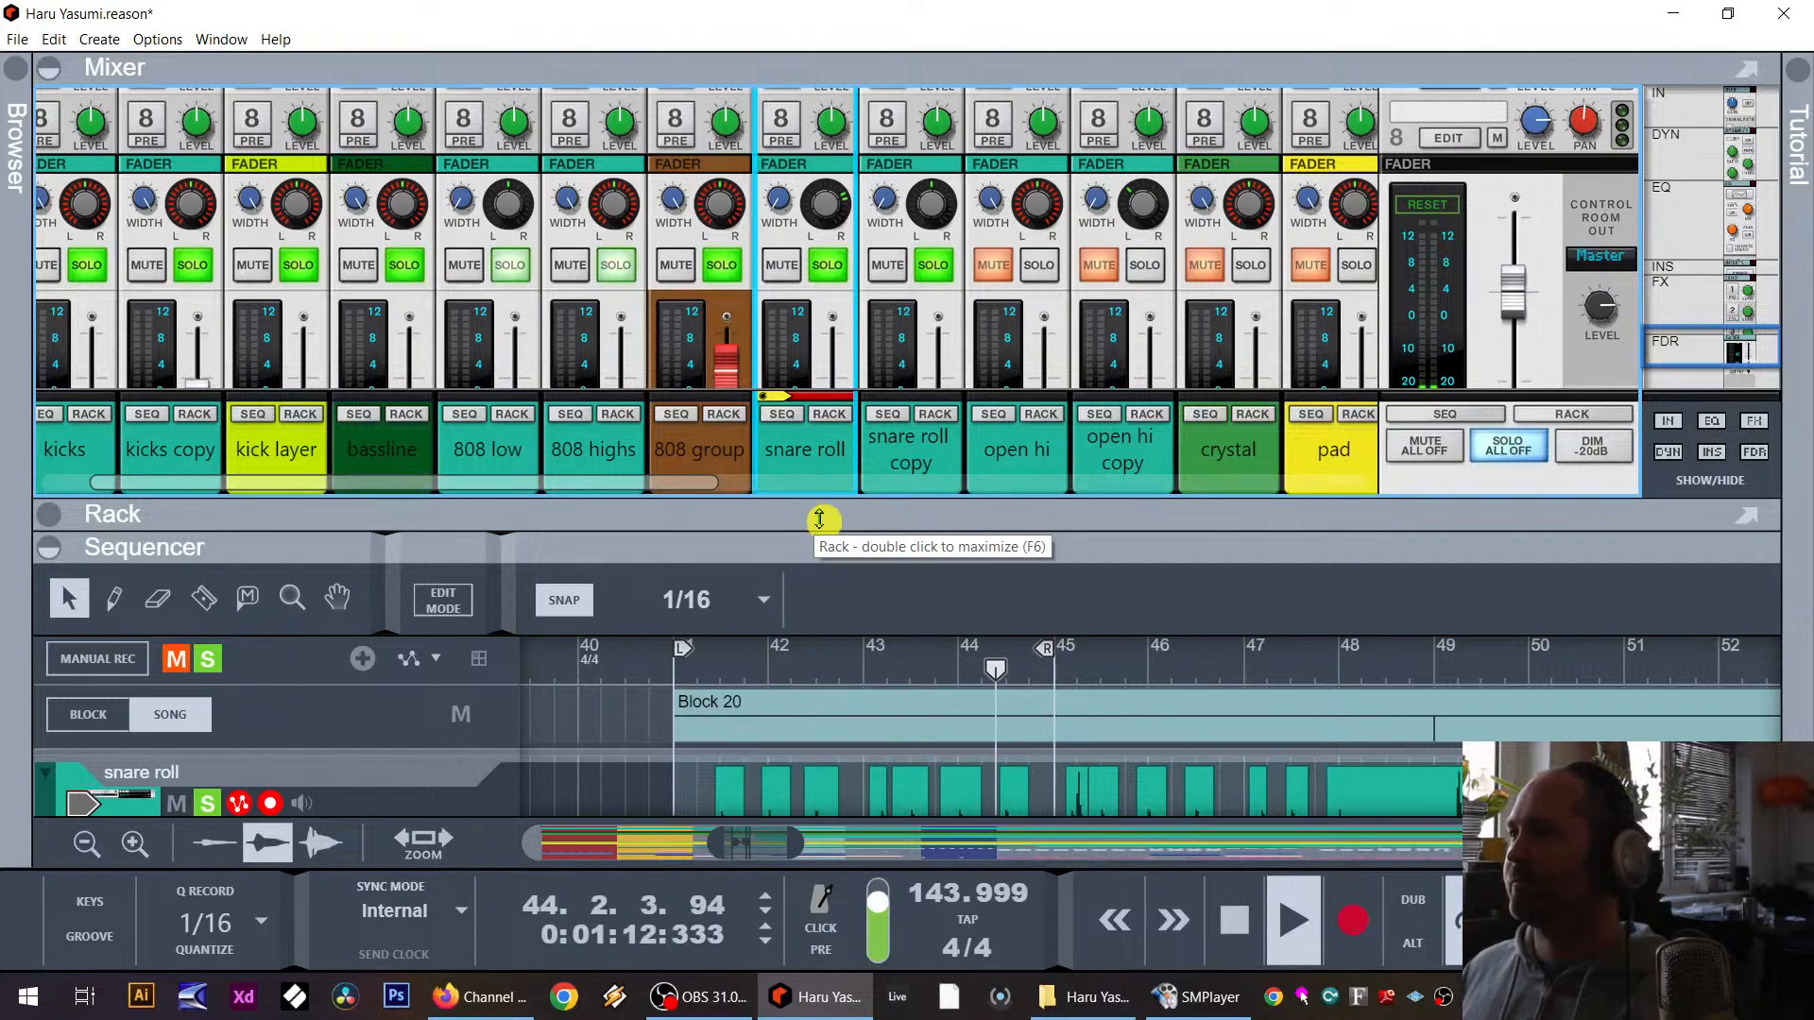
Step: Clear the sequencer track solos and lower the snare roll's channel fader slightly while the drop loops
{"action": "left_click", "coordinate": [209, 661]}
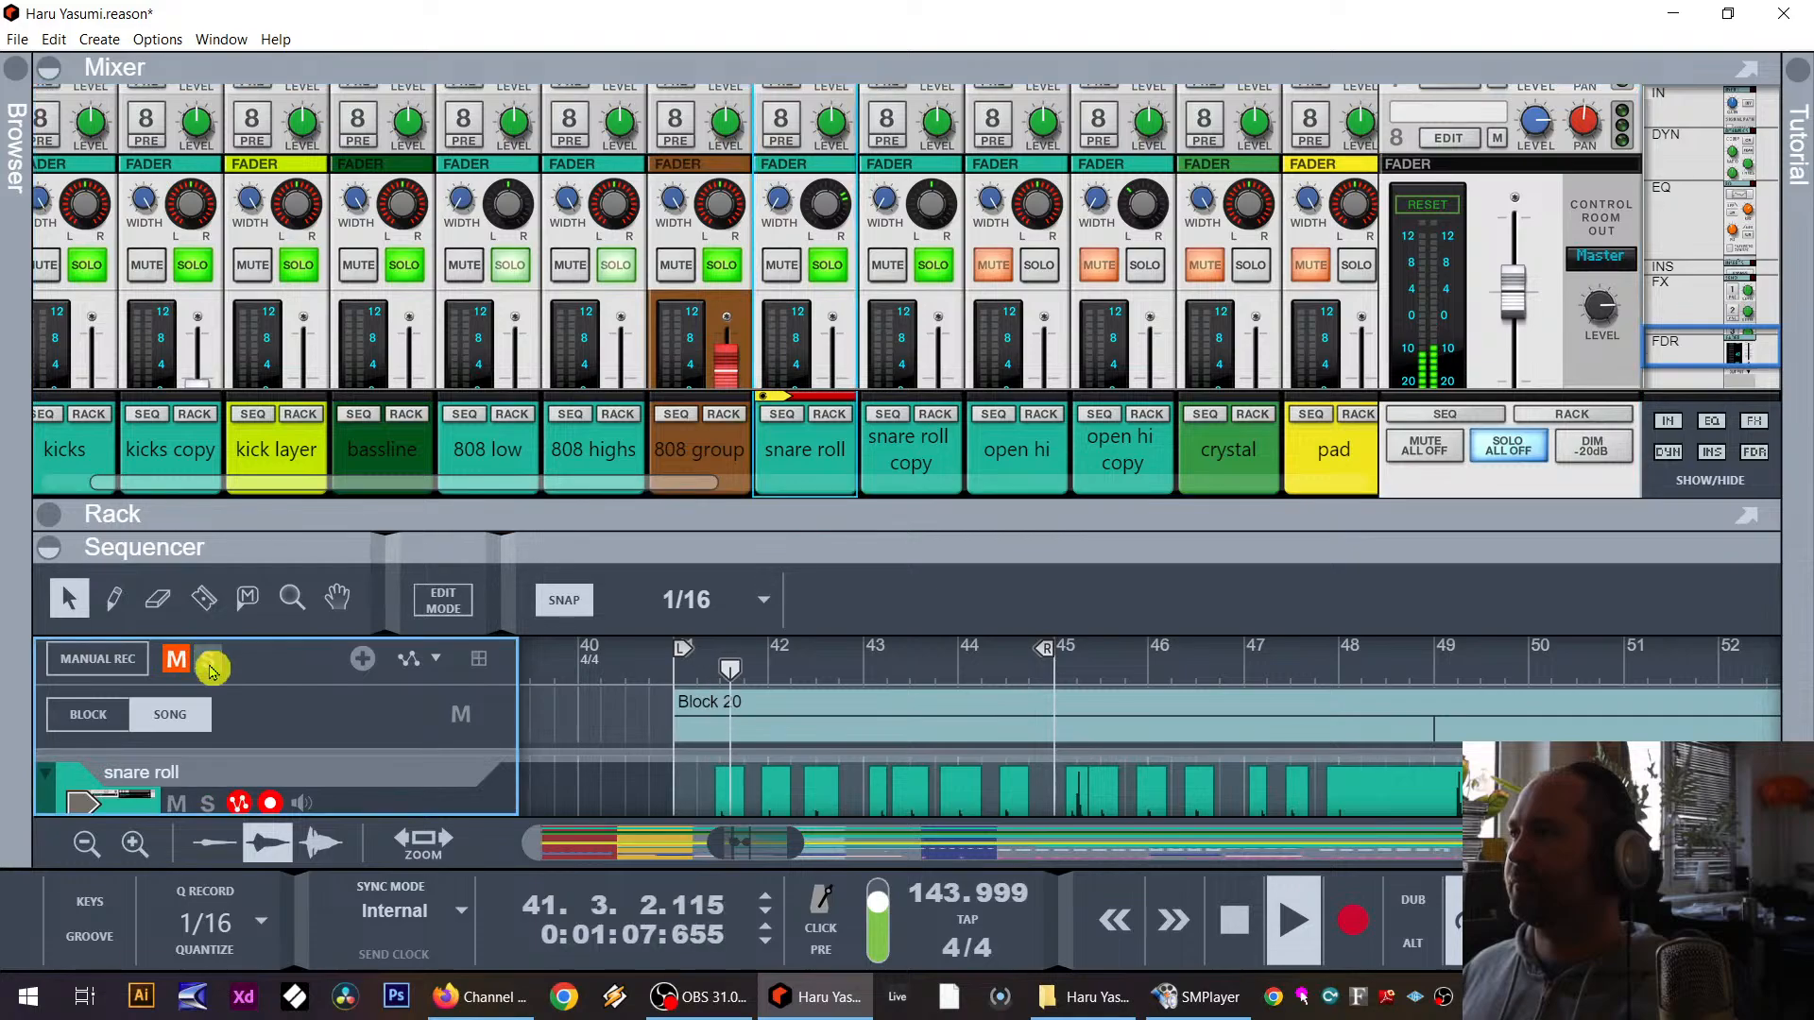
{"action": "key", "text": "F5"}
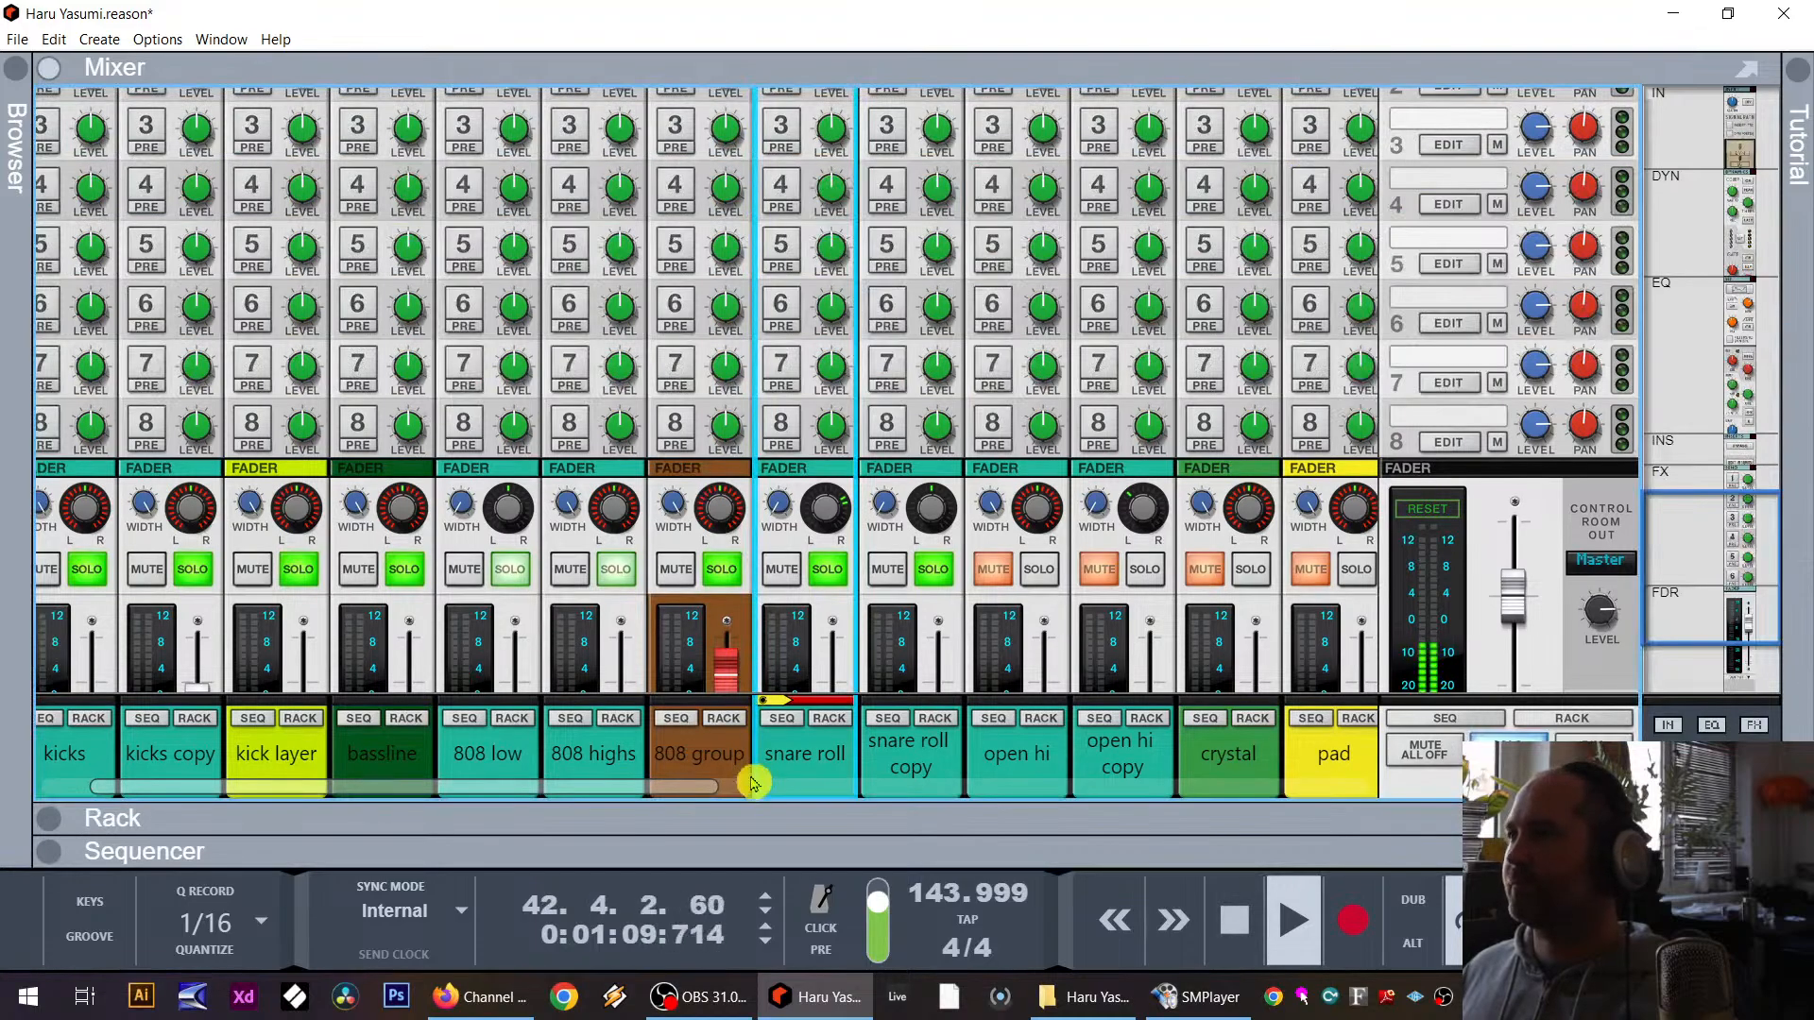
{"action": "scroll", "coordinate": [874, 413], "scroll_direction": "down", "scroll_amount": 3}
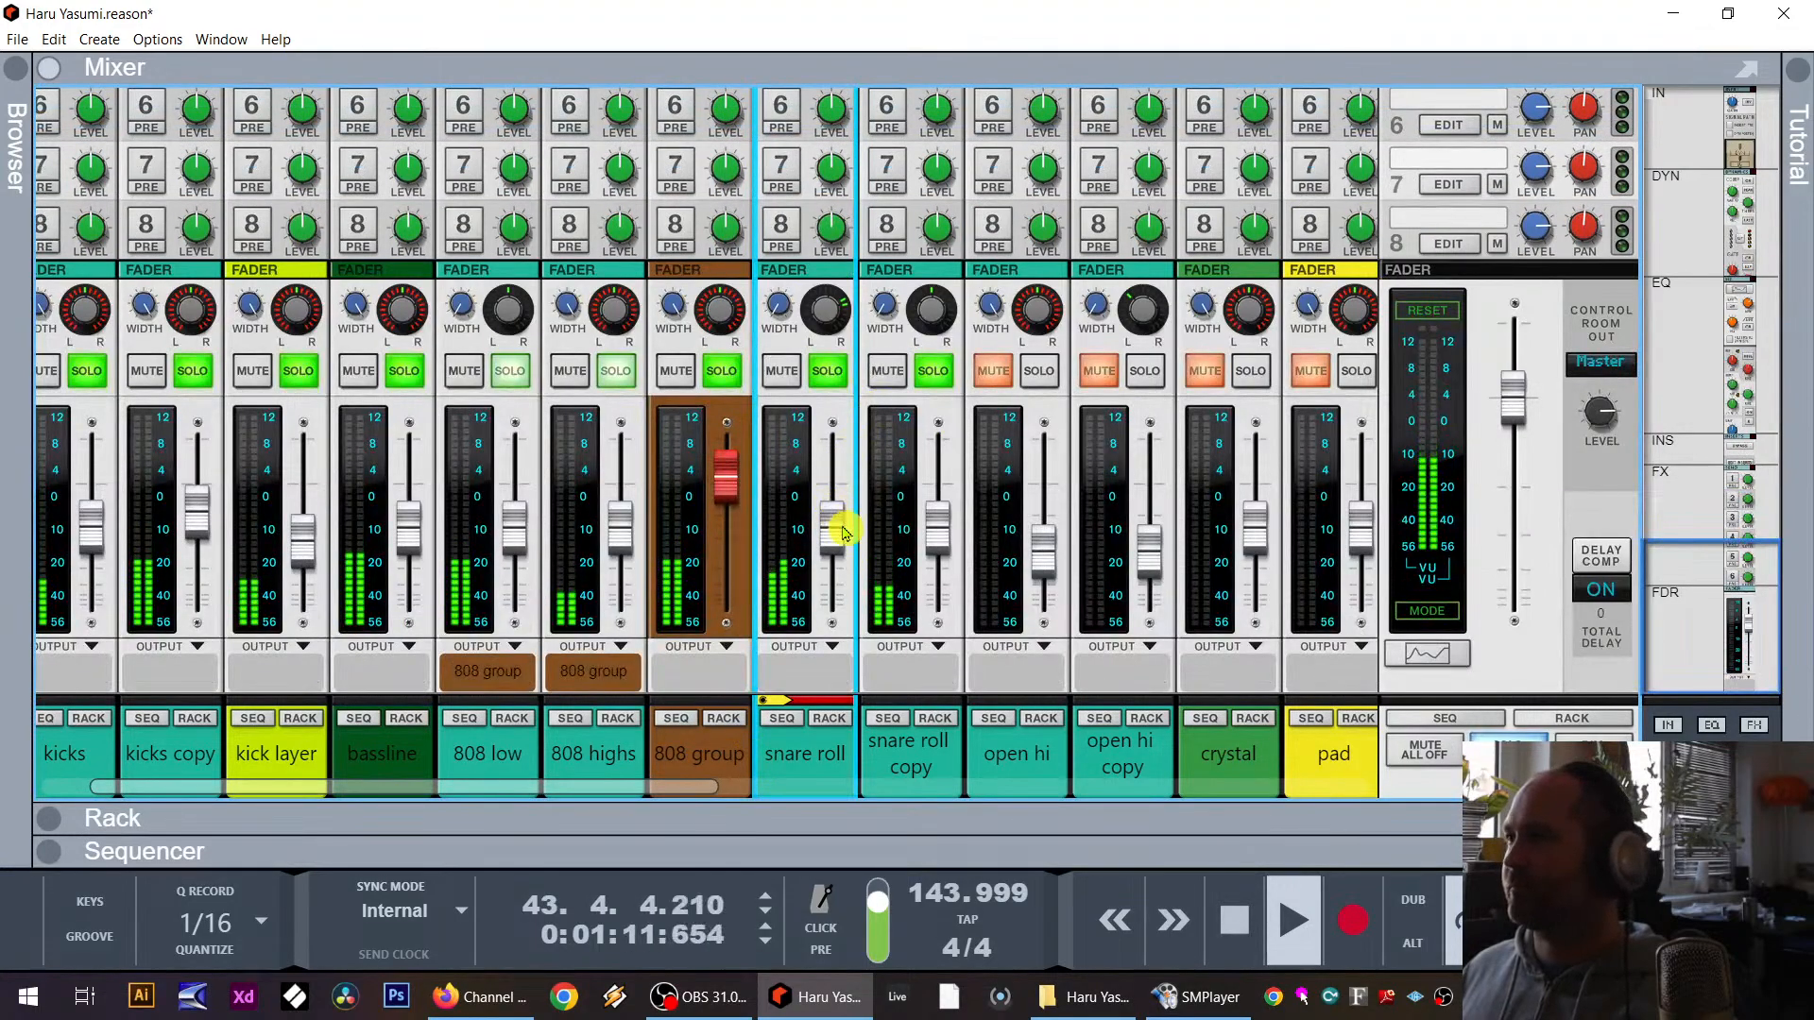
{"action": "left_click_drag", "start_coordinate": [835, 546], "coordinate": [836, 575]}
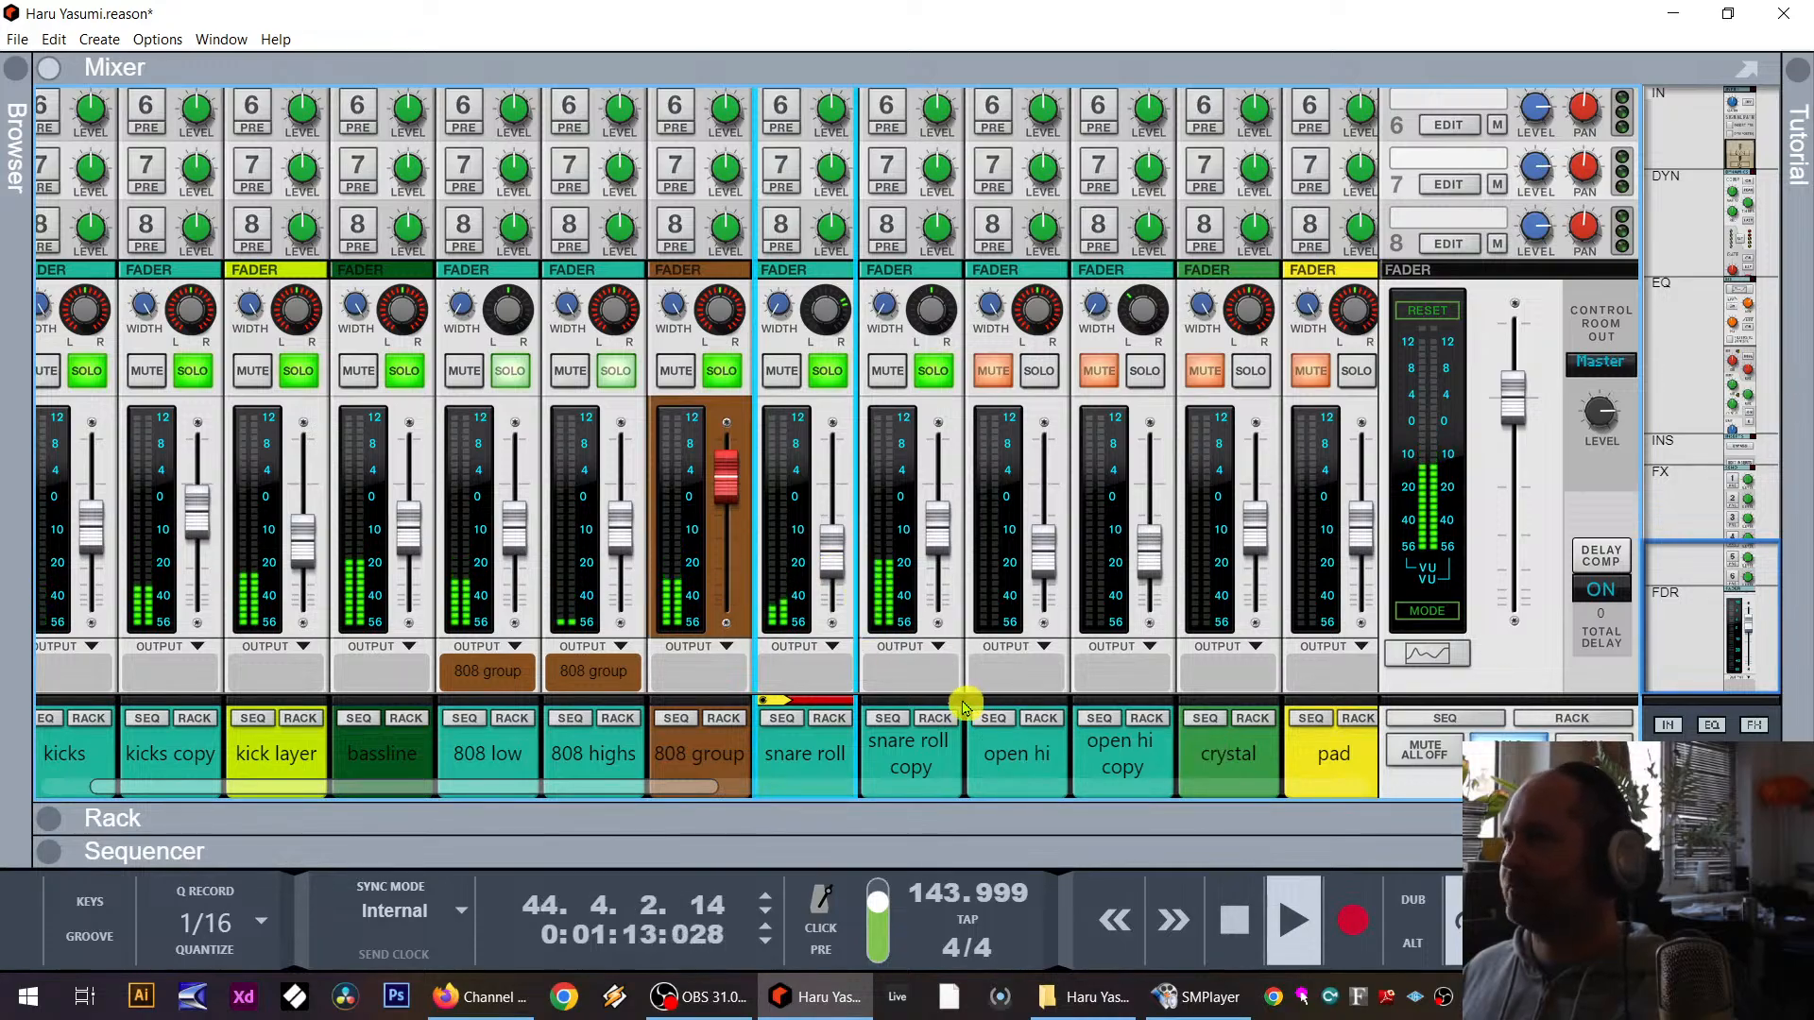
Step: Show the snare roll copy's Scream 4 device in the rack and open the browser on the Scream 4 patches
{"action": "left_click", "coordinate": [935, 719]}
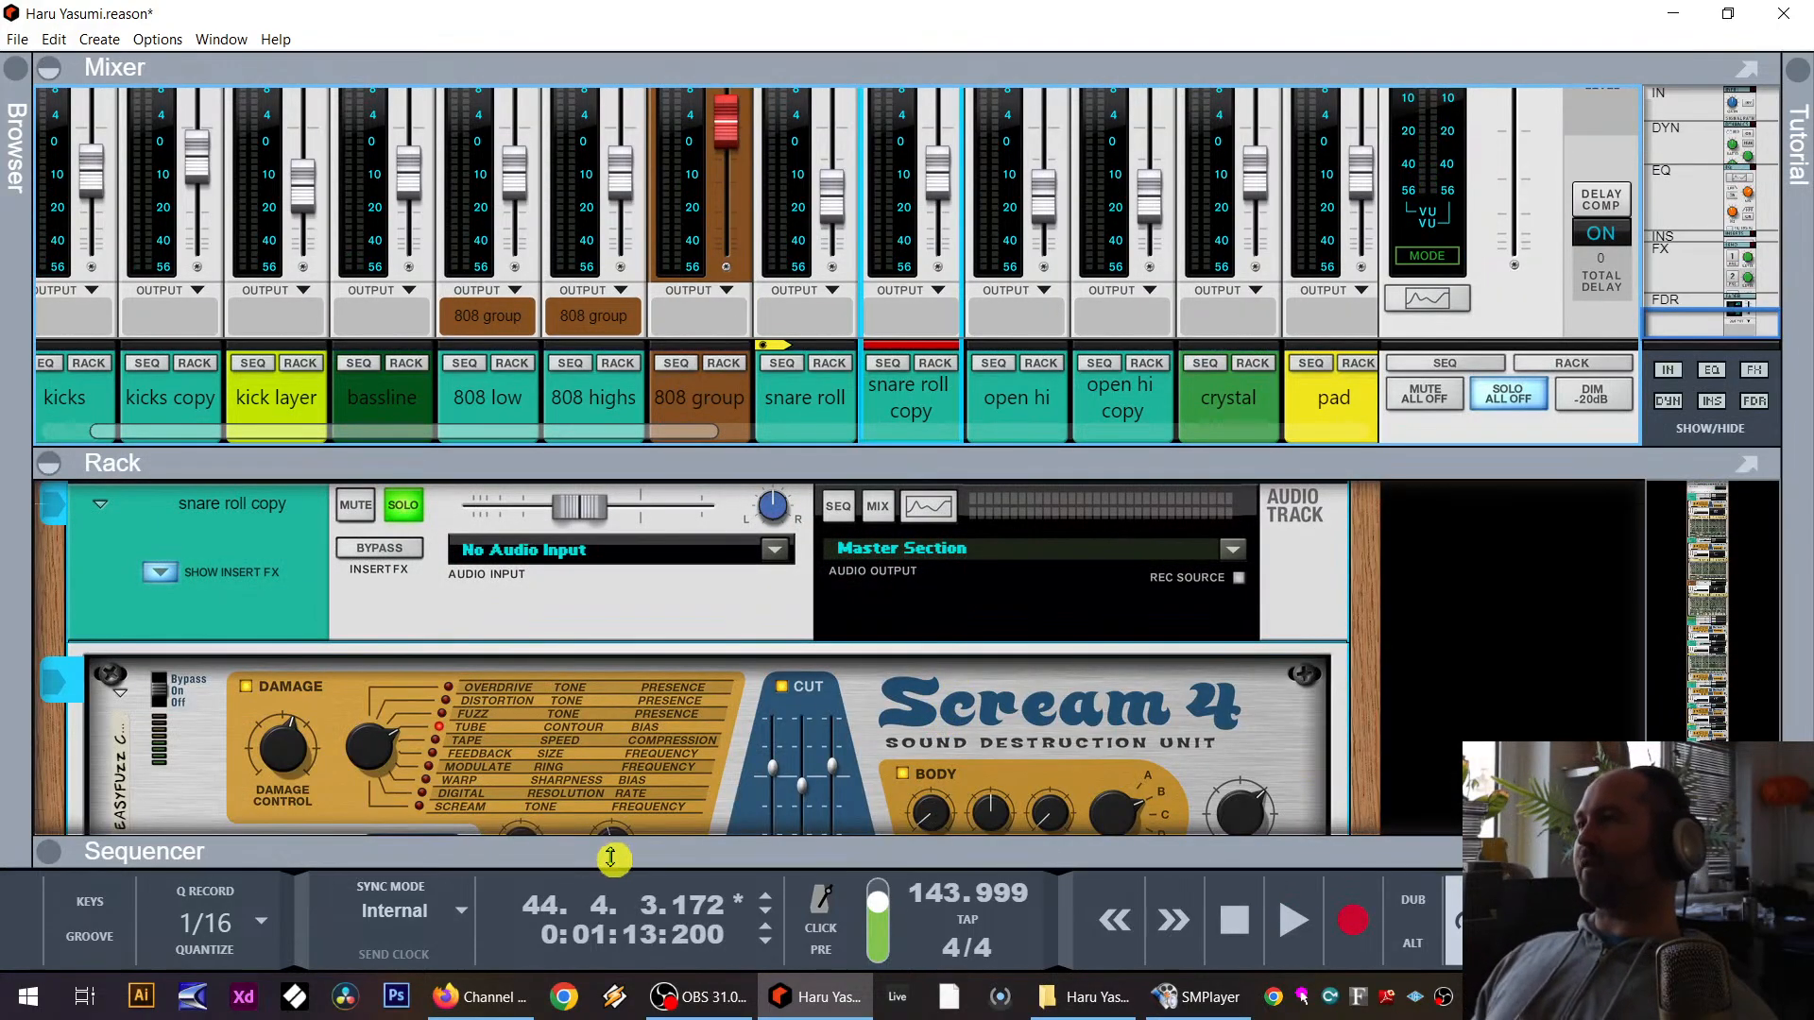
{"action": "left_click_drag", "start_coordinate": [615, 855], "coordinate": [806, 232]}
{"action": "left_click_drag", "start_coordinate": [27, 275], "coordinate": [465, 275]}
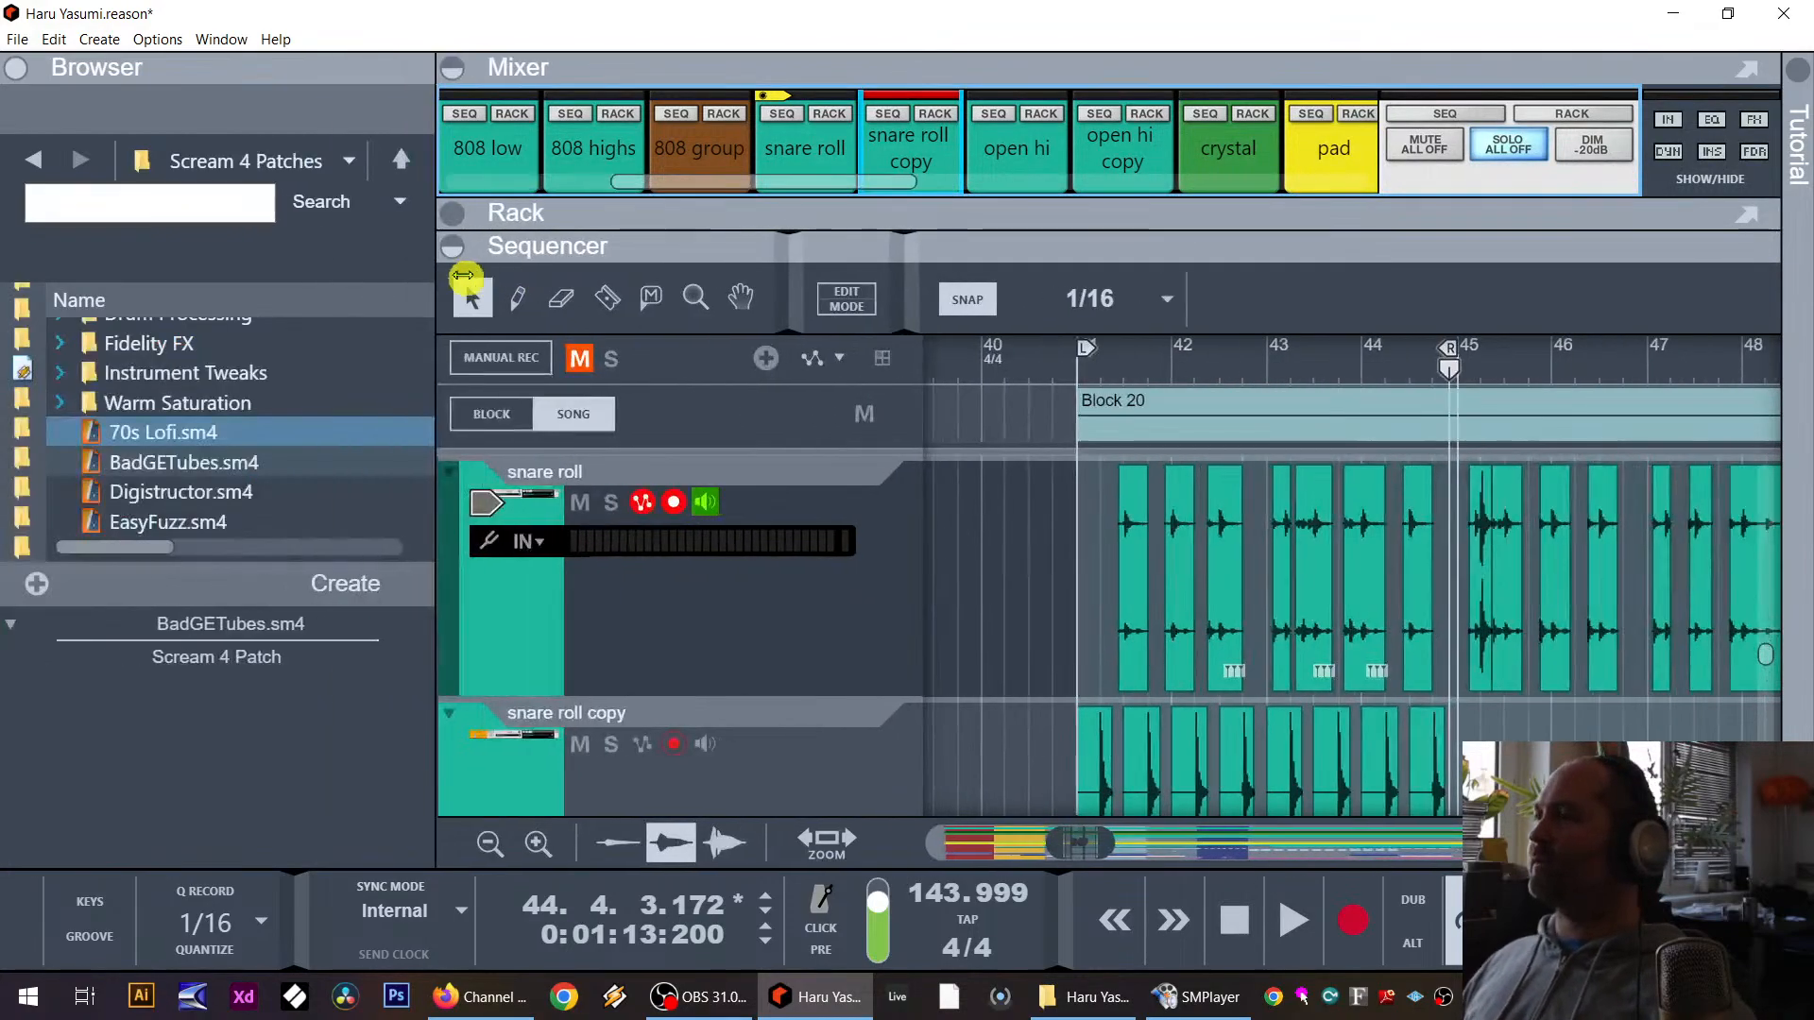
Step: Clear all mixer solos and audition the snare roll and snare roll copy in turn, leaving only the copy soloed
{"action": "left_click_drag", "start_coordinate": [1113, 231], "coordinate": [1075, 529]}
{"action": "scroll", "coordinate": [962, 291], "scroll_direction": "down", "scroll_amount": 3}
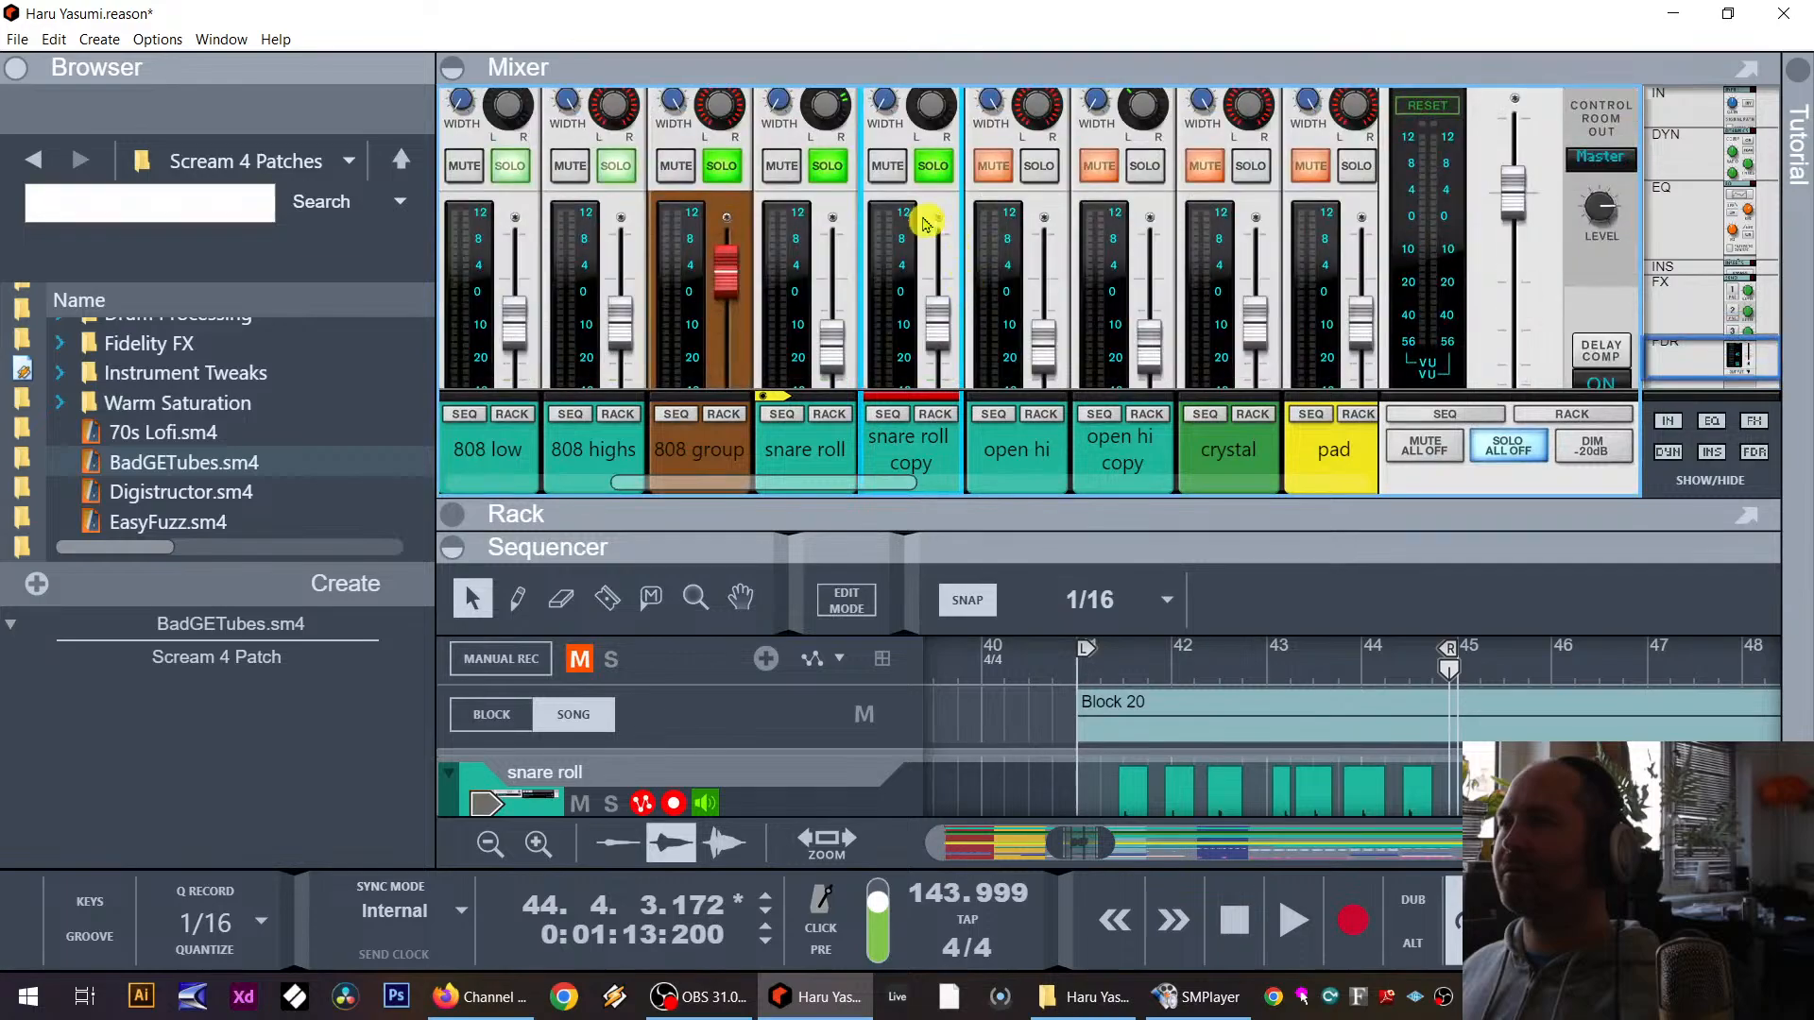
{"action": "left_click", "coordinate": [938, 167]}
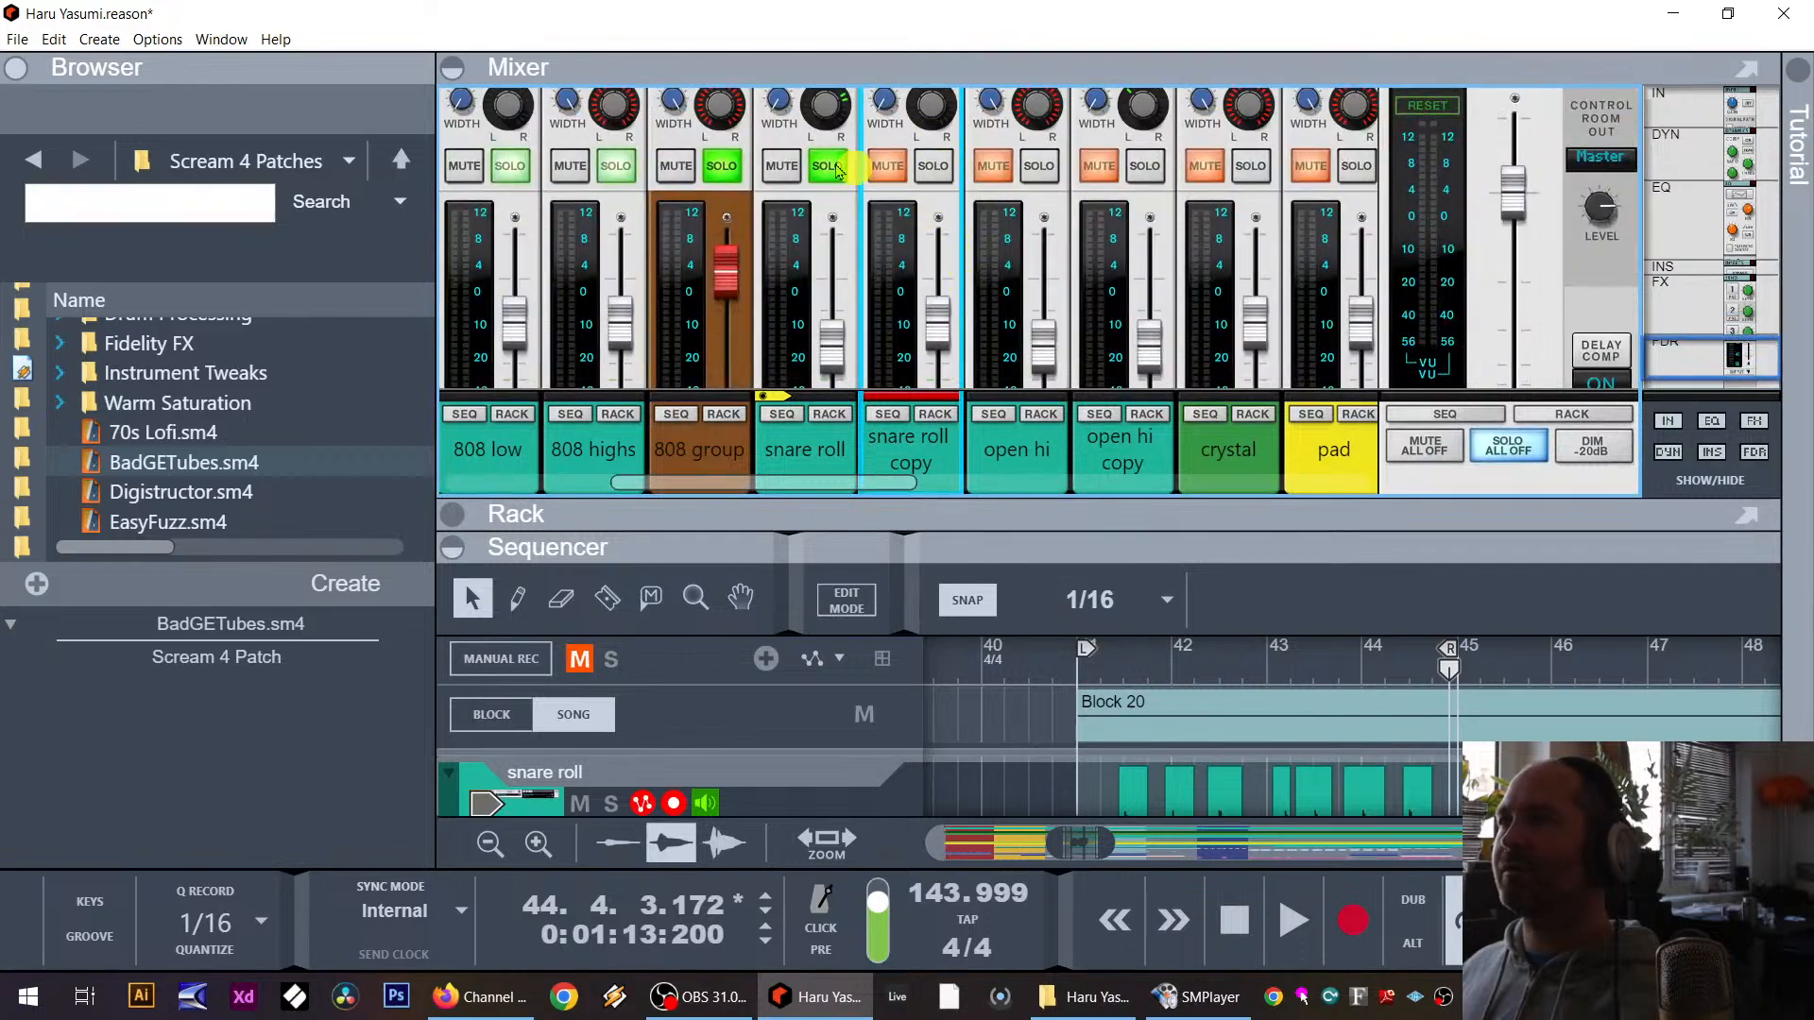
{"action": "left_click", "coordinate": [1508, 444]}
{"action": "left_click", "coordinate": [826, 167]}
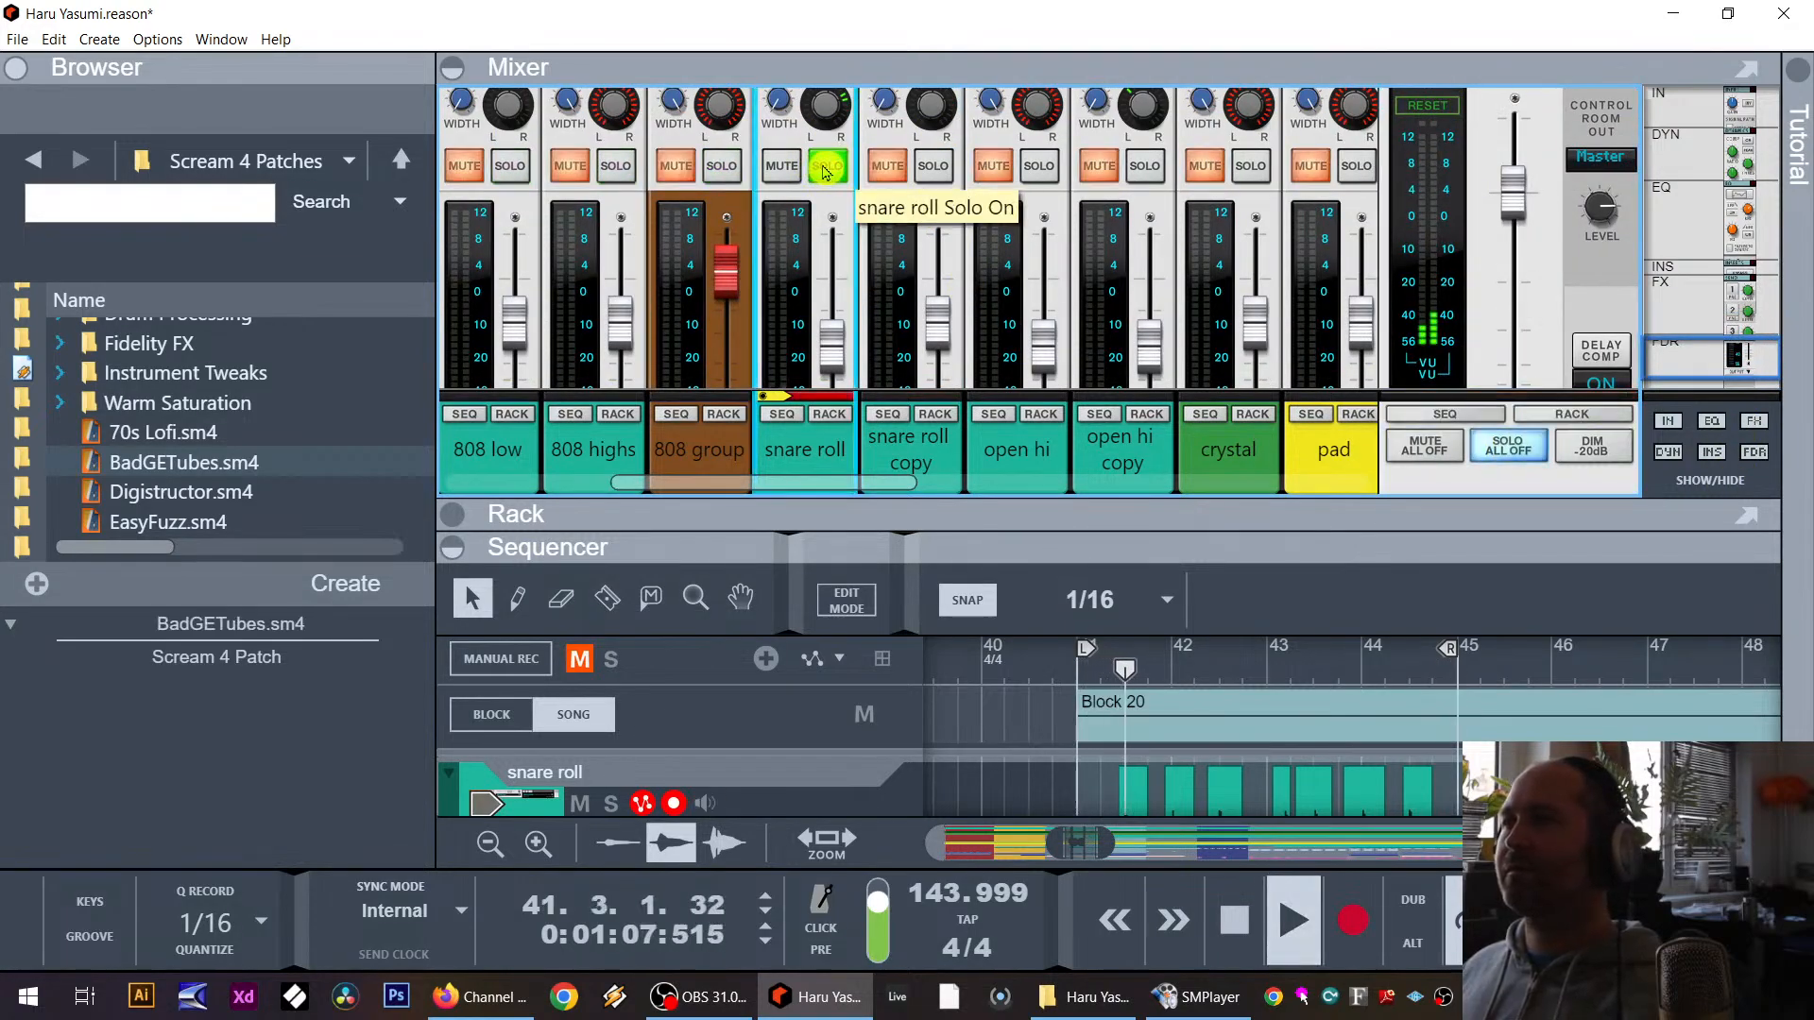
{"action": "left_click", "coordinate": [933, 167]}
{"action": "left_click", "coordinate": [828, 172]}
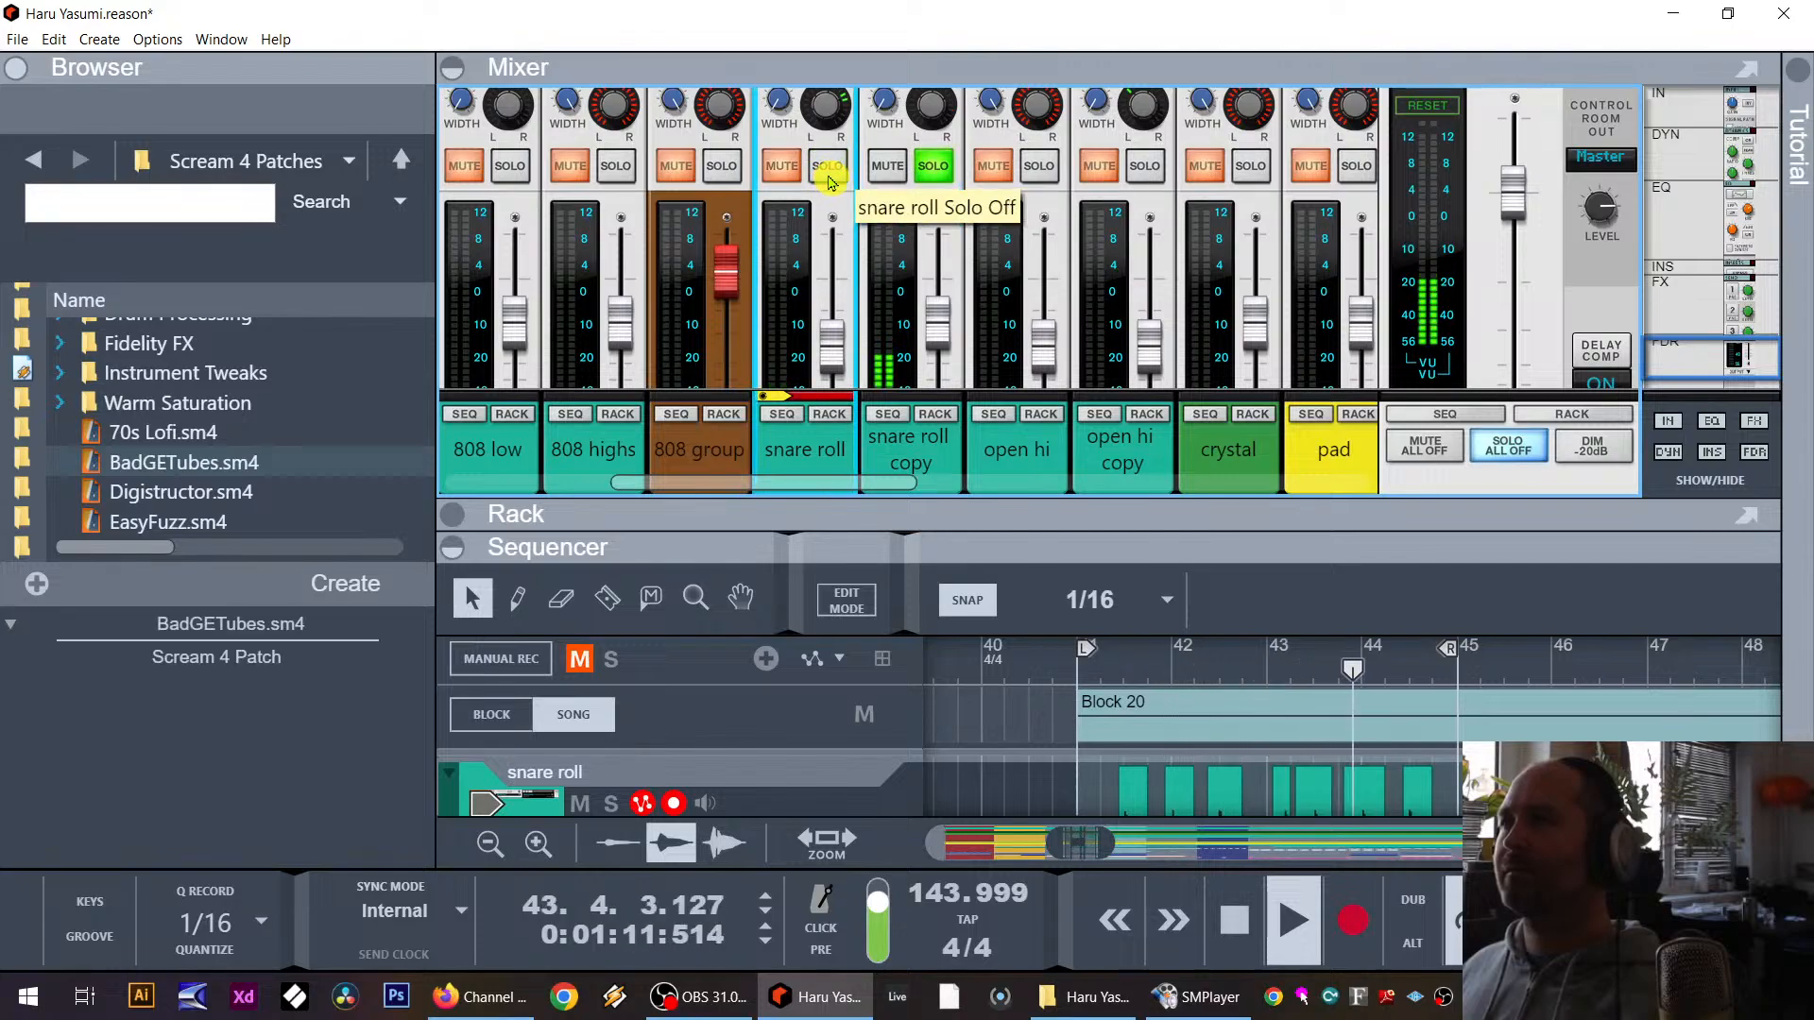
Step: Add a short fade-out to all the snare roll copy clips in bars 41 to 44 and play them back
{"action": "left_click_drag", "start_coordinate": [1130, 554], "coordinate": [1127, 291]}
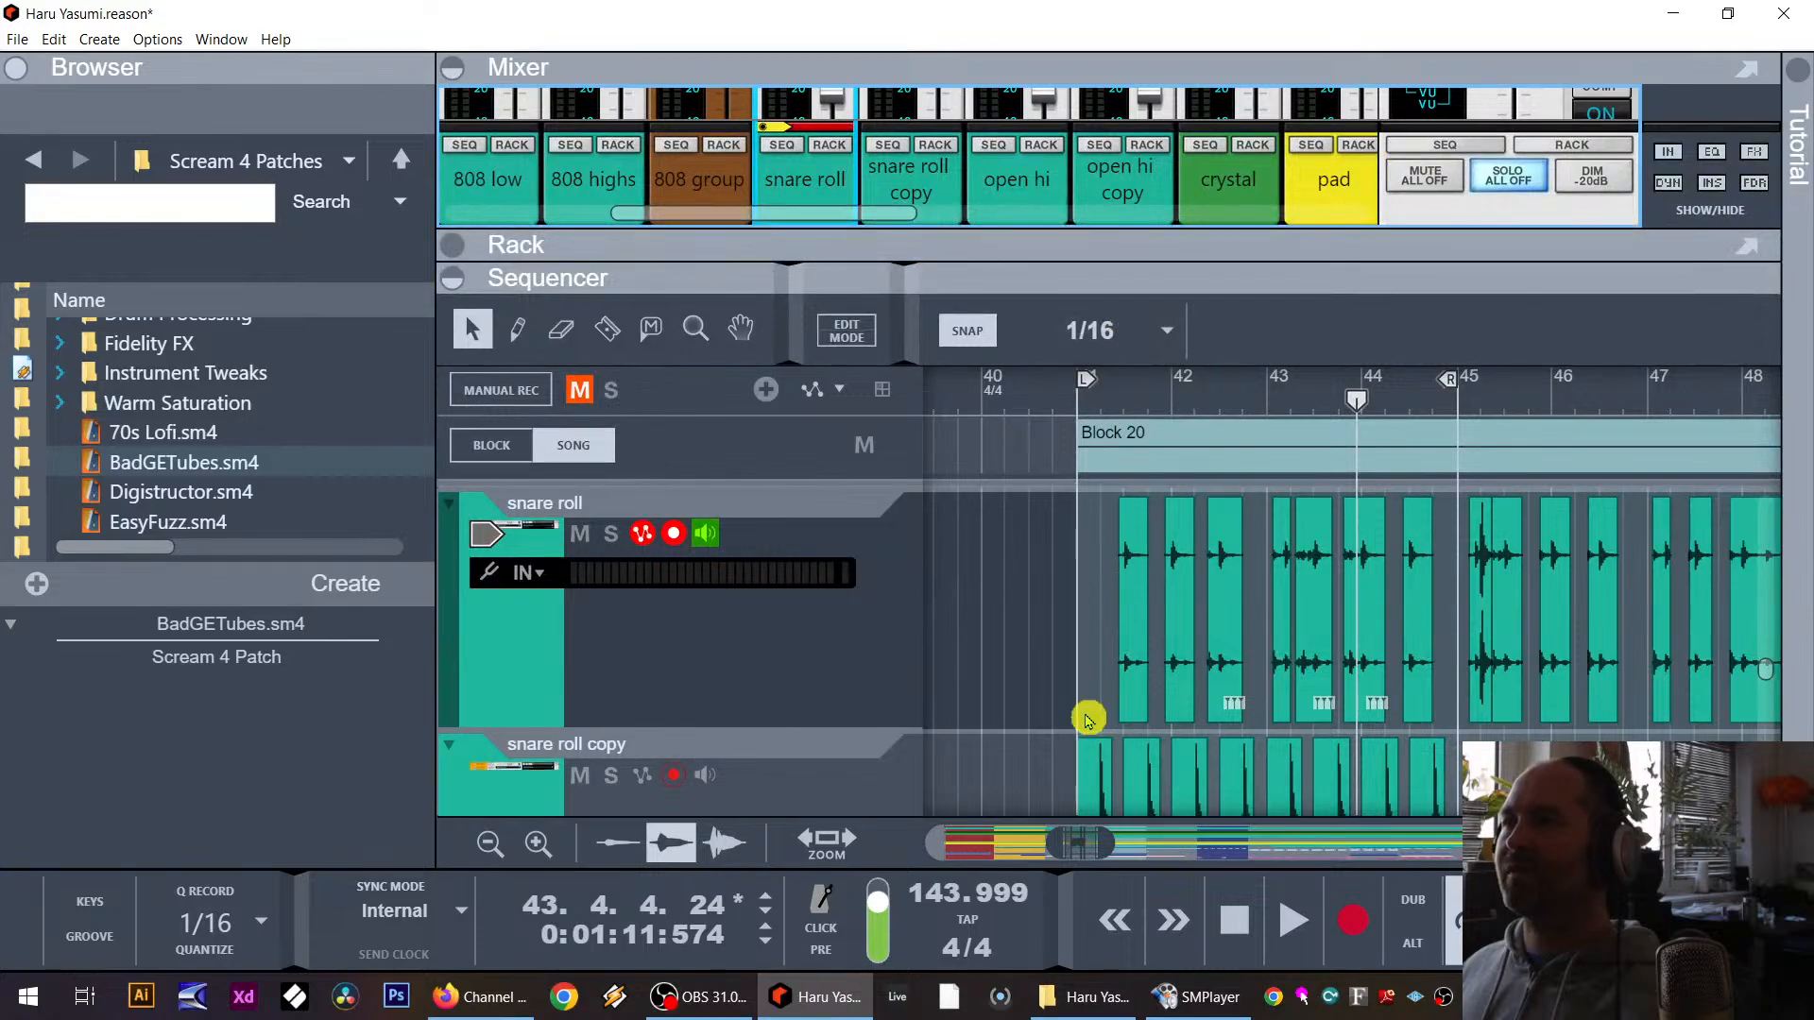
{"action": "scroll", "coordinate": [1088, 721], "scroll_direction": "down", "scroll_amount": 2}
{"action": "left_click_drag", "start_coordinate": [1557, 664], "coordinate": [1033, 651]}
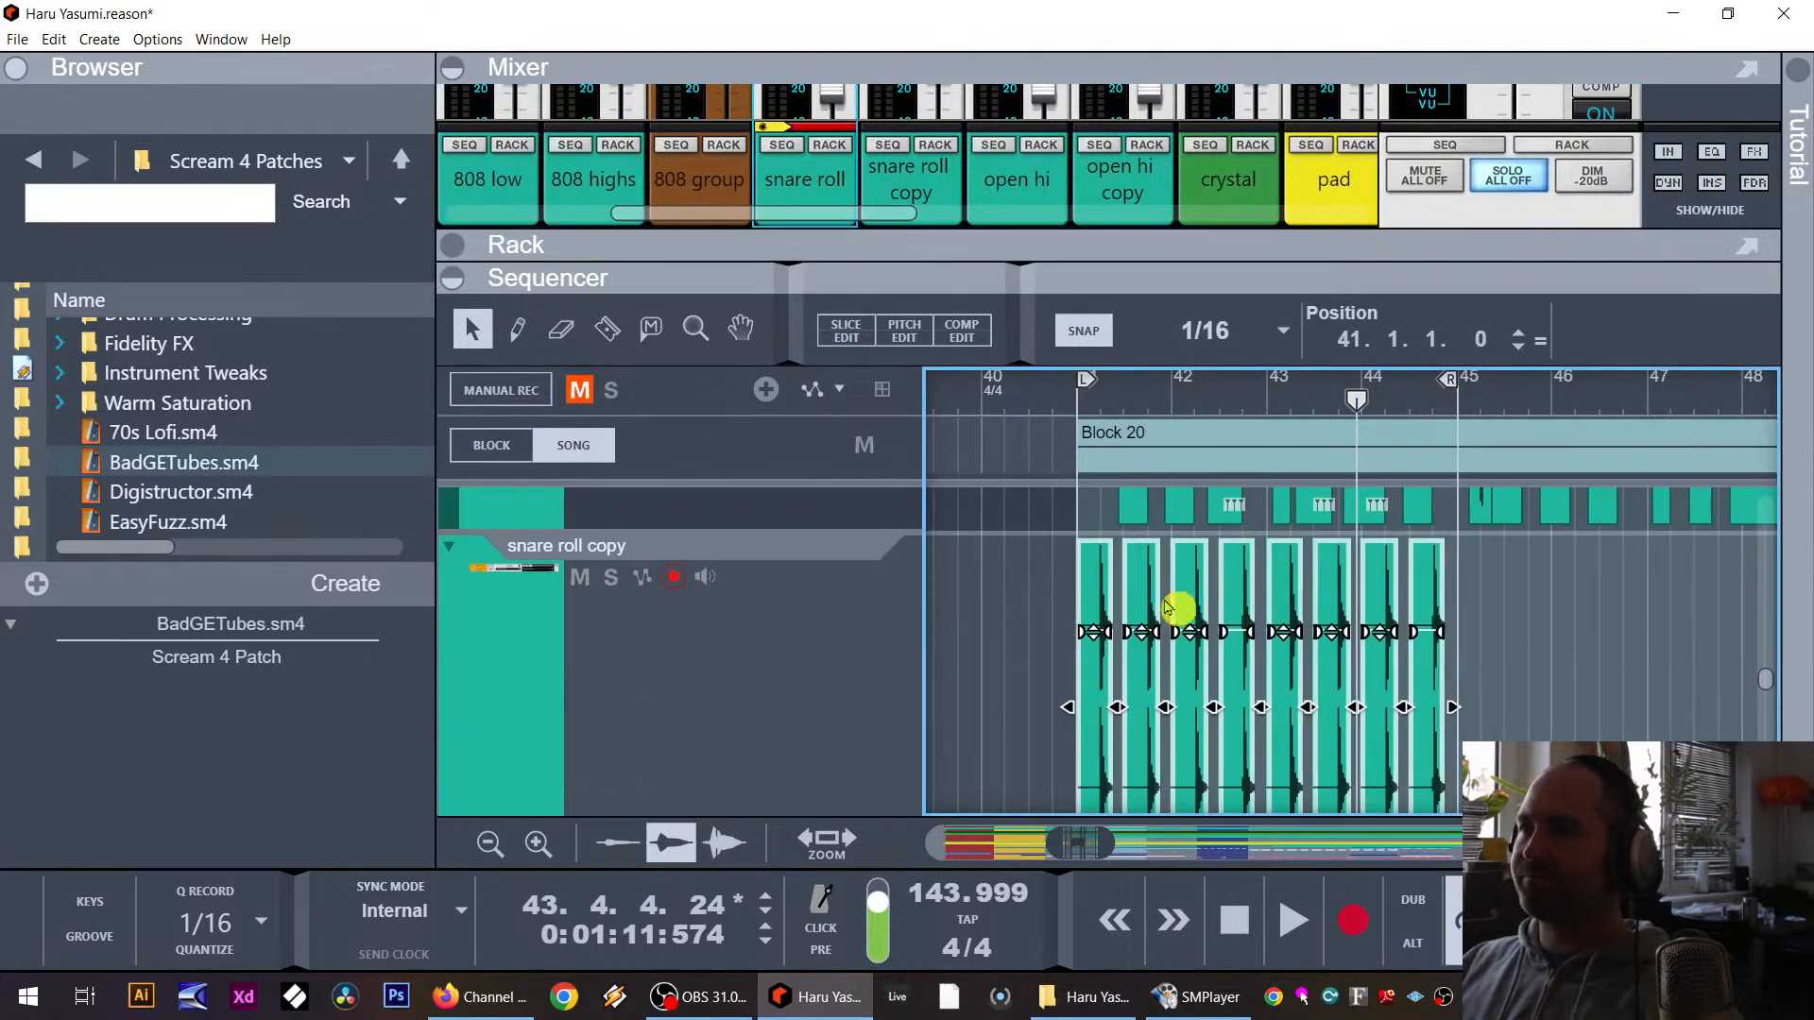
{"action": "left_click", "coordinate": [697, 338]}
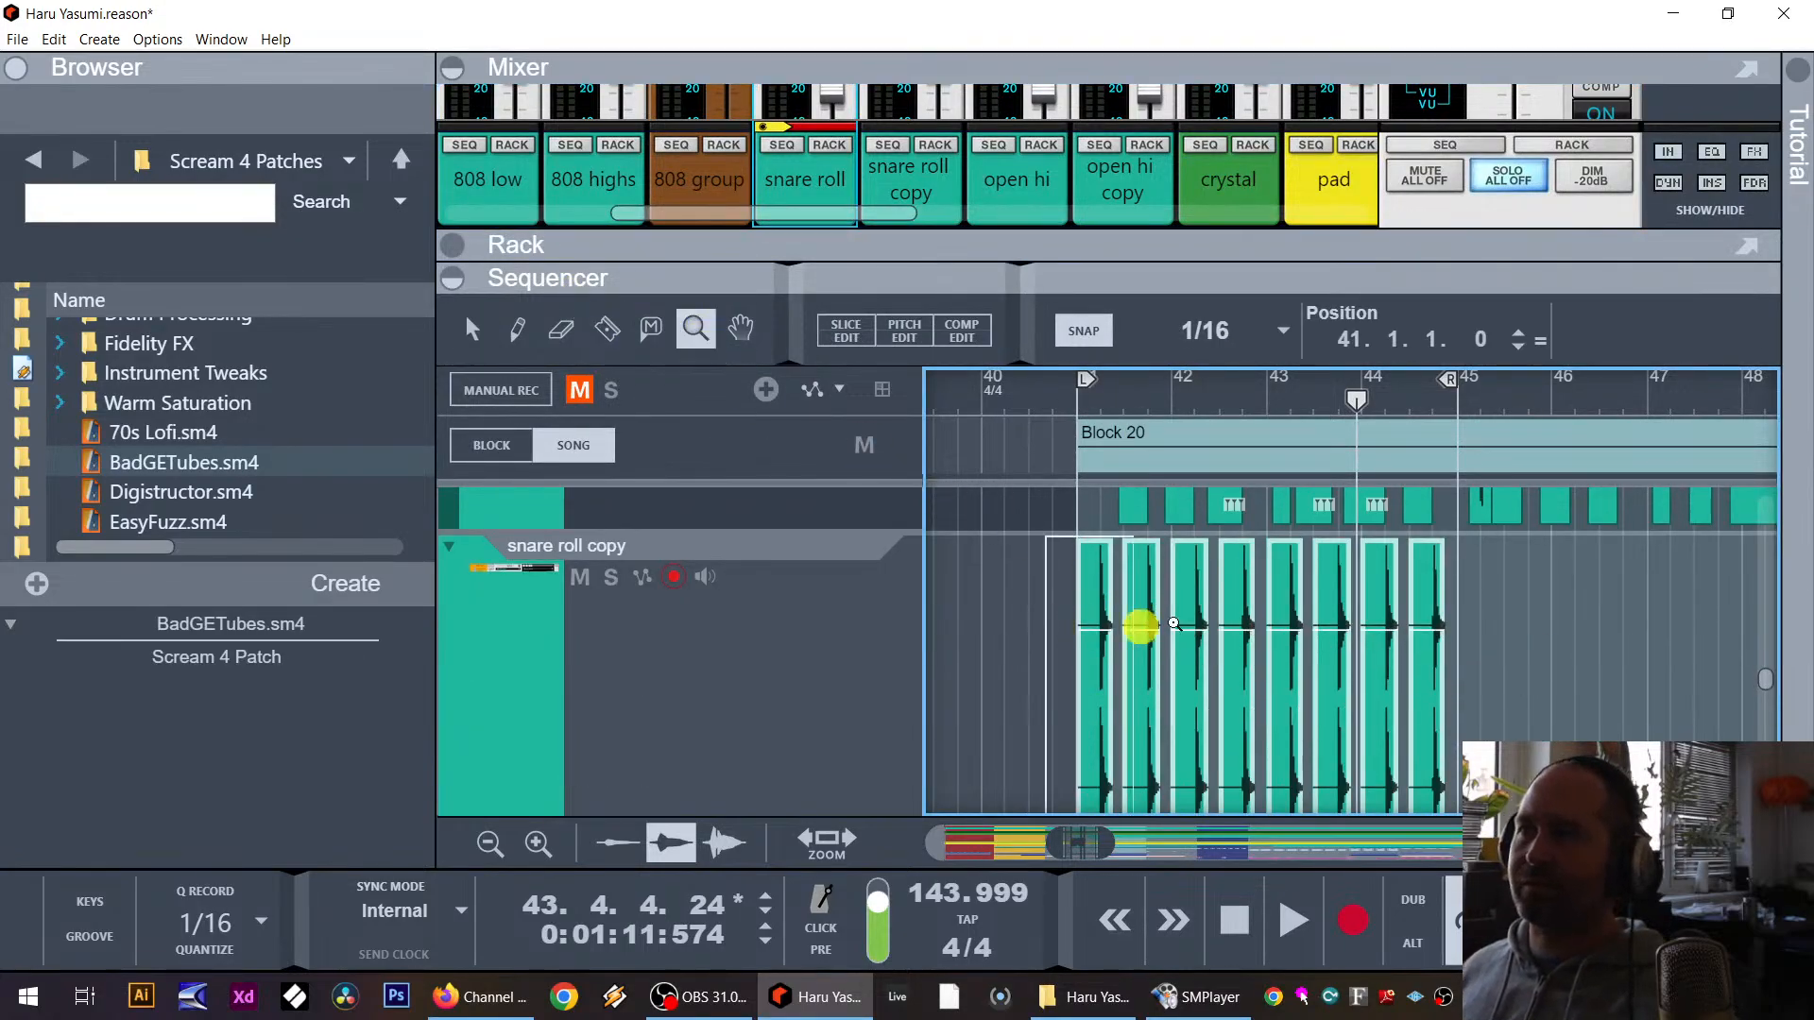
{"action": "left_click", "coordinate": [1396, 625]}
{"action": "left_click", "coordinate": [472, 330]}
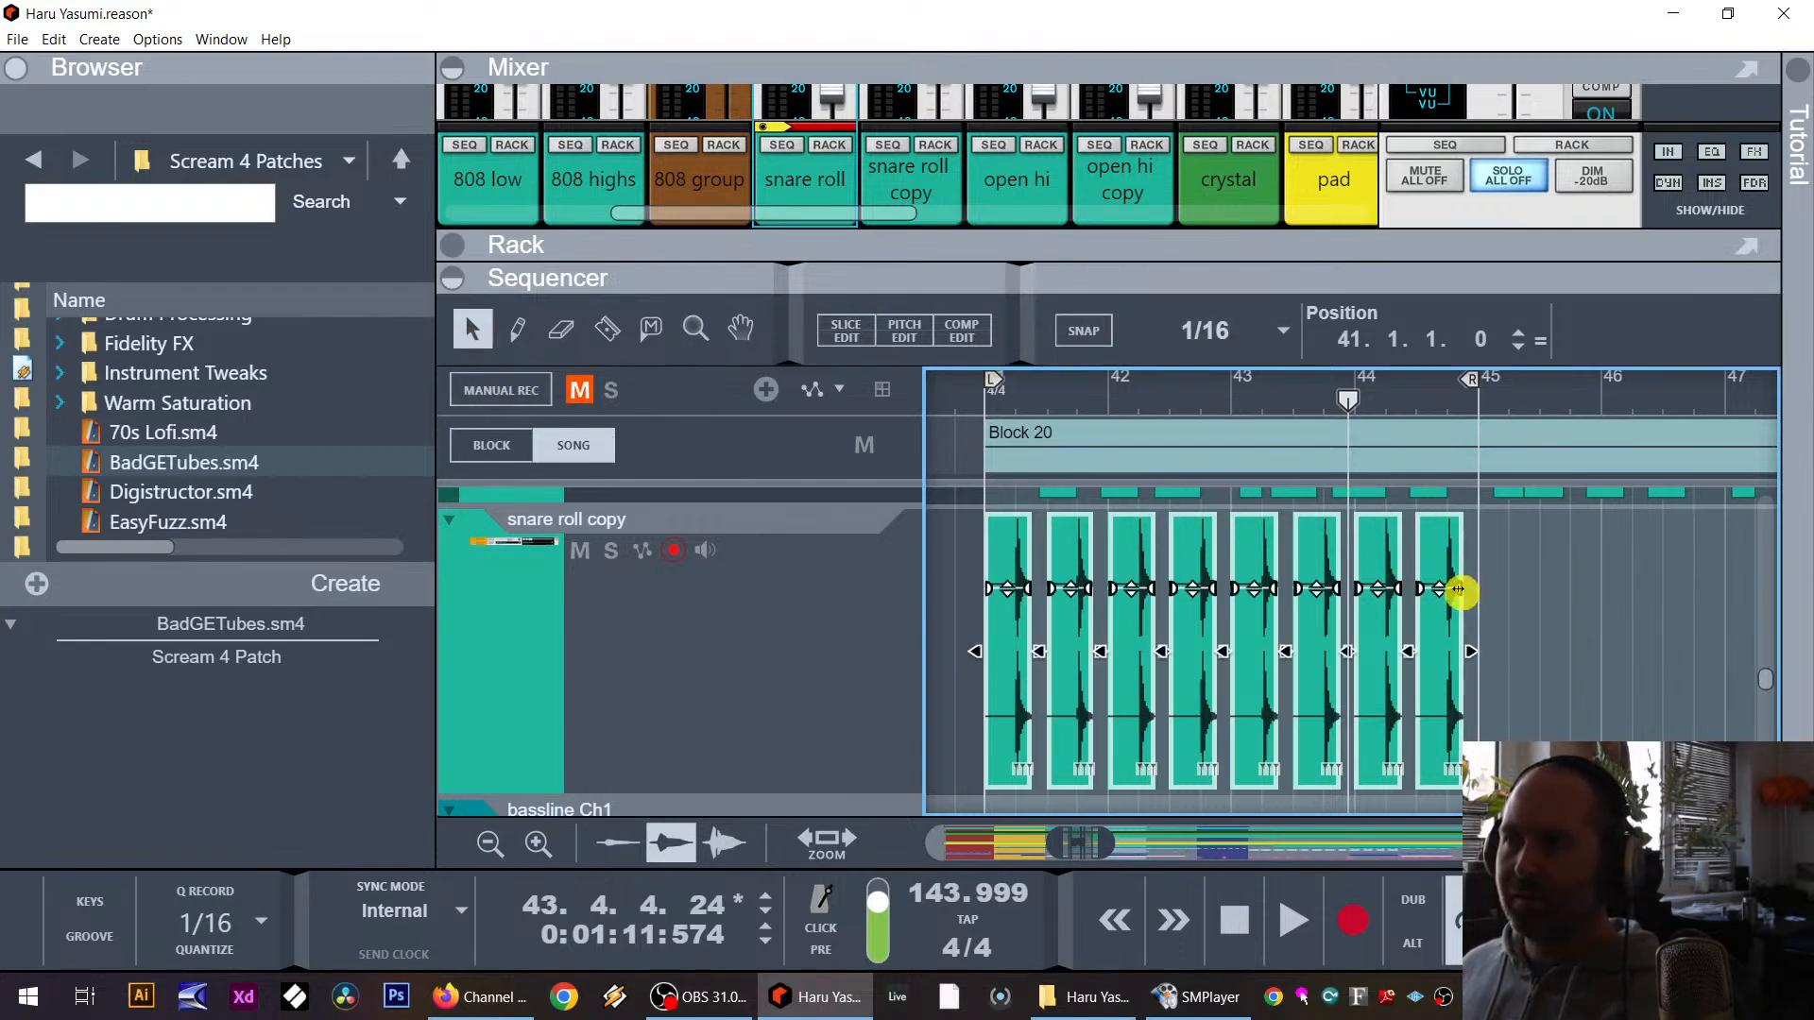
{"action": "left_click_drag", "start_coordinate": [1460, 589], "coordinate": [1453, 588]}
{"action": "left_click", "coordinate": [1013, 392]}
{"action": "key", "text": "space"}
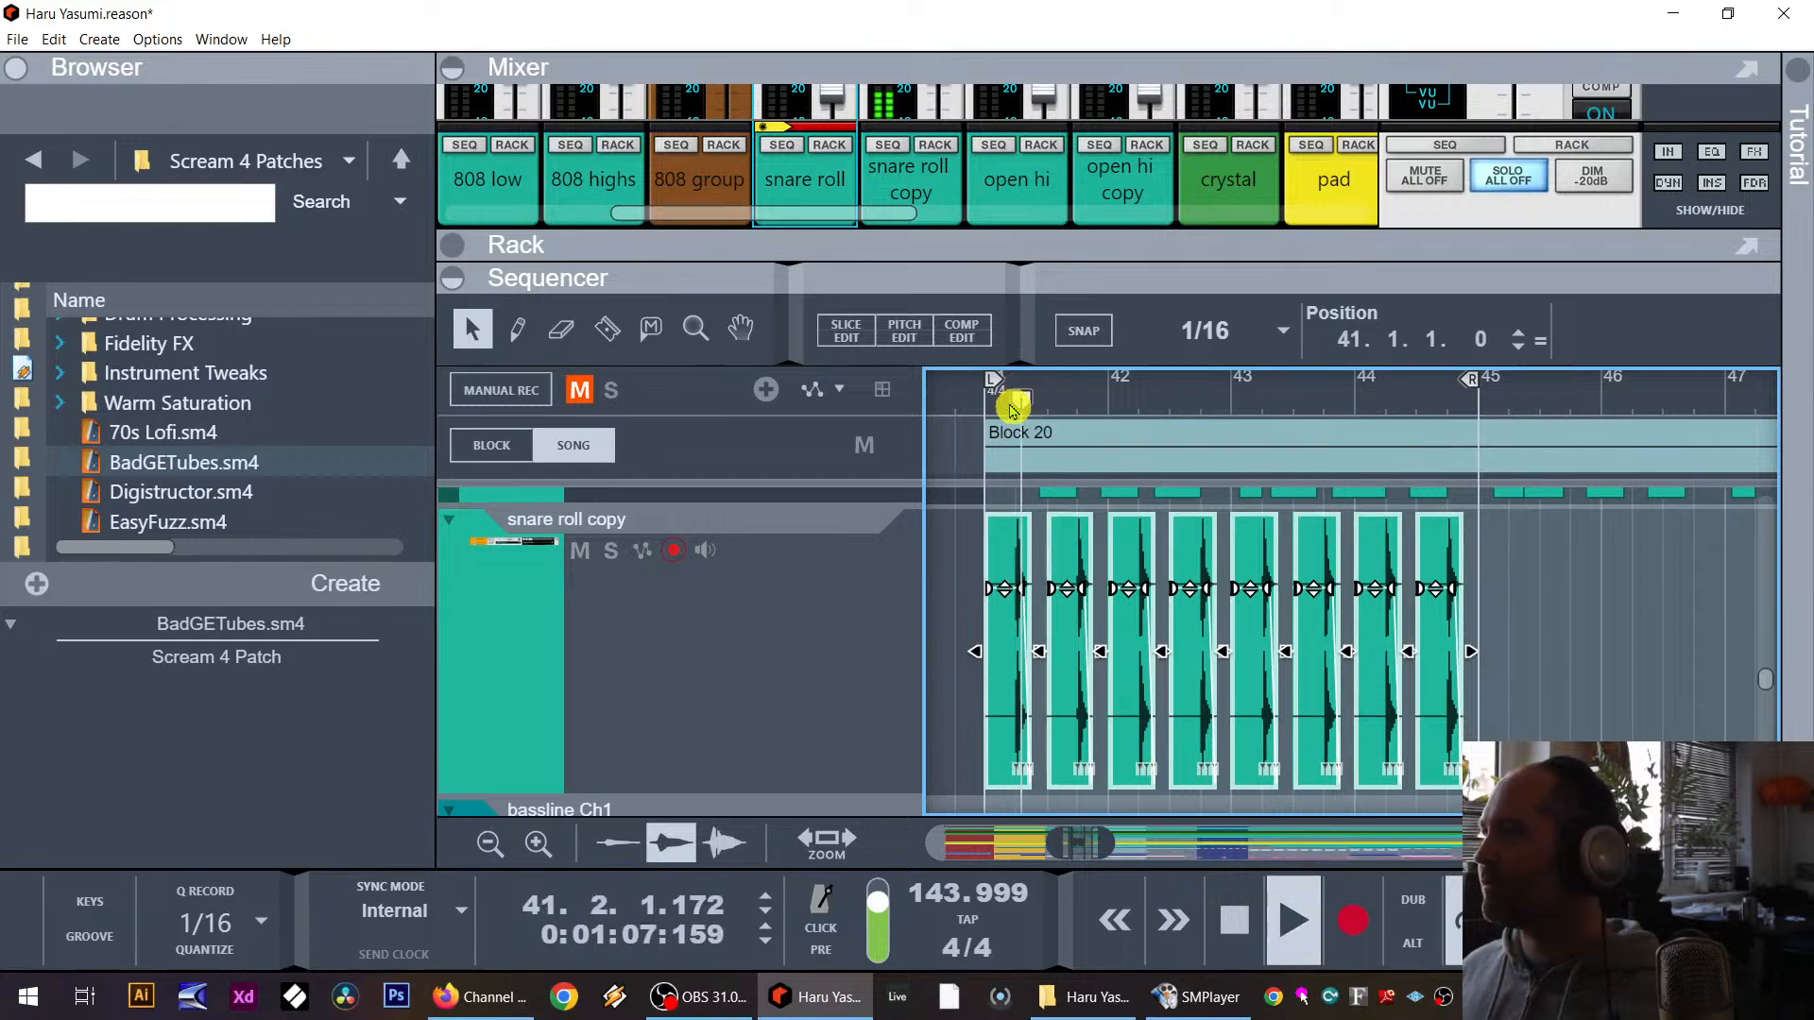
{"action": "key", "text": "space"}
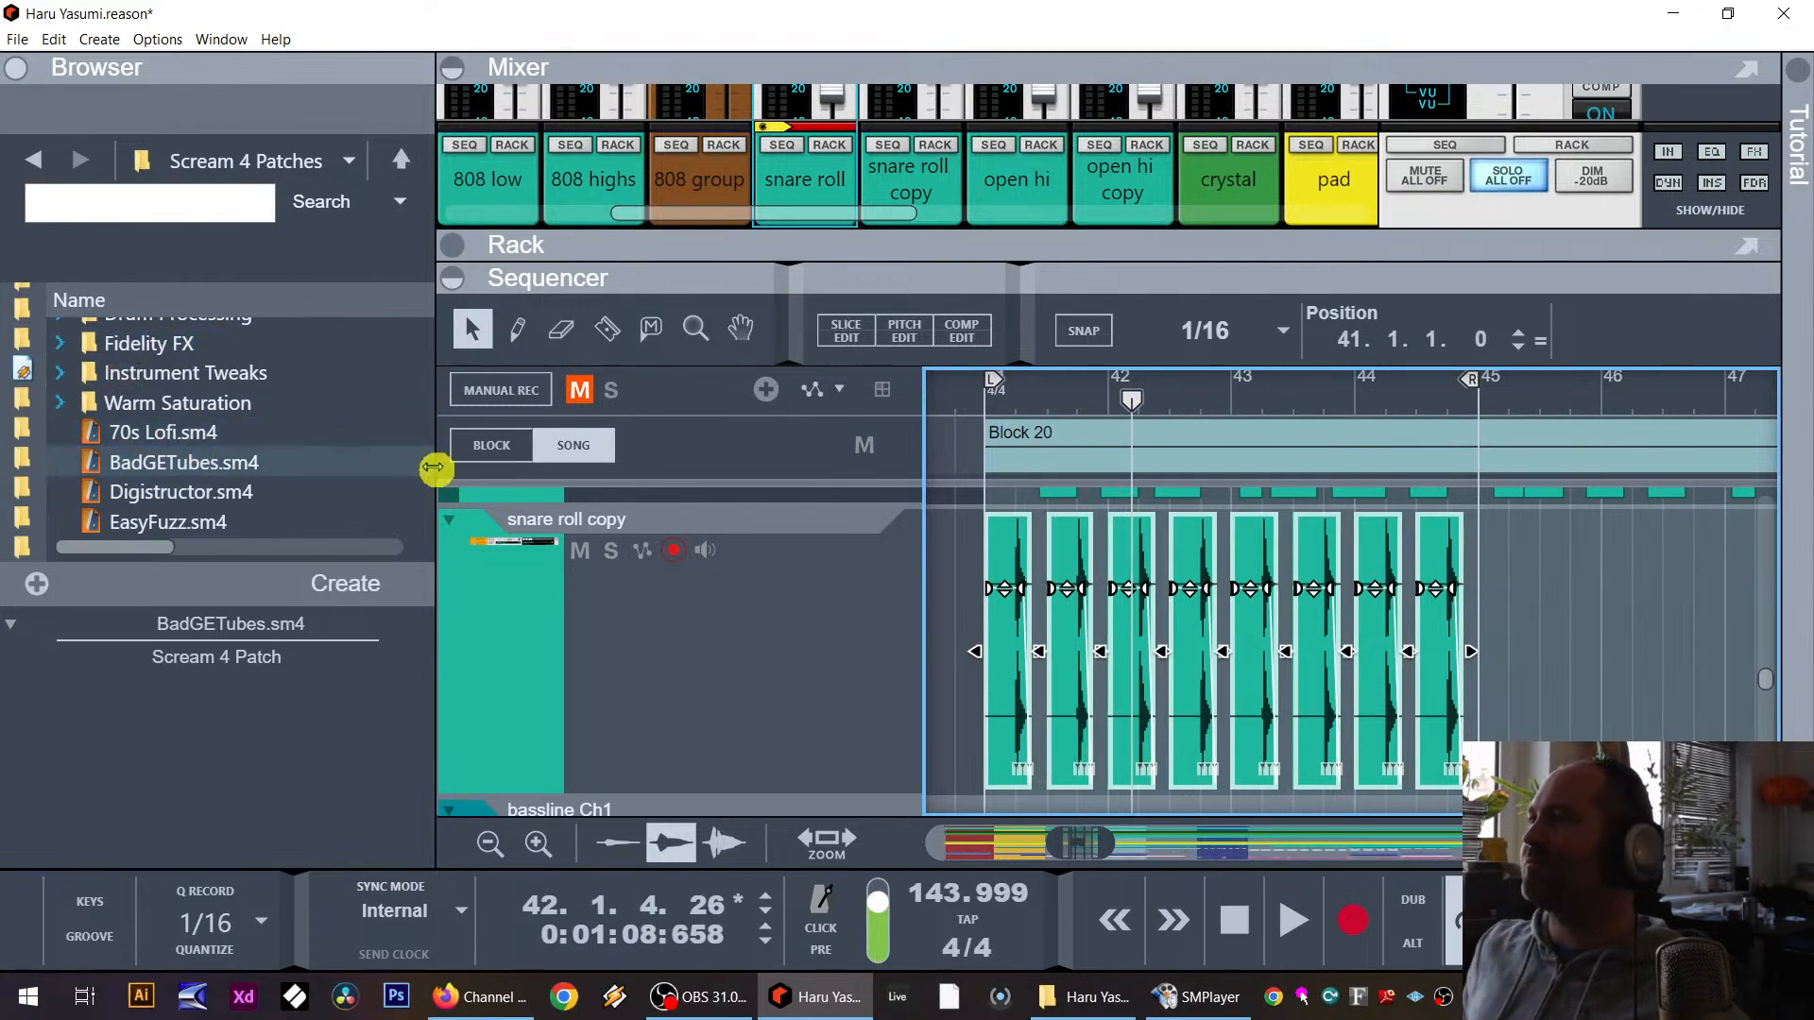
Step: Create a Redrum drum machine instrument from the instruments browser
{"action": "left_click_drag", "start_coordinate": [434, 473], "coordinate": [548, 469]}
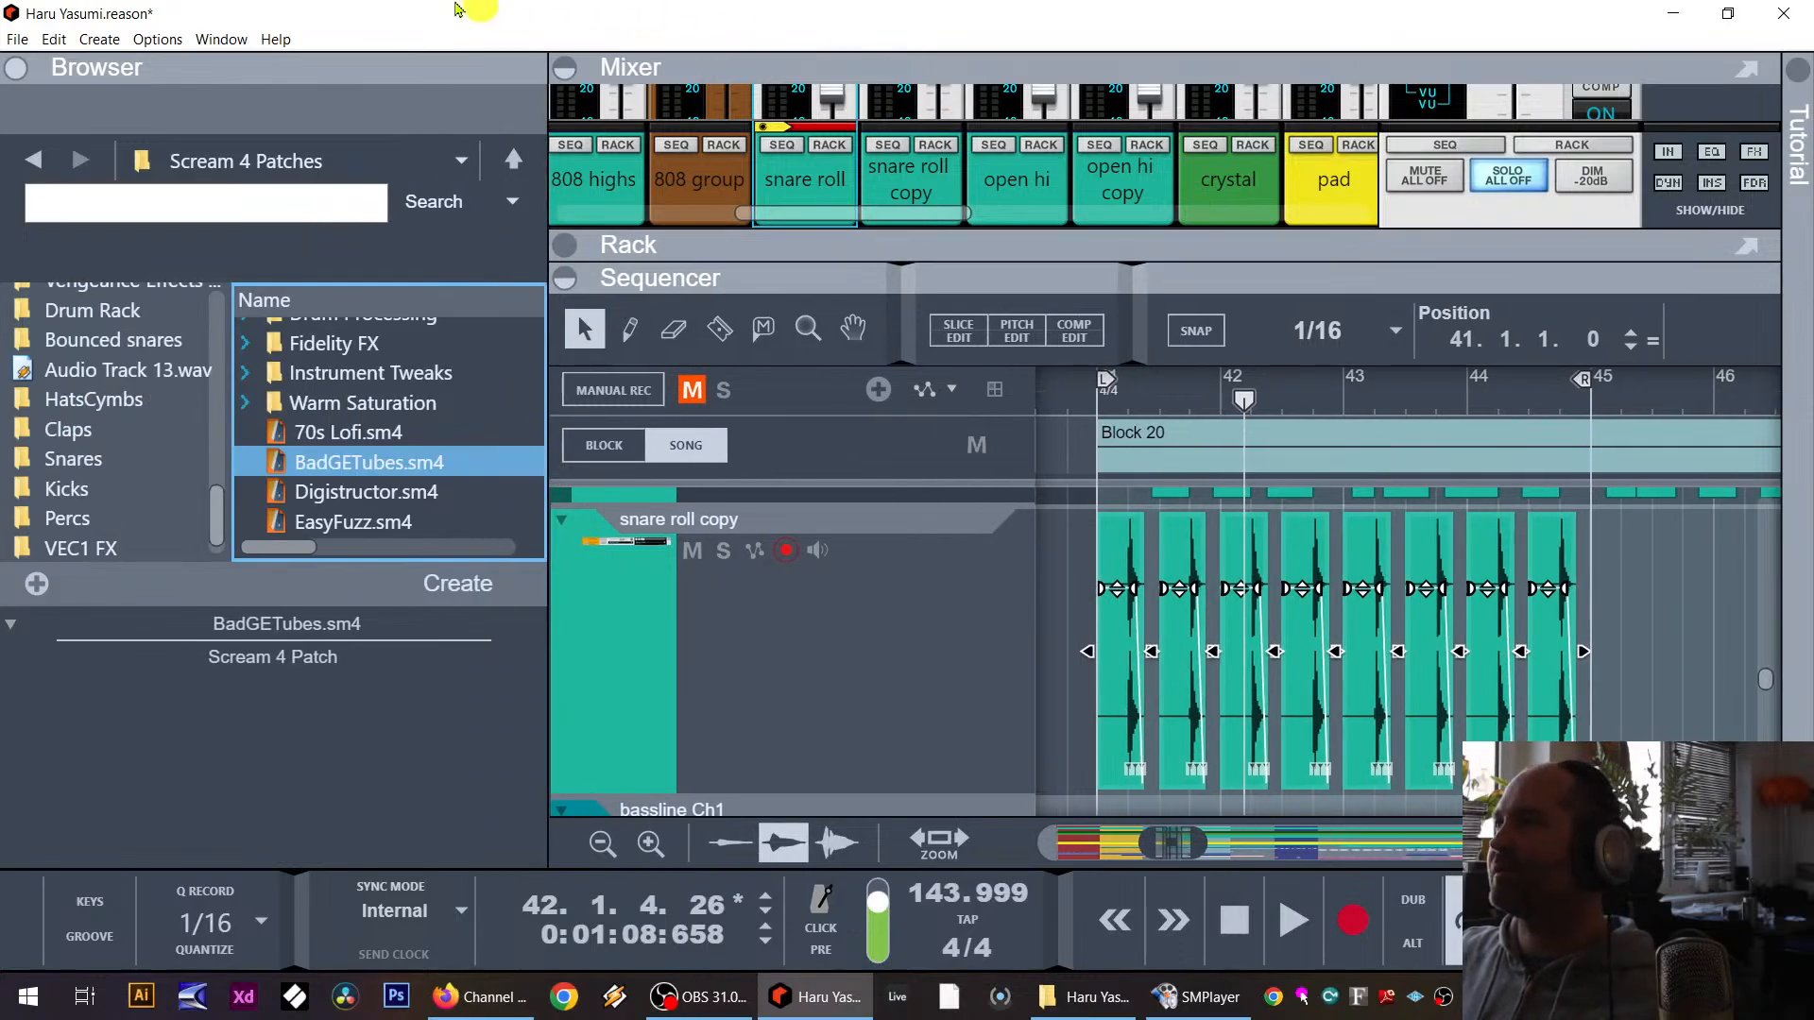
{"action": "left_click", "coordinate": [97, 50]}
{"action": "left_click", "coordinate": [167, 112]}
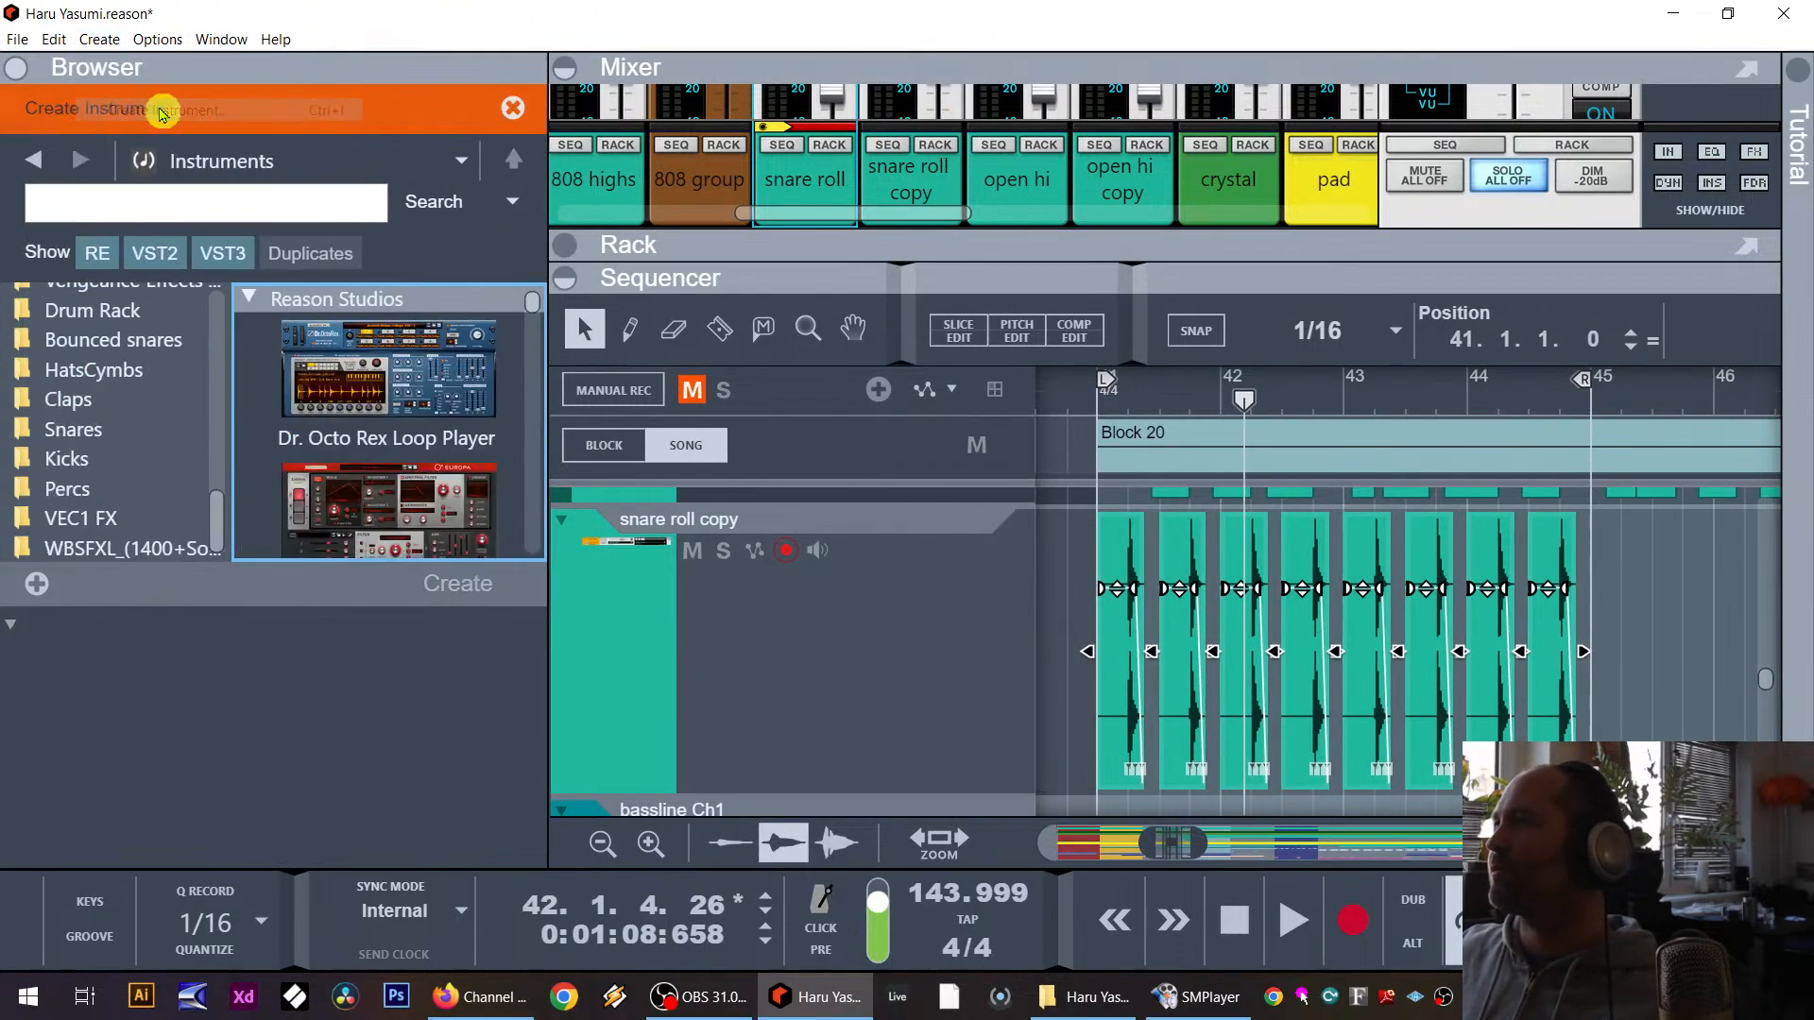
{"action": "scroll", "coordinate": [425, 523], "scroll_direction": "down", "scroll_amount": 7}
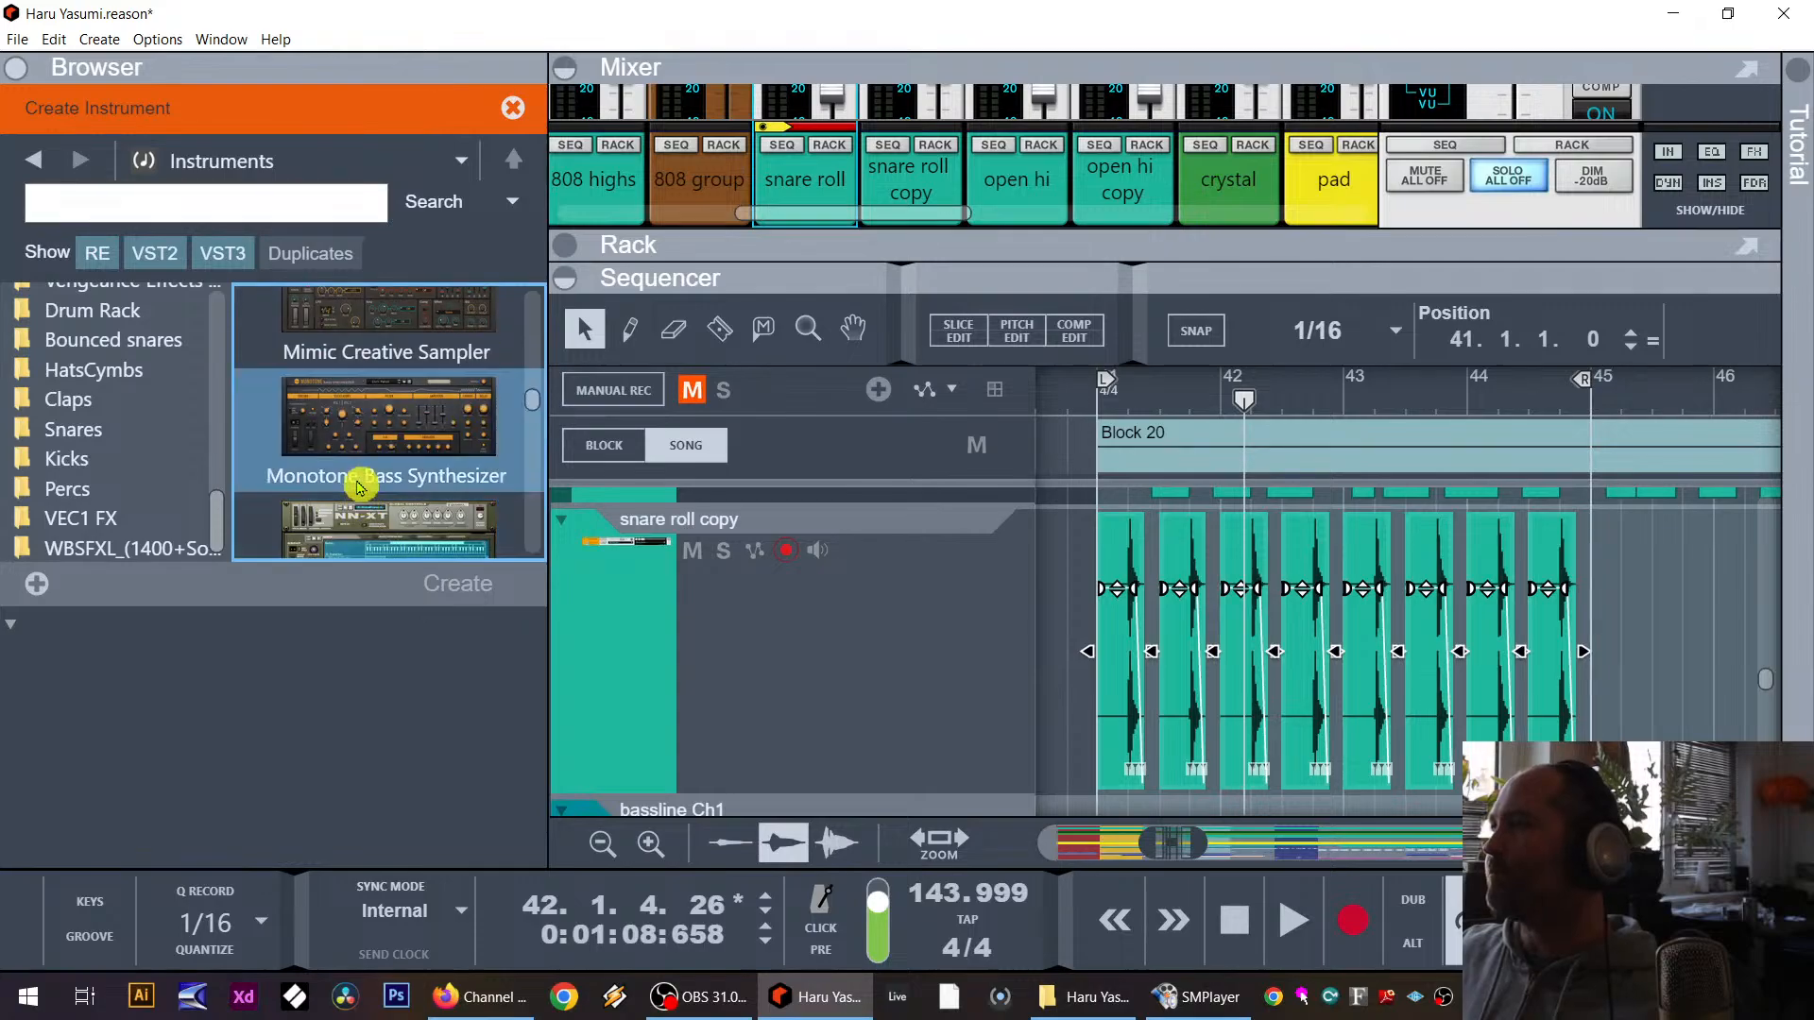
{"action": "scroll", "coordinate": [368, 486], "scroll_direction": "down", "scroll_amount": 4}
{"action": "double_click", "coordinate": [409, 356]}
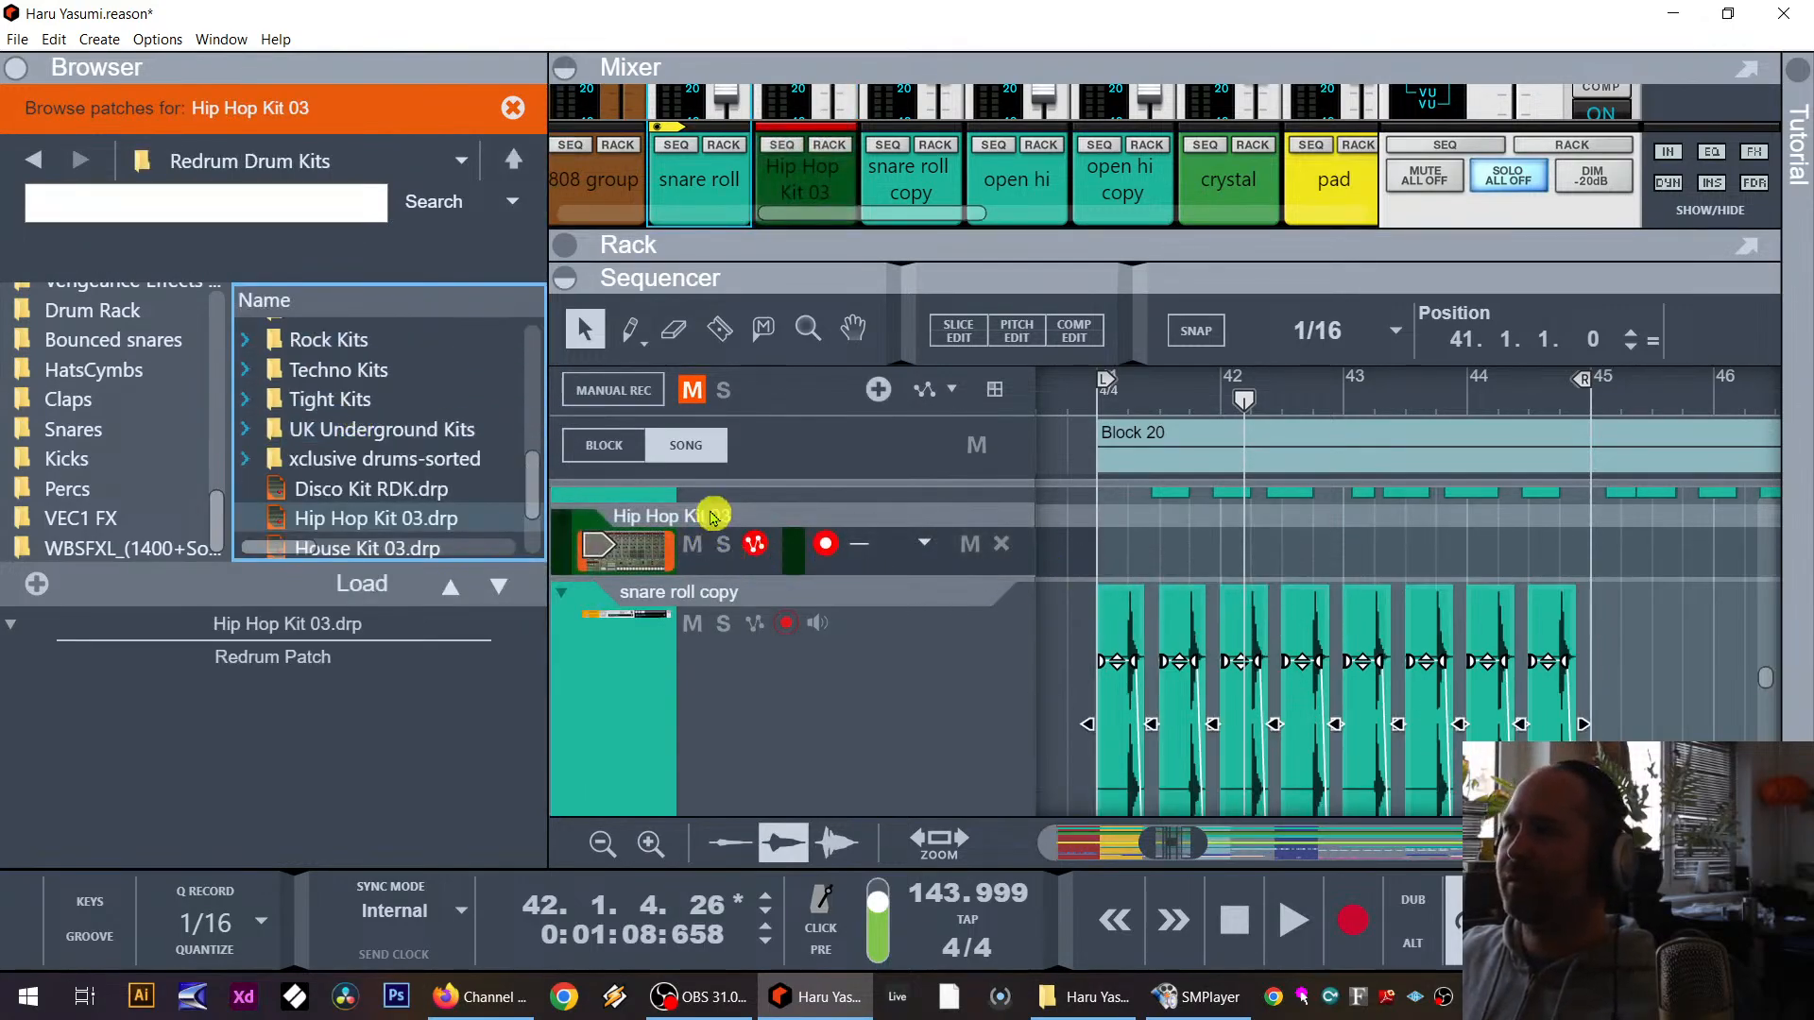
Step: Rename the new drum machine track to "snare layer"
{"action": "double_click", "coordinate": [709, 517]}
{"action": "type", "text": "sn"}
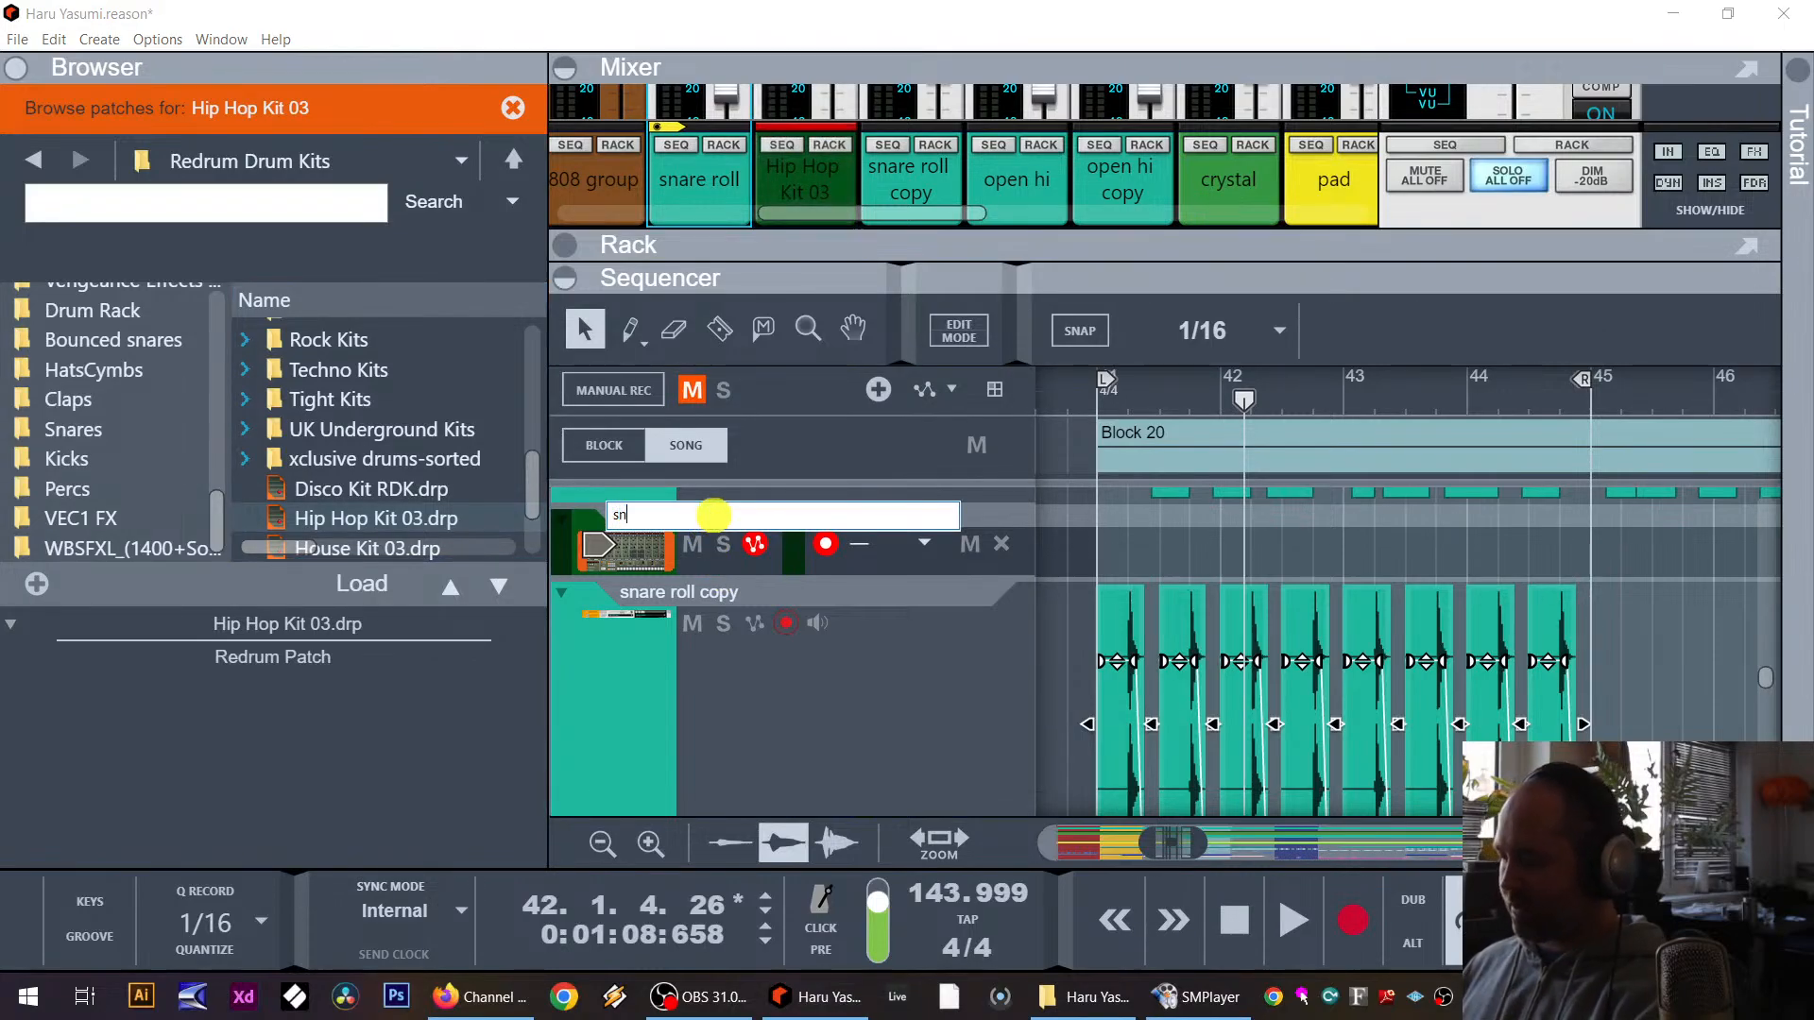
{"action": "type", "text": "are layew"}
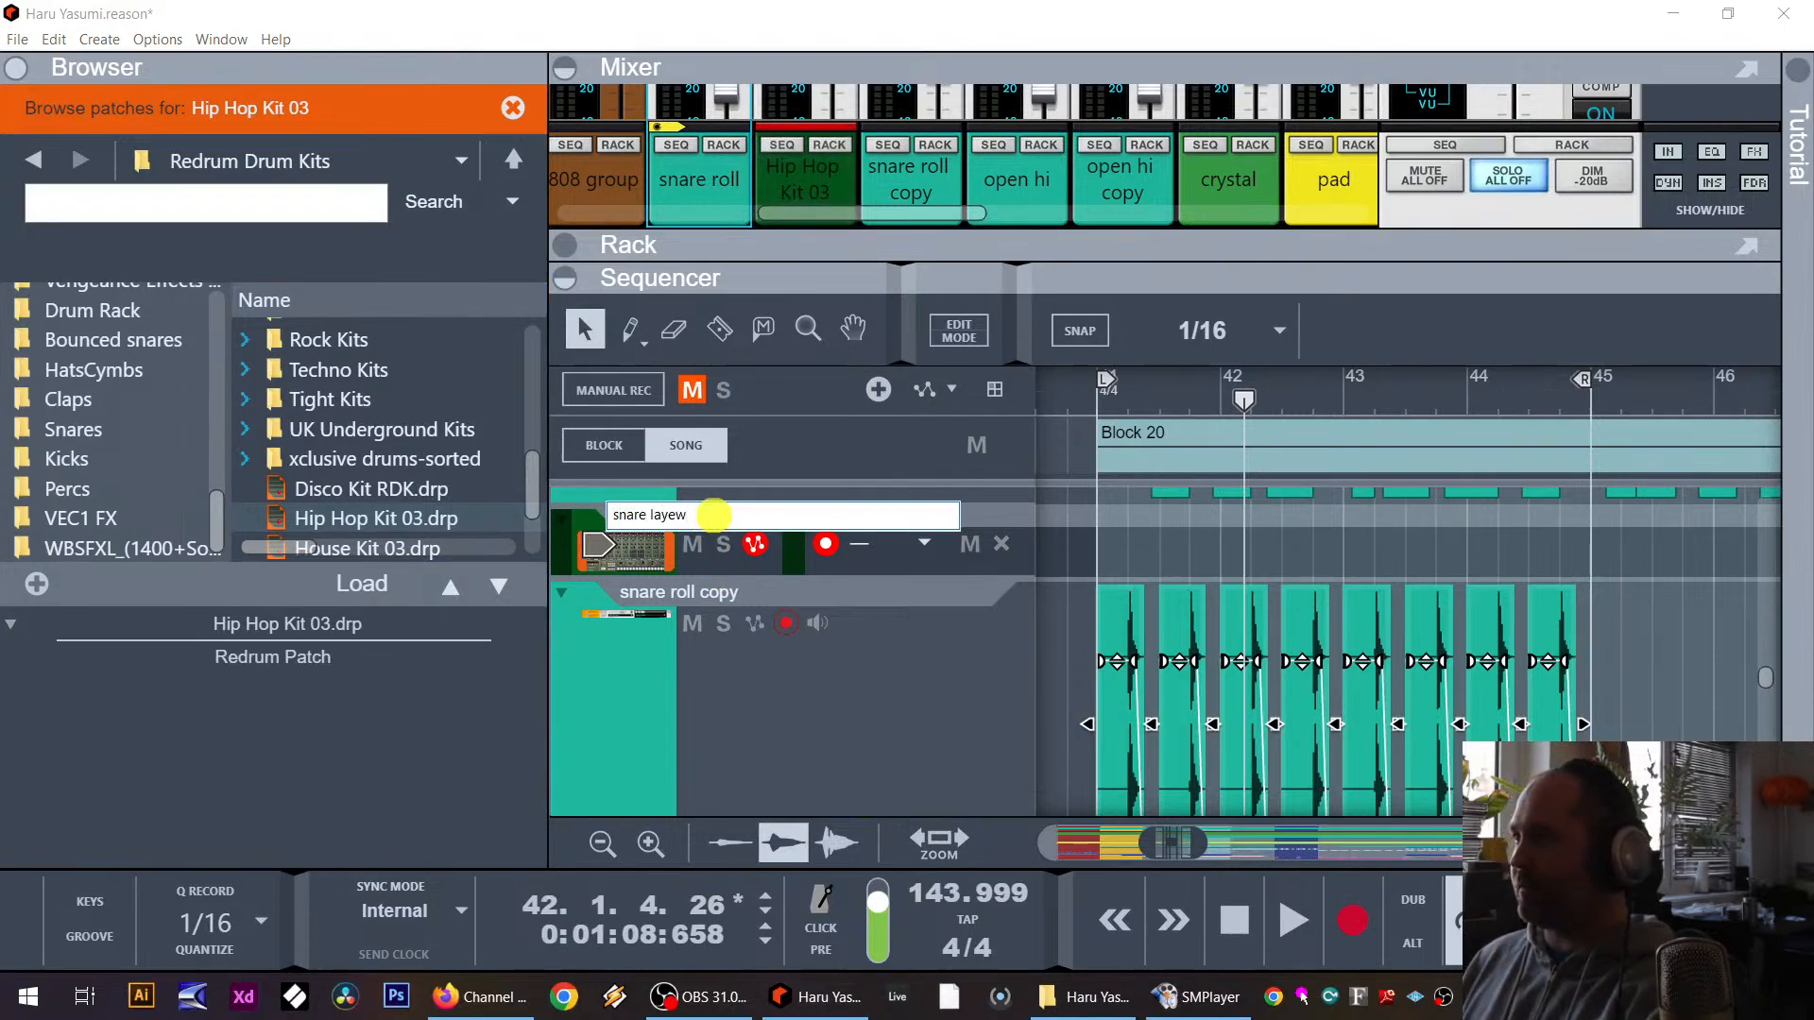
{"action": "key", "text": "BackSpace"}
{"action": "type", "text": "r"}
{"action": "key", "text": "Return"}
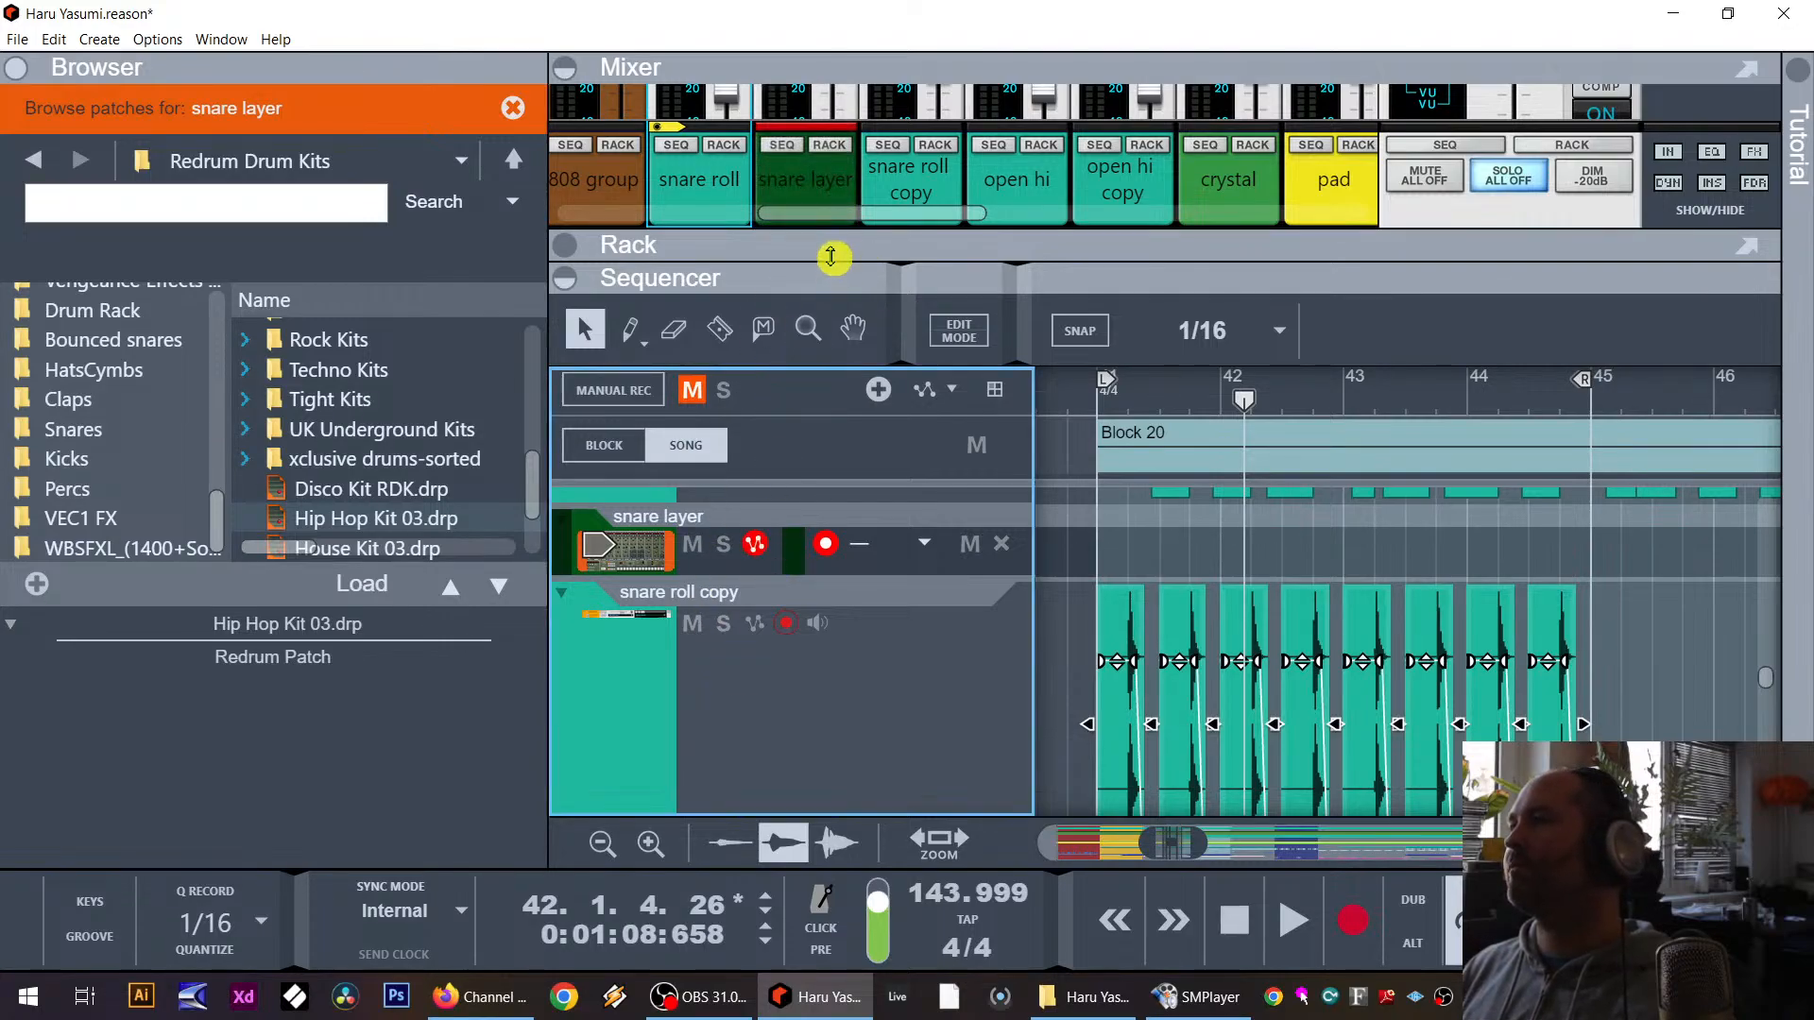
Step: Show the snare layer's Redrum in the rack and reset it to an empty initial patch
{"action": "left_click", "coordinate": [830, 247]}
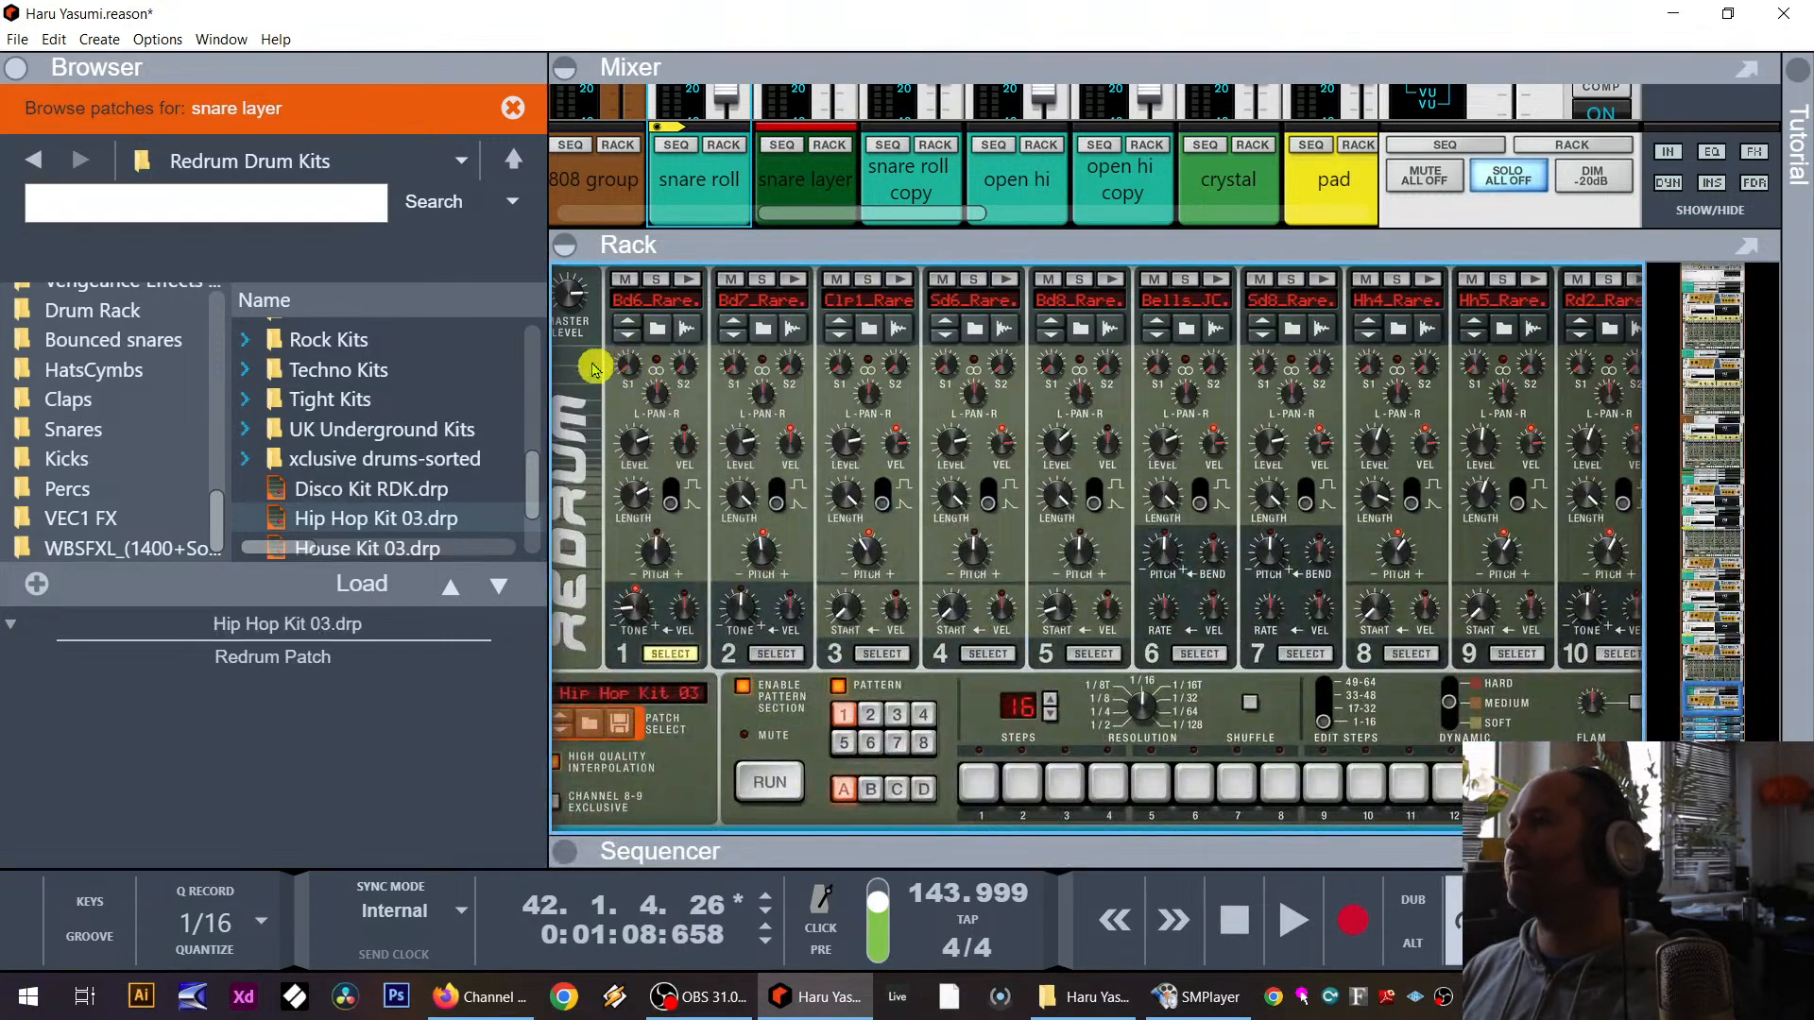
{"action": "right_click", "coordinate": [593, 368]}
{"action": "left_click", "coordinate": [661, 471]}
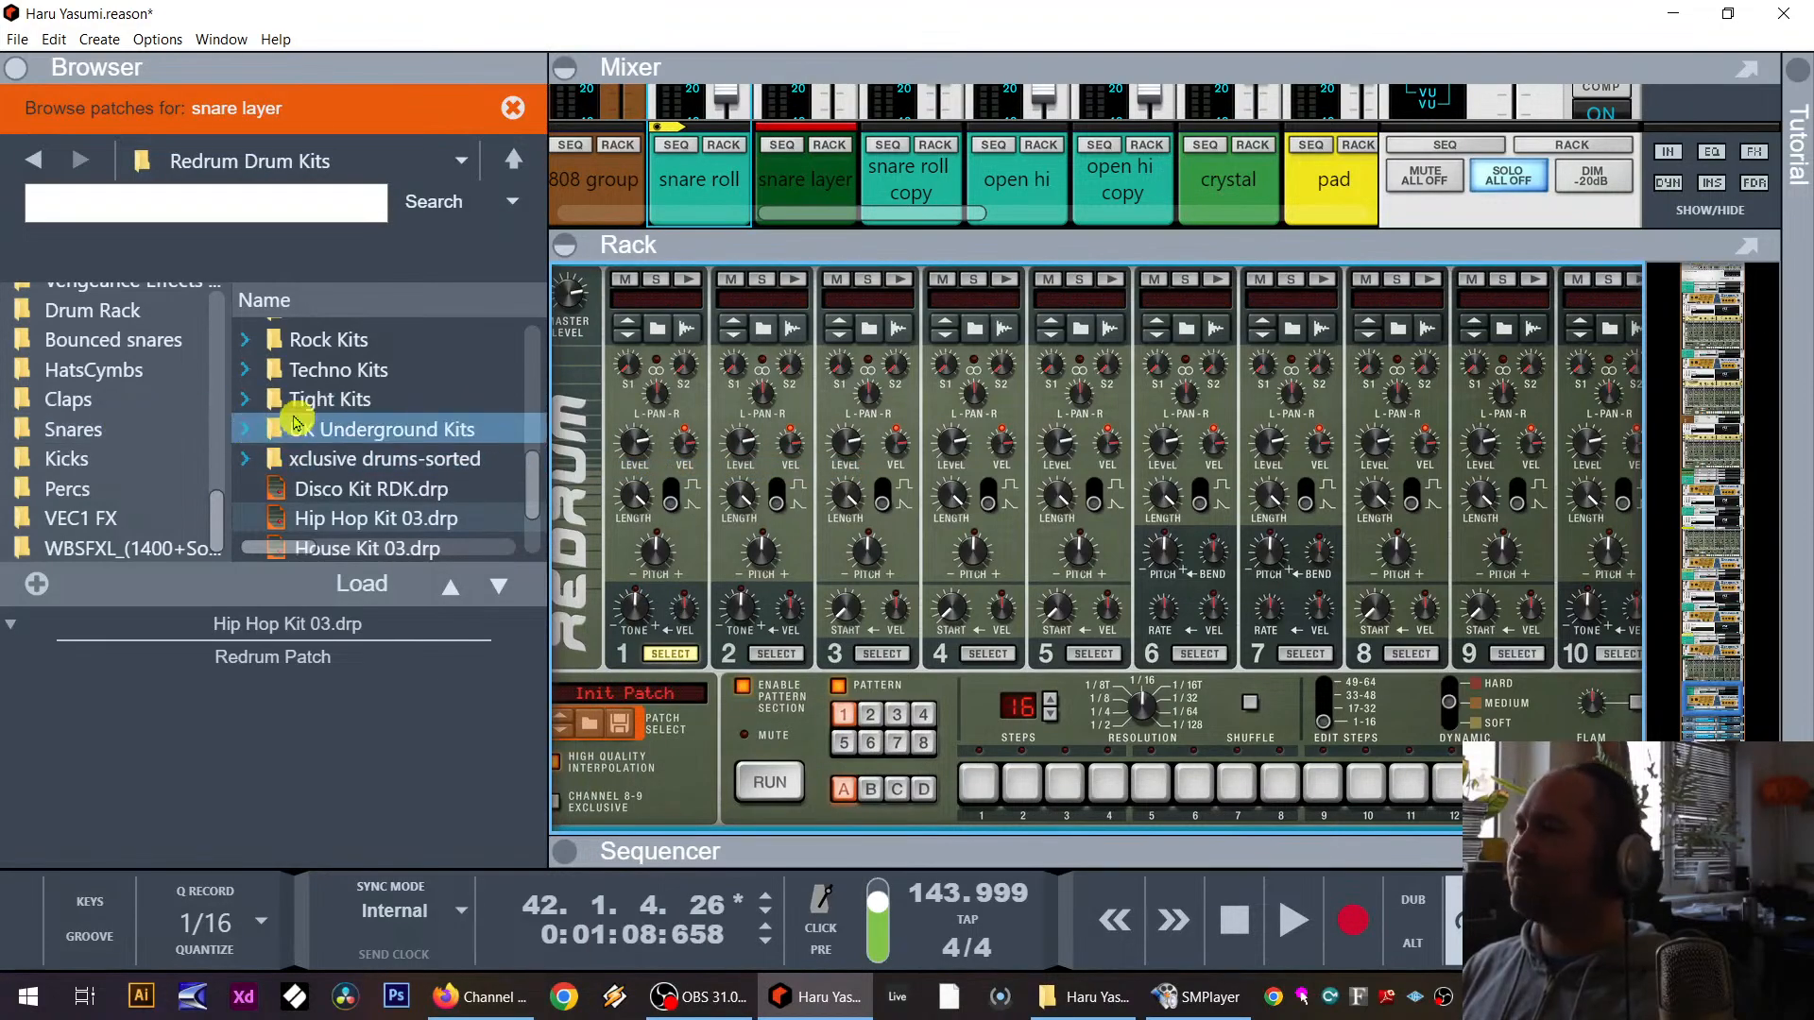
Step: Audition the clap samples in the Claps library's Soulful house Claps folder, from Sh_Clap 008 through SH_Clap 024
{"action": "left_click", "coordinate": [59, 399]}
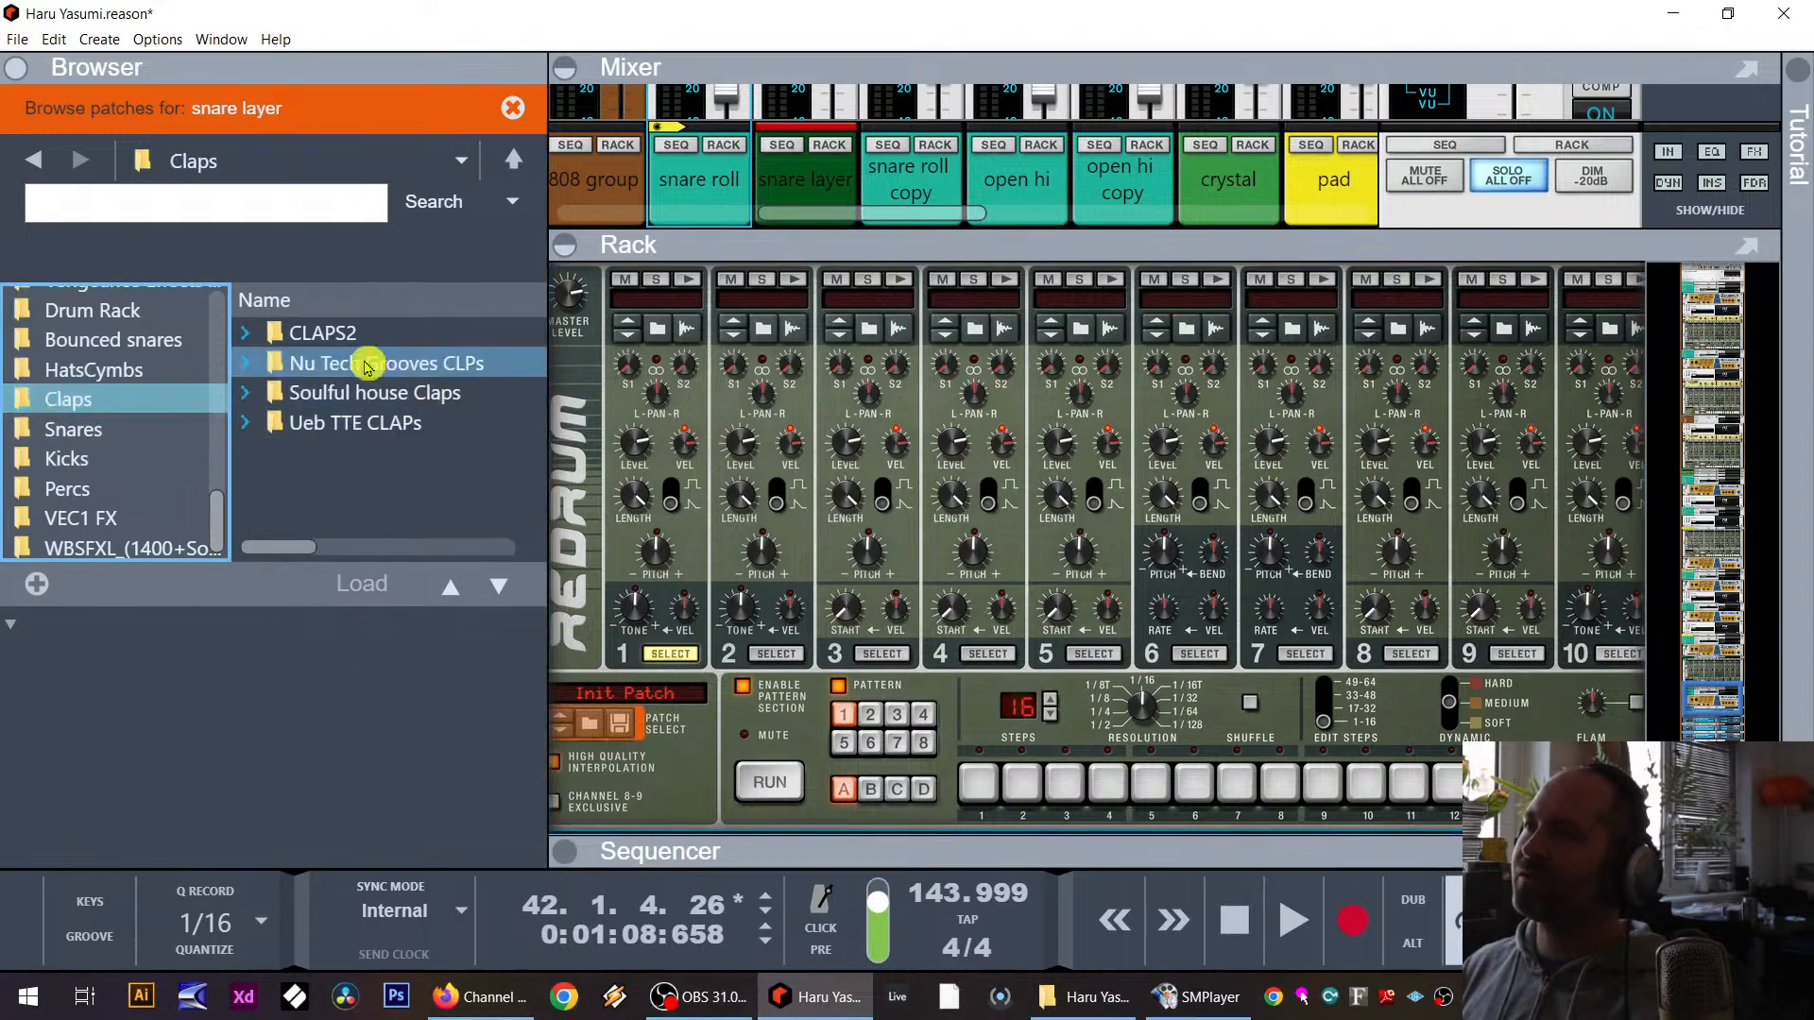
{"action": "left_click", "coordinate": [248, 394]}
{"action": "left_click", "coordinate": [511, 108]}
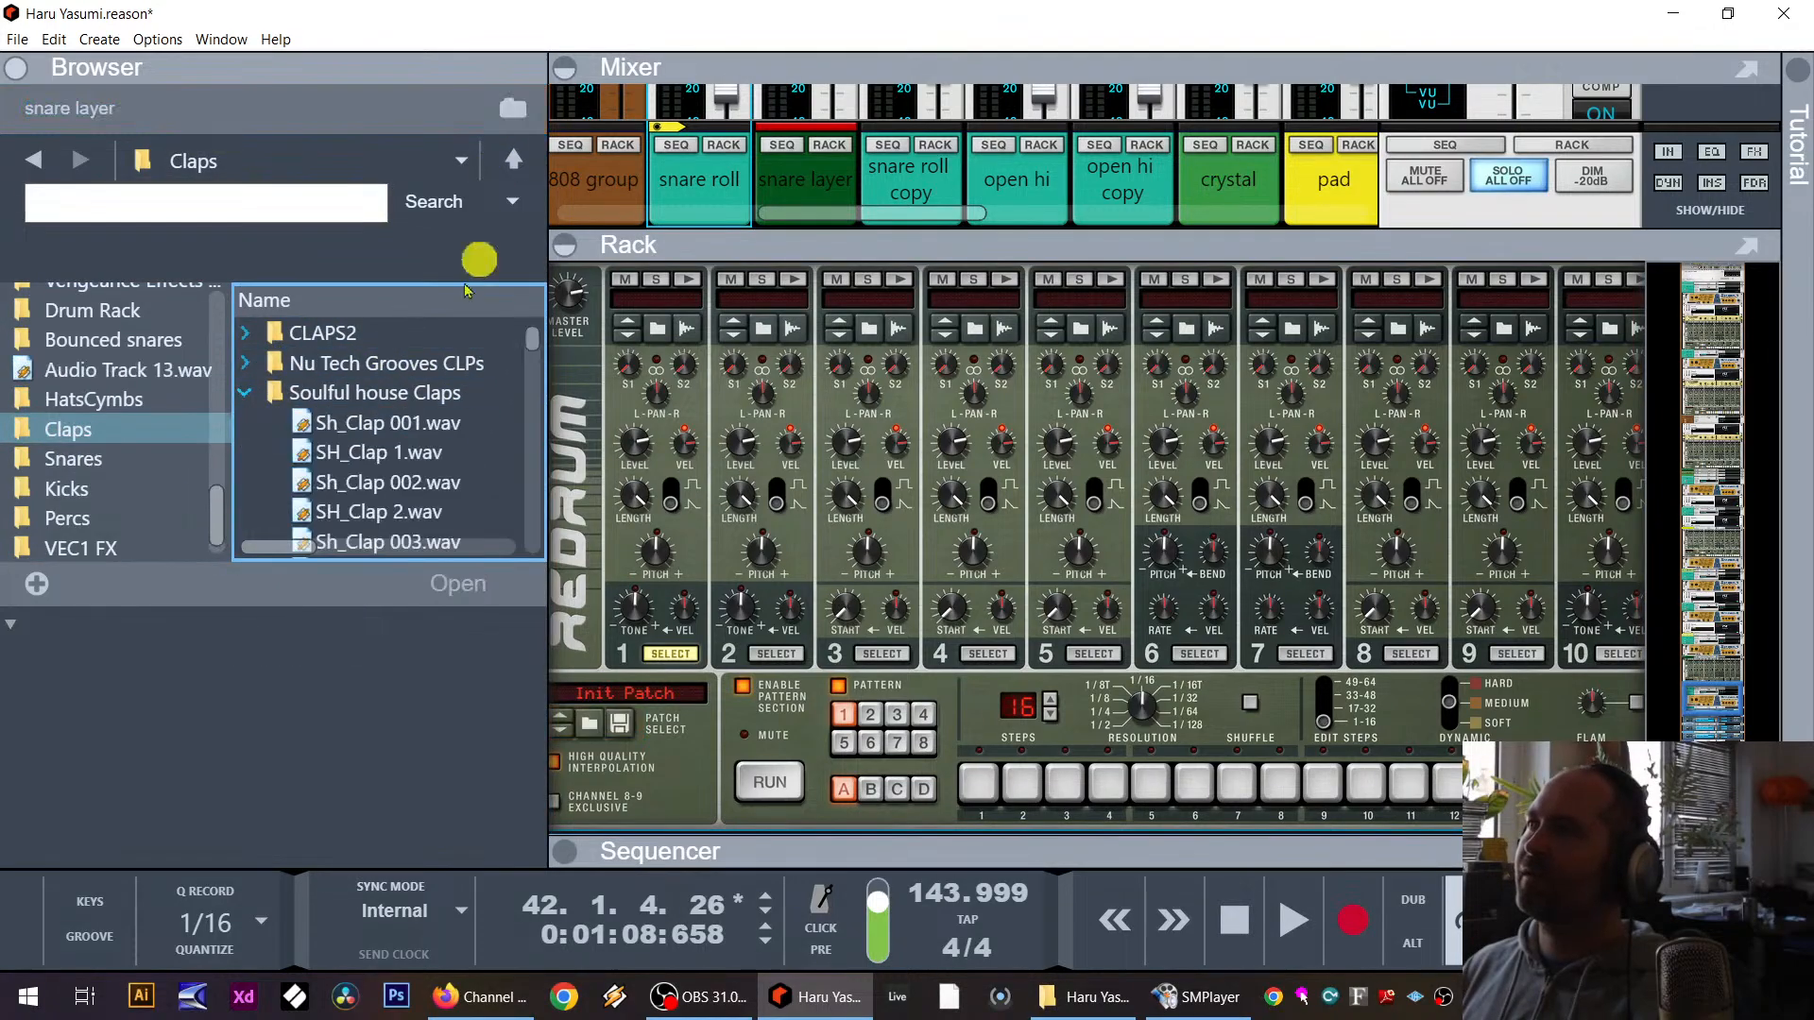
{"action": "left_click", "coordinate": [398, 498]}
{"action": "scroll", "coordinate": [407, 486], "scroll_direction": "down", "scroll_amount": 3}
{"action": "left_click", "coordinate": [411, 462]}
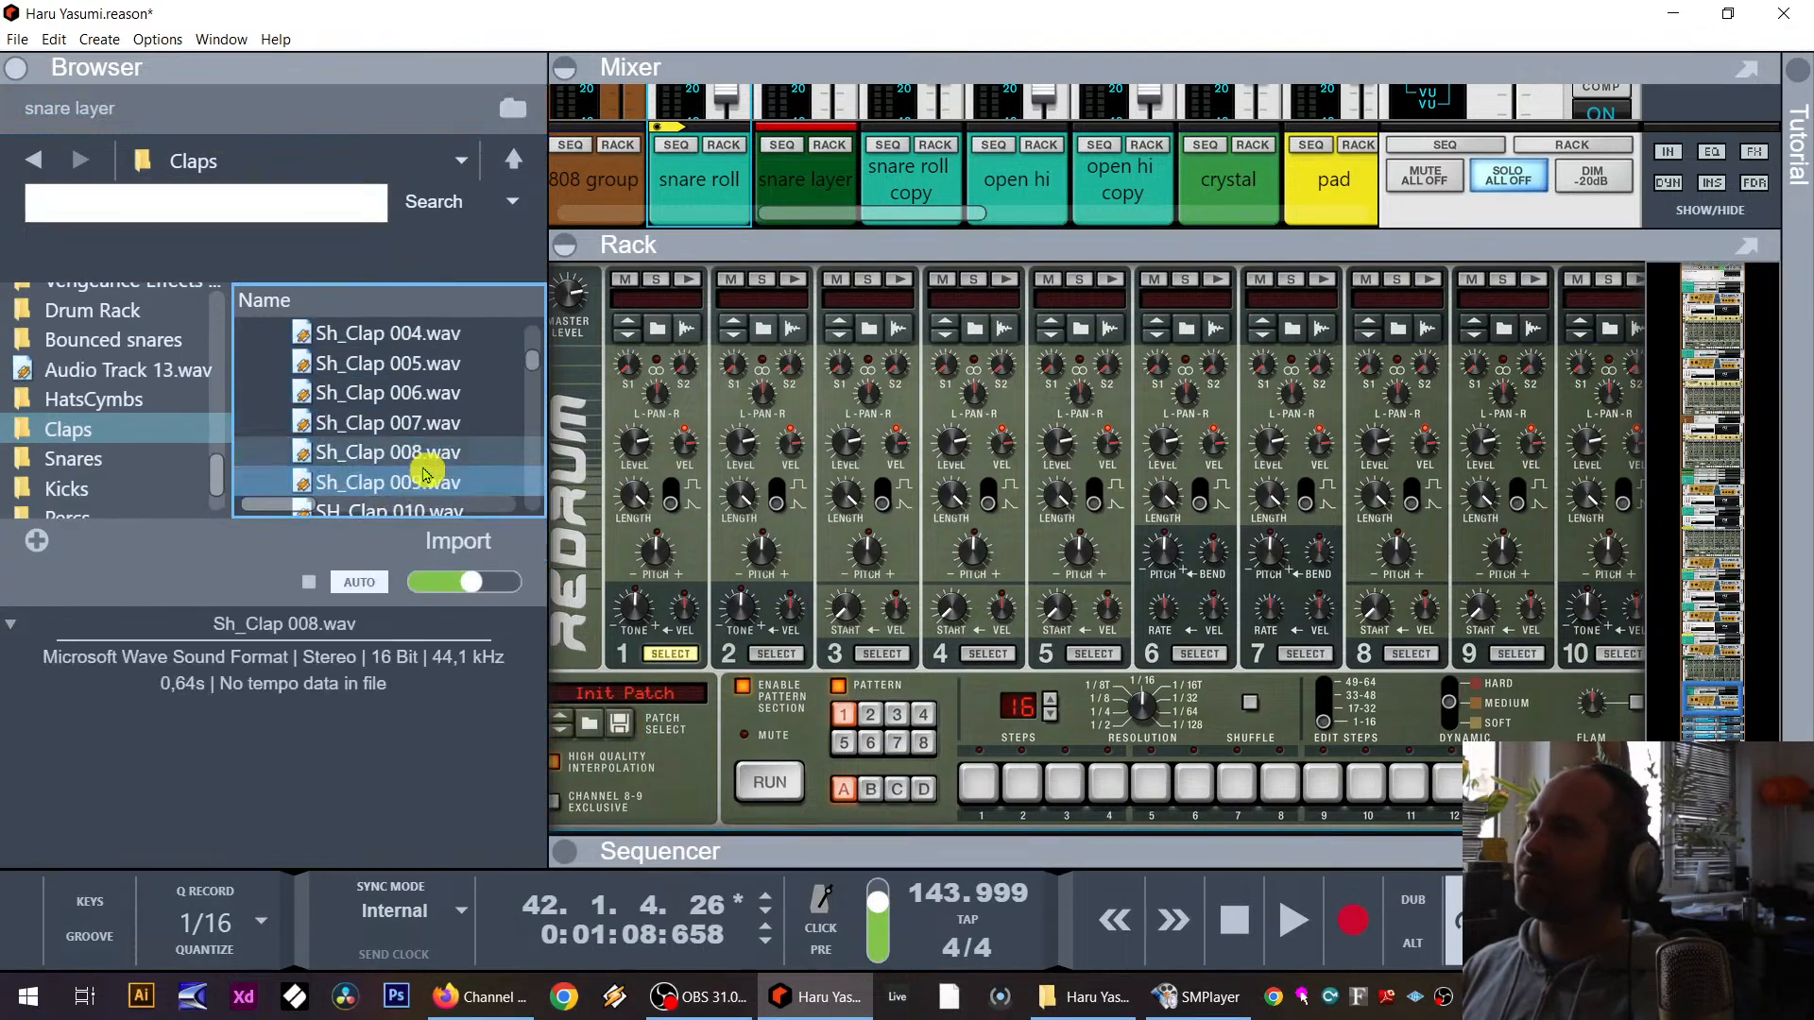
{"action": "scroll", "coordinate": [431, 464], "scroll_direction": "down", "scroll_amount": 1}
{"action": "left_click", "coordinate": [424, 455]}
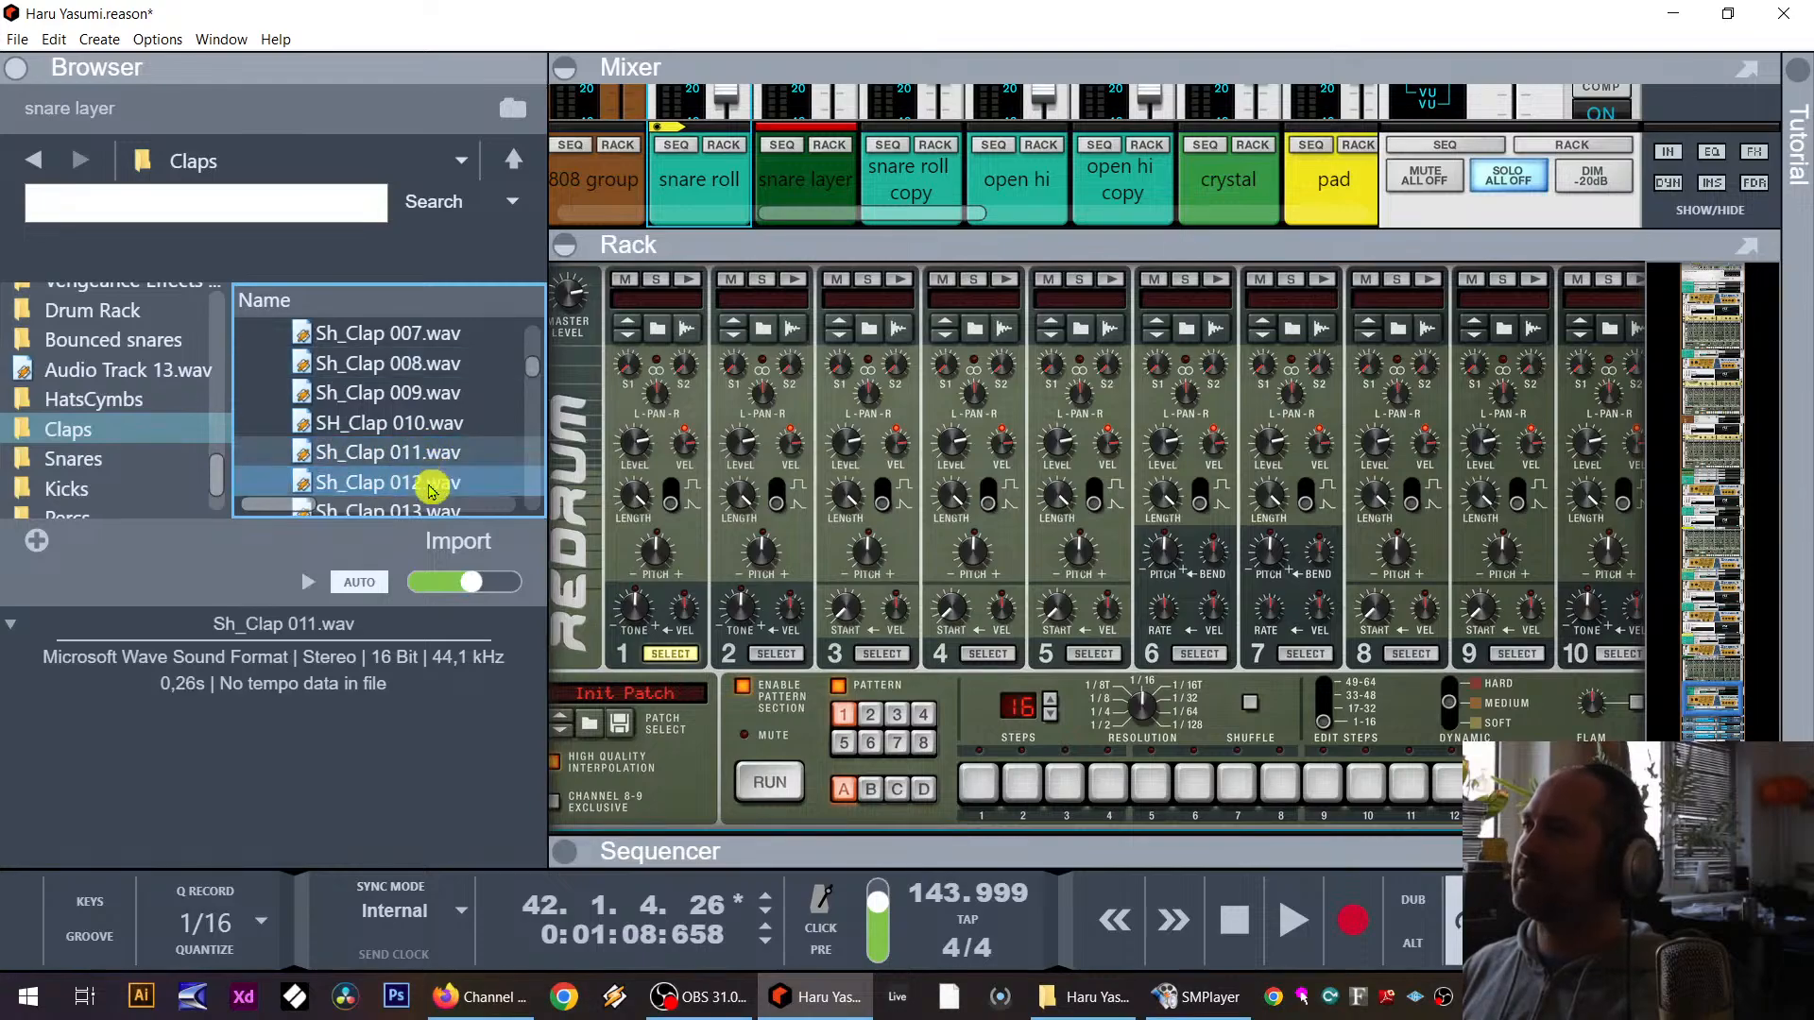
{"action": "left_click", "coordinate": [430, 485]}
{"action": "scroll", "coordinate": [427, 465], "scroll_direction": "down", "scroll_amount": 2}
{"action": "left_click", "coordinate": [424, 460]}
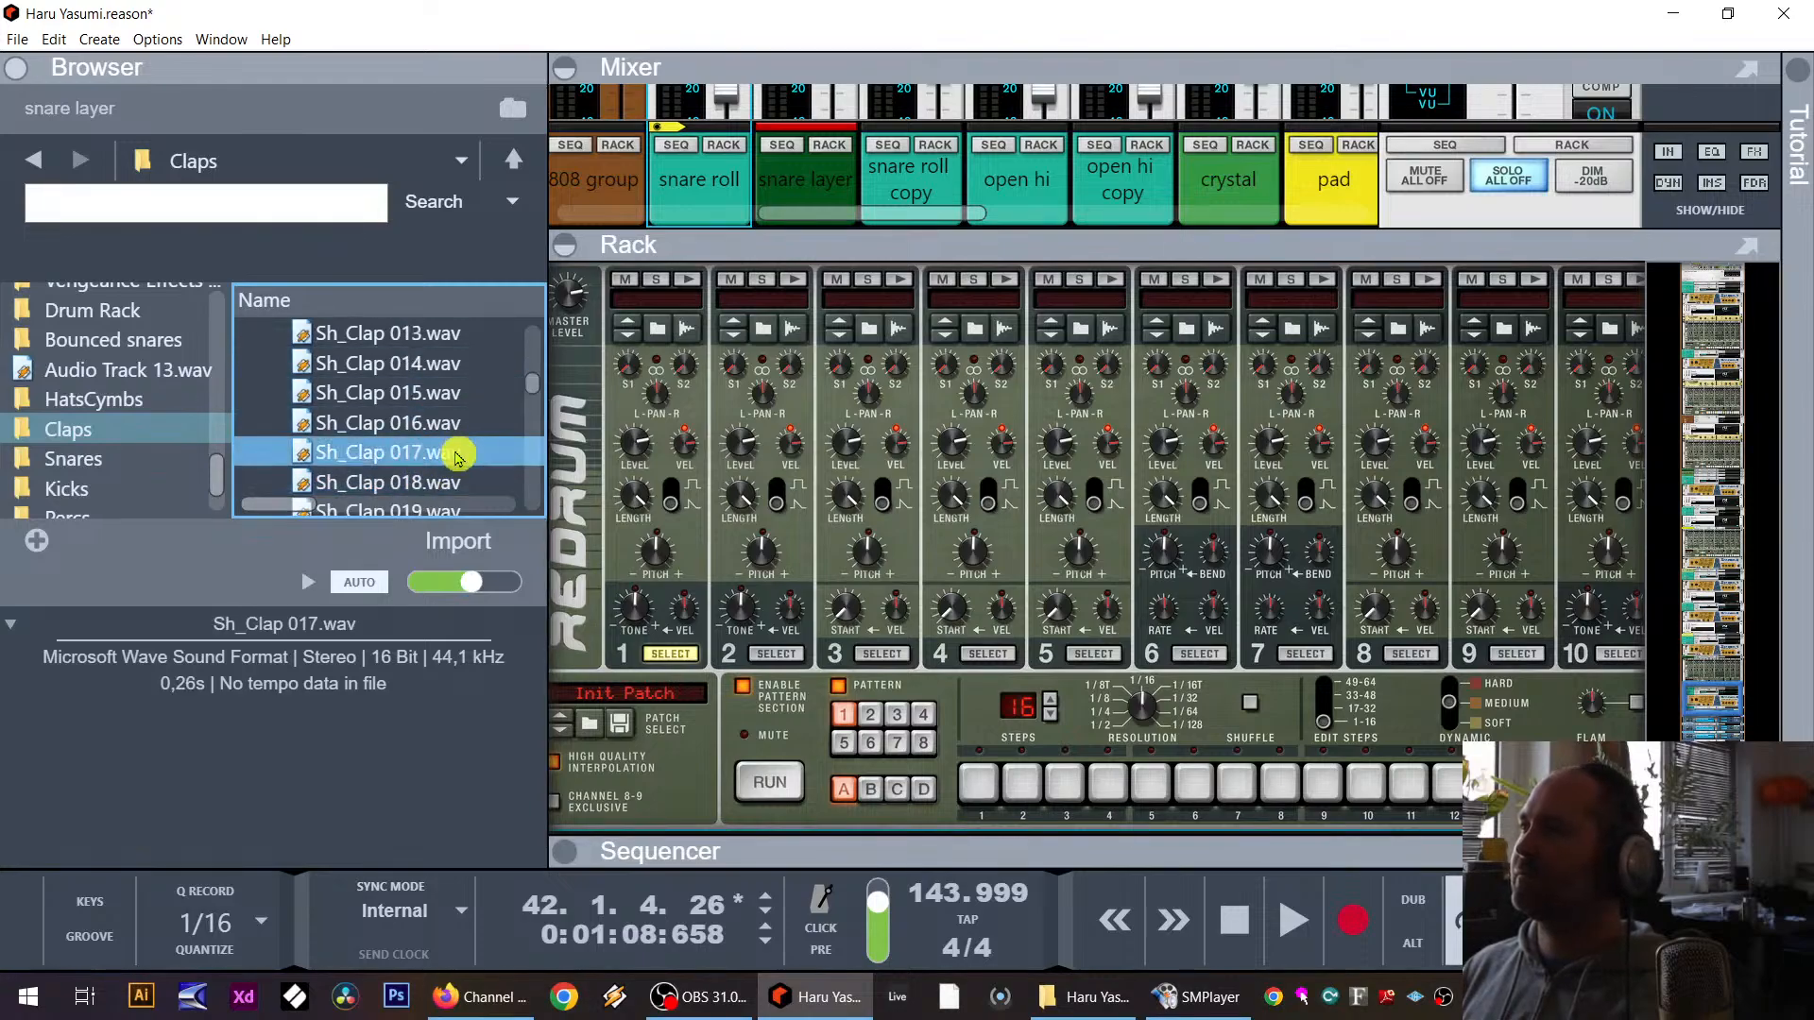
{"action": "left_click", "coordinate": [434, 482]}
{"action": "scroll", "coordinate": [437, 468], "scroll_direction": "down", "scroll_amount": 2}
{"action": "left_click", "coordinate": [430, 433]}
{"action": "left_click", "coordinate": [434, 449]}
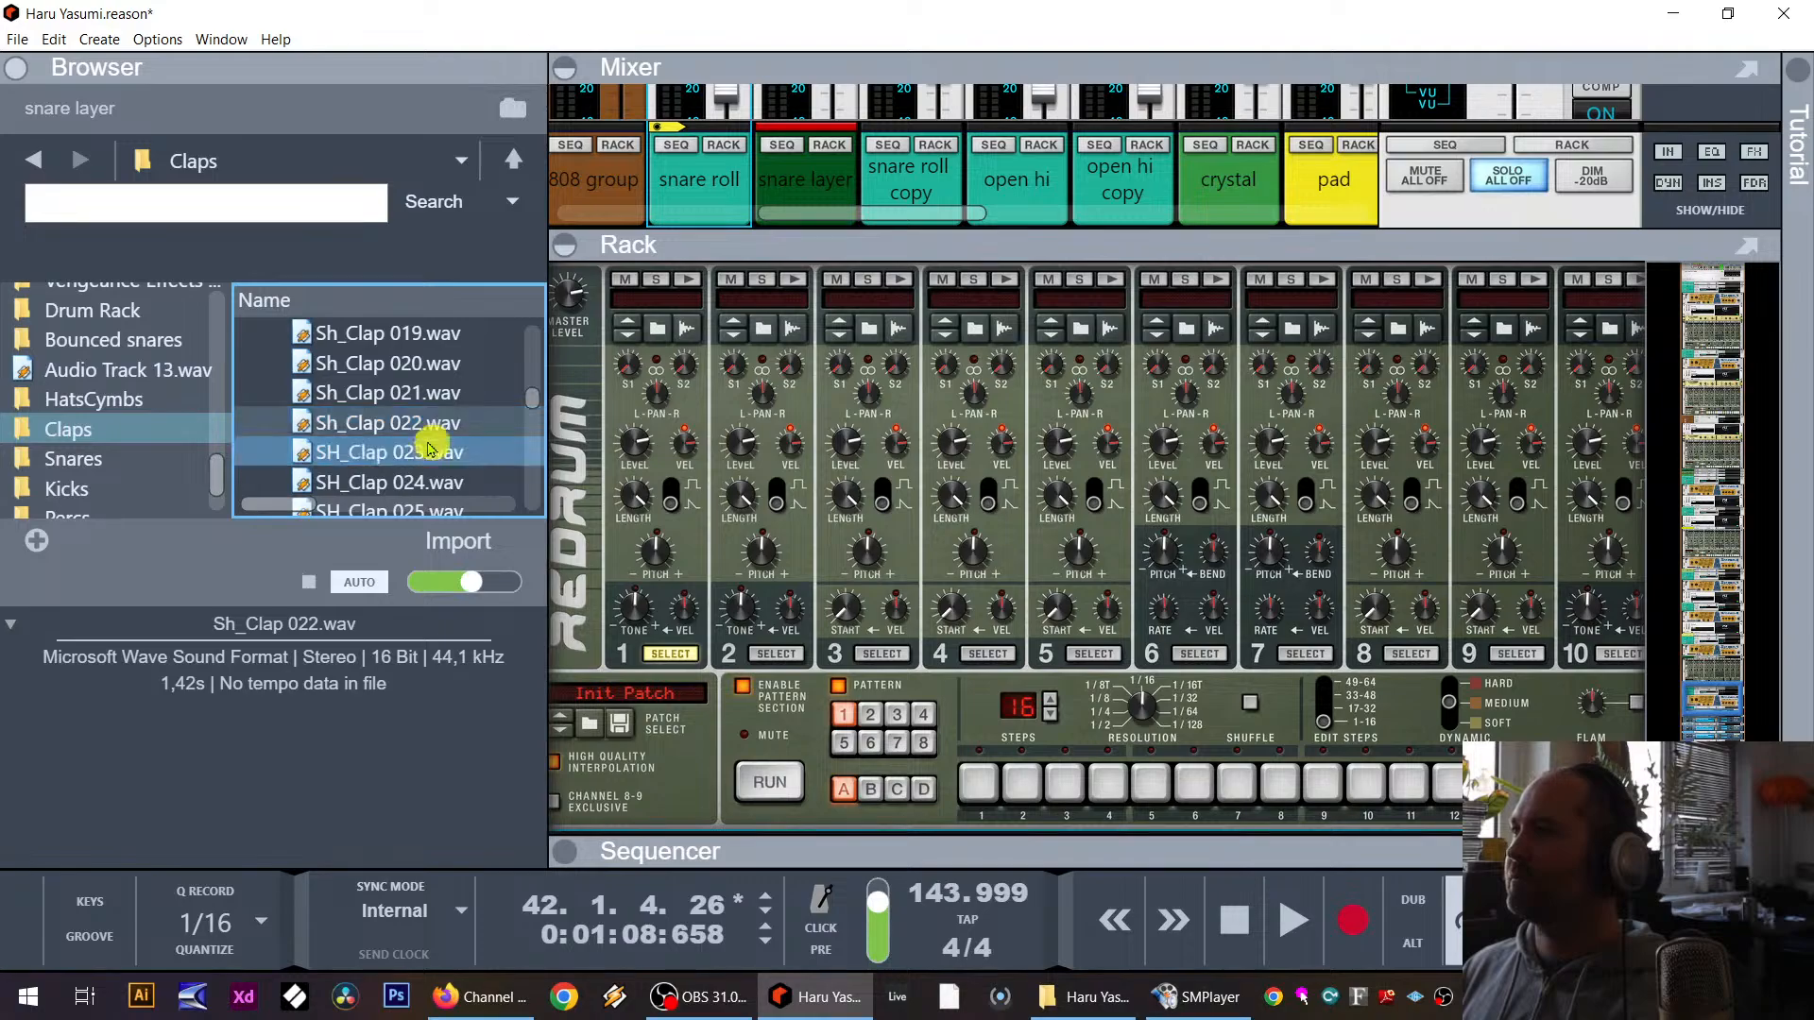
{"action": "left_click", "coordinate": [430, 475]}
{"action": "left_click", "coordinate": [444, 457]}
Step: Load SH_Clap 024.wav into Redrum drum channel 3, program hits on steps 5 and 13, and start playback
{"action": "left_click_drag", "start_coordinate": [435, 467], "coordinate": [865, 463]}
{"action": "left_click", "coordinate": [1145, 792]}
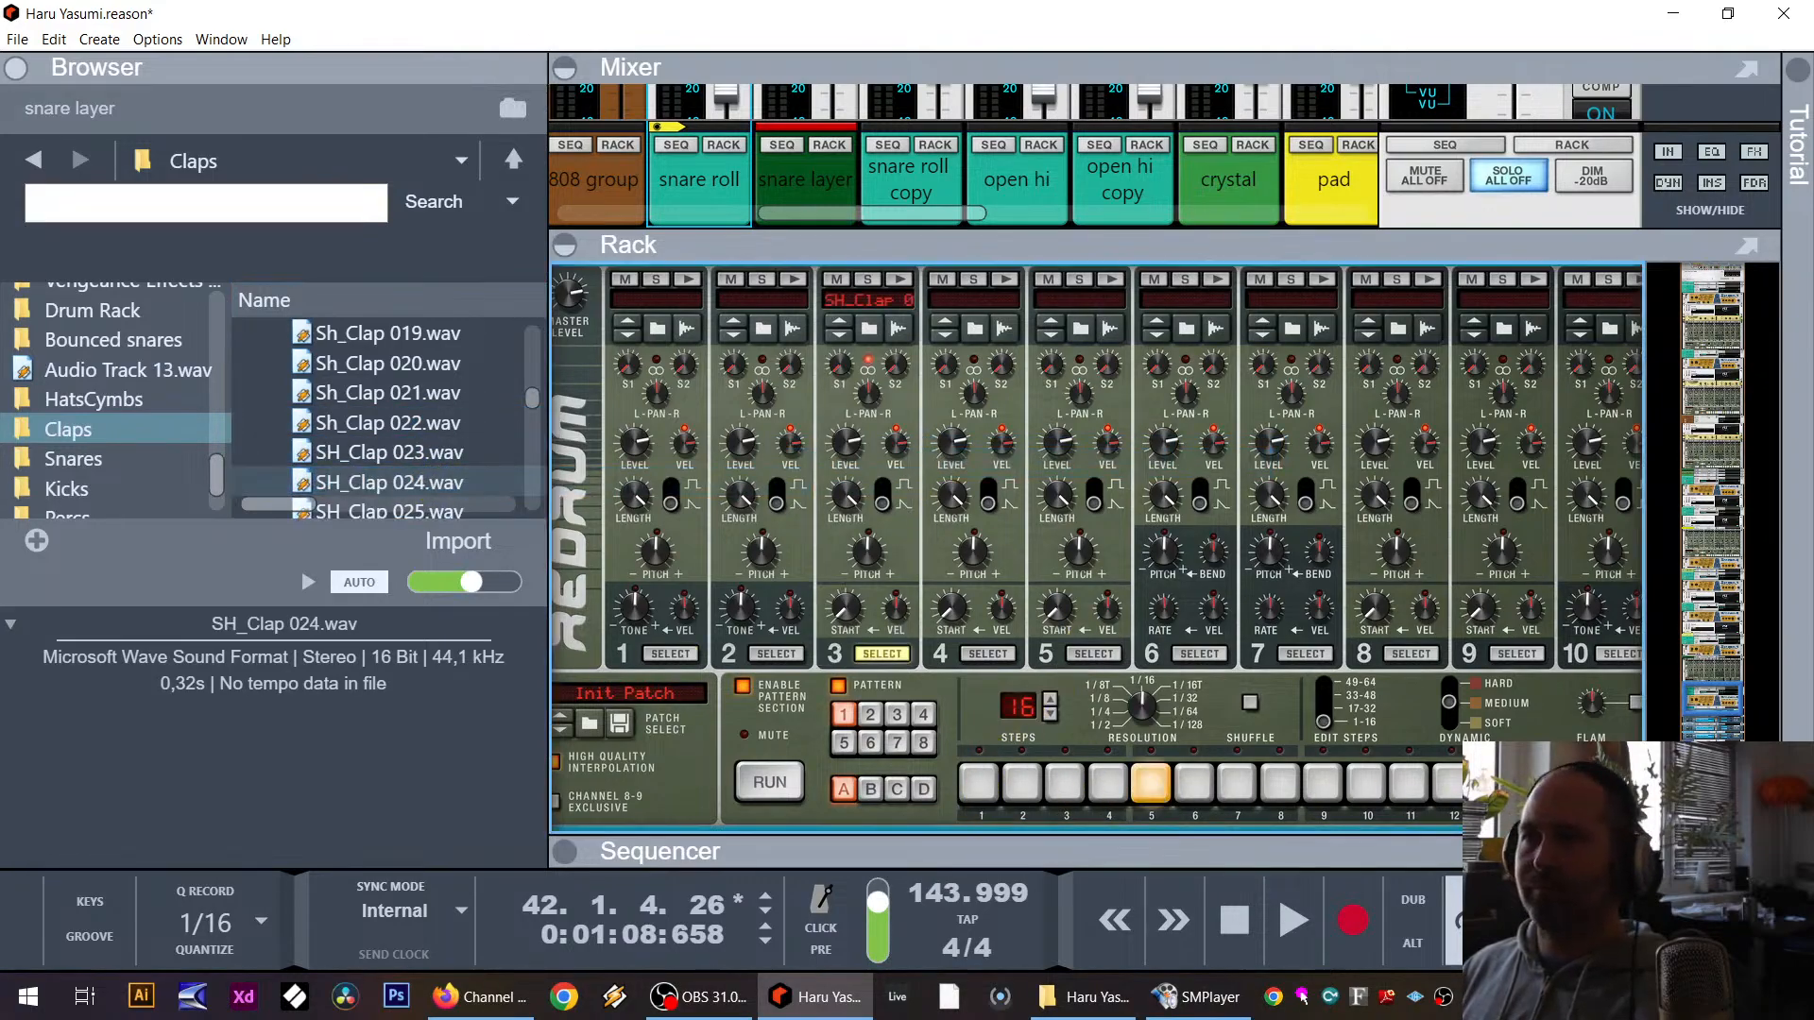
{"action": "left_click", "coordinate": [1304, 935]}
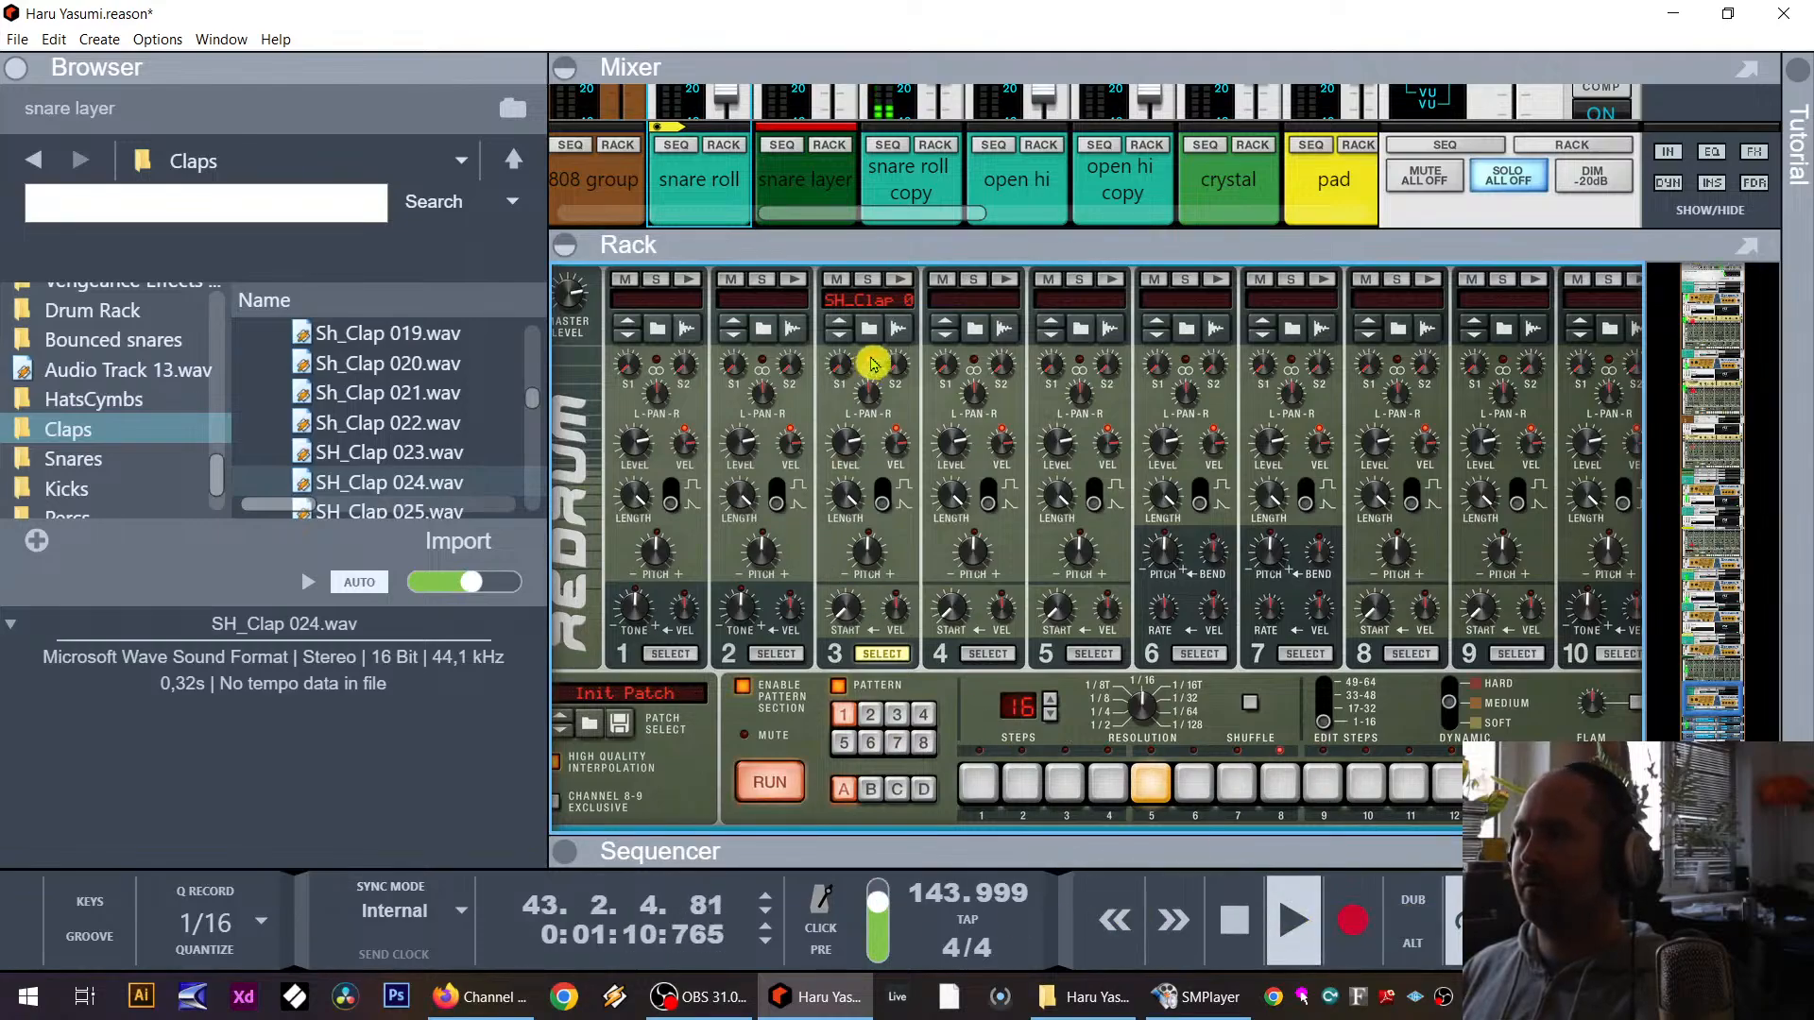
Step: Solo the snare layer alongside the snare roll copy, play both, and bring the snare roll copy's device into view
{"action": "left_click_drag", "start_coordinate": [916, 252], "coordinate": [891, 409]}
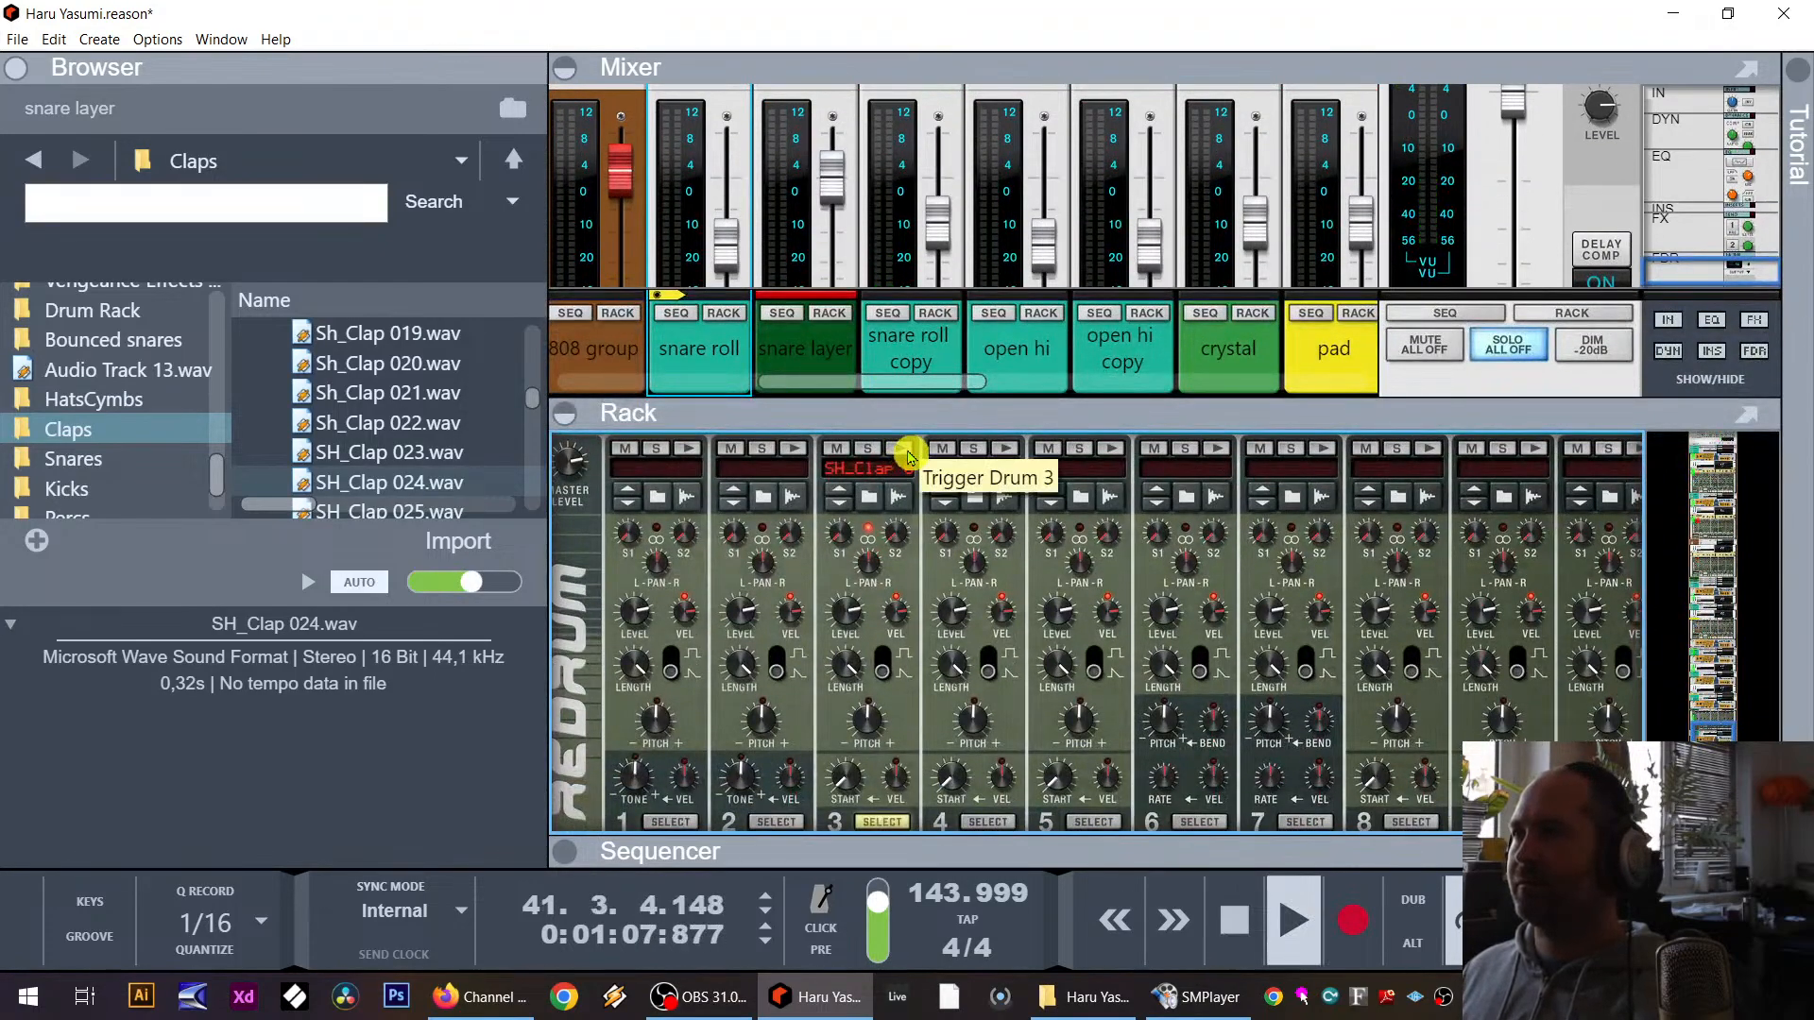
{"action": "scroll", "coordinate": [673, 576], "scroll_direction": "up", "scroll_amount": 3}
{"action": "scroll", "coordinate": [686, 588], "scroll_direction": "down", "scroll_amount": 3}
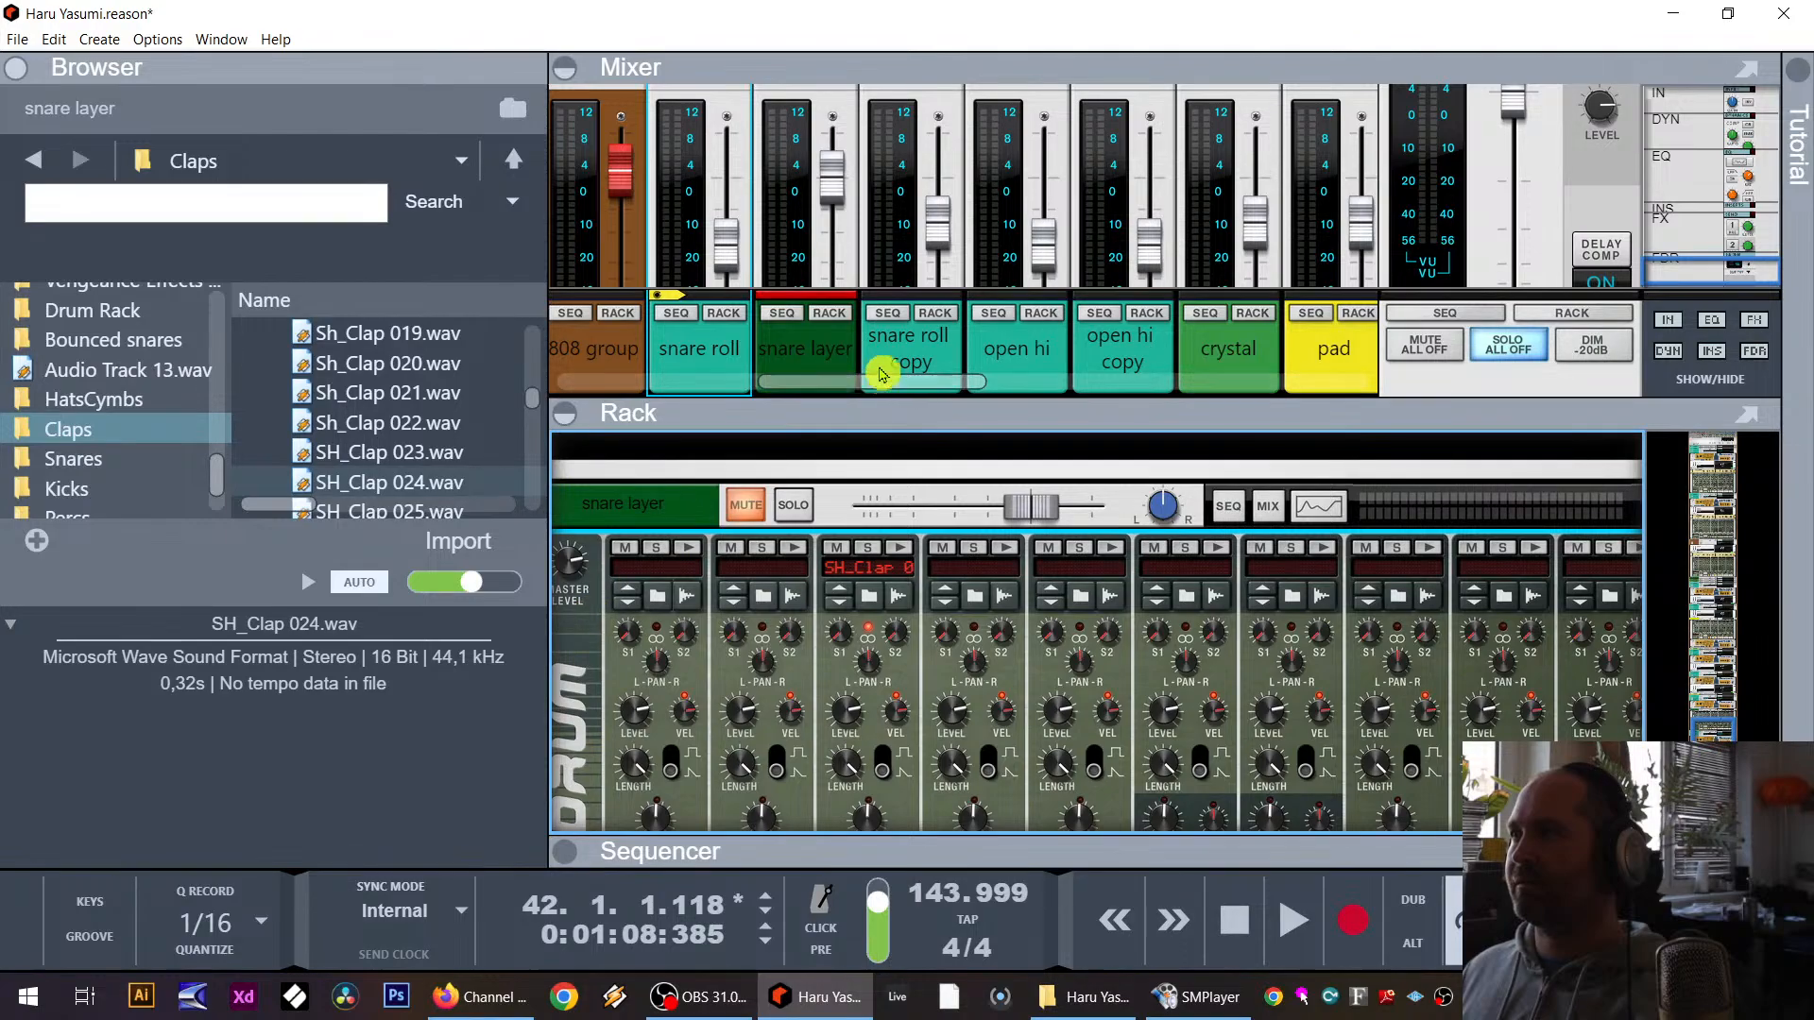
{"action": "left_click", "coordinate": [796, 517]}
{"action": "key", "text": "space"}
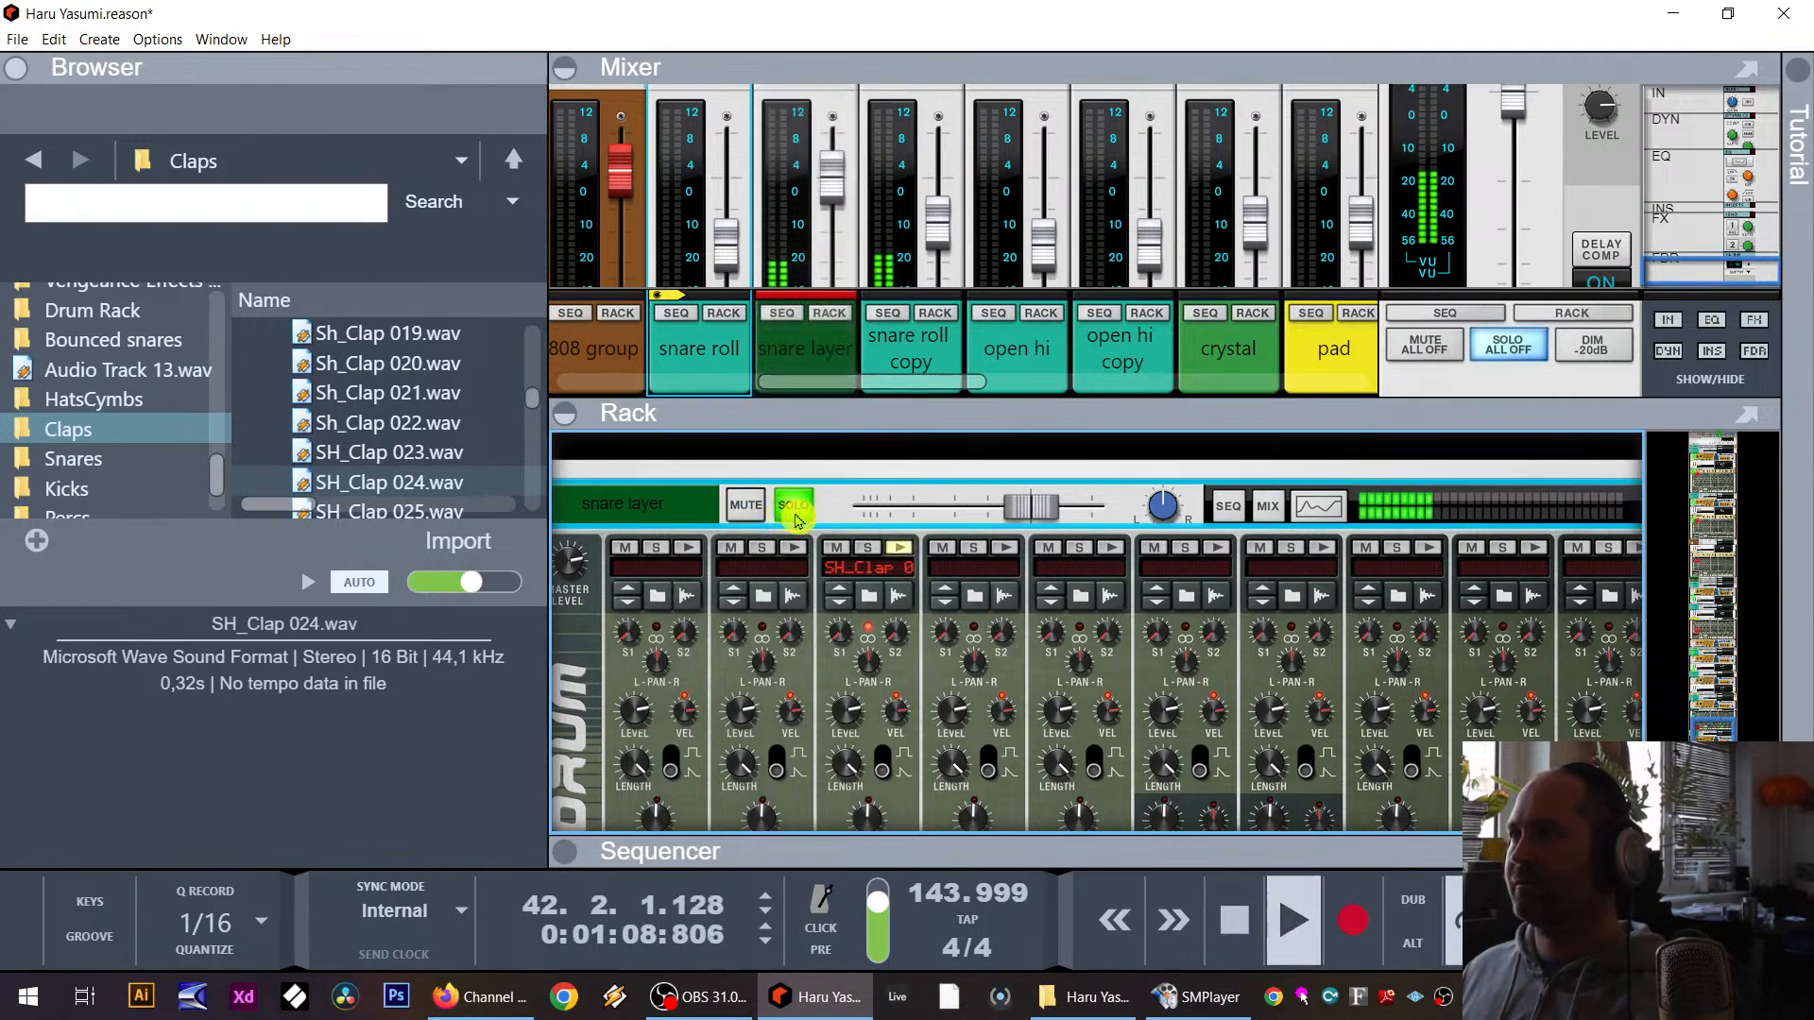
{"action": "left_click", "coordinate": [944, 326]}
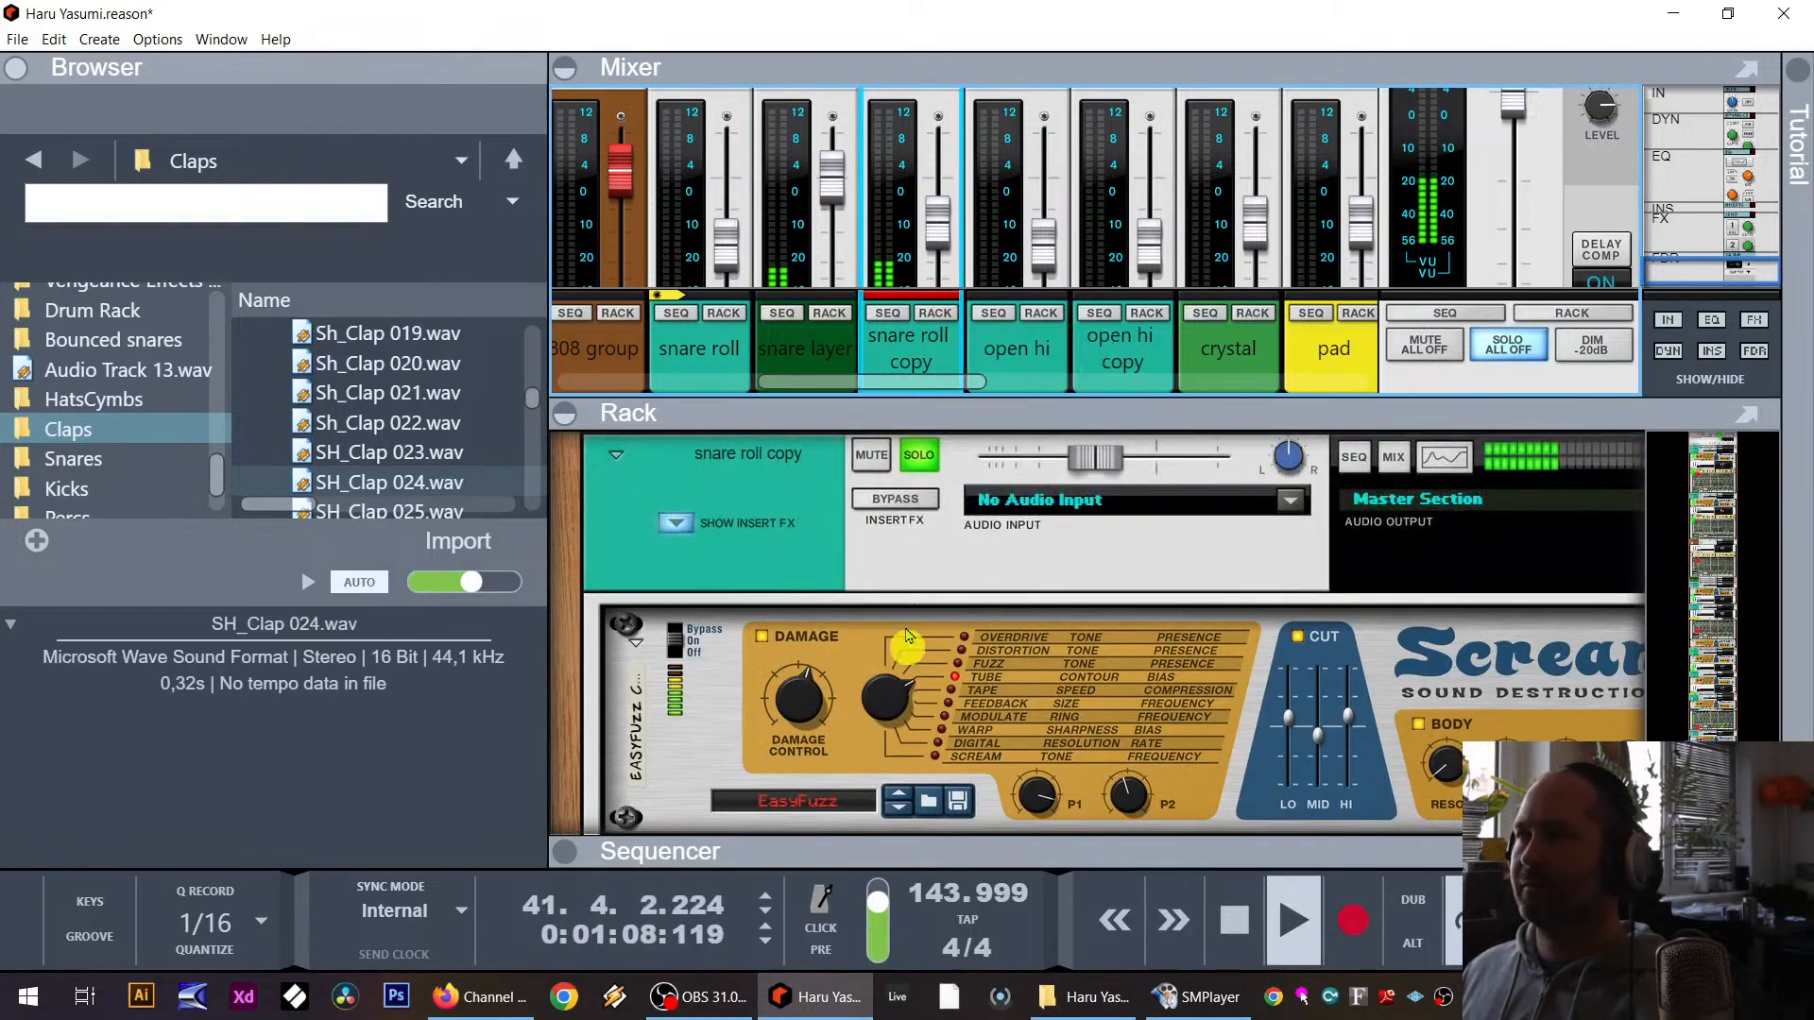
{"action": "left_click_drag", "start_coordinate": [944, 399], "coordinate": [913, 573]}
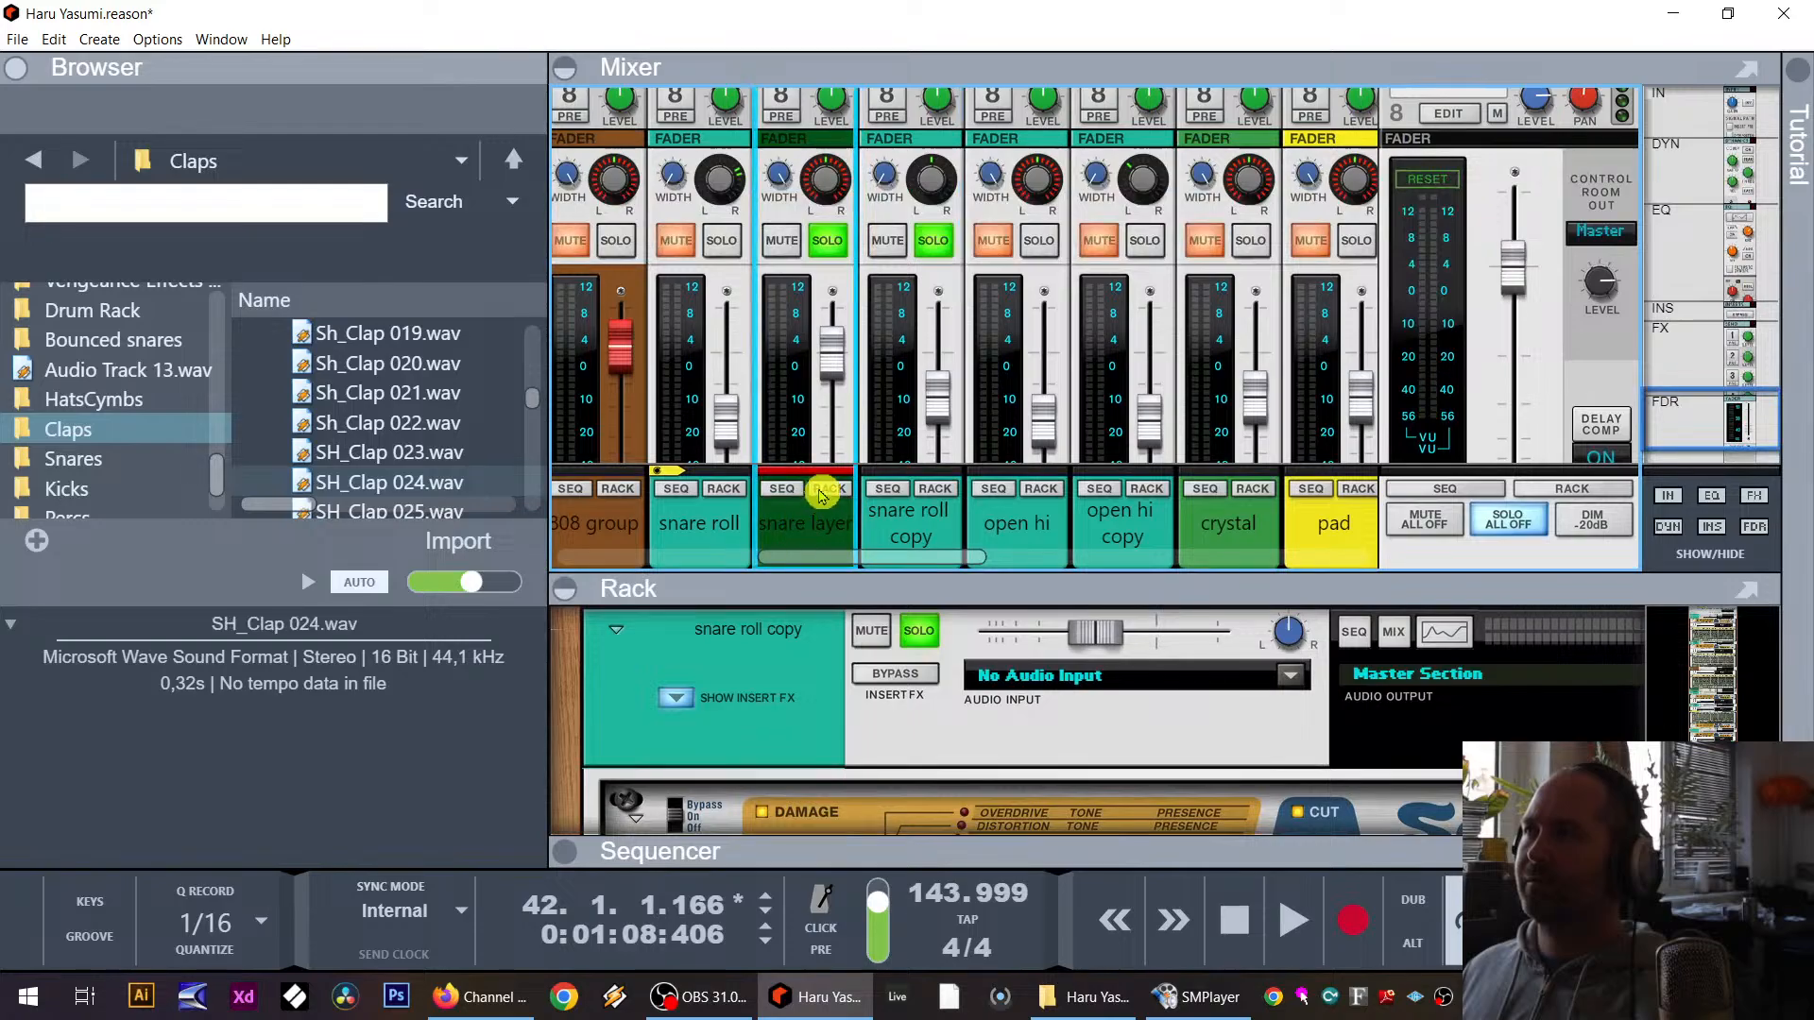
Step: Lower the pitch of drum 3 in the snare layer's Redrum and set its length to 66 while both snares loop
{"action": "left_click", "coordinate": [824, 492]}
{"action": "left_click_drag", "start_coordinate": [824, 362], "coordinate": [824, 227]}
{"action": "scroll", "coordinate": [824, 529], "scroll_direction": "up", "scroll_amount": 3}
{"action": "scroll", "coordinate": [828, 526], "scroll_direction": "down", "scroll_amount": 5}
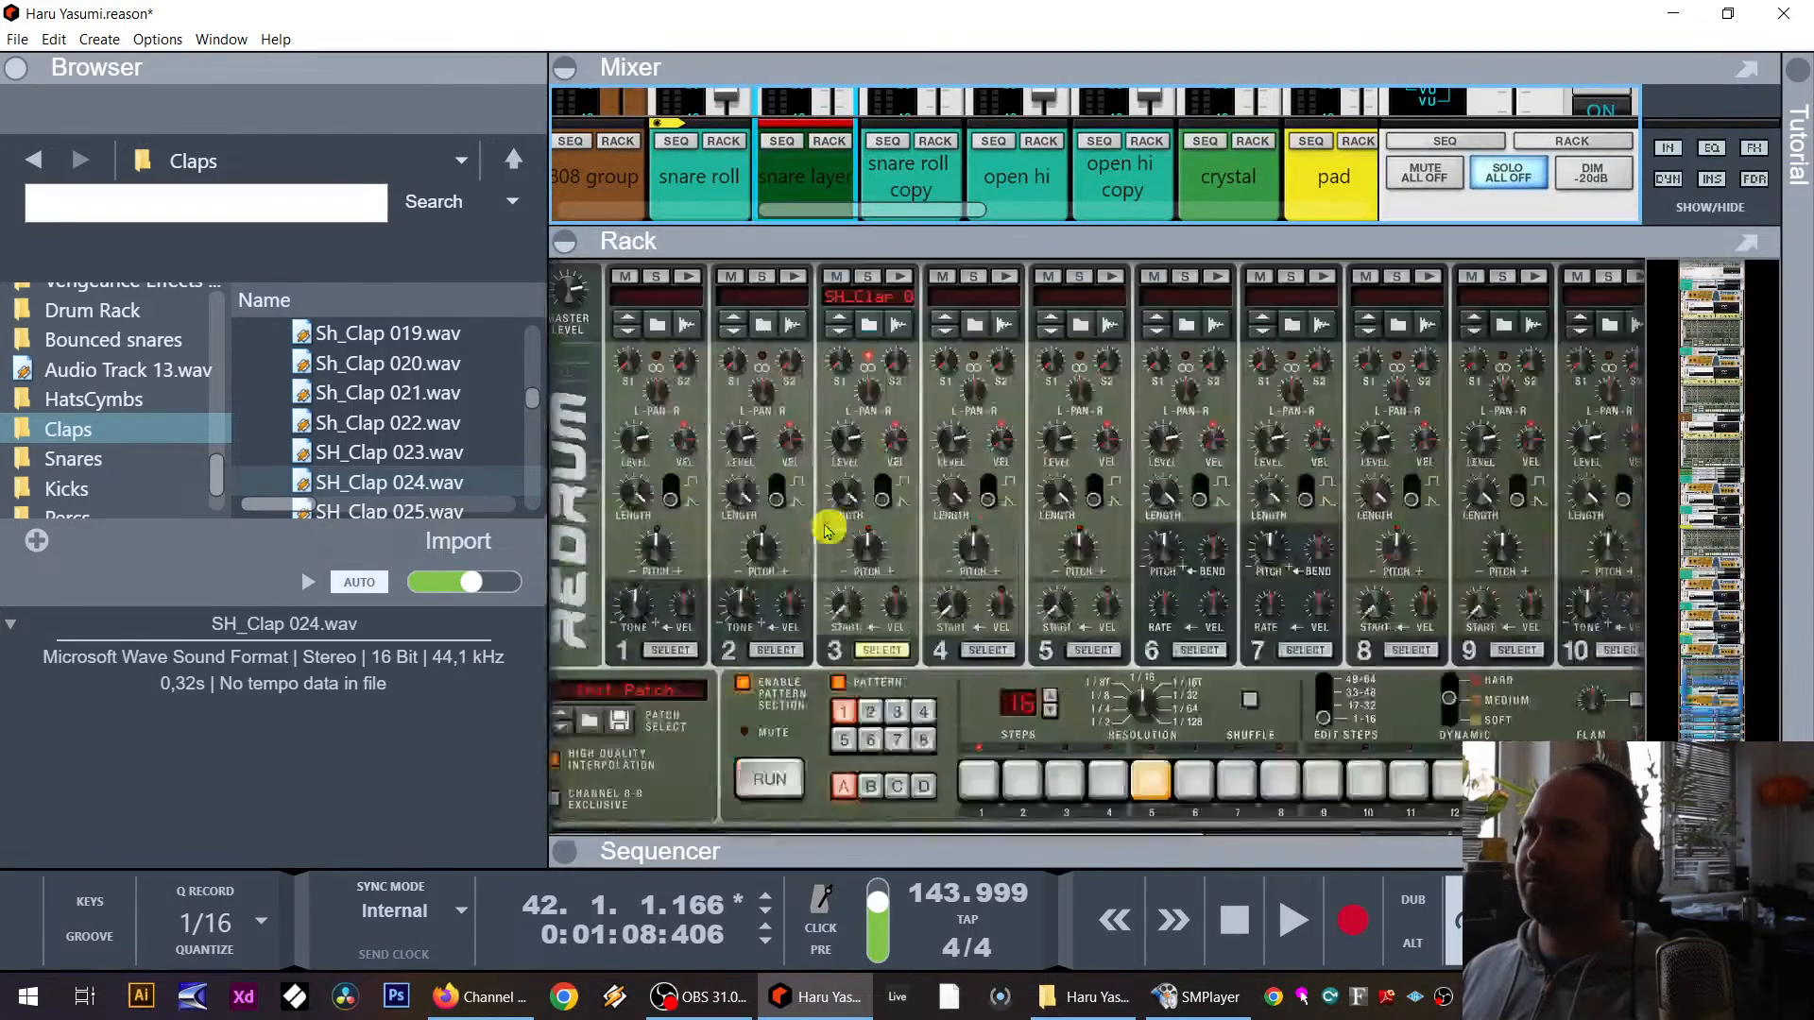
{"action": "scroll", "coordinate": [828, 526], "scroll_direction": "up", "scroll_amount": 3}
{"action": "scroll", "coordinate": [828, 524], "scroll_direction": "down", "scroll_amount": 5}
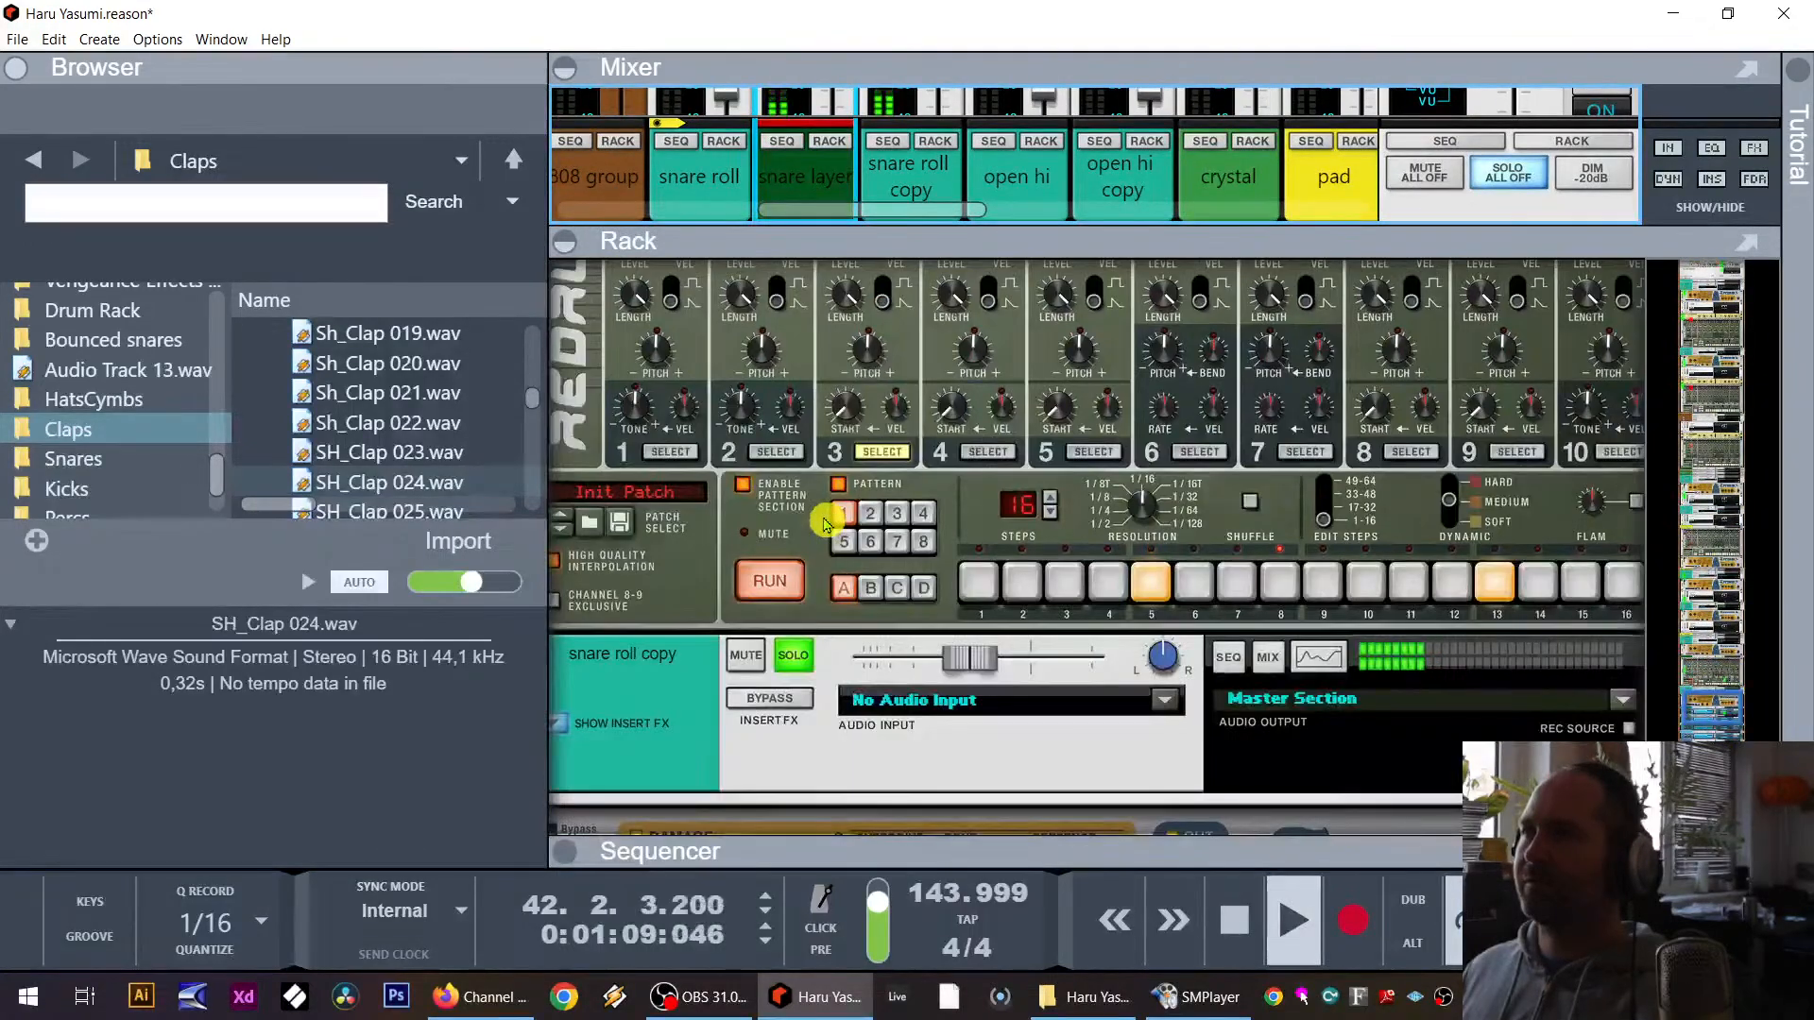
{"action": "scroll", "coordinate": [830, 520], "scroll_direction": "up", "scroll_amount": 5}
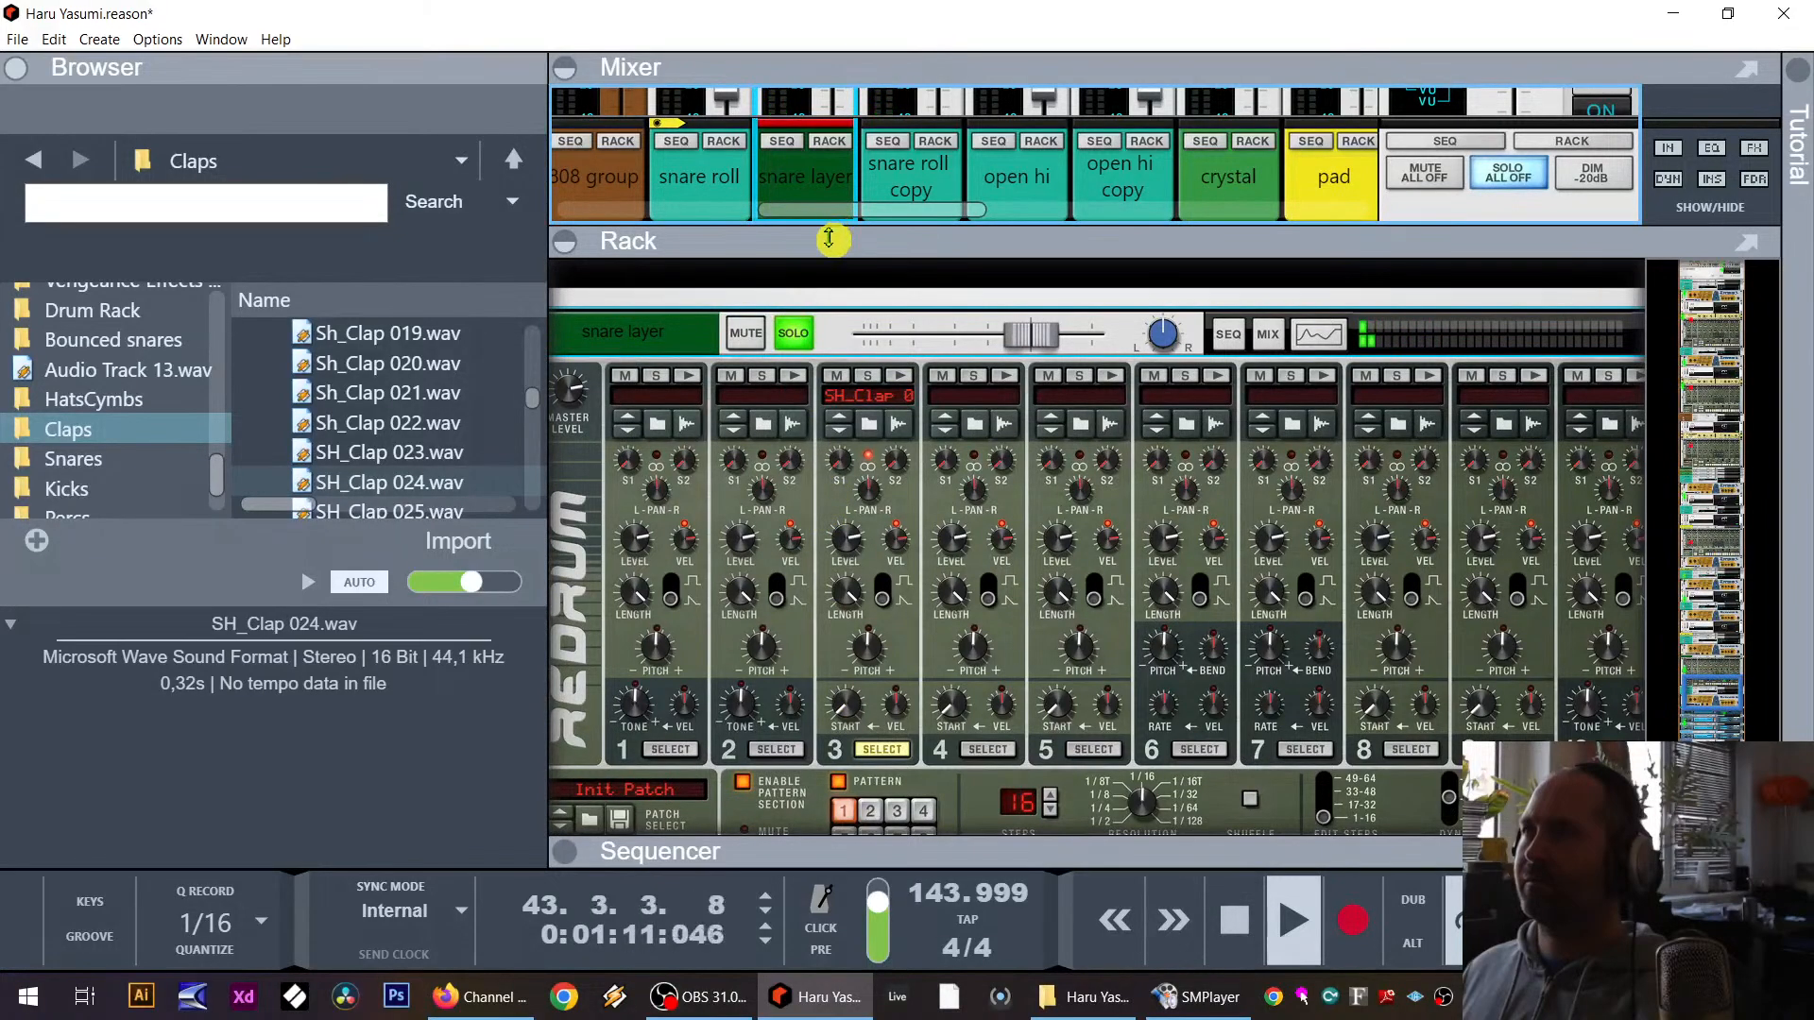
{"action": "left_click_drag", "start_coordinate": [829, 236], "coordinate": [831, 598]}
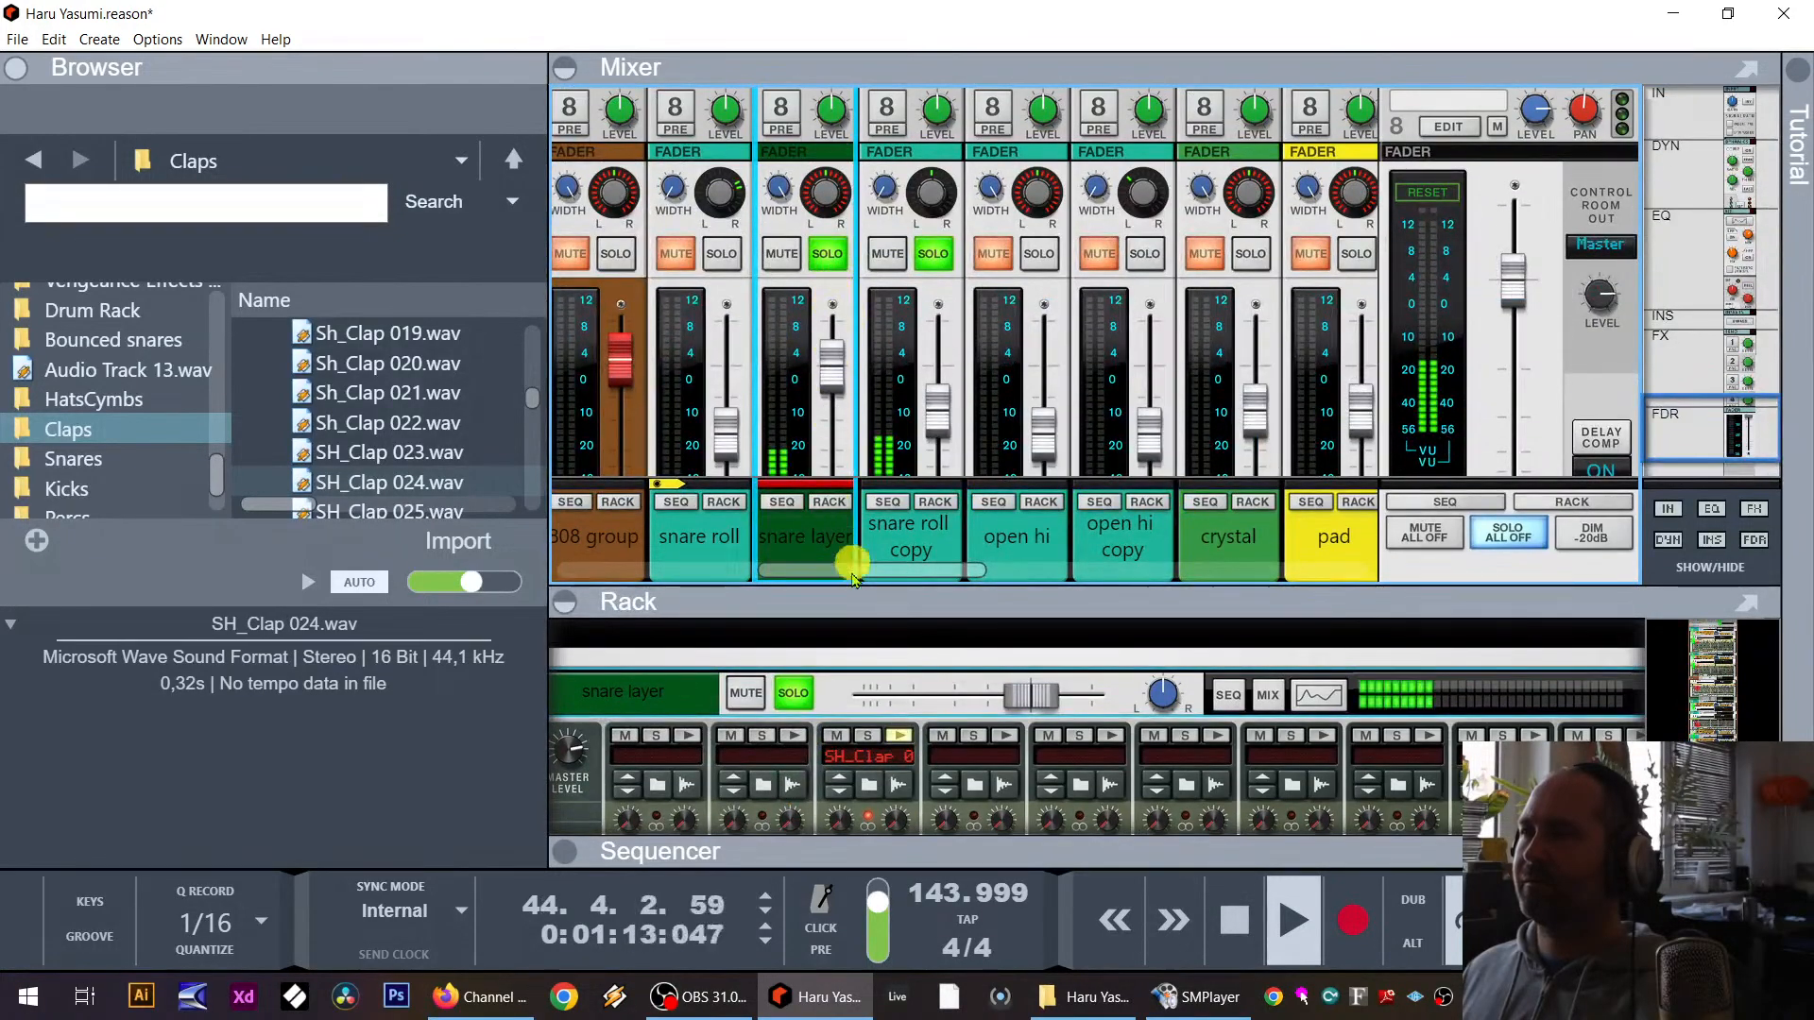
{"action": "scroll", "coordinate": [865, 709], "scroll_direction": "down", "scroll_amount": 3}
{"action": "left_click_drag", "start_coordinate": [900, 593], "coordinate": [902, 436]}
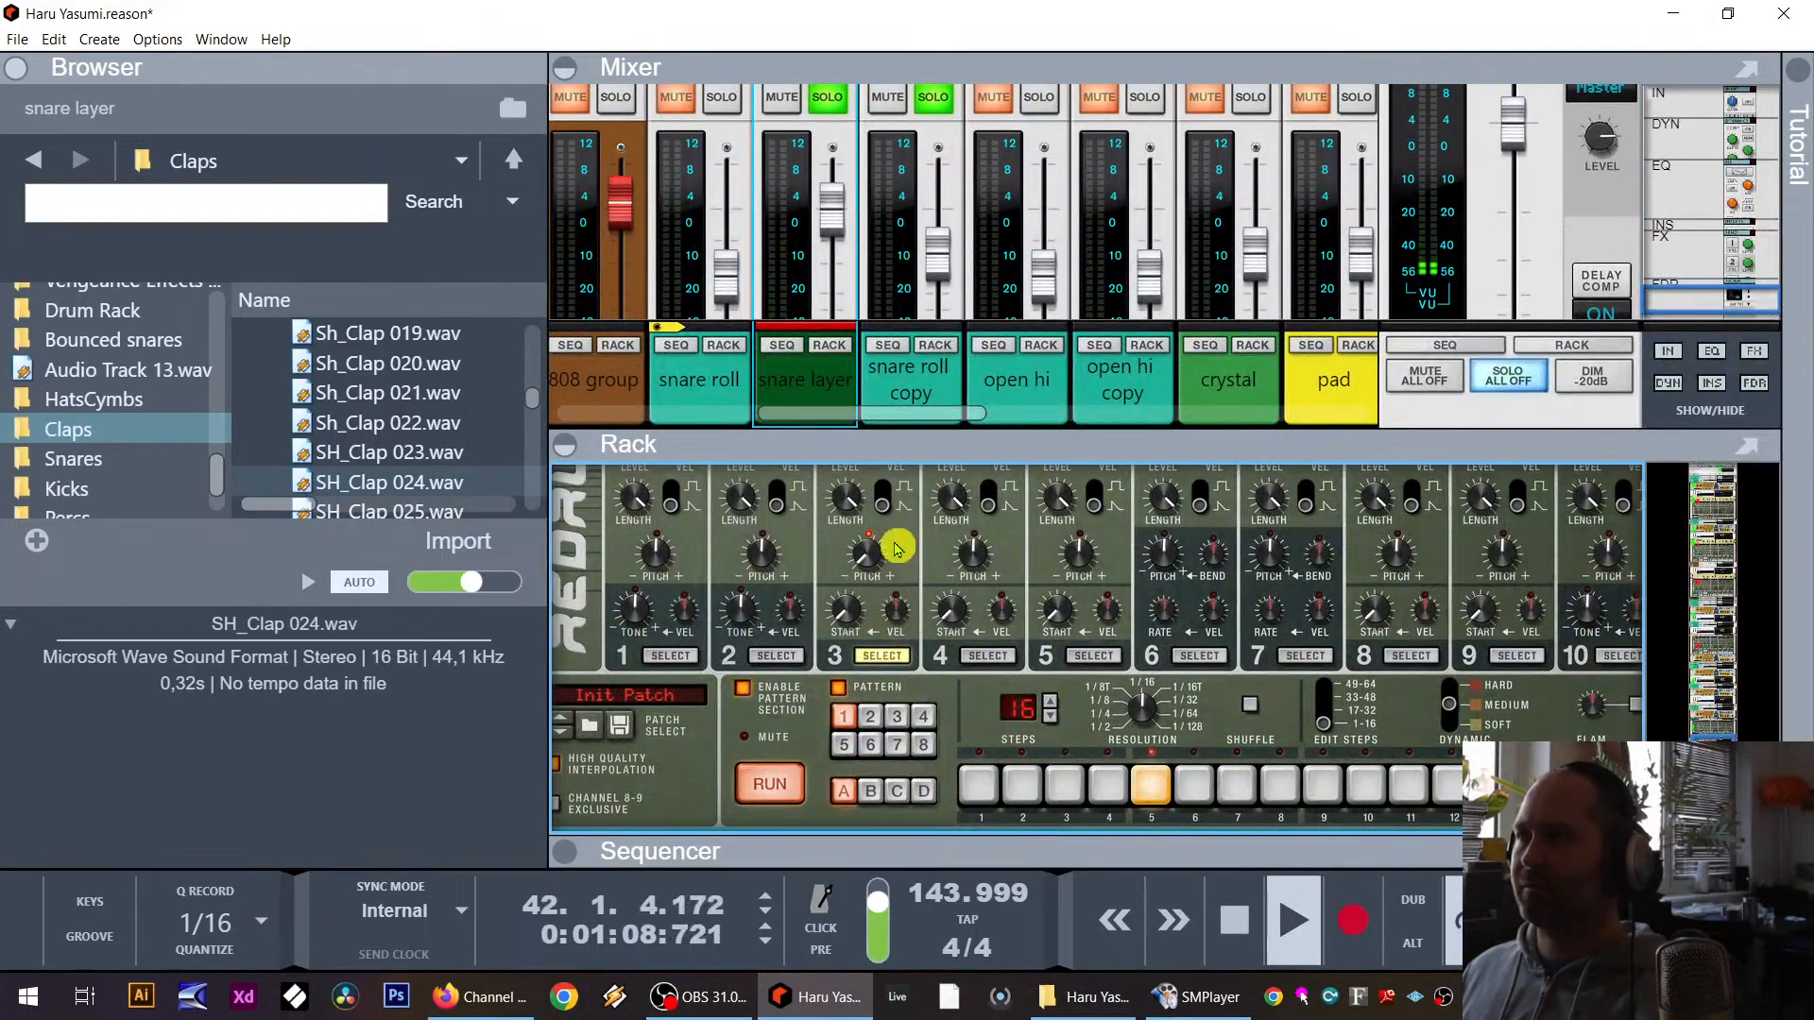
{"action": "left_click_drag", "start_coordinate": [850, 501], "coordinate": [855, 557]}
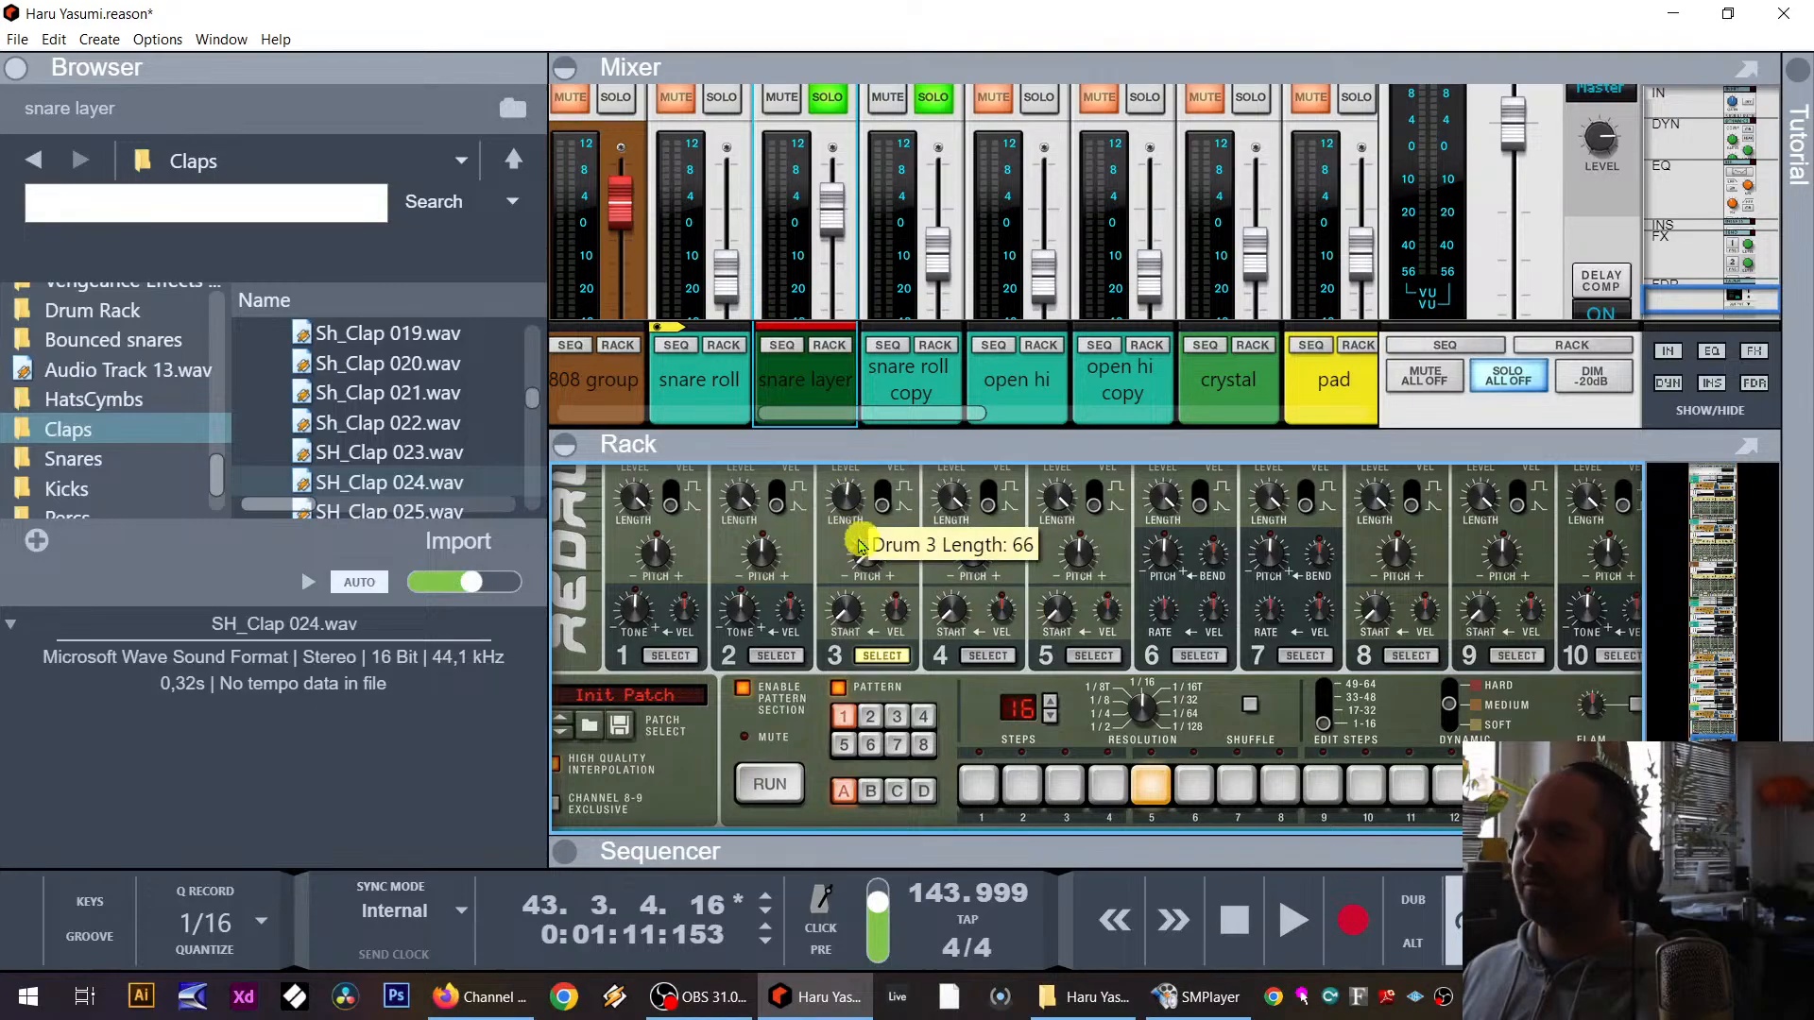
{"action": "key", "text": "space"}
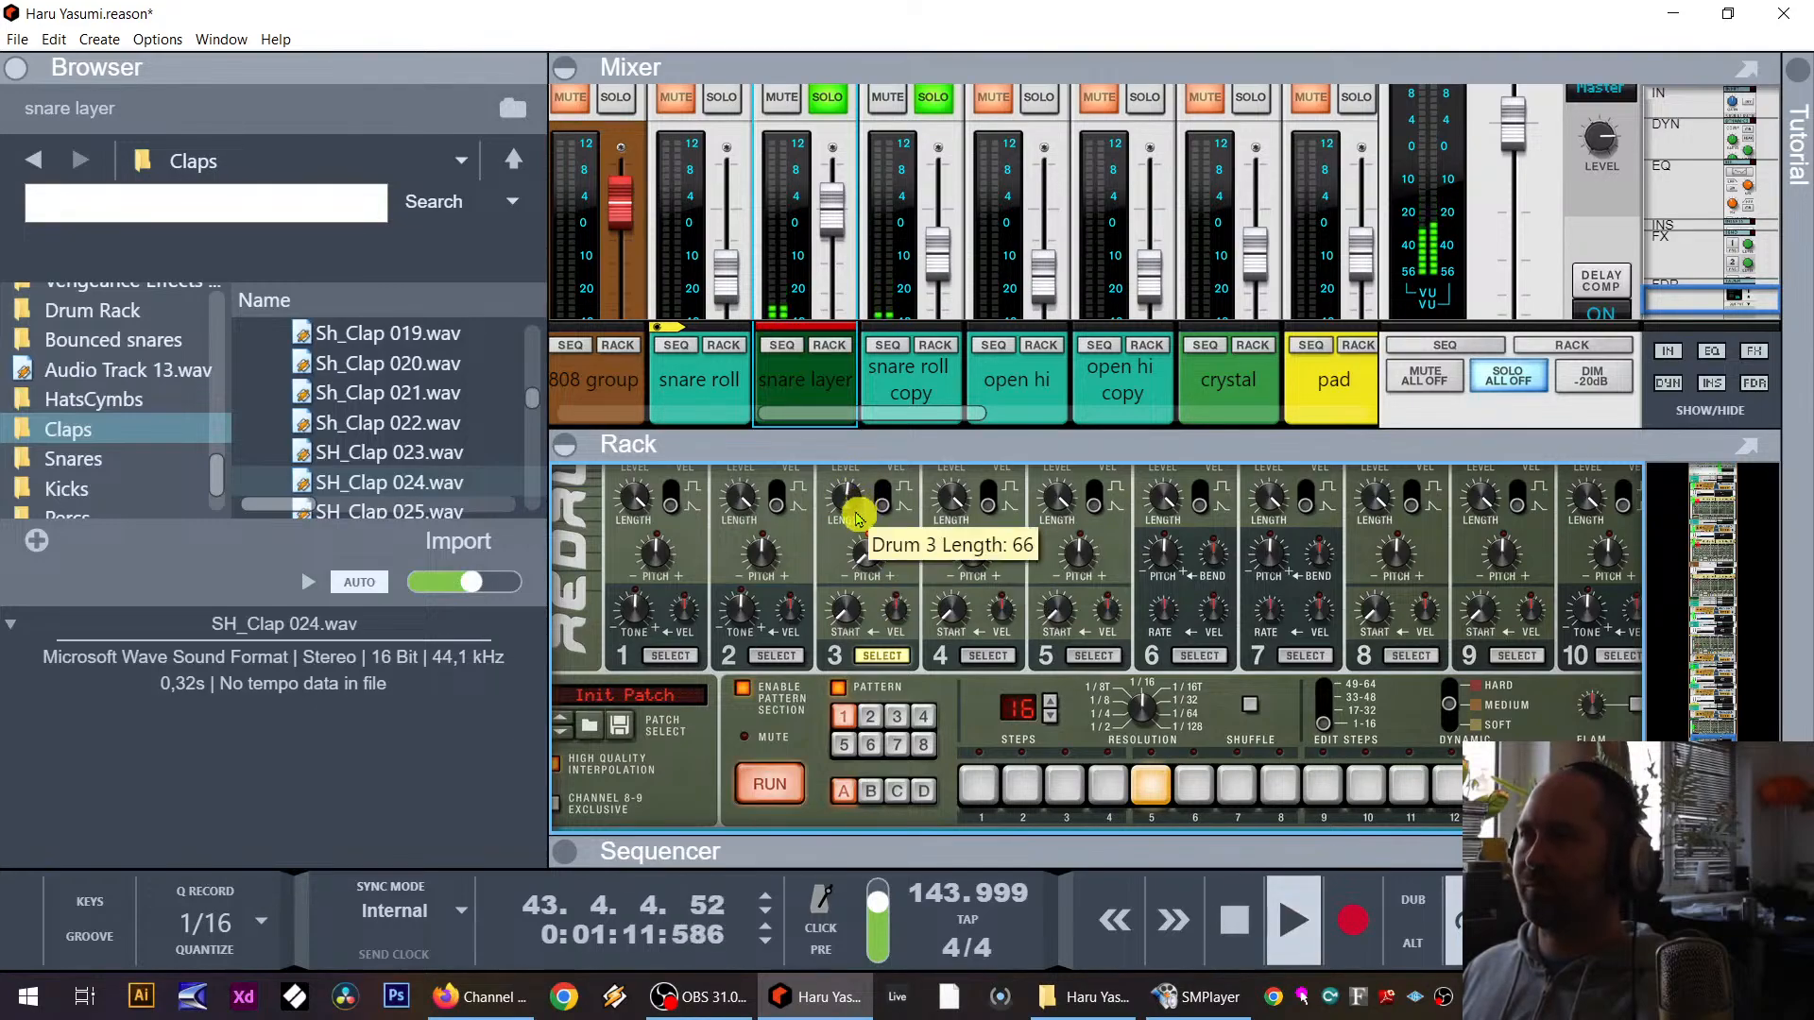
Step: Compare the snare layer and snare roll copy by toggling their solos, bring back the sequencer and clear all mixer solos
{"action": "scroll", "coordinate": [842, 190], "scroll_direction": "up", "scroll_amount": 2}
{"action": "left_click", "coordinate": [838, 199]}
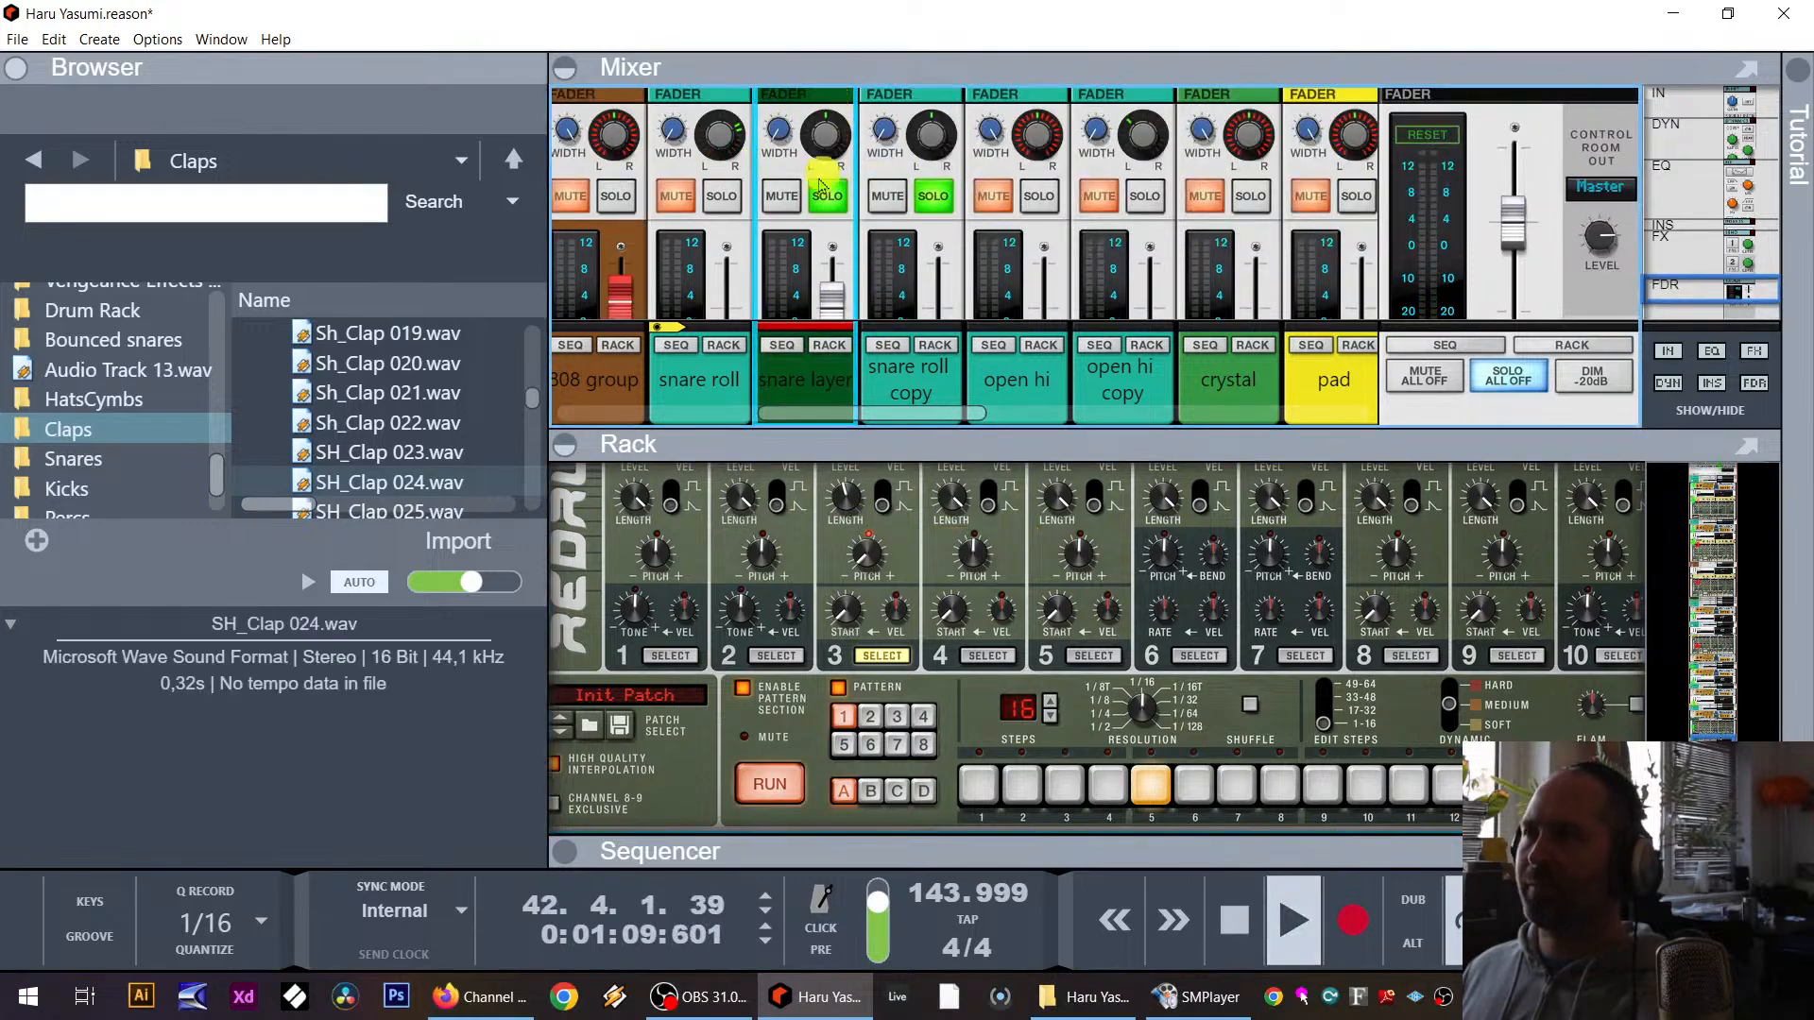
{"action": "left_click", "coordinate": [931, 198]}
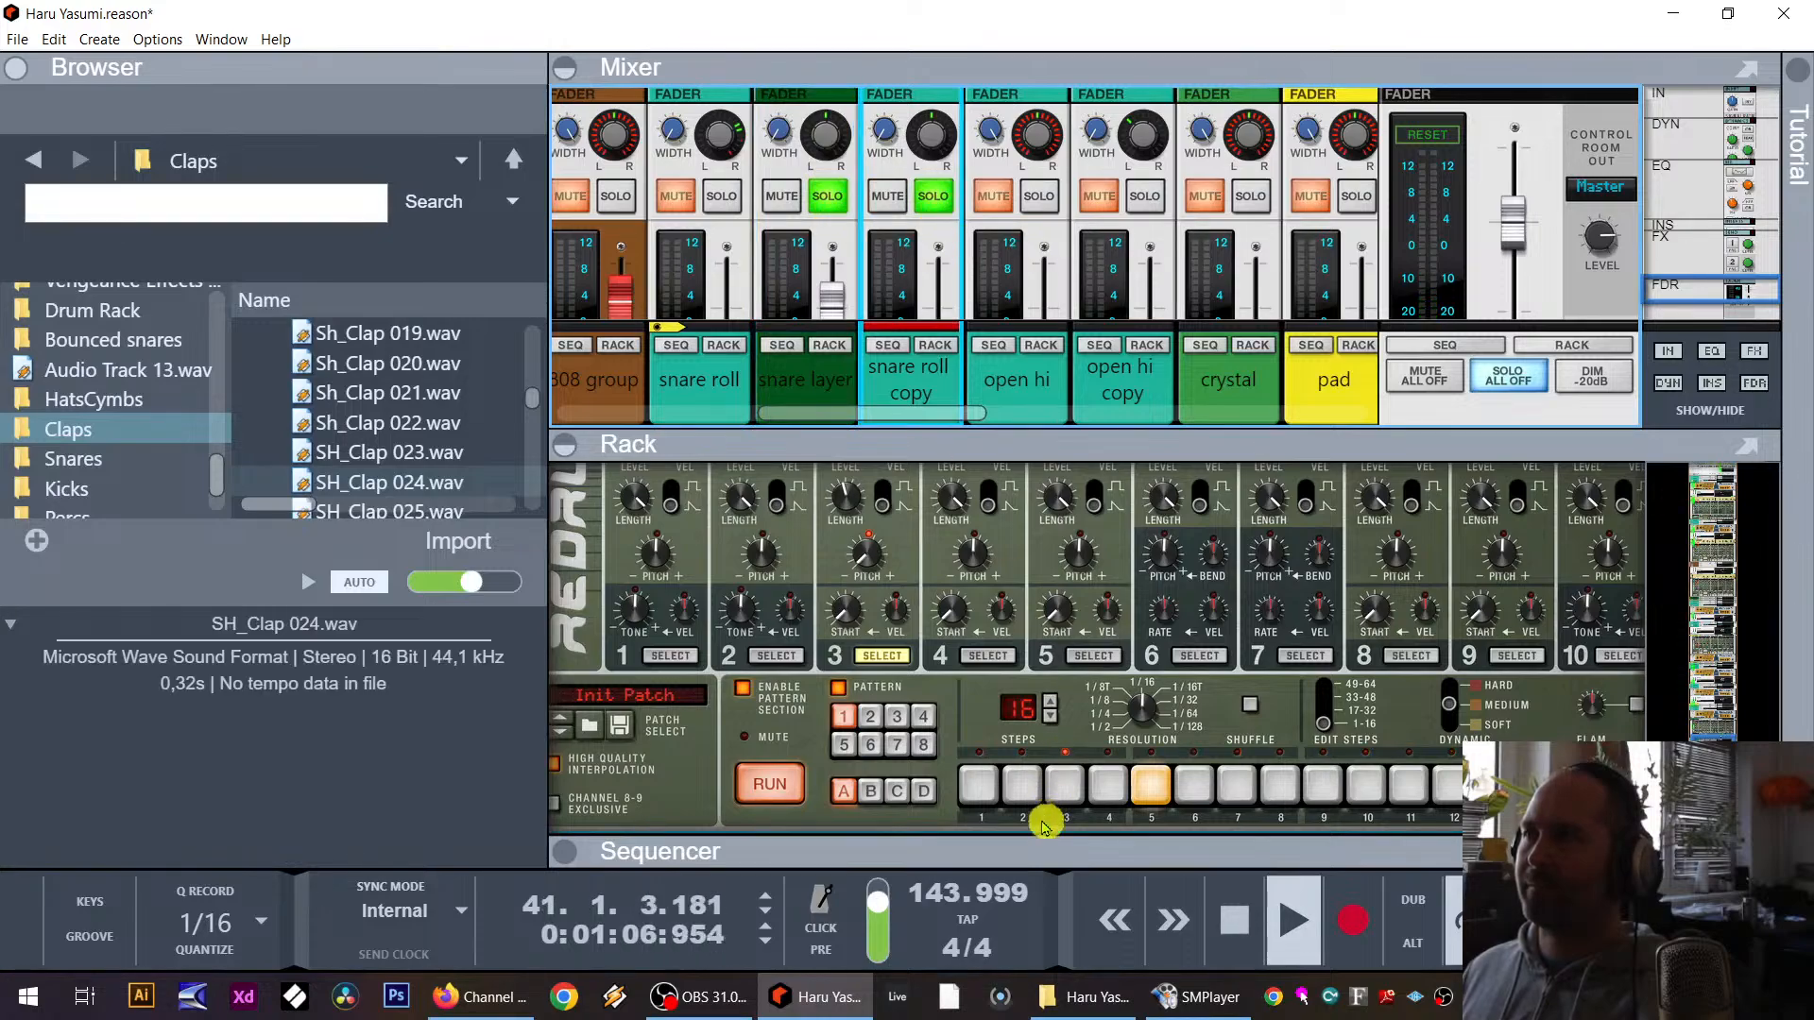
{"action": "left_click_drag", "start_coordinate": [1045, 853], "coordinate": [978, 383]}
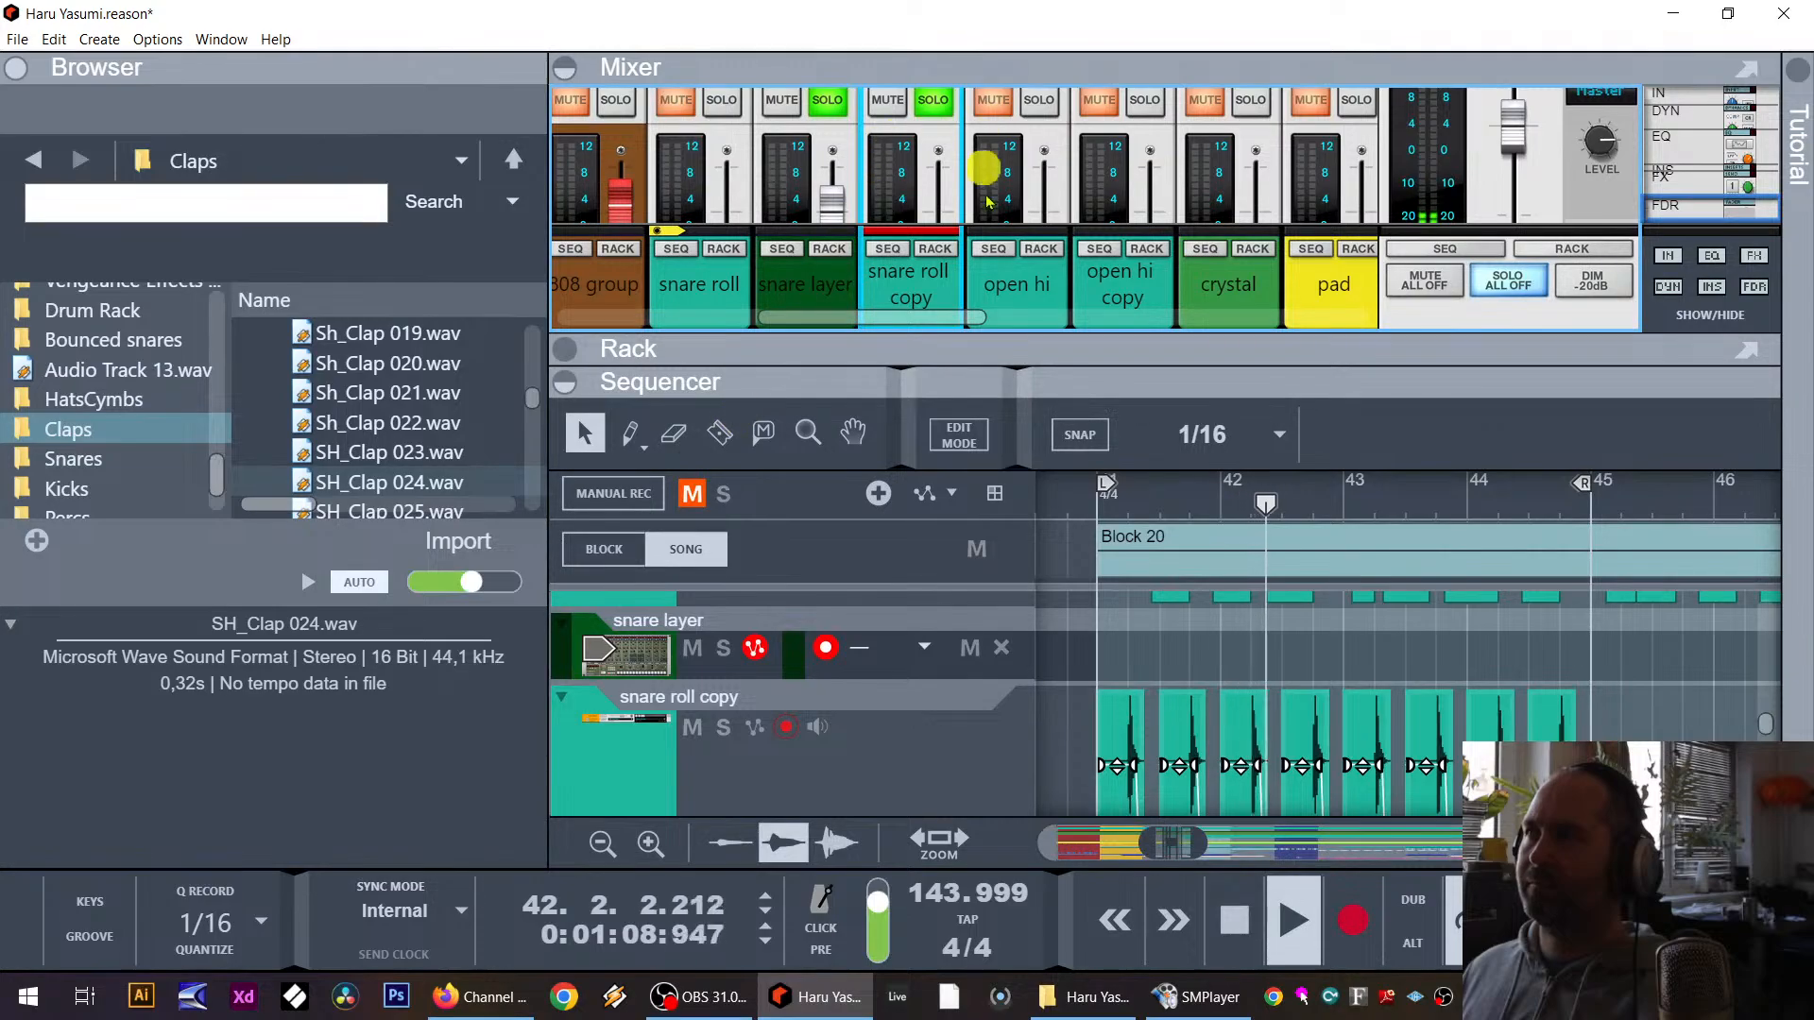
{"action": "left_click", "coordinate": [1494, 285]}
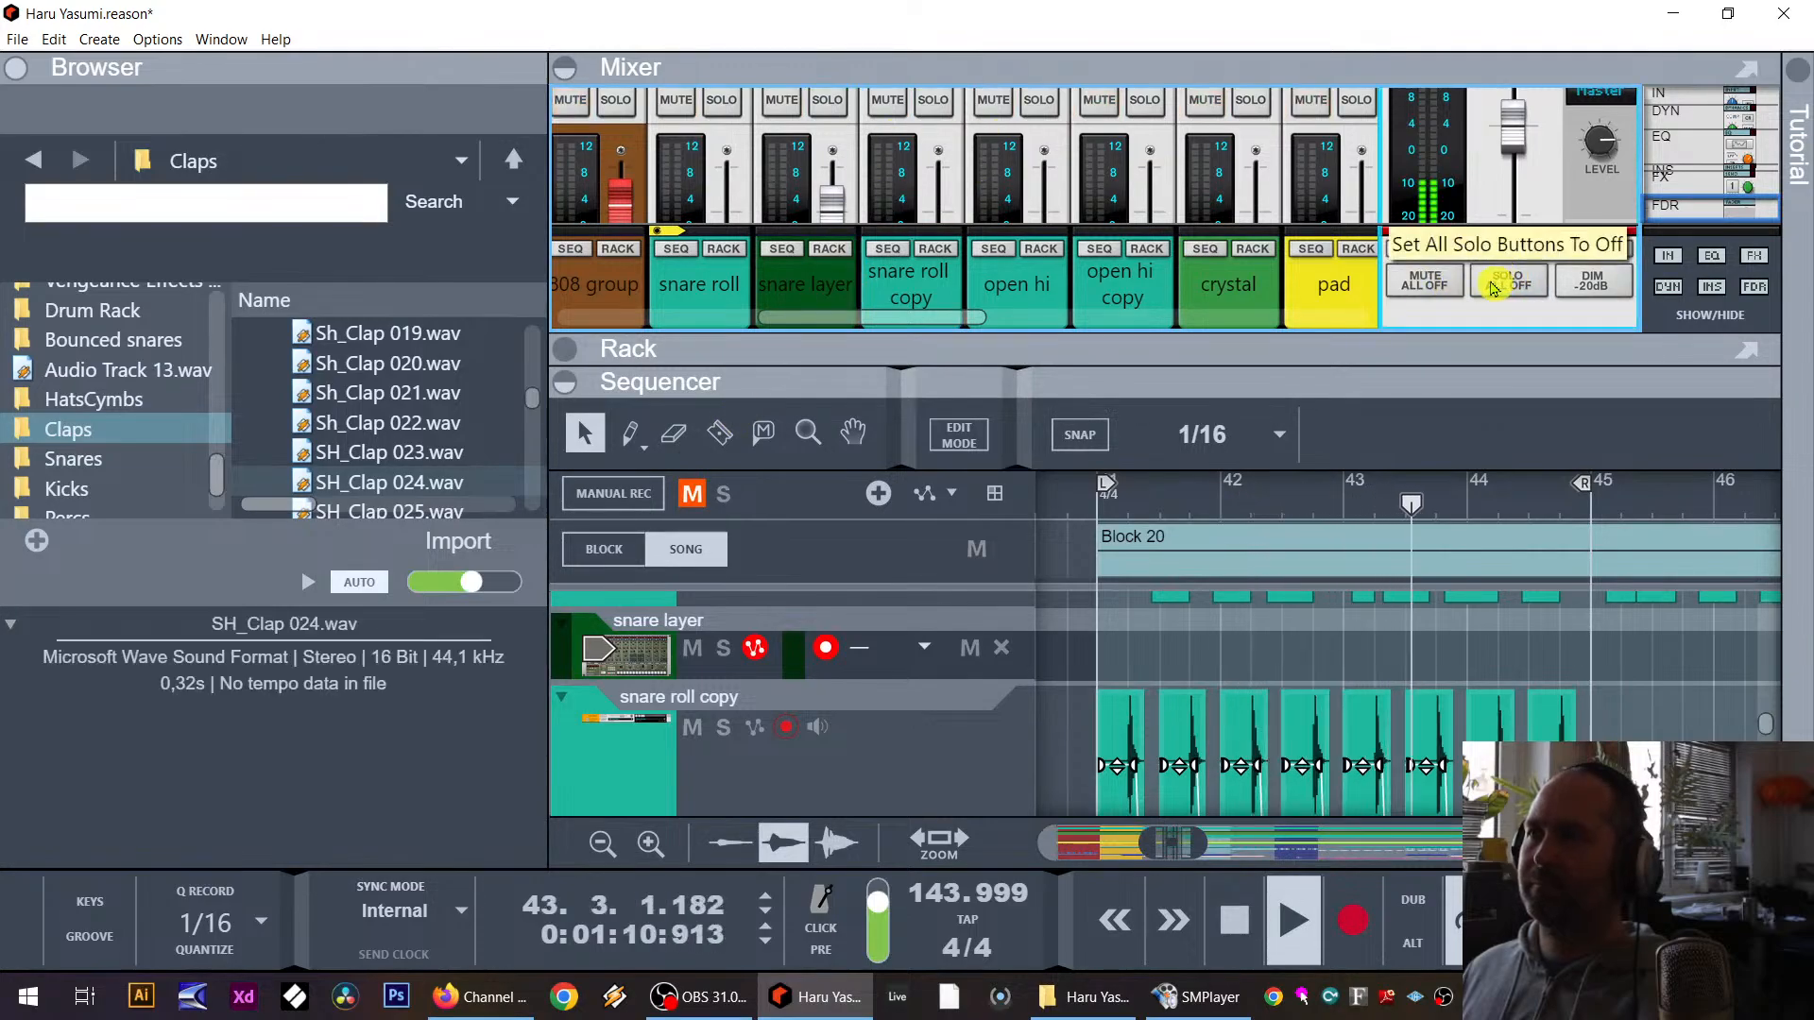
Step: Mute the snare roll copy channel in the mixer while the loop plays
{"action": "key", "text": "space"}
{"action": "left_click_drag", "start_coordinate": [1076, 365], "coordinate": [960, 841]}
{"action": "scroll", "coordinate": [863, 264], "scroll_direction": "down", "scroll_amount": 3}
{"action": "key", "text": "space"}
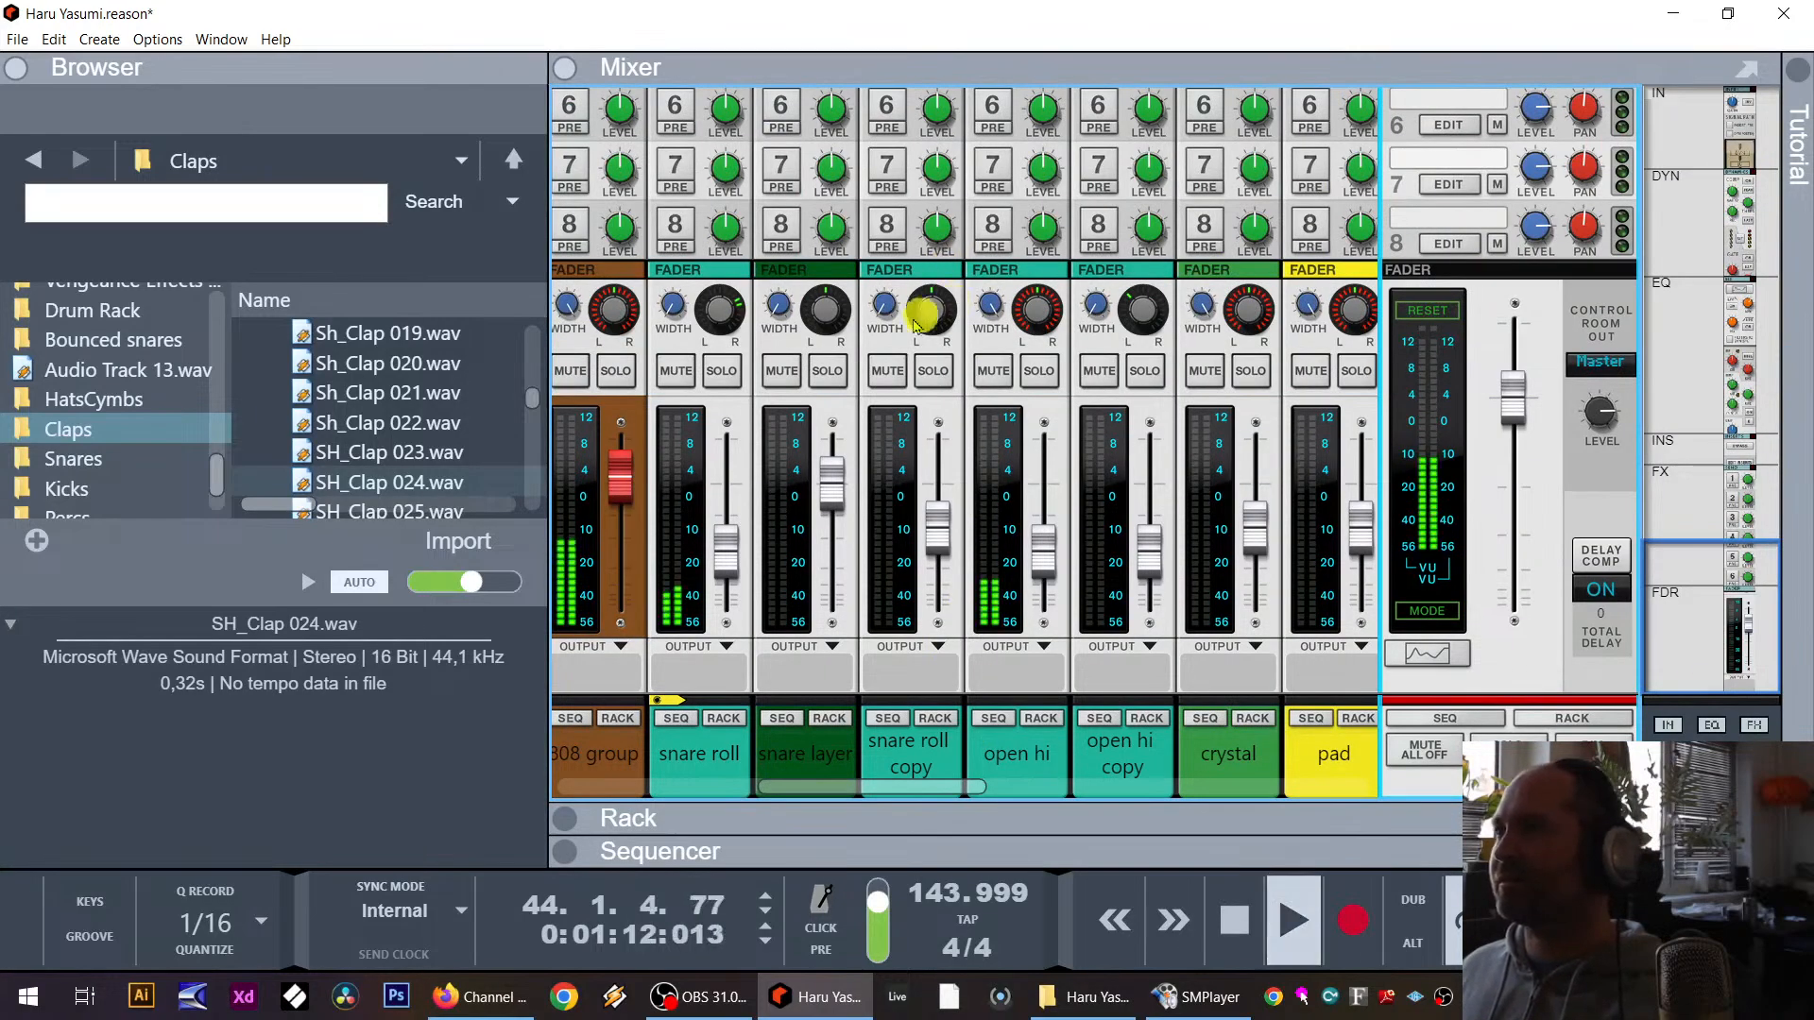
{"action": "left_click", "coordinate": [890, 373]}
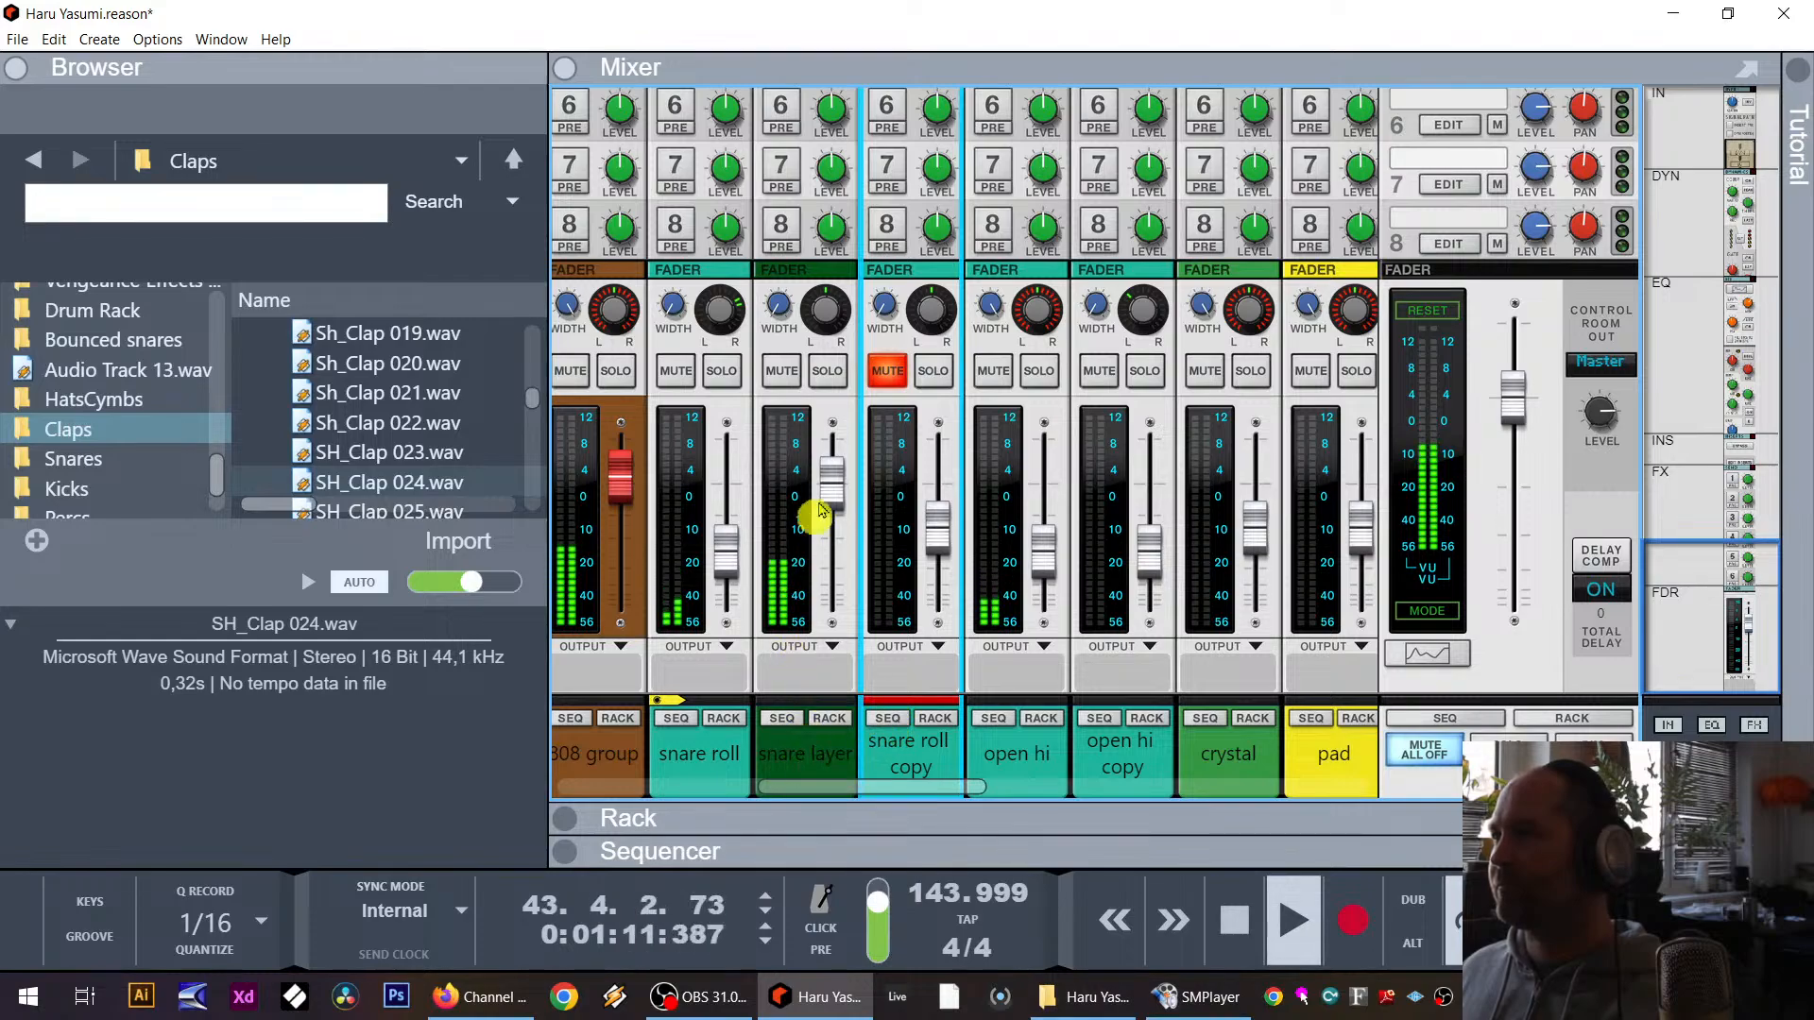
Step: Show the snare layer's drum machine in the rack and expand the Soulful house Percs folder inside the Percs sample folder
{"action": "left_click", "coordinate": [843, 723]}
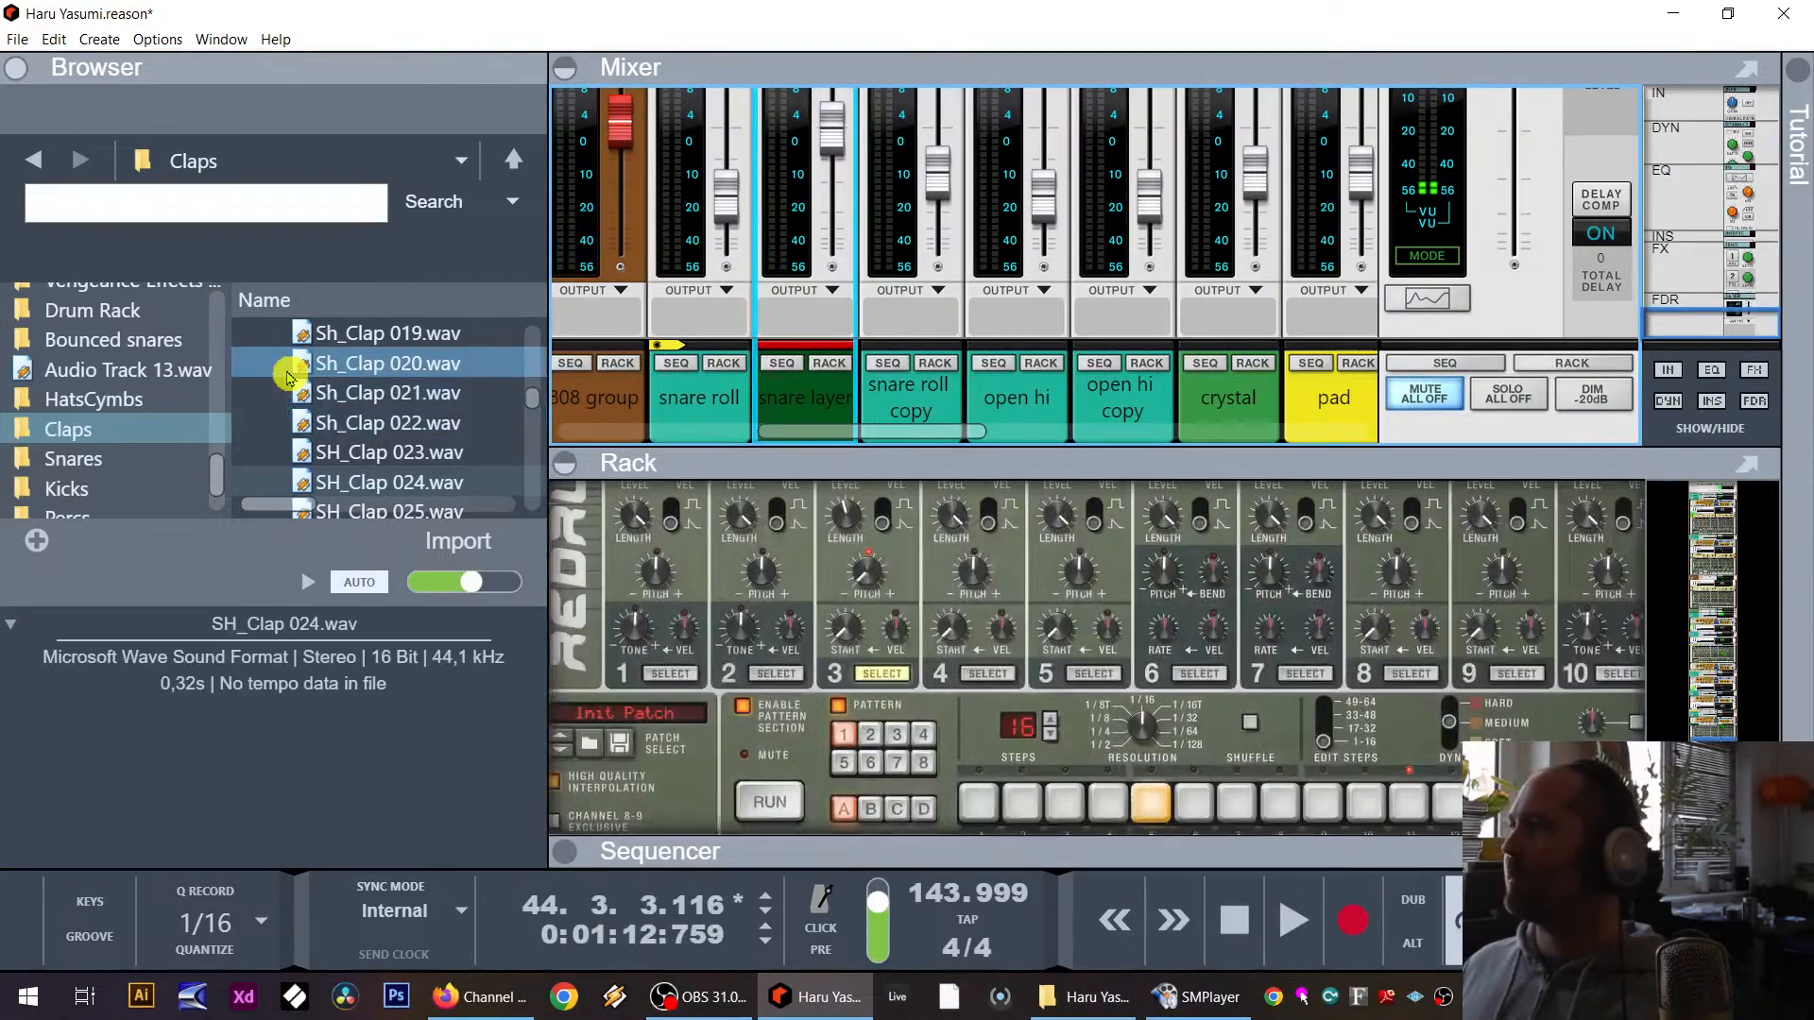
{"action": "scroll", "coordinate": [129, 444], "scroll_direction": "down", "scroll_amount": 2}
{"action": "left_click", "coordinate": [130, 452]}
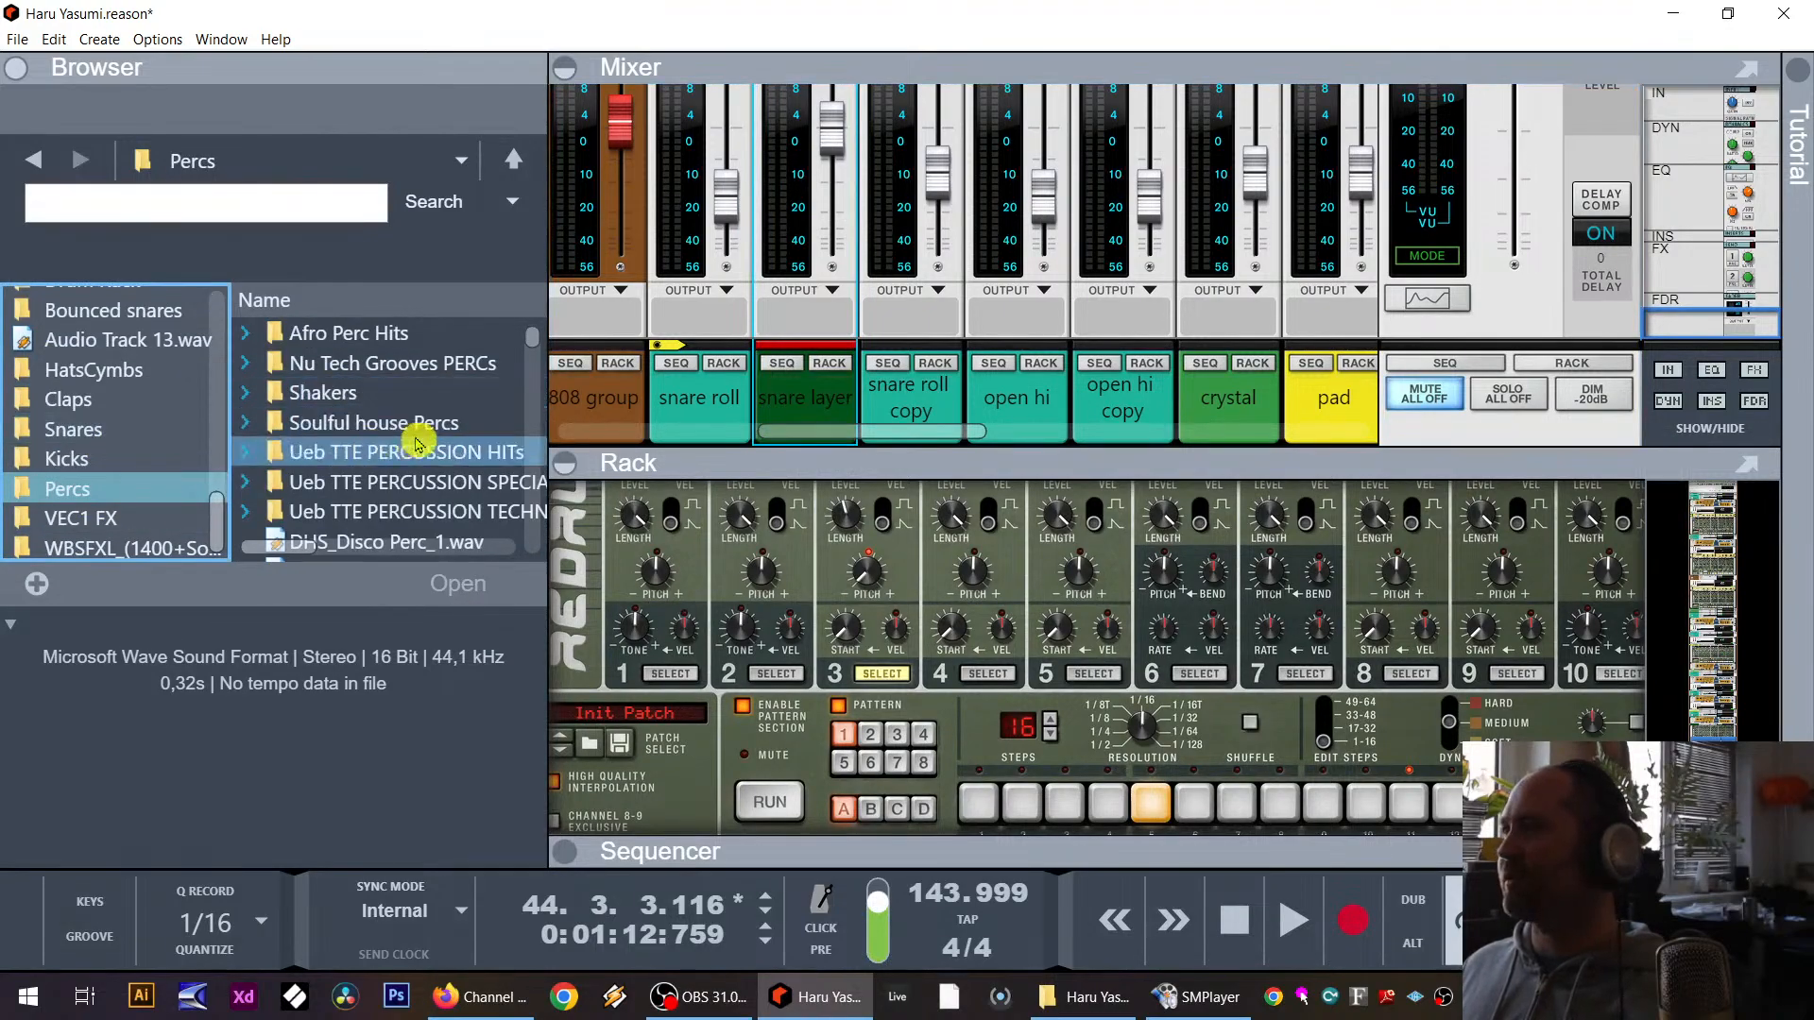
{"action": "left_click", "coordinate": [252, 416]}
{"action": "left_click", "coordinate": [386, 451]}
{"action": "scroll", "coordinate": [405, 459], "scroll_direction": "down", "scroll_amount": 2}
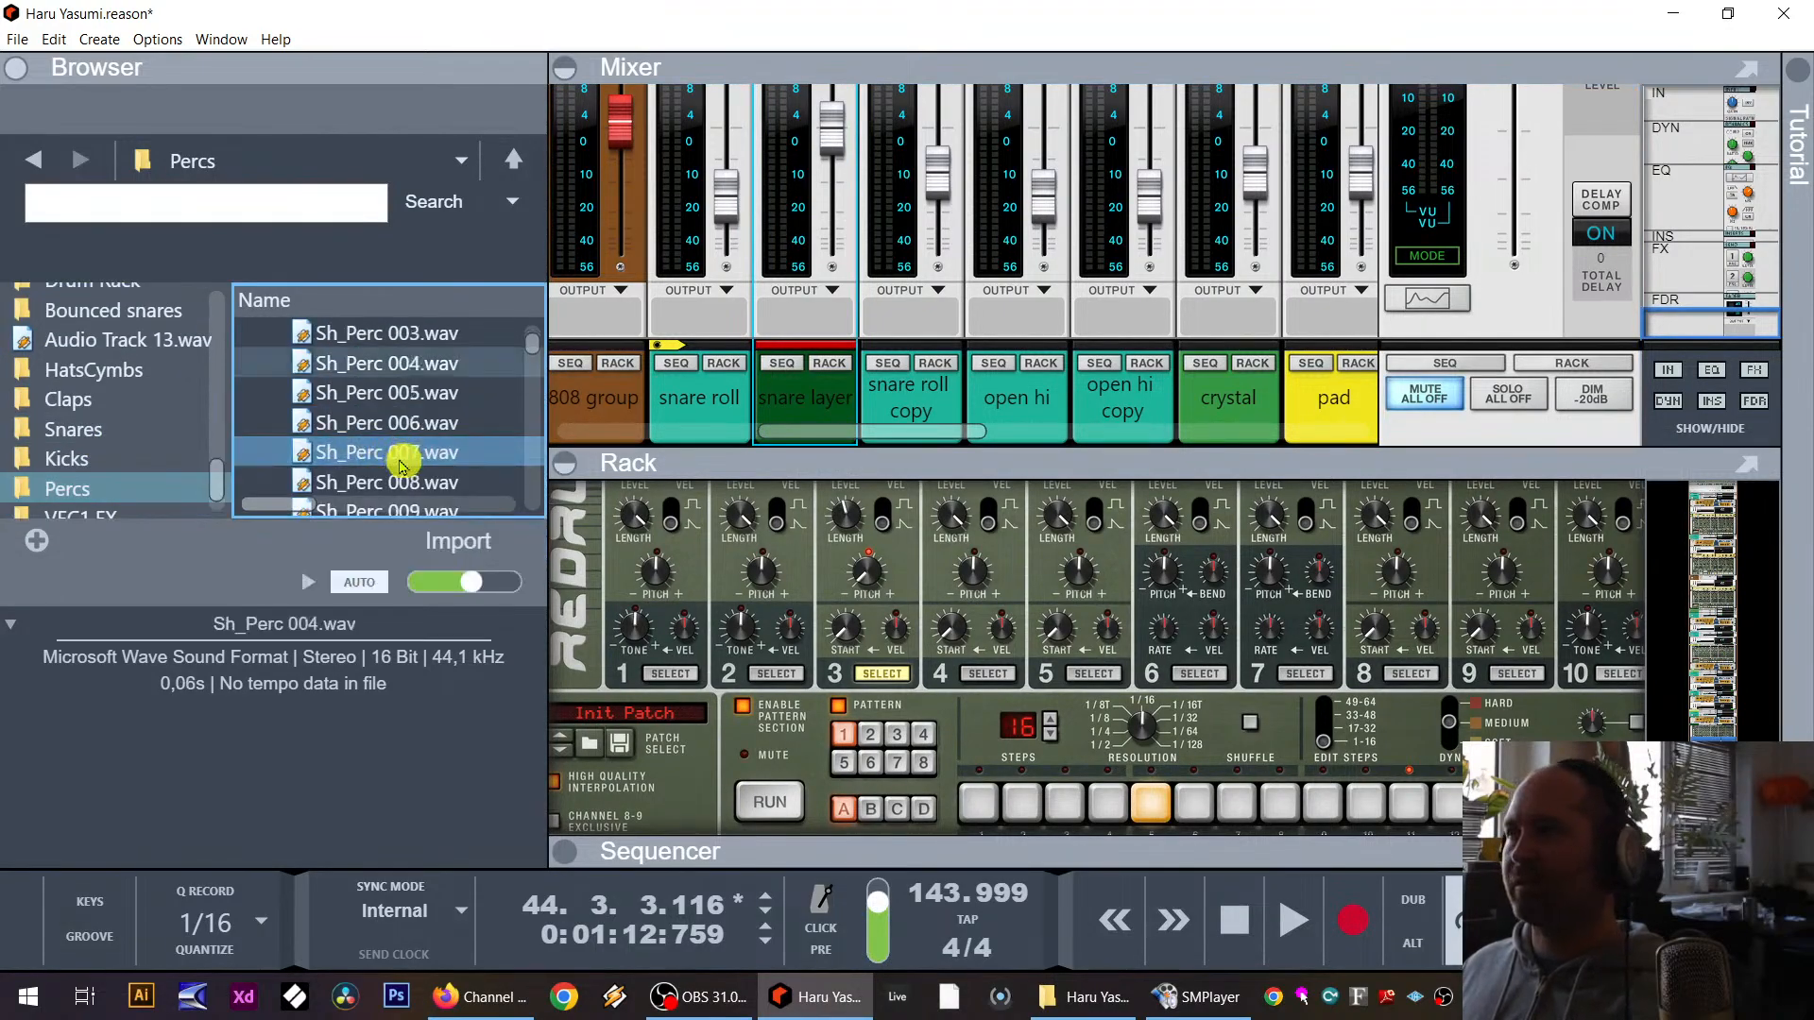
Step: Audition the Sh_Perc one-shot samples in the browser from about Sh_Perc 008 through Sh_Perc 019, finishing on Sh_Perc 018.wav
{"action": "left_click", "coordinate": [413, 442]}
{"action": "scroll", "coordinate": [406, 415], "scroll_direction": "down", "scroll_amount": 2}
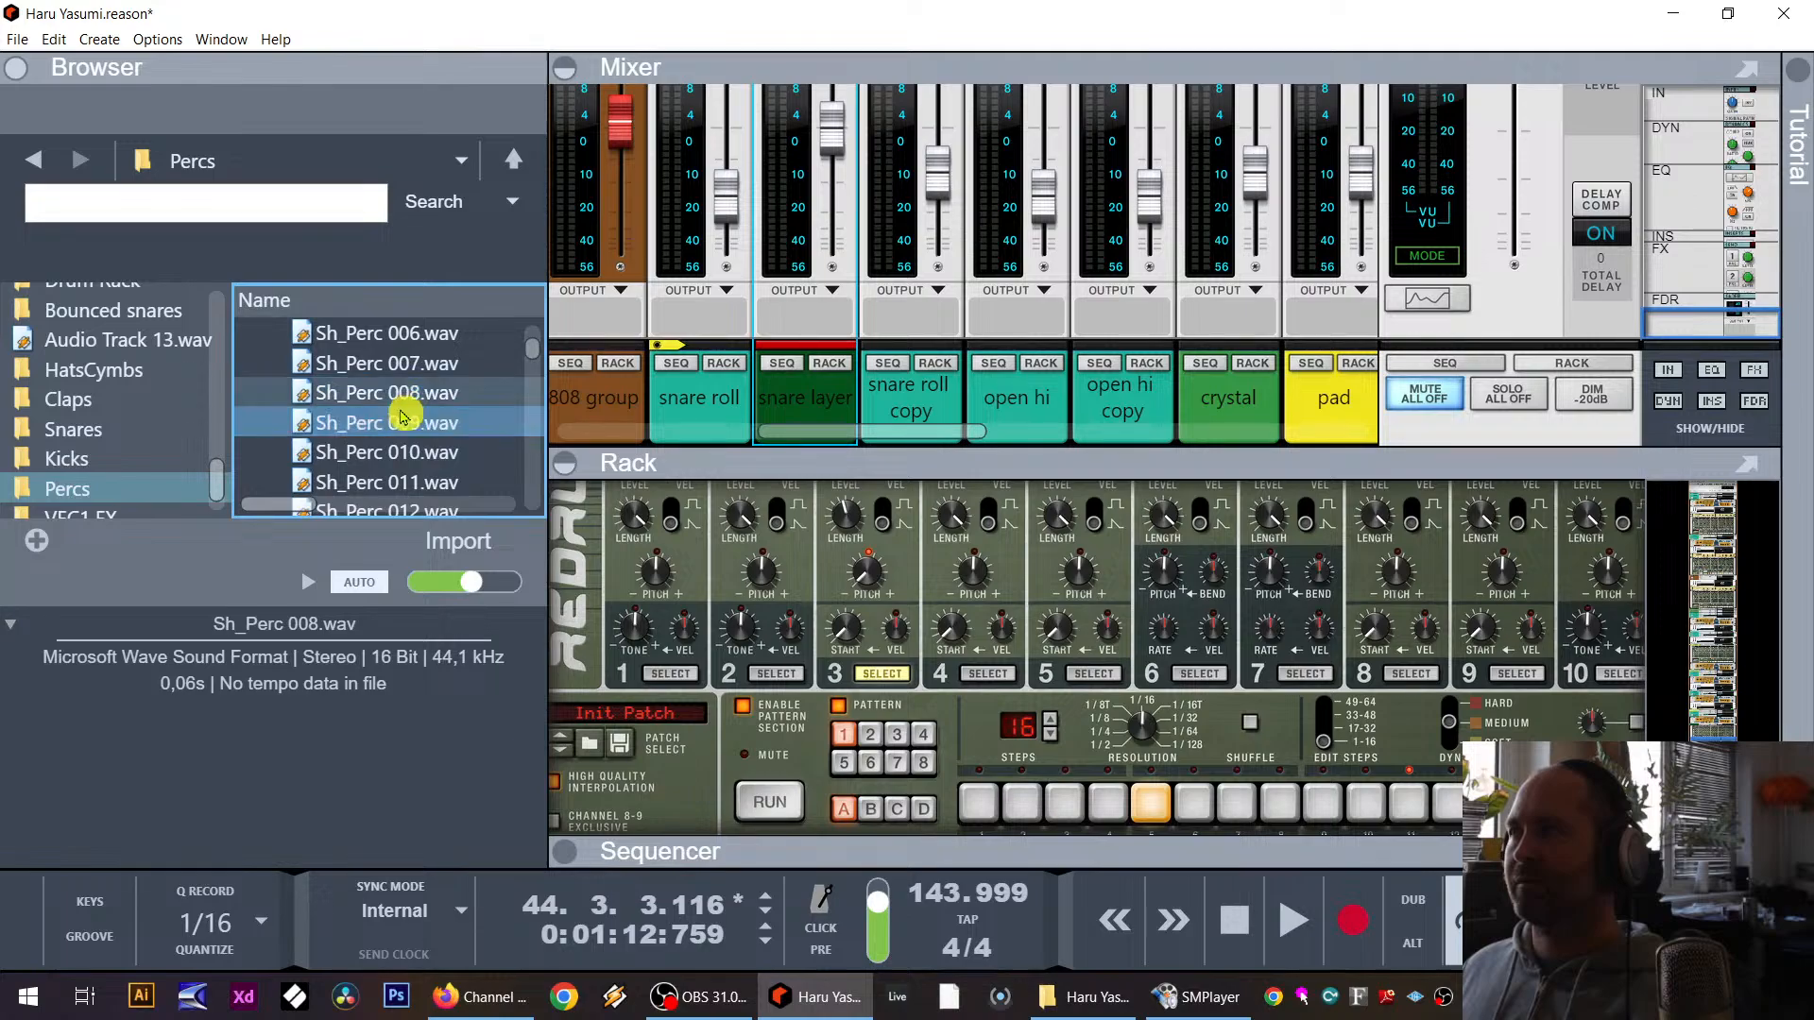
{"action": "left_click", "coordinate": [385, 452]}
{"action": "left_click", "coordinate": [404, 395]}
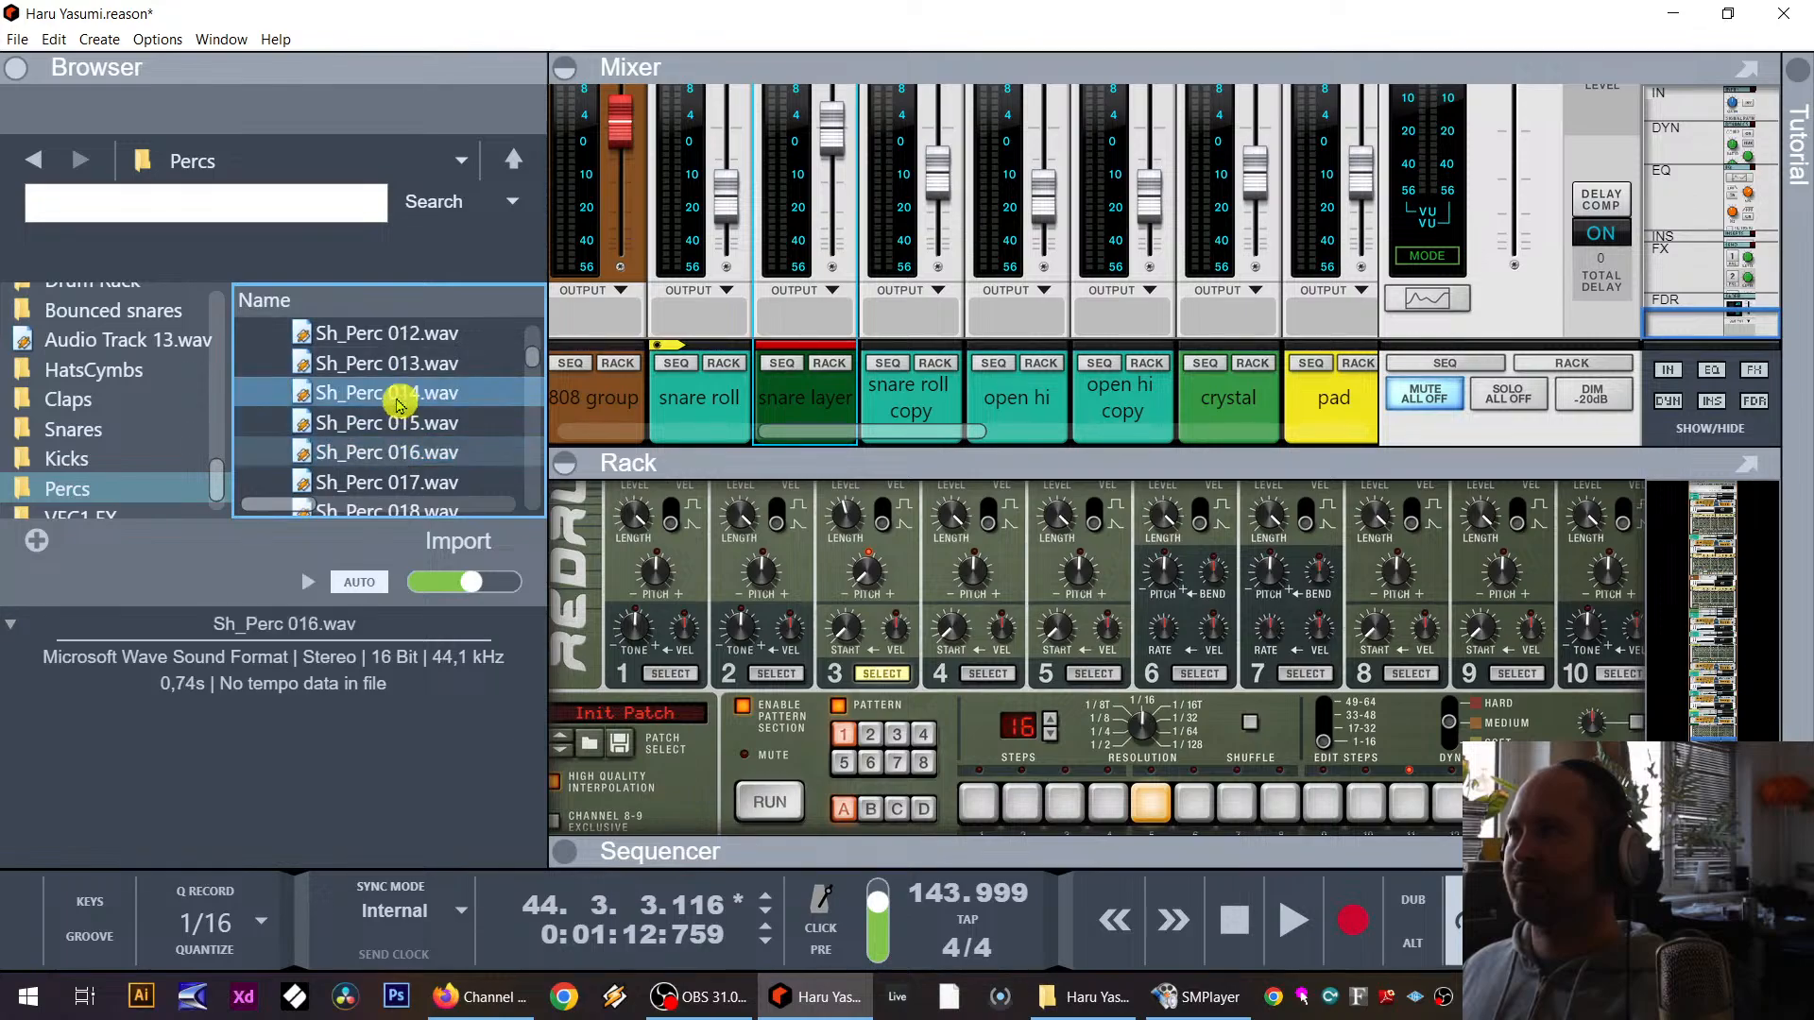
{"action": "scroll", "coordinate": [404, 399], "scroll_direction": "down", "scroll_amount": 1}
{"action": "left_click", "coordinate": [408, 374]}
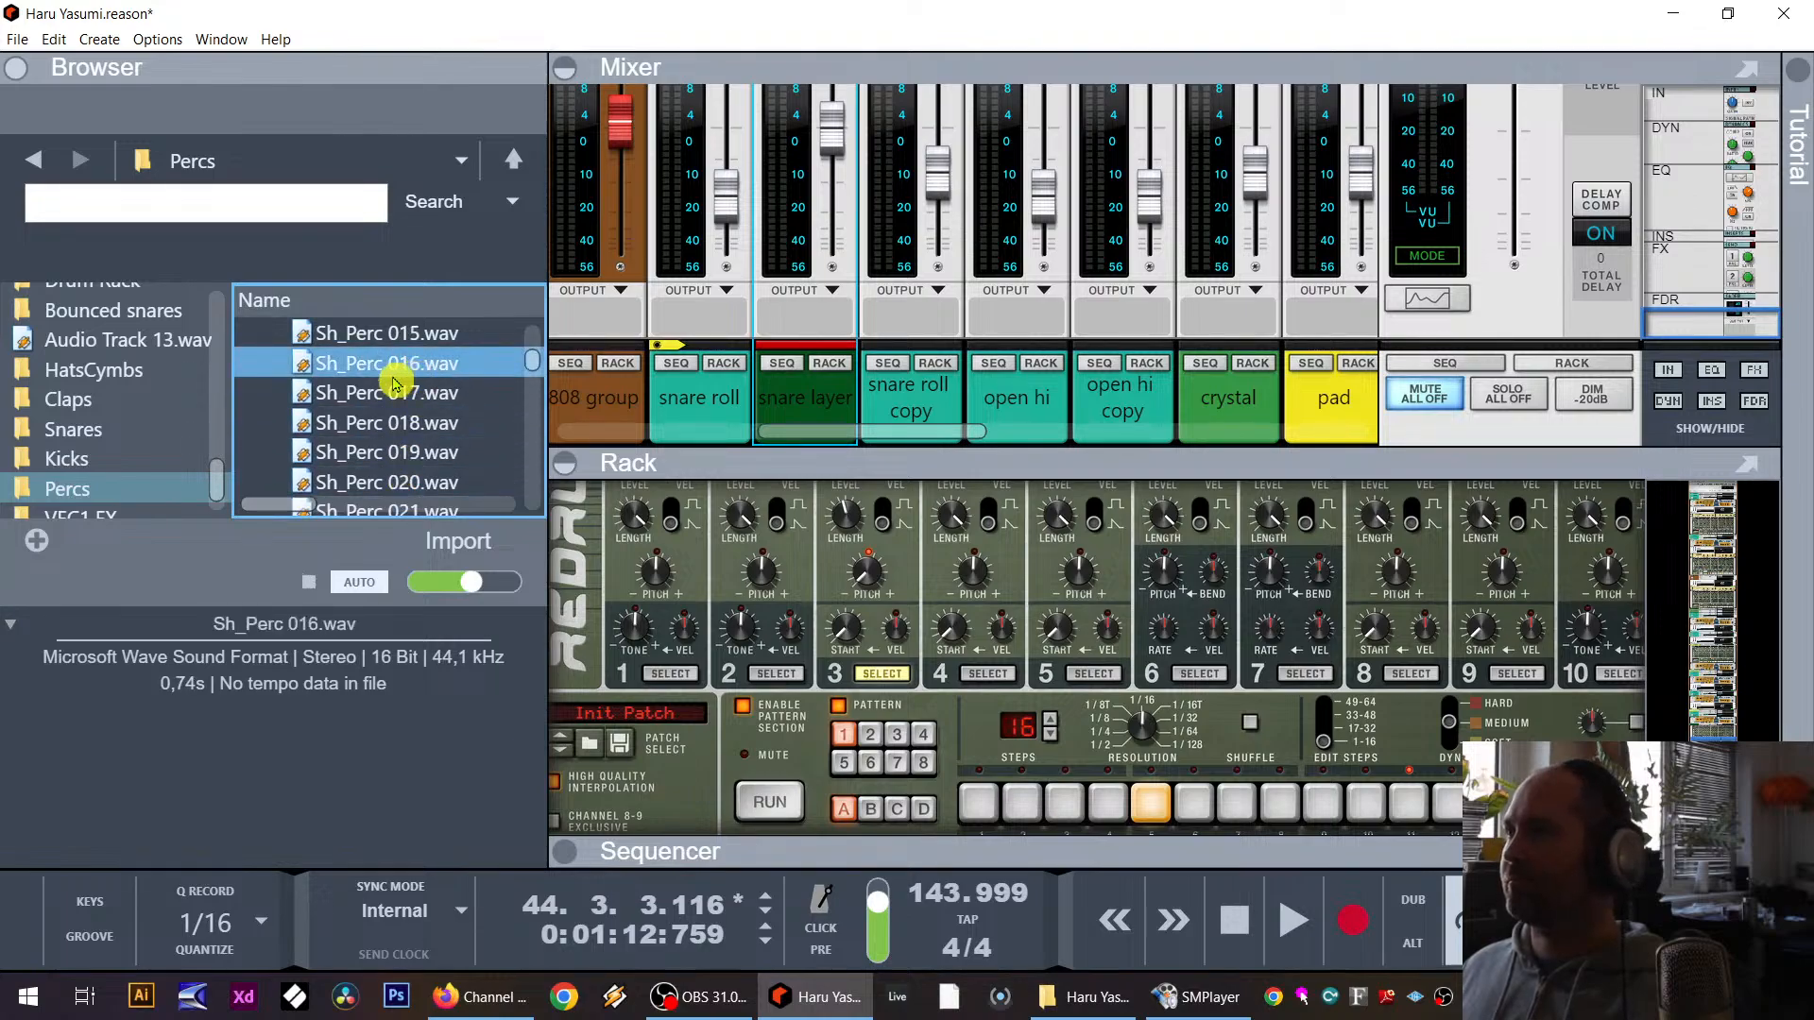
{"action": "left_click", "coordinate": [395, 393]}
{"action": "left_click", "coordinate": [392, 427]}
{"action": "left_click", "coordinate": [394, 455]}
{"action": "left_click", "coordinate": [397, 429]}
{"action": "left_click", "coordinate": [399, 445]}
{"action": "left_click", "coordinate": [390, 431]}
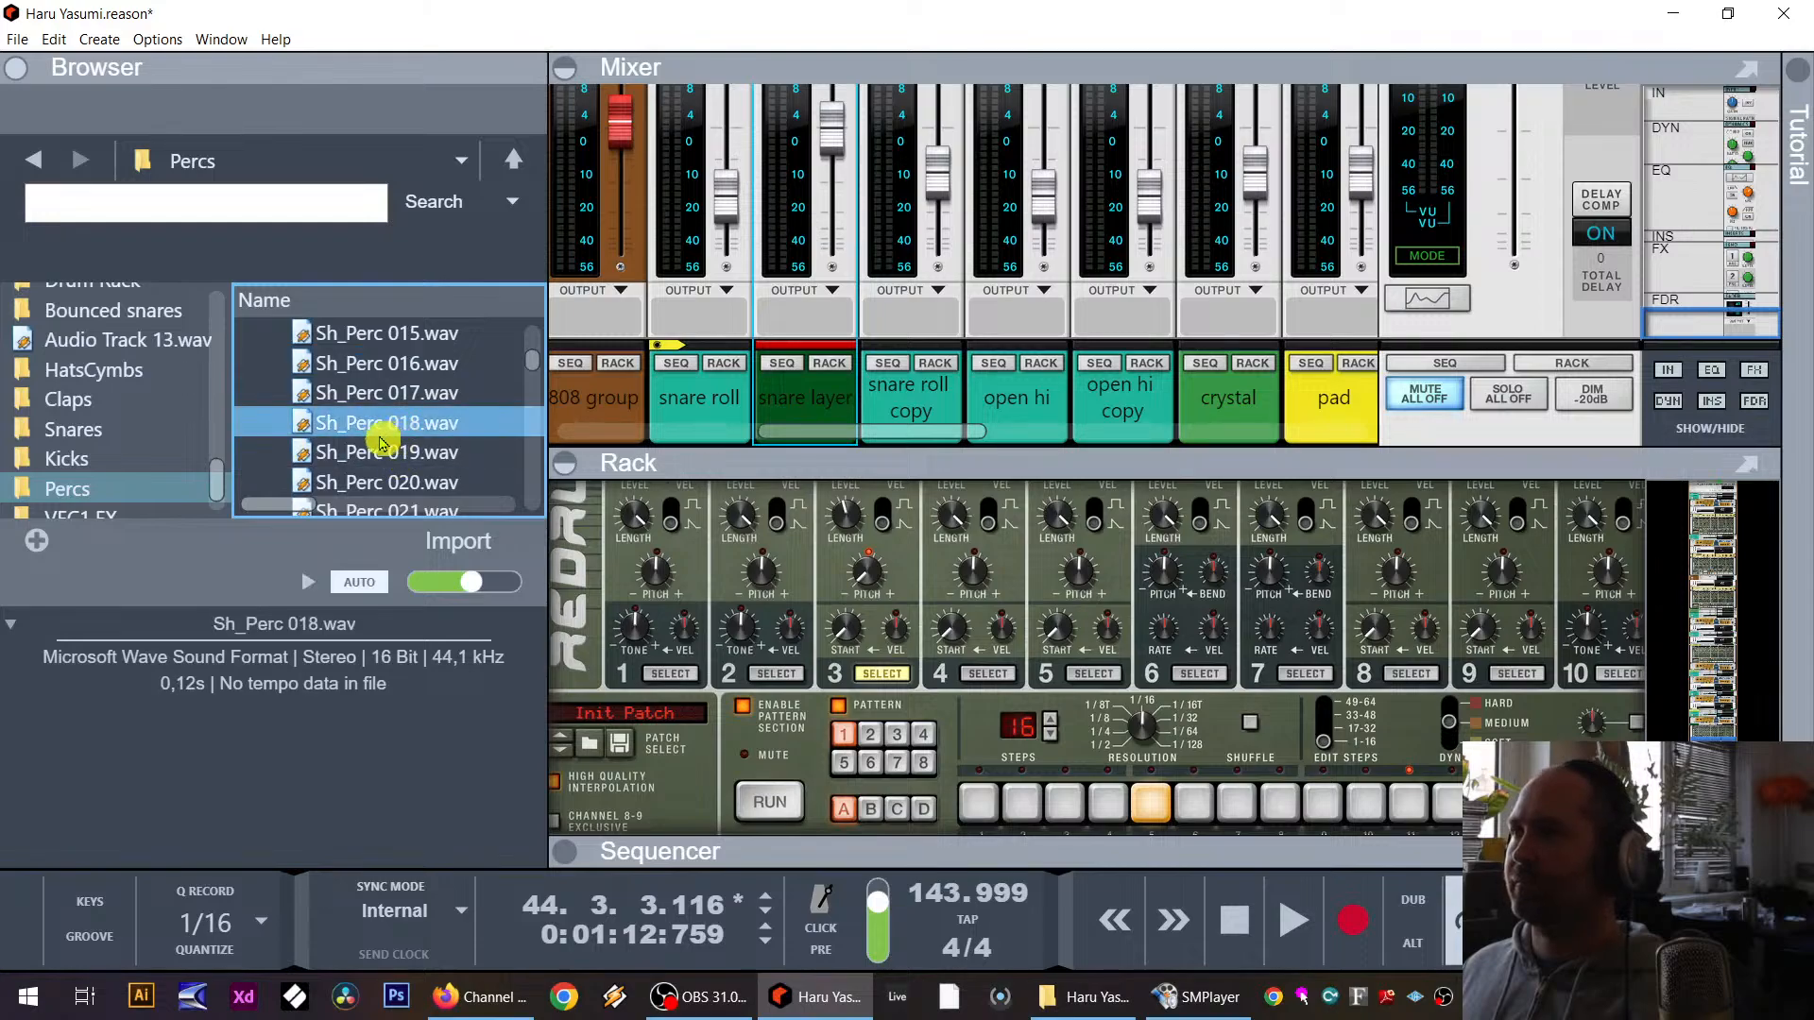
Step: Unmute the snare roll copy channel and lower its level to about -18.56 dB during playback
{"action": "key", "text": "space"}
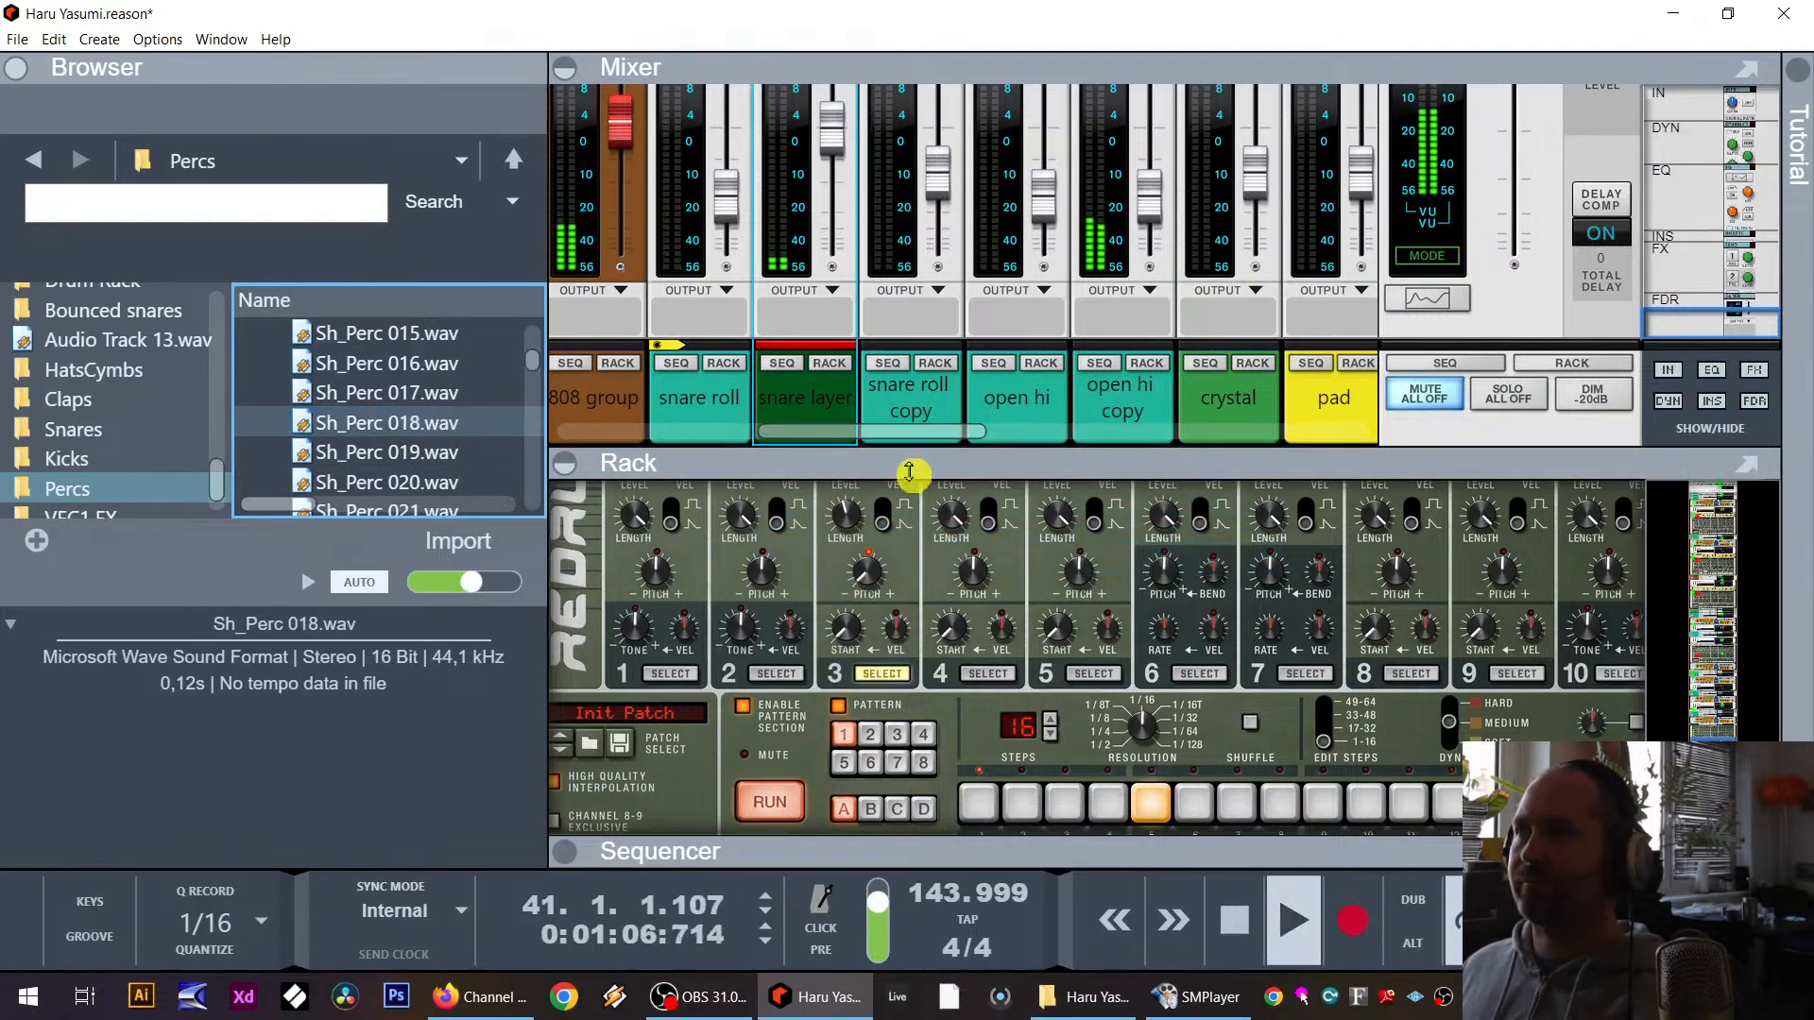
{"action": "left_click_drag", "start_coordinate": [910, 471], "coordinate": [893, 646]}
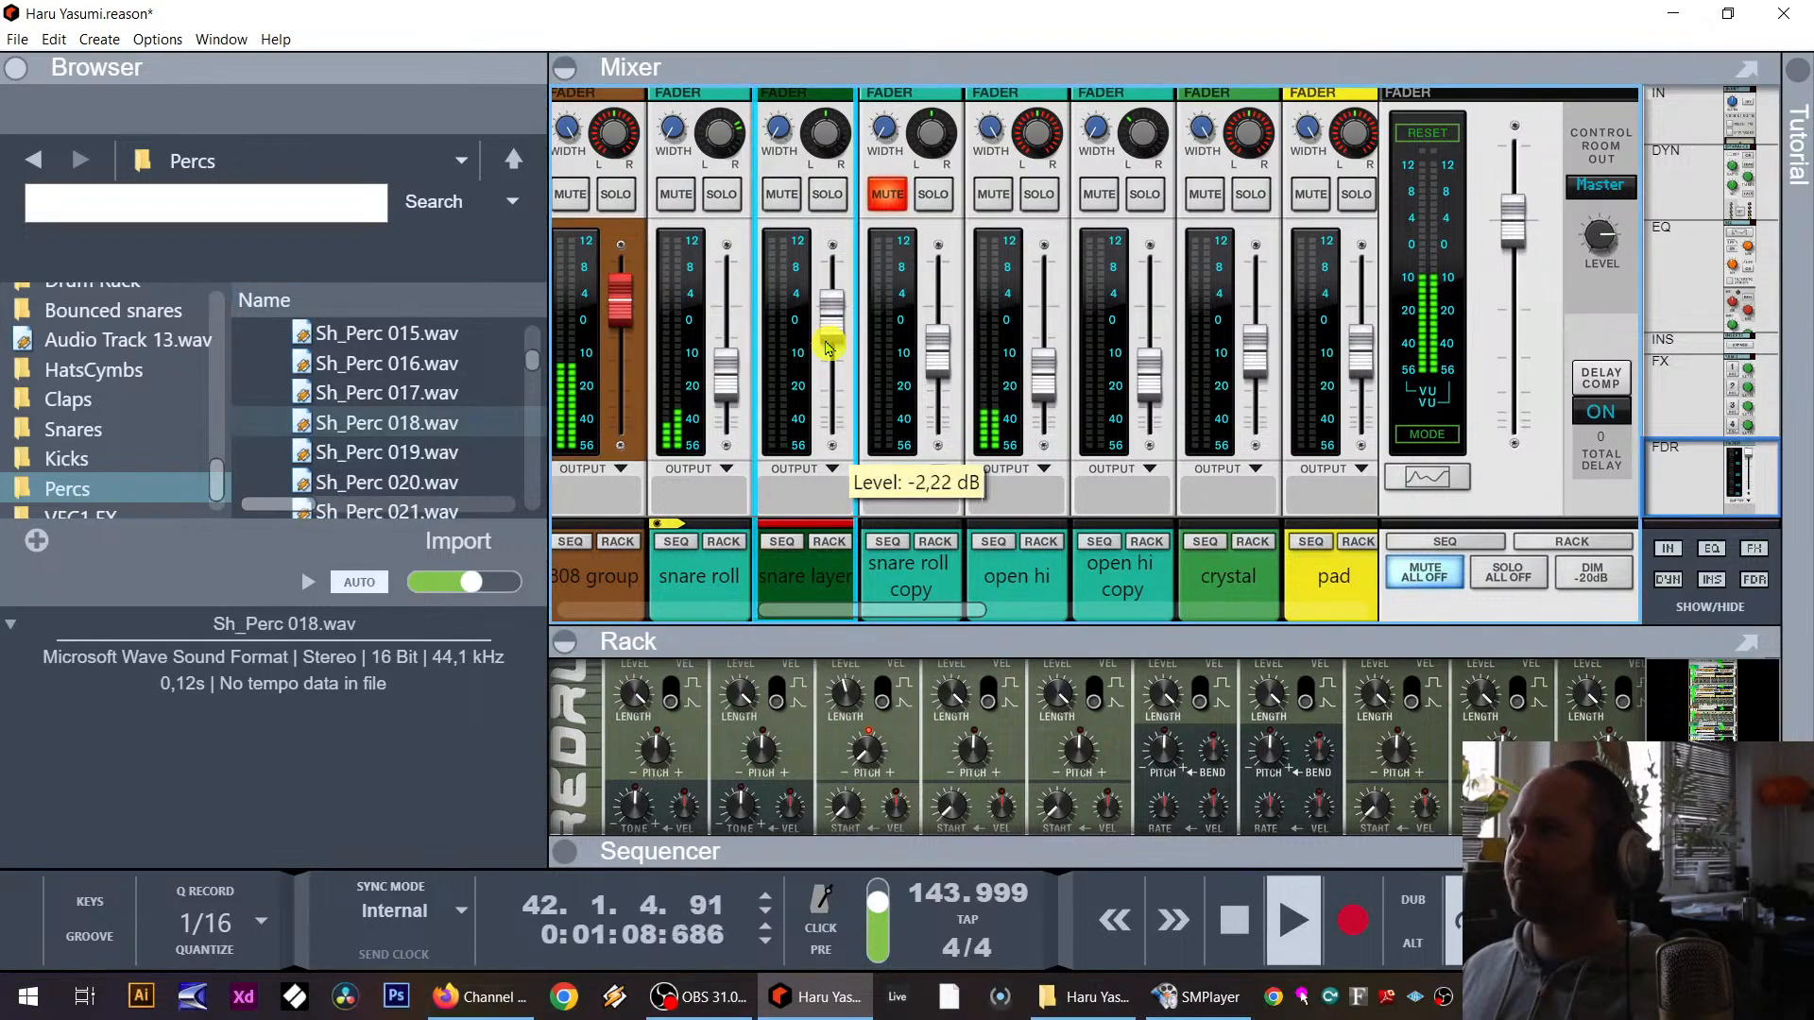
{"action": "left_click", "coordinate": [887, 194]}
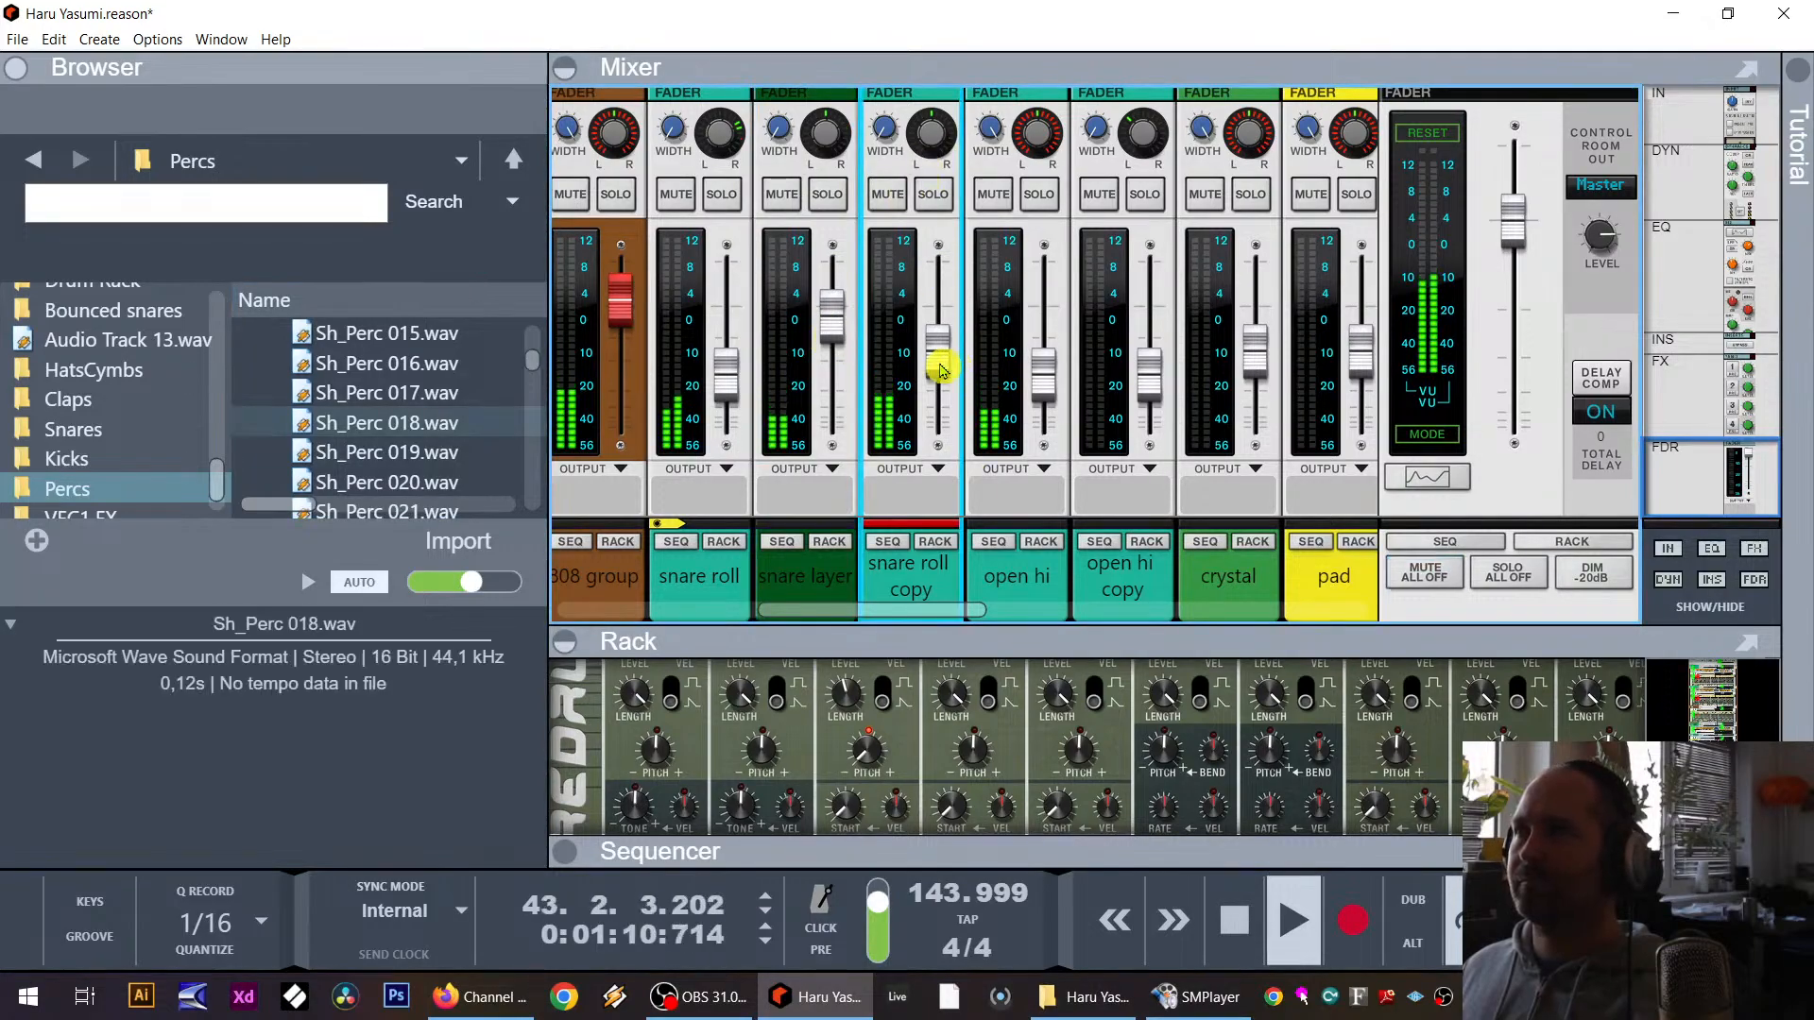
{"action": "mouse_move", "coordinate": [942, 369]}
{"action": "left_mouse_down"}
{"action": "mouse_move", "coordinate": [939, 423]}
{"action": "mouse_move", "coordinate": [943, 398]}
{"action": "left_mouse_up"}
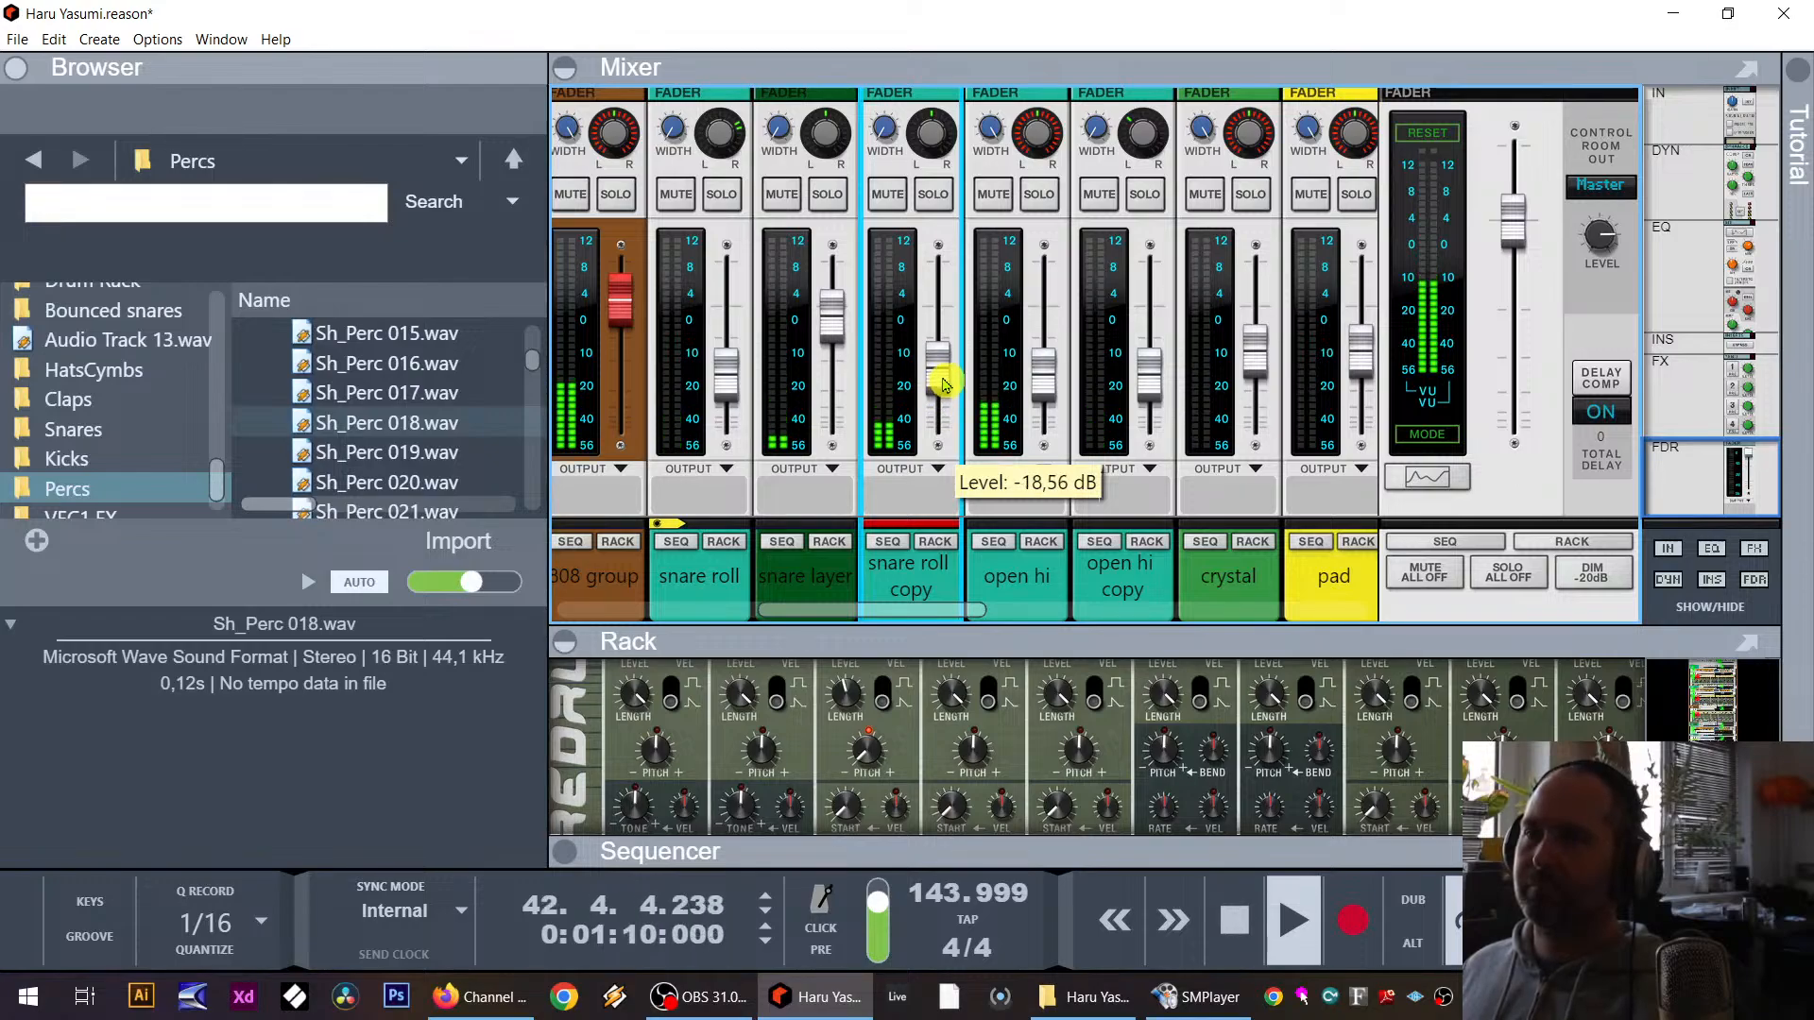
Step: Enable pattern shuffle on the snare layer's drum machine and play the loop
{"action": "left_click_drag", "start_coordinate": [1146, 619], "coordinate": [1125, 312]}
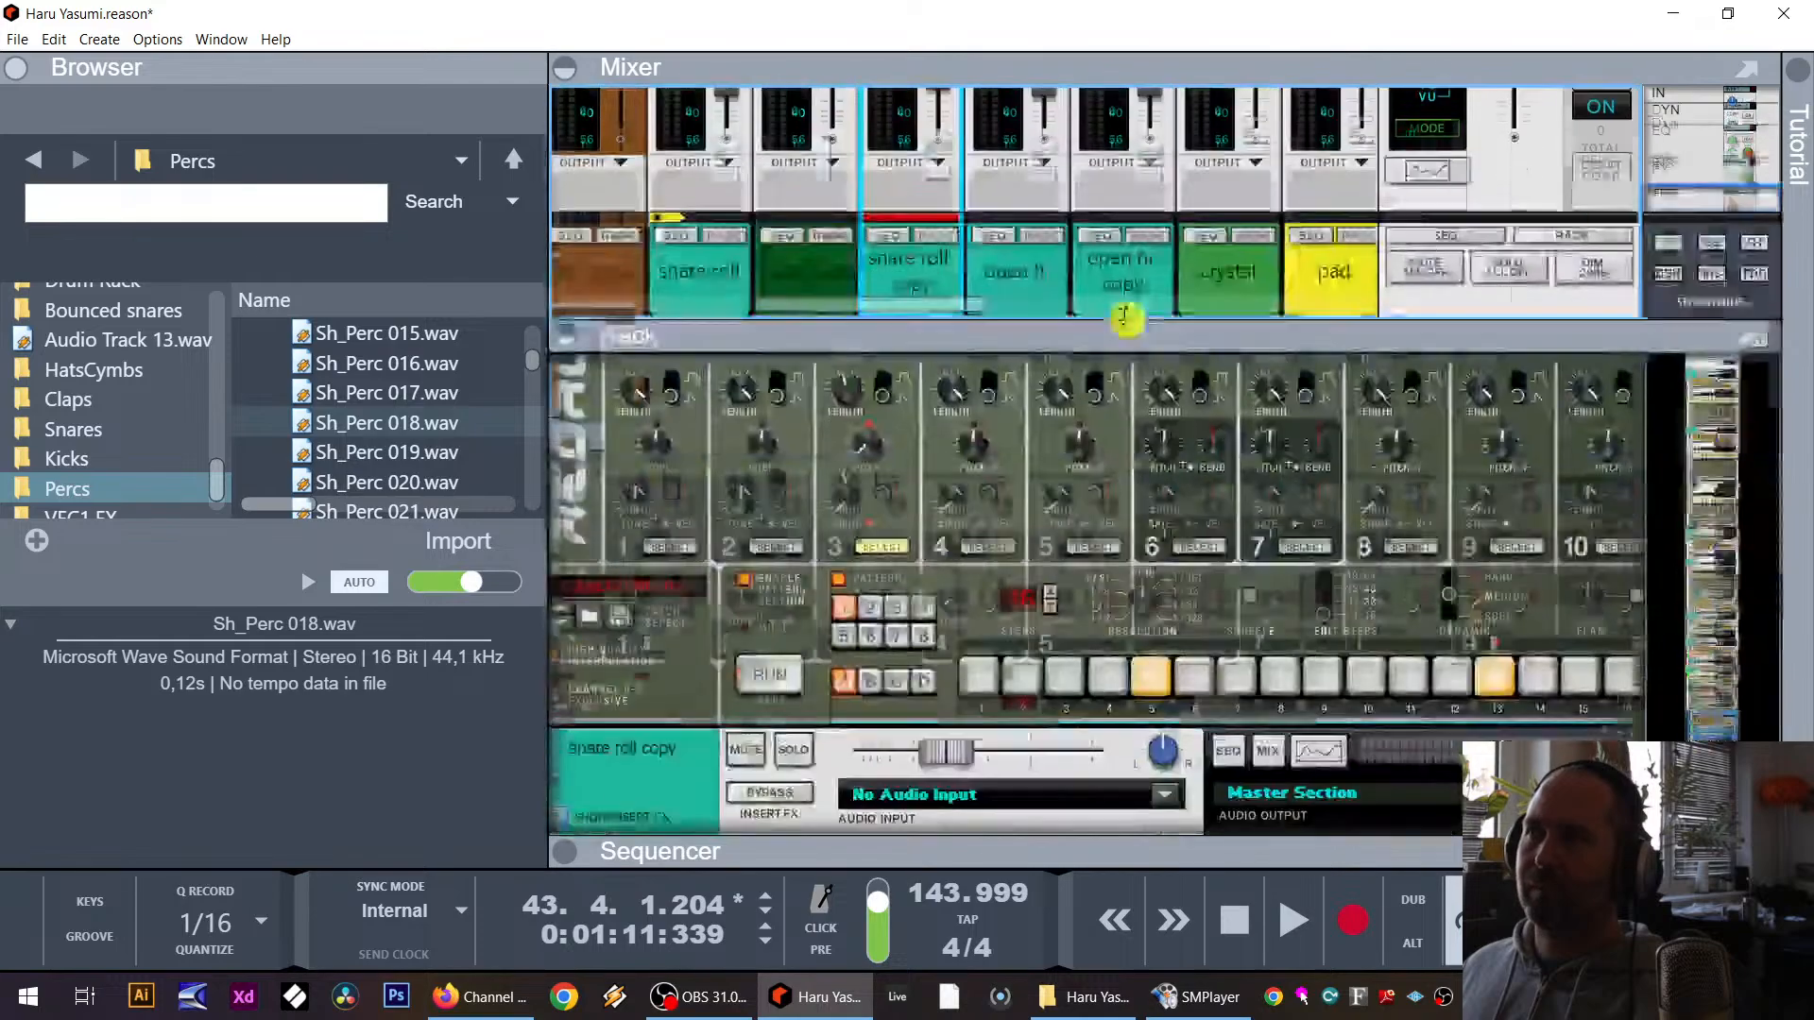
{"action": "left_click", "coordinate": [1253, 589]}
{"action": "key", "text": "space"}
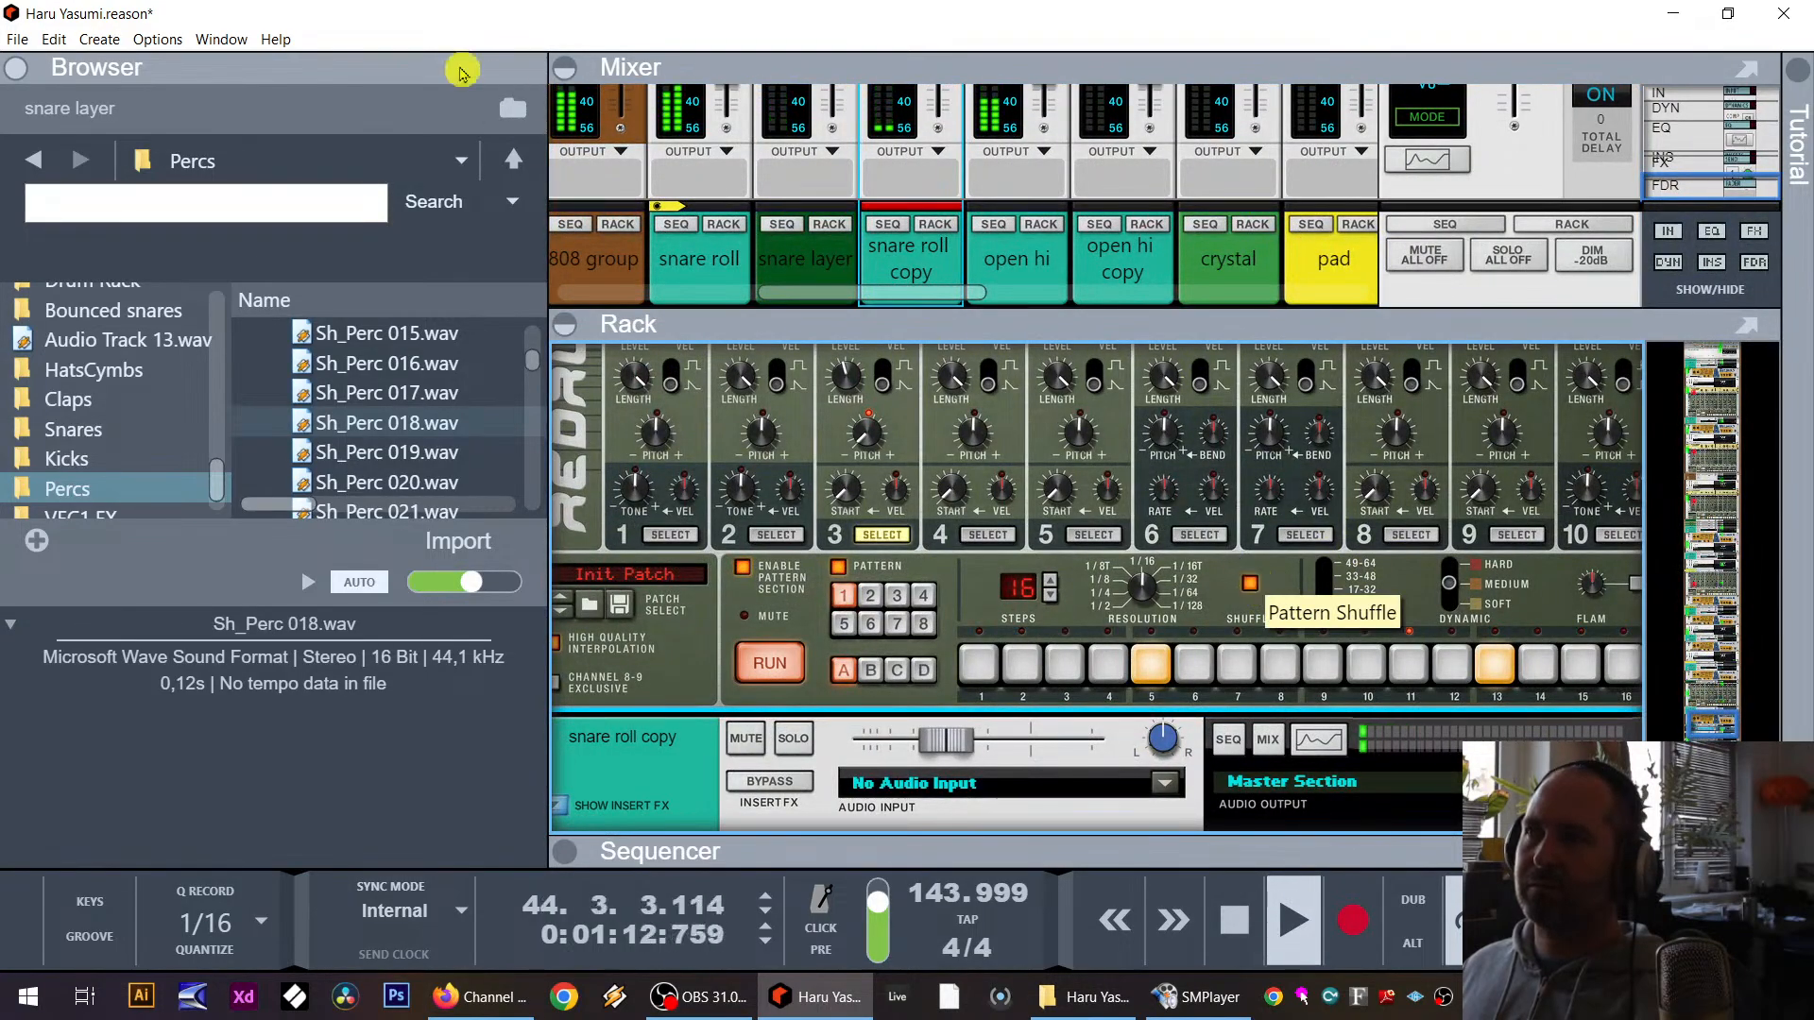
Step: Pan the snare roll copy channel slightly left and lower its level to about -21.63 dB
{"action": "left_click_drag", "start_coordinate": [858, 316], "coordinate": [810, 650]}
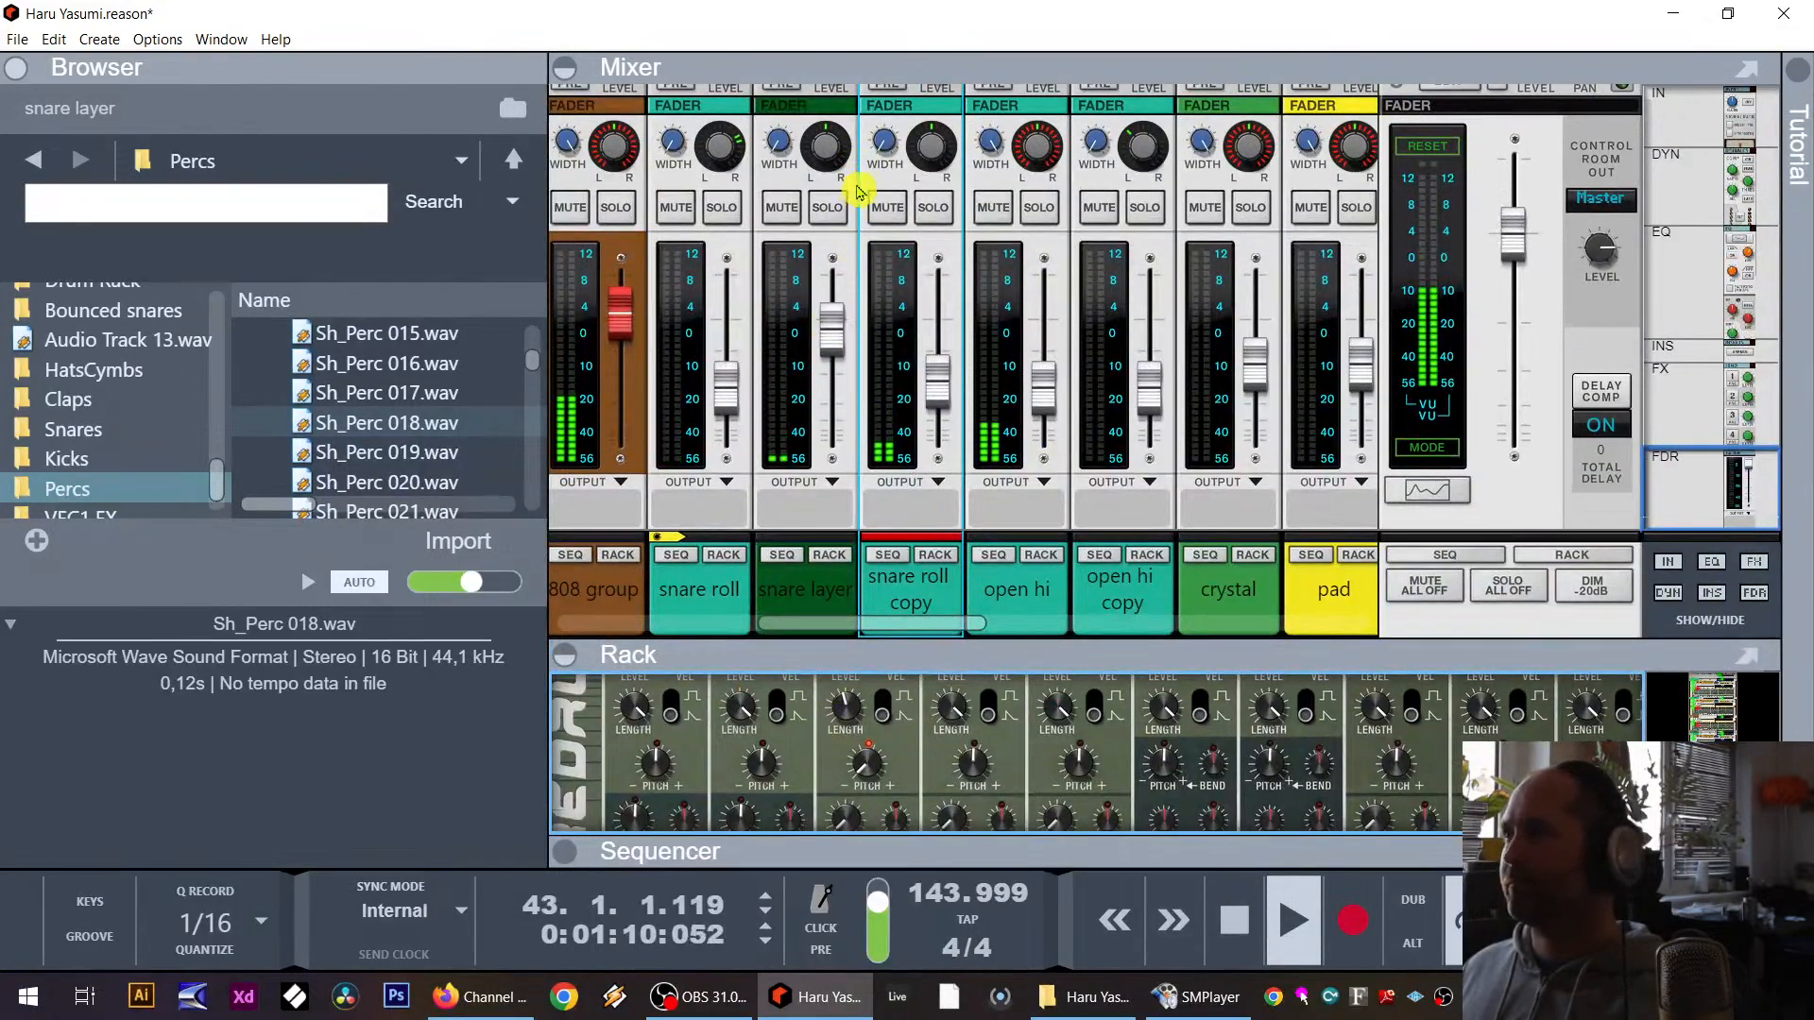
{"action": "key", "text": "space"}
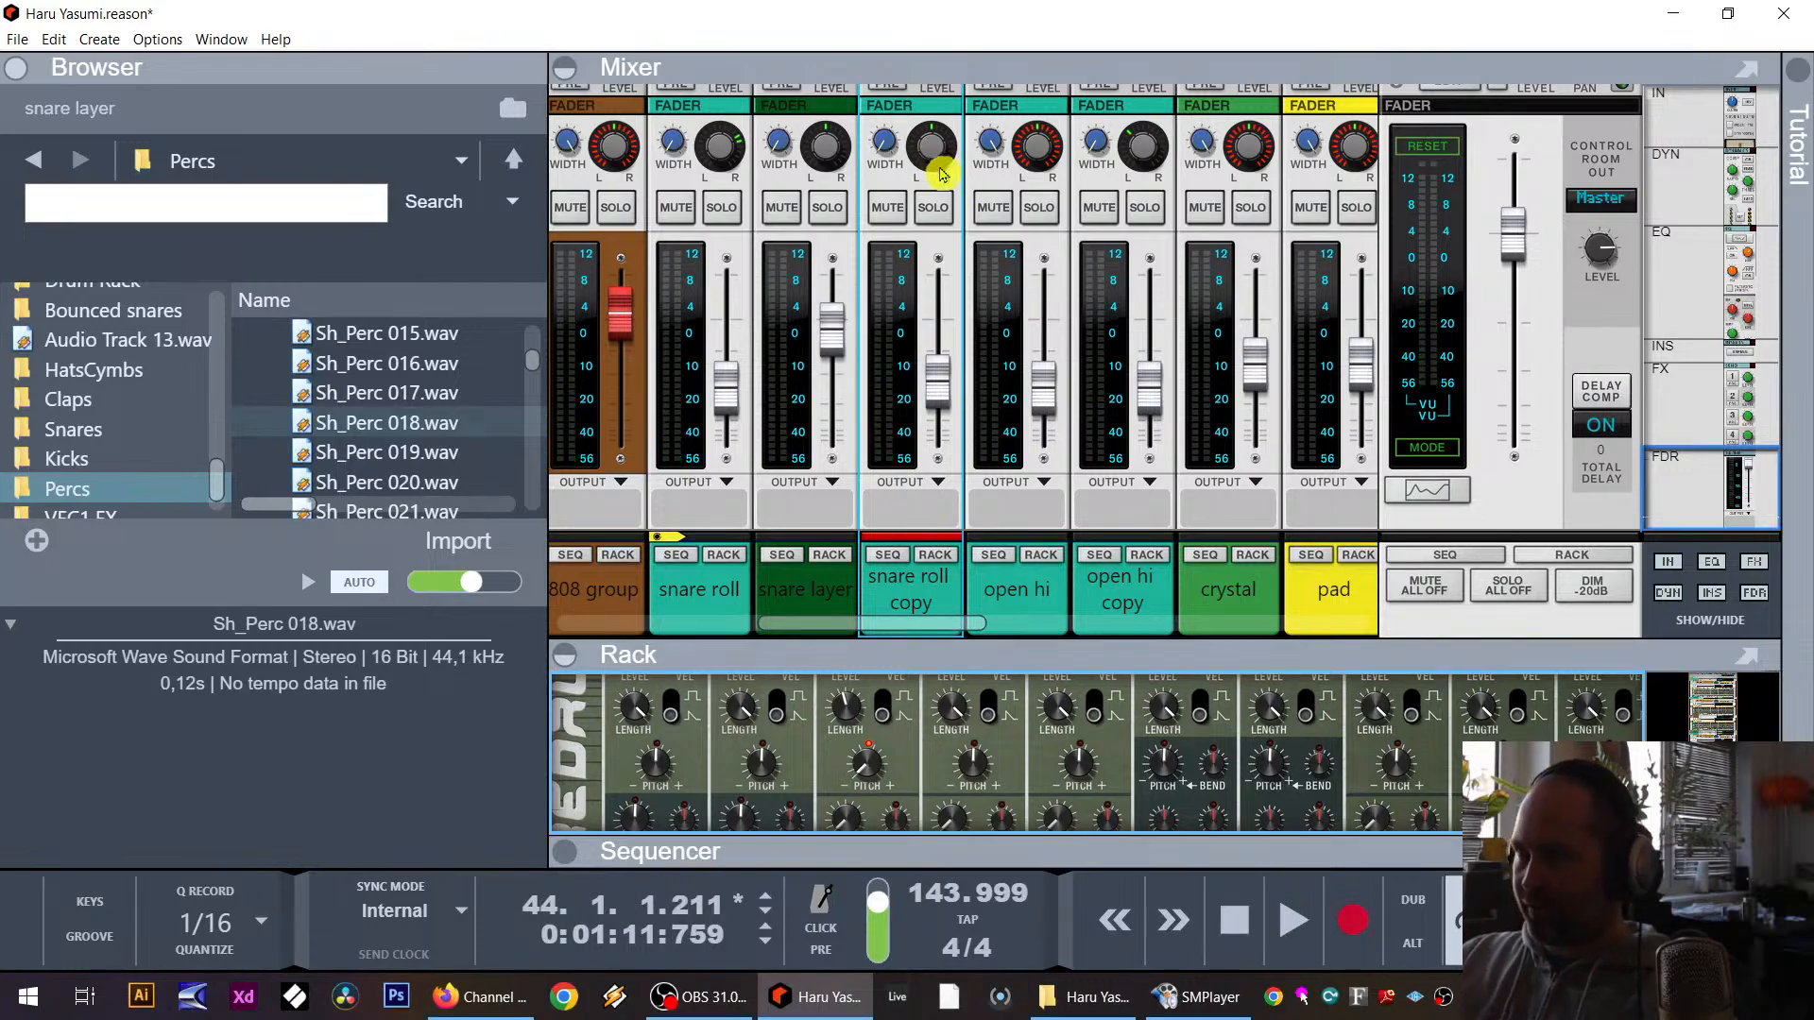
{"action": "left_click_drag", "start_coordinate": [938, 161], "coordinate": [928, 179]}
{"action": "key", "text": "space"}
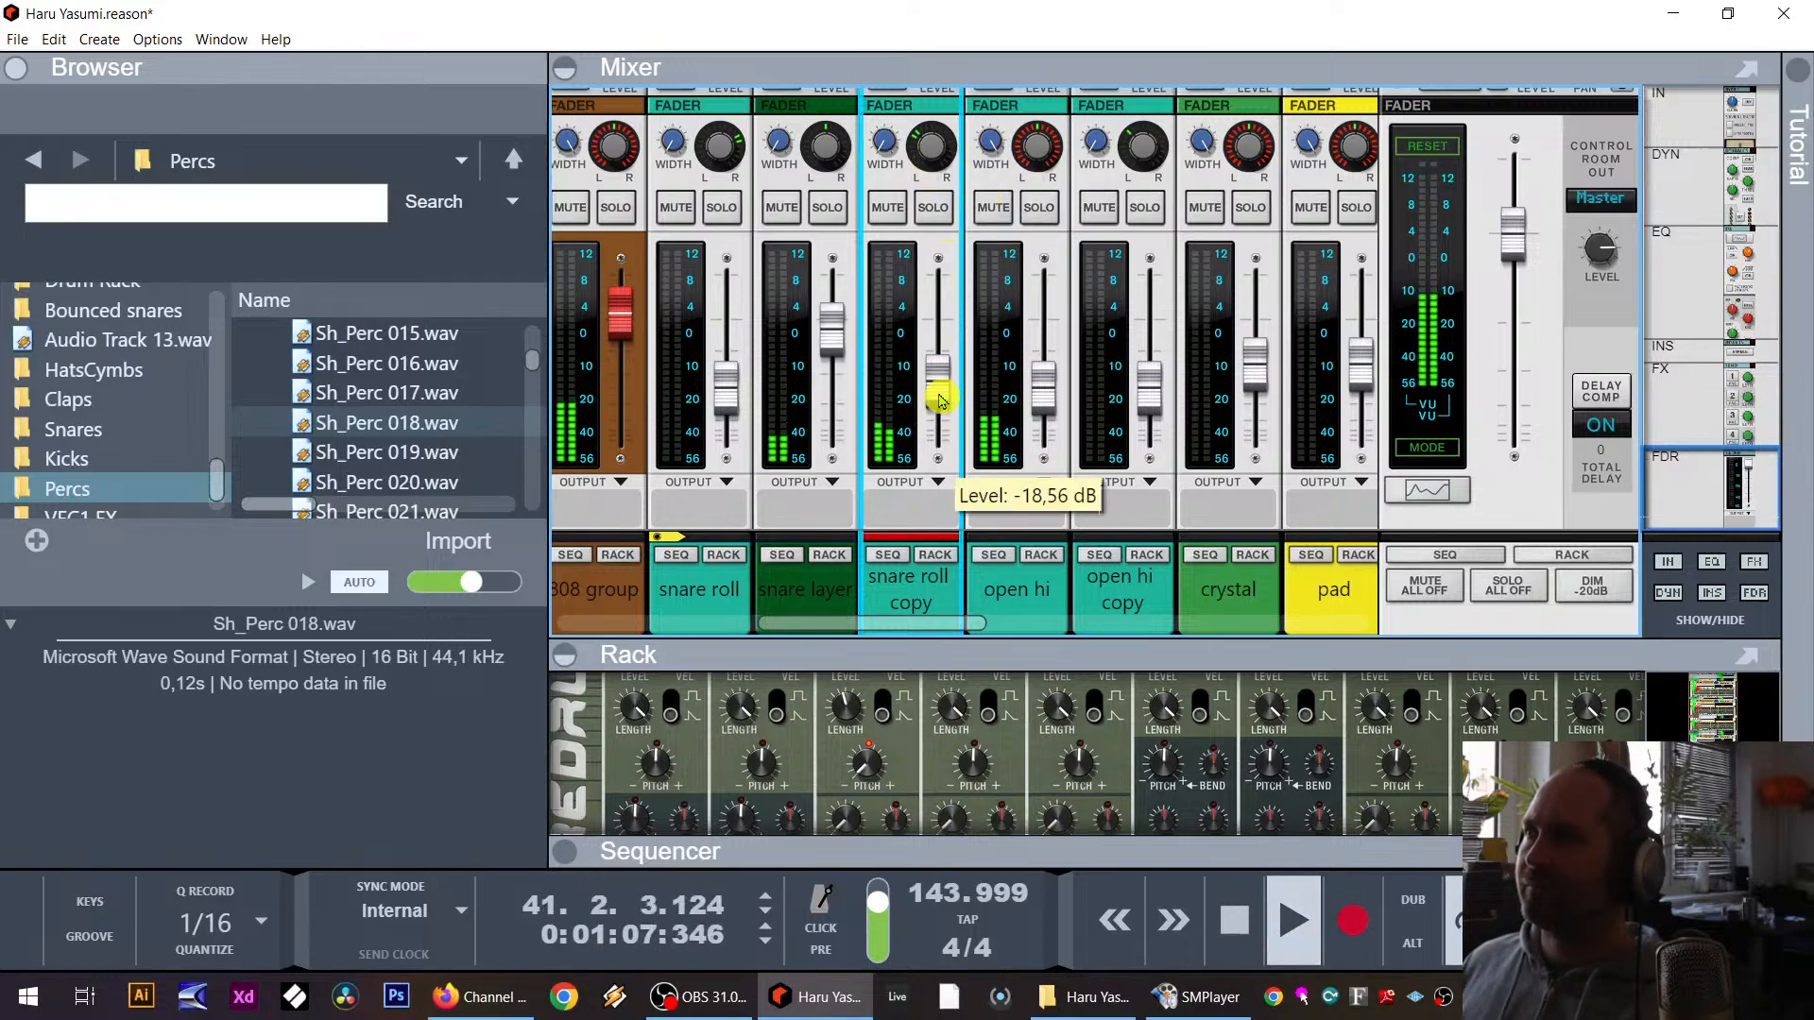
{"action": "left_click_drag", "start_coordinate": [941, 399], "coordinate": [946, 426]}
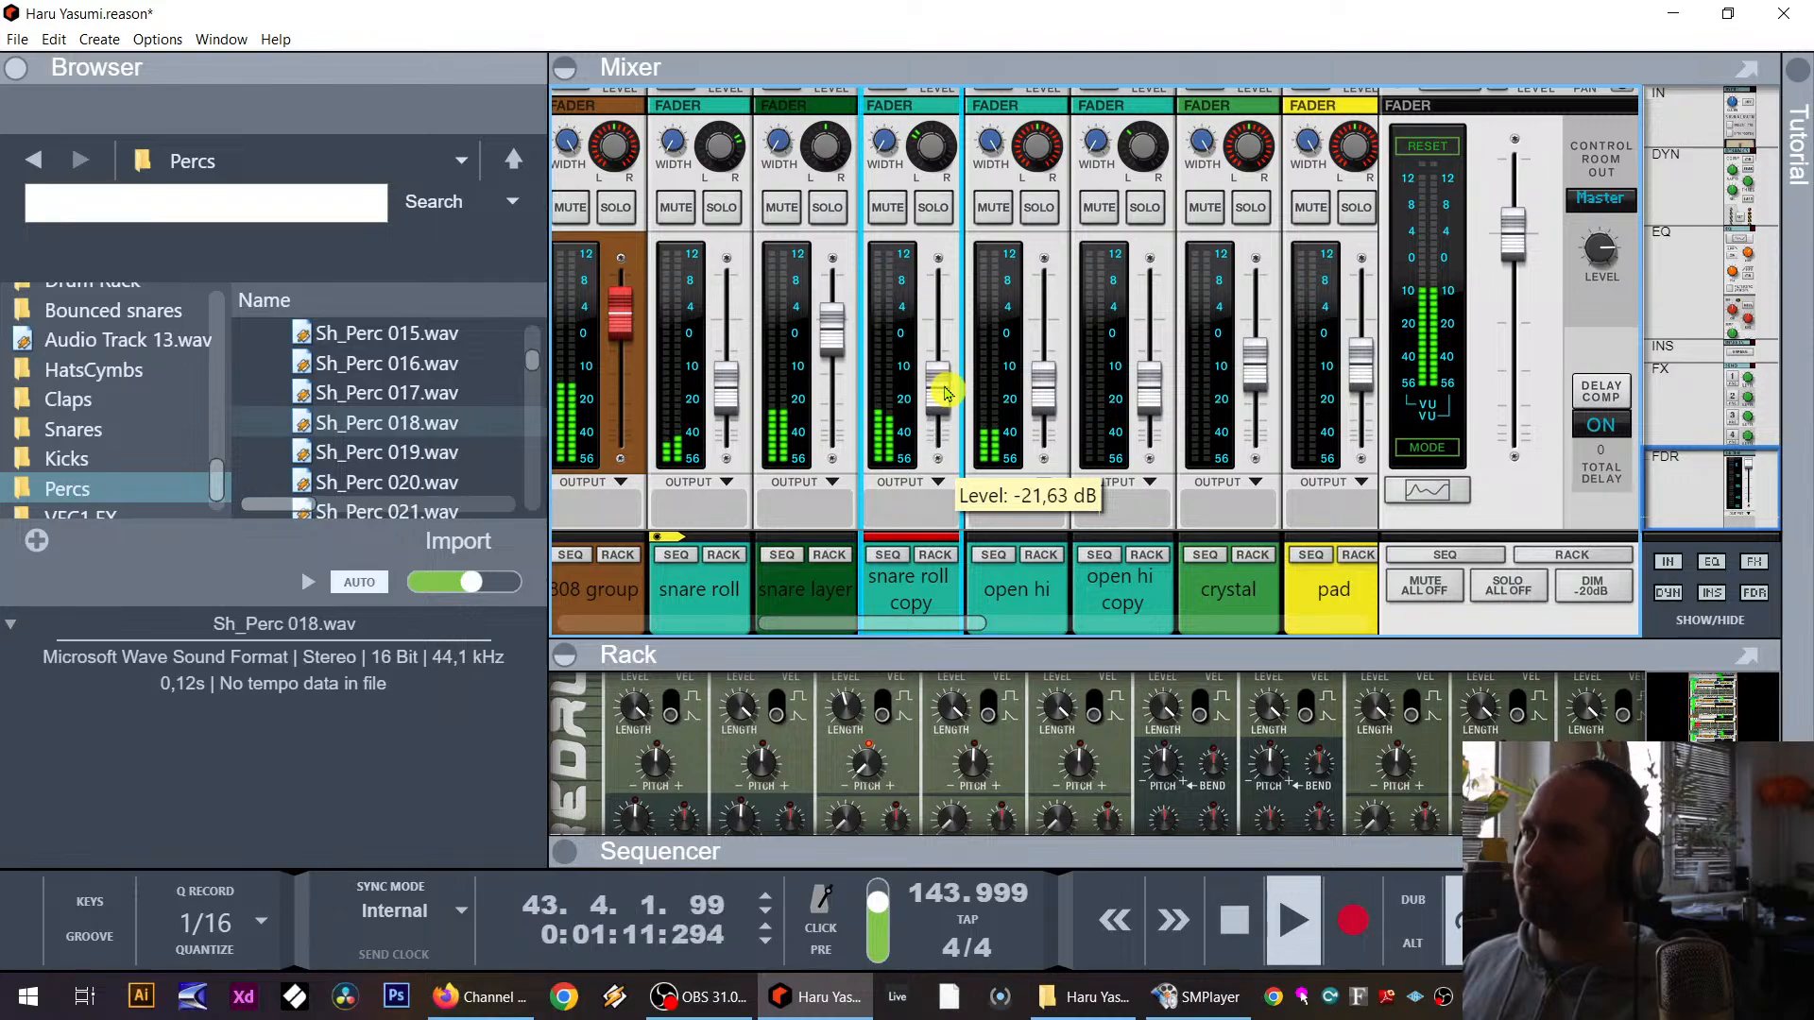
Step: Lower the snare layer channel's level a little further, checking the balance with the master output temporarily dimmed by 20 dB
{"action": "left_click_drag", "start_coordinate": [837, 349], "coordinate": [831, 363]}
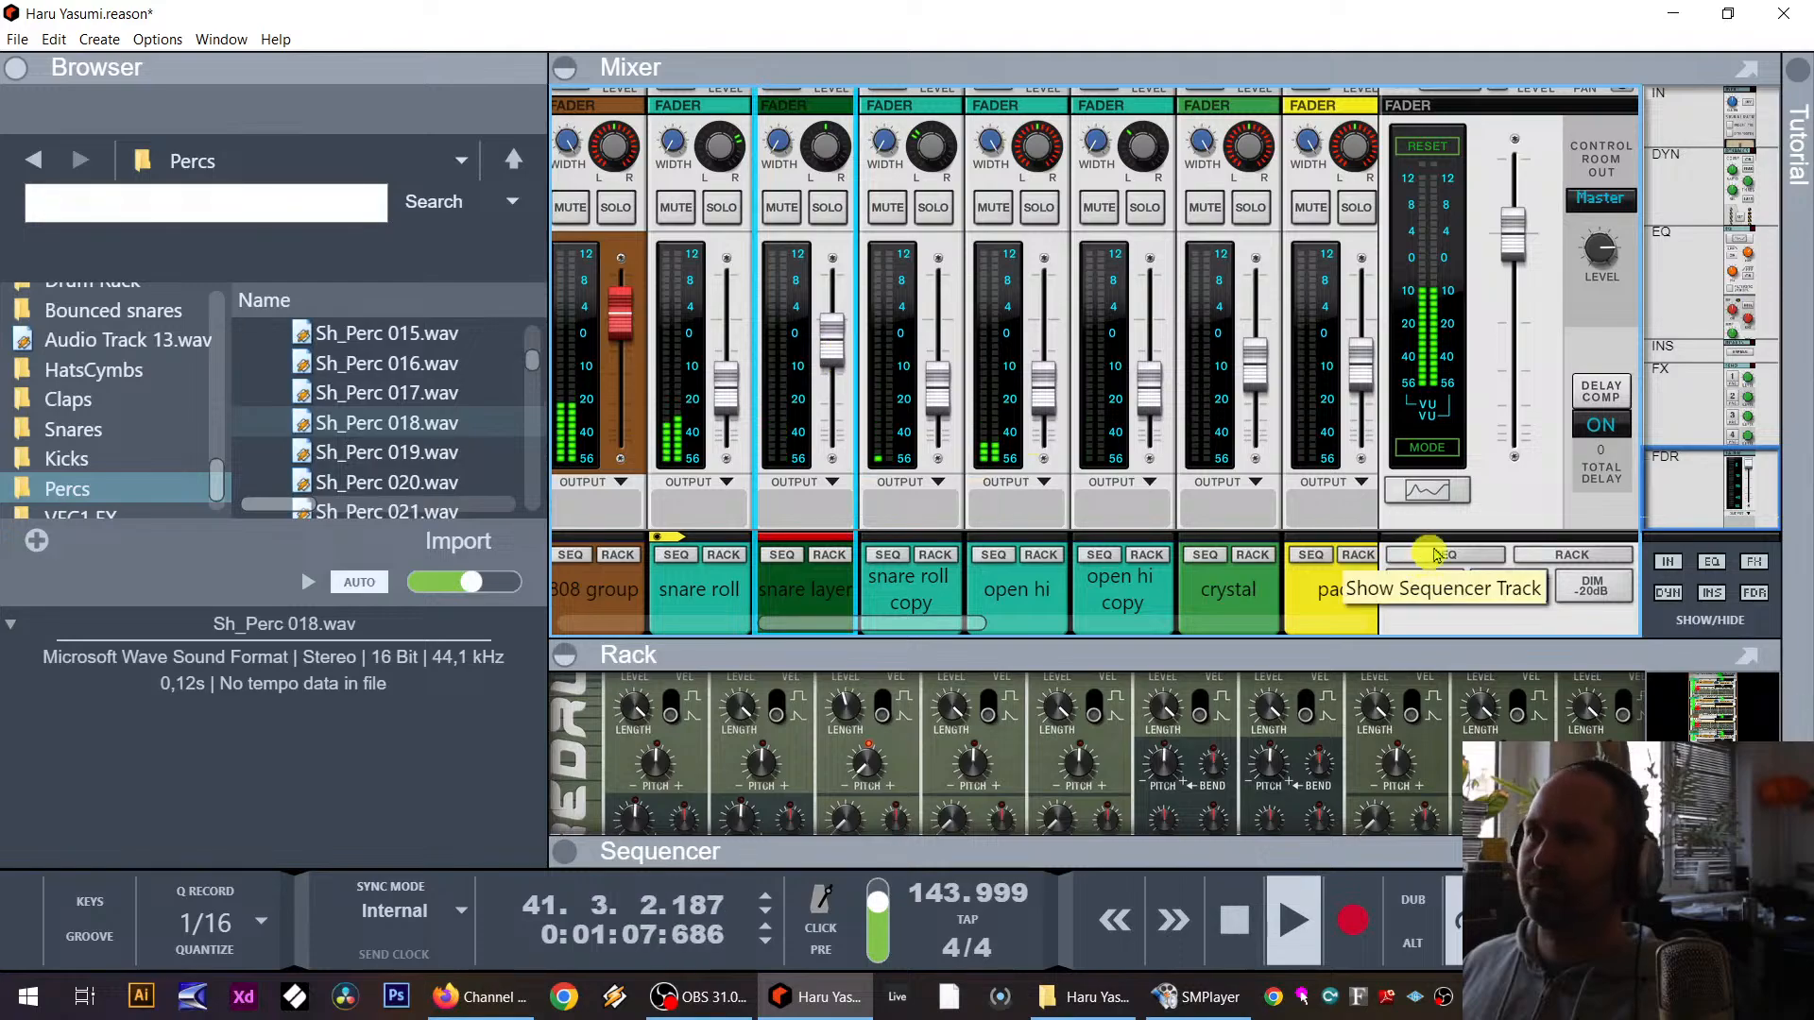
{"action": "left_click", "coordinate": [1612, 595]}
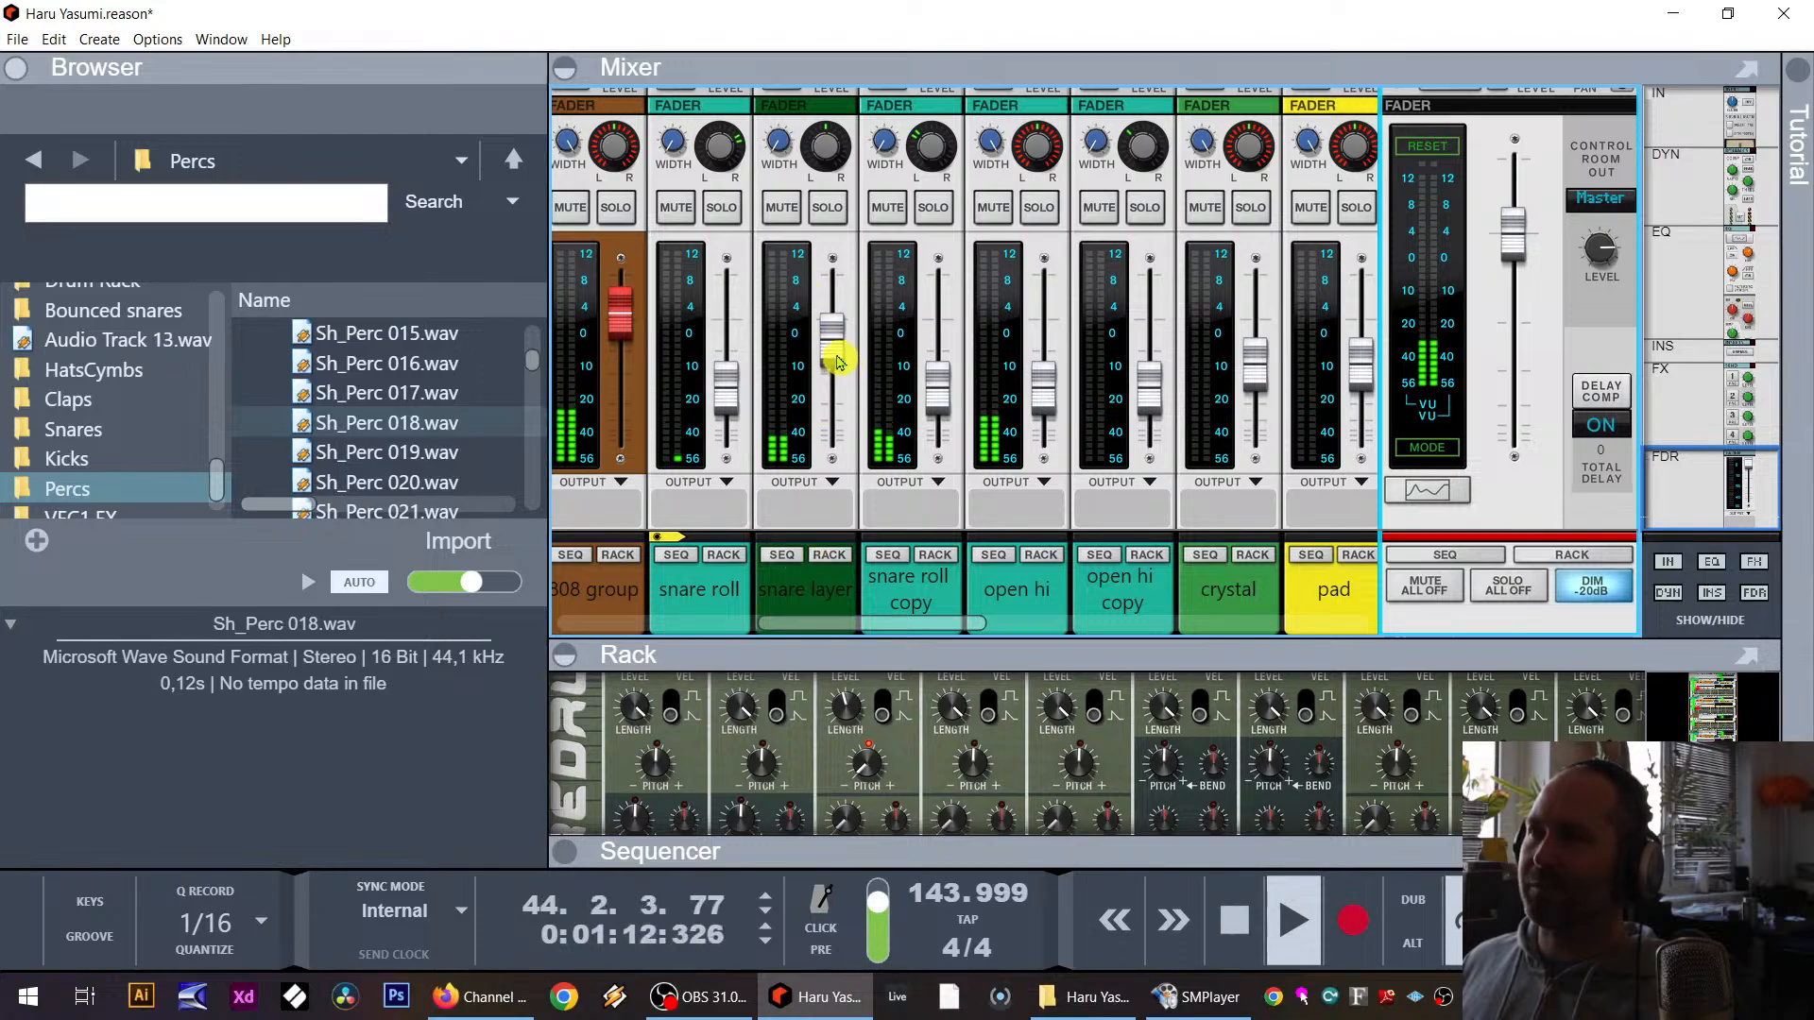
{"action": "left_click_drag", "start_coordinate": [839, 365], "coordinate": [843, 376]}
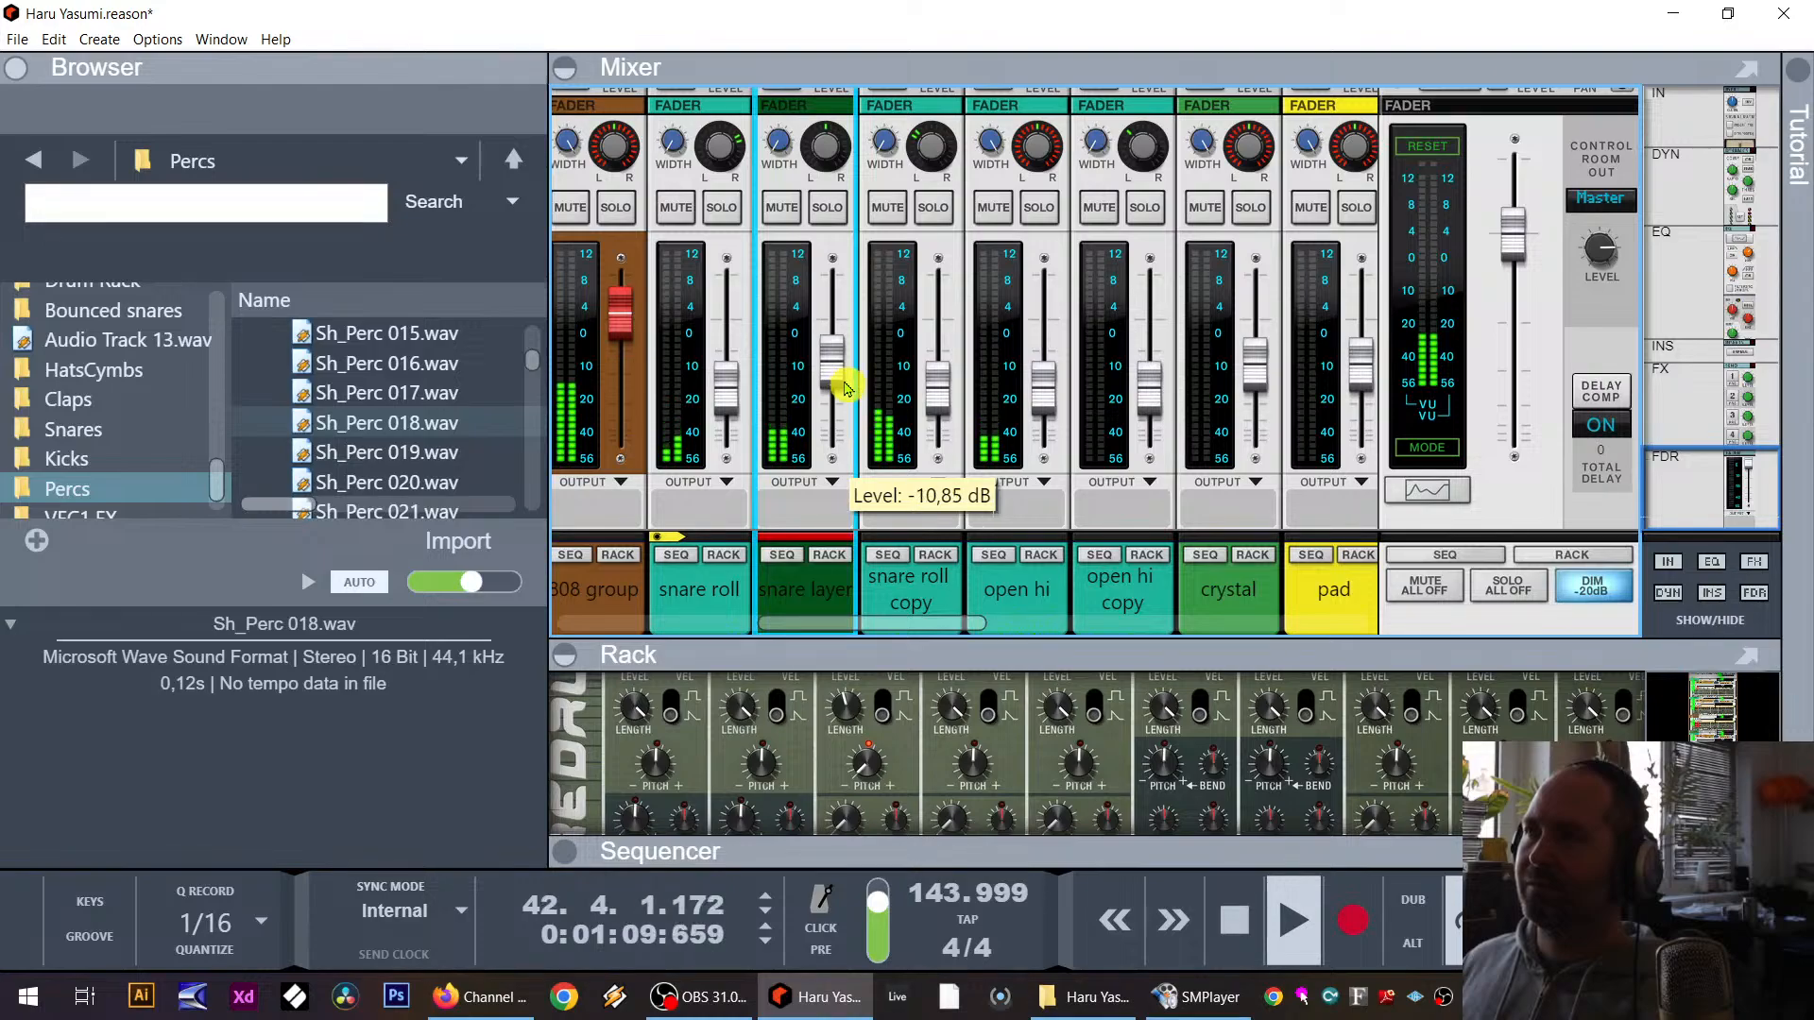
{"action": "left_click", "coordinate": [1614, 597]}
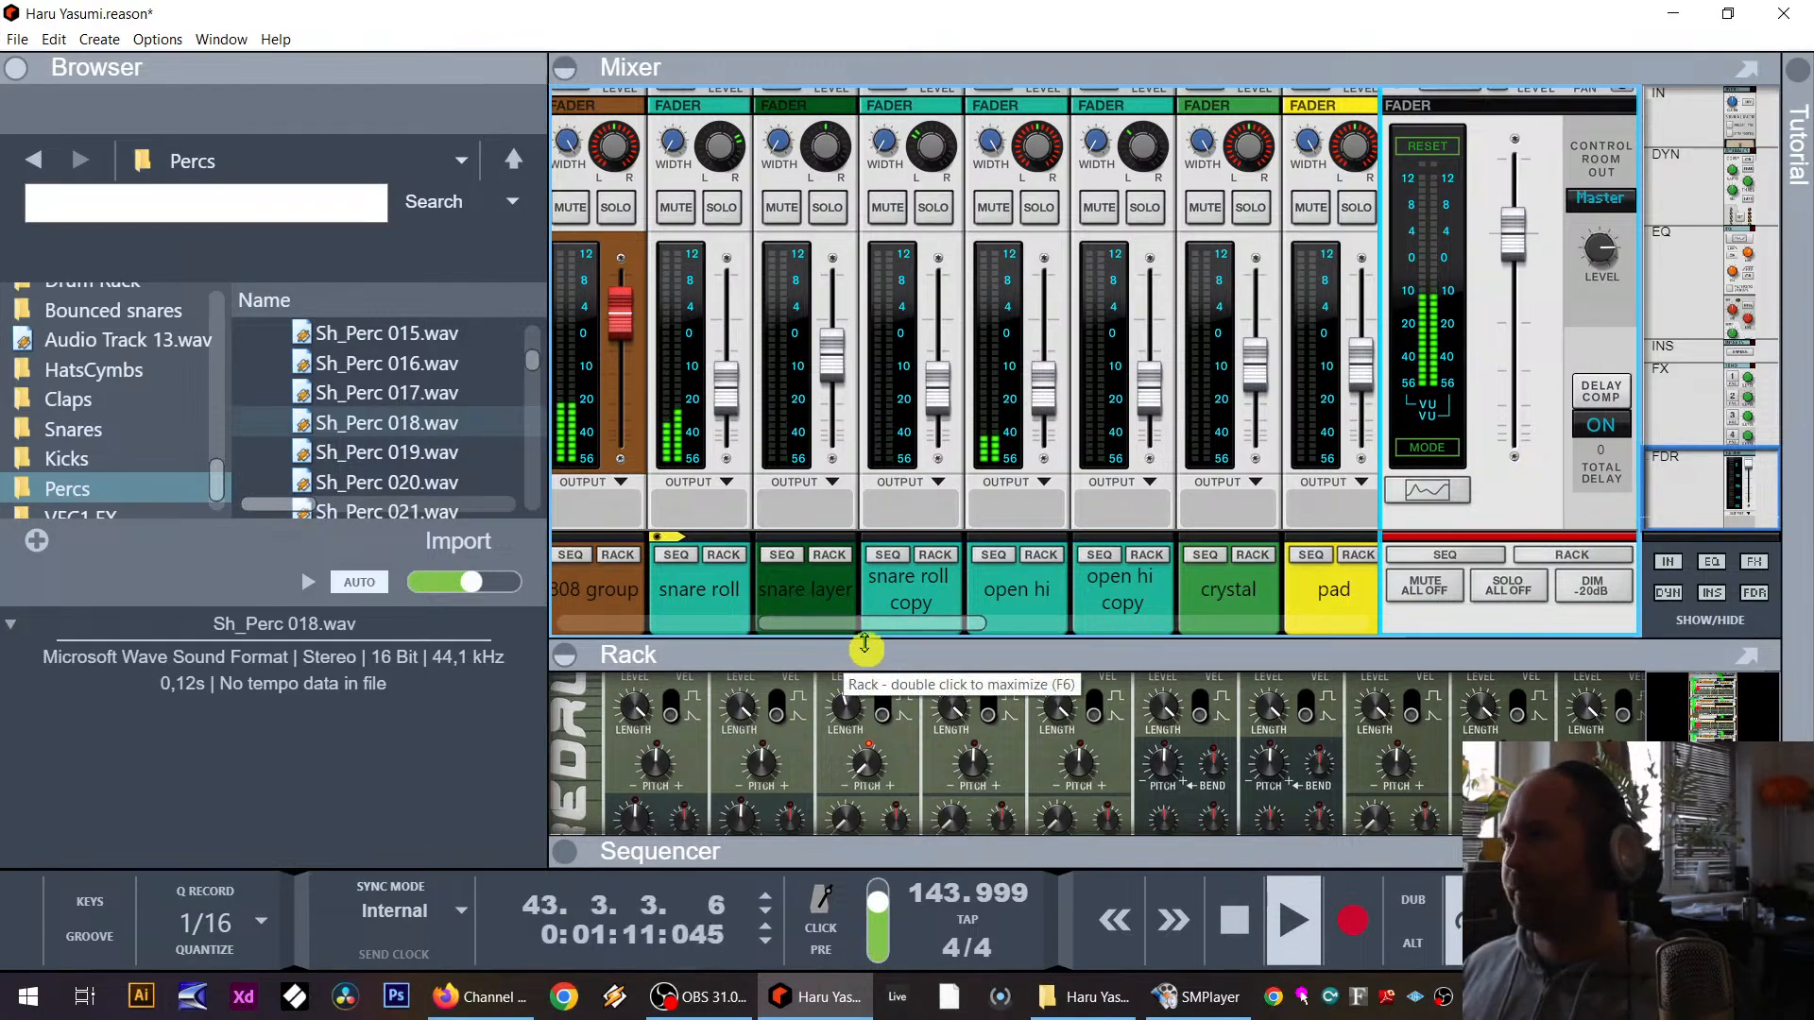
Step: Listen to the bassline channel briefly in solo and mute it in the mix
{"action": "left_click_drag", "start_coordinate": [870, 621], "coordinate": [650, 645]}
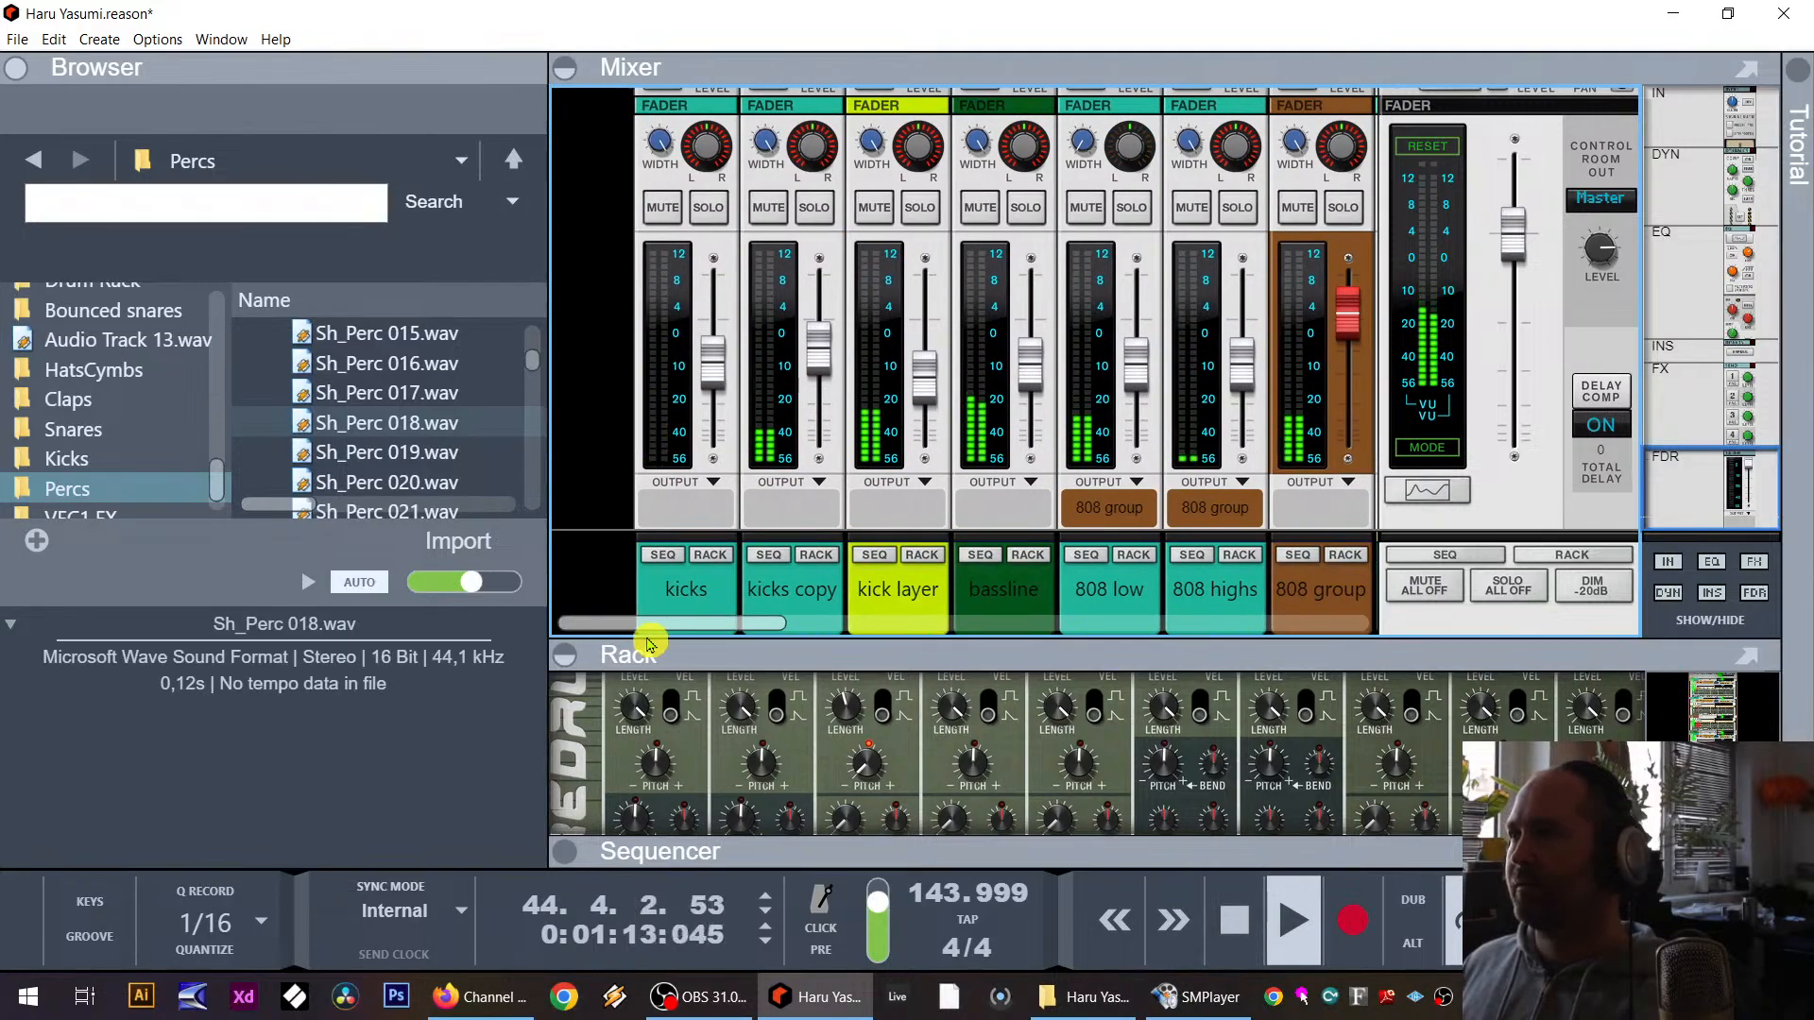
{"action": "left_click", "coordinate": [1037, 216]}
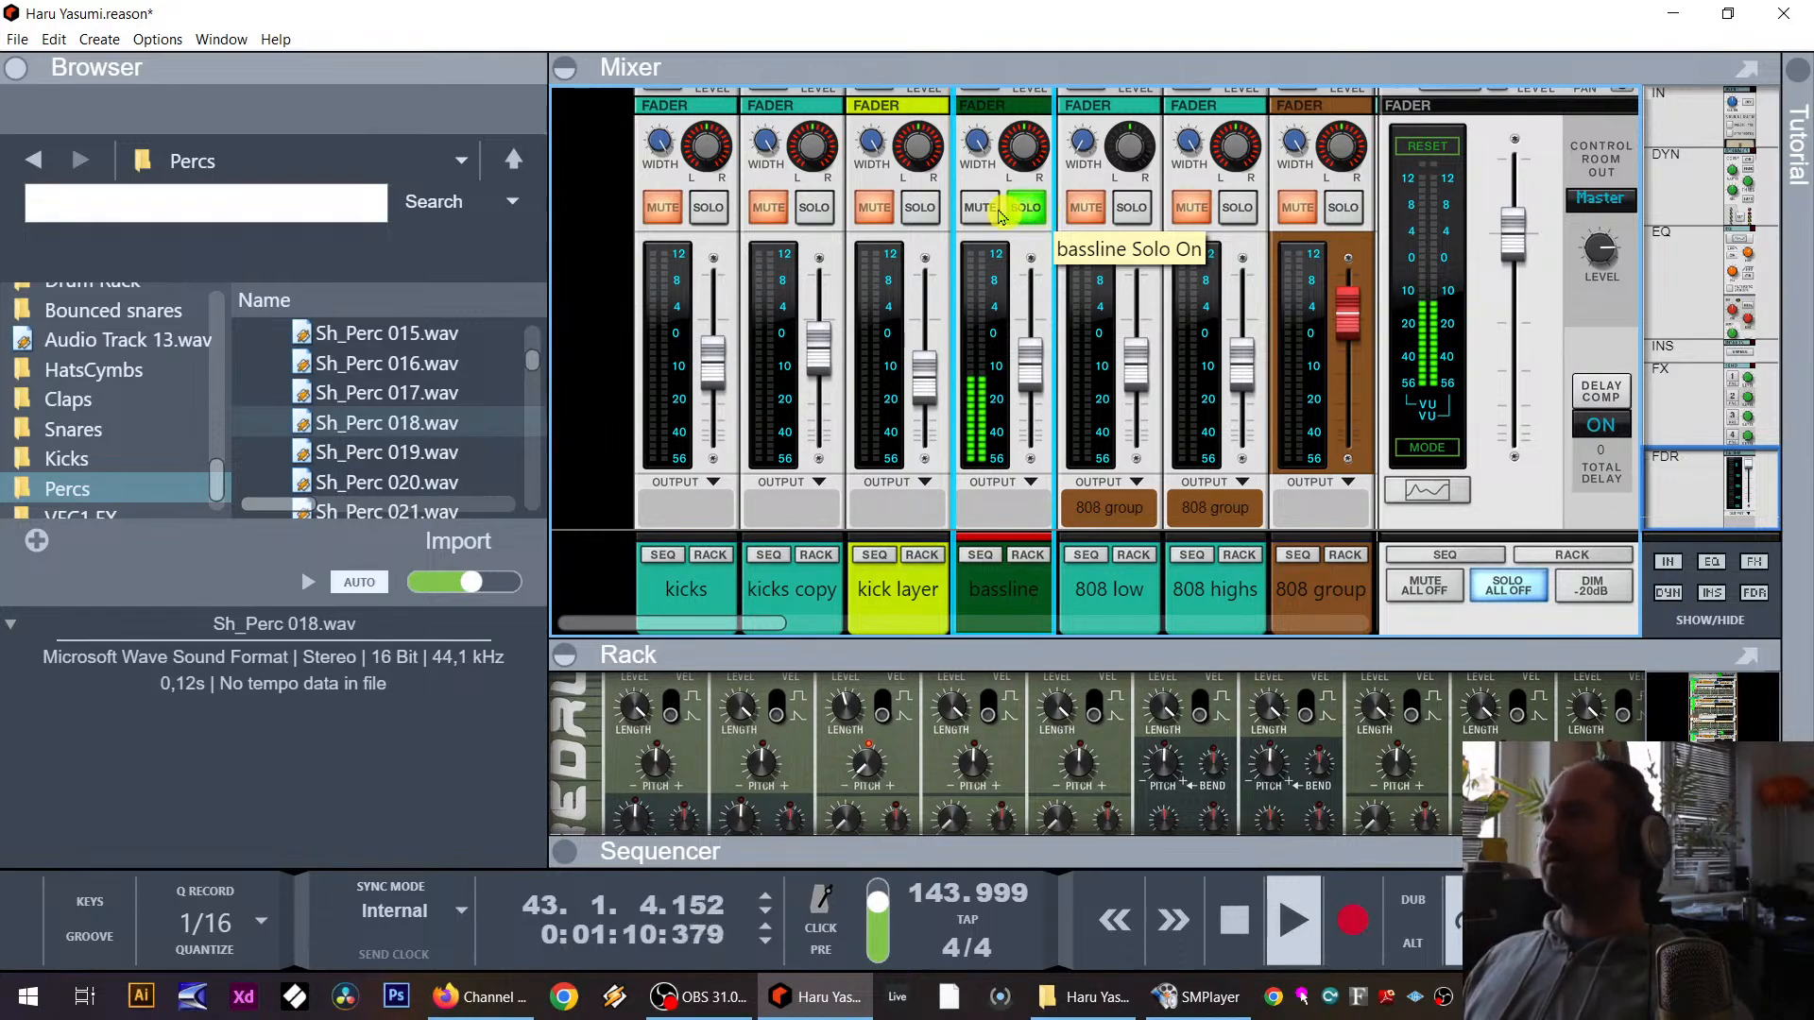
{"action": "left_click", "coordinate": [1028, 210]}
{"action": "left_click", "coordinate": [982, 218]}
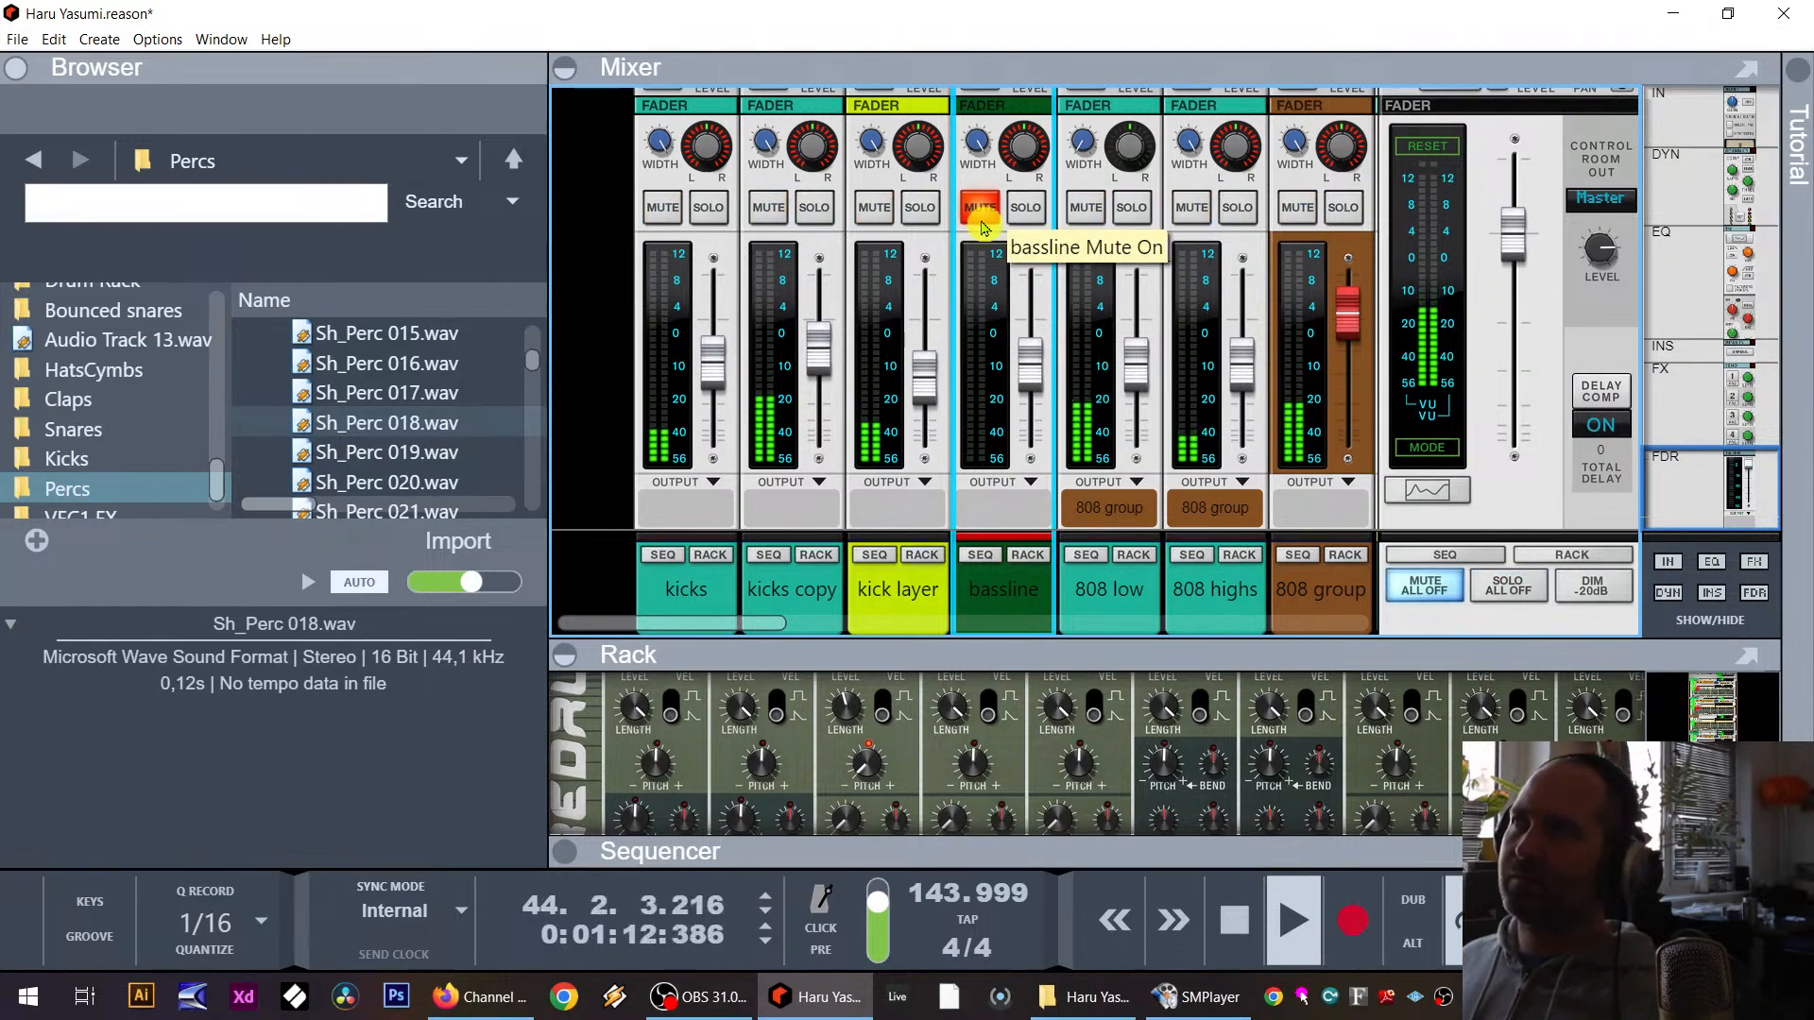
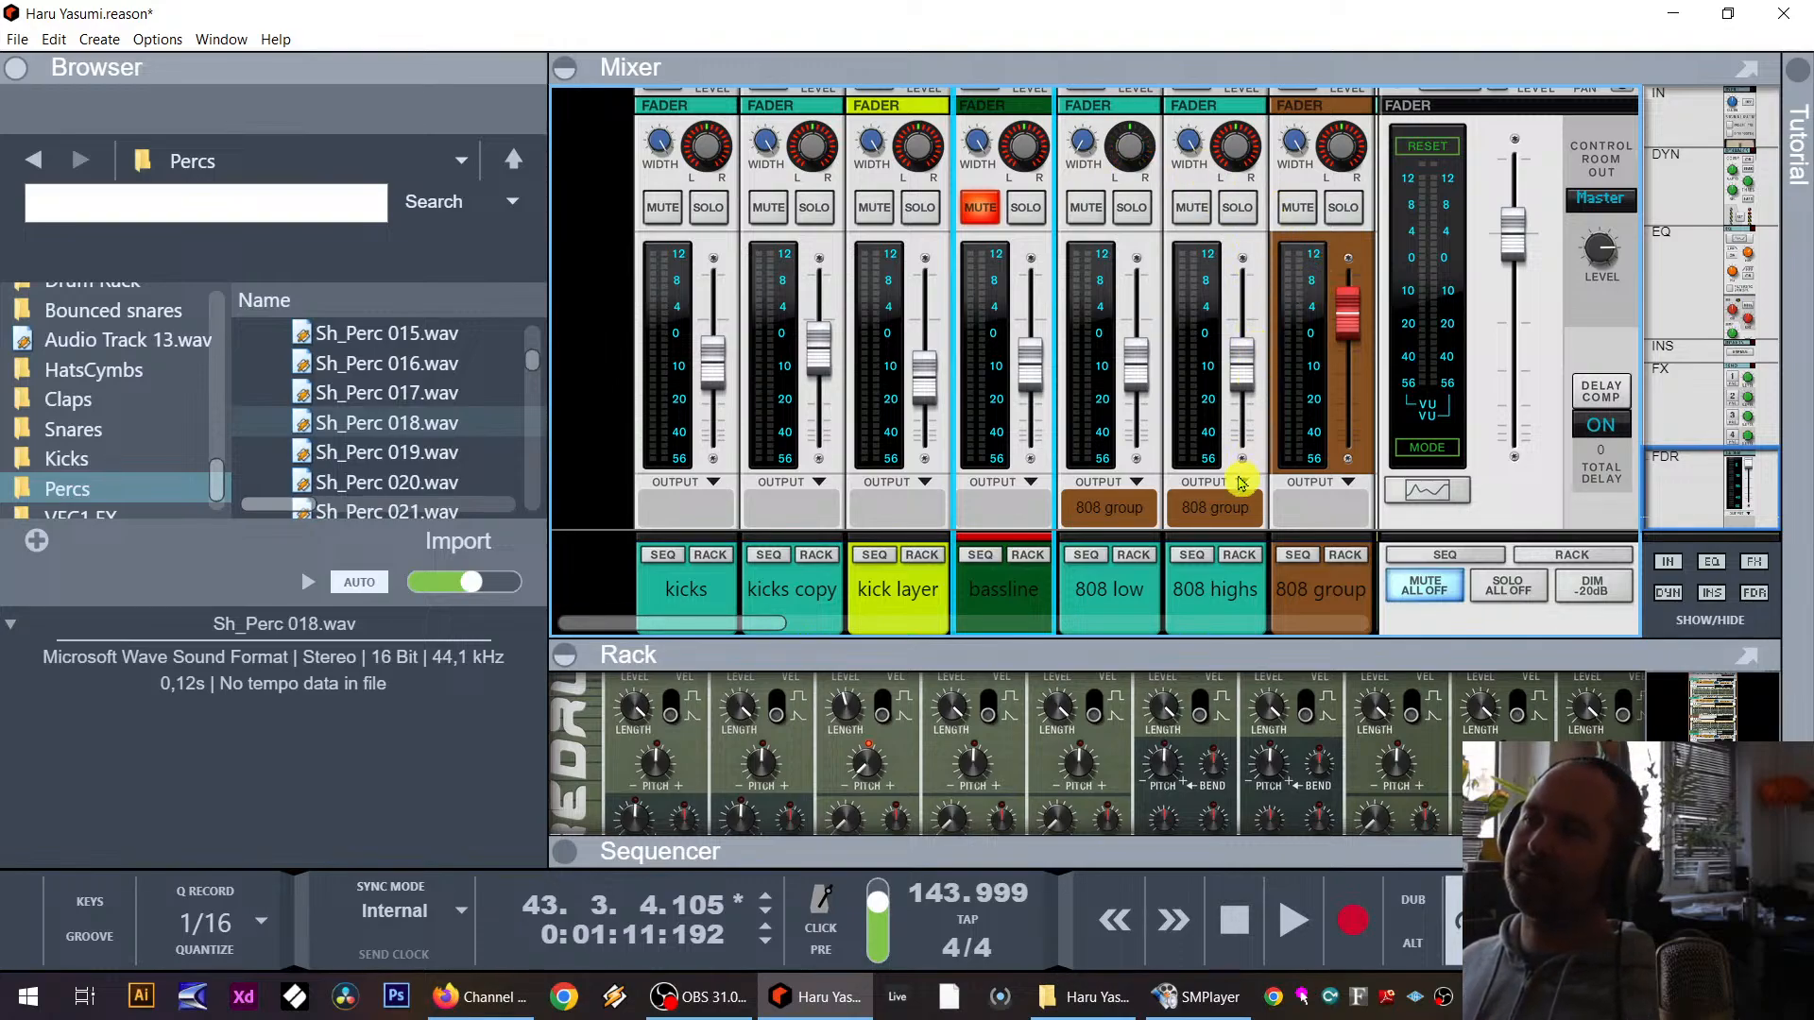
{"action": "left_click", "coordinate": [1190, 151]}
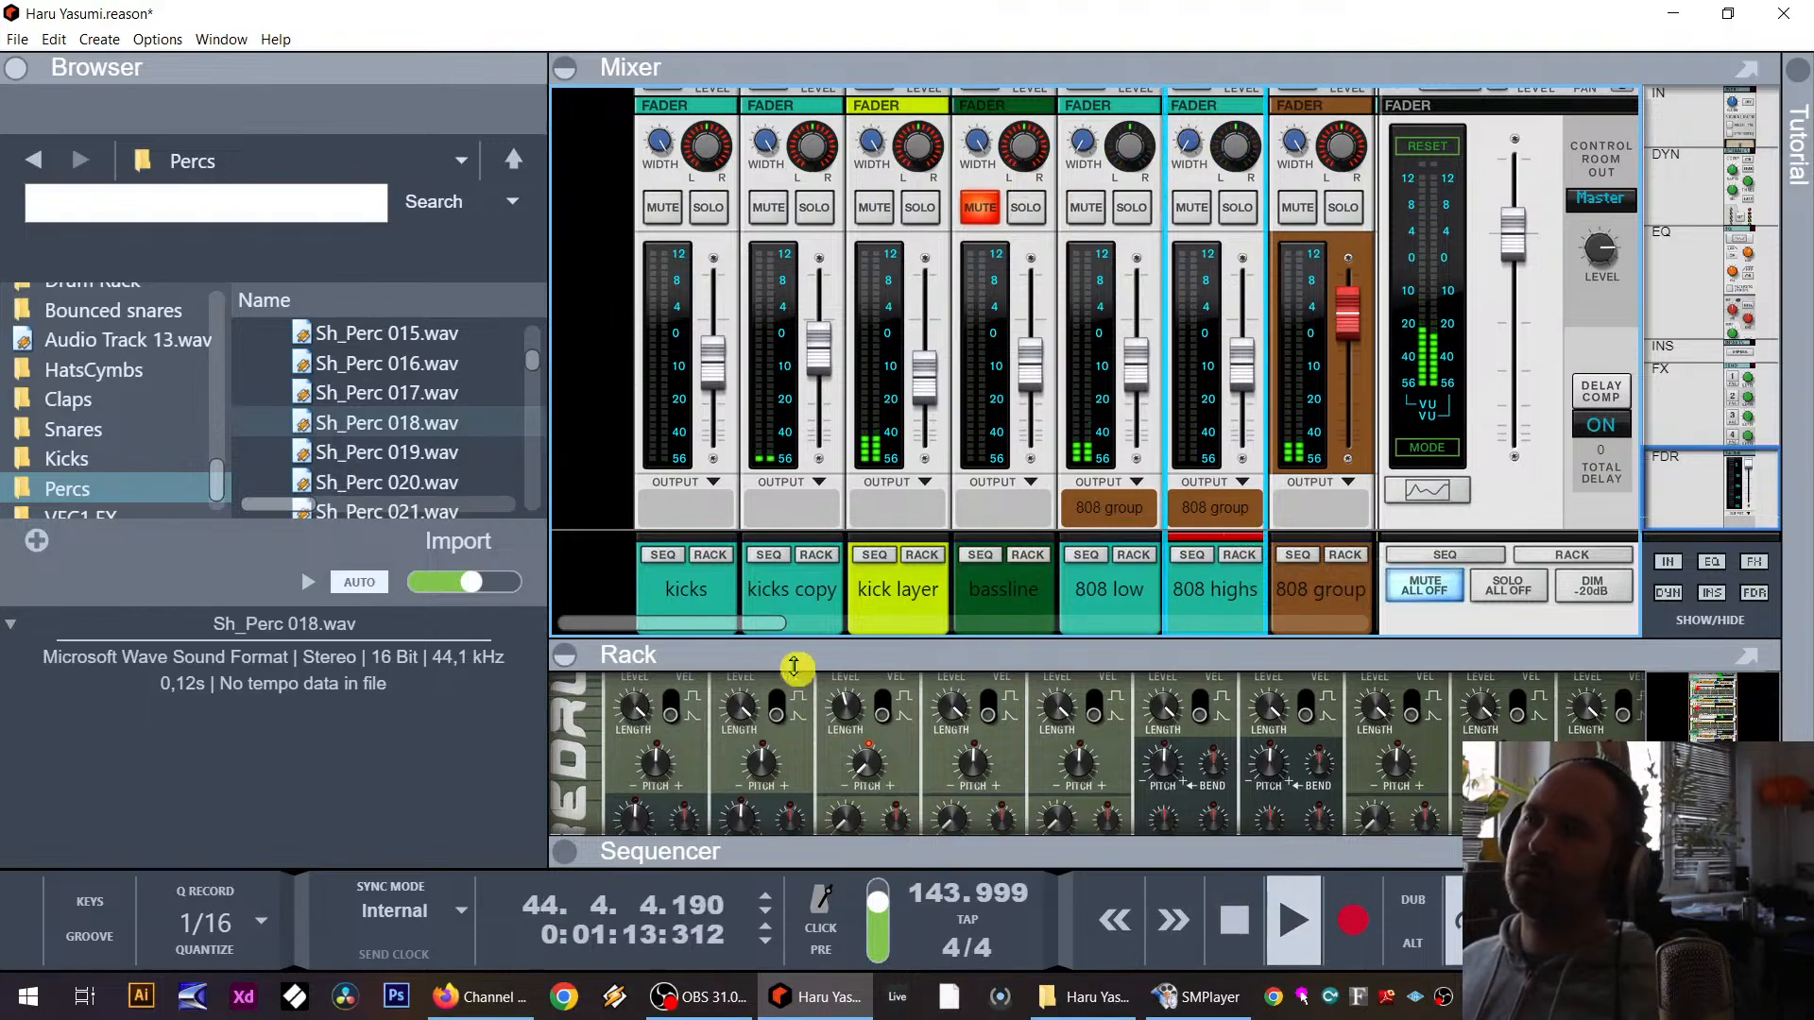
Step: Mute the snare roll channel and reset the snare roll copy channel's pan to centre
{"action": "left_click_drag", "start_coordinate": [751, 625], "coordinate": [945, 626]}
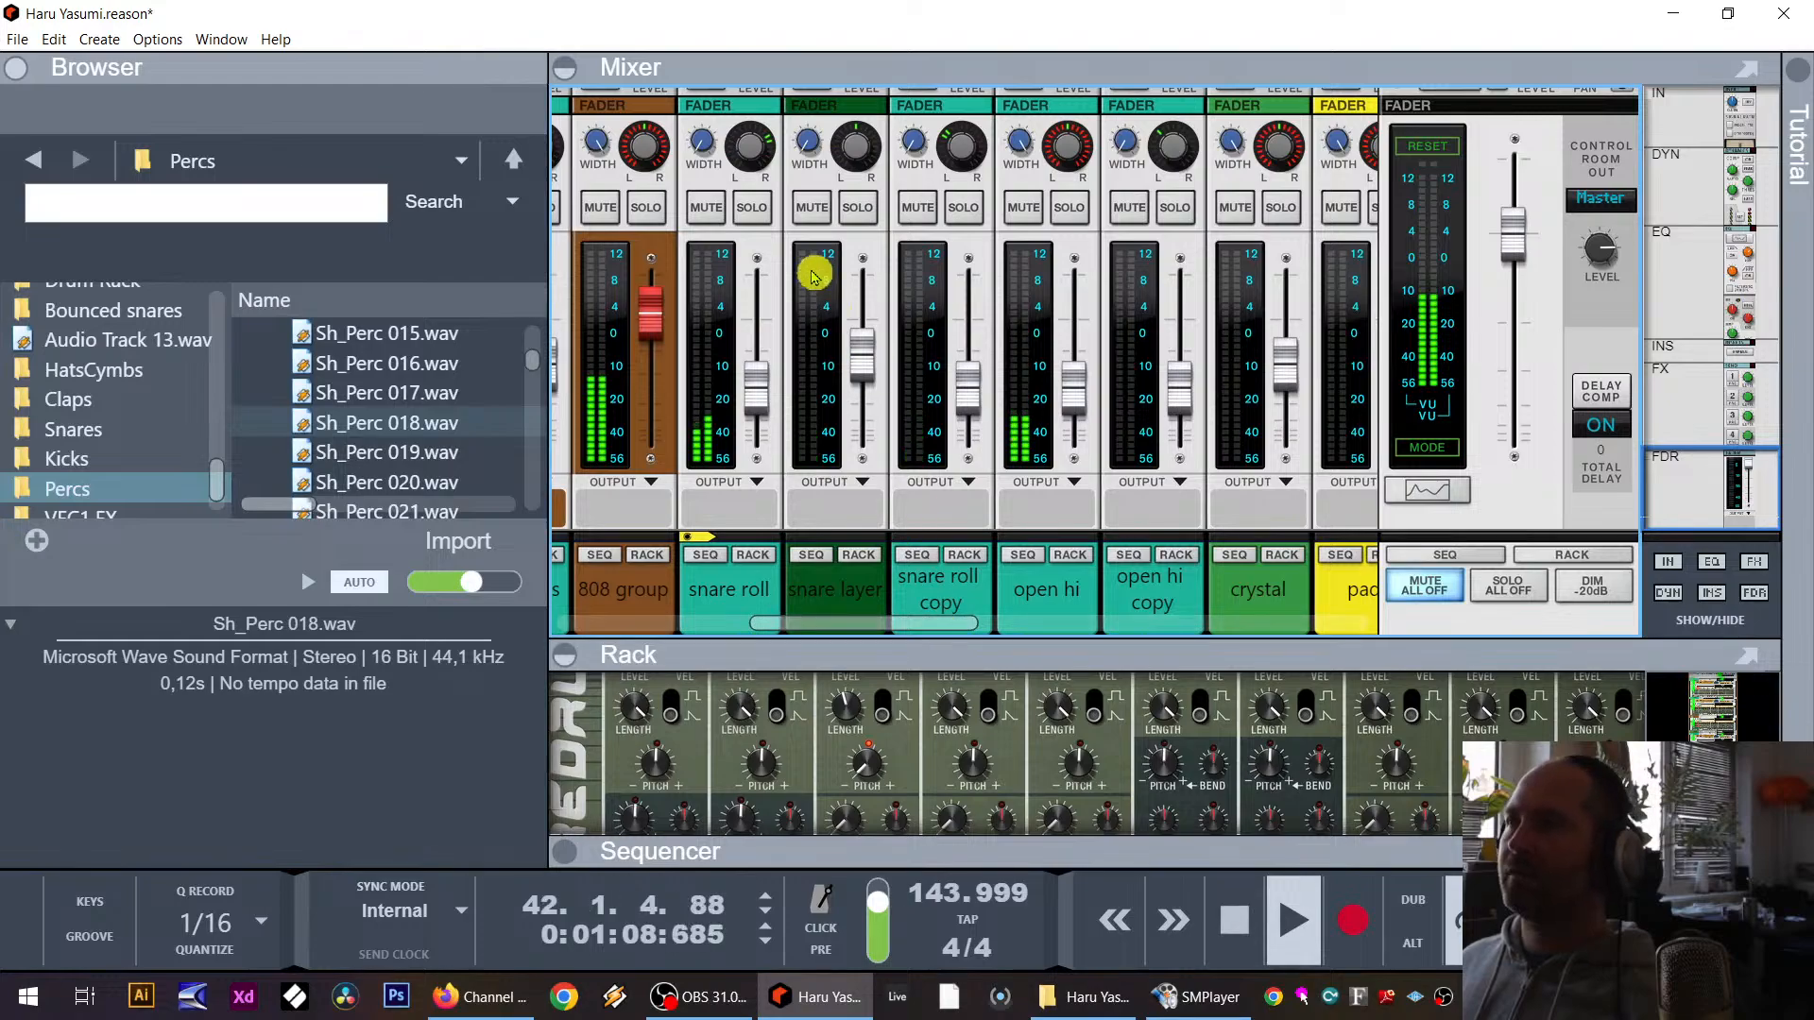
{"action": "left_click", "coordinate": [704, 206]}
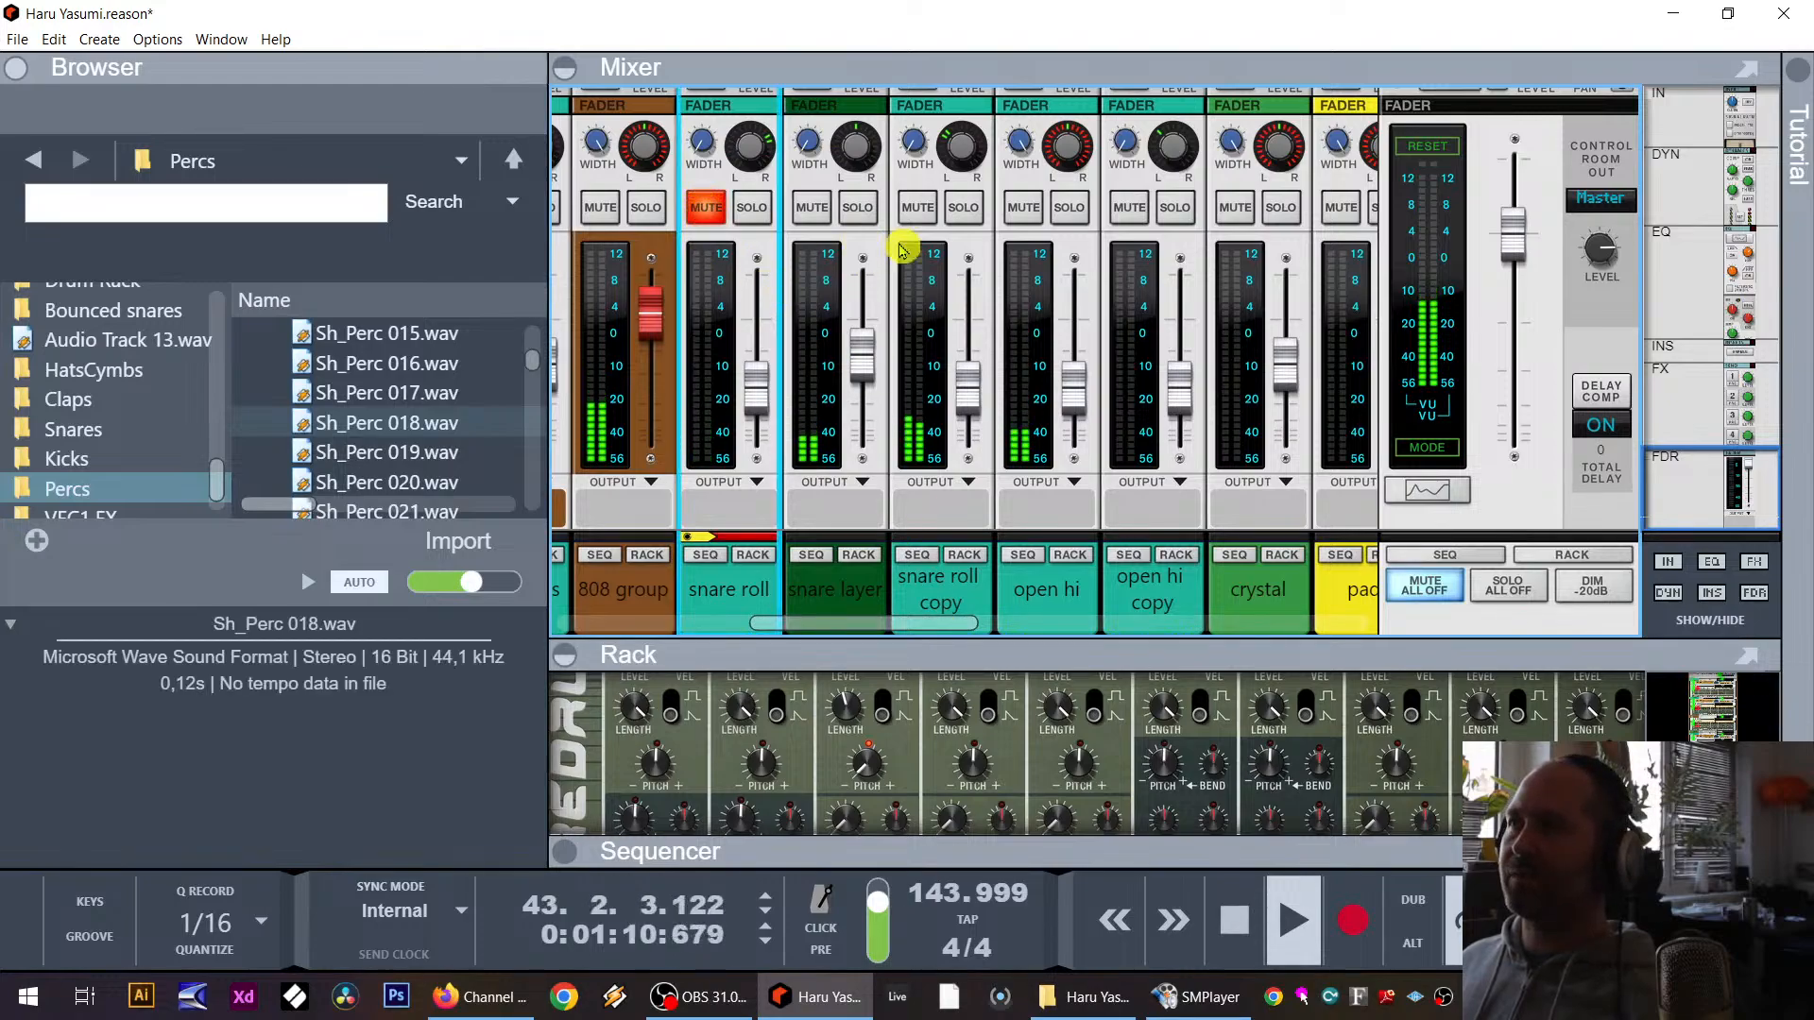
{"action": "left_click", "coordinate": [966, 155]}
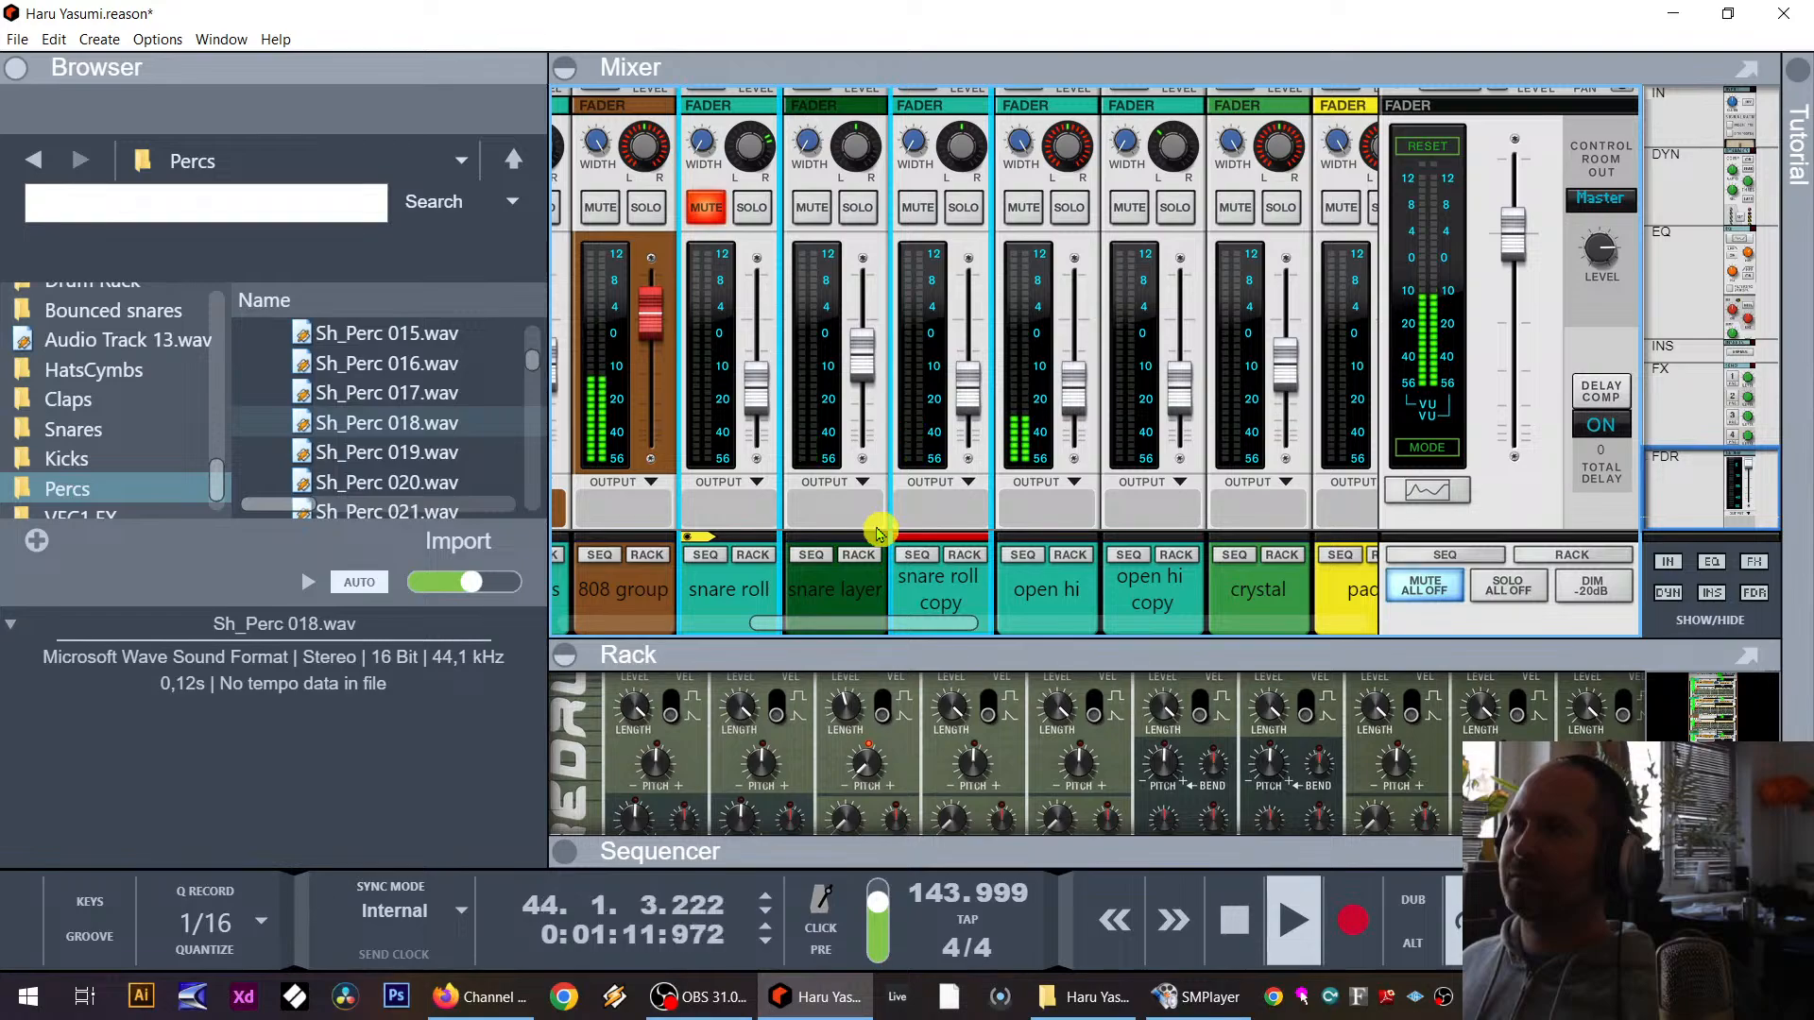
{"action": "key", "text": "space"}
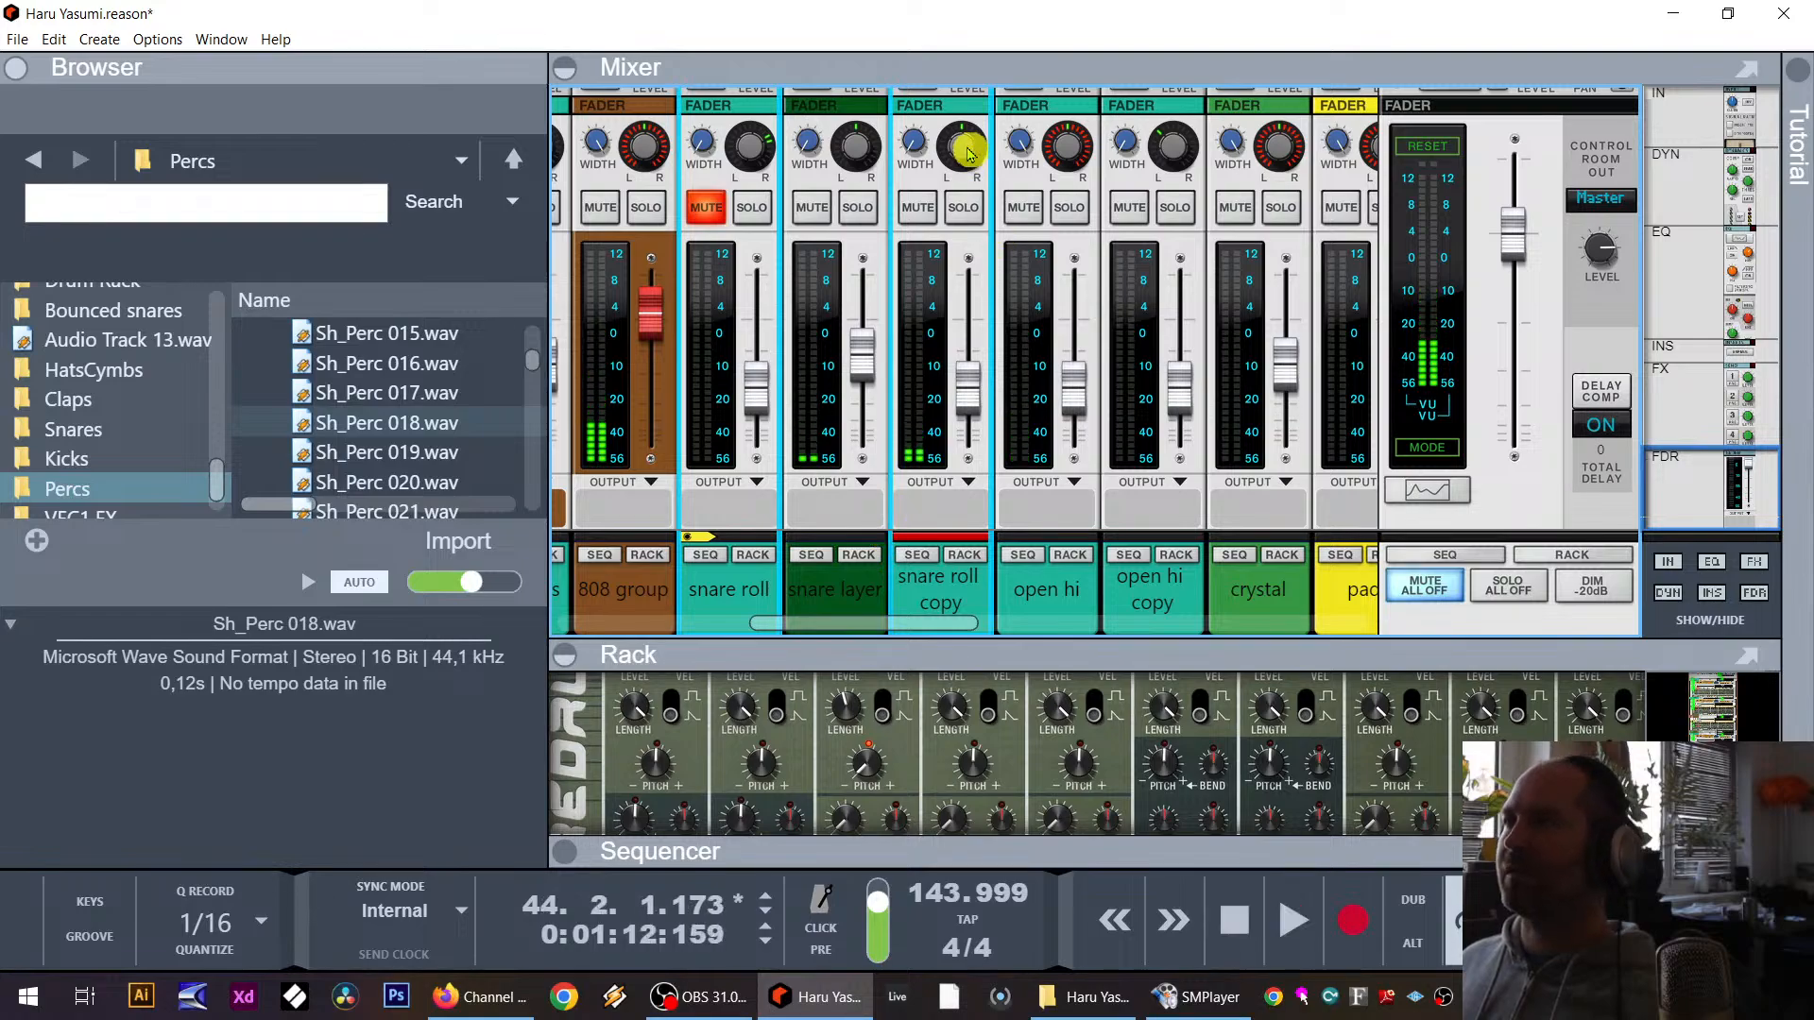
Step: Compare the loop with the snare roll copy channel also muted, and unmute both snare roll channels
{"action": "left_click", "coordinate": [923, 208]}
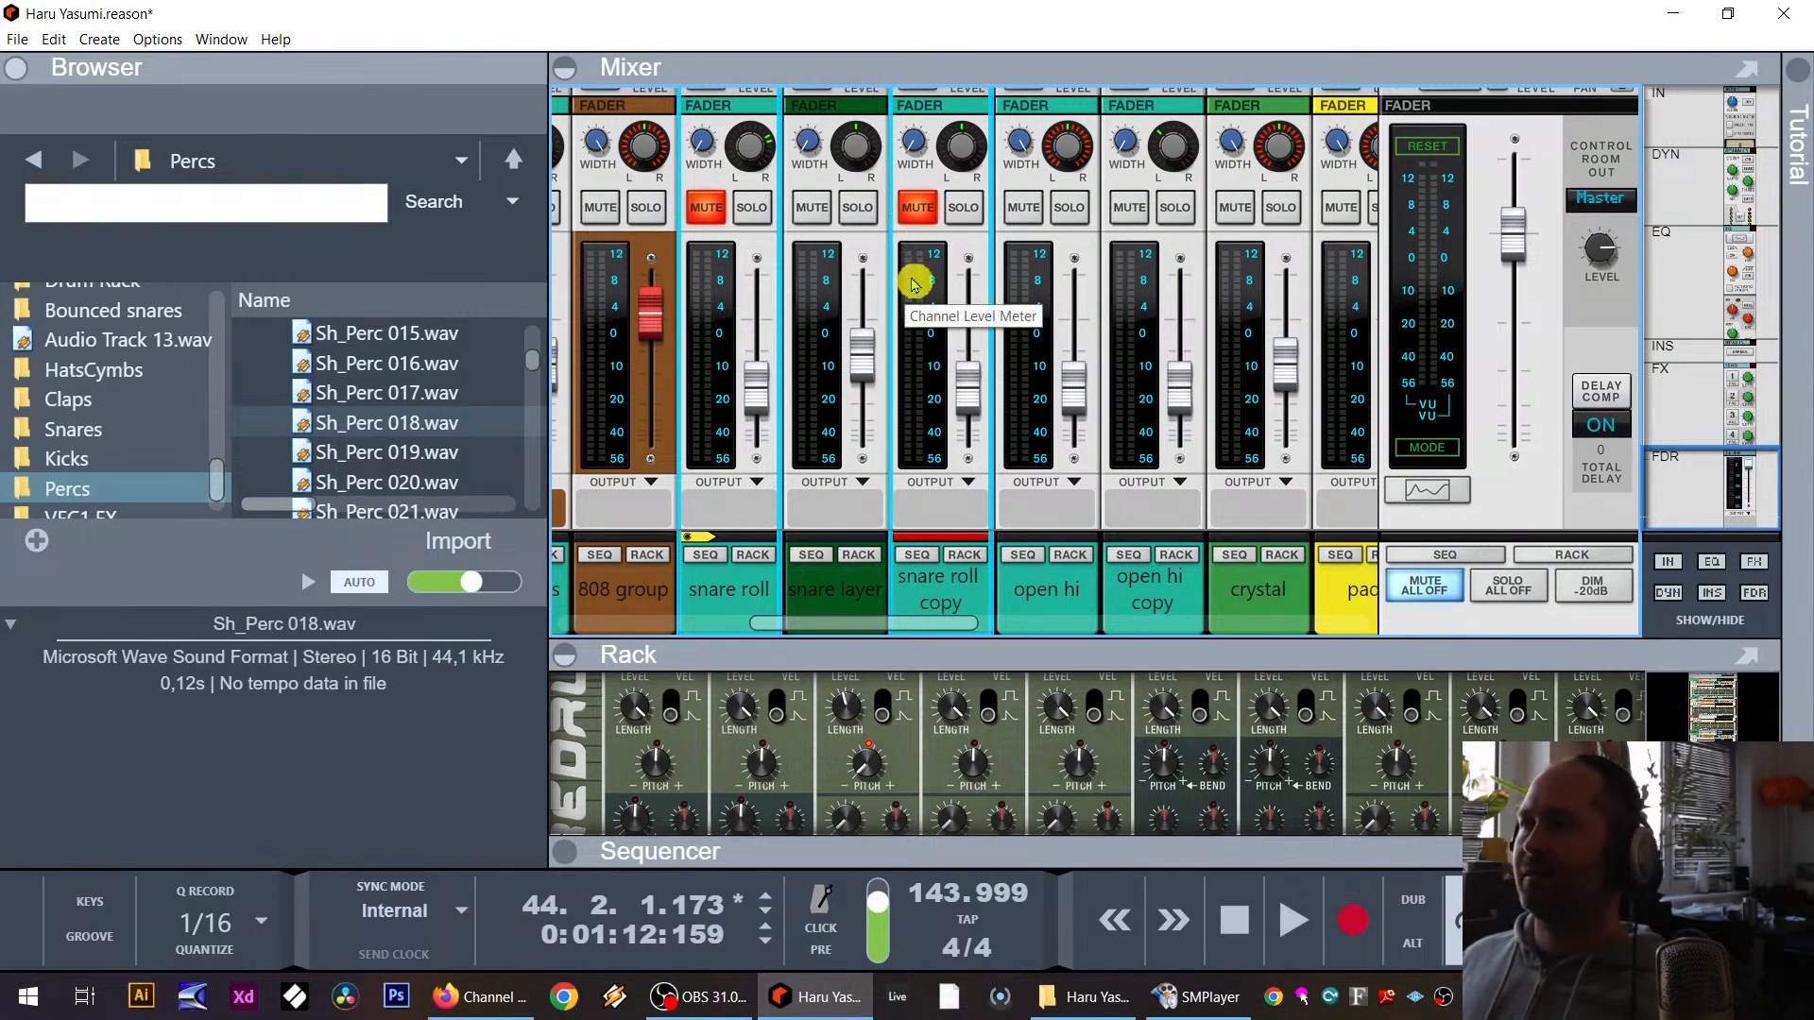
{"action": "key", "text": "space"}
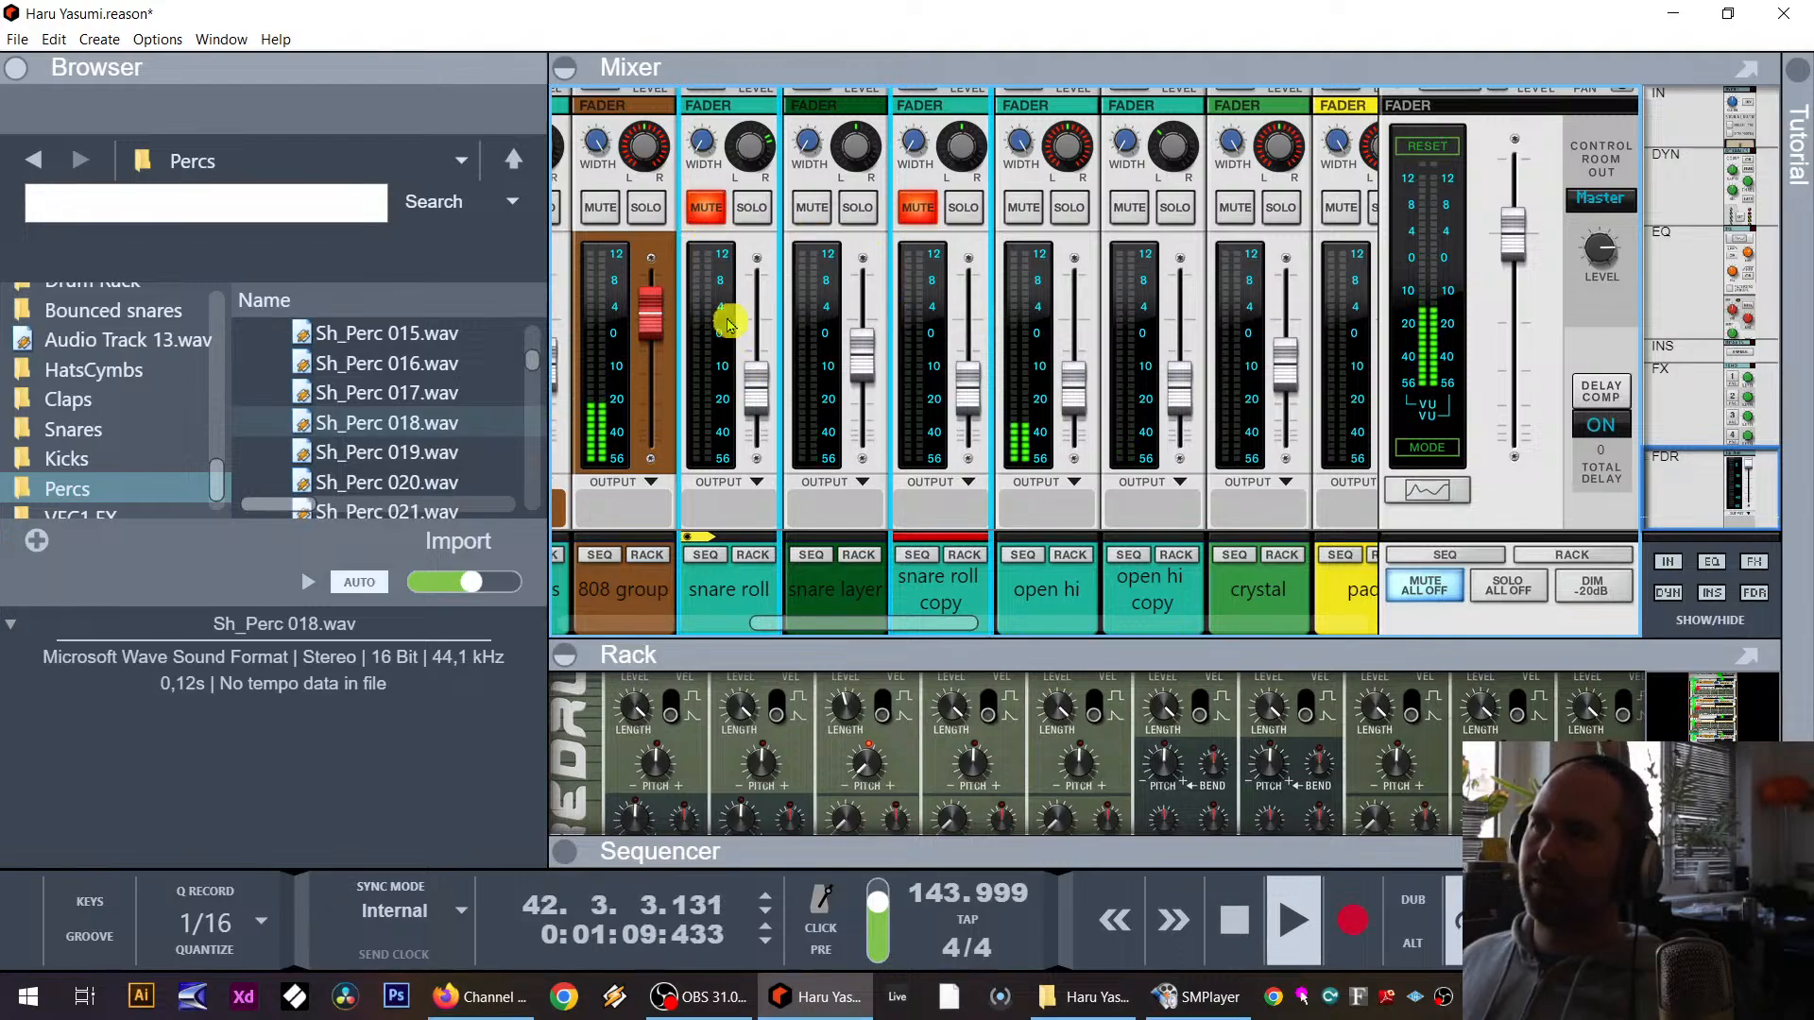
{"action": "key", "text": "space"}
{"action": "key", "text": "space"}
{"action": "left_click", "coordinate": [711, 210]}
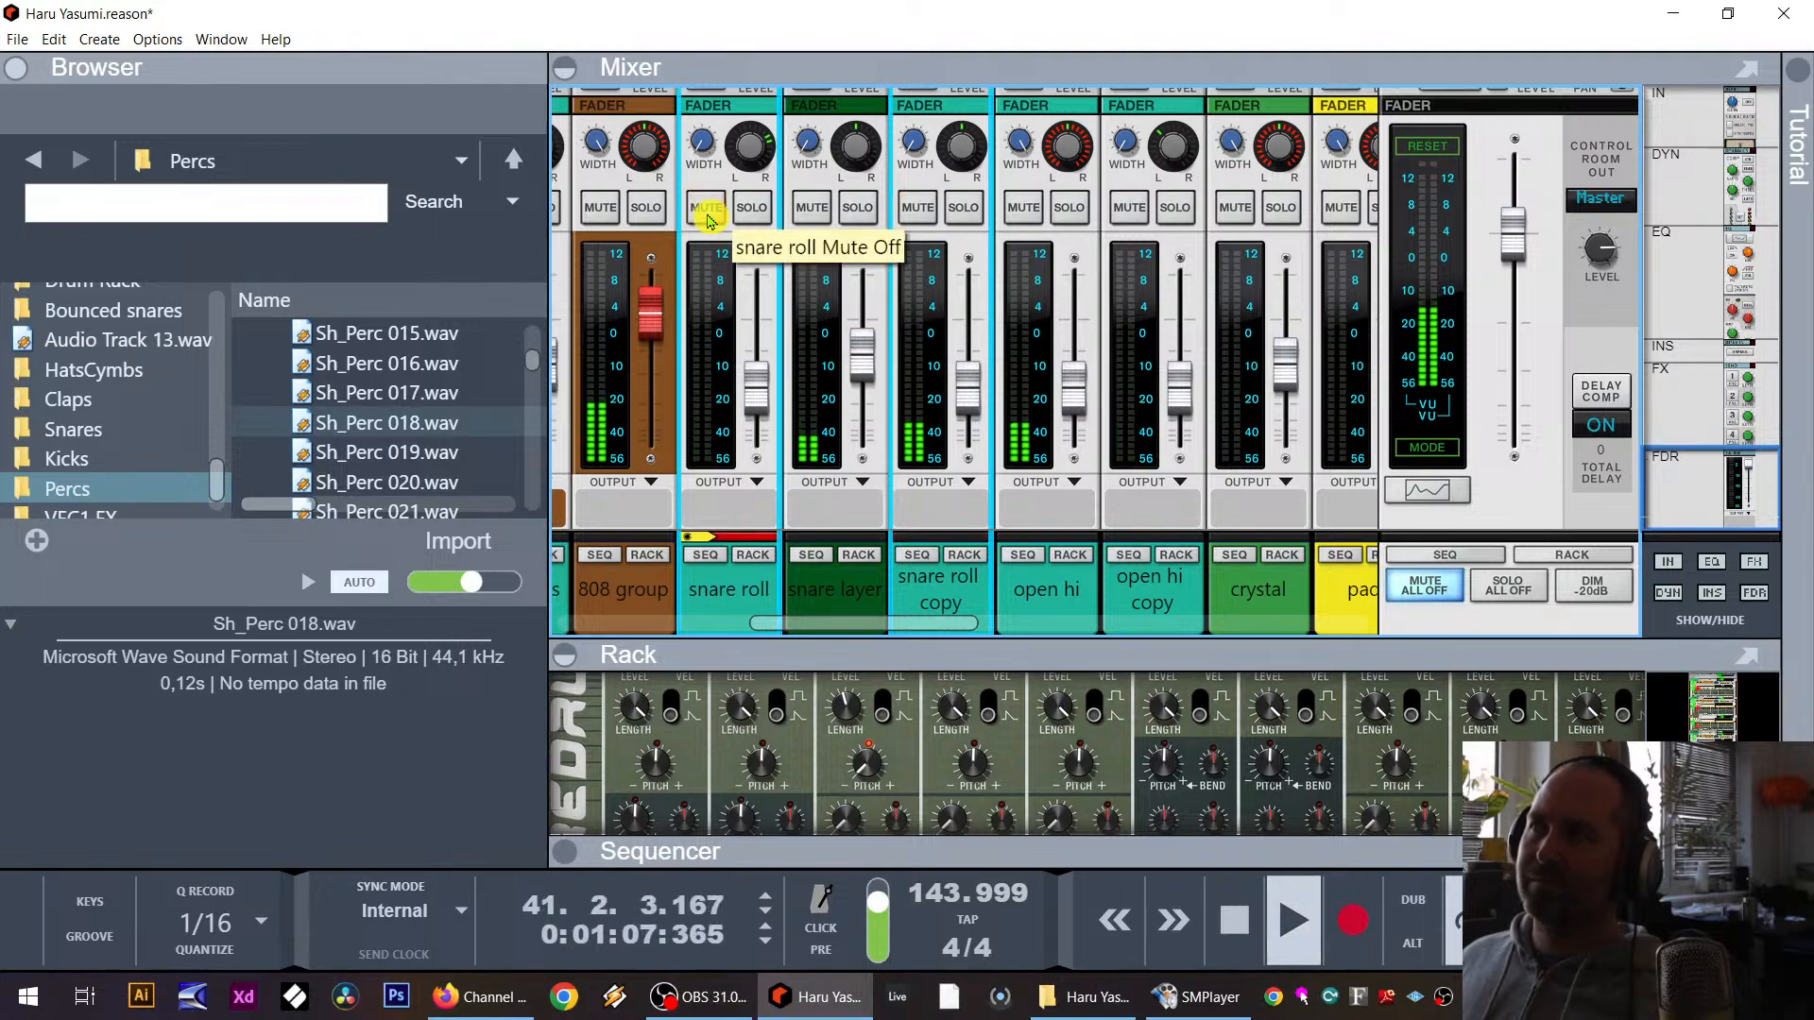
Step: Enlarge the sequencer and delete the snare roll clips at 41.4.4, at the start of bar 43 and just before bar 44
{"action": "left_click", "coordinate": [707, 555]}
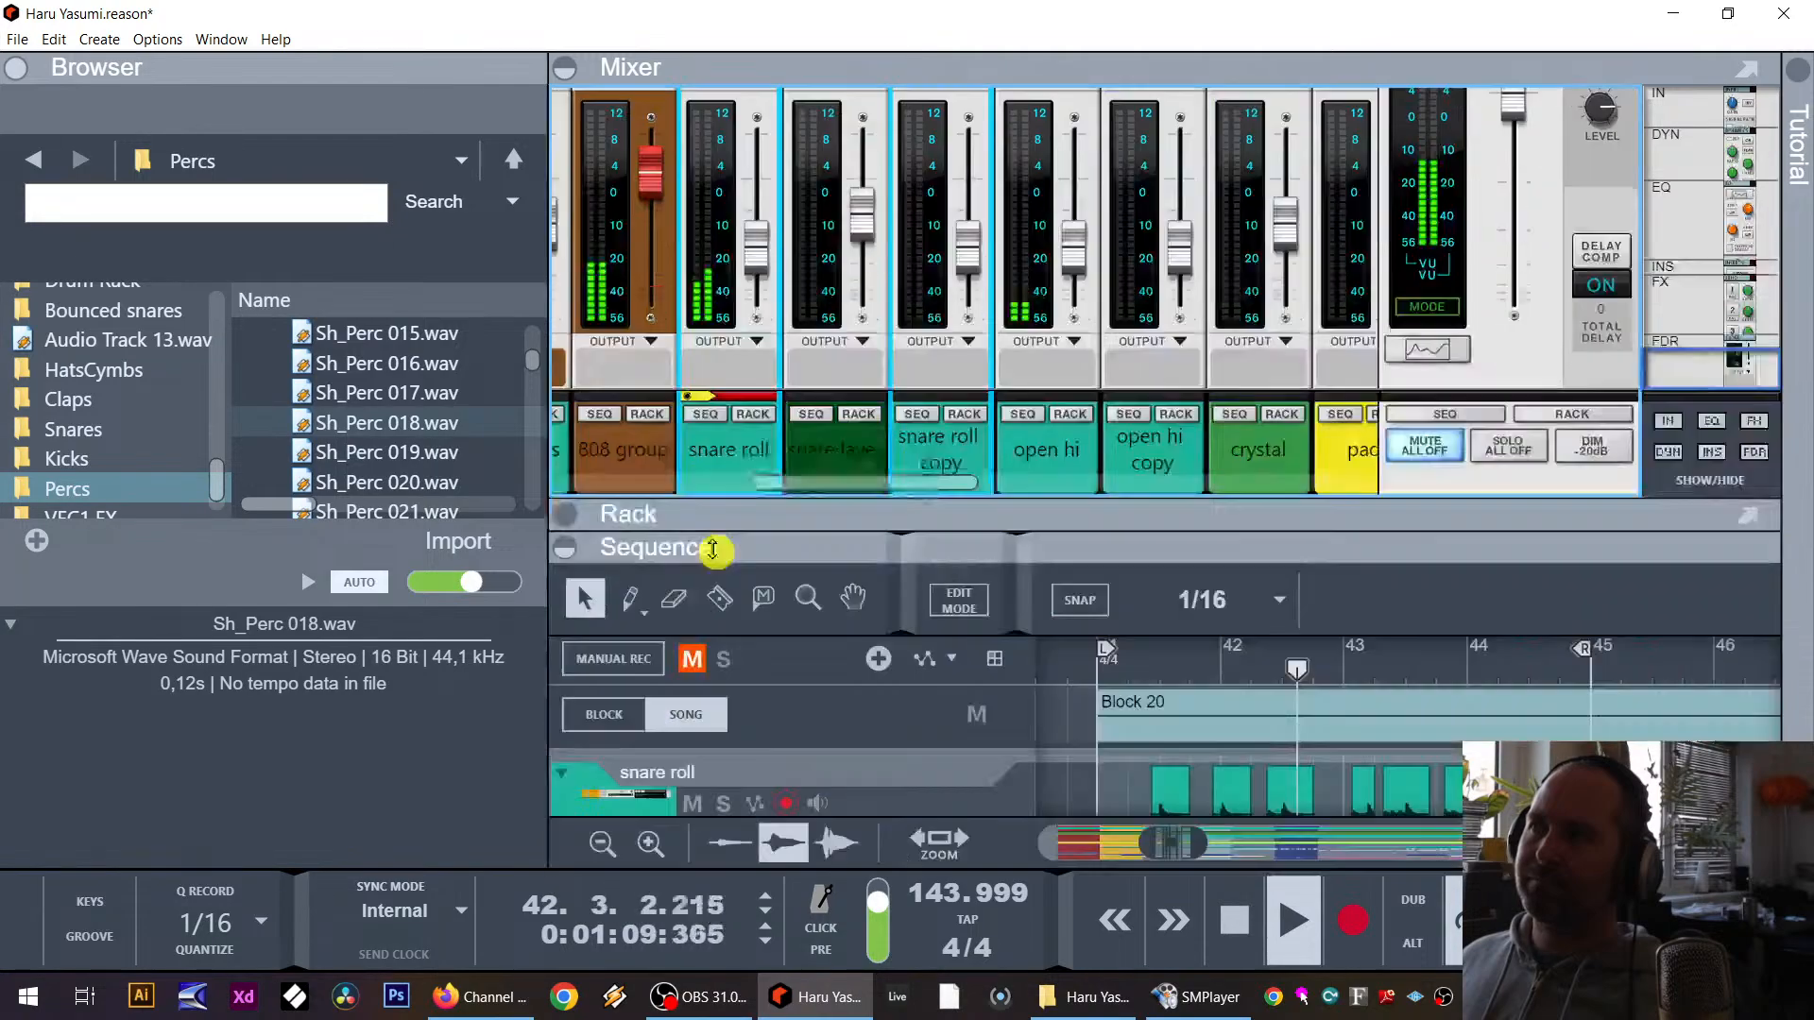
{"action": "left_click_drag", "start_coordinate": [1060, 564], "coordinate": [1045, 251]}
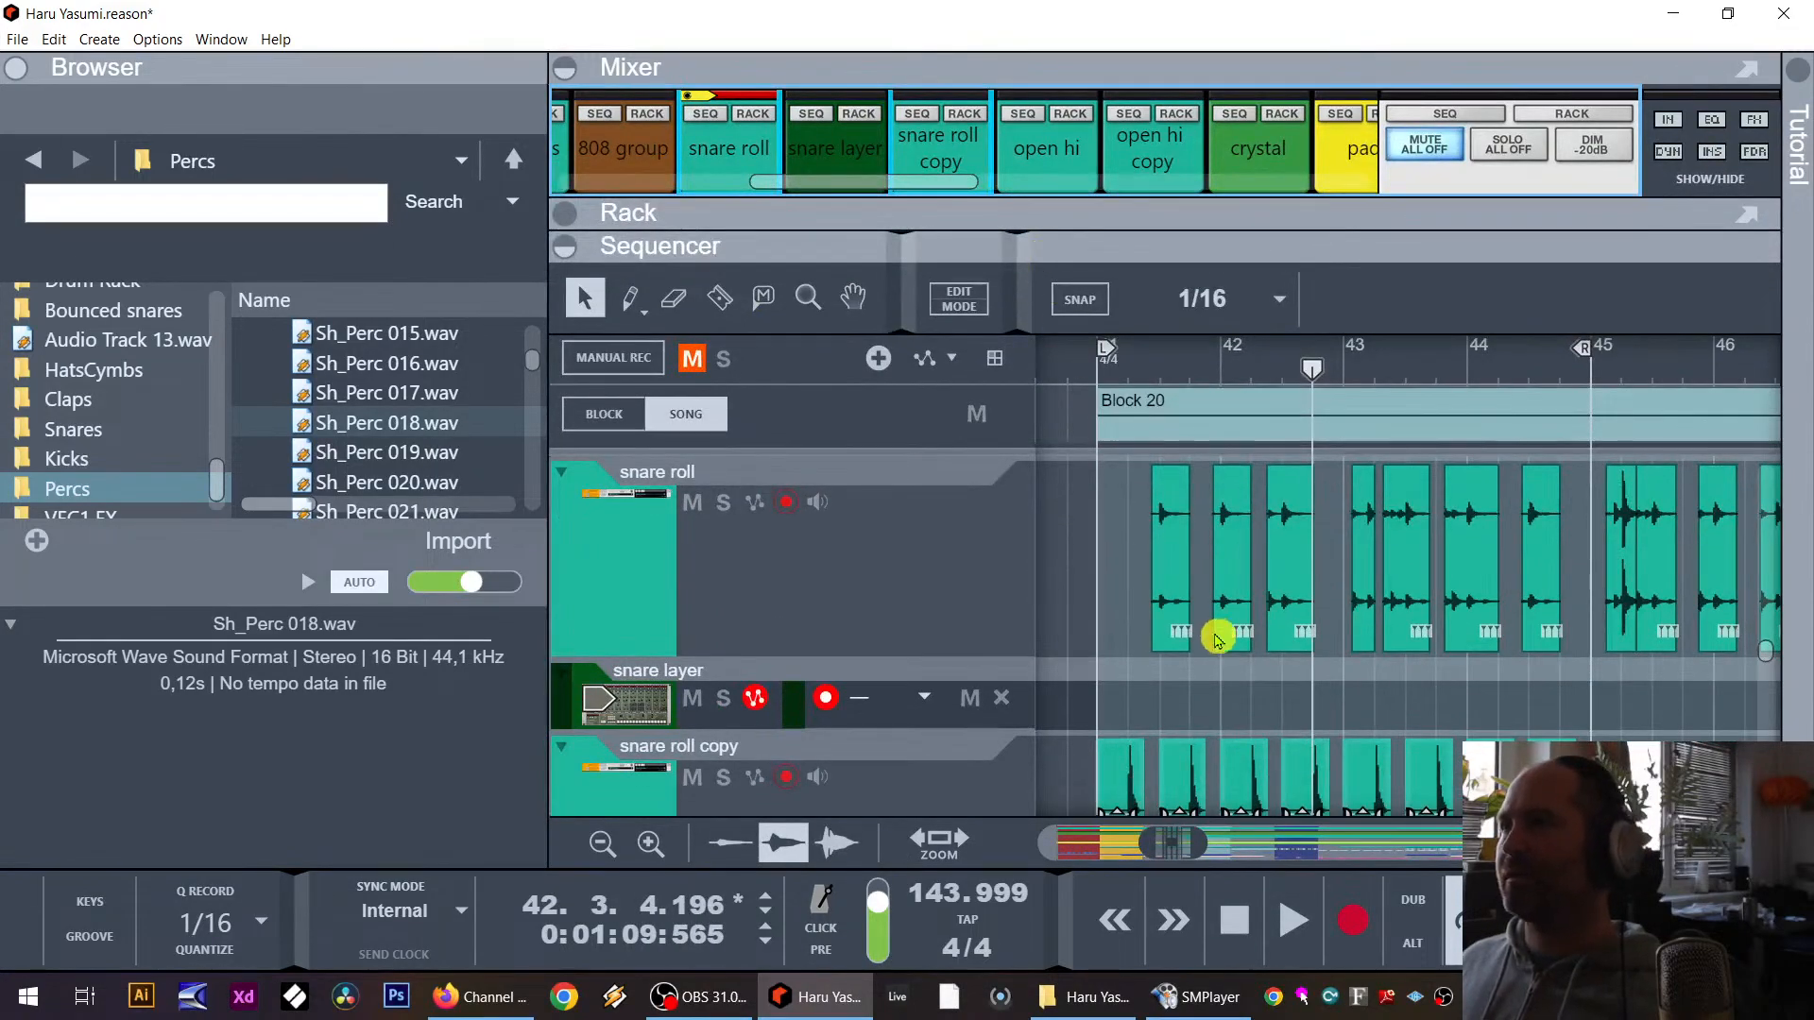
{"action": "left_click", "coordinate": [1252, 610]}
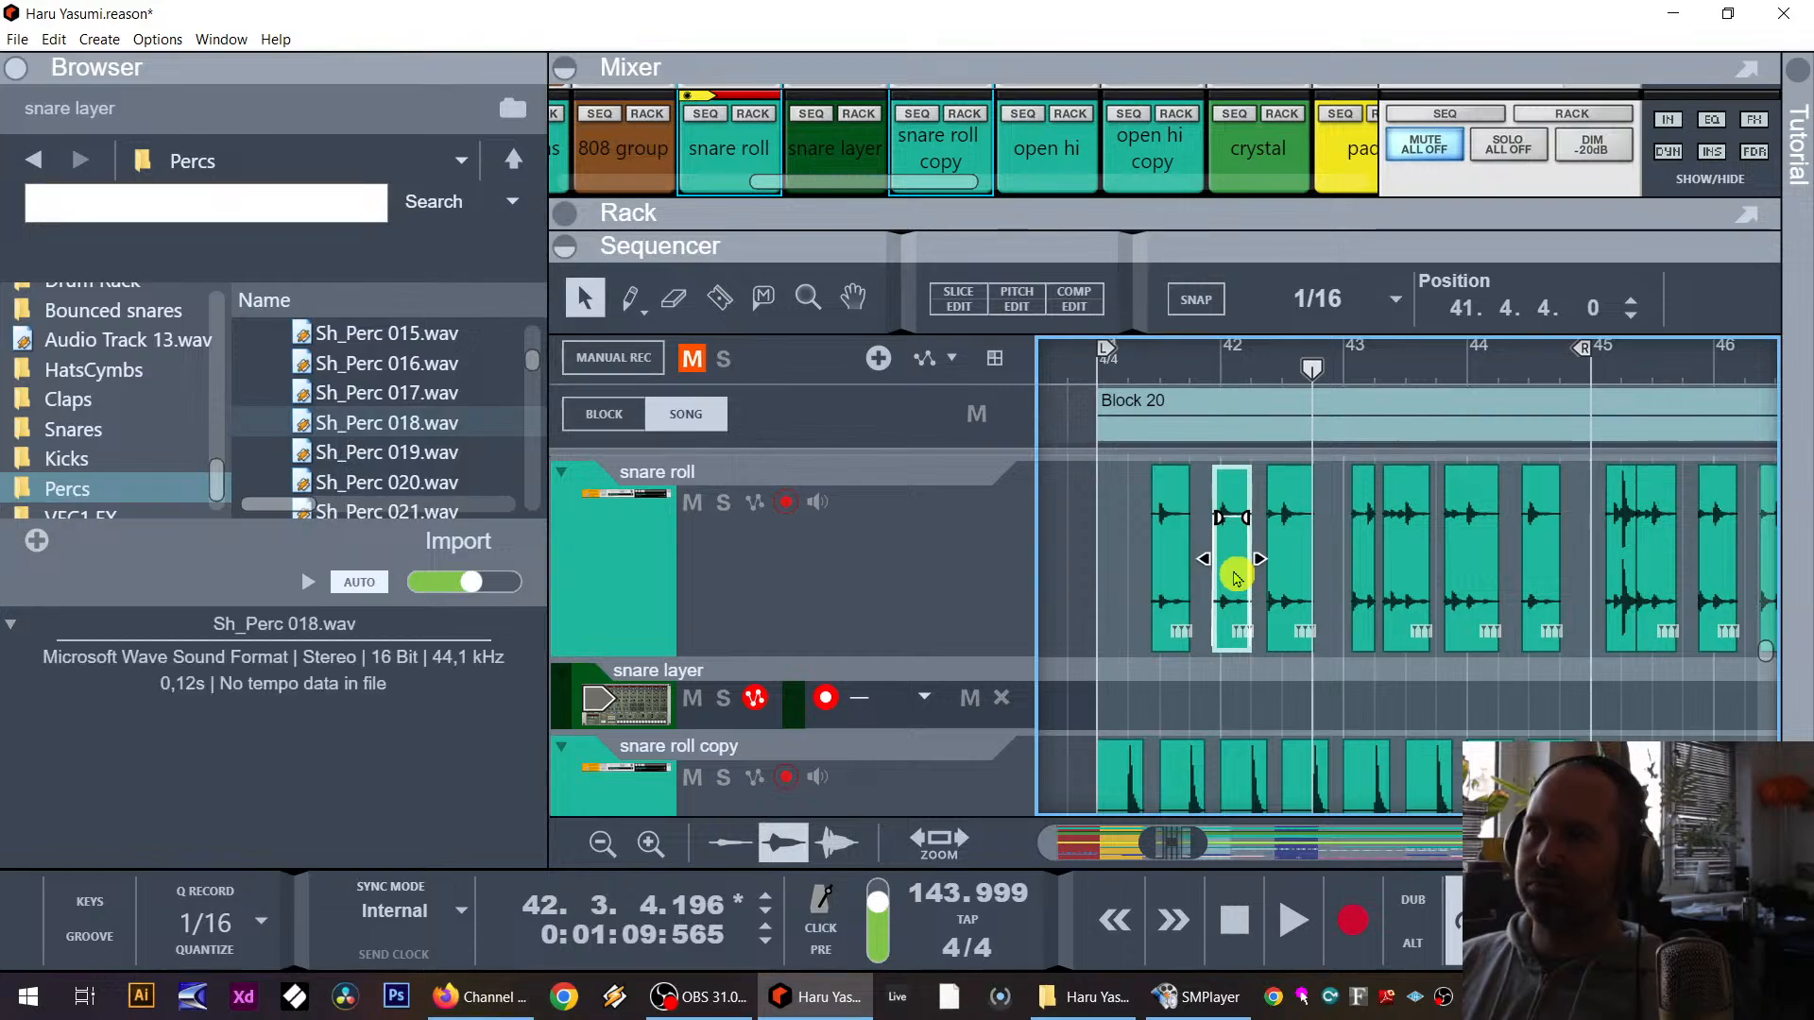
{"action": "key", "text": "Delete"}
{"action": "left_click", "coordinate": [1366, 535]}
{"action": "key", "text": "Delete"}
{"action": "left_click", "coordinate": [1475, 542]}
{"action": "key", "text": "Delete"}
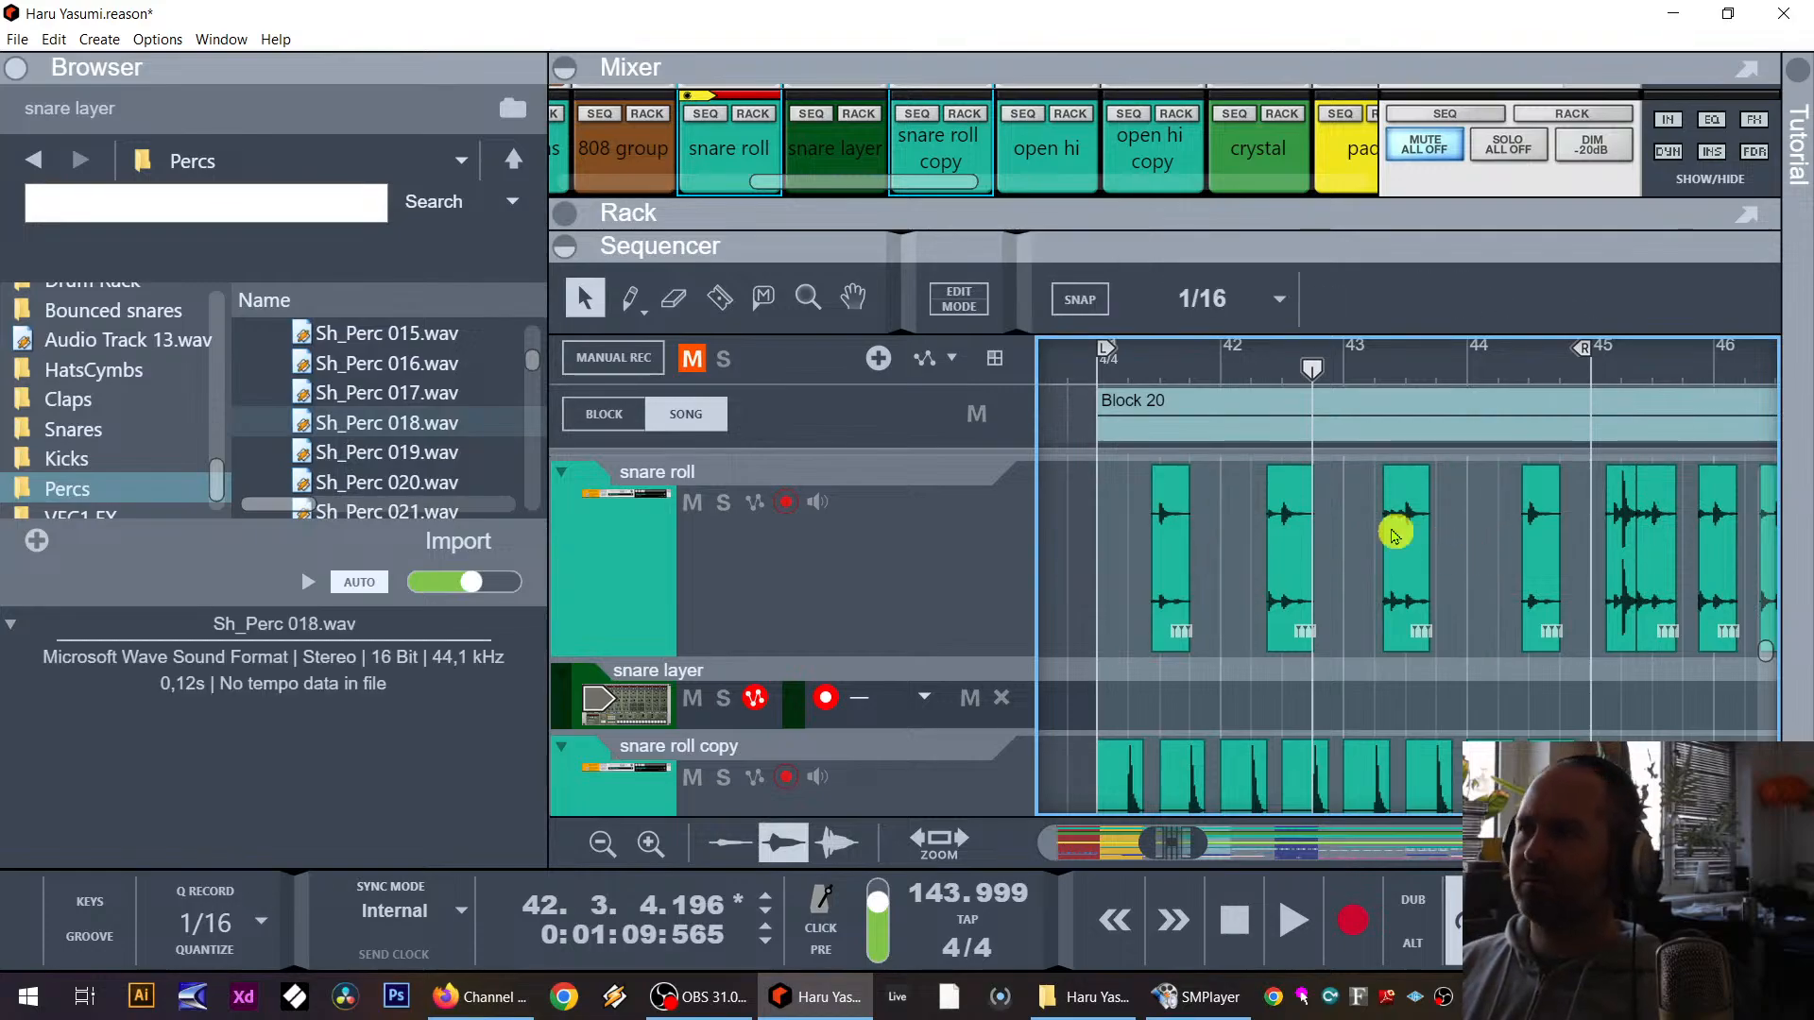
Step: Listen to the loop from bar 41 and delete the remaining snare roll clips in bars 43 and 44
{"action": "left_click", "coordinate": [1089, 365]}
{"action": "key", "text": "space"}
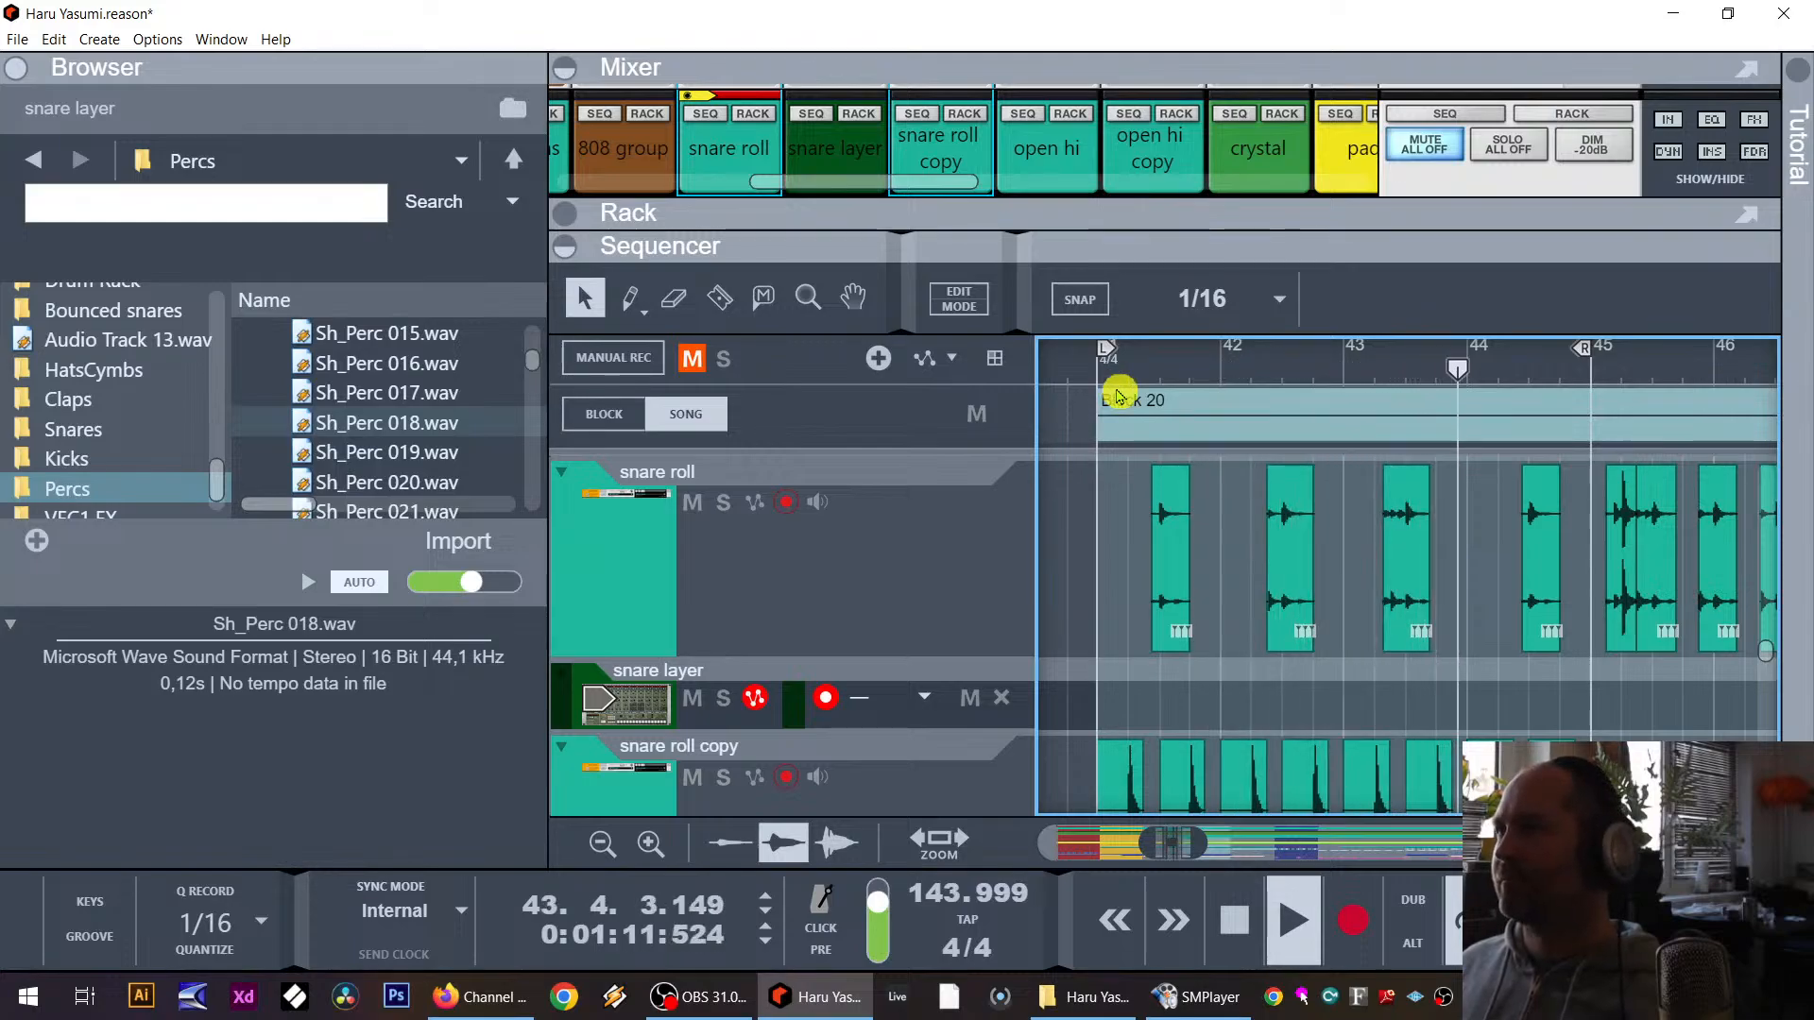
{"action": "key", "text": "space"}
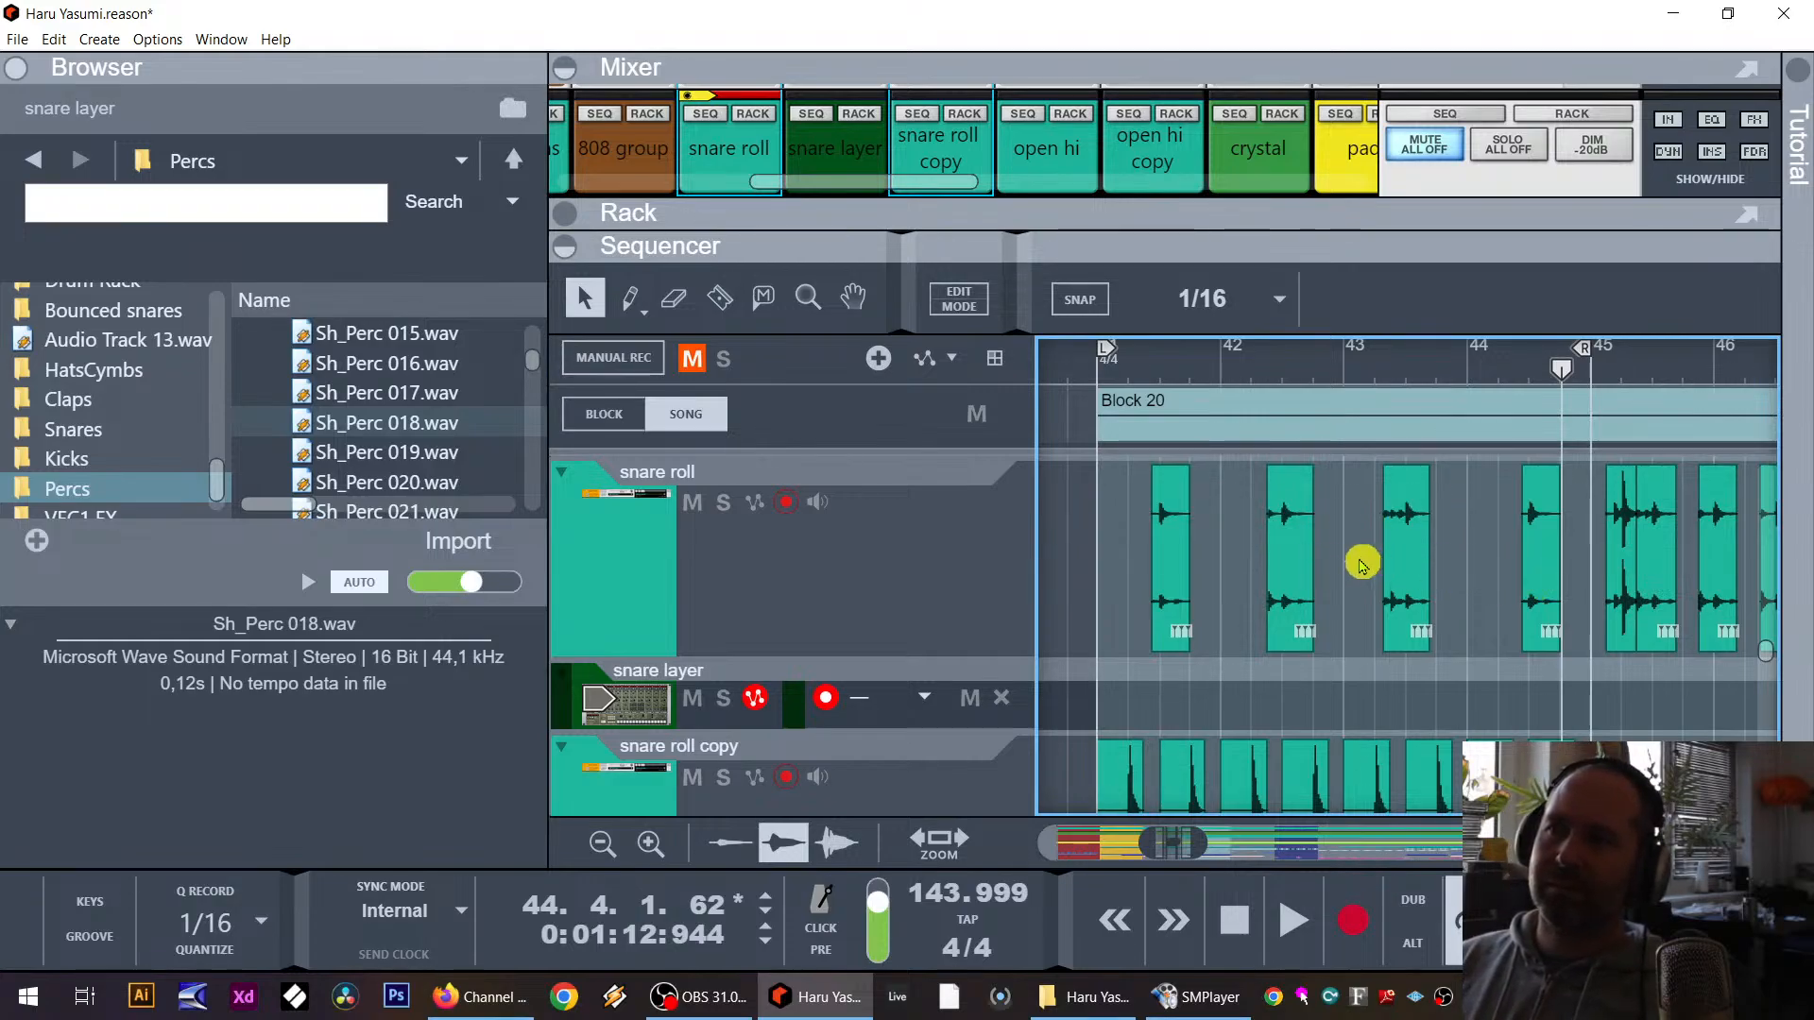
{"action": "left_click_drag", "start_coordinate": [1362, 565], "coordinate": [1550, 558]}
{"action": "key", "text": "Delete"}
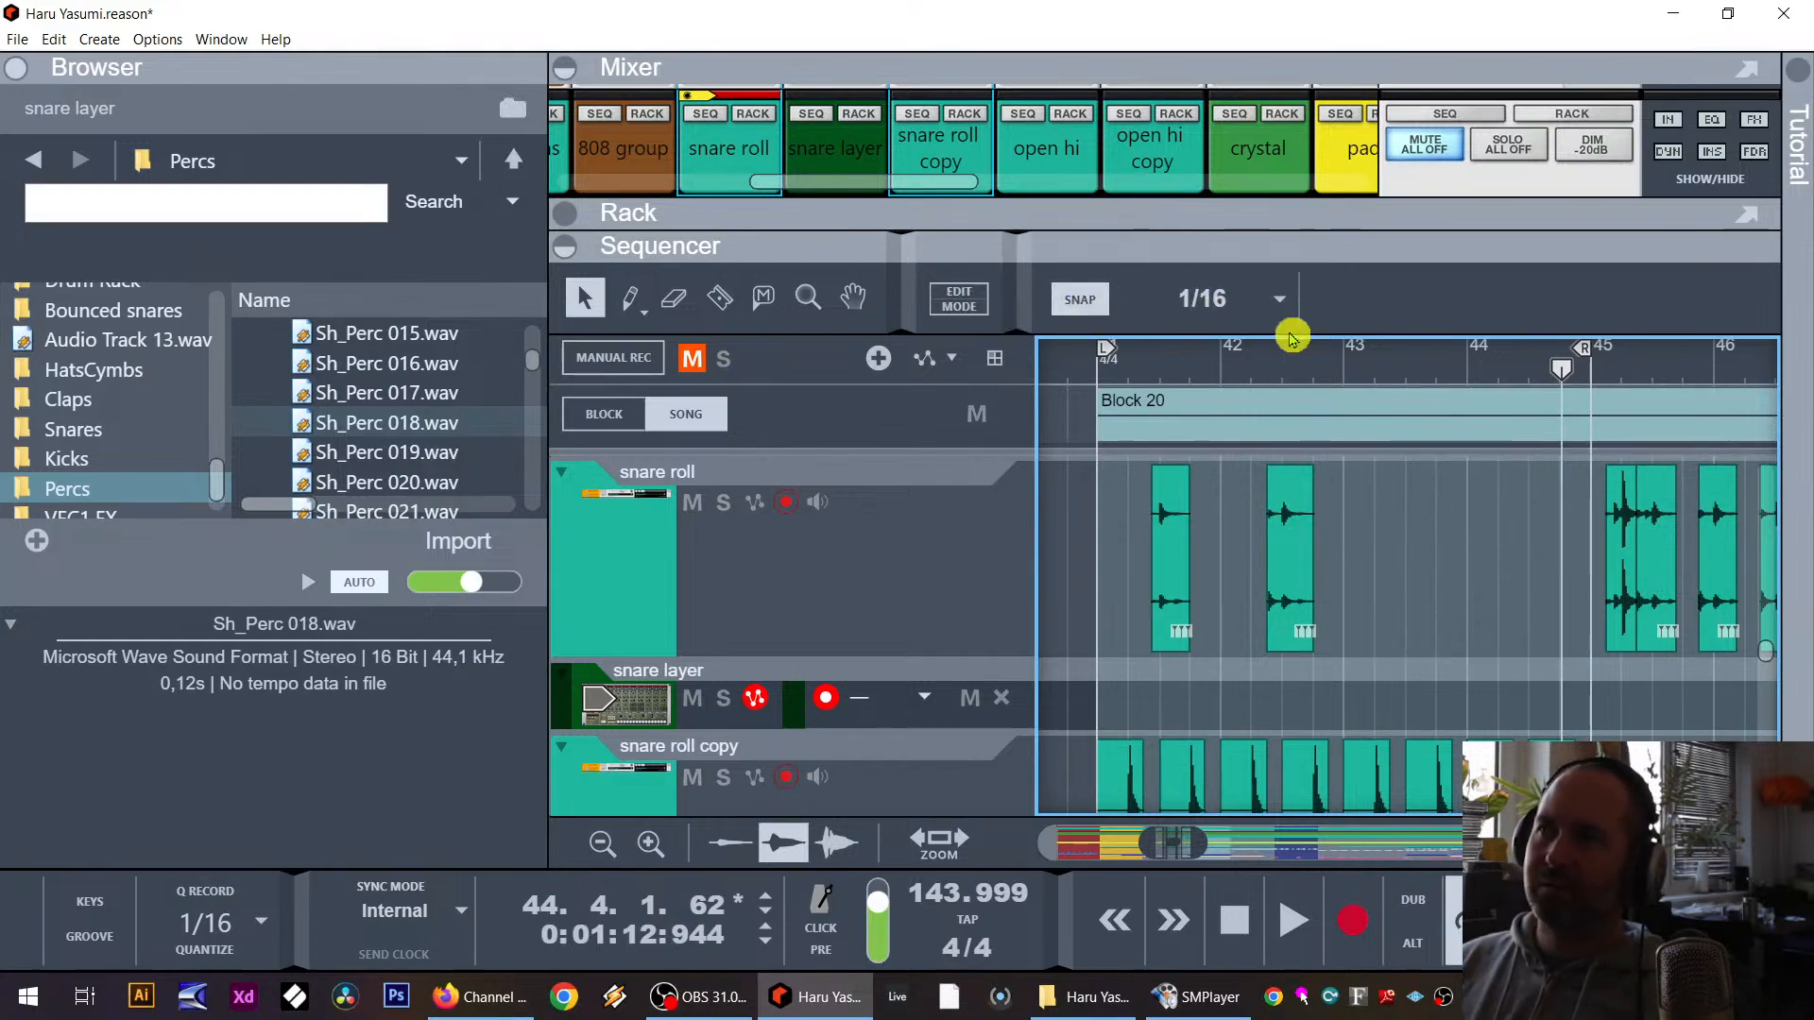
Step: Set the snap to 1/8 and extend the start of the first snare roll clip back to 41.2.1
{"action": "left_click", "coordinate": [1203, 299]}
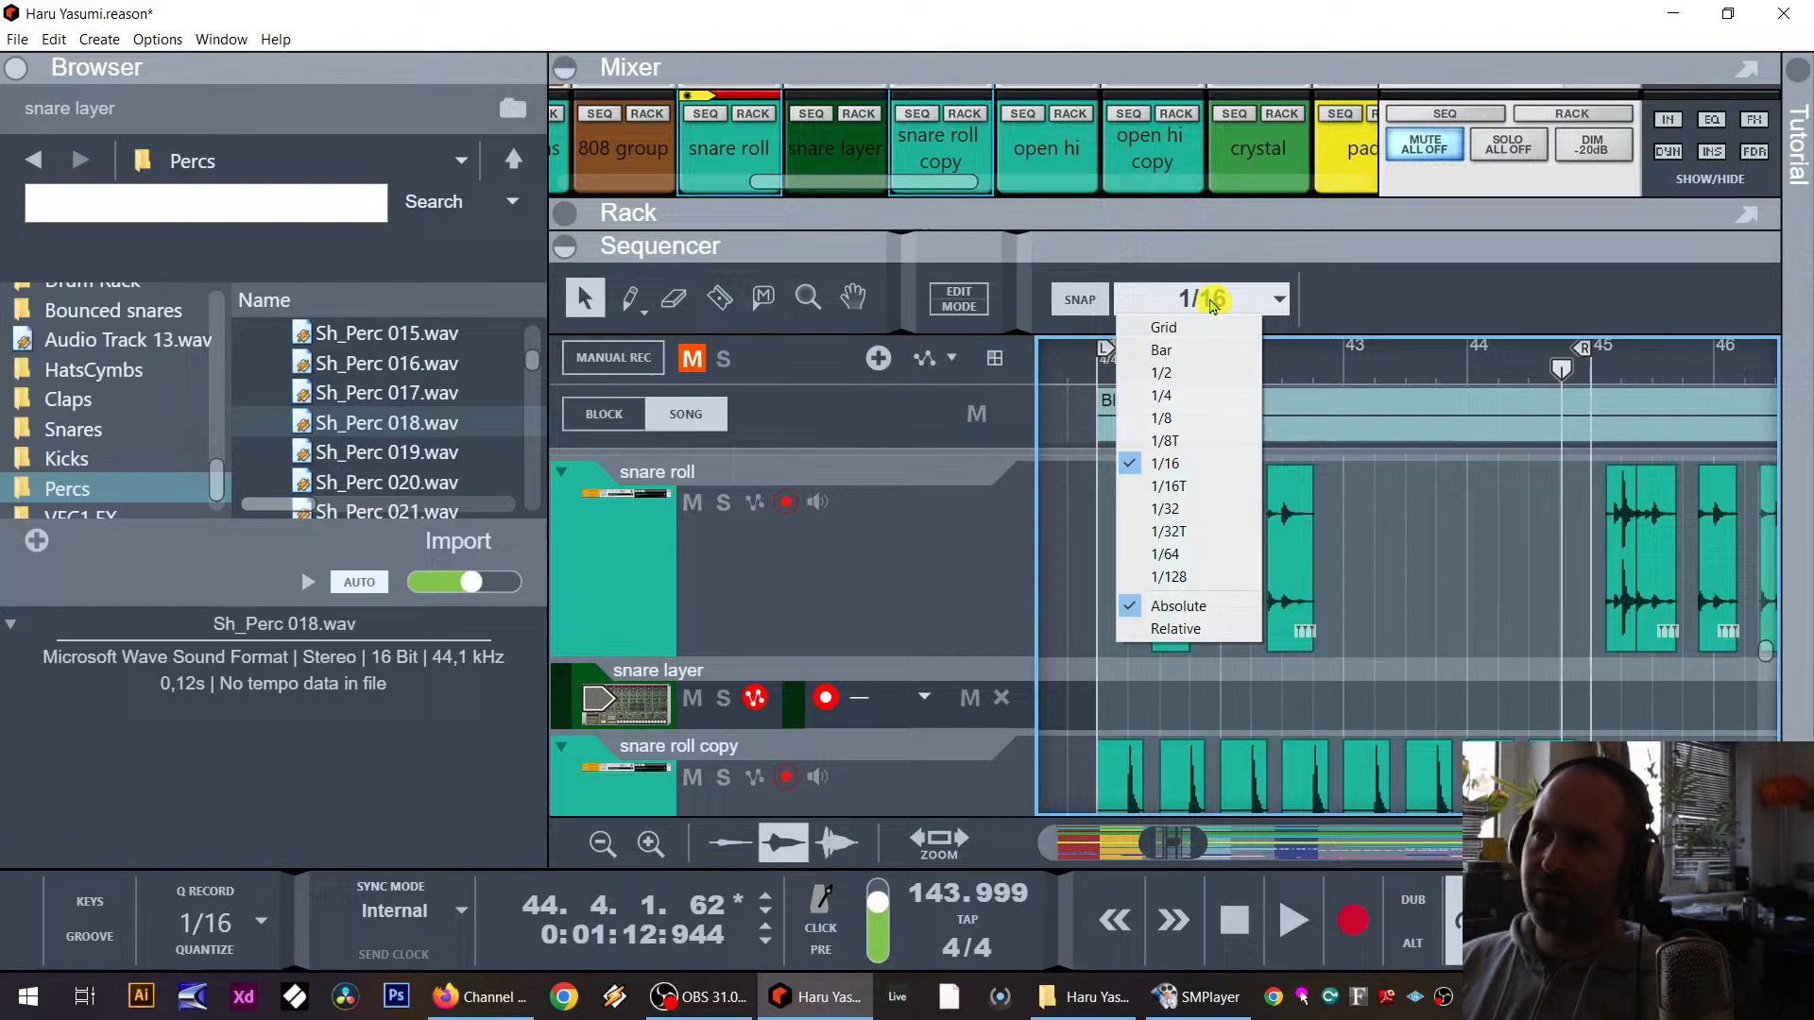
{"action": "left_click", "coordinate": [1194, 360]}
{"action": "left_click_drag", "start_coordinate": [1460, 551], "coordinate": [1172, 586]}
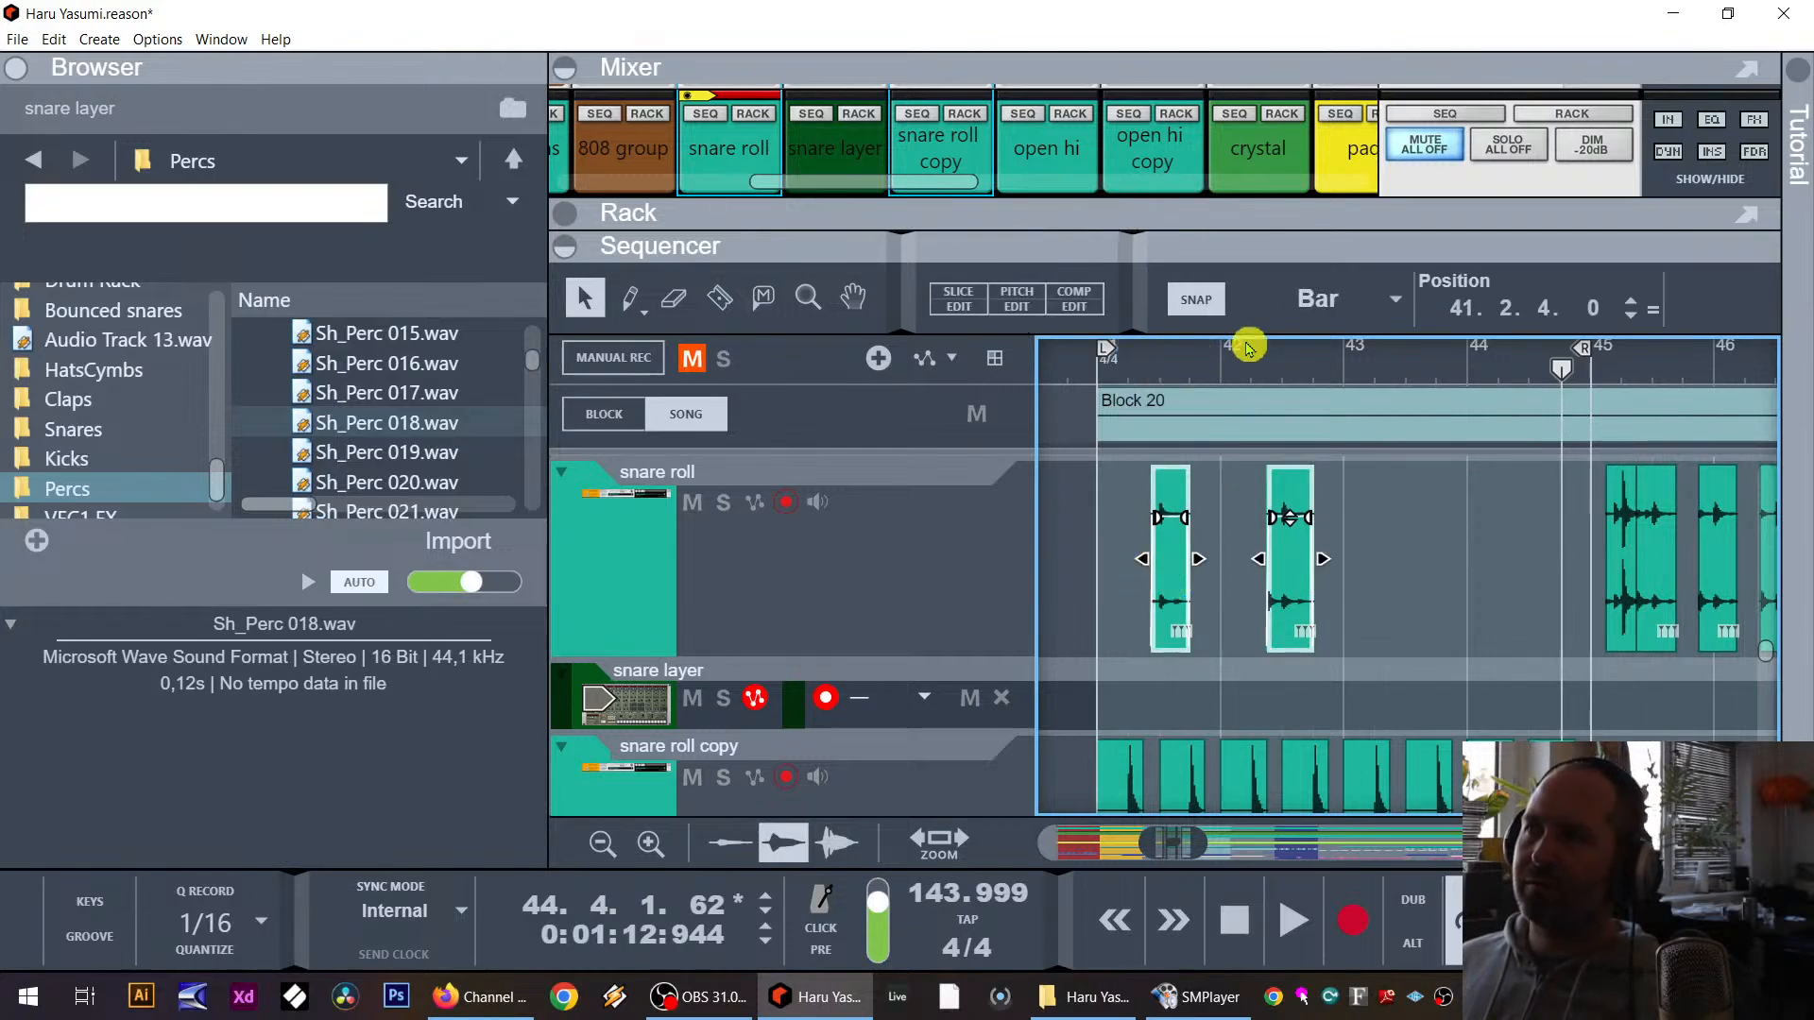
{"action": "left_click", "coordinate": [1262, 299]}
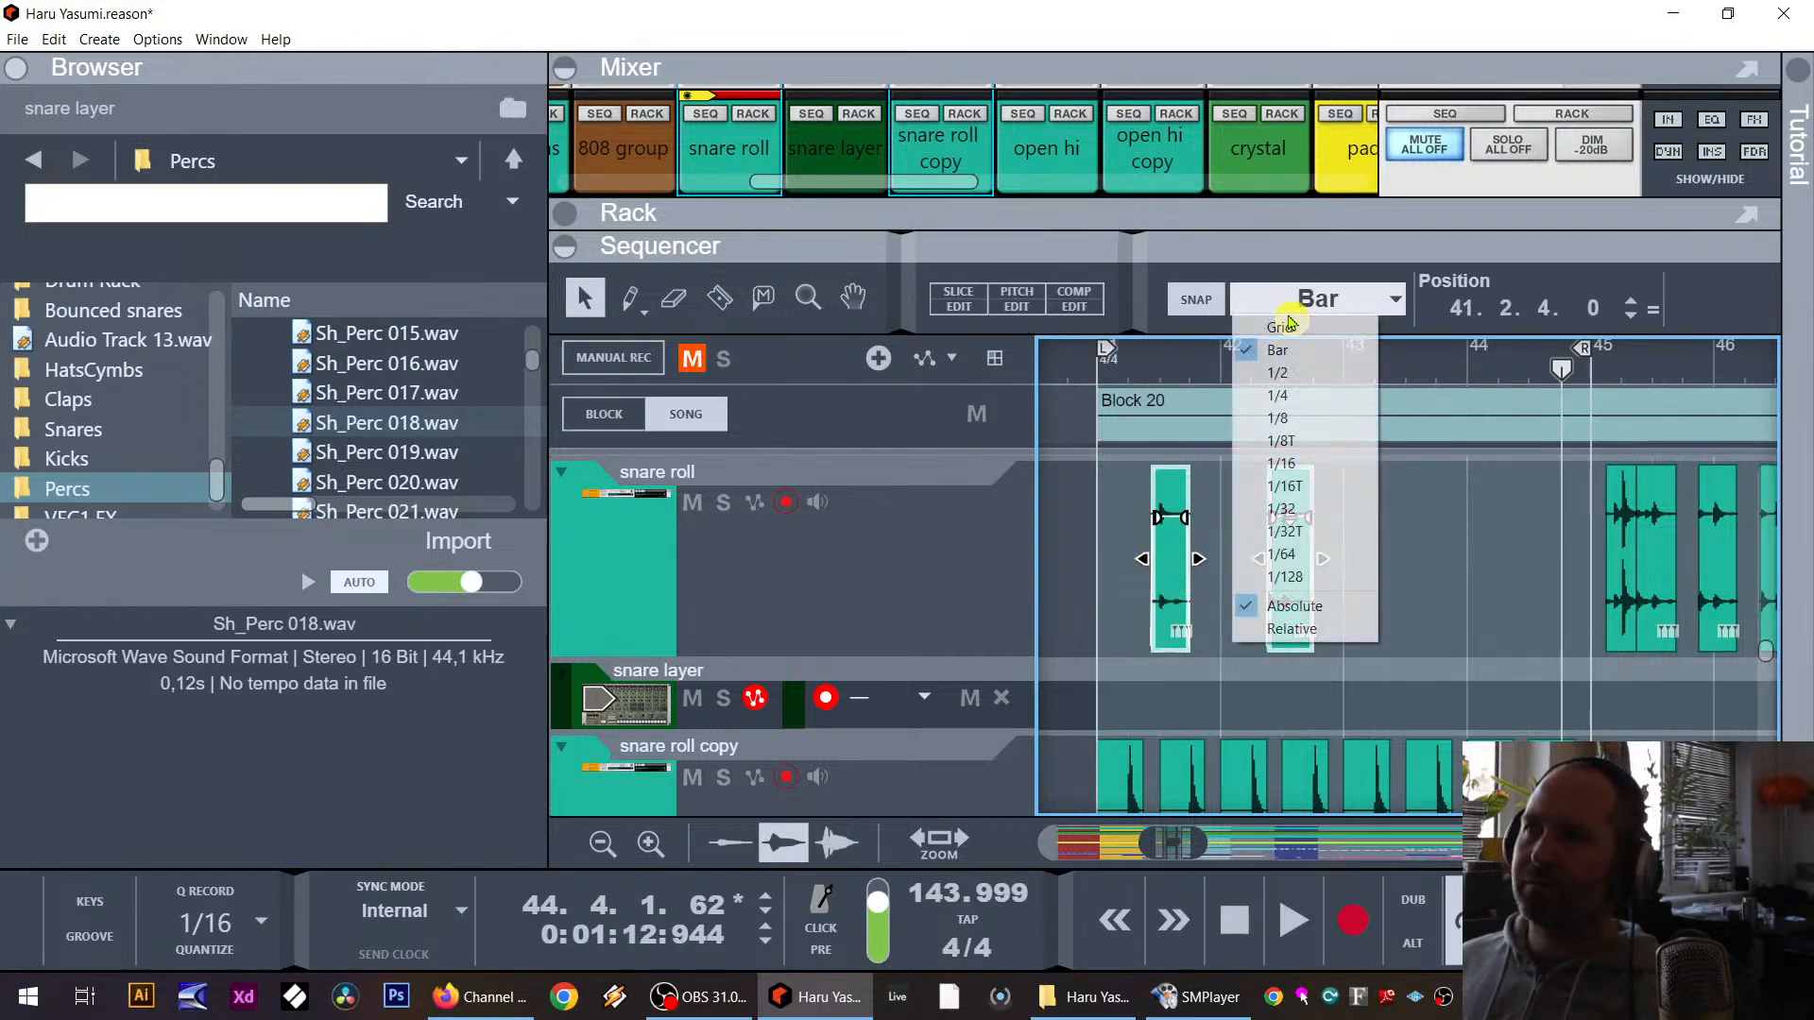
{"action": "left_click", "coordinate": [1320, 421]}
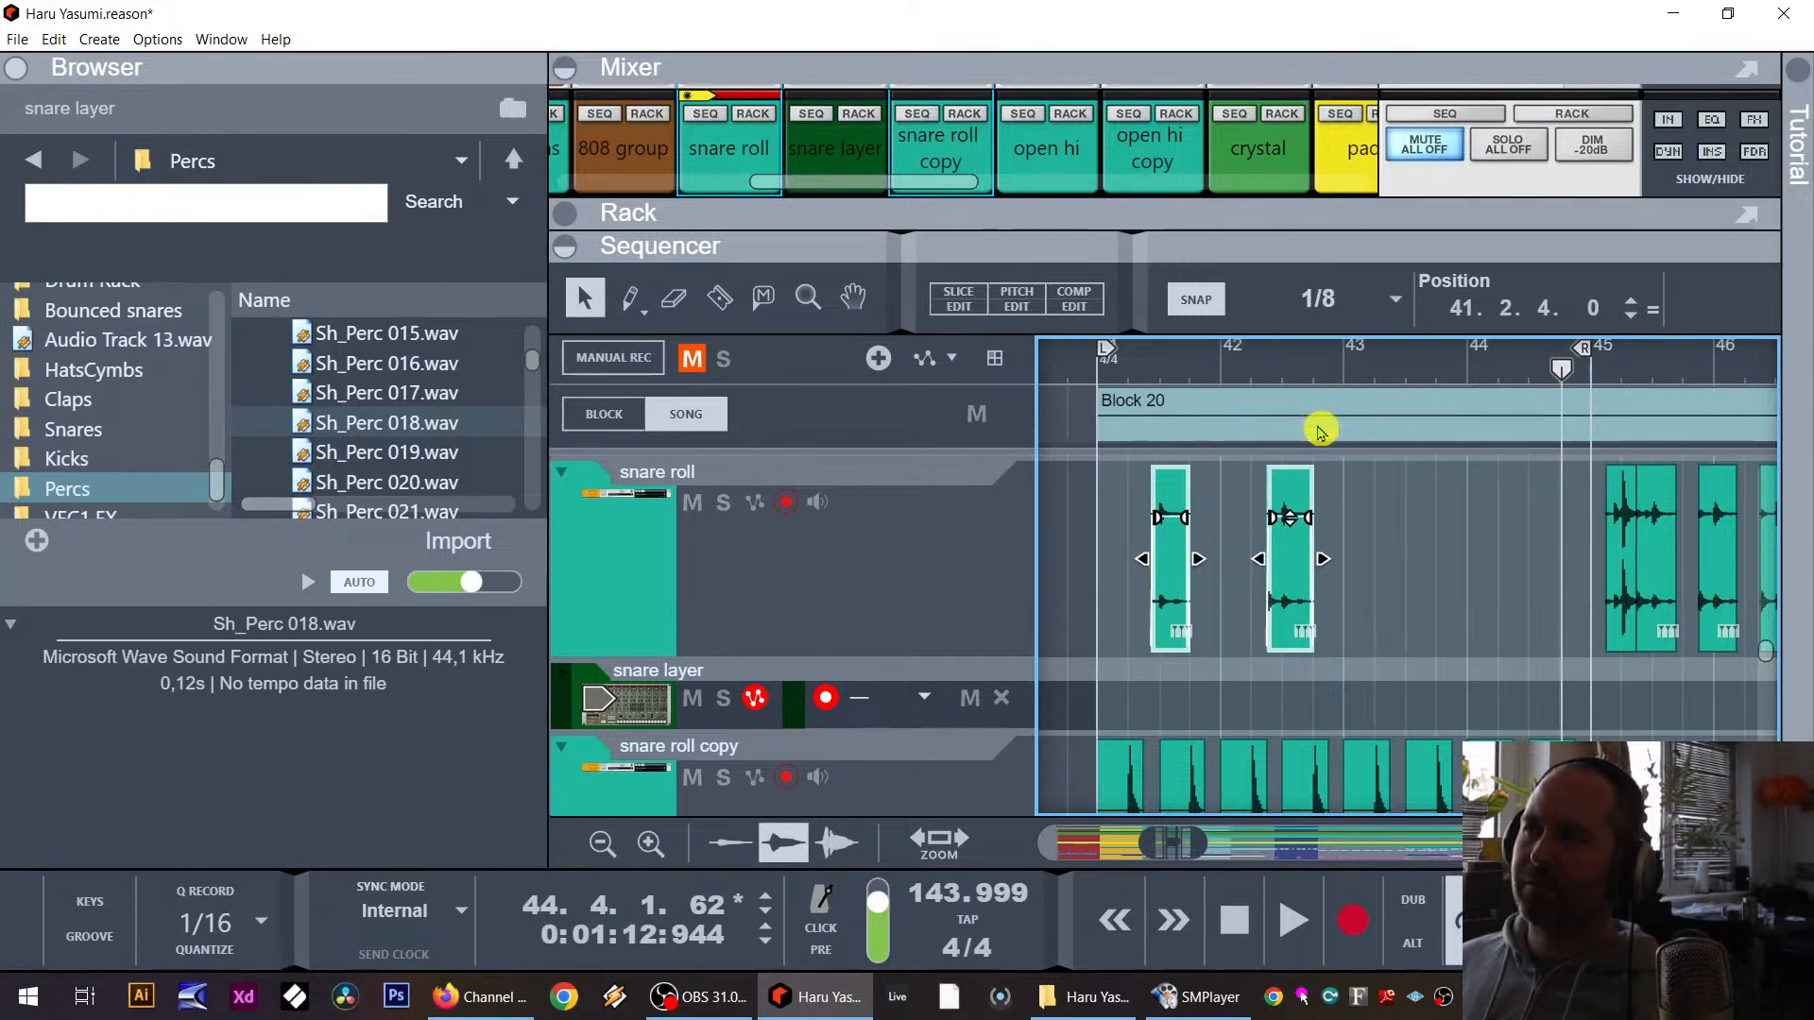
{"action": "left_click", "coordinate": [1331, 468]}
{"action": "left_click", "coordinate": [1173, 557]}
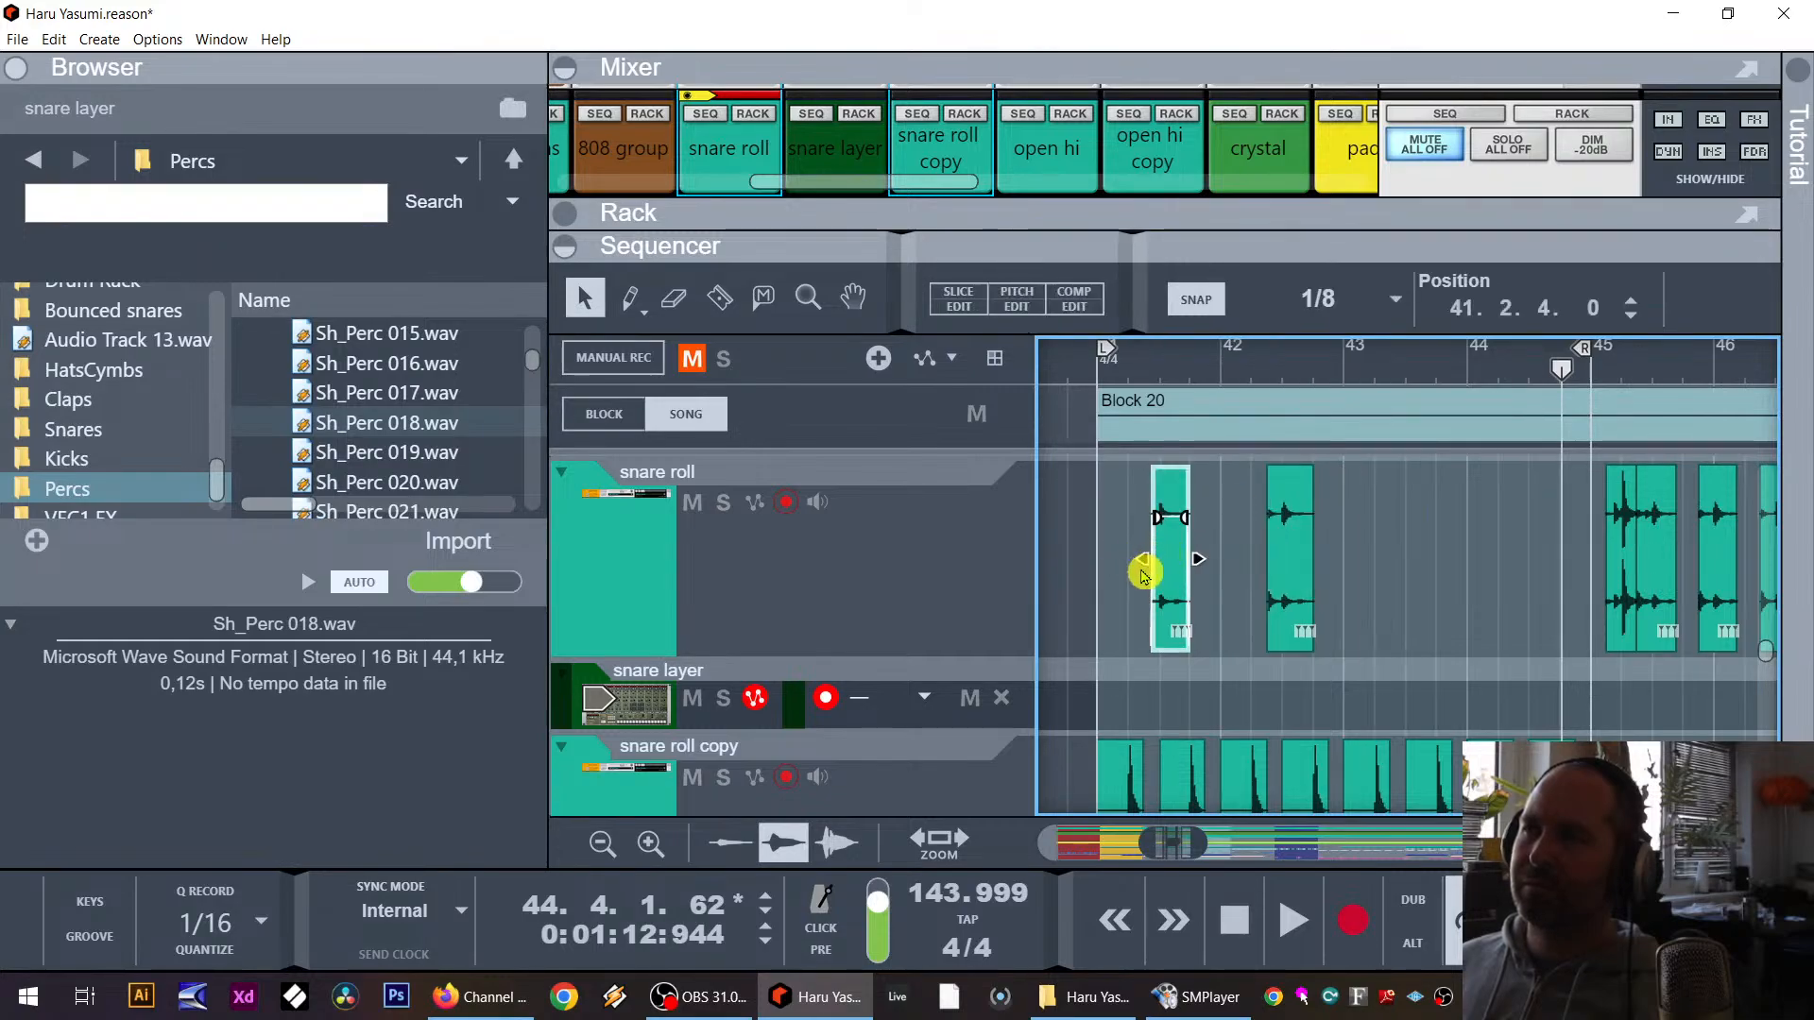
{"action": "left_click_drag", "start_coordinate": [1148, 559], "coordinate": [1133, 559]}
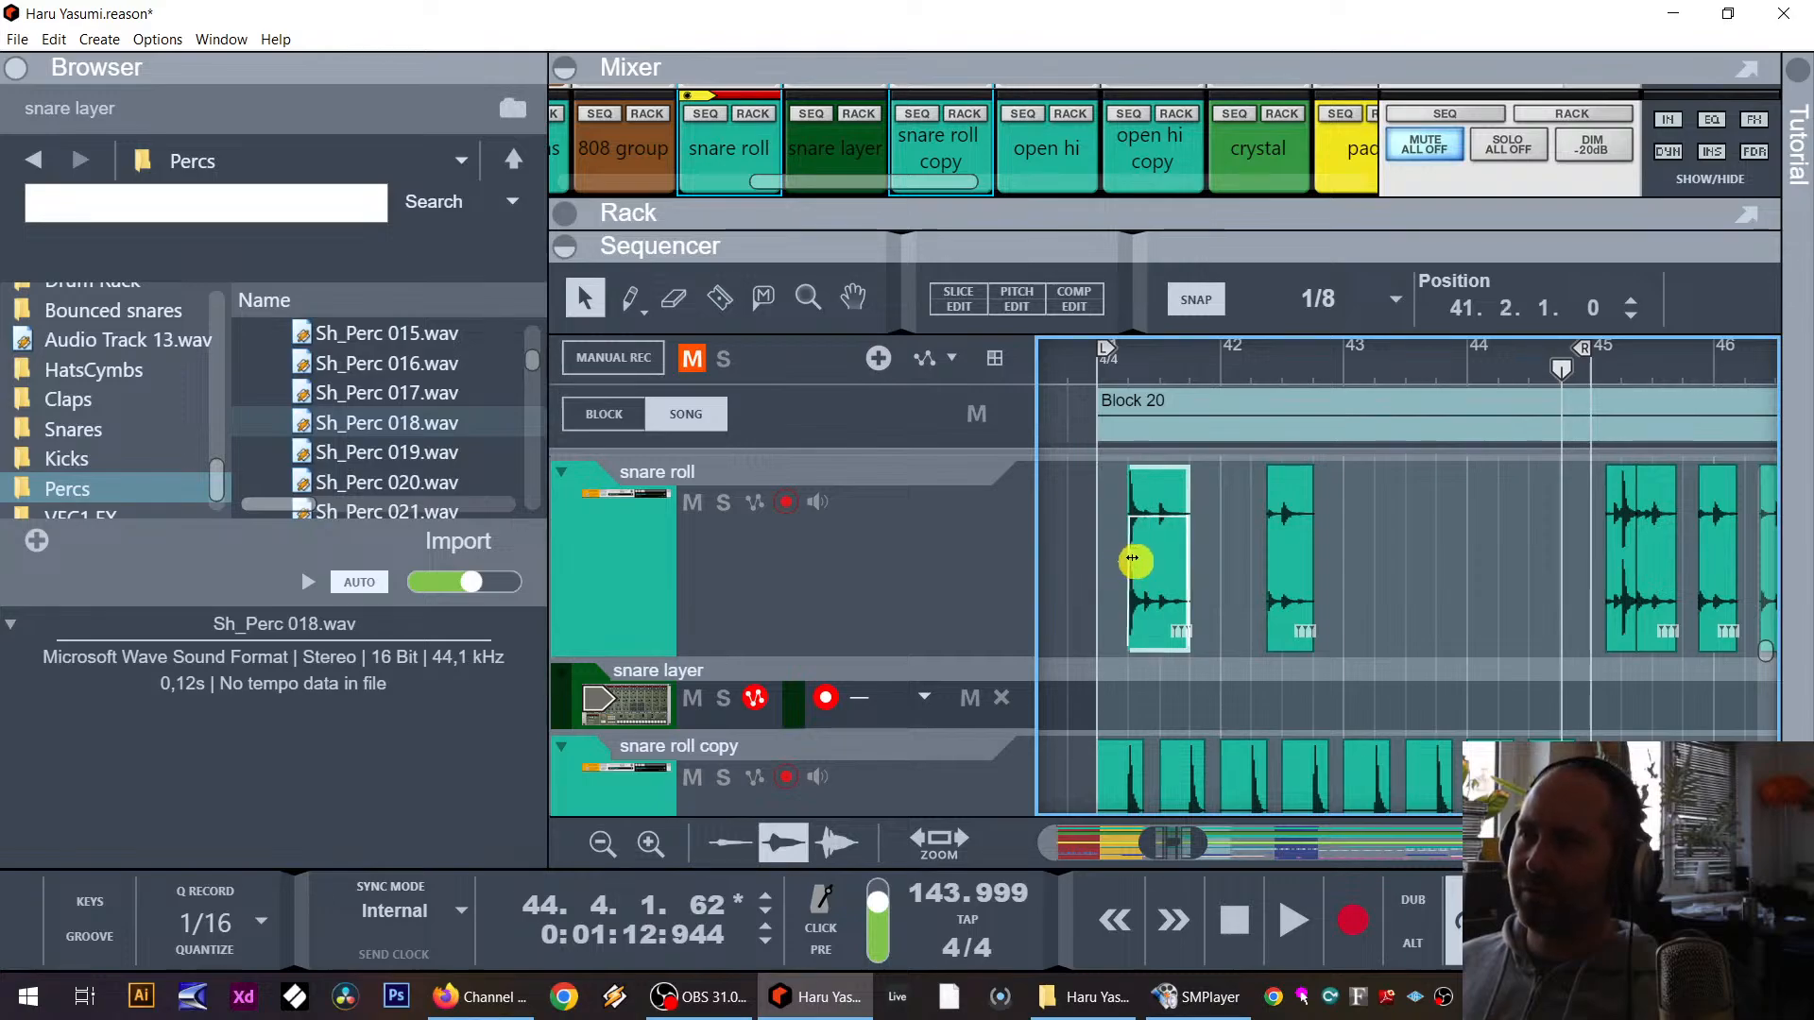
Step: Duplicate the two snare roll clips into bars 43 and 44, and trim the first and third clips to start on beat 3
{"action": "left_click_drag", "start_coordinate": [1342, 558], "coordinate": [1403, 595]}
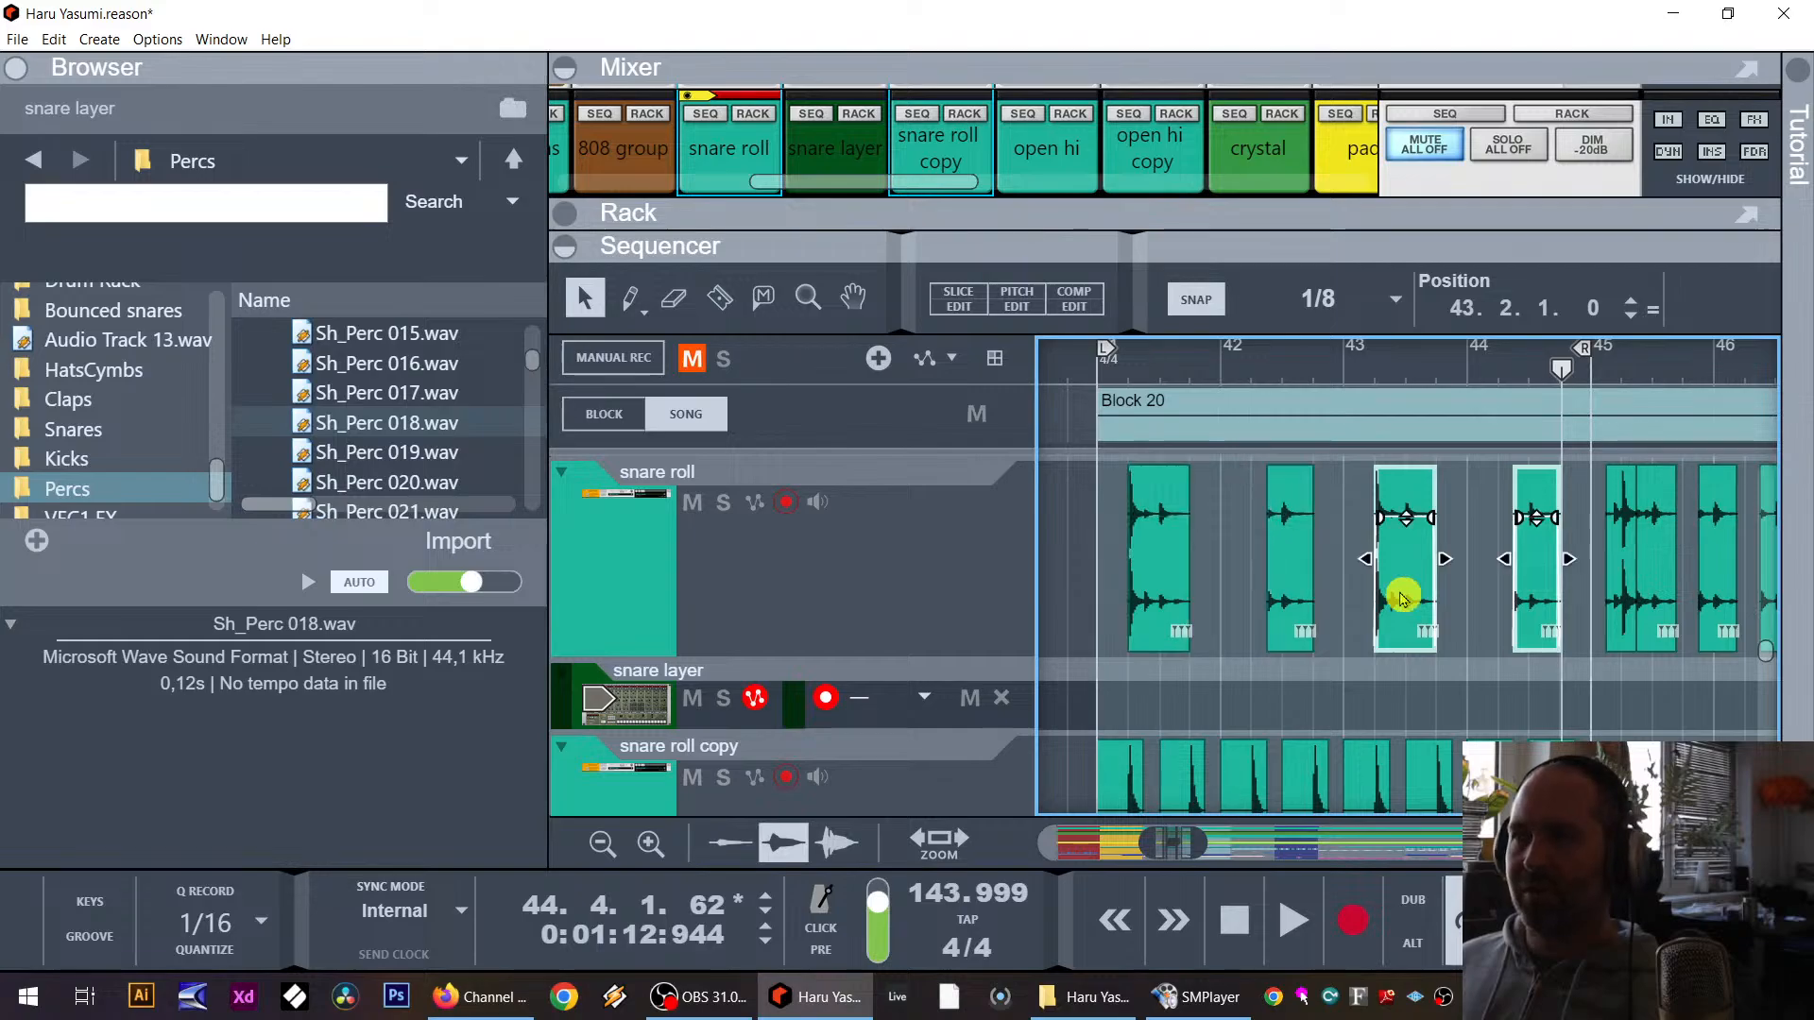
{"action": "left_click_drag", "start_coordinate": [1069, 573], "coordinate": [1242, 613]}
{"action": "left_click", "coordinate": [1400, 579], "text": "shift"}
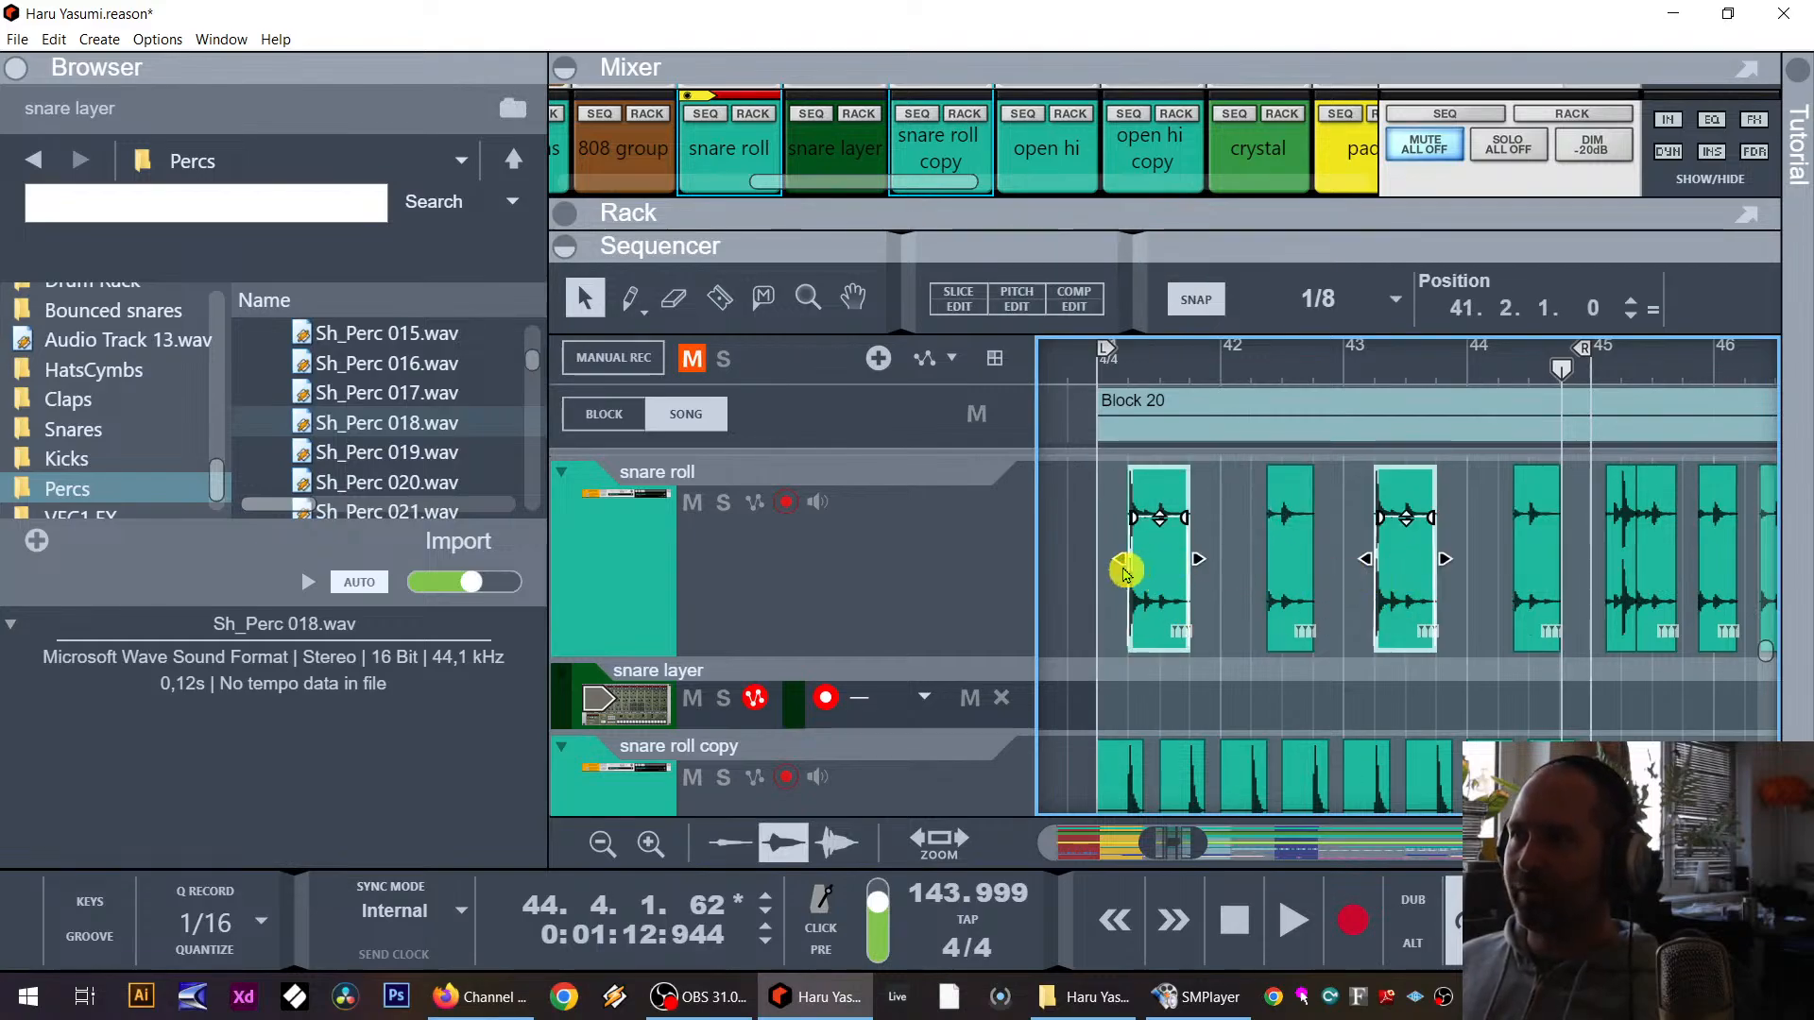
{"action": "left_click_drag", "start_coordinate": [1119, 564], "coordinate": [1162, 565]}
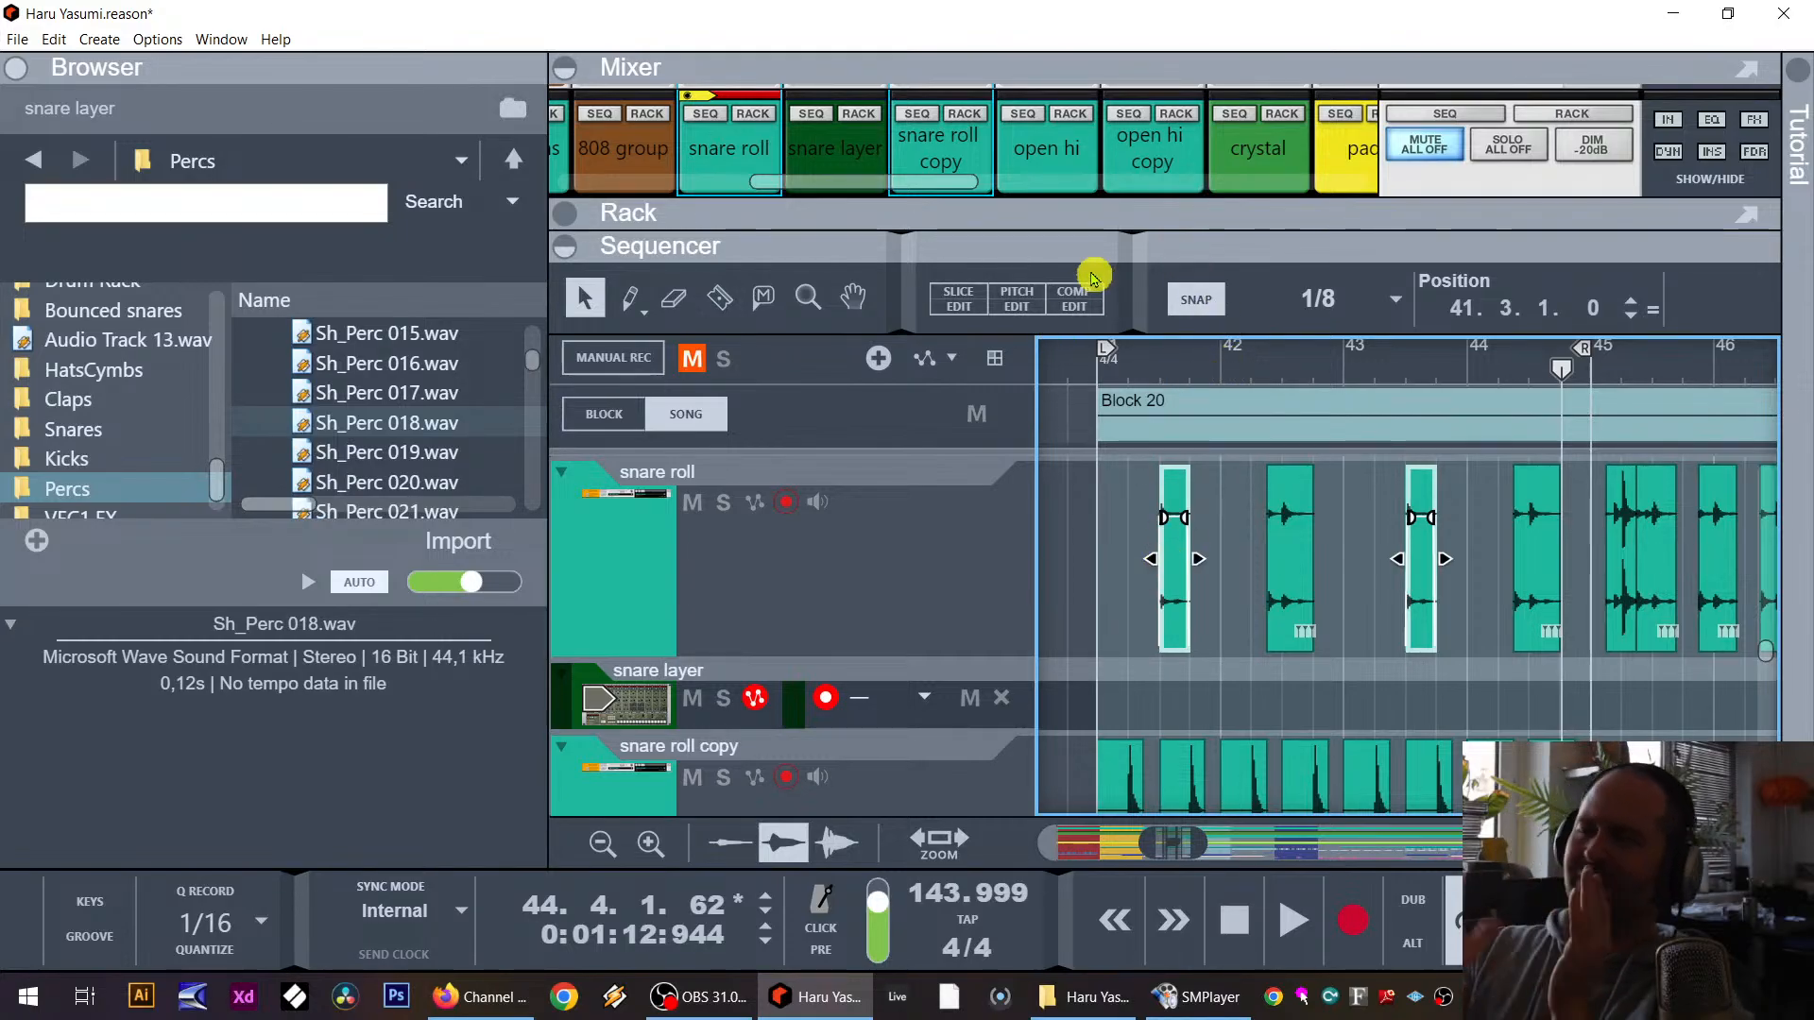
Step: Play the loop from bar 41 and extend the end of the last looped snare roll clip to bar 45
{"action": "left_click", "coordinate": [1115, 370]}
{"action": "key", "text": "space"}
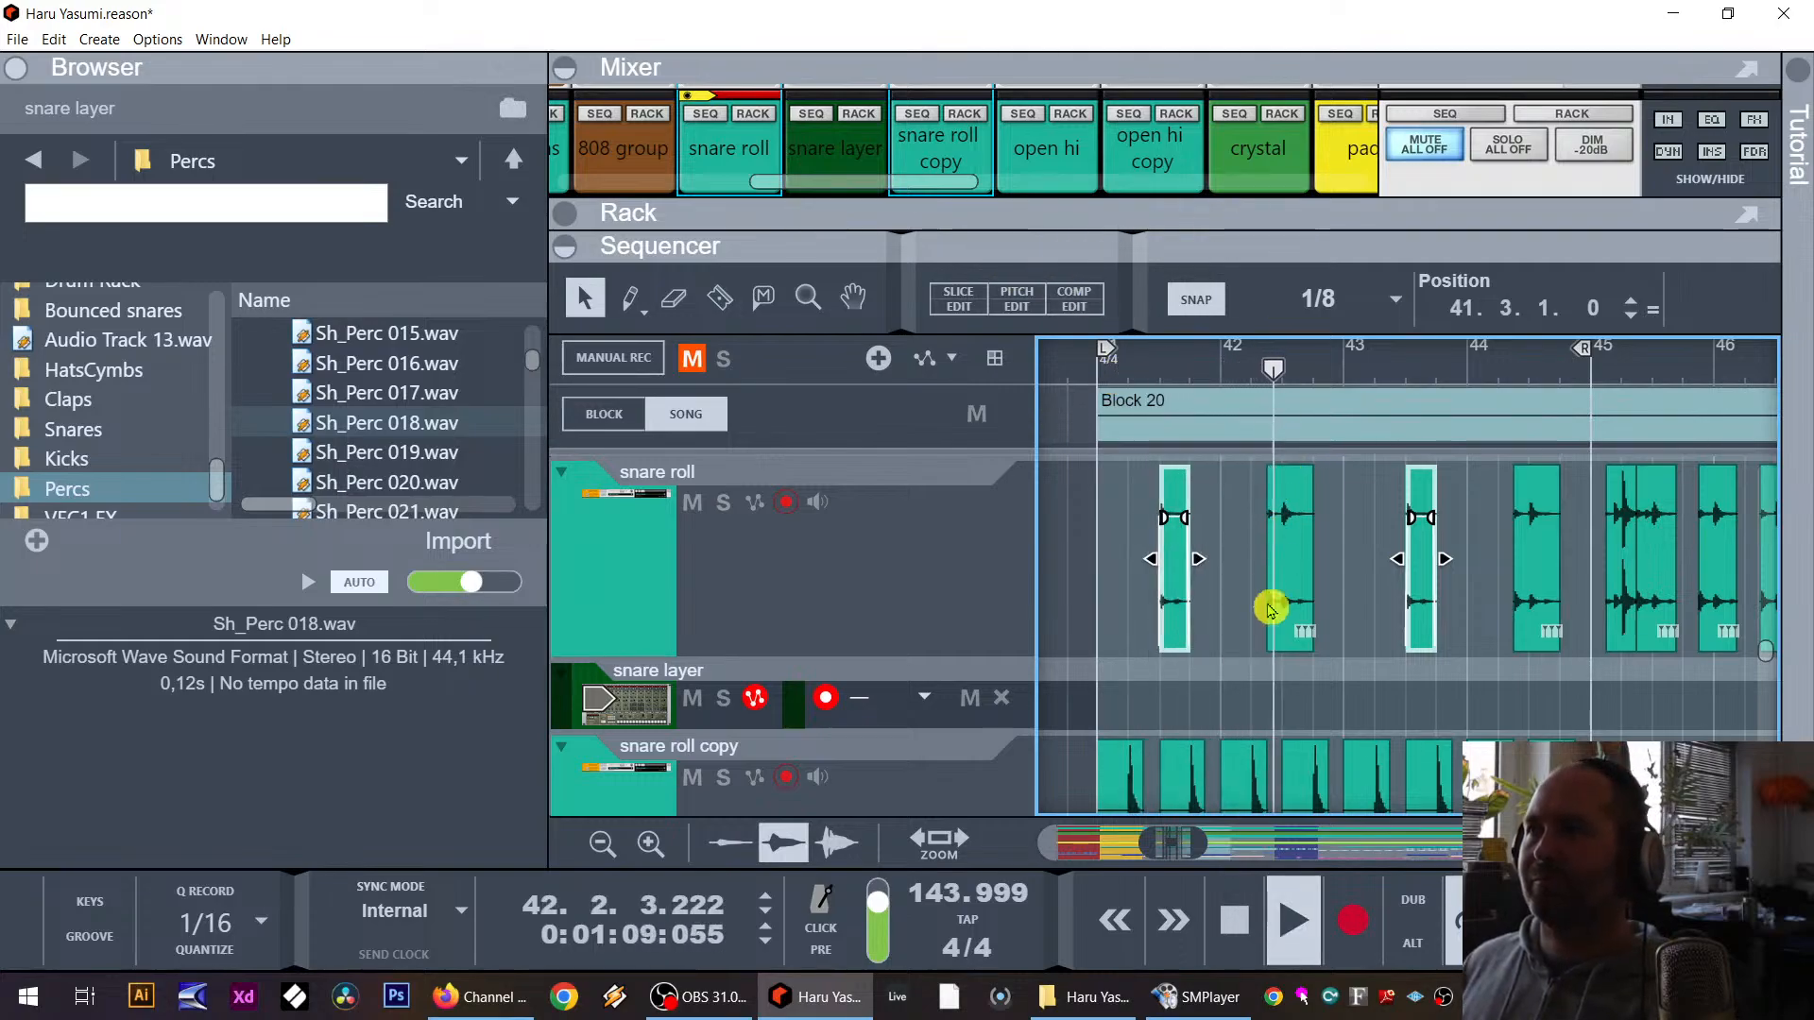
{"action": "left_click", "coordinate": [1365, 579]}
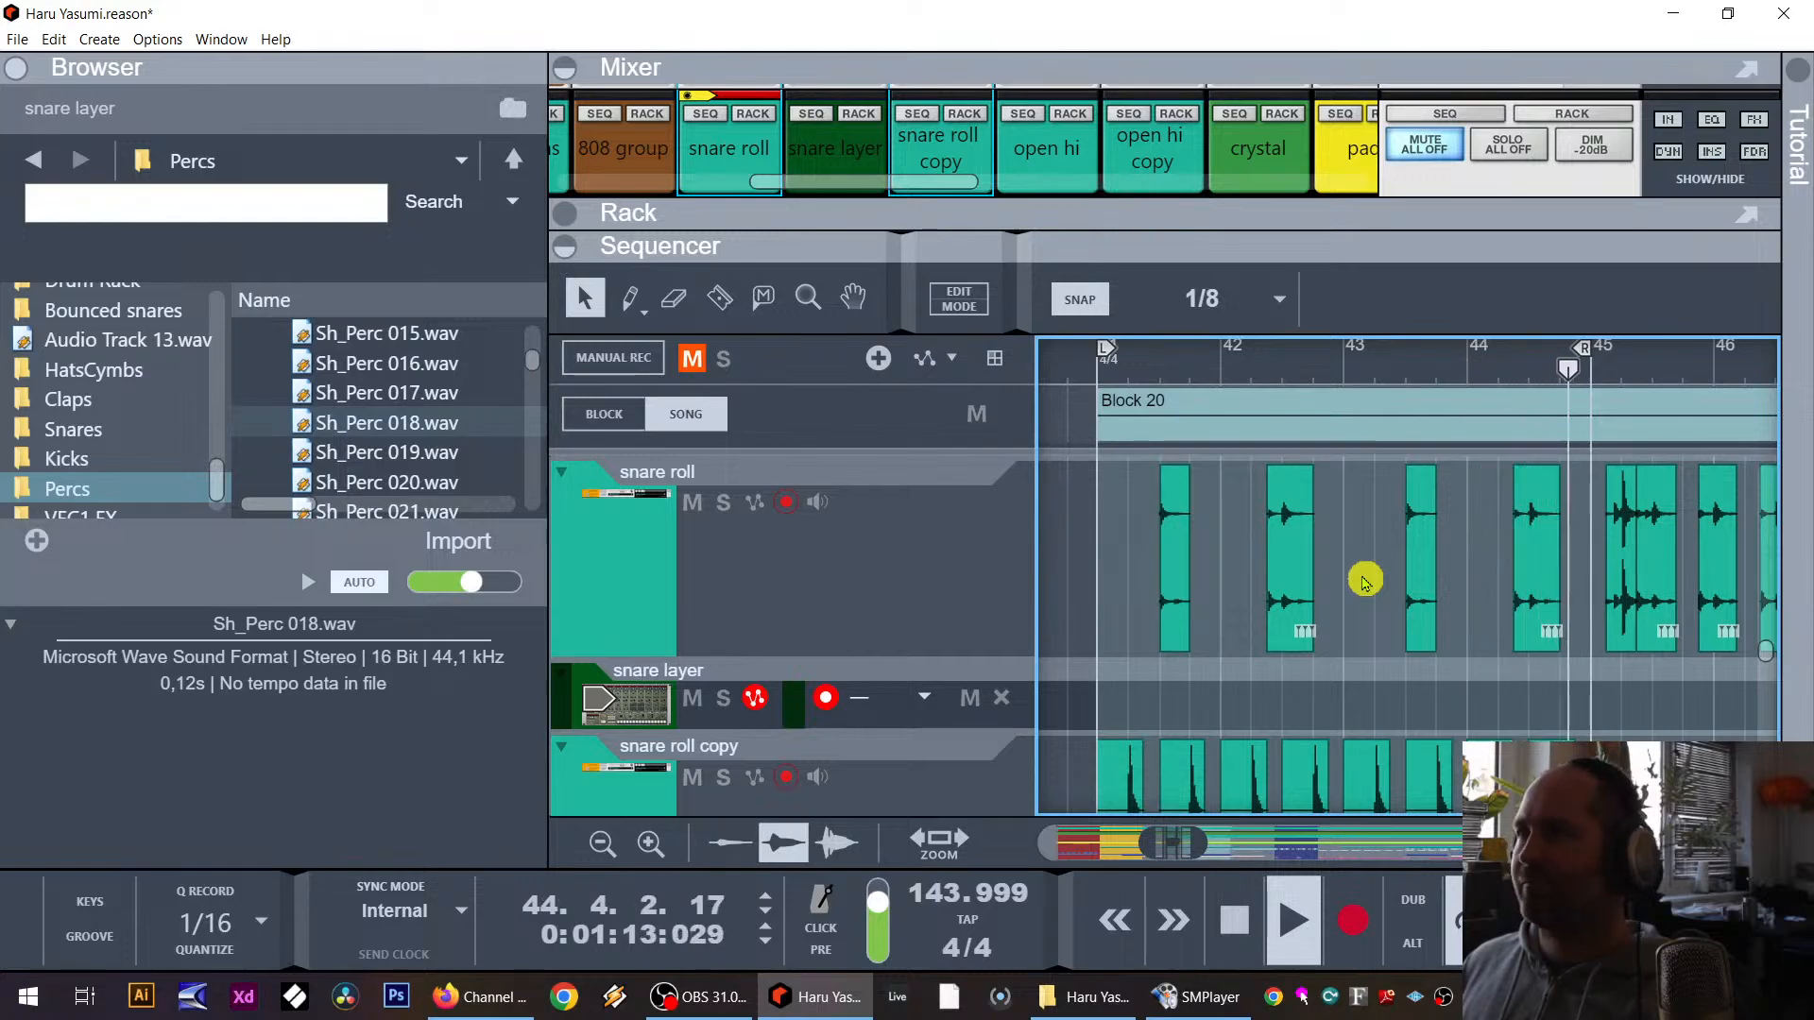
{"action": "left_click", "coordinate": [1548, 563]}
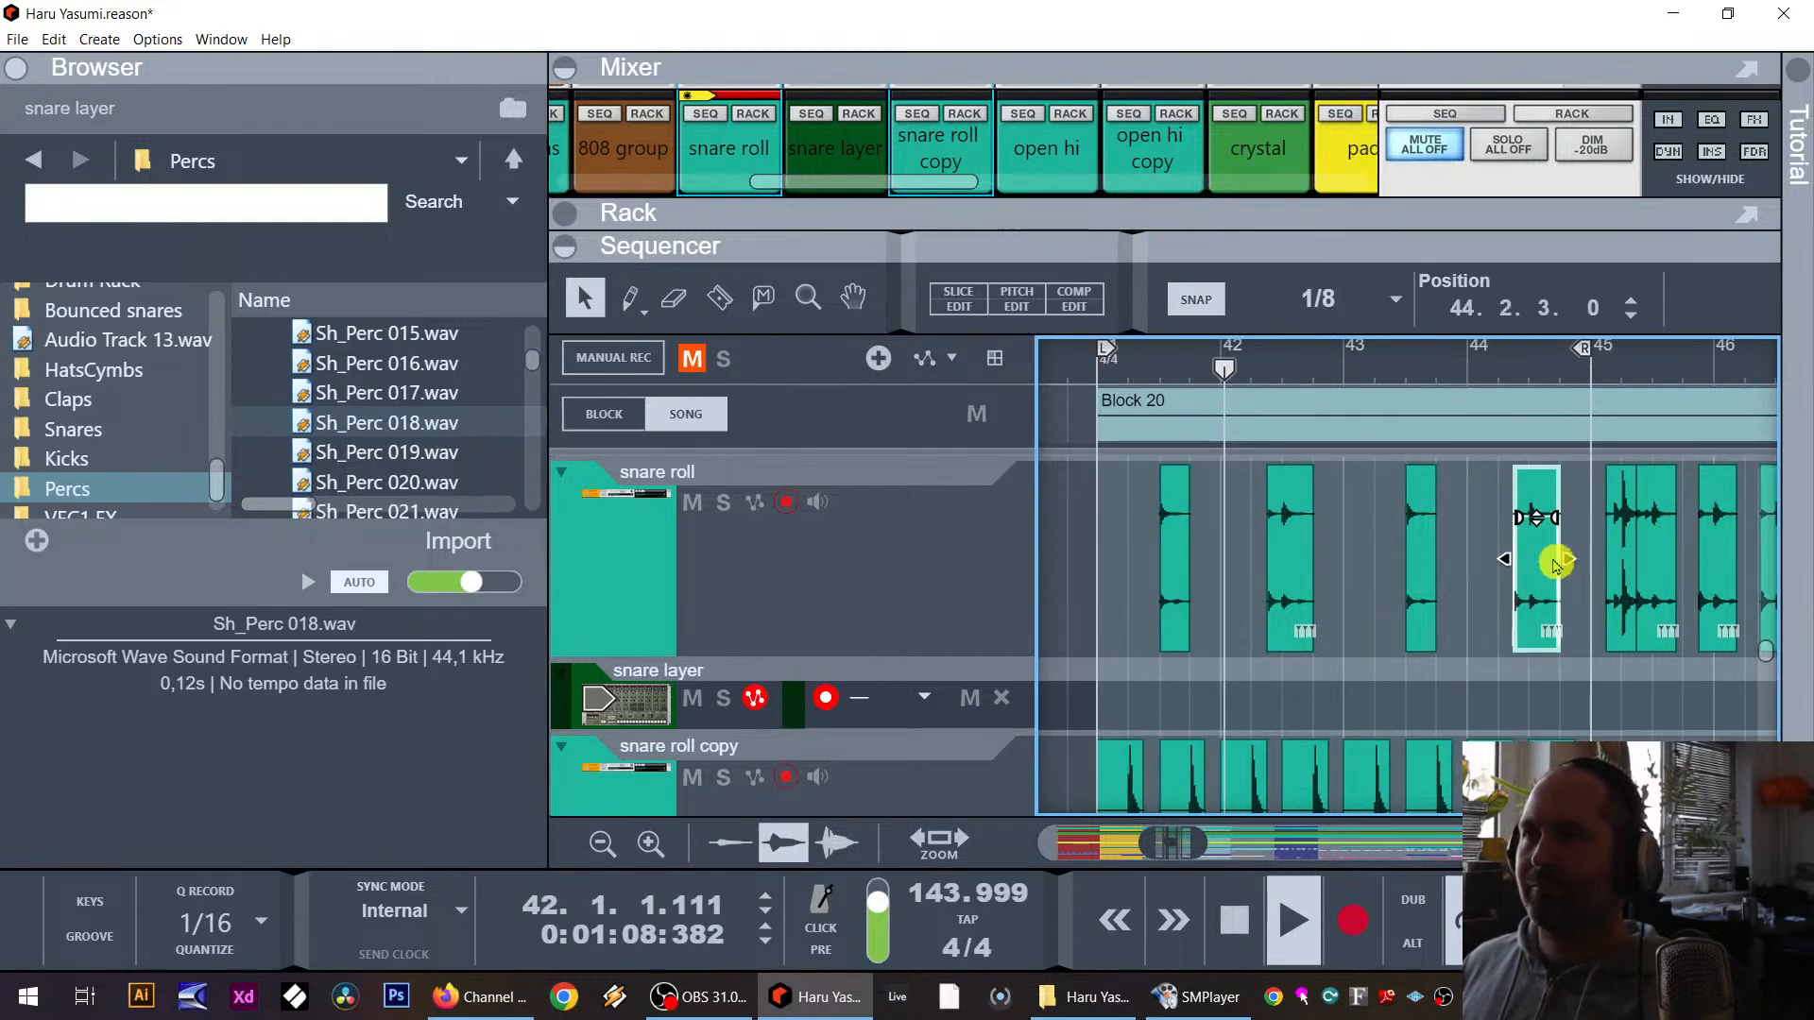
{"action": "left_click_drag", "start_coordinate": [1571, 563], "coordinate": [1597, 567]}
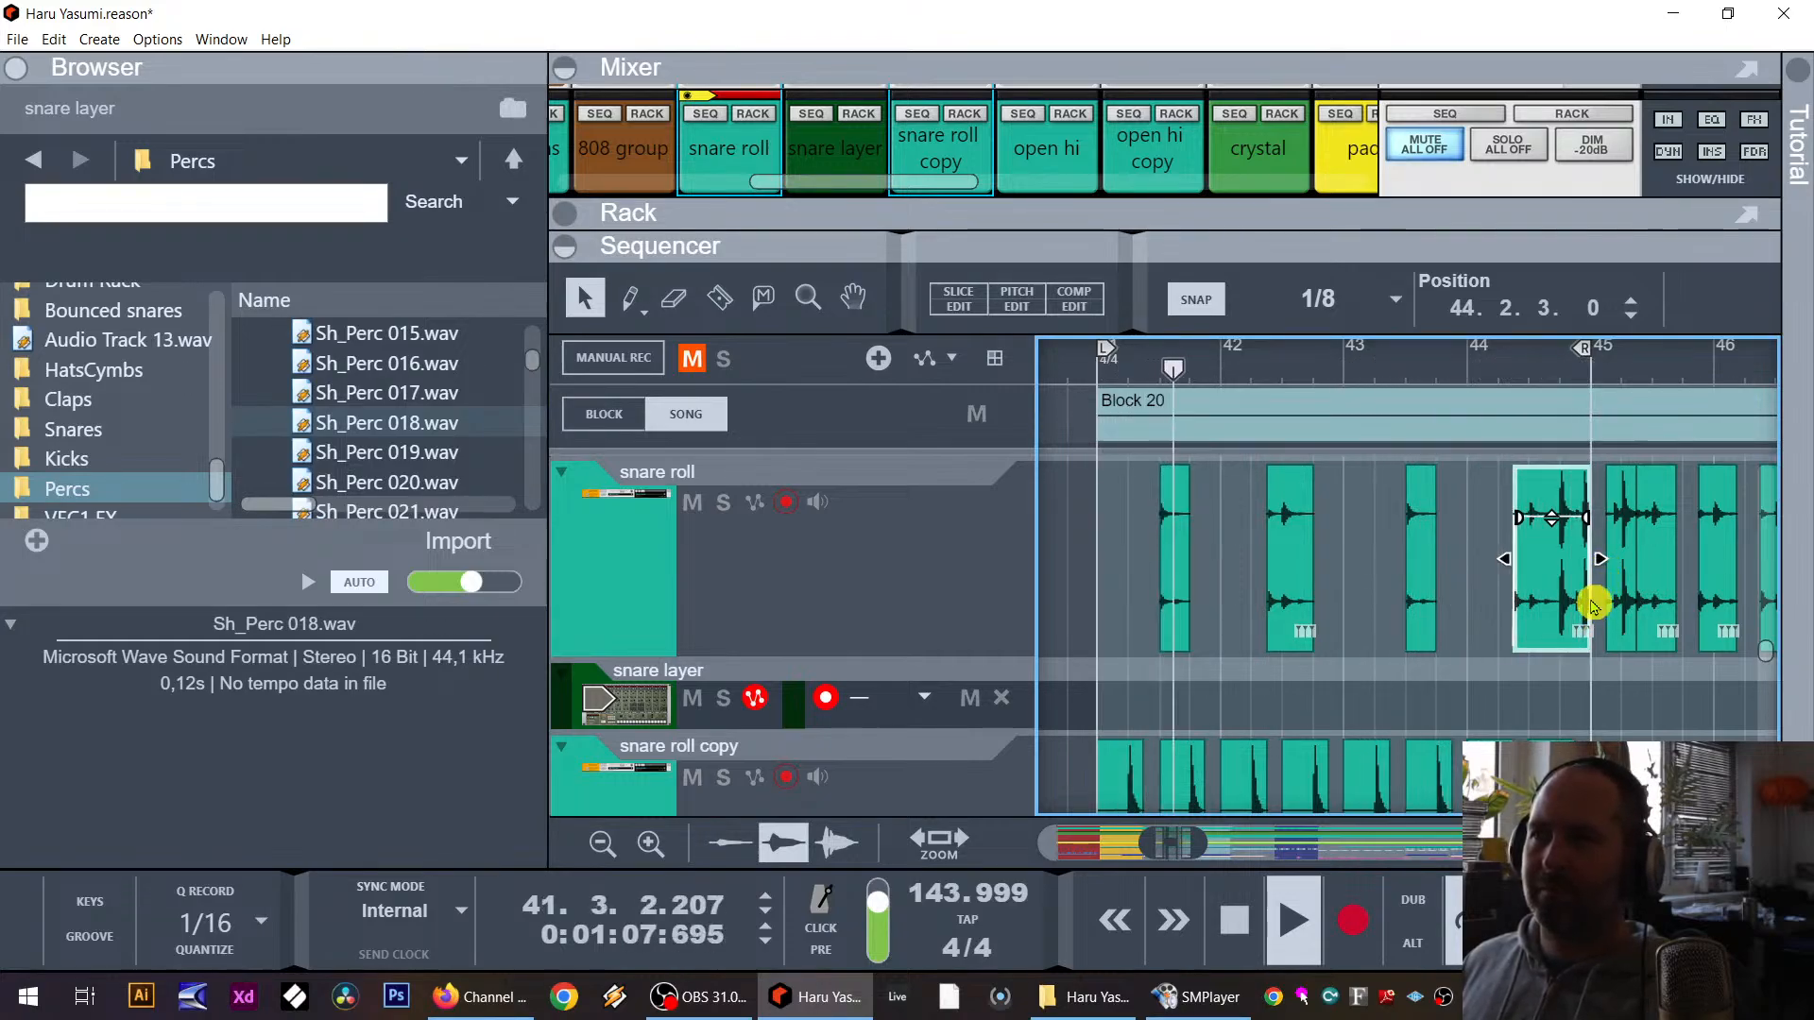
{"action": "key", "text": "space"}
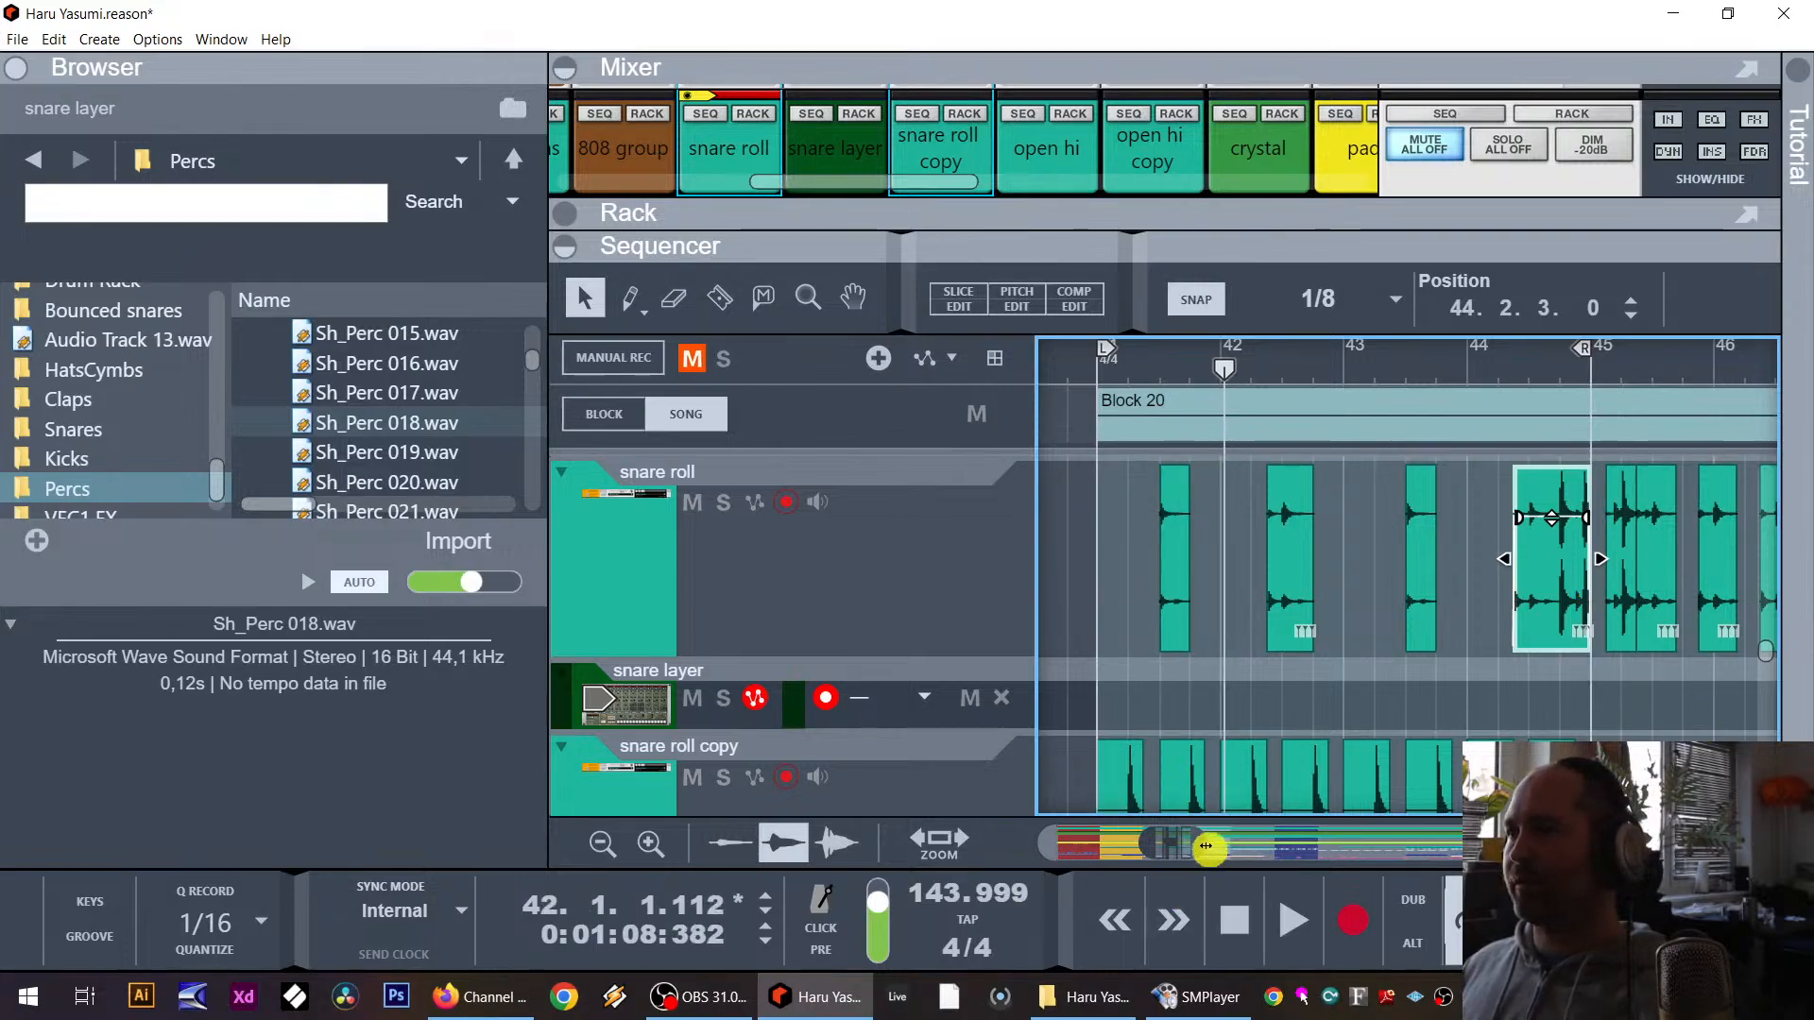
Step: Delete the short snare roll clips following bar 45 and move the long snare roll clip to start at 52.1.3
{"action": "left_click_drag", "start_coordinate": [1199, 842], "coordinate": [1267, 851]}
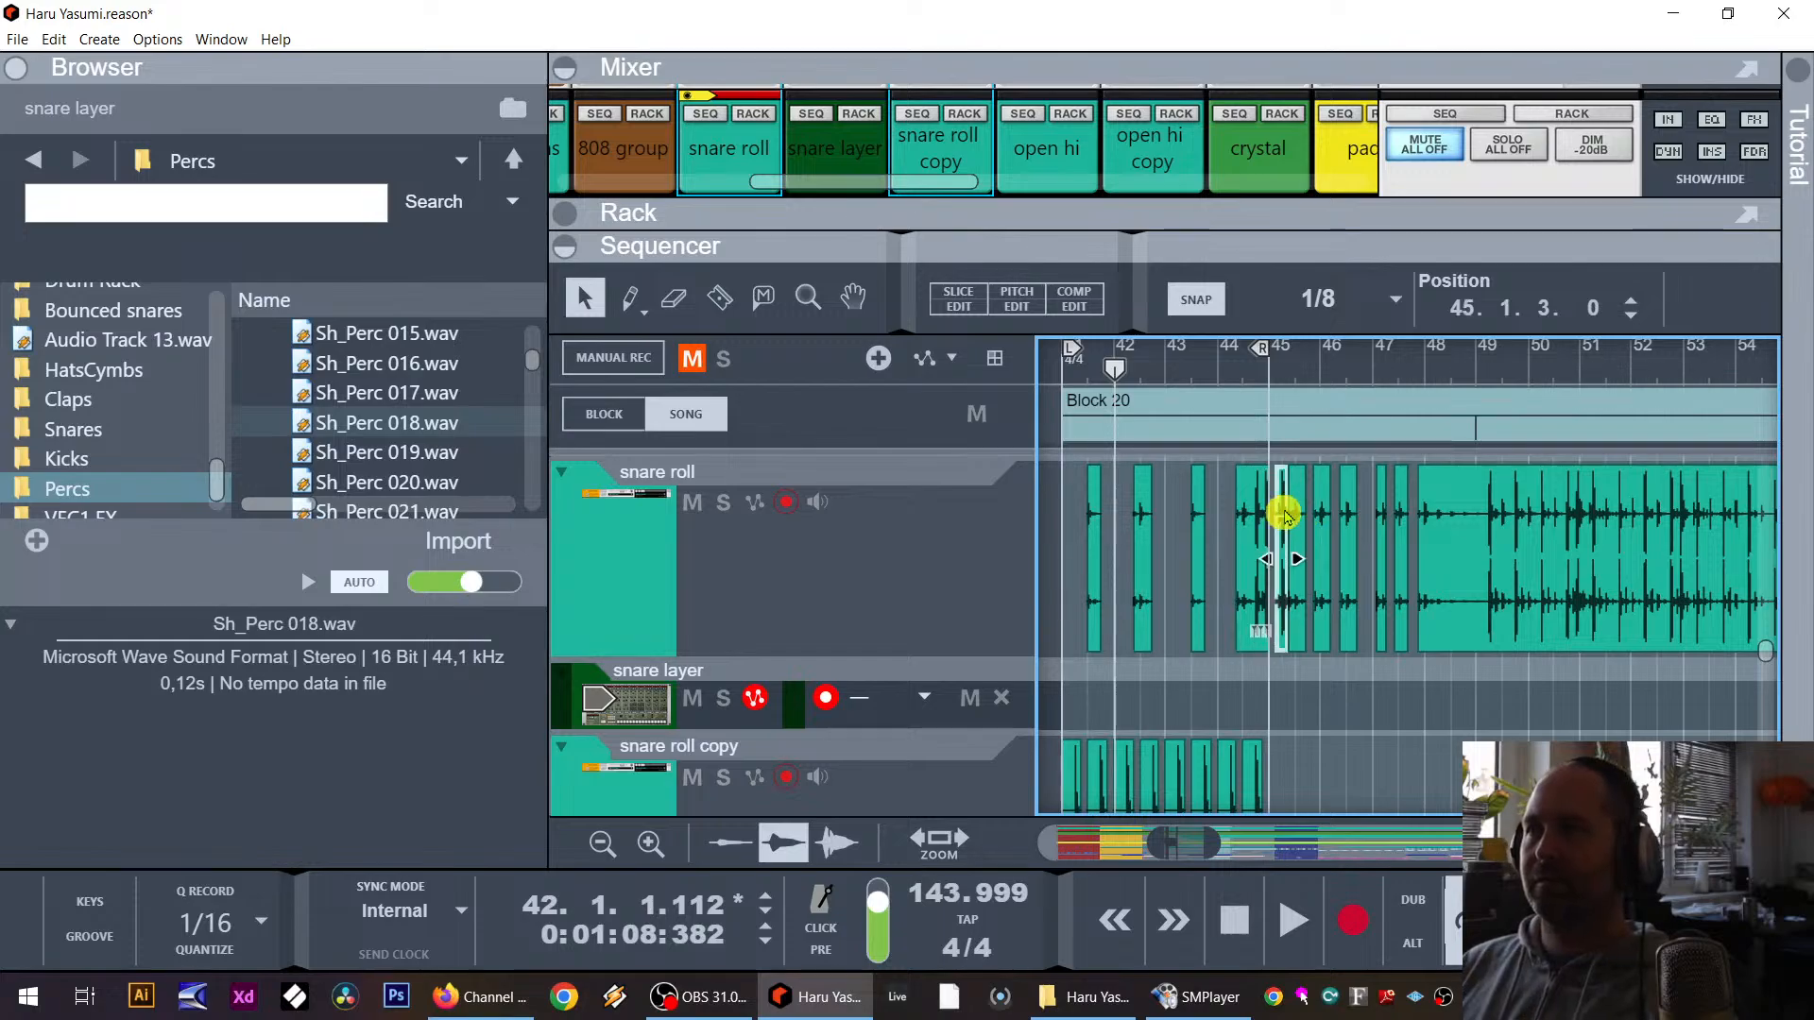
{"action": "left_click_drag", "start_coordinate": [1283, 518], "coordinate": [1696, 564]}
{"action": "key", "text": "Delete"}
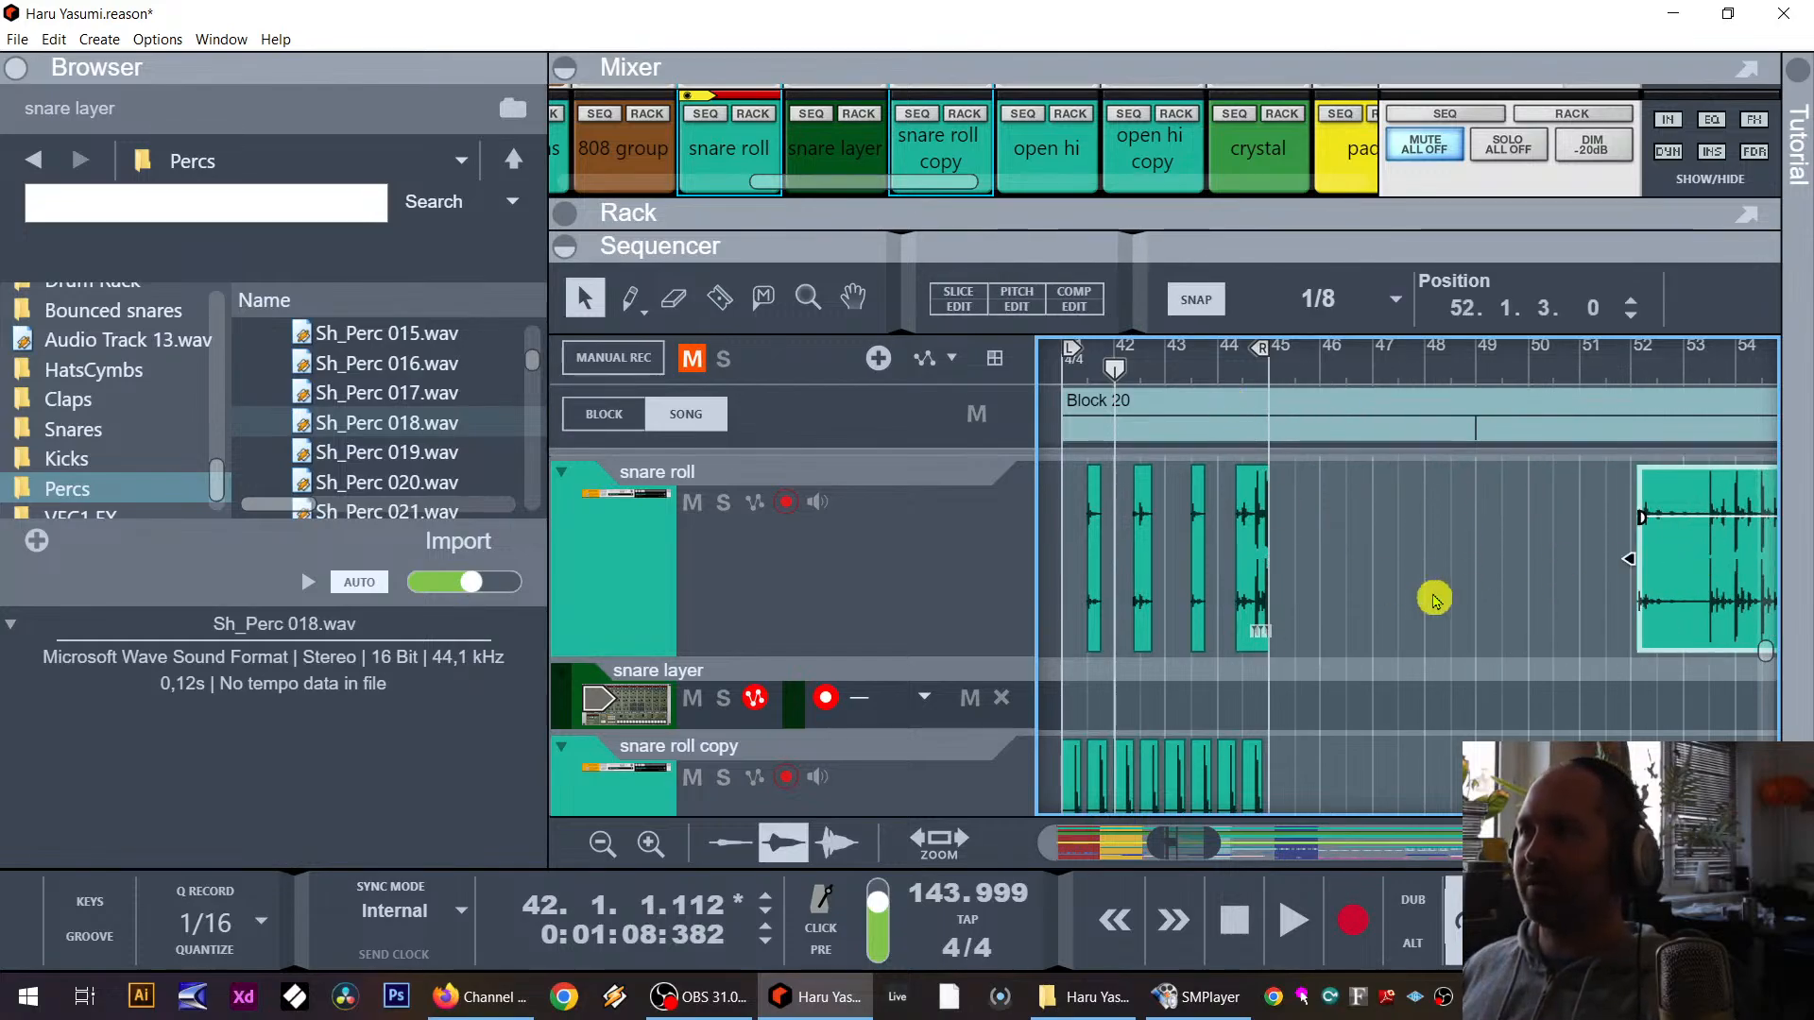
Step: Move the kicks, kicks copy, open hi and open hi copy clips after the loop together, so the kicks start at 50.3.3
{"action": "scroll", "coordinate": [1434, 601], "scroll_direction": "down", "scroll_amount": 5}
{"action": "scroll", "coordinate": [1329, 591], "scroll_direction": "up", "scroll_amount": 5}
{"action": "left_click", "coordinate": [595, 847]}
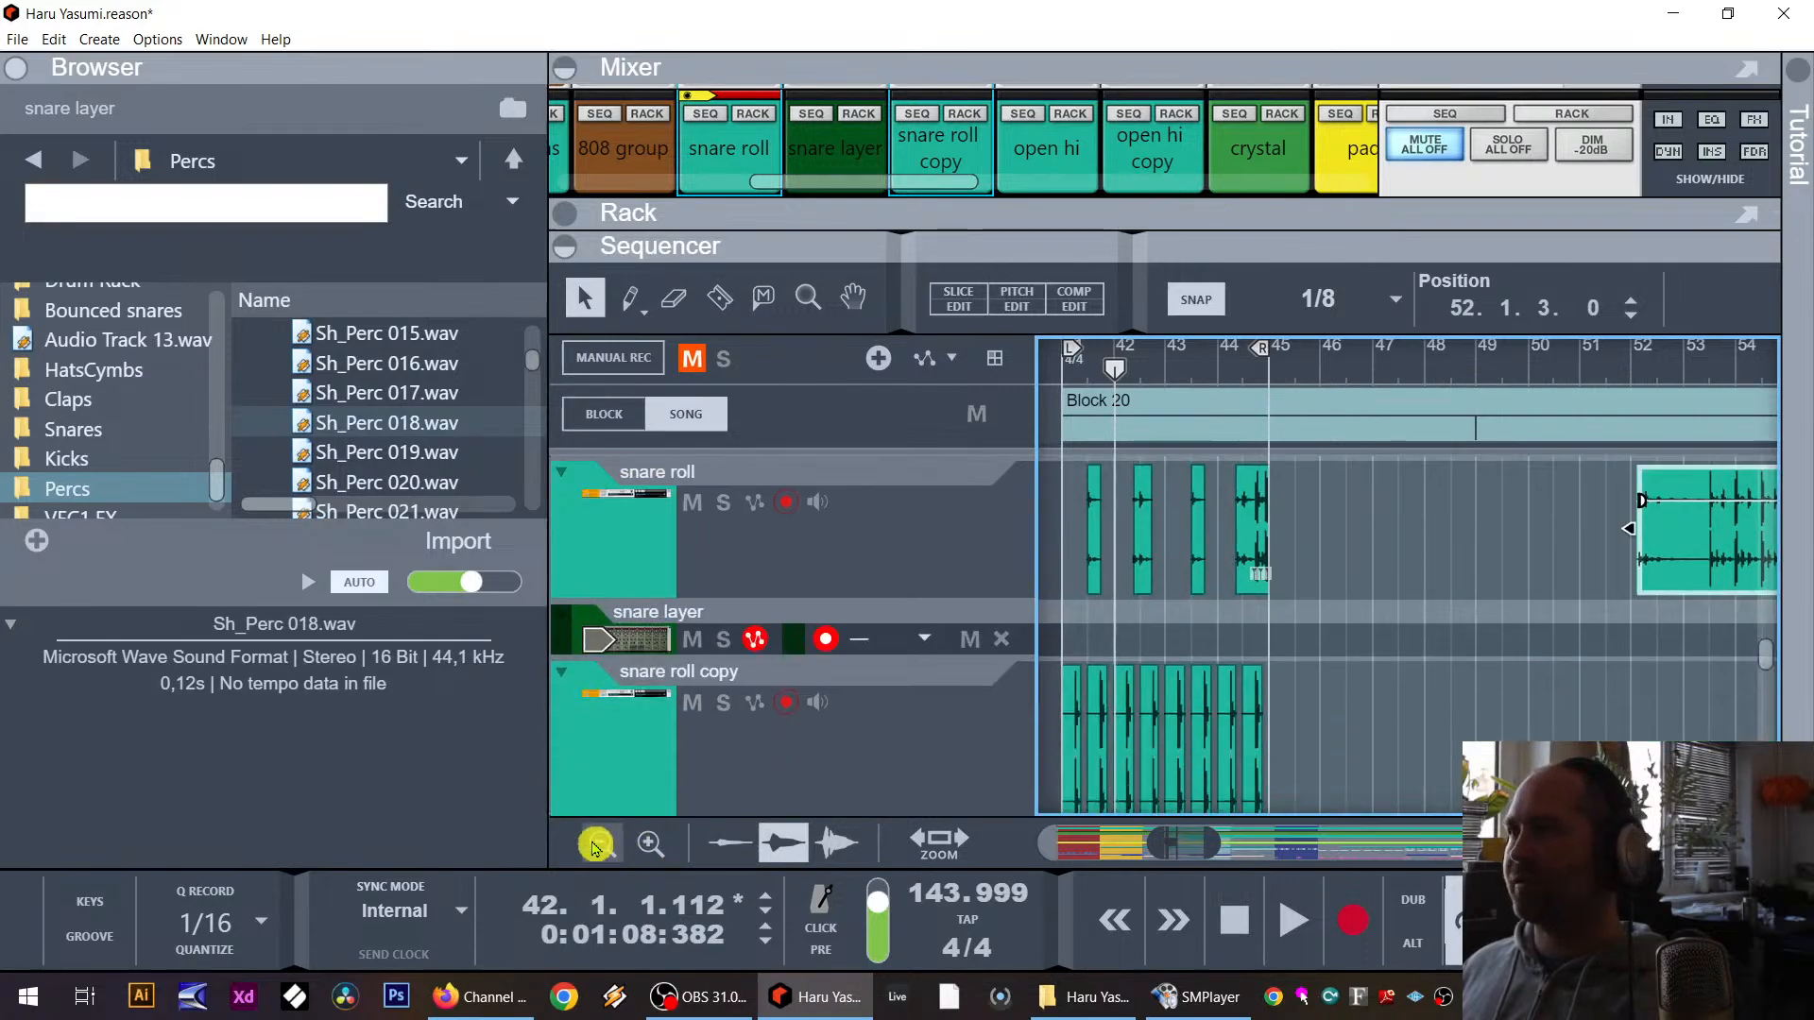
{"action": "left_click", "coordinate": [596, 847]}
{"action": "left_click", "coordinate": [596, 846]}
{"action": "left_click", "coordinate": [596, 847]}
{"action": "scroll", "coordinate": [868, 571], "scroll_direction": "up", "scroll_amount": 2}
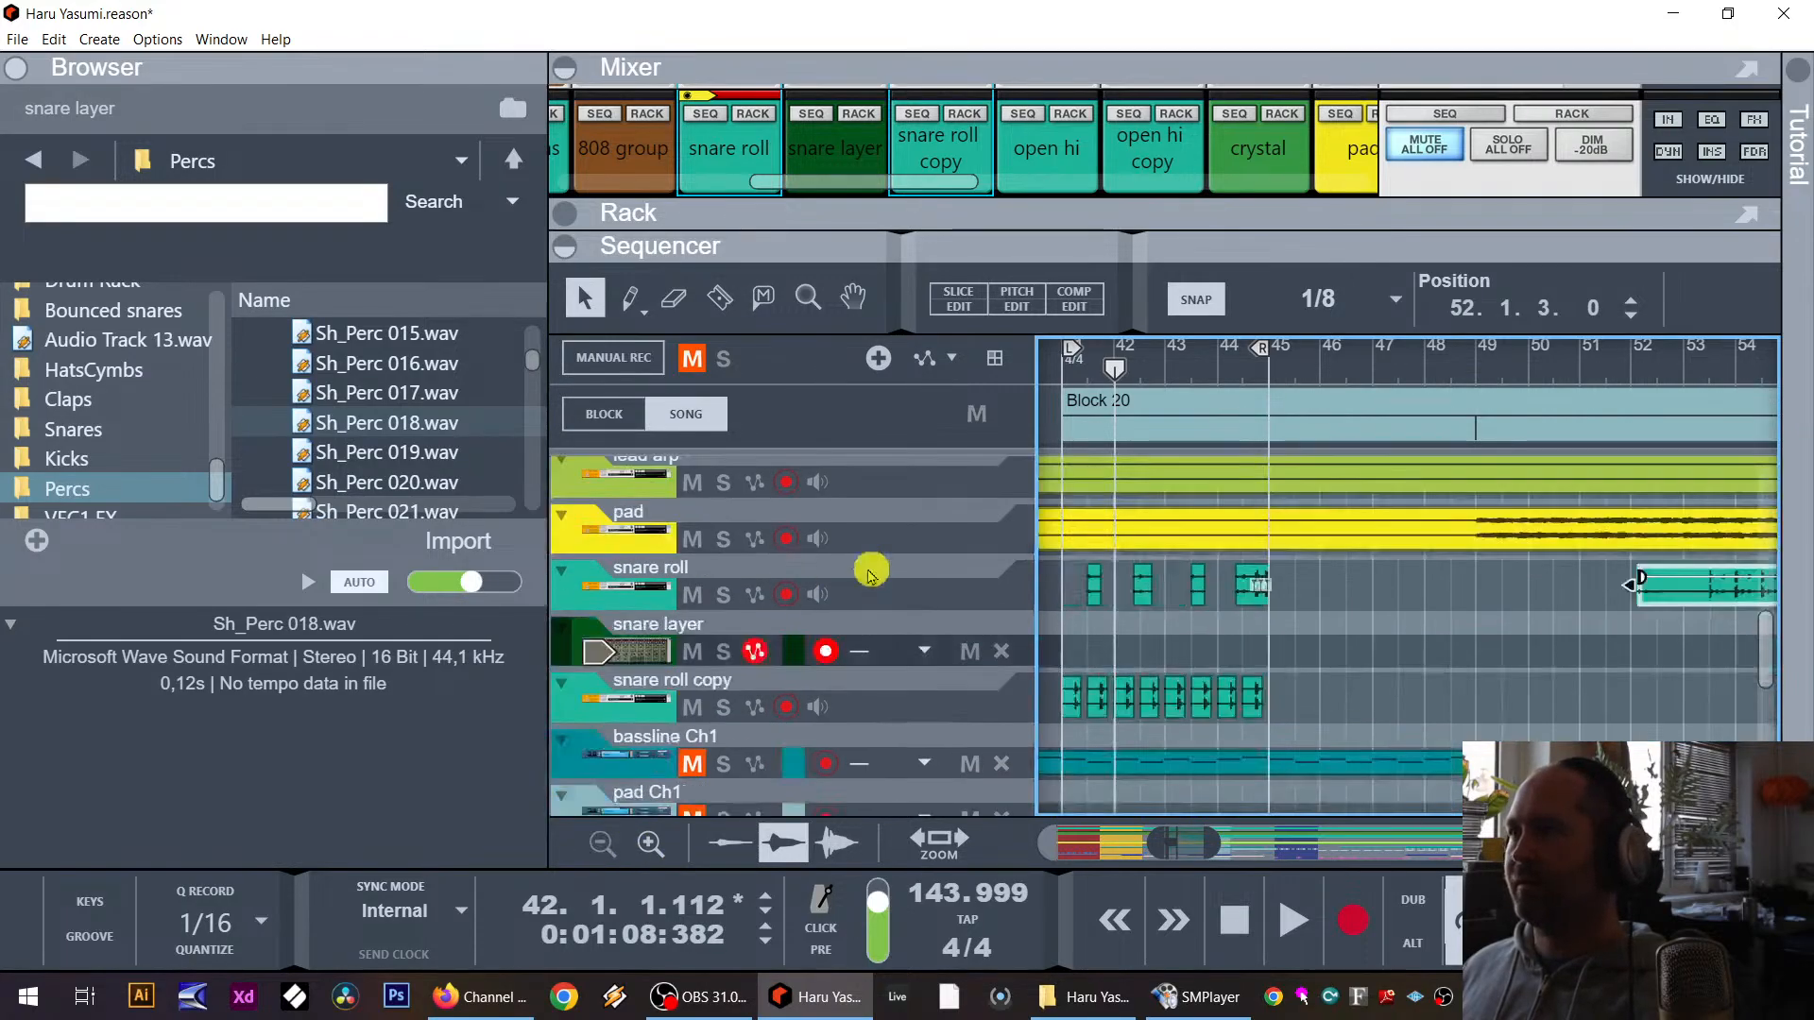
{"action": "scroll", "coordinate": [1414, 683], "scroll_direction": "down", "scroll_amount": 1}
{"action": "left_click_drag", "start_coordinate": [1346, 563], "coordinate": [1085, 615]}
{"action": "left_click_drag", "start_coordinate": [1324, 674], "coordinate": [1072, 715]}
{"action": "scroll", "coordinate": [1146, 700], "scroll_direction": "down", "scroll_amount": 5}
{"action": "scroll", "coordinate": [1149, 704], "scroll_direction": "up", "scroll_amount": 2}
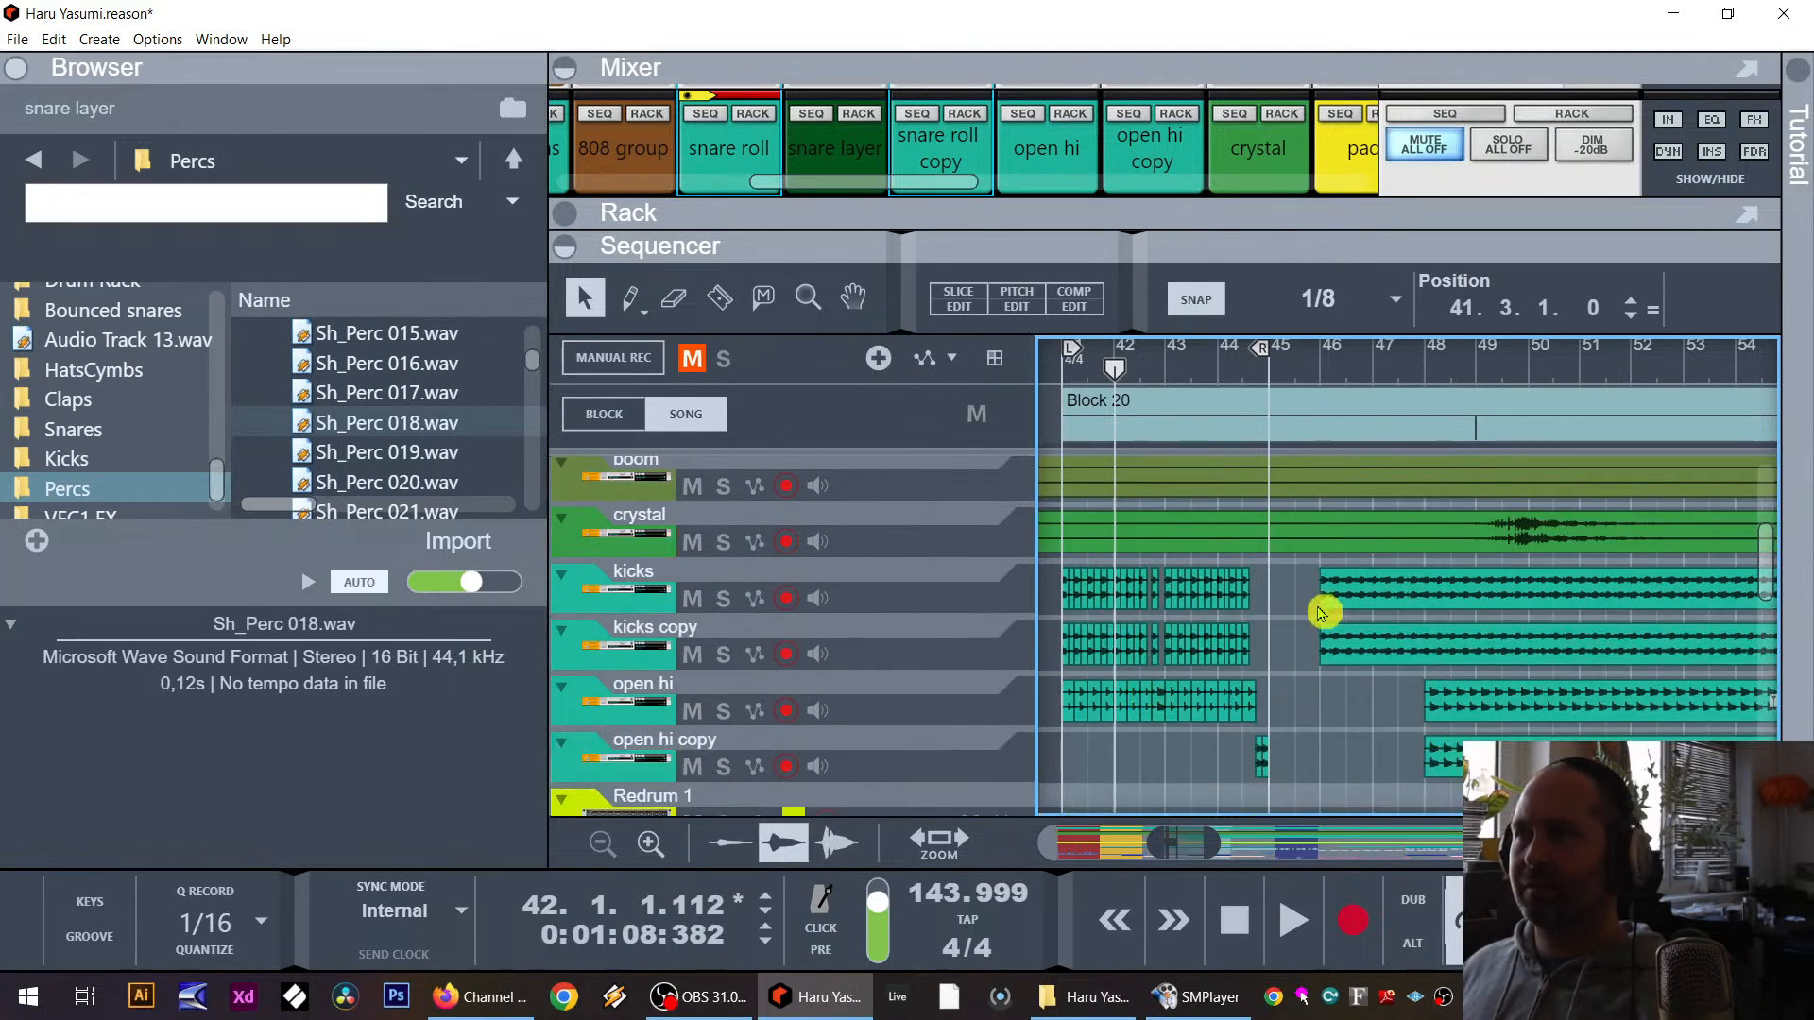
{"action": "left_click_drag", "start_coordinate": [1295, 566], "coordinate": [1550, 782]}
{"action": "left_click_drag", "start_coordinate": [1433, 752], "coordinate": [1671, 751]}
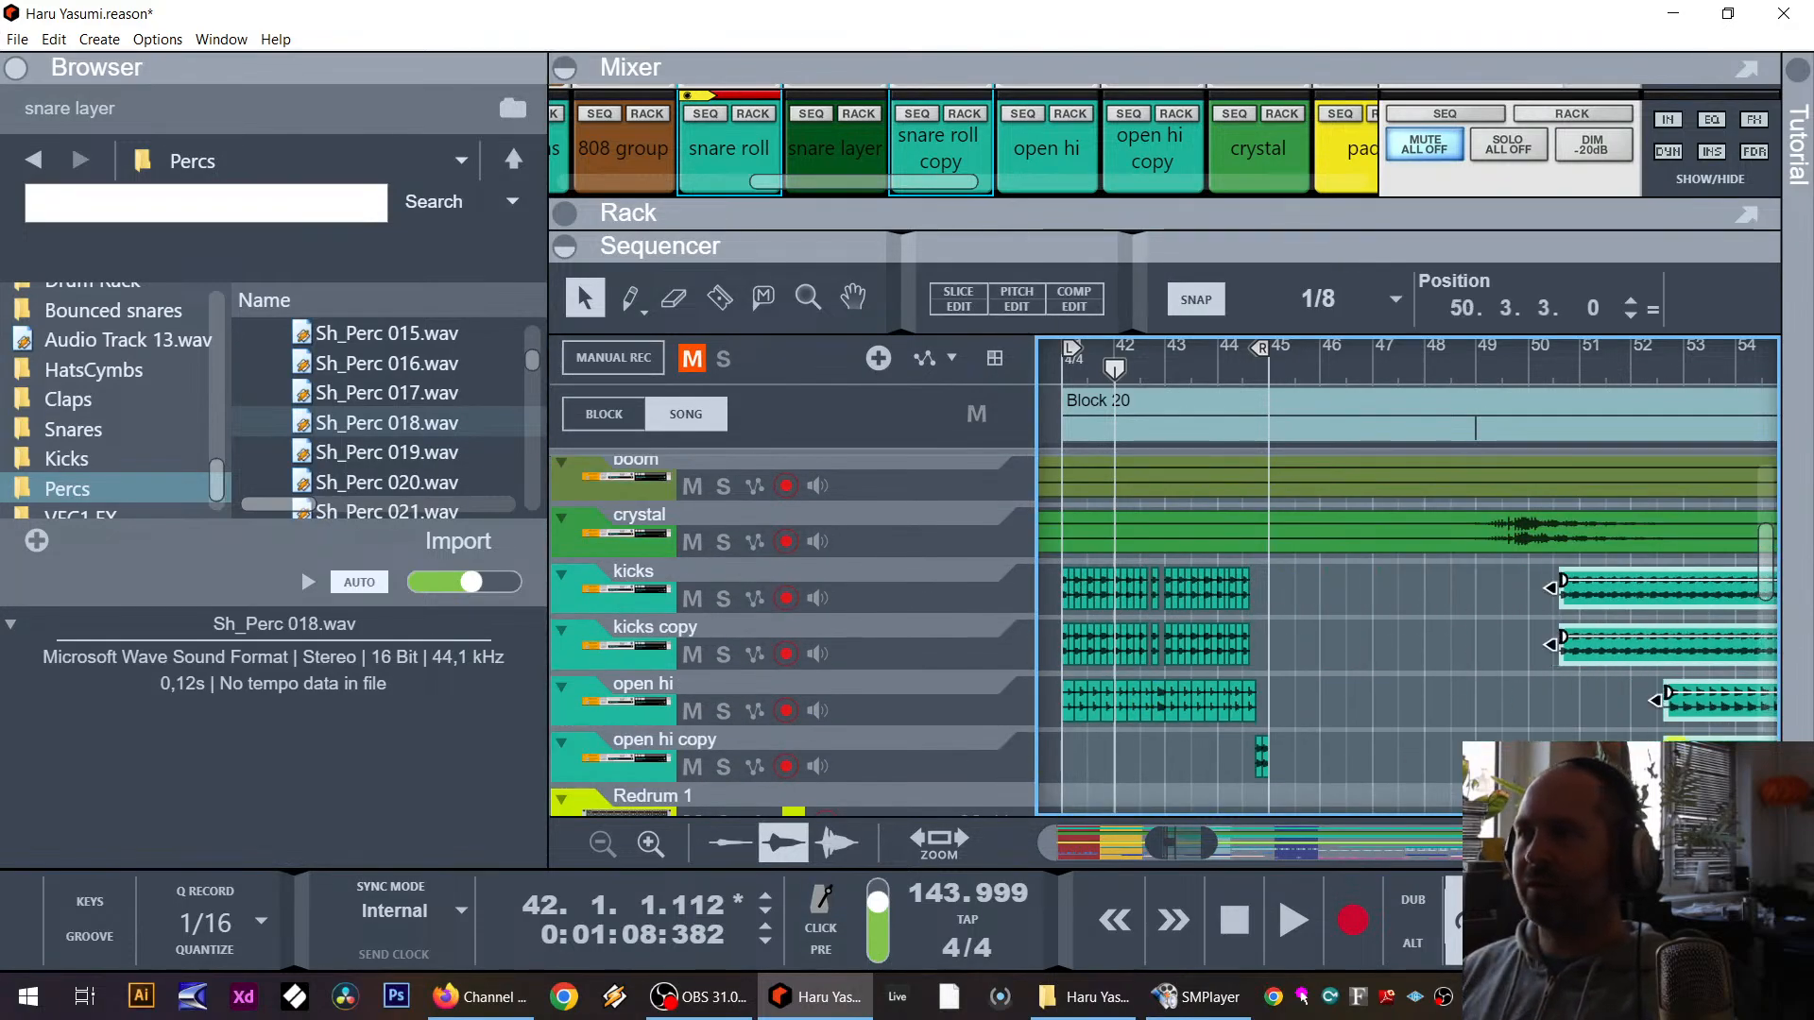
{"action": "left_click_drag", "start_coordinate": [1338, 539], "coordinate": [1253, 702]}
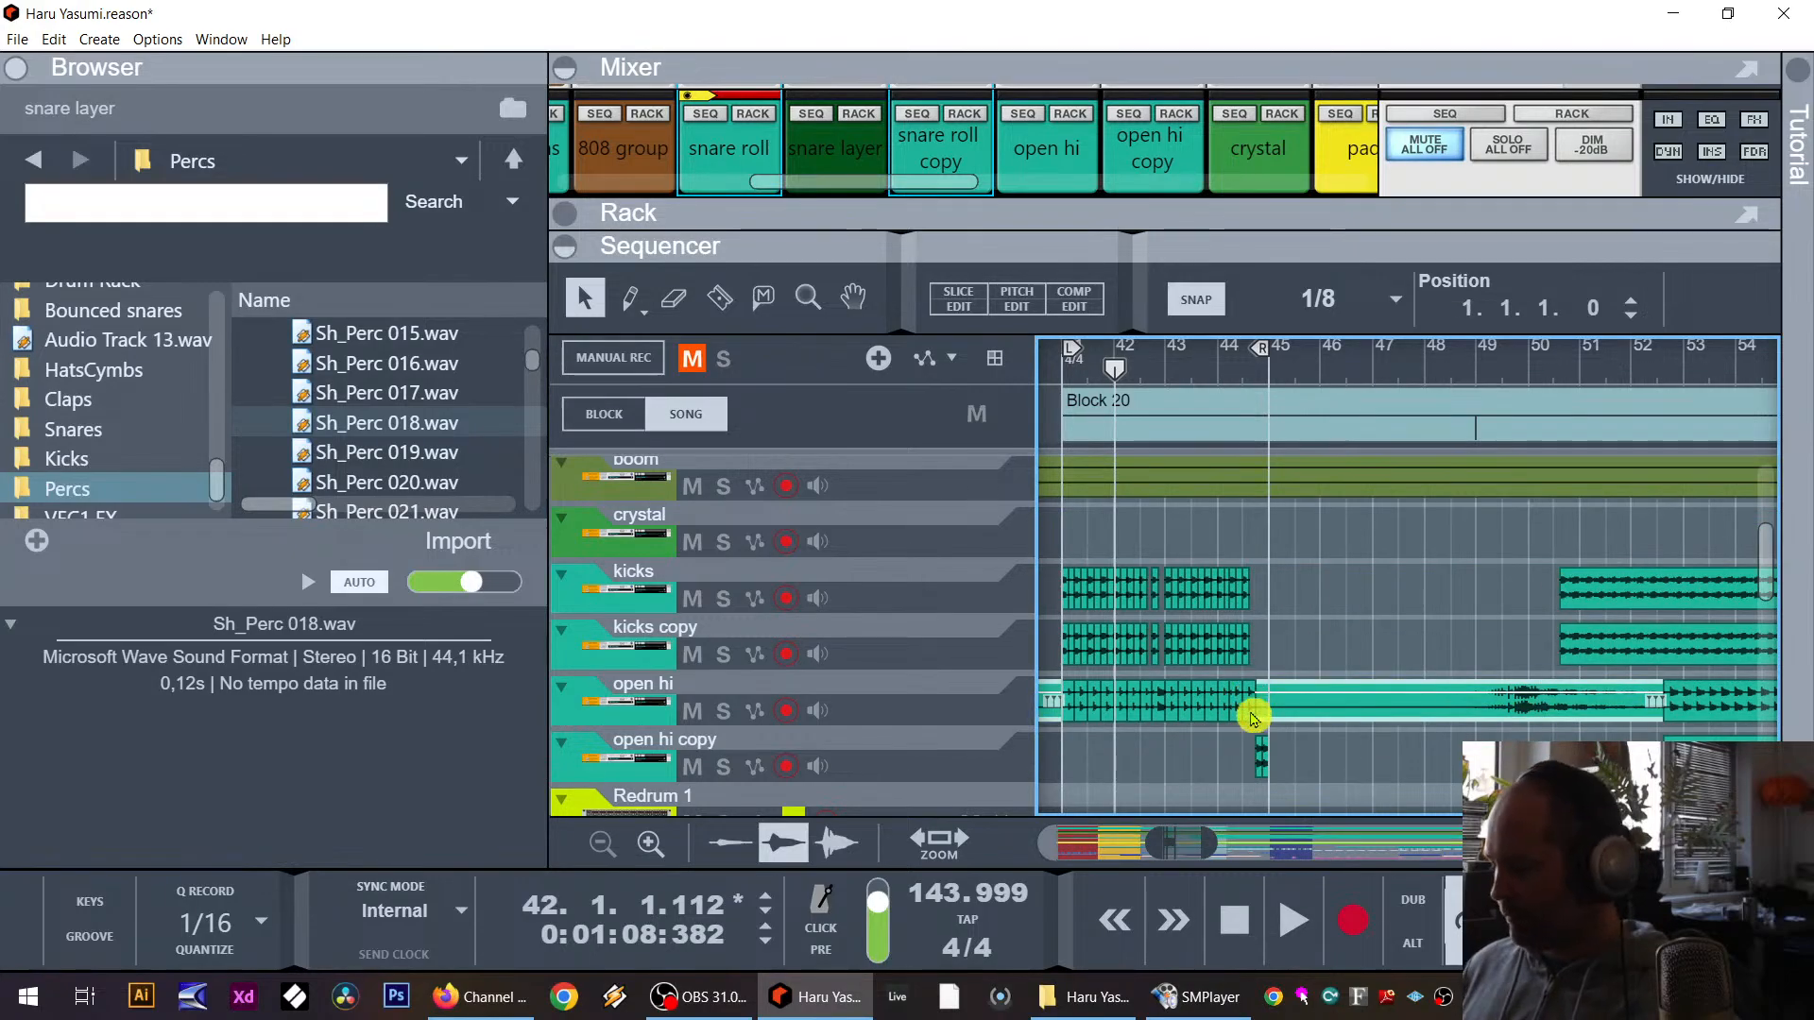
{"action": "key", "text": "super"}
{"action": "left_click", "coordinate": [1387, 583]}
{"action": "key", "text": "ctrl+z"}
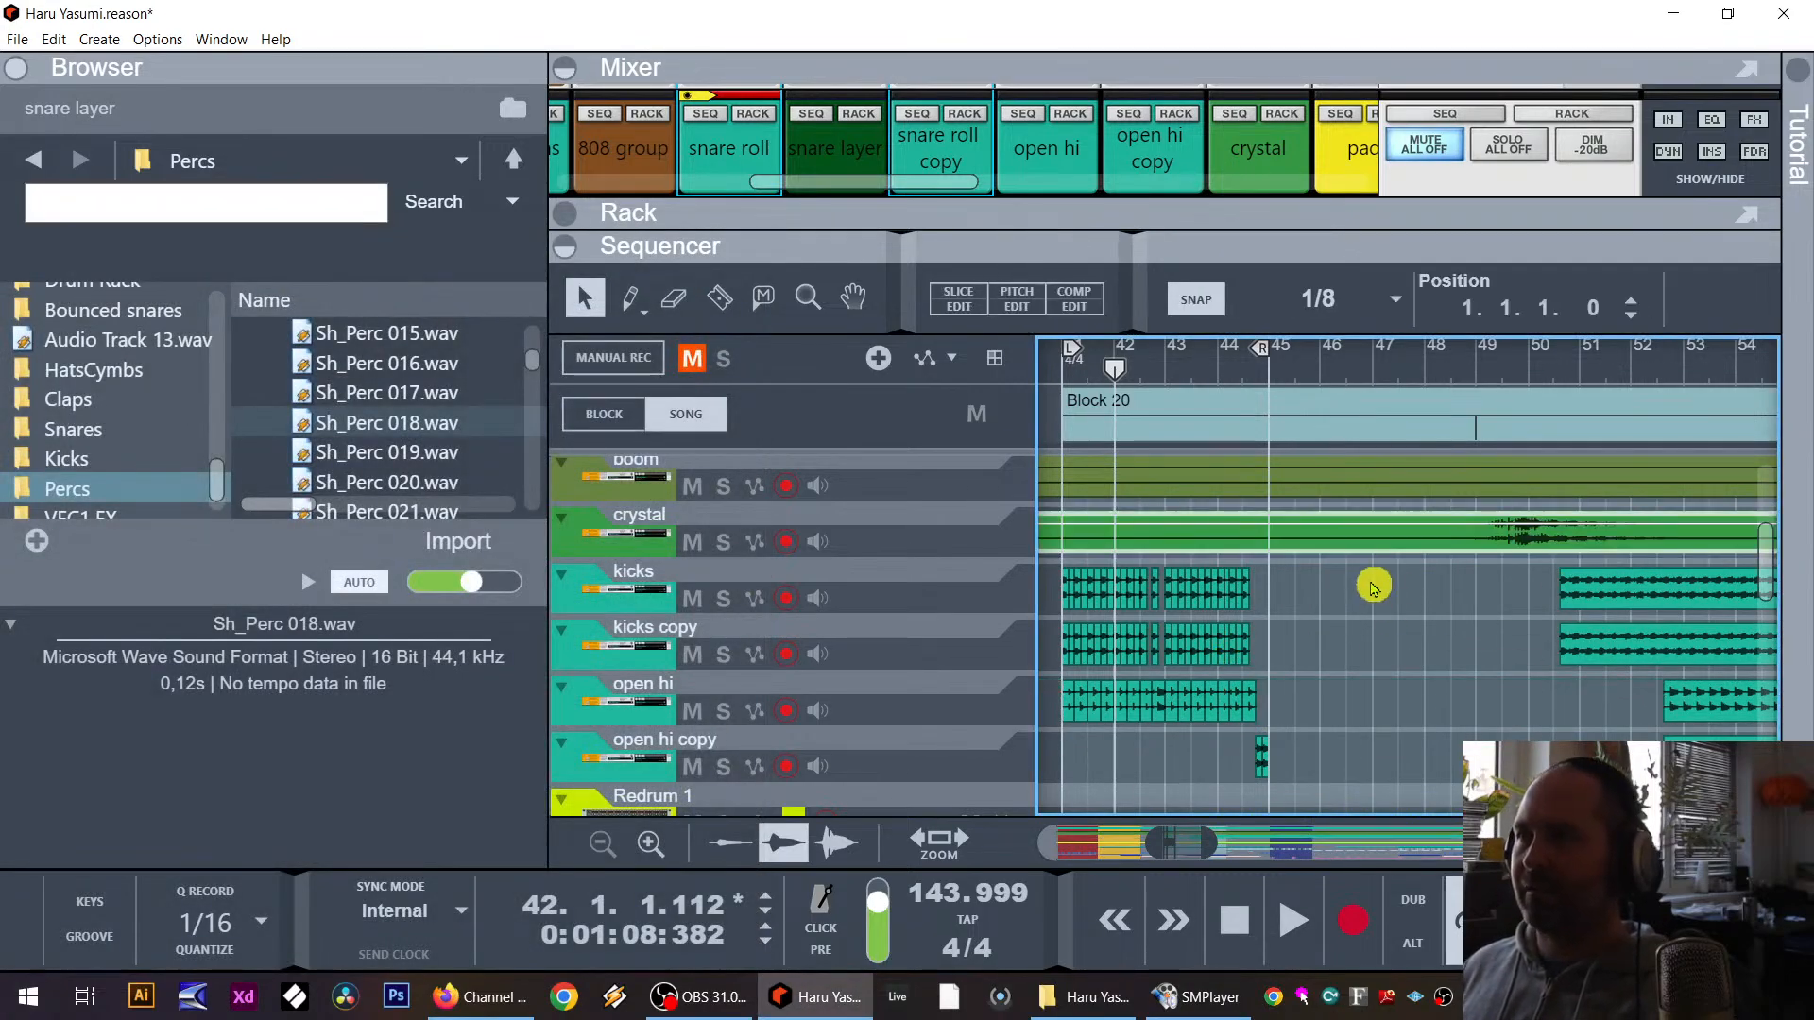
Step: Set the snap to Bar and duplicate the looped kick, open hi and snare roll clips from bar 41 to bar 45
{"action": "left_click_drag", "start_coordinate": [1371, 566], "coordinate": [1171, 719]}
{"action": "left_click", "coordinate": [1267, 296]}
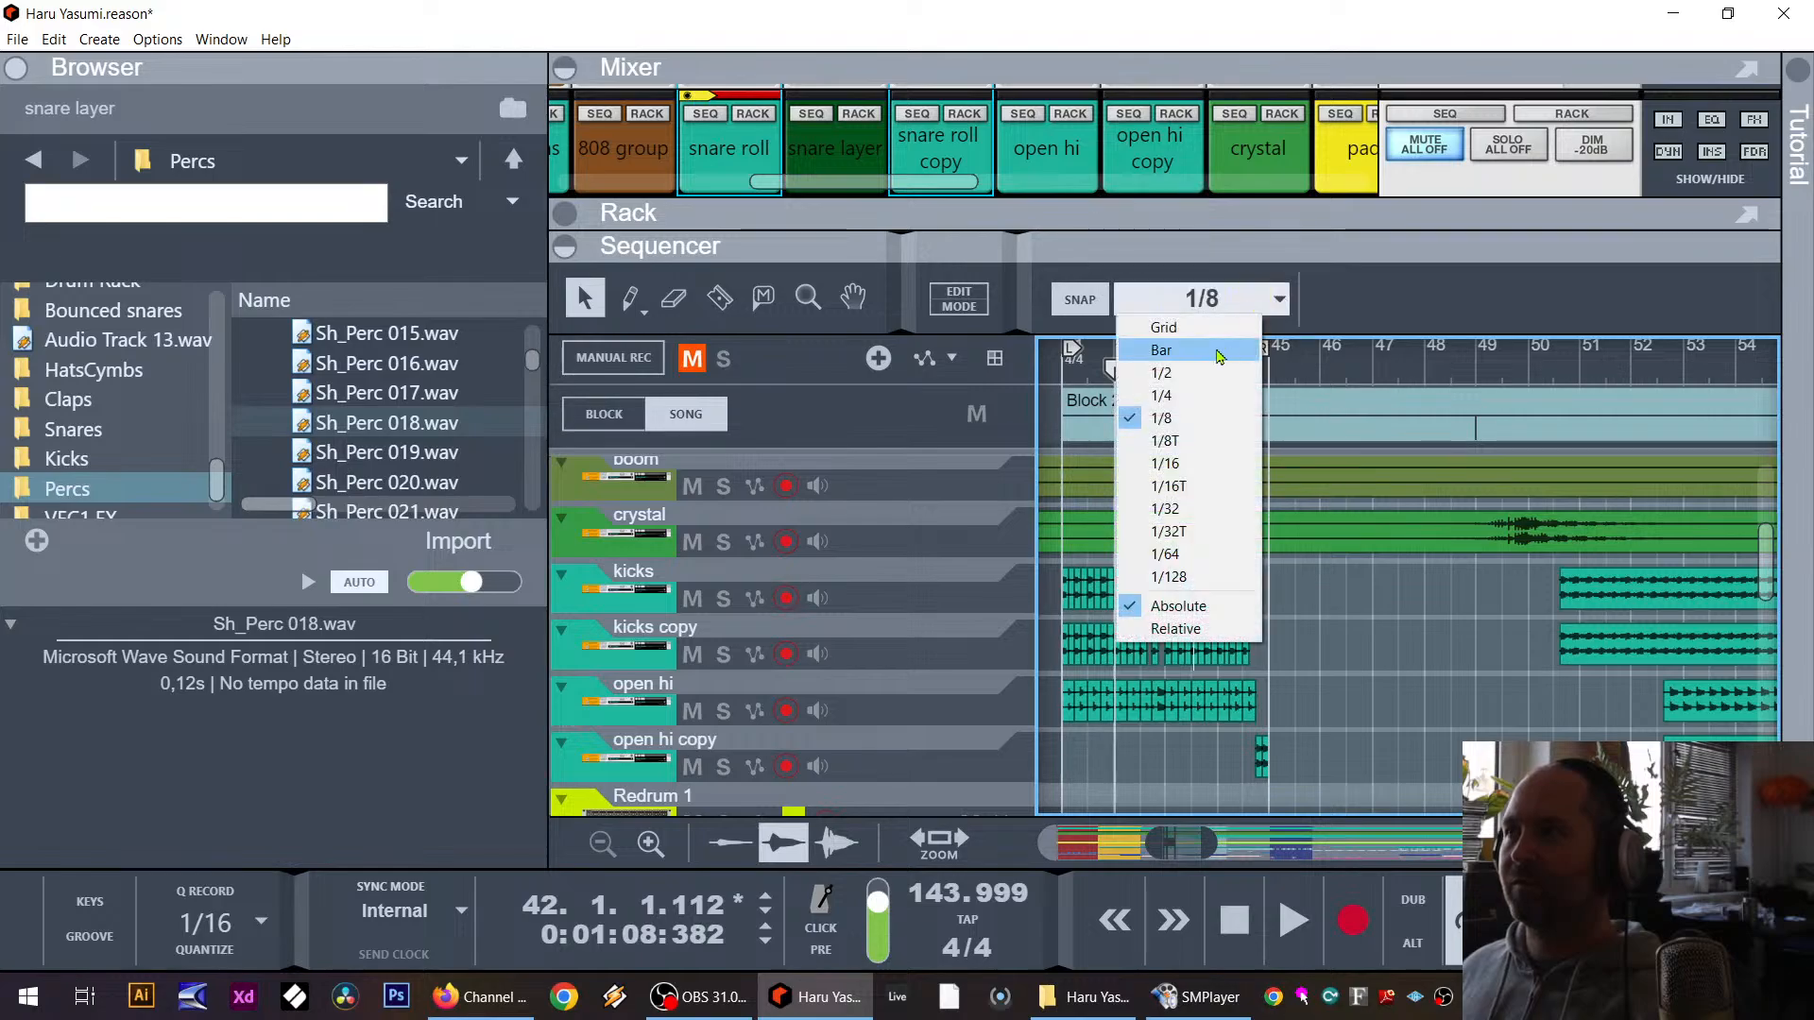
{"action": "left_click", "coordinate": [1176, 347]}
{"action": "left_click_drag", "start_coordinate": [1322, 565], "coordinate": [1045, 777]}
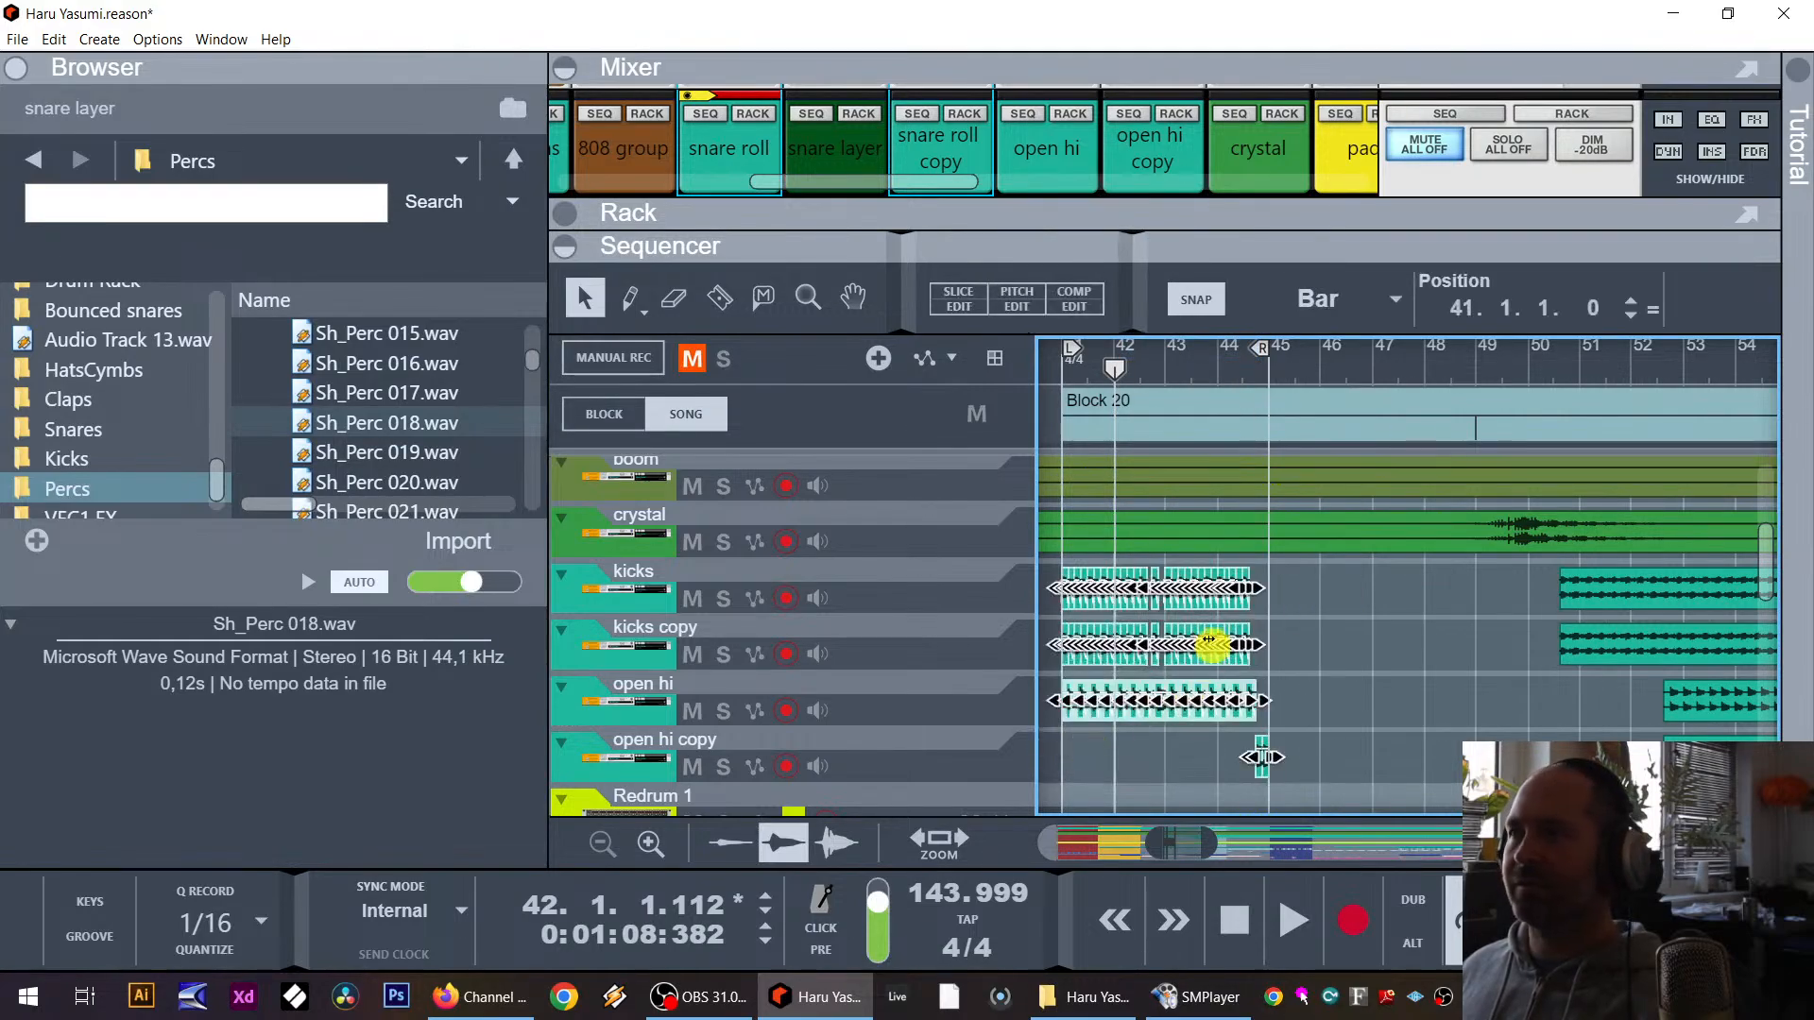
{"action": "scroll", "coordinate": [1158, 694], "scroll_direction": "down", "scroll_amount": 3}
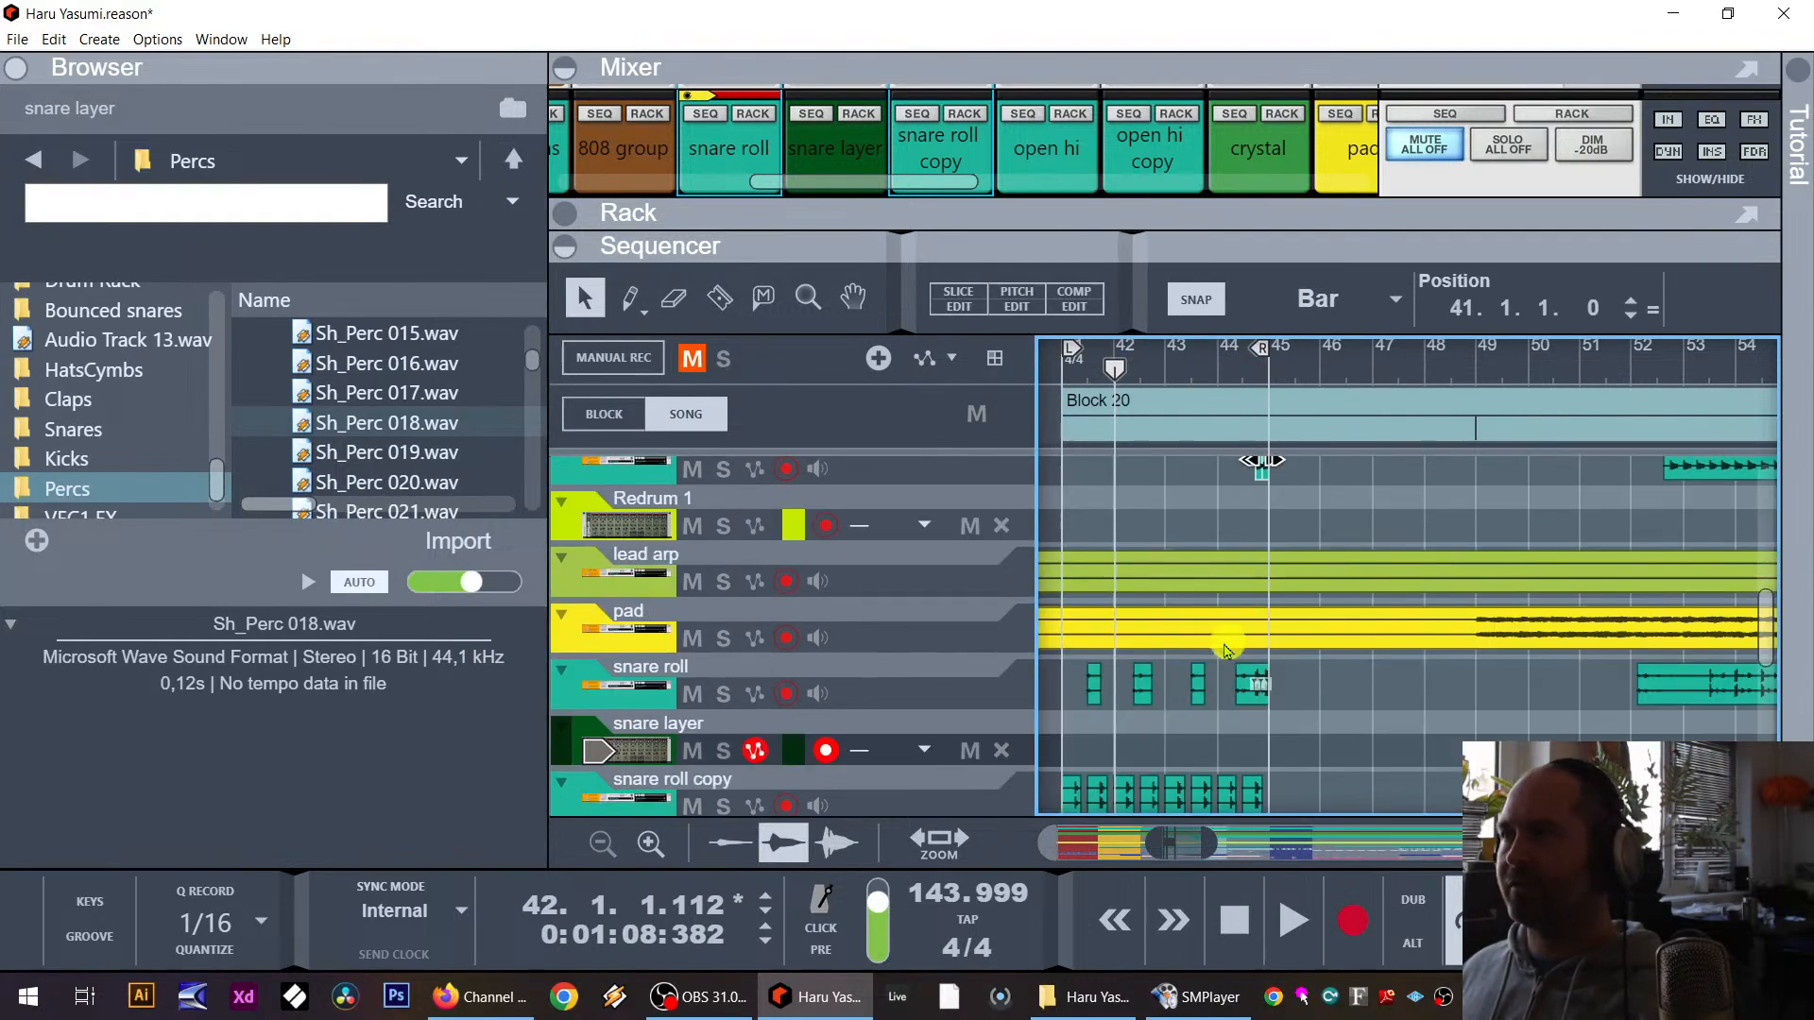
{"action": "scroll", "coordinate": [1226, 650], "scroll_direction": "down", "scroll_amount": 1}
{"action": "left_click_drag", "start_coordinate": [1309, 608], "coordinate": [1290, 732]}
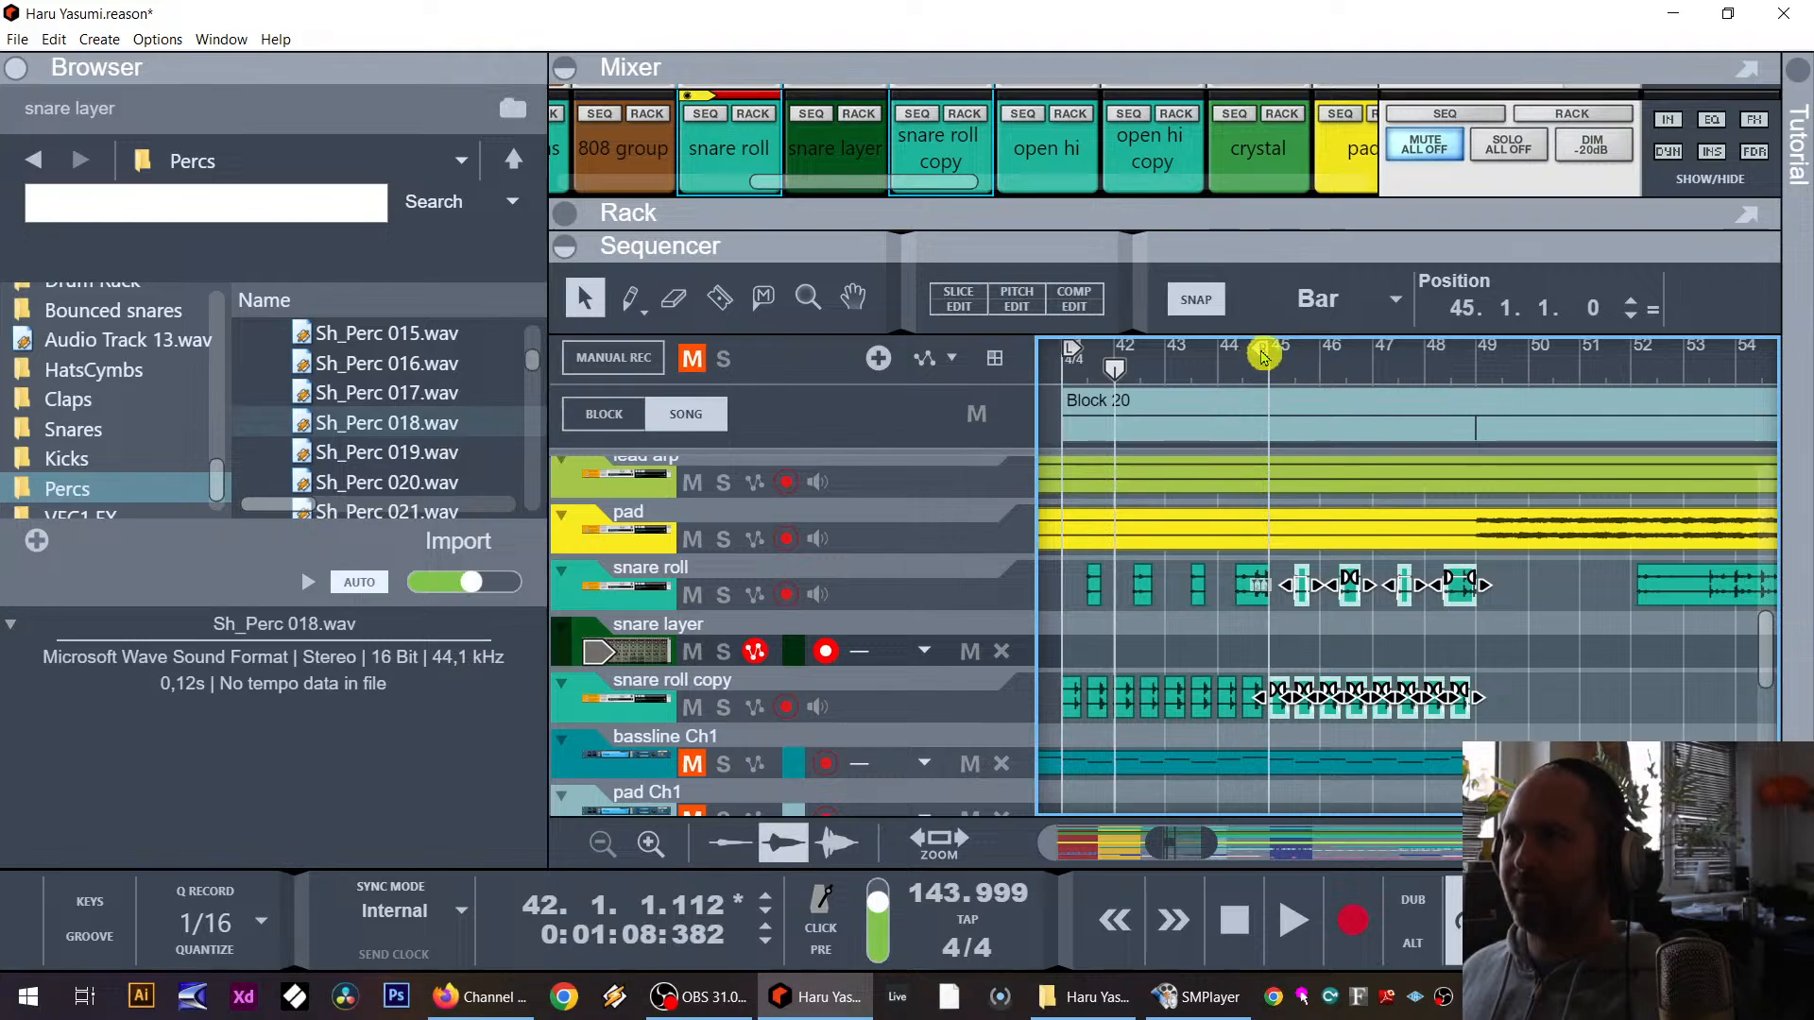
Step: Extend the loop's end to bar 49 and select the snare layer track
{"action": "left_click_drag", "start_coordinate": [1264, 358], "coordinate": [1467, 389]}
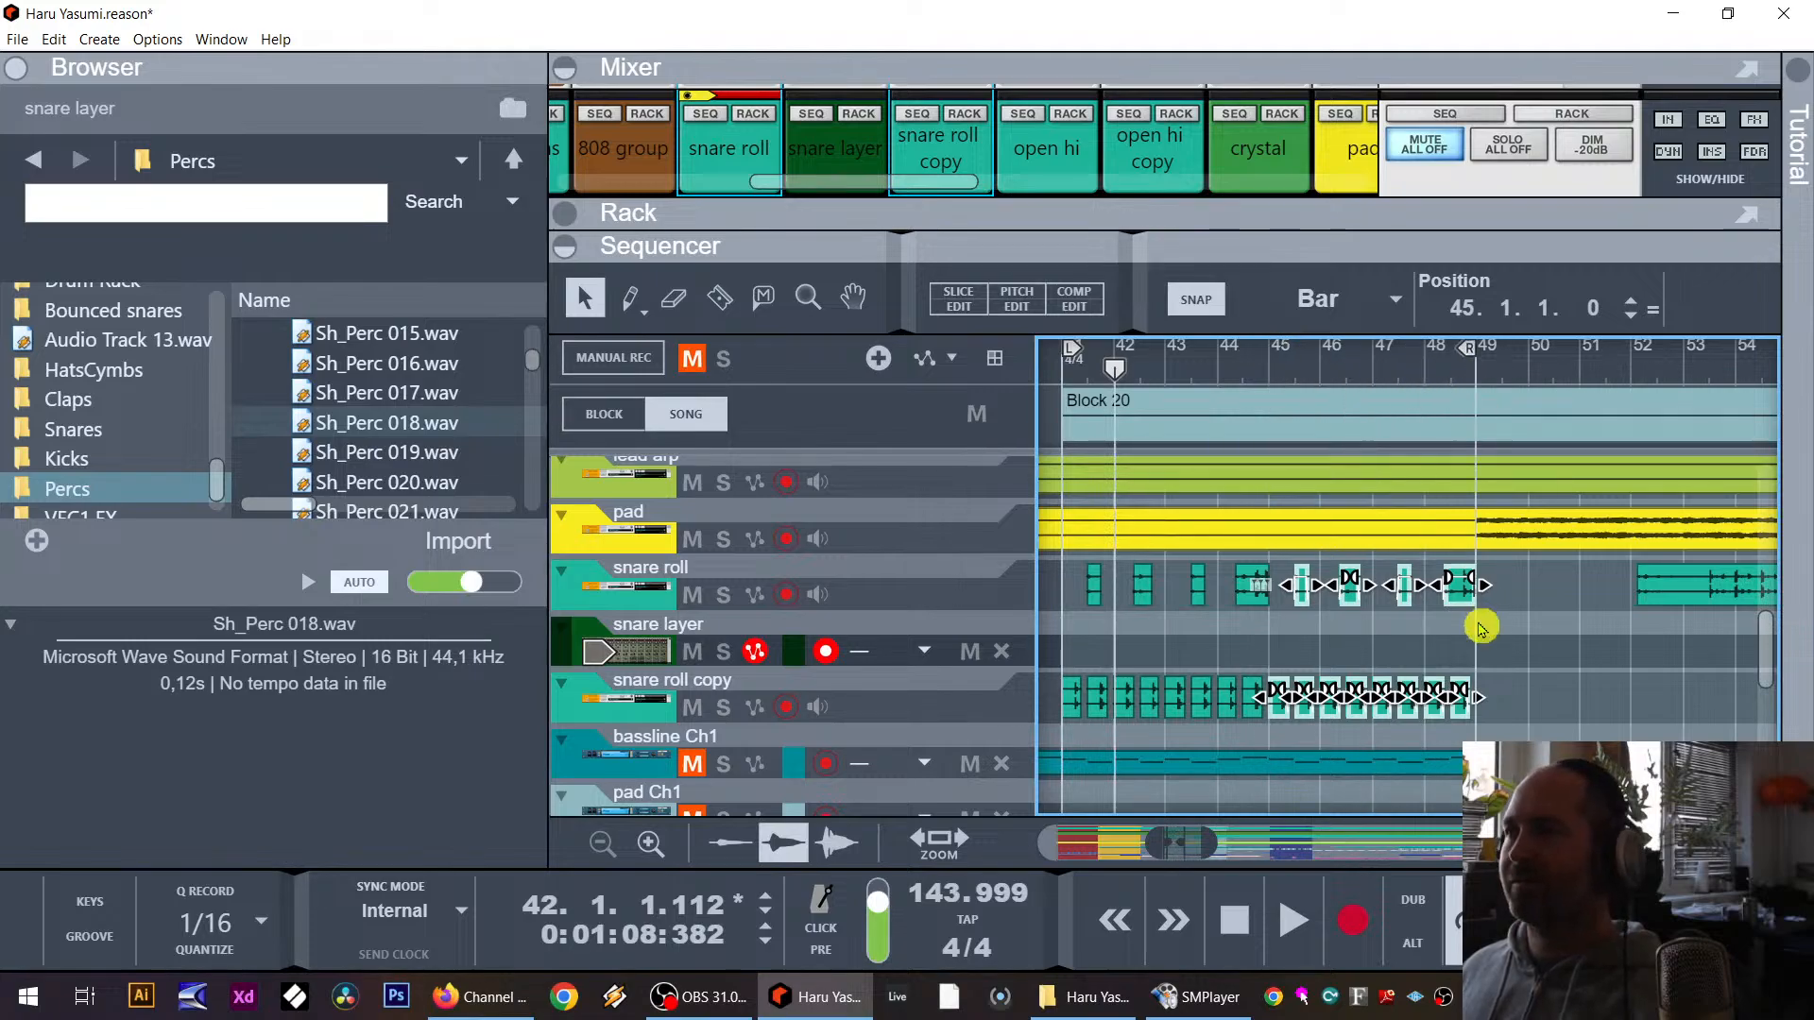
{"action": "left_click", "coordinate": [551, 645]}
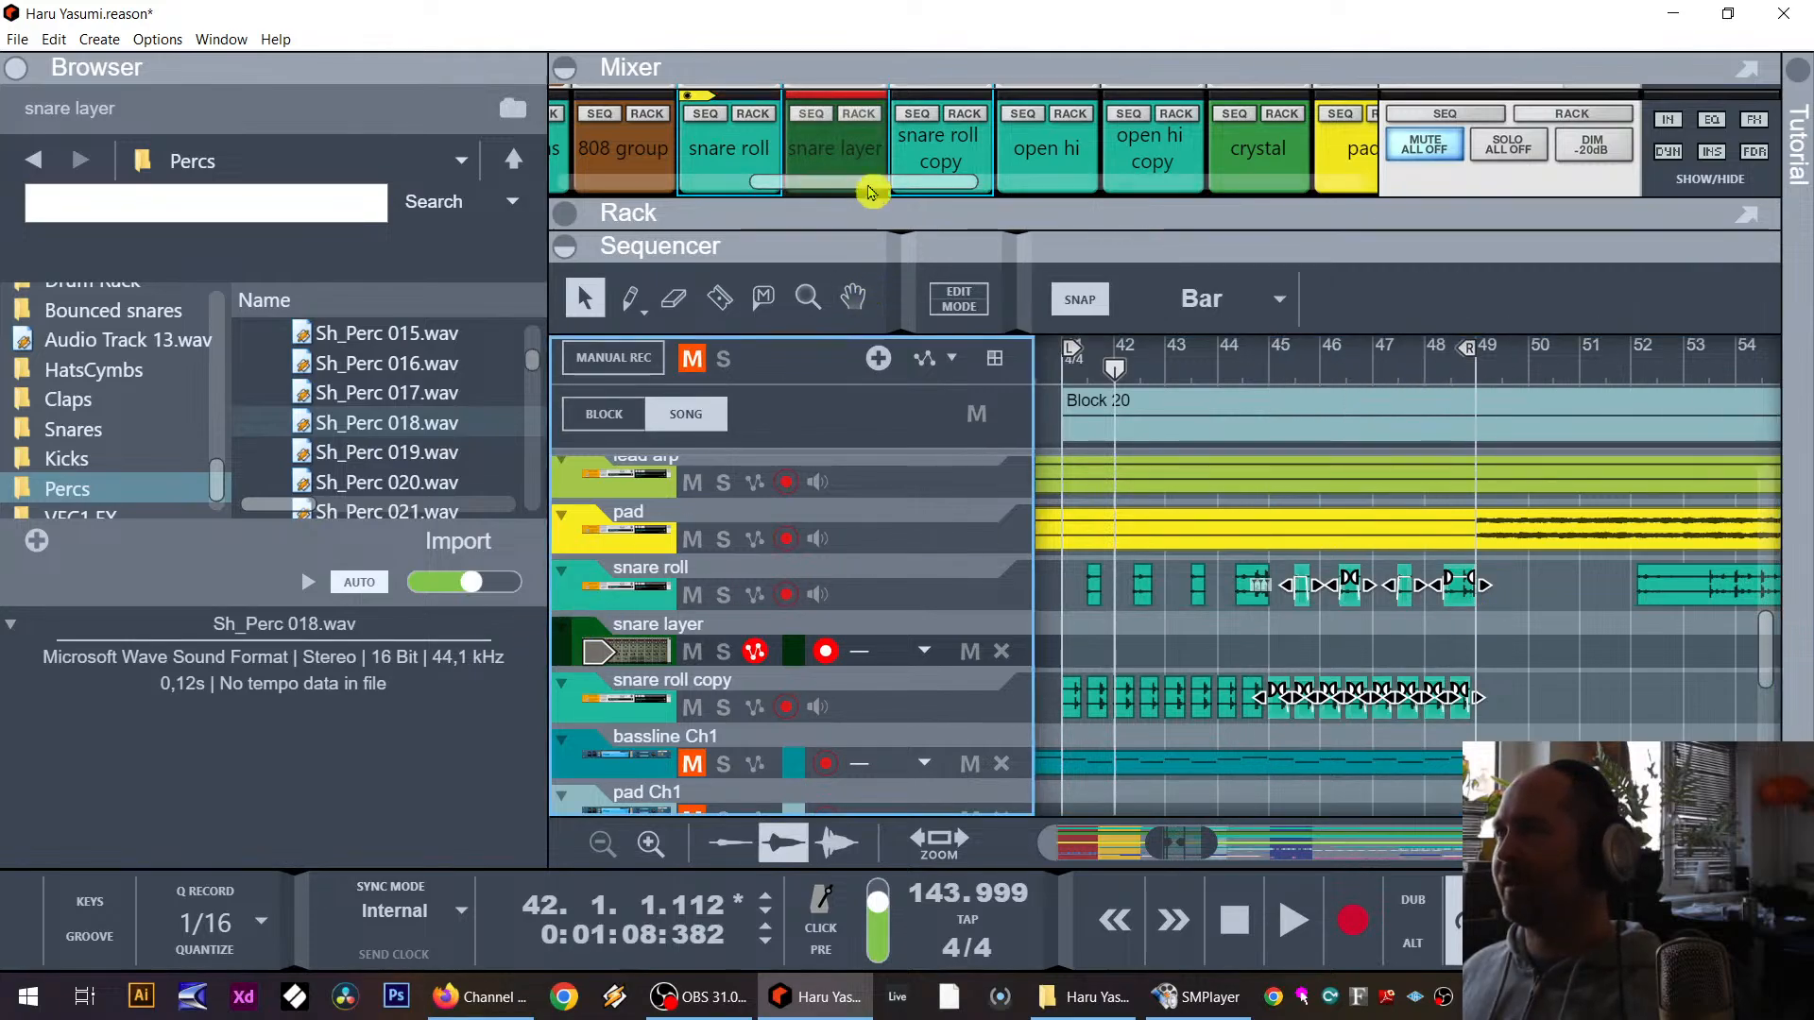
Step: Copy the snare layer Redrum's pattern to its sequencer track across the loop from bar 41 to bar 49
{"action": "left_click_drag", "start_coordinate": [855, 249], "coordinate": [856, 686]}
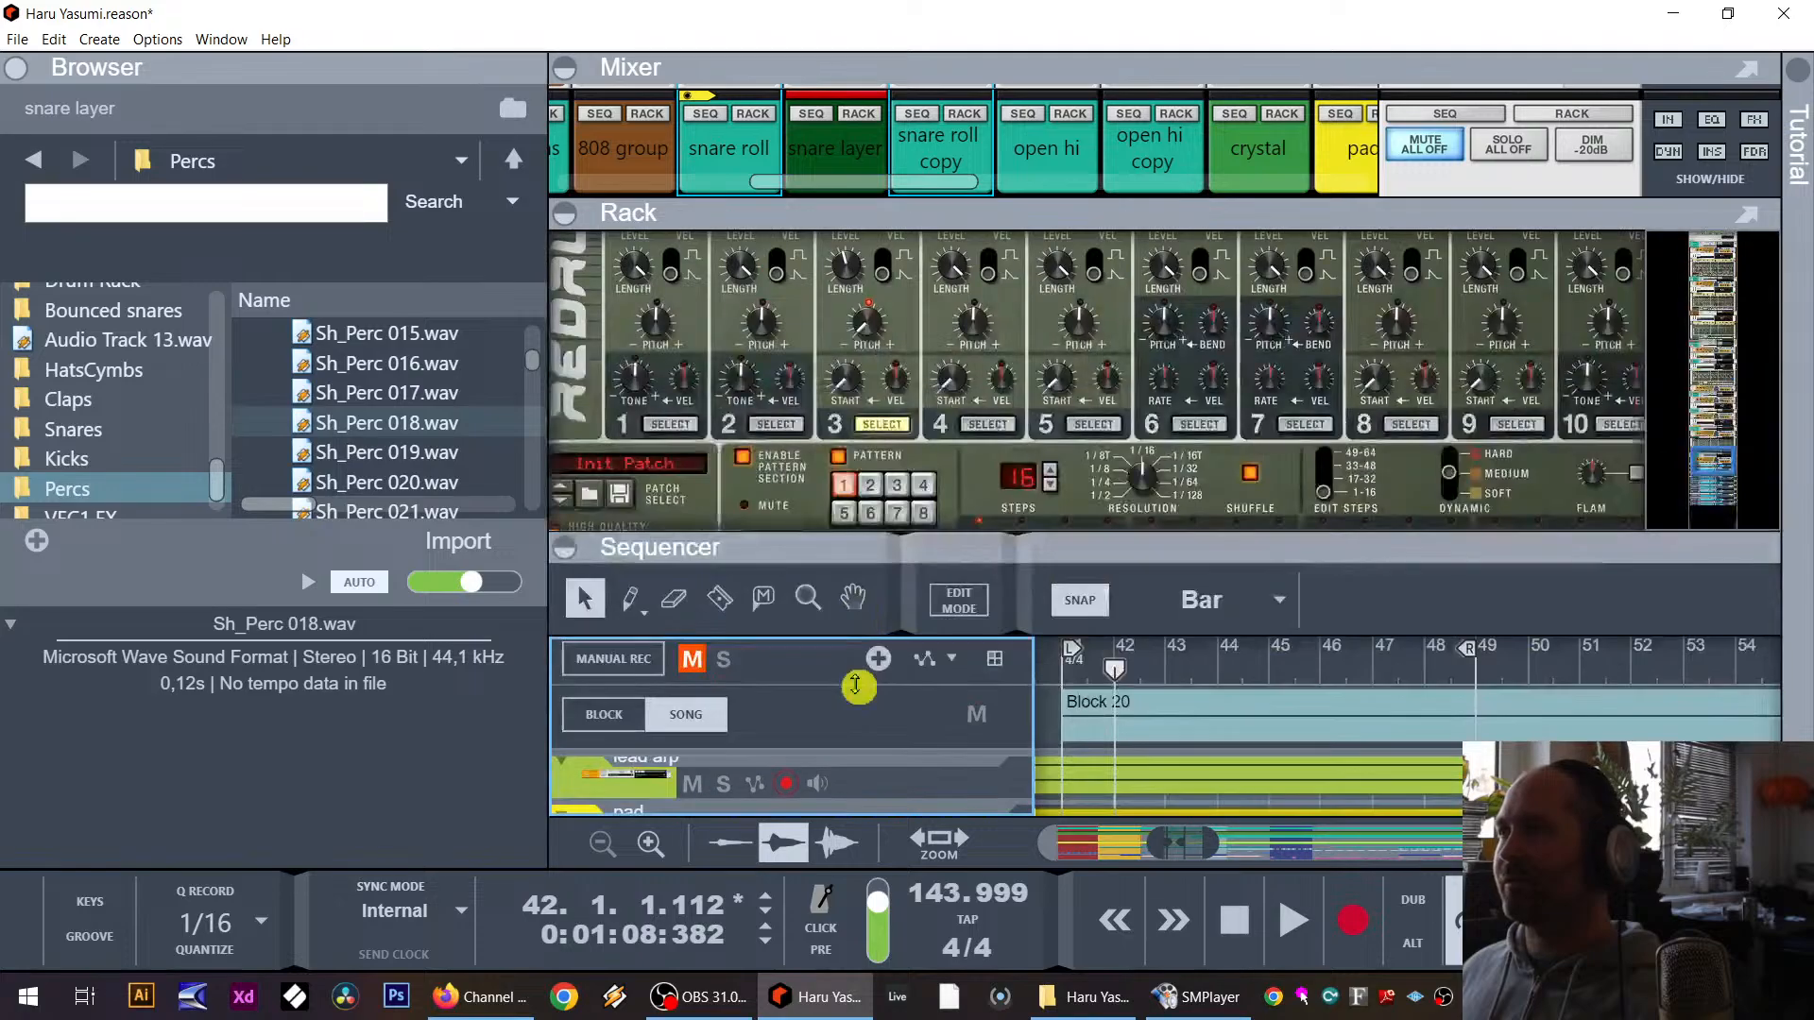
{"action": "right_click", "coordinate": [790, 480]}
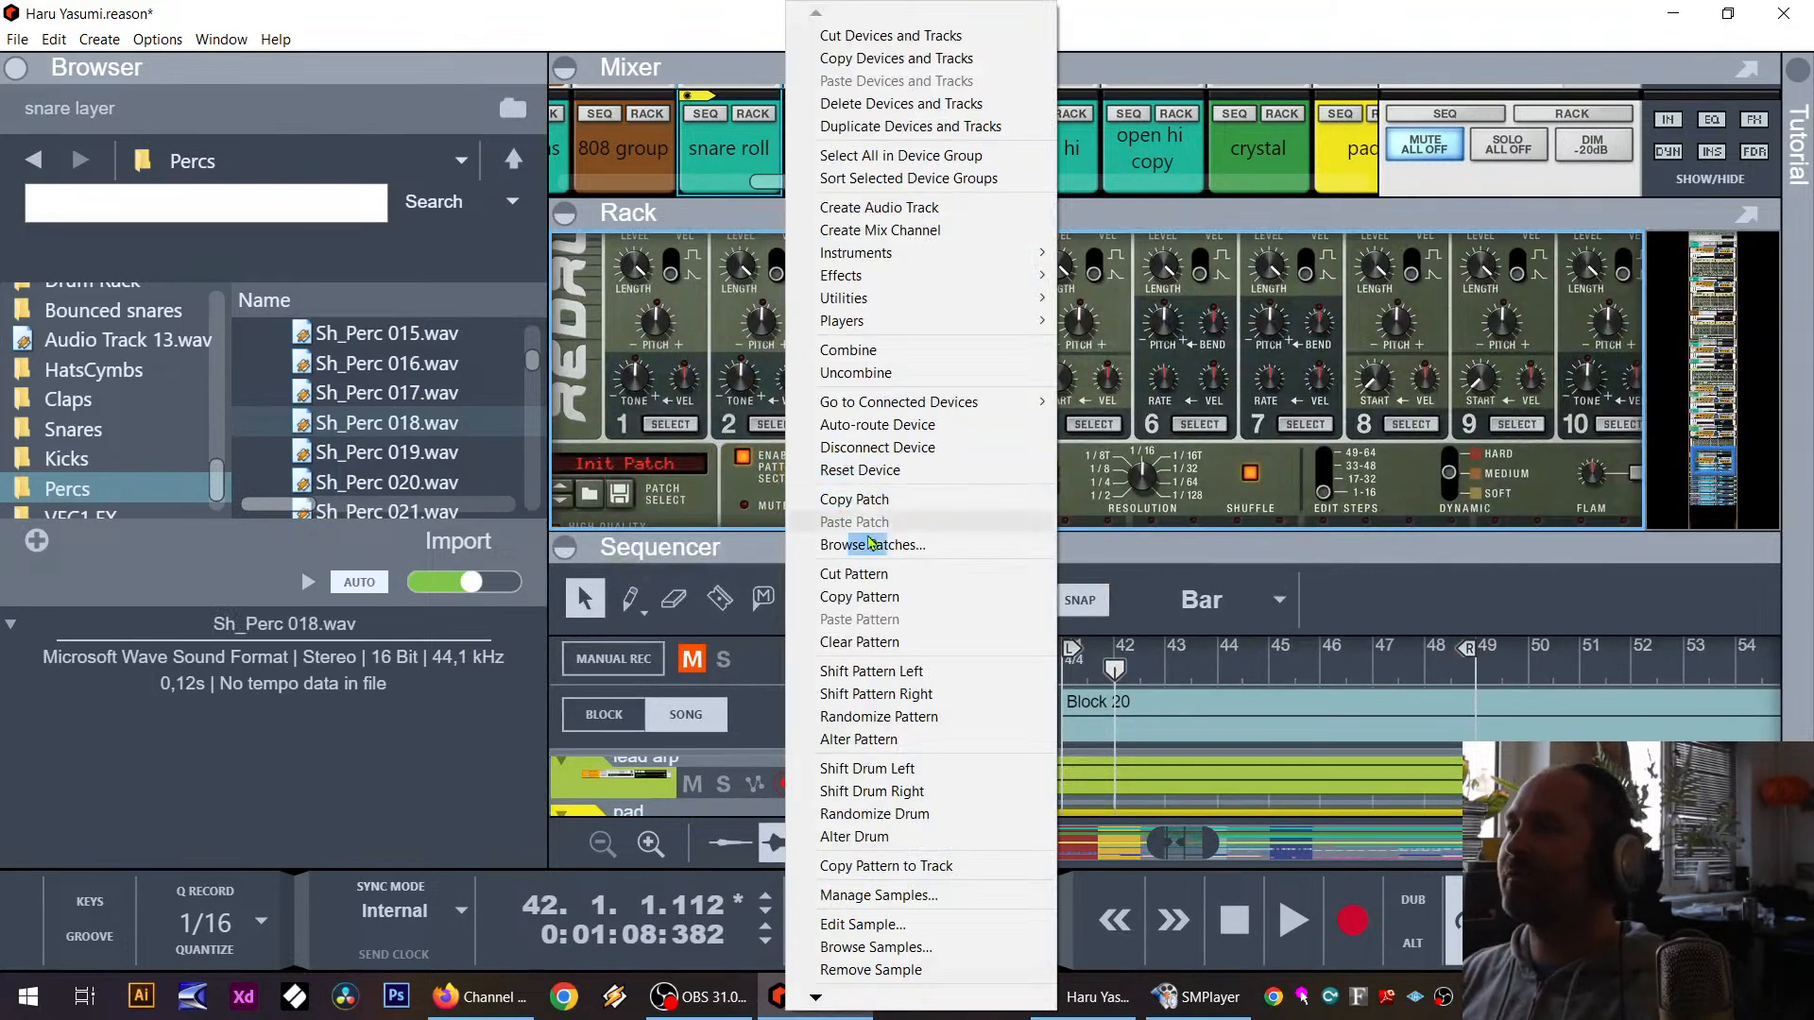
{"action": "left_click", "coordinate": [826, 430]}
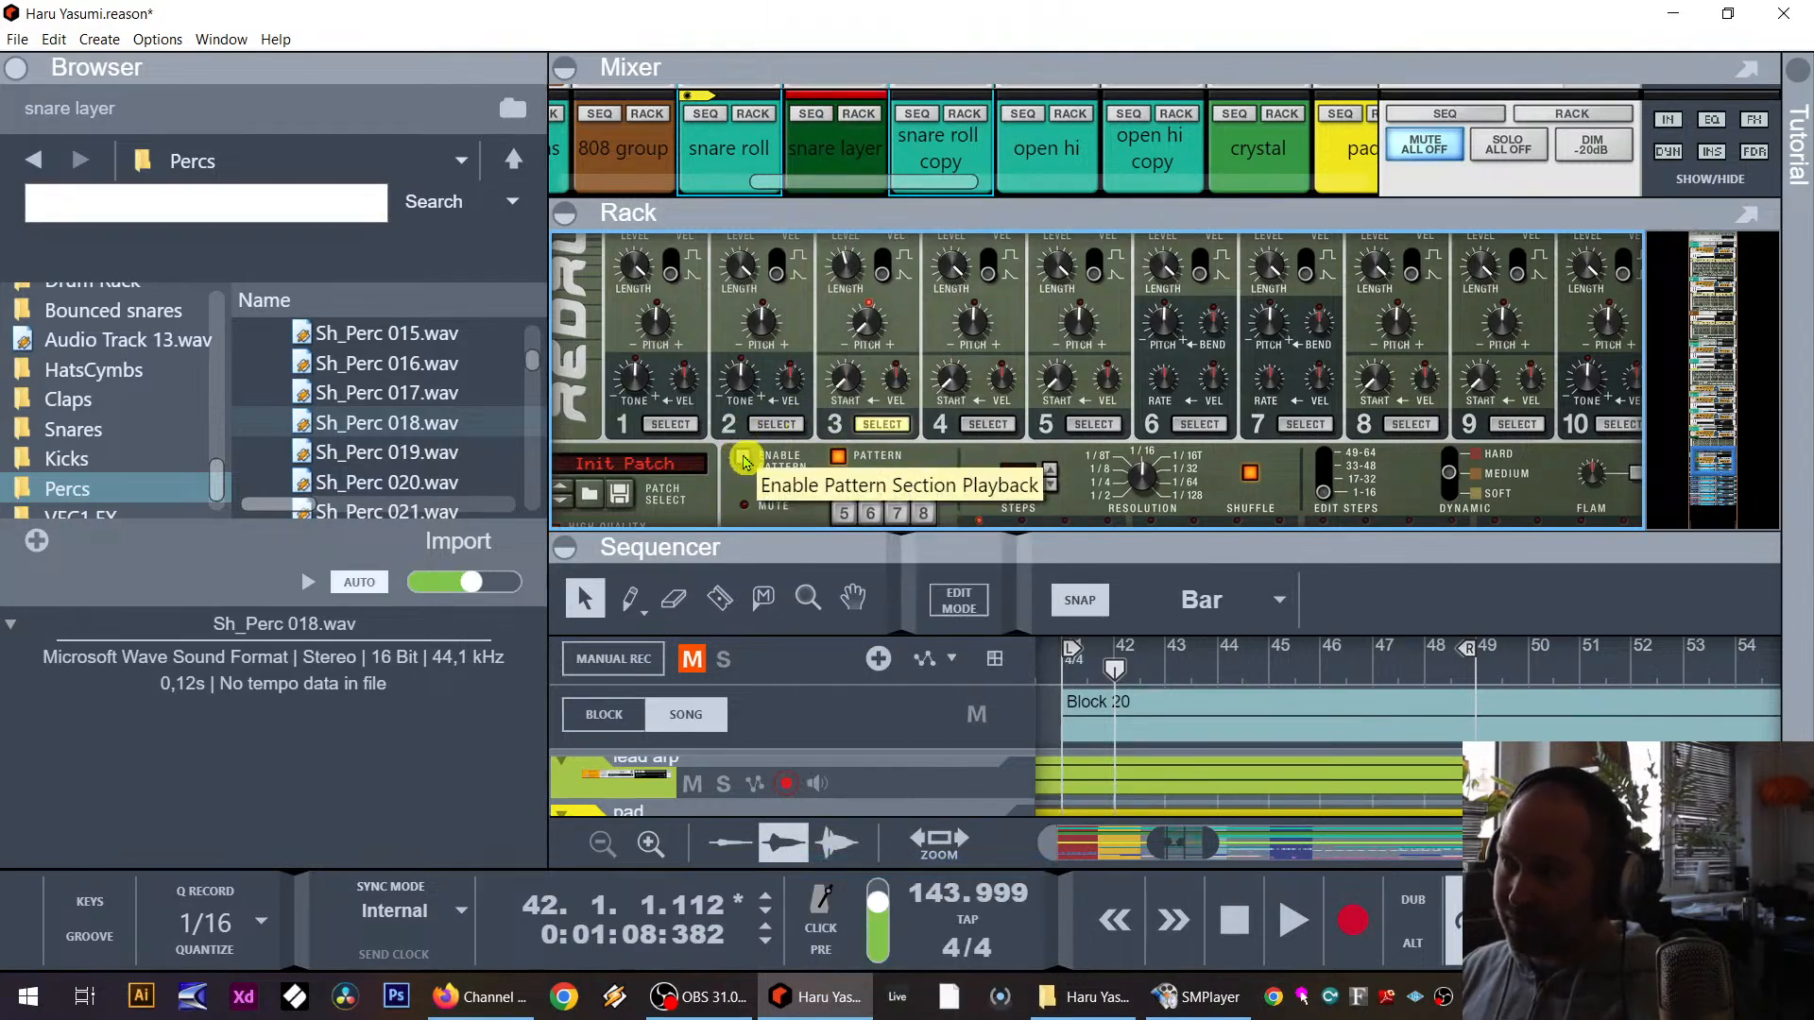
{"action": "left_click_drag", "start_coordinate": [1004, 555], "coordinate": [1033, 252]}
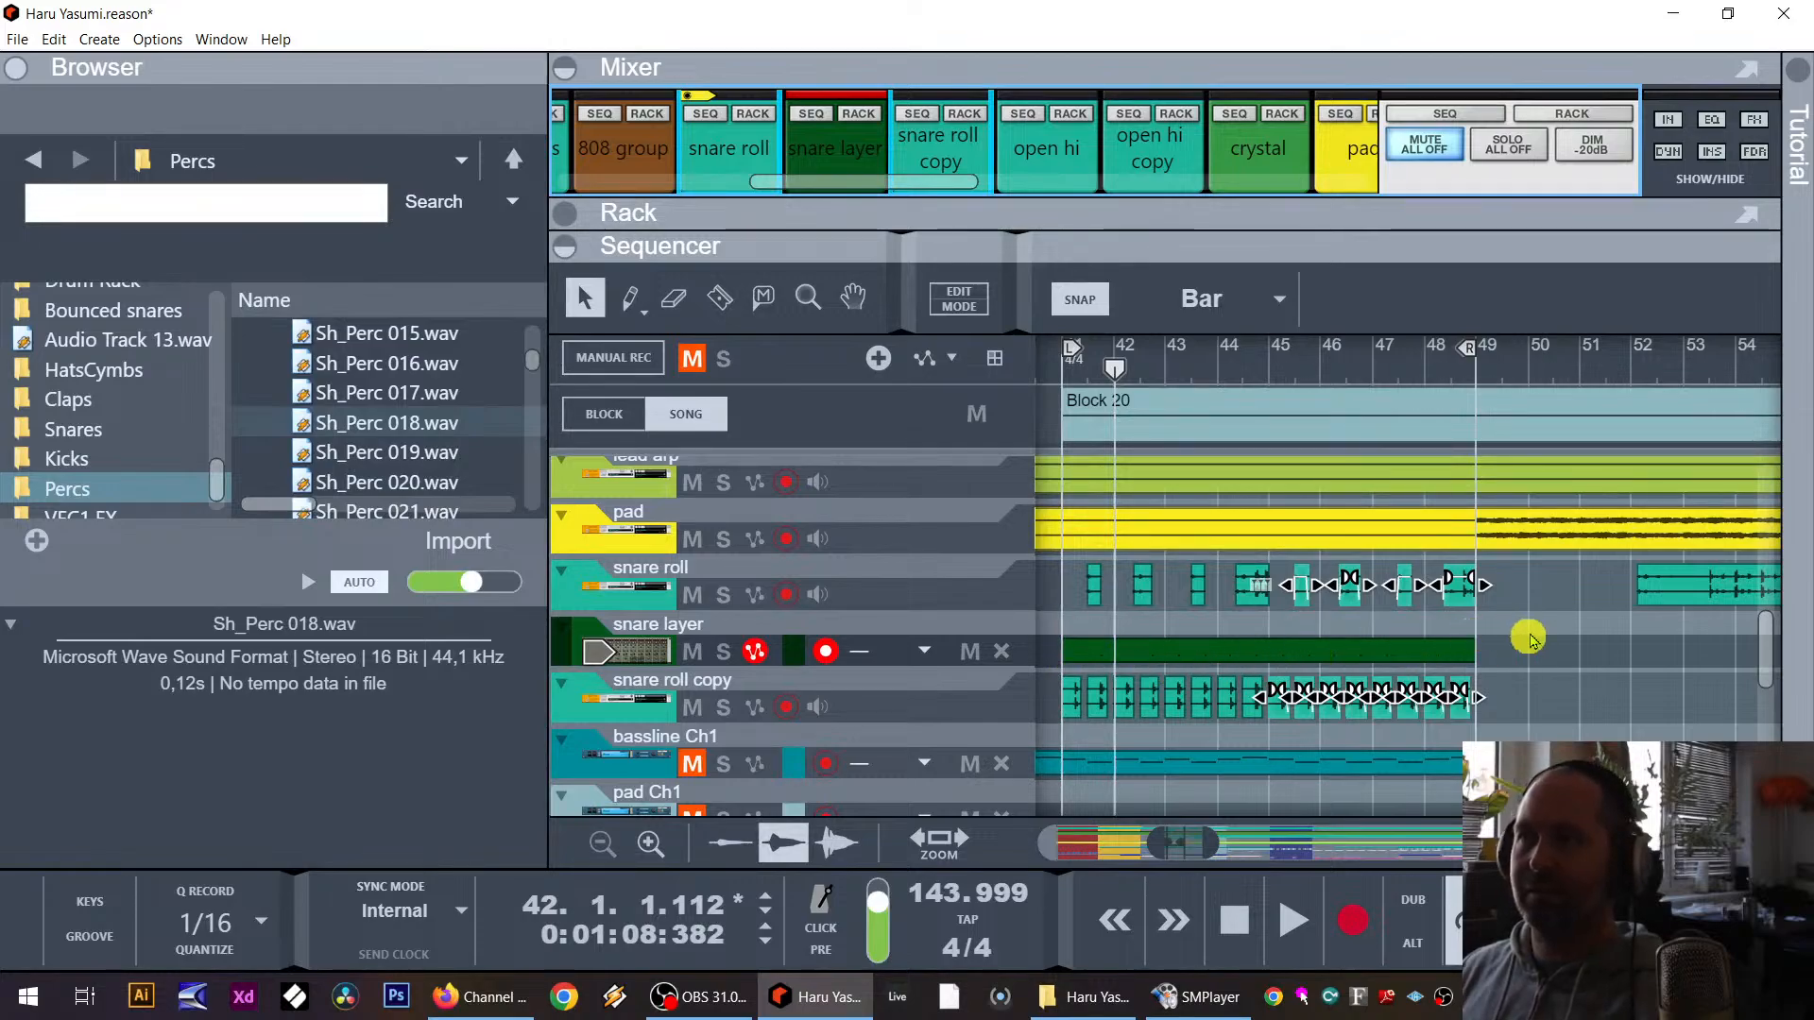
Step: Duplicate the snare roll track and its device, and delete the short clips on the duplicate
{"action": "left_click", "coordinate": [1523, 588]}
{"action": "left_click", "coordinate": [1470, 357]}
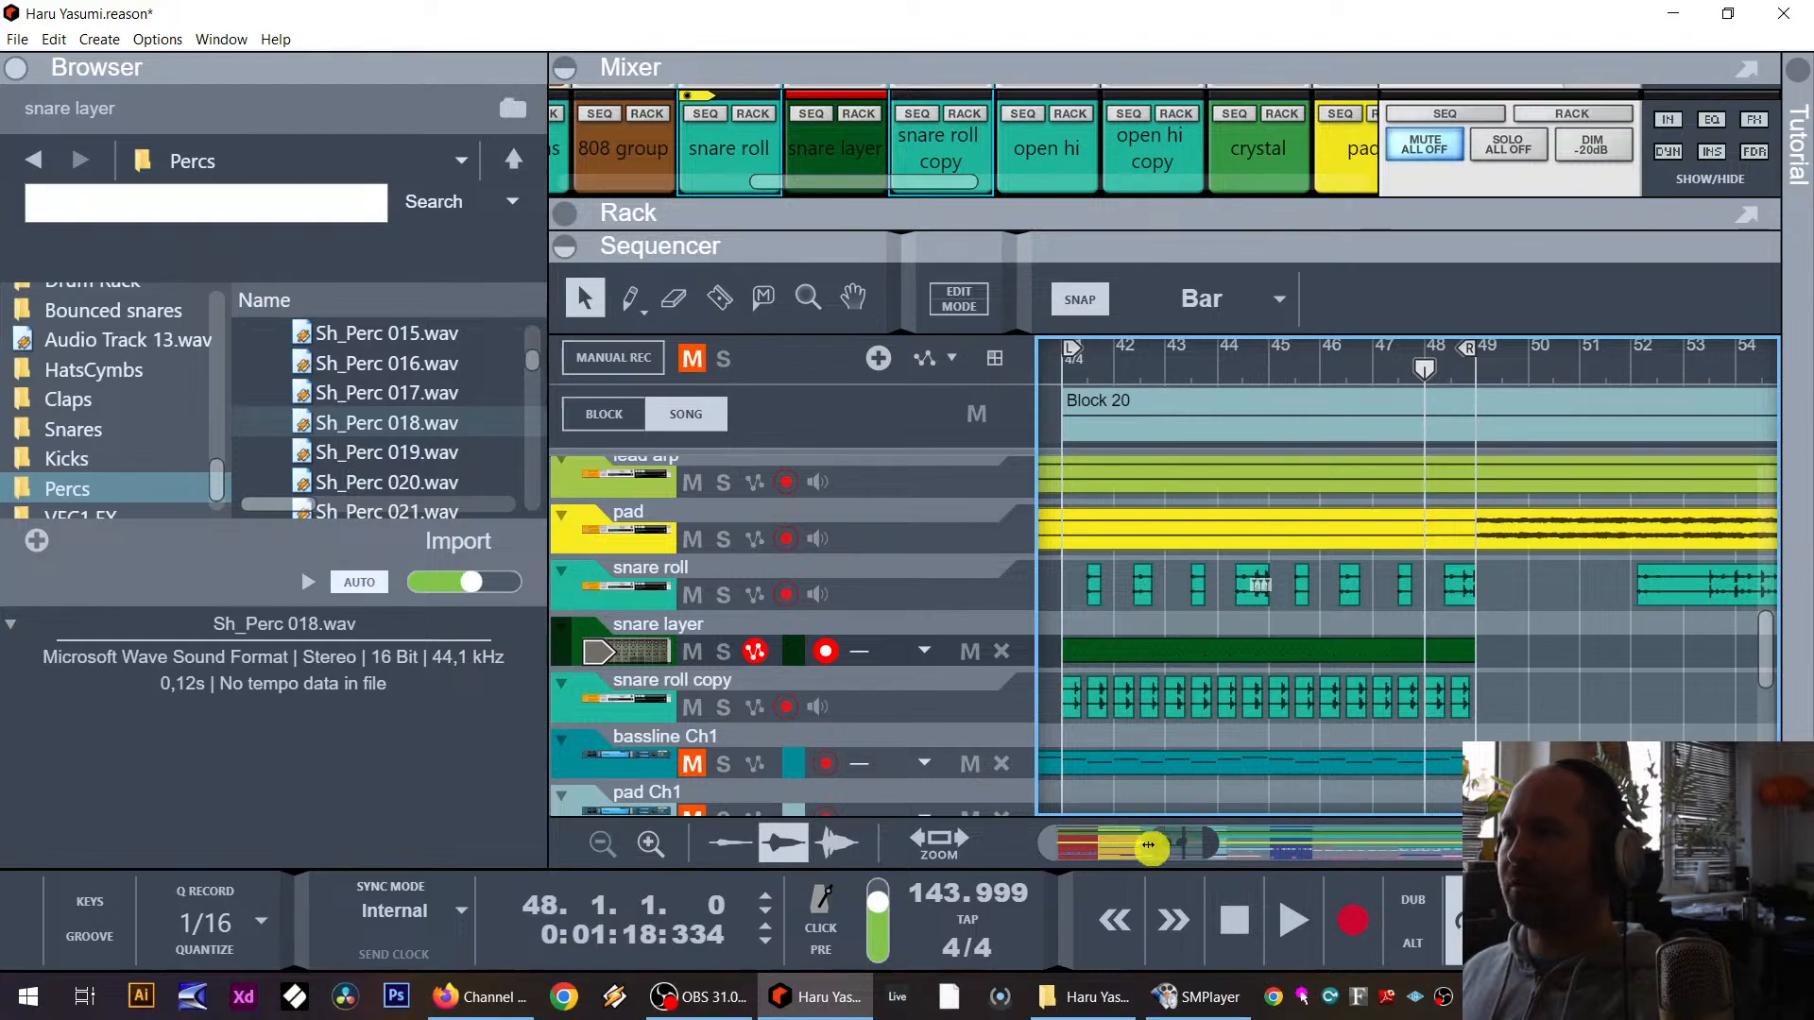
{"action": "left_click_drag", "start_coordinate": [1149, 848], "coordinate": [1085, 852]}
{"action": "left_click_drag", "start_coordinate": [1207, 848], "coordinate": [1323, 846]}
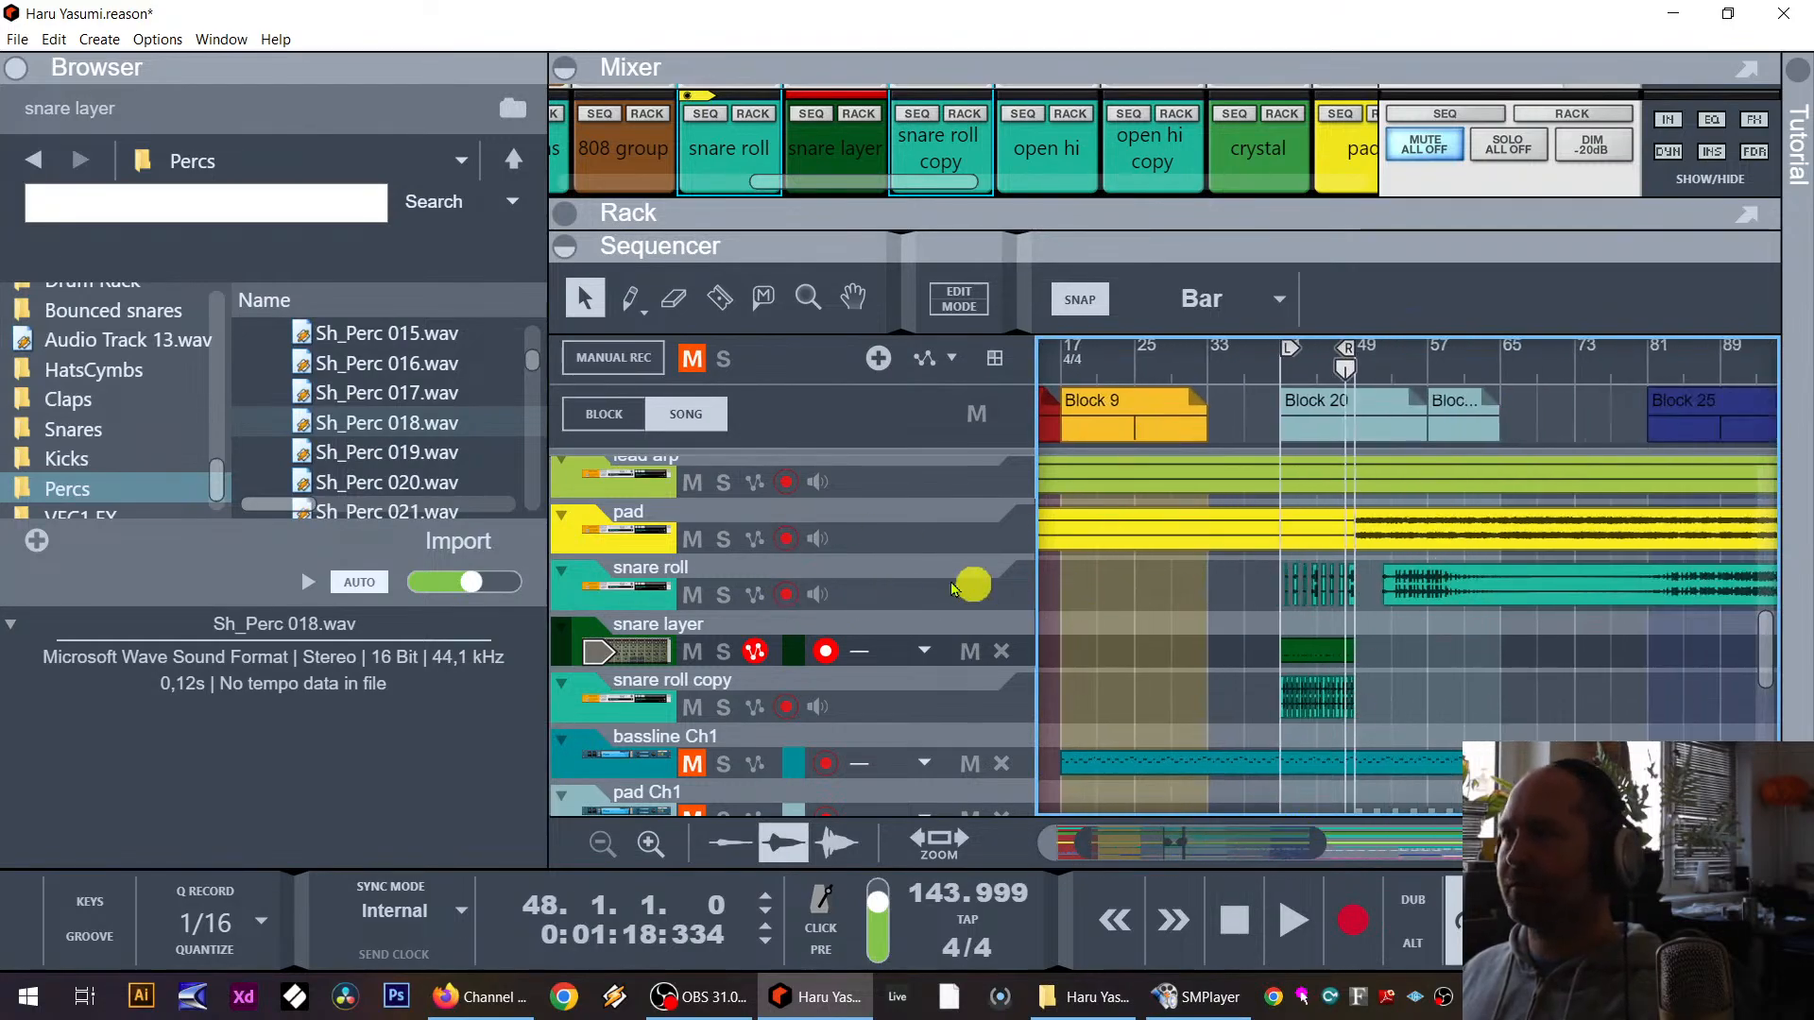
{"action": "right_click", "coordinate": [909, 584]}
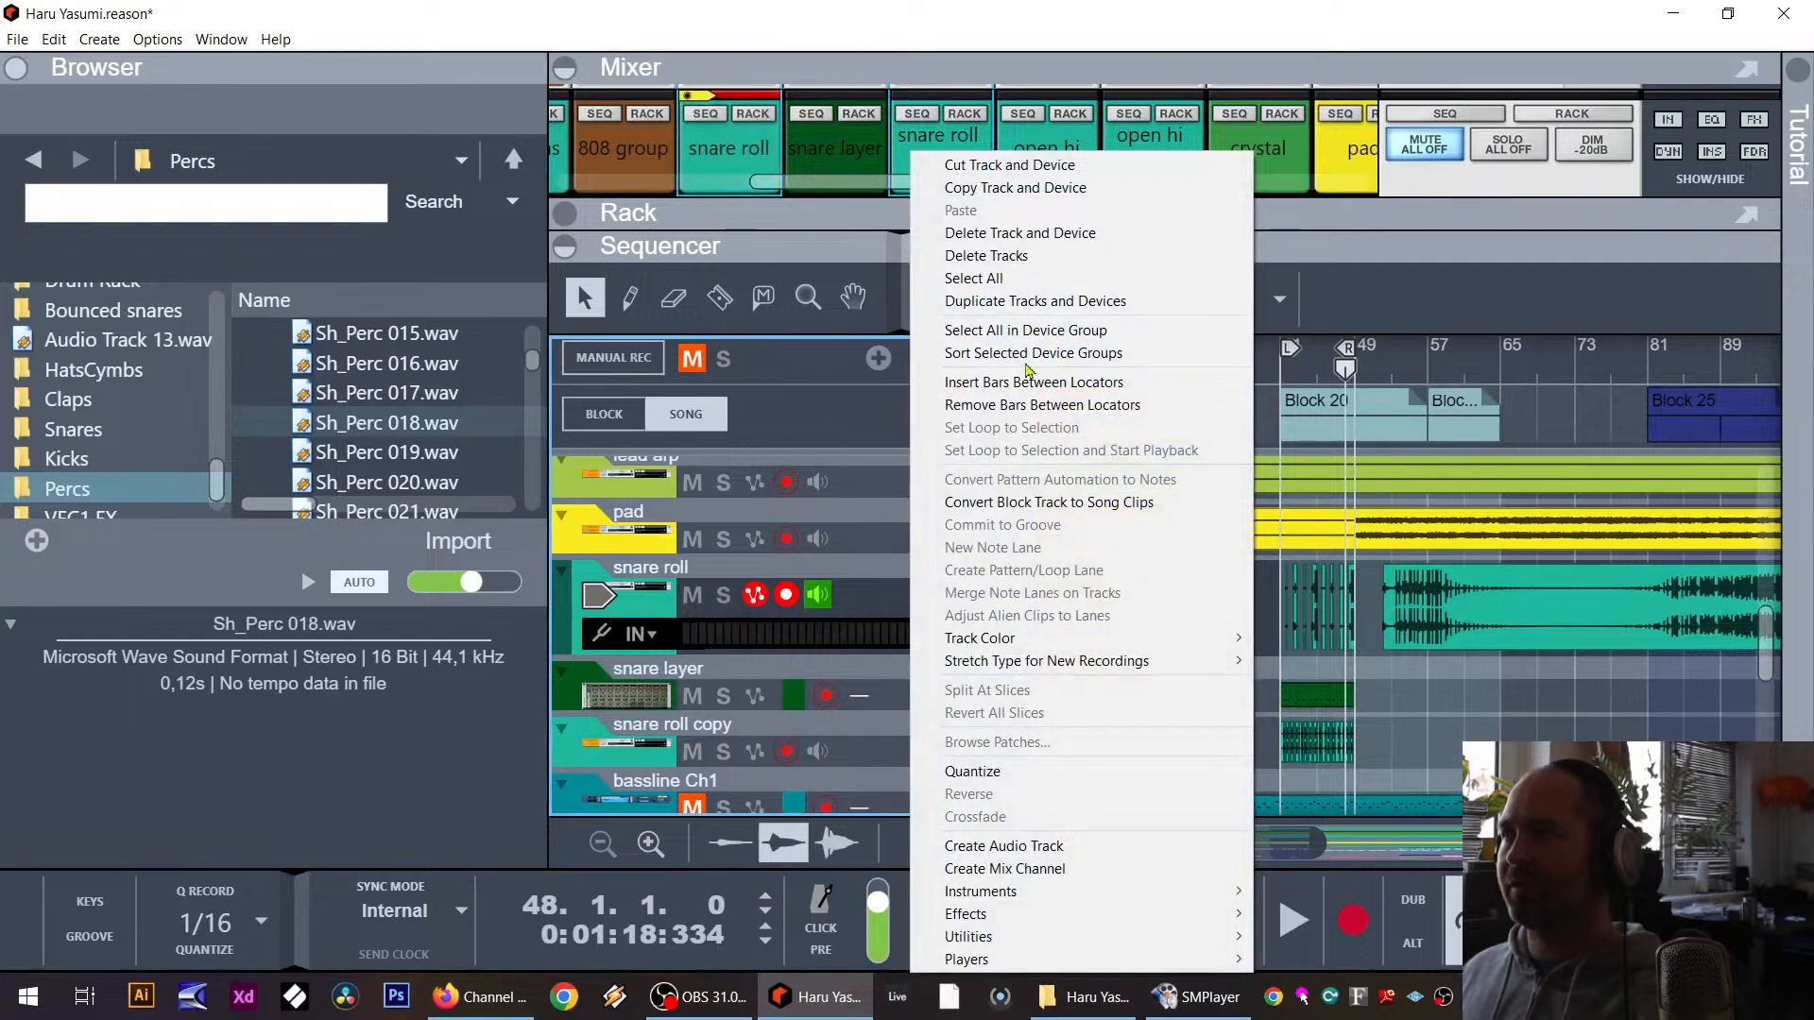
{"action": "left_click", "coordinate": [1035, 300]}
{"action": "left_click_drag", "start_coordinate": [1209, 687], "coordinate": [1366, 682]}
{"action": "key", "text": "Delete"}
Step: Move the long clip on snare roll copy 2 to start at bar 13 and trim its beginning to bar 45
{"action": "left_click_drag", "start_coordinate": [1541, 687], "coordinate": [1188, 682]}
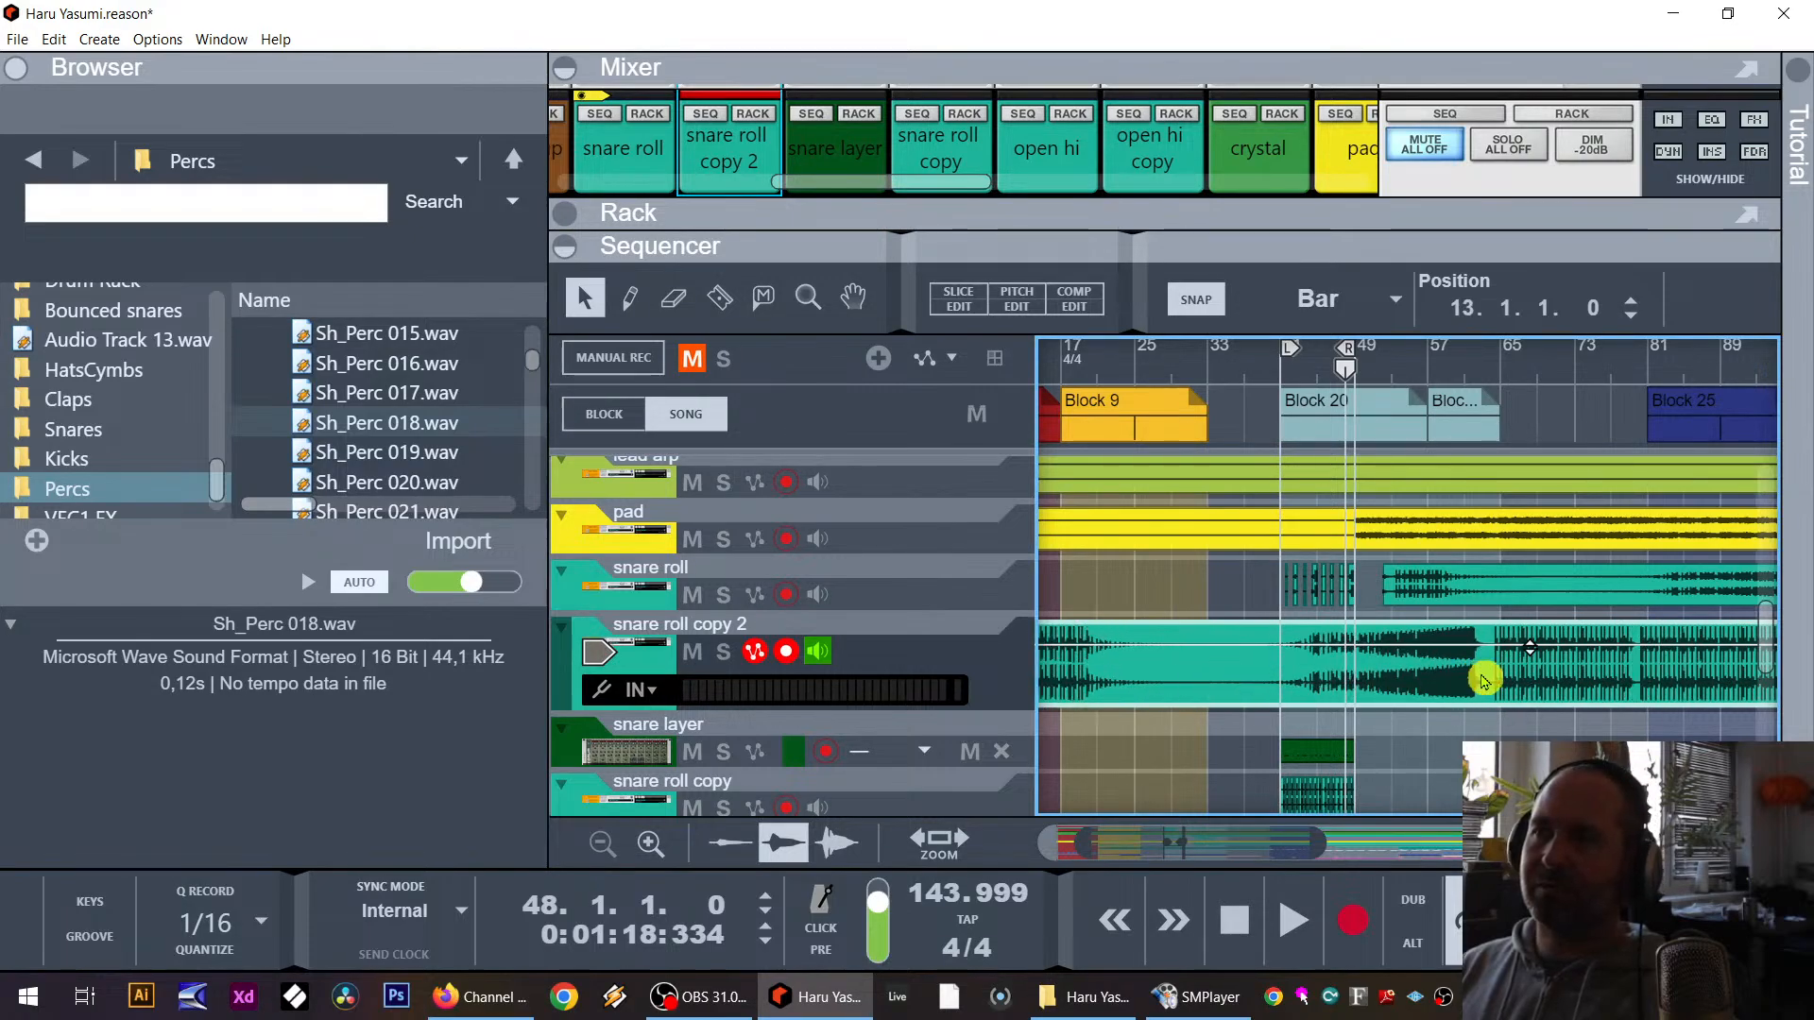
{"action": "left_click_drag", "start_coordinate": [1134, 590], "coordinate": [1199, 593]}
{"action": "left_click", "coordinate": [1188, 681]}
{"action": "left_click", "coordinate": [1151, 675]}
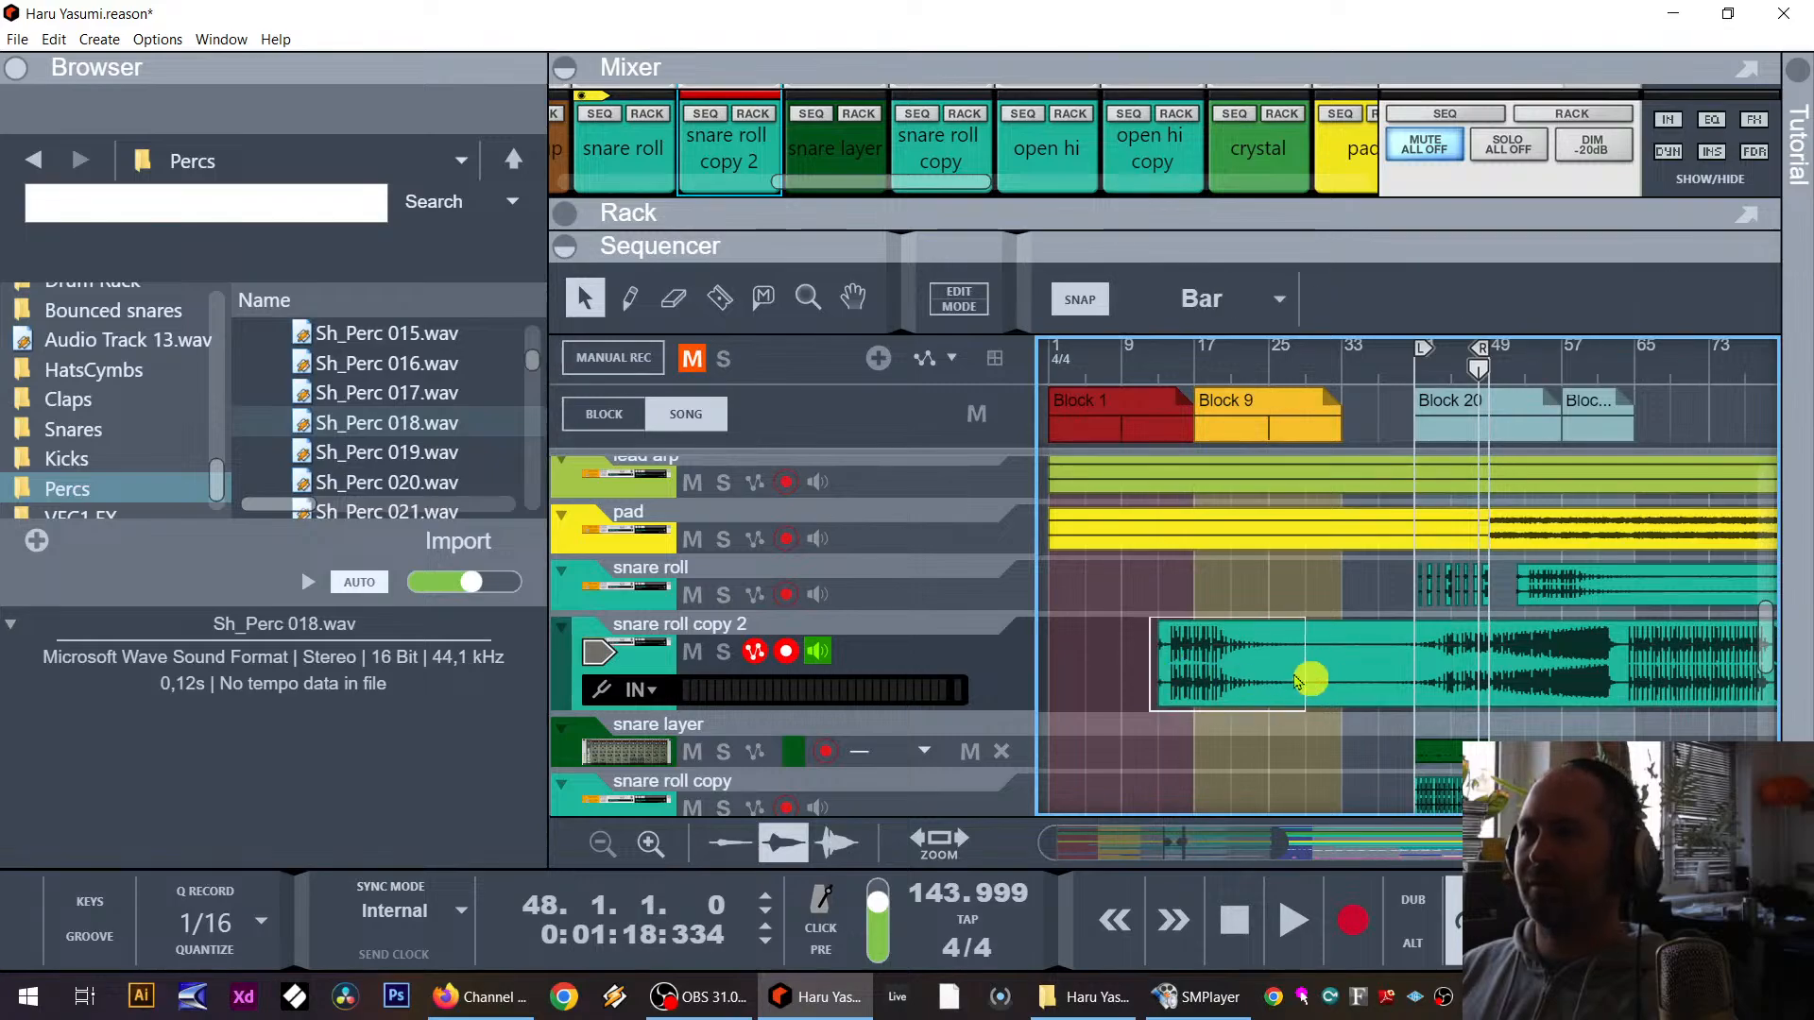
{"action": "left_click", "coordinate": [1308, 680]}
{"action": "left_click_drag", "start_coordinate": [1150, 661], "coordinate": [1453, 705]}
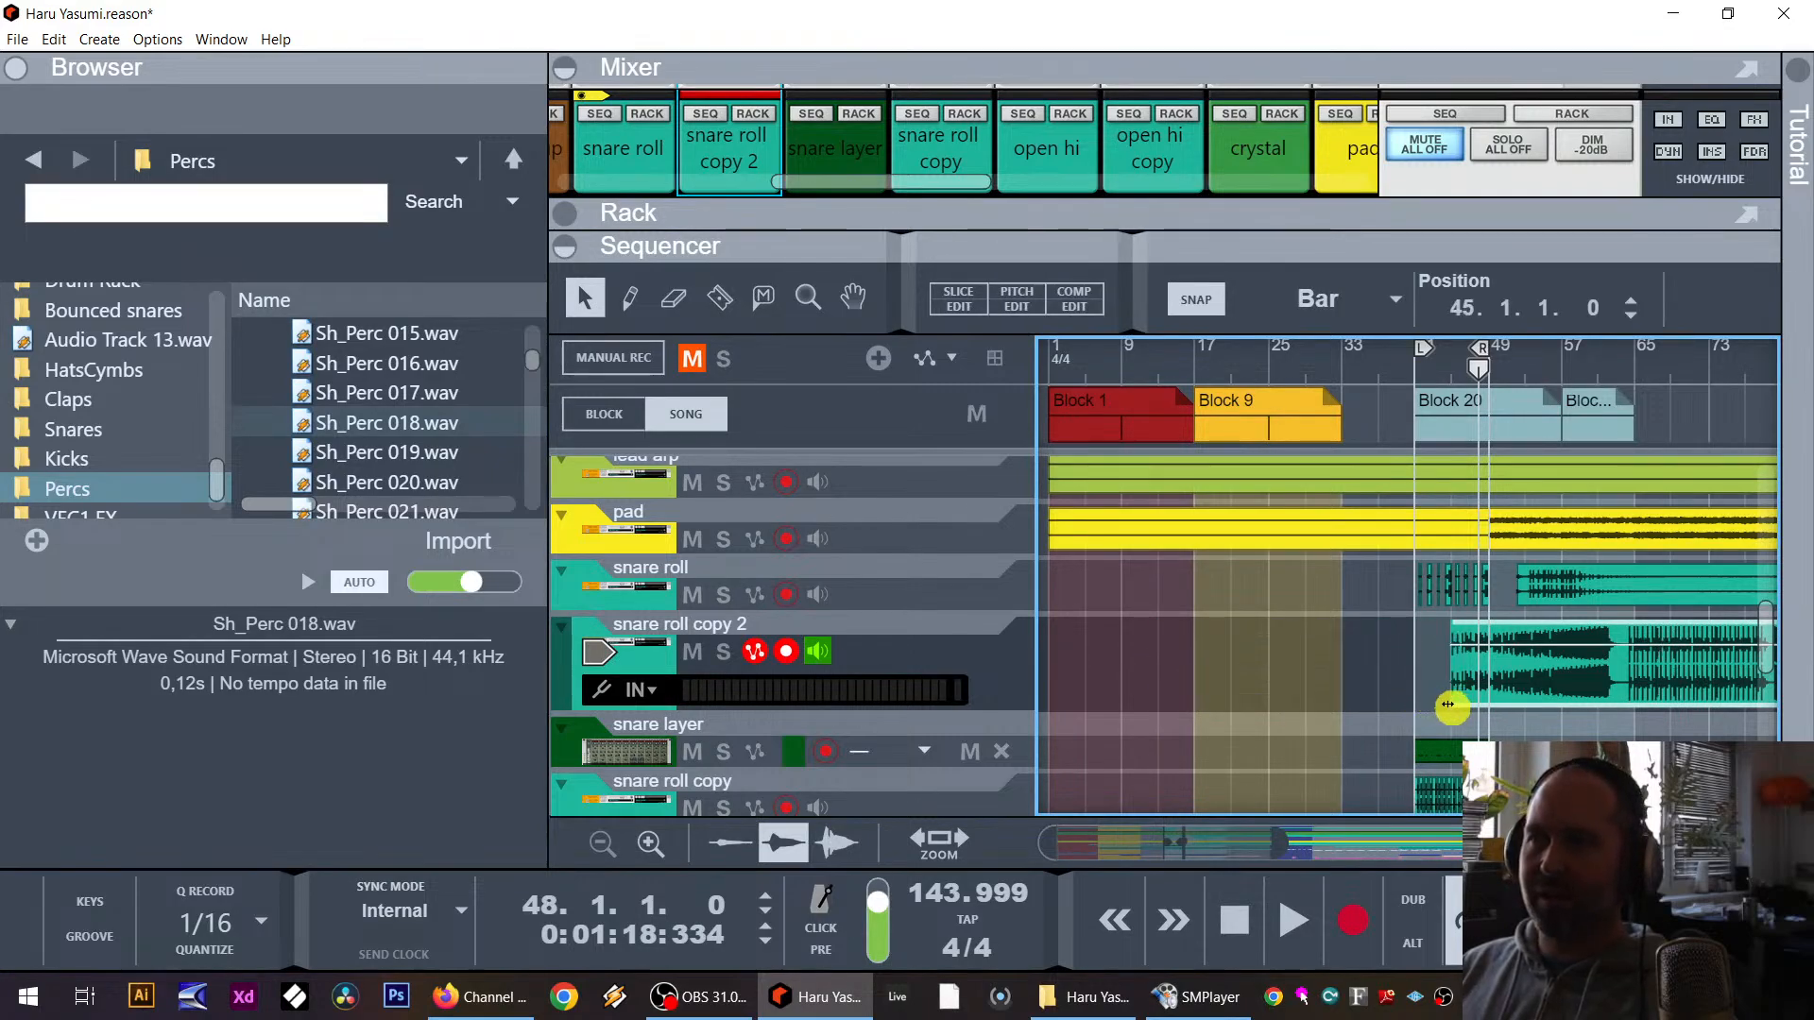
Step: Fade in the snare roll copy 2 clip from bar 45 to the loop end at bar 49 and briefly play the loop
{"action": "left_click", "coordinate": [809, 298]}
{"action": "left_click", "coordinate": [1559, 684]}
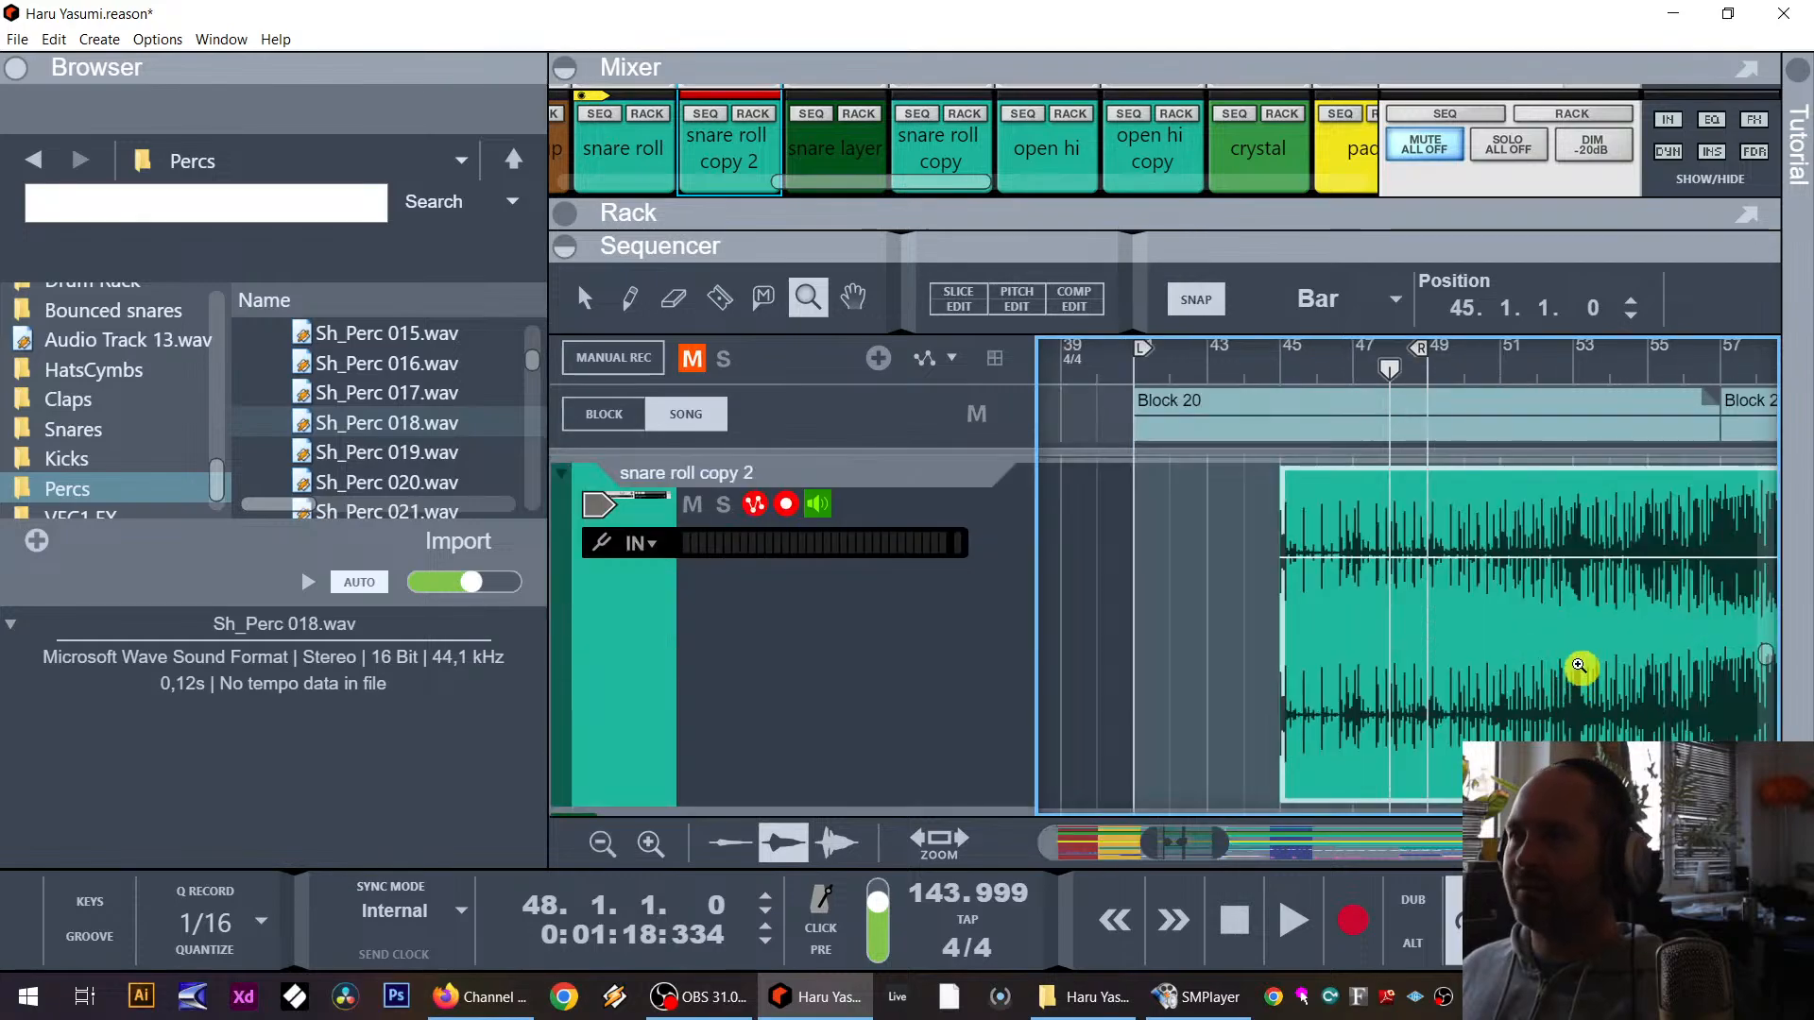
{"action": "left_click", "coordinate": [584, 299]}
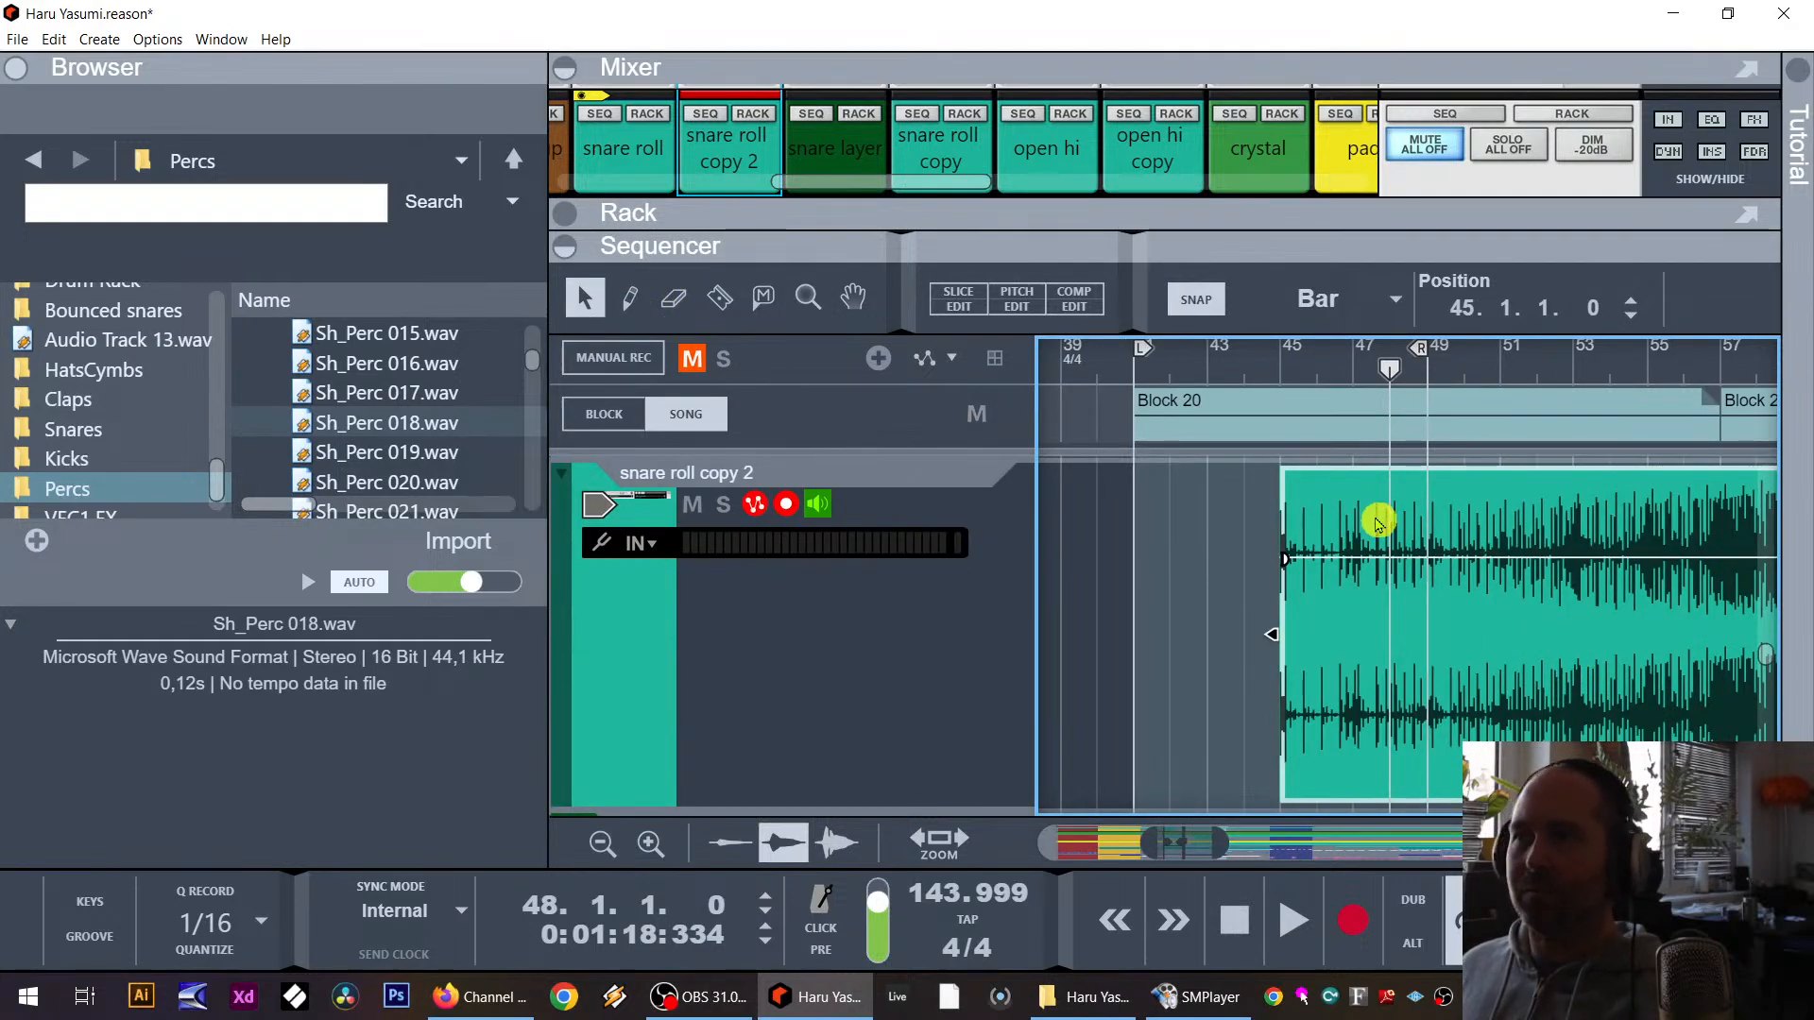
{"action": "left_click_drag", "start_coordinate": [1307, 557], "coordinate": [1422, 564]}
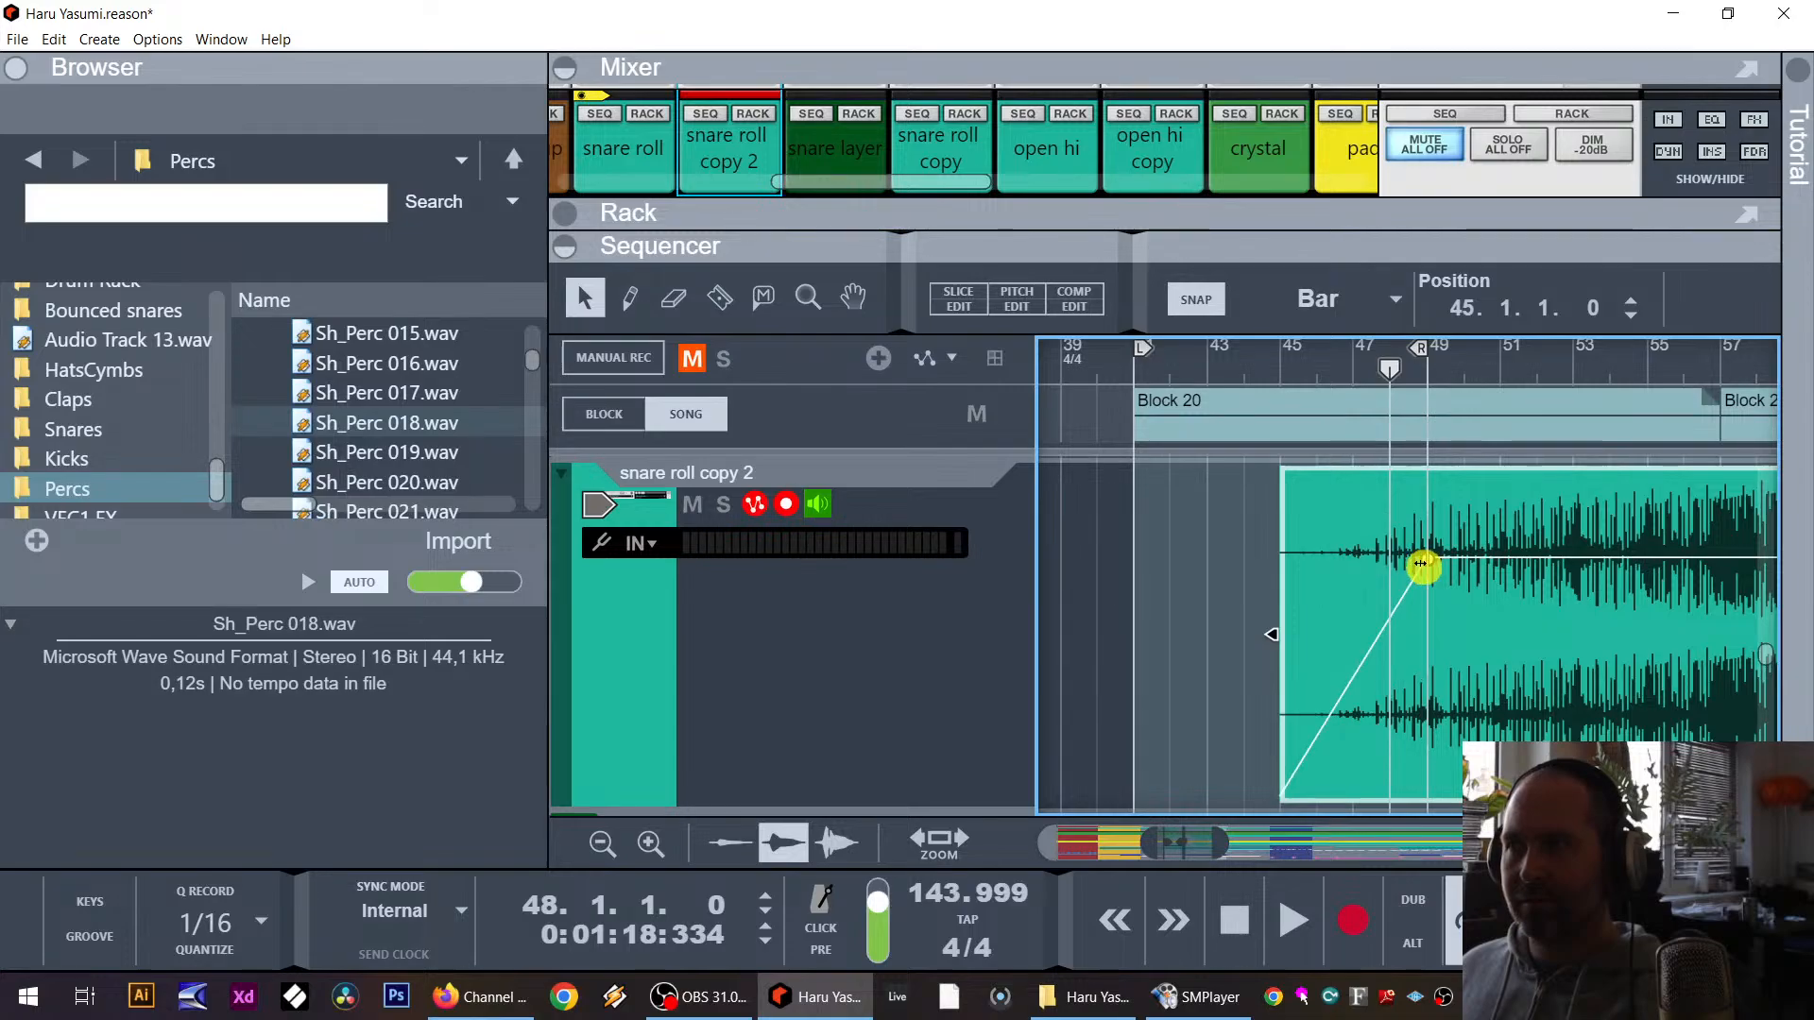
{"action": "left_click", "coordinate": [1273, 367]}
{"action": "key", "text": "space"}
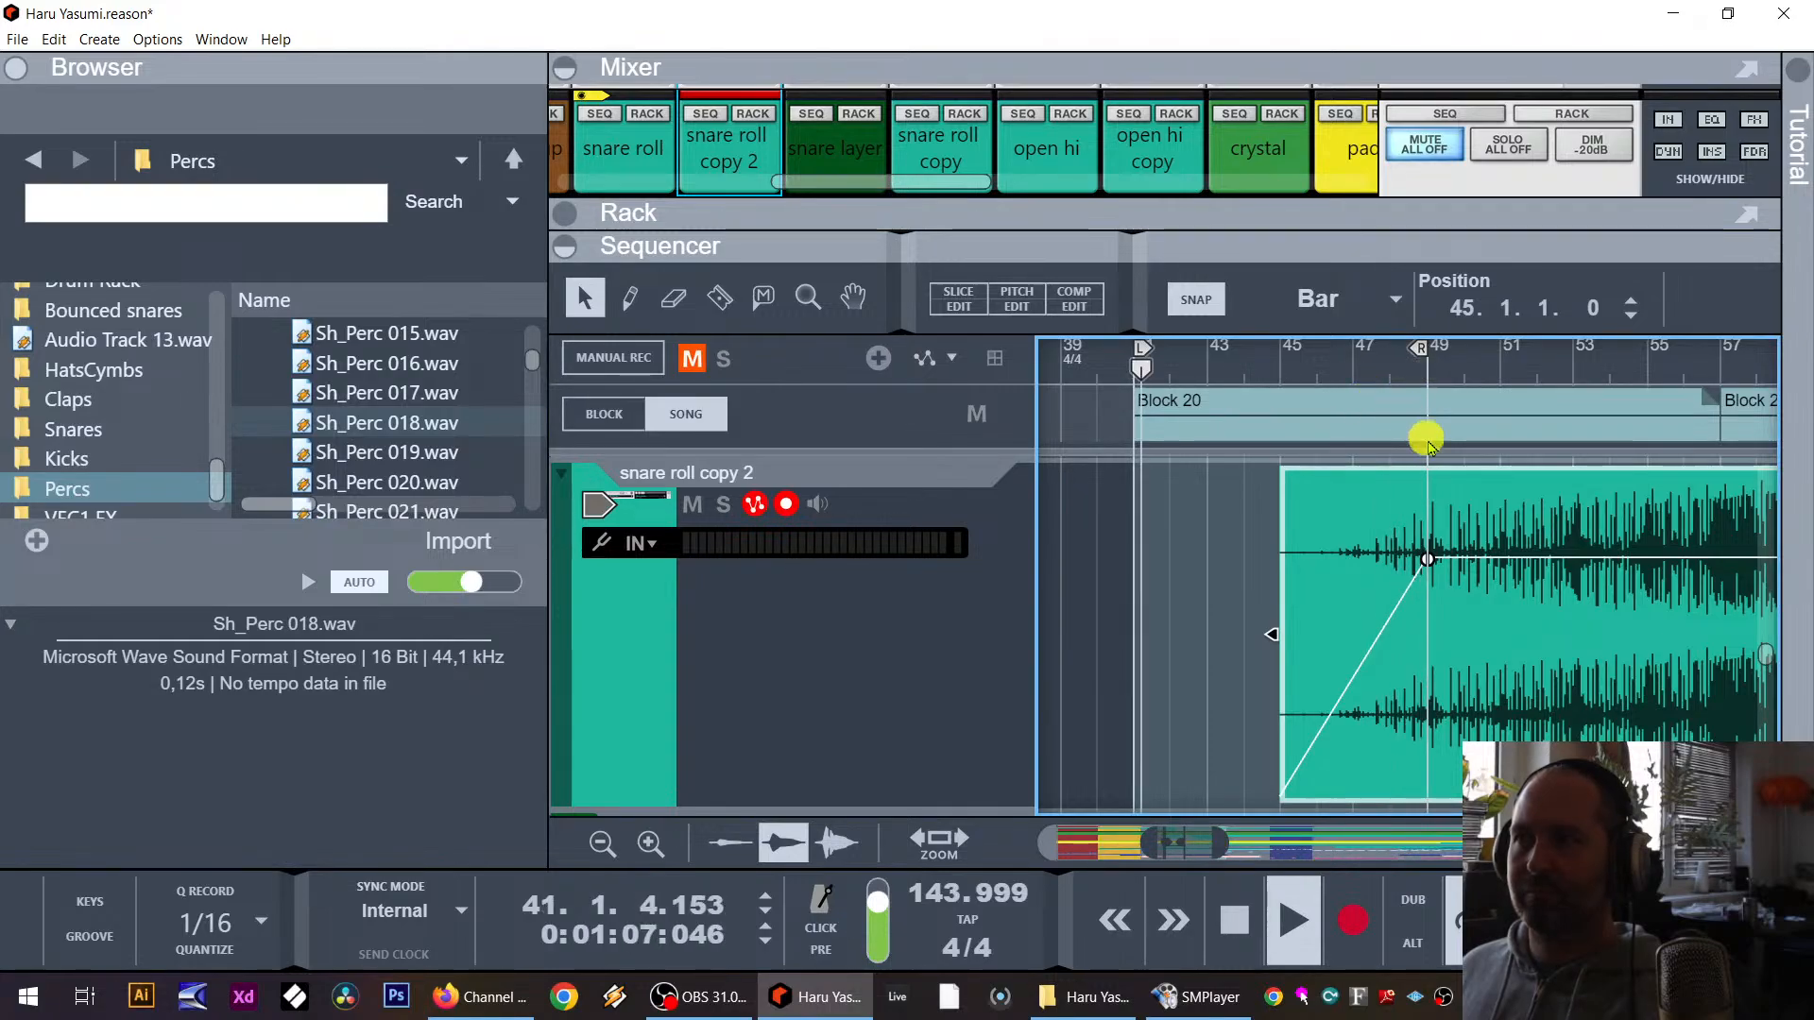
{"action": "key", "text": "space"}
Step: Delete the last short snare roll clip before the loop end, at 48.2.3
{"action": "scroll", "coordinate": [1495, 669], "scroll_direction": "up", "scroll_amount": 5}
{"action": "scroll", "coordinate": [1482, 656], "scroll_direction": "down", "scroll_amount": 2}
{"action": "left_click_drag", "start_coordinate": [1478, 676], "coordinate": [1248, 616]}
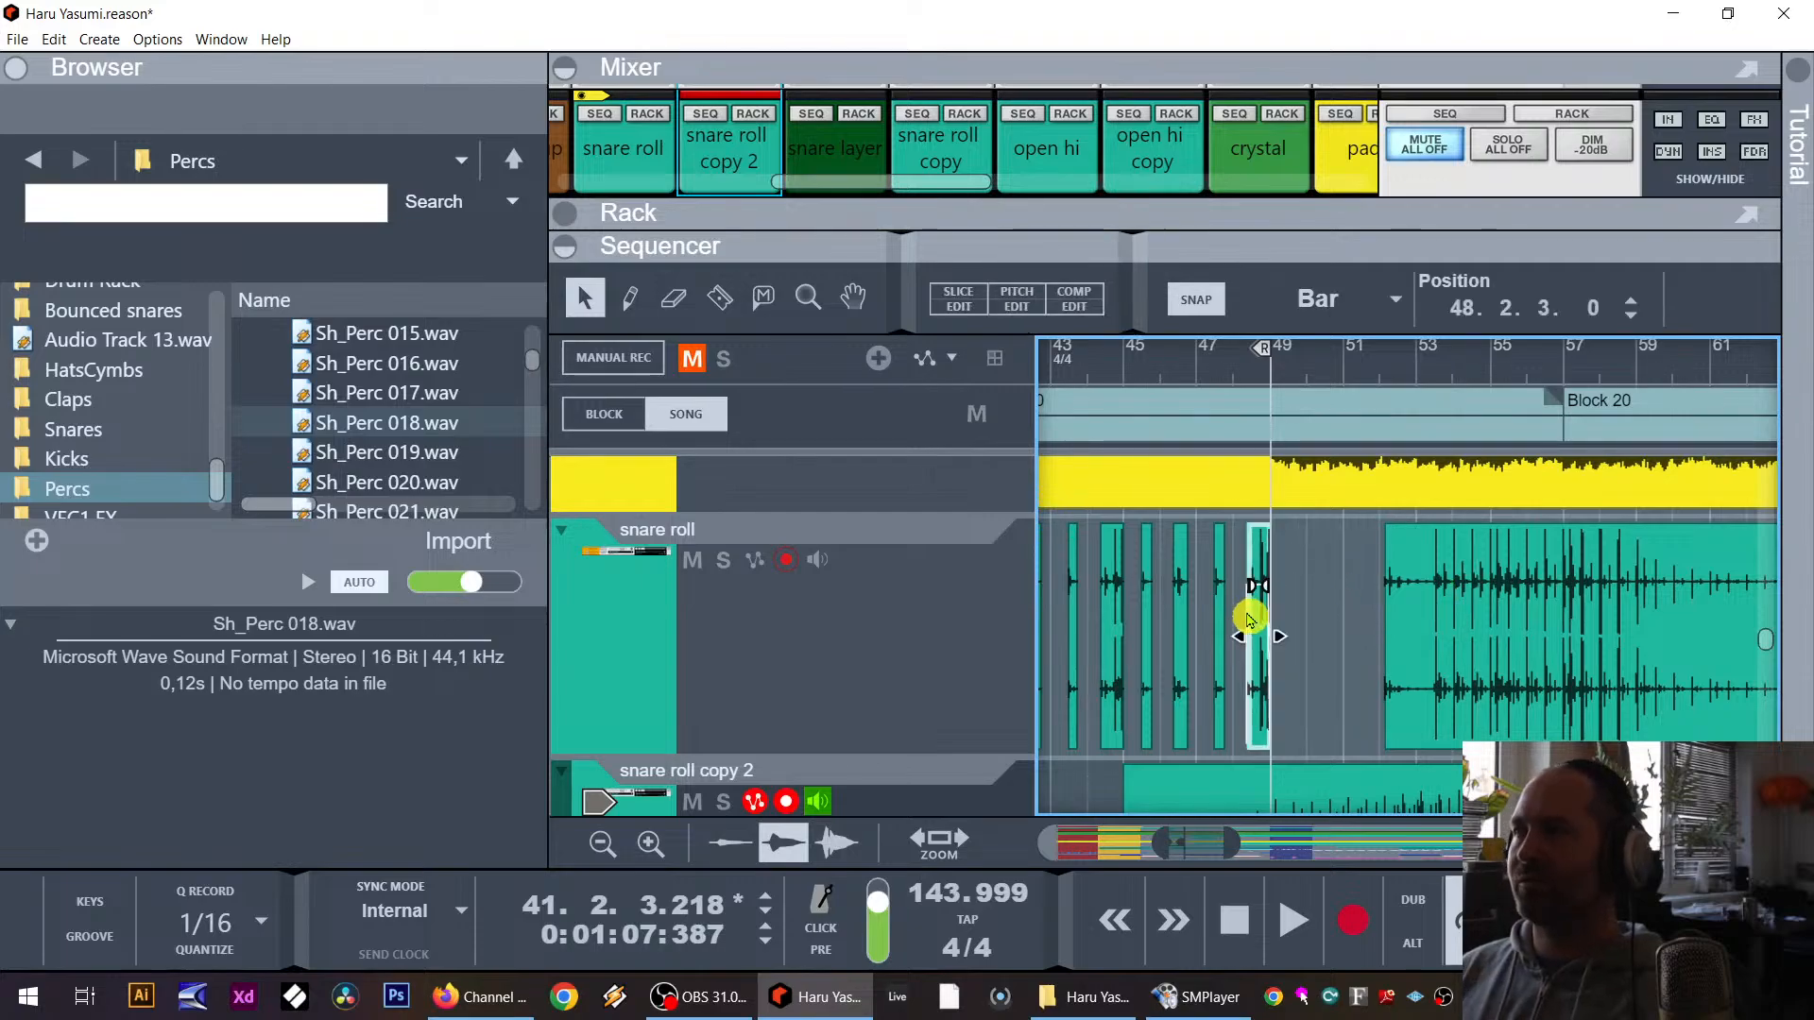
{"action": "key", "text": "Delete"}
Step: Check the kick, open hi, bassline, crystal and snare roll tracks around bar 49 and play the loop
{"action": "scroll", "coordinate": [1257, 593], "scroll_direction": "up", "scroll_amount": 4}
{"action": "scroll", "coordinate": [1250, 612], "scroll_direction": "up", "scroll_amount": 2}
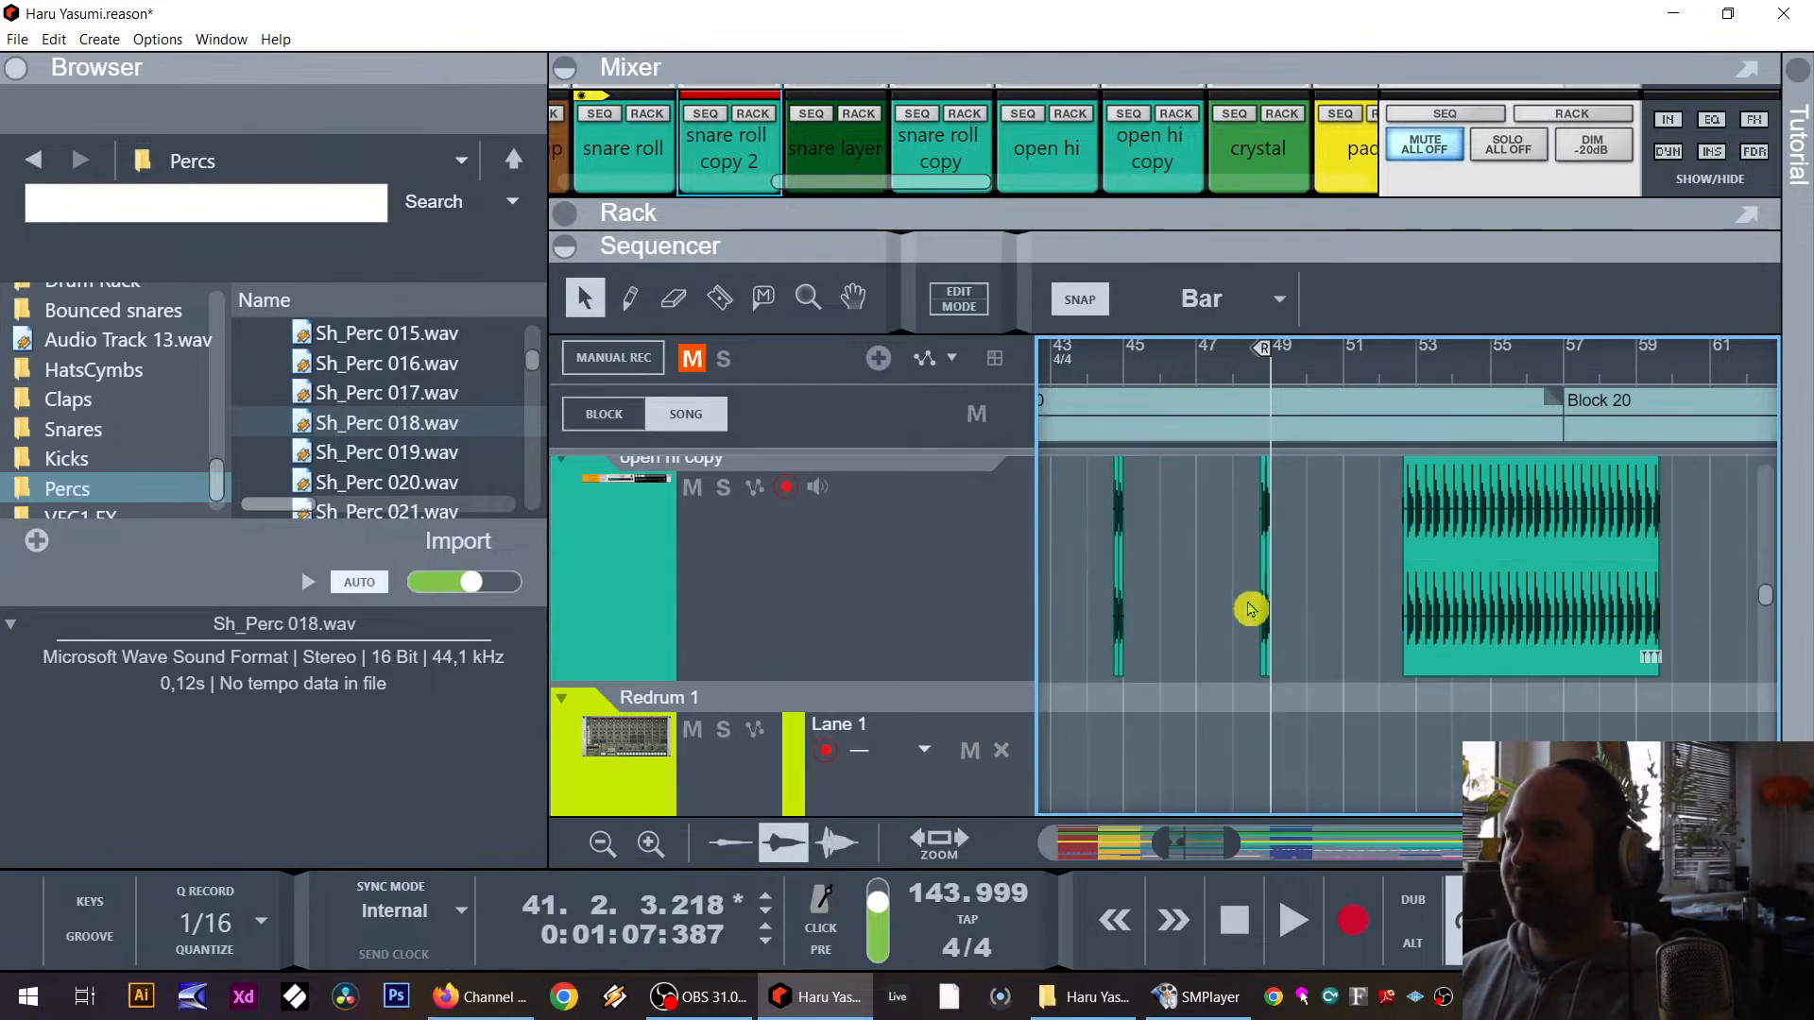
{"action": "scroll", "coordinate": [1293, 602], "scroll_direction": "up", "scroll_amount": 6}
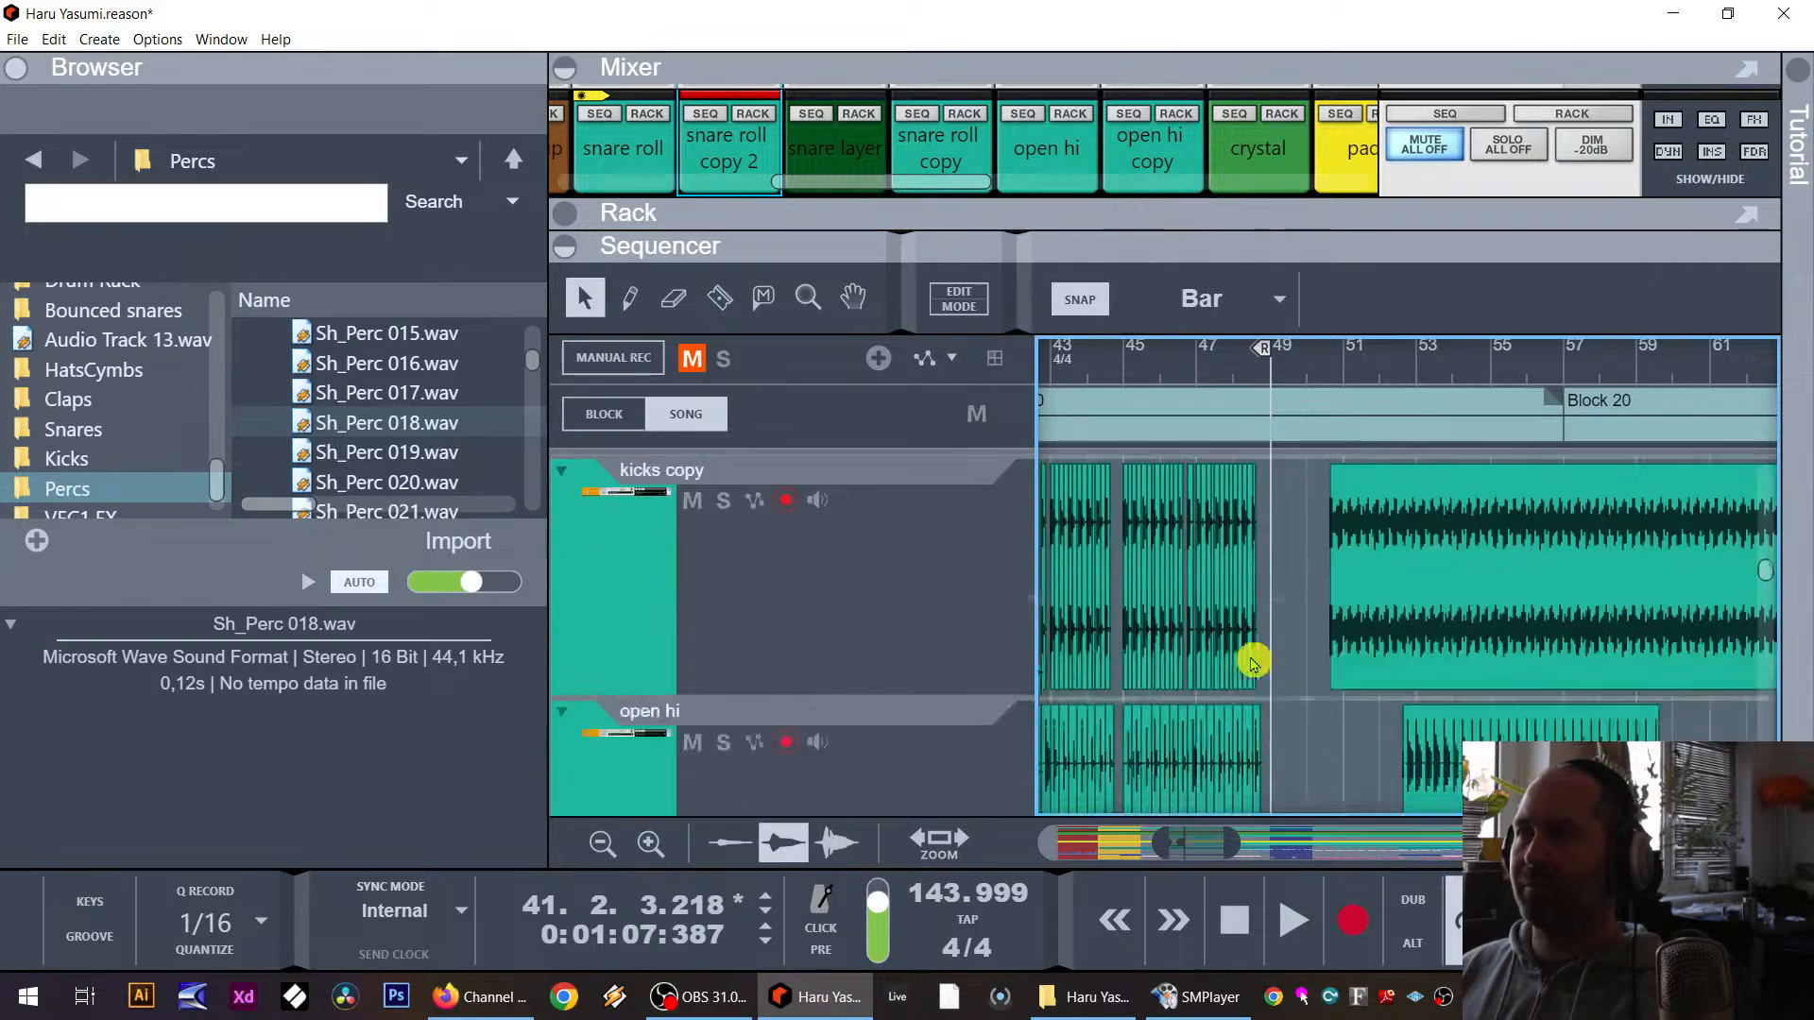
{"action": "scroll", "coordinate": [1255, 664], "scroll_direction": "up", "scroll_amount": 4}
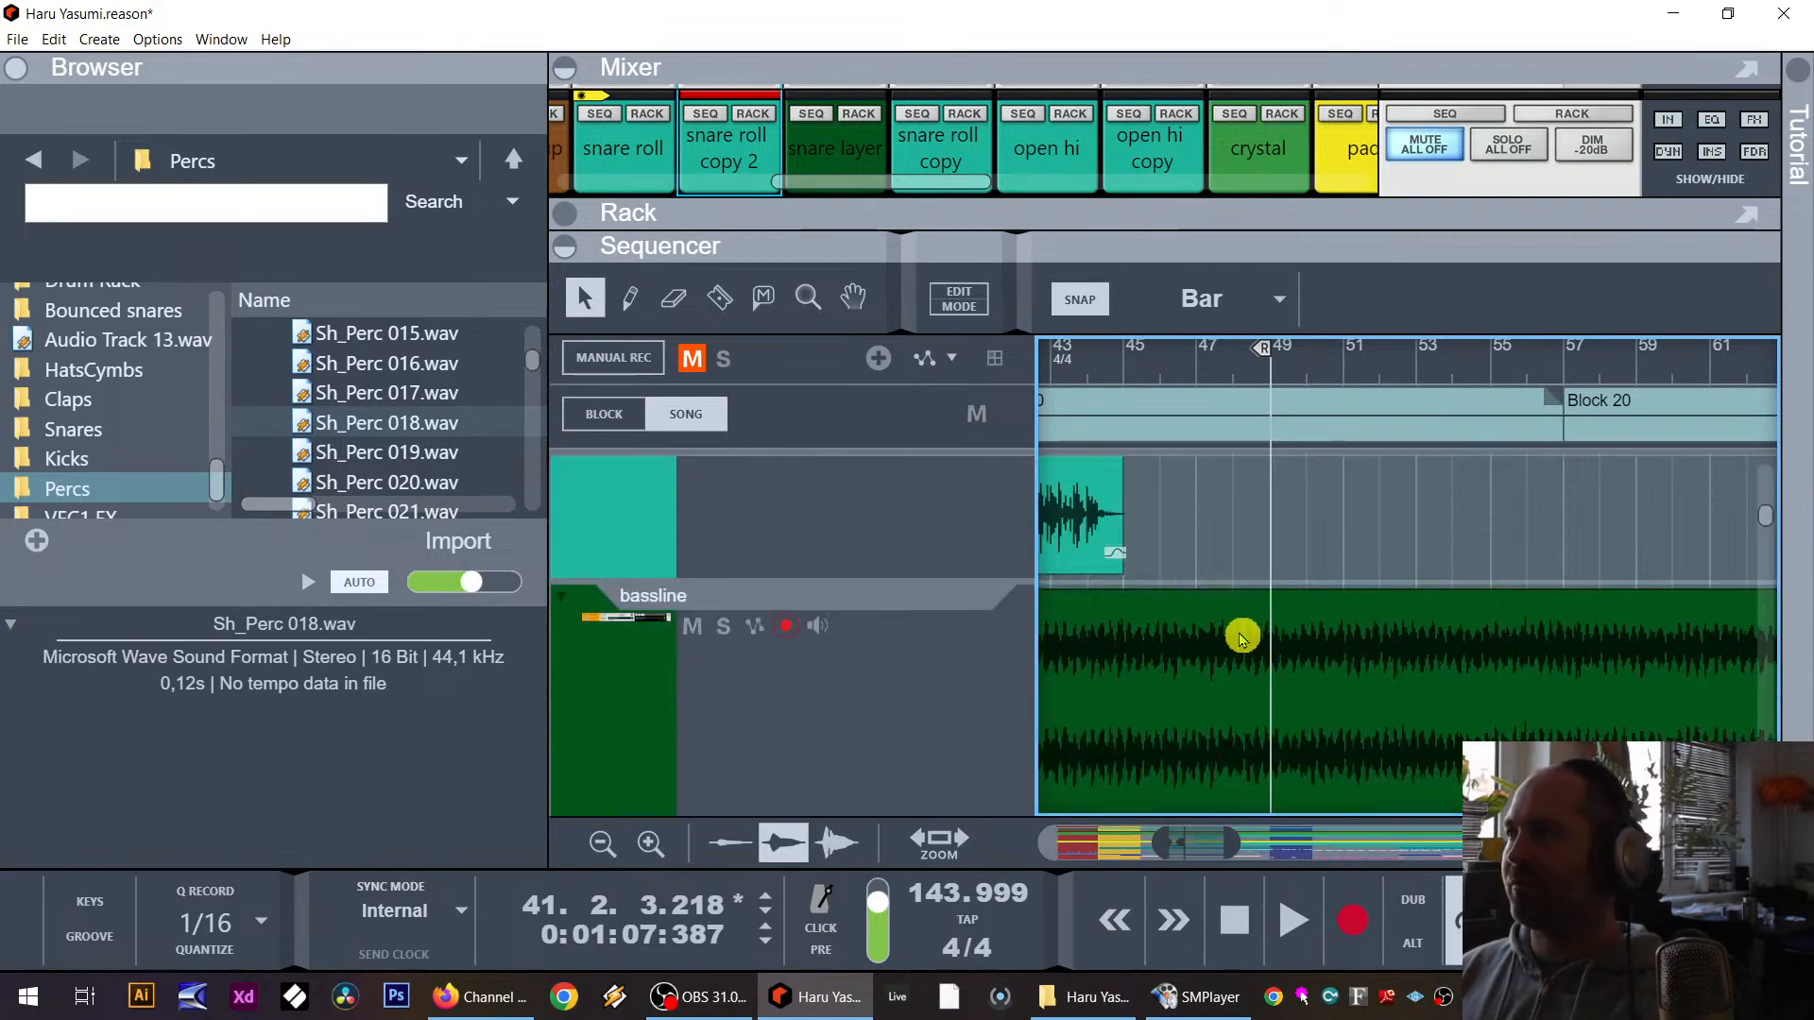
{"action": "scroll", "coordinate": [1240, 652], "scroll_direction": "up", "scroll_amount": 5}
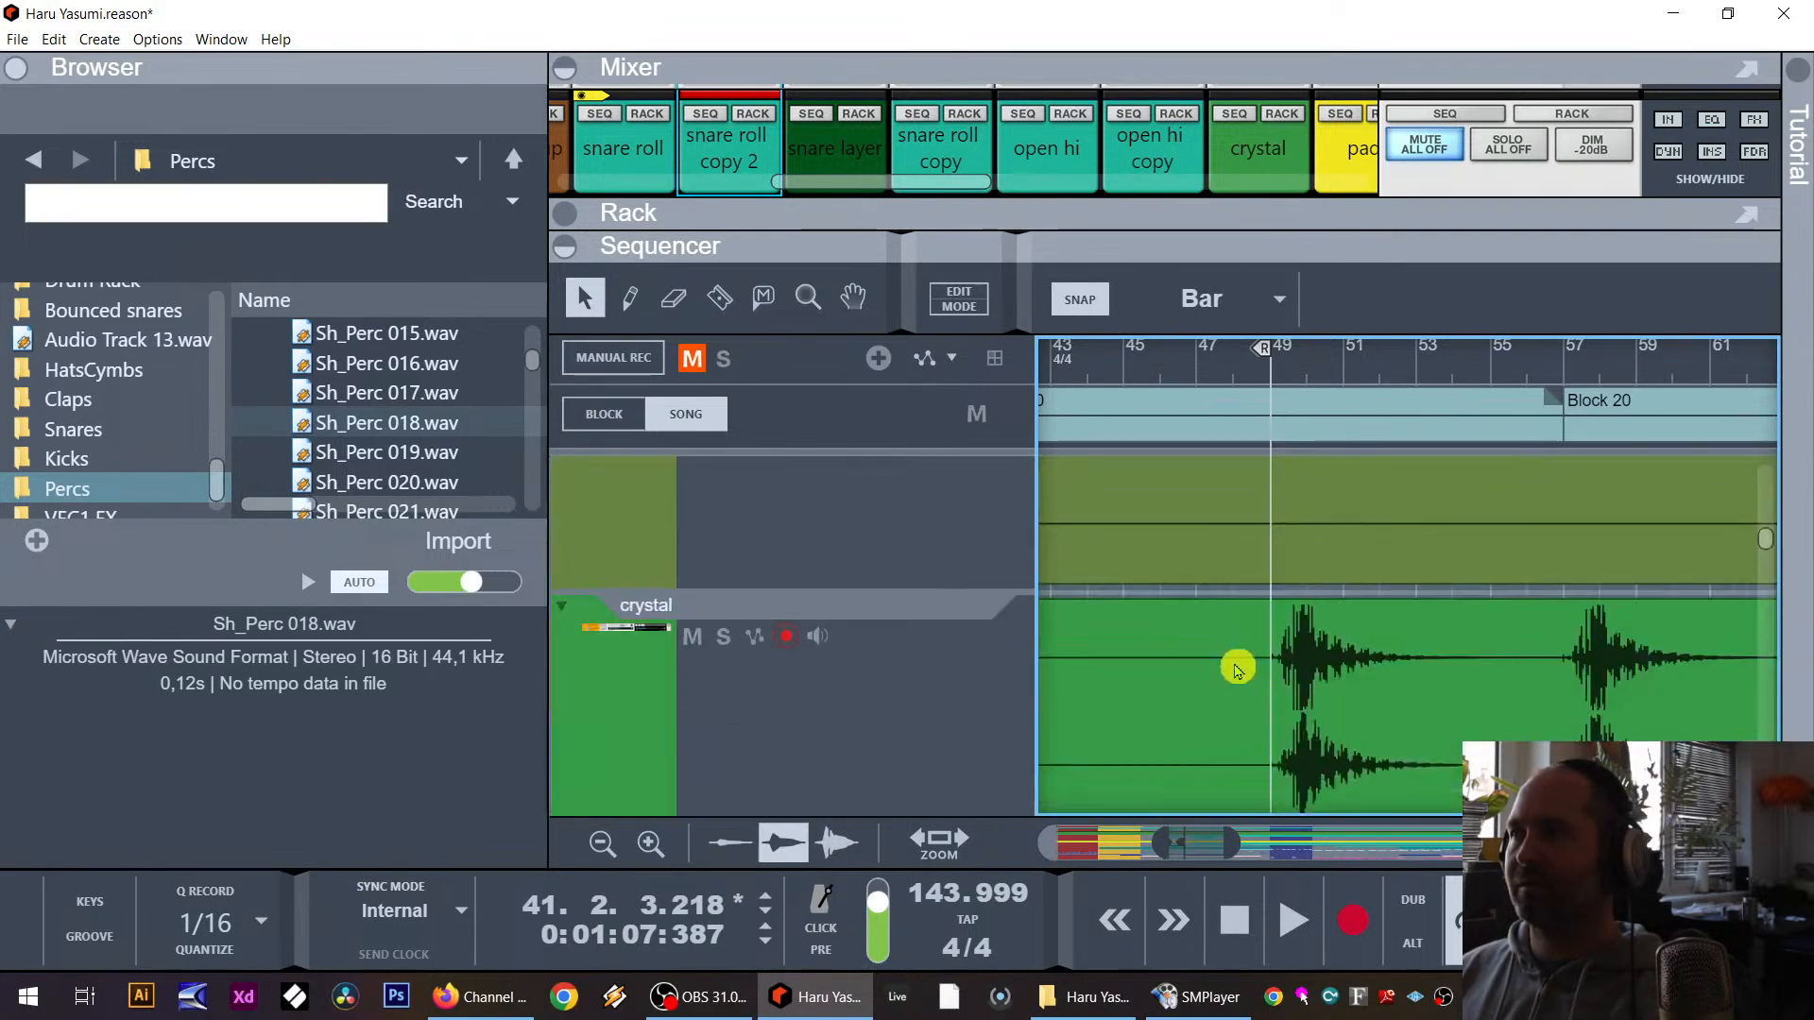
{"action": "scroll", "coordinate": [1238, 667], "scroll_direction": "up", "scroll_amount": 5}
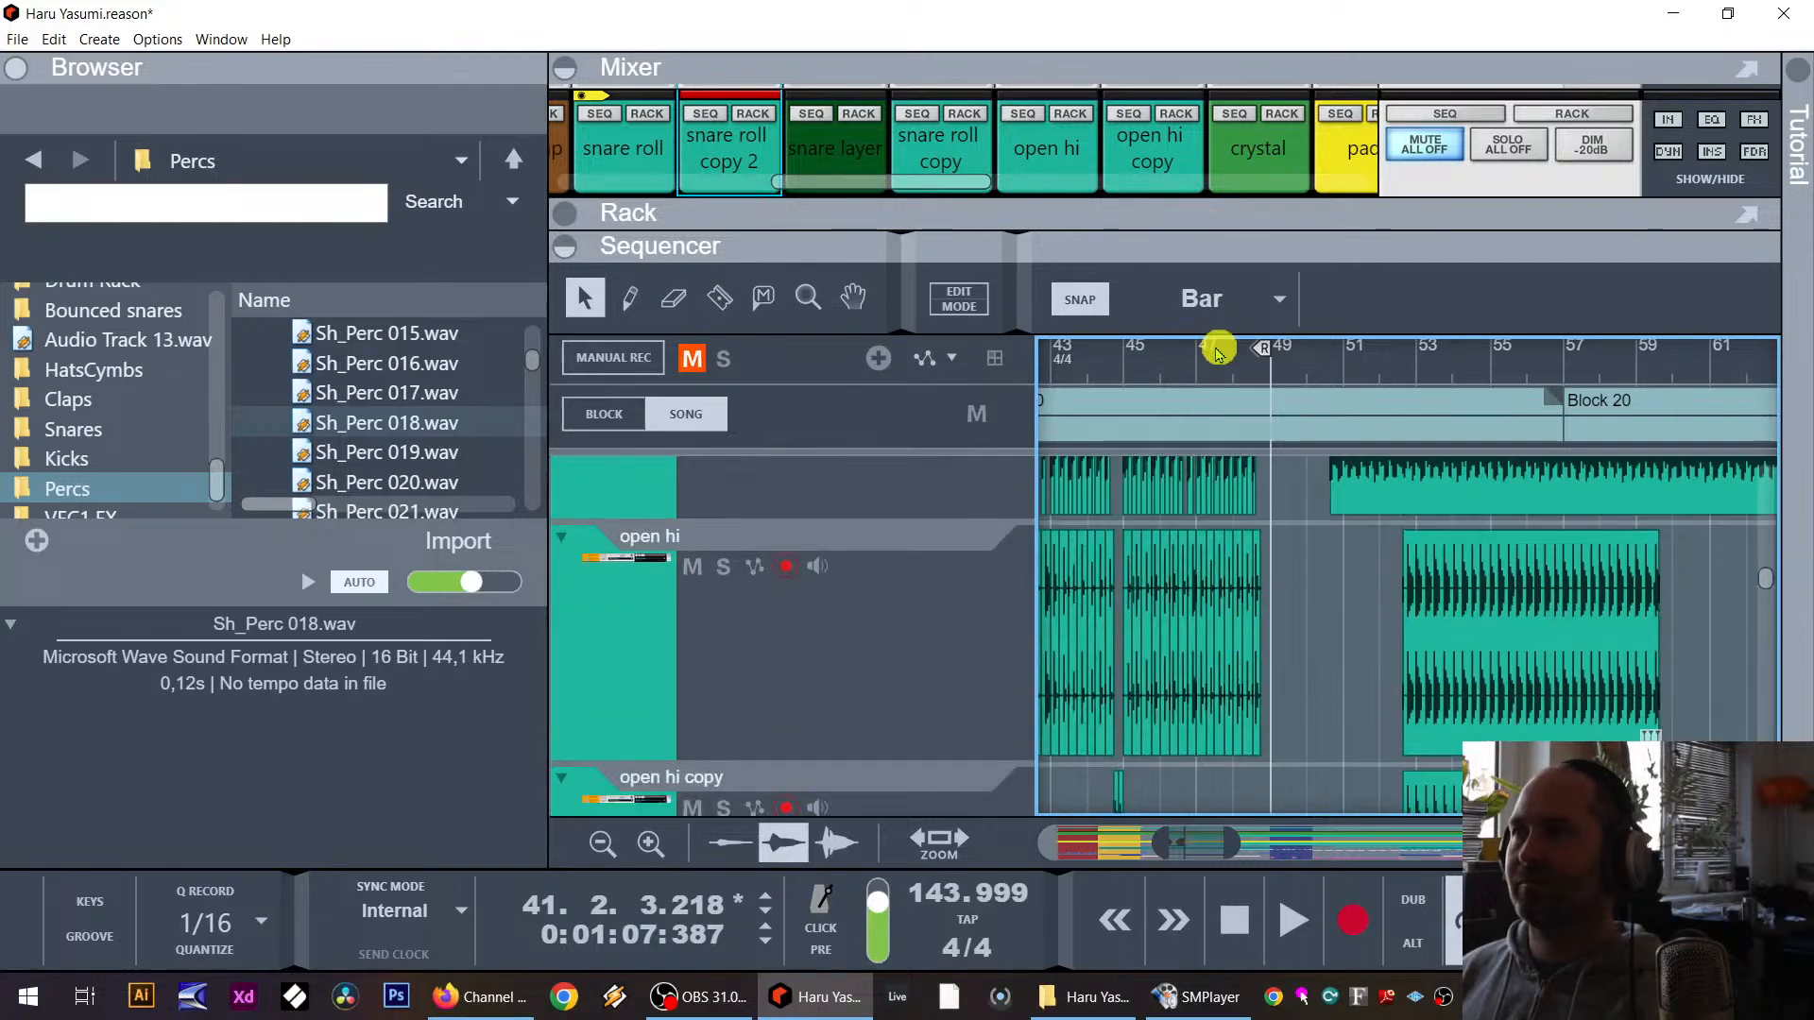
{"action": "left_click", "coordinate": [1218, 352]}
{"action": "key", "text": "space"}
{"action": "scroll", "coordinate": [1288, 619], "scroll_direction": "up", "scroll_amount": 6}
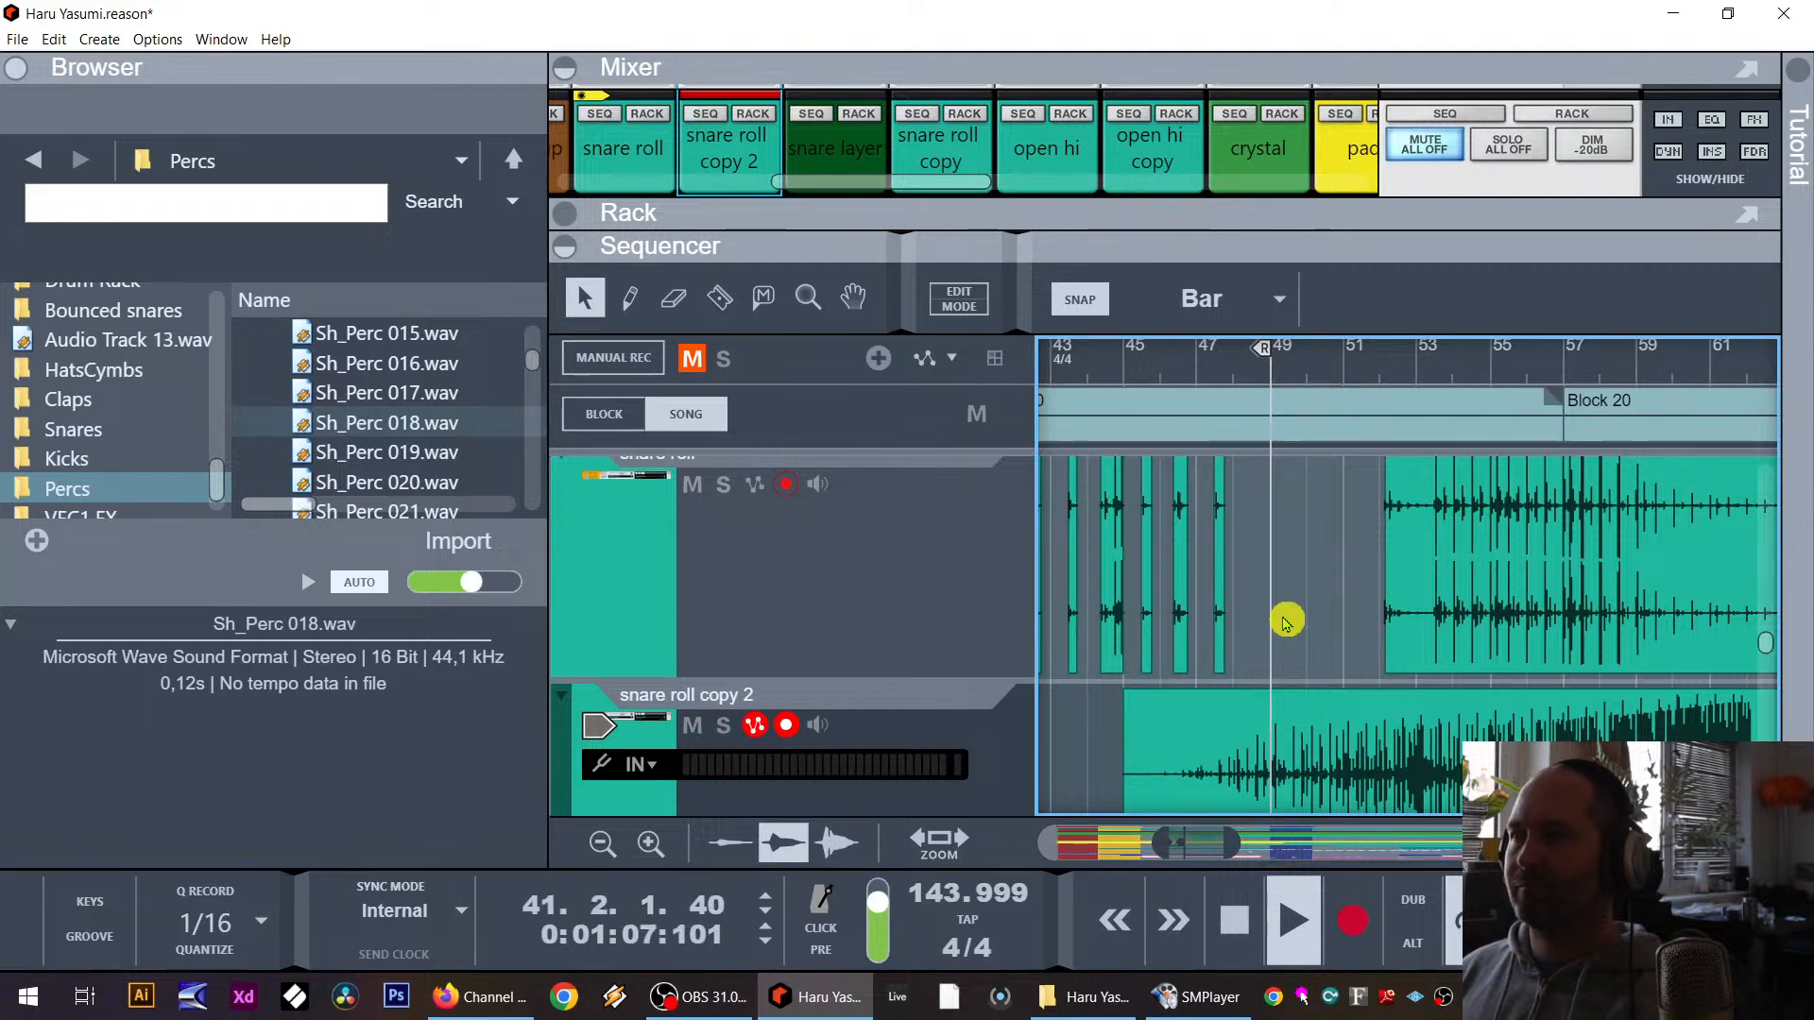
{"action": "left_click_drag", "start_coordinate": [1156, 841], "coordinate": [1235, 841]}
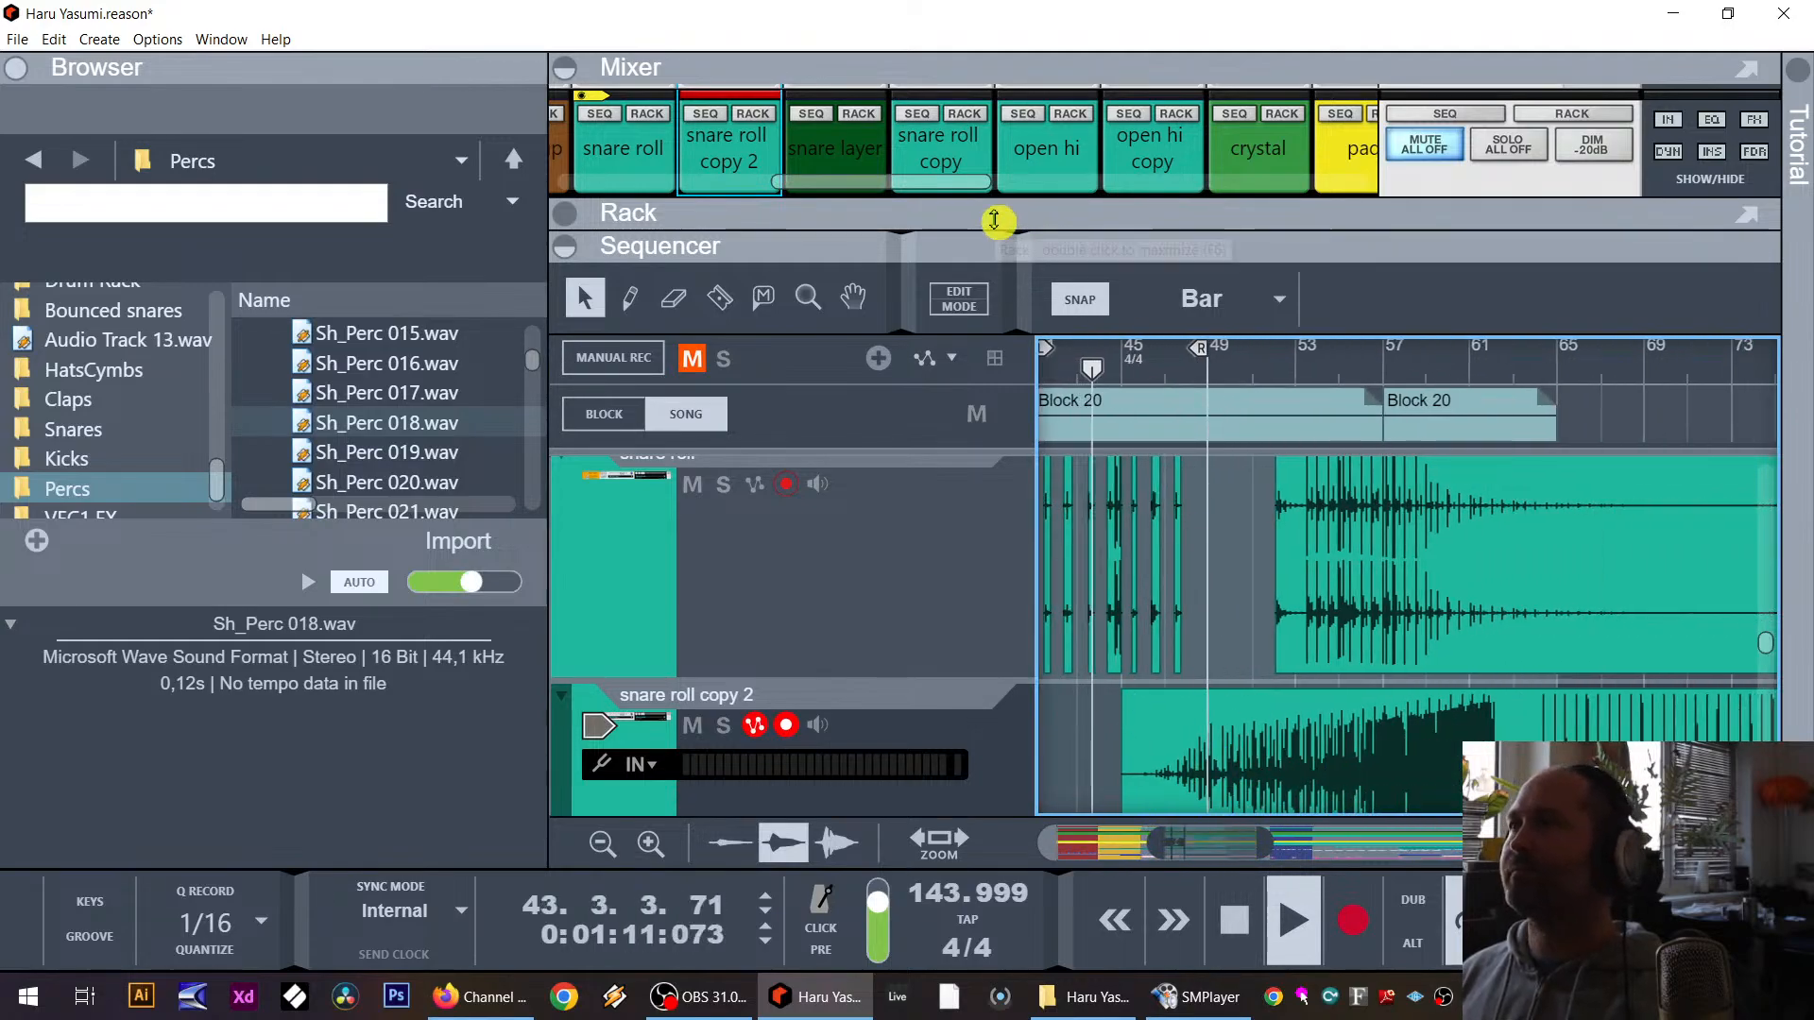
Step: Rename the snare layer mixer channel to "snare clav" and set its channel color to Turquoise
{"action": "left_click_drag", "start_coordinate": [999, 219], "coordinate": [916, 503]}
{"action": "double_click", "coordinate": [843, 450]}
{"action": "type", "text": "s"}
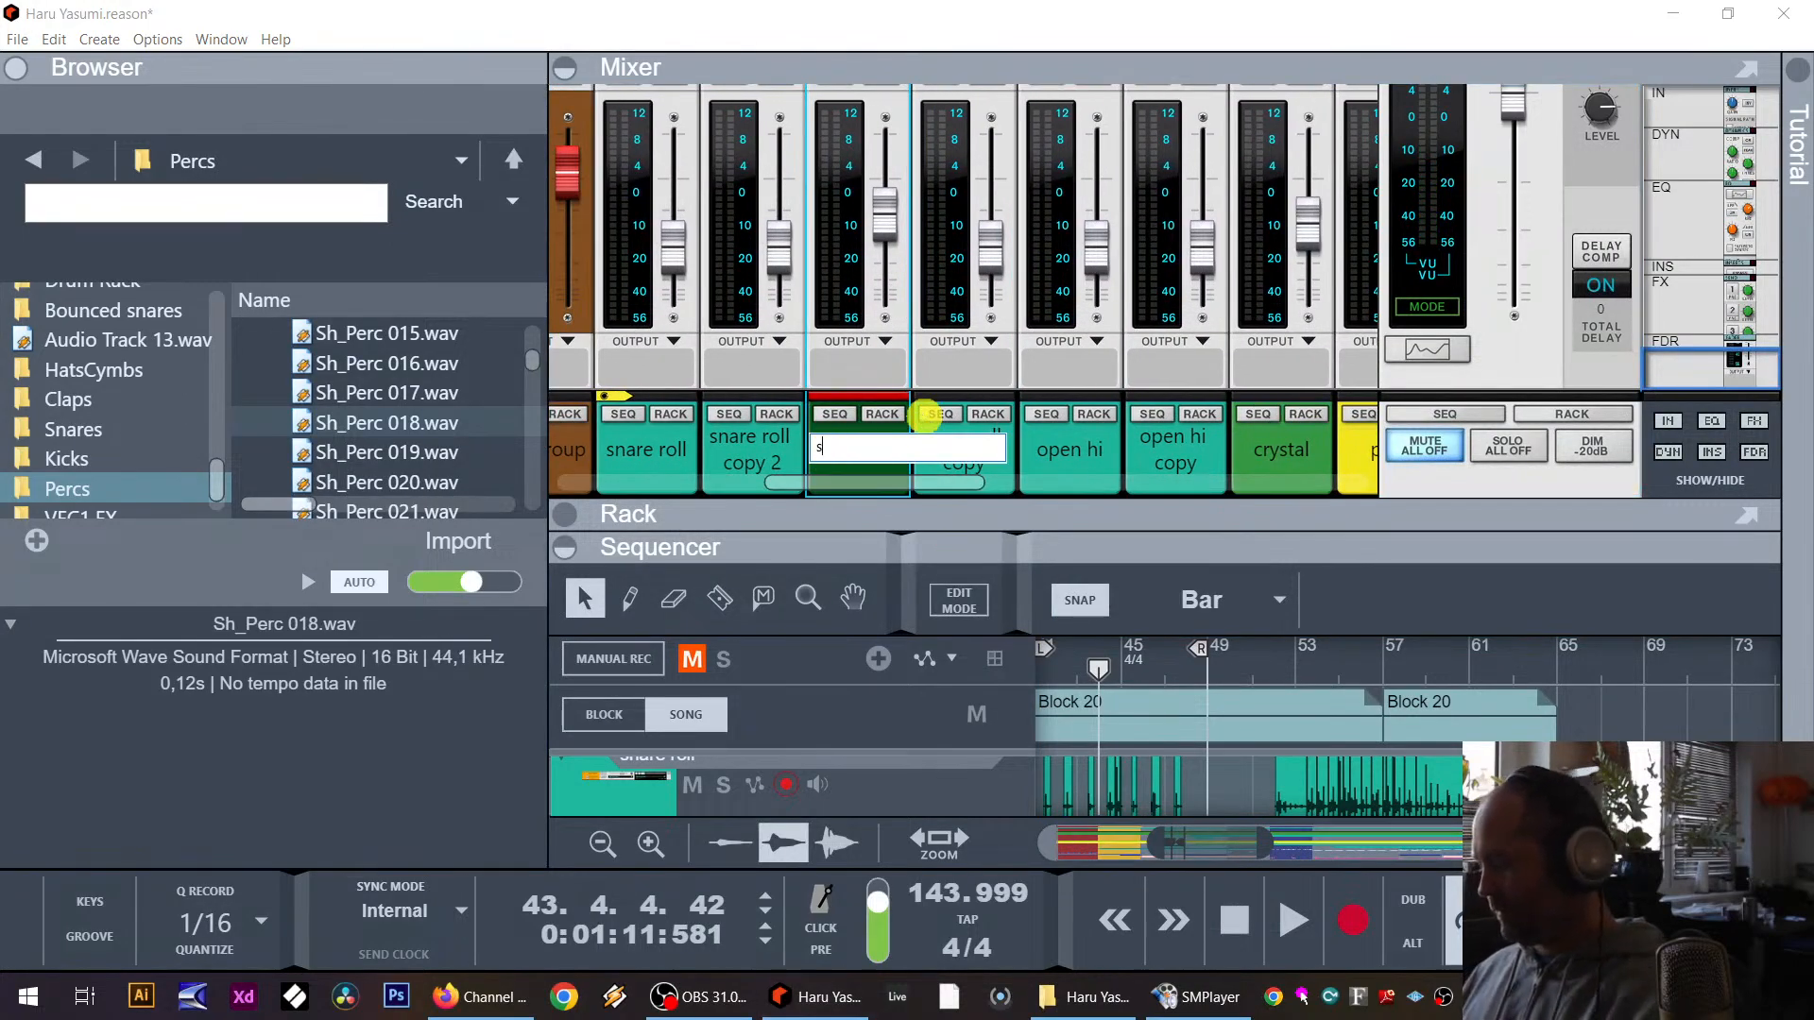
{"action": "type", "text": "nare clav"}
{"action": "key", "text": "Return"}
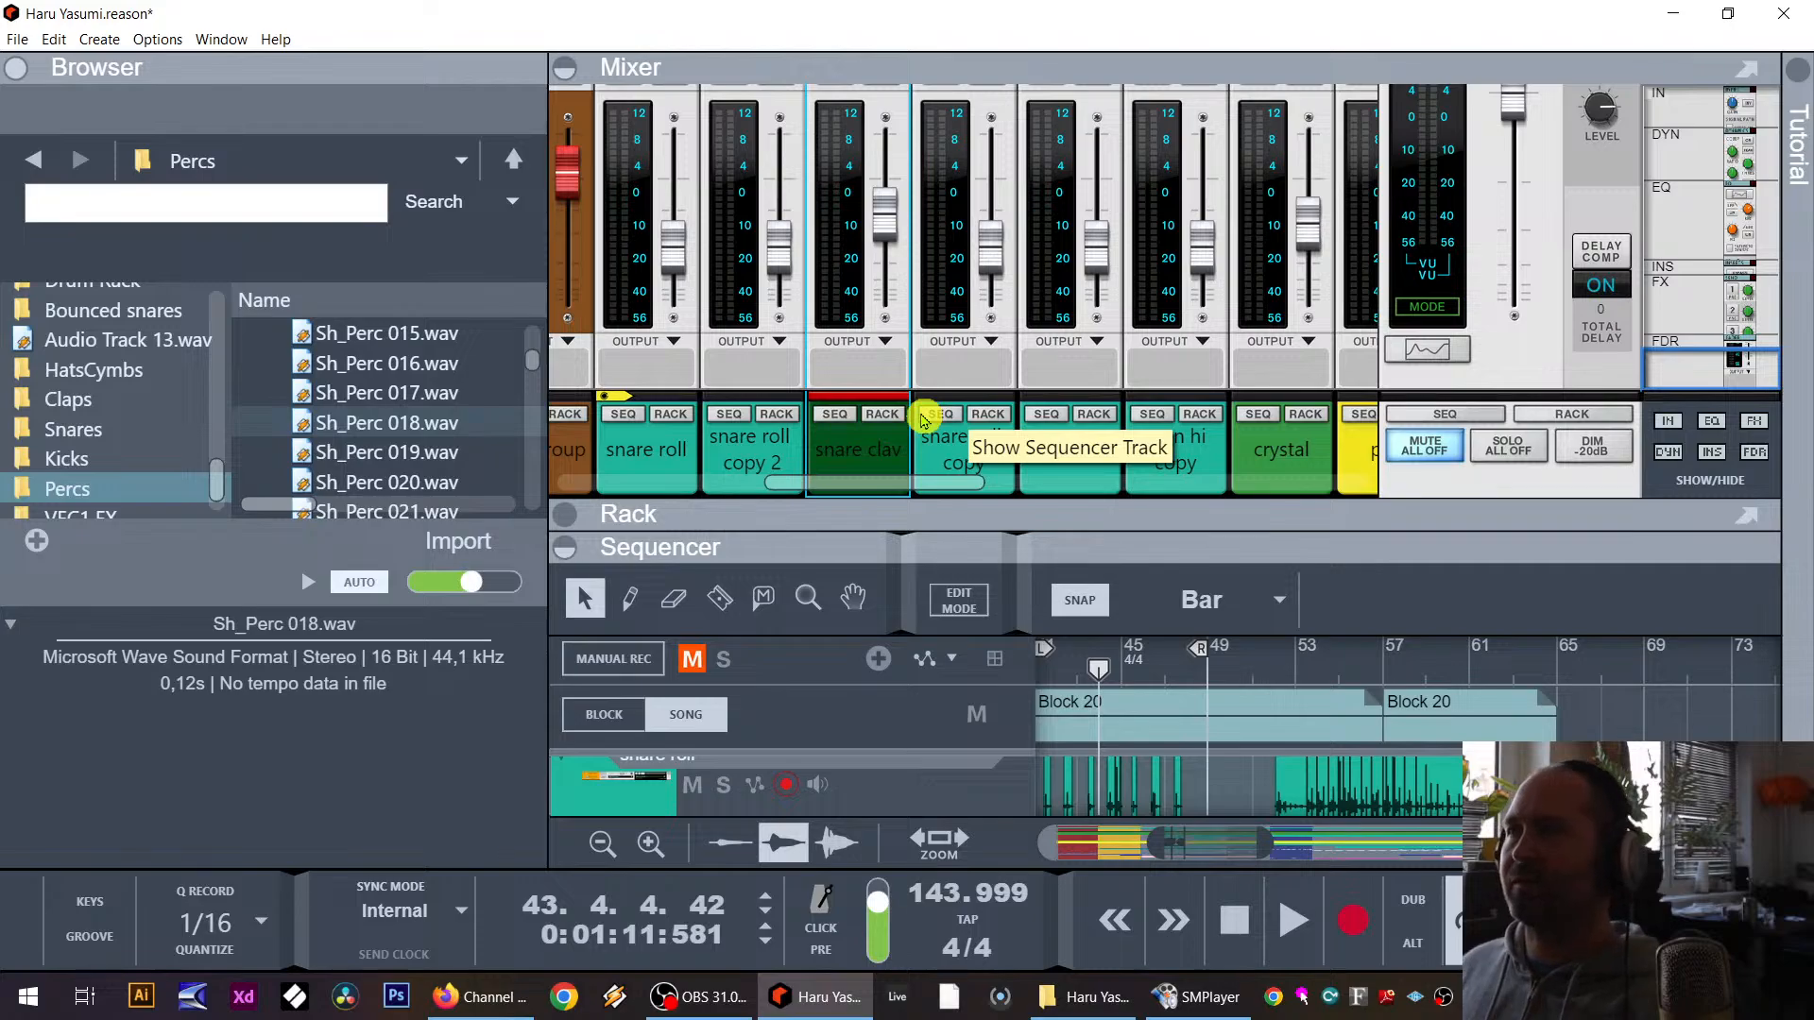
{"action": "right_click", "coordinate": [855, 445]}
{"action": "mouse_move", "coordinate": [940, 960]}
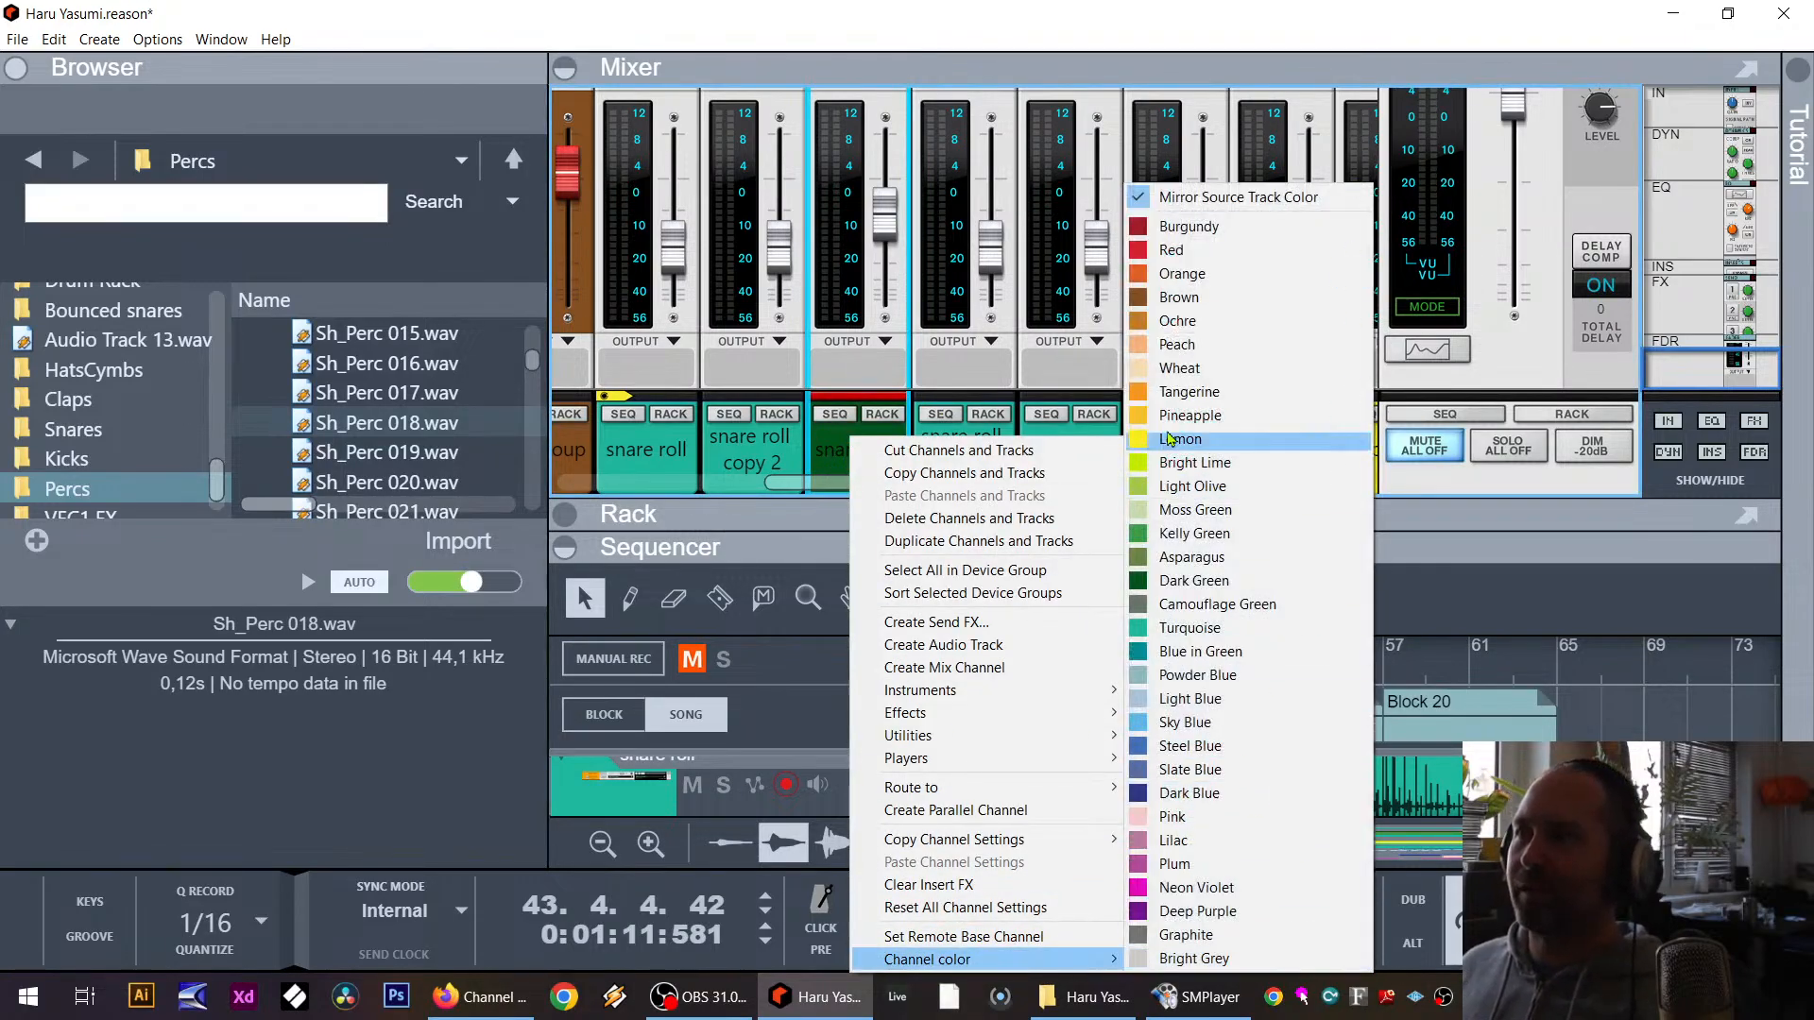
{"action": "left_click", "coordinate": [1190, 628]}
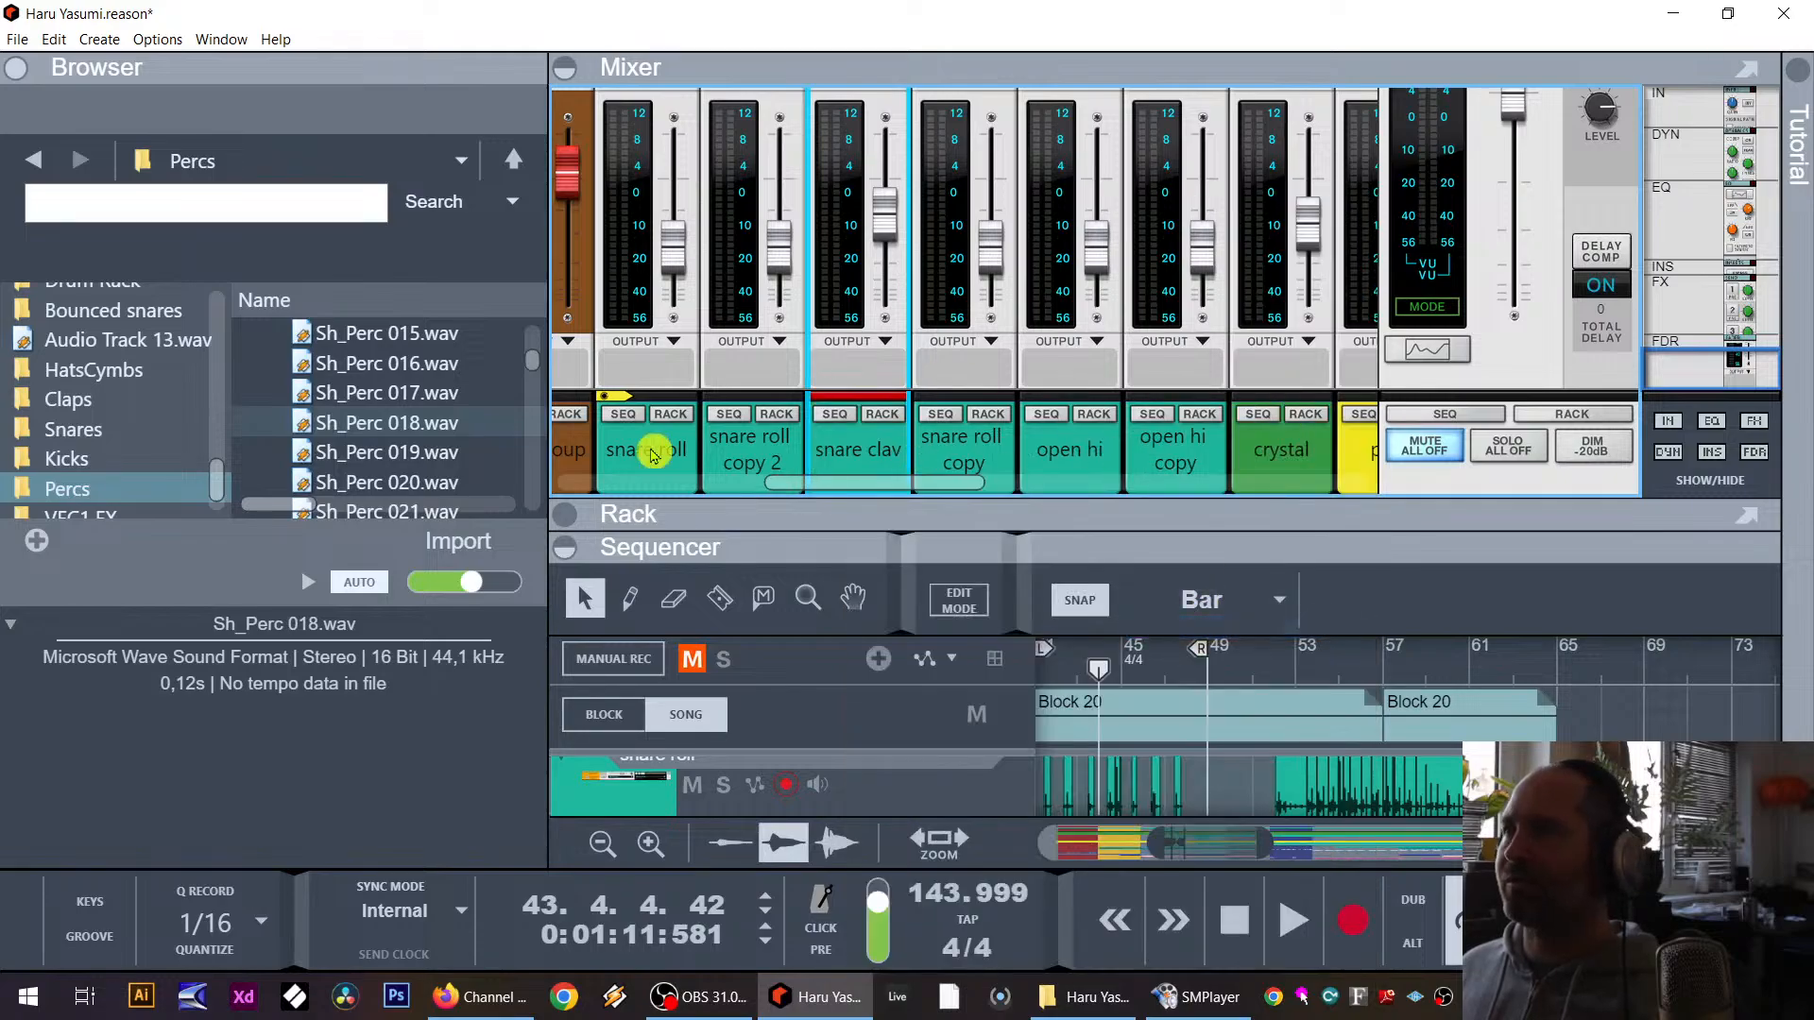
Step: Try to add a Scream 4 Distortion effect from the mixer's master FX return section
{"action": "left_click_drag", "start_coordinate": [896, 500], "coordinate": [863, 890]}
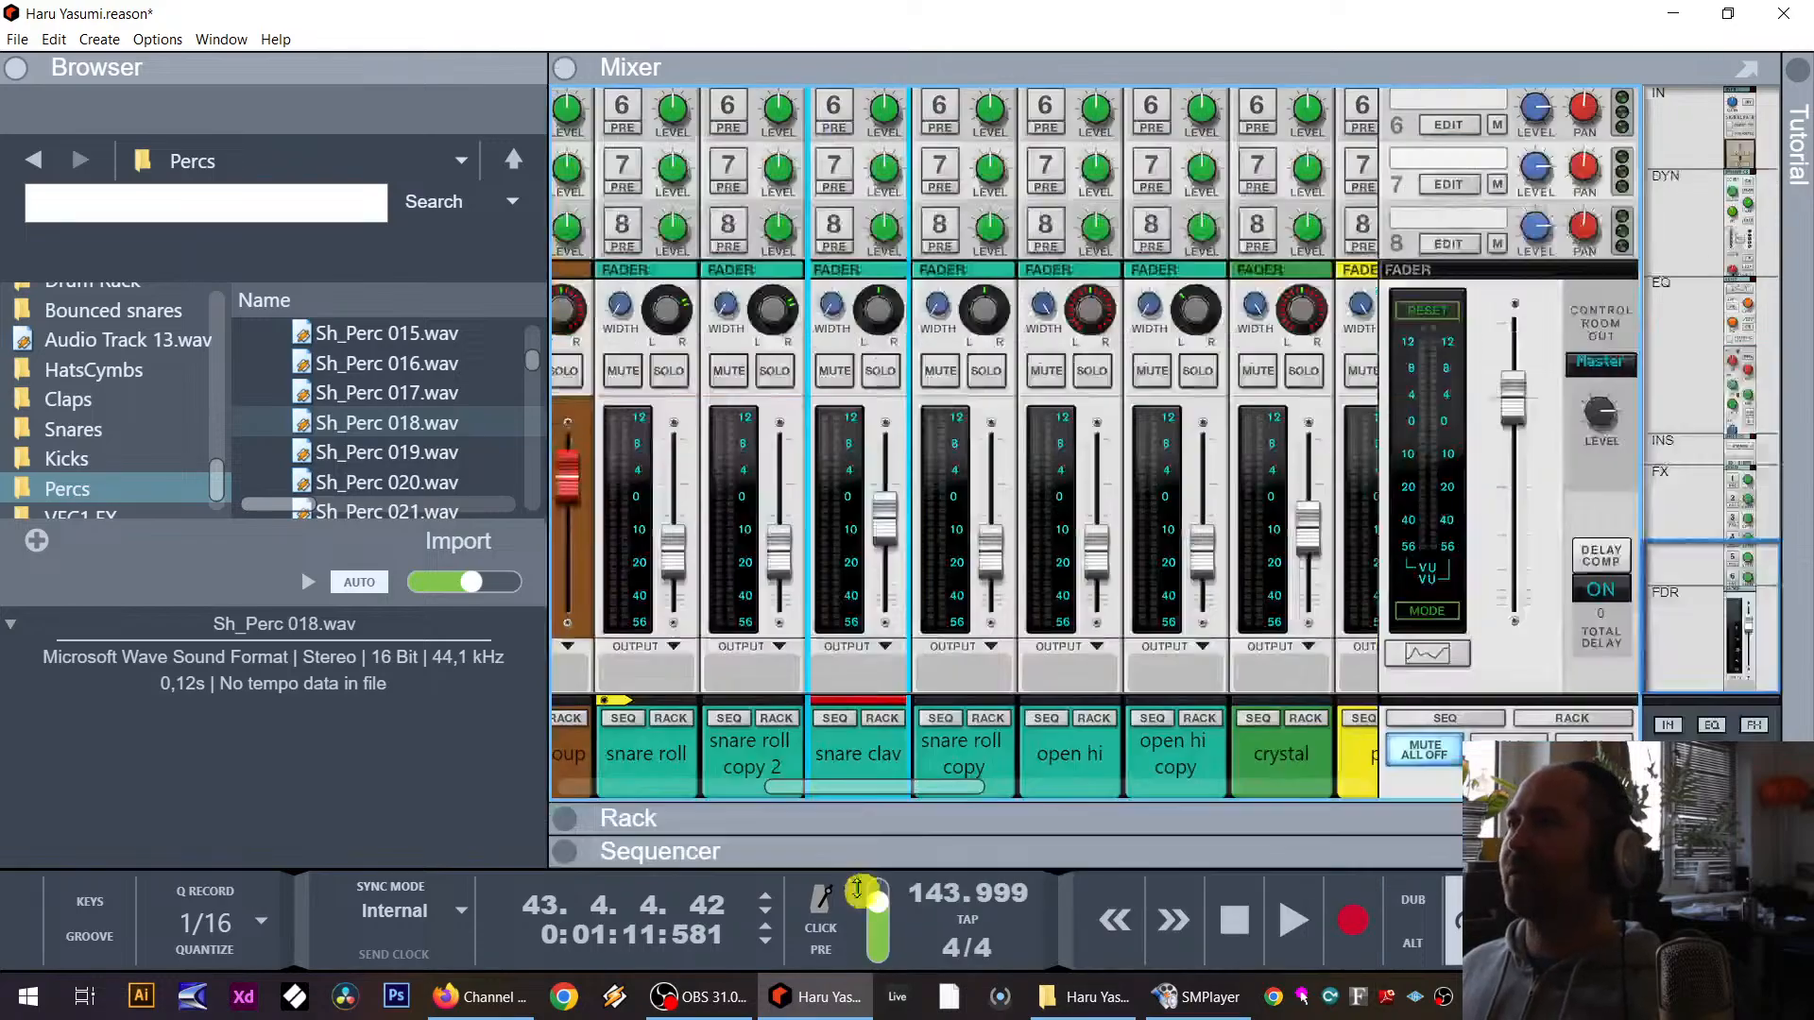
{"action": "scroll", "coordinate": [865, 482], "scroll_direction": "down", "scroll_amount": 5}
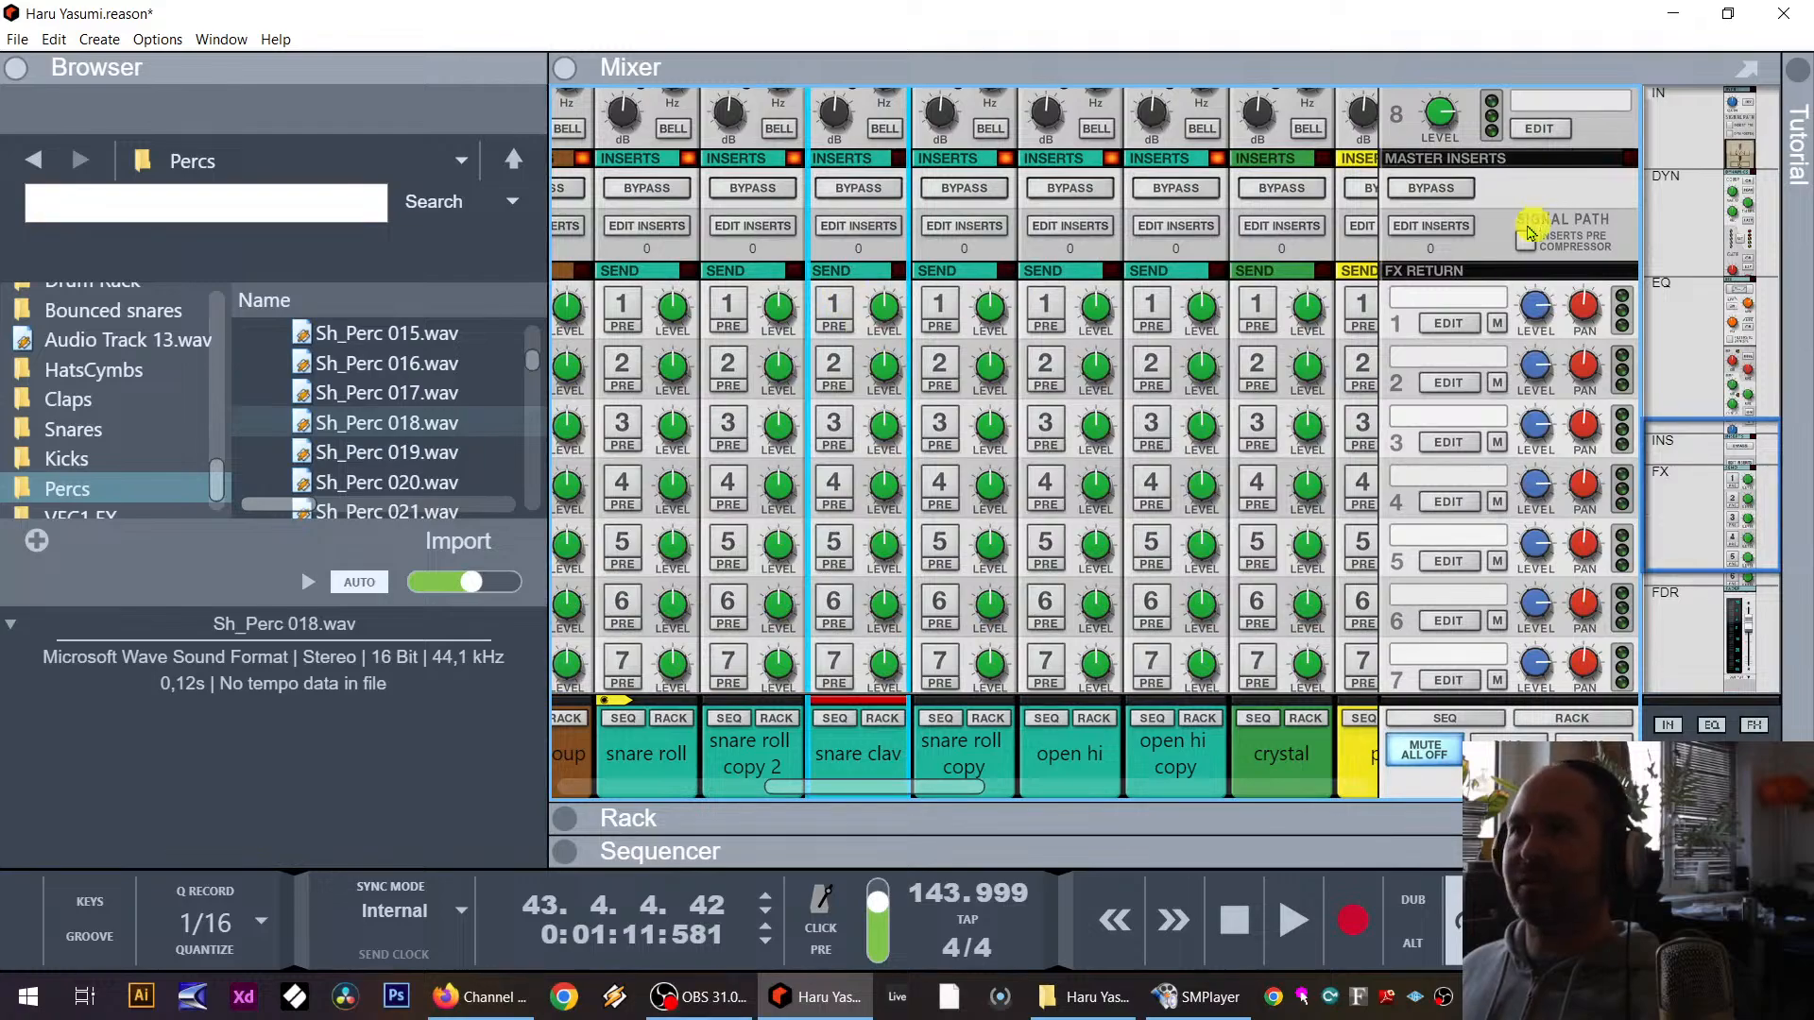
{"action": "right_click", "coordinate": [1457, 302]}
{"action": "mouse_move", "coordinate": [1512, 571]}
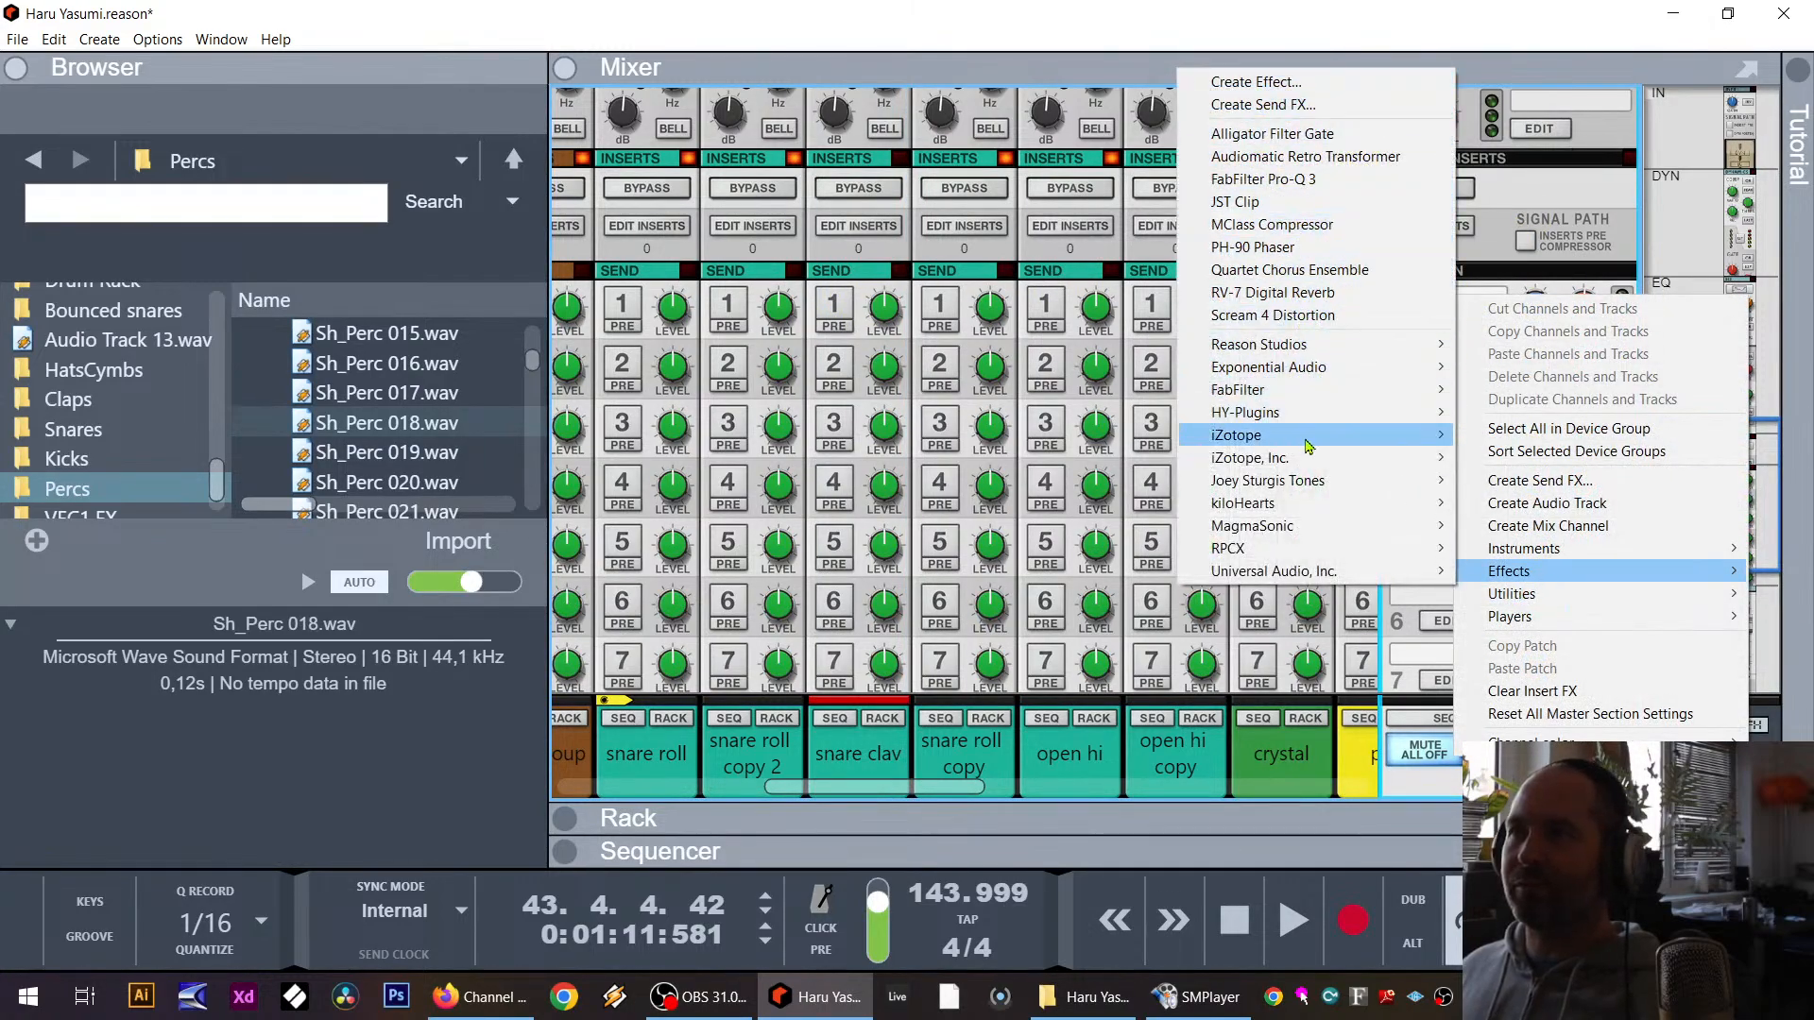
{"action": "mouse_move", "coordinate": [1318, 346]}
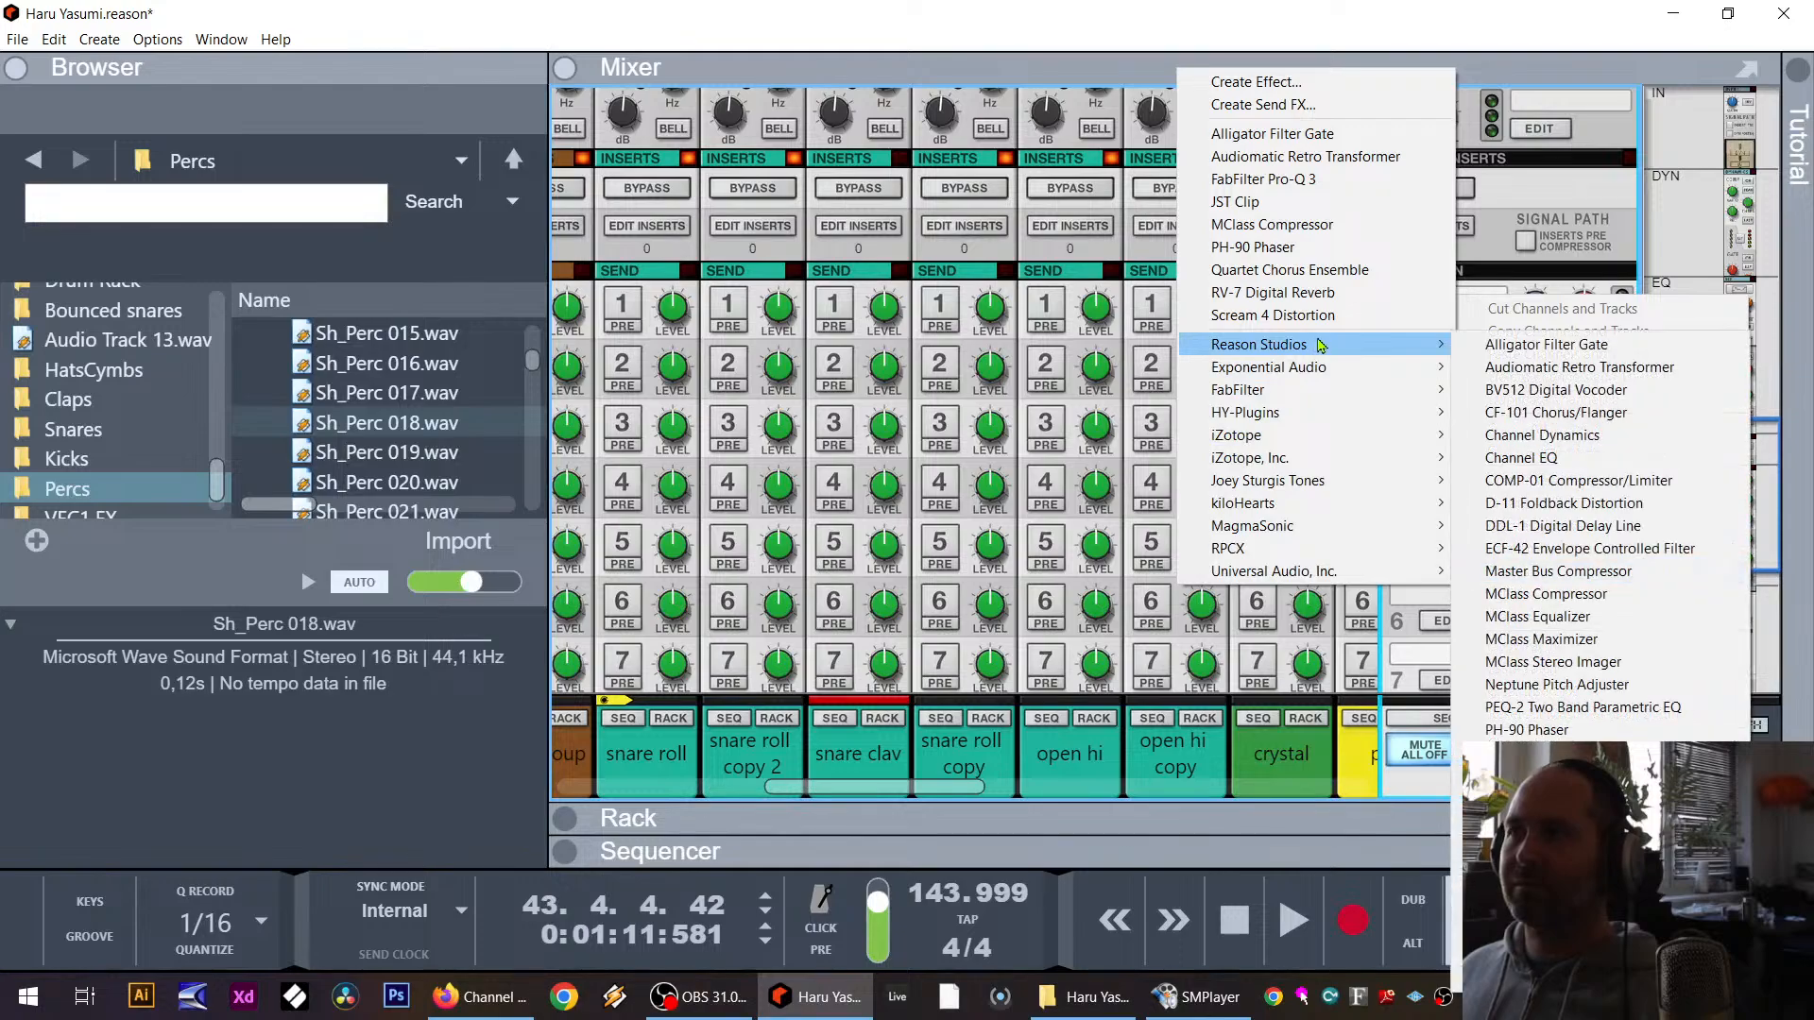
{"action": "mouse_move", "coordinate": [1337, 393]}
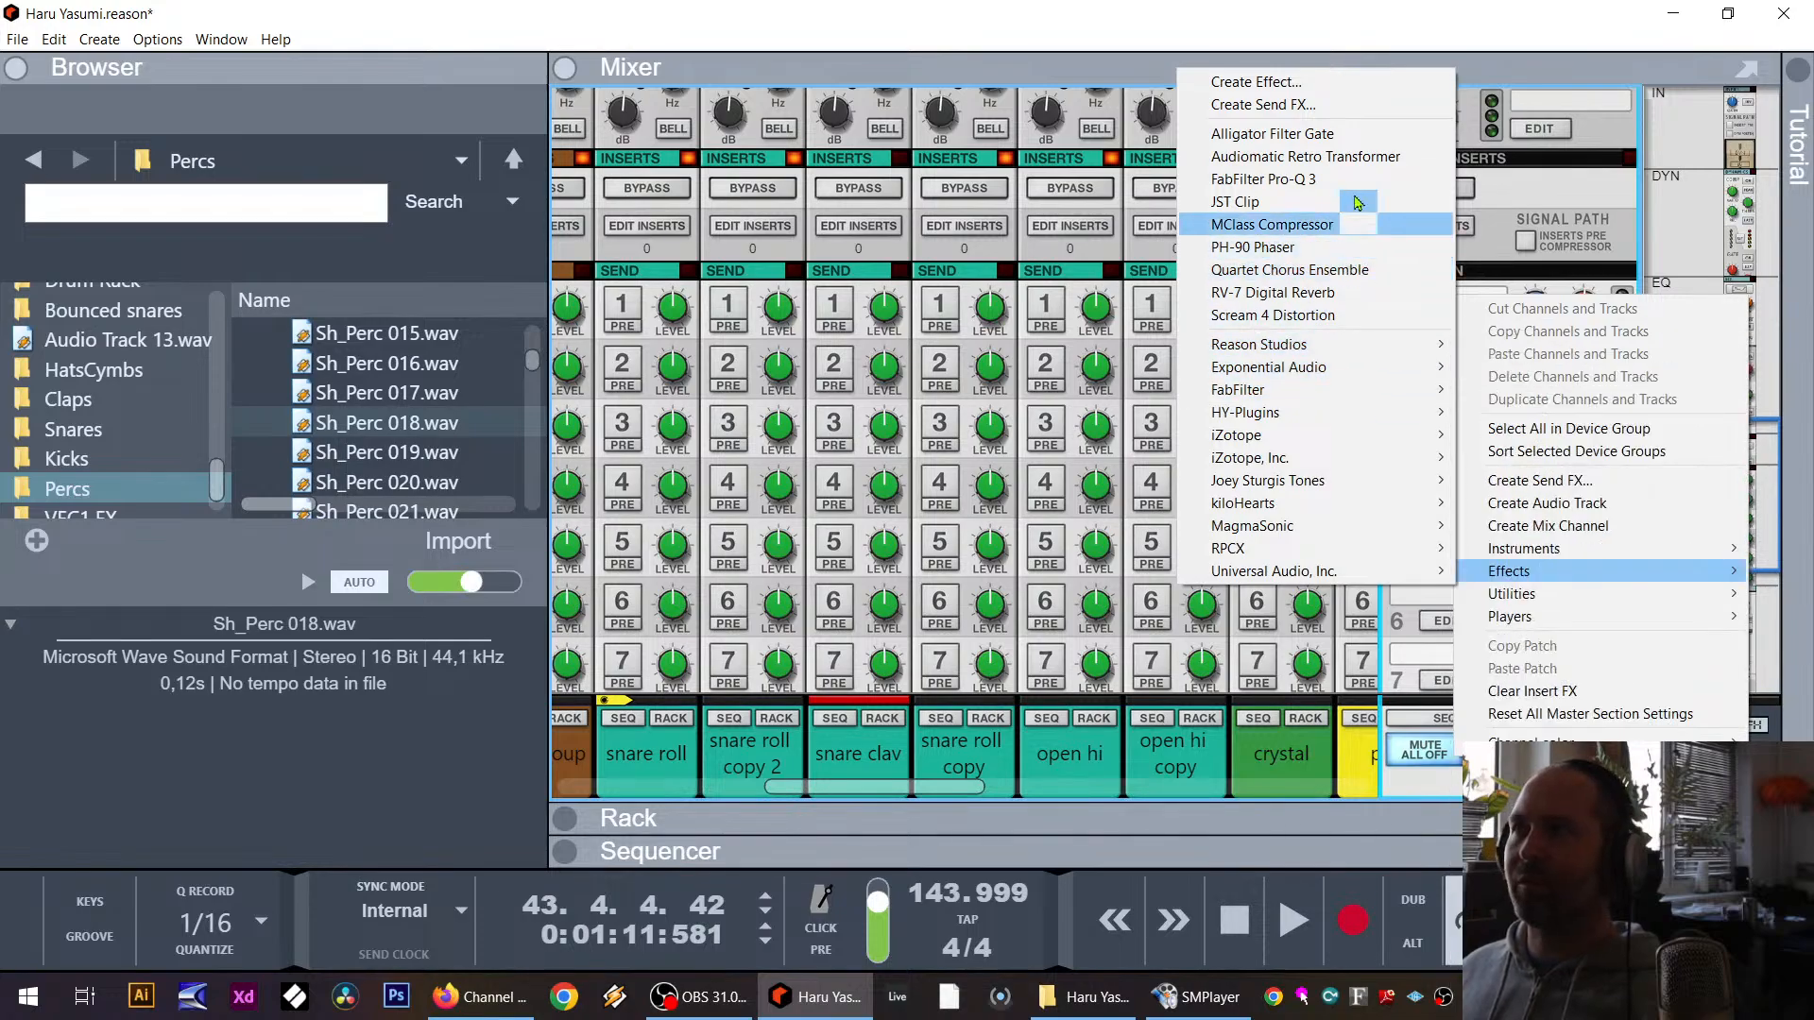
{"action": "left_click", "coordinate": [1324, 317]}
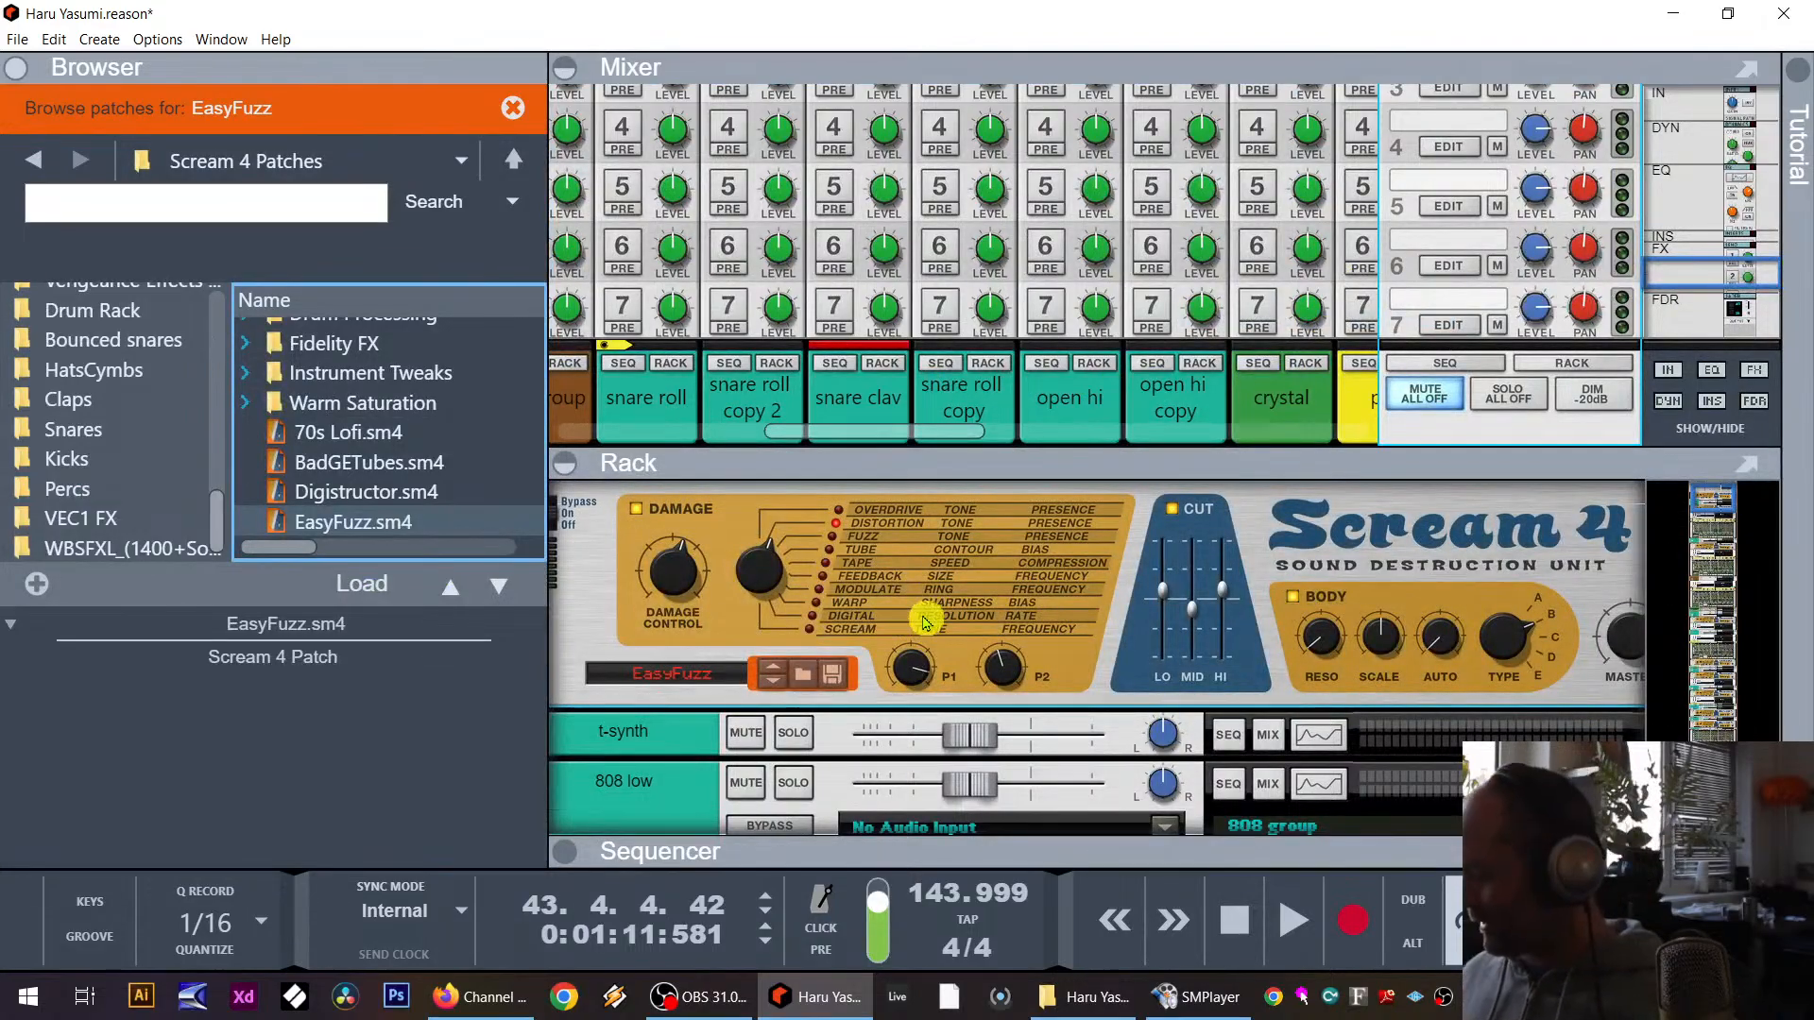
Step: Add the Exponential Audio Stratus (VST3) reverb as the first send effect in the mixer's master section and open its interface
{"action": "scroll", "coordinate": [1437, 227], "scroll_direction": "up", "scroll_amount": 6}
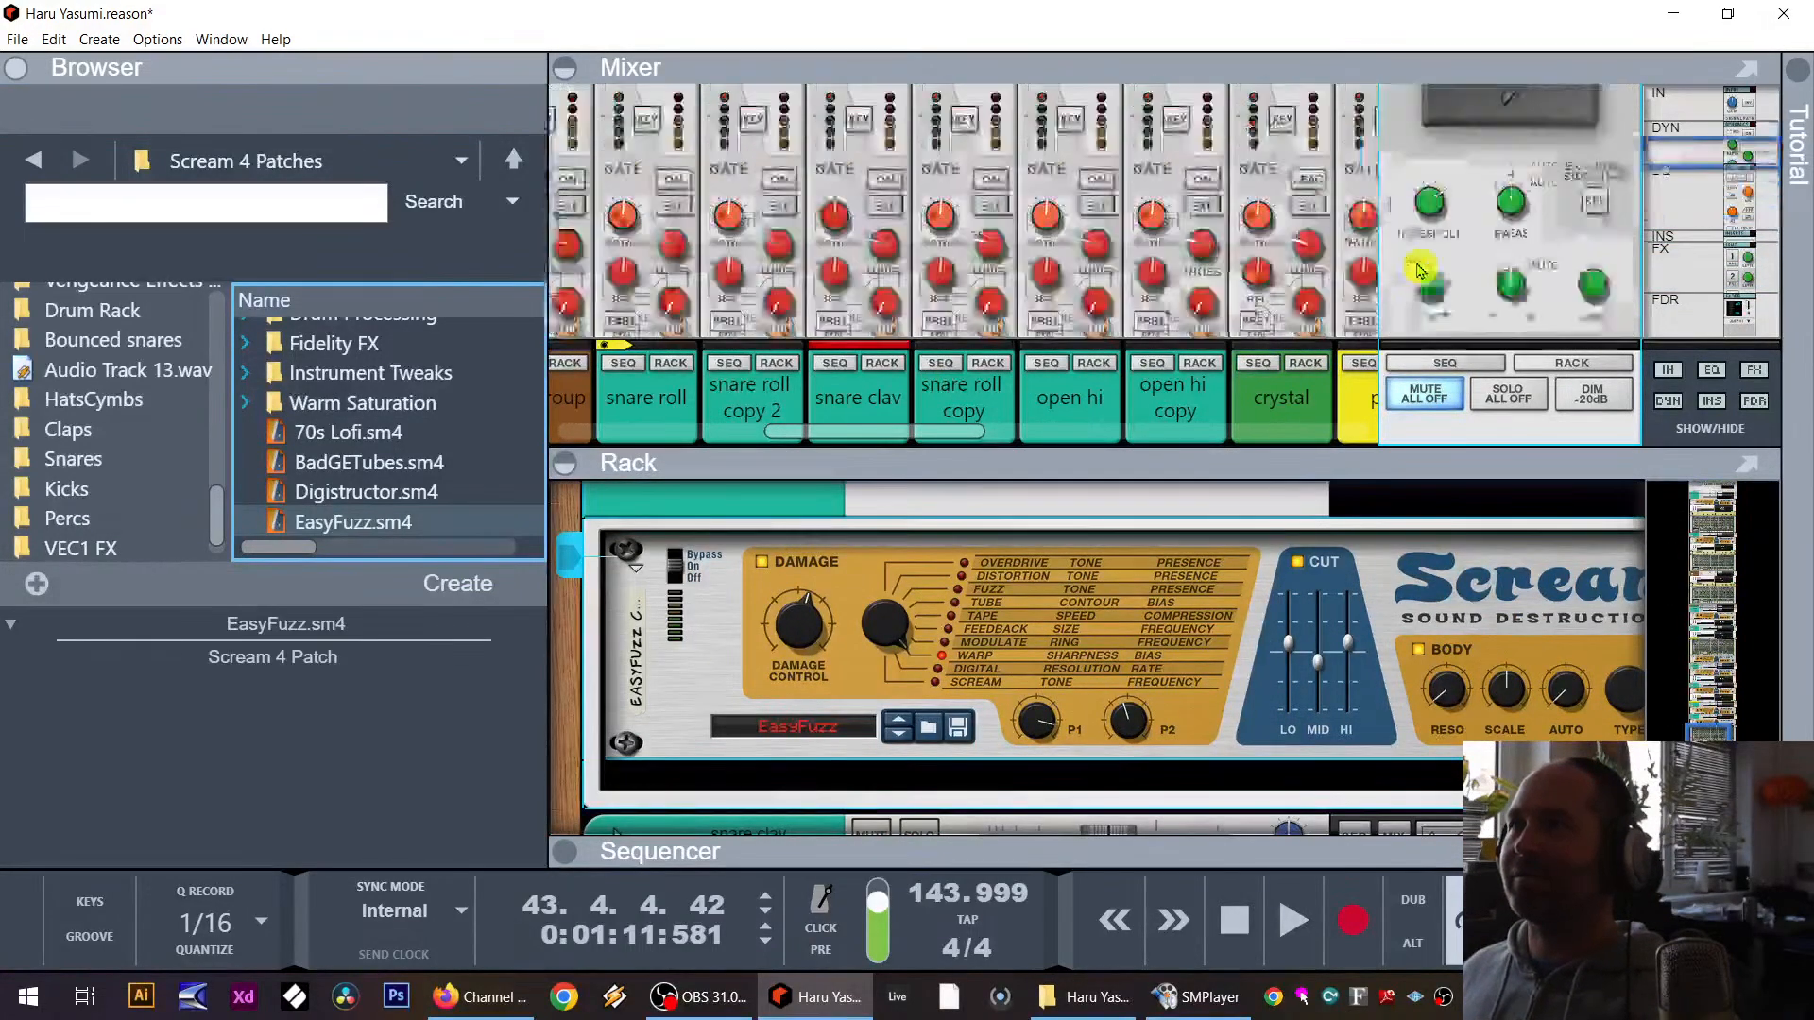
{"action": "scroll", "coordinate": [1422, 270], "scroll_direction": "down", "scroll_amount": 4}
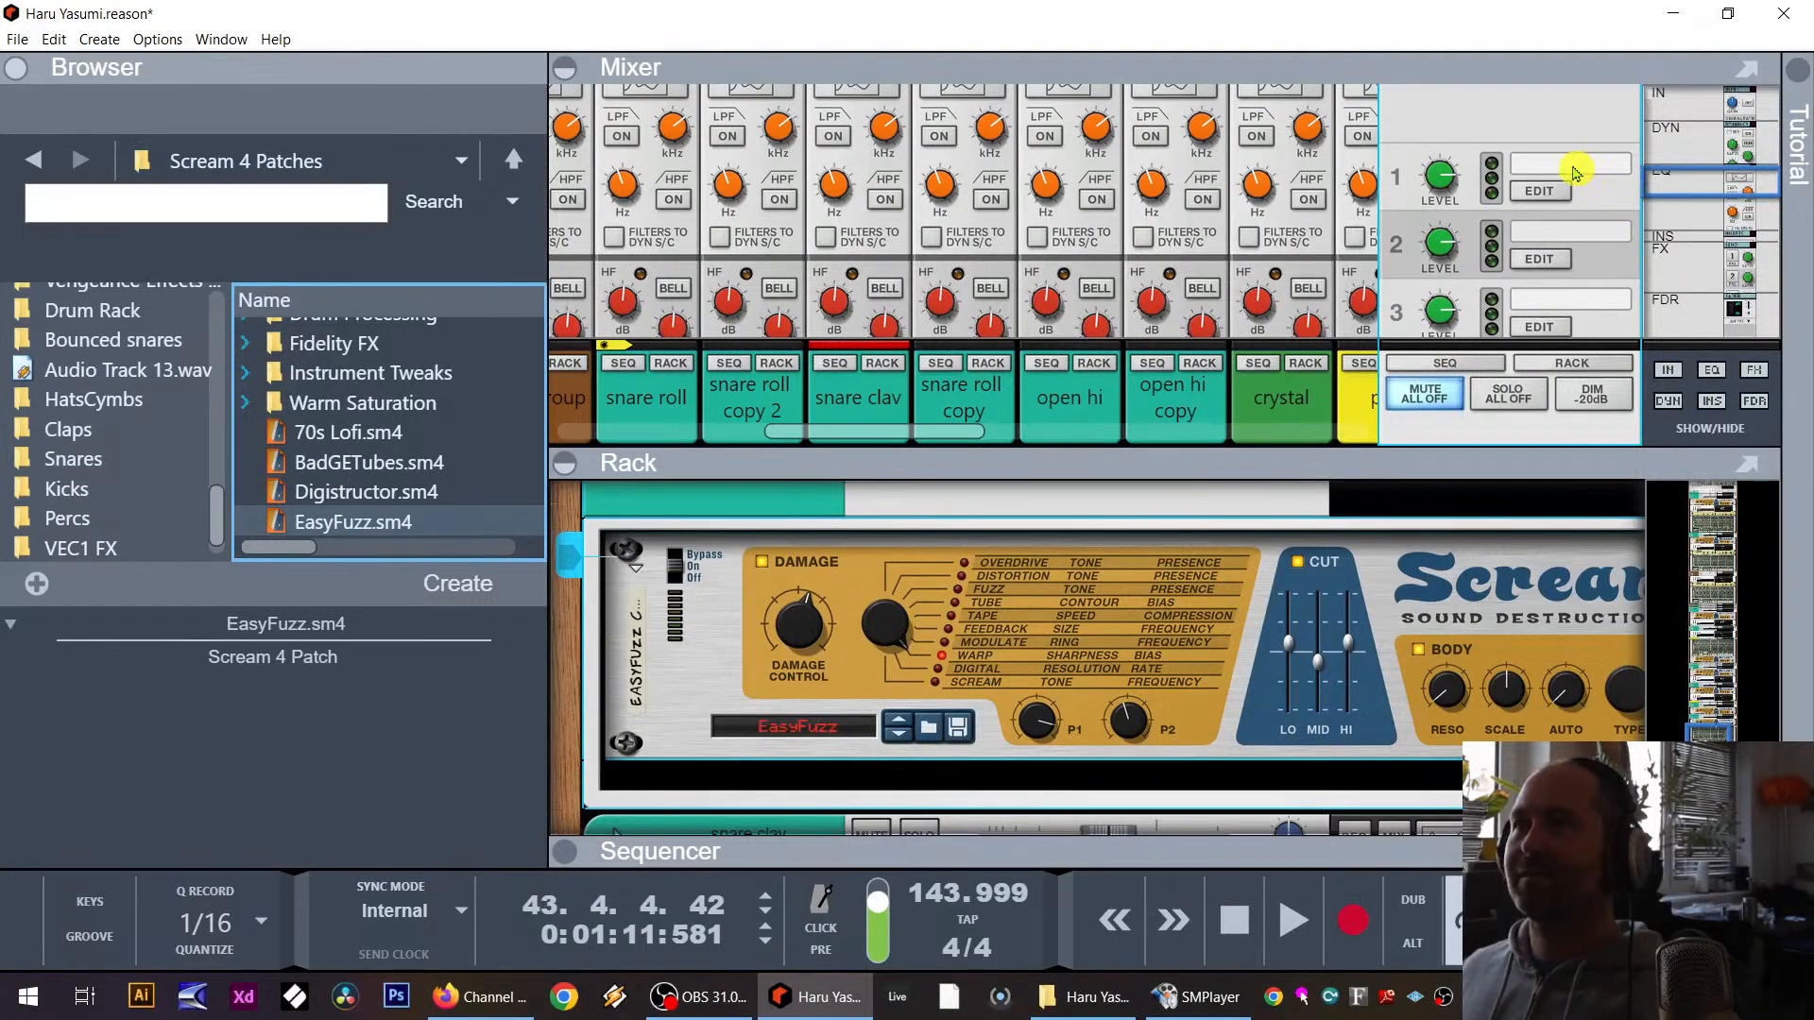
{"action": "right_click", "coordinate": [1575, 171]}
{"action": "mouse_move", "coordinate": [1597, 442]}
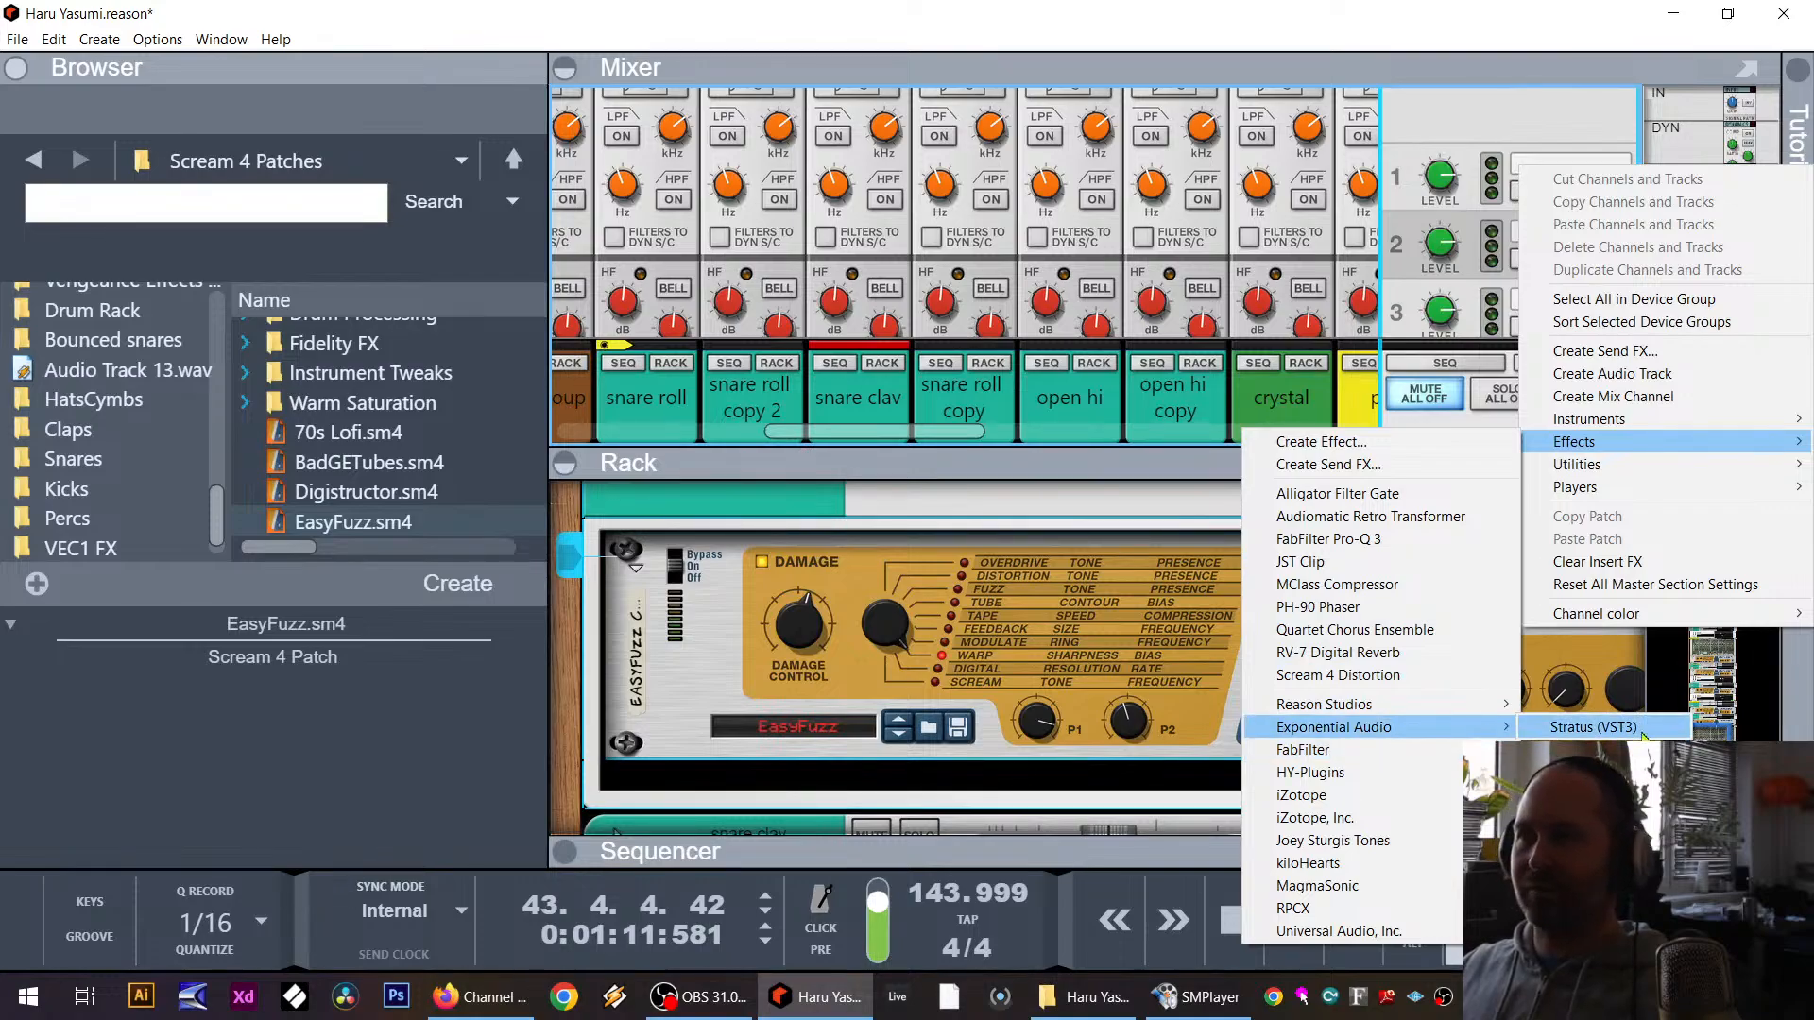
{"action": "left_click", "coordinate": [1643, 733]}
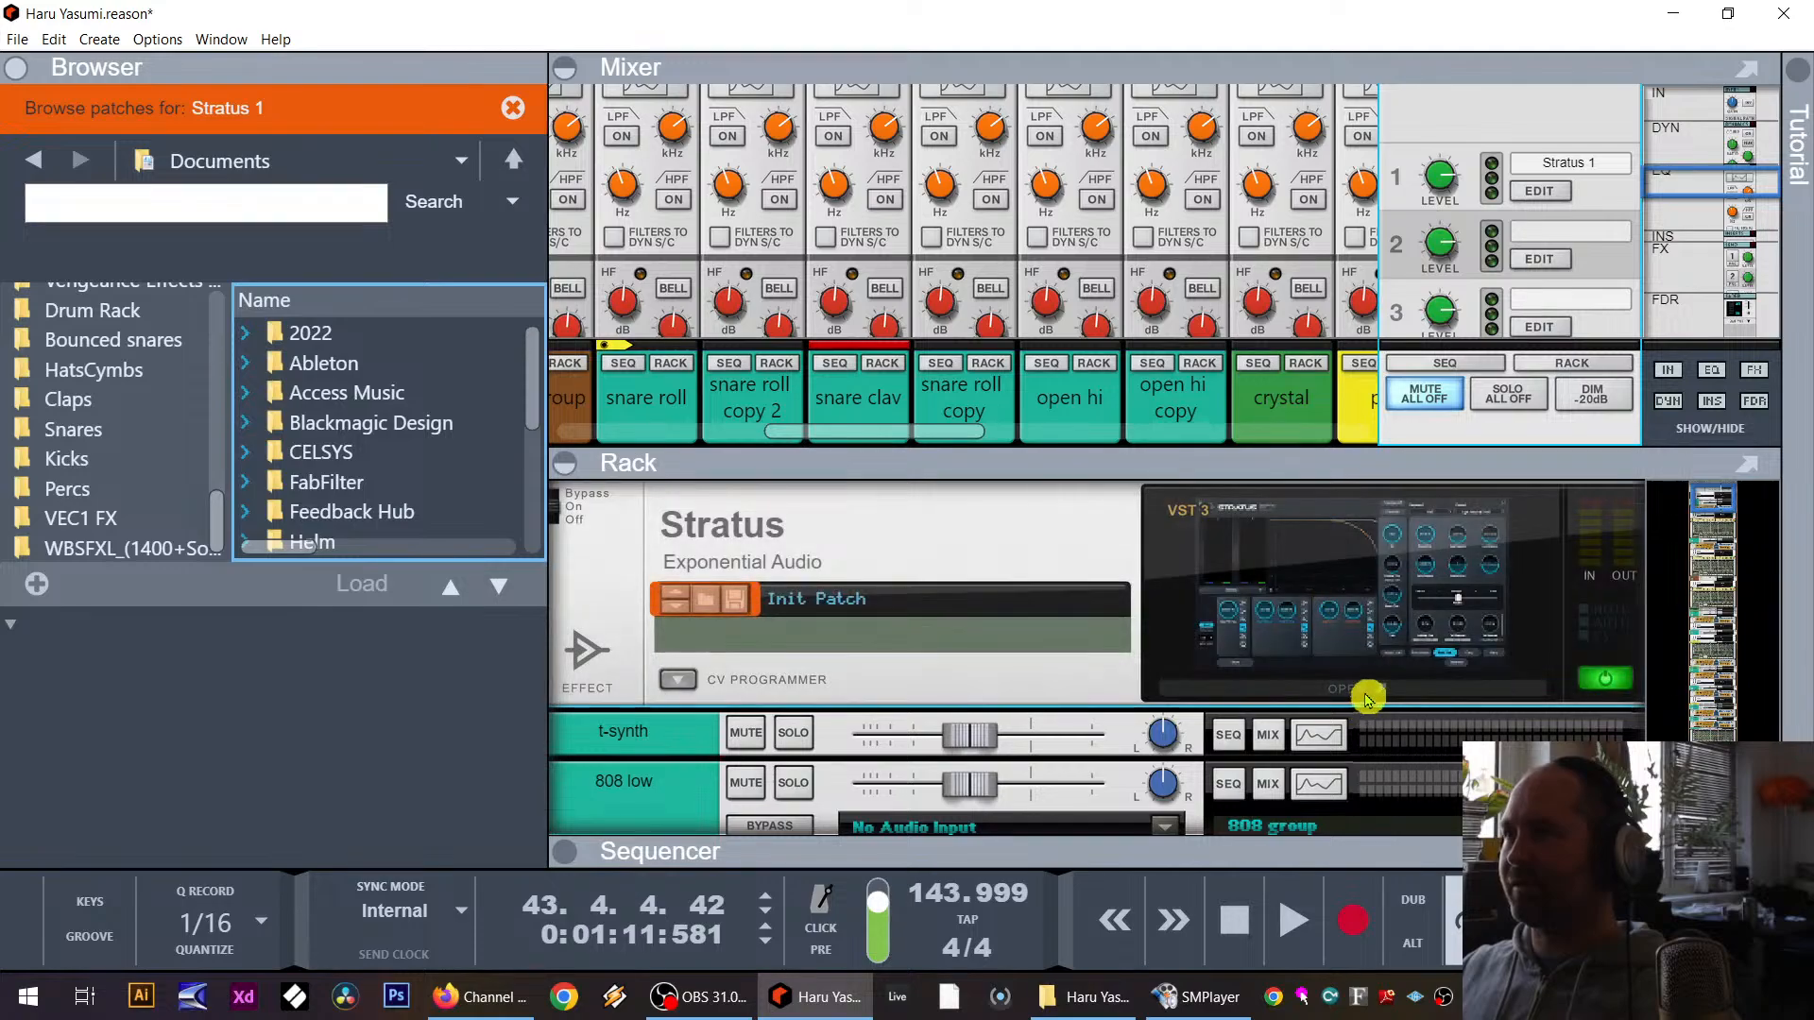
{"action": "left_click", "coordinate": [1366, 697]}
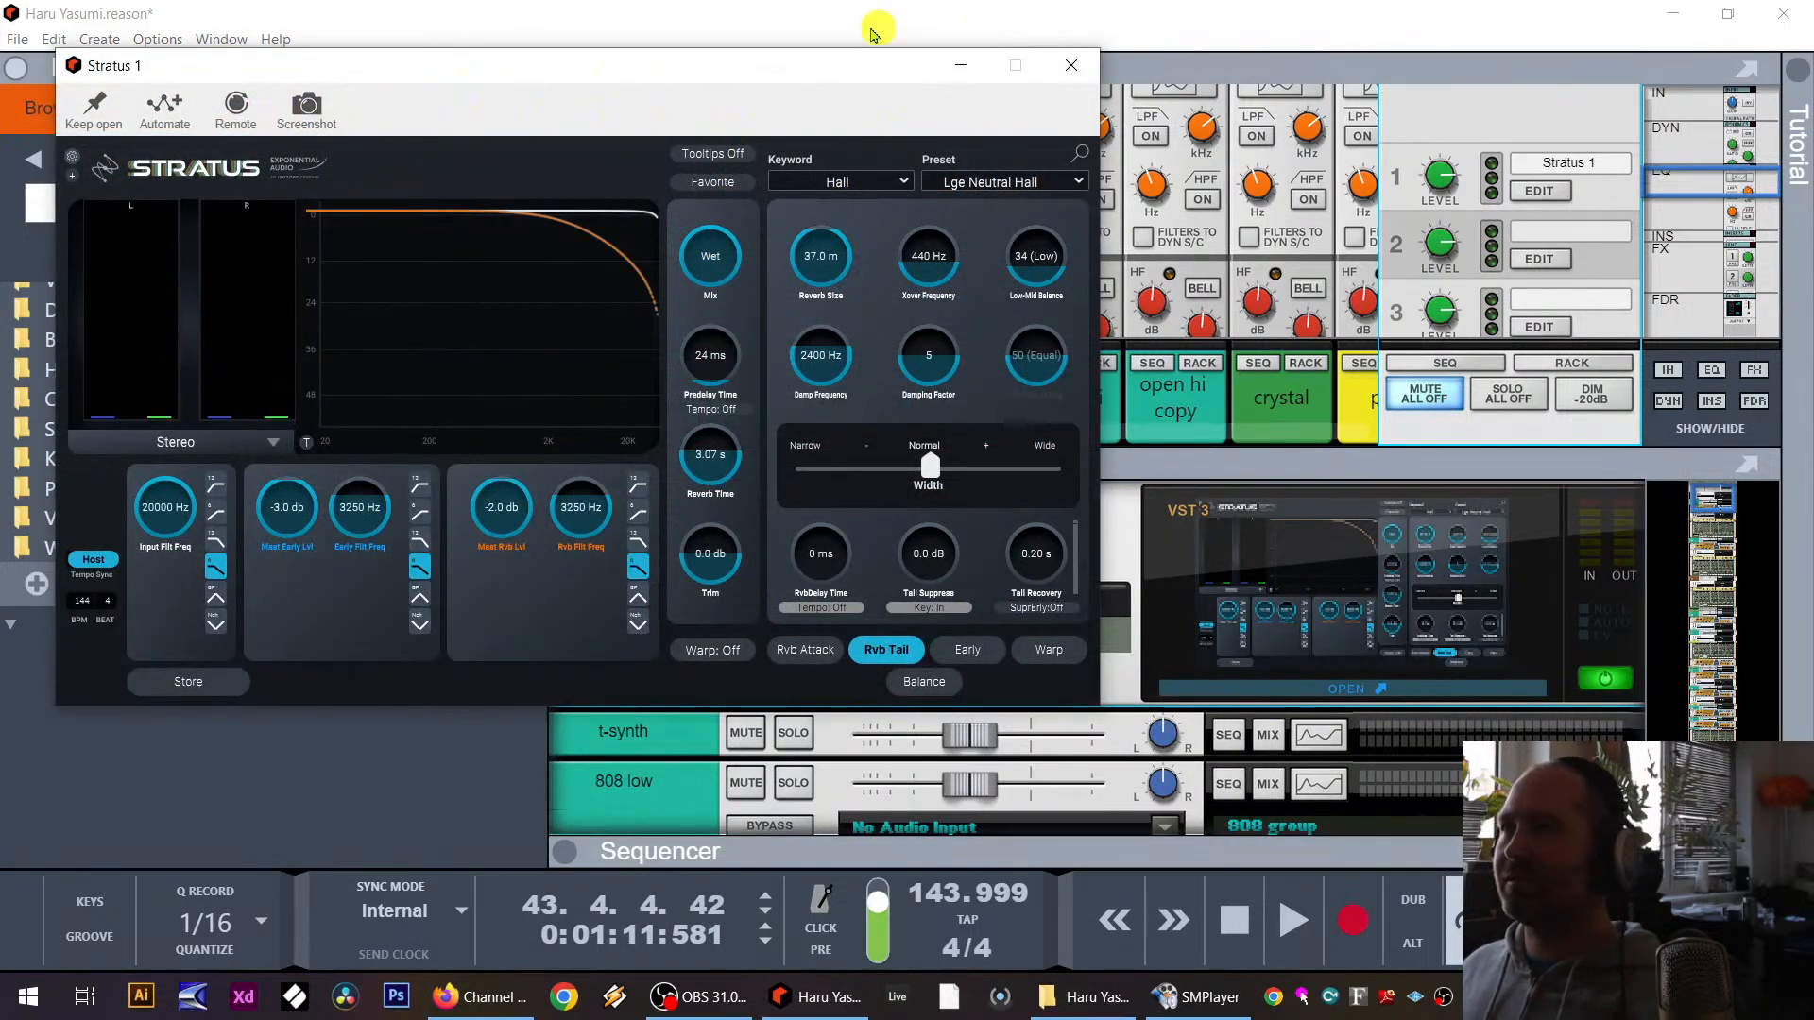
Step: Enable FX send 1 on the snare clav channel, solo and unsolo the channel to audition it, and close the reverb window
{"action": "left_click_drag", "start_coordinate": [828, 64], "coordinate": [931, 805]}
{"action": "left_click_drag", "start_coordinate": [939, 460], "coordinate": [938, 770]}
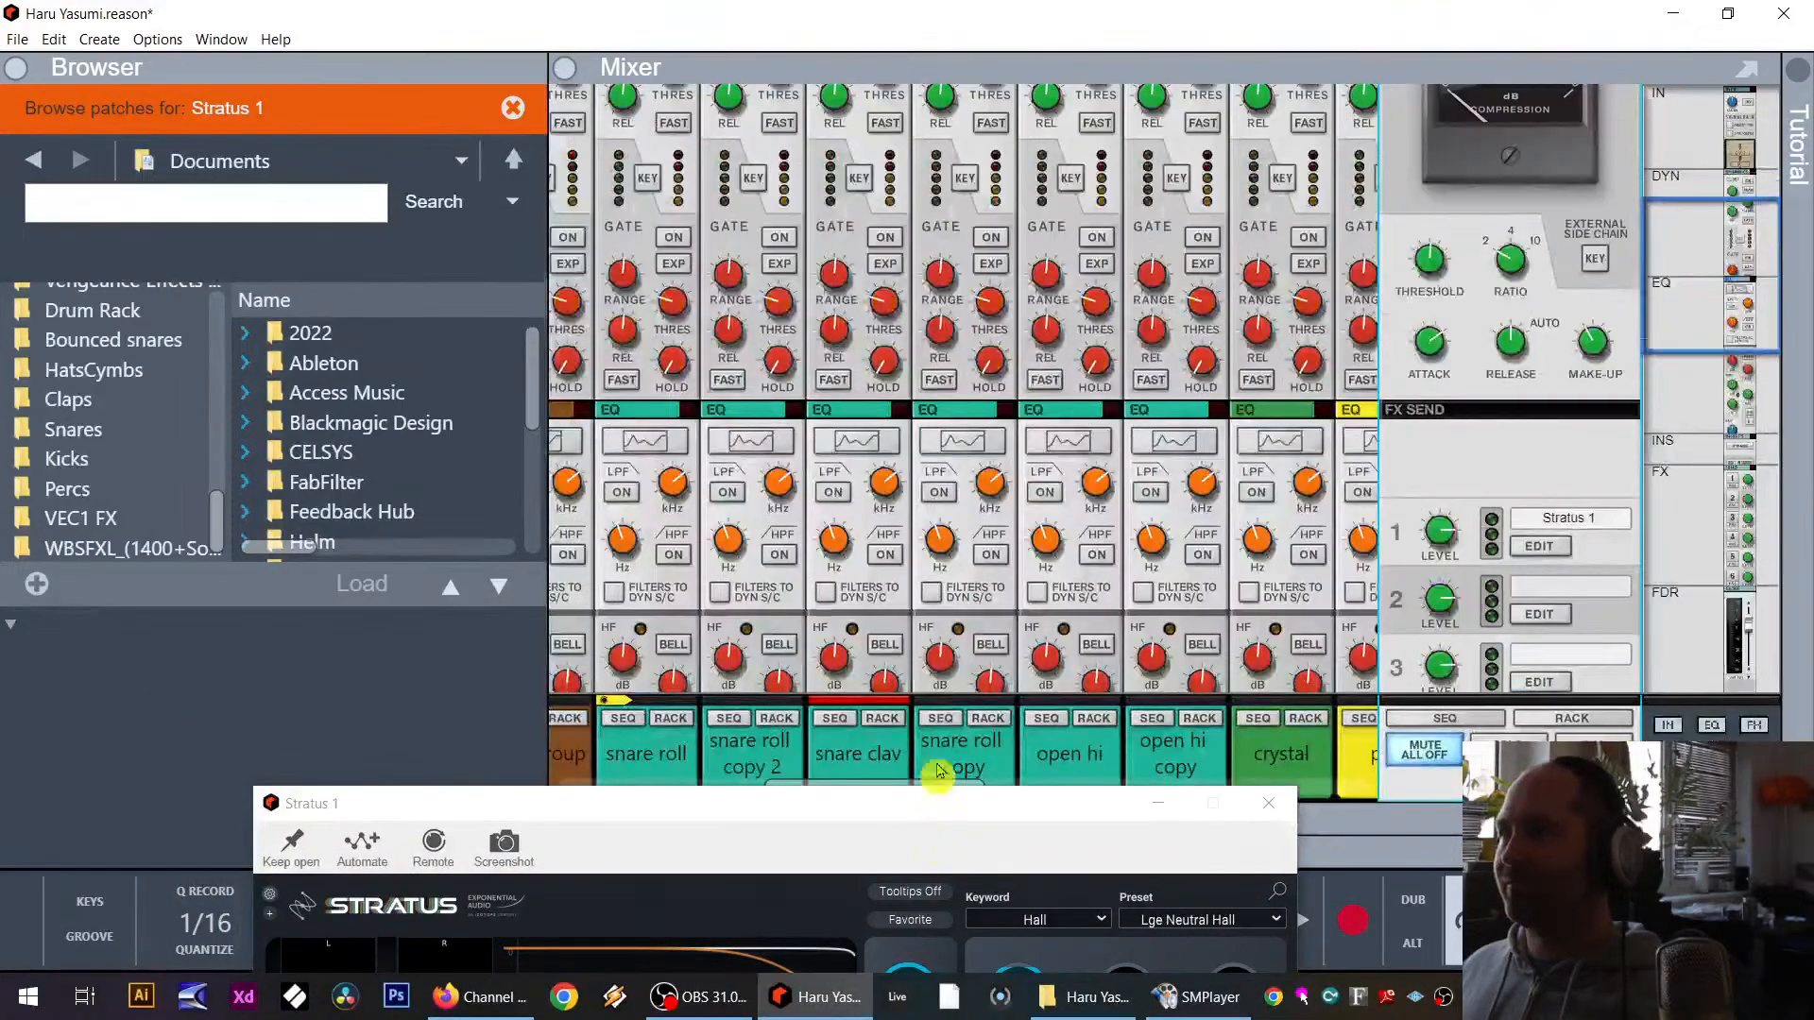
{"action": "scroll", "coordinate": [1093, 567], "scroll_direction": "down", "scroll_amount": 10}
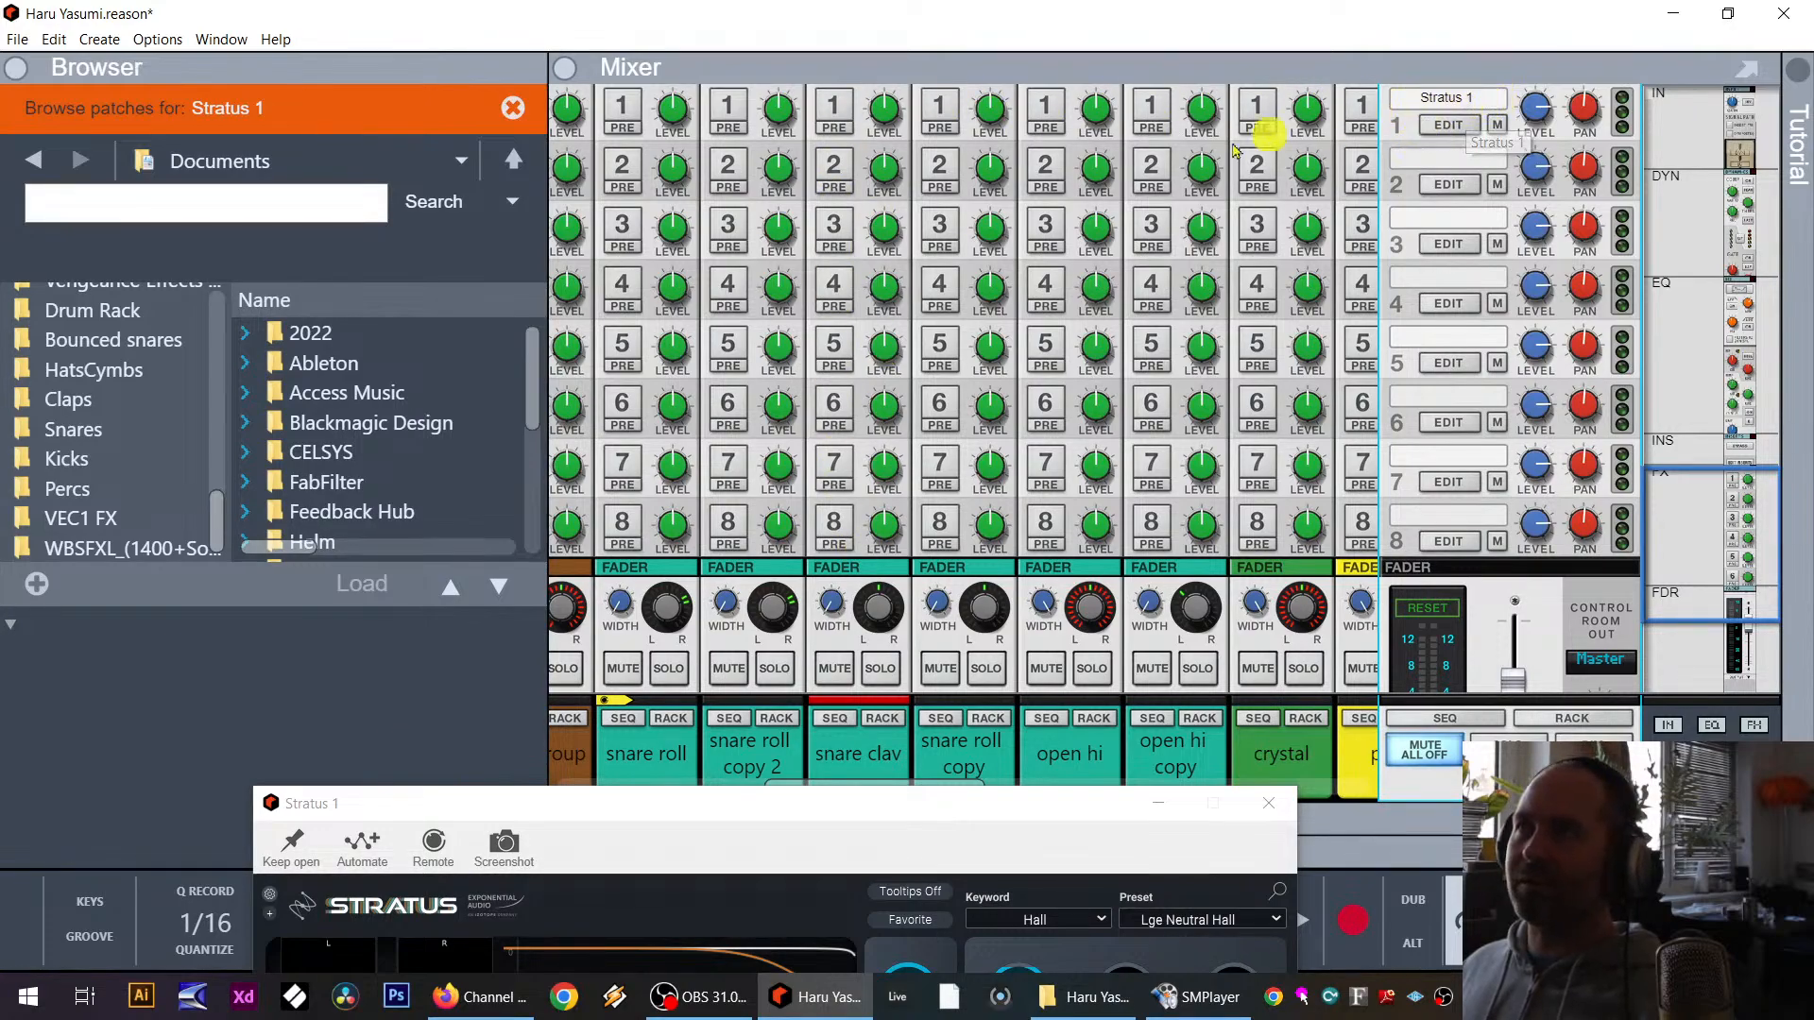
{"action": "left_click", "coordinate": [834, 104]}
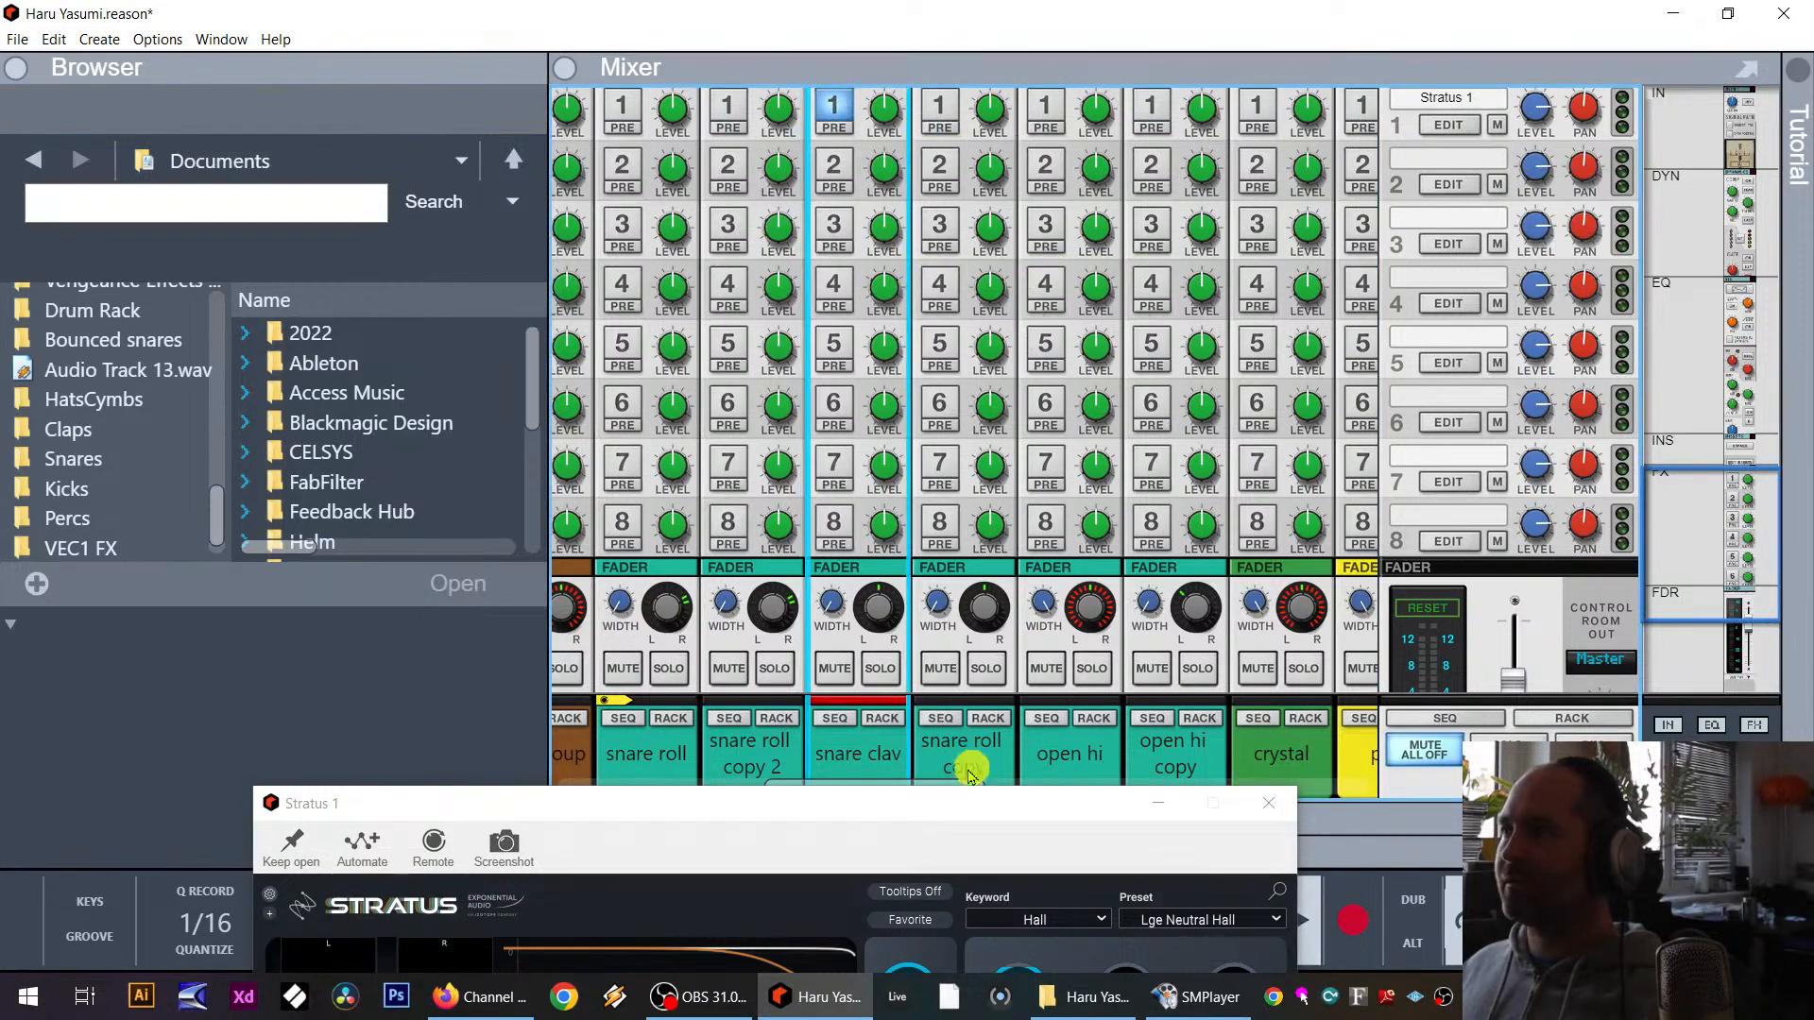
{"action": "left_click", "coordinate": [879, 671]}
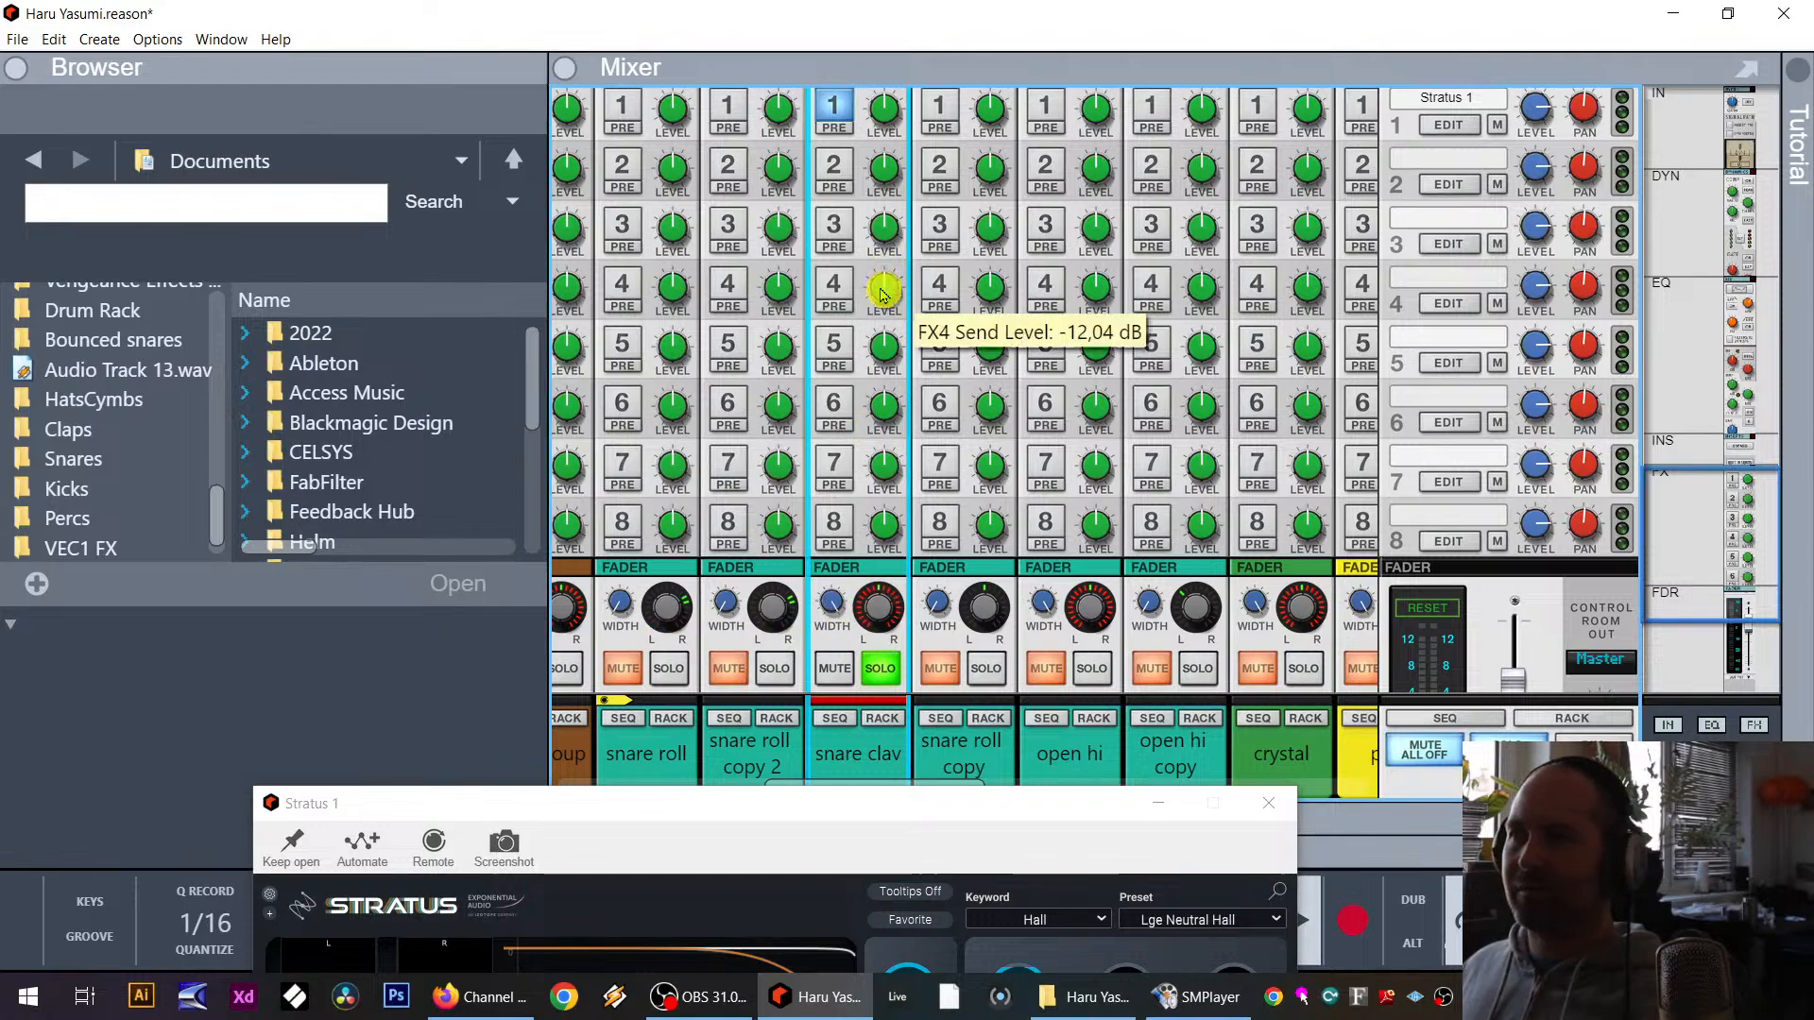
{"action": "left_click", "coordinate": [1268, 803]}
{"action": "left_click", "coordinate": [879, 668]}
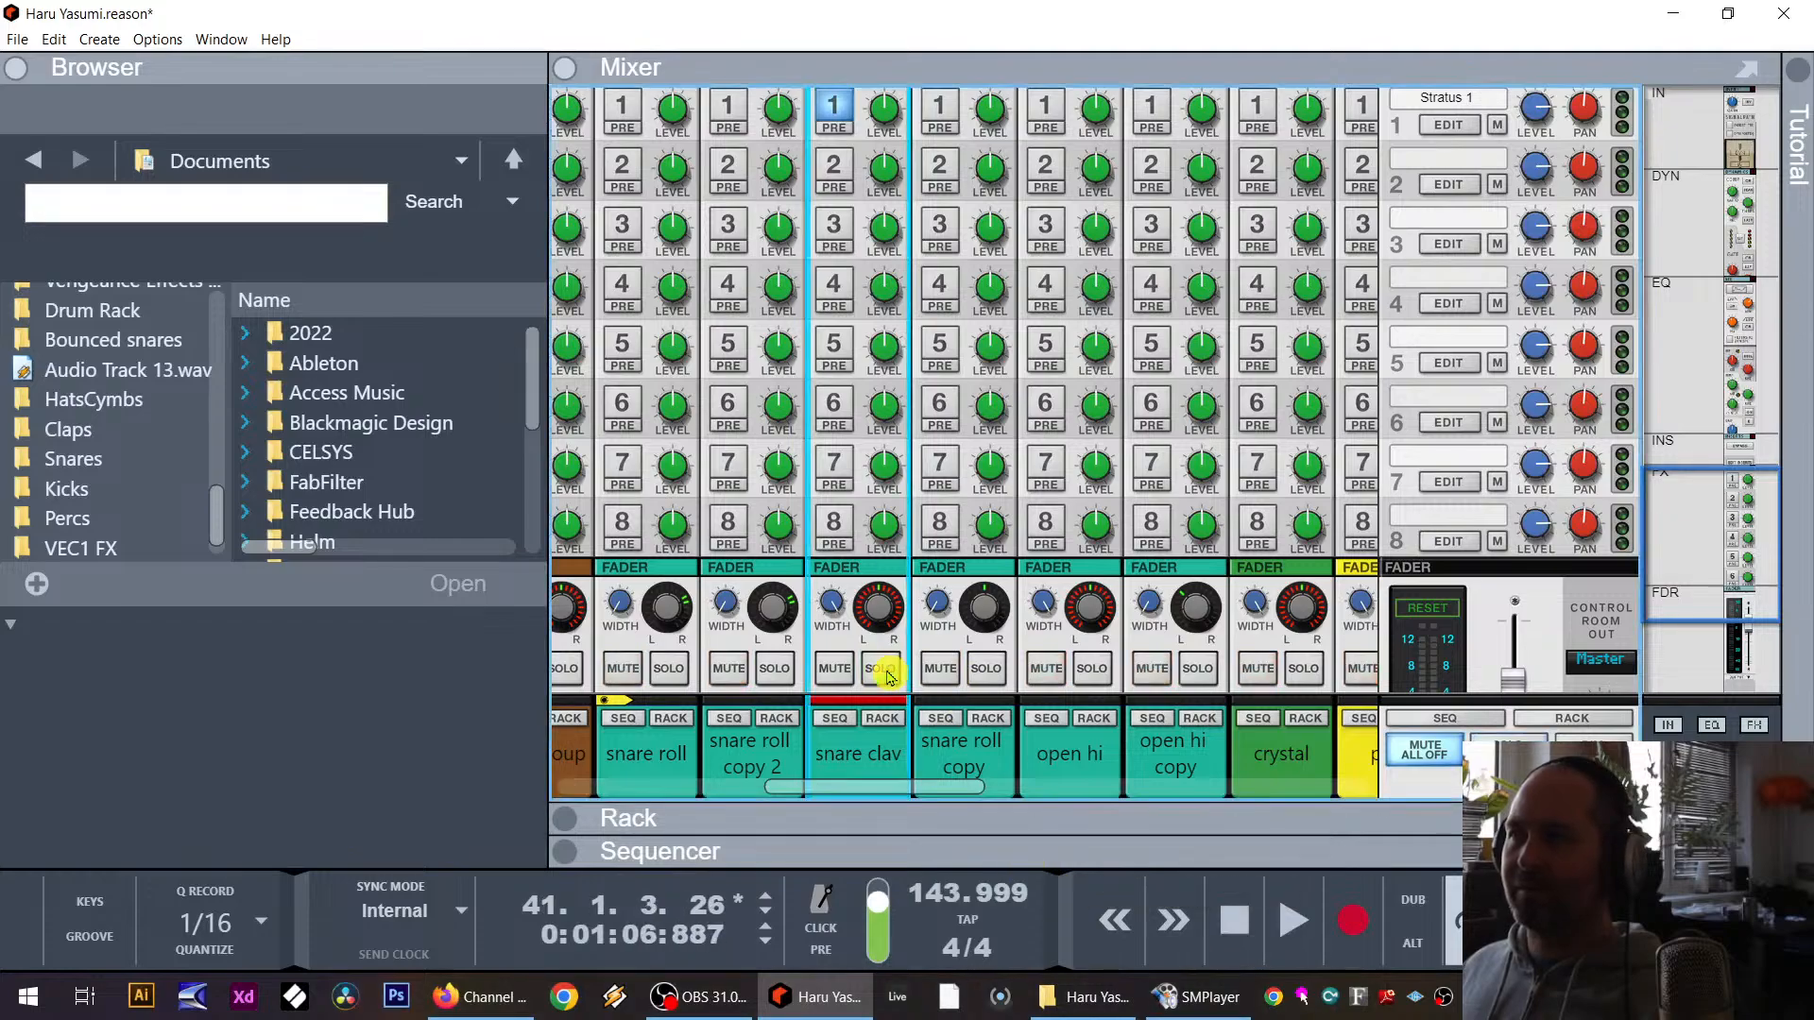
Step: Play the loop with the sequencer in view and duplicate the snare clav mixer channel together with its track
{"action": "left_click_drag", "start_coordinate": [955, 851], "coordinate": [983, 547]}
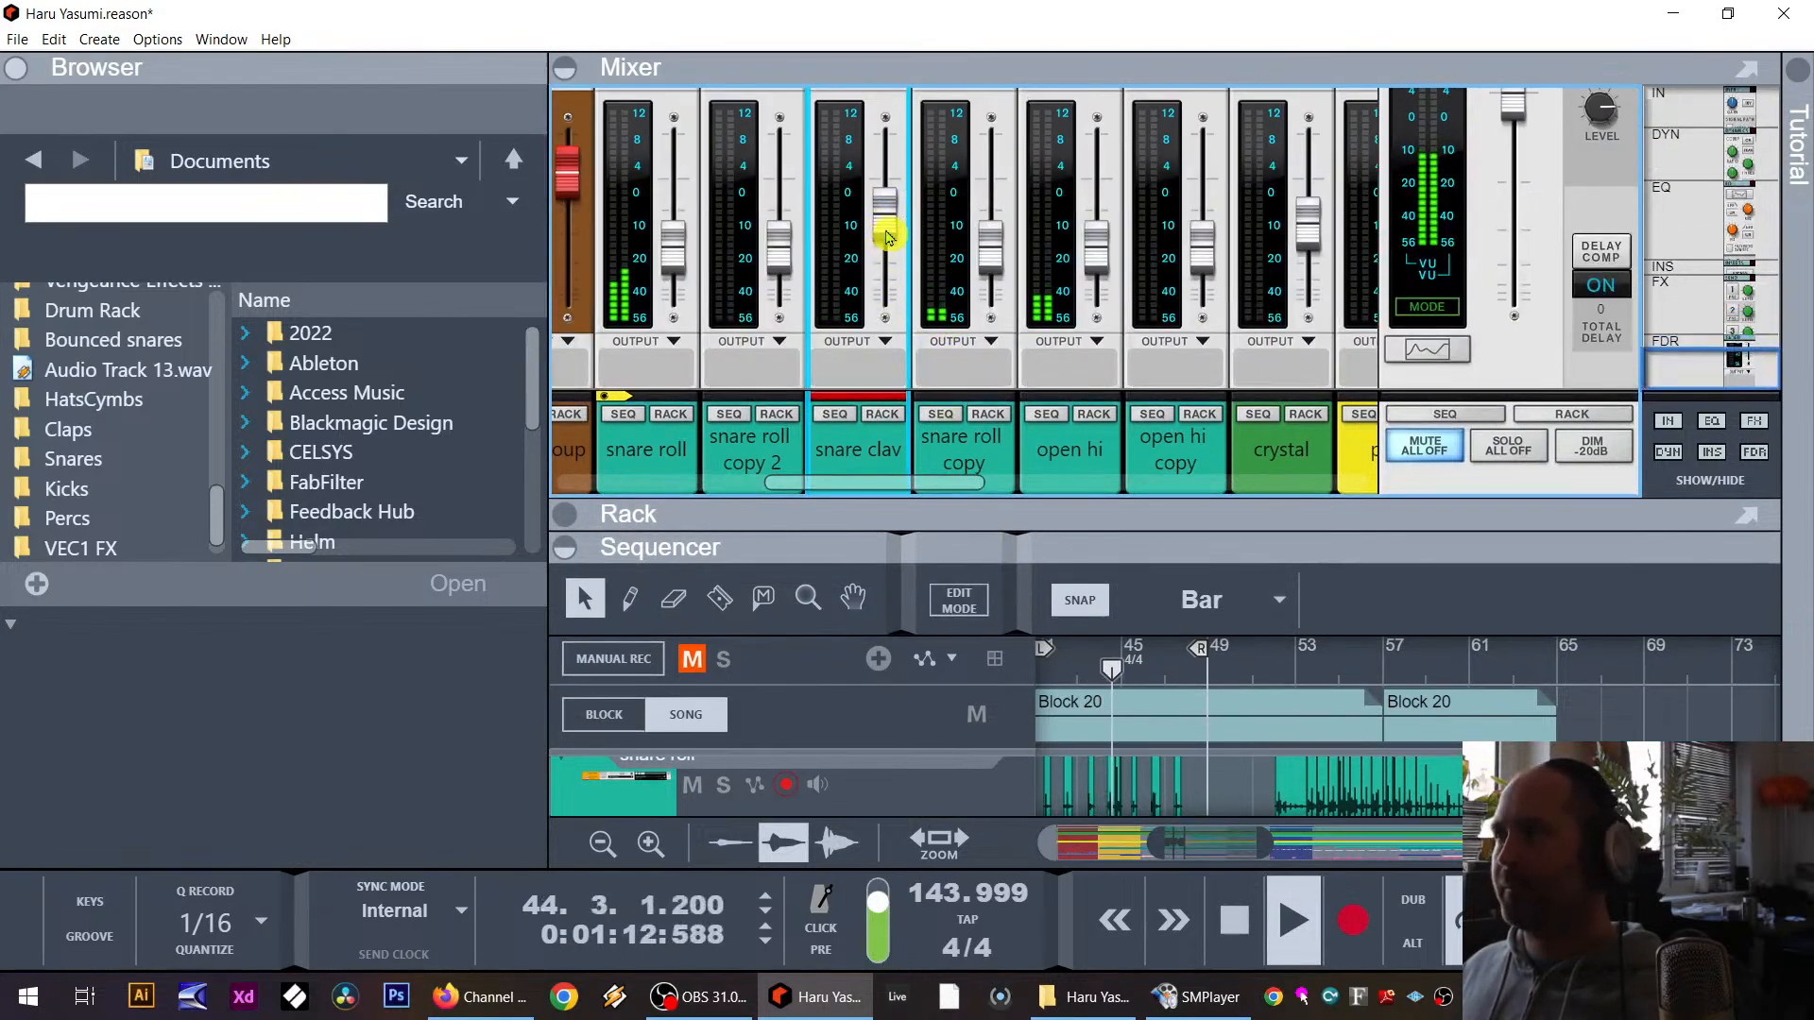
{"action": "right_click", "coordinate": [862, 458]}
{"action": "left_click", "coordinate": [1004, 542]}
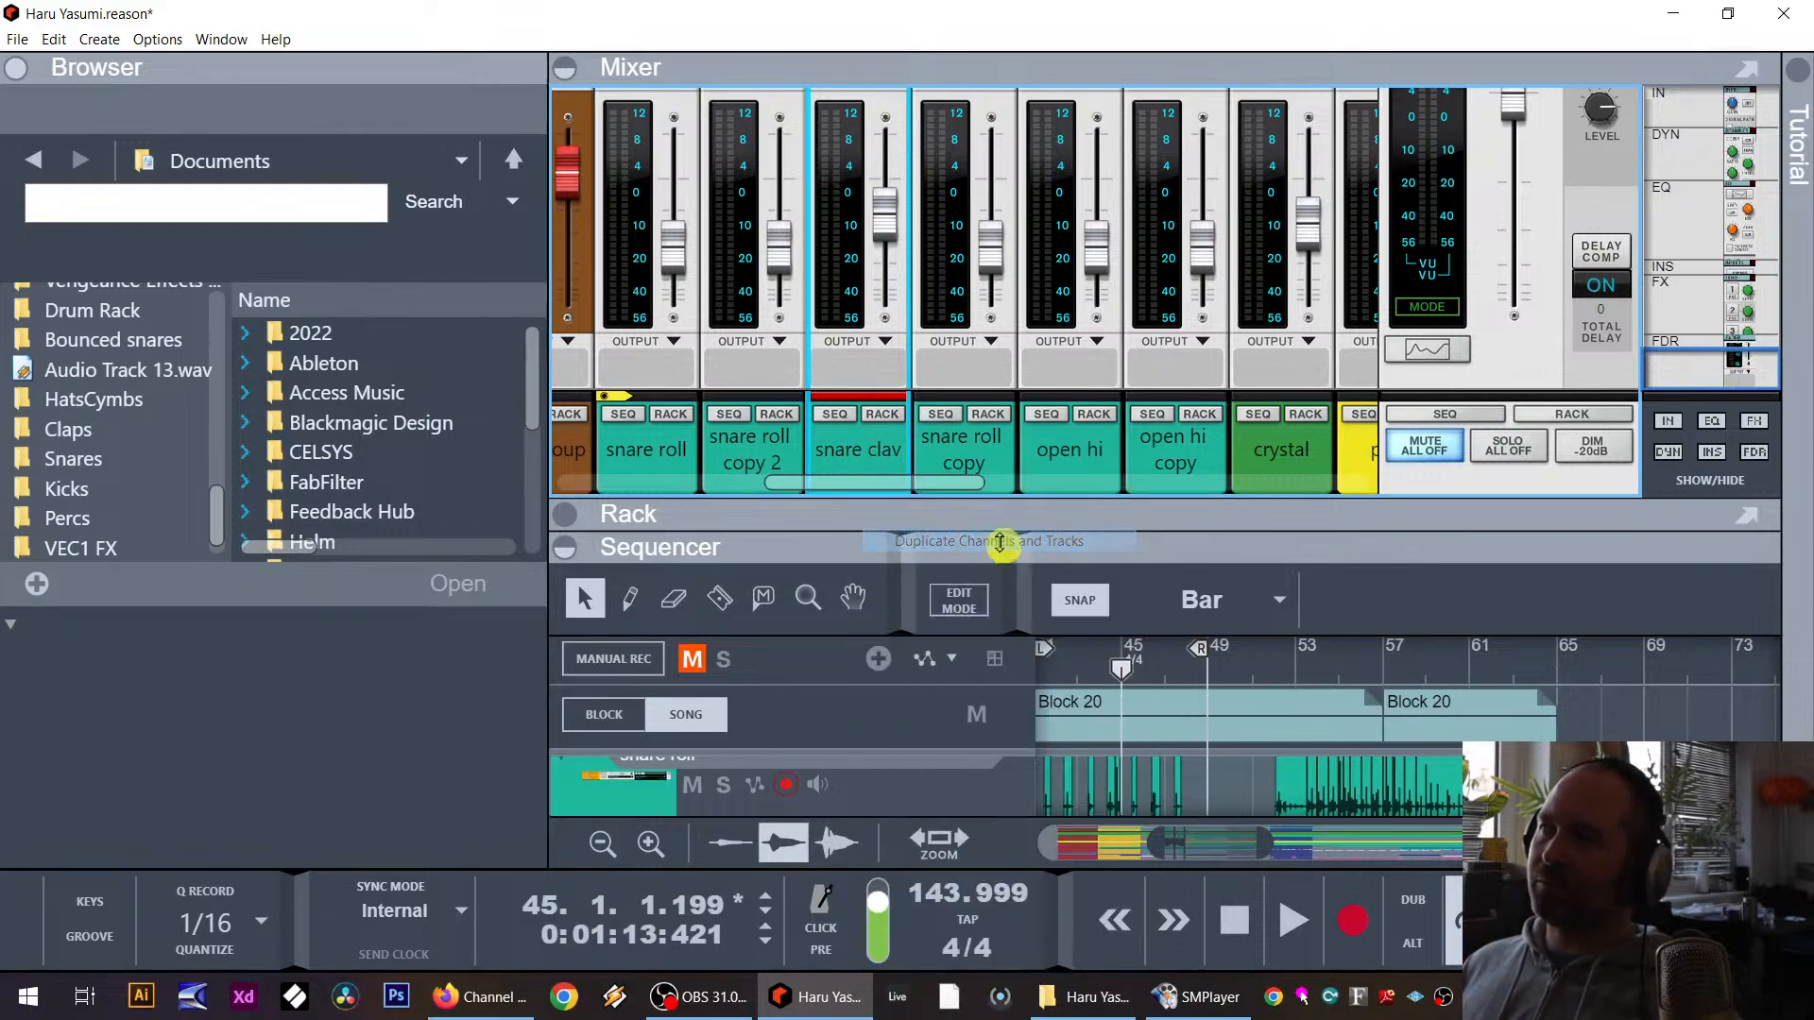
Step: Add a second Stratus as send effect 2 and route the snare clav copy channel to send 2 instead of send 1
{"action": "scroll", "coordinate": [883, 348], "scroll_direction": "up", "scroll_amount": 10}
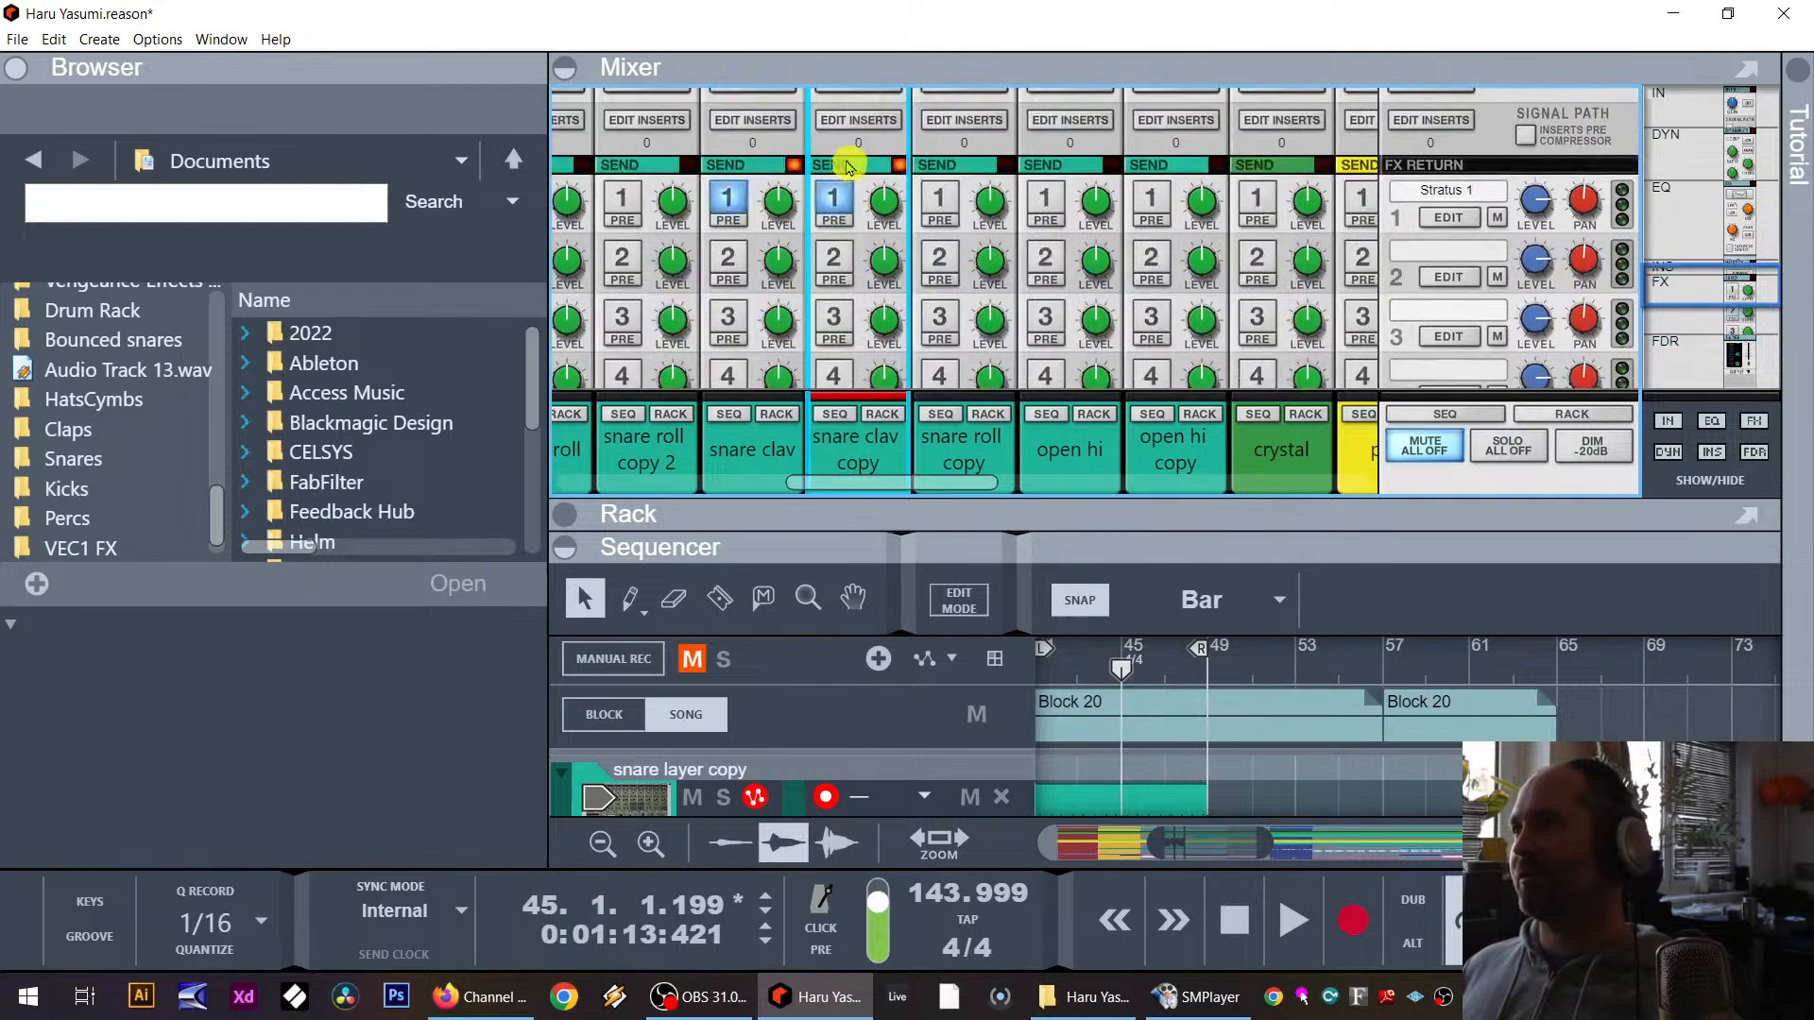
{"action": "left_click", "coordinate": [834, 201]}
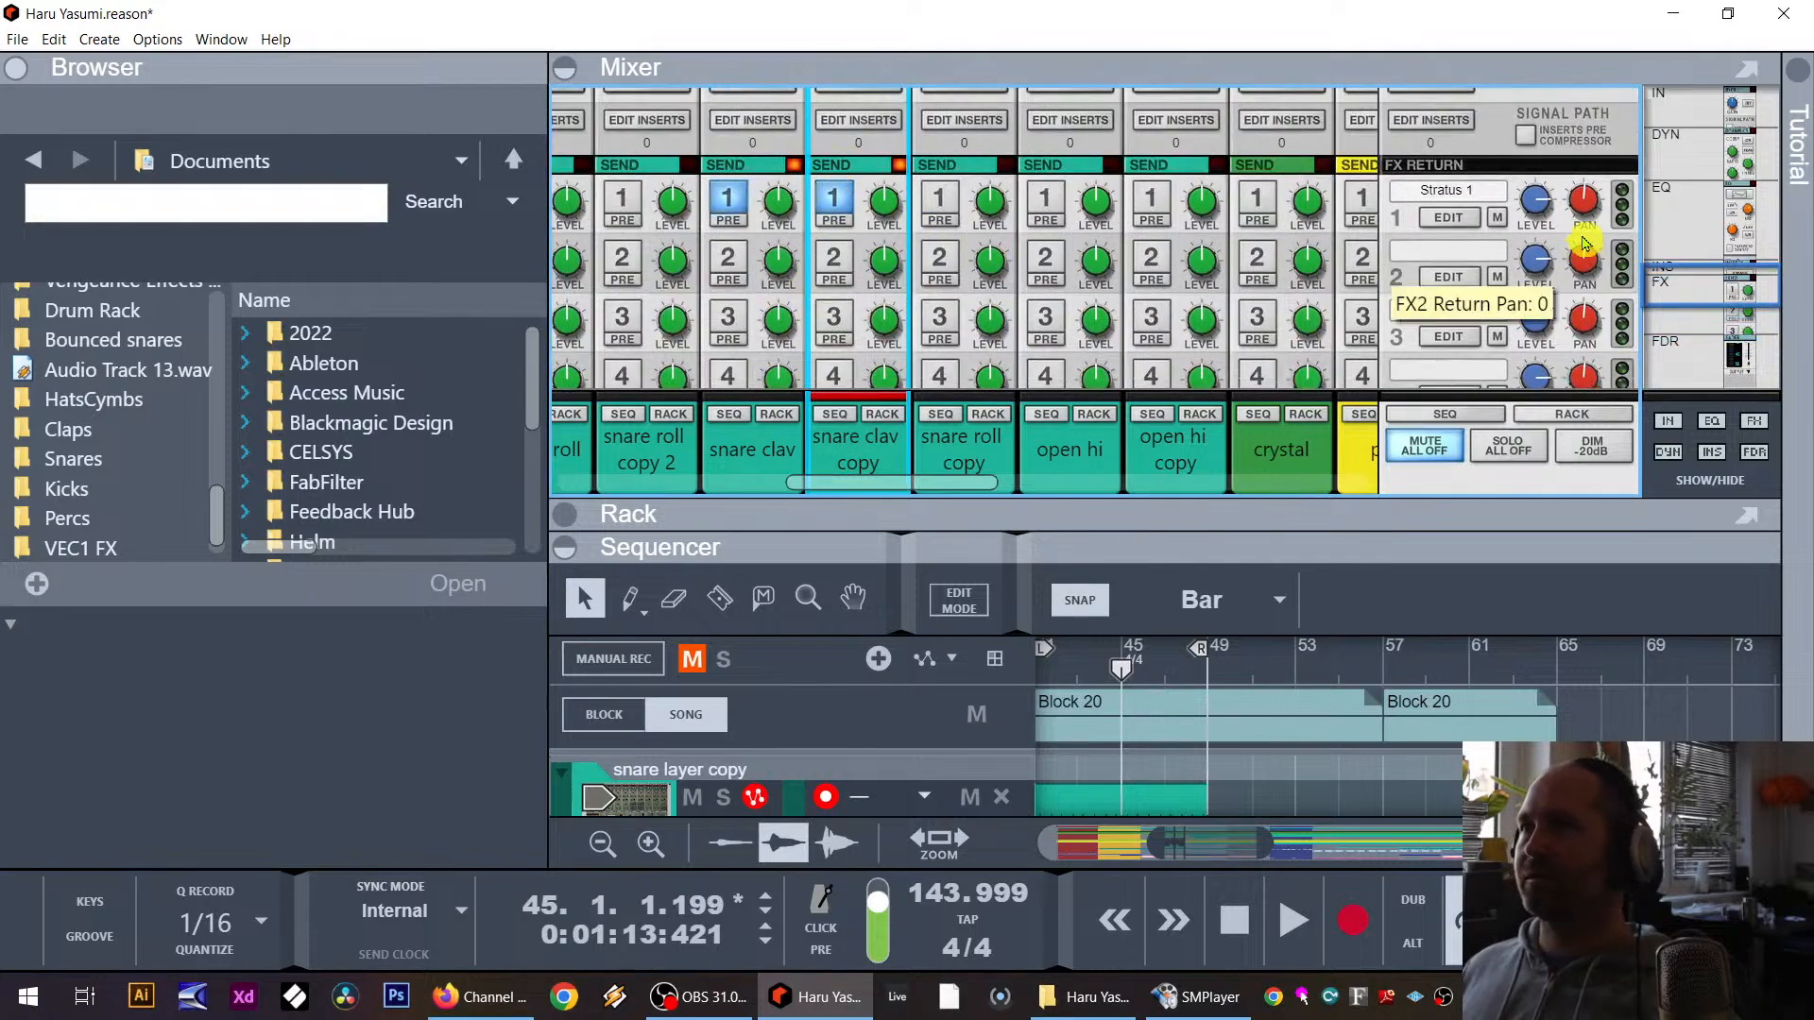
{"action": "left_click", "coordinate": [1453, 223]}
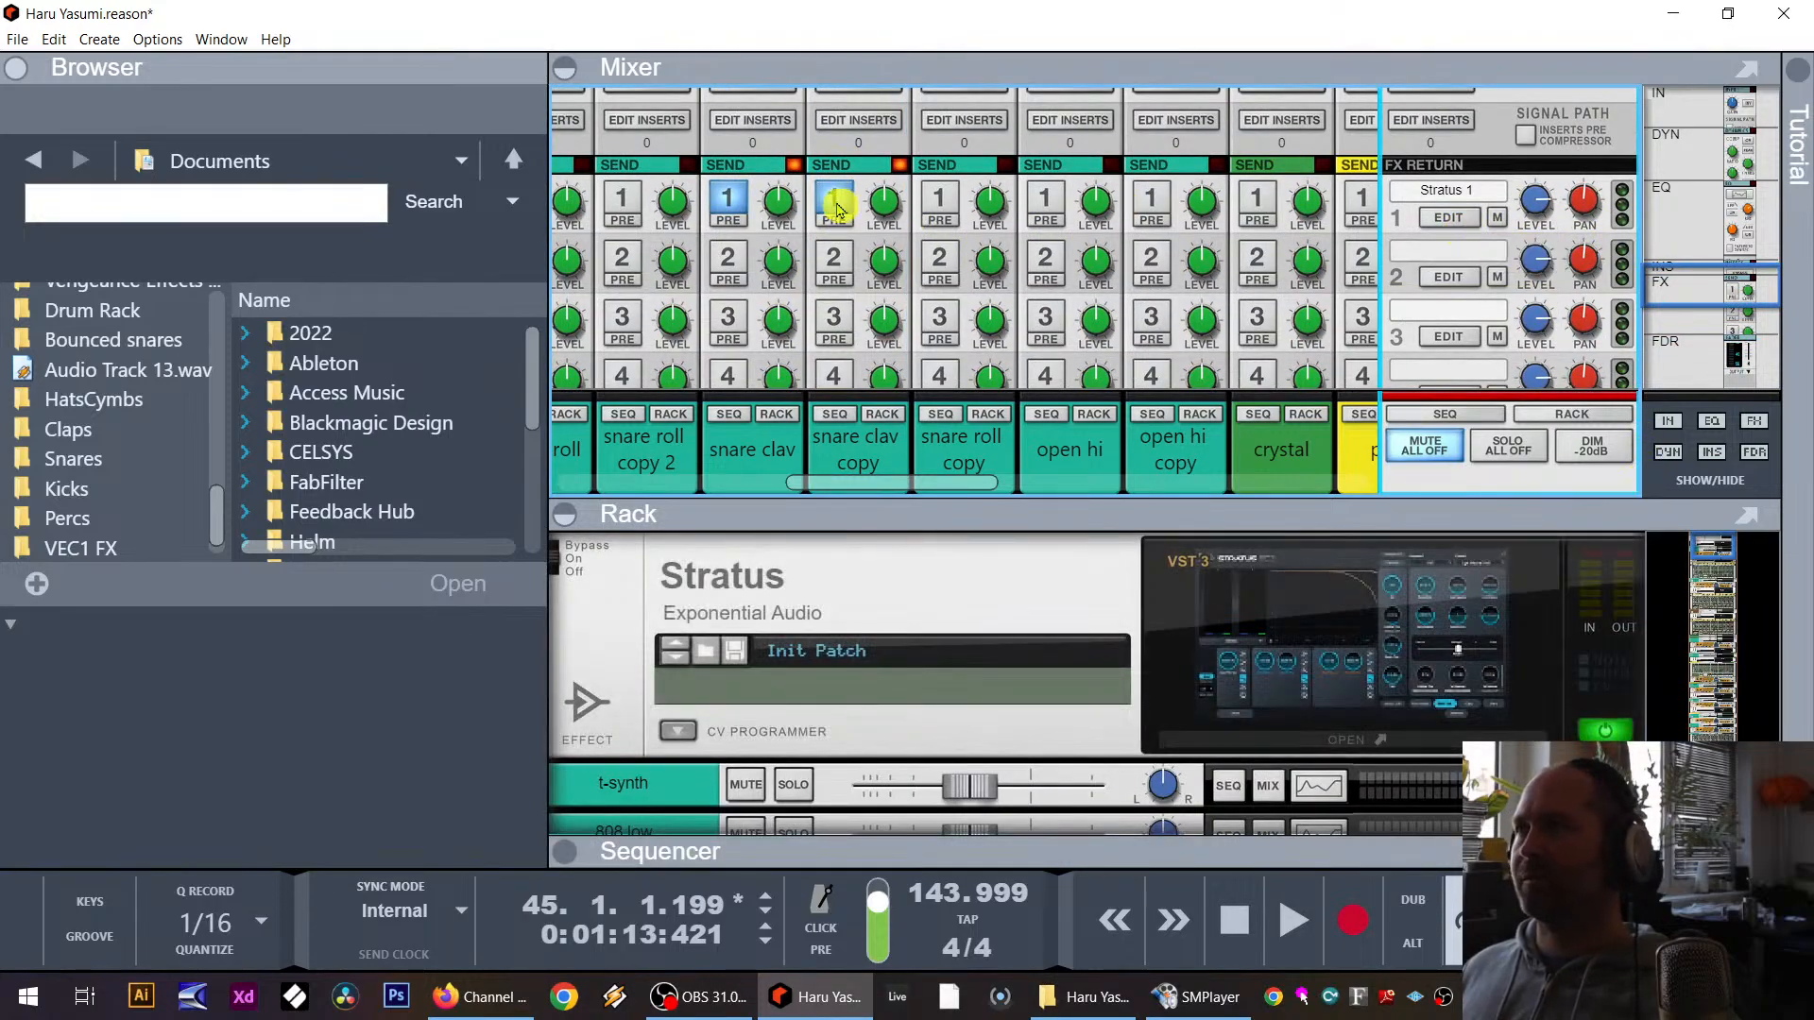
{"action": "left_click", "coordinate": [836, 204]}
{"action": "right_click", "coordinate": [1427, 250]}
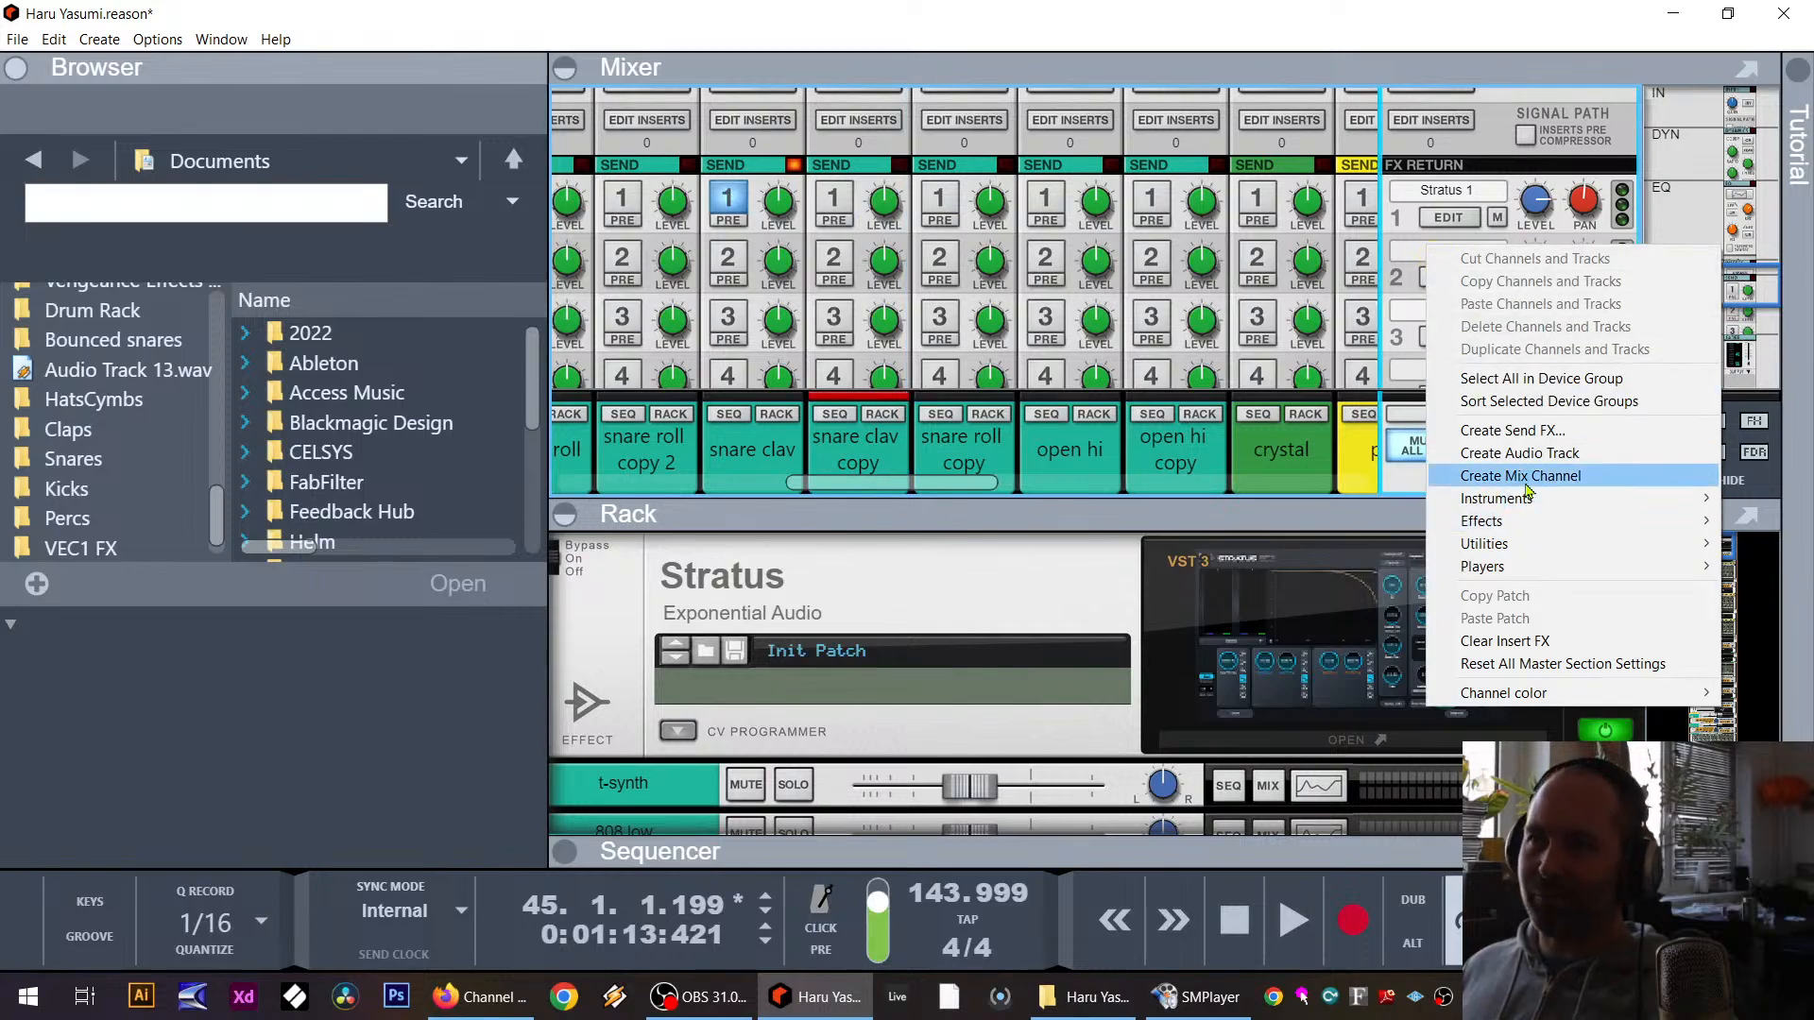
{"action": "left_click", "coordinate": [1557, 430]}
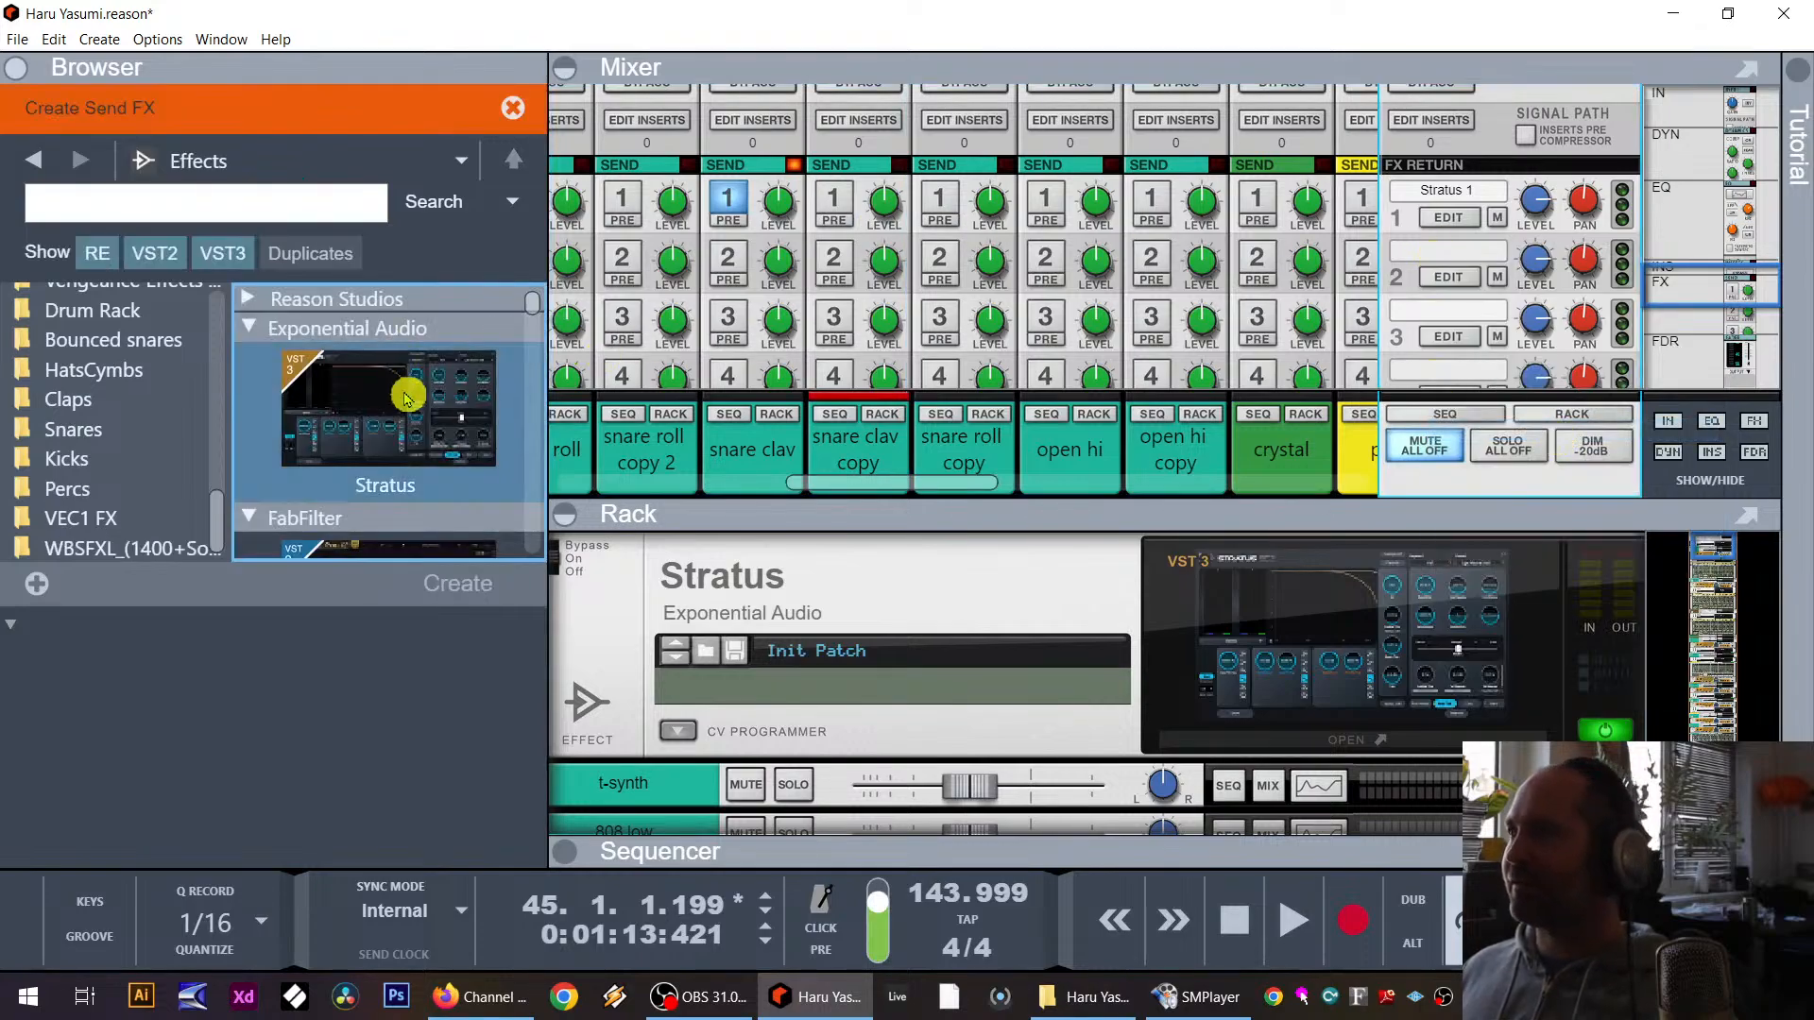
{"action": "double_click", "coordinate": [425, 372]}
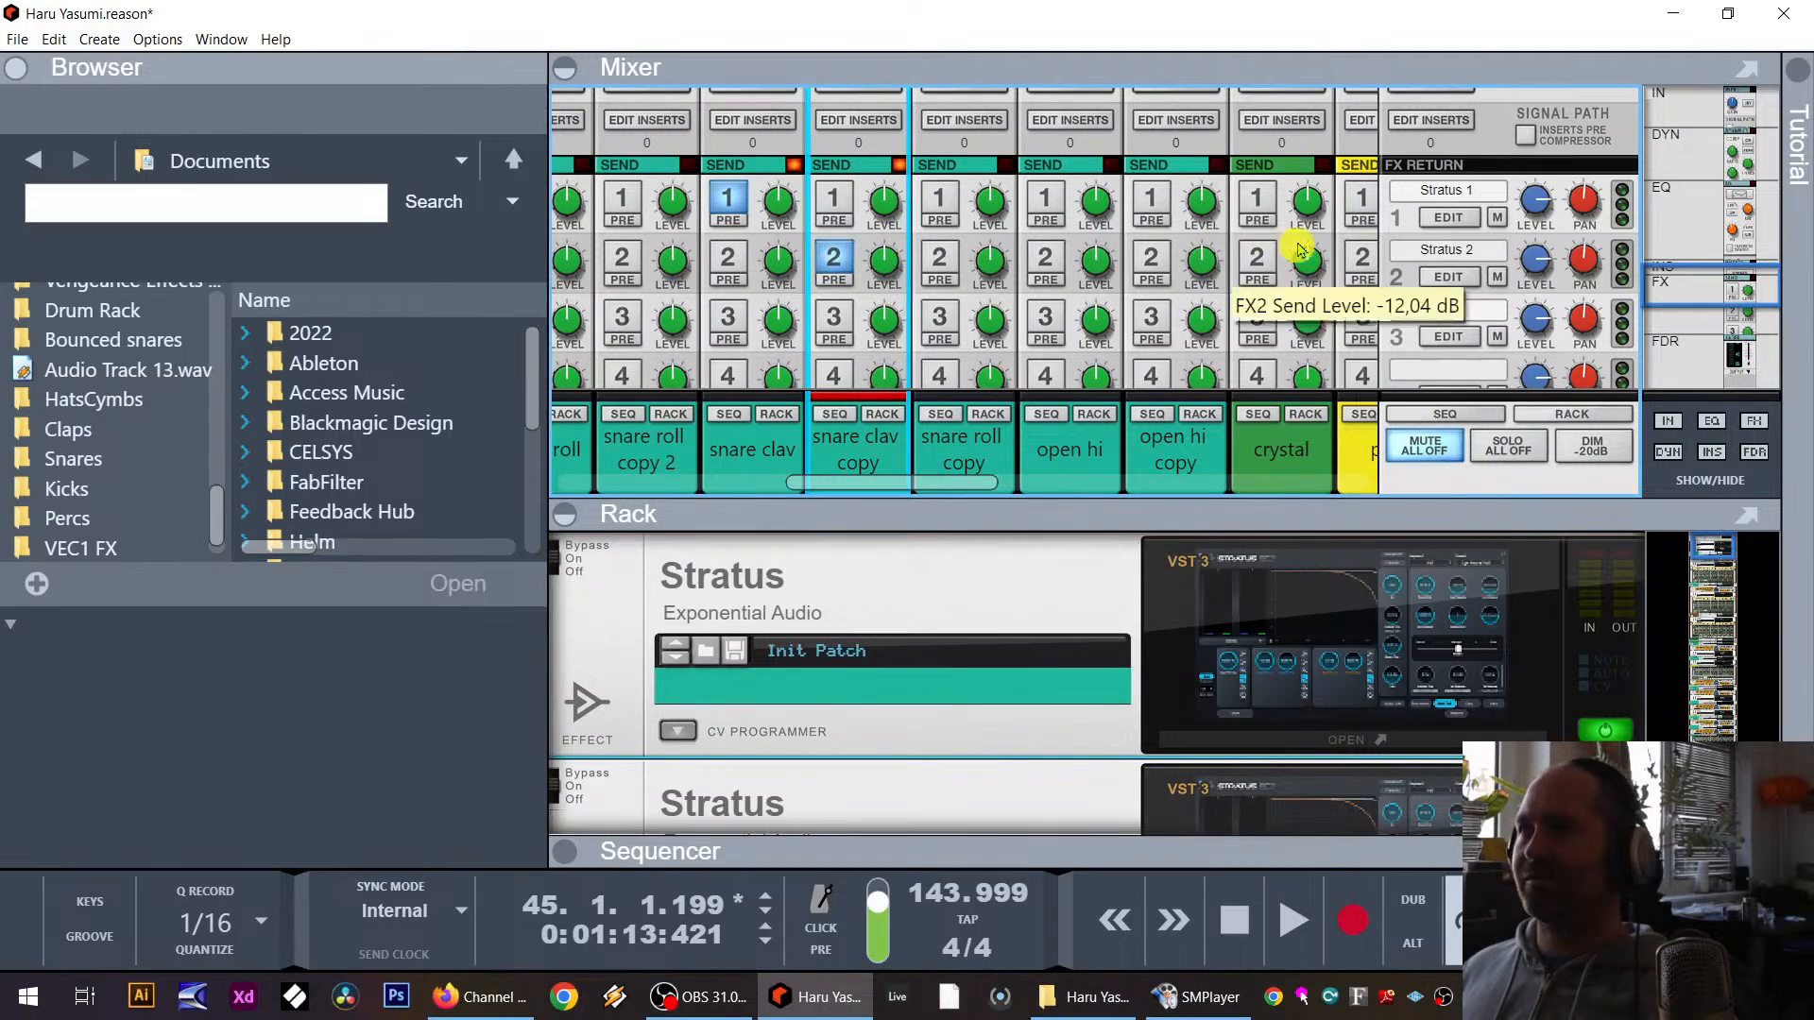
{"action": "left_click", "coordinate": [833, 257]}
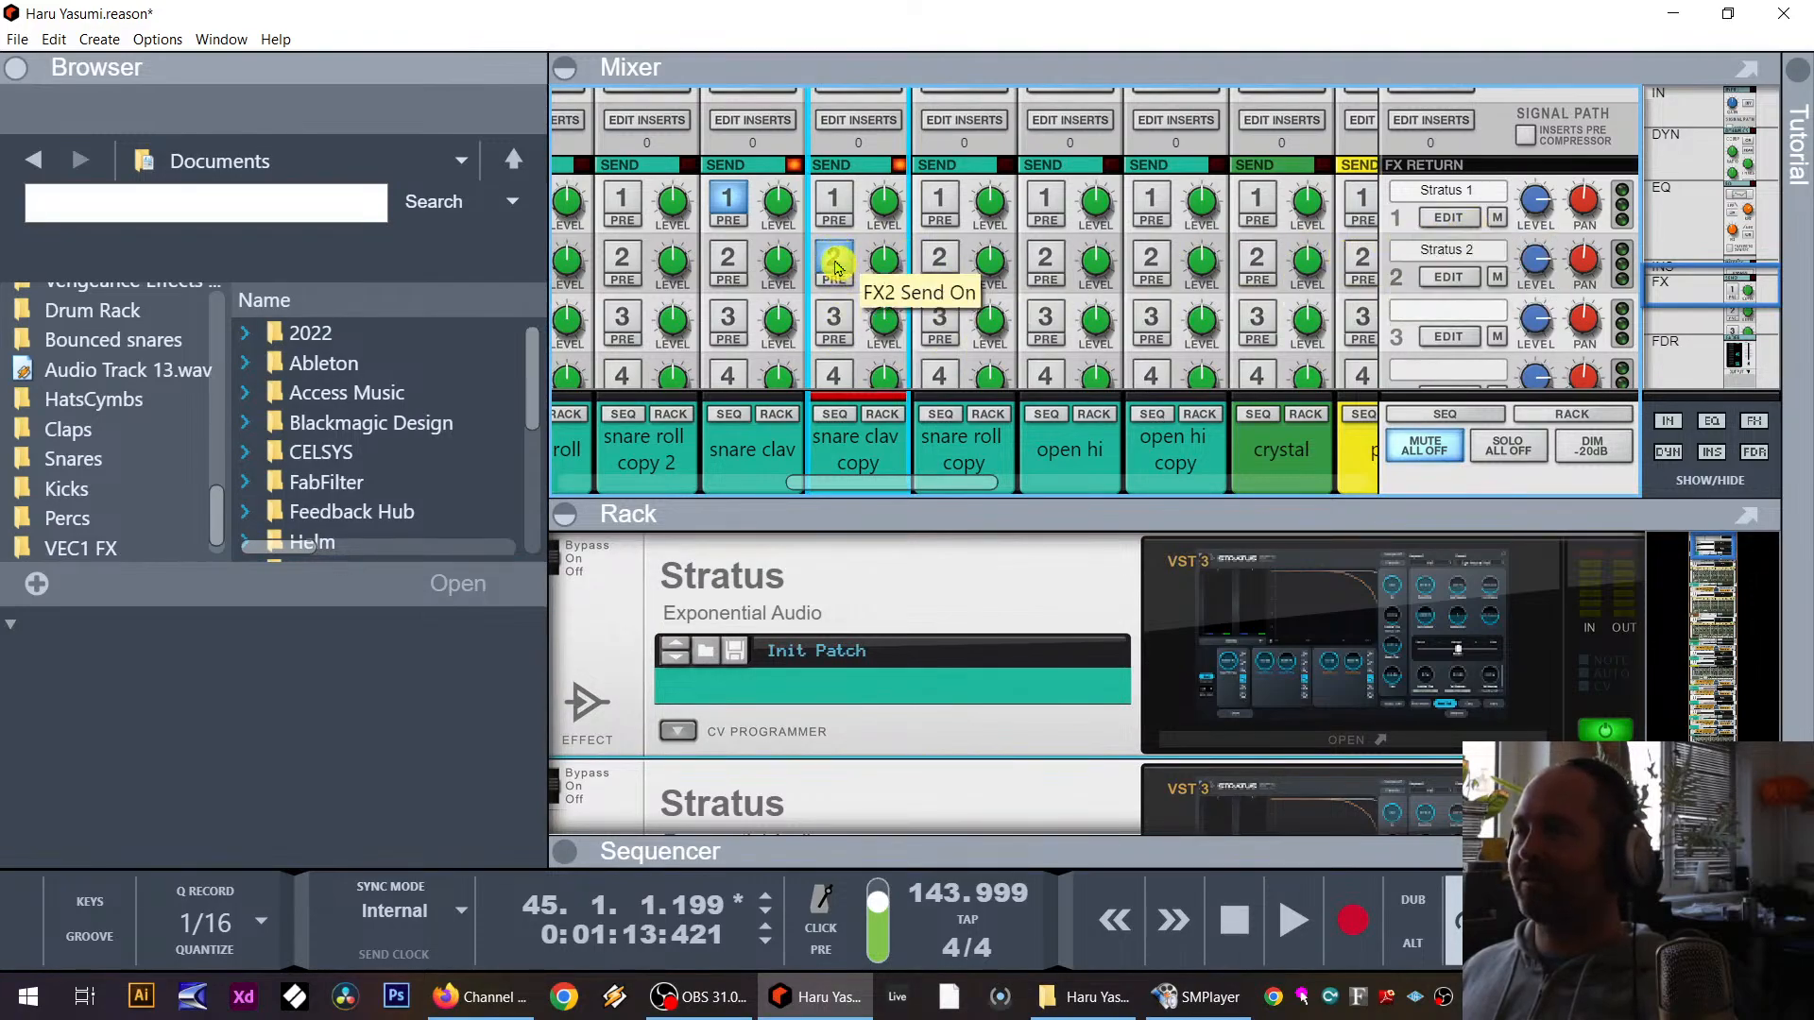
Step: Load the Desert Sunset preset from the Exterior category in the Stratus reverb on send 2 and close its window
{"action": "left_click", "coordinate": [1456, 279]}
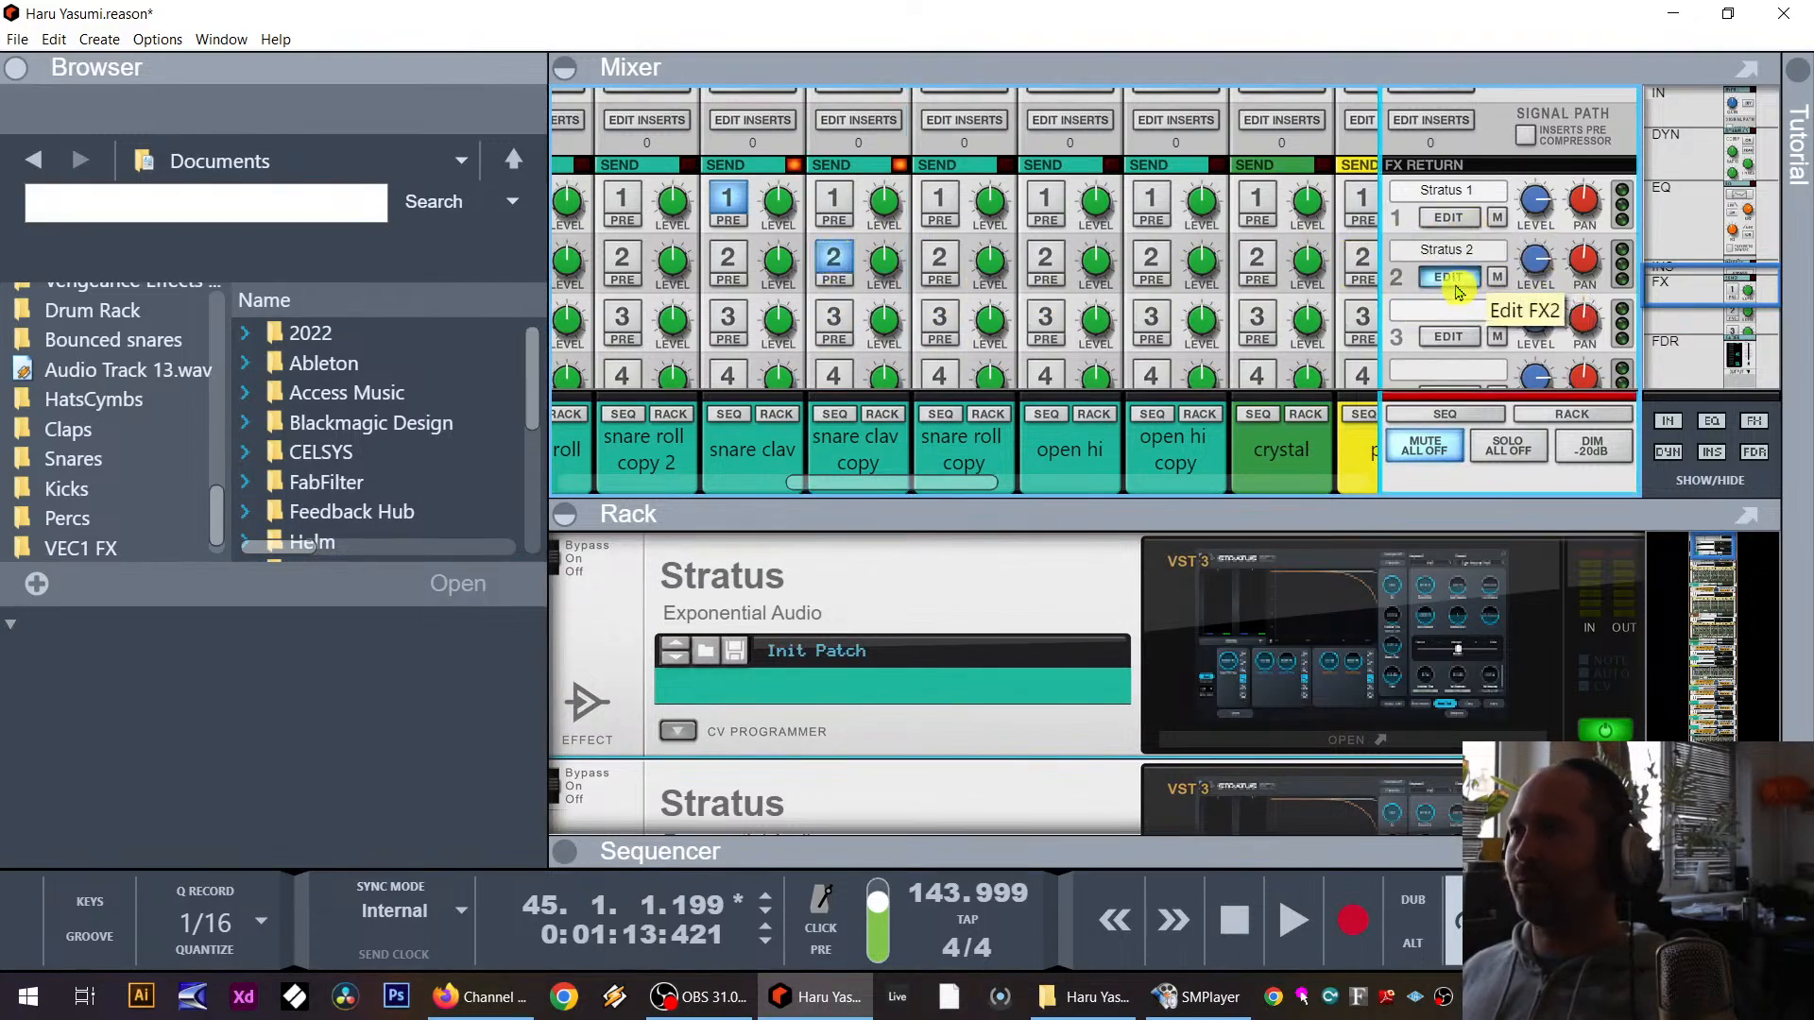
{"action": "left_click", "coordinate": [1321, 725]}
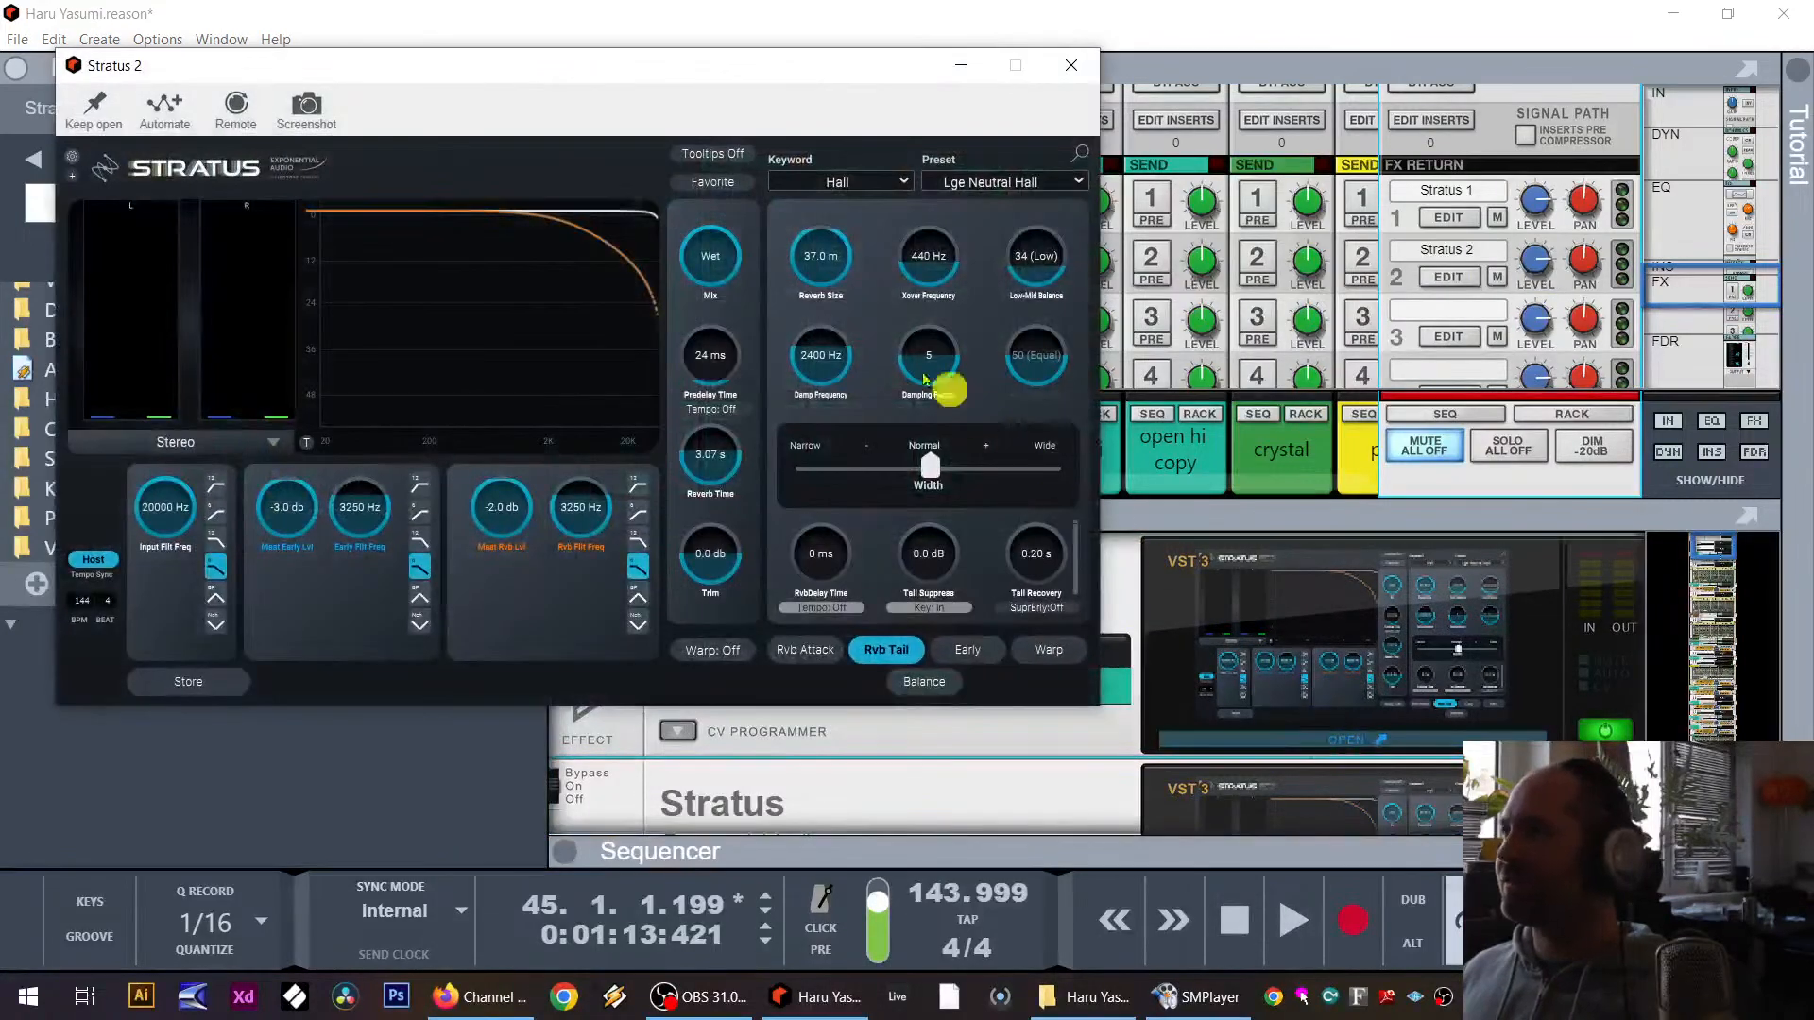
{"action": "left_click", "coordinate": [843, 184]}
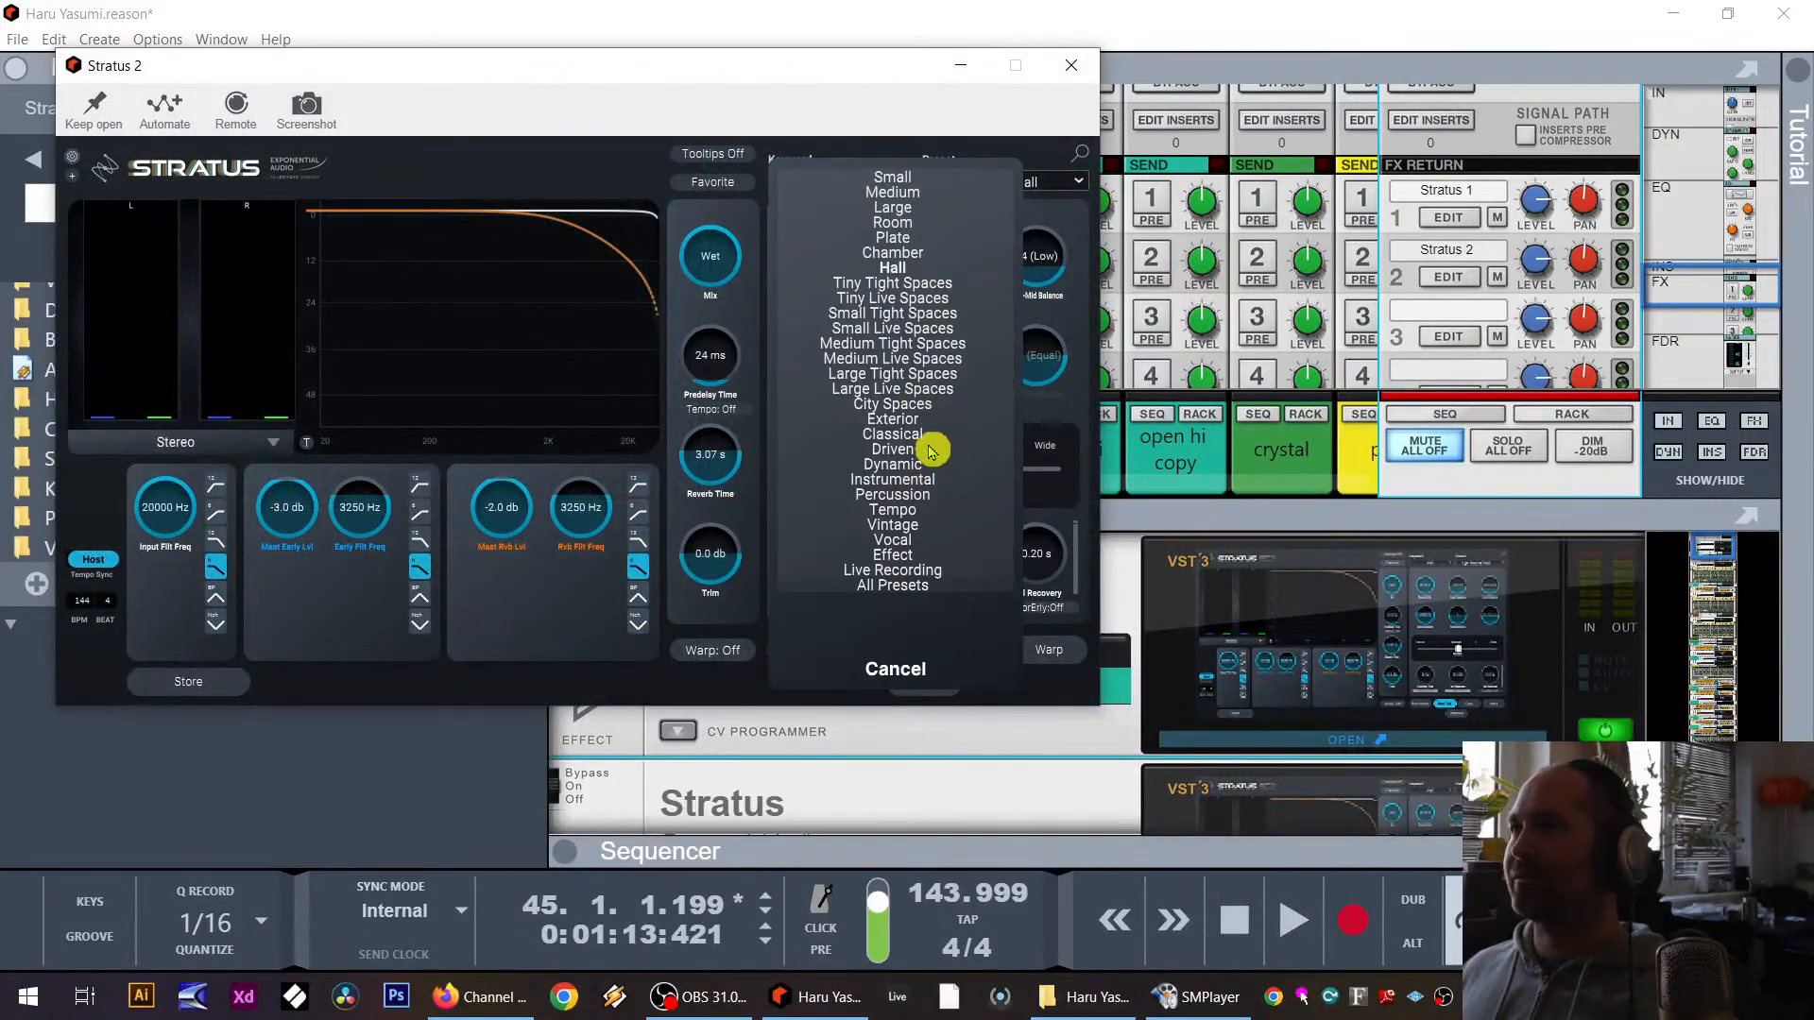
{"action": "left_click", "coordinate": [893, 419]}
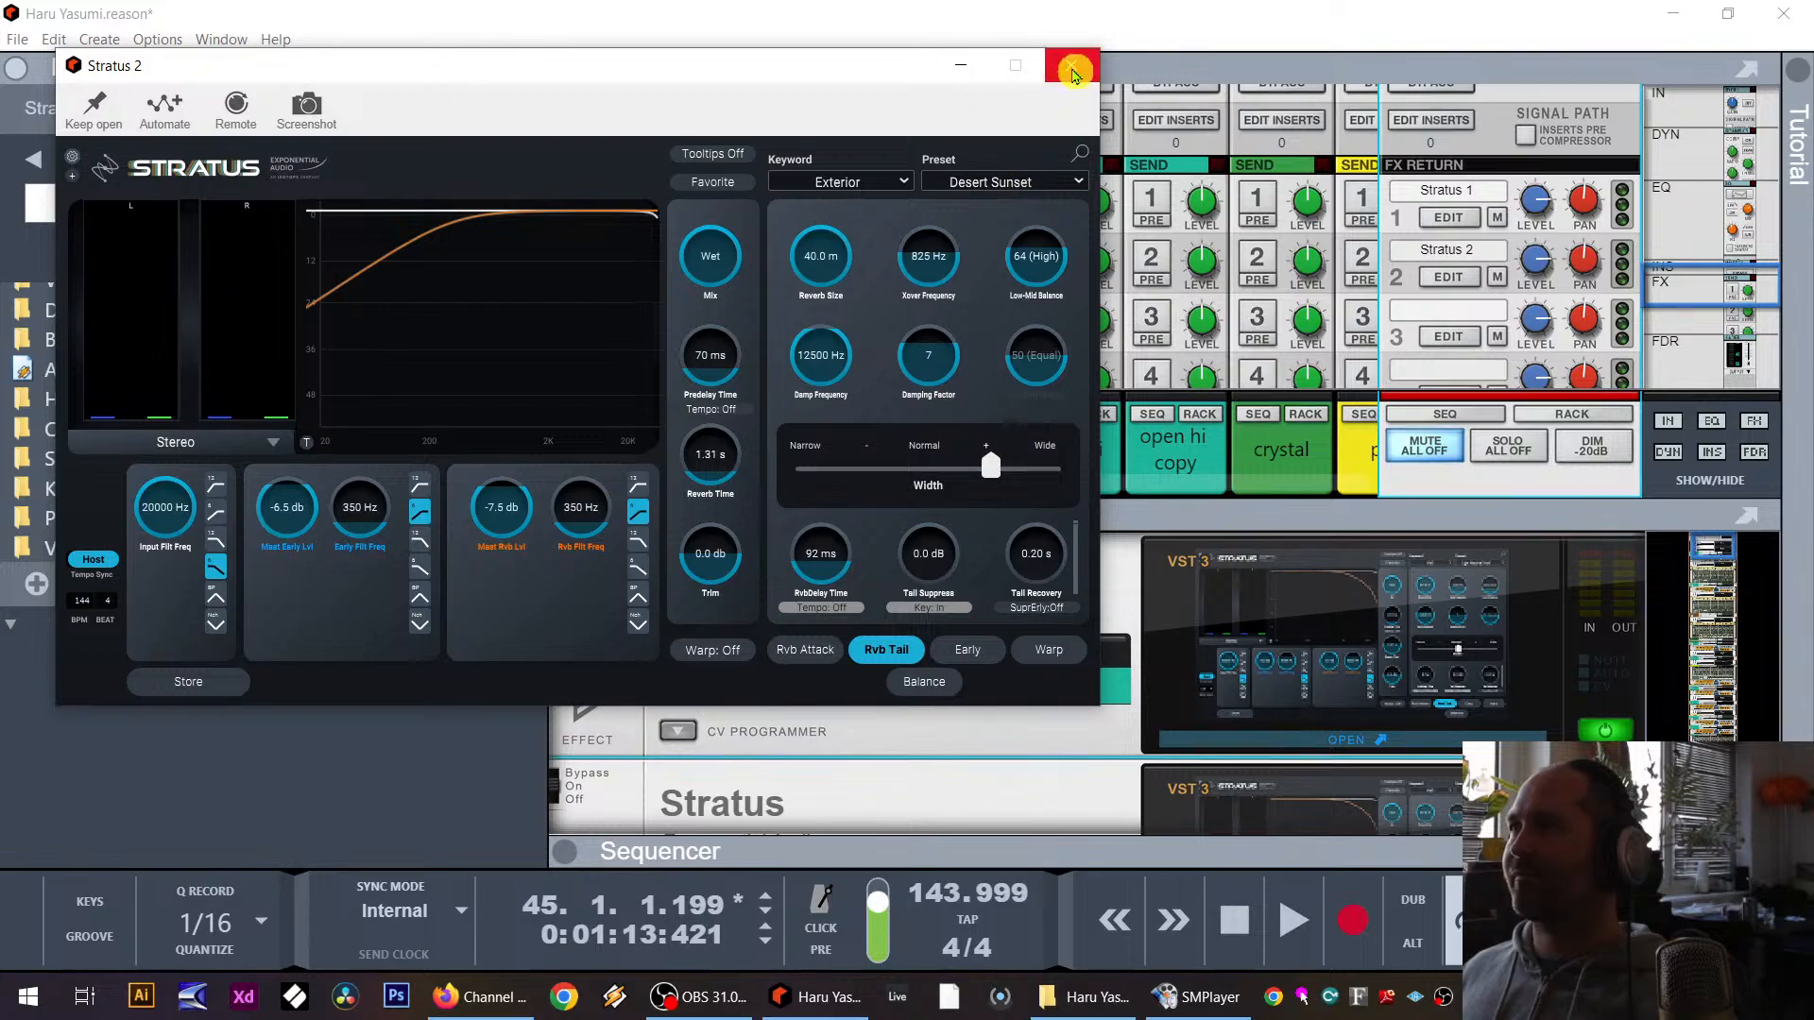
{"action": "left_click", "coordinate": [1074, 70]}
Step: Locate the snare clav copy's track in an enlarged sequencer and examine the snare layer clips between bars 41 and 49
{"action": "left_click", "coordinate": [838, 419]}
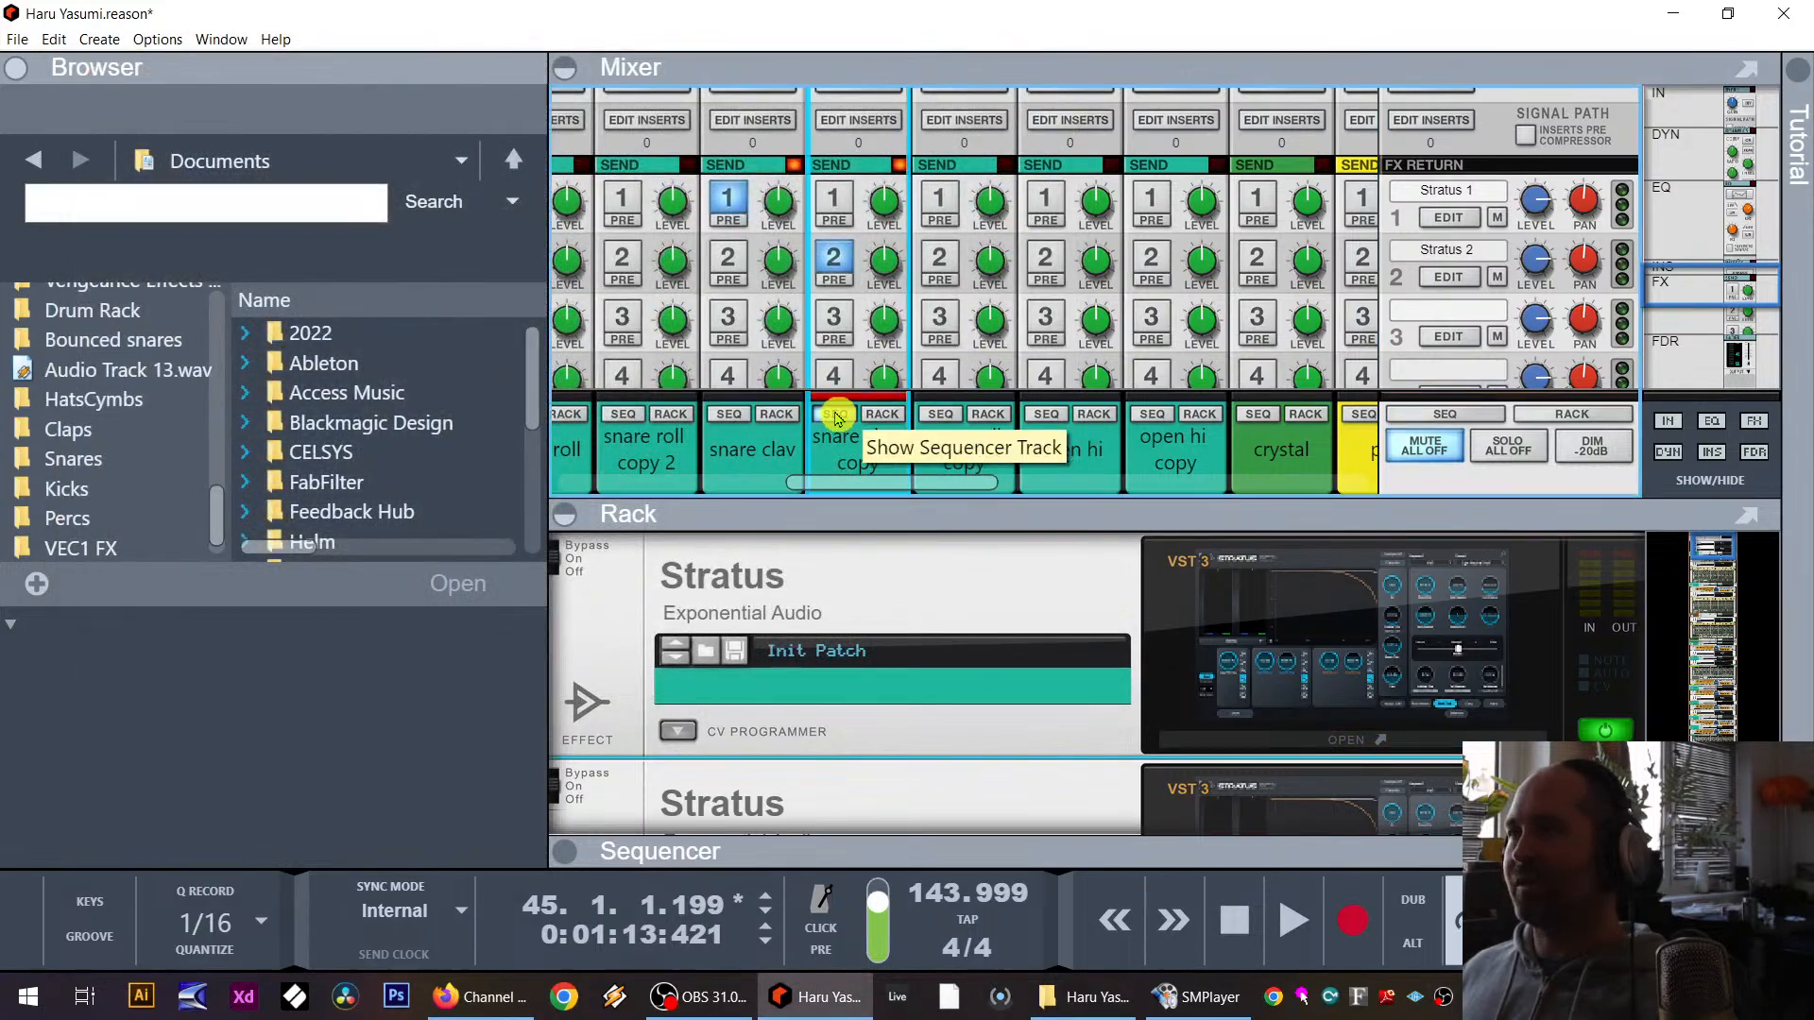
{"action": "left_click", "coordinate": [838, 418]}
{"action": "left_click_drag", "start_coordinate": [1024, 547], "coordinate": [1069, 190]}
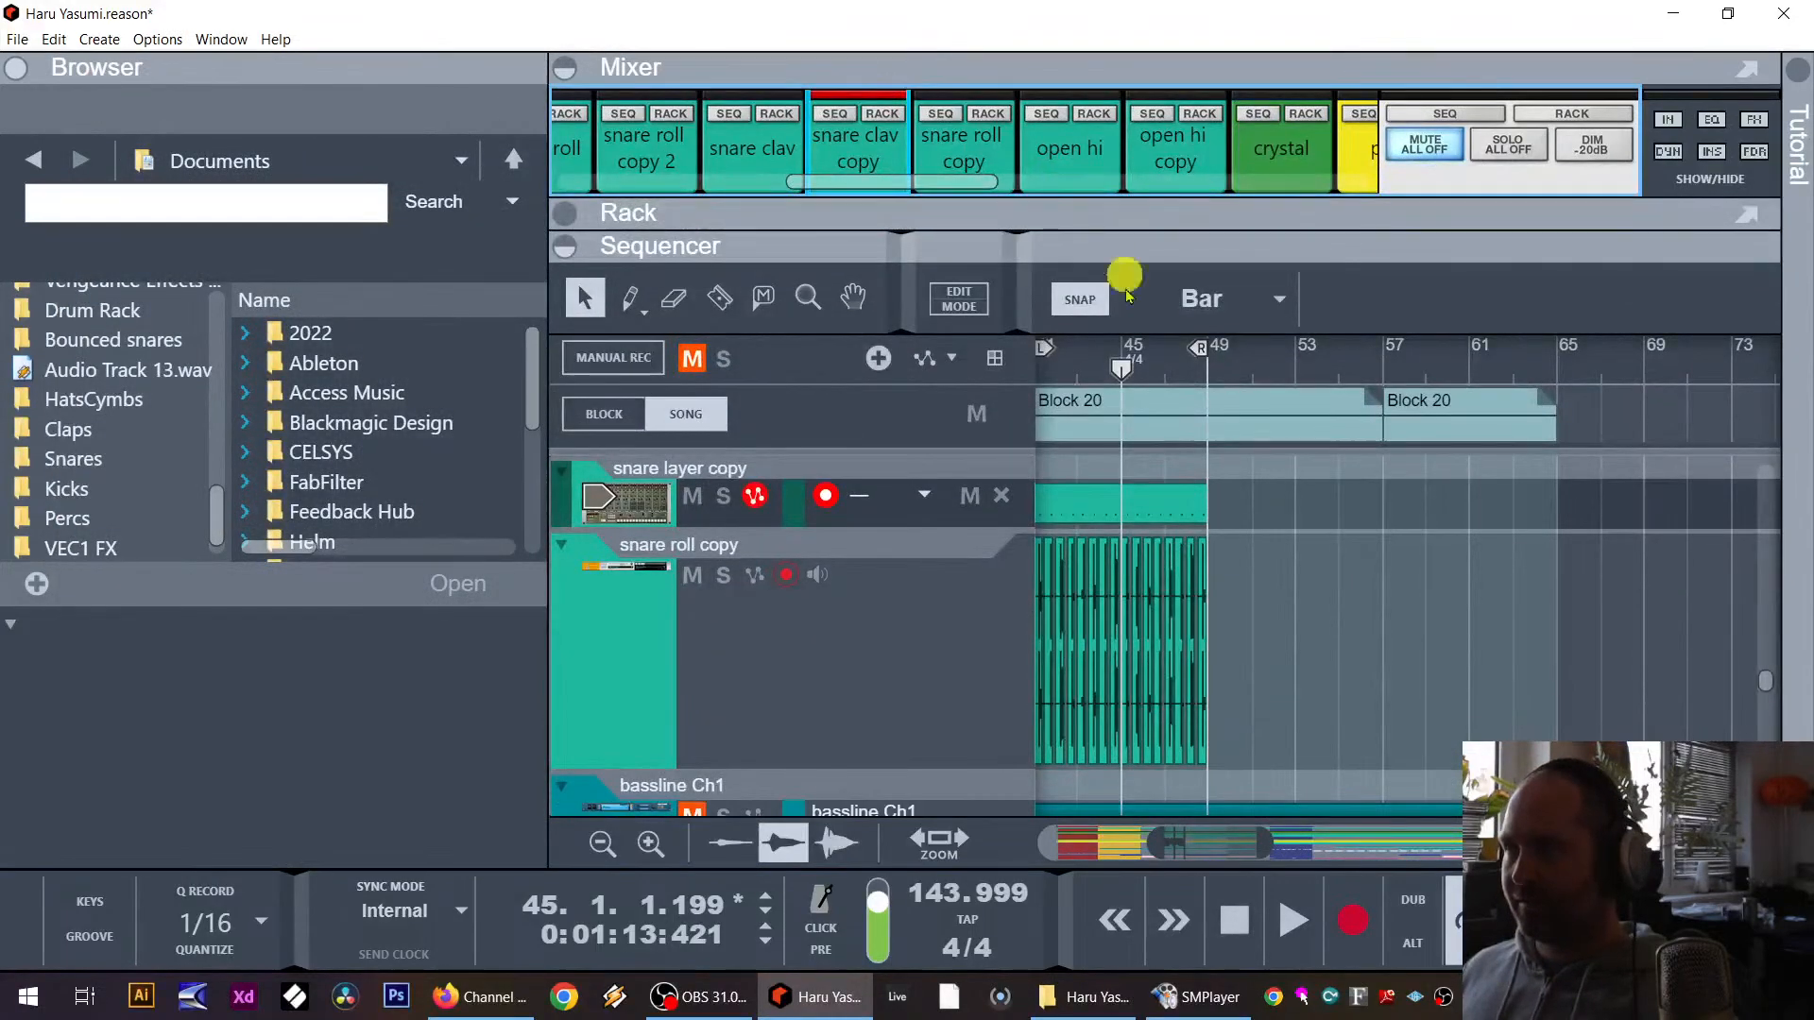
{"action": "scroll", "coordinate": [1118, 534], "scroll_direction": "up", "scroll_amount": 1}
{"action": "left_click_drag", "start_coordinate": [1336, 610], "coordinate": [1588, 570]}
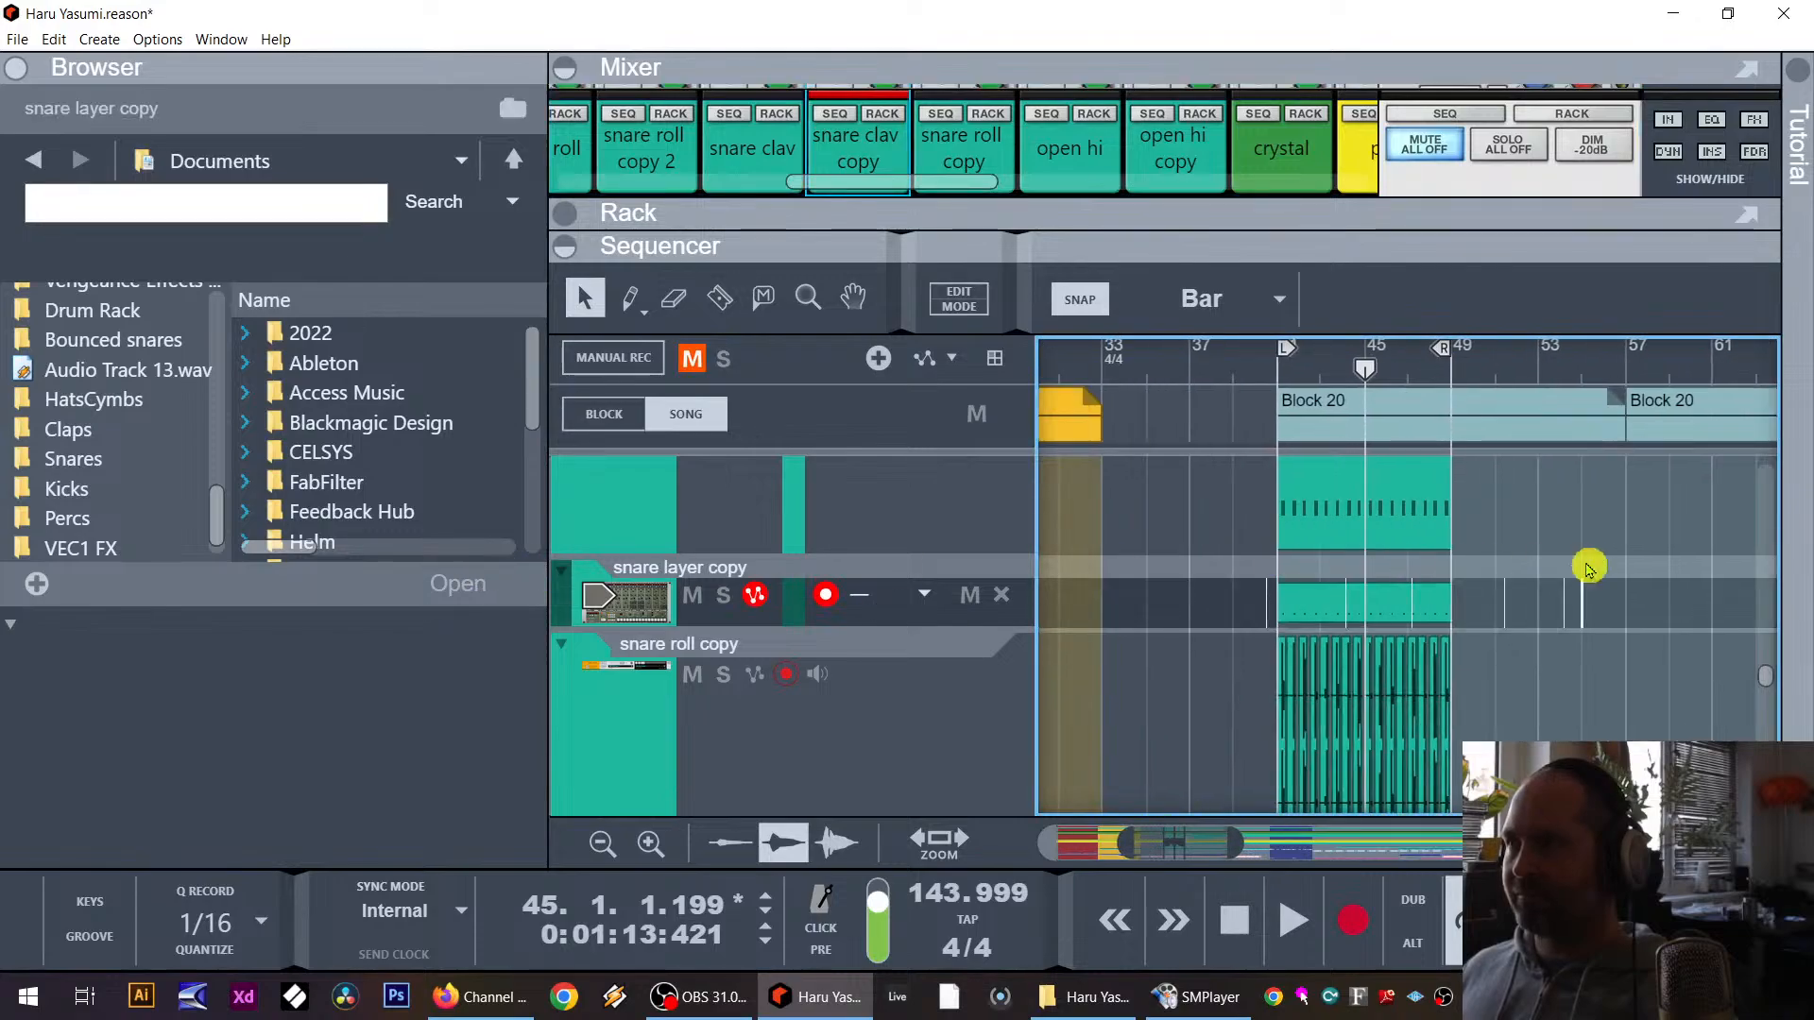
{"action": "scroll", "coordinate": [1588, 568], "scroll_direction": "up", "scroll_amount": 1}
{"action": "scroll", "coordinate": [1559, 599], "scroll_direction": "up", "scroll_amount": 1}
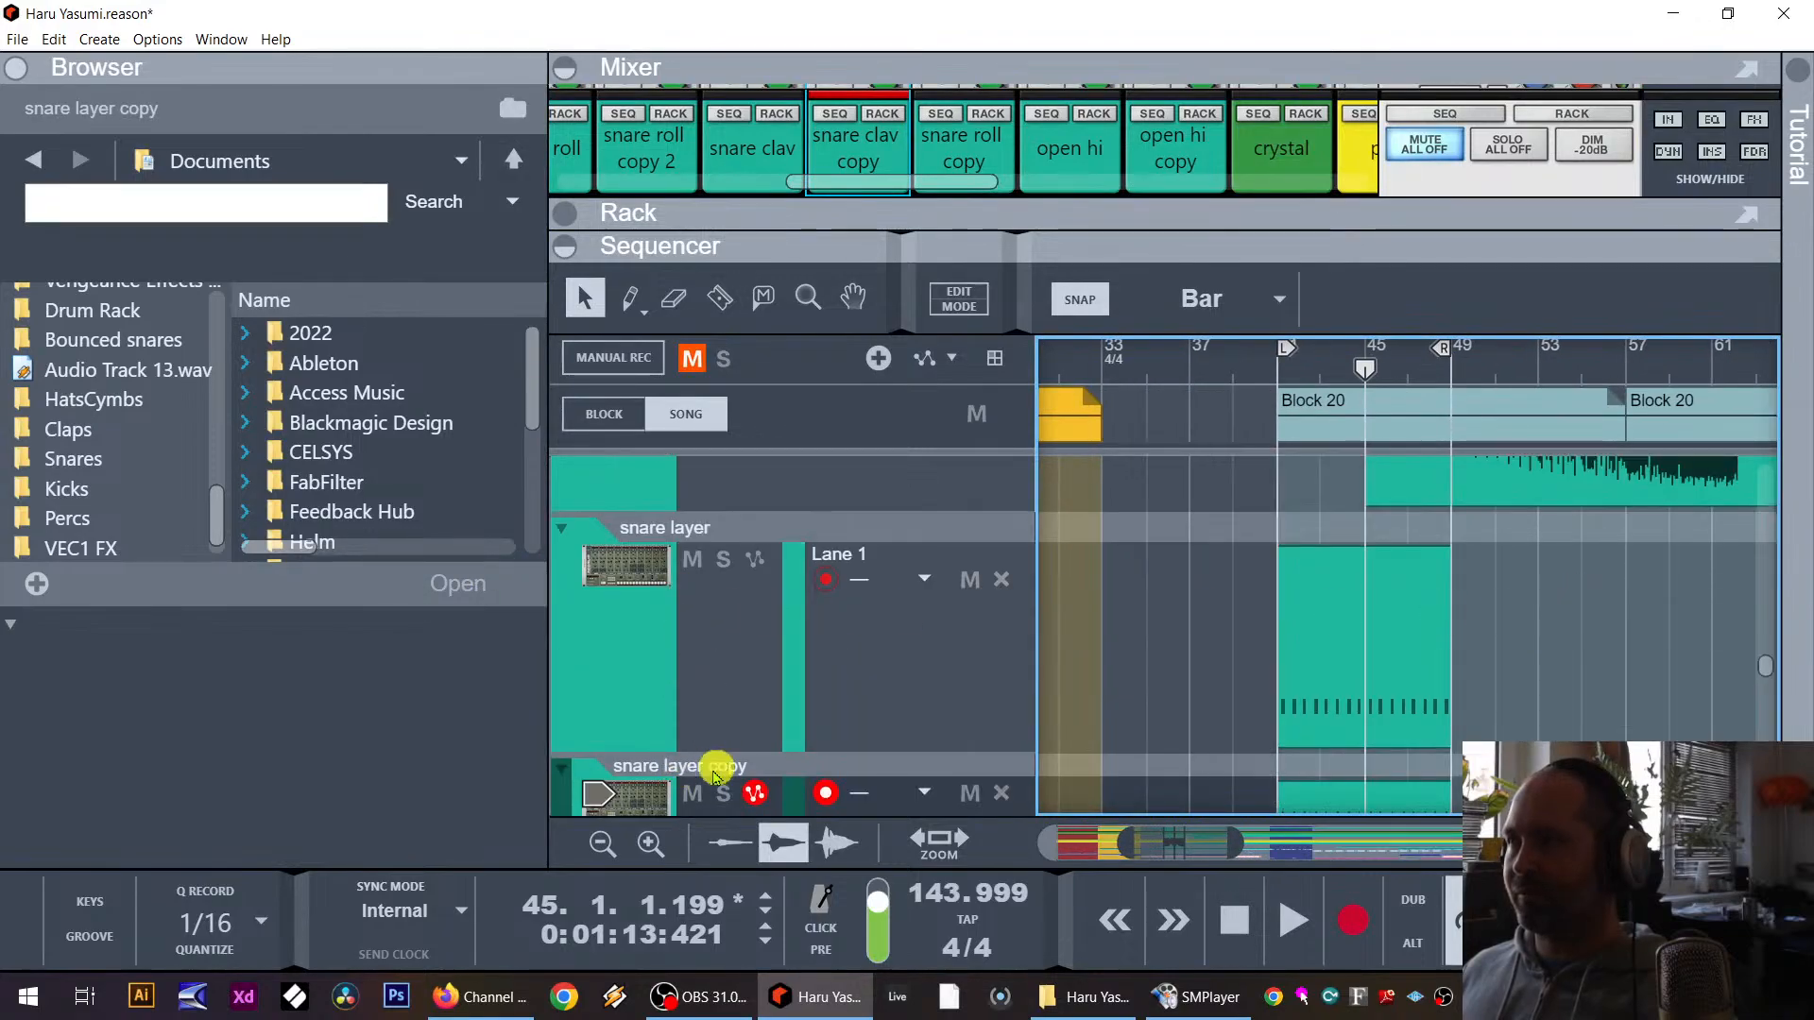
{"action": "scroll", "coordinate": [1538, 678], "scroll_direction": "down", "scroll_amount": 1}
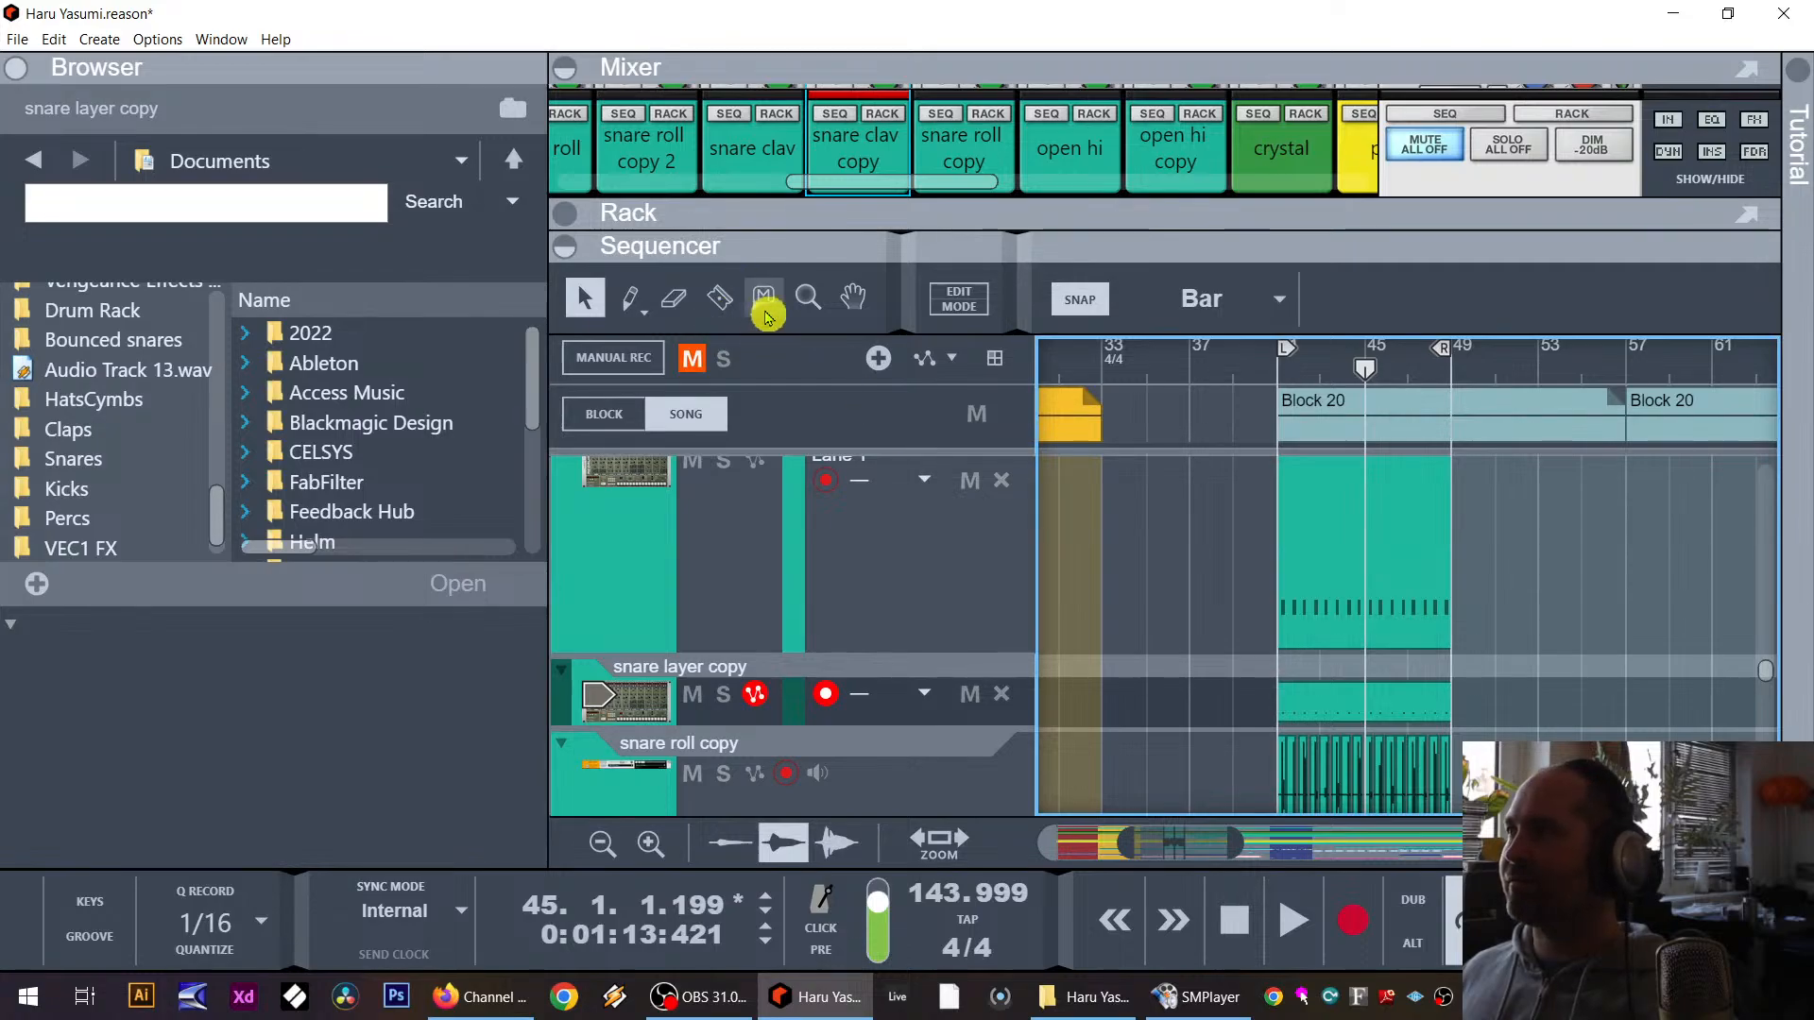
{"action": "left_click", "coordinate": [808, 297]}
{"action": "left_click_drag", "start_coordinate": [1178, 688], "coordinate": [1499, 692]}
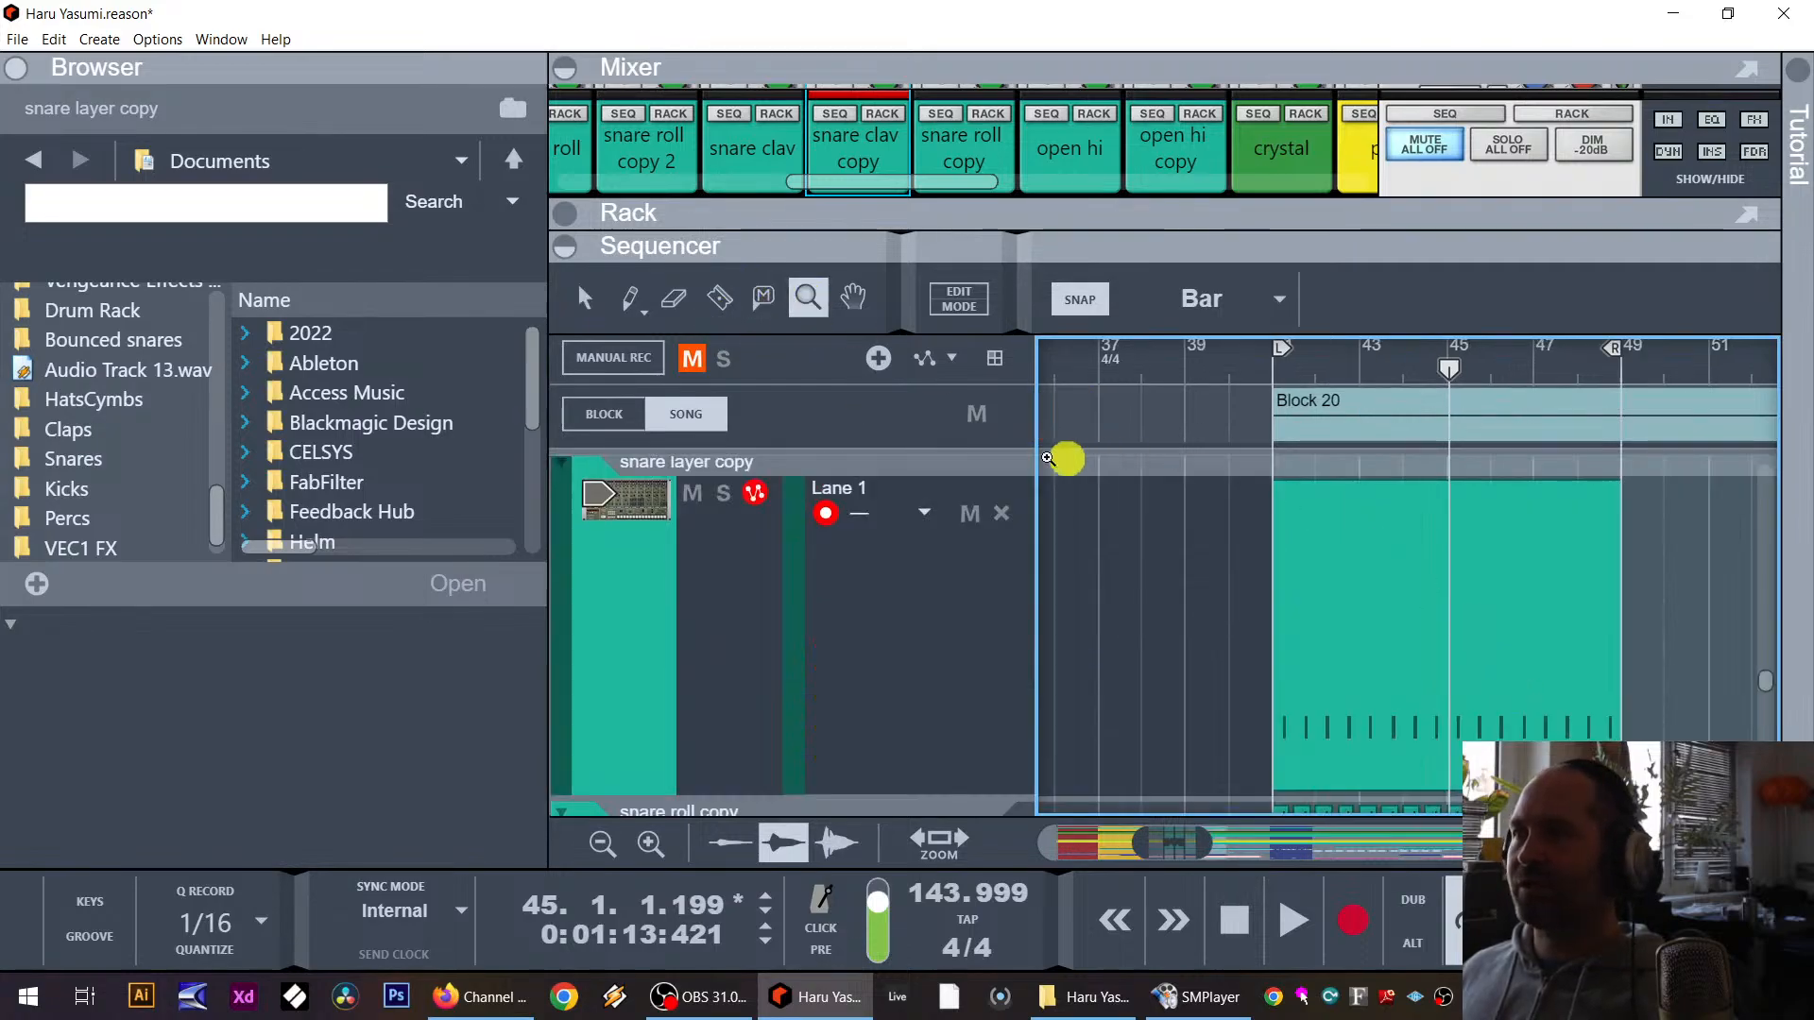
{"action": "left_click", "coordinate": [584, 298]}
{"action": "scroll", "coordinate": [1122, 612], "scroll_direction": "down", "scroll_amount": 1}
{"action": "scroll", "coordinate": [1219, 574], "scroll_direction": "up", "scroll_amount": 2}
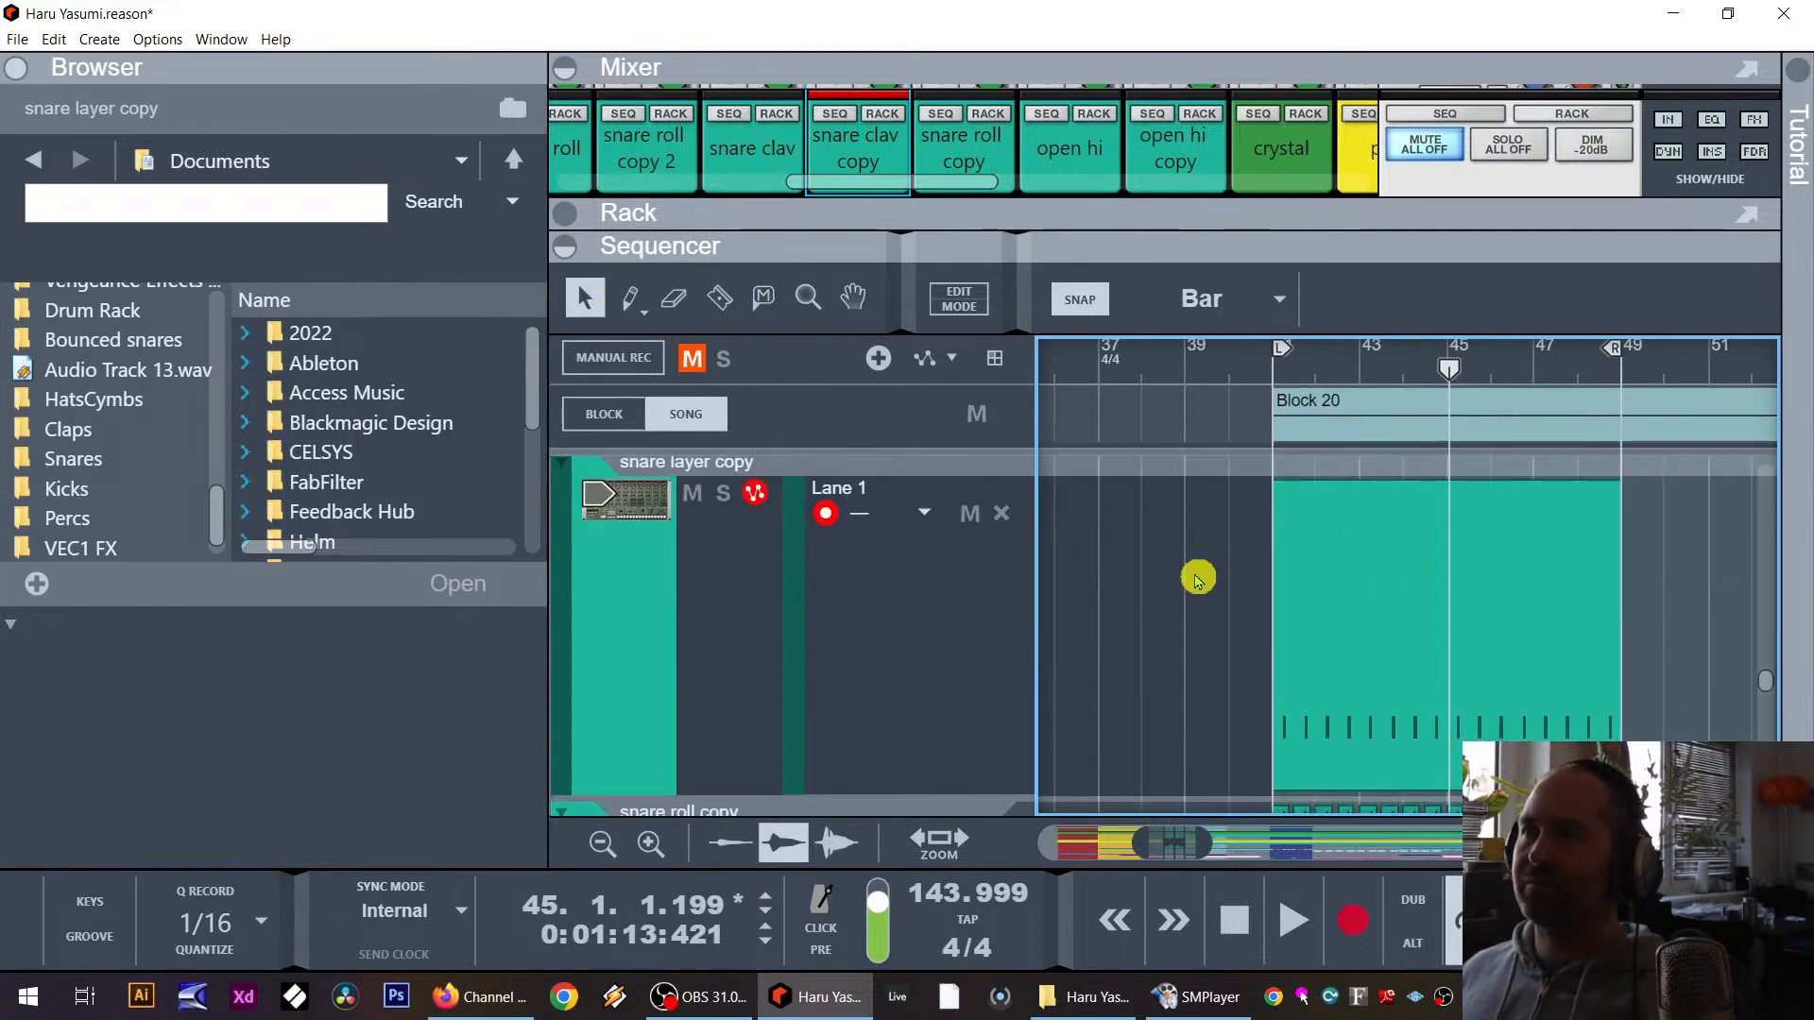
Step: Delete every fourth Sh_Perc 018.wav note from the original snare layer clip at bars 41 to 49 and leave note editing
{"action": "double_click", "coordinate": [1393, 548]}
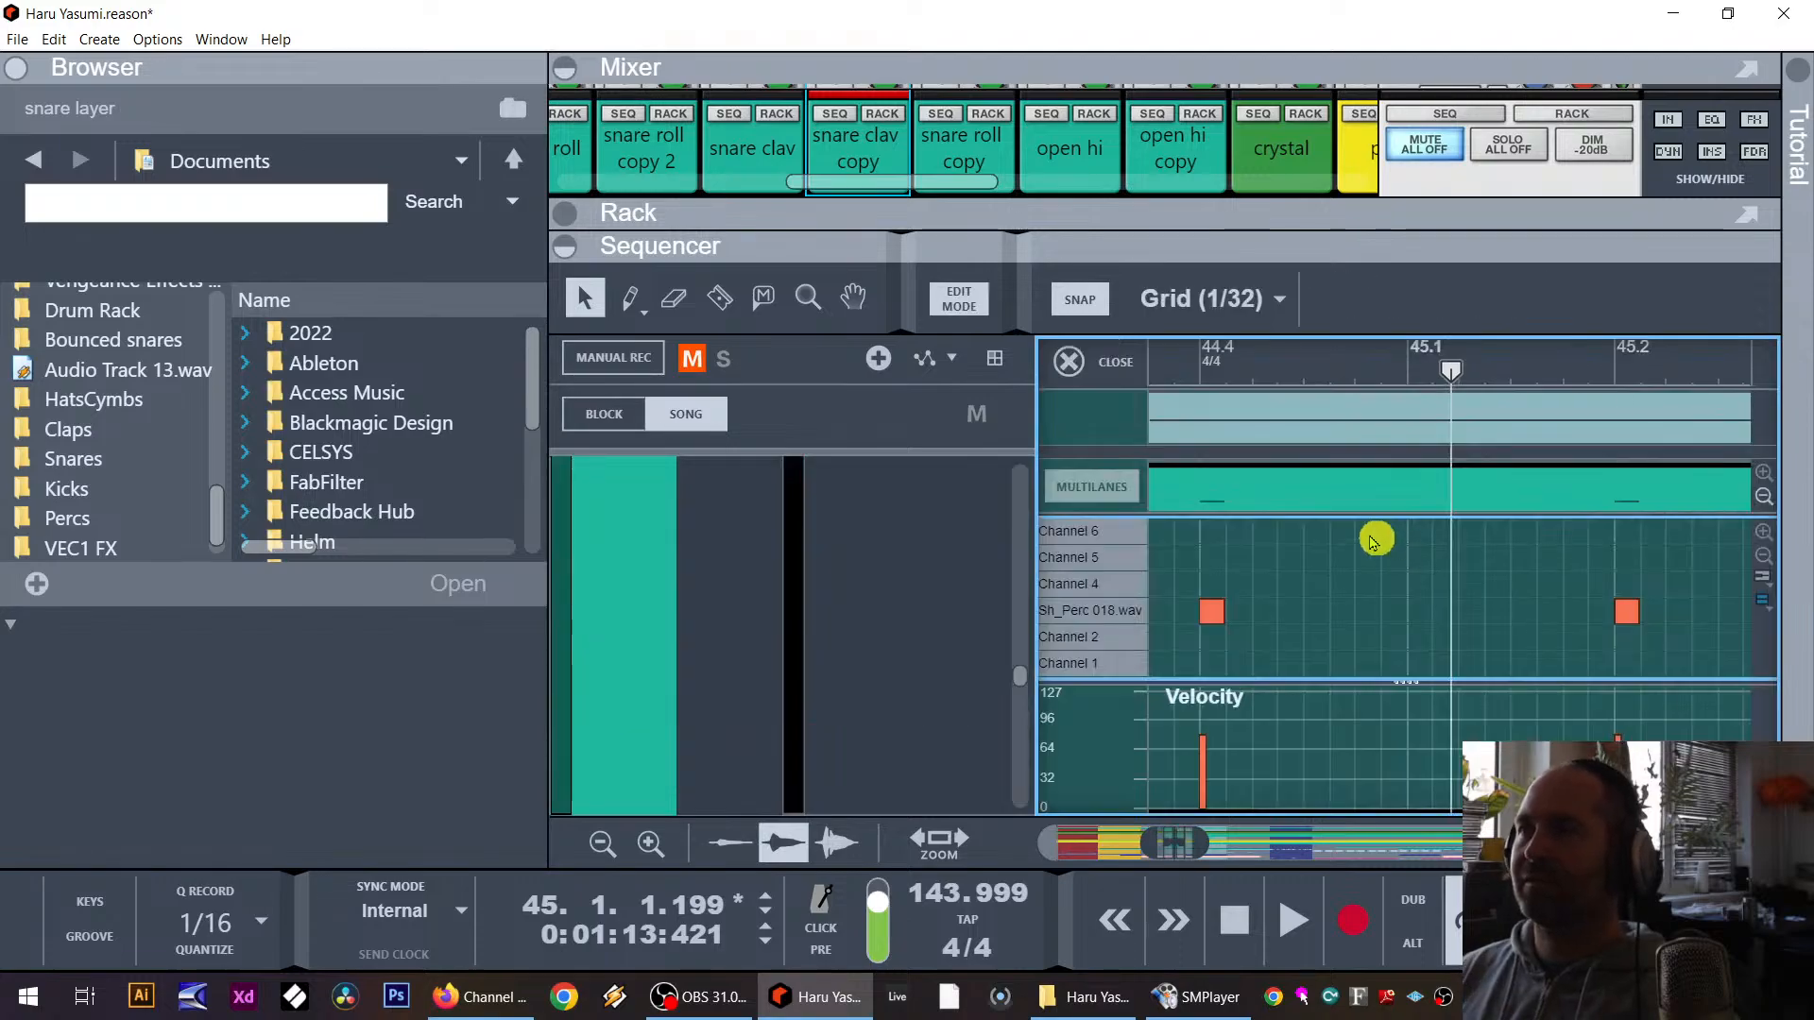
{"action": "left_click_drag", "start_coordinate": [1139, 855], "coordinate": [996, 820]}
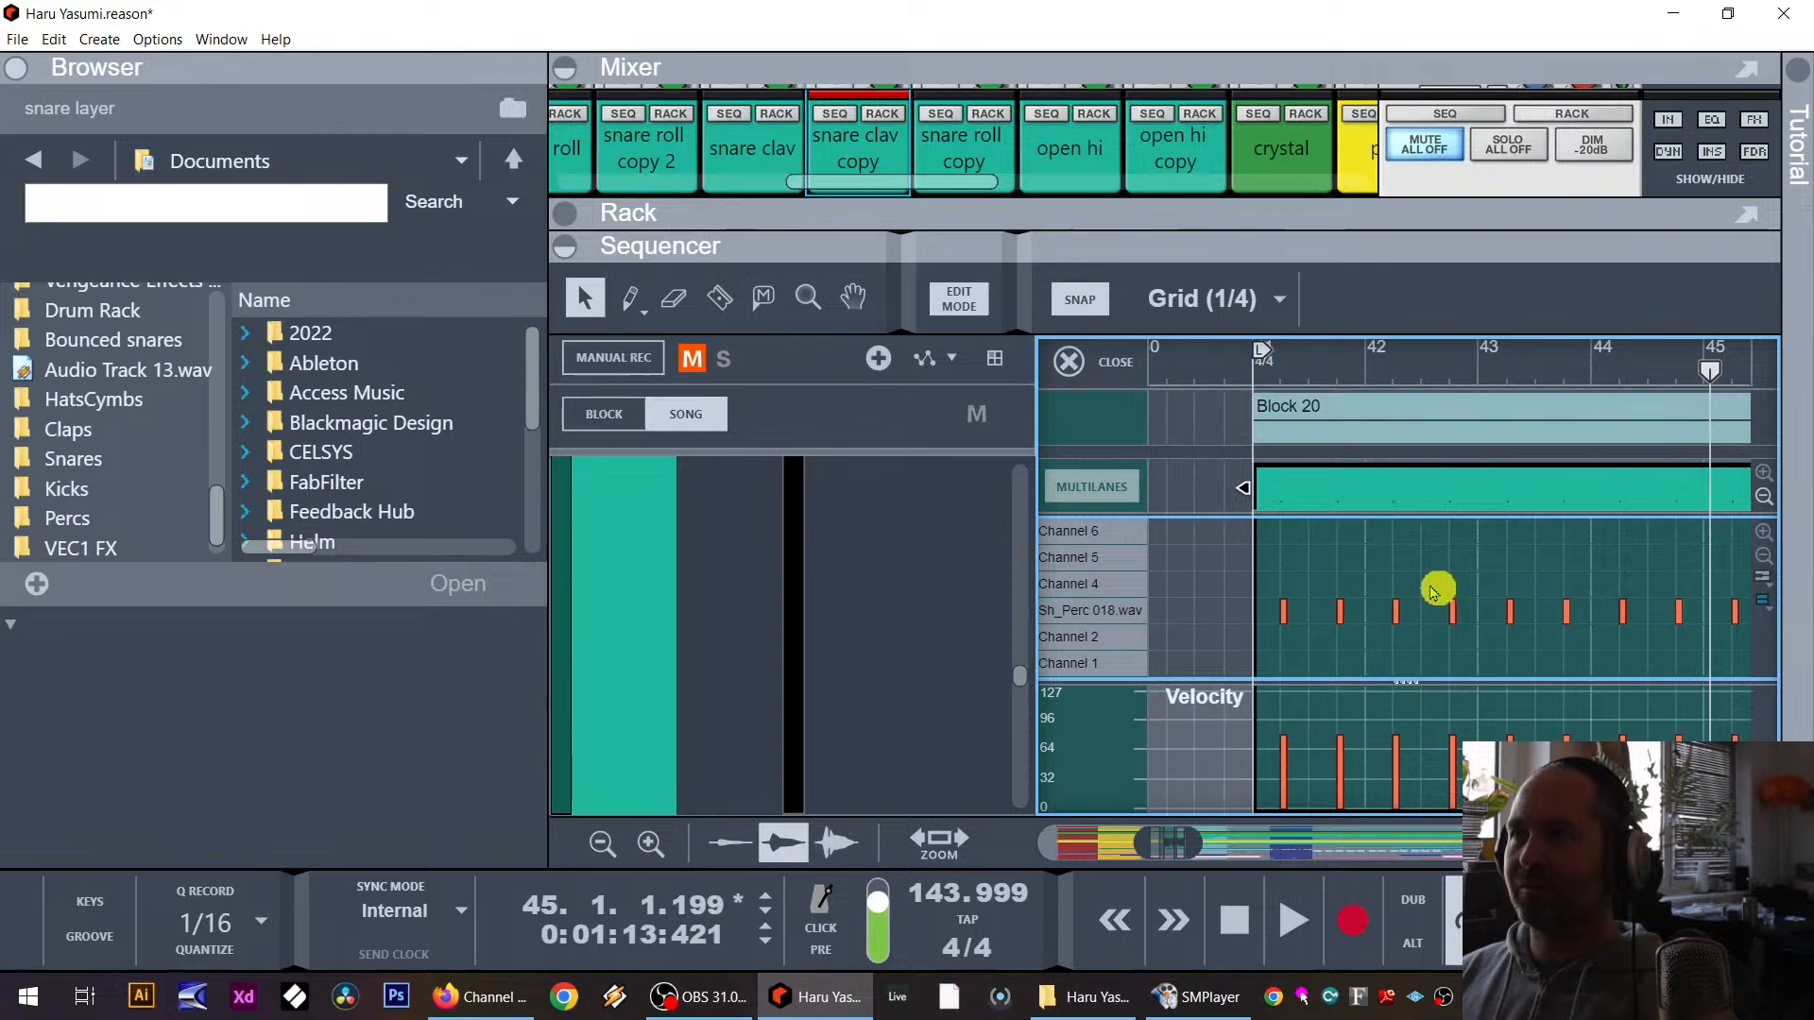
{"action": "left_click_drag", "start_coordinate": [1431, 588], "coordinate": [1461, 642]}
{"action": "key", "text": "Delete"}
{"action": "mouse_move", "coordinate": [1548, 552]}
{"action": "left_mouse_down"}
{"action": "mouse_move", "coordinate": [1795, 535]}
{"action": "mouse_move", "coordinate": [1663, 537]}
{"action": "mouse_move", "coordinate": [1793, 555]}
{"action": "mouse_move", "coordinate": [1669, 571]}
{"action": "mouse_move", "coordinate": [1637, 634]}
{"action": "left_mouse_up"}
{"action": "key", "text": "Delete"}
{"action": "left_click_drag", "start_coordinate": [1646, 522], "coordinate": [1580, 555]}
{"action": "left_click_drag", "start_coordinate": [1651, 572], "coordinate": [1538, 642]}
{"action": "key", "text": "Delete"}
{"action": "left_click", "coordinate": [958, 298]}
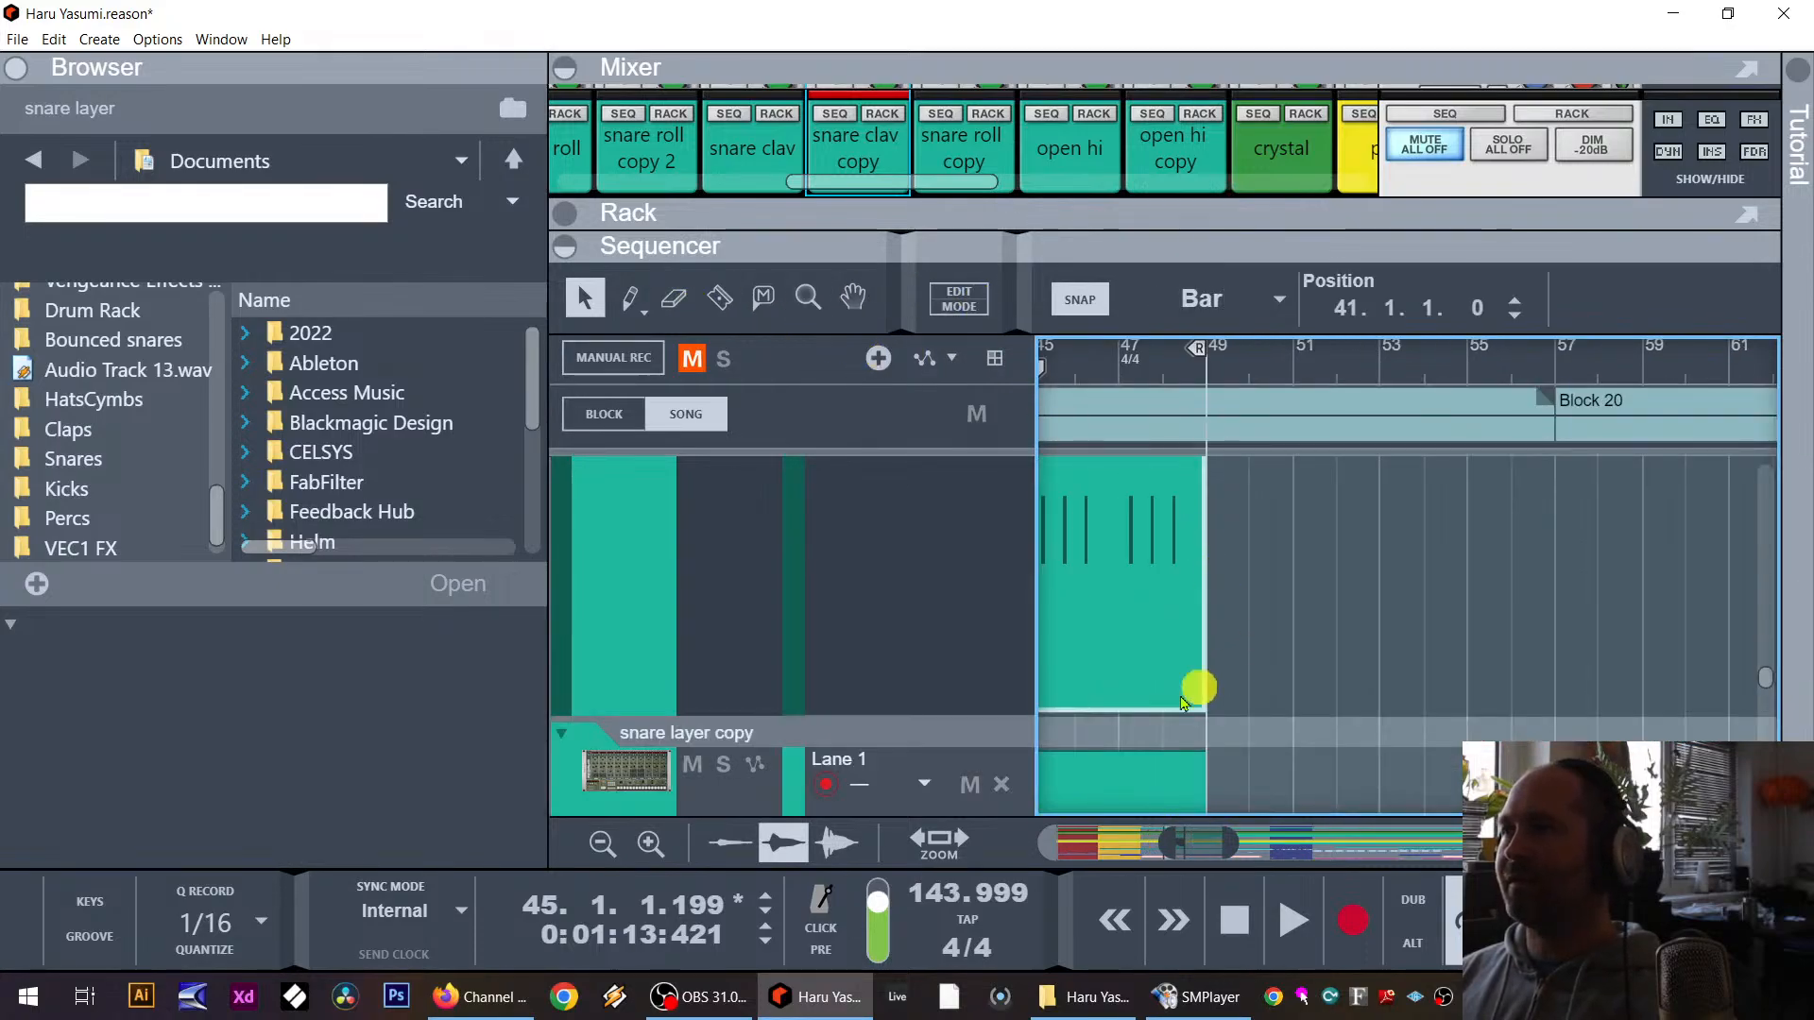
Step: In the snare layer copy clip at bars 41 to 49, delete the Sh_Perc 018.wav notes between every fourth hit, plus the final note
{"action": "left_click_drag", "start_coordinate": [1170, 856], "coordinate": [1110, 846]}
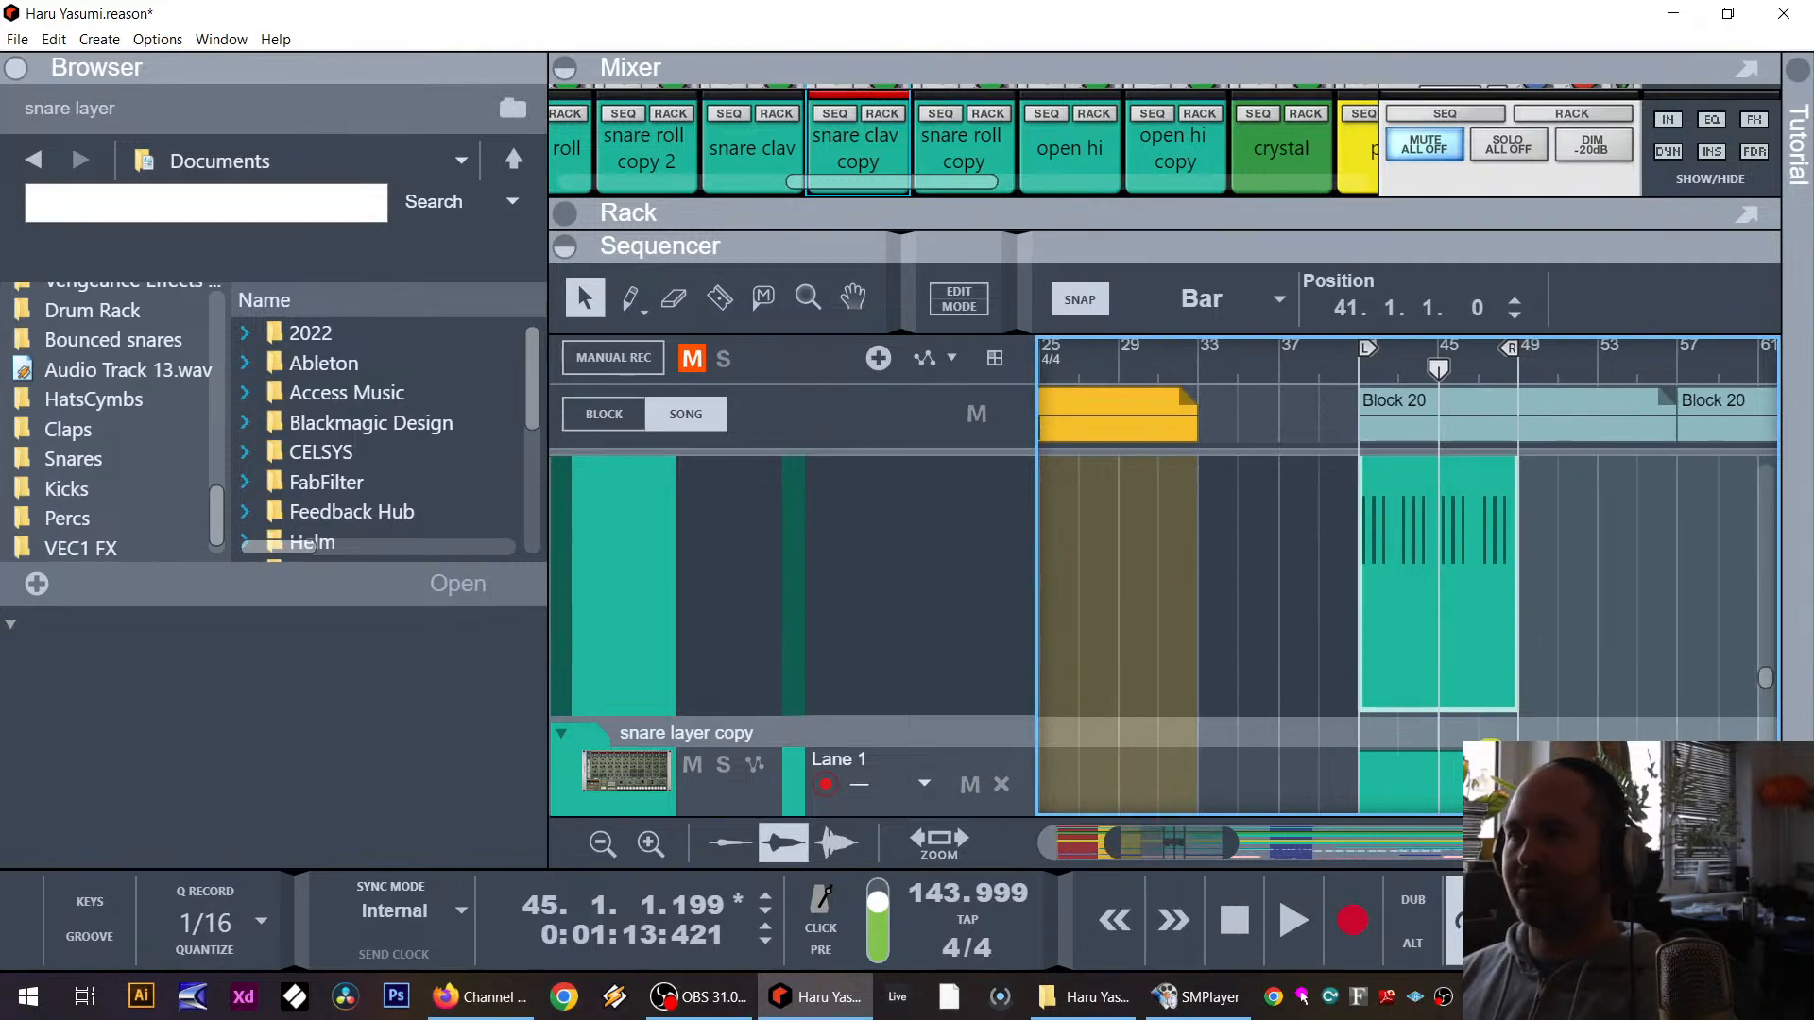
{"action": "scroll", "coordinate": [1474, 661], "scroll_direction": "down", "scroll_amount": 5}
{"action": "double_click", "coordinate": [1460, 589]}
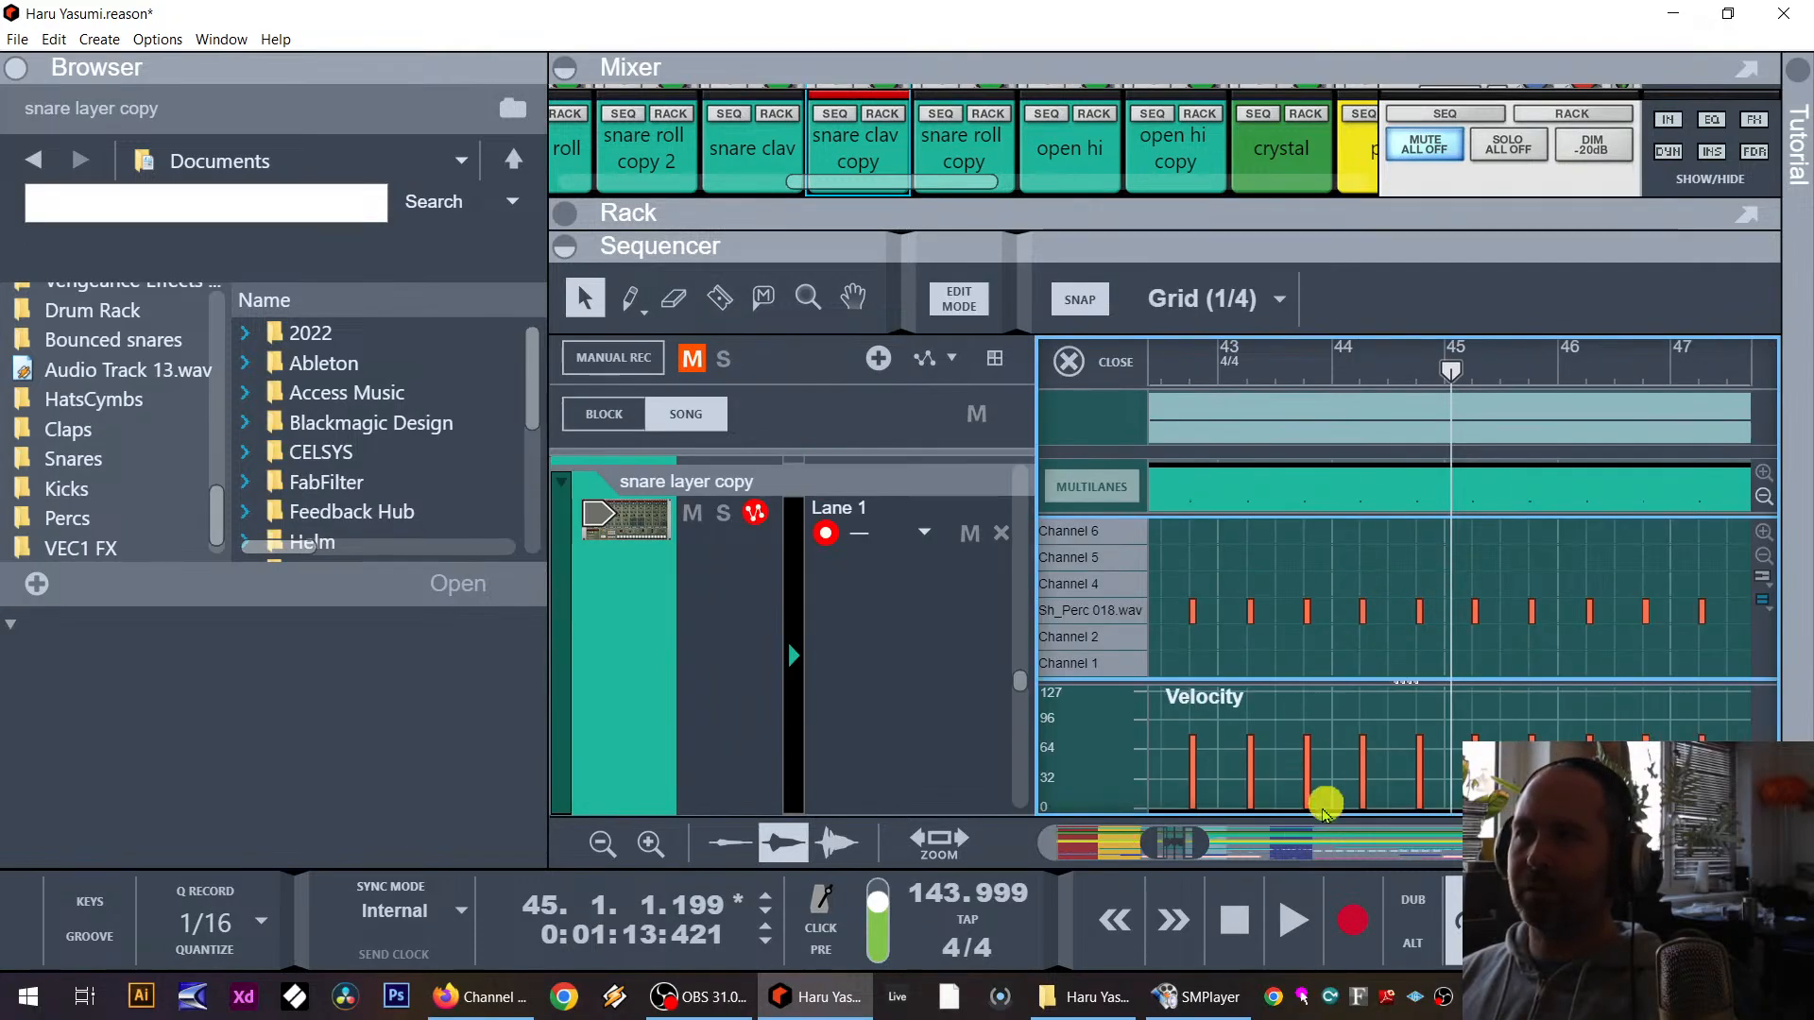
{"action": "left_click_drag", "start_coordinate": [1197, 853], "coordinate": [1121, 844]}
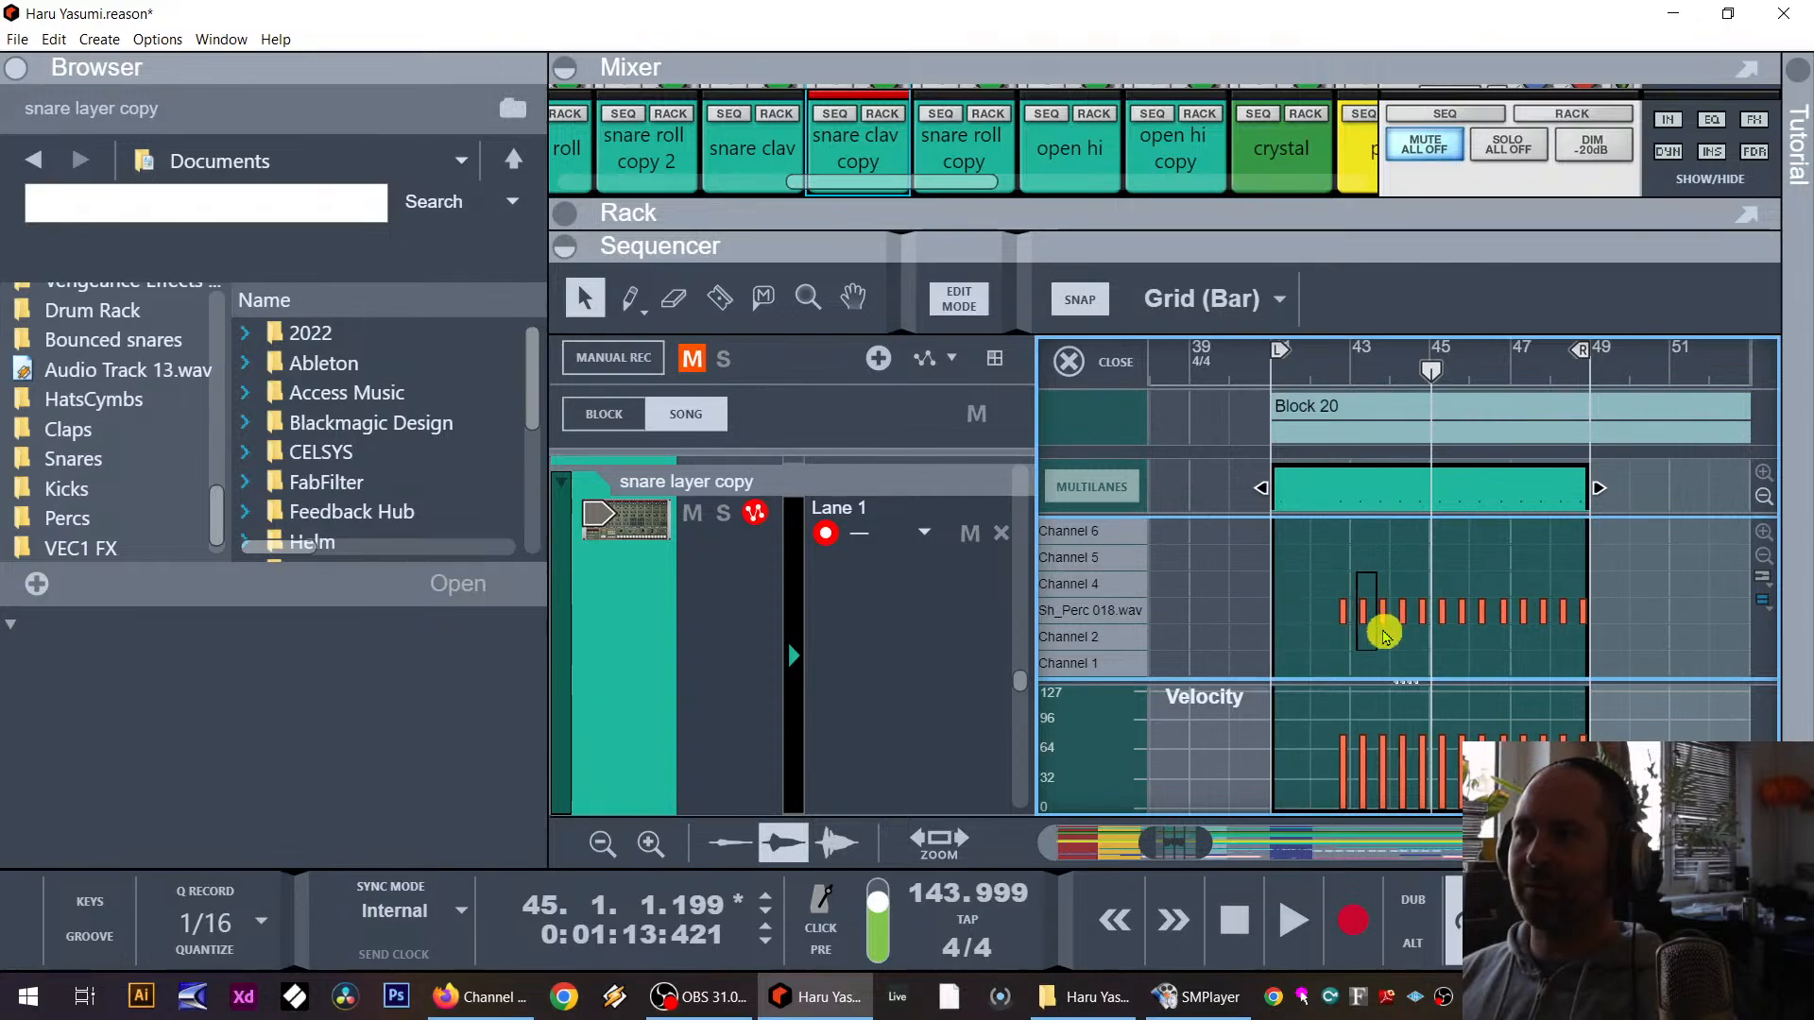
{"action": "key", "text": "Delete"}
{"action": "left_click_drag", "start_coordinate": [1415, 649], "coordinate": [1560, 650]}
{"action": "key", "text": "Delete"}
{"action": "key", "text": "Delete"}
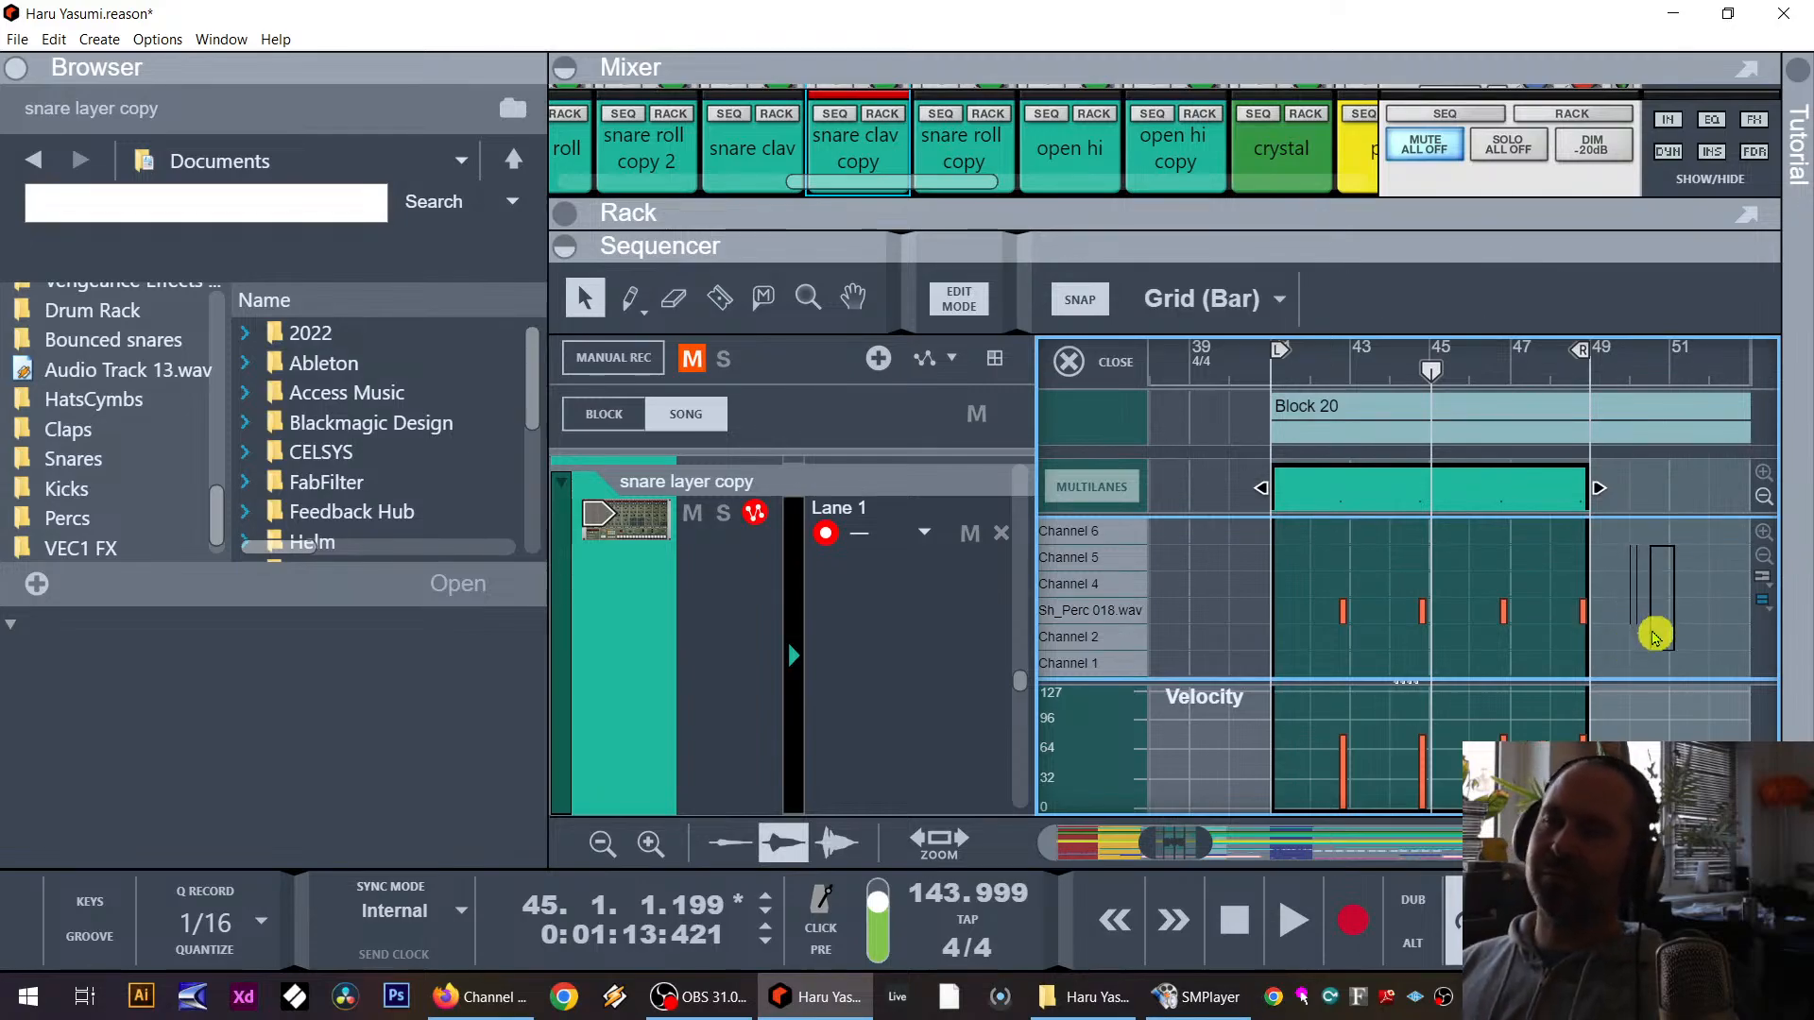
{"action": "left_click_drag", "start_coordinate": [1656, 635], "coordinate": [1545, 640]}
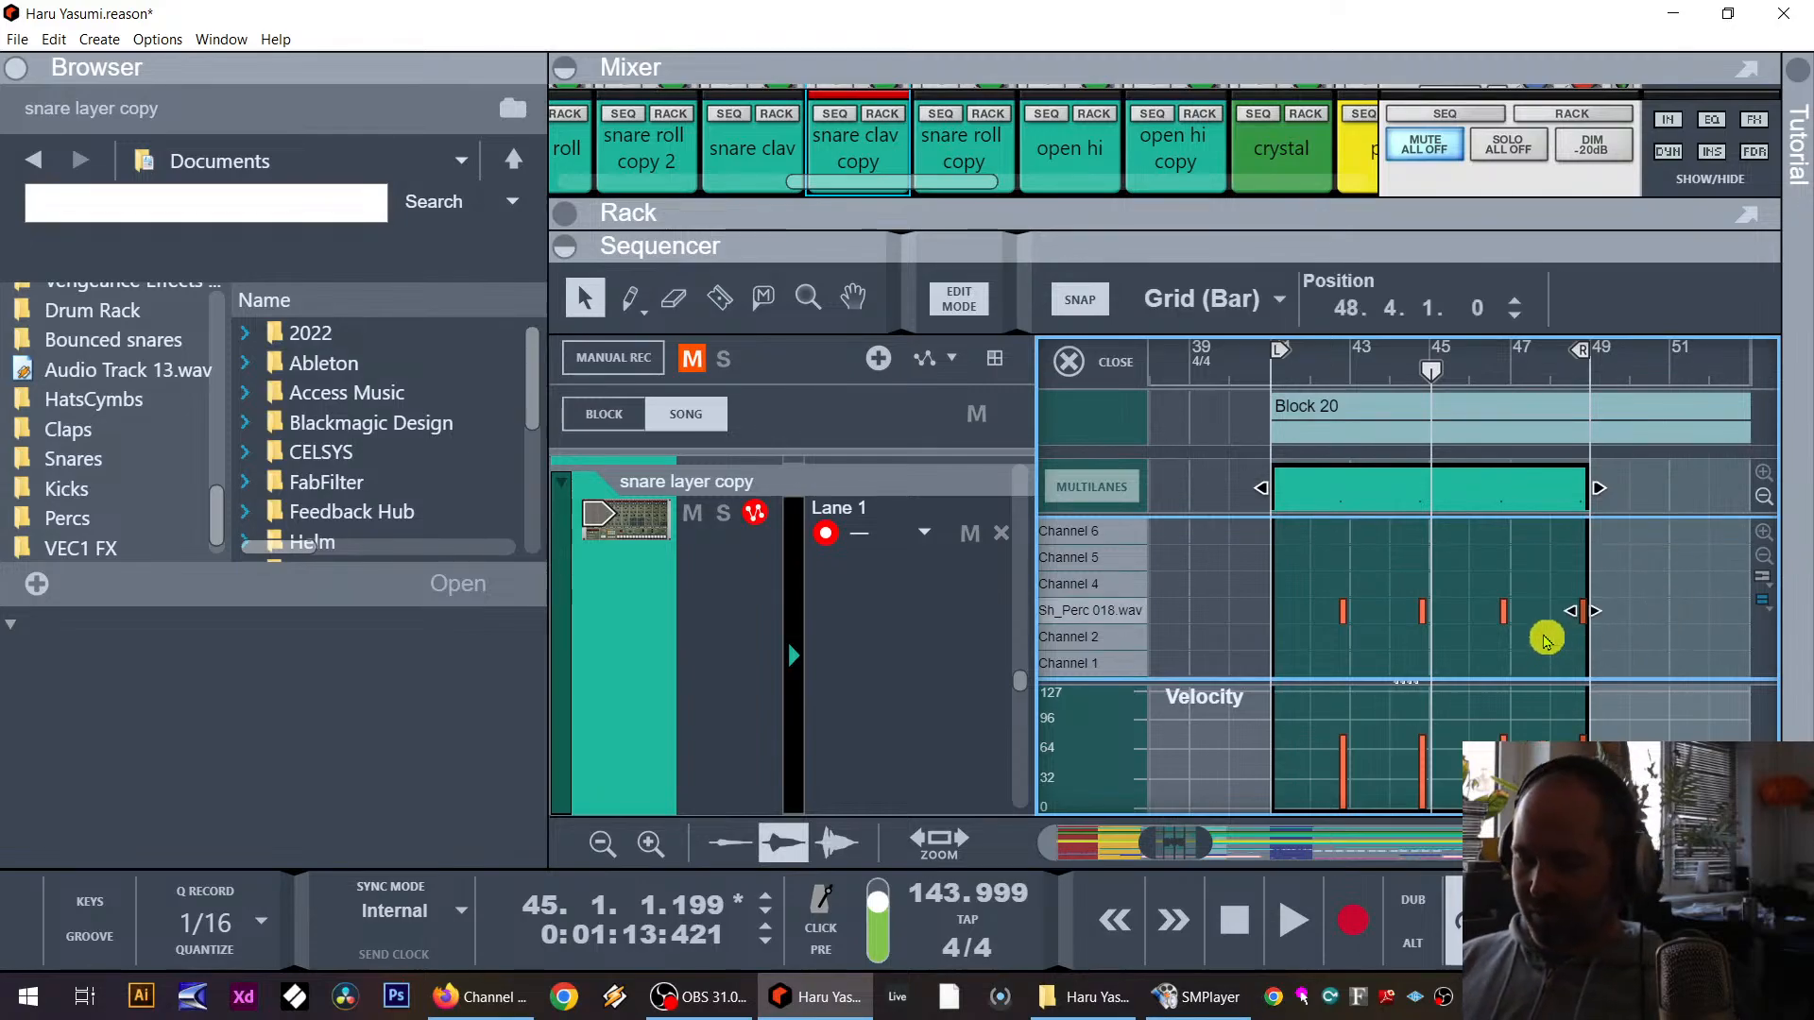
{"action": "key", "text": "Delete"}
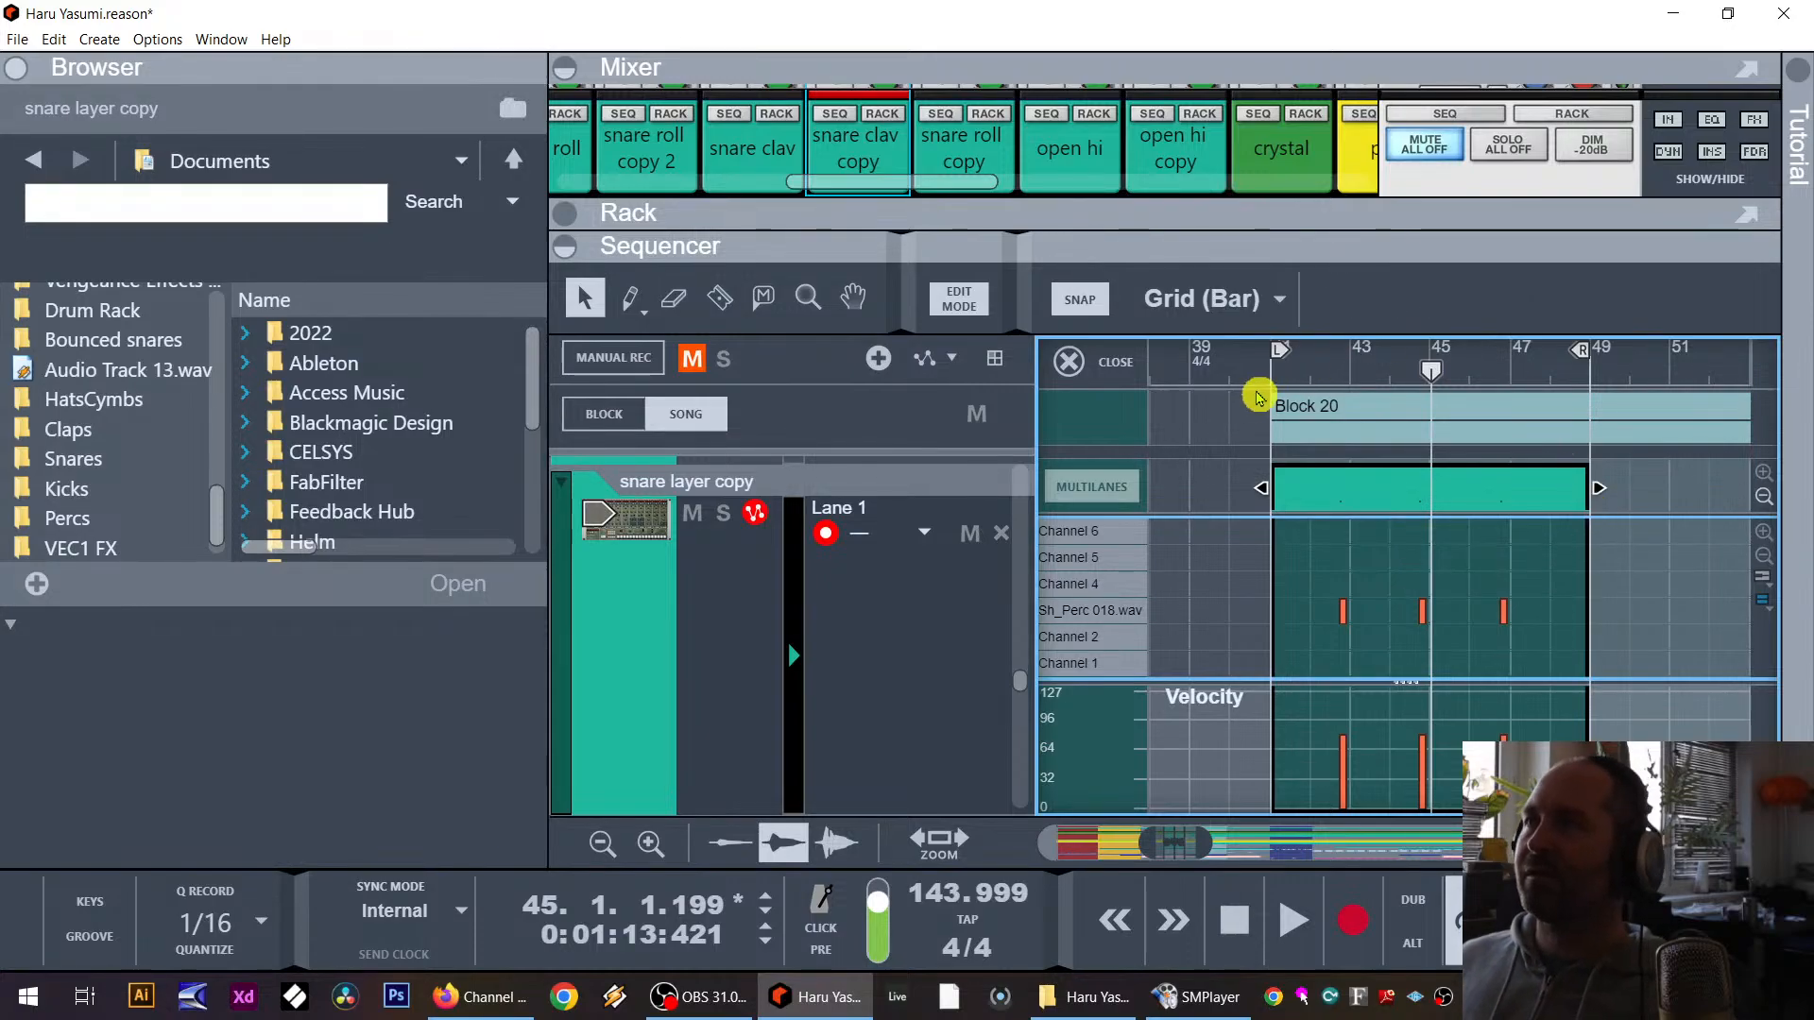
Step: Play the song from bar 41 to hear the thinned-out snare layer copy hits
{"action": "left_click", "coordinate": [1258, 396]}
{"action": "left_click", "coordinate": [1272, 380]}
{"action": "key", "text": "space"}
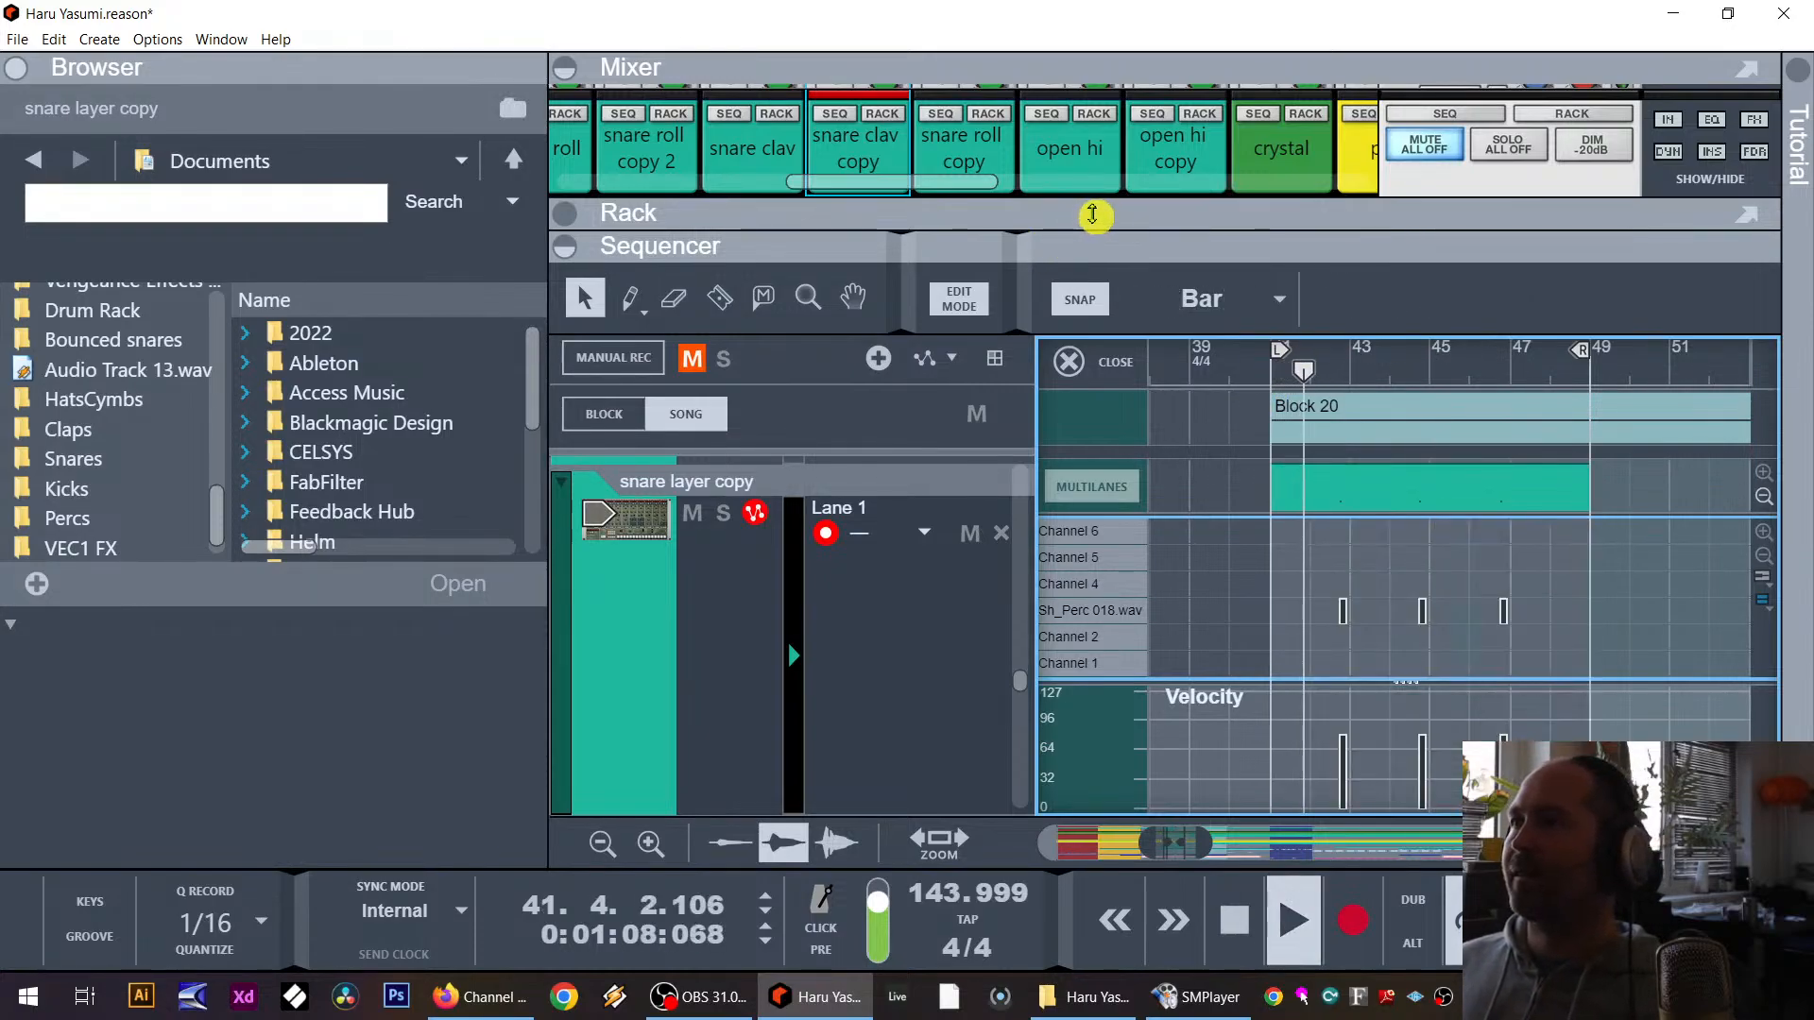
Step: Open the Stratus reverb on send 2 and load the Lge Neutral Hall preset from the Large keyword
{"action": "left_click_drag", "start_coordinate": [1094, 213], "coordinate": [1086, 647]}
{"action": "scroll", "coordinate": [822, 235], "scroll_direction": "down", "scroll_amount": 5}
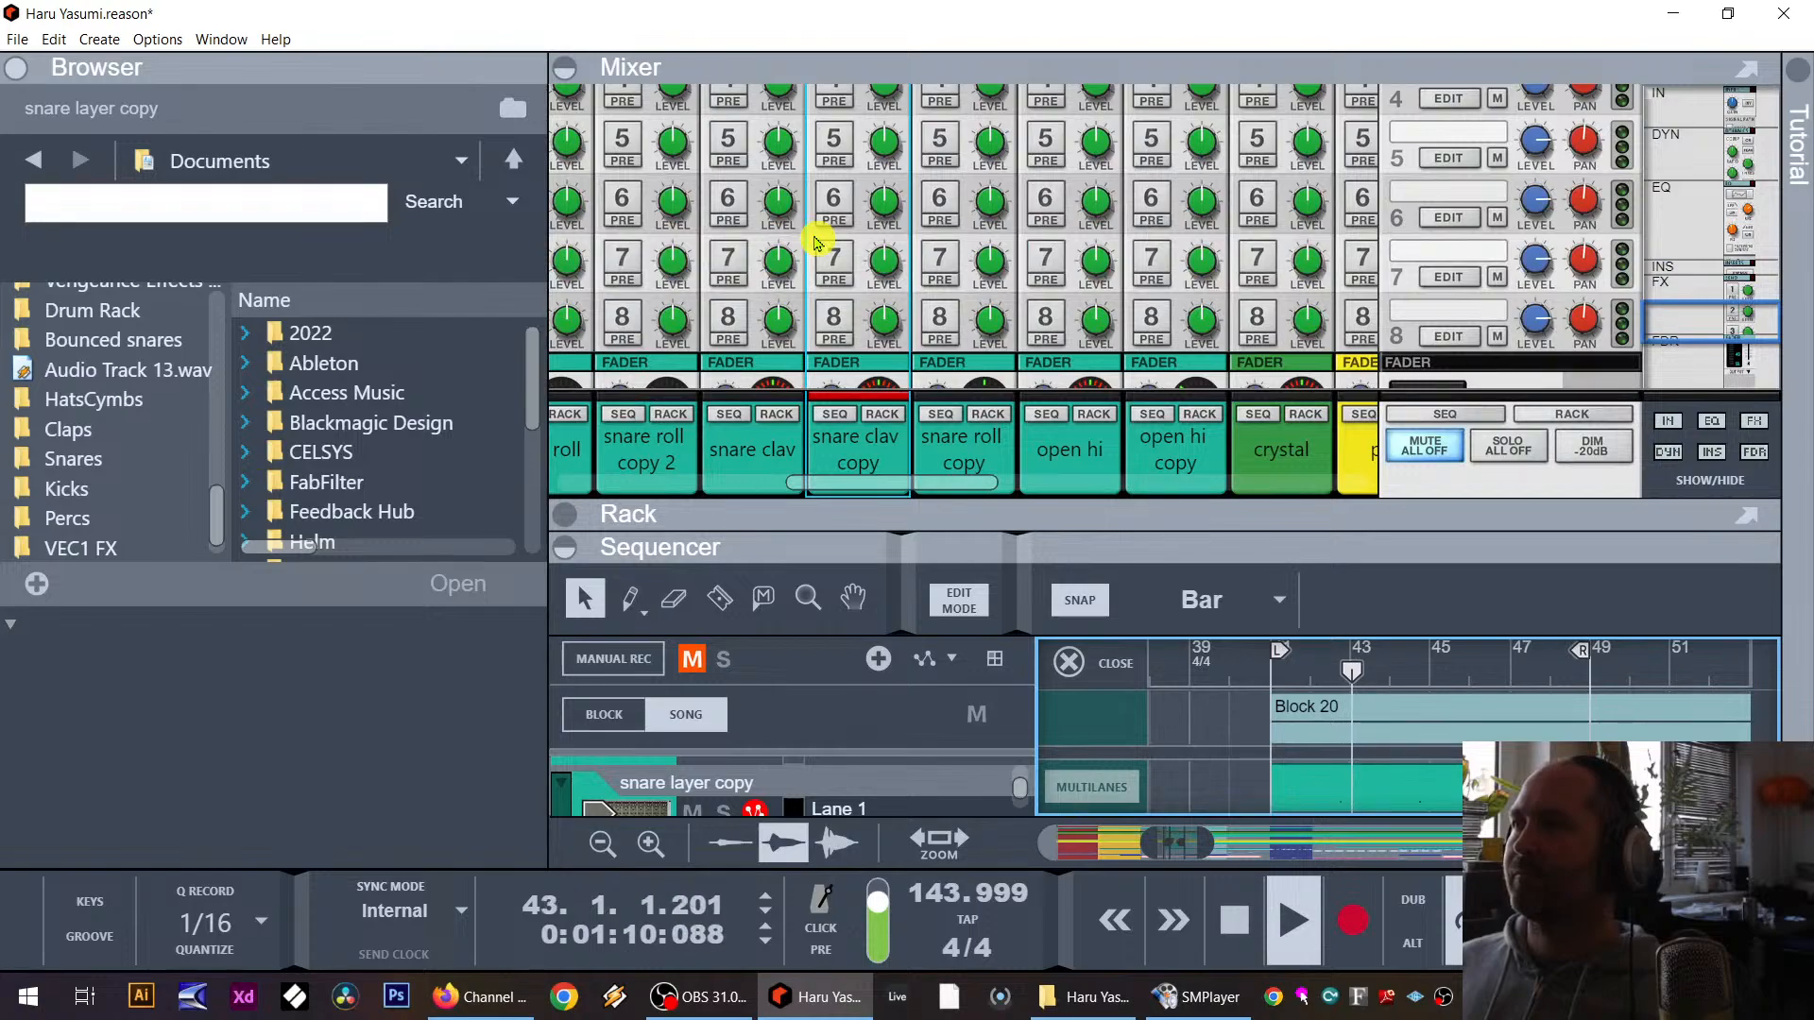
{"action": "scroll", "coordinate": [945, 305], "scroll_direction": "up", "scroll_amount": 5}
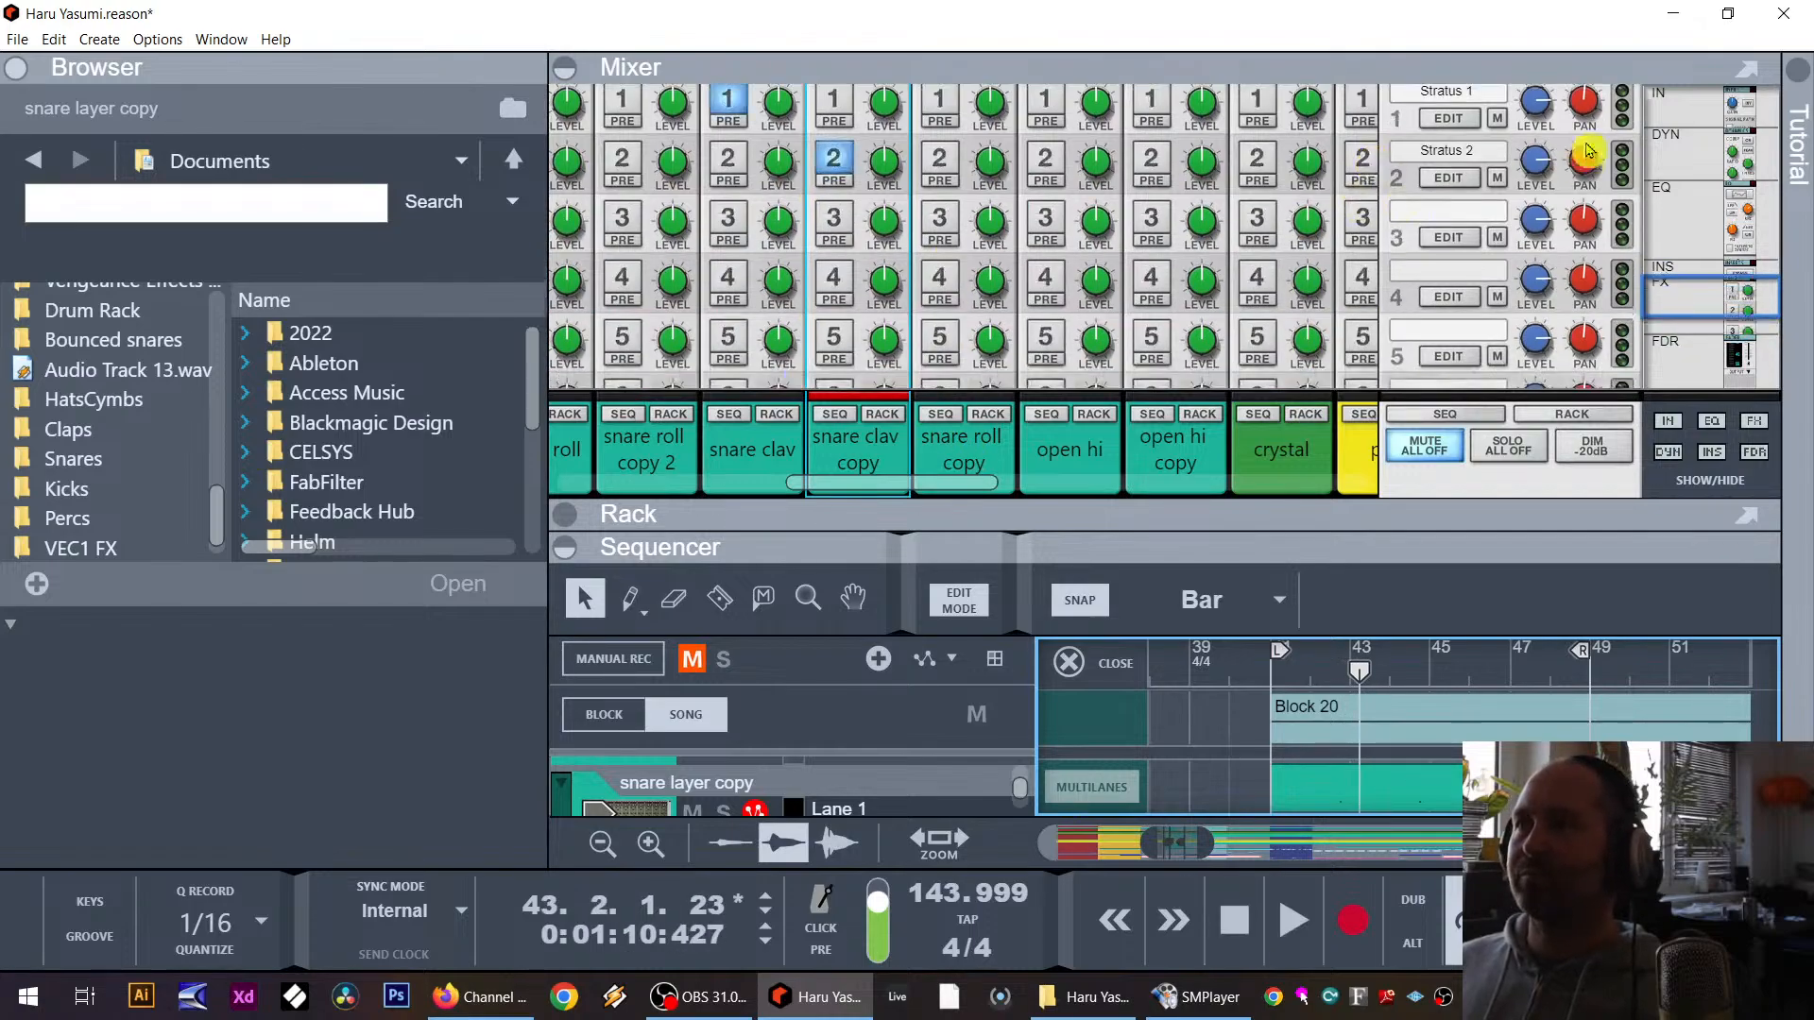
{"action": "left_click", "coordinate": [1450, 178]}
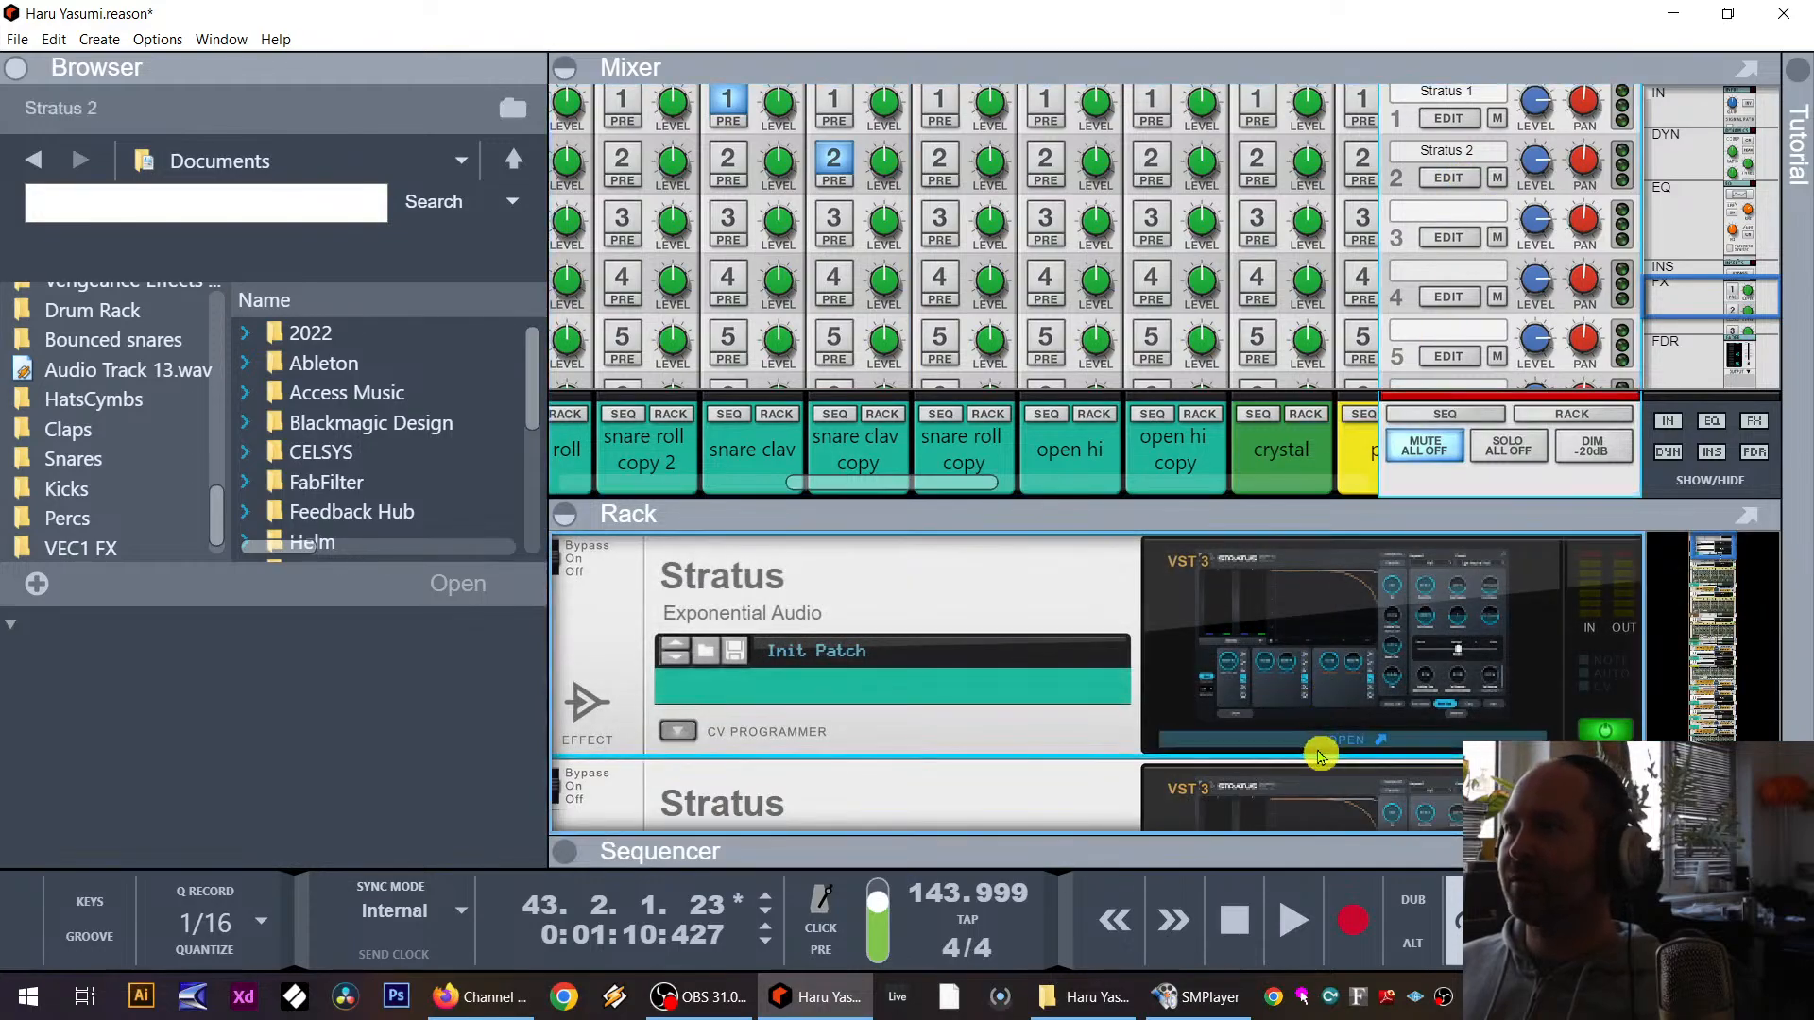
{"action": "left_click", "coordinate": [1323, 741]}
{"action": "left_click", "coordinate": [875, 189]}
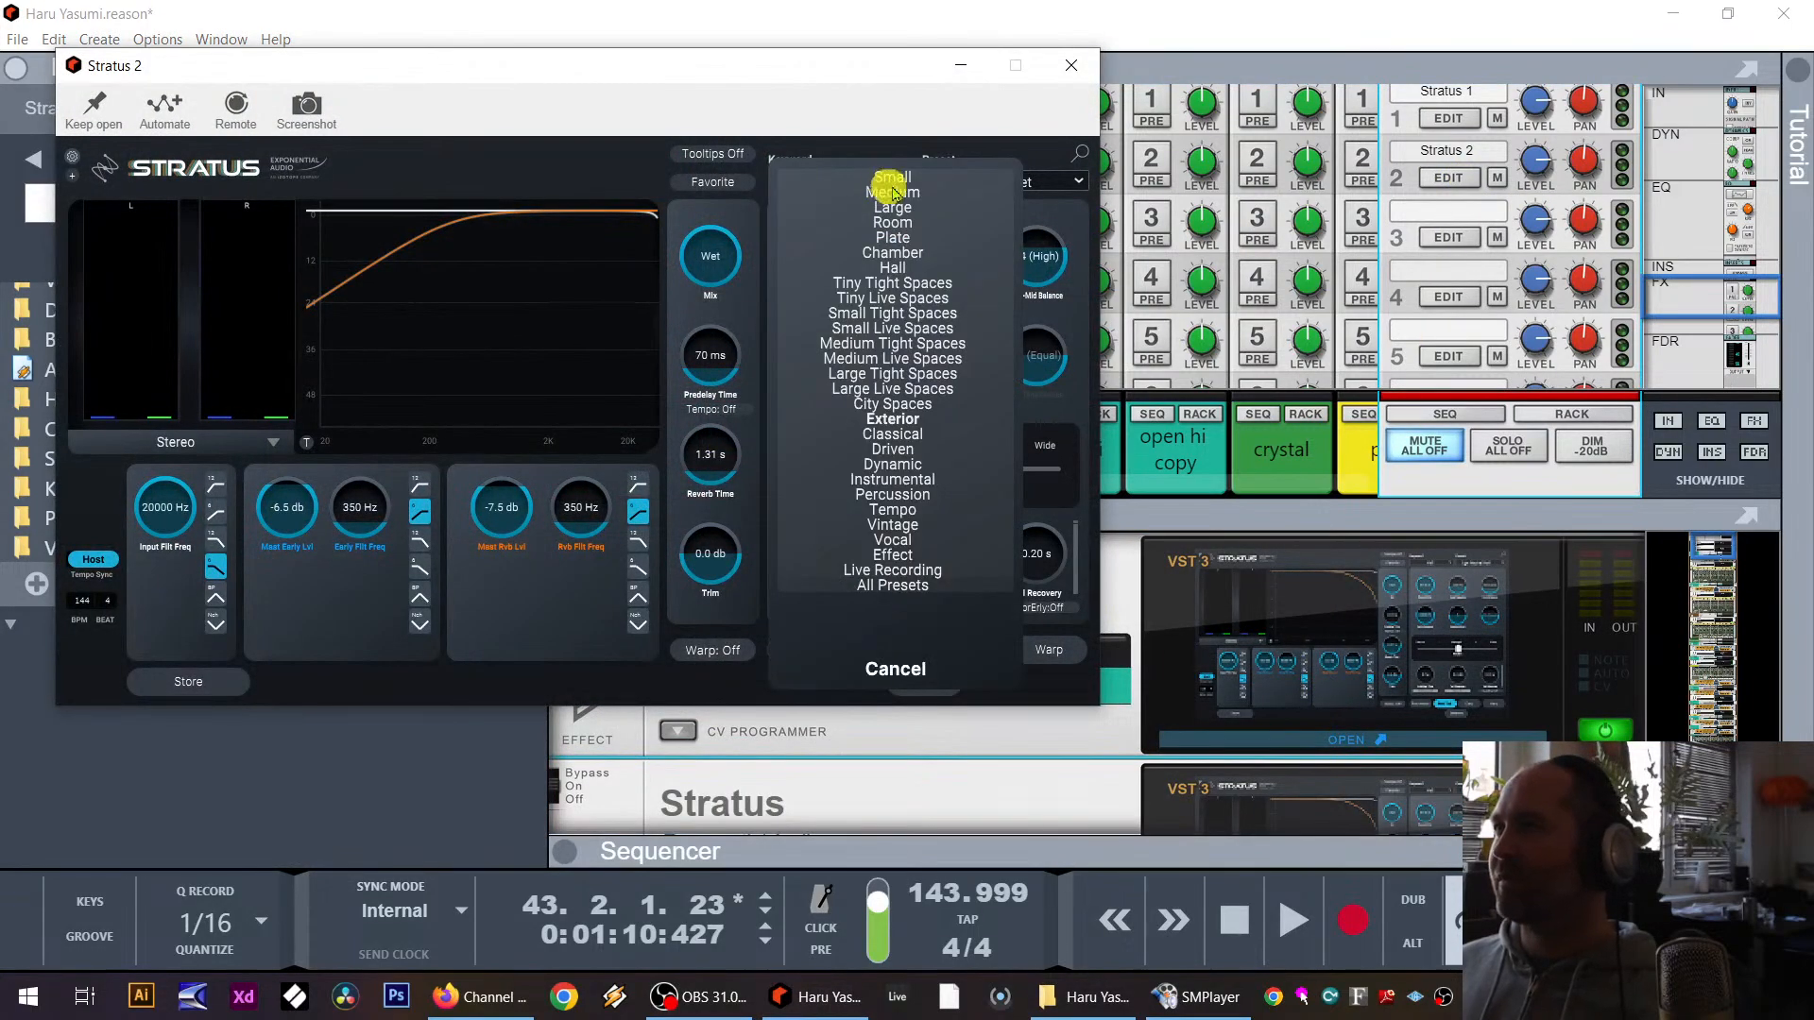
{"action": "left_click", "coordinate": [893, 207]}
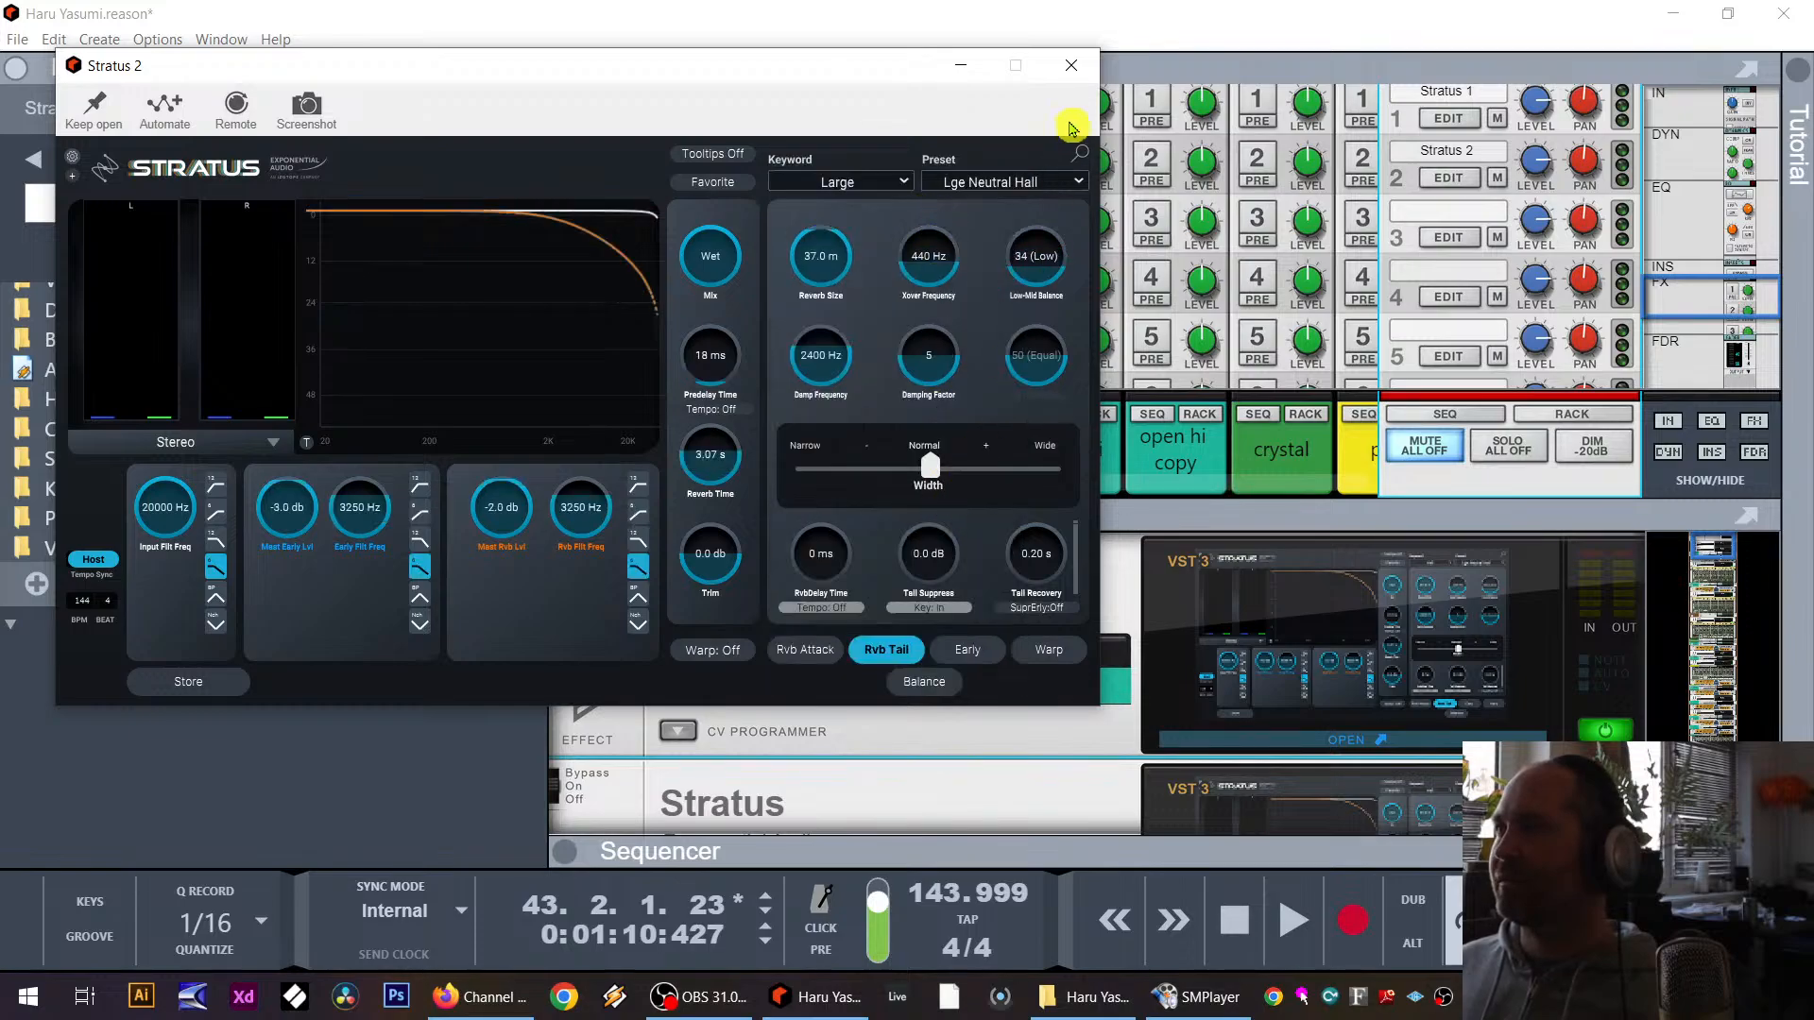
Step: Play the passage from around bar 42 to audition the Lge Neutral Hall reverb, and stop playback
{"action": "left_click_drag", "start_coordinate": [1278, 866], "coordinate": [1297, 488]}
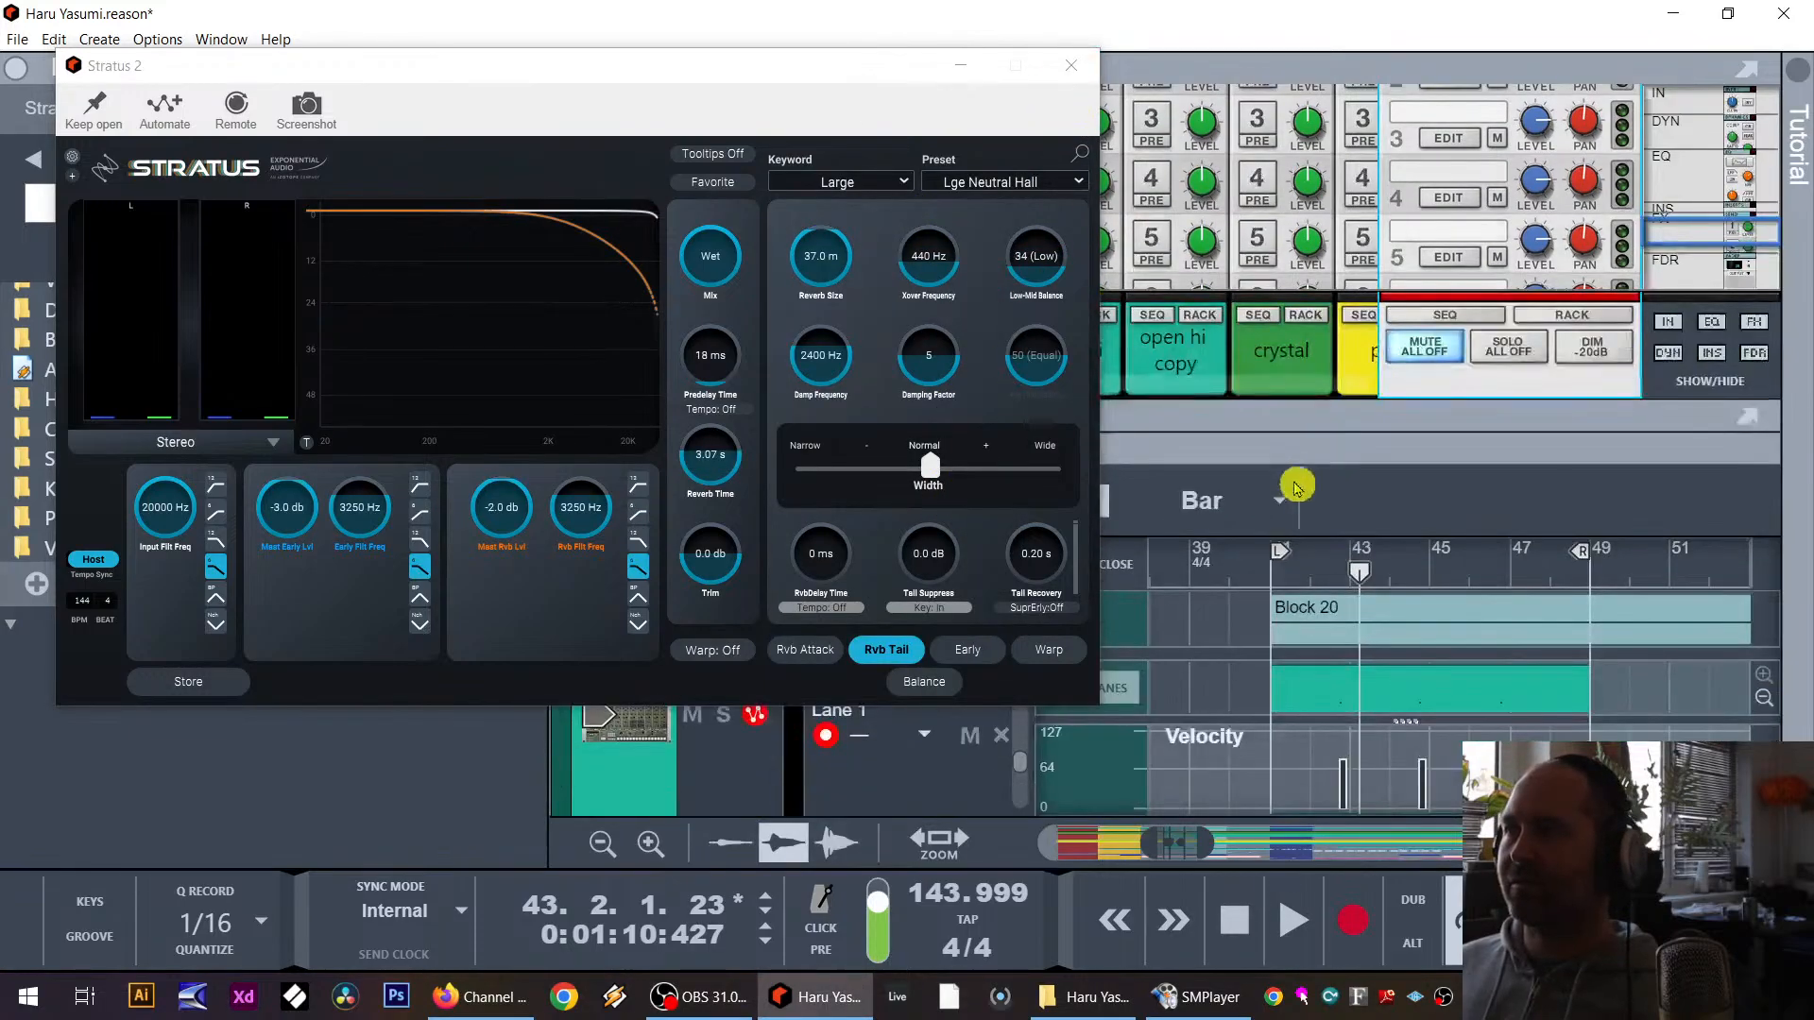
{"action": "left_click", "coordinate": [1320, 562]}
{"action": "key", "text": "space"}
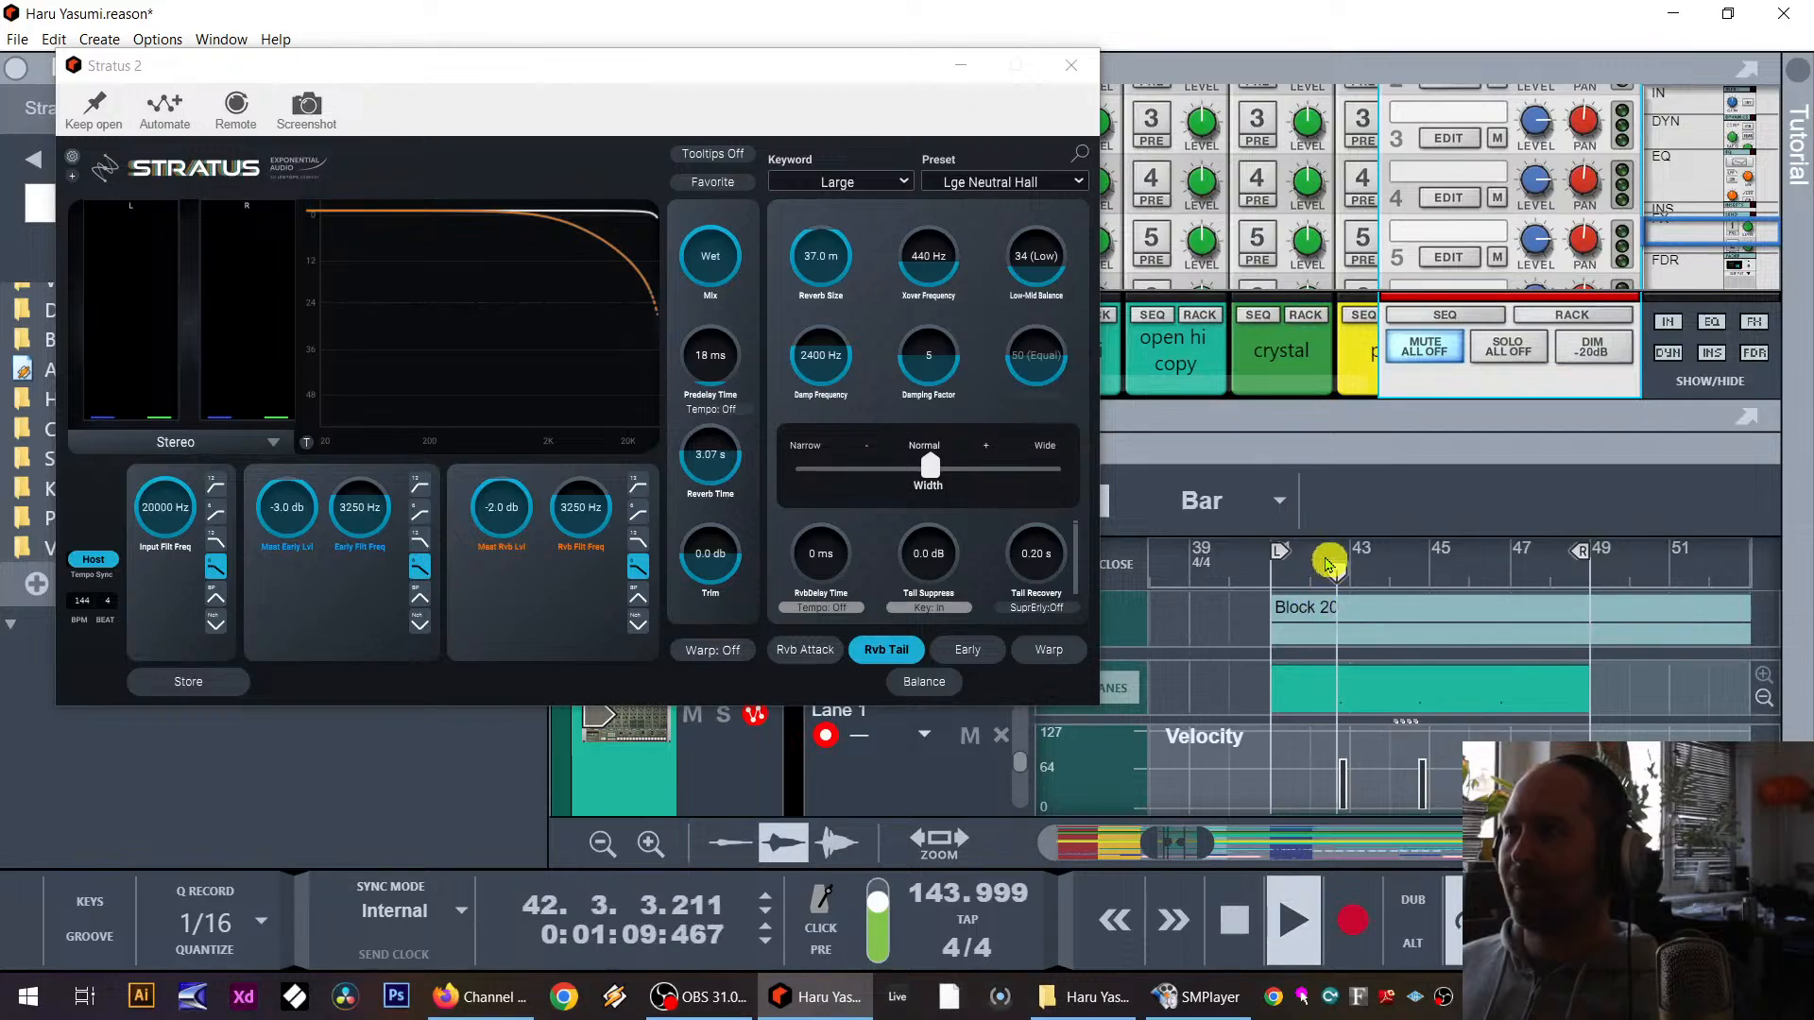
{"action": "key", "text": "space"}
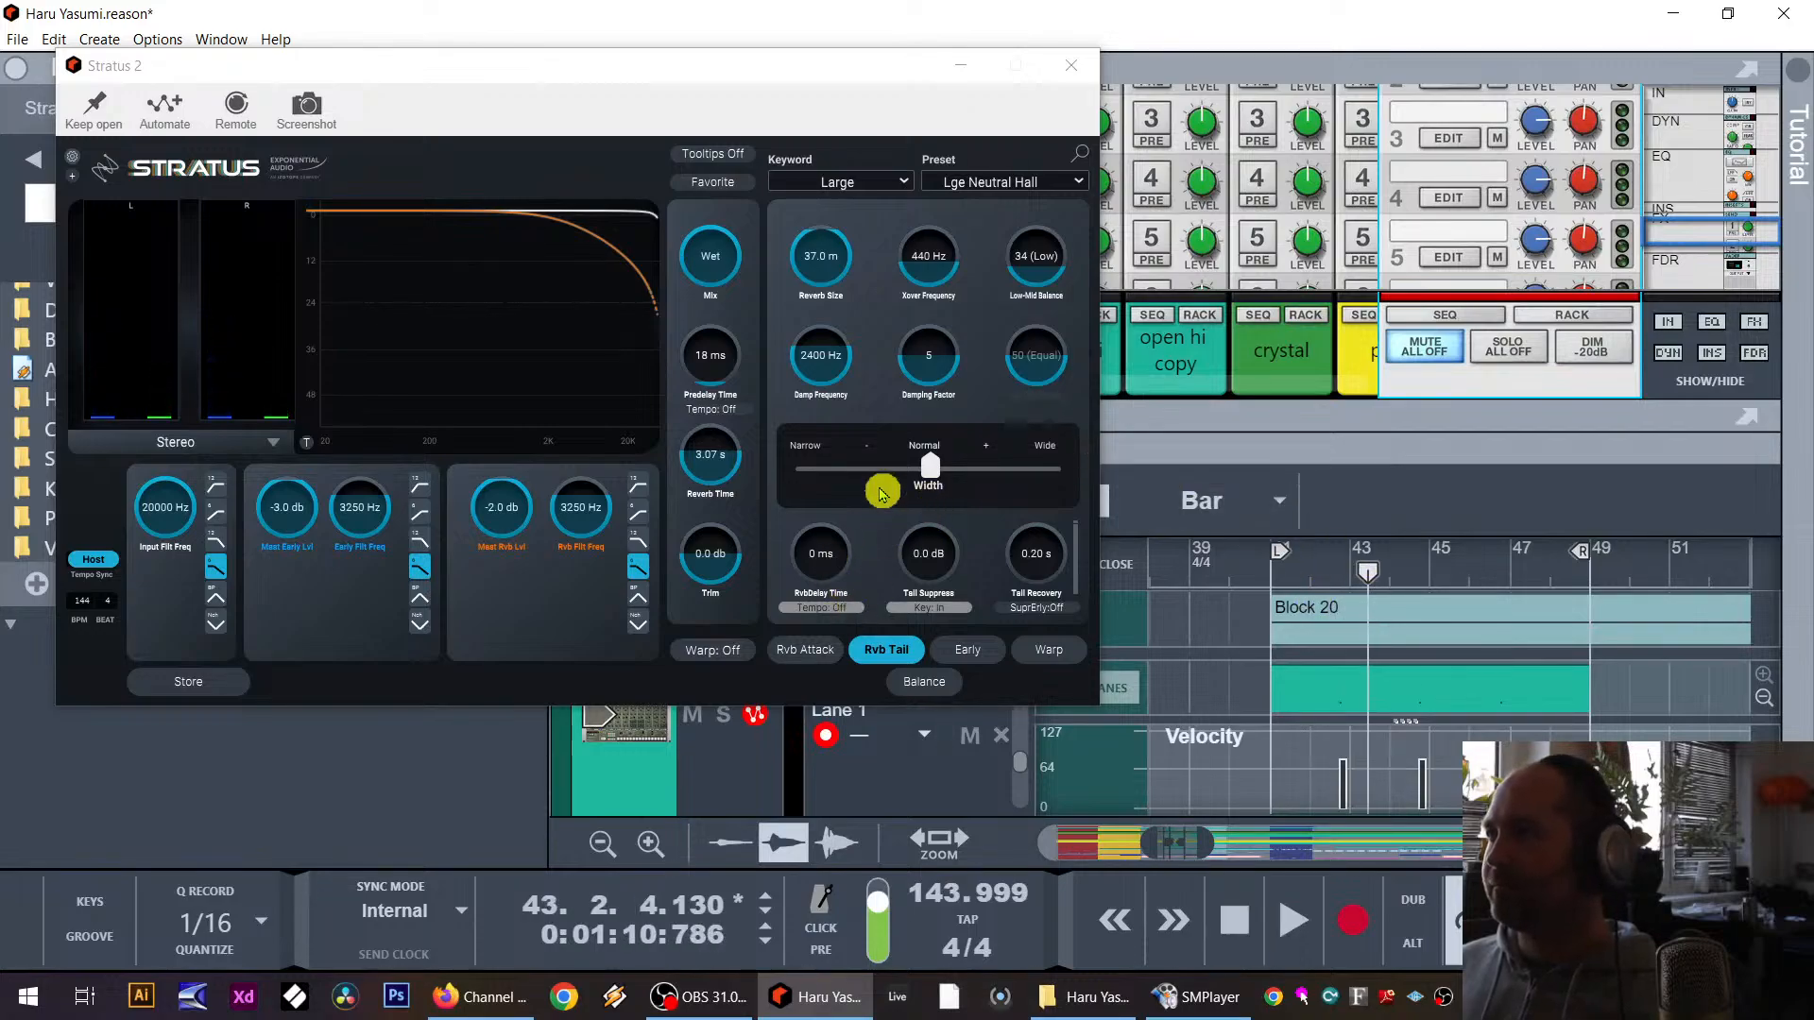
Step: Set the Stratus 2 reverb delay to 500 ms and the reverb time to 5.36 s, and audition around bar 42
{"action": "left_click_drag", "start_coordinate": [829, 565], "coordinate": [876, 454]}
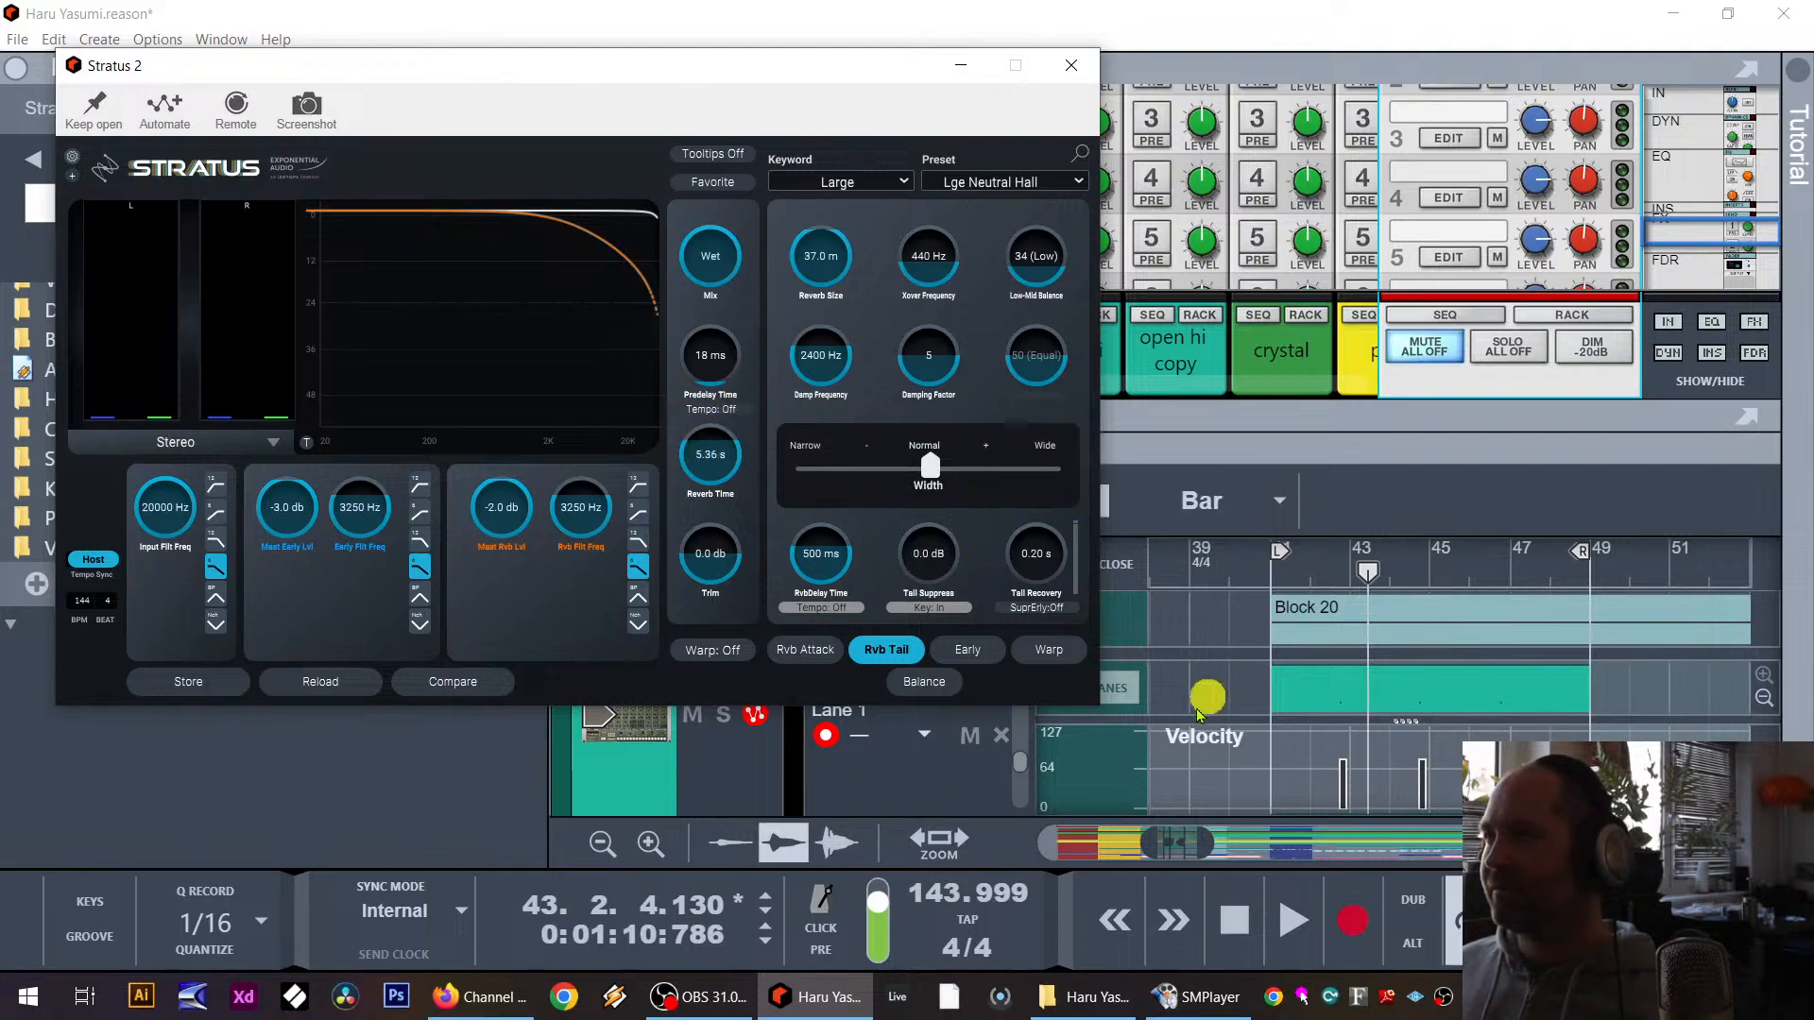
{"action": "left_click", "coordinate": [1308, 578]}
{"action": "key", "text": "space"}
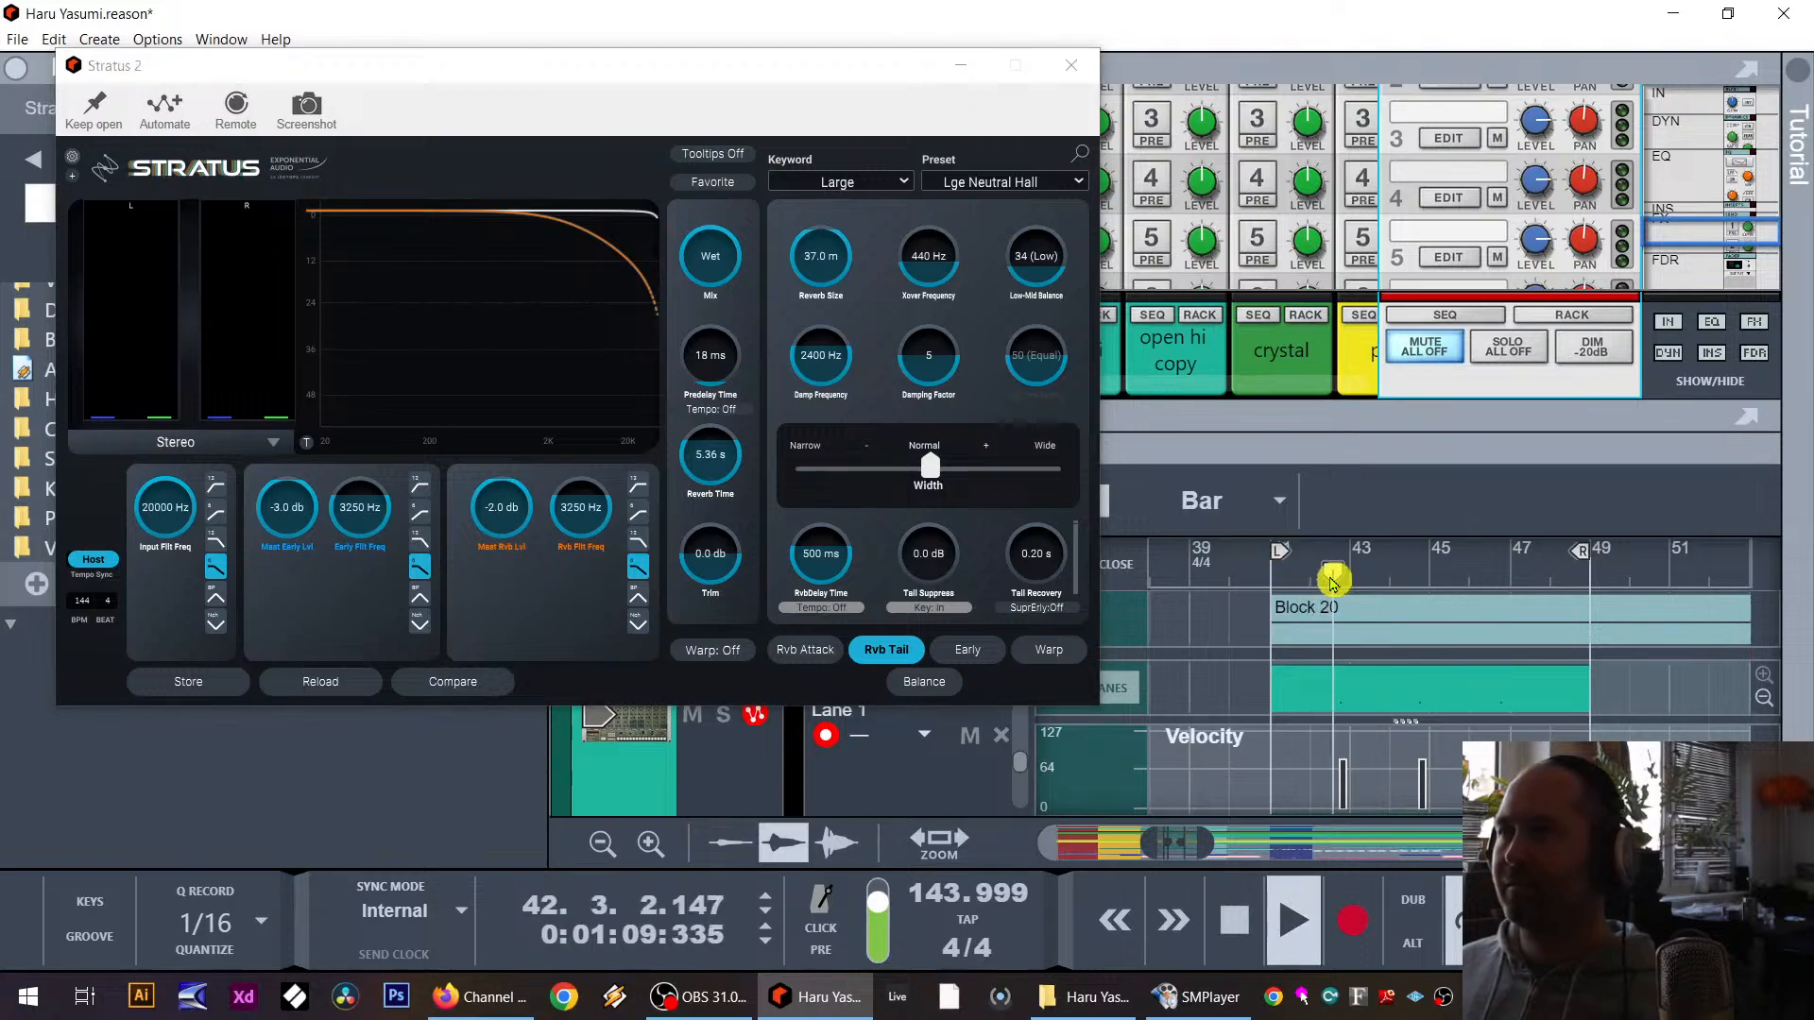
{"action": "key", "text": "space"}
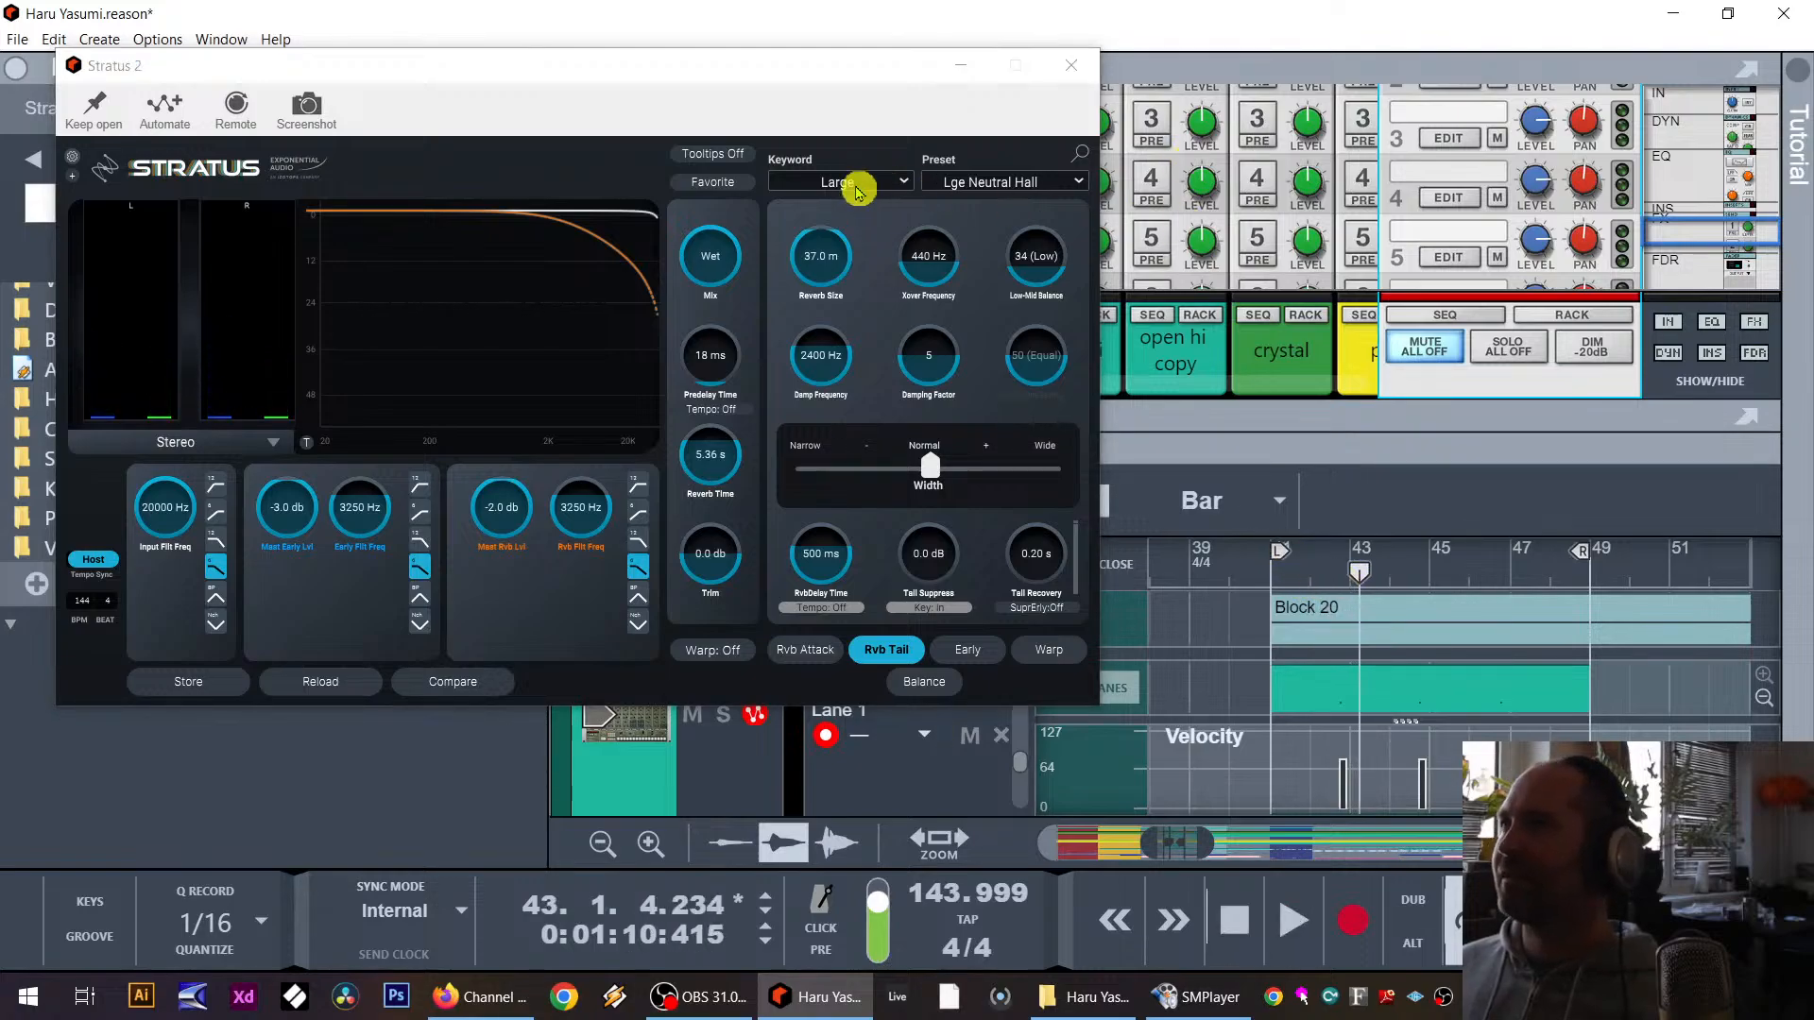
Step: Load the SG Slowverb preset from the Effect keyword in Stratus 2, audition it before bar 43, and close its window
{"action": "left_click", "coordinate": [859, 189]}
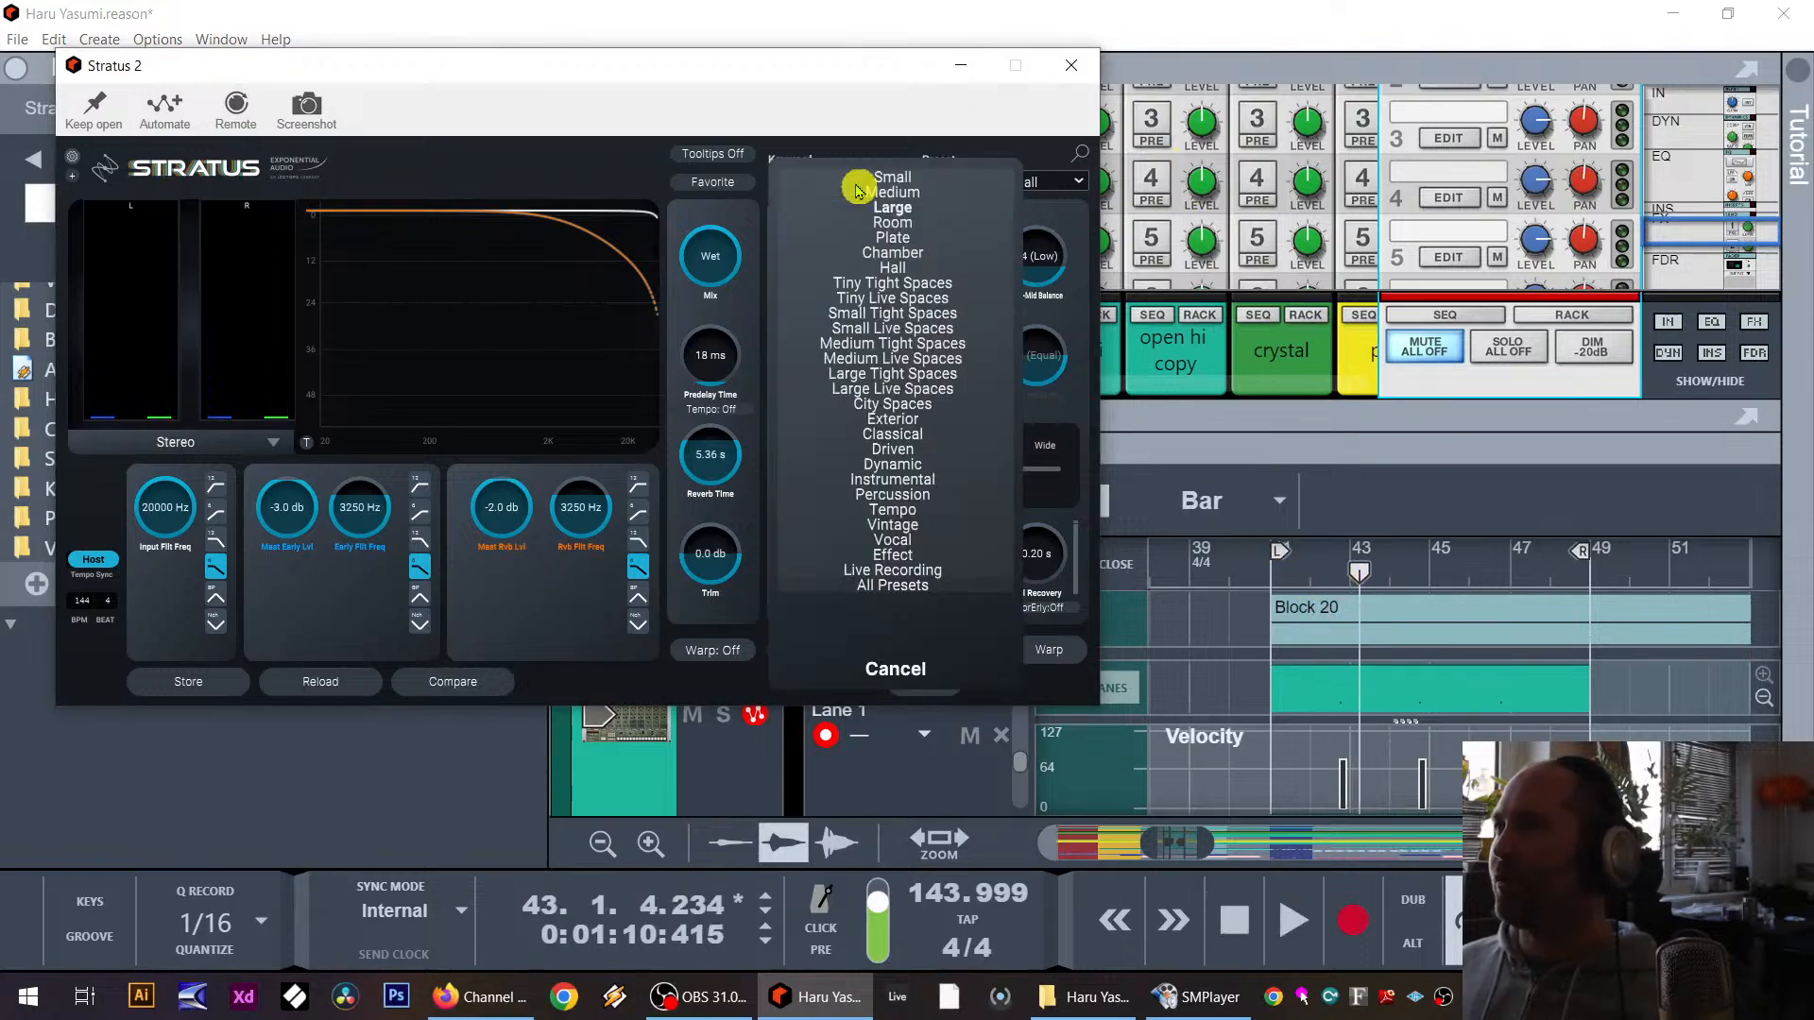
{"action": "left_click", "coordinate": [927, 562]}
{"action": "left_click", "coordinate": [1285, 567]}
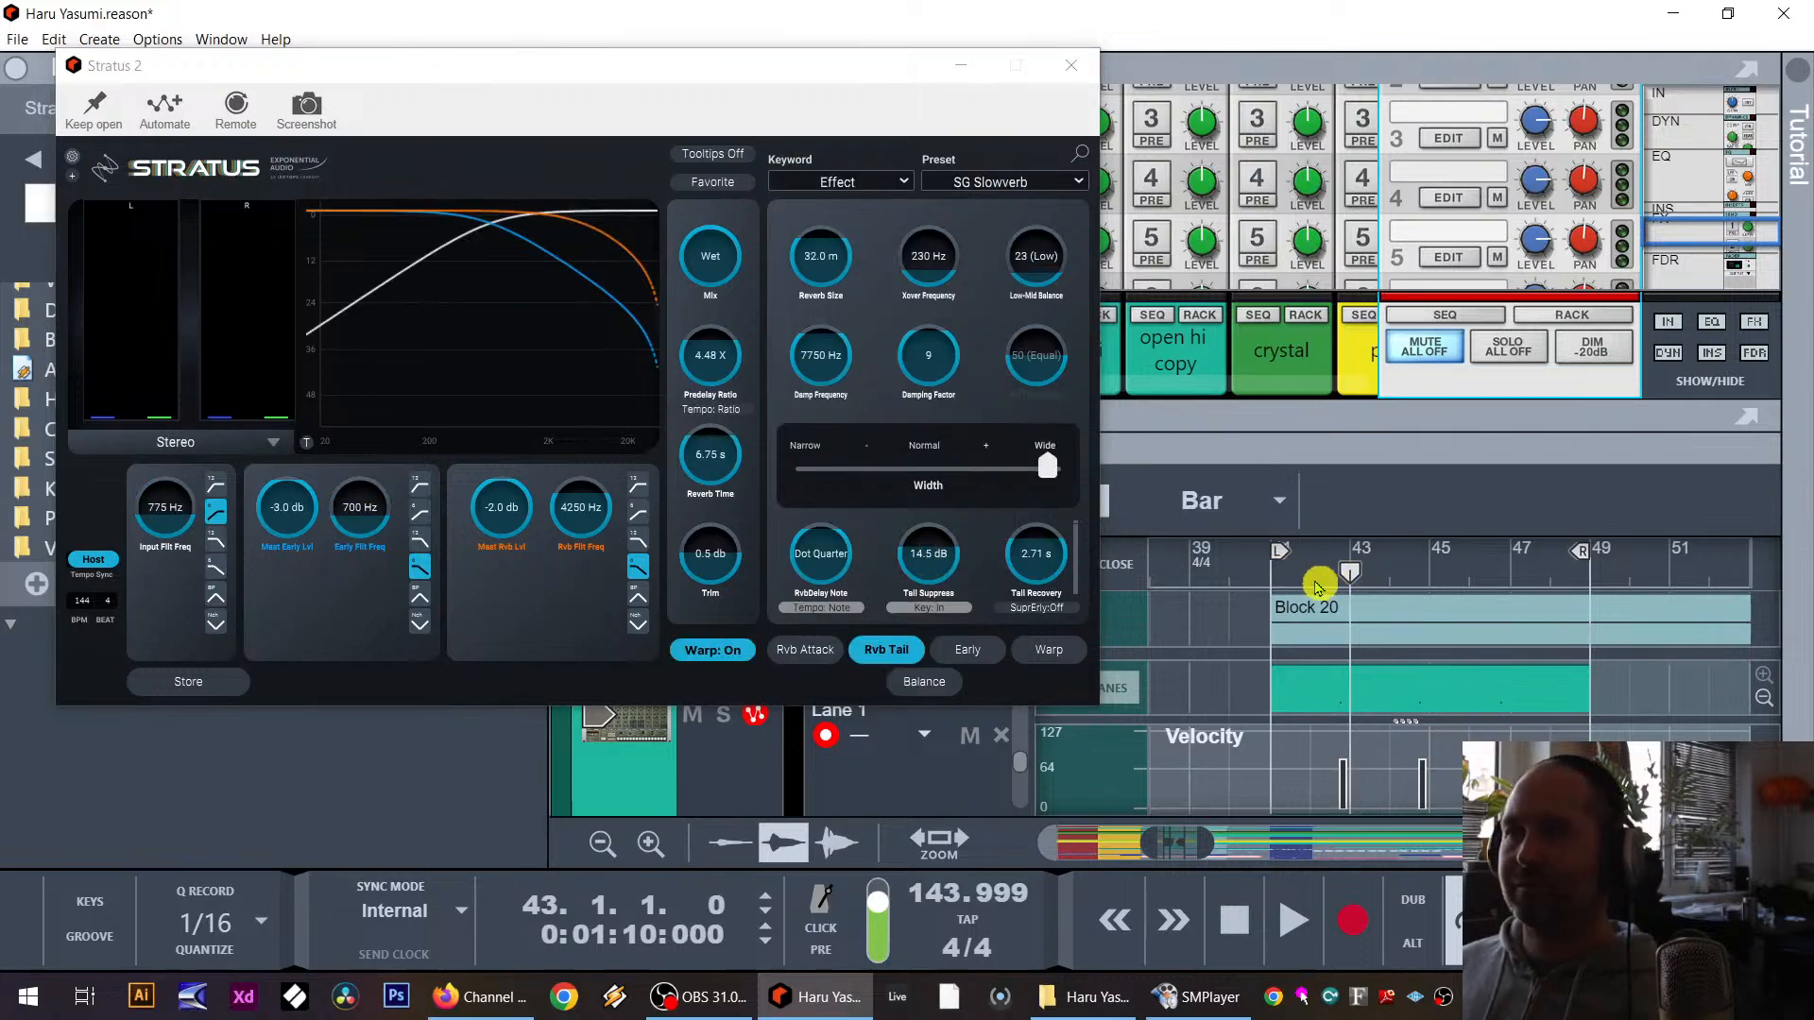
{"action": "key", "text": "space"}
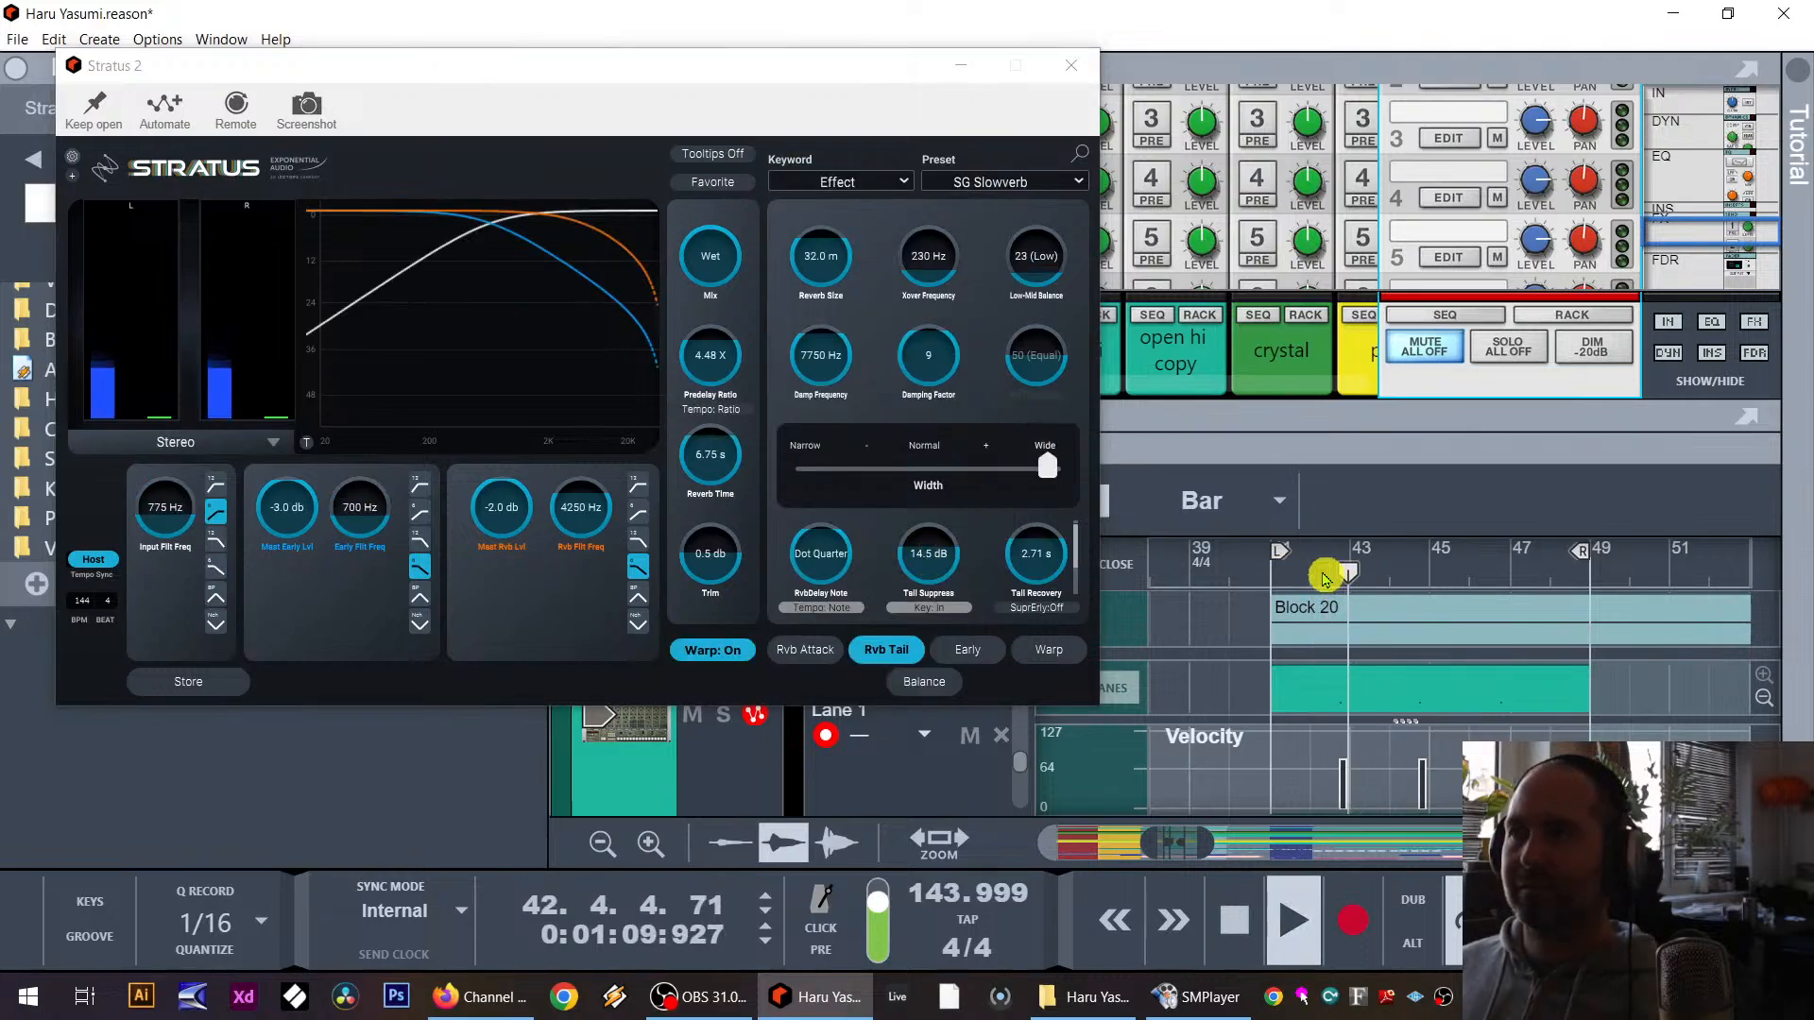
{"action": "key", "text": "space"}
{"action": "left_click", "coordinate": [1082, 66]}
{"action": "left_click", "coordinate": [1082, 66]}
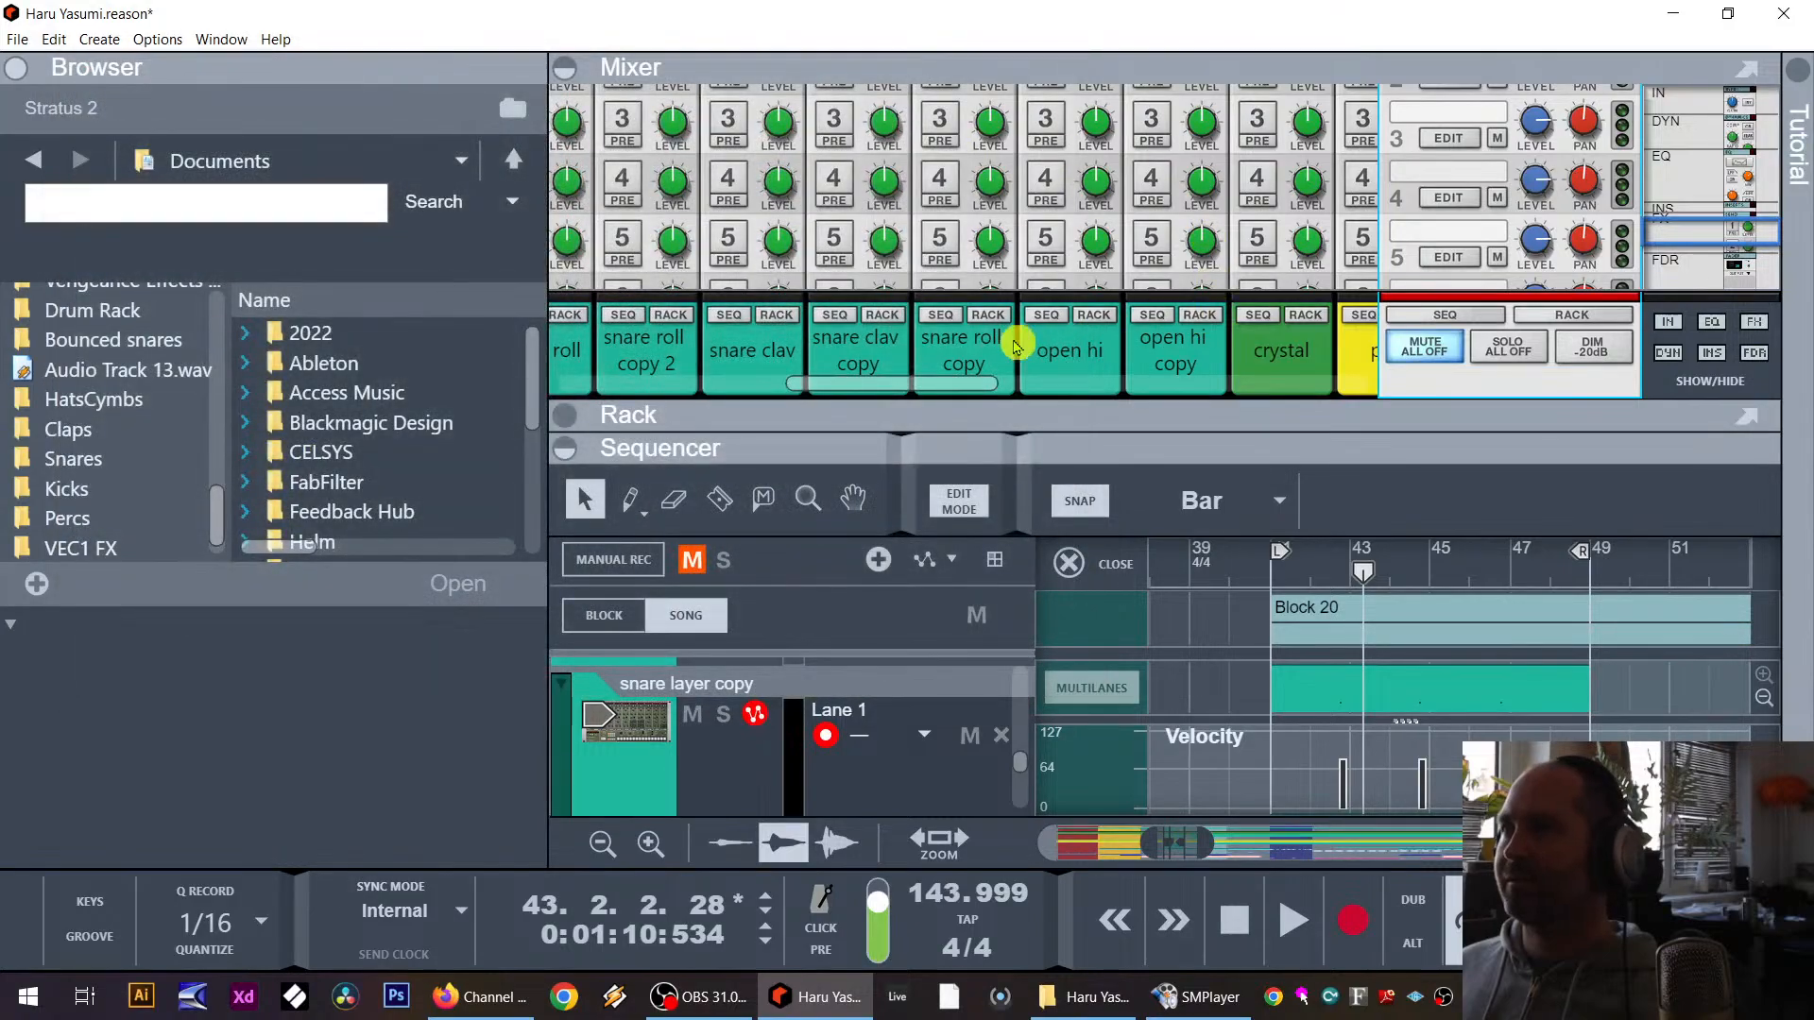
Step: Add an RV-7 Digital Reverb from the Reason Studios effects as send effect 3
{"action": "left_click_drag", "start_coordinate": [917, 426], "coordinate": [896, 680]}
{"action": "scroll", "coordinate": [910, 291], "scroll_direction": "up", "scroll_amount": 2}
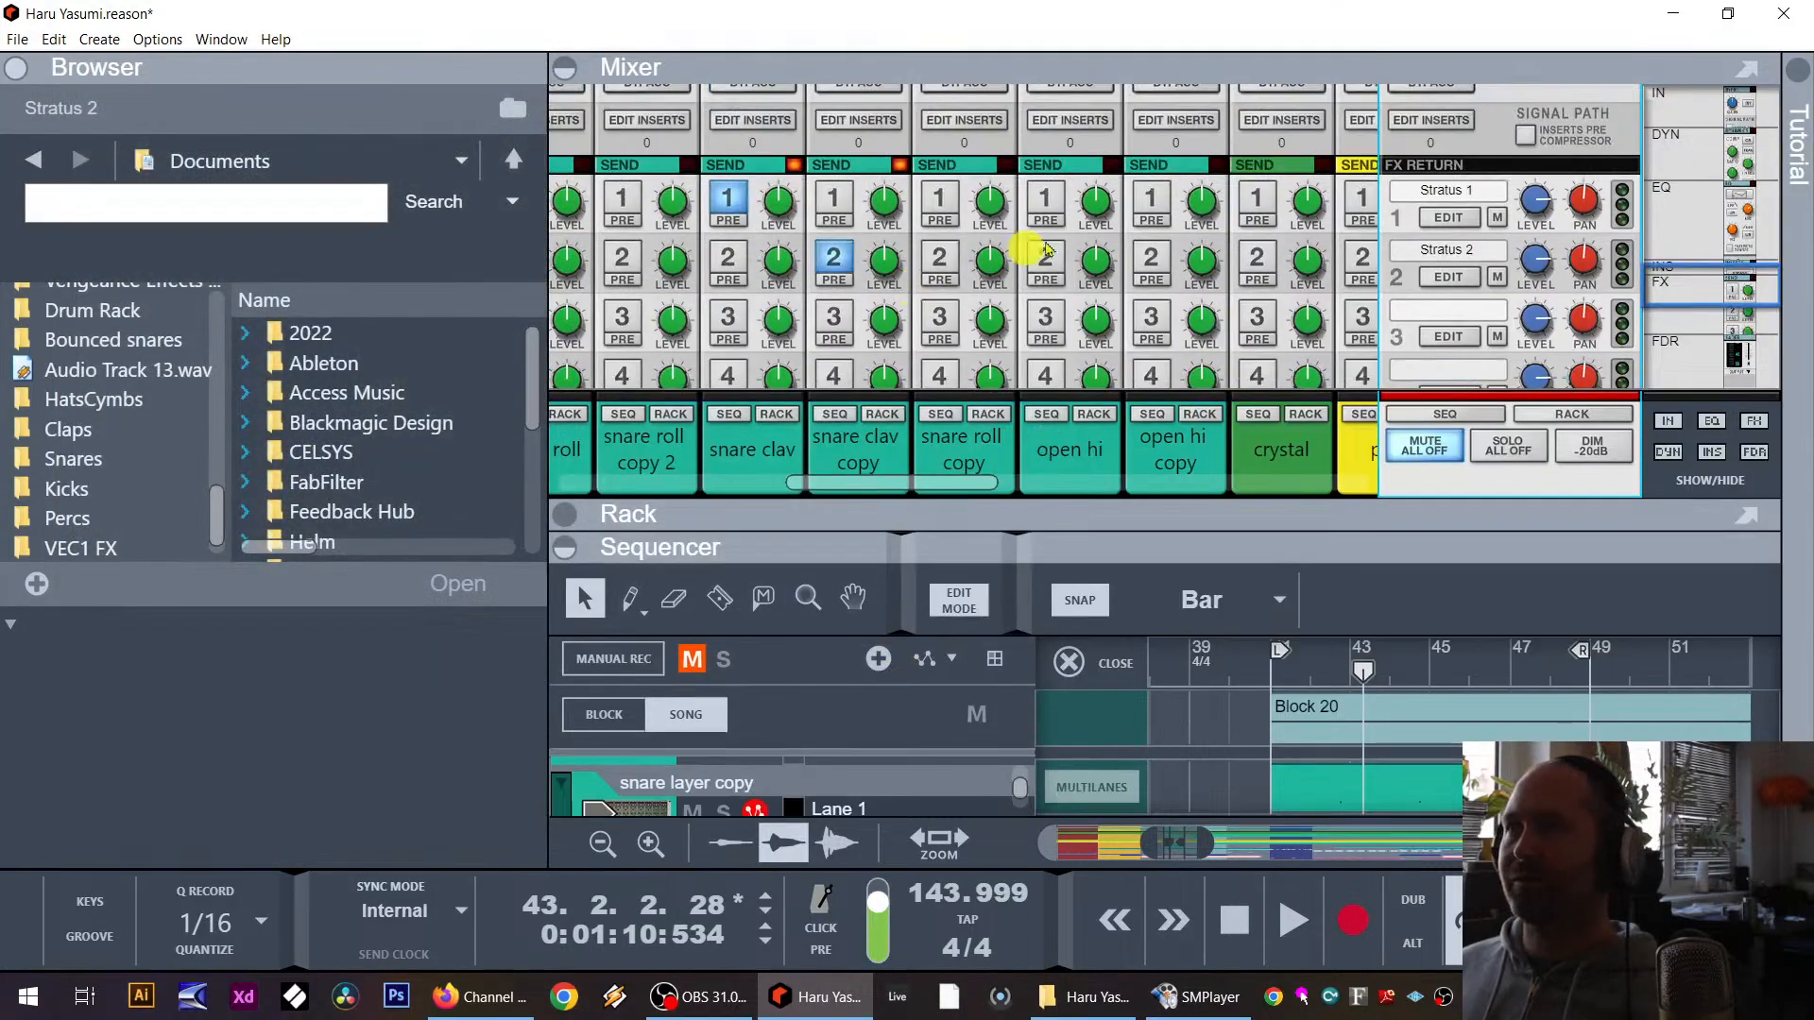
{"action": "right_click", "coordinate": [1440, 321]}
{"action": "right_click", "coordinate": [1425, 314]}
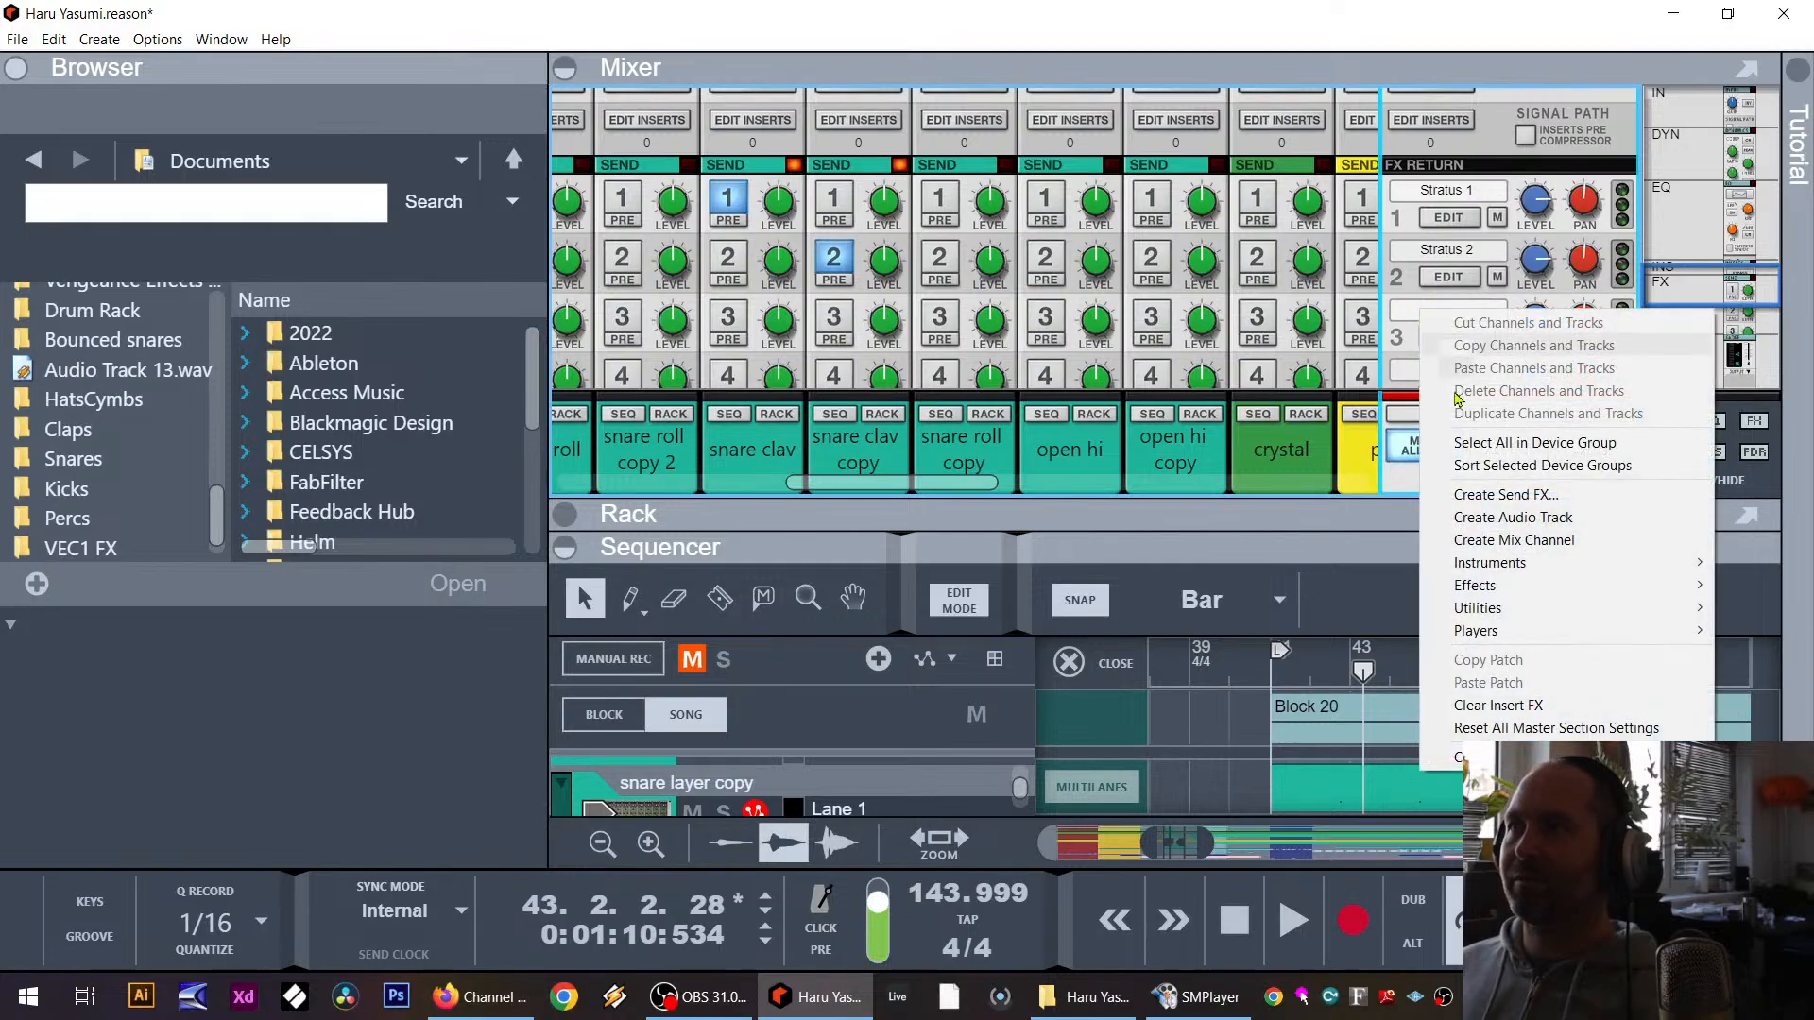
{"action": "left_click", "coordinate": [1535, 495]}
{"action": "scroll", "coordinate": [337, 458], "scroll_direction": "down", "scroll_amount": 3}
{"action": "scroll", "coordinate": [349, 435], "scroll_direction": "up", "scroll_amount": 3}
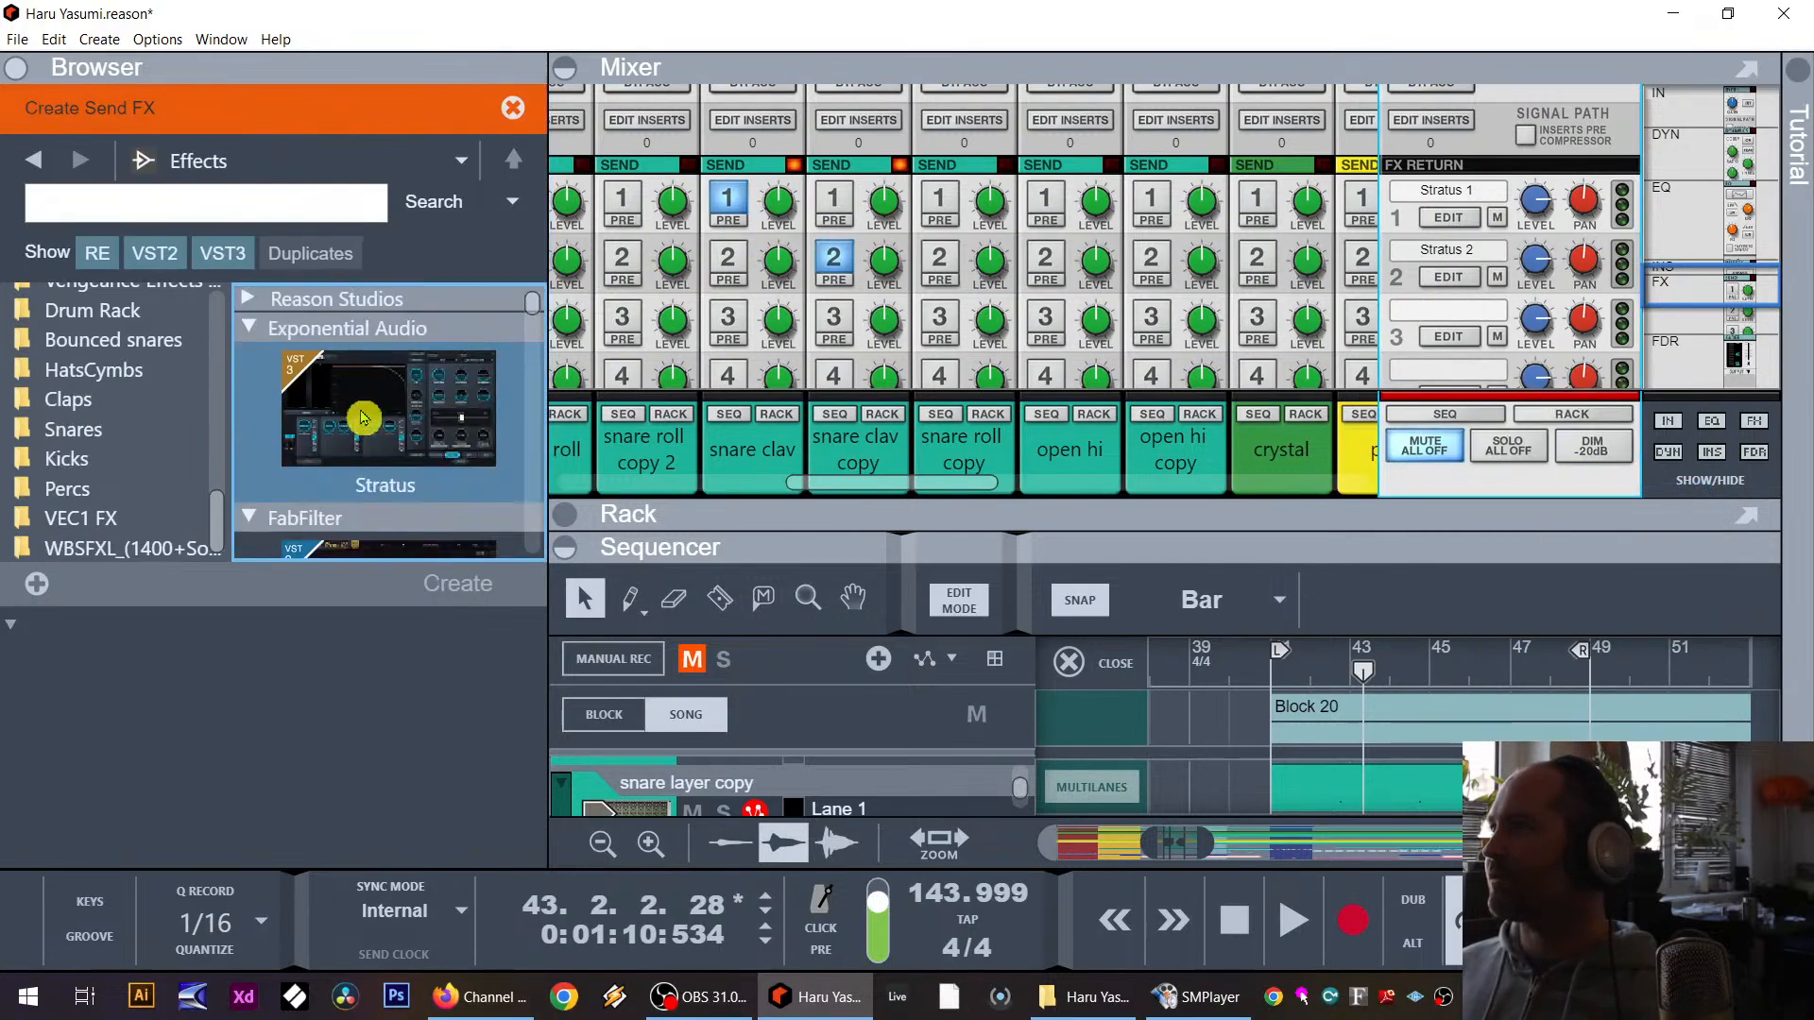
{"action": "left_click", "coordinate": [283, 300]}
{"action": "scroll", "coordinate": [284, 340], "scroll_direction": "down", "scroll_amount": 4}
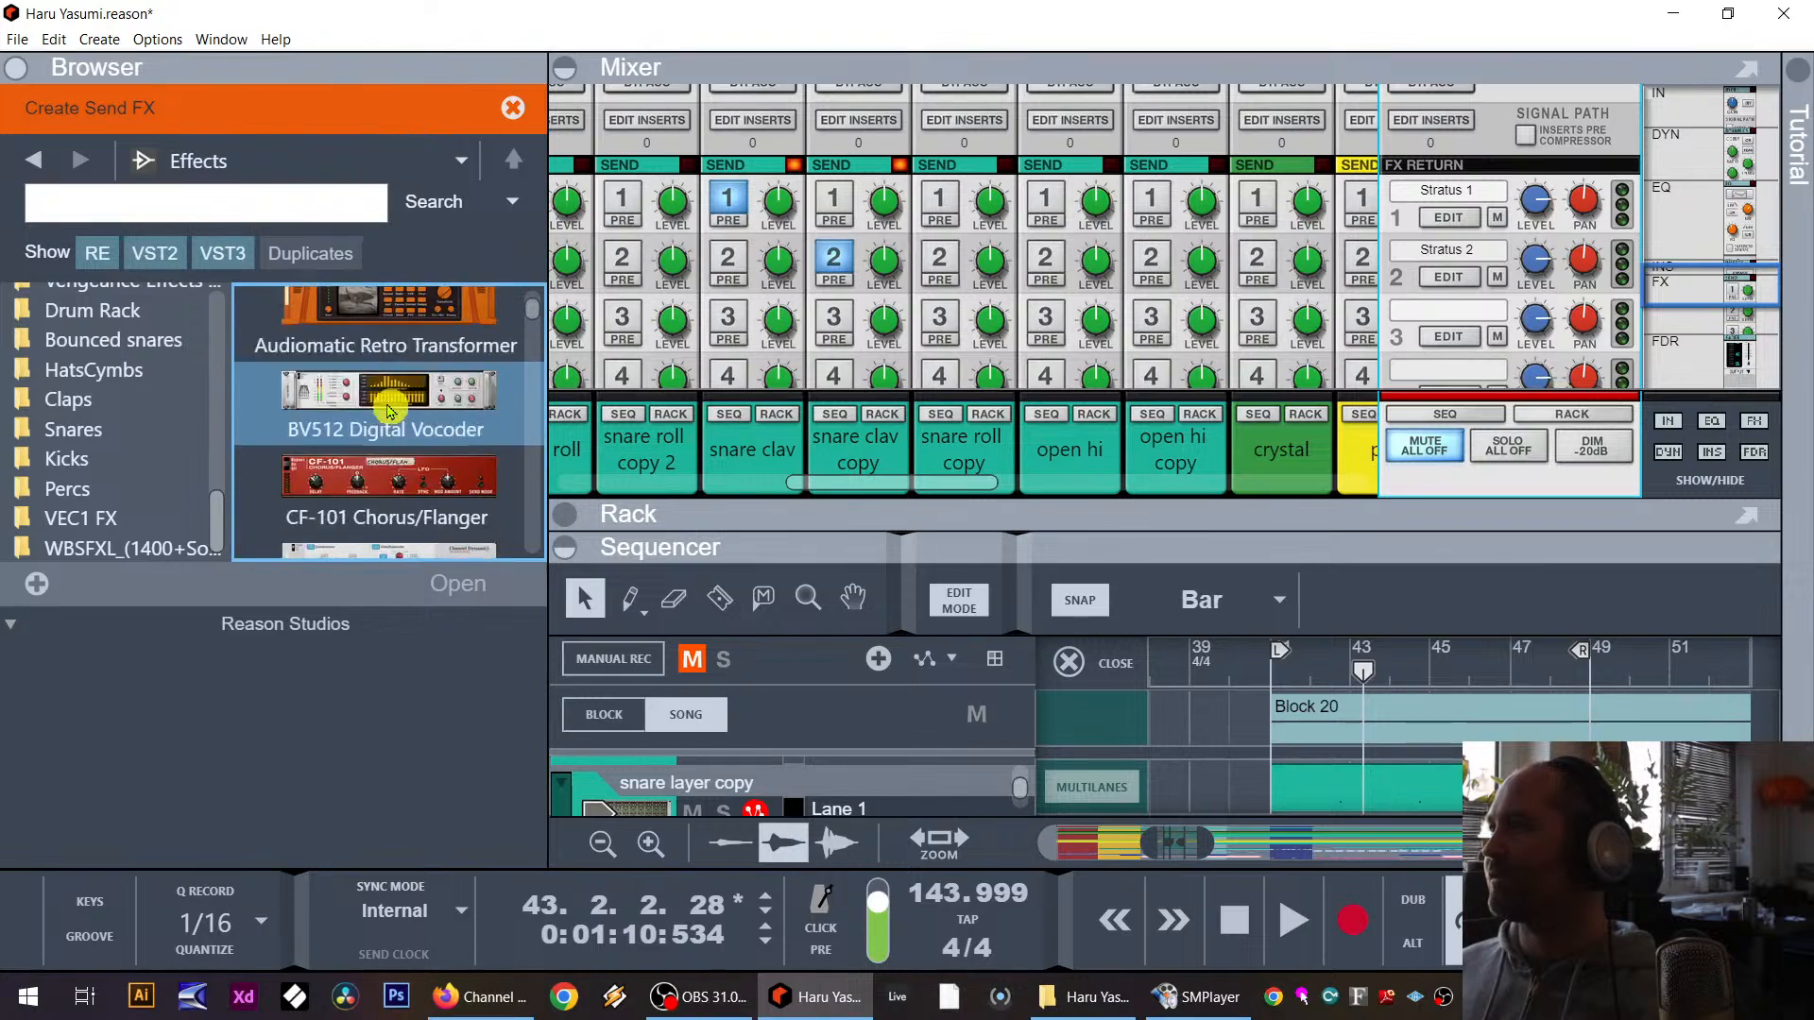
{"action": "scroll", "coordinate": [388, 410], "scroll_direction": "down", "scroll_amount": 9}
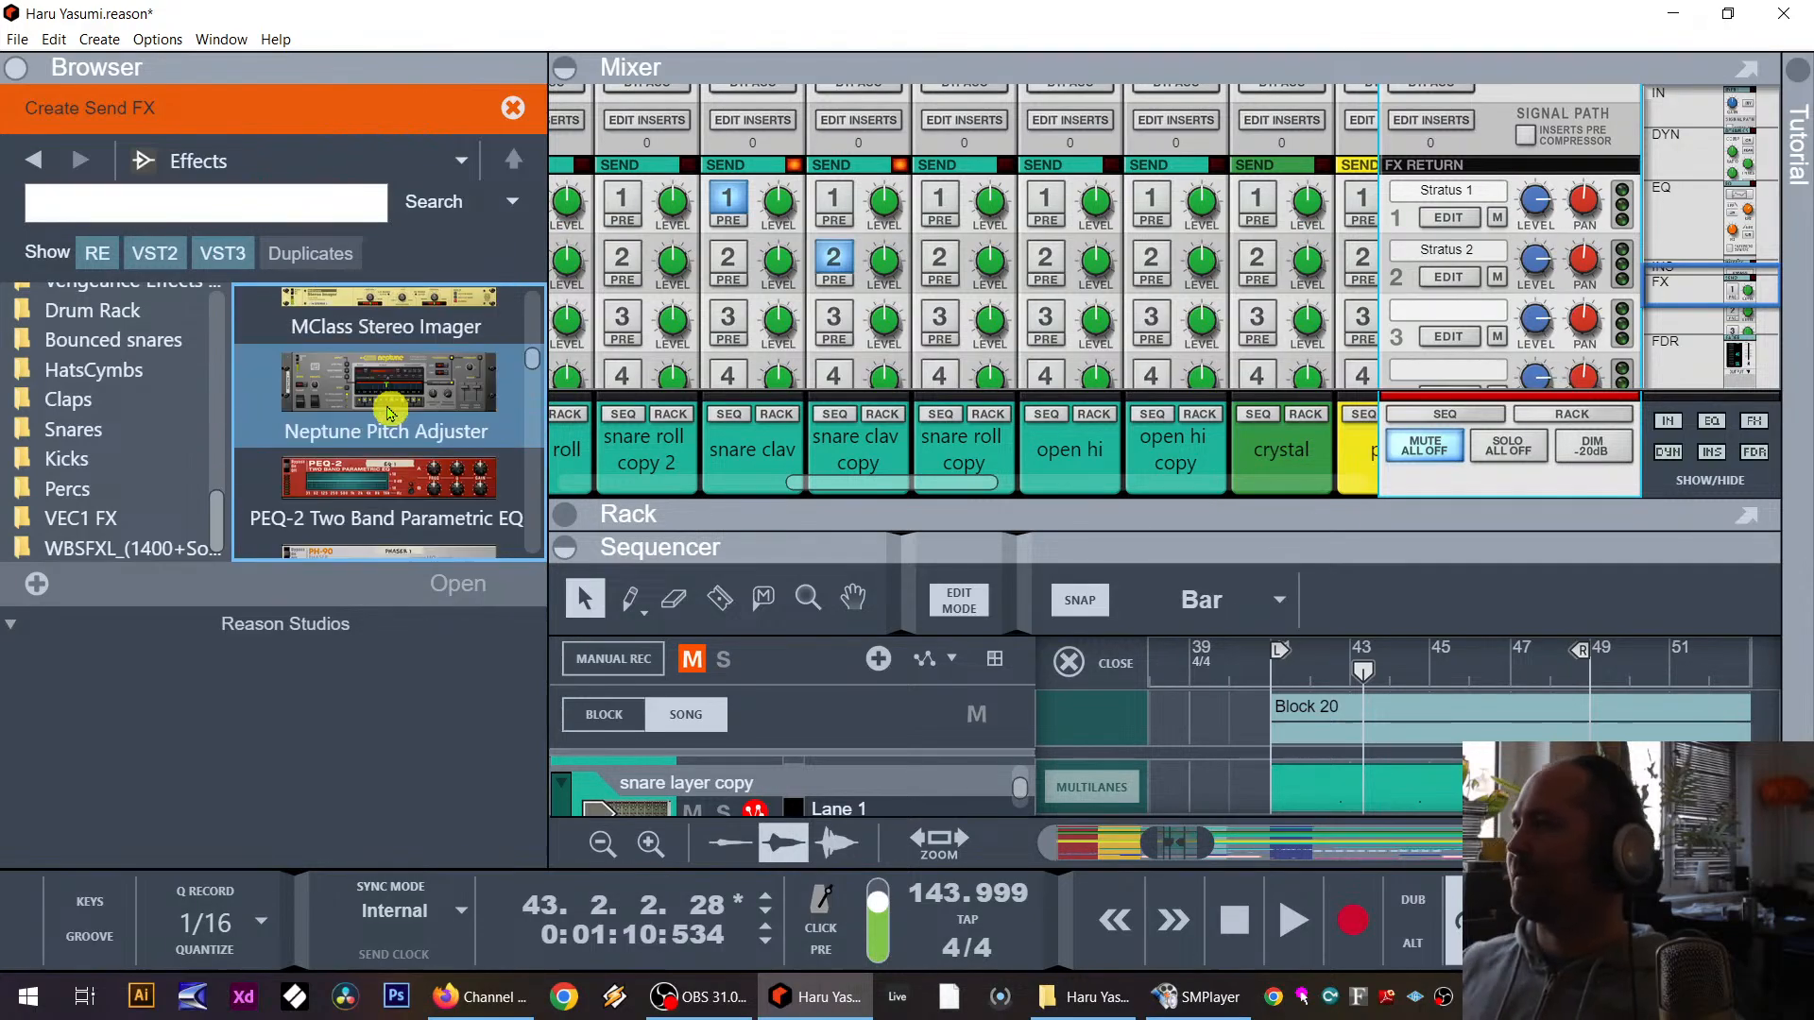
{"action": "scroll", "coordinate": [388, 411], "scroll_direction": "down", "scroll_amount": 5}
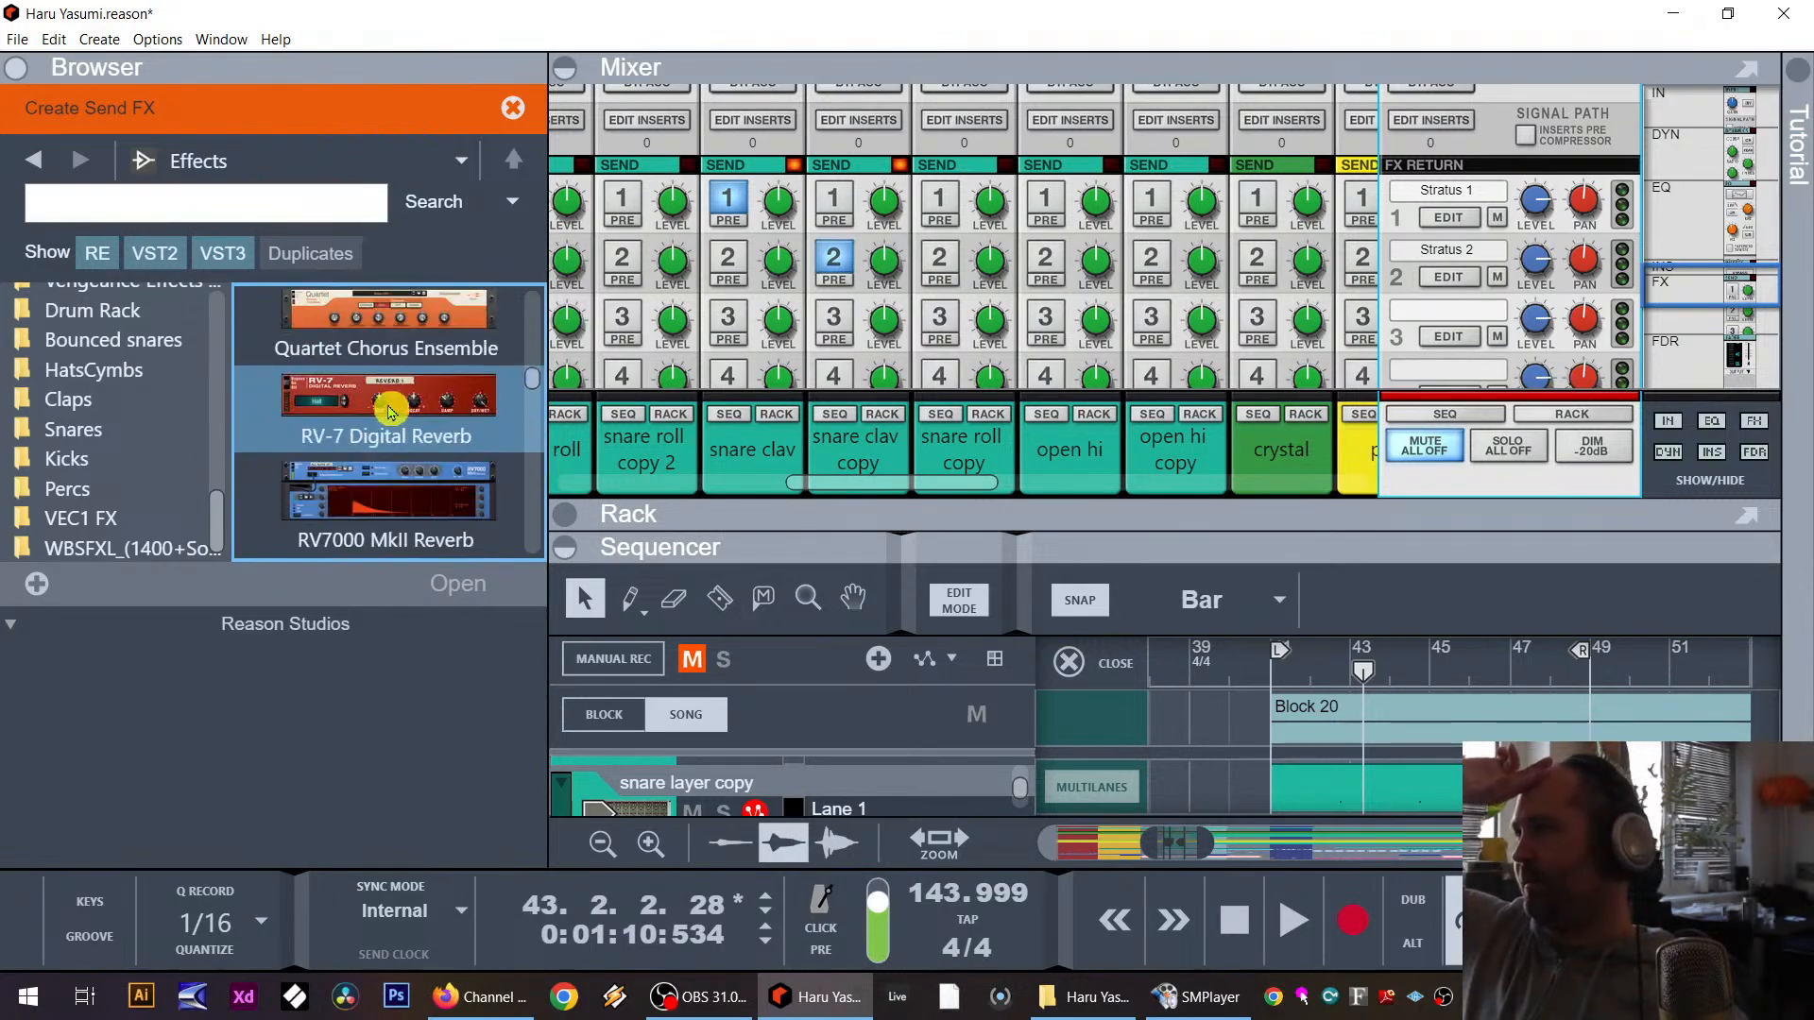
{"action": "double_click", "coordinate": [388, 410]}
Step: Route the snare clav copy channel to send 3 instead of send 2 and audition the RV-7 reverb from around bar 42
{"action": "left_click", "coordinate": [833, 258]}
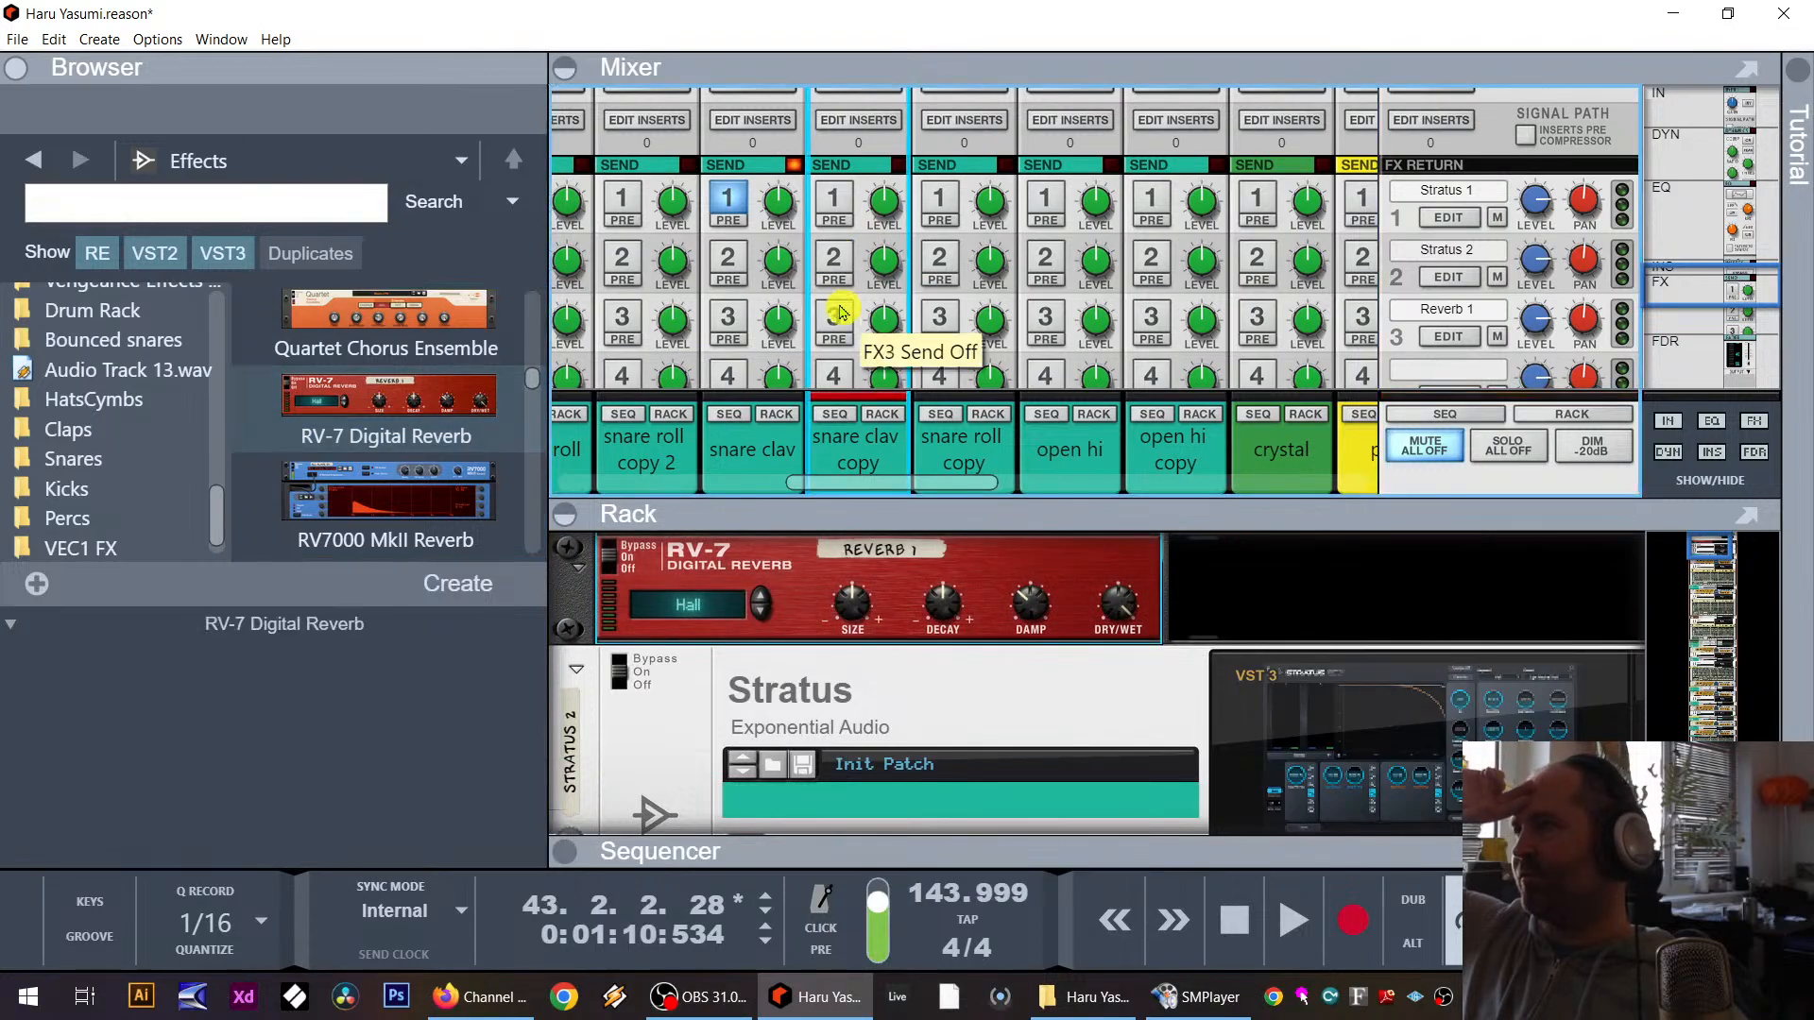
{"action": "left_click", "coordinate": [832, 315]}
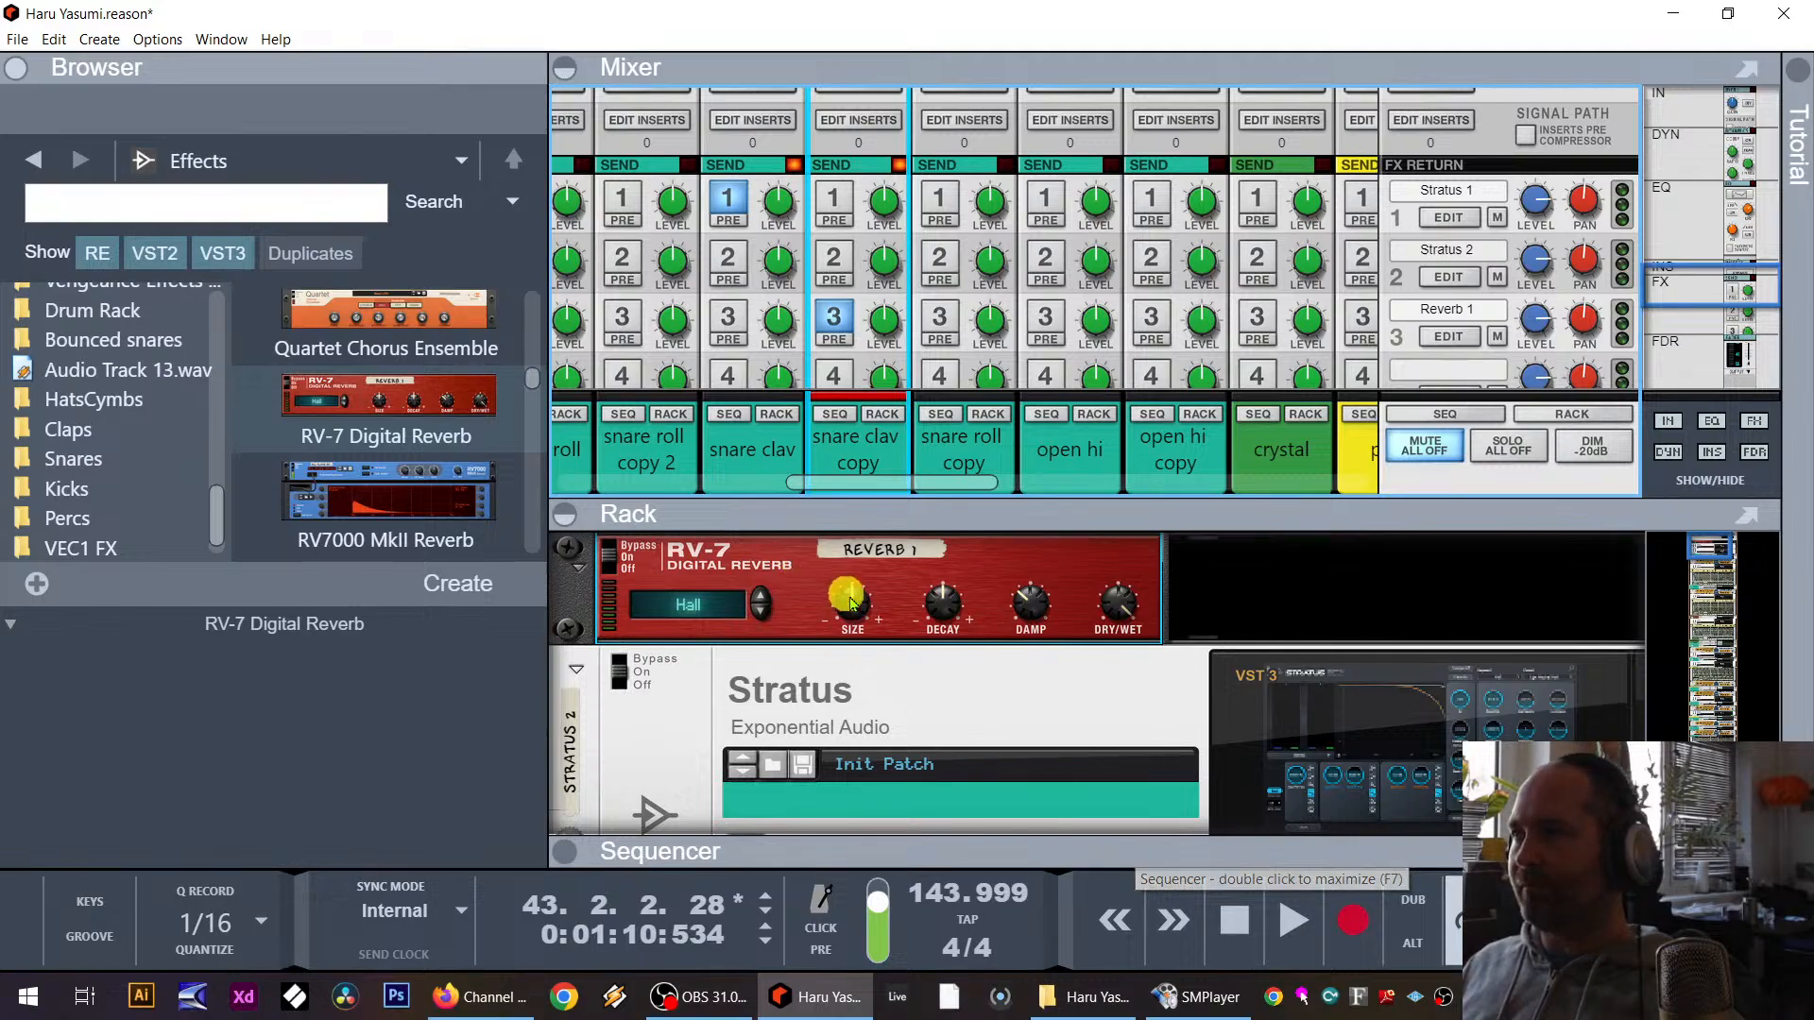
{"action": "left_click", "coordinate": [948, 609]}
{"action": "left_click_drag", "start_coordinate": [1058, 854], "coordinate": [1041, 605]}
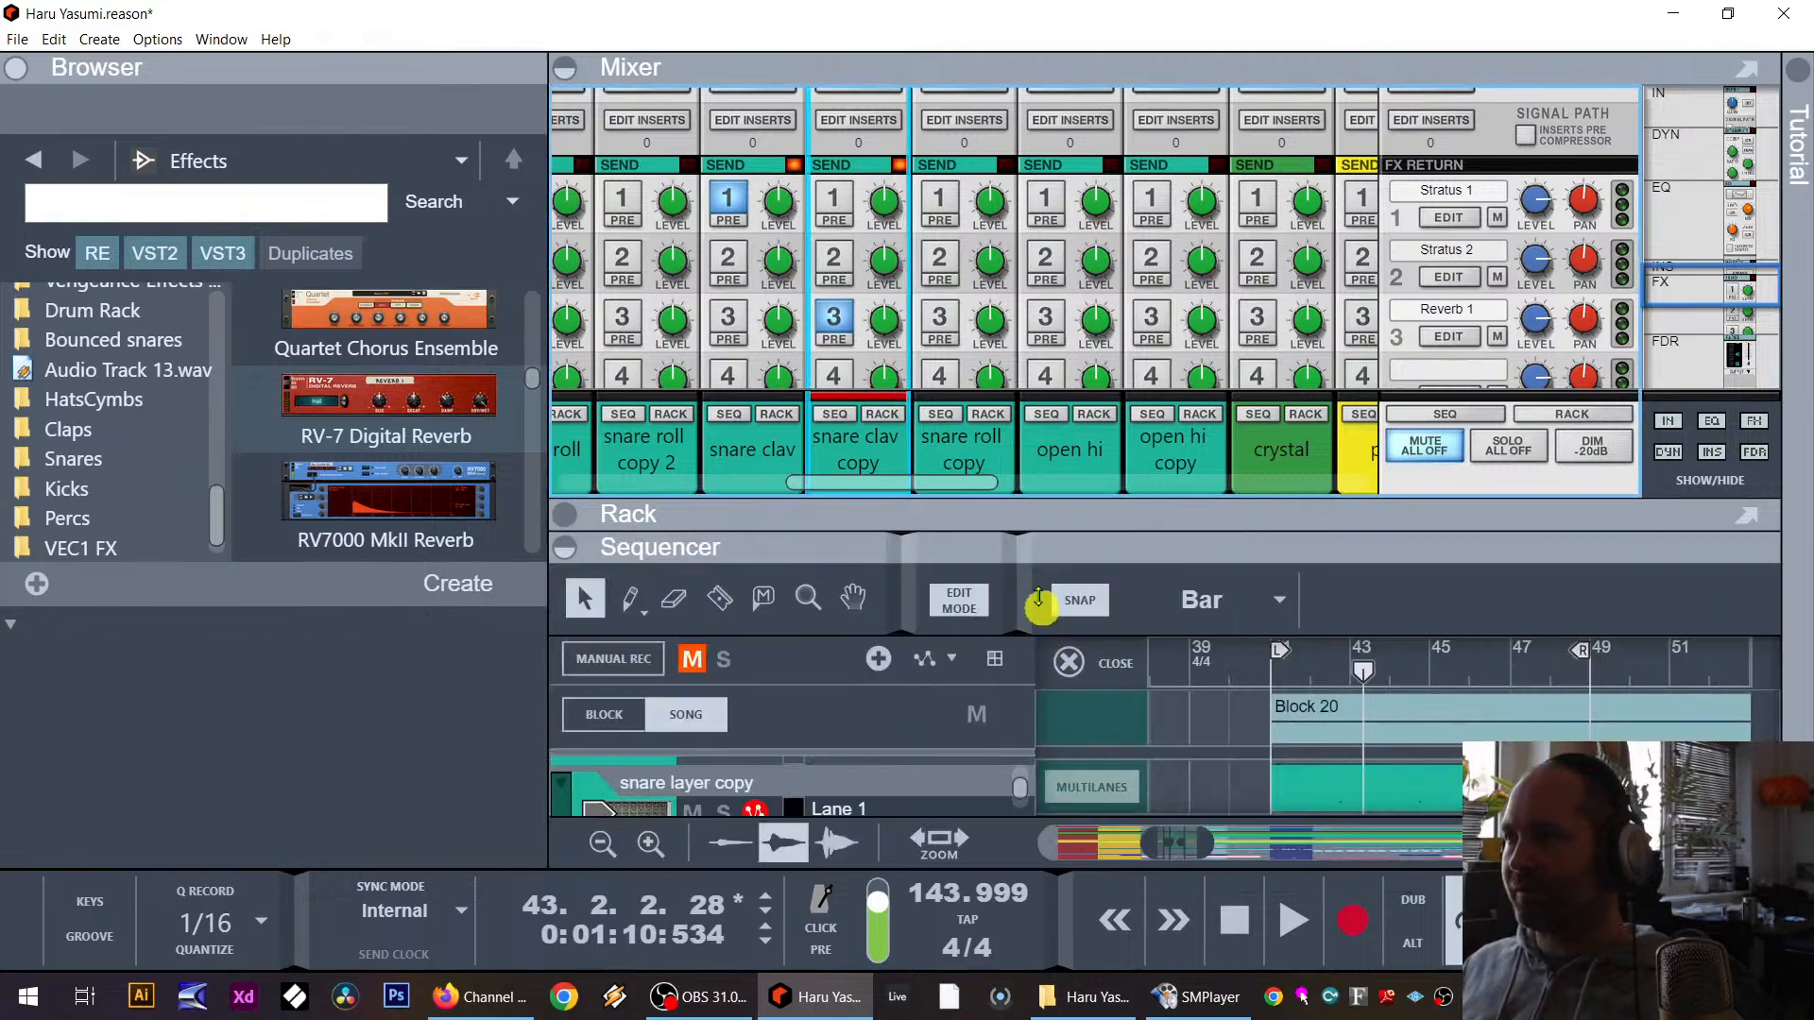
{"action": "left_click", "coordinate": [1328, 674]}
{"action": "key", "text": "space"}
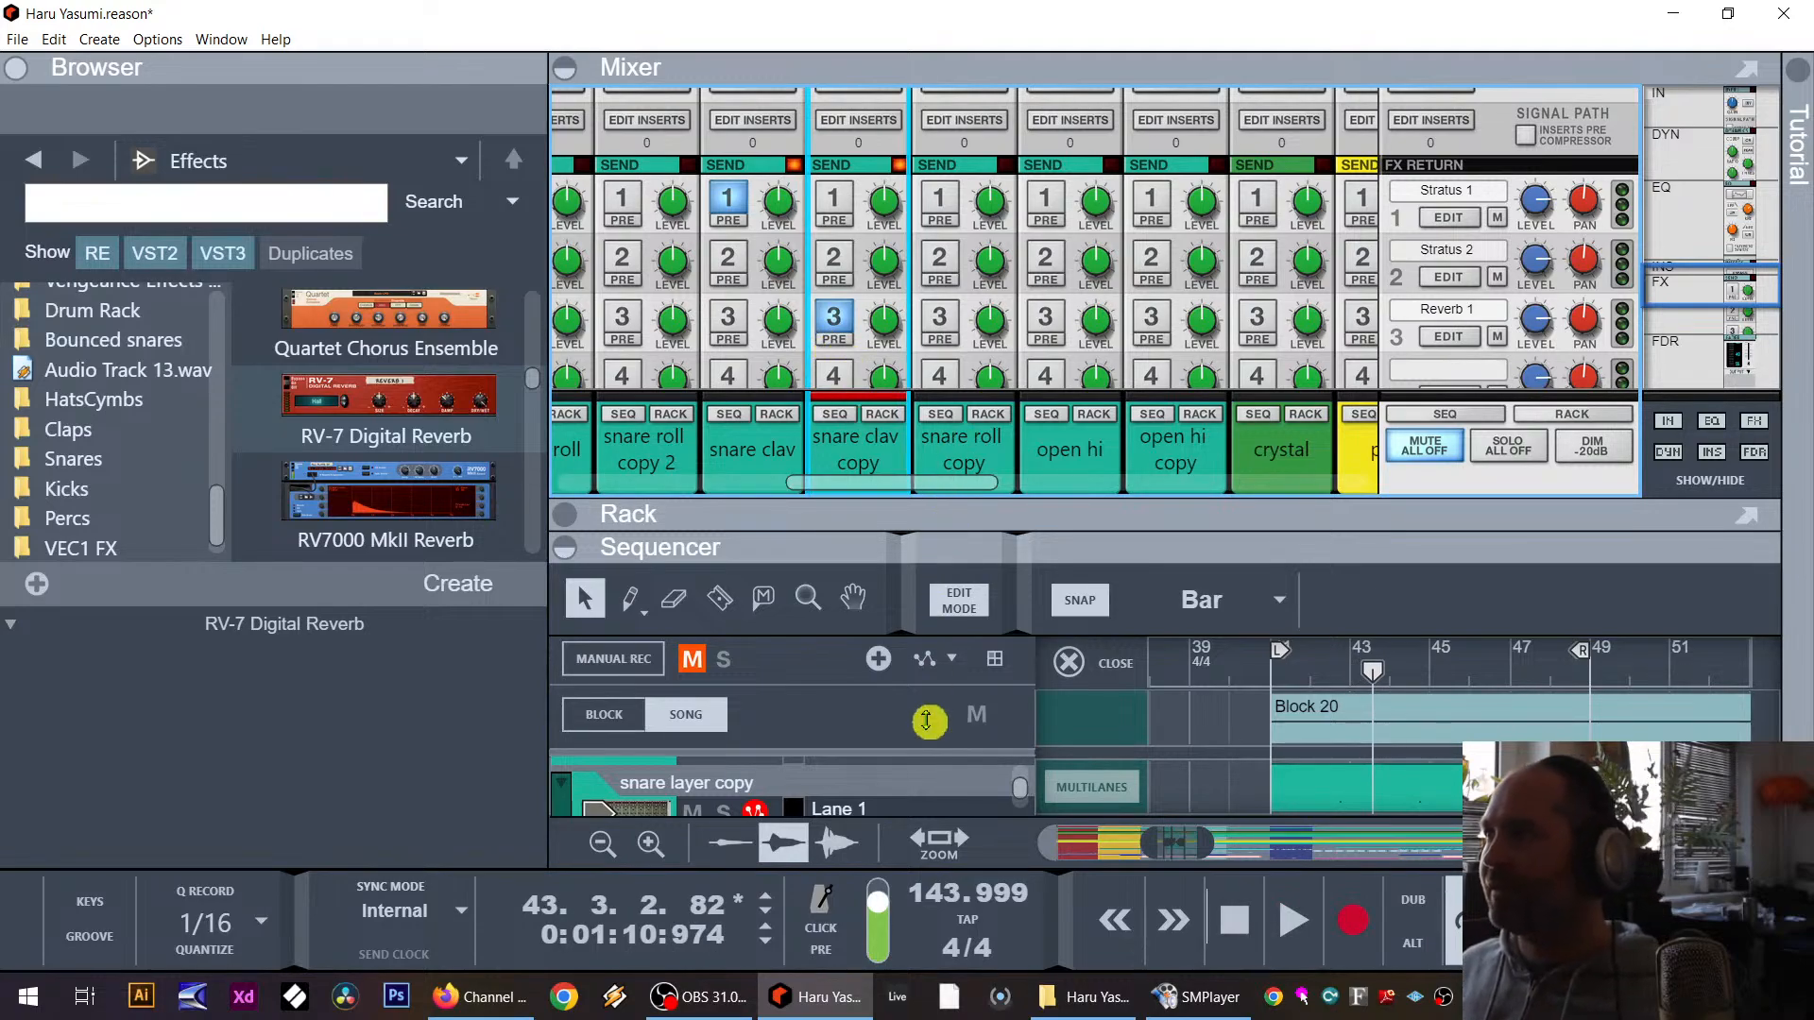
Step: Pan the snare clav copy channel slightly to the left and play the song from around bar 42
{"action": "scroll", "coordinate": [882, 303], "scroll_direction": "down", "scroll_amount": 5}
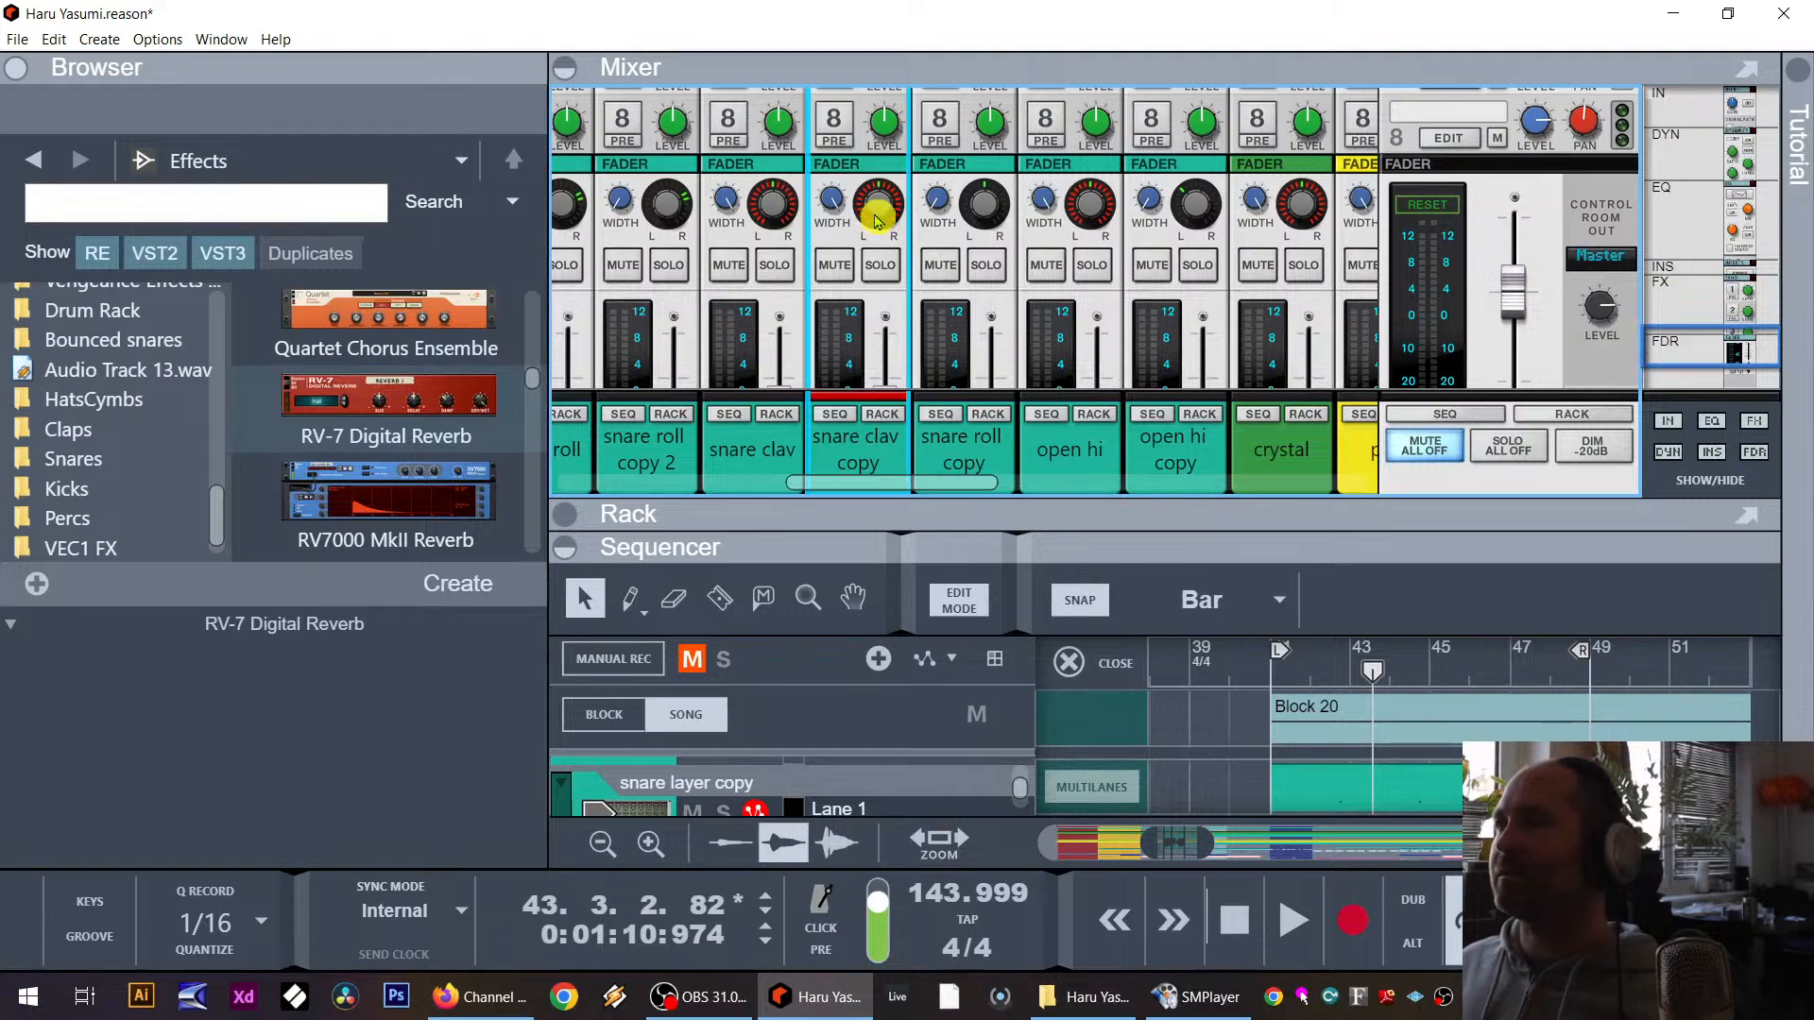
{"action": "left_click_drag", "start_coordinate": [879, 224], "coordinate": [879, 237]}
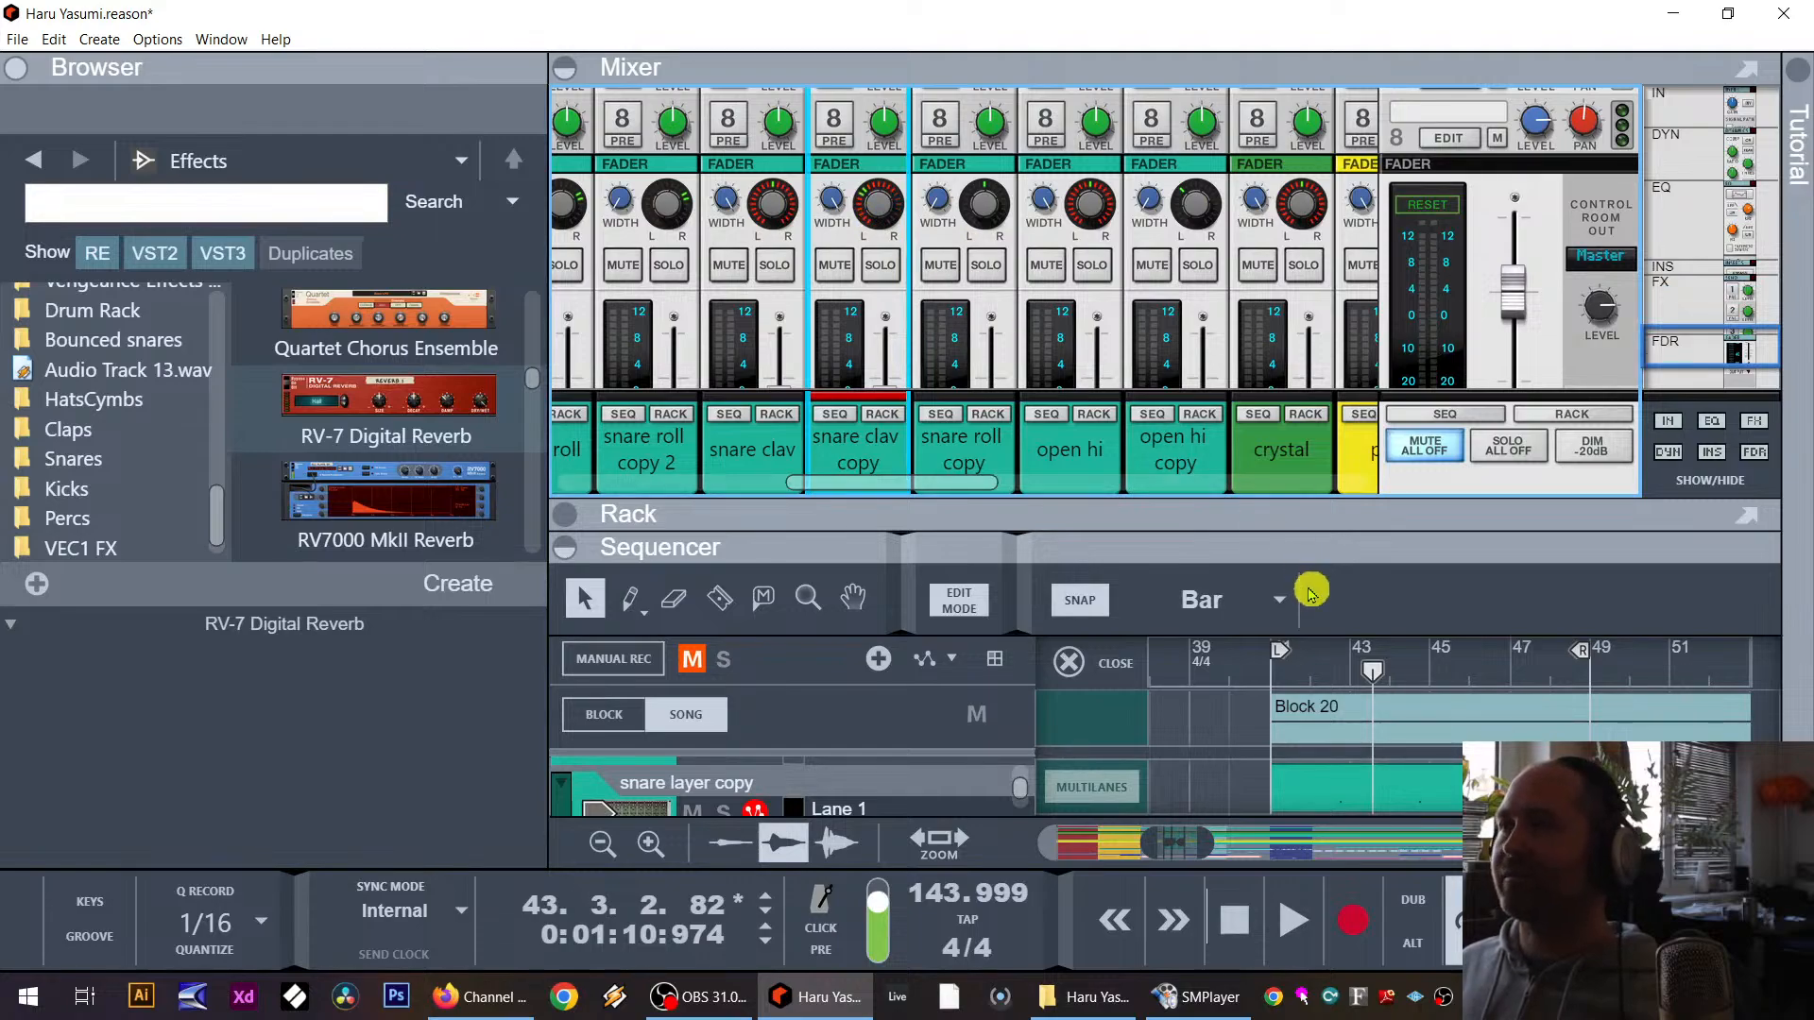
{"action": "left_click", "coordinate": [1321, 676]}
{"action": "key", "text": "space"}
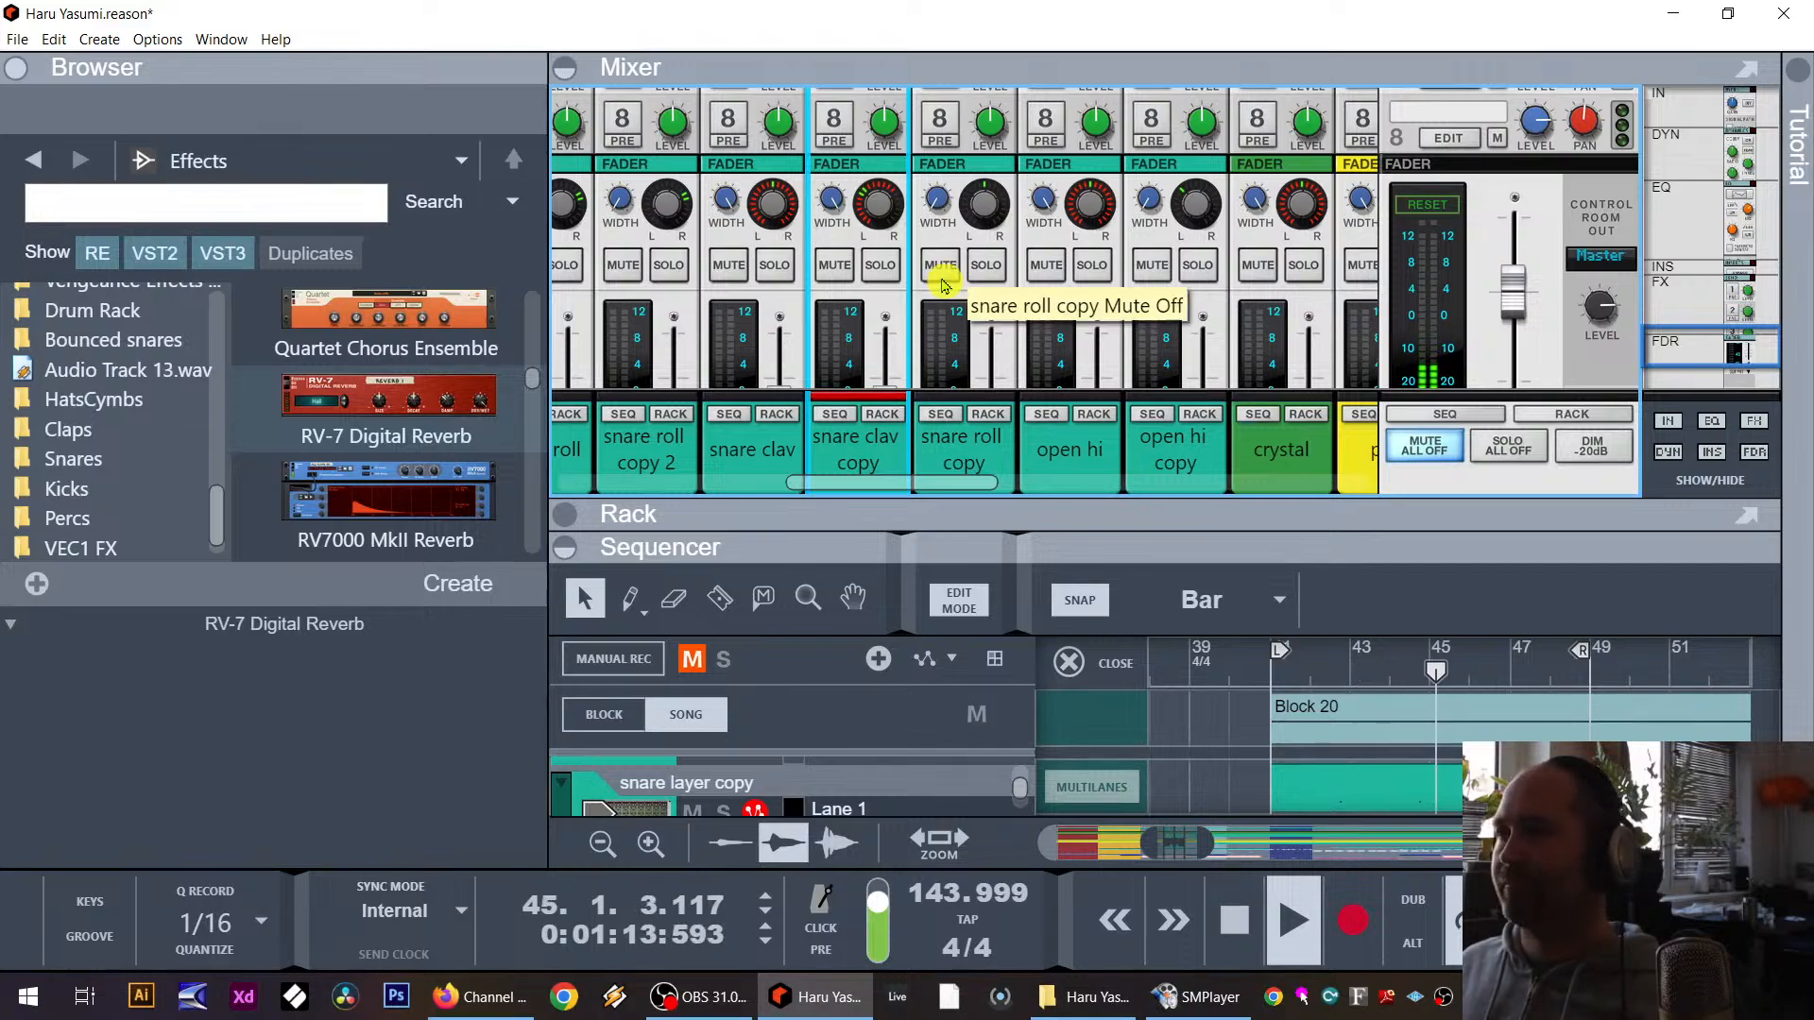
Step: Solo the snare roll copy, snare clav copy and snare clav channels during playback, and stop after listening to them together
{"action": "scroll", "coordinate": [945, 321], "scroll_direction": "down", "scroll_amount": 3}
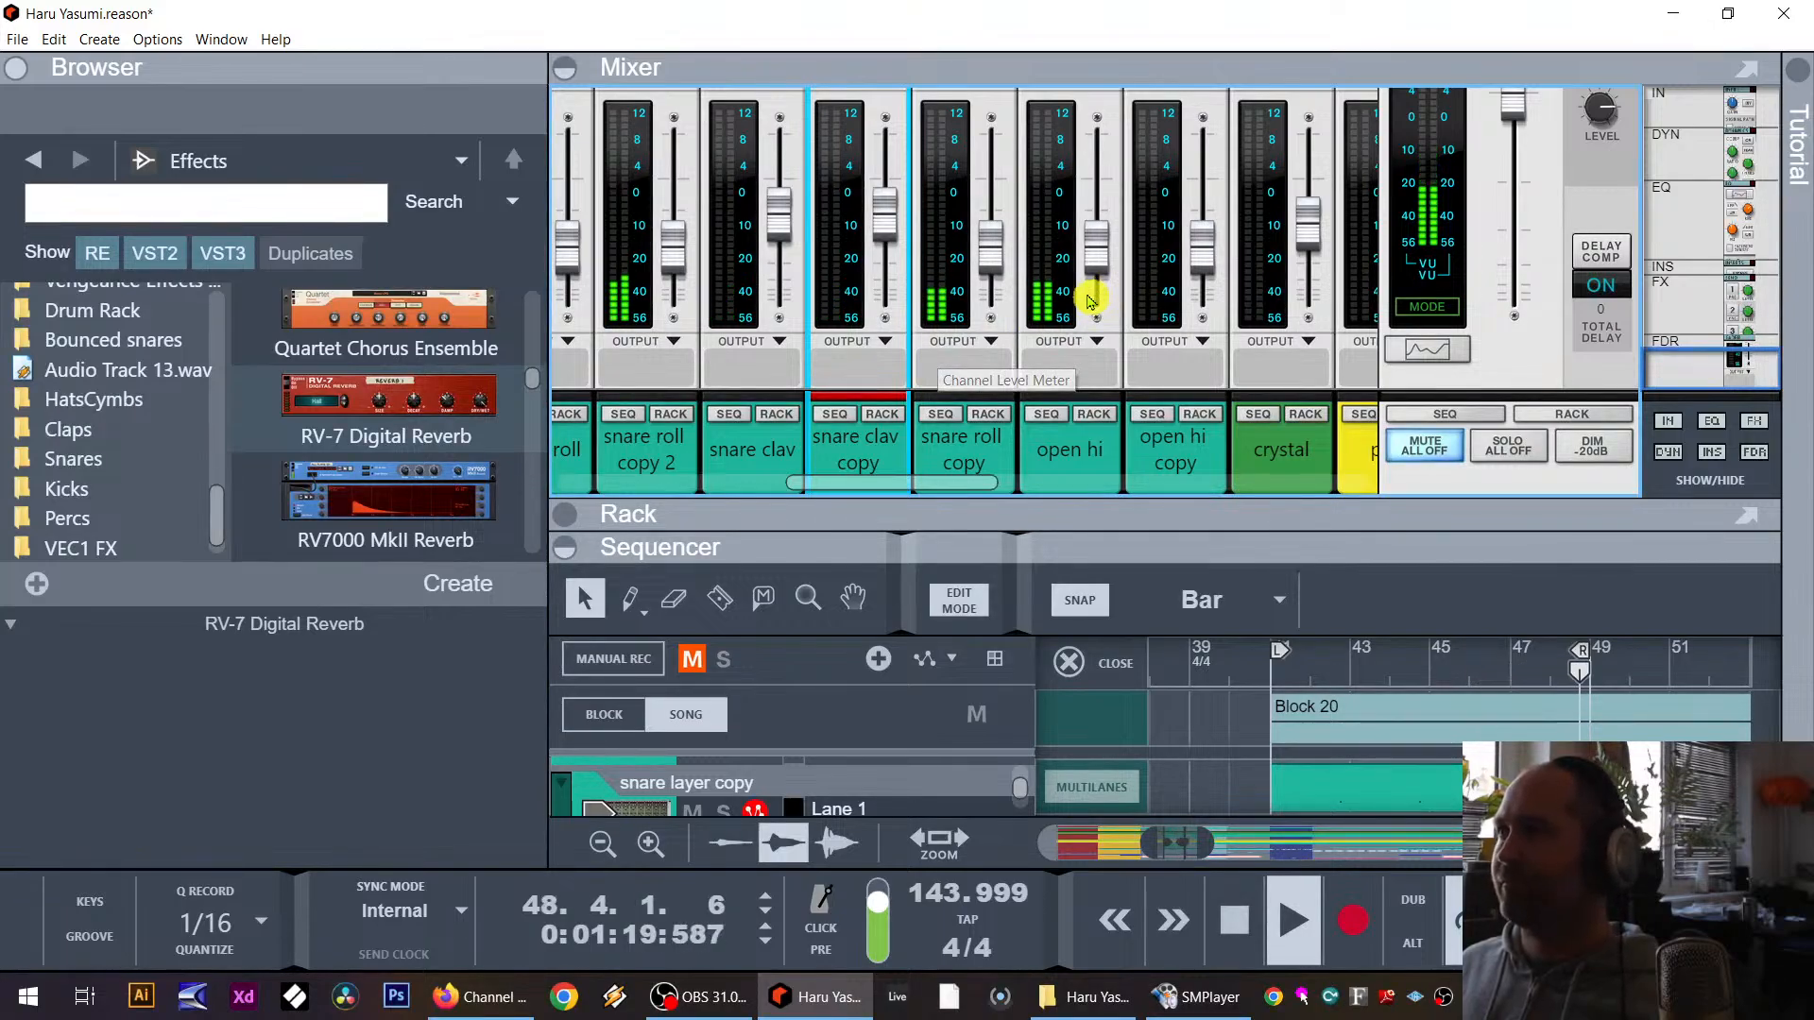
{"action": "scroll", "coordinate": [1007, 255], "scroll_direction": "up", "scroll_amount": 2}
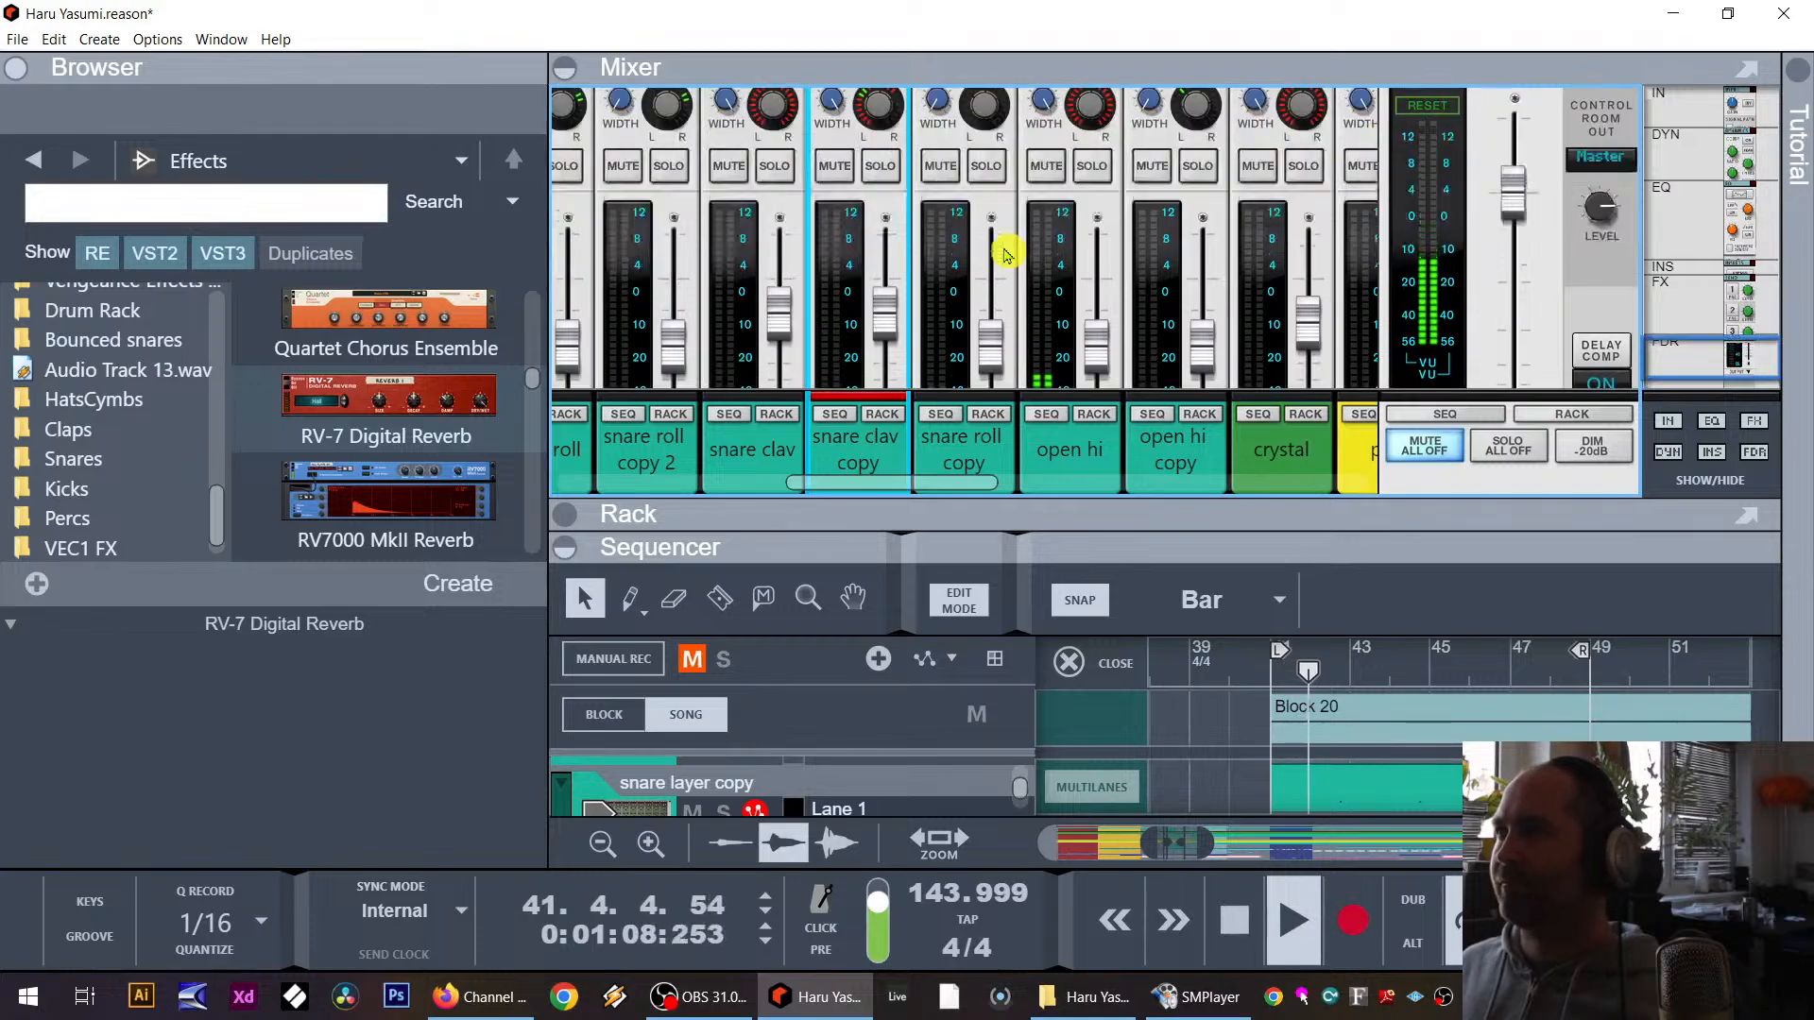
{"action": "left_click", "coordinate": [988, 167]}
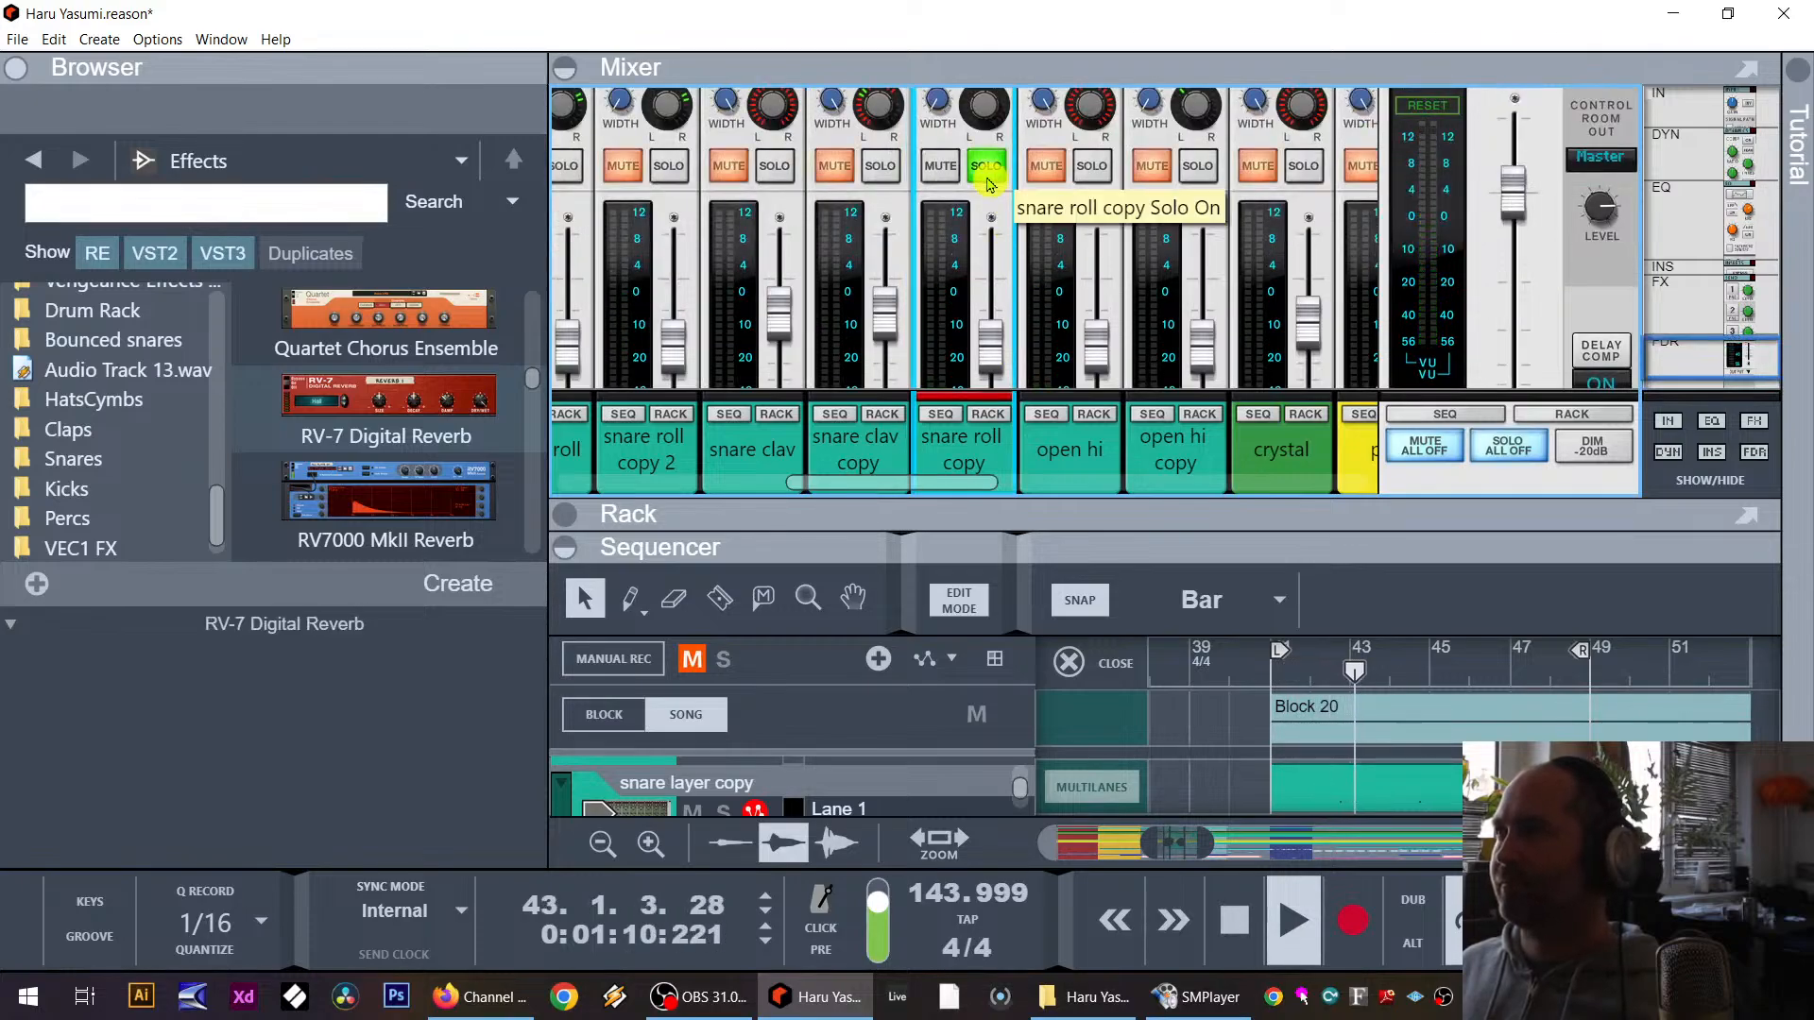
{"action": "left_click", "coordinate": [879, 167]}
{"action": "left_click", "coordinate": [774, 168]}
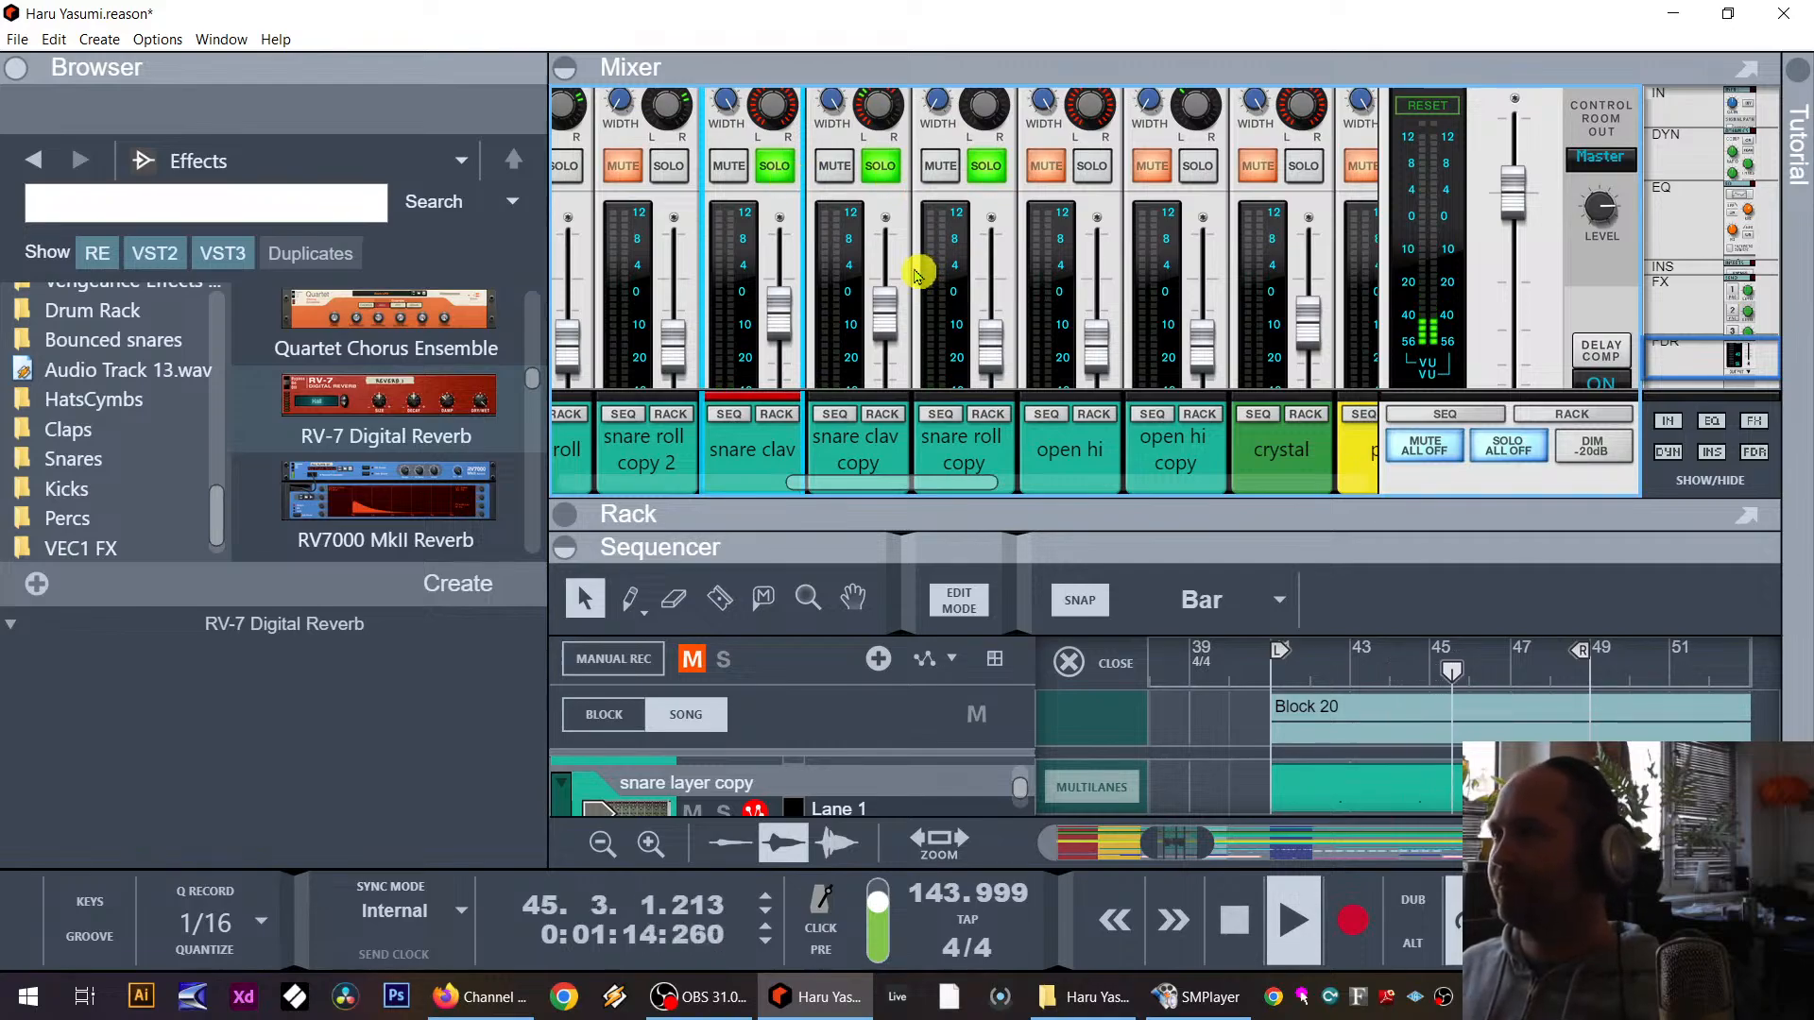
{"action": "key", "text": "space"}
Step: Duplicate the snare roll copy channel with its track, and bring the enlarged sequencer back to the song arrangement
{"action": "right_click", "coordinate": [975, 457]}
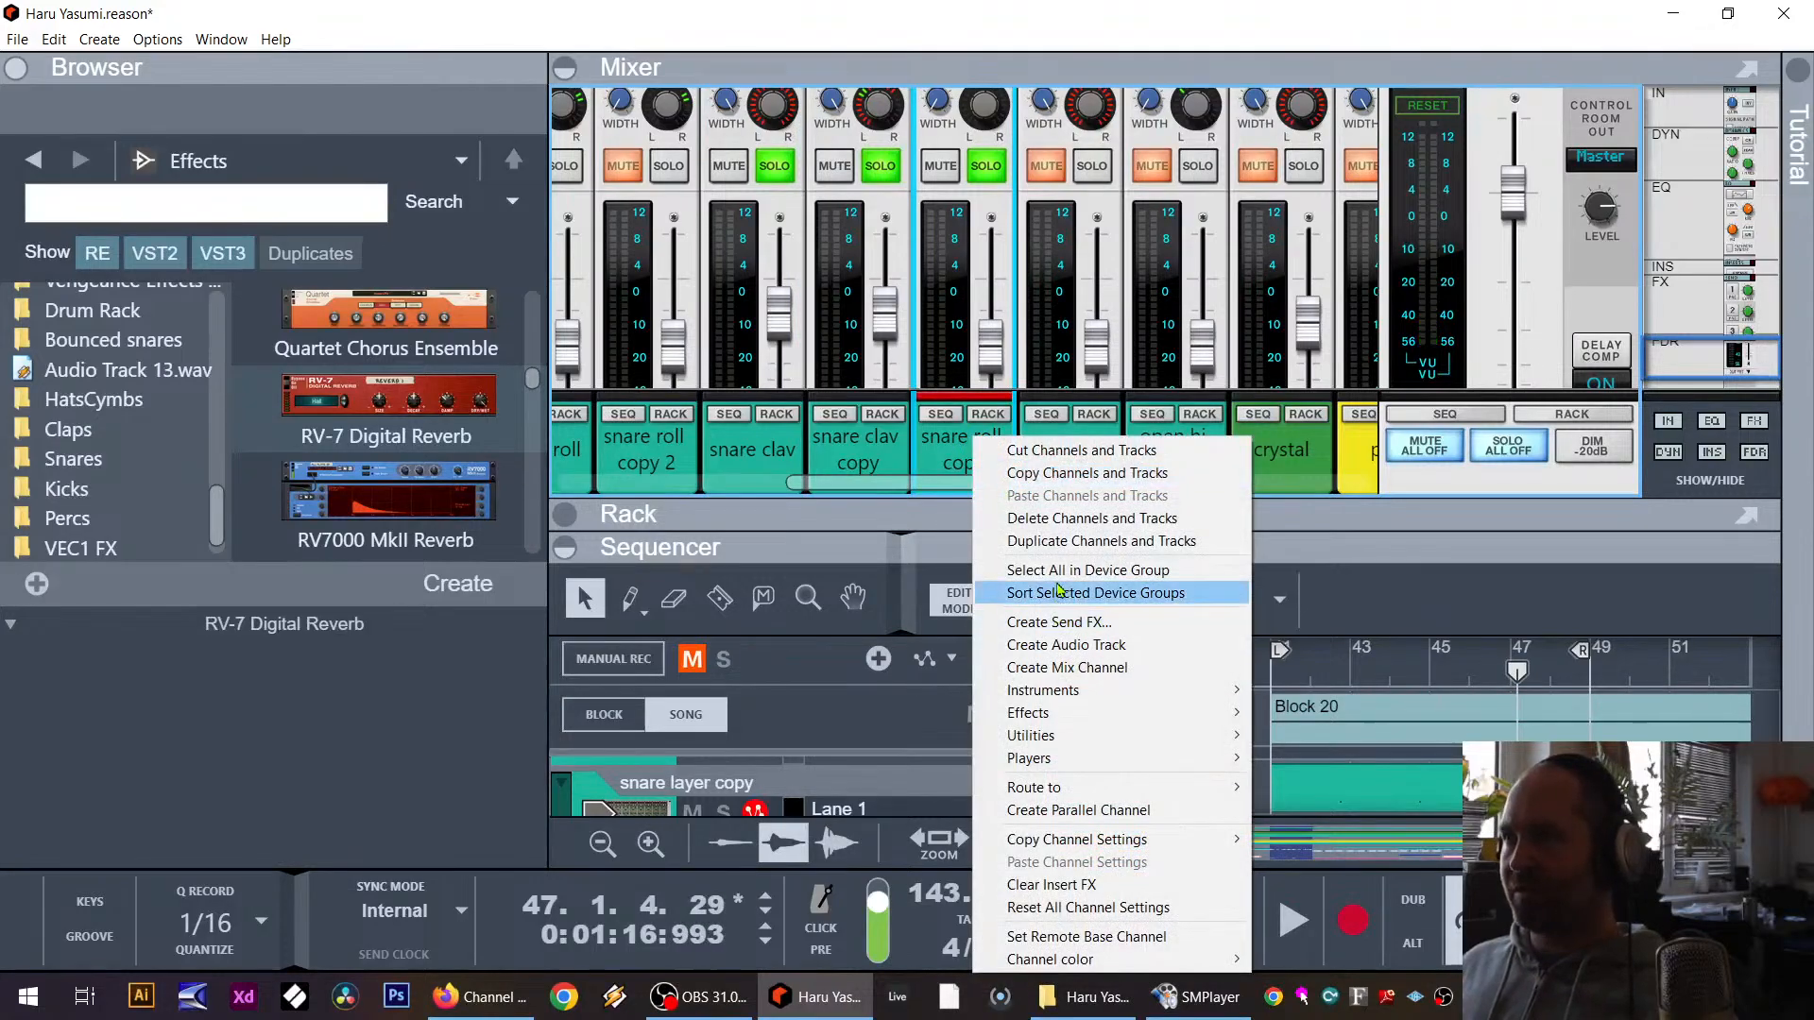
{"action": "left_click", "coordinate": [1065, 542]}
{"action": "left_click_drag", "start_coordinate": [1069, 551], "coordinate": [1057, 327]}
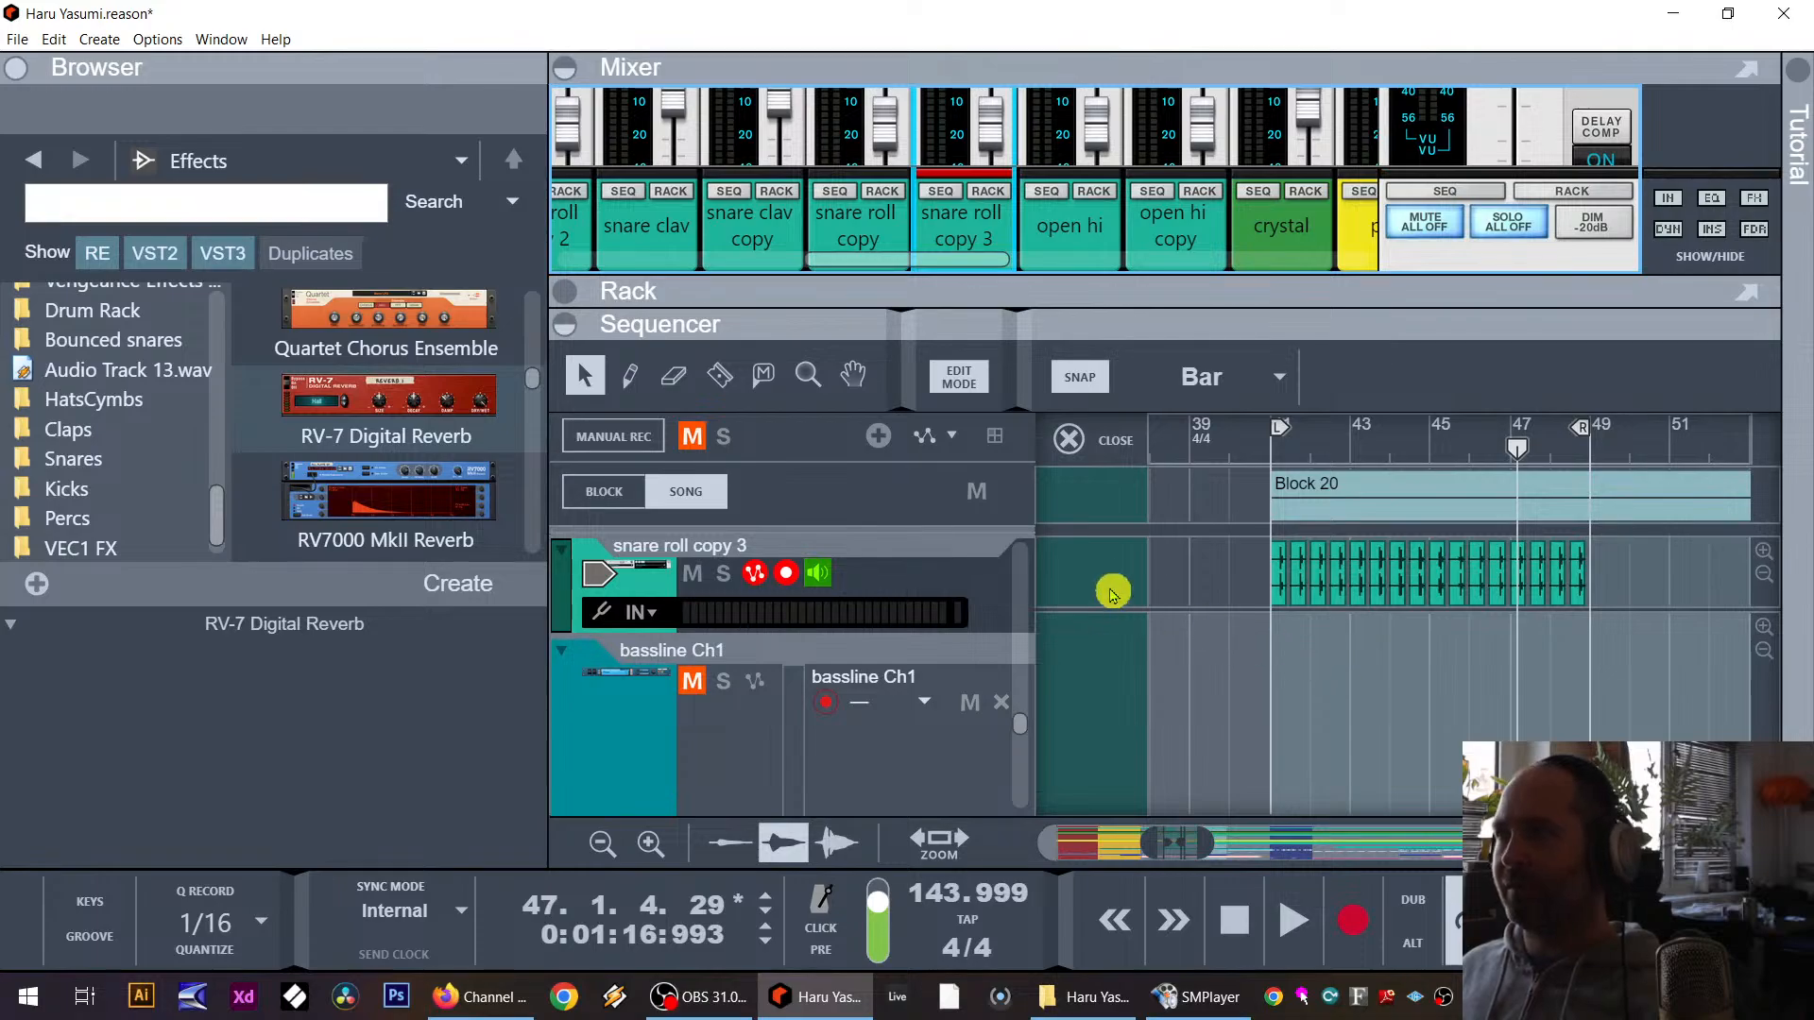
{"action": "left_click_drag", "start_coordinate": [809, 318], "coordinate": [803, 123]}
{"action": "scroll", "coordinate": [911, 651], "scroll_direction": "up", "scroll_amount": 4}
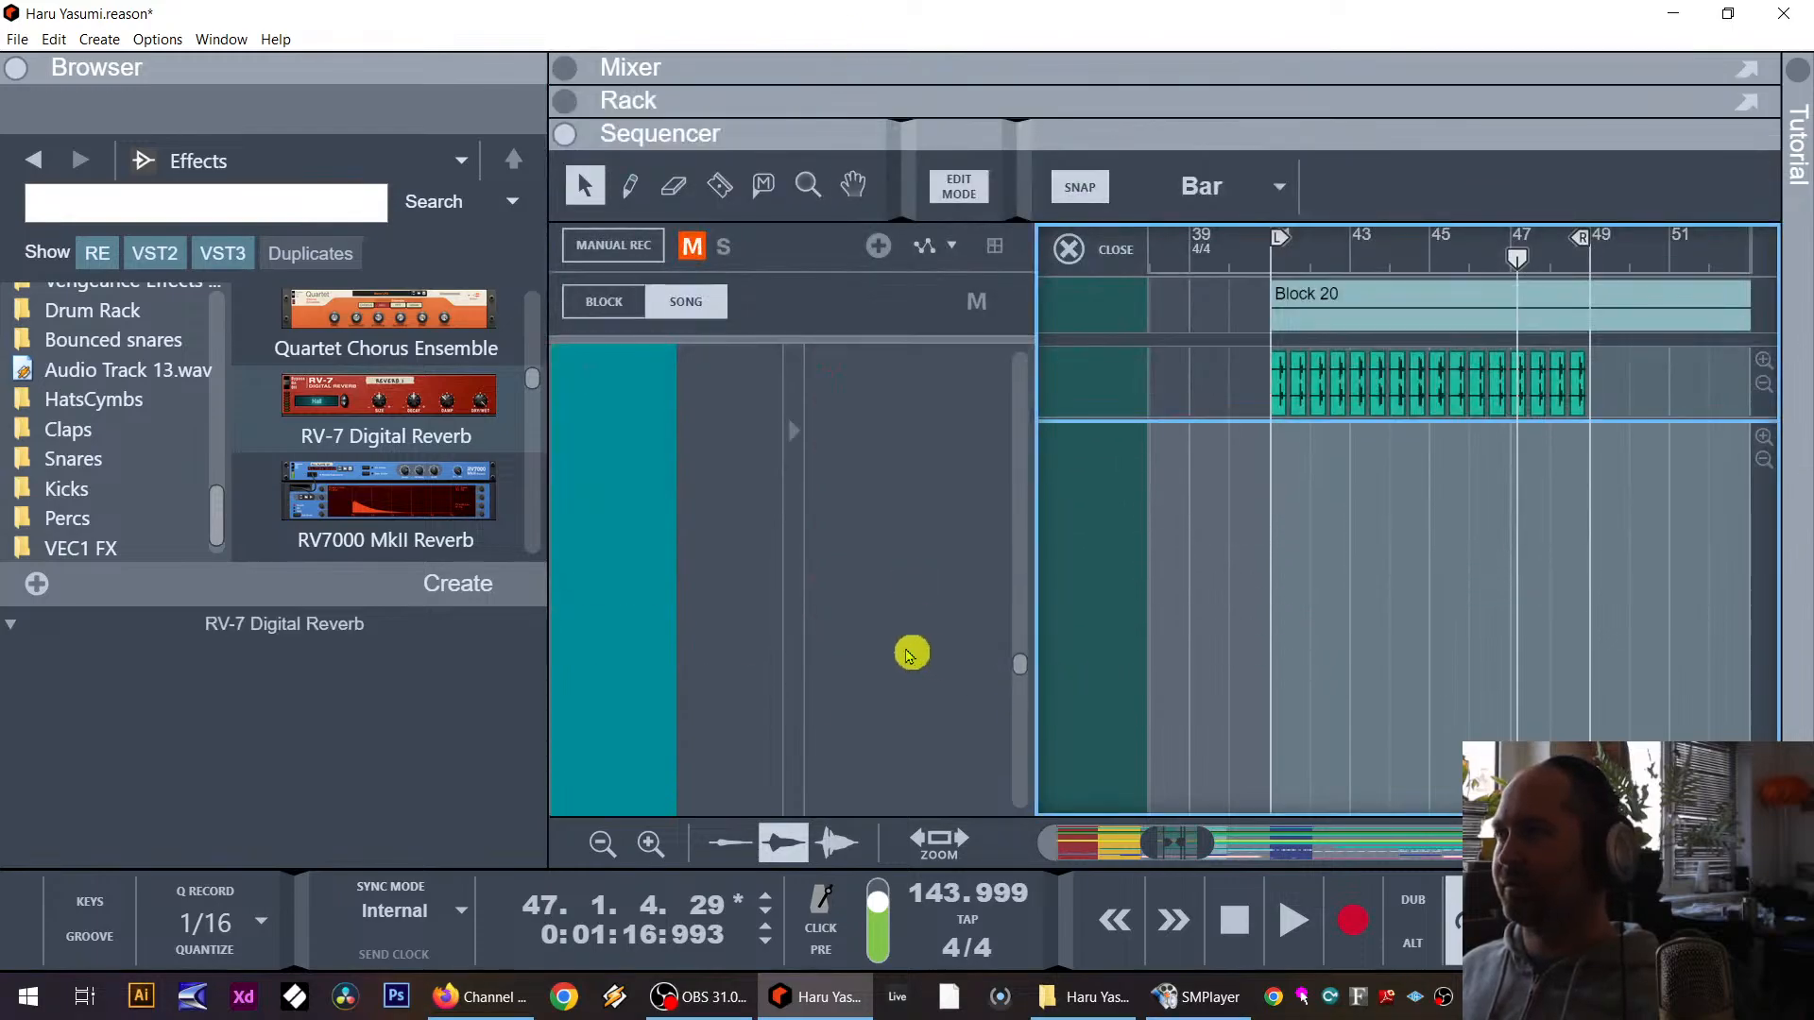
{"action": "left_click", "coordinate": [596, 848]}
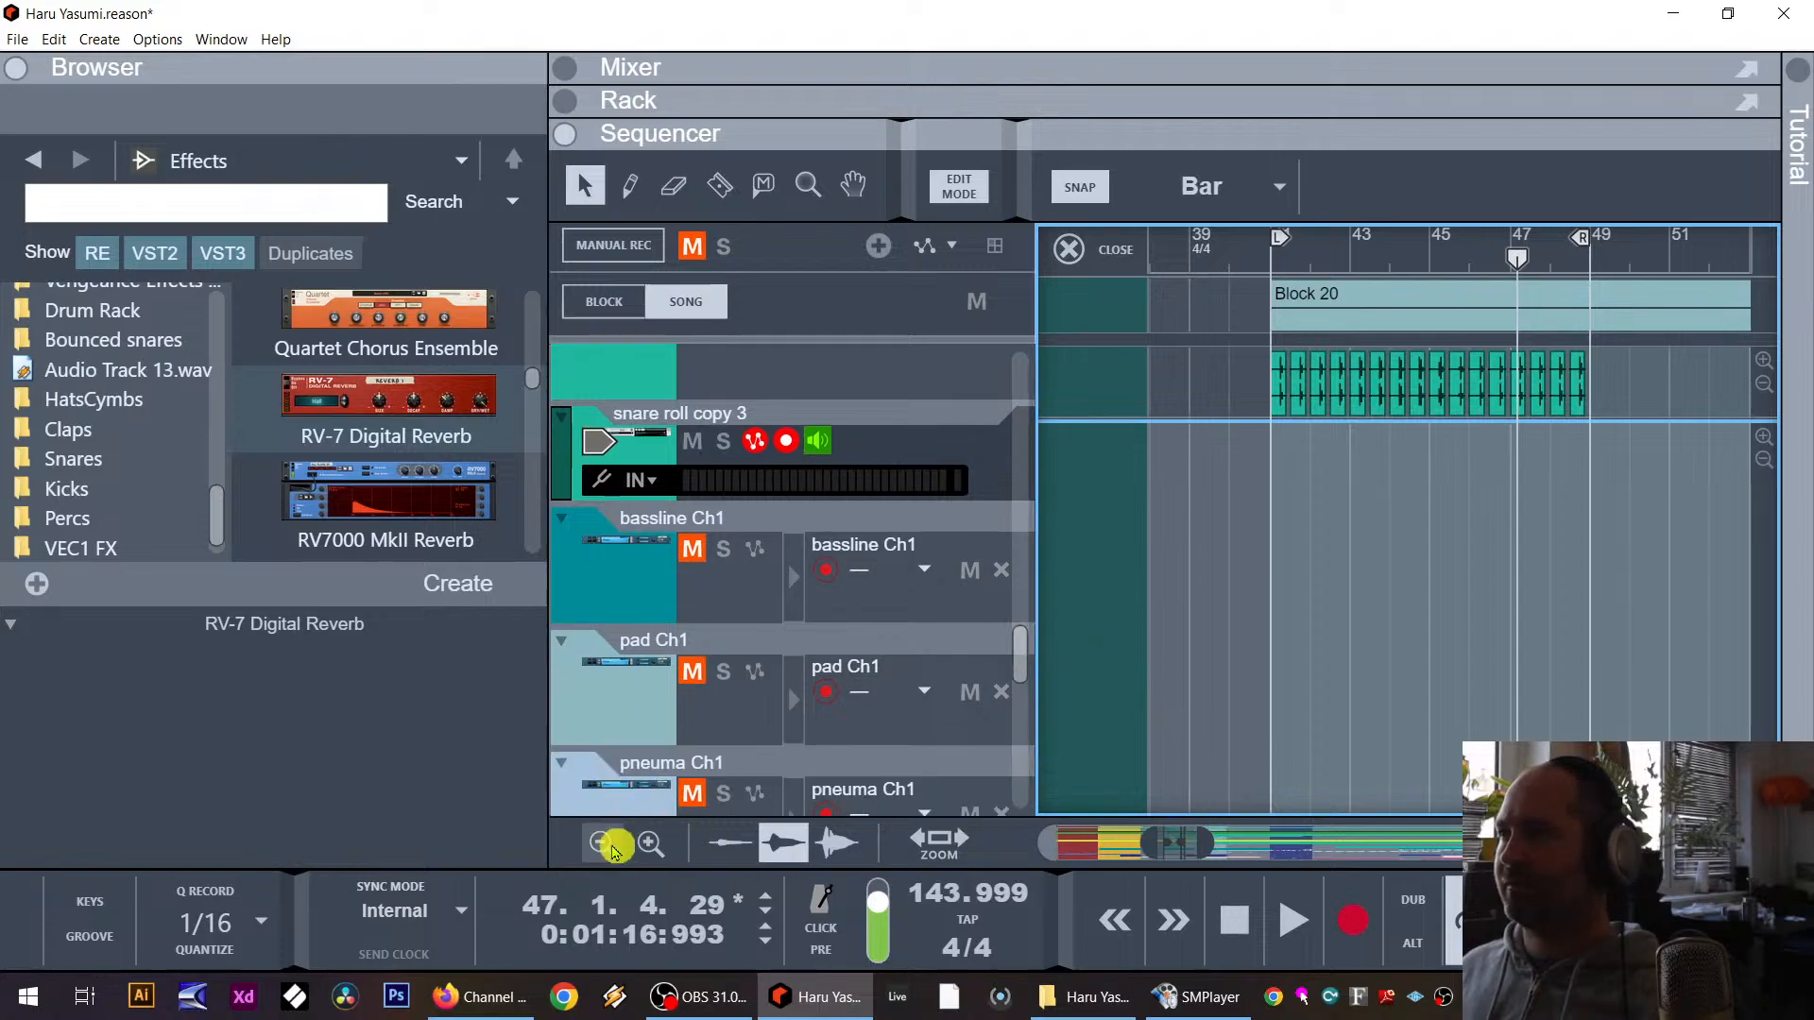
{"action": "left_click", "coordinate": [609, 846]}
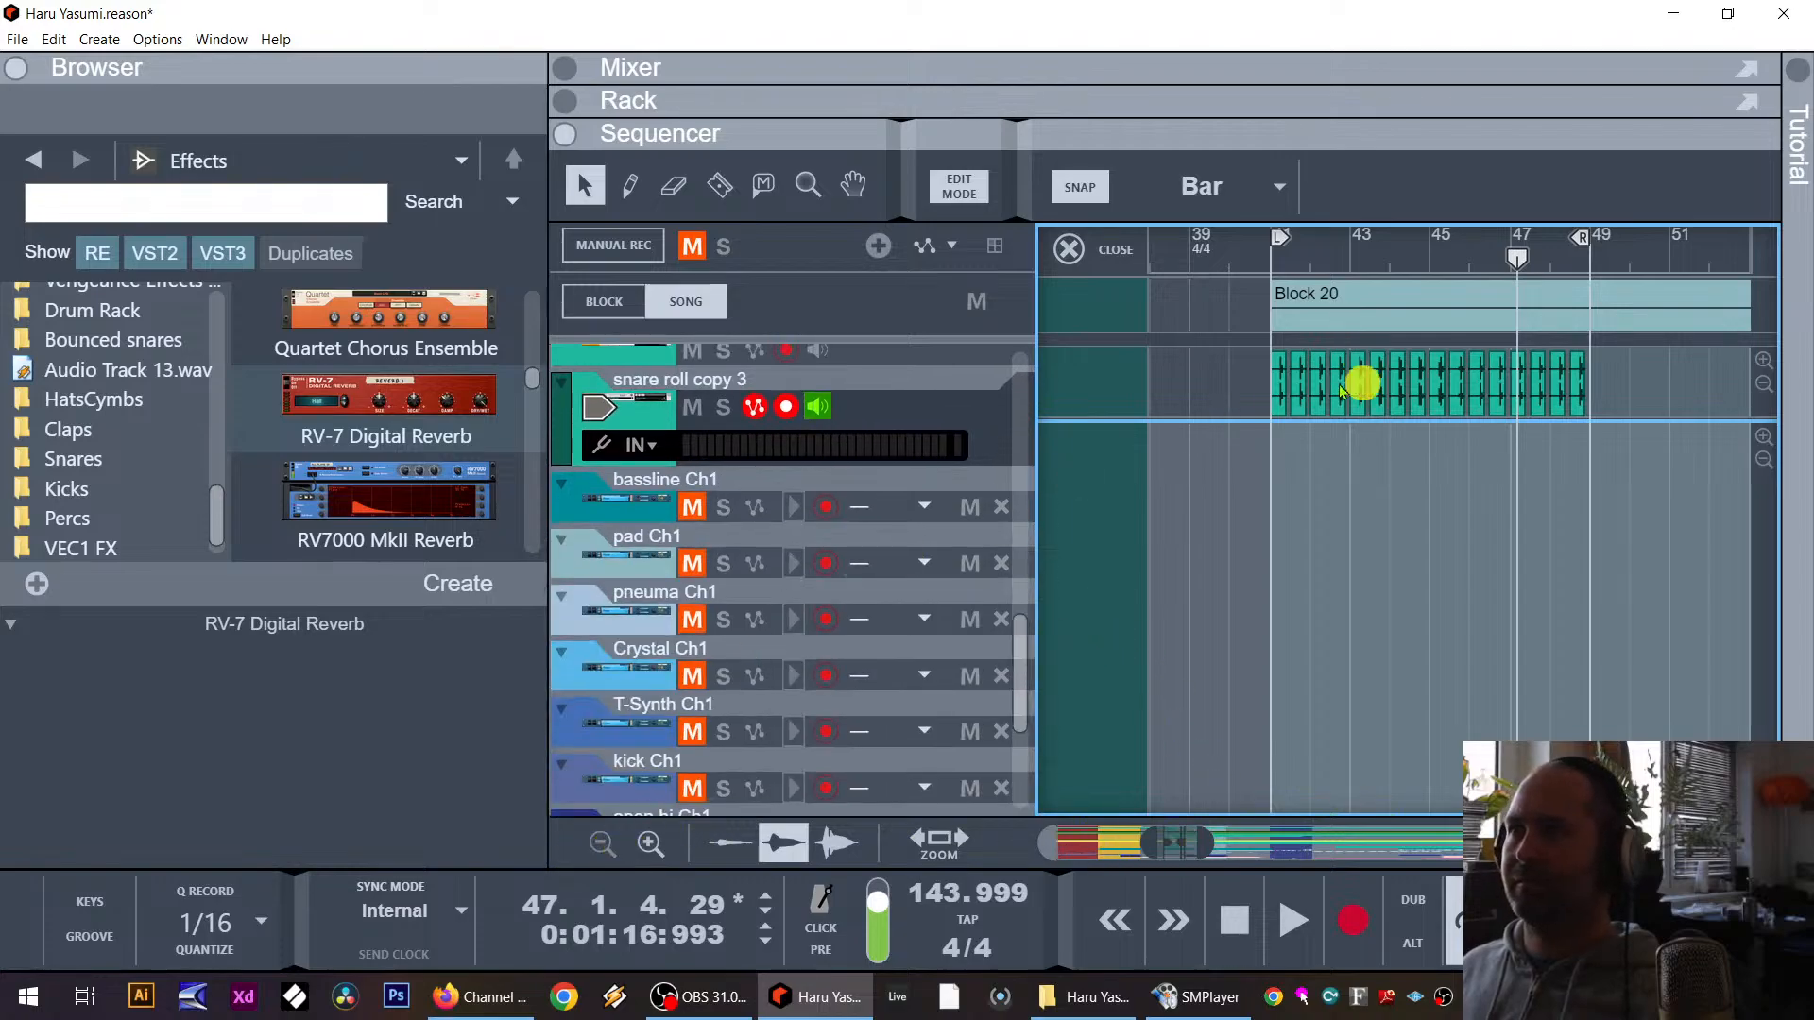
{"action": "left_click", "coordinate": [604, 301]}
{"action": "left_click", "coordinate": [709, 293]}
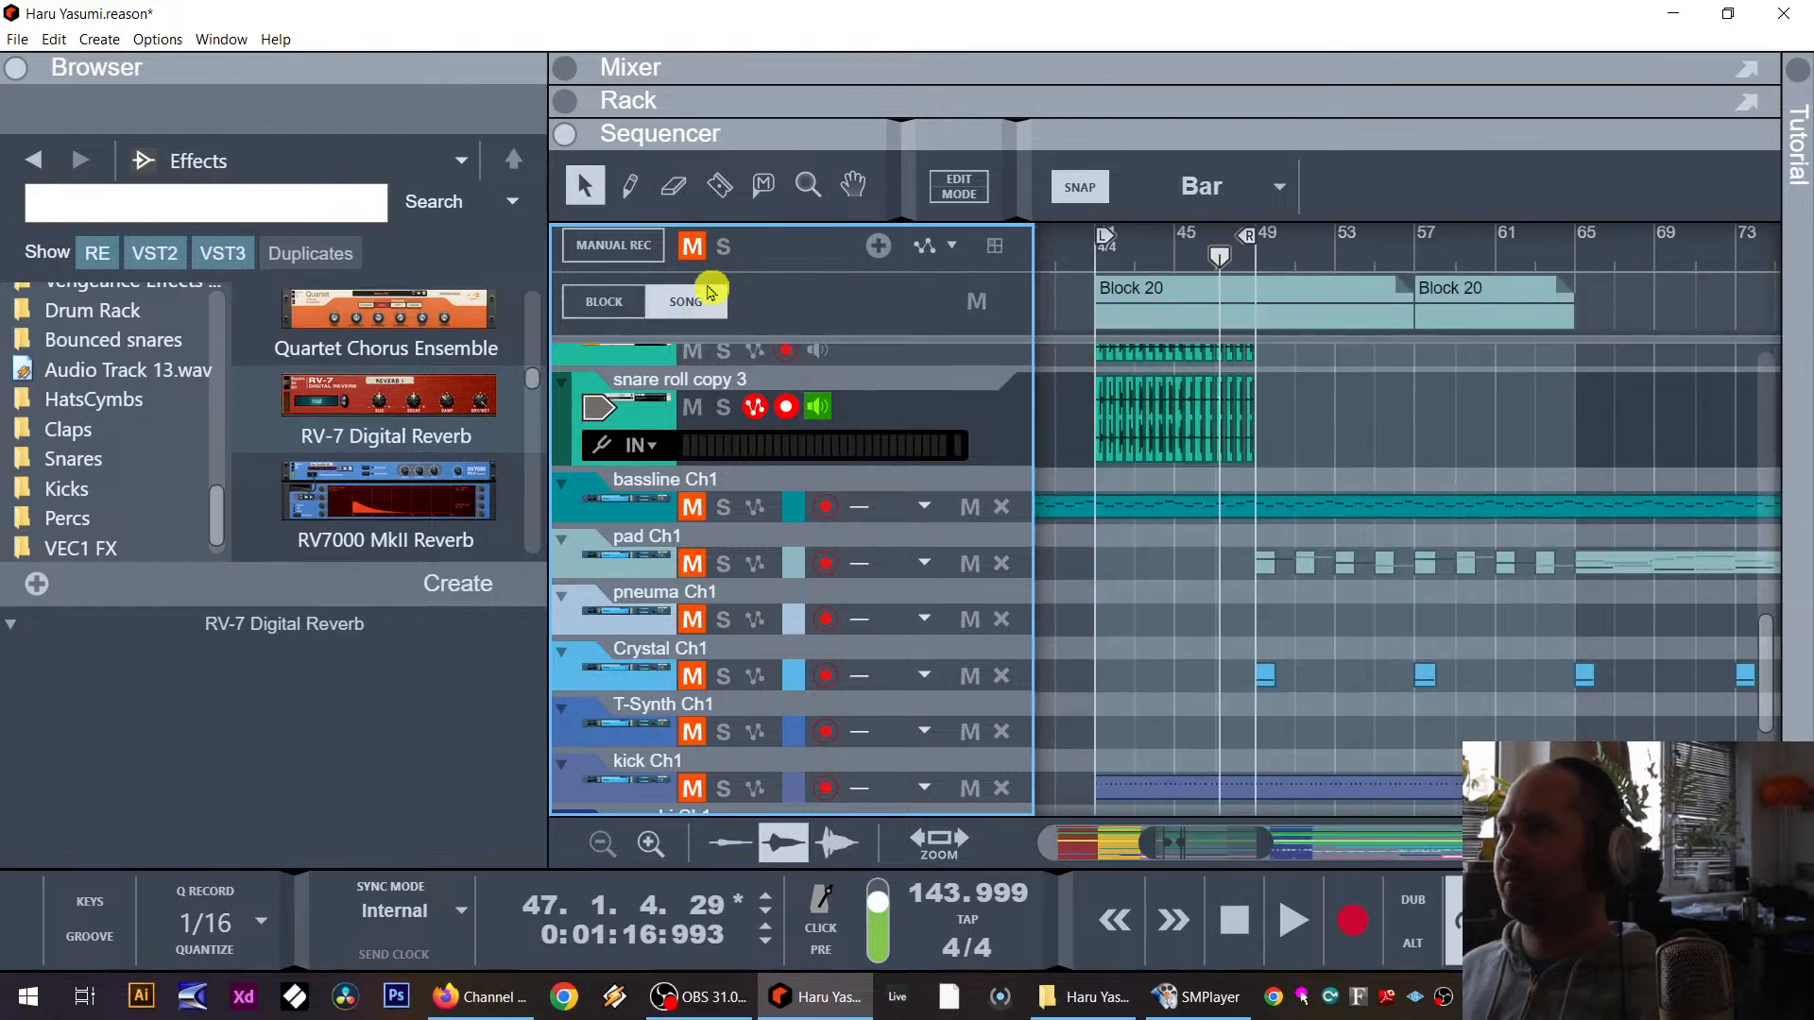
Step: Delete every fourth clip on the snare roll copy track, at bars 42.3, 44.3, 46.3 and 48.3
{"action": "scroll", "coordinate": [1398, 425], "scroll_direction": "left", "scroll_amount": 3}
{"action": "scroll", "coordinate": [1365, 514], "scroll_direction": "up", "scroll_amount": 4}
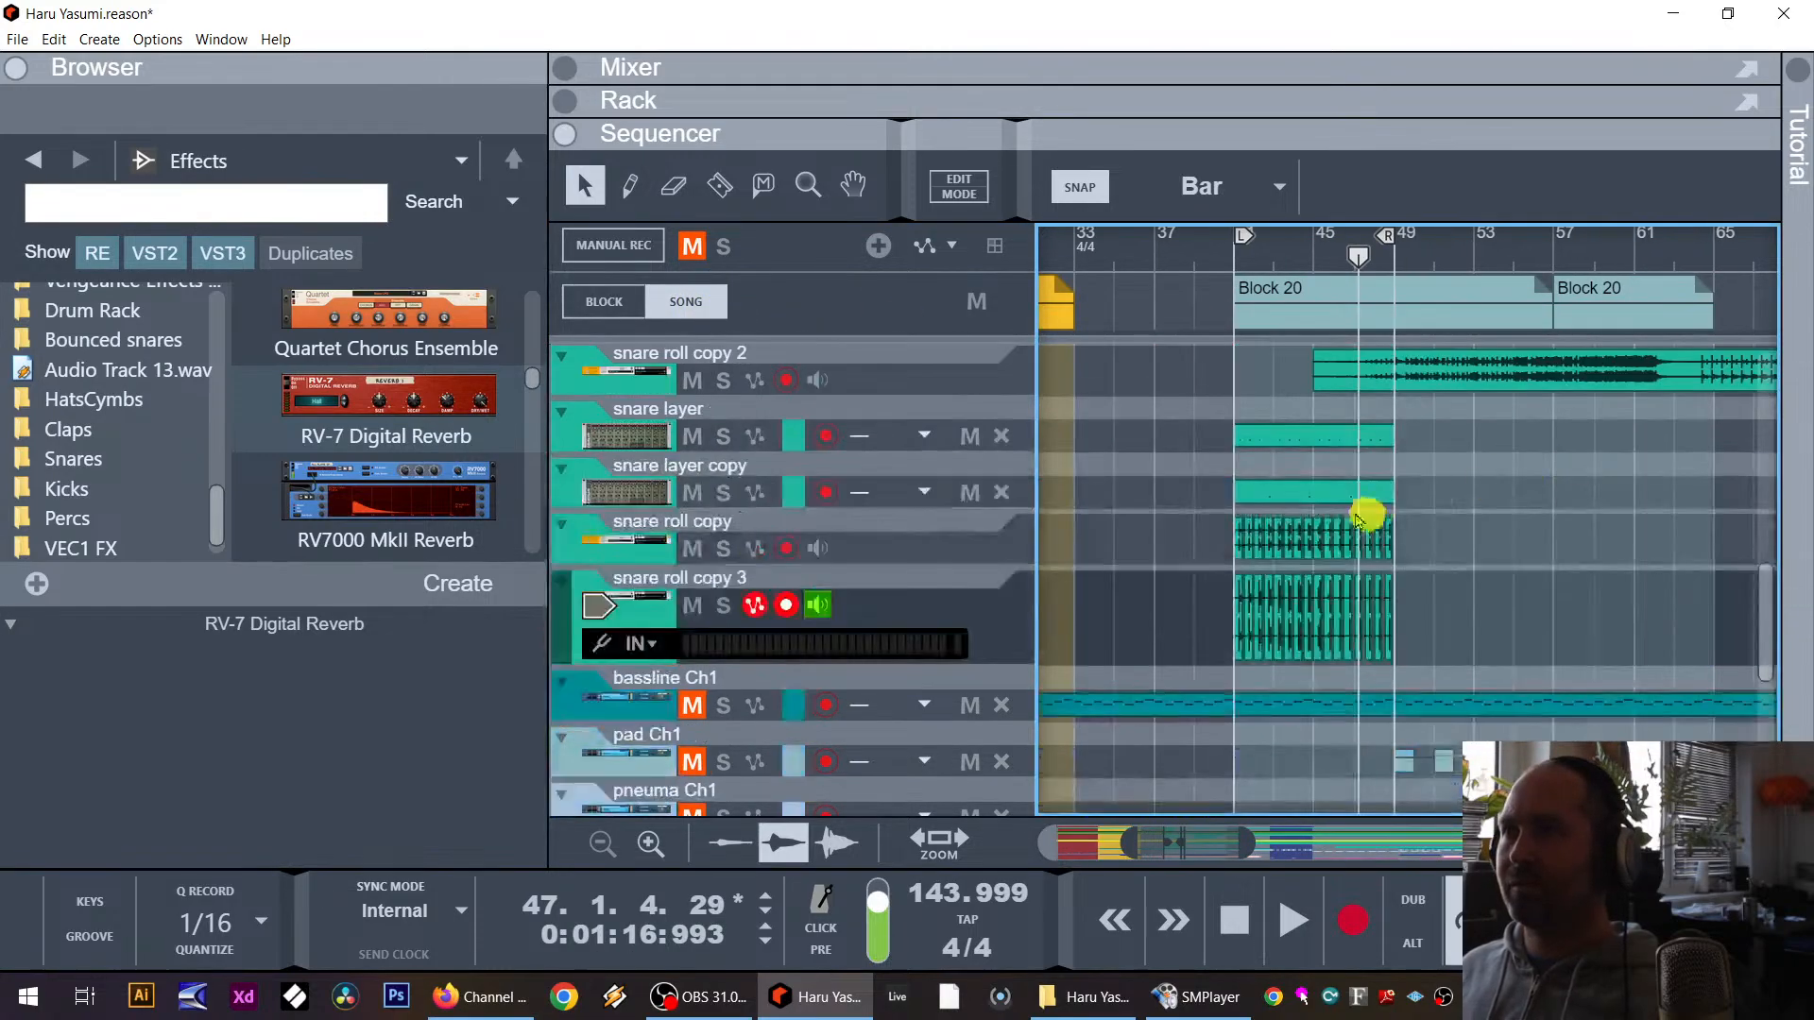
{"action": "left_click", "coordinate": [820, 194]}
{"action": "left_click_drag", "start_coordinate": [1233, 513], "coordinate": [1531, 643]}
{"action": "left_click", "coordinate": [585, 184]}
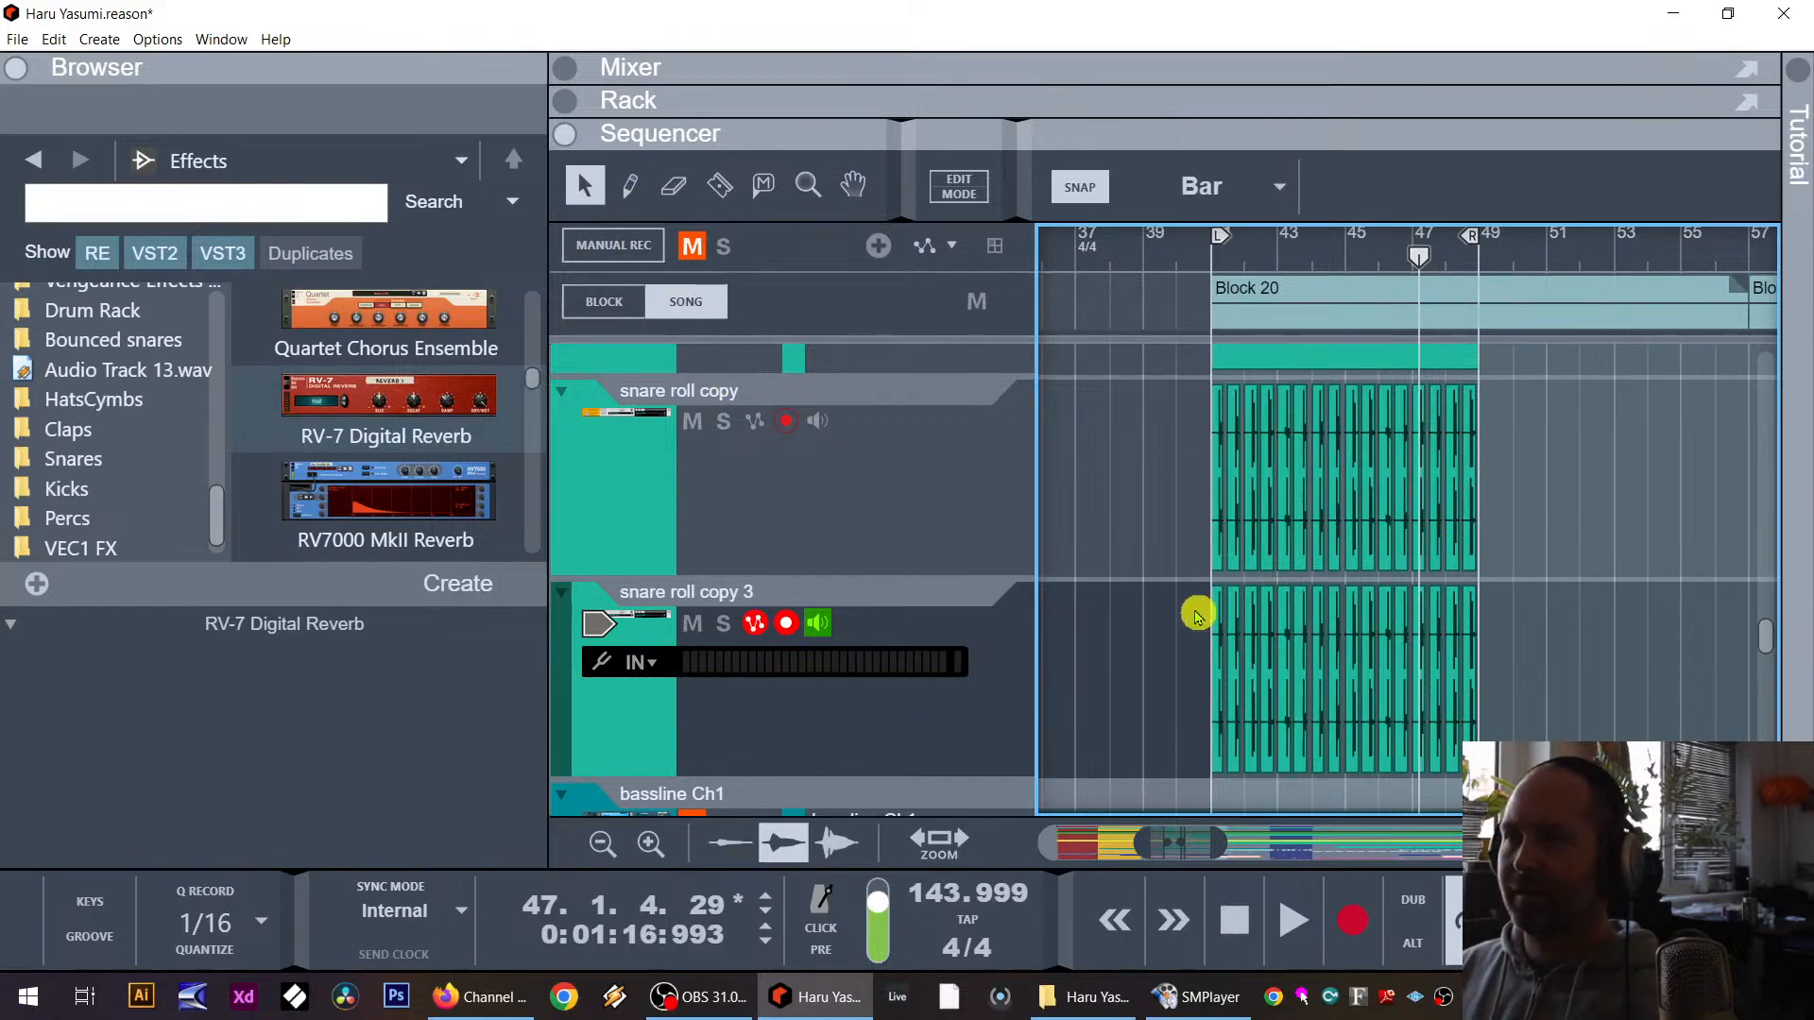
{"action": "left_click", "coordinate": [1270, 421]}
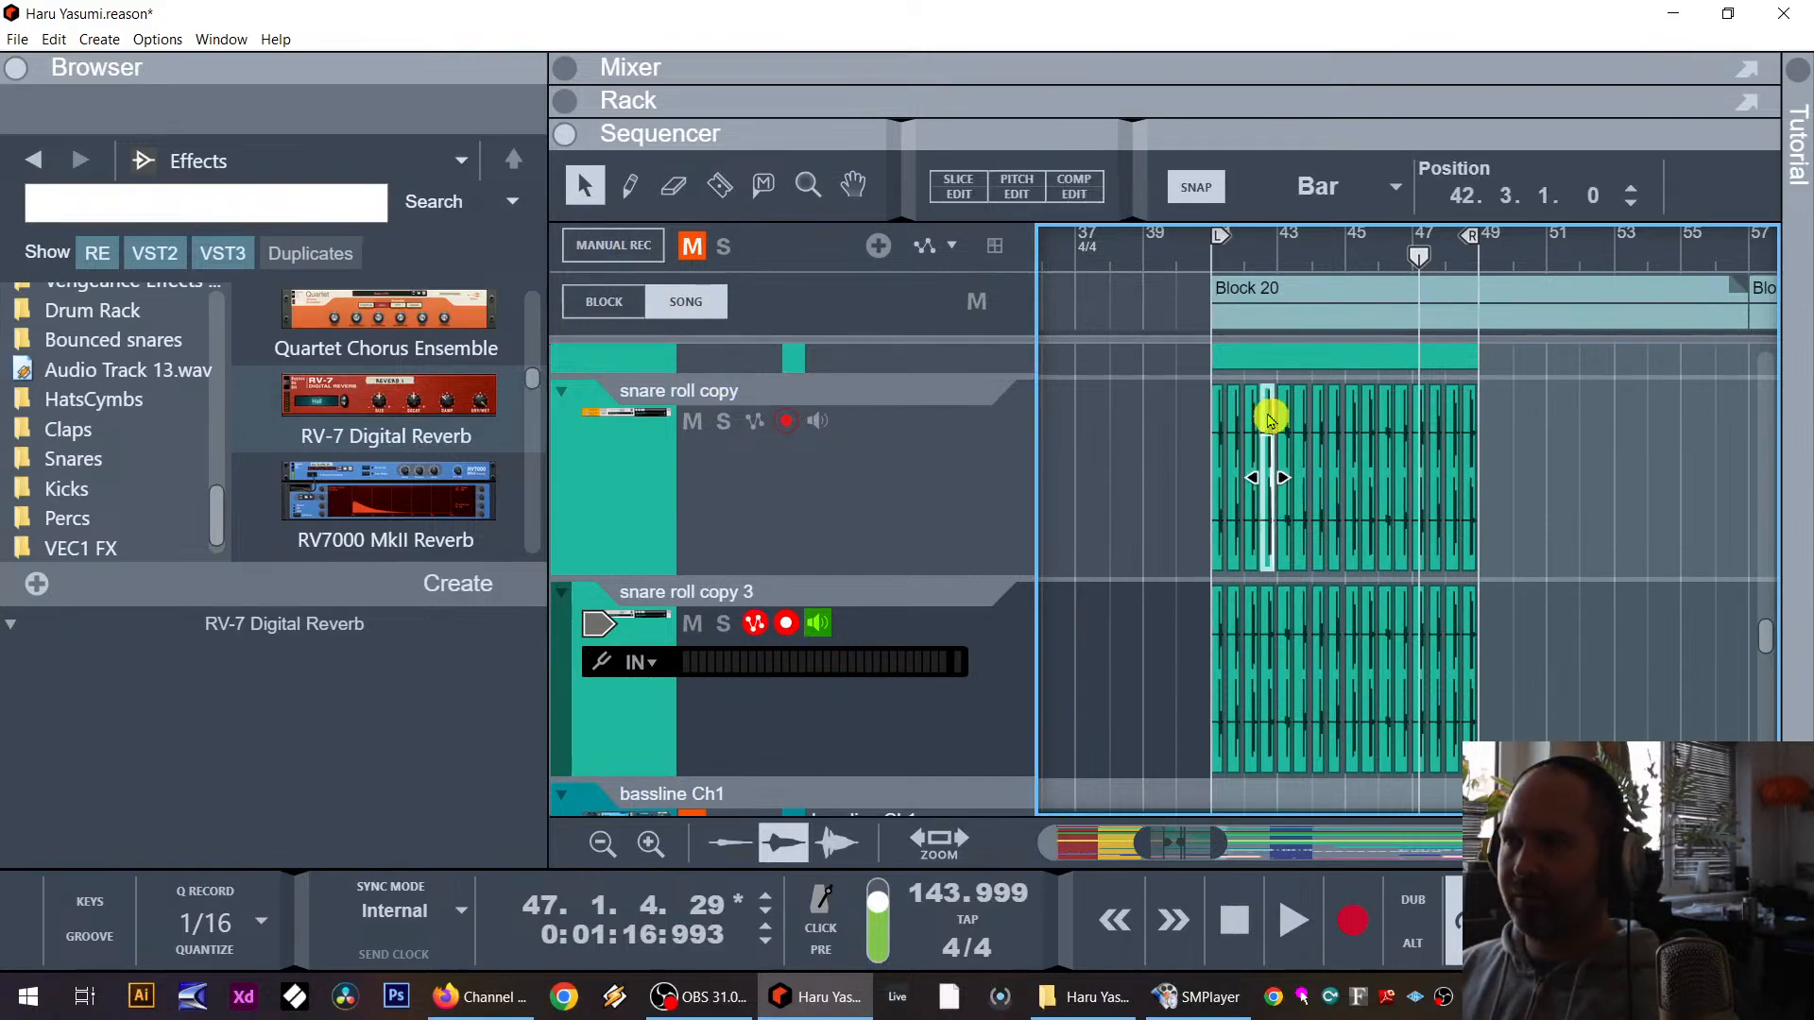
{"action": "key", "text": "Delete"}
{"action": "left_click", "coordinate": [1342, 411]}
{"action": "key", "text": "Delete"}
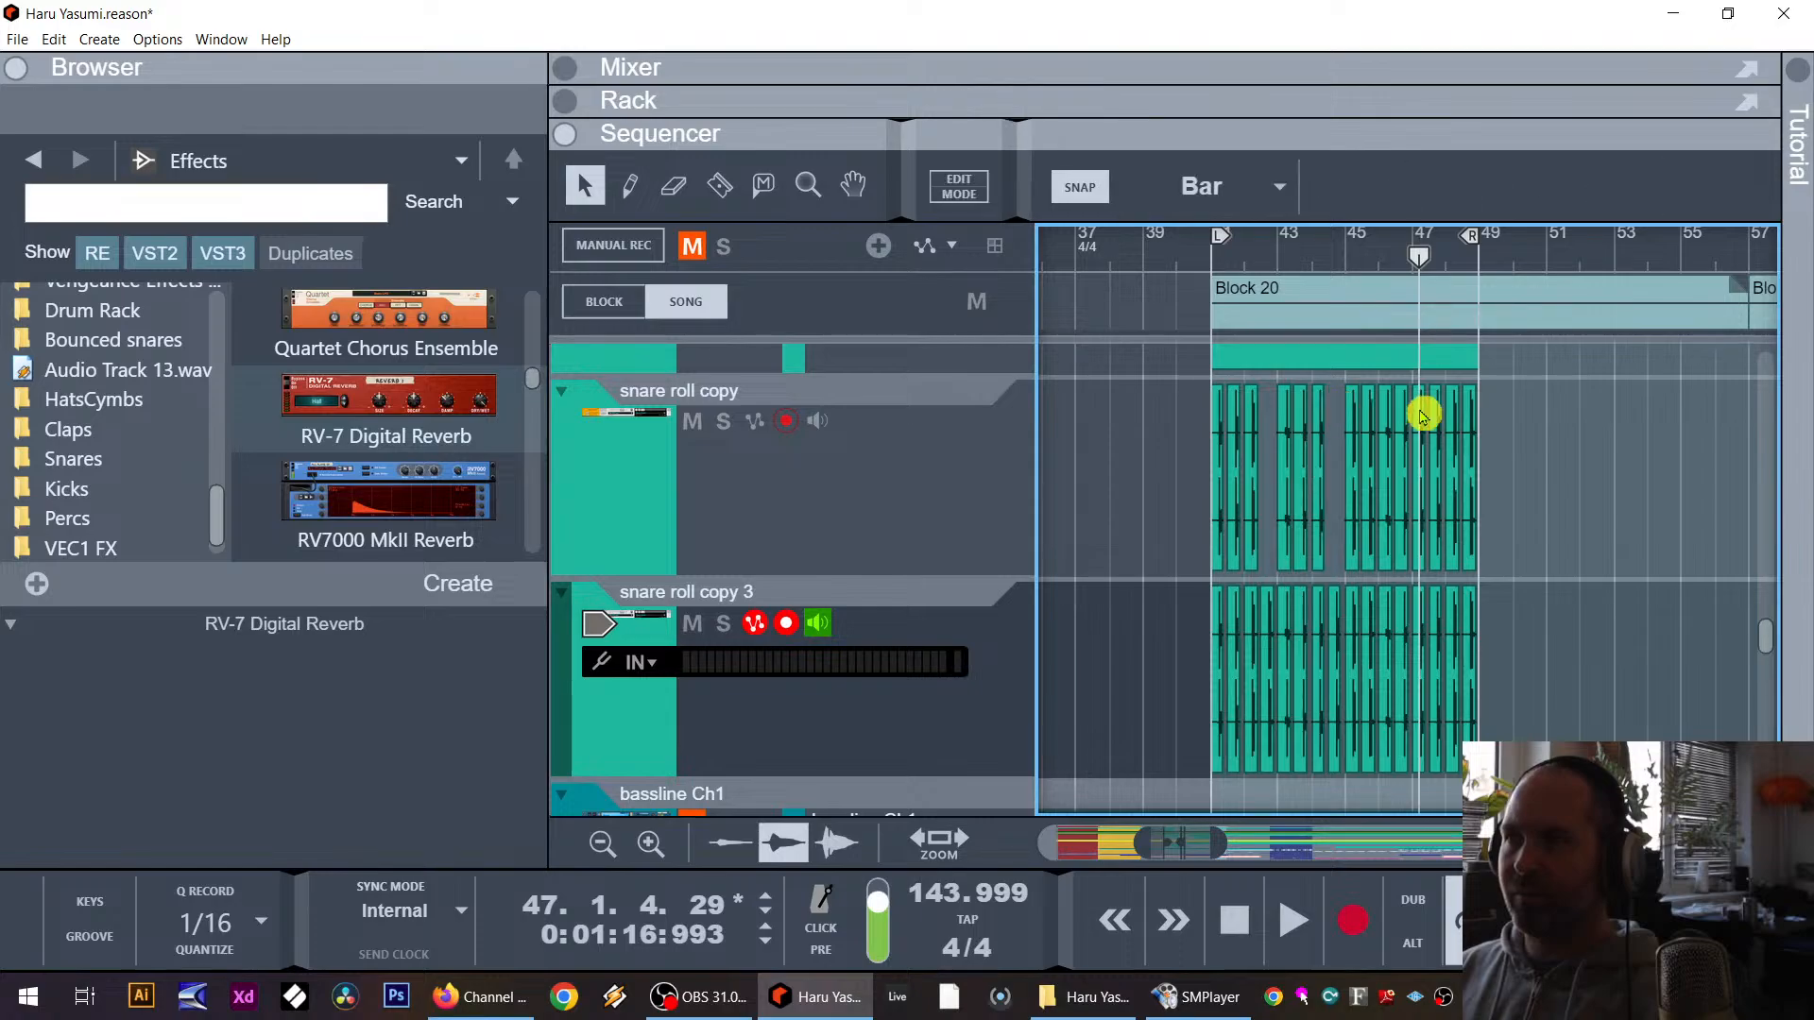
{"action": "left_click", "coordinate": [1409, 413]}
{"action": "key", "text": "Delete"}
{"action": "left_click", "coordinate": [1466, 409]}
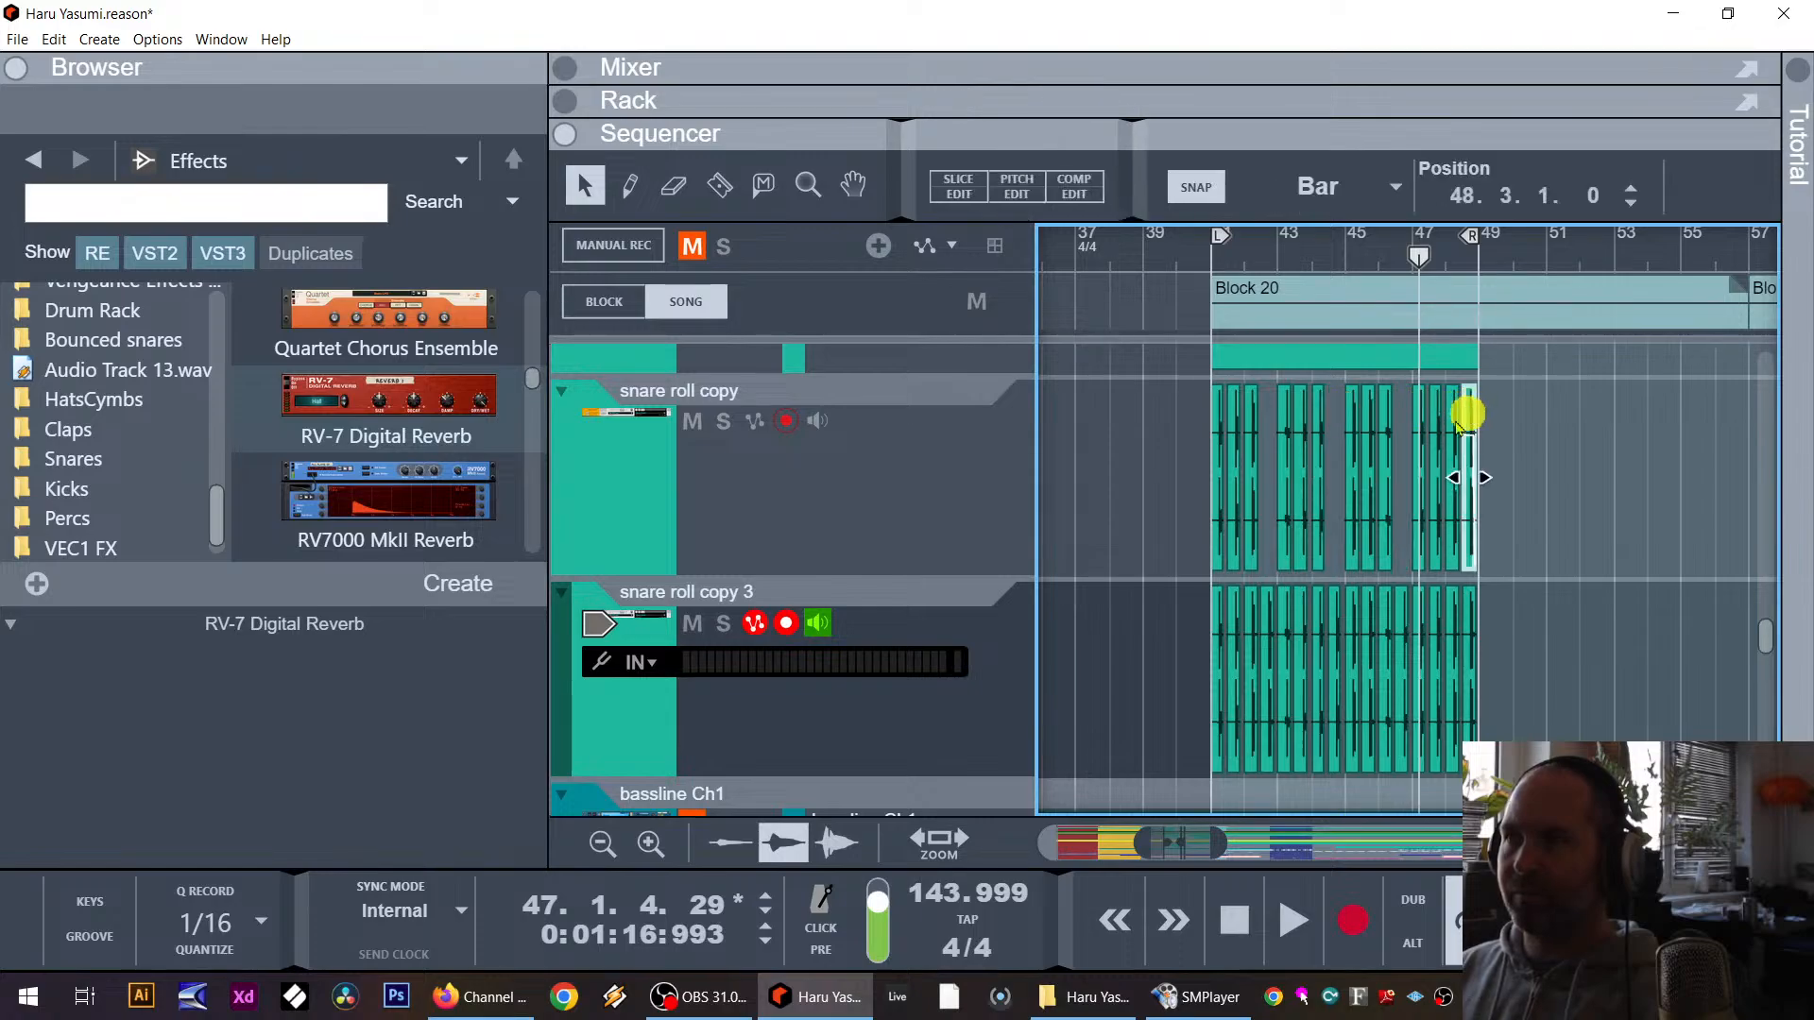
{"action": "key", "text": "Delete"}
Step: On the snare roll copy 3 track, delete the clips before bar 42.3, those between bars 43 and 44.3, and the one at bar 45.3
{"action": "key", "text": "Delete"}
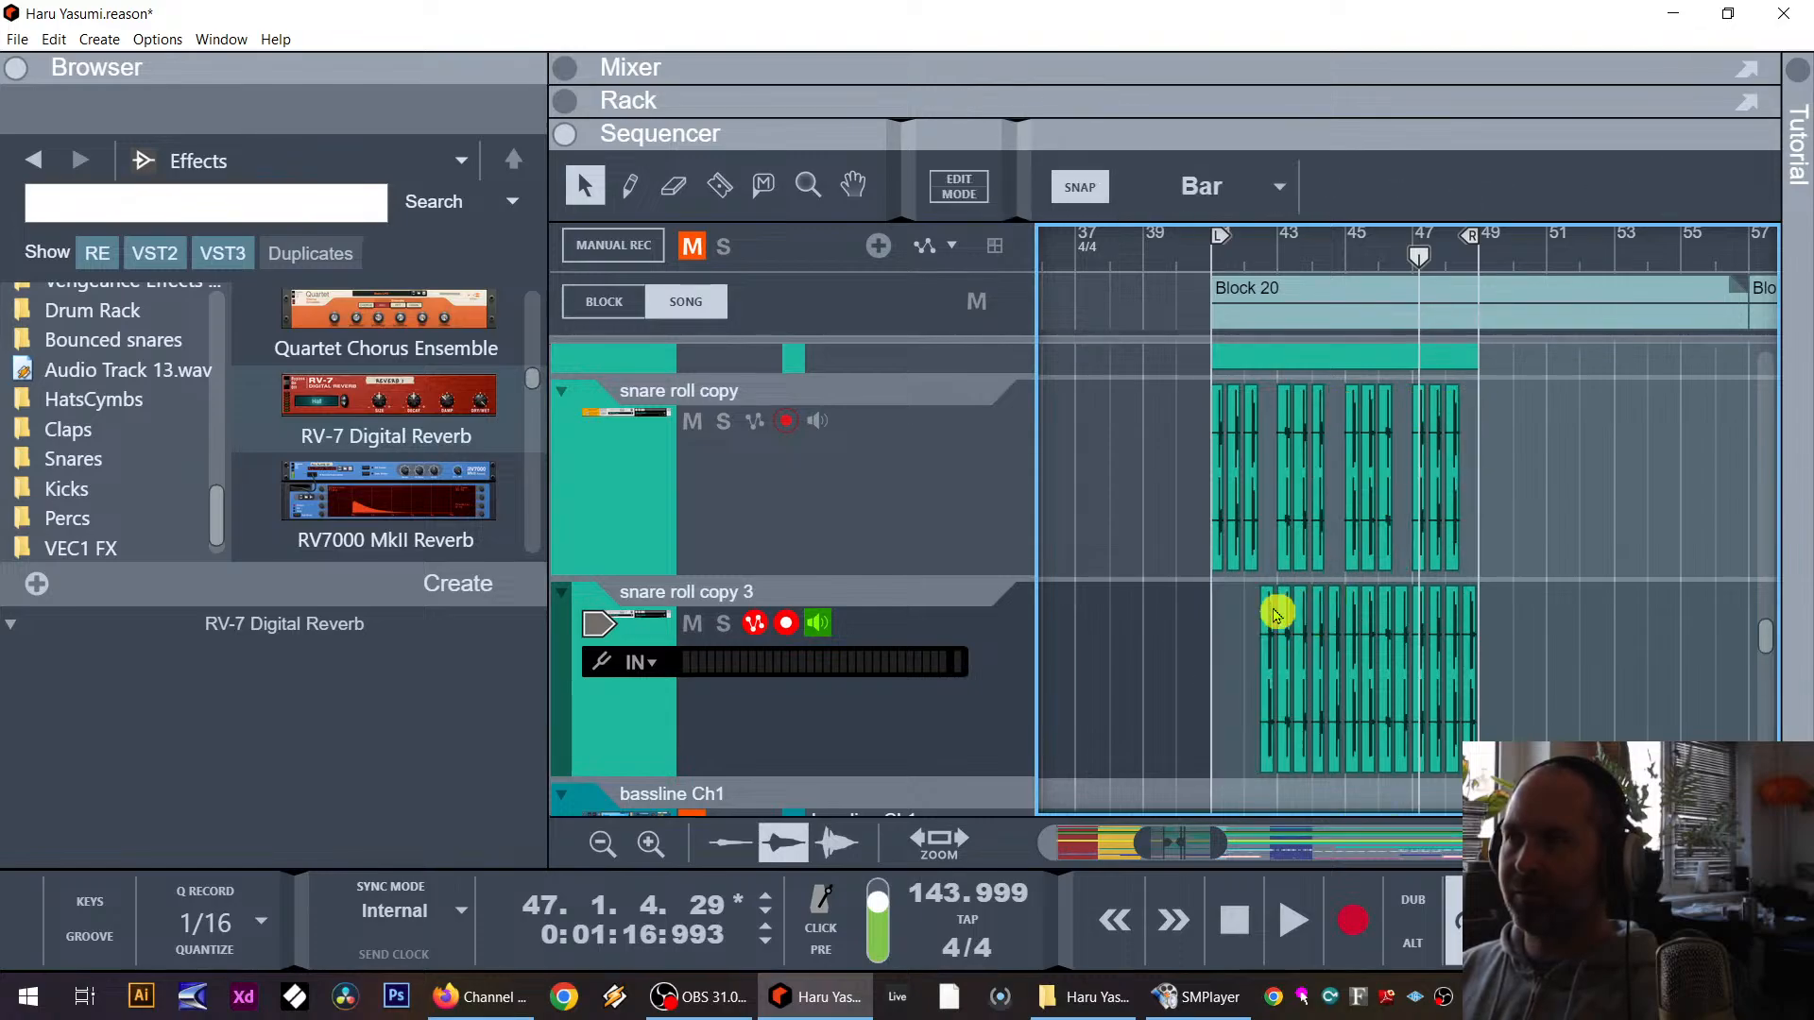
{"action": "left_click", "coordinate": [1296, 608]}
{"action": "key", "text": "Delete"}
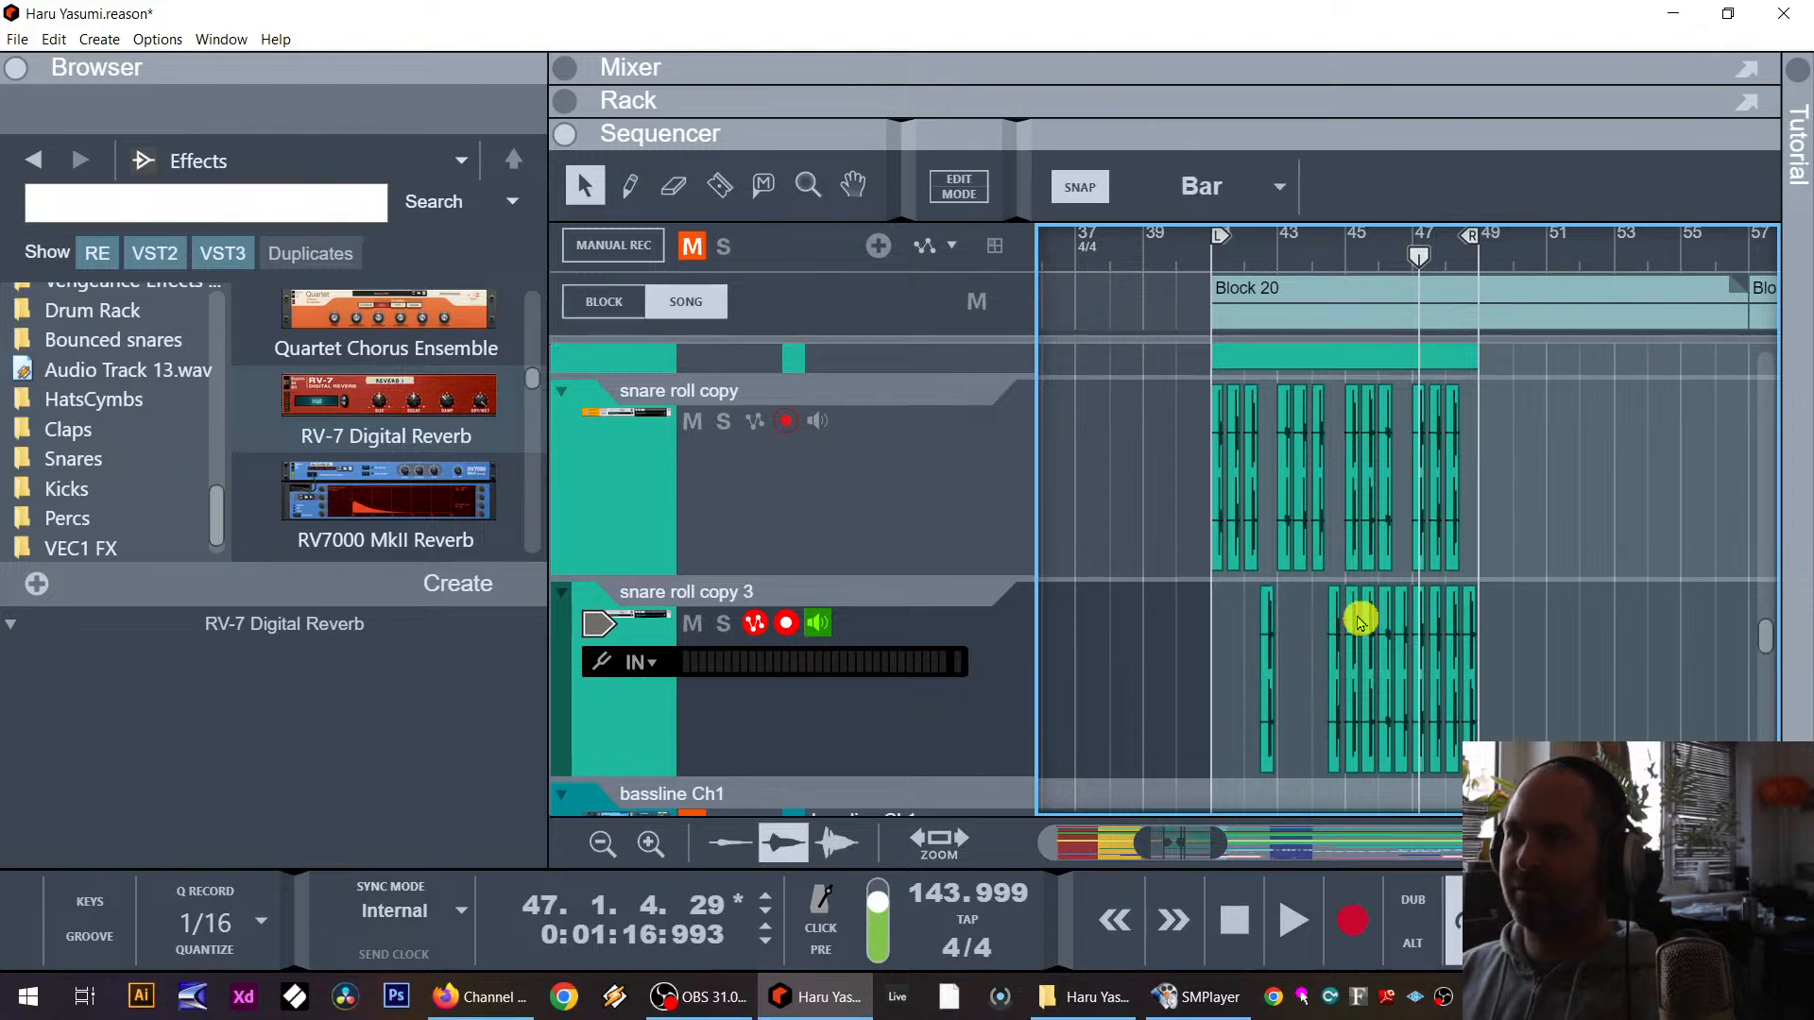
{"action": "left_click", "coordinate": [1372, 635]}
{"action": "key", "text": "Delete"}
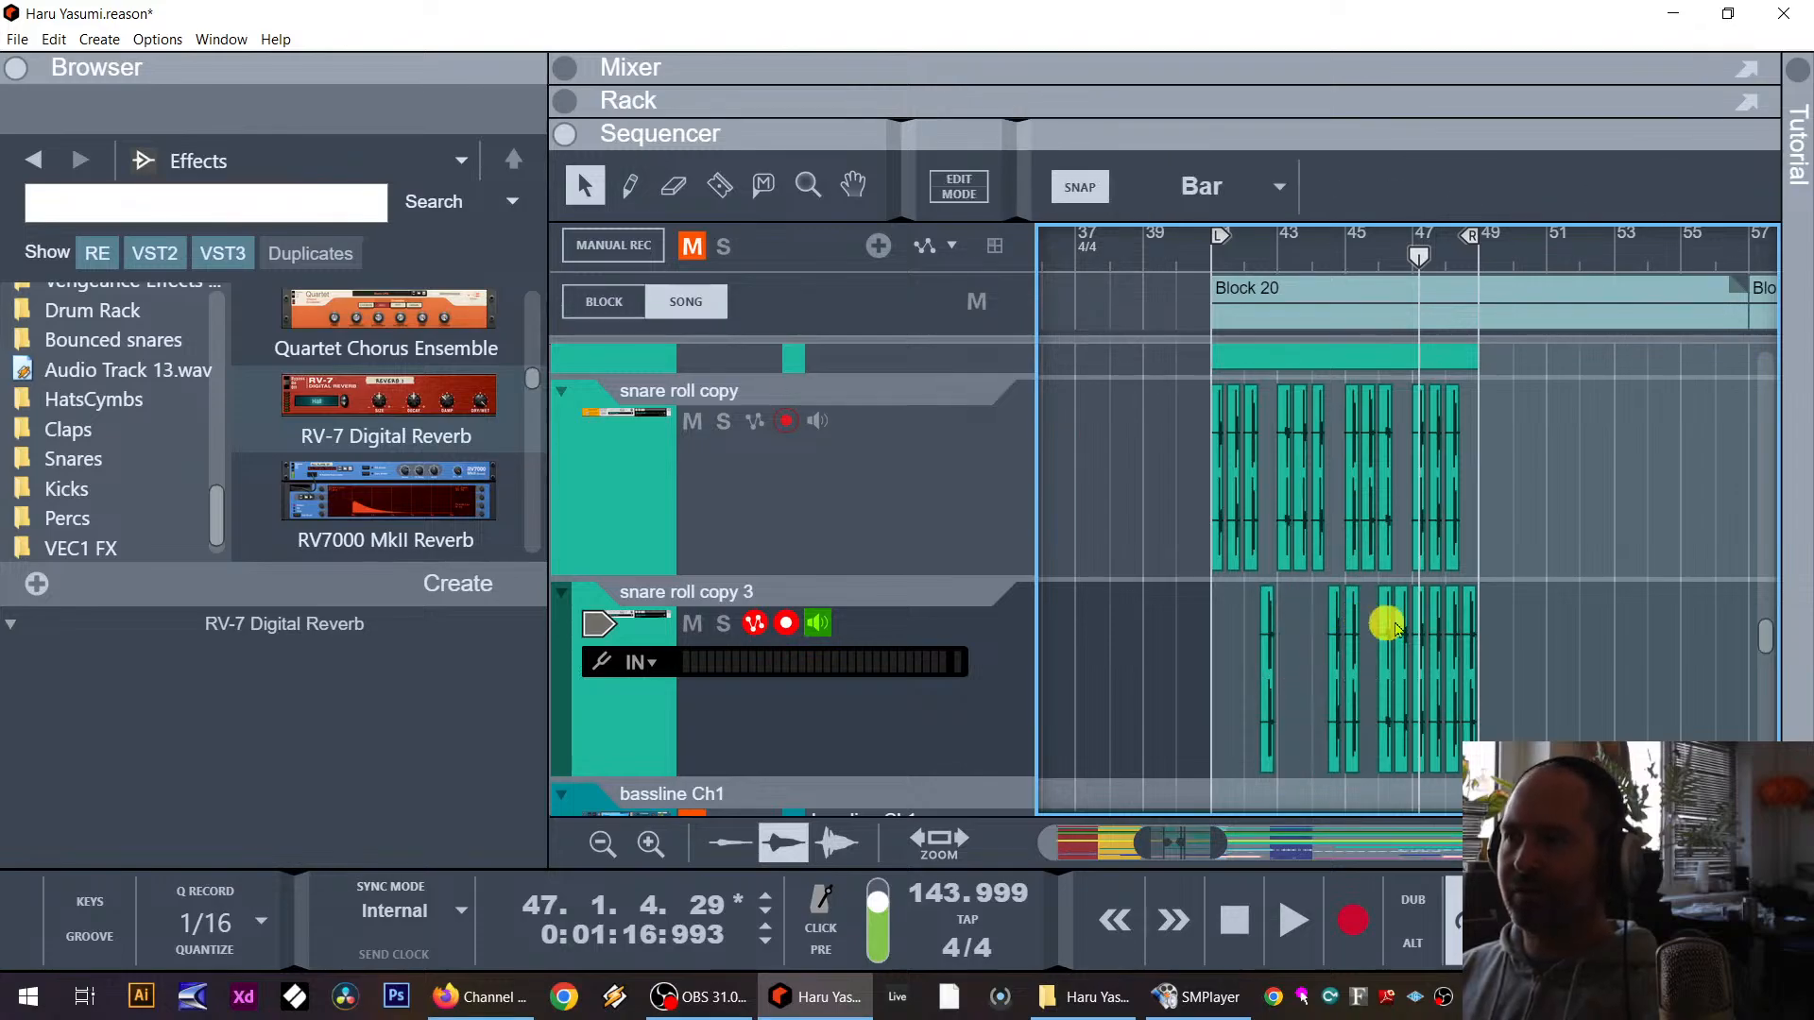
{"action": "left_click", "coordinate": [1389, 633]}
{"action": "key", "text": "Delete"}
{"action": "left_click", "coordinate": [1353, 630]}
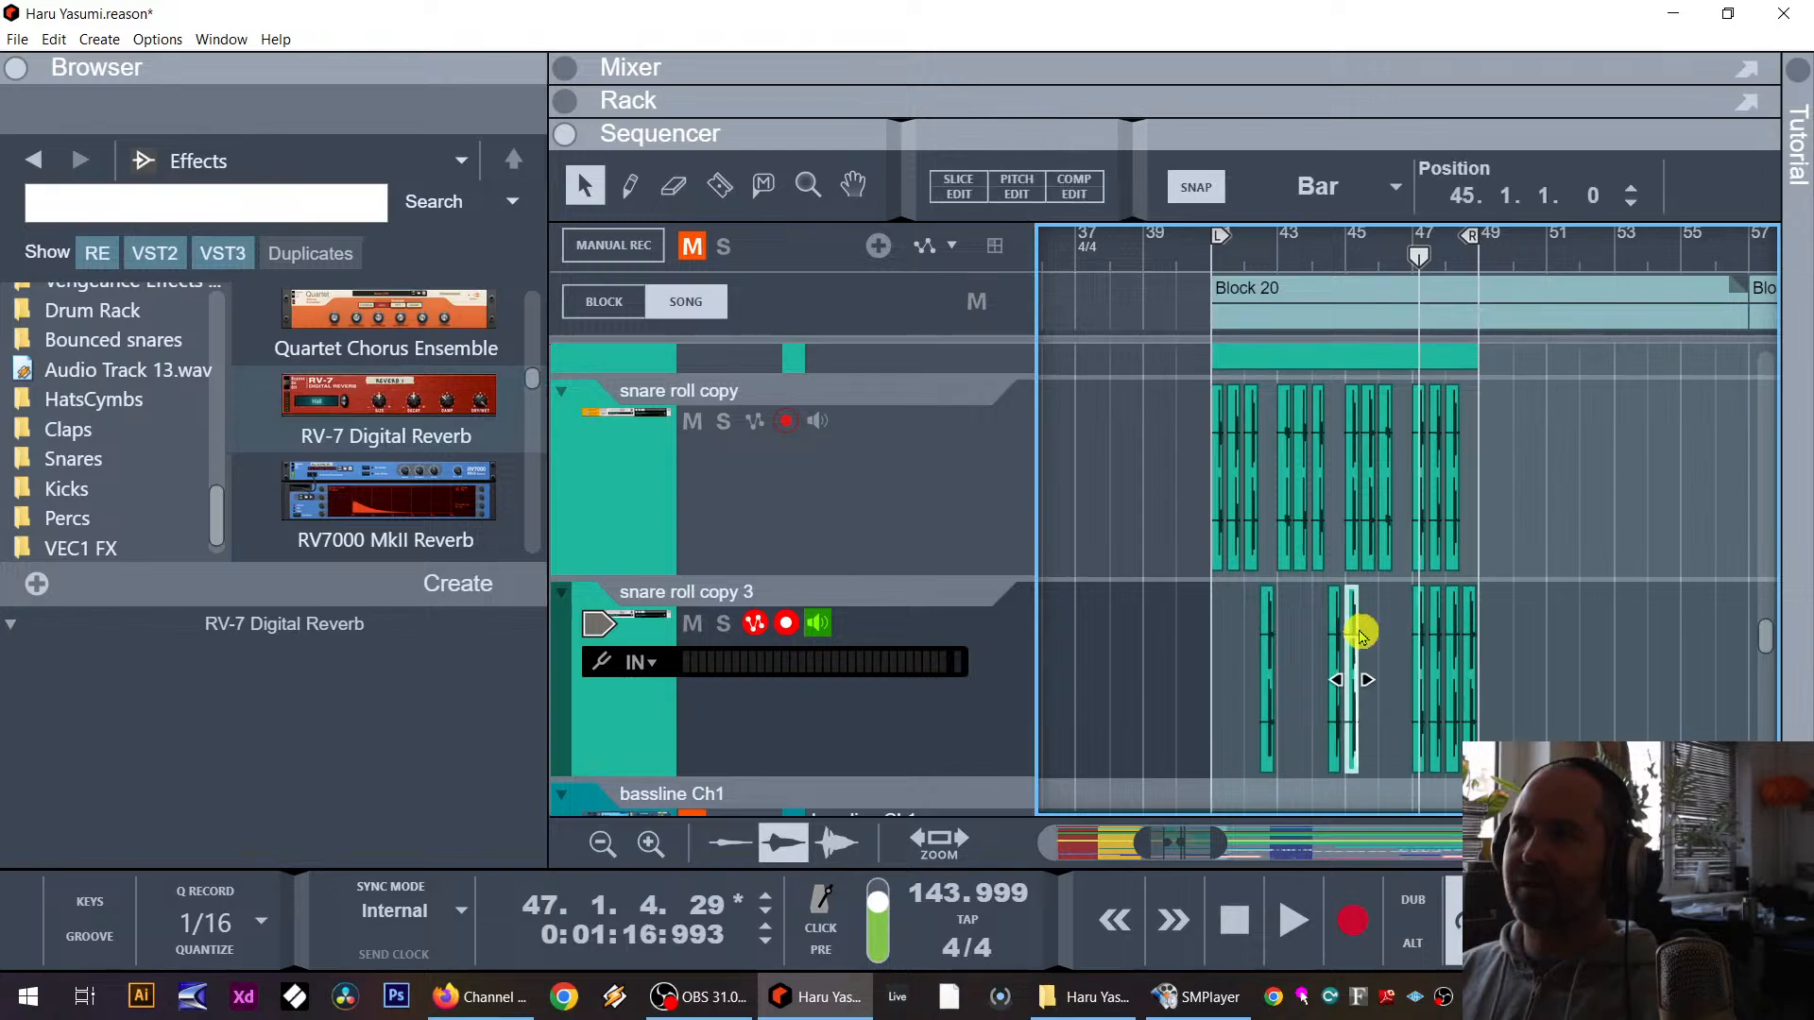
{"action": "key", "text": "Delete"}
{"action": "left_click_drag", "start_coordinate": [1389, 618], "coordinate": [1461, 637]}
{"action": "key", "text": "Delete"}
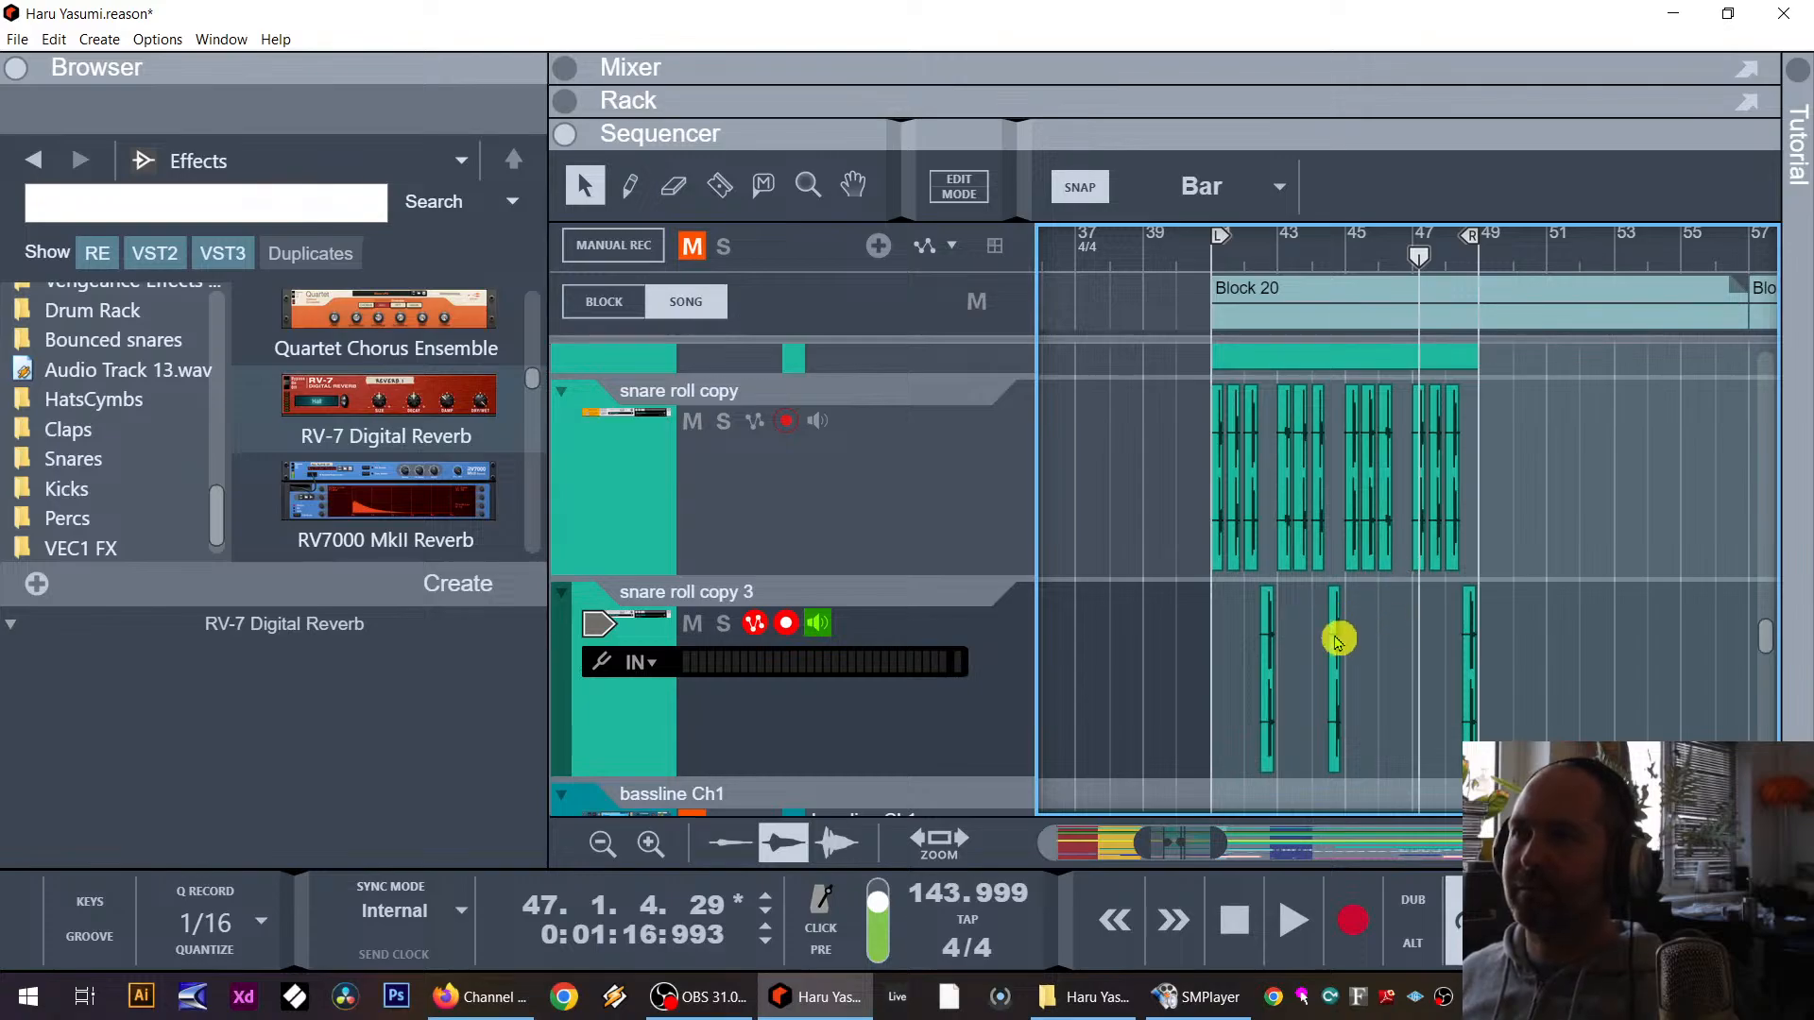
{"action": "left_click_drag", "start_coordinate": [1335, 637], "coordinate": [1384, 638]}
{"action": "key", "text": "Delete"}
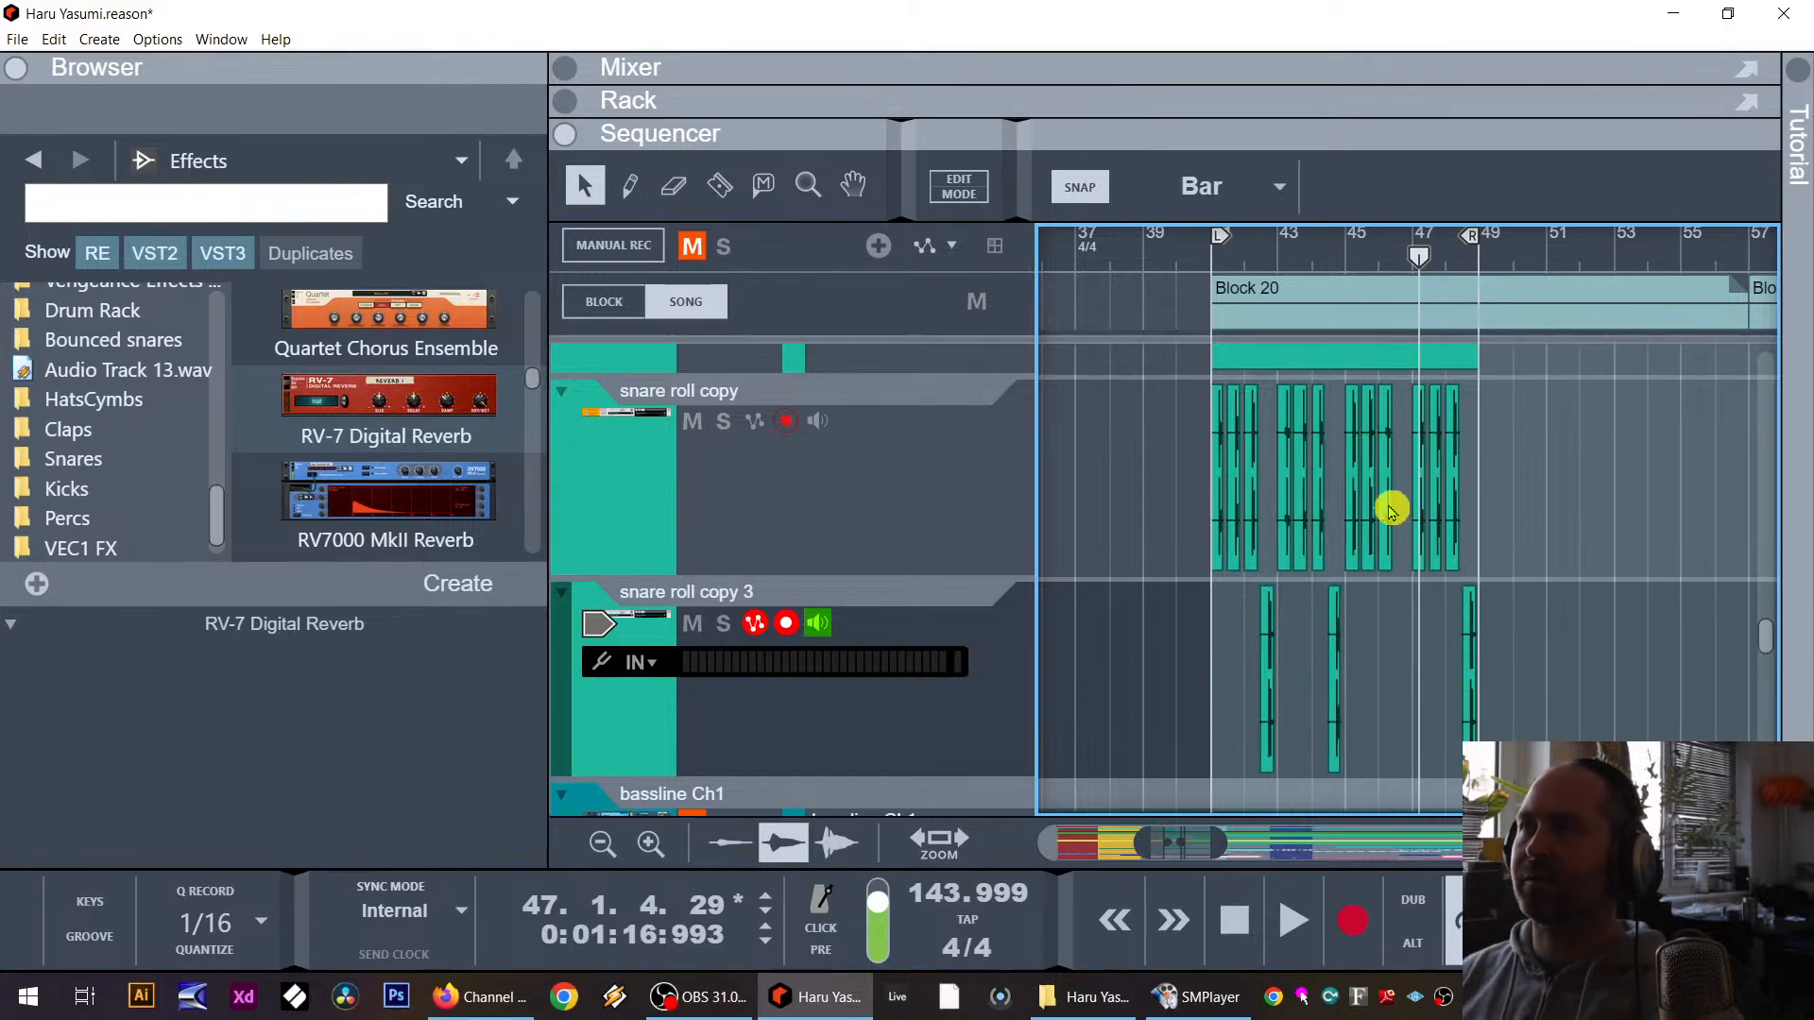
{"action": "key", "text": "ctrl+z"}
{"action": "key", "text": "ctrl+z"}
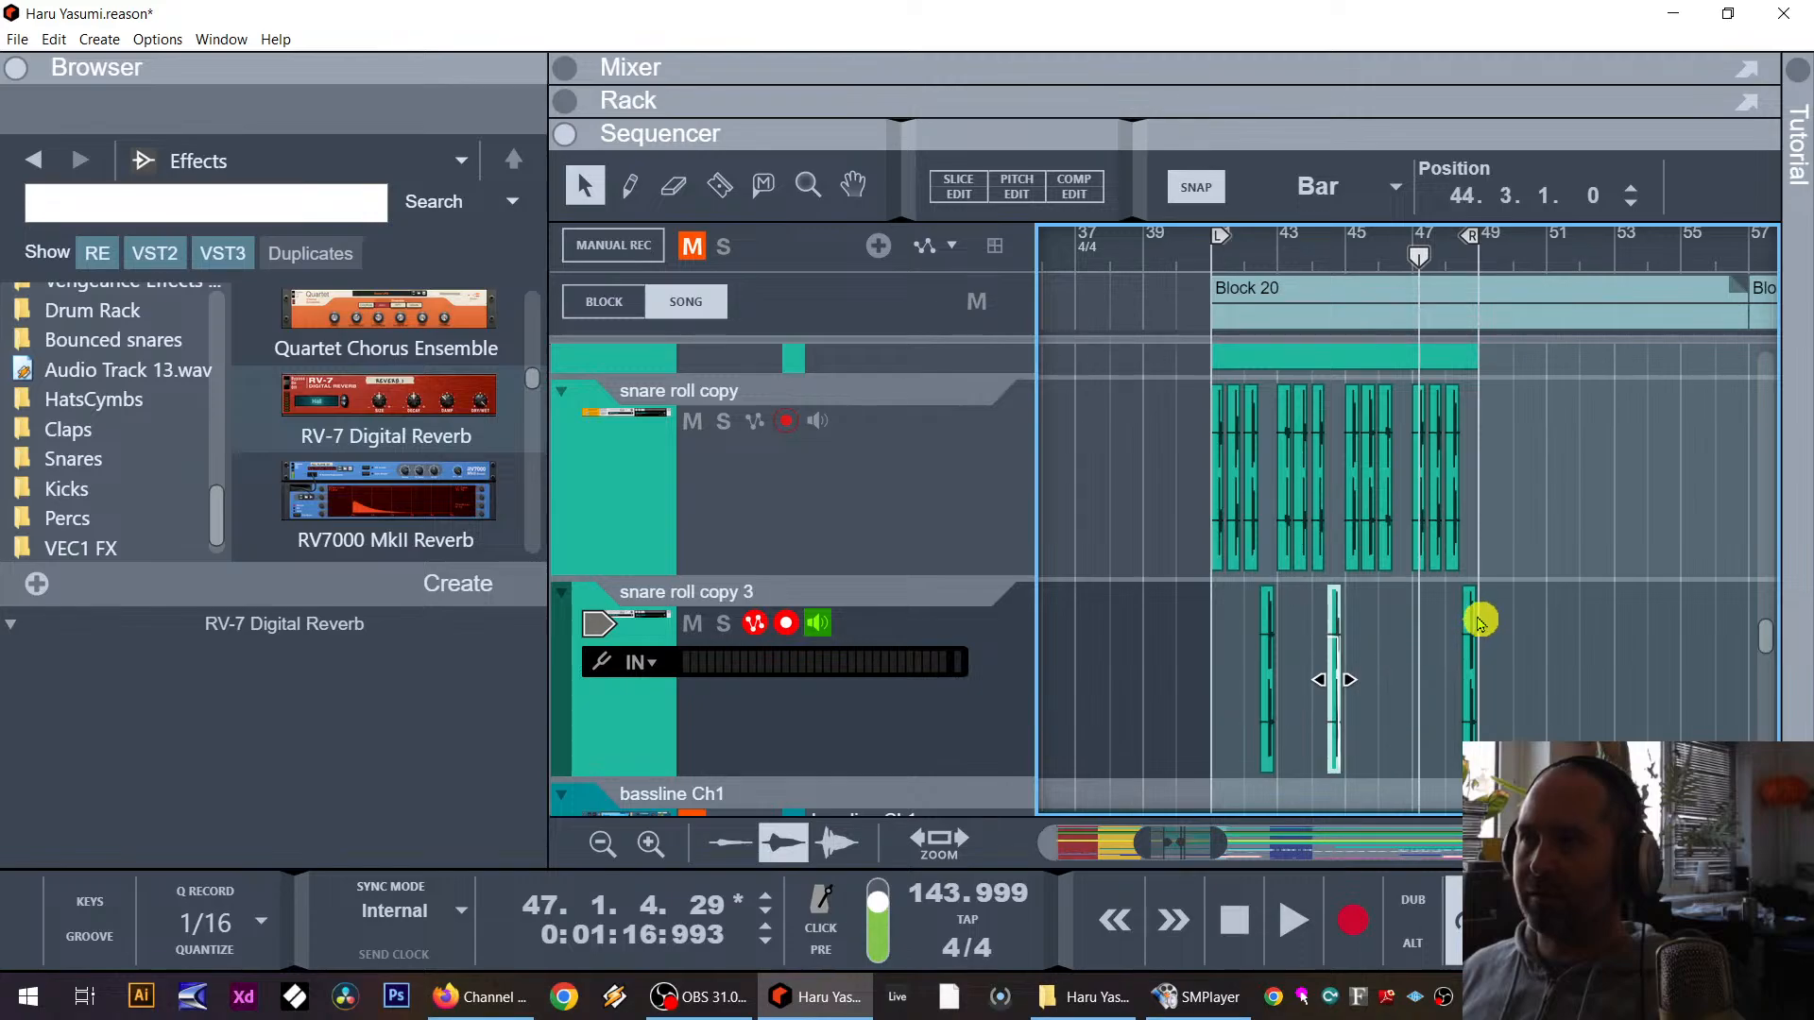
{"action": "key", "text": "ctrl+z"}
{"action": "key", "text": "ctrl+z"}
{"action": "key", "text": "ctrl+z"}
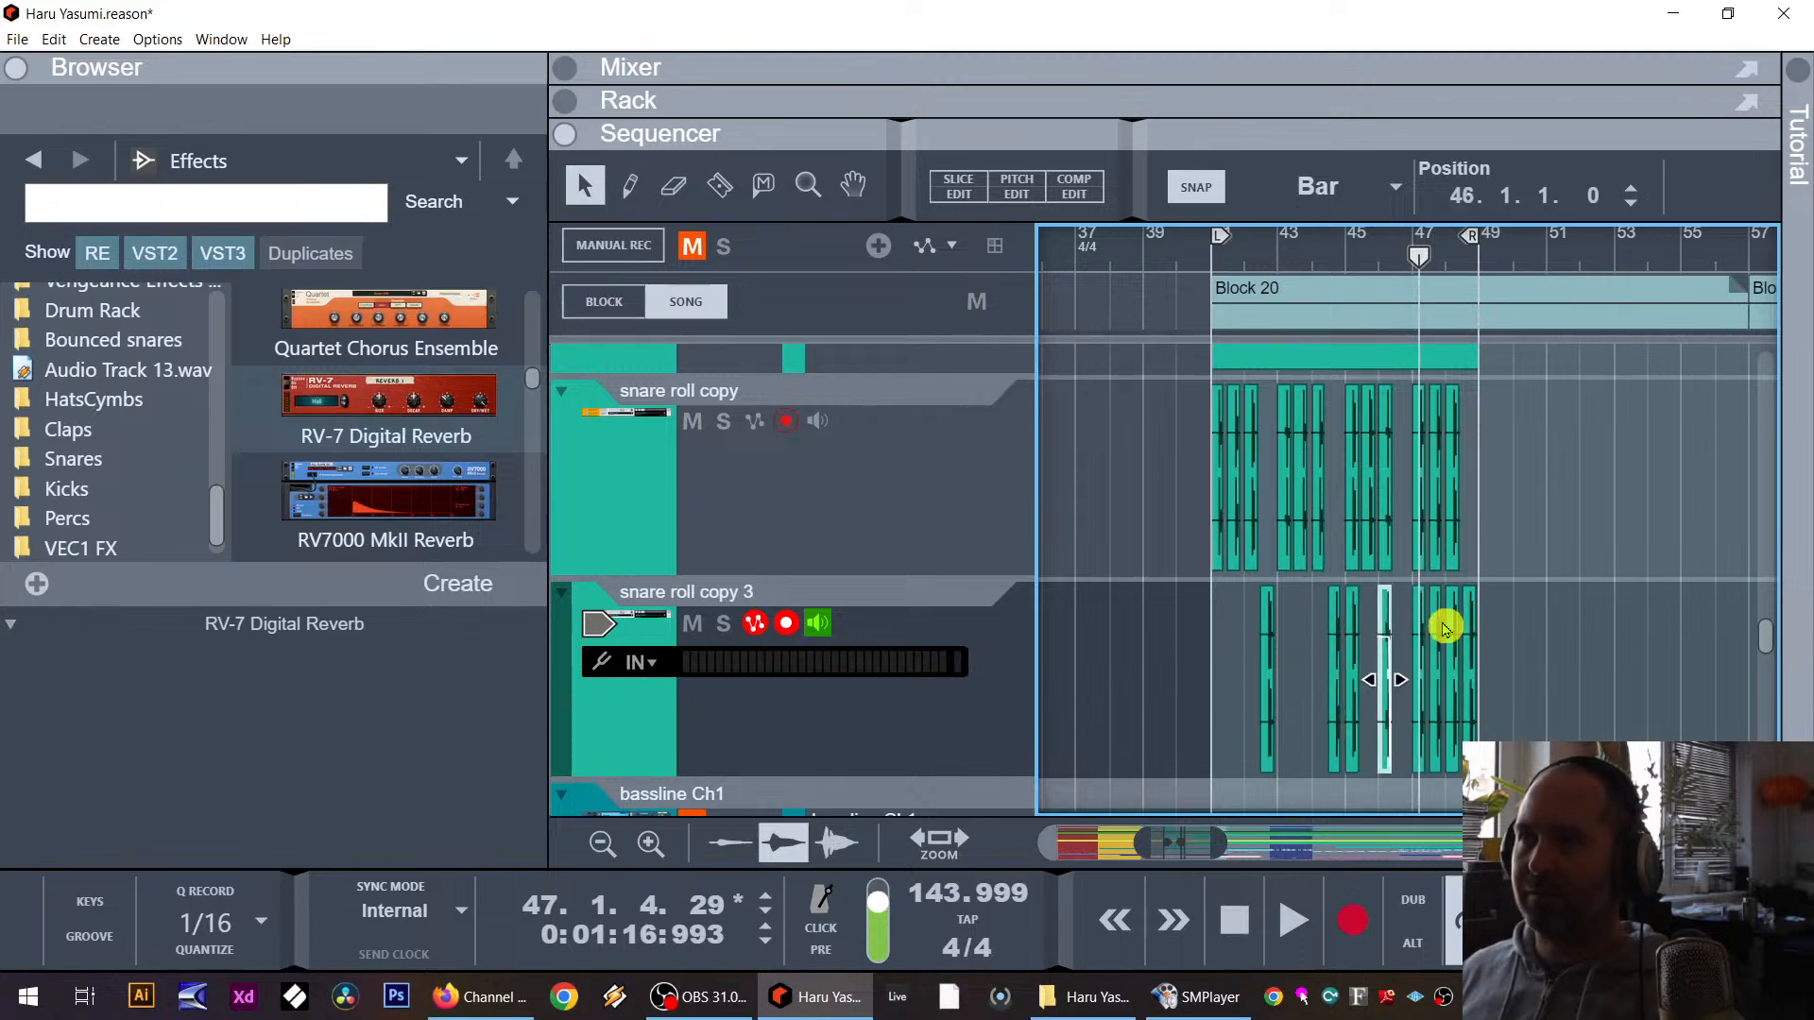
{"action": "key", "text": "ctrl+z"}
Step: Delete the snare roll copy 3 clips at bars 45 and 46 and from bar 47 on, and move the playhead to bar 42
{"action": "left_click", "coordinate": [1370, 635]}
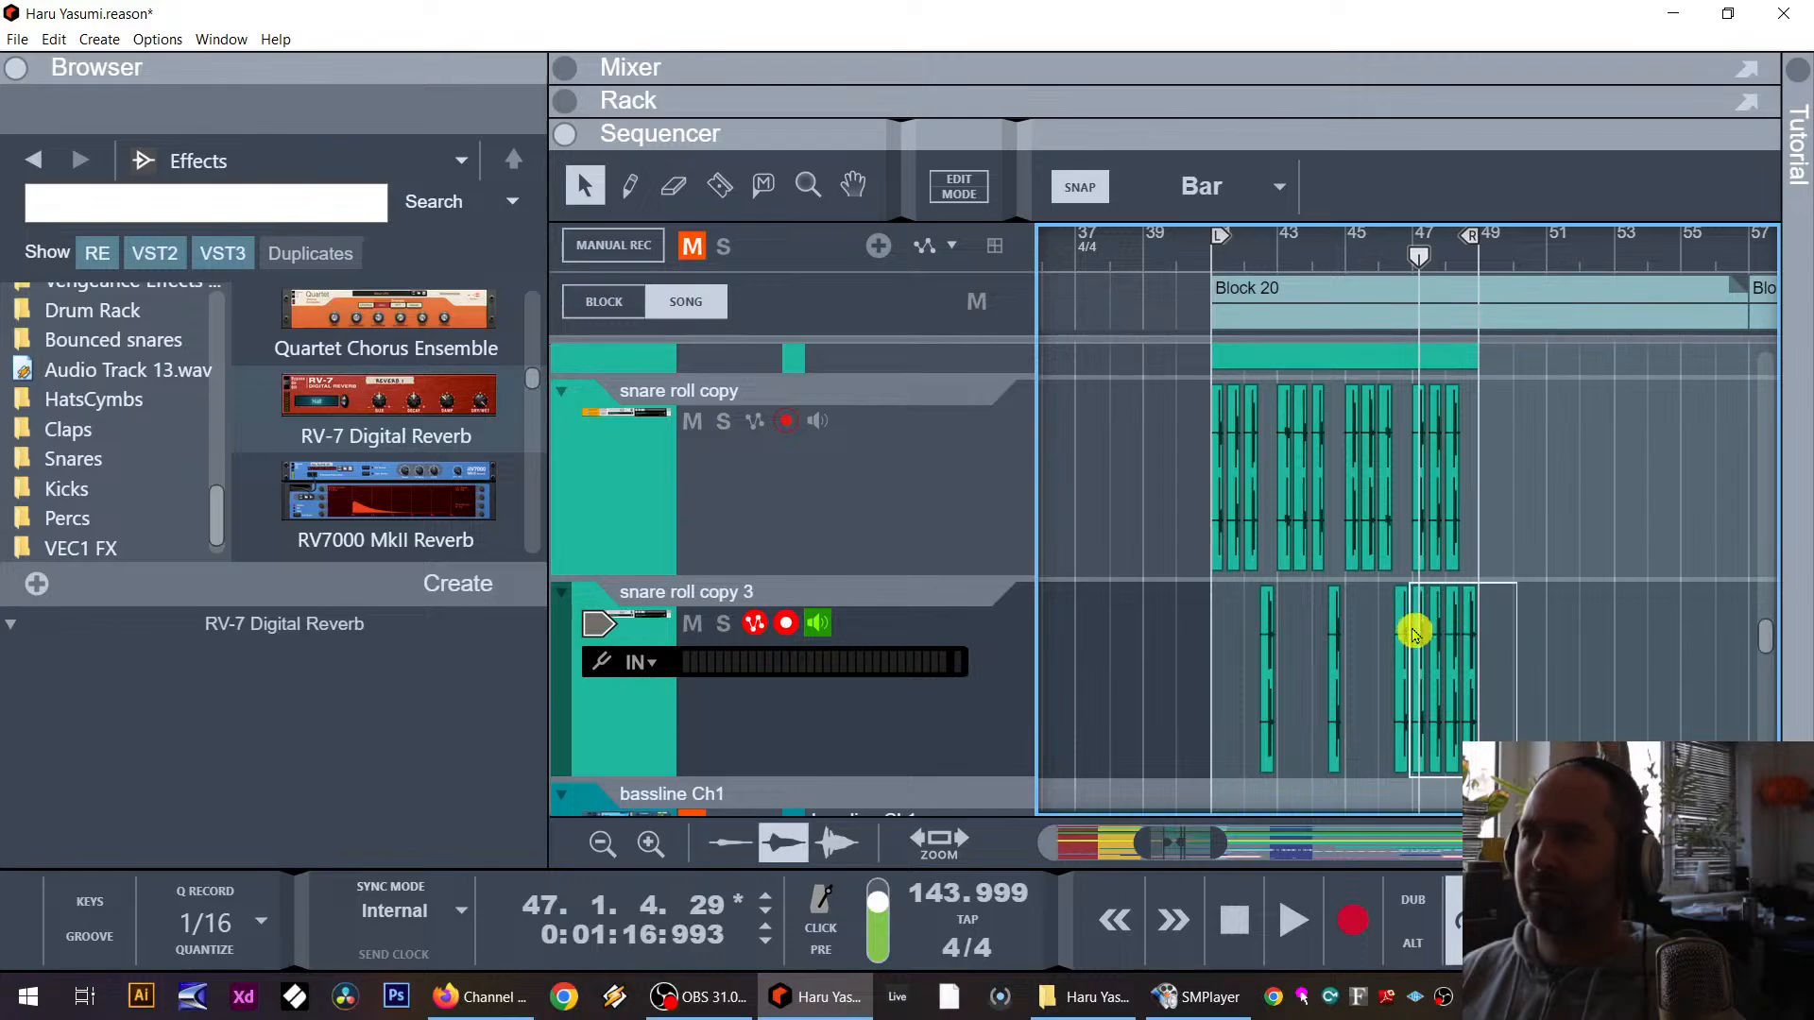
{"action": "key", "text": "Delete"}
{"action": "left_click", "coordinate": [1252, 259]}
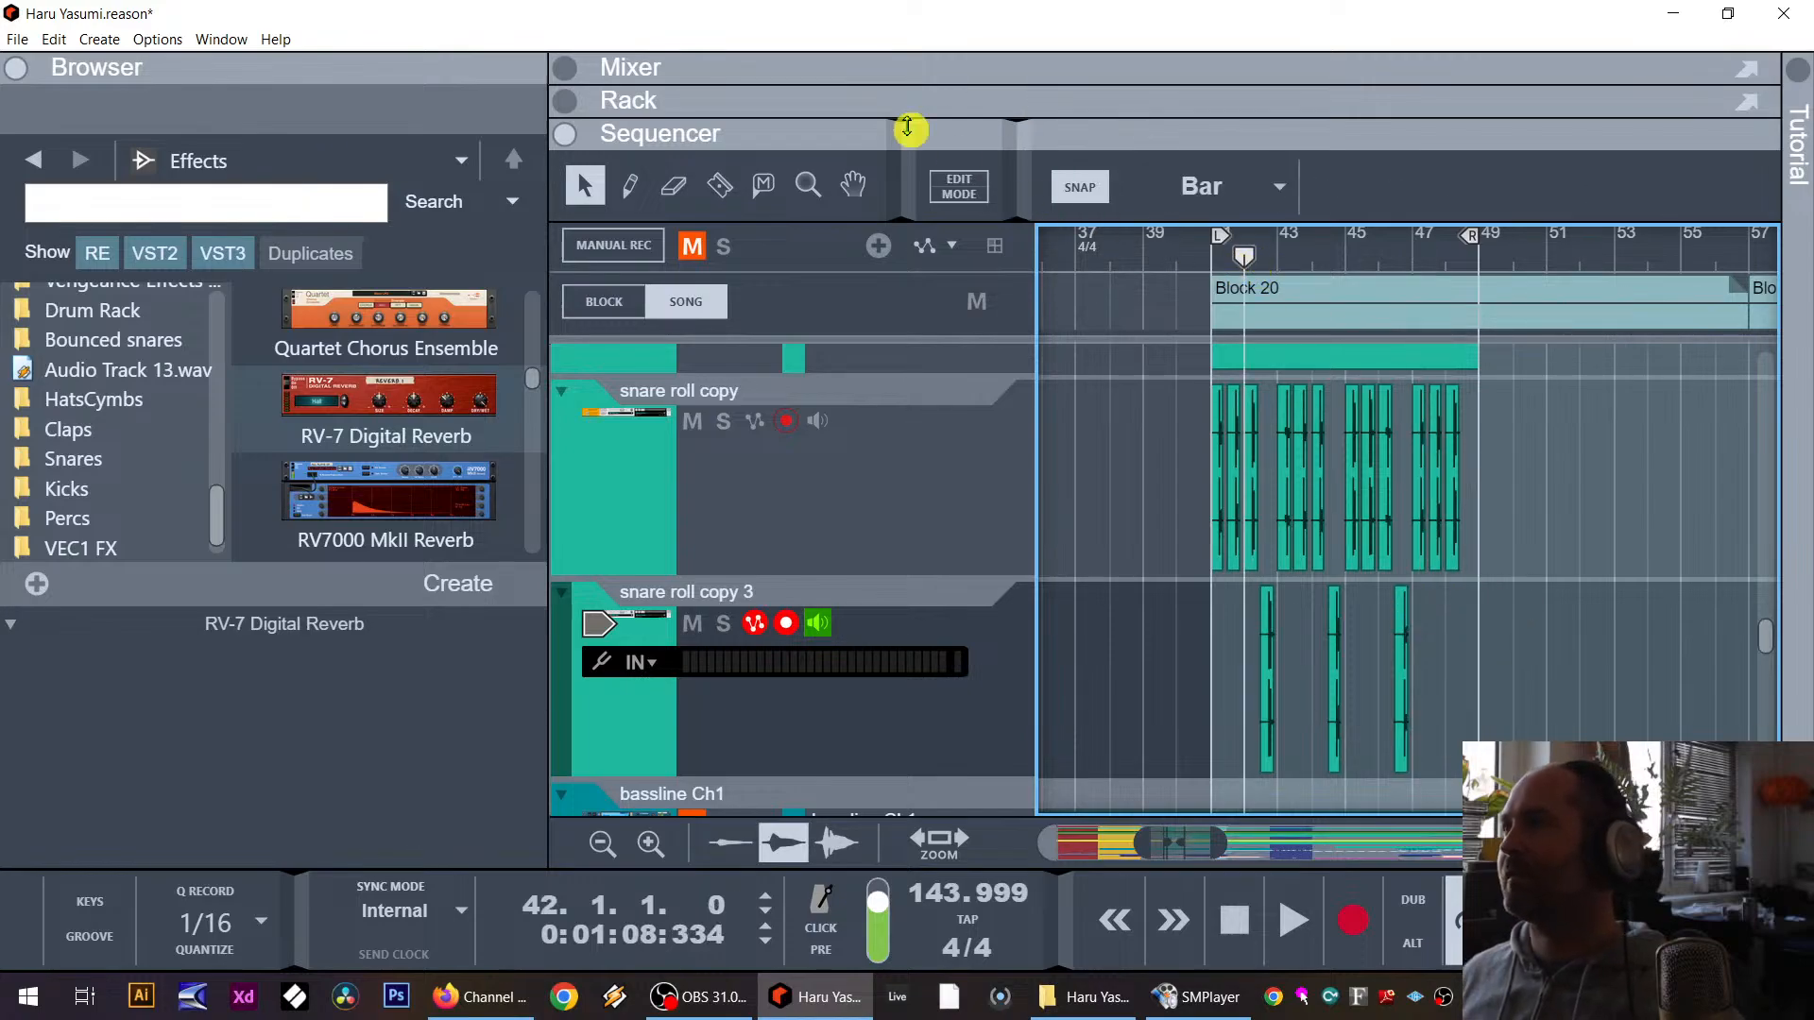
Step: Play the soloed snare channels from bar 41 and slightly lower the snare roll copy 3 fader in the mixer
{"action": "left_click", "coordinate": [911, 584]}
{"action": "left_click", "coordinate": [924, 102]}
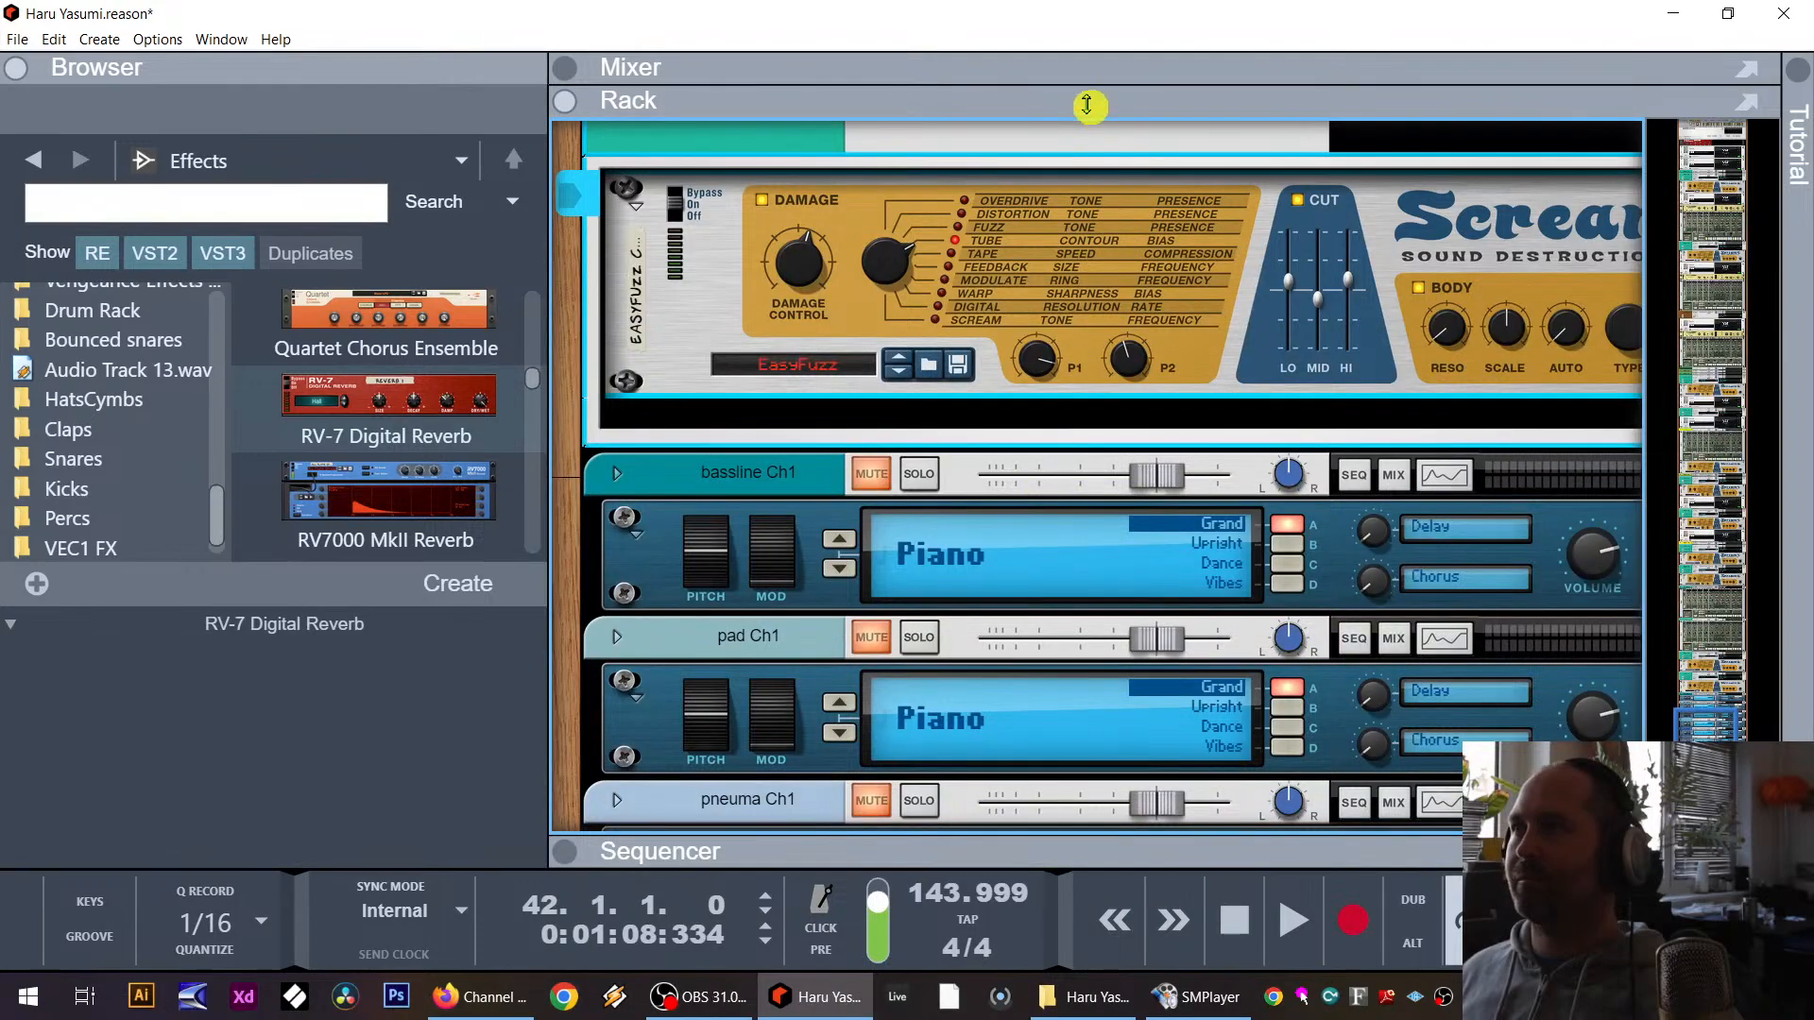
{"action": "left_click_drag", "start_coordinate": [1087, 105], "coordinate": [1153, 810]}
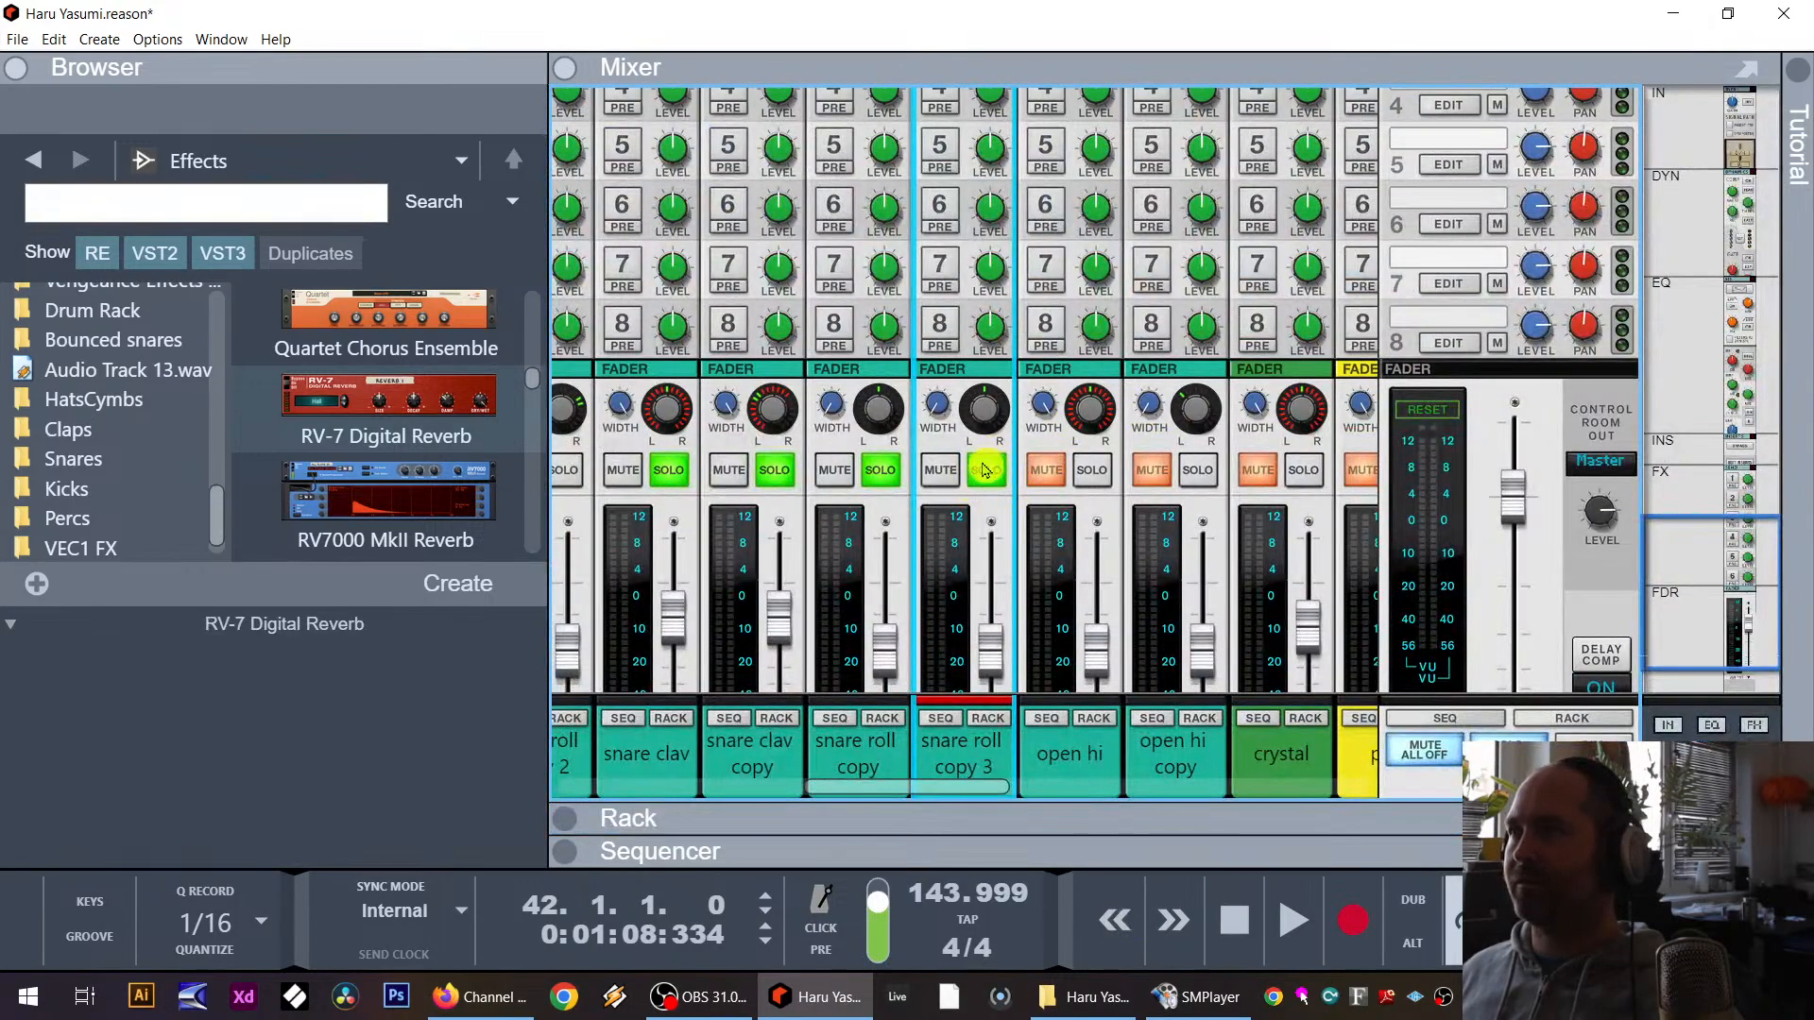
{"action": "scroll", "coordinate": [972, 211], "scroll_direction": "up", "scroll_amount": 3}
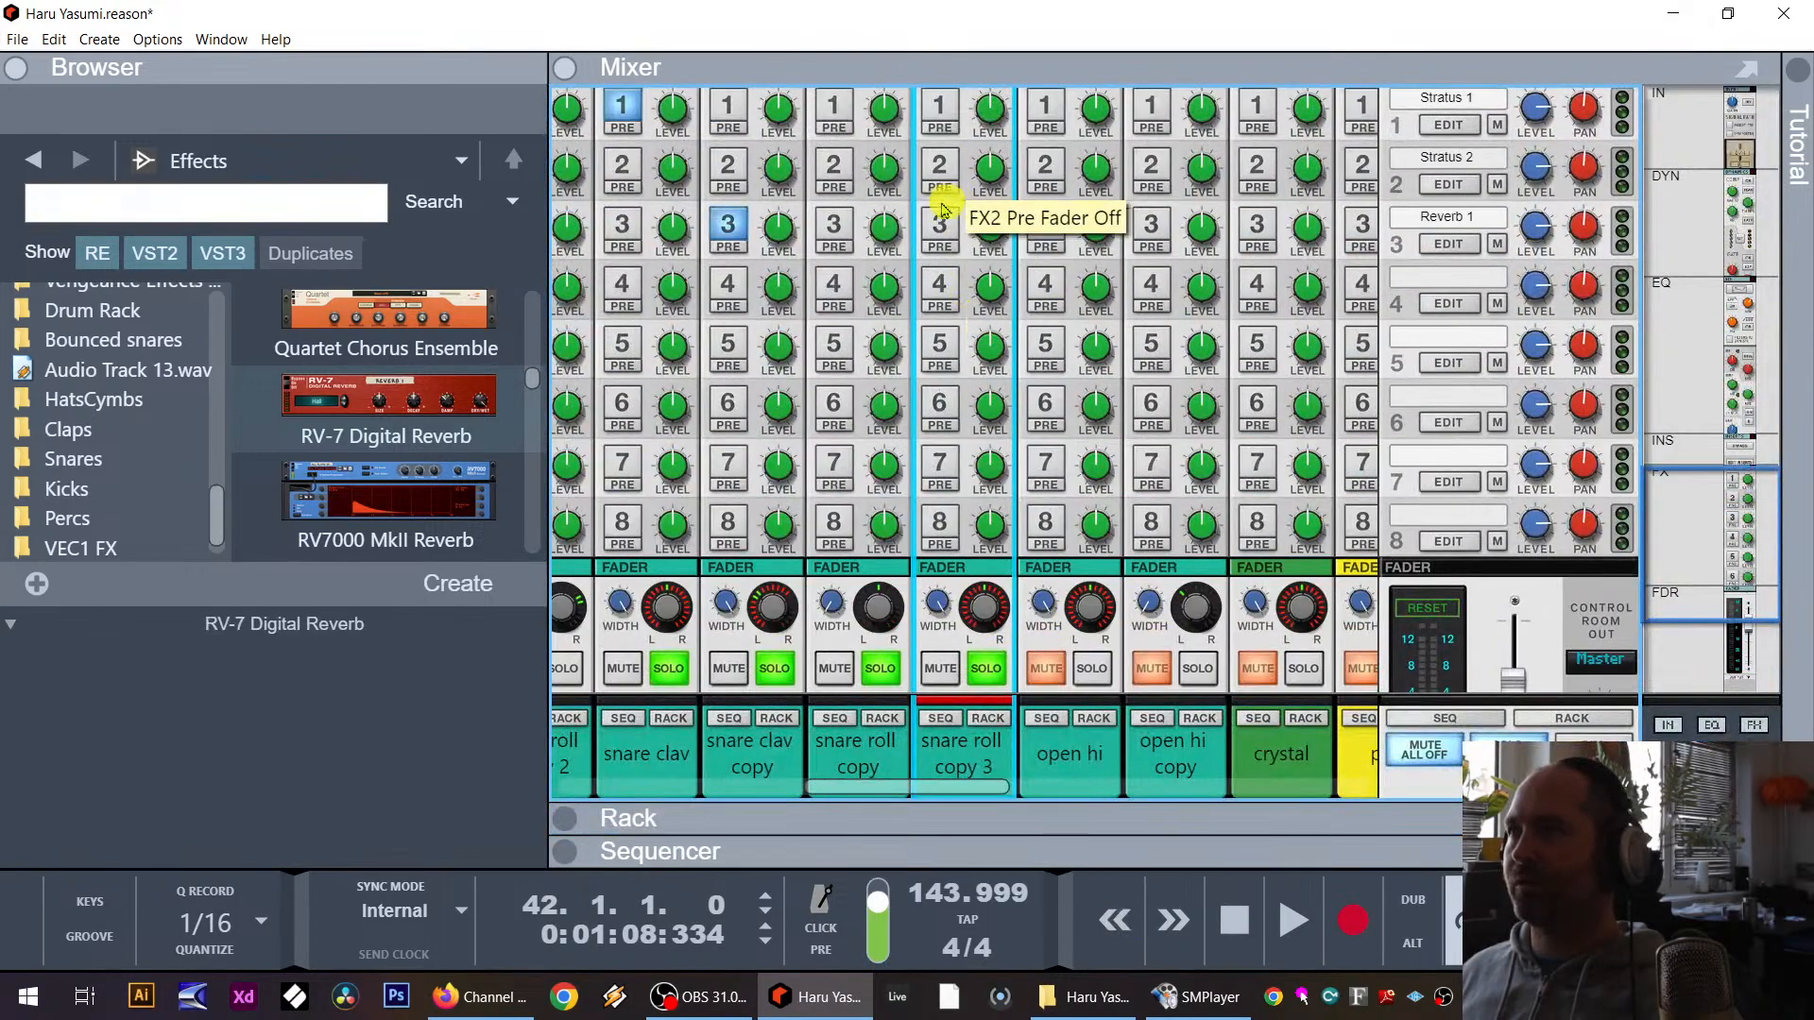
{"action": "scroll", "coordinate": [984, 562], "scroll_direction": "down", "scroll_amount": 2}
{"action": "scroll", "coordinate": [991, 326], "scroll_direction": "down", "scroll_amount": 3}
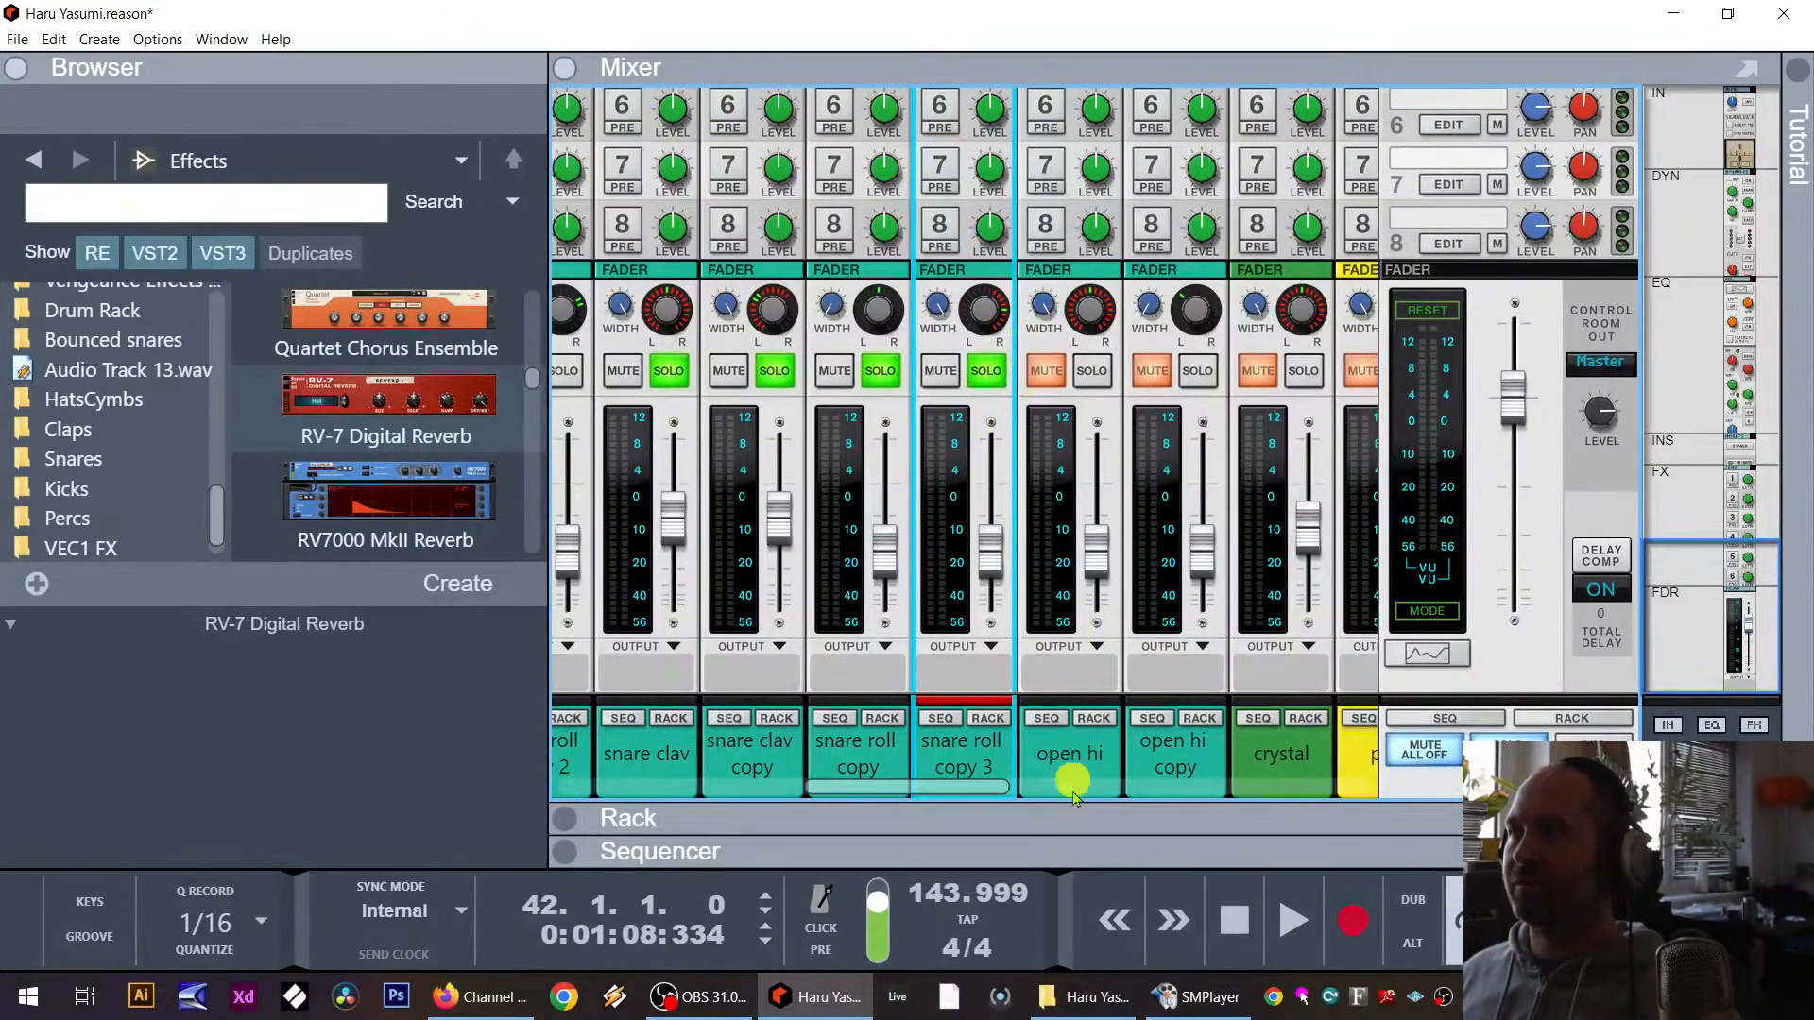
{"action": "left_click_drag", "start_coordinate": [1056, 854], "coordinate": [1243, 467]}
{"action": "left_click", "coordinate": [1218, 414]}
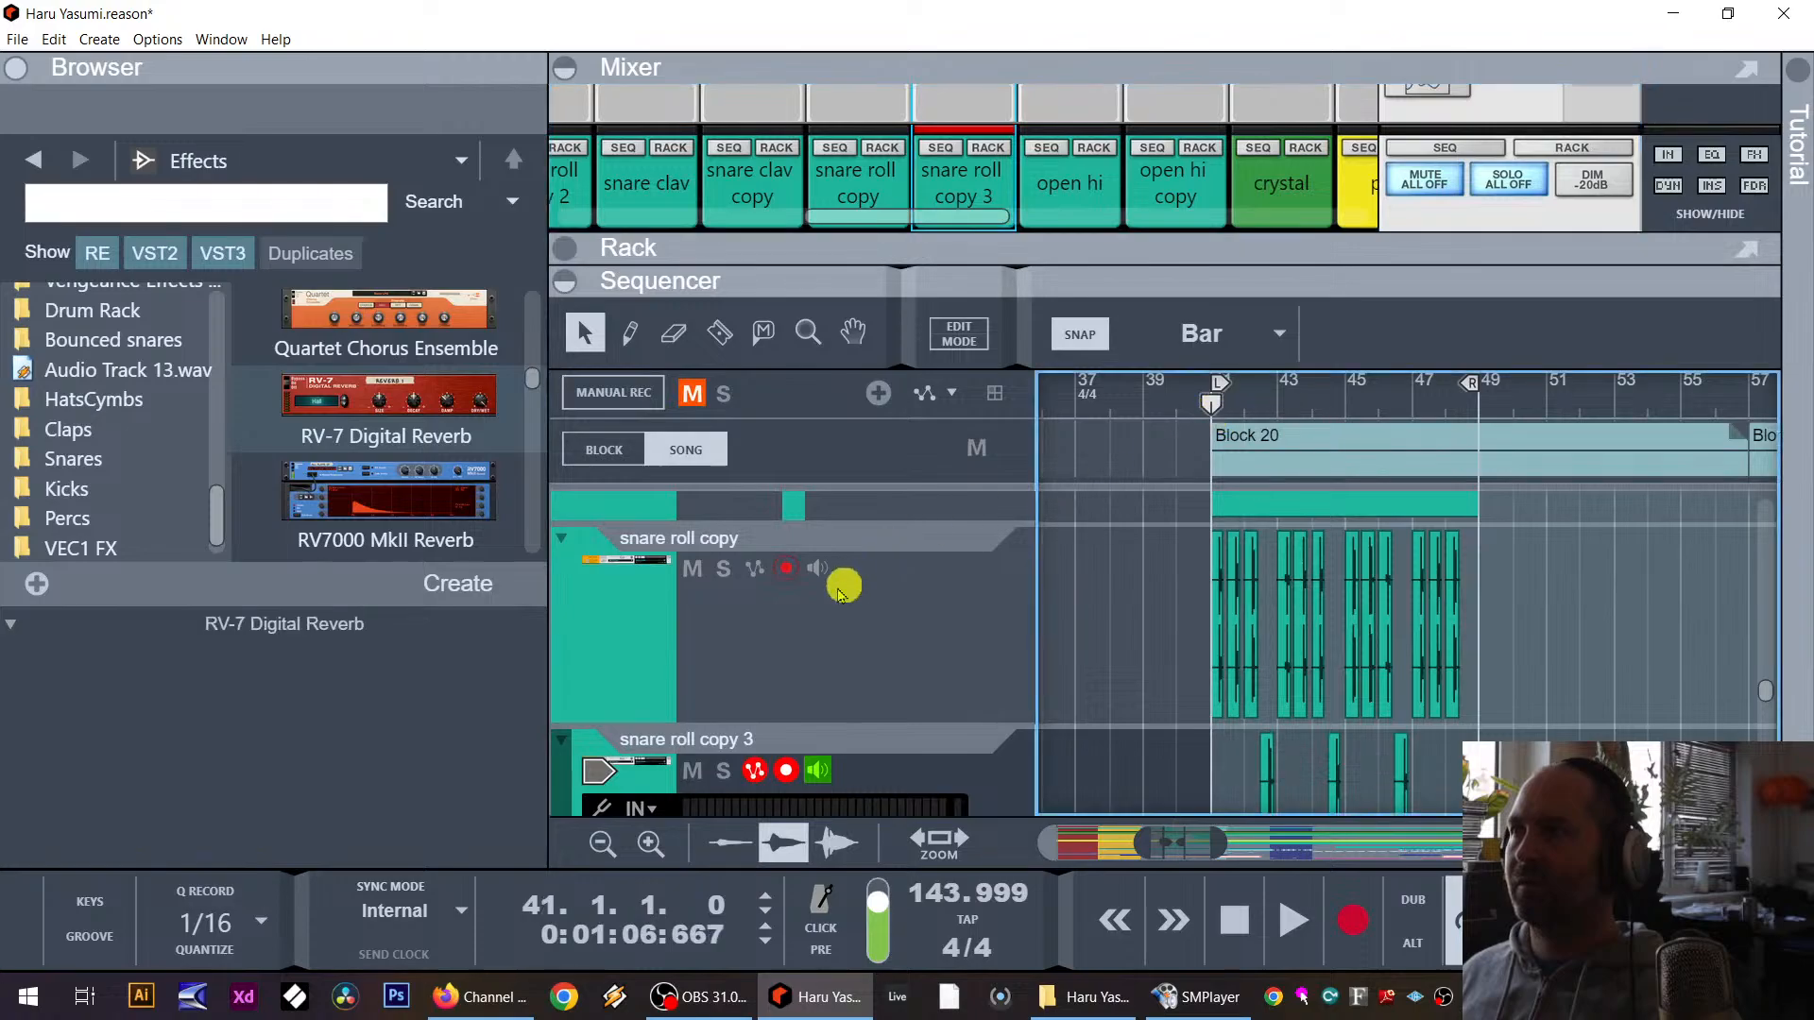
{"action": "key", "text": "space"}
{"action": "left_click_drag", "start_coordinate": [941, 247], "coordinate": [958, 820]}
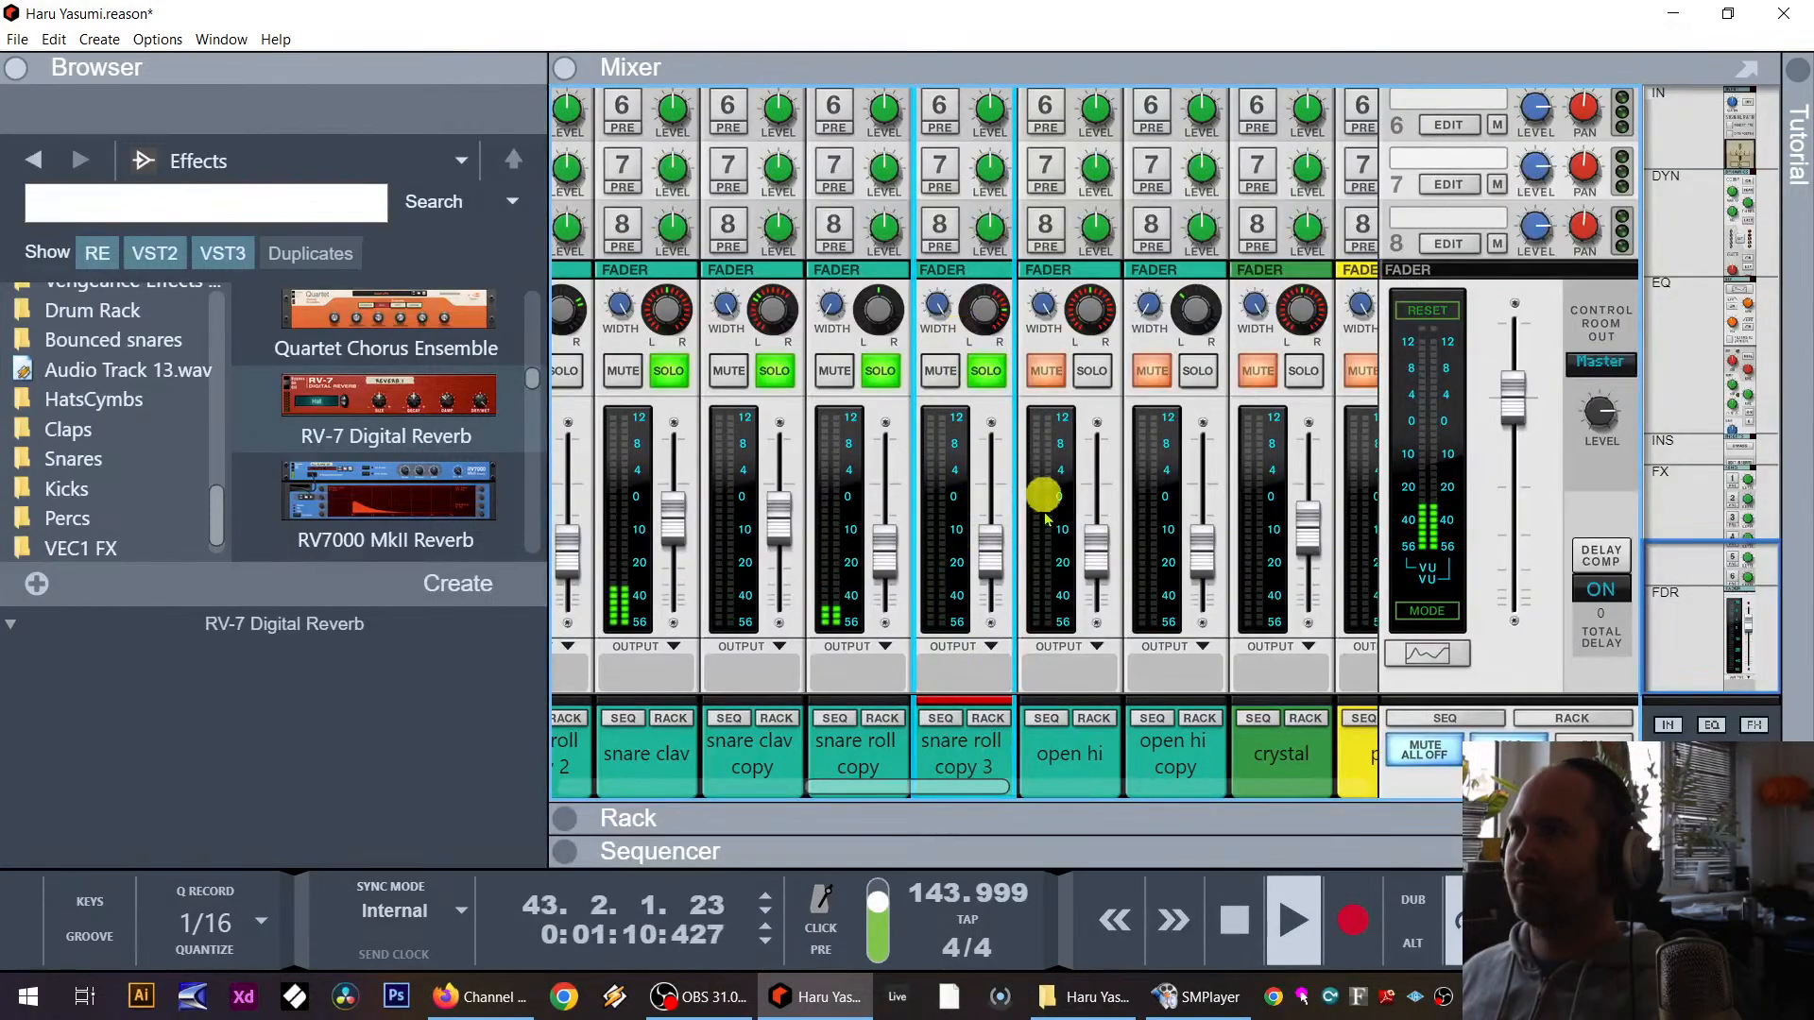
{"action": "mouse_move", "coordinate": [997, 573]}
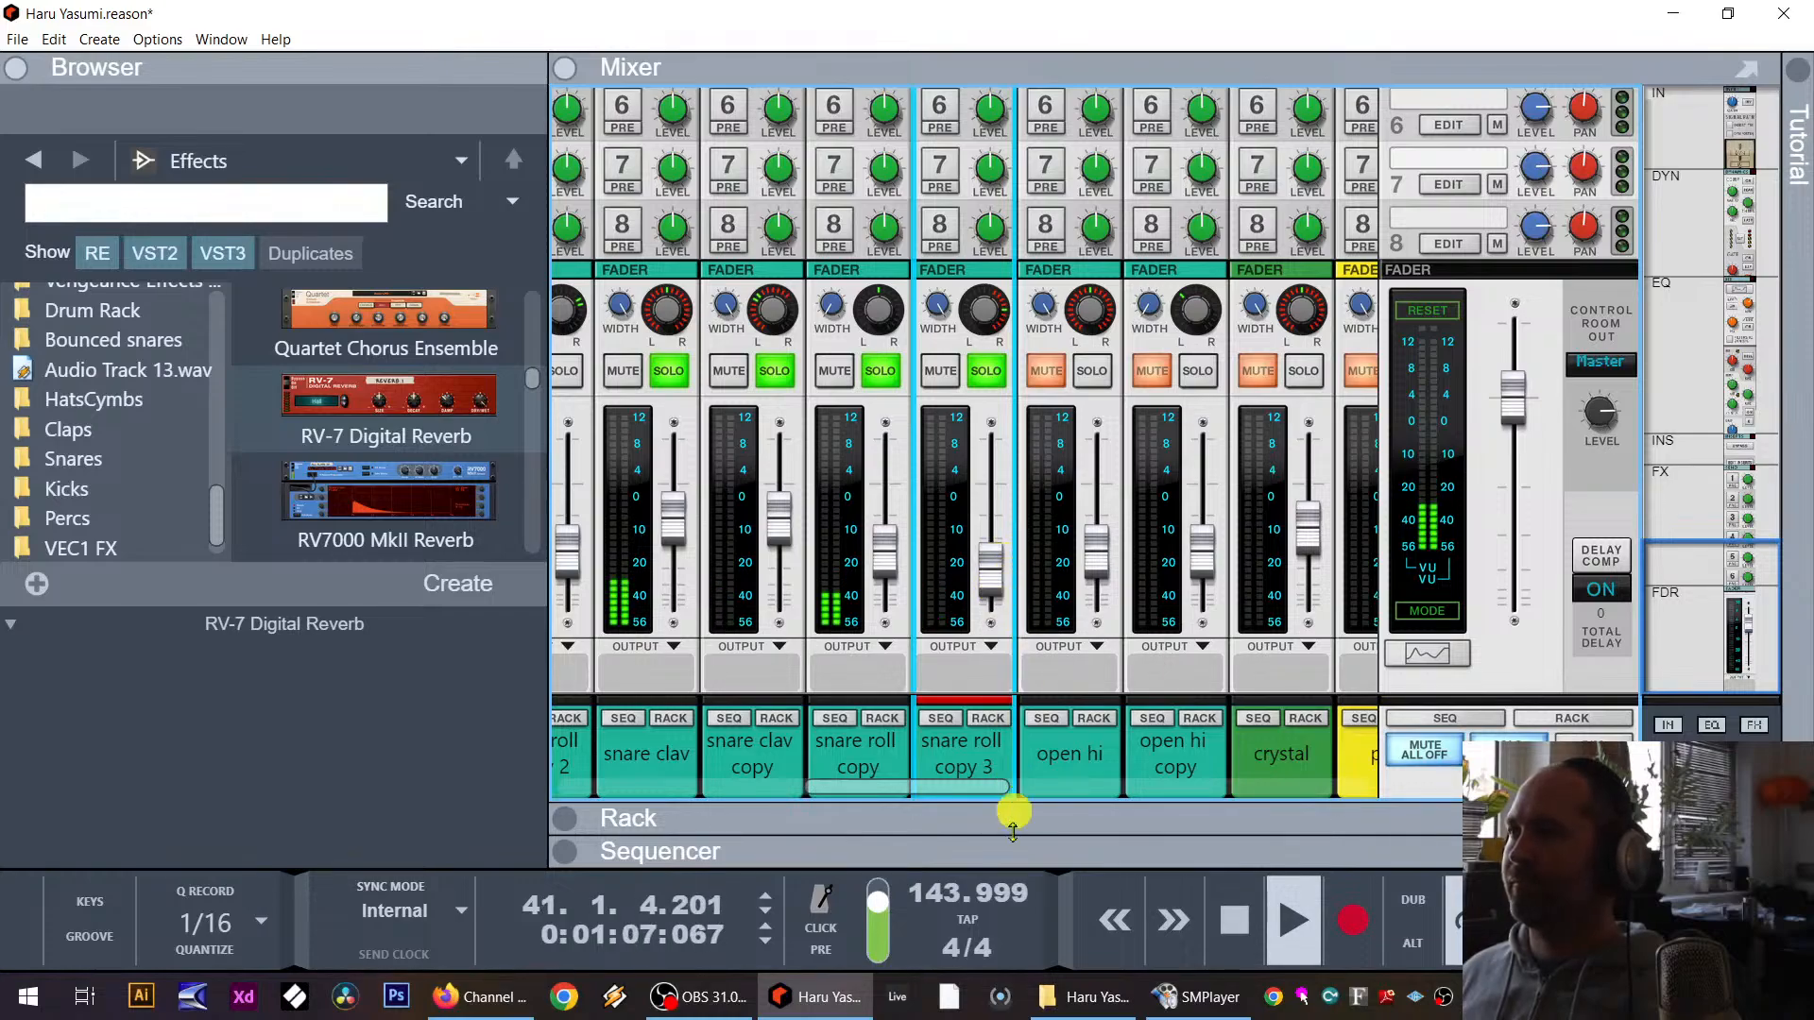
Step: Turn off all channel solos and play the full mix, selecting the open hi and open hi copy channels
{"action": "left_click", "coordinate": [1509, 738]}
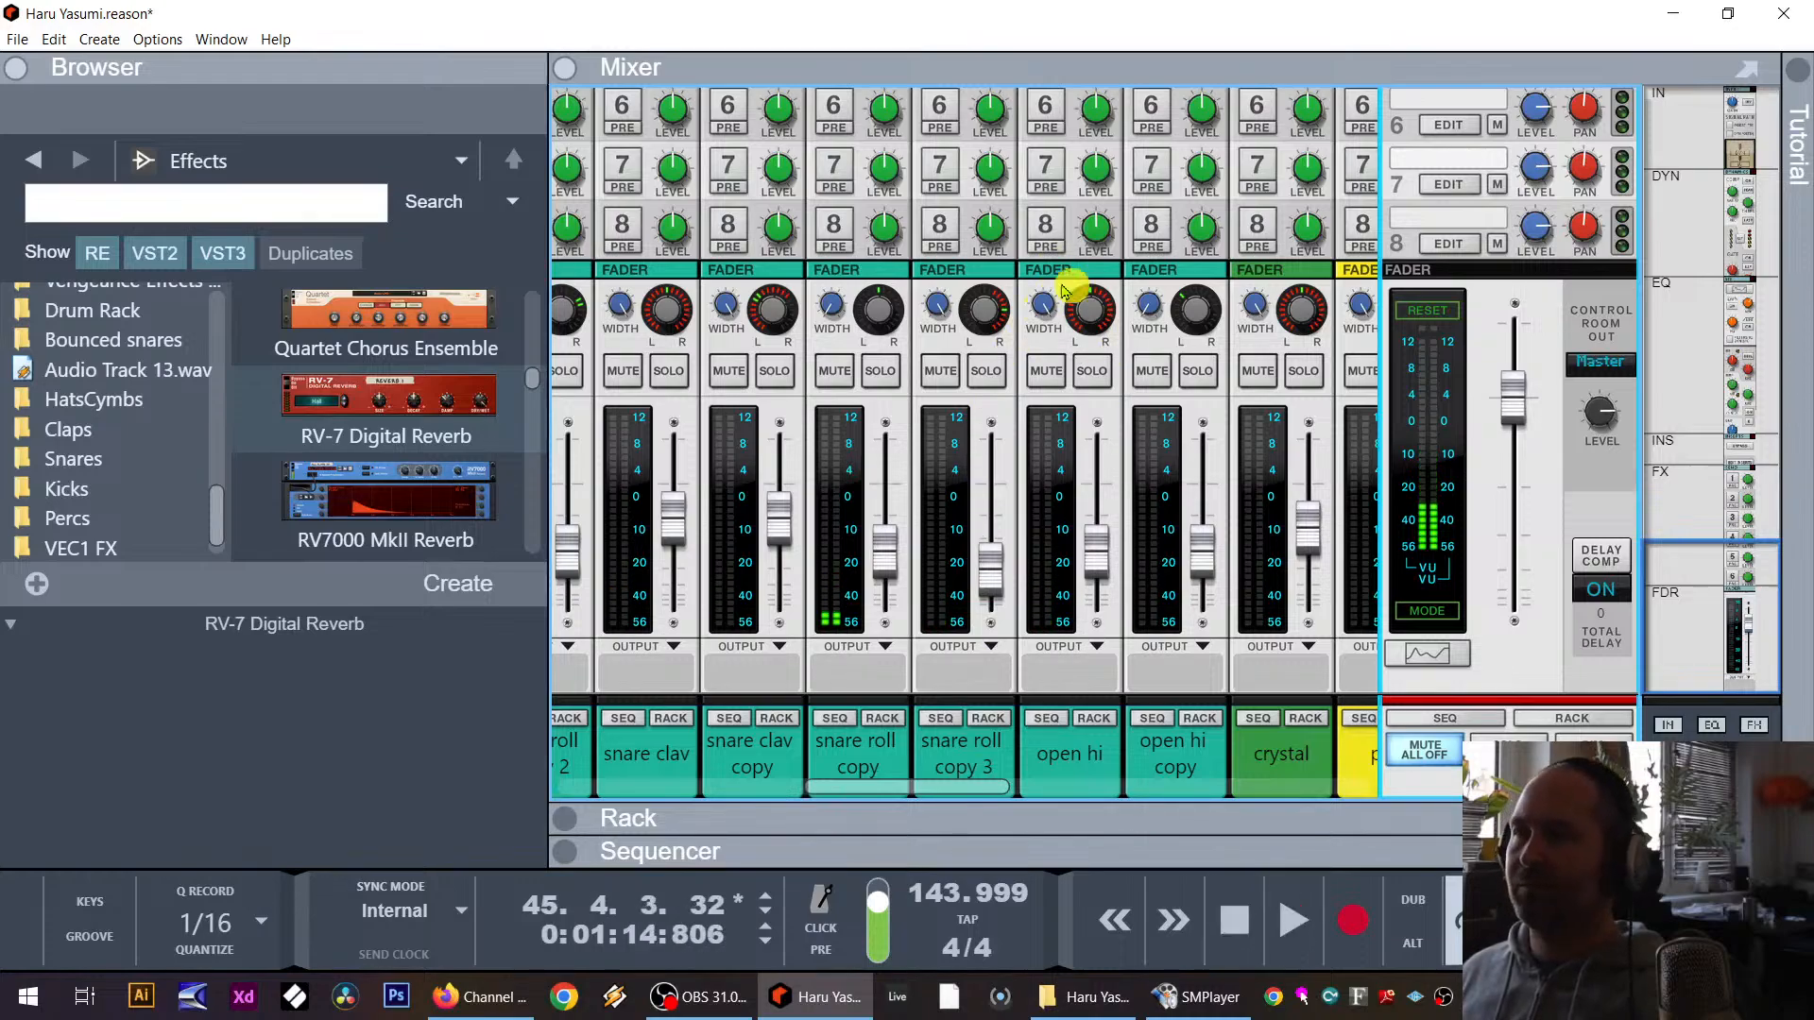
{"action": "left_click", "coordinate": [1062, 562]}
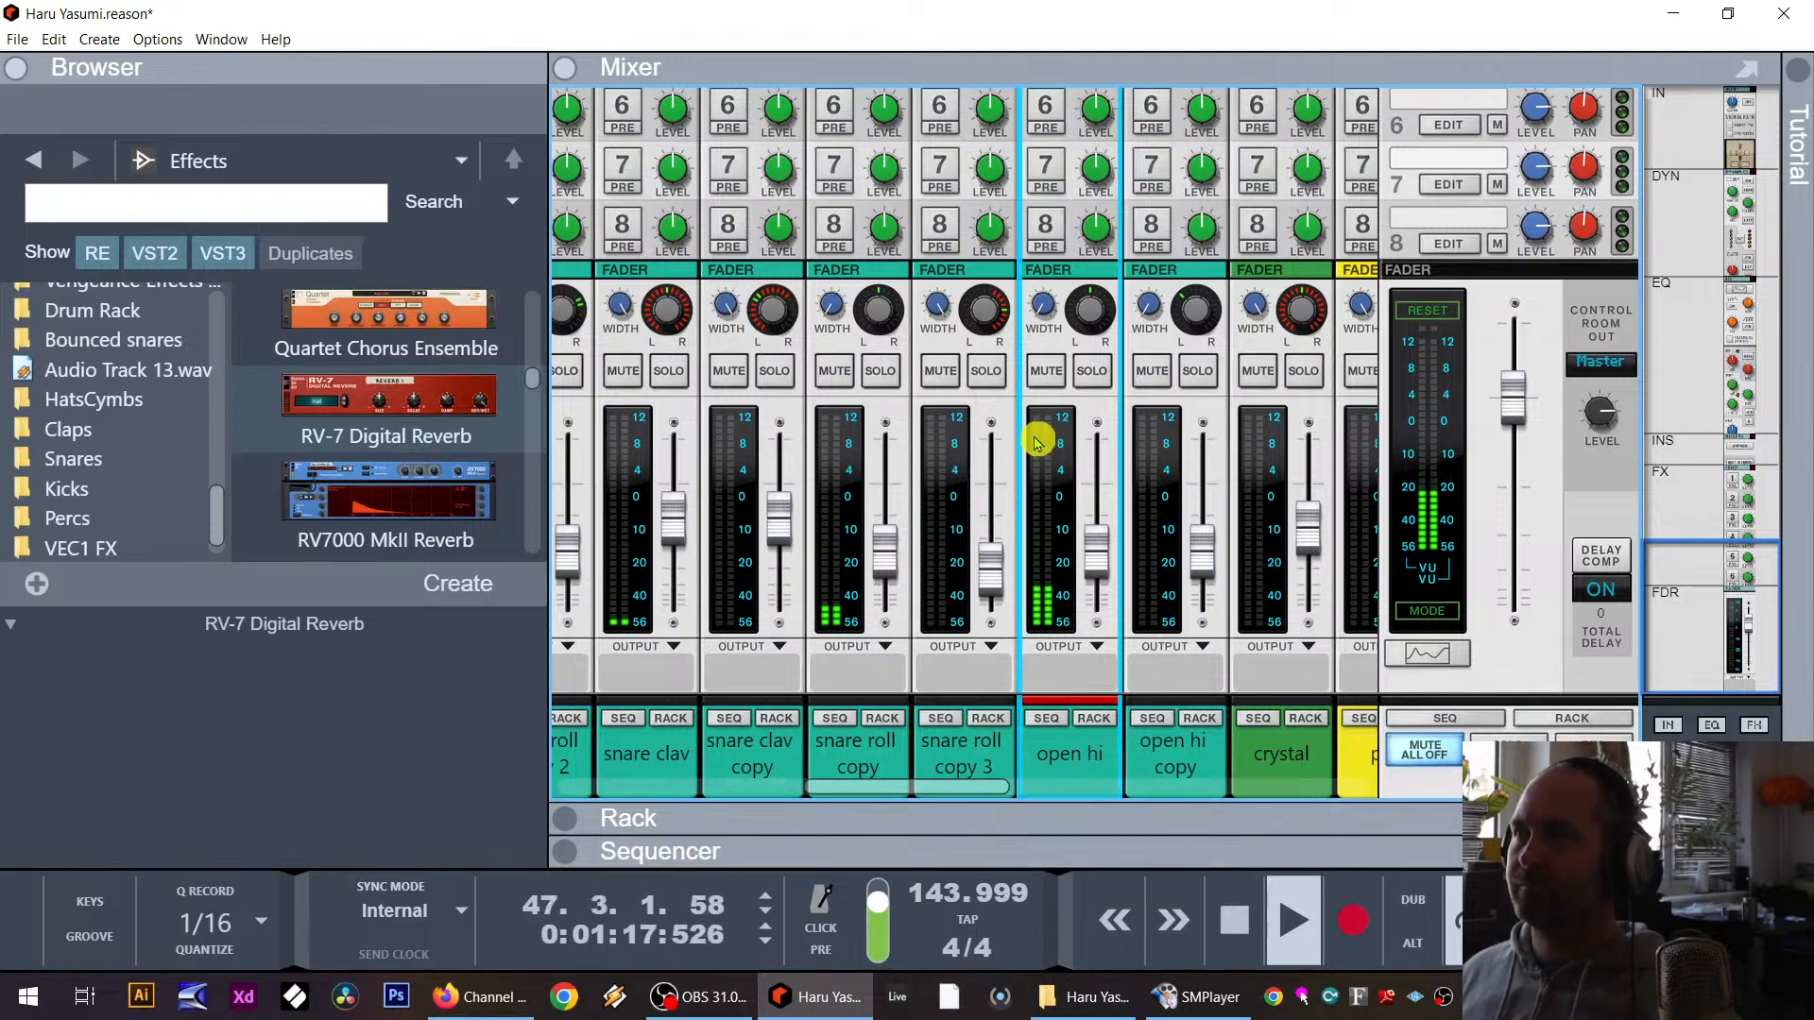
{"action": "left_click", "coordinate": [1176, 293]}
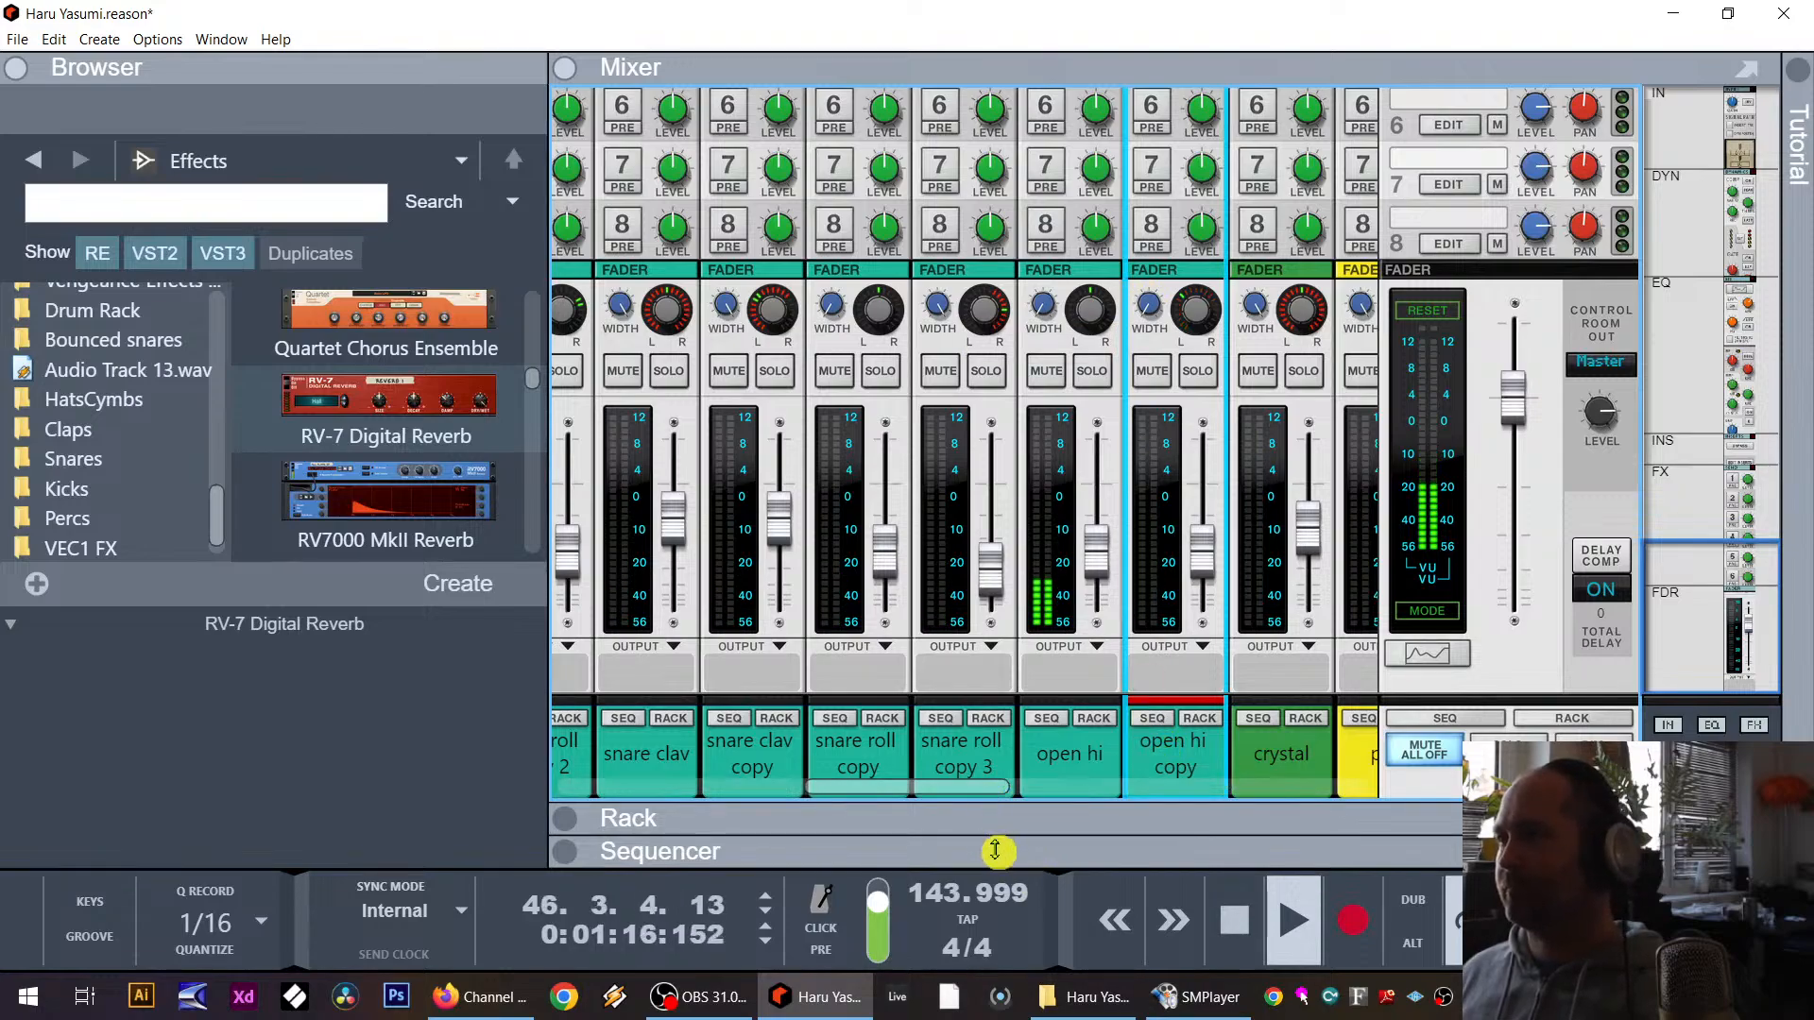
Step: Duplicate the 808 highs clip and the matching clip on the track above it from bar 41 to bar 45
{"action": "left_click_drag", "start_coordinate": [996, 851], "coordinate": [1061, 393]}
{"action": "scroll", "coordinate": [1364, 551], "scroll_direction": "down", "scroll_amount": 6}
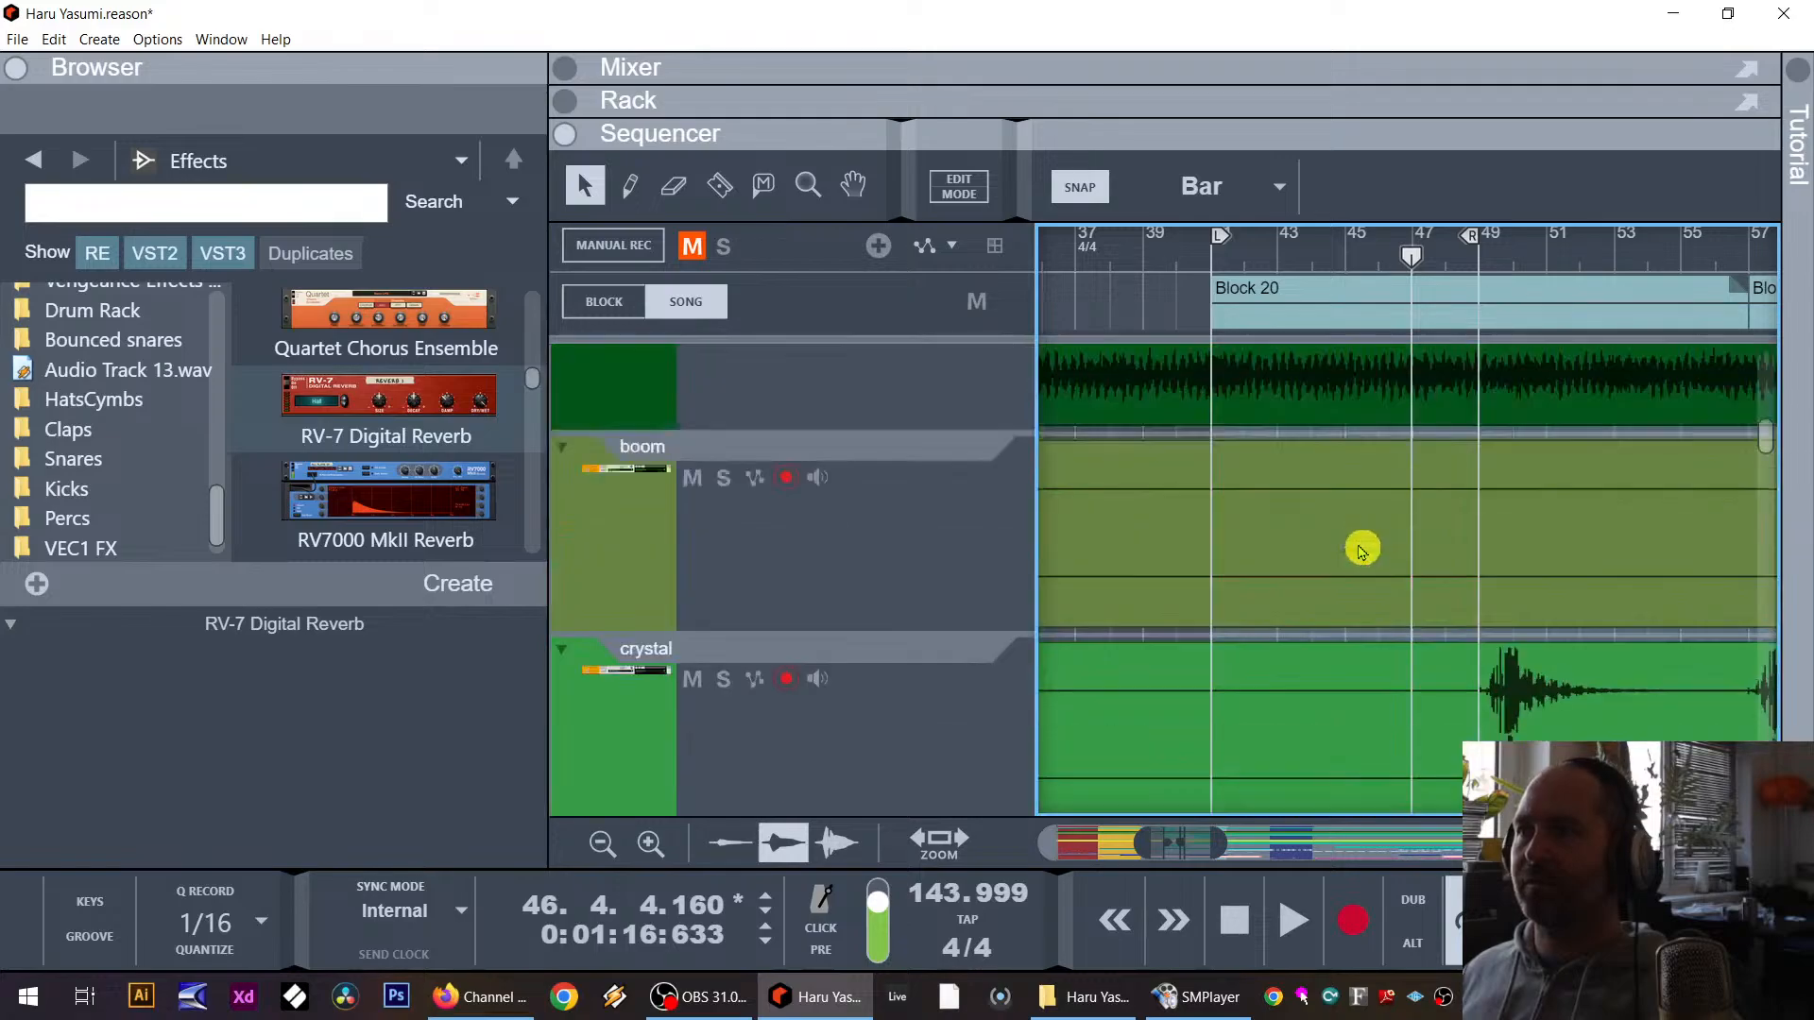
{"action": "scroll", "coordinate": [1362, 550], "scroll_direction": "up", "scroll_amount": 5}
{"action": "scroll", "coordinate": [1351, 507], "scroll_direction": "down", "scroll_amount": 1}
{"action": "left_click", "coordinate": [1260, 553]}
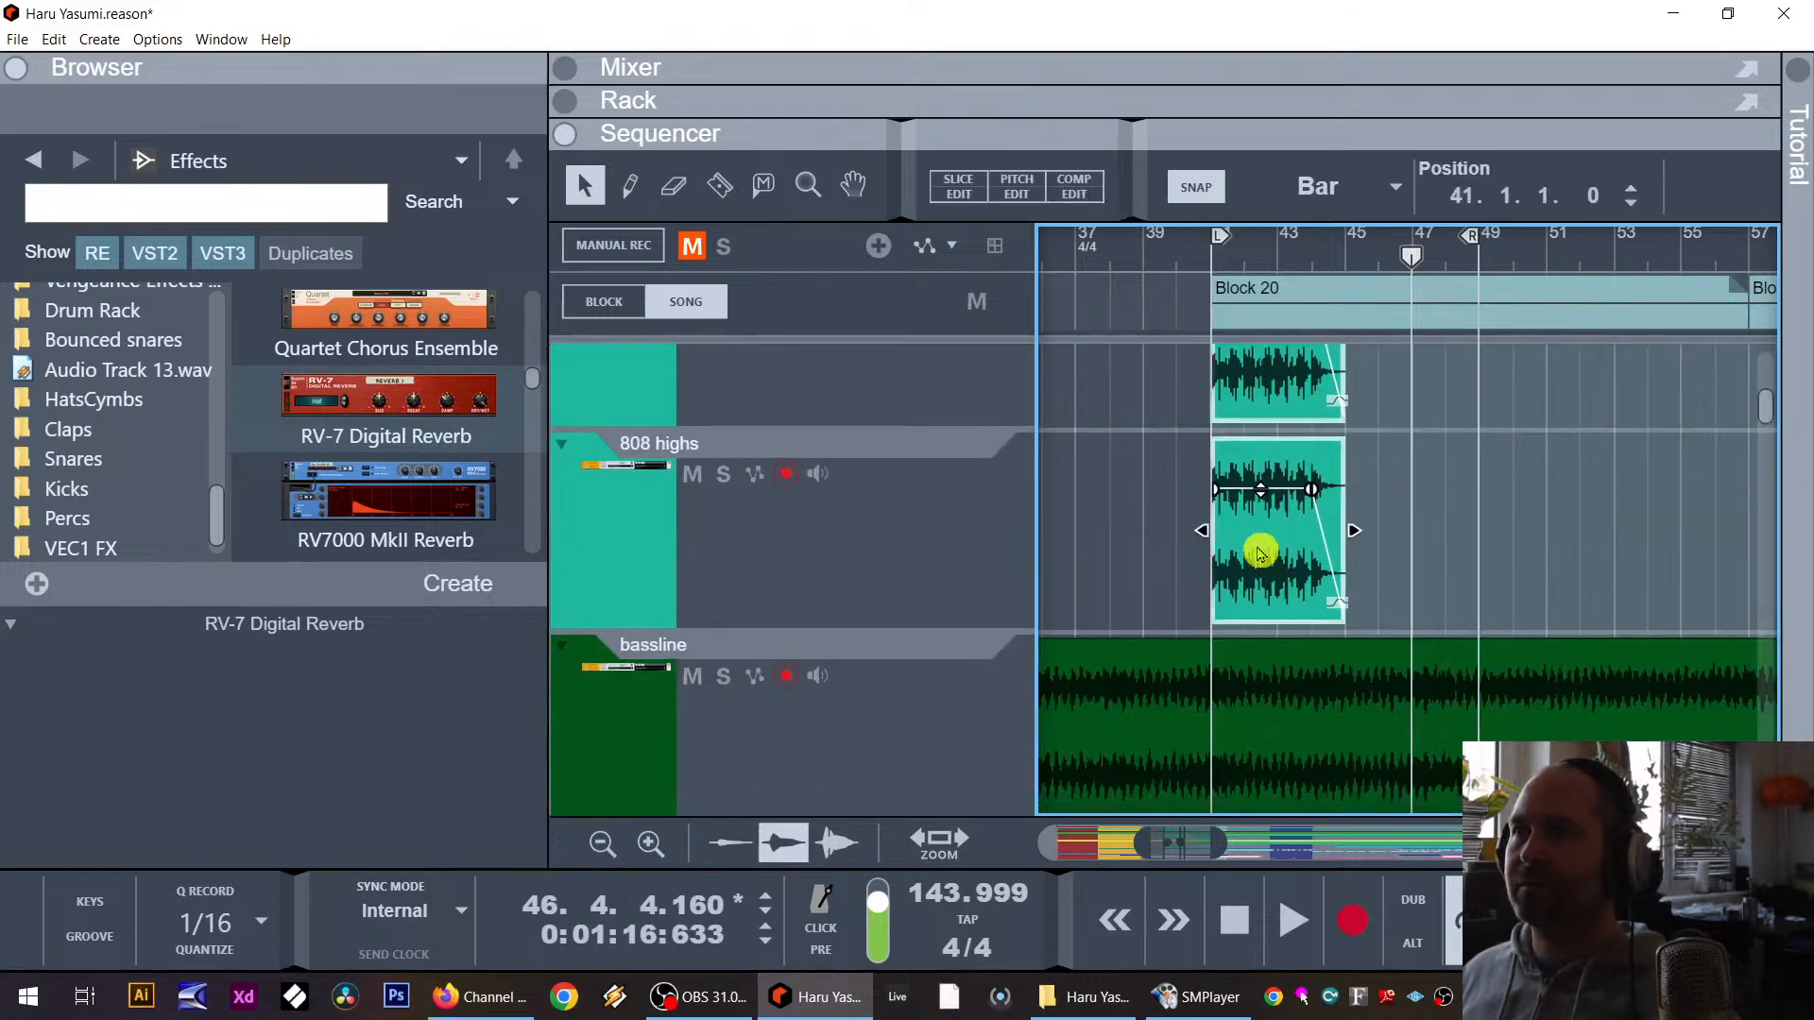
{"action": "left_click_drag", "start_coordinate": [1259, 553], "coordinate": [1393, 552]}
{"action": "left_click", "coordinate": [1050, 383]}
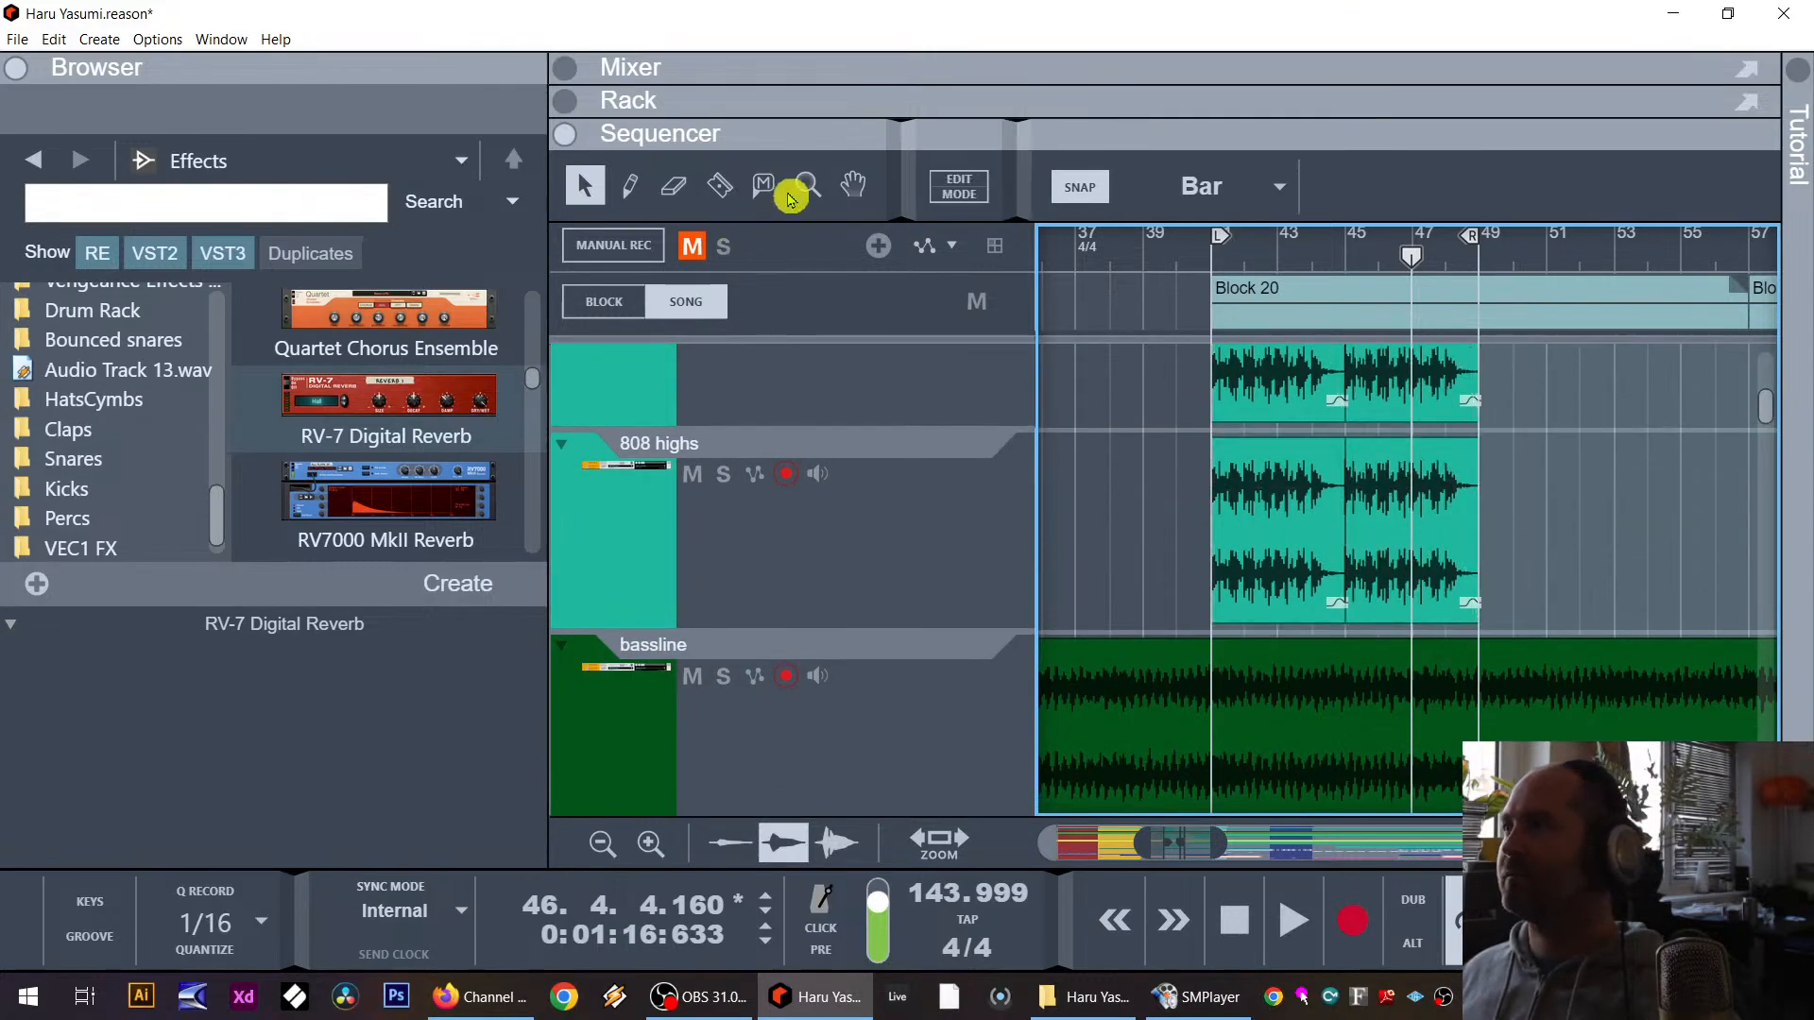
{"action": "left_click_drag", "start_coordinate": [1587, 378], "coordinate": [1497, 516]}
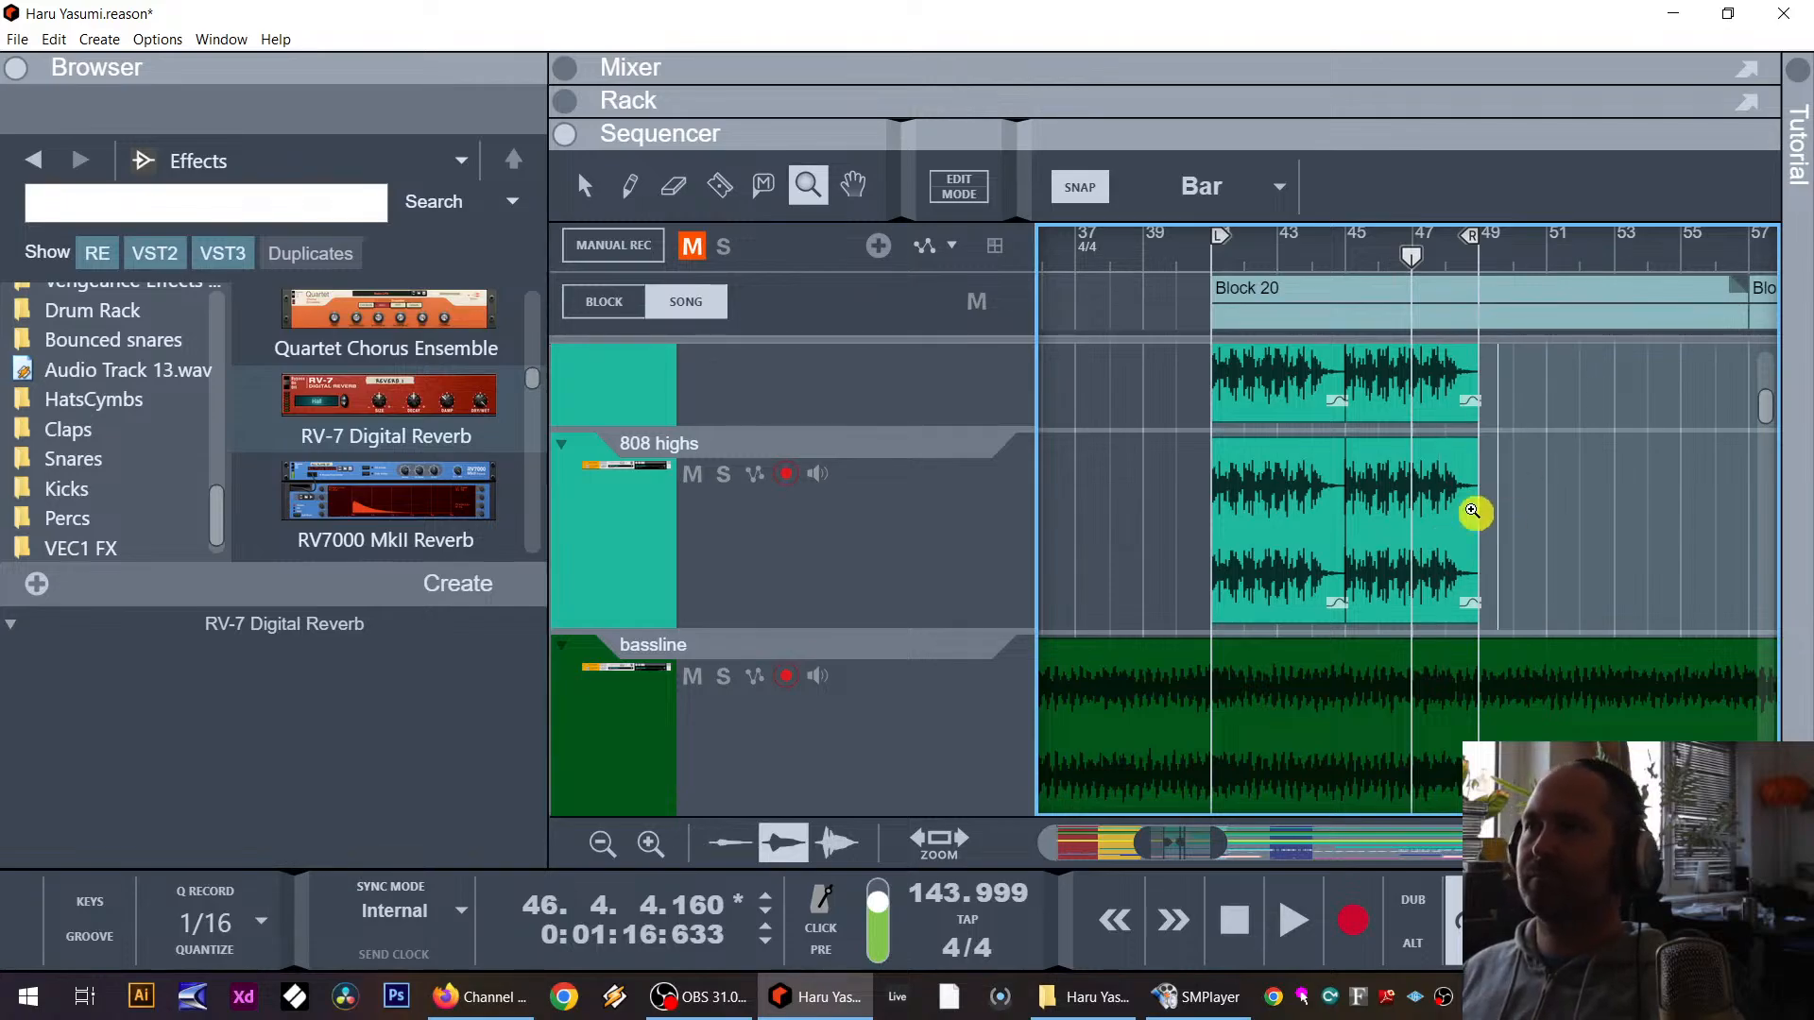
{"action": "left_click", "coordinate": [584, 186]}
Step: Play the song from bar 46 and look through the tracks from 808 highs to open hi copy
{"action": "left_click", "coordinate": [1389, 261]}
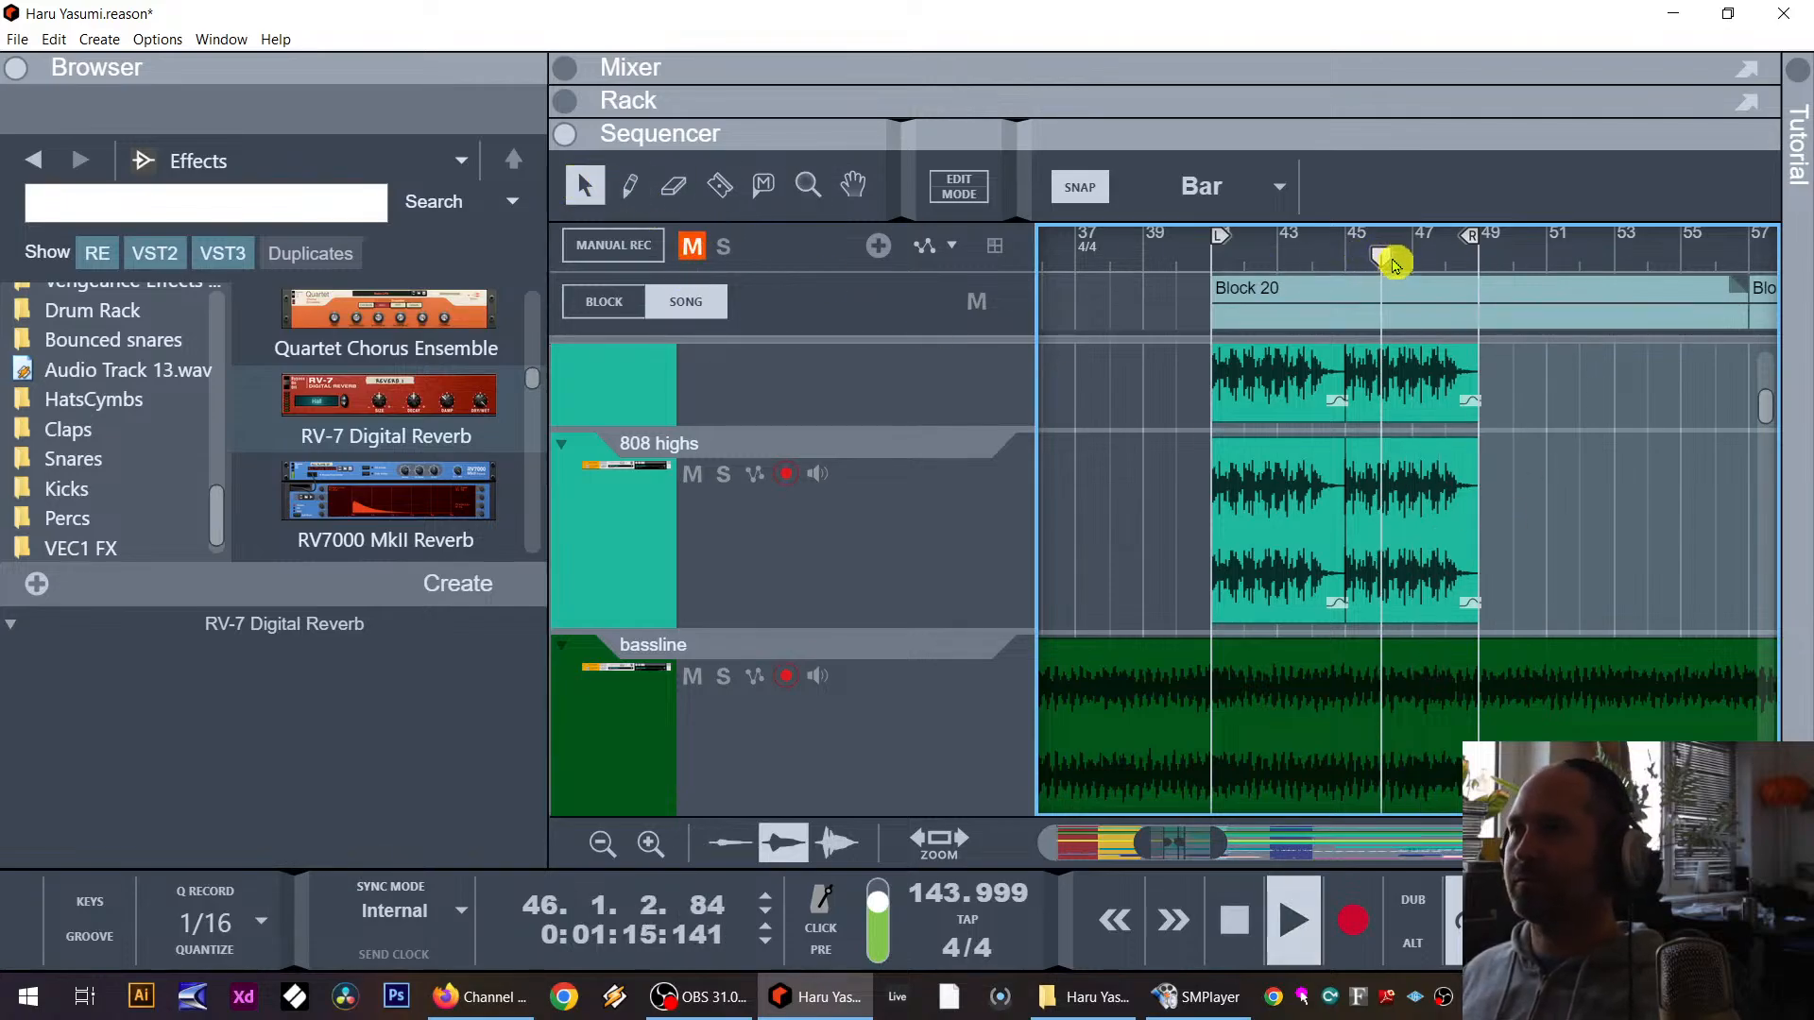
{"action": "key", "text": "space"}
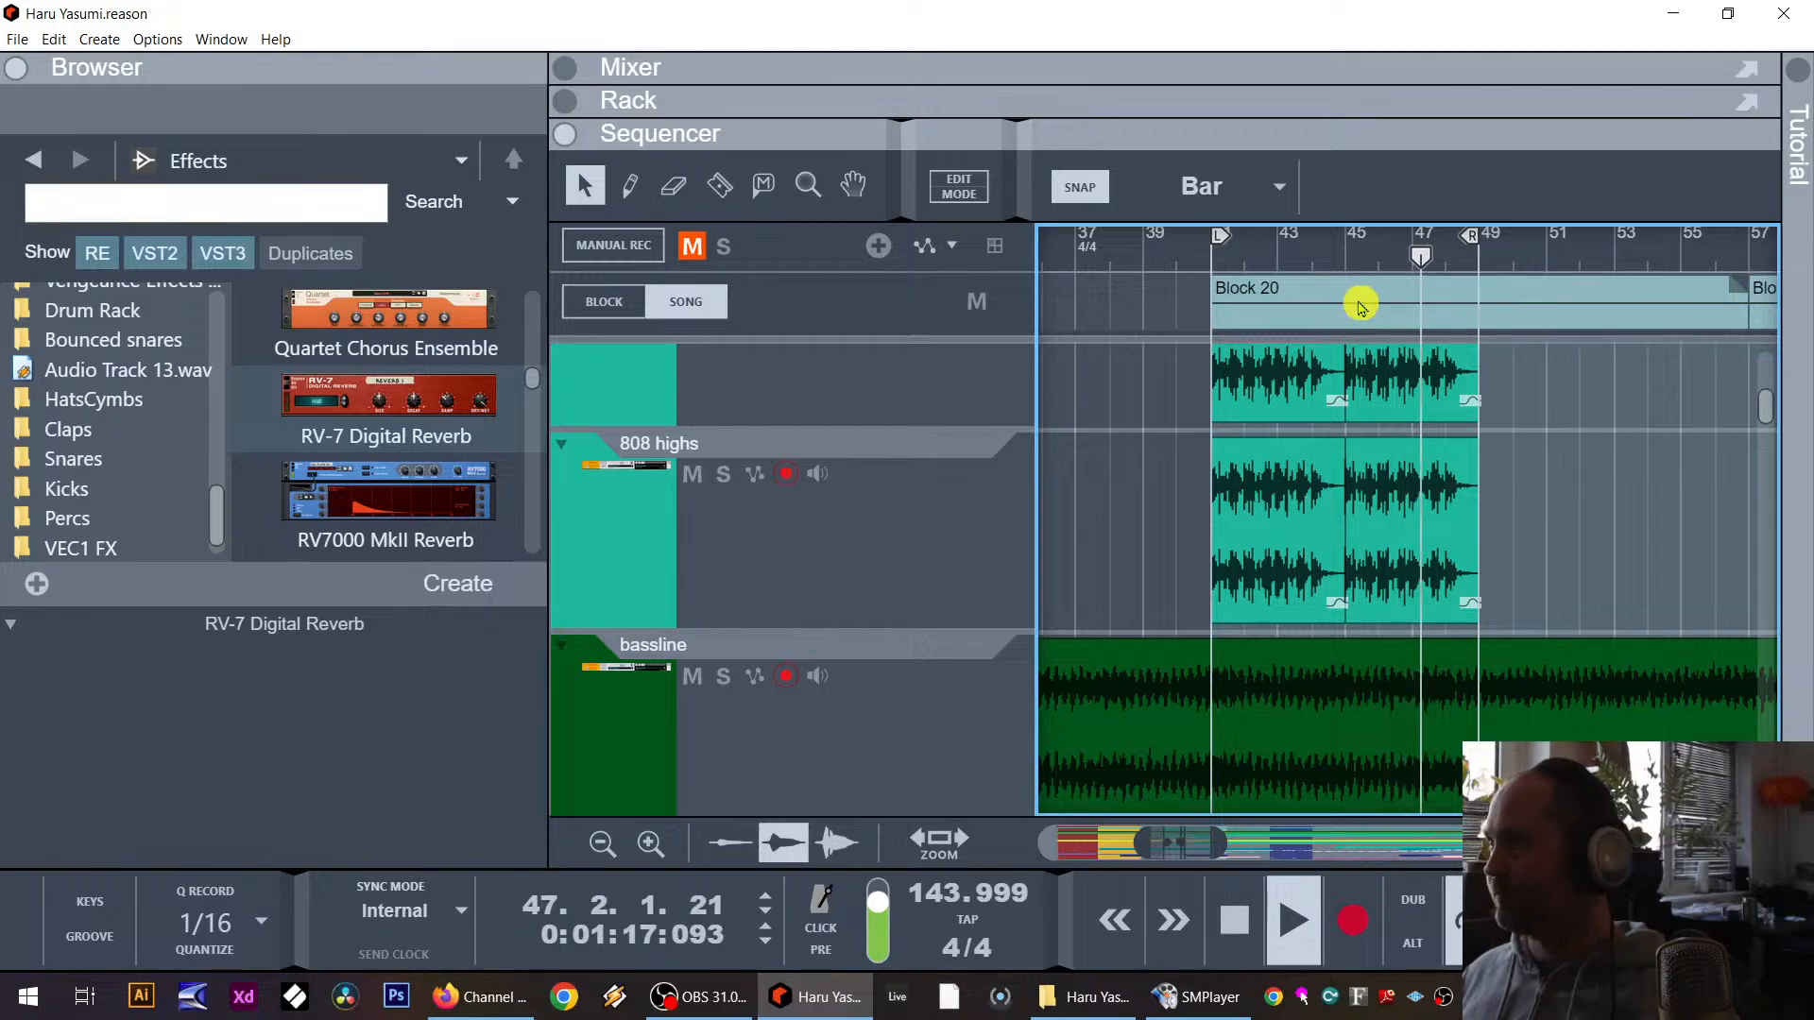
{"action": "scroll", "coordinate": [1464, 642], "scroll_direction": "down", "scroll_amount": 6}
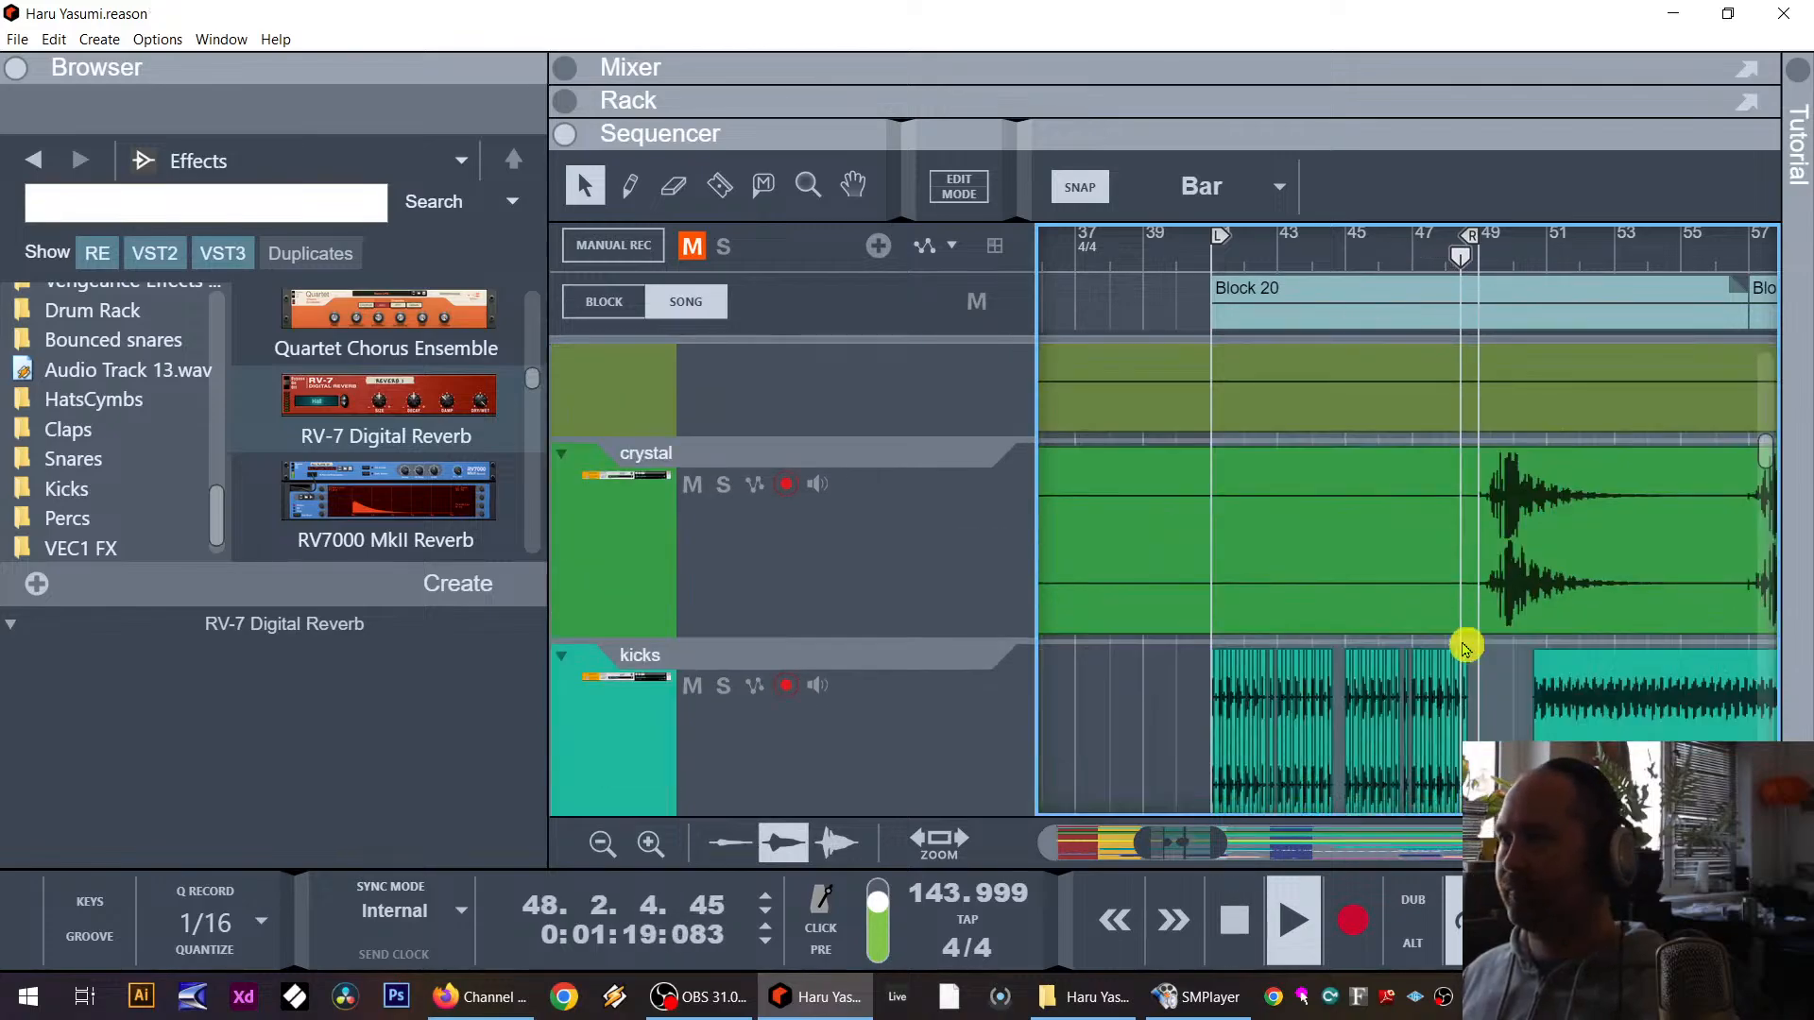
{"action": "scroll", "coordinate": [1451, 652], "scroll_direction": "down", "scroll_amount": 3}
{"action": "key", "text": "space"}
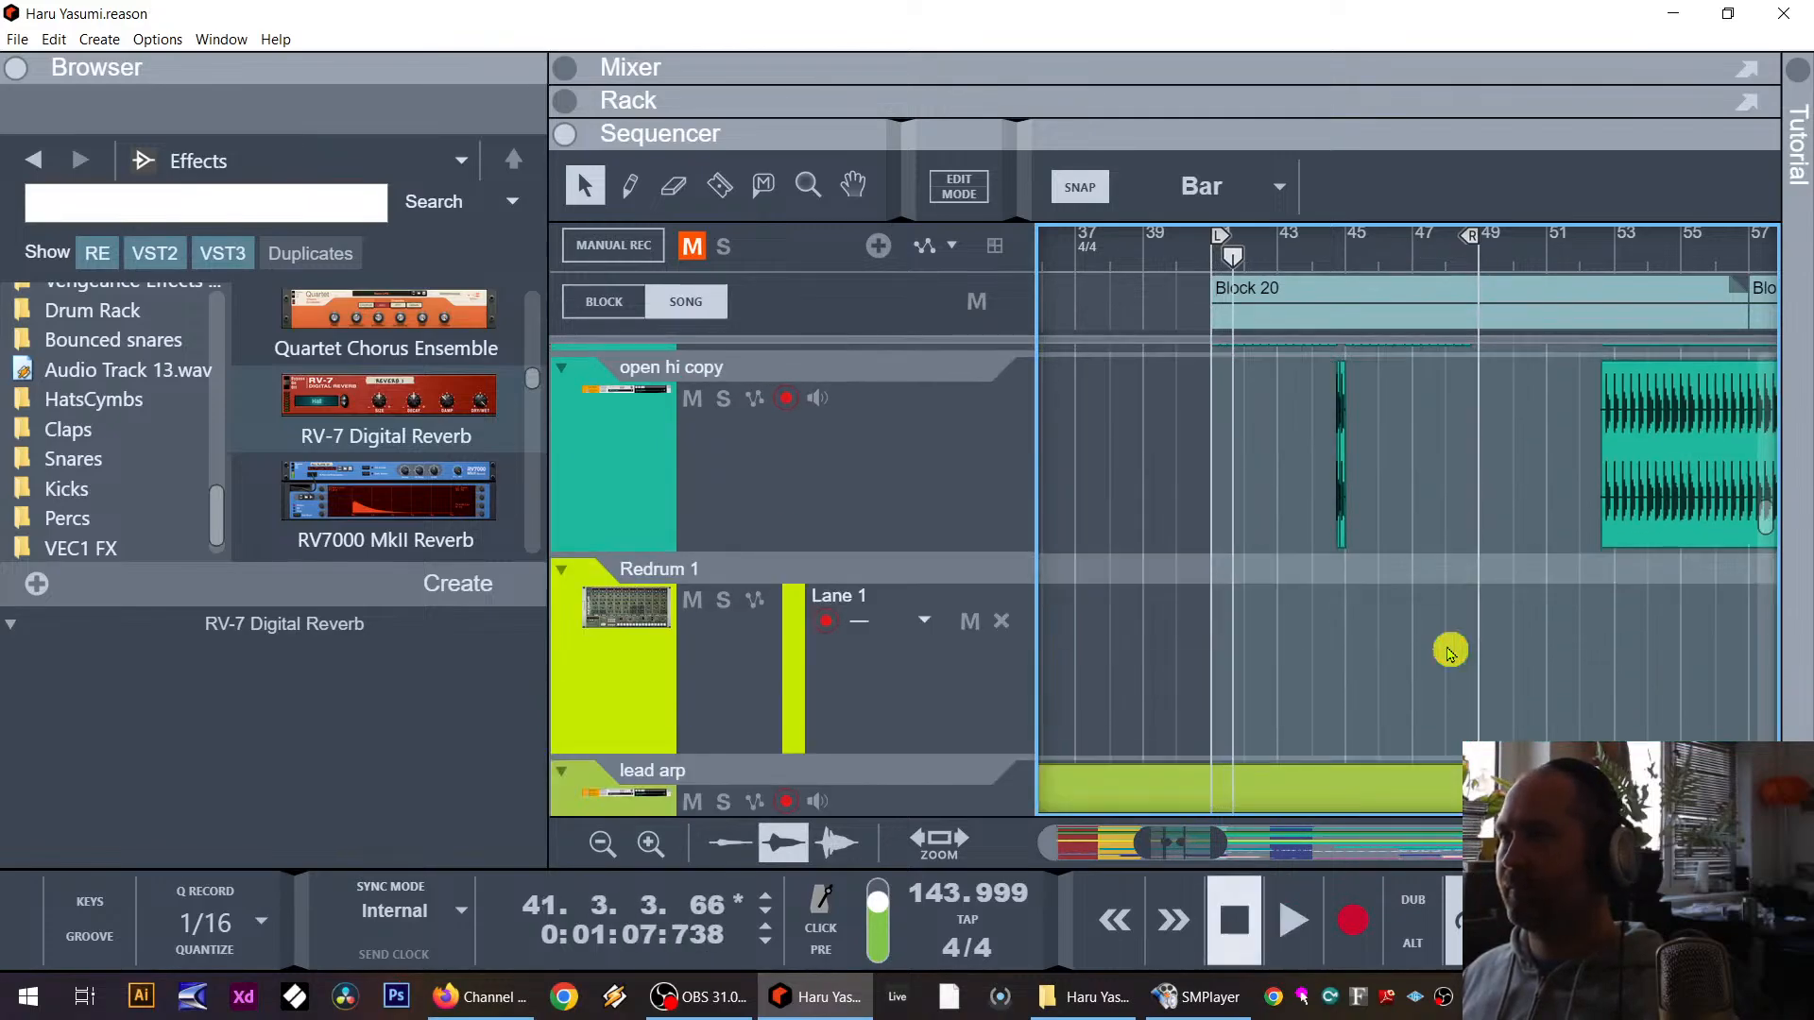
{"action": "scroll", "coordinate": [1451, 647], "scroll_direction": "up", "scroll_amount": 5}
{"action": "scroll", "coordinate": [1445, 633], "scroll_direction": "down", "scroll_amount": 2}
{"action": "scroll", "coordinate": [1047, 515], "scroll_direction": "down", "scroll_amount": 4}
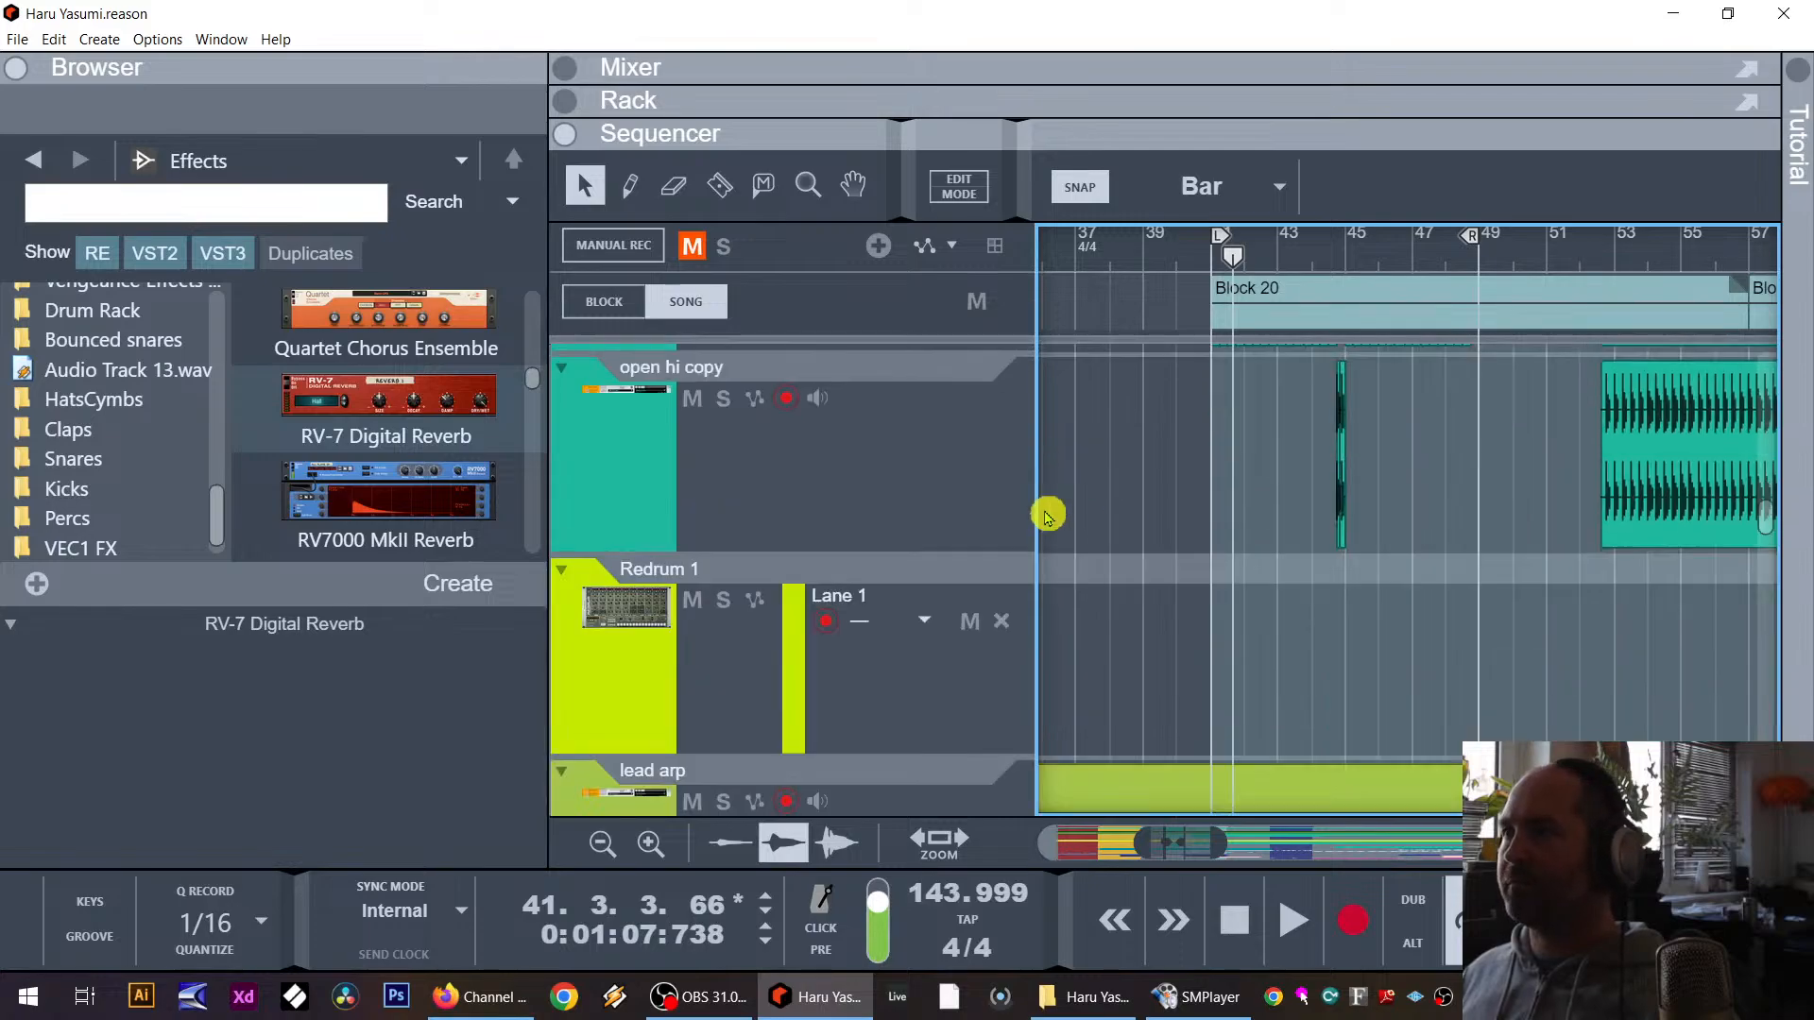
Step: Unmute the bassline channel in the mixer and play the mix
{"action": "left_click_drag", "start_coordinate": [1073, 121], "coordinate": [1091, 664]}
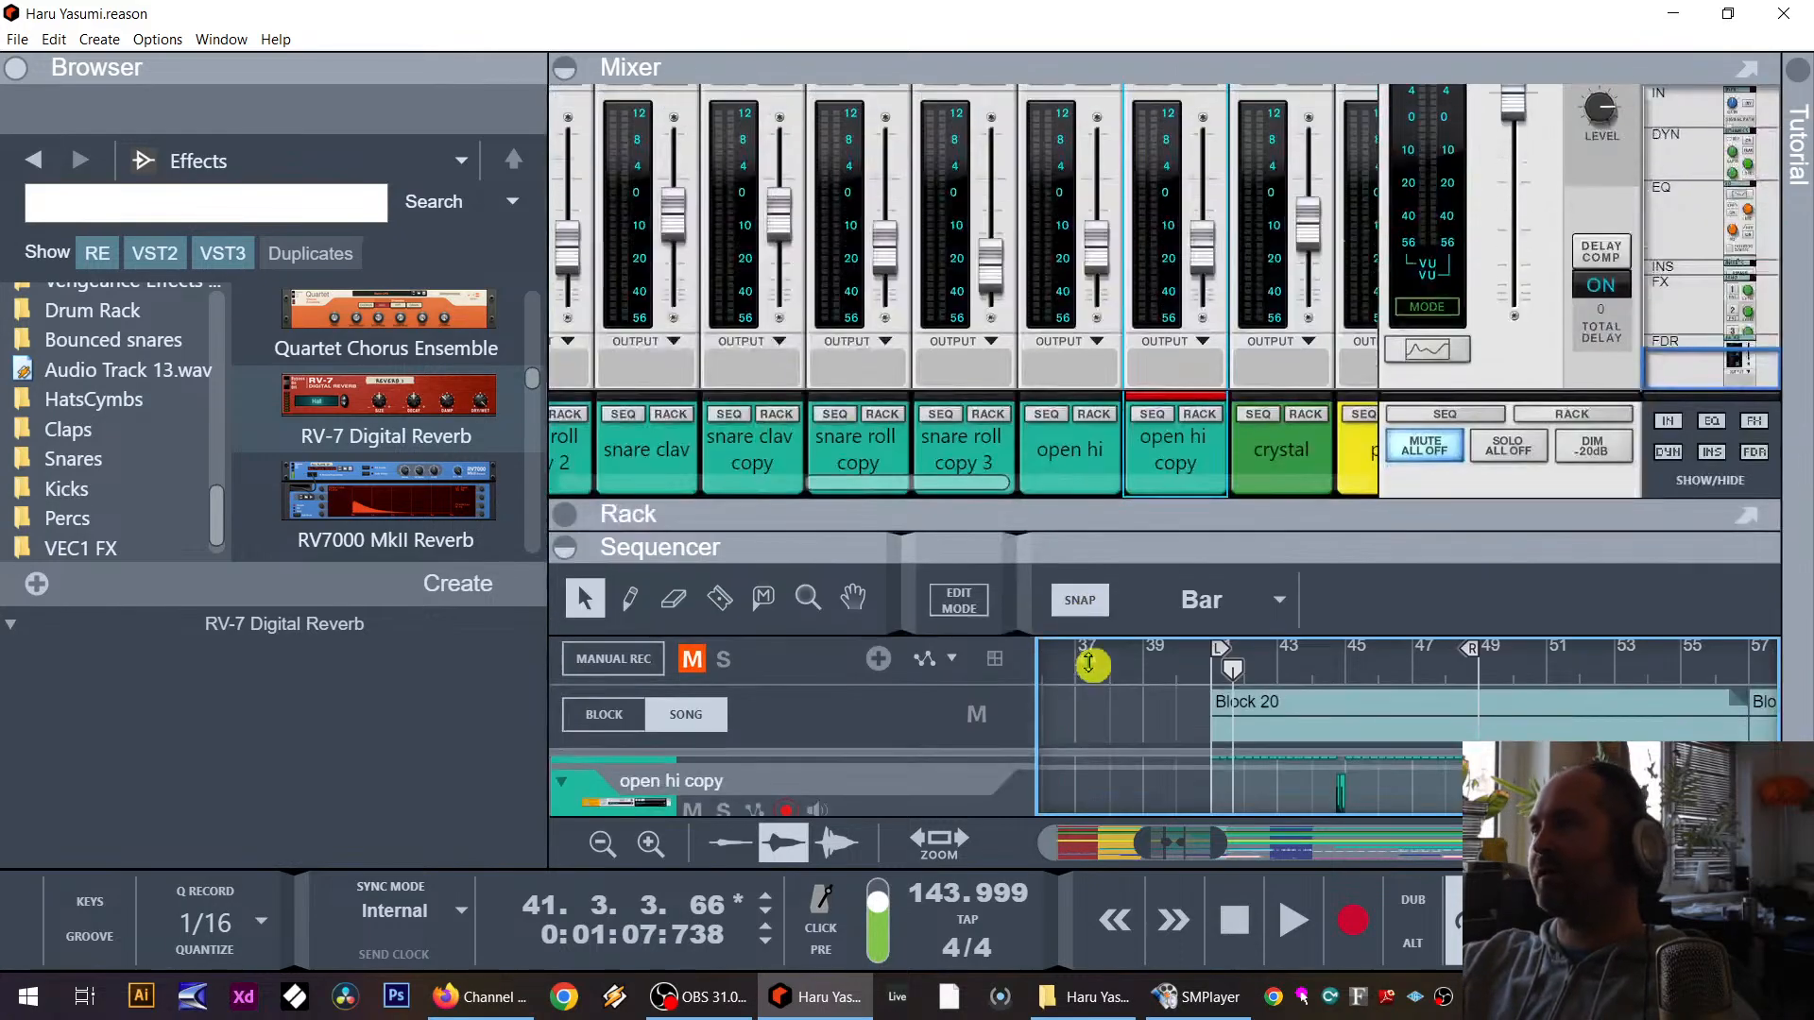
{"action": "left_click_drag", "start_coordinate": [976, 485], "coordinate": [689, 491]}
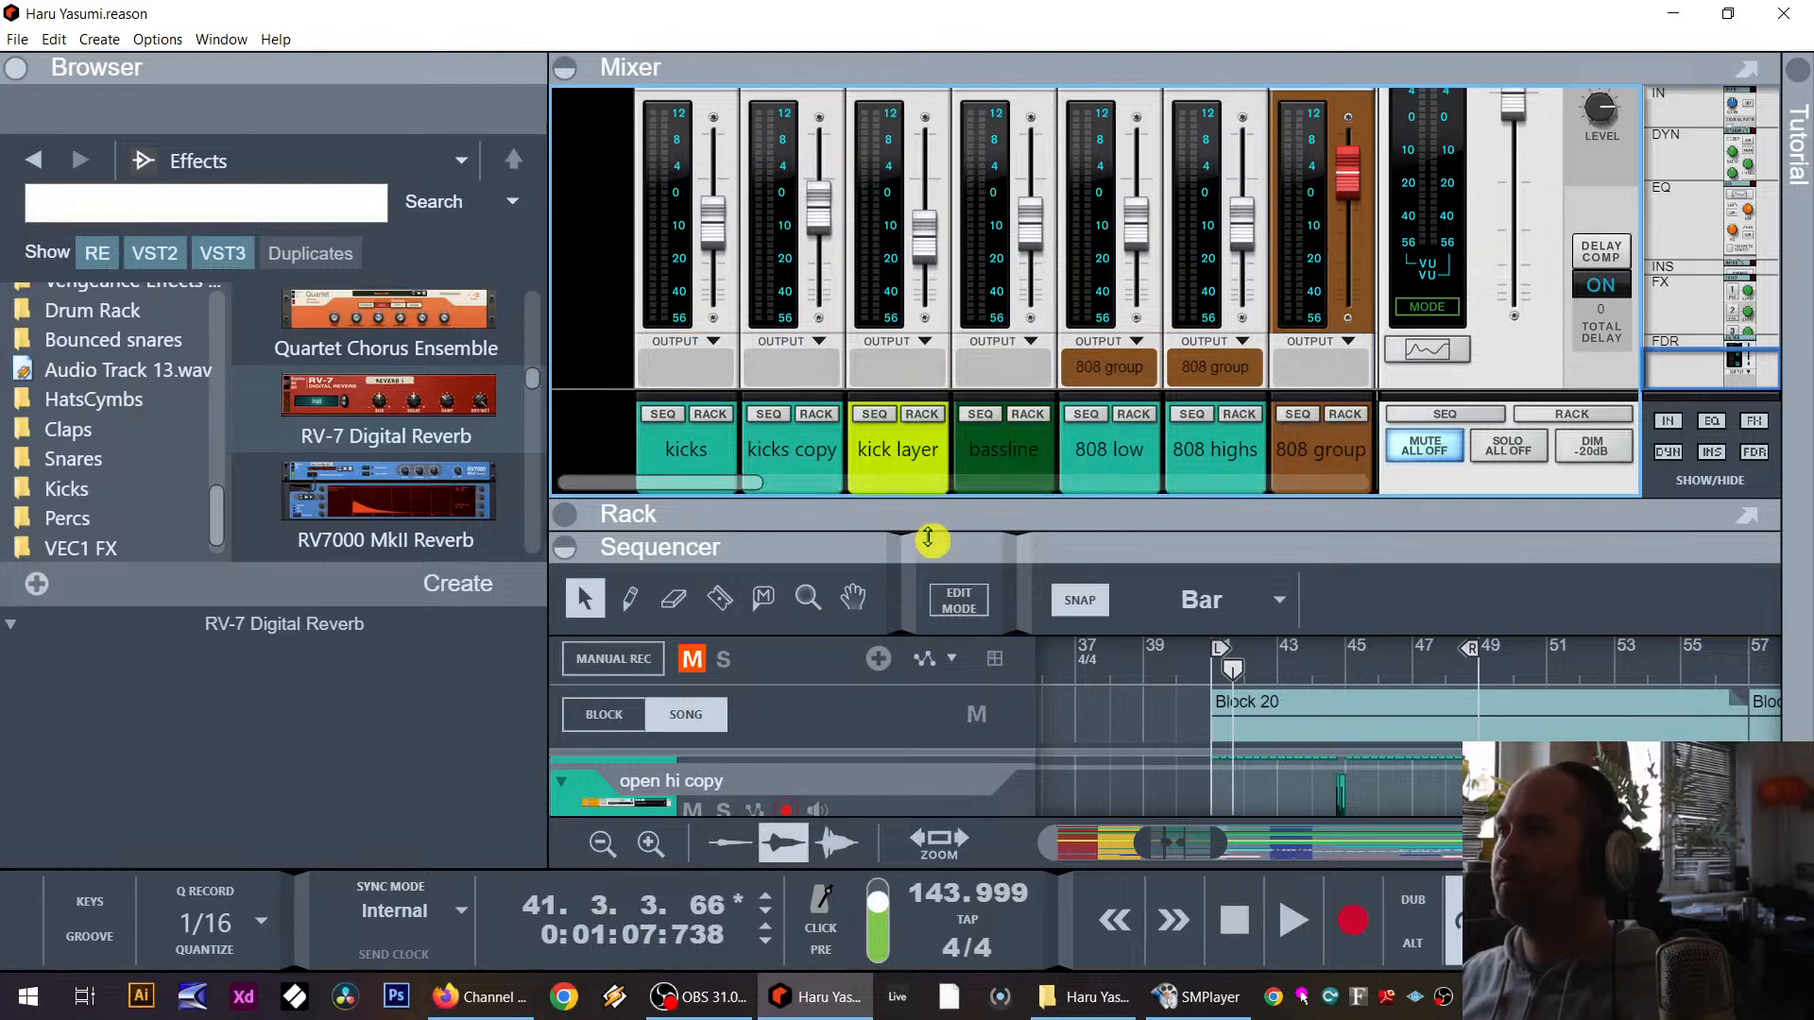
{"action": "left_click_drag", "start_coordinate": [933, 520], "coordinate": [936, 877]}
{"action": "left_click", "coordinate": [981, 370]}
{"action": "key", "text": "space"}
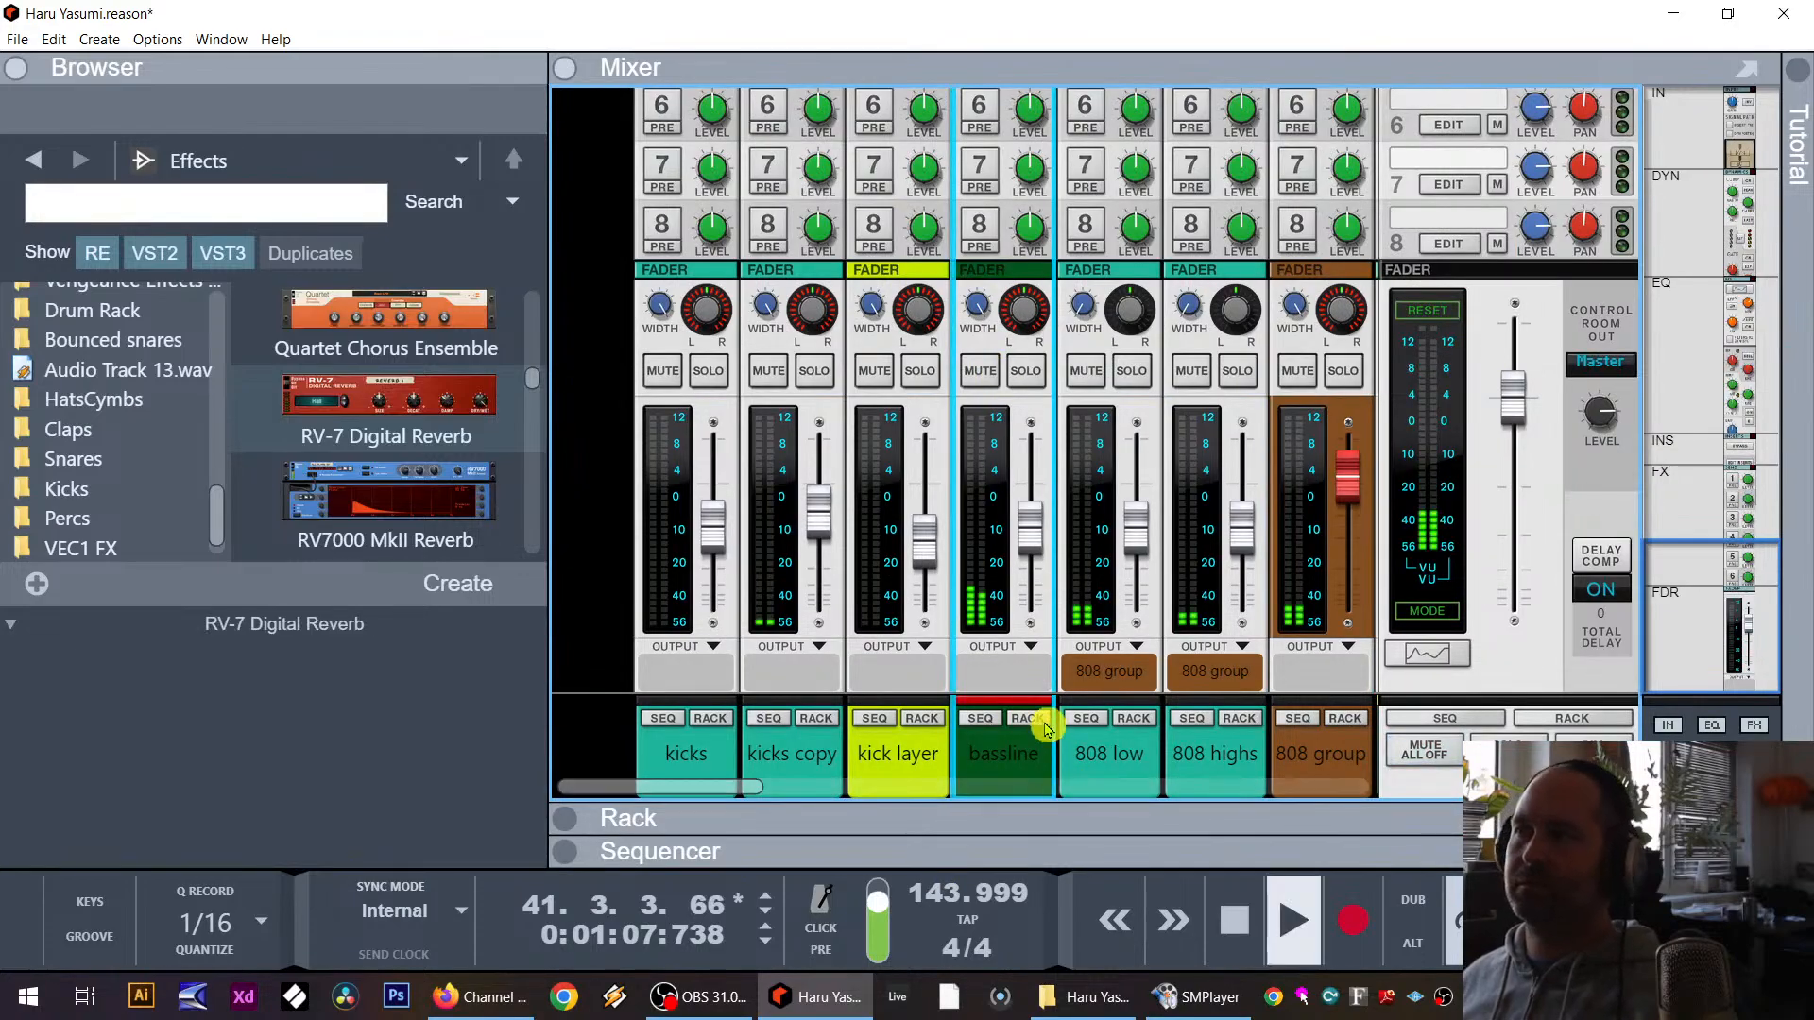
Step: Add a Scream 4 Distortion to the bassline's insert effects and set its damage type to Tube
{"action": "left_click", "coordinate": [1029, 719]}
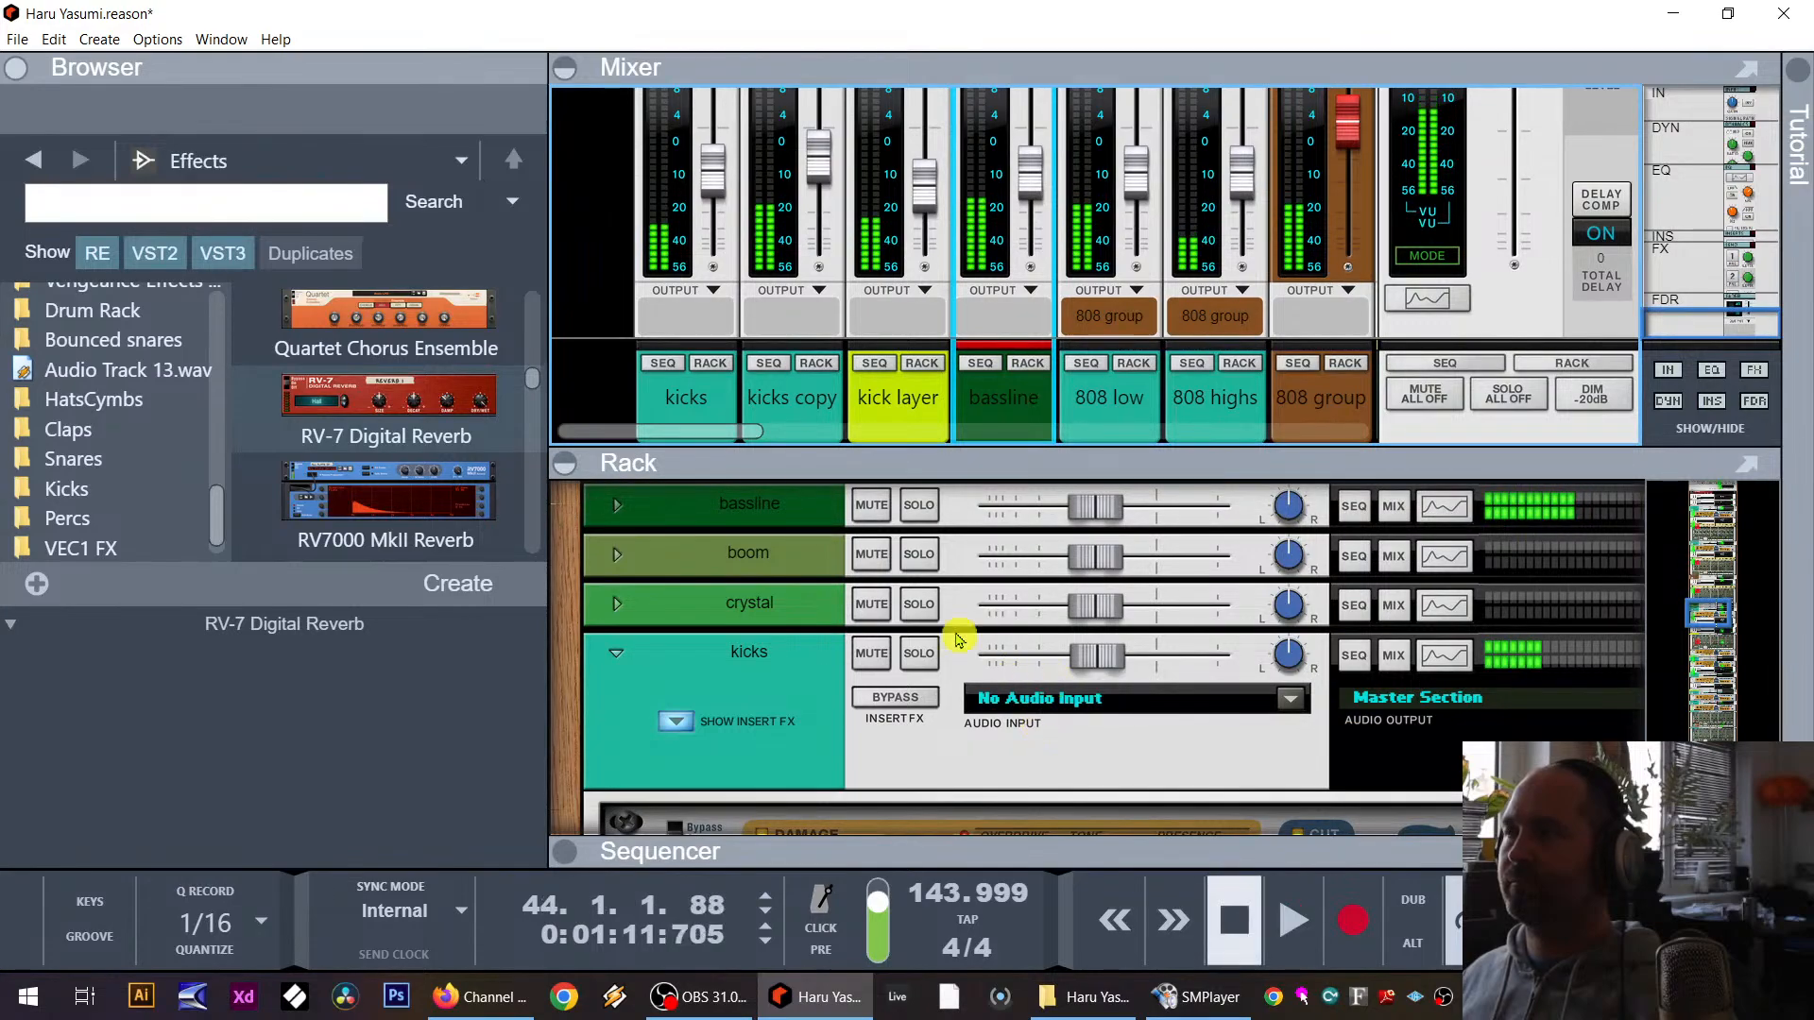
{"action": "left_click", "coordinate": [614, 504]}
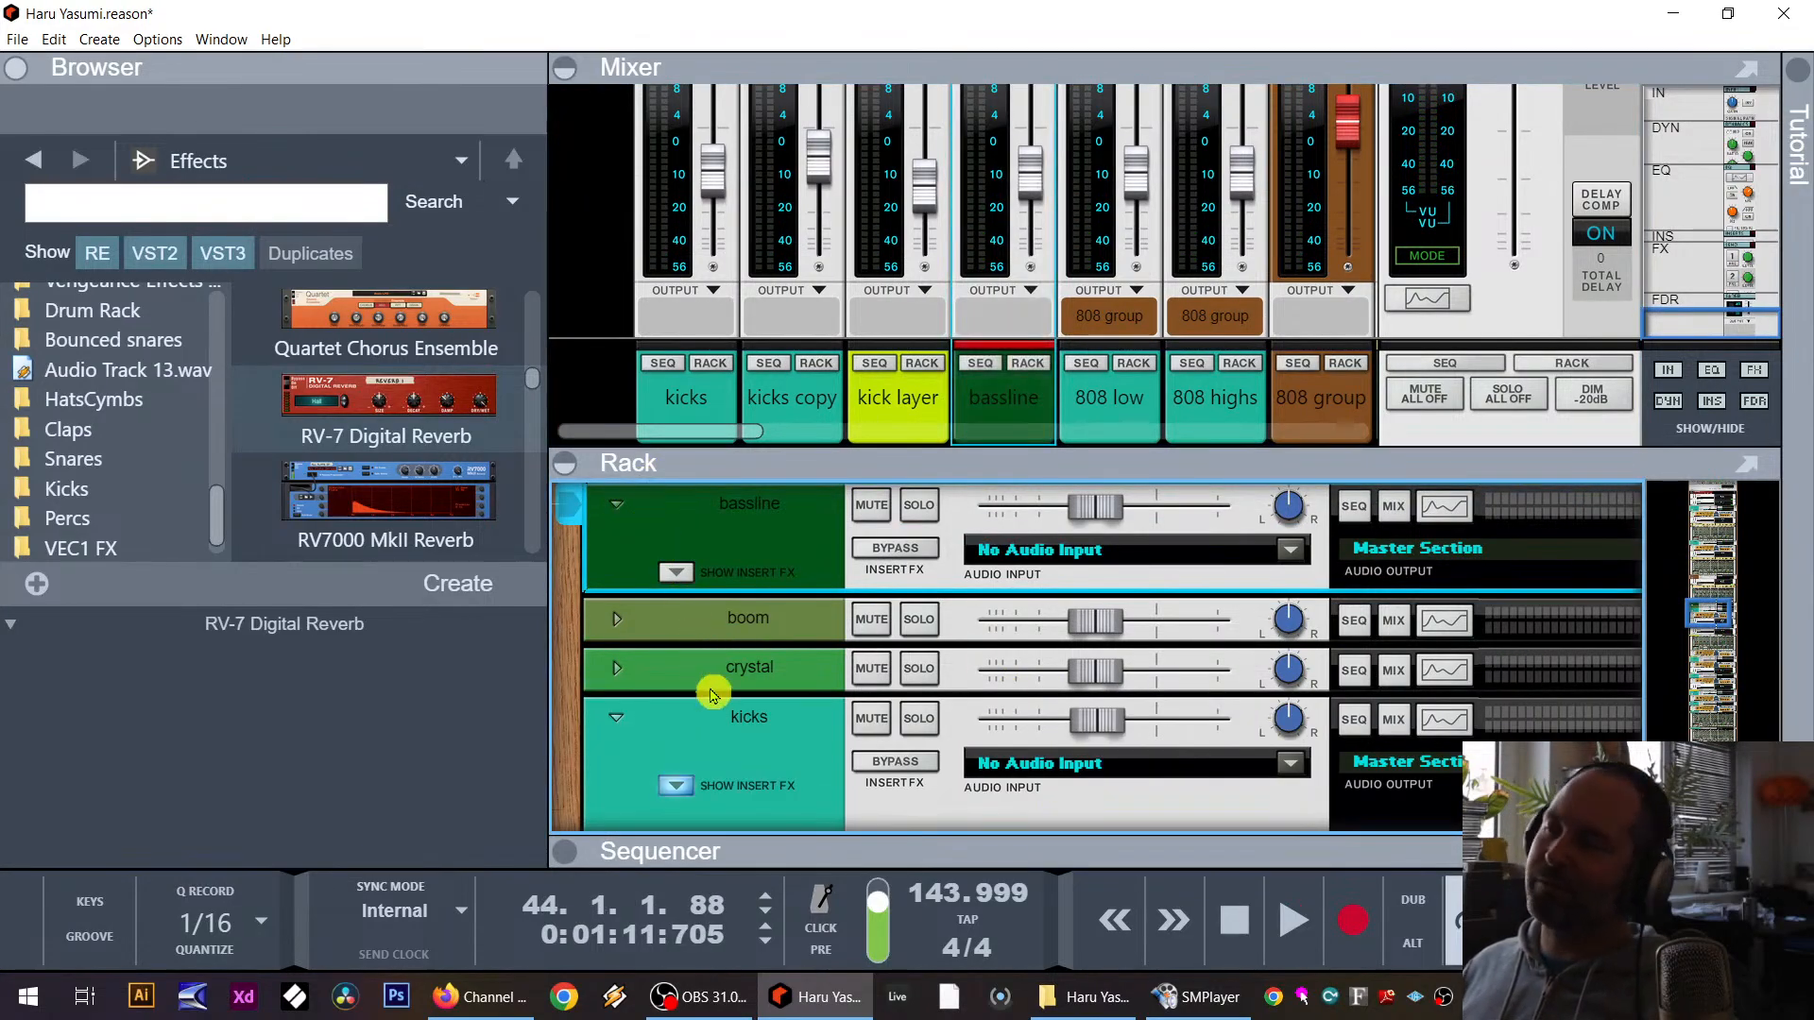
{"action": "left_click", "coordinate": [676, 572]}
{"action": "right_click", "coordinate": [681, 661]}
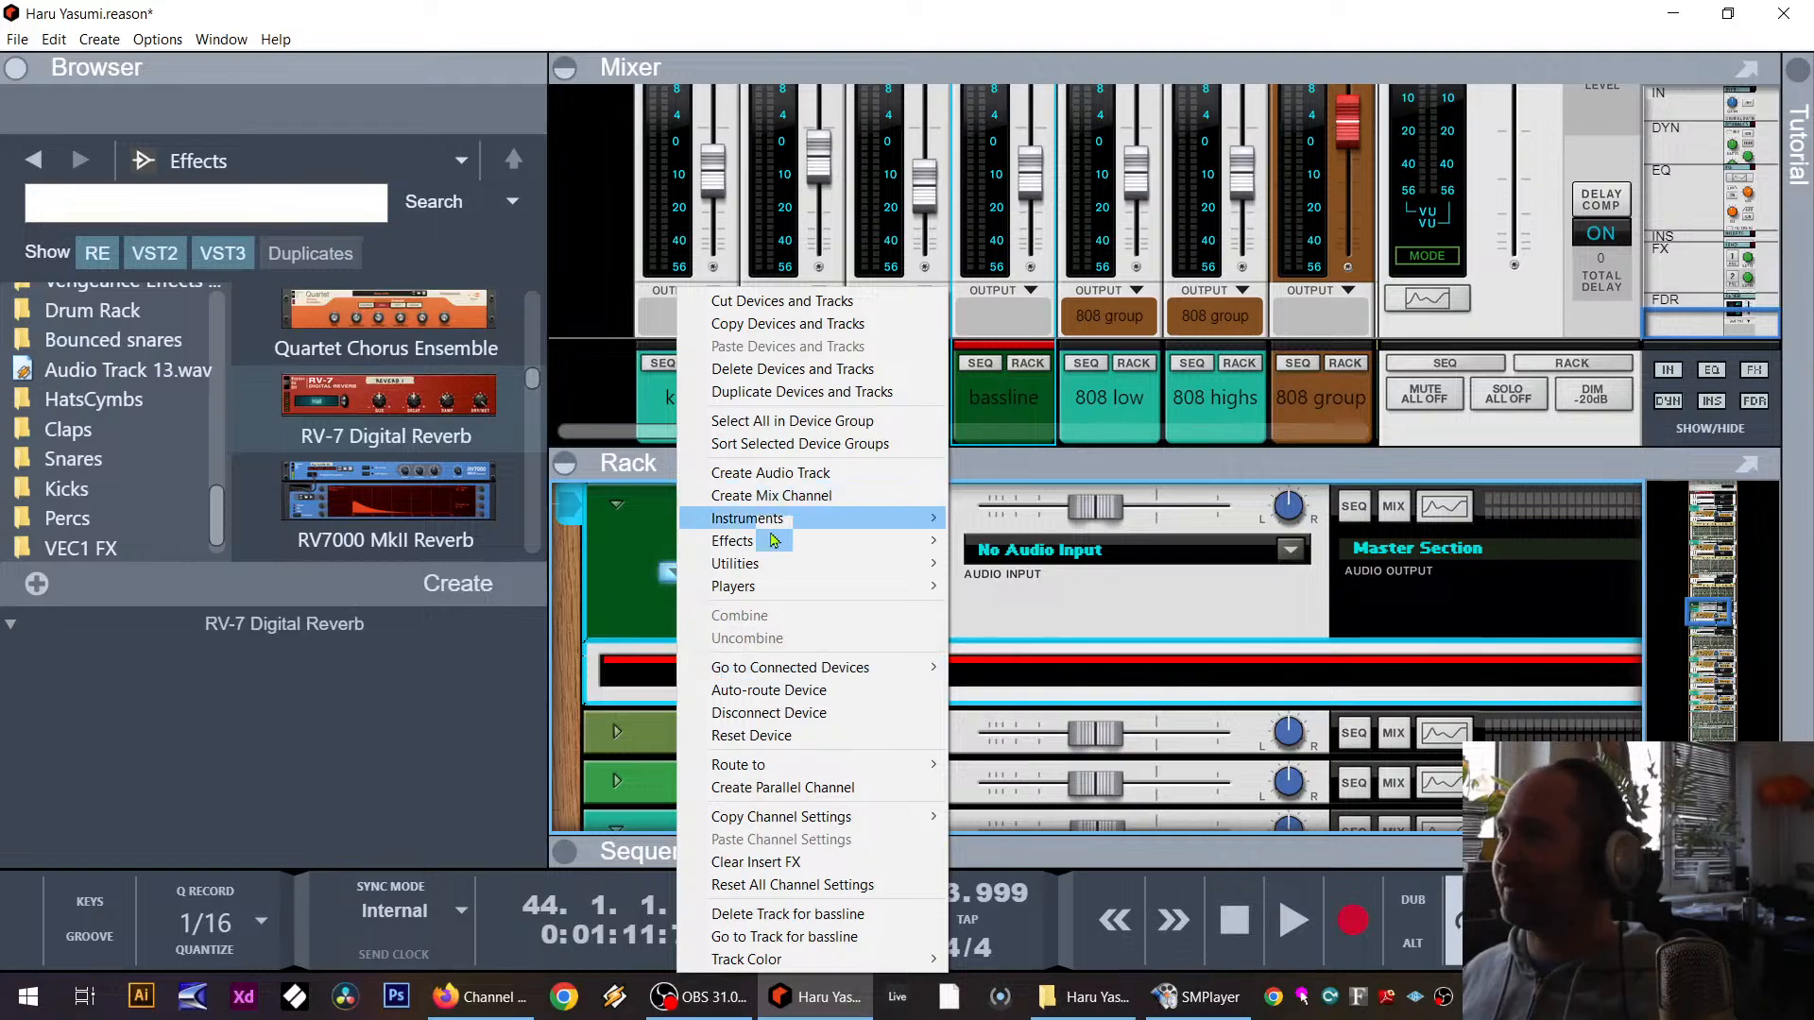
{"action": "mouse_move", "coordinate": [732, 540]}
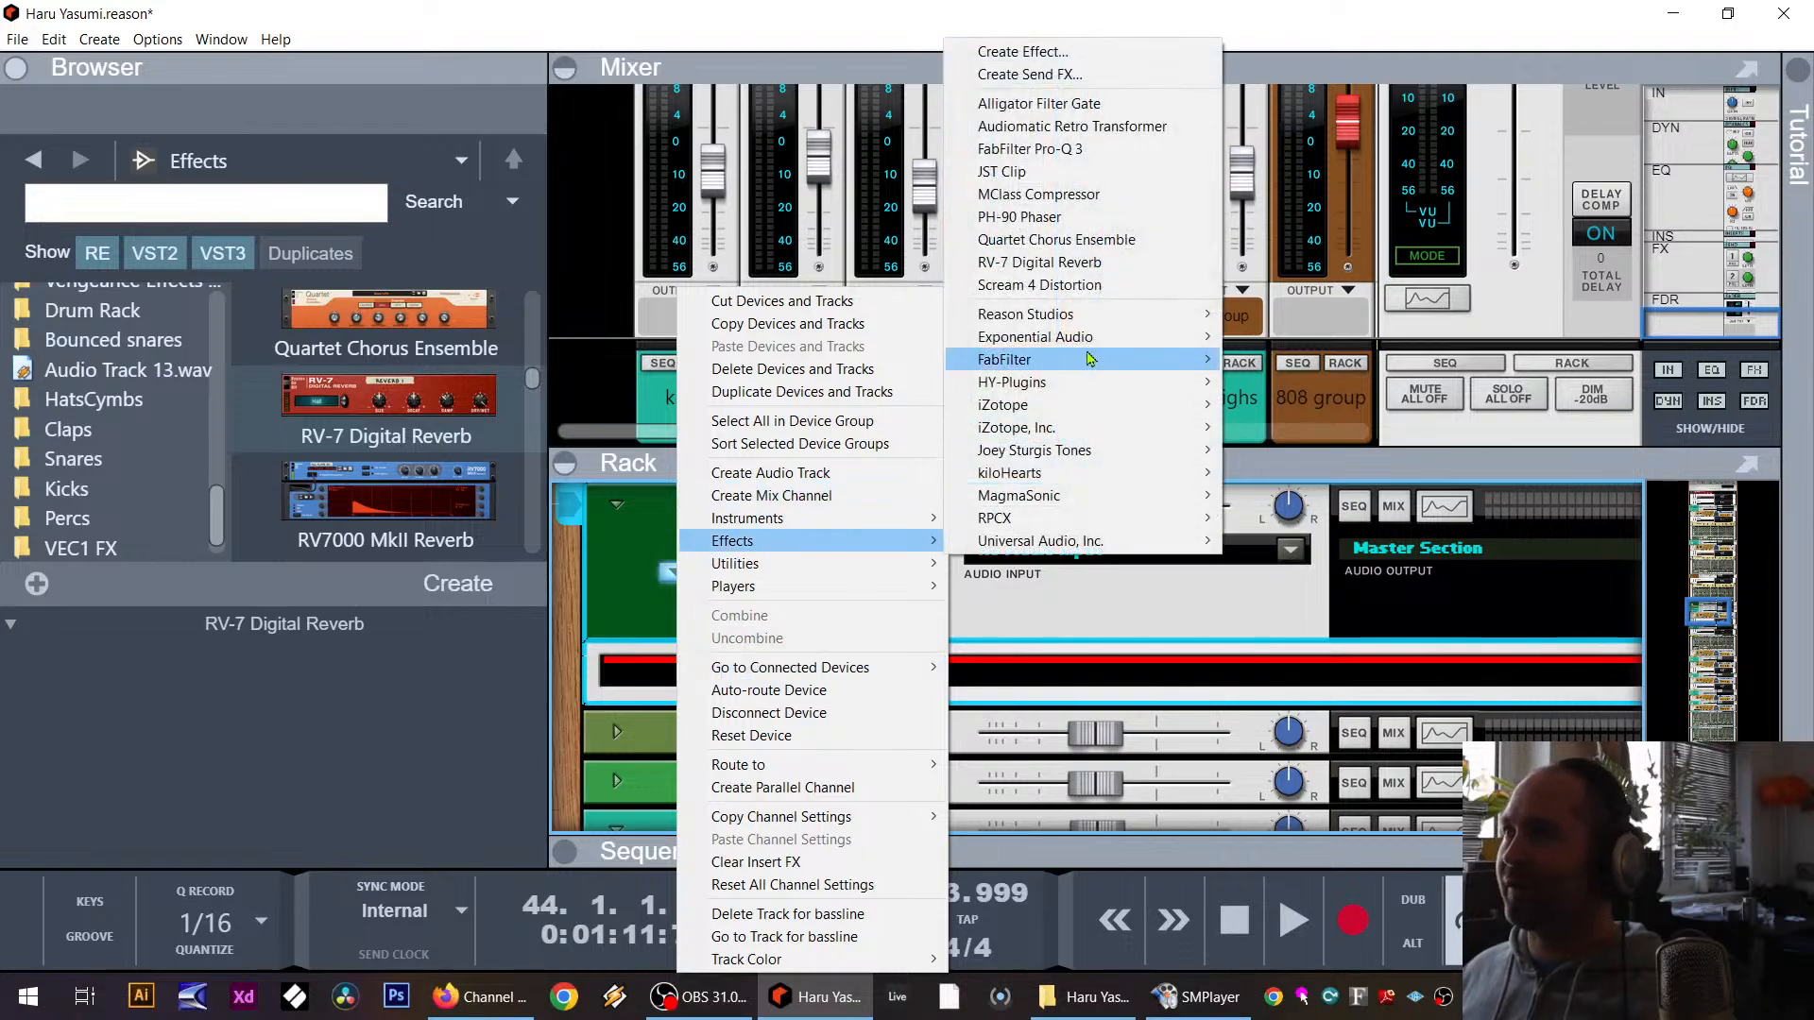
{"action": "left_click", "coordinate": [1091, 283]}
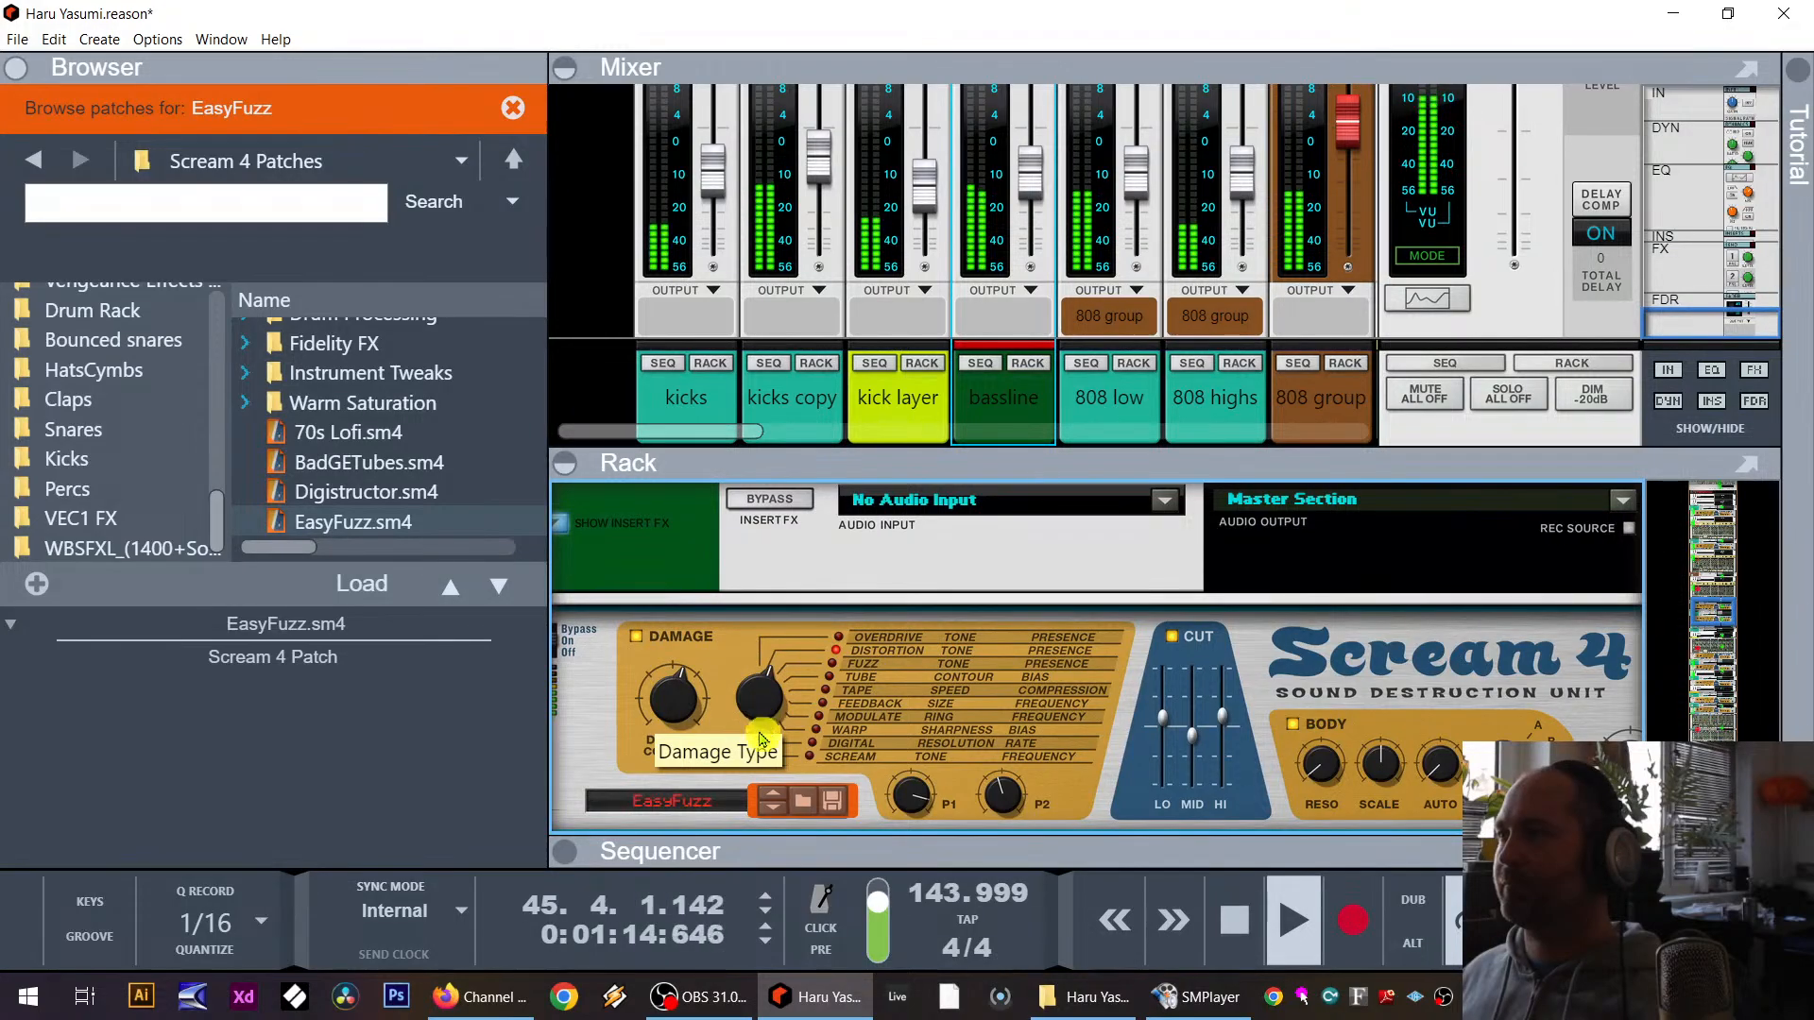
{"action": "left_click_drag", "start_coordinate": [763, 723], "coordinate": [765, 764]}
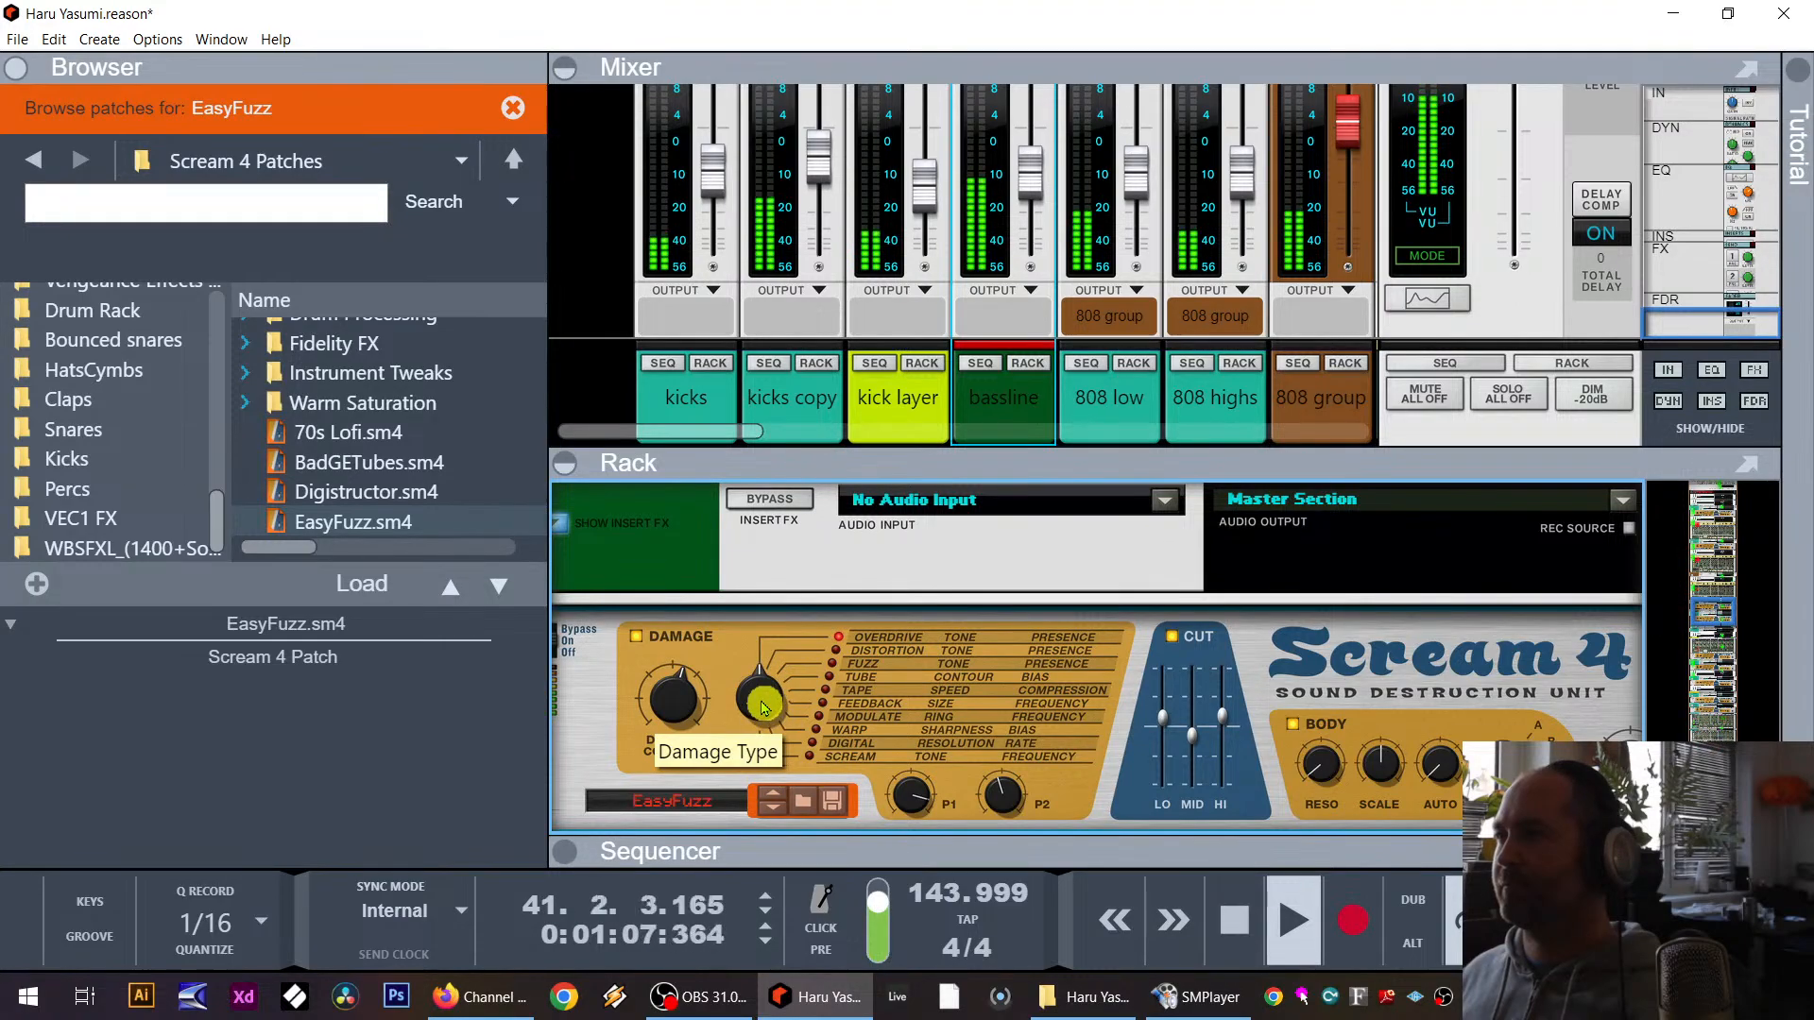
{"action": "key", "text": "space"}
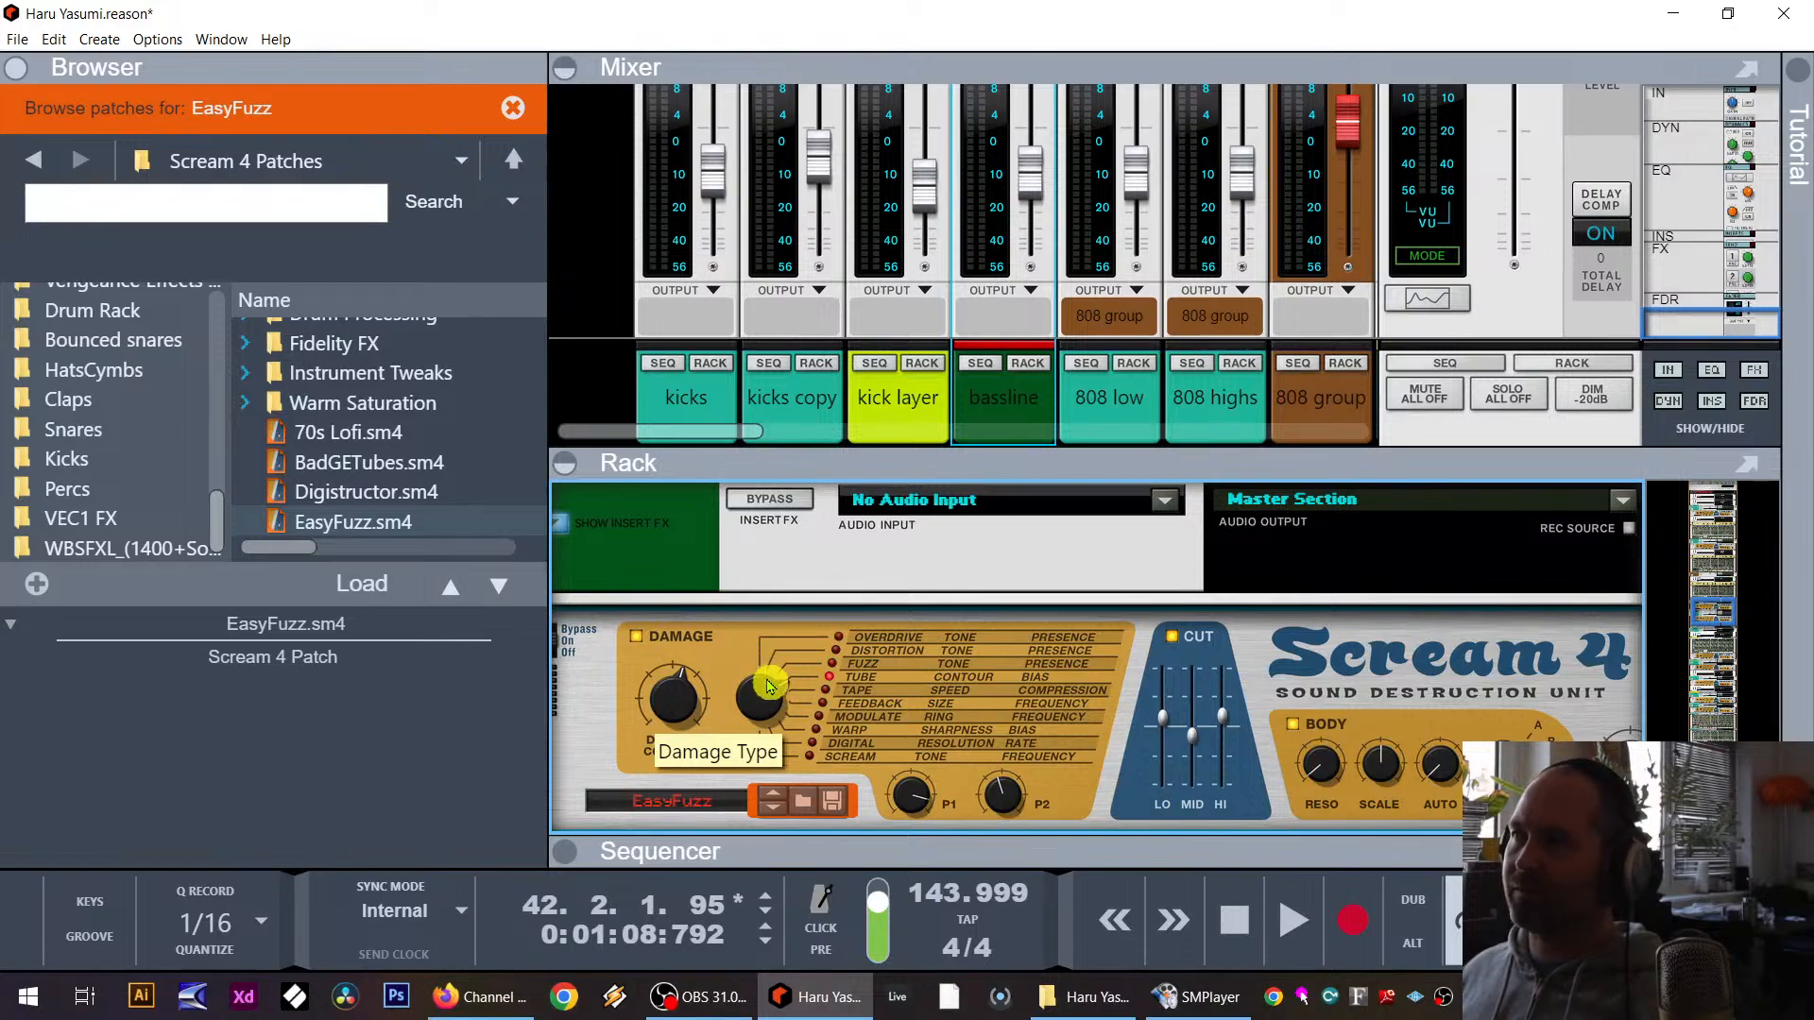
Step: Duplicate the bassline channel, and on the copy's Scream 4 set the damage type to Overdrive and the Lo cut to its minimum
{"action": "right_click", "coordinate": [1013, 397]}
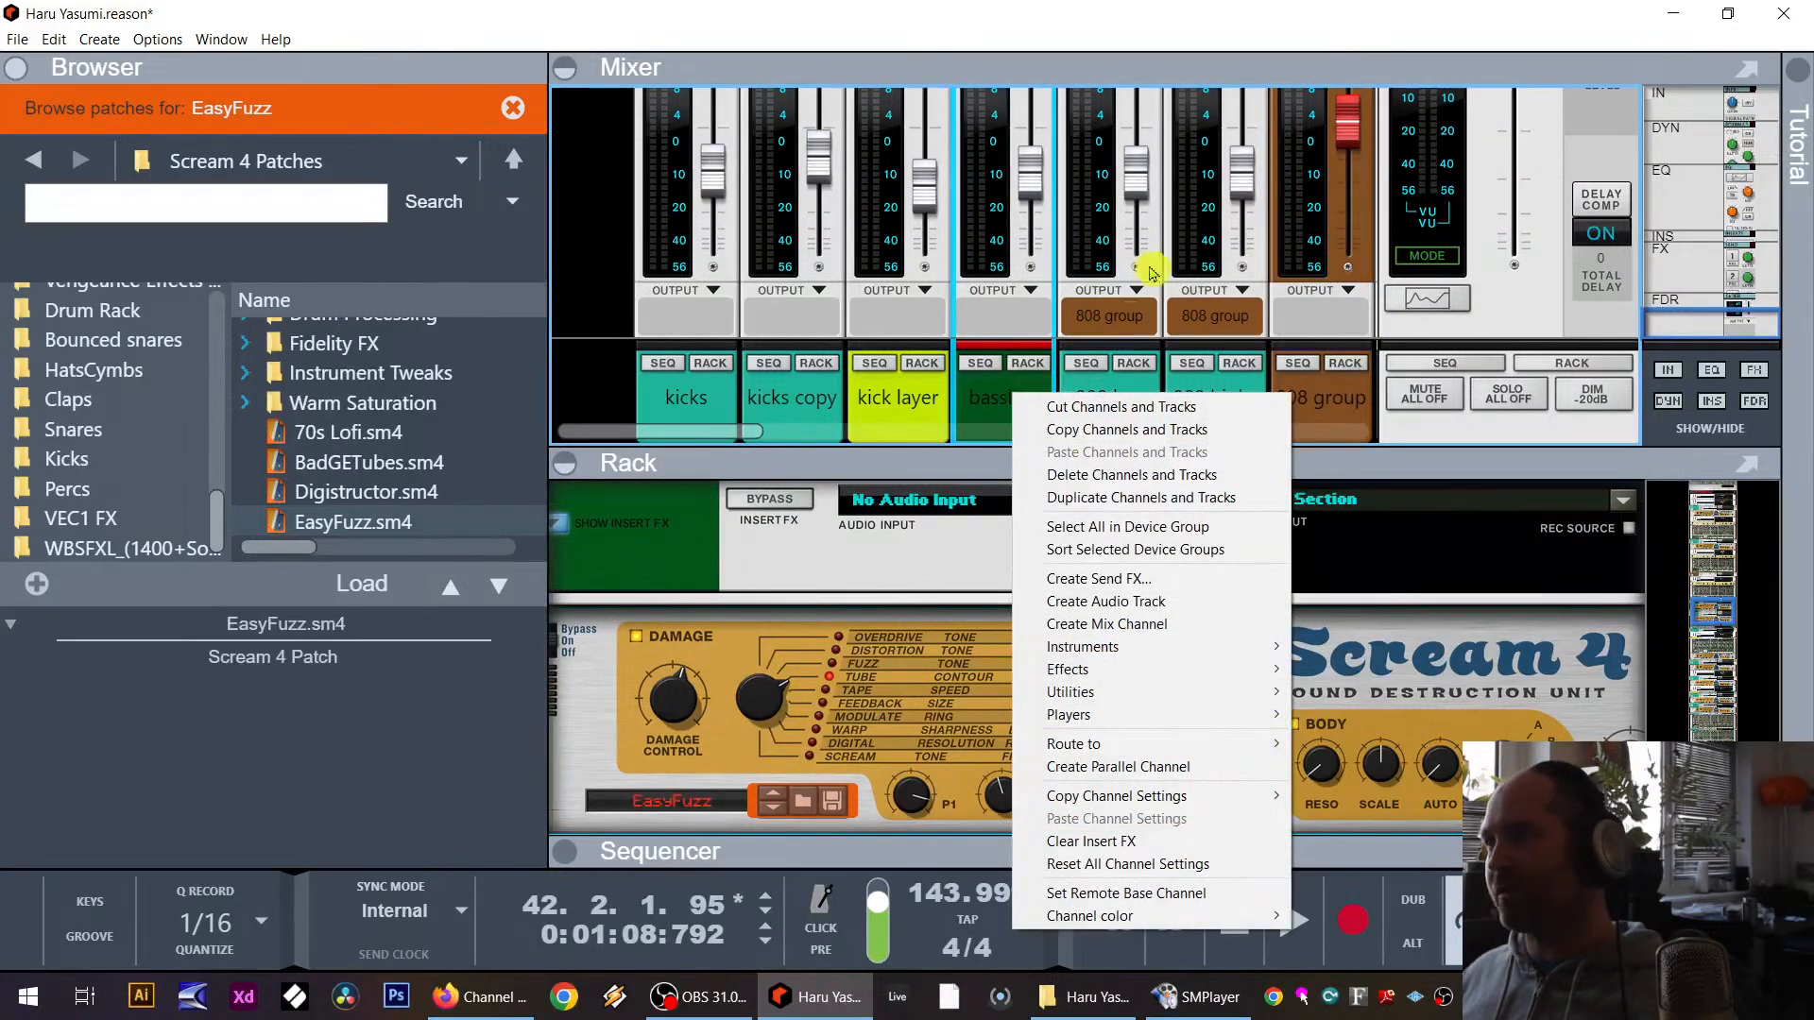
{"action": "left_click", "coordinate": [1135, 498]}
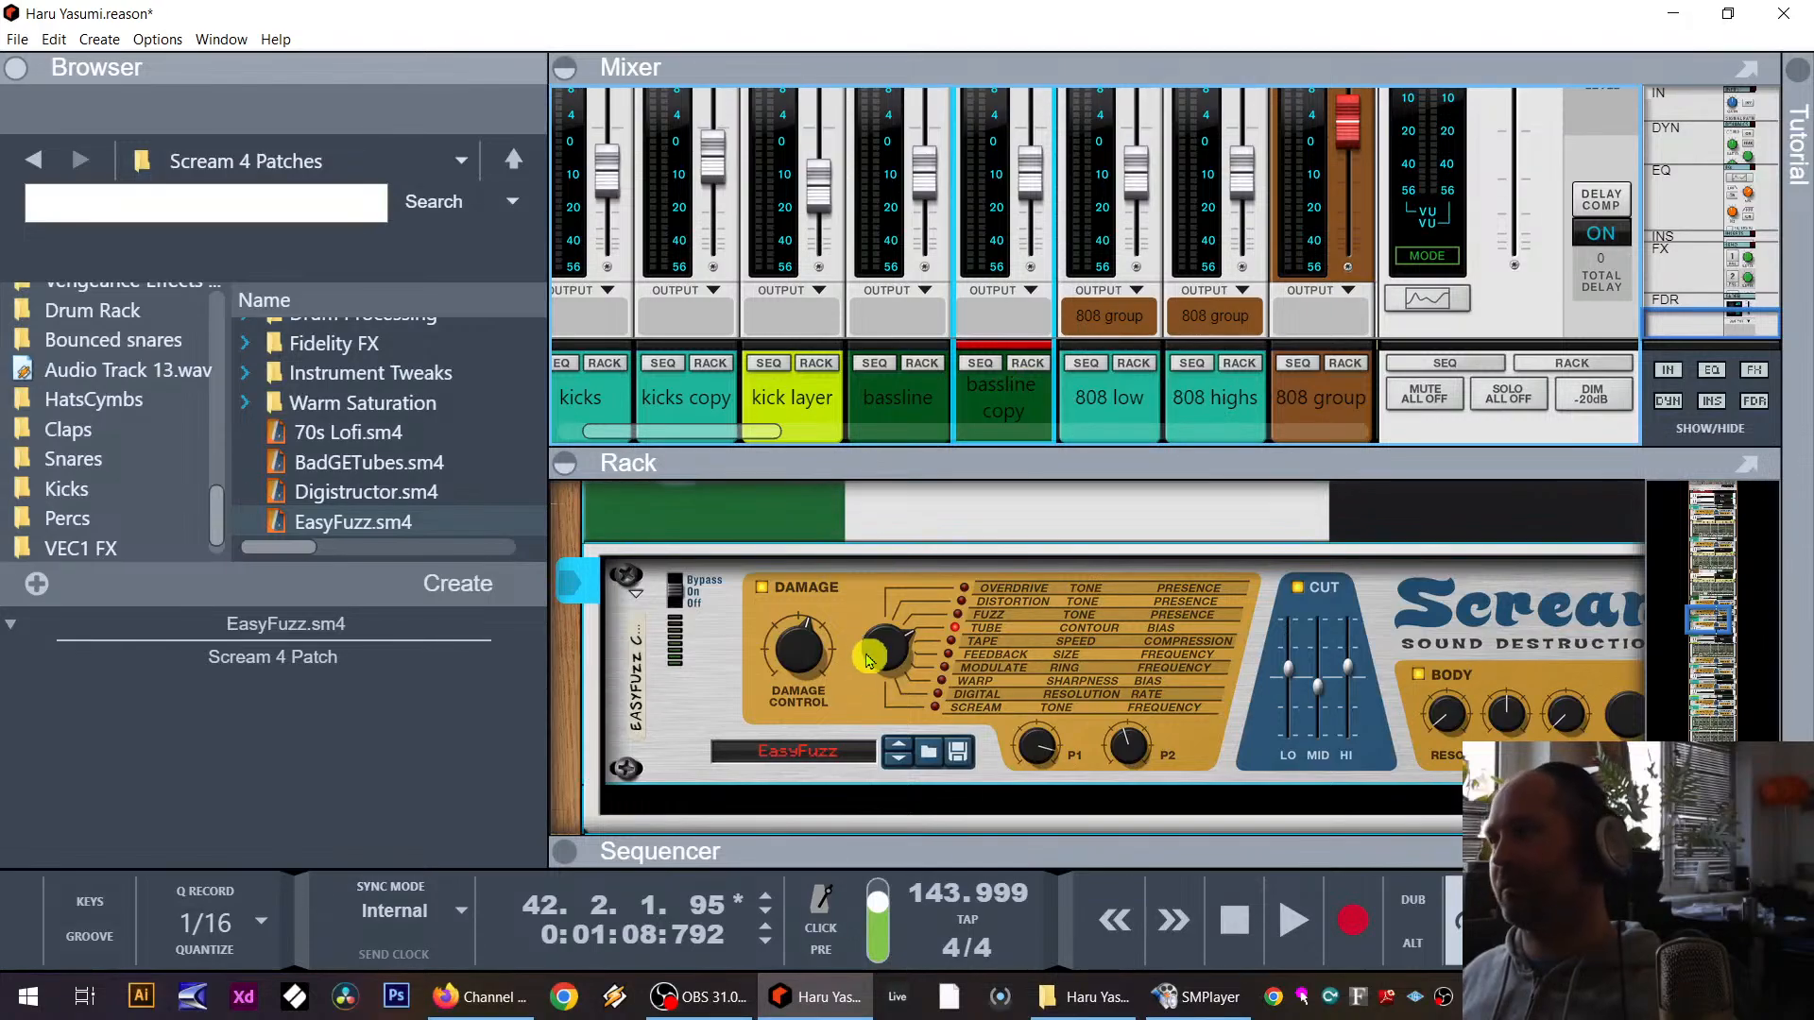
{"action": "left_click_drag", "start_coordinate": [869, 659], "coordinate": [870, 826]}
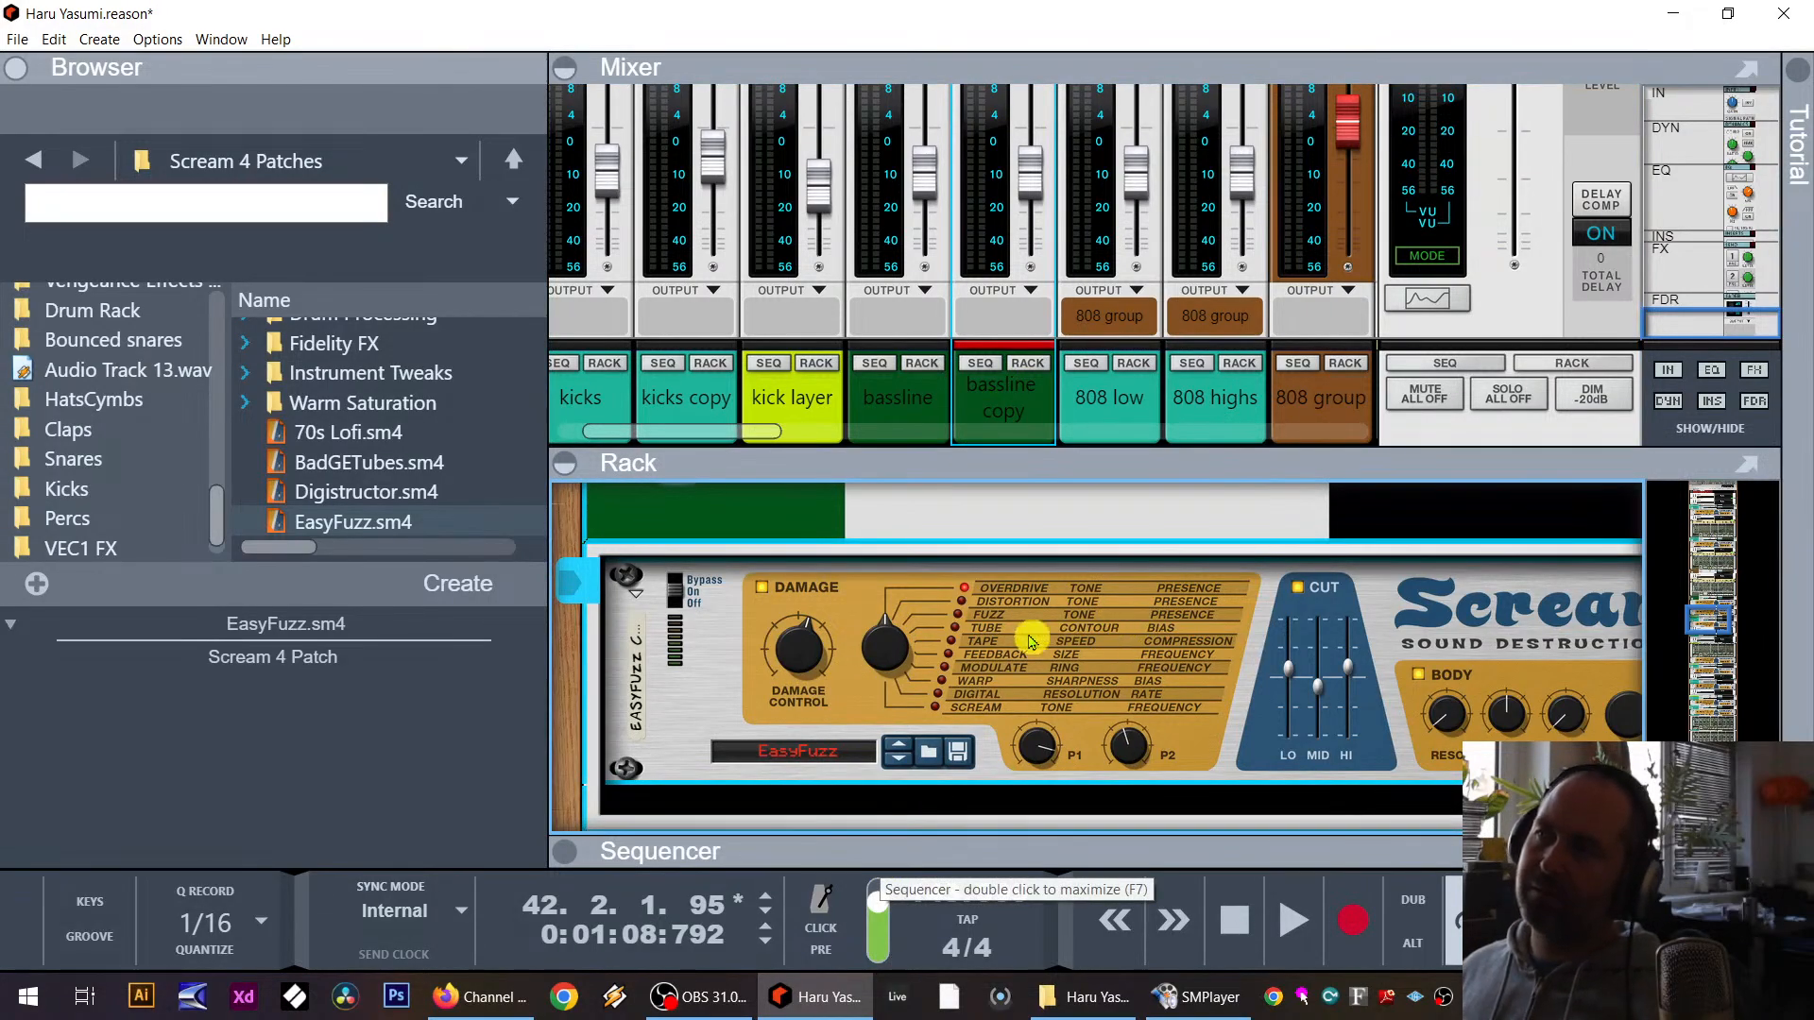
{"action": "left_click_drag", "start_coordinate": [1288, 668], "coordinate": [1304, 822]}
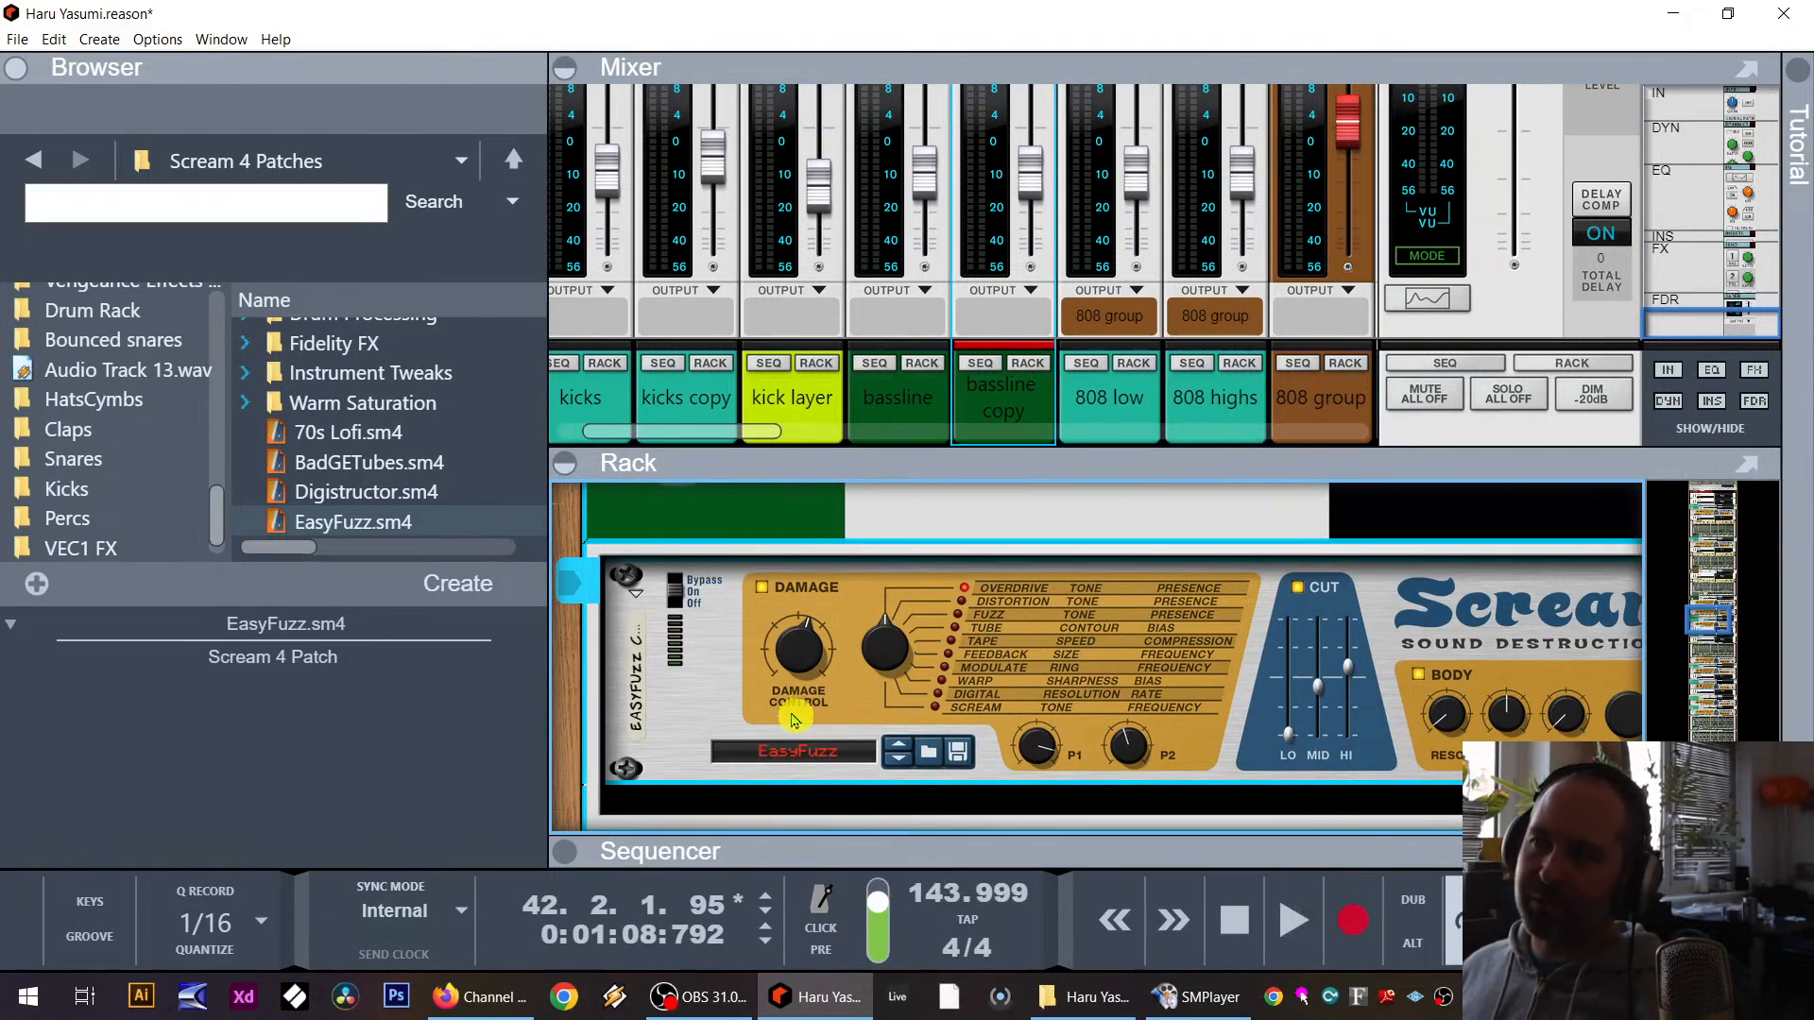
Step: Add FabFilter Pro-Q 3 after the bassline copy's Scream 4, with a low cut at about 646 Hz and 12 dB/oct
{"action": "right_click", "coordinate": [721, 723]}
{"action": "mouse_move", "coordinate": [871, 378]}
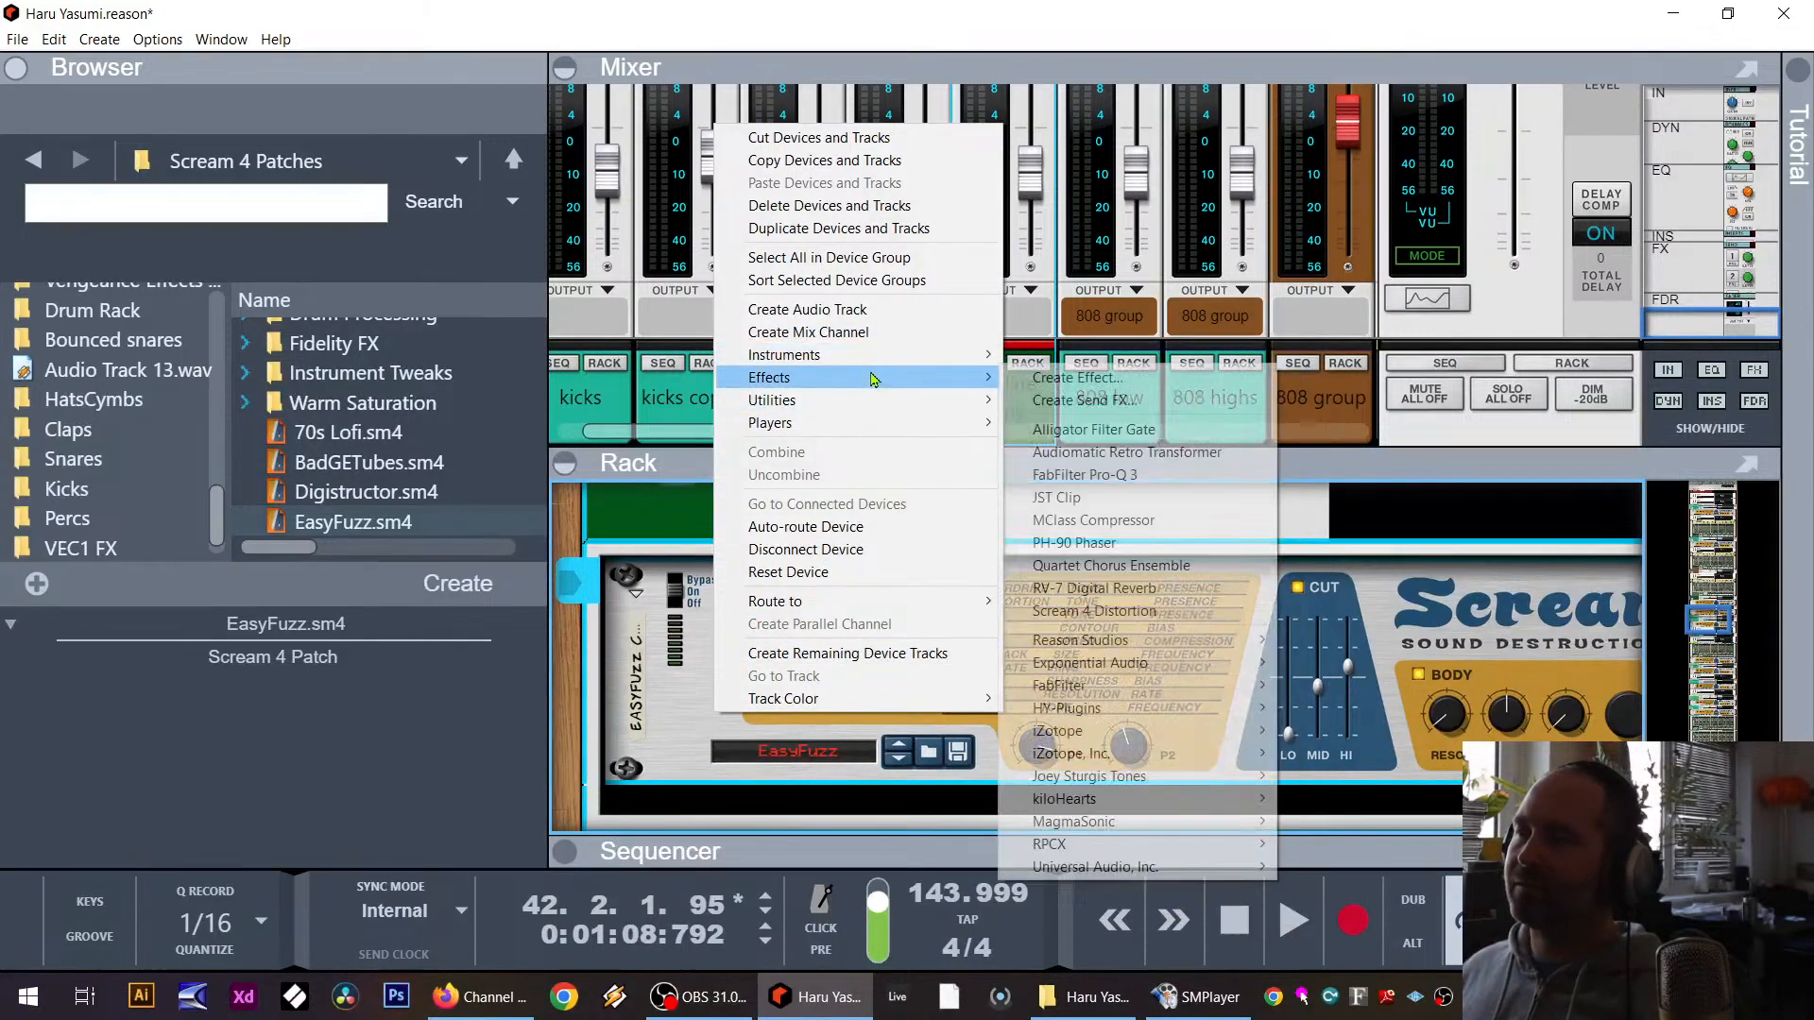
{"action": "left_click", "coordinate": [1086, 474]}
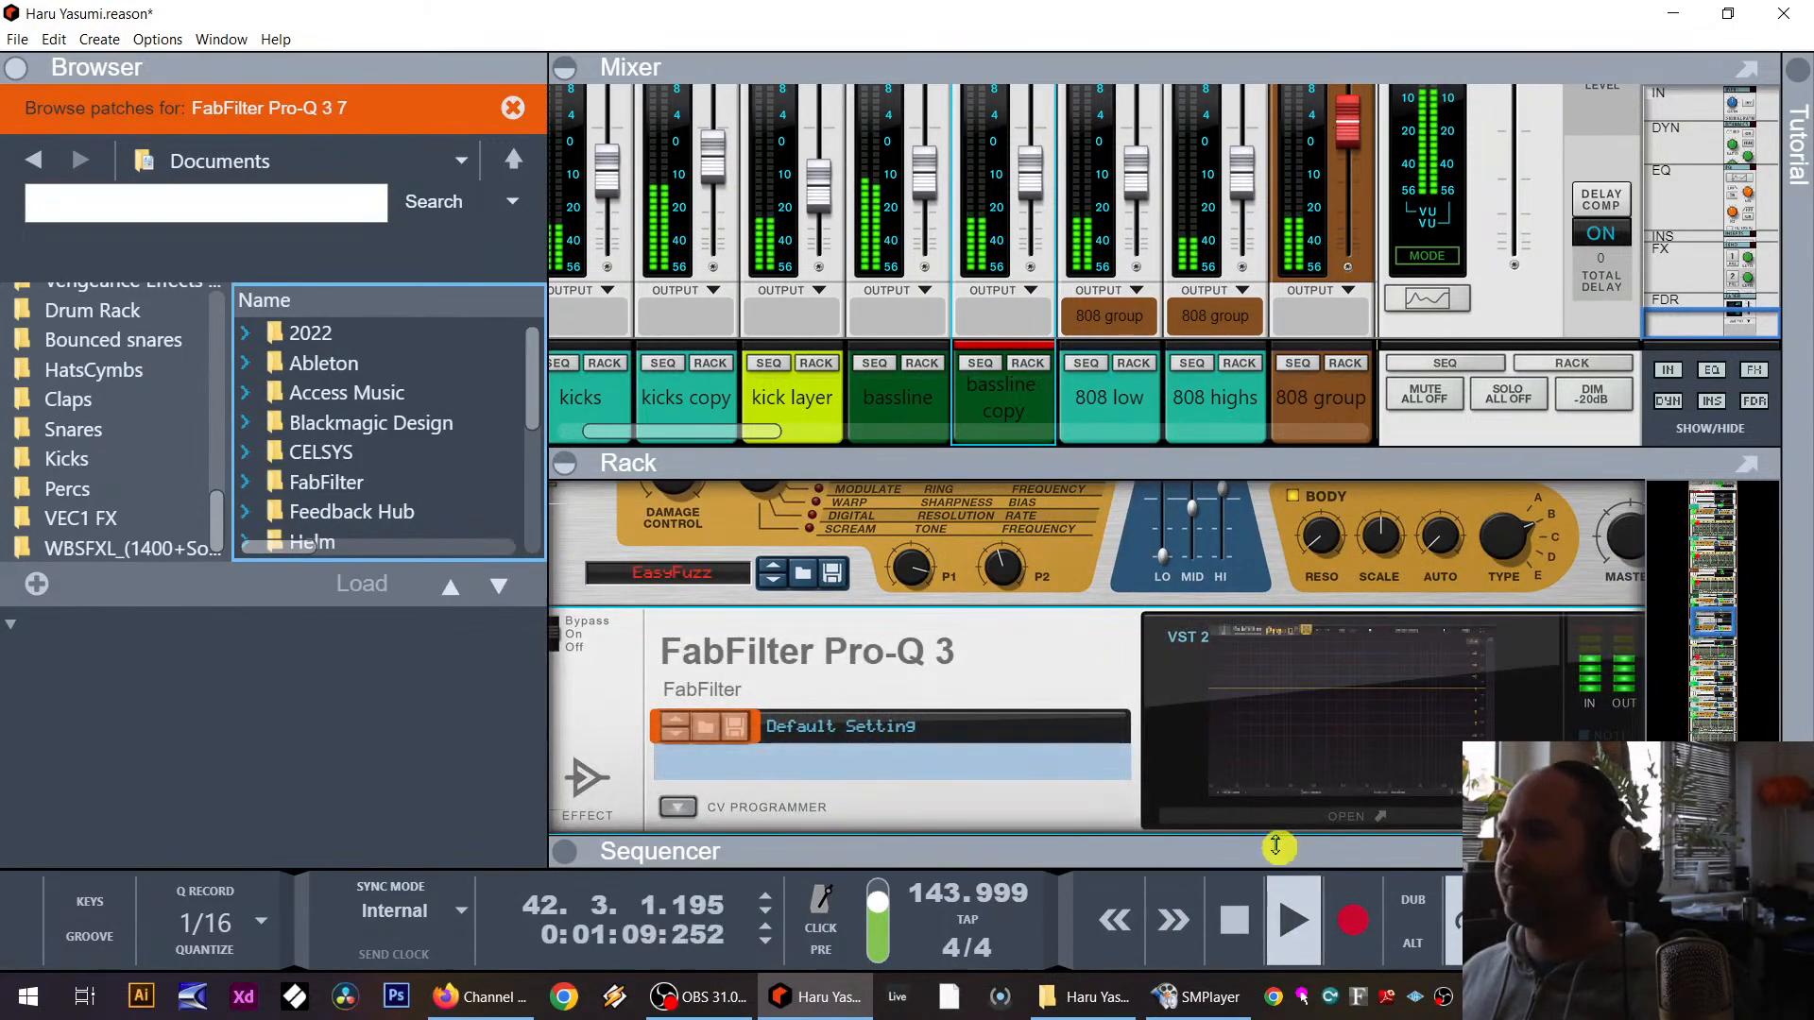
{"action": "left_click", "coordinate": [1279, 819]}
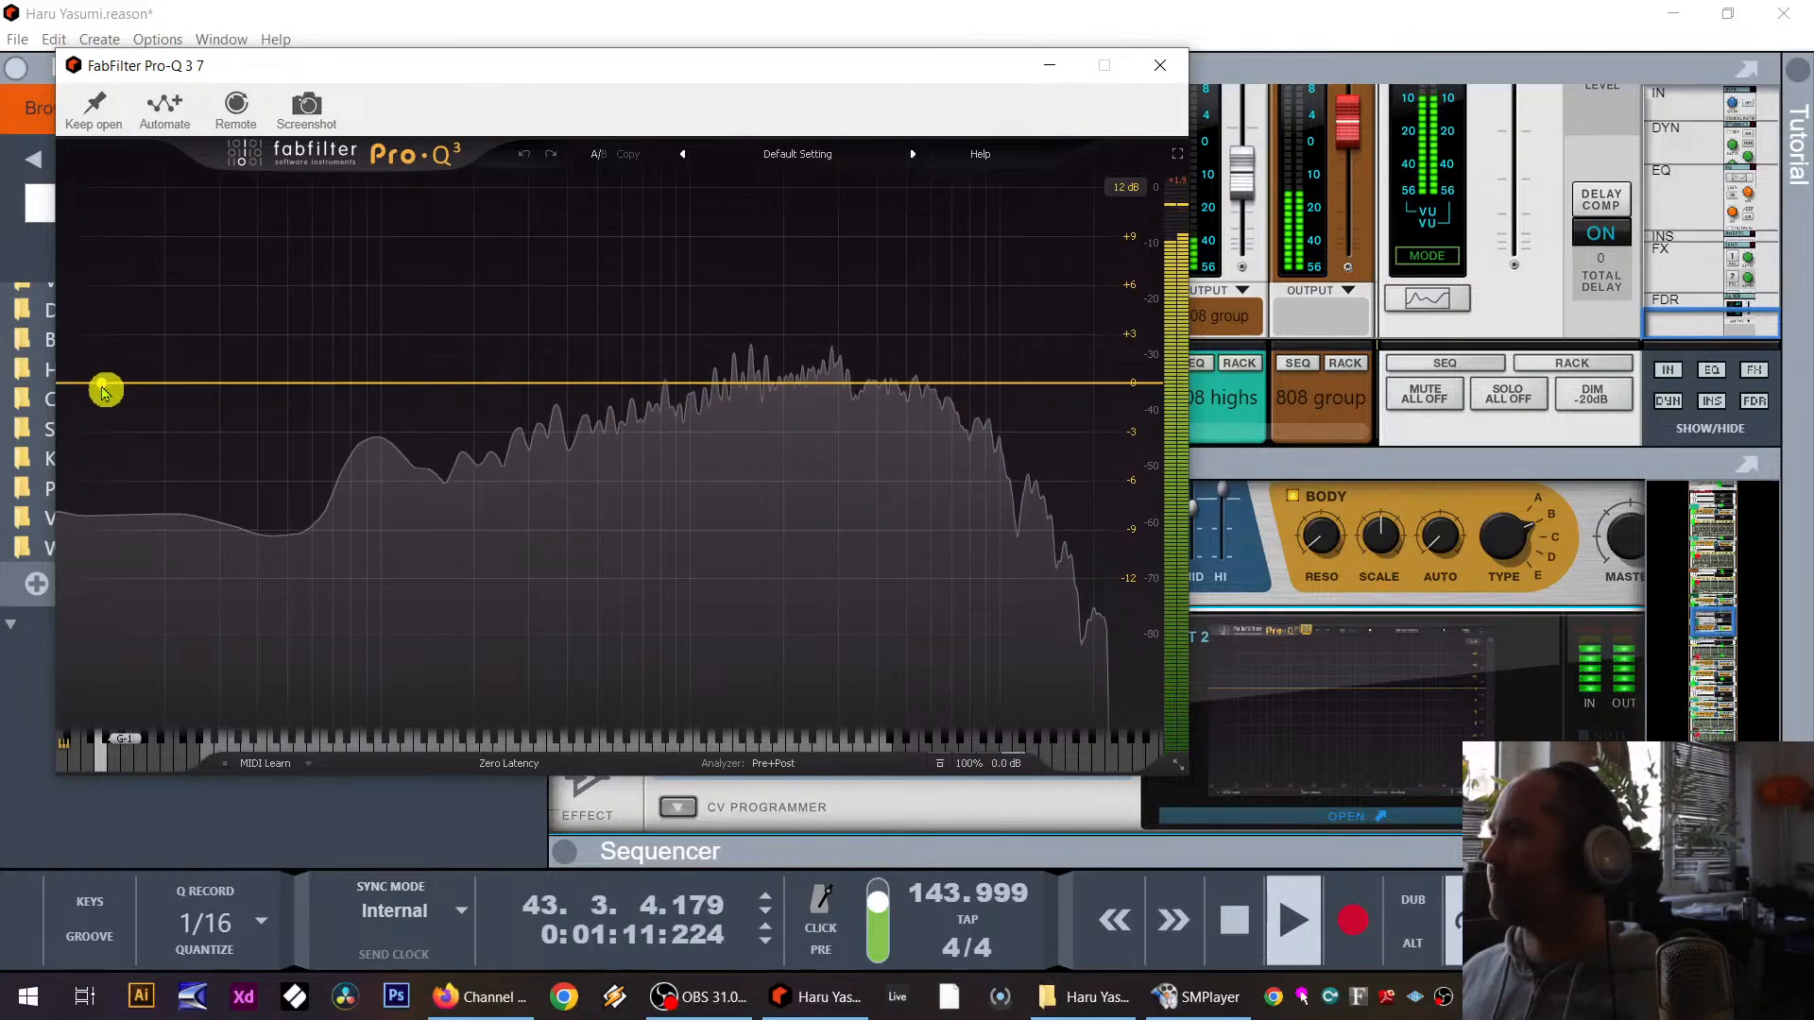
{"action": "left_click_drag", "start_coordinate": [104, 390], "coordinate": [631, 382]}
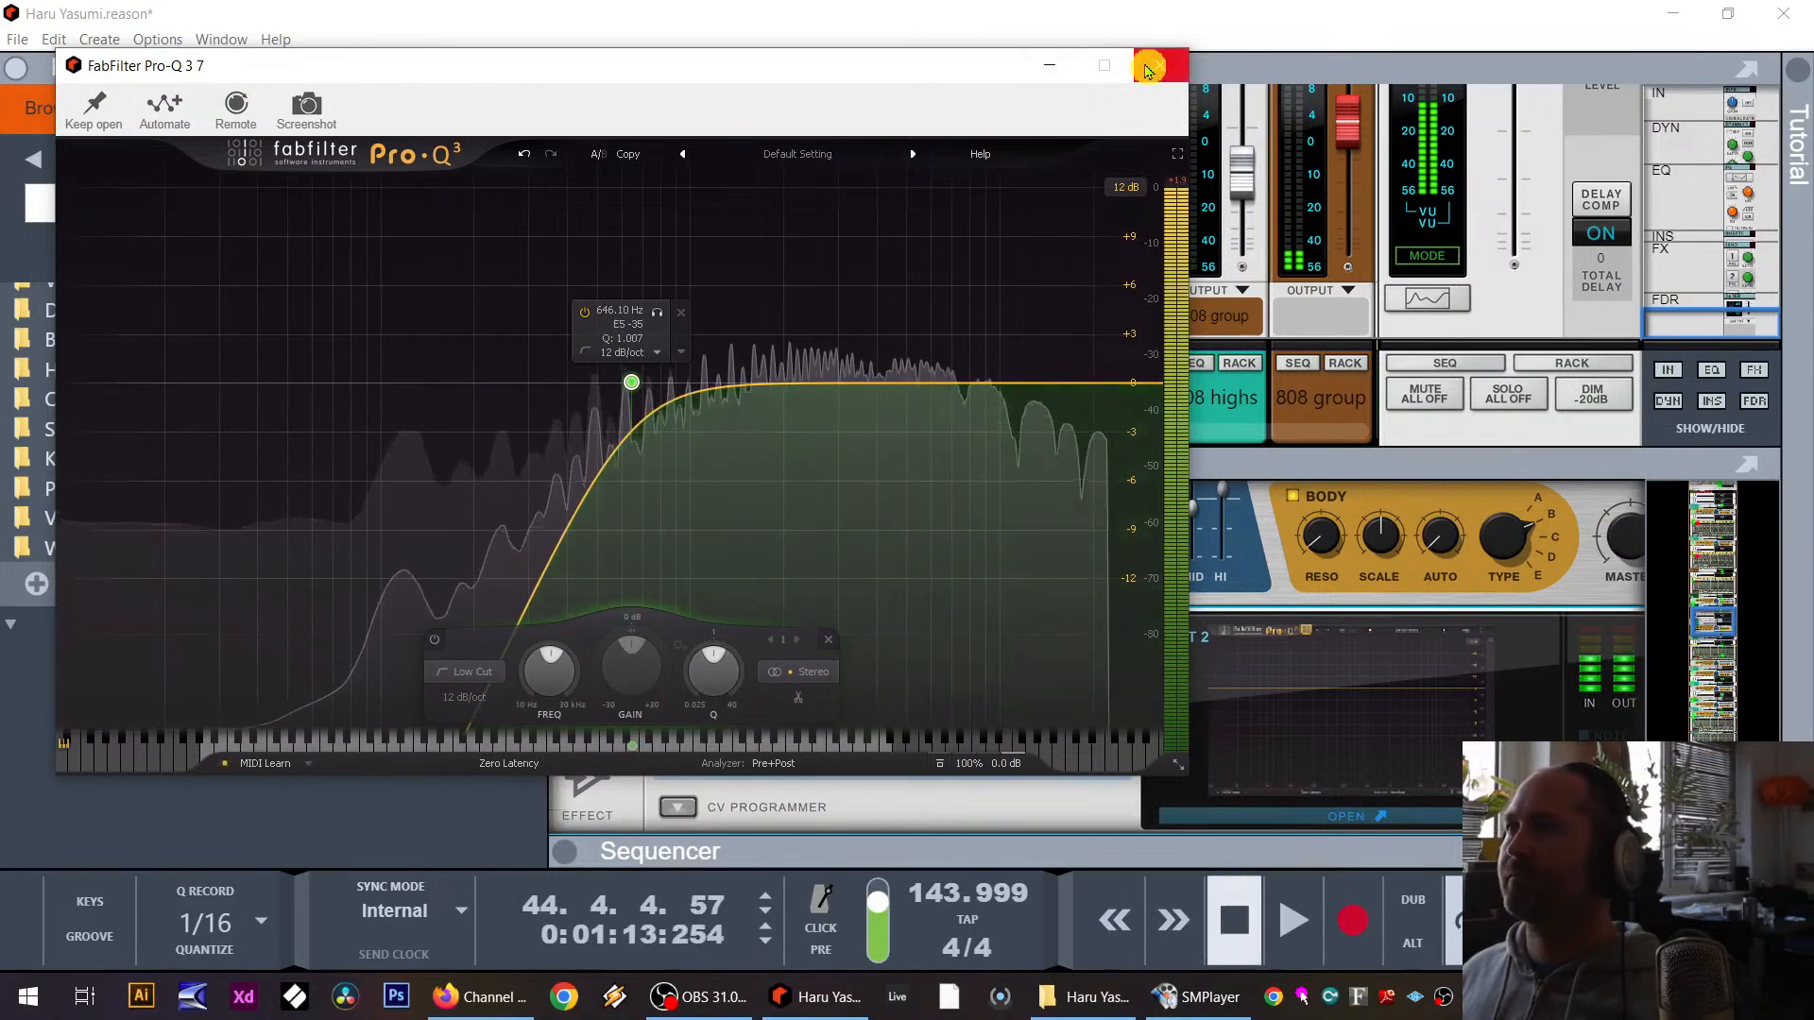
{"action": "left_click", "coordinate": [1147, 68]}
Step: Solo the bassline copy and bassline channels and listen to them playing together
{"action": "scroll", "coordinate": [1006, 231], "scroll_direction": "up", "scroll_amount": 3}
{"action": "left_click", "coordinate": [1026, 214]}
{"action": "key", "text": "space"}
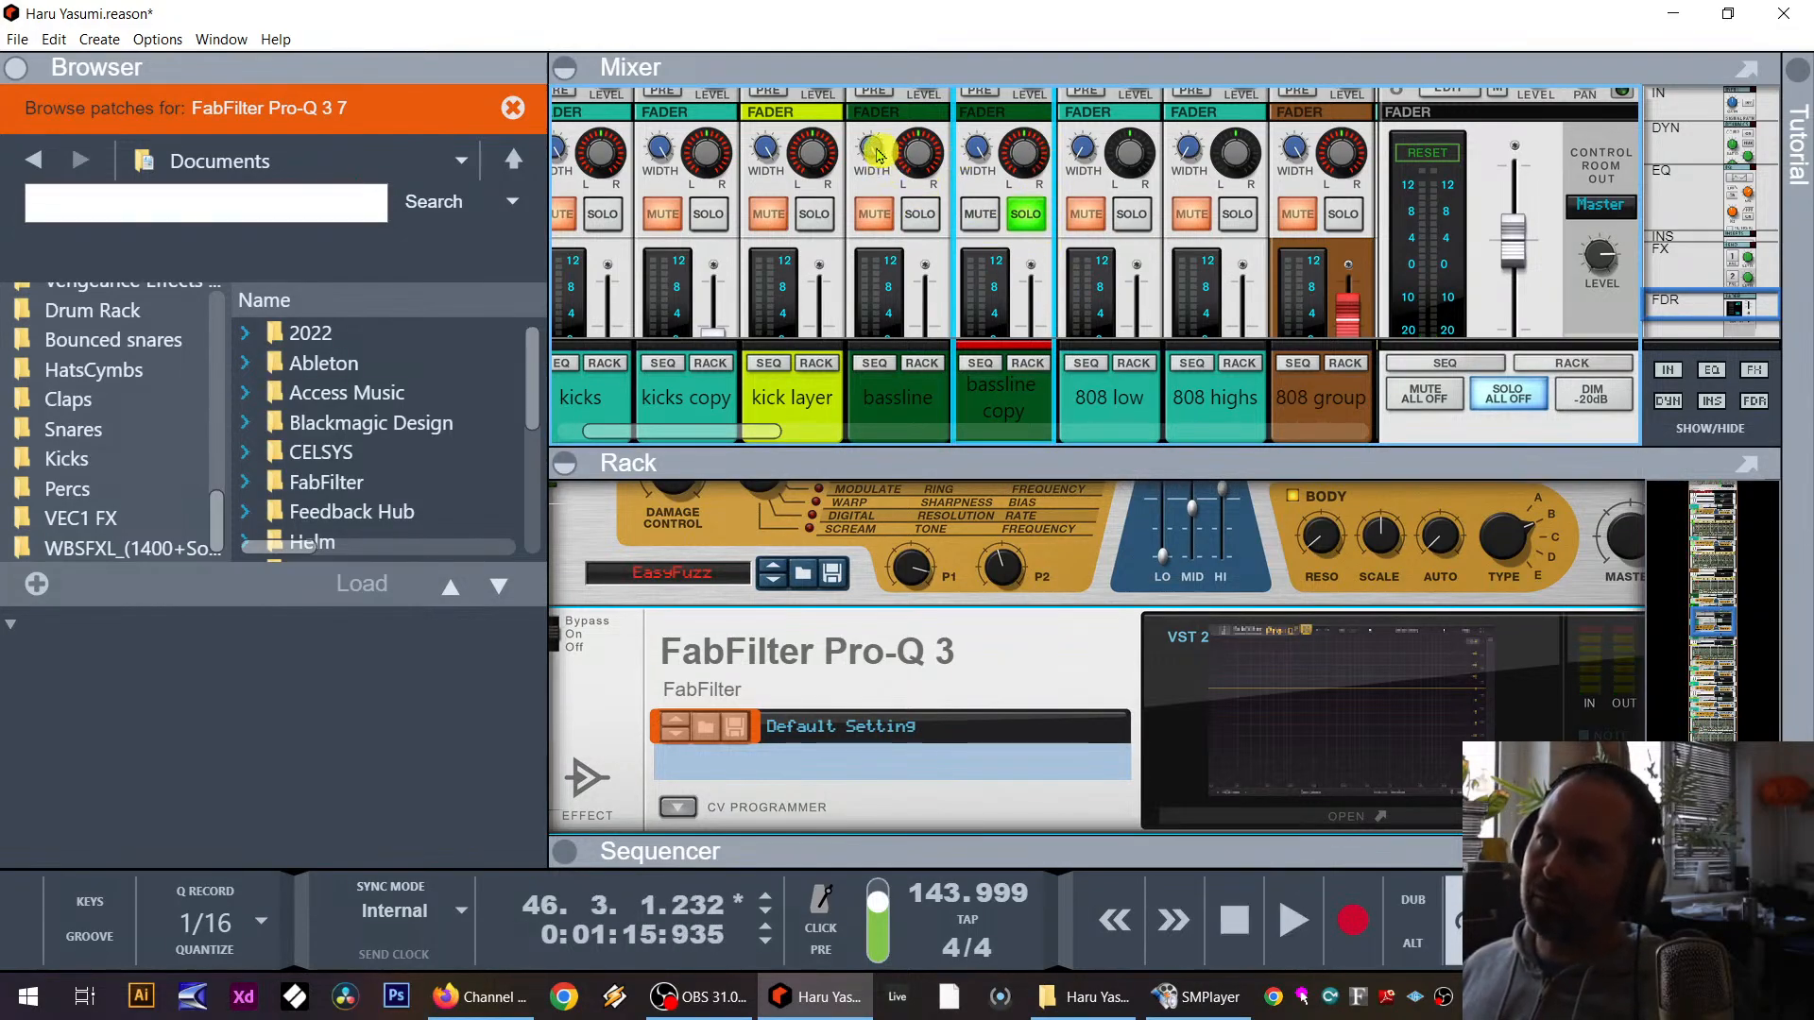
{"action": "left_click", "coordinate": [916, 266]}
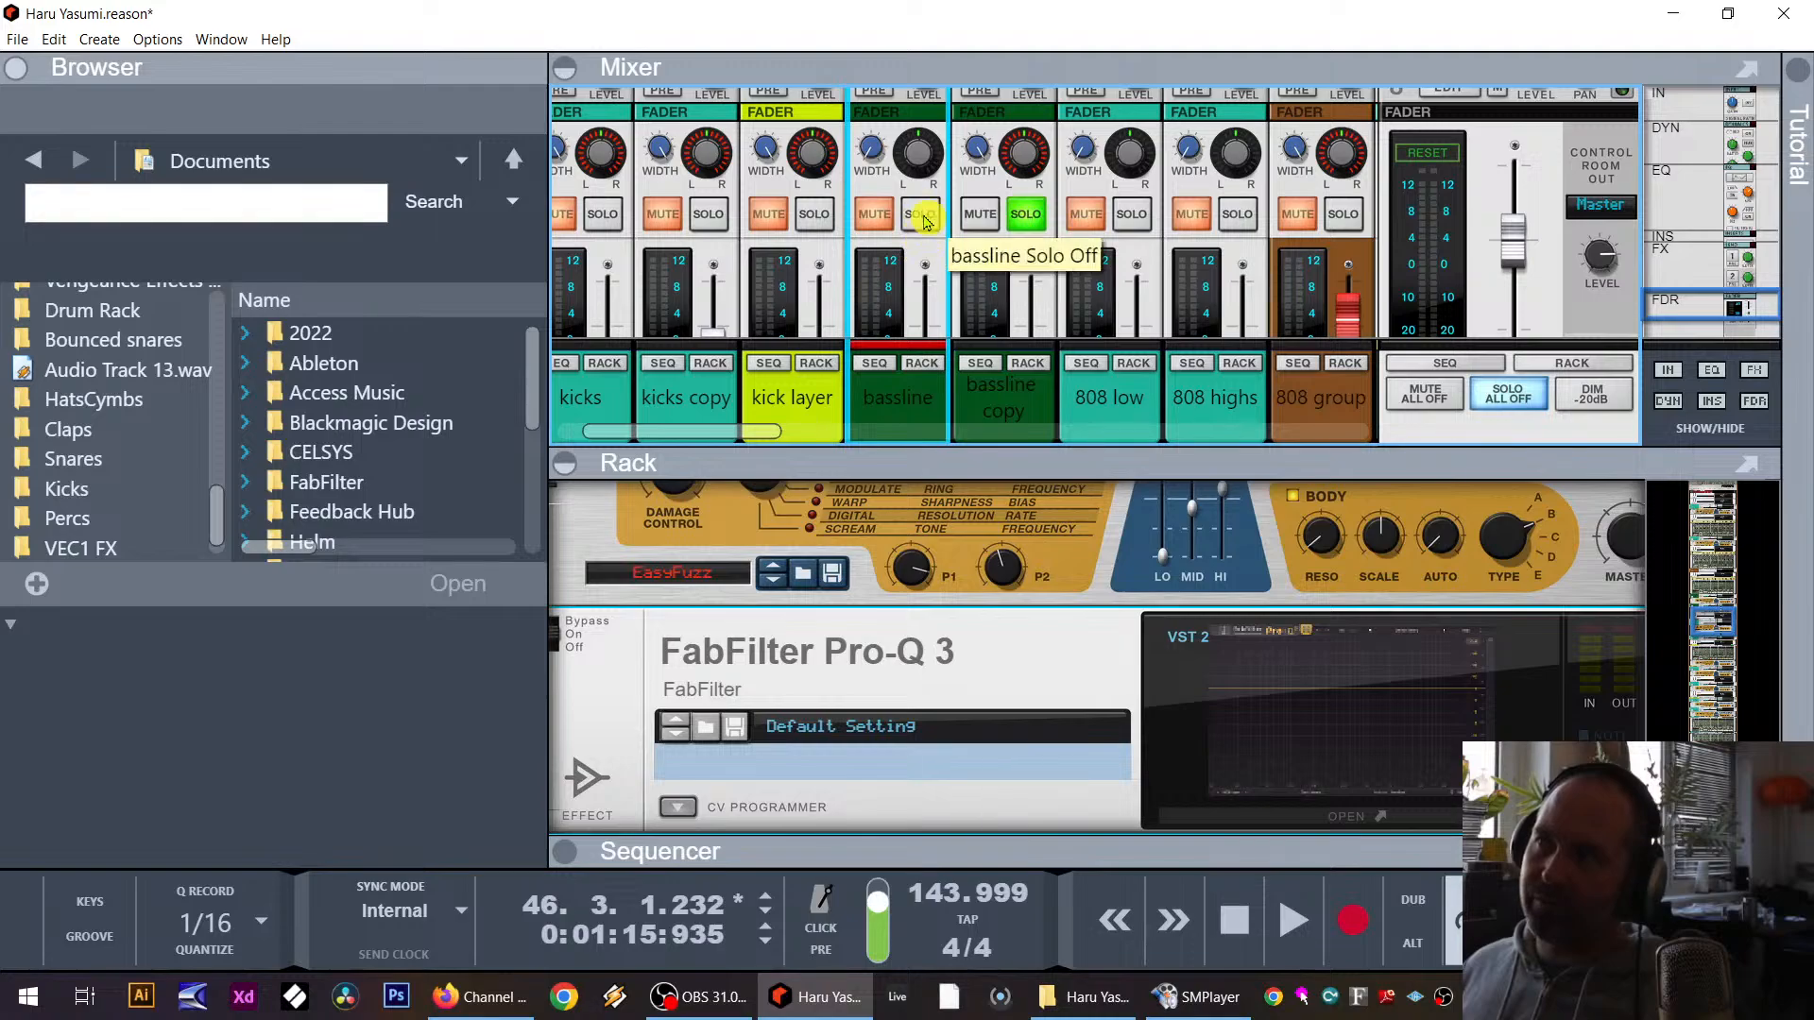
{"action": "key", "text": "space"}
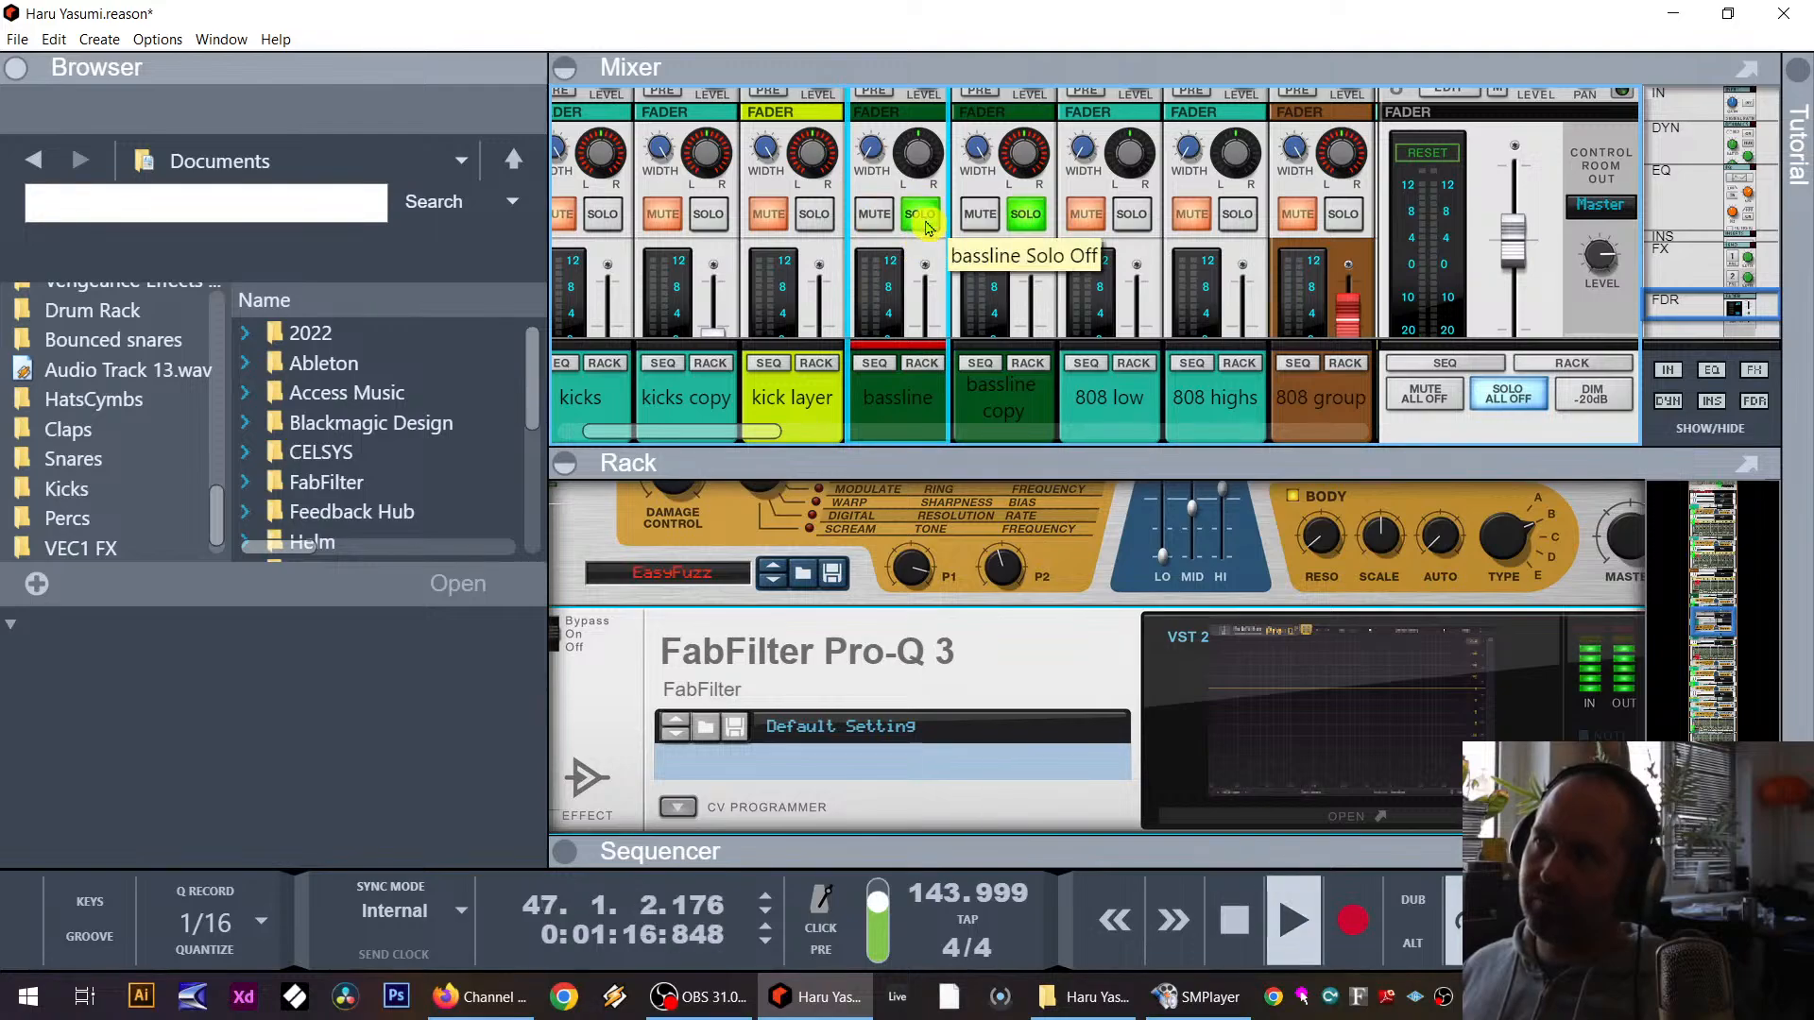
Step: Set the Hi cut on the original bassline's Scream 4 to -64
{"action": "left_click", "coordinate": [923, 363]}
{"action": "left_click_drag", "start_coordinate": [1360, 578], "coordinate": [1359, 642]}
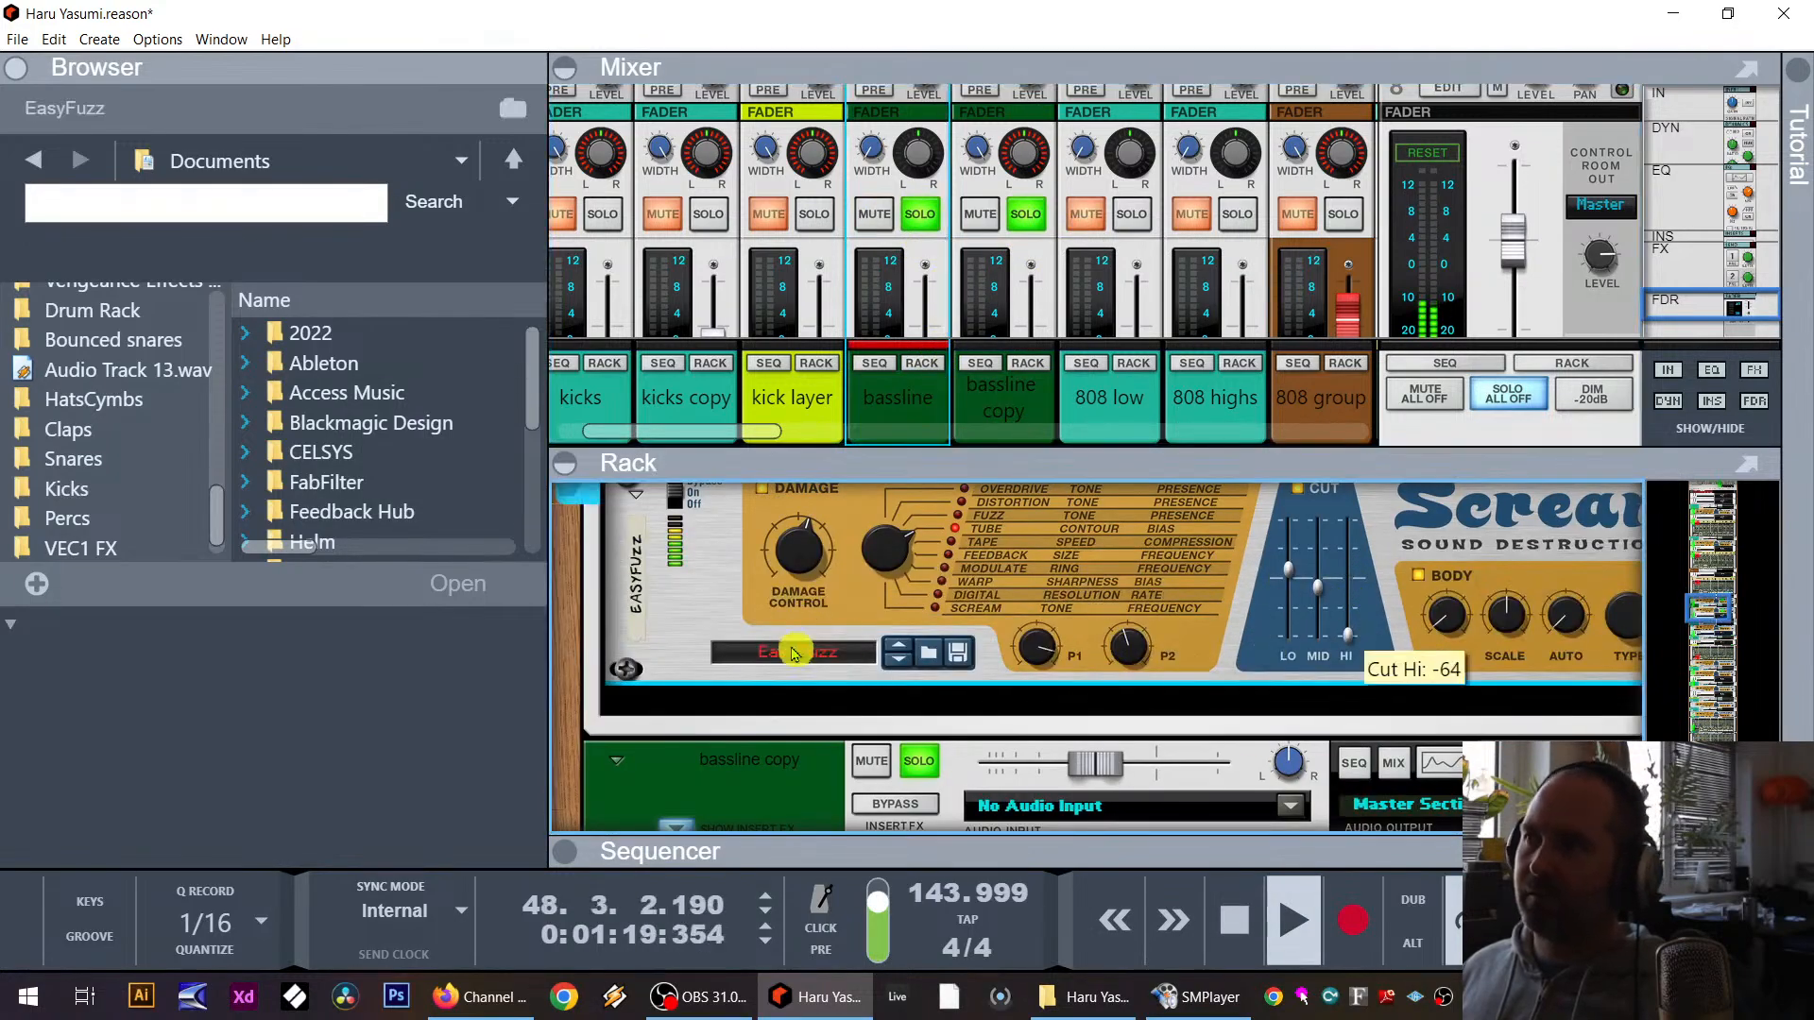
{"action": "right_click", "coordinate": [667, 585]}
{"action": "mouse_move", "coordinate": [747, 625]}
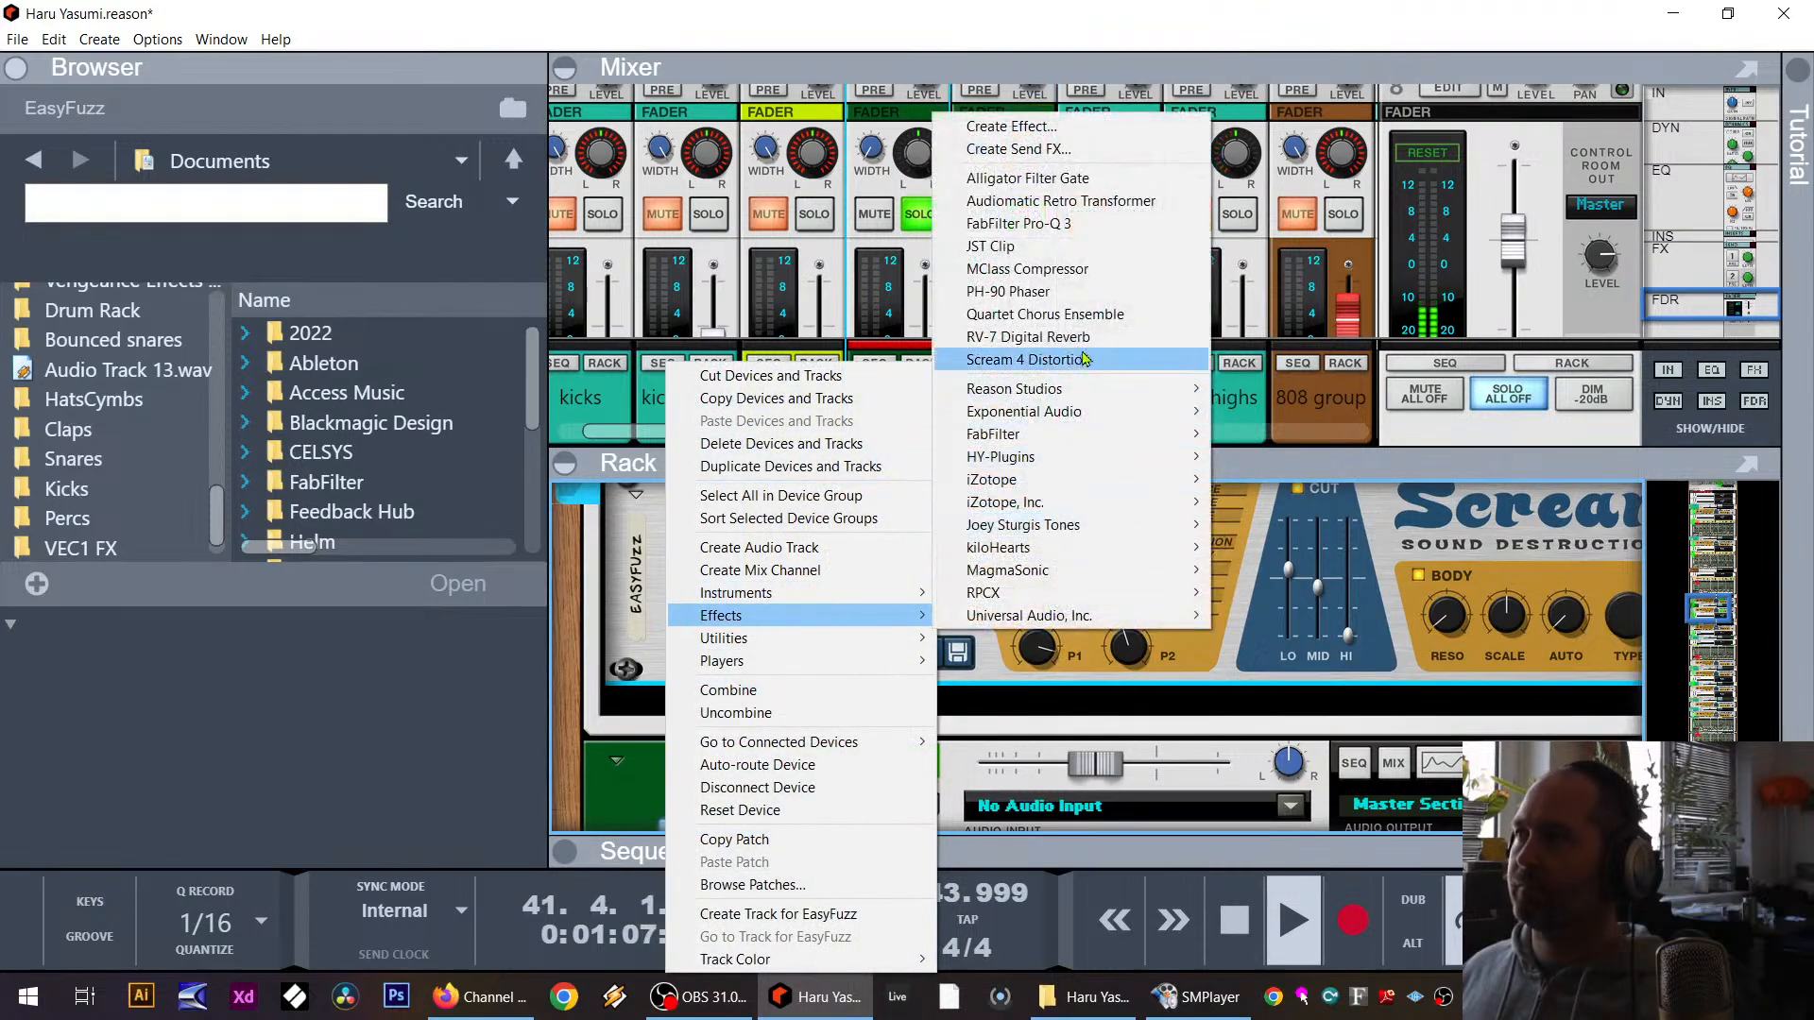
{"action": "left_click", "coordinate": [1021, 360]}
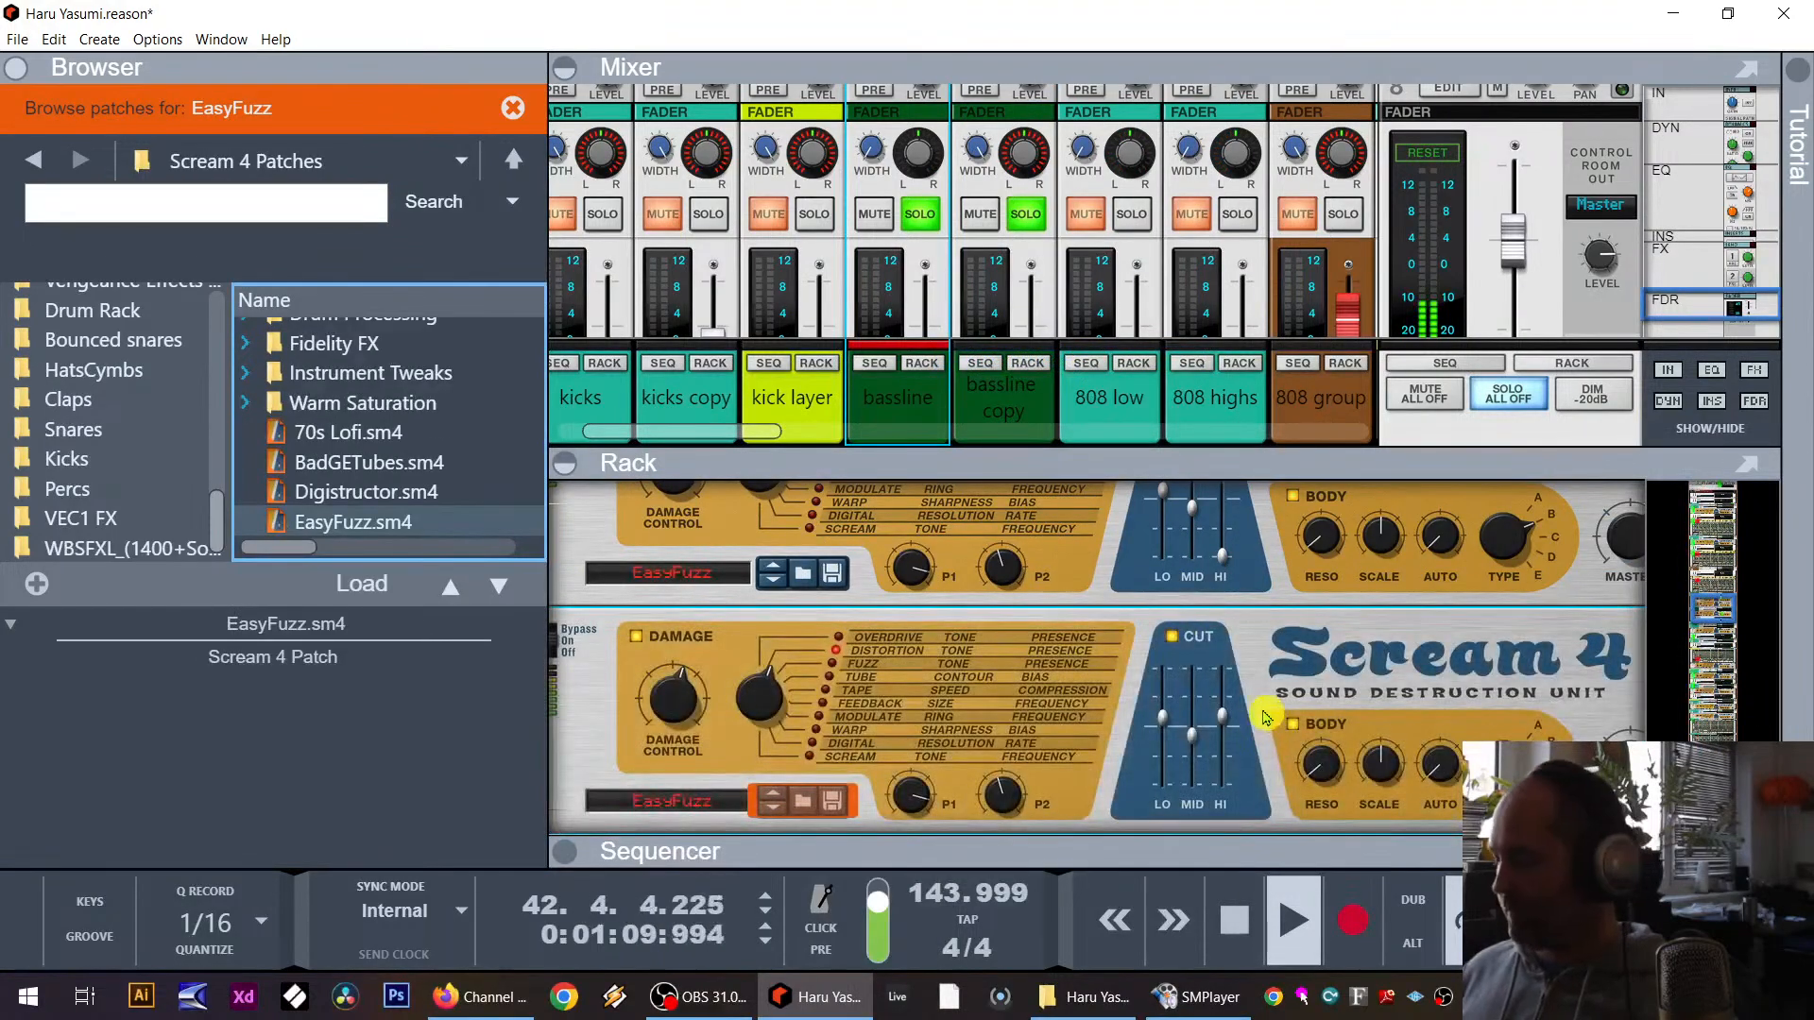
{"action": "key", "text": "ctrl+z"}
Step: Stop playback and add a FabFilter Pro-Q 3 after the original bassline's Scream 4
{"action": "key", "text": "space"}
{"action": "right_click", "coordinate": [689, 629]}
{"action": "mouse_move", "coordinate": [756, 616]}
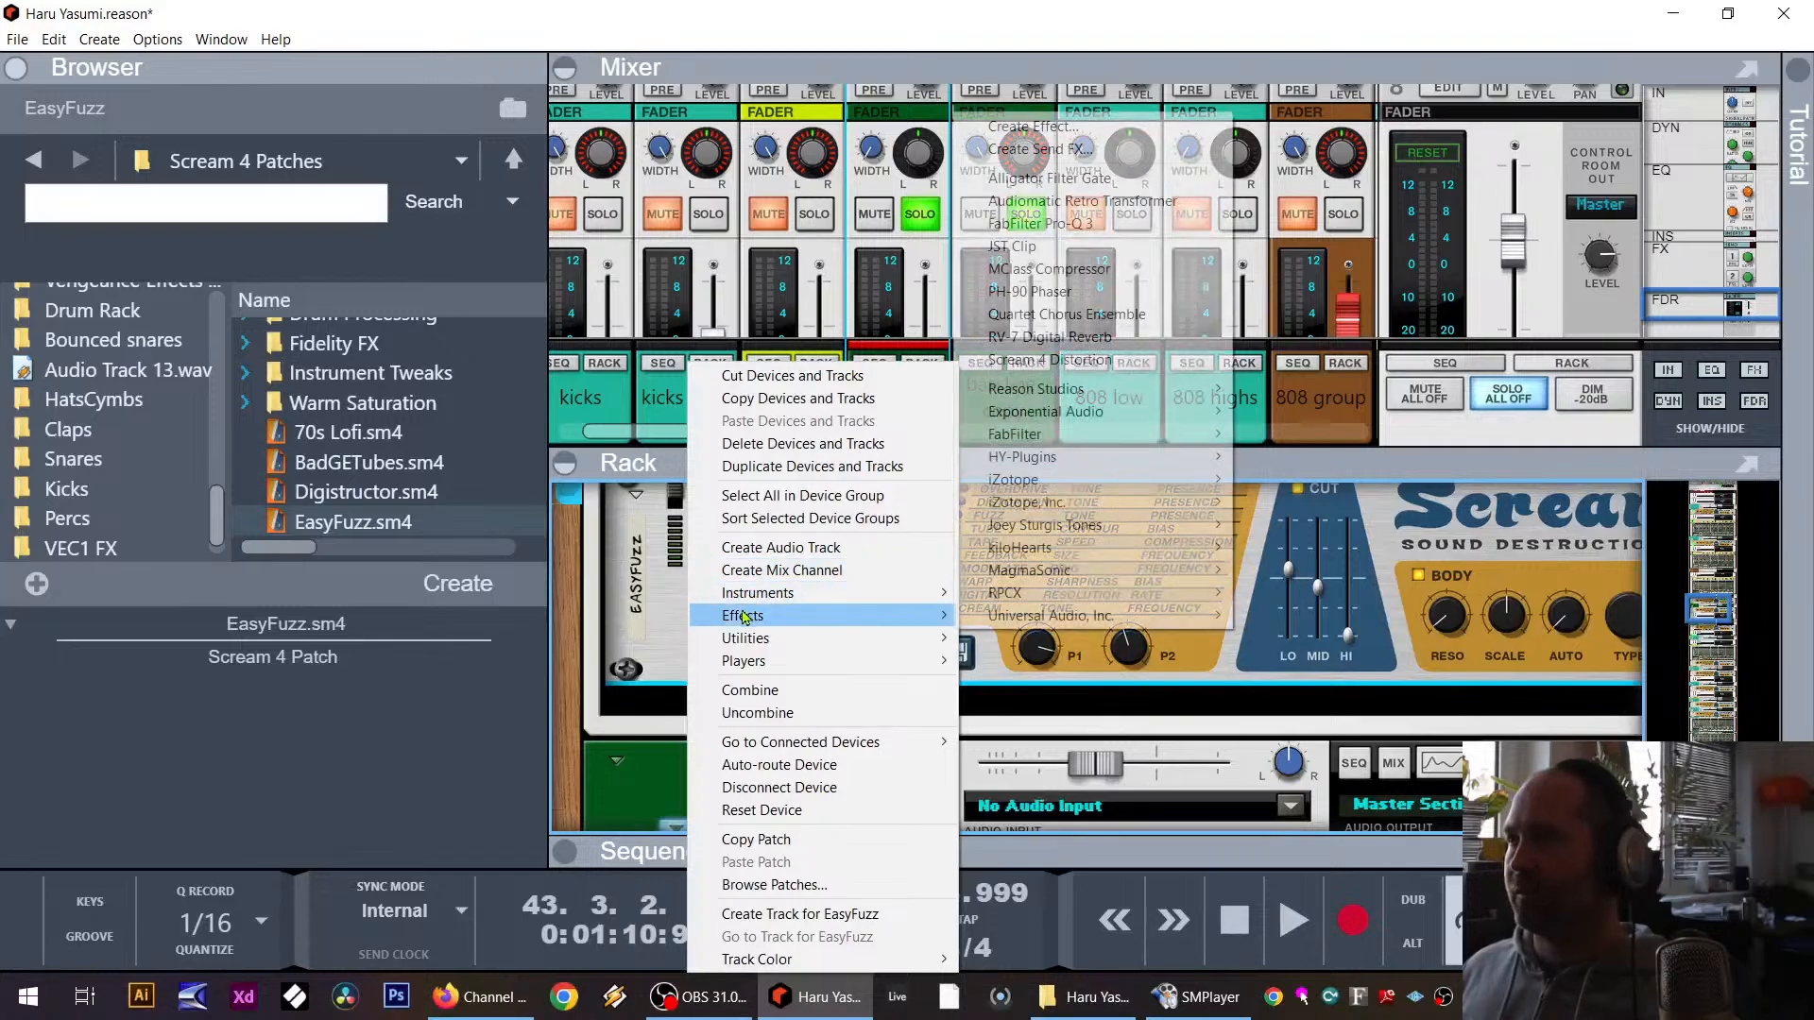
{"action": "left_click", "coordinate": [1077, 242]}
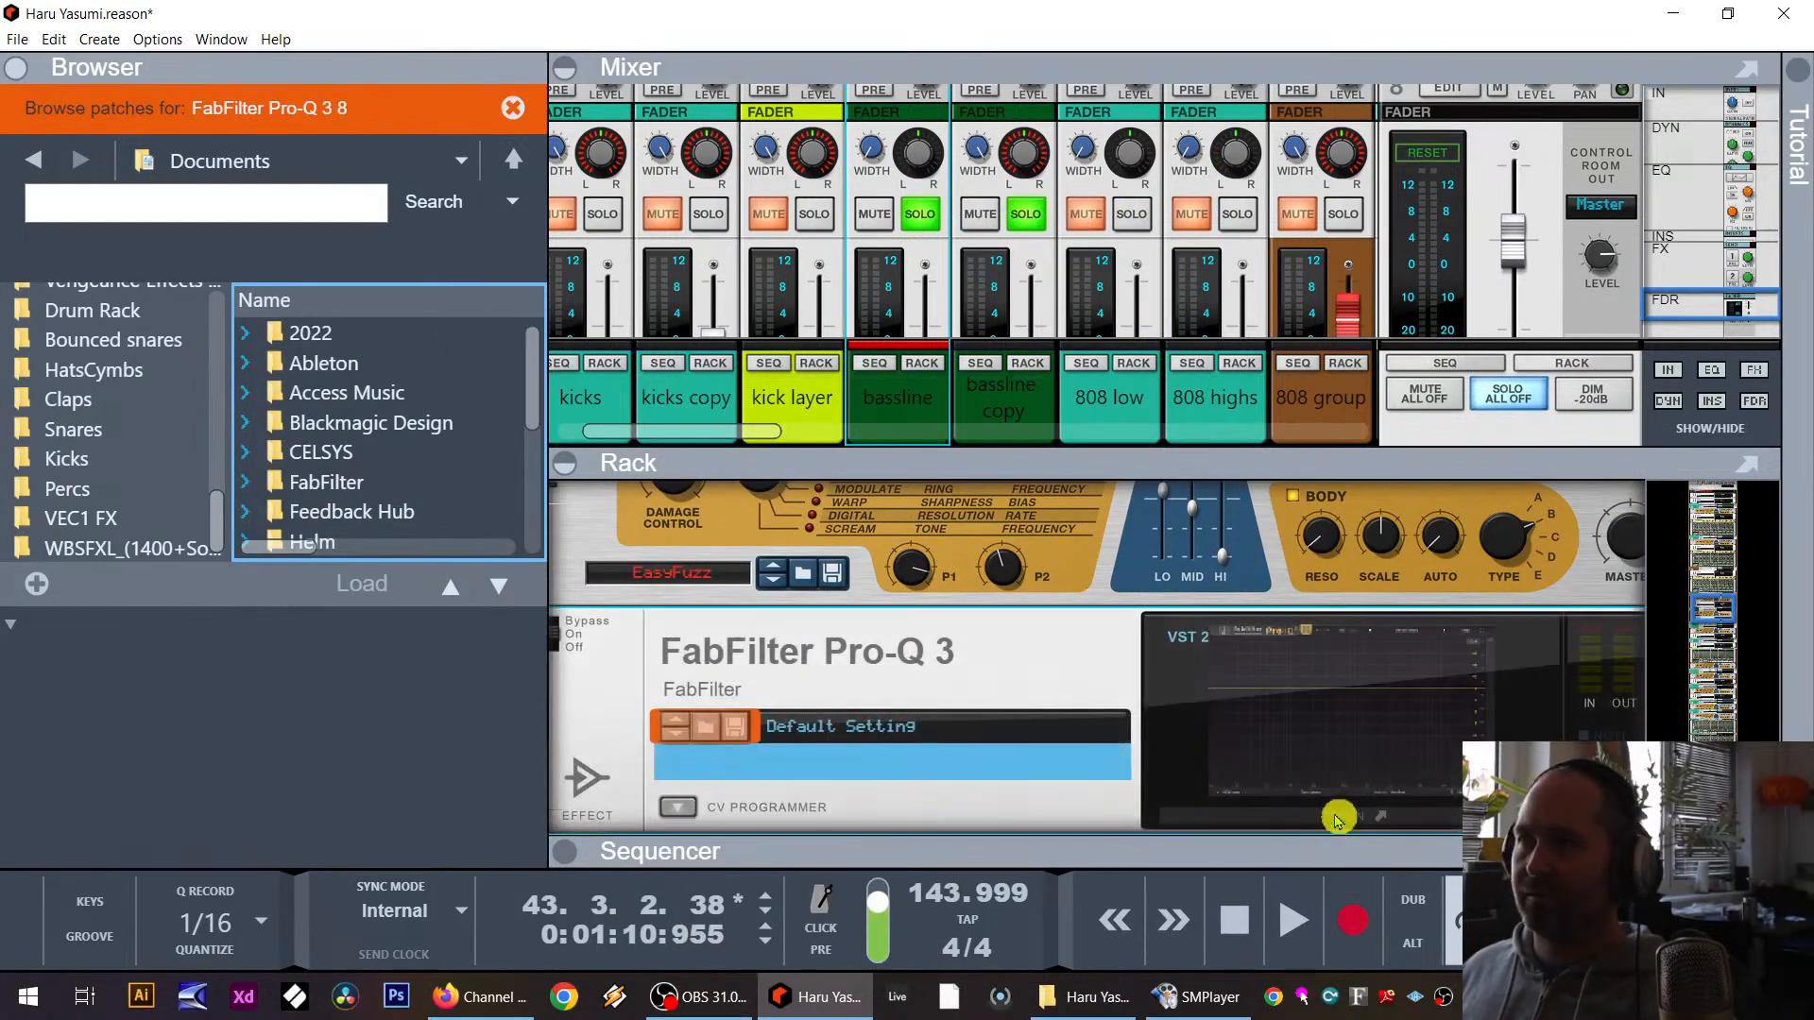
Step: In the original bassline's Pro-Q 3, add a high cut at about 439 Hz and a low cut at about 51 Hz, both 12 dB/oct
{"action": "left_click", "coordinate": [1340, 814]}
{"action": "key", "text": "space"}
{"action": "left_click_drag", "start_coordinate": [1127, 395], "coordinate": [601, 421]}
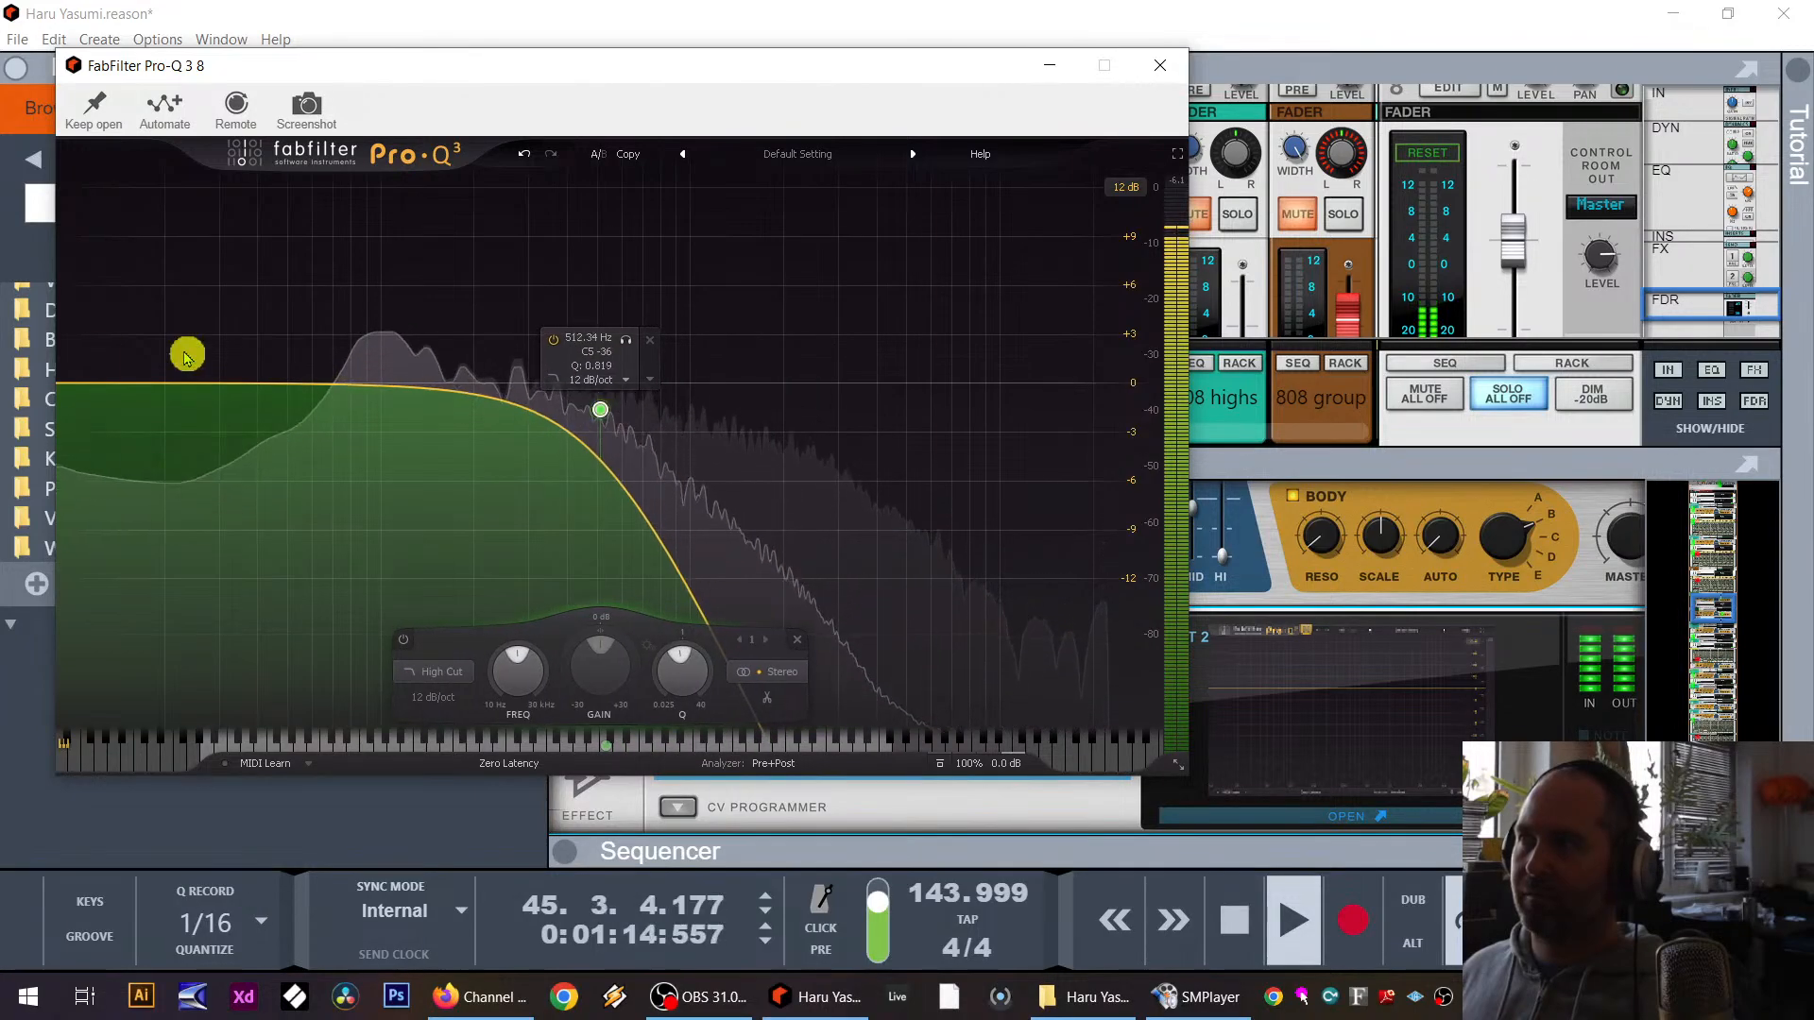
{"action": "left_click_drag", "start_coordinate": [186, 352], "coordinate": [294, 400]}
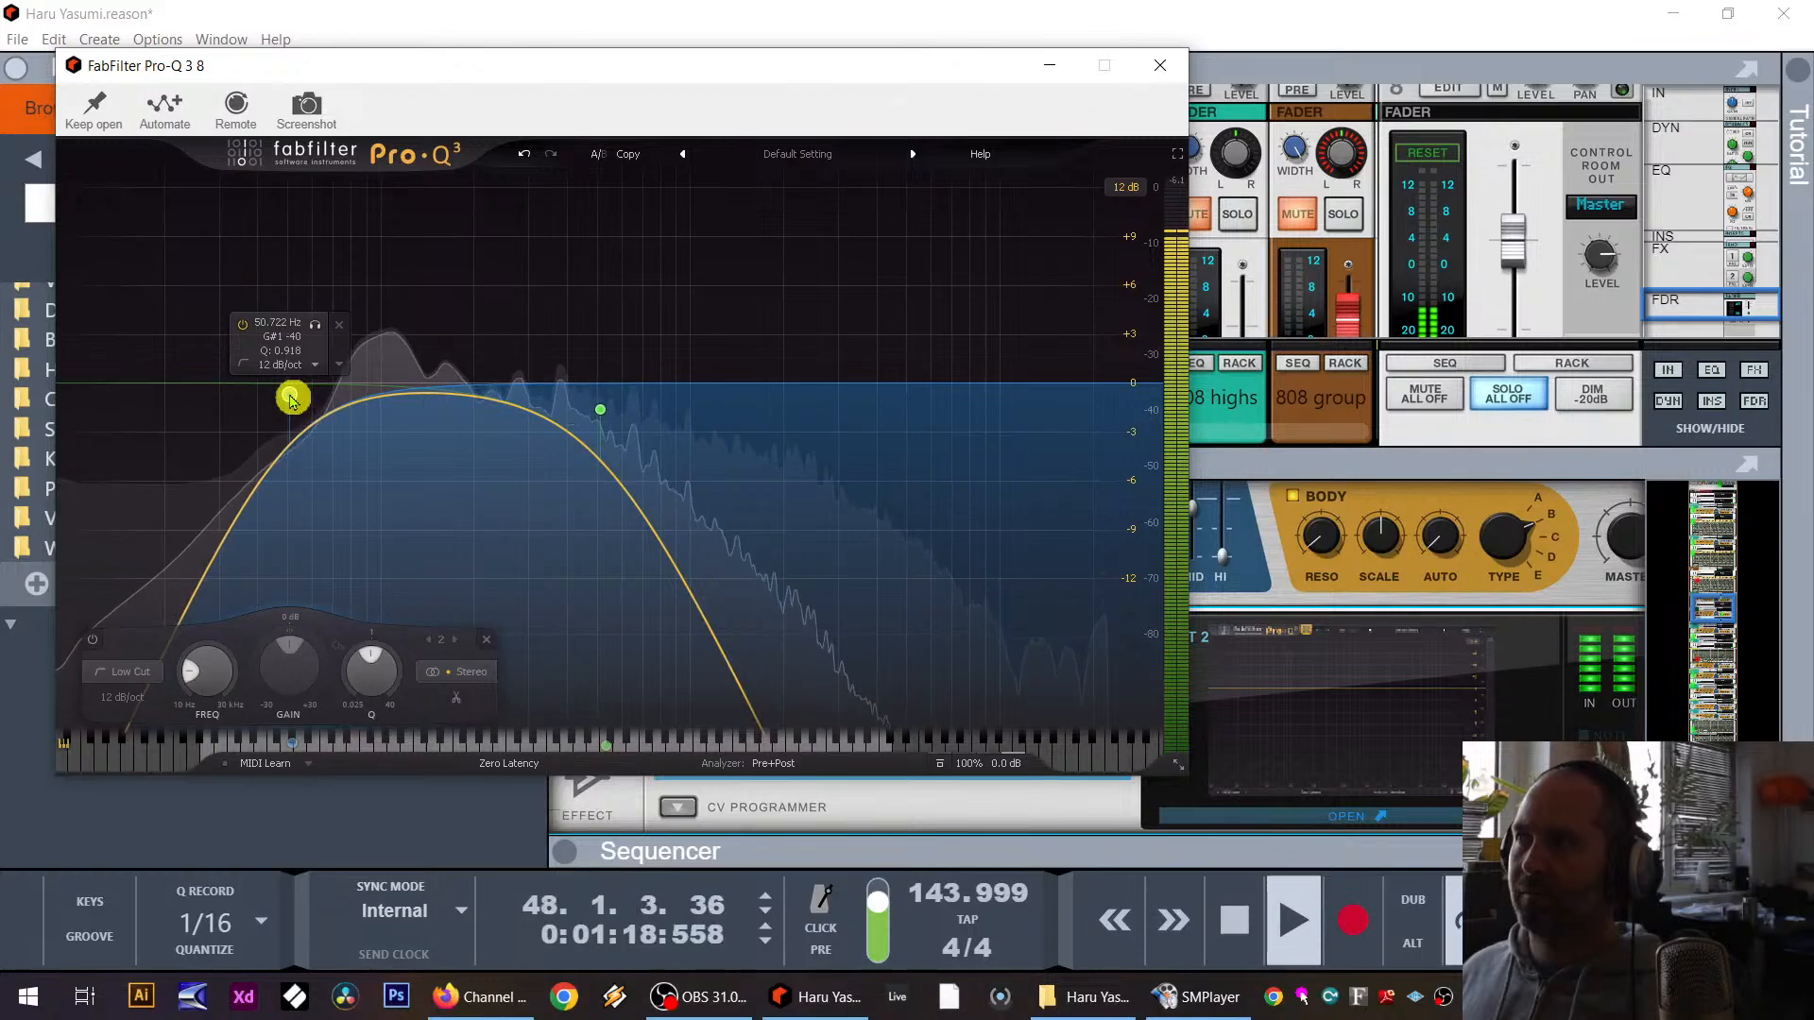
{"action": "mouse_move", "coordinate": [600, 409]}
{"action": "left_mouse_down"}
{"action": "mouse_move", "coordinate": [615, 417]}
{"action": "mouse_move", "coordinate": [541, 420]}
{"action": "mouse_move", "coordinate": [580, 407]}
{"action": "left_mouse_up"}
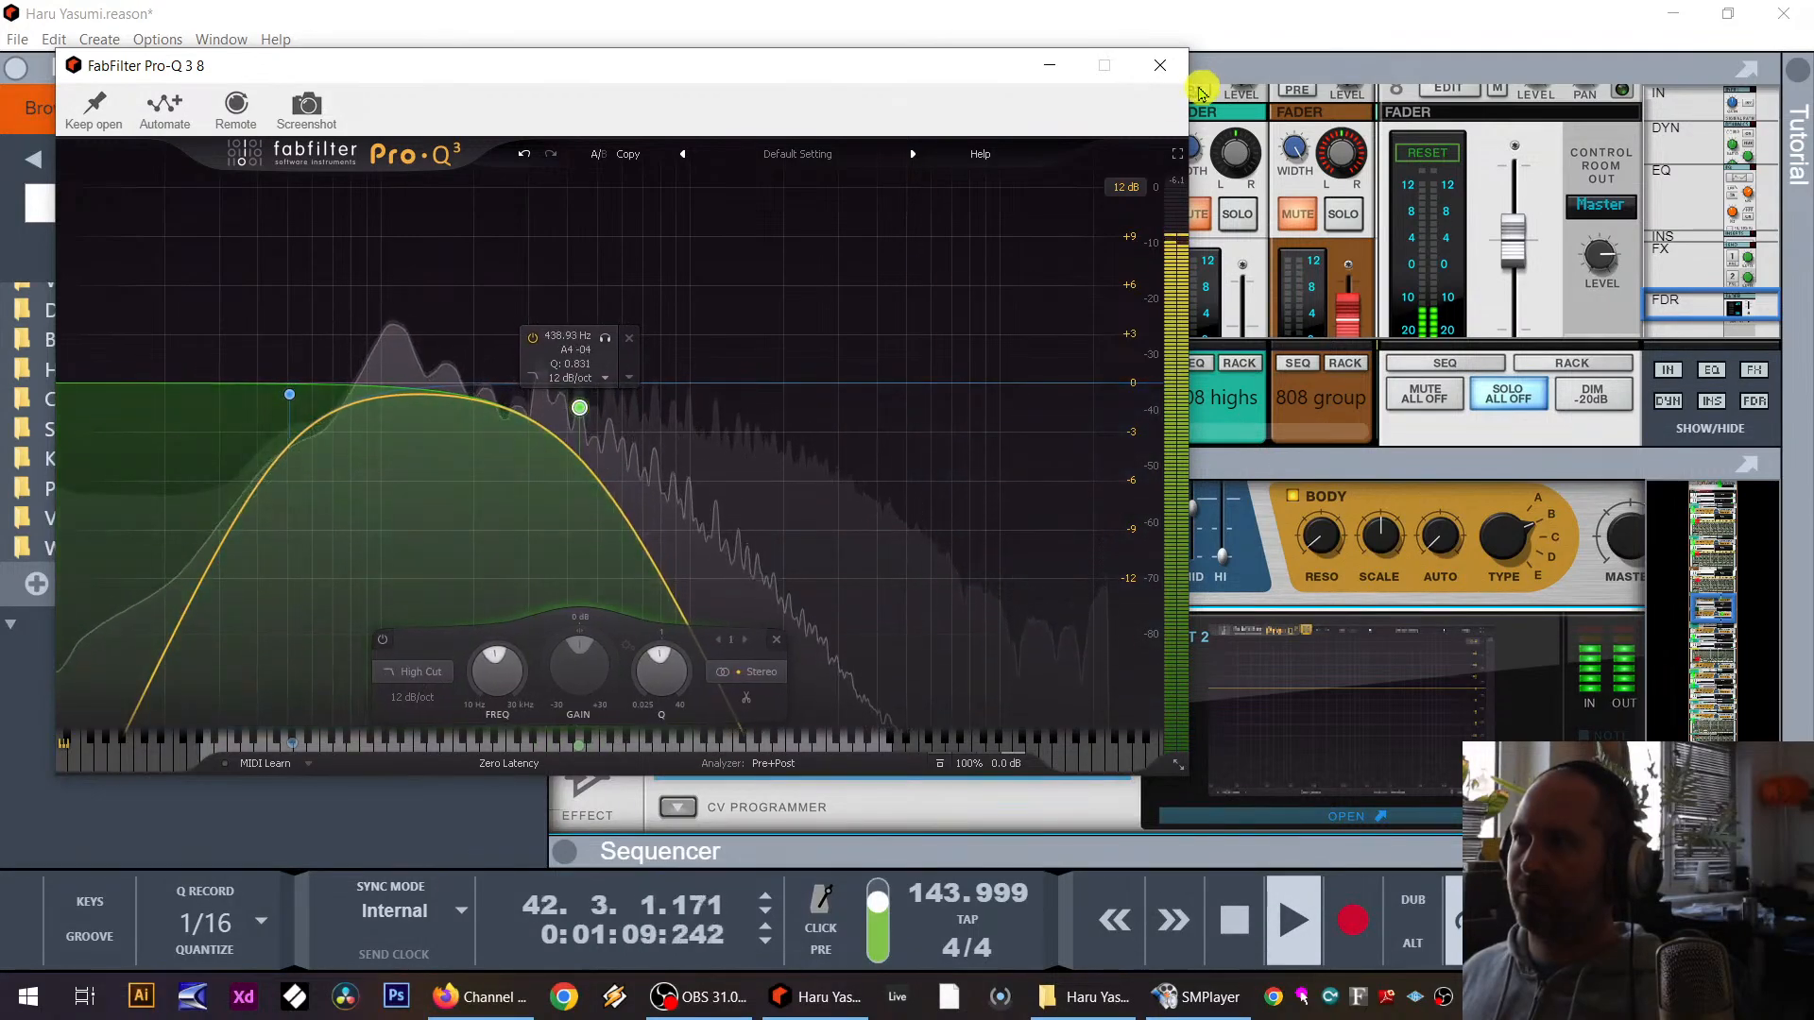
{"action": "left_click", "coordinate": [1161, 65]}
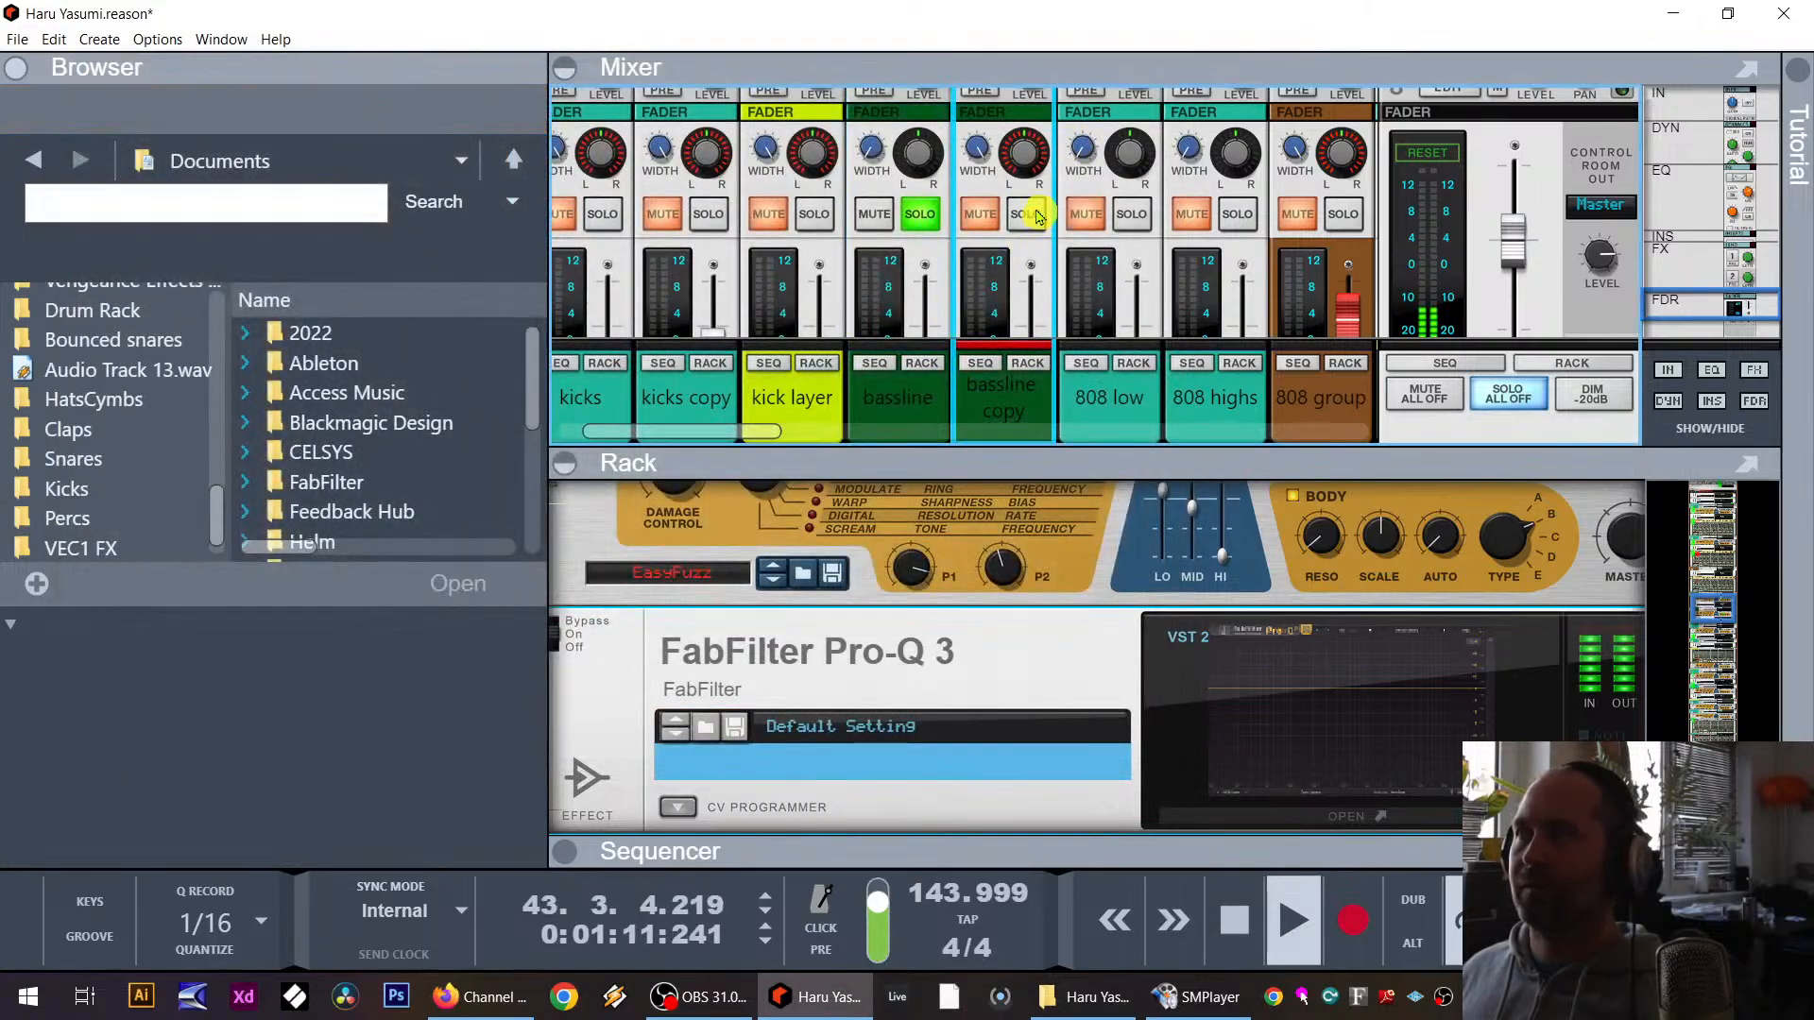
Step: Add an MClass Compressor after the original bassline's FabFilter Pro-Q 3
{"action": "left_click", "coordinate": [934, 375]}
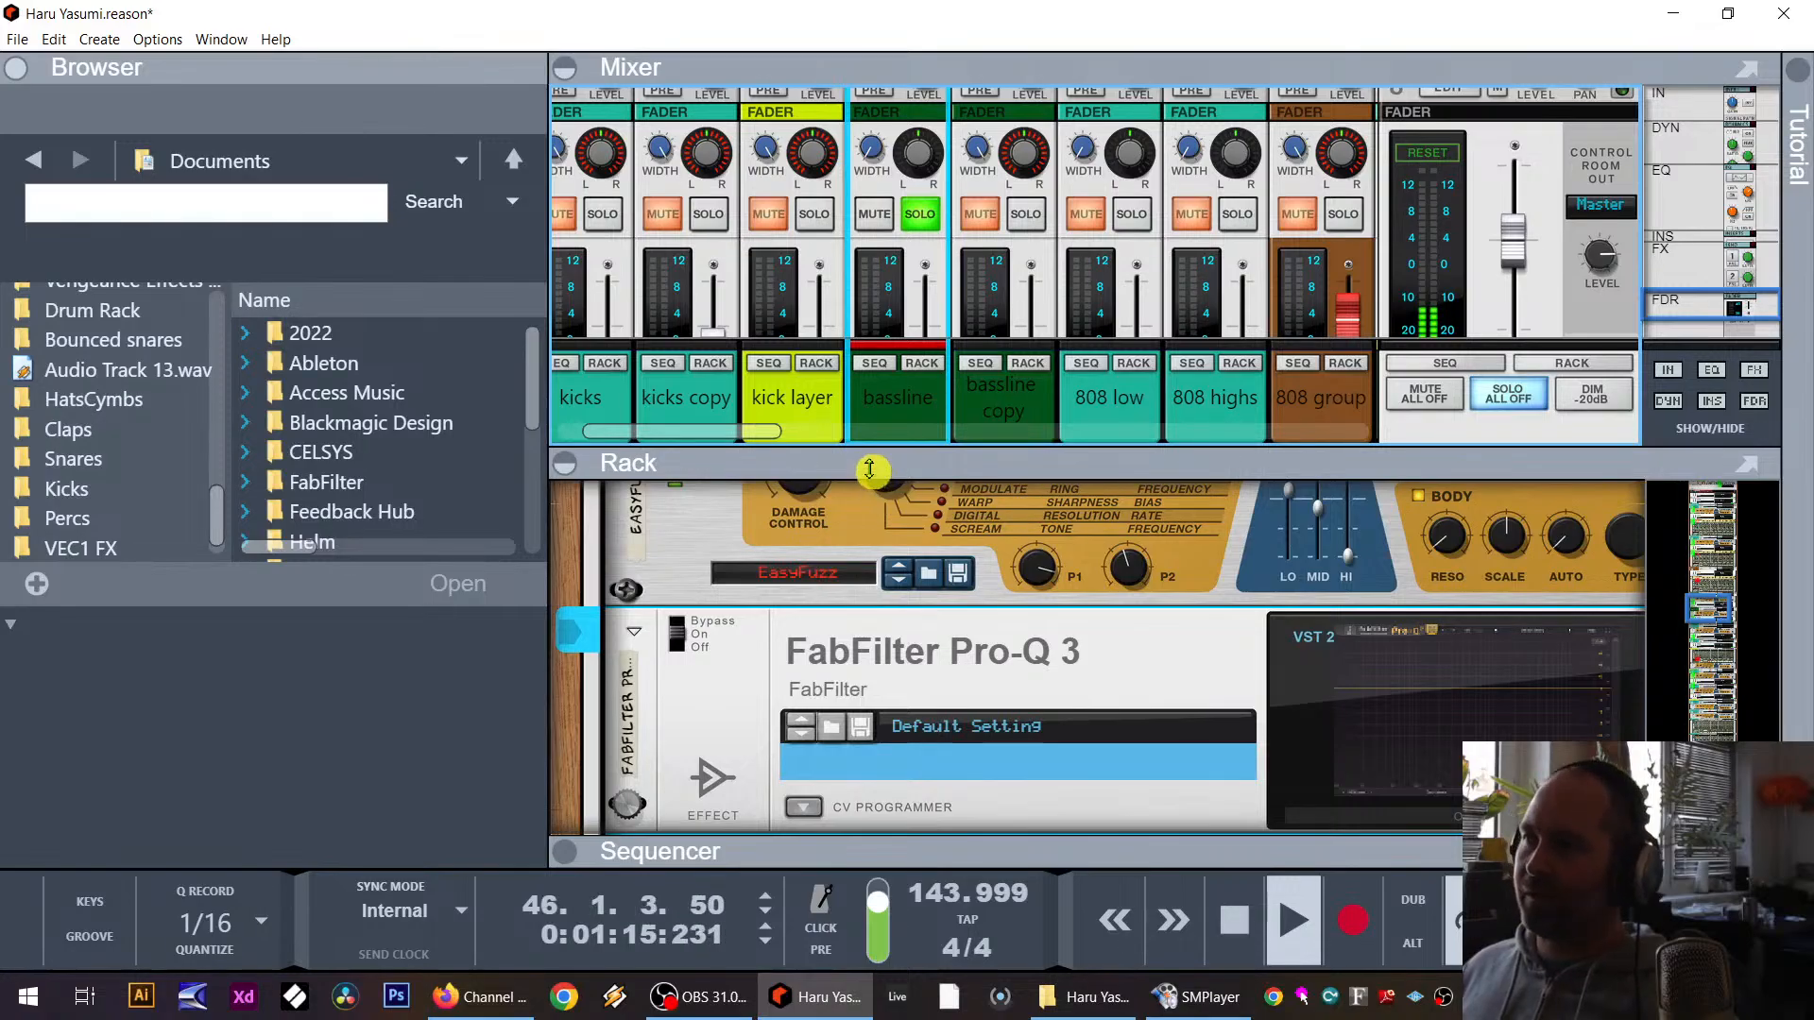
{"action": "left_click_drag", "start_coordinate": [872, 463], "coordinate": [920, 211]}
{"action": "scroll", "coordinate": [786, 442], "scroll_direction": "up", "scroll_amount": 3}
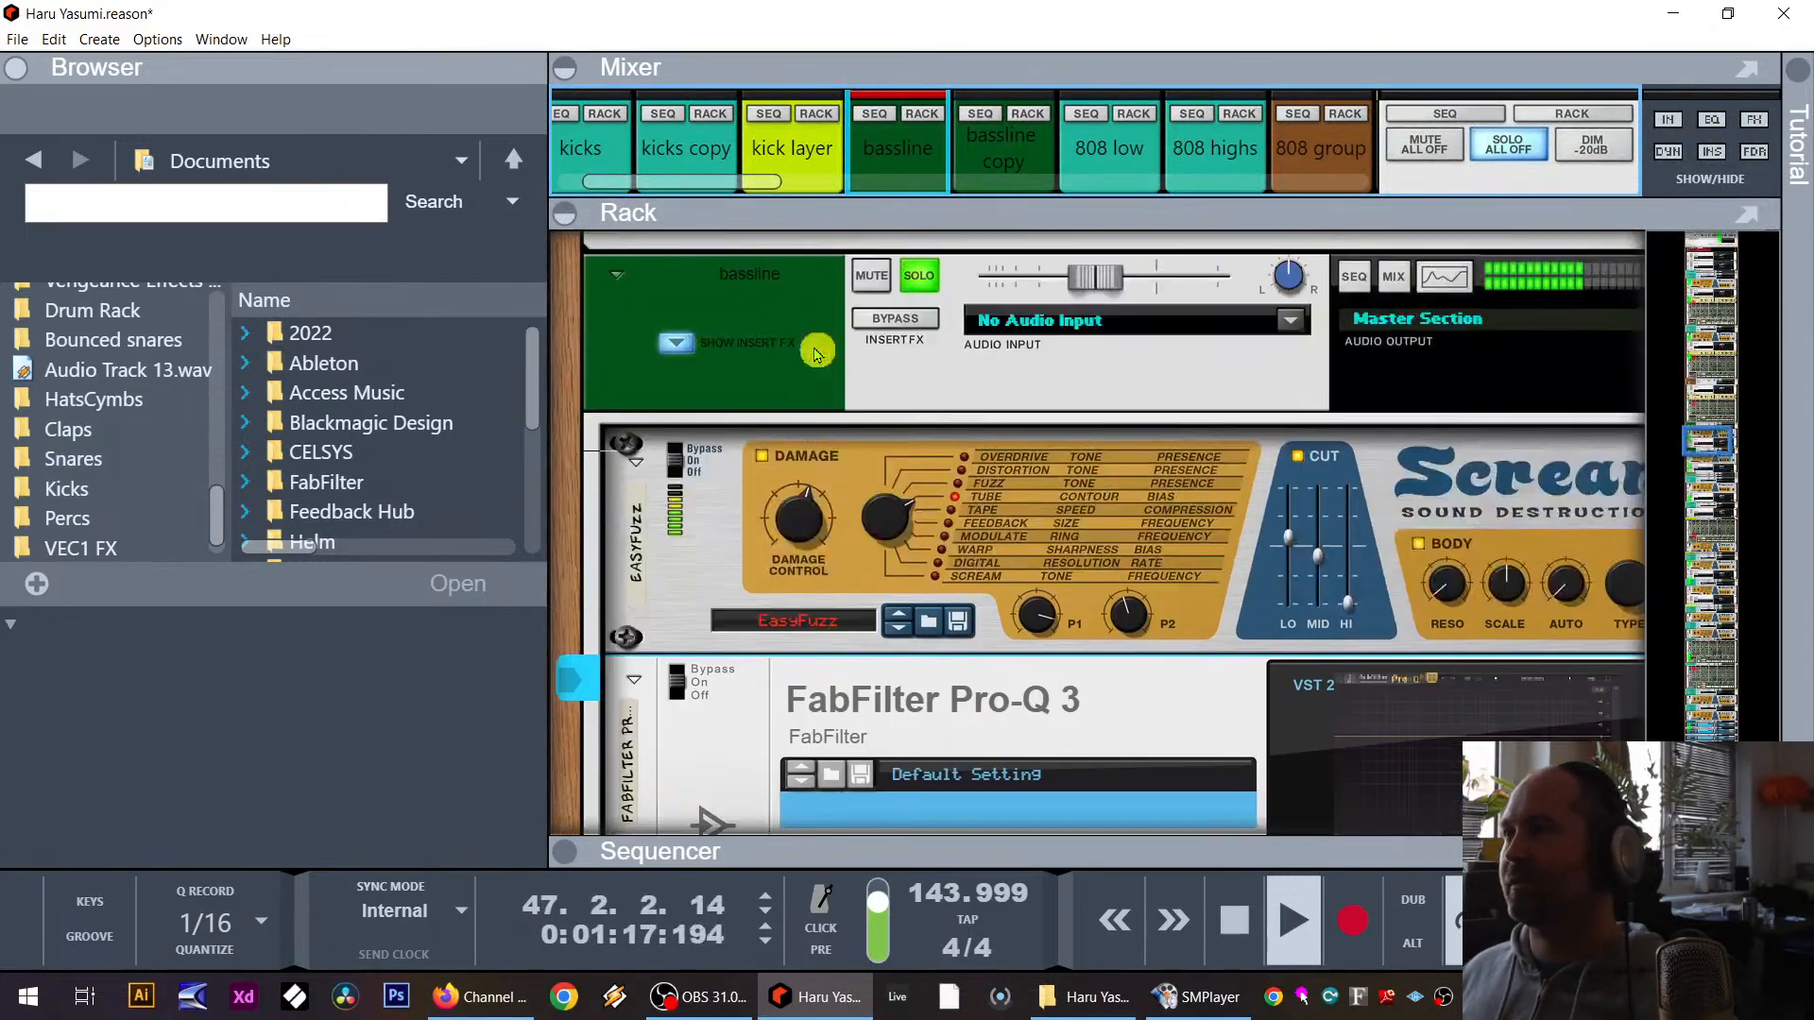
{"action": "scroll", "coordinate": [811, 406], "scroll_direction": "down", "scroll_amount": 4}
{"action": "right_click", "coordinate": [709, 406]}
{"action": "mouse_move", "coordinate": [808, 619]}
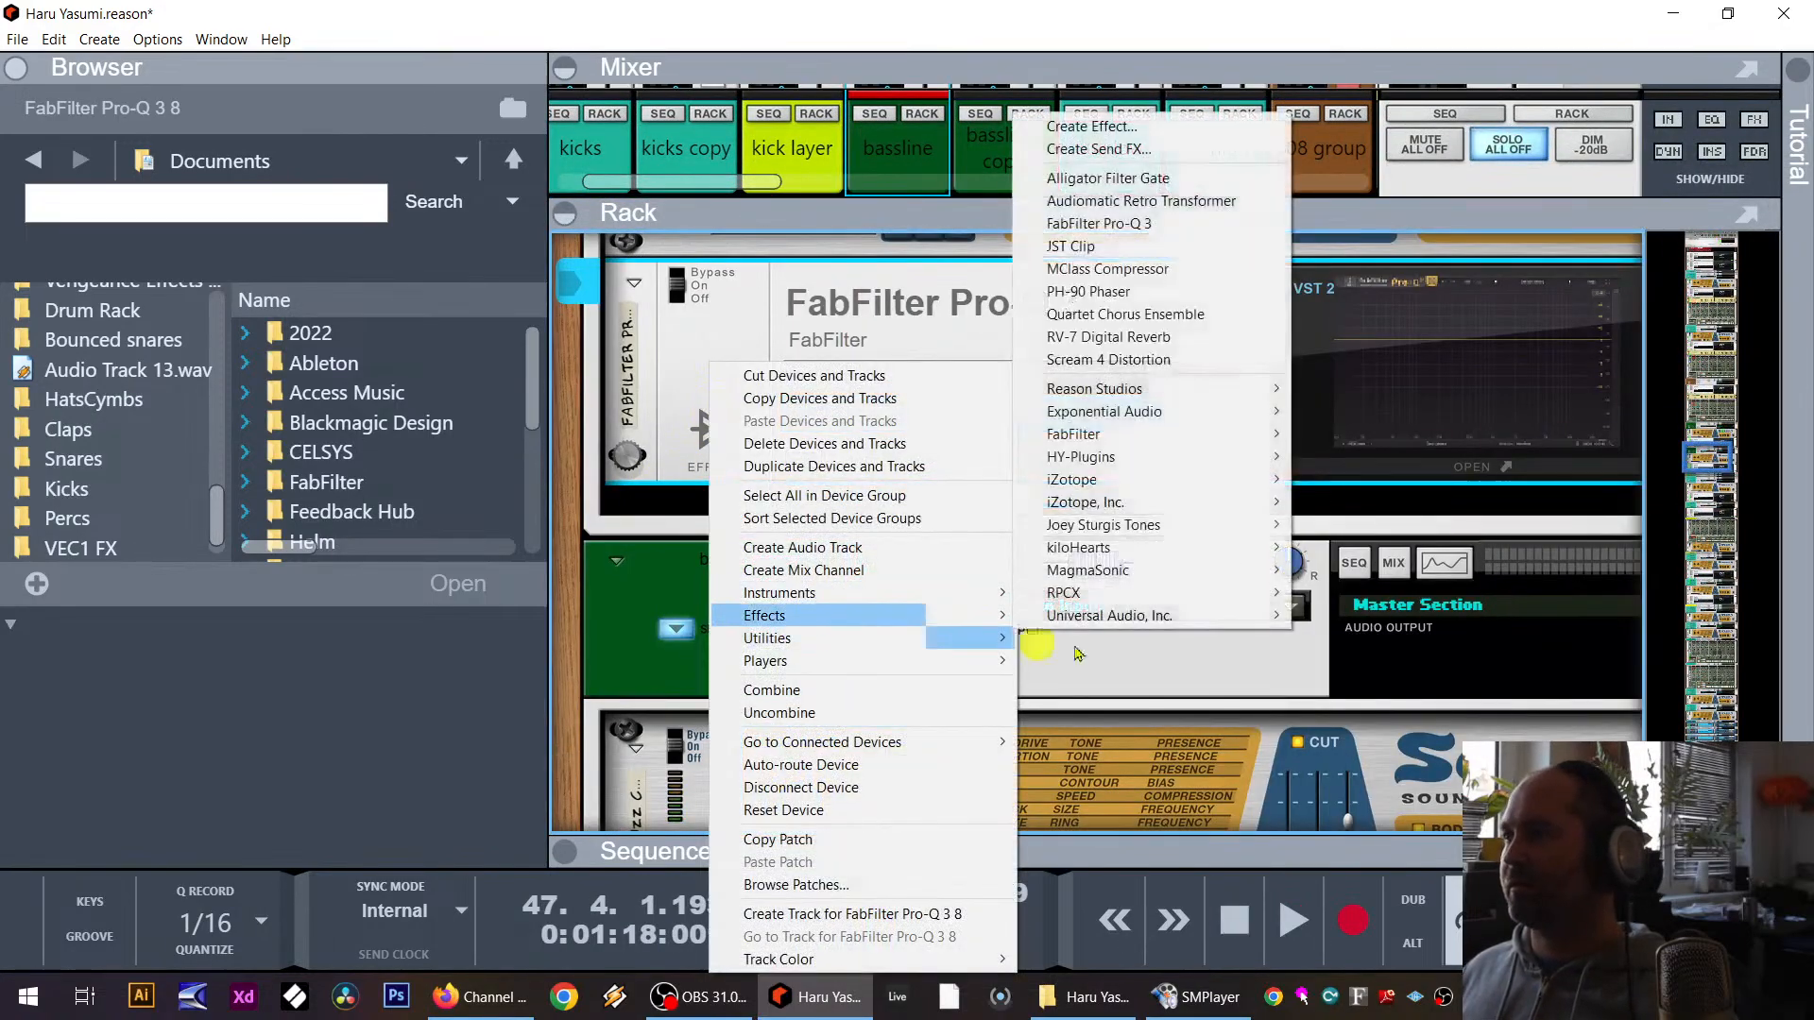
{"action": "left_click", "coordinate": [1213, 275]}
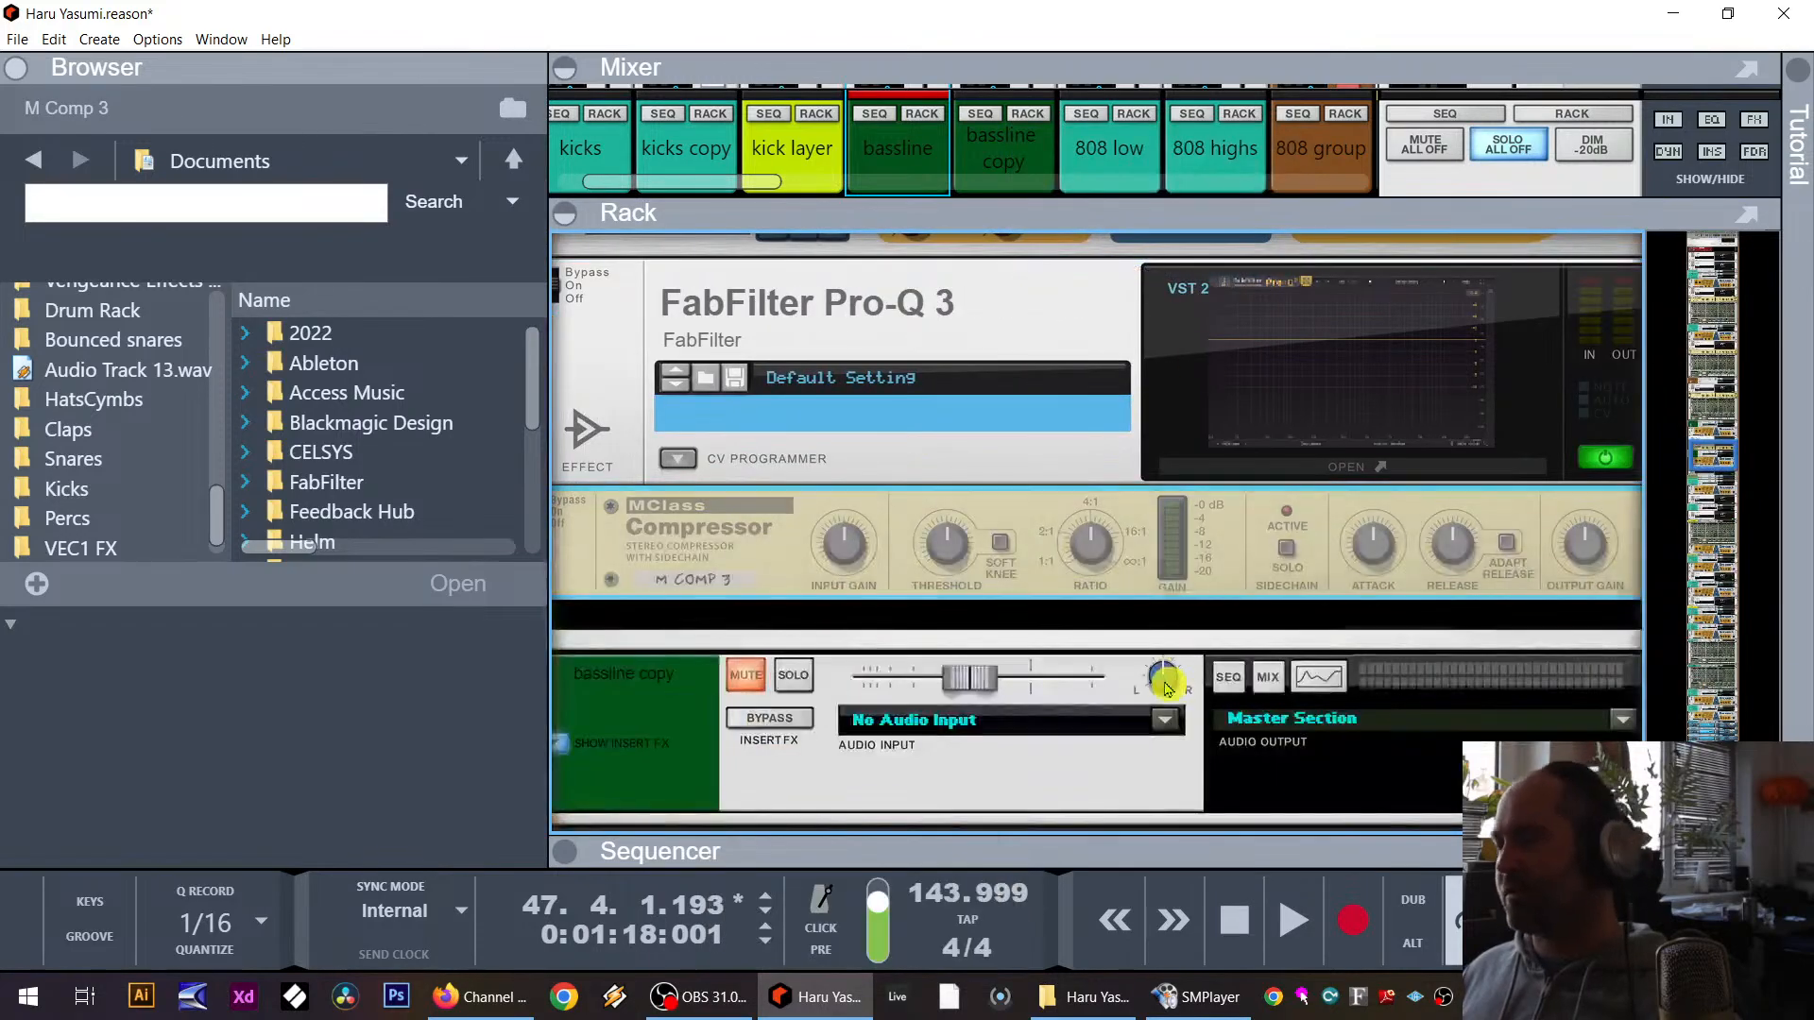
{"action": "key", "text": "Tab"}
{"action": "key", "text": "Tab"}
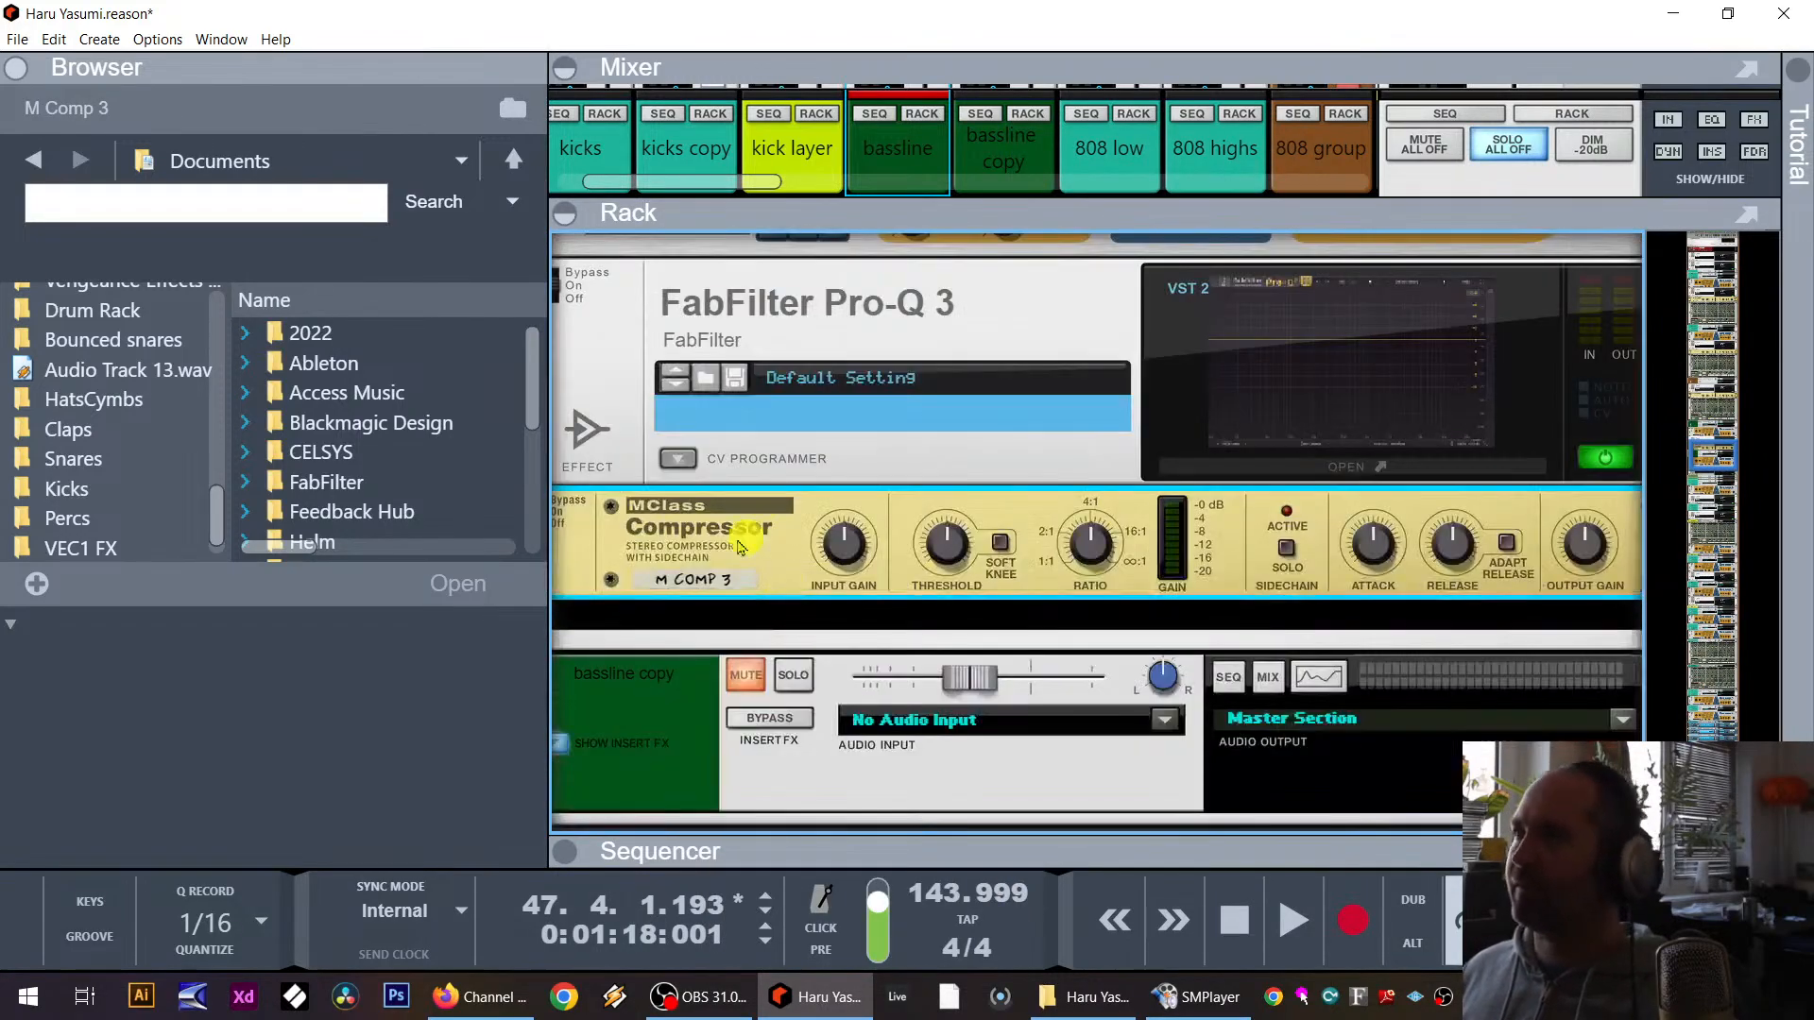
Step: Add a Redrum Drum Computer below the bassline's compressor and cable its audio output to the compressor's sidechain input
{"action": "right_click", "coordinate": [637, 605]}
{"action": "mouse_move", "coordinate": [763, 545]}
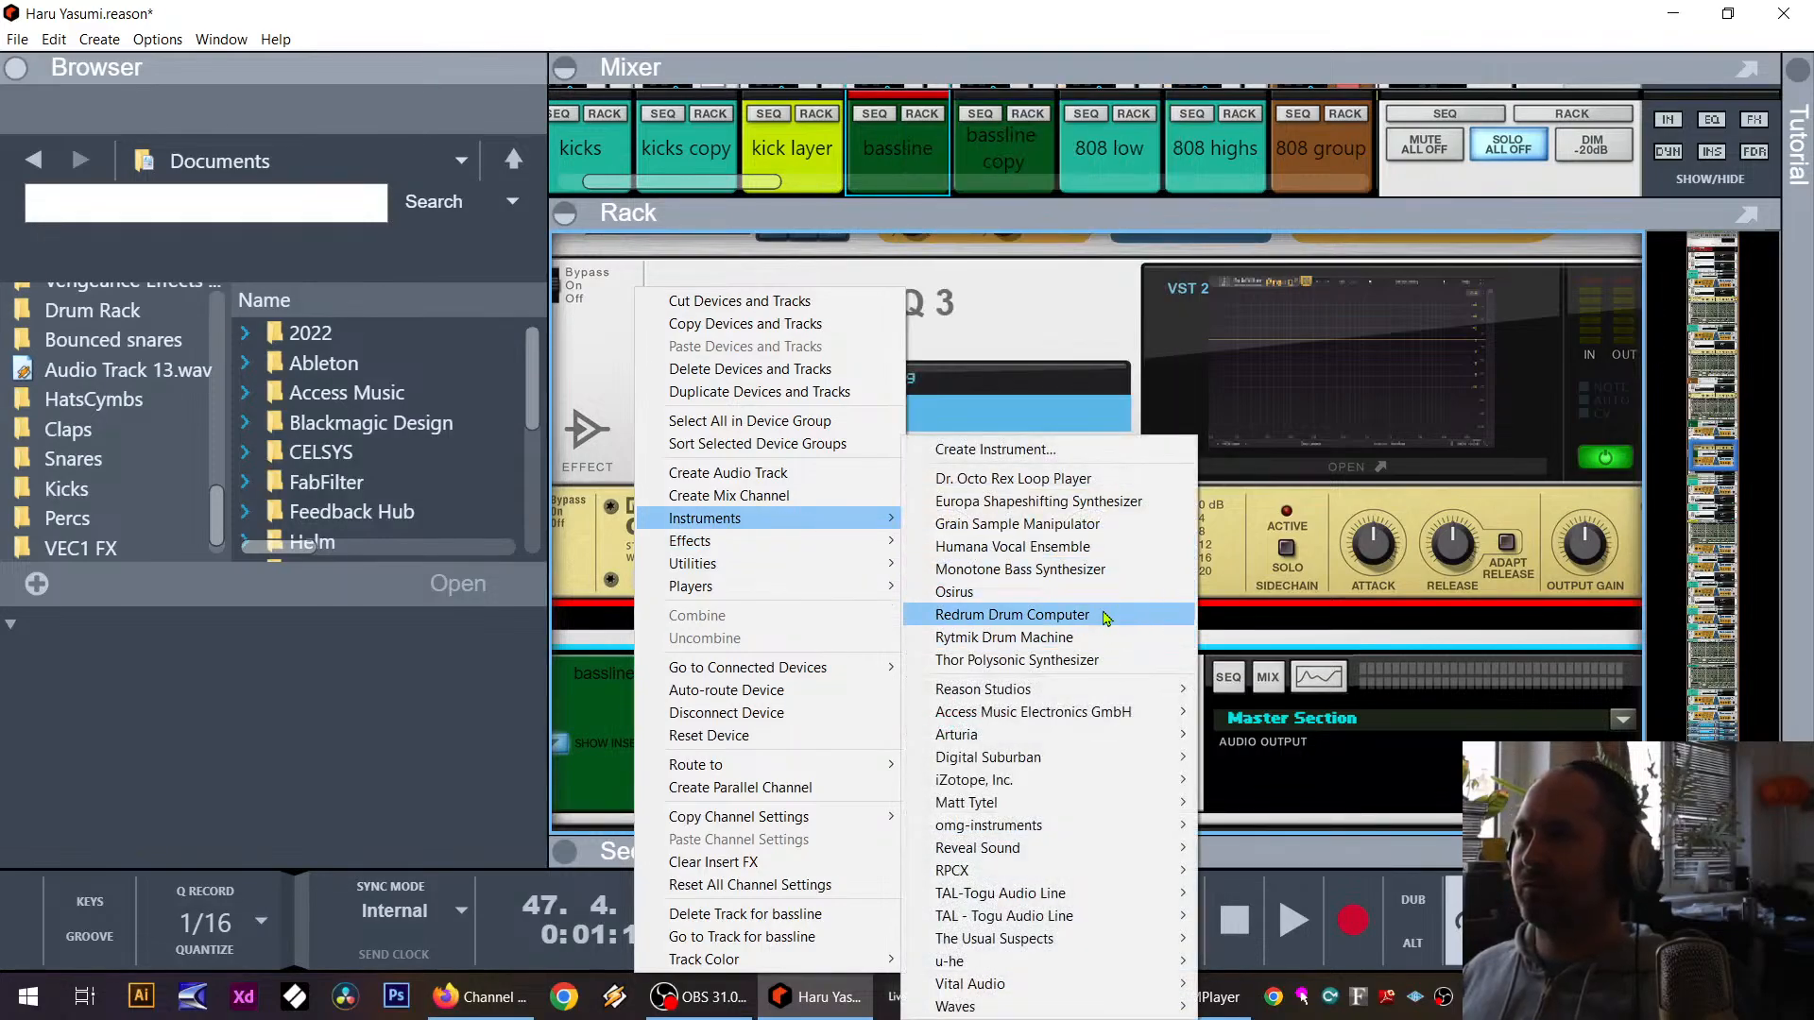
{"action": "left_click", "coordinate": [1103, 614]}
{"action": "key", "text": "Tab"}
{"action": "left_click_drag", "start_coordinate": [1545, 397], "coordinate": [1065, 463]}
{"action": "key", "text": "Tab"}
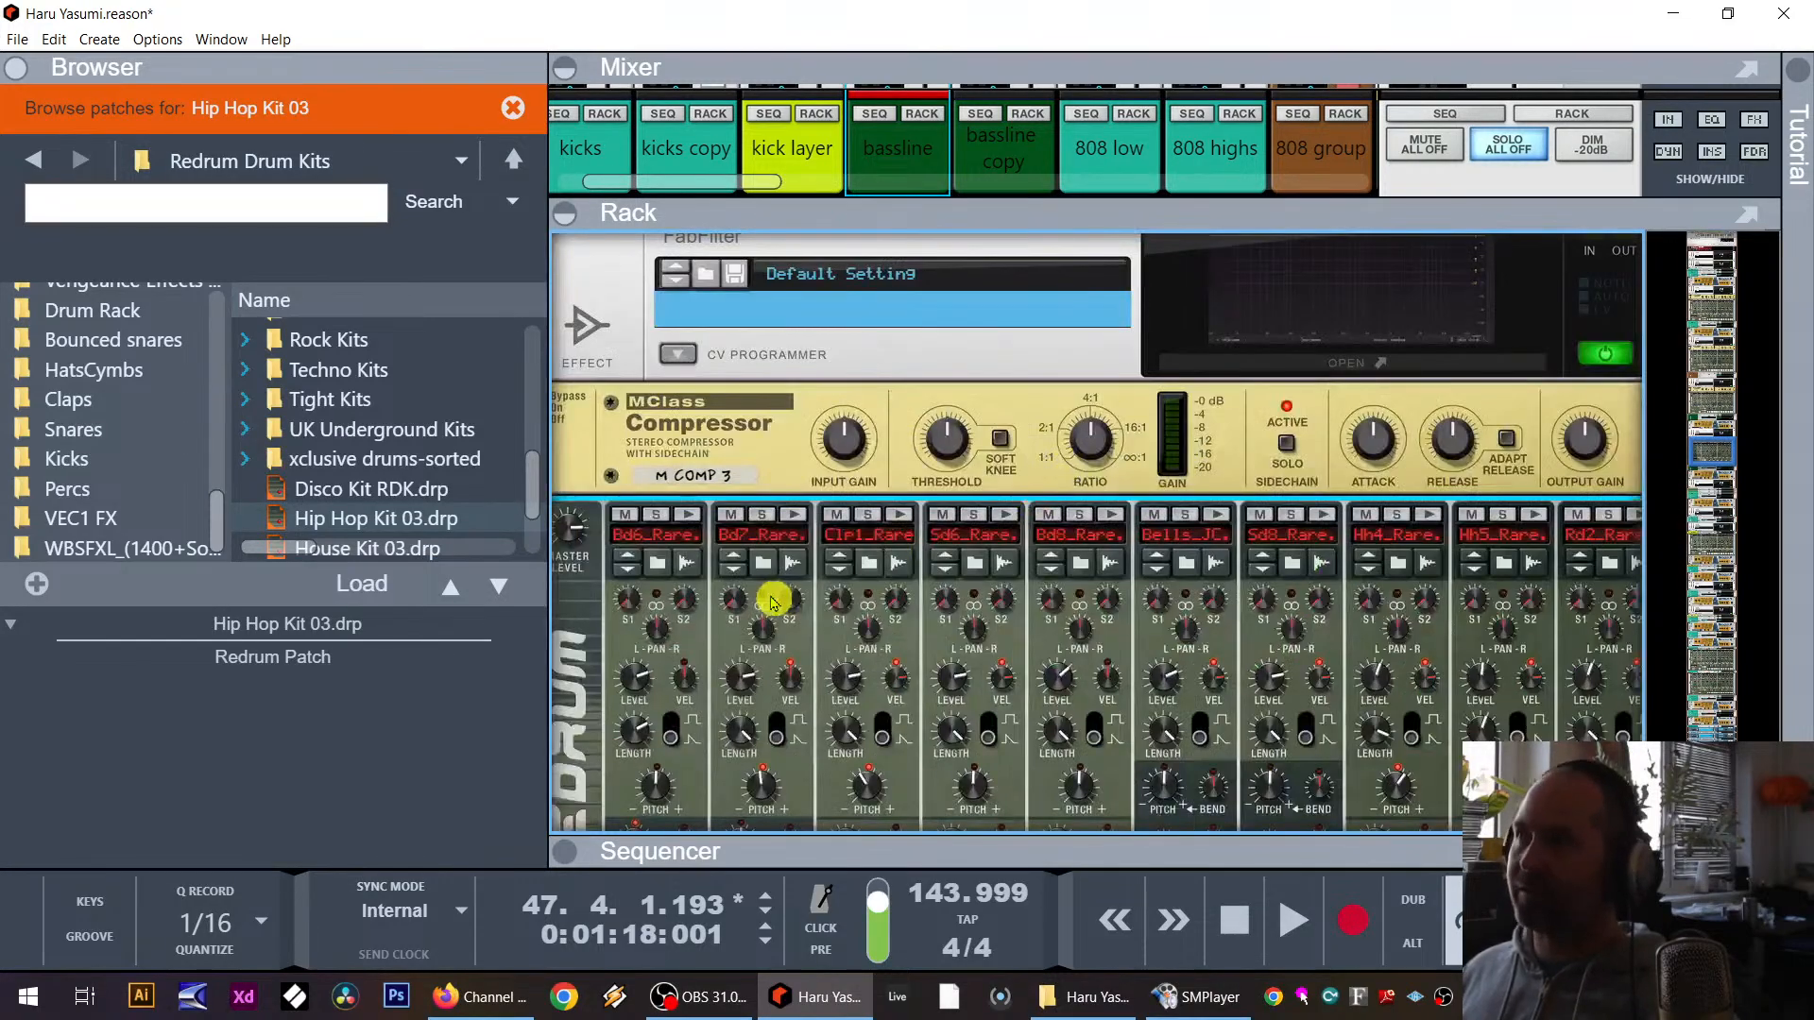
Step: Program Redrum channel 1 to hit on steps 1, 5, 9 and 13, and run the pattern
{"action": "scroll", "coordinate": [756, 624], "scroll_direction": "down", "scroll_amount": 2}
{"action": "scroll", "coordinate": [874, 700], "scroll_direction": "down", "scroll_amount": 2}
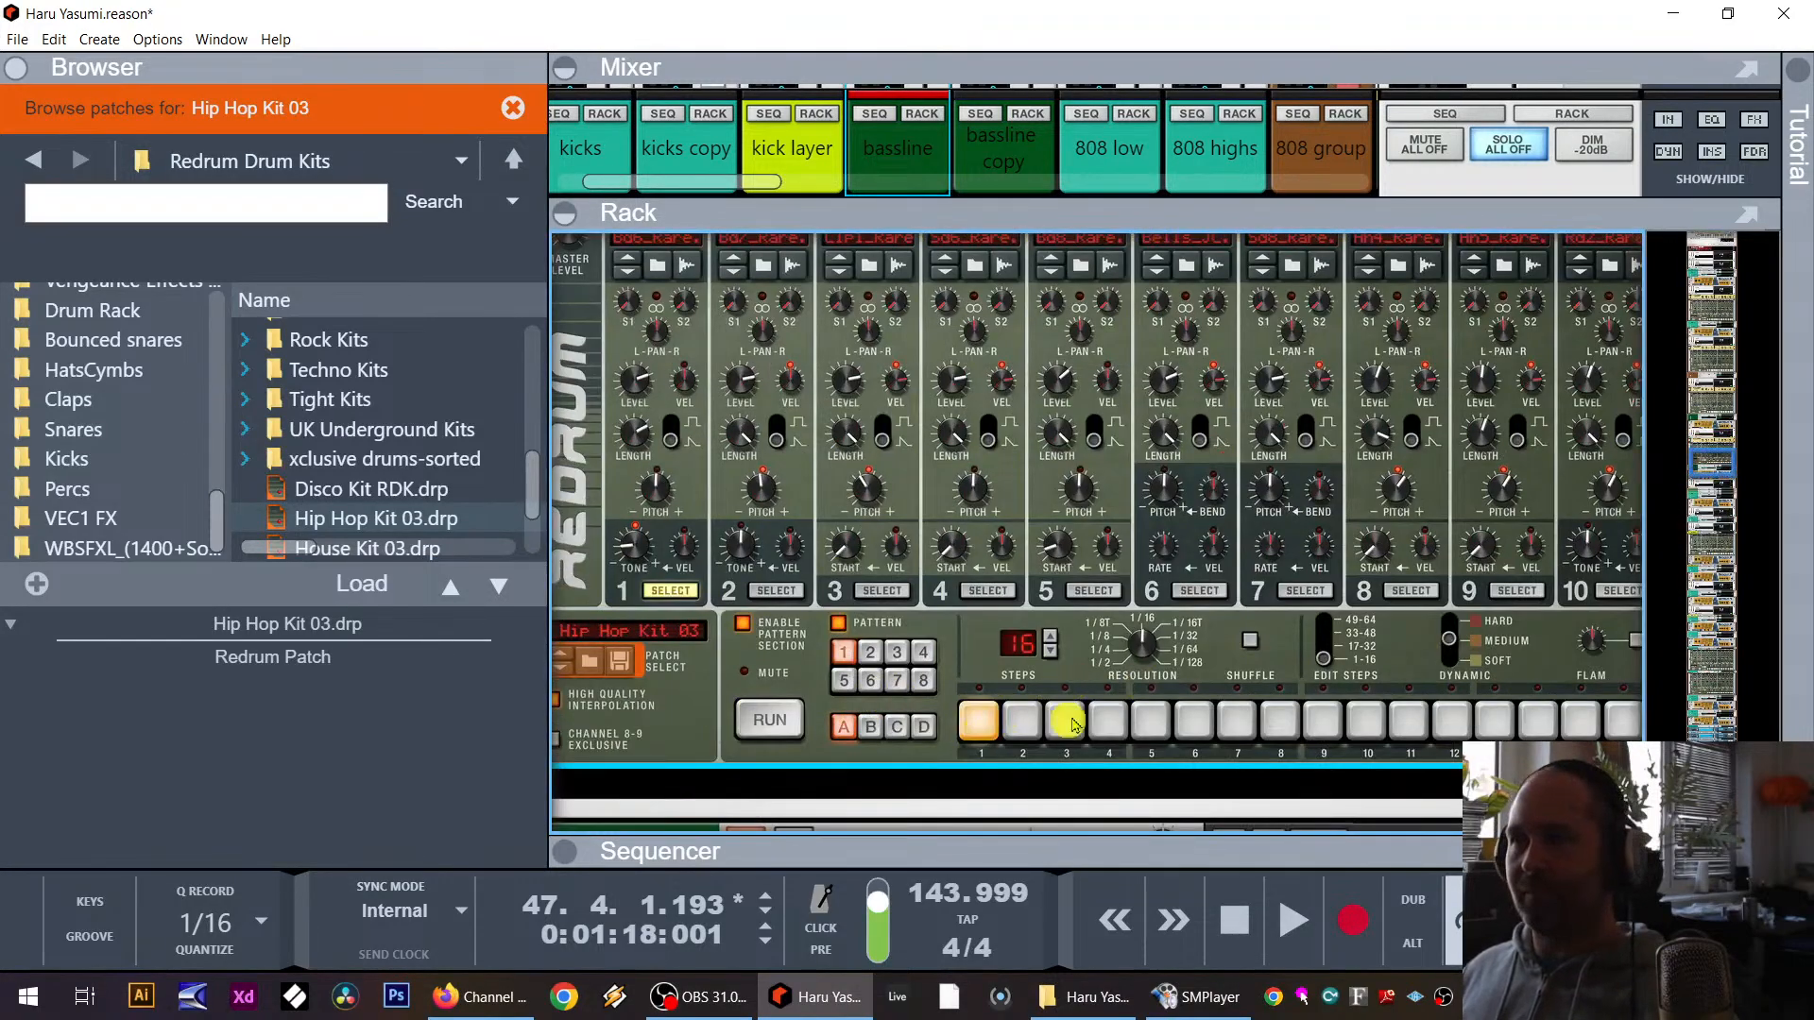
{"action": "left_click", "coordinate": [1151, 723]}
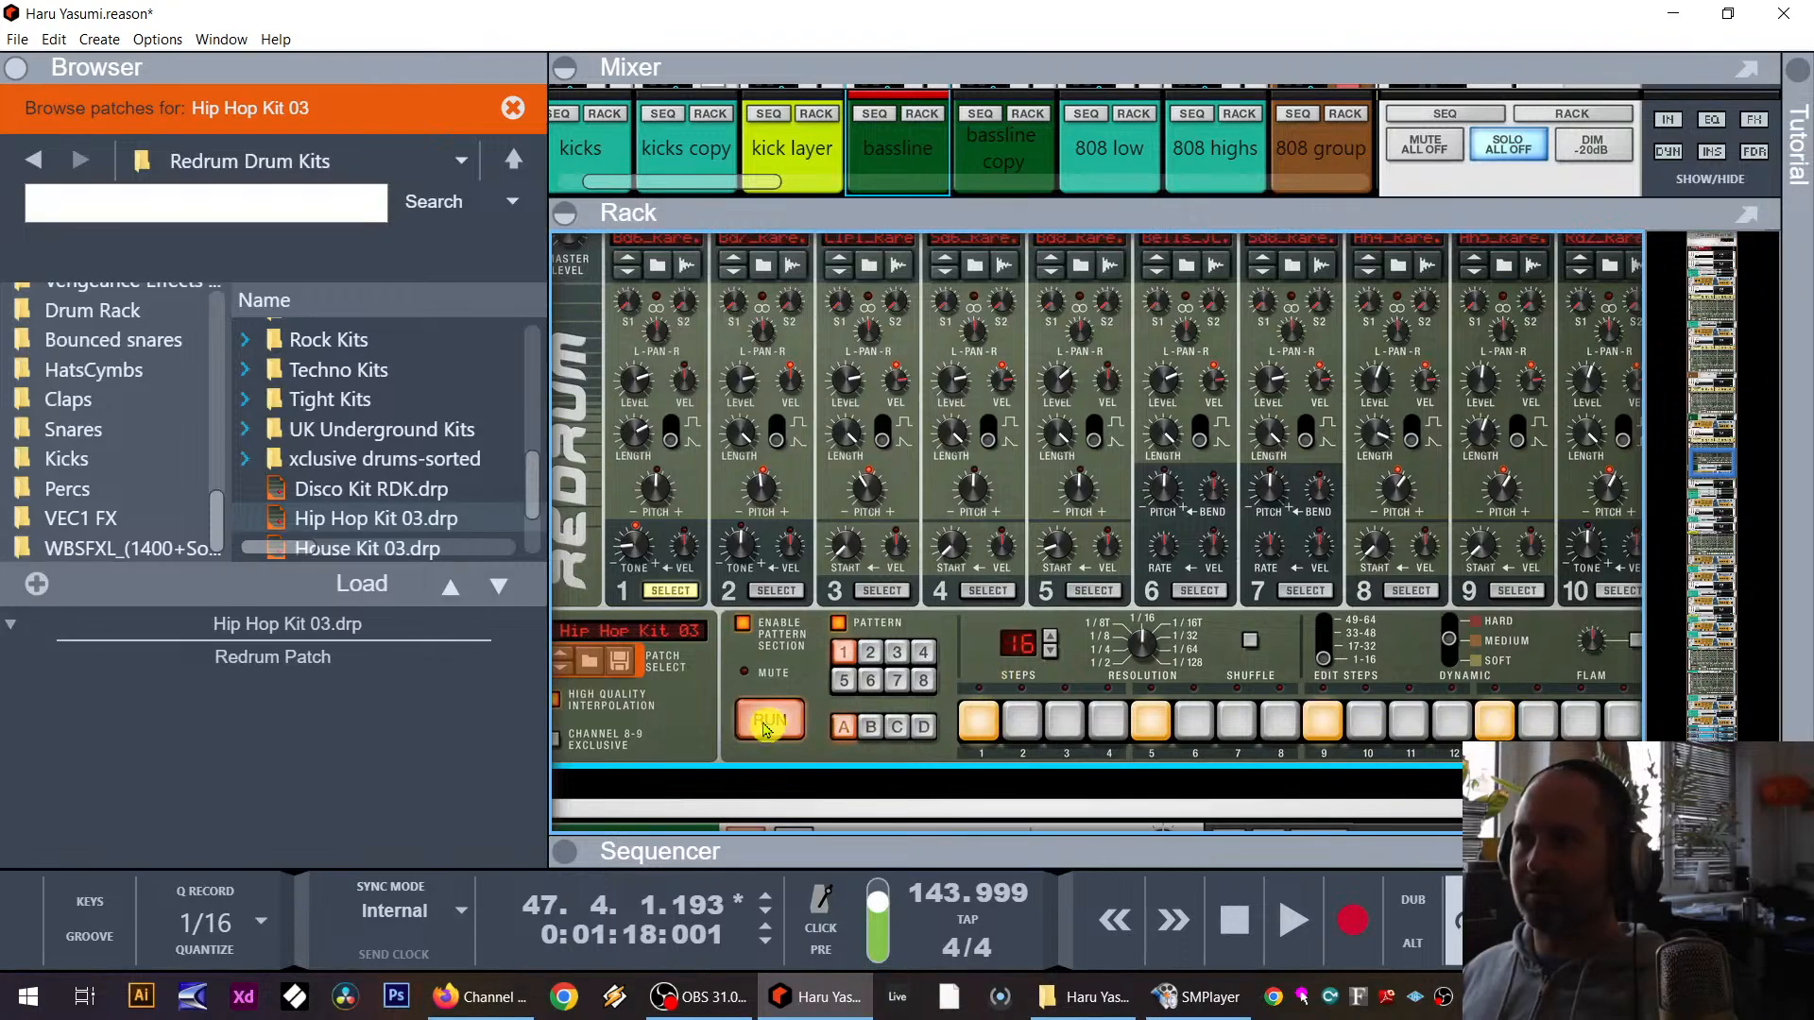
Step: Shorten the attack and release on the bassline's MClass Compressor and set its threshold to about -11.6 dB
{"action": "scroll", "coordinate": [765, 728], "scroll_direction": "up", "scroll_amount": 6}
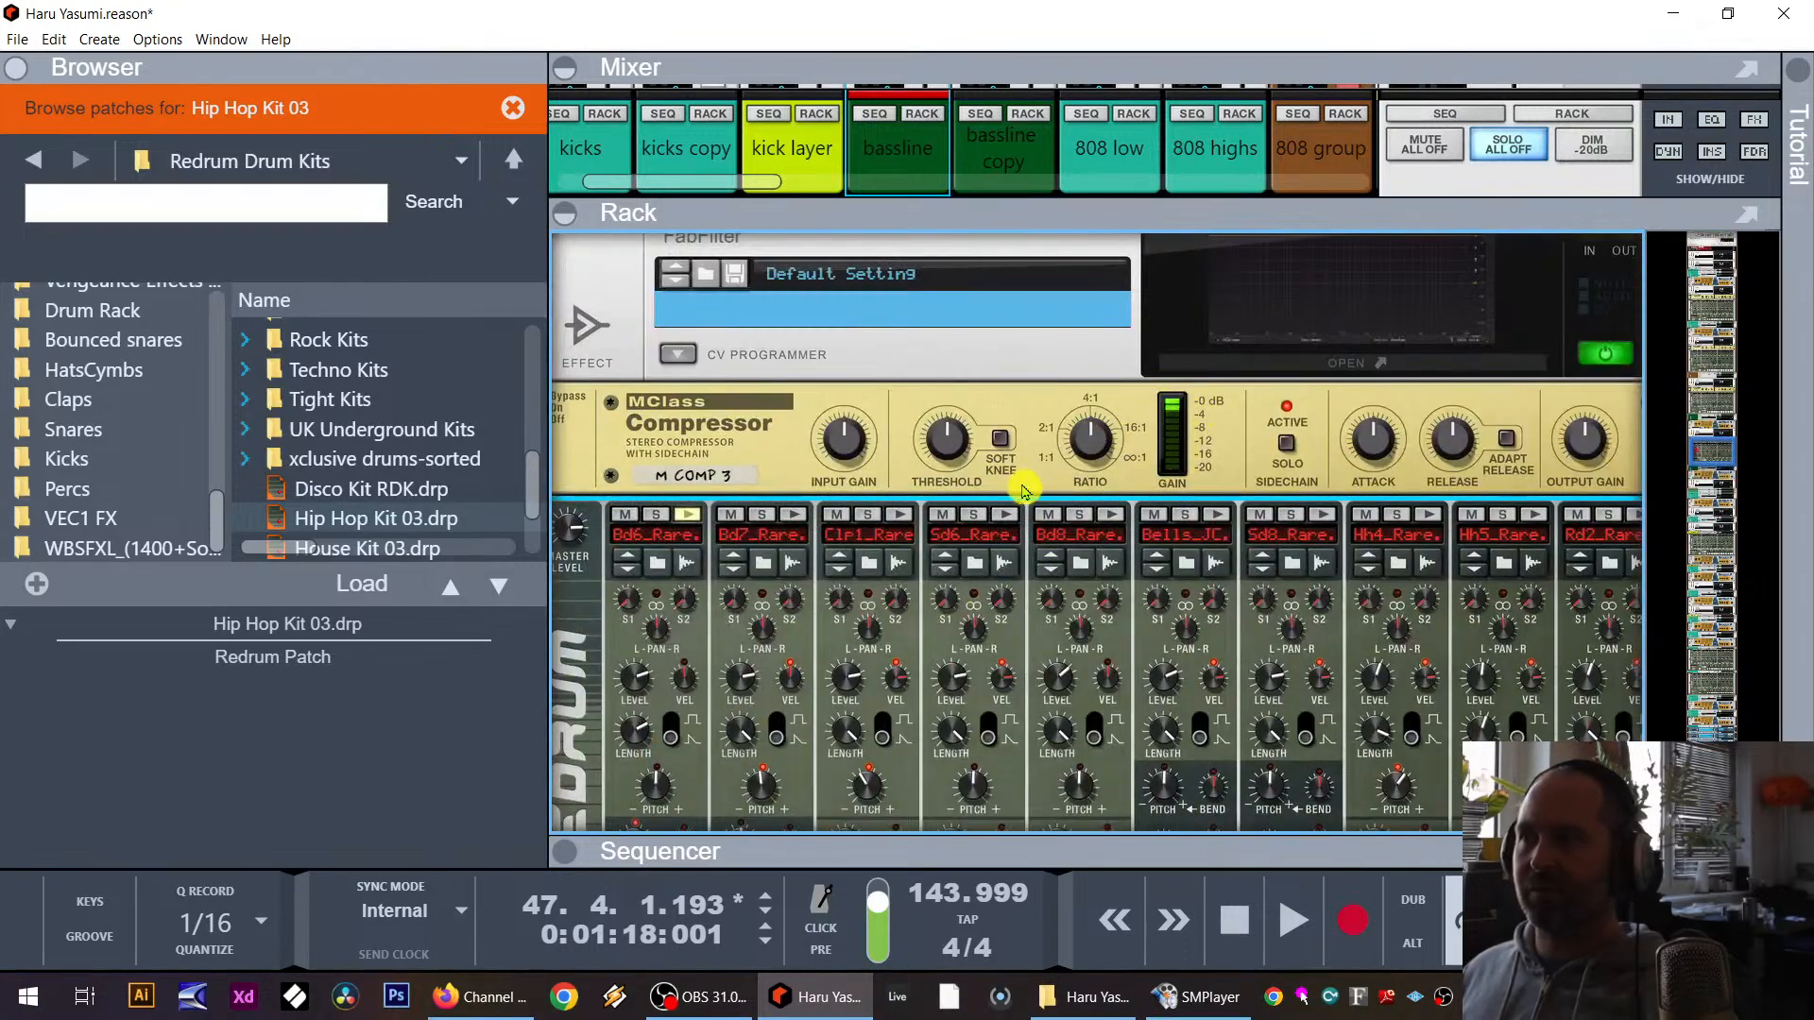
{"action": "left_click_drag", "start_coordinate": [1375, 441], "coordinate": [1388, 492]}
{"action": "left_click_drag", "start_coordinate": [1453, 440], "coordinate": [1489, 513]}
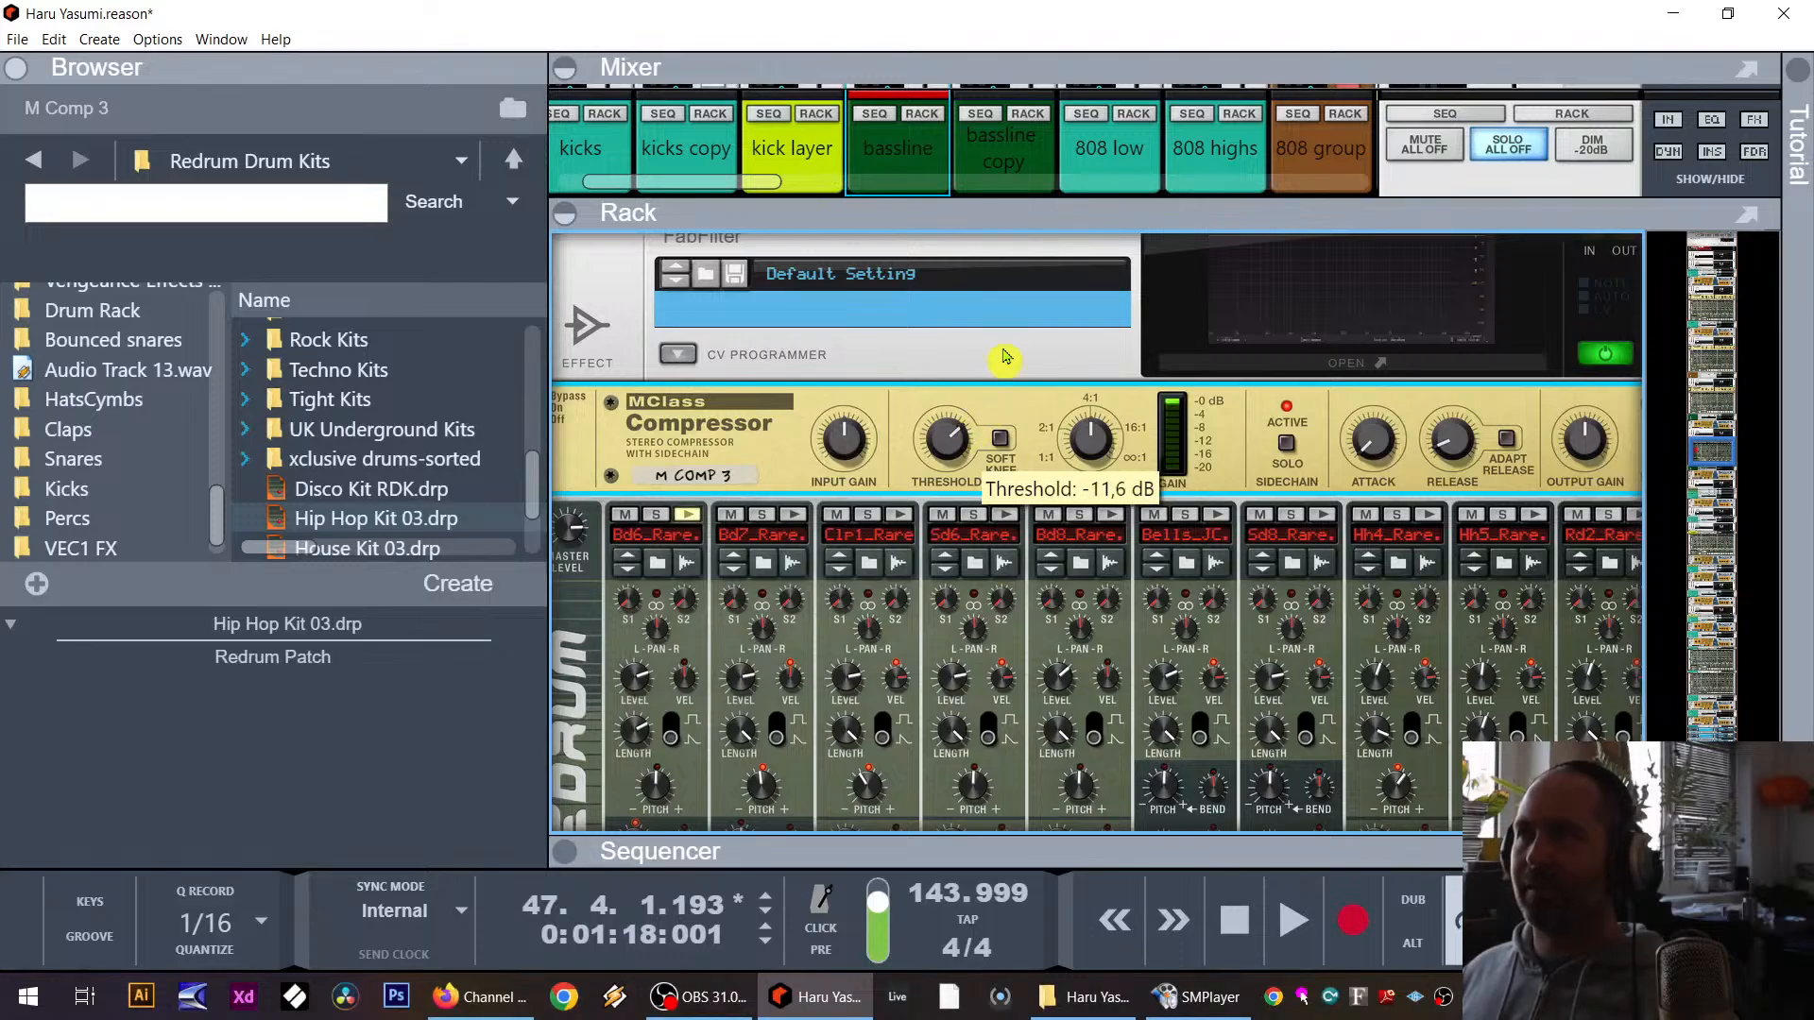
Step: Play the soloed bassline and fine-tune the threshold of its MClass Compressor while listening to the sidechain pumping
{"action": "scroll", "coordinate": [1004, 357], "scroll_direction": "up", "scroll_amount": 3}
{"action": "left_click_drag", "start_coordinate": [861, 215], "coordinate": [832, 565]}
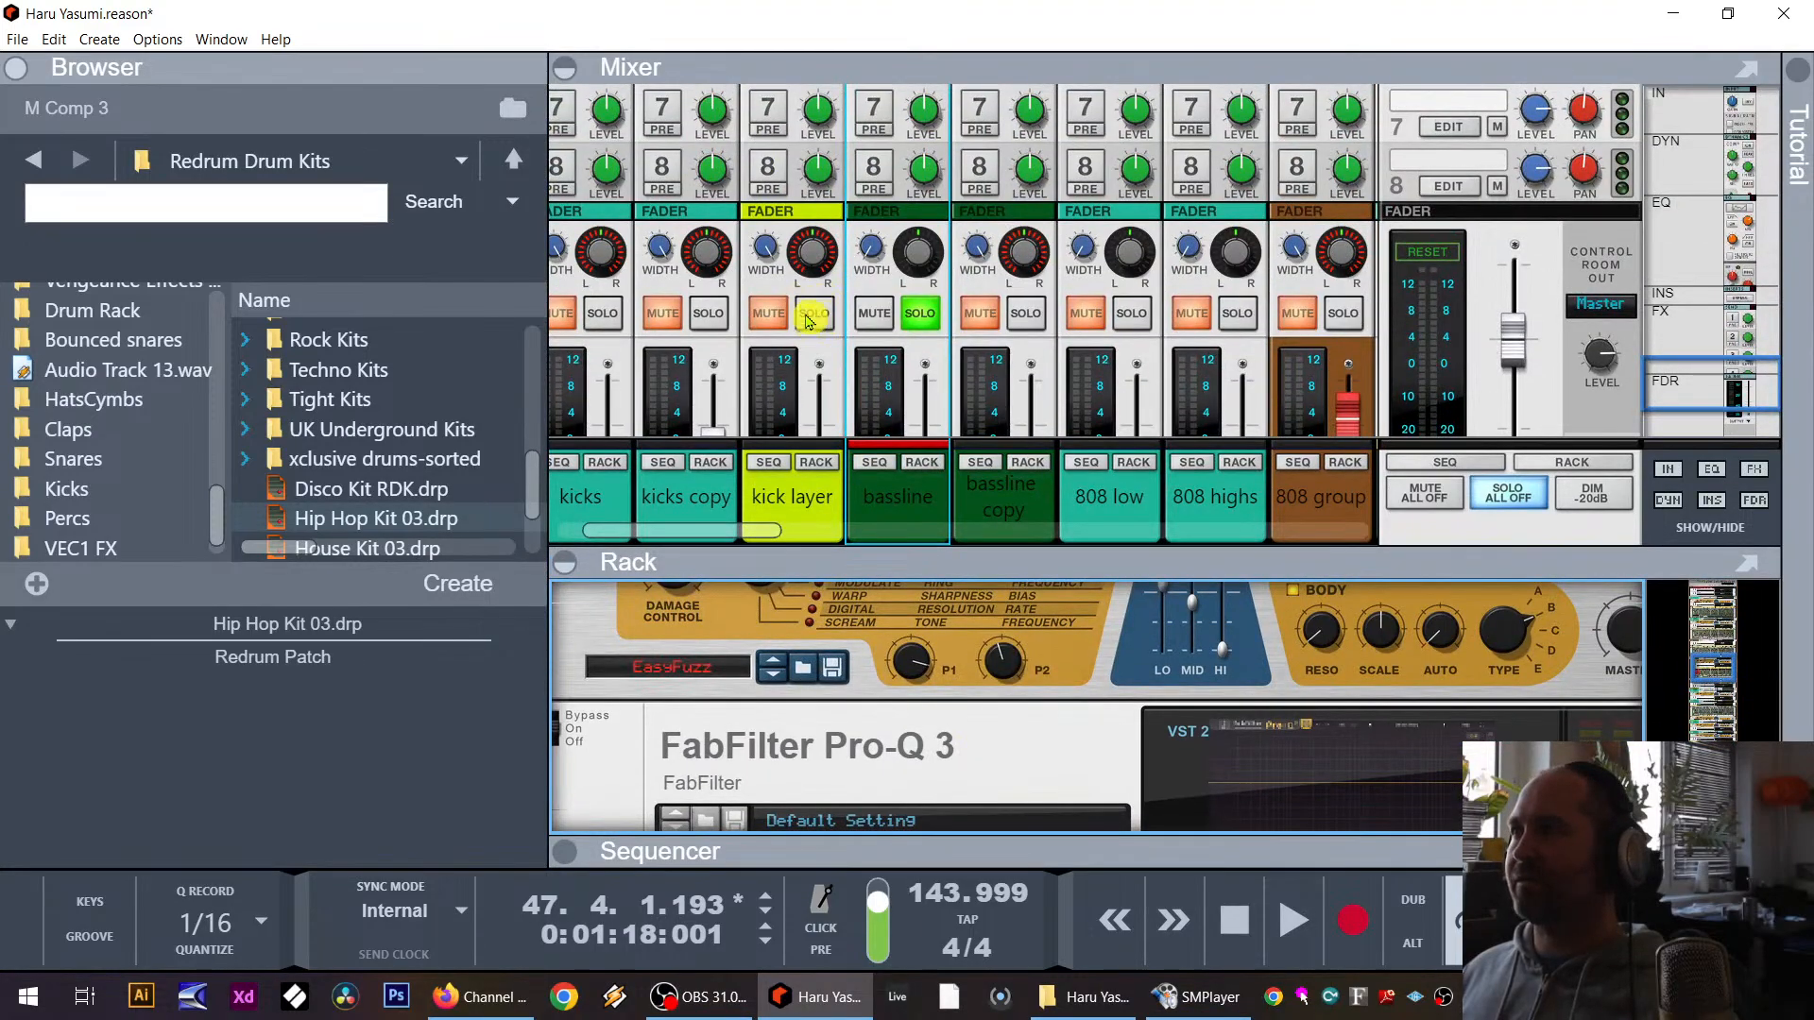
{"action": "scroll", "coordinate": [942, 374], "scroll_direction": "down", "scroll_amount": 3}
{"action": "key", "text": "space"}
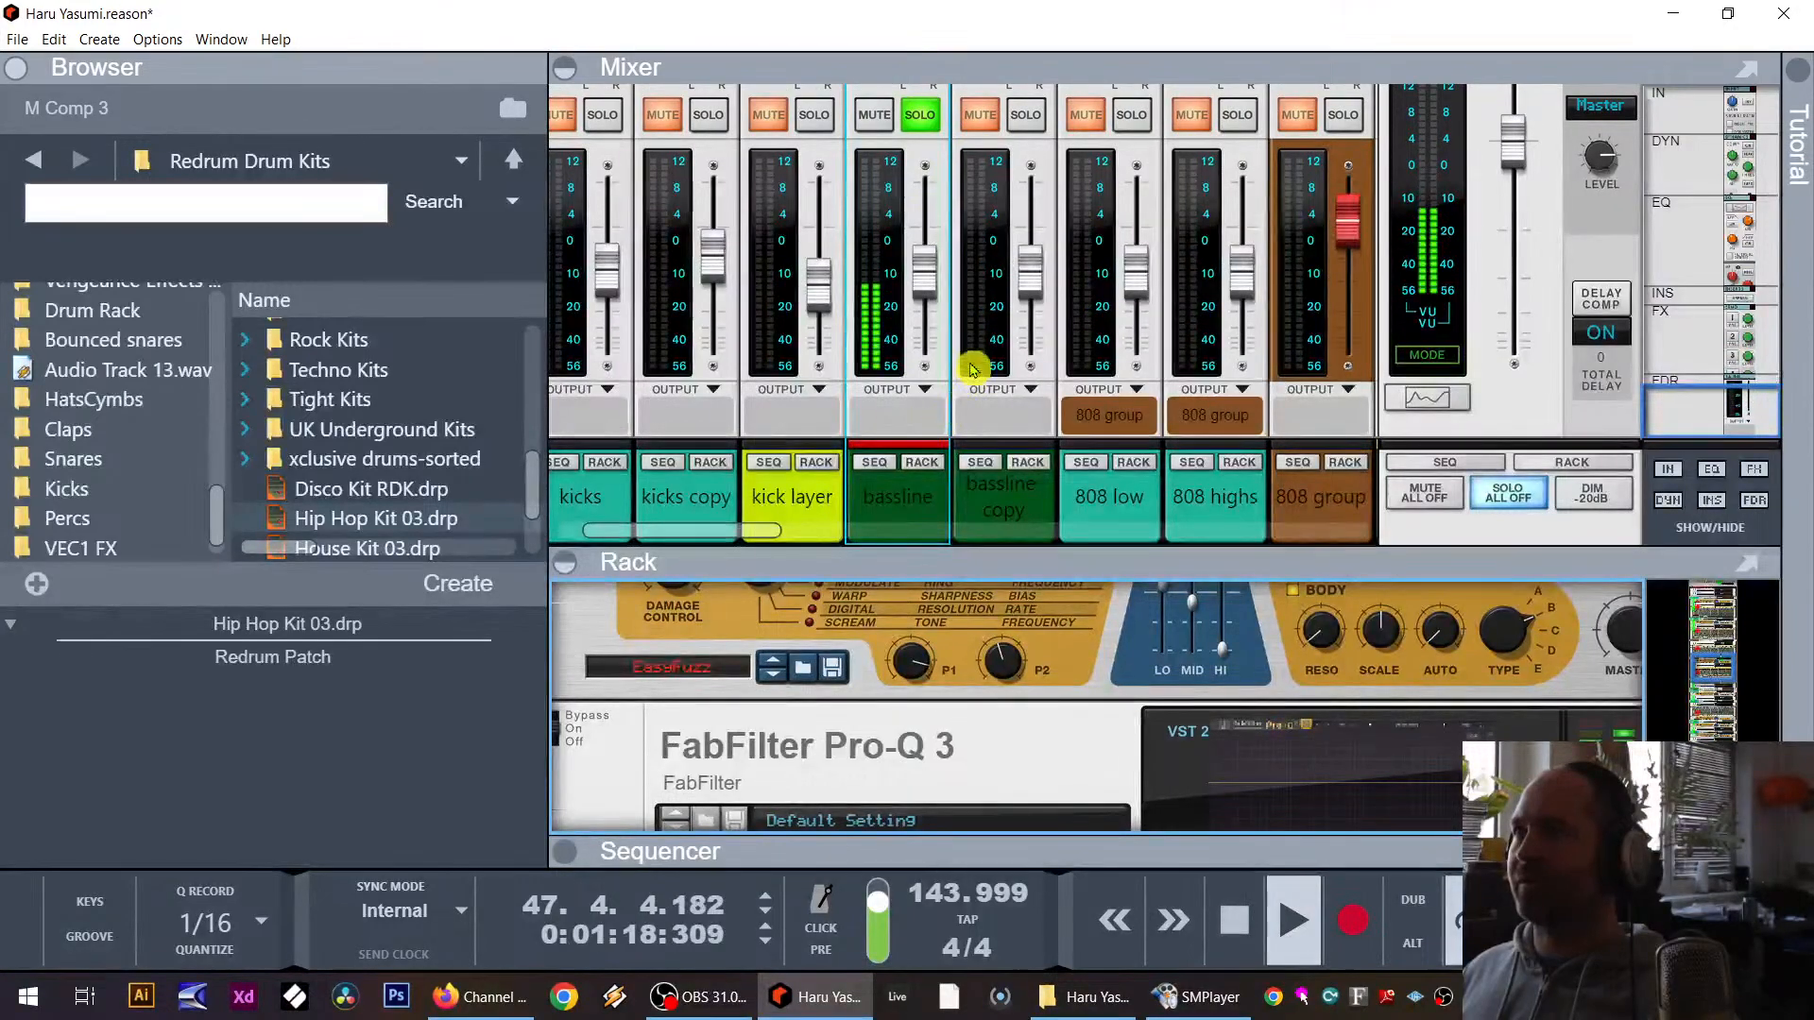
{"action": "scroll", "coordinate": [1018, 632], "scroll_direction": "up", "scroll_amount": 2}
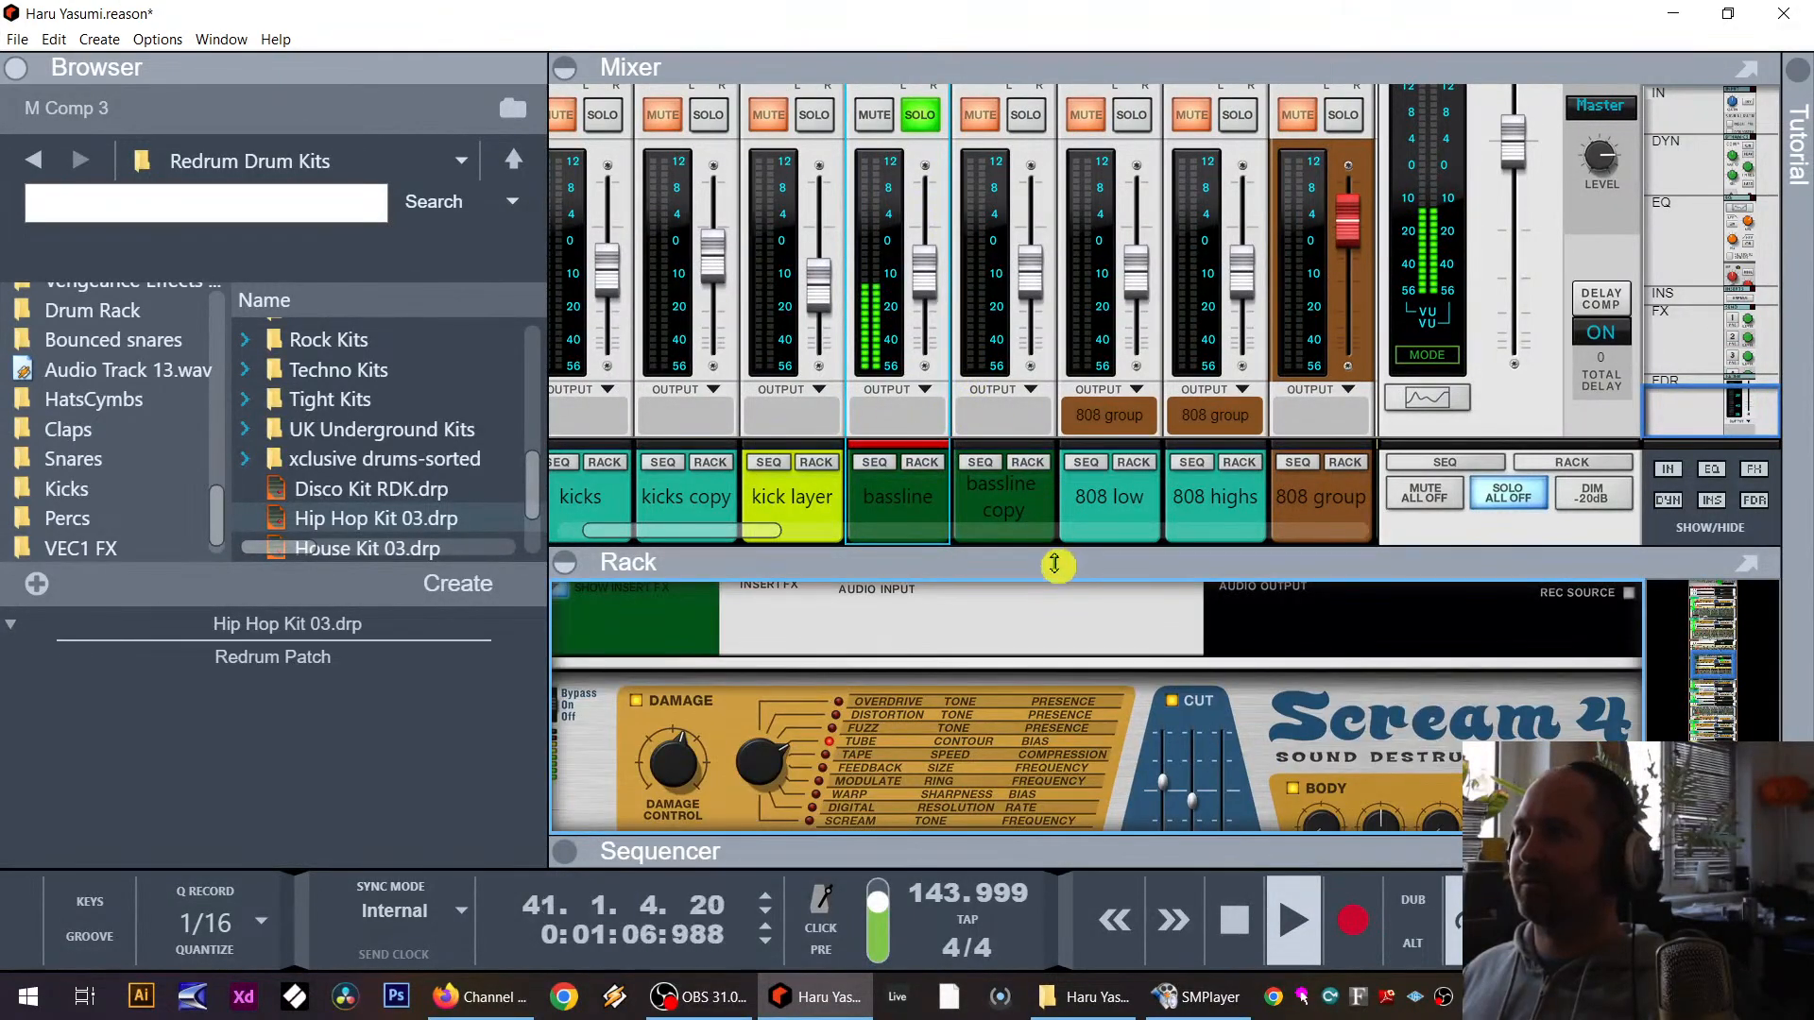
{"action": "left_click_drag", "start_coordinate": [1054, 564], "coordinate": [1054, 390]}
{"action": "scroll", "coordinate": [999, 638], "scroll_direction": "down", "scroll_amount": 3}
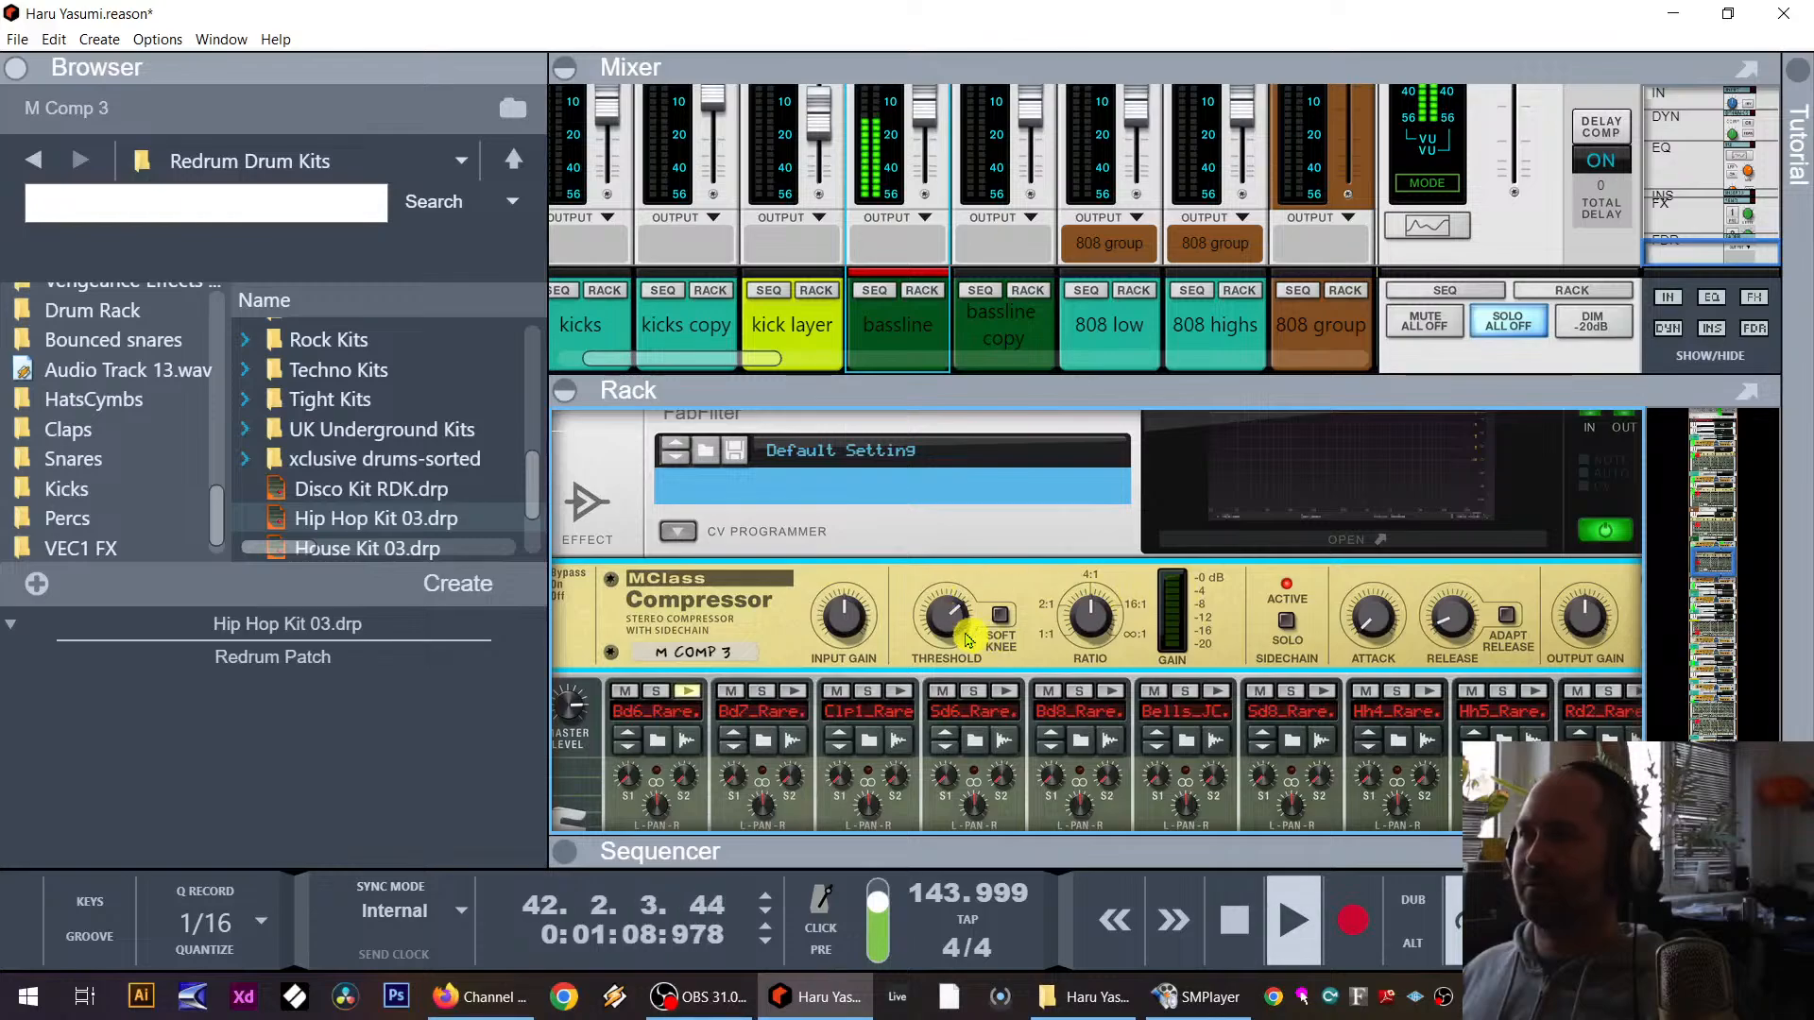
{"action": "left_click_drag", "start_coordinate": [945, 619], "coordinate": [1003, 574]}
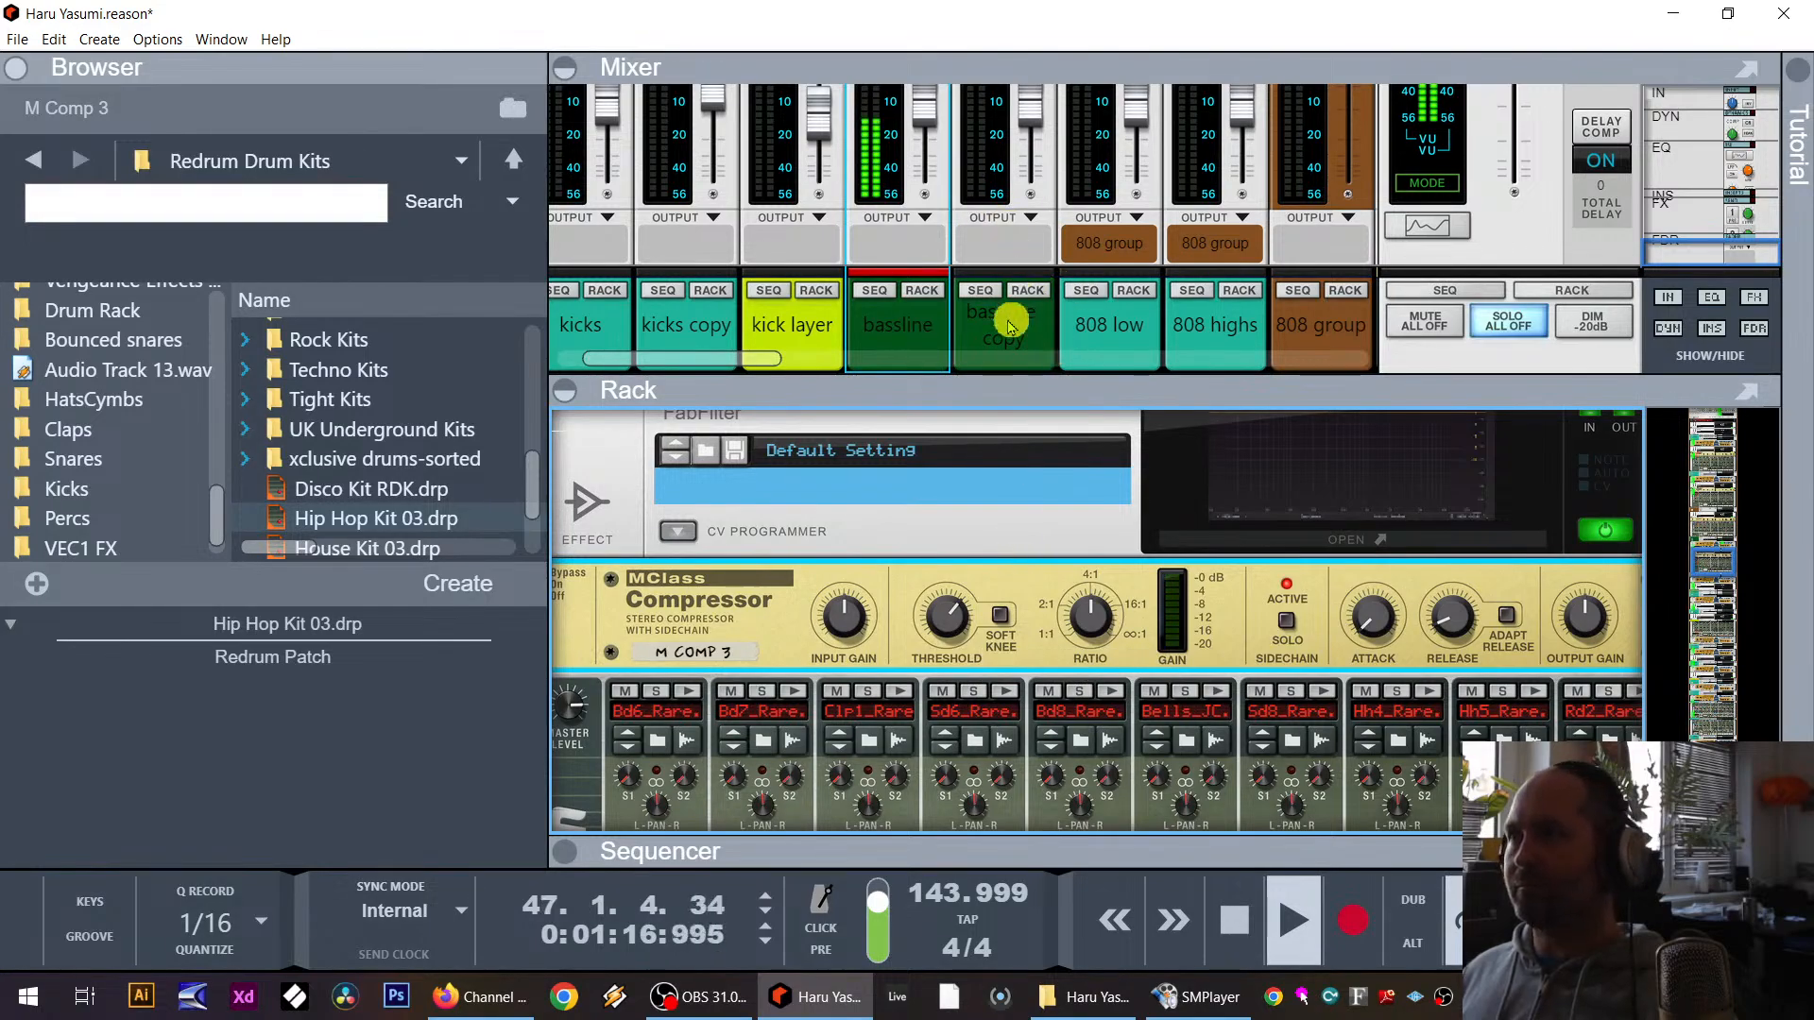
Step: Solo the bassline copy as well and add an MClass Compressor after its FabFilter Pro-Q 3
{"action": "scroll", "coordinate": [1011, 321], "scroll_direction": "up", "scroll_amount": 3}
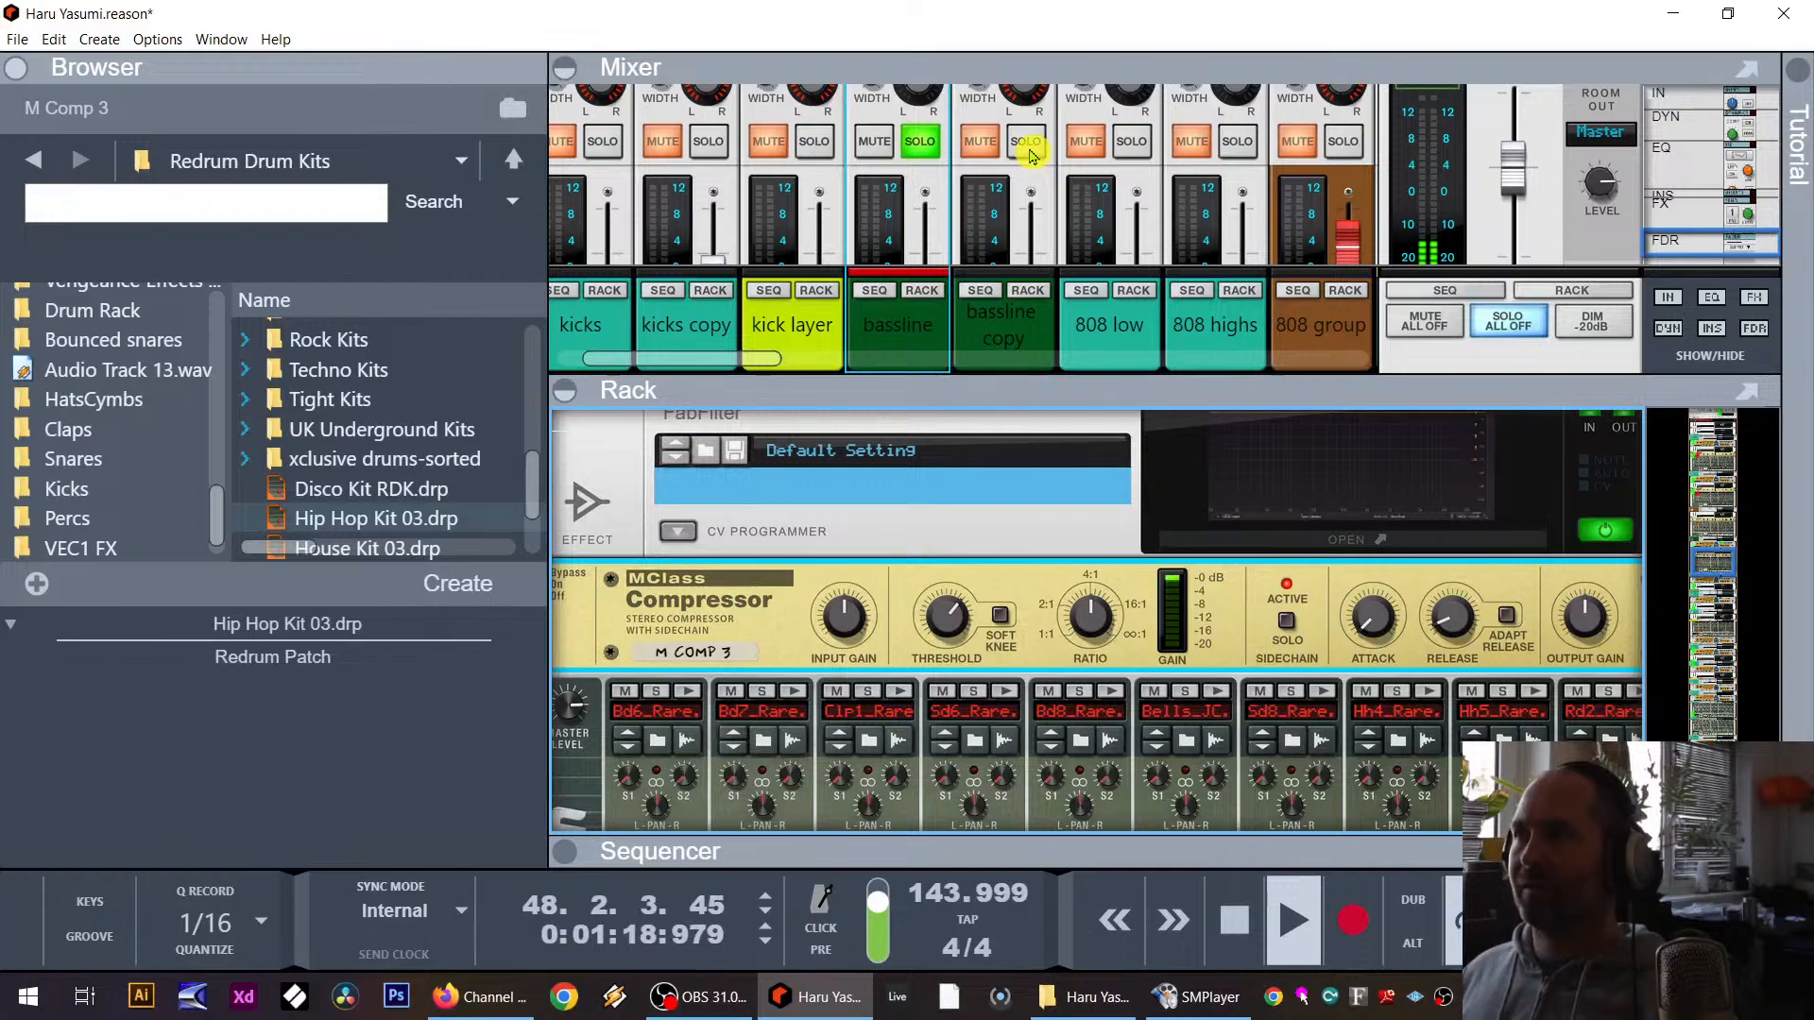
{"action": "left_click", "coordinate": [1033, 150]}
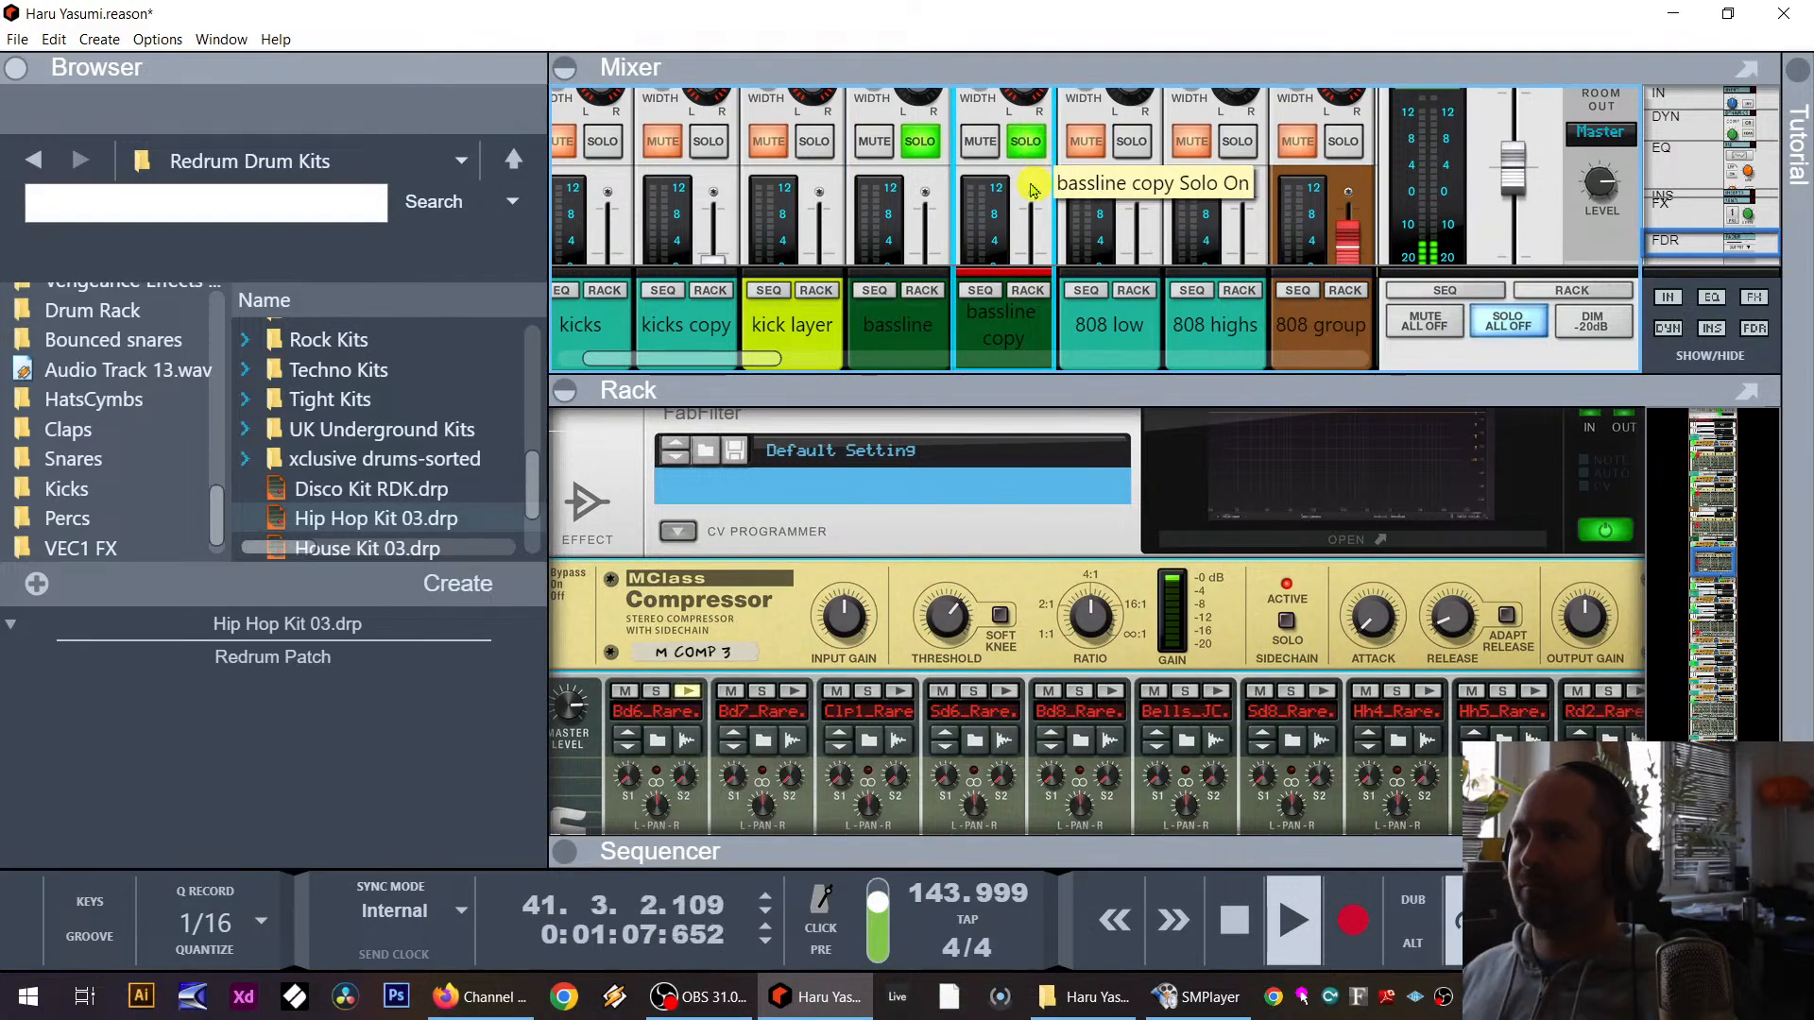
{"action": "scroll", "coordinate": [1032, 189], "scroll_direction": "down", "scroll_amount": 3}
{"action": "left_click", "coordinate": [1028, 290]}
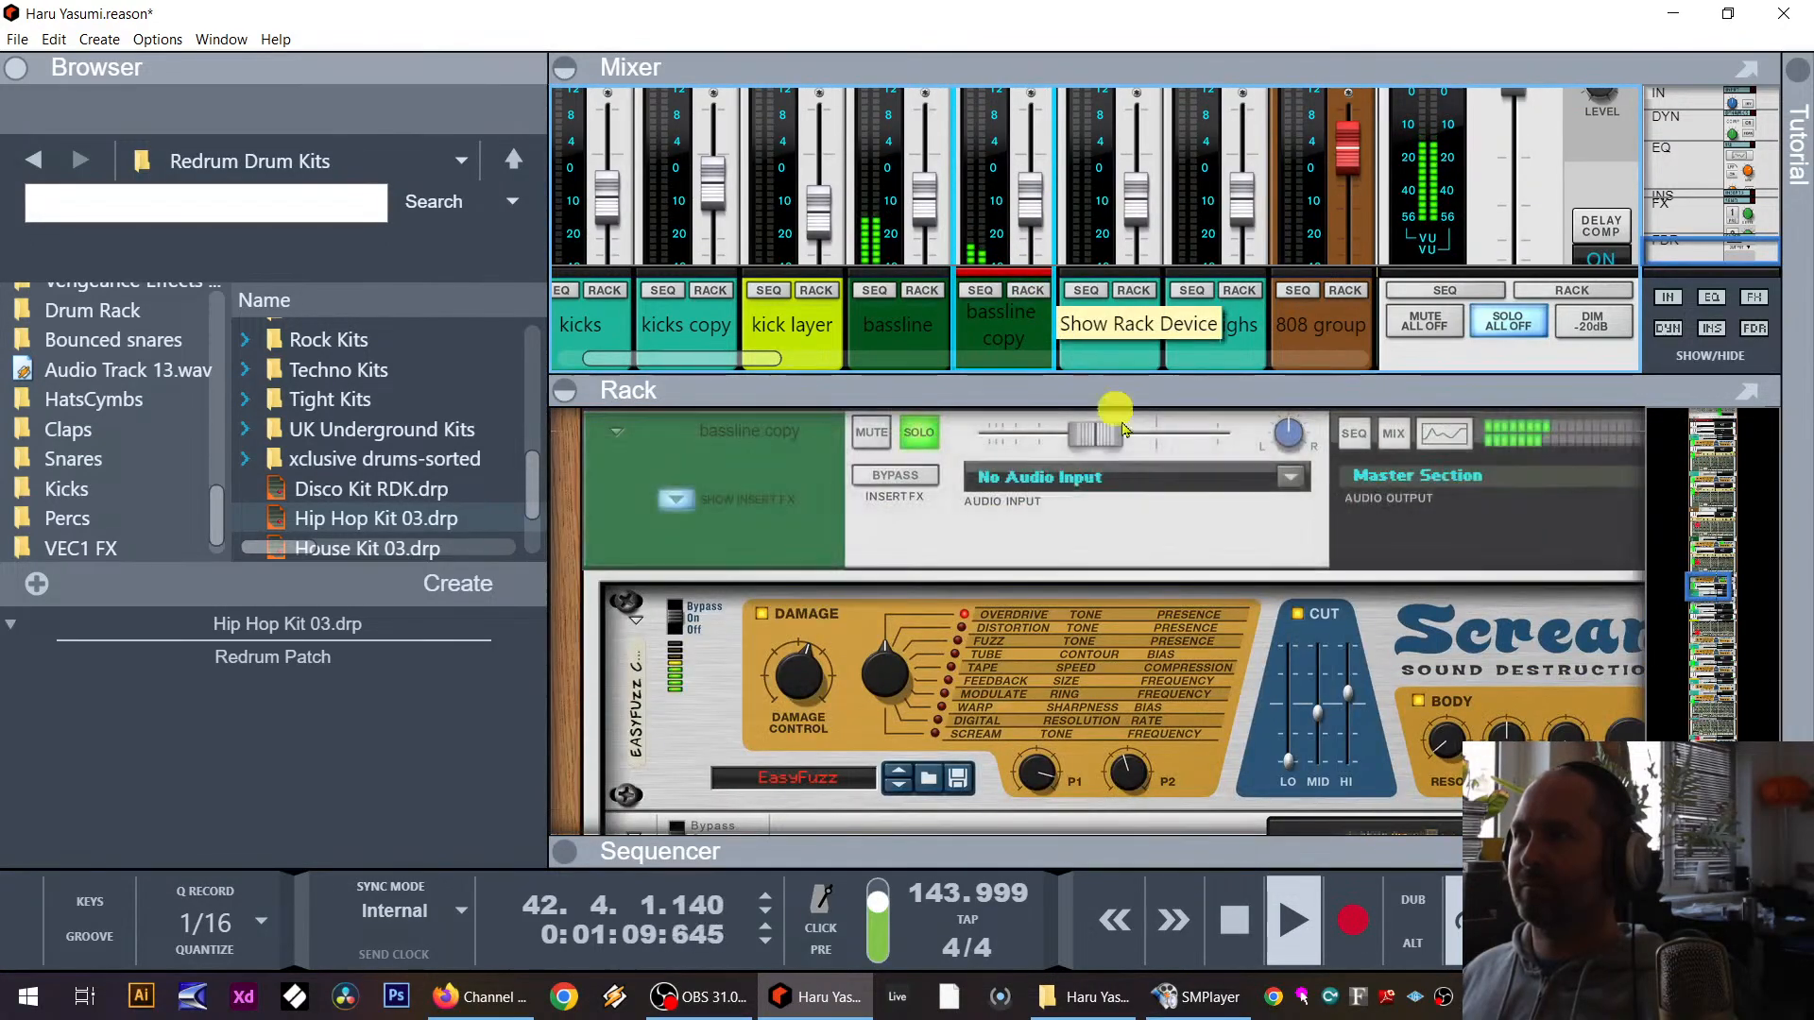
{"action": "scroll", "coordinate": [661, 643], "scroll_direction": "down", "scroll_amount": 5}
{"action": "right_click", "coordinate": [693, 627]}
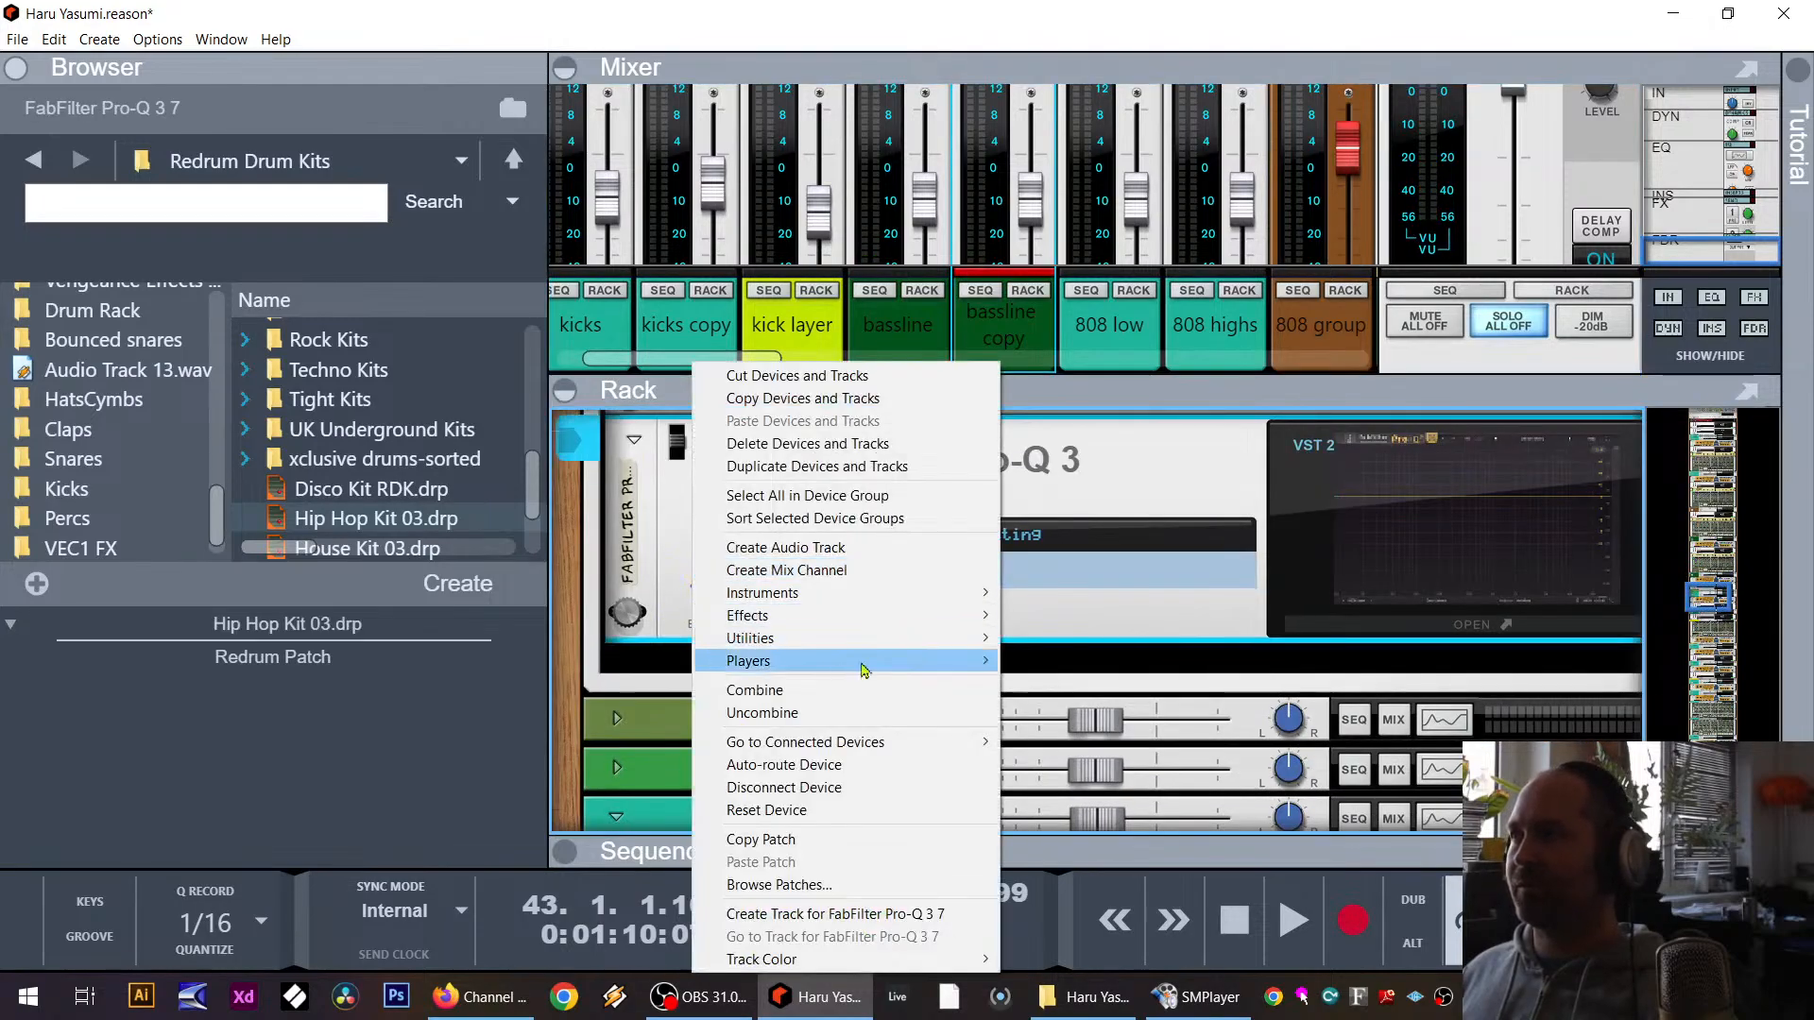
{"action": "mouse_move", "coordinate": [854, 626]}
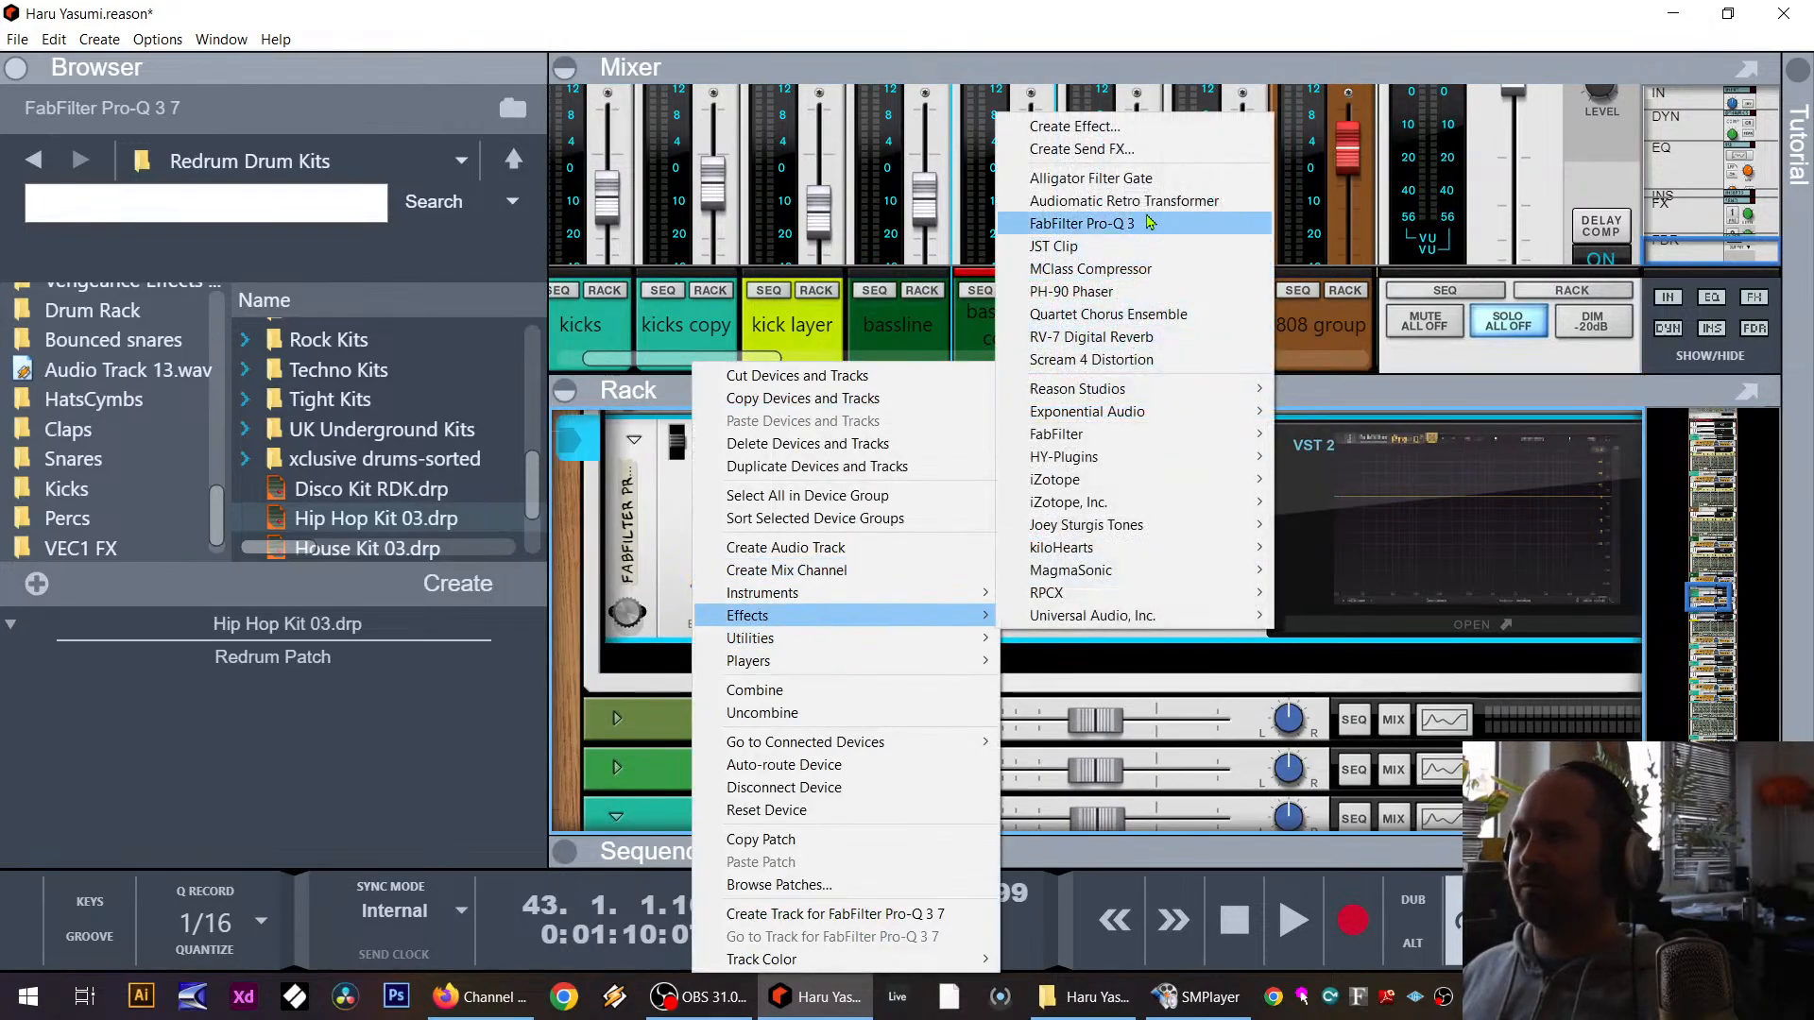
{"action": "left_click", "coordinate": [1134, 268]}
{"action": "key", "text": "Tab"}
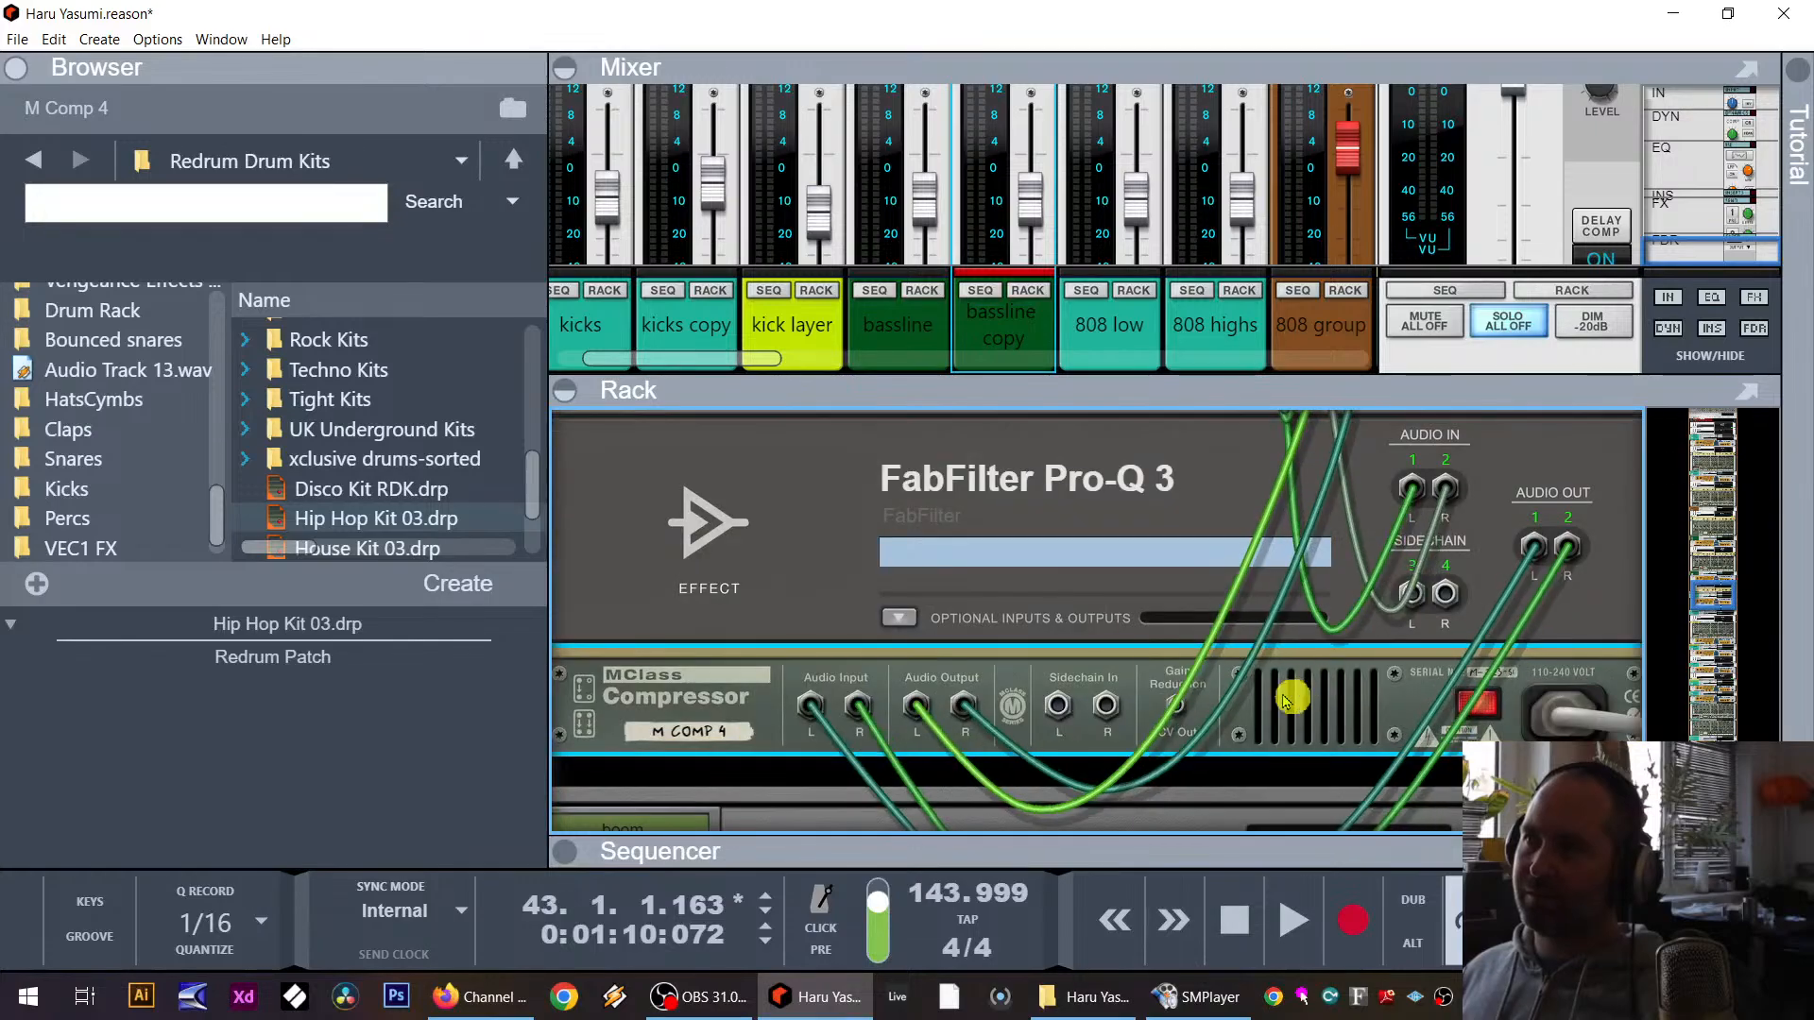
{"action": "key", "text": "Tab"}
Step: Add a Redrum Drum Computer below the bassline copy's compressor and cable its output to that compressor's sidechain input
{"action": "right_click", "coordinate": [847, 774]}
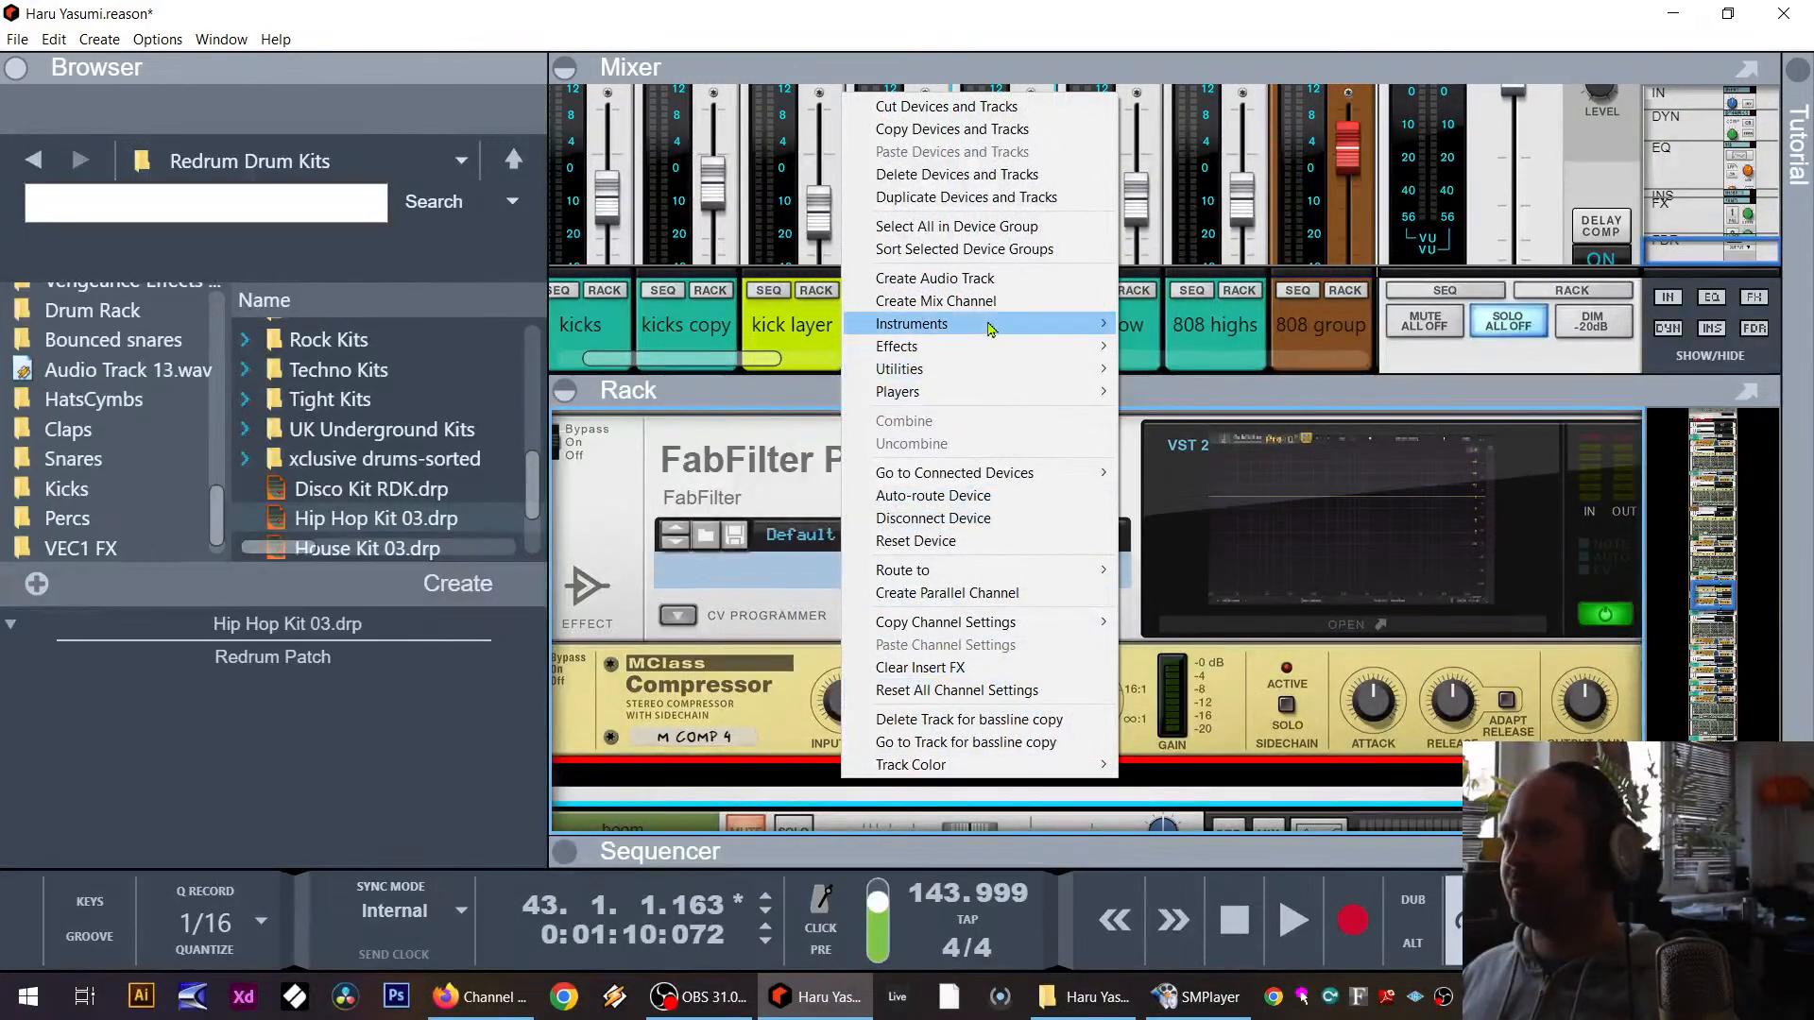
{"action": "mouse_move", "coordinate": [1032, 326]}
{"action": "left_click", "coordinate": [1313, 489]}
{"action": "key", "text": "Tab"}
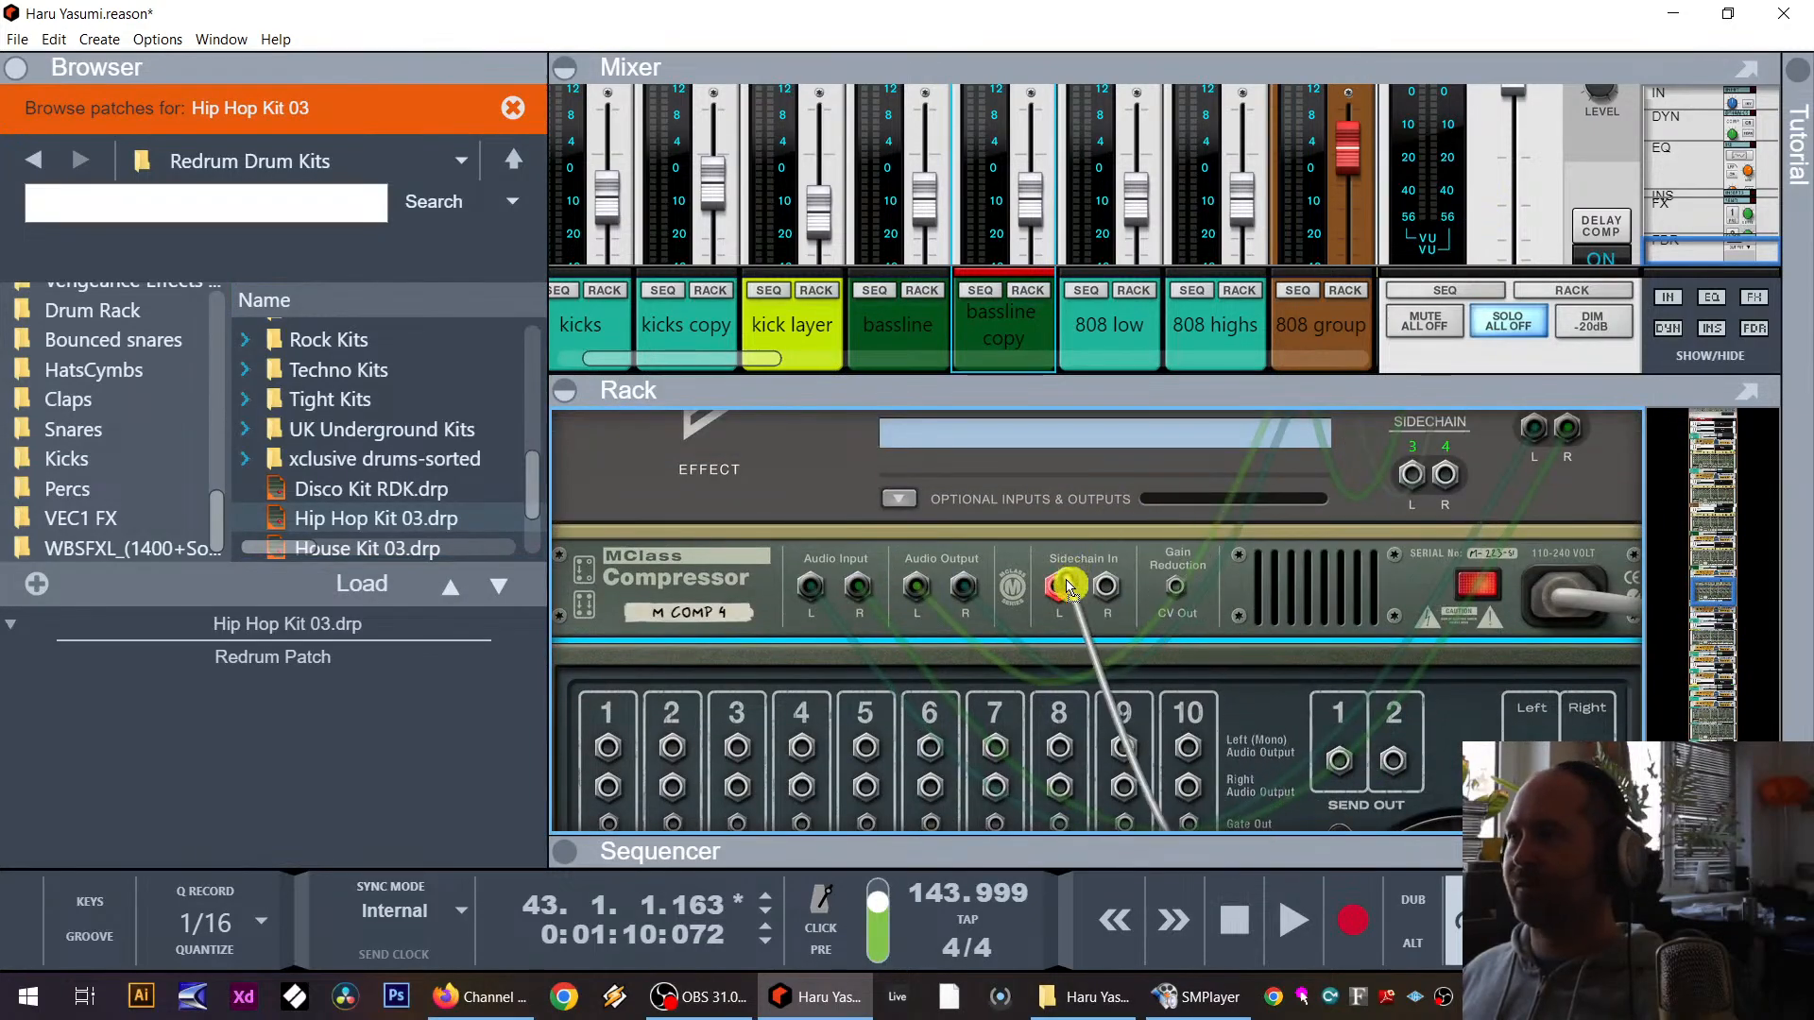
{"action": "key", "text": "Tab"}
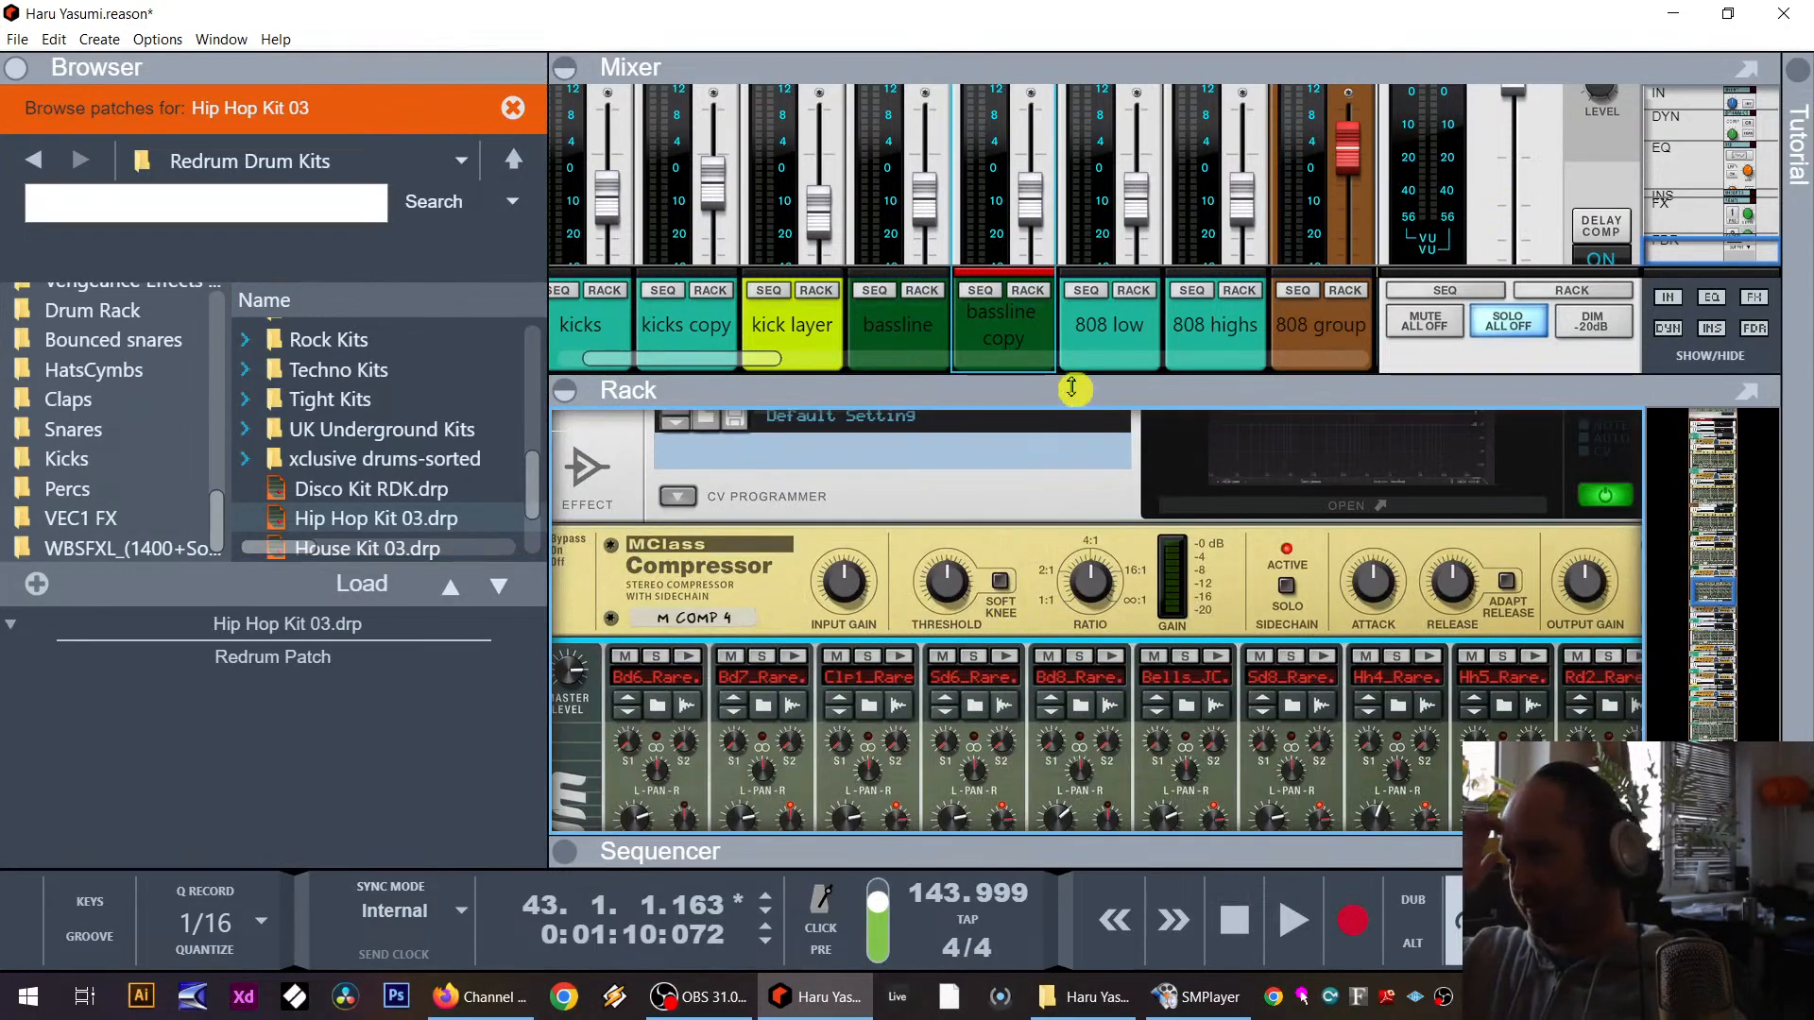
Step: Program channel 1 of the bassline copy's Redrum on every fourth step from step 1, enable Shuffle and run the pattern
{"action": "scroll", "coordinate": [850, 615], "scroll_direction": "down", "scroll_amount": 5}
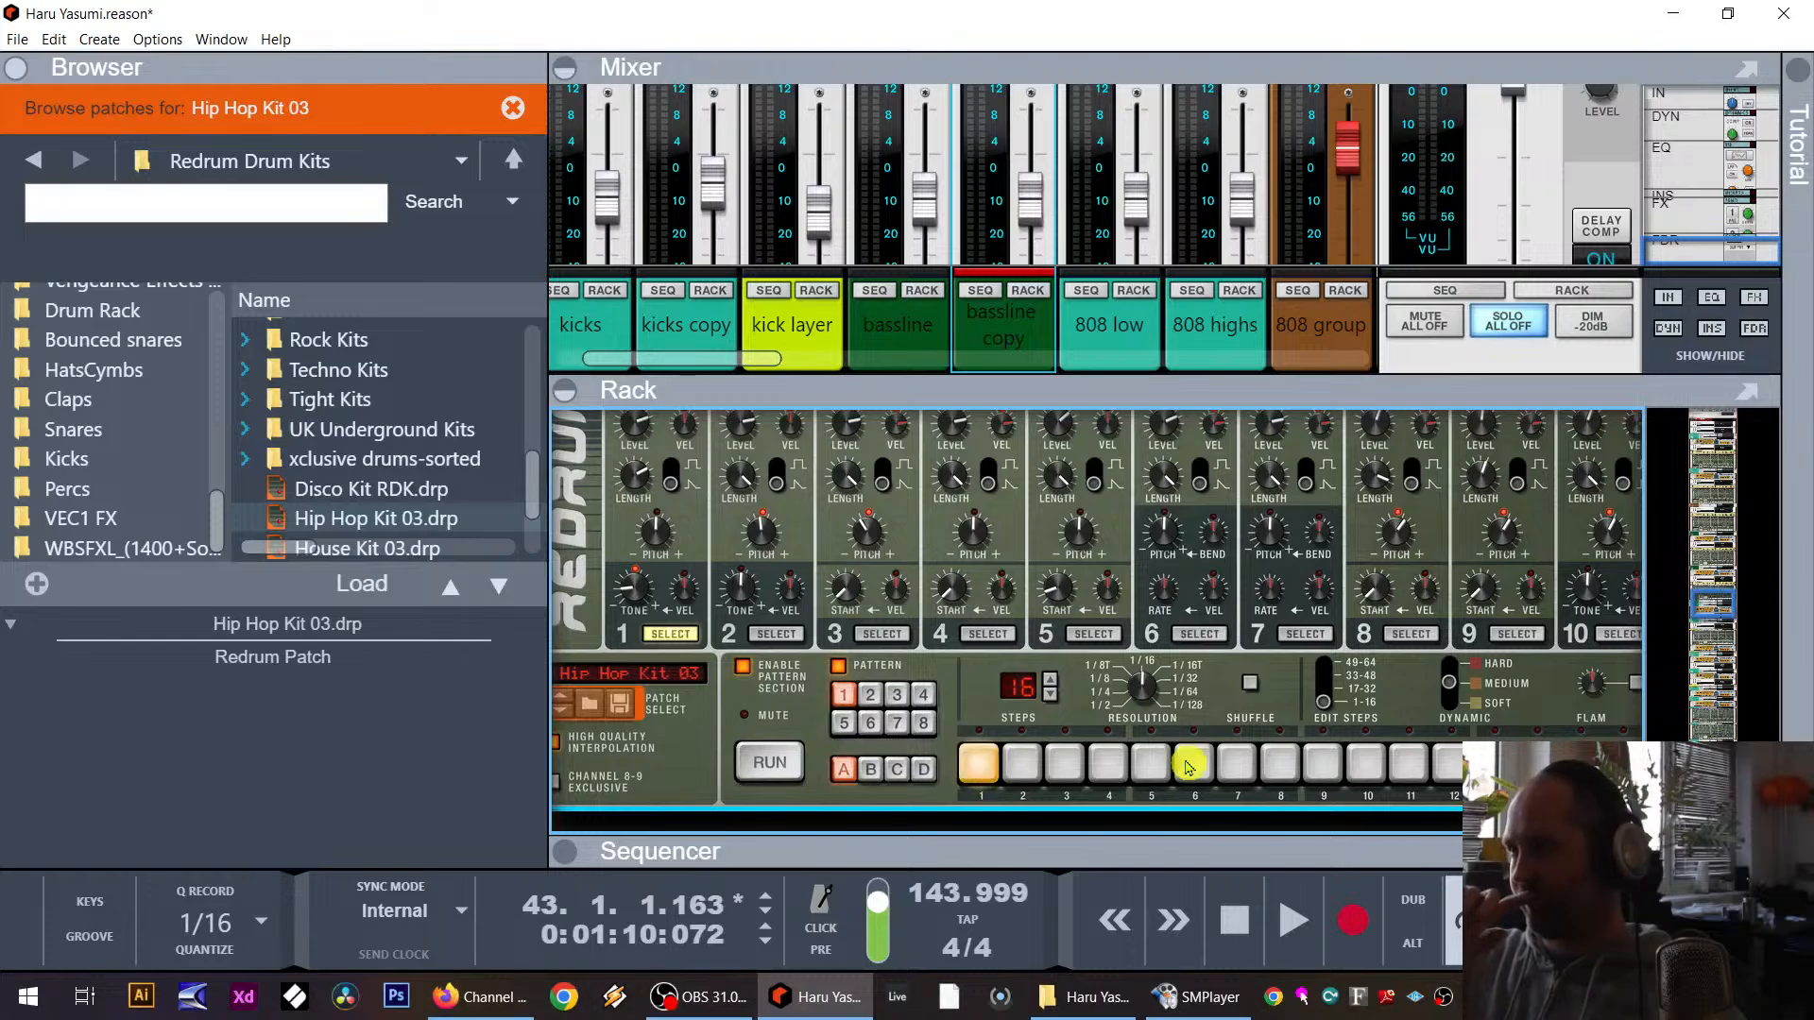
{"action": "left_click", "coordinate": [1151, 765]}
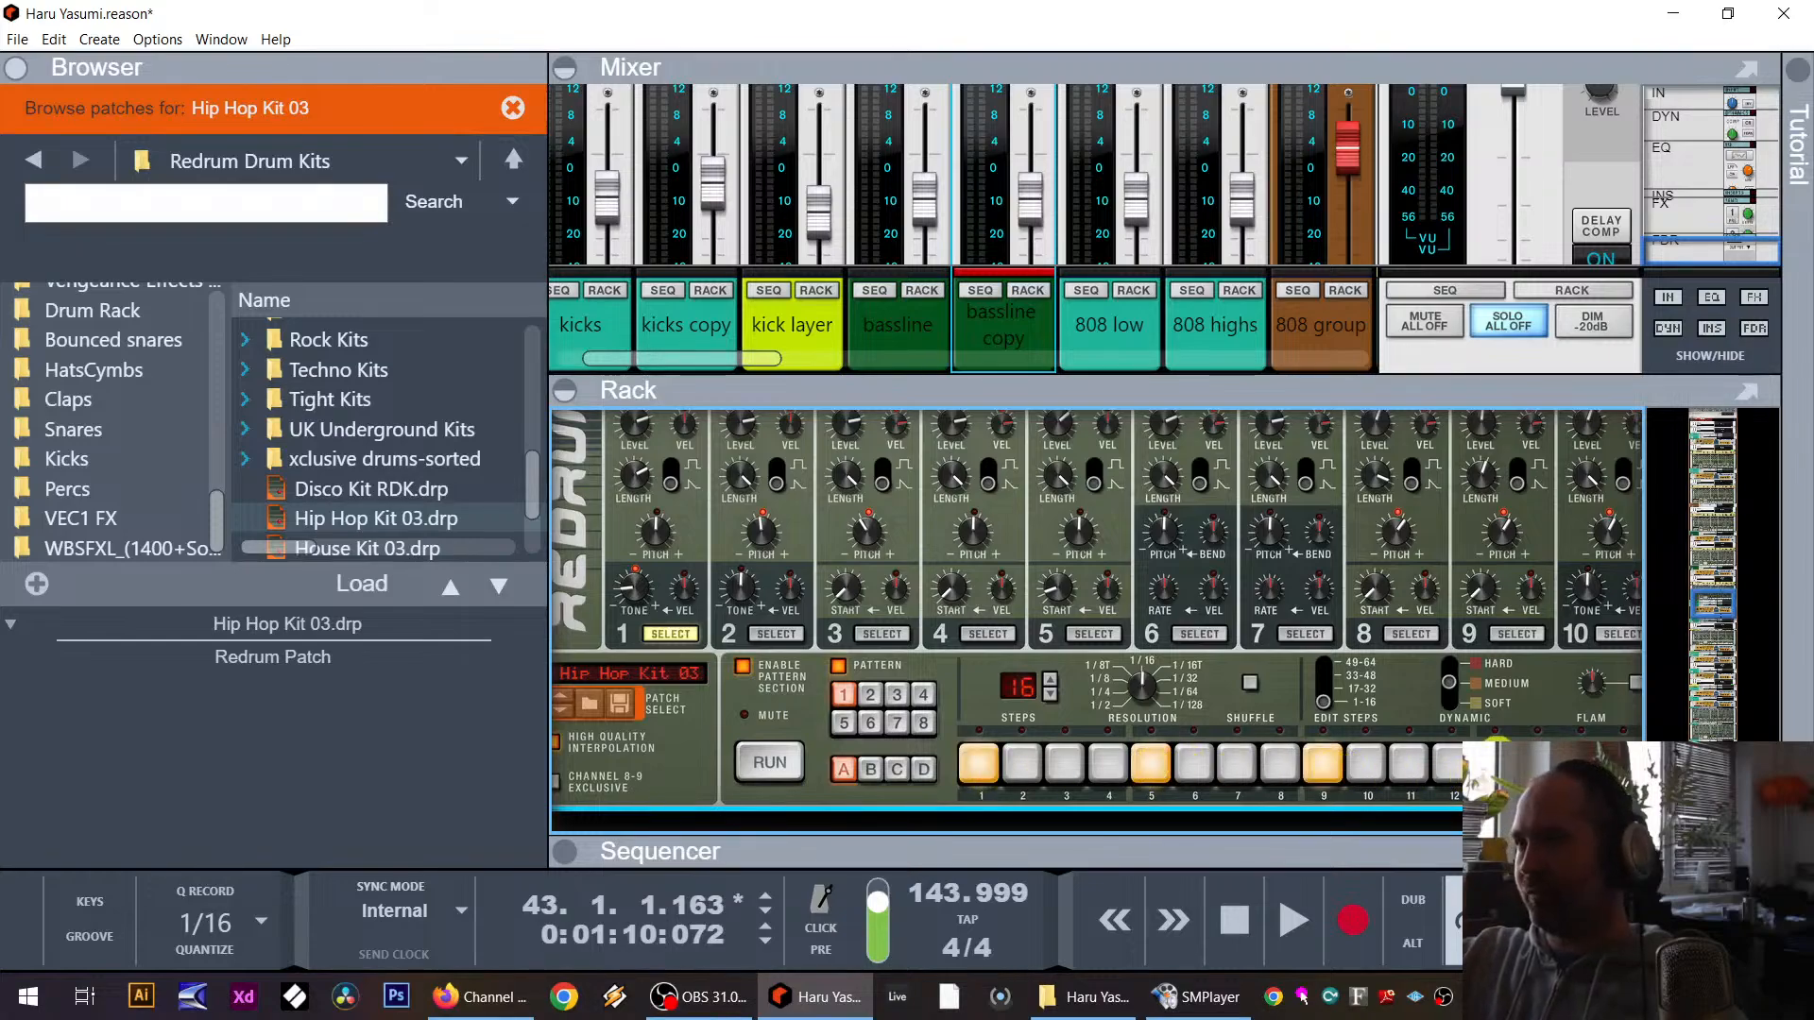
{"action": "left_click", "coordinate": [1250, 682]}
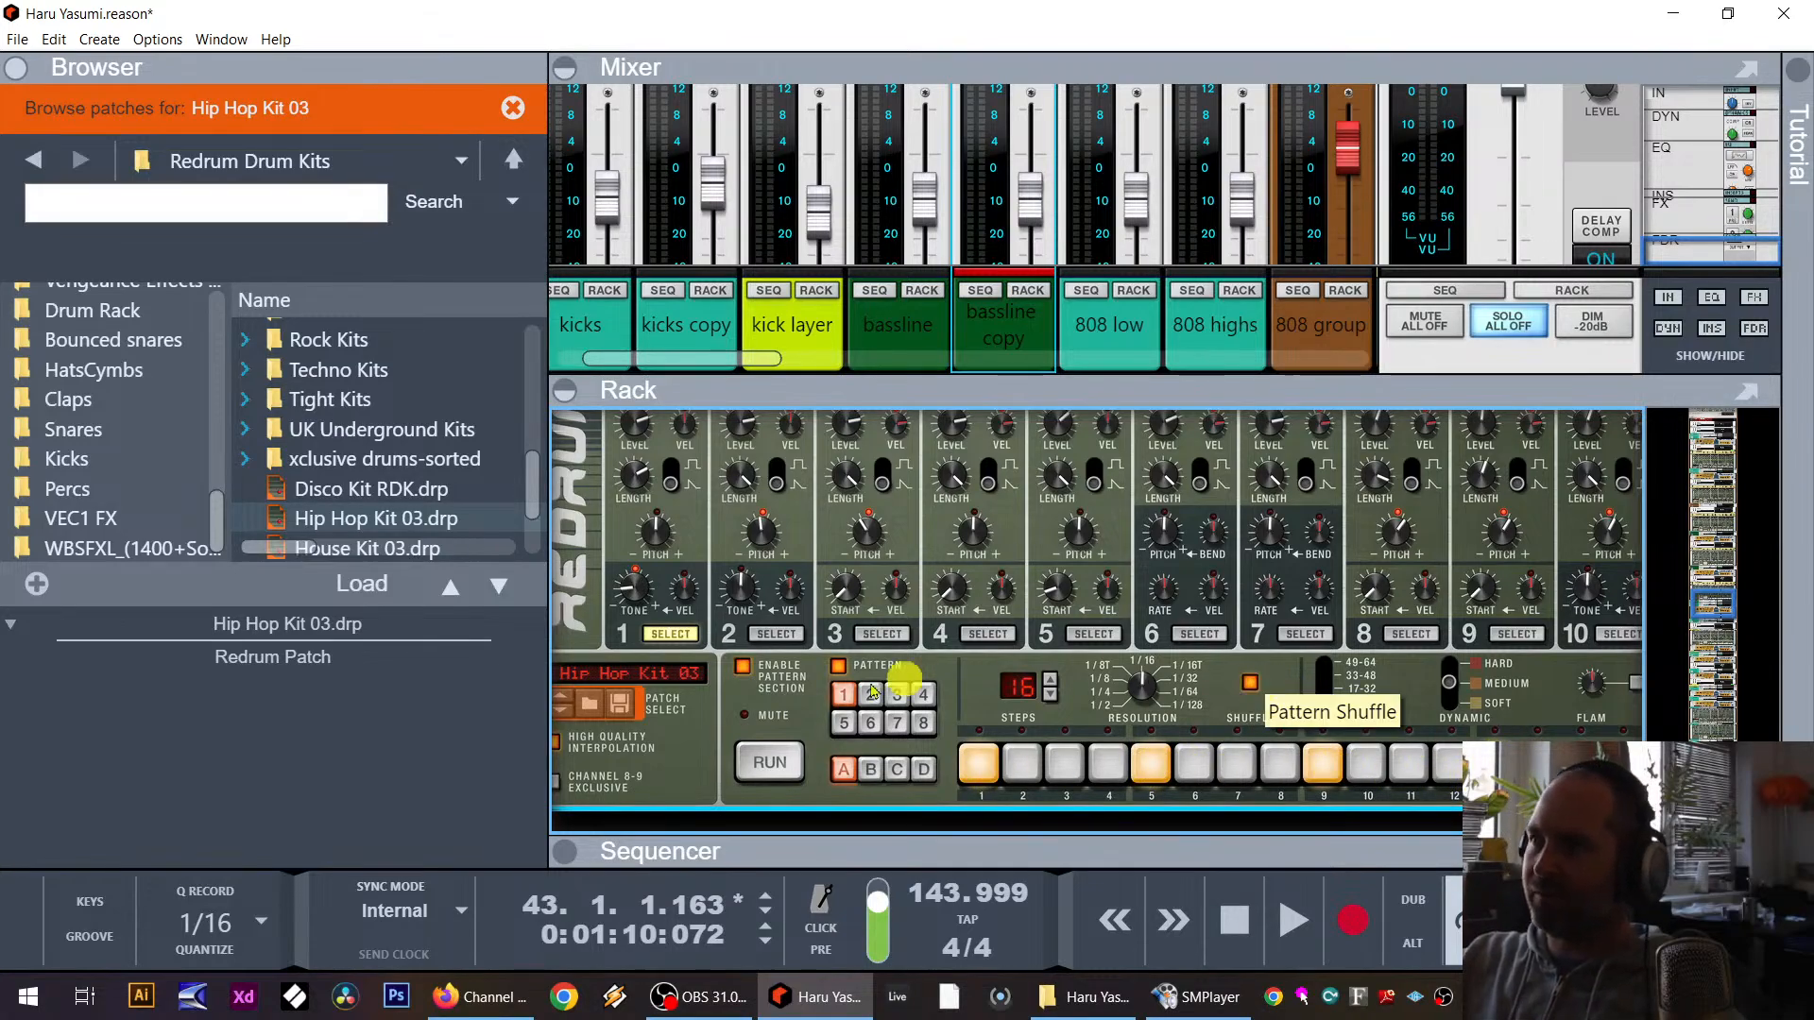
{"action": "left_click", "coordinate": [799, 765]}
Step: Shorten the attack and release on the bassline copy's compressor, set its threshold to about -12.2 dB and start playback
{"action": "scroll", "coordinate": [935, 595], "scroll_direction": "up", "scroll_amount": 5}
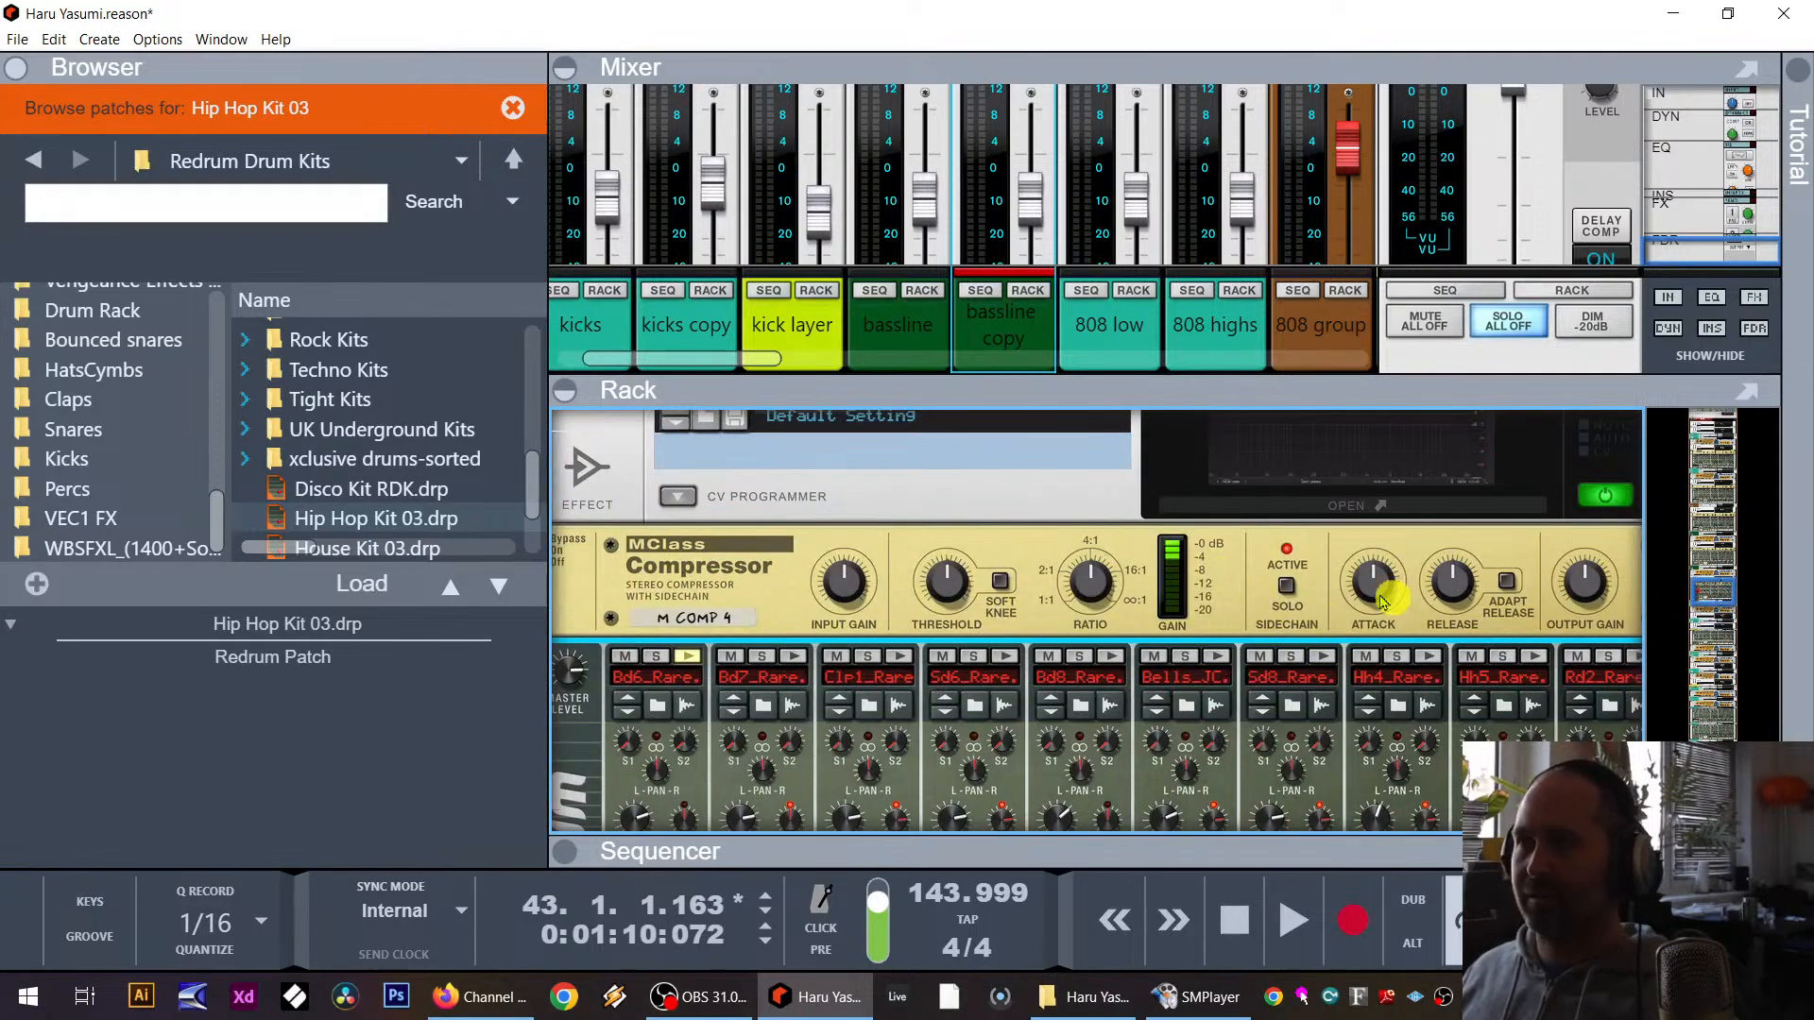
{"action": "left_click_drag", "start_coordinate": [1381, 601], "coordinate": [1378, 699]}
{"action": "left_click_drag", "start_coordinate": [1471, 593], "coordinate": [1473, 661]}
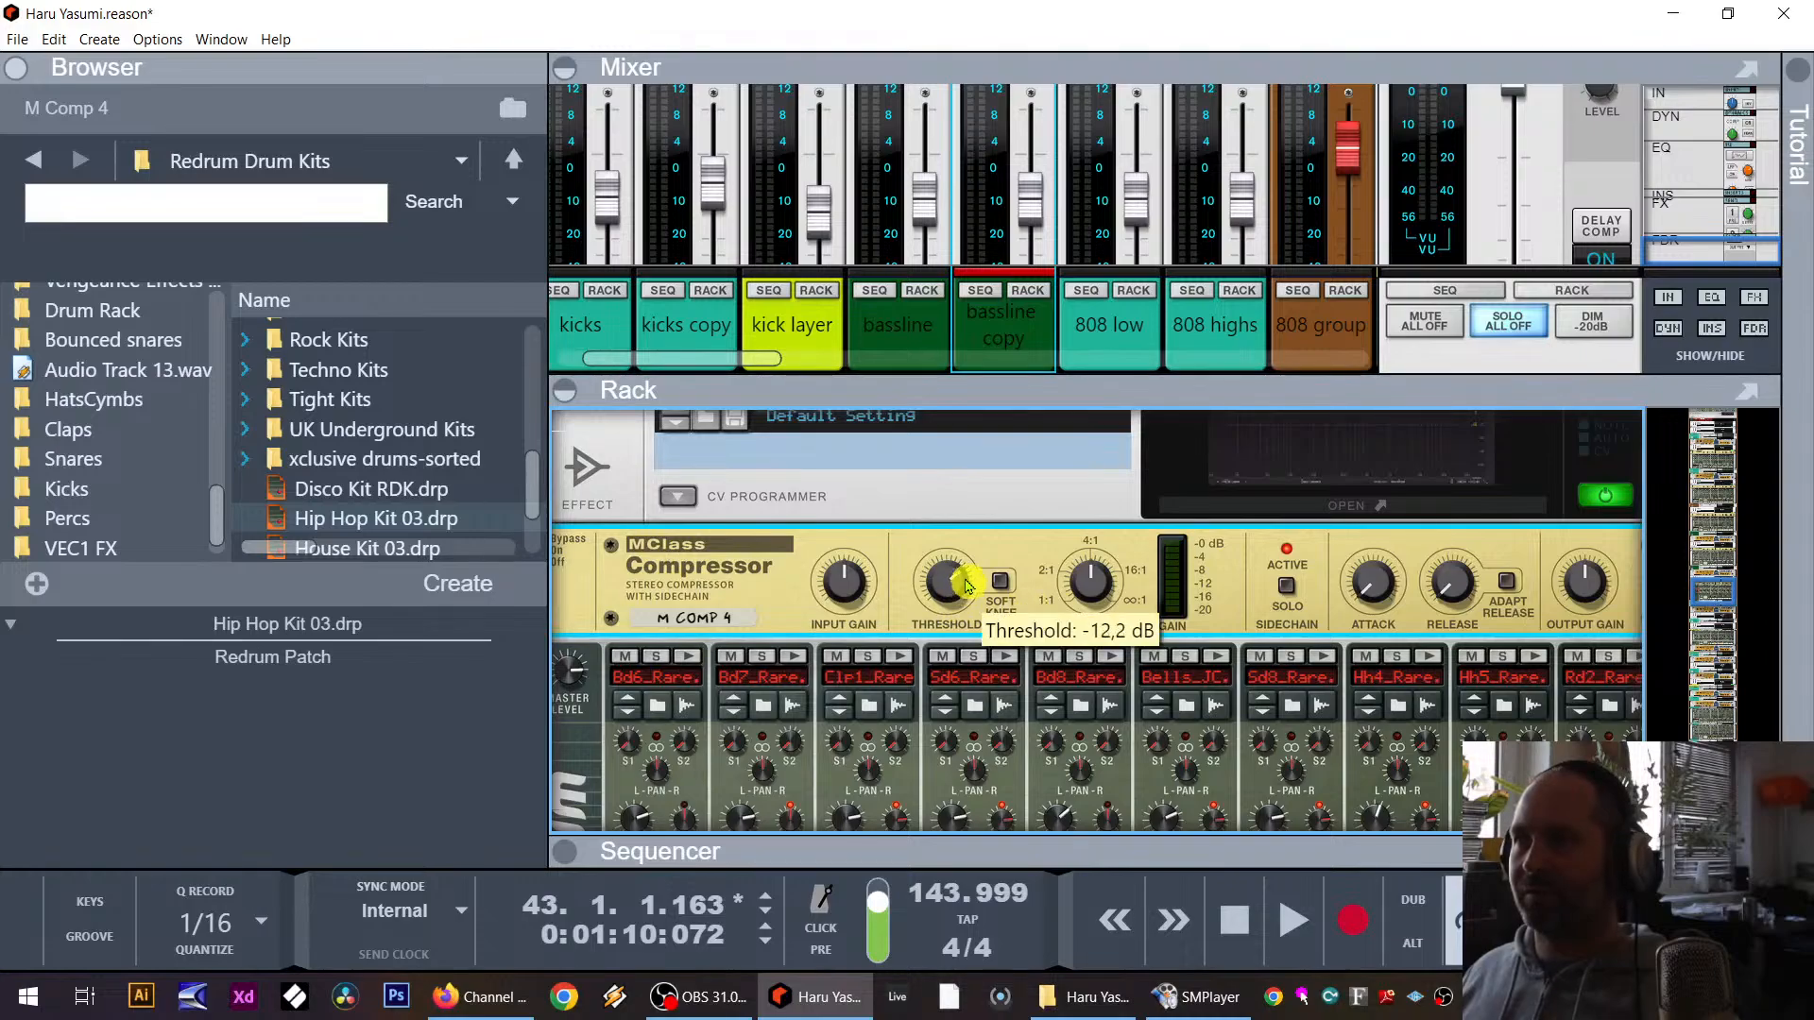
{"action": "key", "text": "space"}
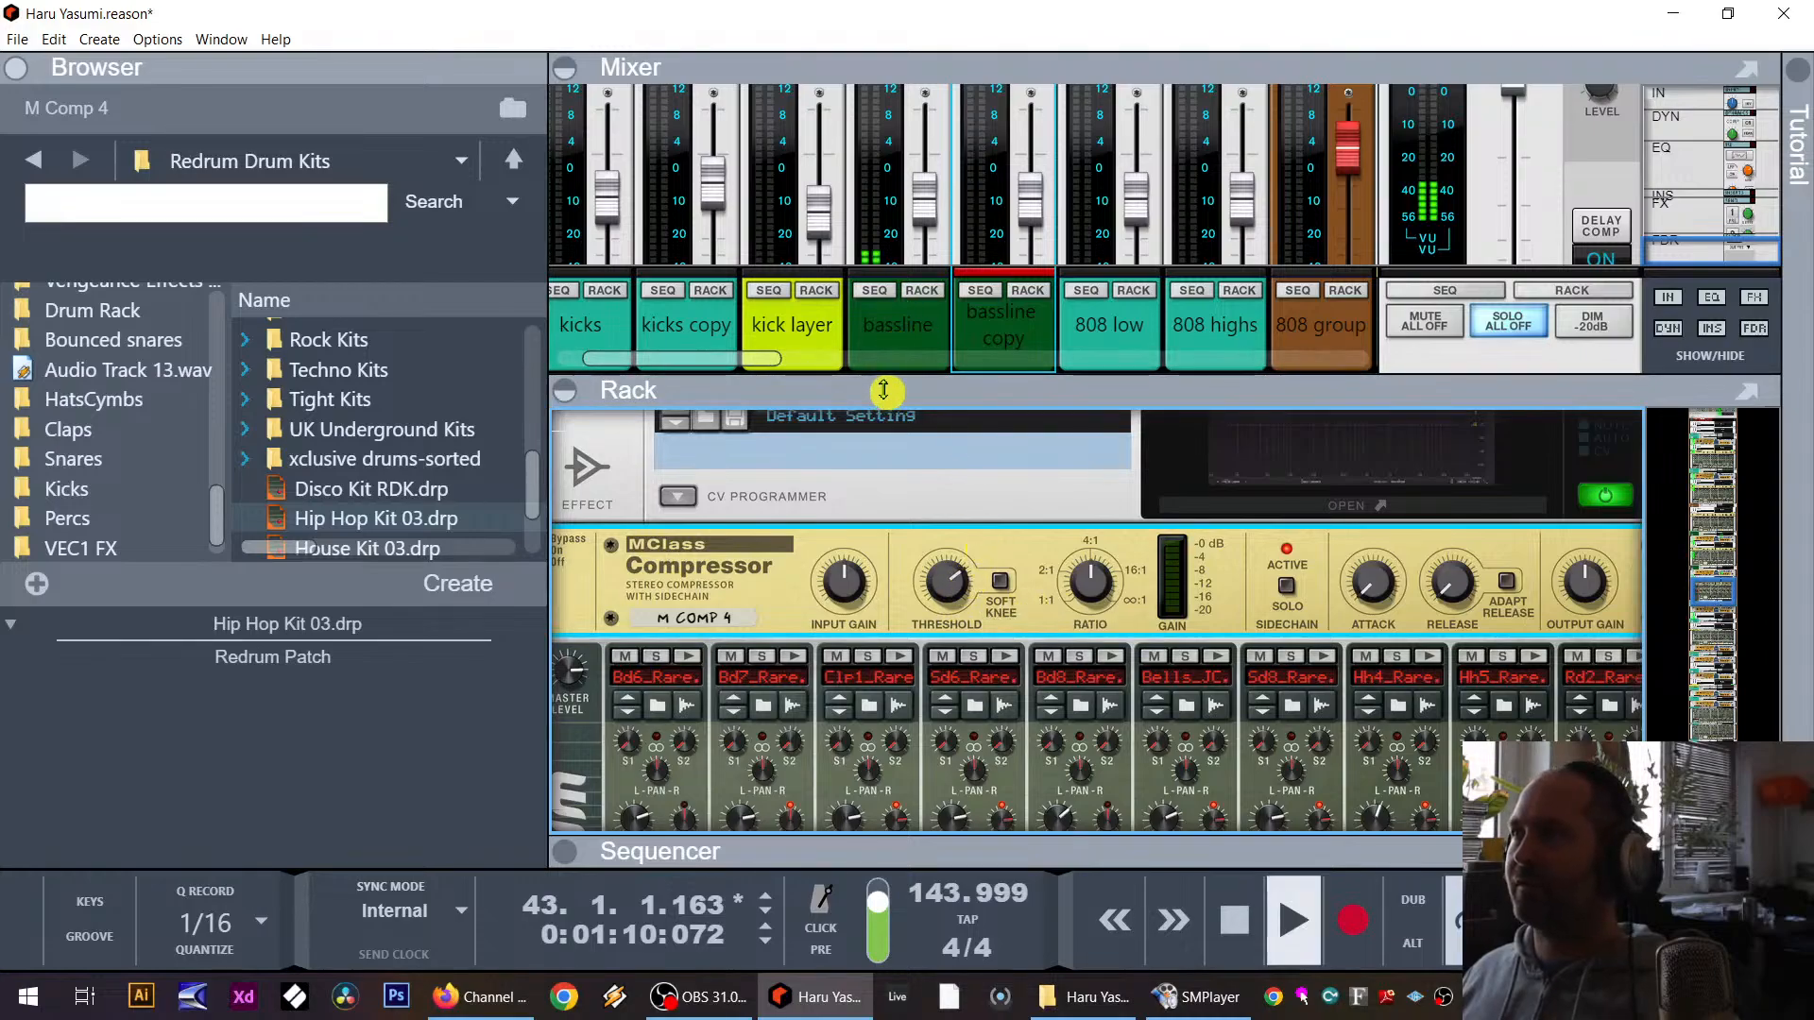
Step: Unsolo the bassline channel, then set the bassline copy compressor's ratio to ∞:1 and its threshold to about -13.9 dB
{"action": "left_click_drag", "start_coordinate": [883, 392], "coordinate": [888, 531]}
{"action": "left_click", "coordinate": [923, 202]}
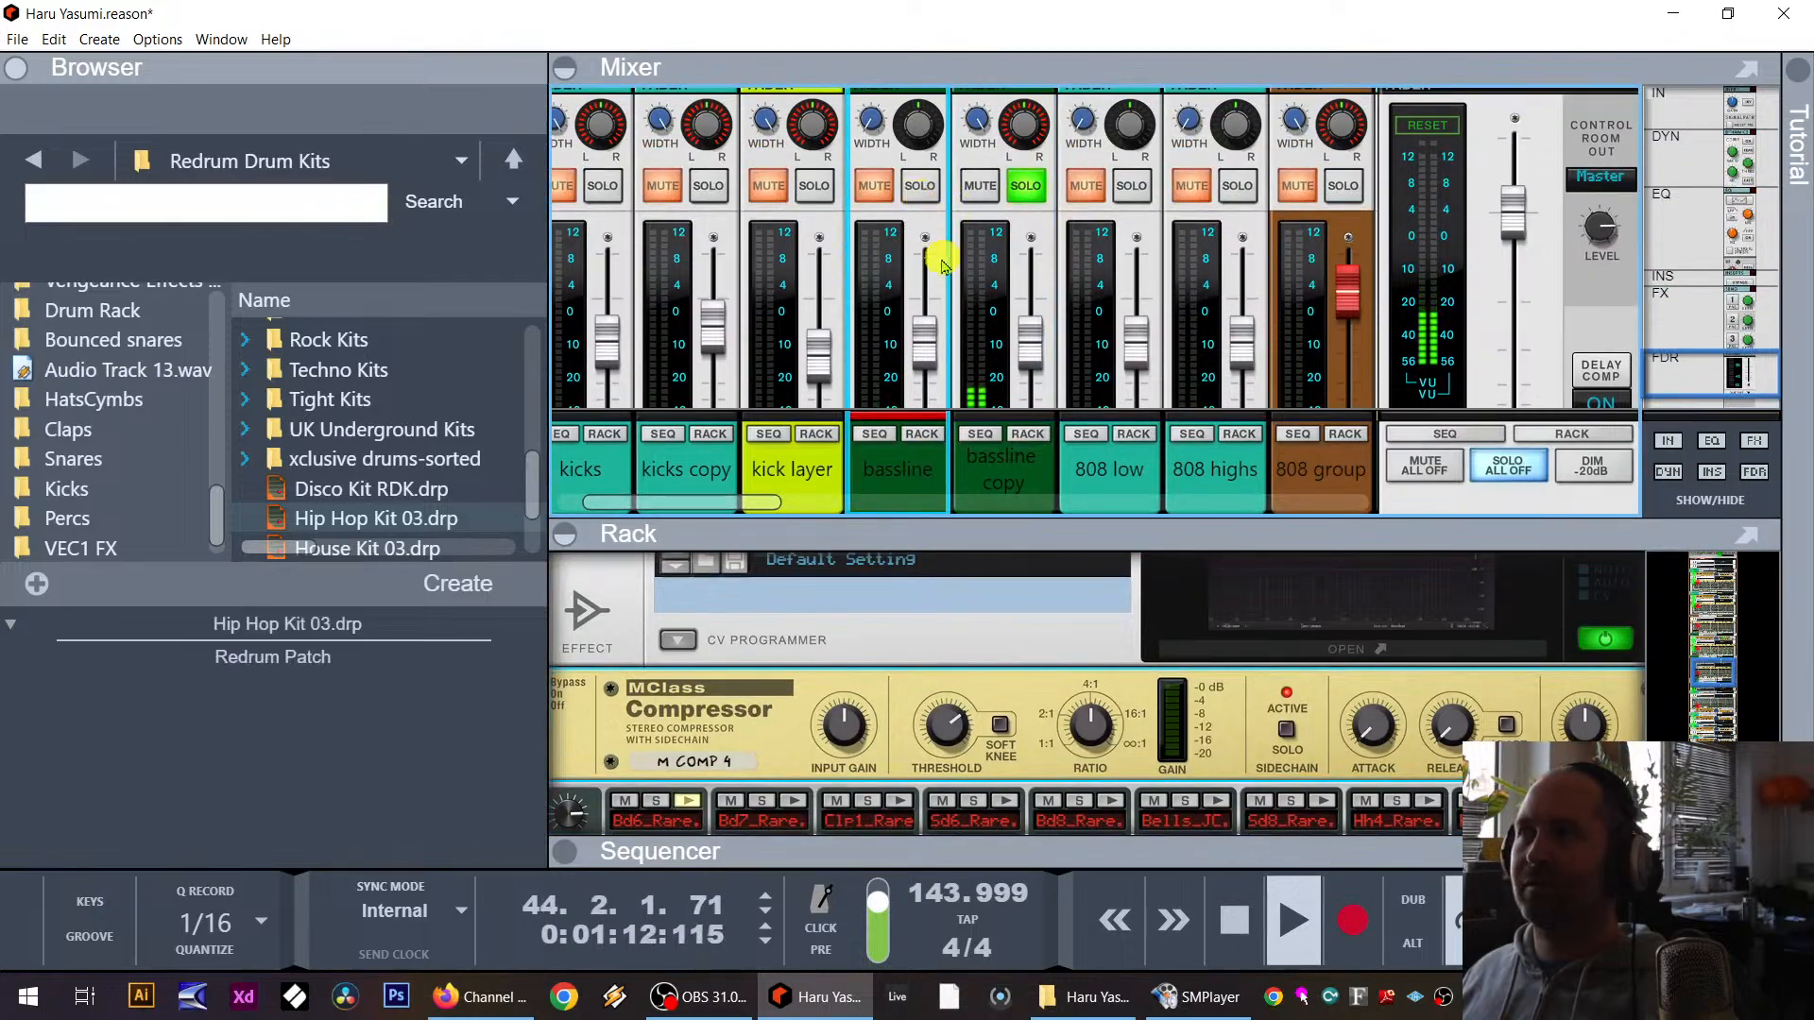
{"action": "mouse_move", "coordinate": [951, 728]}
{"action": "left_mouse_down"}
{"action": "mouse_move", "coordinate": [939, 770]}
{"action": "mouse_move", "coordinate": [950, 735]}
{"action": "left_mouse_up"}
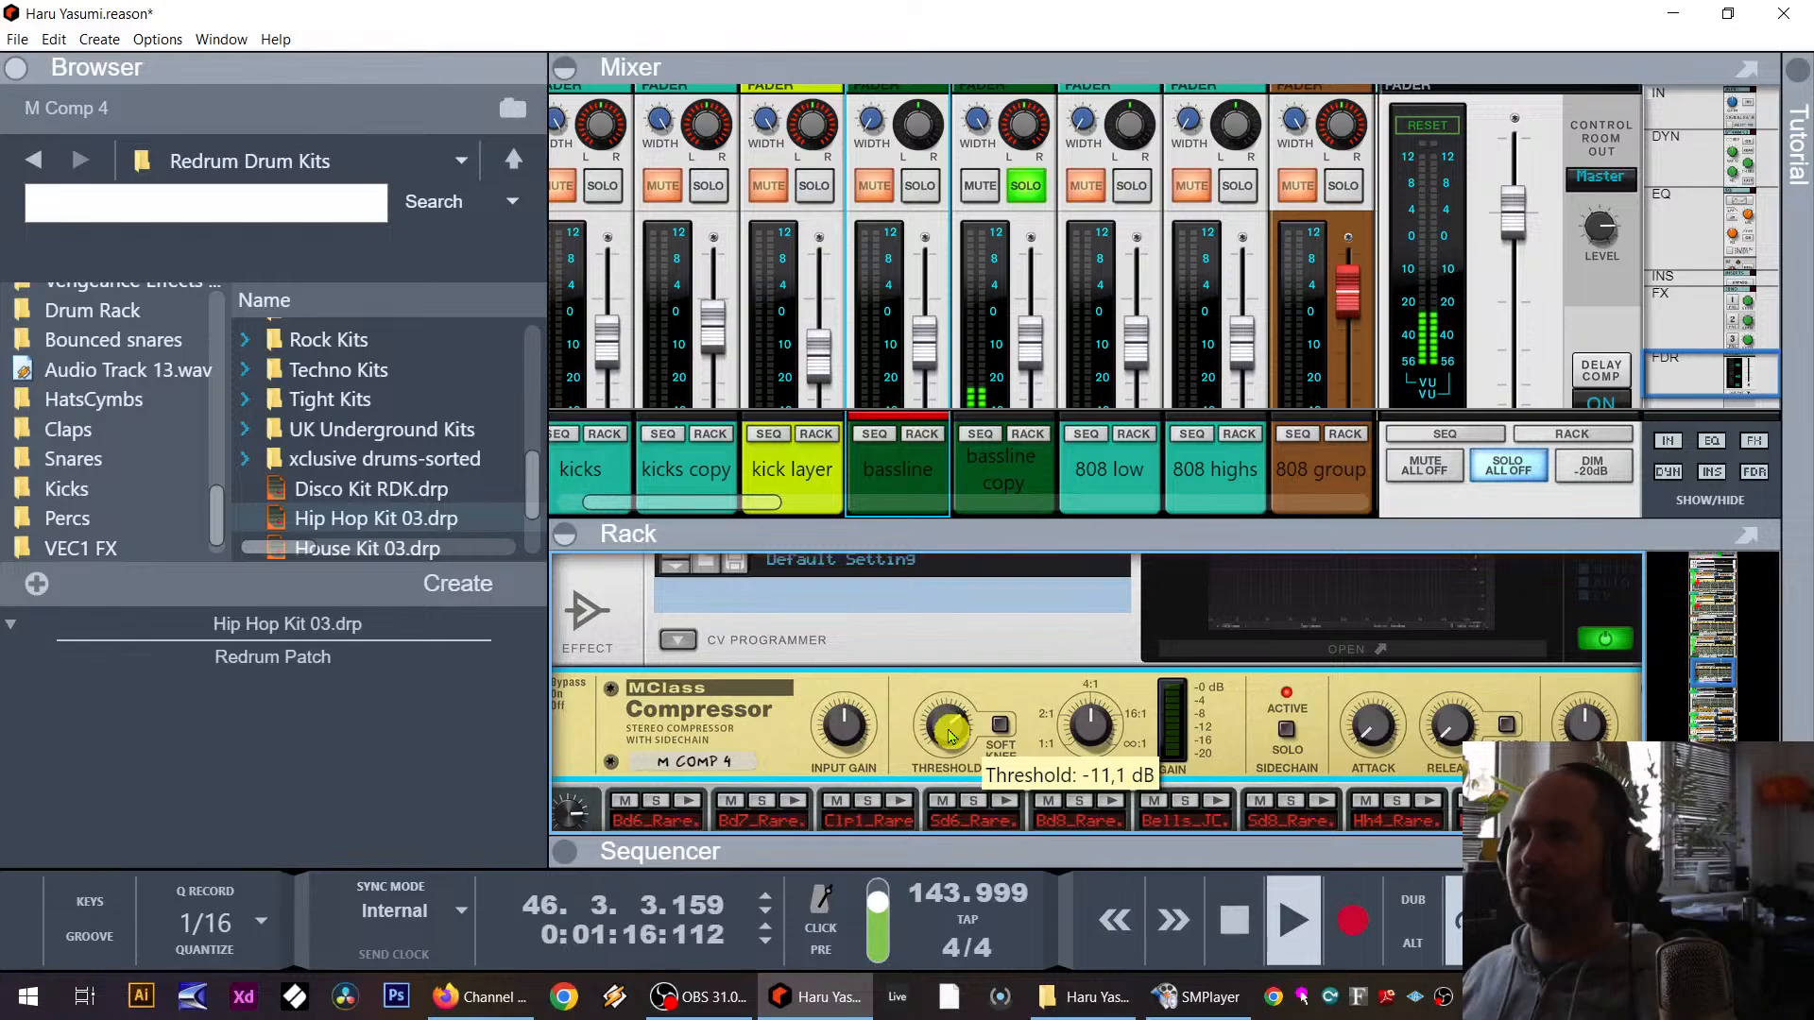
{"action": "left_click_drag", "start_coordinate": [1104, 725], "coordinate": [1117, 560]}
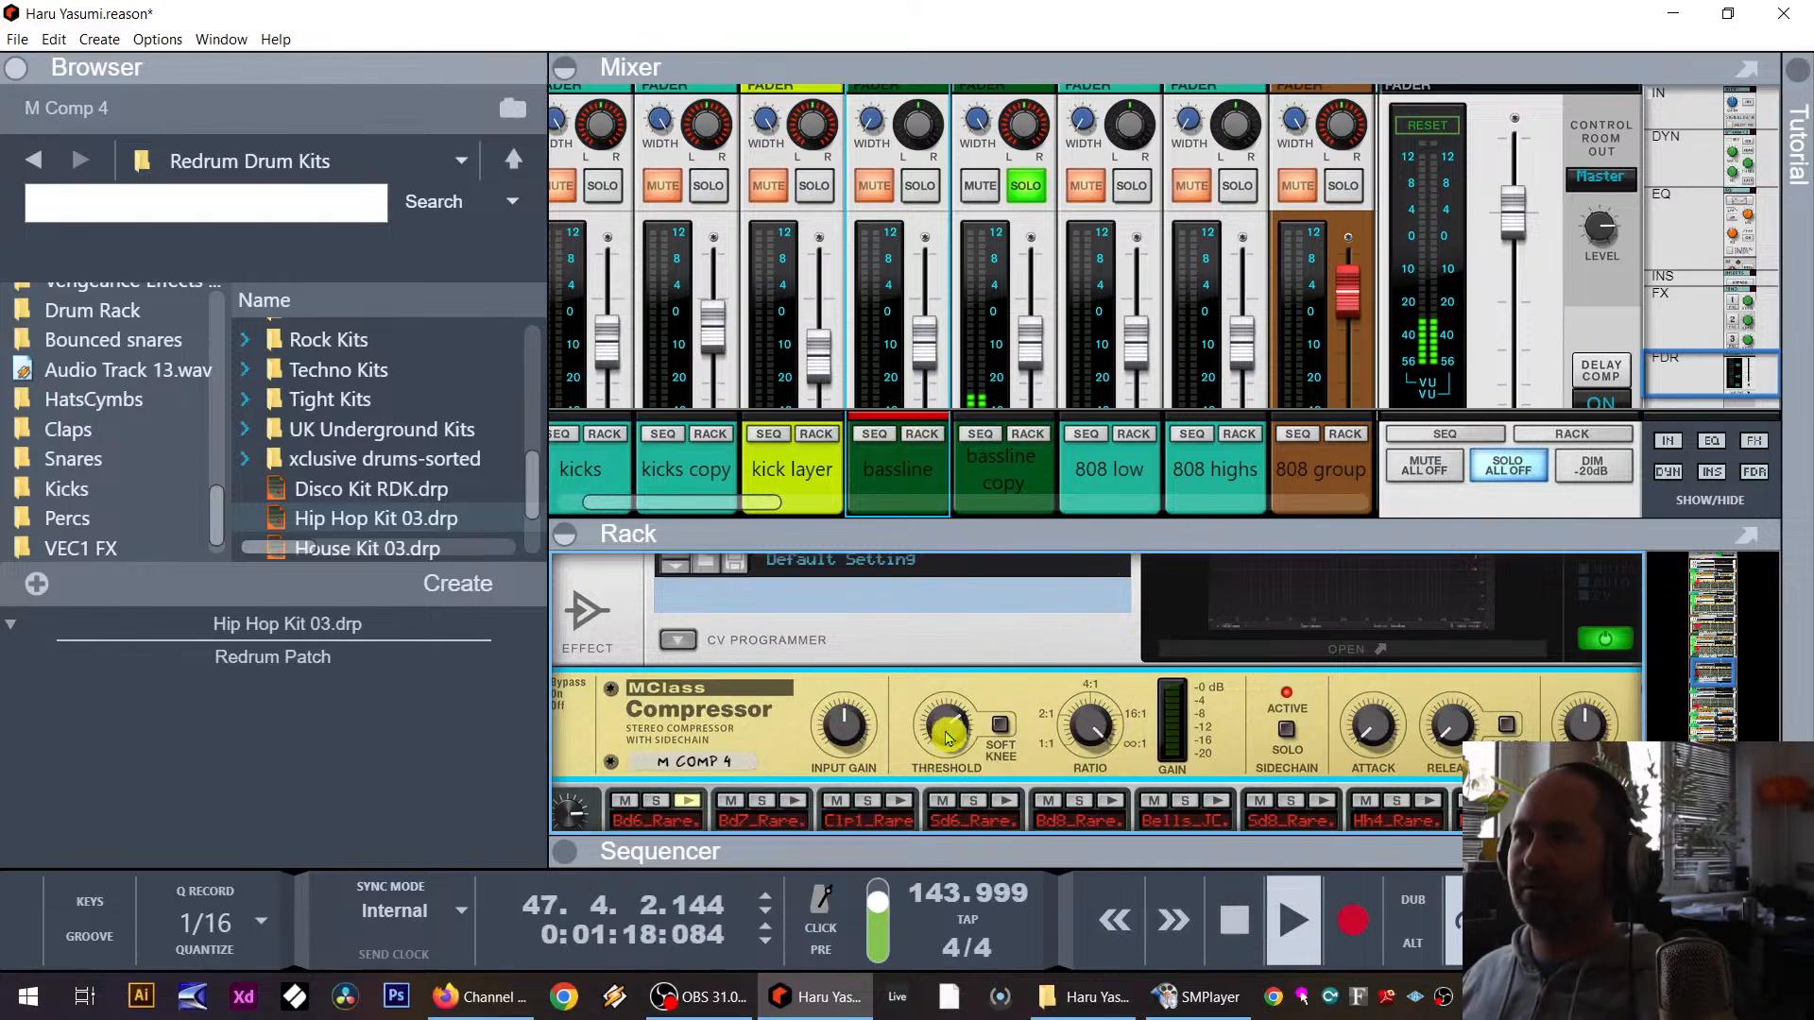
{"action": "left_click_drag", "start_coordinate": [950, 738], "coordinate": [947, 747]}
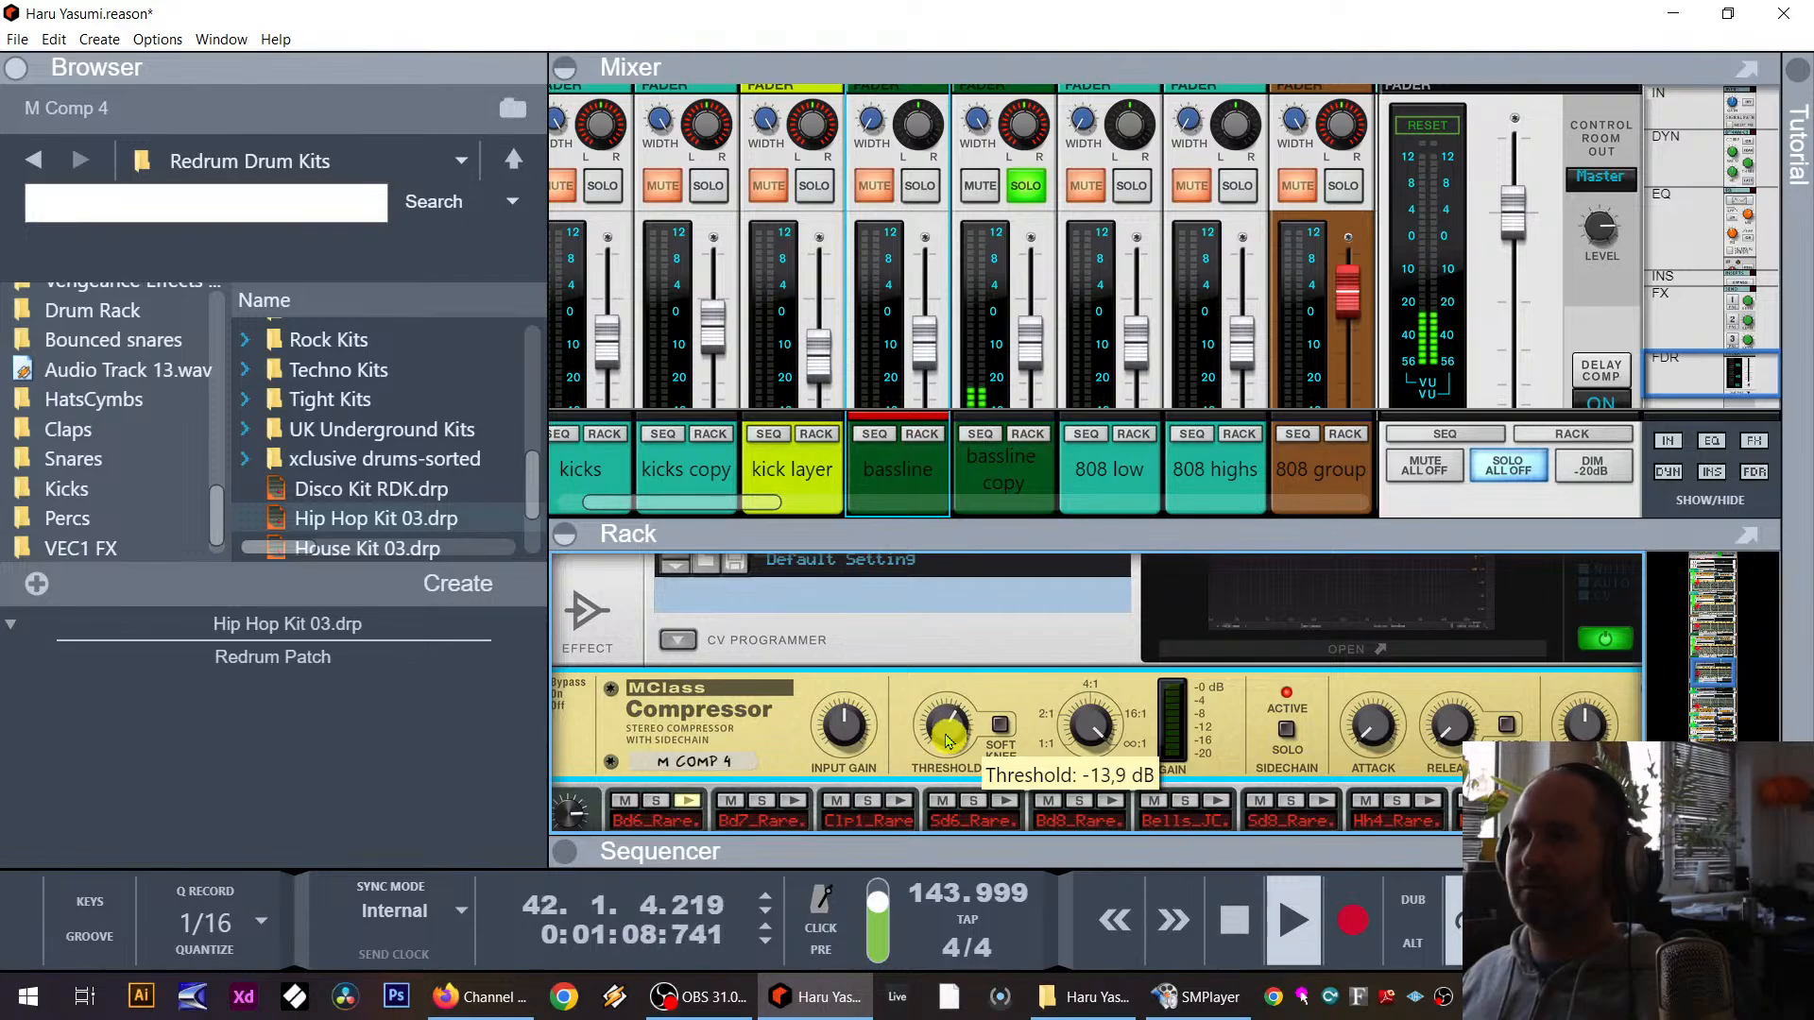
Step: Solo the bassline channel again and switch its Scream 4 damage type to Tape
{"action": "left_click", "coordinate": [919, 185]}
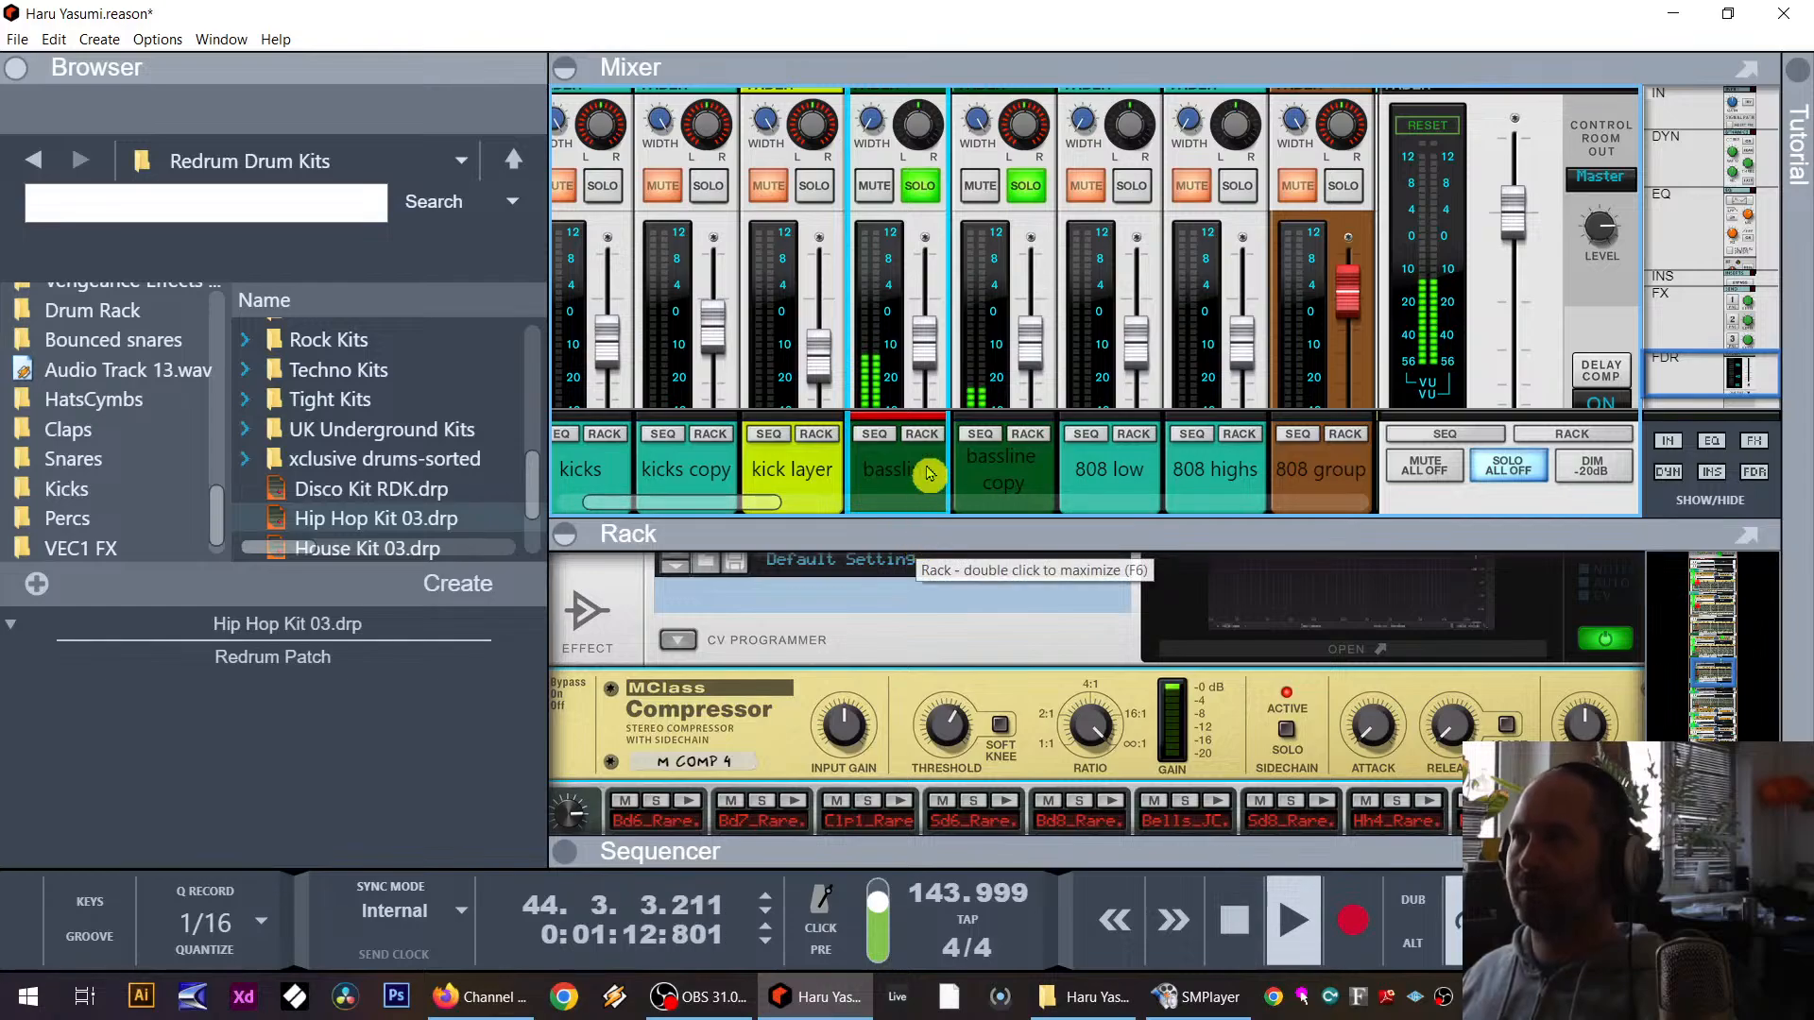
{"action": "left_click", "coordinate": [921, 434]}
{"action": "scroll", "coordinate": [931, 624], "scroll_direction": "down", "scroll_amount": 3}
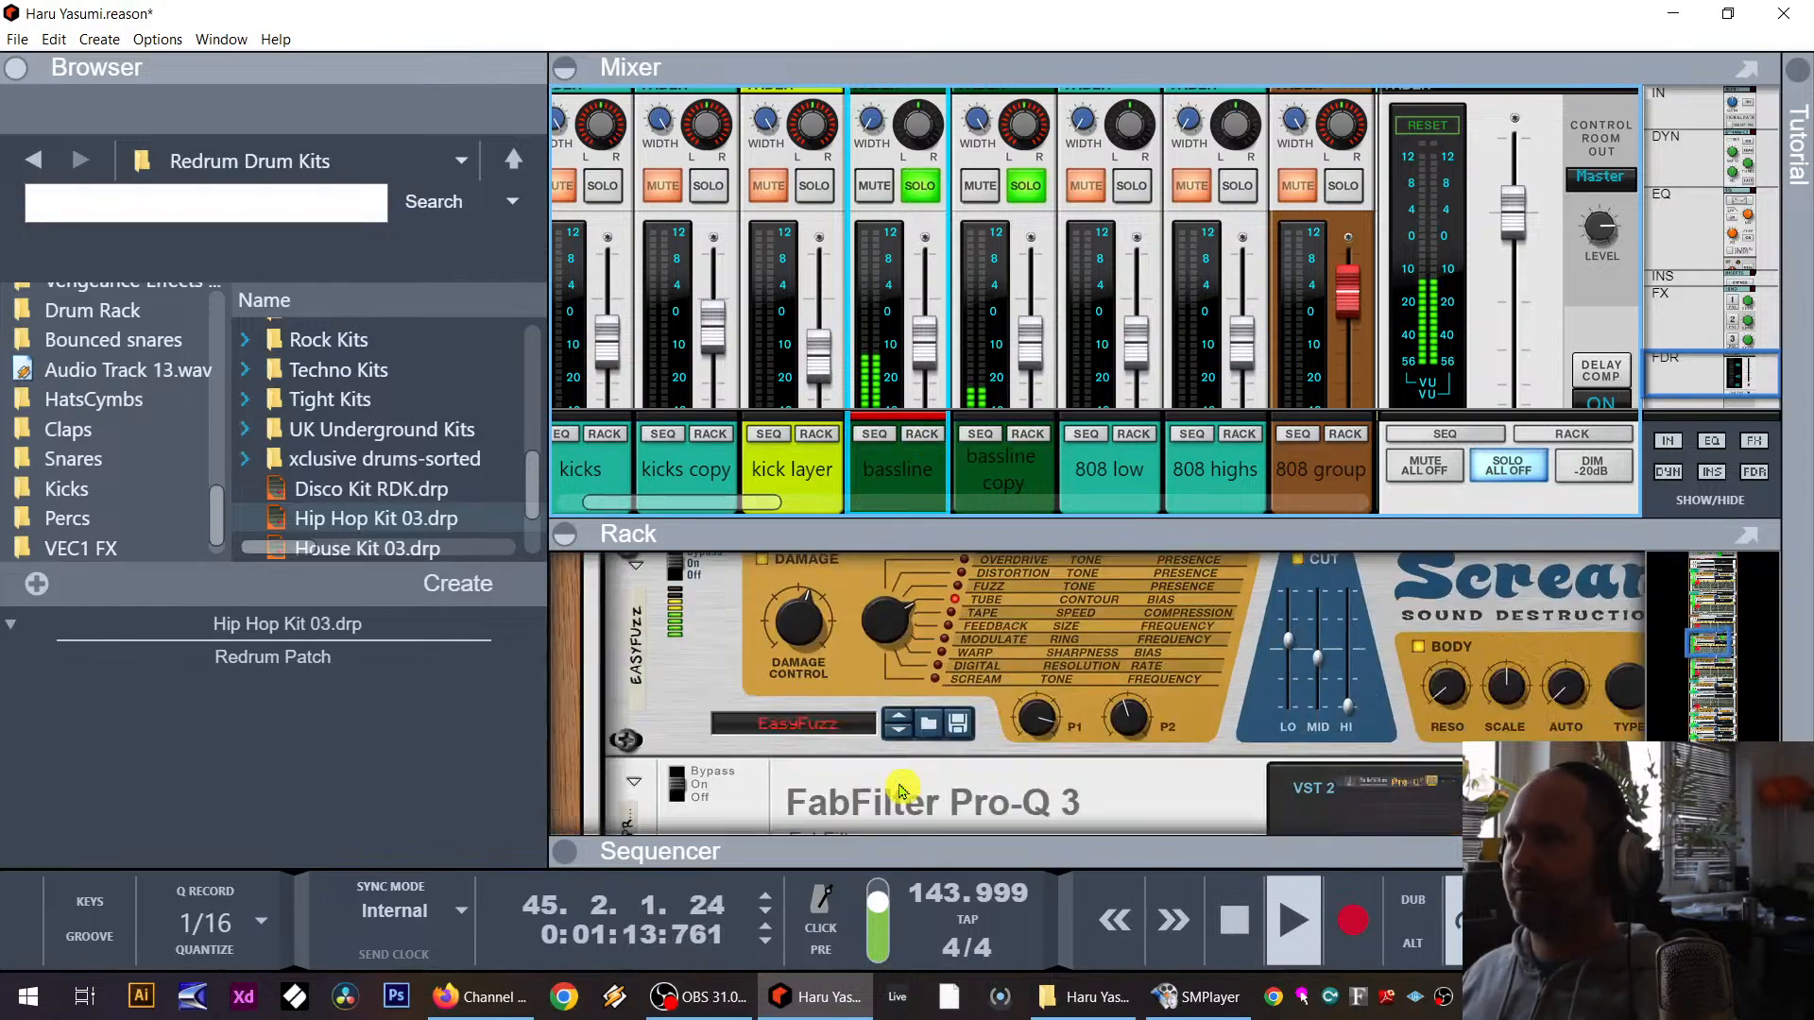
{"action": "left_click", "coordinate": [888, 626]}
{"action": "left_click_drag", "start_coordinate": [888, 631], "coordinate": [867, 617]}
{"action": "key", "text": "F3"}
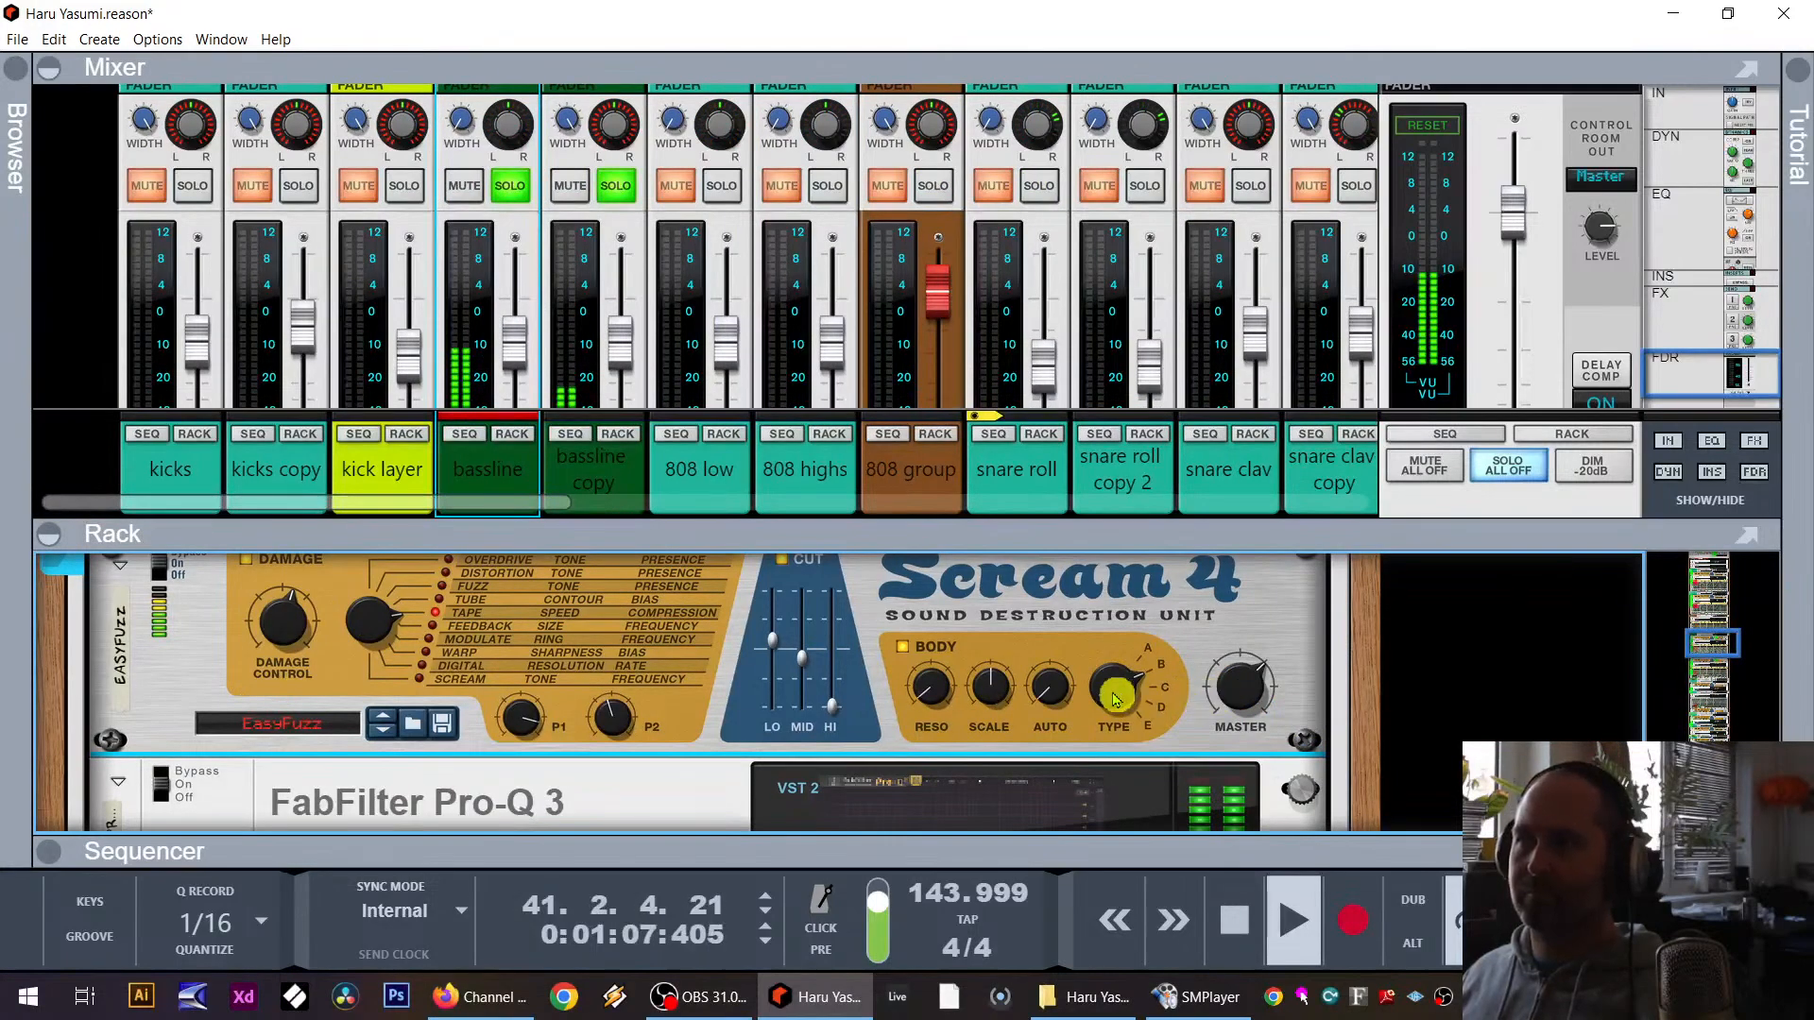
Step: Unsolo the bassline copy while setting the bassline Scream 4's body type to E and Parameter 2 to 68
{"action": "left_click_drag", "start_coordinate": [1116, 695], "coordinate": [1118, 644]}
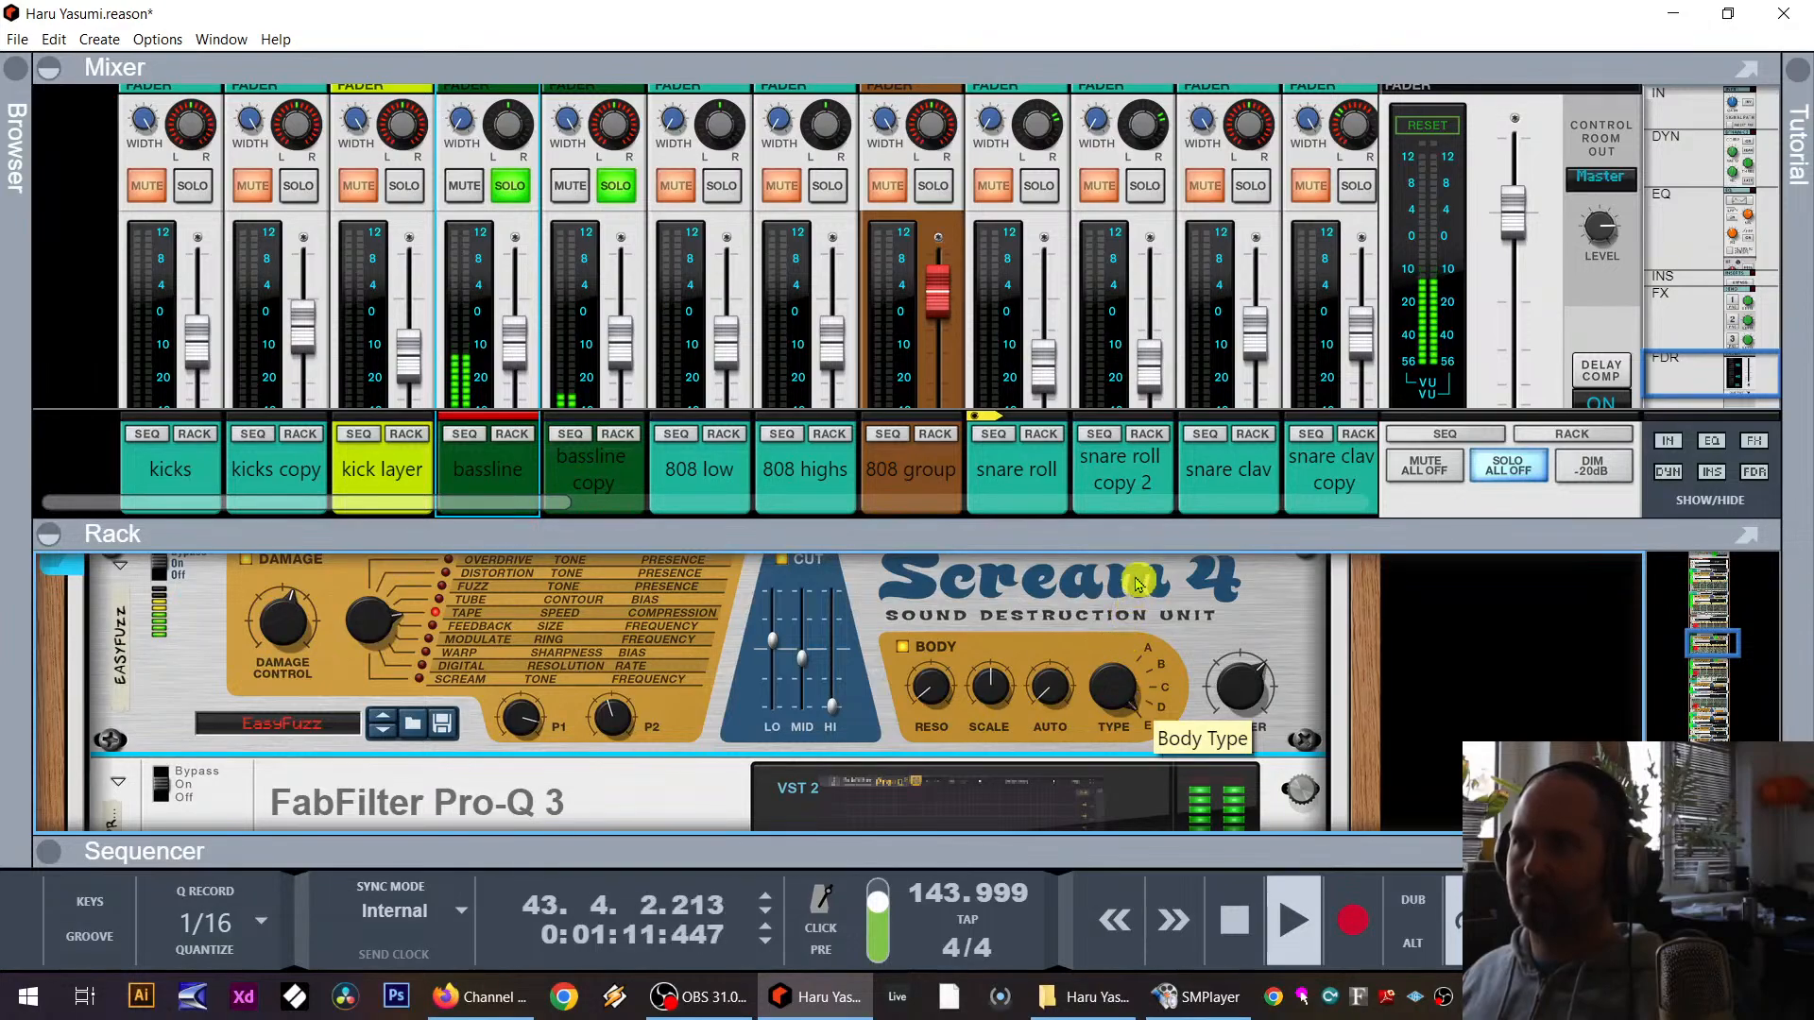
{"action": "left_click", "coordinate": [615, 186]}
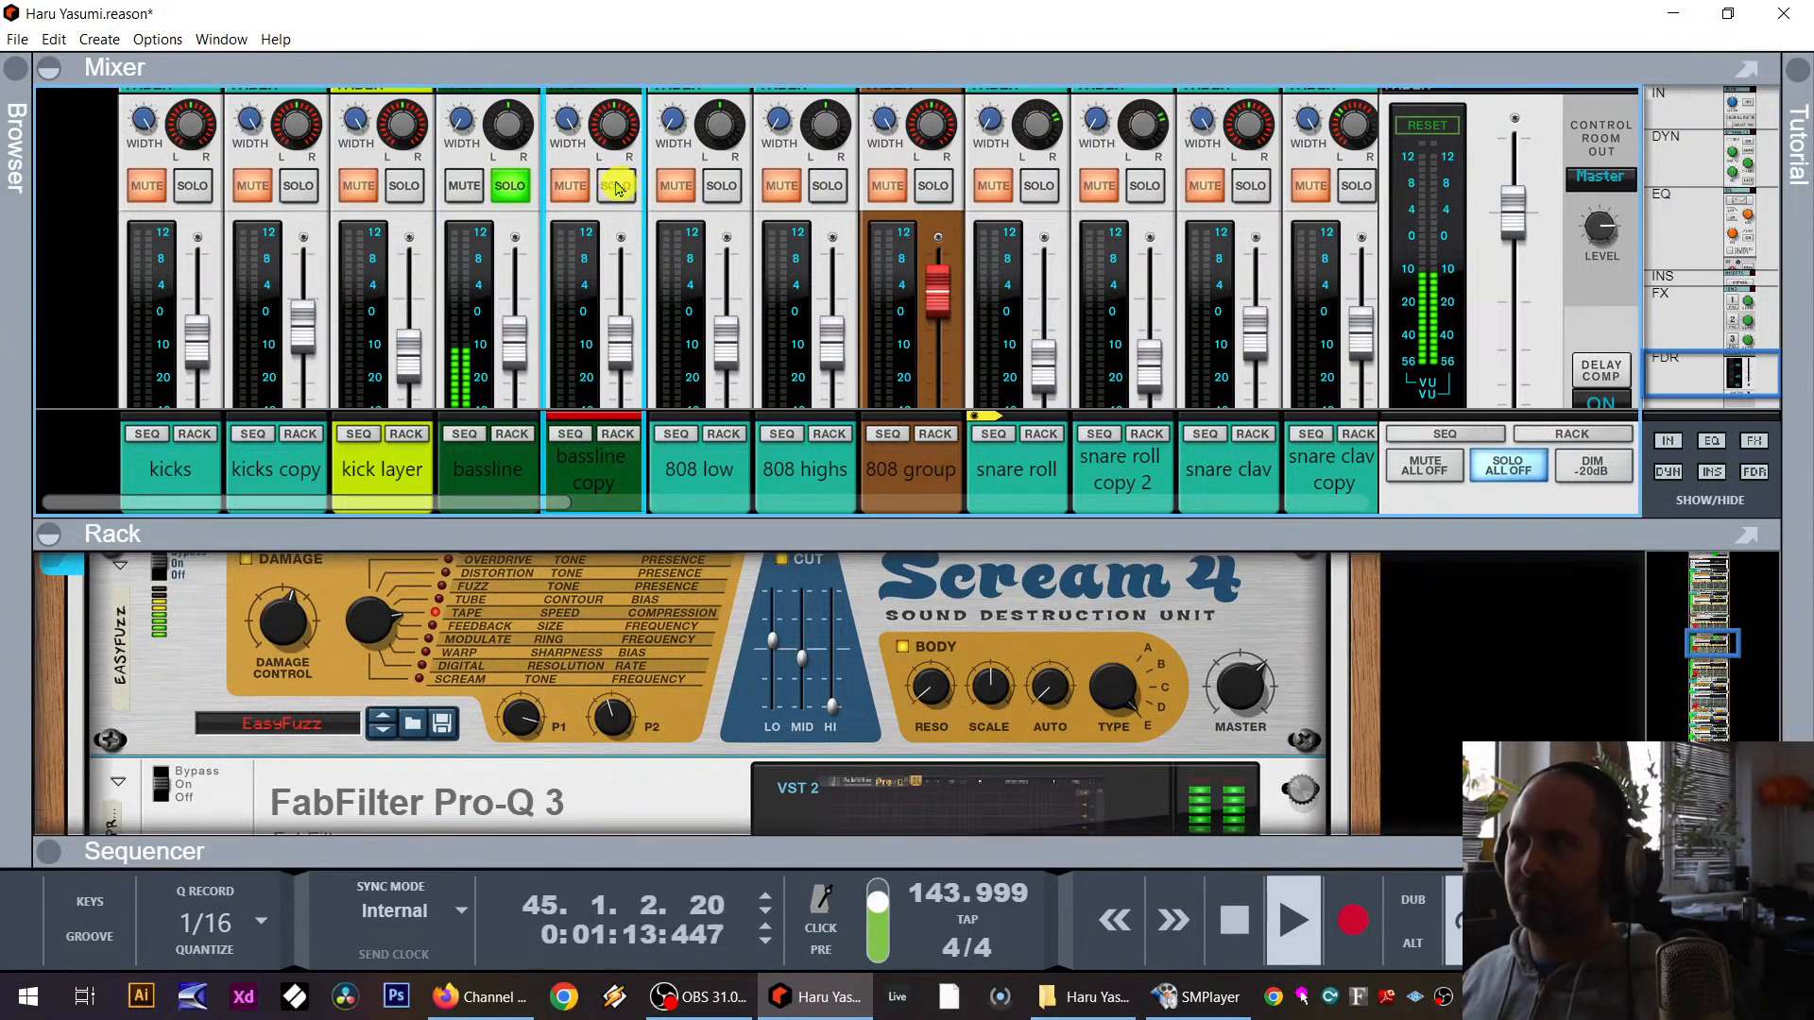
{"action": "left_click", "coordinate": [1112, 713]}
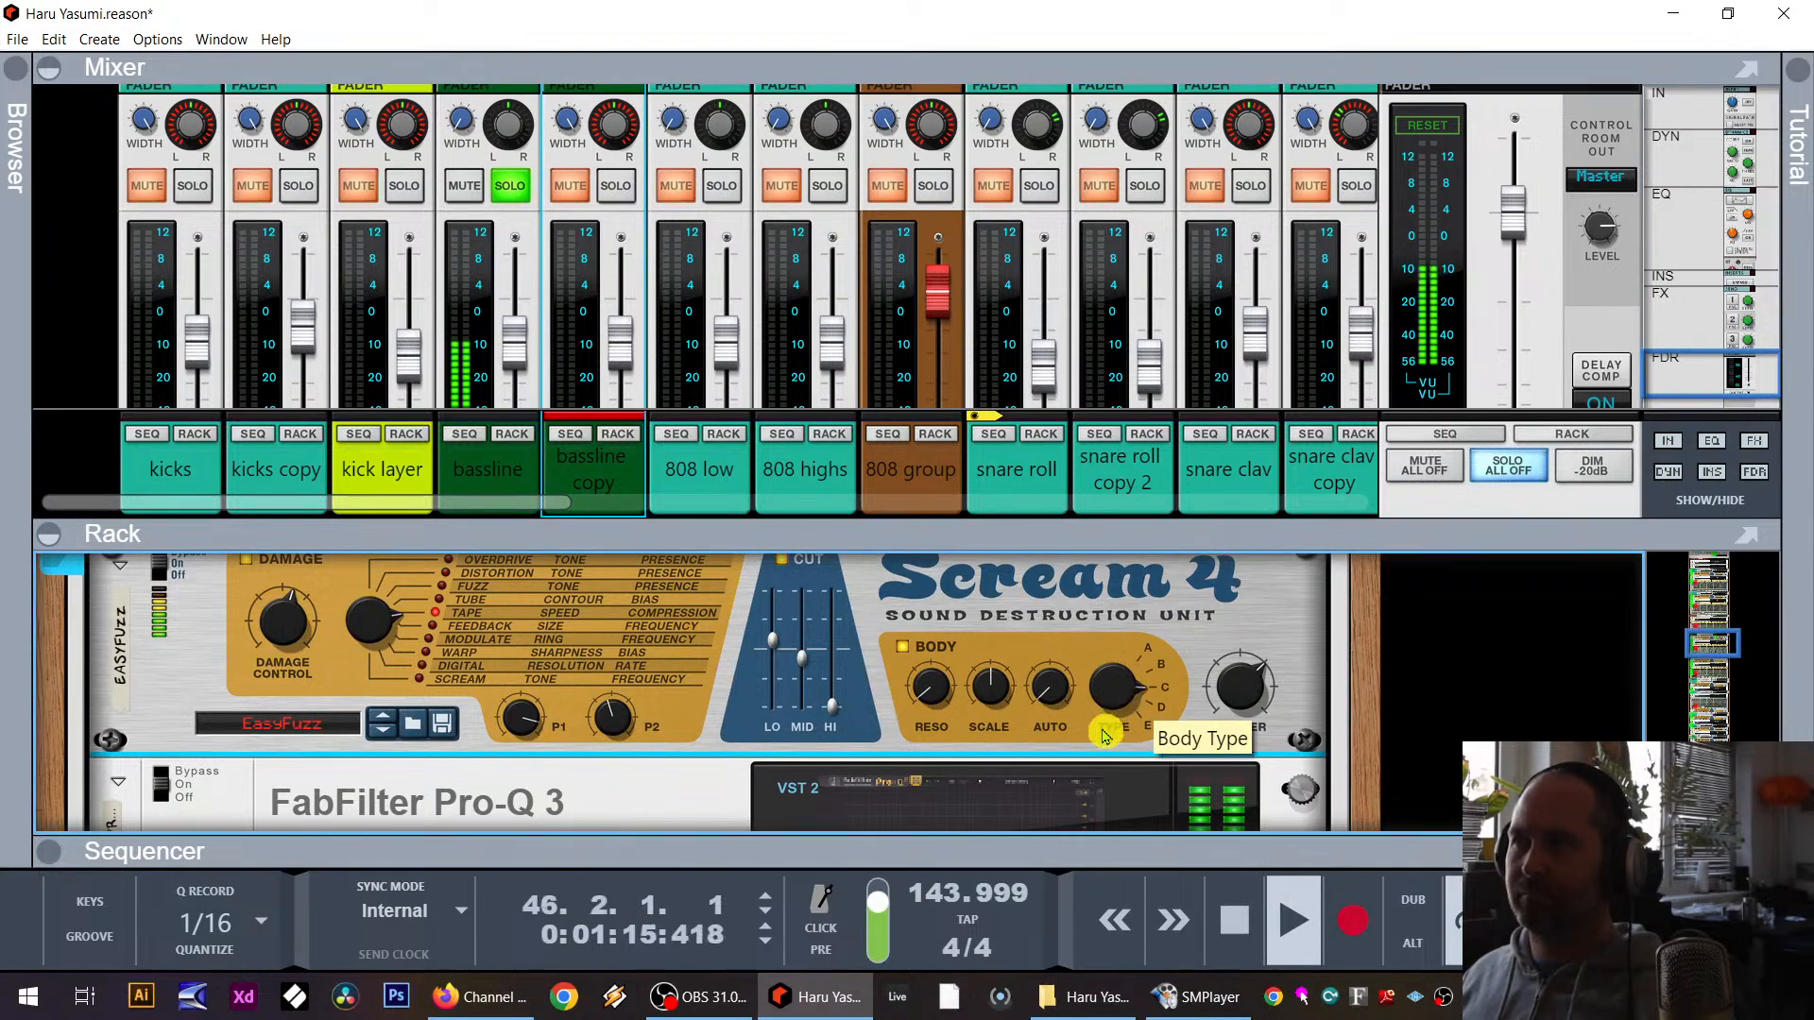
{"action": "left_click_drag", "start_coordinate": [1105, 736], "coordinate": [1107, 578]}
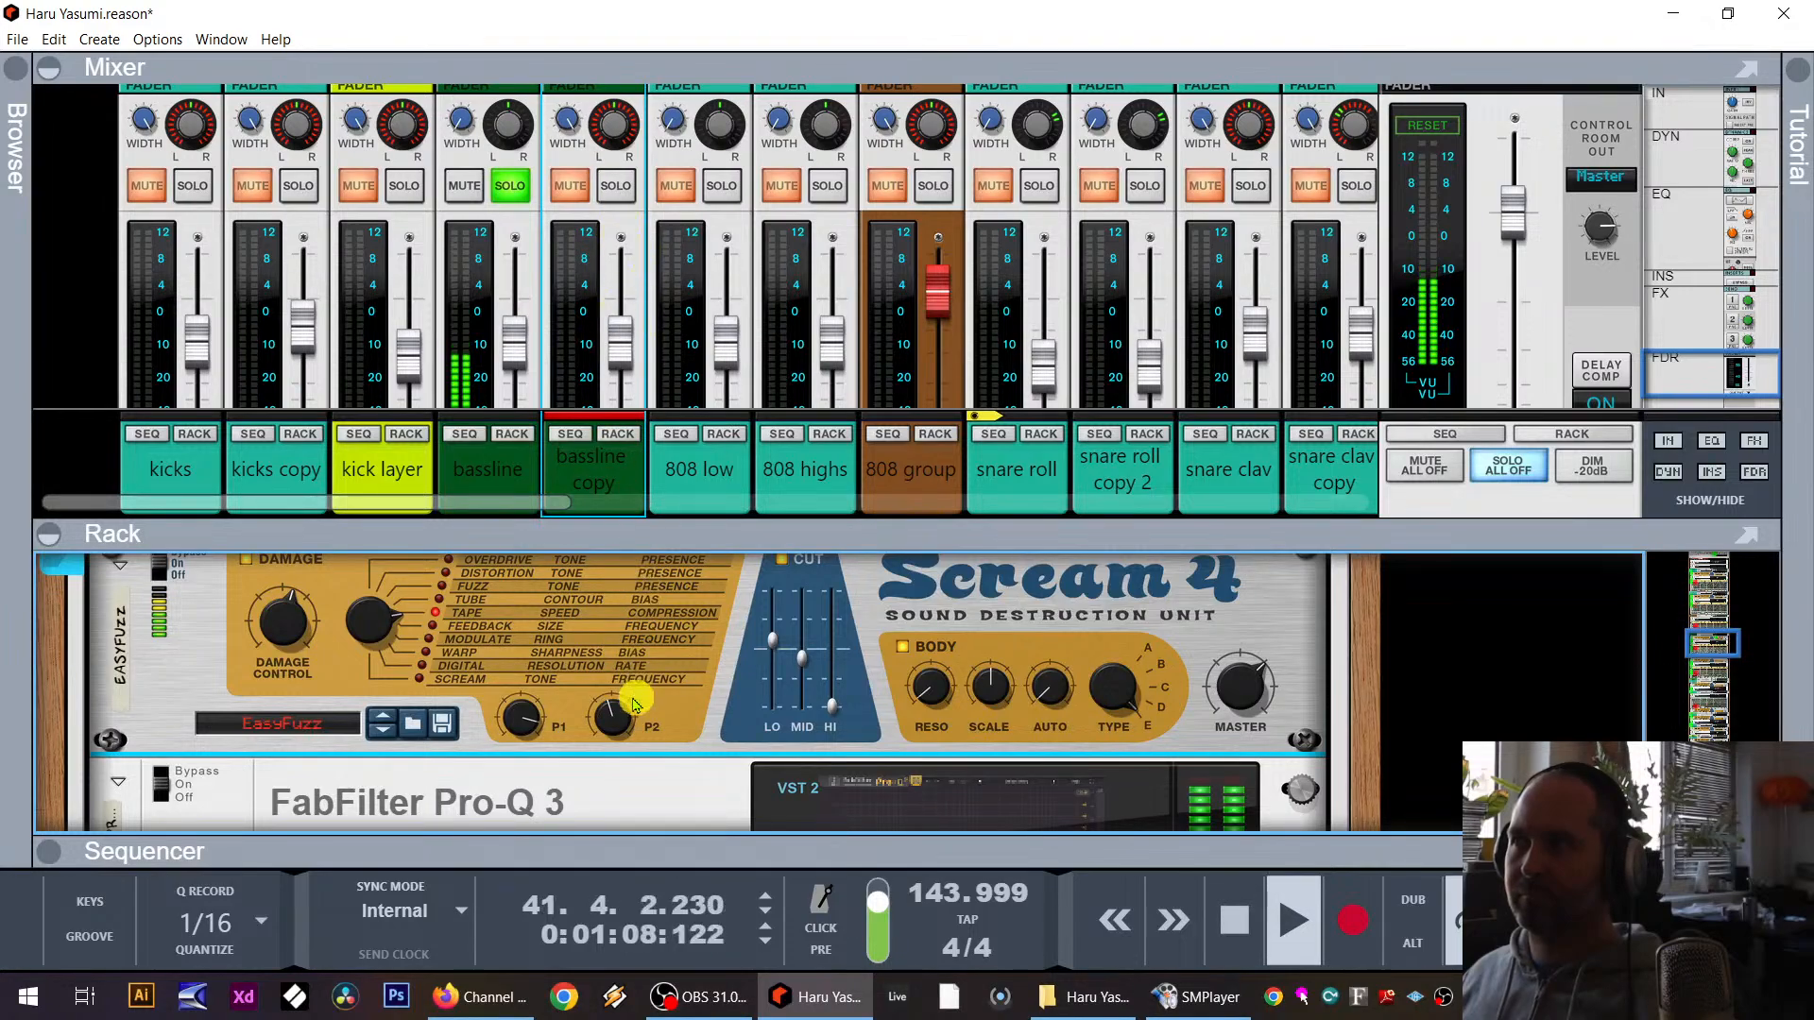
{"action": "mouse_move", "coordinate": [635, 704]}
{"action": "left_mouse_down"}
{"action": "mouse_move", "coordinate": [634, 756]}
{"action": "mouse_move", "coordinate": [661, 657]}
{"action": "mouse_move", "coordinate": [658, 714]}
{"action": "left_mouse_up"}
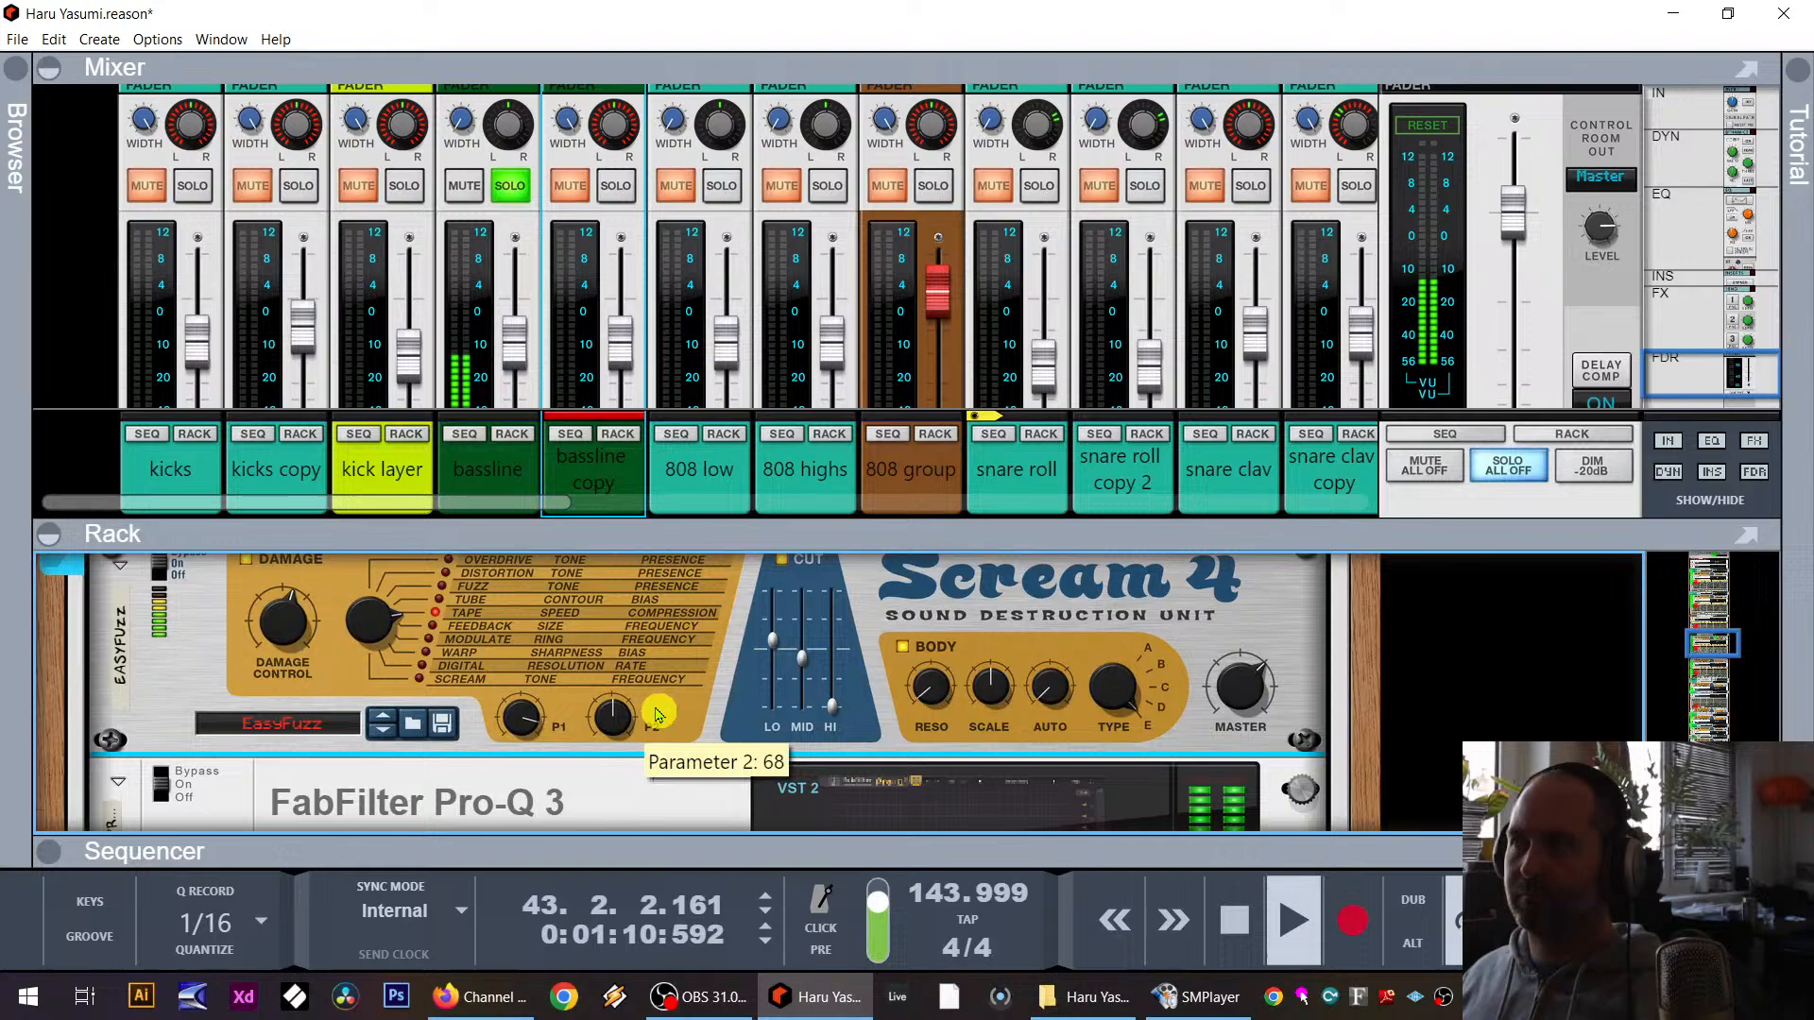
Step: Clear all channel solos and lower the bassline fader slightly in the full mix
{"action": "left_click", "coordinate": [617, 188]}
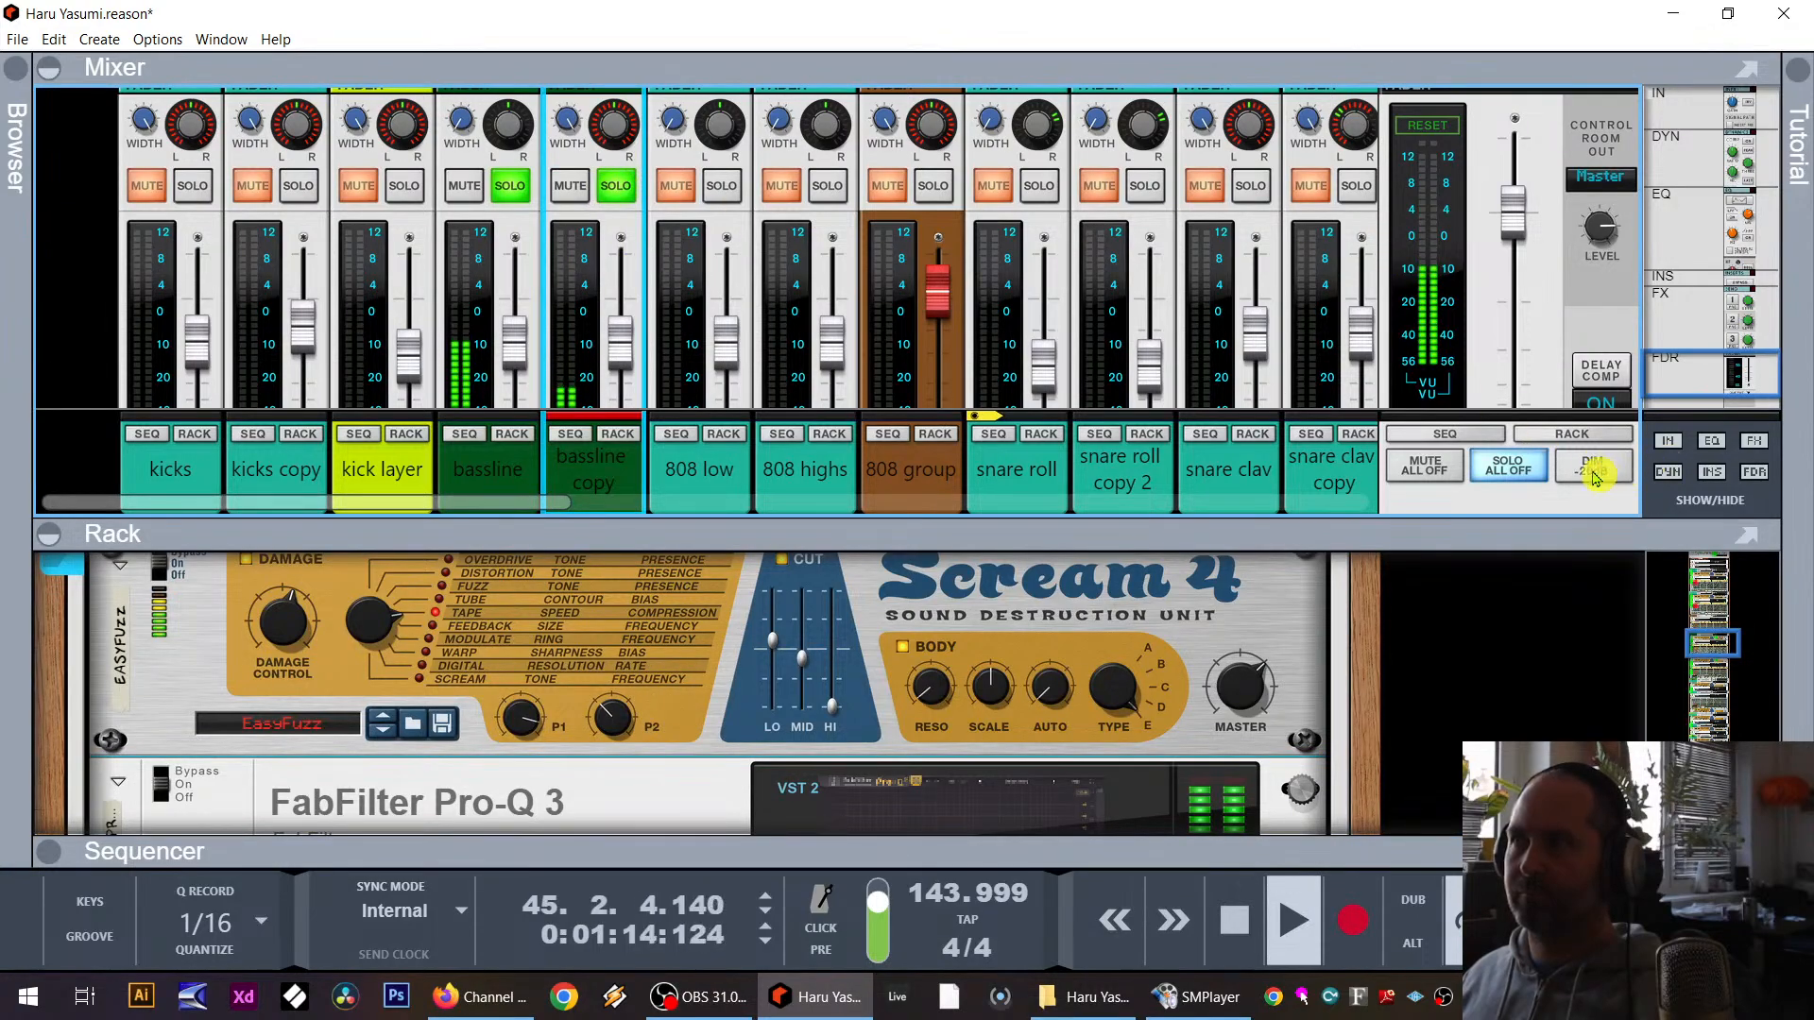
{"action": "left_click", "coordinate": [1508, 466]}
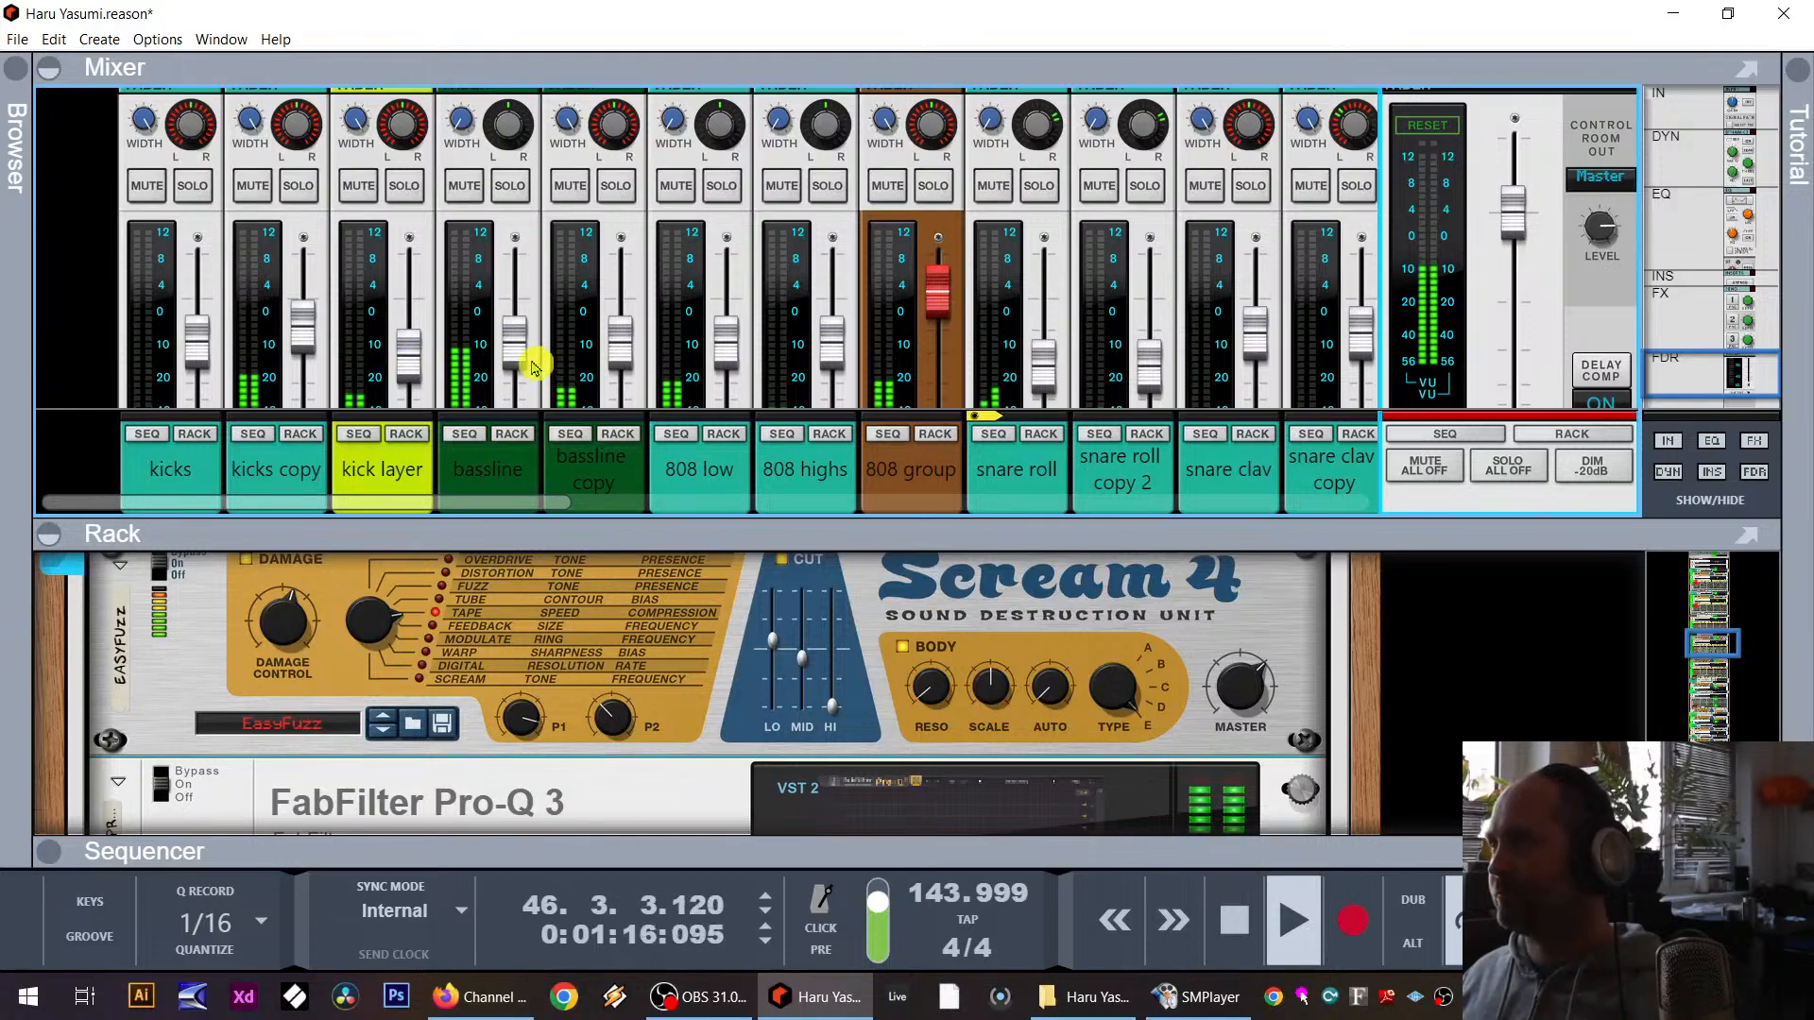
{"action": "left_click_drag", "start_coordinate": [535, 366], "coordinate": [522, 381]}
{"action": "scroll", "coordinate": [718, 312], "scroll_direction": "down", "scroll_amount": 2}
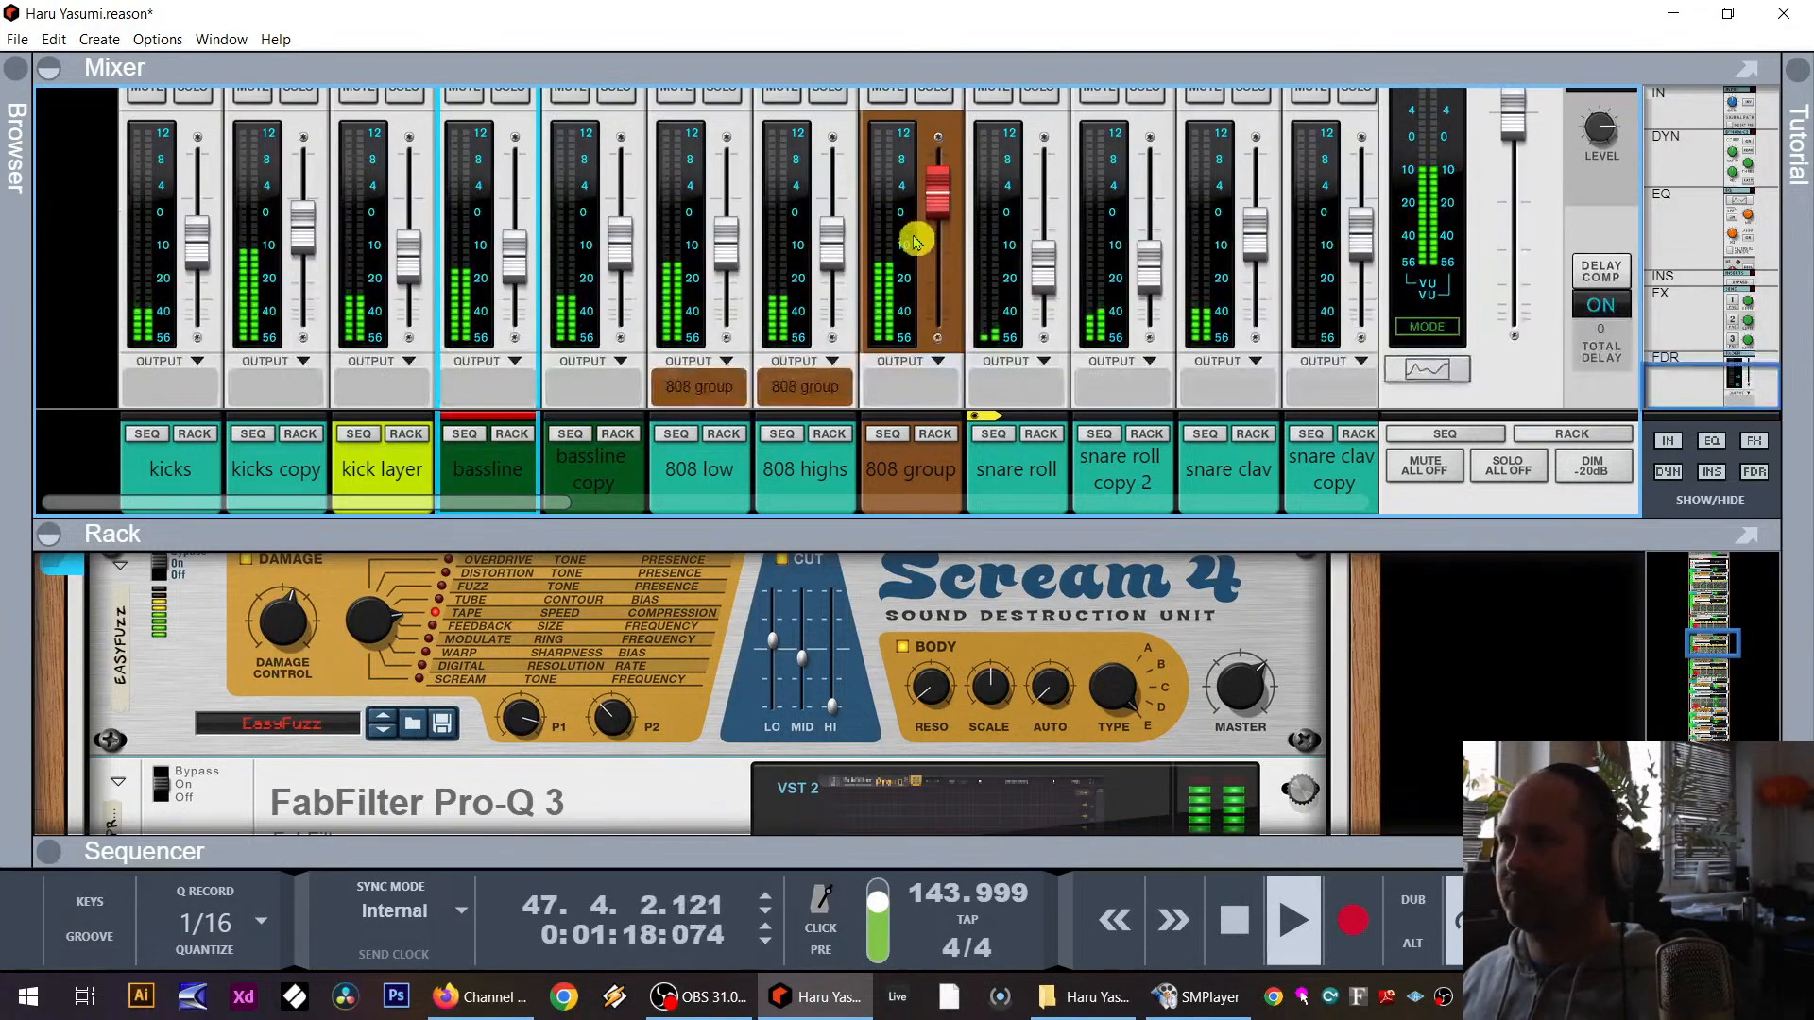
Step: Mute and unmute snare clav for comparison, then try its level at about -11.95 dB
{"action": "scroll", "coordinate": [1271, 247], "scroll_direction": "up", "scroll_amount": 2}
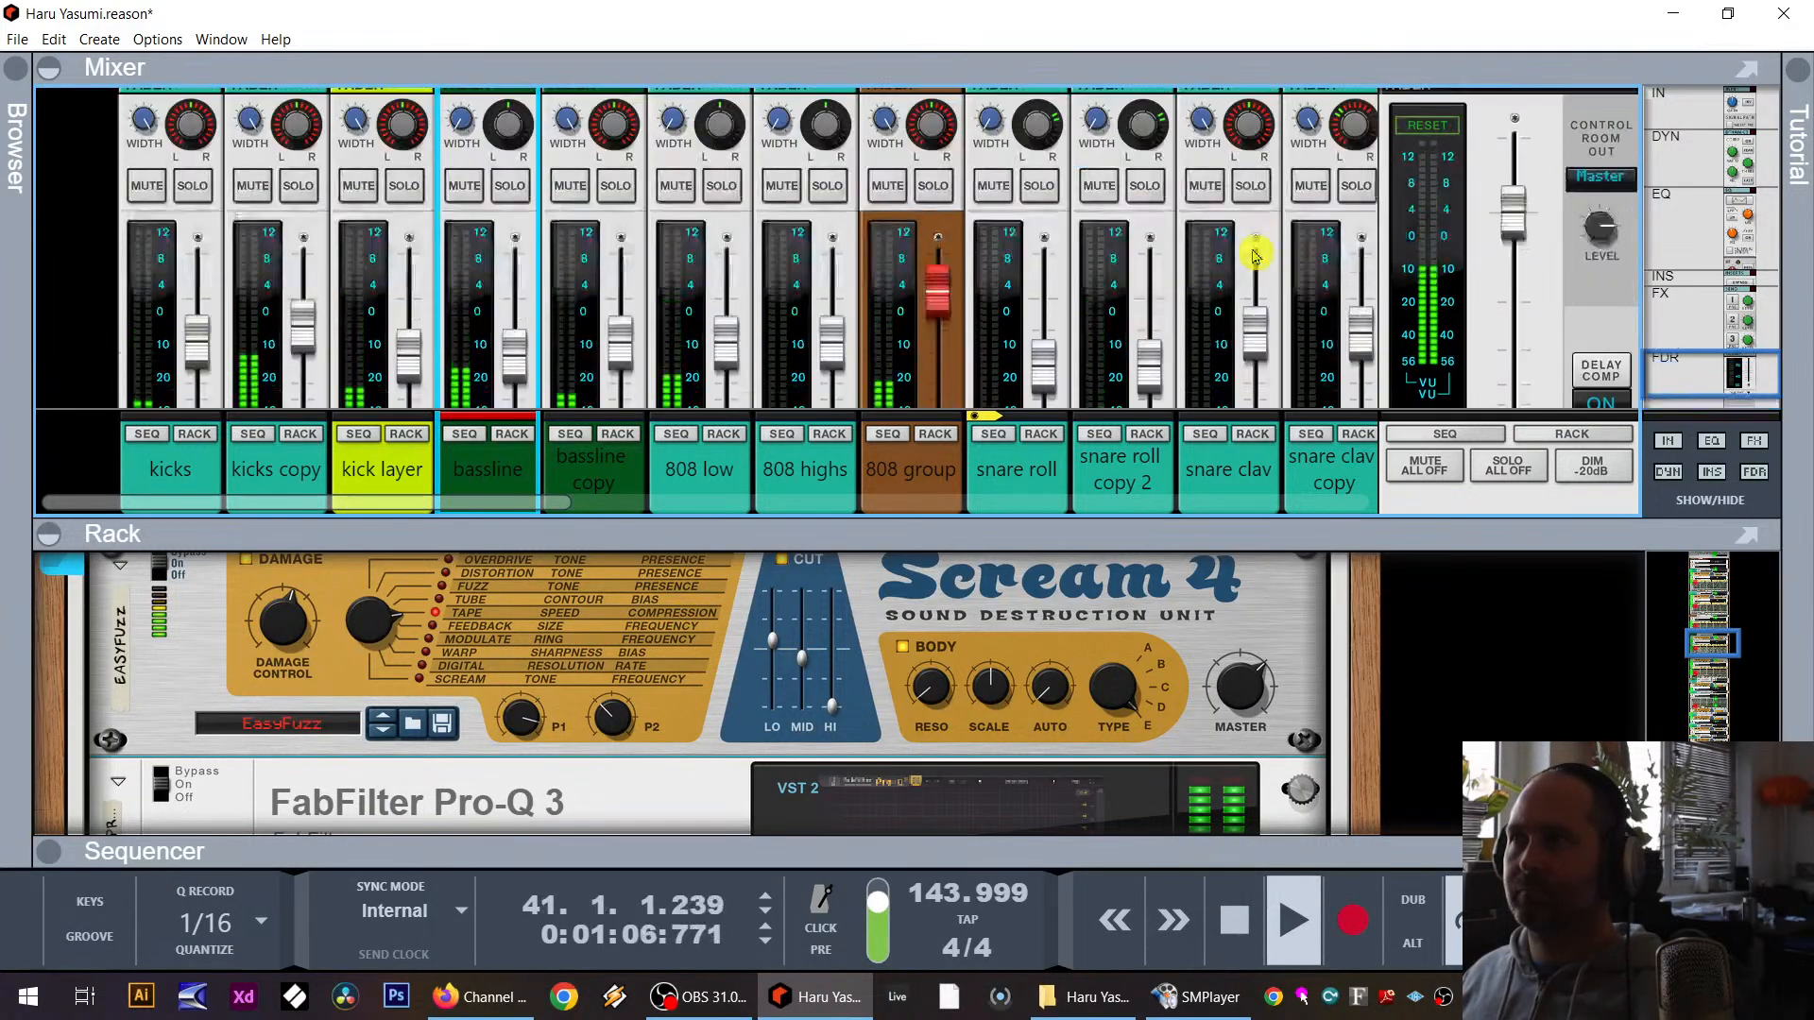
{"action": "left_click", "coordinate": [1206, 186]}
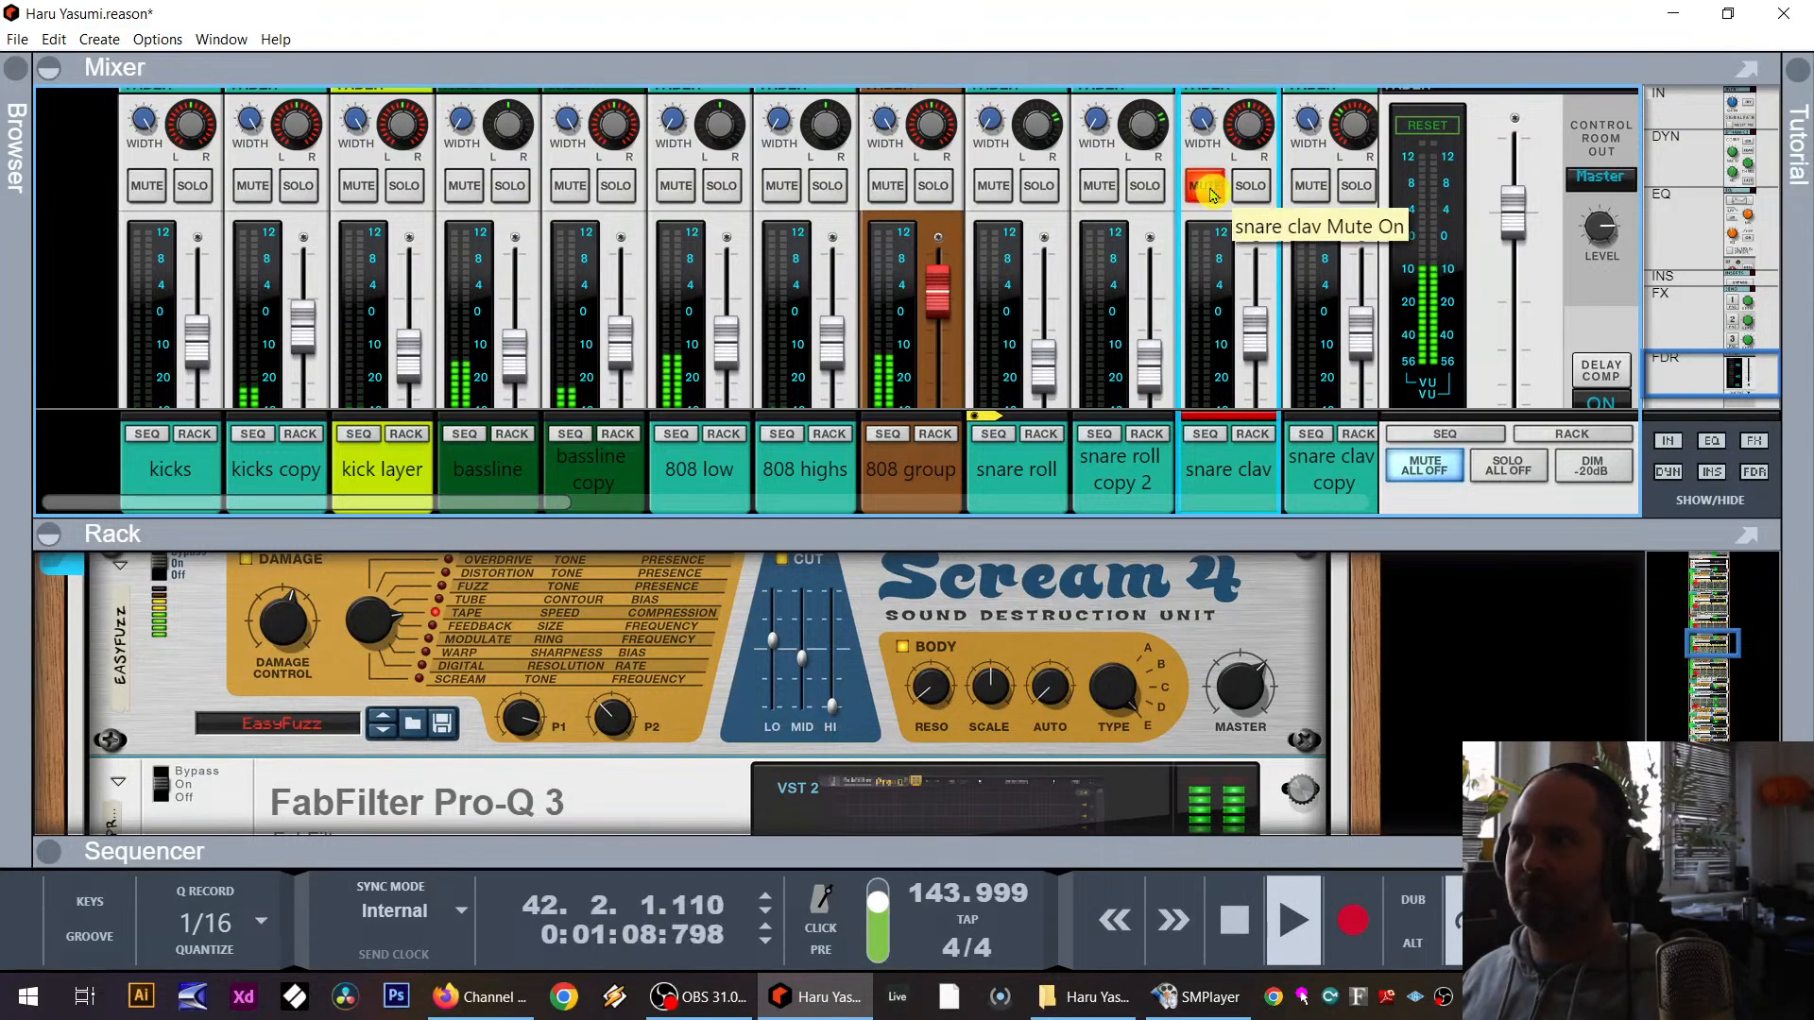
{"action": "left_click", "coordinate": [1212, 194]}
{"action": "scroll", "coordinate": [1246, 352], "scroll_direction": "down", "scroll_amount": 2}
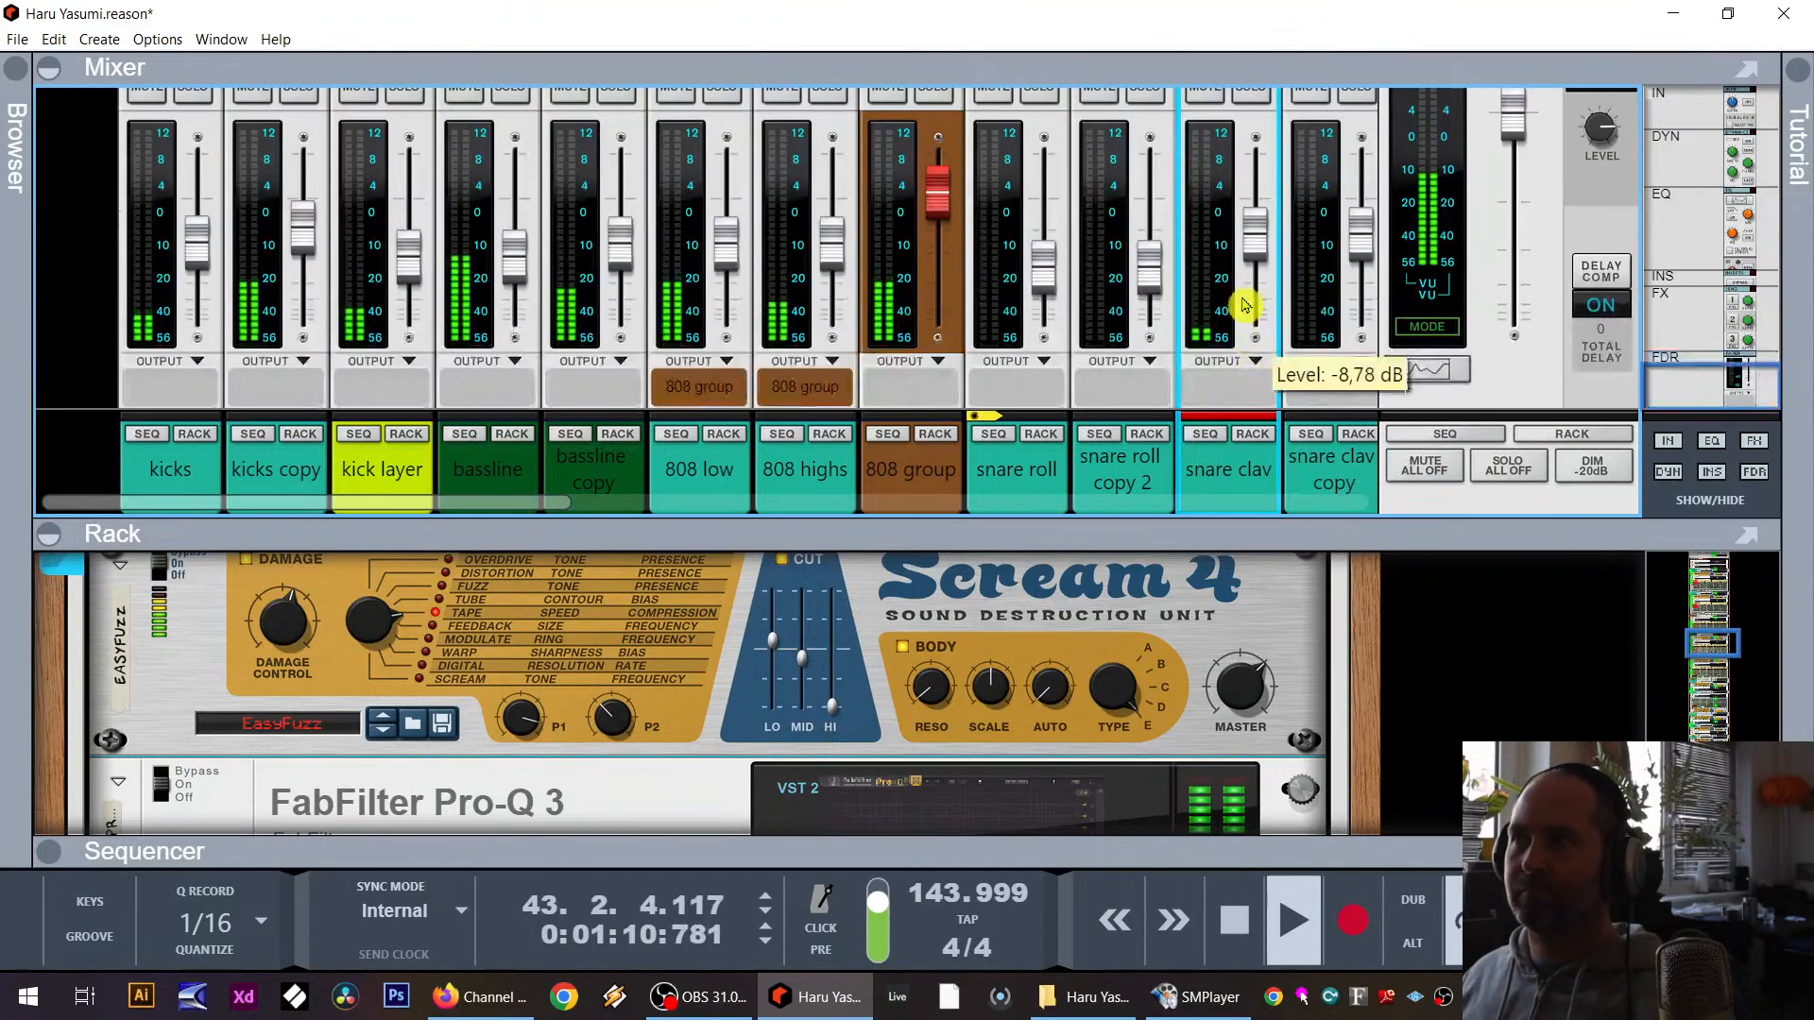
{"action": "scroll", "coordinate": [1249, 272], "scroll_direction": "down", "scroll_amount": 2}
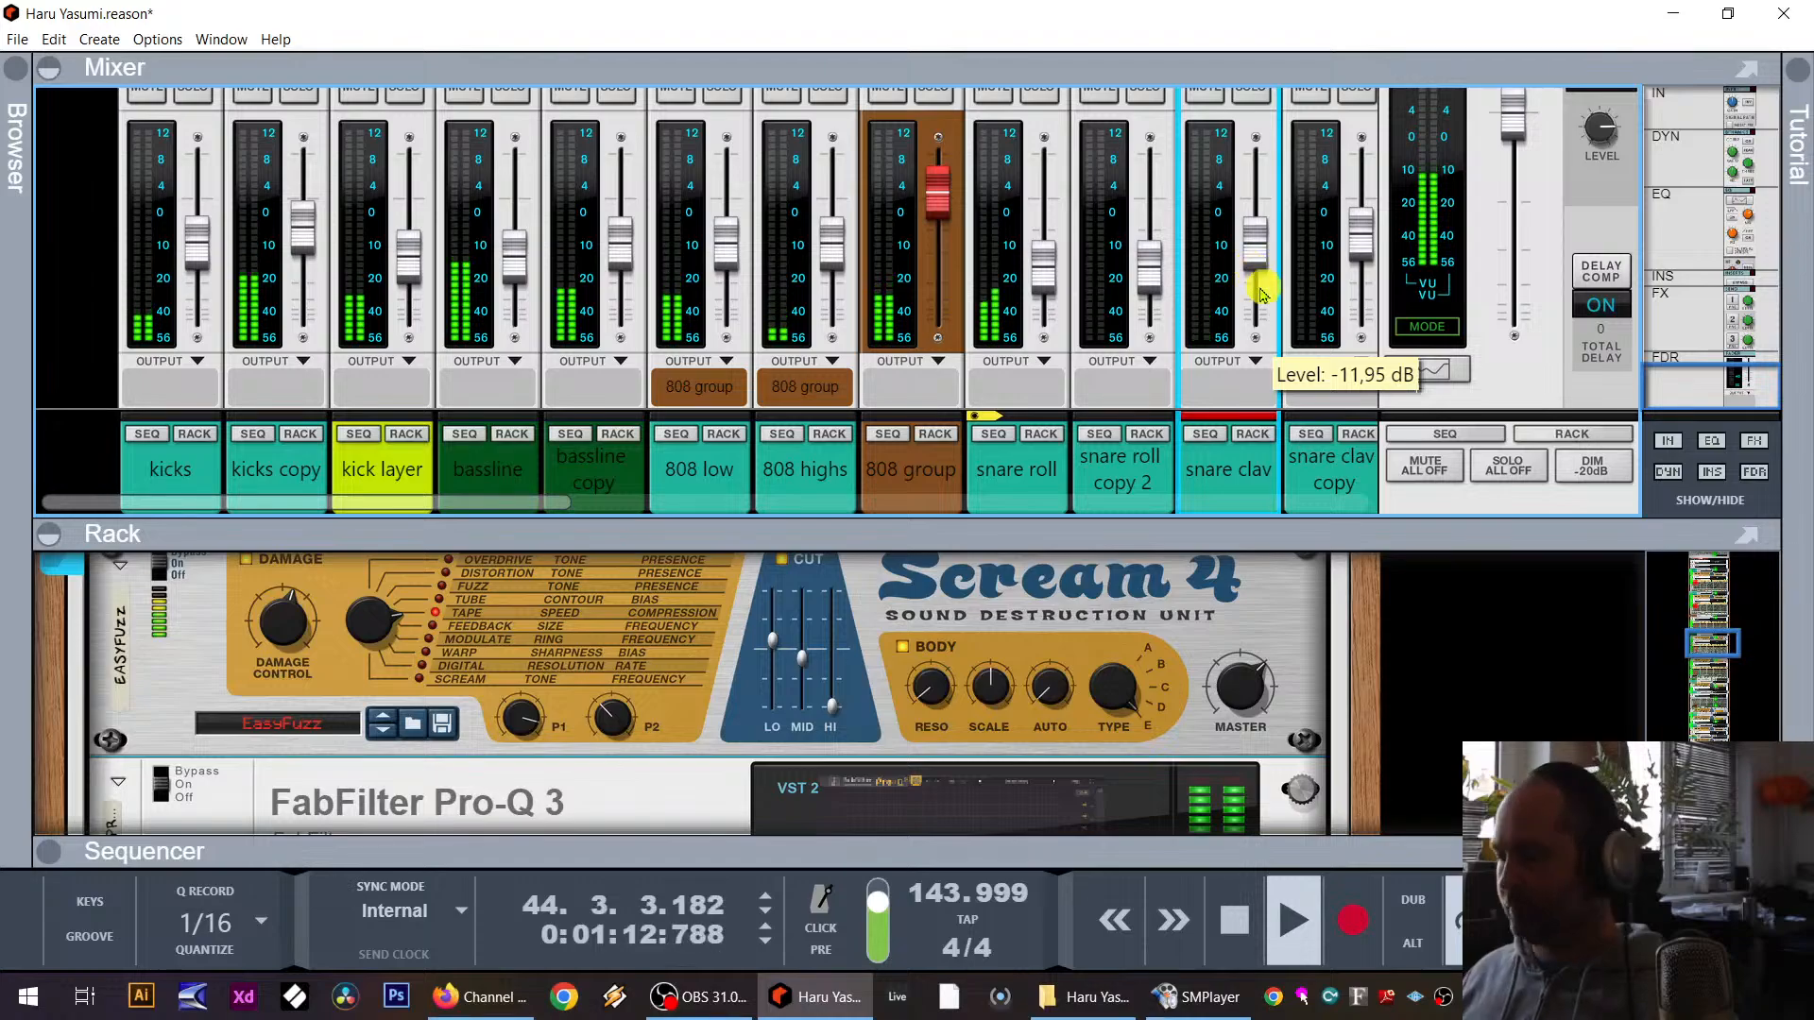
Step: Select snare clav and snare clav copy and lower both faders together, bringing the copy to about -13.10 dB
{"action": "left_click", "coordinate": [1307, 473]}
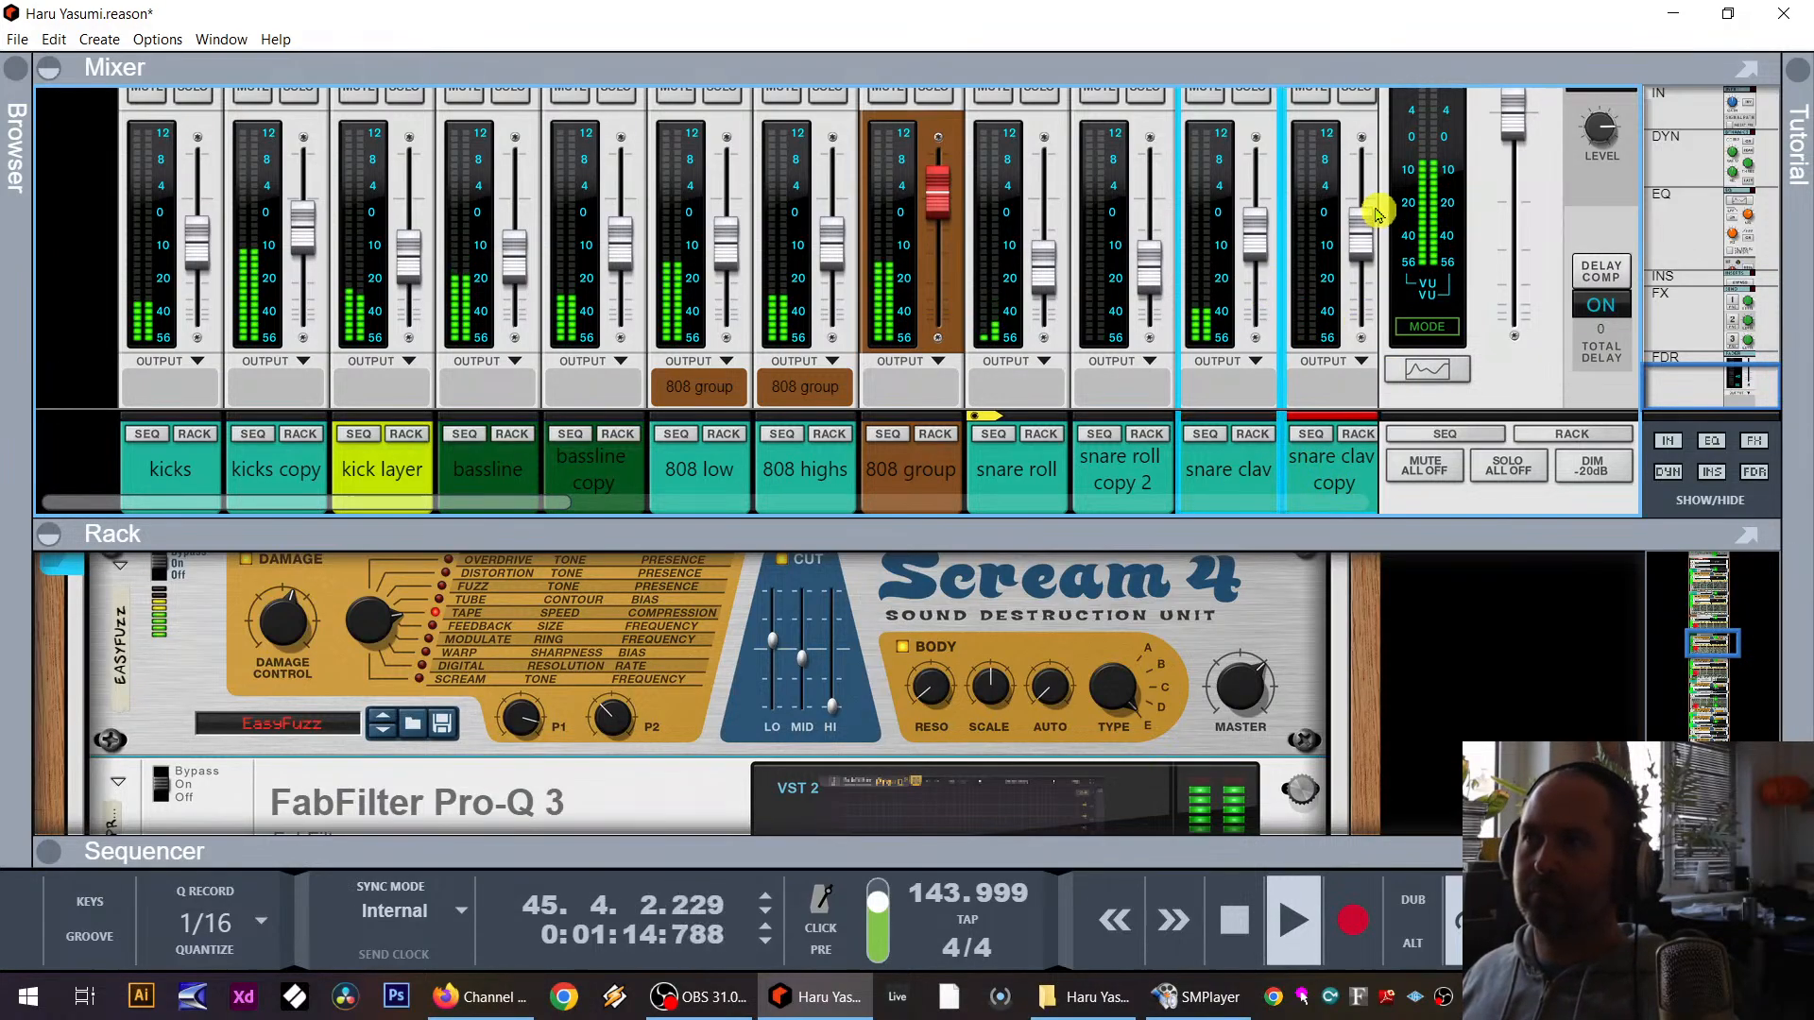
{"action": "left_click", "coordinate": [1251, 492]}
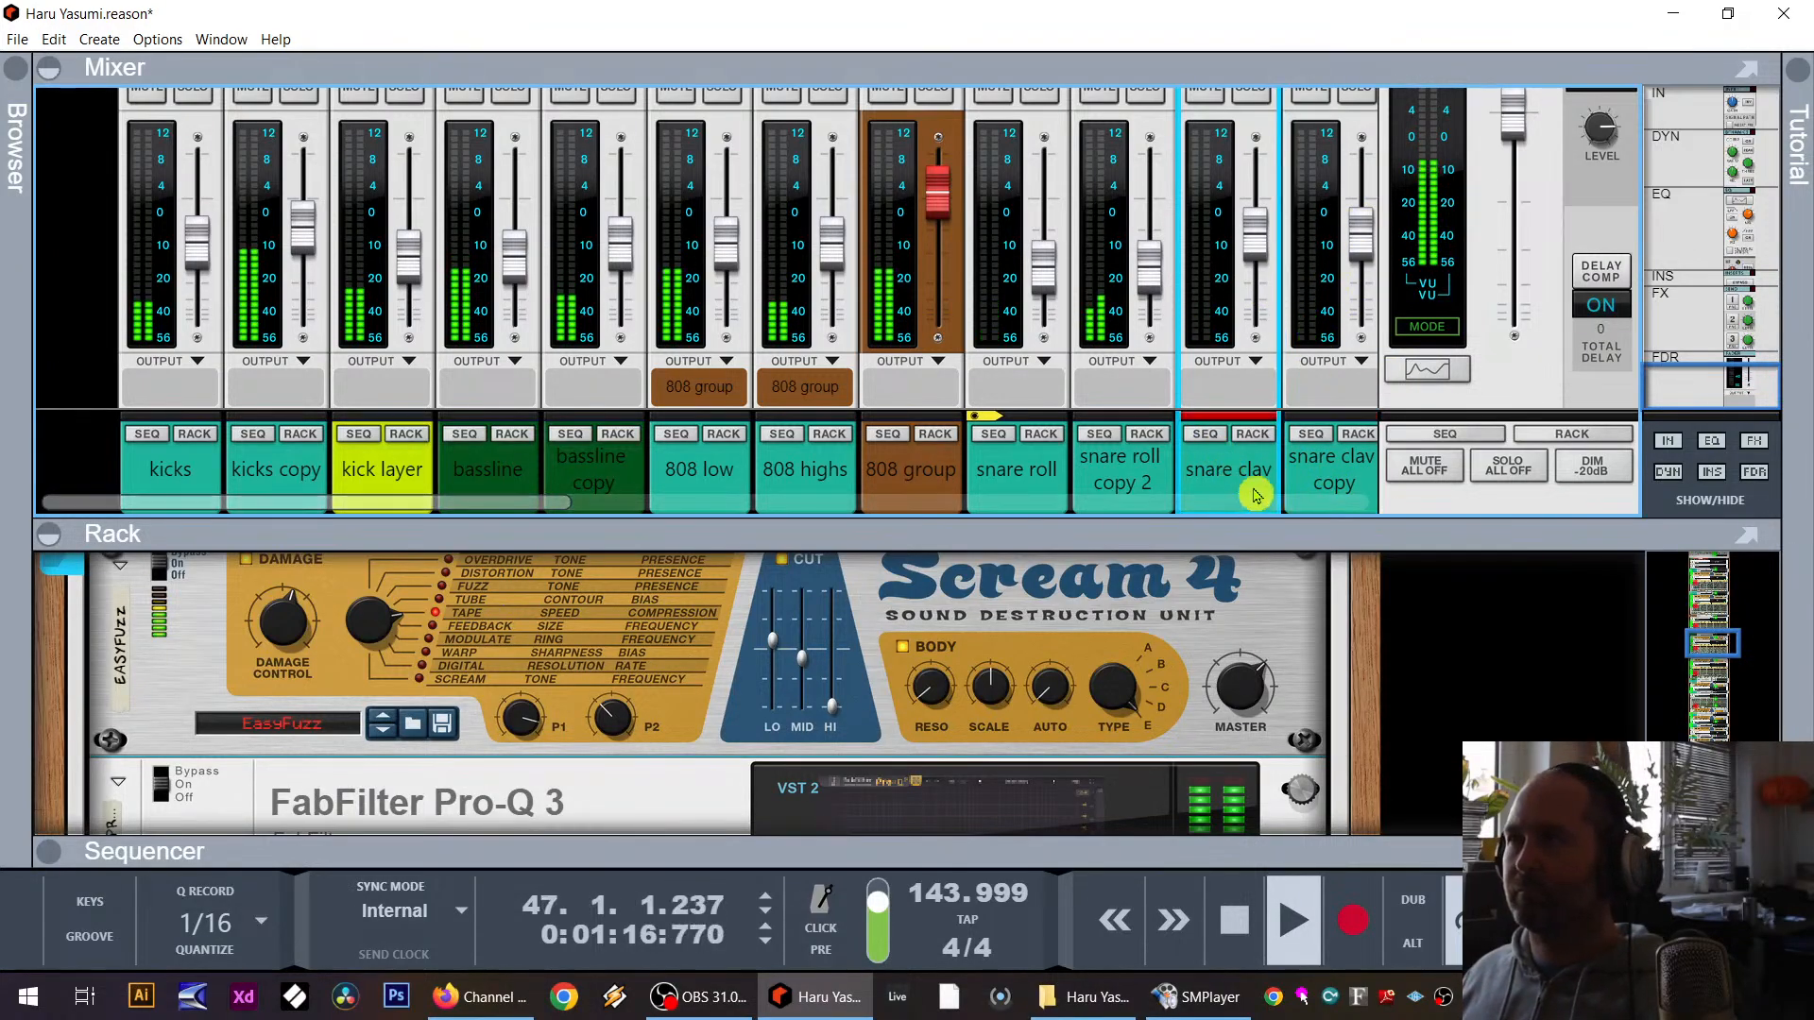
{"action": "left_click", "coordinate": [1305, 476], "text": "shift"}
{"action": "scroll", "coordinate": [1364, 265], "scroll_direction": "down", "scroll_amount": 3}
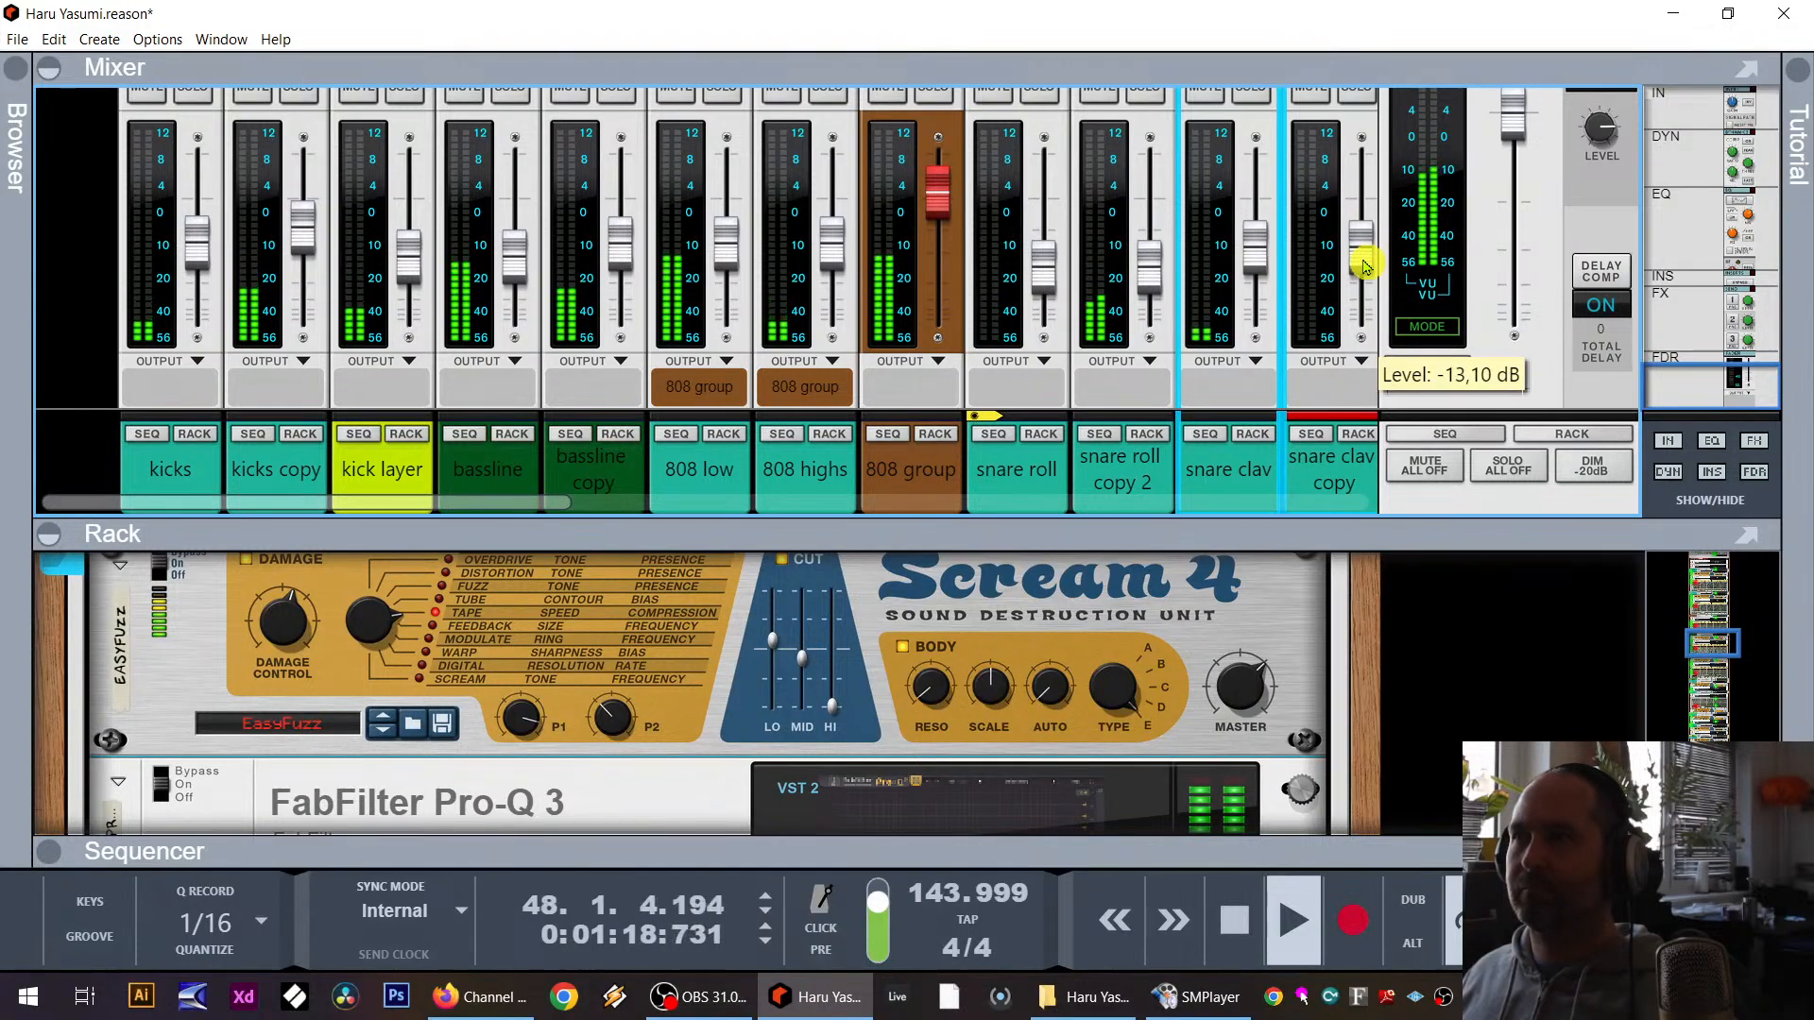
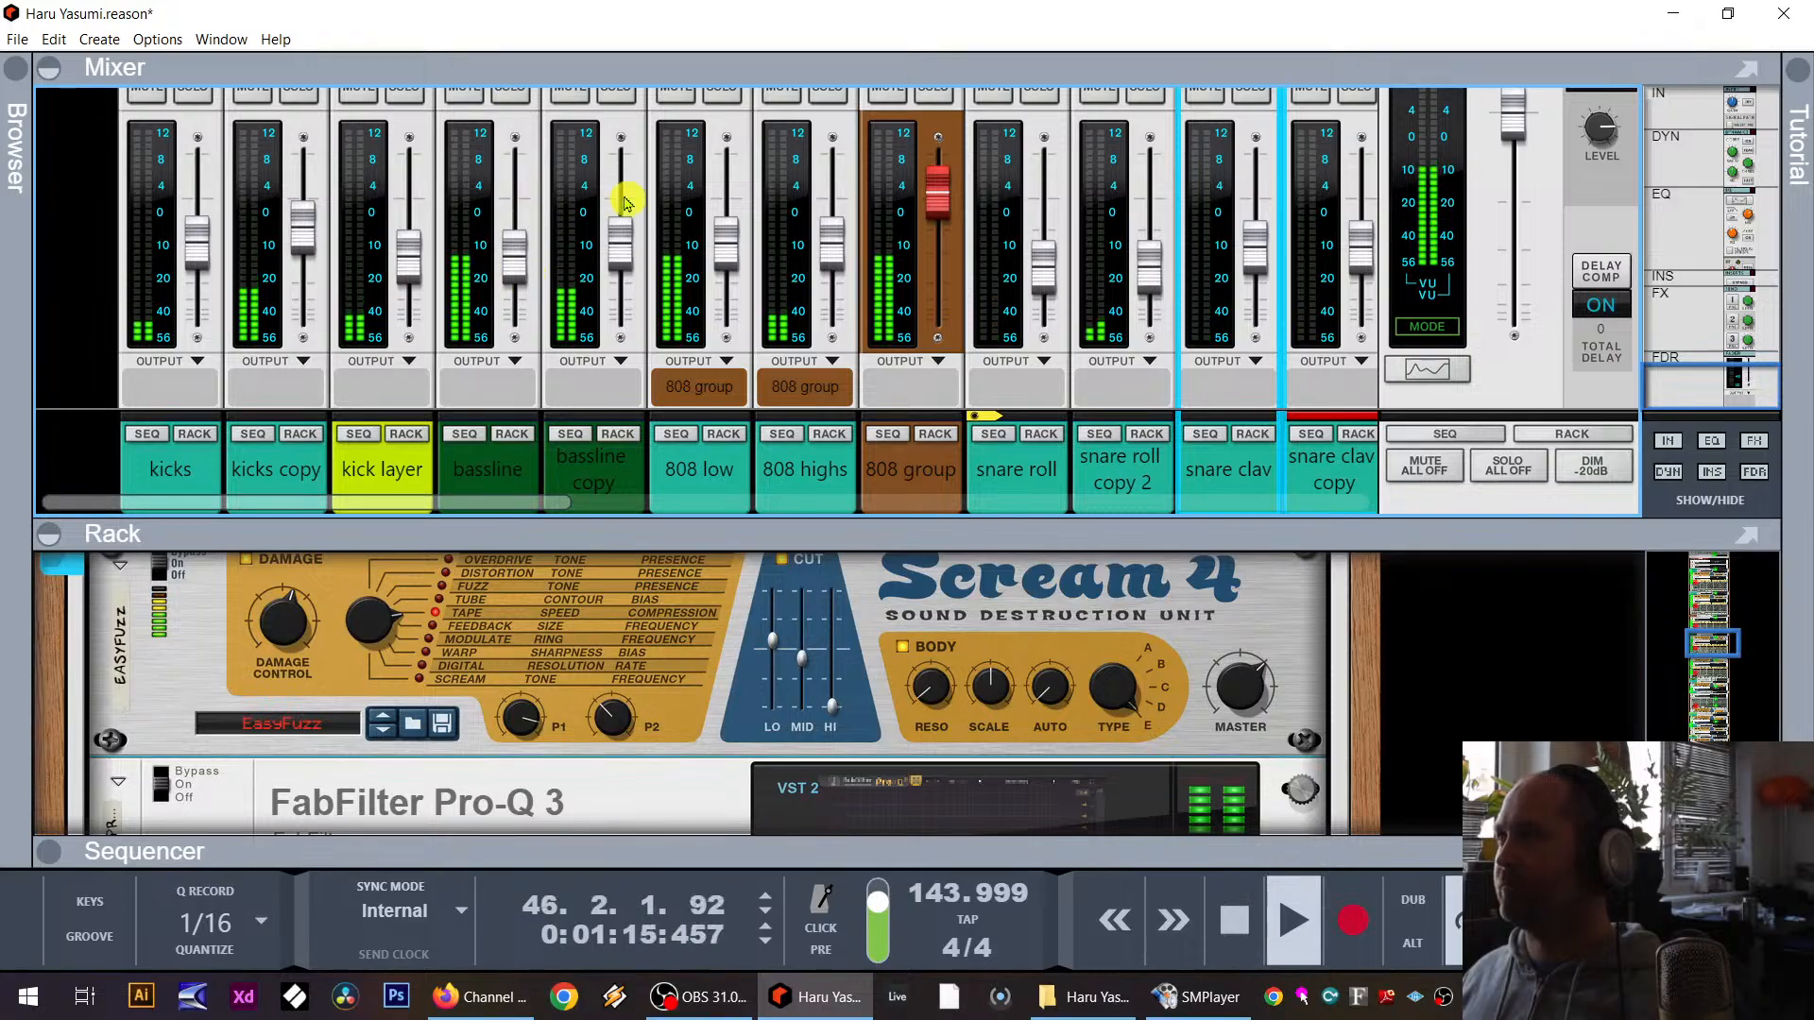
Step: Solo the bassline copy and set its stereo width to 56
{"action": "left_click", "coordinate": [619, 98]}
{"action": "scroll", "coordinate": [640, 217], "scroll_direction": "up", "scroll_amount": 3}
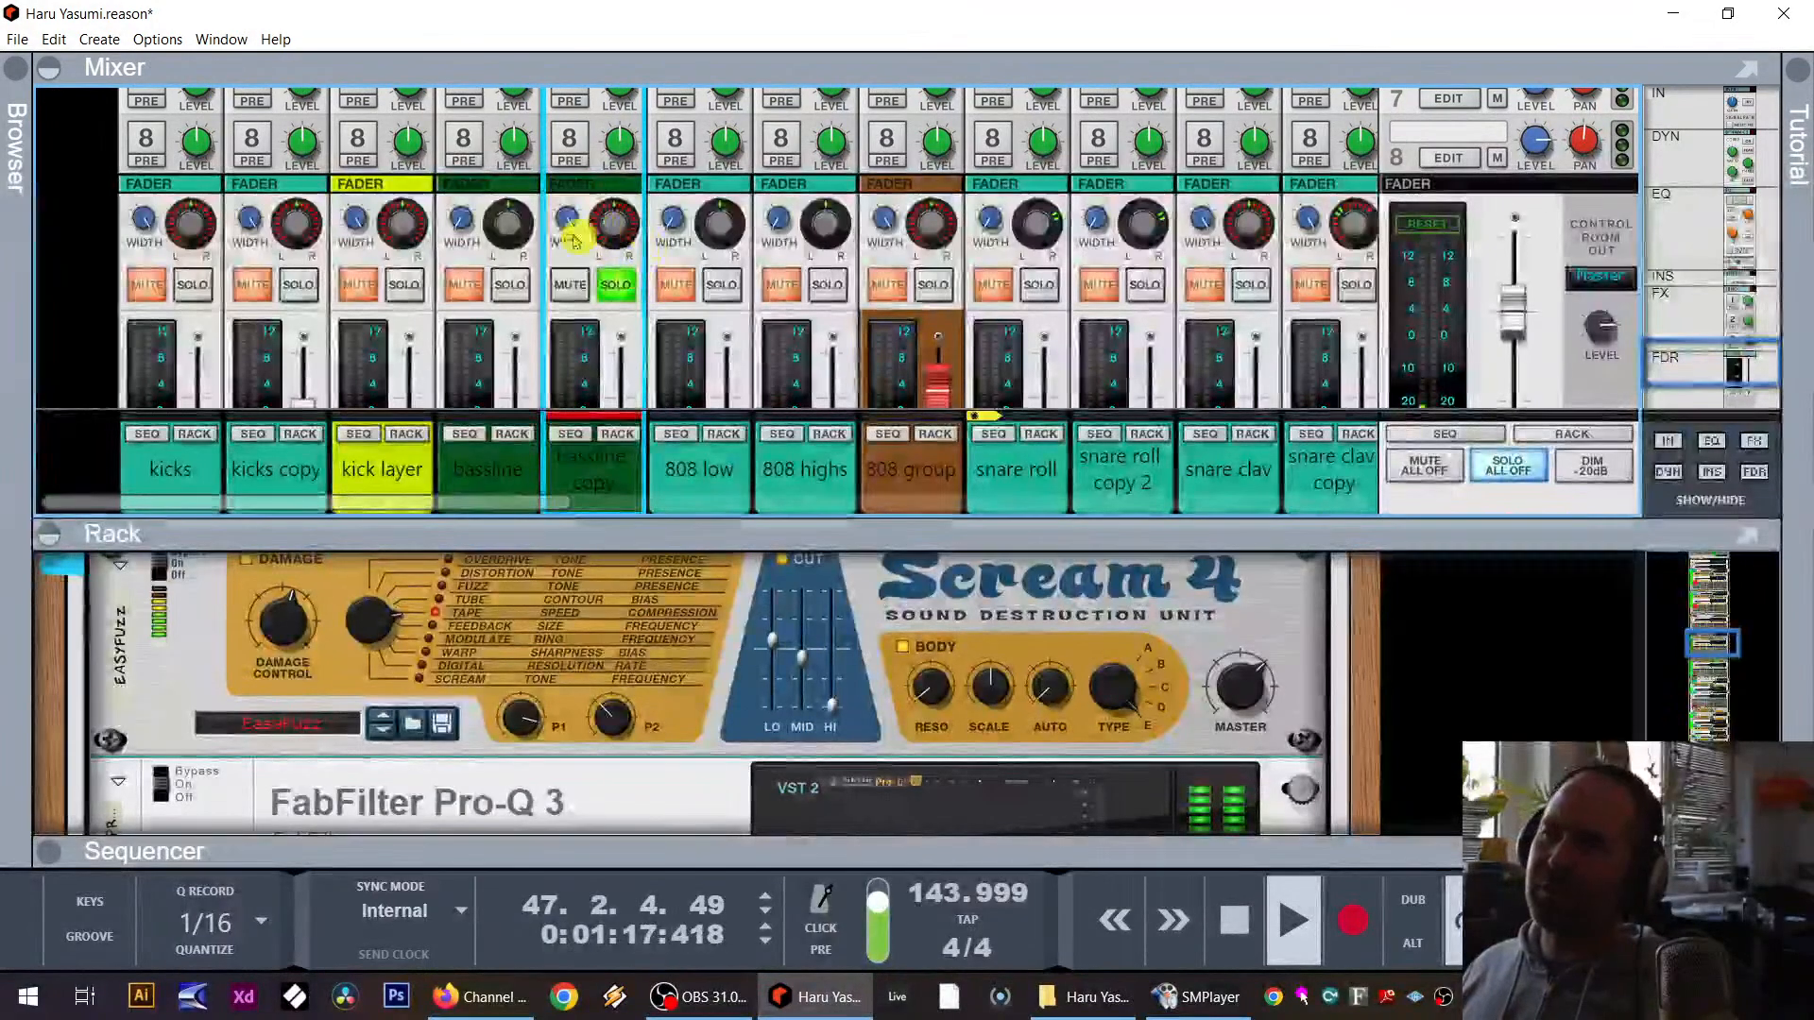
{"action": "left_click_drag", "start_coordinate": [564, 228], "coordinate": [562, 262]}
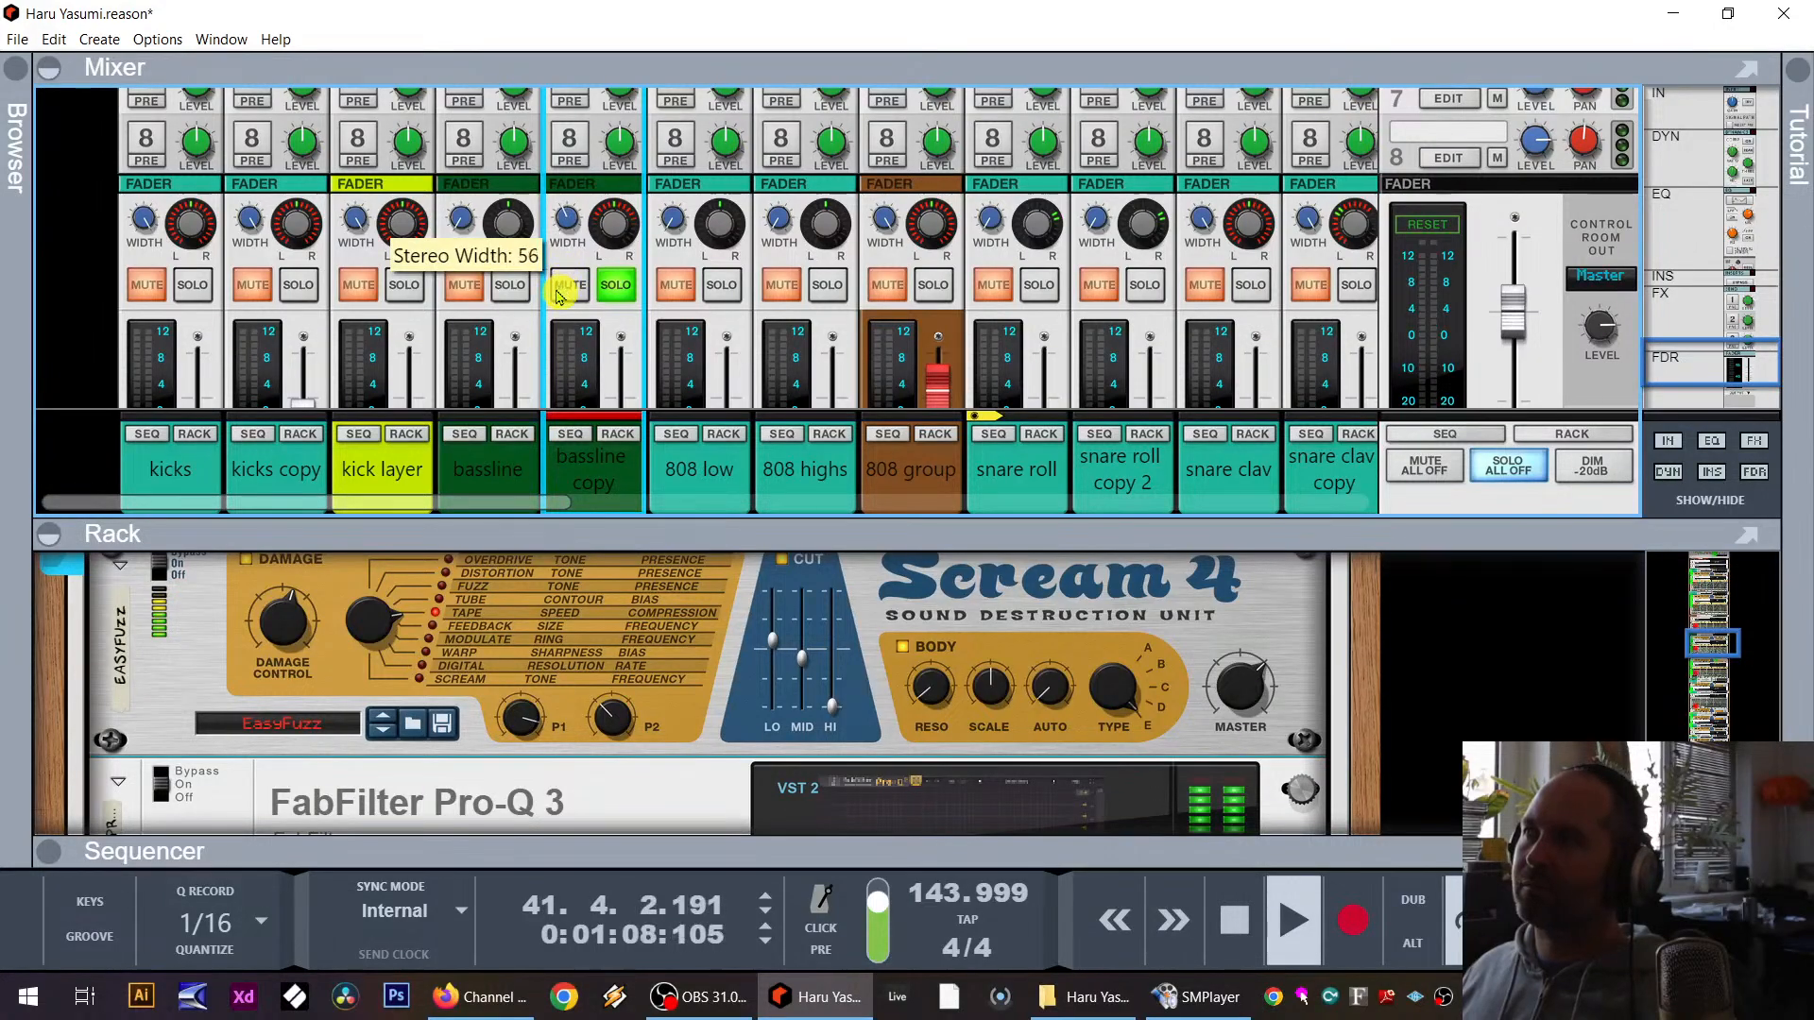
Step: Solo bassline, kick layer, kicks copy and kicks to audition them alongside the bassline copy
{"action": "left_click", "coordinate": [510, 285]}
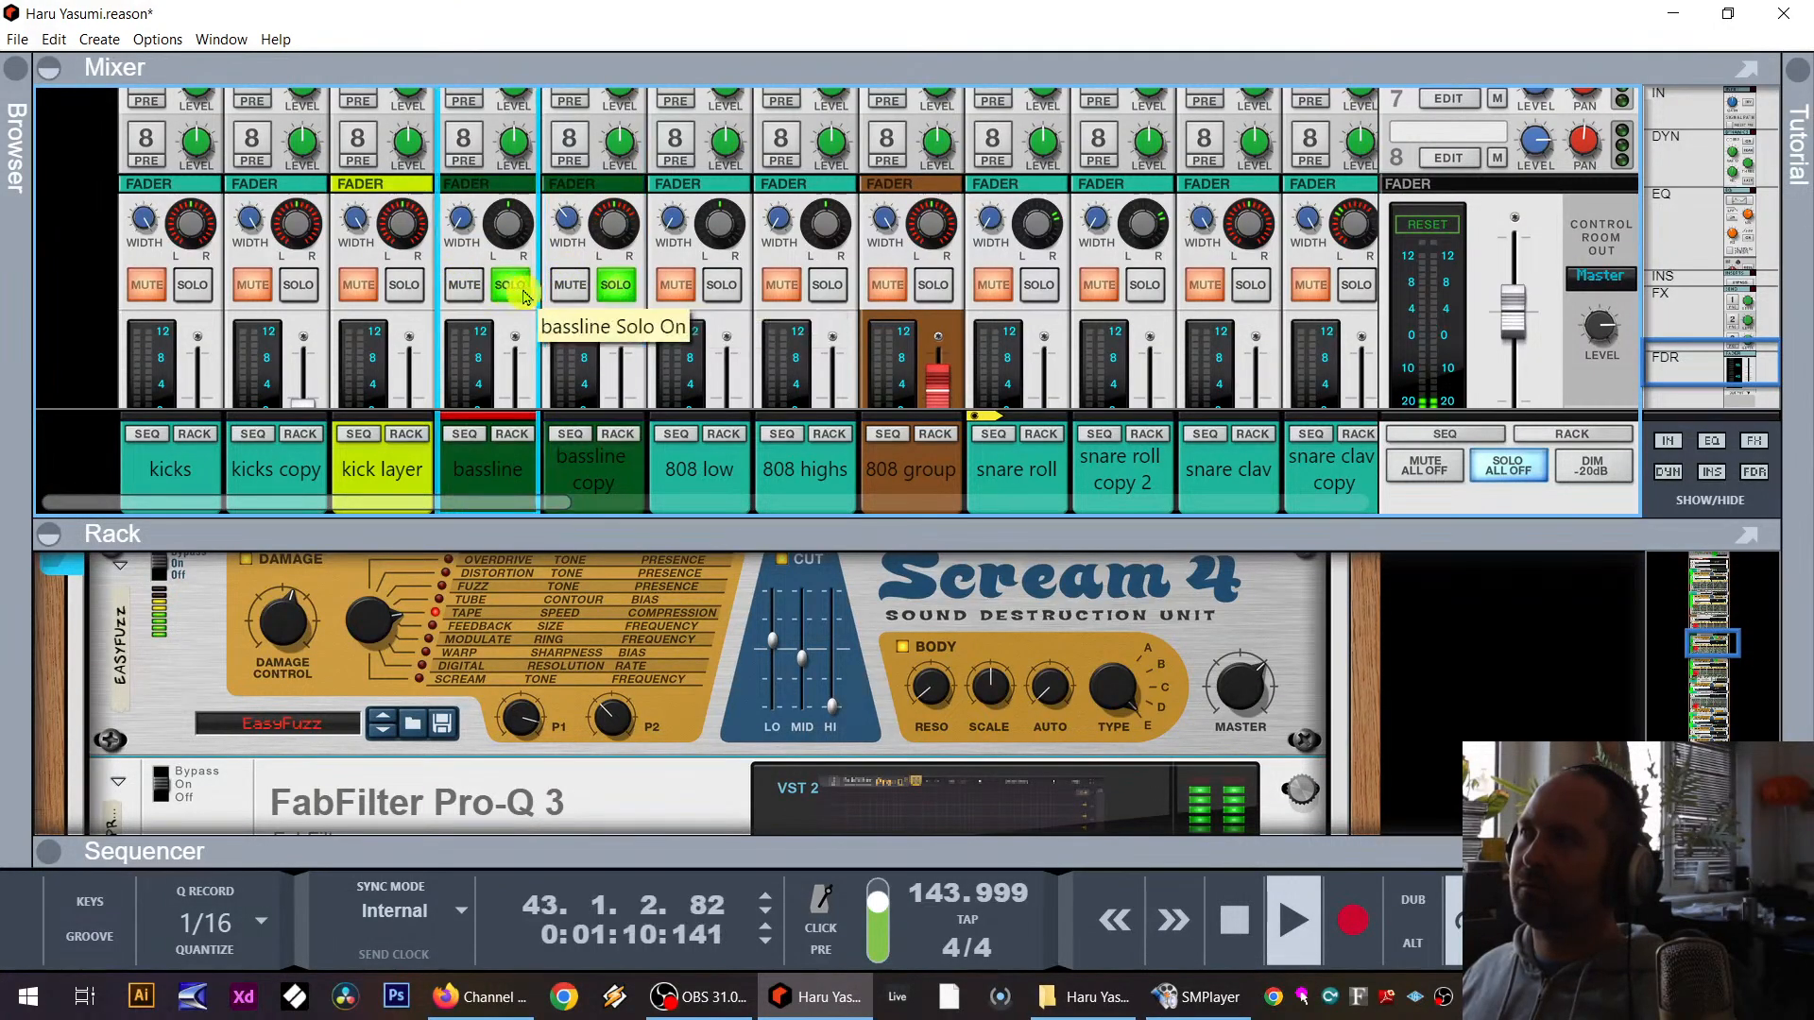
{"action": "left_click", "coordinate": [404, 284]}
{"action": "left_click", "coordinate": [298, 284]}
{"action": "left_click", "coordinate": [193, 284]}
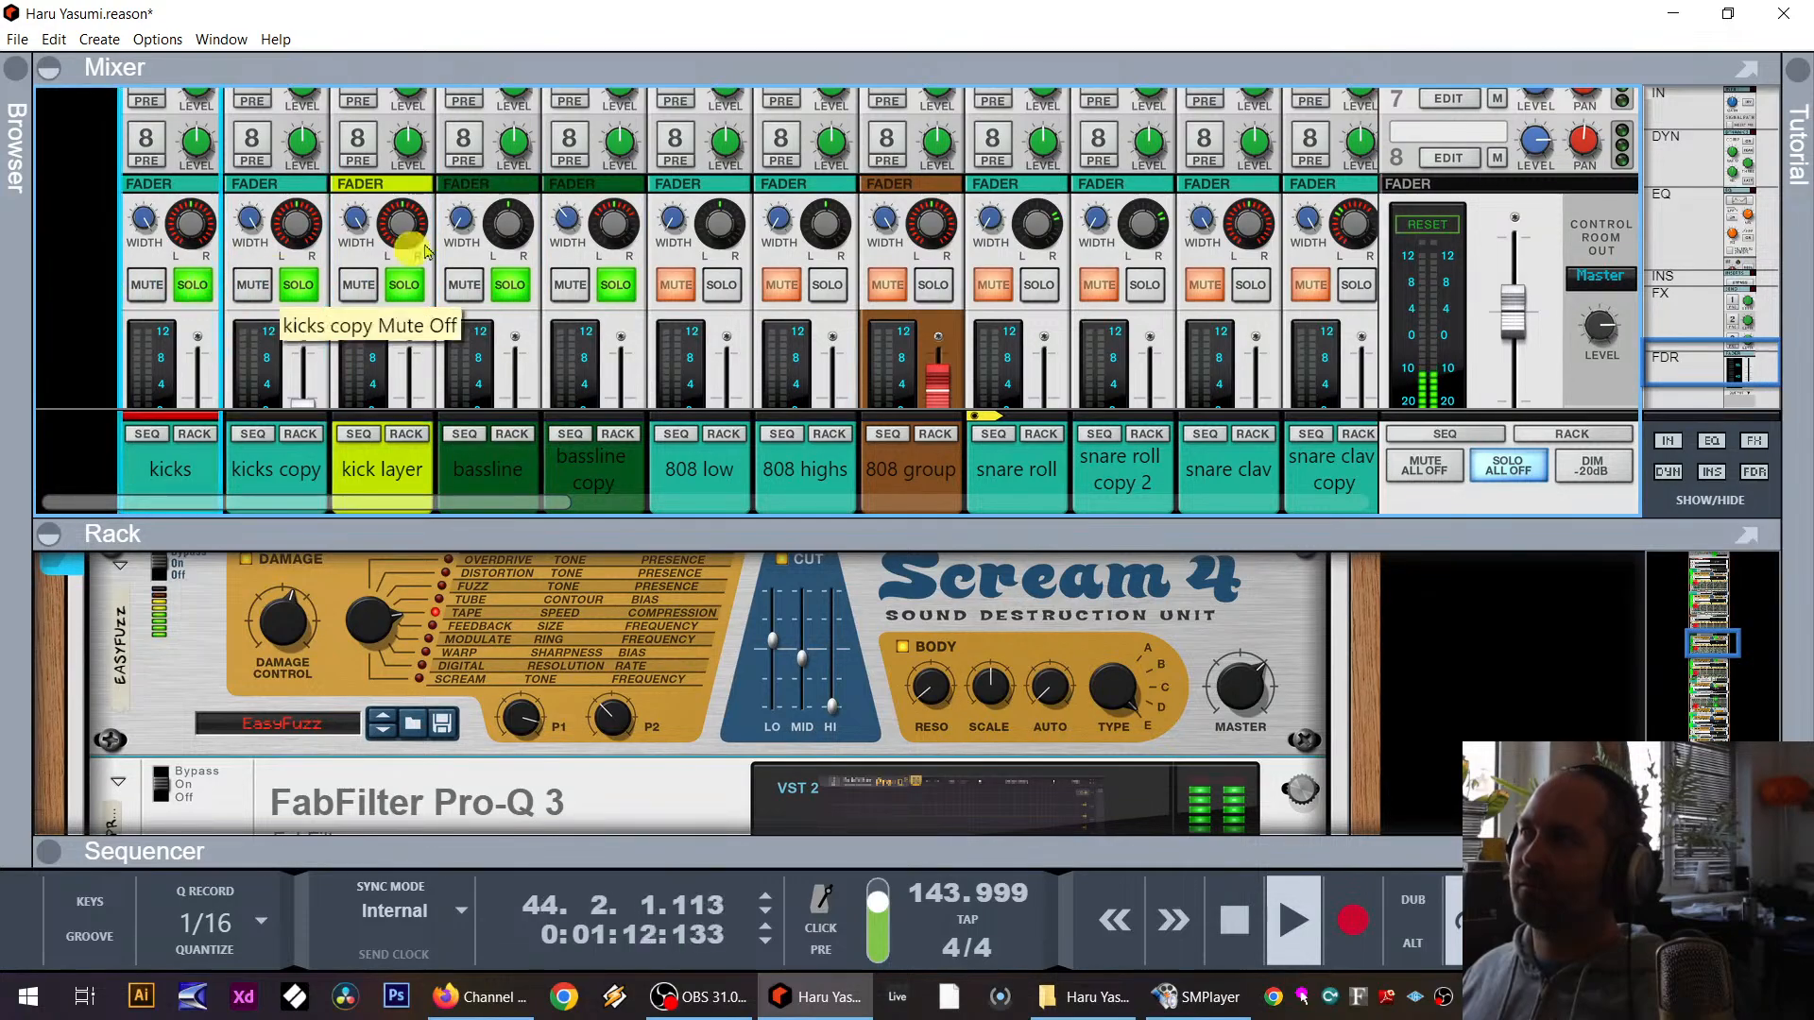
{"action": "scroll", "coordinate": [430, 289], "scroll_direction": "down", "scroll_amount": 3}
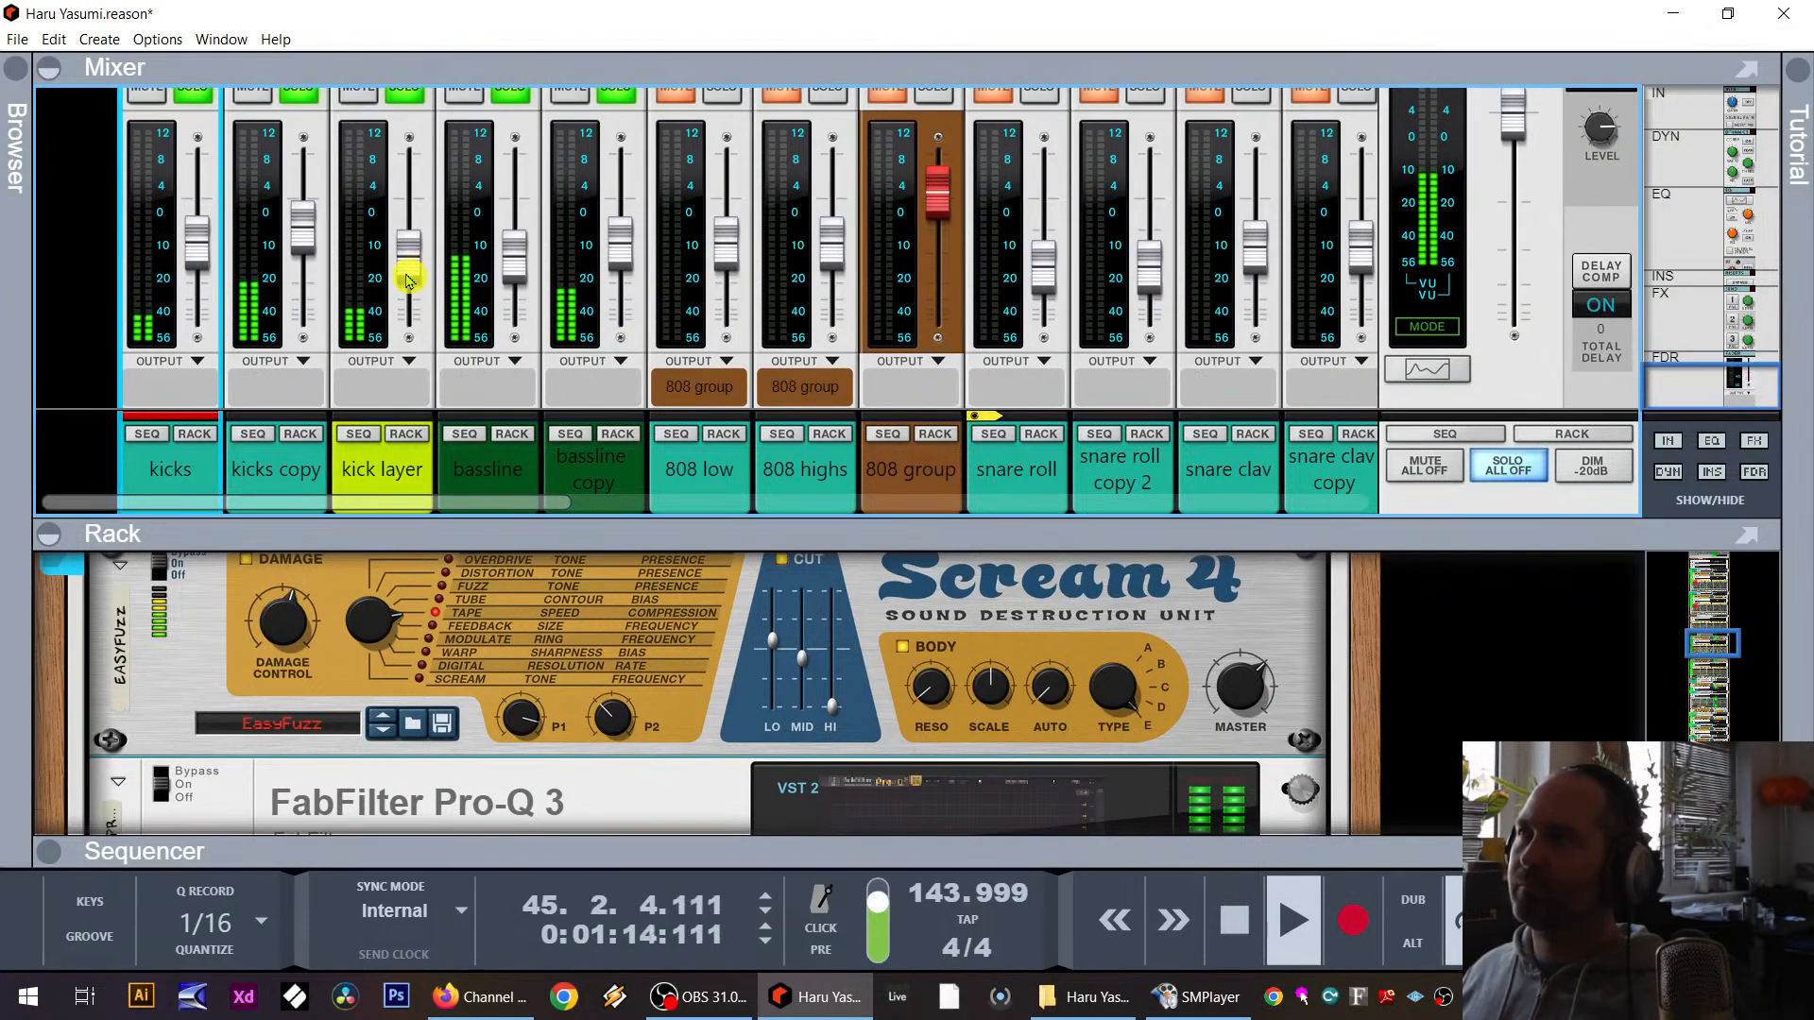
Step: Clear all solos and dim the master level by 20 dB
{"action": "left_click", "coordinate": [1527, 479]}
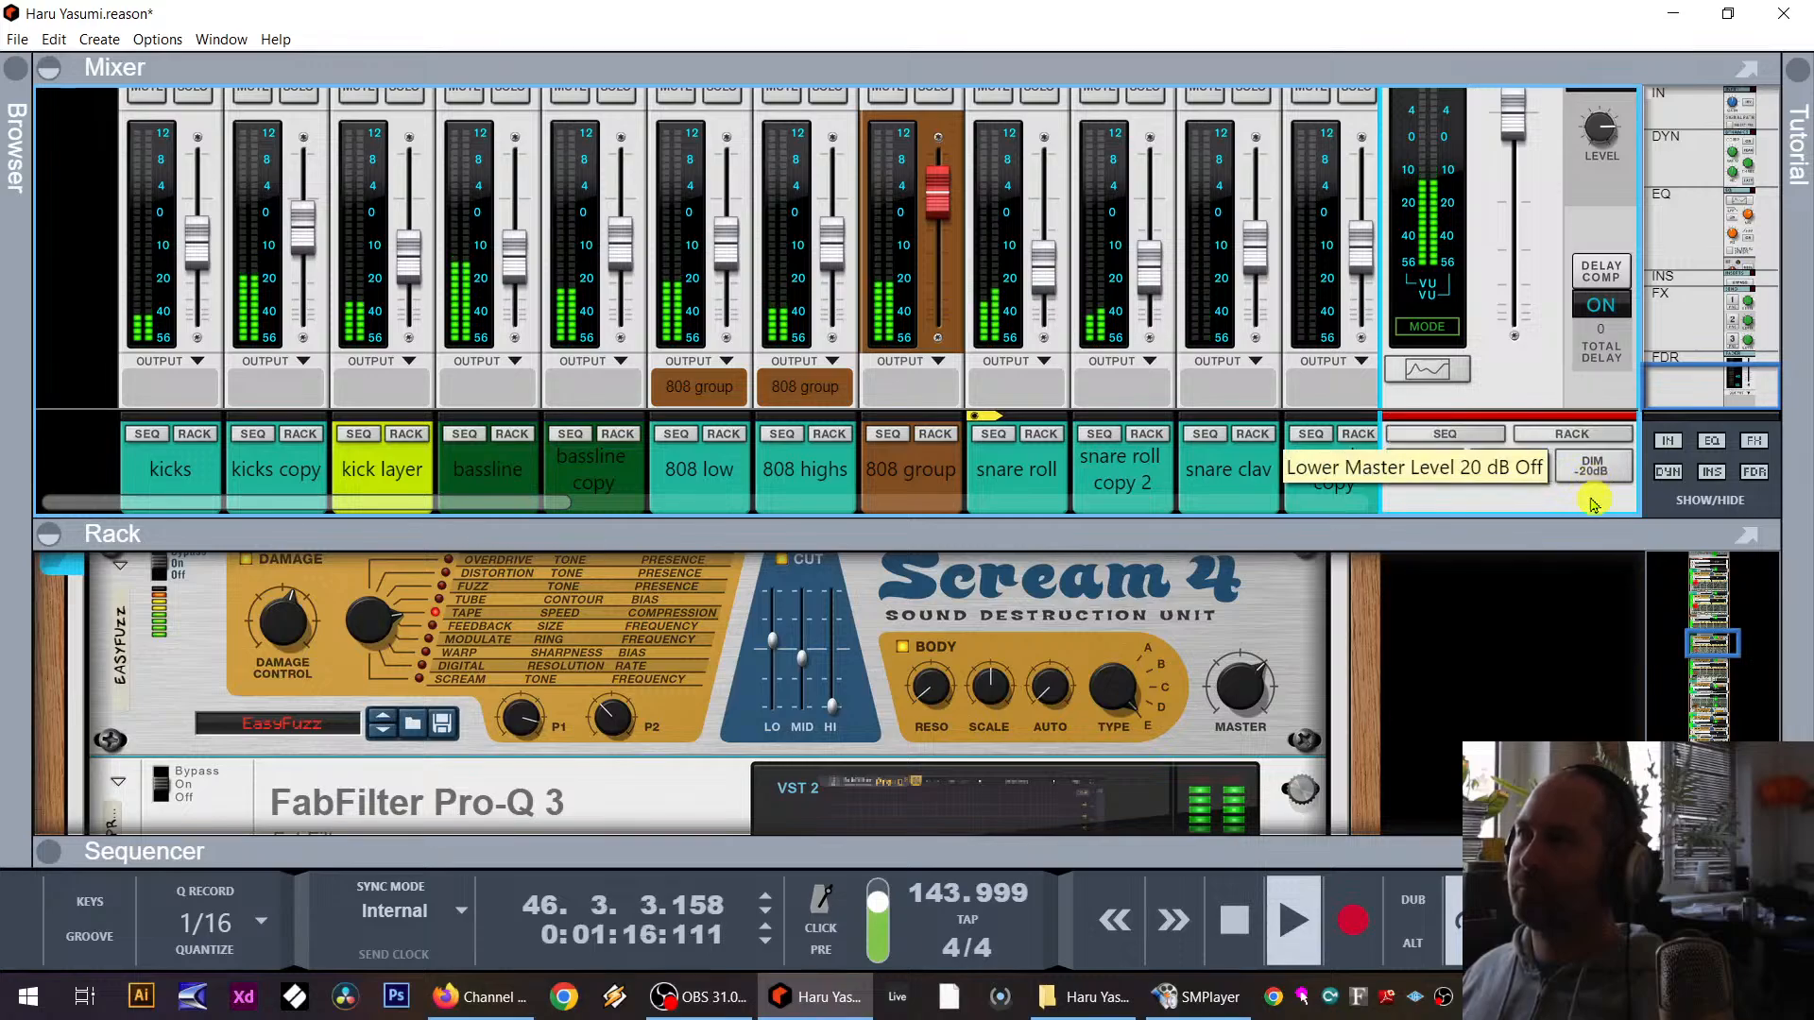
{"action": "left_click", "coordinate": [1616, 473]}
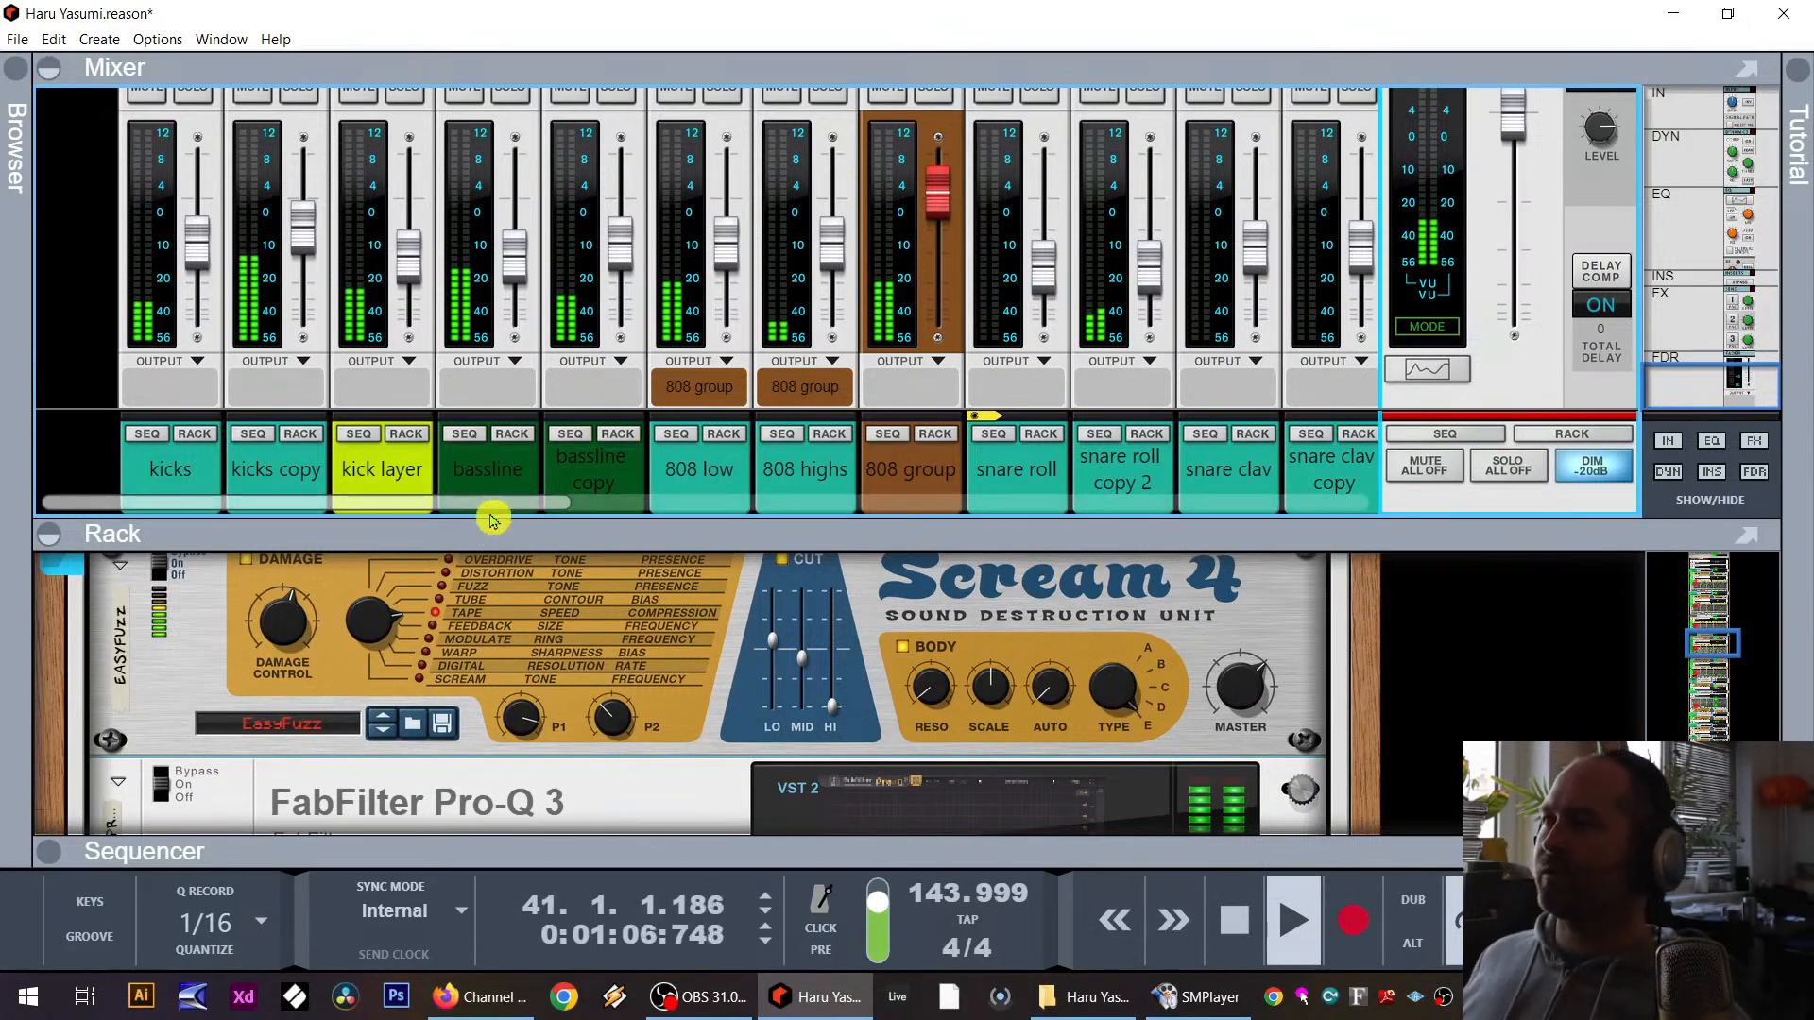
Step: Select snare clav and snare clav copy together and lower their faders slightly, with snare clav at about -14.30 dB
{"action": "left_click_drag", "start_coordinate": [490, 513], "coordinate": [587, 514]}
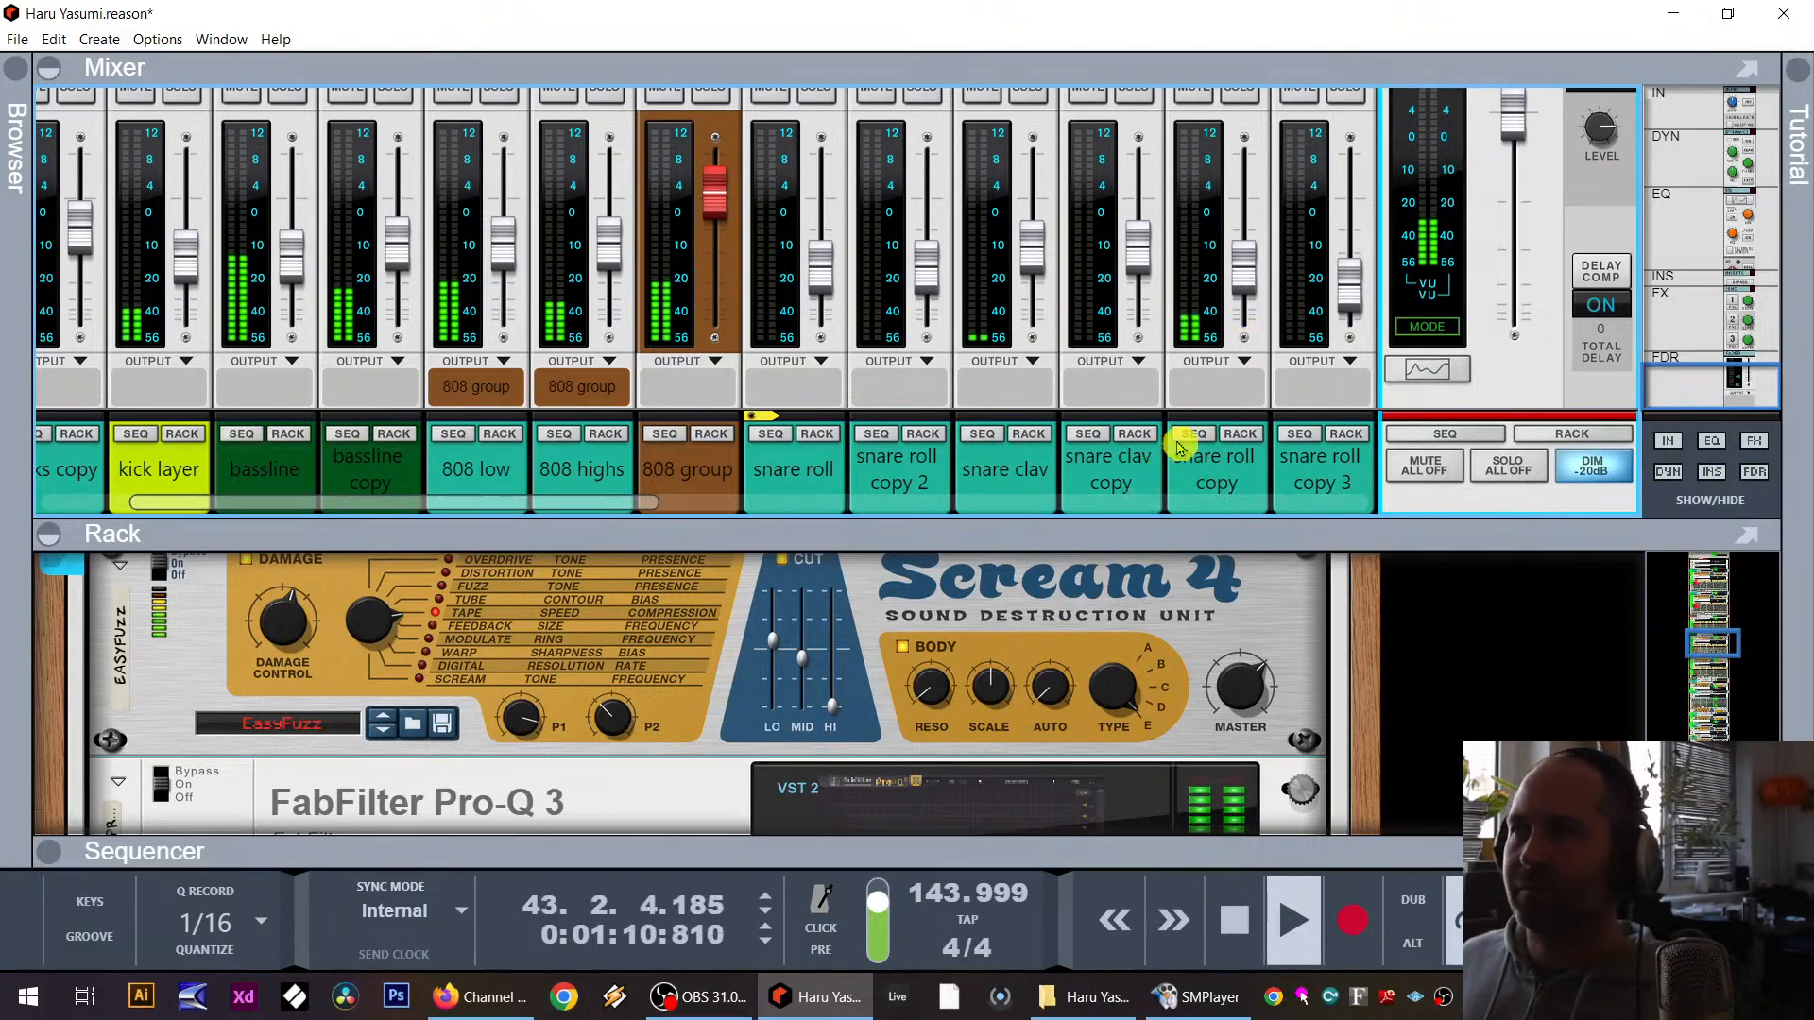
{"action": "left_click", "coordinate": [1029, 463]}
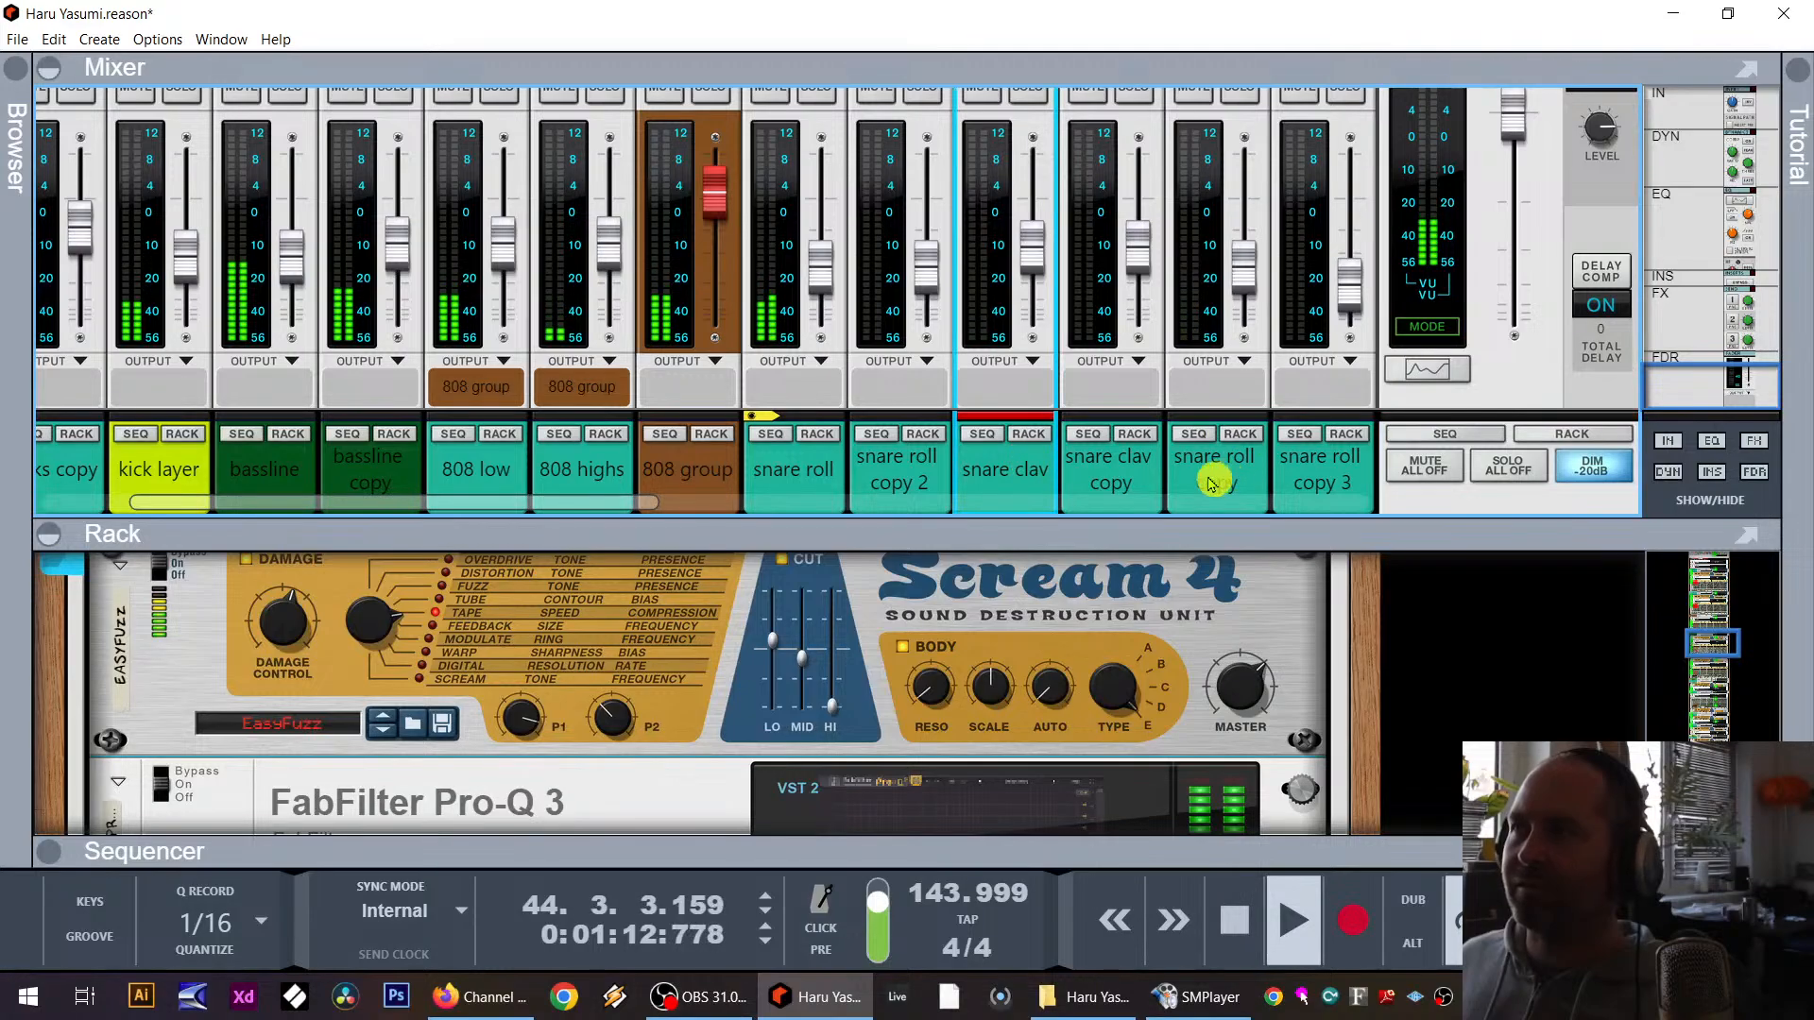
{"action": "left_click", "coordinate": [1212, 484], "text": "ctrl"}
{"action": "left_click", "coordinate": [1093, 473]}
{"action": "left_click", "coordinate": [1004, 480], "text": "ctrl"}
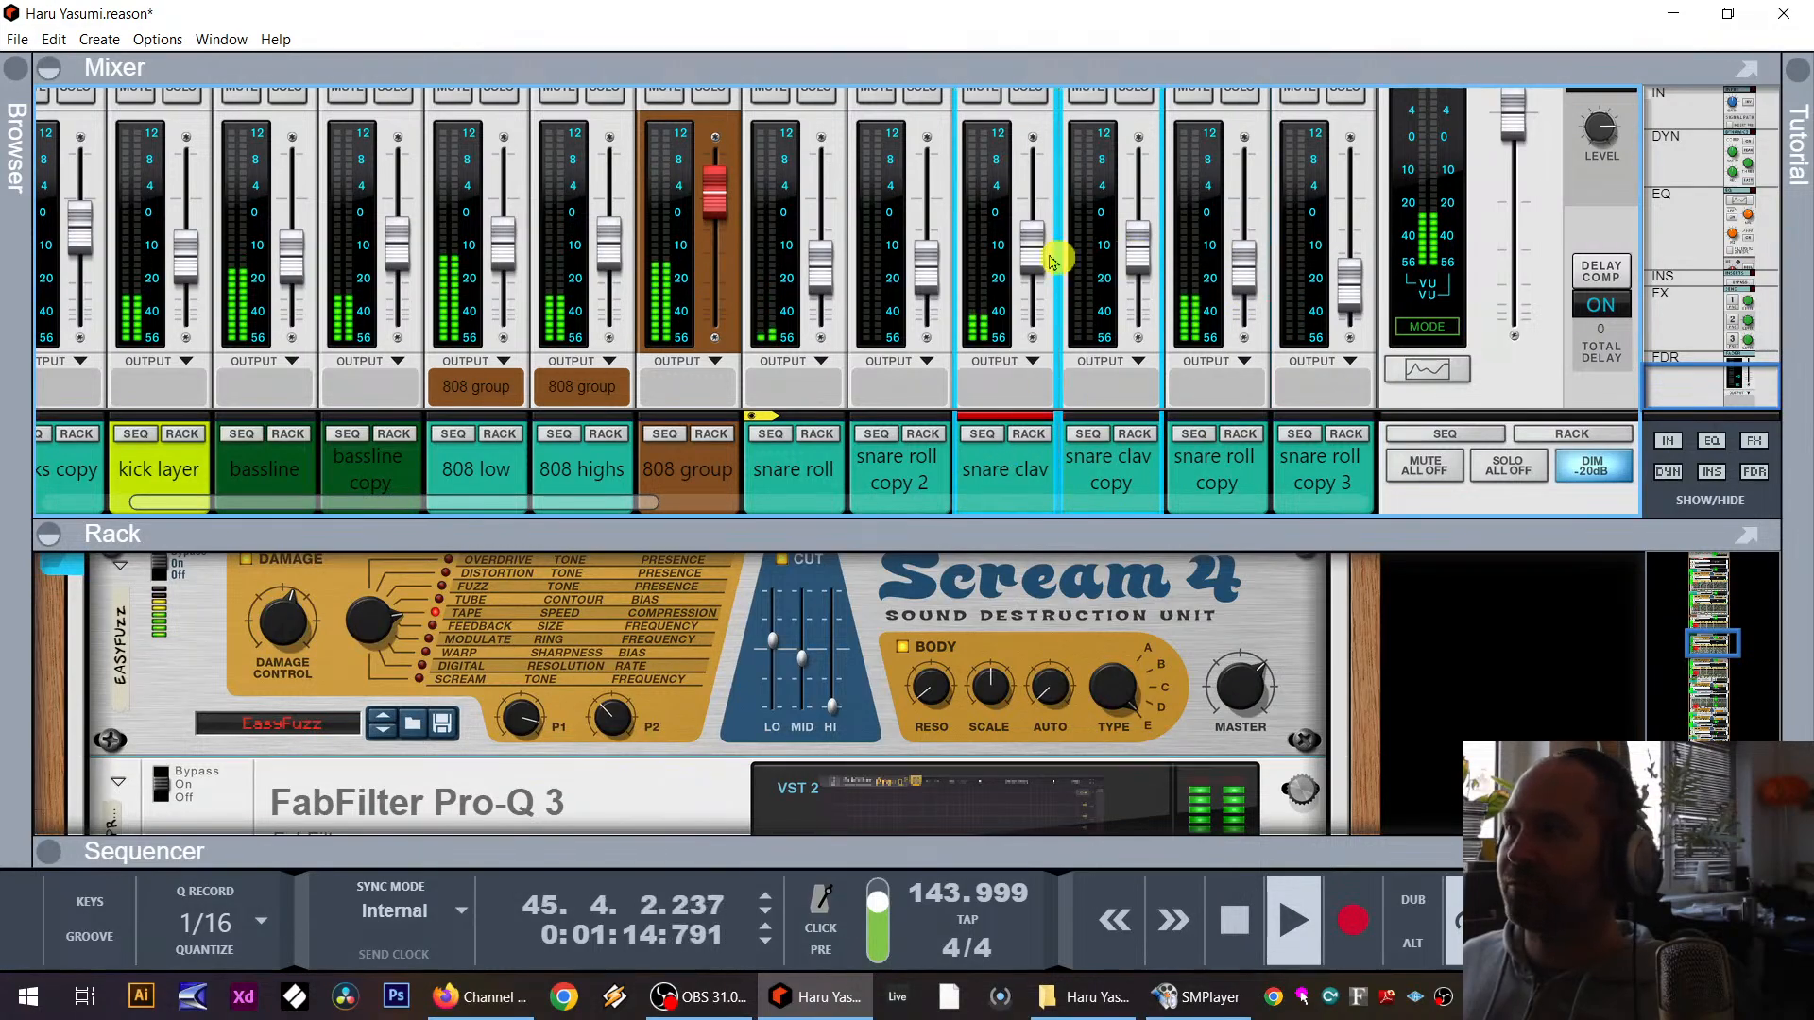
{"action": "left_click_drag", "start_coordinate": [1033, 261], "coordinate": [1033, 263]}
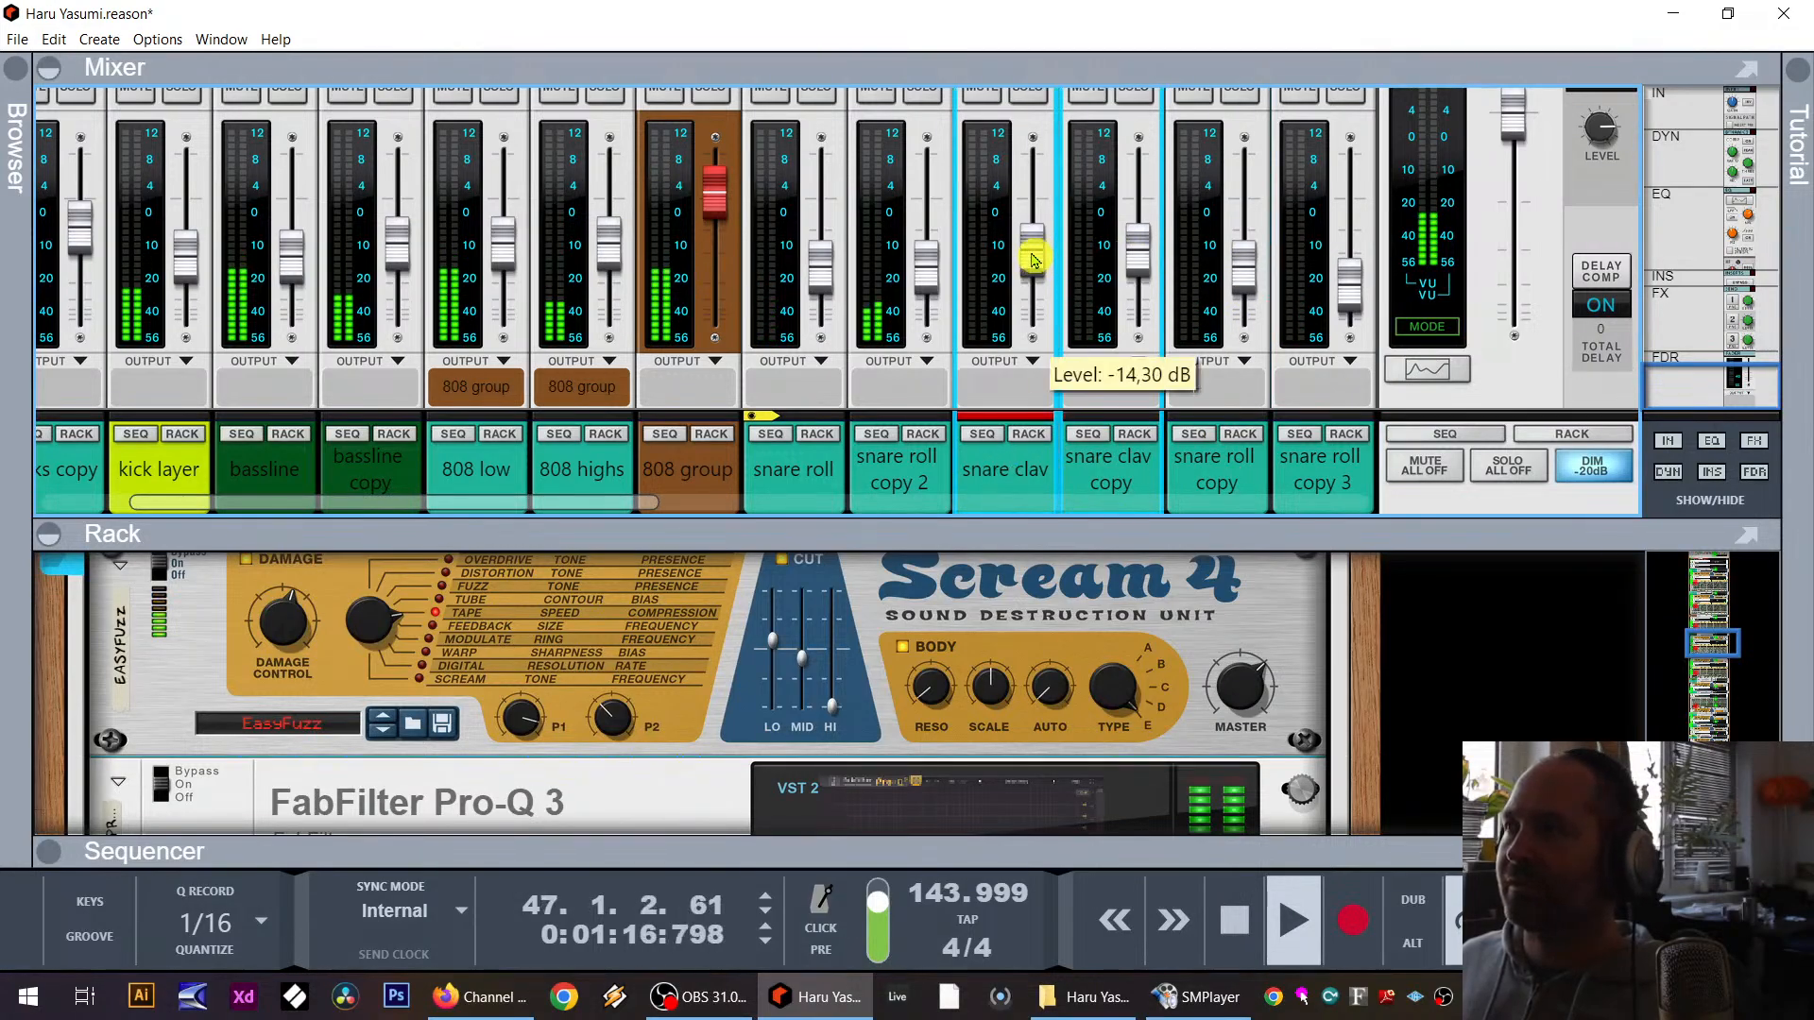
{"action": "scroll", "coordinate": [356, 283], "scroll_direction": "up", "scroll_amount": 2}
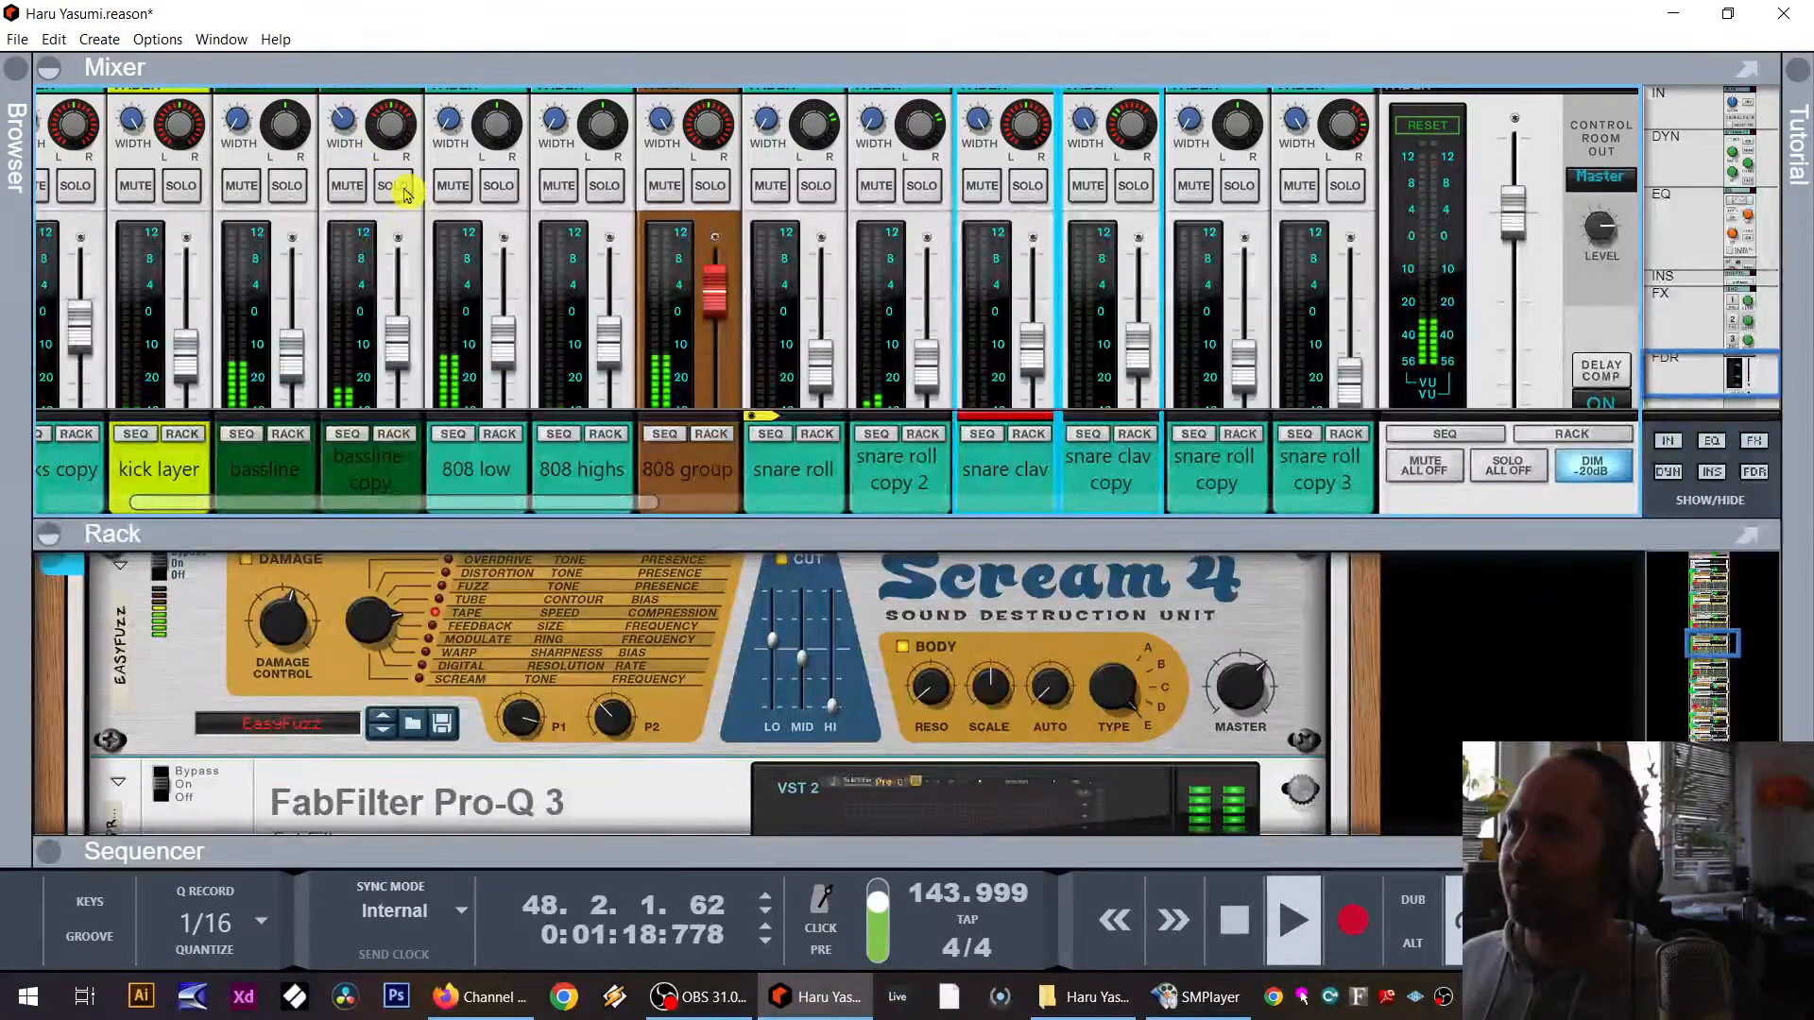
Step: Mute and unmute the bassline copy channel for comparison and lower its fader to about -13.10 dB
{"action": "scroll", "coordinate": [382, 248], "scroll_direction": "down", "scroll_amount": 2}
{"action": "scroll", "coordinate": [376, 135], "scroll_direction": "up", "scroll_amount": 2}
{"action": "left_click", "coordinate": [350, 184]}
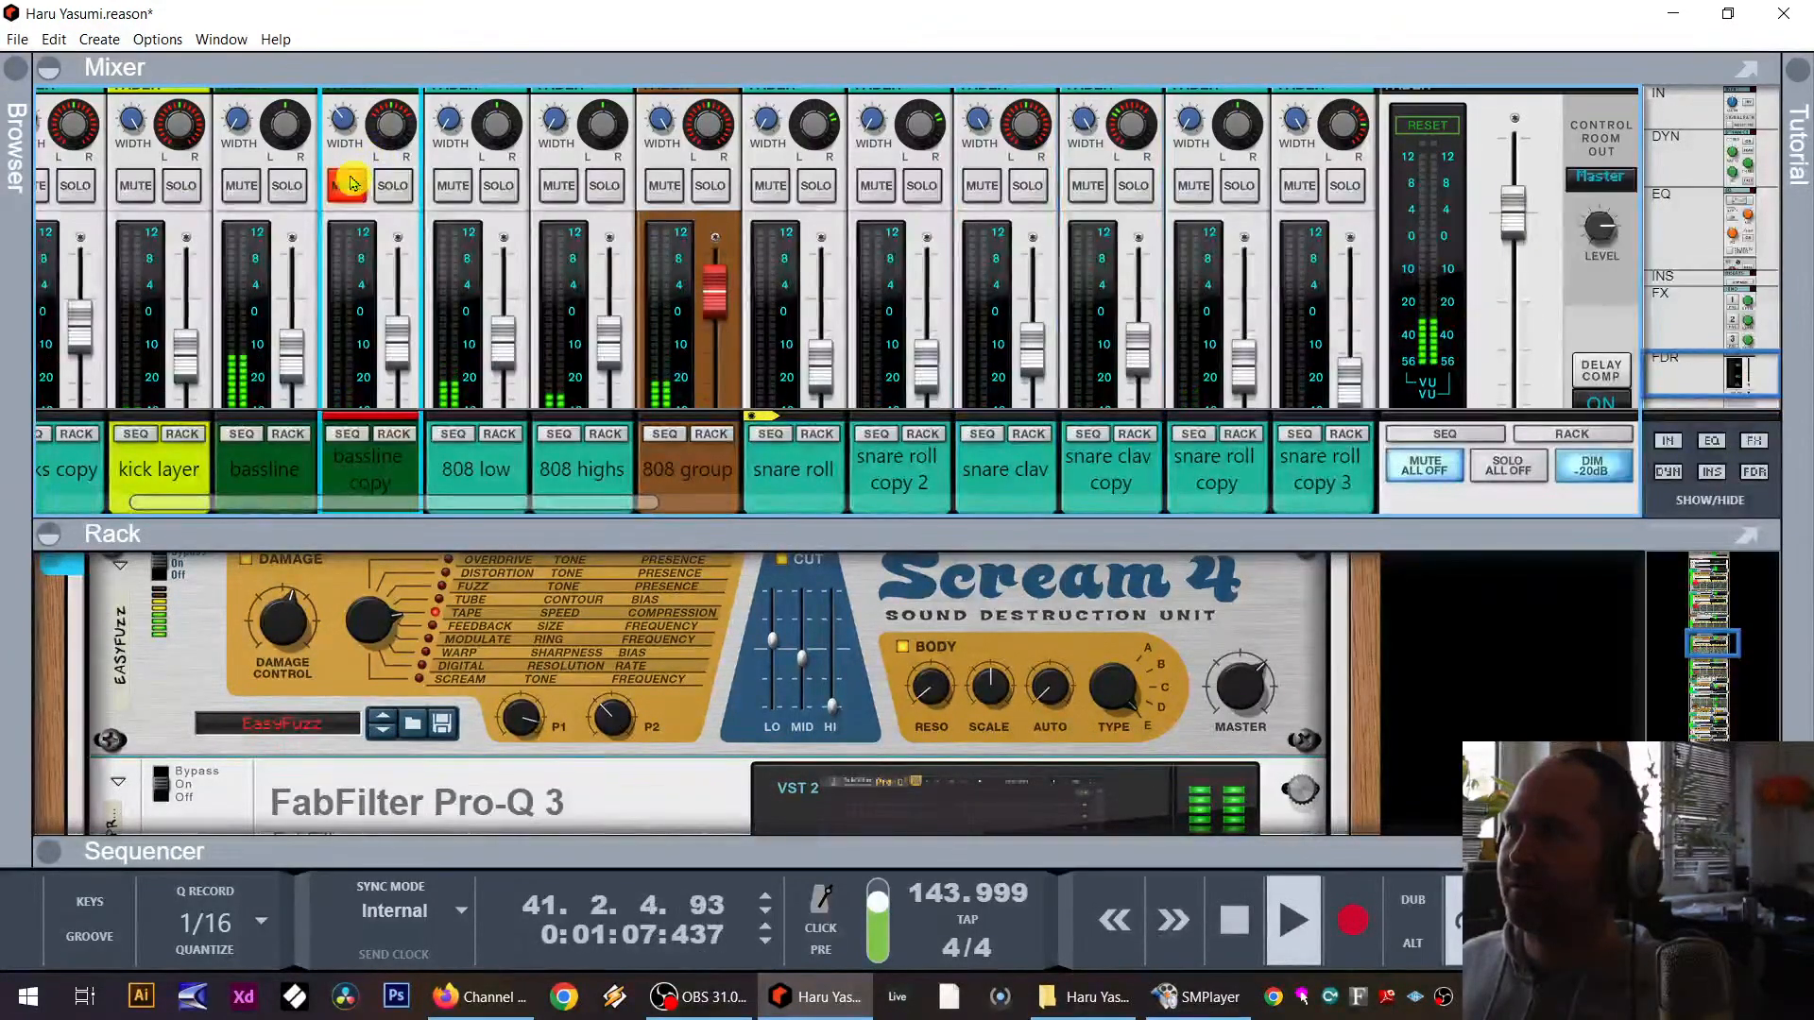
{"action": "left_click", "coordinate": [349, 183]}
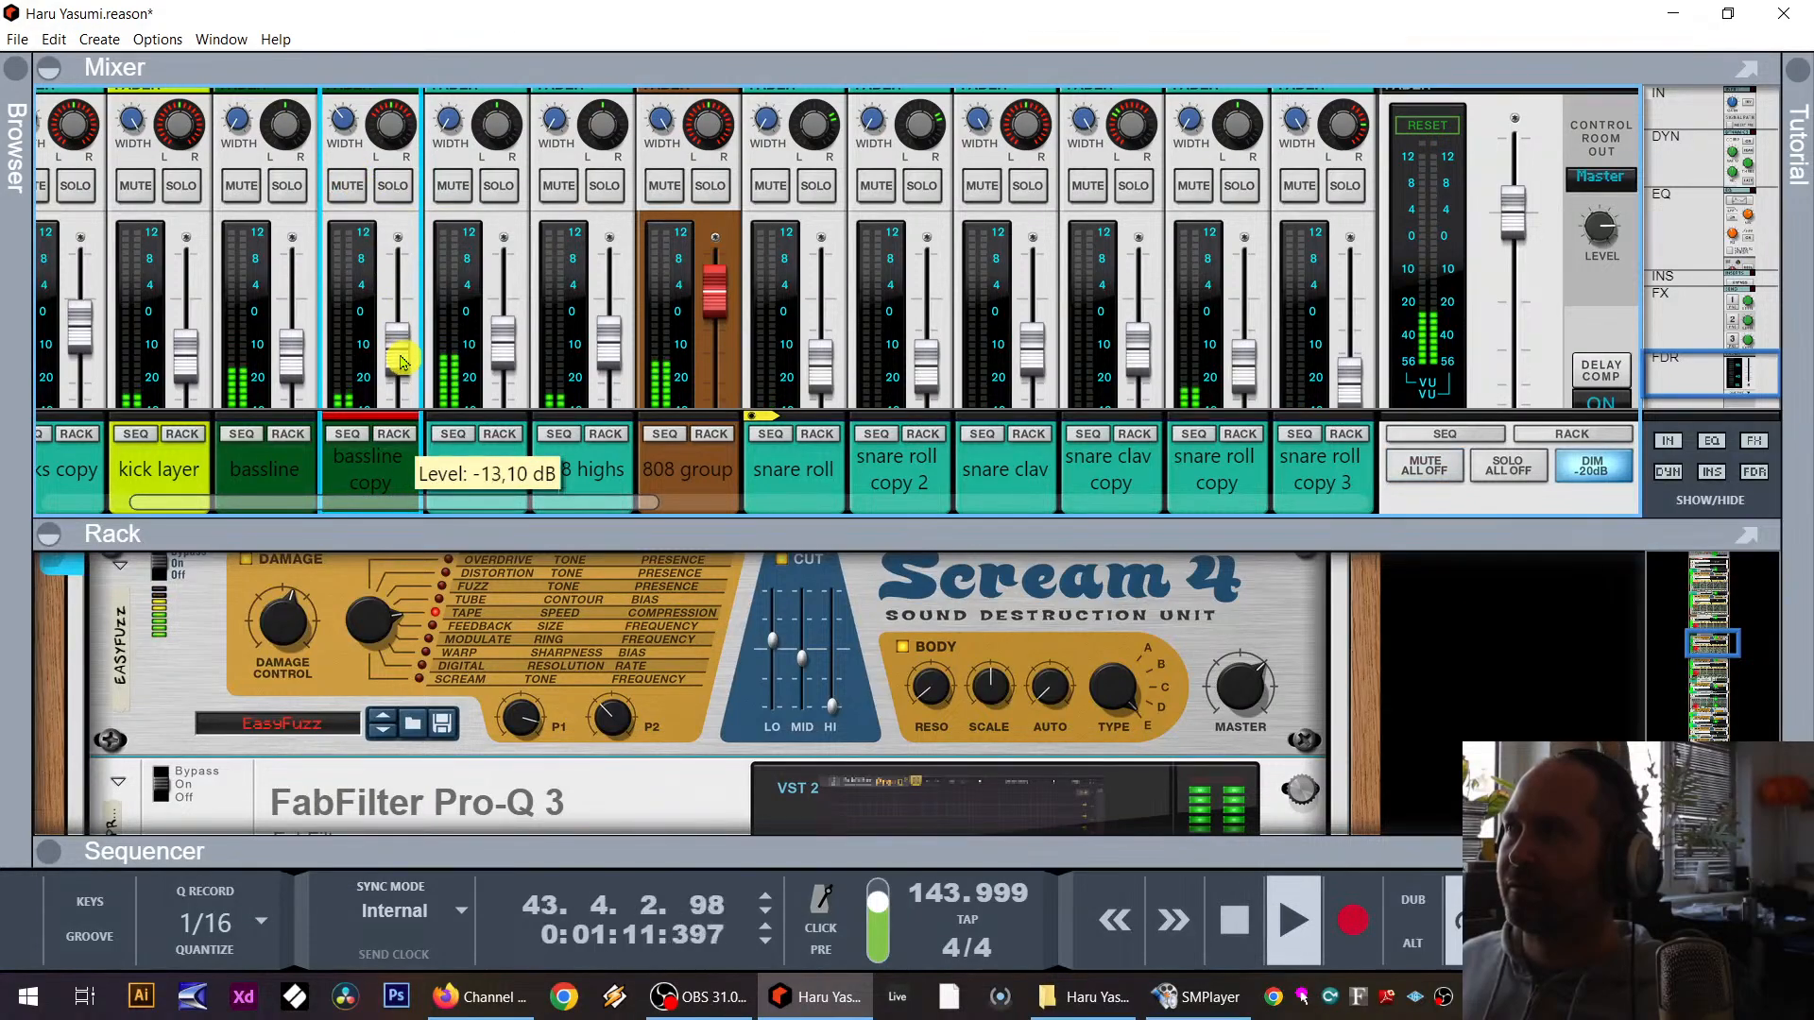
Step: Turn off the 20 dB master dim, enlarge the mixer area and stop playback
{"action": "left_click", "coordinate": [1601, 466]}
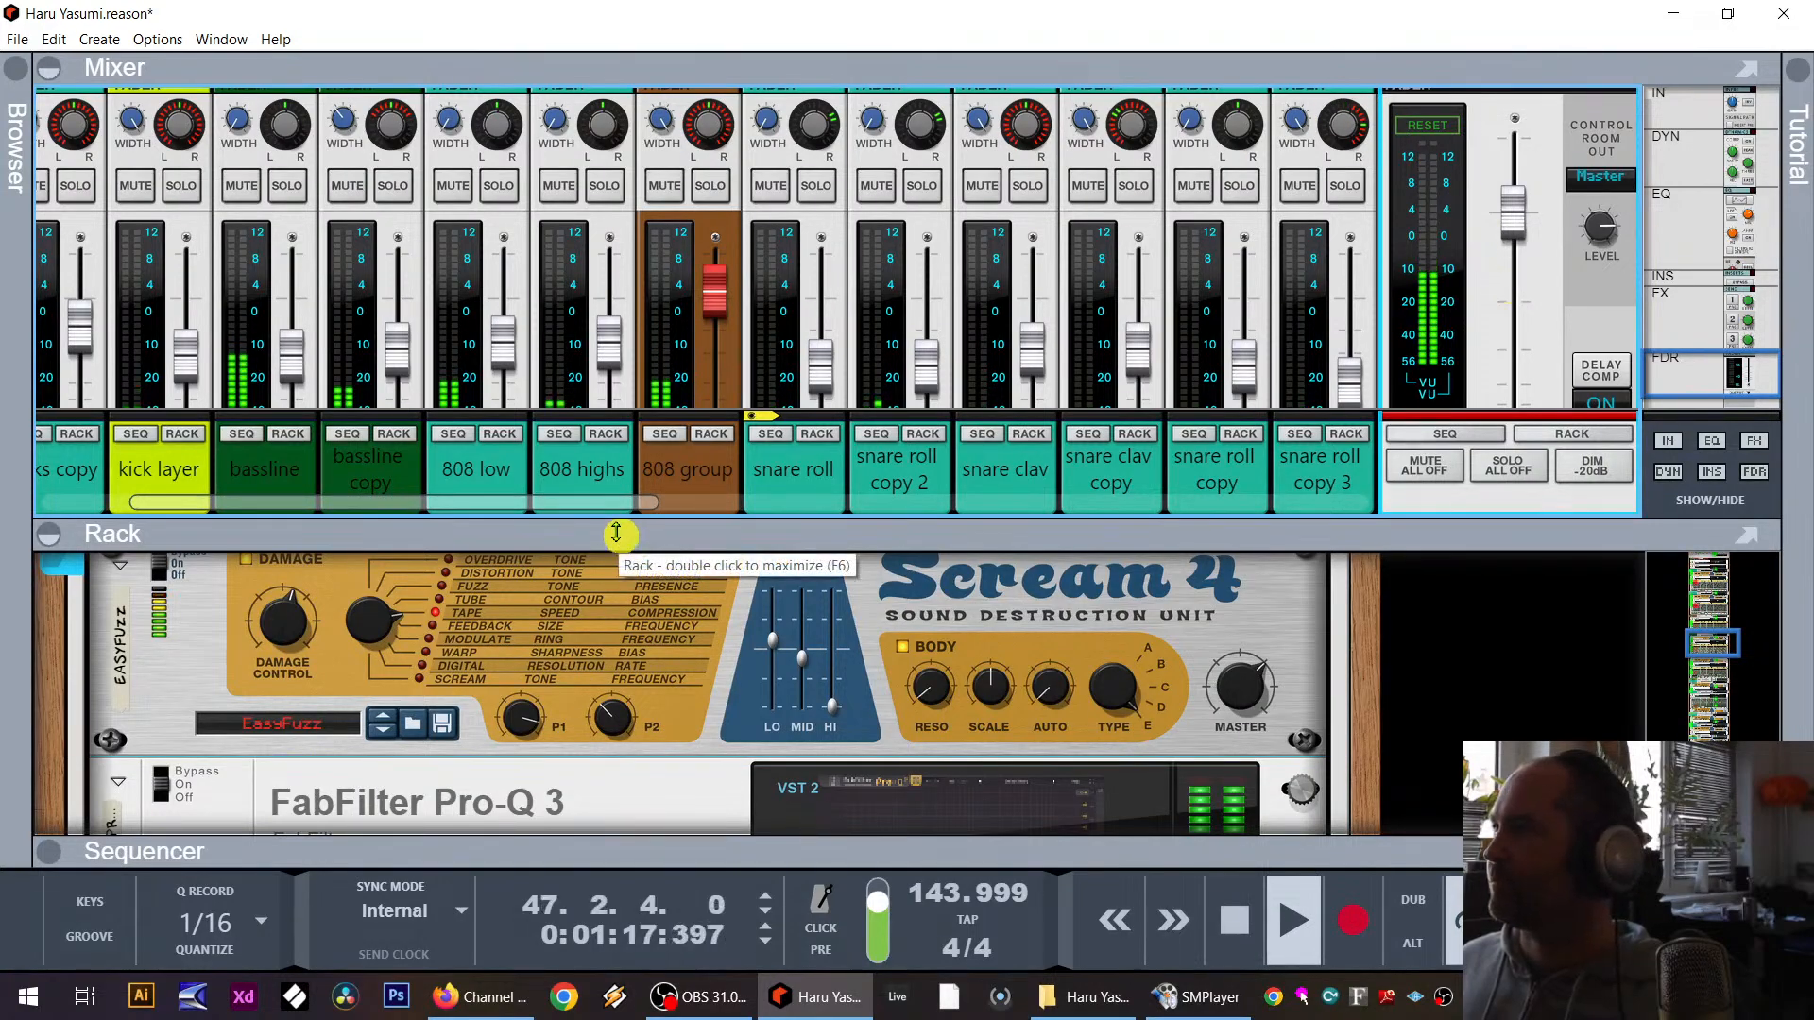
{"action": "left_click_drag", "start_coordinate": [616, 534], "coordinate": [636, 659]}
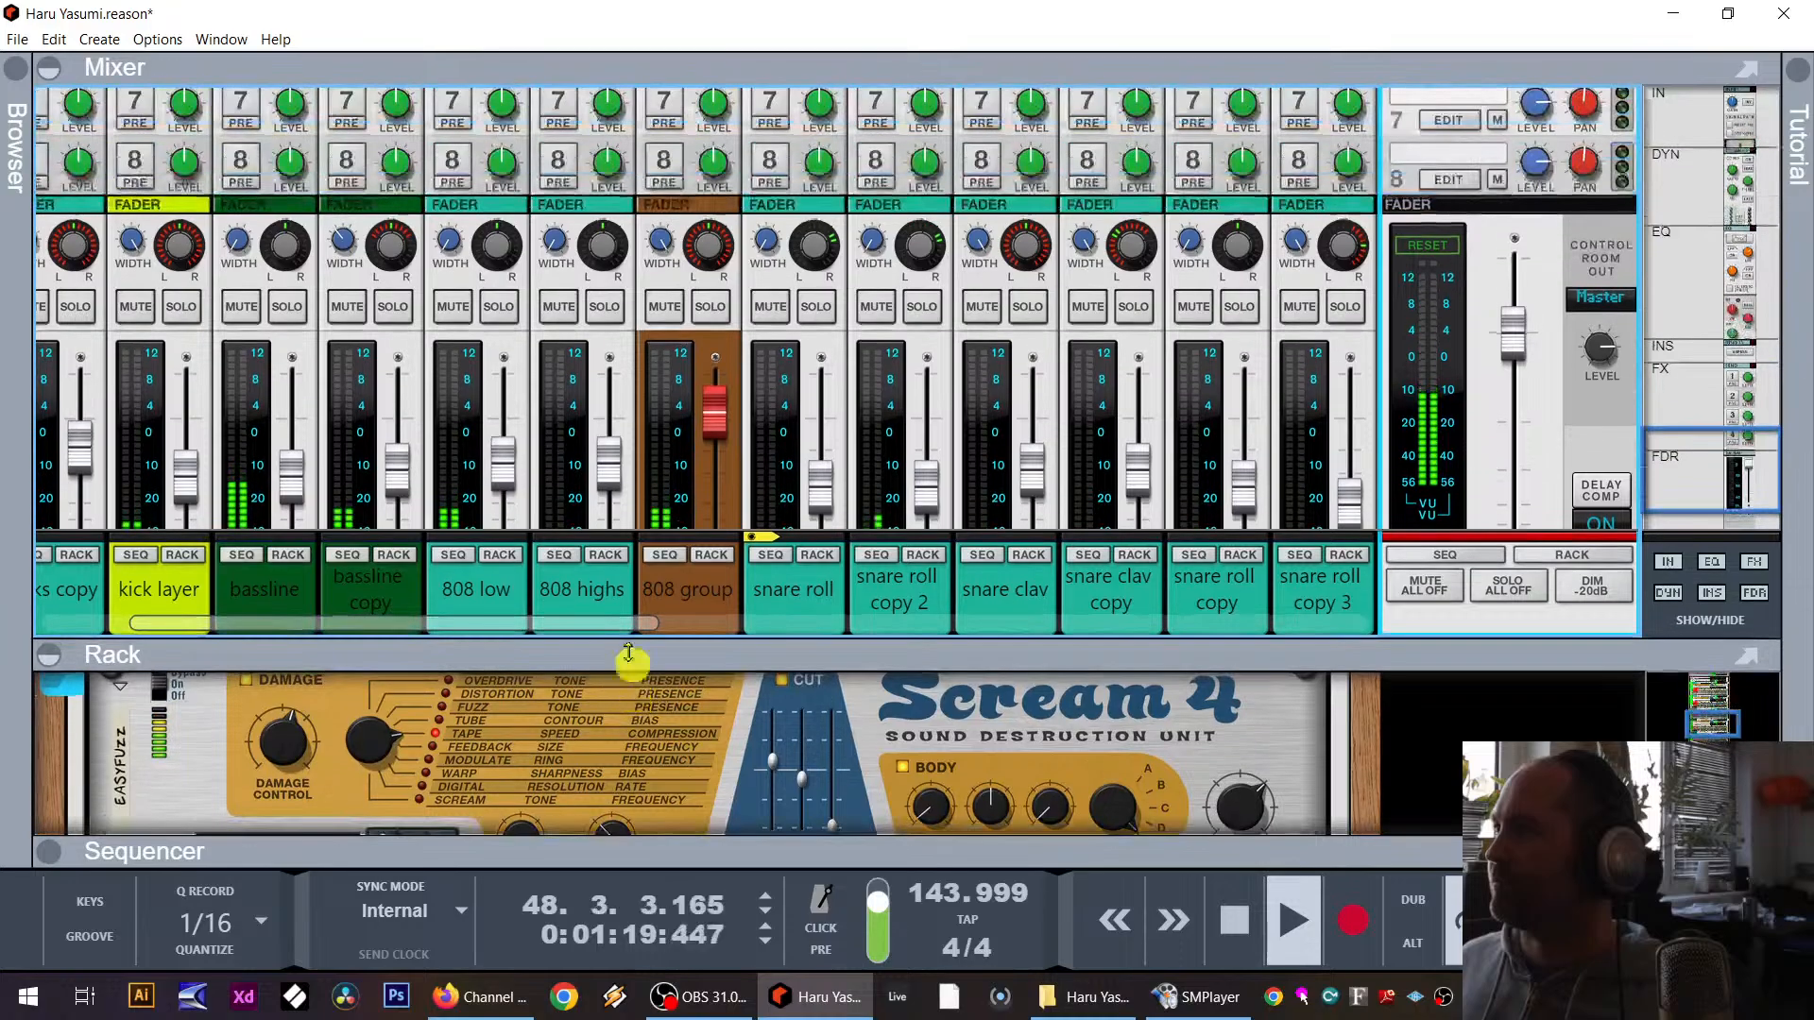
{"action": "key", "text": "space"}
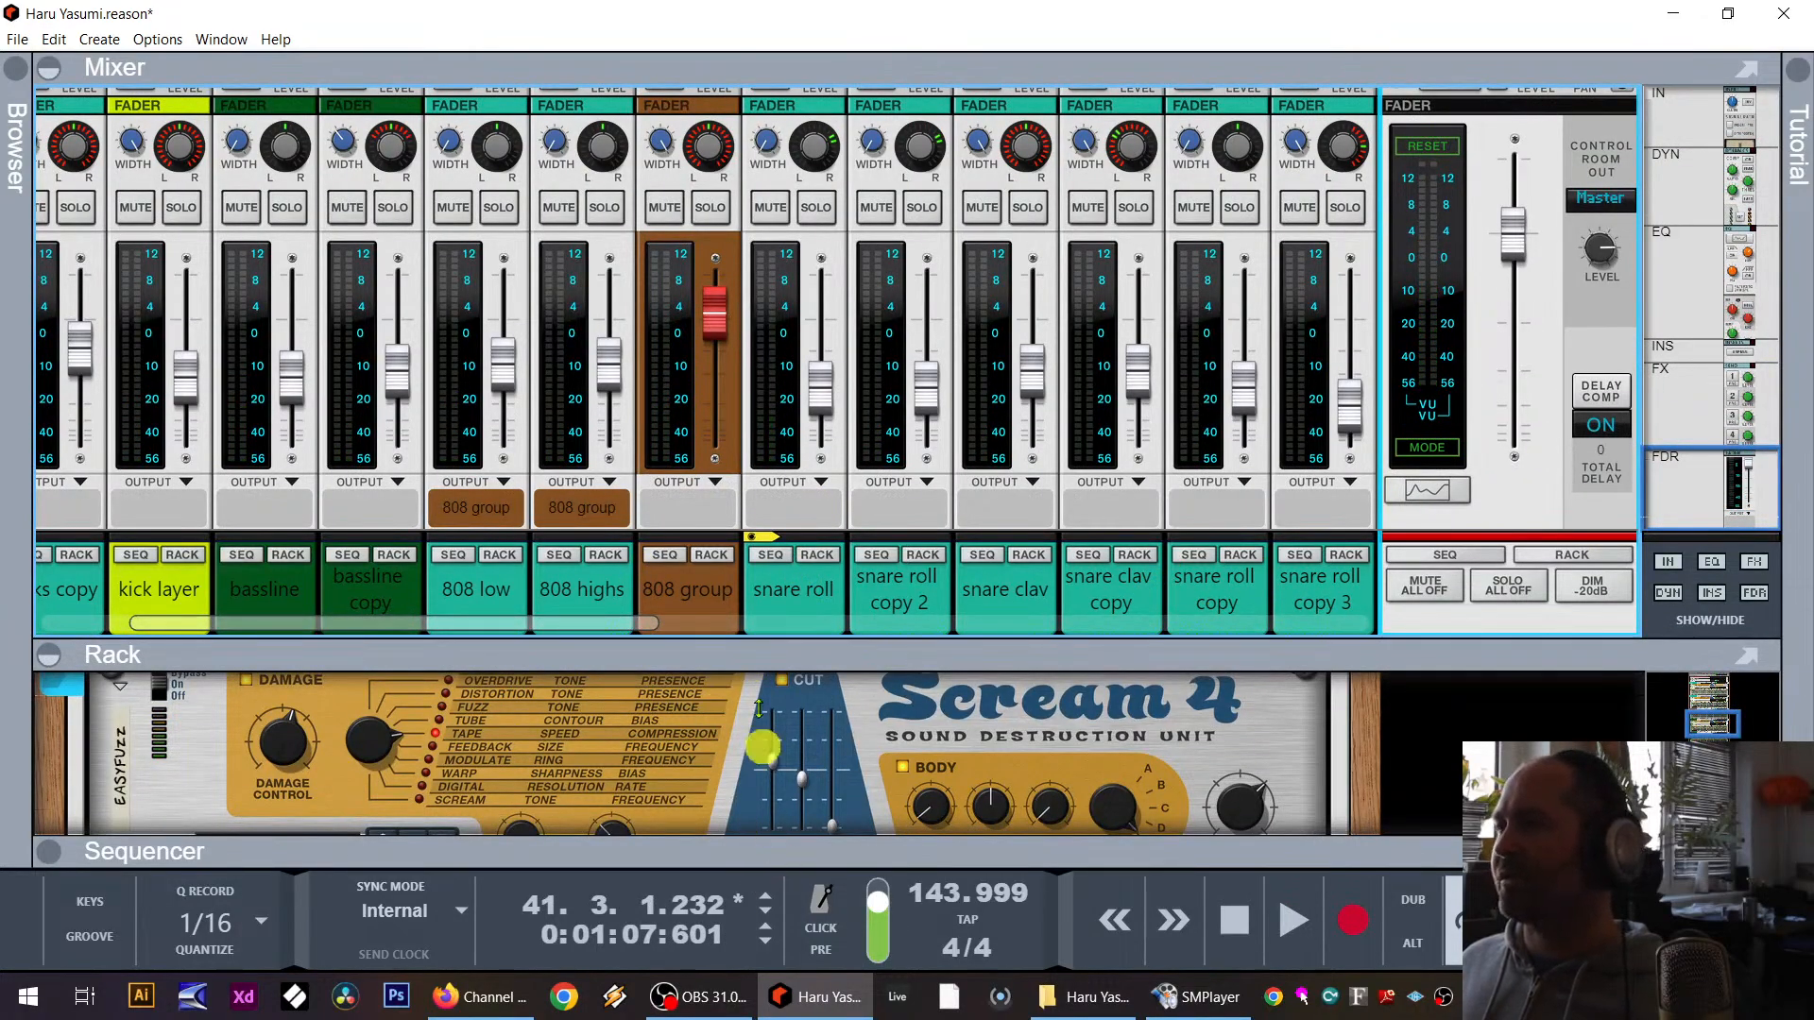
Step: Show the sequencer with minimum track heights and look through the arrangement for the snare roll tracks
{"action": "key", "text": "F7"}
{"action": "scroll", "coordinate": [1102, 479], "scroll_direction": "up", "scroll_amount": 12}
{"action": "scroll", "coordinate": [943, 495], "scroll_direction": "down", "scroll_amount": 4}
{"action": "scroll", "coordinate": [943, 493], "scroll_direction": "up", "scroll_amount": 1}
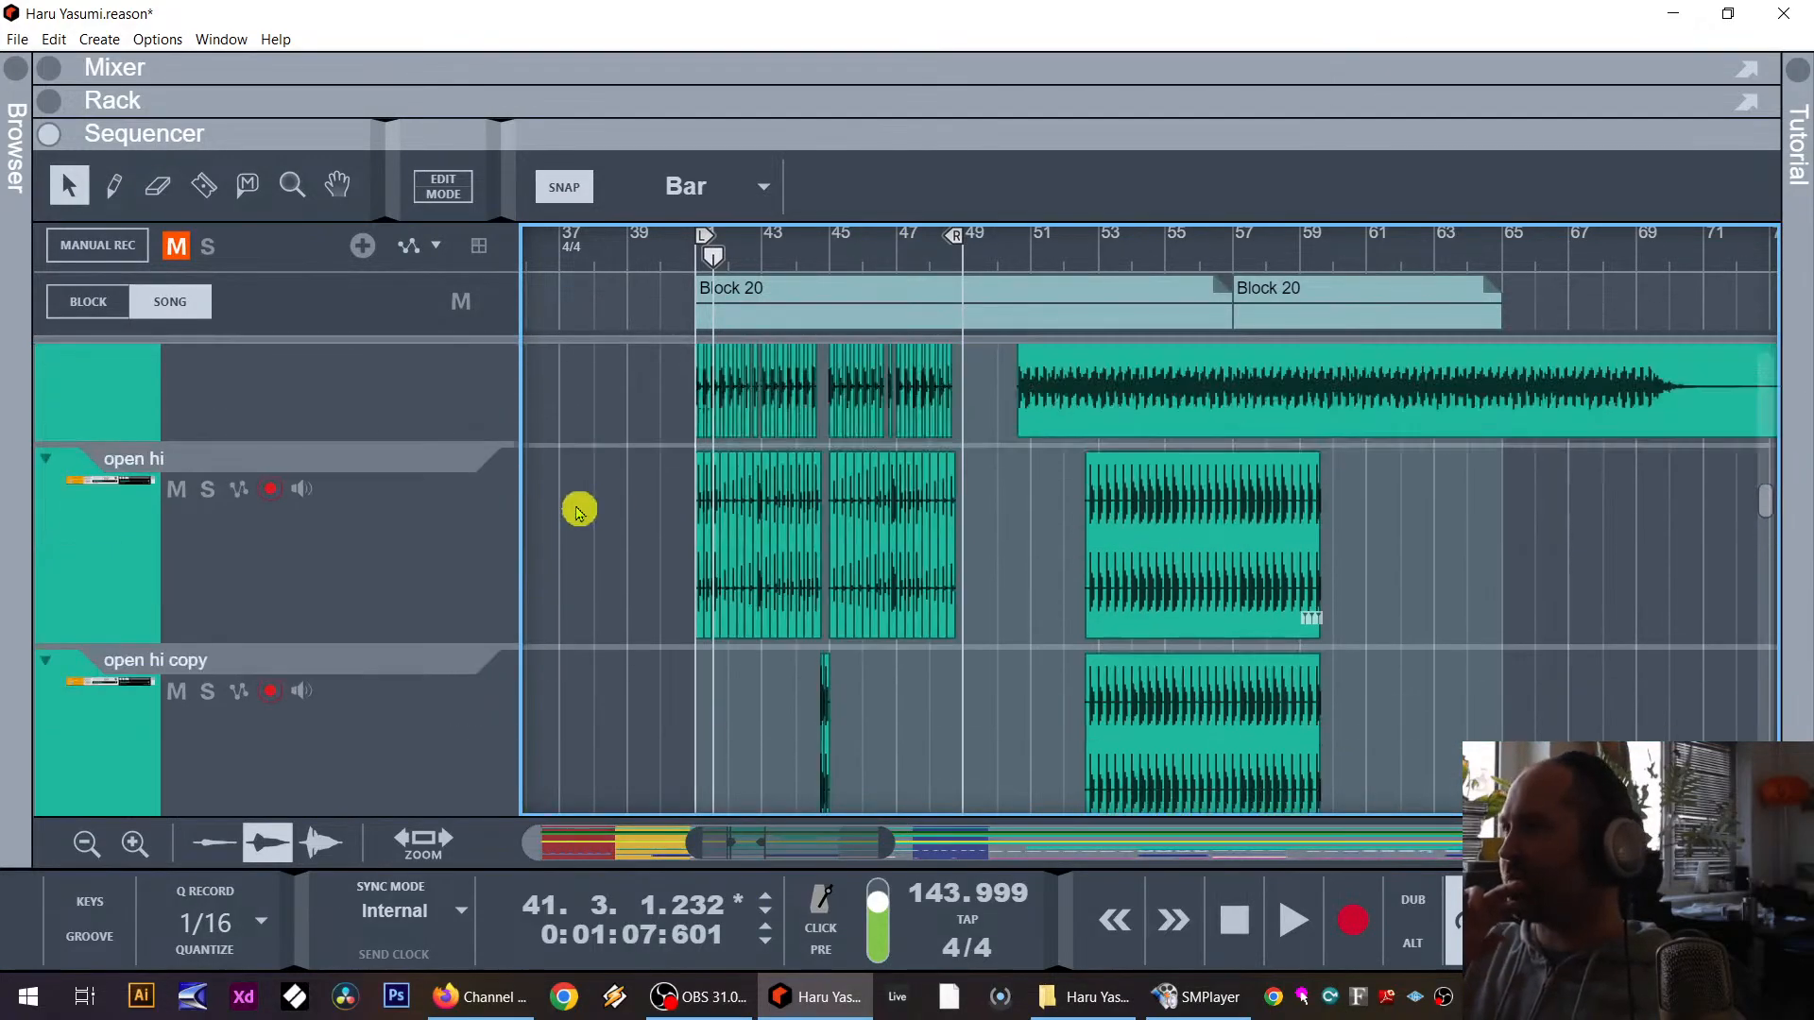
{"action": "scroll", "coordinate": [614, 513], "scroll_direction": "down", "scroll_amount": 10}
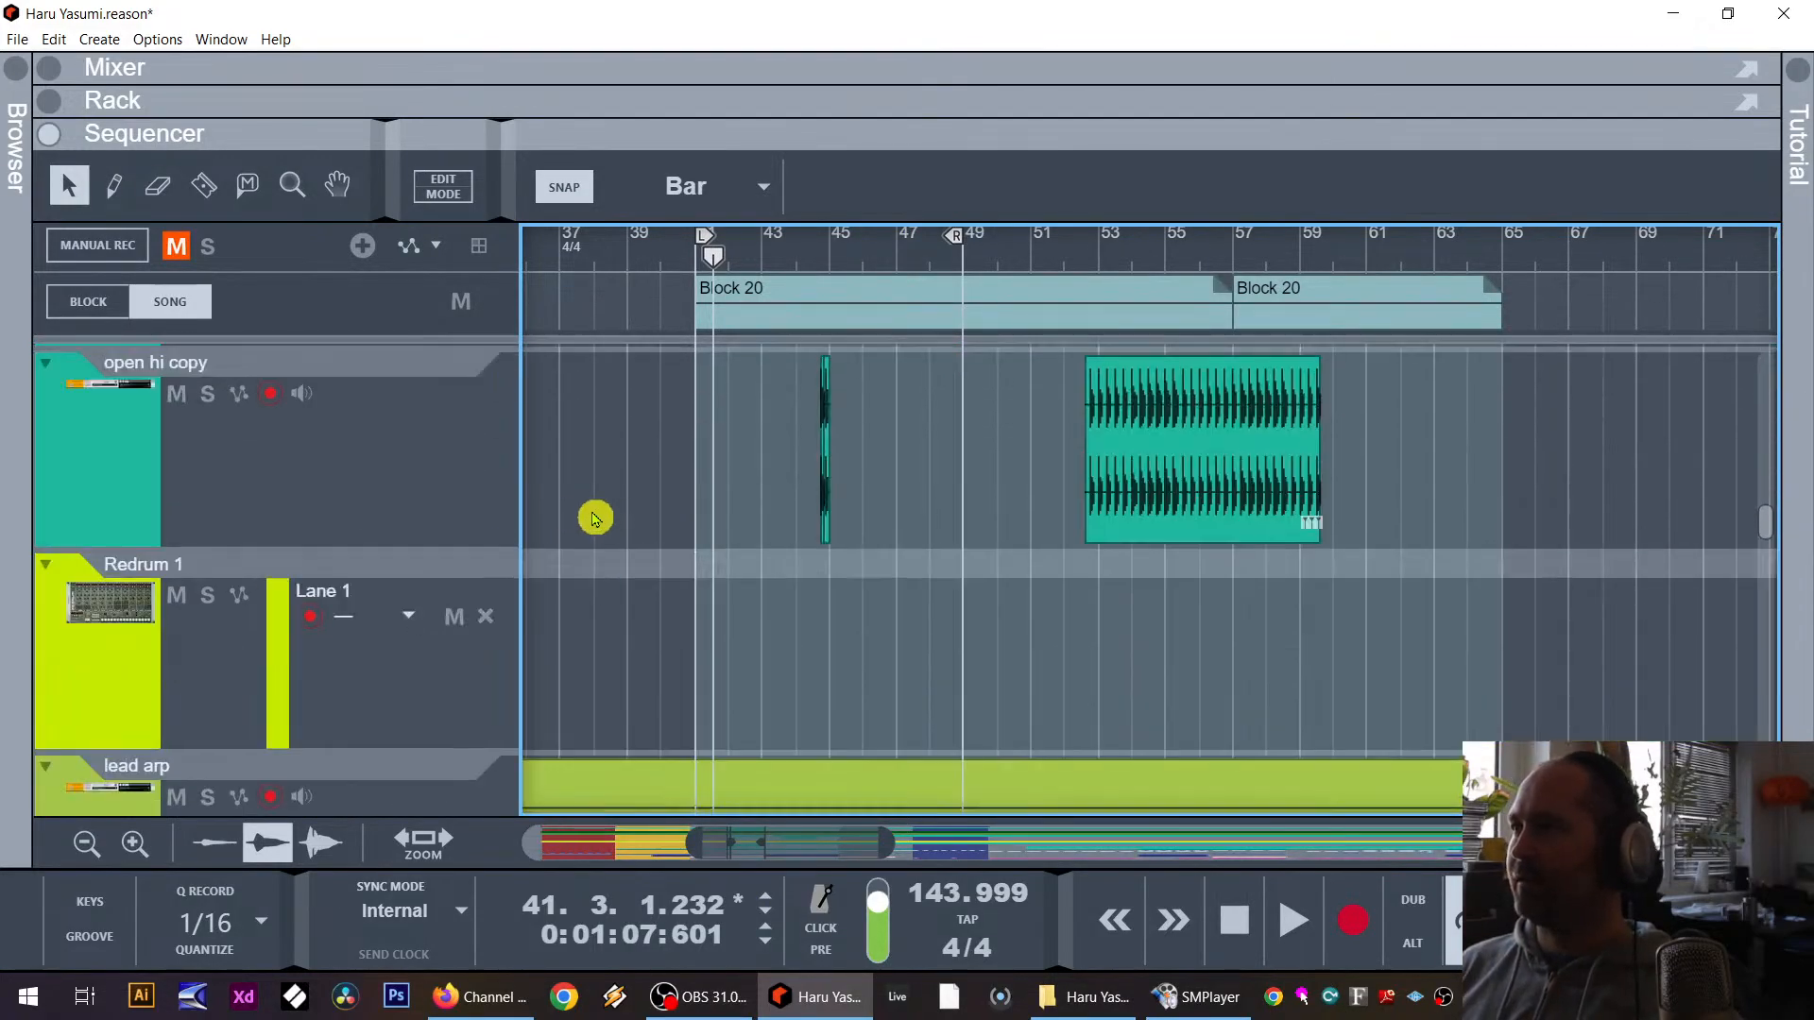
{"action": "scroll", "coordinate": [593, 513], "scroll_direction": "up", "scroll_amount": 15}
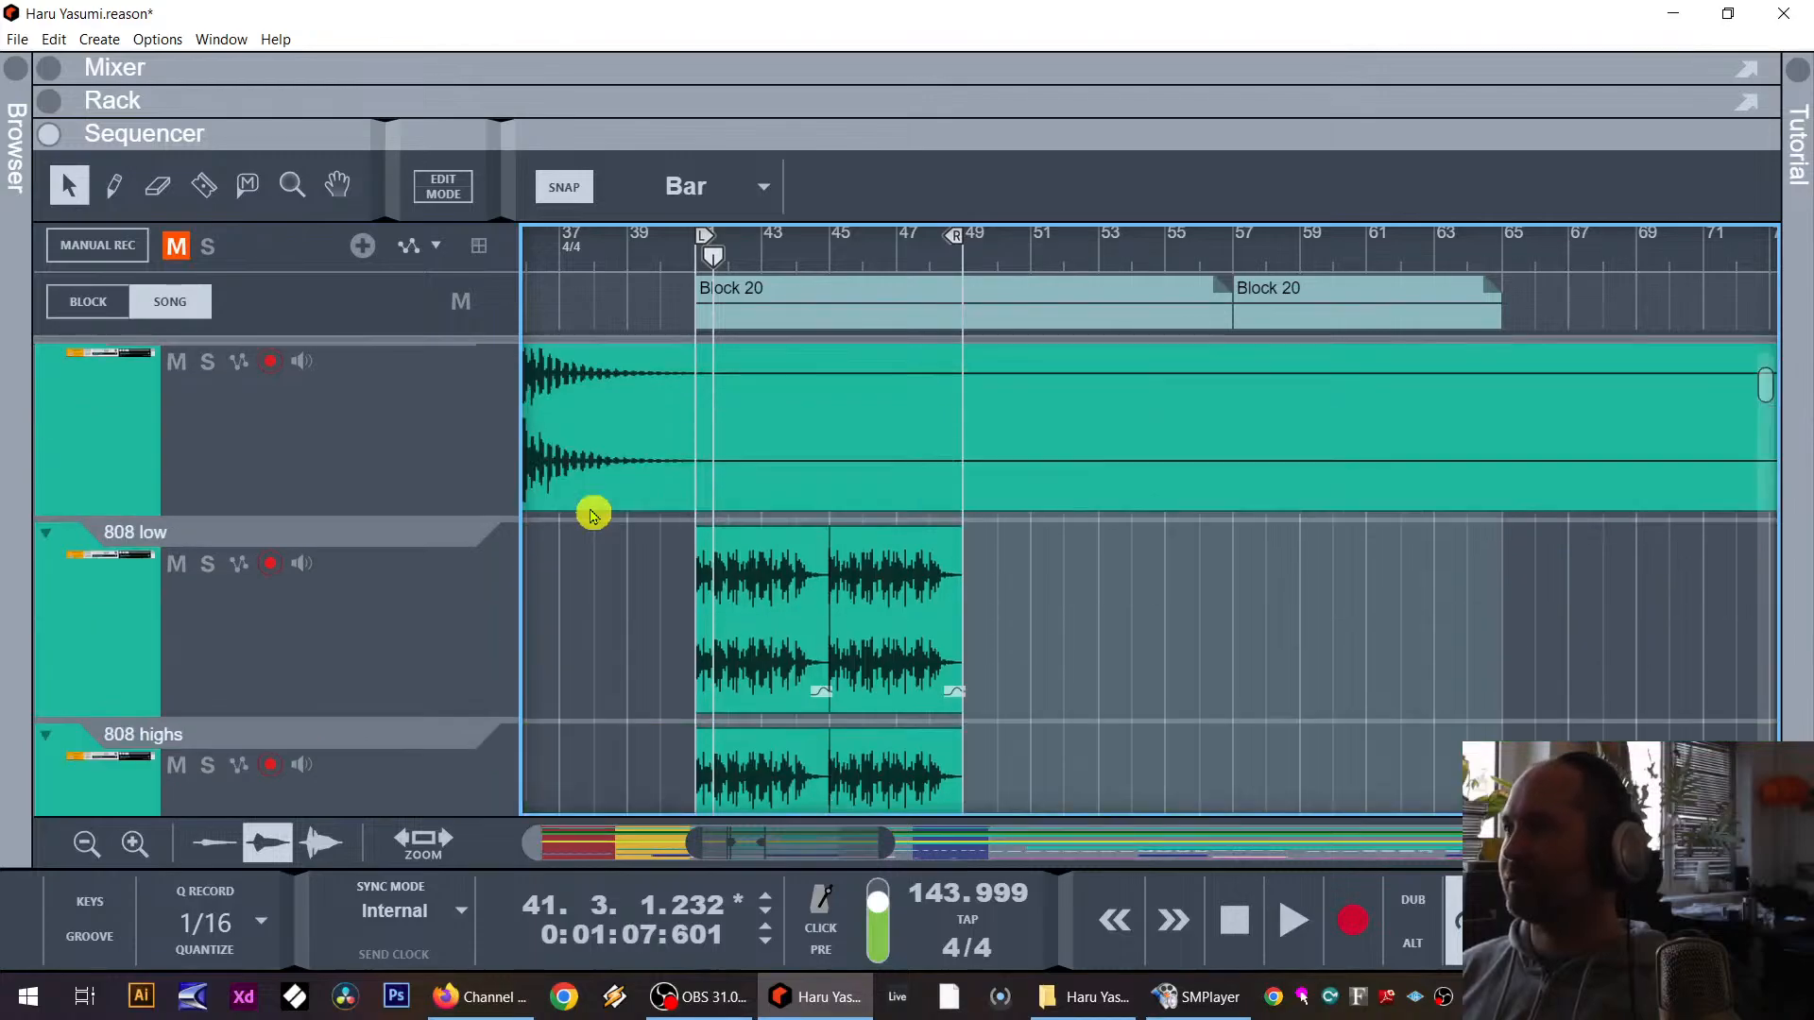
{"action": "scroll", "coordinate": [599, 522], "scroll_direction": "down", "scroll_amount": 16}
{"action": "scroll", "coordinate": [597, 519], "scroll_direction": "up", "scroll_amount": 8}
{"action": "scroll", "coordinate": [595, 519], "scroll_direction": "down", "scroll_amount": 2}
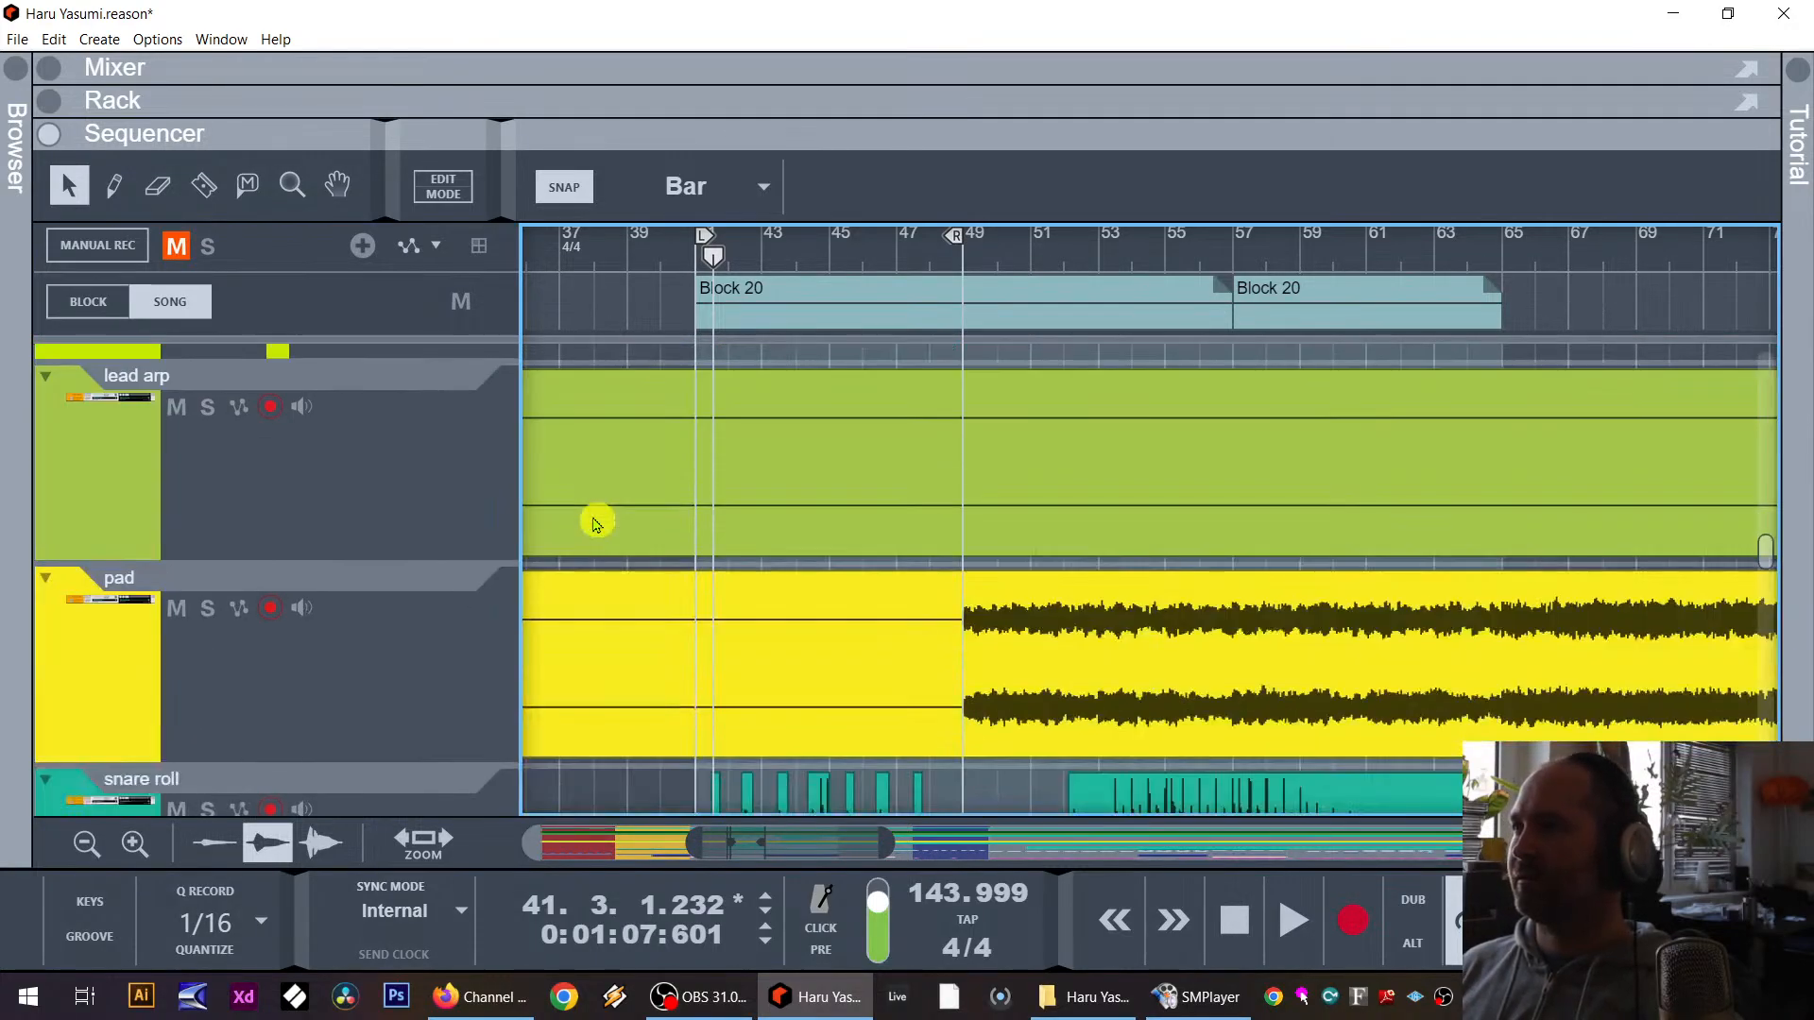
{"action": "scroll", "coordinate": [595, 519], "scroll_direction": "up", "scroll_amount": 4}
{"action": "left_click", "coordinate": [88, 846]}
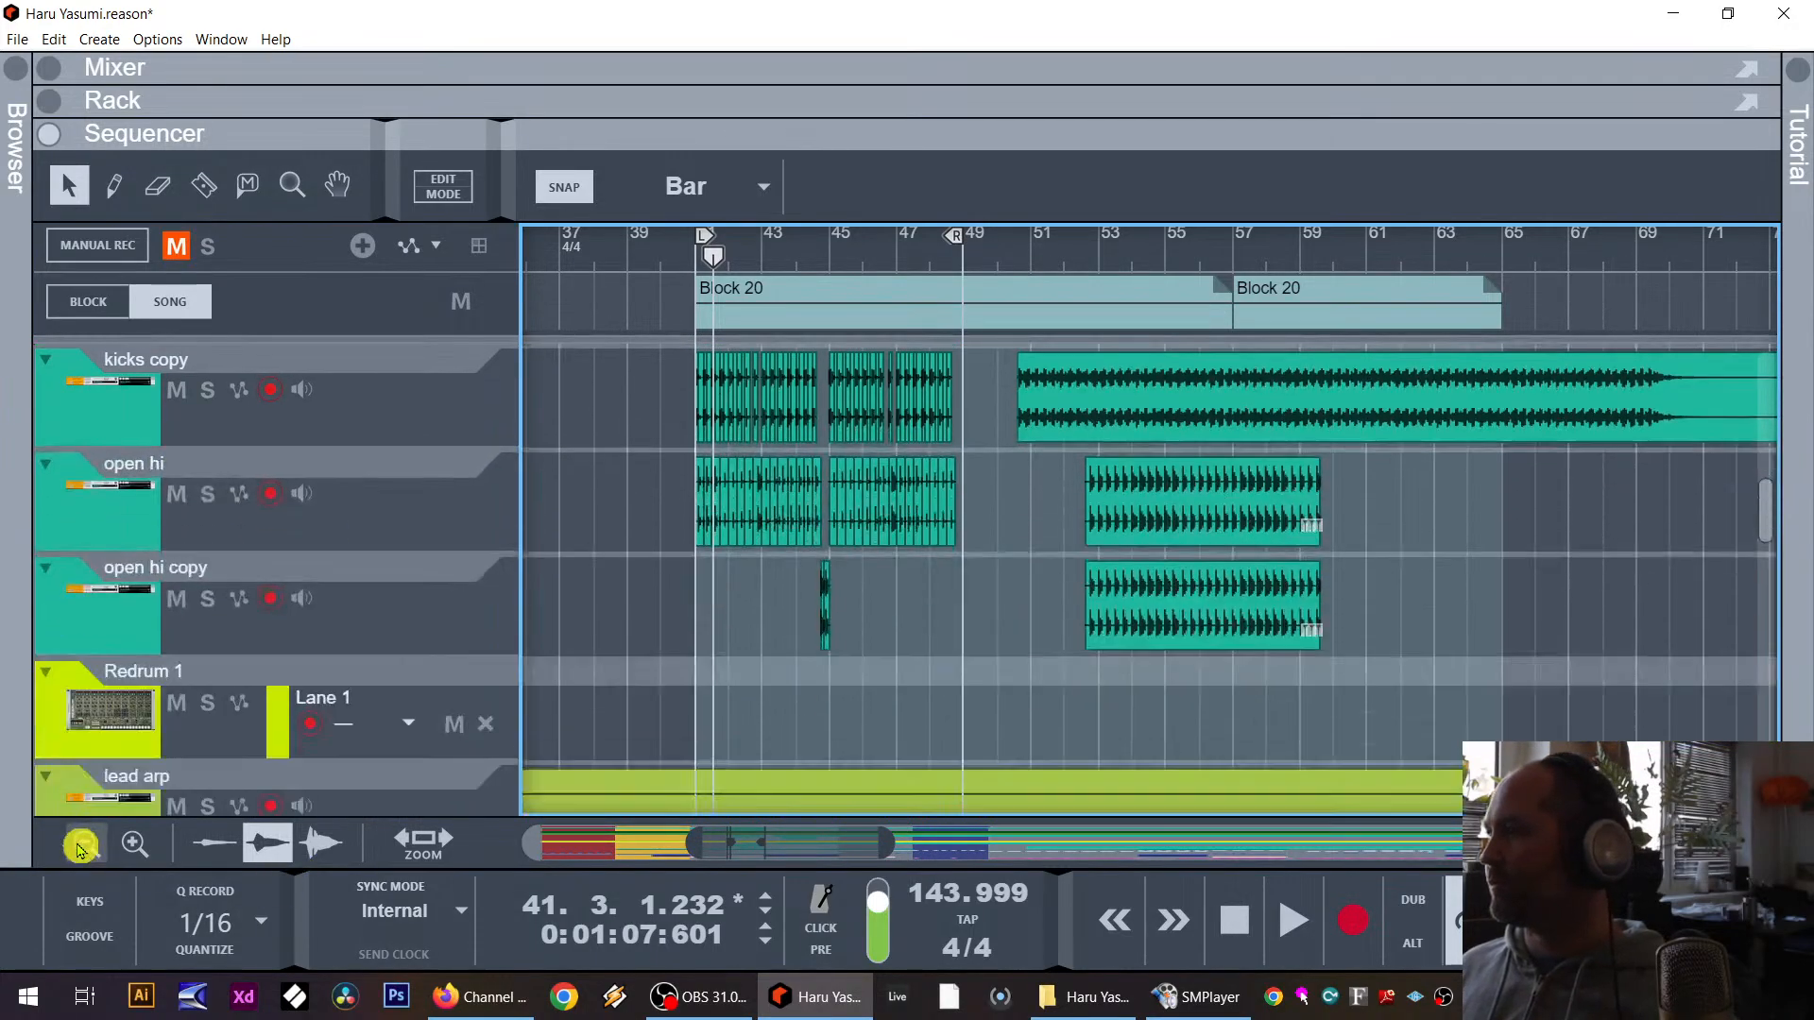
{"action": "scroll", "coordinate": [688, 608], "scroll_direction": "down", "scroll_amount": 8}
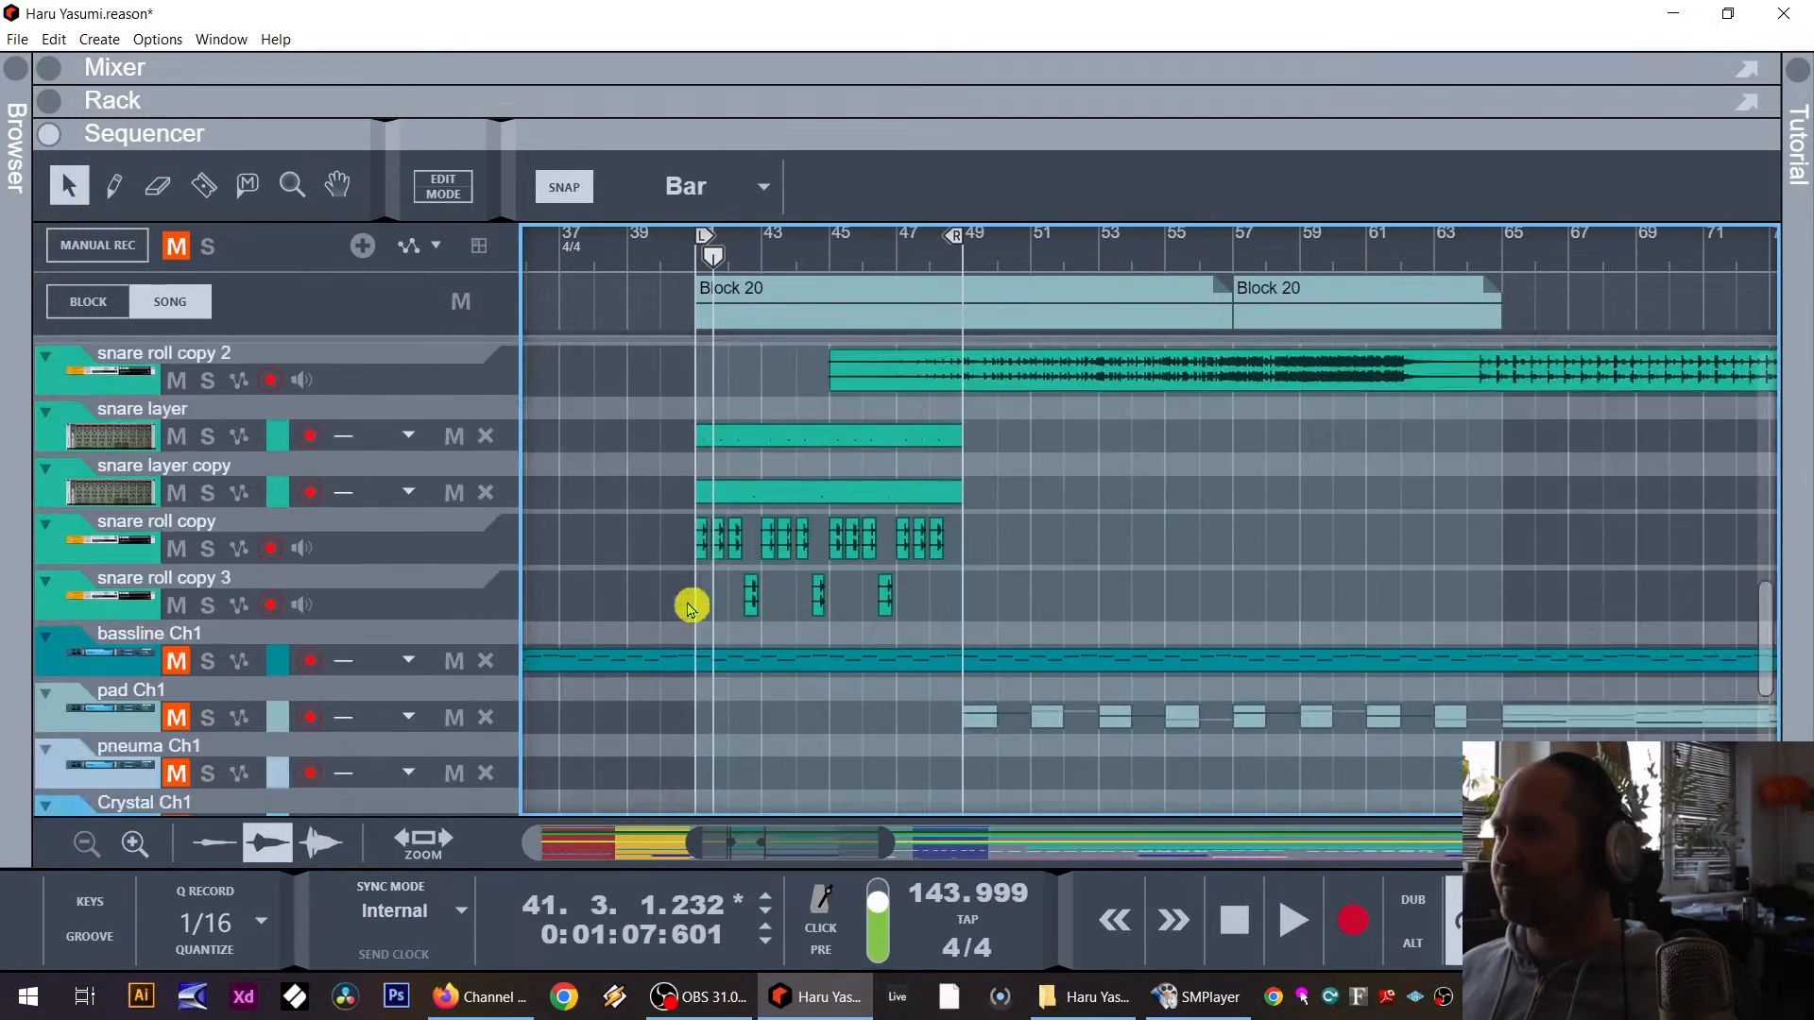
{"action": "scroll", "coordinate": [691, 608], "scroll_direction": "up", "scroll_amount": 5}
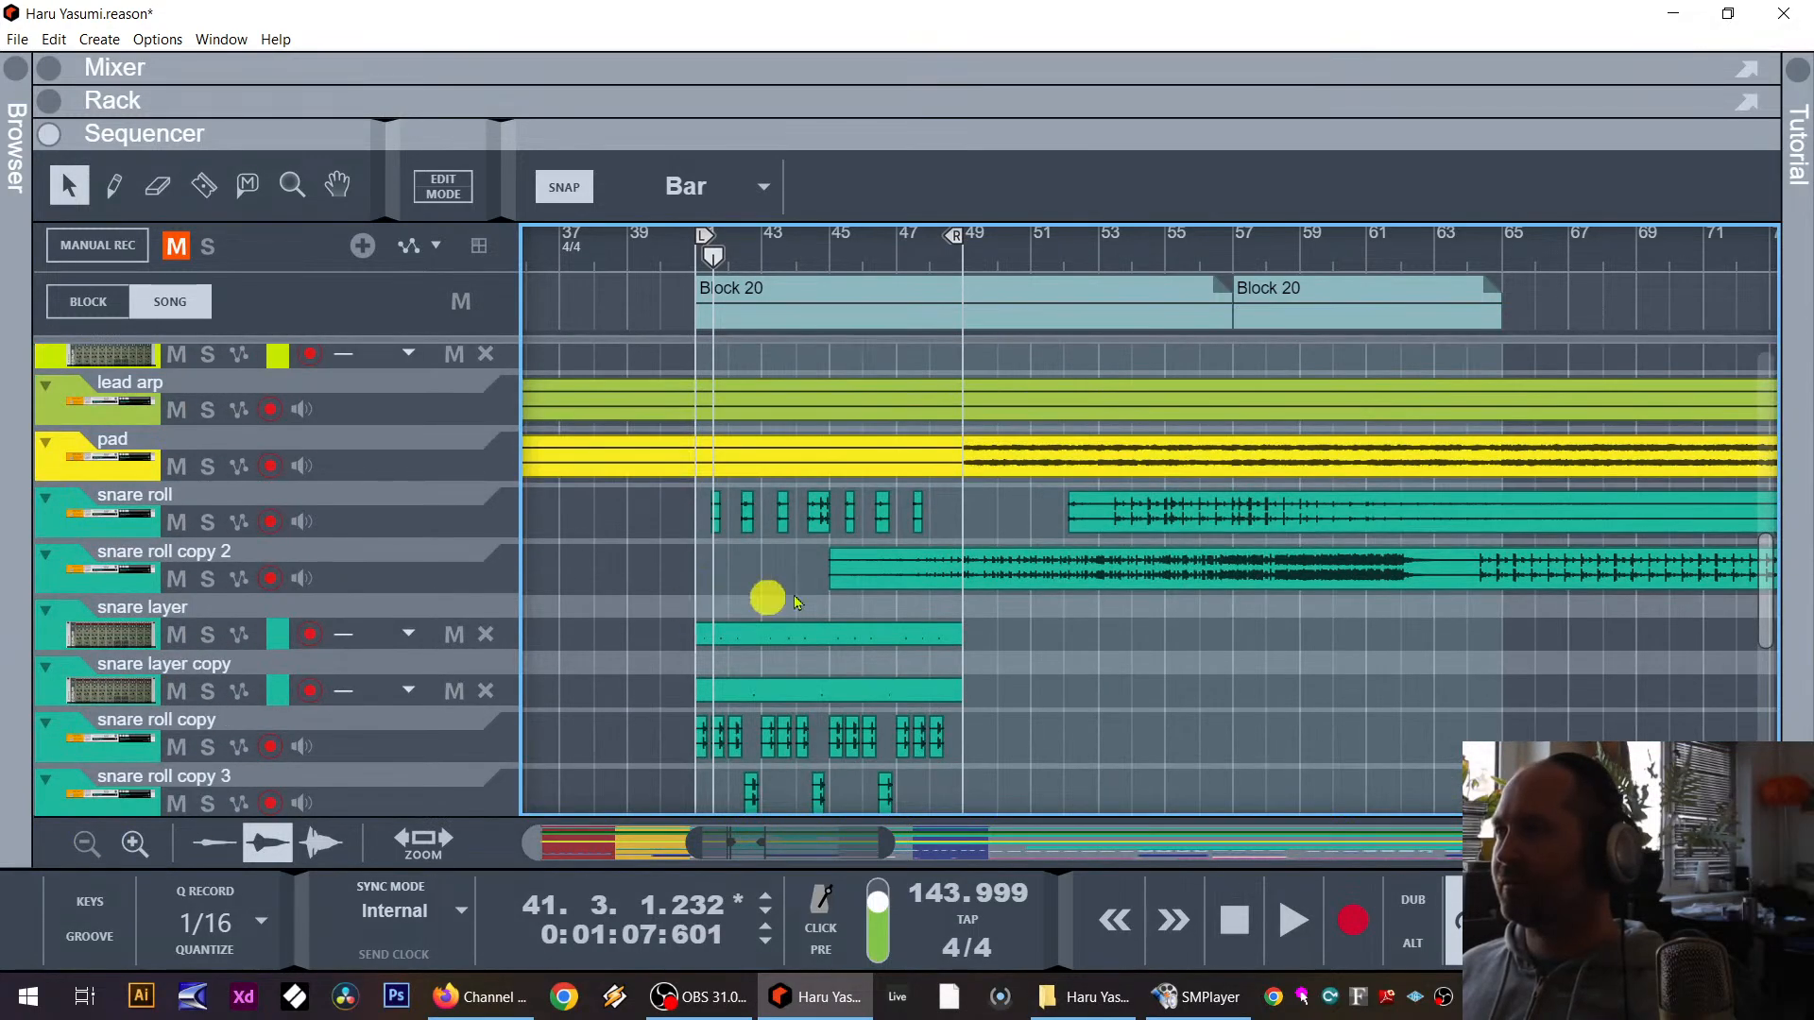
Step: Select the snare roll copy 2 track, show it in the rack and set its Scream 4 damage type to Overdrive
{"action": "left_click", "coordinate": [958, 567]}
{"action": "left_click", "coordinate": [440, 575]}
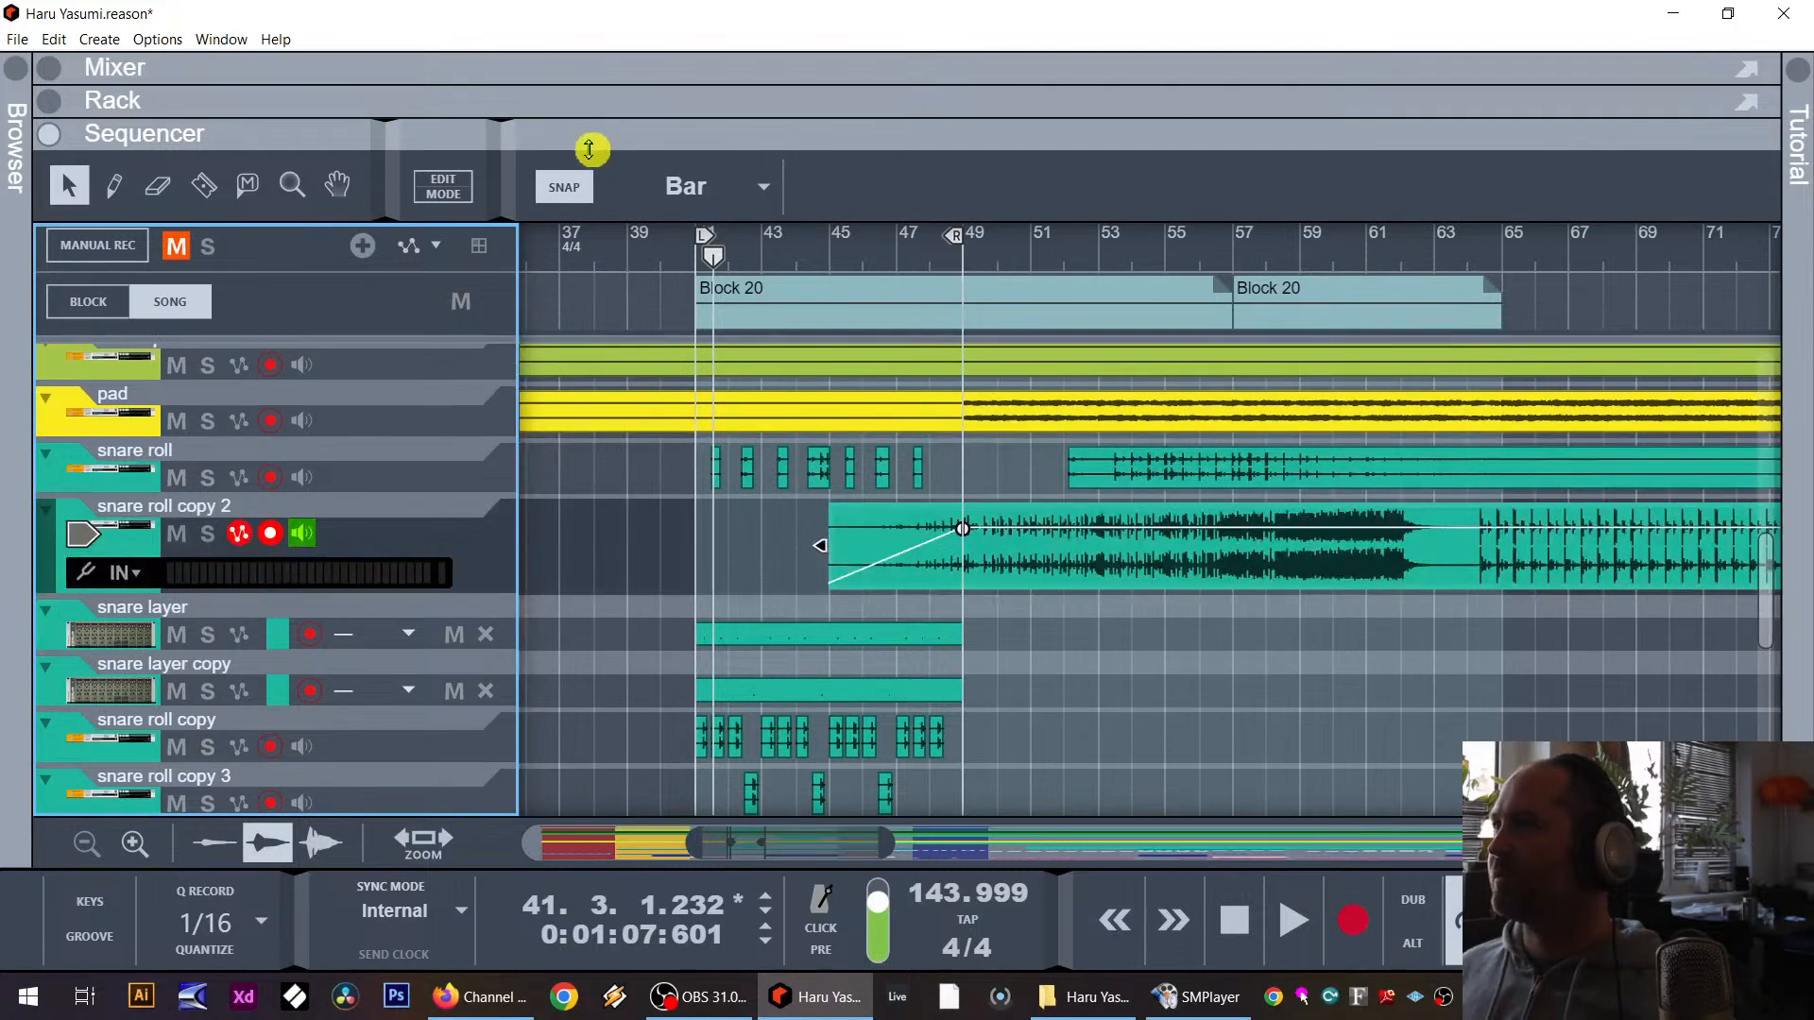
{"action": "key", "text": "F6"}
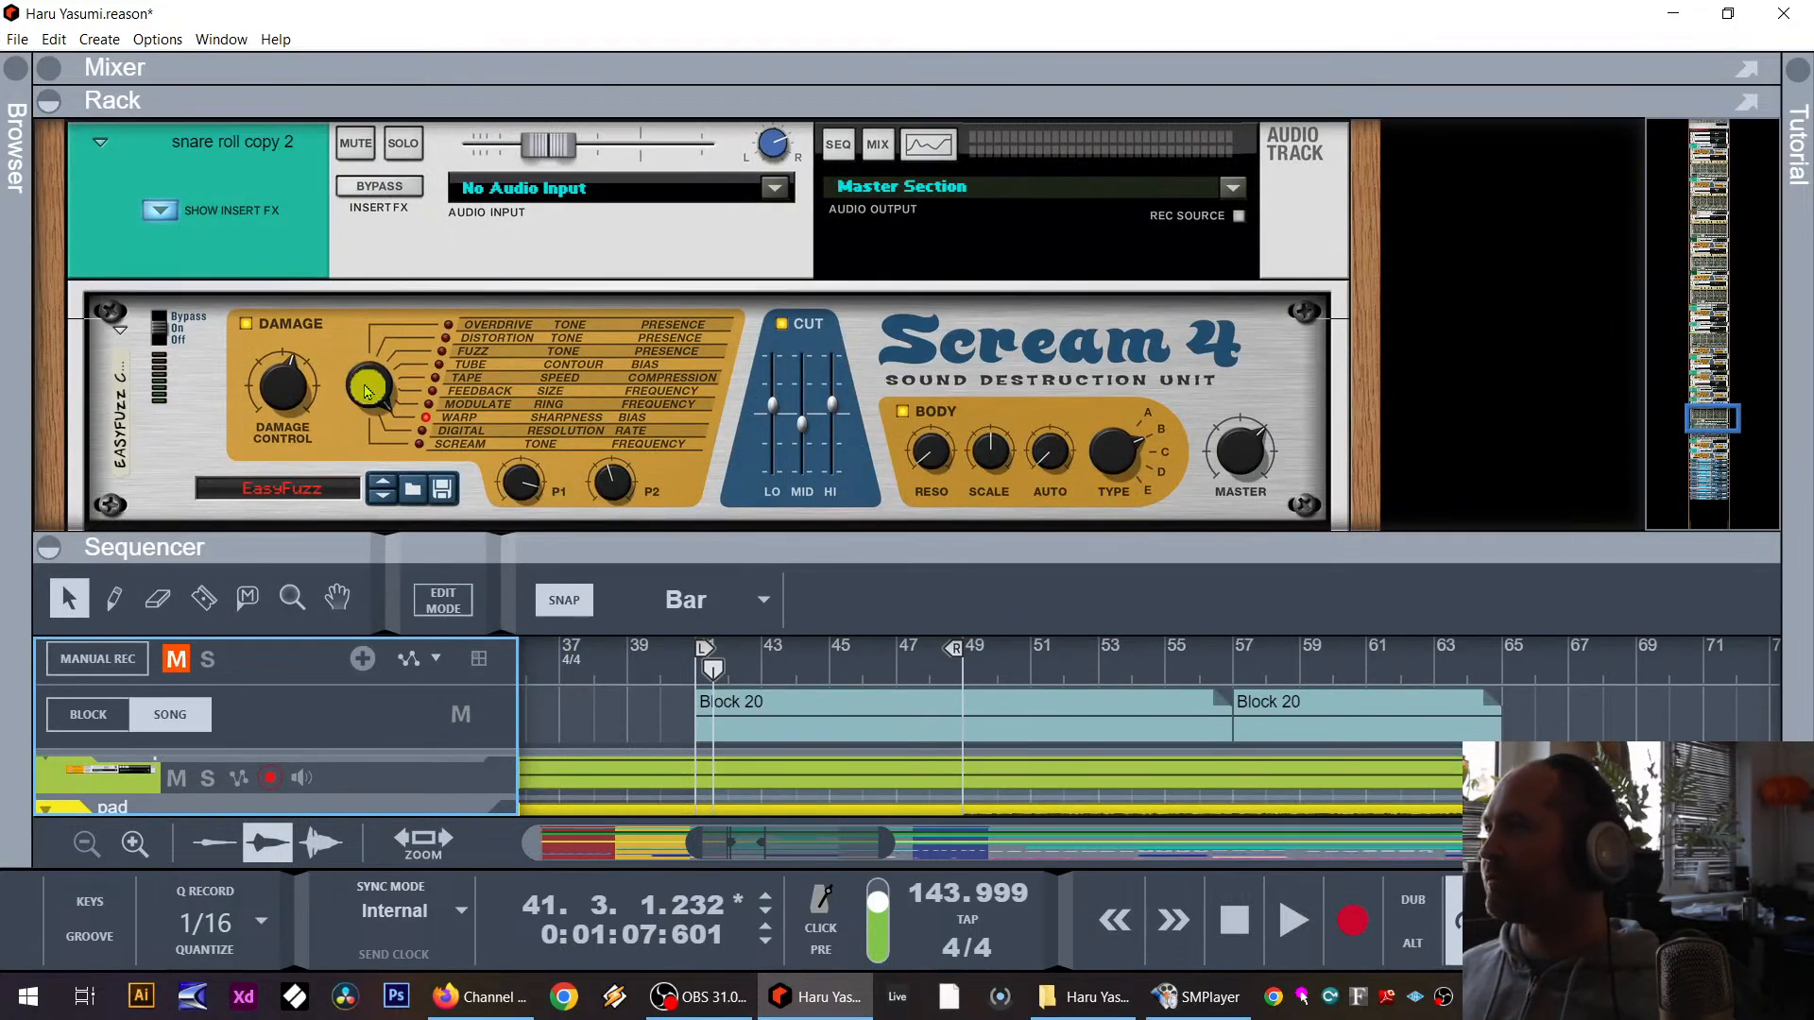
{"action": "left_click", "coordinate": [367, 390]}
{"action": "left_click", "coordinate": [866, 681]}
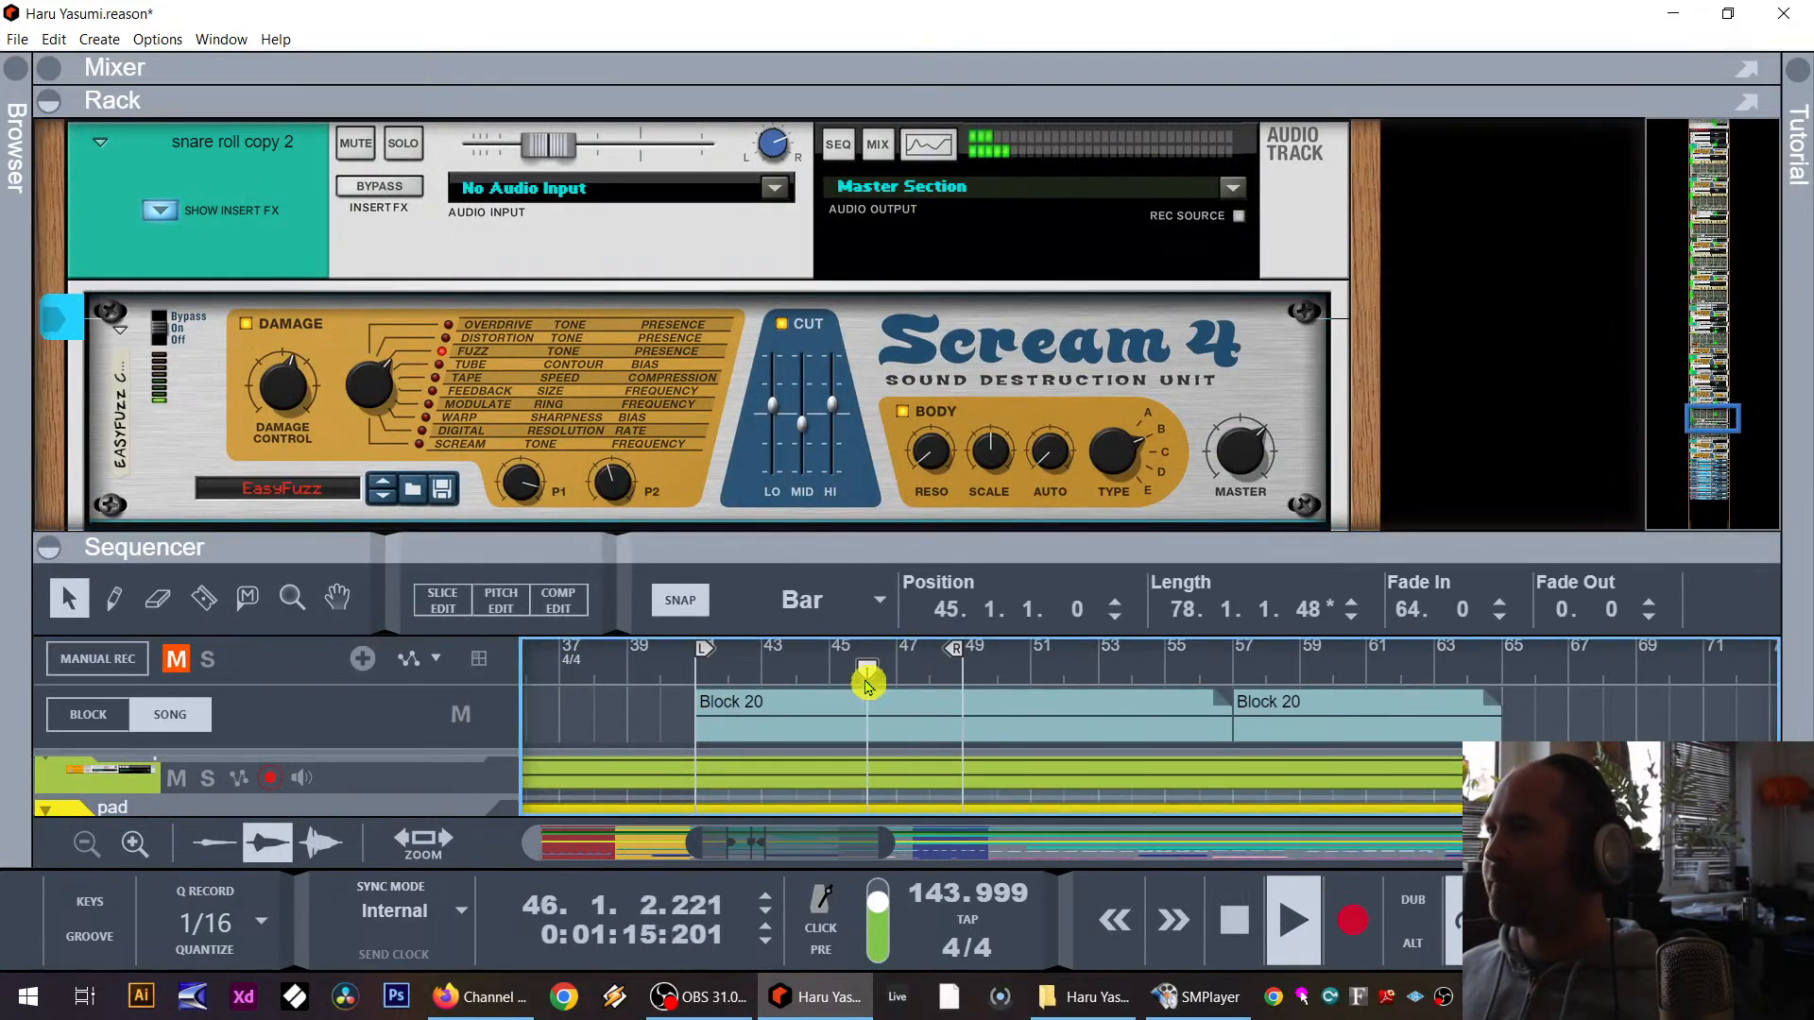
{"action": "left_click_drag", "start_coordinate": [385, 386], "coordinate": [369, 420]}
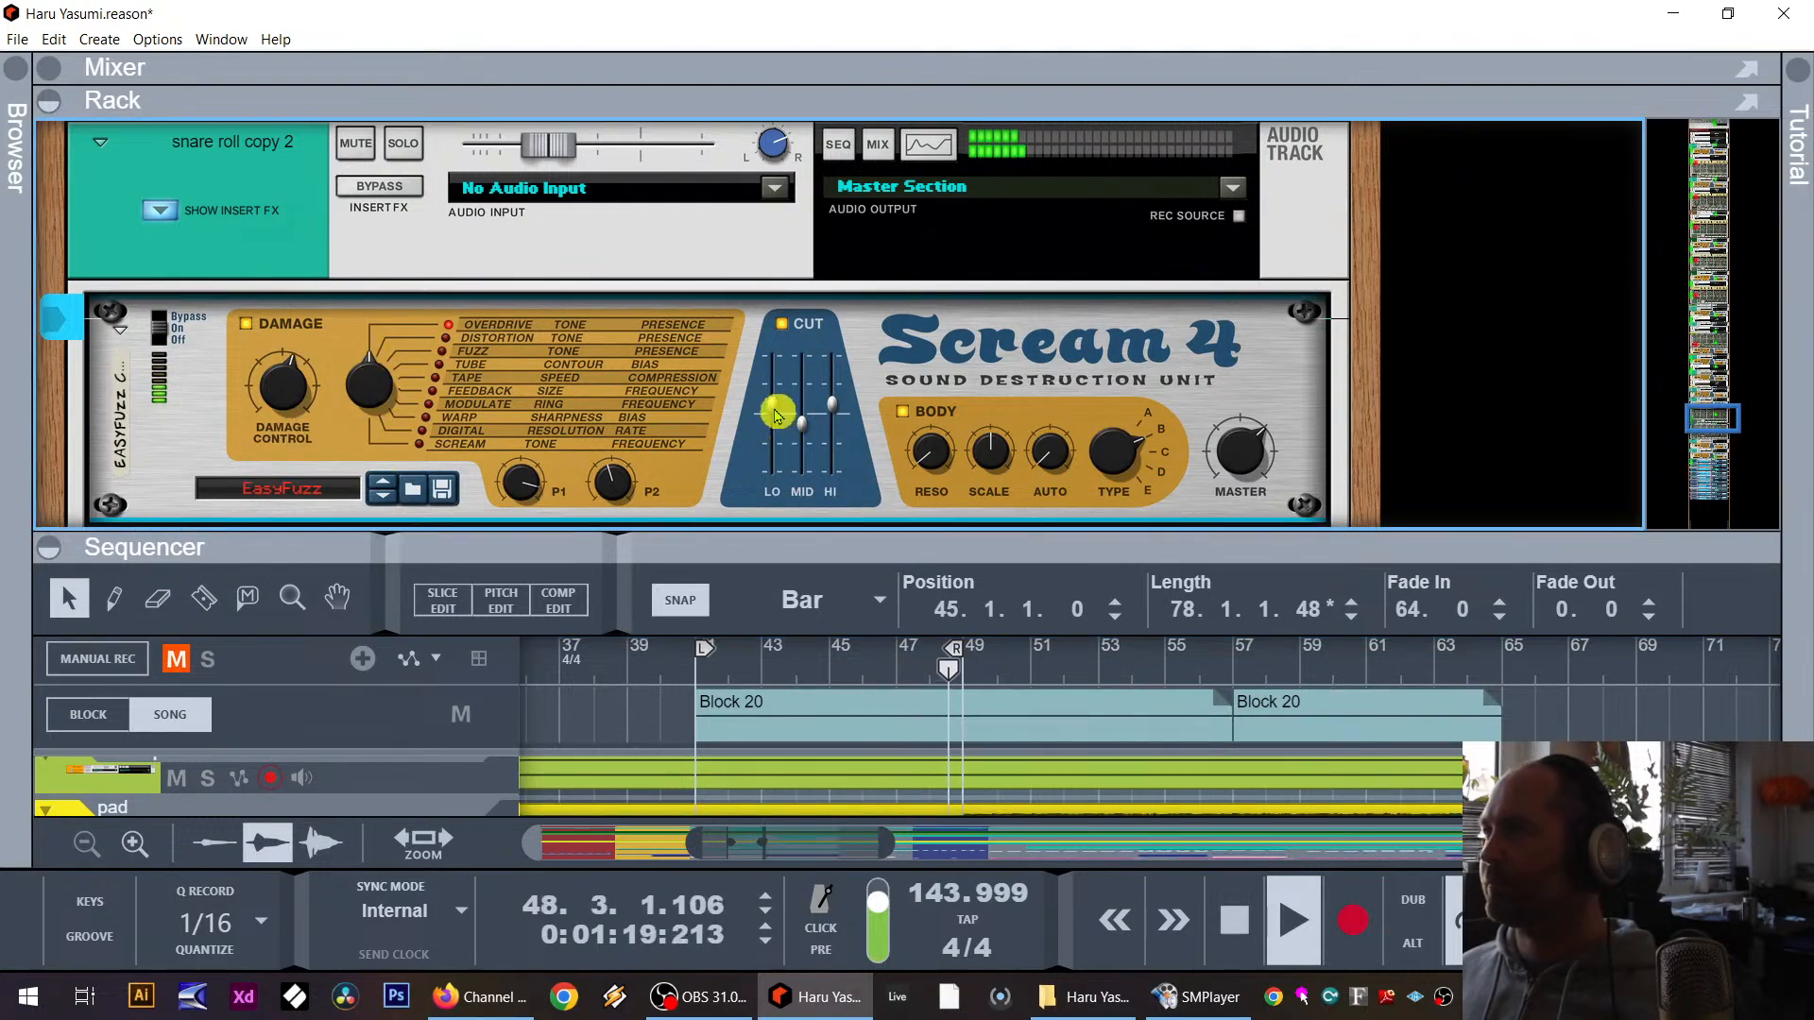
Step: Adjust the master level and body settings of snare roll copy 2's Scream 4 and lower its low-band cut slider
{"action": "scroll", "coordinate": [791, 425], "scroll_direction": "down", "scroll_amount": 3}
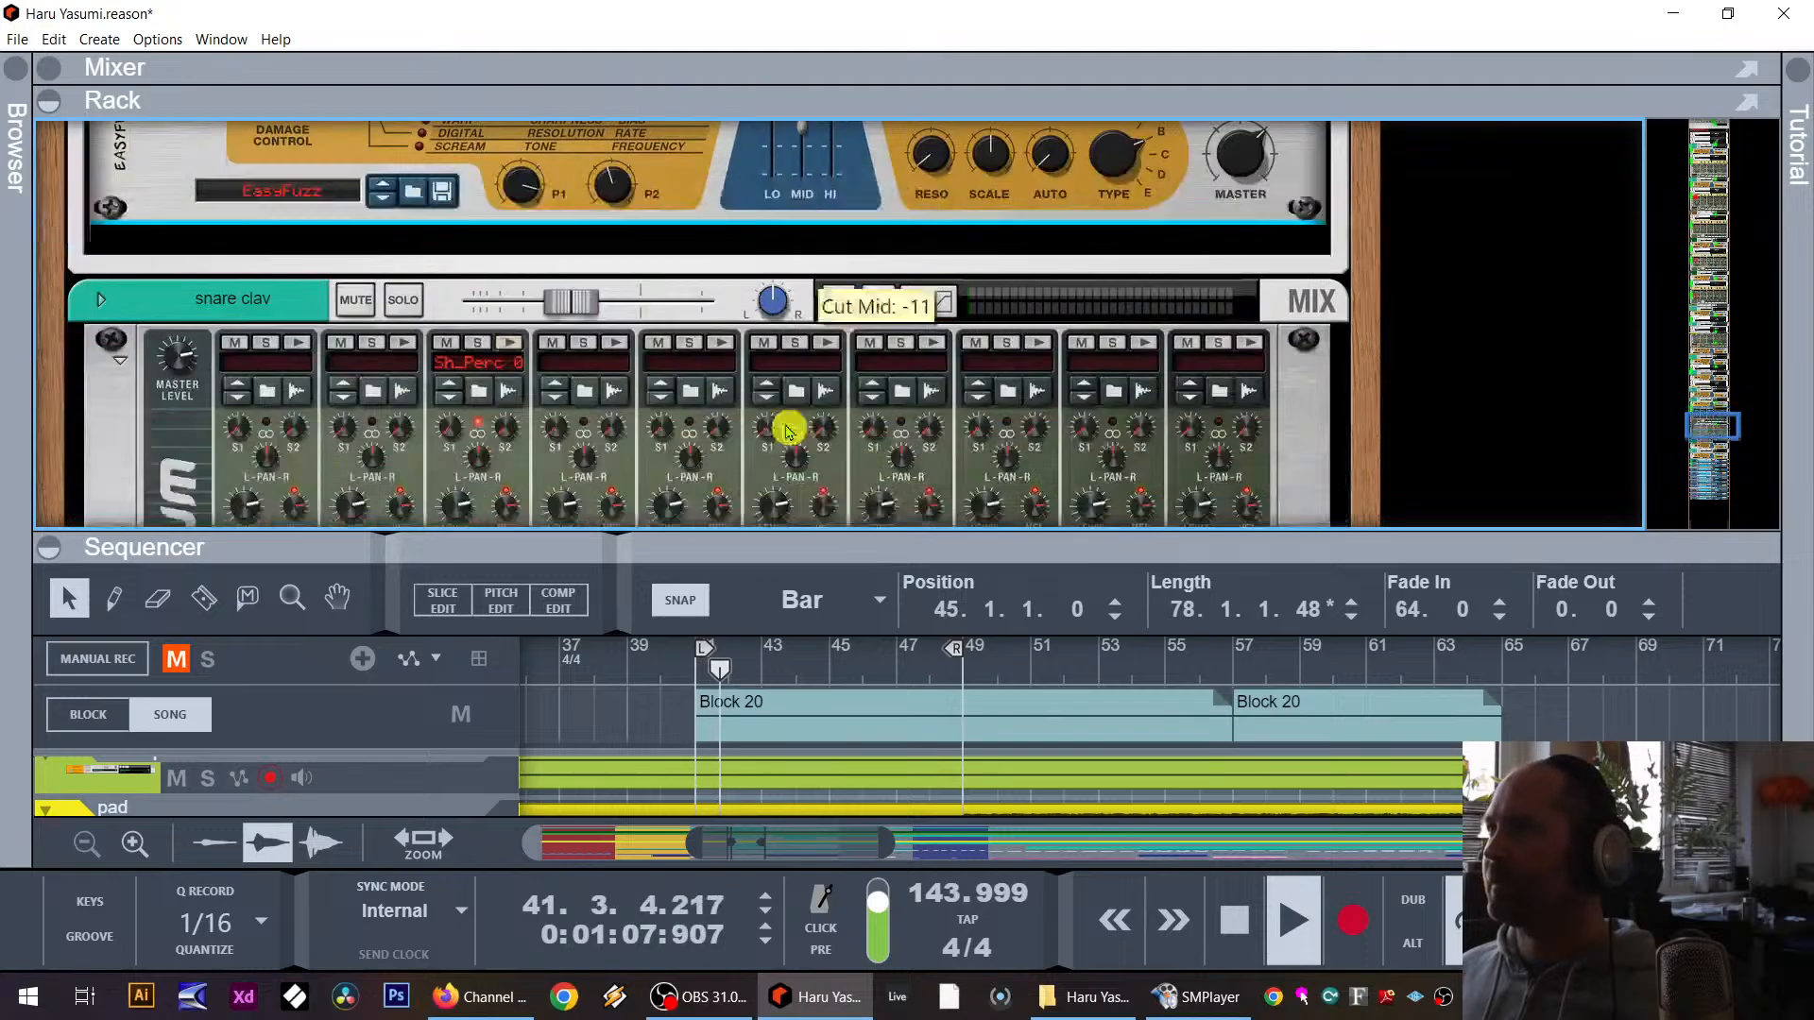
{"action": "scroll", "coordinate": [801, 348], "scroll_direction": "up", "scroll_amount": 4}
{"action": "scroll", "coordinate": [783, 367], "scroll_direction": "down", "scroll_amount": 2}
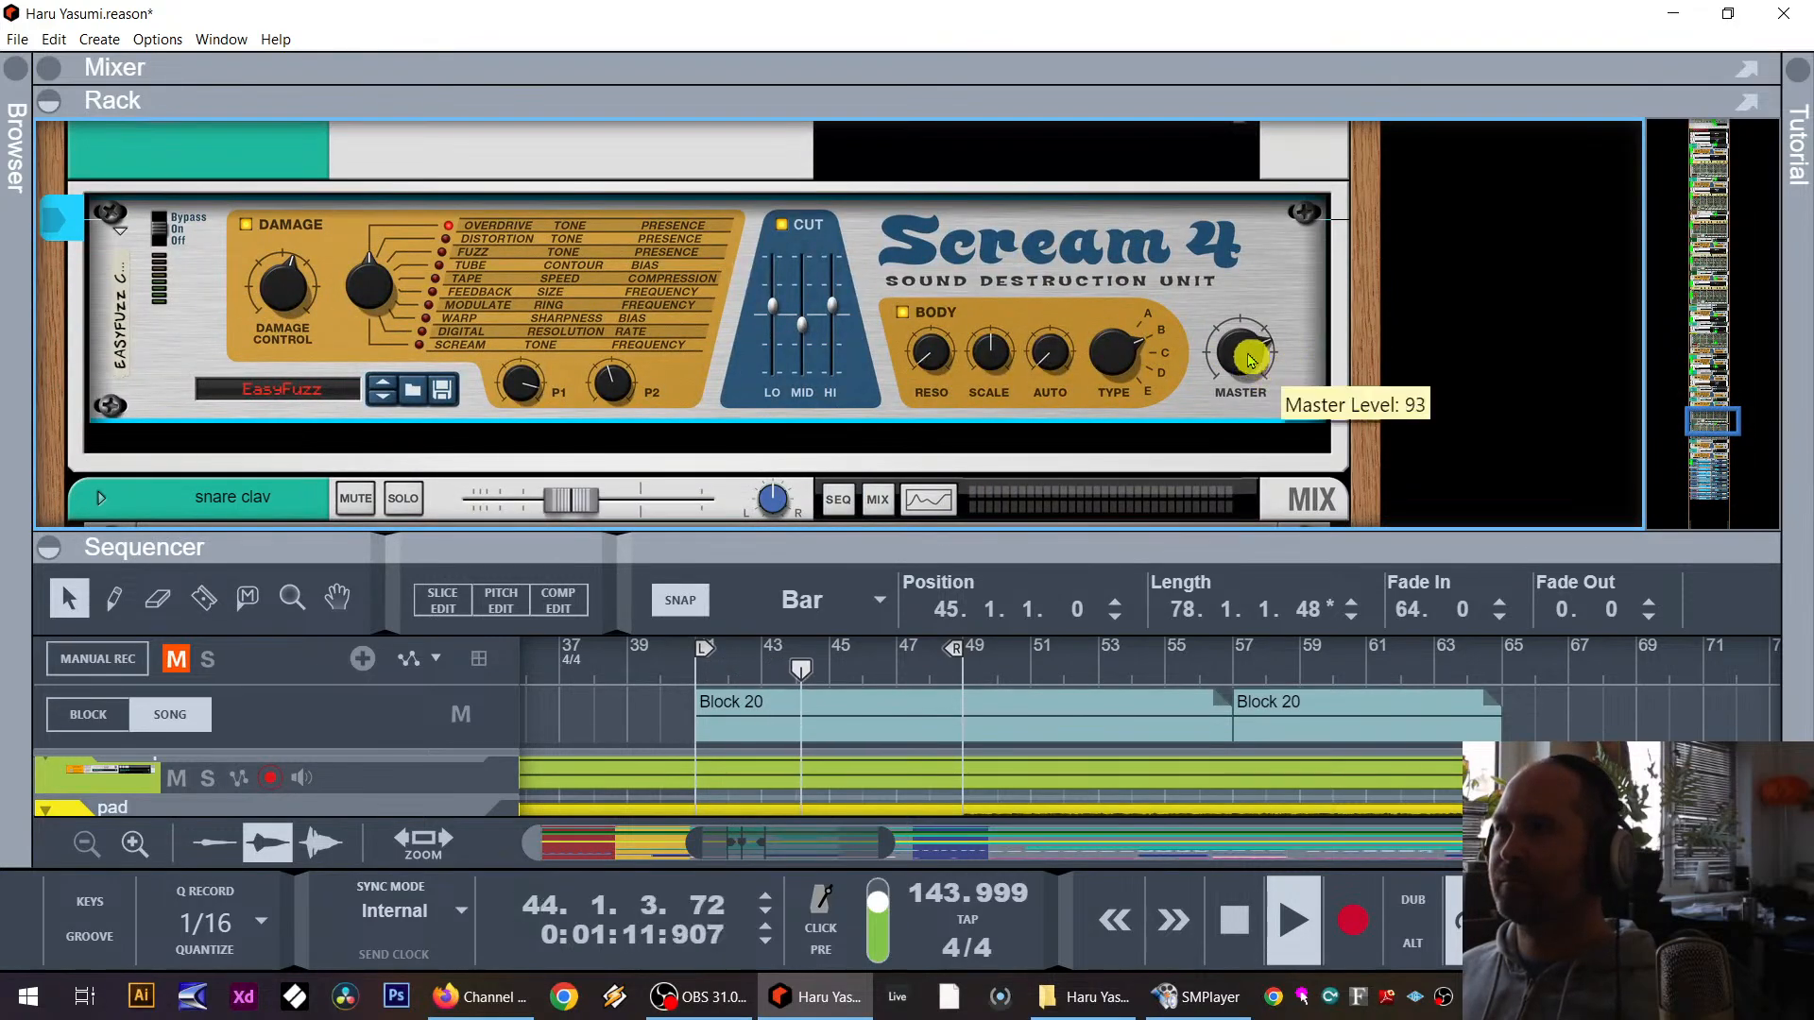
{"action": "left_click_drag", "start_coordinate": [1247, 357], "coordinate": [1085, 430]}
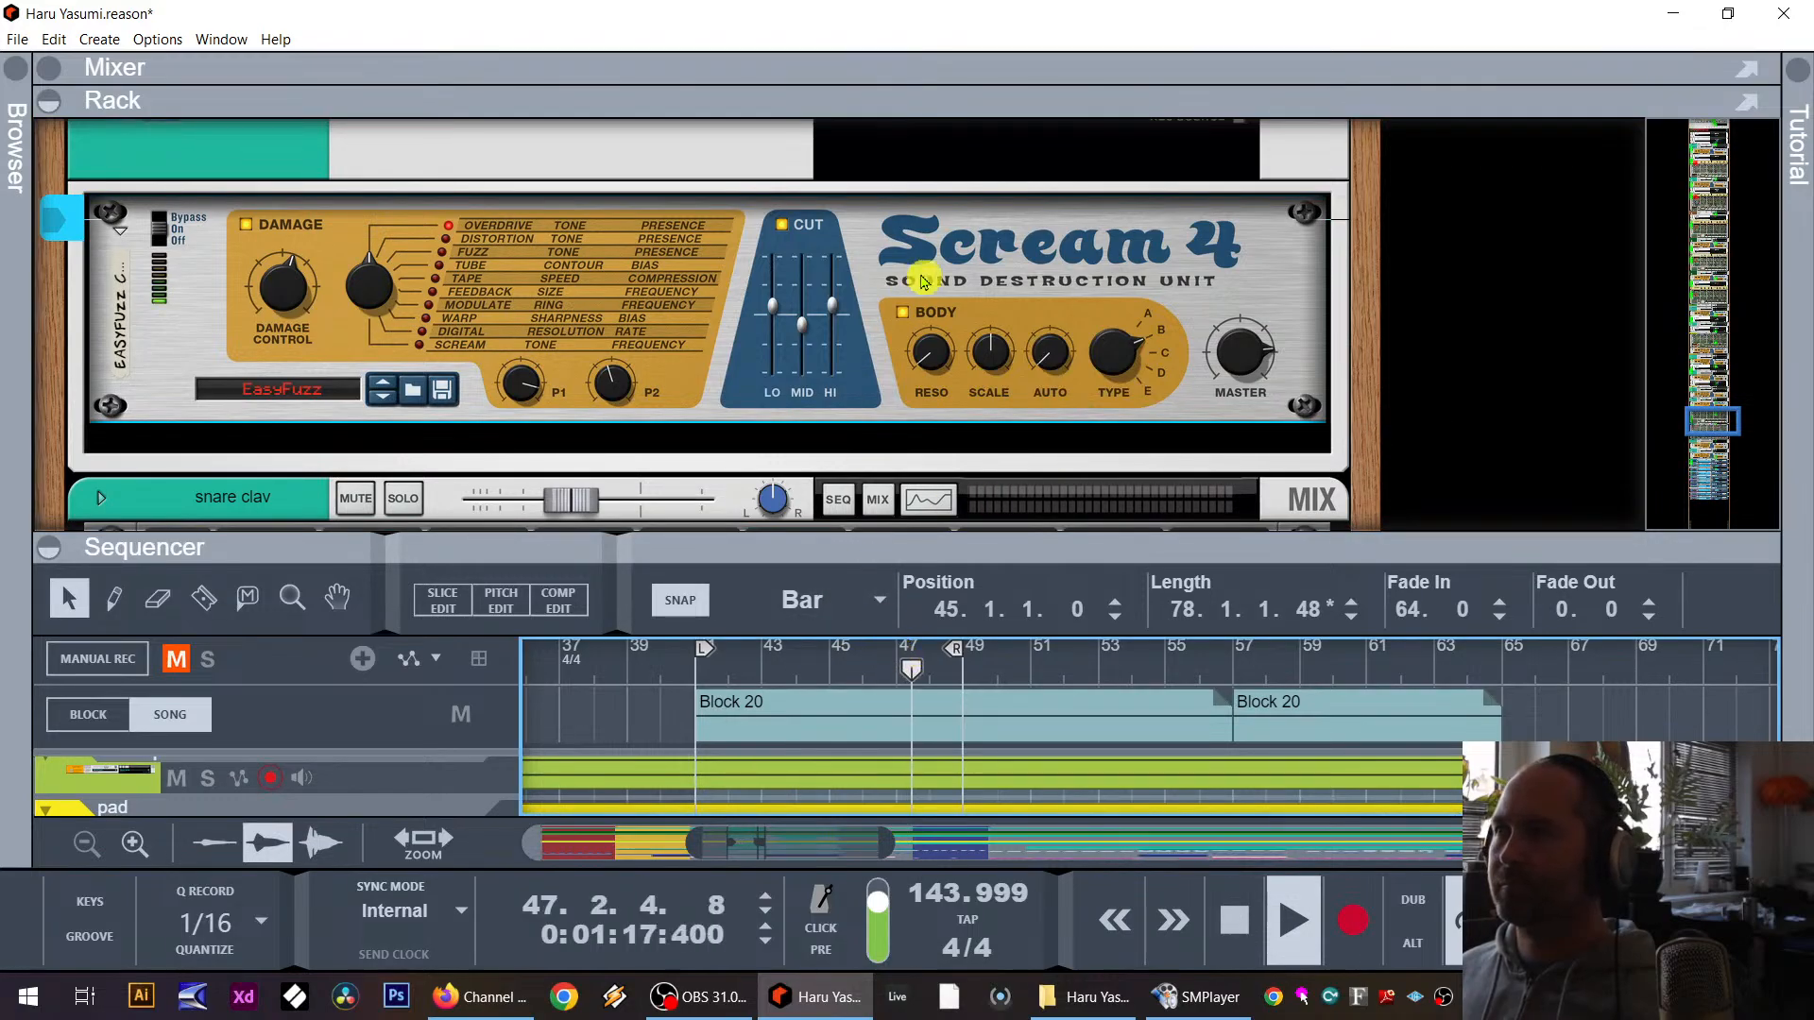
{"action": "left_click_drag", "start_coordinate": [773, 304], "coordinate": [768, 337]}
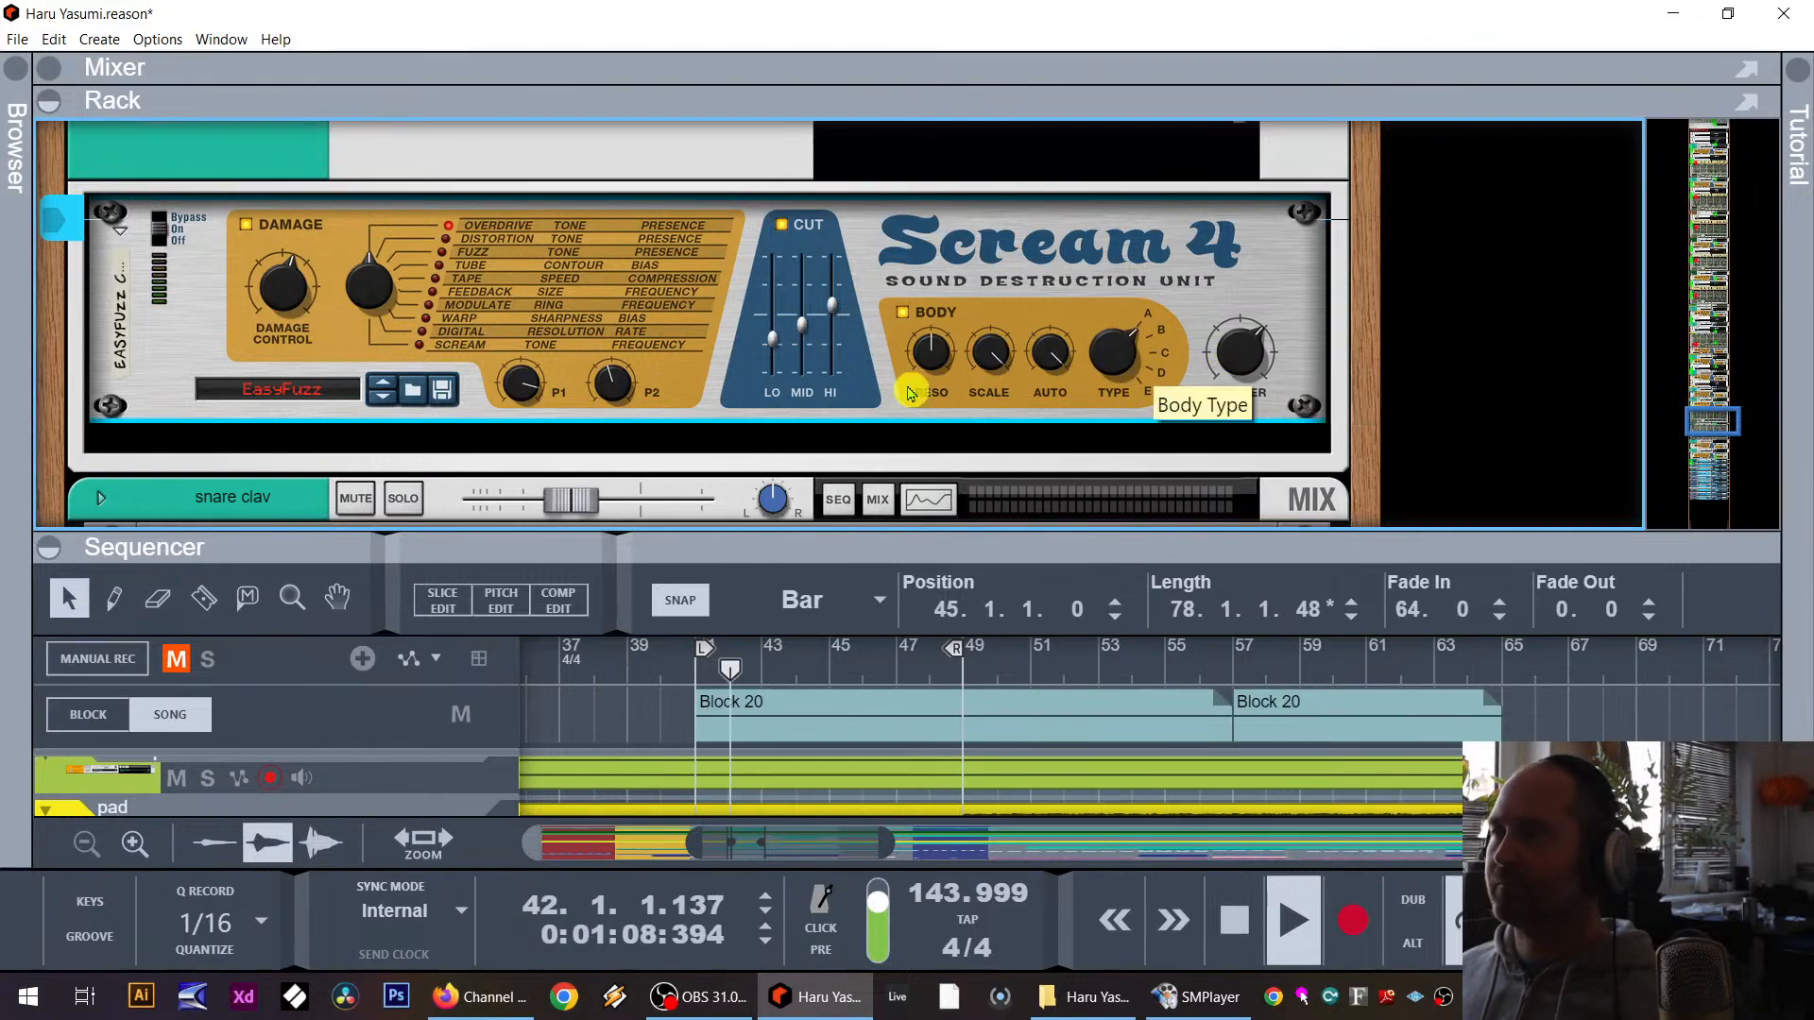
Step: Add a FabFilter Pro-Q 3 after snare roll copy 2's Scream 4 with a 12 dB/oct low cut at about 311 Hz
{"action": "scroll", "coordinate": [661, 359], "scroll_direction": "up", "scroll_amount": 3}
{"action": "scroll", "coordinate": [378, 312], "scroll_direction": "down", "scroll_amount": 3}
{"action": "right_click", "coordinate": [227, 345]}
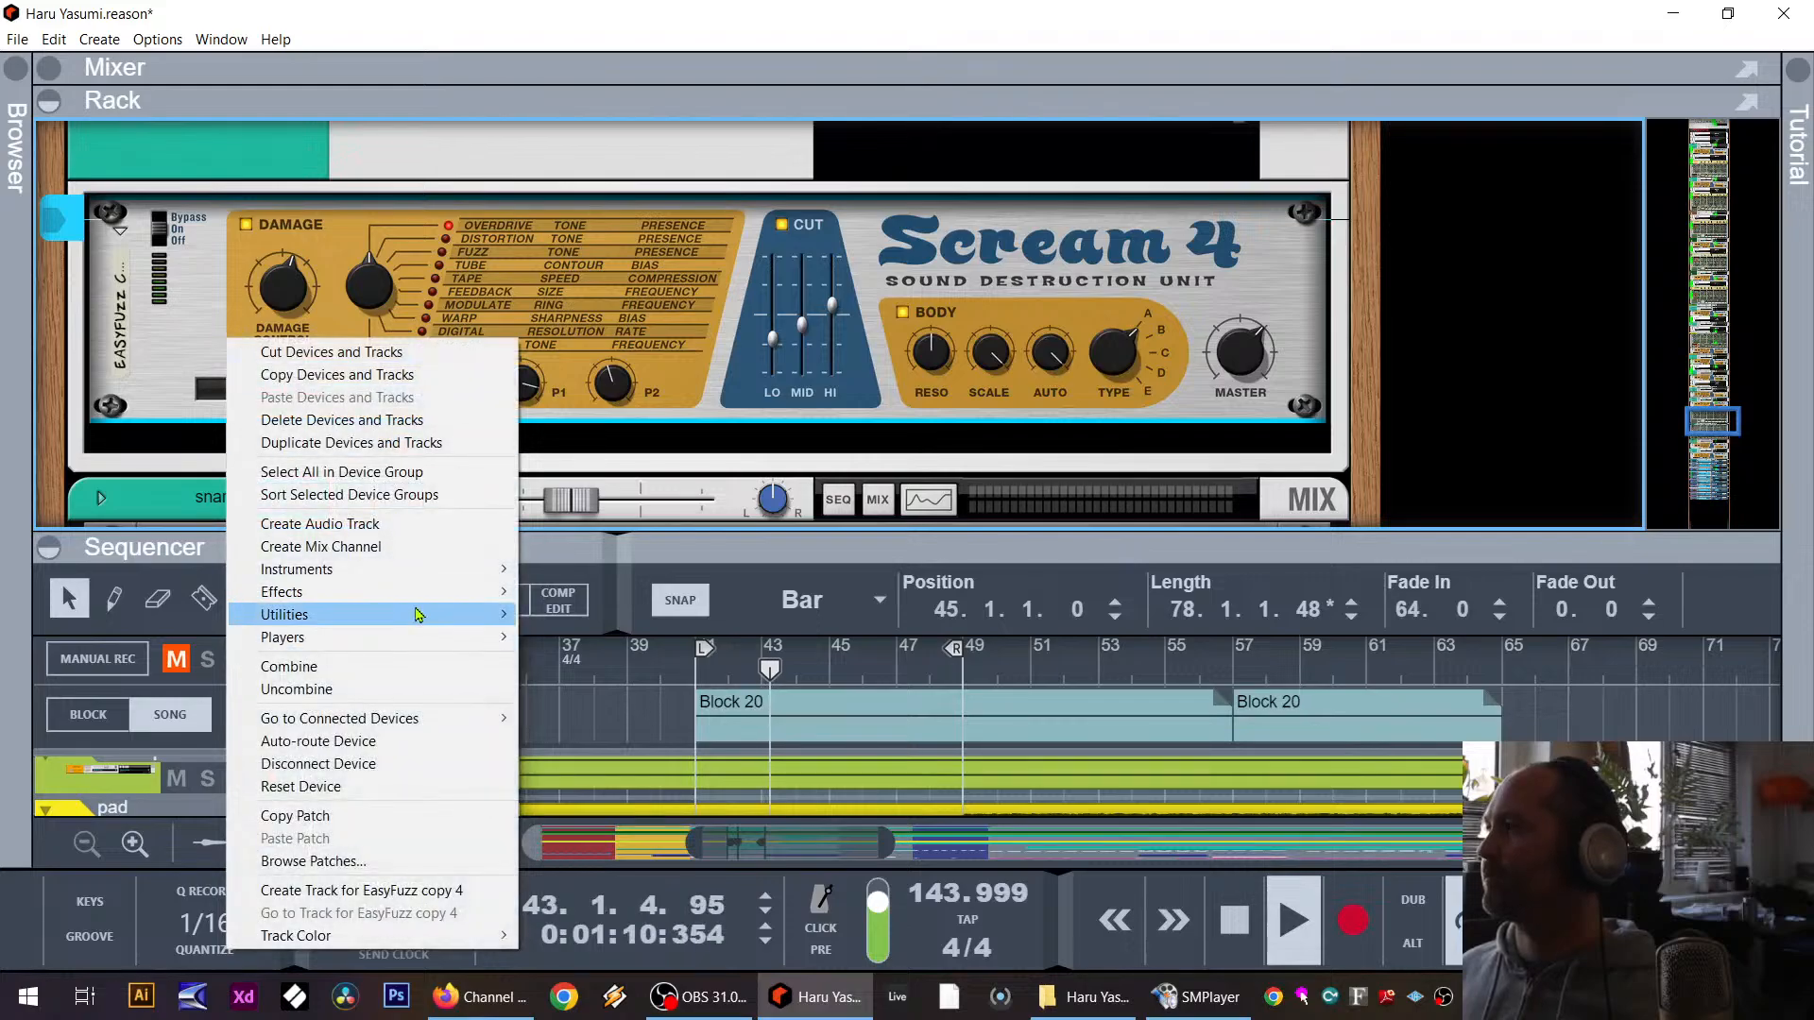
{"action": "mouse_move", "coordinate": [378, 592]}
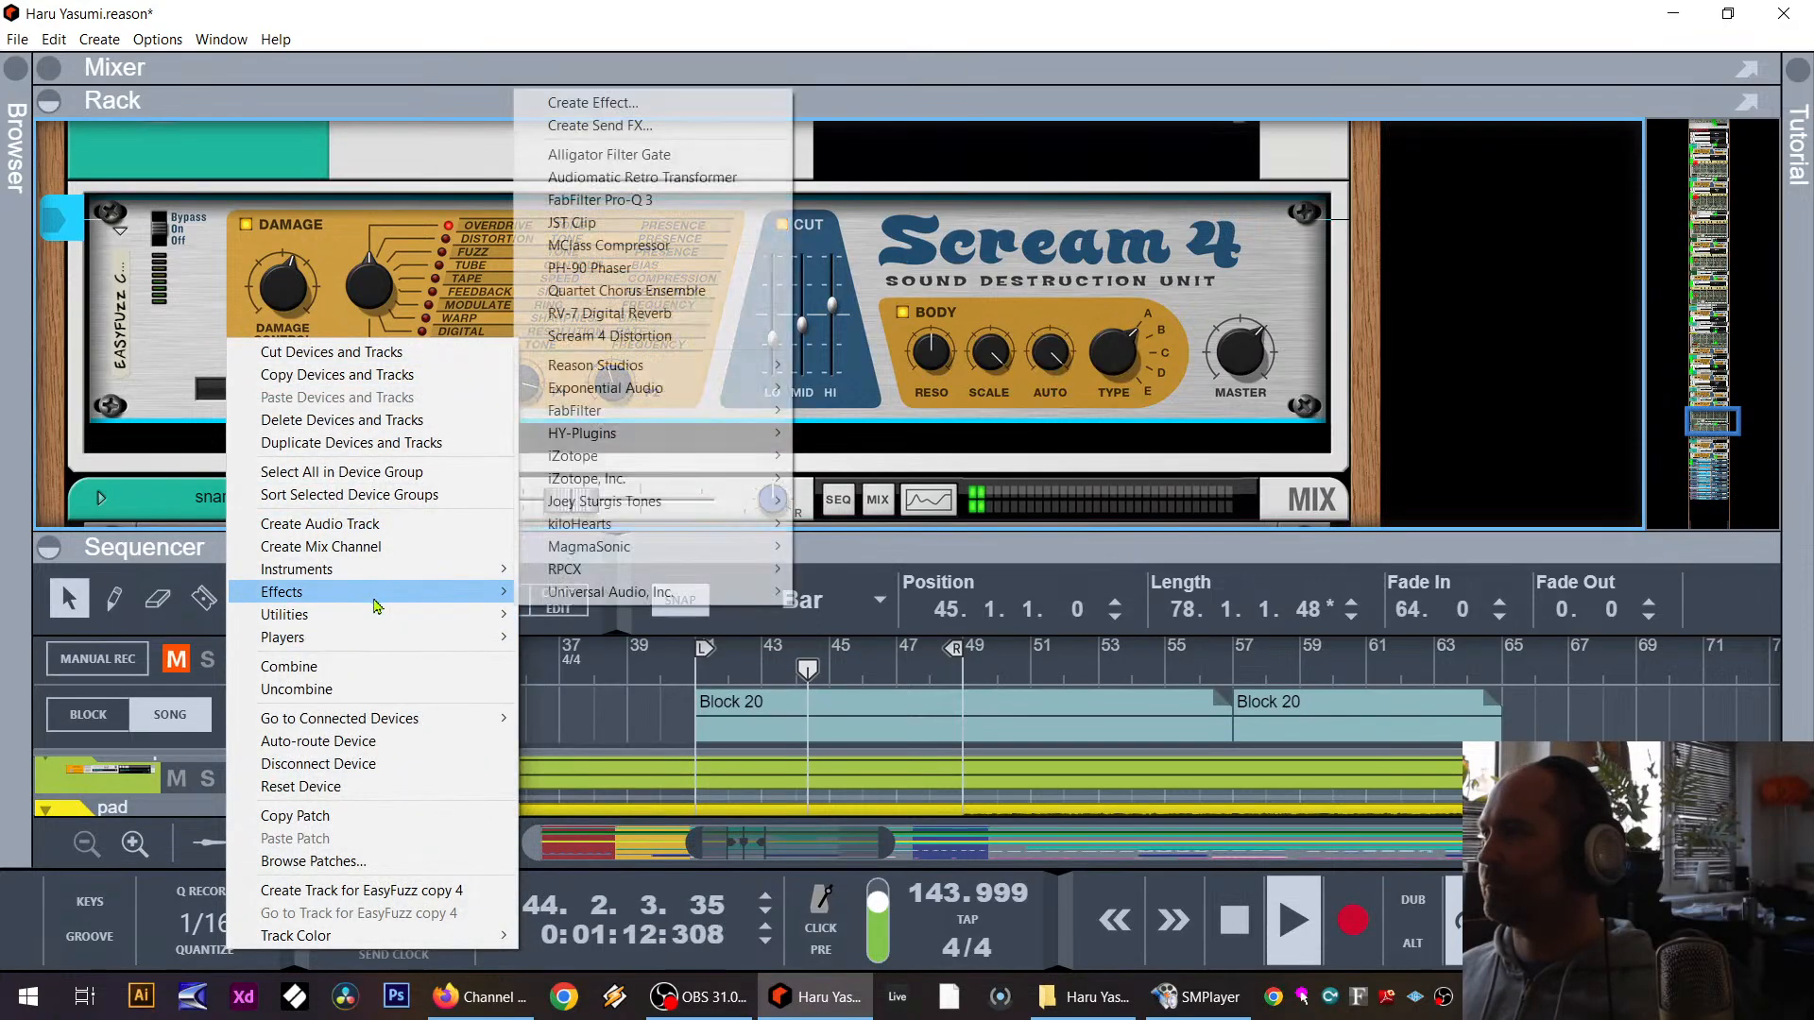
{"action": "left_click", "coordinate": [615, 209]}
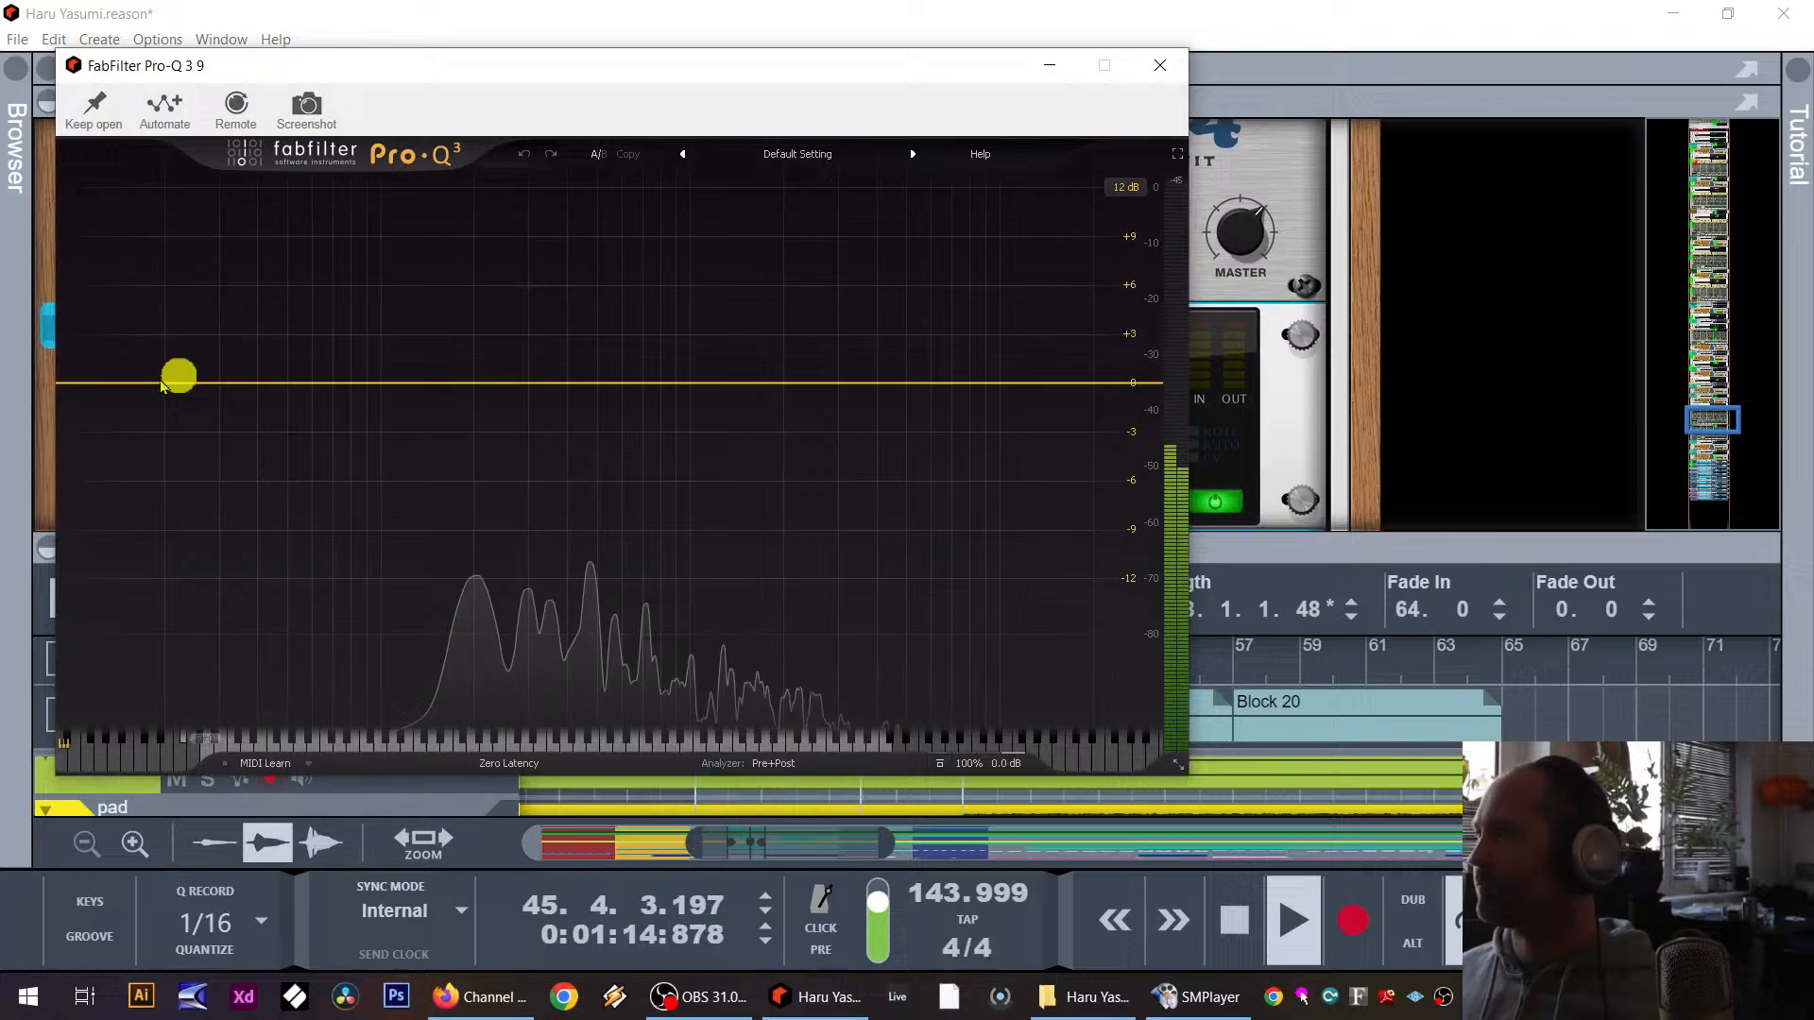
{"action": "double_click", "coordinate": [138, 394]}
{"action": "left_click_drag", "start_coordinate": [138, 394], "coordinate": [535, 380]}
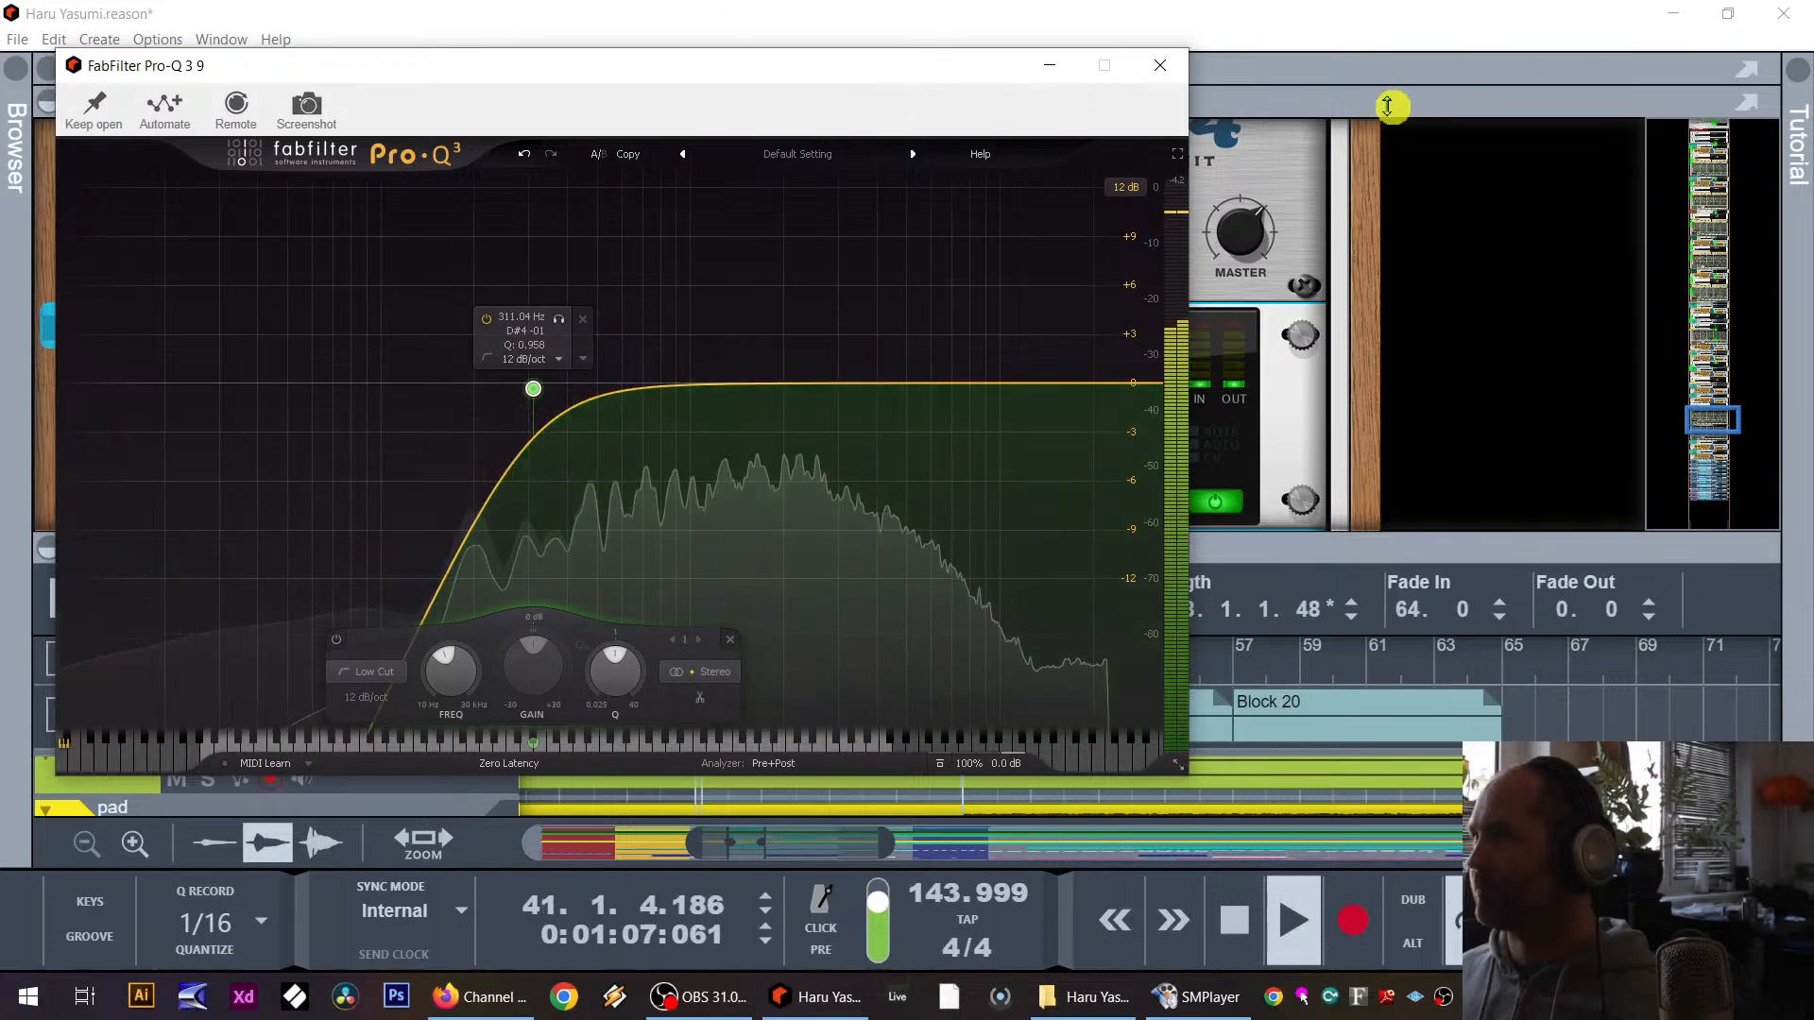
{"action": "left_click", "coordinate": [1161, 65]}
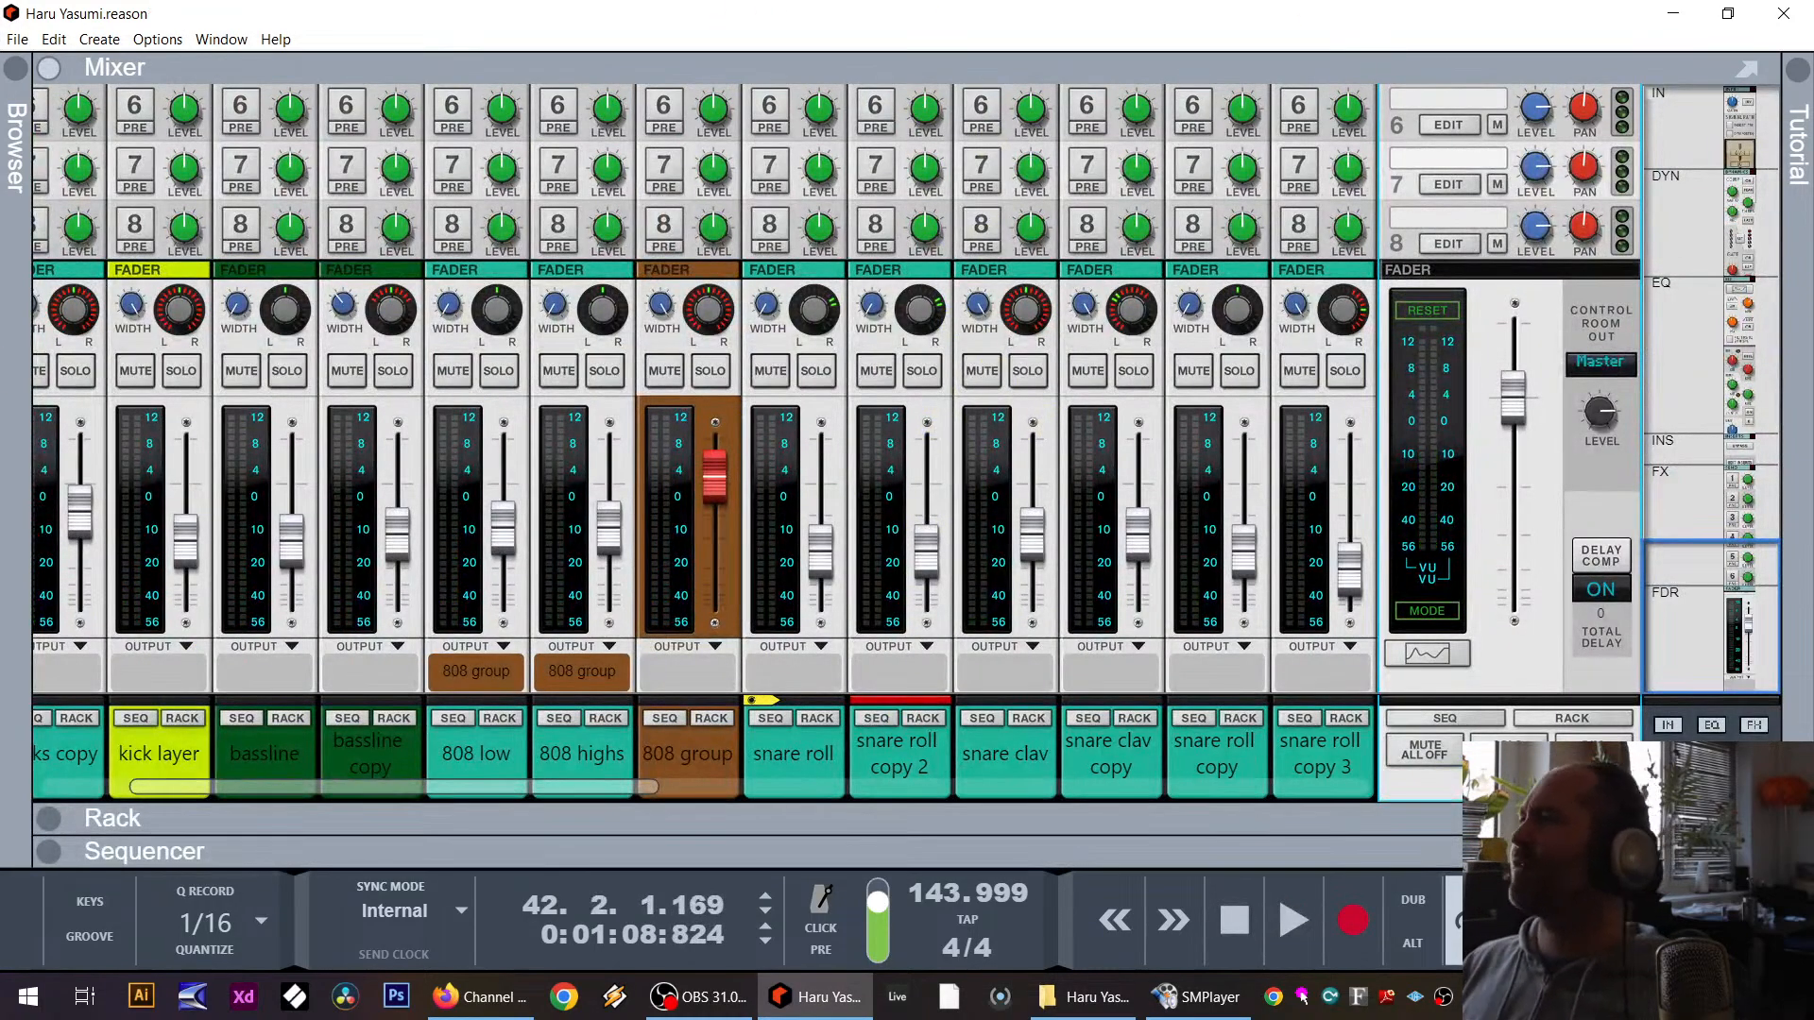
Step: Open the file browser beside the mixer and show the snare clav channel's Redrum in the rack
{"action": "left_click_drag", "start_coordinate": [20, 413], "coordinate": [849, 417]}
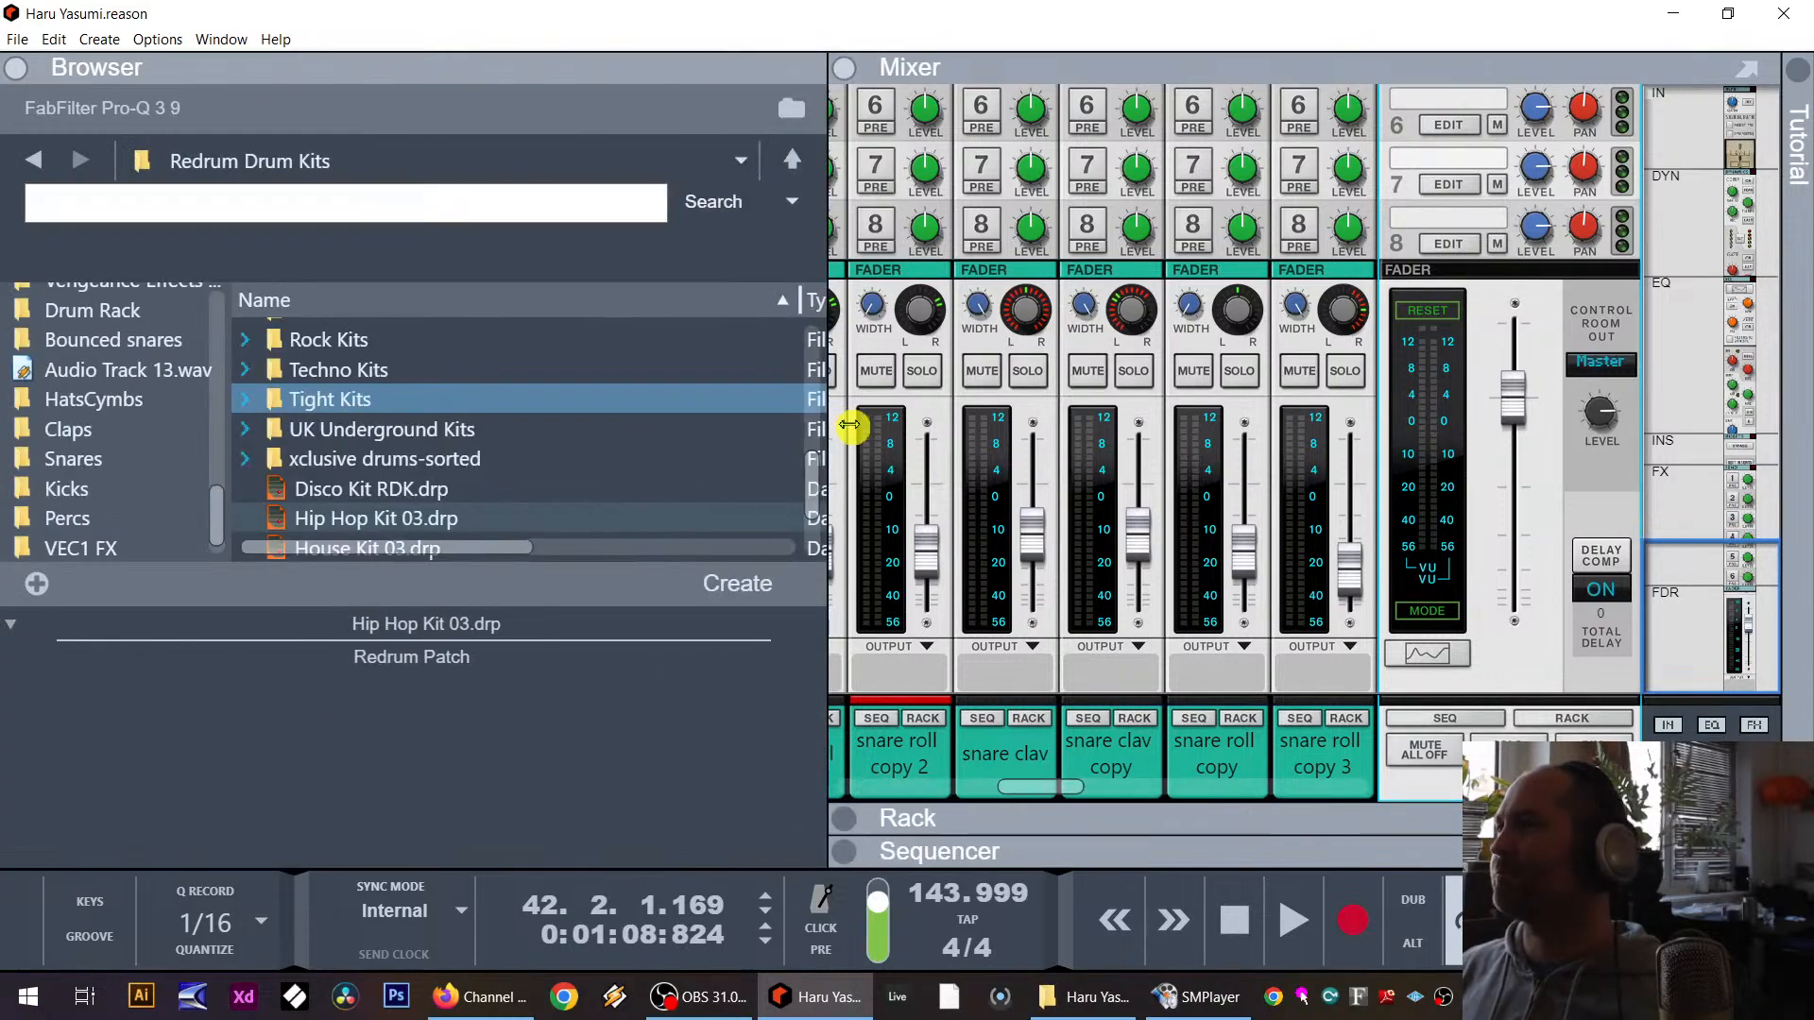
{"action": "left_click", "coordinate": [1007, 775]}
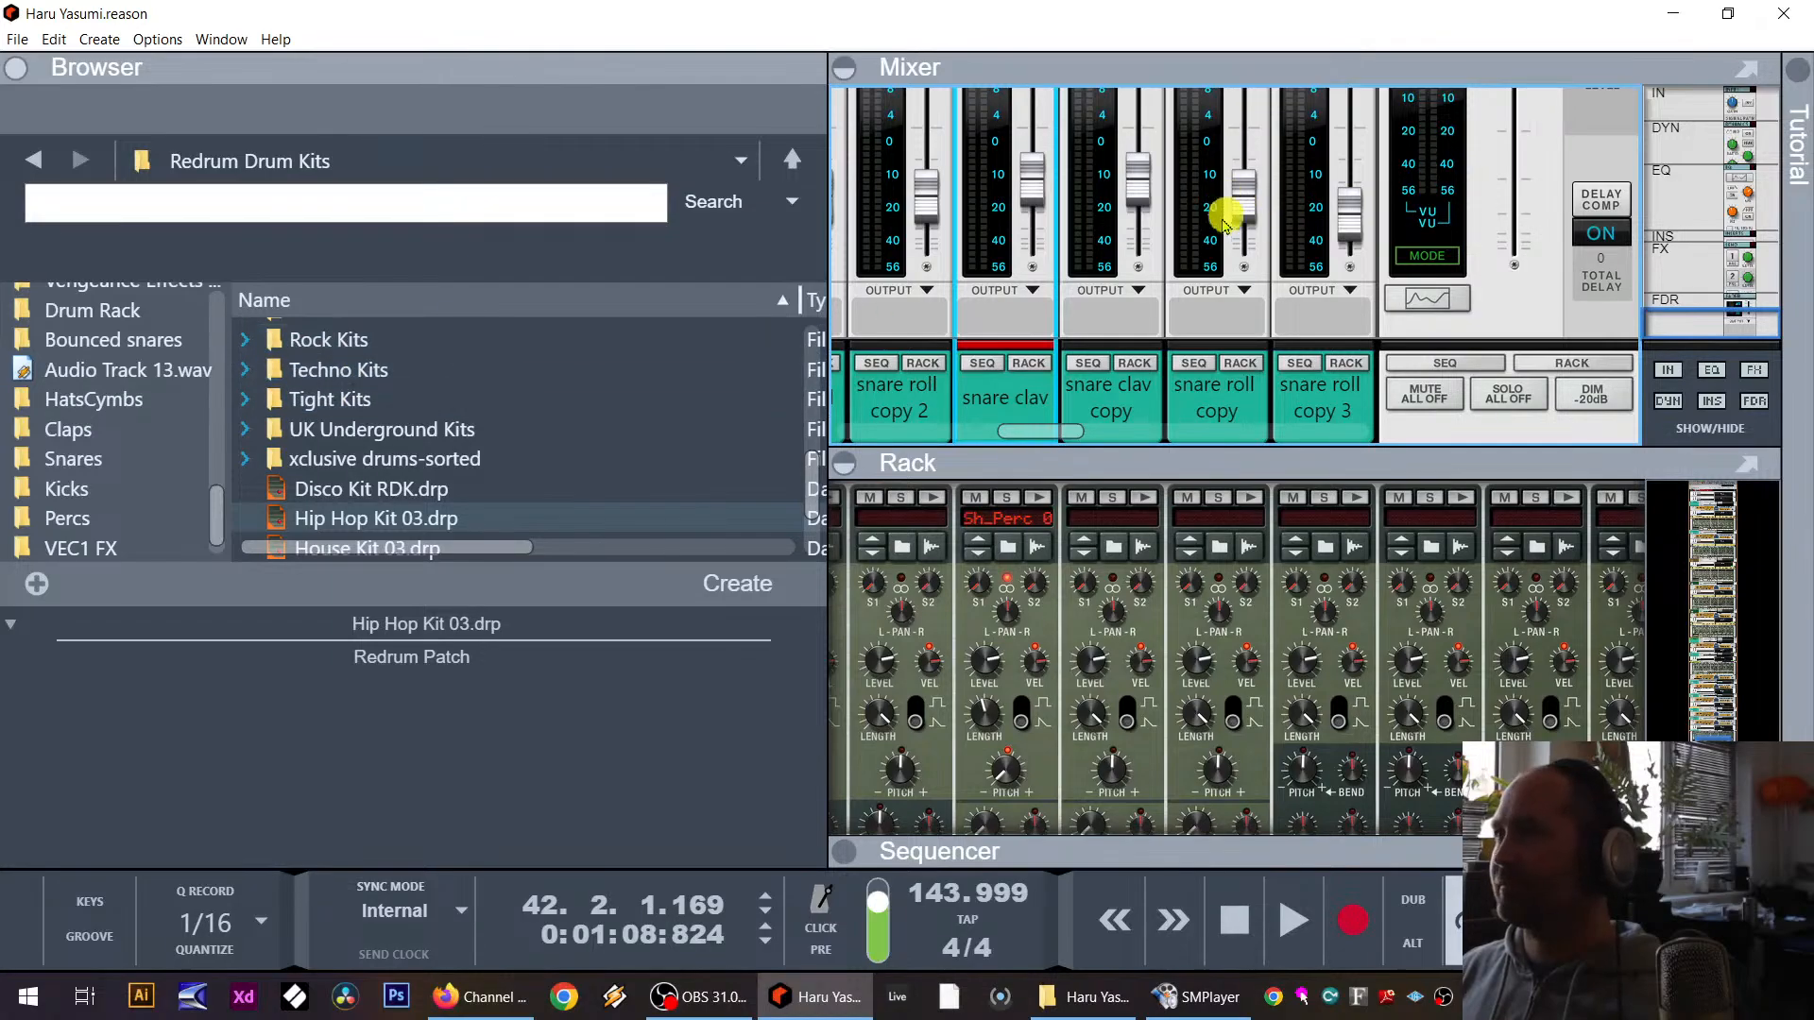
{"action": "left_click", "coordinate": [1022, 364]}
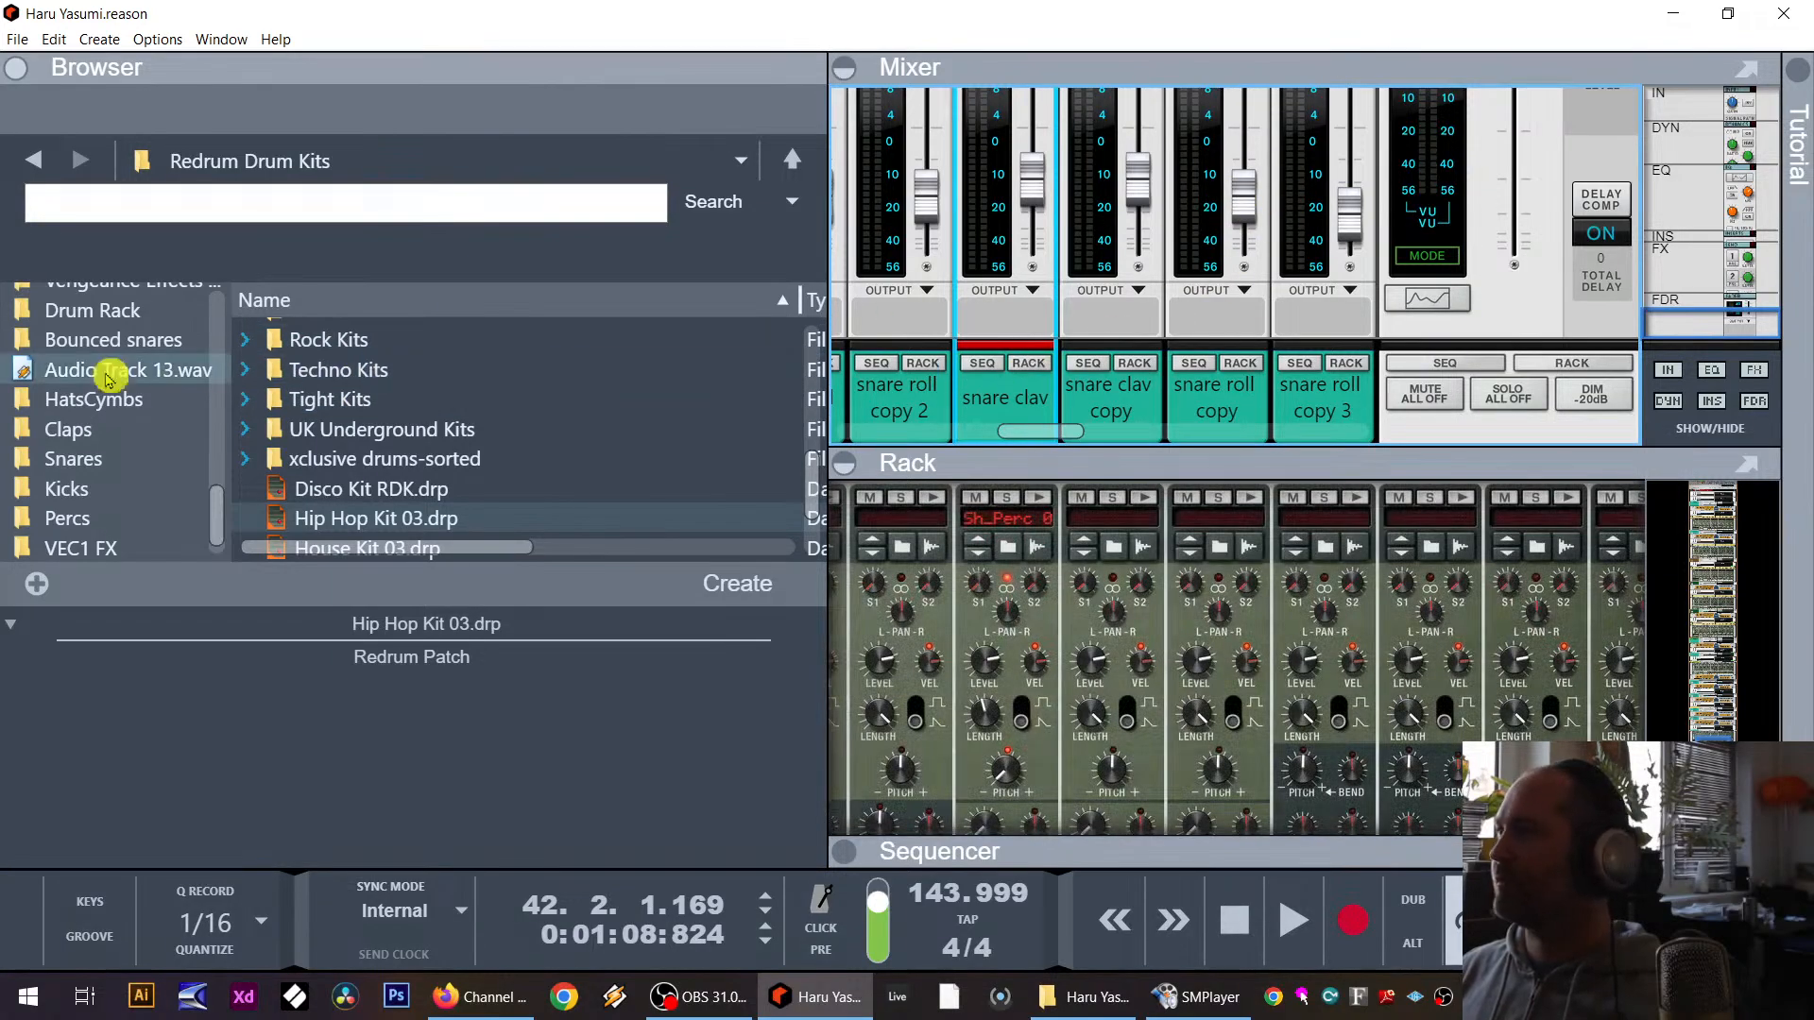
Step: Load FHP_CLAP5.WAV from the Claps folder into channel 3 of the snare clav Redrum and play the song
{"action": "left_click", "coordinate": [66, 430]}
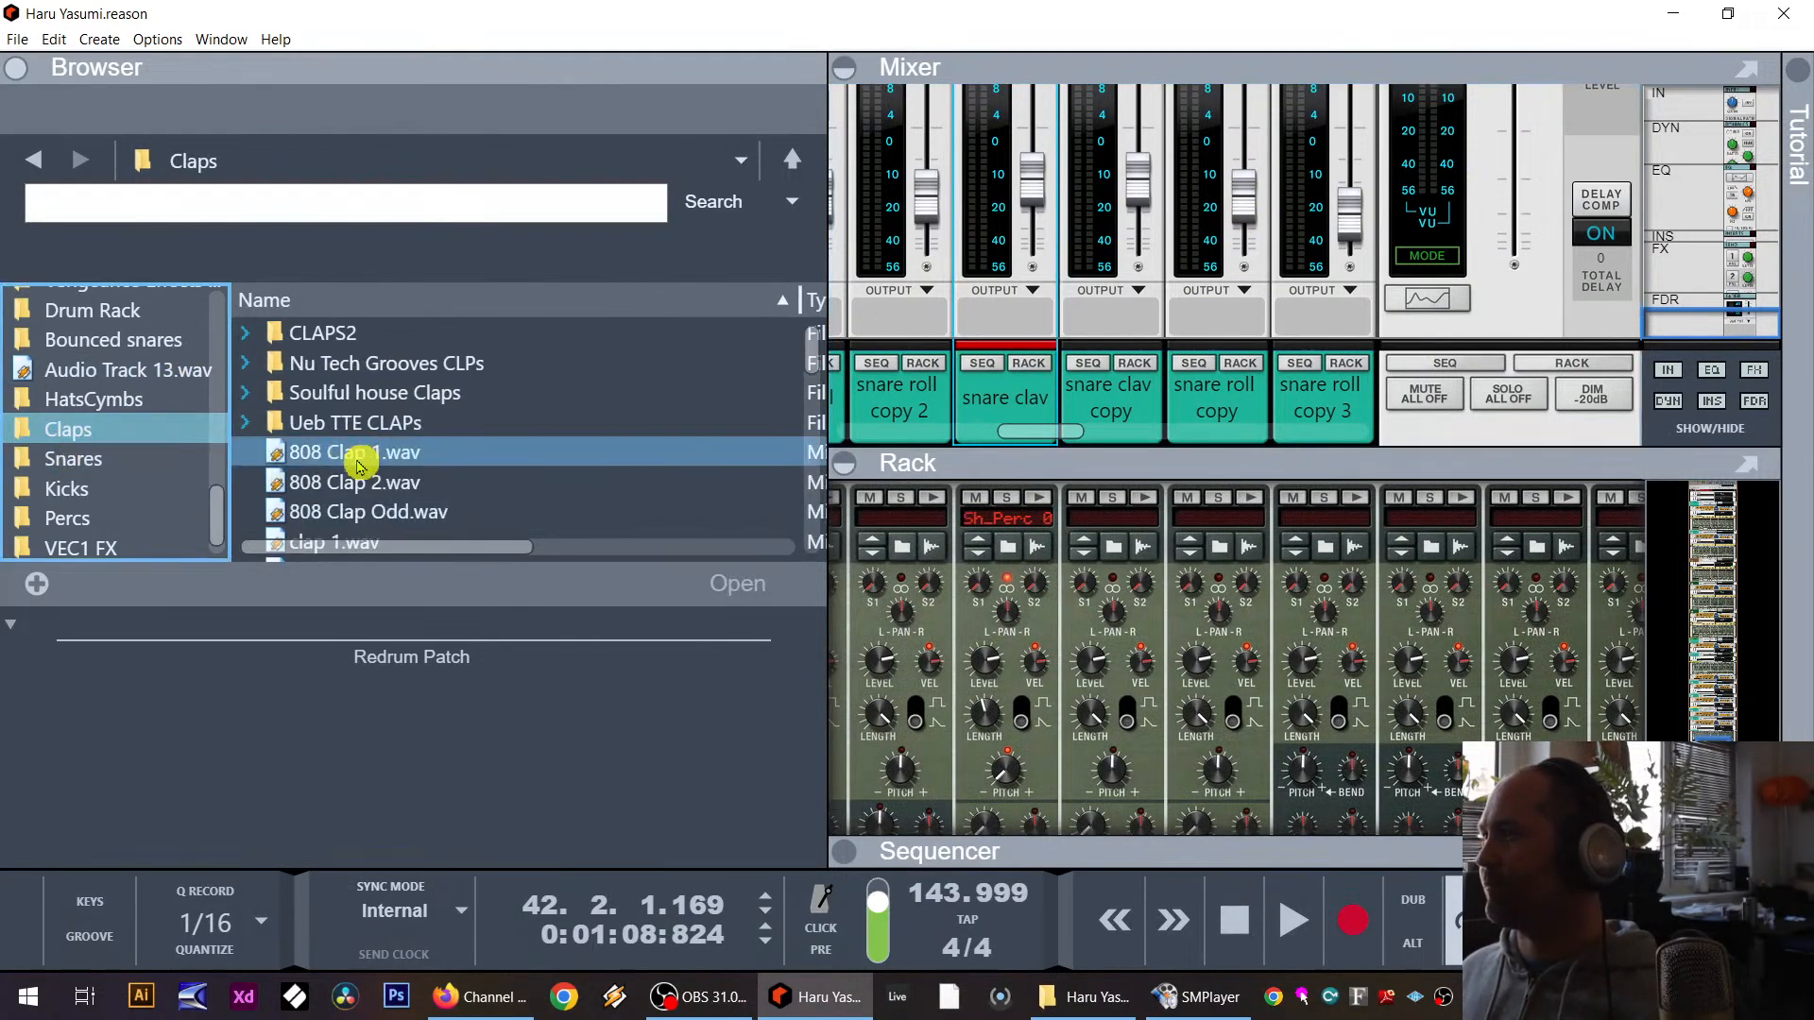
{"action": "scroll", "coordinate": [356, 458], "scroll_direction": "down", "scroll_amount": 2}
{"action": "scroll", "coordinate": [356, 459], "scroll_direction": "down", "scroll_amount": 2}
{"action": "left_click", "coordinate": [378, 457]}
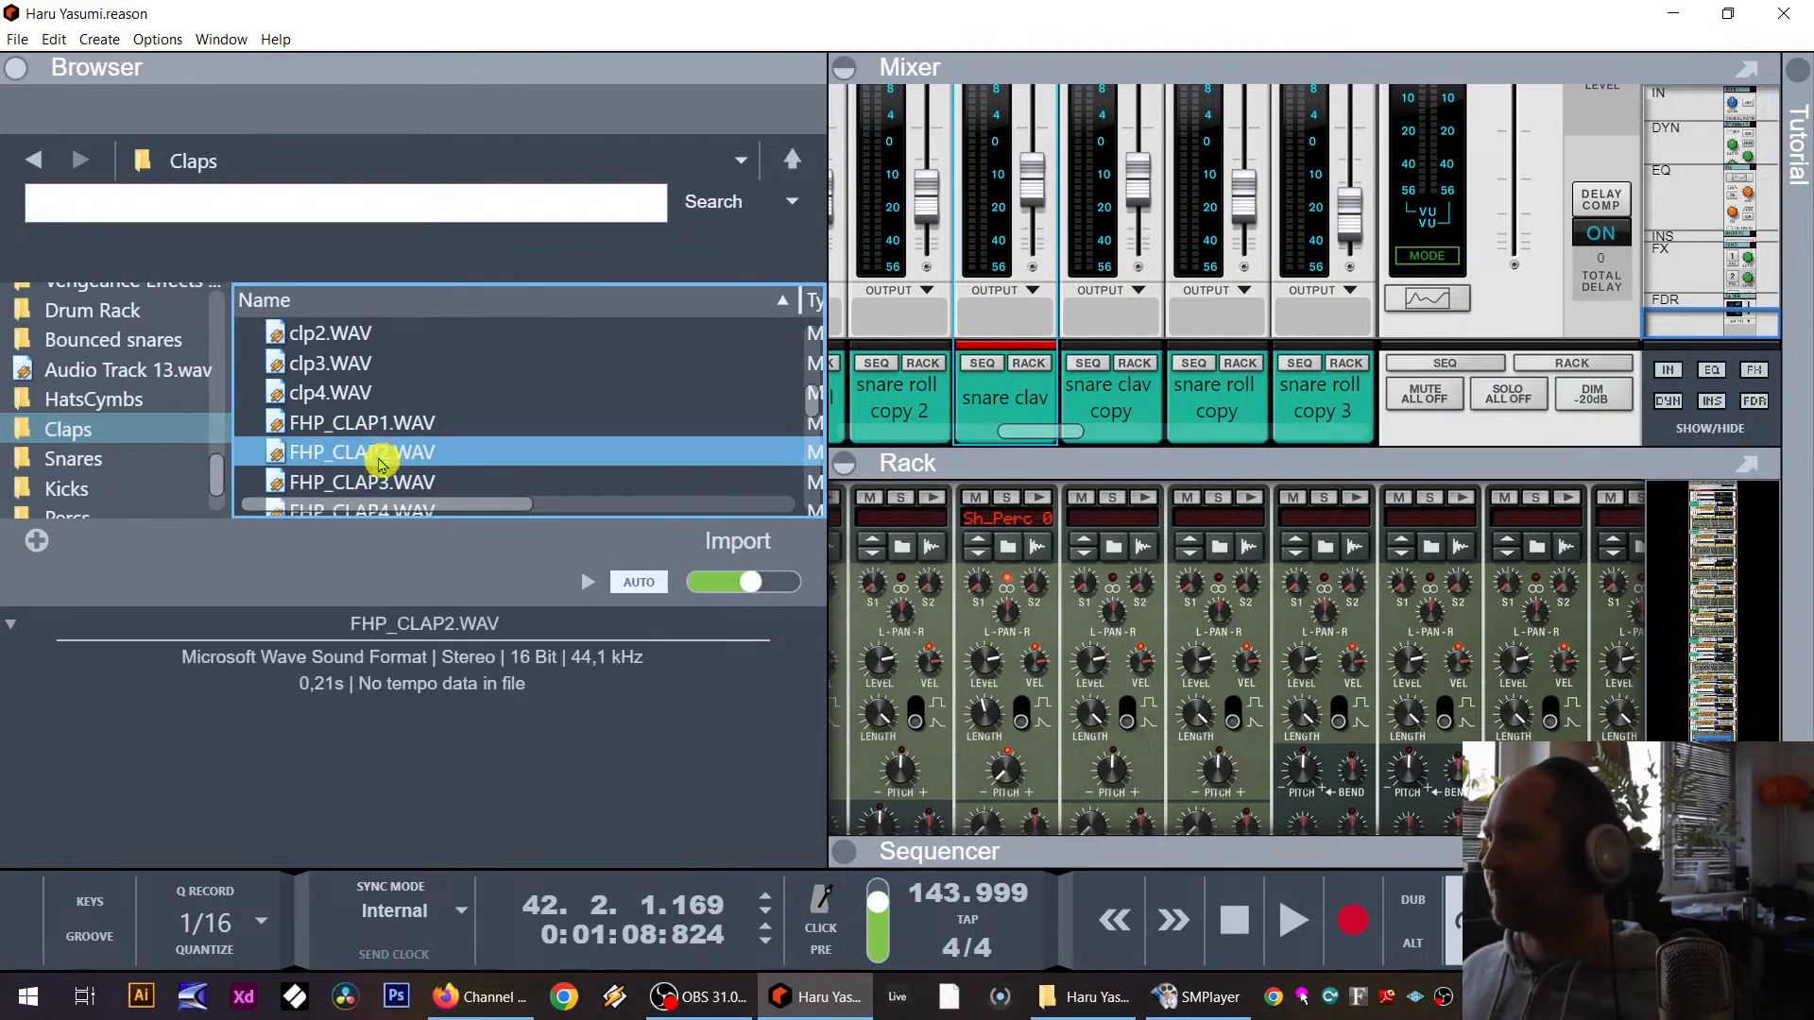
{"action": "scroll", "coordinate": [381, 463], "scroll_direction": "down", "scroll_amount": 1}
{"action": "left_click", "coordinate": [418, 453]}
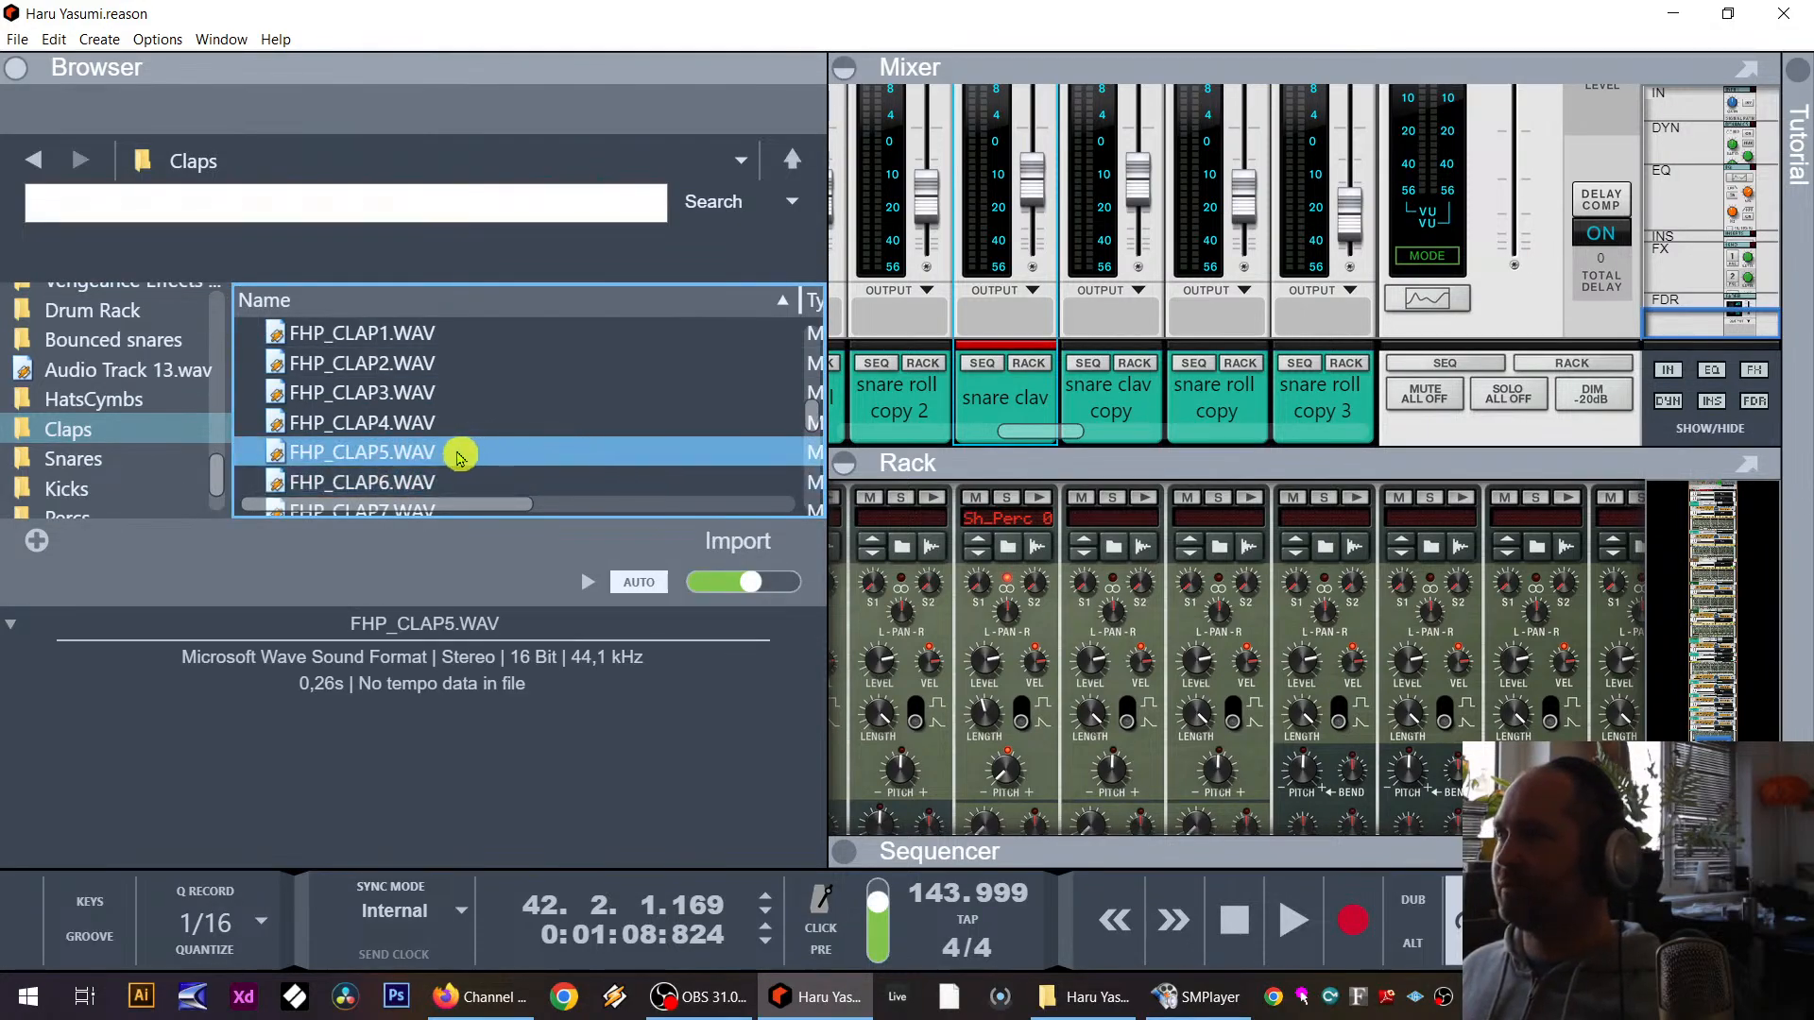
{"action": "left_click_drag", "start_coordinate": [458, 457], "coordinate": [1008, 688]}
{"action": "key", "text": "space"}
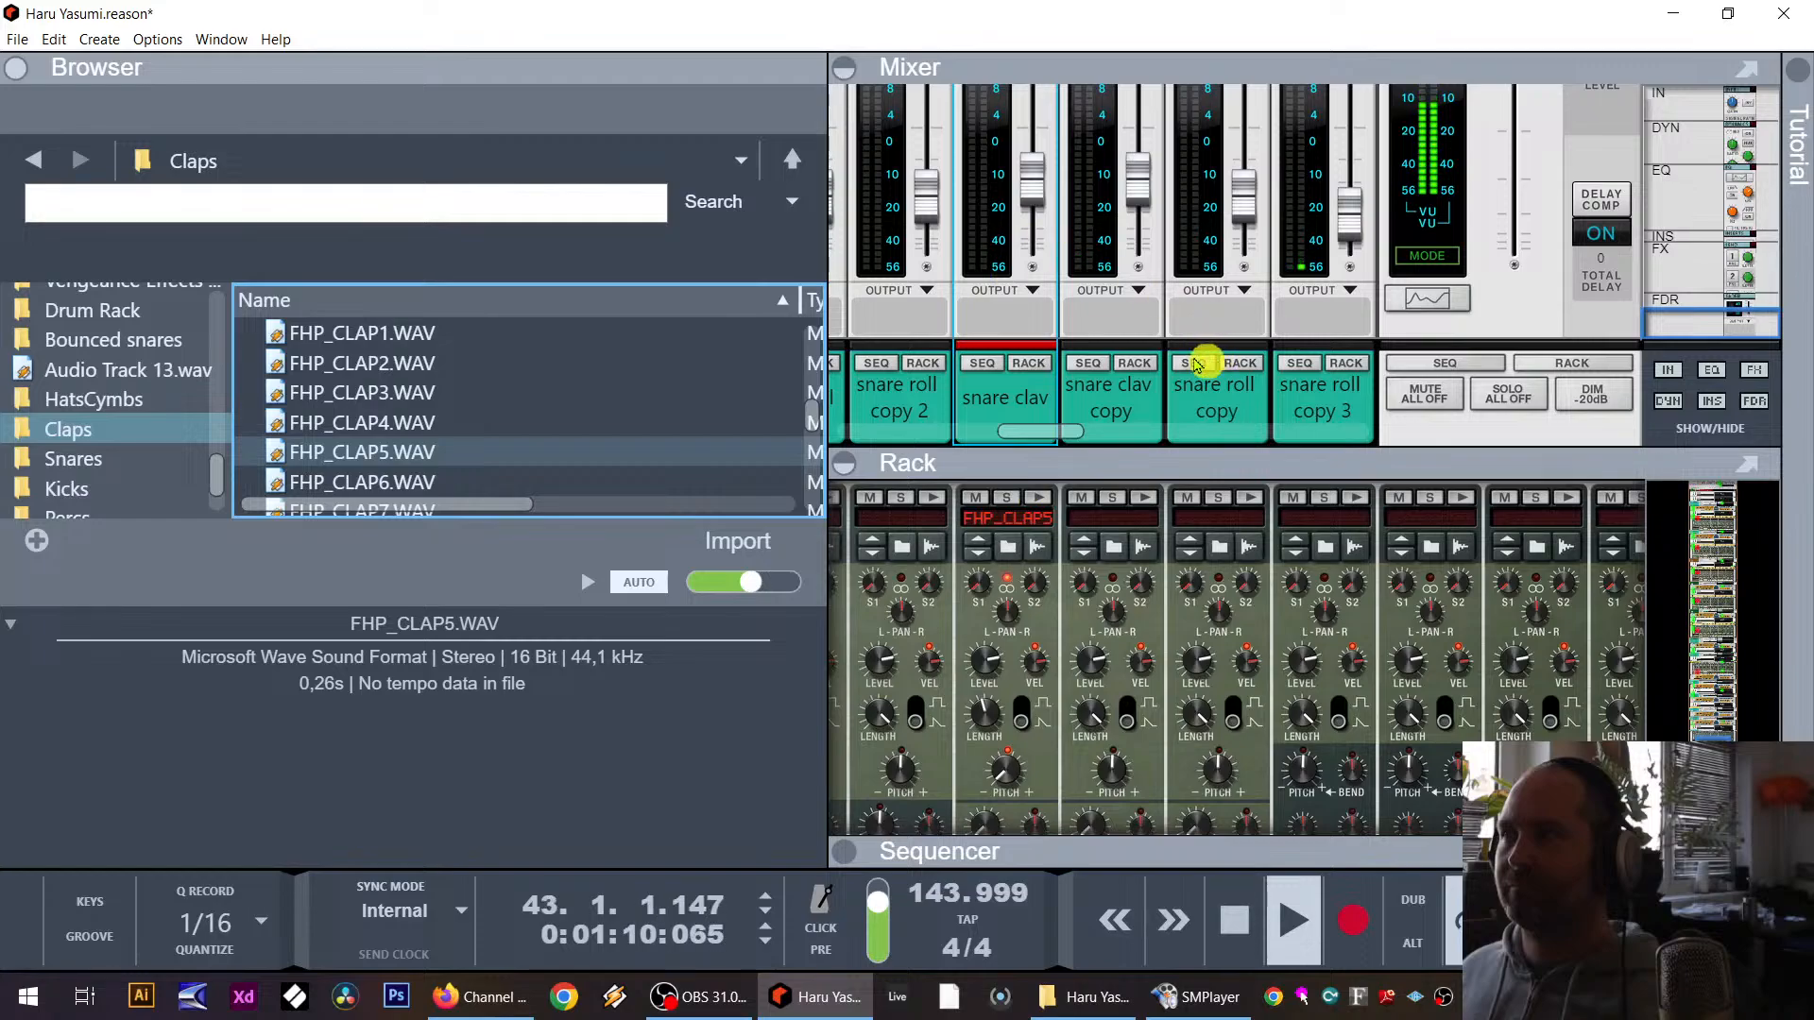
Step: Load FHP_CLAP7.WAV from the Claps folder into channel 3 of the snare clav copy channel's Redrum
{"action": "scroll", "coordinate": [1017, 567], "scroll_direction": "down", "scroll_amount": 3}
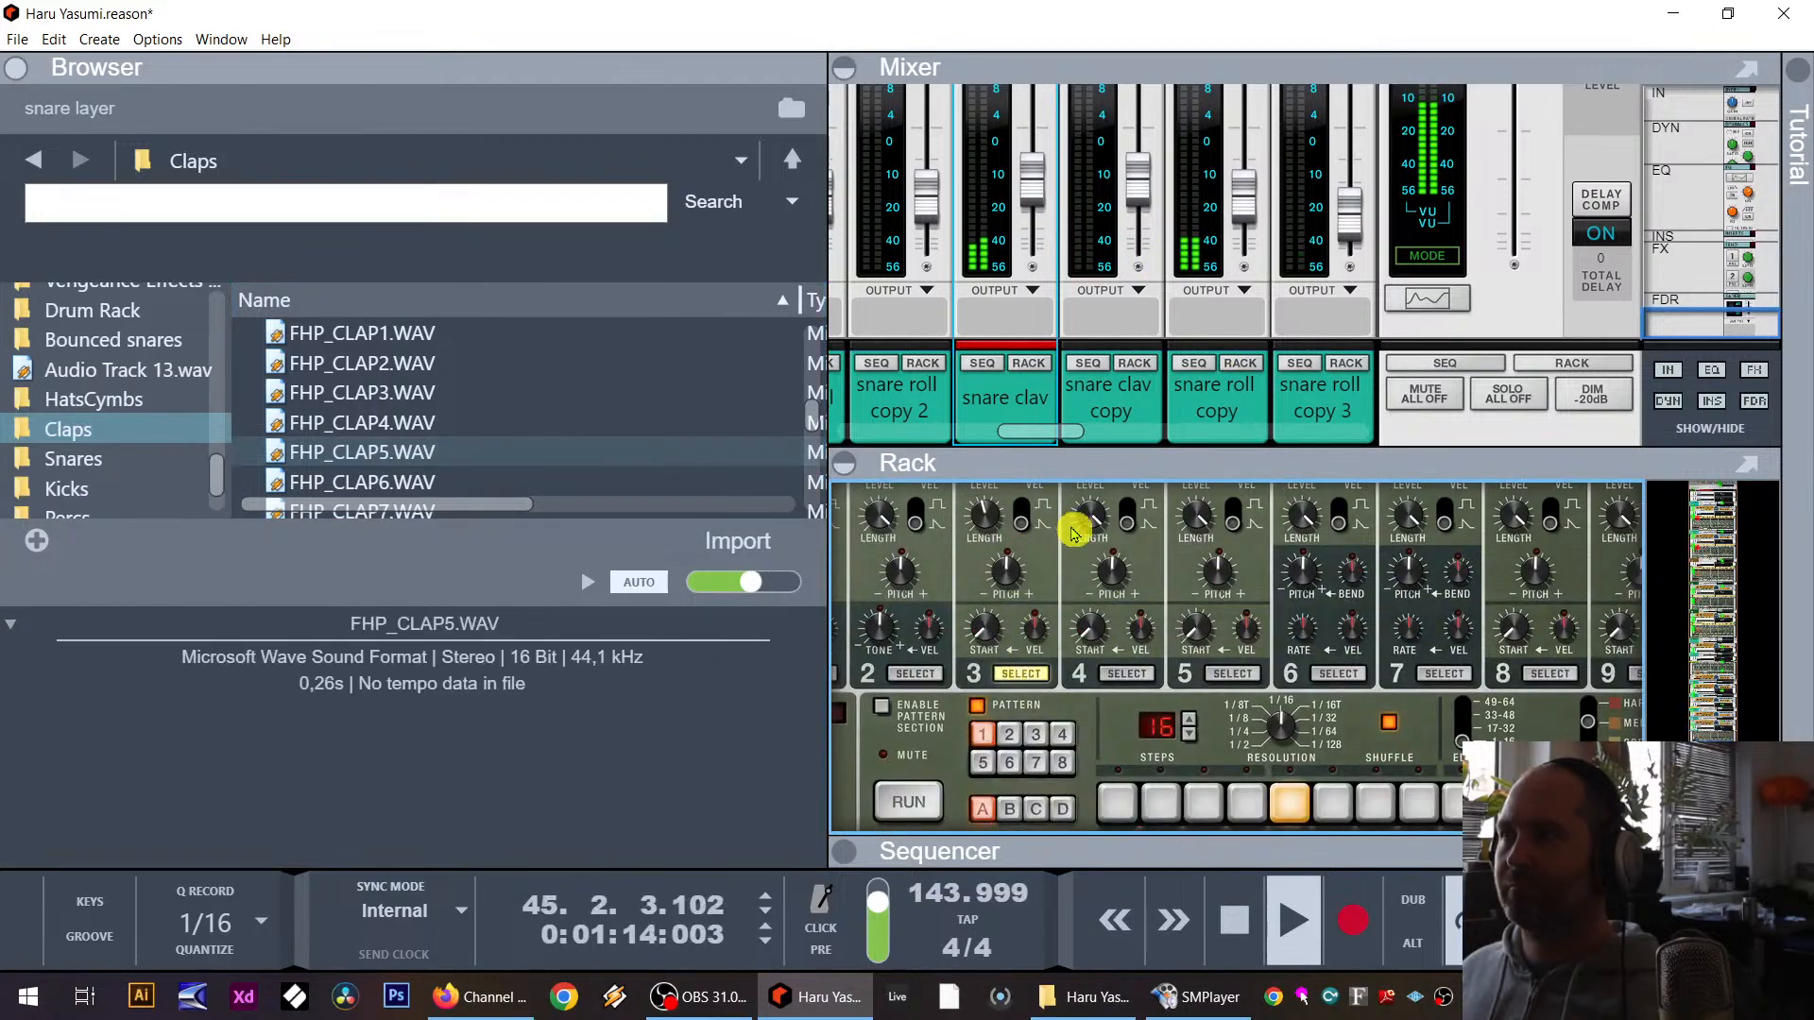
{"action": "scroll", "coordinate": [1072, 498], "scroll_direction": "up", "scroll_amount": 2}
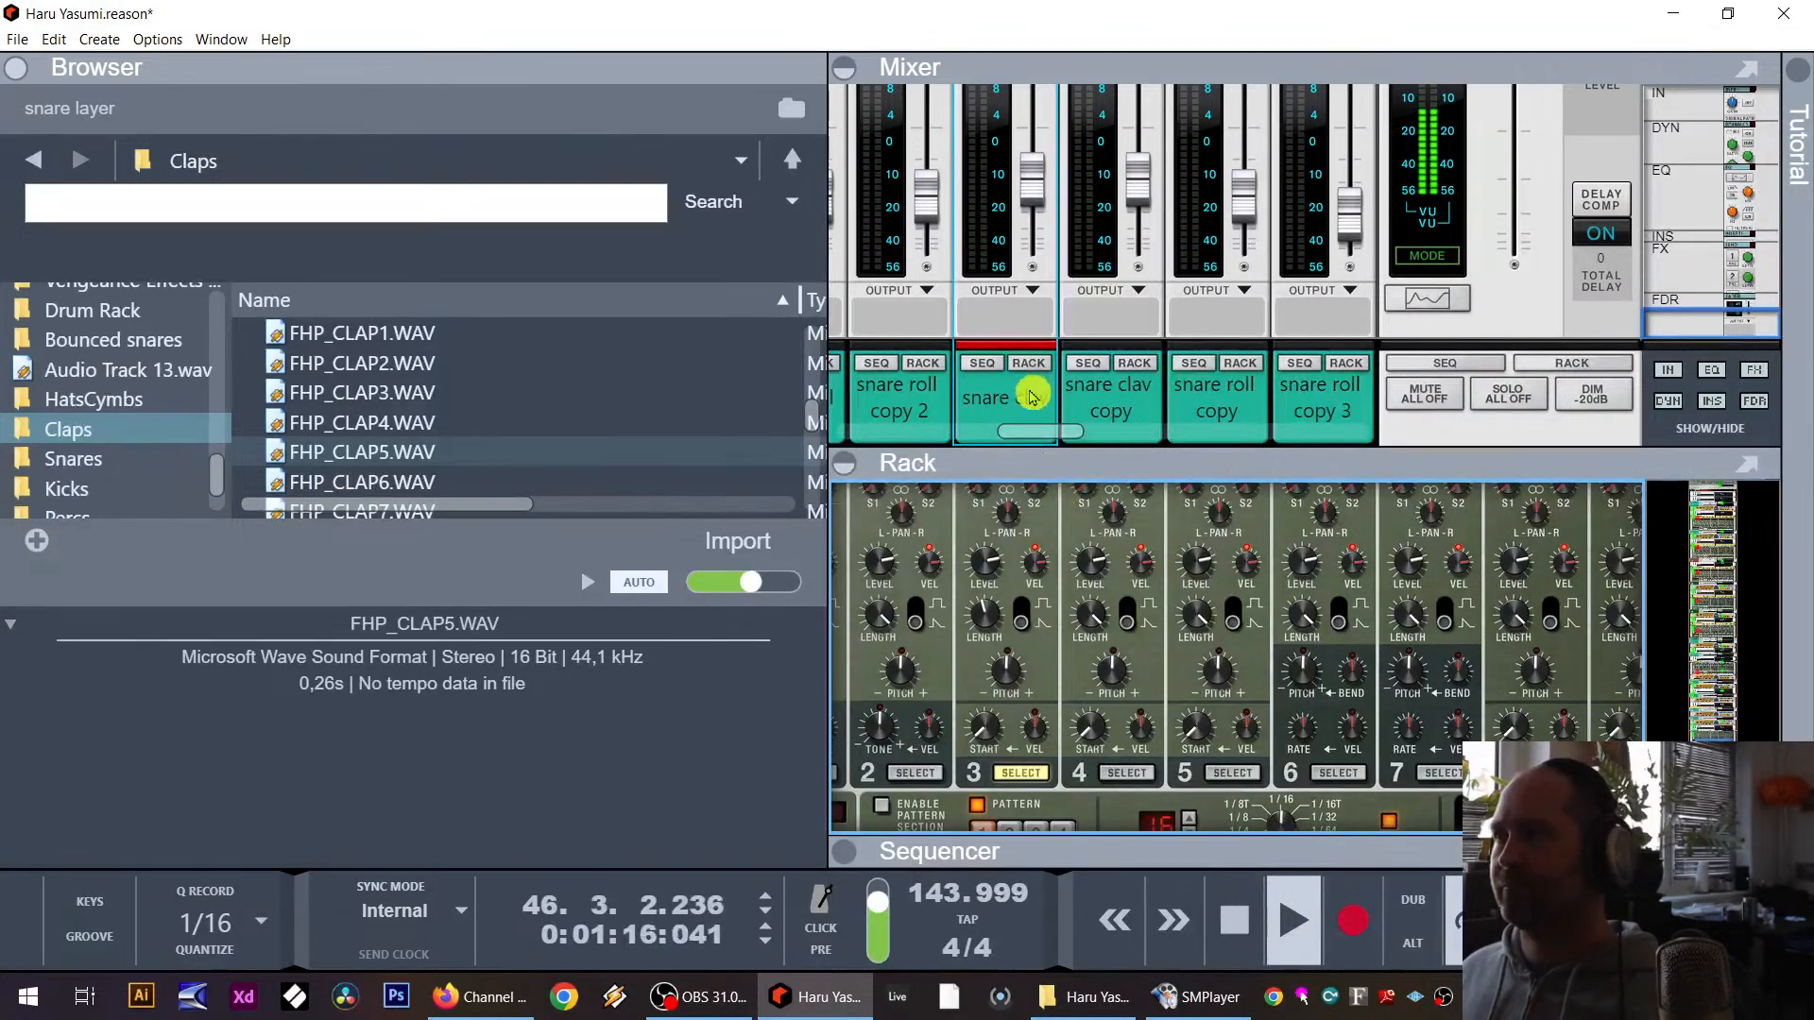
{"action": "left_click", "coordinate": [1148, 367]}
{"action": "scroll", "coordinate": [417, 421], "scroll_direction": "down", "scroll_amount": 1}
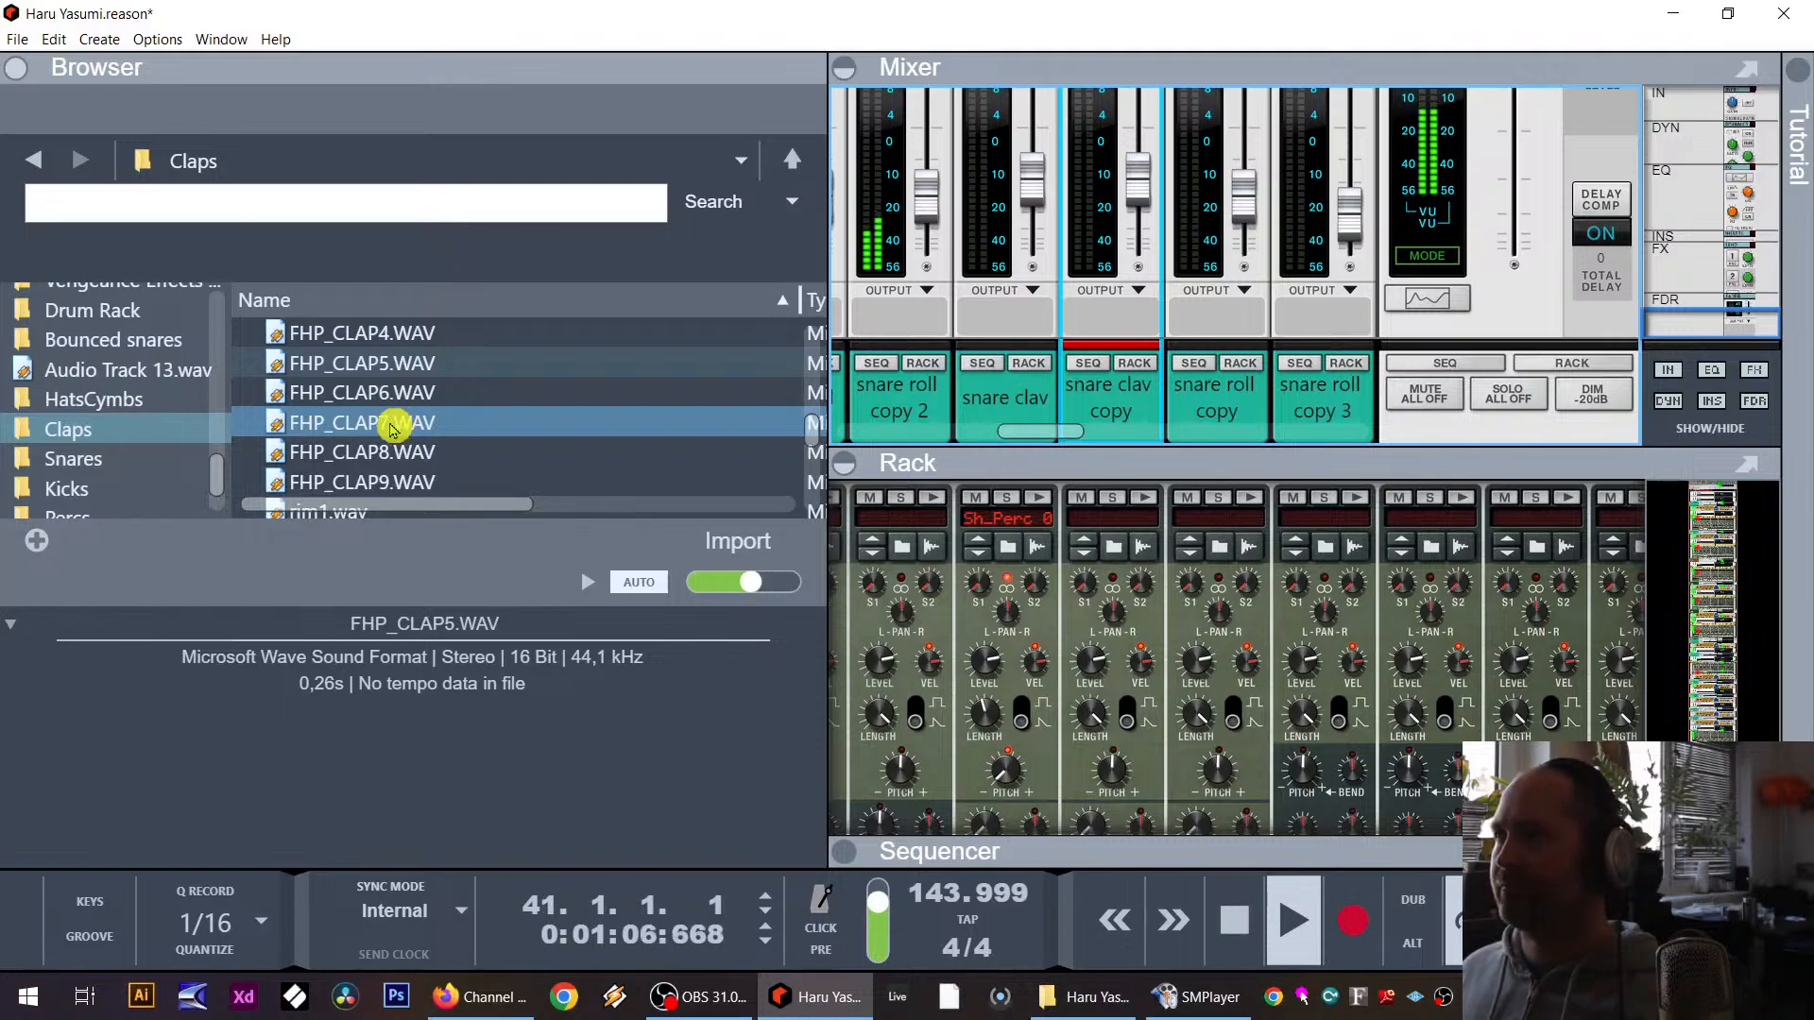
{"action": "left_click_drag", "start_coordinate": [394, 429], "coordinate": [992, 567]}
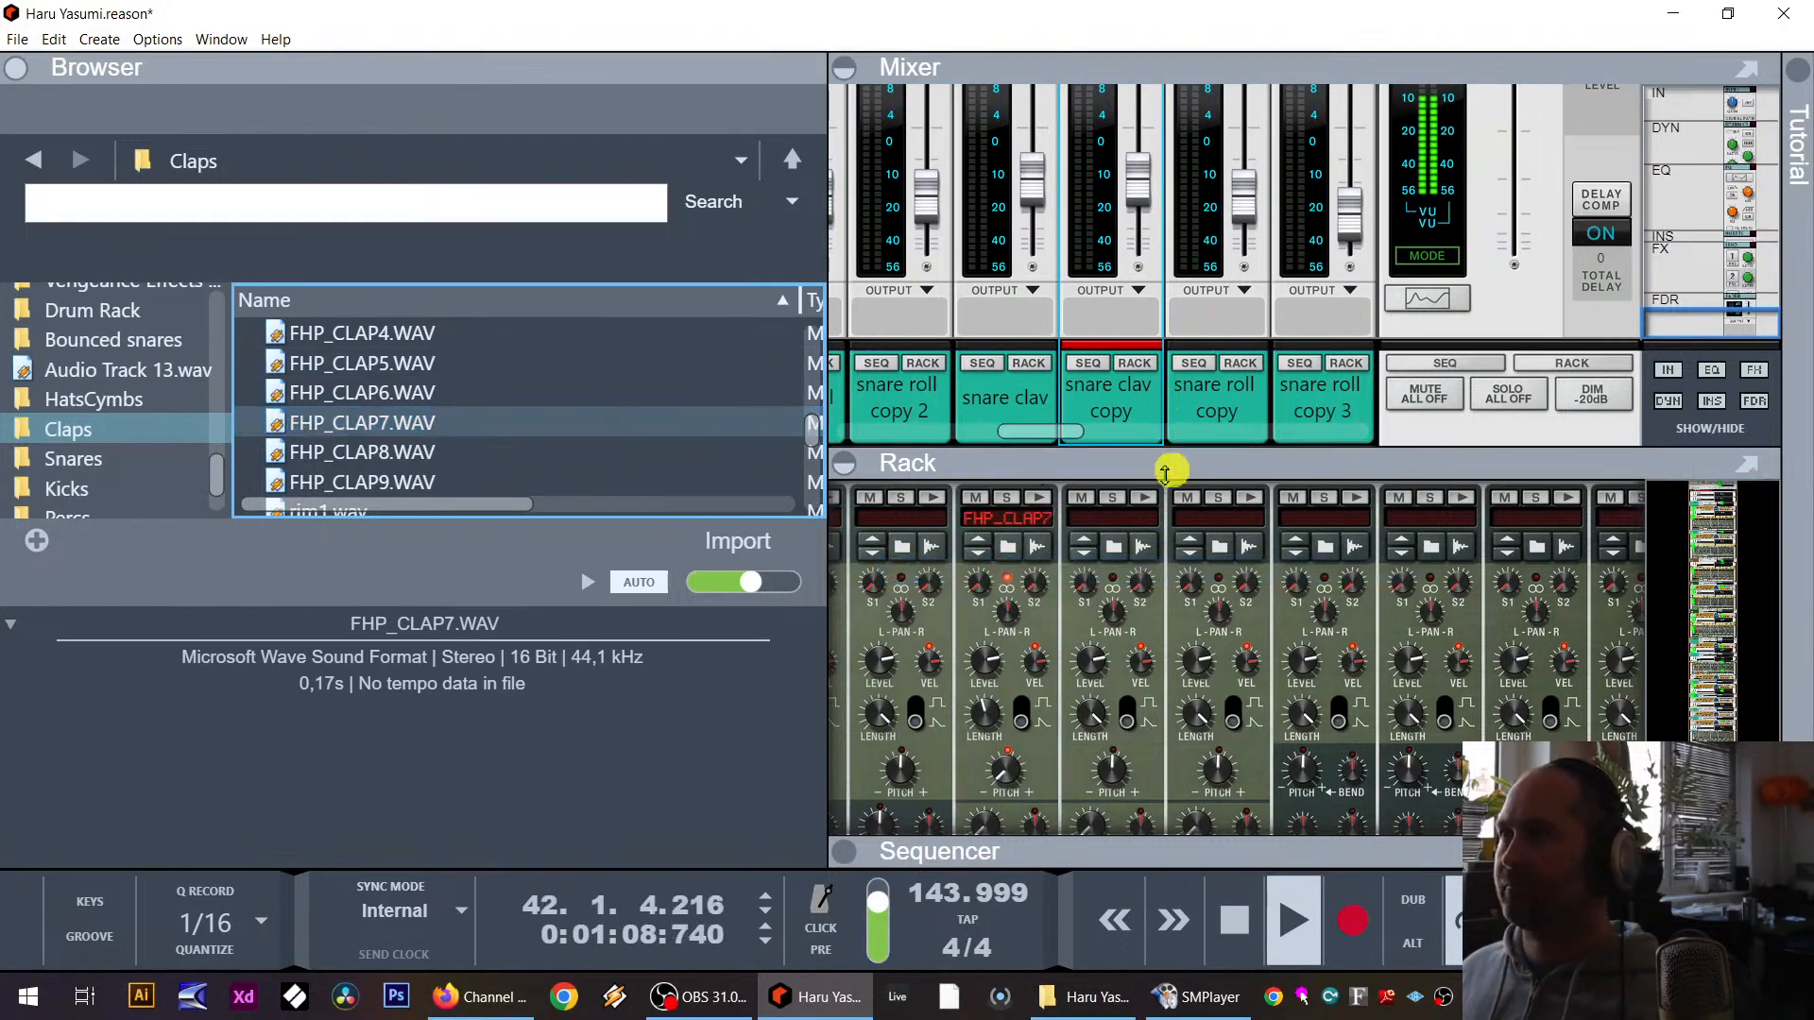
Step: Try FHP_CLAP6.WAV in channel 3 of the snare clav Redrum and go back to FHP_CLAP5.WAV
{"action": "left_click", "coordinate": [395, 378]}
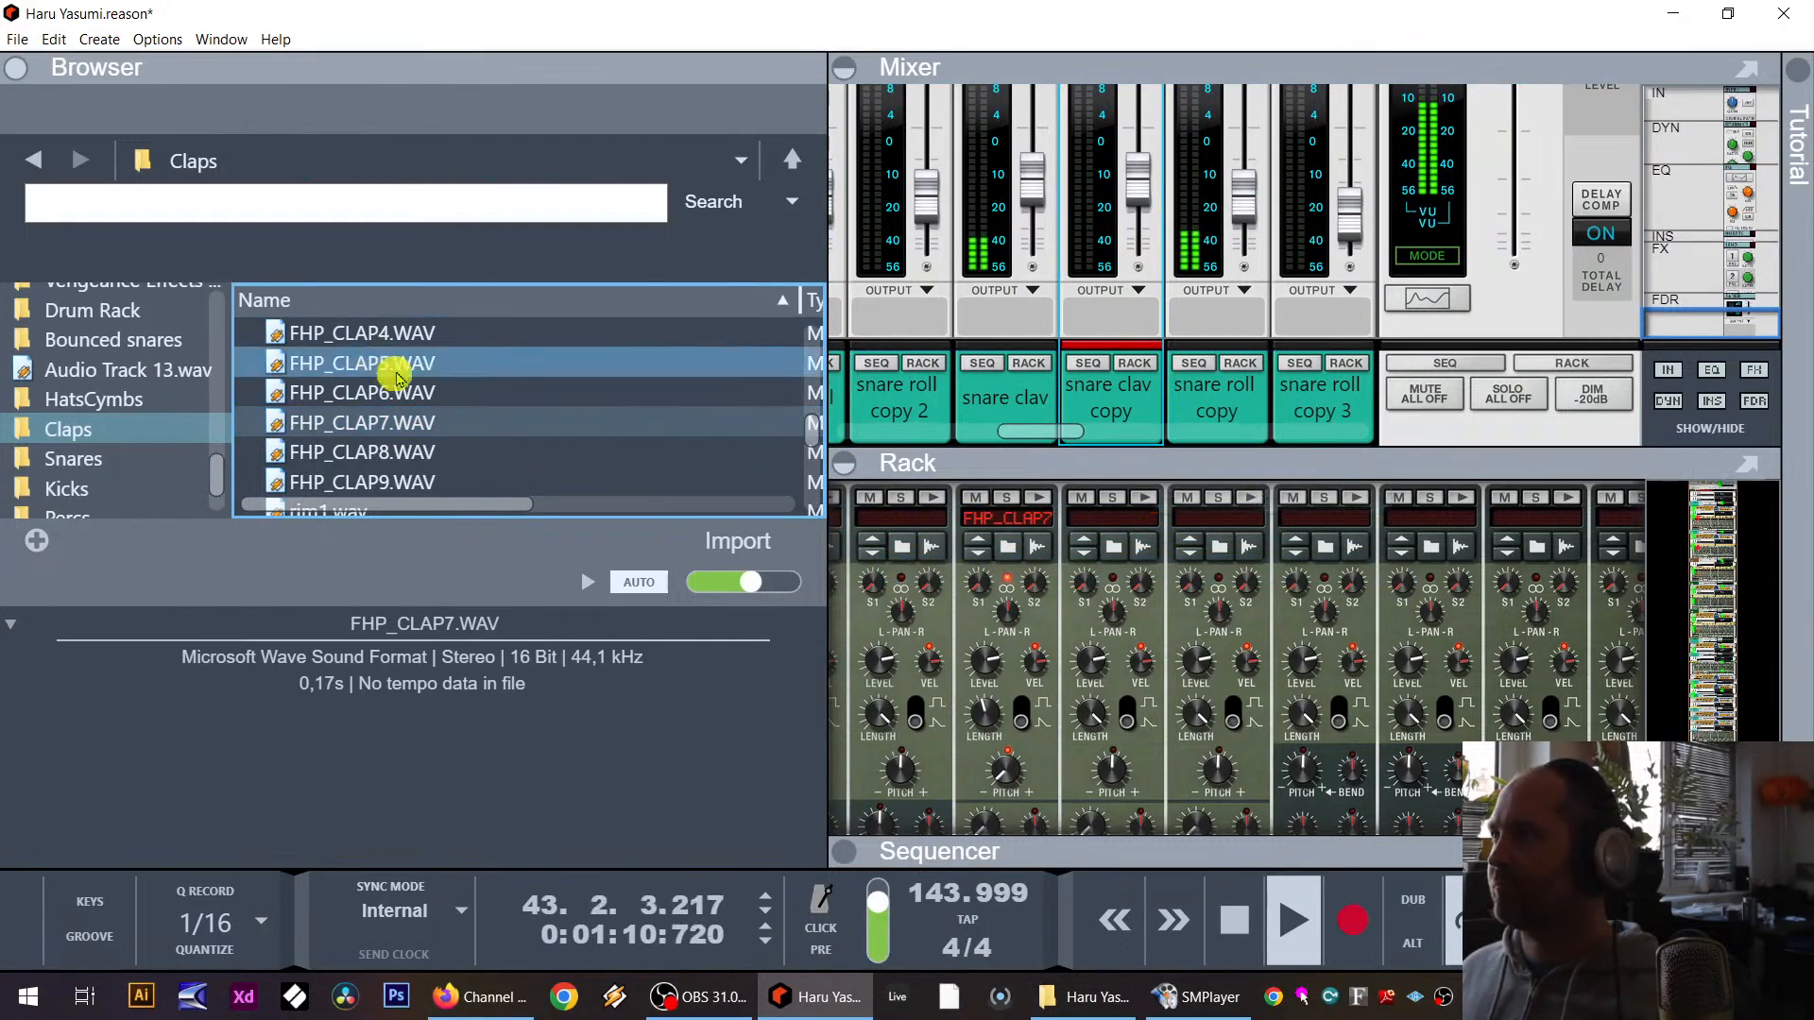
{"action": "left_click", "coordinate": [1040, 368]}
{"action": "double_click", "coordinate": [430, 374]}
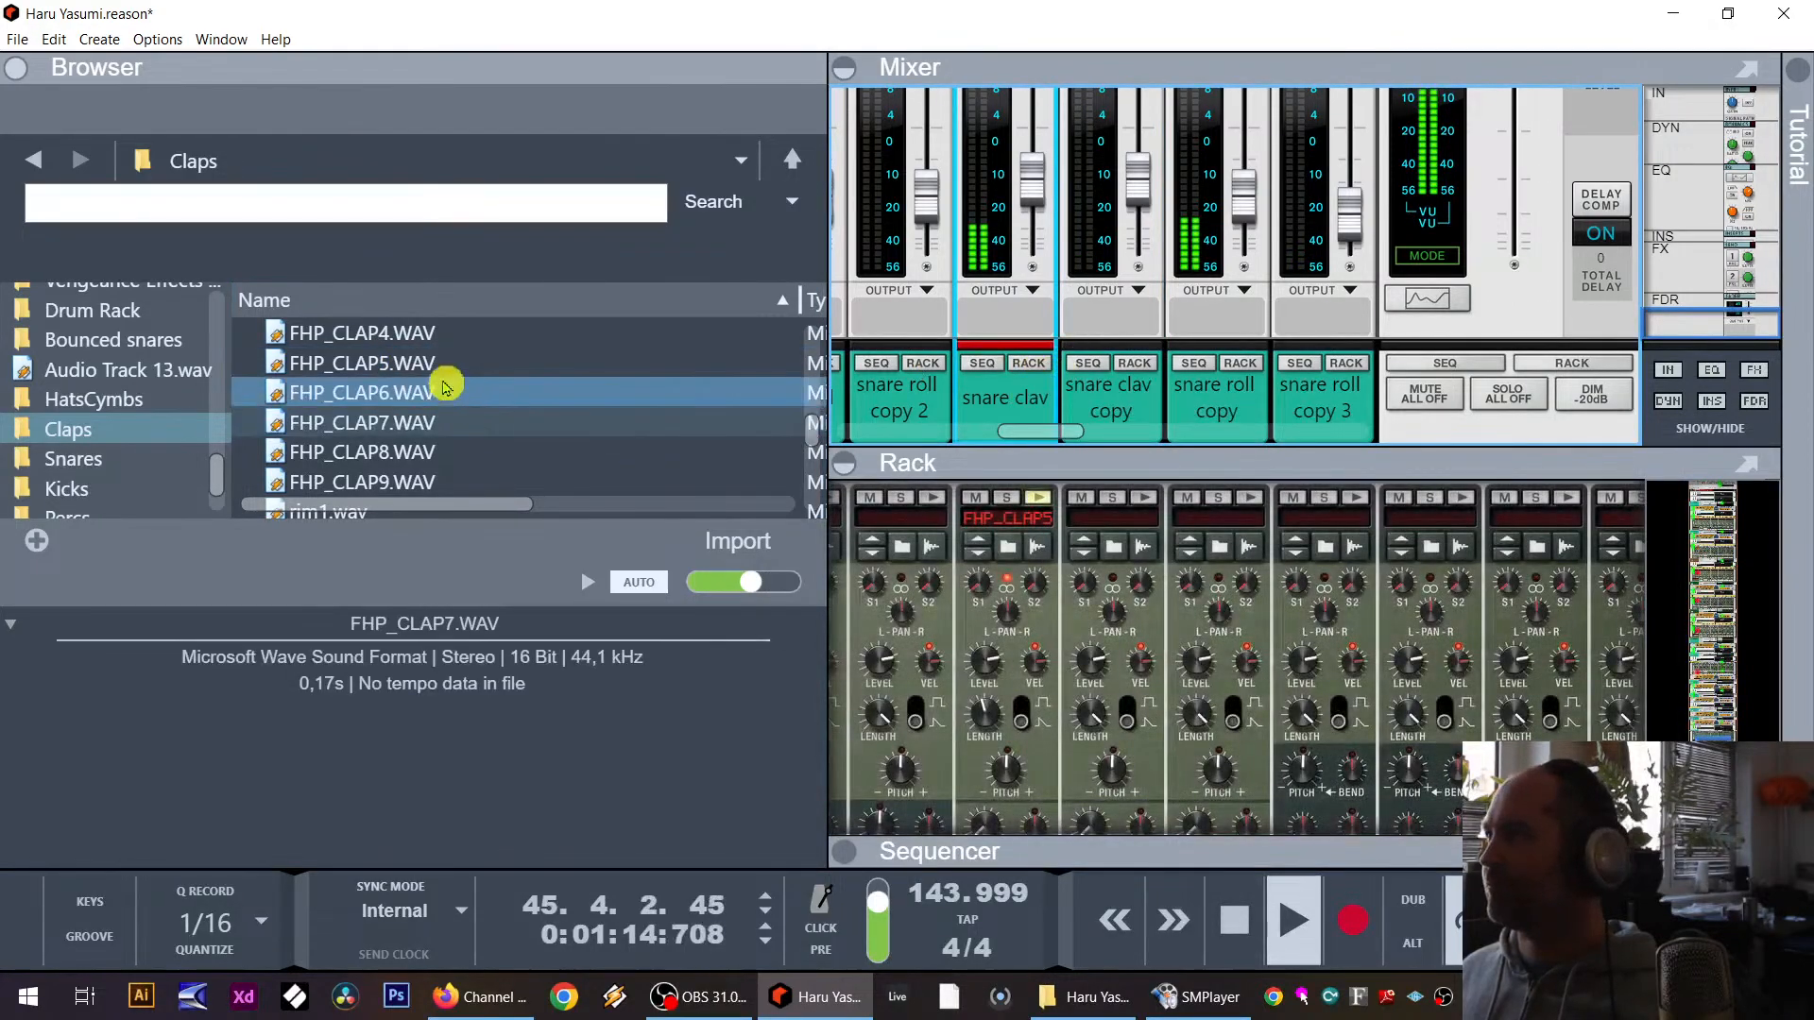
{"action": "left_click", "coordinate": [1120, 414]}
{"action": "left_click_drag", "start_coordinate": [406, 391], "coordinate": [1037, 591]}
{"action": "left_click_drag", "start_coordinate": [397, 369], "coordinate": [1016, 587]}
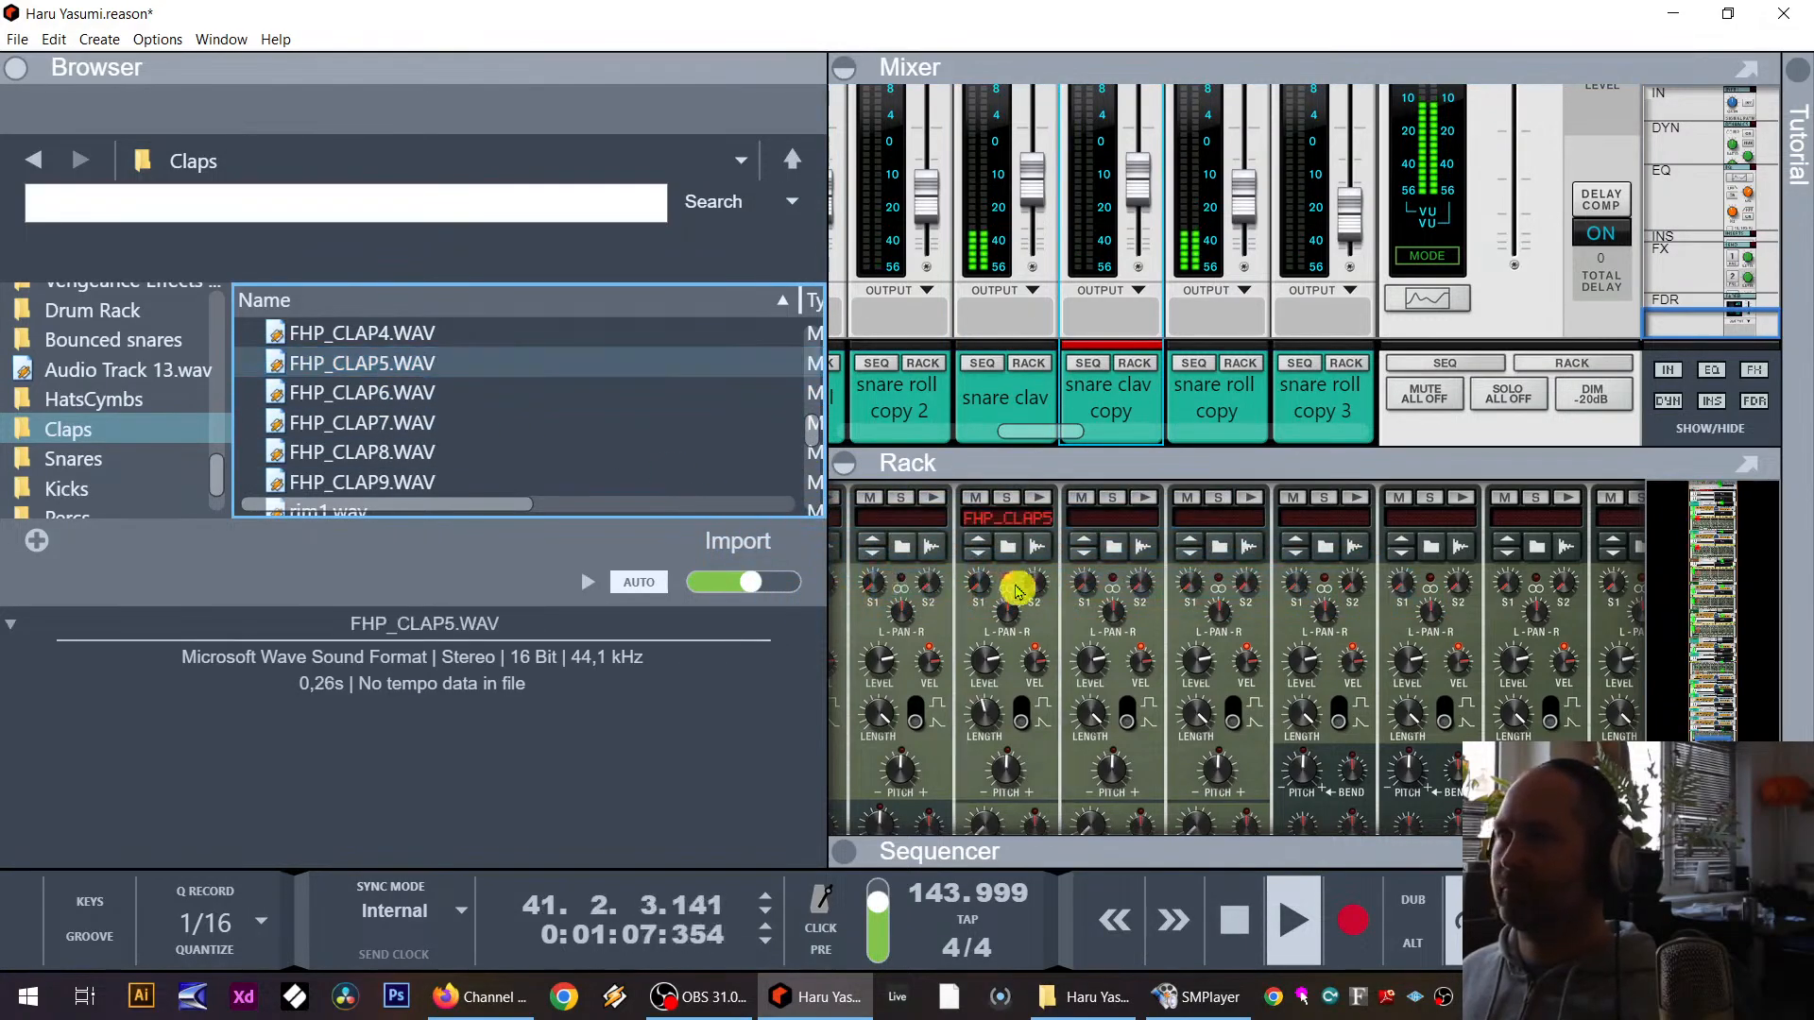
Step: Raise the pitch of channel 3 in the snare clav copy Redrum to 4
{"action": "scroll", "coordinate": [1109, 655], "scroll_direction": "down", "scroll_amount": 1}
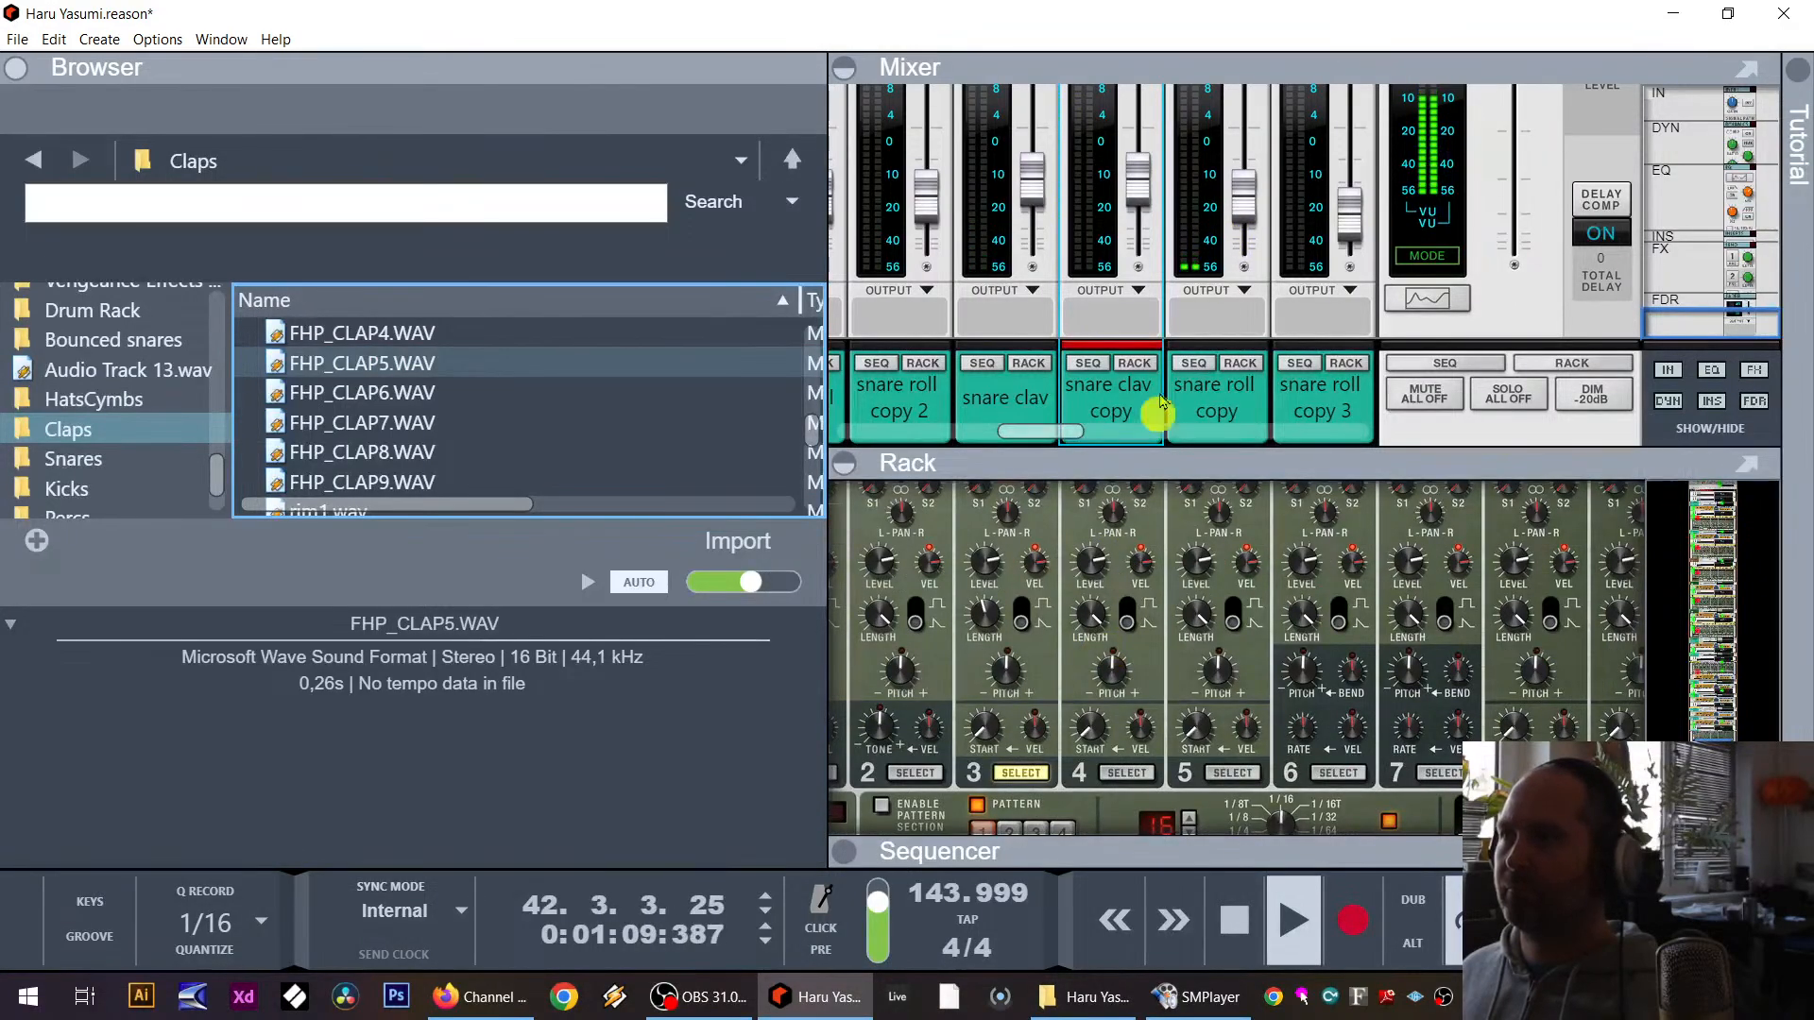
{"action": "left_click", "coordinate": [1135, 367]}
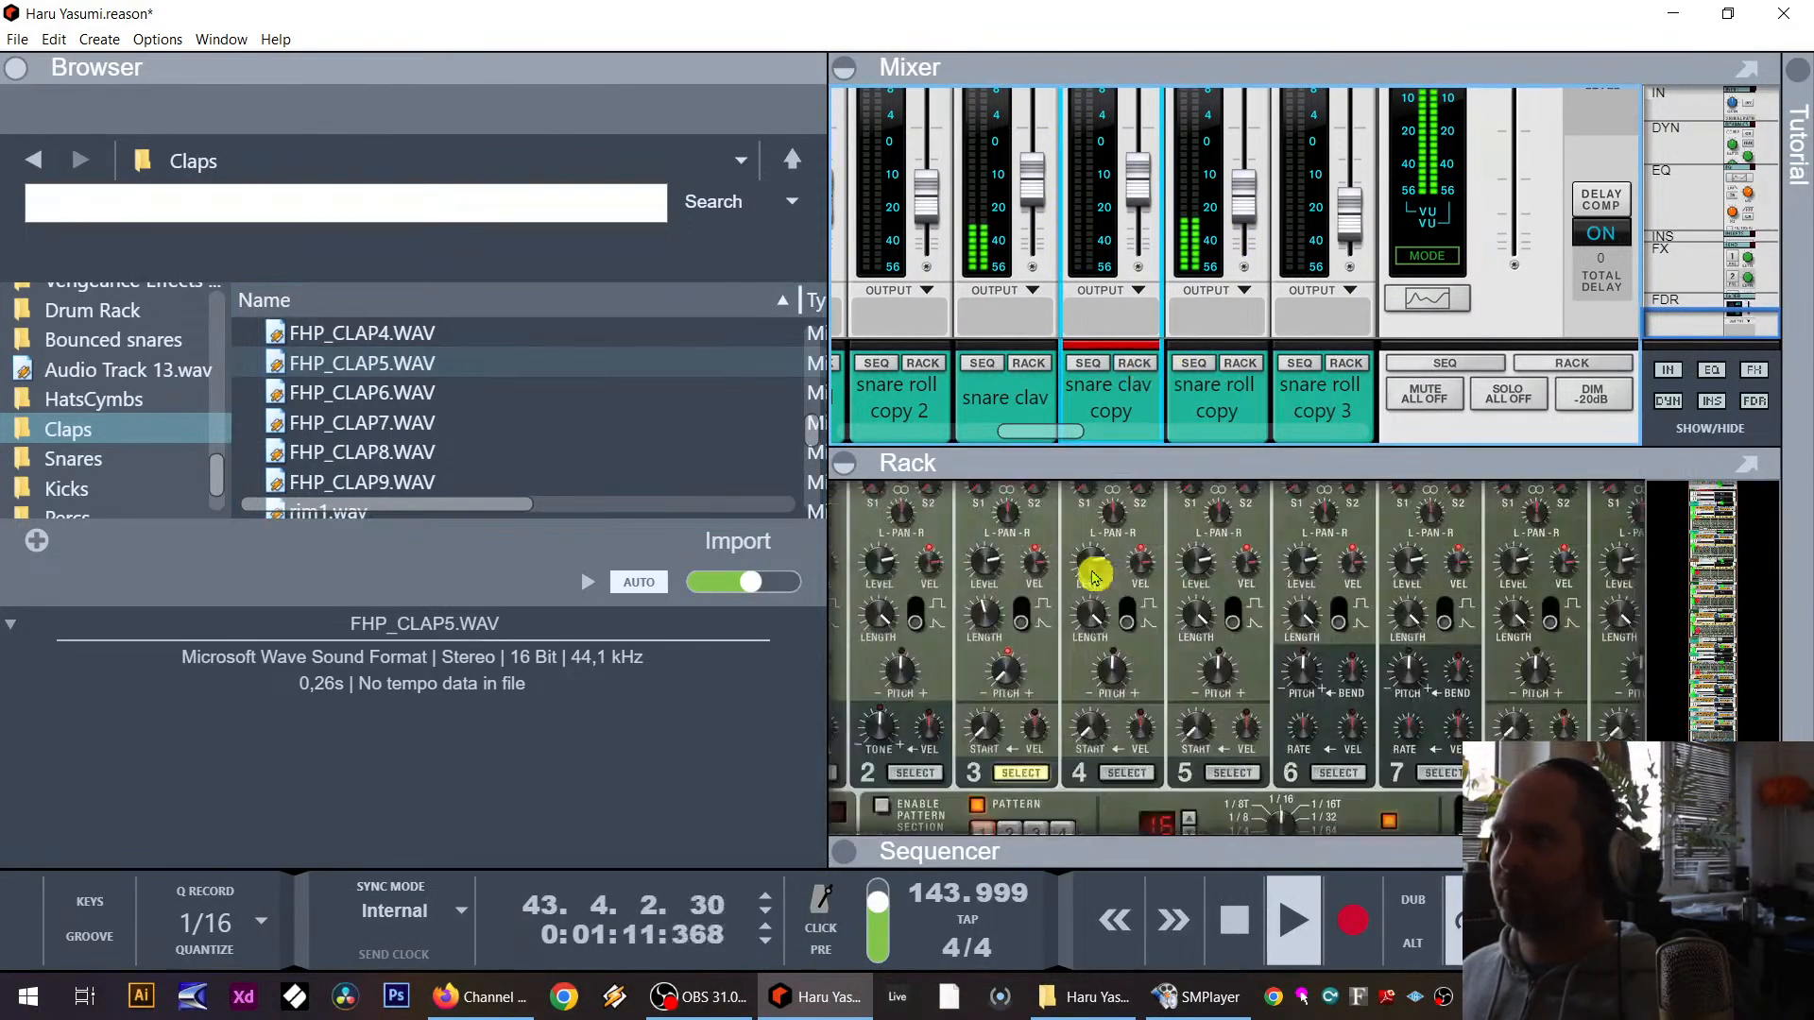
{"action": "left_click_drag", "start_coordinate": [1016, 673], "coordinate": [1050, 606]}
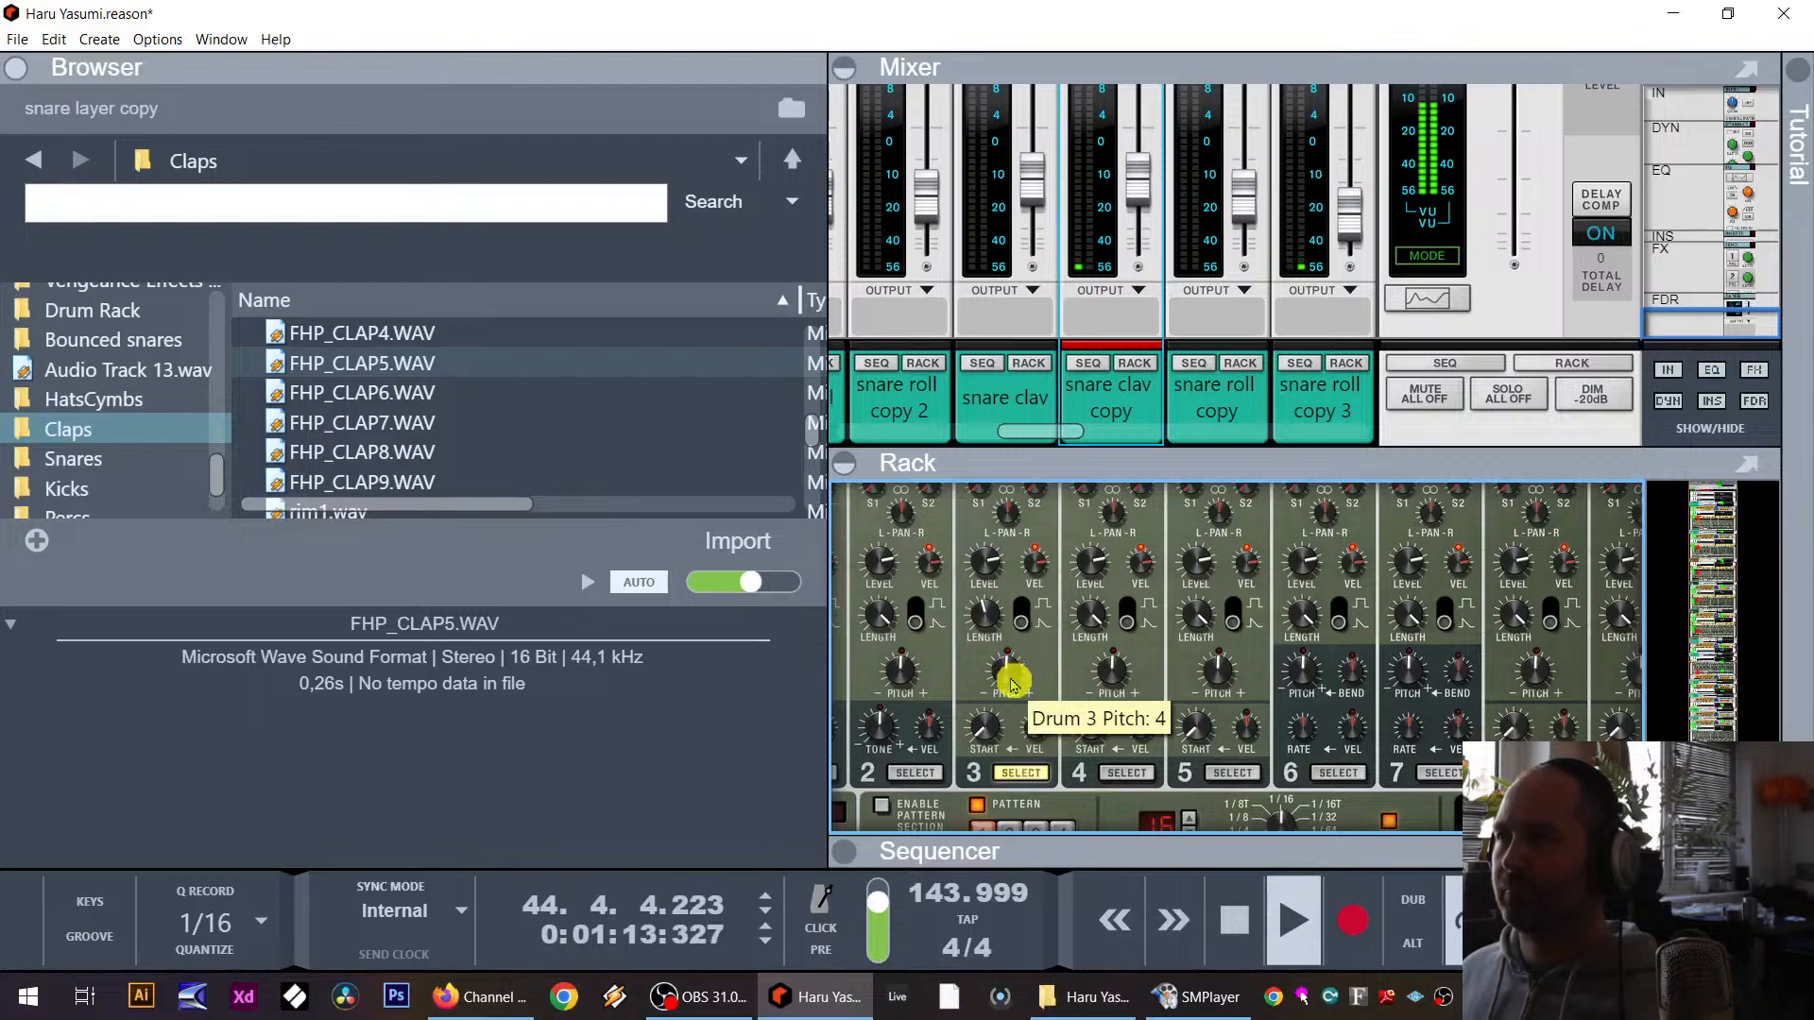
{"action": "scroll", "coordinate": [1040, 671], "scroll_direction": "up", "scroll_amount": 1}
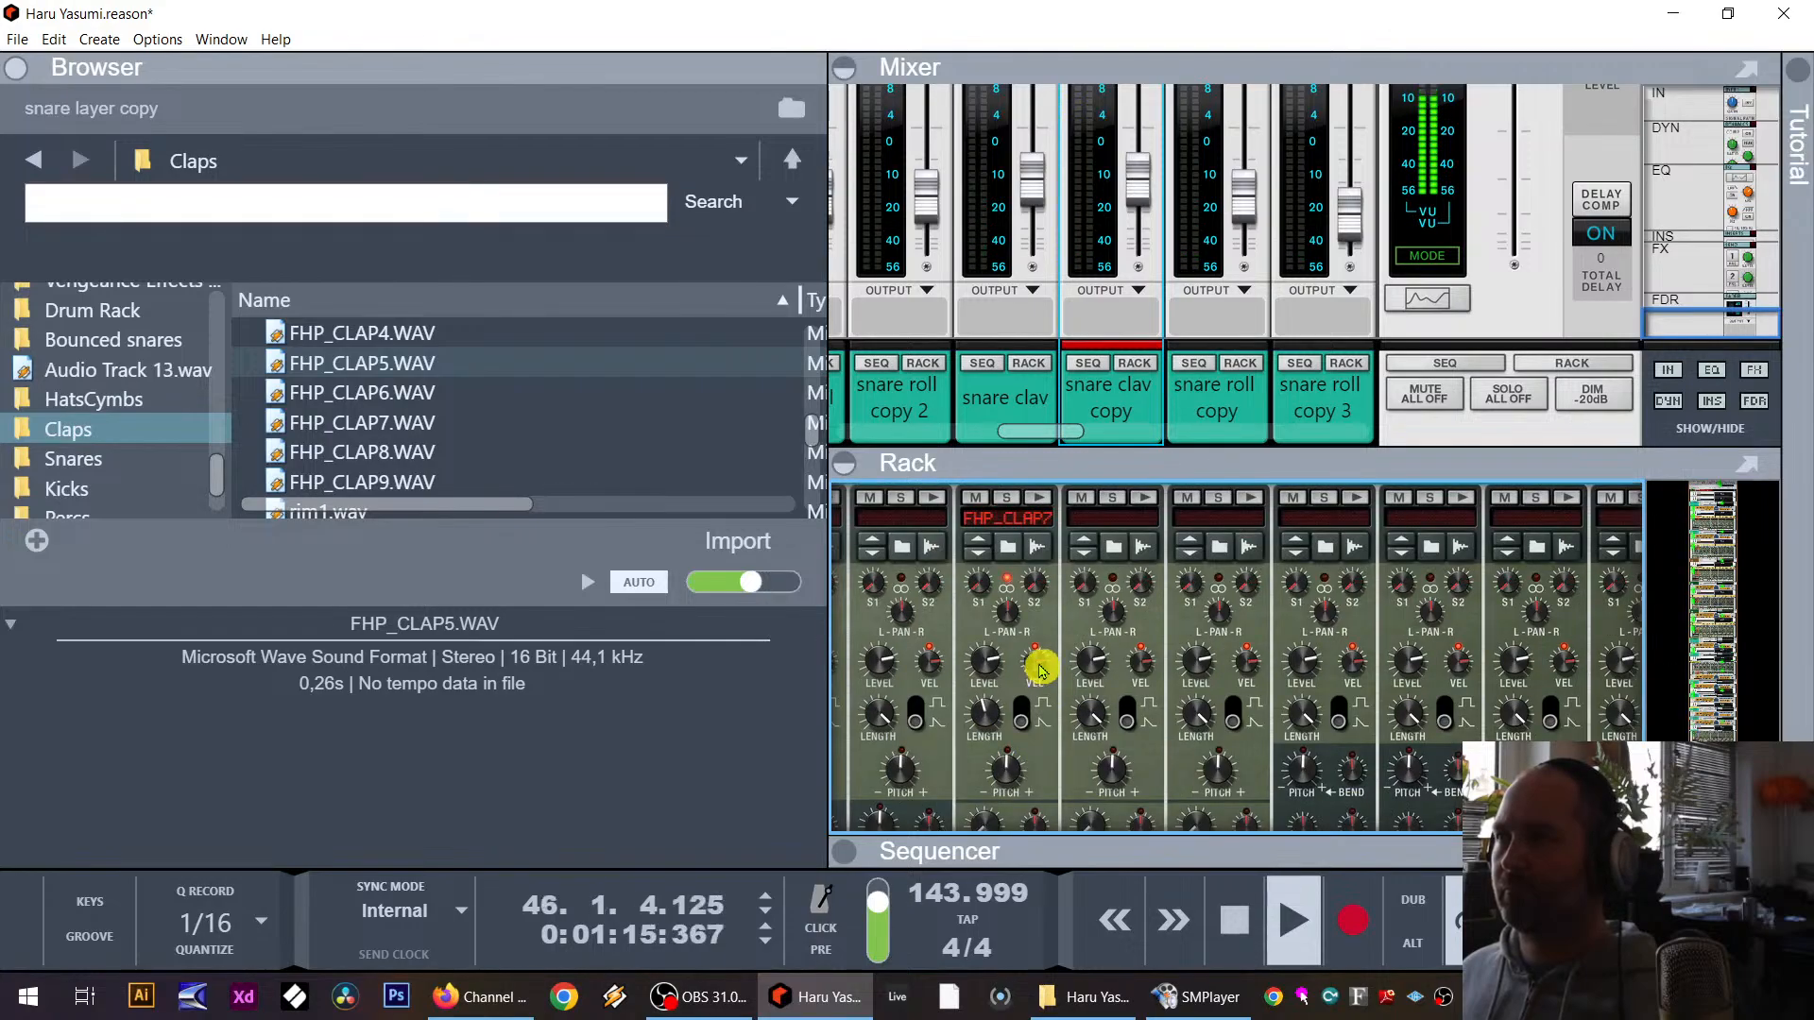
{"action": "mouse_move", "coordinate": [1040, 668]}
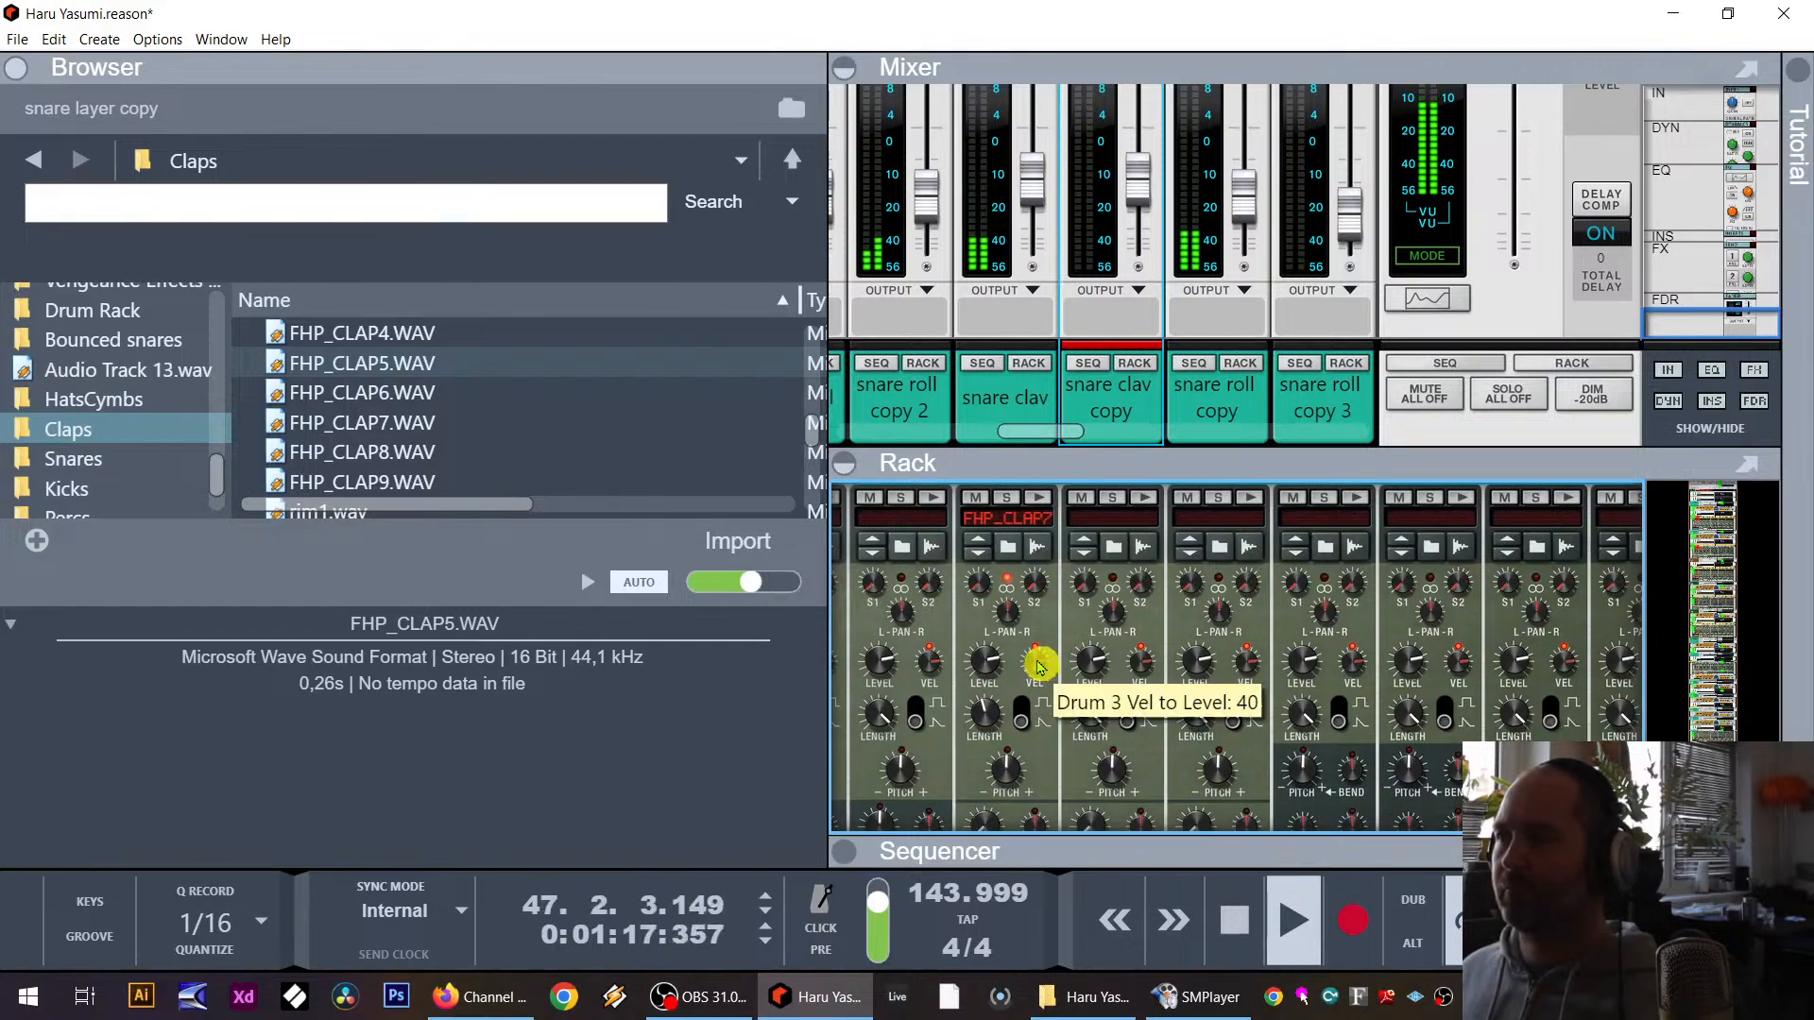
{"action": "scroll", "coordinate": [1041, 668], "scroll_direction": "down", "scroll_amount": 1}
{"action": "scroll", "coordinate": [1023, 640], "scroll_direction": "up", "scroll_amount": 1}
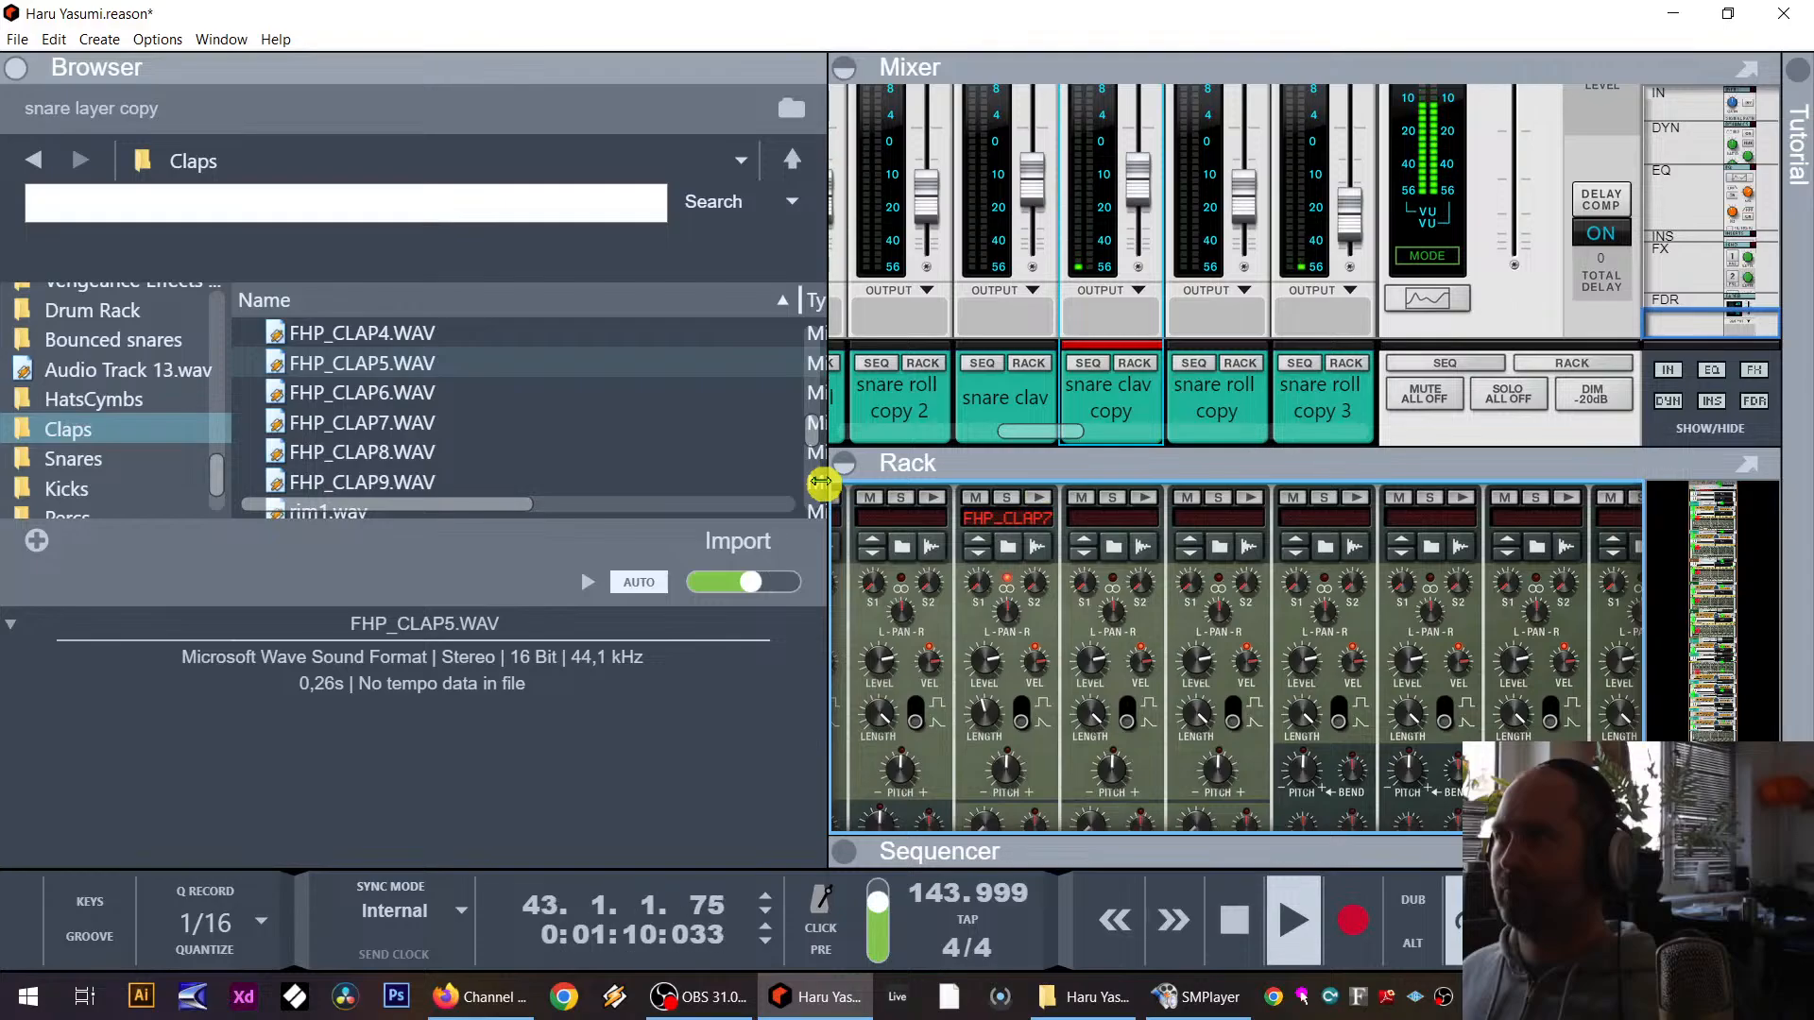
Step: Enlarge the mixer area and lower the snare clav copy channel's level to about -22.97 dB during playback
{"action": "key", "text": "space"}
{"action": "left_click_drag", "start_coordinate": [1136, 463], "coordinate": [1132, 627]}
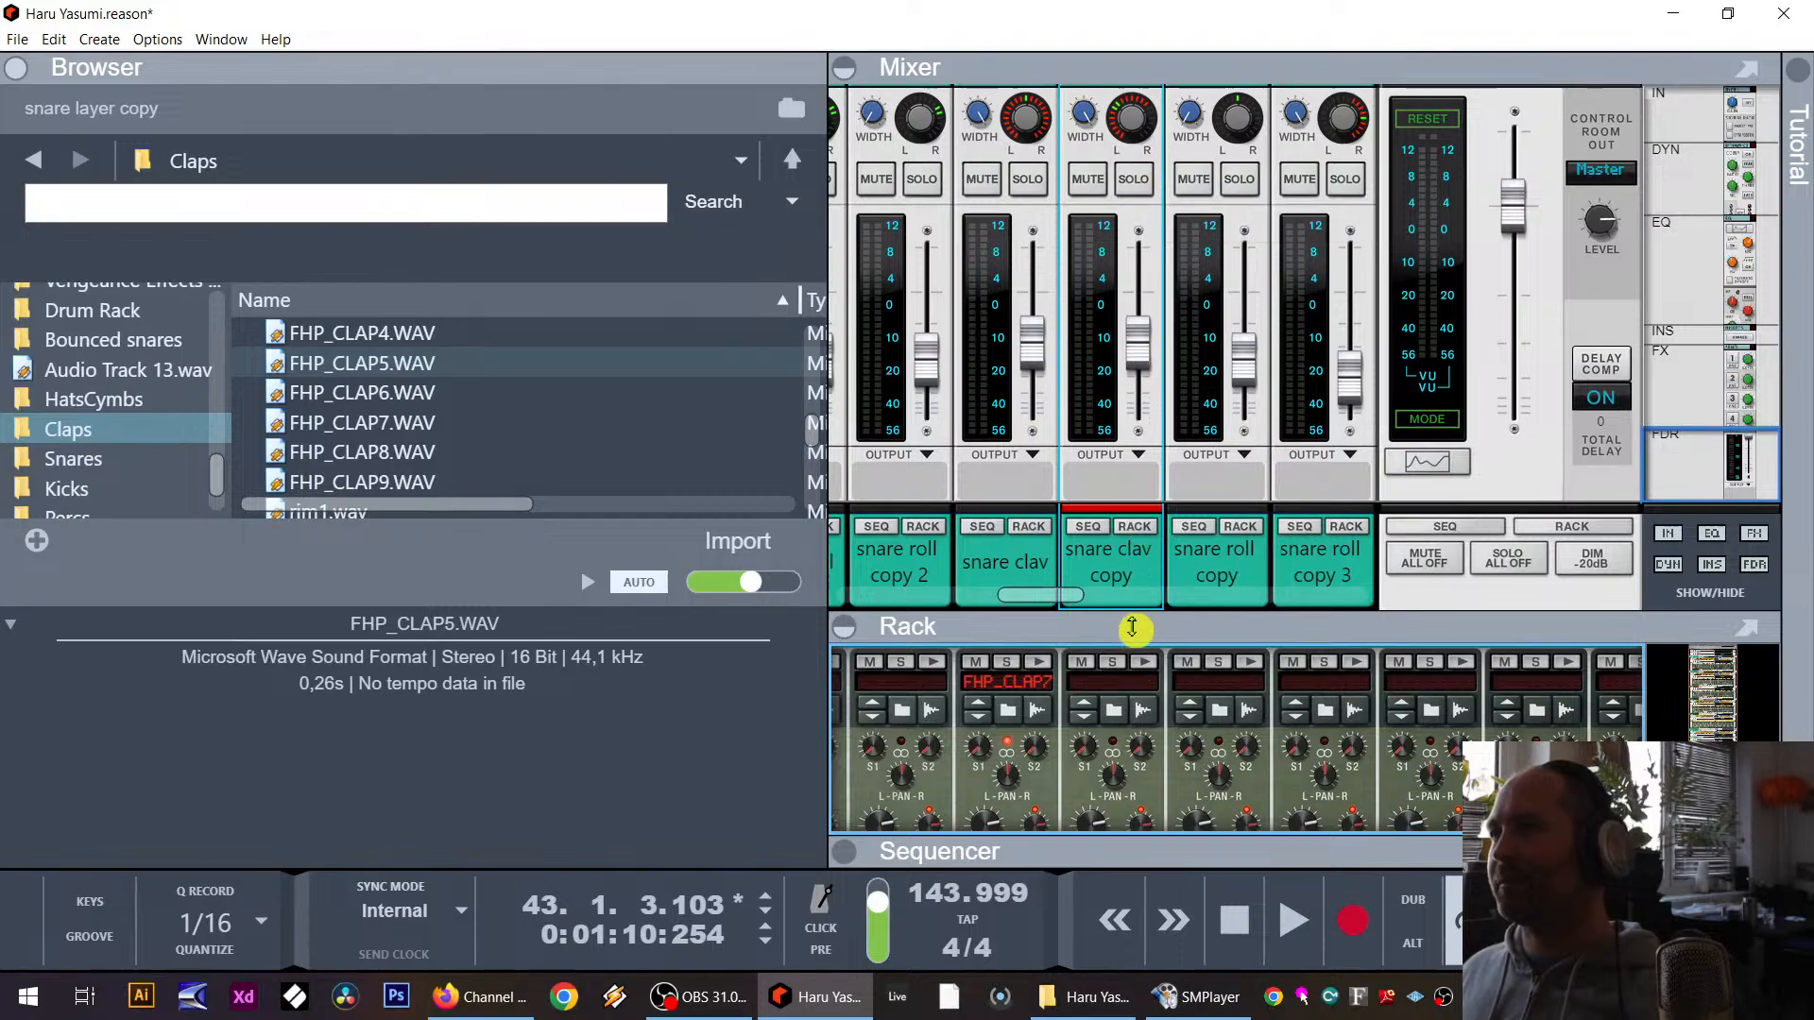
{"action": "left_click", "coordinate": [1137, 529]}
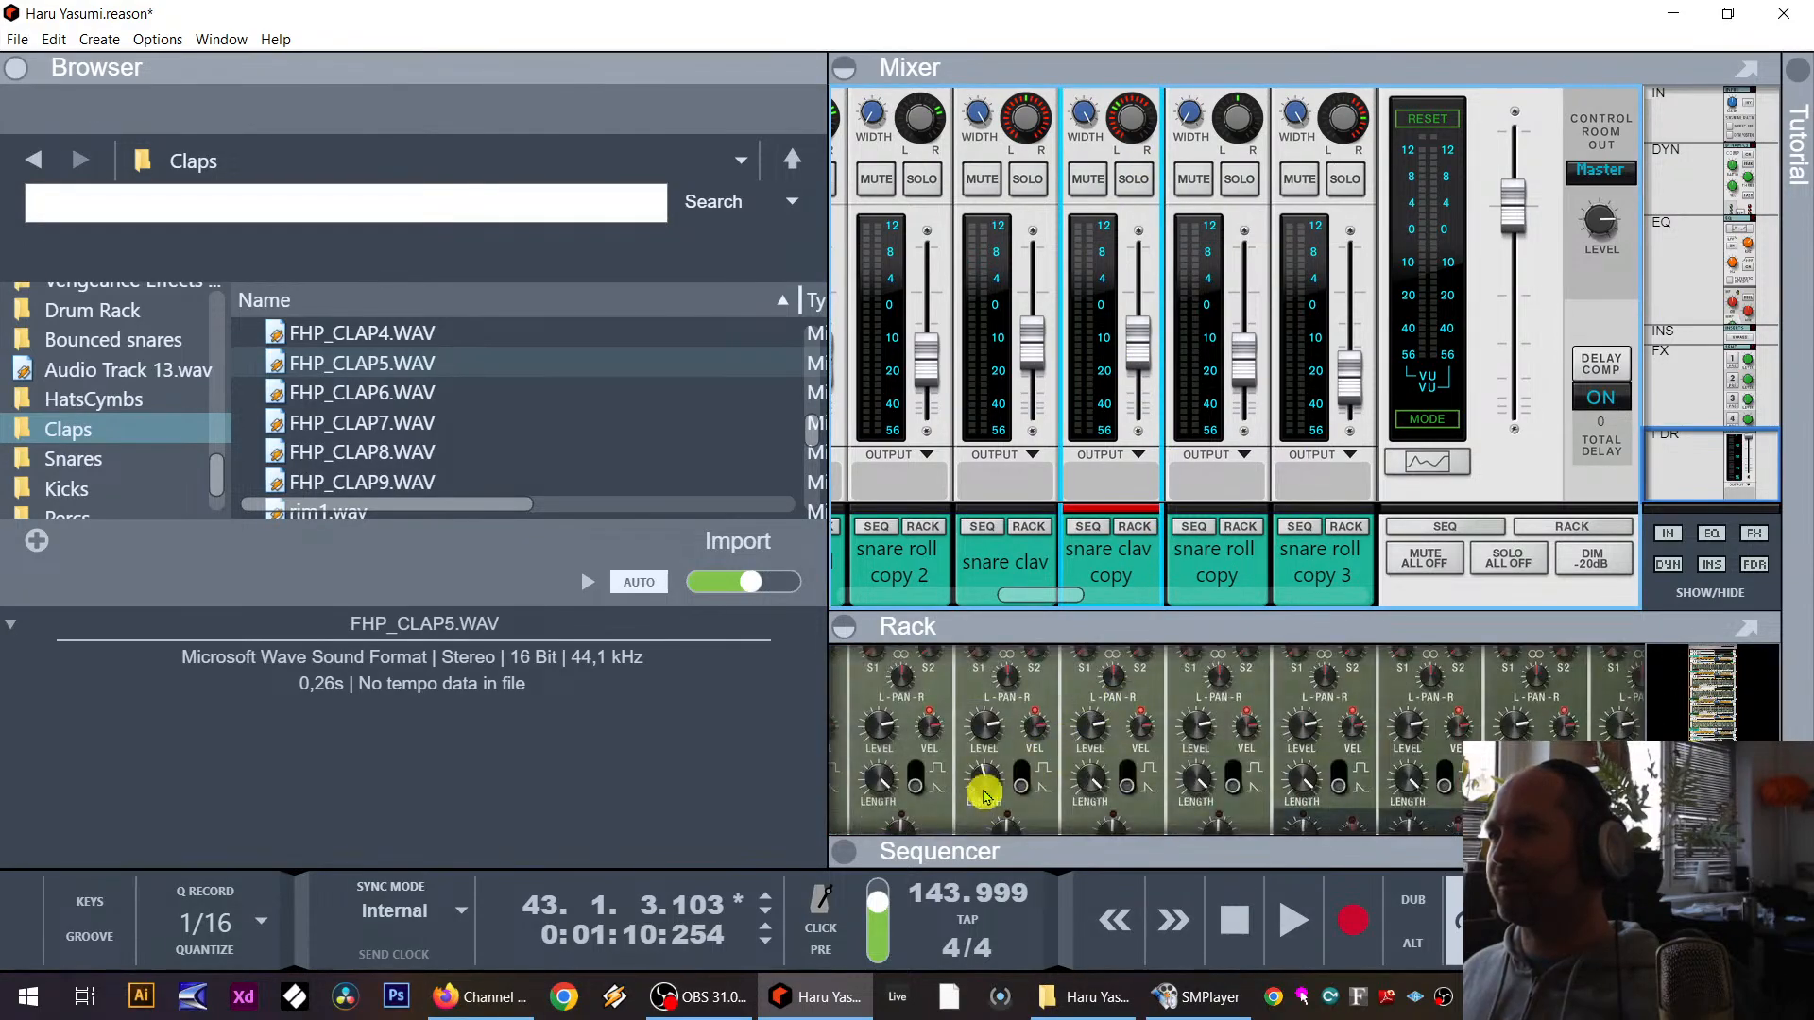
{"action": "key", "text": "space"}
{"action": "scroll", "coordinate": [1030, 813], "scroll_direction": "down", "scroll_amount": 3}
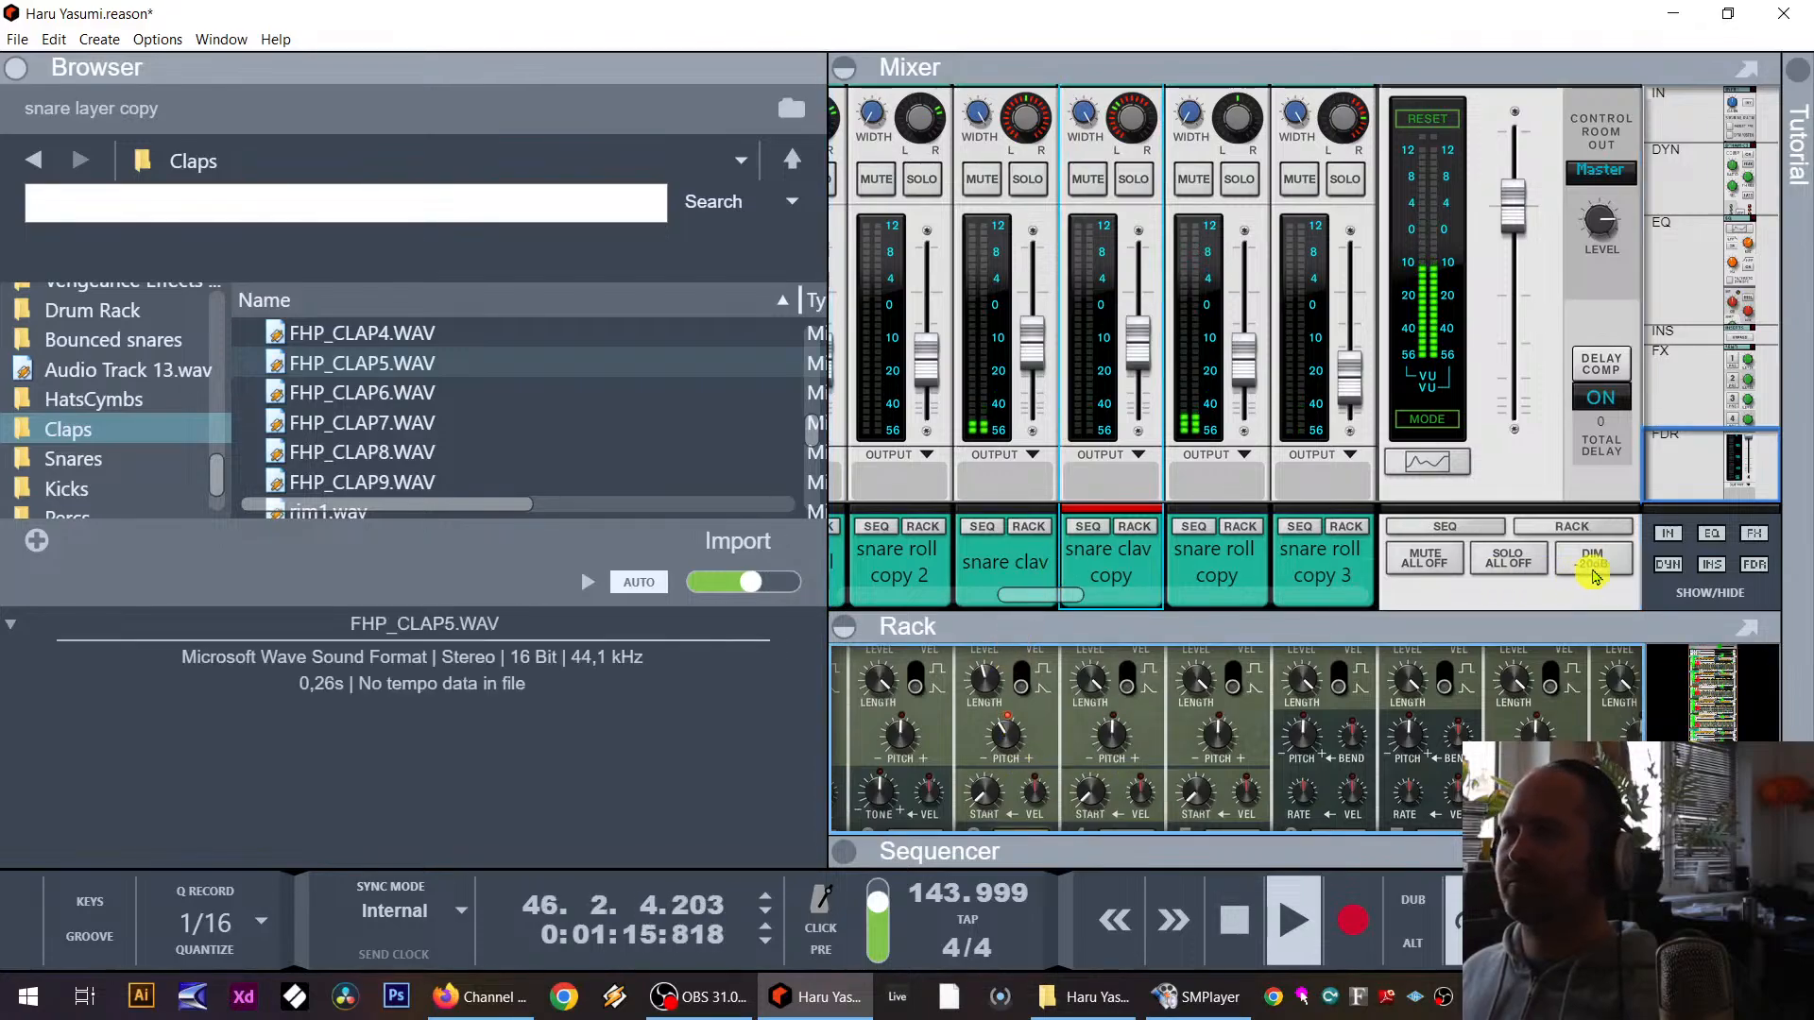
{"action": "left_click_drag", "start_coordinate": [1139, 360], "coordinate": [1113, 182]}
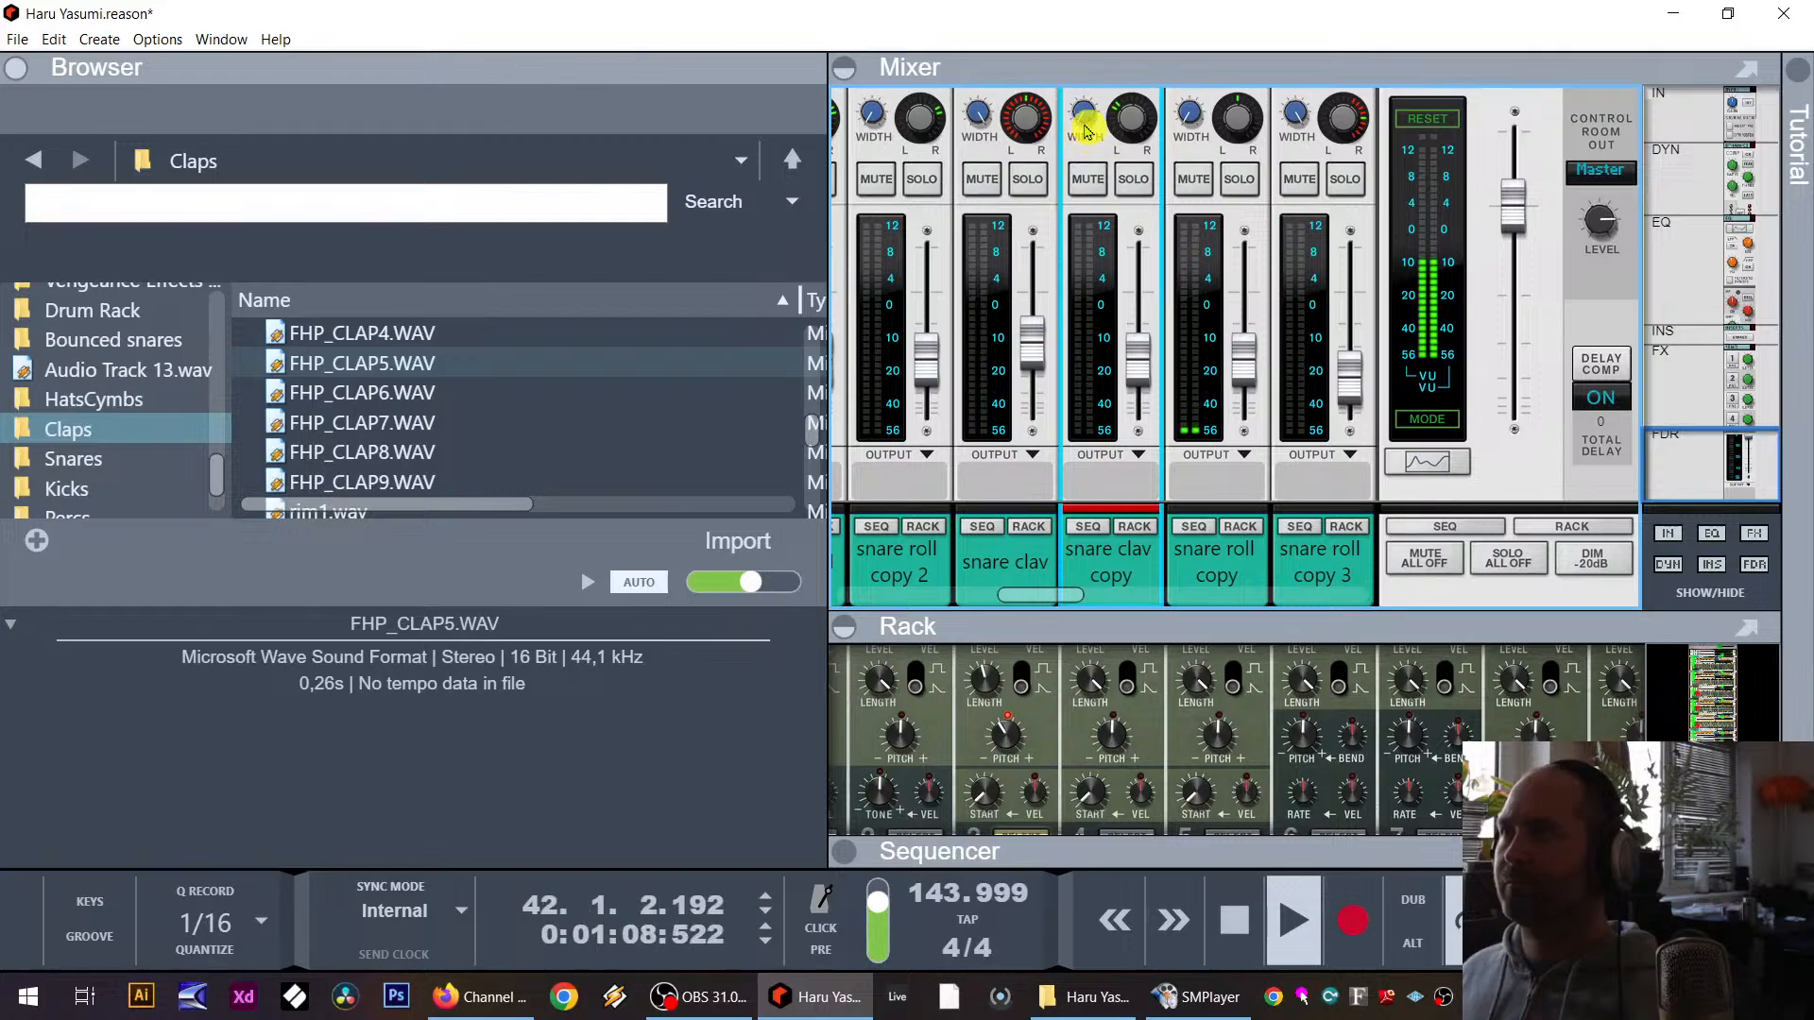
Step: Set the snare clav channel's stereo width to 0 and turn the snare clav copy channel's width fully up
{"action": "left_click_drag", "start_coordinate": [983, 120], "coordinate": [988, 236]}
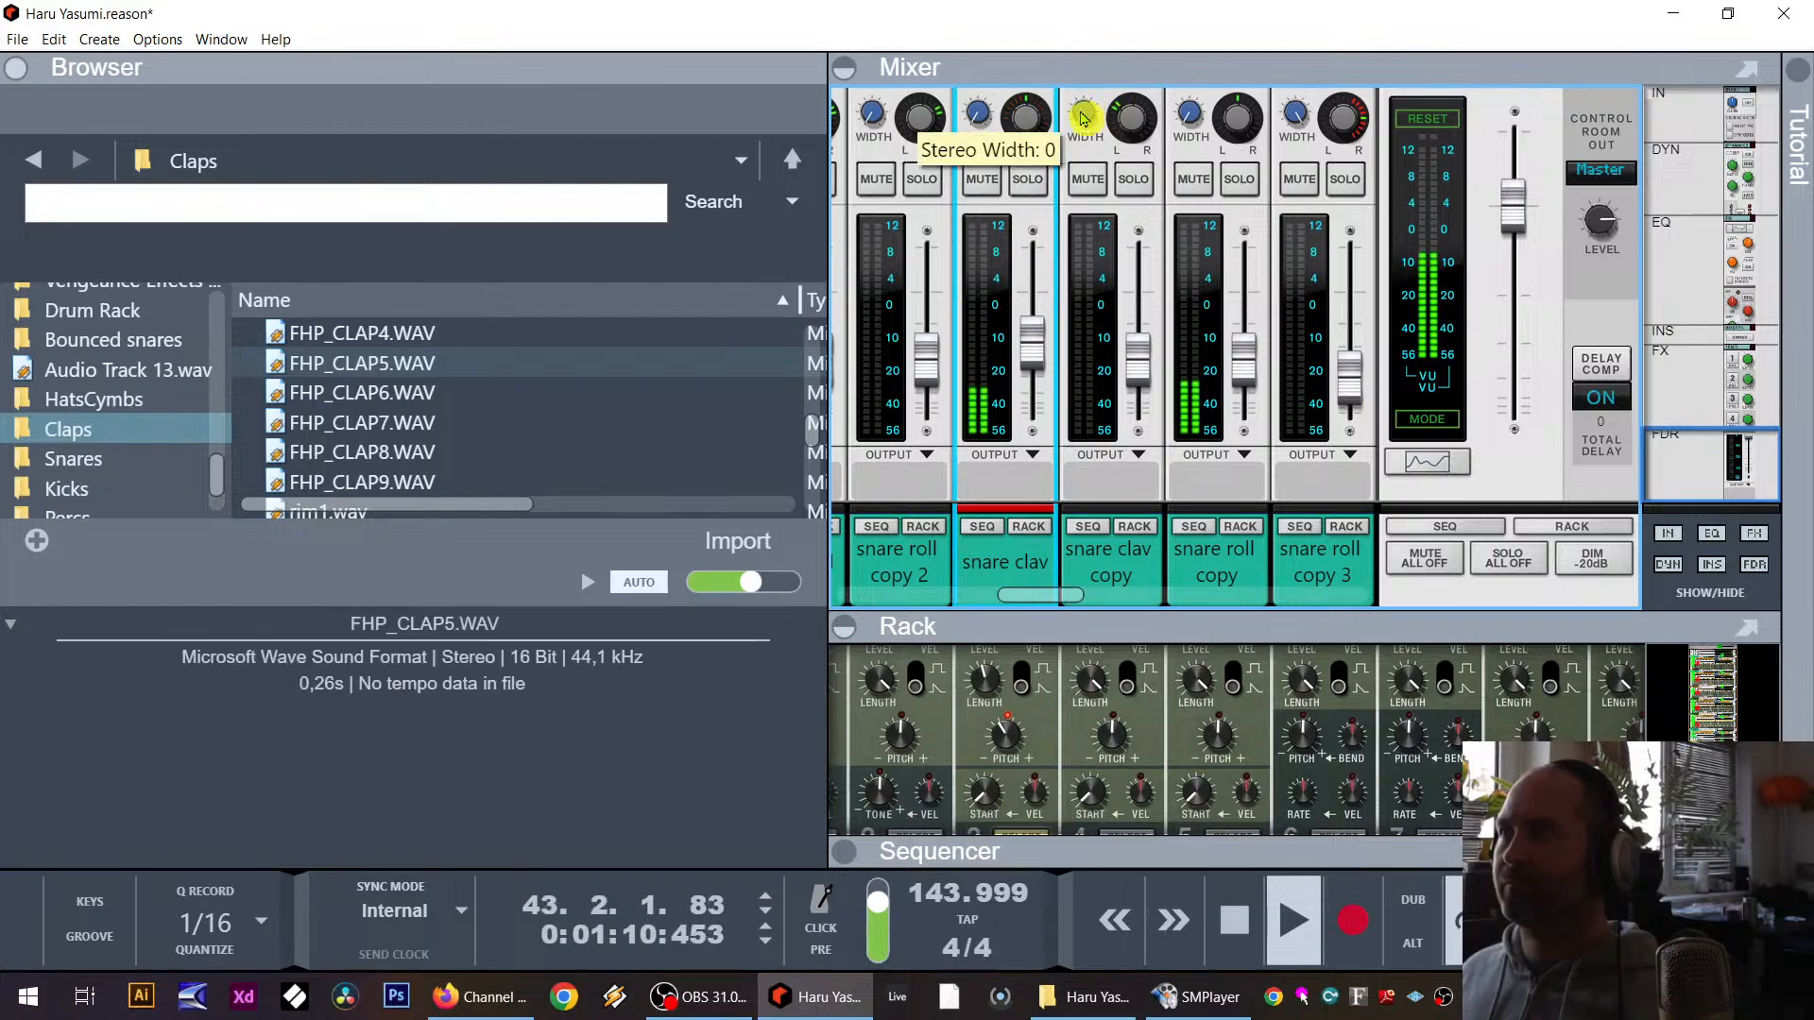
{"action": "left_click_drag", "start_coordinate": [1085, 119], "coordinate": [1086, 19]}
{"action": "mouse_move", "coordinate": [1137, 379]}
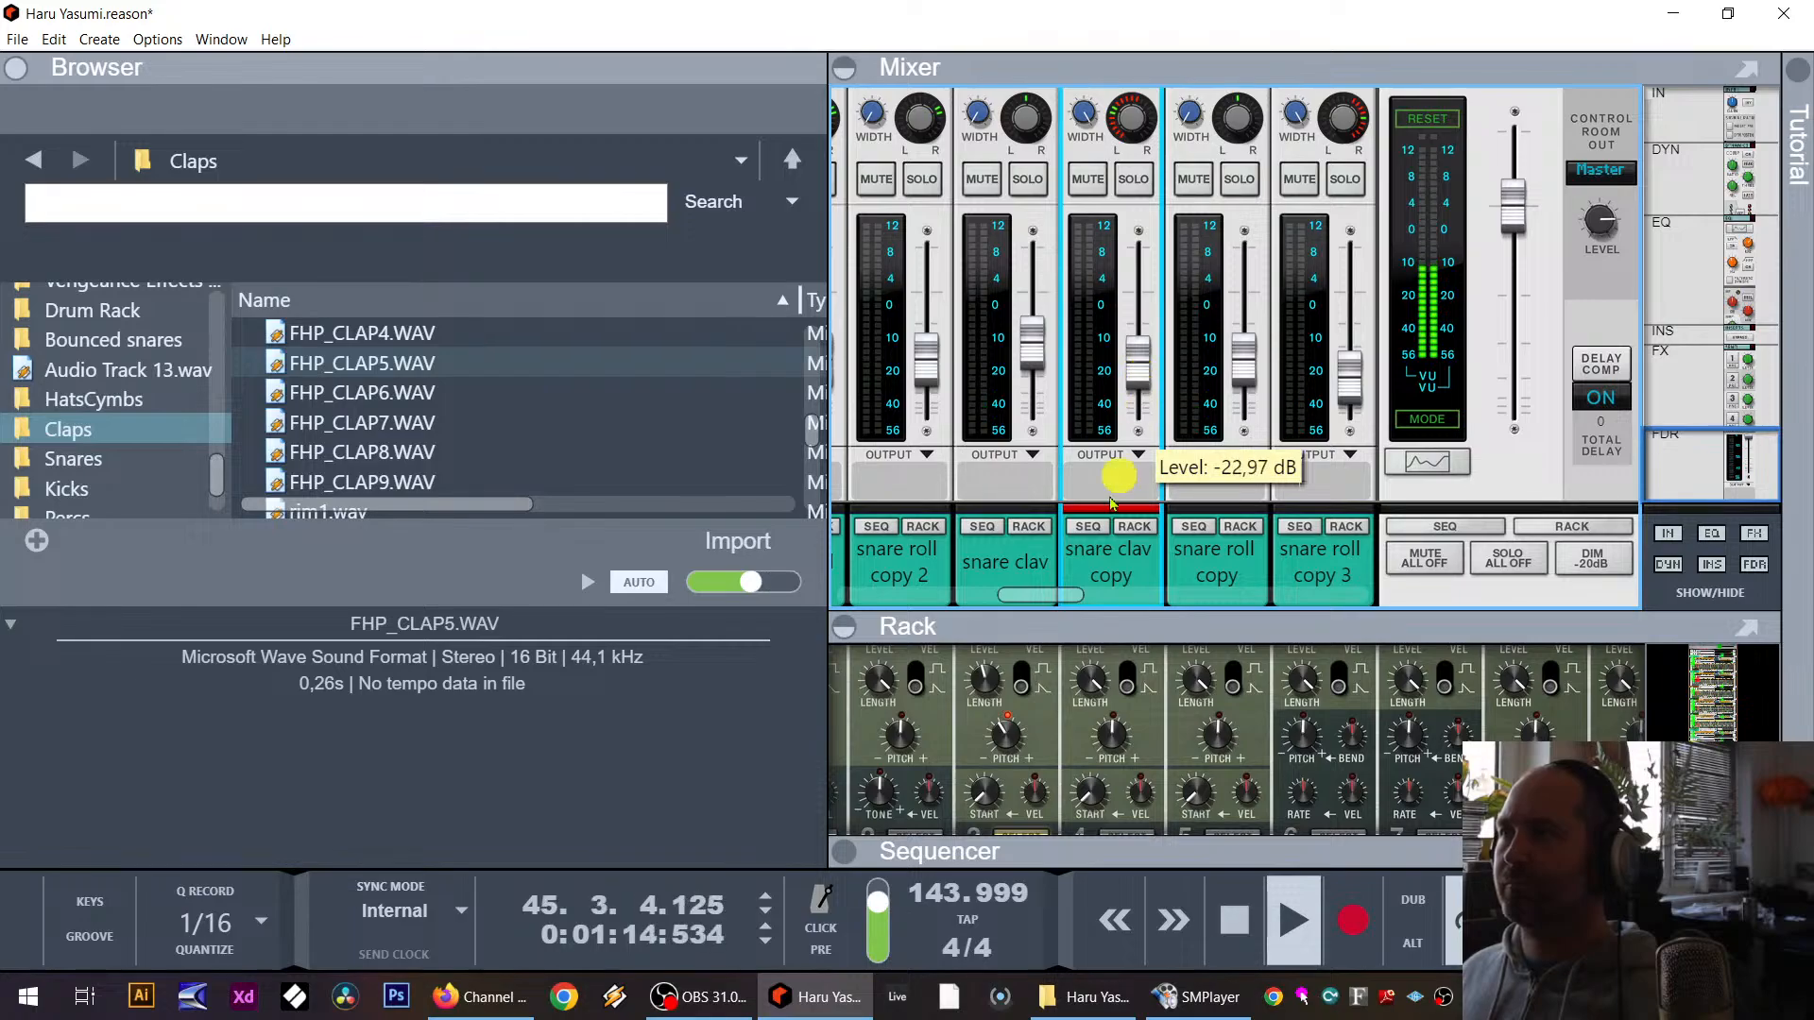
Step: Audition the clap in channel 3 of the snare clav copy Redrum against the song and stop playback
{"action": "left_click_drag", "start_coordinate": [1094, 634], "coordinate": [1101, 366]}
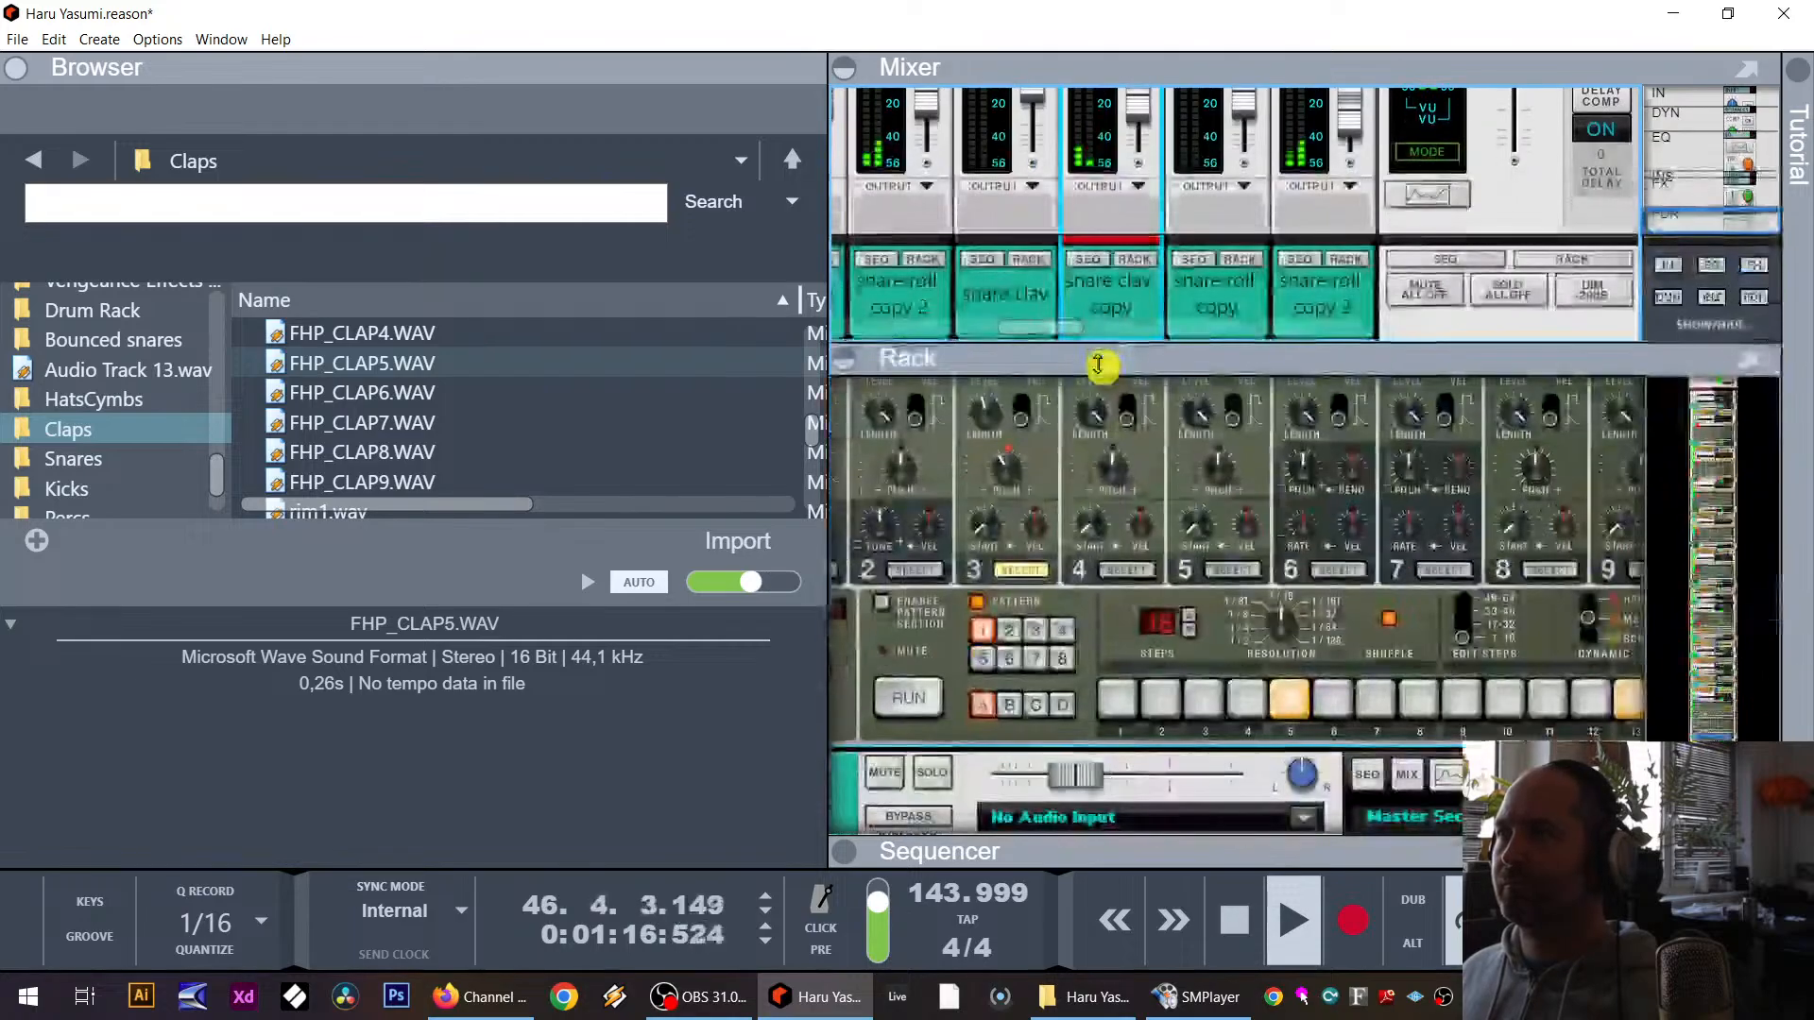
{"action": "left_click", "coordinate": [1043, 399]}
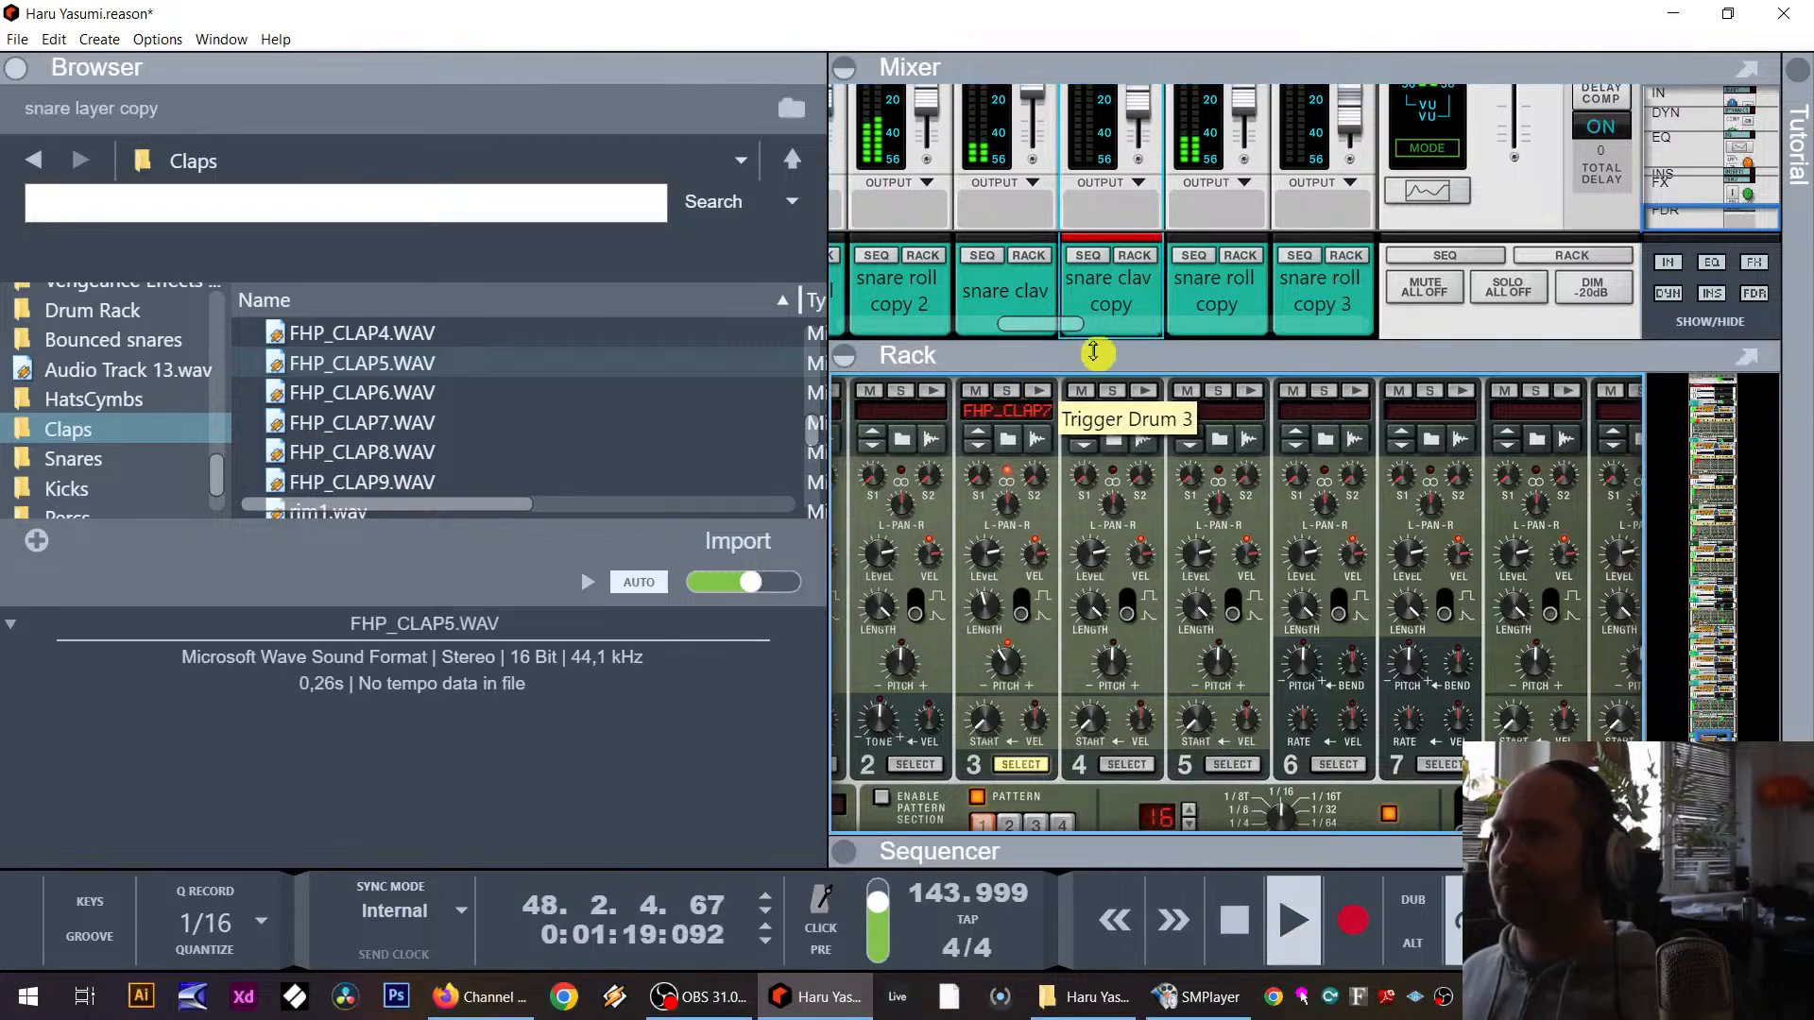
{"action": "left_click_drag", "start_coordinate": [1093, 356], "coordinate": [1061, 541]}
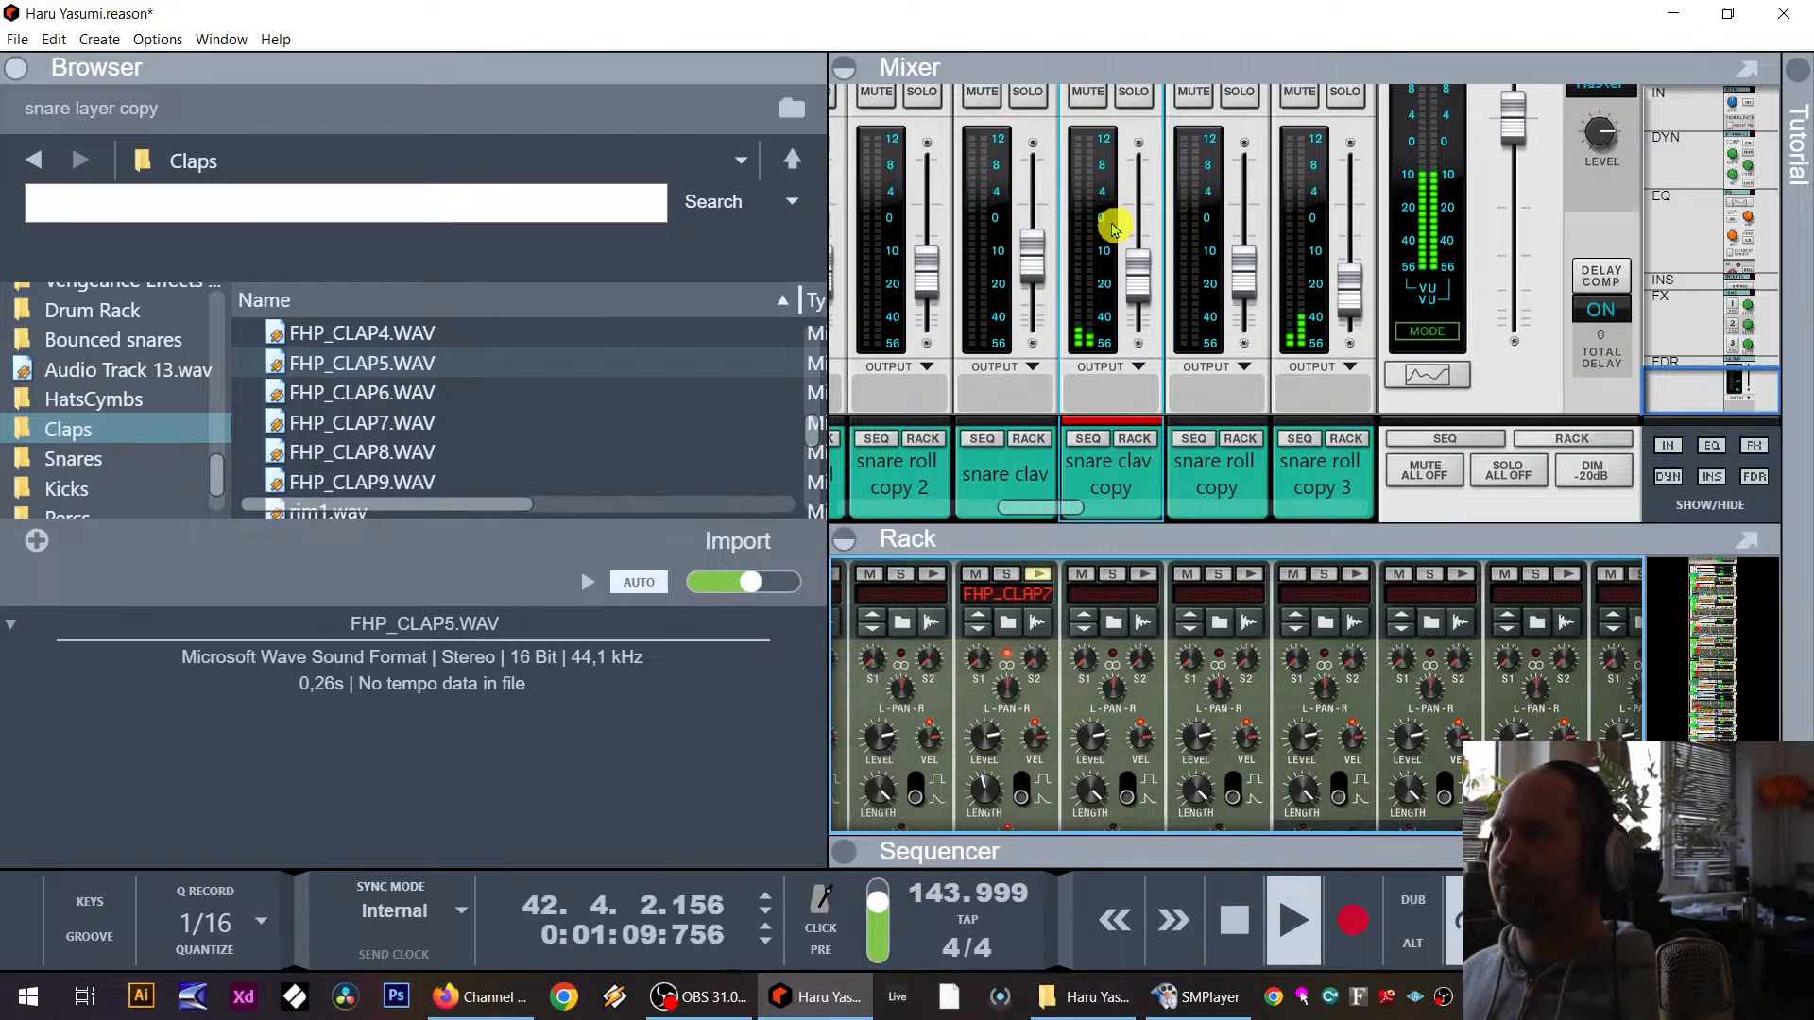
{"action": "key", "text": "space"}
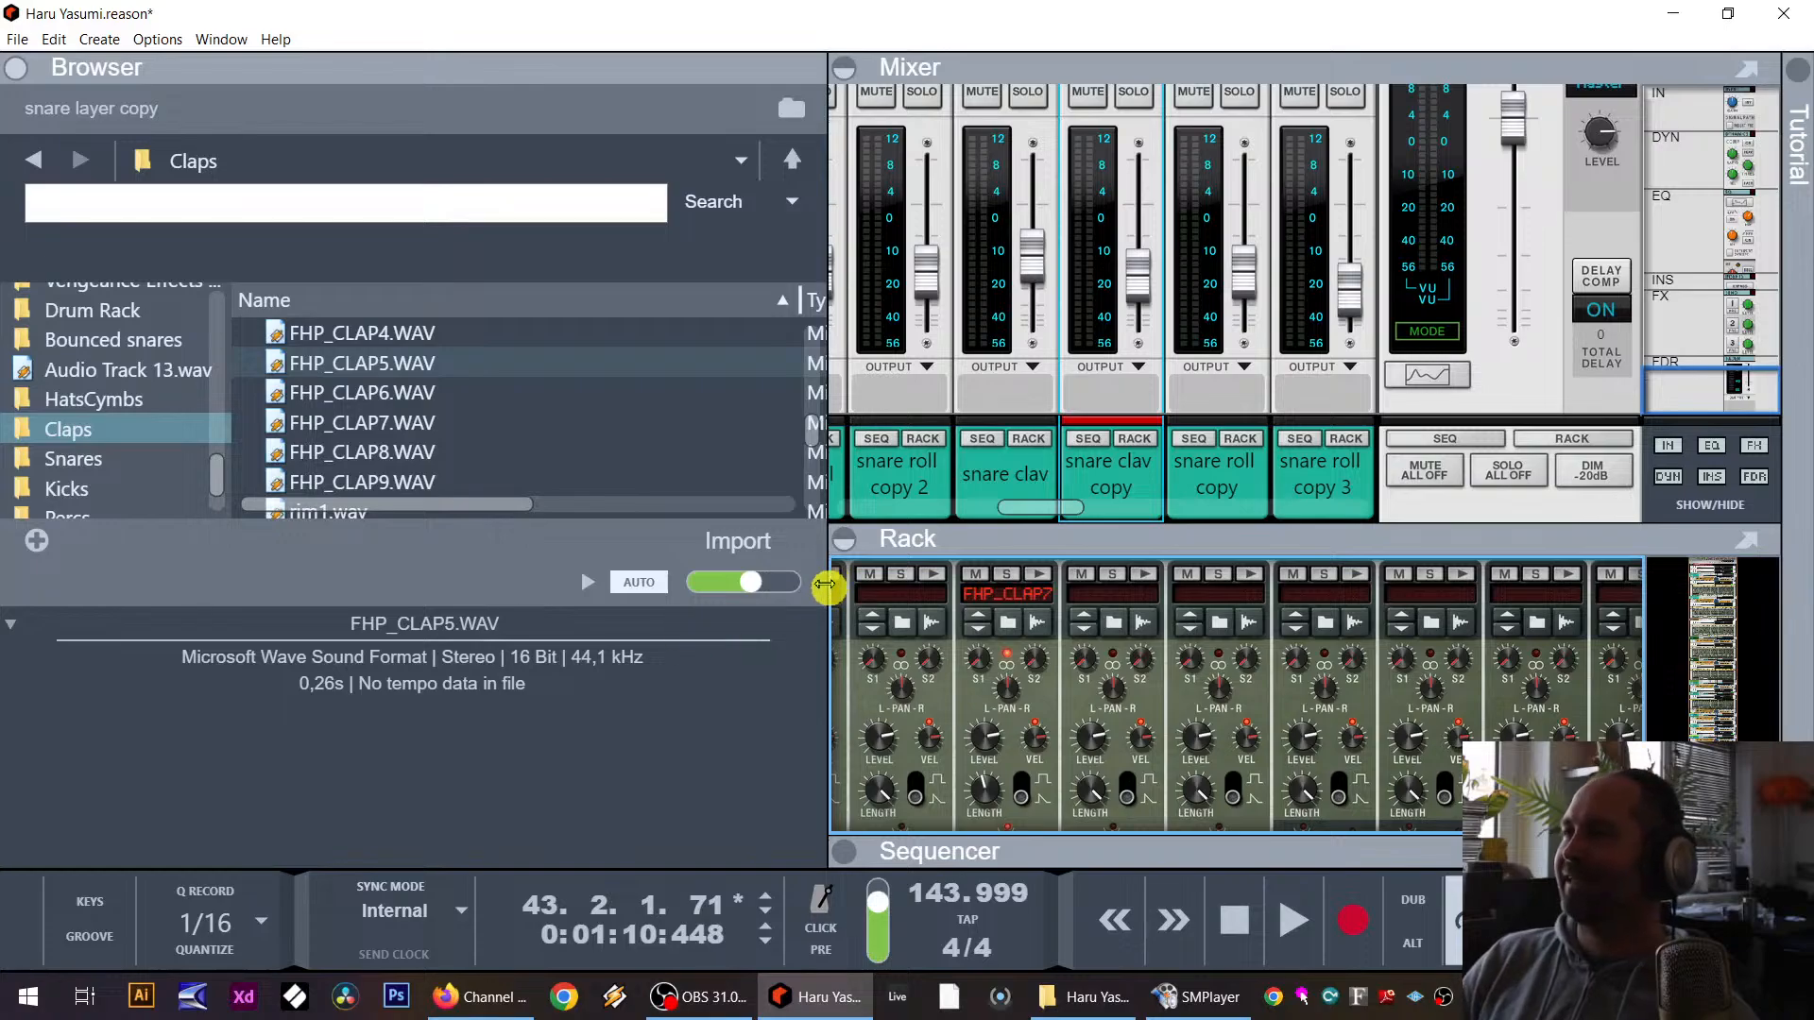
Step: Hide the file browser, enlarge the sequencer and play the song from about bar 46
{"action": "left_click_drag", "start_coordinate": [828, 579], "coordinate": [14, 592]}
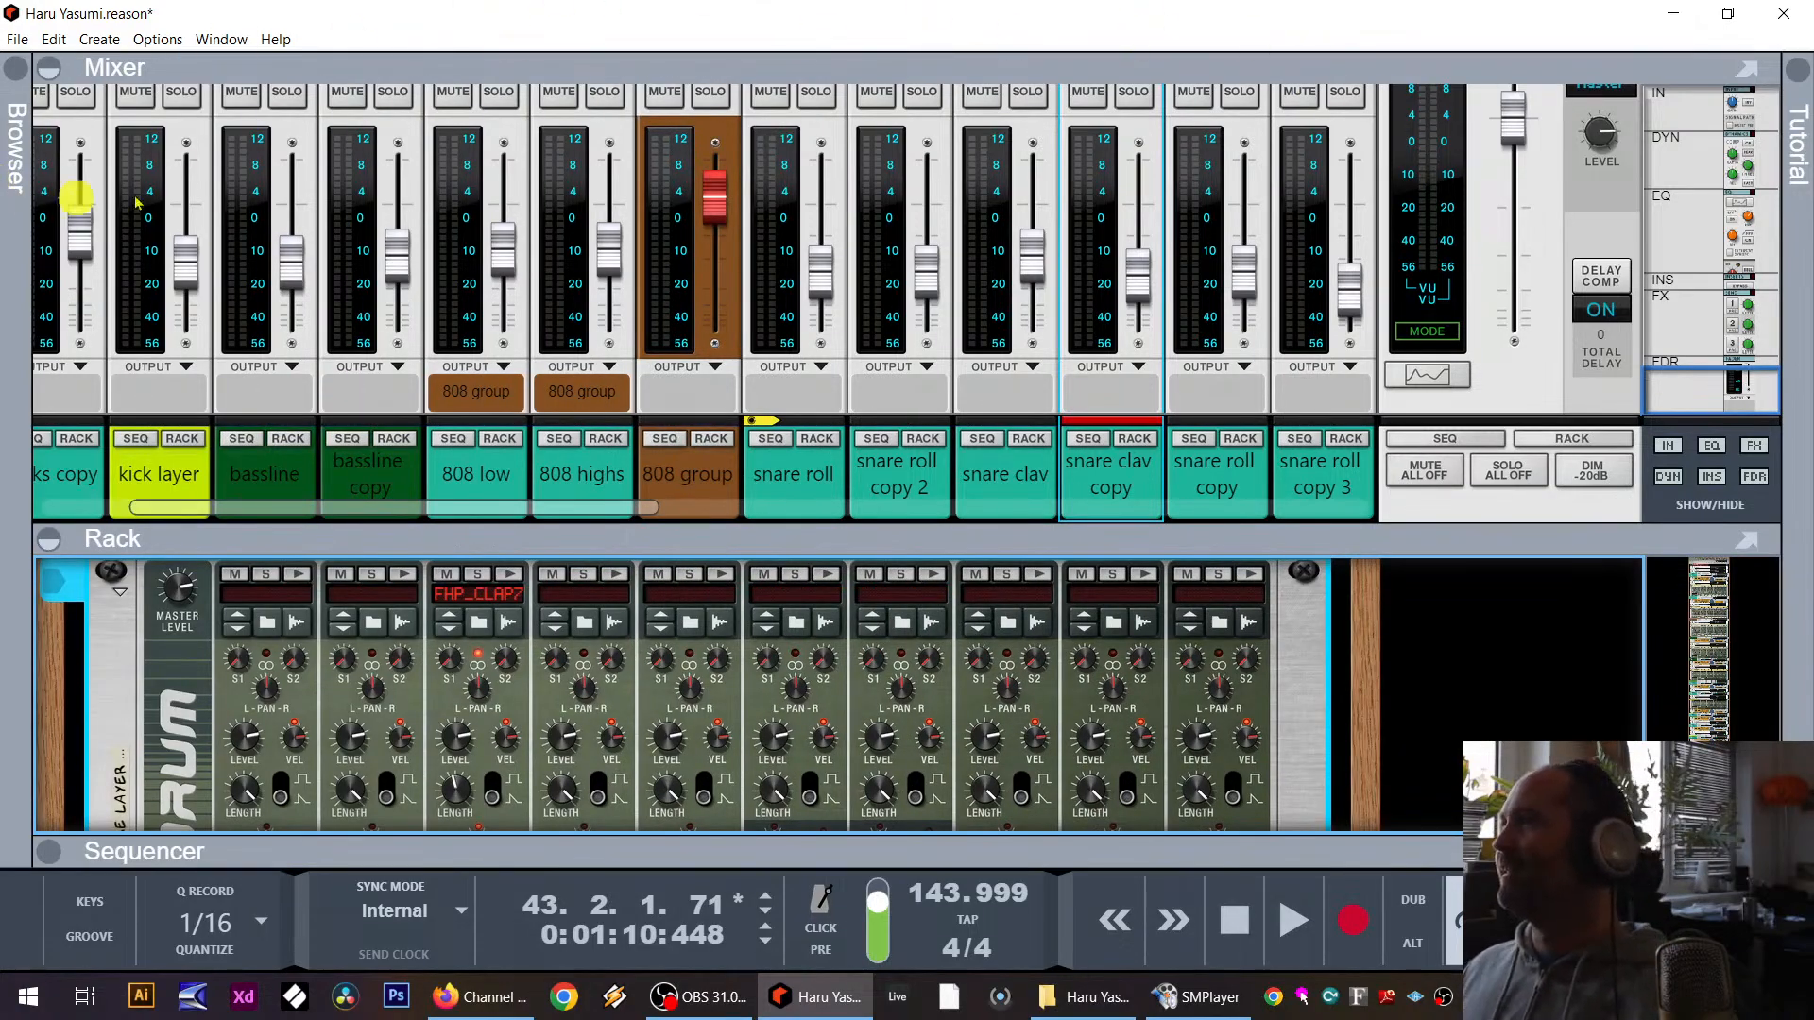
{"action": "left_click_drag", "start_coordinate": [770, 858], "coordinate": [822, 179]}
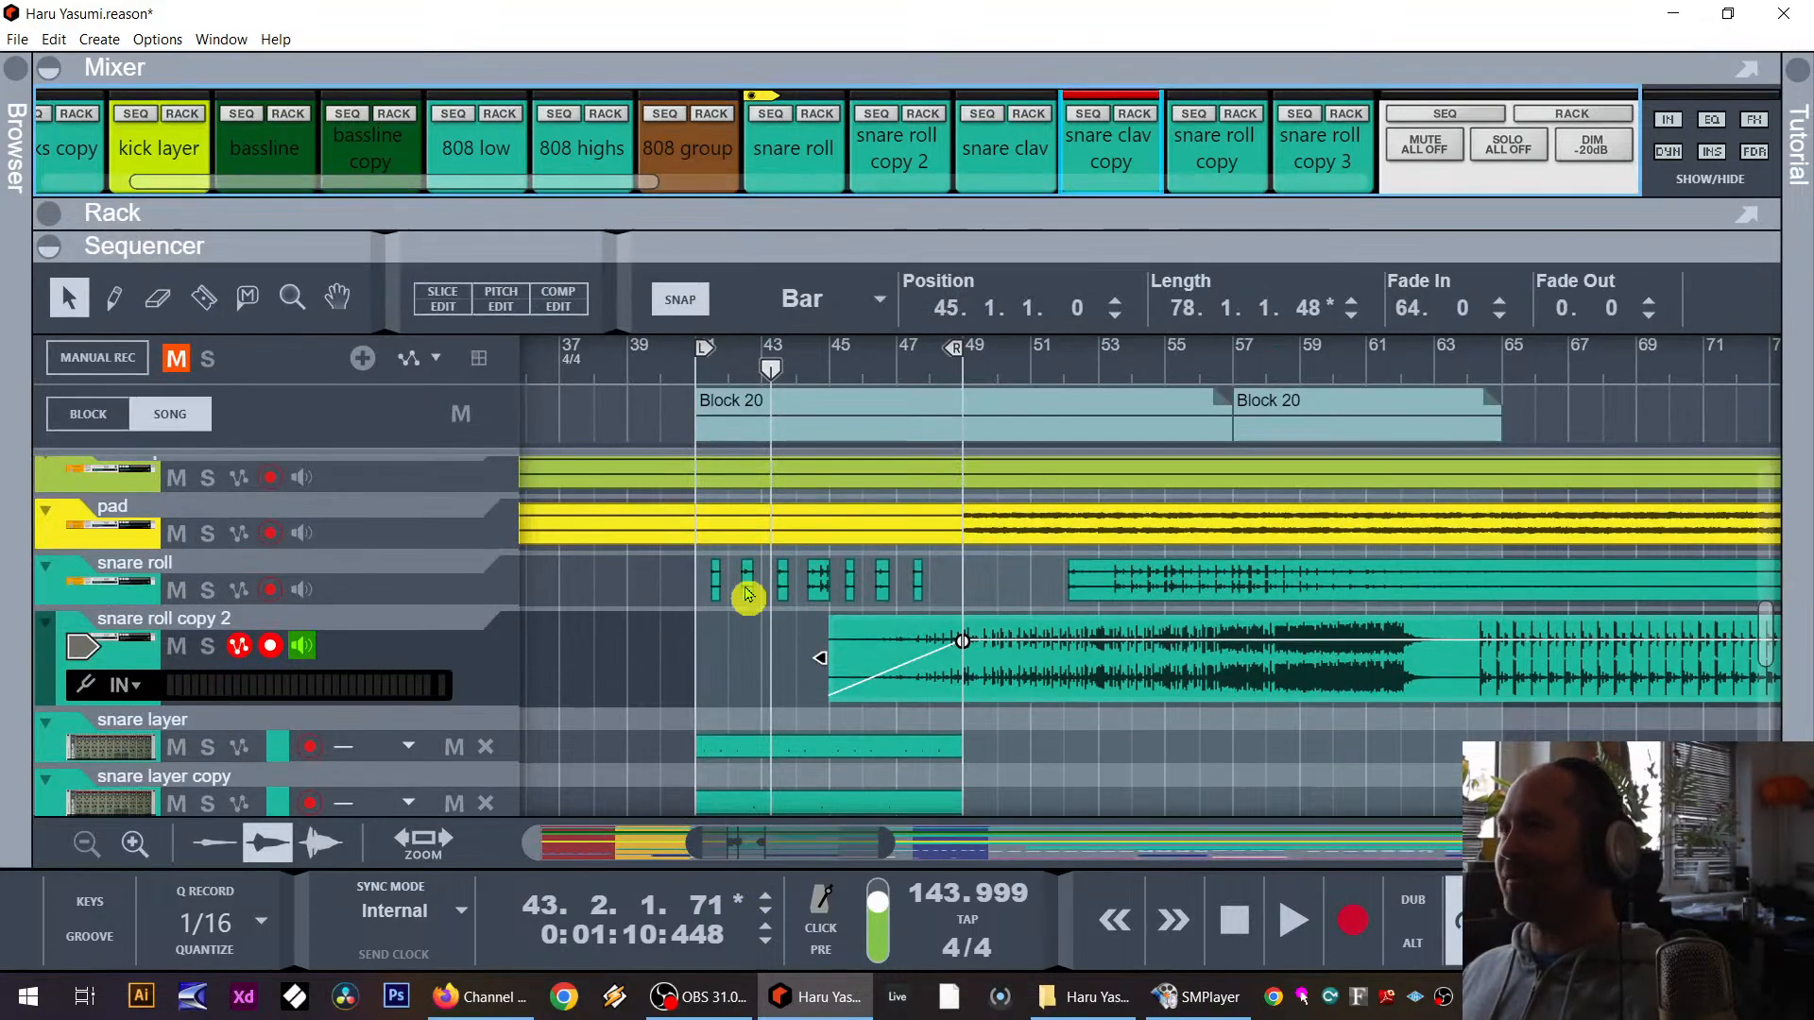
{"action": "left_click", "coordinate": [874, 359]}
{"action": "key", "text": "space"}
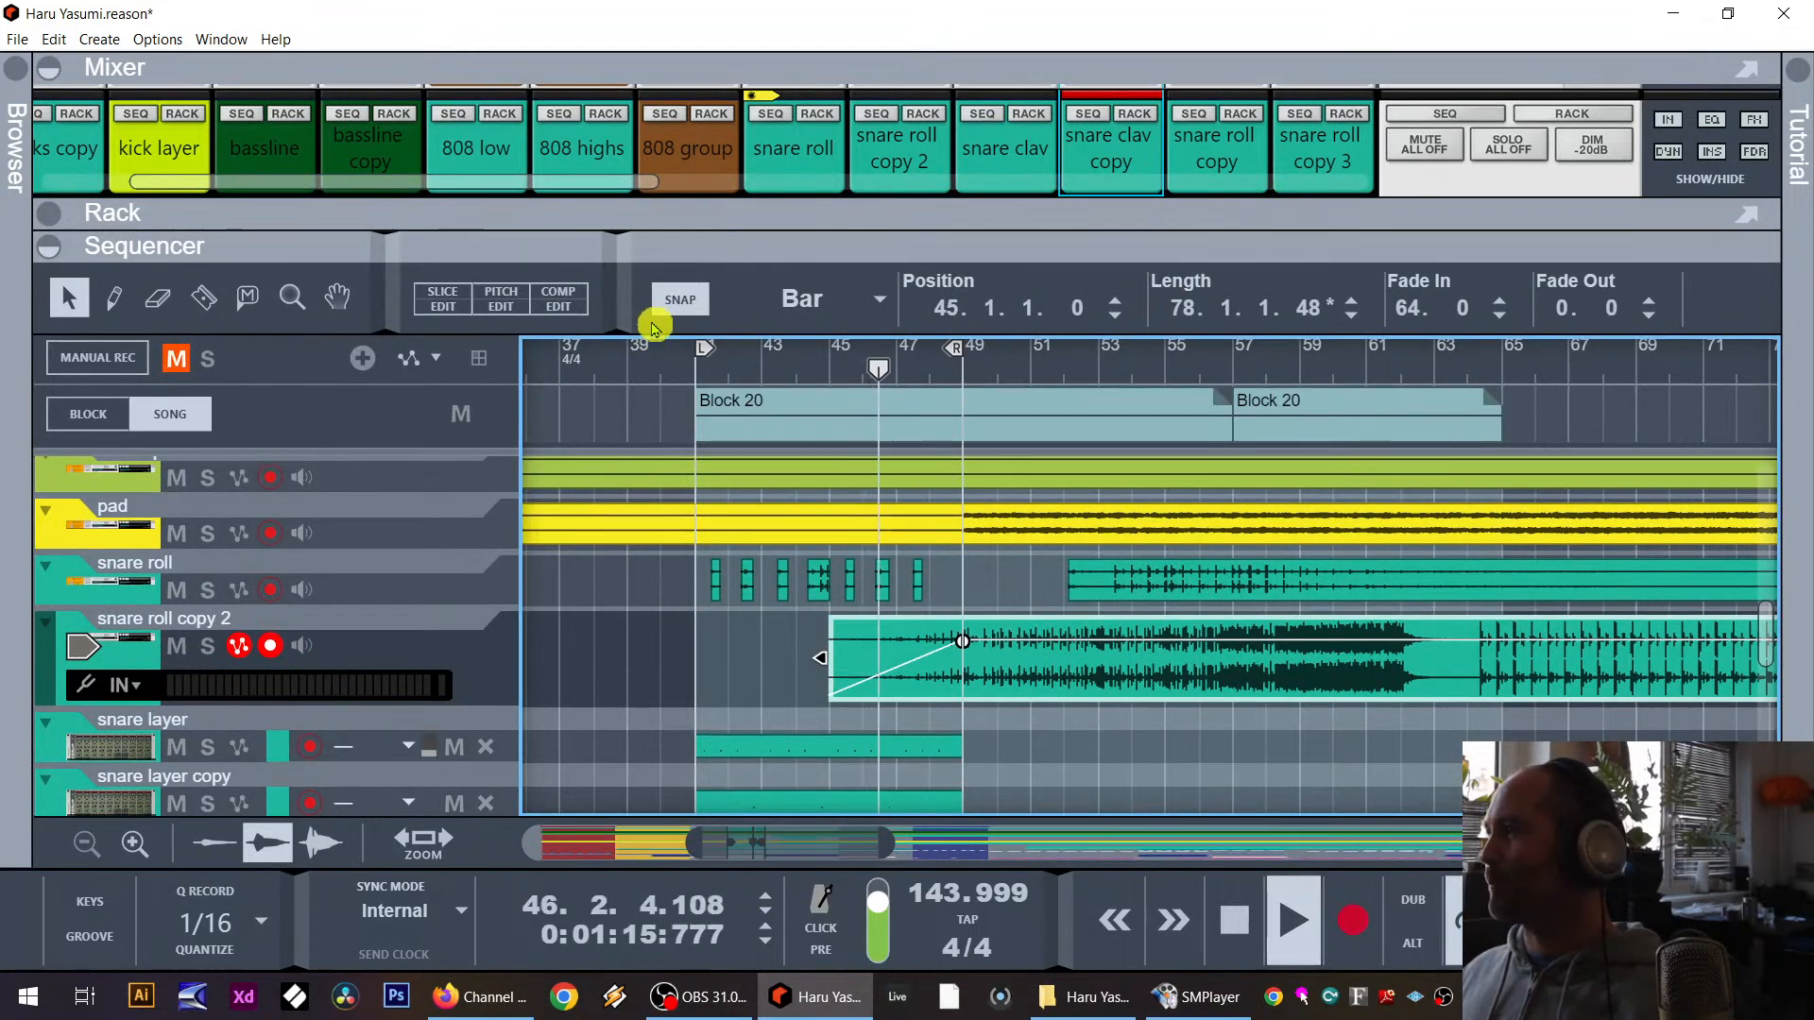
Step: Expand the mixer to full height and solo the bassline and bassline copy channels to hear them together
{"action": "left_click_drag", "start_coordinate": [604, 231], "coordinate": [583, 759]}
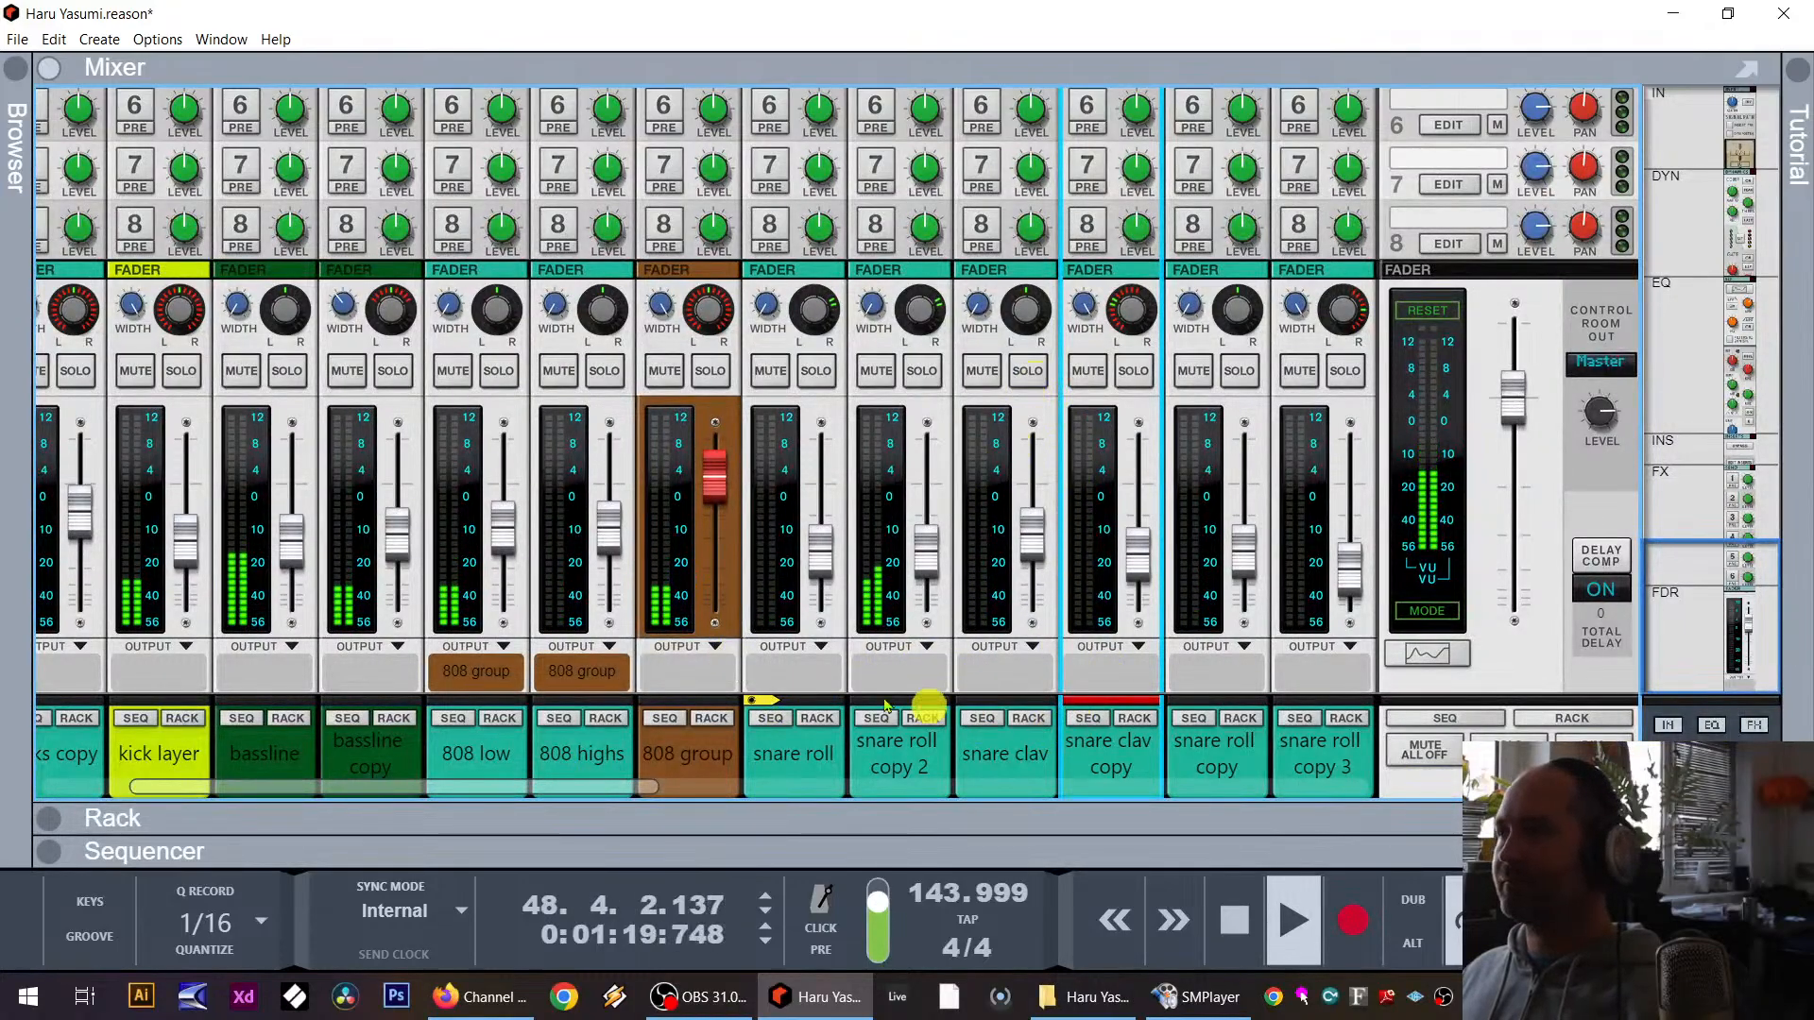
{"action": "left_click_drag", "start_coordinate": [630, 800], "coordinate": [353, 793]}
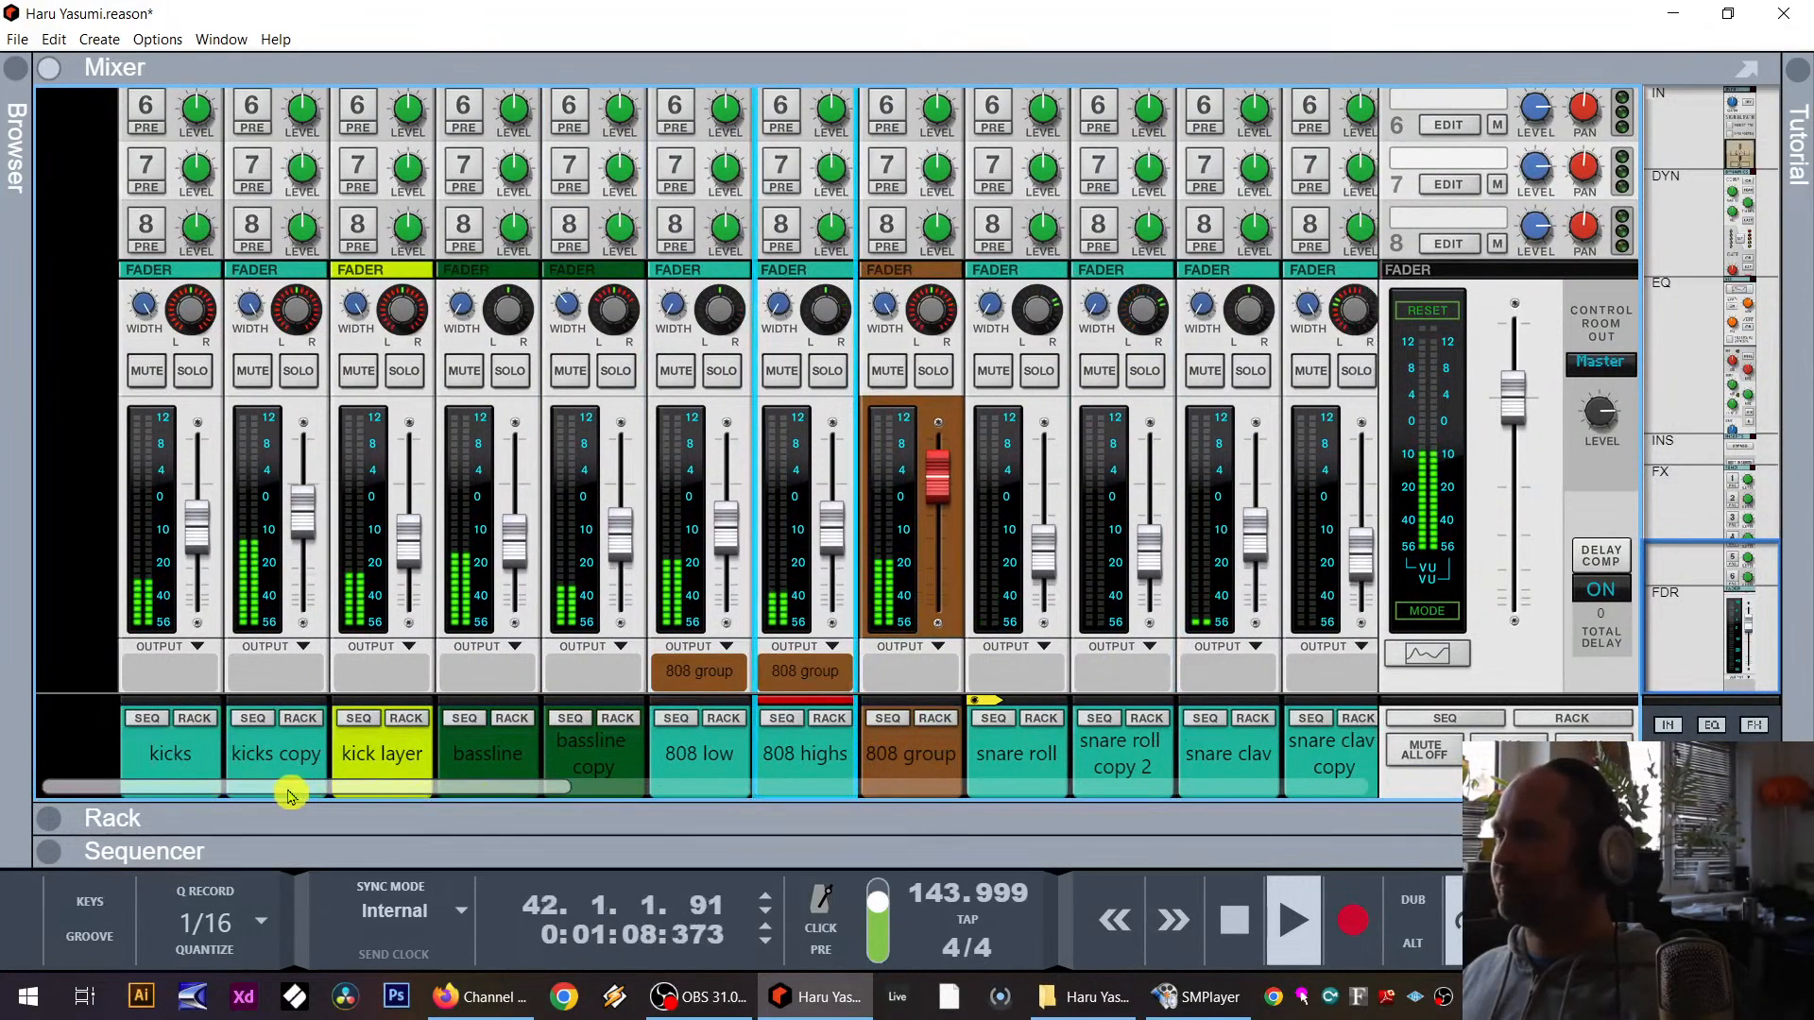
{"action": "left_click", "coordinate": [511, 372]}
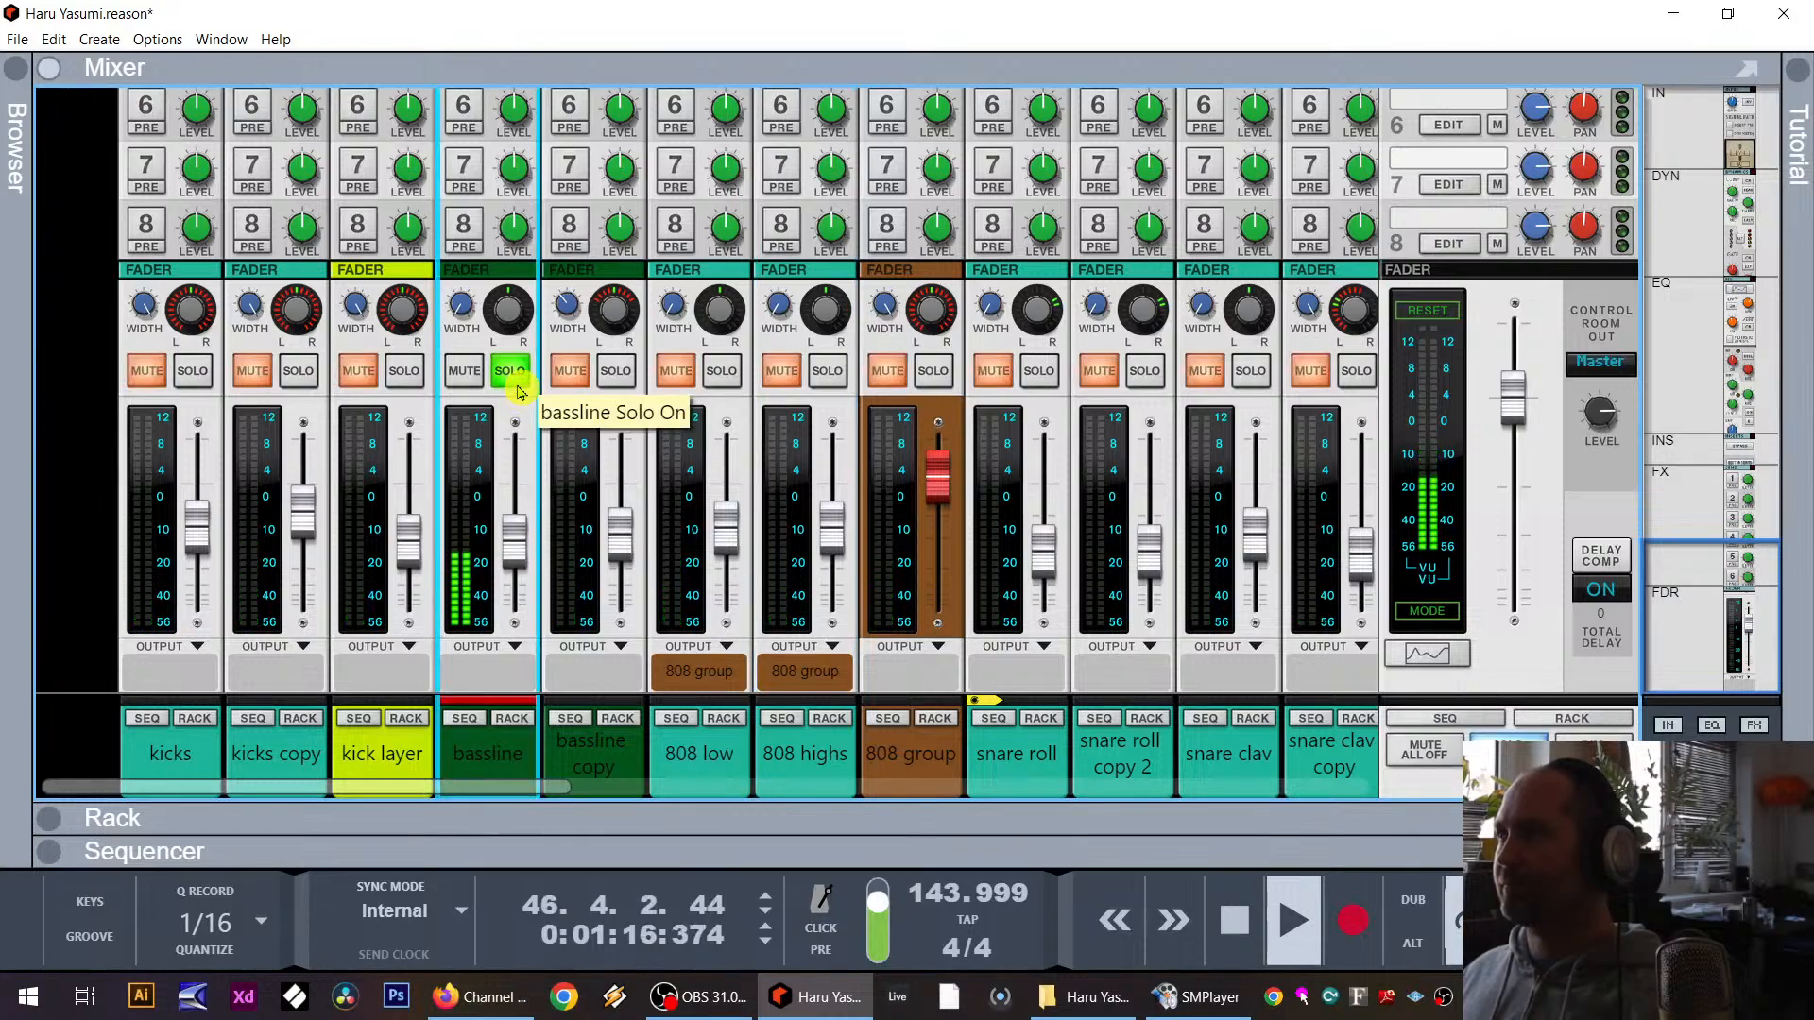
{"action": "left_click", "coordinate": [612, 377]}
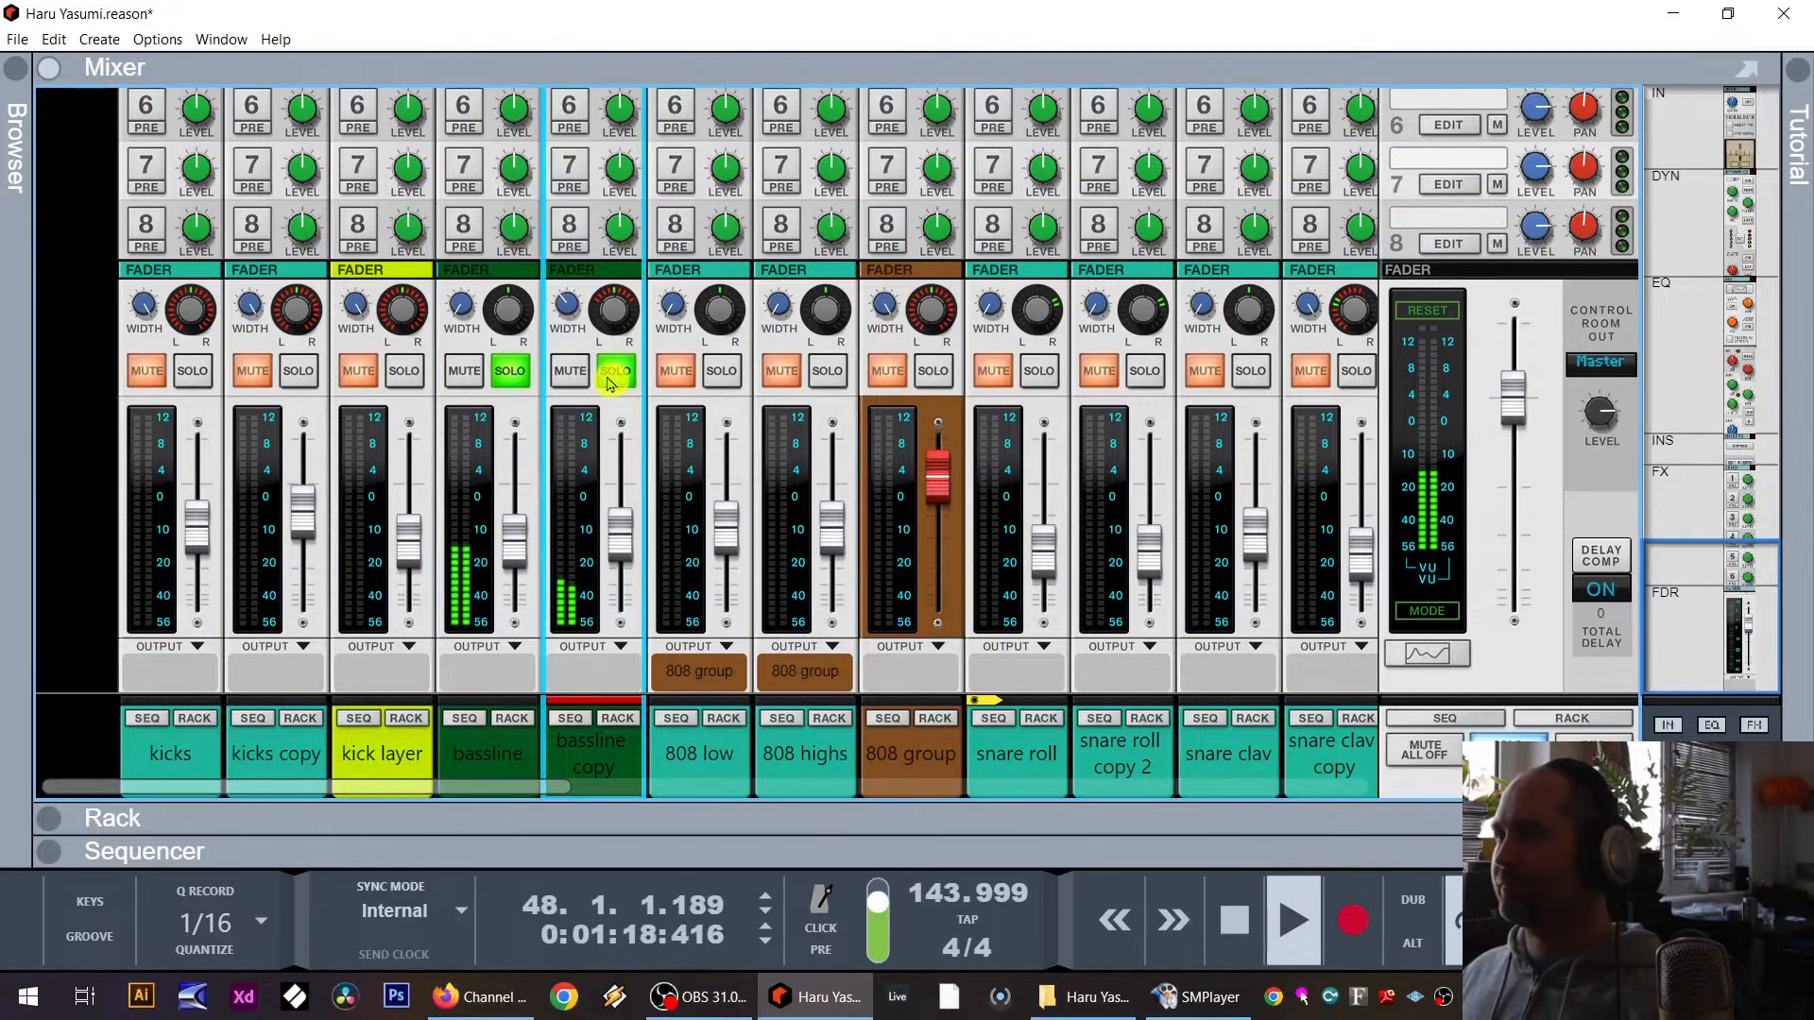
{"action": "left_click", "coordinate": [685, 1013]}
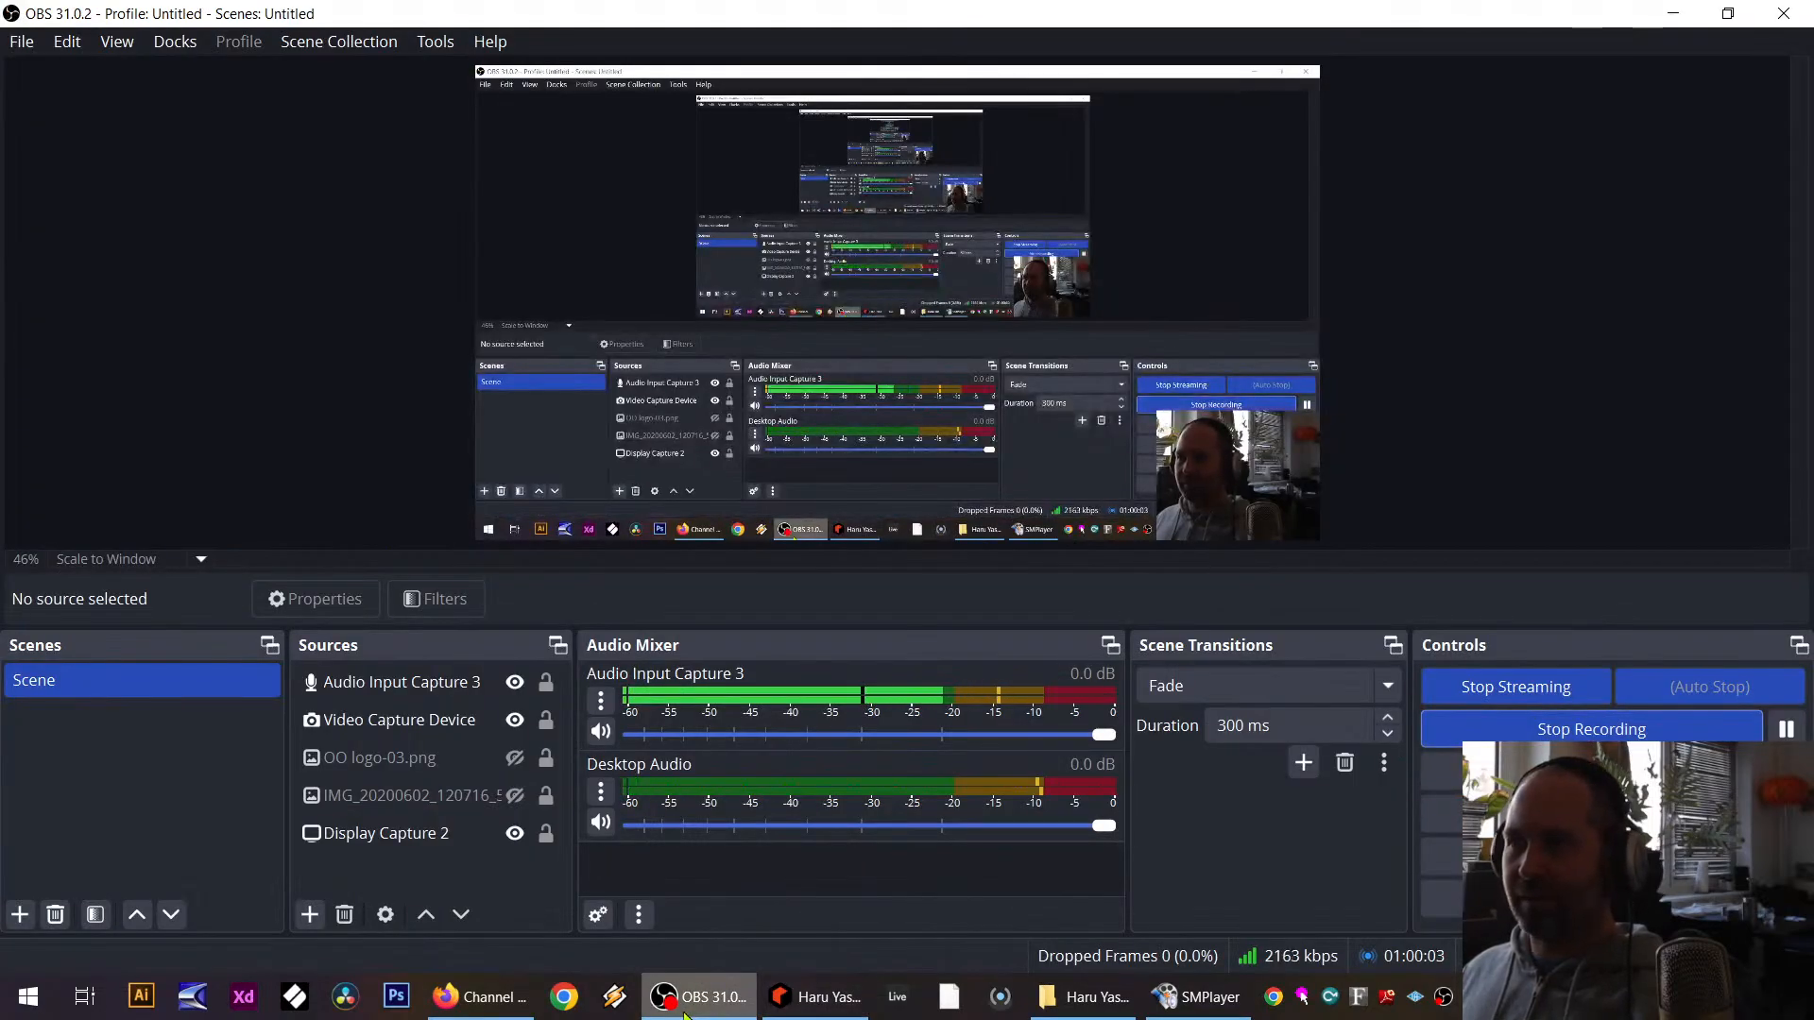
{"action": "left_click", "coordinate": [685, 1013]}
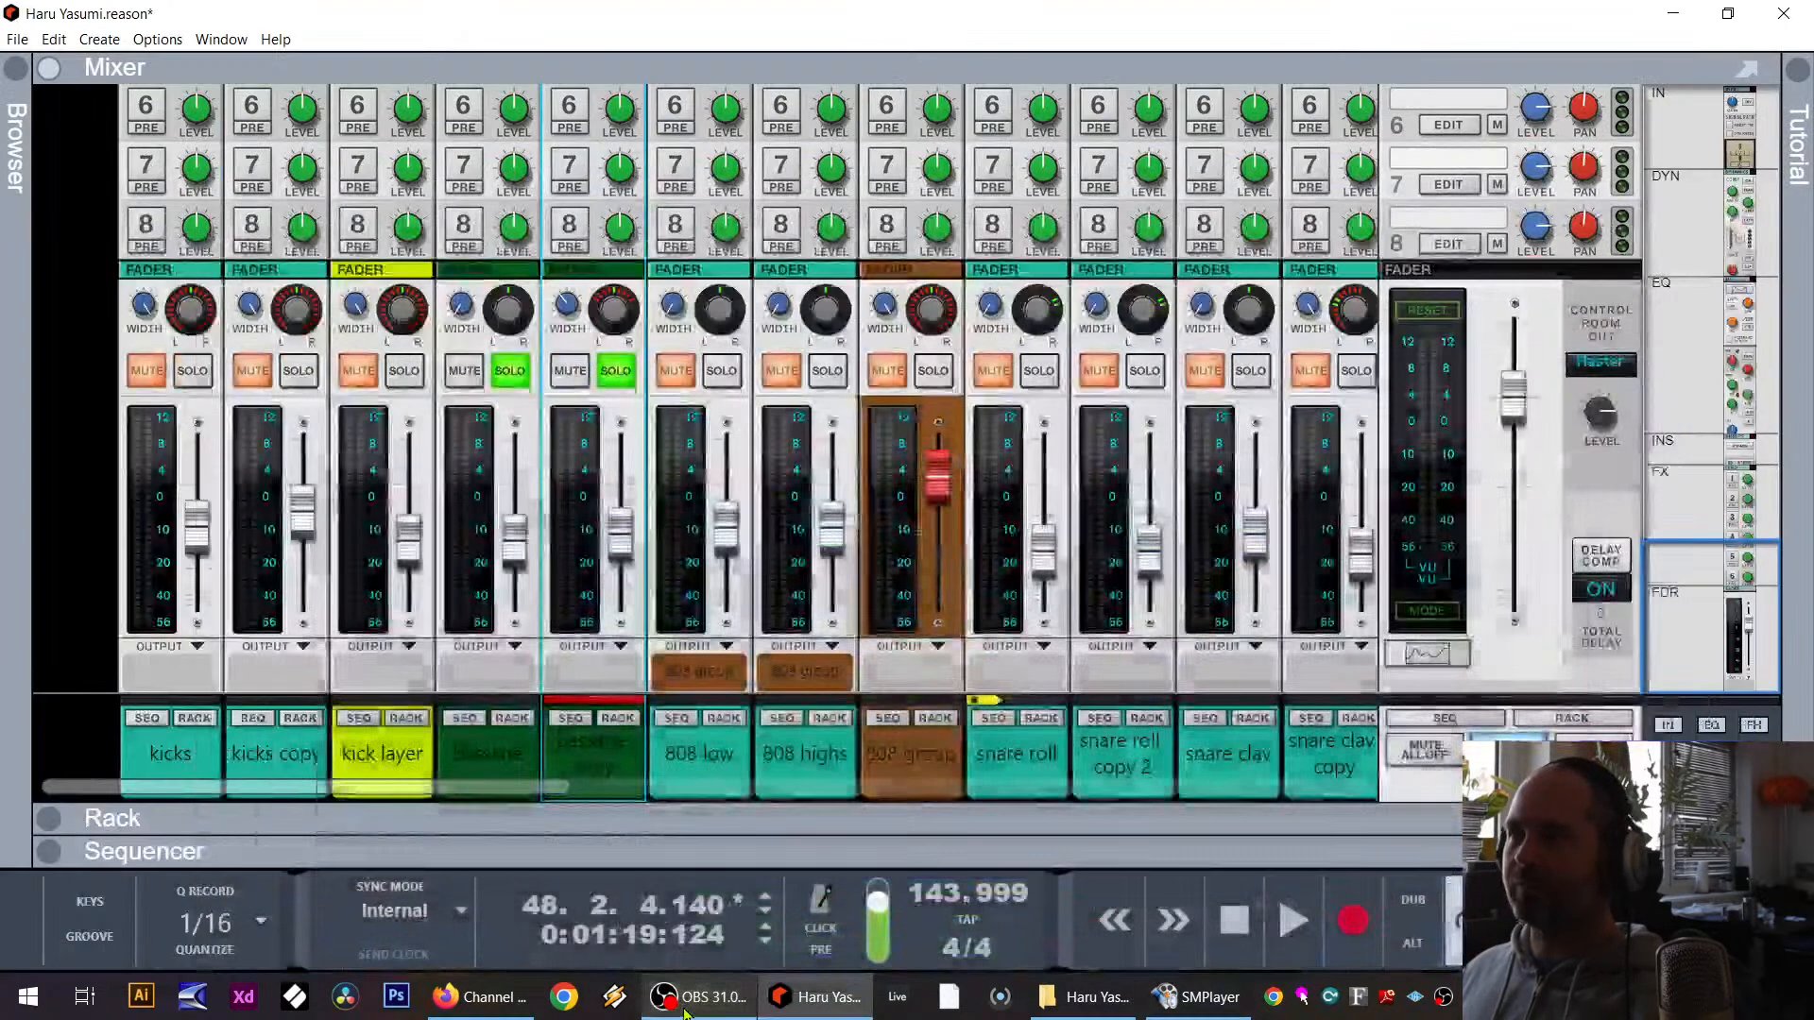
Step: Turn off the solo on both bassline channels, play the full mix and save the song
{"action": "left_click", "coordinate": [617, 371]}
{"action": "left_click", "coordinate": [511, 371]}
{"action": "key", "text": "space"}
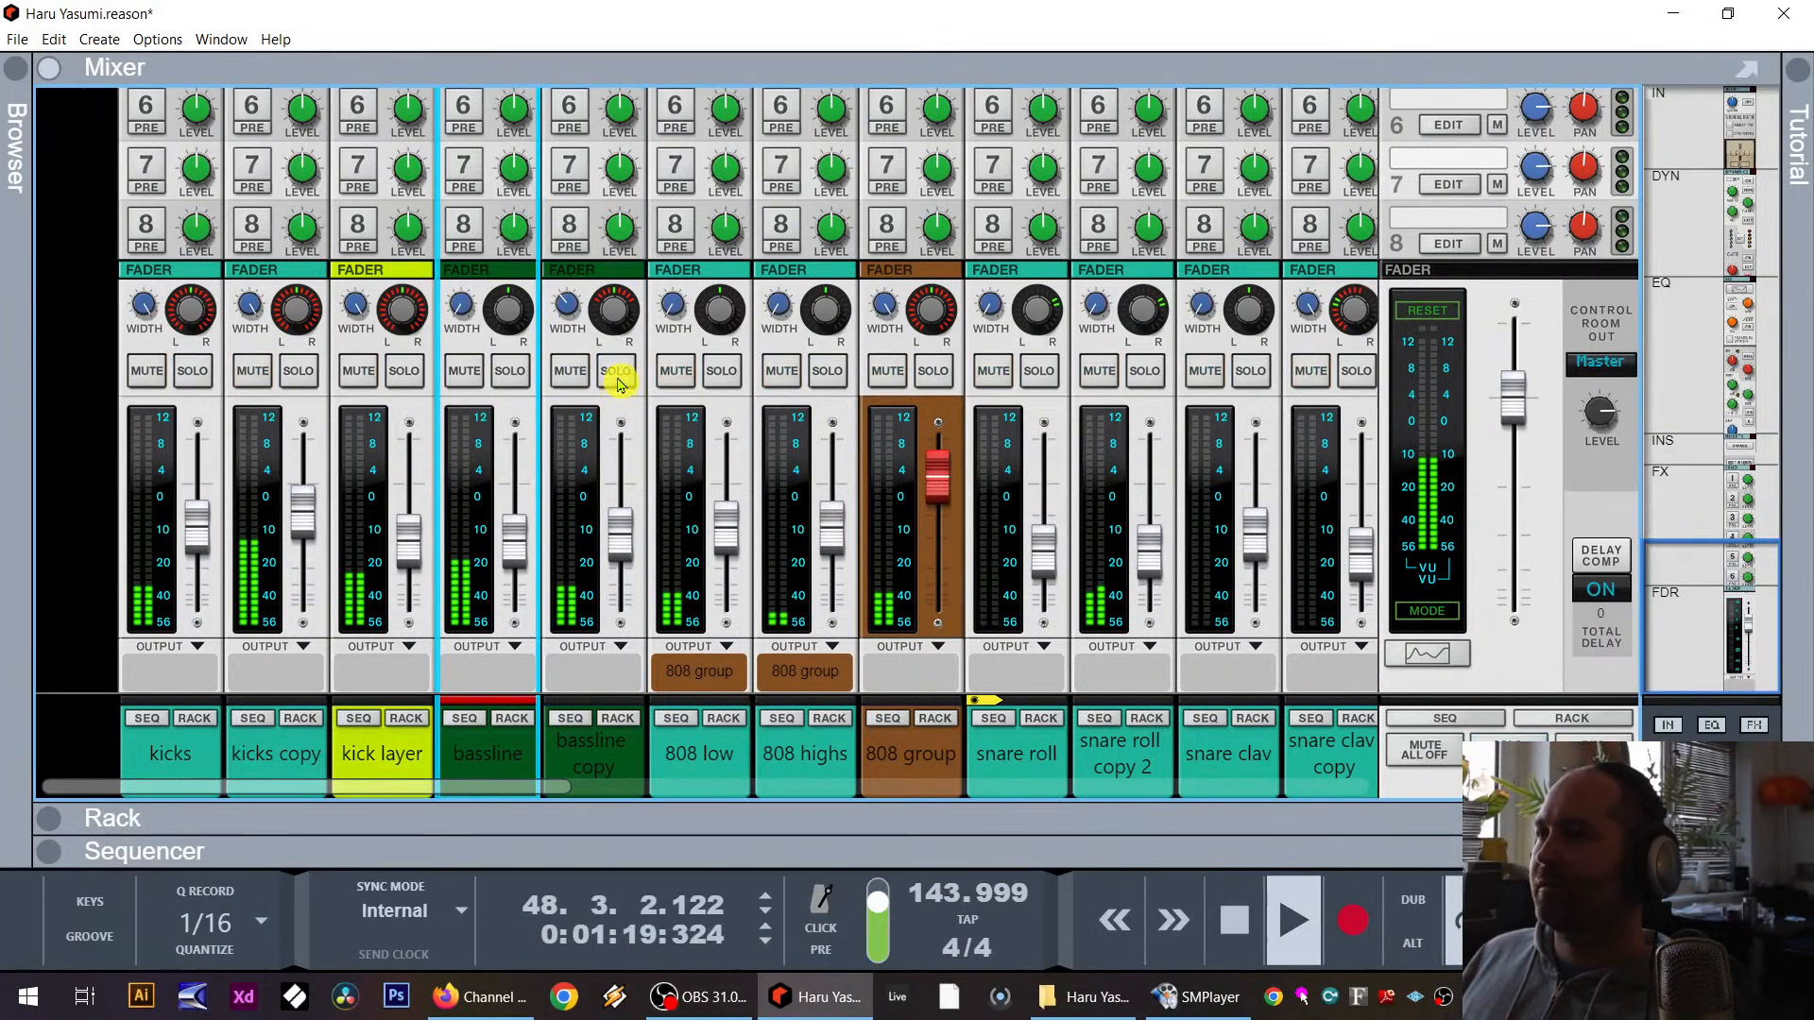
{"action": "key", "text": "space"}
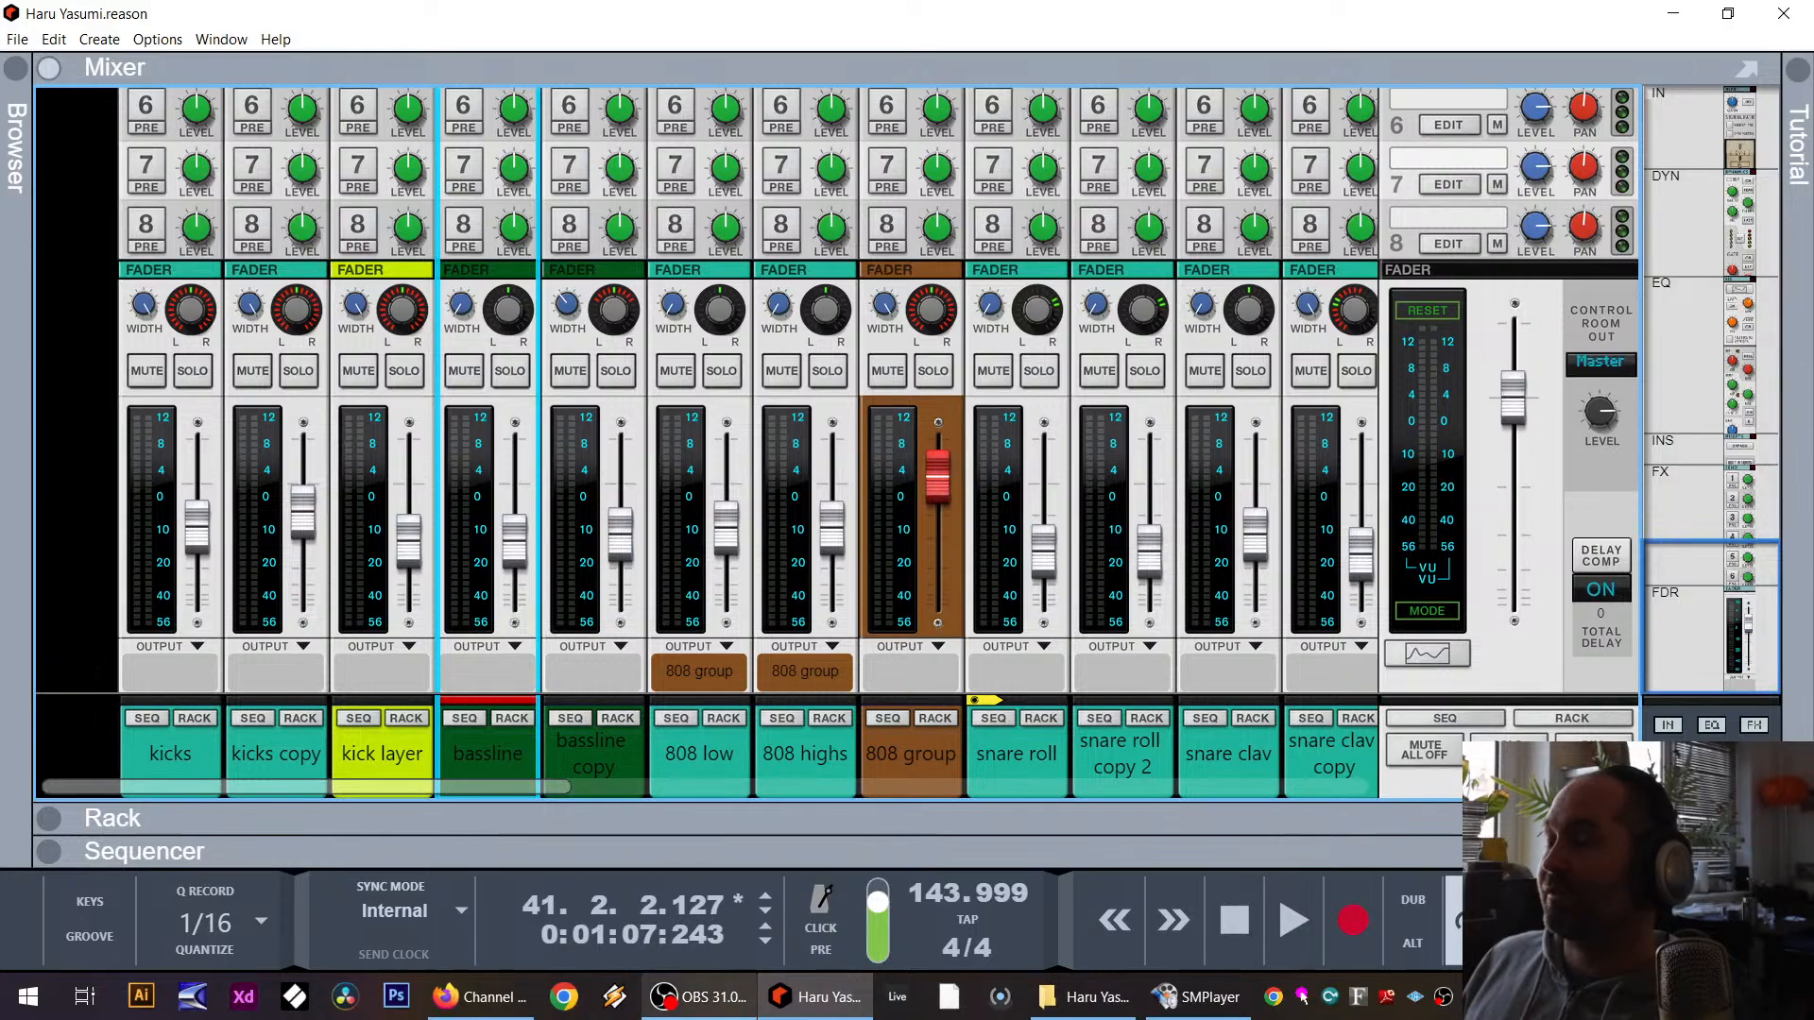
{"action": "mouse_move", "coordinate": [674, 1000]}
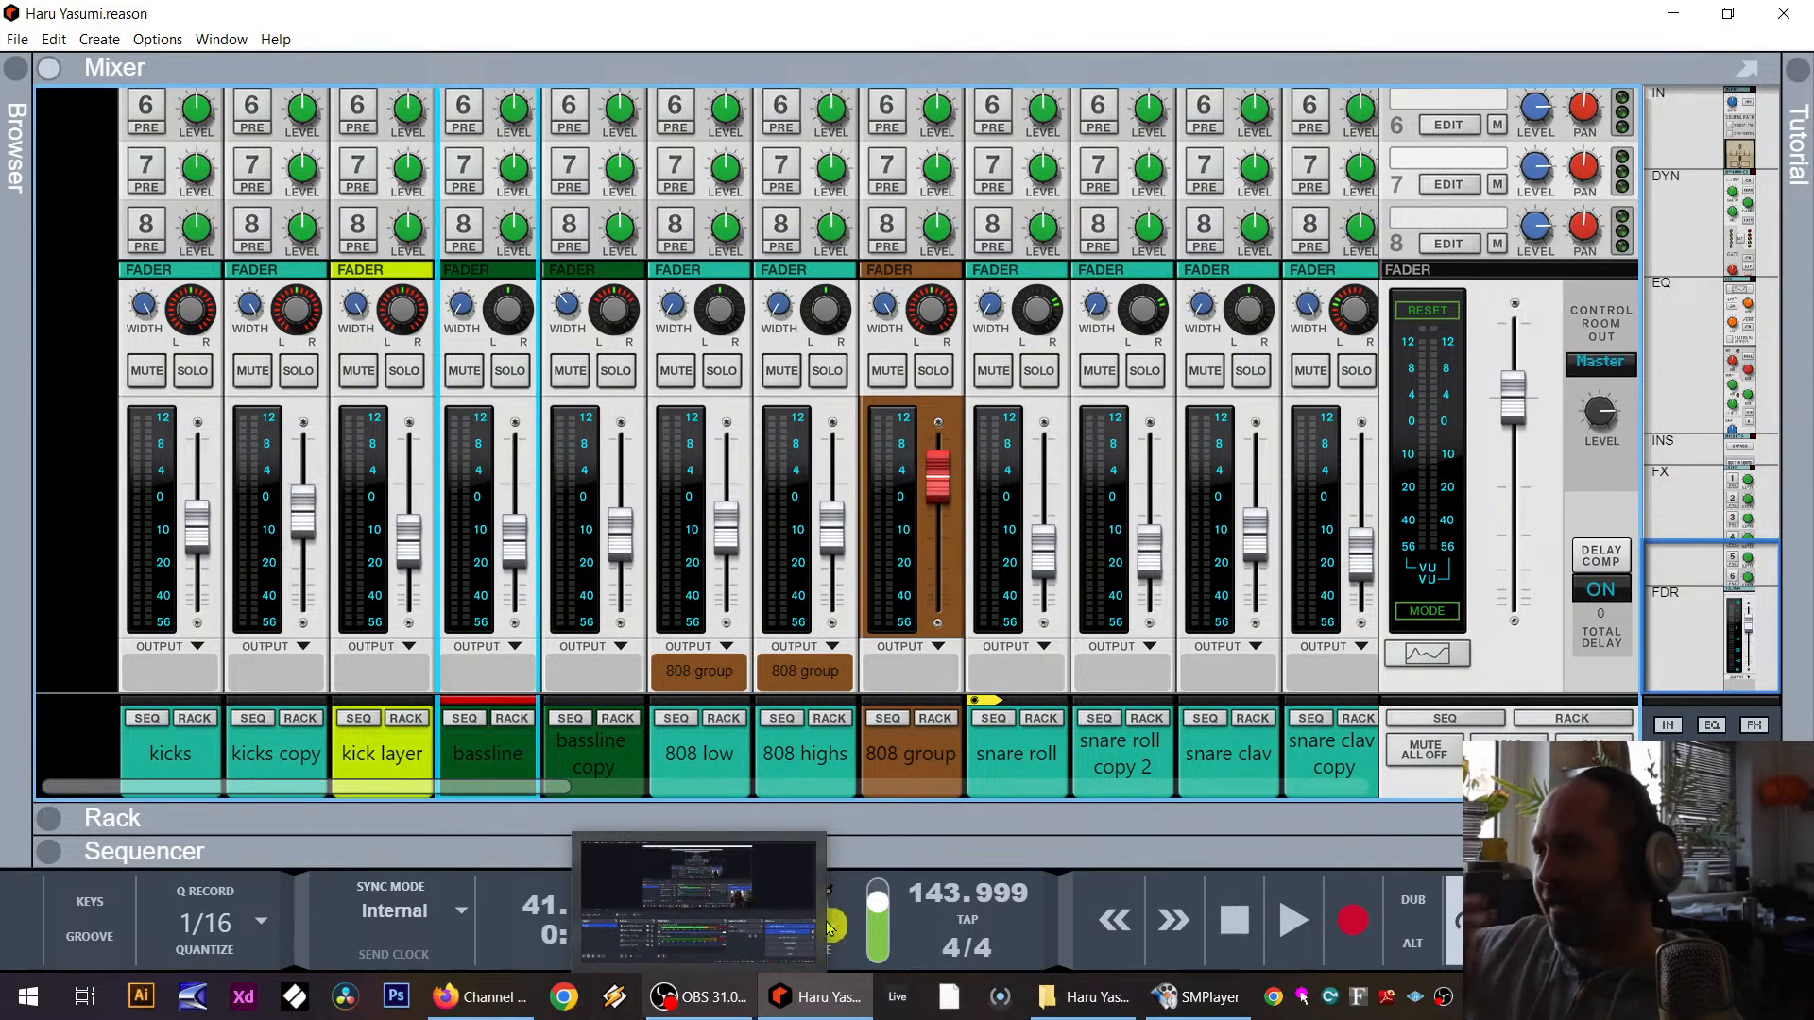